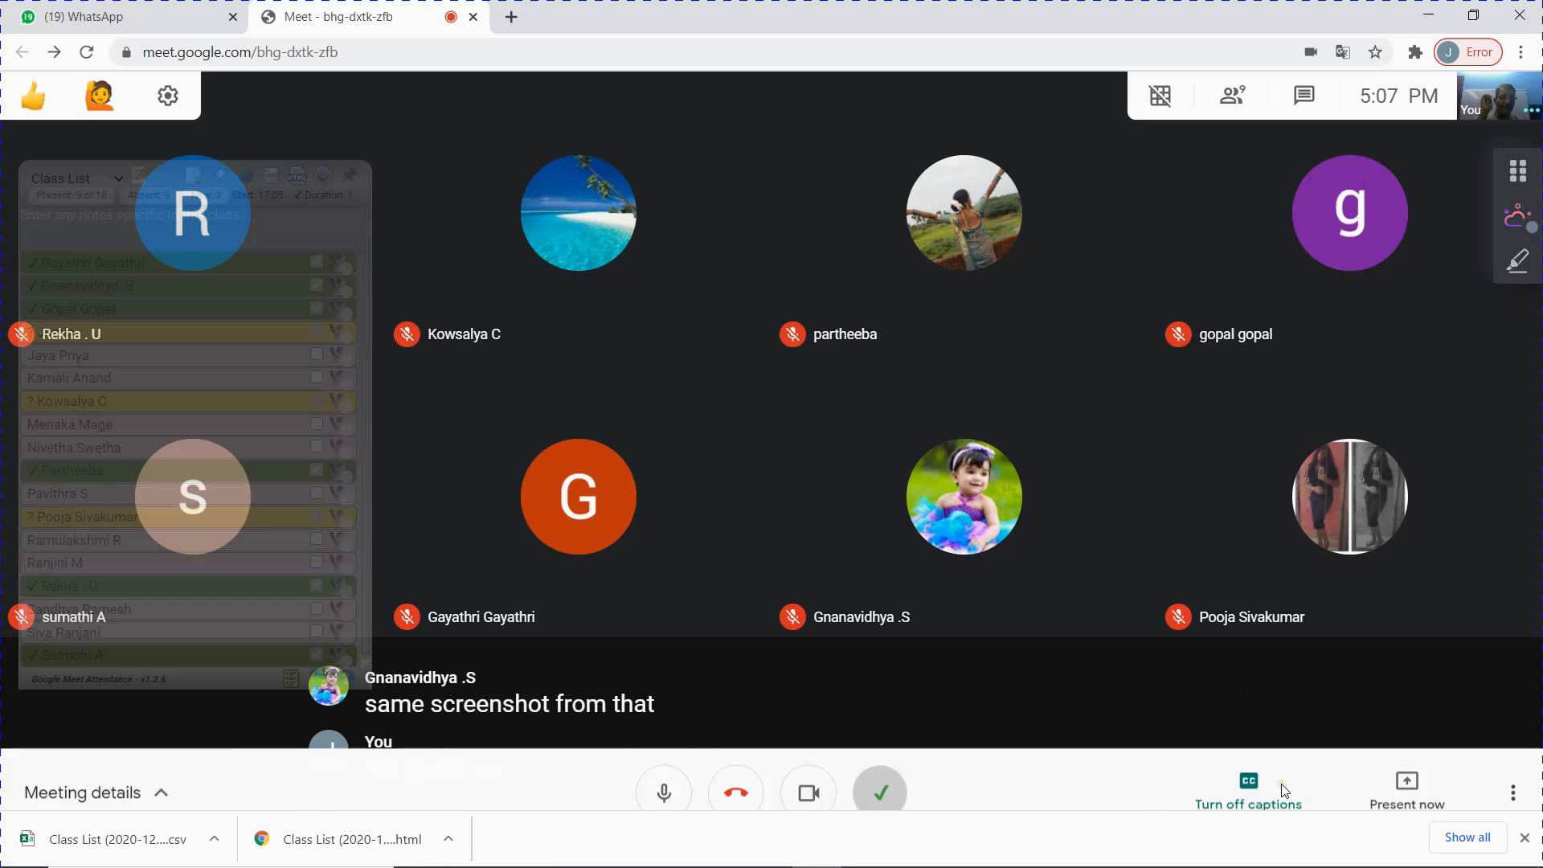
- Present the entire screen in Google Meet and hide the sharing notice bar
{"action": "left_click", "coordinate": [1409, 761]}
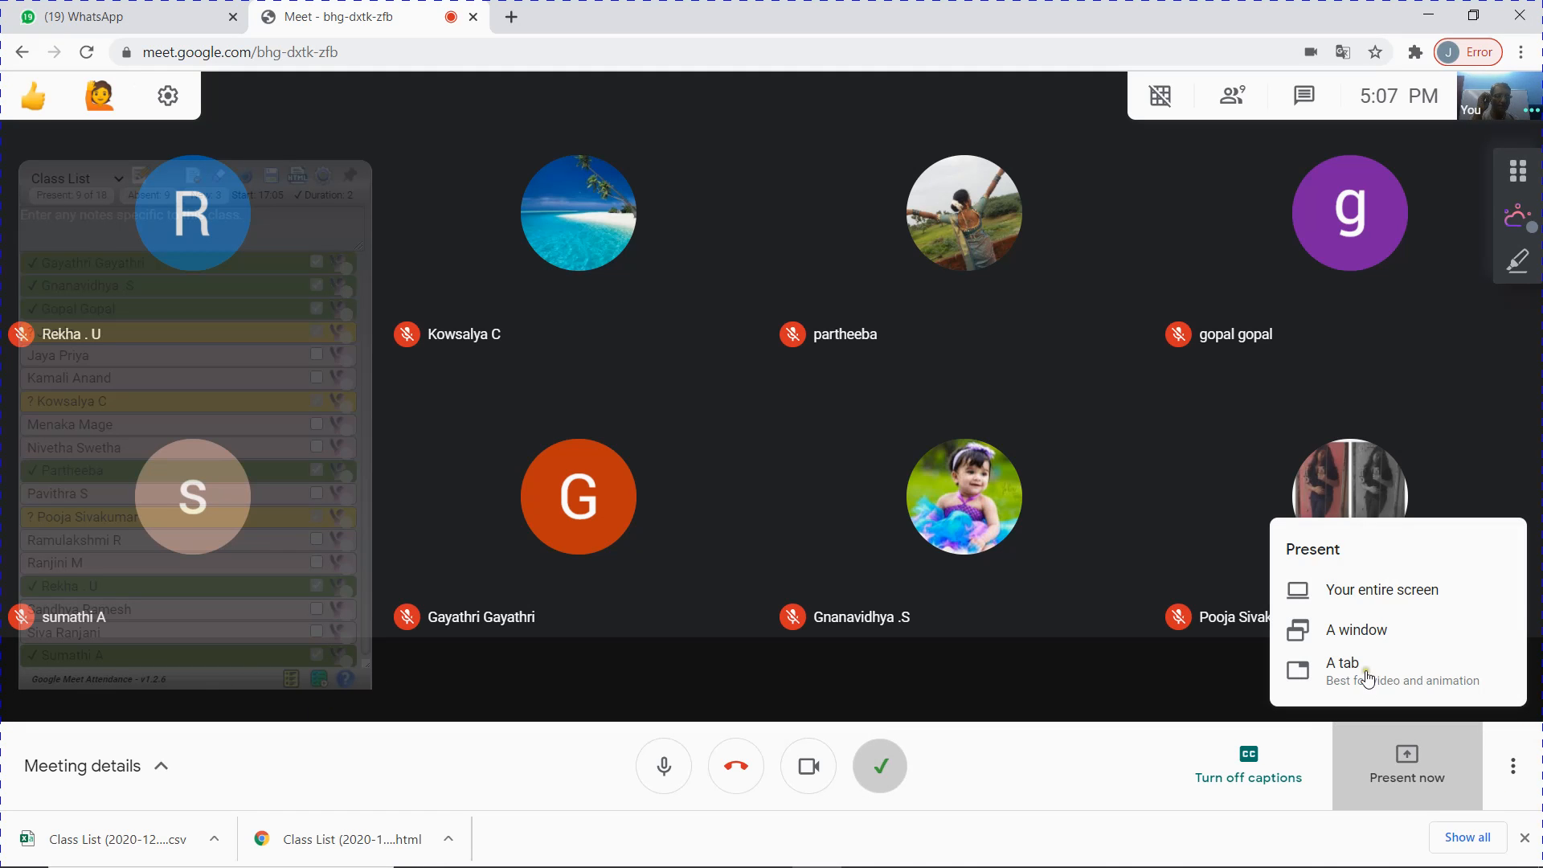
{"action": "left_click", "coordinate": [1348, 590]}
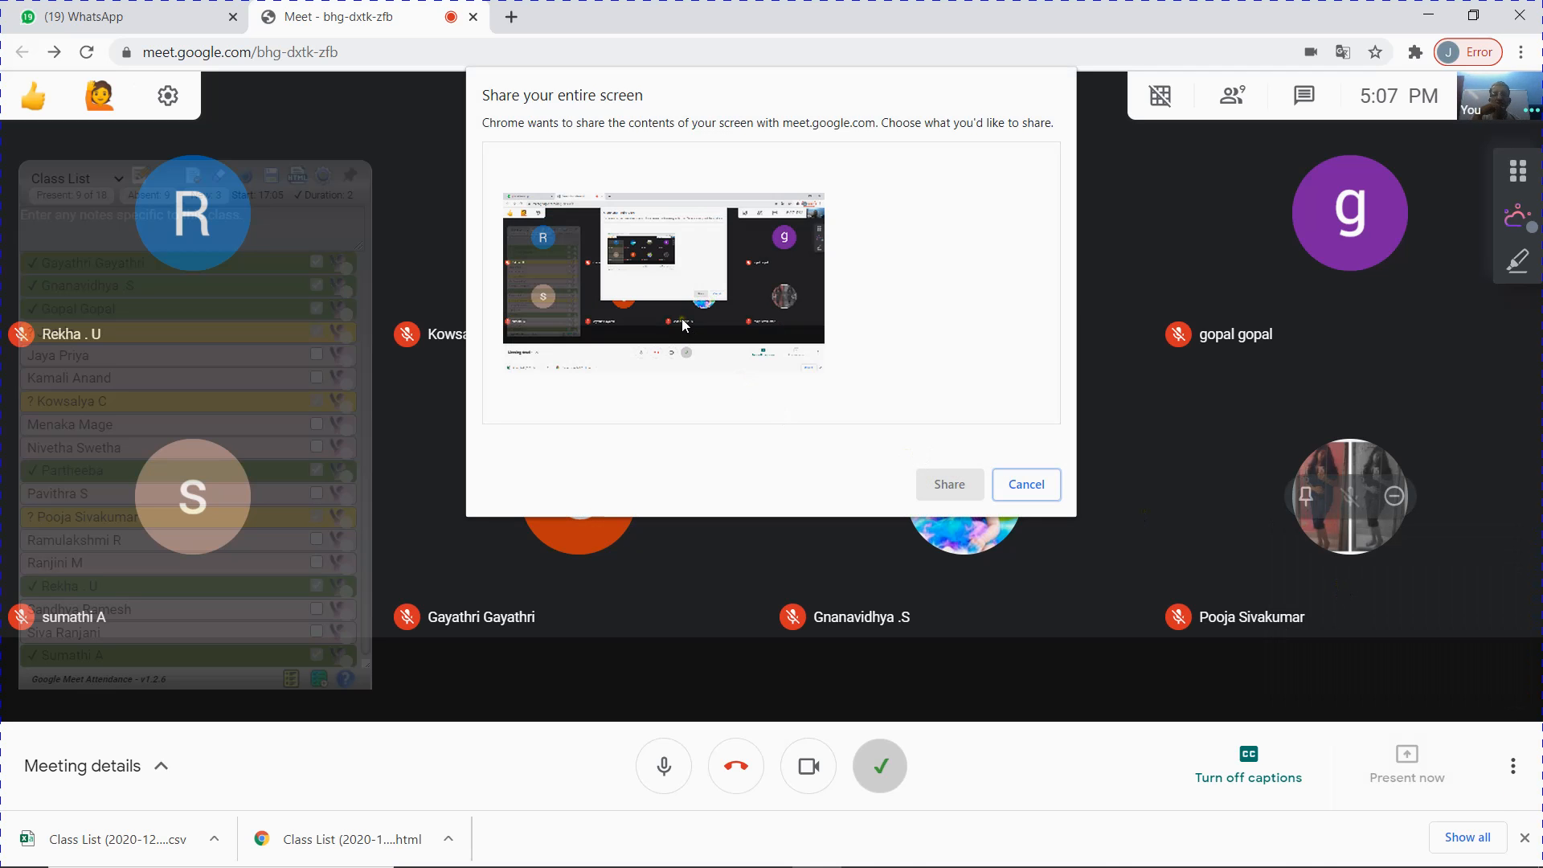
{"action": "left_click", "coordinate": [751, 390]}
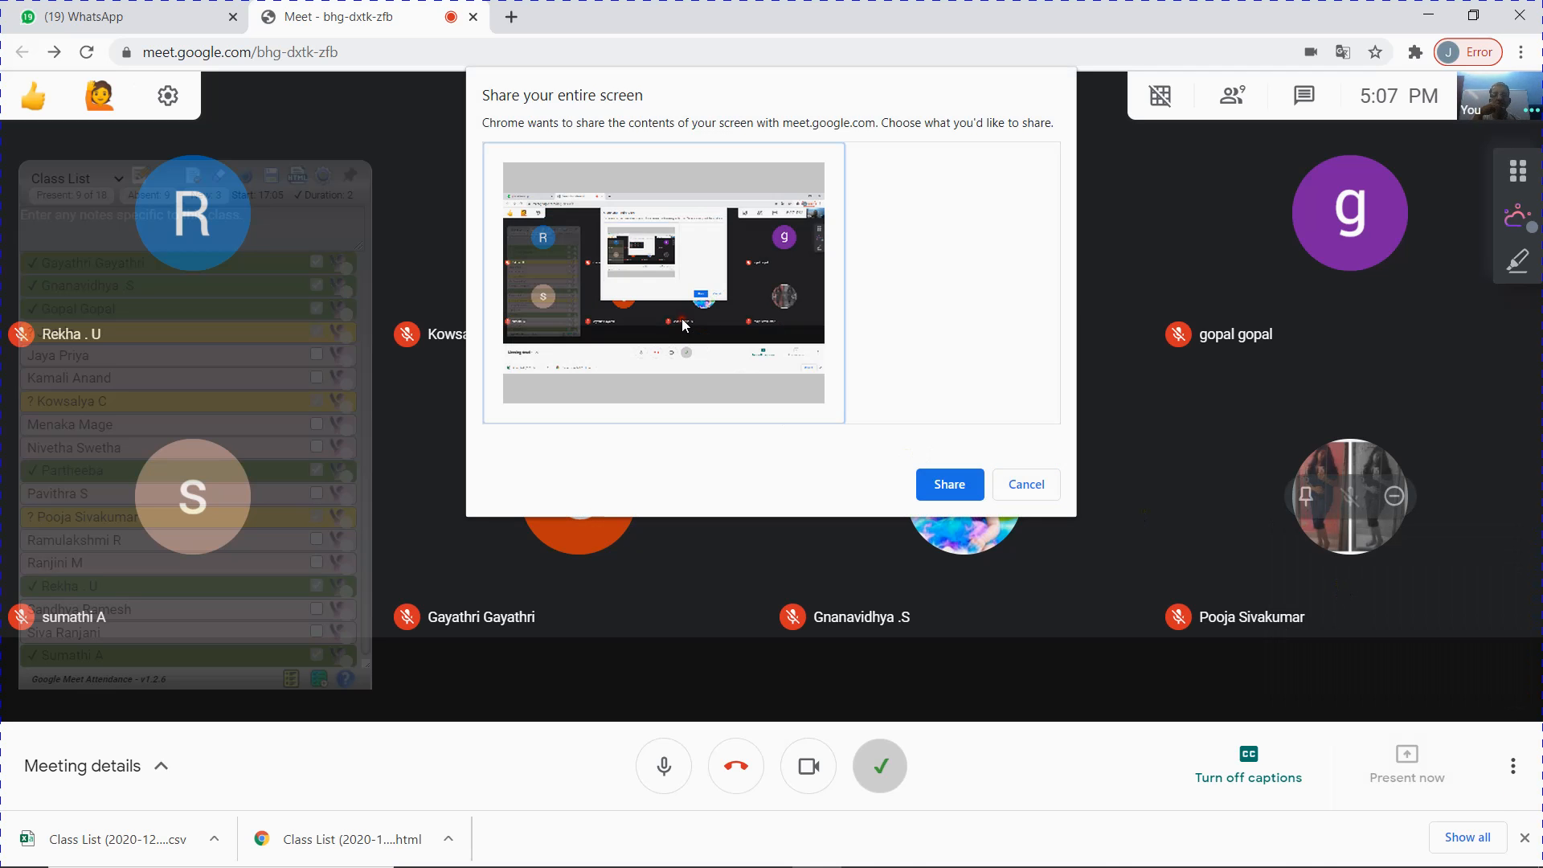
{"action": "left_click", "coordinate": [939, 482]}
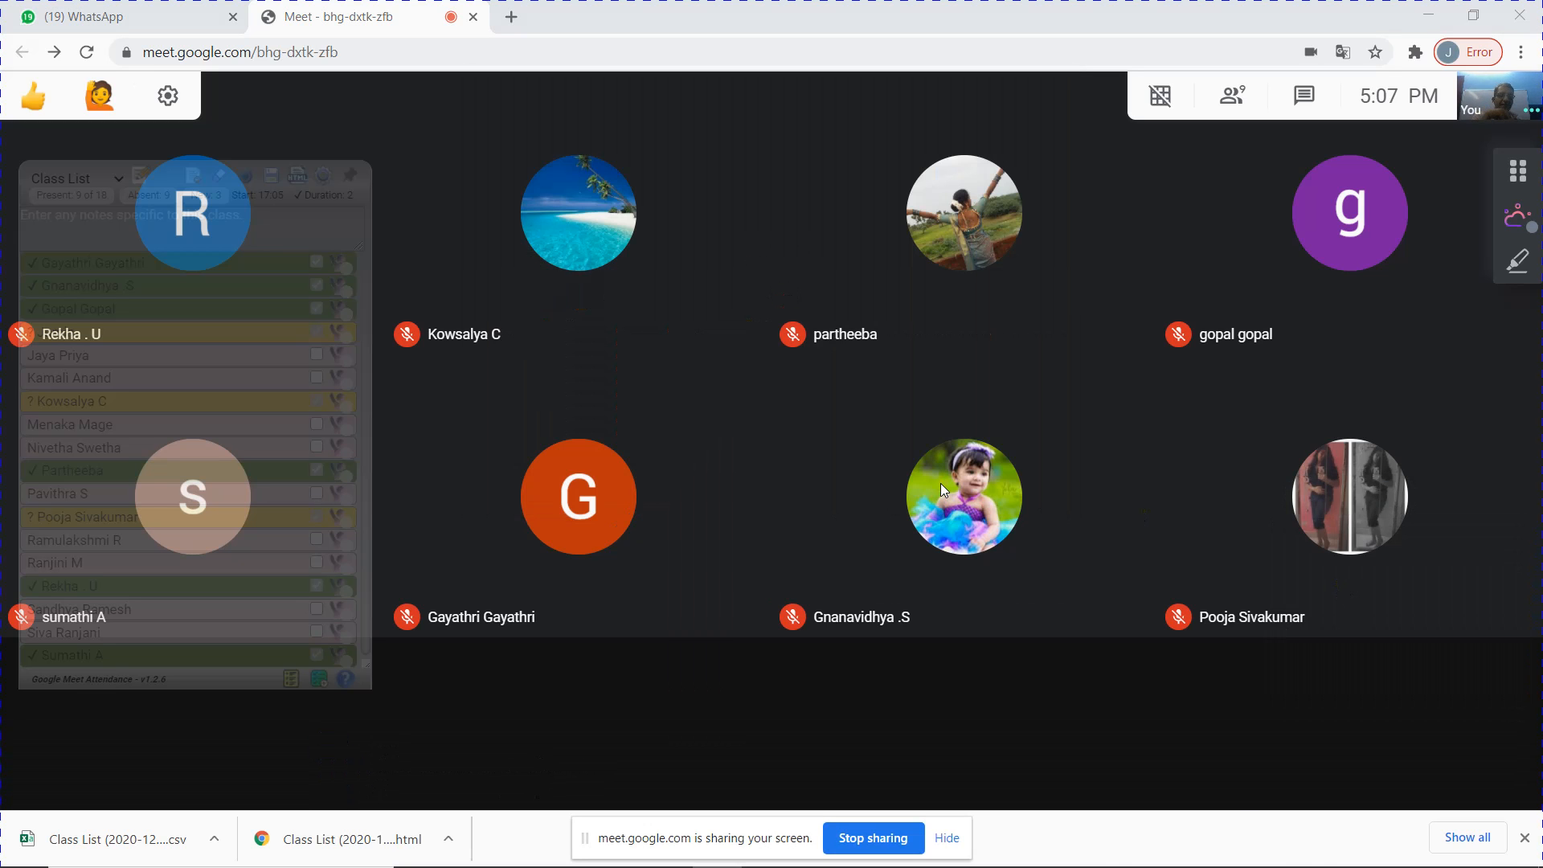
{"action": "left_click", "coordinate": [947, 839]}
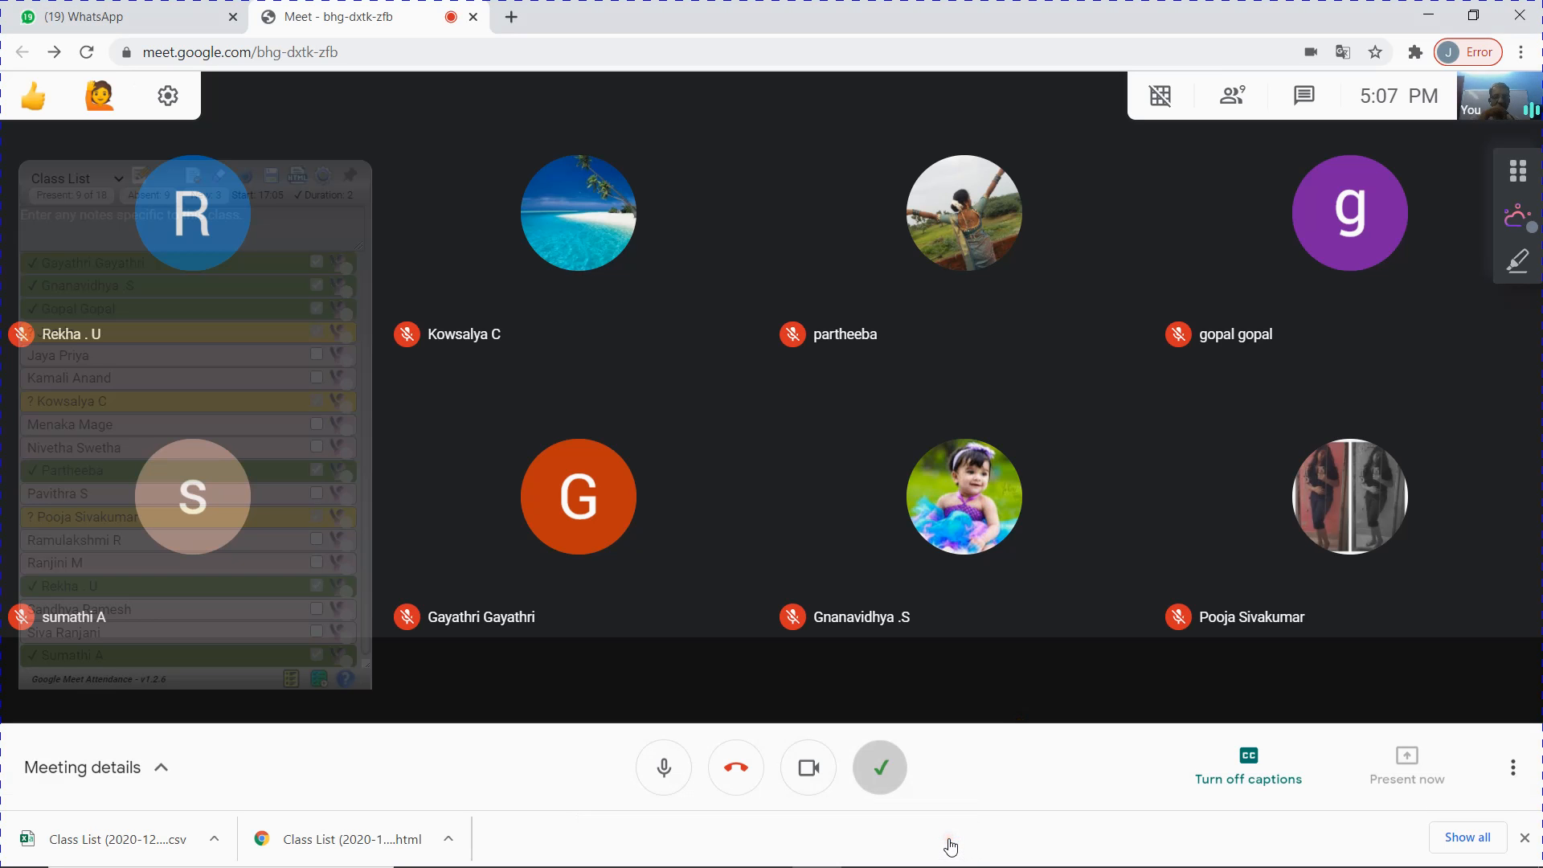
- Minimise Chrome and bring the TALLY PROJECT REPORT workbook up maximised in Excel
{"action": "left_click", "coordinate": [1433, 16]}
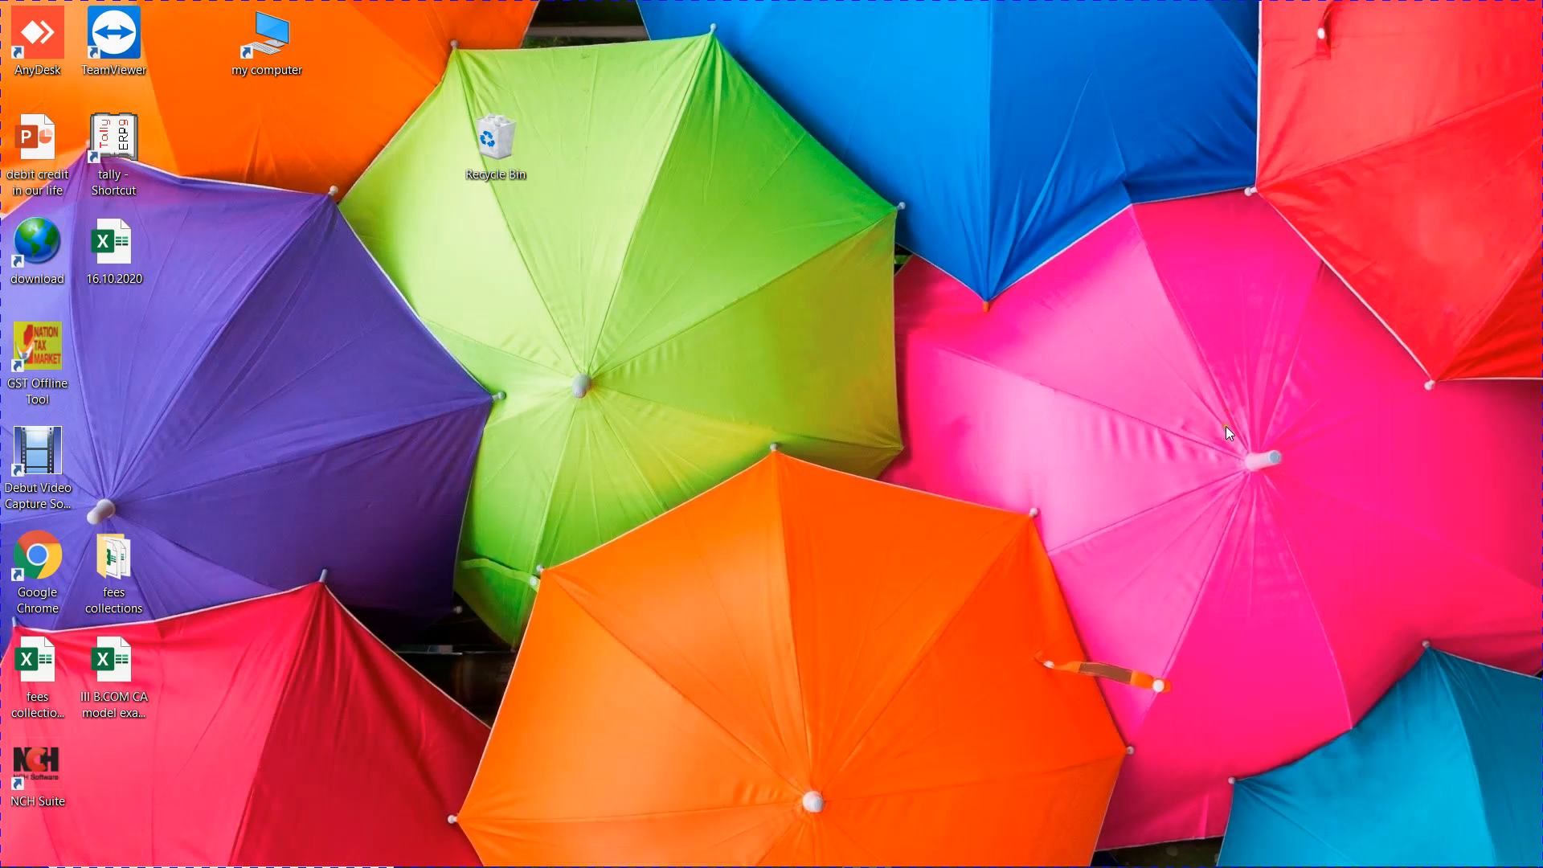
{"action": "mouse_move", "coordinate": [947, 854]}
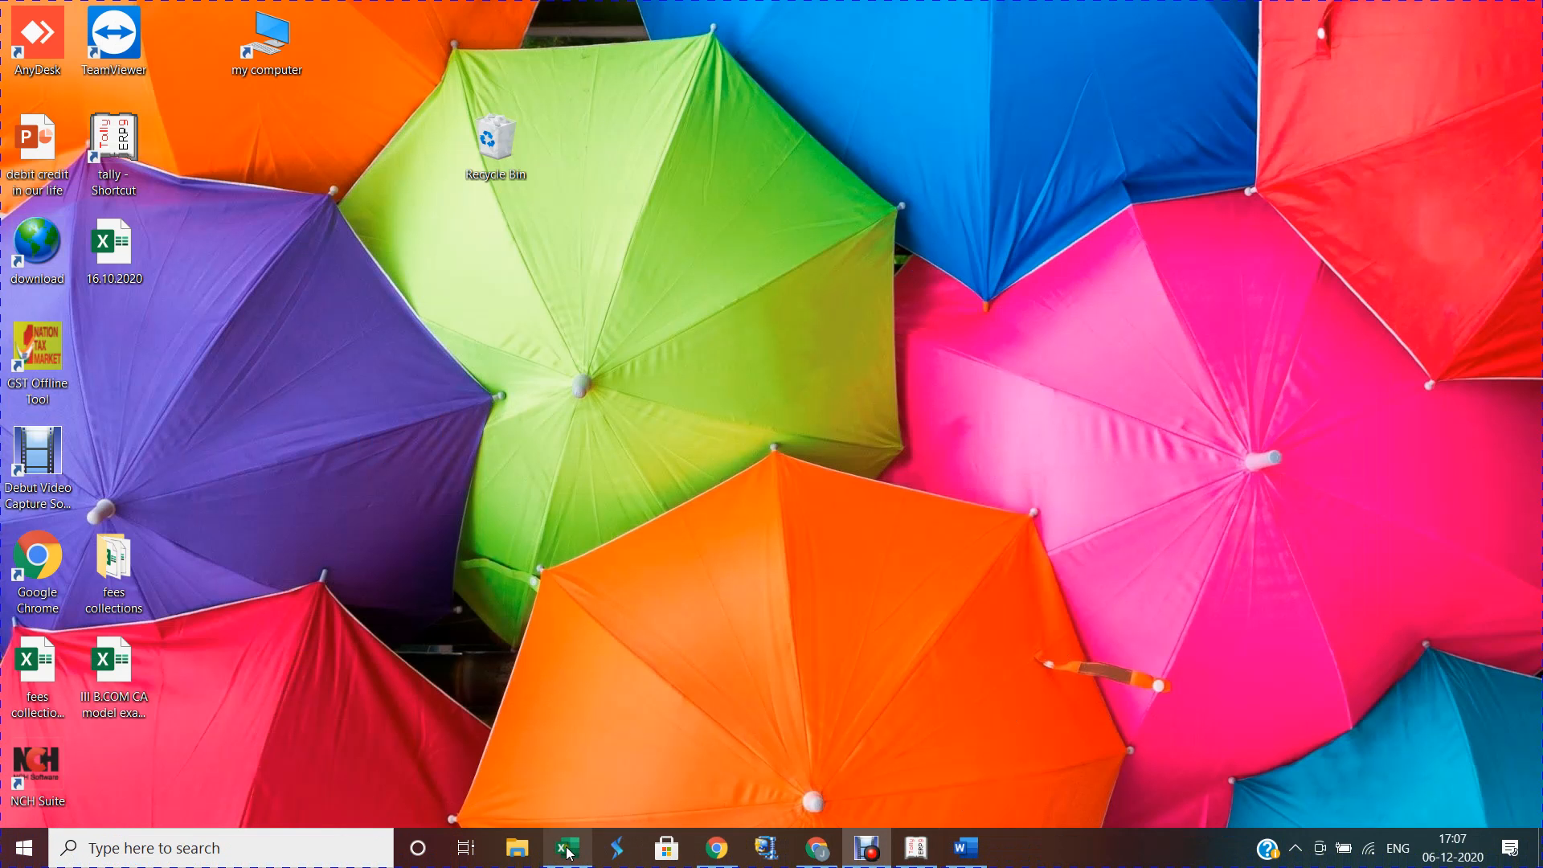
{"action": "mouse_move", "coordinate": [569, 854]}
{"action": "left_click", "coordinate": [605, 781]}
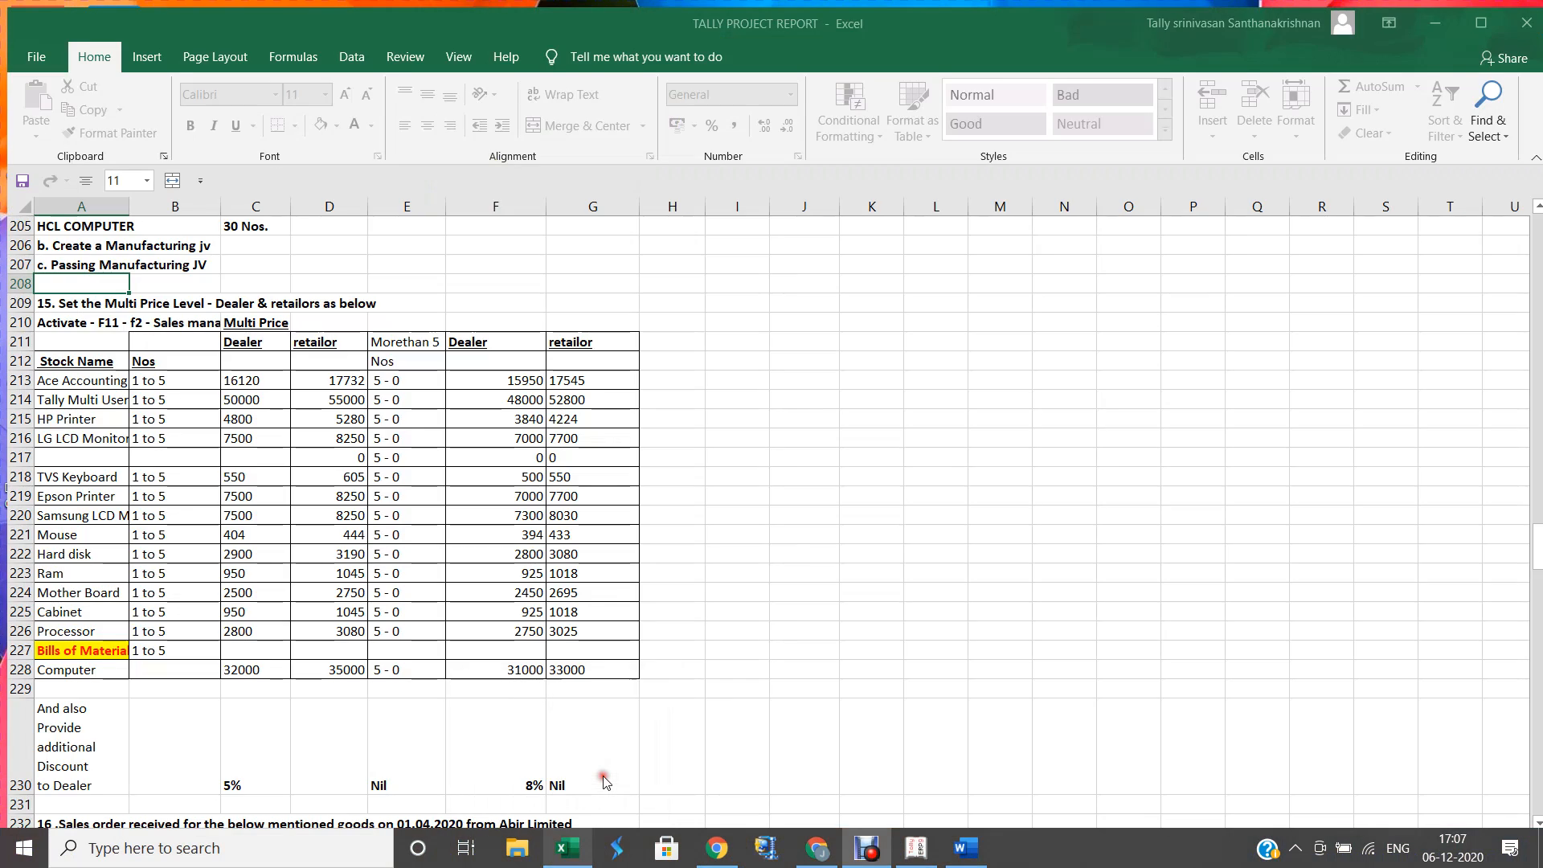
{"action": "mouse_move", "coordinate": [566, 858]}
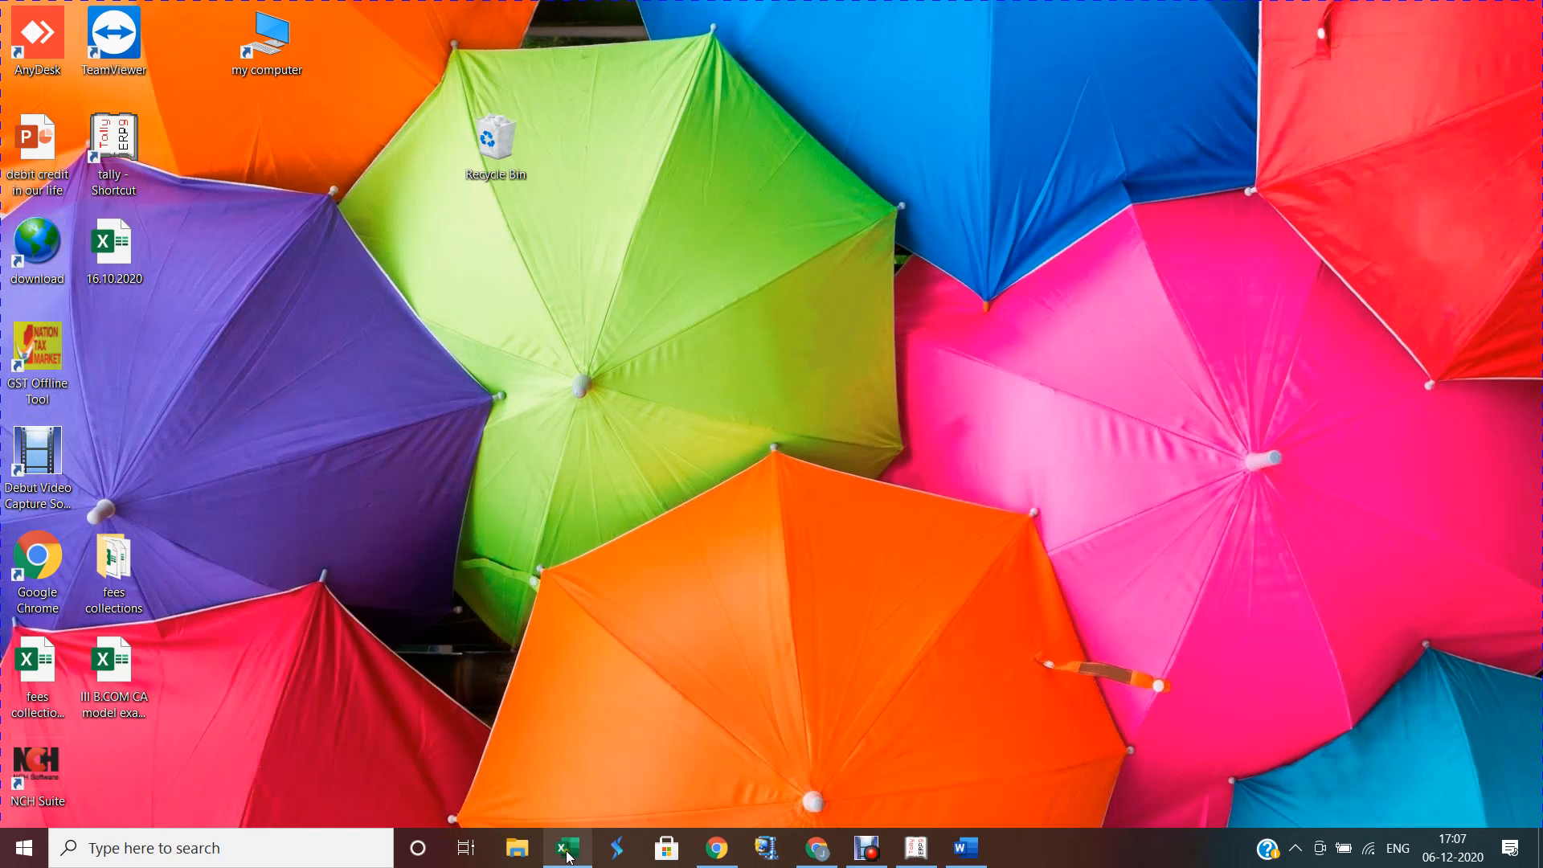
{"action": "left_click", "coordinate": [610, 776]}
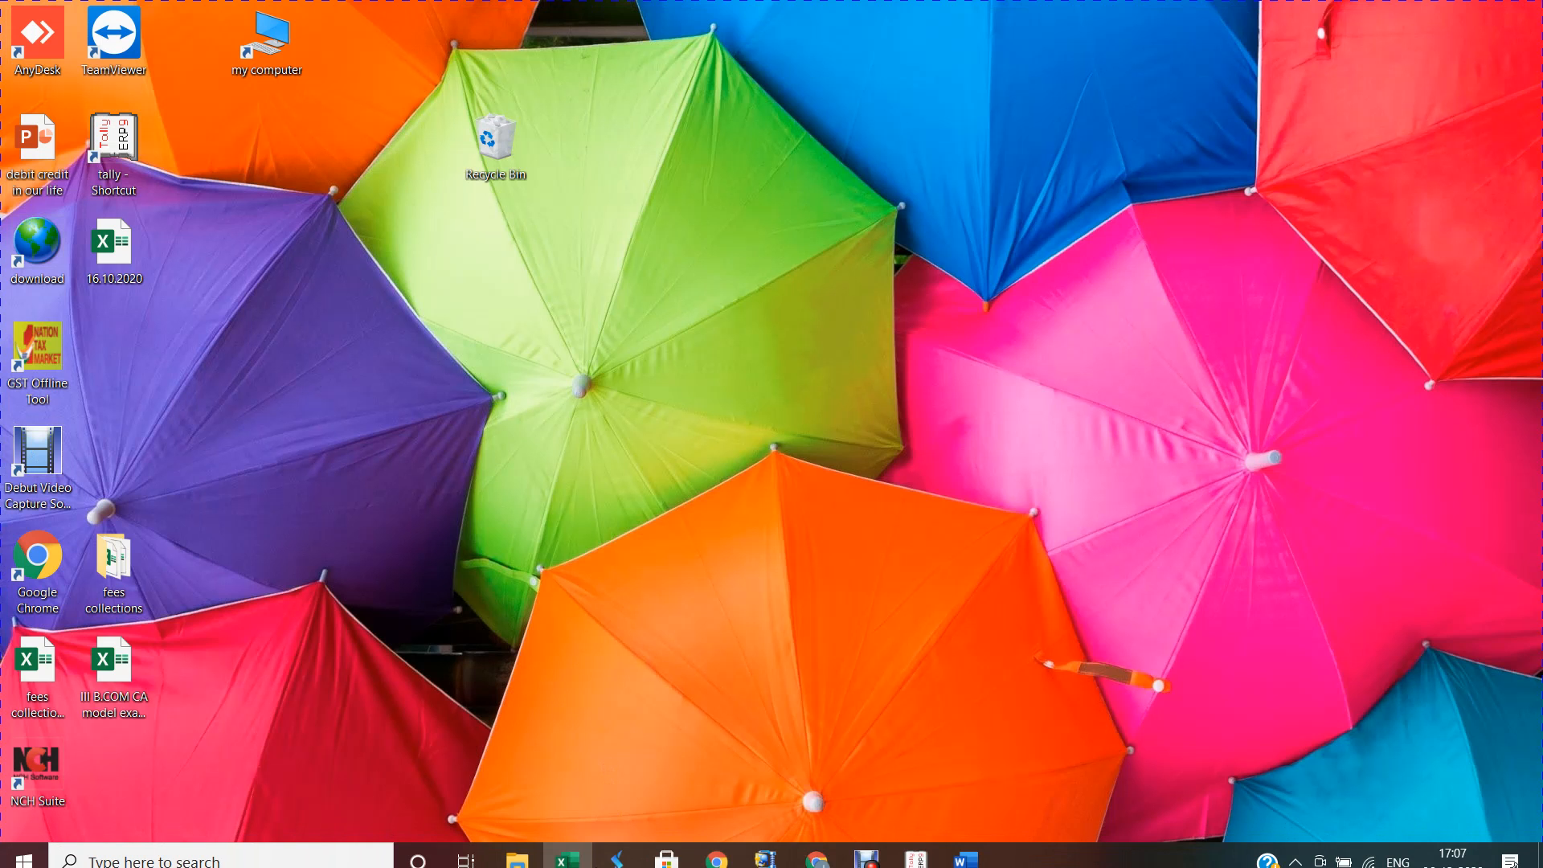
{"action": "left_click", "coordinate": [568, 848]}
{"action": "left_click", "coordinate": [572, 765]}
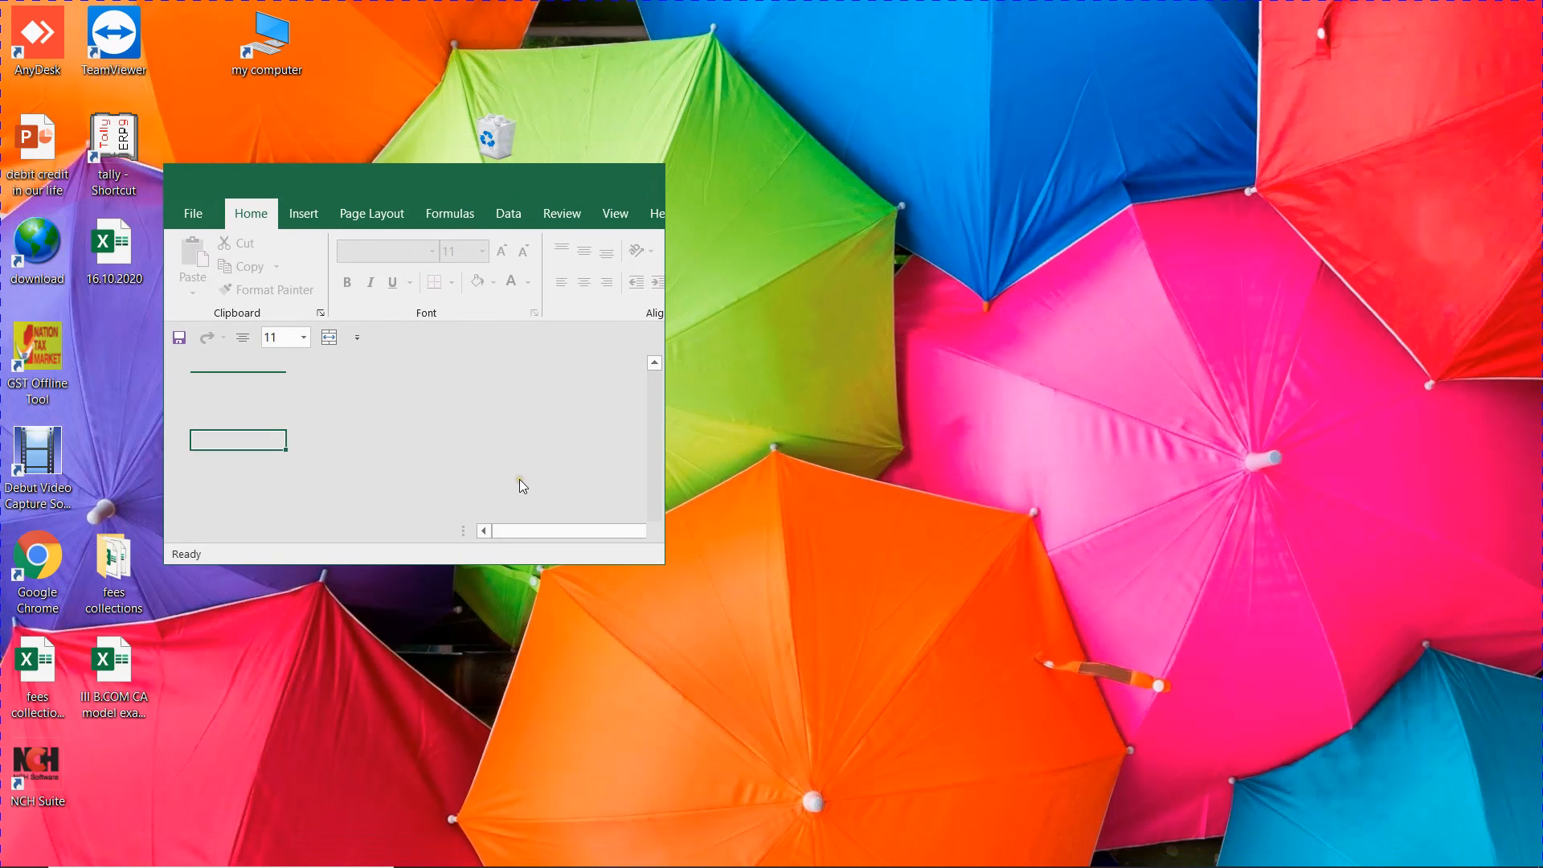
{"action": "left_click", "coordinate": [375, 384]}
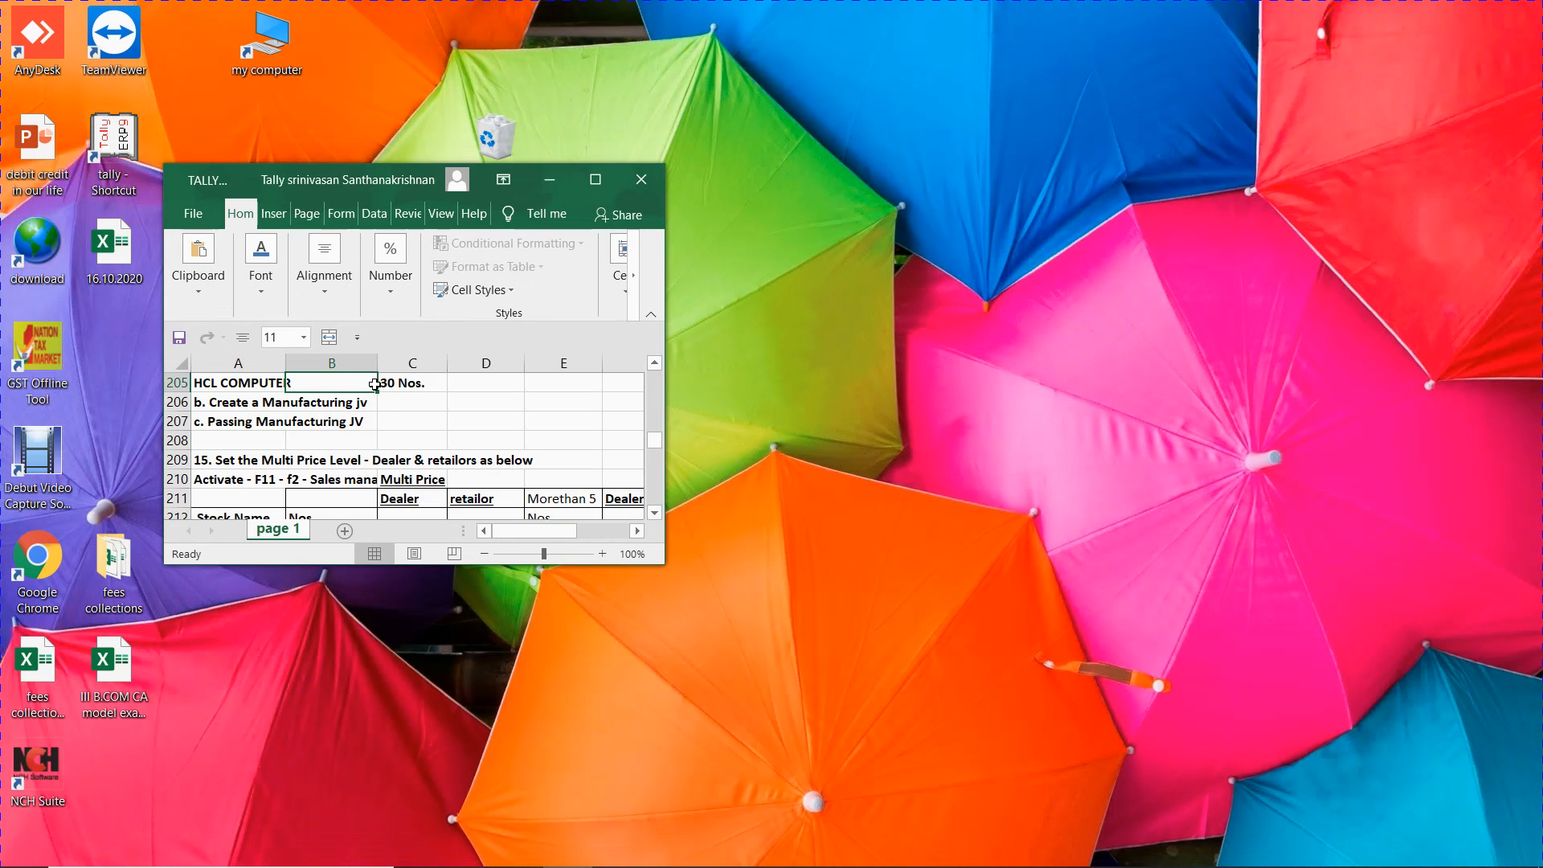
{"action": "left_click", "coordinate": [598, 184]}
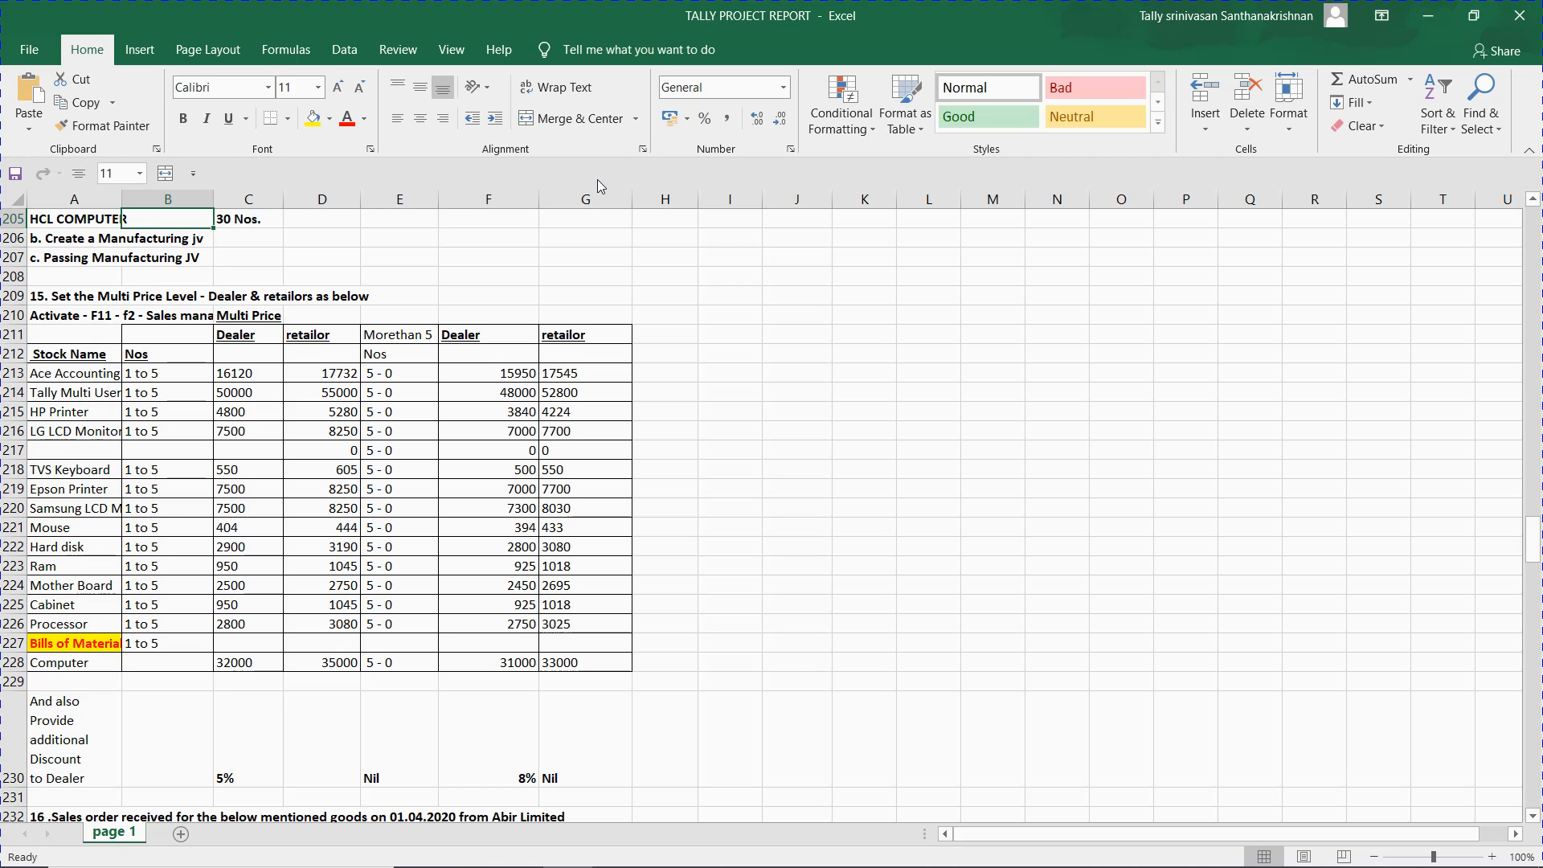
- Copy the task 15 multi price level heading from A209 and switch to Word
{"action": "key", "text": "Down"}
{"action": "key", "text": "Down"}
{"action": "key", "text": "Down"}
{"action": "key", "text": "Down"}
{"action": "key", "text": "Down"}
{"action": "key", "text": "Down"}
{"action": "key", "text": "Down"}
{"action": "key", "text": "Left"}
{"action": "key", "text": "Up"}
{"action": "key", "text": "Up"}
{"action": "key", "text": "Up"}
{"action": "key", "text": "ctrl+c"}
{"action": "mouse_move", "coordinate": [872, 859]}
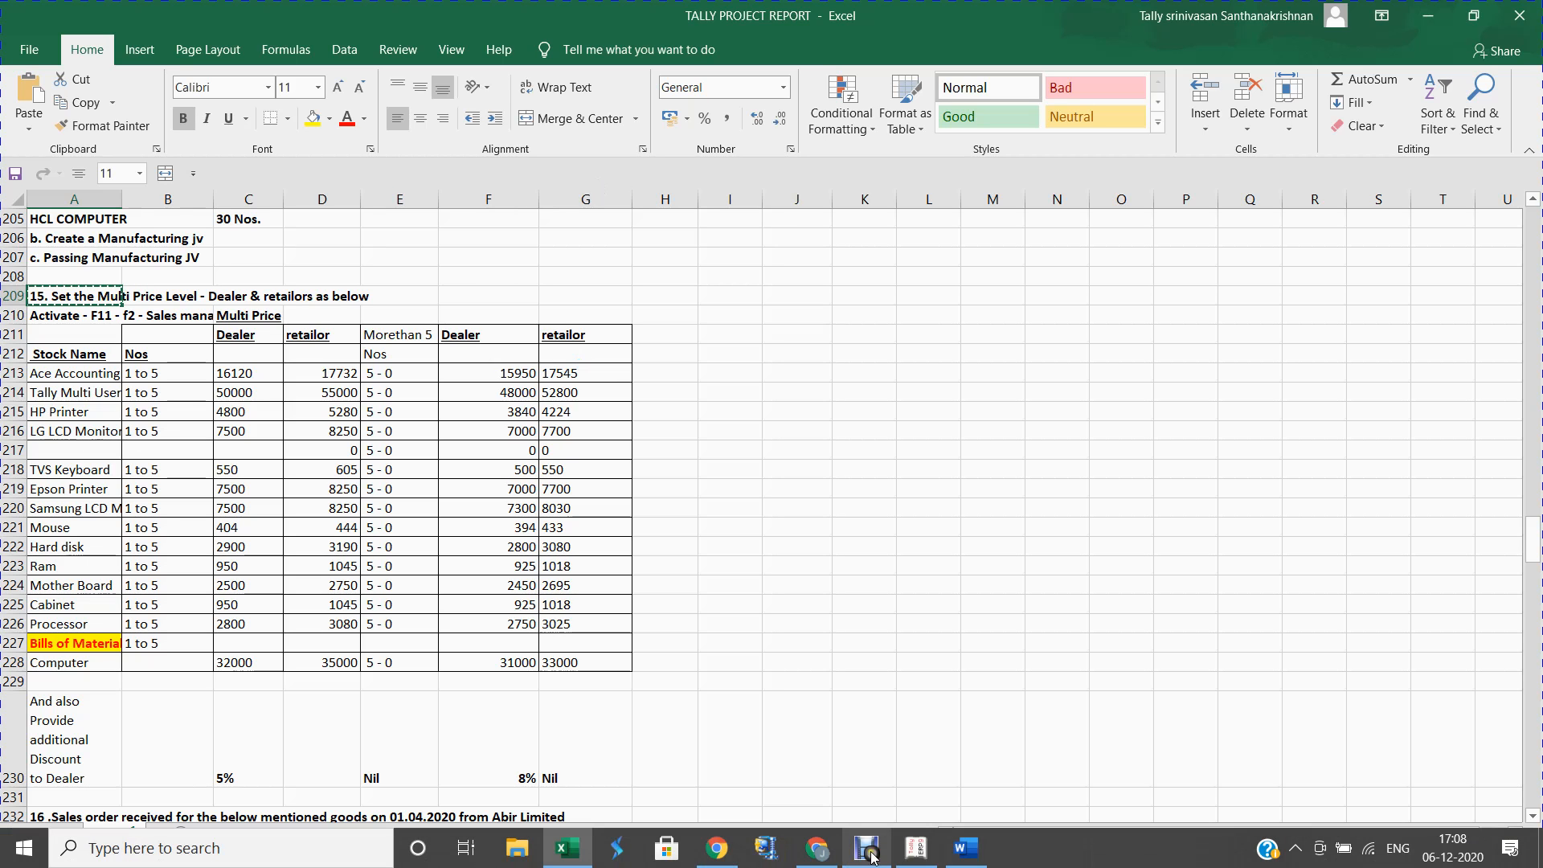
{"action": "mouse_move", "coordinate": [967, 848]}
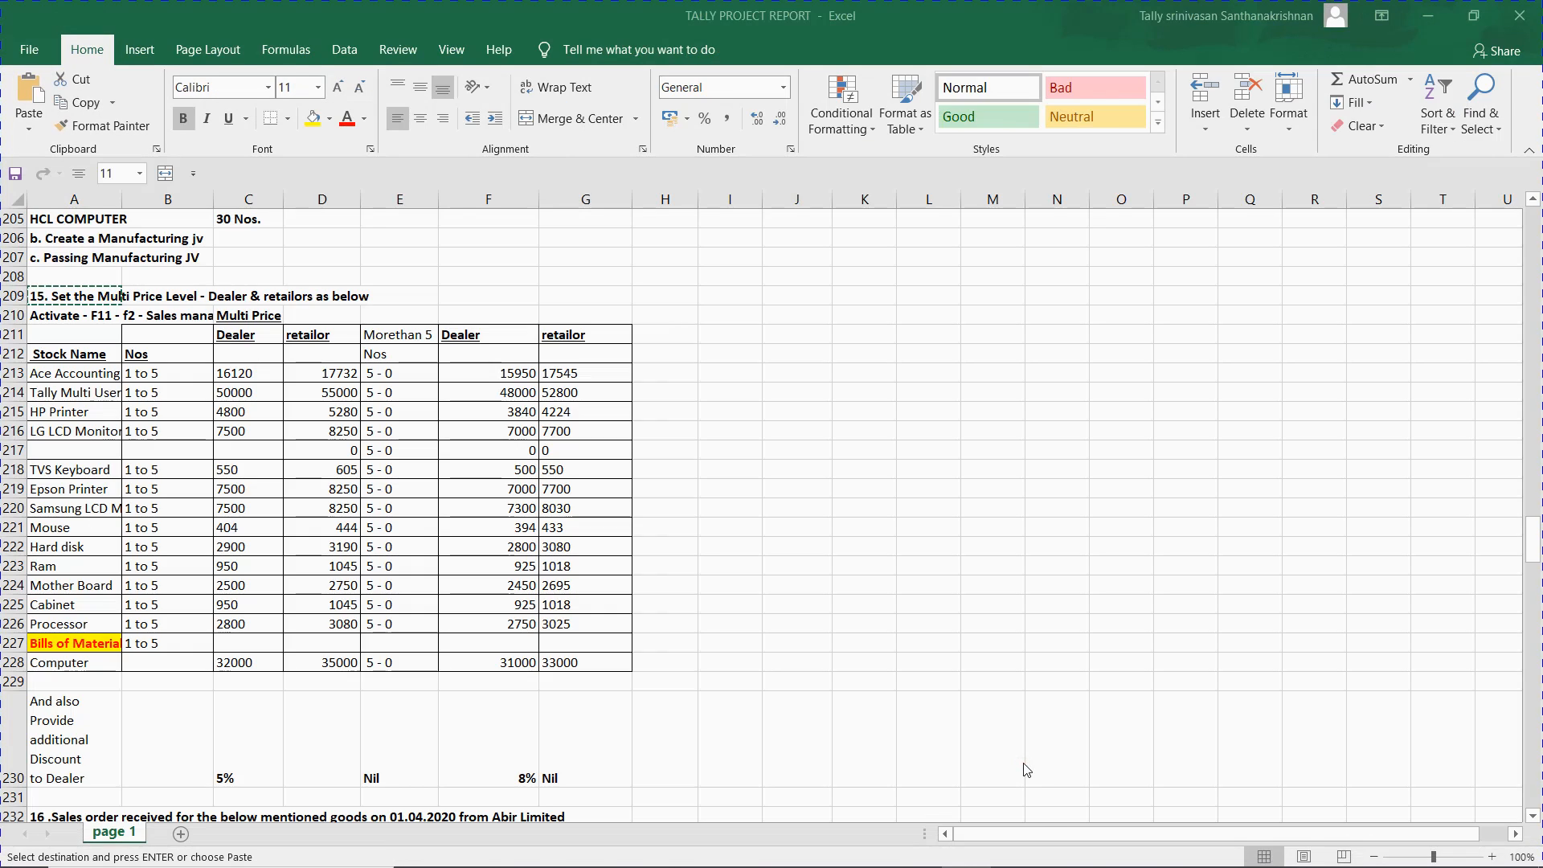
{"action": "key", "text": "alt+Tab"}
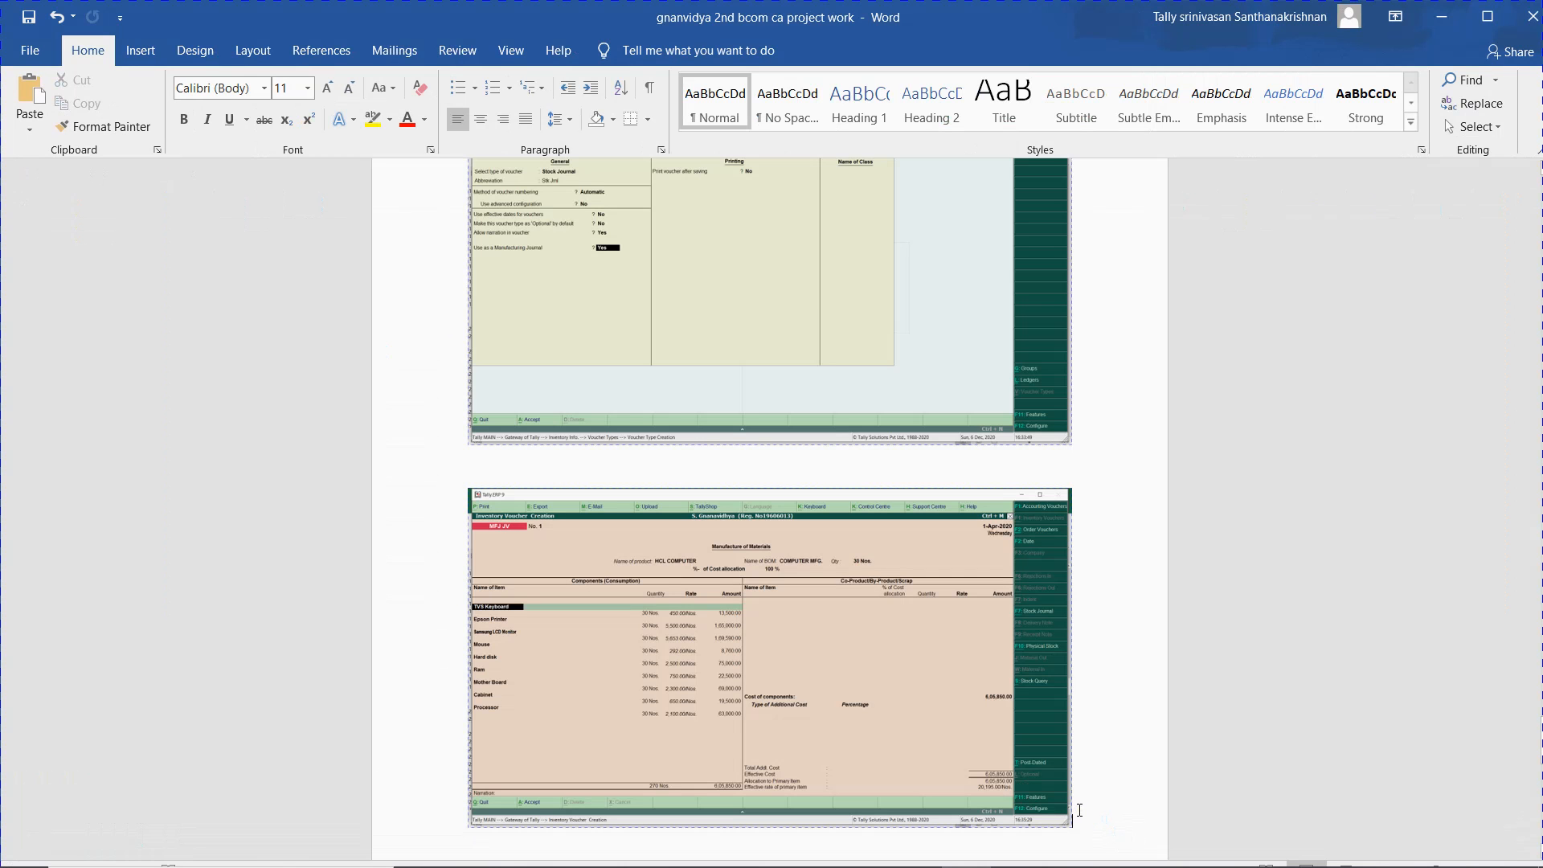
- Paste the task 15 heading on a new line below the last Tally screenshot
{"action": "key", "text": "Return"}
{"action": "key", "text": "Return"}
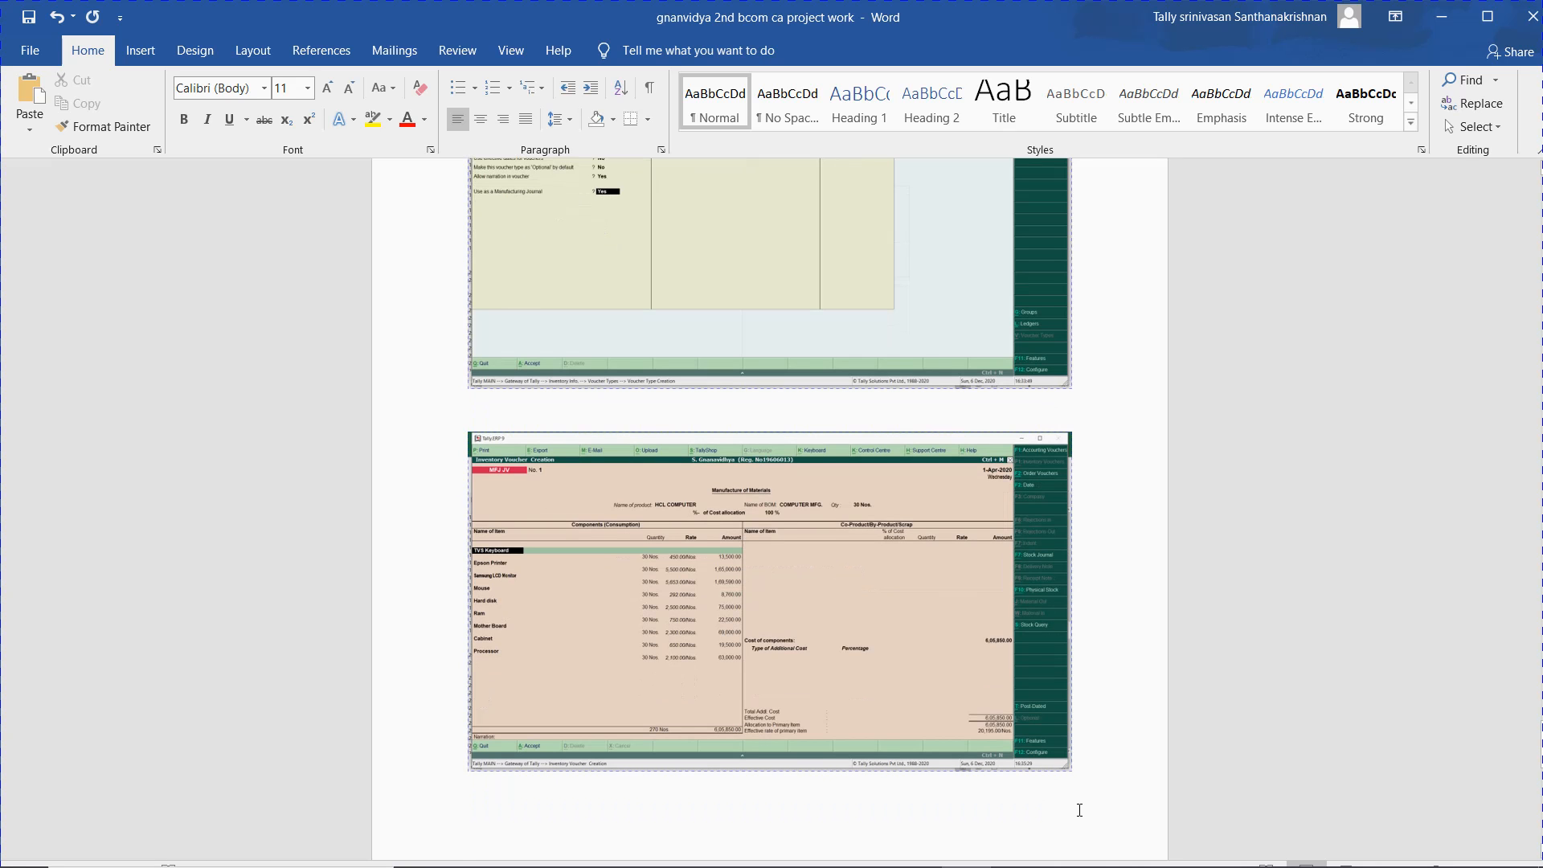
{"action": "key", "text": "ctrl+v"}
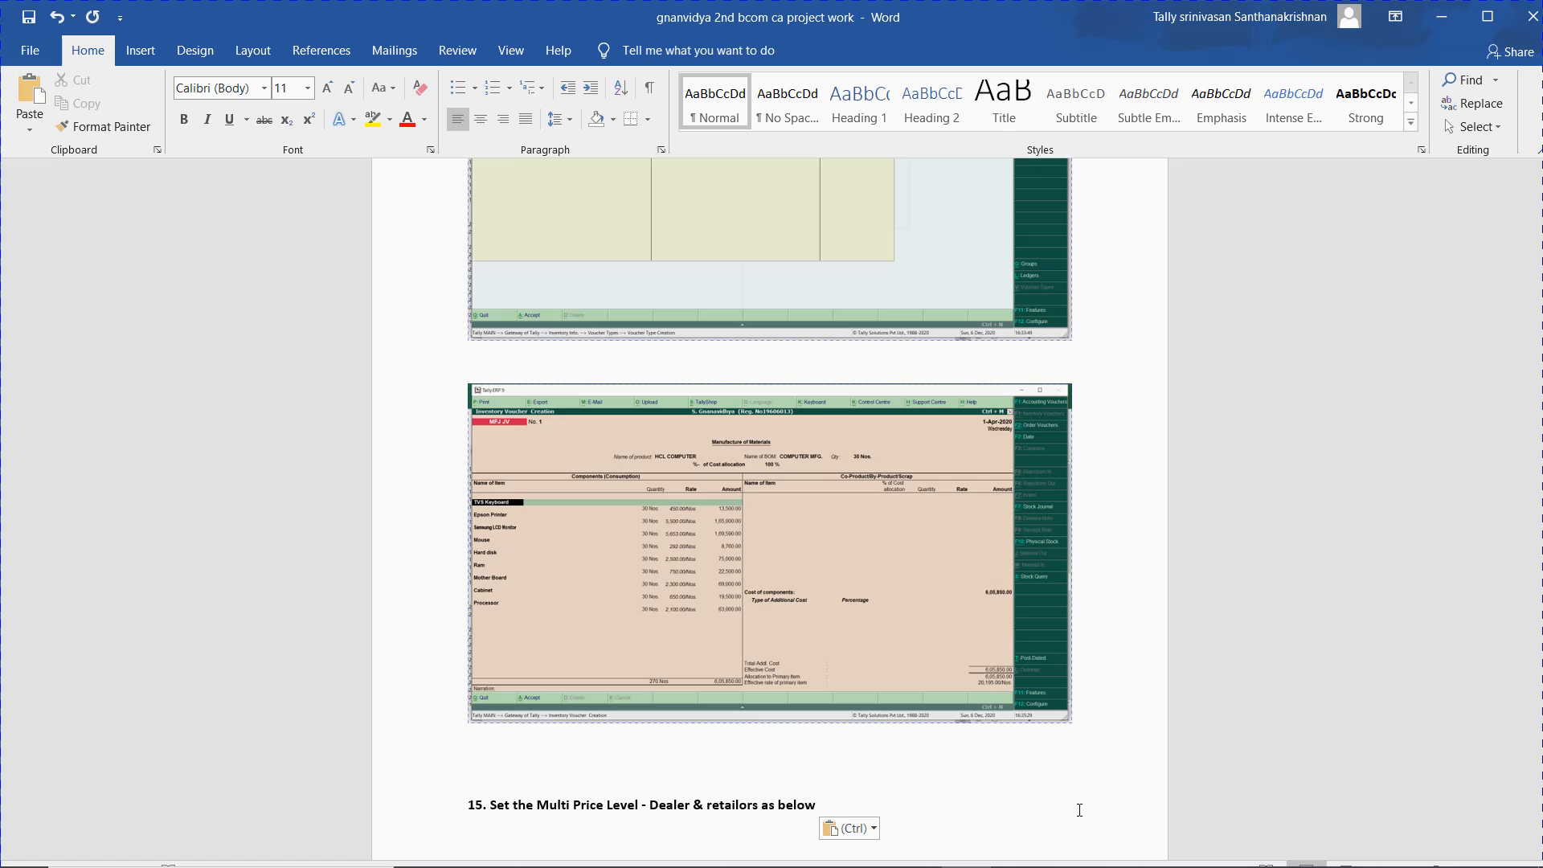
- Switch to Tally and open the Price List options under Inventory Info
{"action": "key", "text": "alt+Tab"}
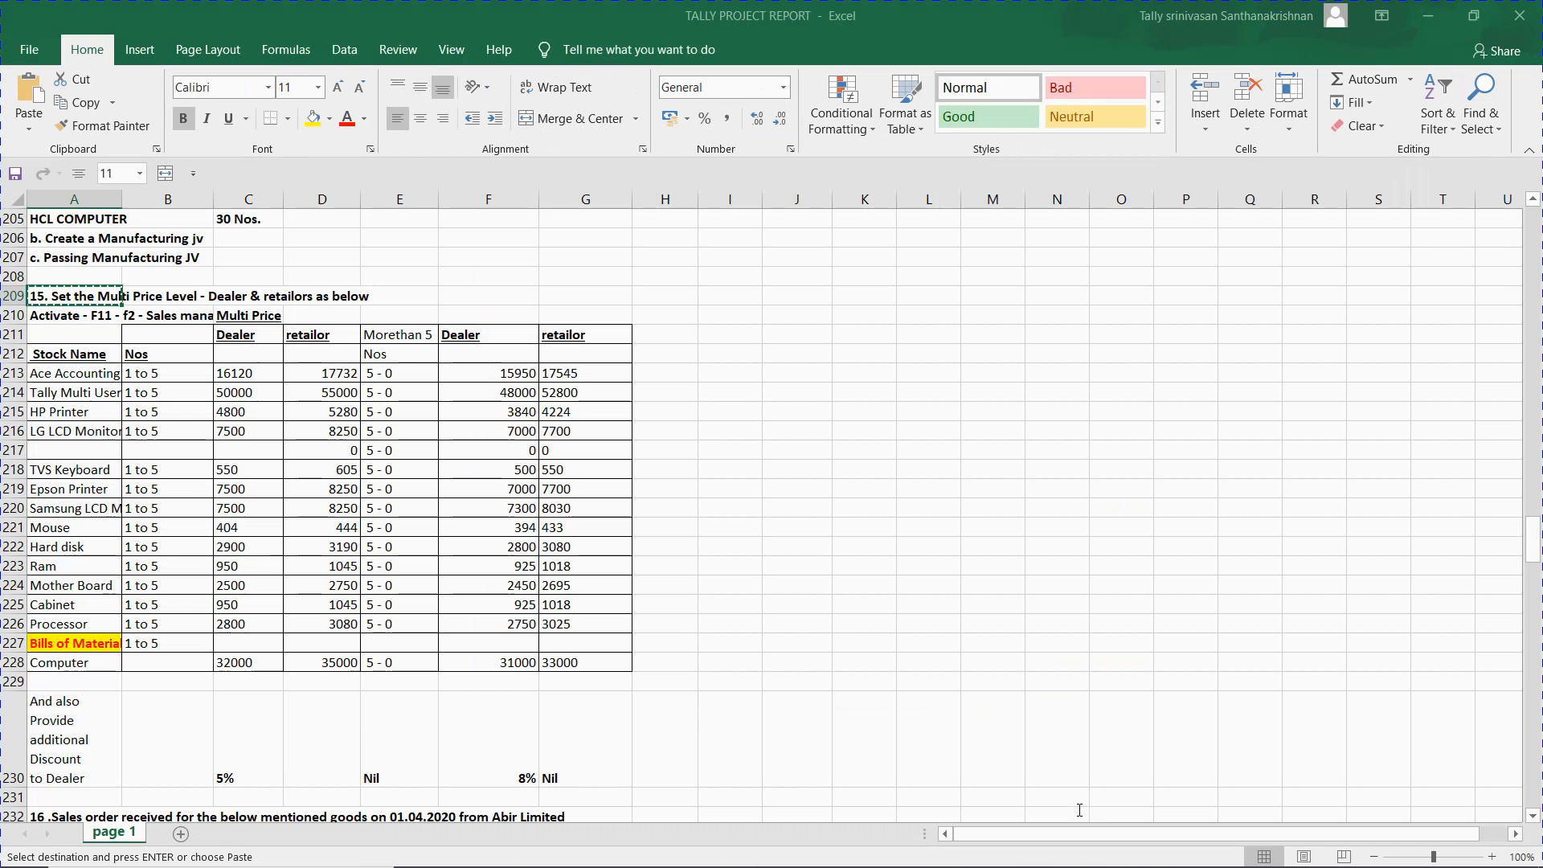
{"action": "key", "text": "alt+Tab"}
{"action": "key", "text": "Tab"}
{"action": "key", "text": "Tab"}
{"action": "key", "text": "Tab"}
{"action": "key", "text": "Tab"}
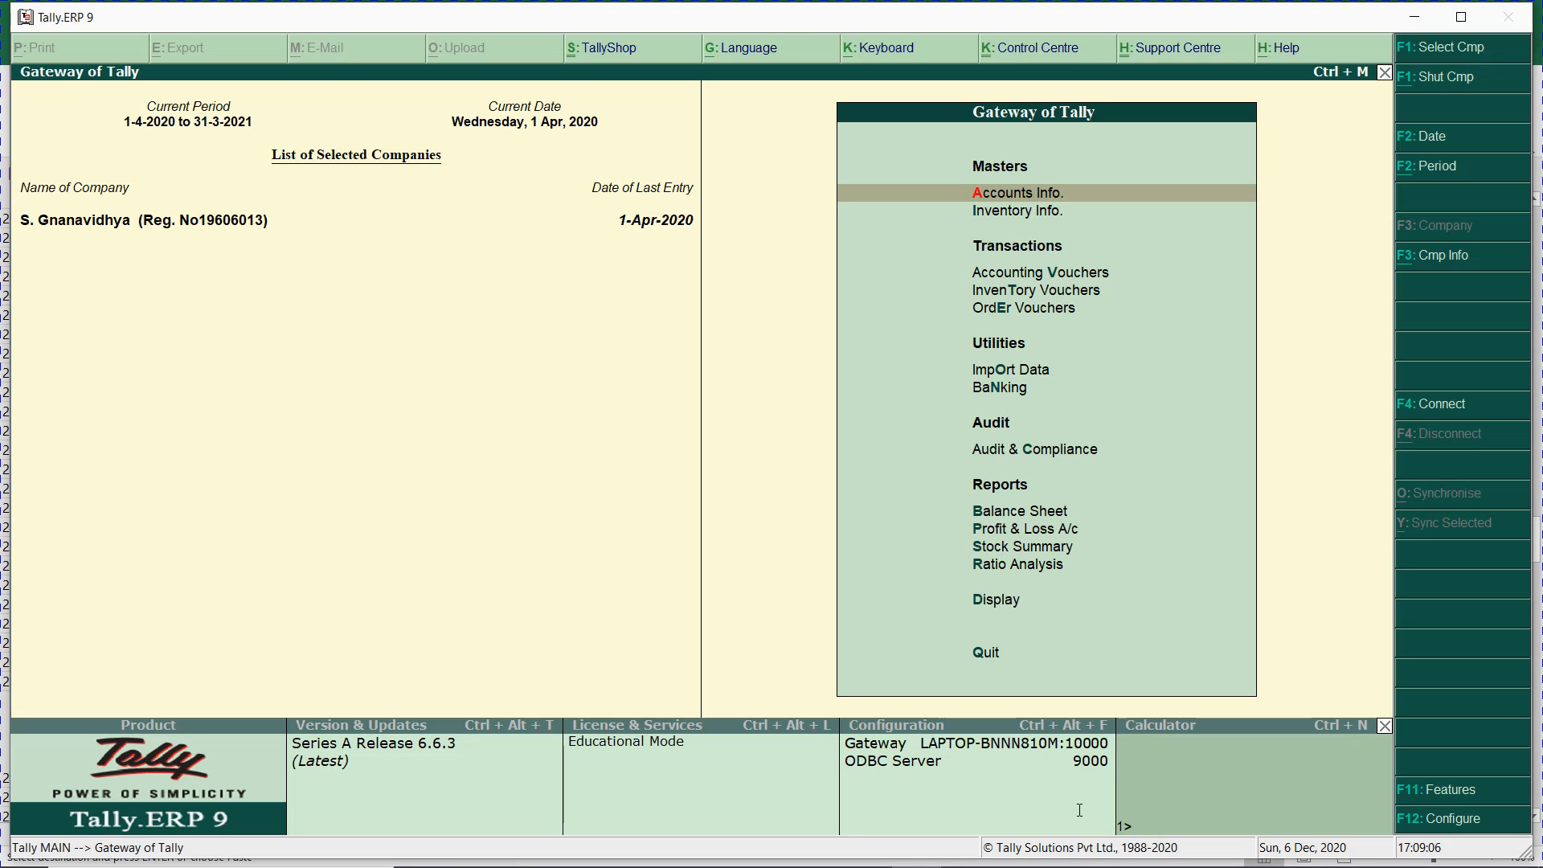
{"action": "key", "text": "i"}
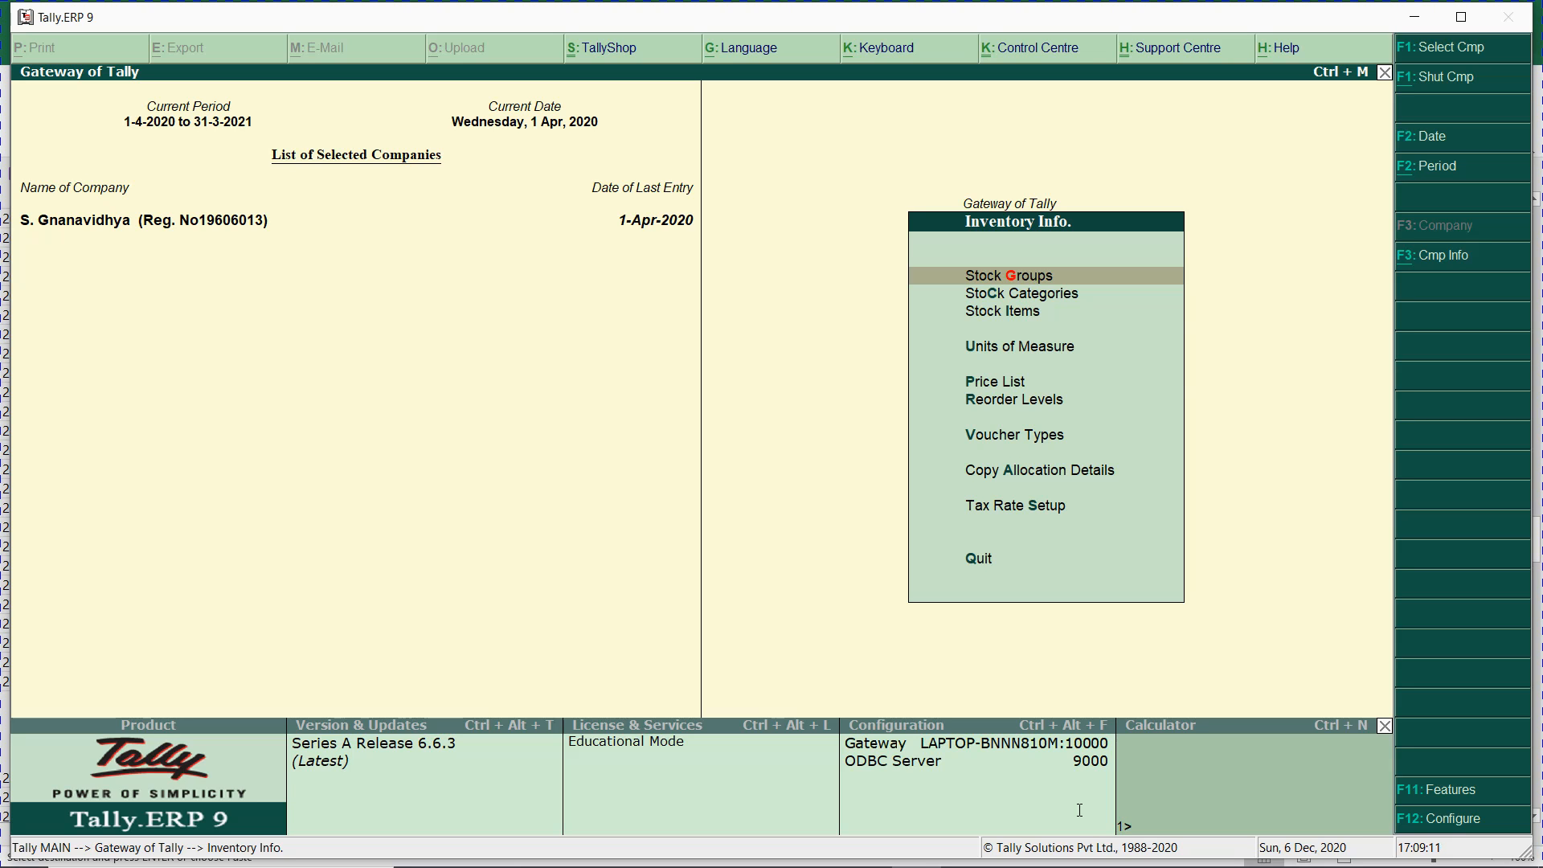
{"action": "key", "text": "Down"}
{"action": "key", "text": "Down"}
{"action": "key", "text": "Down"}
{"action": "key", "text": "Down"}
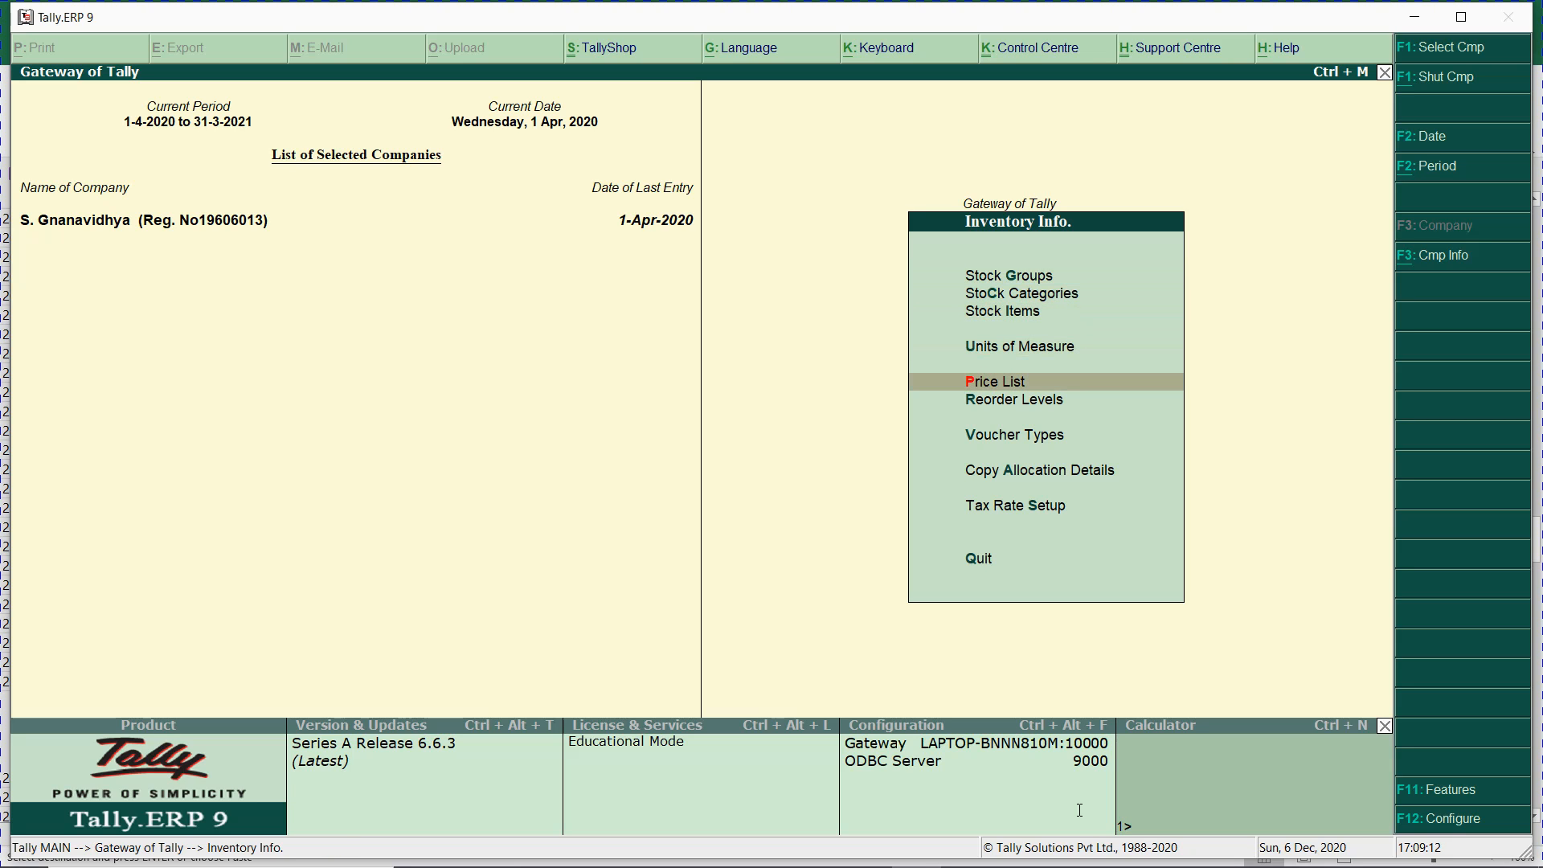
{"action": "key", "text": "Return"}
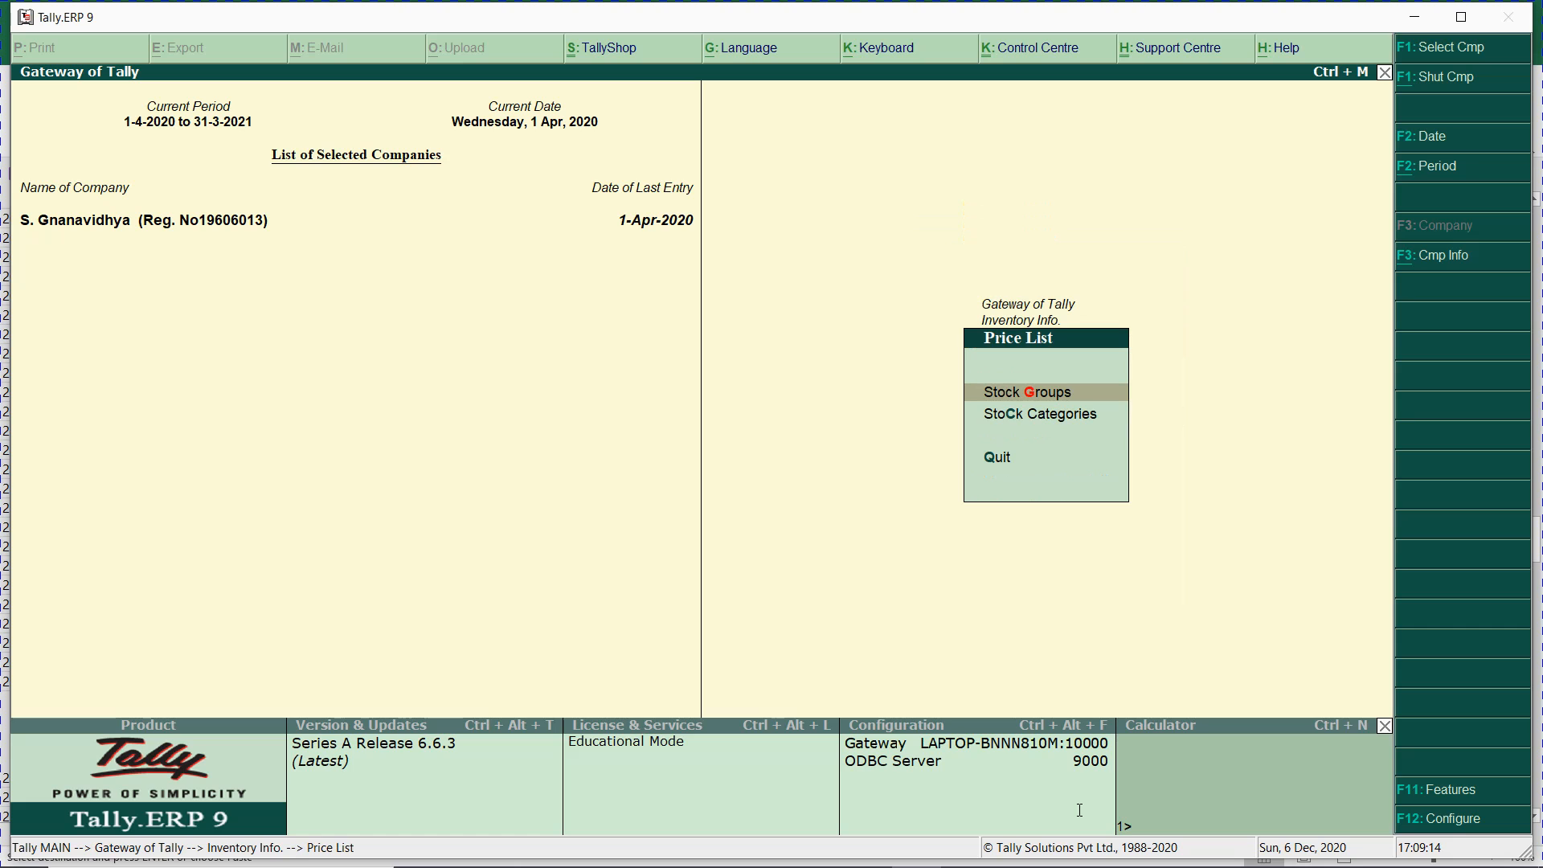
- Start a Dealer Price list for All Items applicable from 1-Apr-2020, then return to Excel
{"action": "key", "text": "Return"}
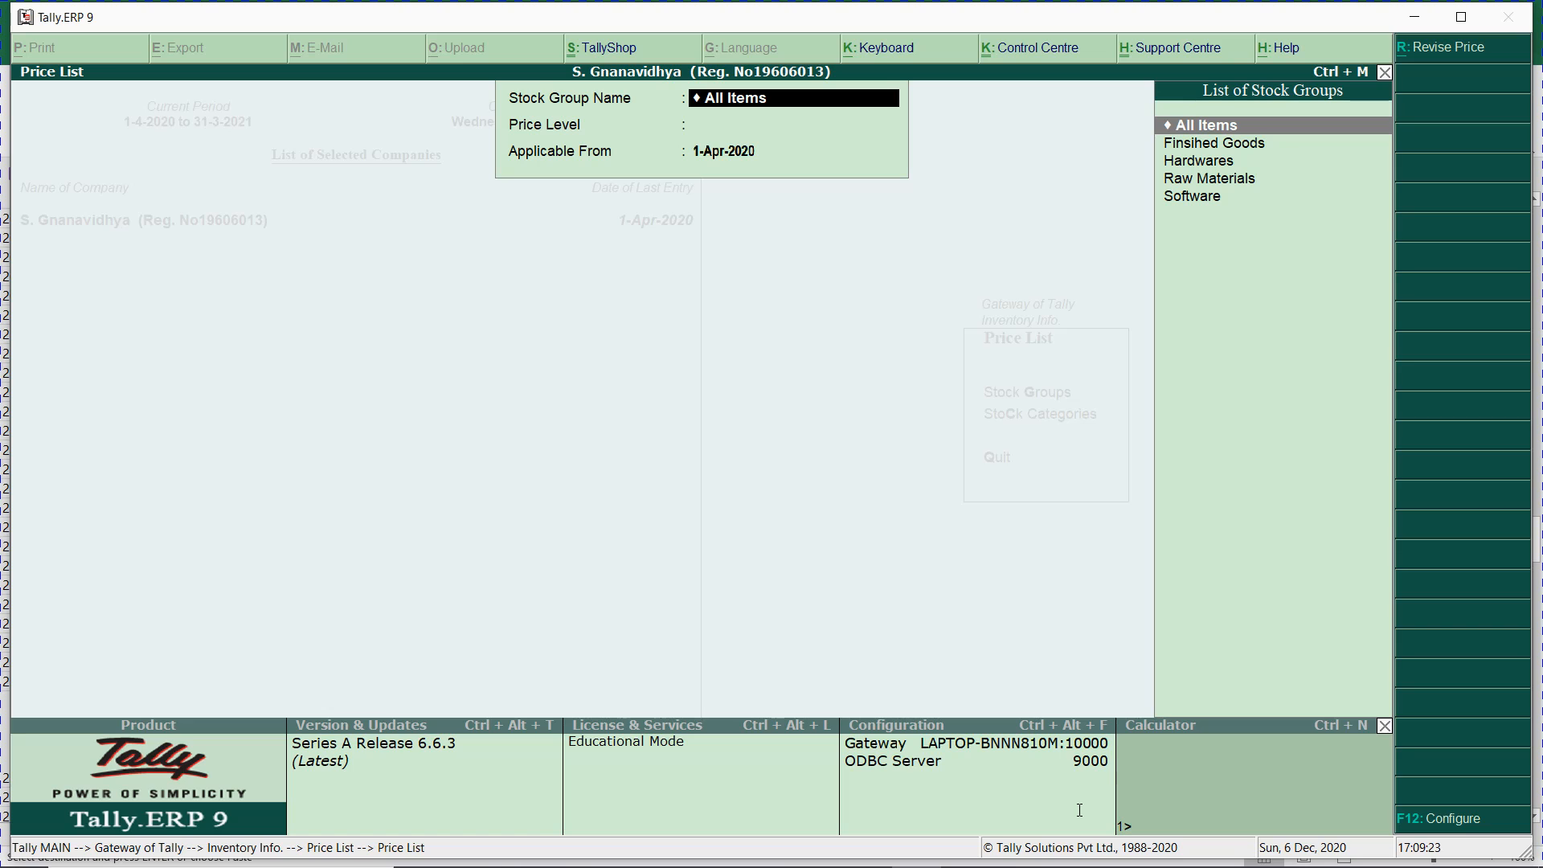
{"action": "key", "text": "Down"}
{"action": "key", "text": "Up"}
{"action": "key", "text": "Return"}
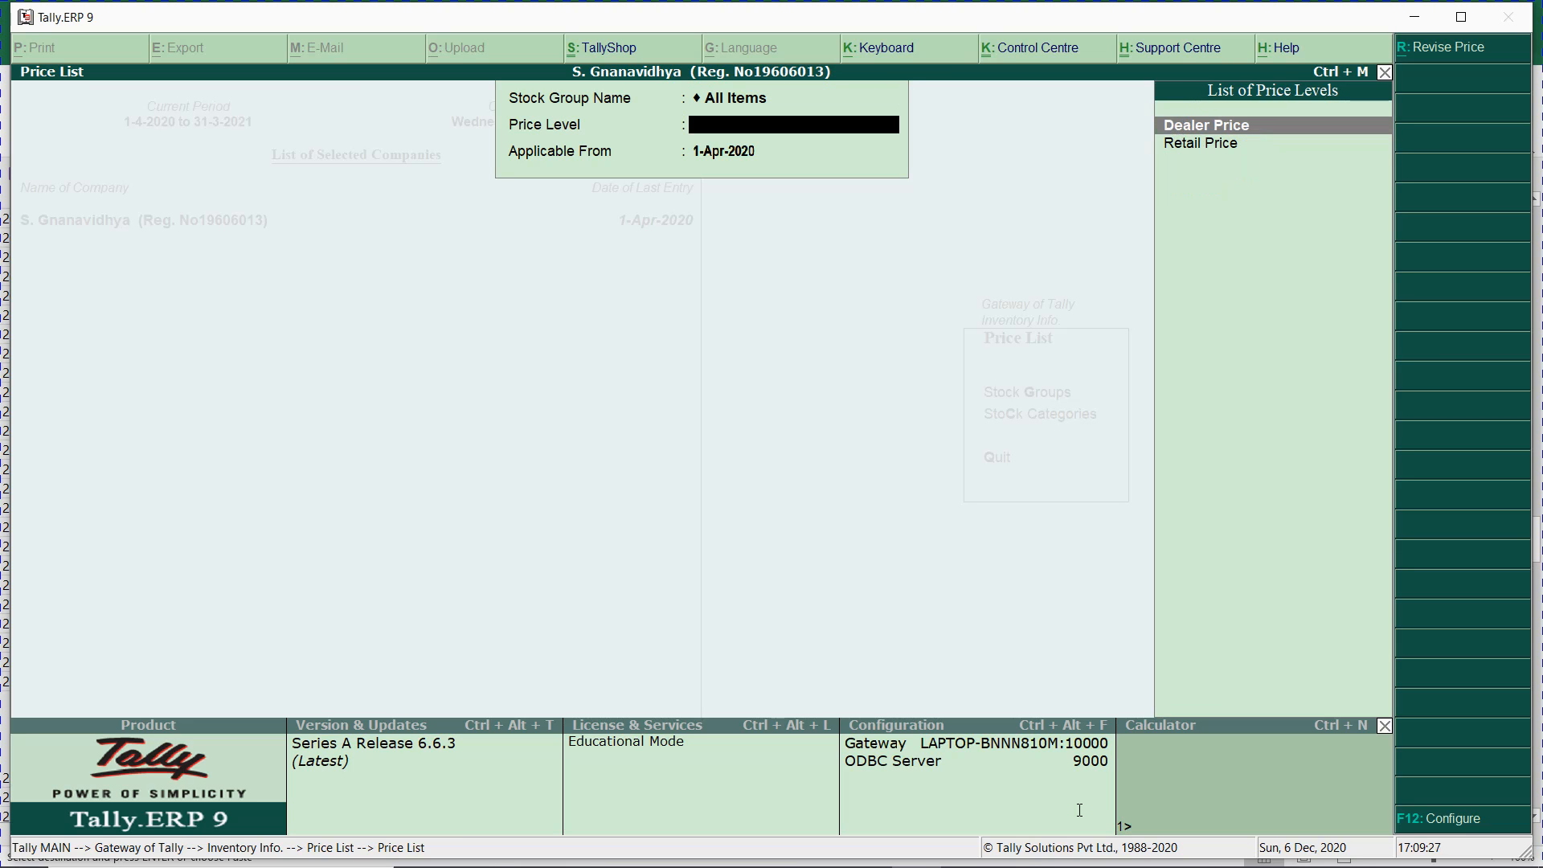
{"action": "key", "text": "Return"}
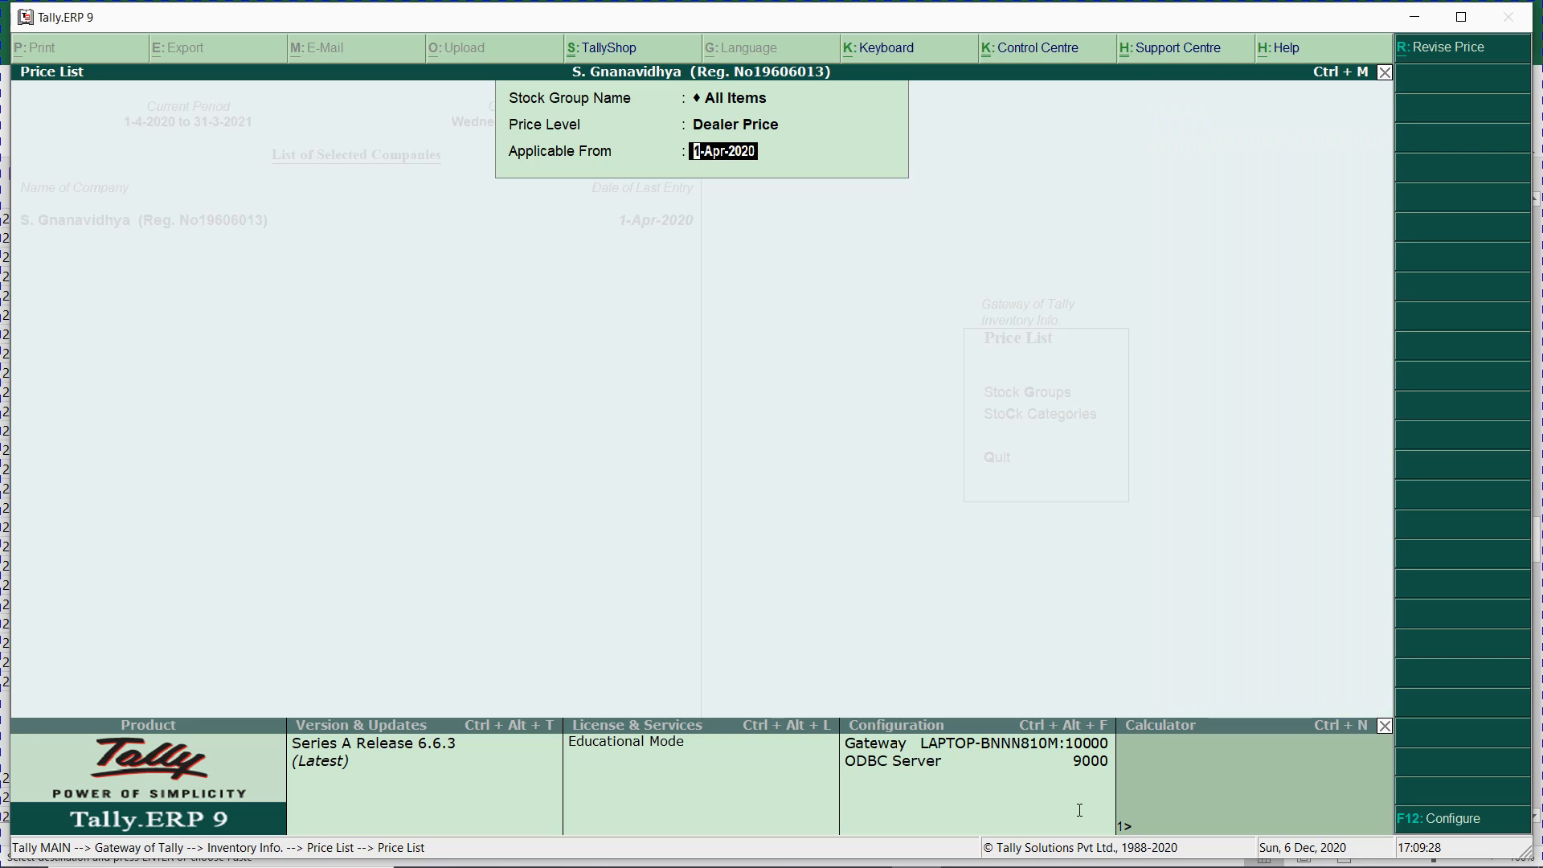
{"action": "key", "text": "Return"}
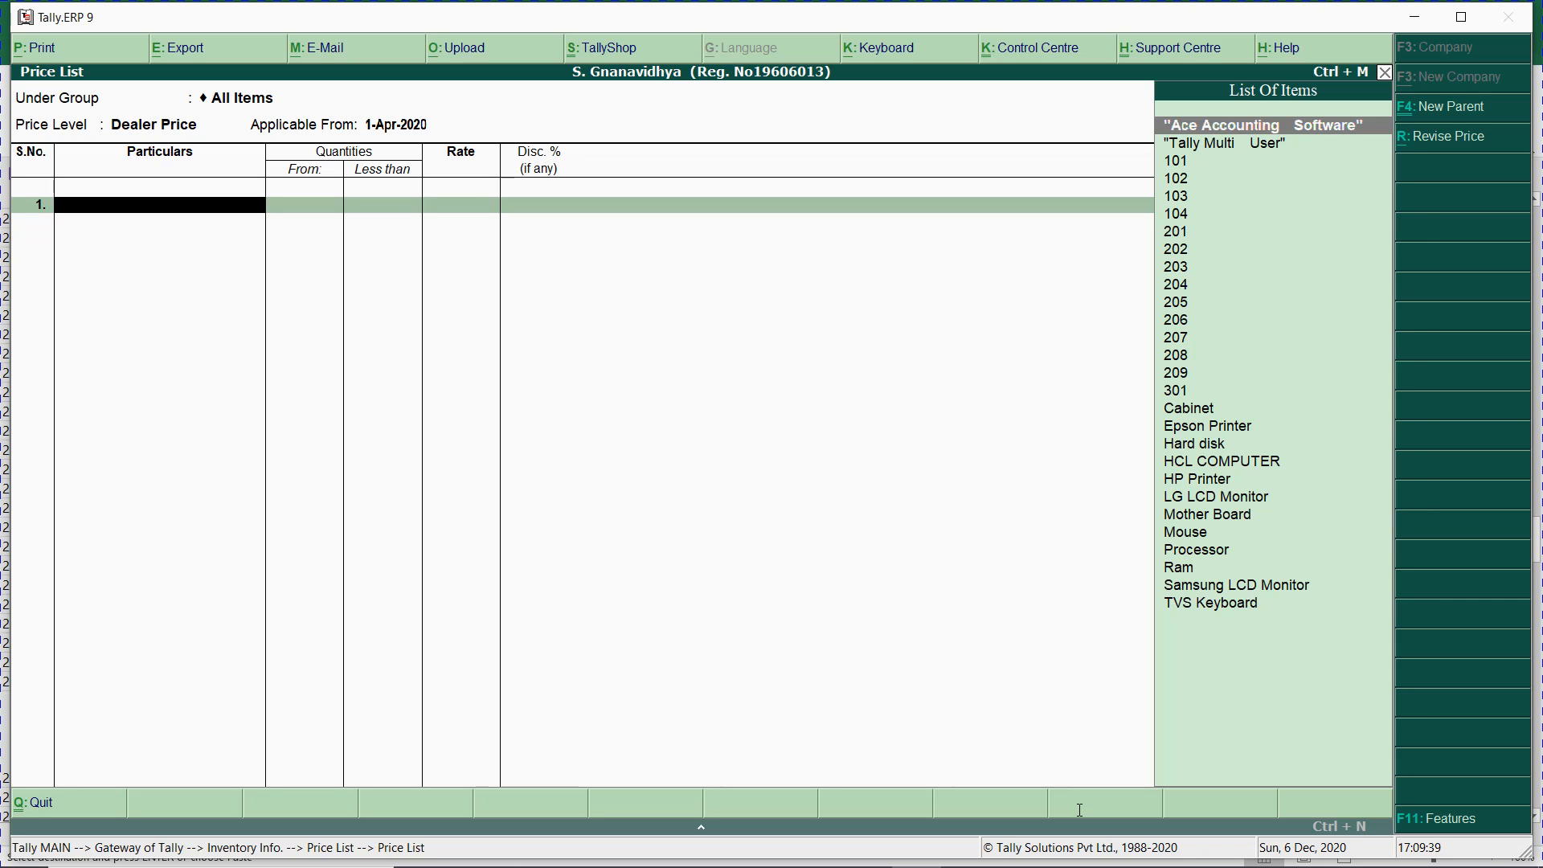
{"action": "key", "text": "alt+Tab"}
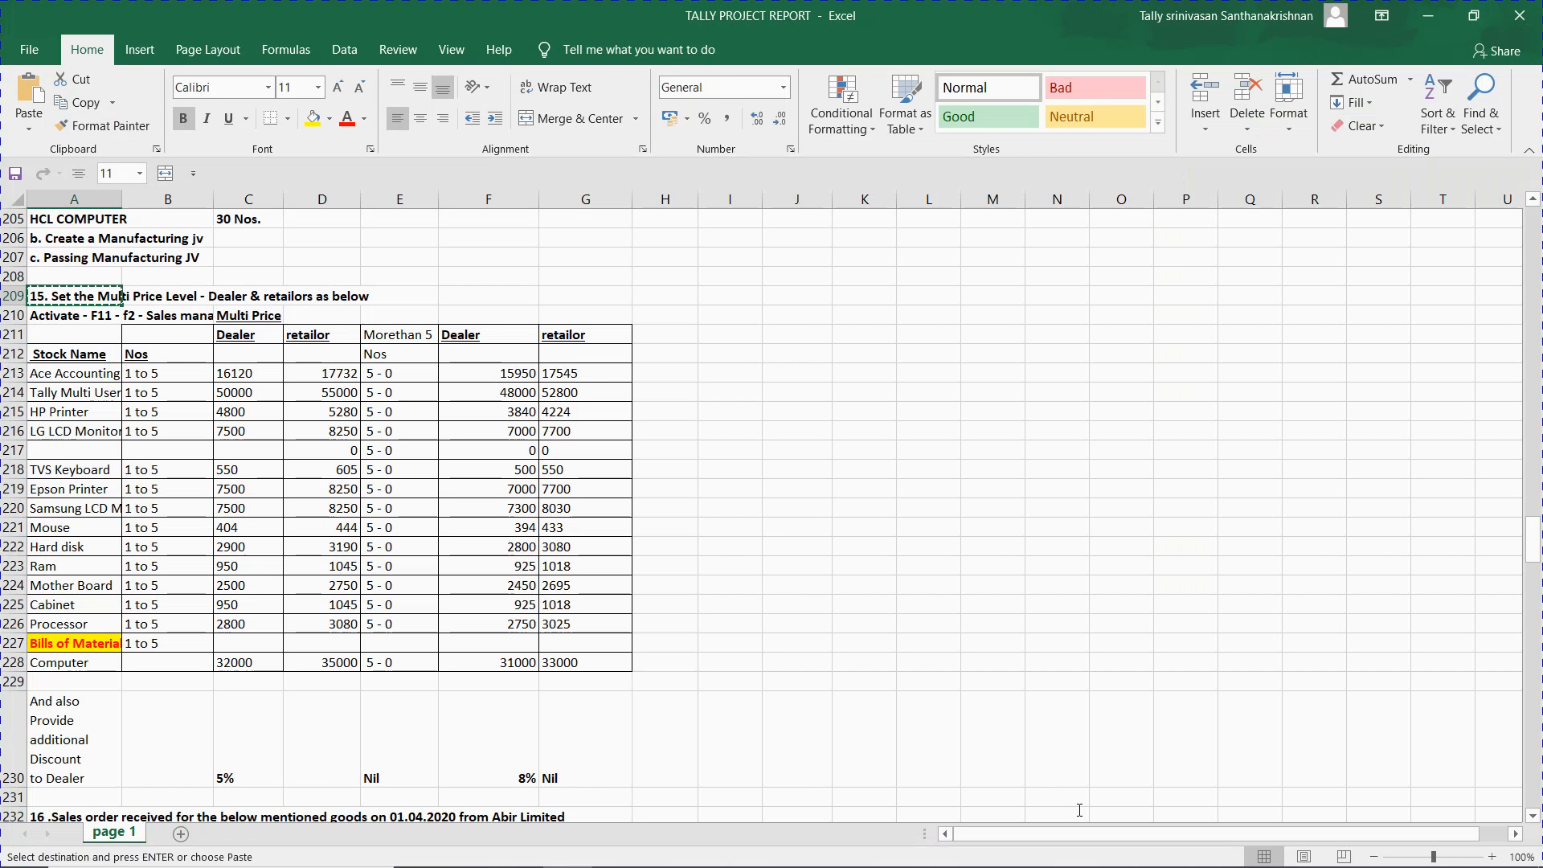
- Copy Ace Accounting's dealer rate 16120 from C213 and return to Tally
{"action": "key", "text": "Right"}
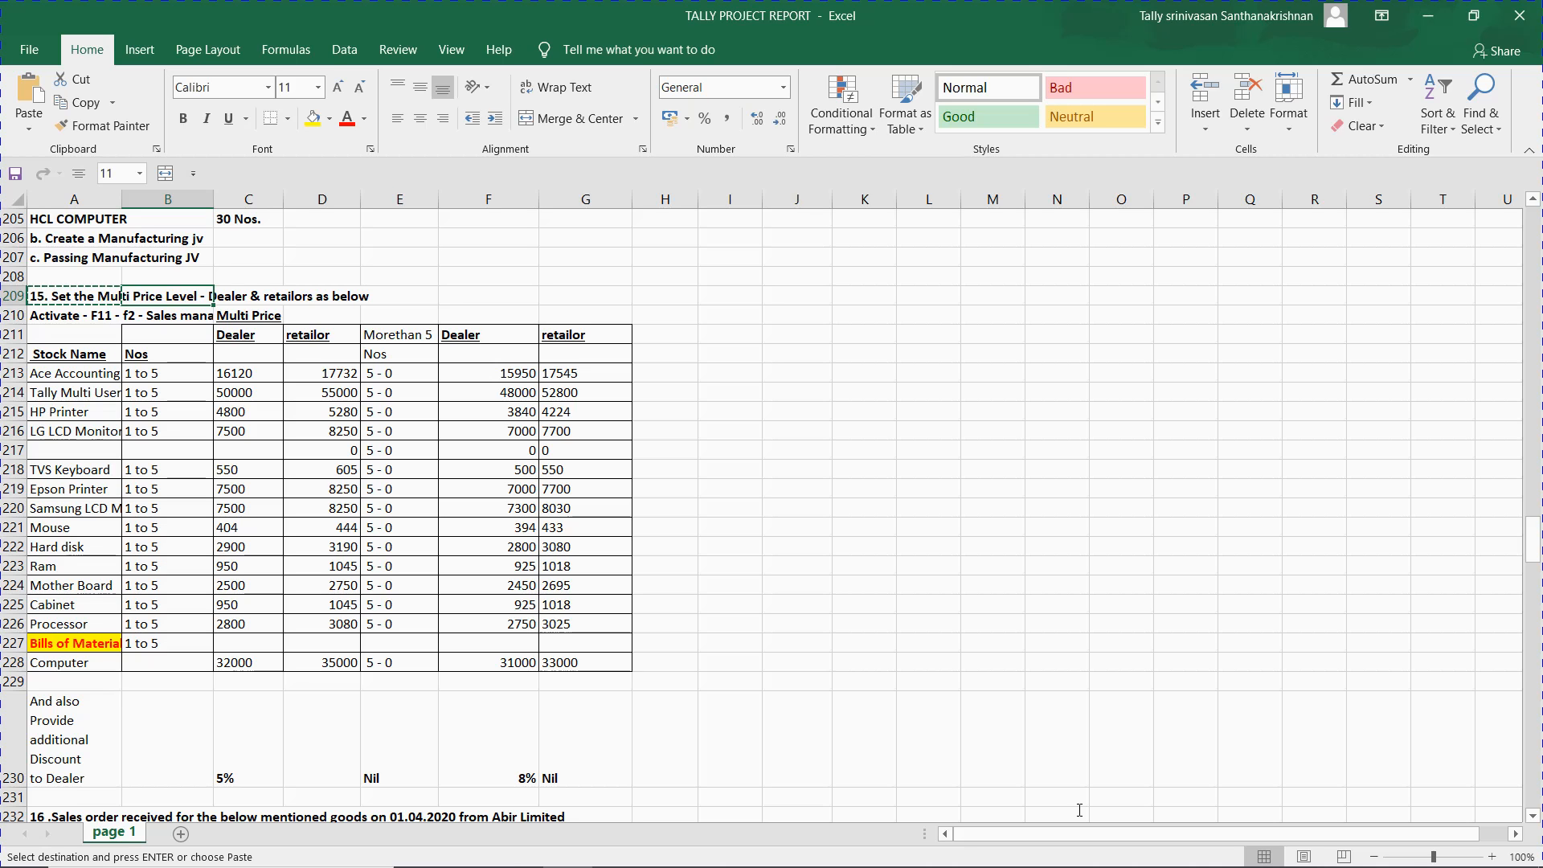
{"action": "key", "text": "Down"}
{"action": "key", "text": "Down"}
{"action": "key", "text": "Down"}
{"action": "key", "text": "Down"}
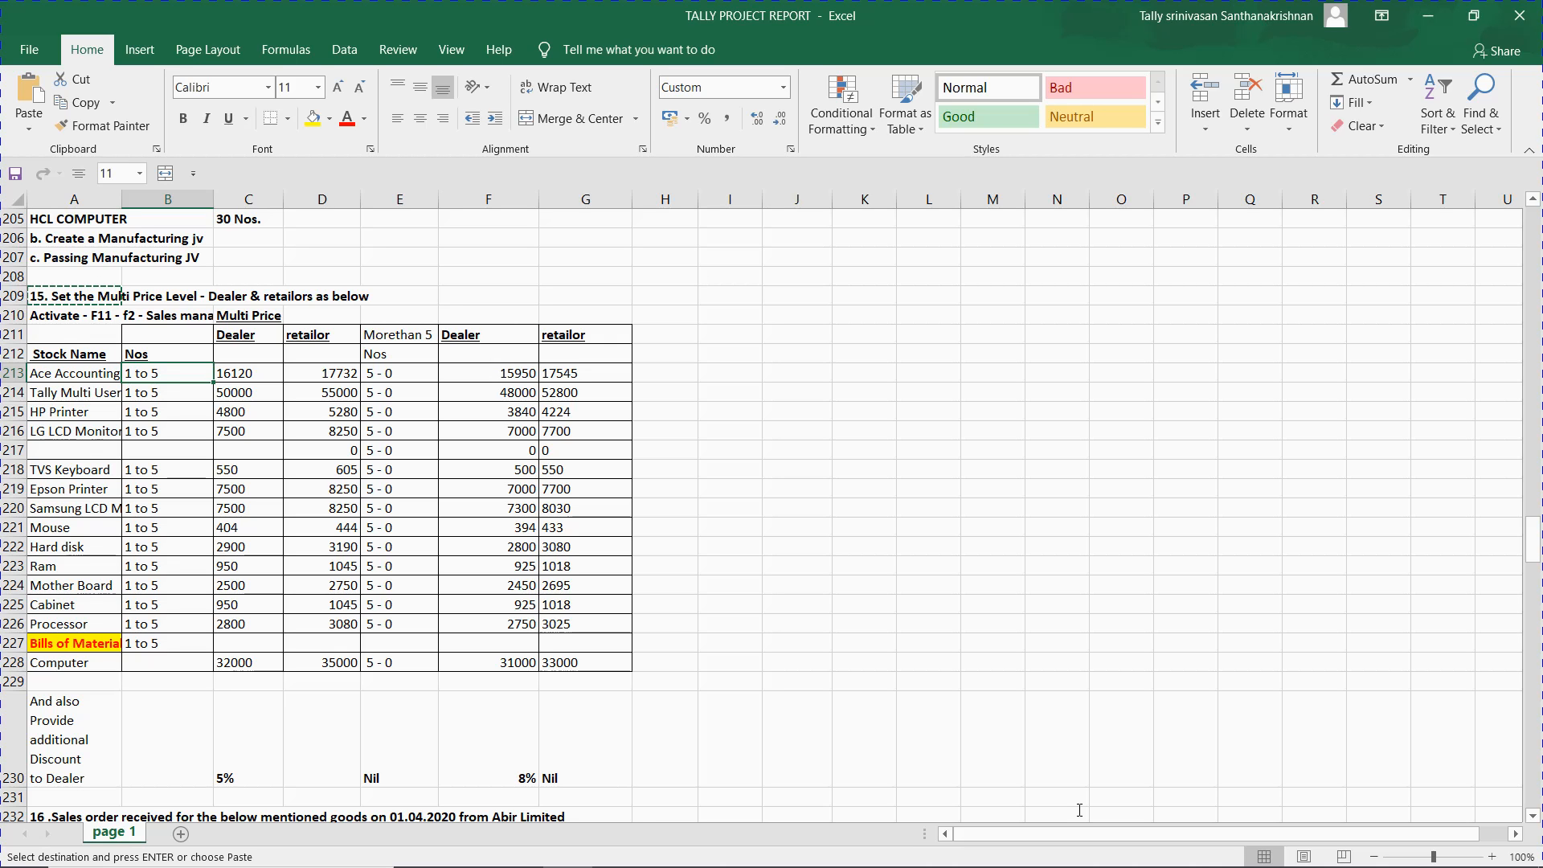
{"action": "key", "text": "Left"}
{"action": "key", "text": "Right"}
{"action": "key", "text": "Right"}
{"action": "key", "text": "ctrl+c"}
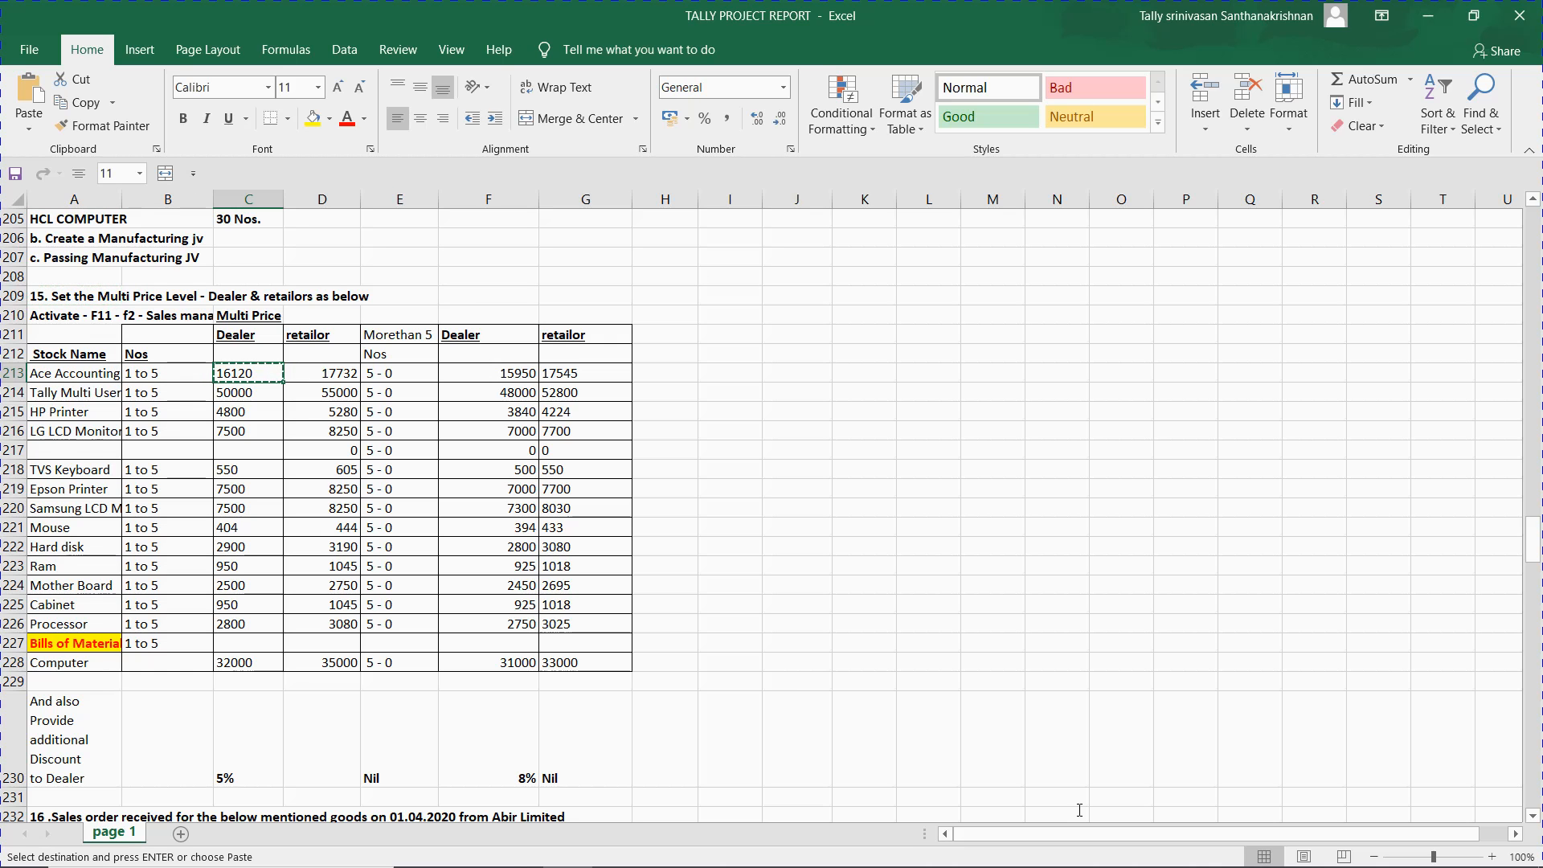
{"action": "key", "text": "alt+Tab"}
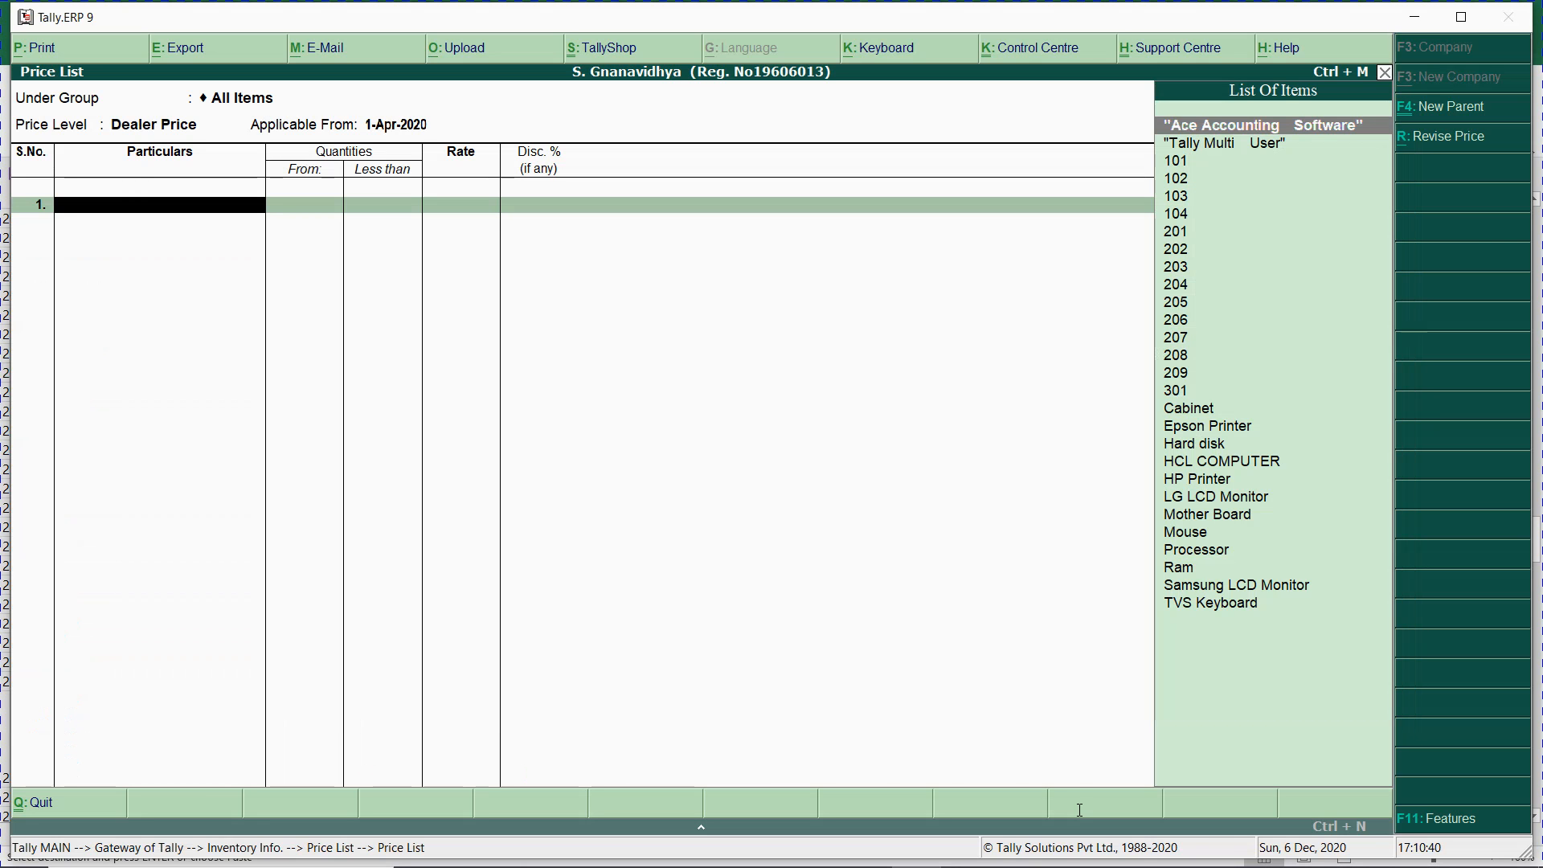
- Add Ace Accounting Software (item 101) with a less-than-5 Nos. quantity slab
{"action": "key", "text": "ctrl+alt+v"}
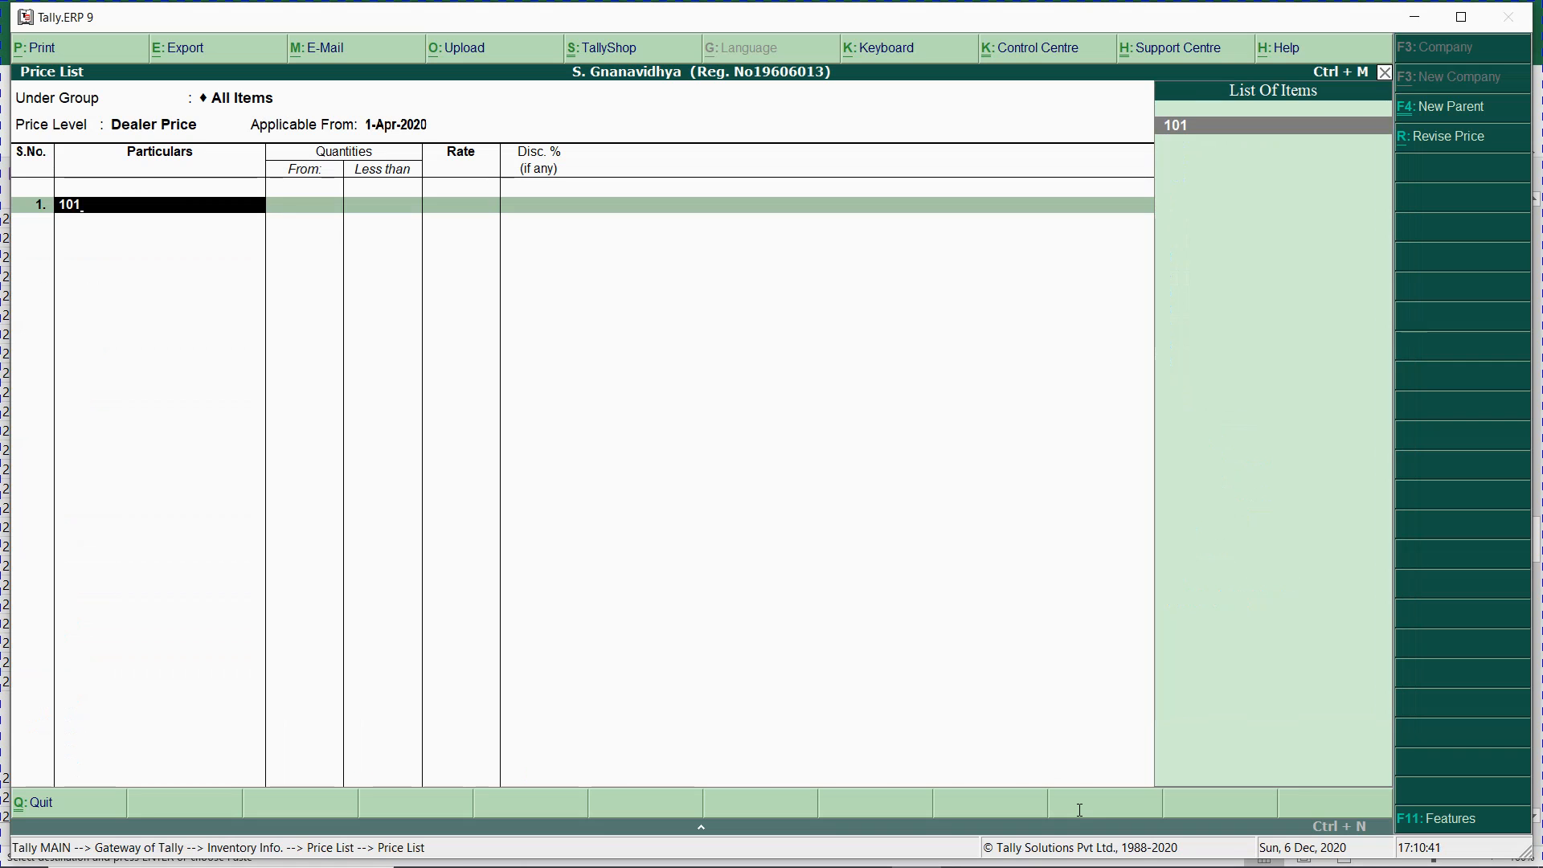
{"action": "key", "text": "Return"}
{"action": "type", "text": "5 Nos."}
{"action": "key", "text": "Return"}
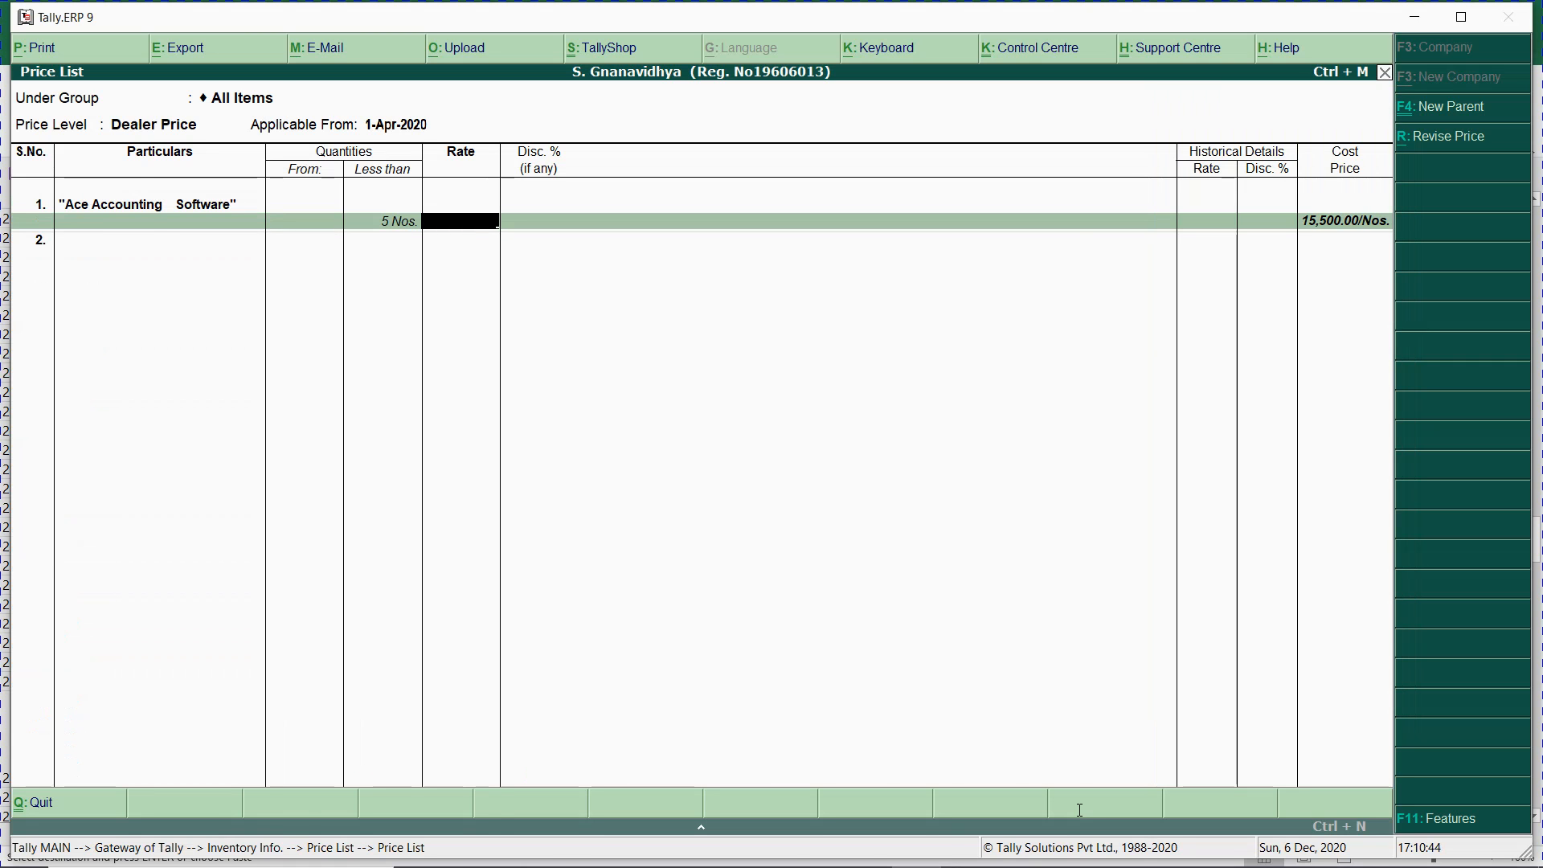
{"action": "key", "text": "alt+Tab"}
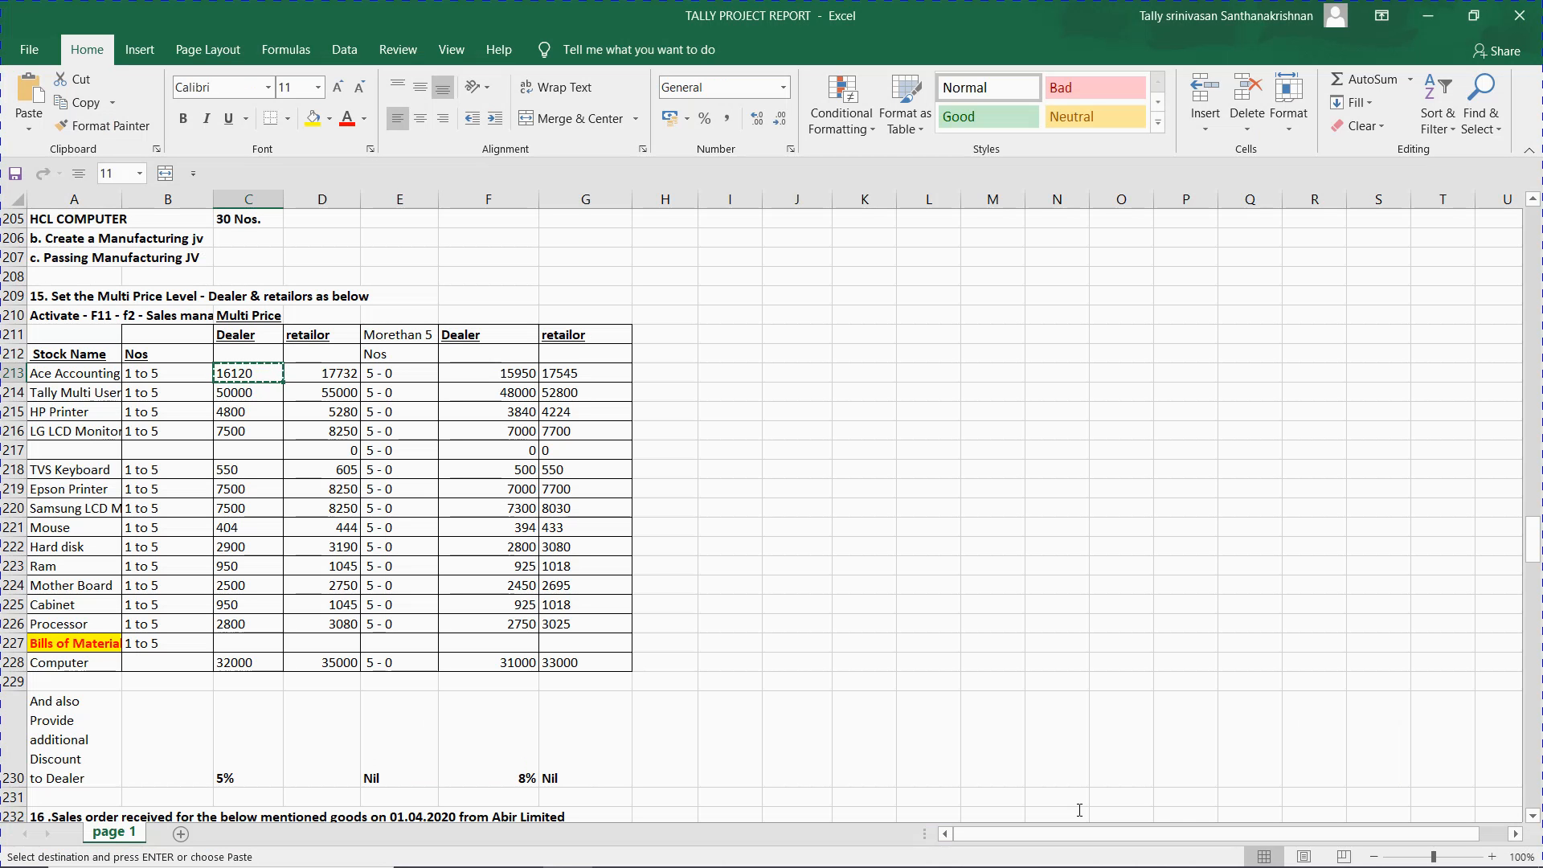
{"action": "key", "text": "alt+Tab"}
- Enter 16120 as Ace Accounting's below-5 rate, then locate Tally Multi User's dealer price in Excel
{"action": "type", "text": "16120"}
{"action": "key", "text": "Return"}
{"action": "key", "text": "alt+Tab"}
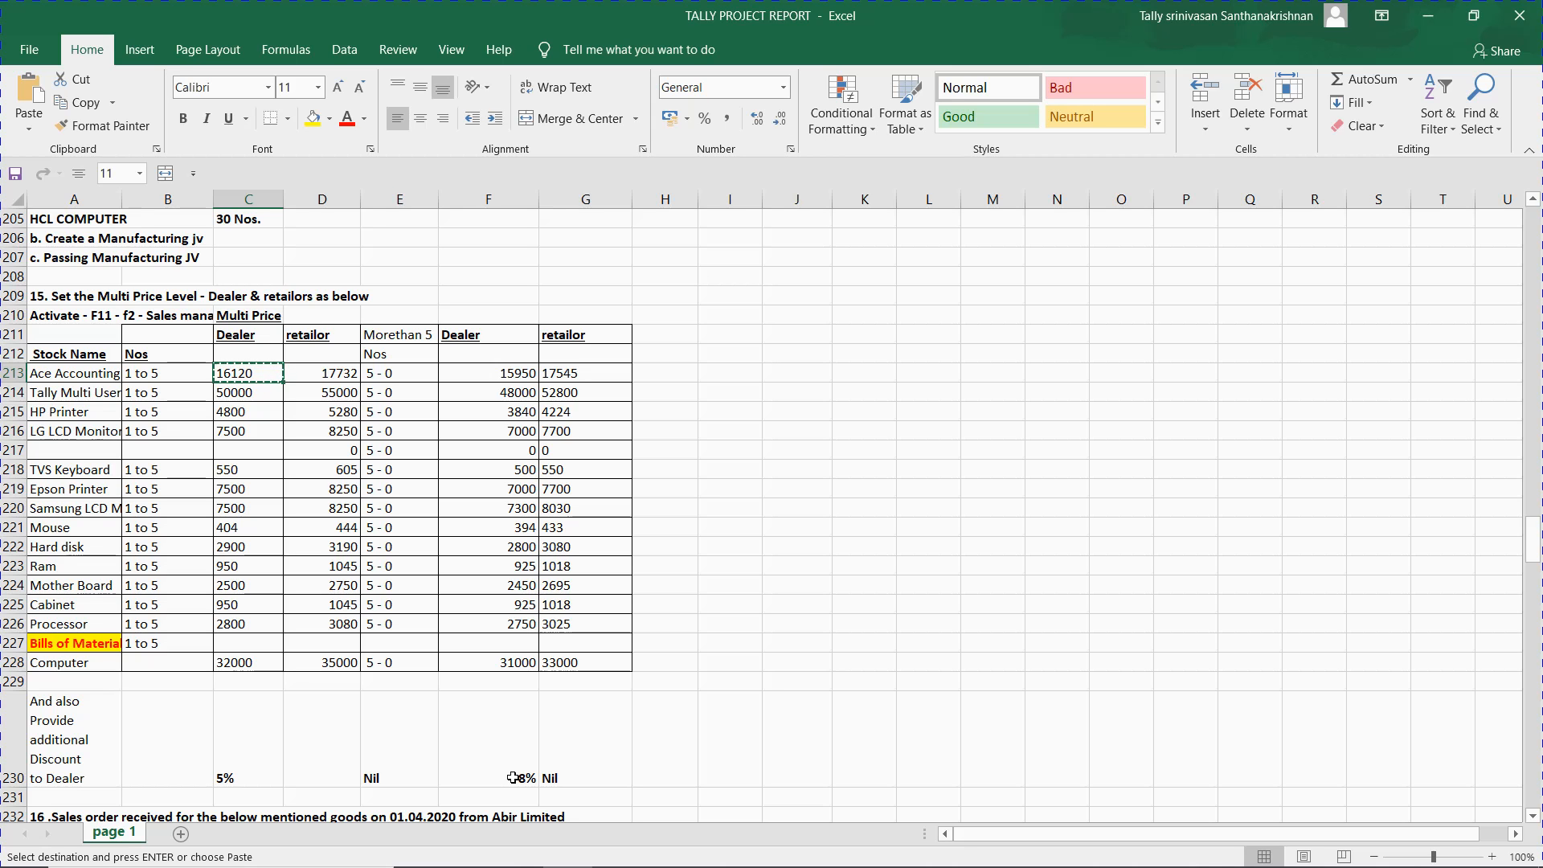
{"action": "key", "text": "Down"}
{"action": "key", "text": "Right"}
{"action": "key", "text": "Right"}
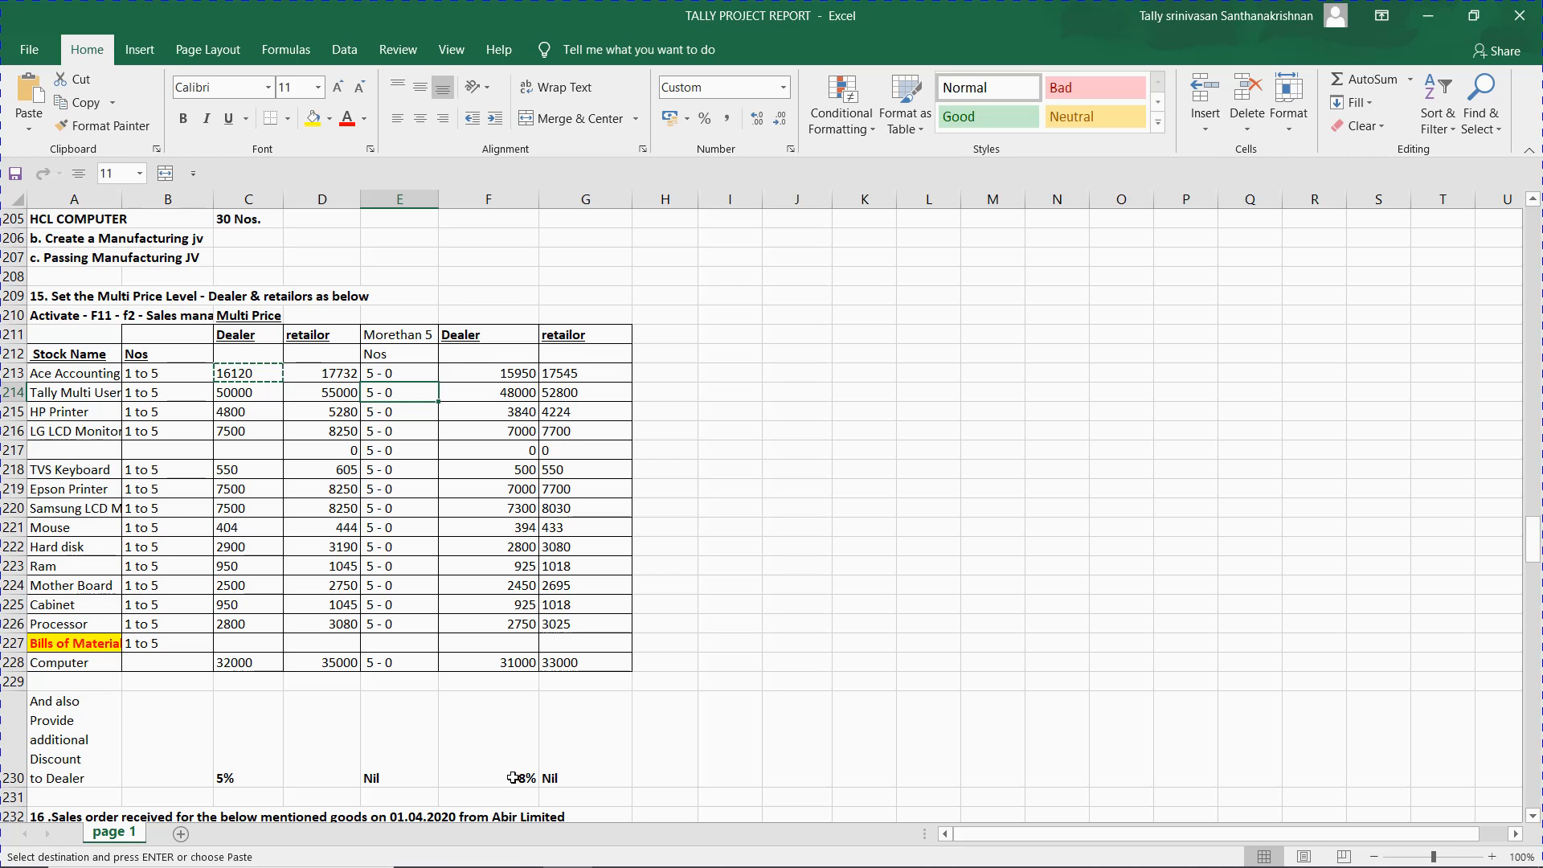
{"action": "key", "text": "Left"}
{"action": "key", "text": "Left"}
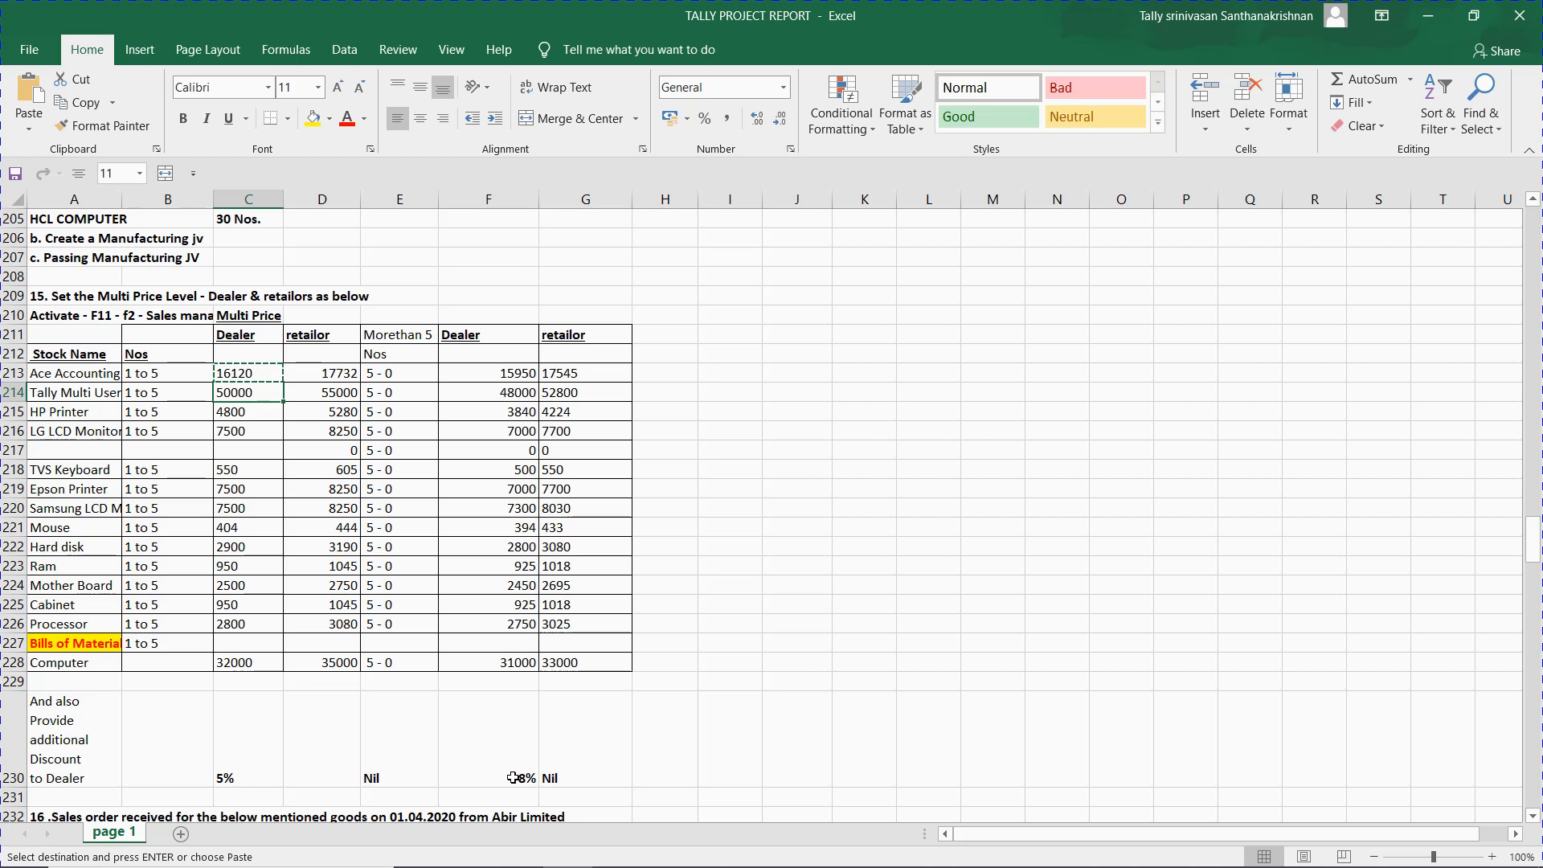
- Give Ace Accounting's first slab a 5% discount and look up its second dealer price
{"action": "key", "text": "alt+Tab"}
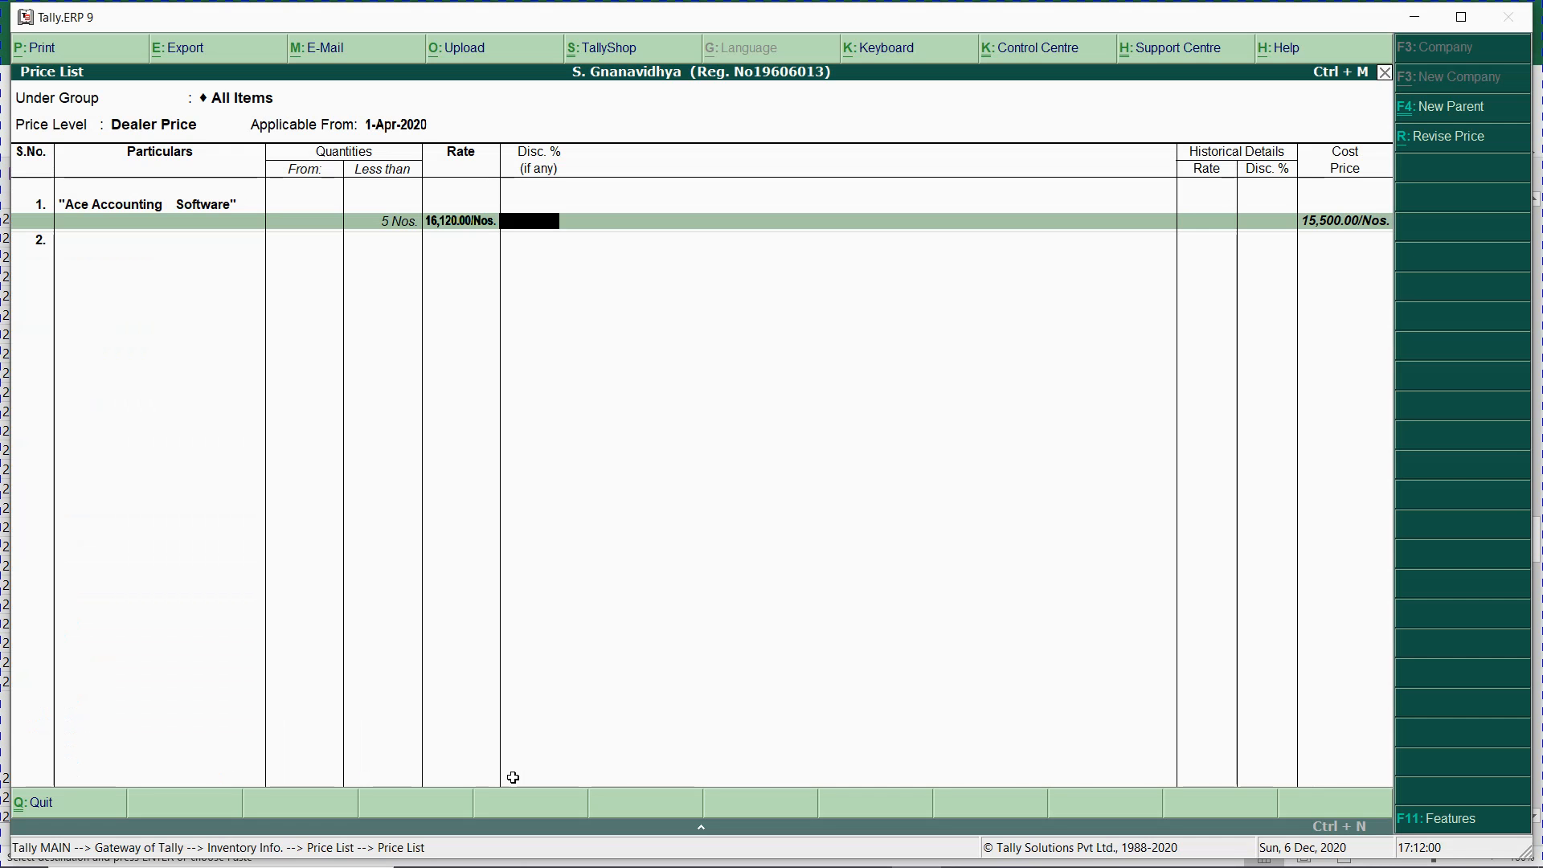
{"action": "type", "text": "5"}
{"action": "key", "text": "Return"}
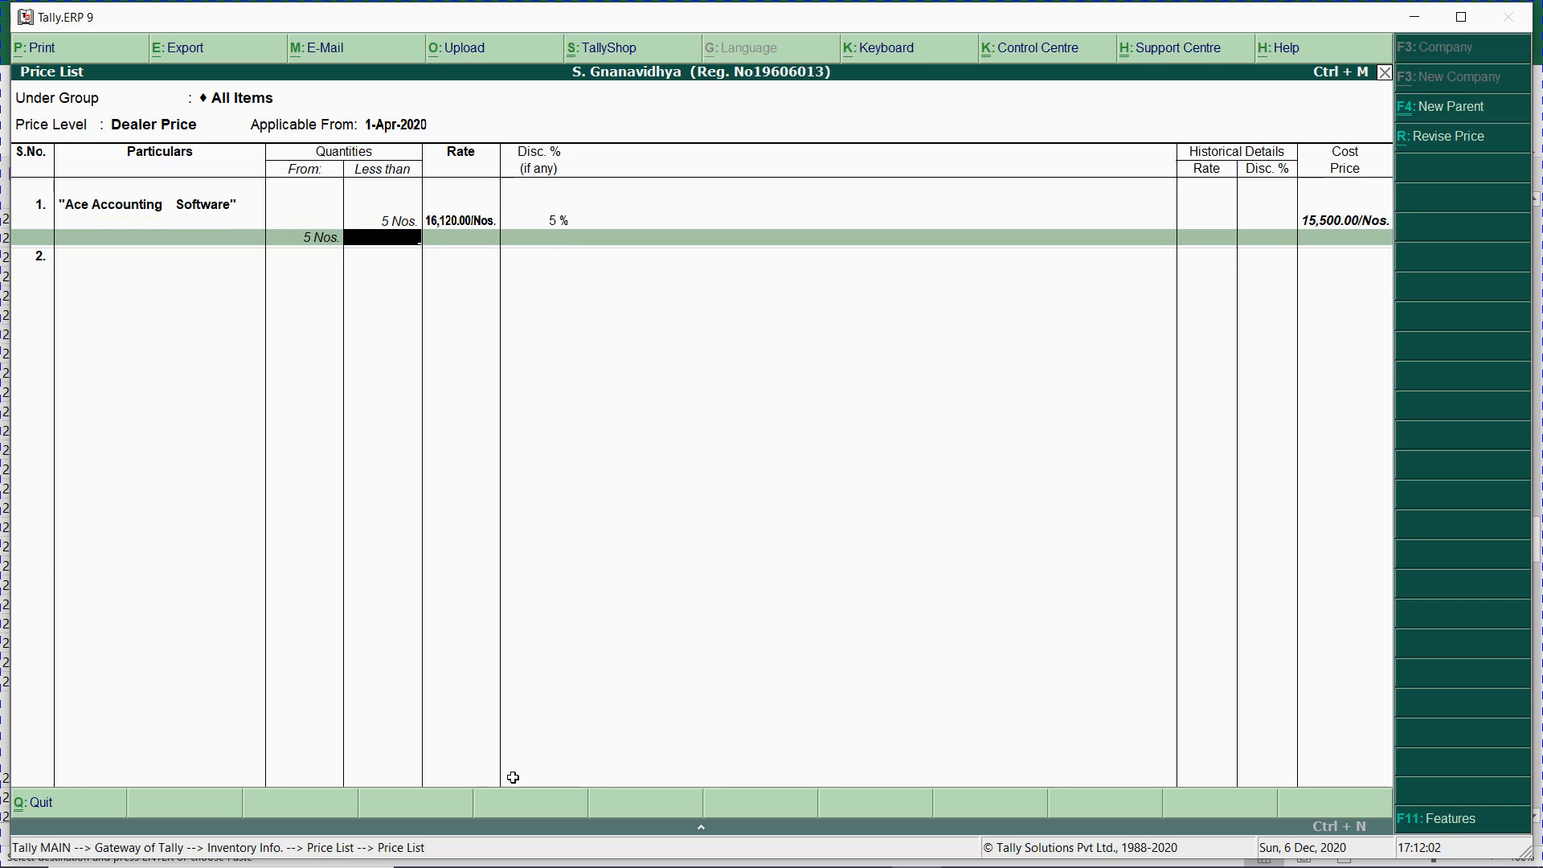
{"action": "key", "text": "alt+Tab"}
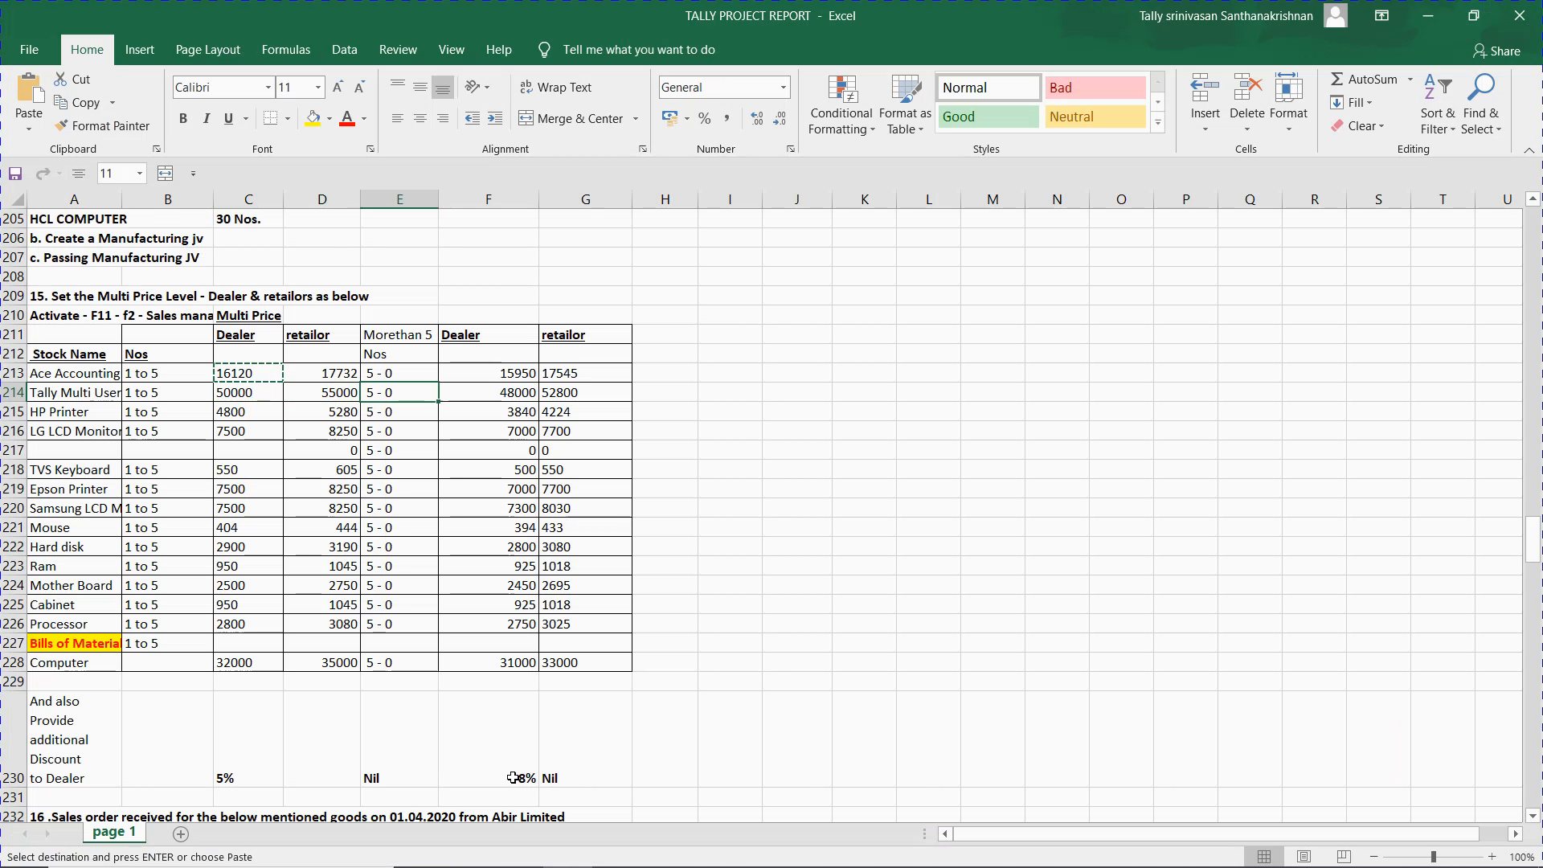
{"action": "key", "text": "Right"}
{"action": "key", "text": "Up"}
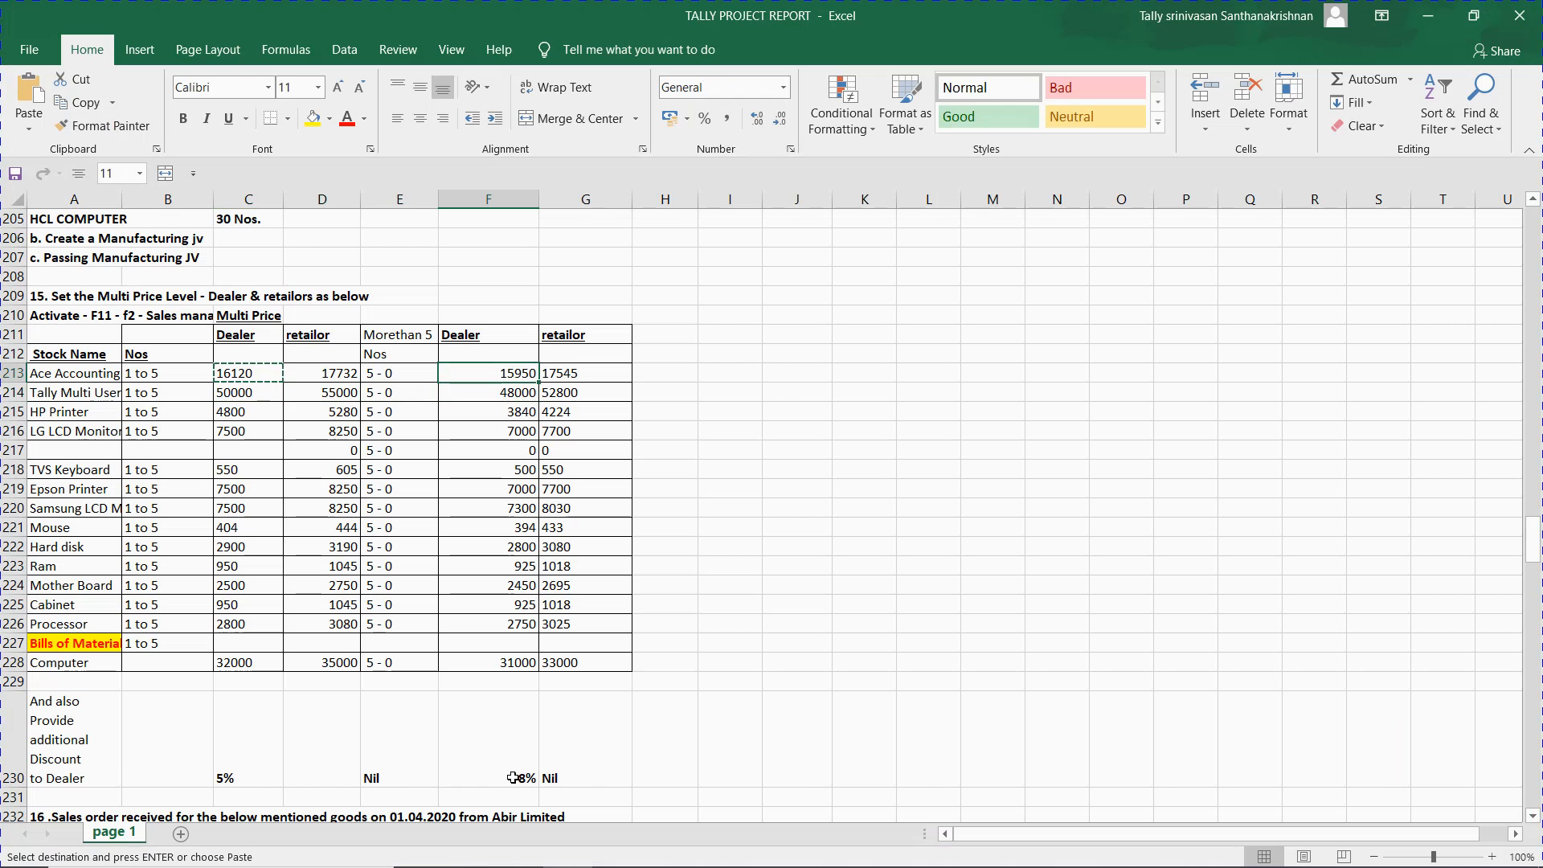
- Add Ace Accounting's from-5 Nos. slab at 15,950 with an 8% discount
{"action": "key", "text": "alt+Tab"}
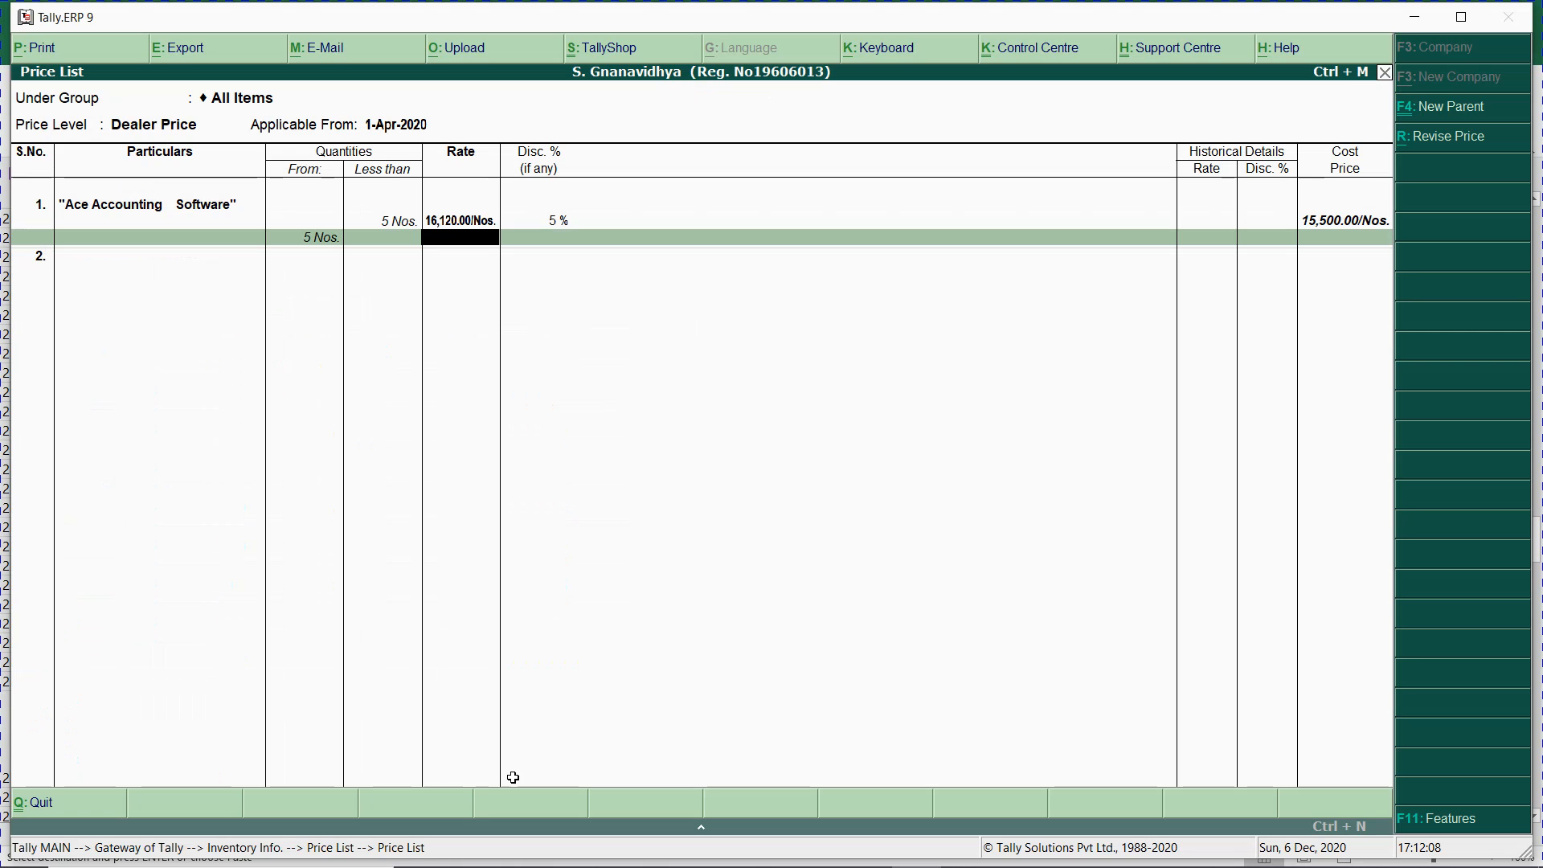
{"action": "type", "text": "15,950"}
{"action": "key", "text": "Return"}
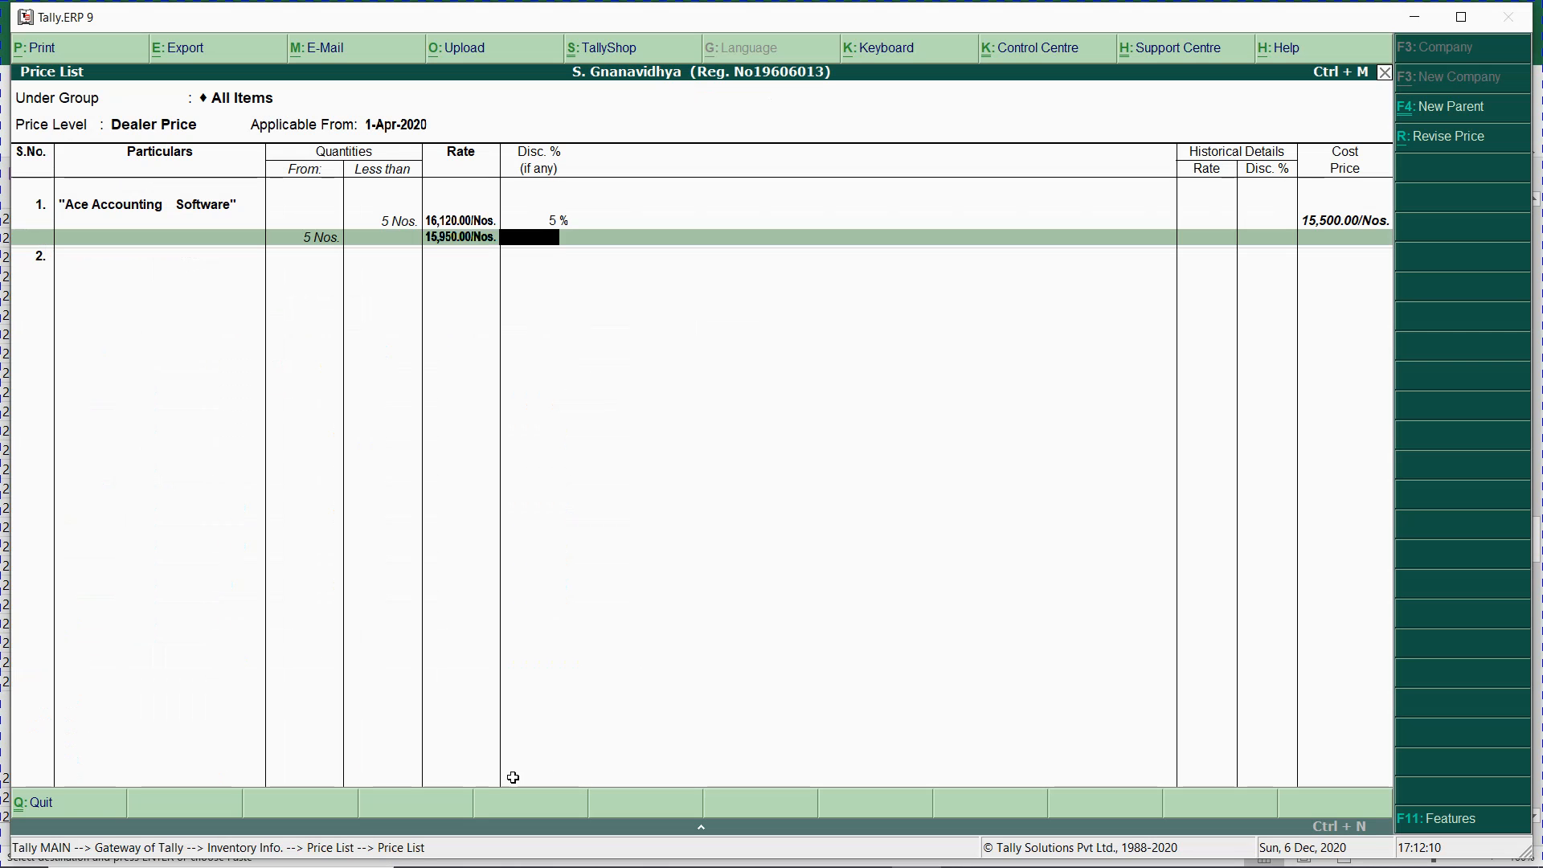
{"action": "type", "text": "8"}
{"action": "key", "text": "Return"}
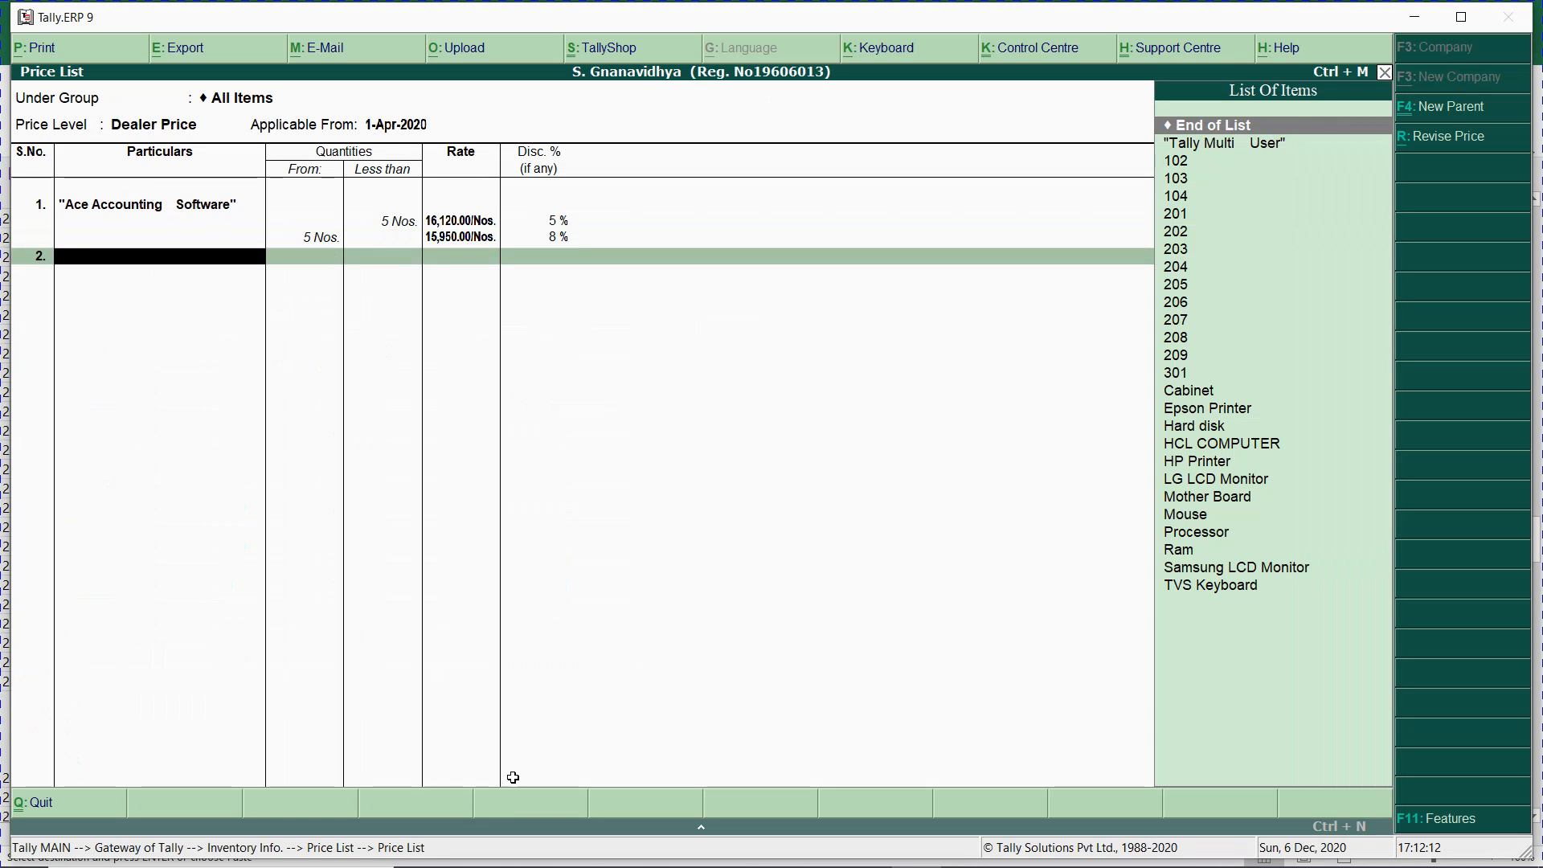
- Add Tally Multi User (item 102) at 50,000 with 5% discount below 5 Nos
{"action": "type", "text": "102"}
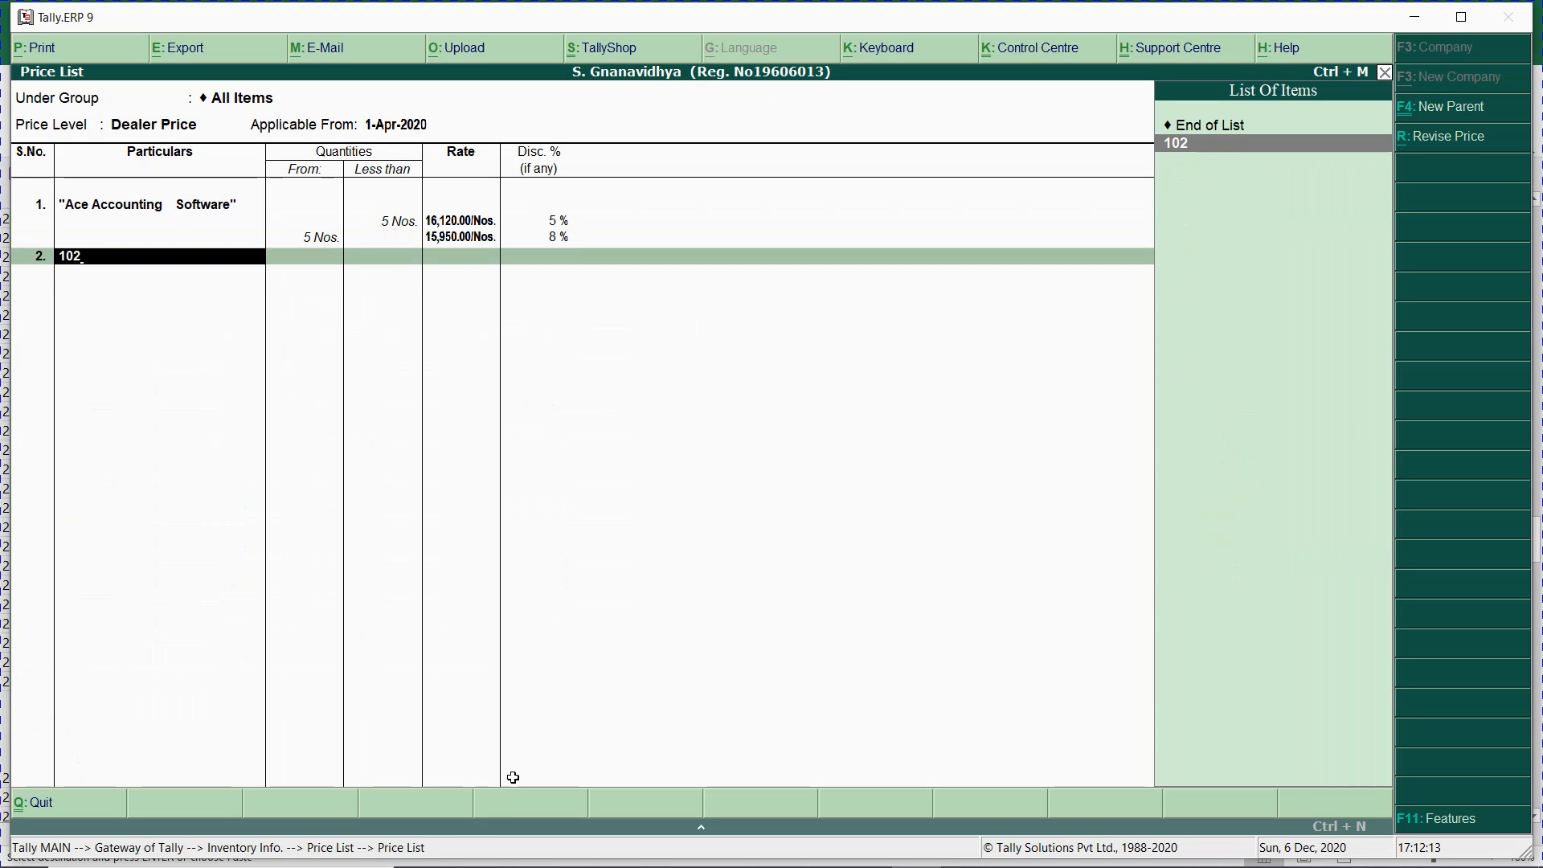
{"action": "key", "text": "Return"}
{"action": "key", "text": "alt+Tab"}
{"action": "key", "text": "Down"}
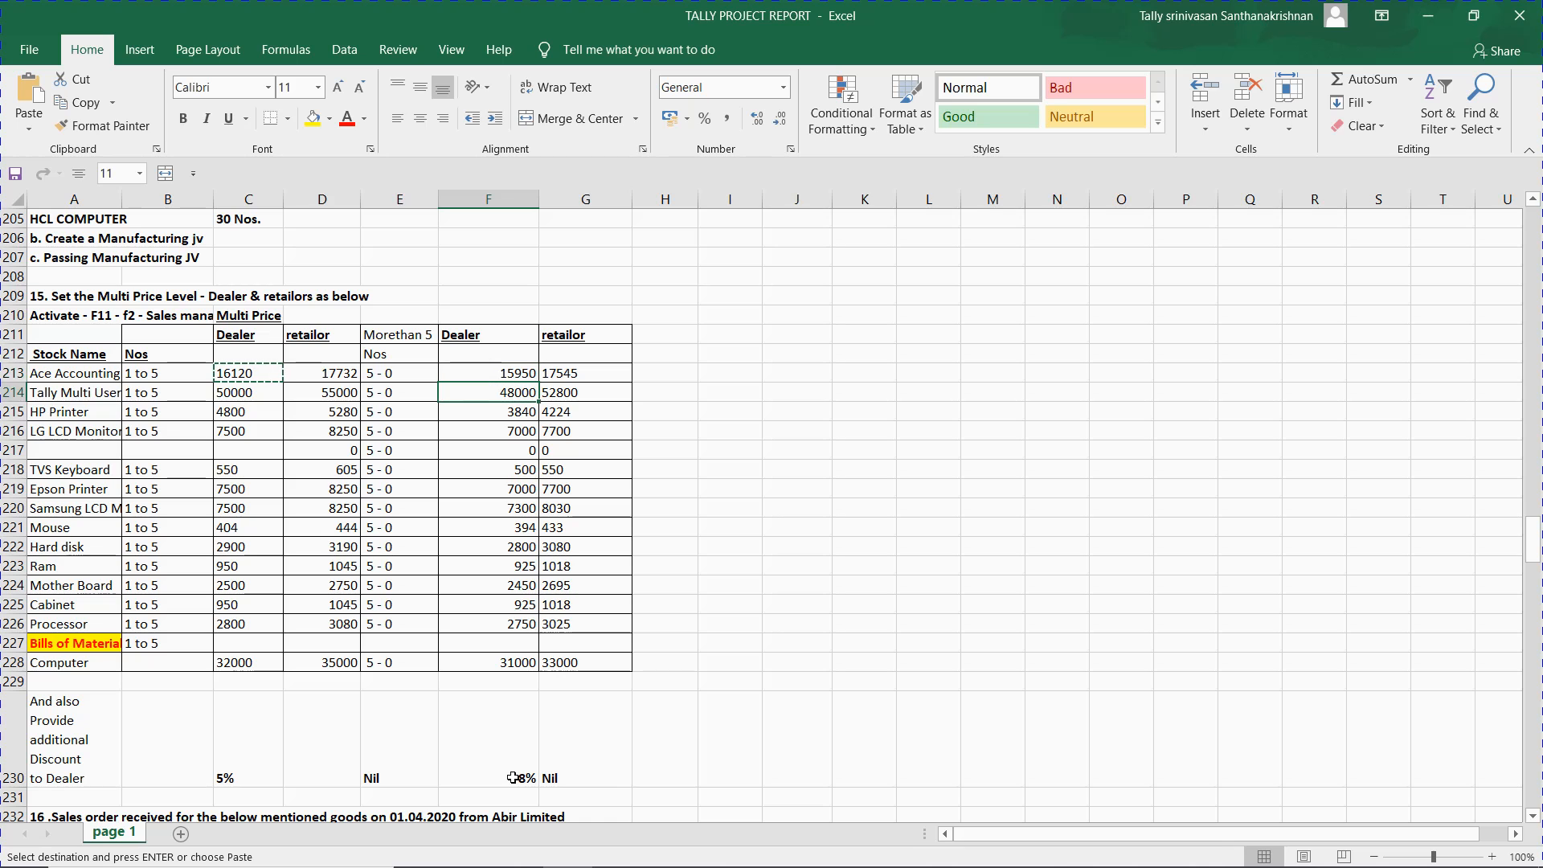
{"action": "key", "text": "shift+space"}
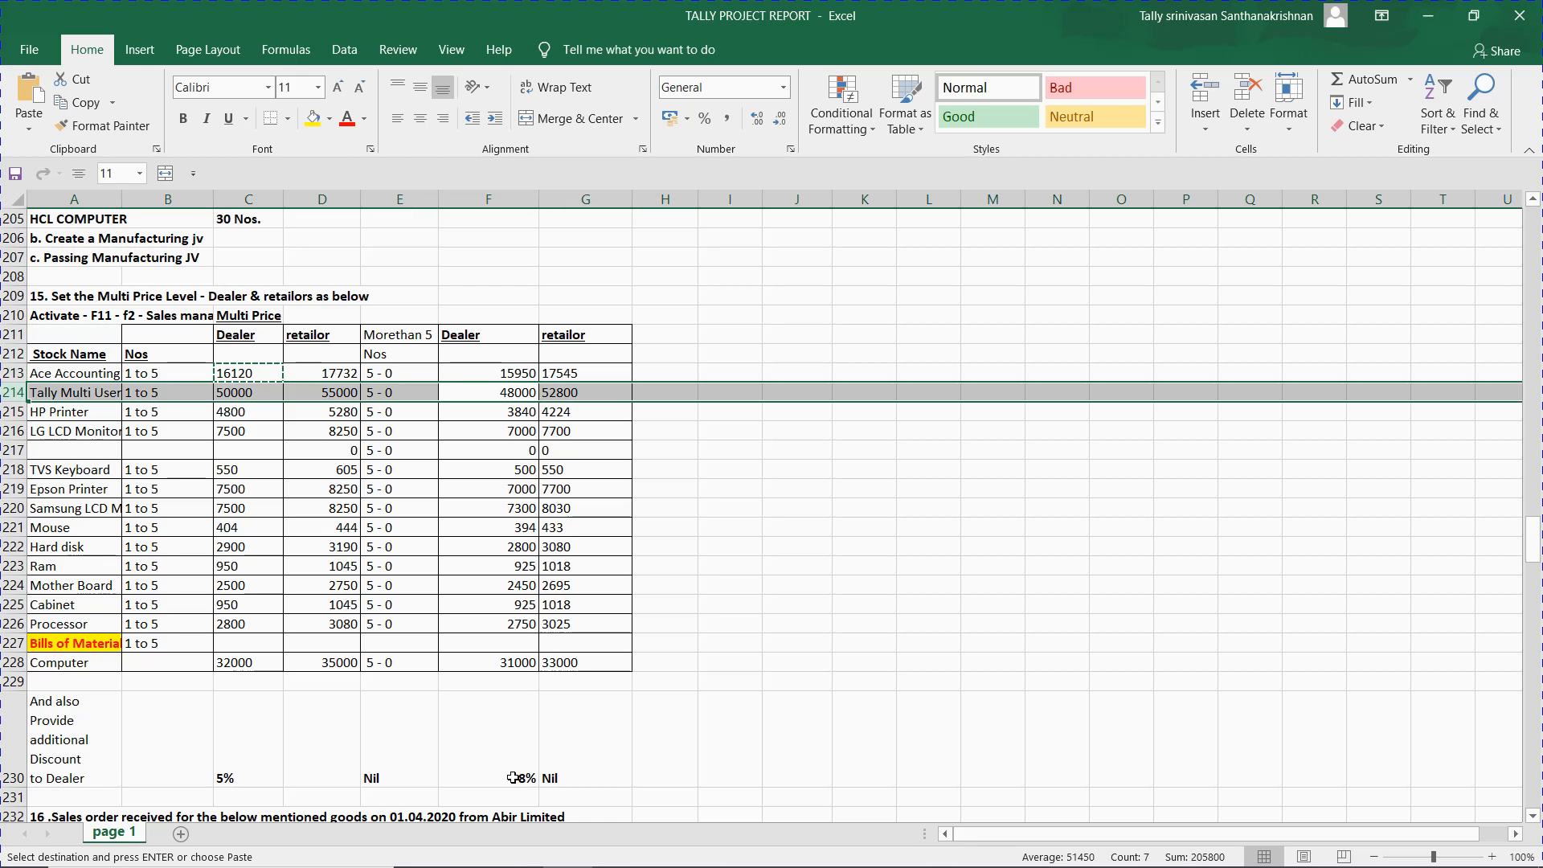
{"action": "key", "text": "alt"}
{"action": "key", "text": "alt+Tab"}
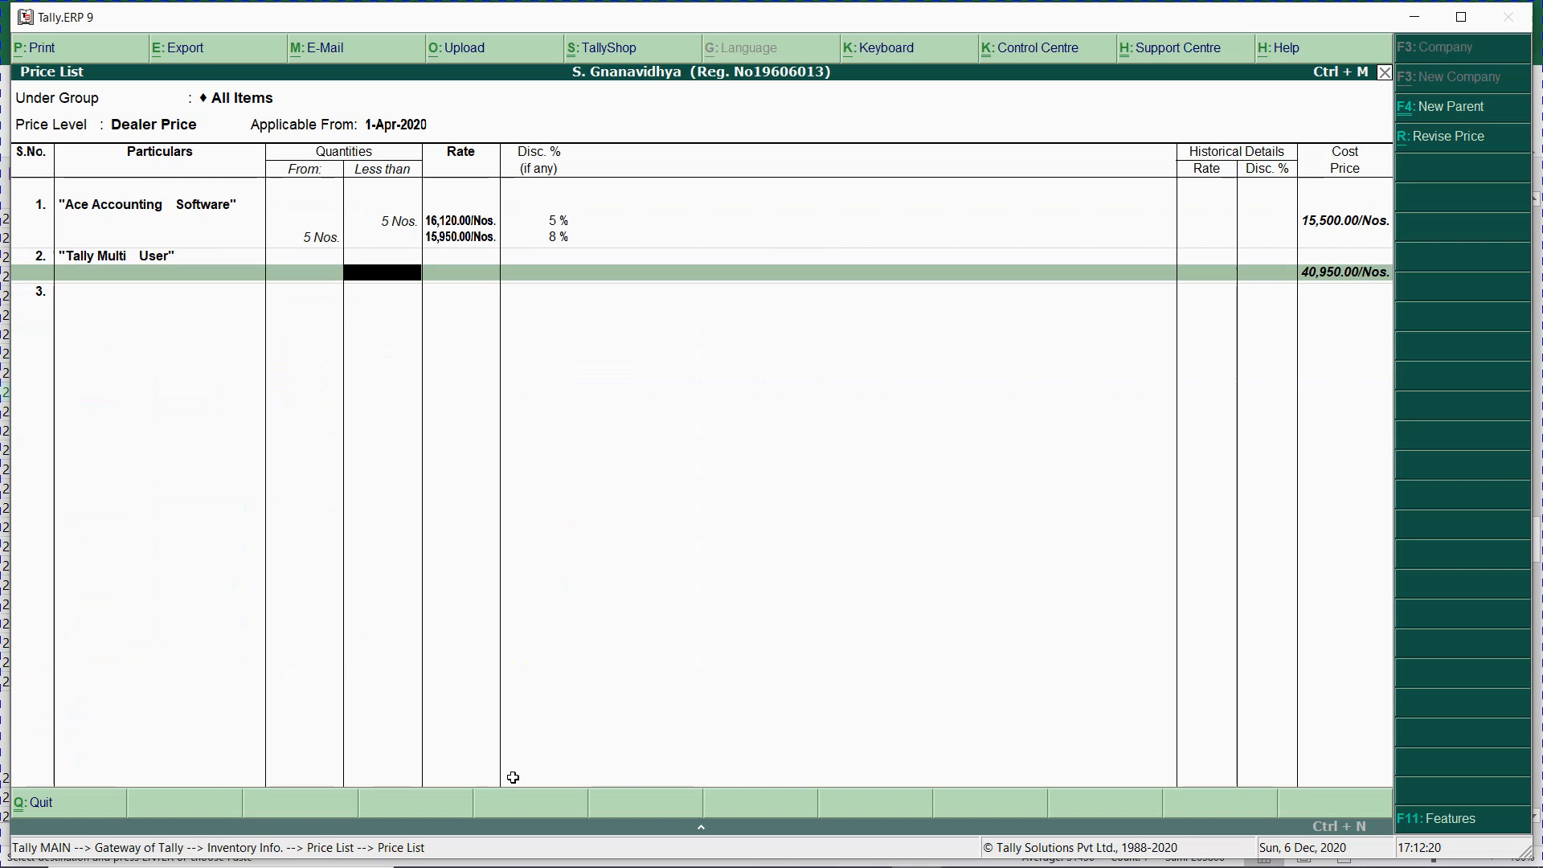
{"action": "type", "text": "5"}
{"action": "key", "text": "Return"}
{"action": "type", "text": "50000"}
{"action": "key", "text": "Return"}
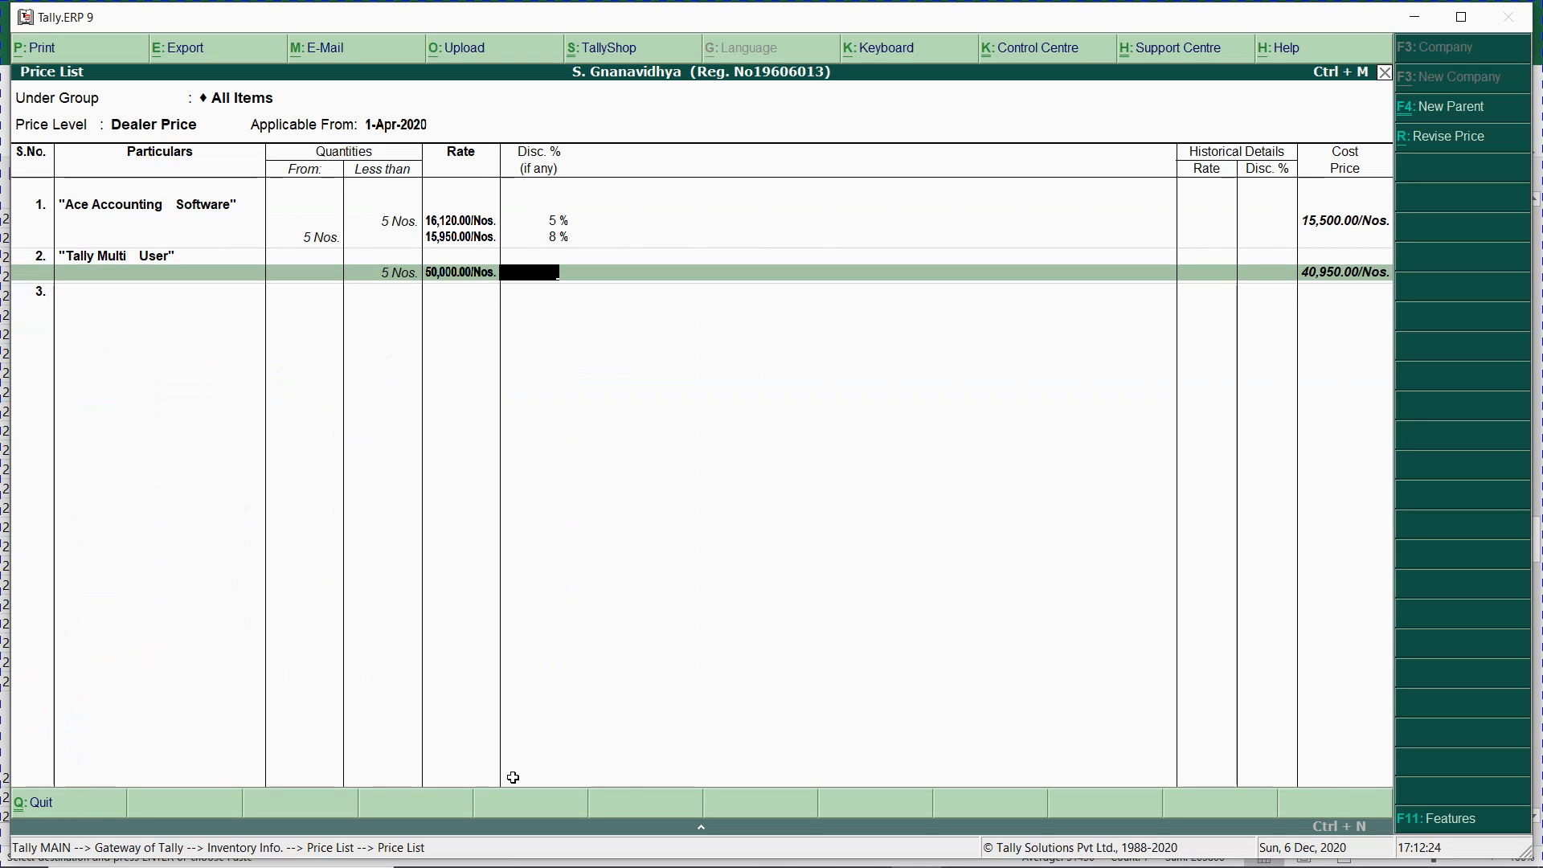
{"action": "type", "text": "5"}
{"action": "key", "text": "Return"}
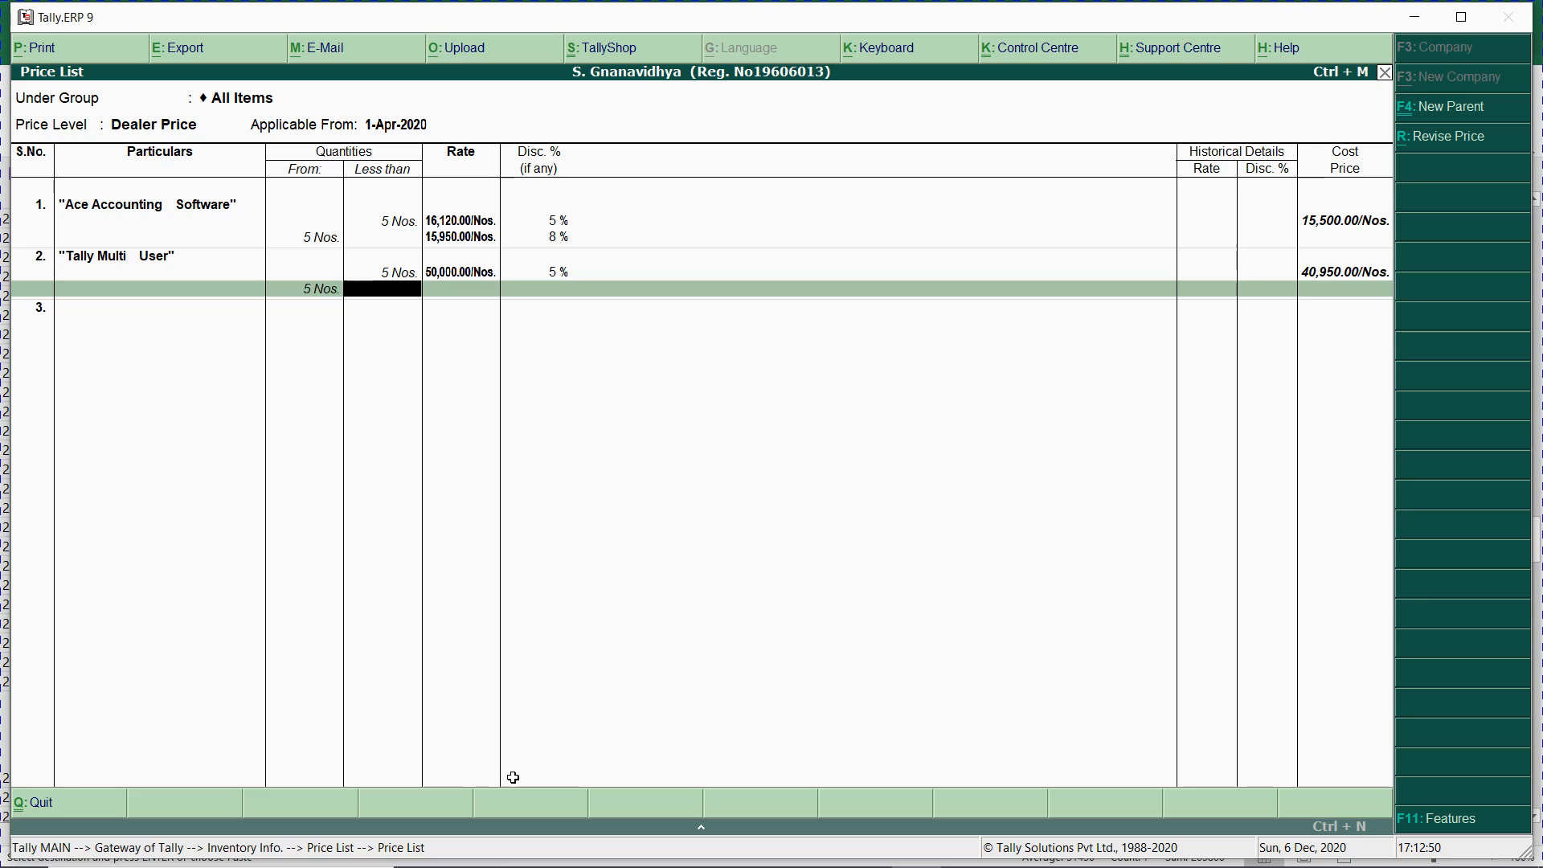
- Add its from-5 Nos. slab at 52,800 with 8%, declining acceptance to keep adding items
{"action": "key", "text": "Return"}
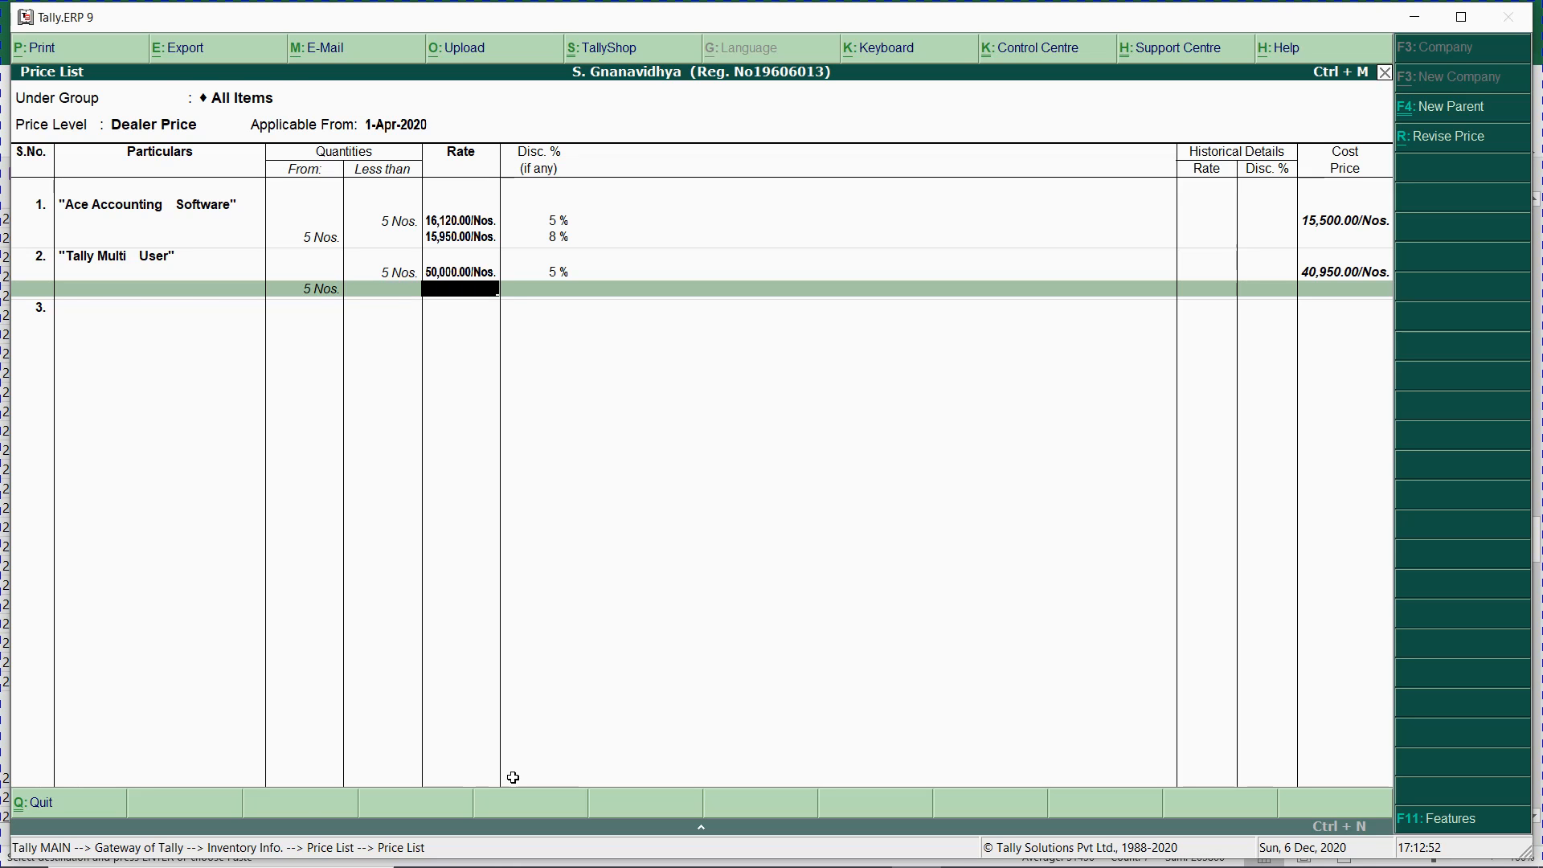
{"action": "key", "text": "alt+Tab"}
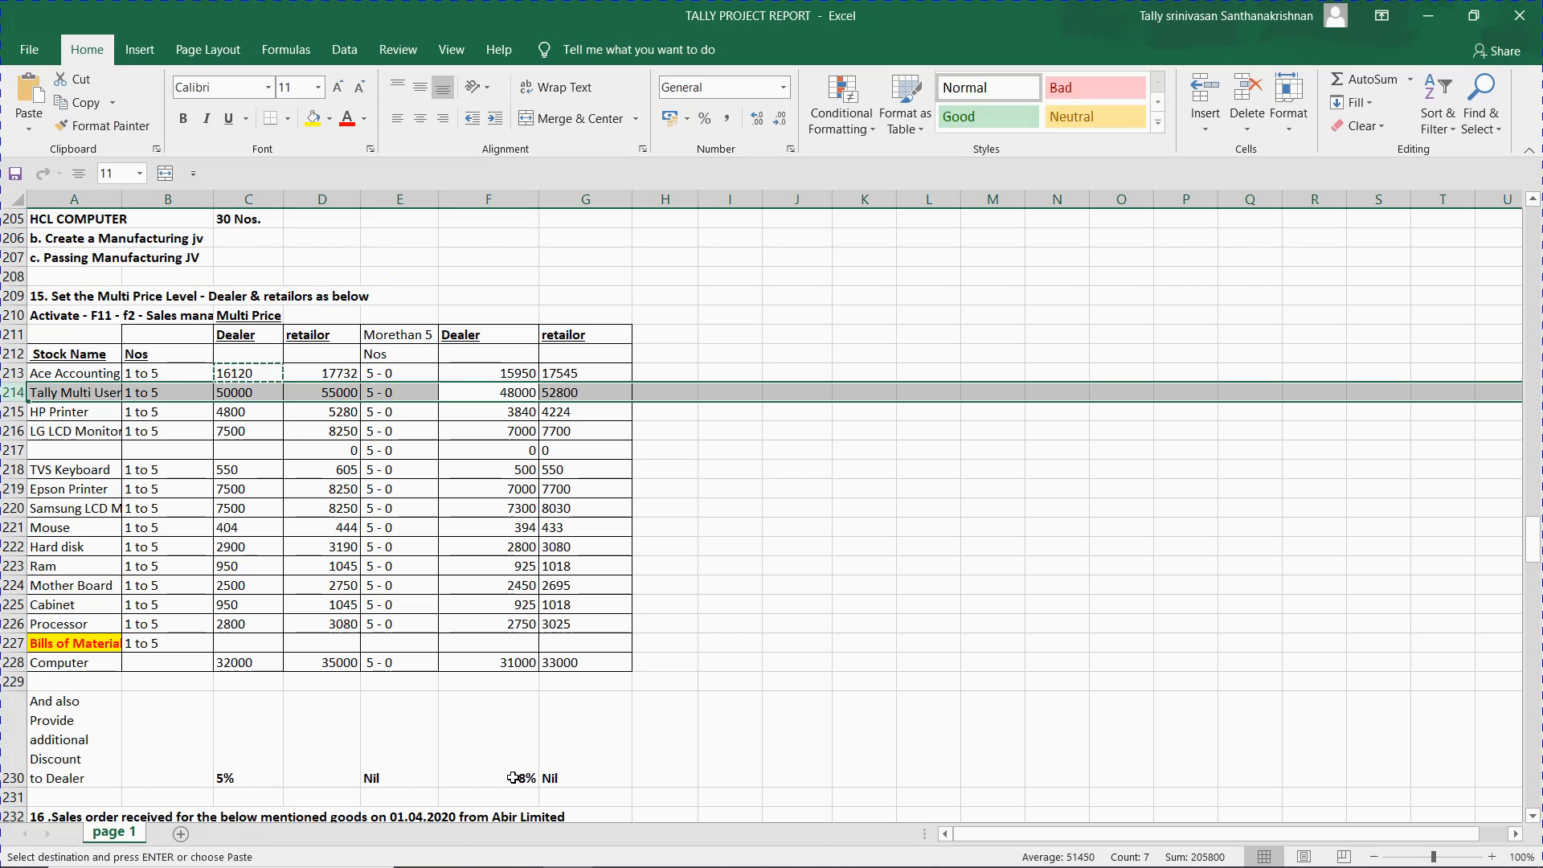
{"action": "key", "text": "alt+Tab"}
{"action": "type", "text": "52,"}
{"action": "type", "text": "800"}
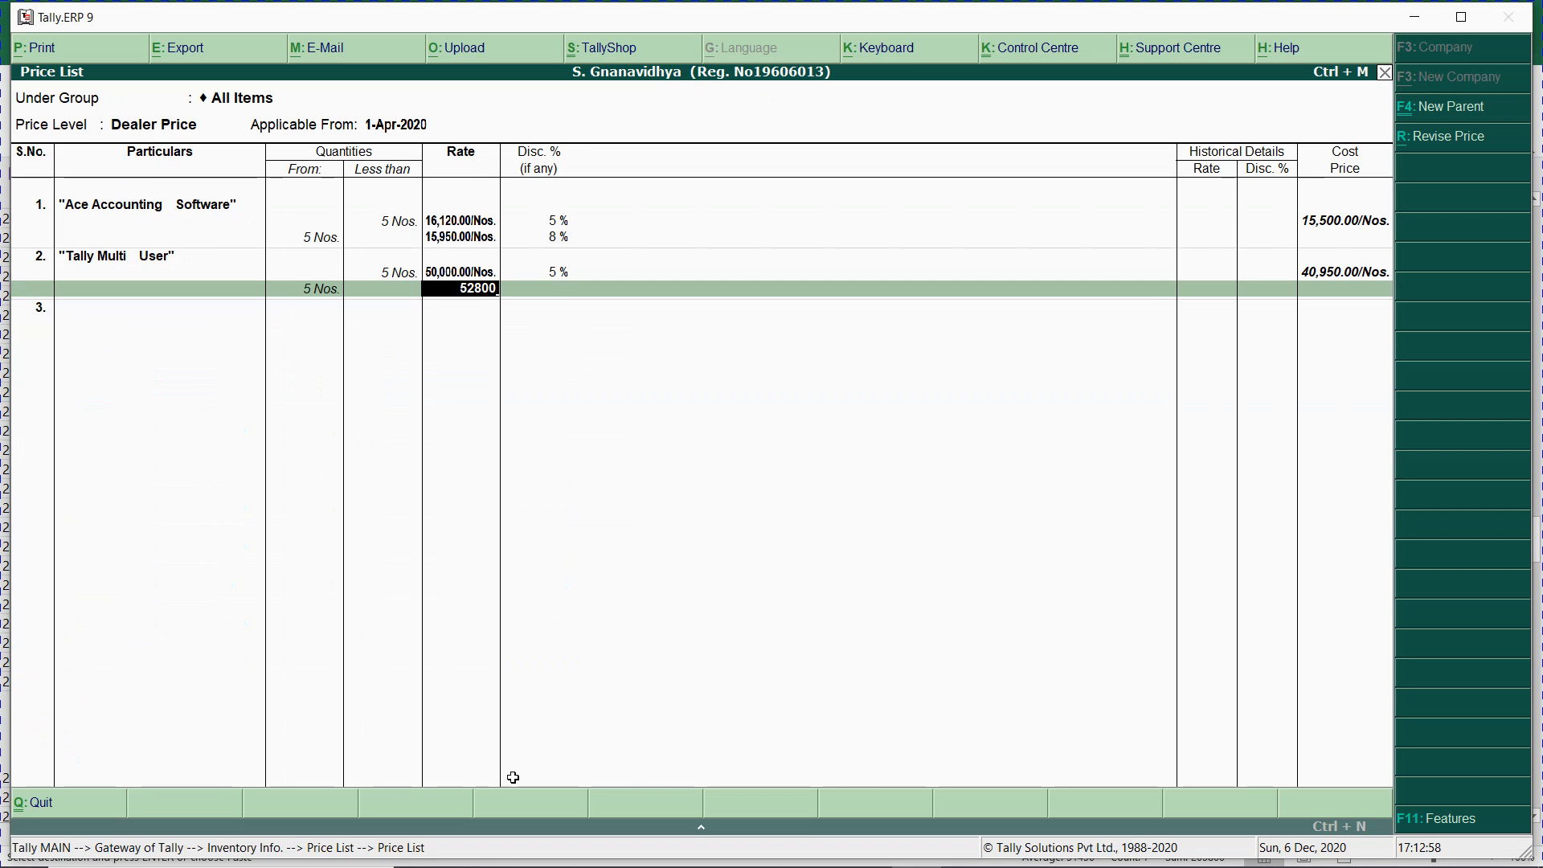
{"action": "key", "text": "Return"}
{"action": "type", "text": "8"}
{"action": "key", "text": "Return"}
{"action": "key", "text": "Return"}
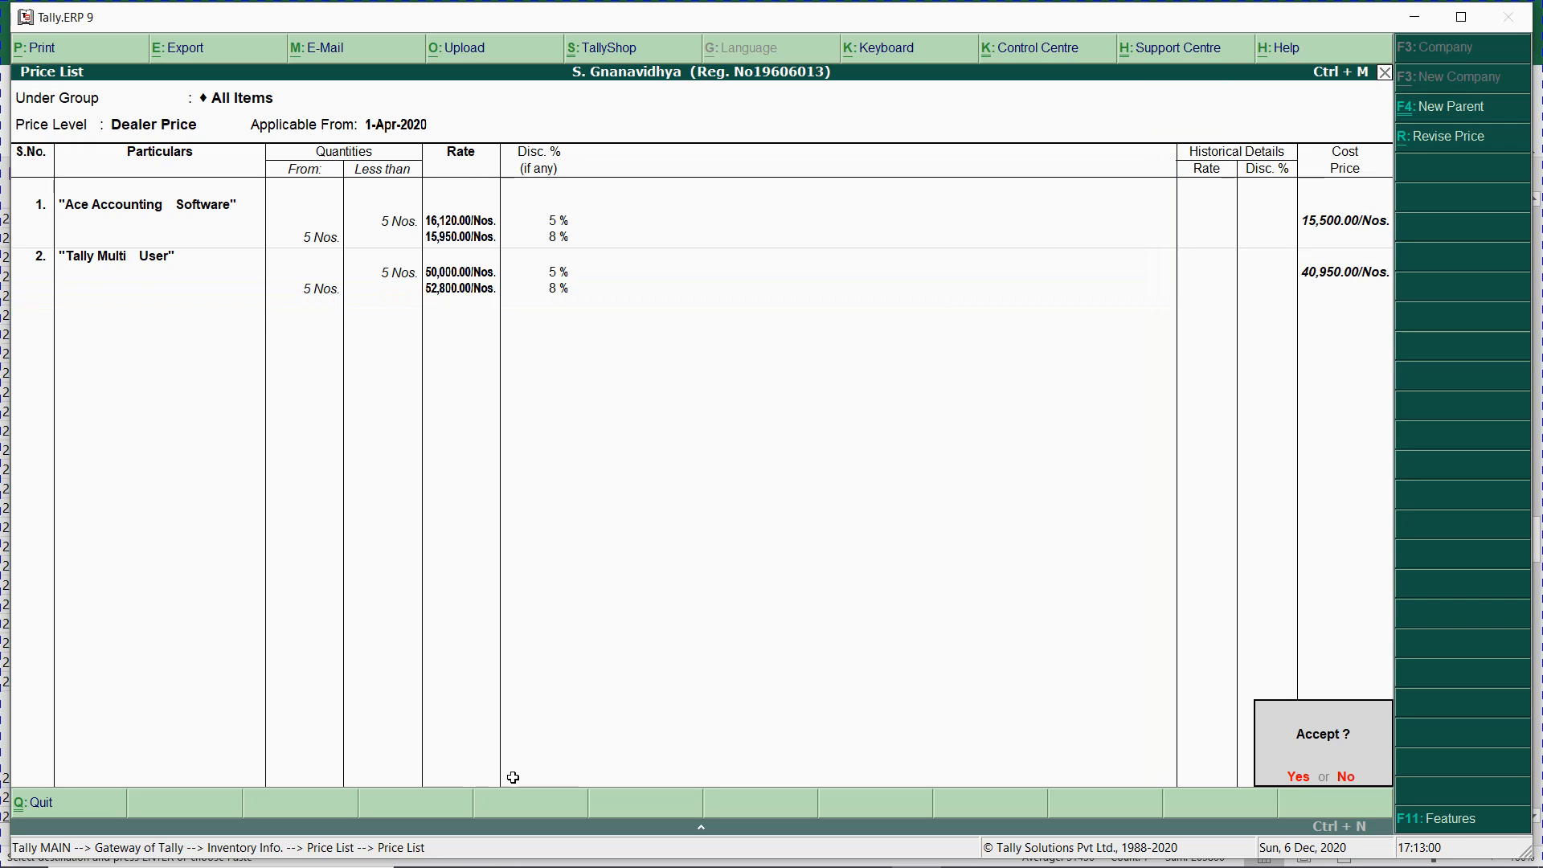
{"action": "key", "text": "Escape"}
{"action": "key", "text": "Return"}
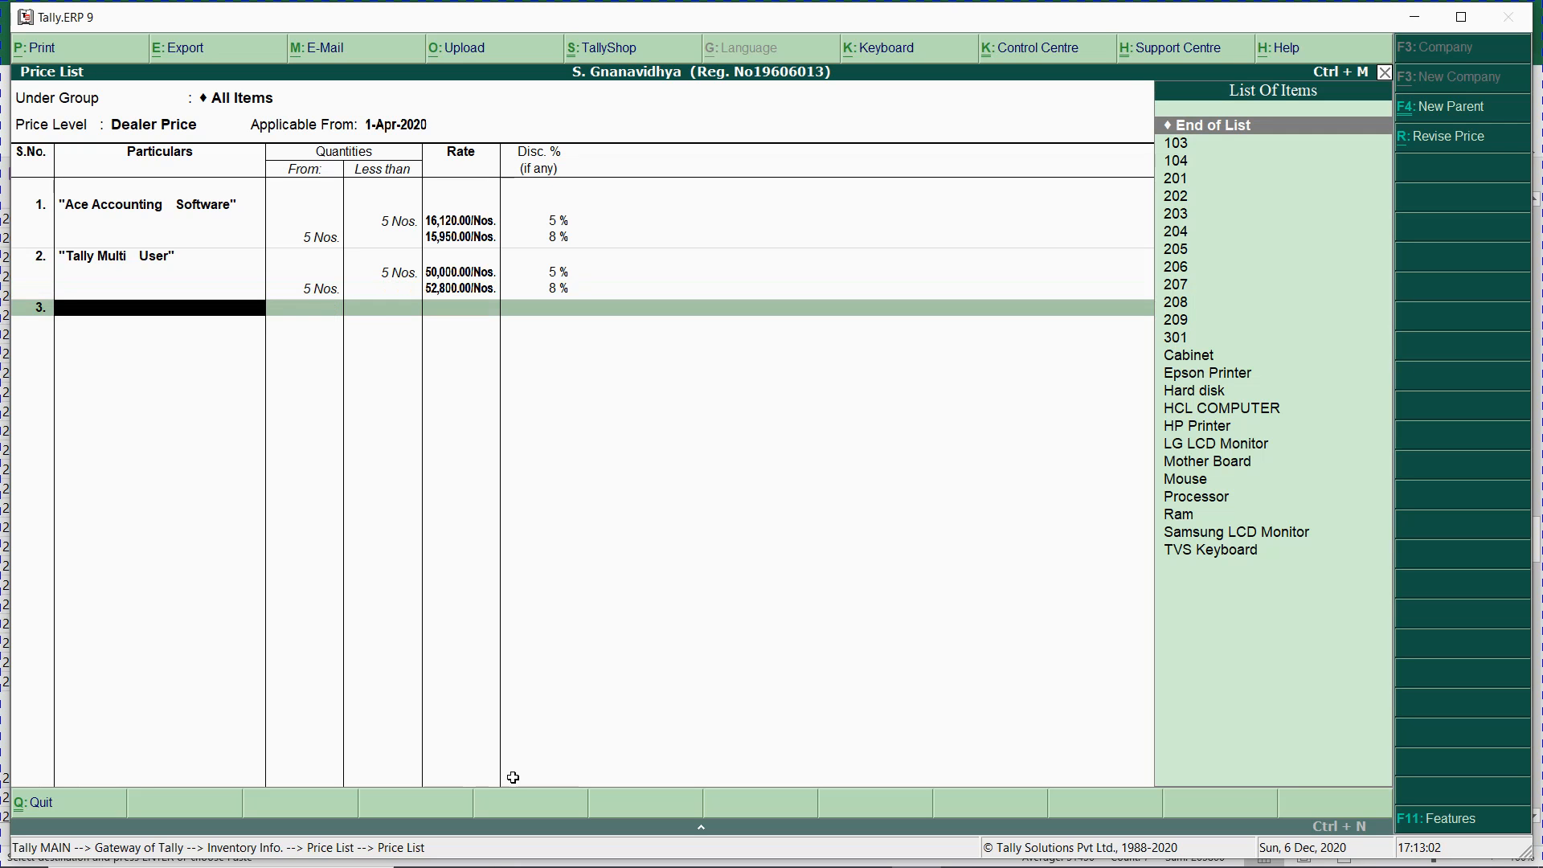
- Add HP Printer with a below-5 Nos. slab at 4,800 and no discount
{"action": "type", "text": "hp"}
{"action": "key", "text": "Return"}
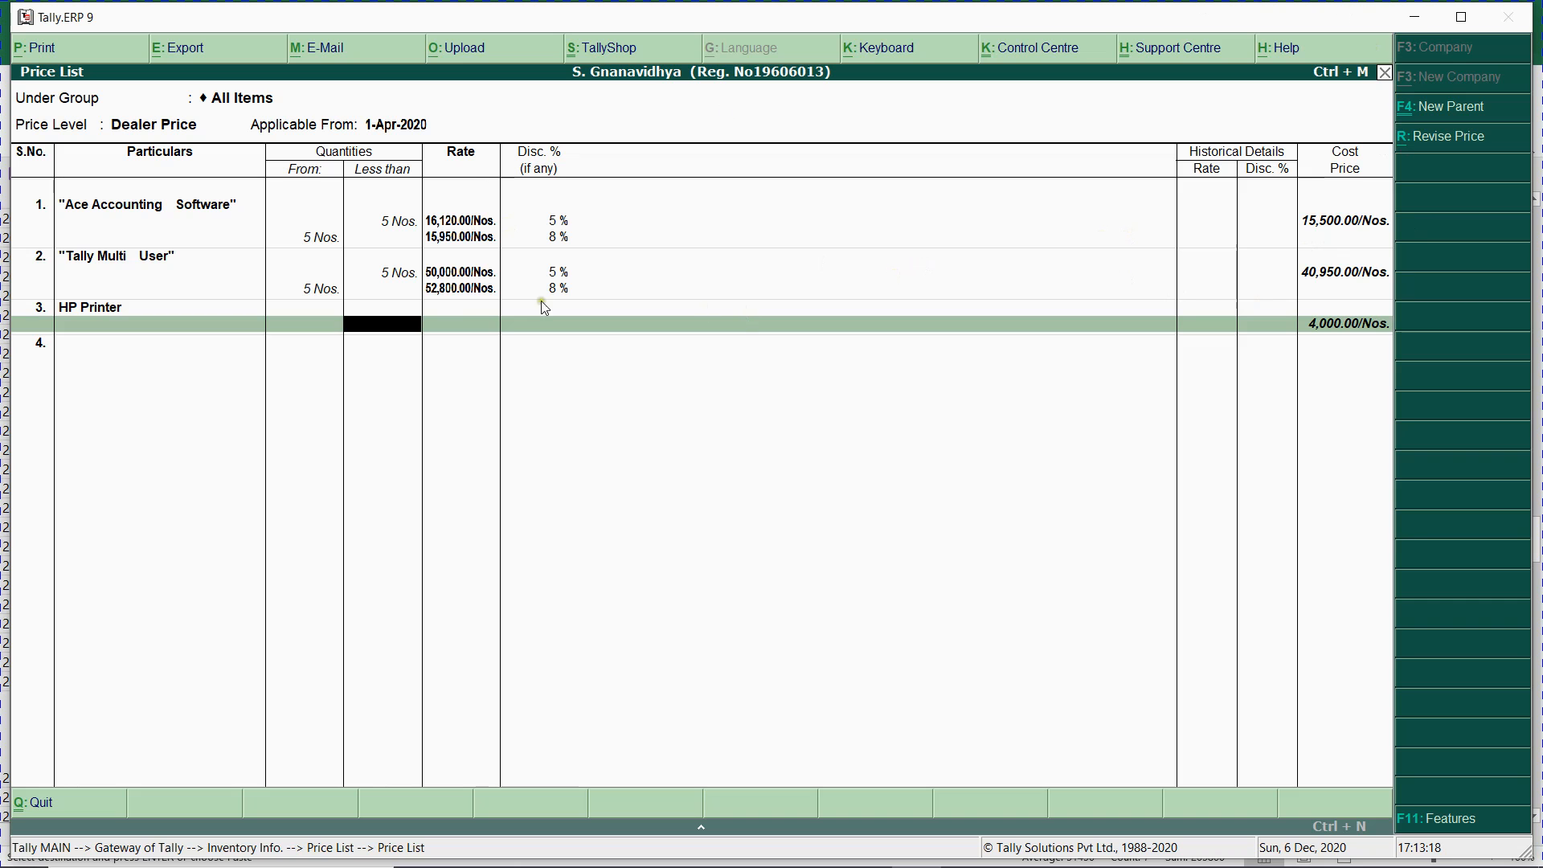
{"action": "type", "text": "5"}
{"action": "key", "text": "Return"}
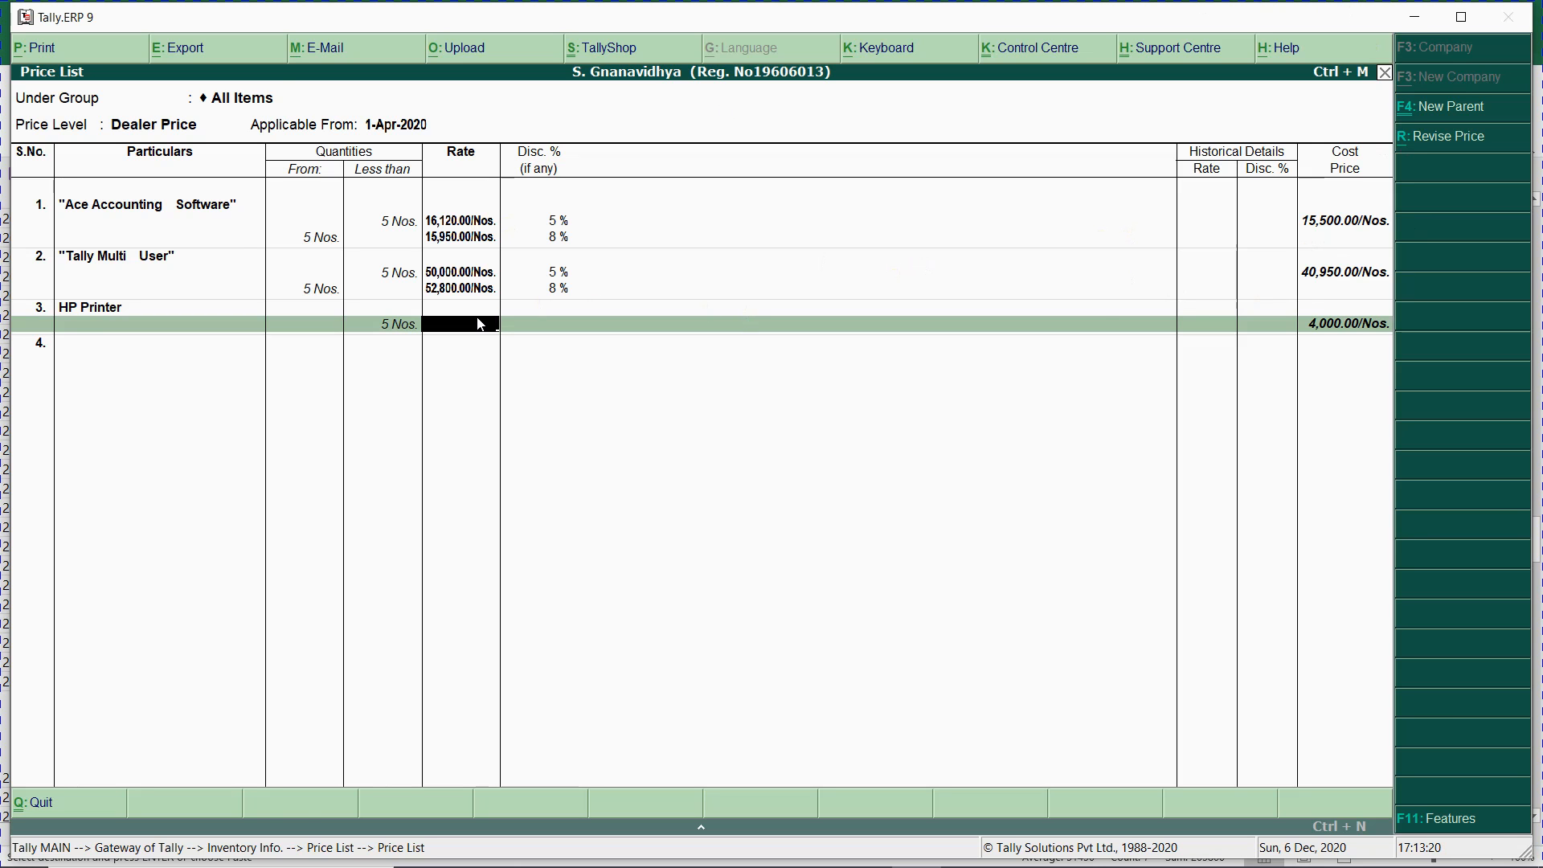
{"action": "key", "text": "alt+Tab"}
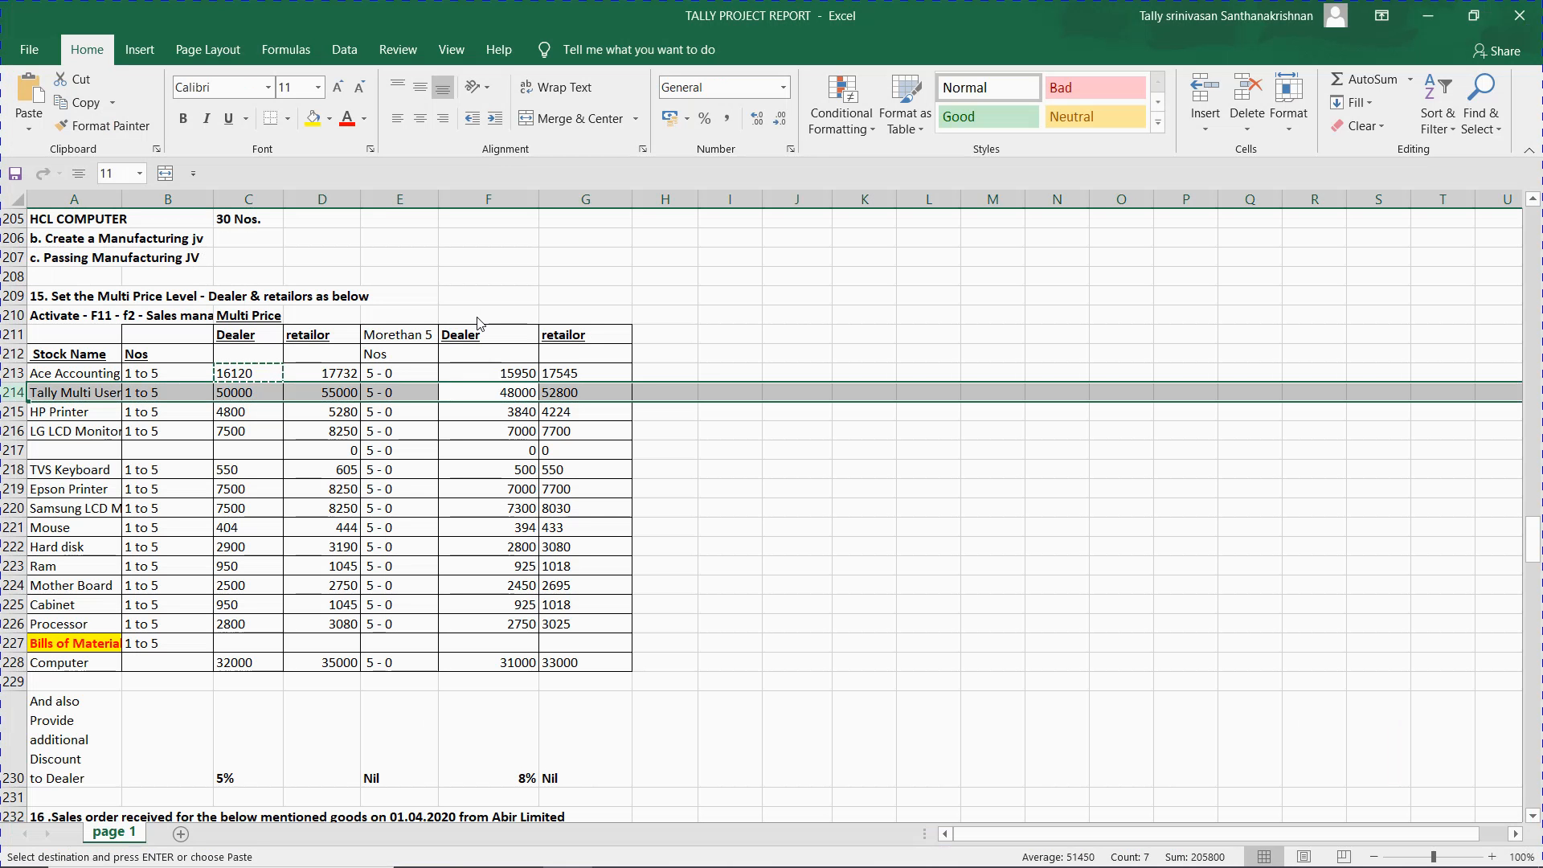
{"action": "key", "text": "Down"}
{"action": "key", "text": "shift+space"}
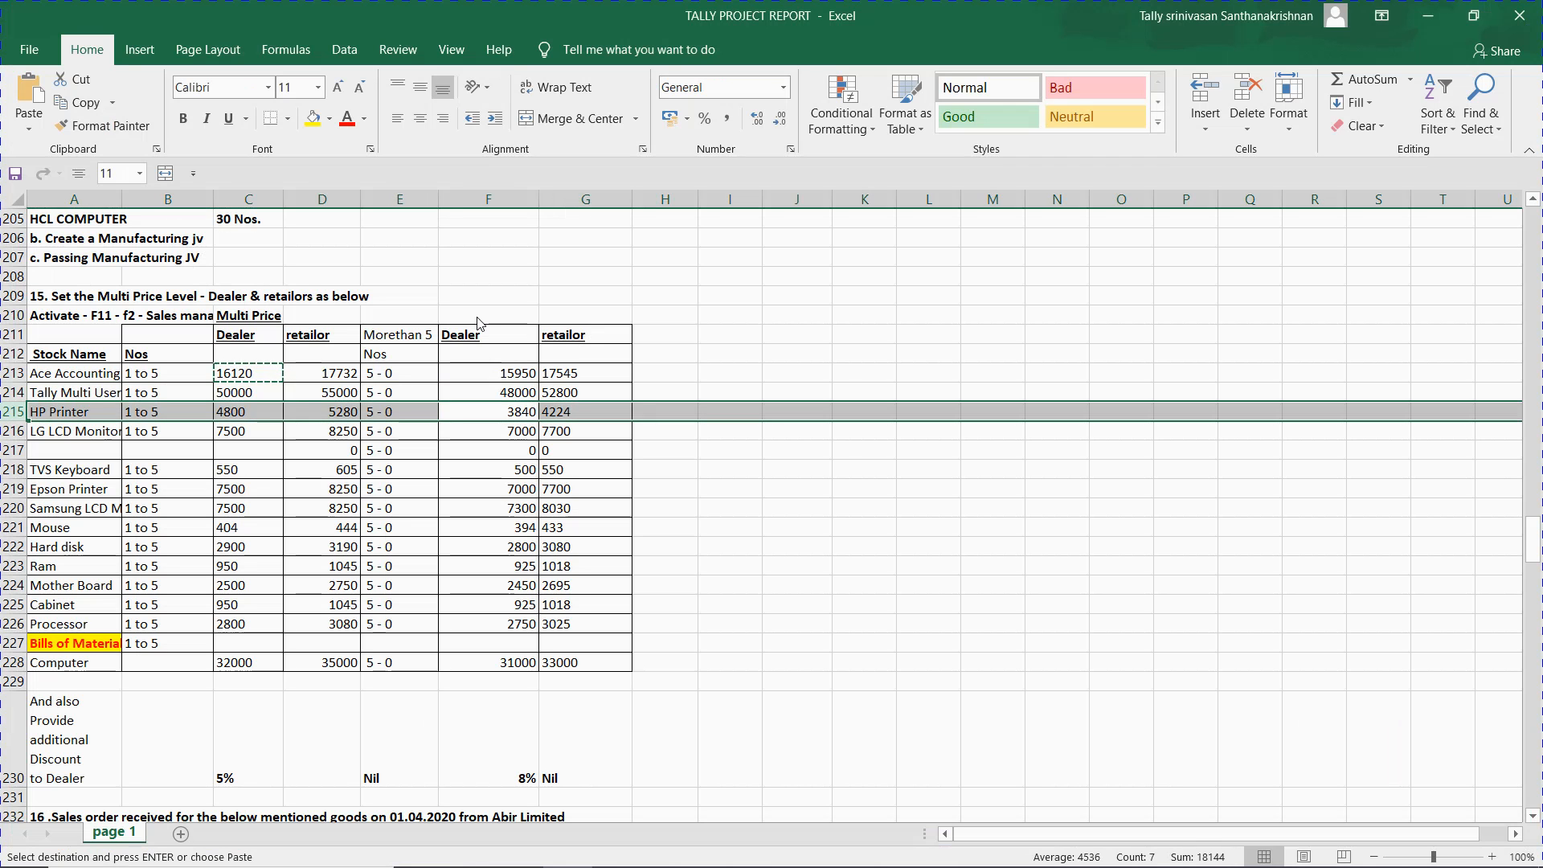
{"action": "key", "text": "alt"}
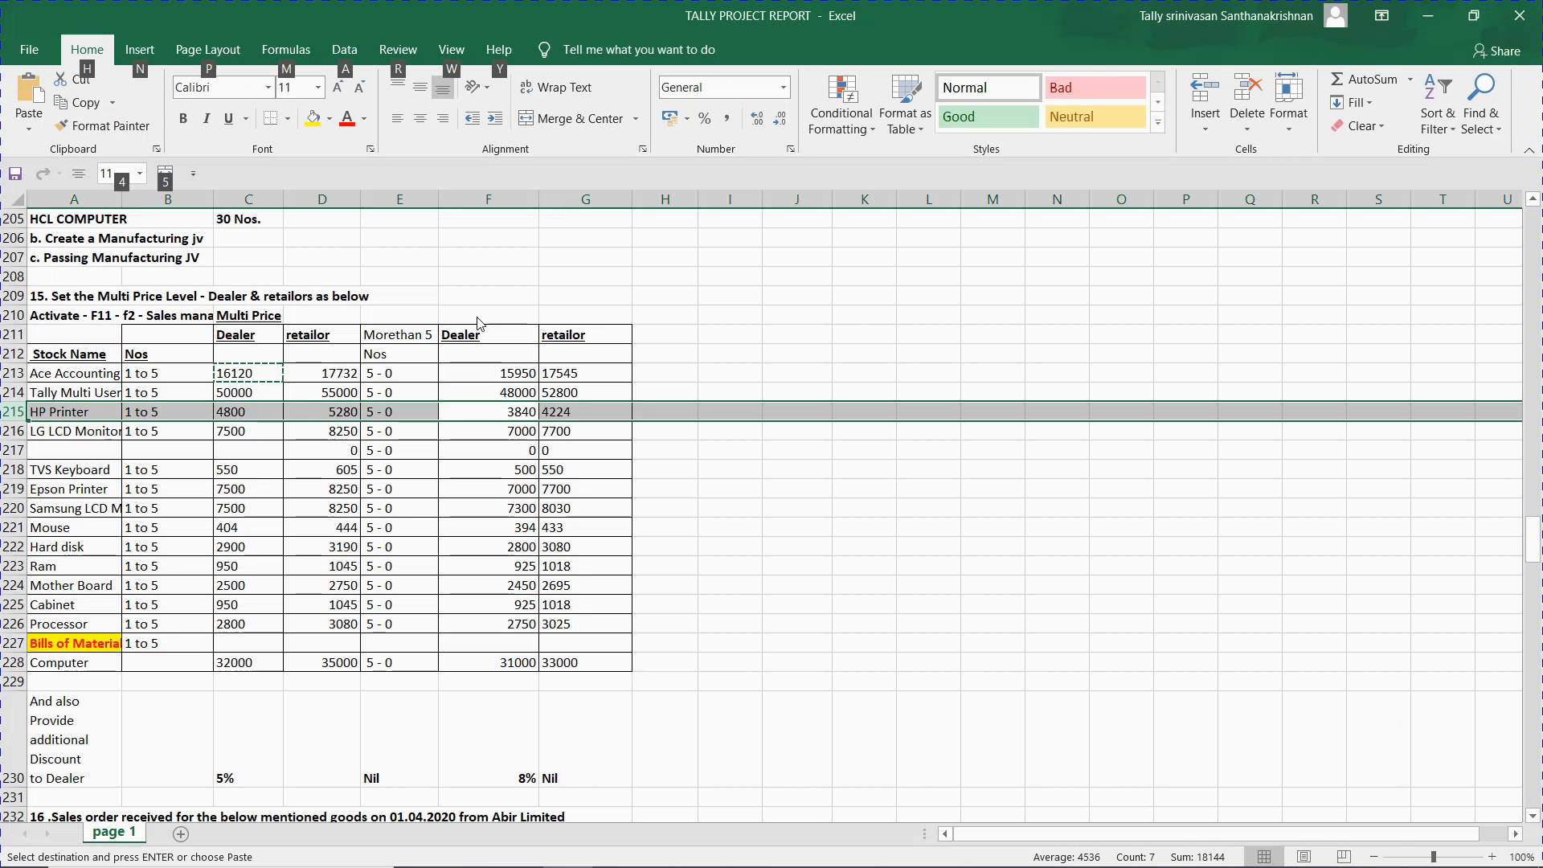
{"action": "key", "text": "alt+Tab"}
{"action": "type", "text": "4800"}
{"action": "key", "text": "Return"}
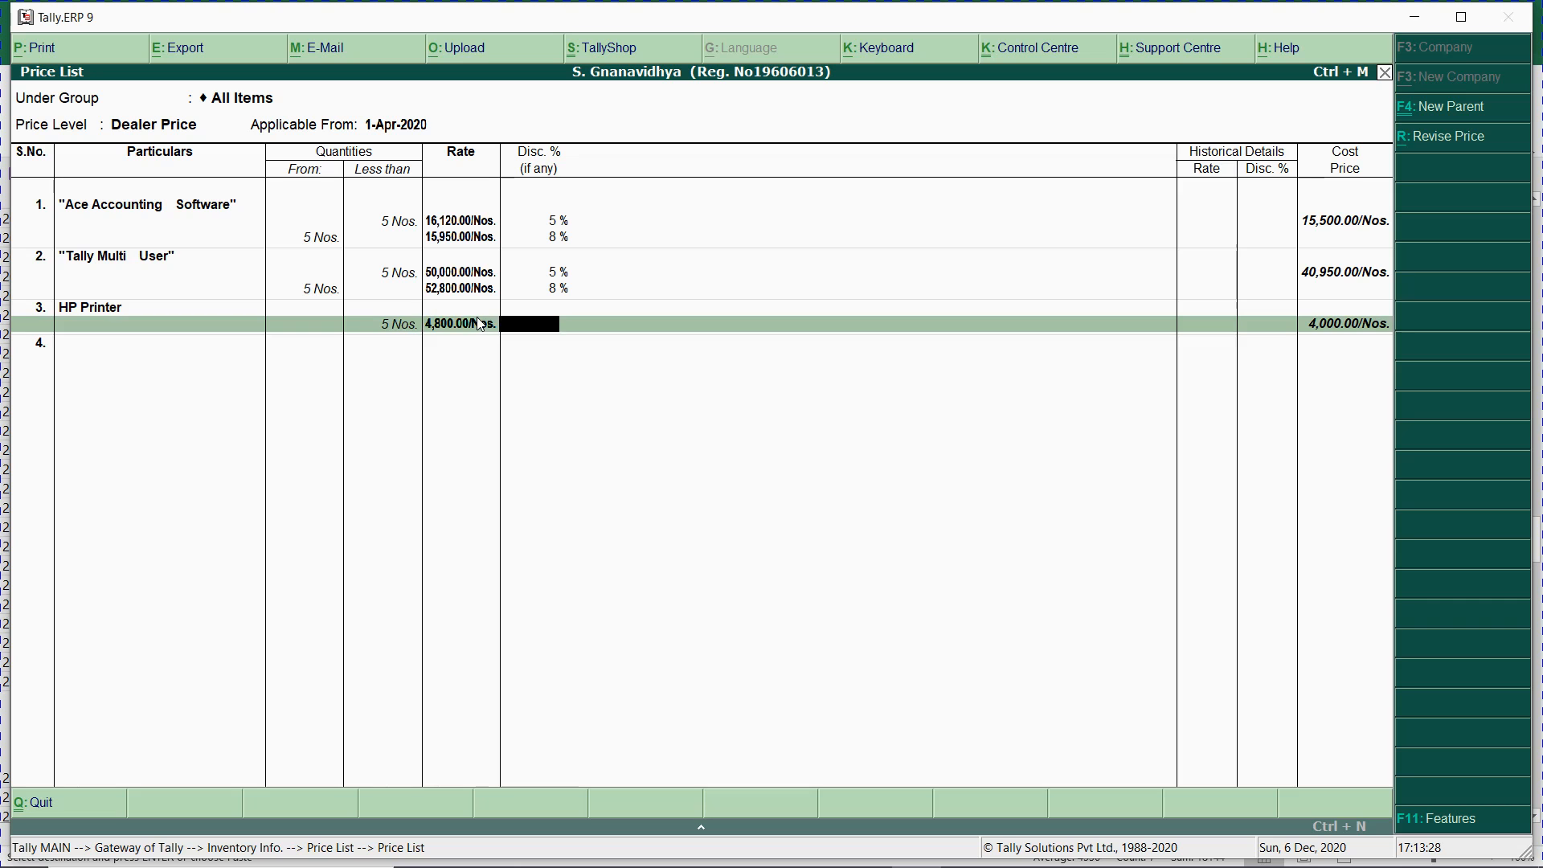
{"action": "key", "text": "Return"}
- Enter 3,840 as HP Printer's rate for the second slab from 5 Nos
{"action": "key", "text": "alt+Tab"}
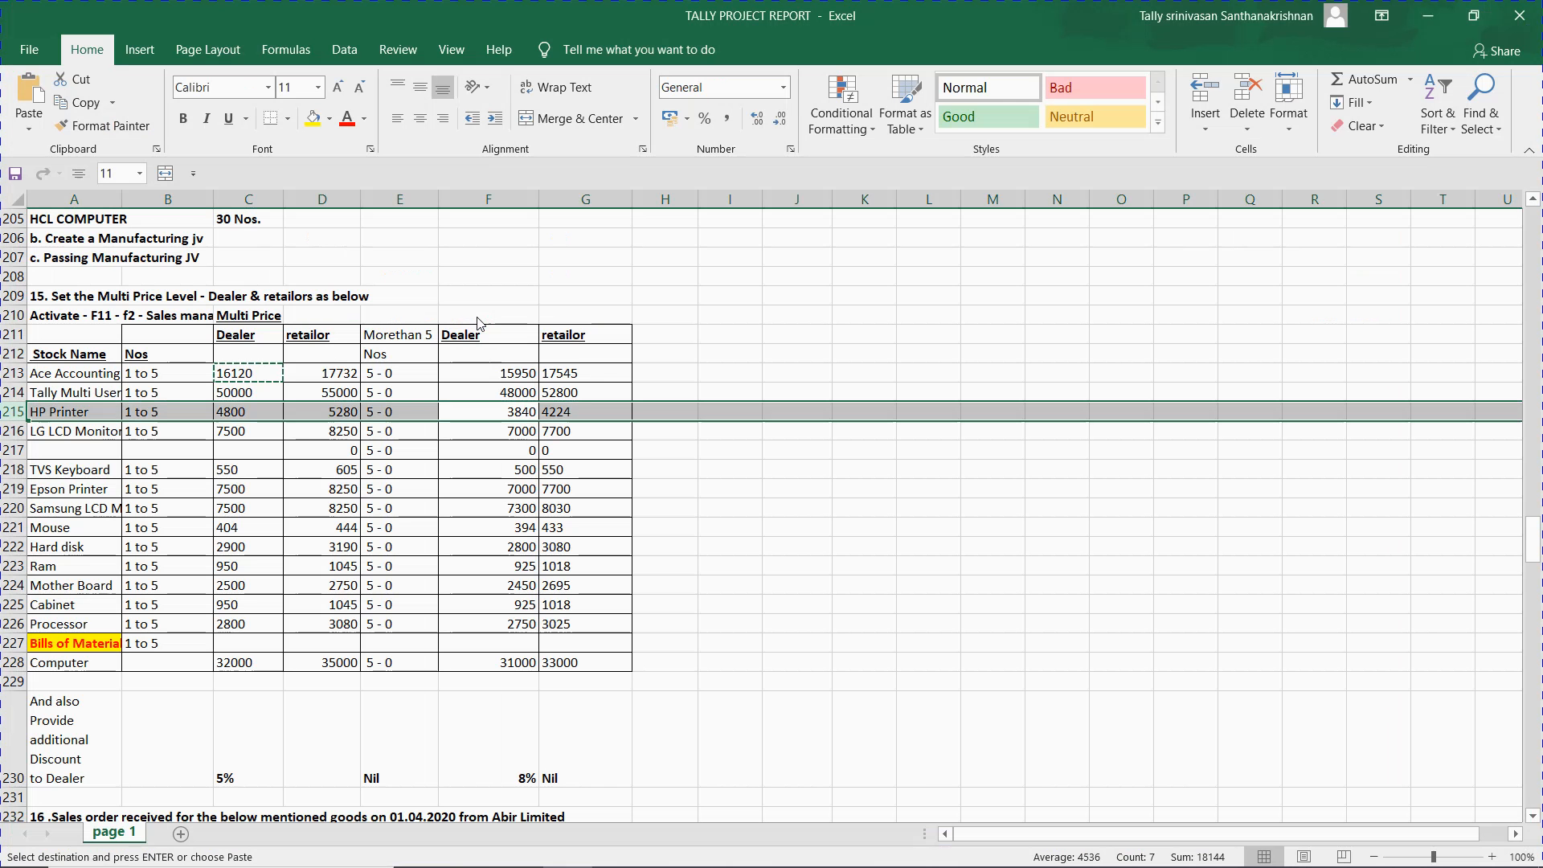
{"action": "key", "text": "alt+Tab"}
{"action": "type", "text": "3840"}
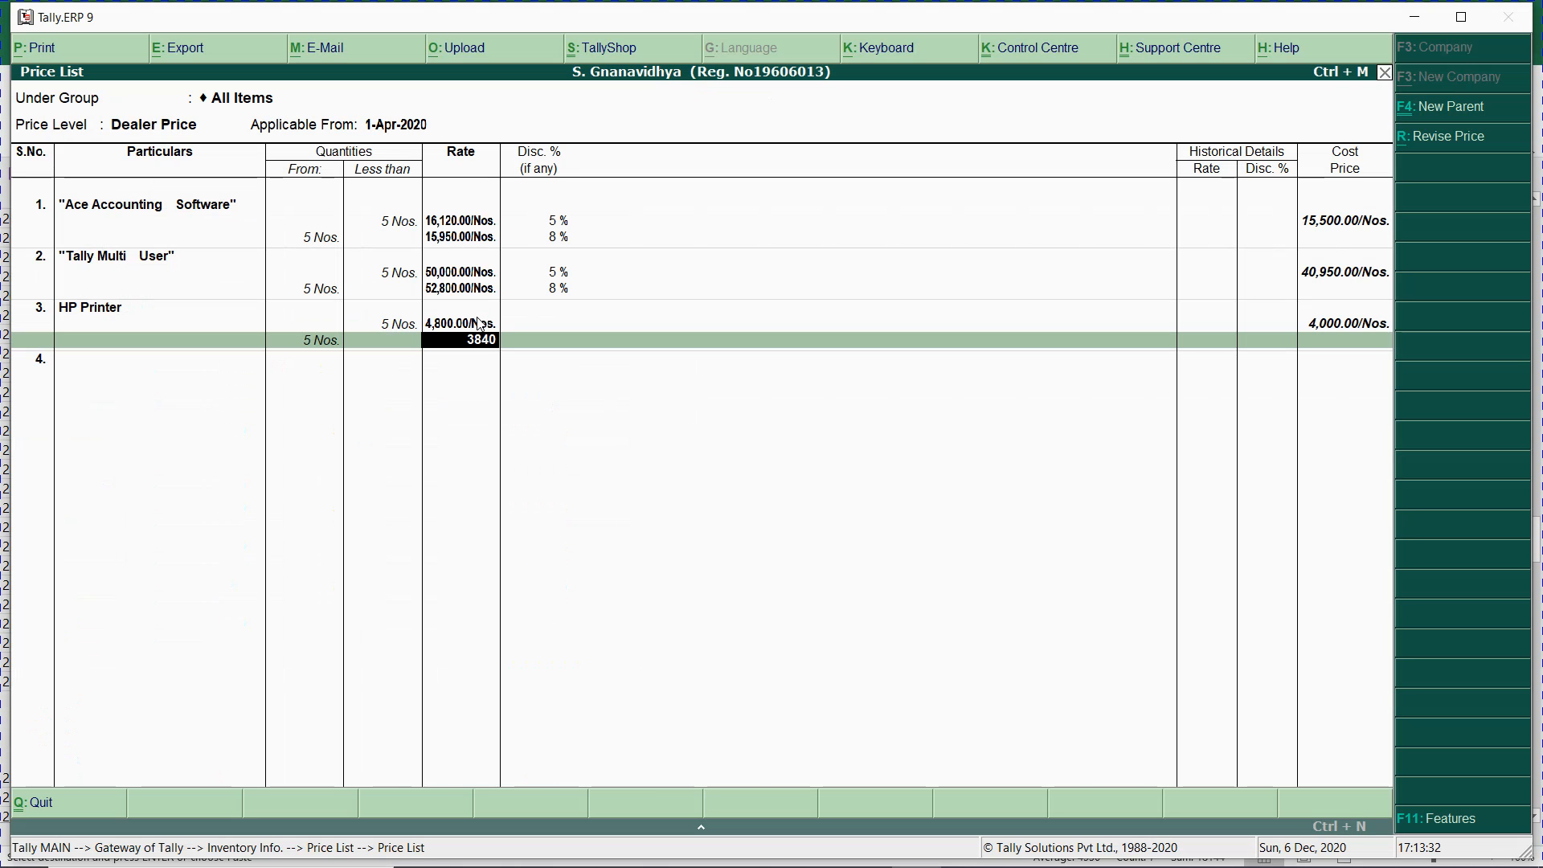
{"action": "key", "text": "Return"}
- Give HP Printer's second slab an 8% discount and add LG LCD Monitor as the fourth item
{"action": "type", "text": "8"}
{"action": "key", "text": "Return"}
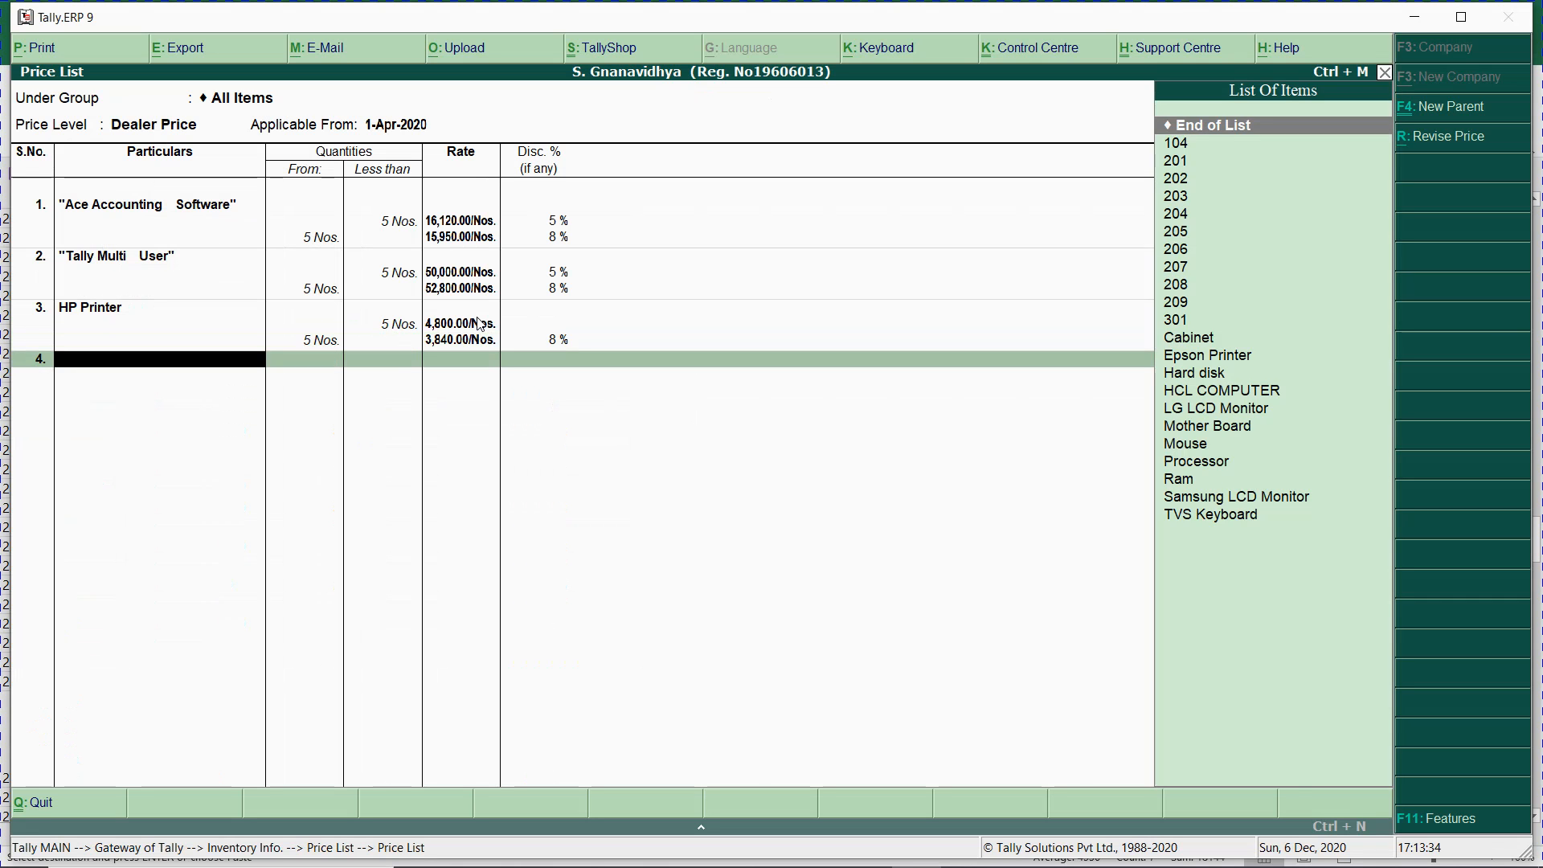
{"action": "type", "text": "lg"}
{"action": "key", "text": "Return"}
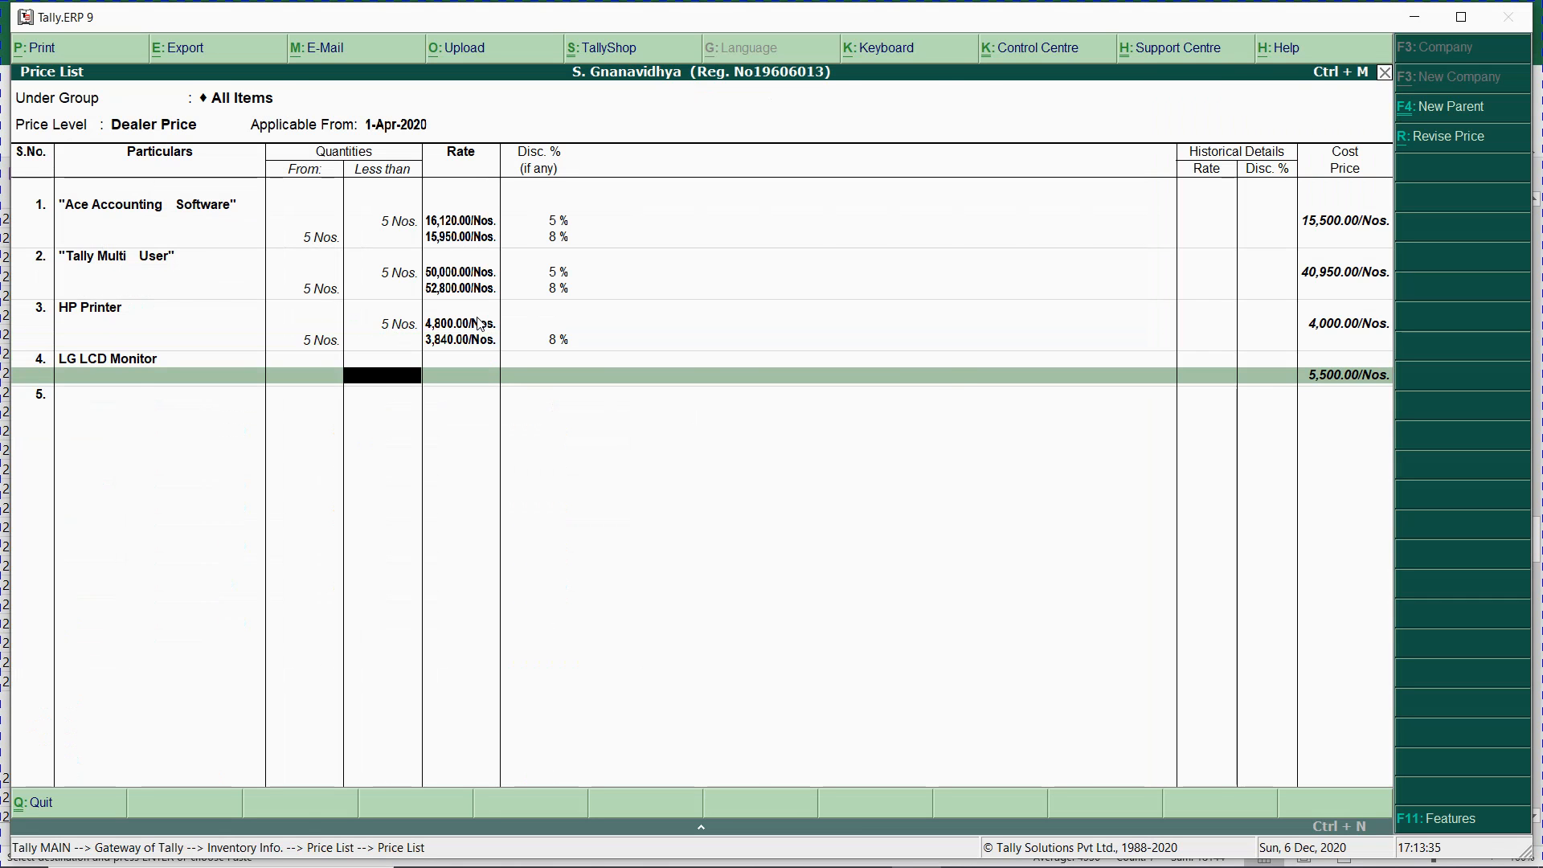
{"action": "key", "text": "alt+Tab"}
{"action": "key", "text": "shift+space"}
{"action": "key", "text": "Down"}
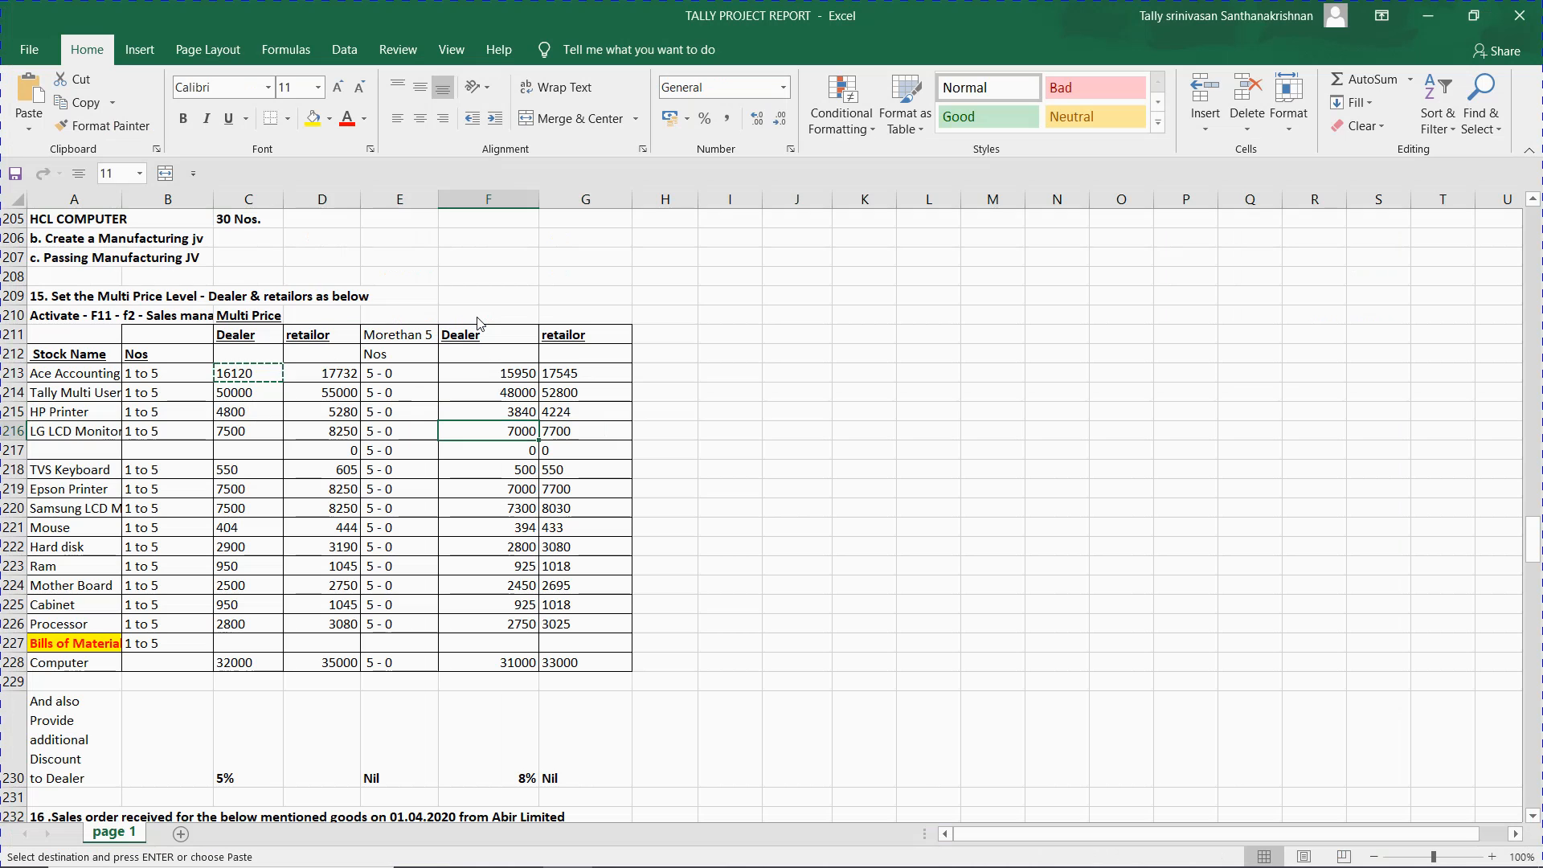
{"action": "key", "text": "shift+space"}
{"action": "key", "text": "alt+Tab"}
- Set LG LCD Monitor's below-5 Nos. slab to 7,500 with a 5% discount
{"action": "type", "text": "7,500"}
{"action": "key", "text": "Return"}
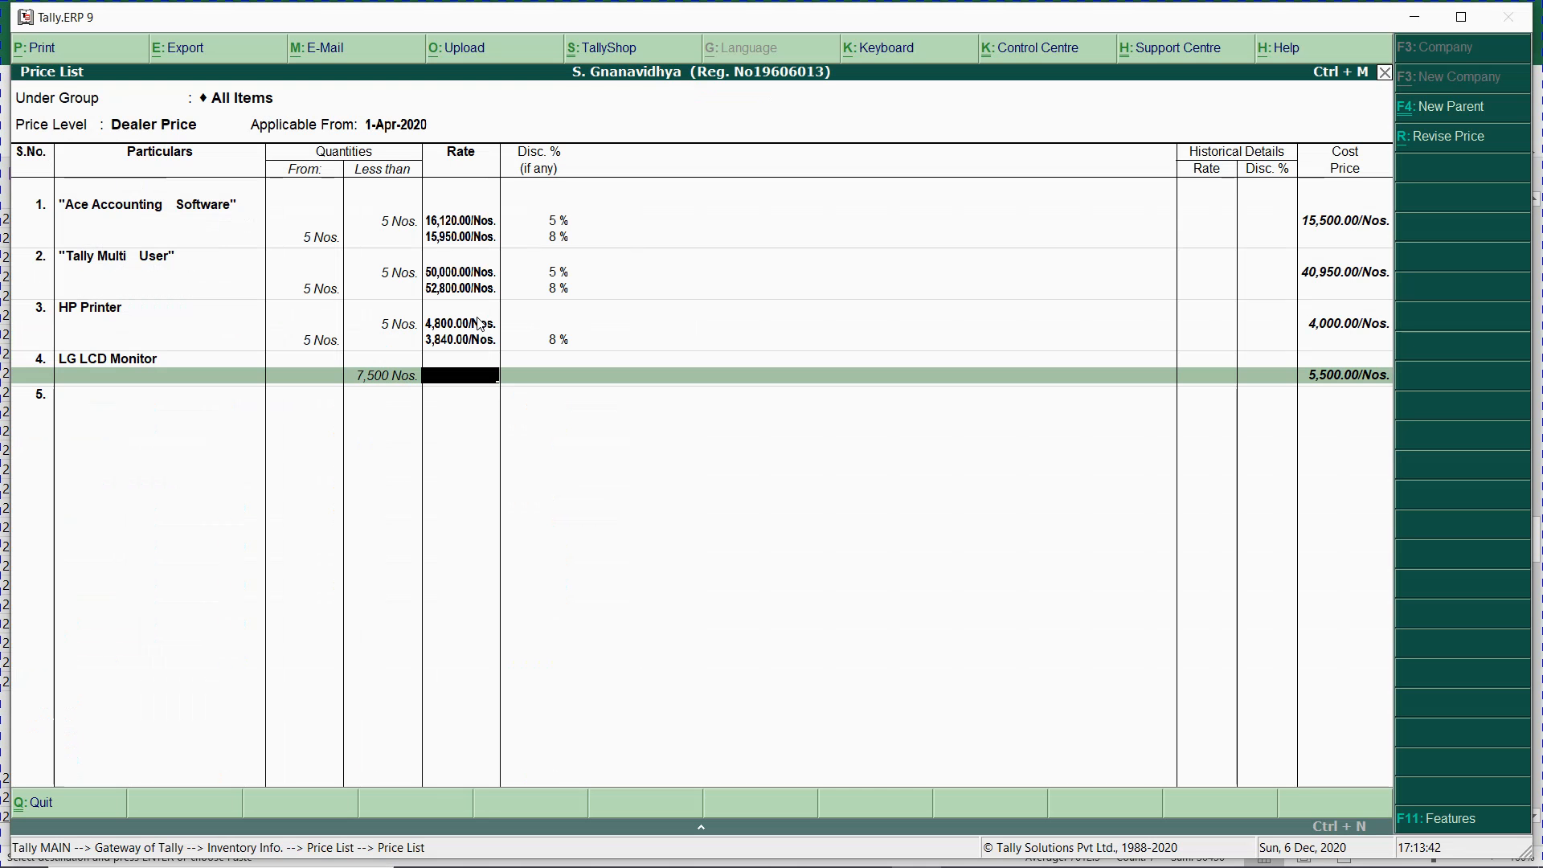
{"action": "key", "text": "BackSpace"}
{"action": "type", "text": "5"}
{"action": "key", "text": "Return"}
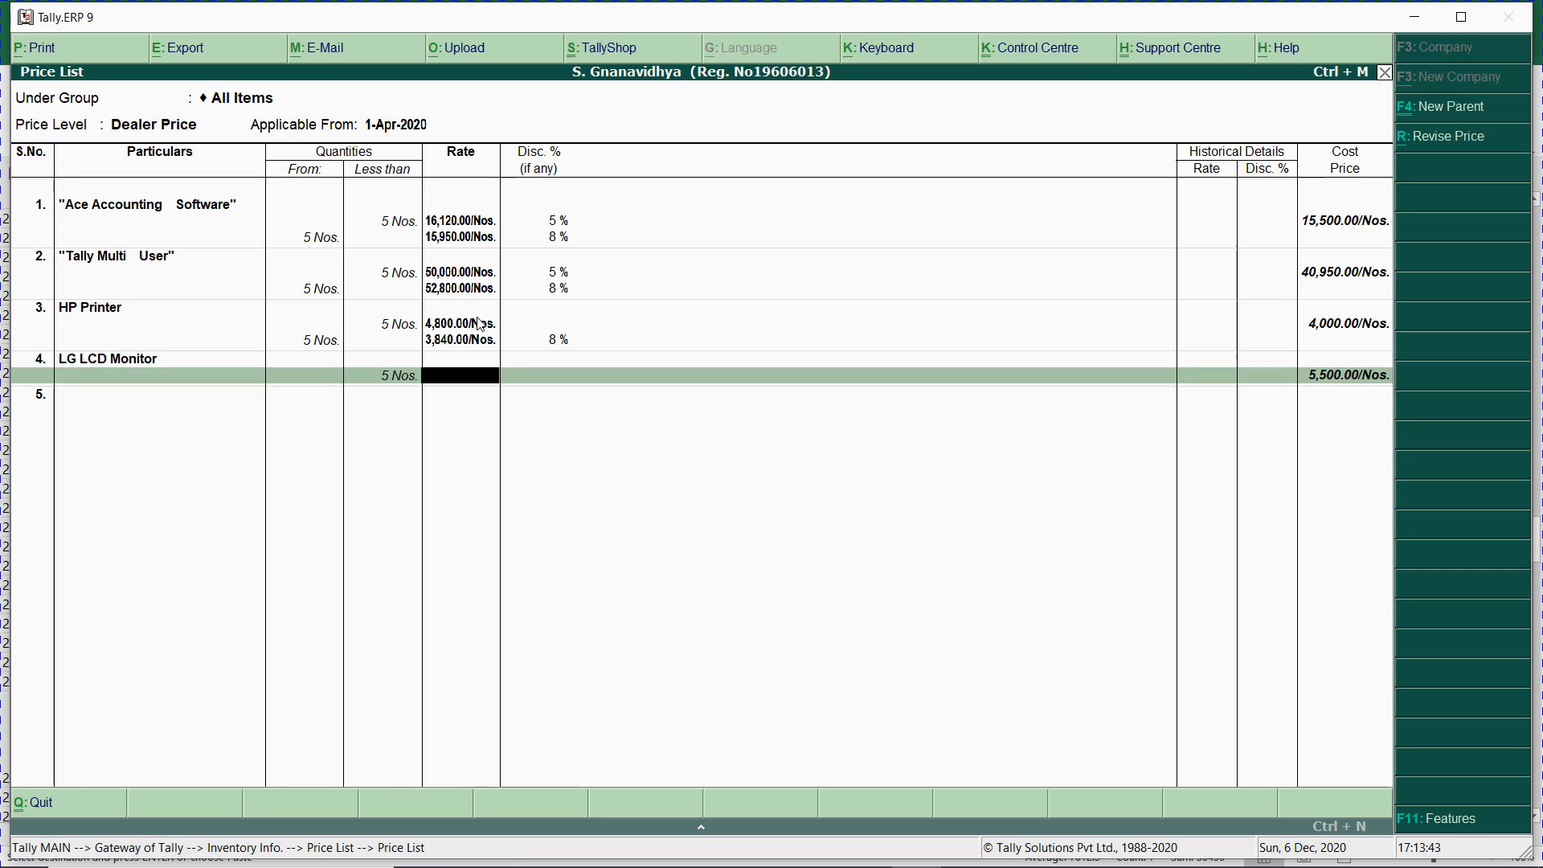
{"action": "type", "text": "7500"}
{"action": "key", "text": "Return"}
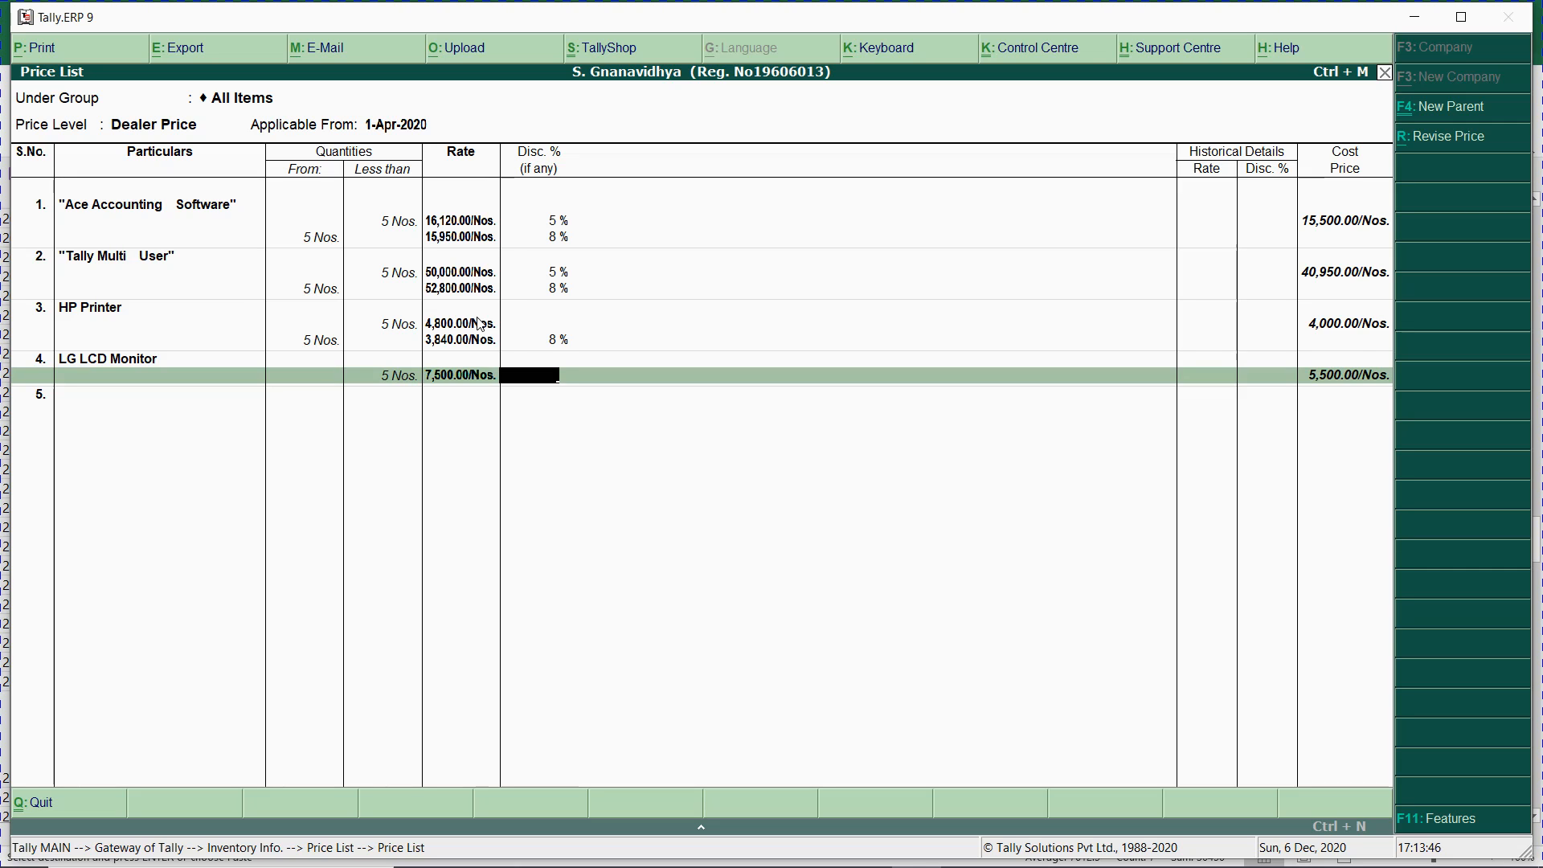
{"action": "type", "text": "5"}
{"action": "key", "text": "Return"}
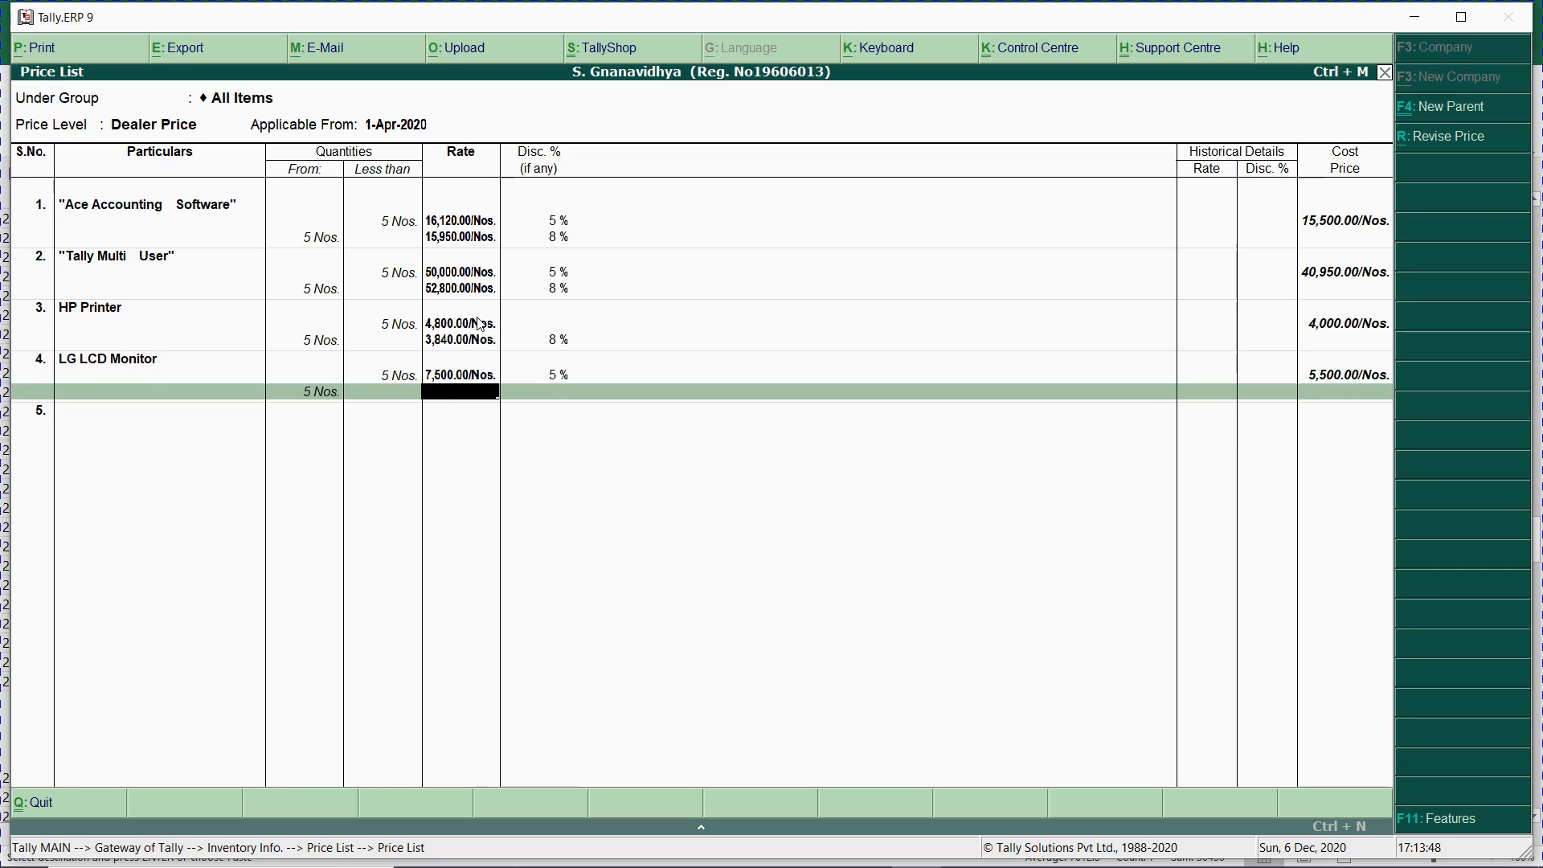
- Accept 7,000 with 8% discount for LG LCD Monitor's second slab
{"action": "key", "text": "alt+Tab"}
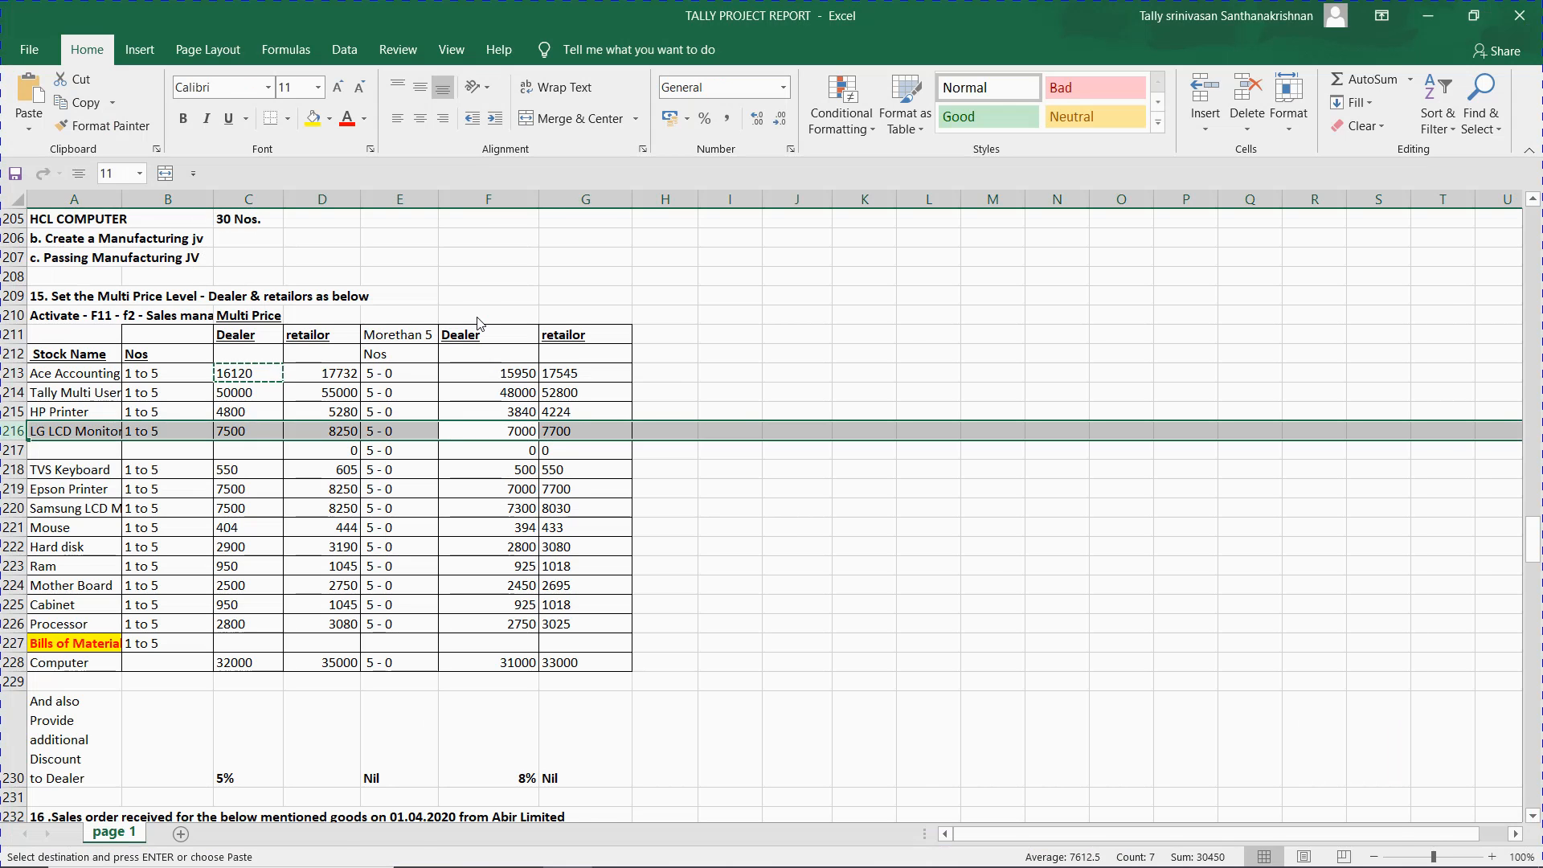
{"action": "key", "text": "alt+Tab"}
{"action": "key", "text": "Return"}
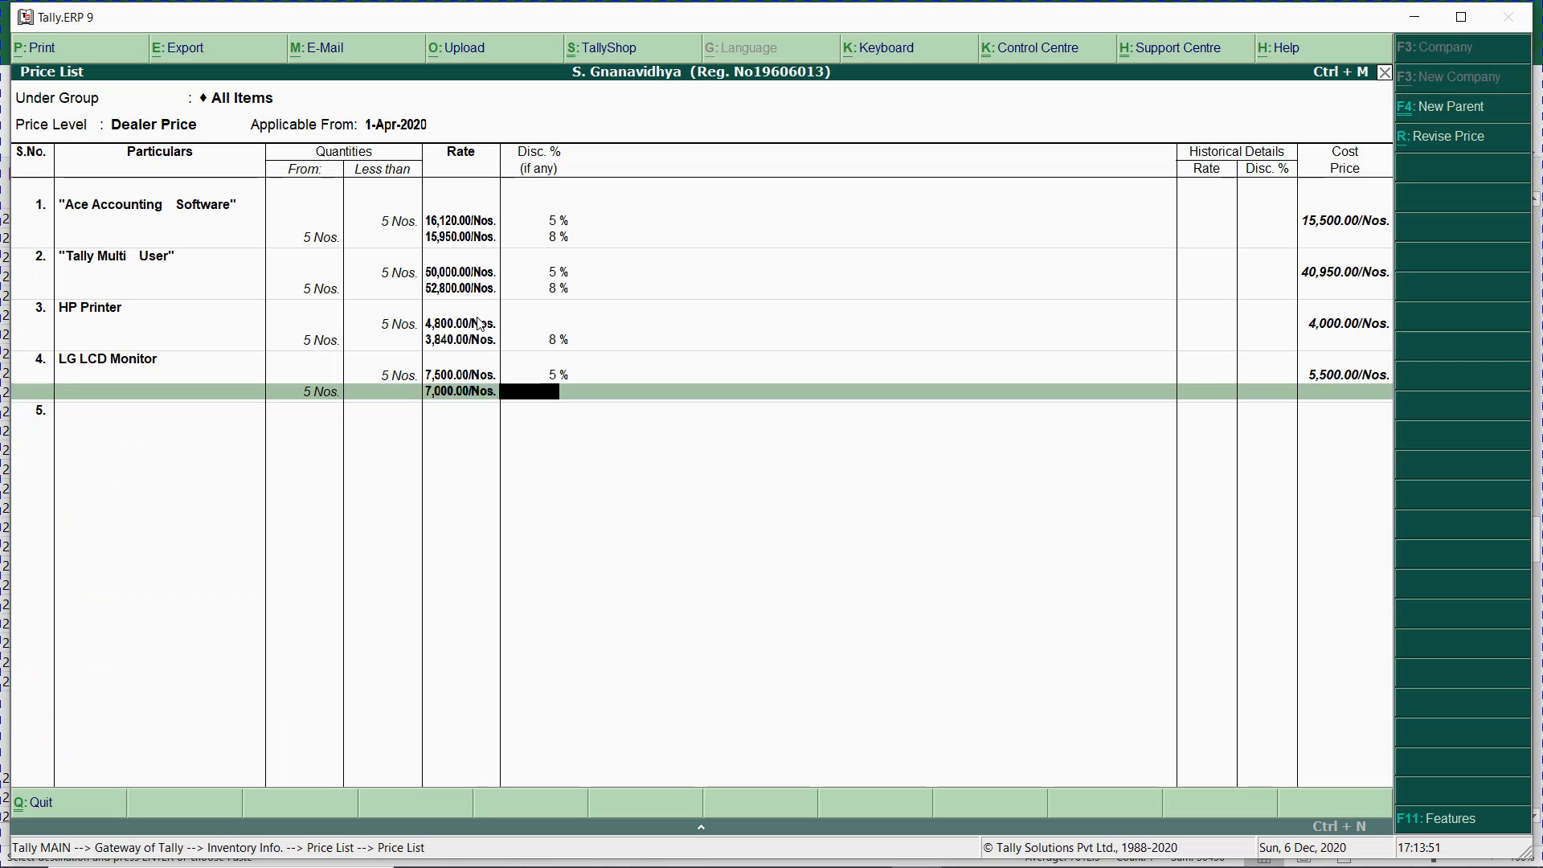
{"action": "key", "text": "Return"}
{"action": "key", "text": "Return"}
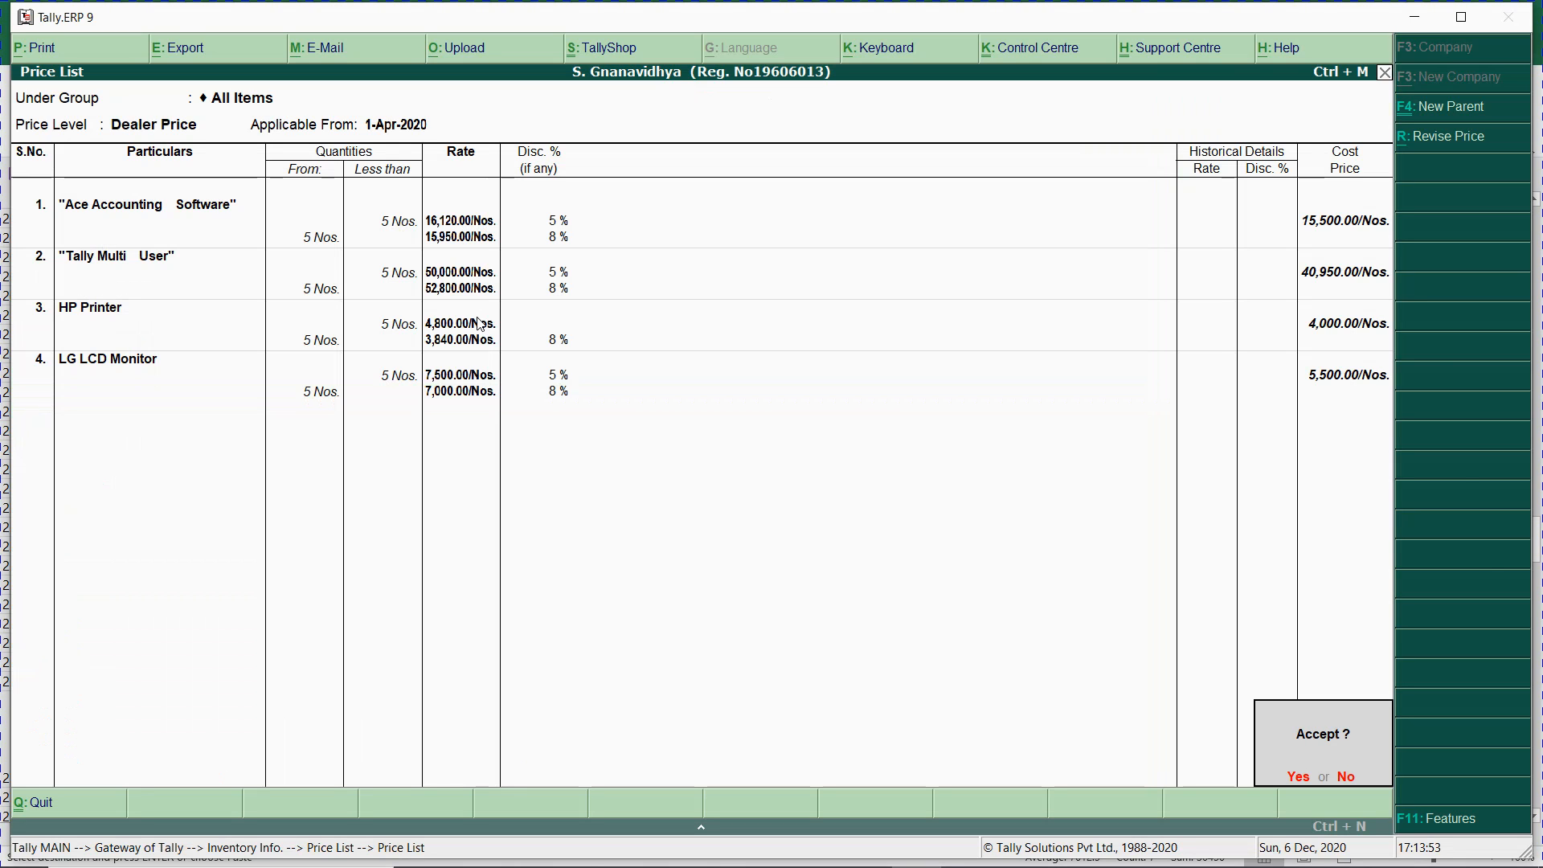
- Save the Dealer Price list and reopen it to add more items
{"action": "key", "text": "Return"}
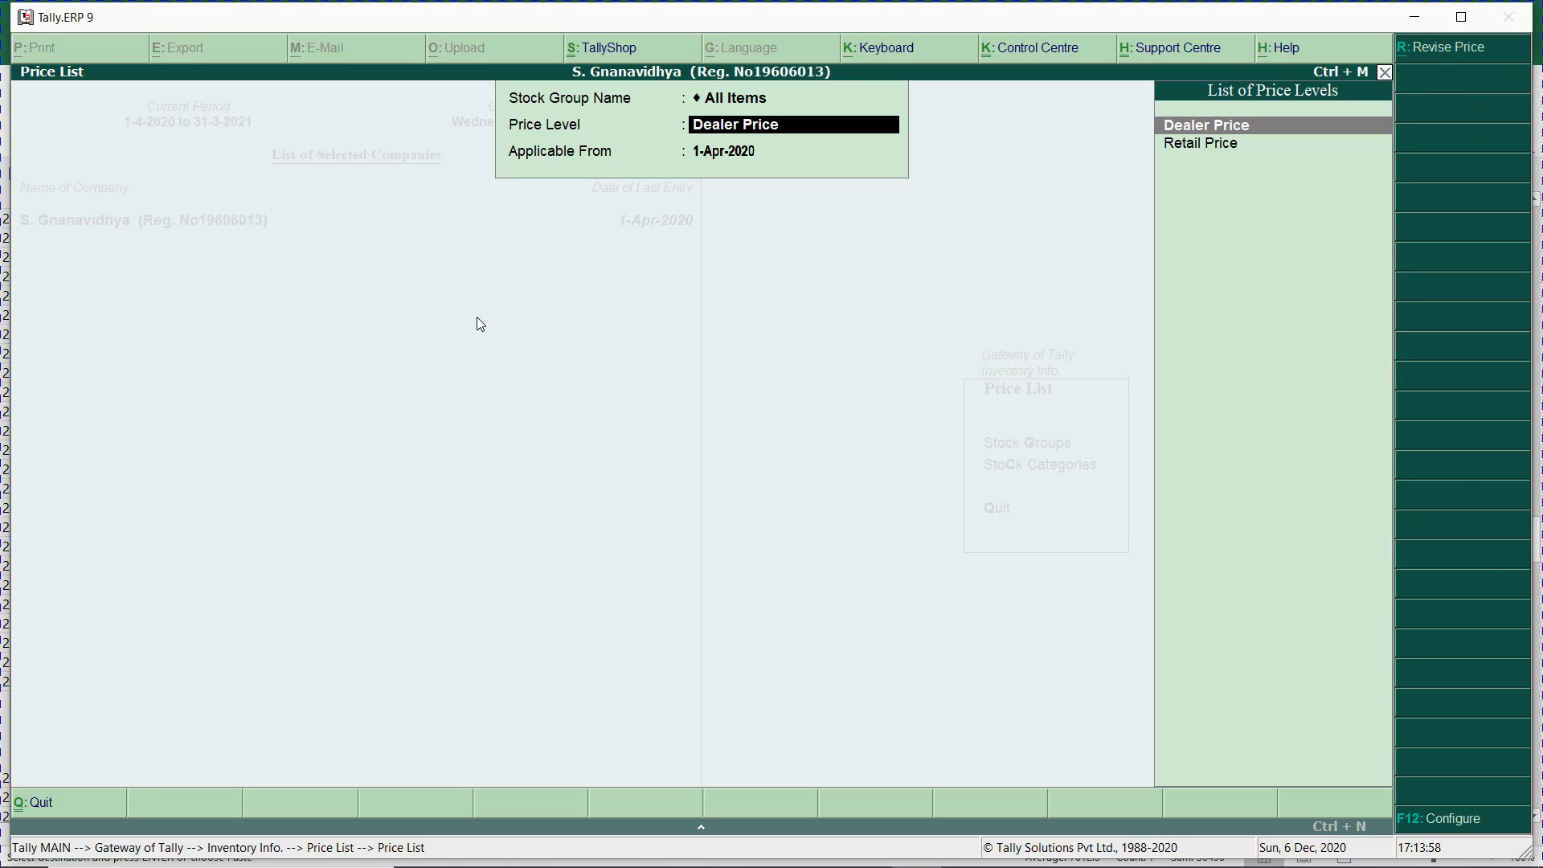
{"action": "key", "text": "Return"}
{"action": "key", "text": "Return"}
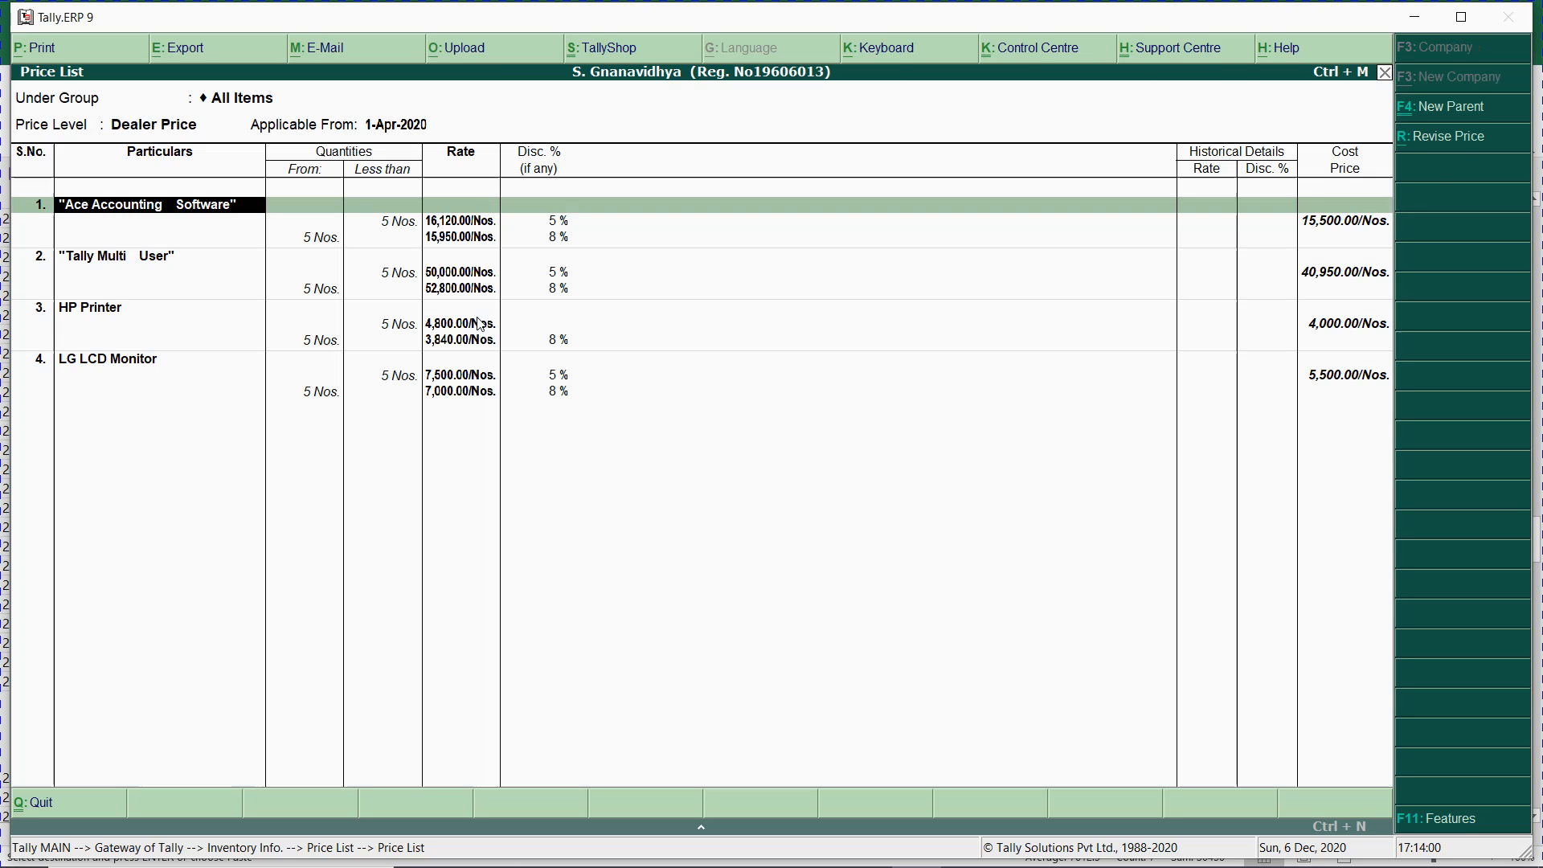
{"action": "key", "text": "Down"}
{"action": "key", "text": "Down"}
{"action": "key", "text": "Down"}
{"action": "key", "text": "Down"}
{"action": "key", "text": "Down"}
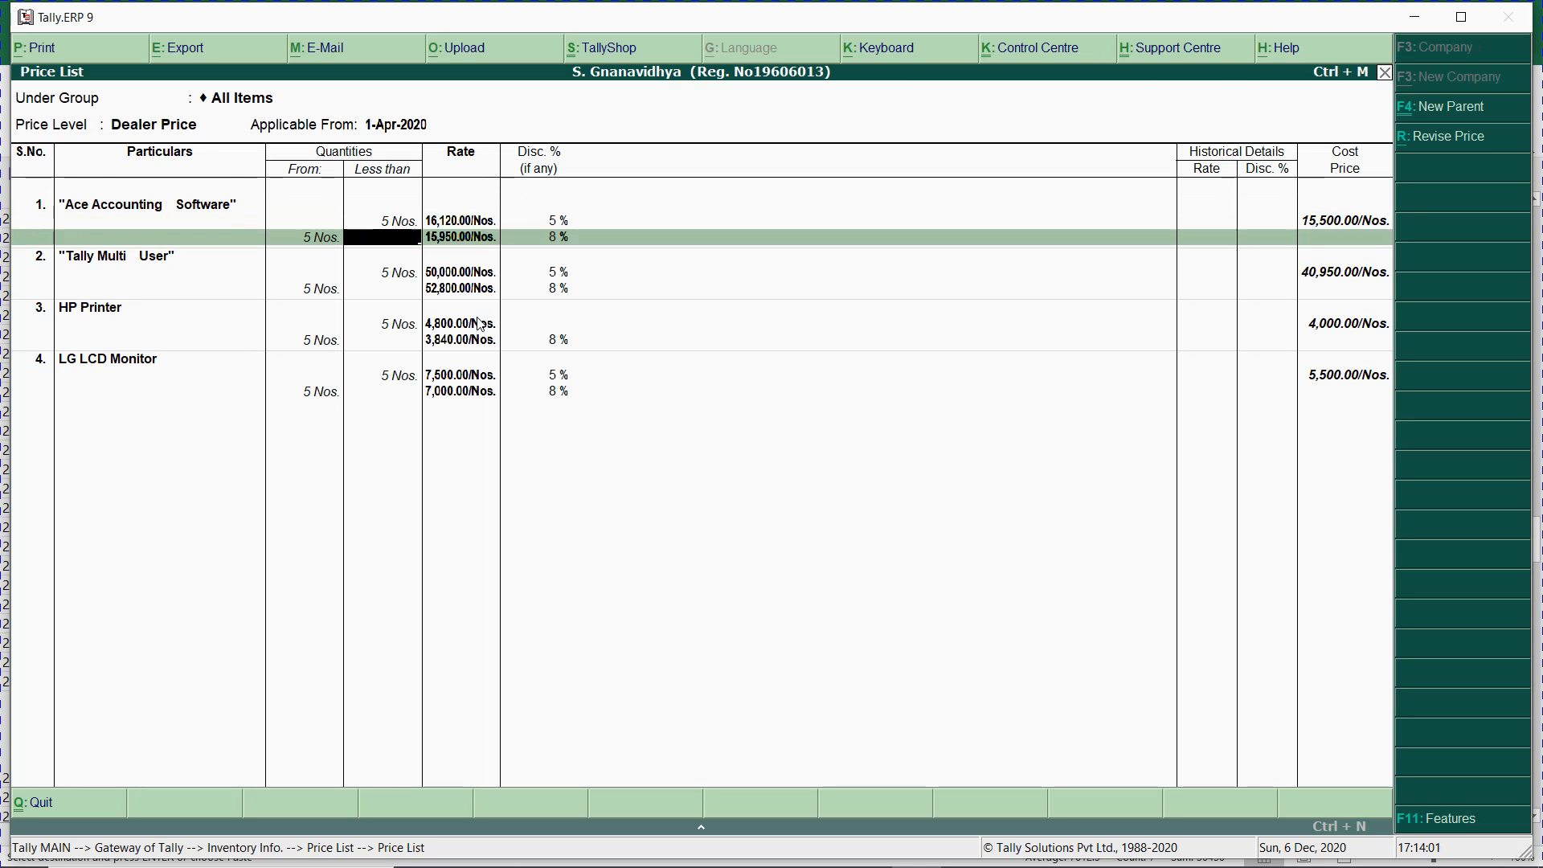
{"action": "key", "text": "Down"}
{"action": "key", "text": "Down"}
{"action": "key", "text": "Down"}
{"action": "key", "text": "Down"}
{"action": "key", "text": "Down"}
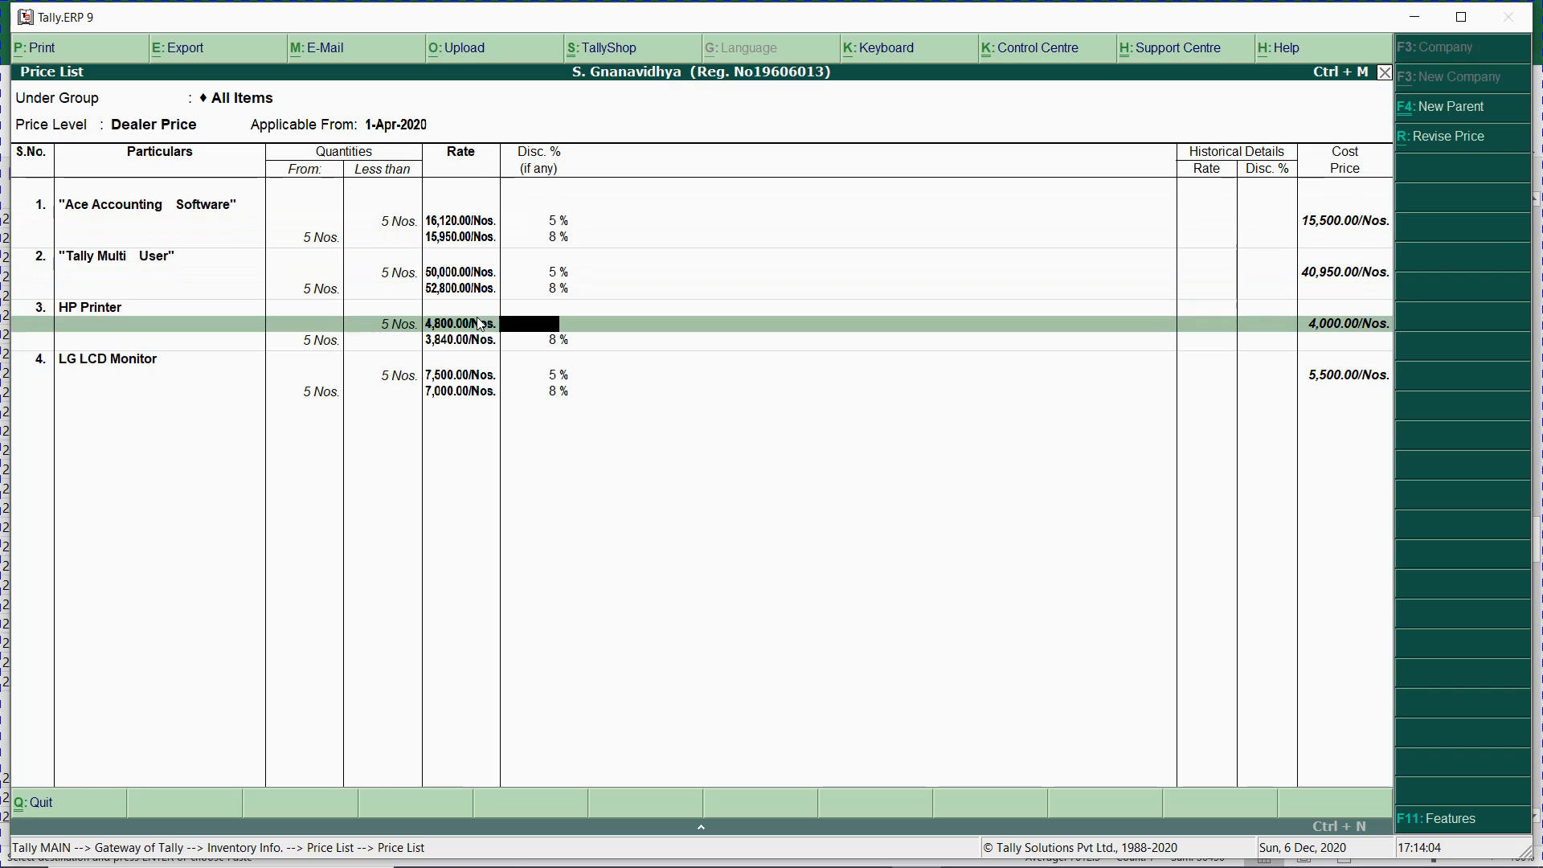
{"action": "key", "text": "Return"}
{"action": "key", "text": "Return"}
{"action": "key", "text": "Return"}
{"action": "key", "text": "Return"}
{"action": "key", "text": "Return"}
{"action": "key", "text": "Return"}
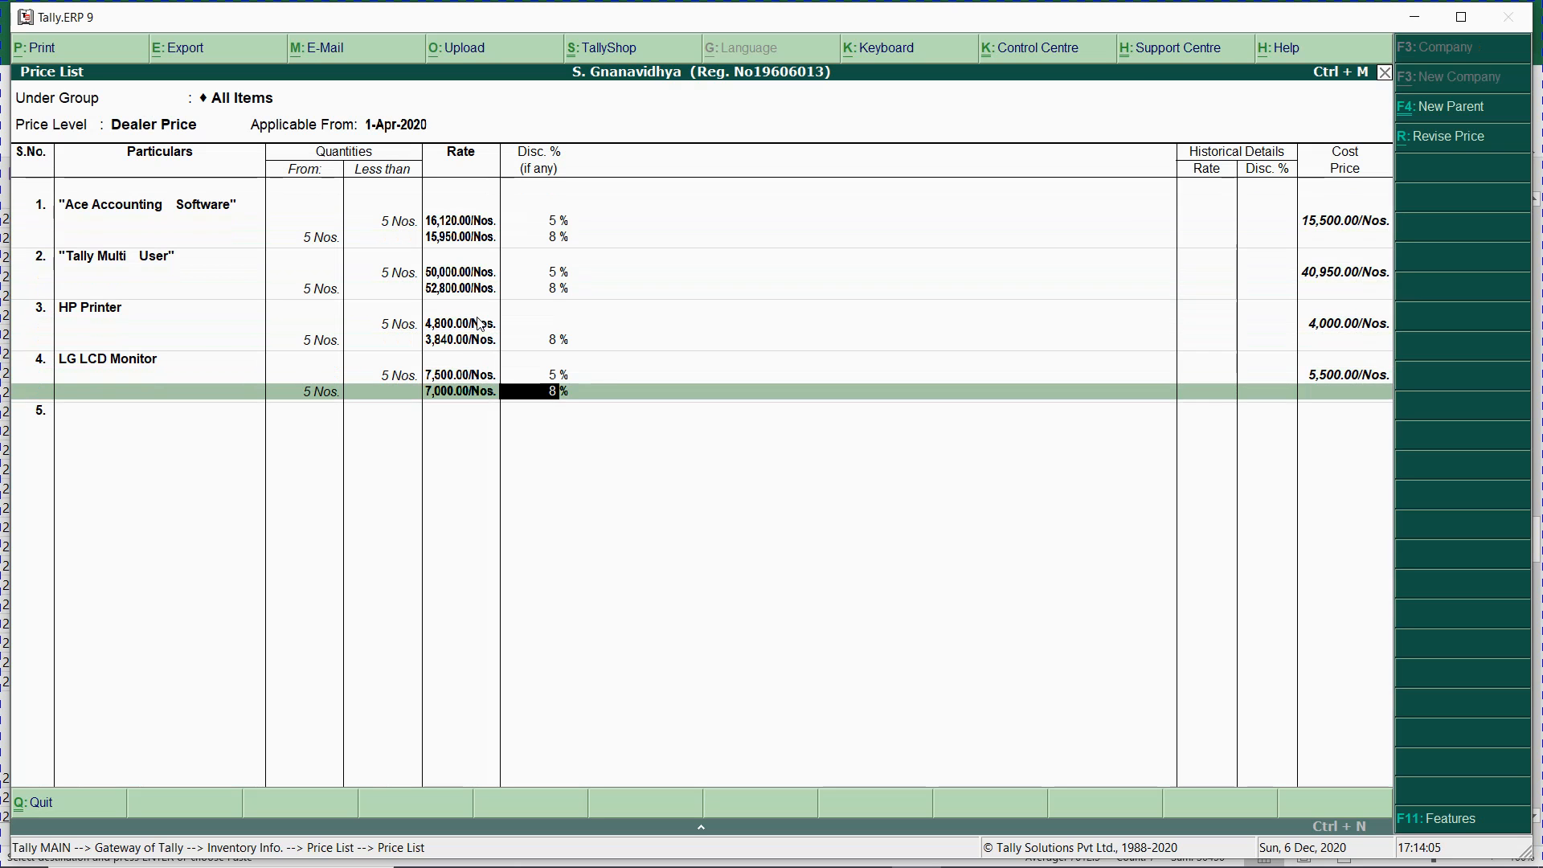
{"action": "key", "text": "Escape"}
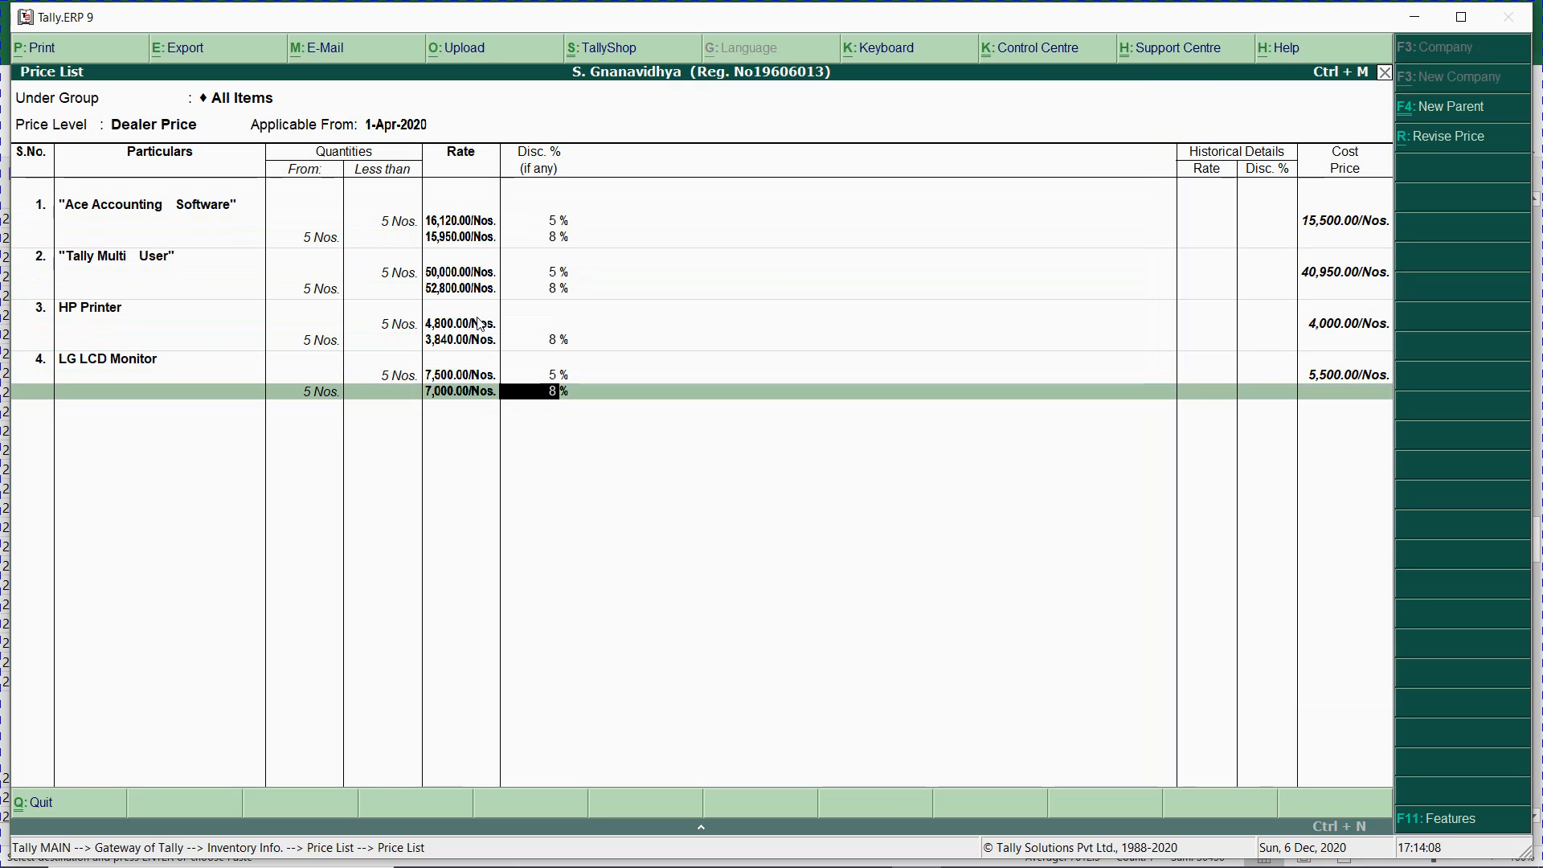
{"action": "key", "text": "Return"}
- Add TVS Keyboard (item 201) as the fifth item with a 5 Nos. limit
{"action": "type", "text": "201"}
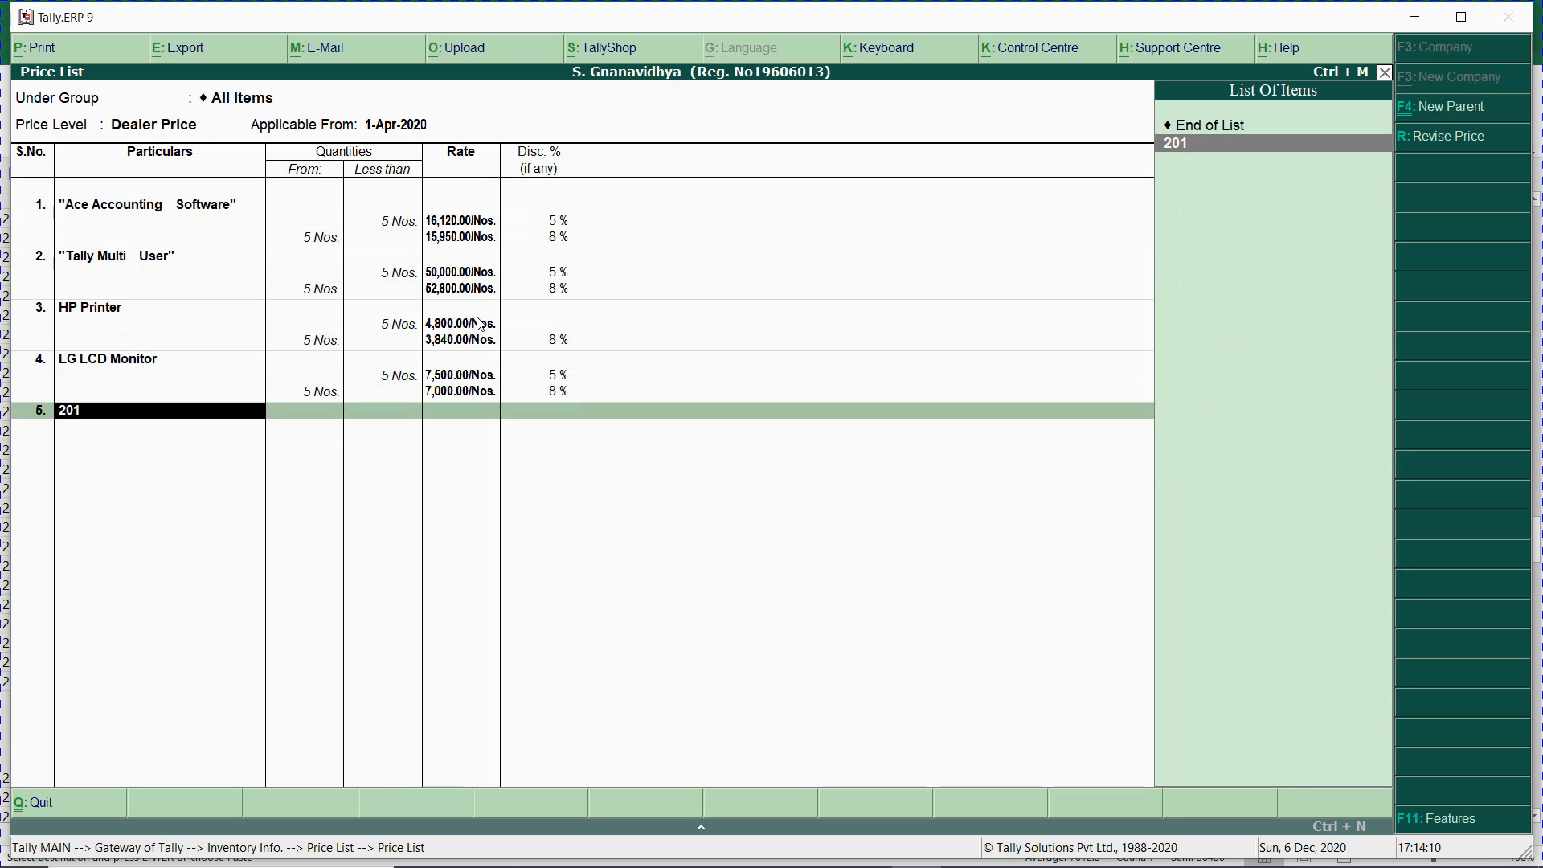
{"action": "key", "text": "Return"}
{"action": "key", "text": "Return"}
{"action": "key", "text": "alt+Tab"}
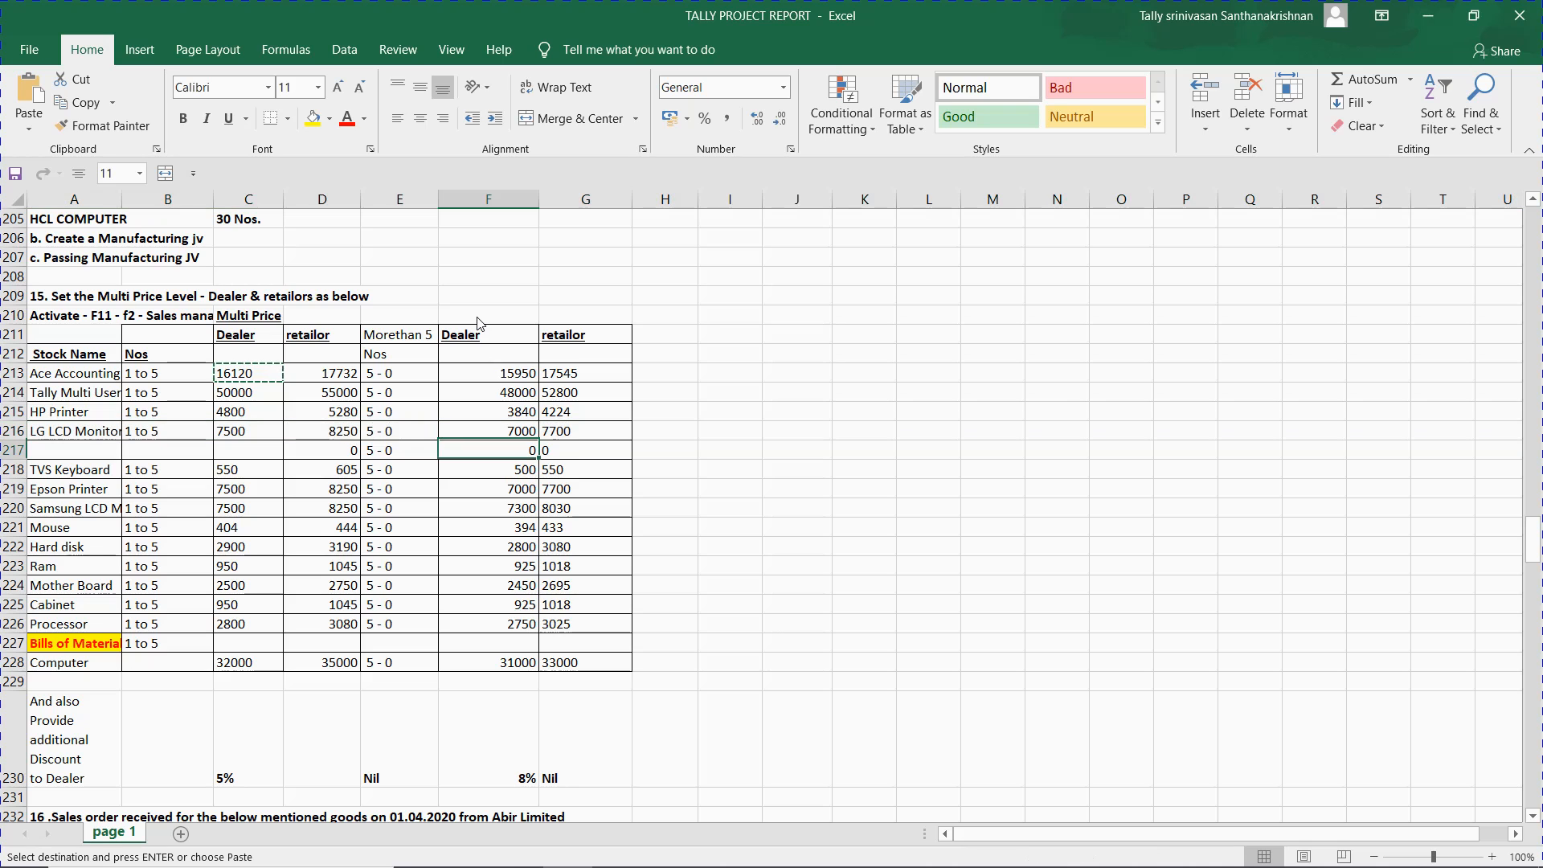
{"action": "key", "text": "Down"}
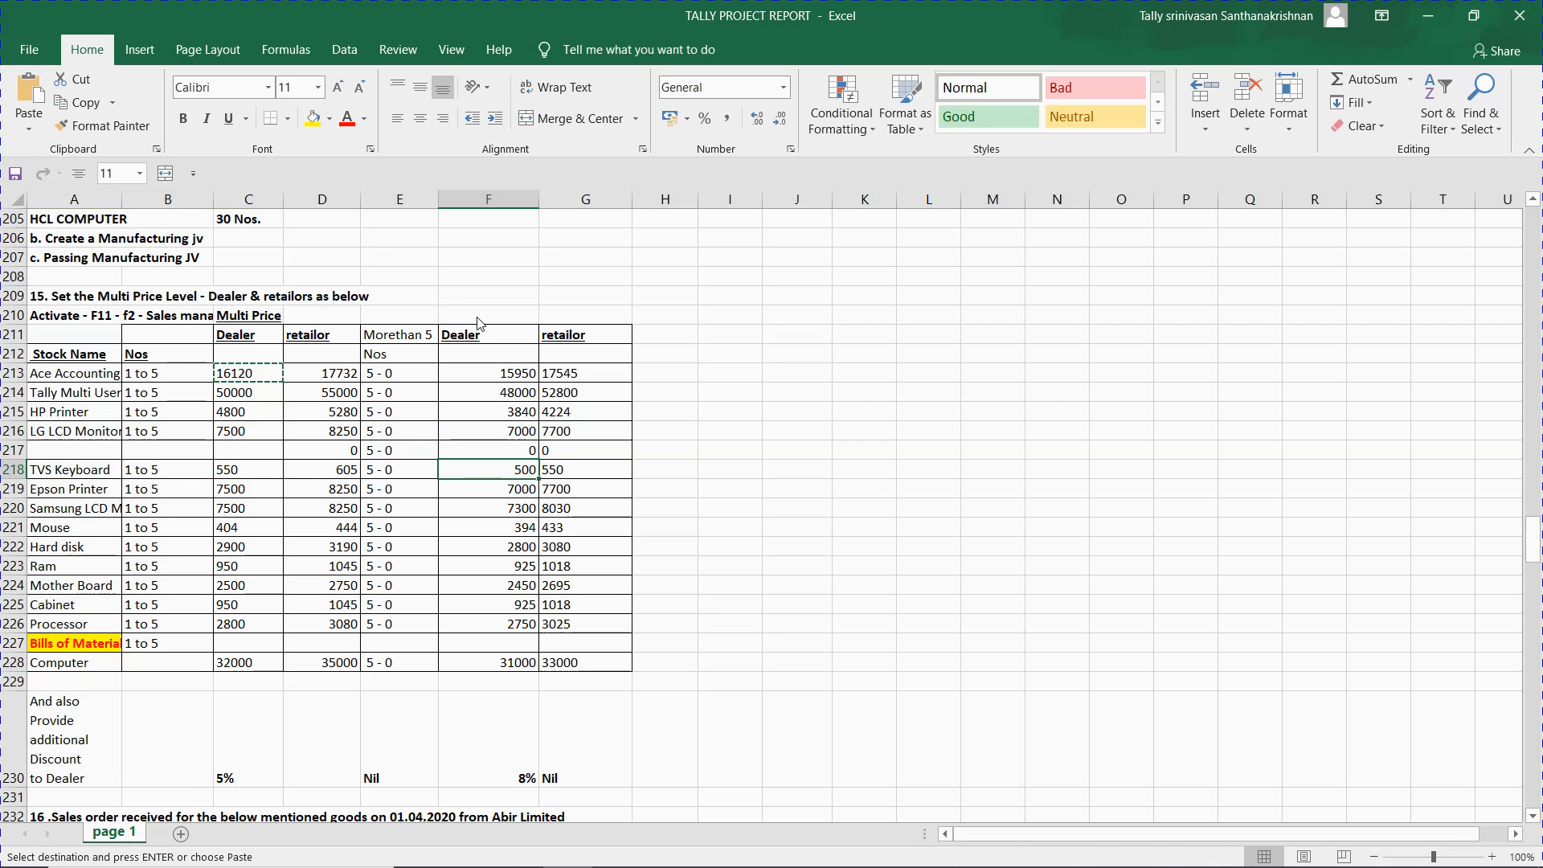
{"action": "key", "text": "shift+space"}
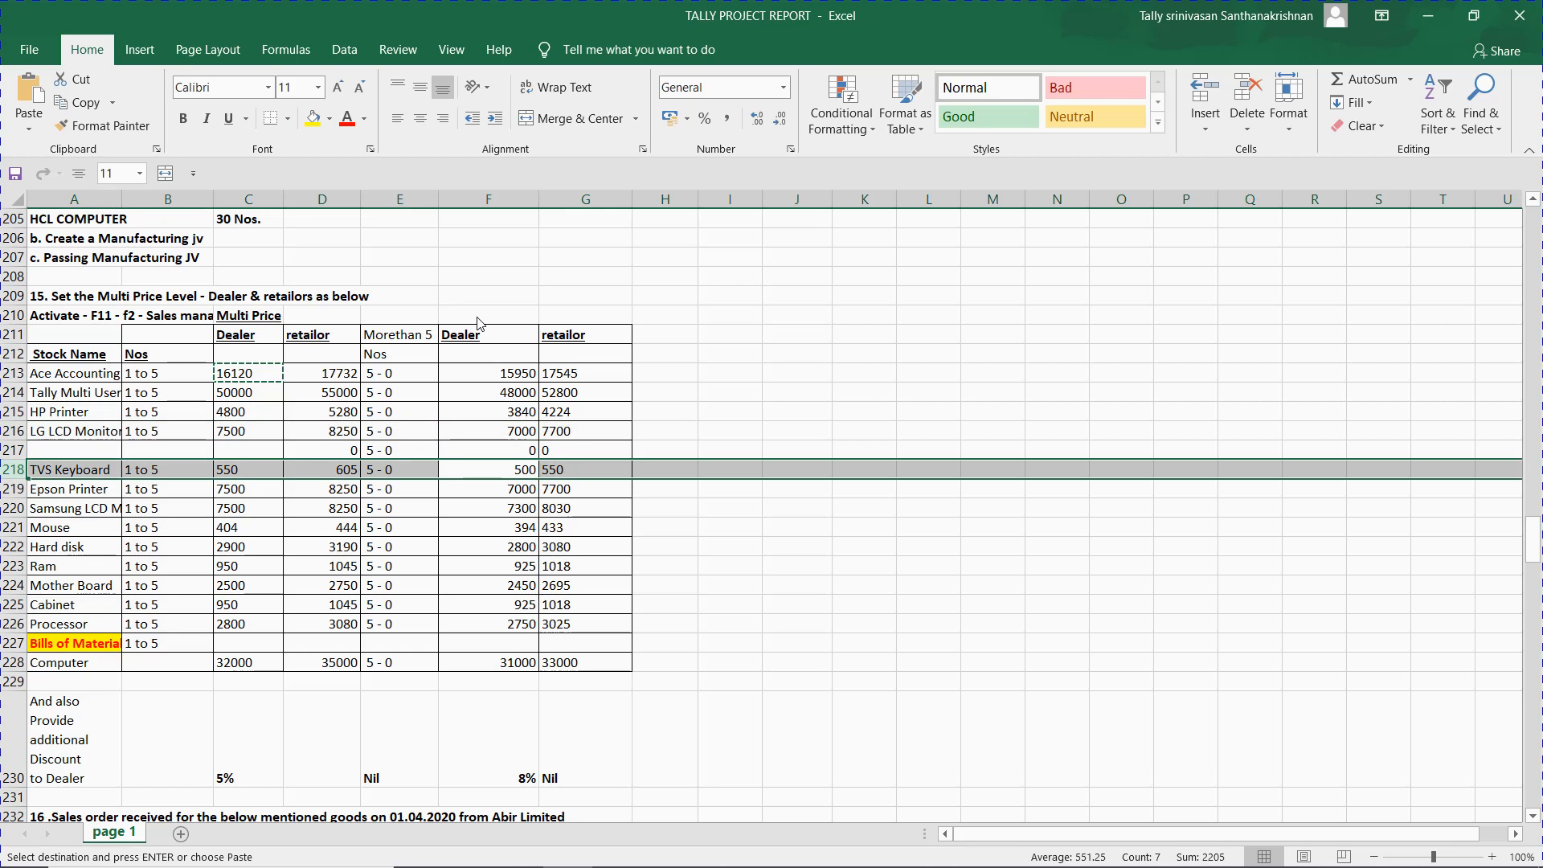
{"action": "key", "text": "alt+Tab"}
- Price TVS Keyboard at 550 with 5% below 5 Nos. and 500 from 5 Nos
{"action": "type", "text": "50"}
{"action": "key", "text": "Return"}
{"action": "key", "text": "BackSpace"}
{"action": "type", "text": "55"}
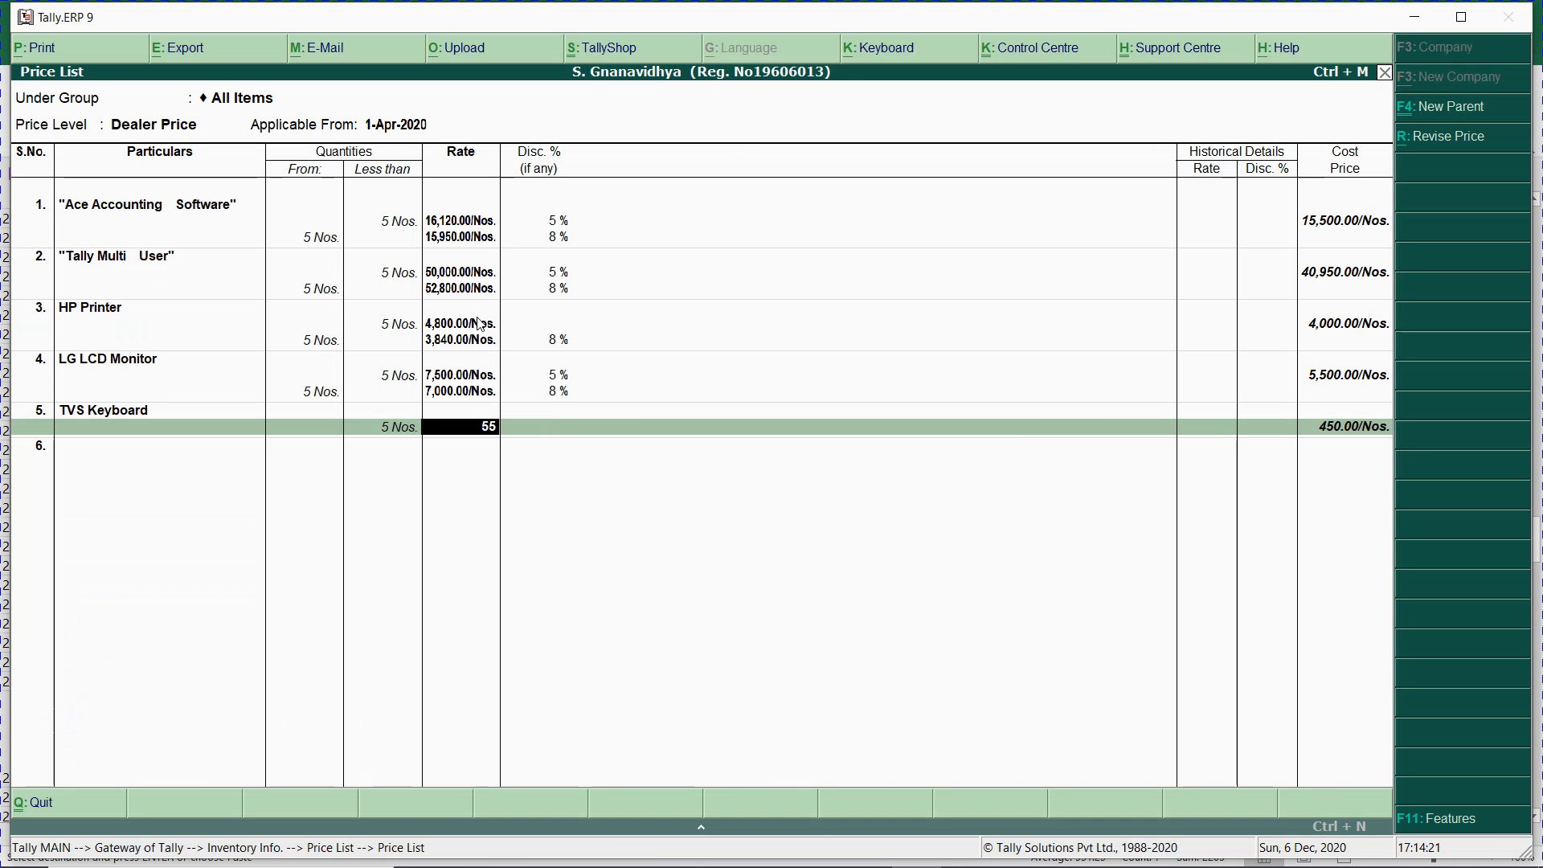
{"action": "type", "text": "0"}
{"action": "key", "text": "Return"}
{"action": "key", "text": "Return"}
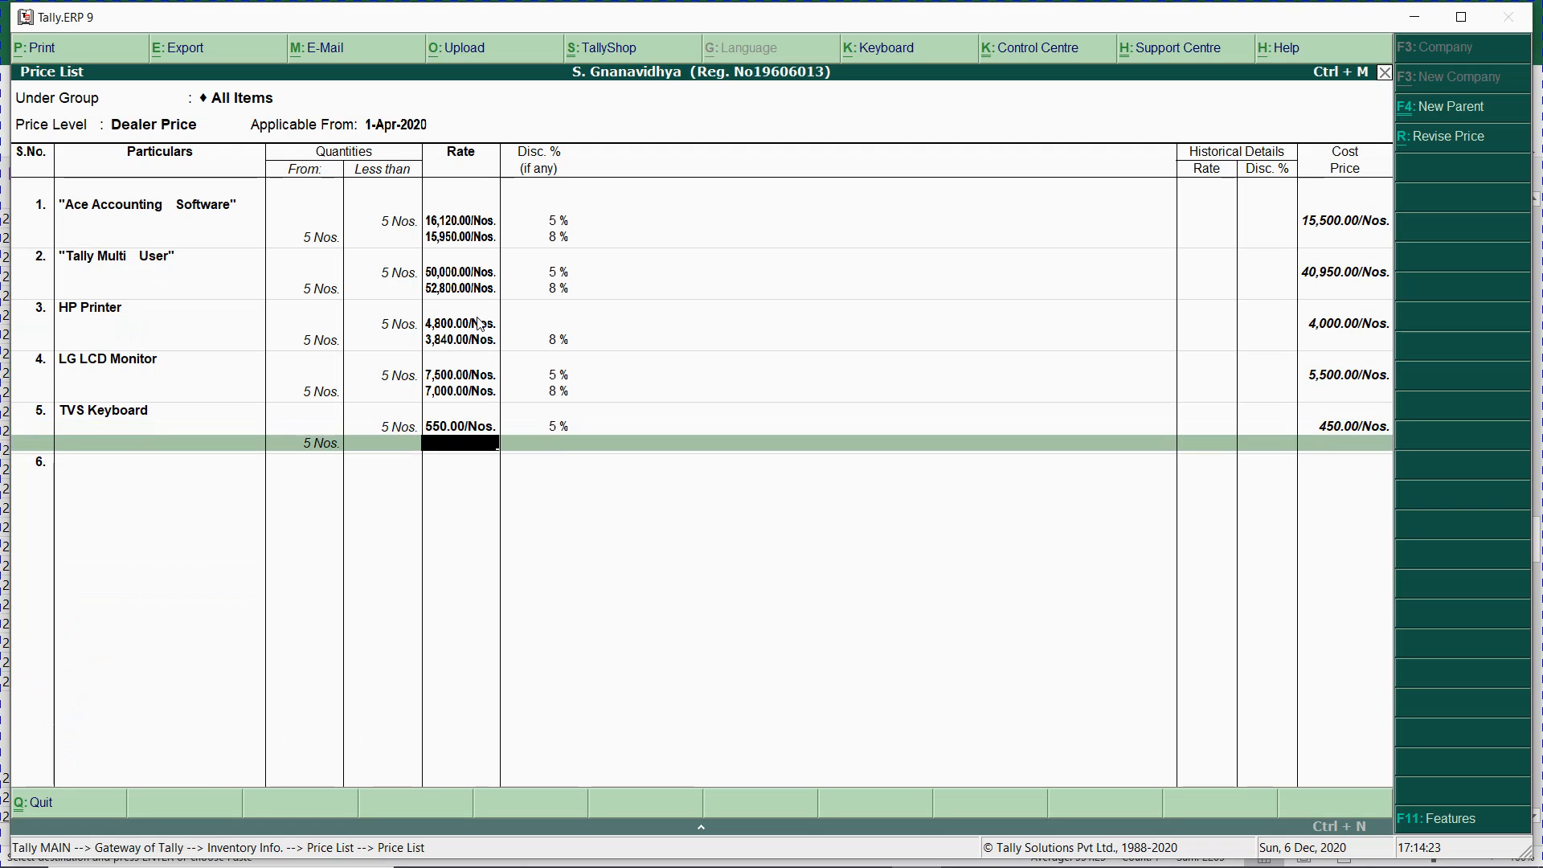
{"action": "type", "text": "500"}
{"action": "key", "text": "Return"}
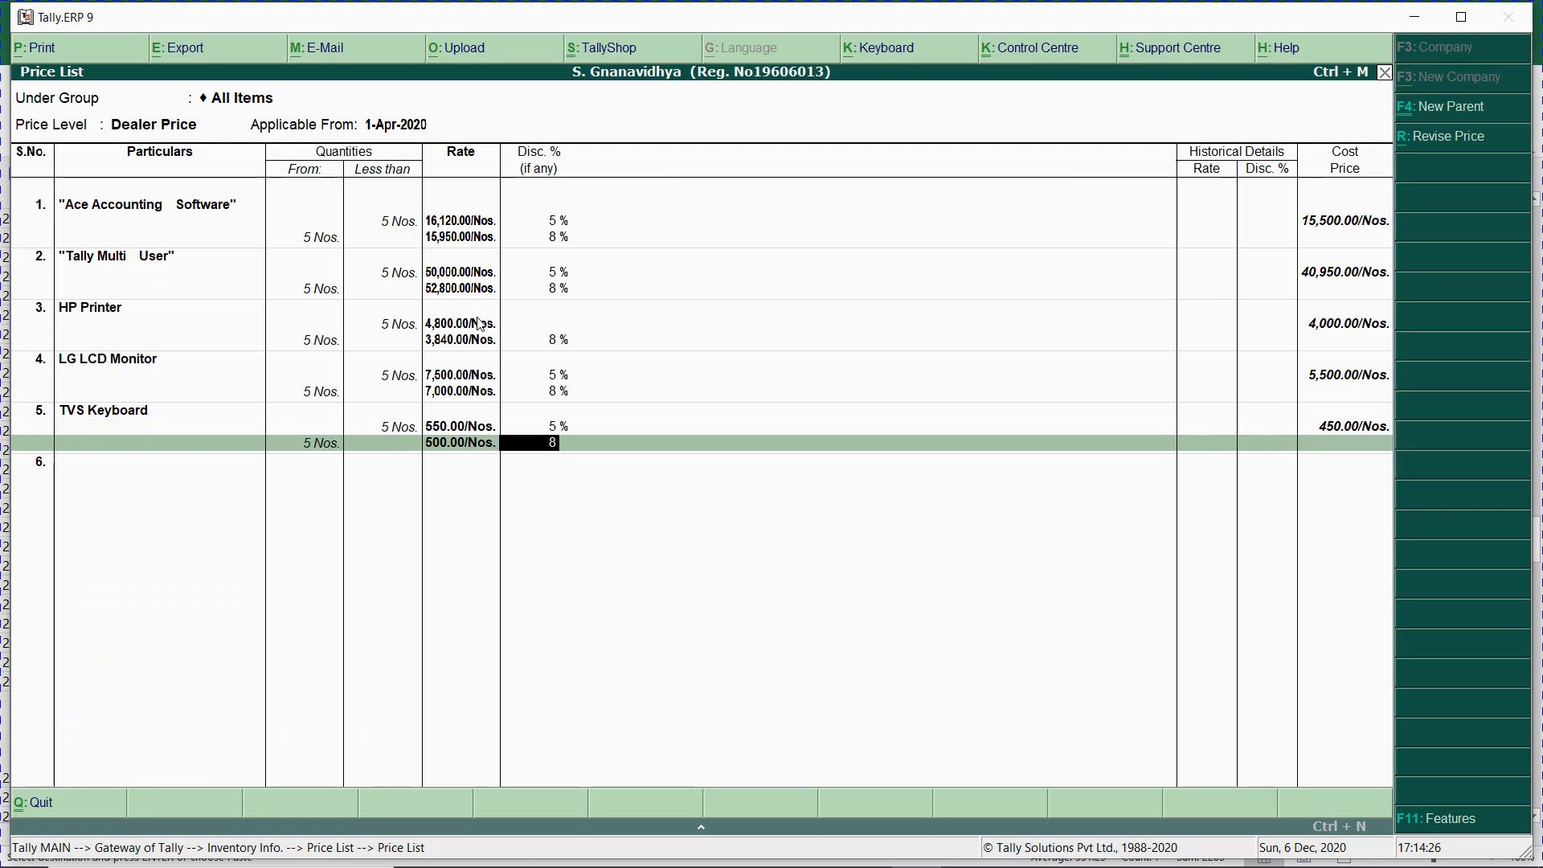
{"action": "key", "text": "Return"}
{"action": "key", "text": "Return"}
- Add Epson Printer as the sixth item with a 5 Nos. limit
{"action": "key", "text": "Escape"}
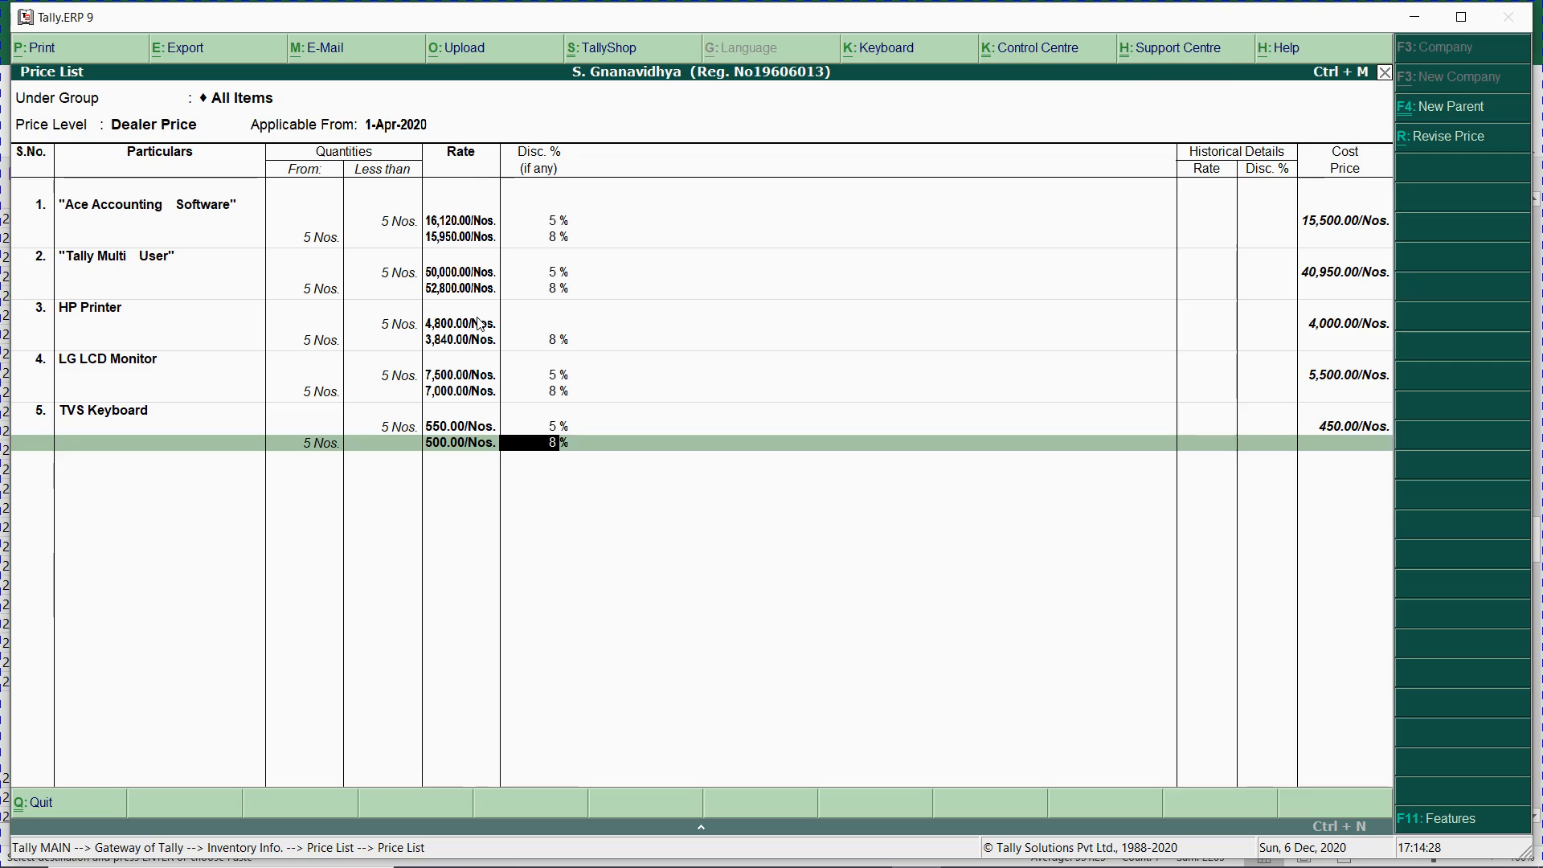
{"action": "key", "text": "Return"}
{"action": "type", "text": "ep"}
{"action": "key", "text": "Return"}
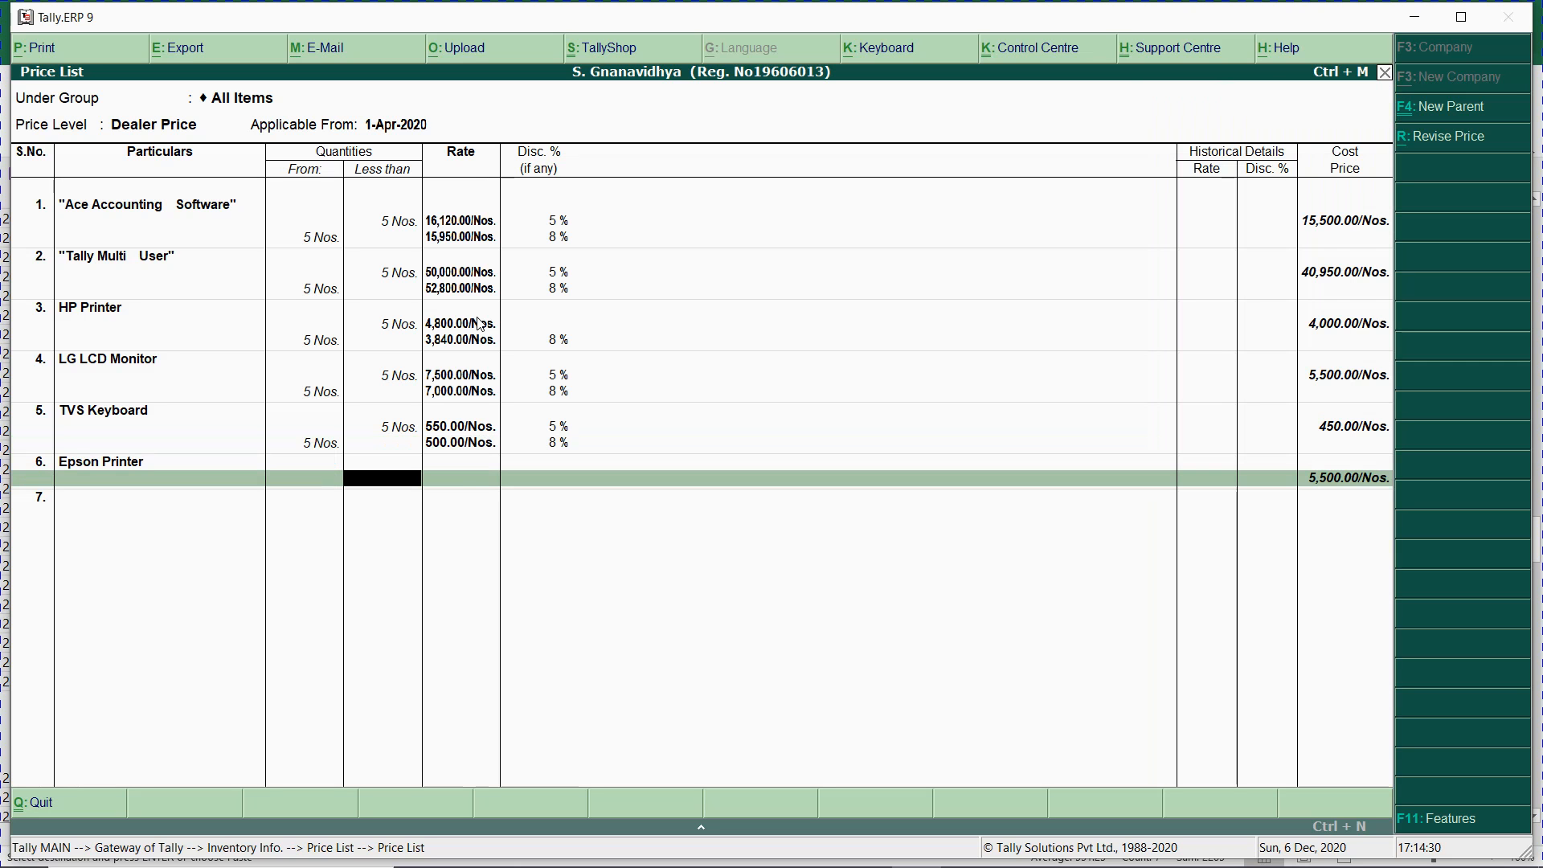
{"action": "type", "text": "5"}
{"action": "key", "text": "Return"}
{"action": "key", "text": "alt+Tab"}
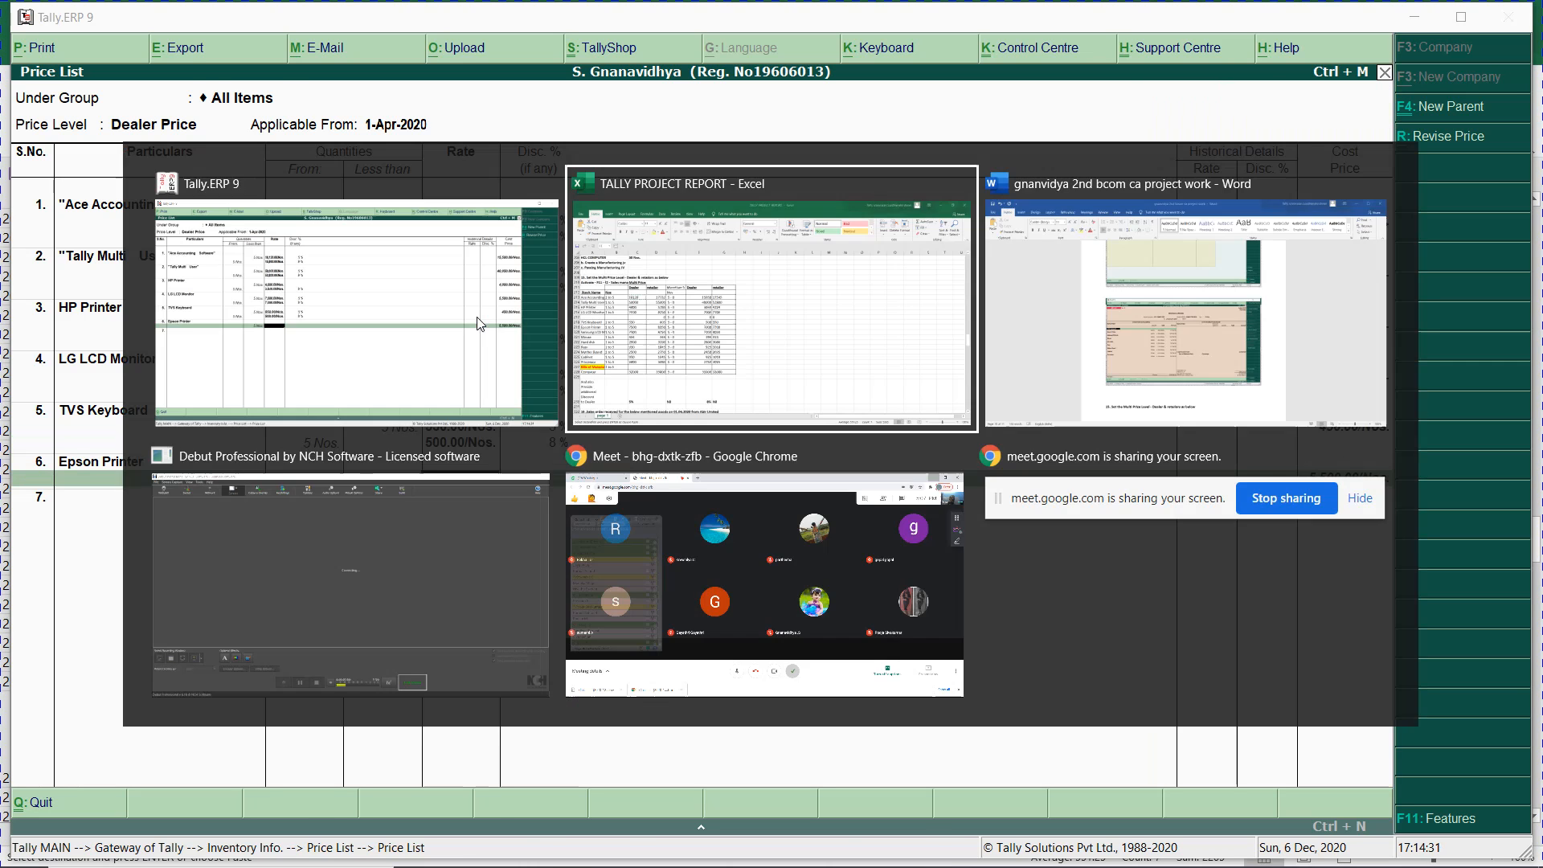
{"action": "key", "text": "Down"}
{"action": "key", "text": "Down"}
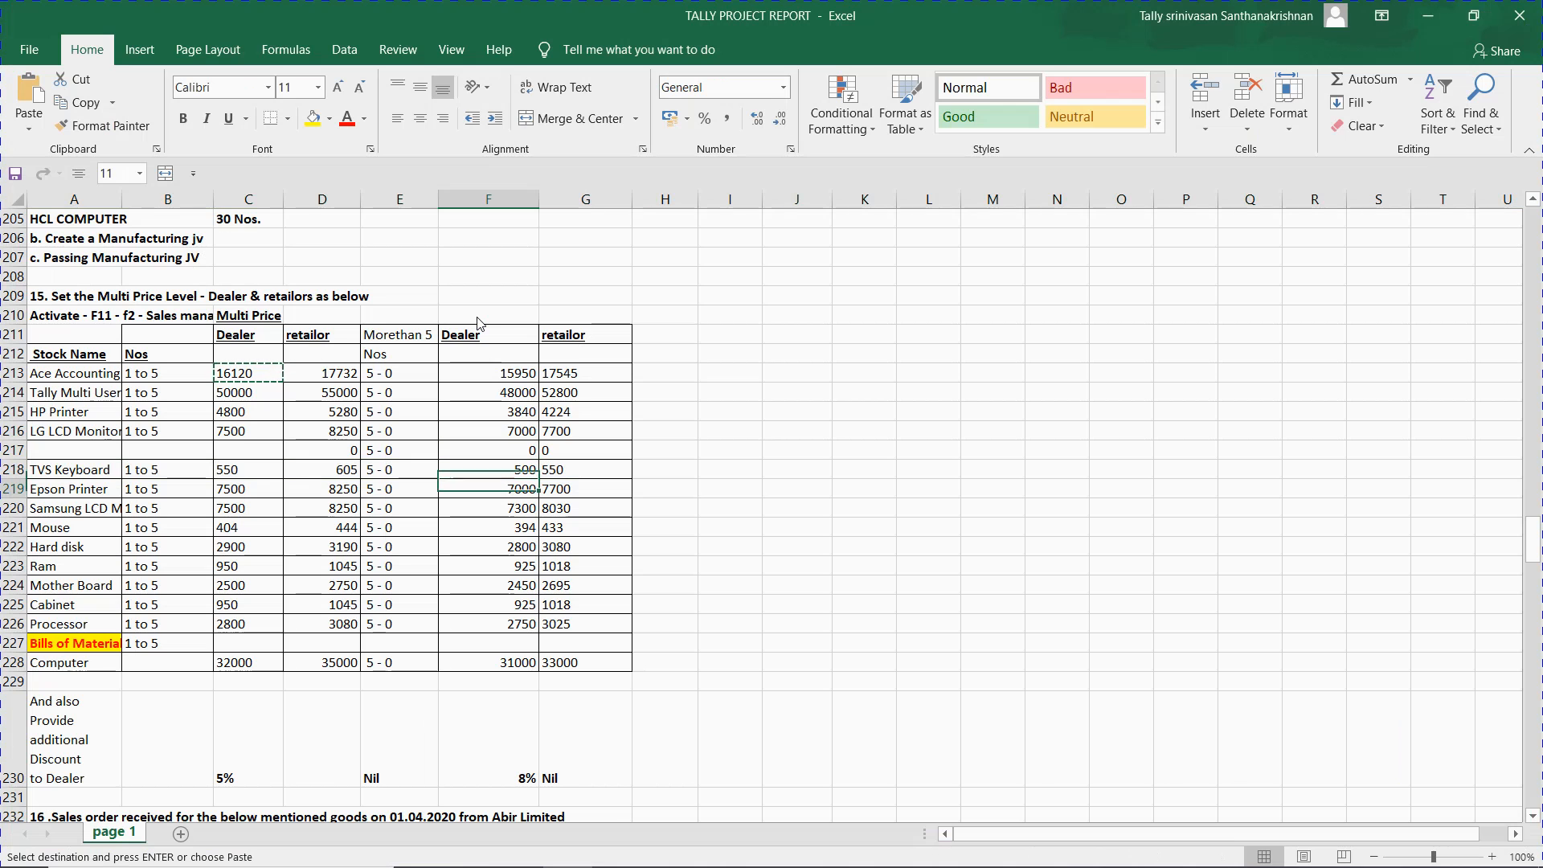
{"action": "key", "text": "shift+space"}
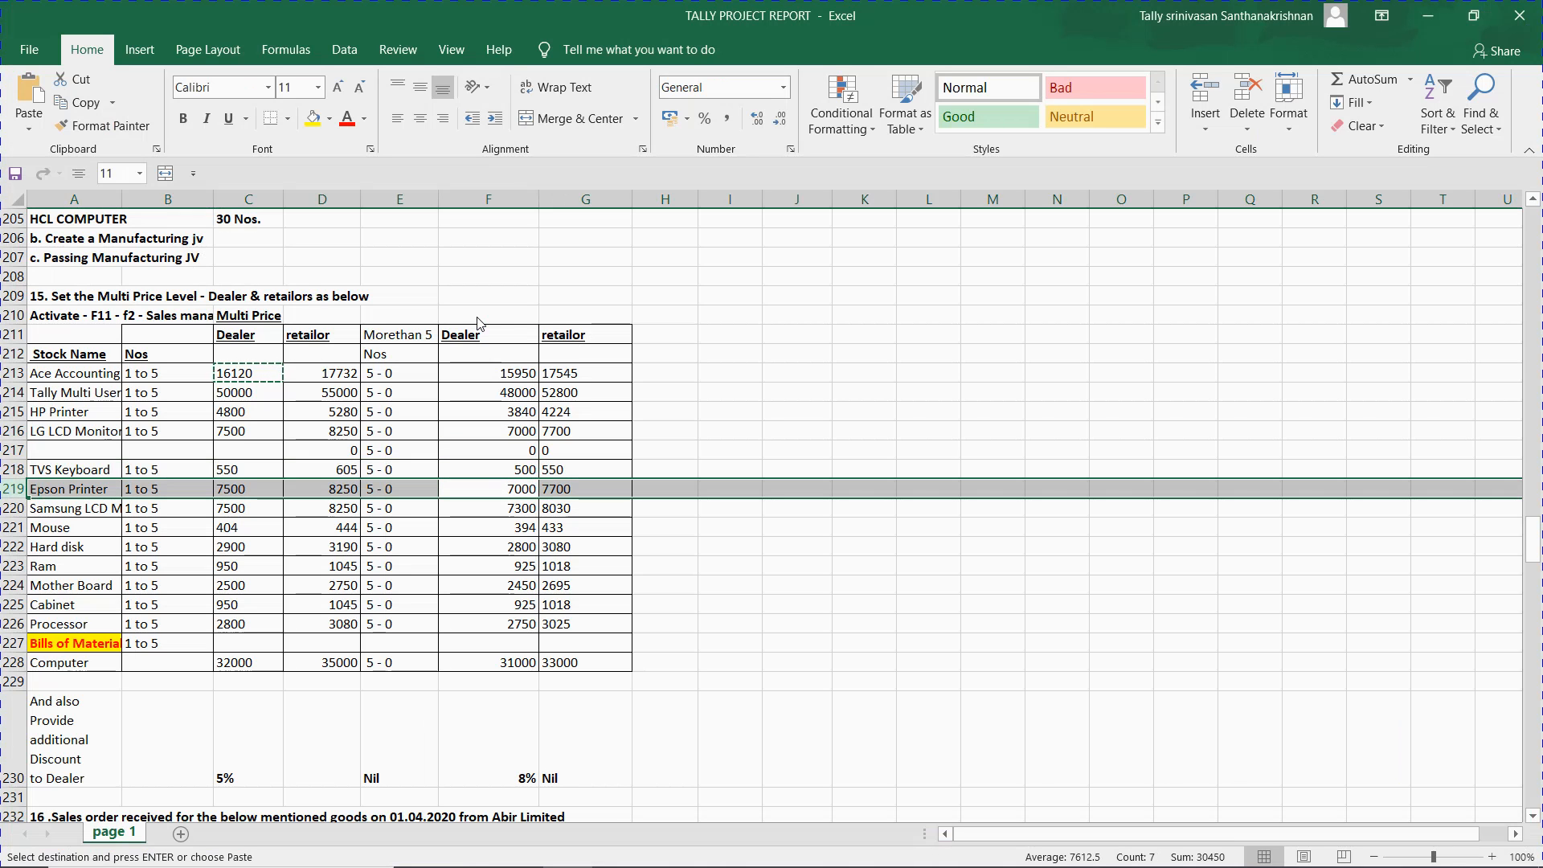
{"action": "key", "text": "alt+Tab"}
- Price Epson Printer at 7,500 with 5% and 7,000 with 8% from 5 Nos
{"action": "type", "text": "7500"}
{"action": "key", "text": "Return"}
{"action": "type", "text": "5"}
{"action": "key", "text": "Return"}
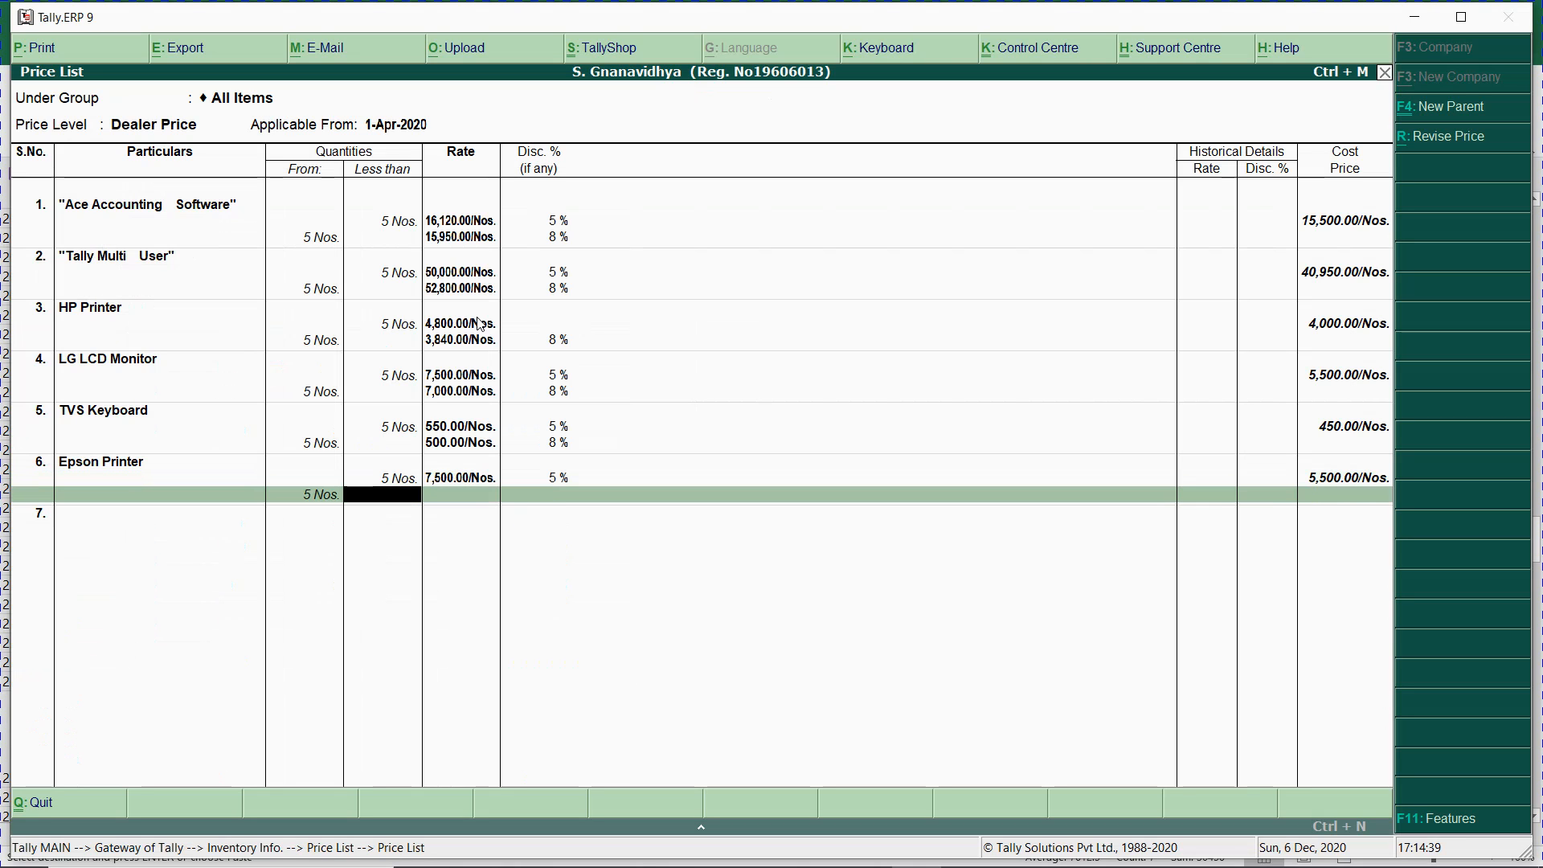
{"action": "key", "text": "Return"}
{"action": "type", "text": "7000"}
{"action": "key", "text": "Return"}
{"action": "type", "text": "8"}
{"action": "key", "text": "Return"}
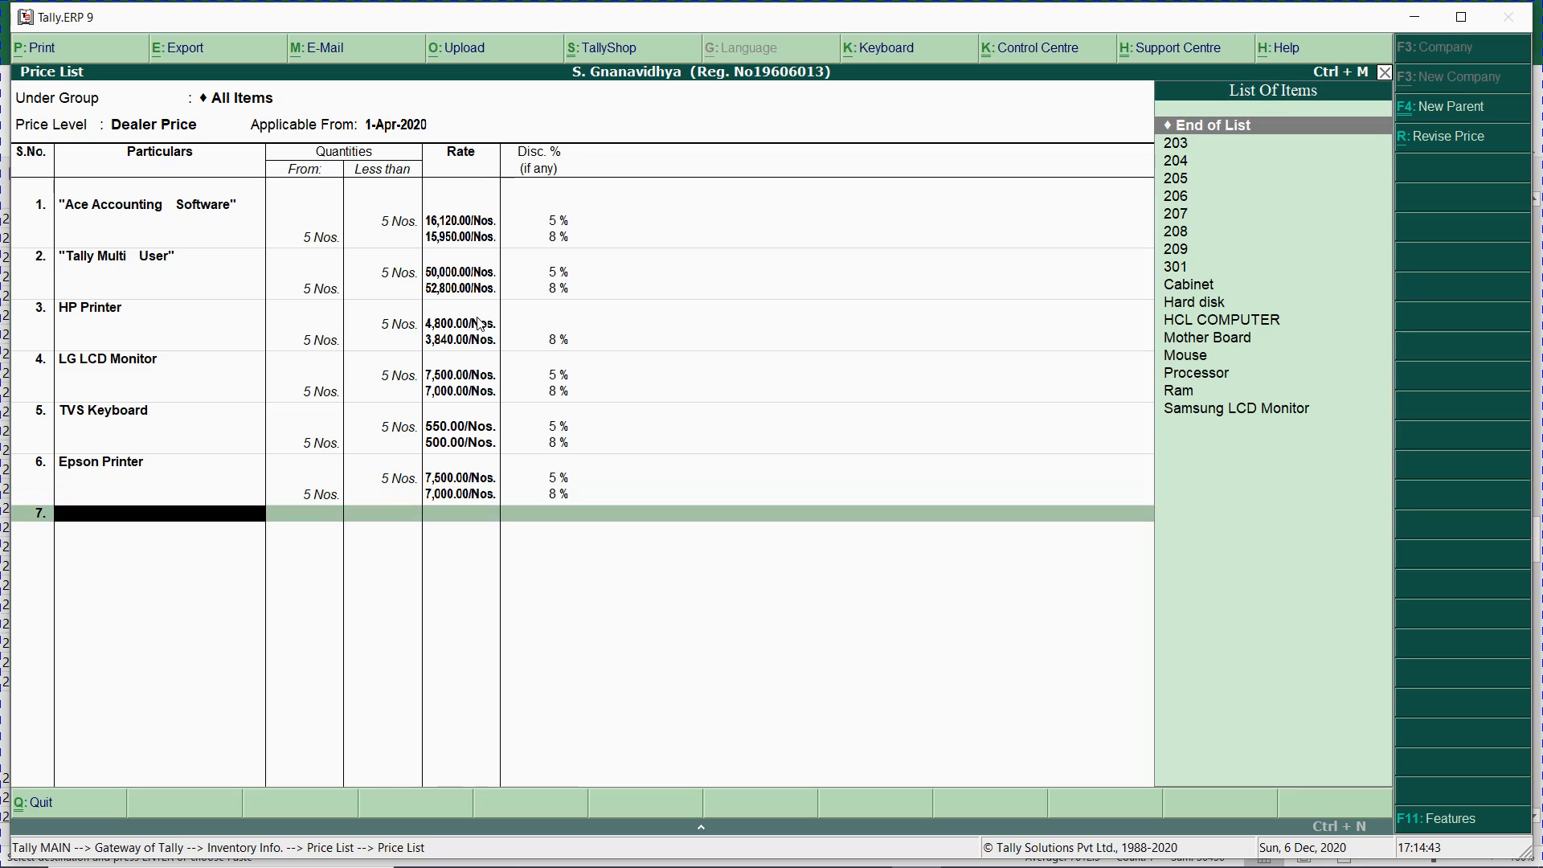
- Add Samsung LCD Monitor as the seventh item with a 5 Nos. limit
{"action": "type", "text": "sam"}
{"action": "key", "text": "Return"}
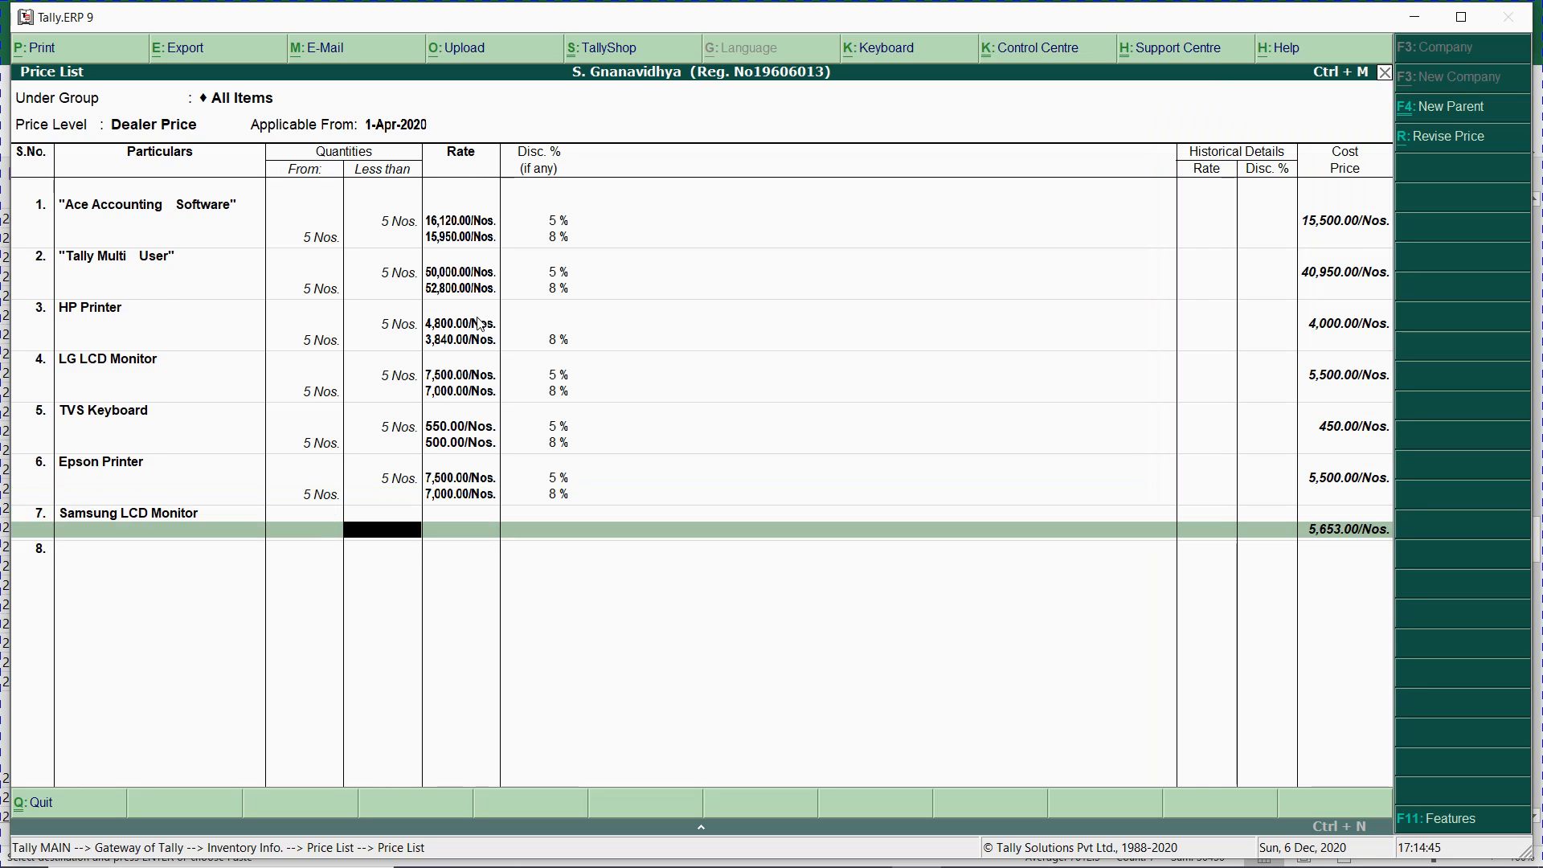
{"action": "type", "text": "5"}
{"action": "key", "text": "Return"}
{"action": "key", "text": "alt+Tab"}
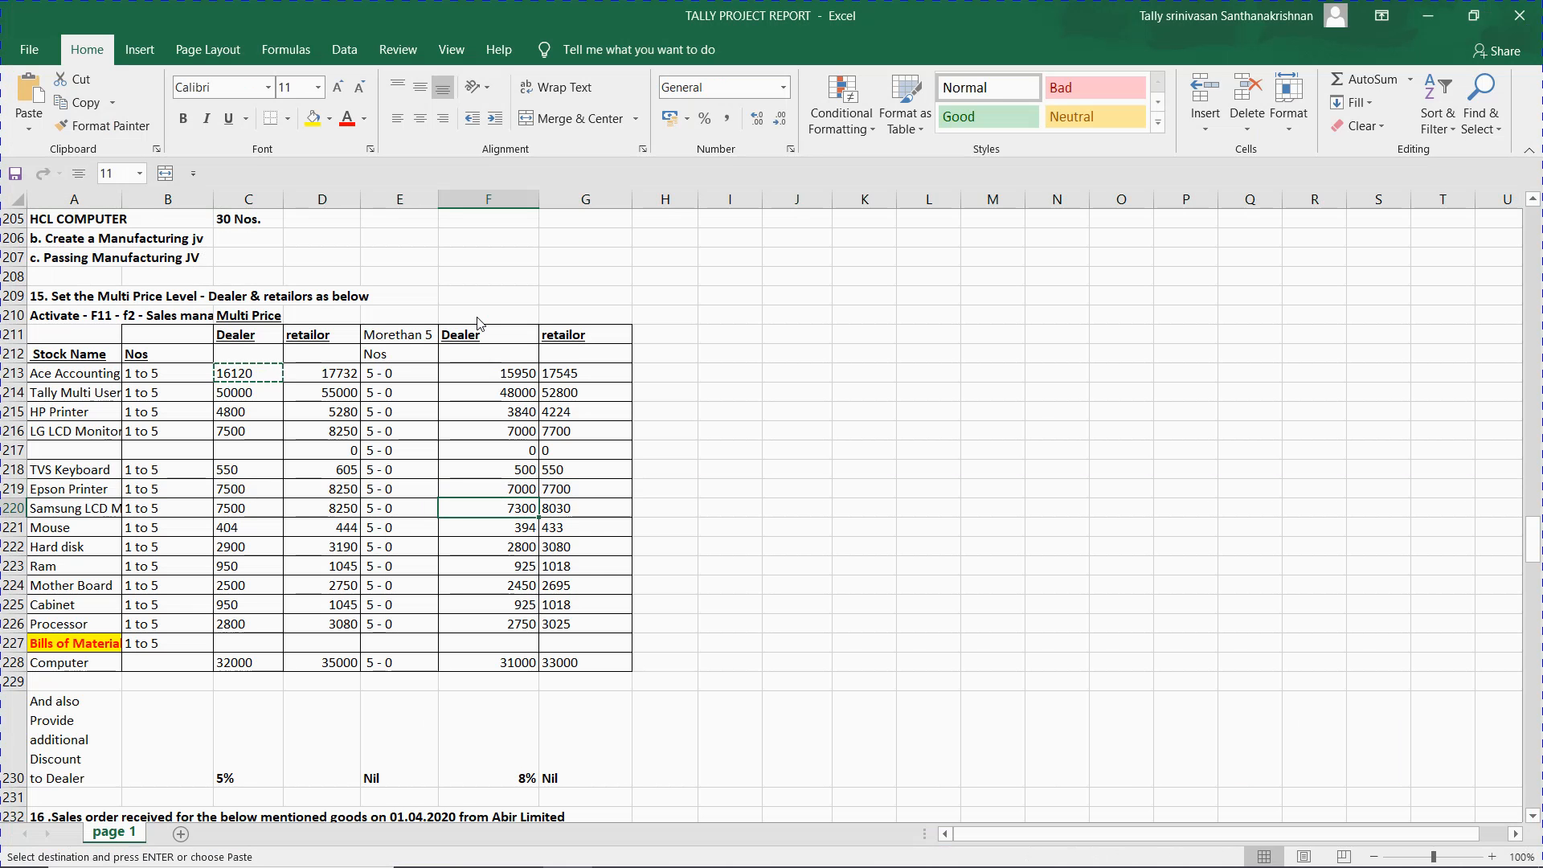
{"action": "key", "text": "alt"}
{"action": "key", "text": "alt+Tab"}
- Price Samsung LCD Monitor at 7,500 with 5% and 7,300 with 8%
{"action": "type", "text": "7,500"}
{"action": "key", "text": "Return"}
{"action": "type", "text": "5"}
{"action": "key", "text": "Return"}
{"action": "key", "text": "Return"}
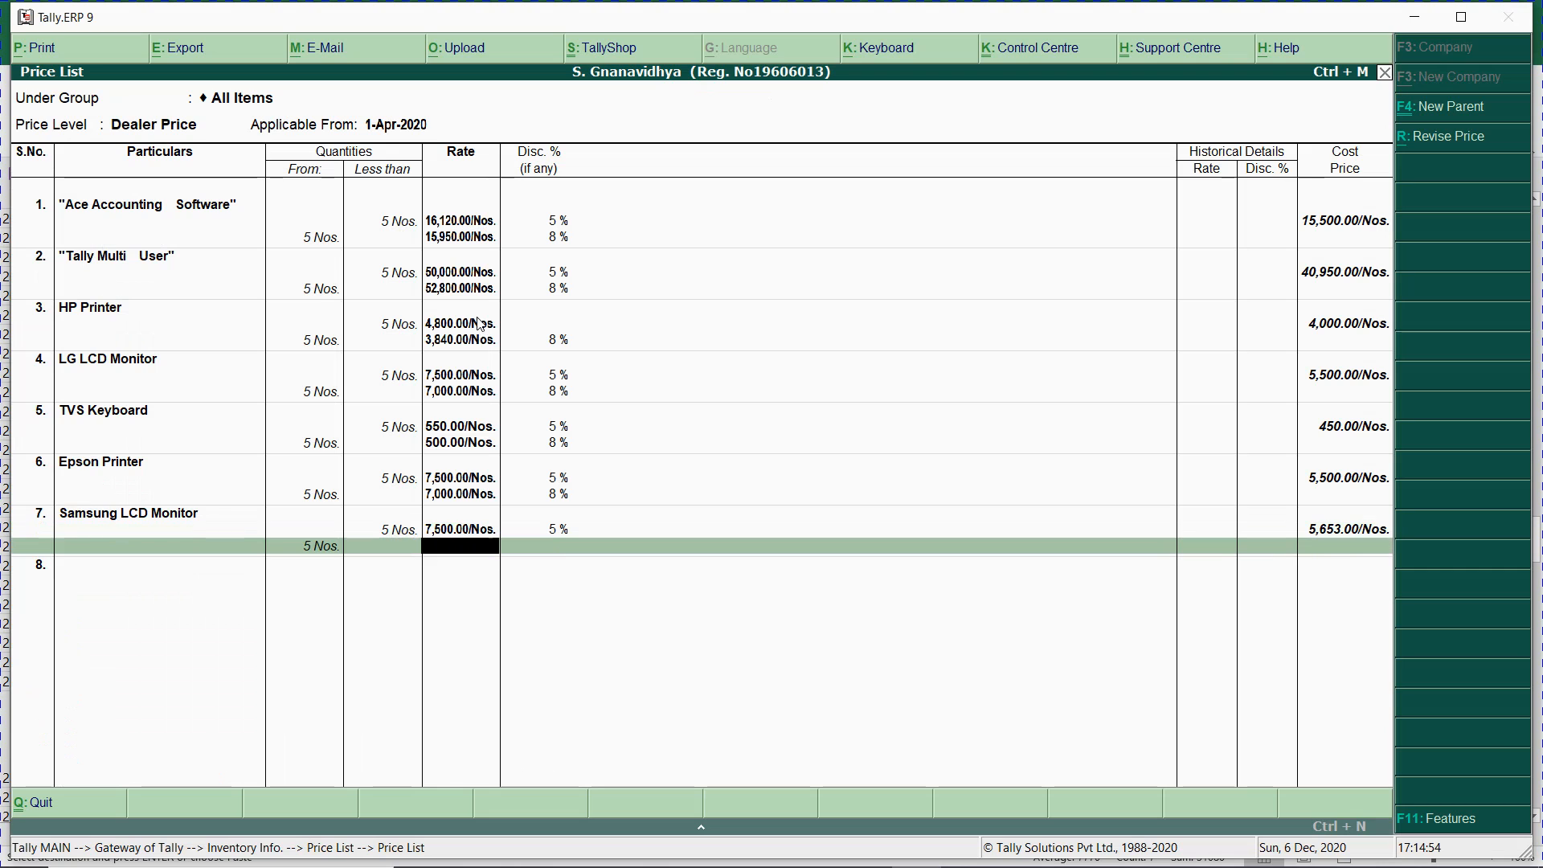
{"action": "type", "text": "7300"}
{"action": "key", "text": "Return"}
{"action": "type", "text": "8"}
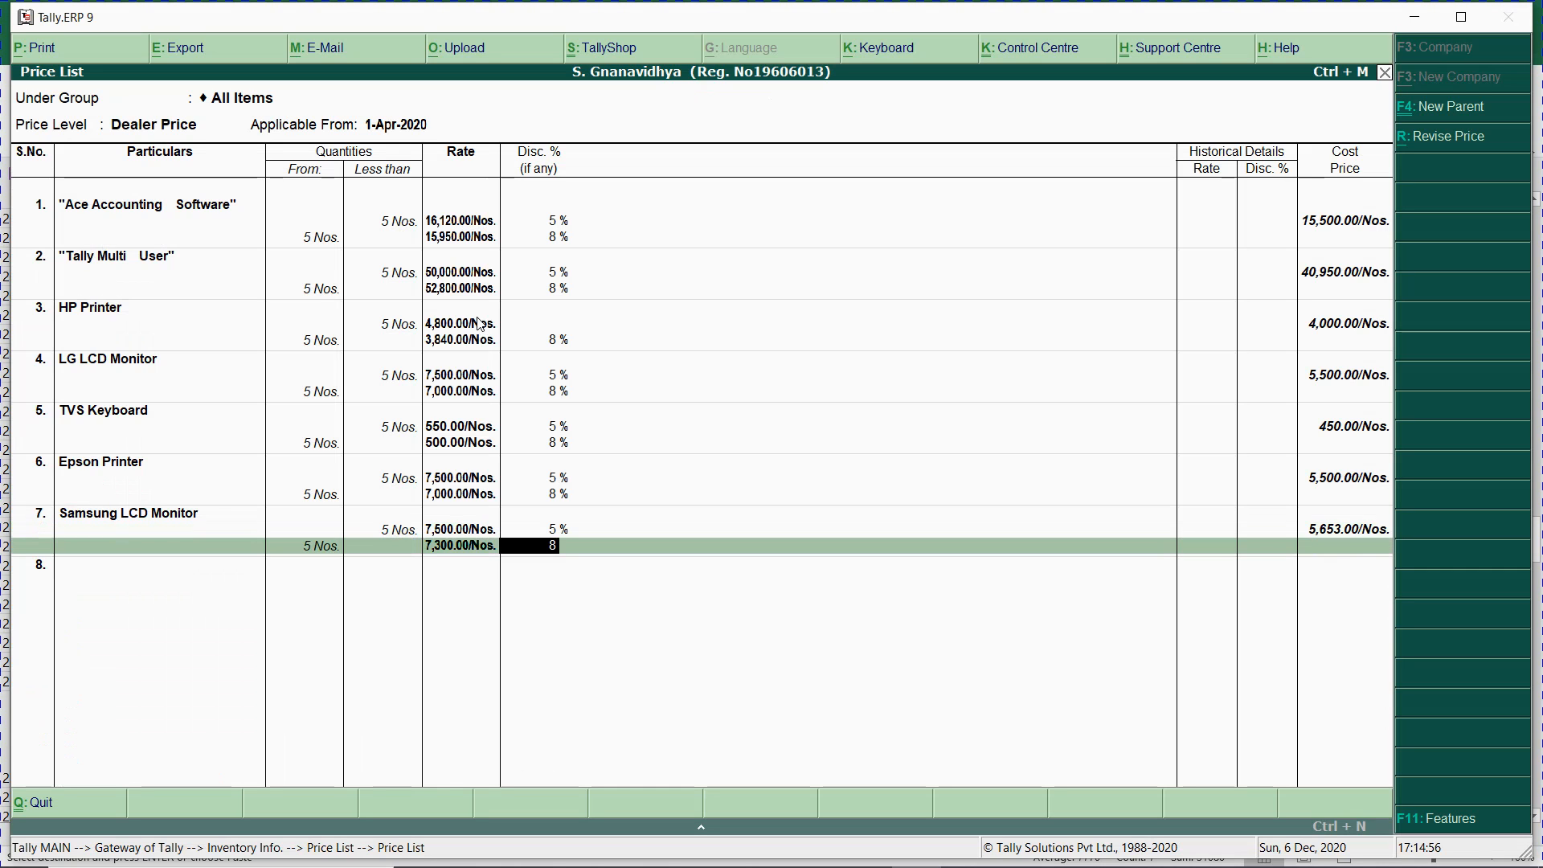
{"action": "key", "text": "Return"}
- Add Mouse (item 204) with a corrected 5 Nos. quantity limit
{"action": "type", "text": "204"}
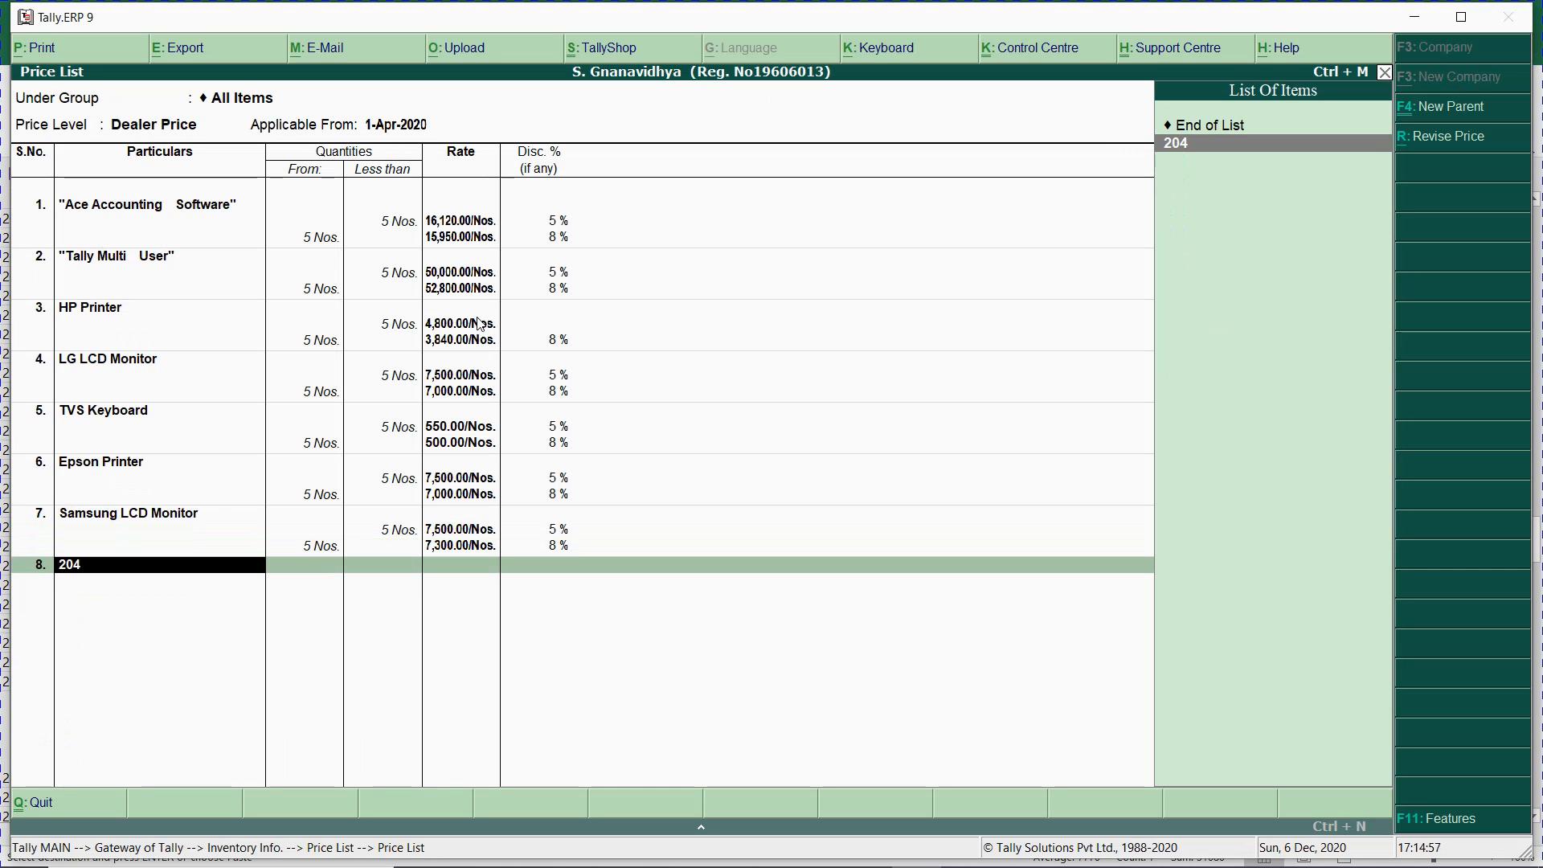
{"action": "key", "text": "Return"}
{"action": "key", "text": "alt+Tab"}
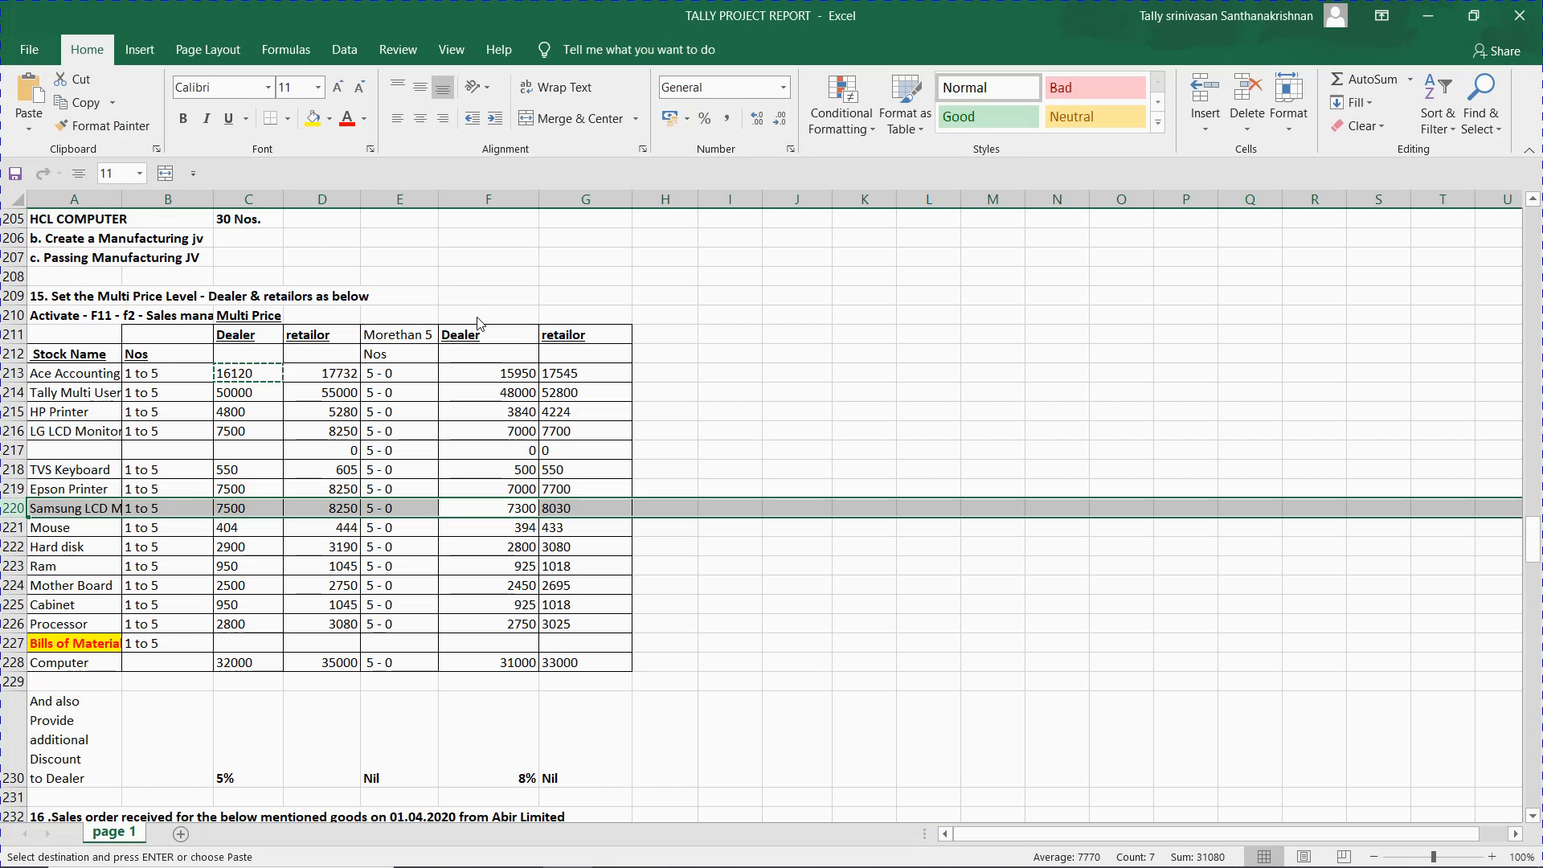
{"action": "key", "text": "shift+space"}
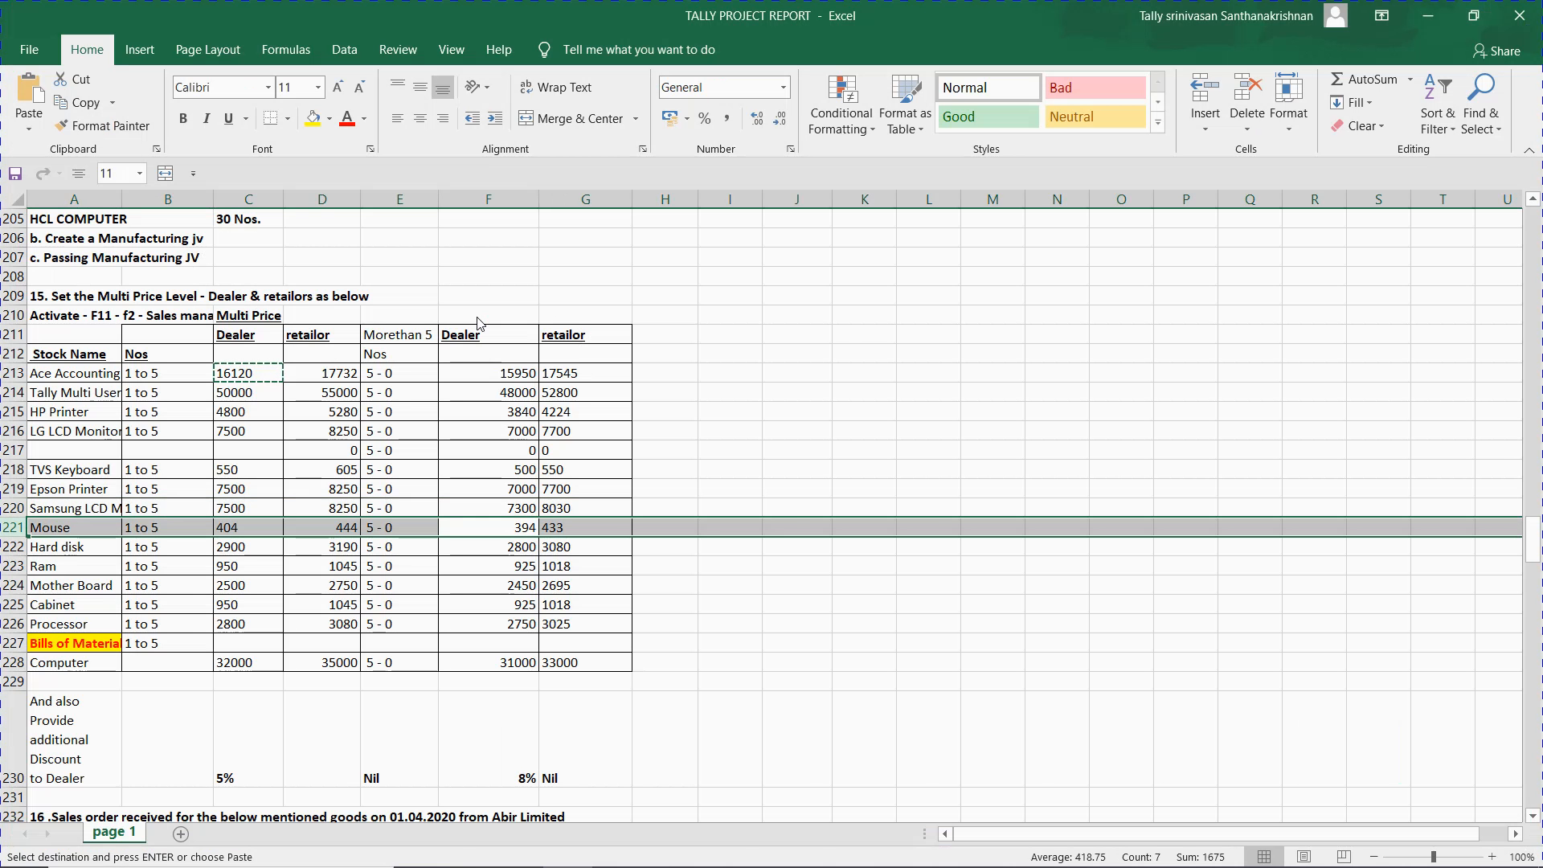
{"action": "key", "text": "alt+Tab"}
{"action": "type", "text": "450"}
{"action": "key", "text": "Return"}
{"action": "key", "text": "BackSpace"}
{"action": "type", "text": "5"}
{"action": "key", "text": "Return"}
- Price Mouse at 404 with 5% below 5 Nos. and 394 with 8% beyond
{"action": "type", "text": "404.00/Nos."}
{"action": "key", "text": "Return"}
{"action": "type", "text": "5"}
{"action": "key", "text": "Return"}
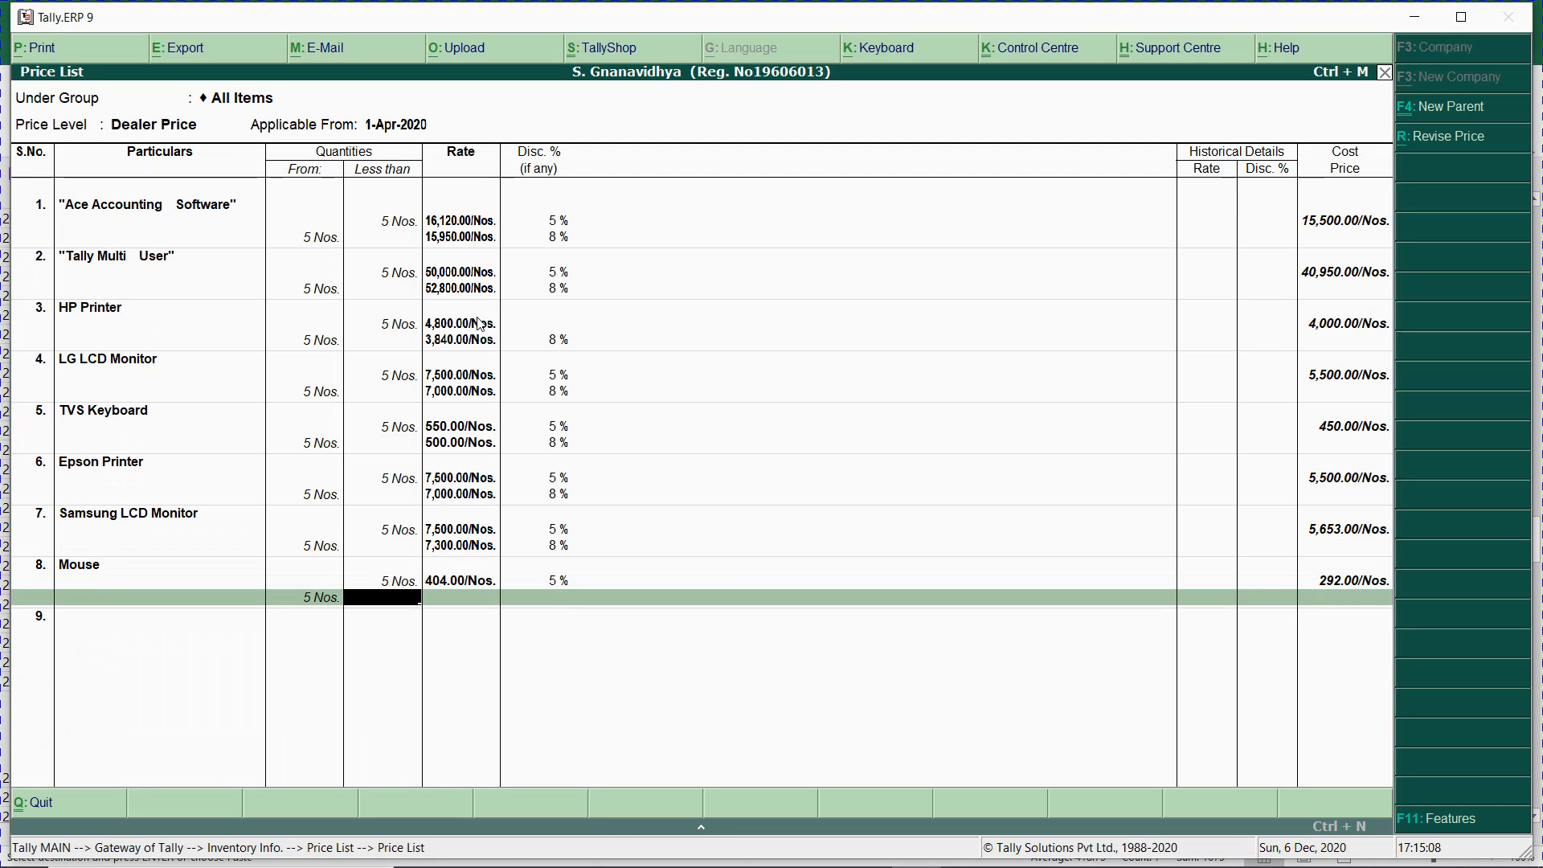
{"action": "key", "text": "Return"}
{"action": "type", "text": "394"}
{"action": "key", "text": "alt+Tab"}
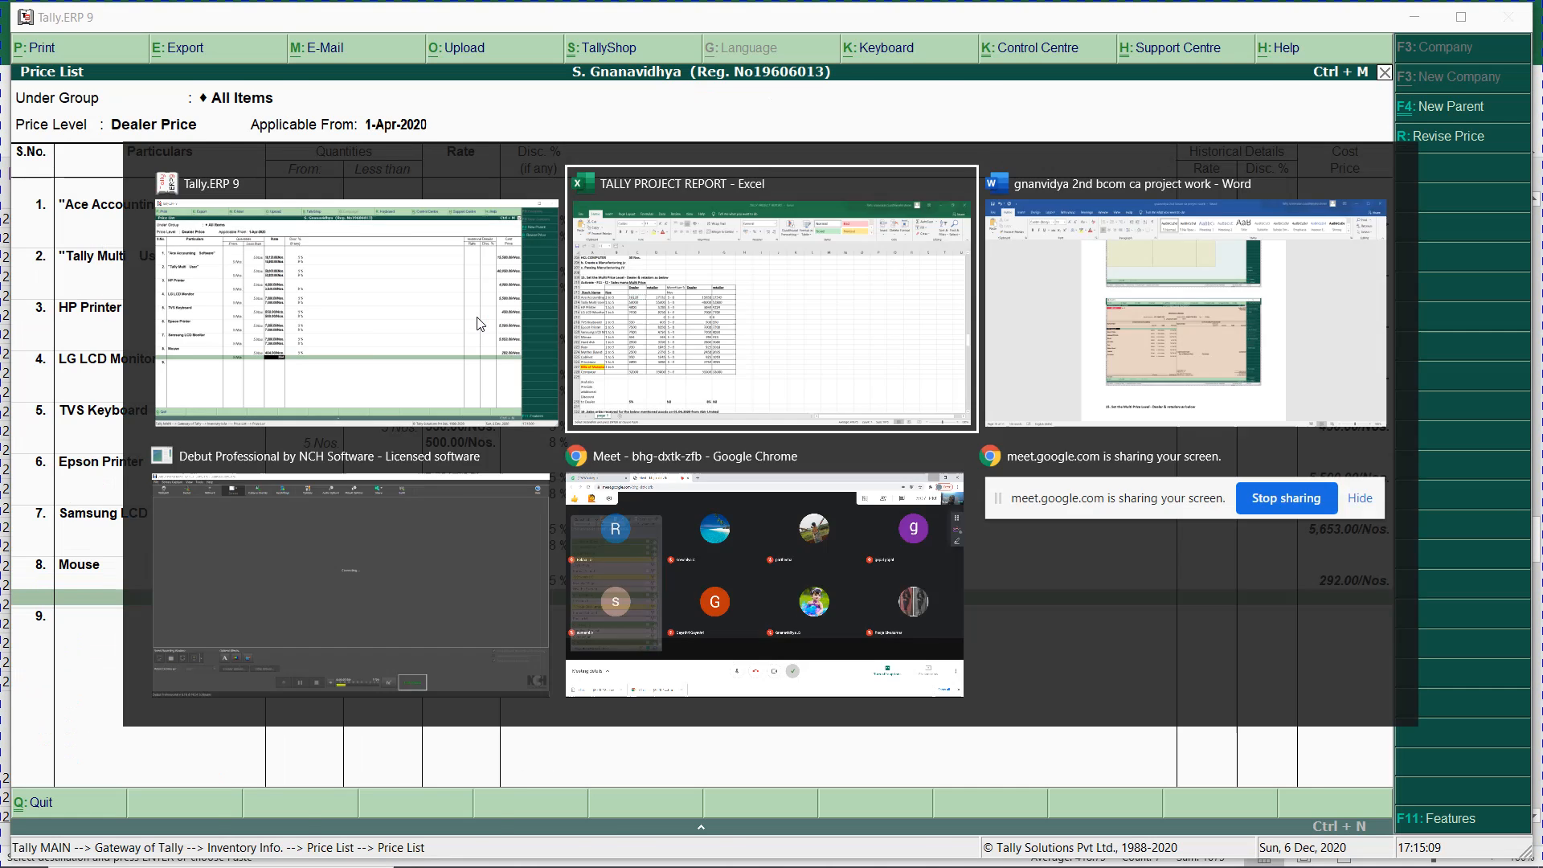
{"action": "key", "text": "alt+Tab"}
{"action": "key", "text": "Return"}
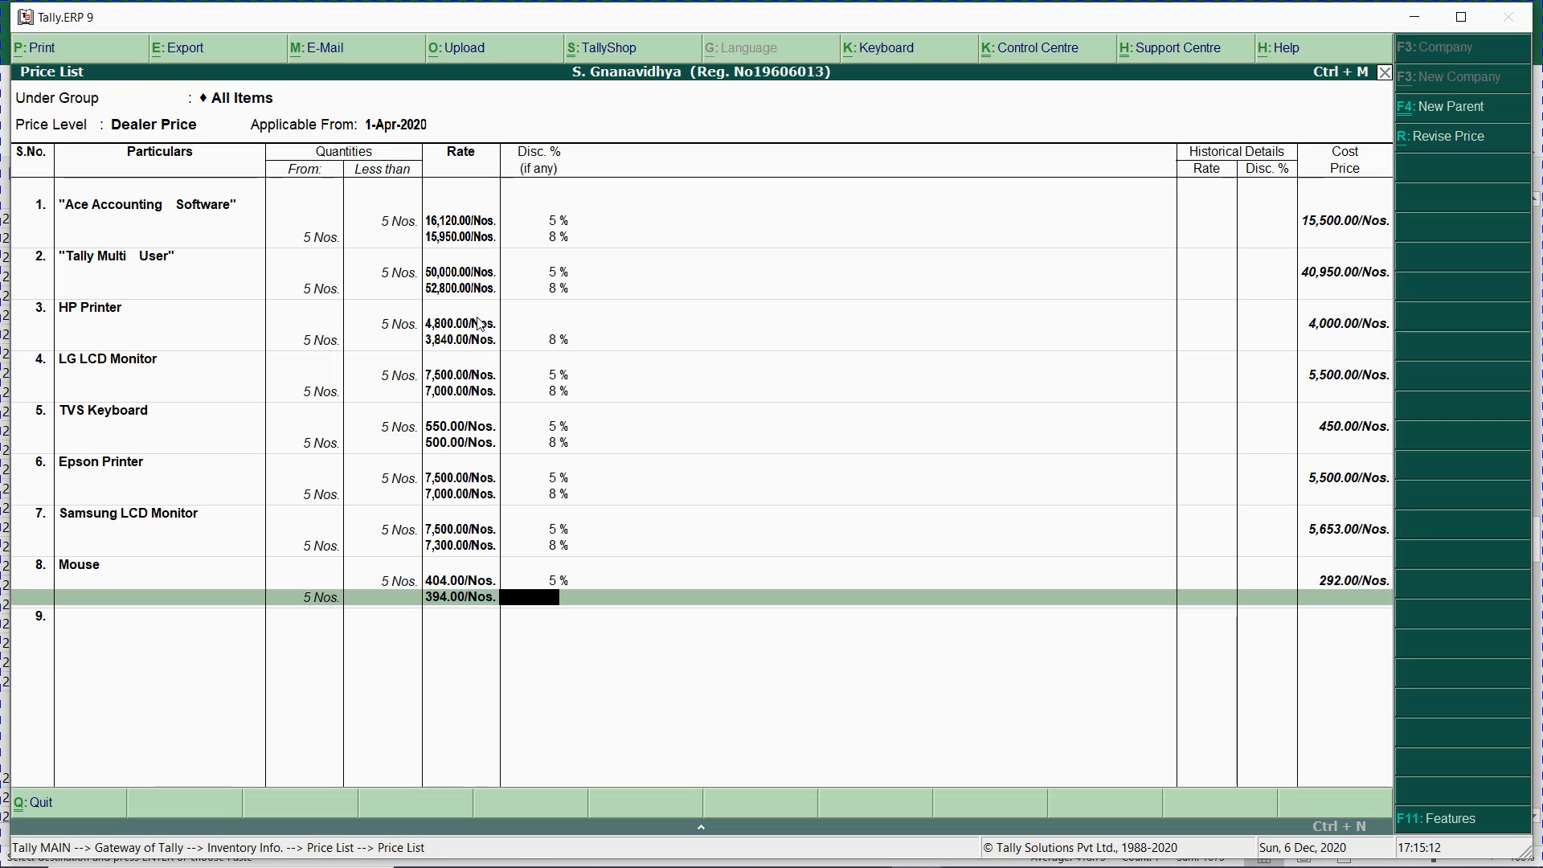
{"action": "key", "text": "Return"}
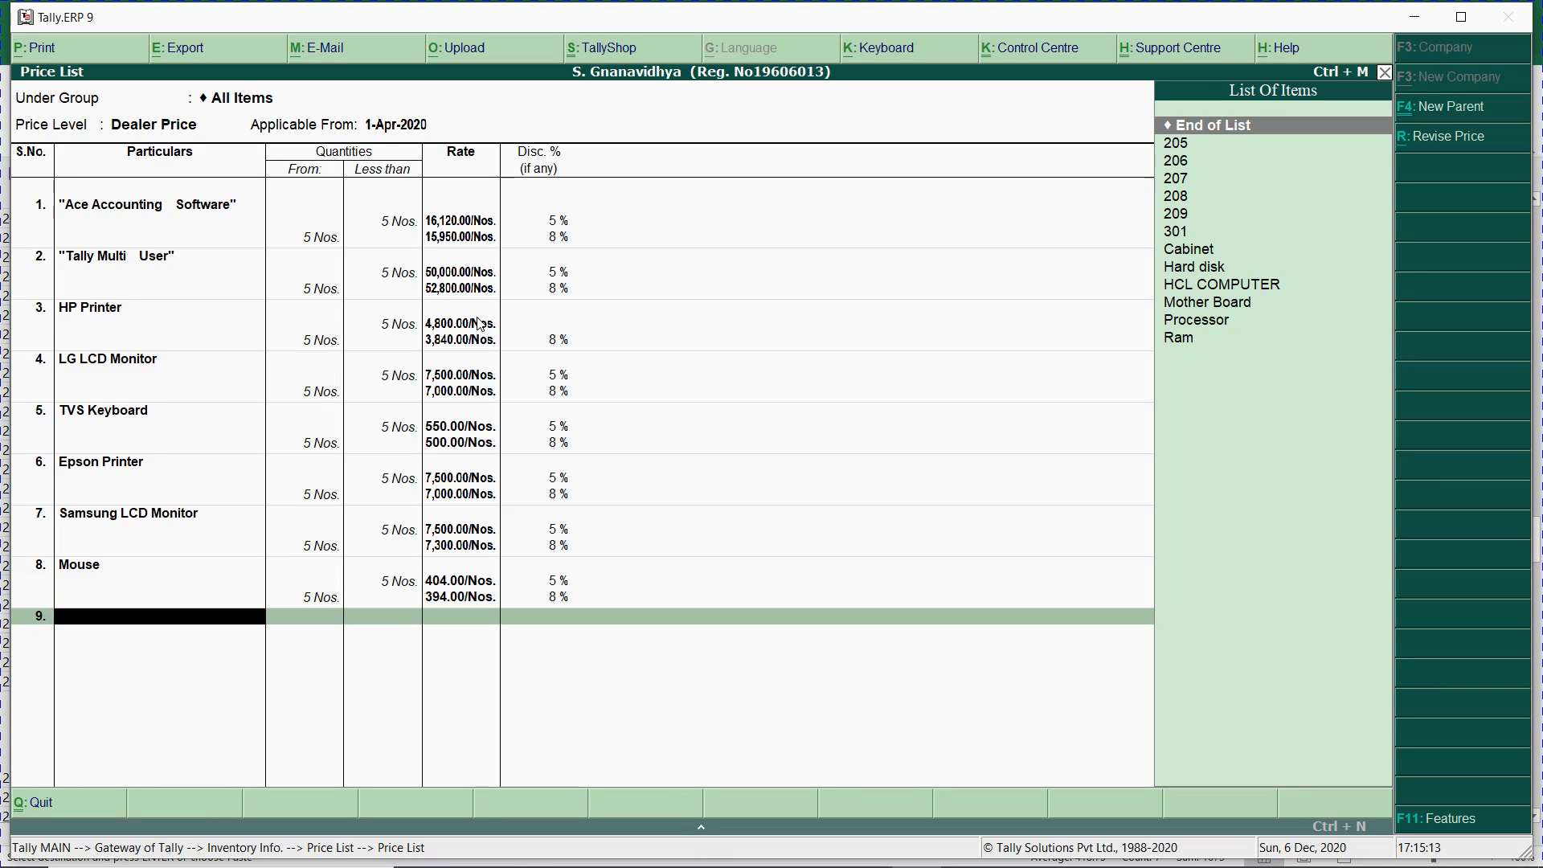
- Add Hard disk (item 205) with a 5-unit slab: 2,900 at 5% and 2,800 at 8%
{"action": "type", "text": "205"}
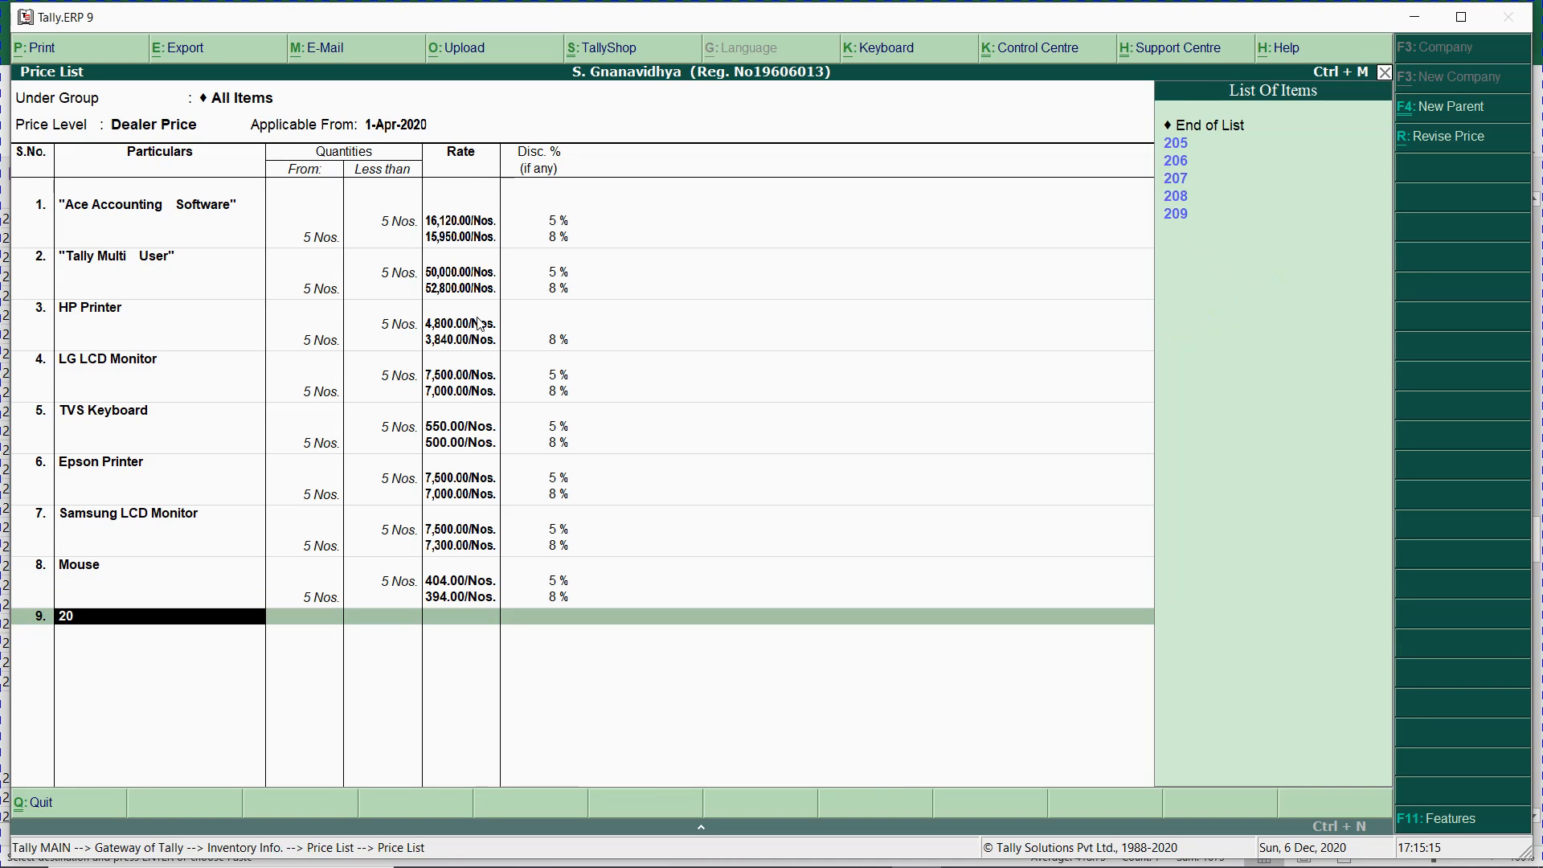
{"action": "key", "text": "Return"}
{"action": "type", "text": "5"}
{"action": "key", "text": "Return"}
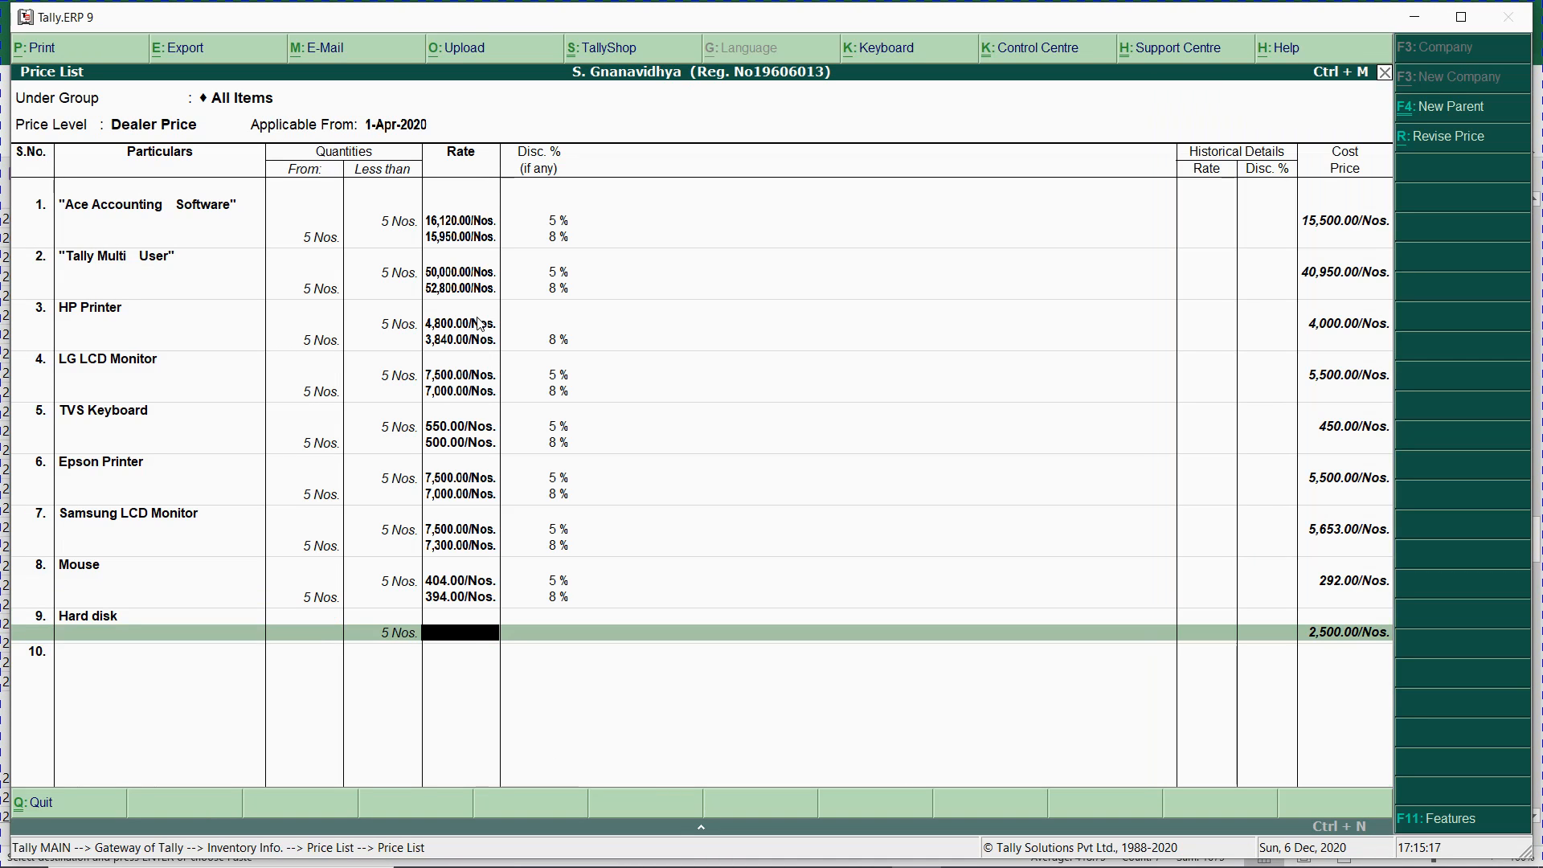
{"action": "key", "text": "alt+Tab"}
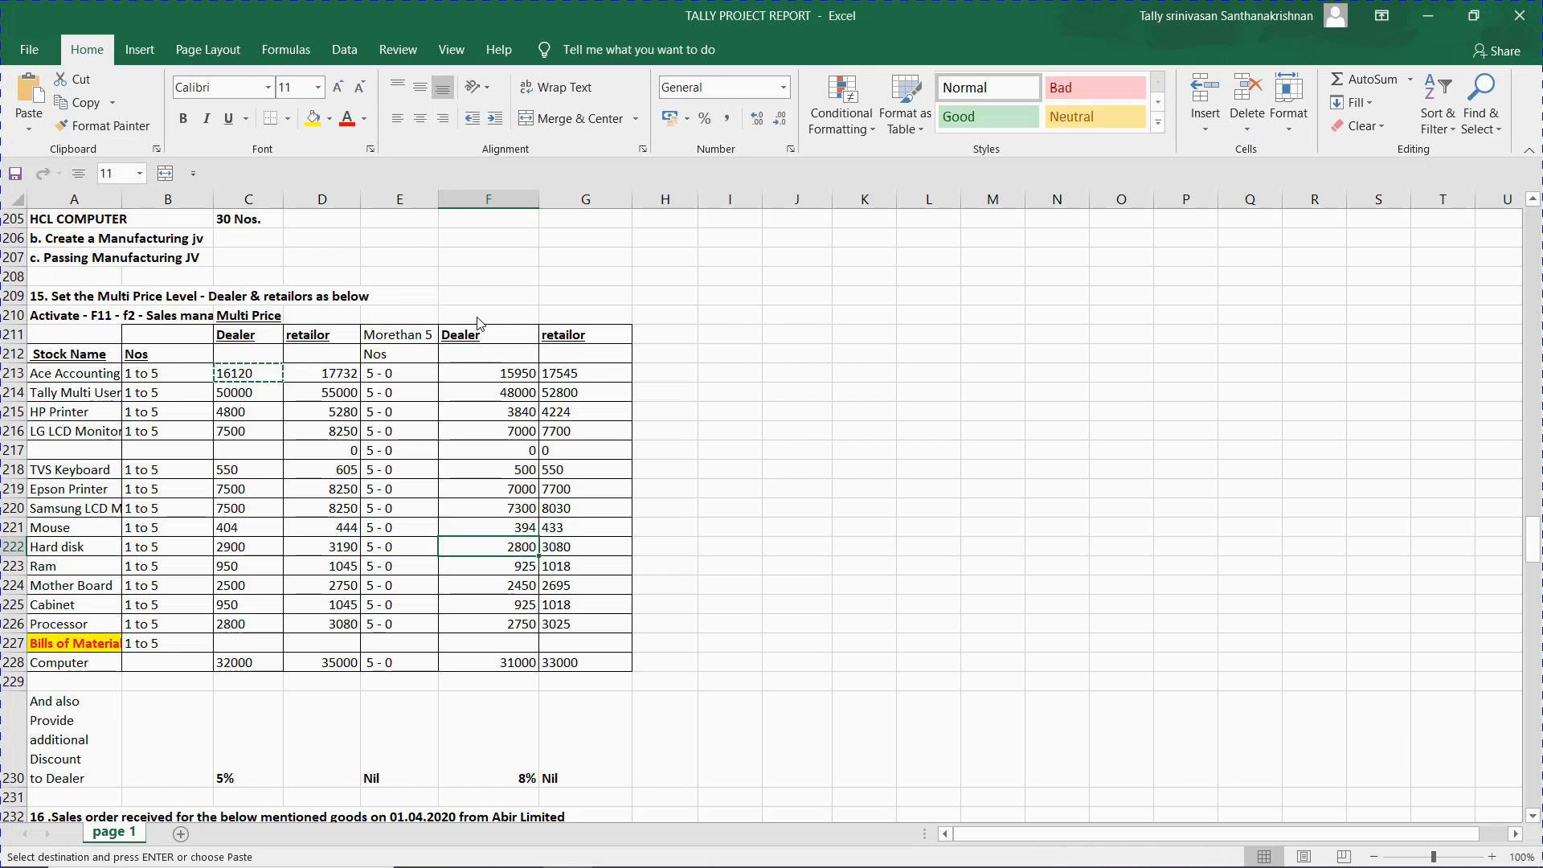
{"action": "key", "text": "shift+space"}
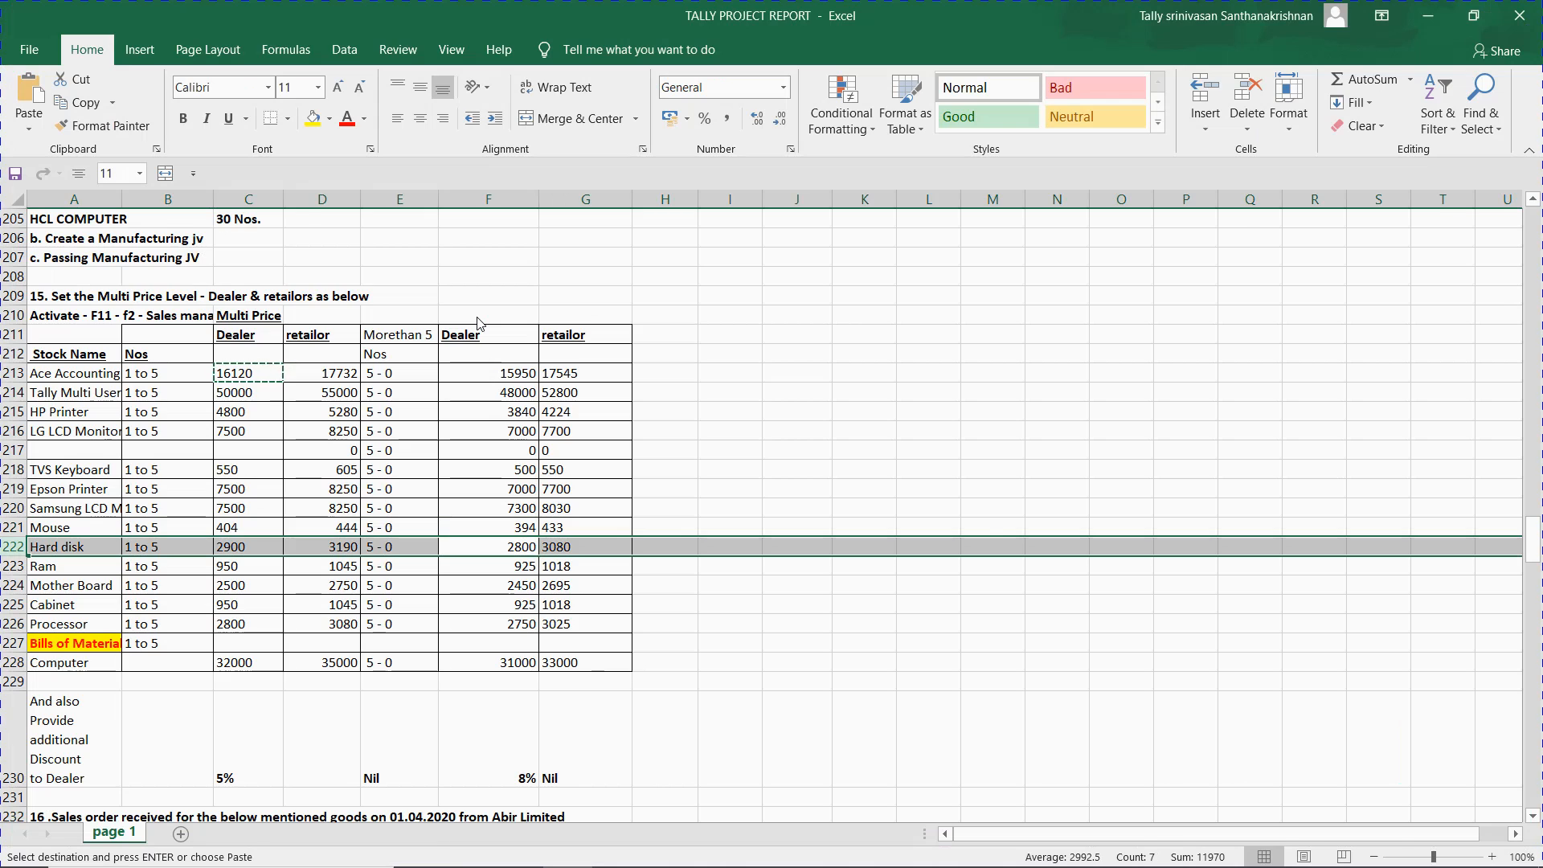
{"action": "key", "text": "alt+Tab"}
{"action": "type", "text": "2,900"}
{"action": "key", "text": "Return"}
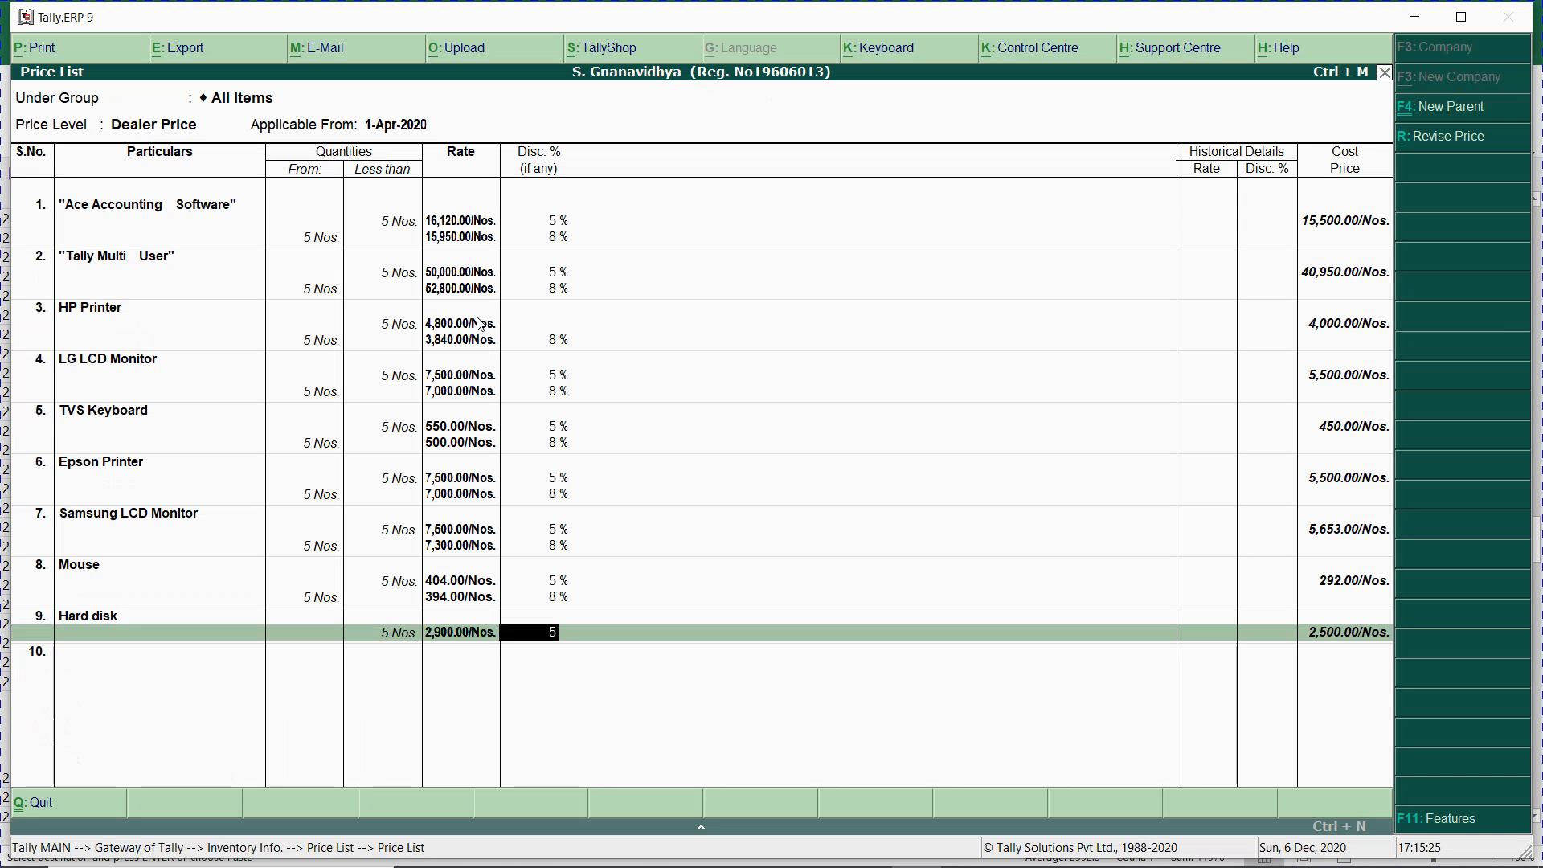
{"action": "type", "text": "5"}
{"action": "key", "text": "Return"}
{"action": "key", "text": "Return"}
{"action": "type", "text": "2800"}
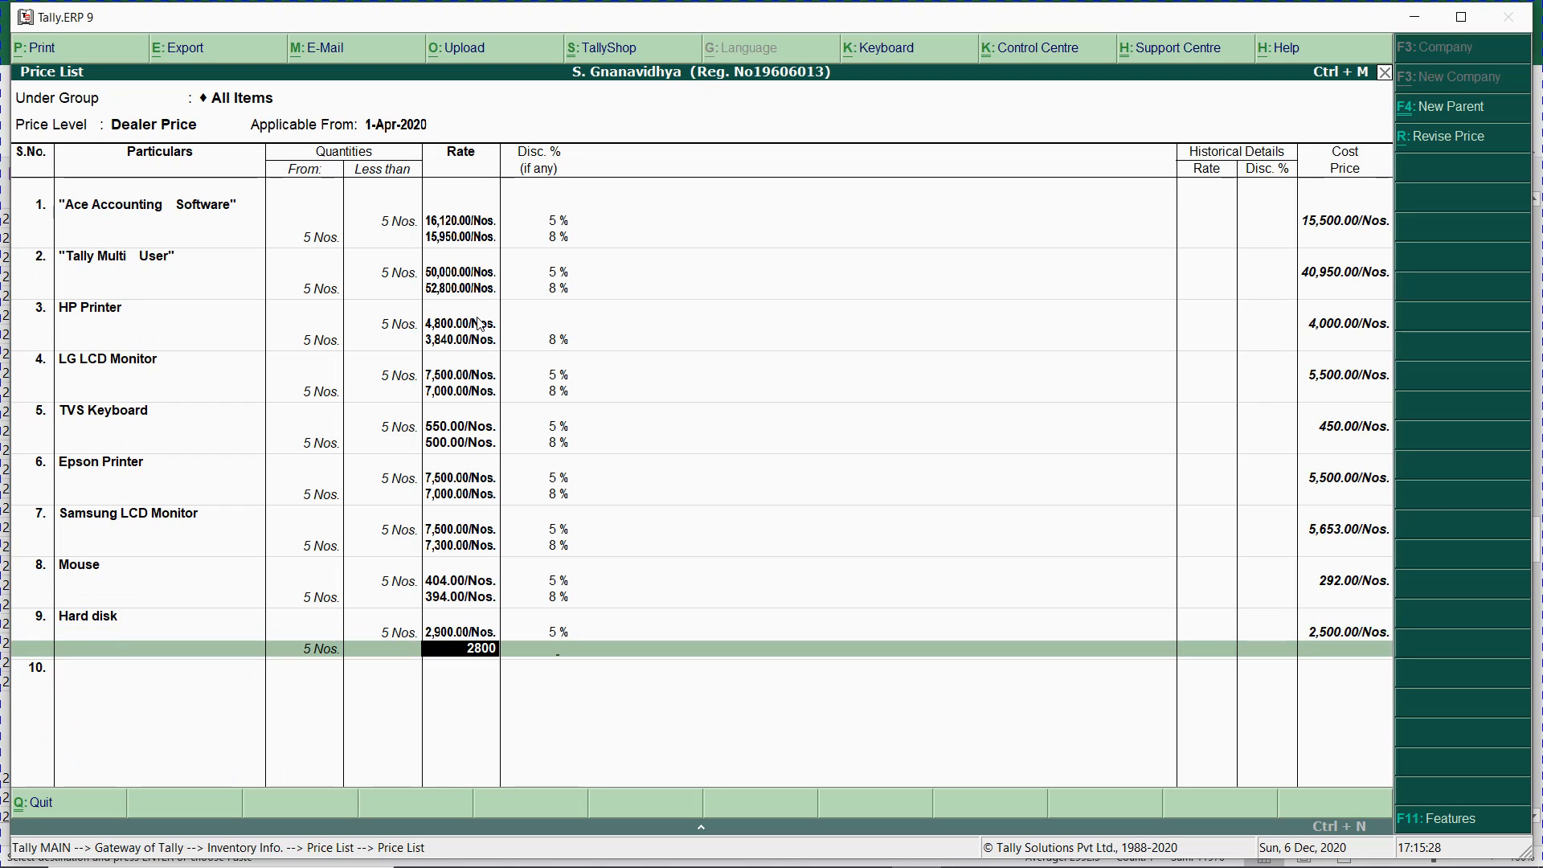
{"action": "key", "text": "Return"}
{"action": "type", "text": "8"}
{"action": "key", "text": "Return"}
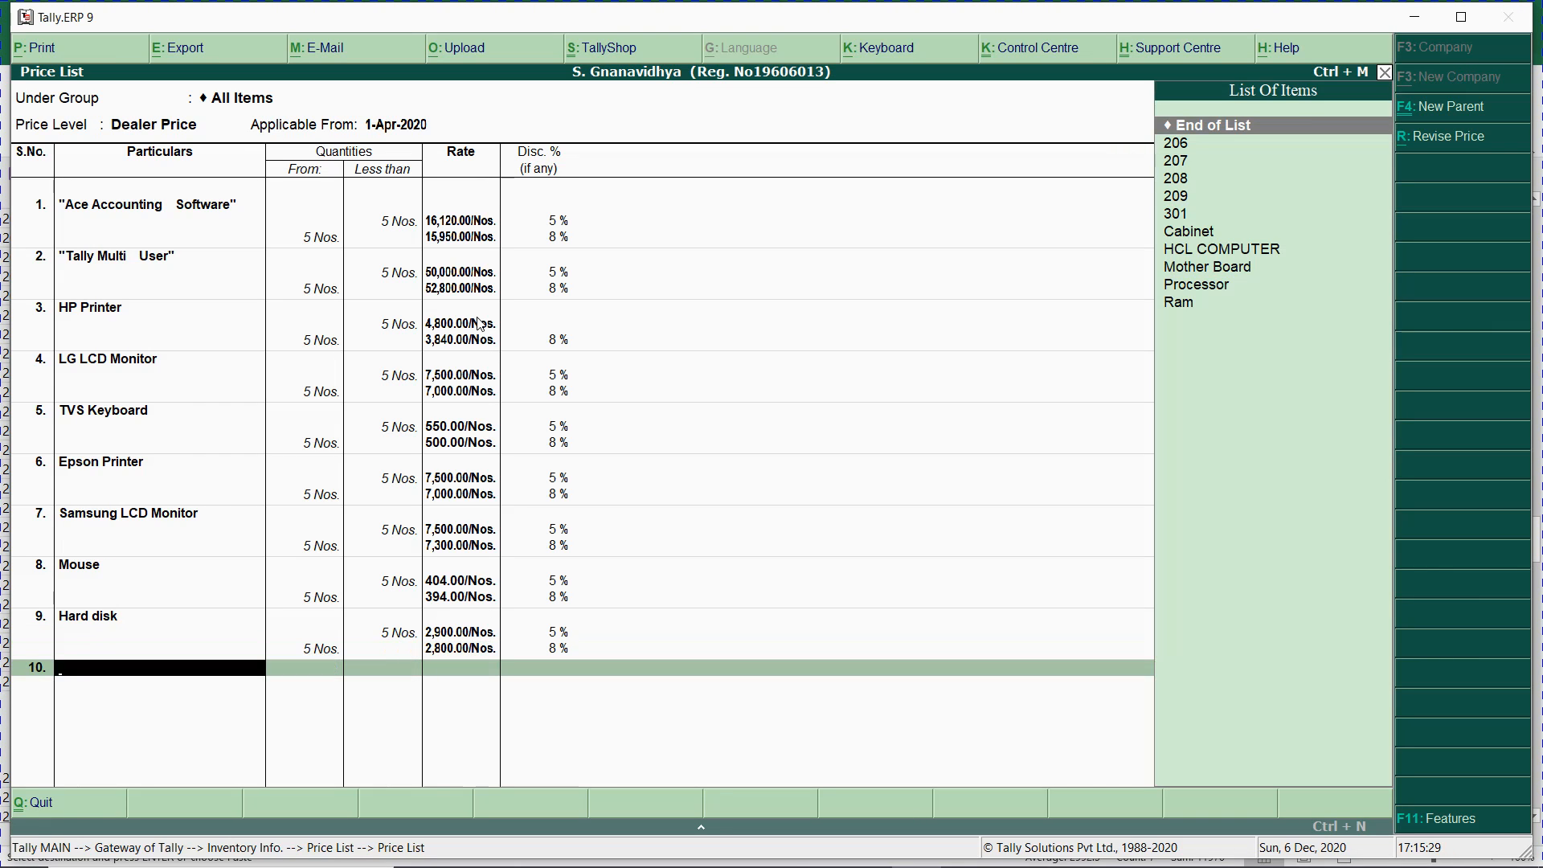
- Add Ram with rates 950 at 5% discount and 925 at 8% from Excel
{"action": "key", "text": "Down"}
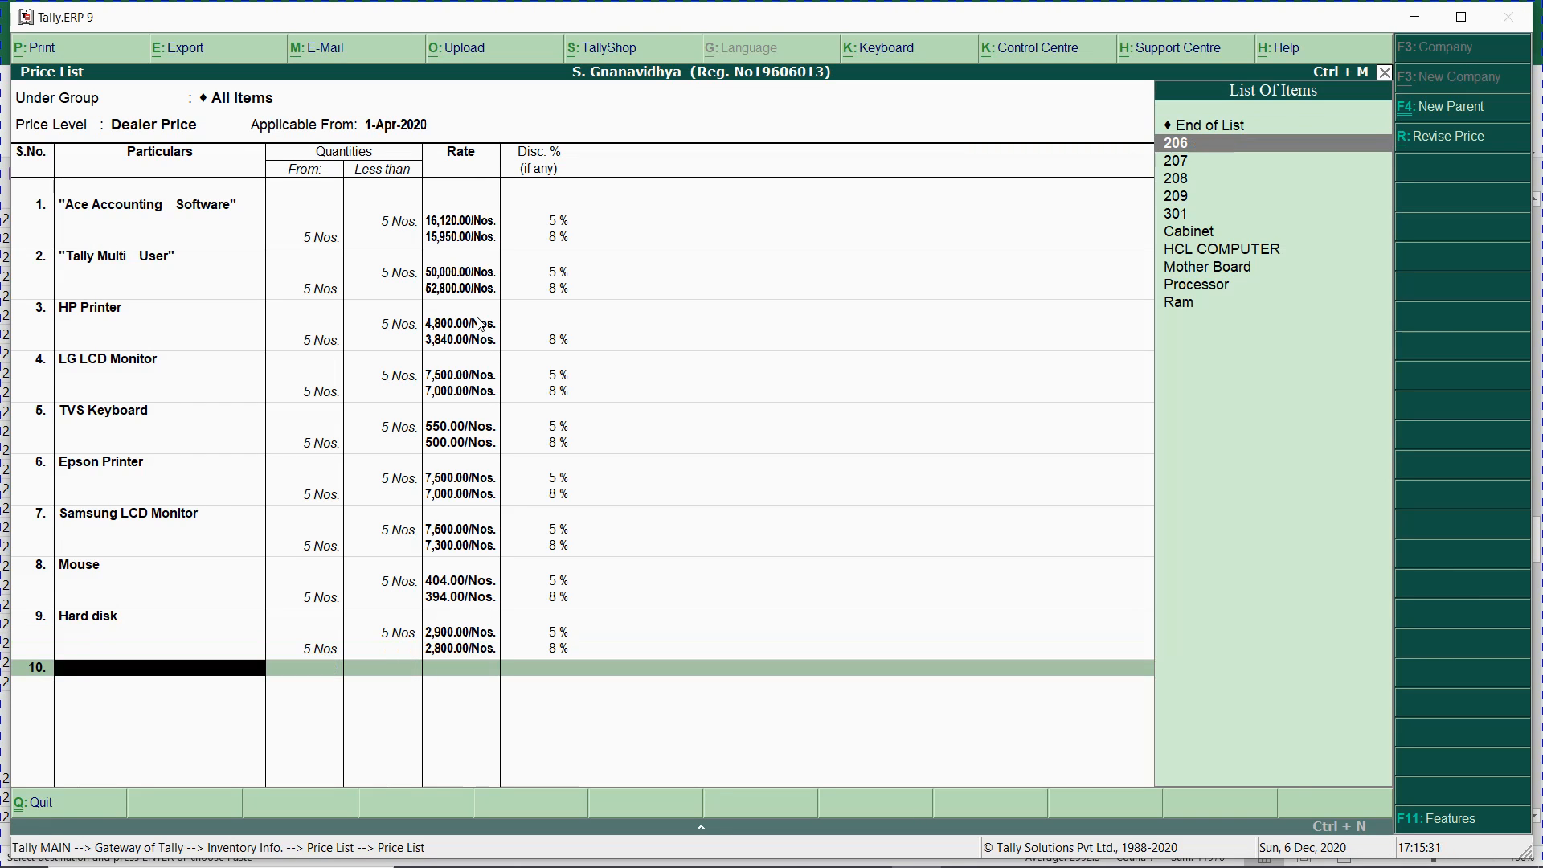
{"action": "type", "text": "ram"}
{"action": "key", "text": "Return"}
{"action": "key", "text": "Return"}
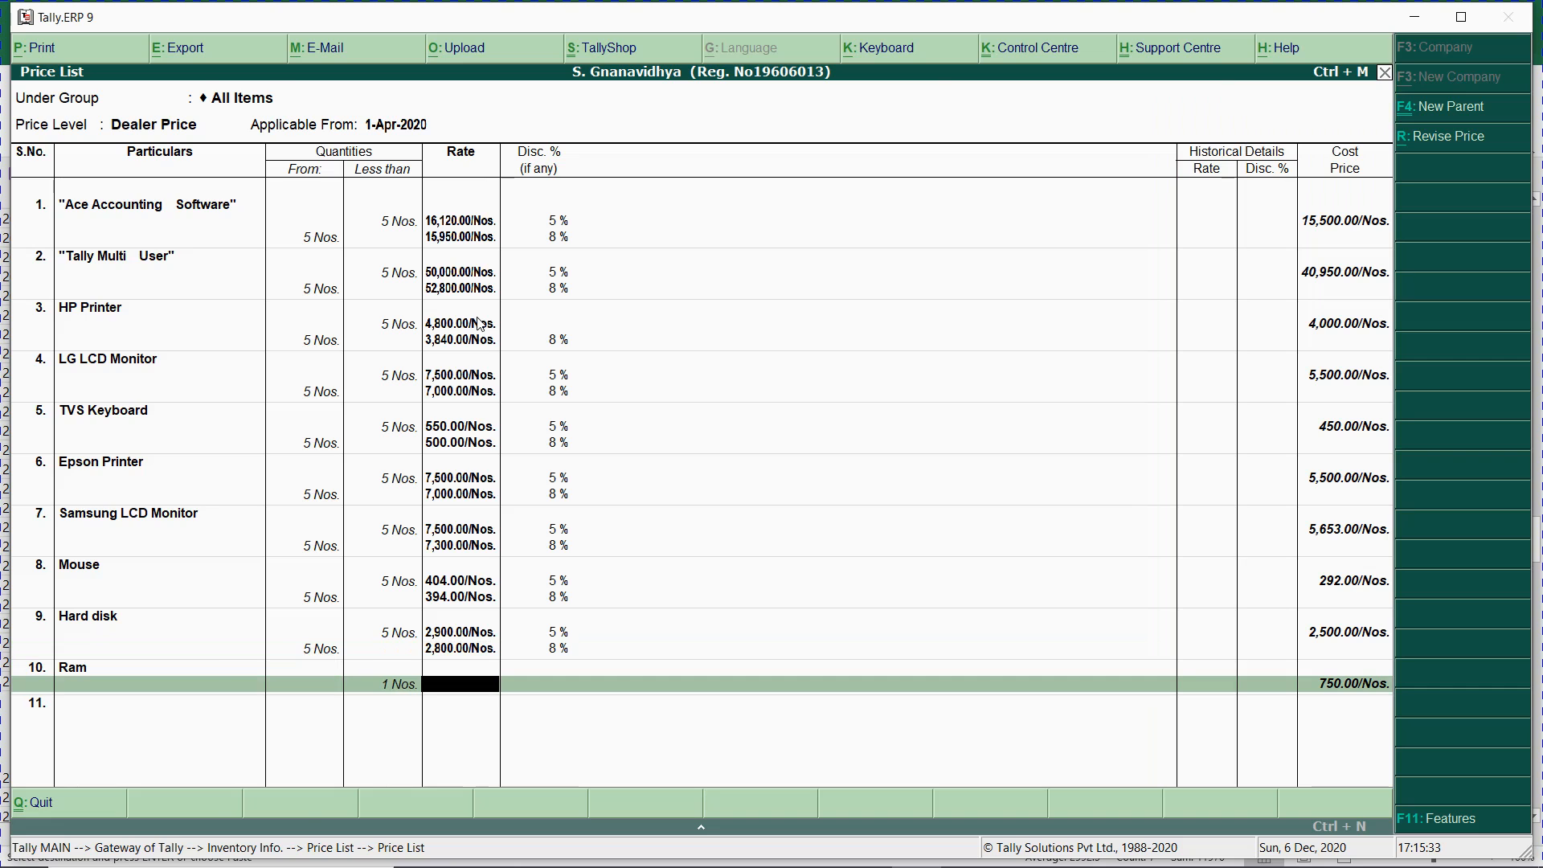
{"action": "key", "text": "alt+Tab"}
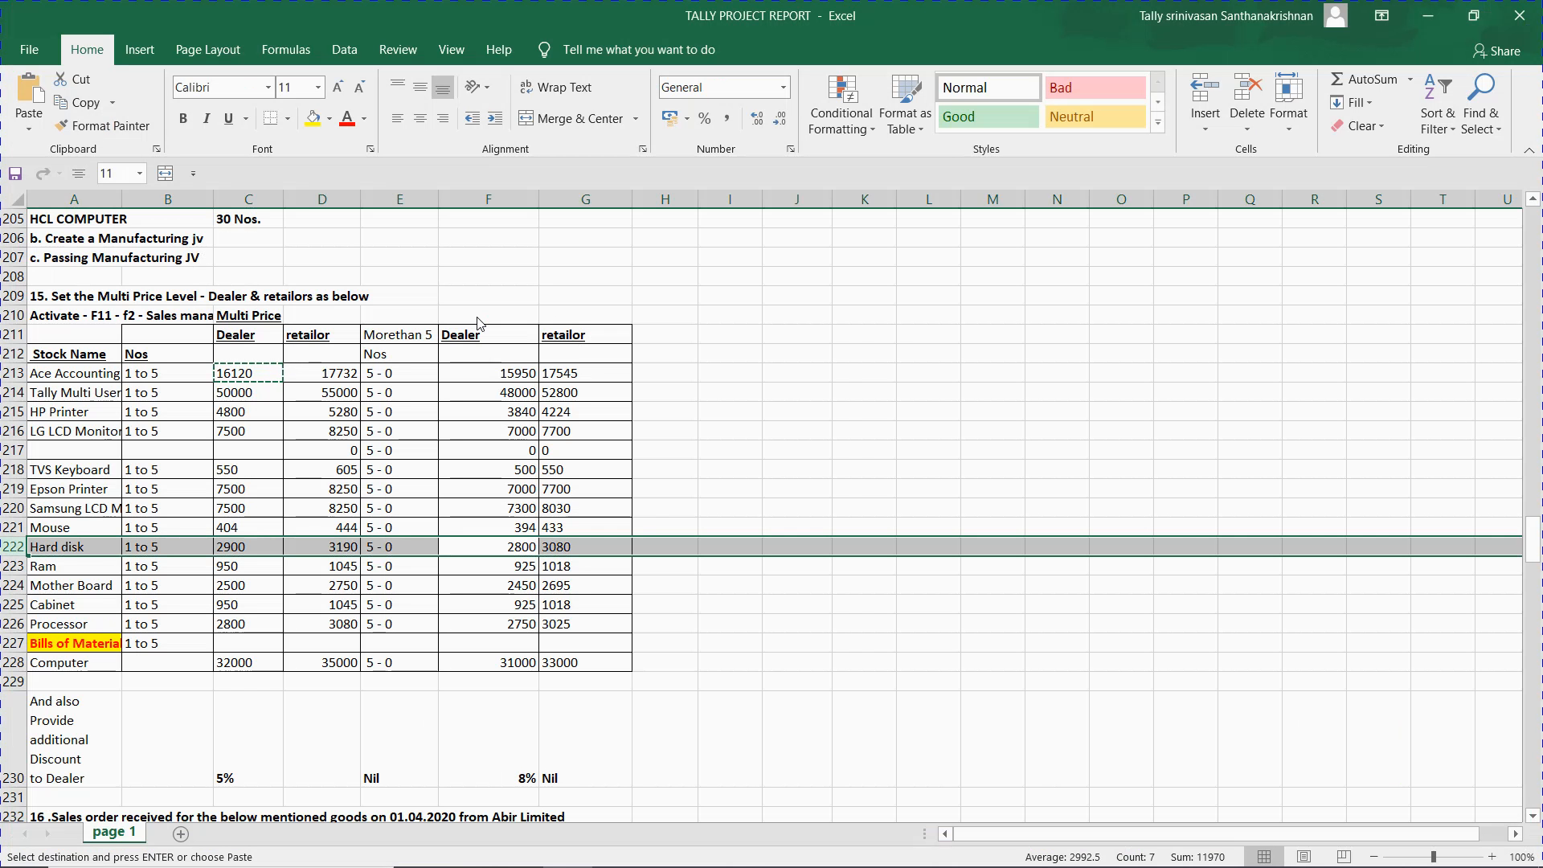
{"action": "key", "text": "Down"}
{"action": "key", "text": "shift+space"}
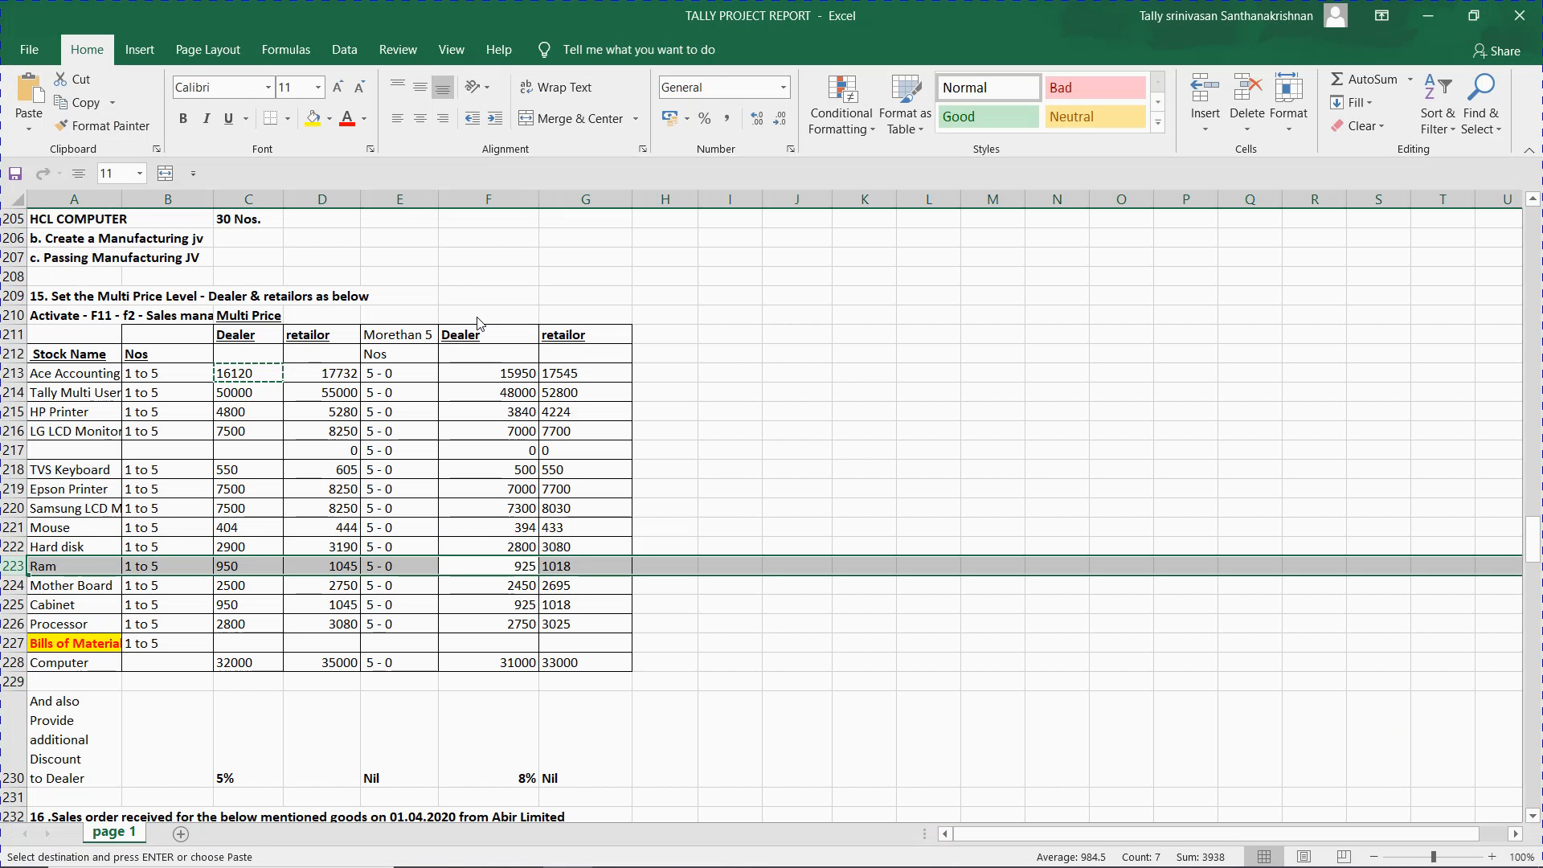
{"action": "key", "text": "alt+Tab"}
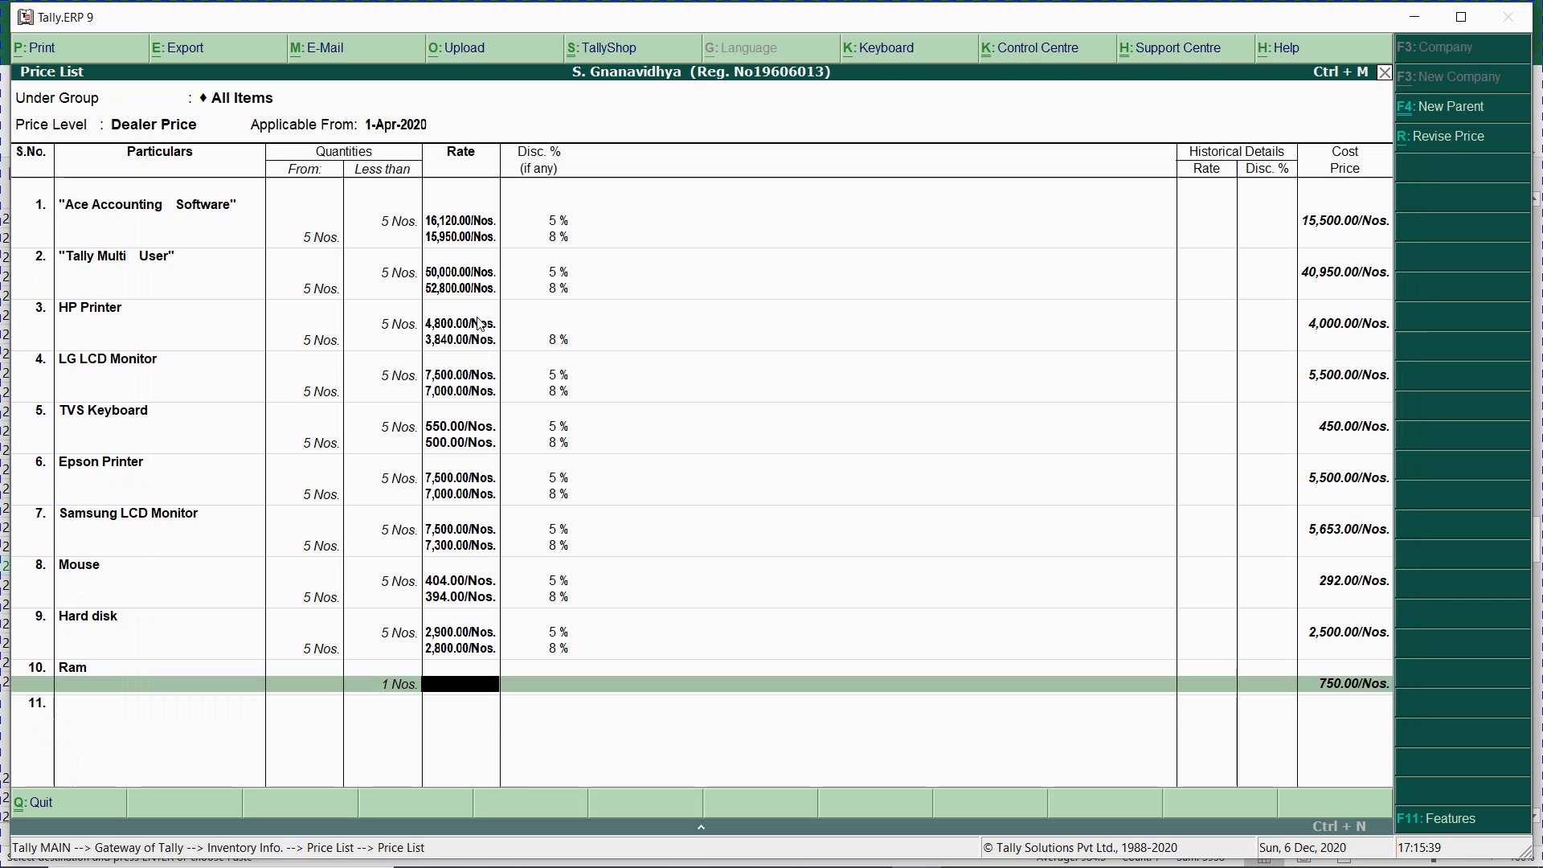
{"action": "type", "text": "950"}
{"action": "key", "text": "Return"}
{"action": "type", "text": "5"}
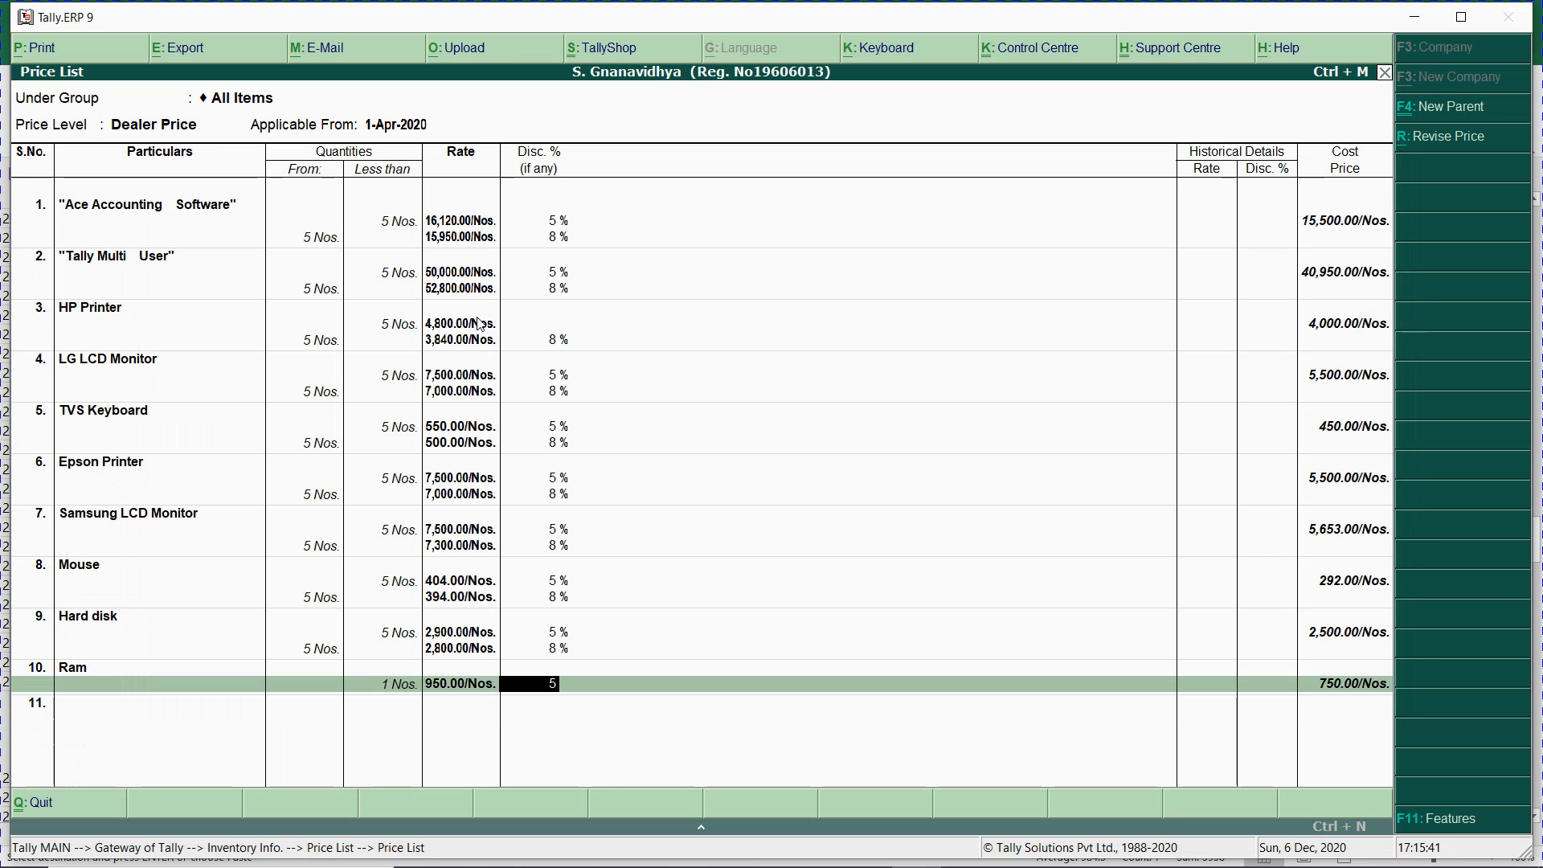
{"action": "key", "text": "Return"}
{"action": "key", "text": "Return"}
{"action": "type", "text": "925"}
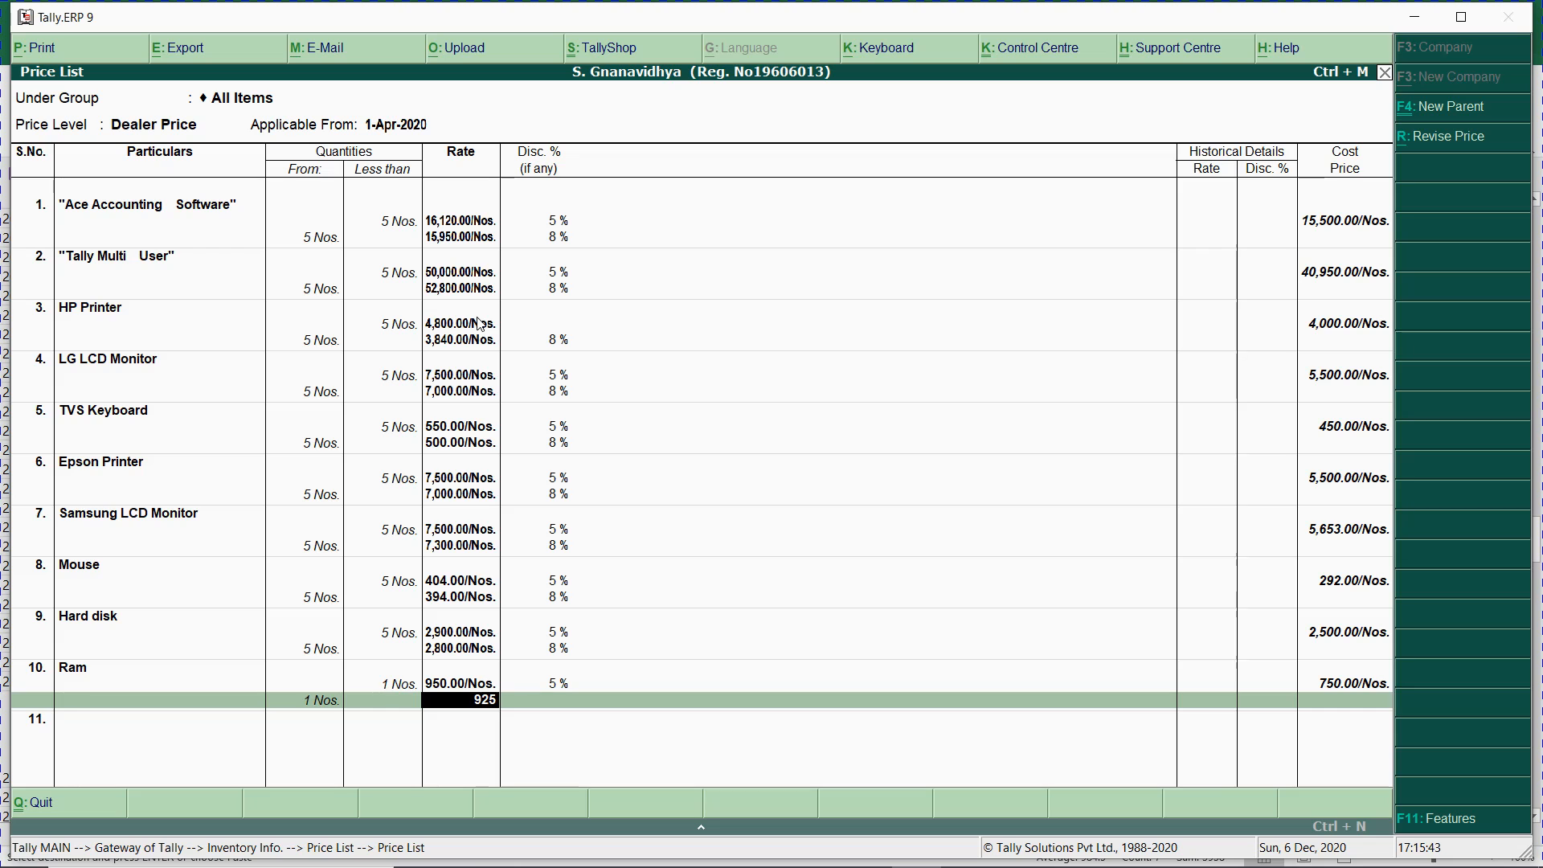
{"action": "key", "text": "Return"}
{"action": "type", "text": "8"}
{"action": "key", "text": "Return"}
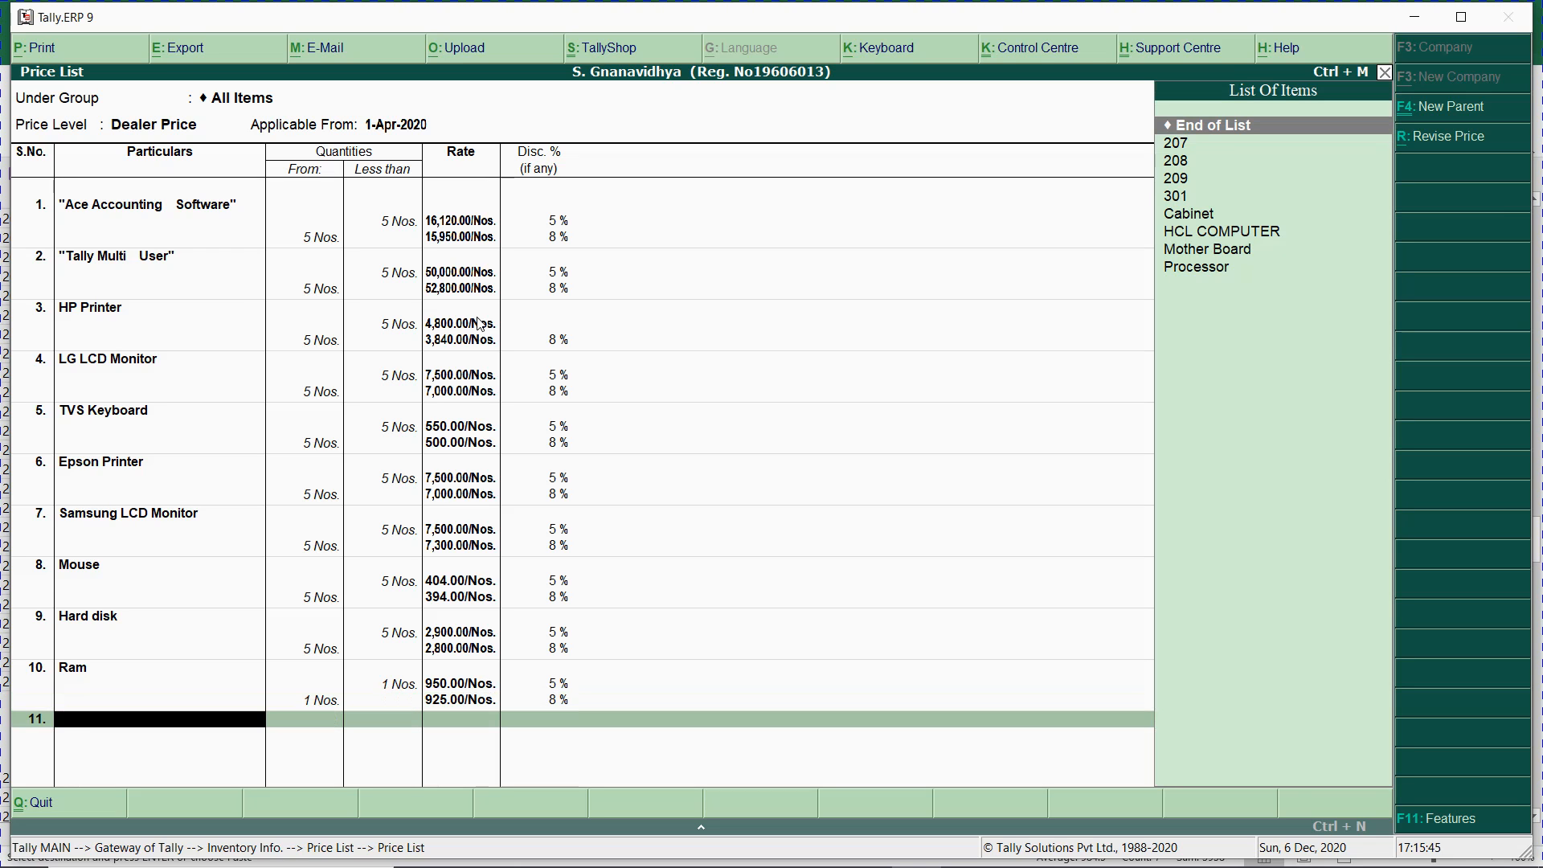
- Add Mother Board (item 207) at 2,500 with 5% and 2,450 with 8%, then select Cabinet
{"action": "type", "text": "207"}
{"action": "key", "text": "Return"}
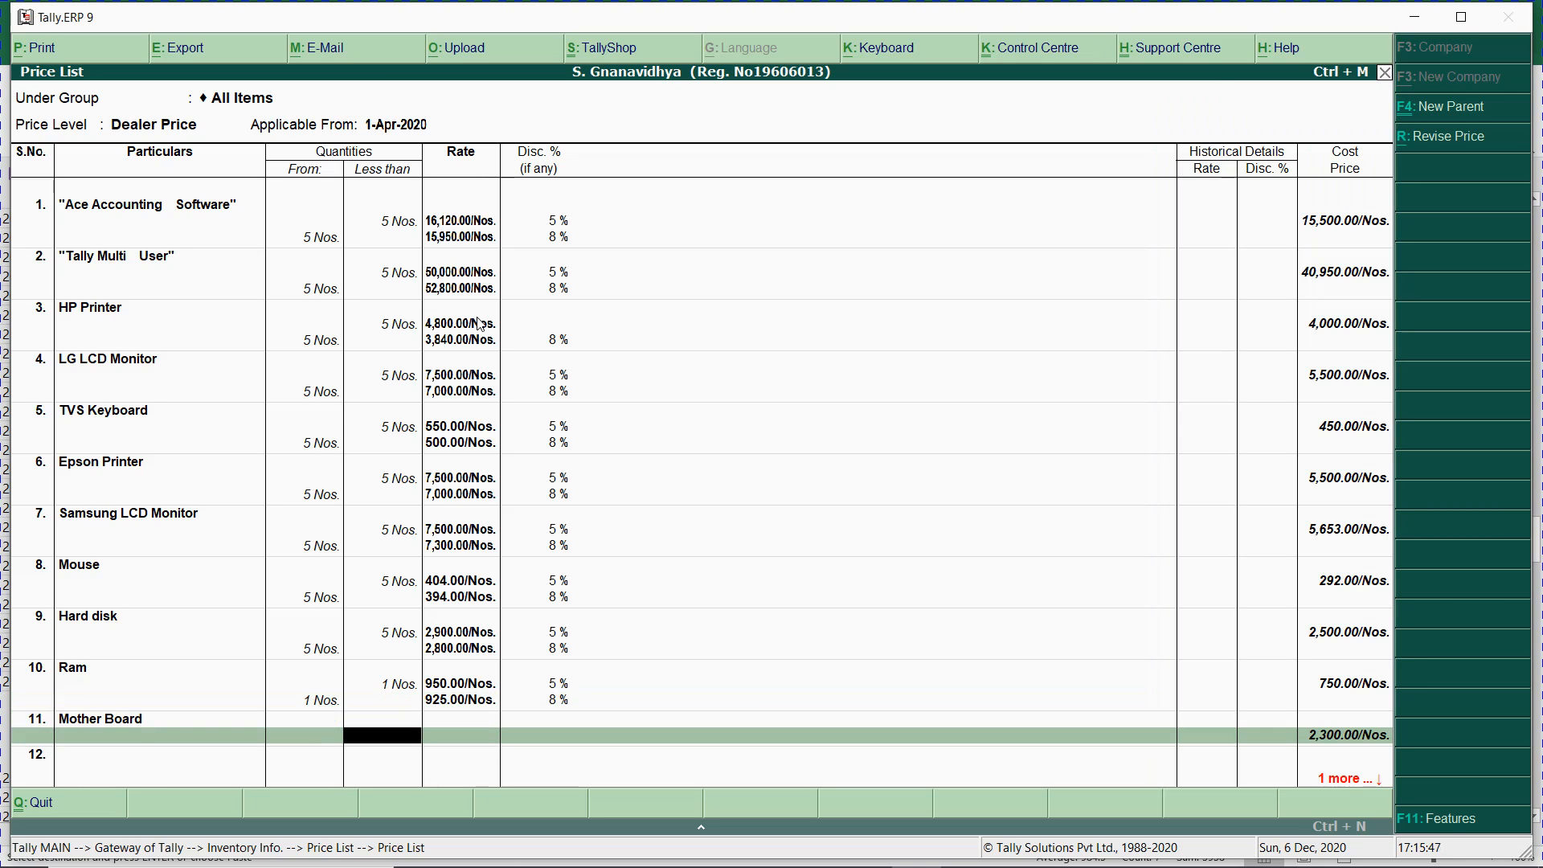
{"action": "type", "text": "5"}
{"action": "key", "text": "Return"}
{"action": "key", "text": "alt+Tab"}
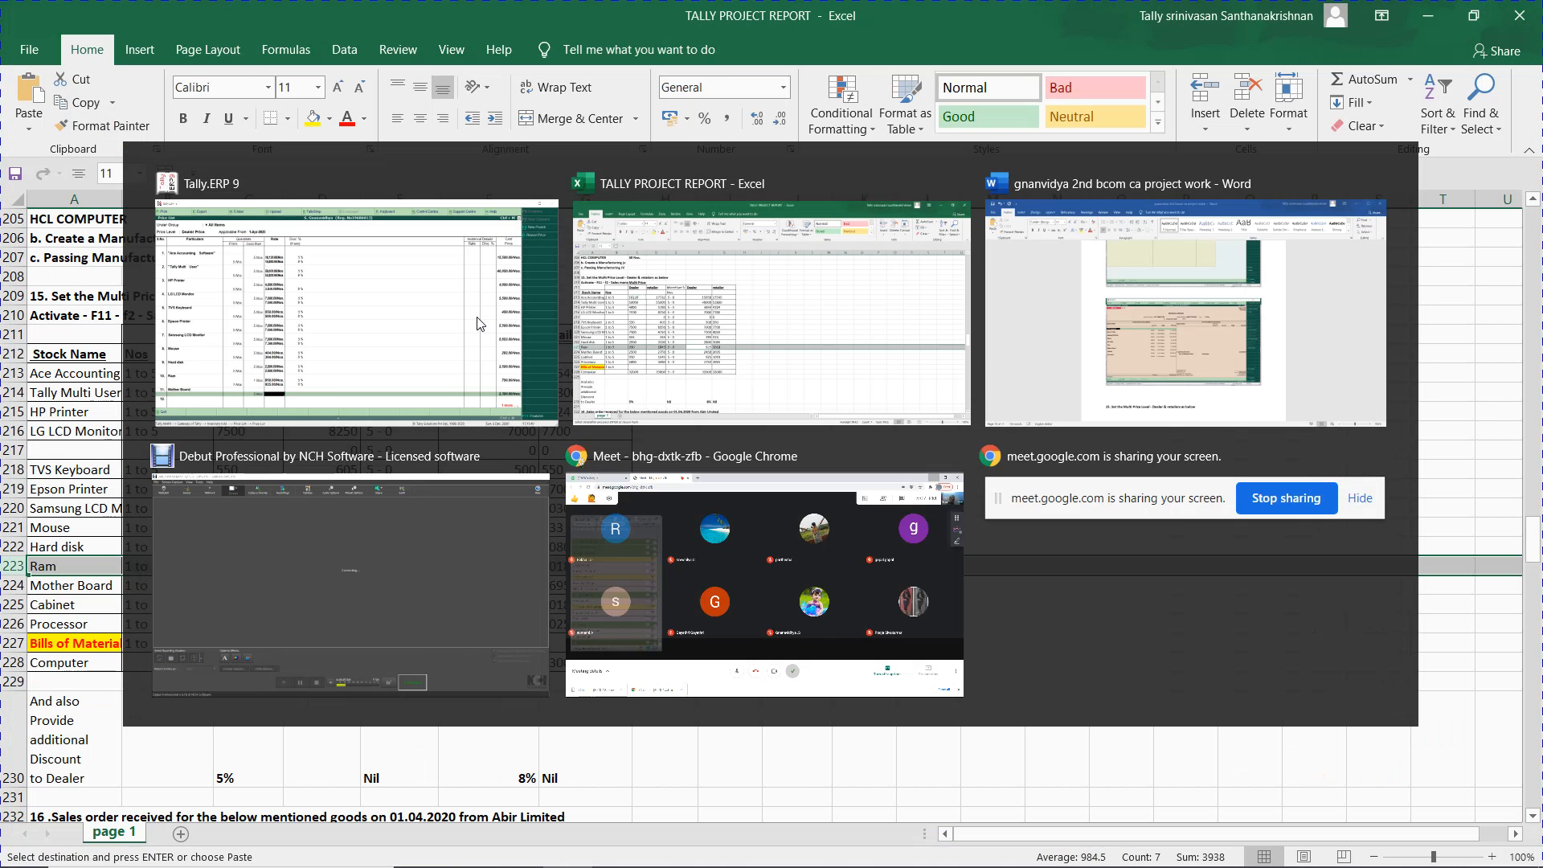
{"action": "key", "text": "shift+space"}
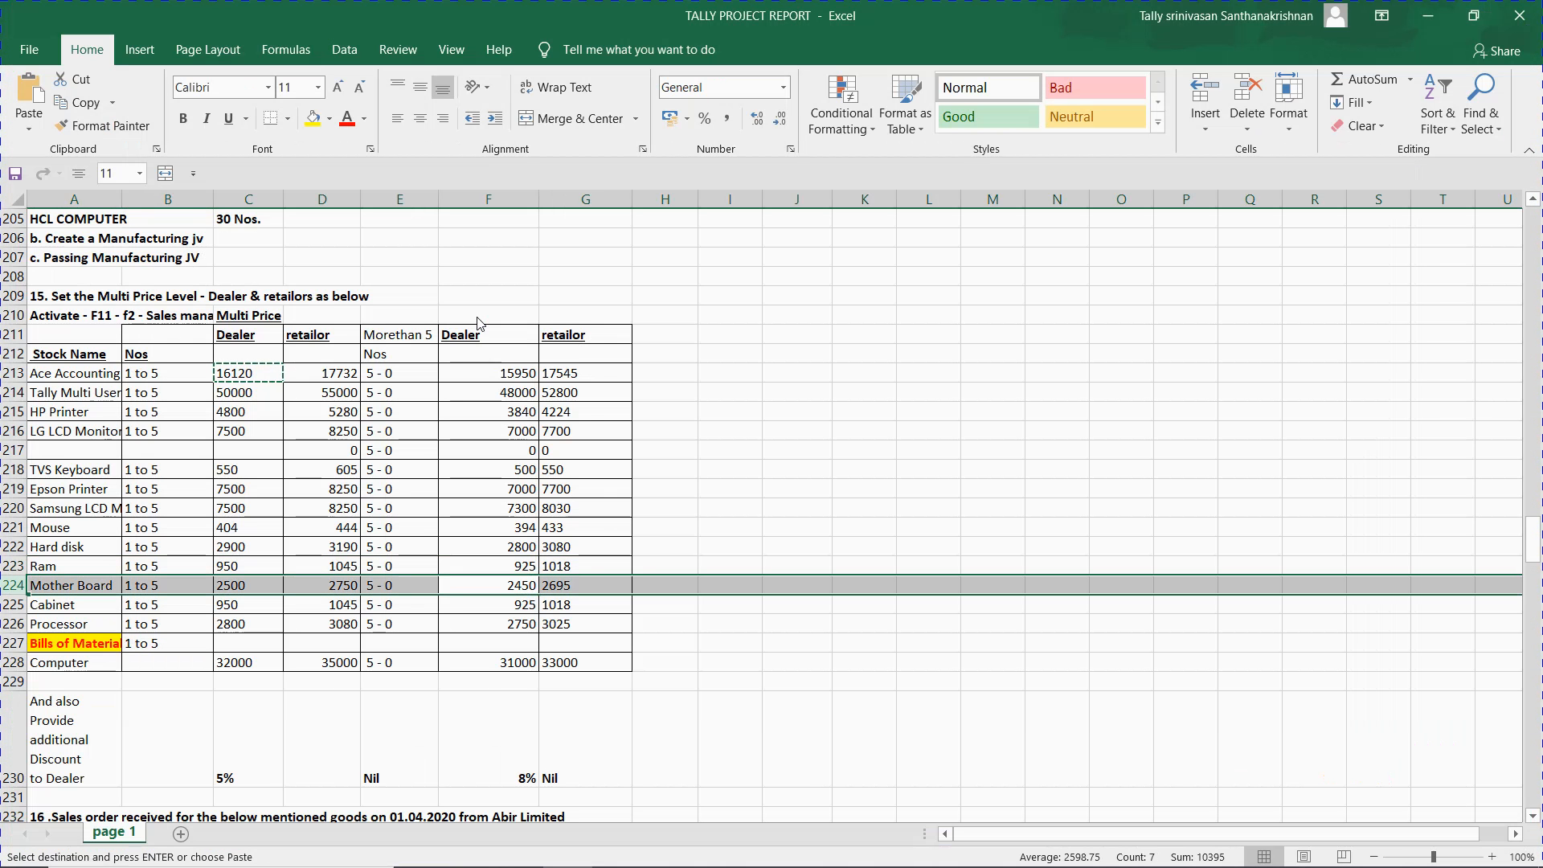
{"action": "key", "text": "alt+Tab"}
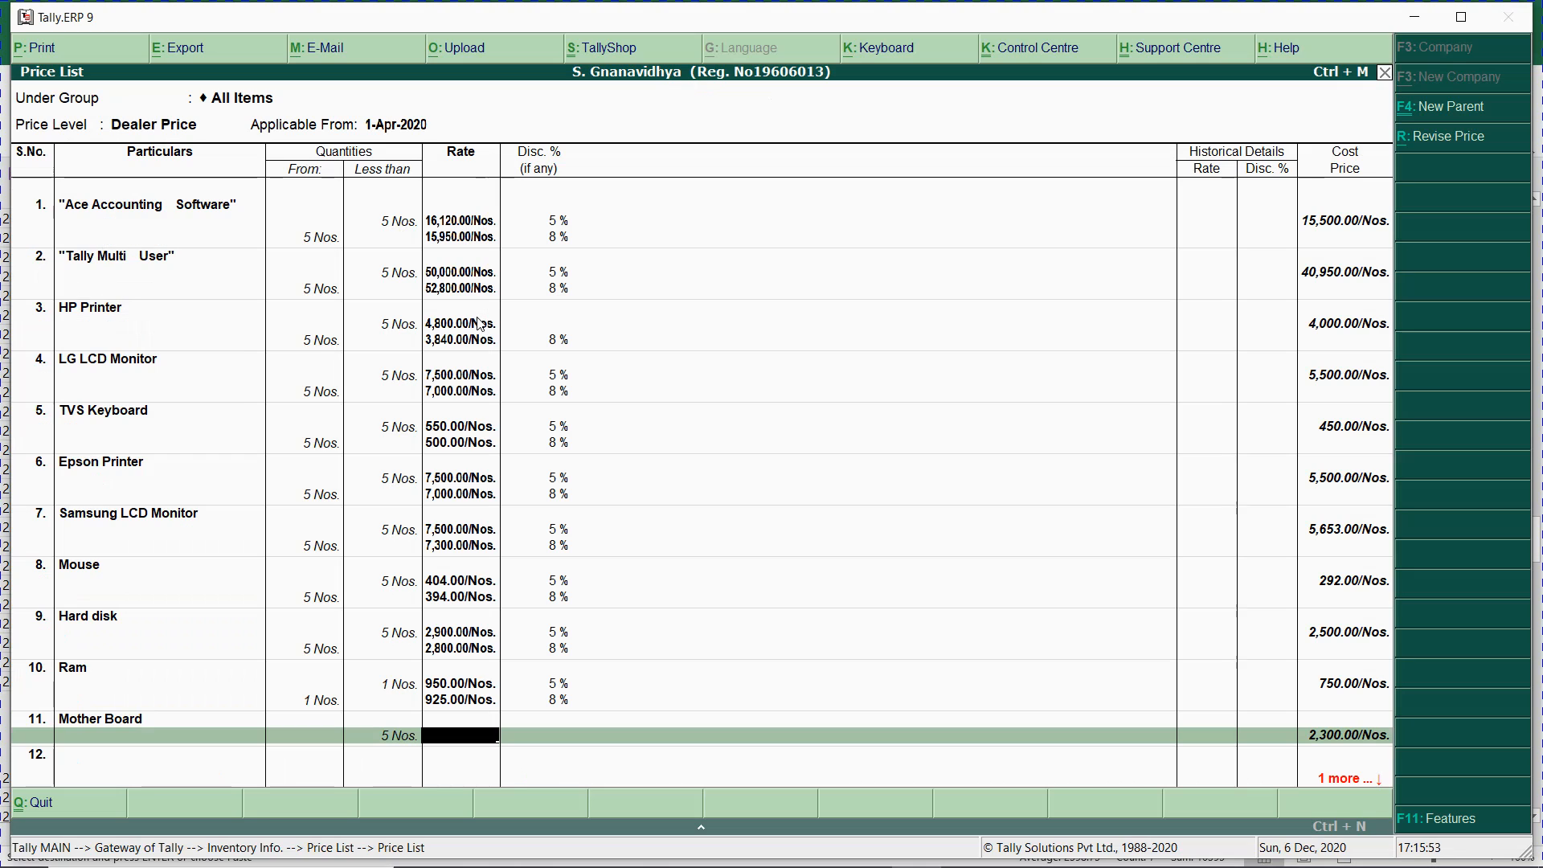
{"action": "type", "text": "2500"}
{"action": "key", "text": "Return"}
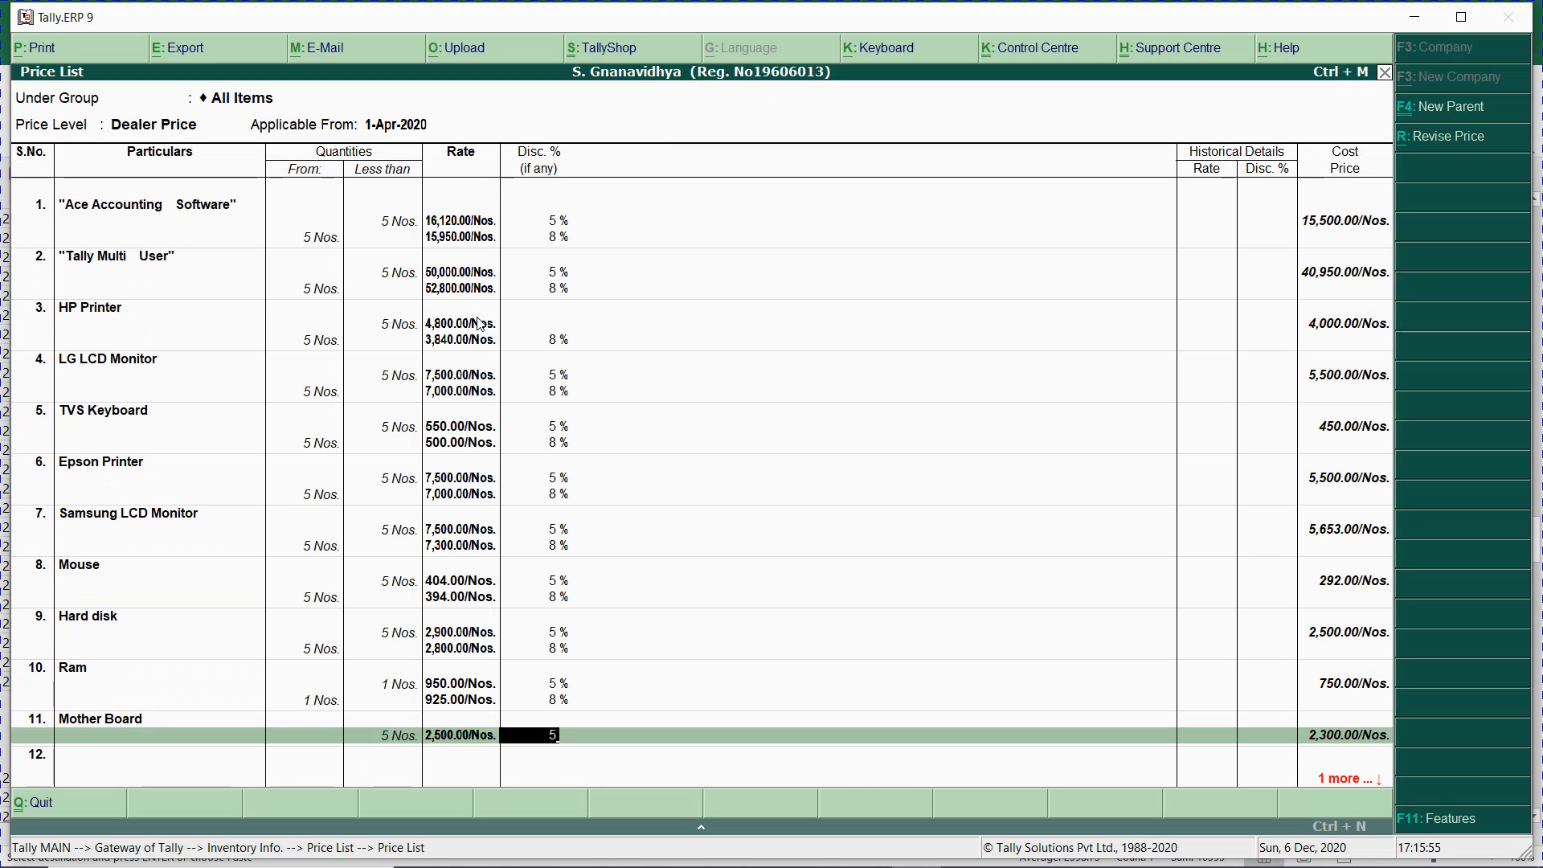
{"action": "key", "text": "Return"}
{"action": "key", "text": "Return"}
{"action": "type", "text": "2,450"}
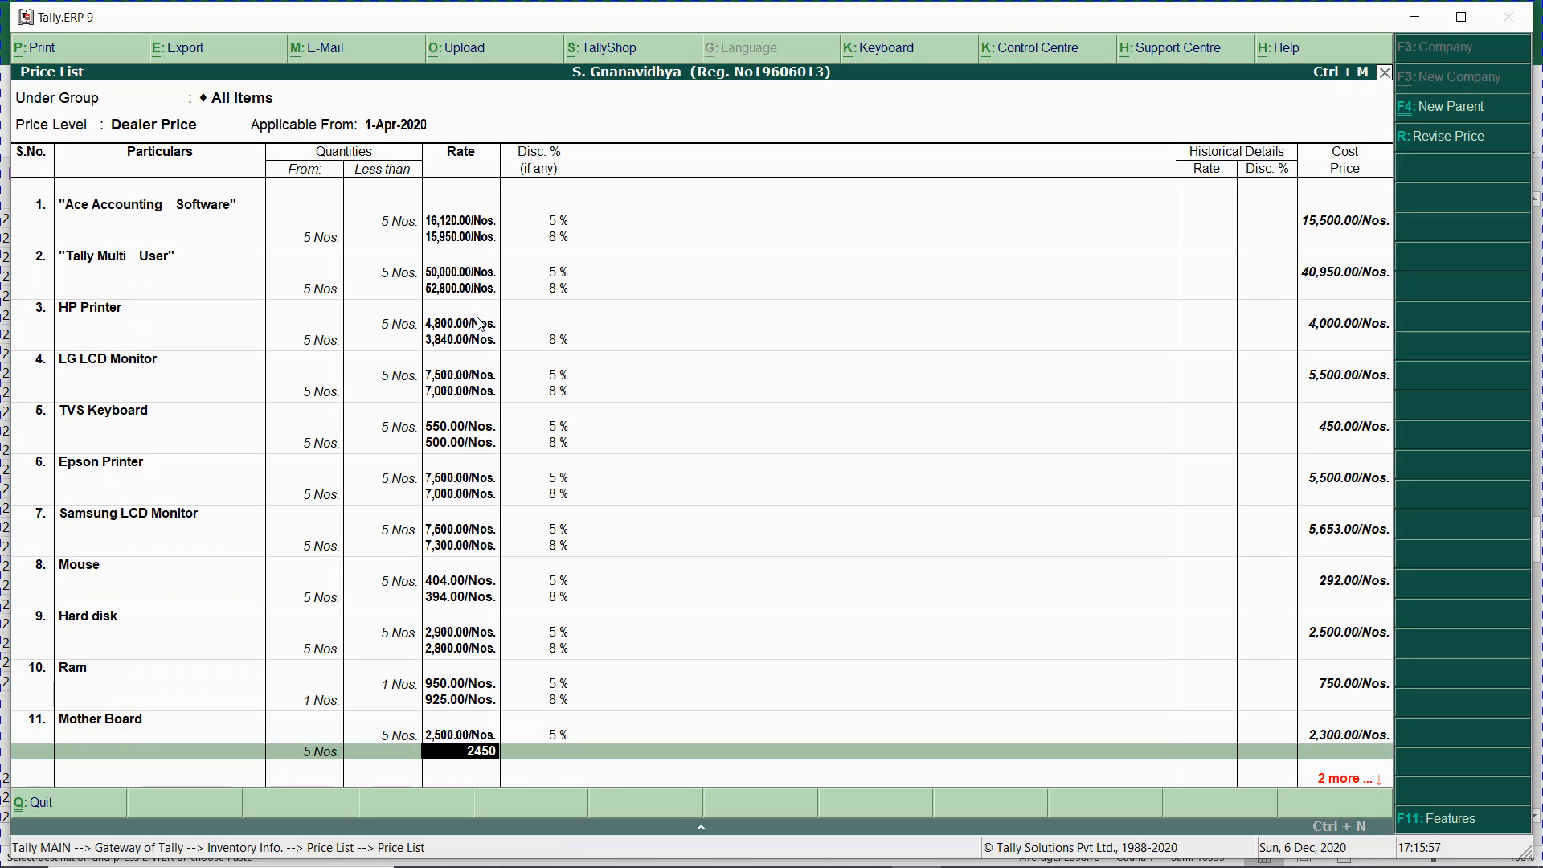
{"action": "key", "text": "Return"}
{"action": "type", "text": "8"}
{"action": "key", "text": "Return"}
{"action": "key", "text": "Down"}
{"action": "key", "text": "Down"}
{"action": "key", "text": "Down"}
{"action": "key", "text": "Down"}
{"action": "key", "text": "Return"}
{"action": "key", "text": "Return"}
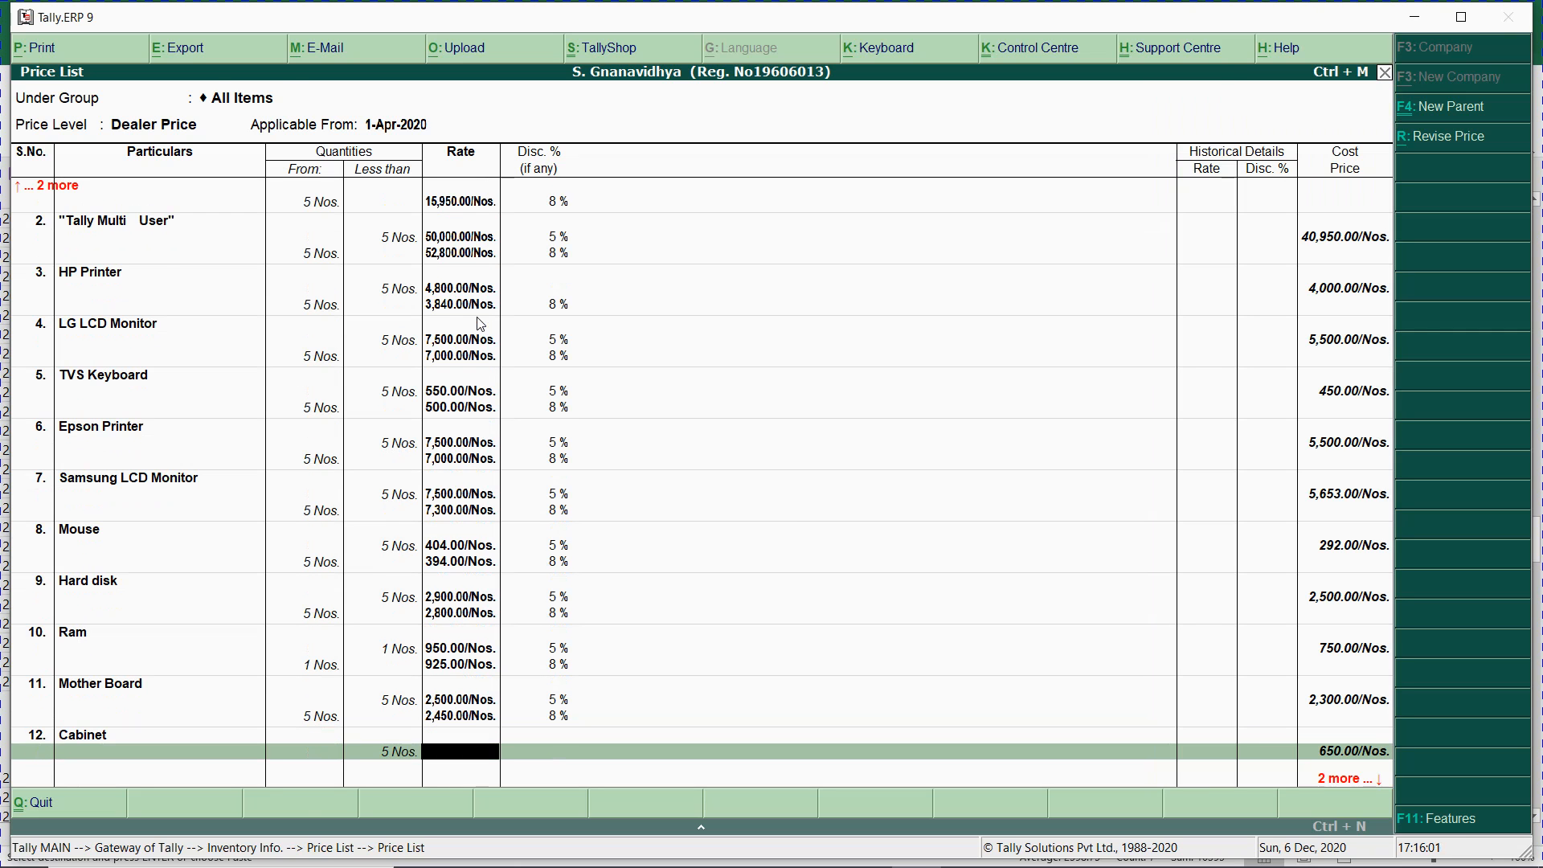
- Enter Cabinet's slab rates 950 at 5% and 925 at 8%, correcting a mistyped rate
{"action": "key", "text": "alt+Tab"}
{"action": "key", "text": "shift+space"}
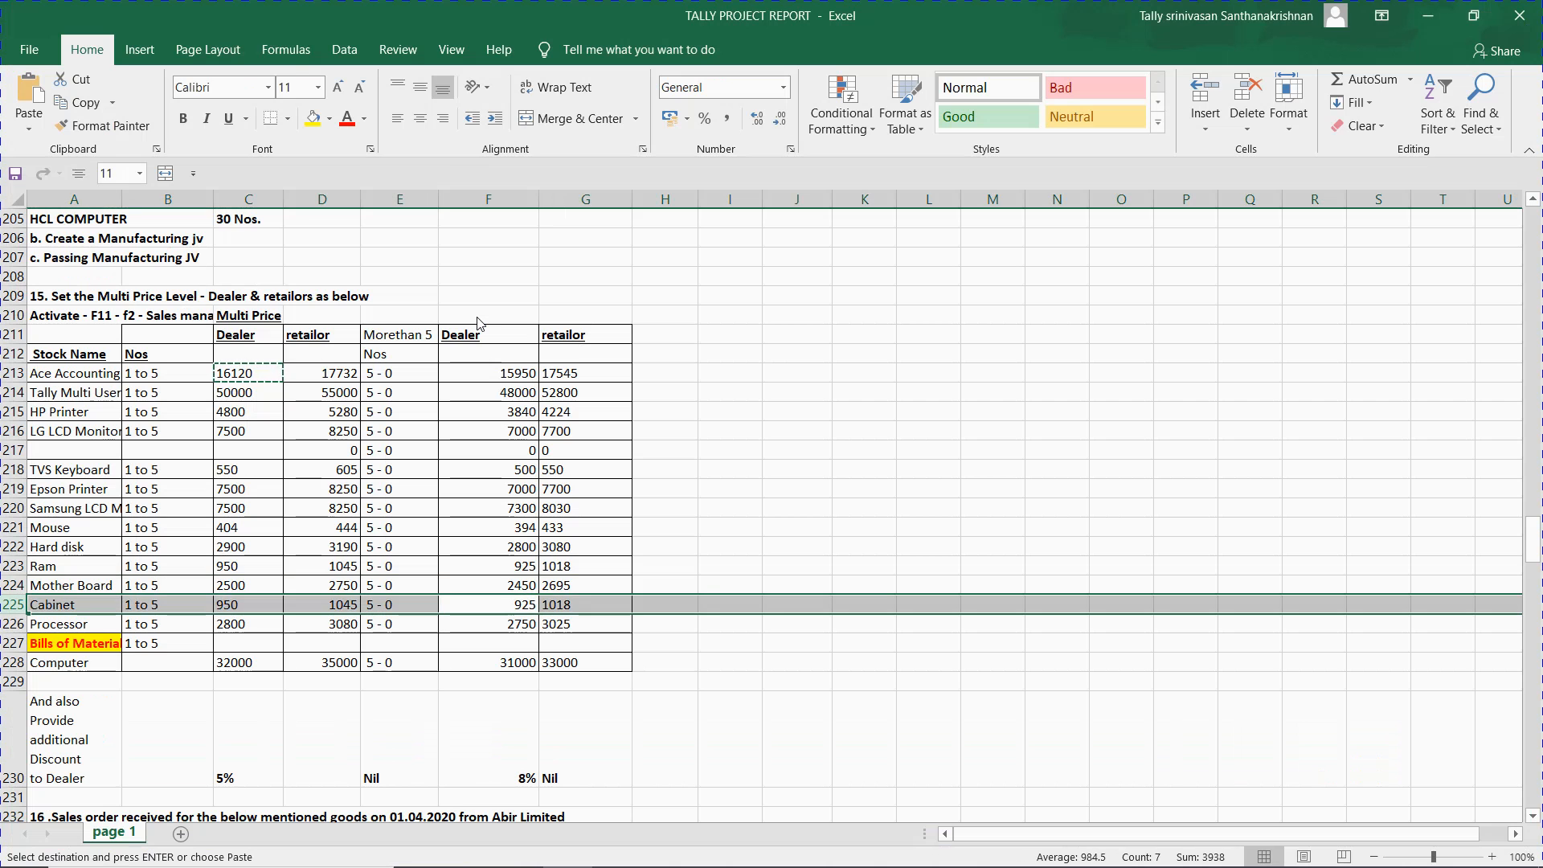
{"action": "key", "text": "alt+Tab"}
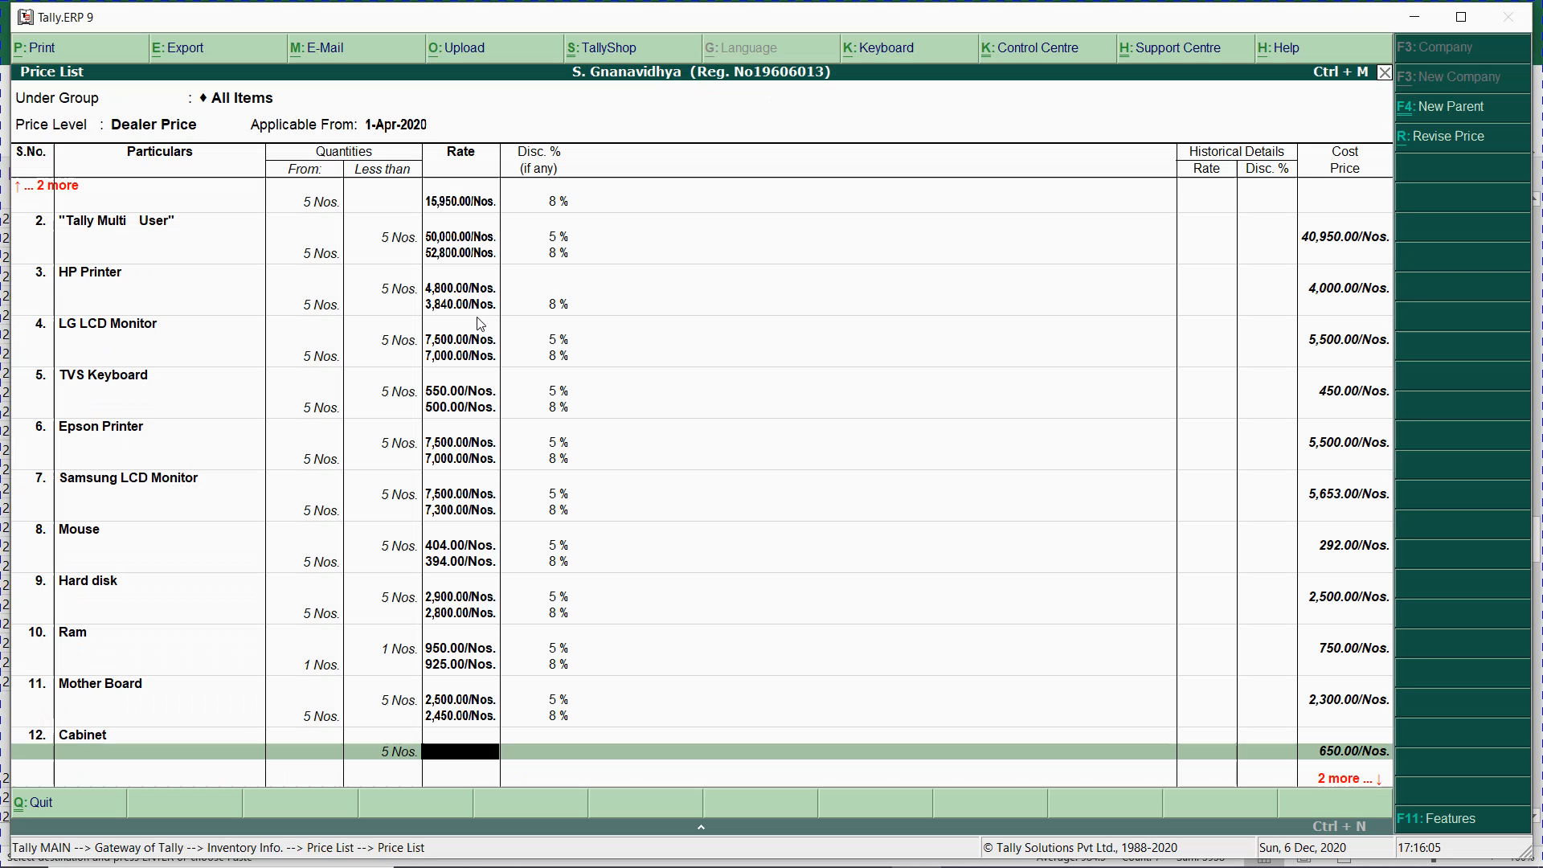
{"action": "type", "text": "6950"}
{"action": "key", "text": "Return"}
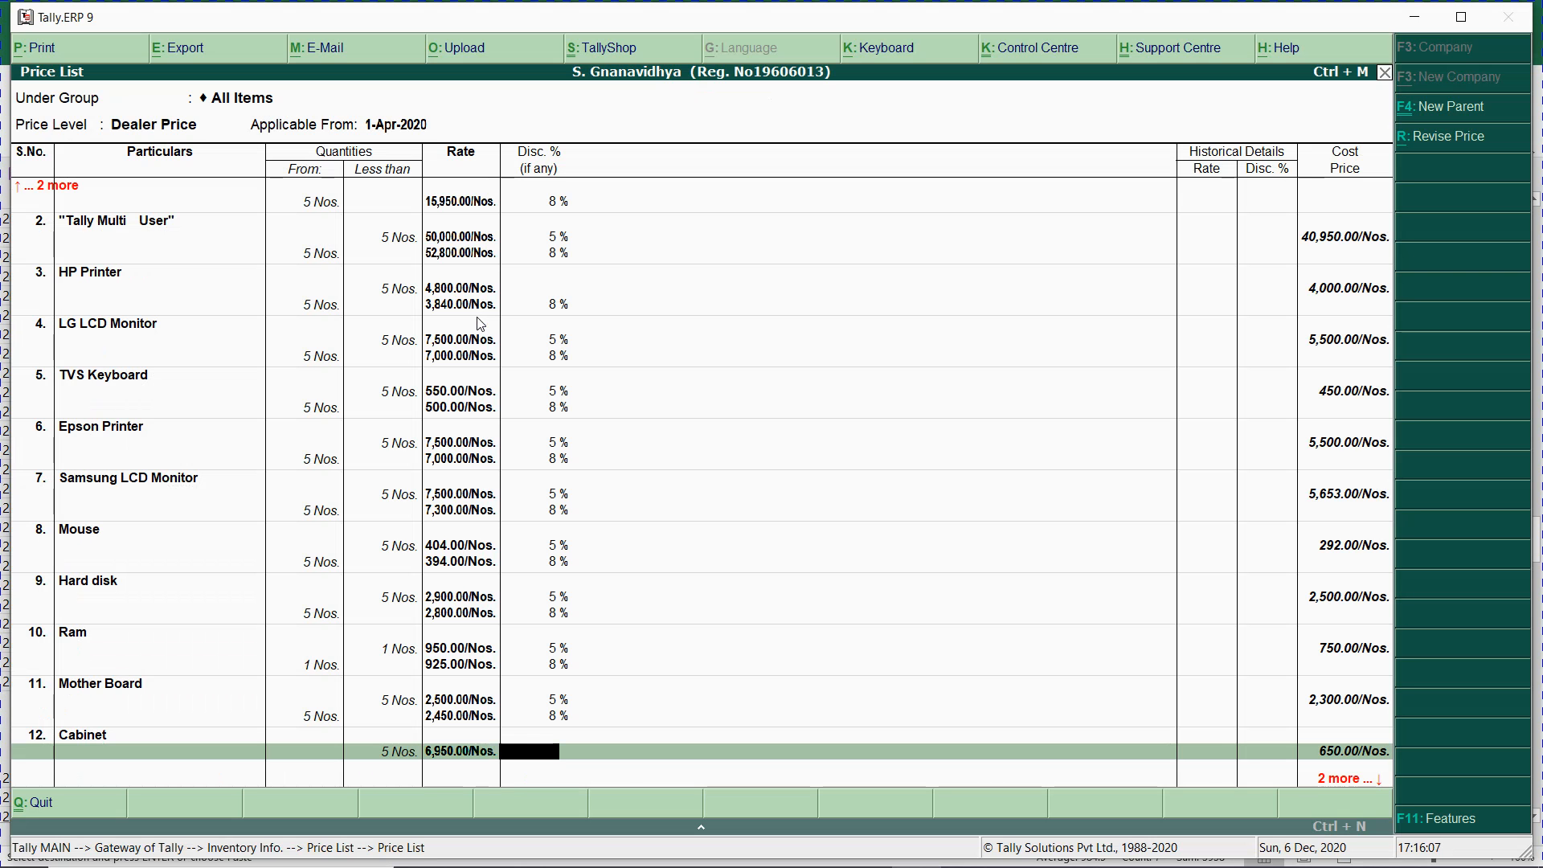
{"action": "type", "text": "950"}
{"action": "key", "text": "Return"}
{"action": "type", "text": "5"}
{"action": "key", "text": "Return"}
{"action": "key", "text": "Return"}
{"action": "type", "text": "925"}
{"action": "key", "text": "Return"}
{"action": "type", "text": "8"}
{"action": "key", "text": "Return"}
{"action": "key", "text": "Down"}
{"action": "key", "text": "Down"}
{"action": "key", "text": "Down"}
{"action": "key", "text": "Down"}
{"action": "key", "text": "Return"}
{"action": "key", "text": "Return"}
- Enter Processor's rates 2,800 at 5% and 2,750 at 8%, fixing a misplaced entry
{"action": "key", "text": "alt+Tab"}
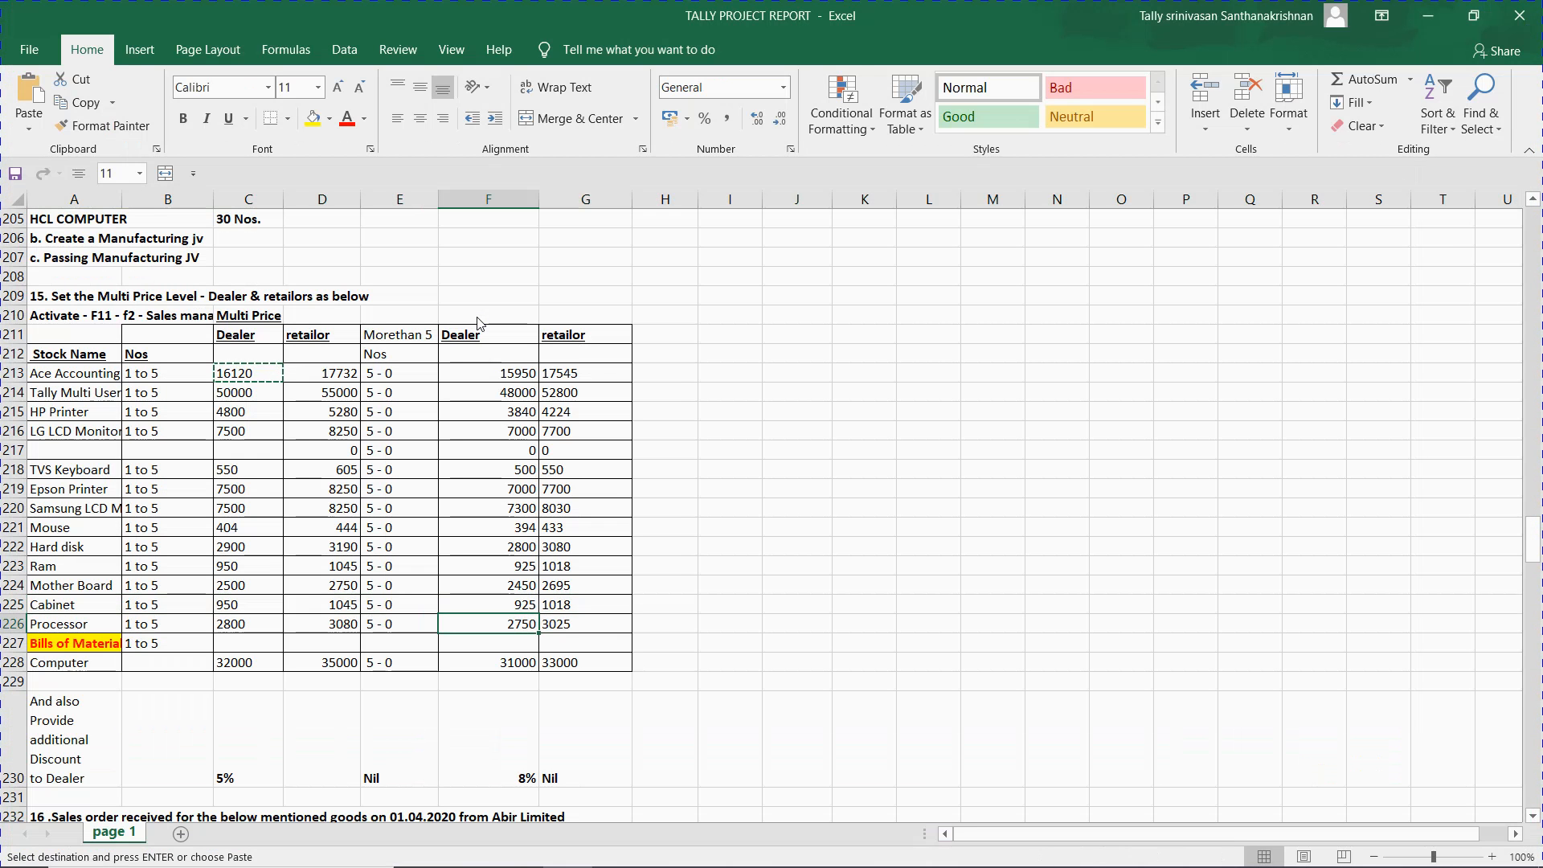
{"action": "key", "text": "shift+space"}
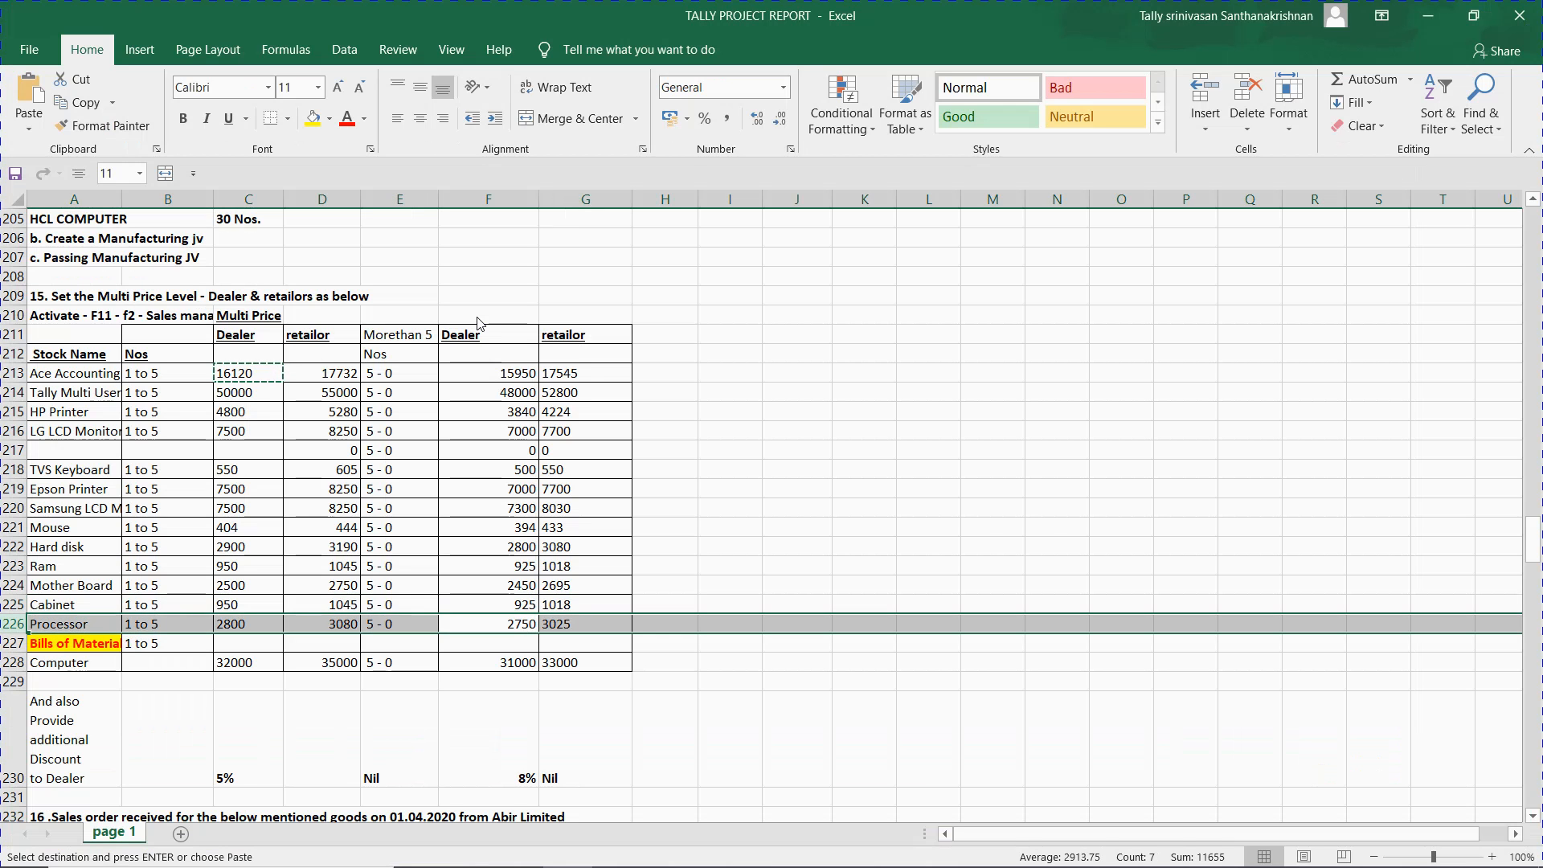
{"action": "key", "text": "alt+Tab"}
{"action": "type", "text": "2,800"}
{"action": "key", "text": "Return"}
{"action": "type", "text": "5"}
{"action": "key", "text": "Return"}
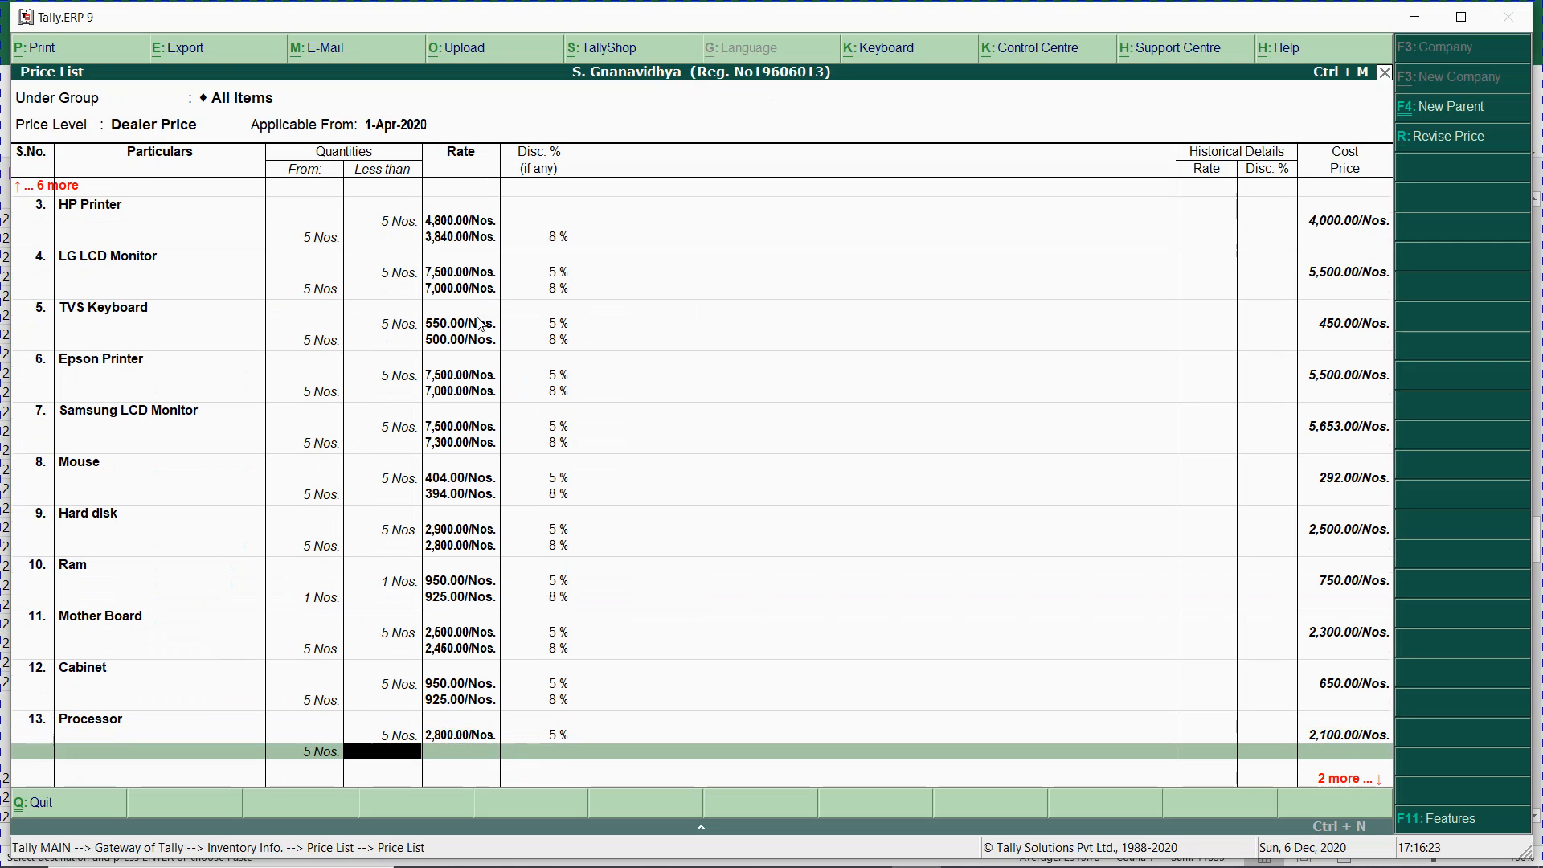
{"action": "type", "text": "2750"}
{"action": "key", "text": "Return"}
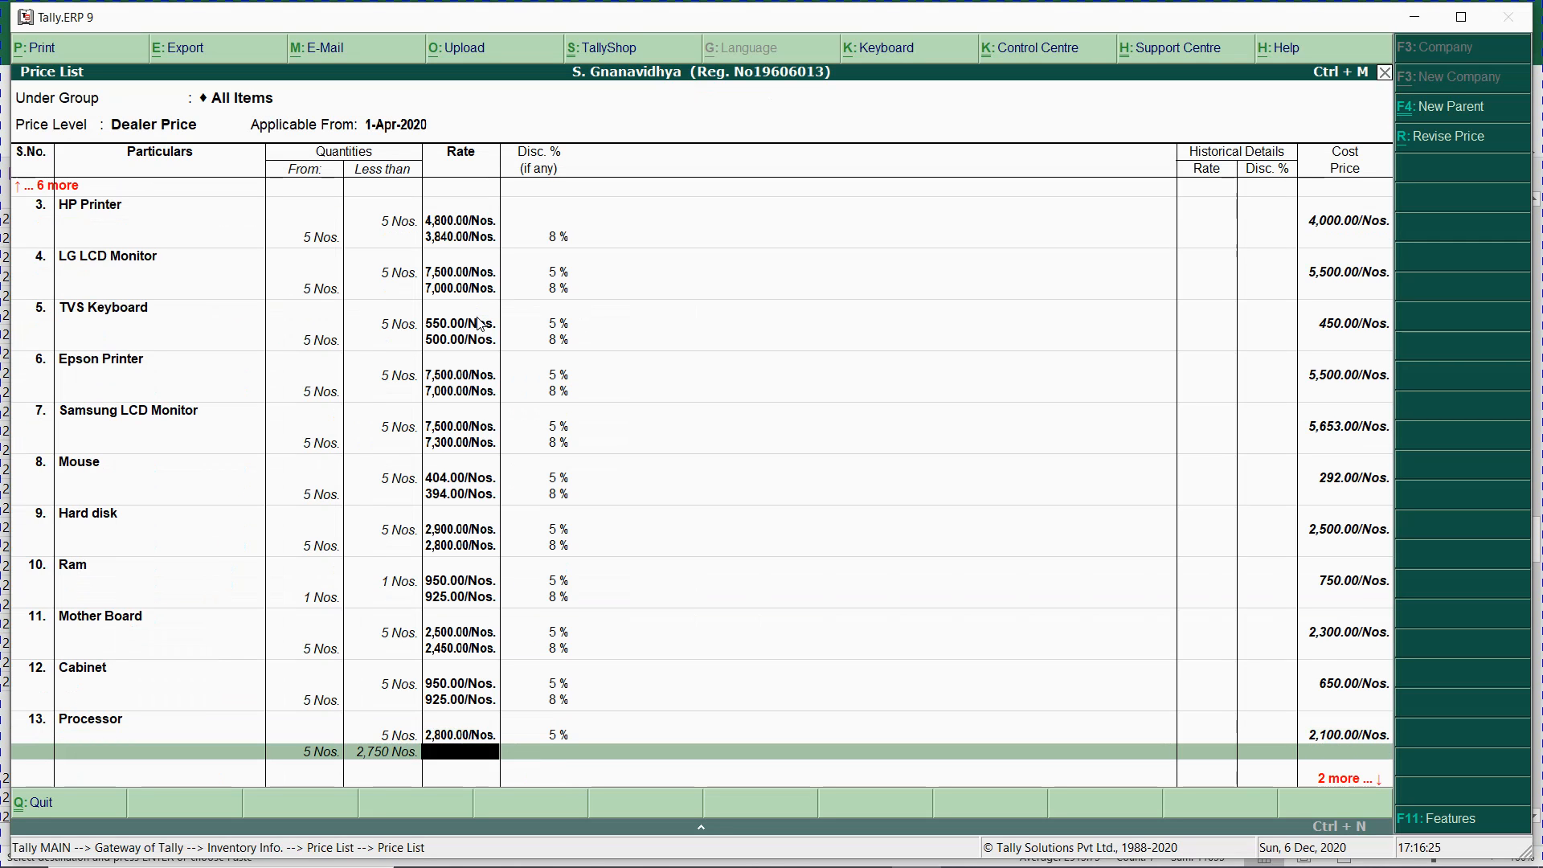
{"action": "key", "text": "BackSpace"}
{"action": "key", "text": "space"}
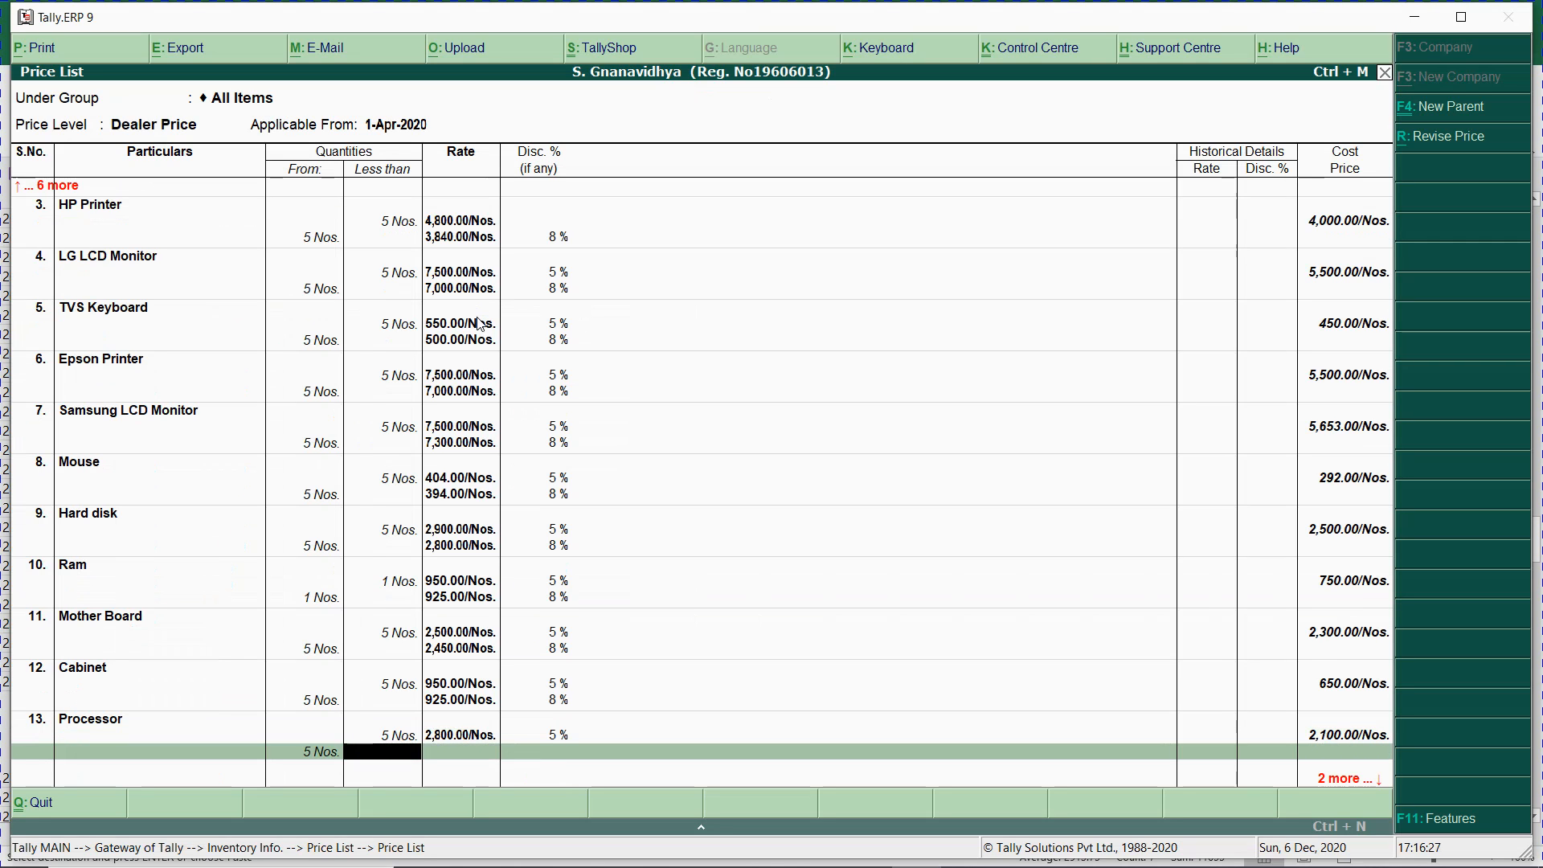
{"action": "key", "text": "Return"}
{"action": "type", "text": "2750"}
{"action": "key", "text": "Return"}
{"action": "type", "text": "8"}
{"action": "key", "text": "Return"}
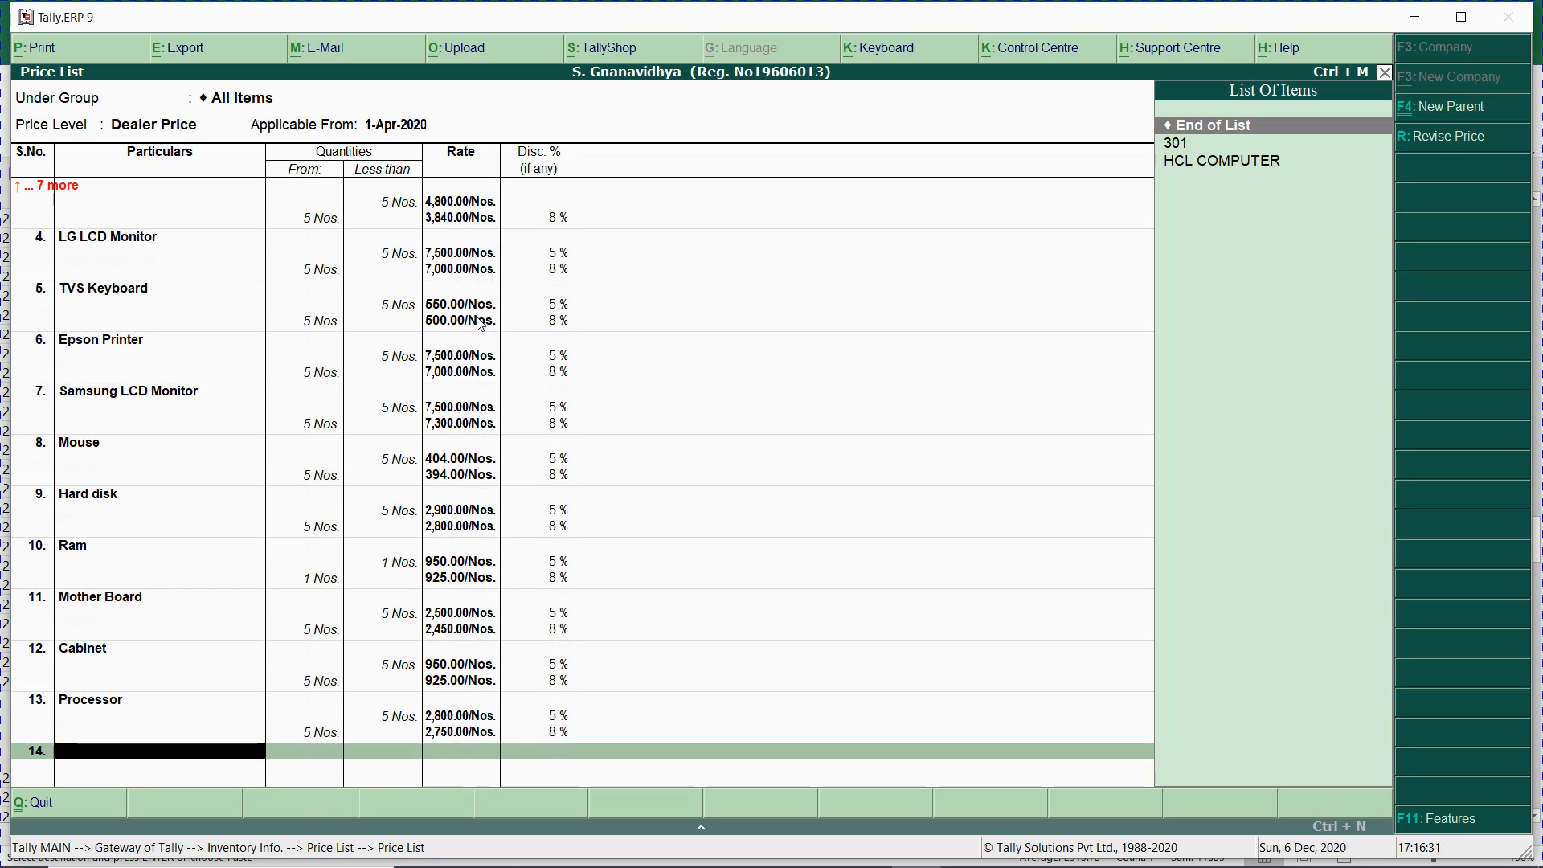
- Add HCL COMPUTER with a 5 Nos slab: 32,000 at 5% and 31,000 at 8%
{"action": "key", "text": "alt+Tab"}
{"action": "key", "text": "Down"}
{"action": "key", "text": "Down"}
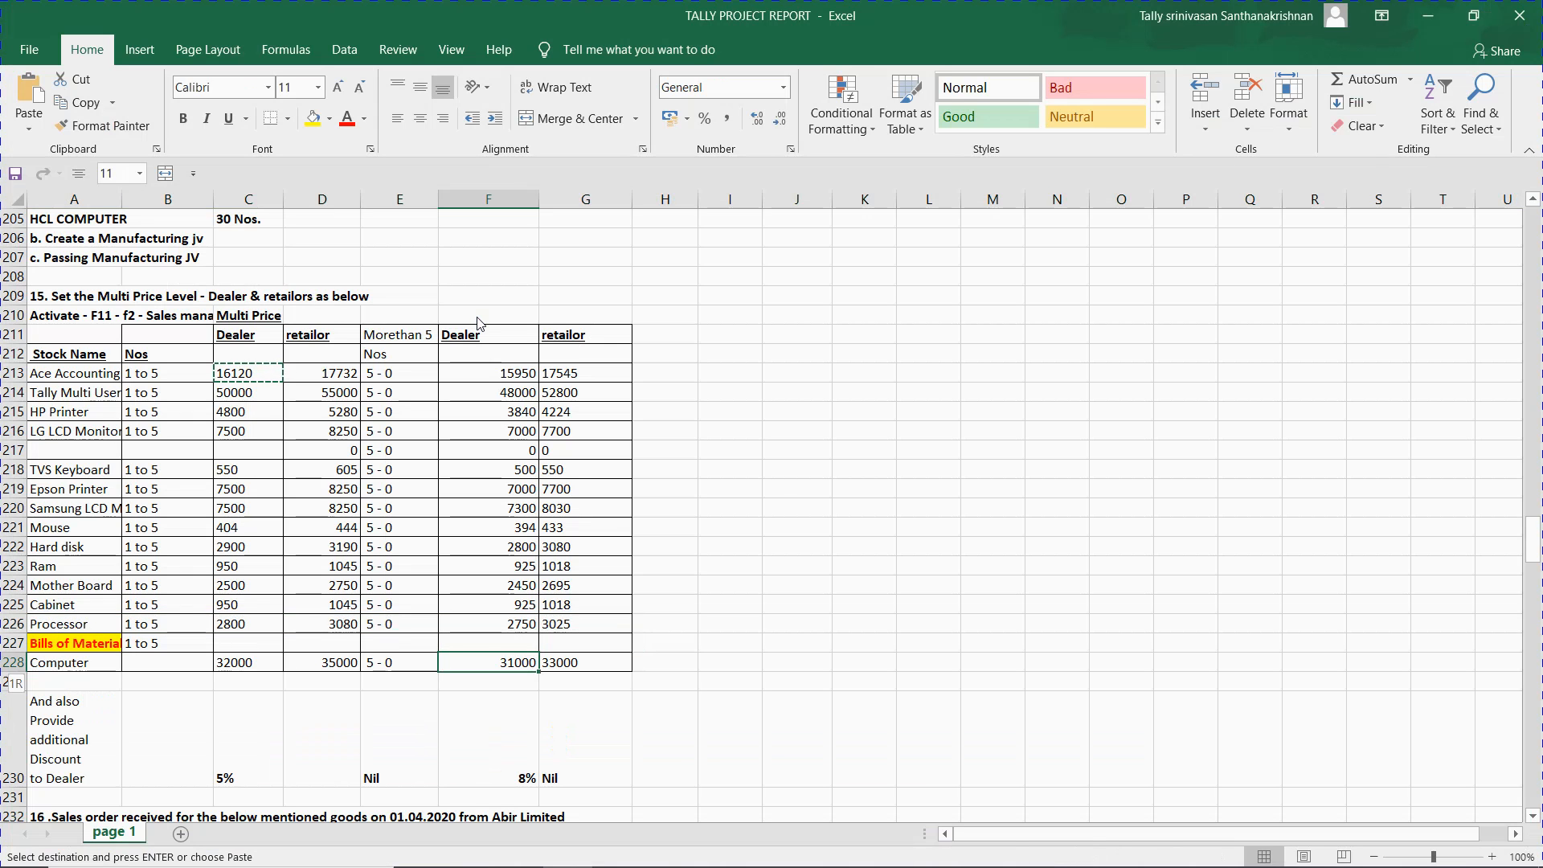
{"action": "key", "text": "shift+space"}
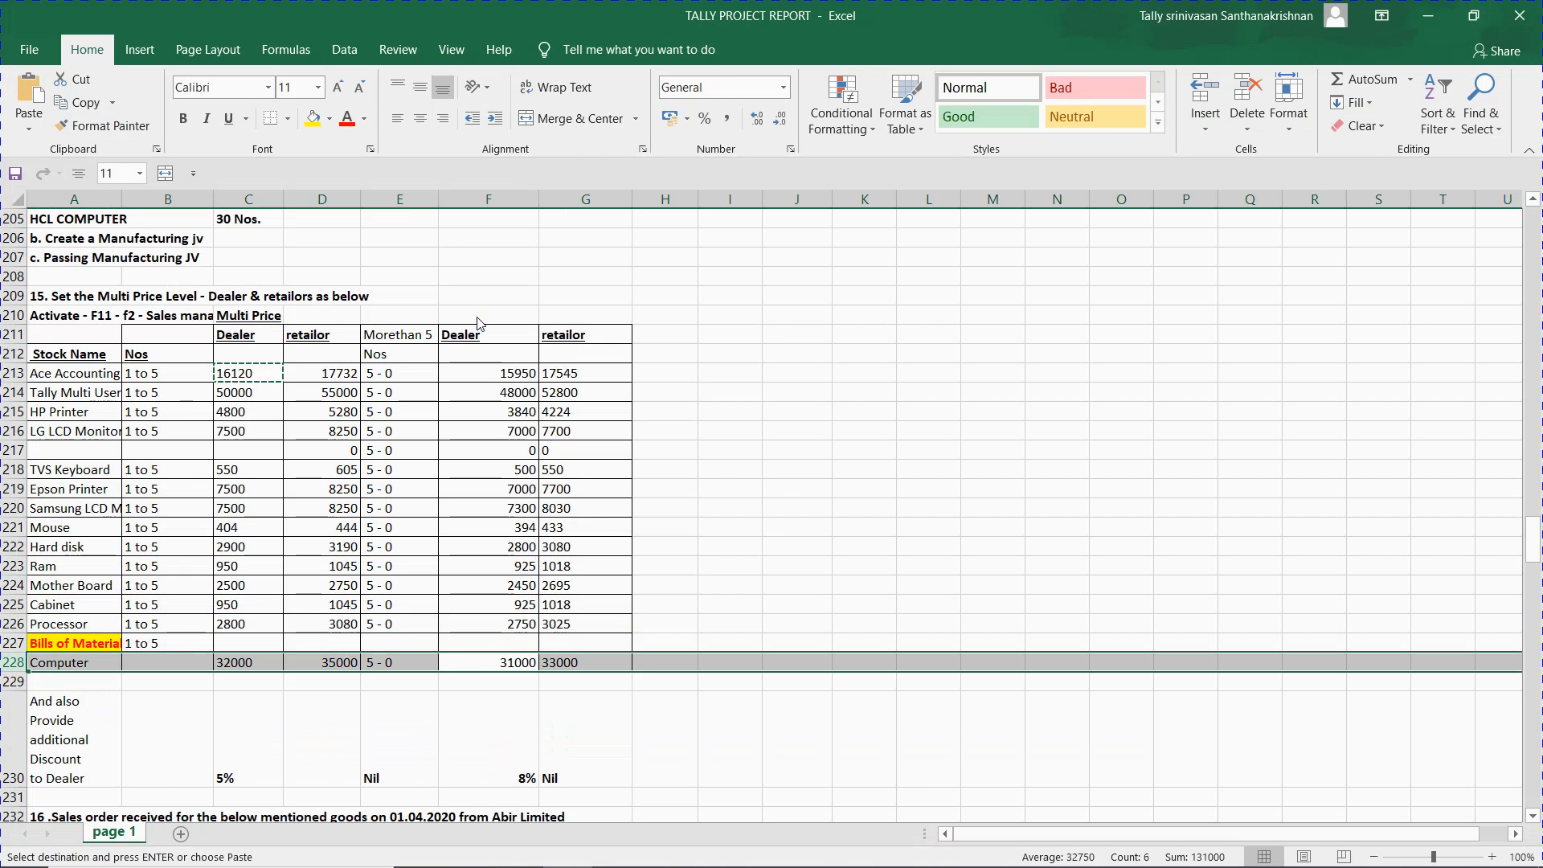
{"action": "key", "text": "alt+Tab"}
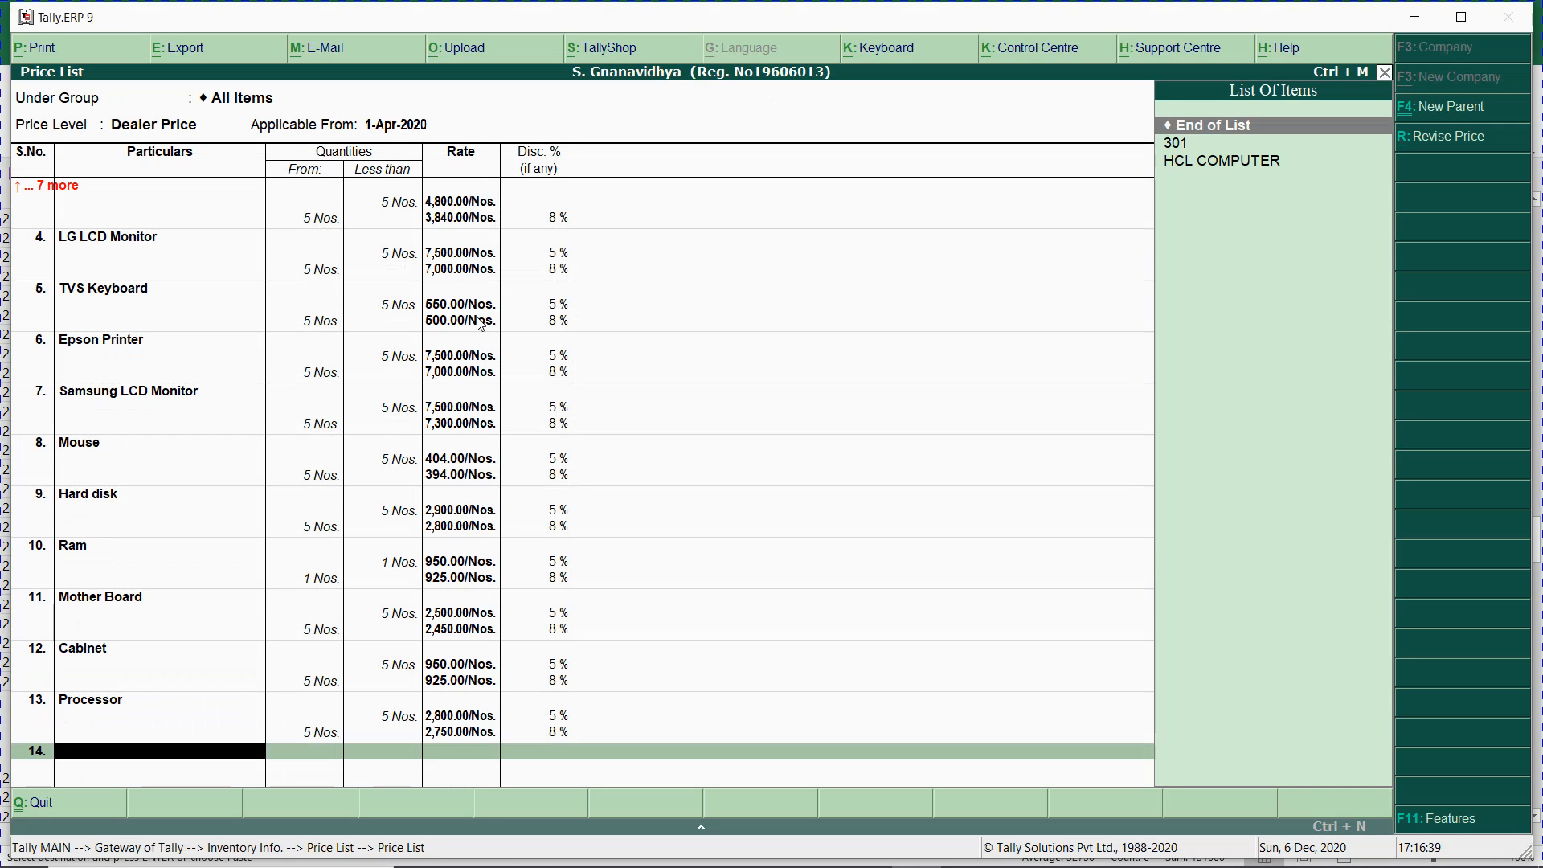
{"action": "key", "text": "Down"}
{"action": "key", "text": "Down"}
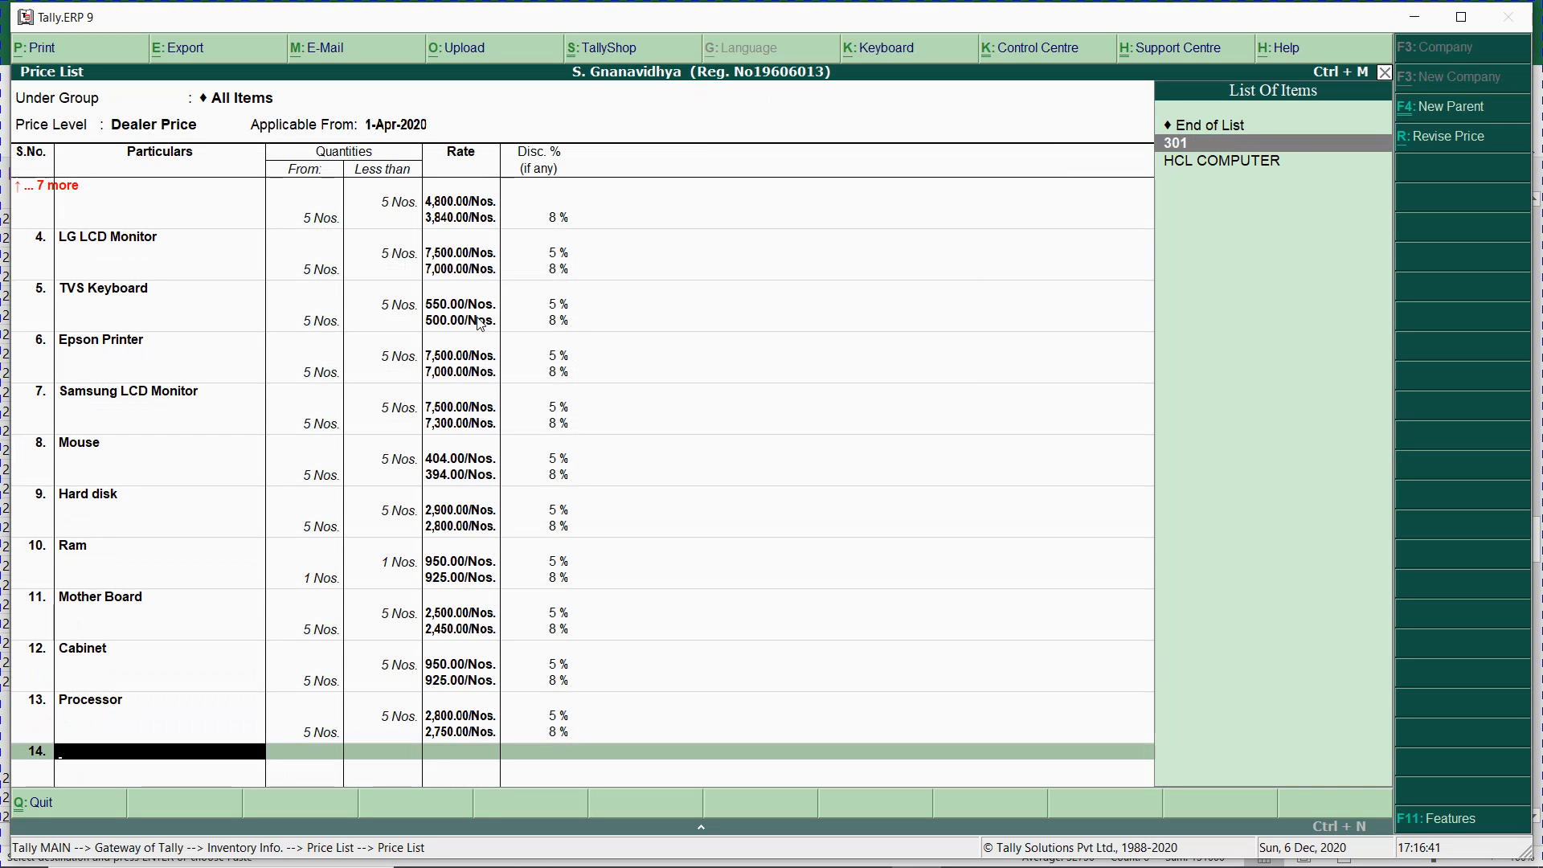
{"action": "key", "text": "Return"}
{"action": "type", "text": "5"}
{"action": "key", "text": "Return"}
{"action": "type", "text": "32000"}
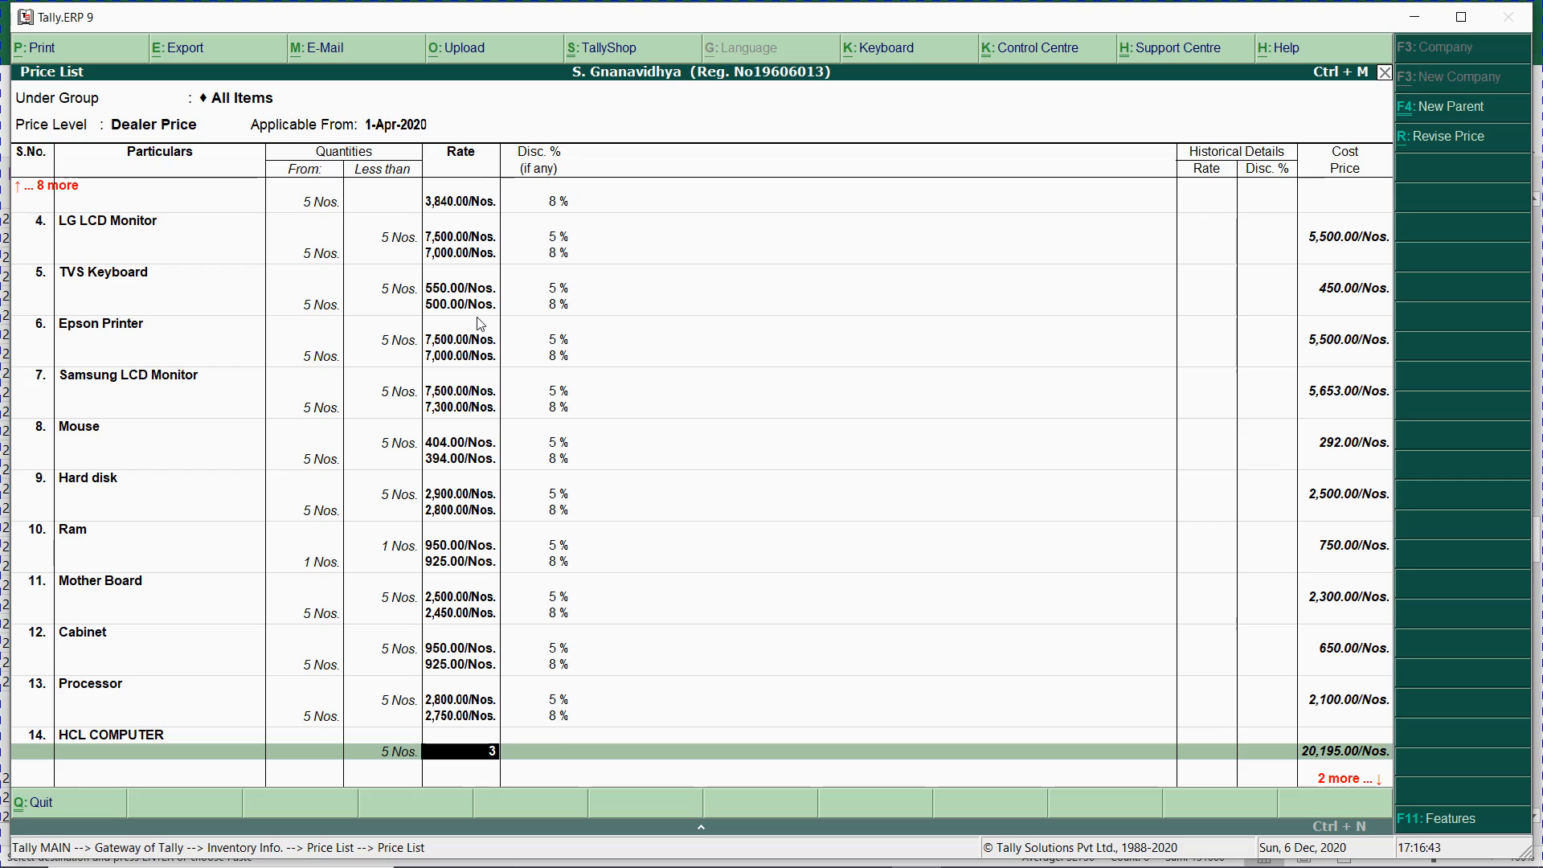
{"action": "key", "text": "Return"}
{"action": "type", "text": "5"}
{"action": "key", "text": "Return"}
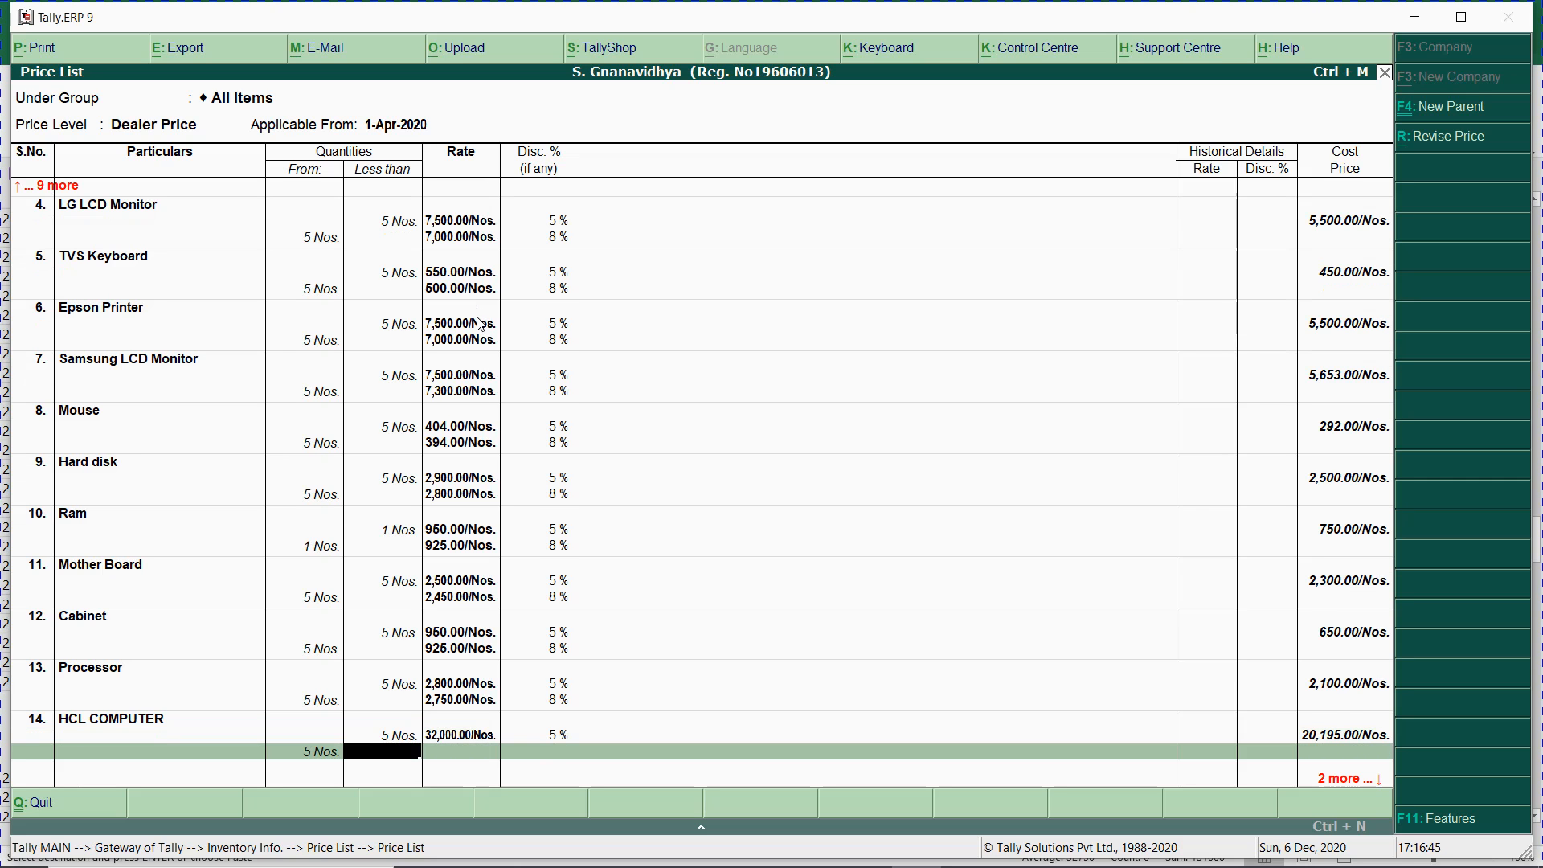
{"action": "key", "text": "Return"}
{"action": "type", "text": "31,000"}
{"action": "key", "text": "Return"}
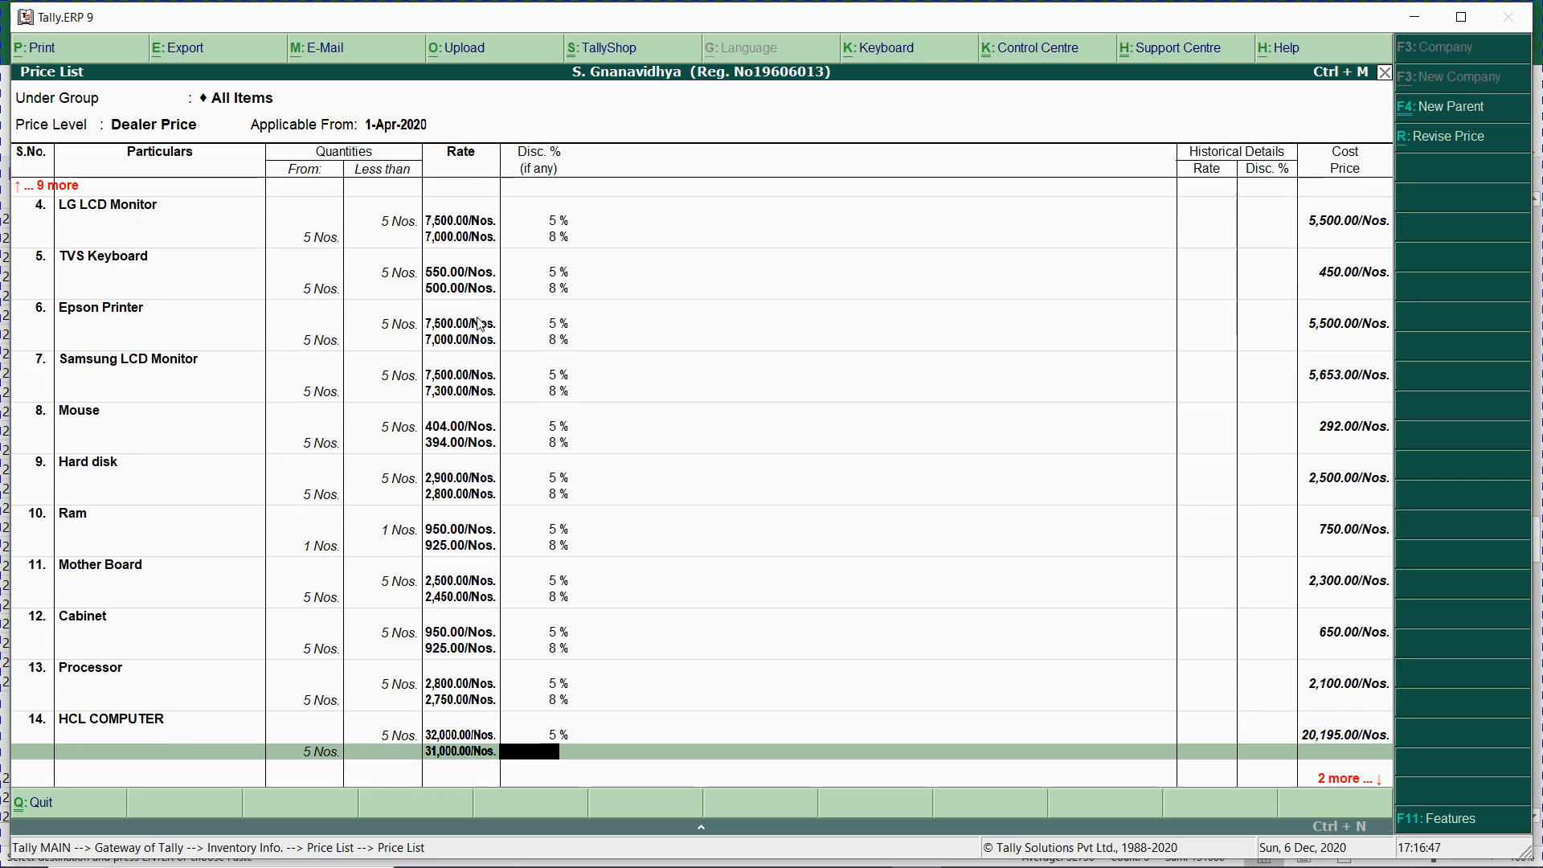
{"action": "key", "text": "Return"}
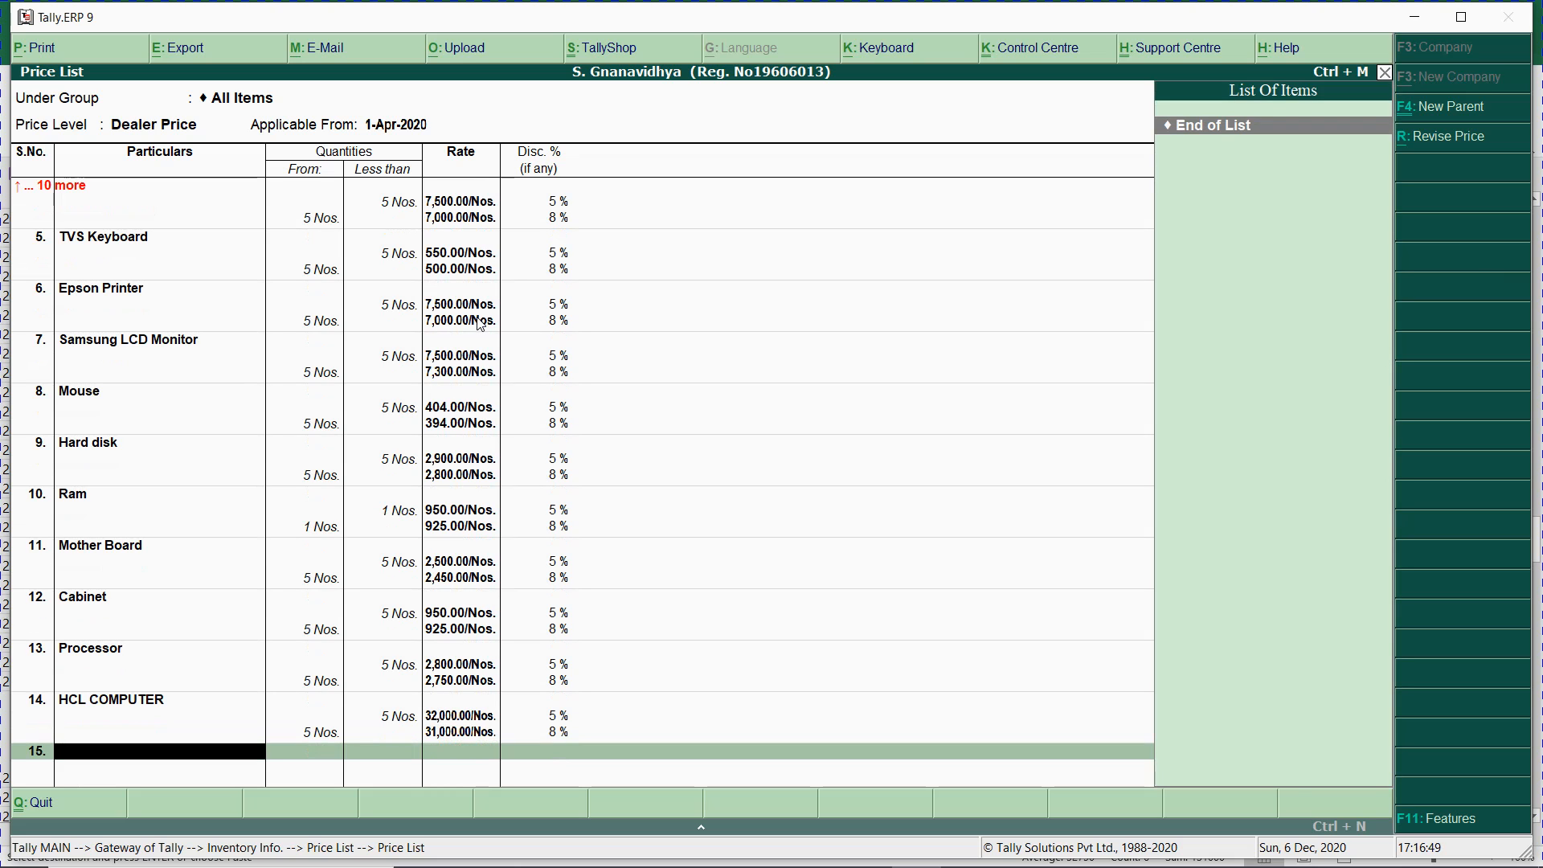
{"action": "key", "text": "Return"}
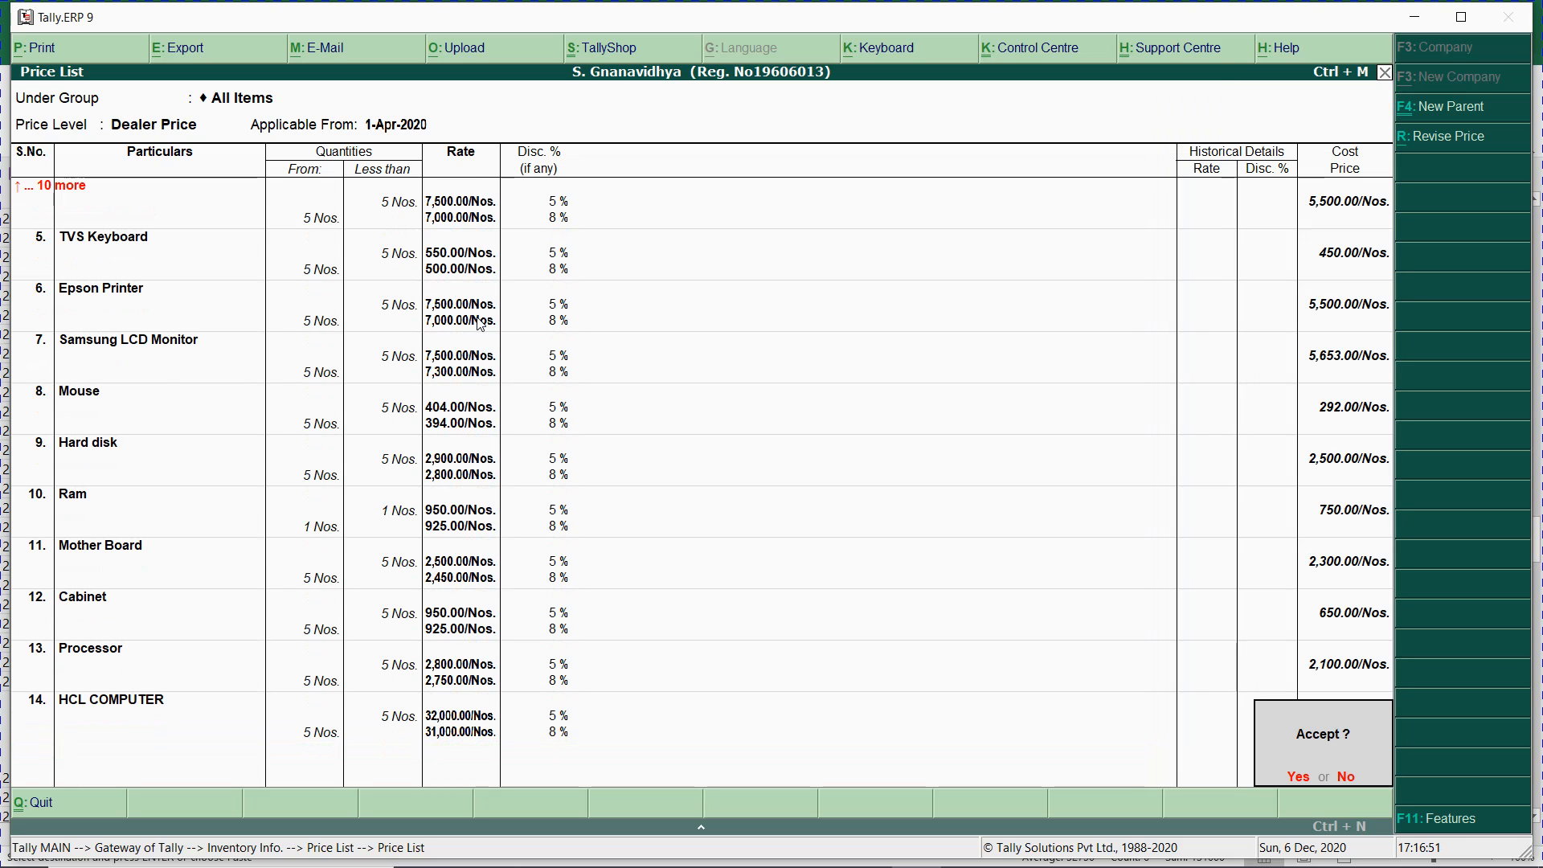
- Paste the Dealer Price list screenshot under heading 15 in Word and accept the list
{"action": "key", "text": "alt+Tab"}
{"action": "key", "text": "alt+Tab"}
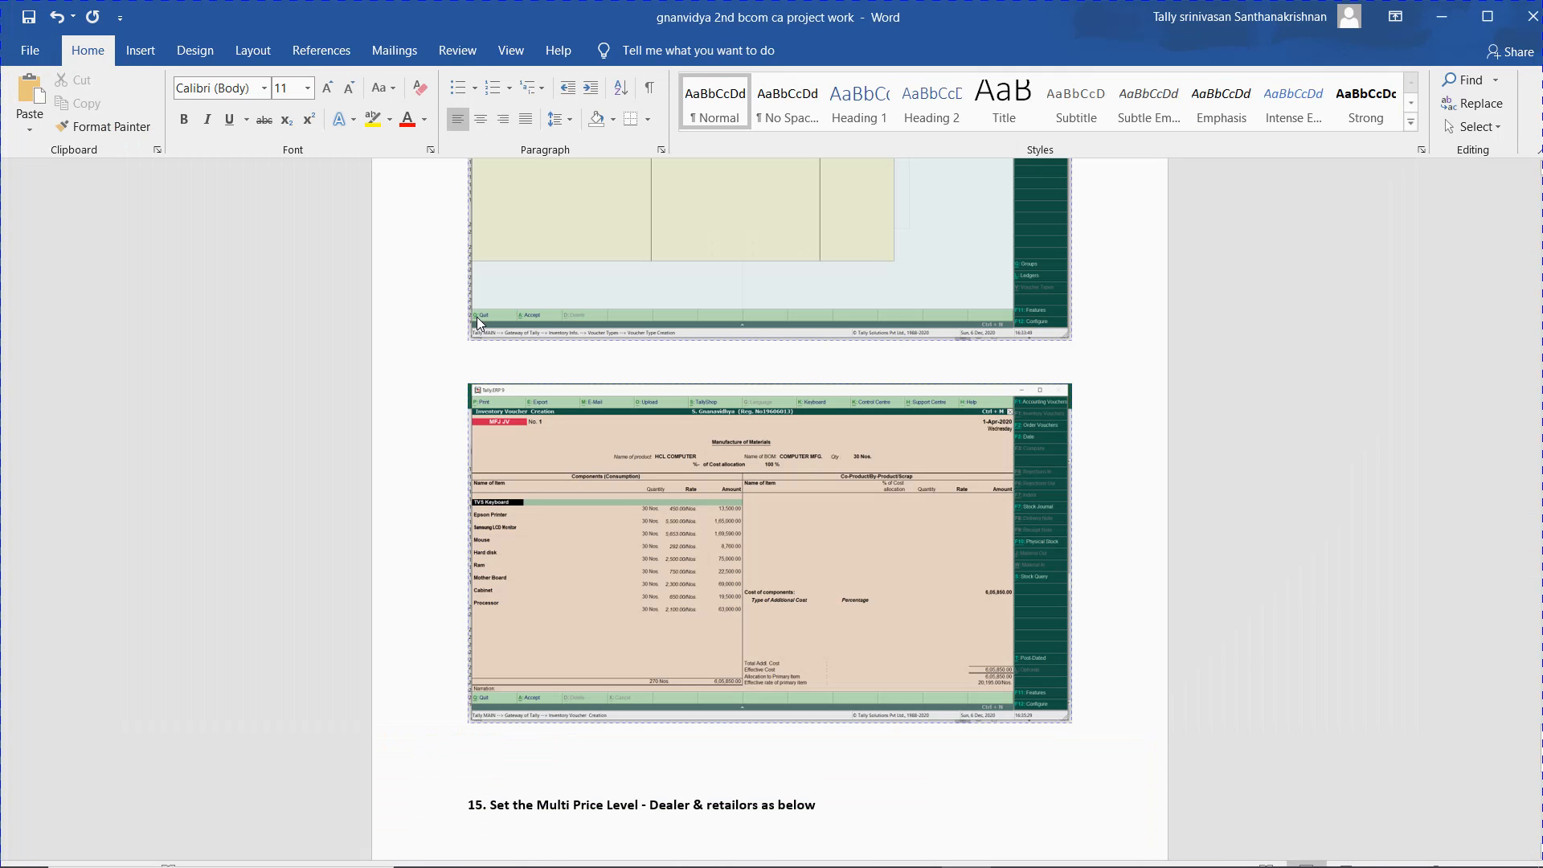
{"action": "key", "text": "ctrl+v"}
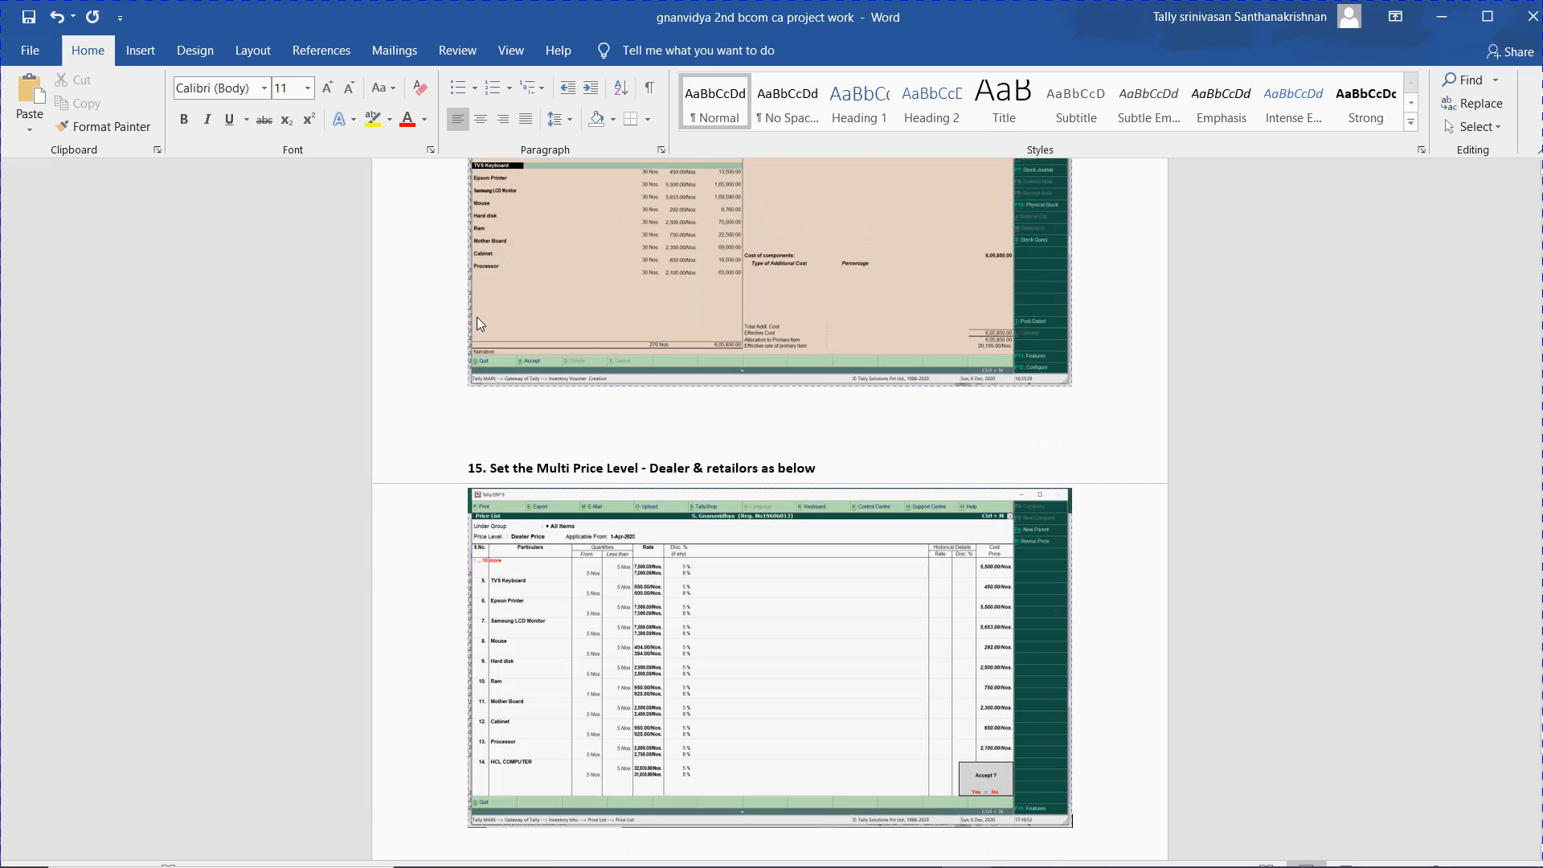
{"action": "scroll", "coordinate": [480, 324], "scroll_direction": "down", "scroll_amount": 1}
{"action": "key", "text": "alt+Tab"}
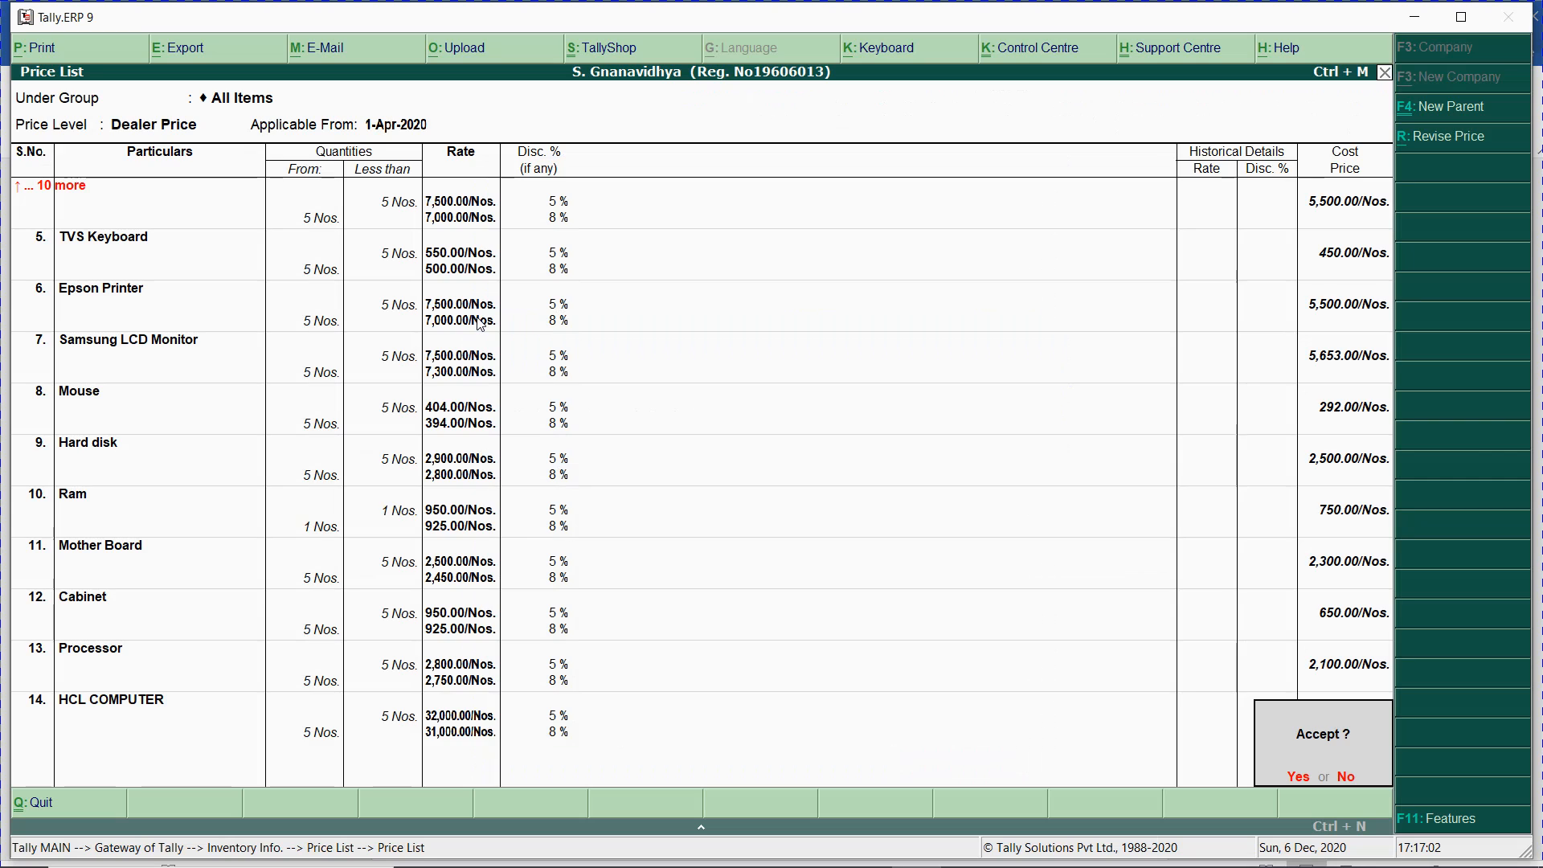
{"action": "key", "text": "Return"}
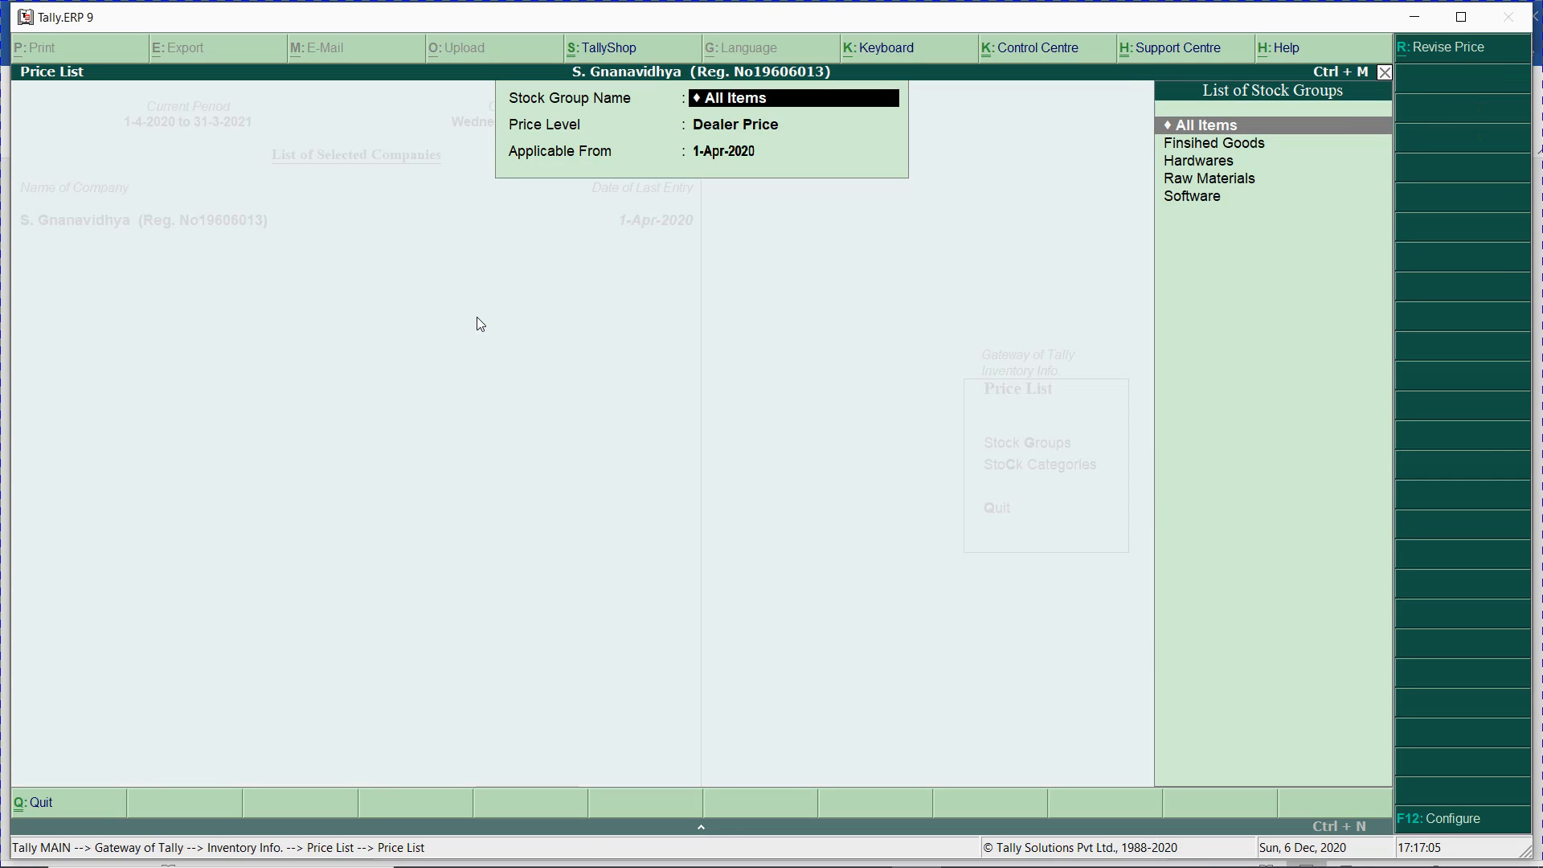
- Choose the Retail Price level applicable from 1-Apr-2020 and start item entry
{"action": "key", "text": "Return"}
{"action": "key", "text": "Down"}
{"action": "key", "text": "Return"}
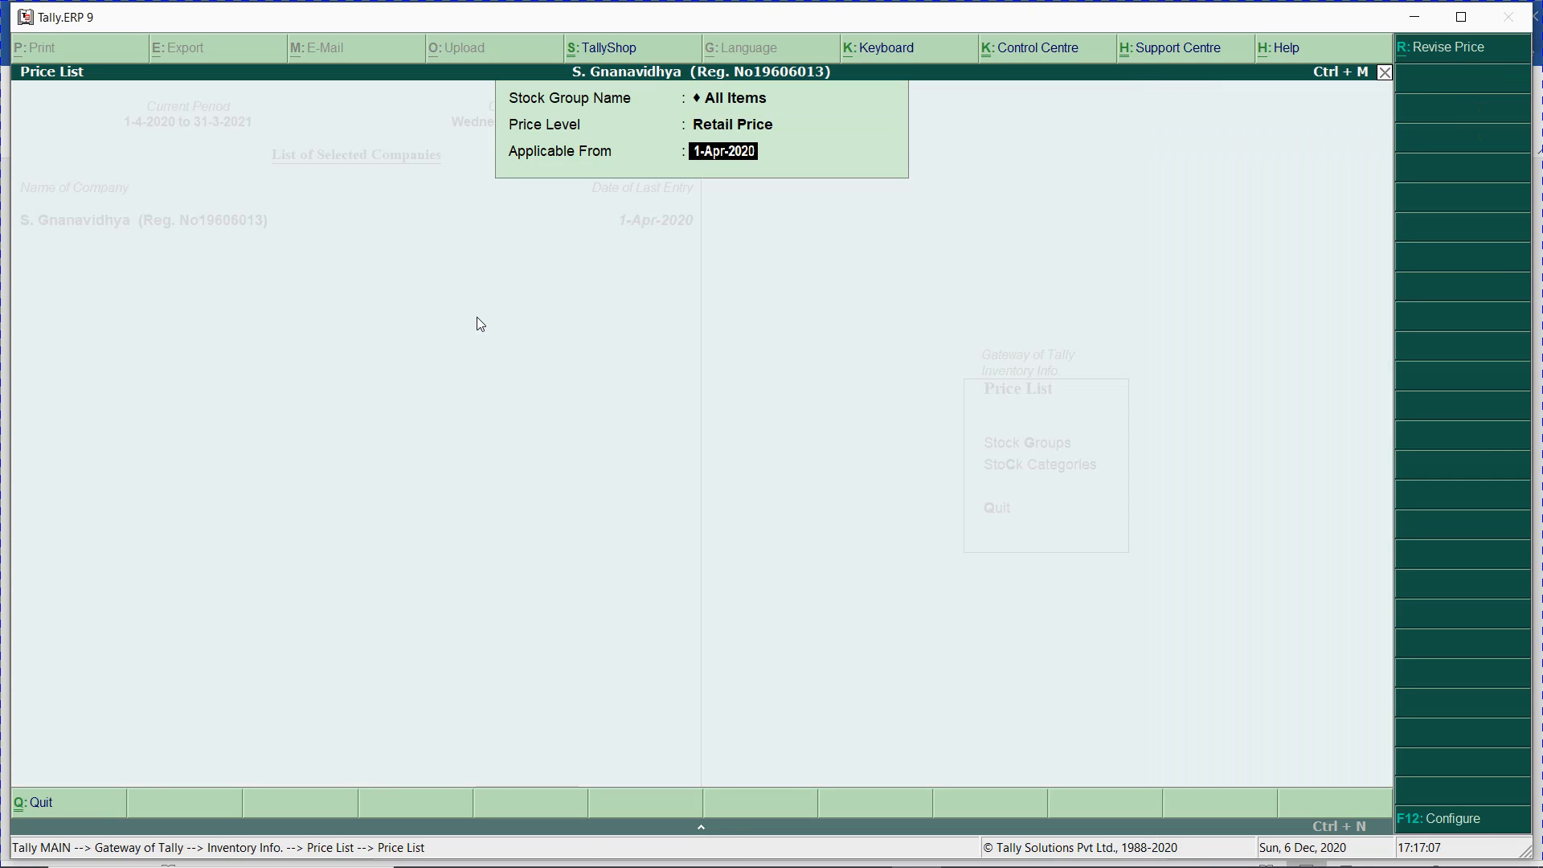
{"action": "key", "text": "Return"}
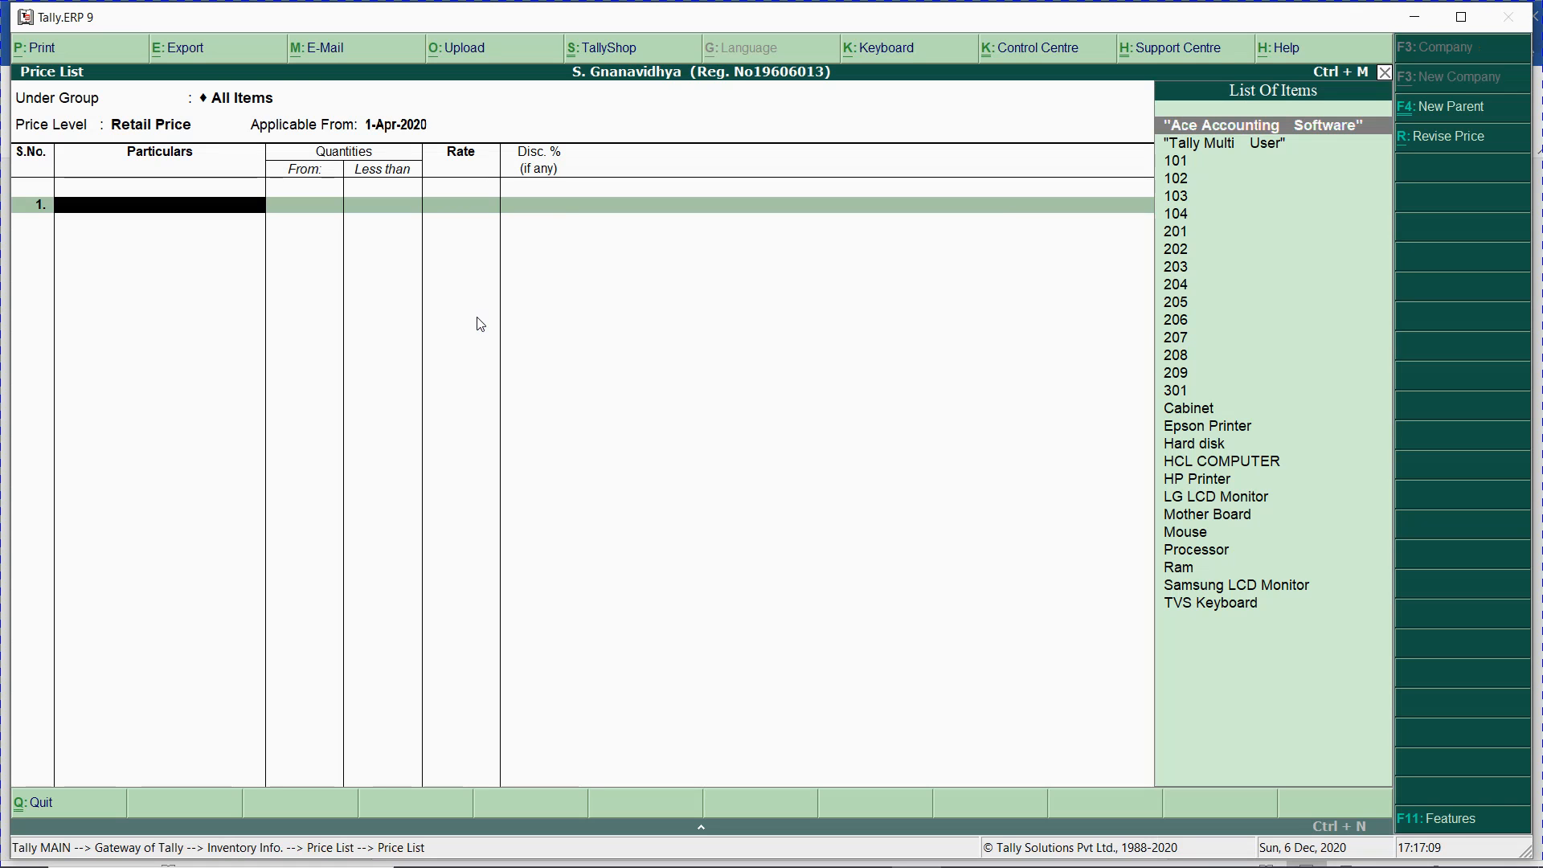
- Copy Ace Accounting's from-5 Nos retailer rate 17545 from cell G213 in Excel
{"action": "key", "text": "alt+Tab"}
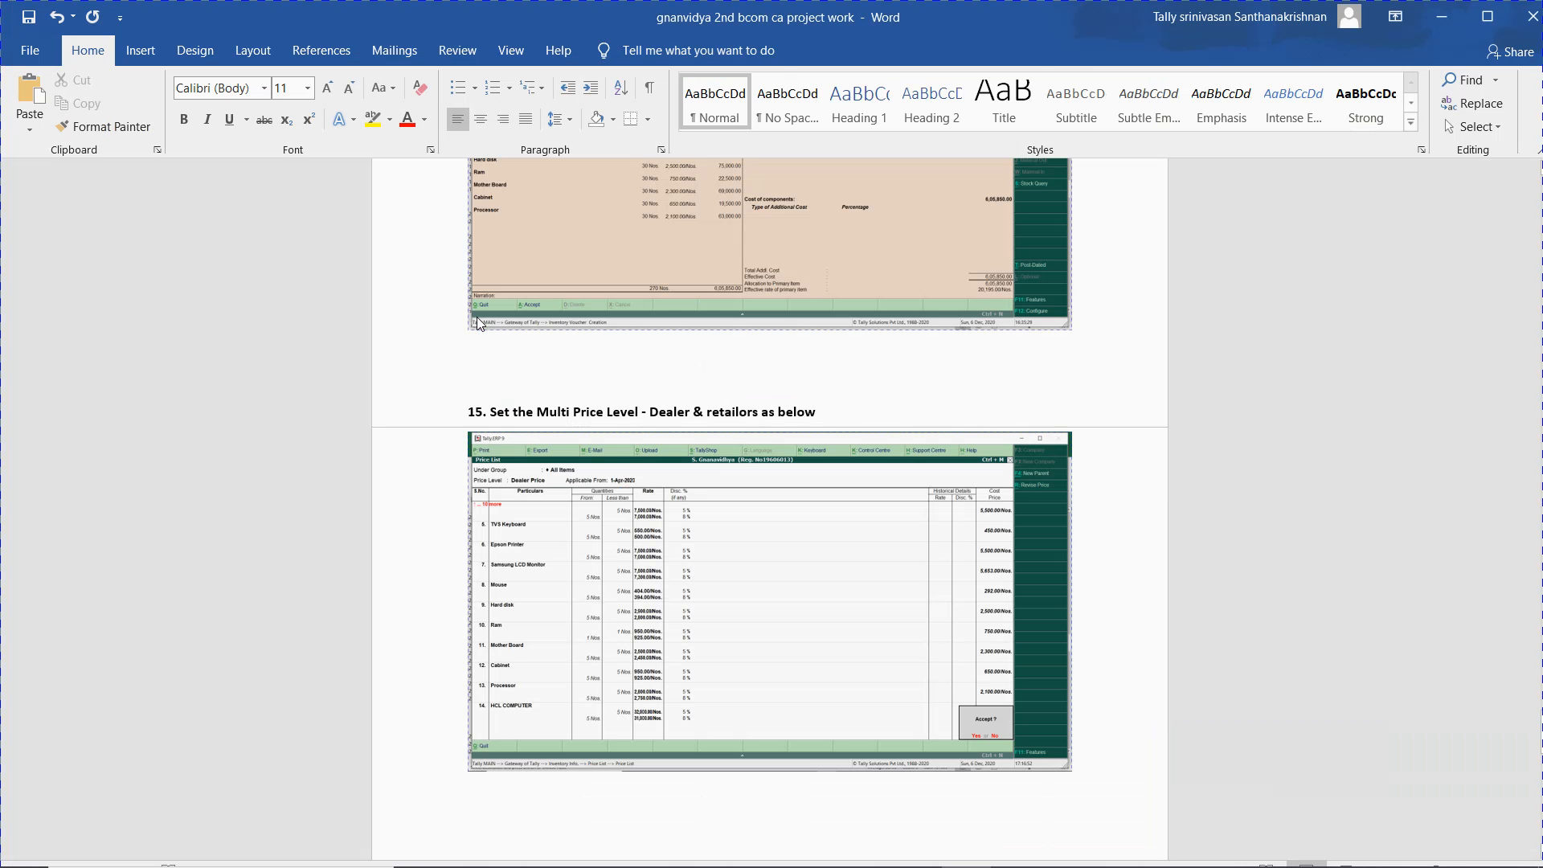
{"action": "key", "text": "alt+Tab"}
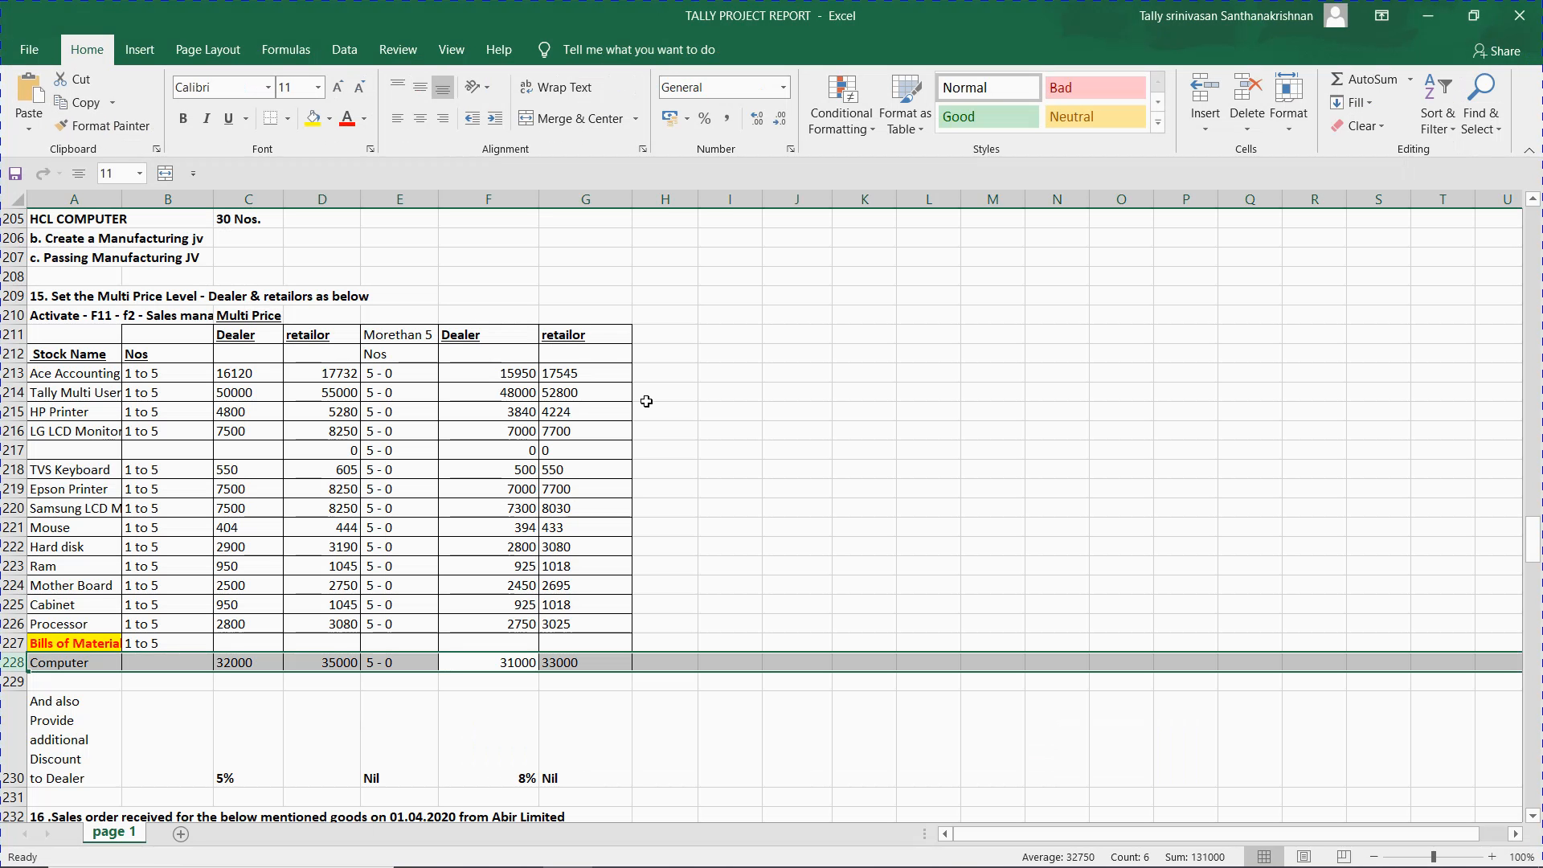
{"action": "left_click", "coordinate": [340, 378]}
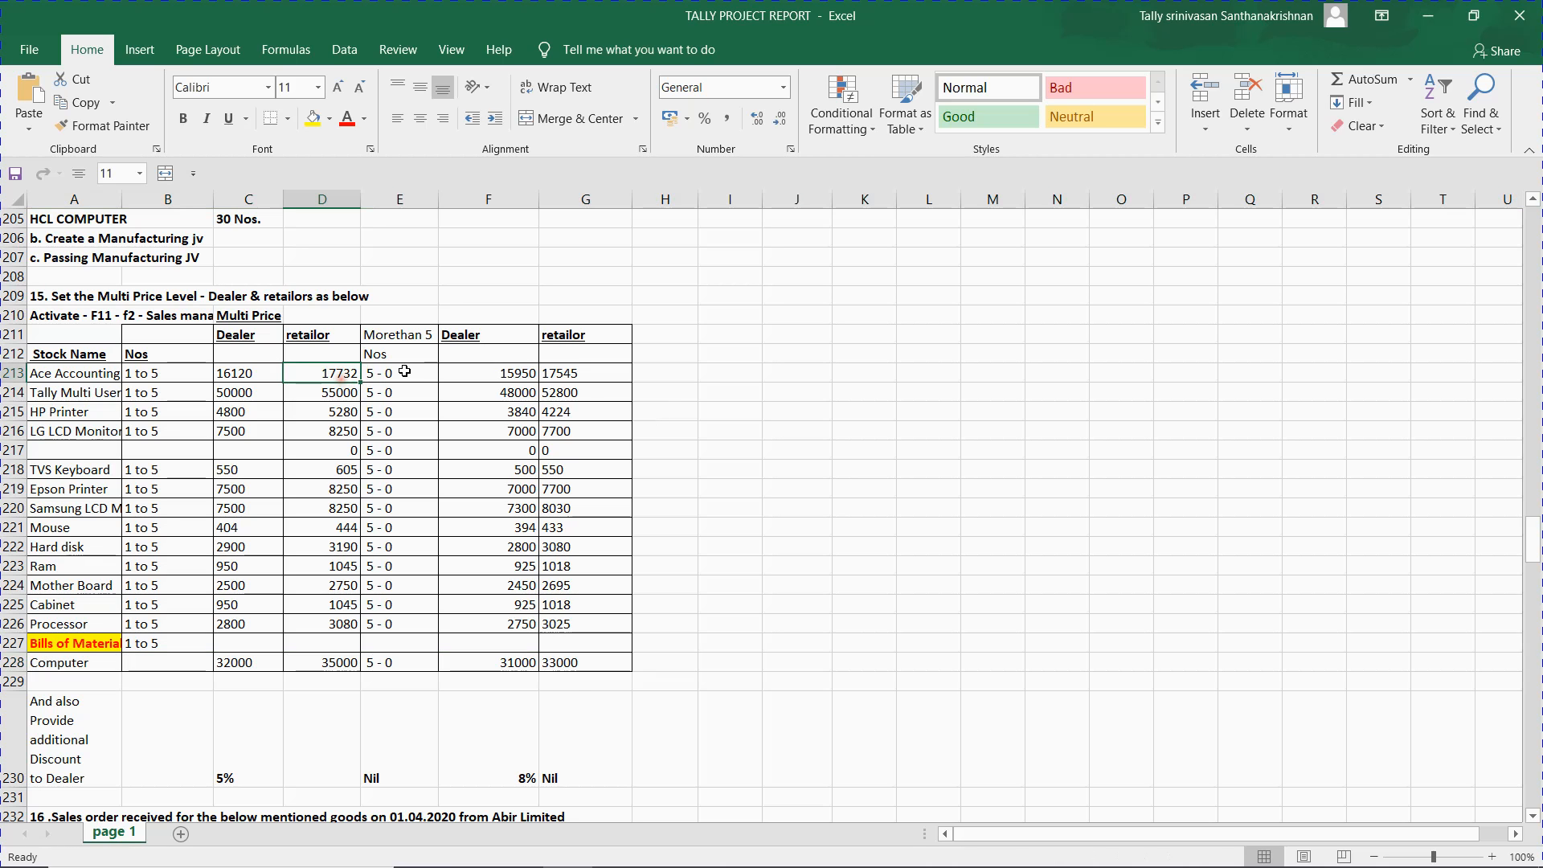
{"action": "left_click", "coordinate": [570, 378]}
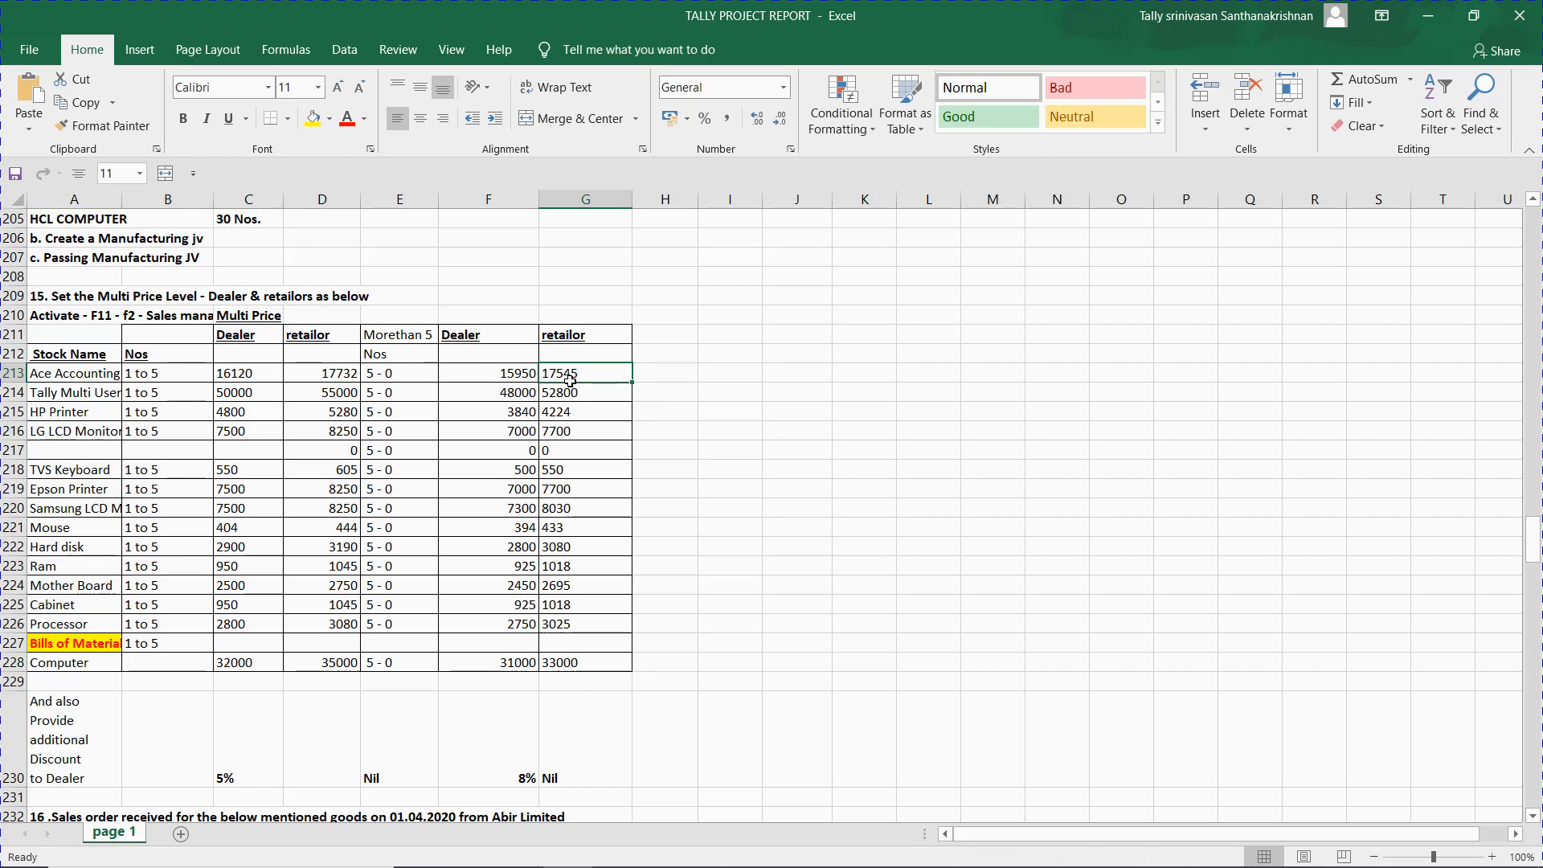
{"action": "key", "text": "ctrl+c"}
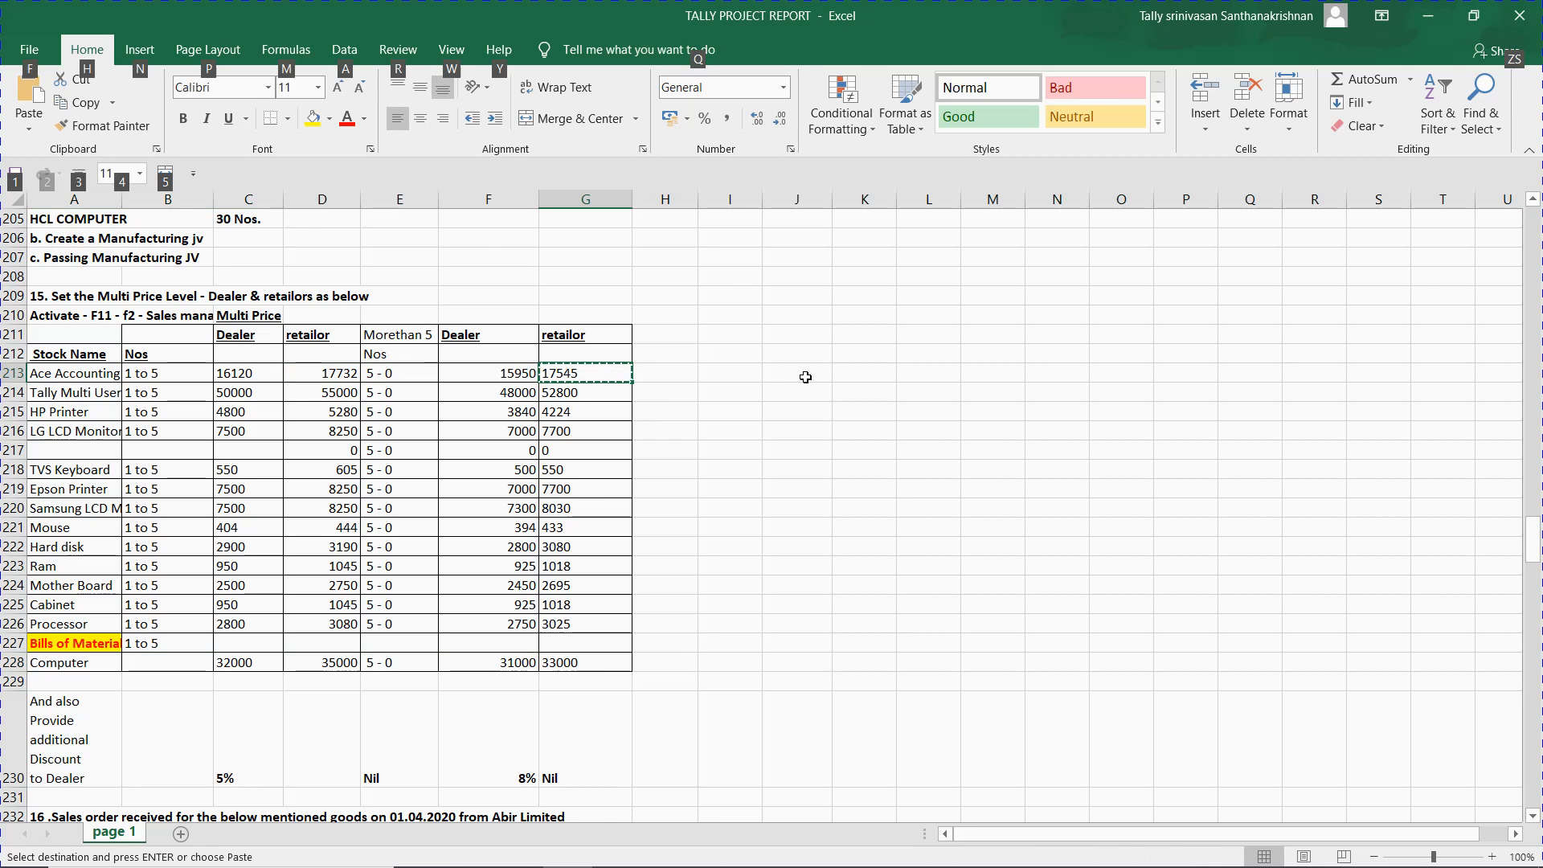
{"action": "key", "text": "alt+Tab"}
{"action": "key", "text": "alt+Tab"}
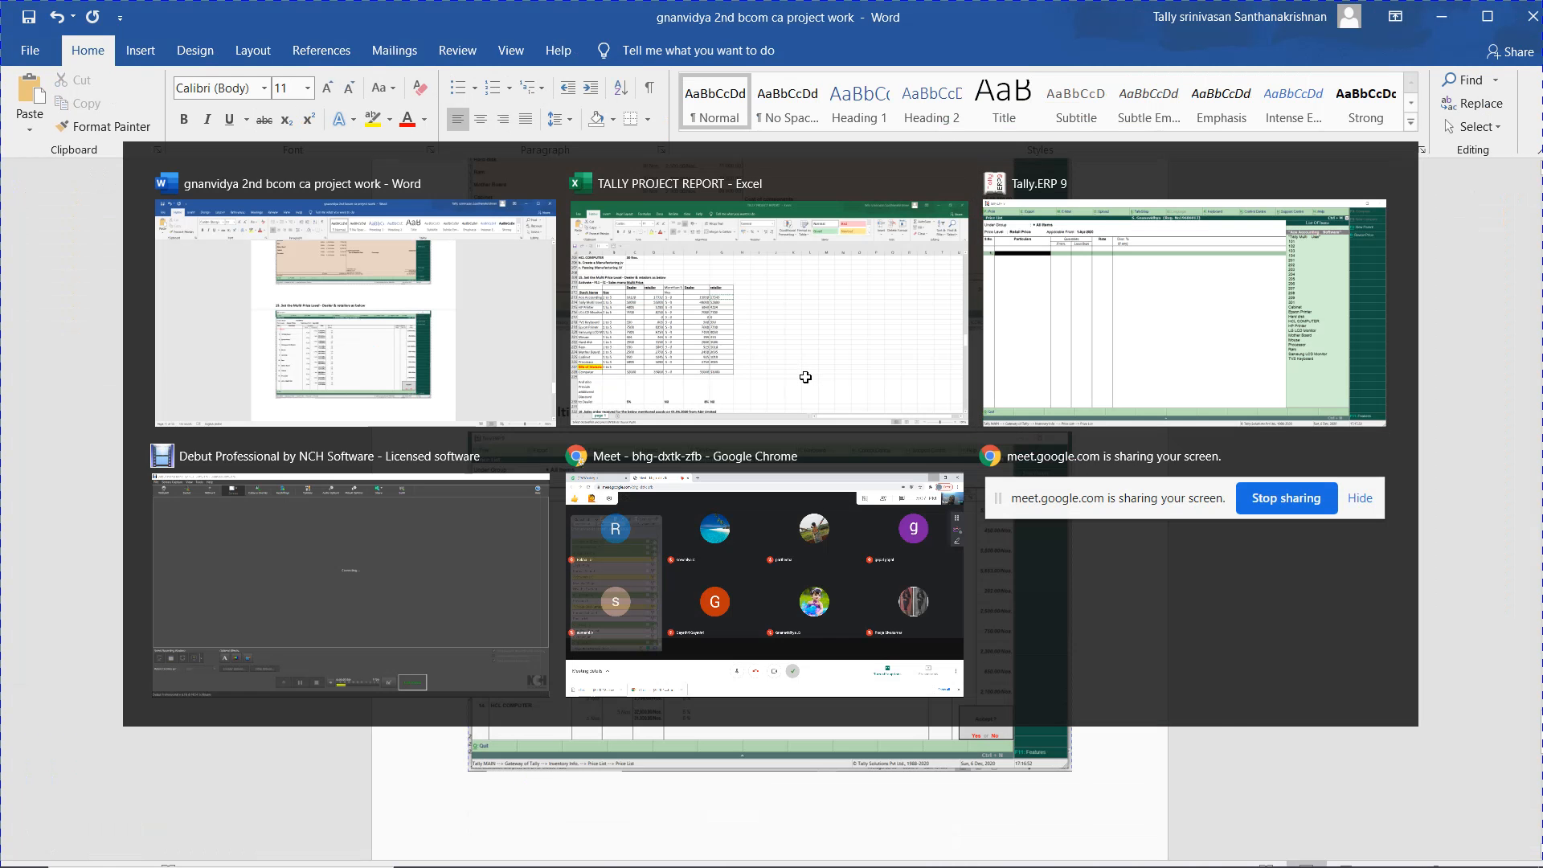
{"action": "key", "text": "alt+Tab"}
{"action": "key", "text": "alt+Tab"}
{"action": "key", "text": "alt+Tab"}
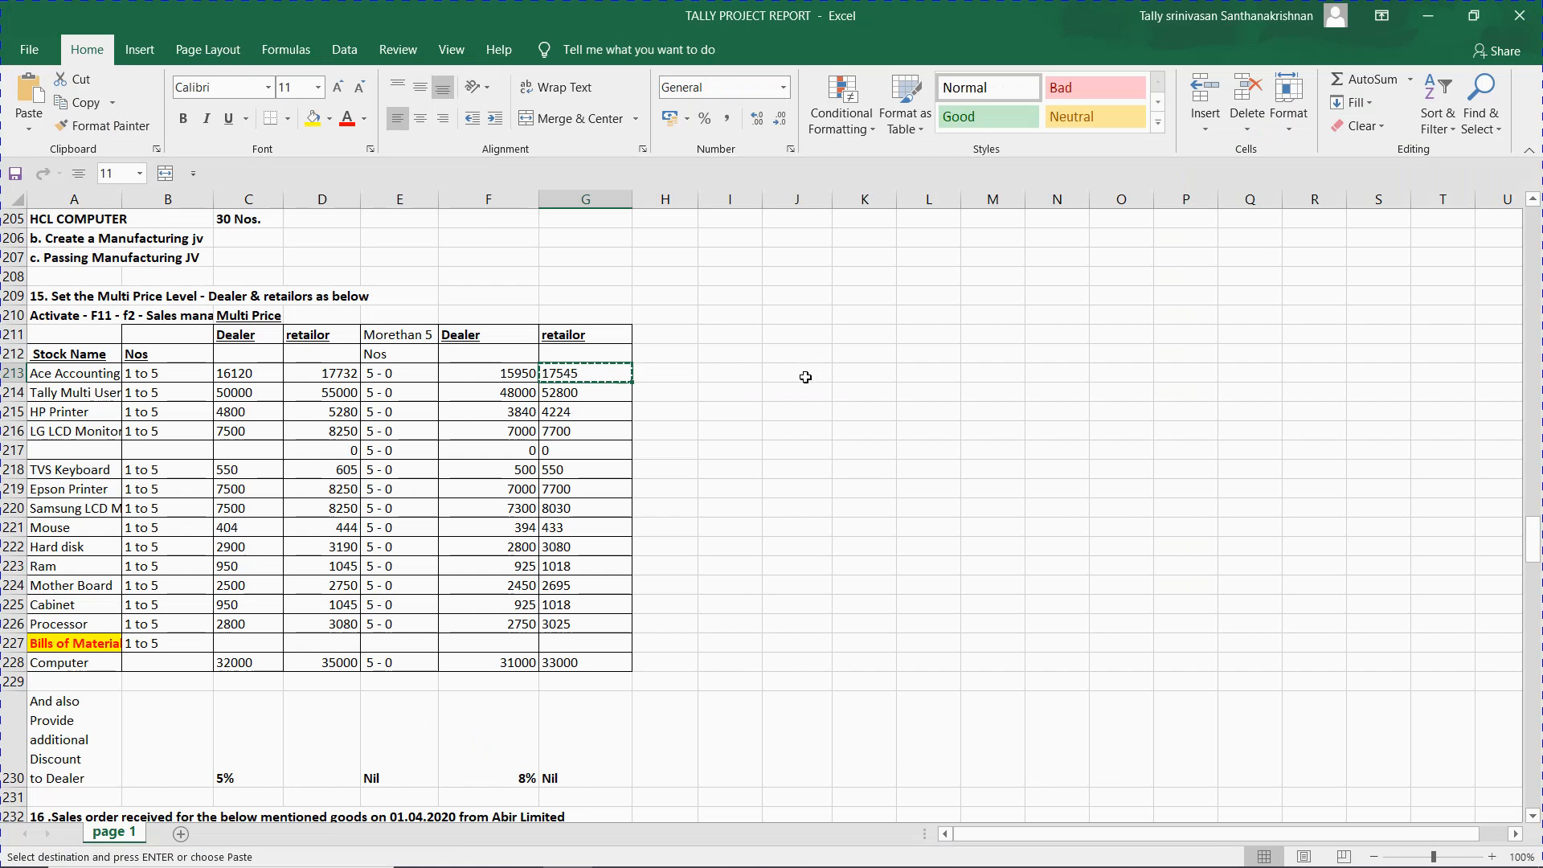
{"action": "key", "text": "alt+Tab"}
{"action": "key", "text": "alt+Tab"}
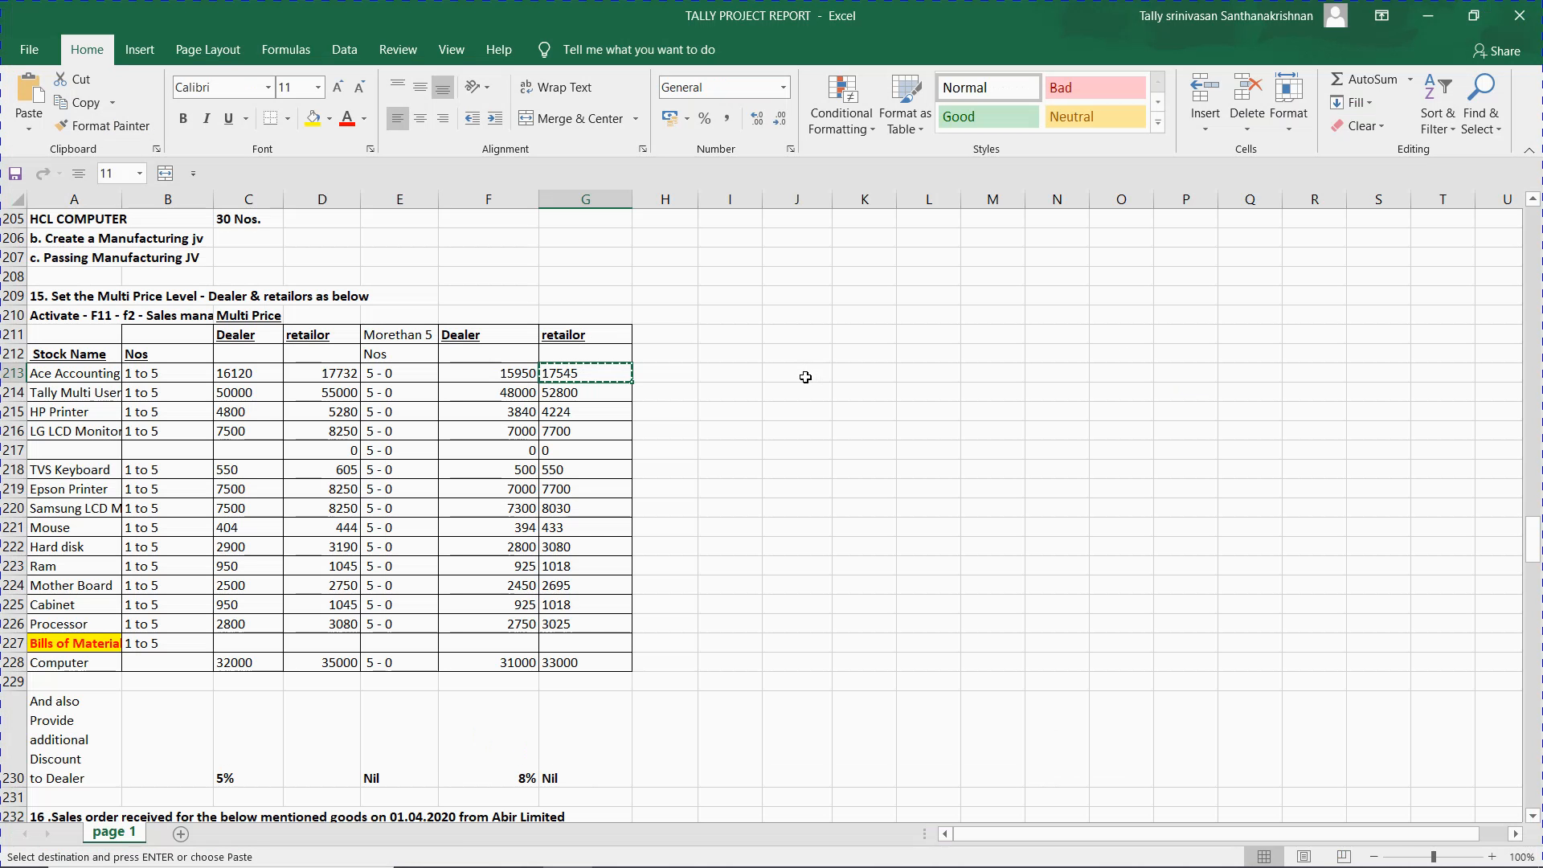
{"action": "key", "text": "alt+Tab"}
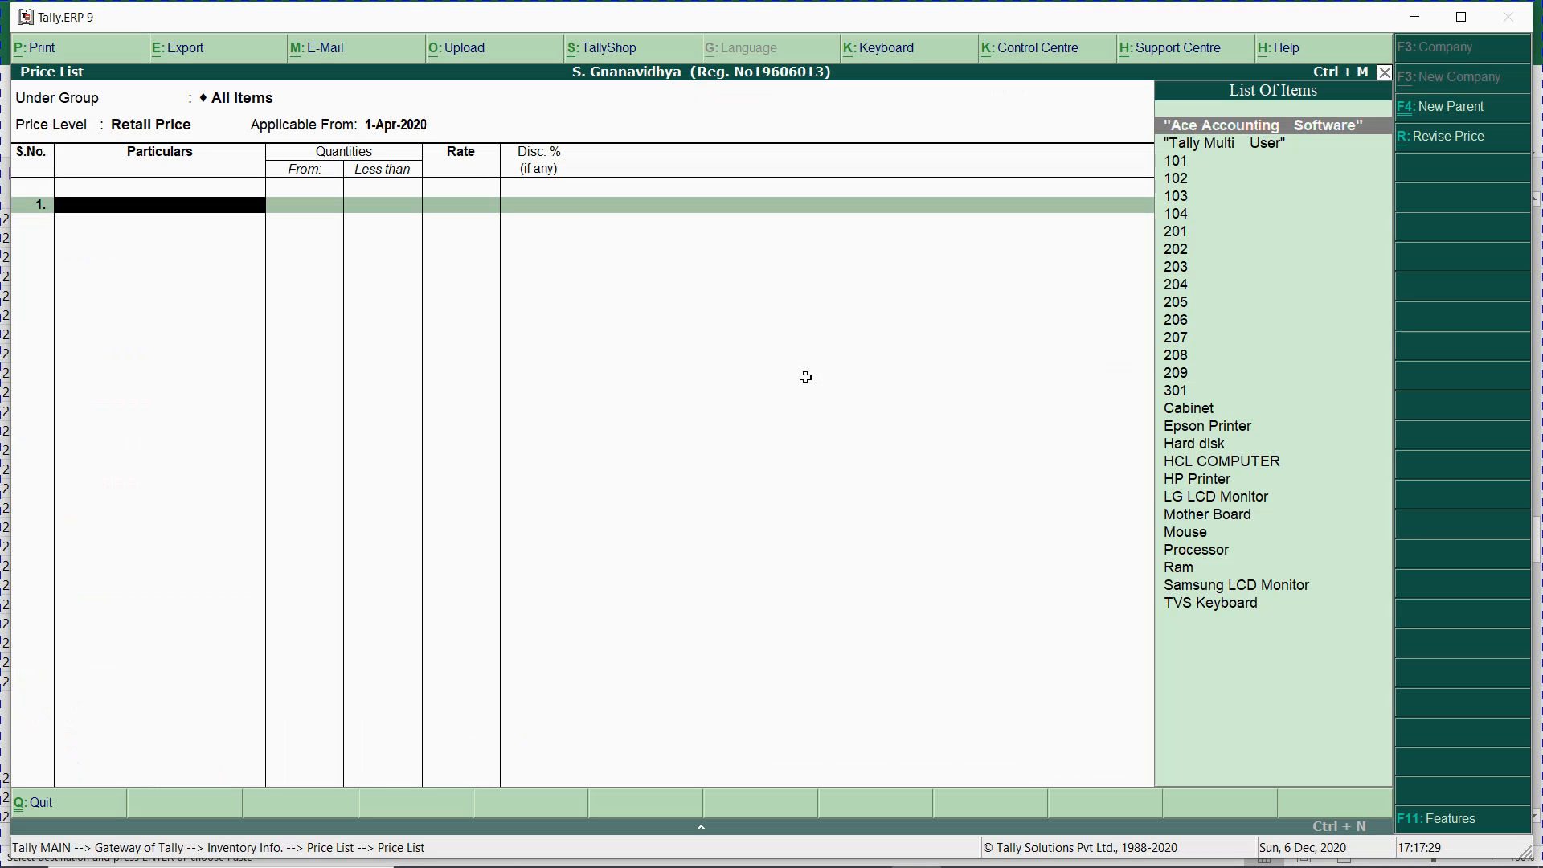
- Price Ace Accounting Software (101) at 17,732 below 5 units and 17,545 from 5
{"action": "key", "text": "ctrl+alt+v"}
{"action": "key", "text": "Return"}
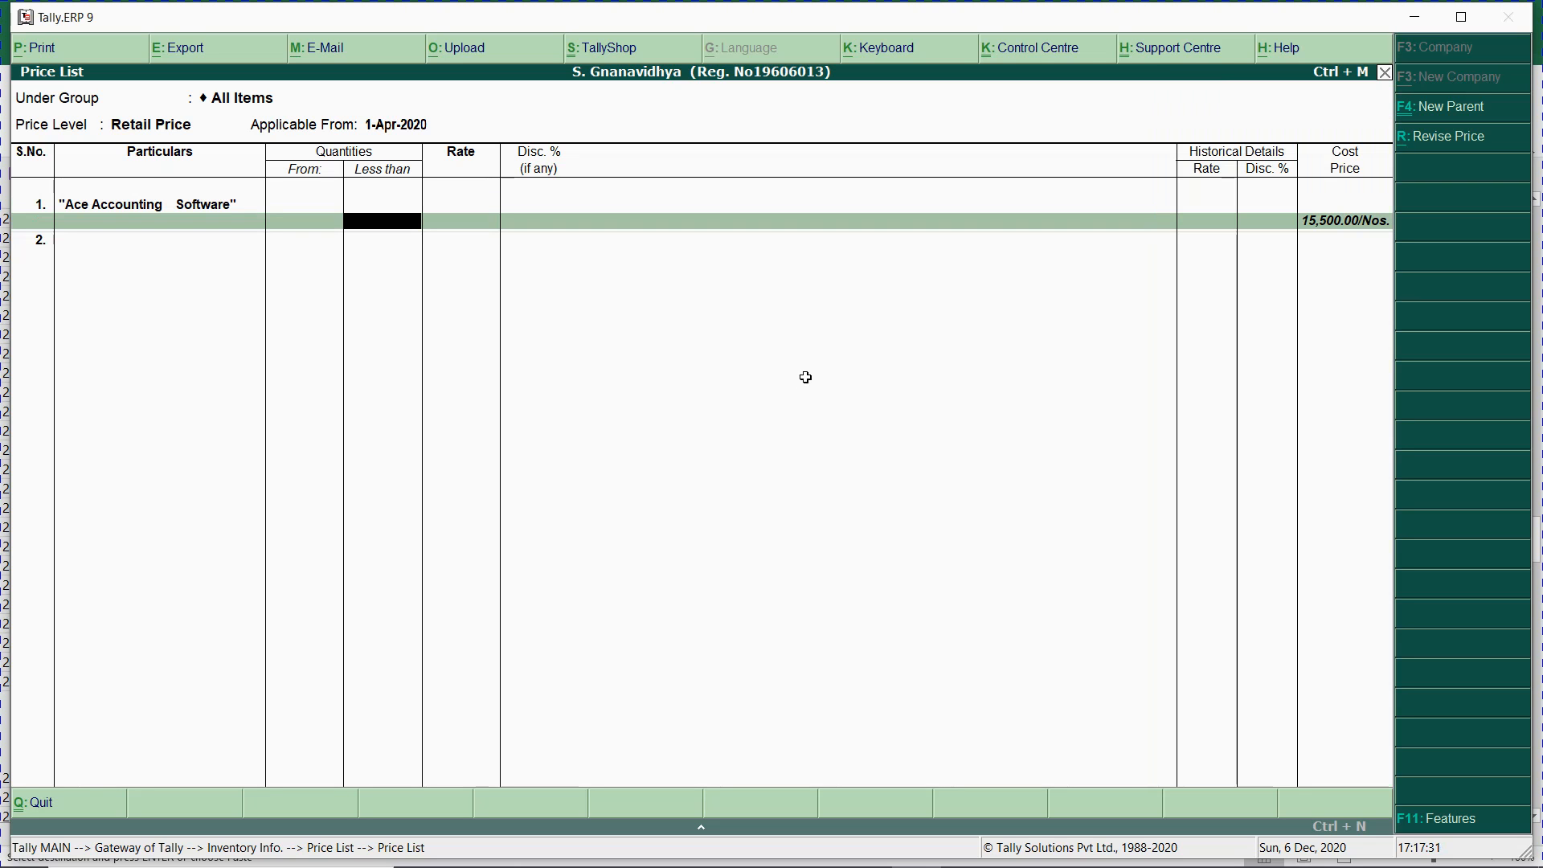
{"action": "type", "text": "5"}
{"action": "key", "text": "Return"}
{"action": "type", "text": "17545"}
{"action": "key", "text": "BackSpace"}
{"action": "key", "text": "BackSpace"}
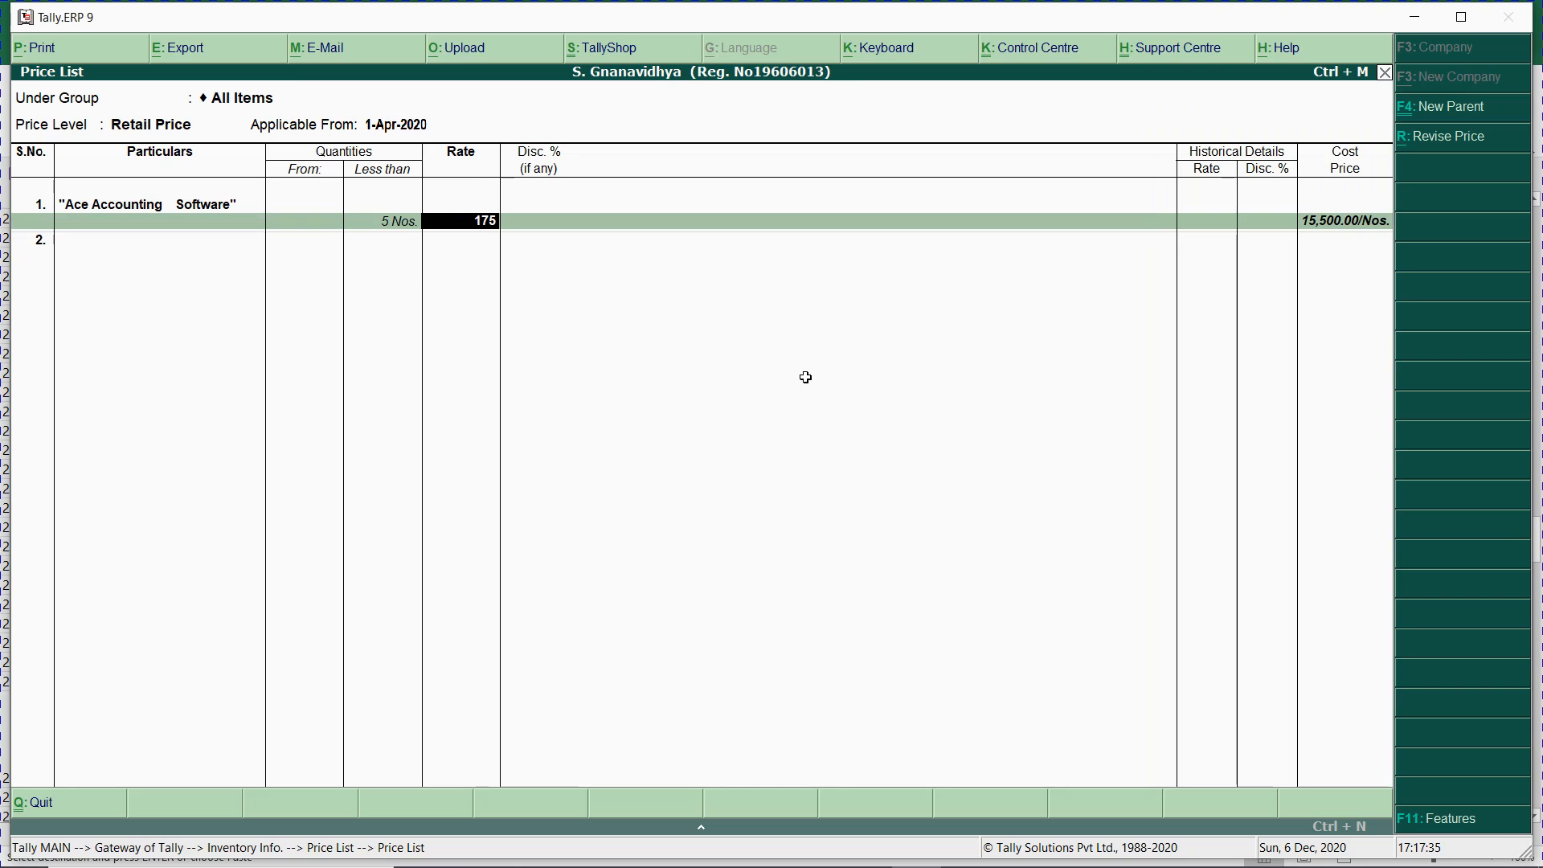
{"action": "key", "text": "alt+Tab"}
{"action": "key", "text": "alt+Tab"}
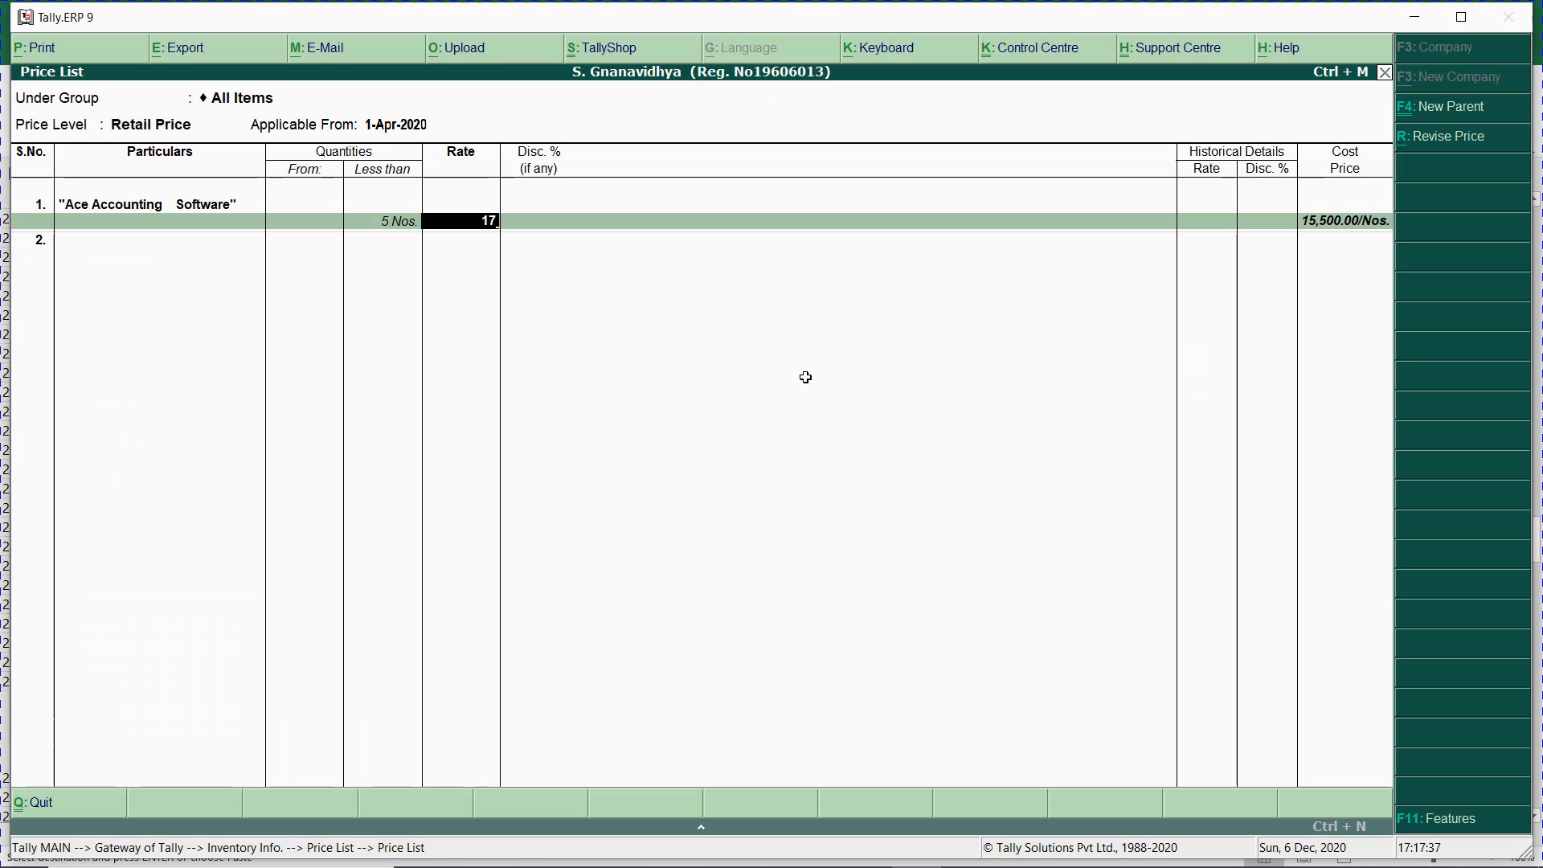
{"action": "type", "text": "32"}
{"action": "key", "text": "Return"}
{"action": "key", "text": "Return"}
{"action": "key", "text": "Return"}
{"action": "type", "text": "17545"}
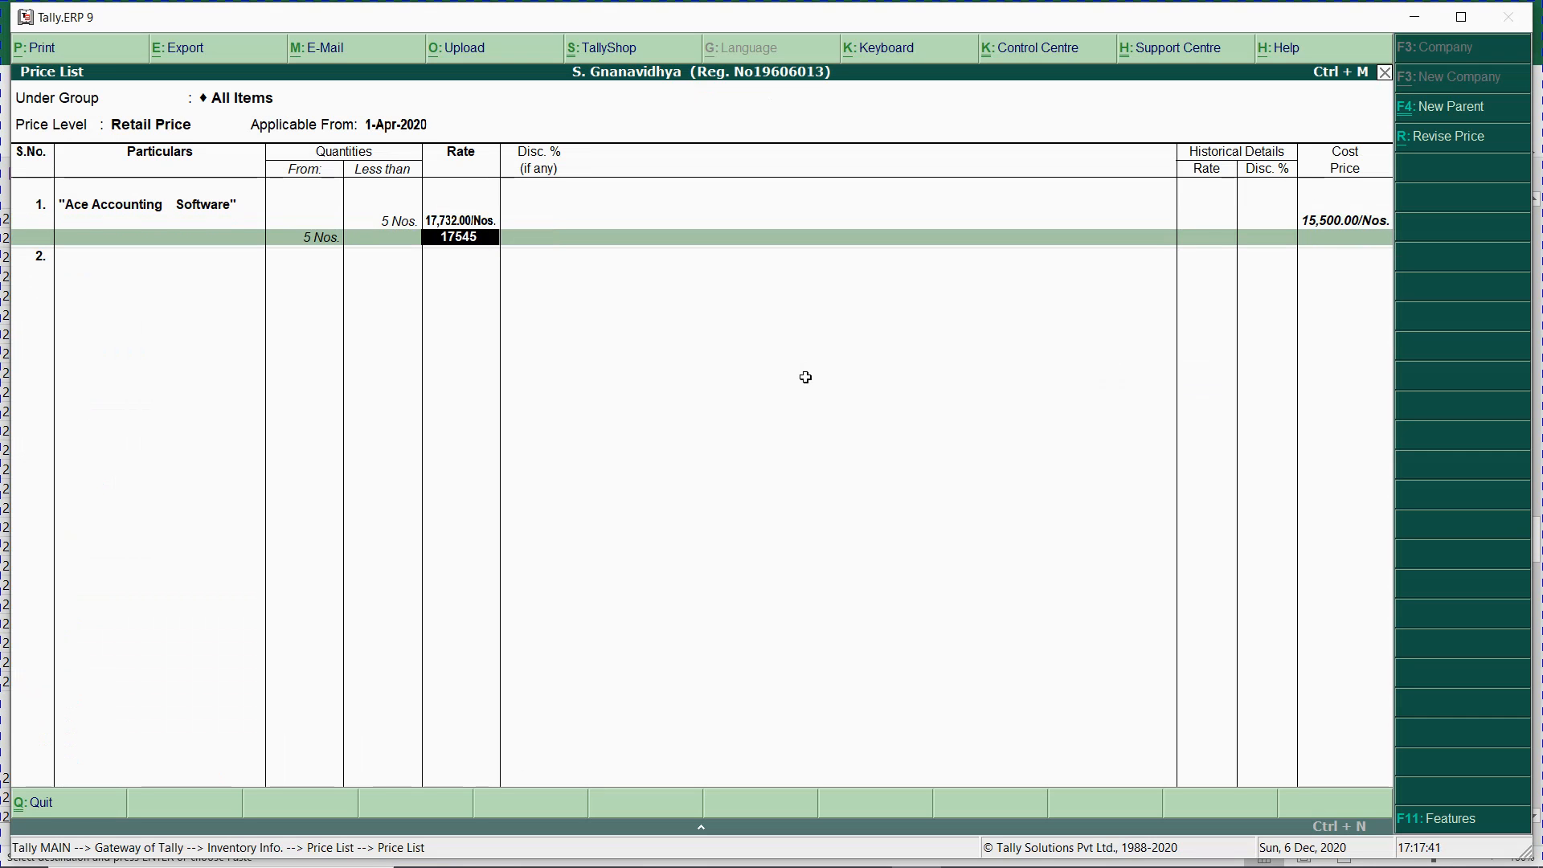
- Price Tally Multi User (102) at 55,000 below 5 units and 52,800 from 5
{"action": "key", "text": "Return"}
{"action": "key", "text": "Return"}
{"action": "type", "text": "102"}
{"action": "key", "text": "Return"}
{"action": "key", "text": "Return"}
{"action": "key", "text": "alt+Tab"}
{"action": "key", "text": "Down"}
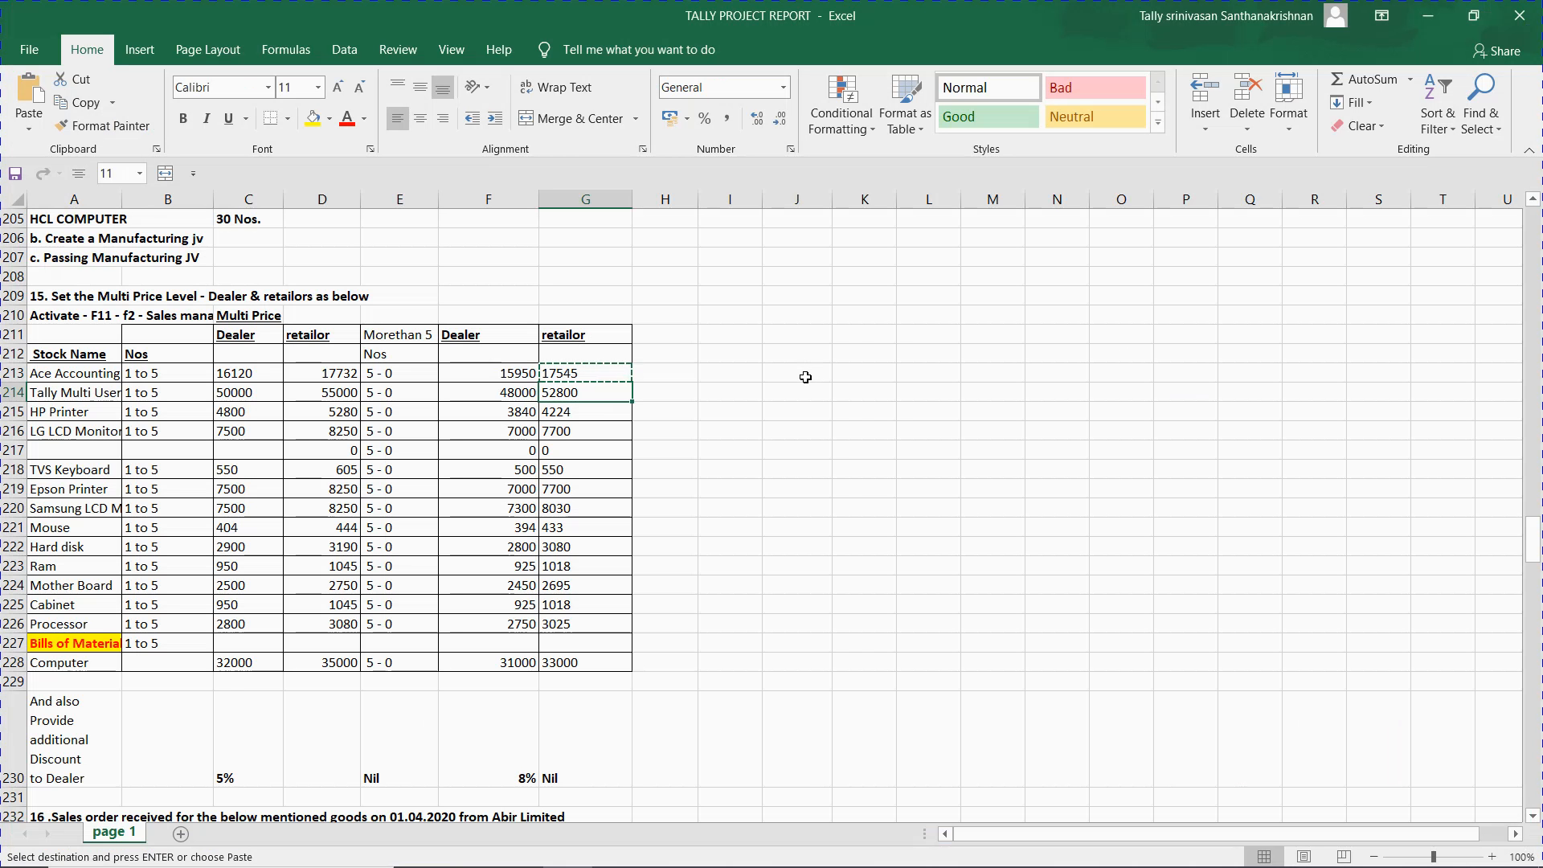
{"action": "key", "text": "ctrl+c"}
{"action": "left_click", "coordinate": [805, 377]}
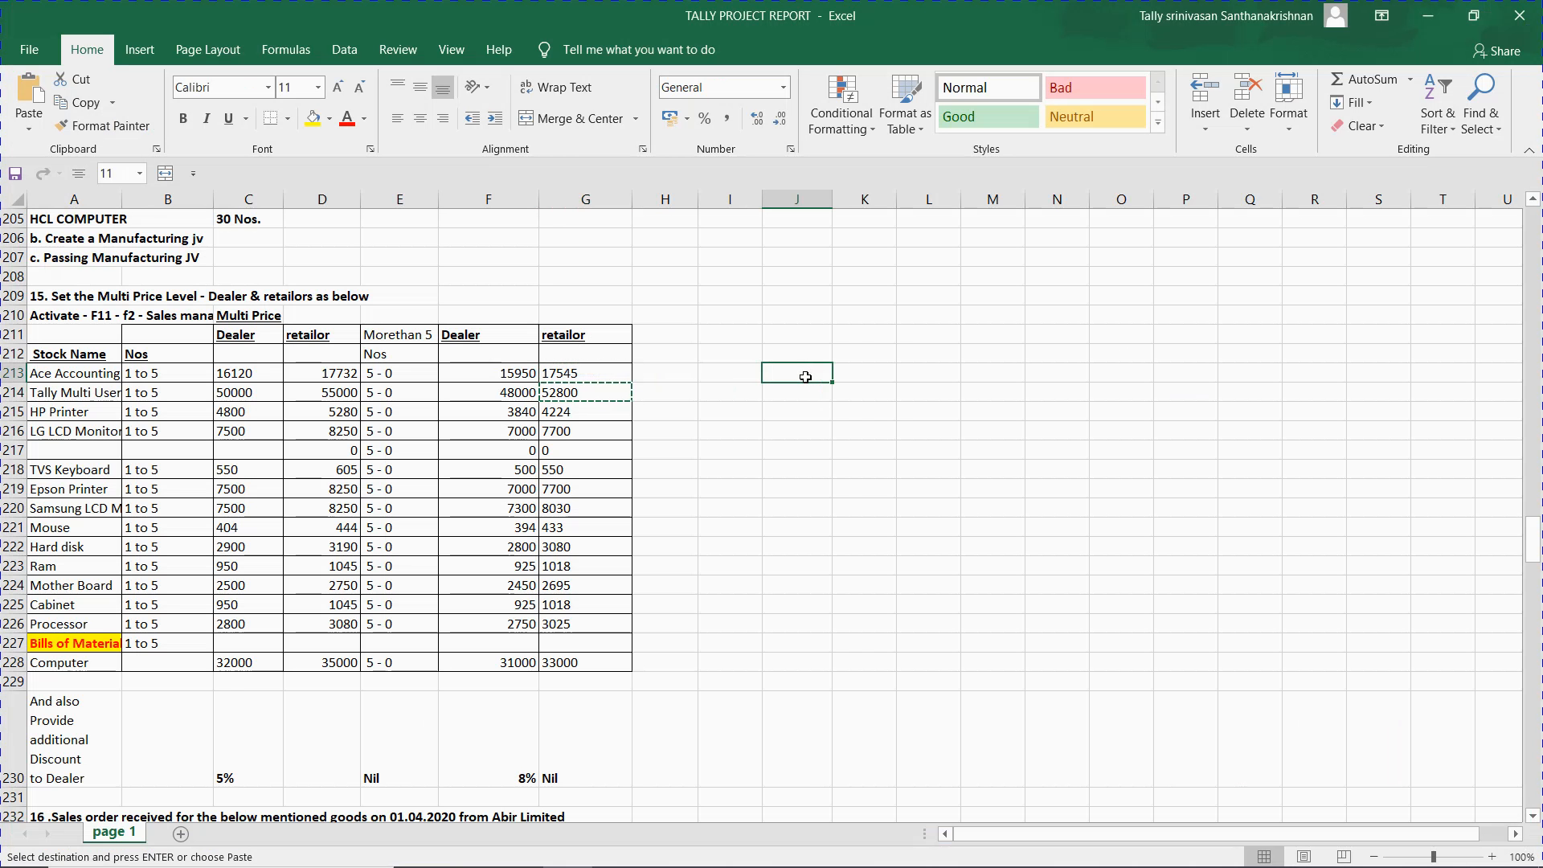
{"action": "key", "text": "alt+Tab"}
{"action": "type", "text": "55,000"}
{"action": "key", "text": "Return"}
{"action": "key", "text": "Return"}
{"action": "key", "text": "Return"}
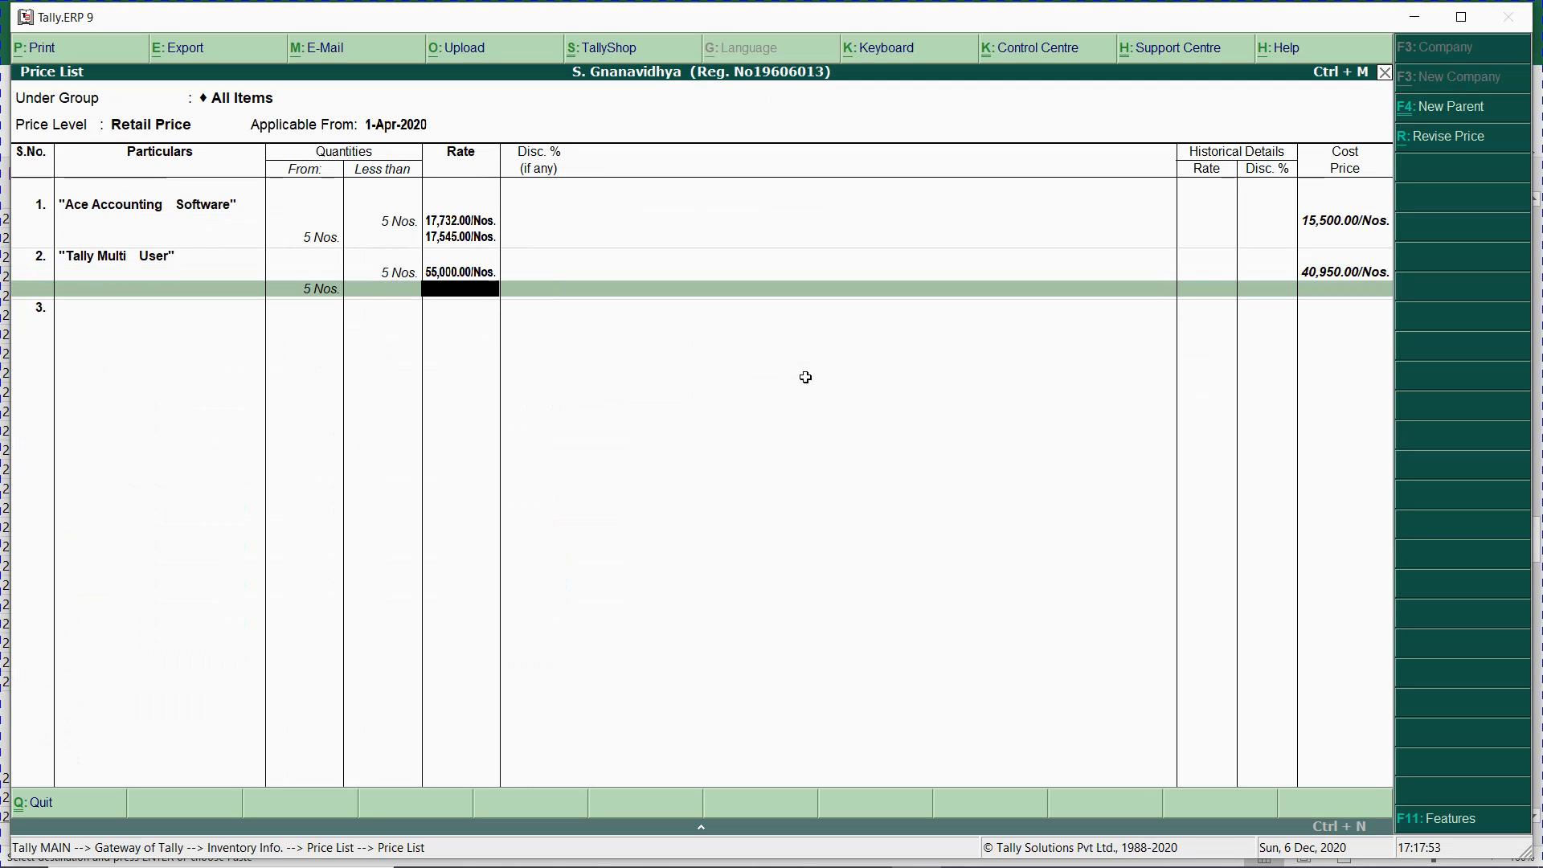
{"action": "type", "text": "52800"}
- Add HP Printer with a Less than 5 slab and find its rates in Excel
{"action": "key", "text": "Return"}
{"action": "key", "text": "Return"}
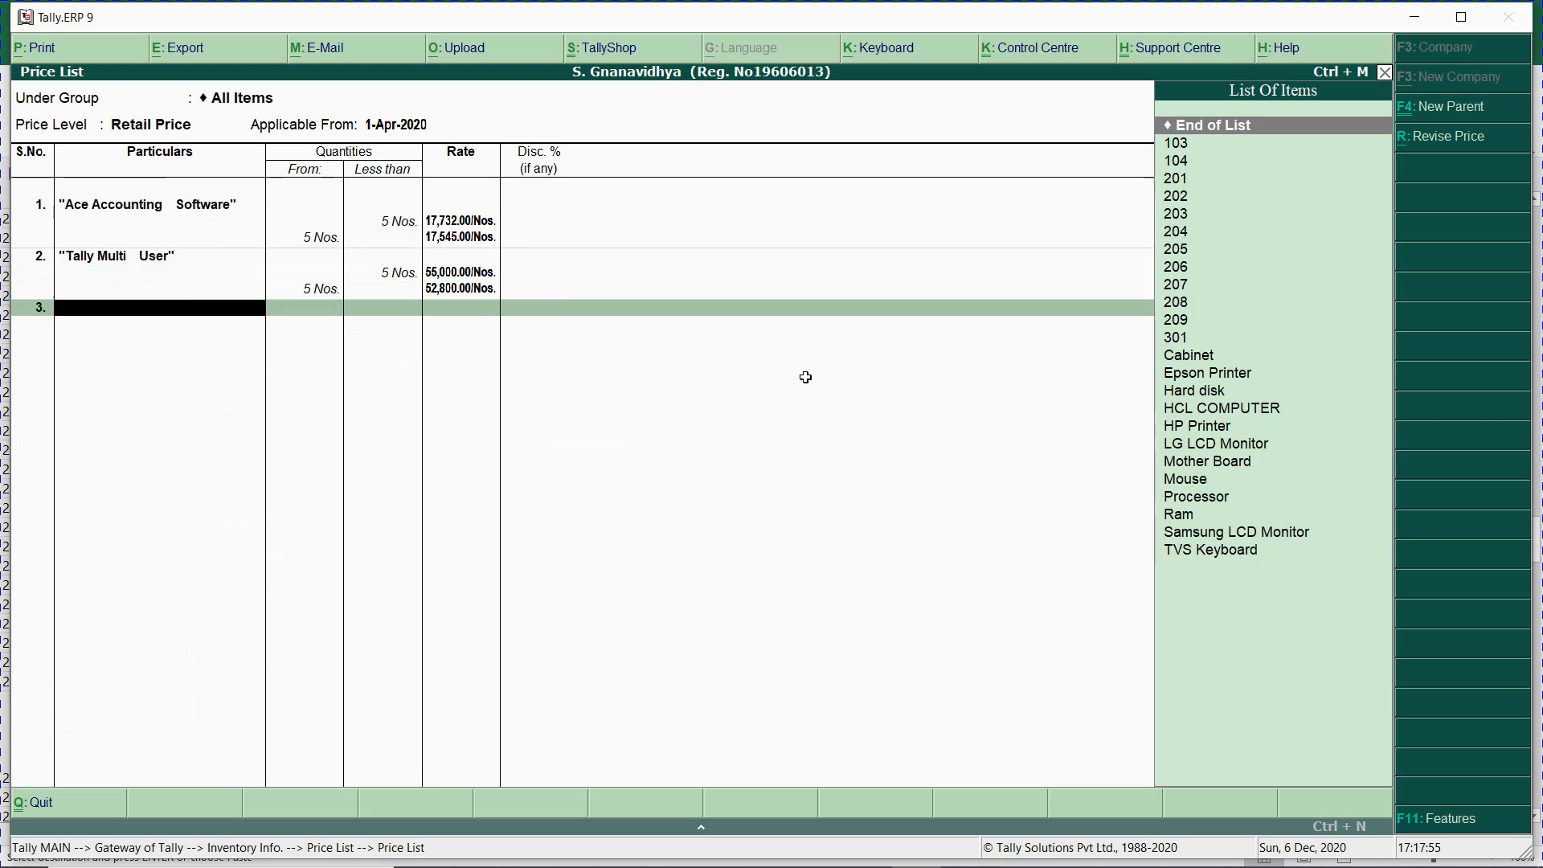
{"action": "type", "text": "hp"}
{"action": "key", "text": "Return"}
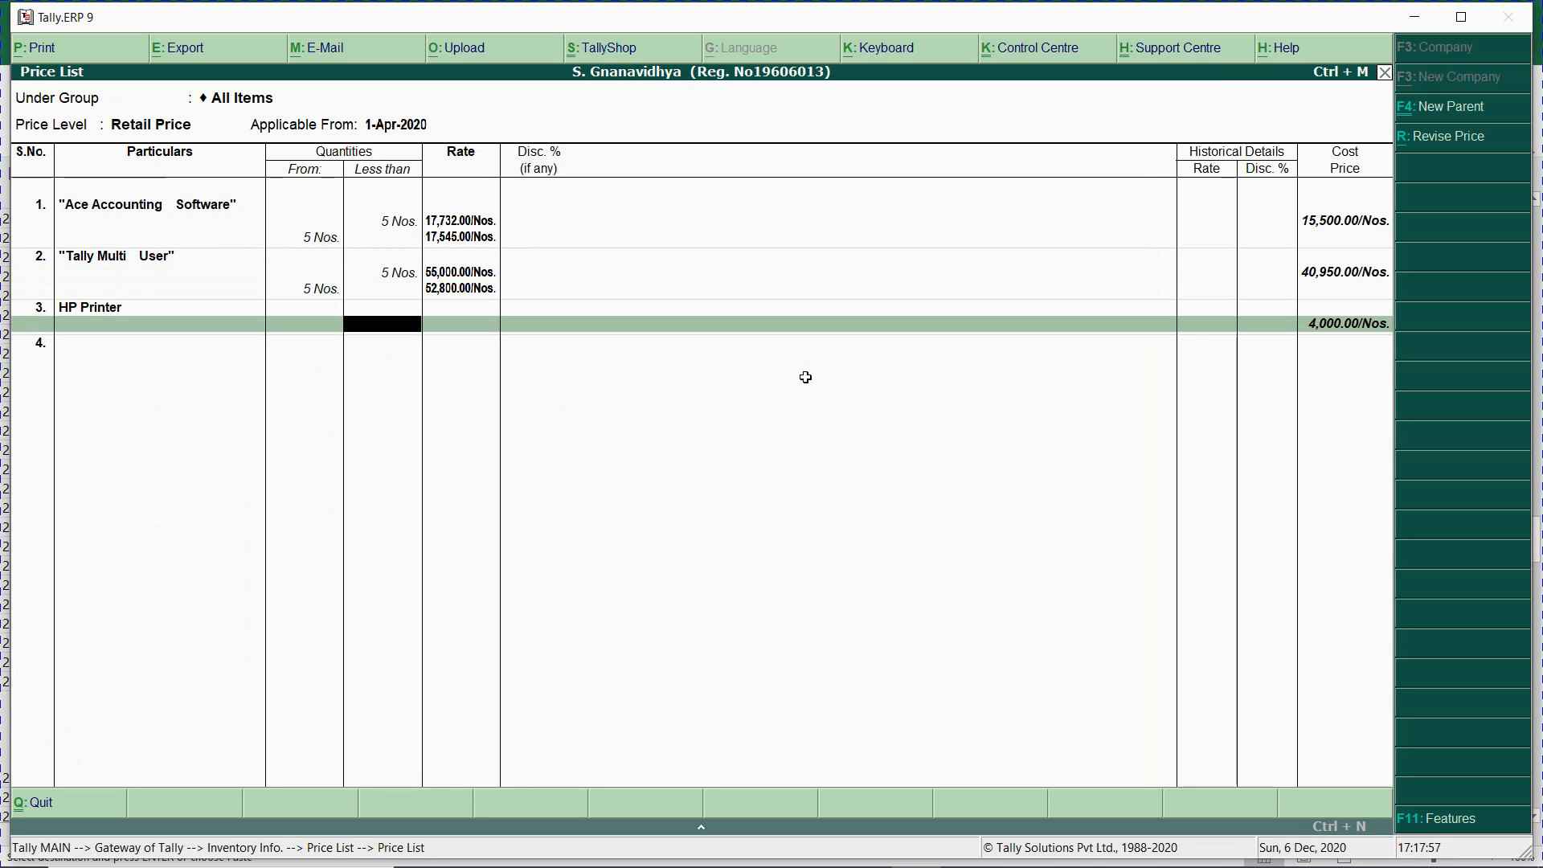
{"action": "type", "text": "5"}
{"action": "key", "text": "Return"}
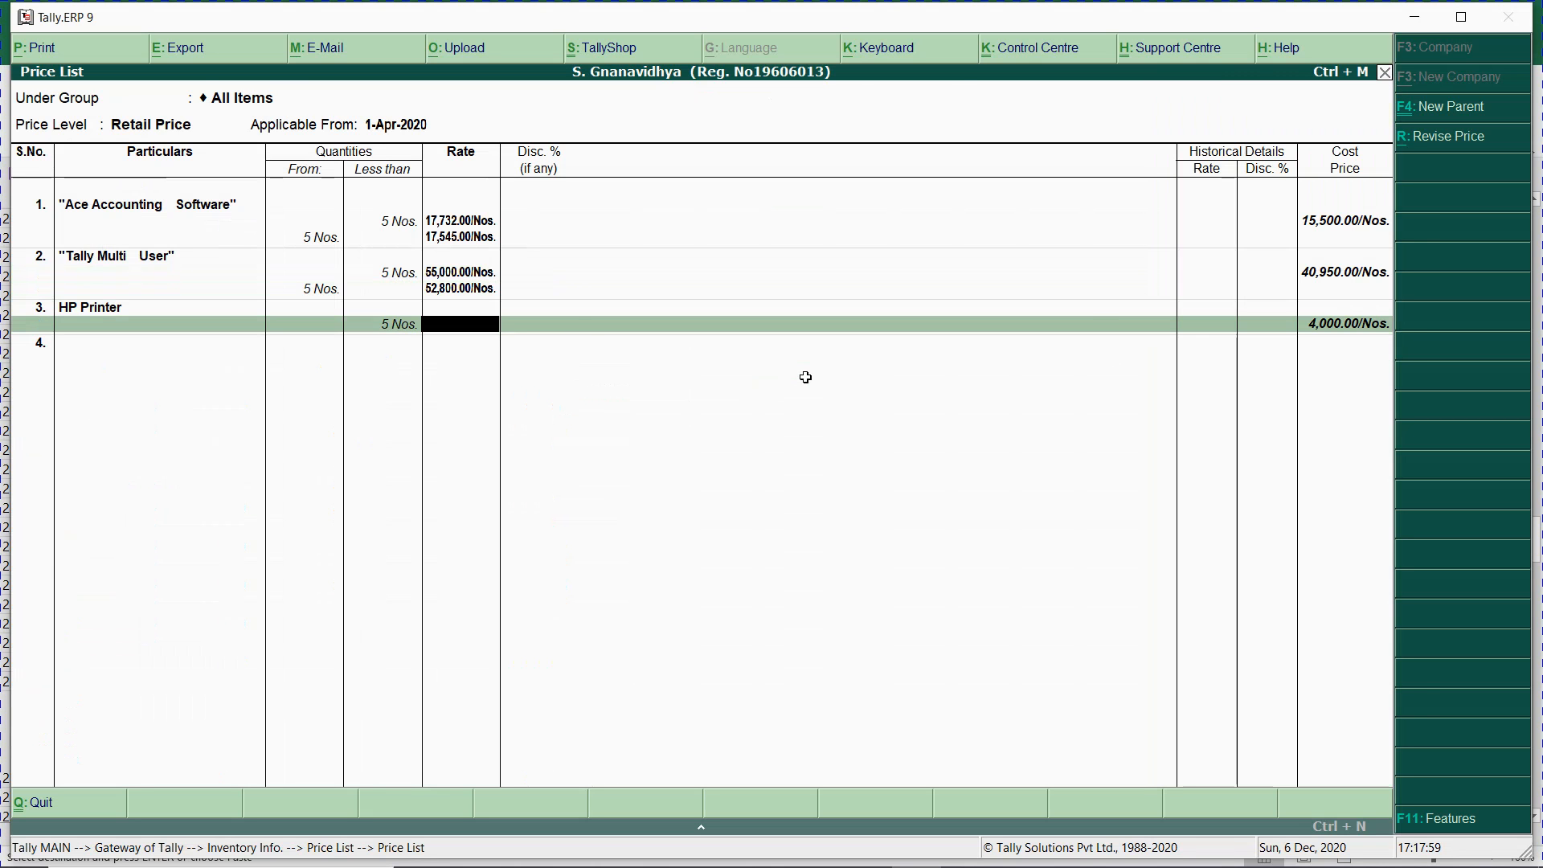
{"action": "key", "text": "alt+Tab"}
{"action": "key", "text": "Down"}
{"action": "key", "text": "Down"}
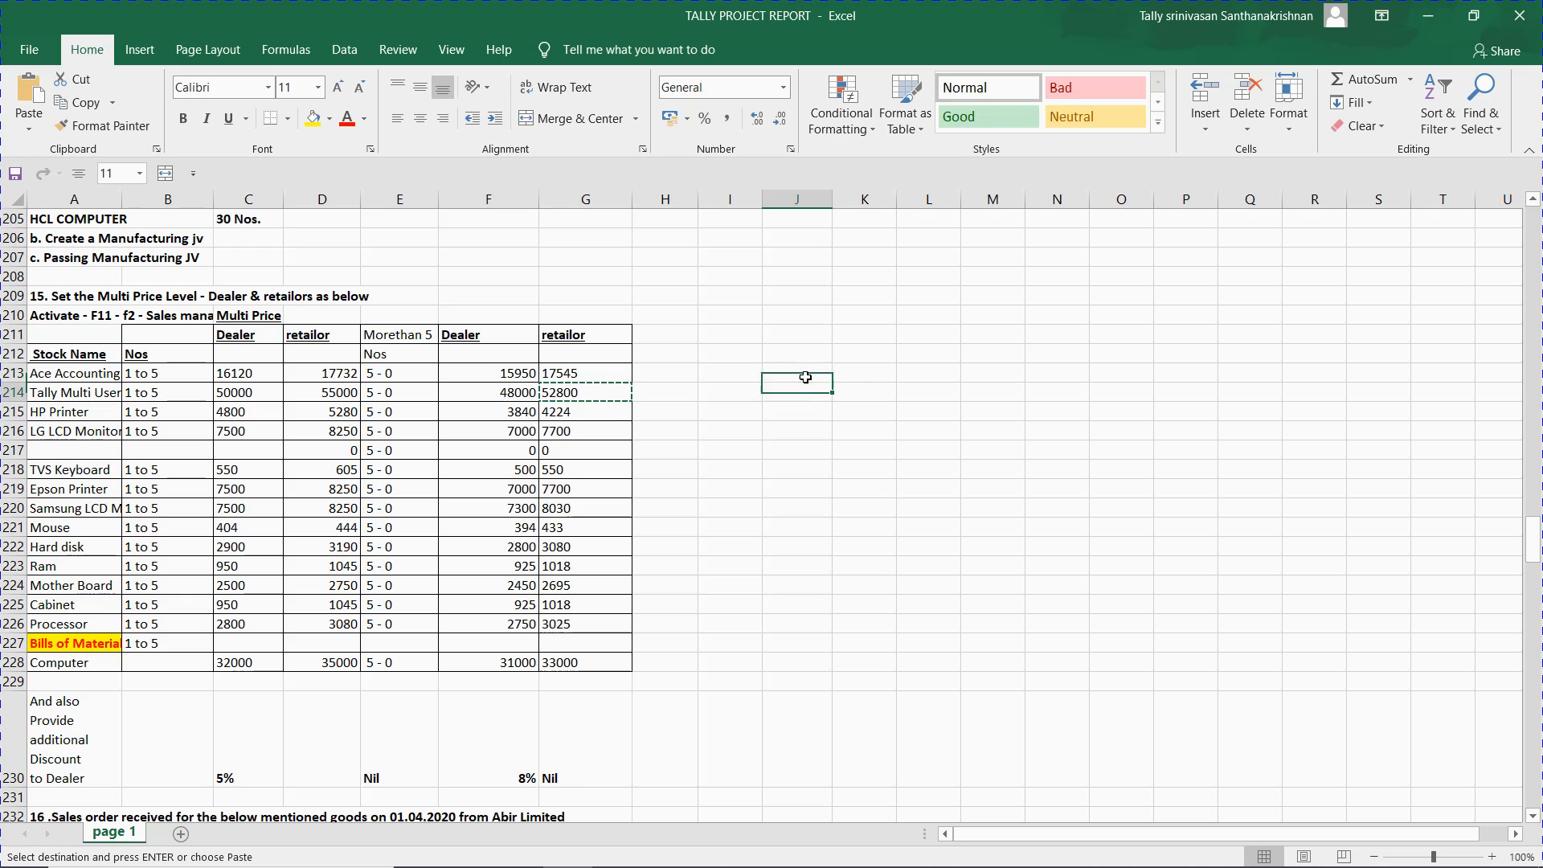
- Enter HP Printer's retail rates of 5,280 and 4,224, checking them against the Excel sheet
{"action": "key", "text": "Left"}
{"action": "key", "text": "Left"}
{"action": "key", "text": "Left"}
{"action": "key", "text": "Left"}
{"action": "key", "text": "Left"}
{"action": "key", "text": "Left"}
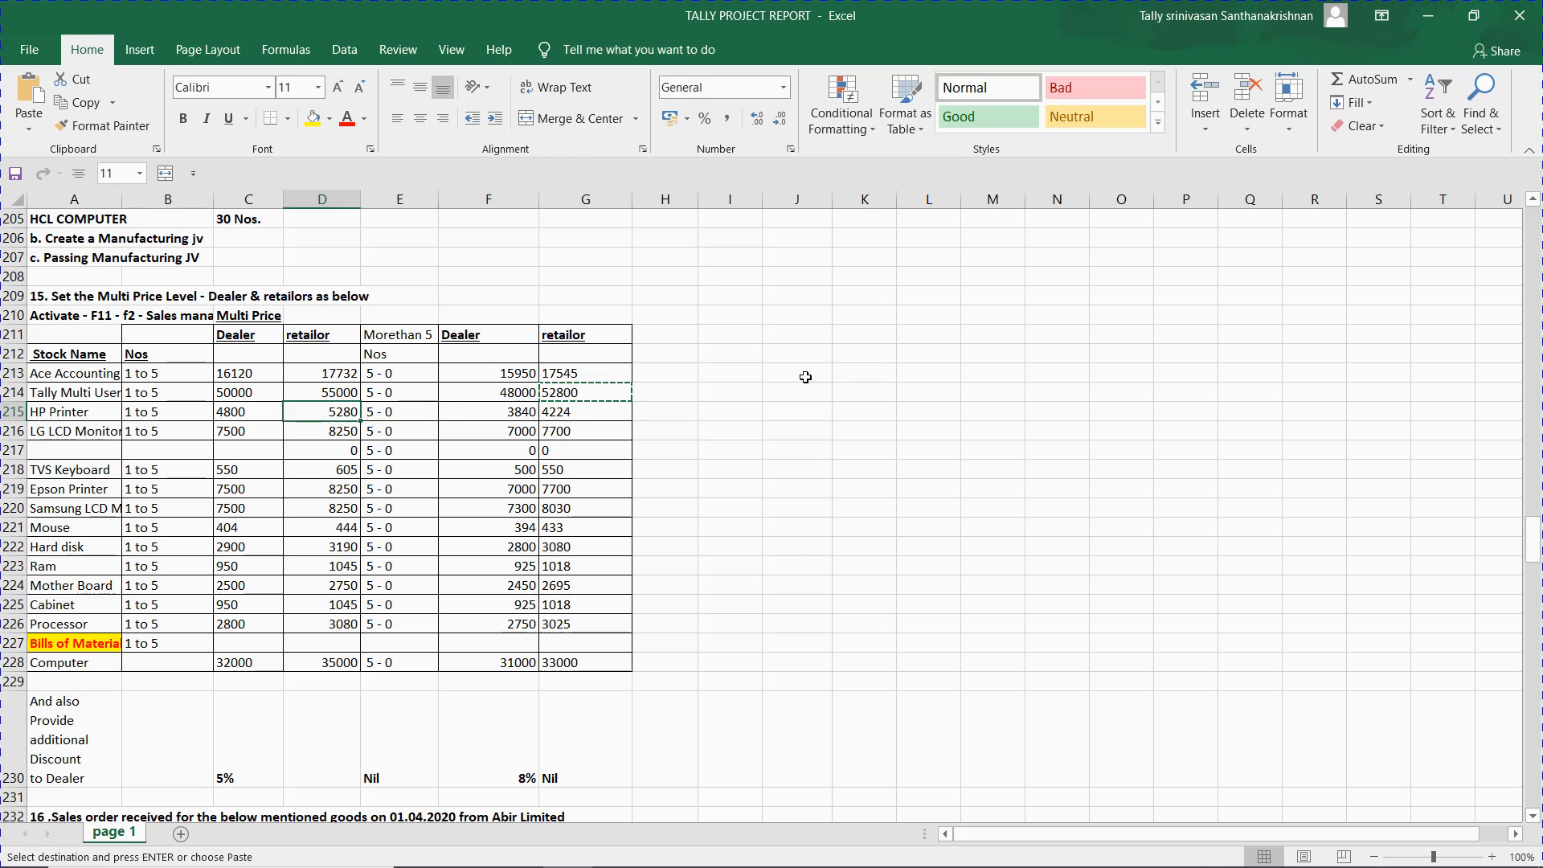
{"action": "key", "text": "Right"}
{"action": "key", "text": "Right"}
{"action": "key", "text": "Right"}
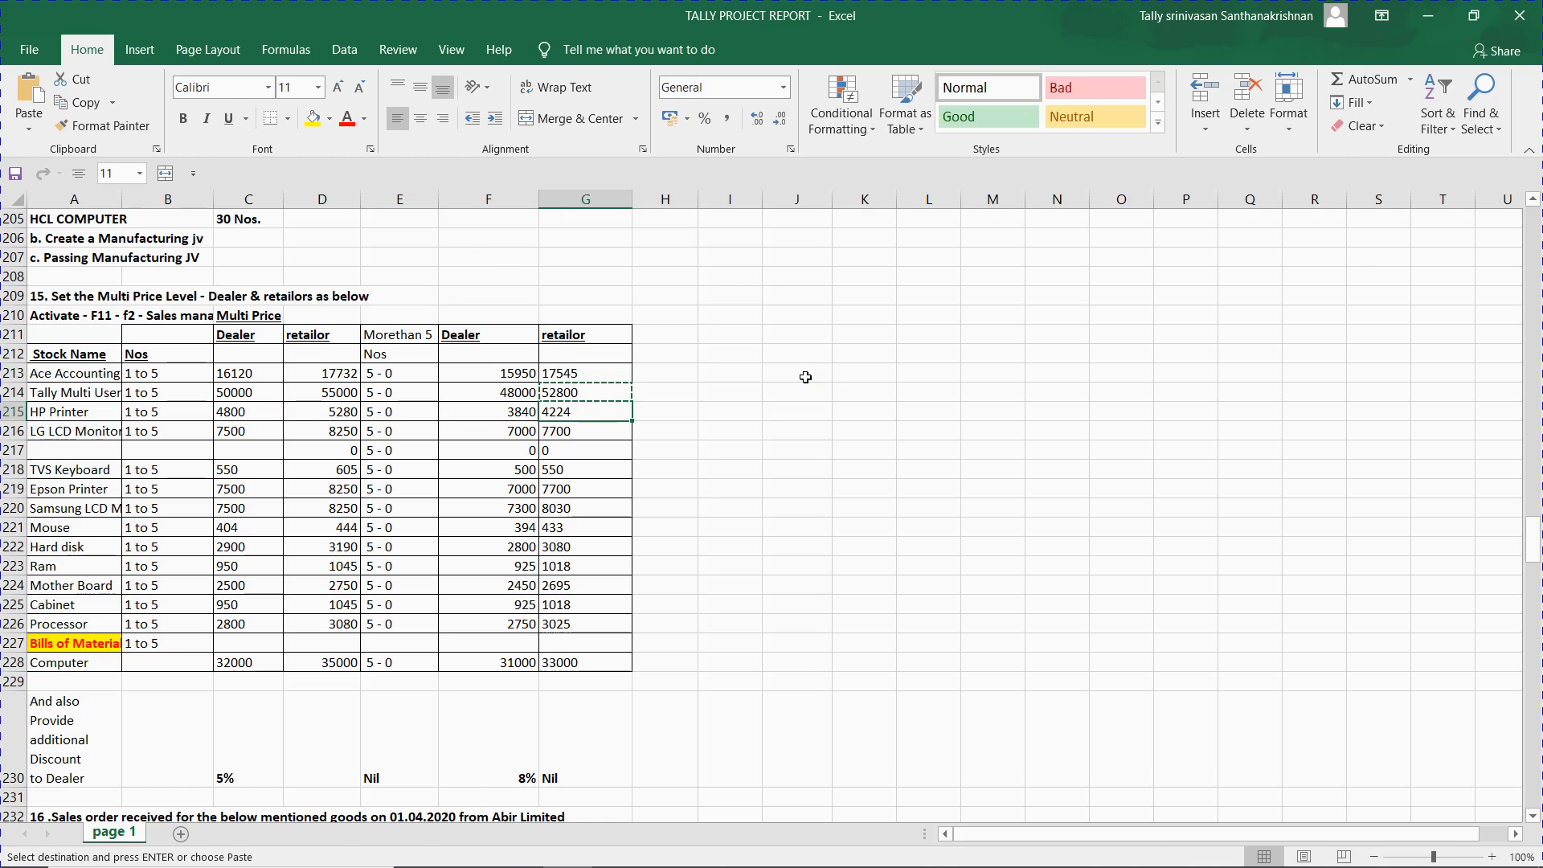
{"action": "key", "text": "alt+Tab"}
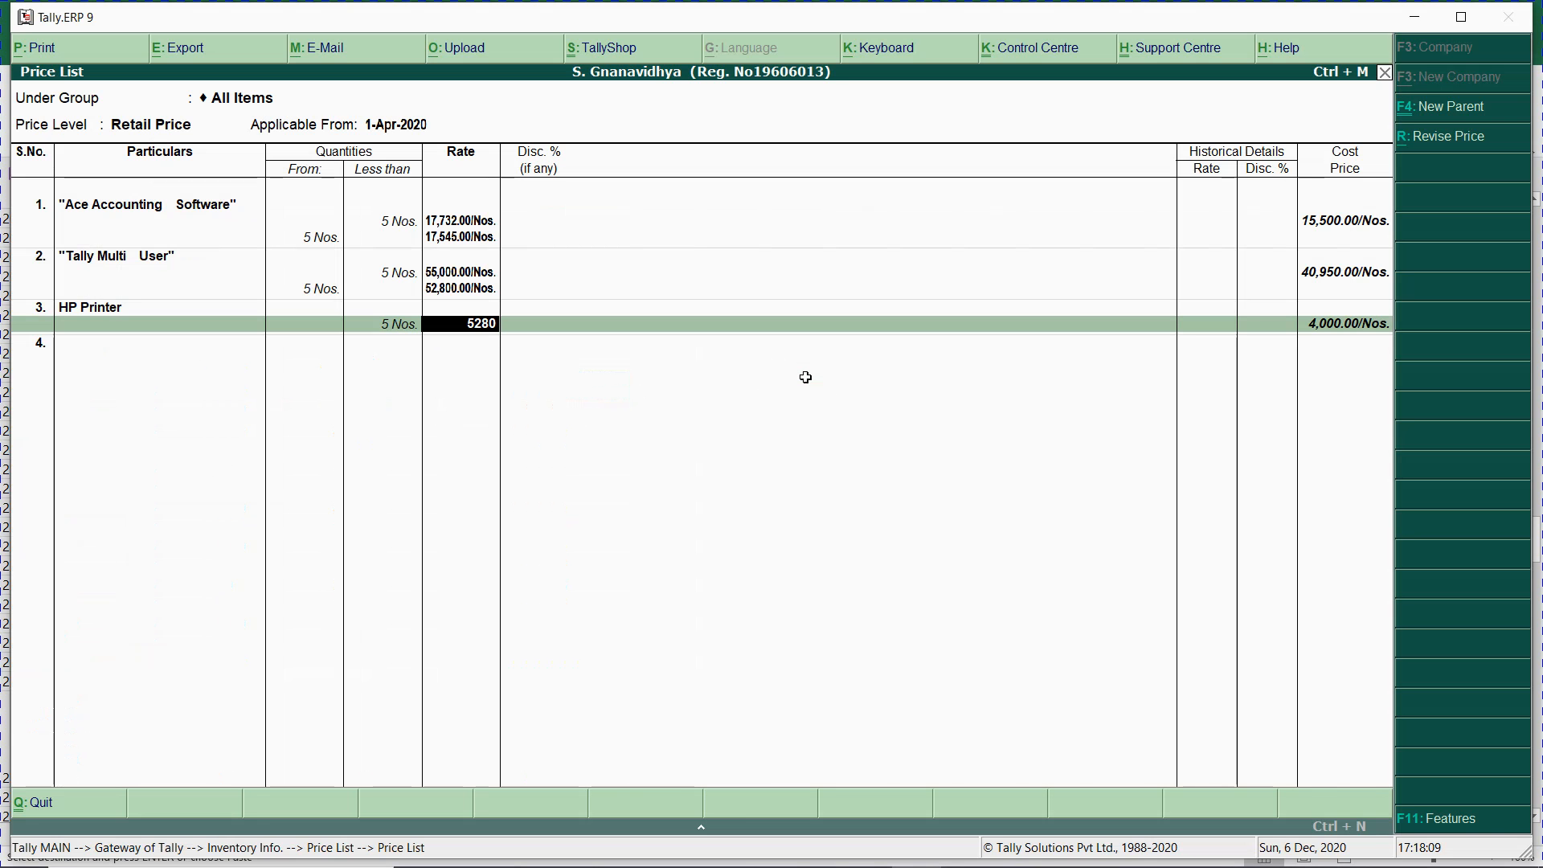
{"action": "key", "text": "Return"}
{"action": "key", "text": "alt+Tab"}
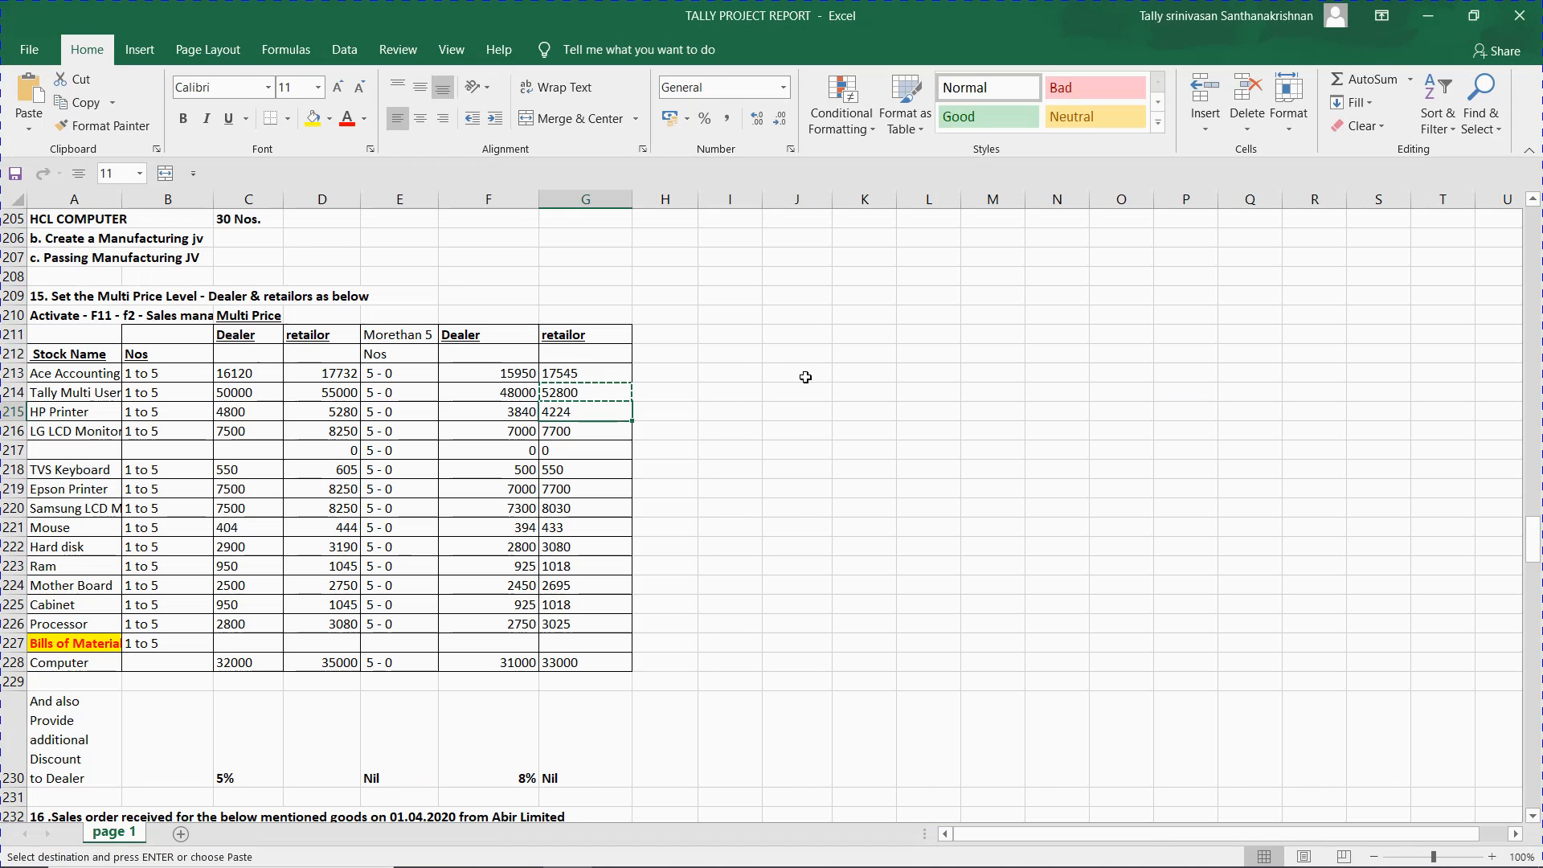
{"action": "key", "text": "alt+Tab"}
{"action": "type", "text": "4,224"}
{"action": "key", "text": "Return"}
- Add LG LCD Monitor (code 104) with a 5-unit slab and rates 8,250 and 7,700
{"action": "type", "text": "104"}
{"action": "key", "text": "Return"}
{"action": "type", "text": "5"}
{"action": "key", "text": "Return"}
{"action": "key", "text": "alt+Tab"}
{"action": "key", "text": "Down"}
{"action": "key", "text": "alt+Tab"}
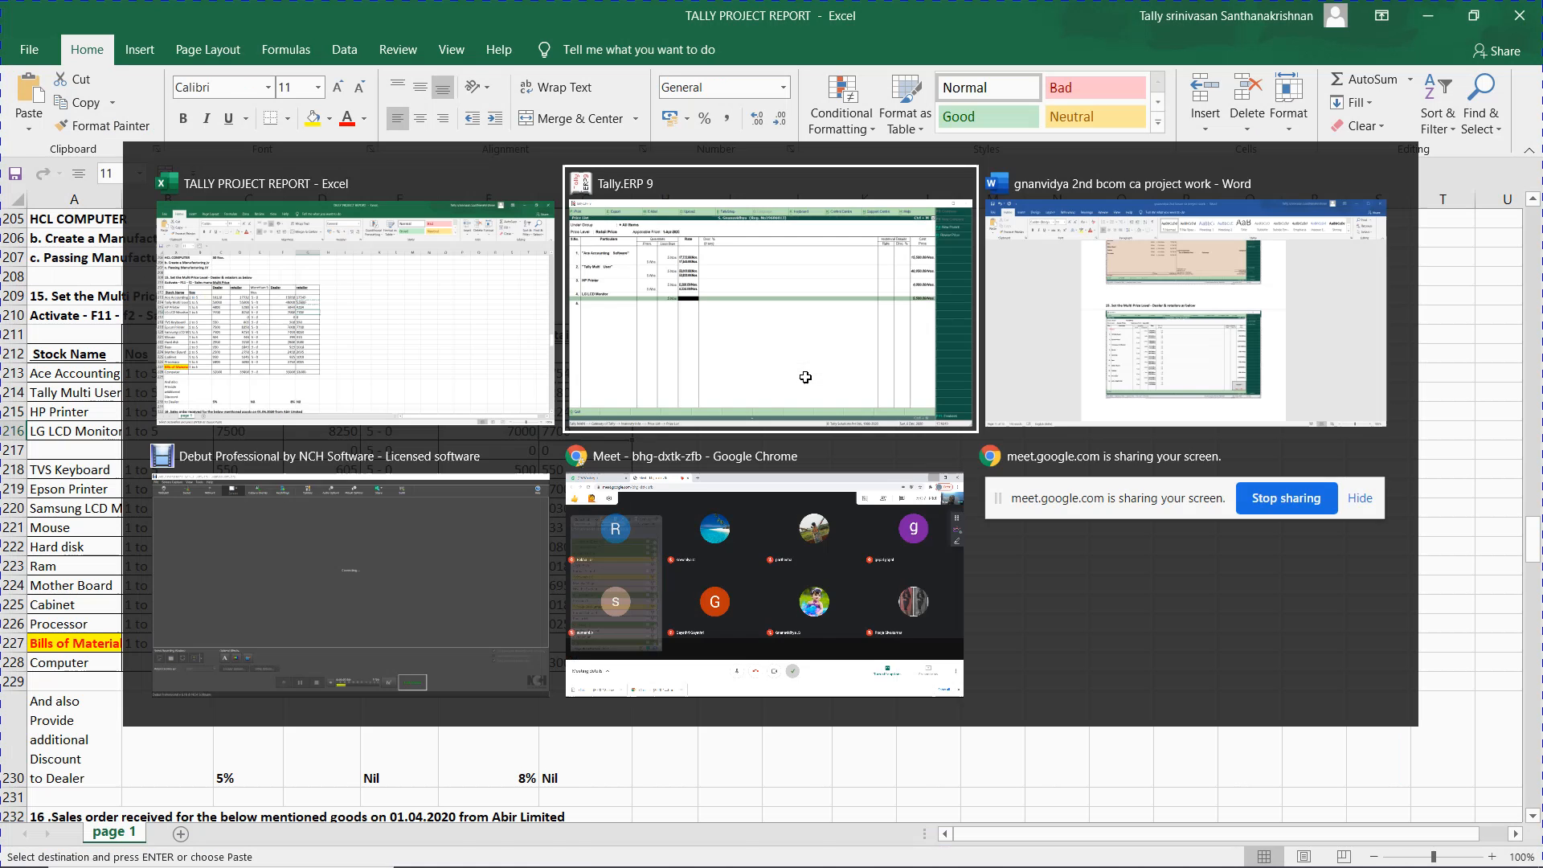
{"action": "type", "text": "8250"}
{"action": "key", "text": "Return"}
{"action": "key", "text": "Return"}
{"action": "key", "text": "Return"}
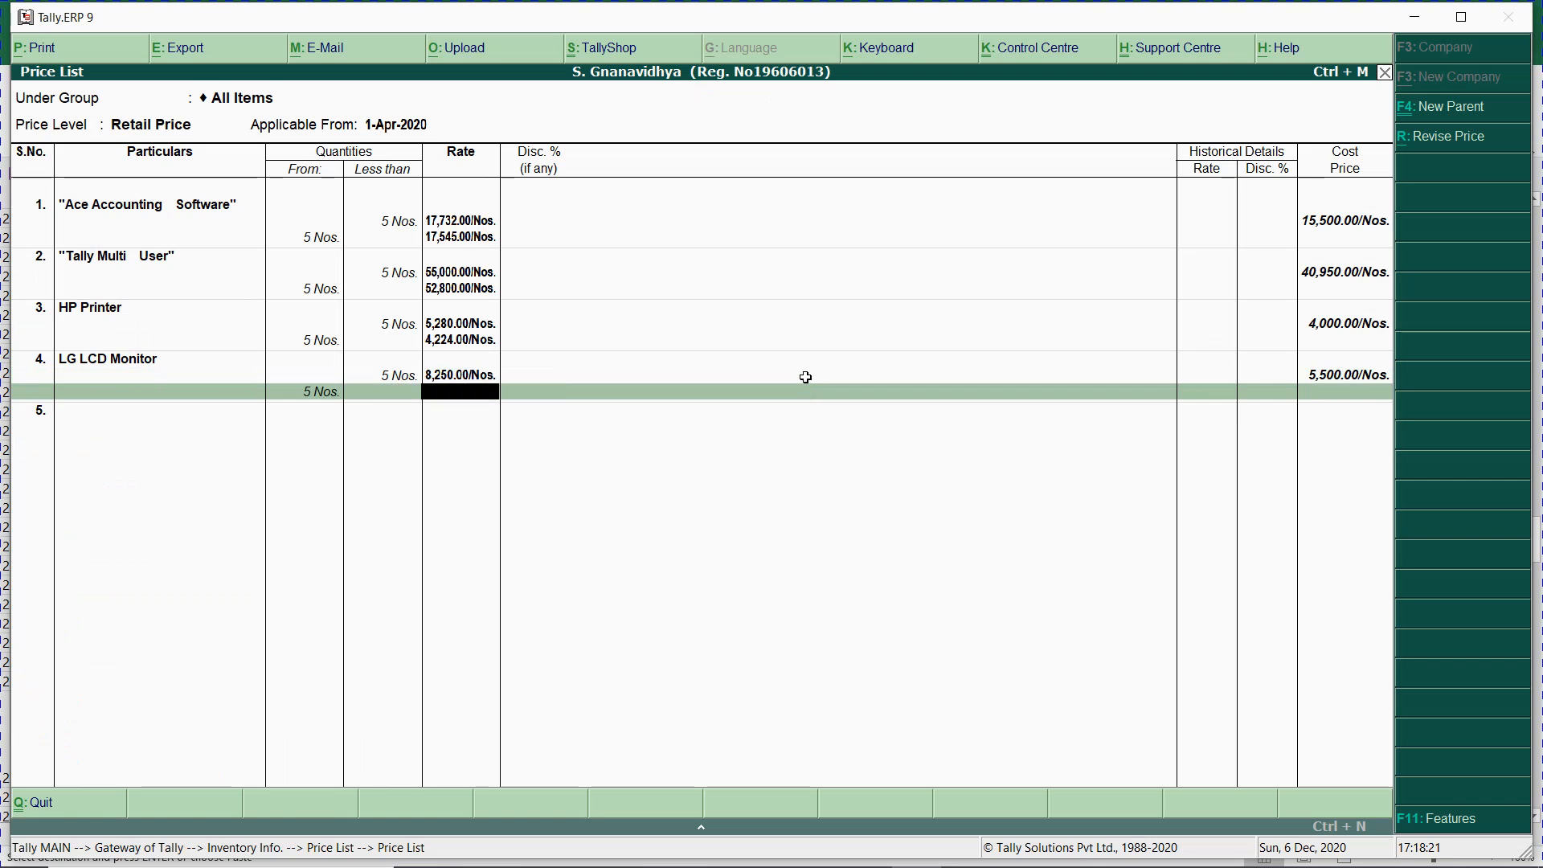
{"action": "key", "text": "alt+Tab"}
- Add TVS Keyboard (code 201) with a 5-unit slab and rates 605 and 650
{"action": "key", "text": "alt+Tab"}
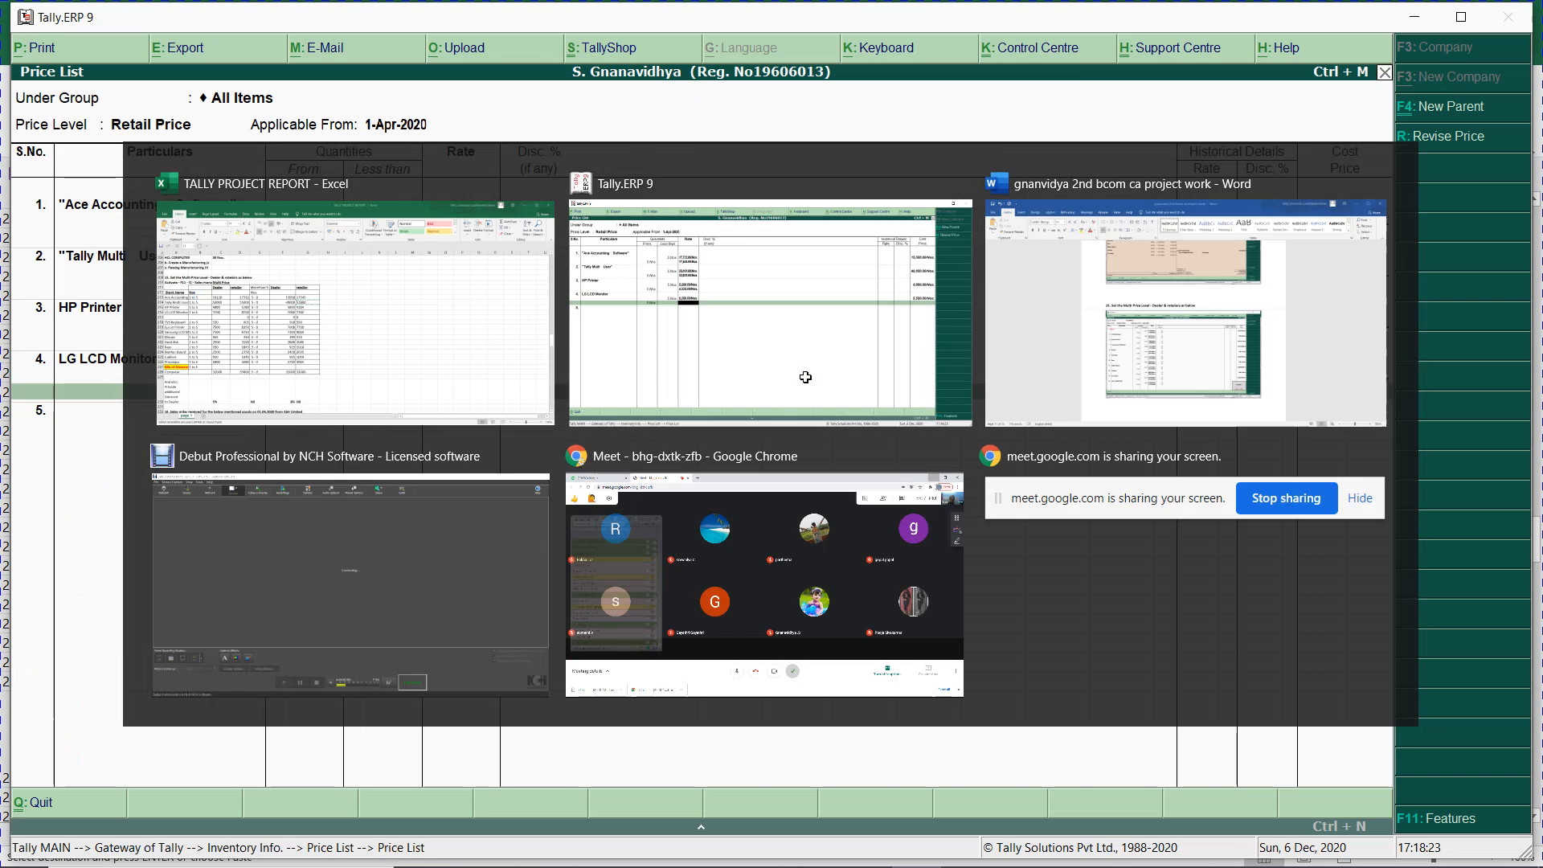
{"action": "type", "text": "7700"}
{"action": "key", "text": "Return"}
{"action": "key", "text": "Return"}
{"action": "type", "text": "201"}
{"action": "key", "text": "Return"}
{"action": "key", "text": "Return"}
{"action": "key", "text": "alt+Tab"}
{"action": "key", "text": "Down"}
{"action": "key", "text": "Down"}
{"action": "key", "text": "ctrl+c"}
{"action": "key", "text": "alt+Tab"}
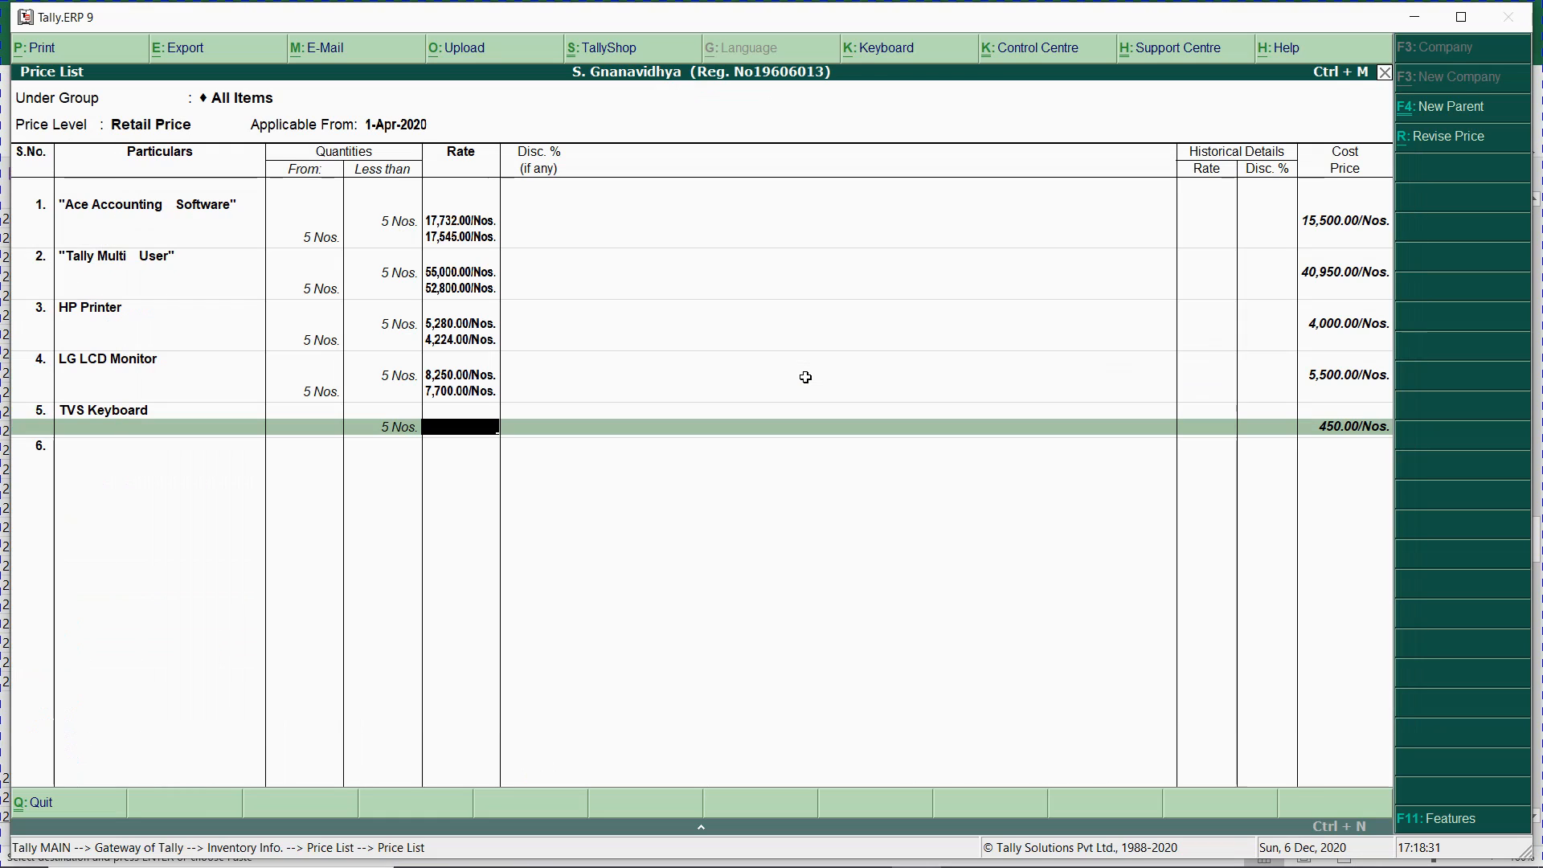
{"action": "type", "text": "605"}
{"action": "key", "text": "Return"}
{"action": "key", "text": "Return"}
{"action": "type", "text": "650"}
{"action": "key", "text": "Return"}
{"action": "key", "text": "Return"}
{"action": "type", "text": "202"}
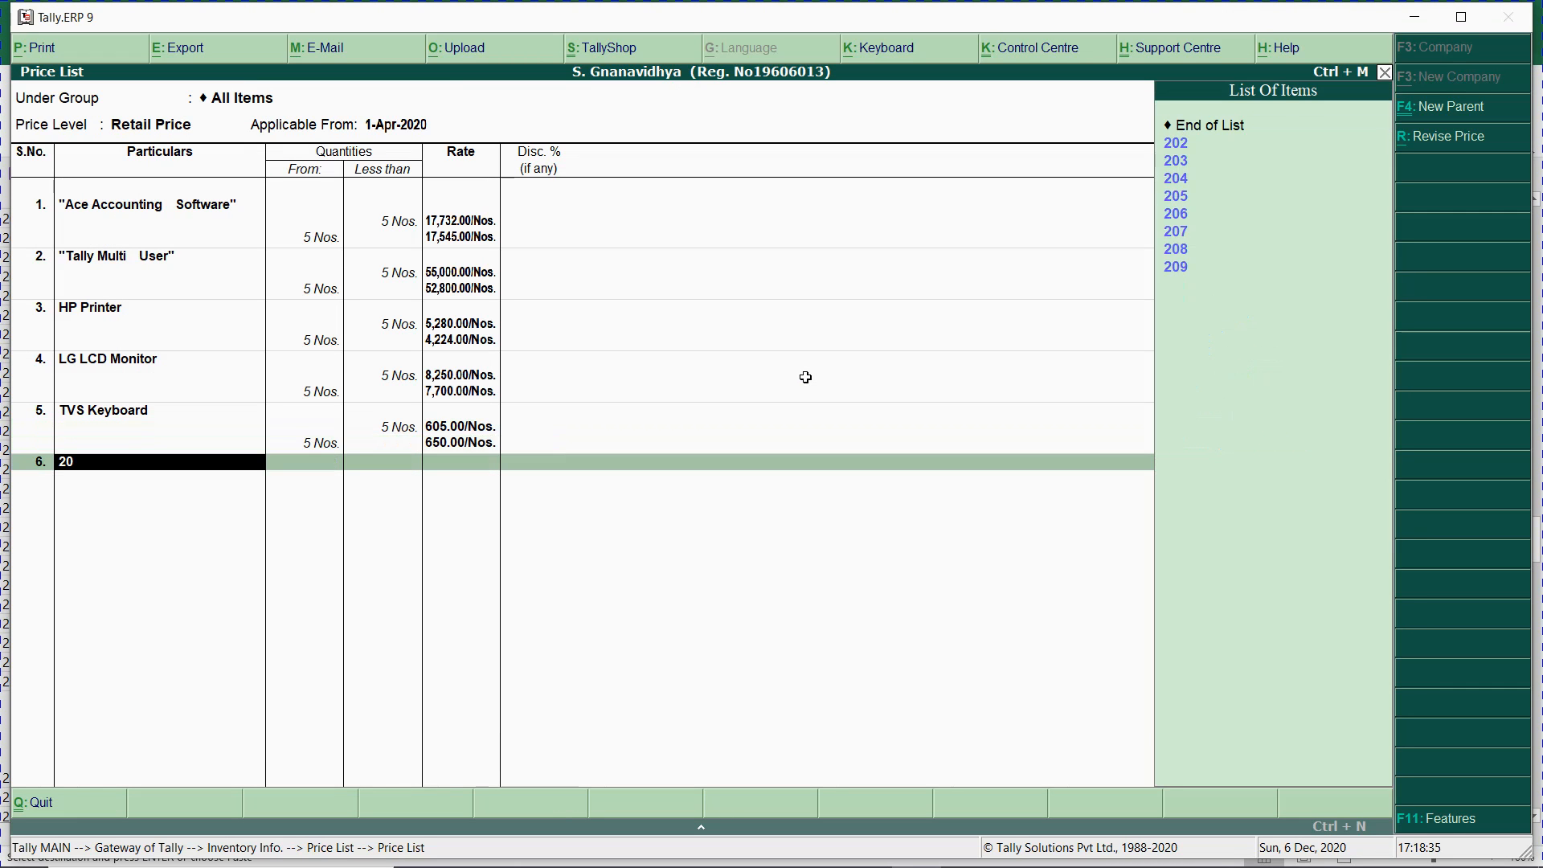
{"action": "key", "text": "Return"}
{"action": "key", "text": "Return"}
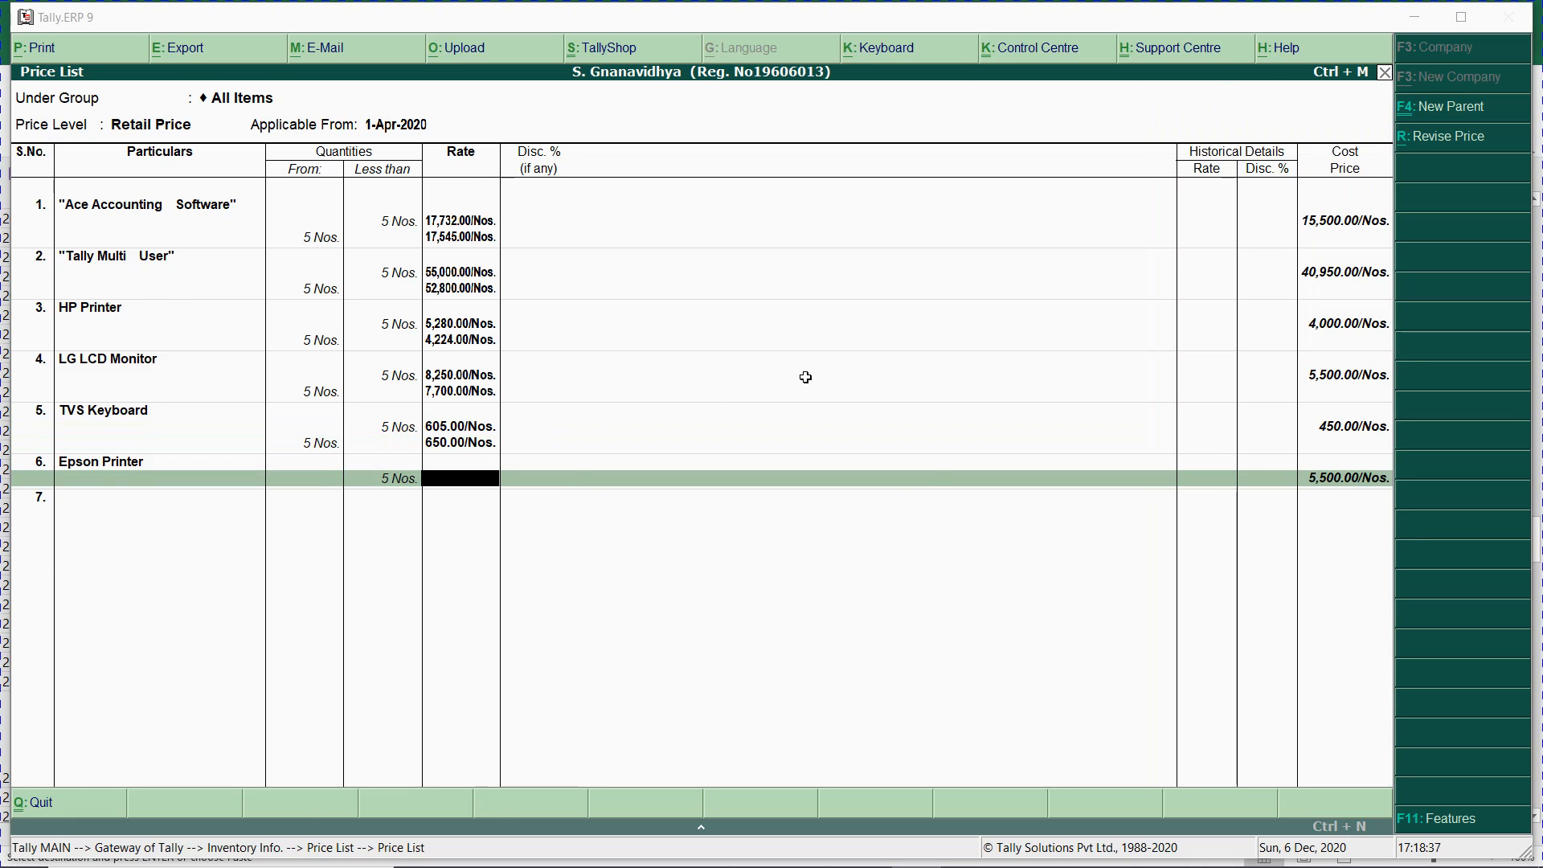
- Enter Epson Printer's rates of 8,250 and 7,700, then select Samsung LCD Monitor with a 5-unit slab
{"action": "key", "text": "alt+Tab"}
{"action": "key", "text": "Down"}
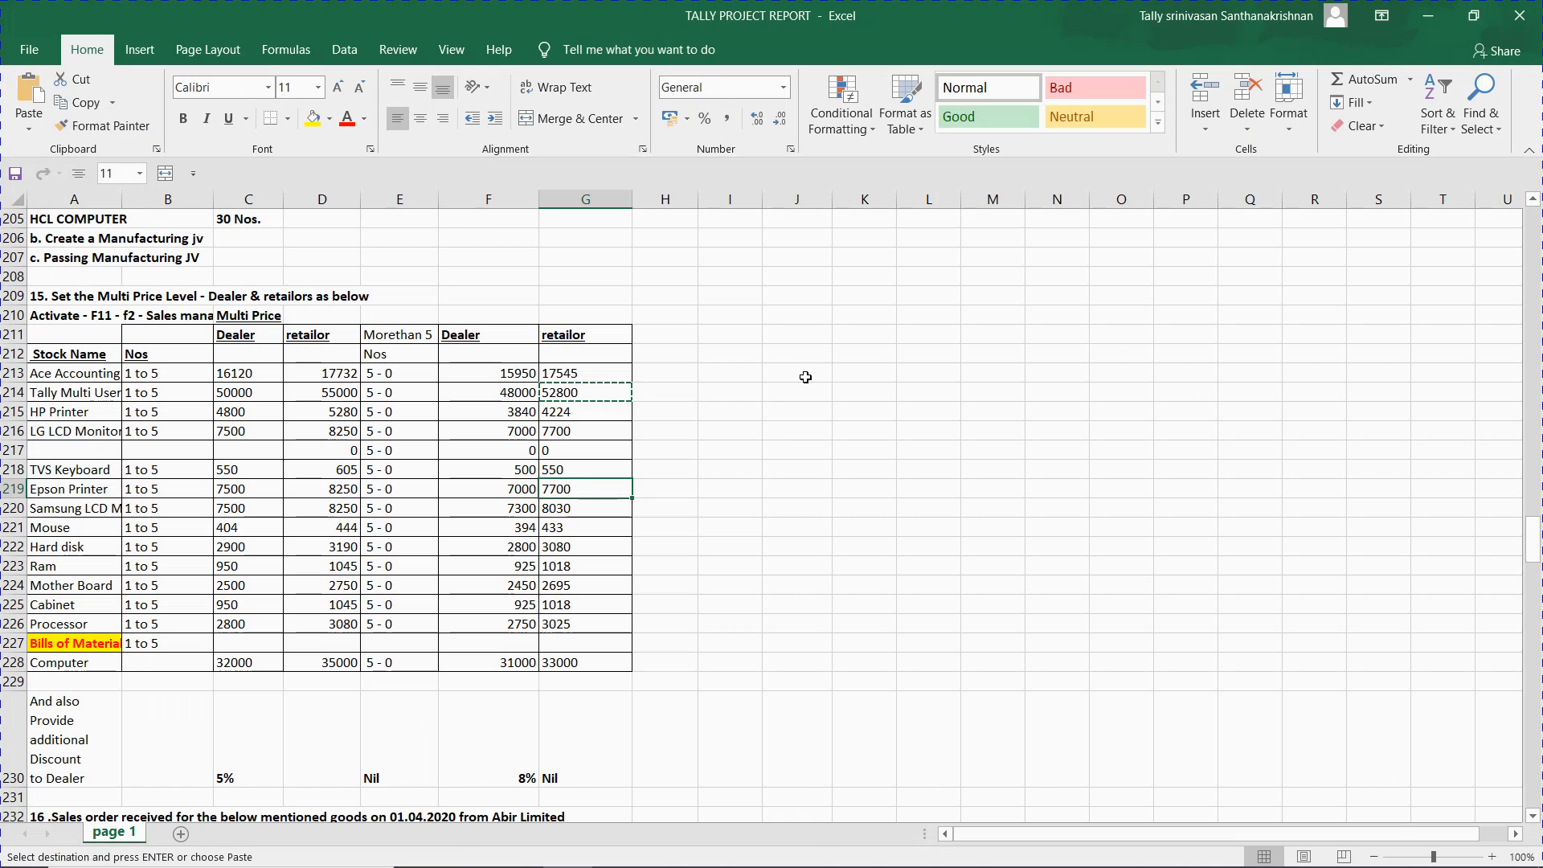
{"action": "key", "text": "alt+Tab"}
{"action": "type", "text": "8,250"}
{"action": "key", "text": "Return"}
{"action": "key", "text": "Return"}
{"action": "type", "text": "7,700.00/Nos."}
{"action": "key", "text": "Return"}
{"action": "key", "text": "Return"}
{"action": "type", "text": "sam"}
{"action": "key", "text": "Return"}
{"action": "type", "text": "5 Nos."}
{"action": "key", "text": "Return"}
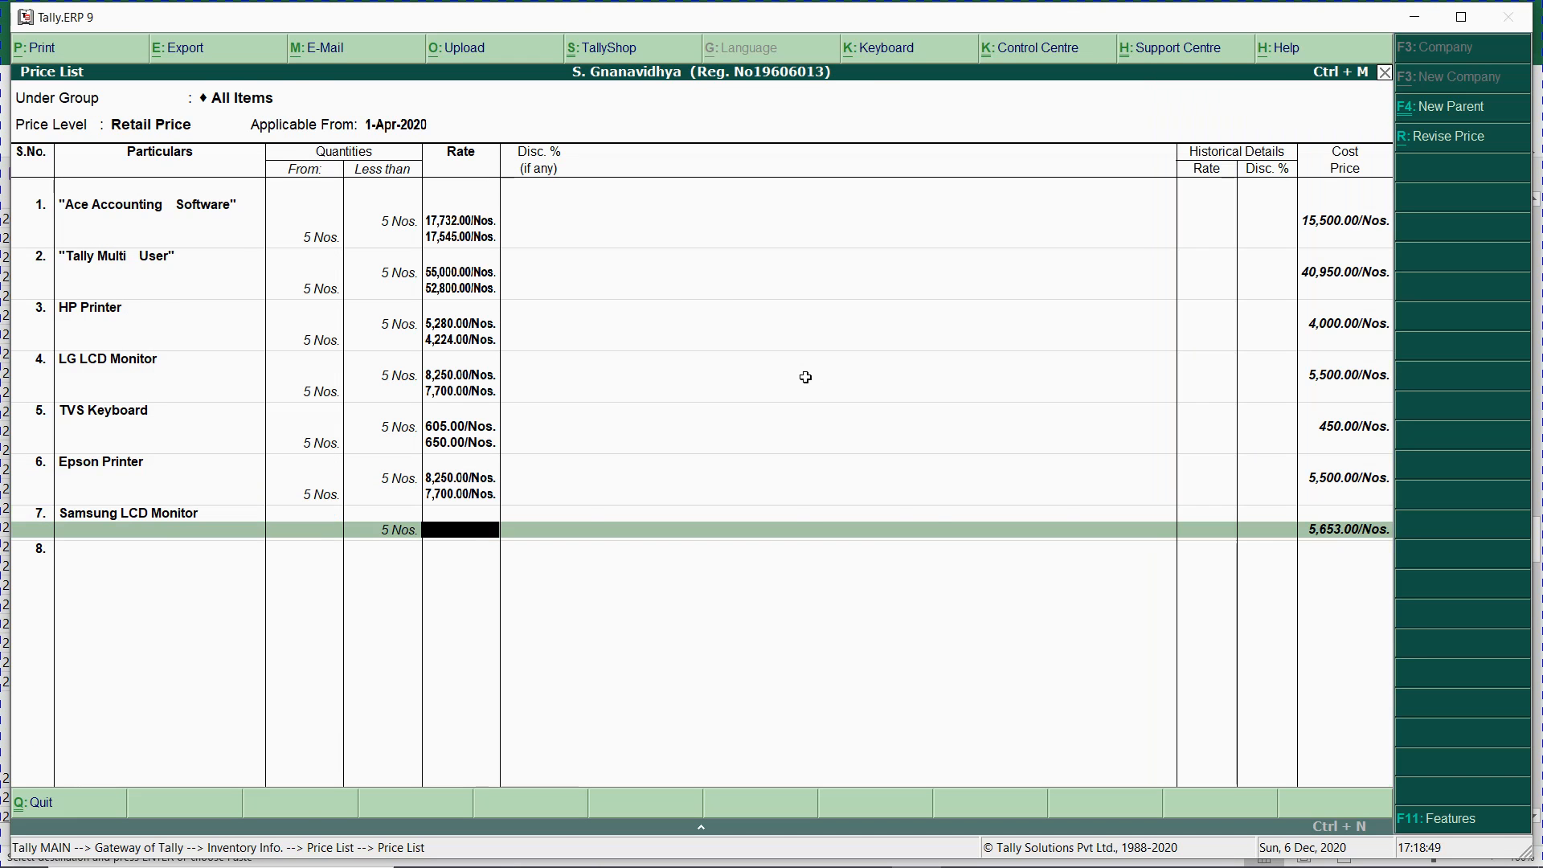
- Enter Samsung LCD Monitor's rates of 8,250 and 8,030, then select Mouse as the next item
{"action": "key", "text": "alt+Tab"}
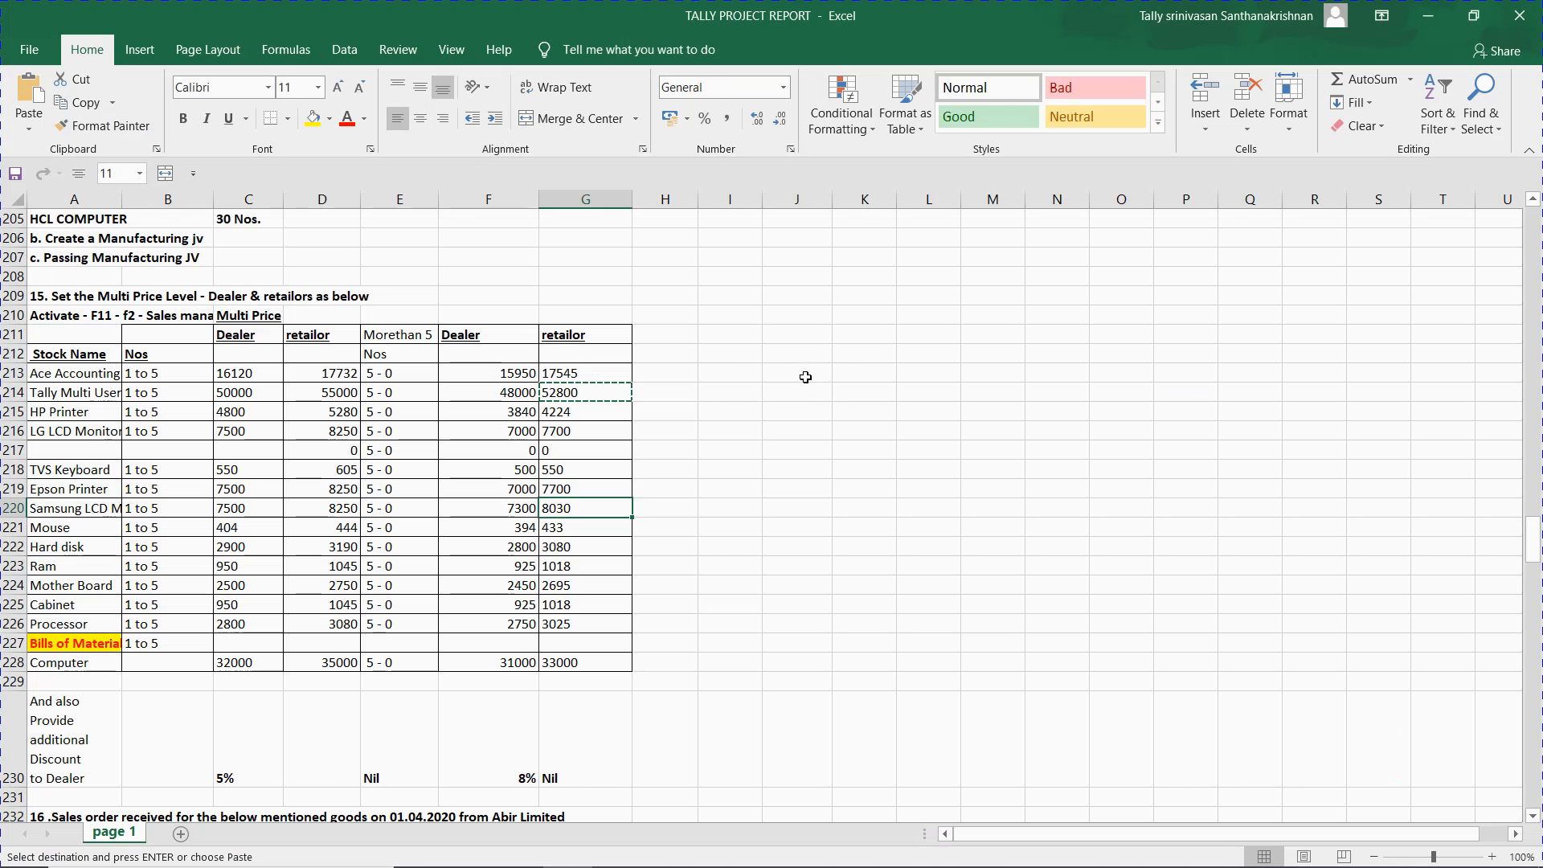
{"action": "key", "text": "alt+Tab"}
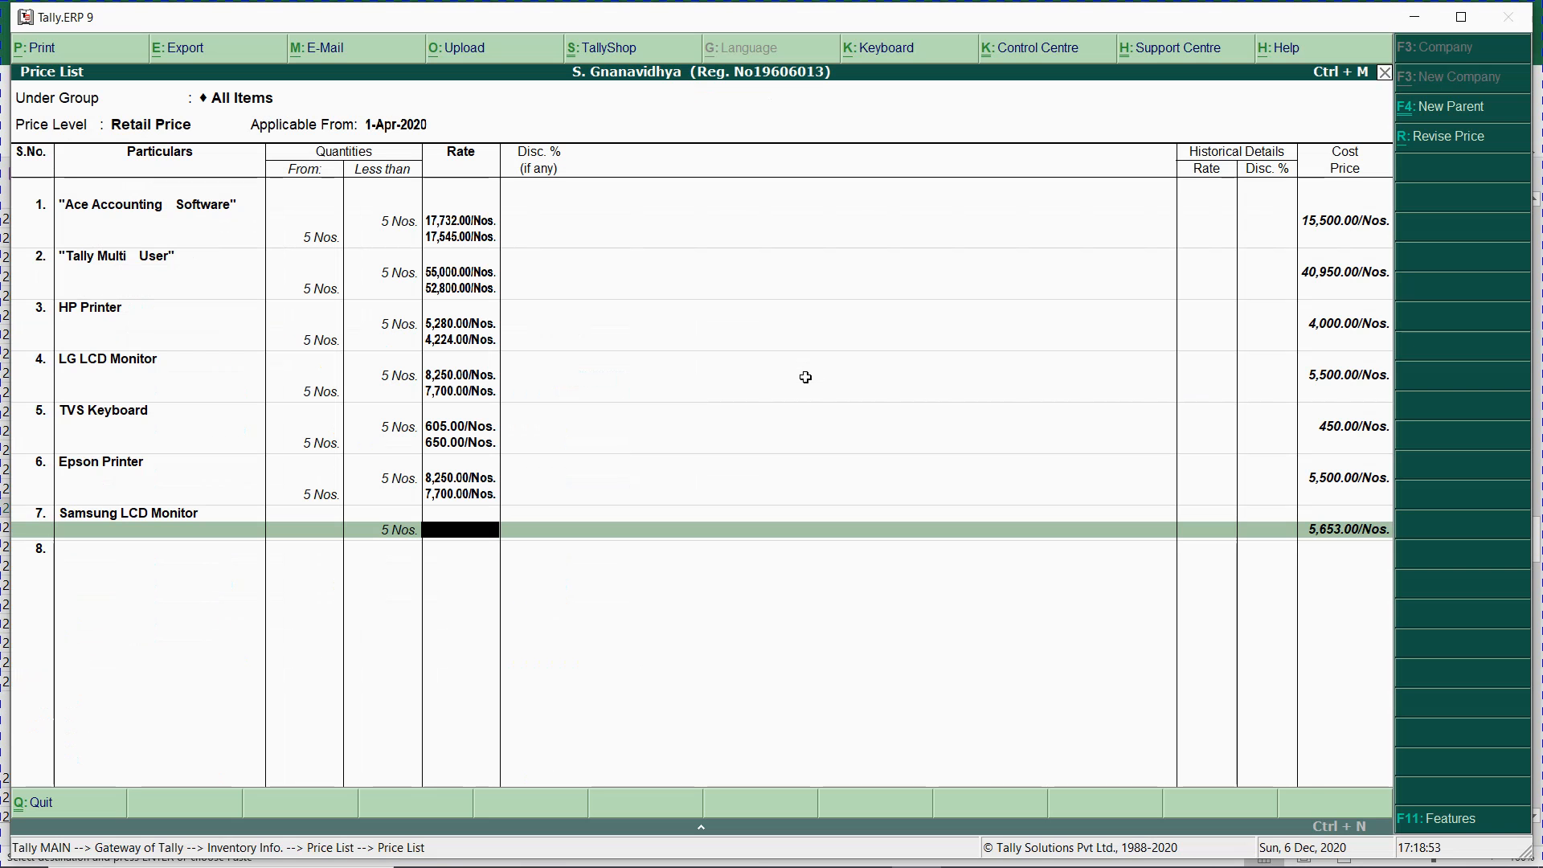
{"action": "type", "text": "8,250"}
{"action": "key", "text": "Return"}
{"action": "key", "text": "Return"}
{"action": "key", "text": "Return"}
{"action": "key", "text": "Return"}
{"action": "key", "text": "Return"}
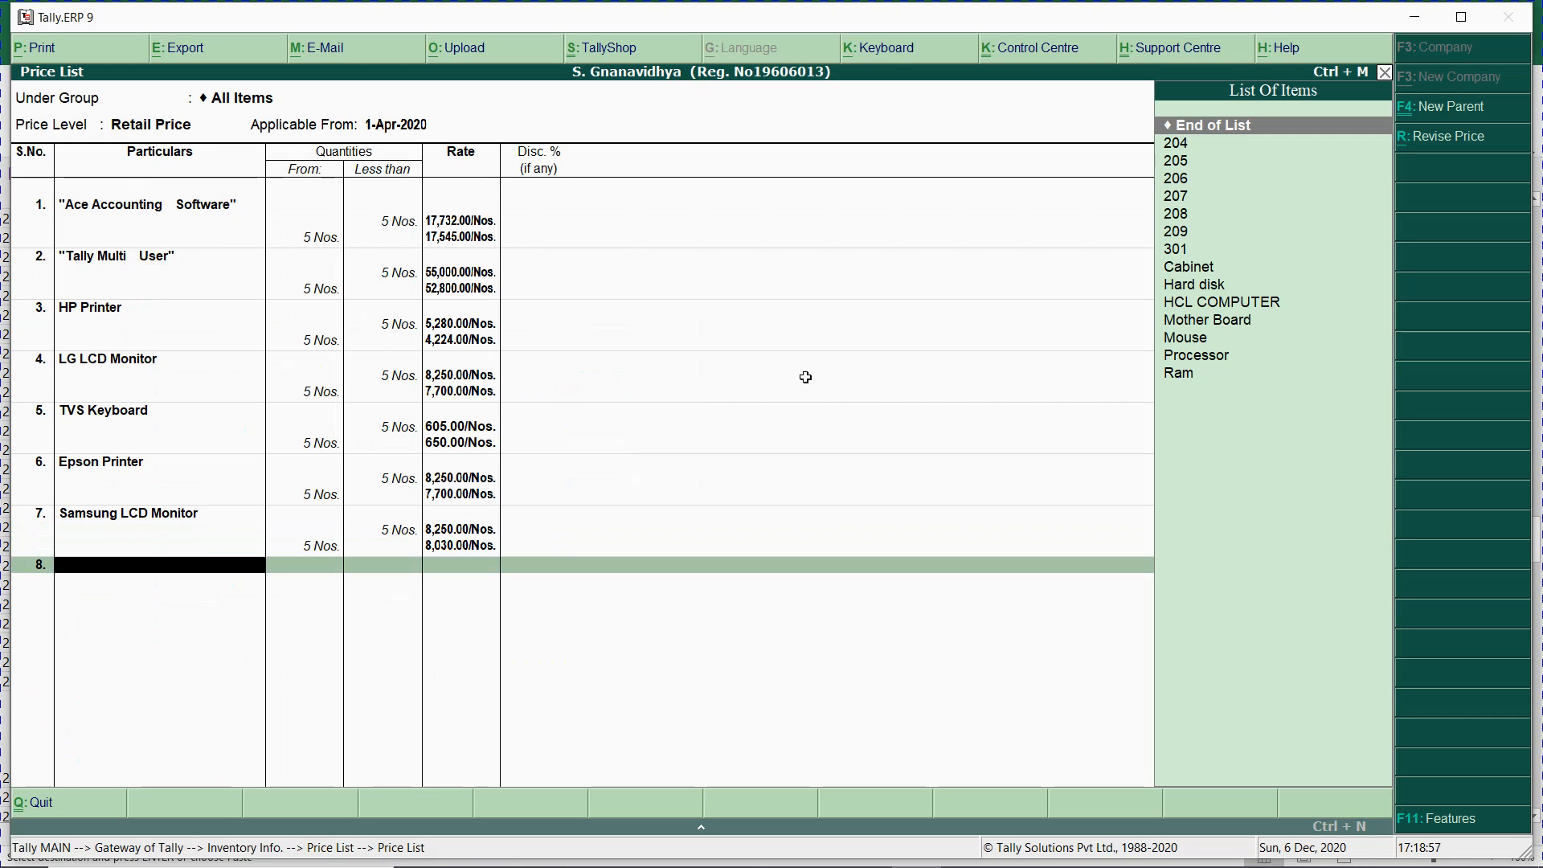
{"action": "type", "text": "mou"}
{"action": "key", "text": "Return"}
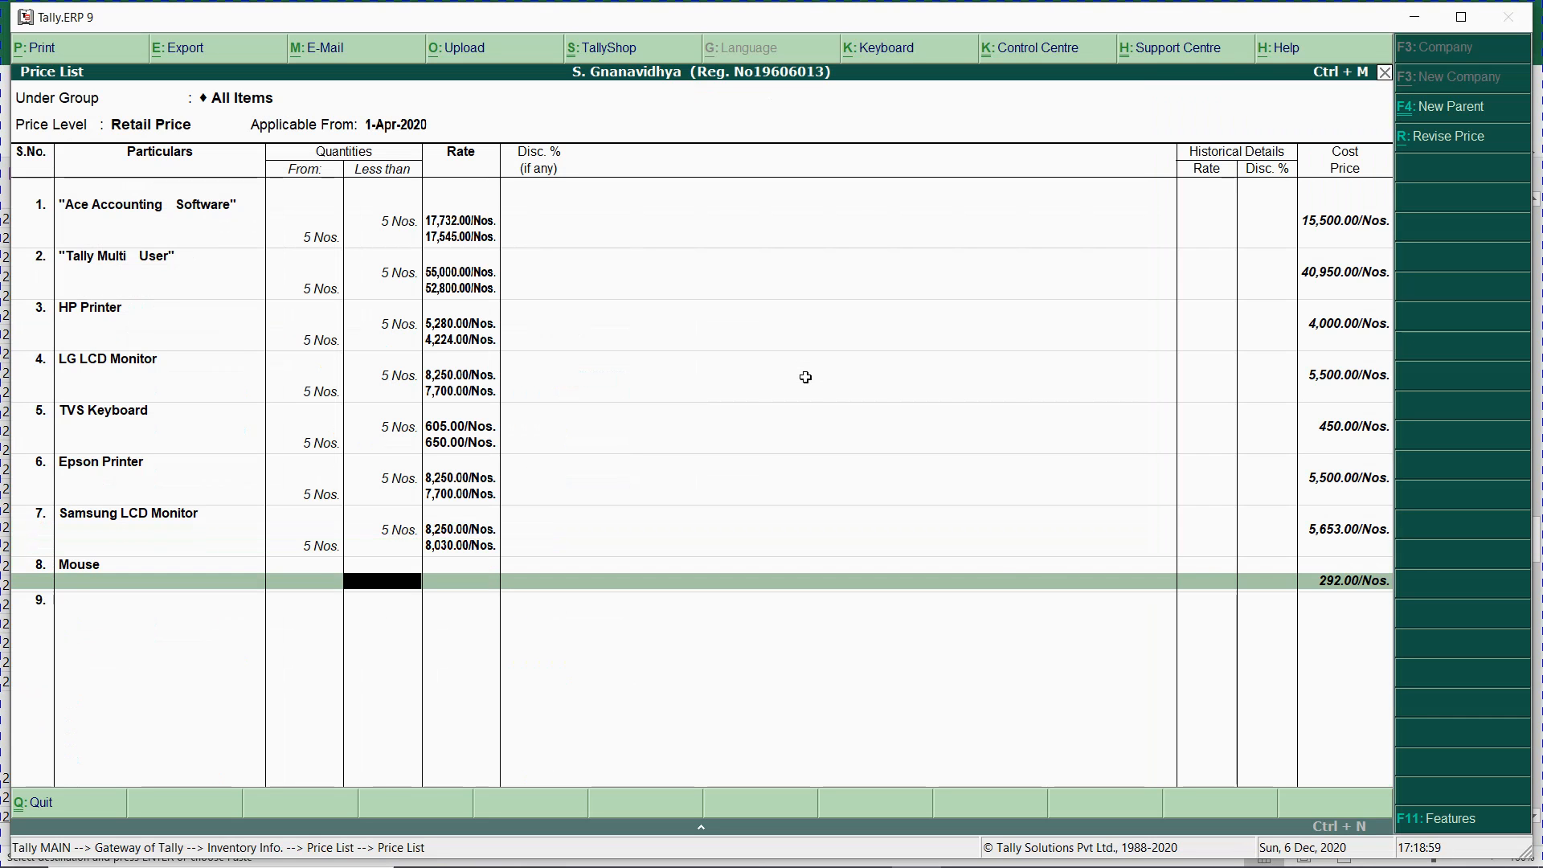
- Give Mouse a 5-unit slab with rates 444 and 434
{"action": "type", "text": "5"}
{"action": "key", "text": "alt+Tab"}
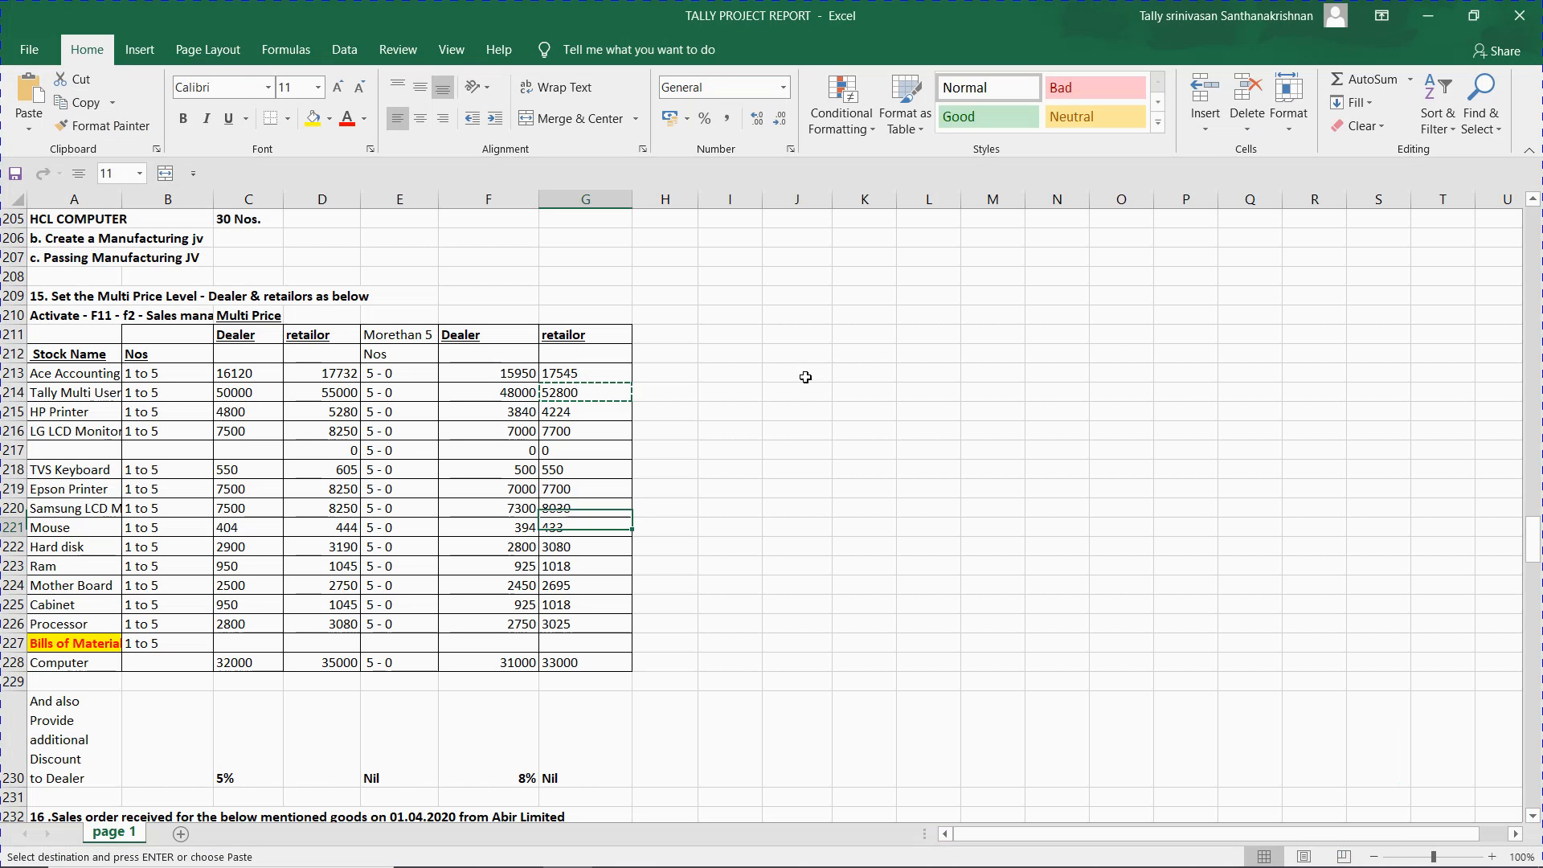
{"action": "key", "text": "alt+Tab"}
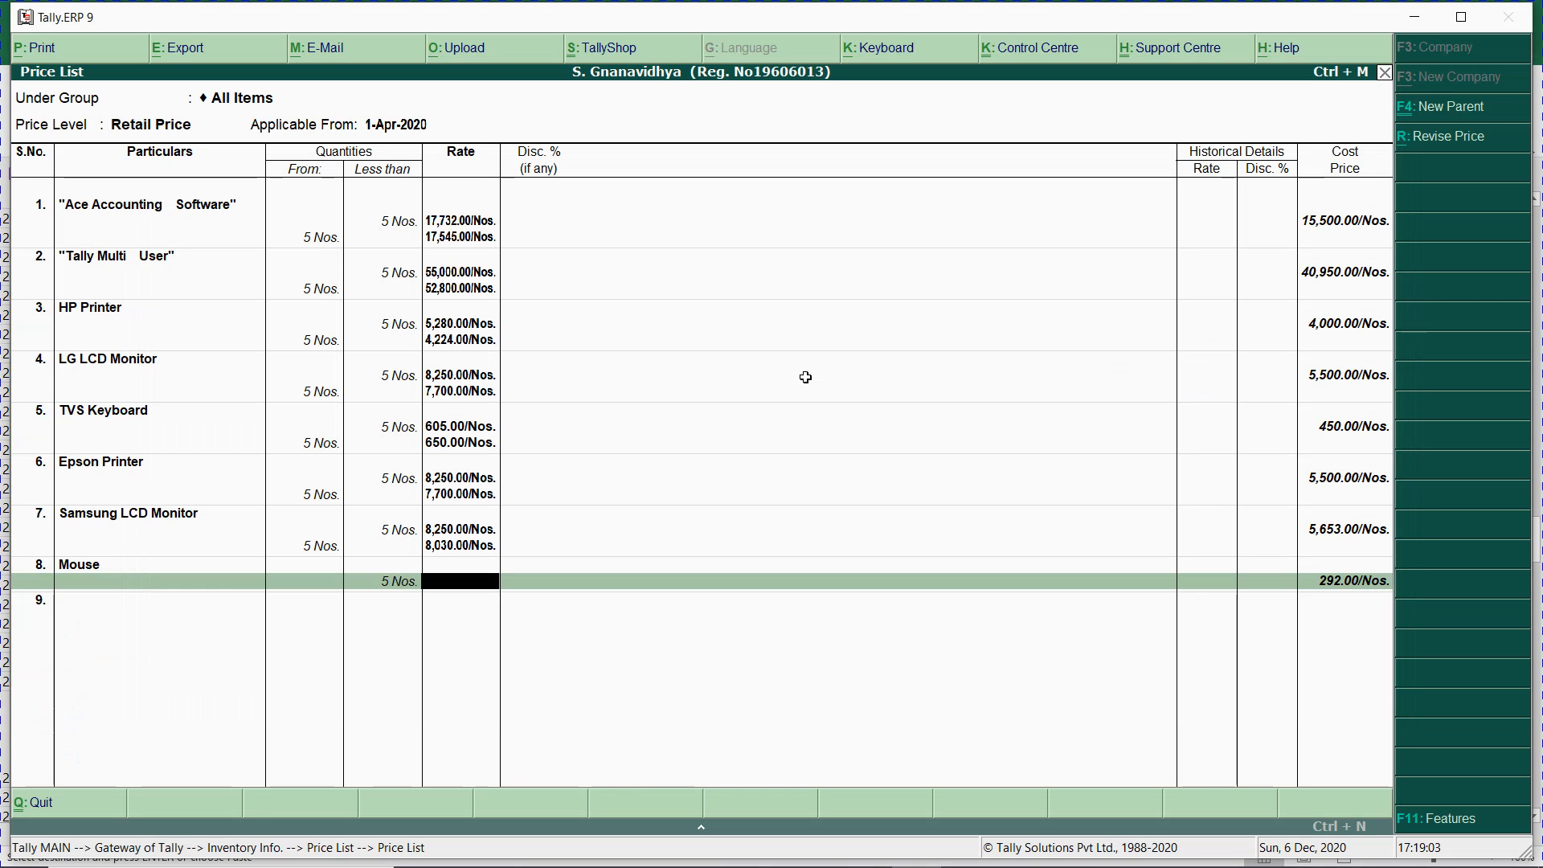
{"action": "type", "text": "444"}
{"action": "key", "text": "Return"}
{"action": "key", "text": "Return"}
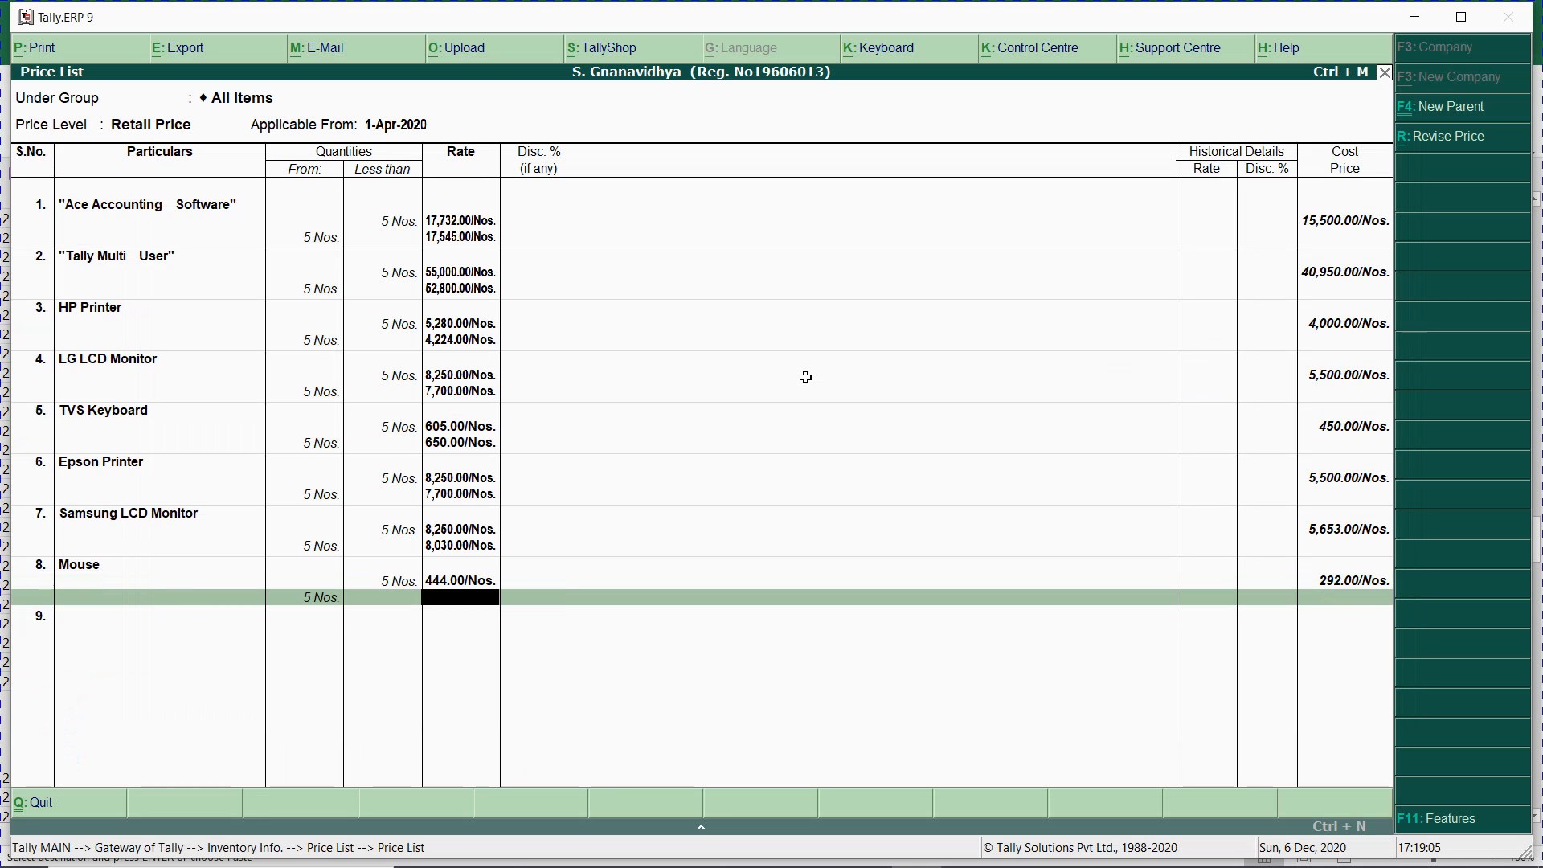
{"action": "type", "text": "434"}
{"action": "key", "text": "Return"}
{"action": "key", "text": "Return"}
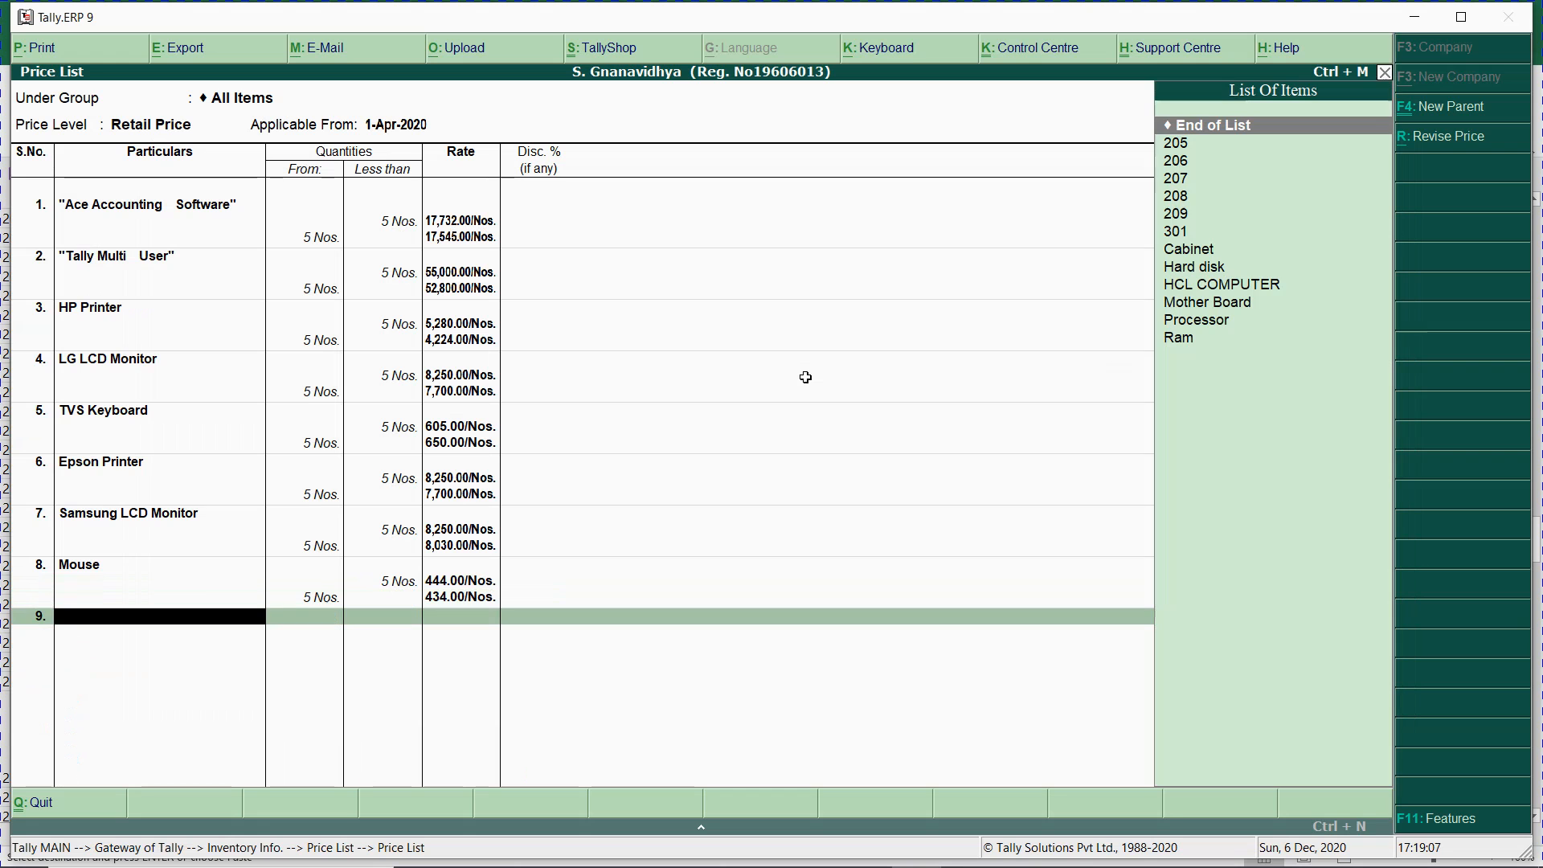
- Select Hard disk as row 9's item and bring the Excel sheet to the front
{"action": "type", "text": "ha"}
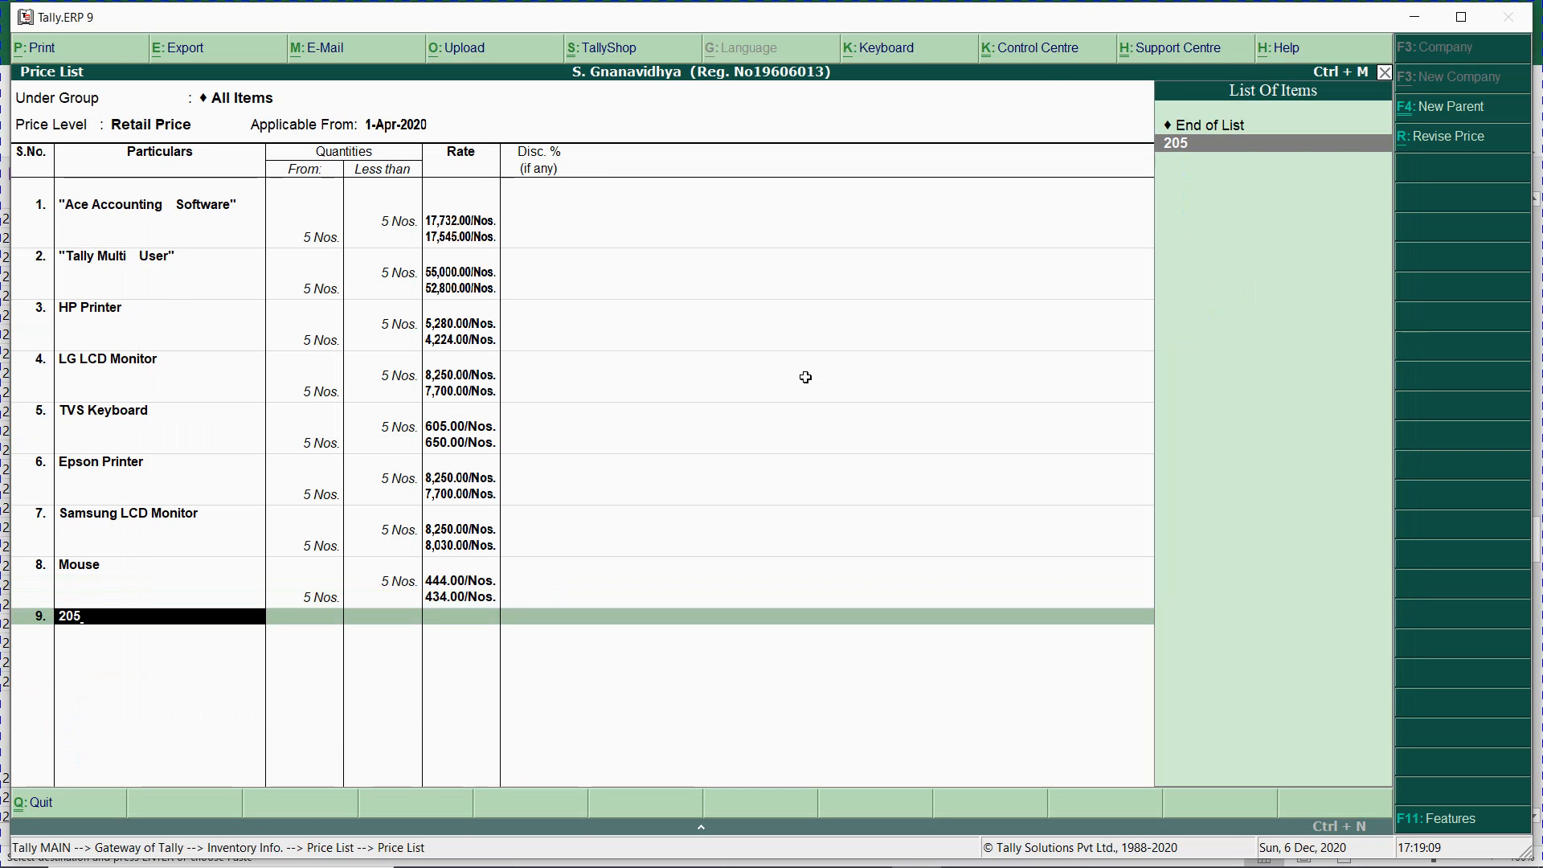
{"action": "key", "text": "Return"}
{"action": "key", "text": "alt+Tab"}
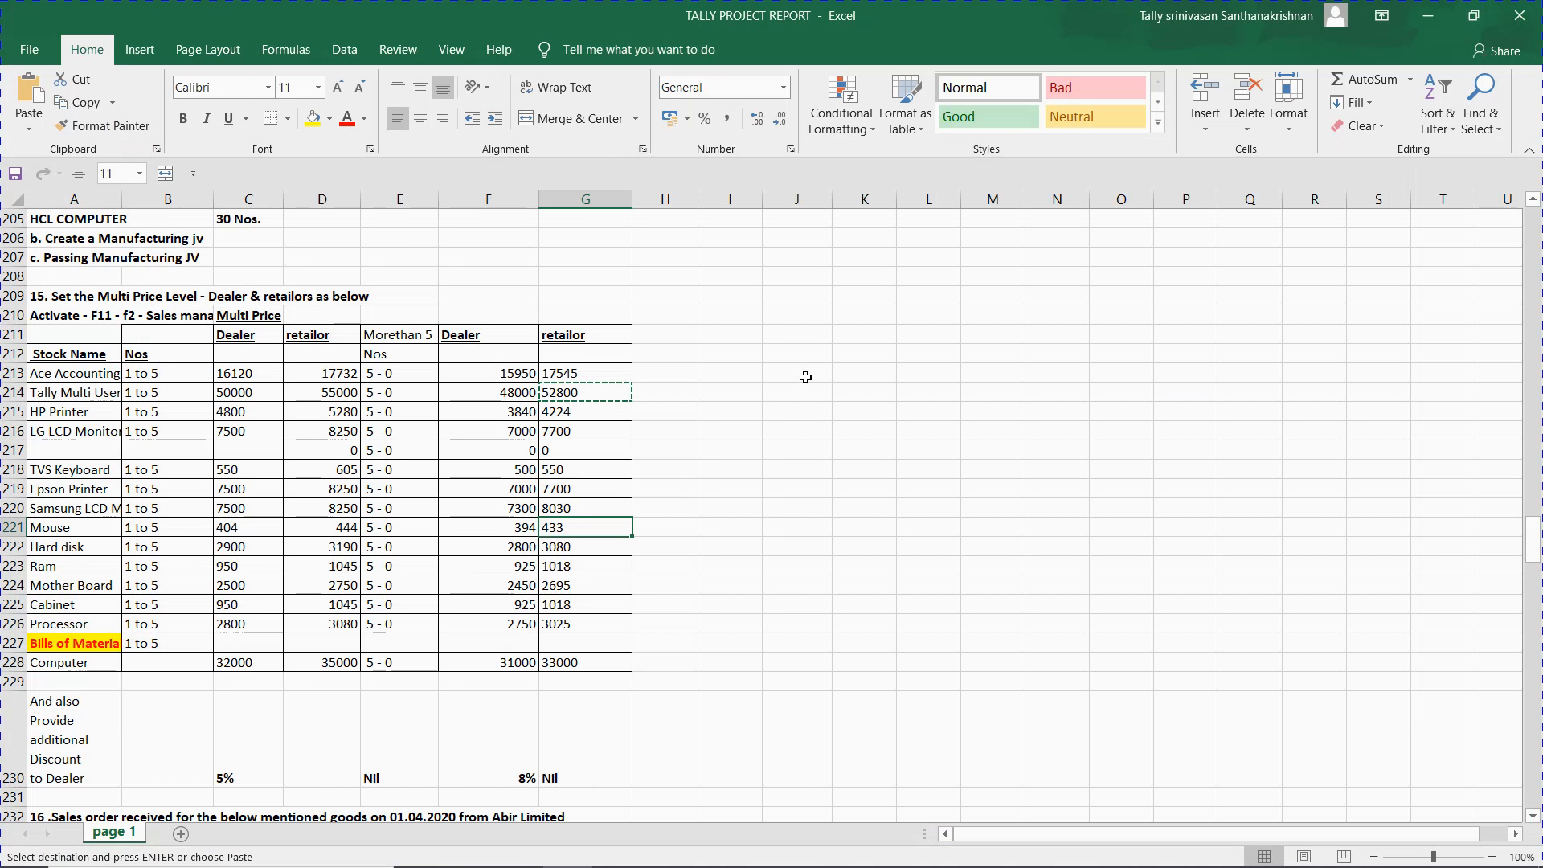
- Correct Mouse's second-slab rate to 433
{"action": "key", "text": "alt+Tab"}
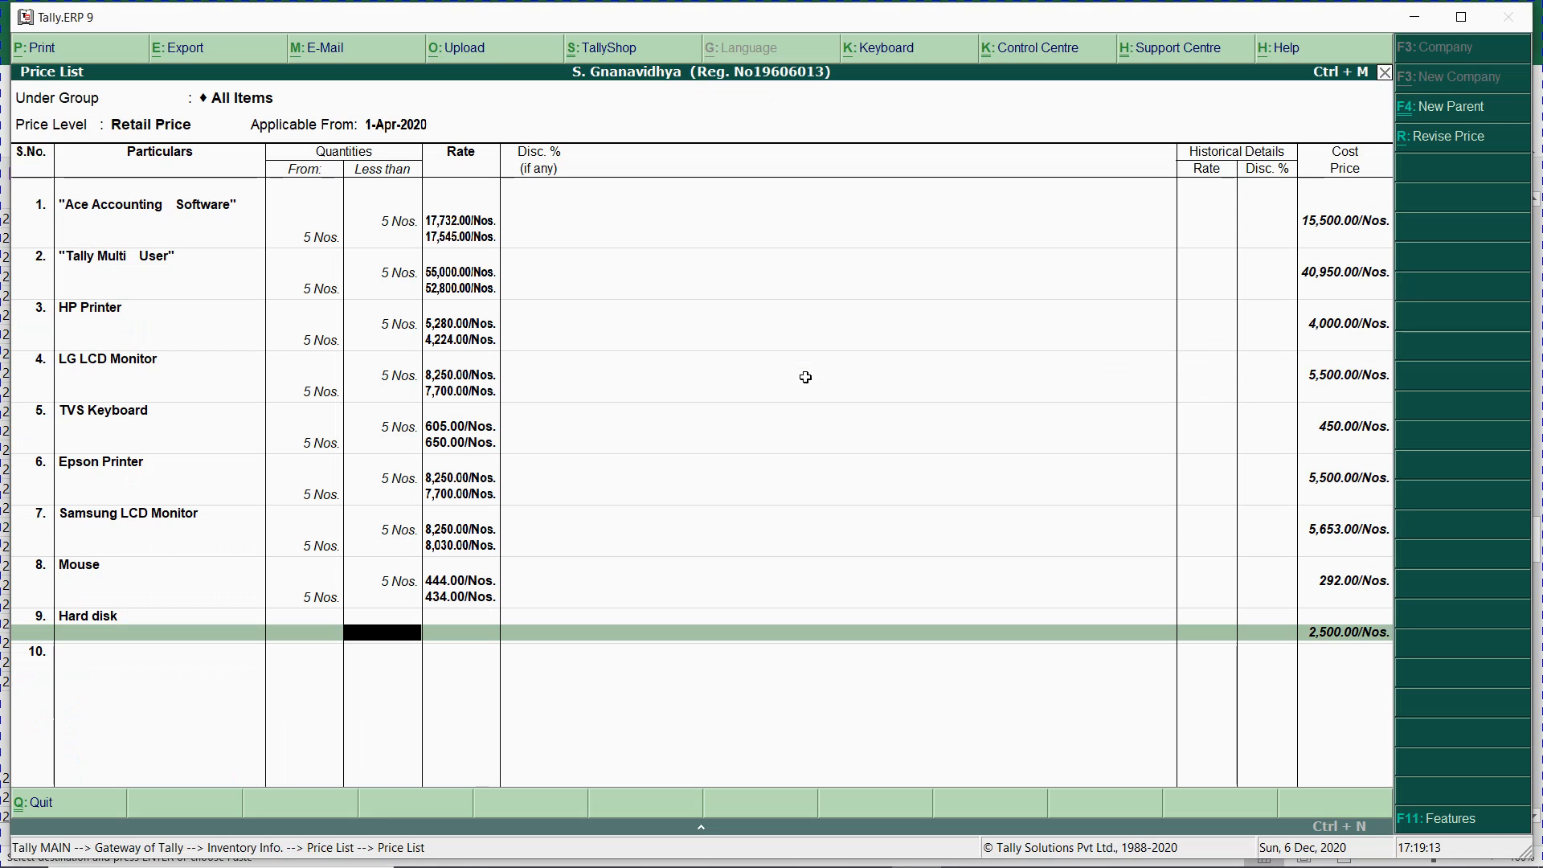
{"action": "key", "text": "Up"}
{"action": "type", "text": "433"}
{"action": "key", "text": "Return"}
- Give Hard disk a 5 Nos. slab with rates 3,190 and 3,080
{"action": "key", "text": "Return"}
{"action": "key", "text": "Return"}
{"action": "type", "text": "5"}
{"action": "key", "text": "Return"}
{"action": "key", "text": "alt+Tab"}
{"action": "key", "text": "Down"}
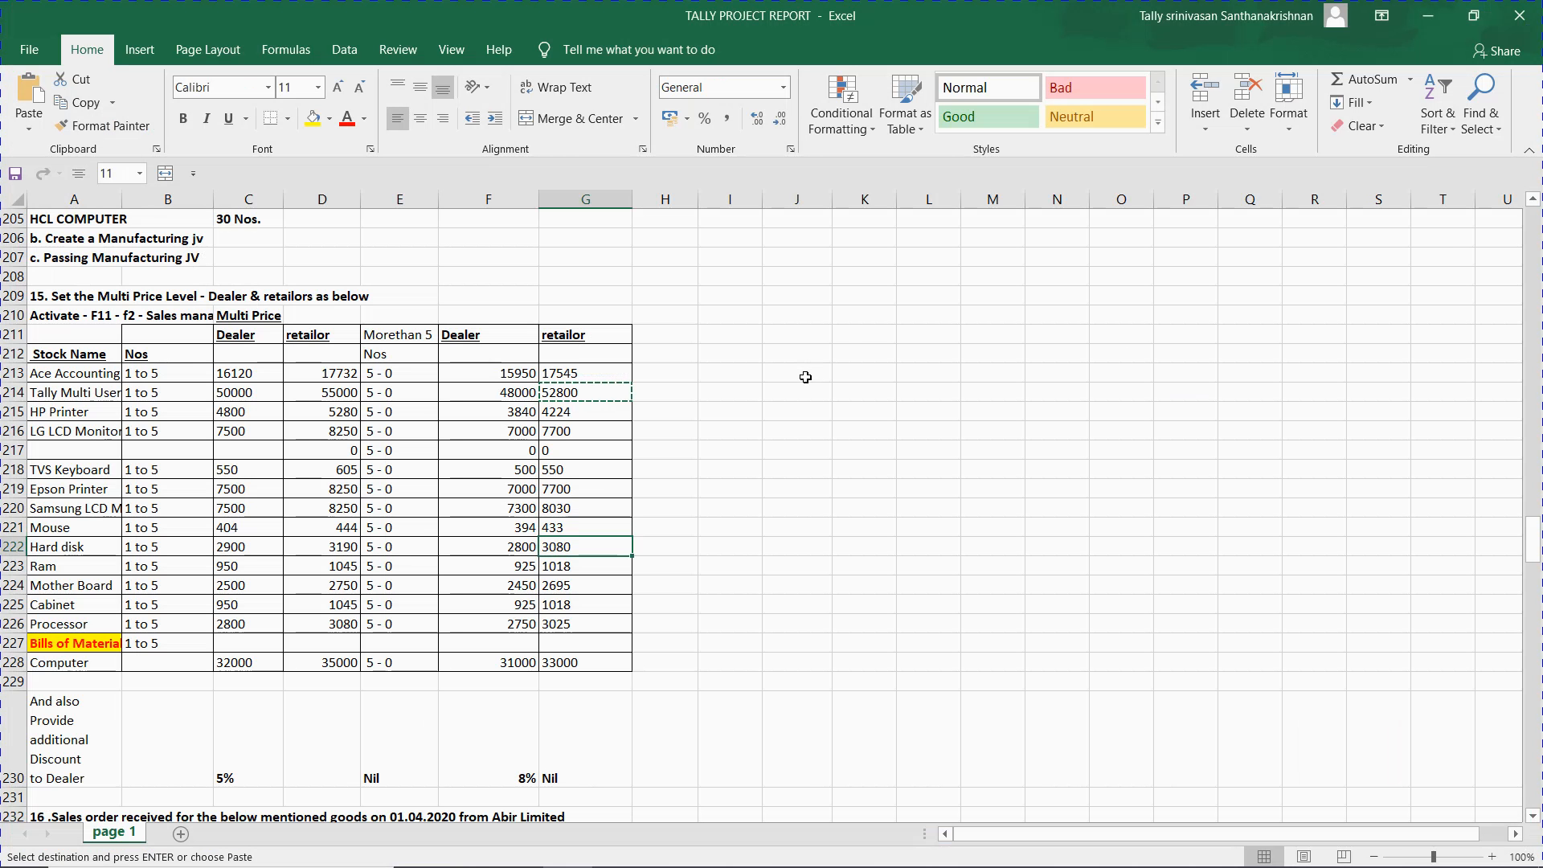
{"action": "key", "text": "alt+Tab"}
{"action": "type", "text": "3190"}
{"action": "key", "text": "Return"}
{"action": "key", "text": "Return"}
{"action": "key", "text": "Return"}
{"action": "key", "text": "alt+Tab"}
{"action": "key", "text": "alt+Tab"}
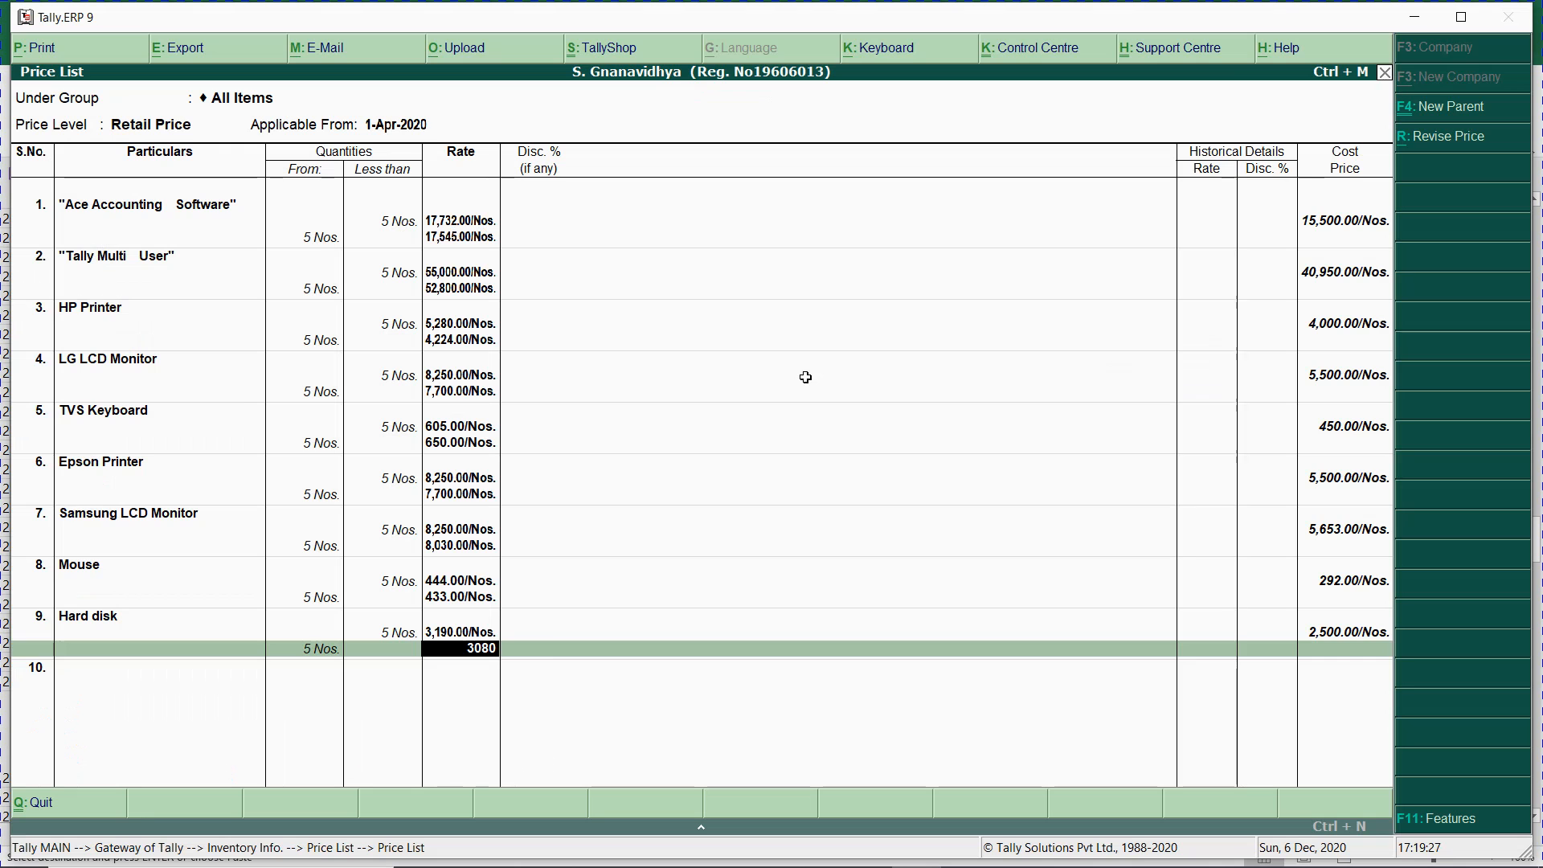
{"action": "type", "text": "3080"}
{"action": "key", "text": "Return"}
- Add Ram as row 10 with a 5 Nos. slab and rates 1,045 and 1,018
{"action": "key", "text": "Return"}
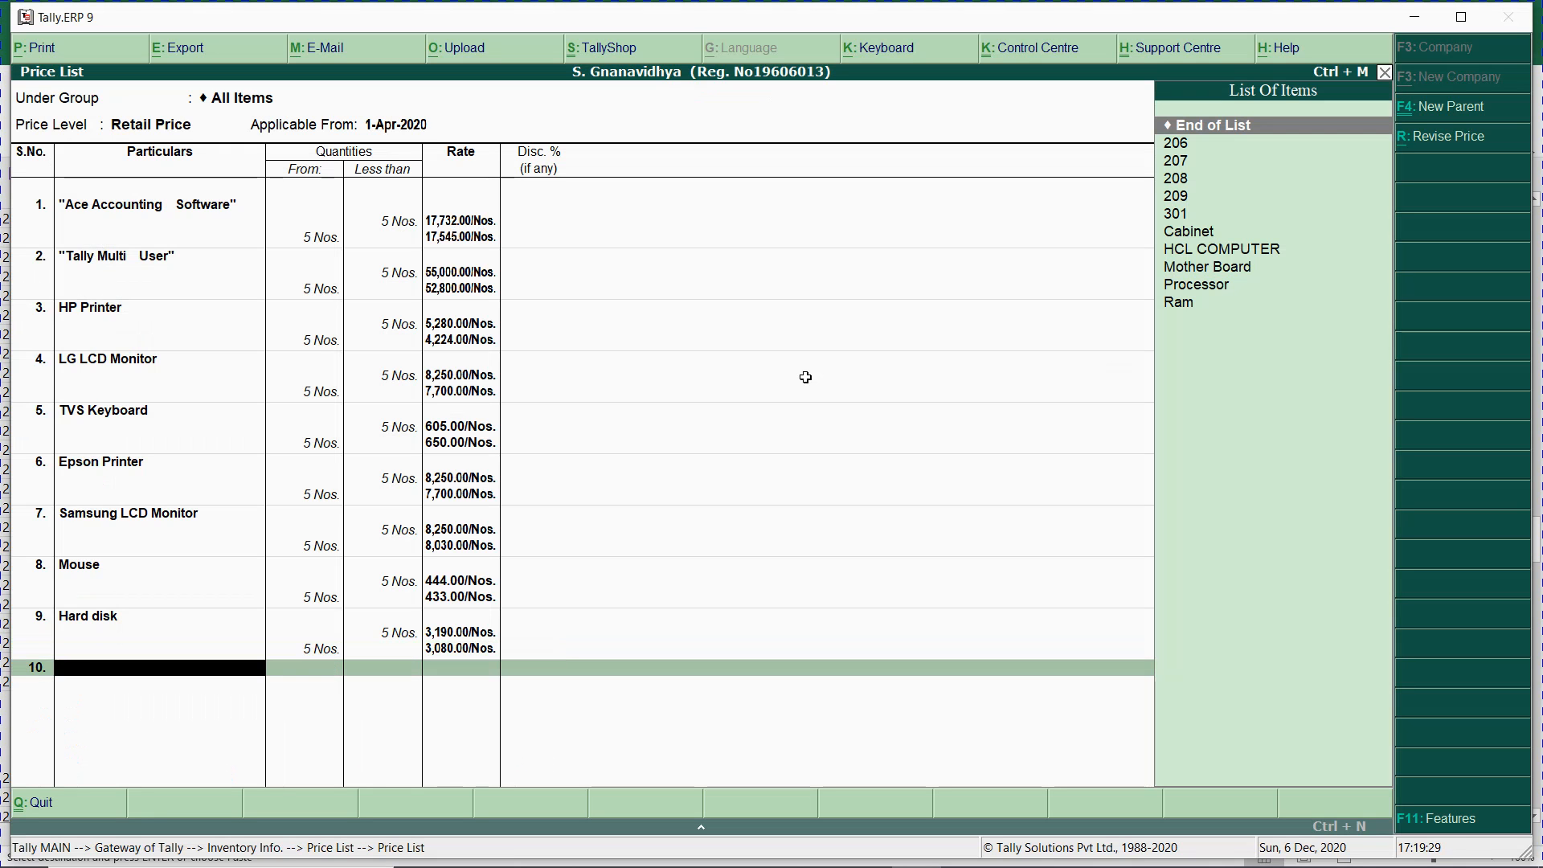
{"action": "type", "text": "Ram"}
{"action": "key", "text": "Return"}
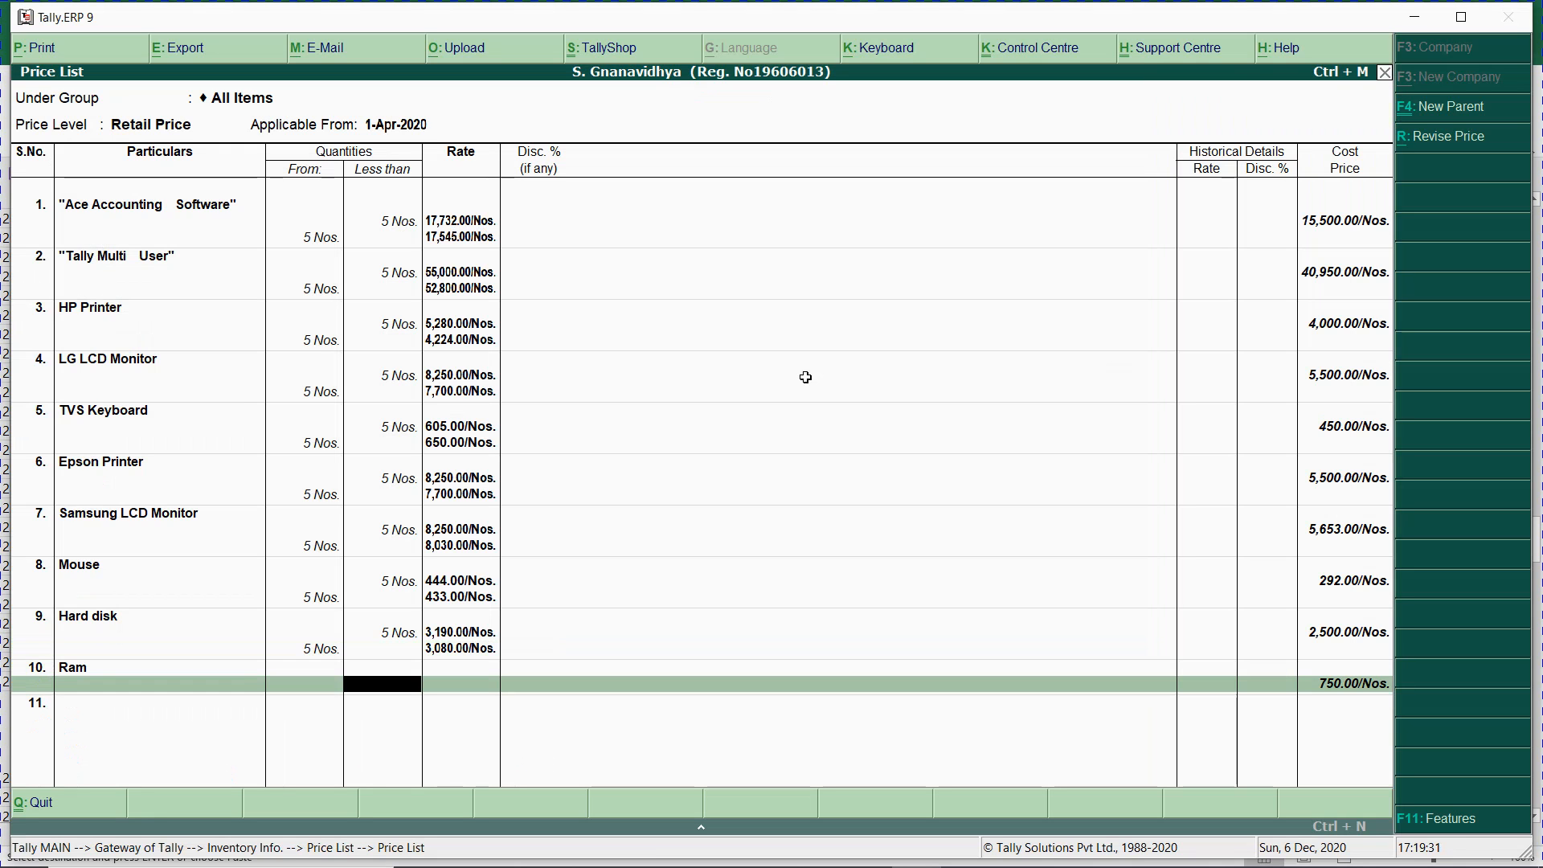
{"action": "type", "text": "5"}
{"action": "key", "text": "Return"}
{"action": "key", "text": "alt+Tab"}
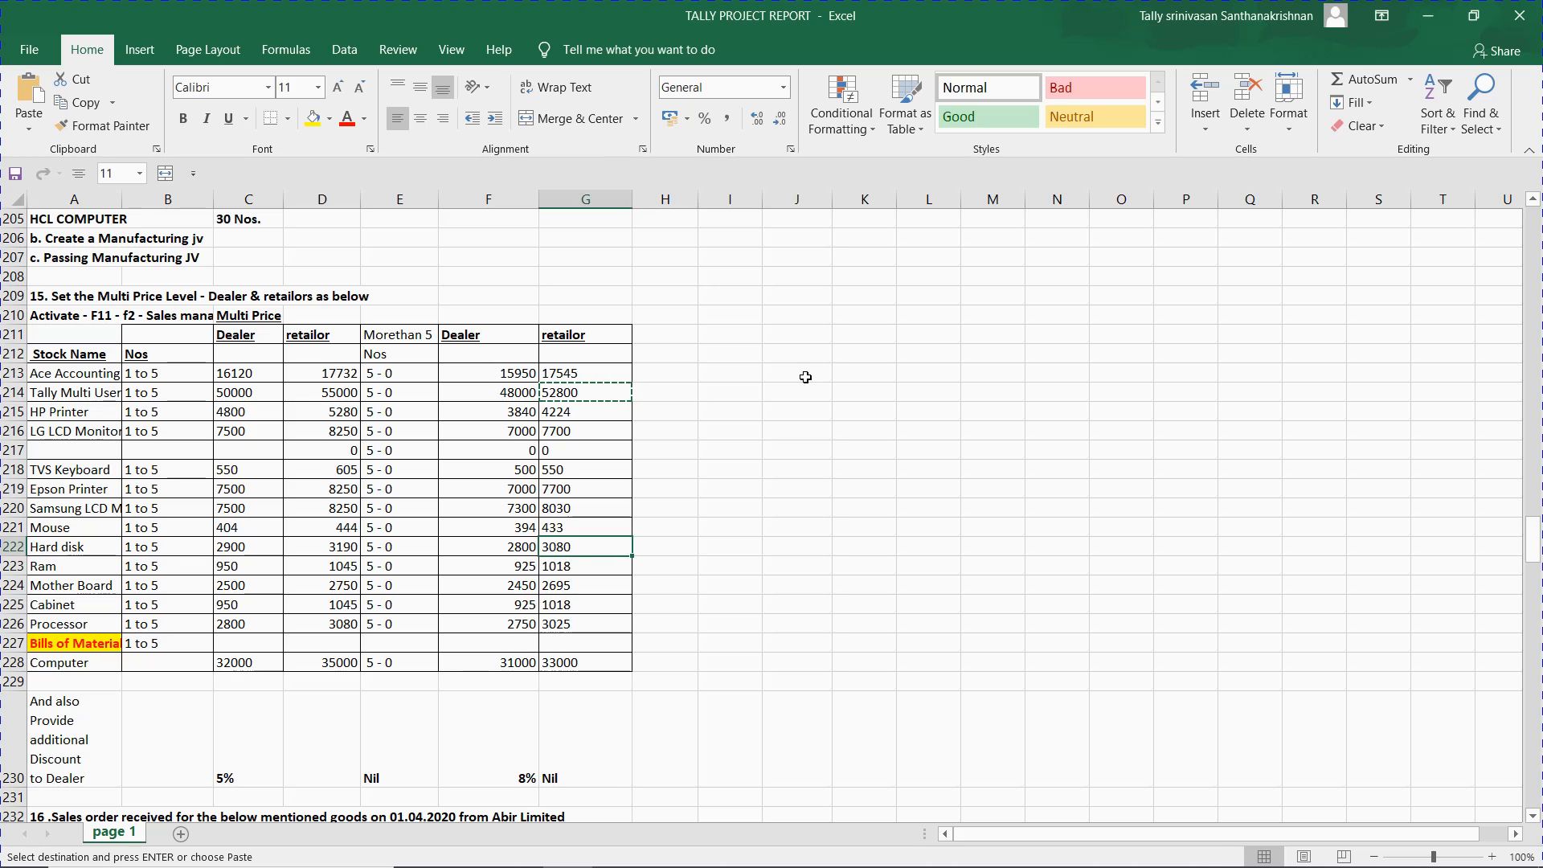
{"action": "key", "text": "Down"}
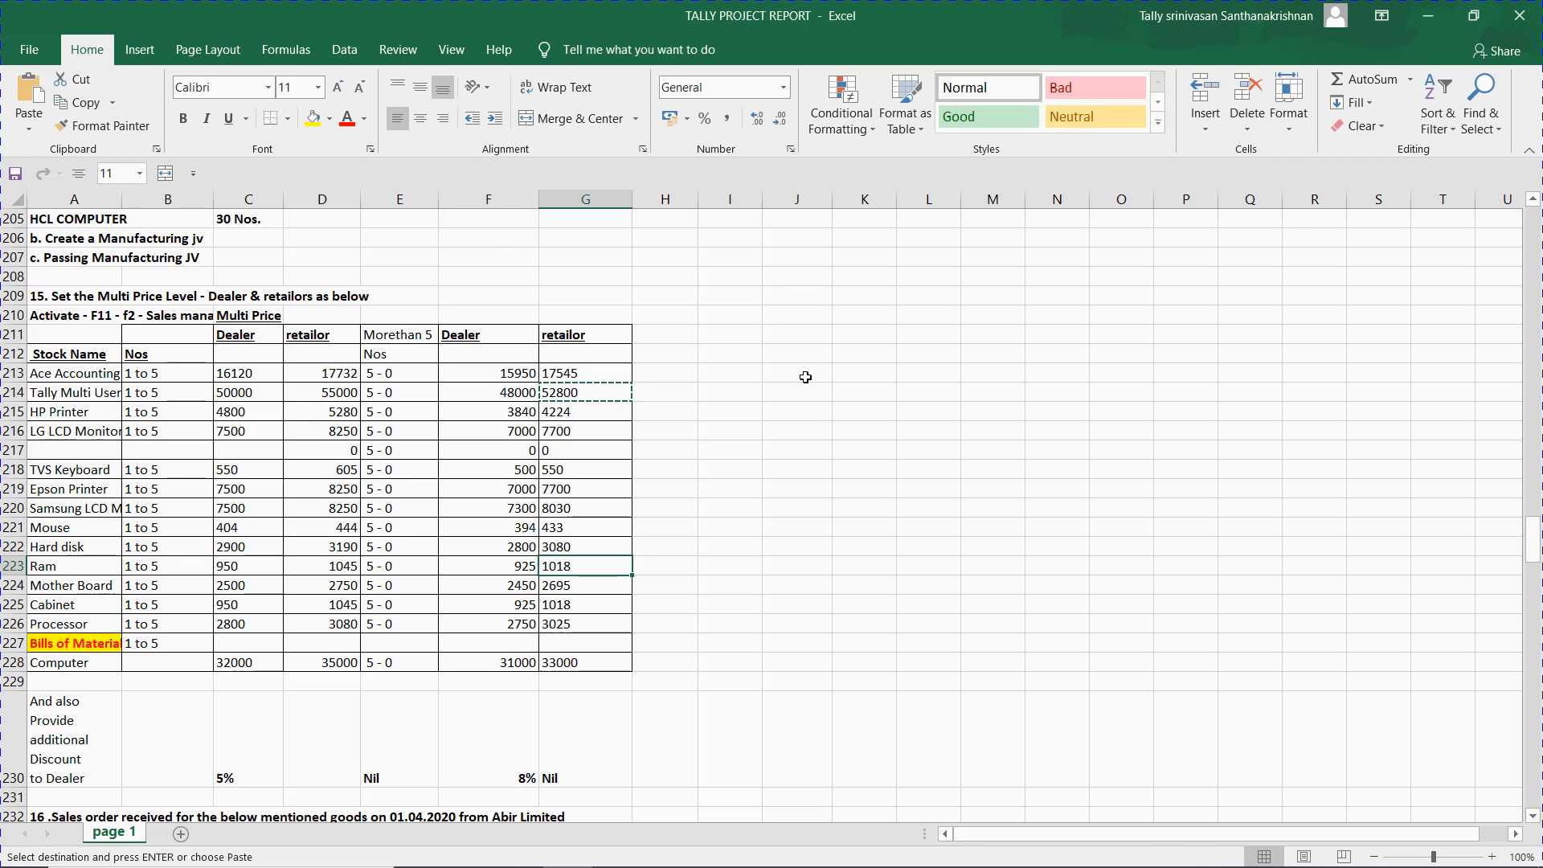
{"action": "key", "text": "alt+Tab"}
{"action": "type", "text": "1,045"}
{"action": "key", "text": "Return"}
{"action": "type", "text": "1,018"}
{"action": "key", "text": "Return"}
{"action": "key", "text": "Return"}
- Add Mother Board as row 11 with a 5 Nos. slab and rates 2,750 and 2,695
{"action": "key", "text": "Down"}
{"action": "type", "text": "m"}
{"action": "key", "text": "Return"}
{"action": "type", "text": "5"}
{"action": "key", "text": "Return"}
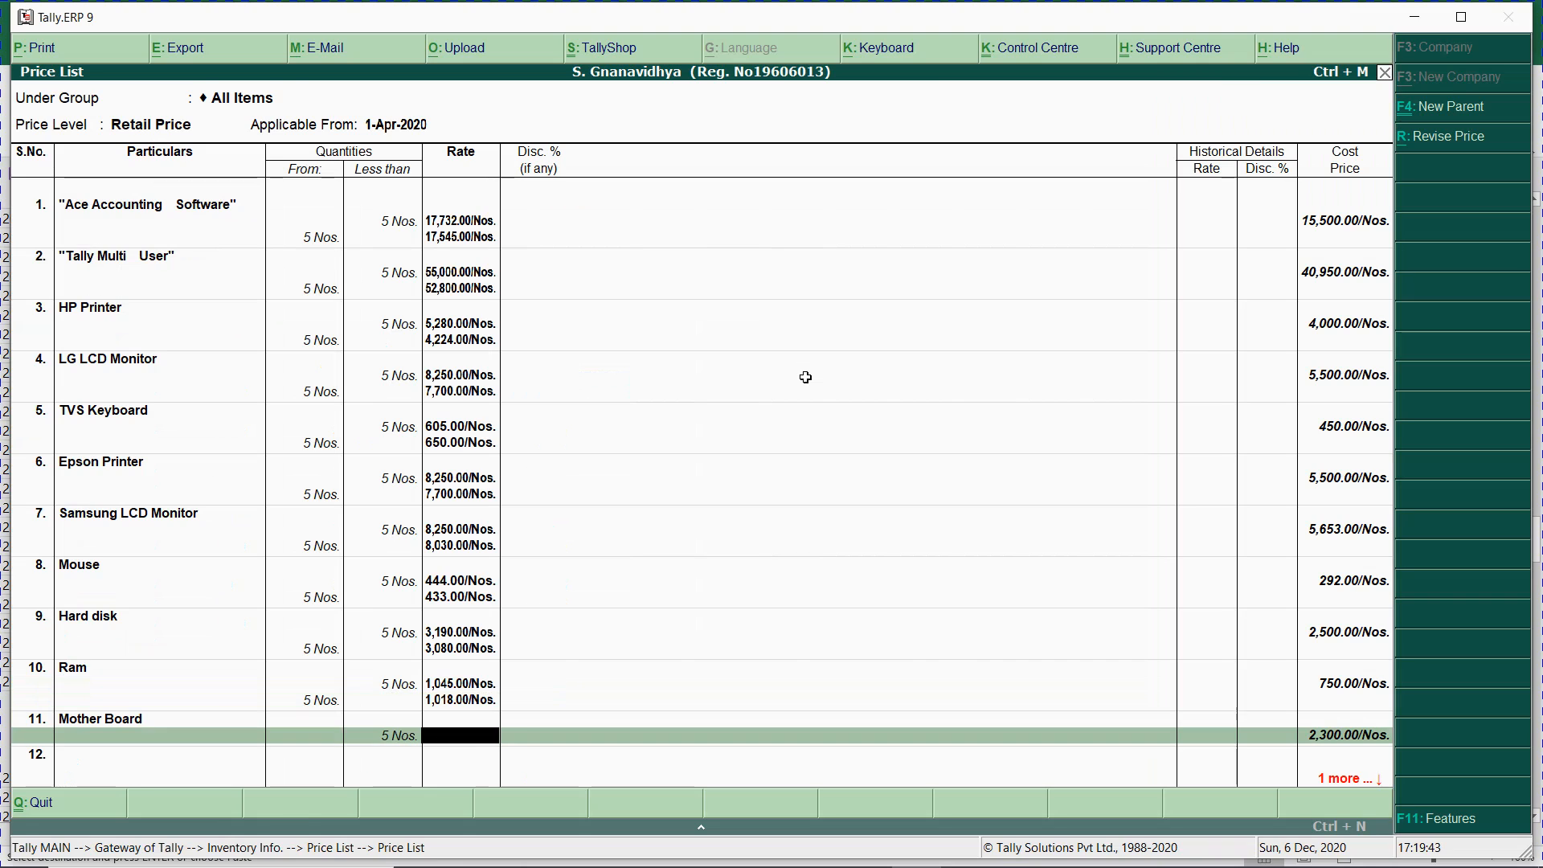
{"action": "key", "text": "alt+Tab"}
{"action": "key", "text": "Down"}
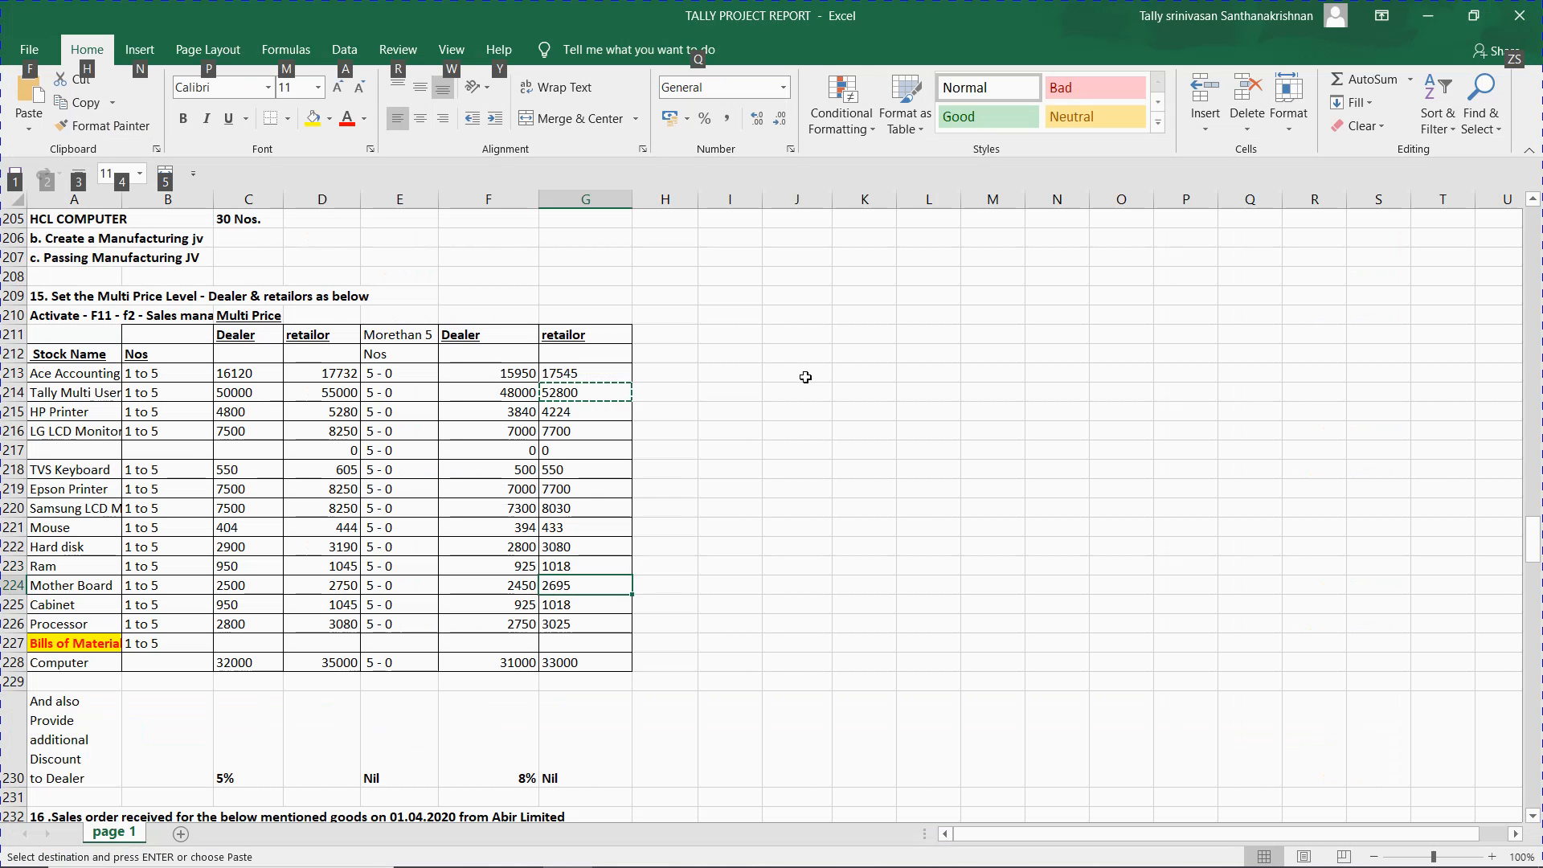
{"action": "key", "text": "alt+Tab"}
{"action": "type", "text": "750"}
{"action": "key", "text": "Return"}
{"action": "key", "text": "Return"}
{"action": "type", "text": "2,695"}
- Add Cabinet as row 12 with a 5 Nos. slab and rates 1,045 and 1,018
{"action": "key", "text": "Return"}
{"action": "key", "text": "Return"}
{"action": "key", "text": "Down"}
{"action": "key", "text": "Down"}
{"action": "key", "text": "Down"}
{"action": "key", "text": "Down"}
{"action": "key", "text": "Return"}
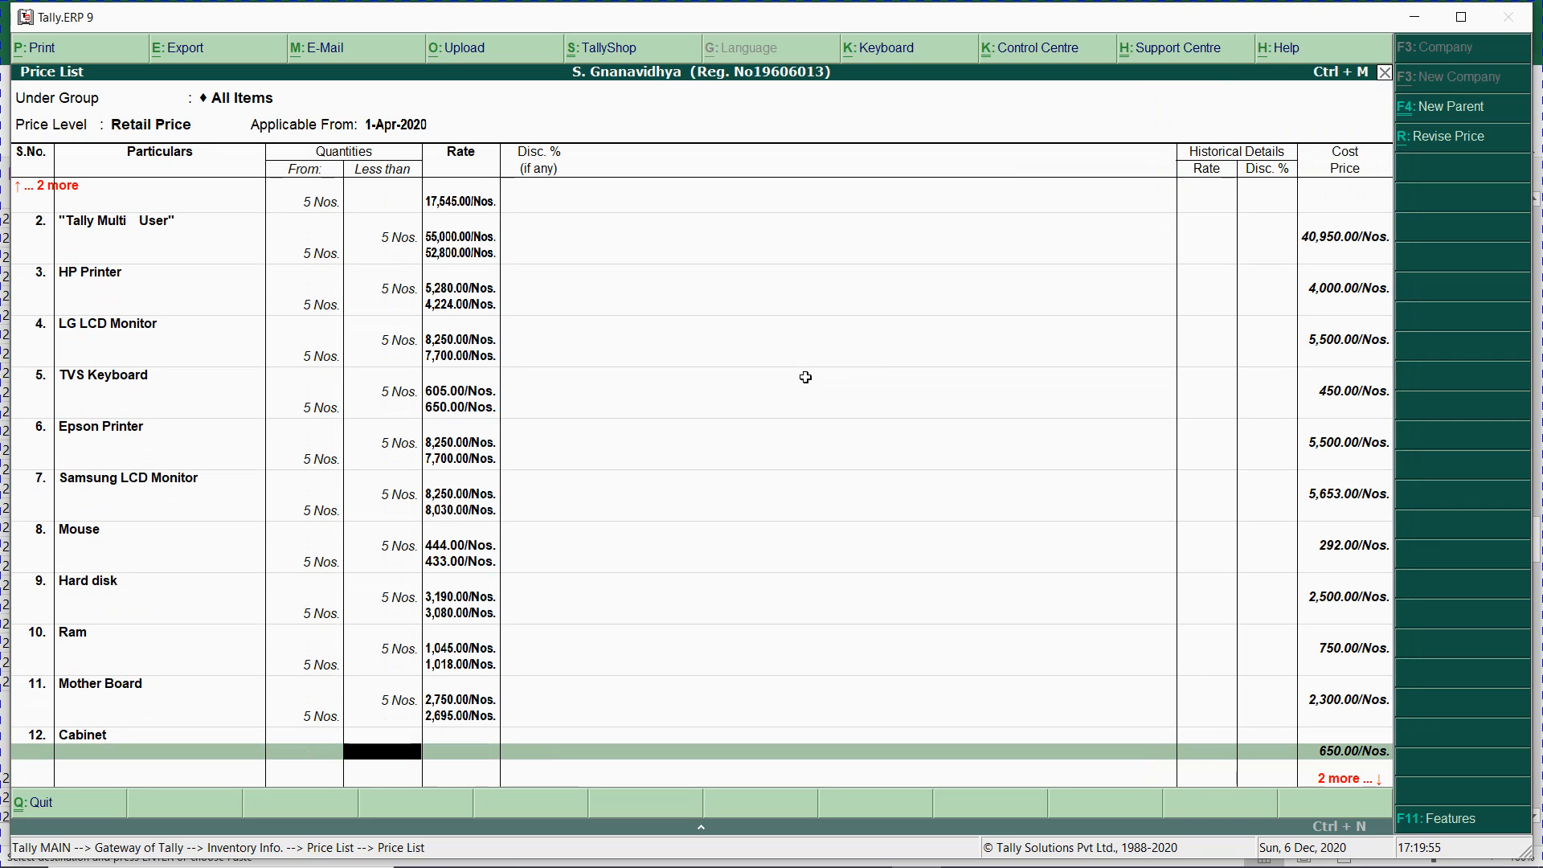
{"action": "type", "text": "5"}
{"action": "key", "text": "Return"}
{"action": "key", "text": "alt+Tab"}
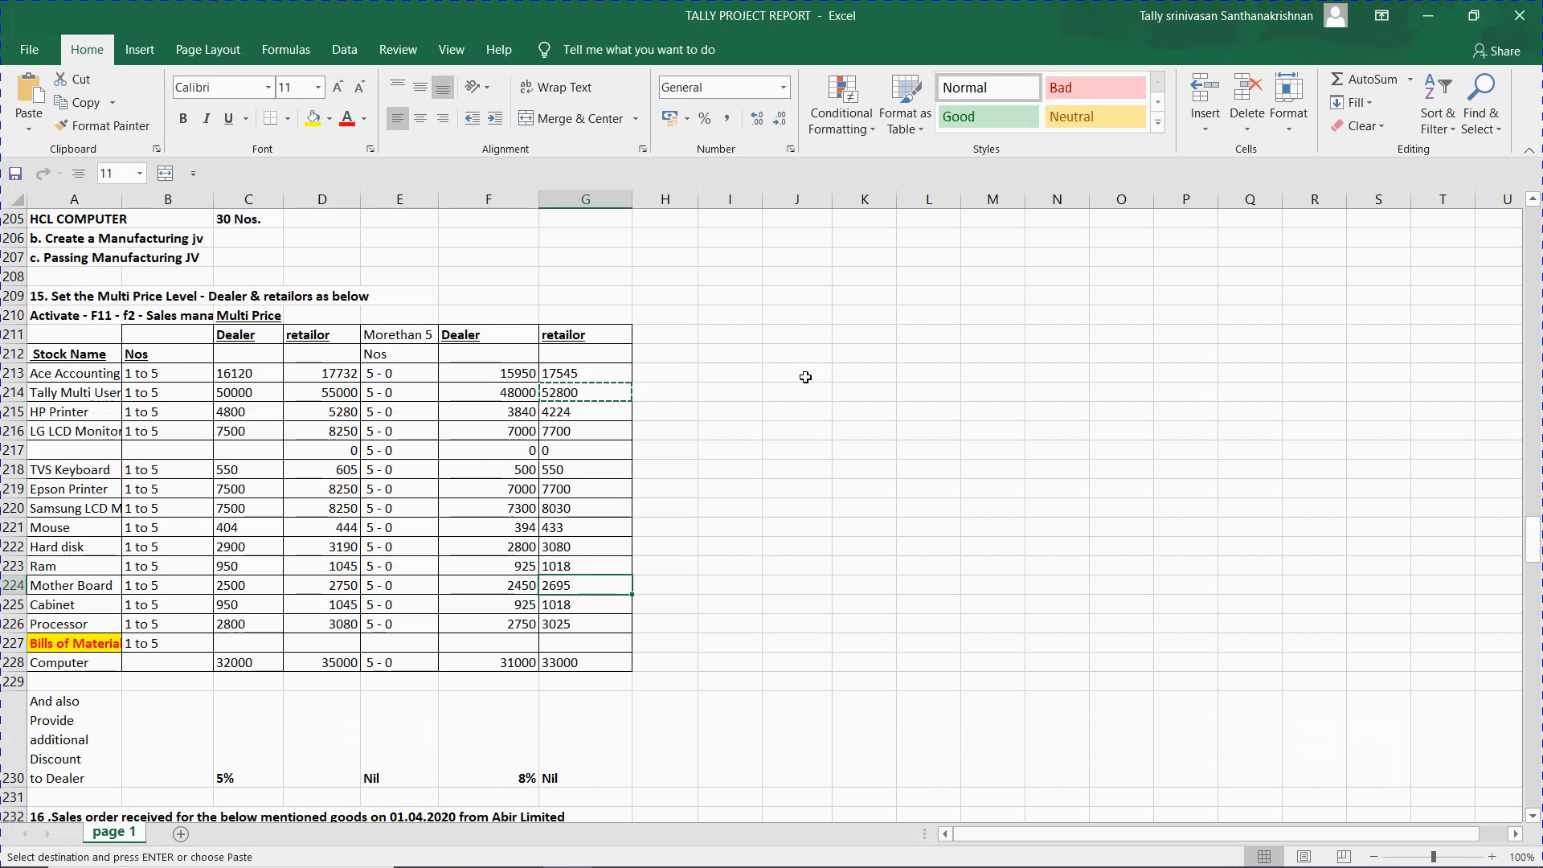
{"action": "key", "text": "Down"}
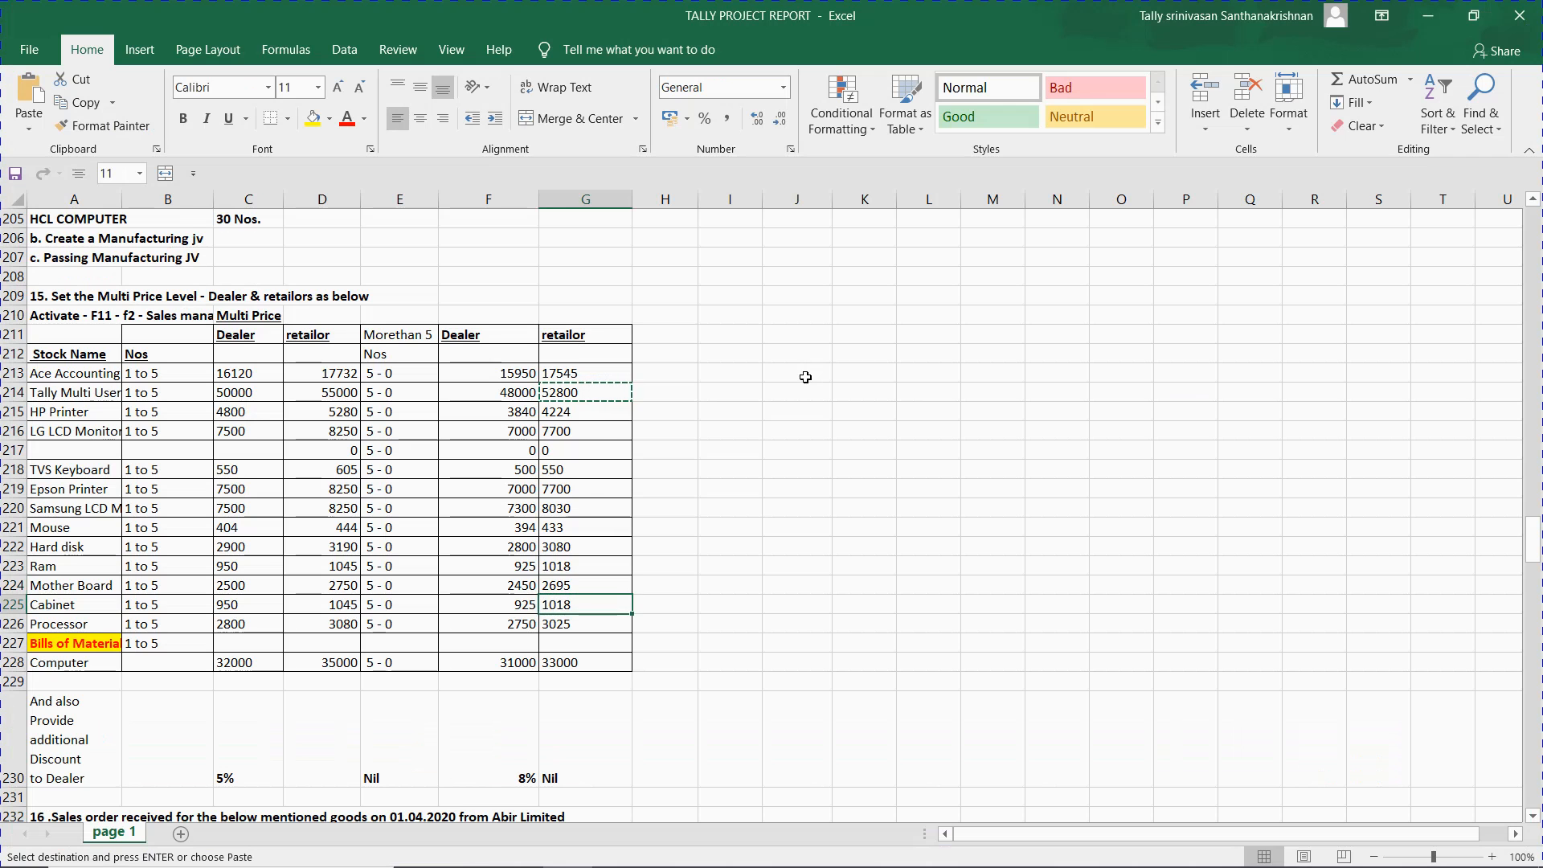
{"action": "key", "text": "alt+Tab"}
{"action": "type", "text": "1,0"}
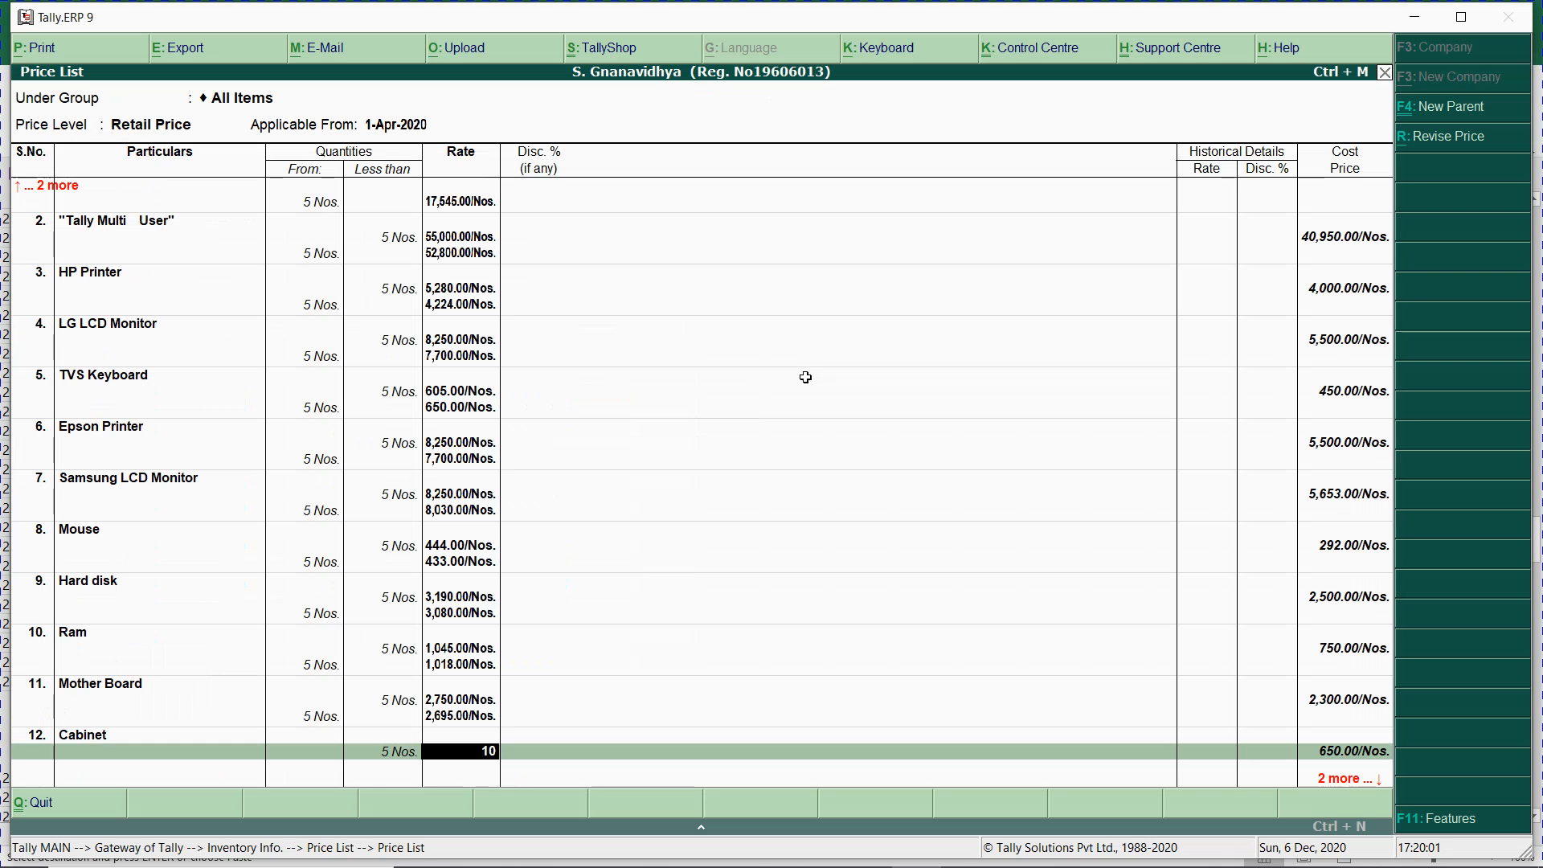
{"action": "type", "text": "45"}
{"action": "key", "text": "Return"}
{"action": "key", "text": "Return"}
{"action": "type", "text": "1,018"}
{"action": "key", "text": "Return"}
{"action": "key", "text": "Return"}
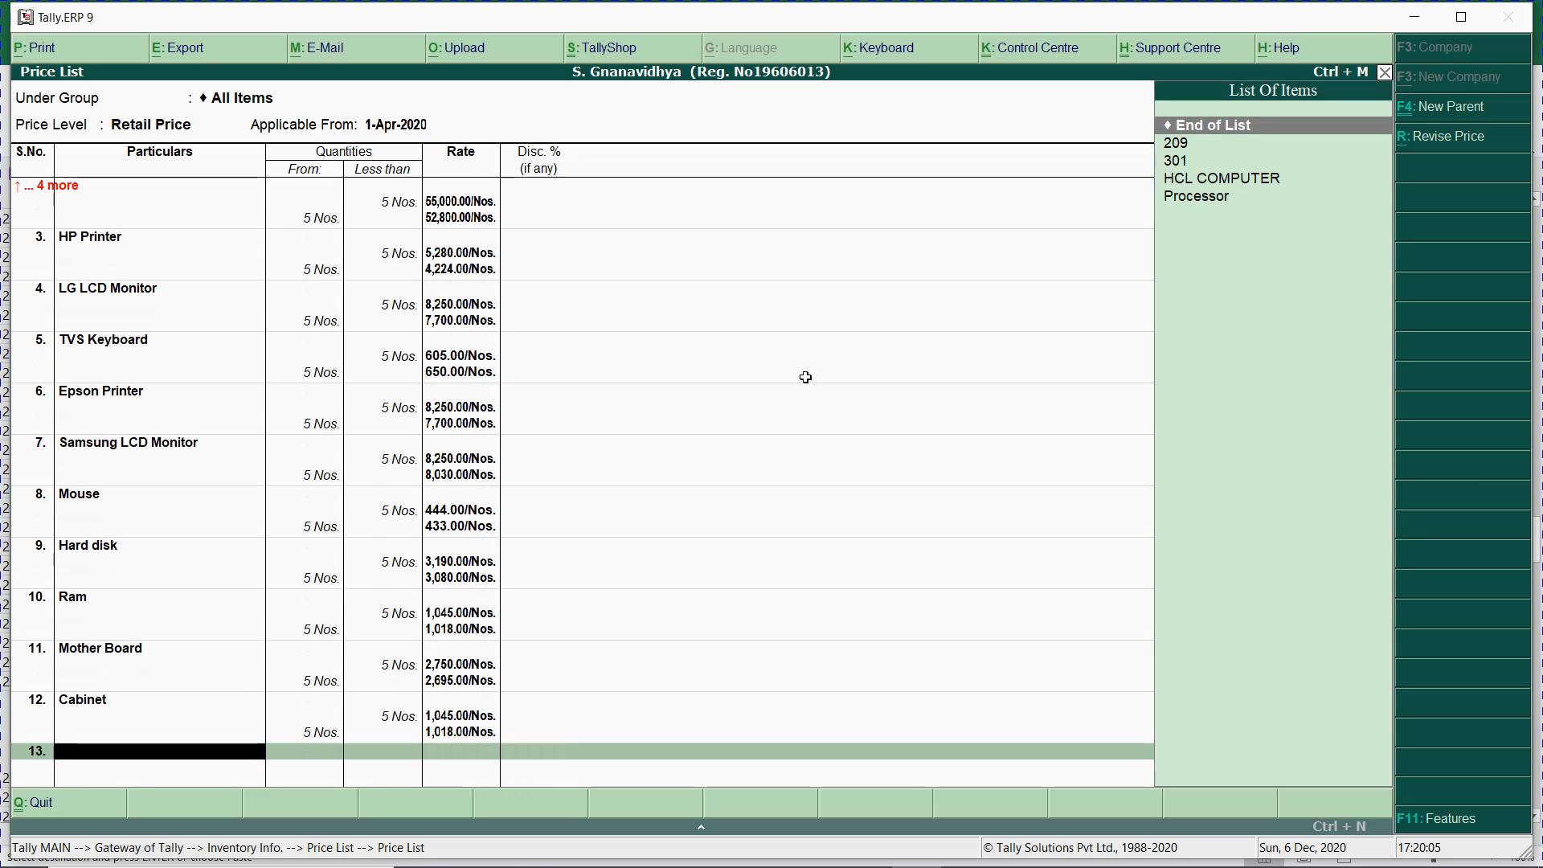
- Add Processor as row 13 with a 5 Nos. slab and rates 3,080 and 3,025
{"action": "key", "text": "Down"}
{"action": "key", "text": "Down"}
{"action": "key", "text": "Down"}
{"action": "key", "text": "Down"}
{"action": "key", "text": "Return"}
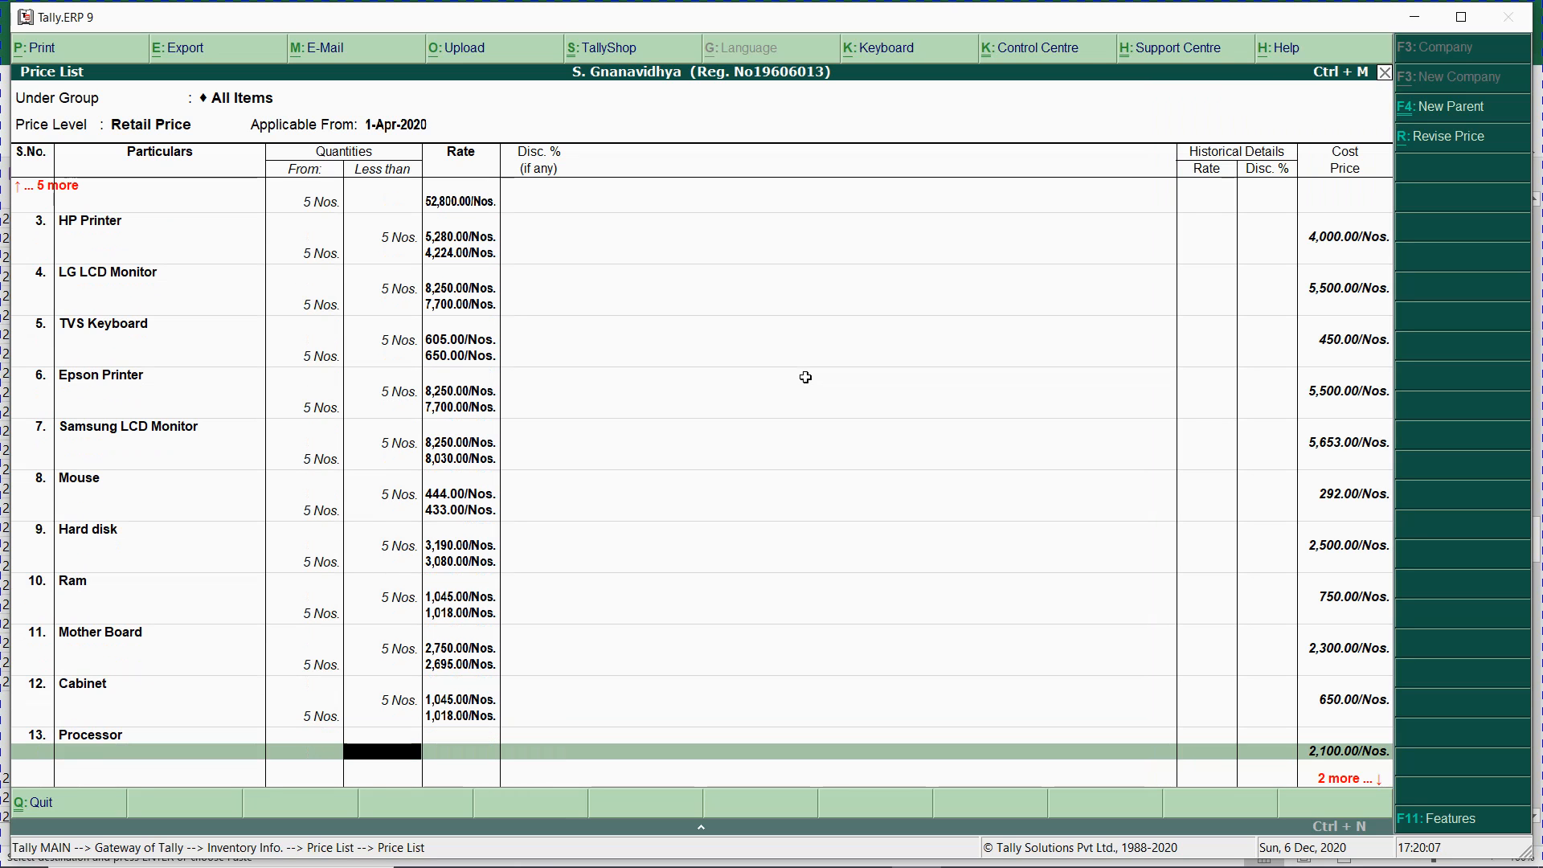
{"action": "type", "text": "5"}
{"action": "key", "text": "Return"}
{"action": "key", "text": "alt+Tab"}
{"action": "key", "text": "Down"}
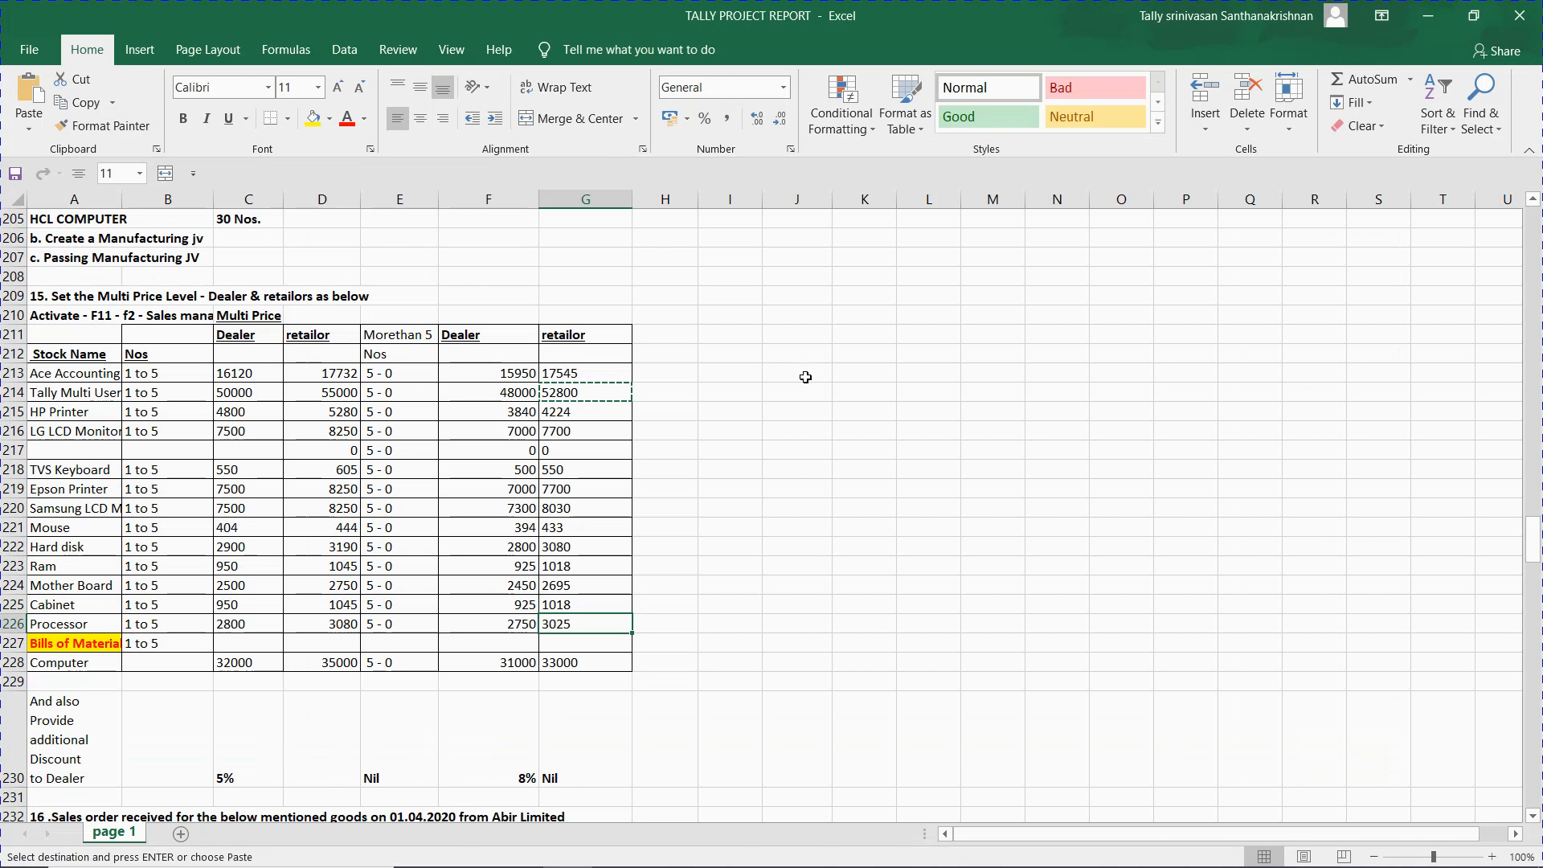
{"action": "key", "text": "alt+Tab"}
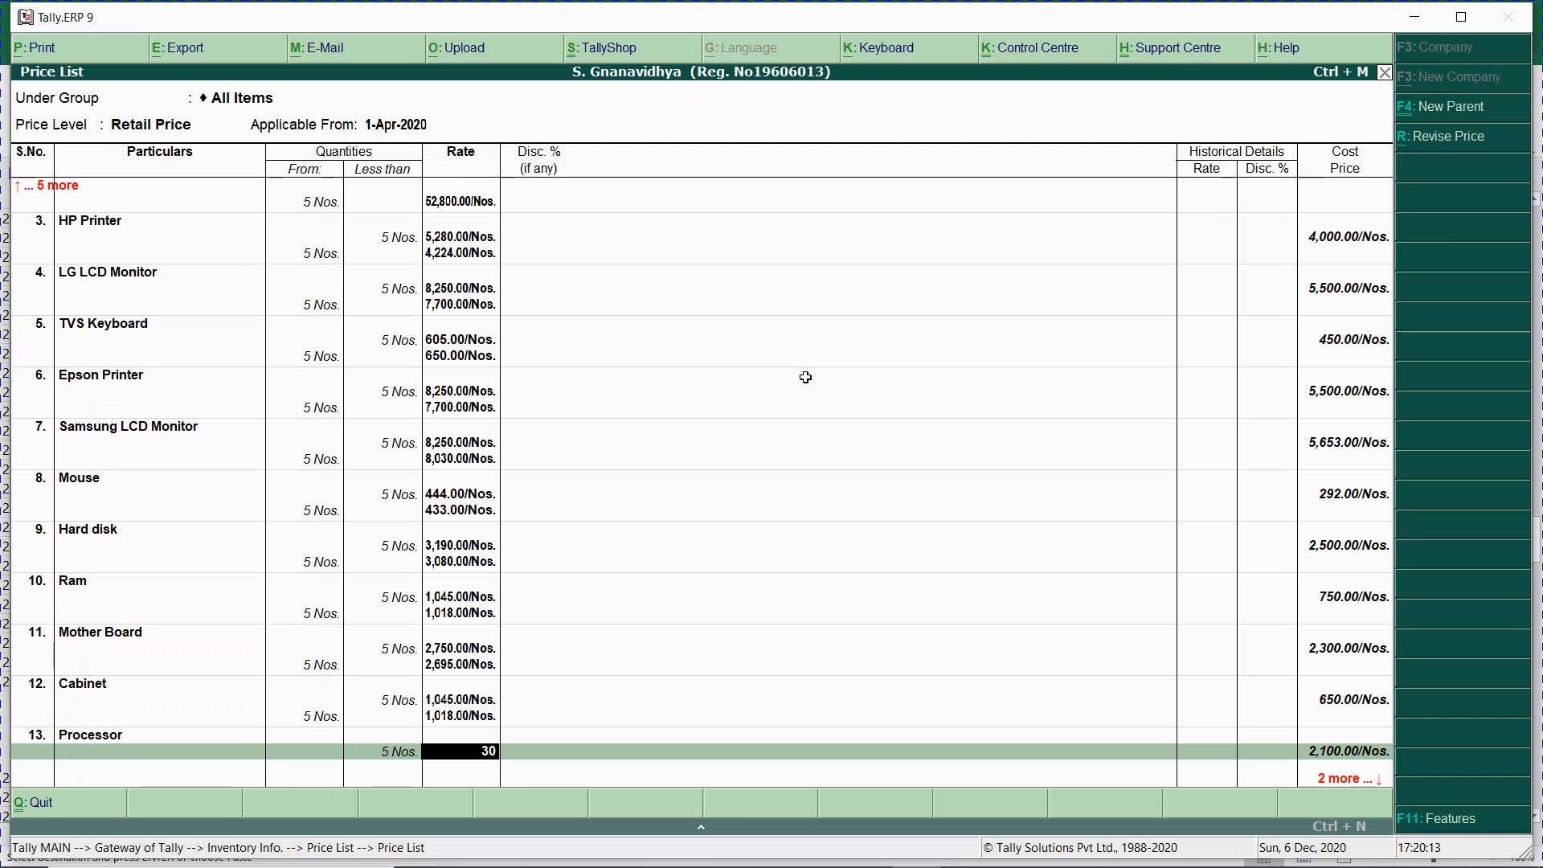
{"action": "key", "text": "Return"}
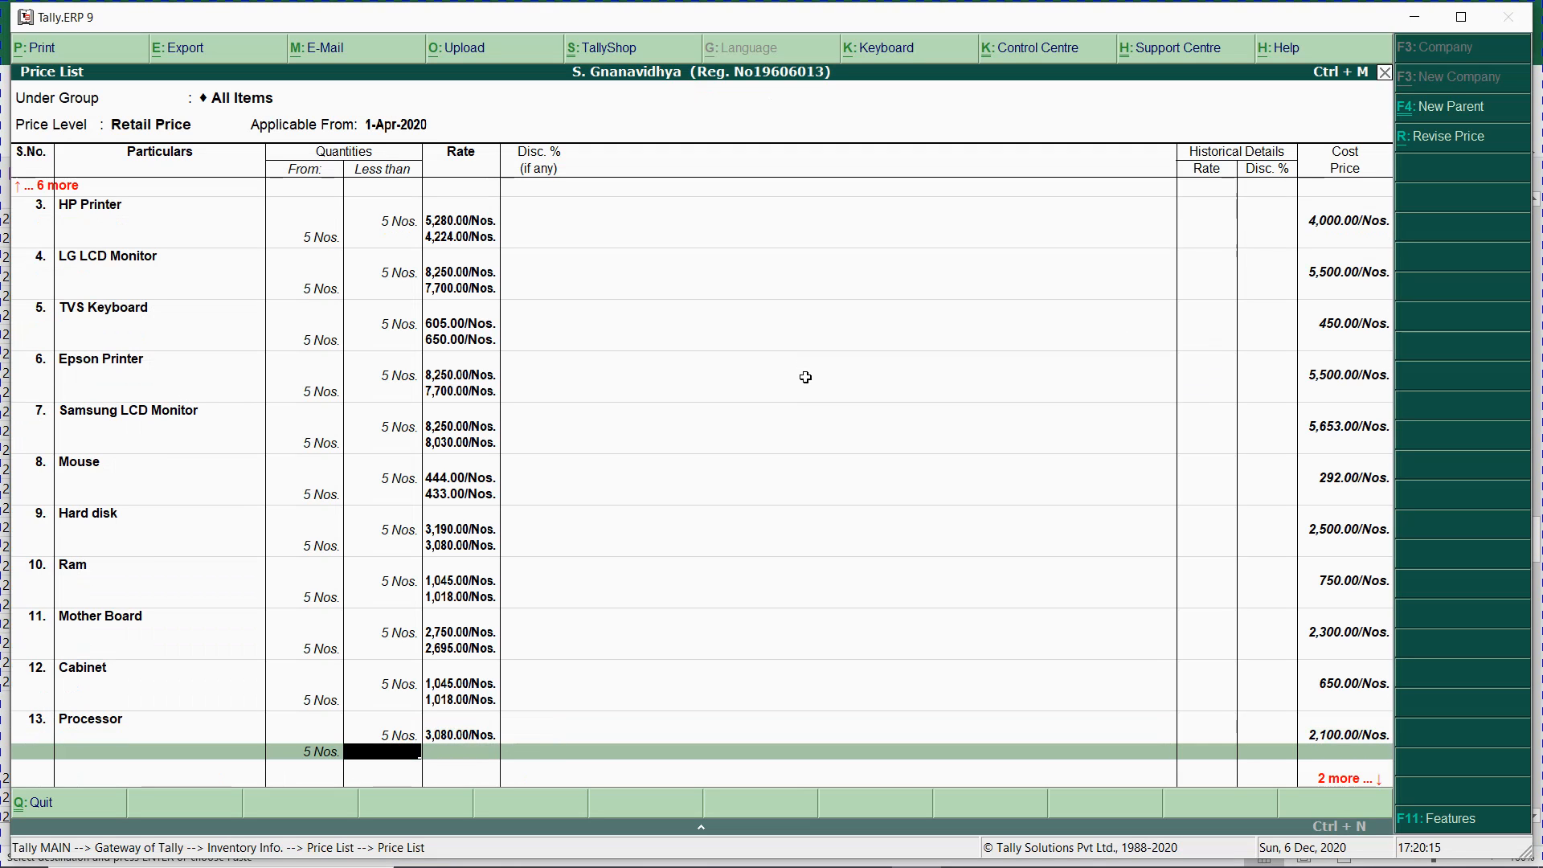
{"action": "key", "text": "Return"}
{"action": "type", "text": "3,025.00/Nos."}
{"action": "key", "text": "Return"}
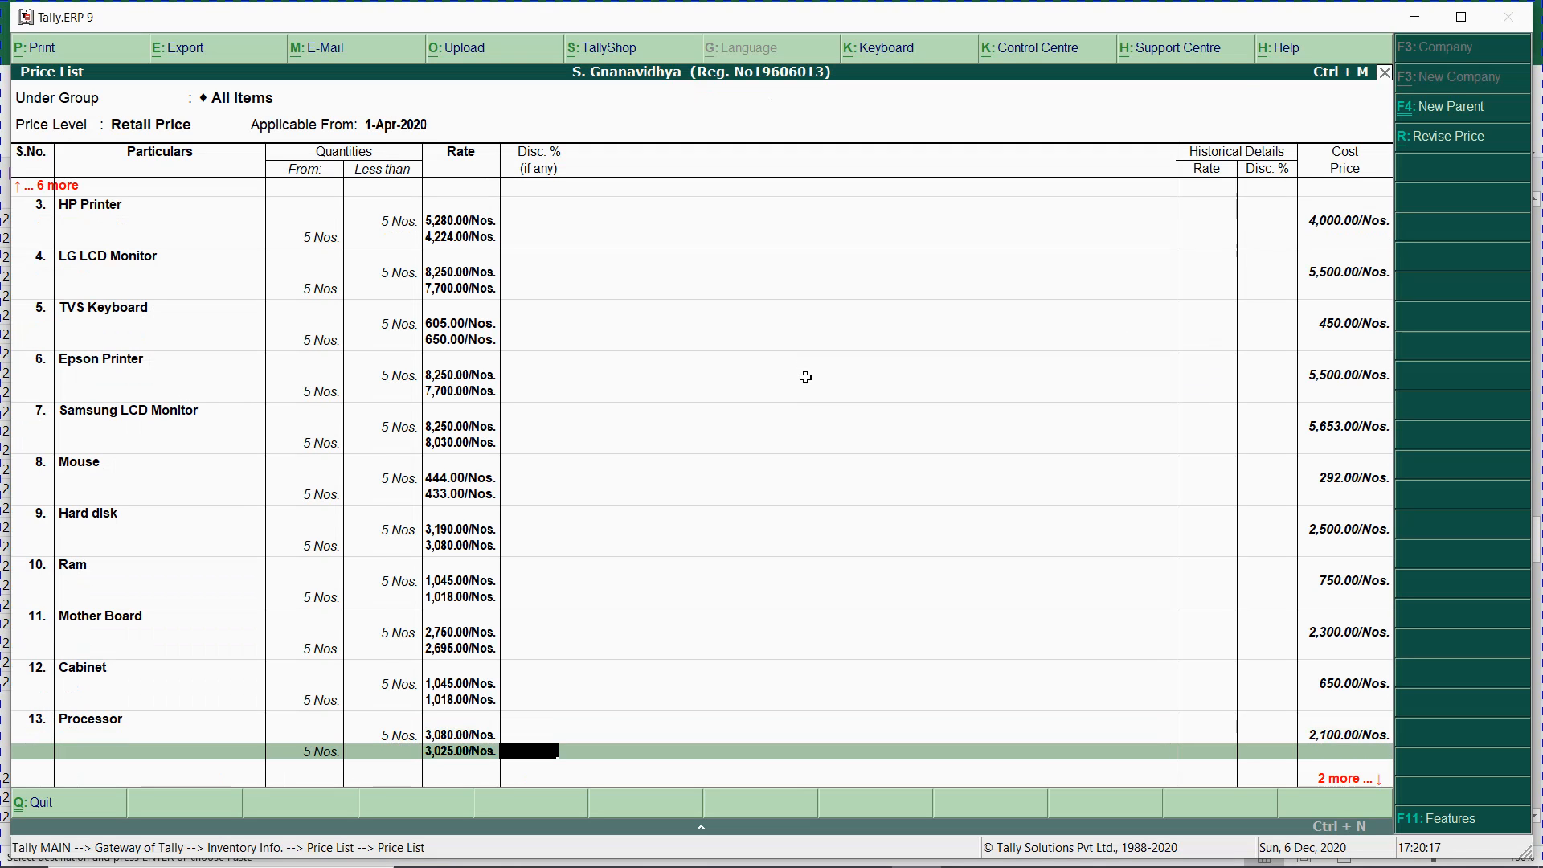
{"action": "key", "text": "Return"}
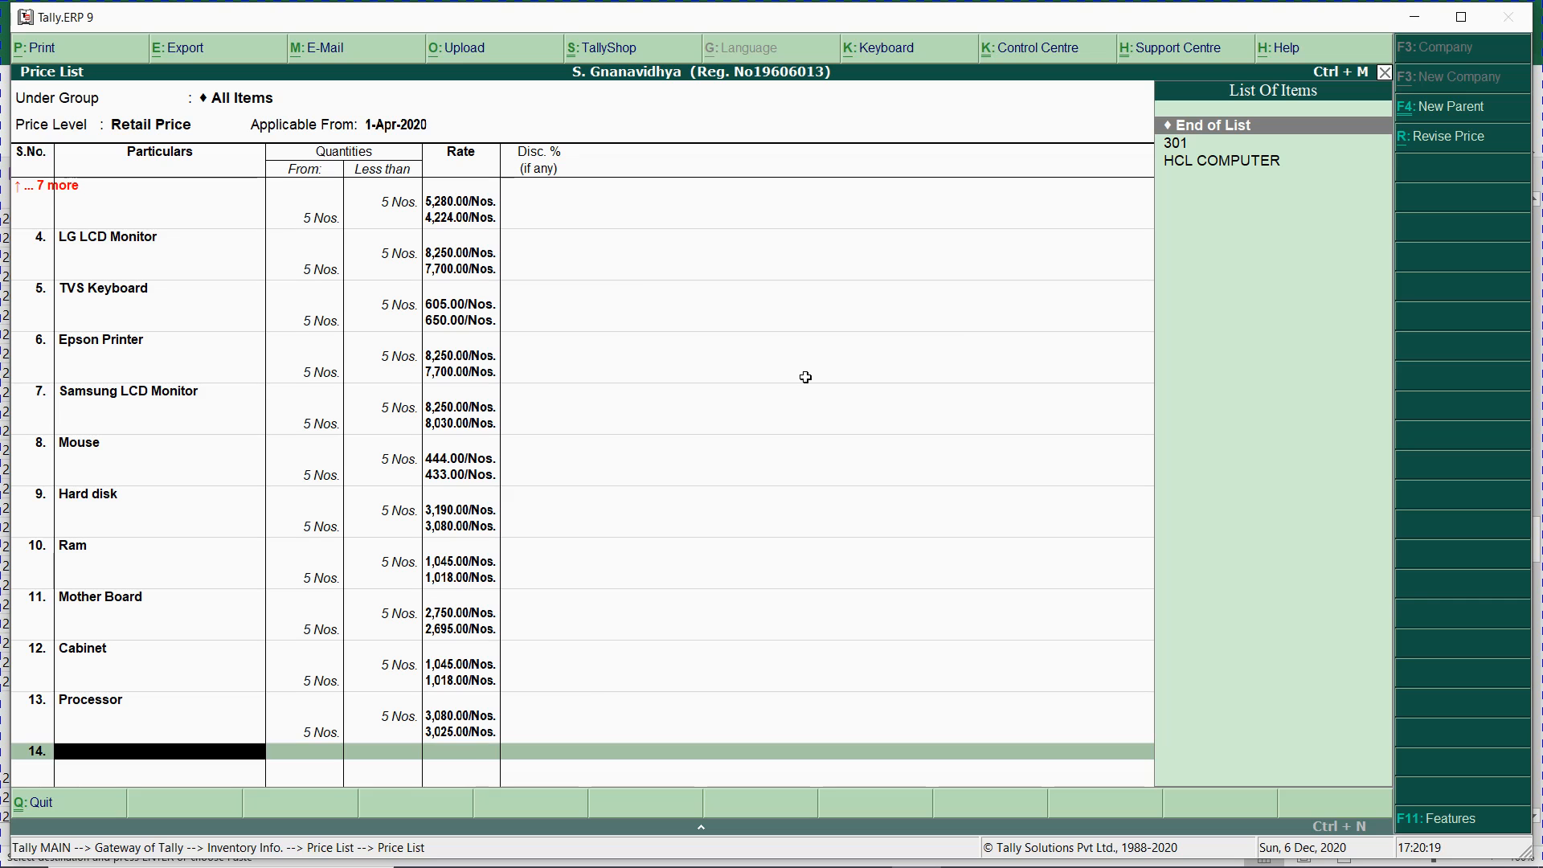
- In Word, type the RETAIL PRICE heading below the dealer screenshot and scroll down to the pasted retail list
{"action": "key", "text": "alt+Tab"}
{"action": "key", "text": "alt+Tab"}
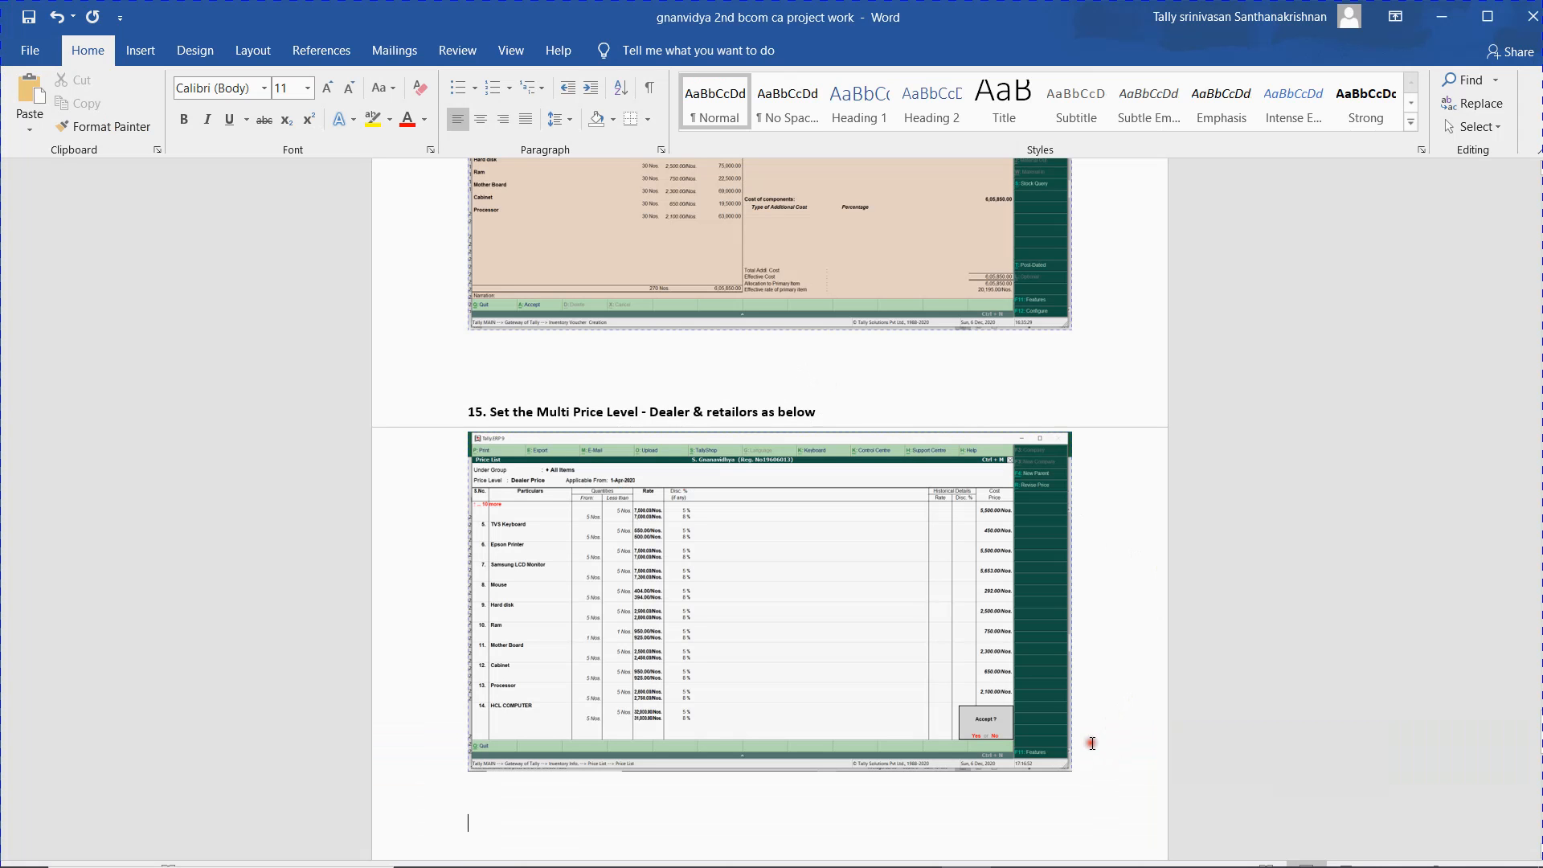
{"action": "type", "text": "RETAIL PRICE"}
{"action": "scroll", "coordinate": [1093, 743], "scroll_direction": "down", "scroll_amount": 5}
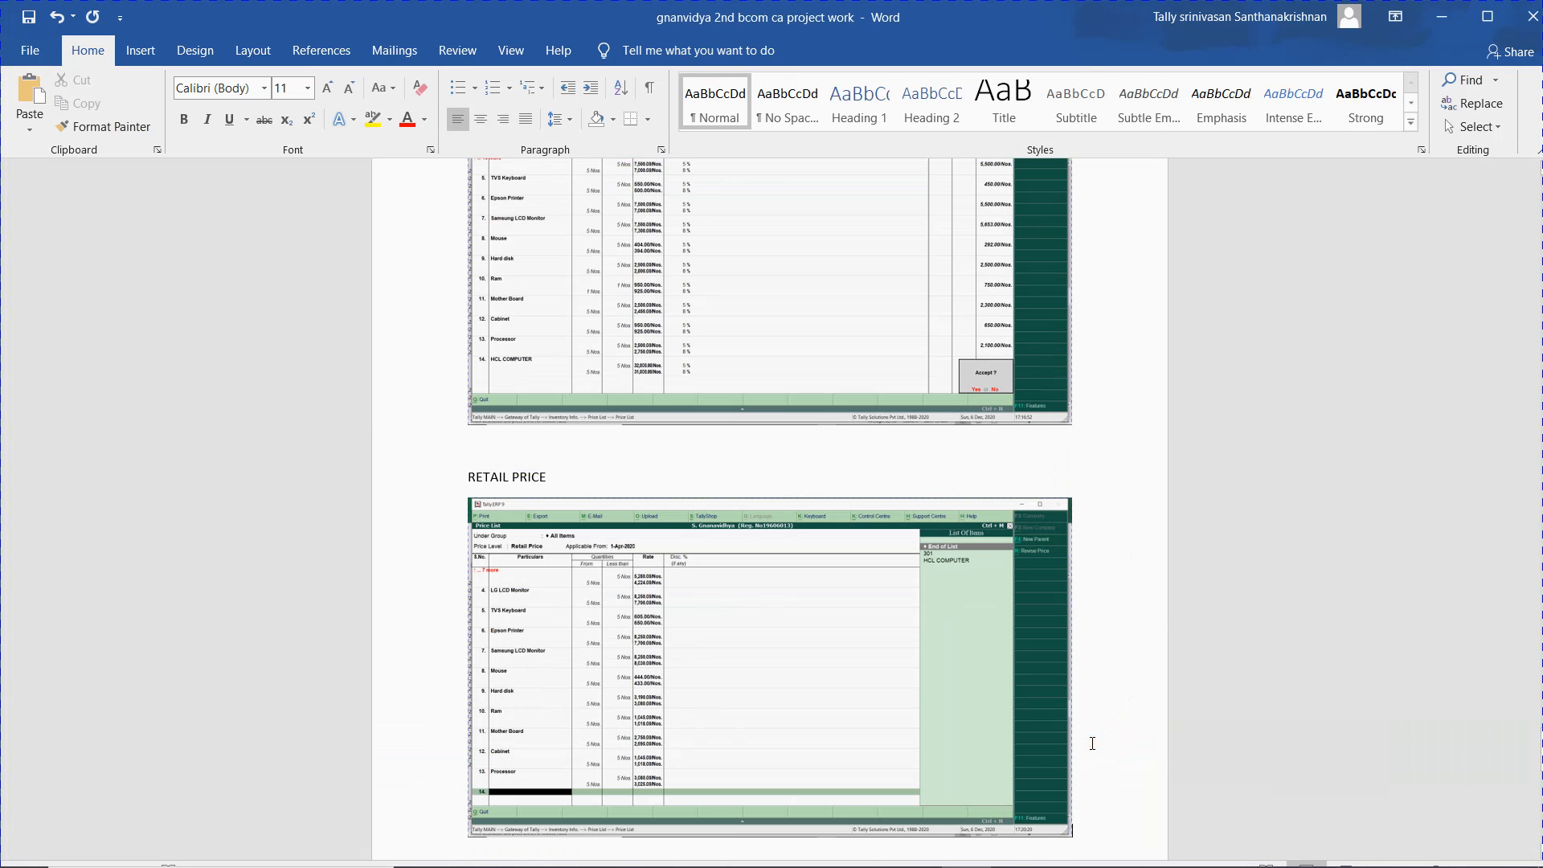
- Accept and save the Retail Price list in Tally, then back out and quit Tally
{"action": "key", "text": "alt+Tab"}
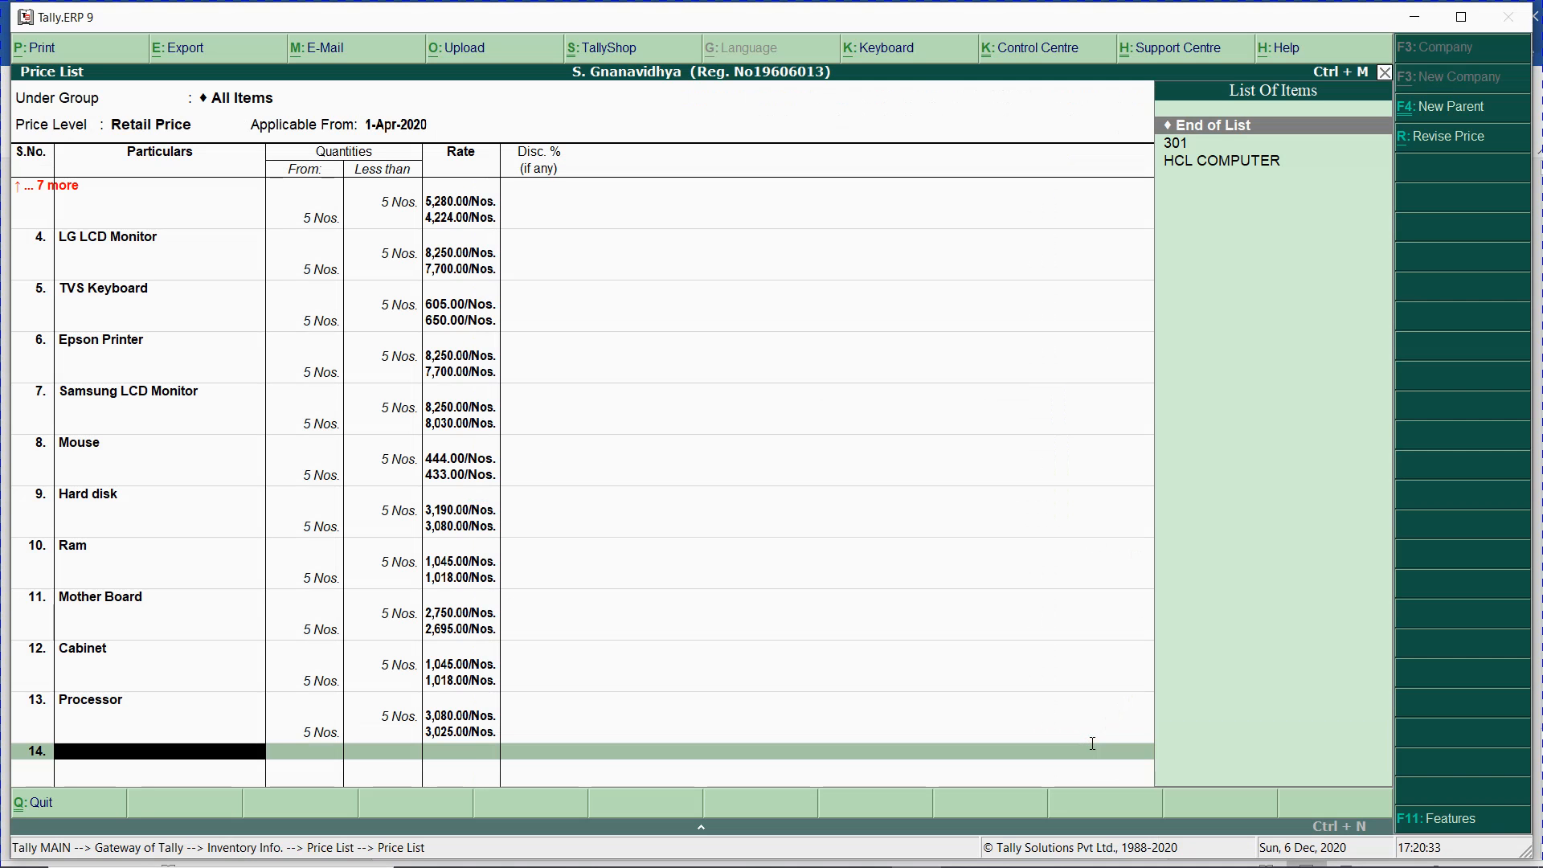
{"action": "key", "text": "Return"}
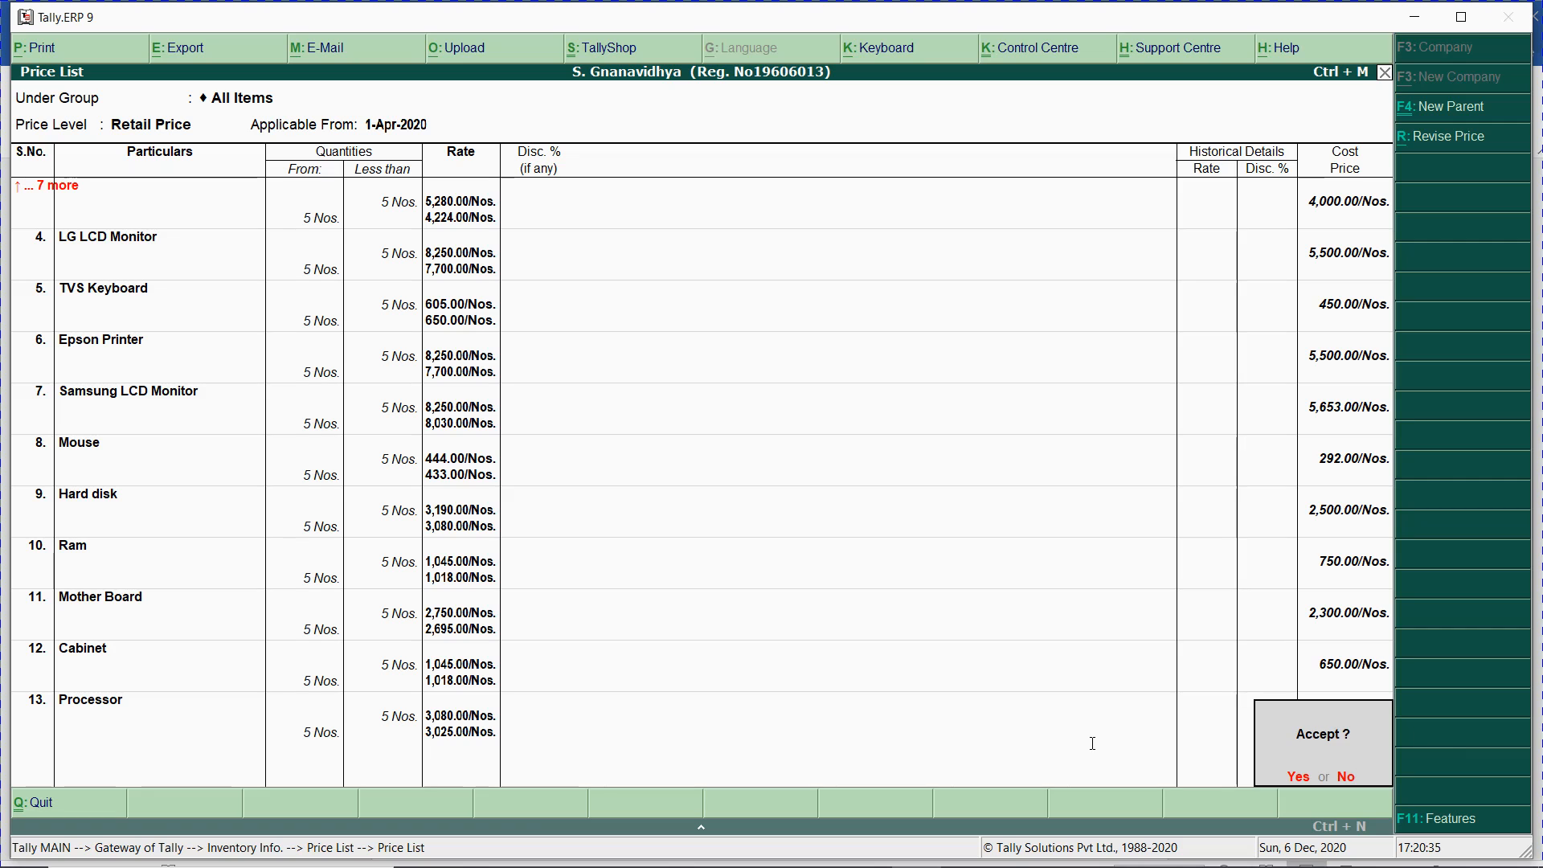
{"action": "key", "text": "Return"}
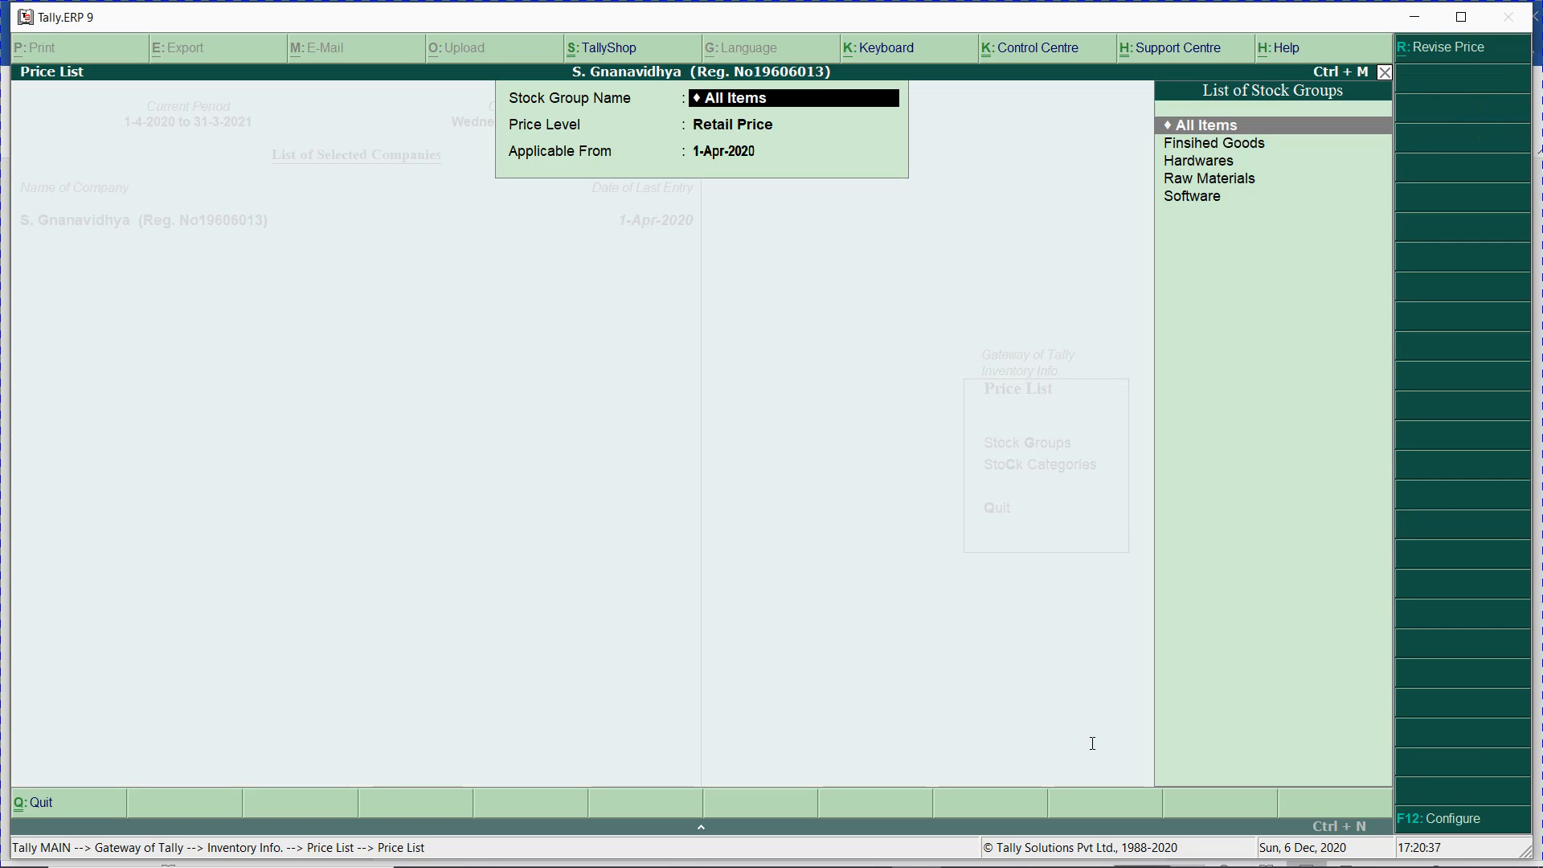
{"action": "key", "text": "Escape"}
{"action": "key", "text": "Escape"}
{"action": "key", "text": "Escape"}
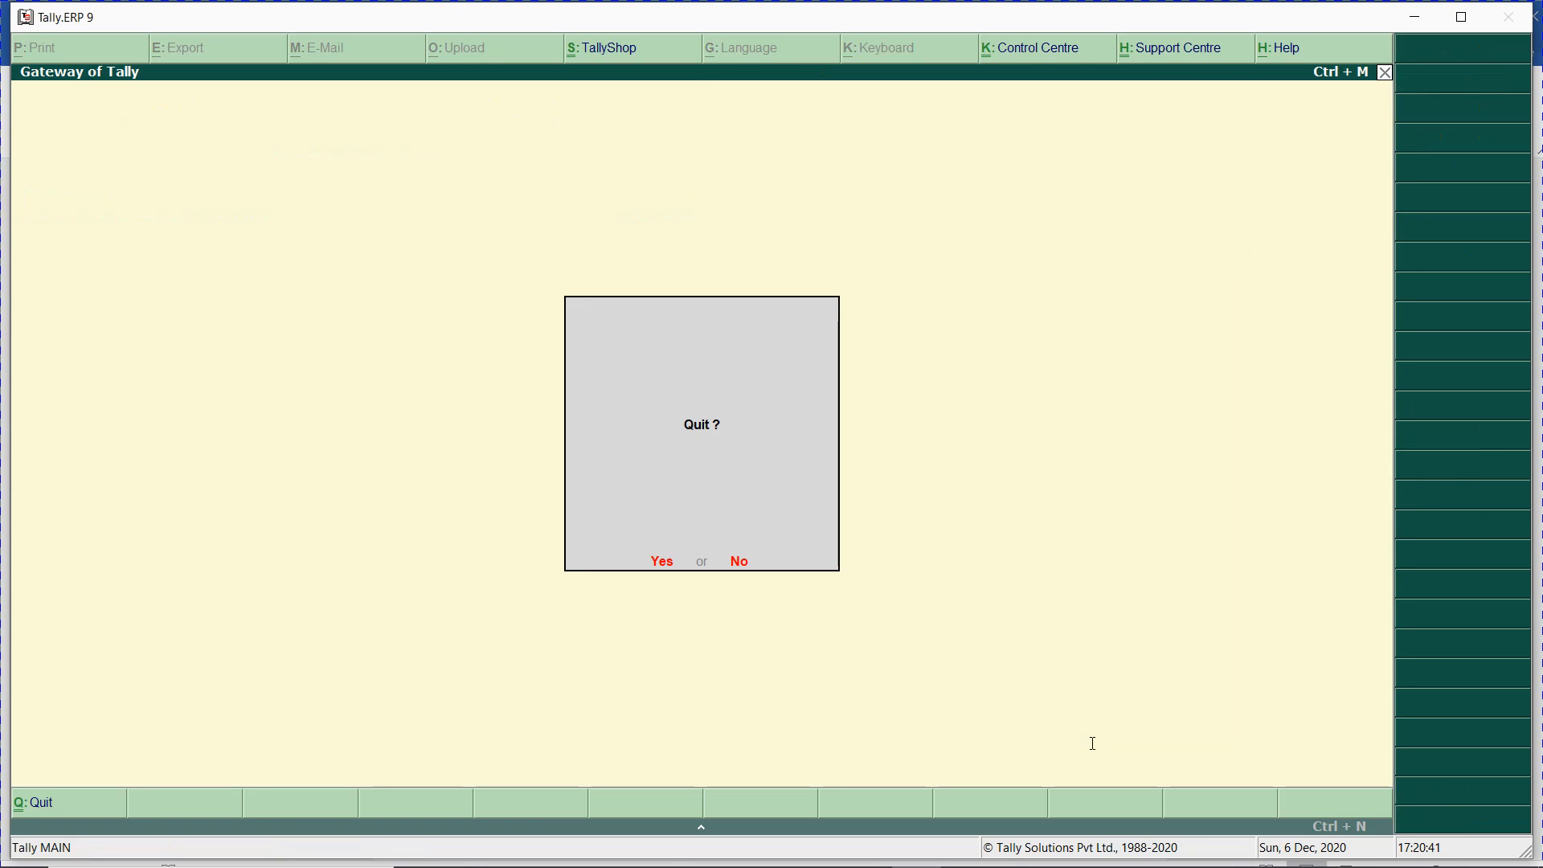
{"action": "key", "text": "Return"}
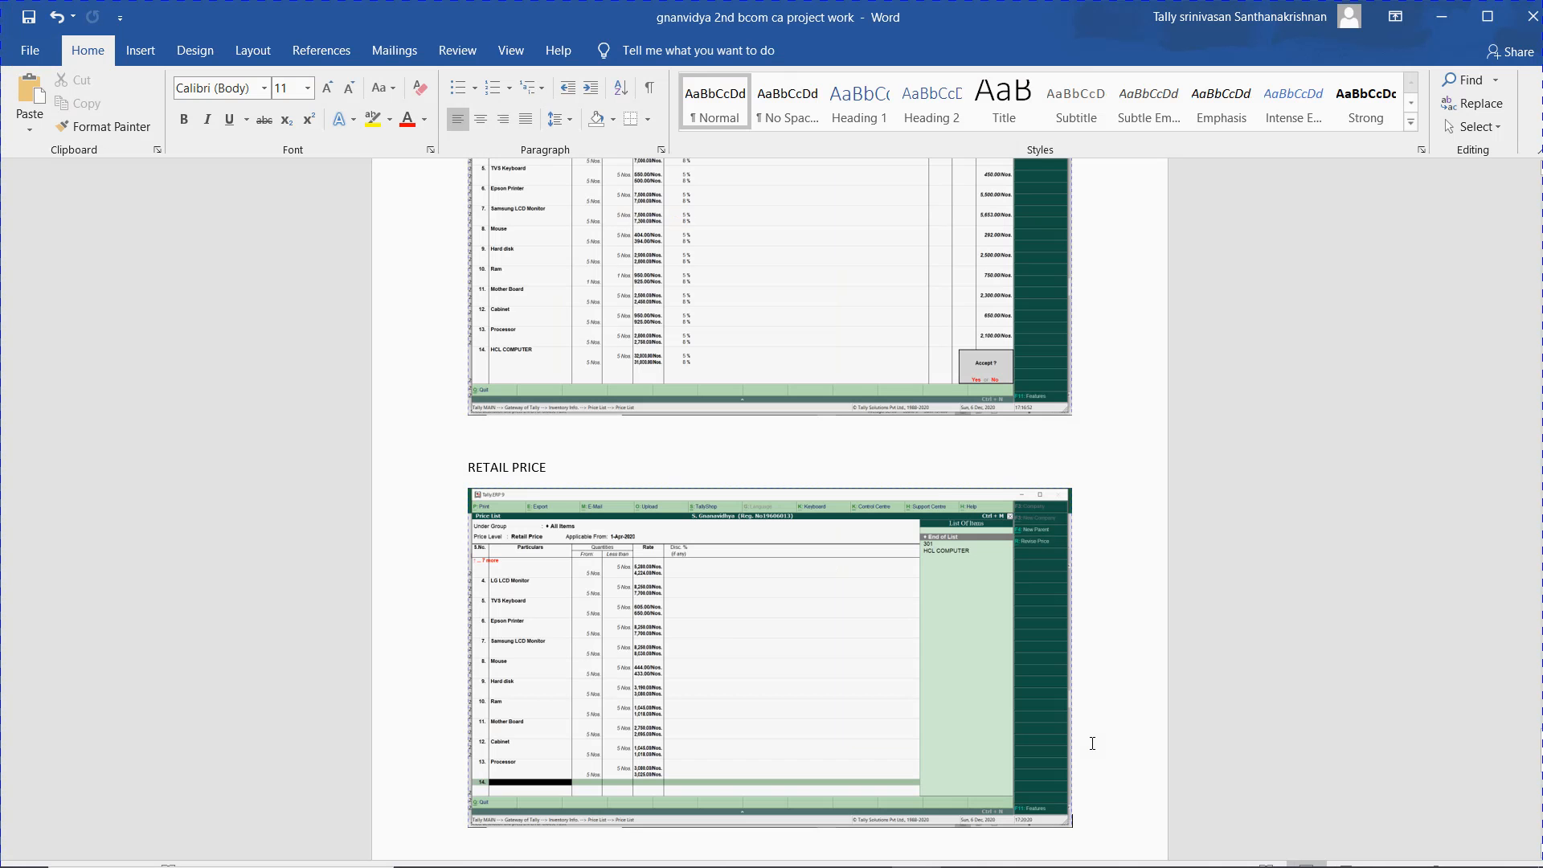
- Bring Excel forward, then minimise both Excel and the Word project document
{"action": "key", "text": "alt+Tab"}
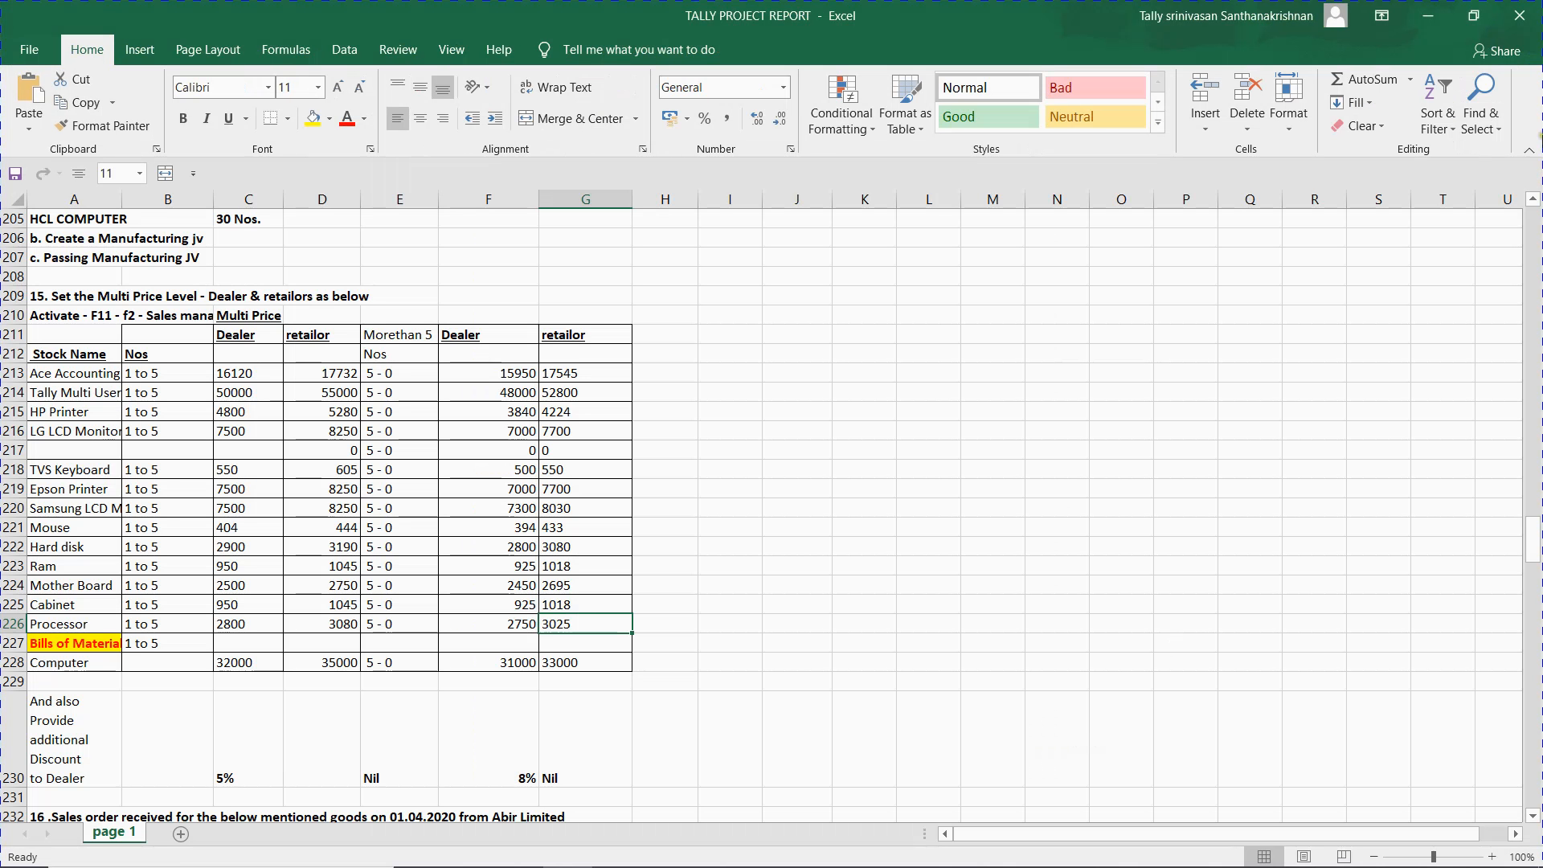
{"action": "left_click", "coordinate": [1436, 15]}
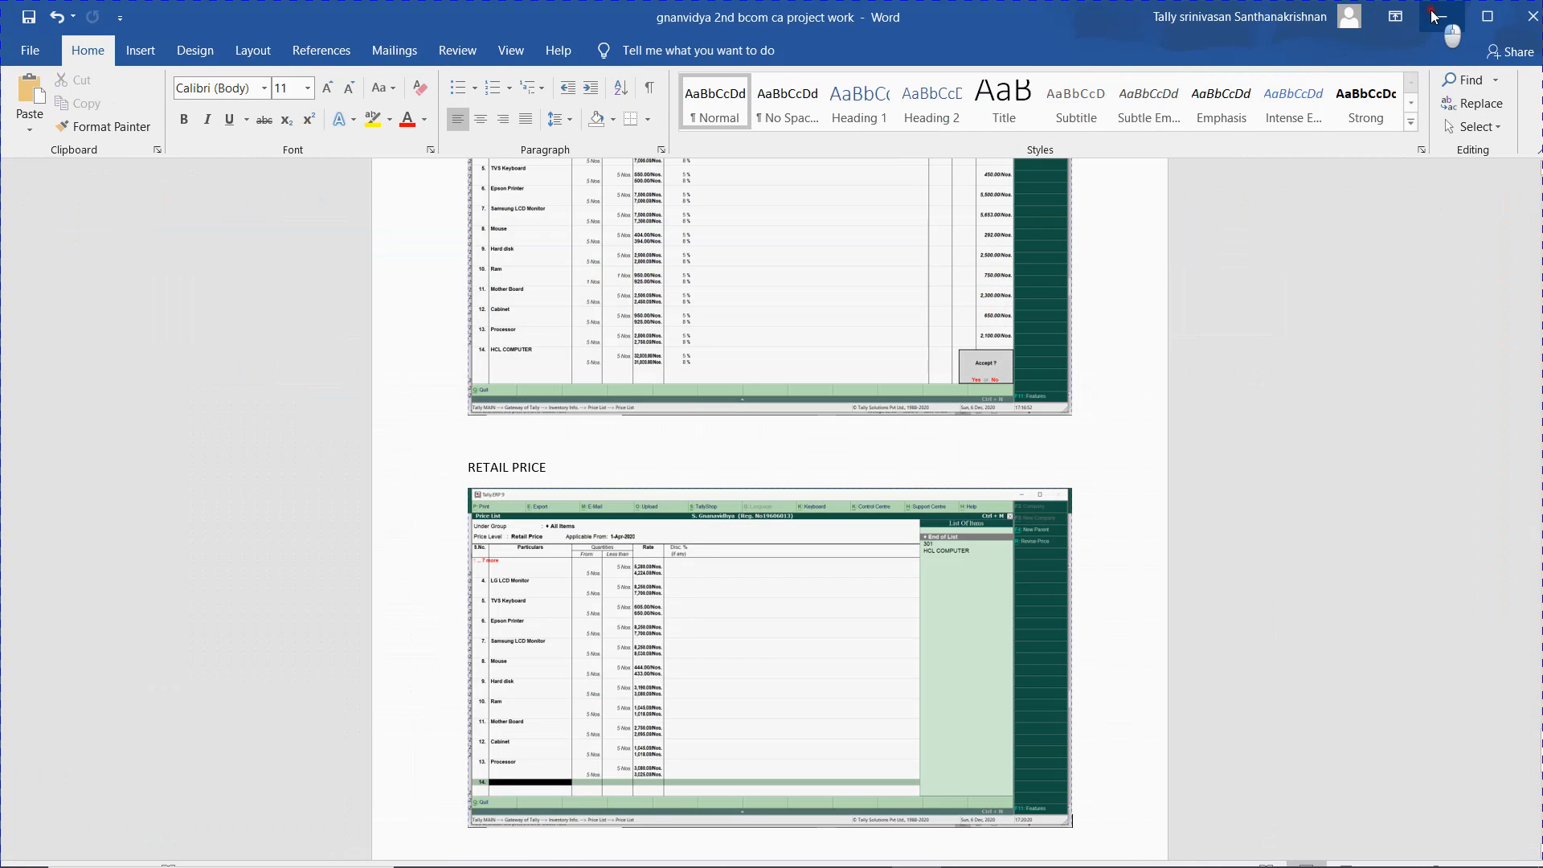
{"action": "left_click", "coordinate": [1436, 17]}
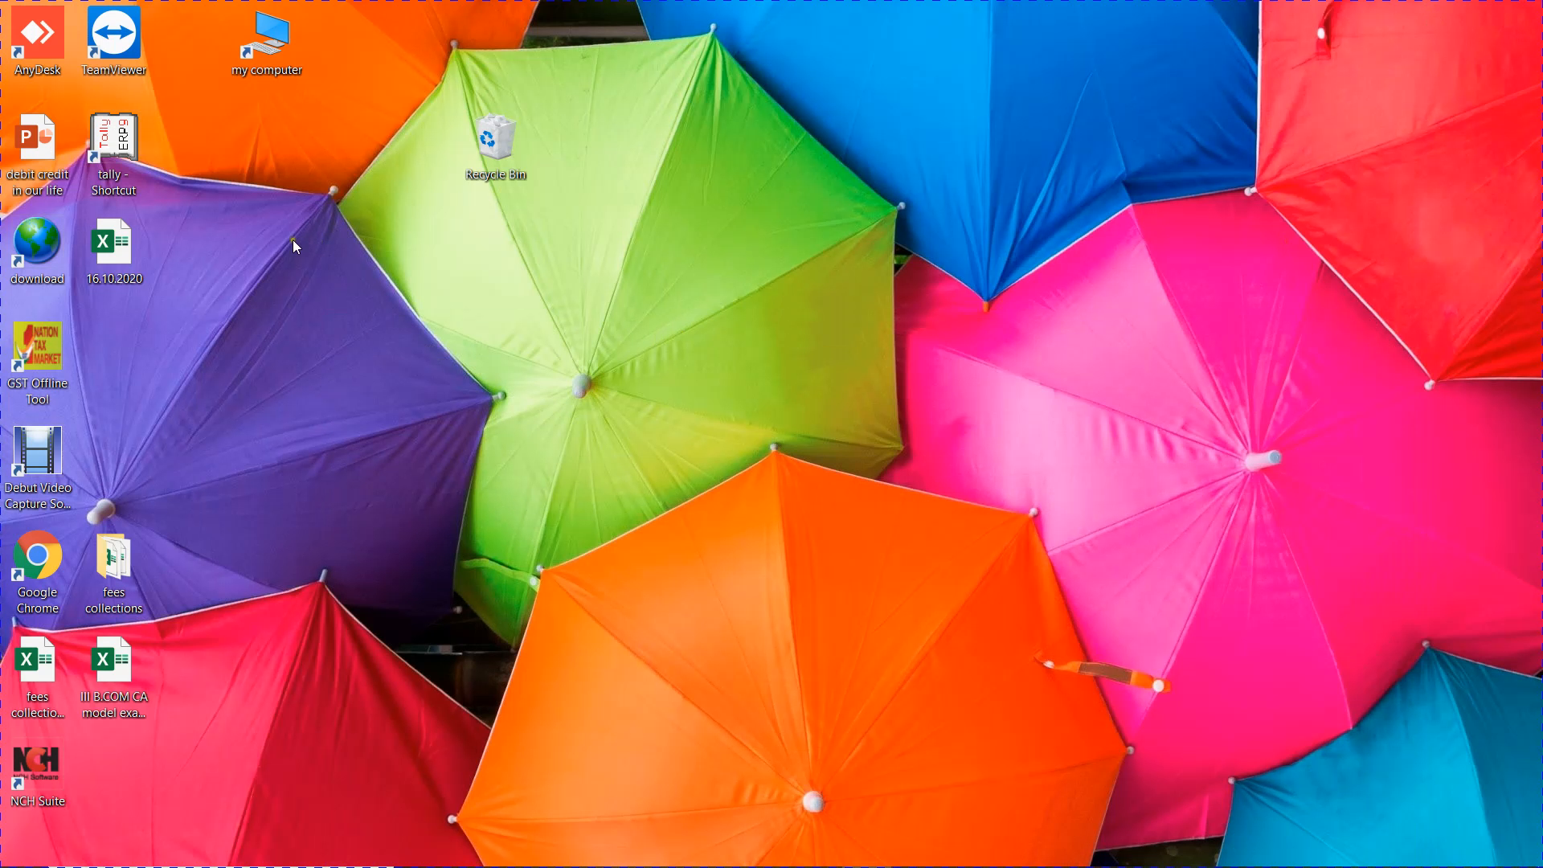
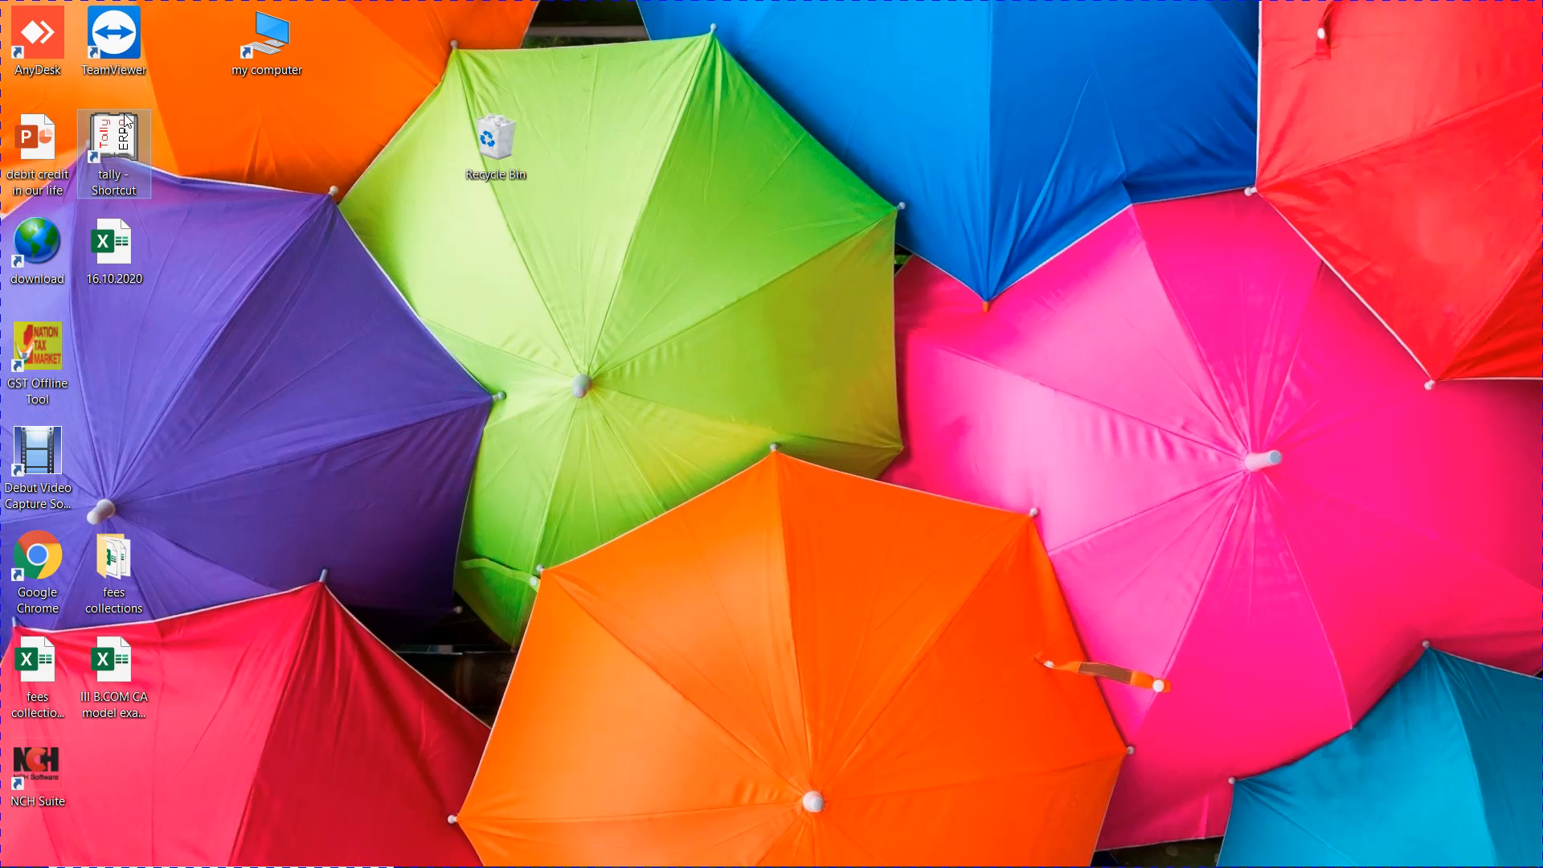
- Launch Tally.ERP 9 from its desktop shortcut
{"action": "double_click", "coordinate": [126, 122]}
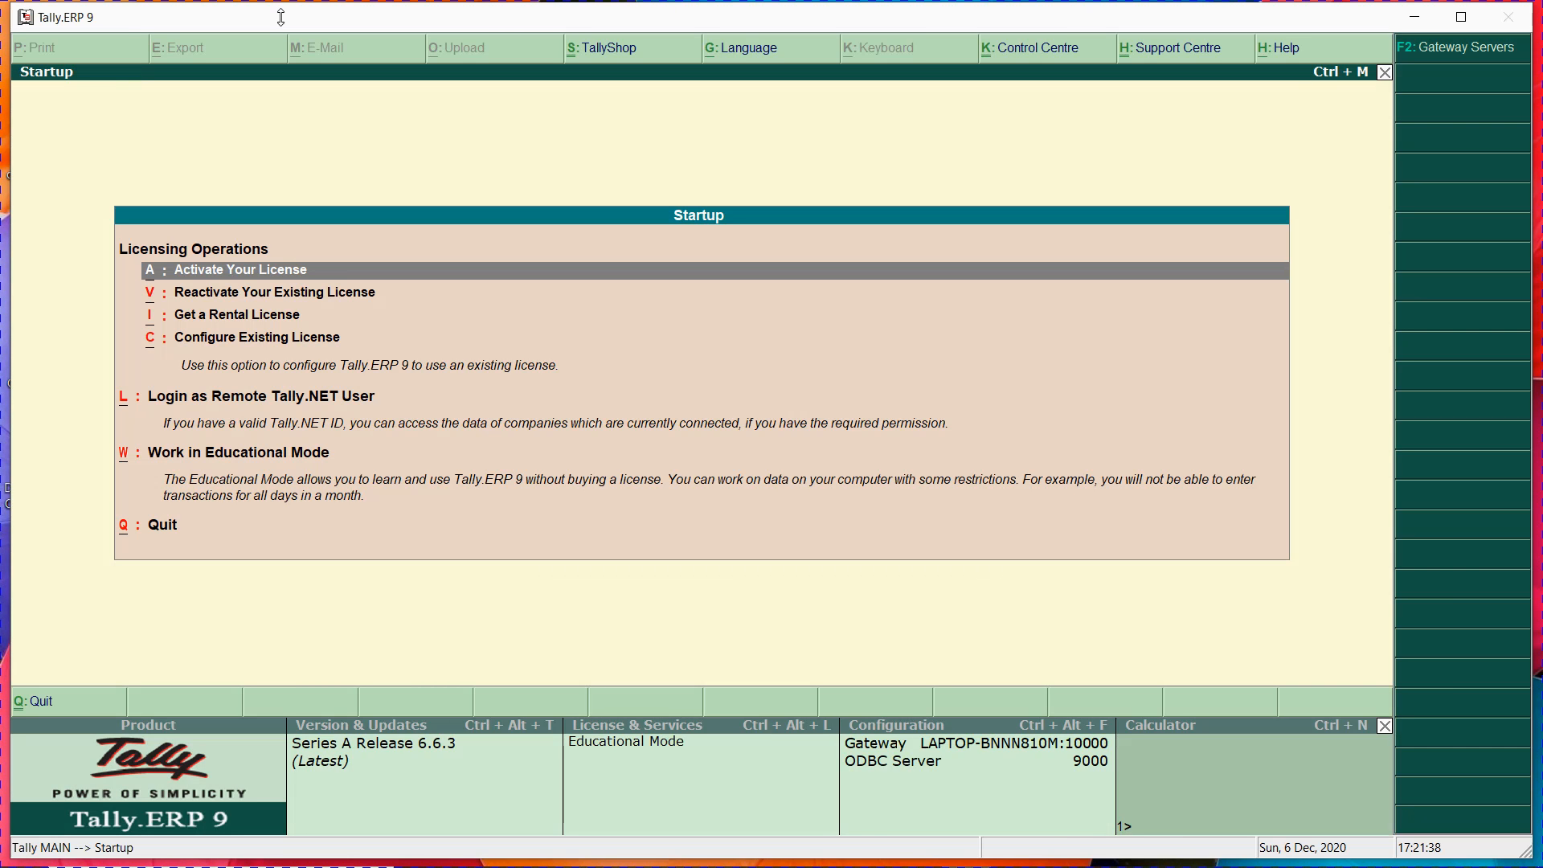
- Skip the licensing screen and open the GNAN project company without a password
{"action": "key", "text": "Escape"}
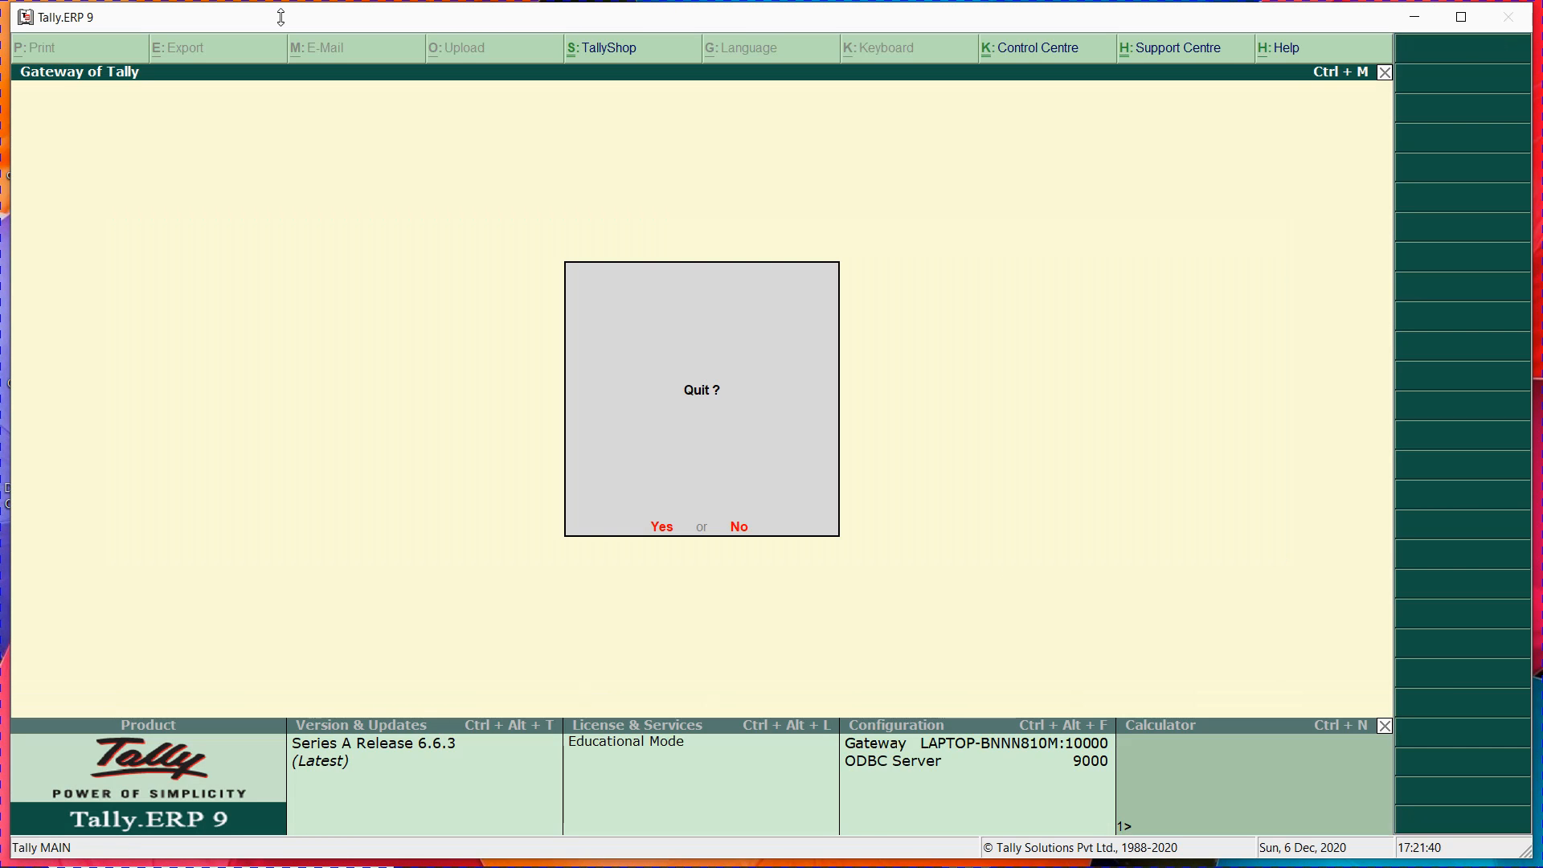
{"action": "key", "text": "n"}
{"action": "key", "text": "n"}
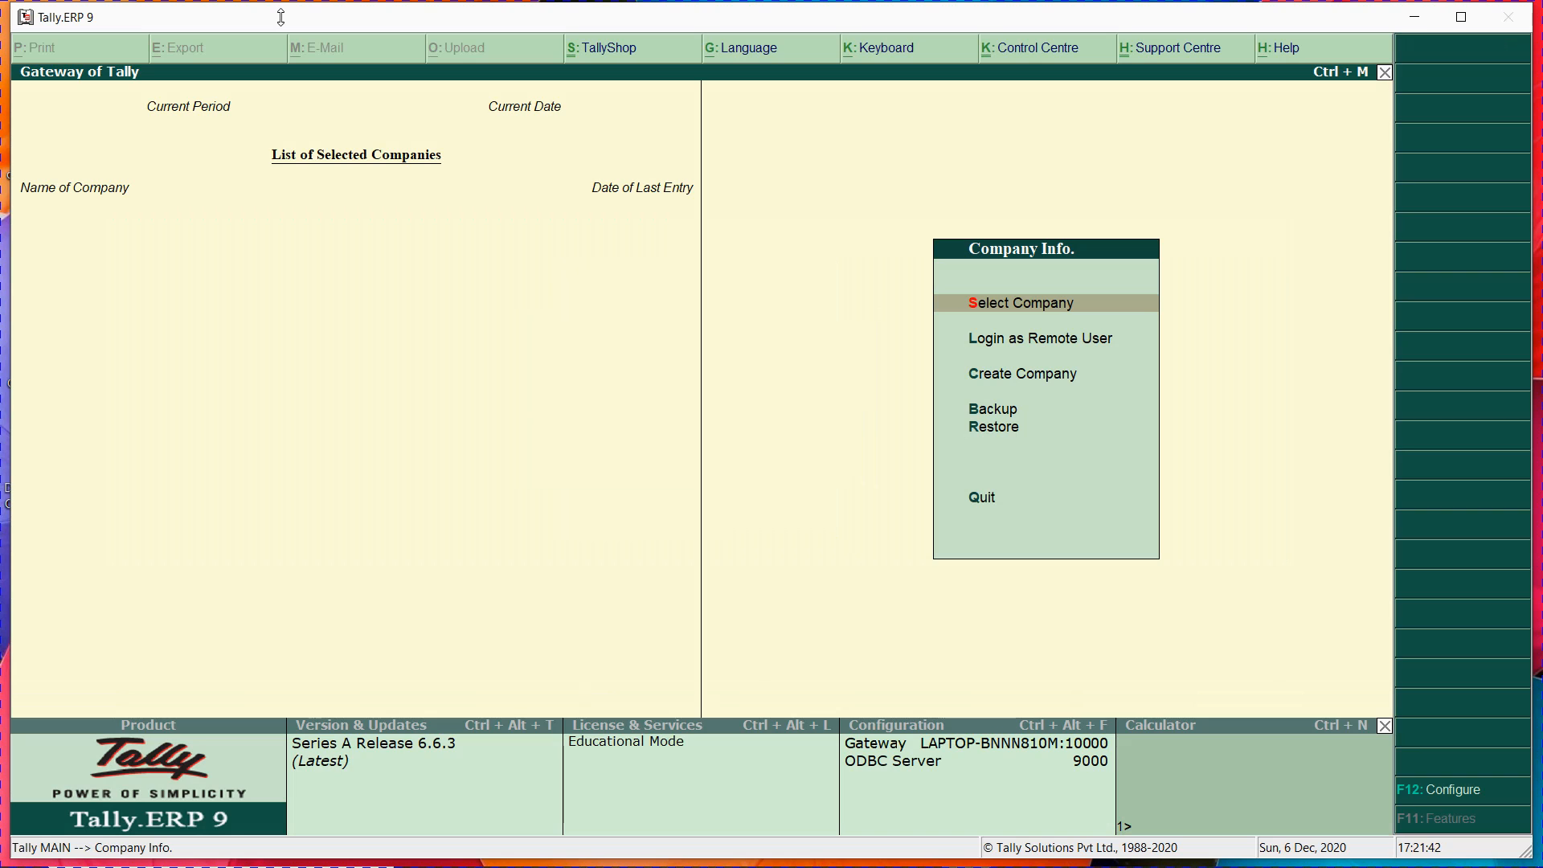
{"action": "key", "text": "Return"}
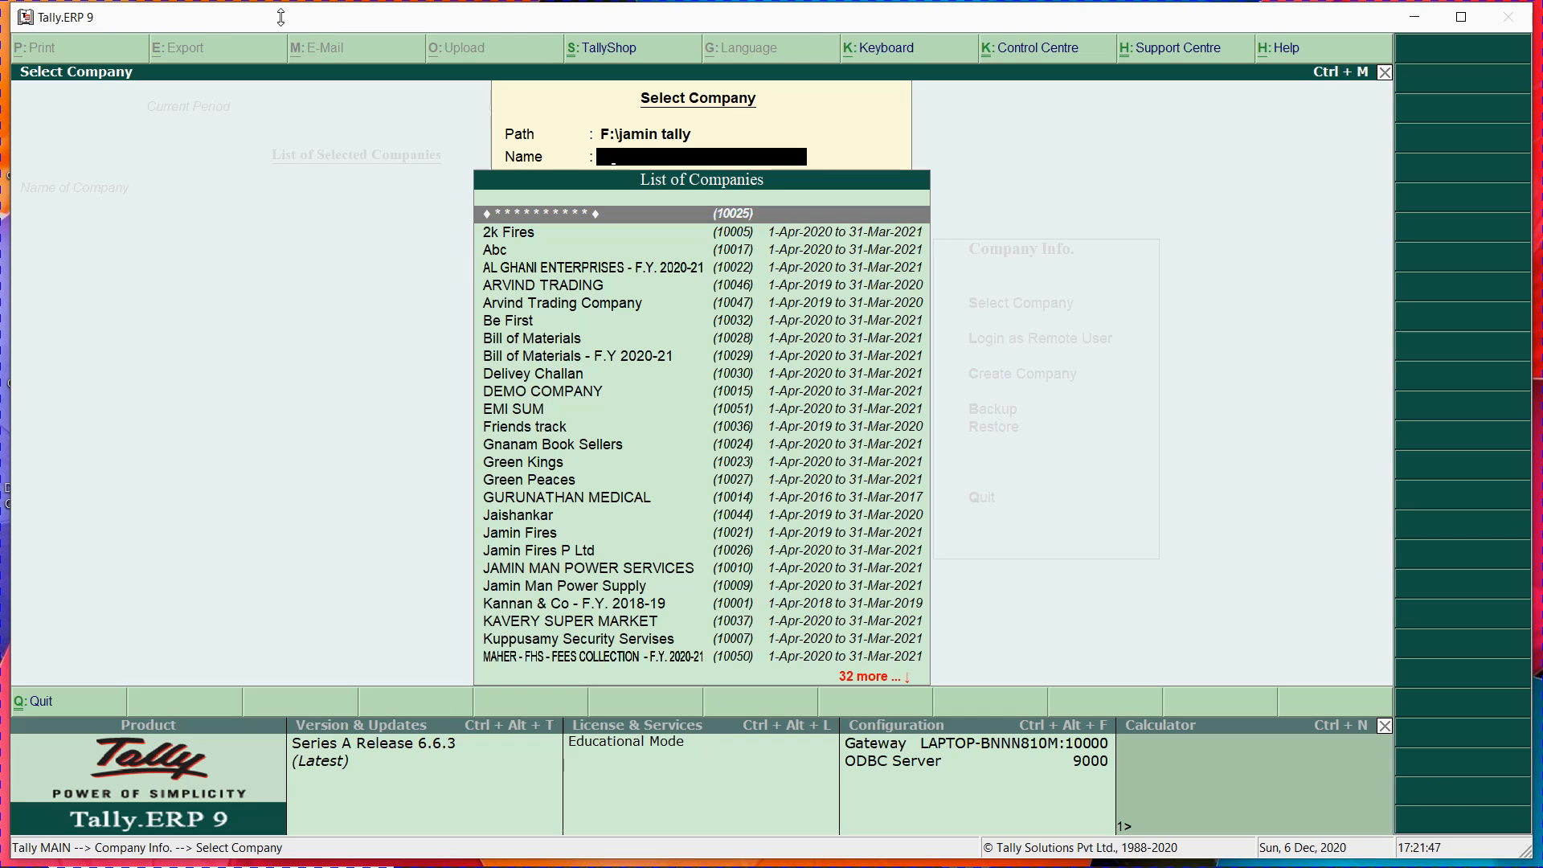
{"action": "type", "text": "GNAN"}
{"action": "key", "text": "Down"}
{"action": "key", "text": "Down"}
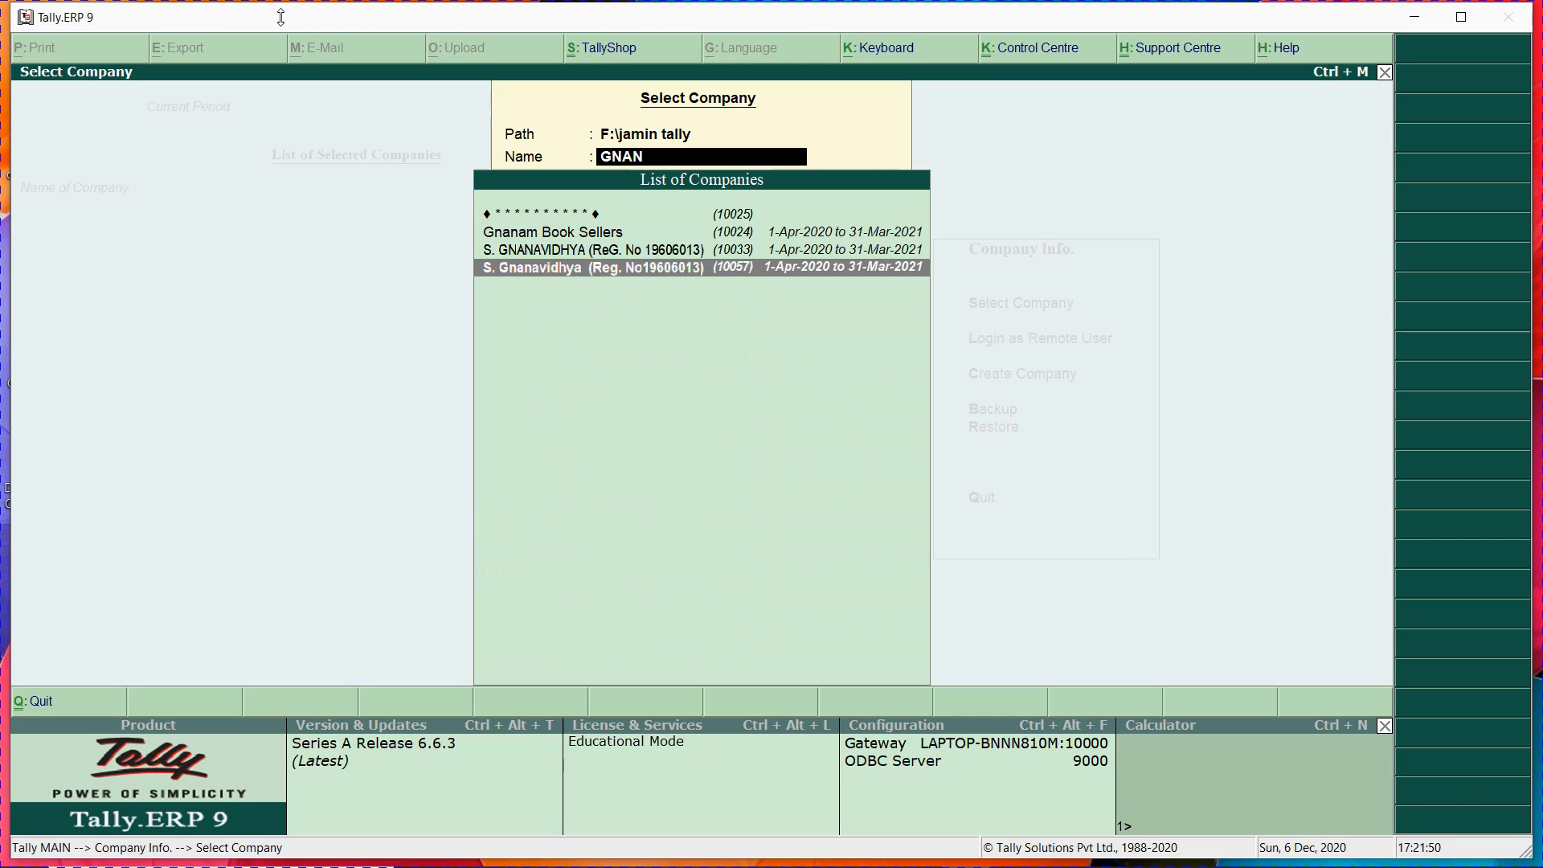
{"action": "key", "text": "Return"}
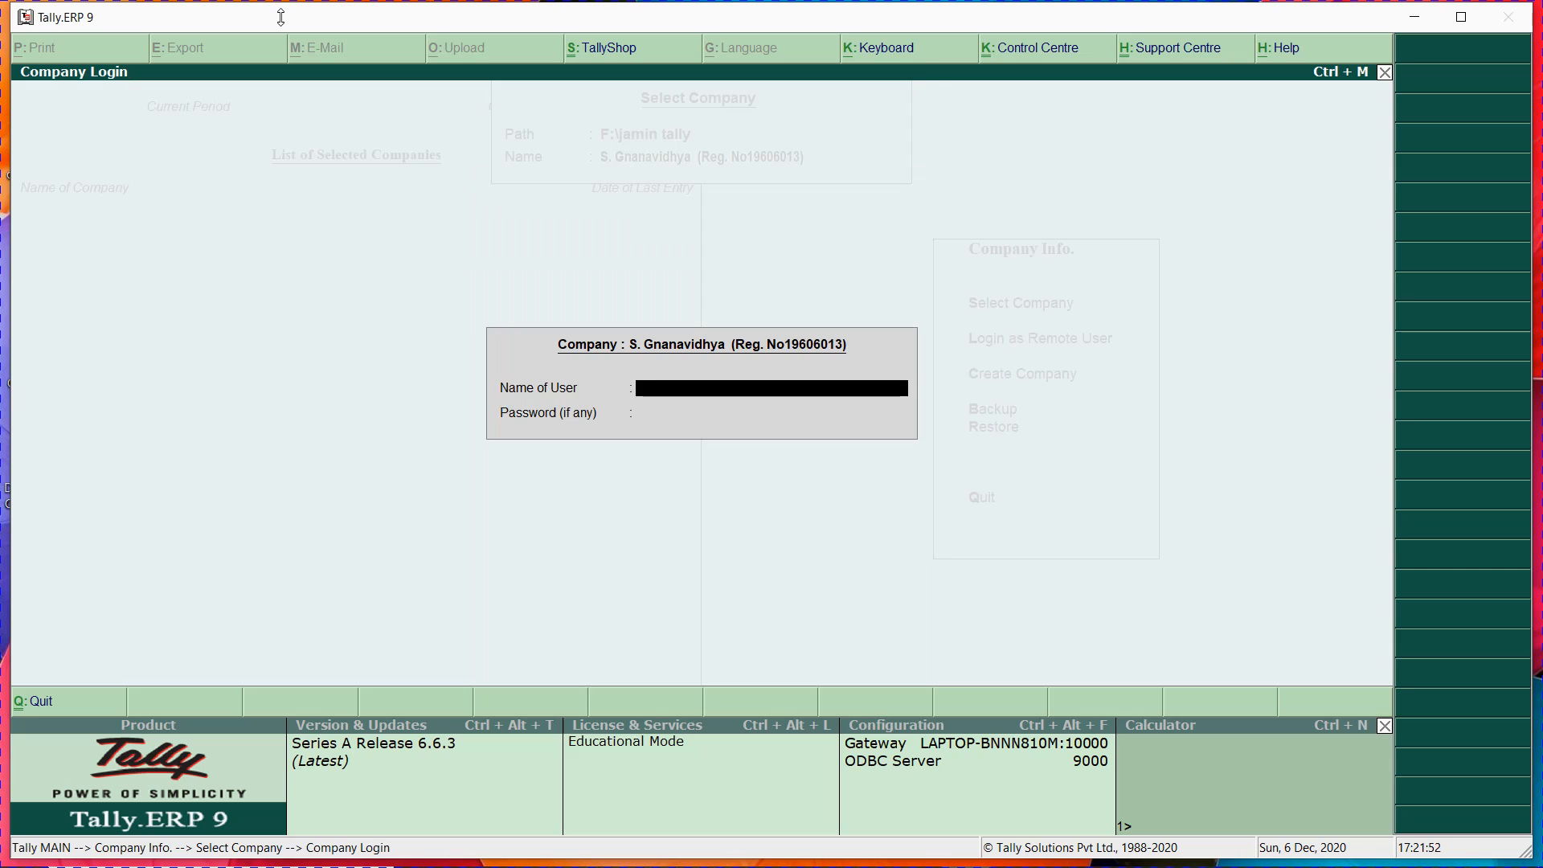
{"action": "key", "text": "Return"}
{"action": "key", "text": "Return"}
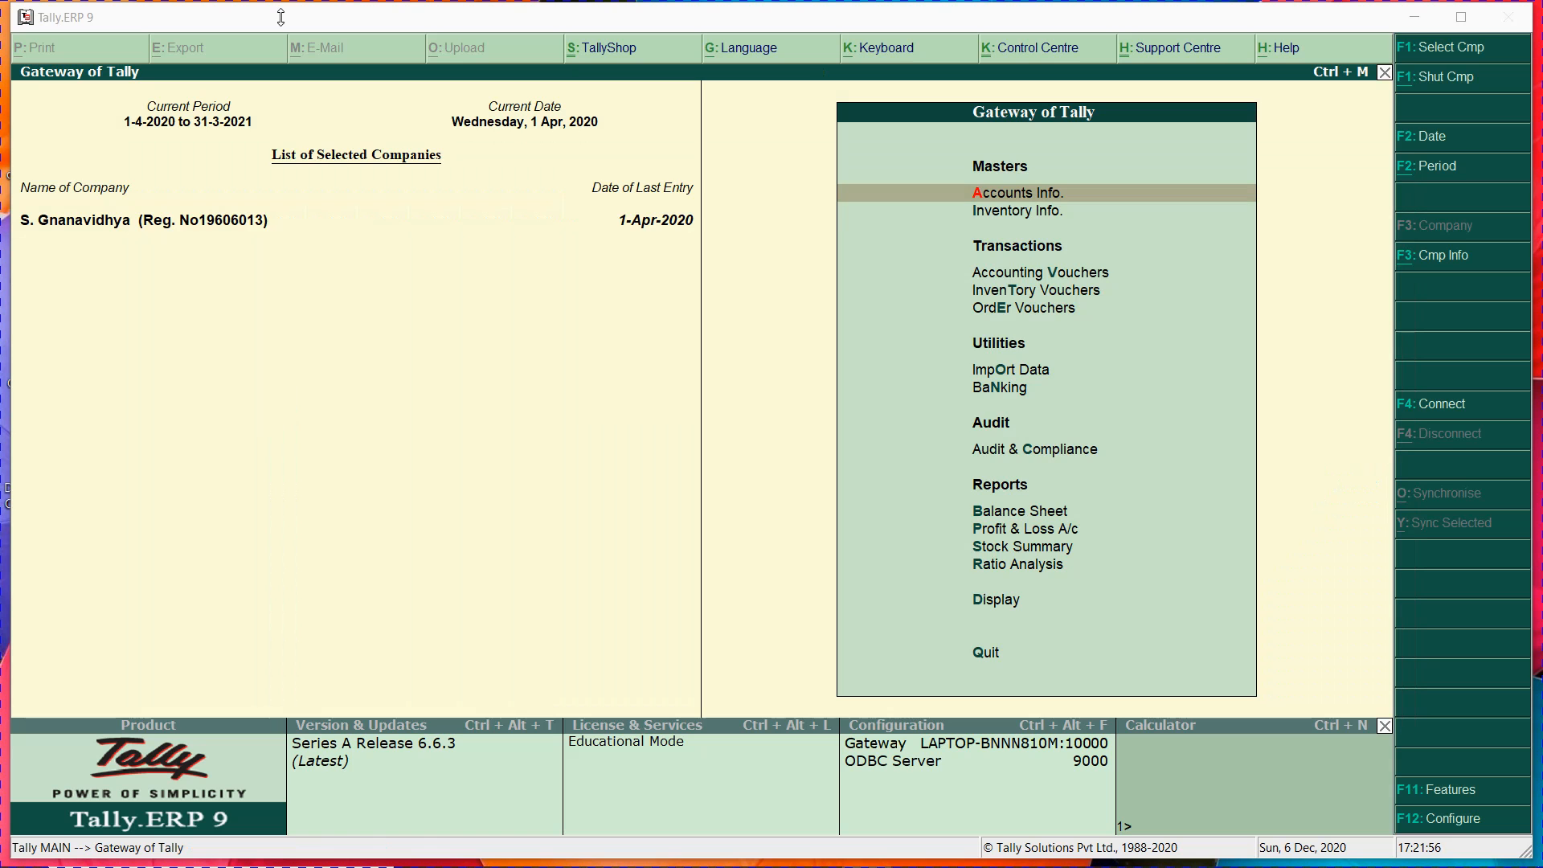
{"action": "key", "text": "alt+Tab"}
{"action": "key", "text": "alt+Tab"}
{"action": "key", "text": "alt+Tab"}
{"action": "key", "text": "alt+Tab"}
{"action": "key", "text": "alt+Tab"}
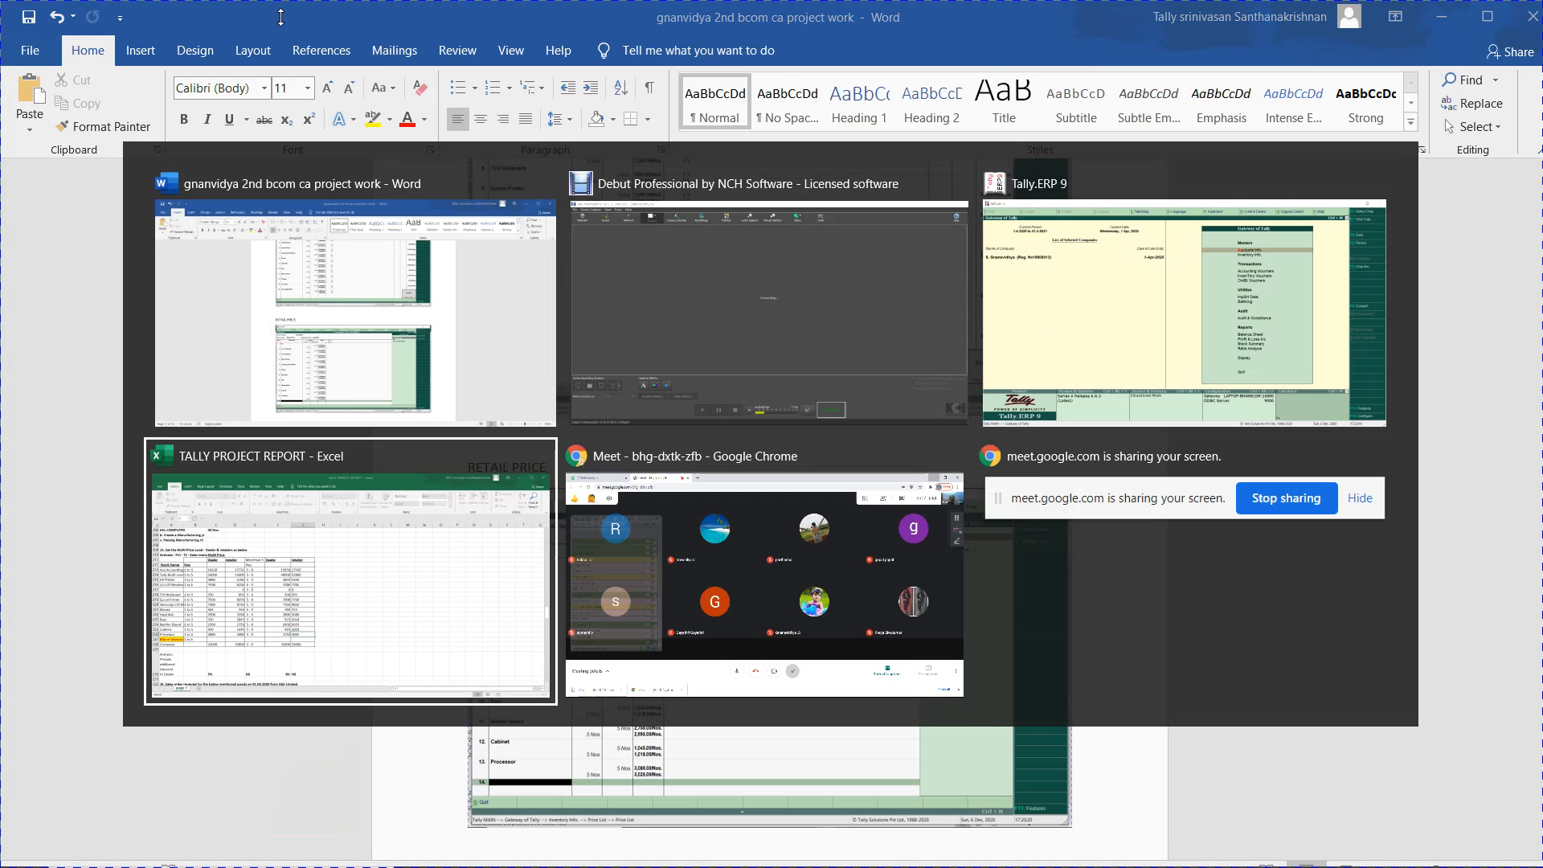
- Copy the Abir sales order number 2020/001 from the Excel report, then return to Tally
{"action": "key", "text": "Down"}
{"action": "key", "text": "Down"}
{"action": "key", "text": "Down"}
{"action": "key", "text": "Down"}
{"action": "key", "text": "Down"}
{"action": "key", "text": "Down"}
{"action": "key", "text": "Down"}
{"action": "key", "text": "Down"}
{"action": "key", "text": "Down"}
{"action": "key", "text": "Down"}
{"action": "key", "text": "Down"}
{"action": "key", "text": "Down"}
{"action": "key", "text": "Down"}
{"action": "key", "text": "Down"}
{"action": "key", "text": "Down"}
{"action": "key", "text": "Down"}
{"action": "key", "text": "Down"}
{"action": "key", "text": "Down"}
{"action": "key", "text": "Down"}
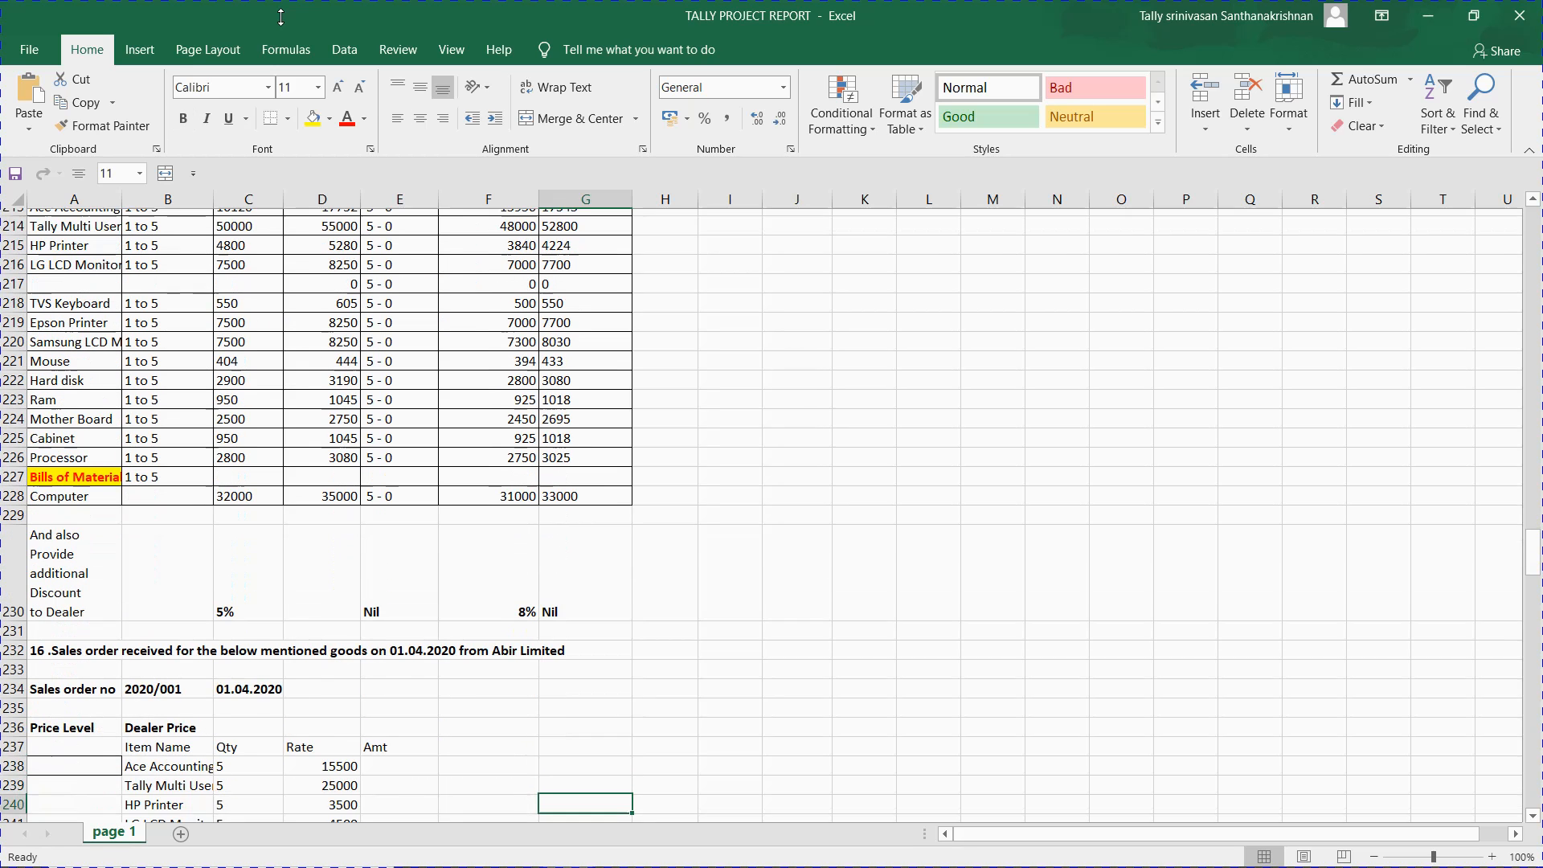
{"action": "key", "text": "Up"}
{"action": "key", "text": "Up"}
{"action": "key", "text": "Up"}
{"action": "key", "text": "Up"}
{"action": "key", "text": "Up"}
{"action": "key", "text": "Up"}
{"action": "key", "text": "Up"}
{"action": "key", "text": "Up"}
{"action": "key", "text": "Up"}
{"action": "key", "text": "Up"}
{"action": "key", "text": "Up"}
{"action": "key", "text": "Up"}
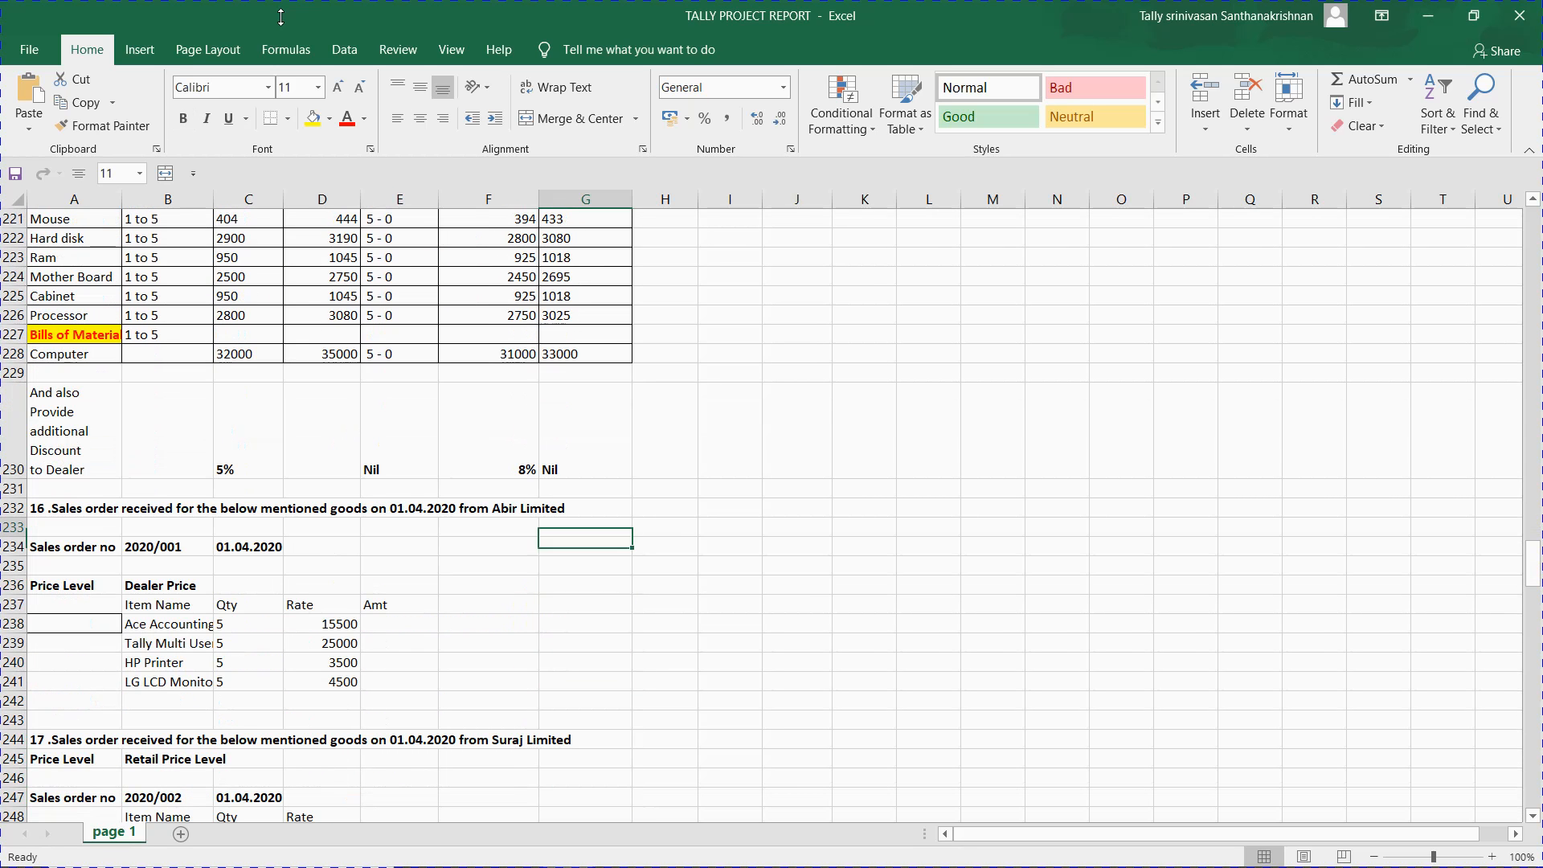
{"action": "key", "text": "Left"}
{"action": "key", "text": "Left"}
{"action": "key", "text": "Left"}
{"action": "key", "text": "Left"}
{"action": "key", "text": "Left"}
{"action": "key", "text": "Left"}
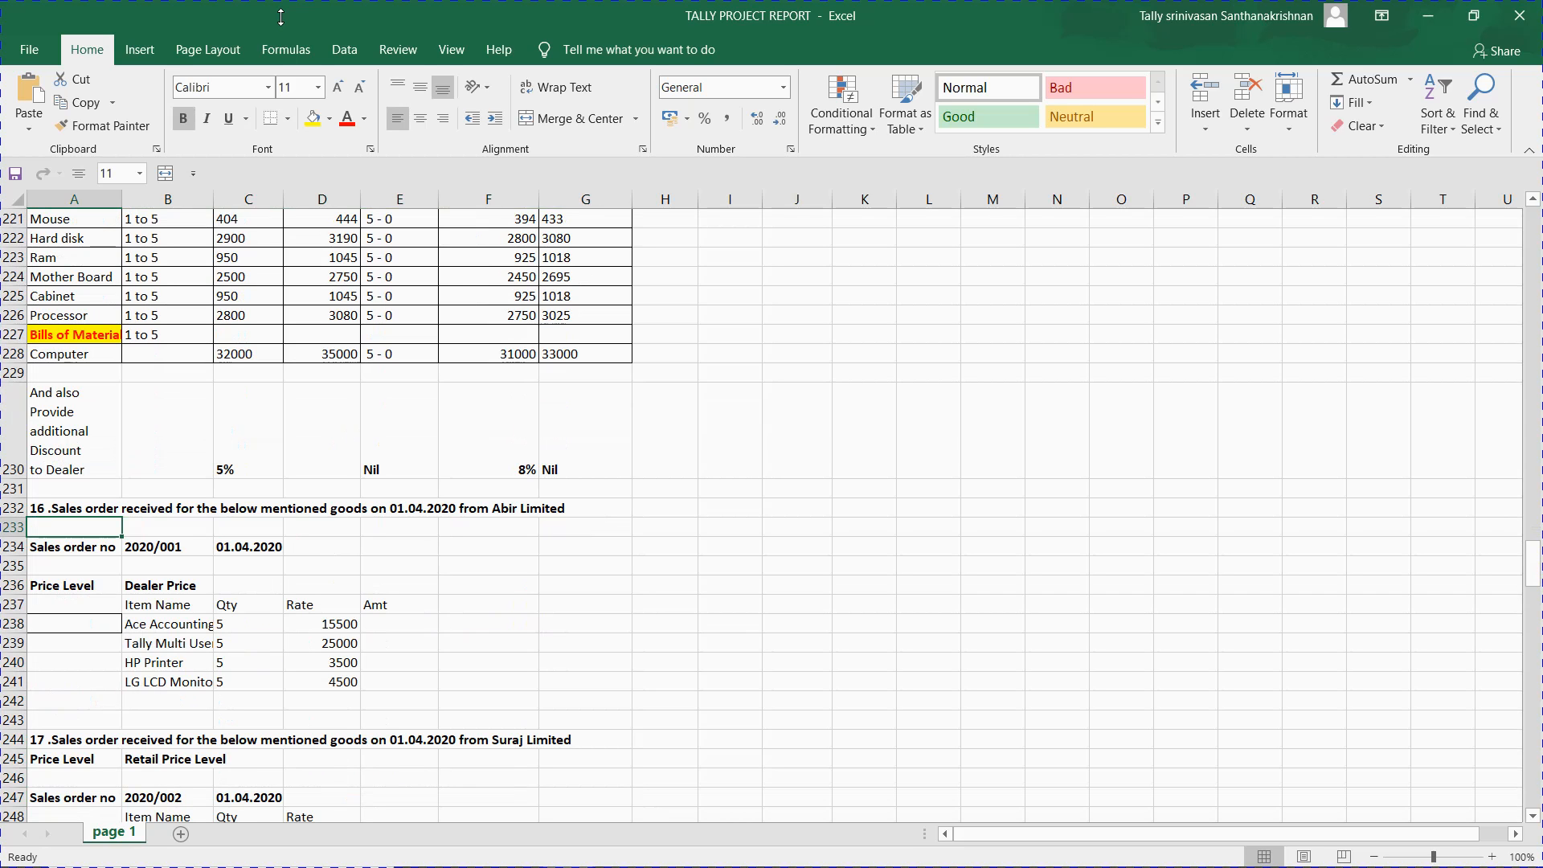
{"action": "key", "text": "Up"}
{"action": "key", "text": "Down"}
{"action": "key", "text": "Down"}
{"action": "key", "text": "Right"}
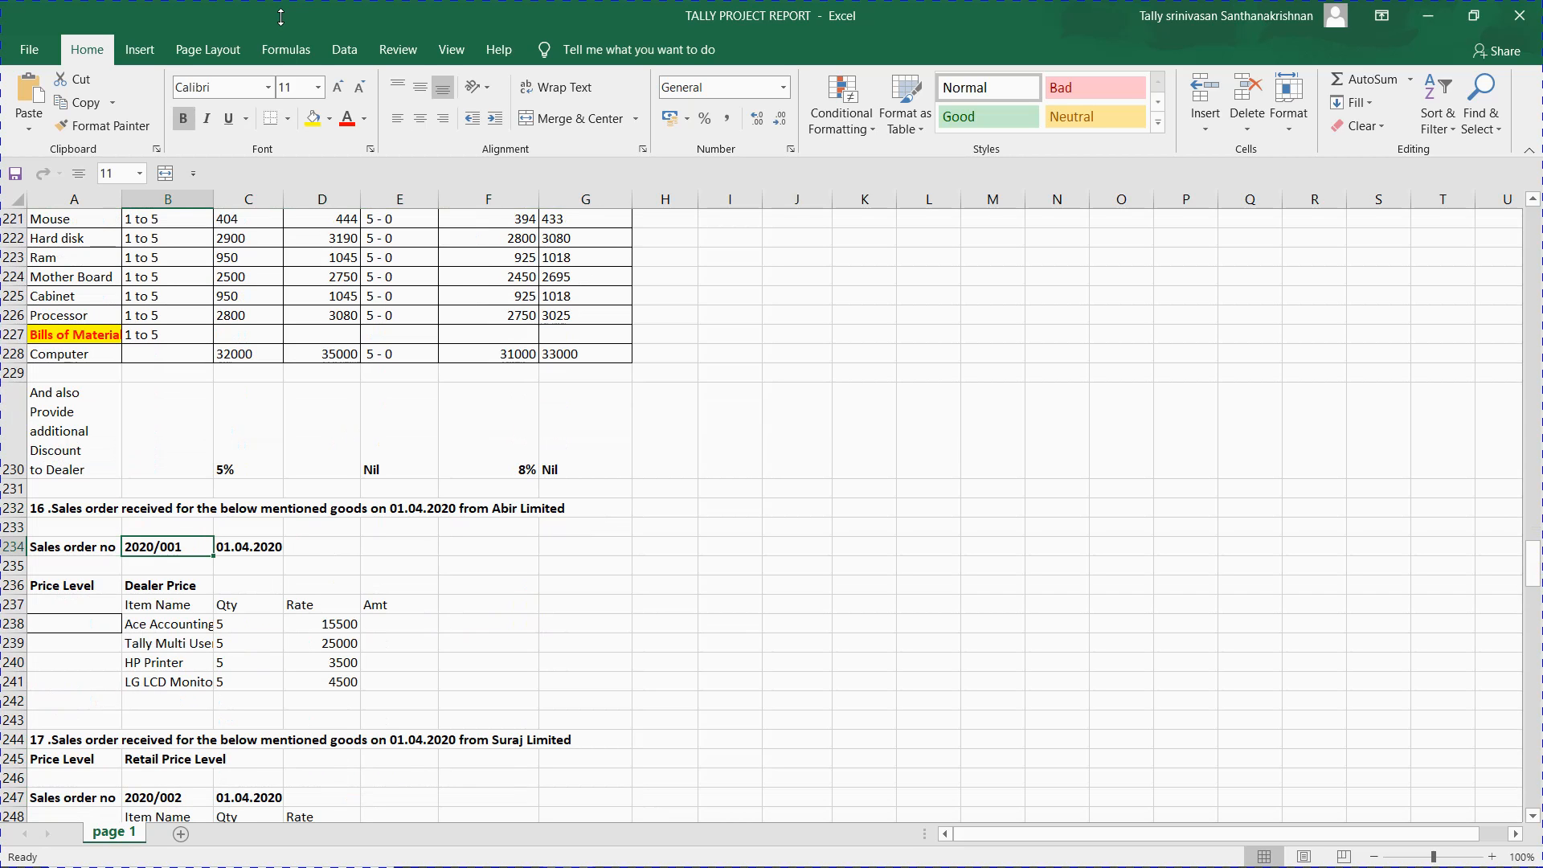
{"action": "key", "text": "ctrl+c"}
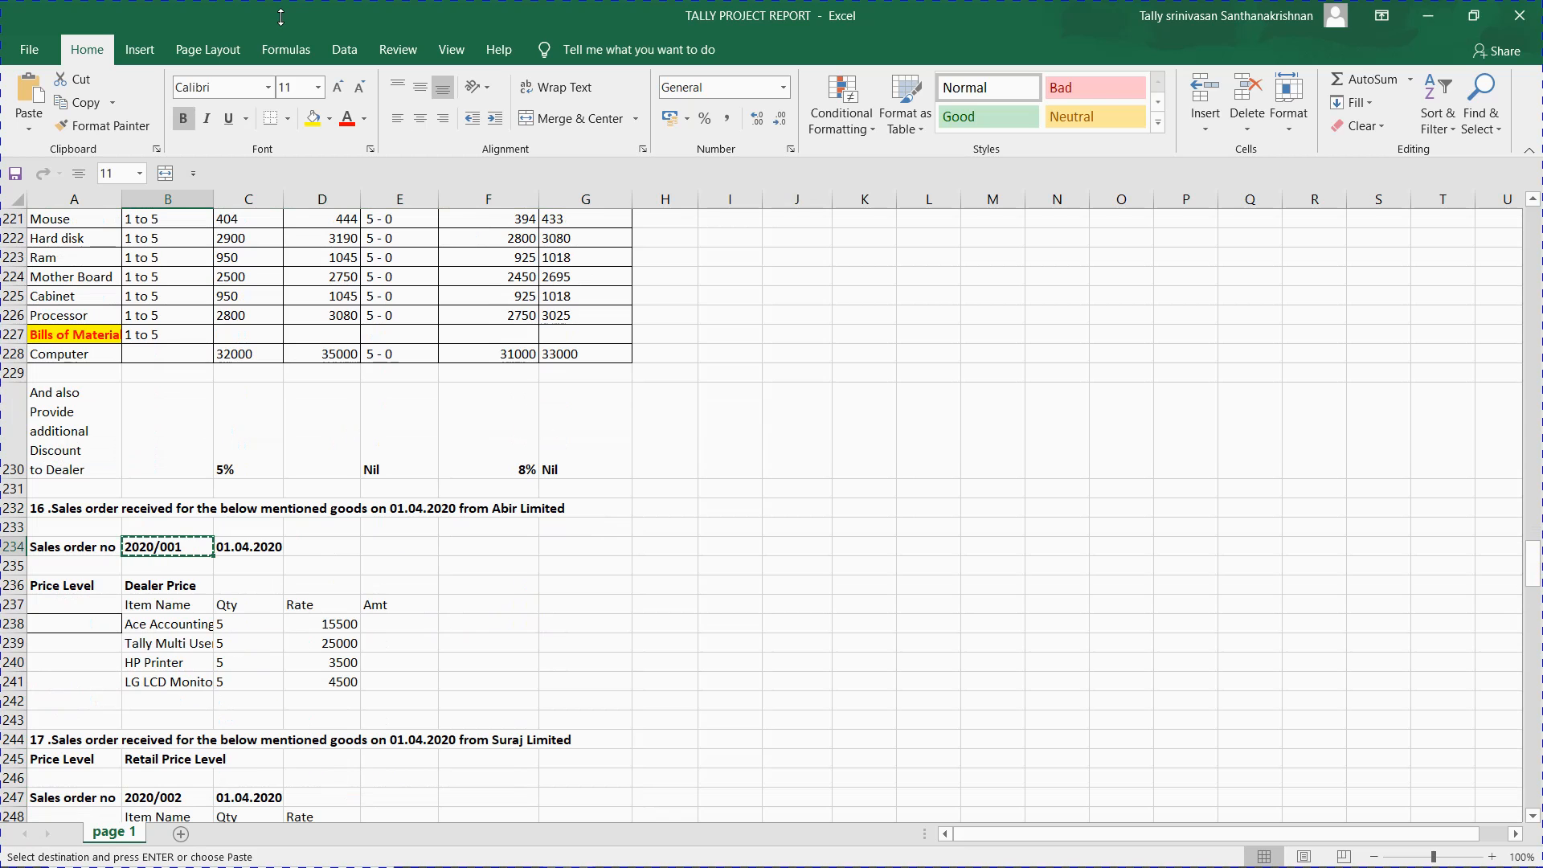
{"action": "key", "text": "alt+Tab"}
{"action": "key", "text": "Tab"}
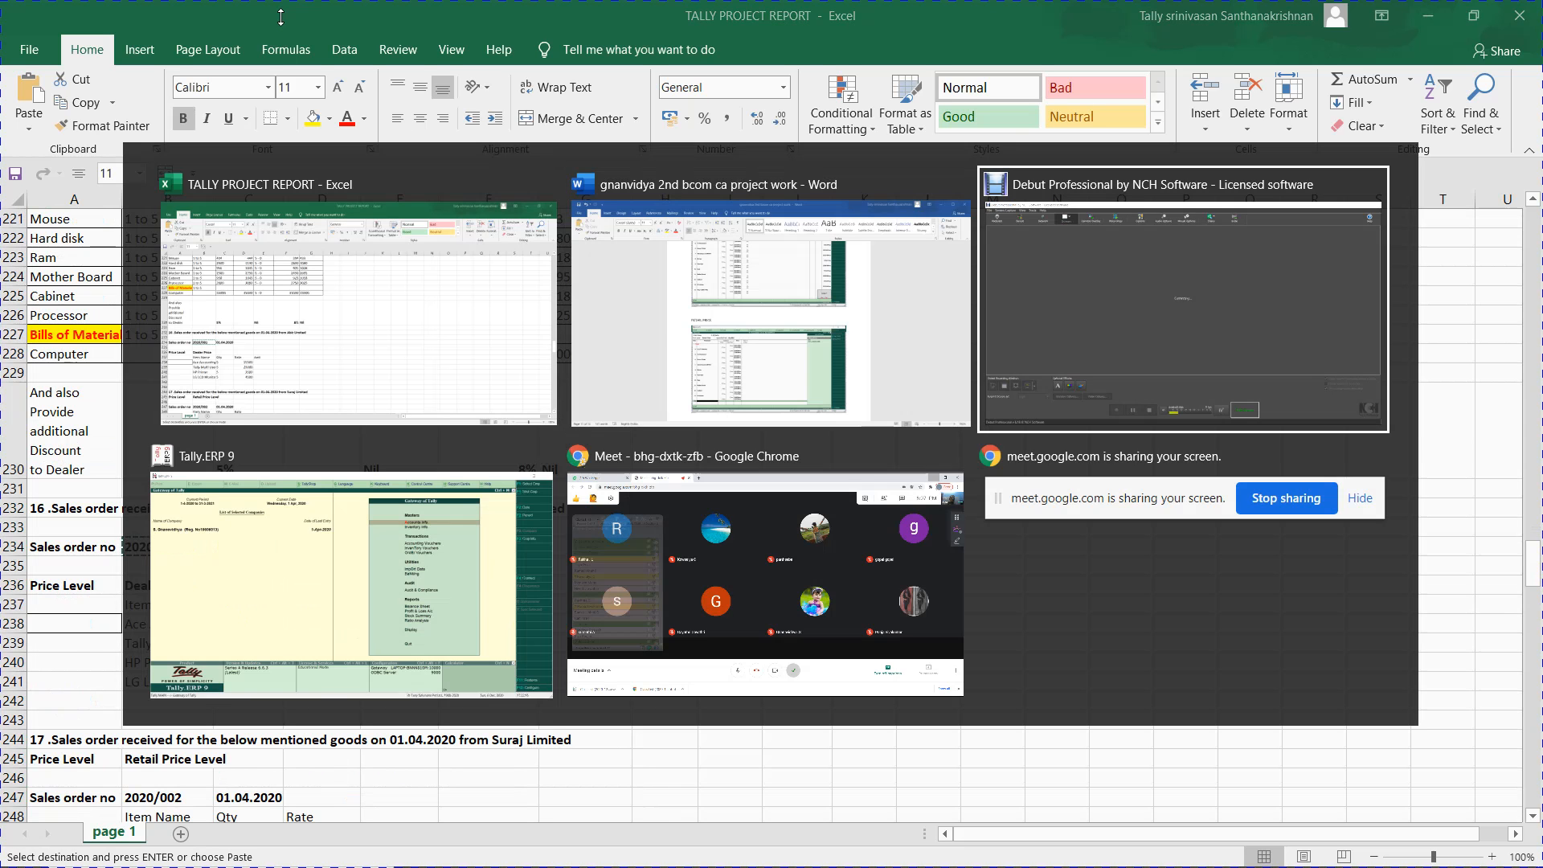
{"action": "key", "text": "Escape"}
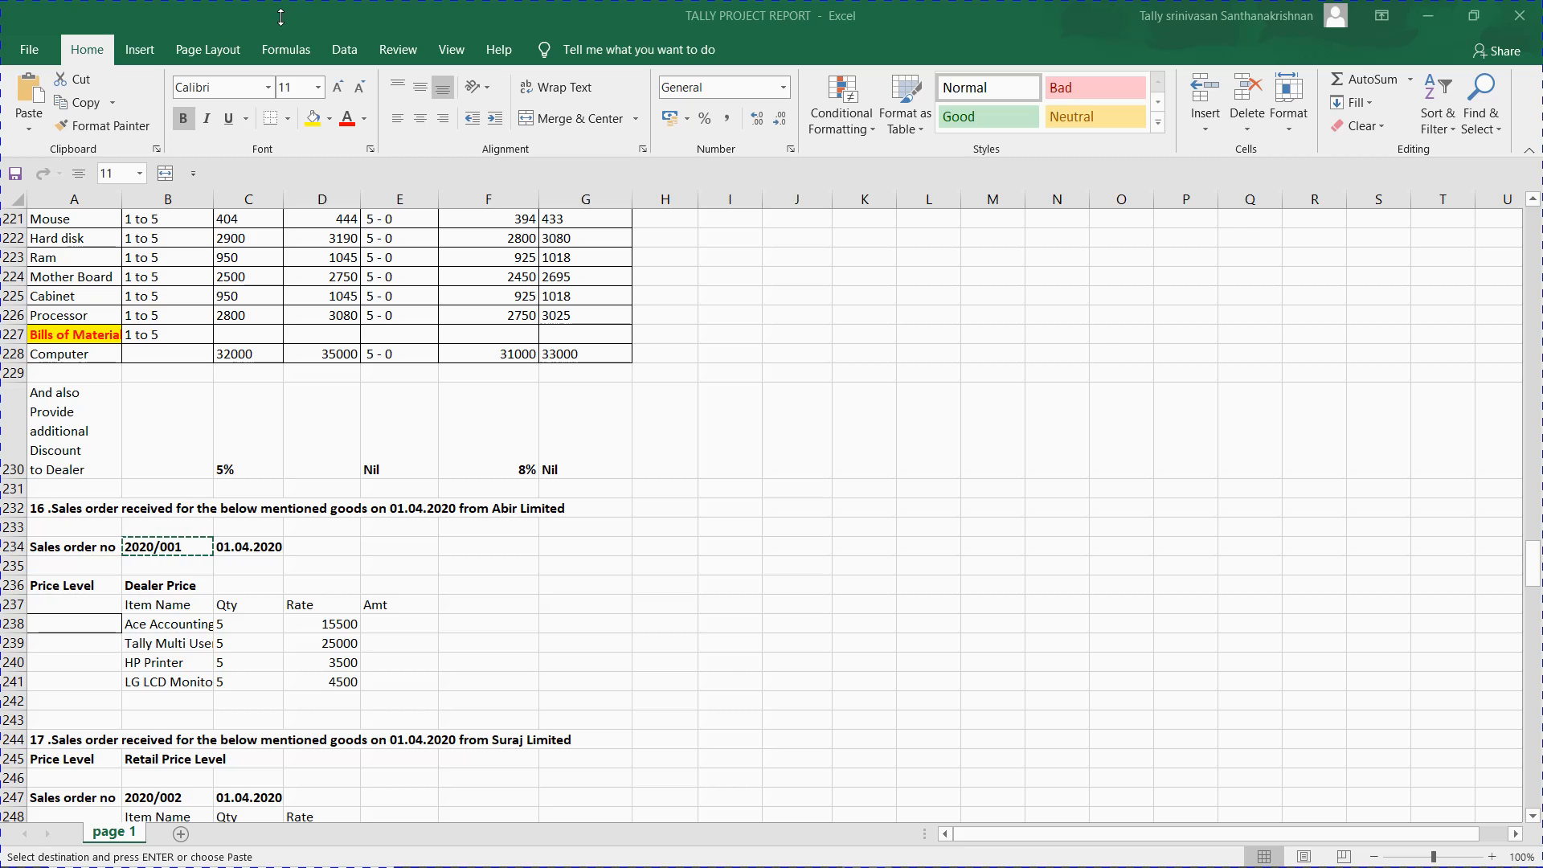
{"action": "key", "text": "alt+Tab"}
{"action": "key", "text": "alt+Tab"}
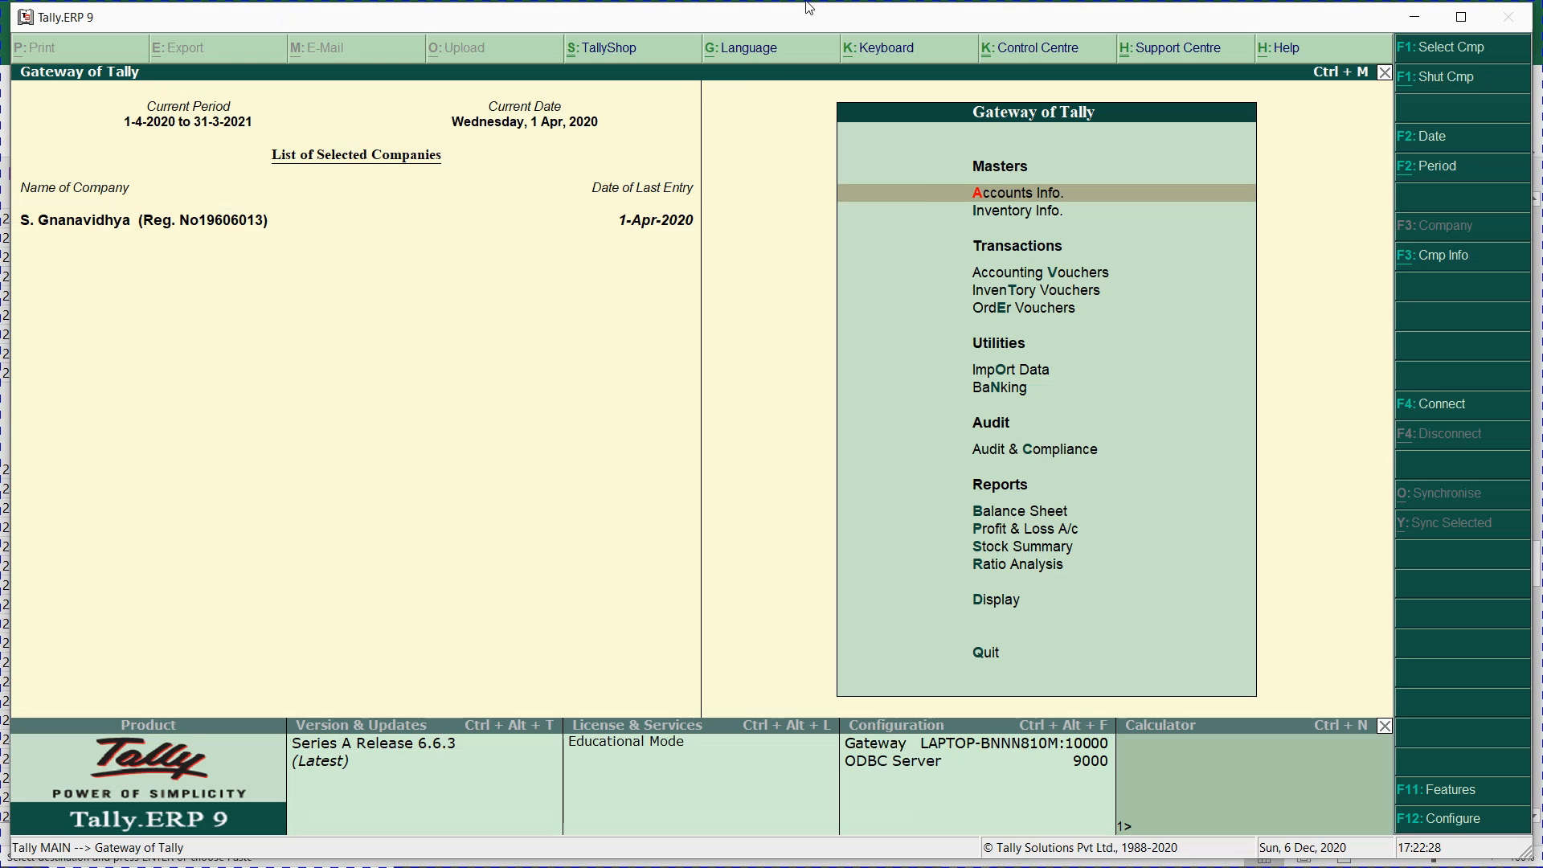
- Start an order voucher for party Abir Pvt Ltd, accepting Tamil Nadu as the state
{"action": "left_click", "coordinate": [1010, 311]}
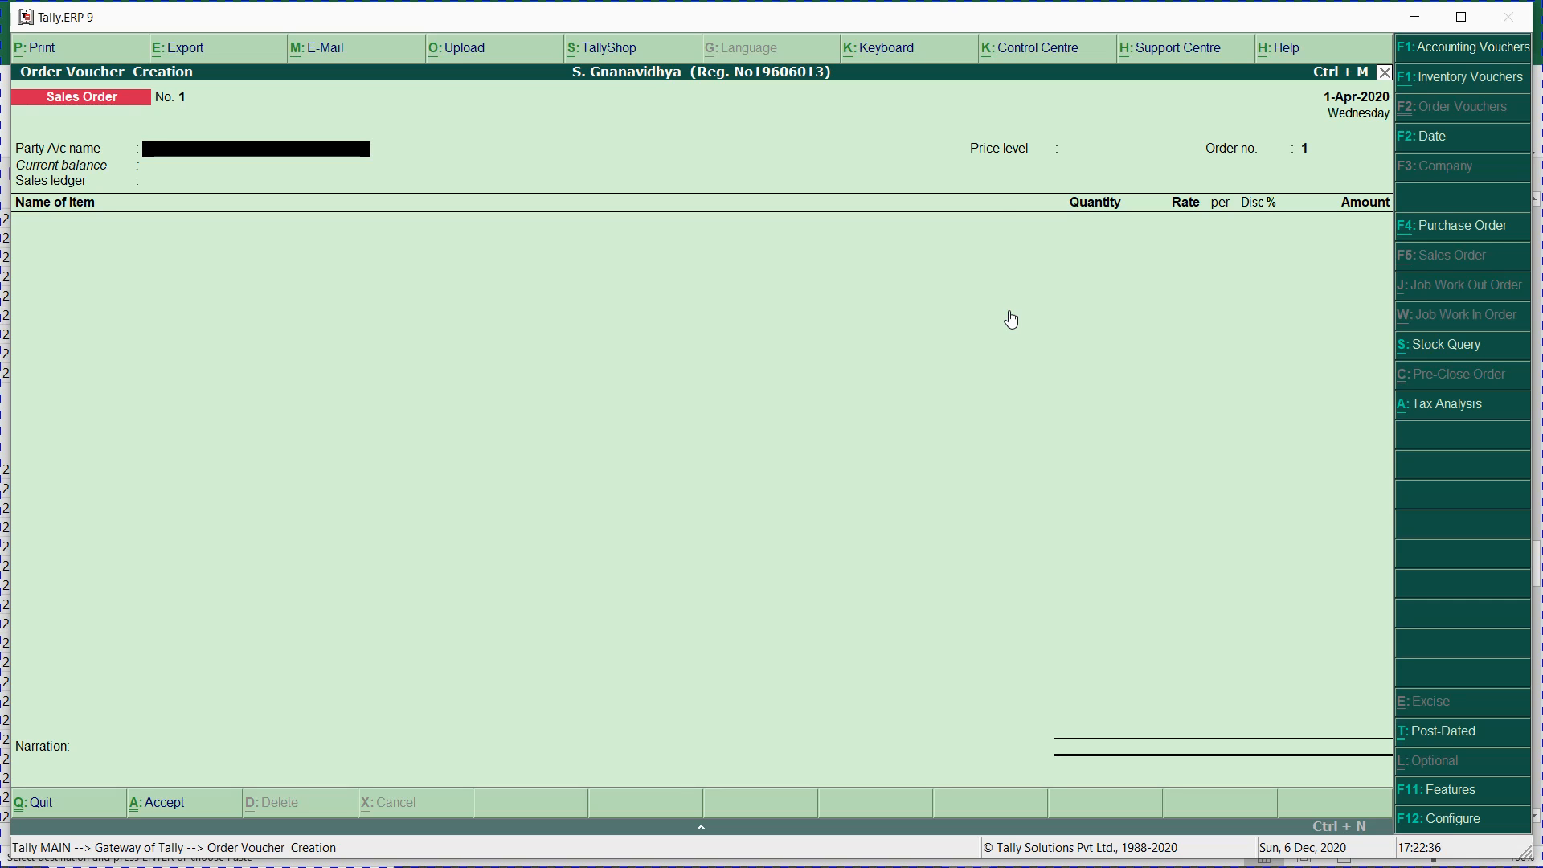
{"action": "key", "text": "alt+Tab"}
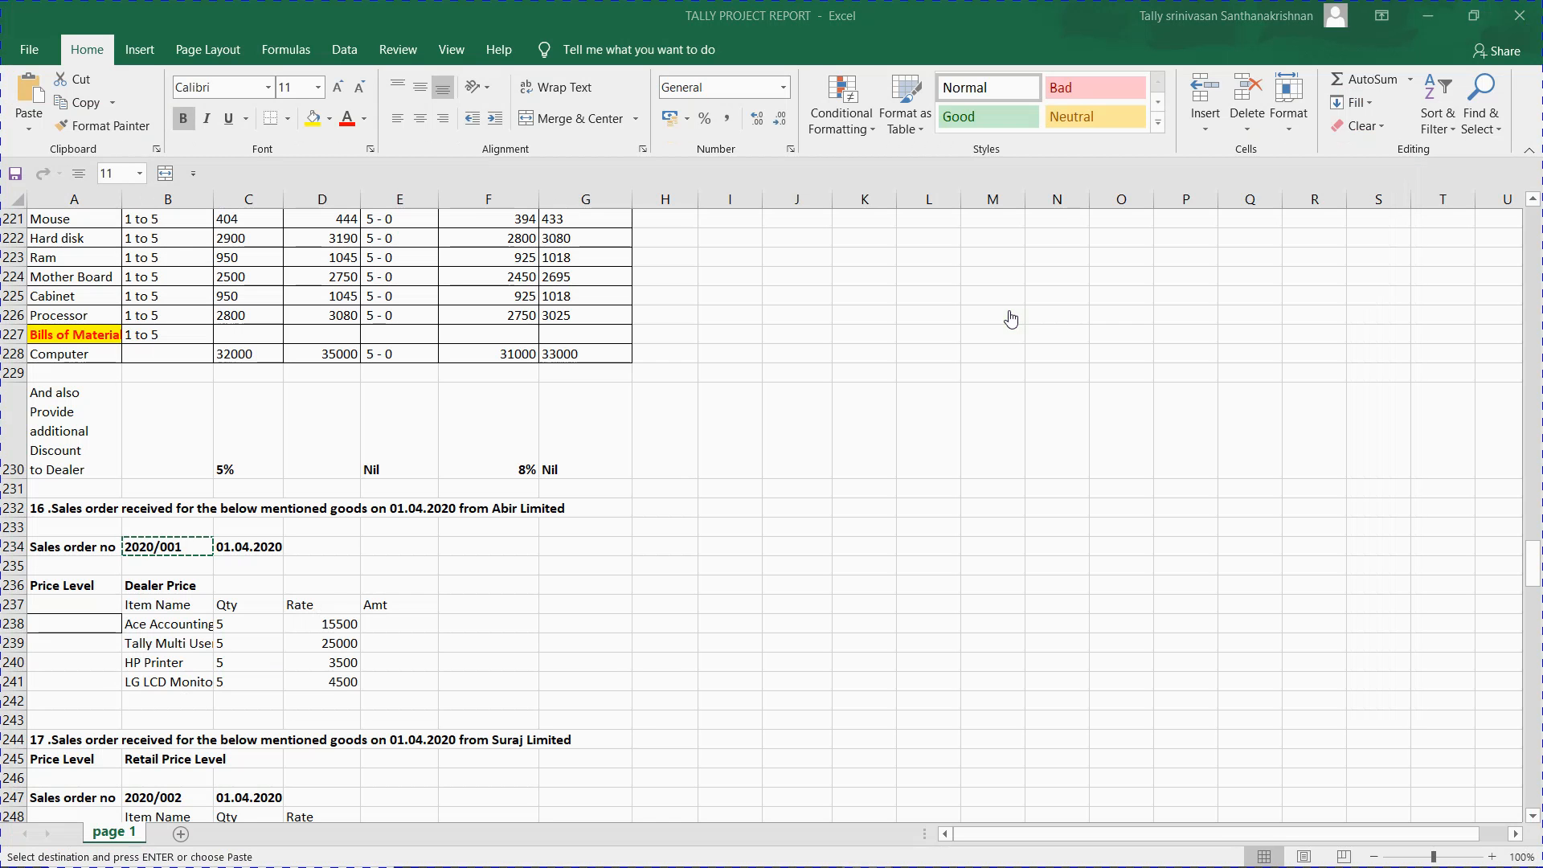
{"action": "key", "text": "alt+Tab"}
{"action": "key", "text": "alt+Tab"}
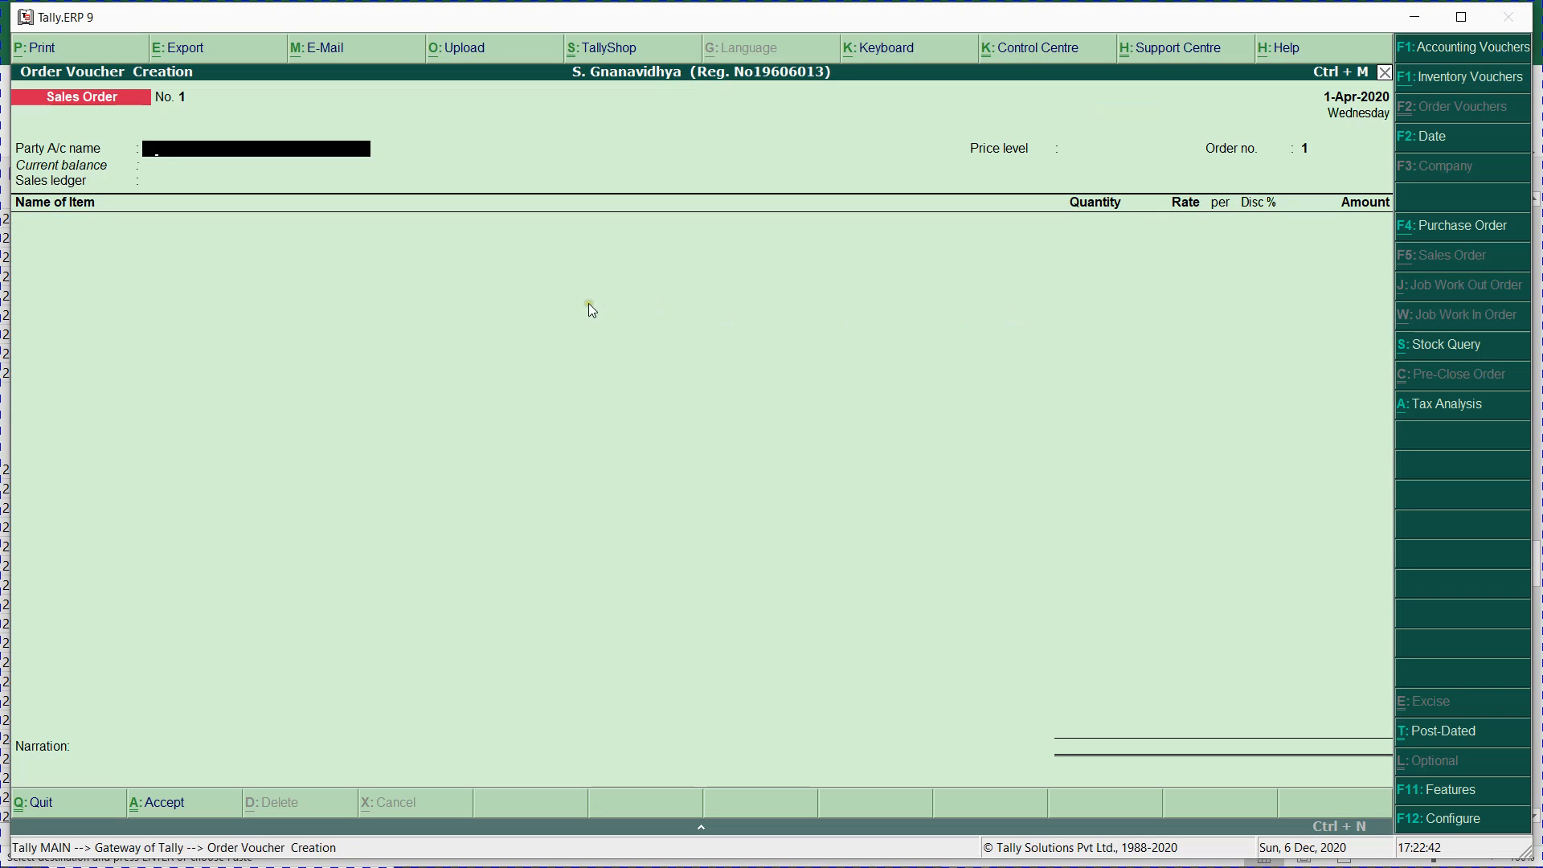
{"action": "type", "text": "A"}
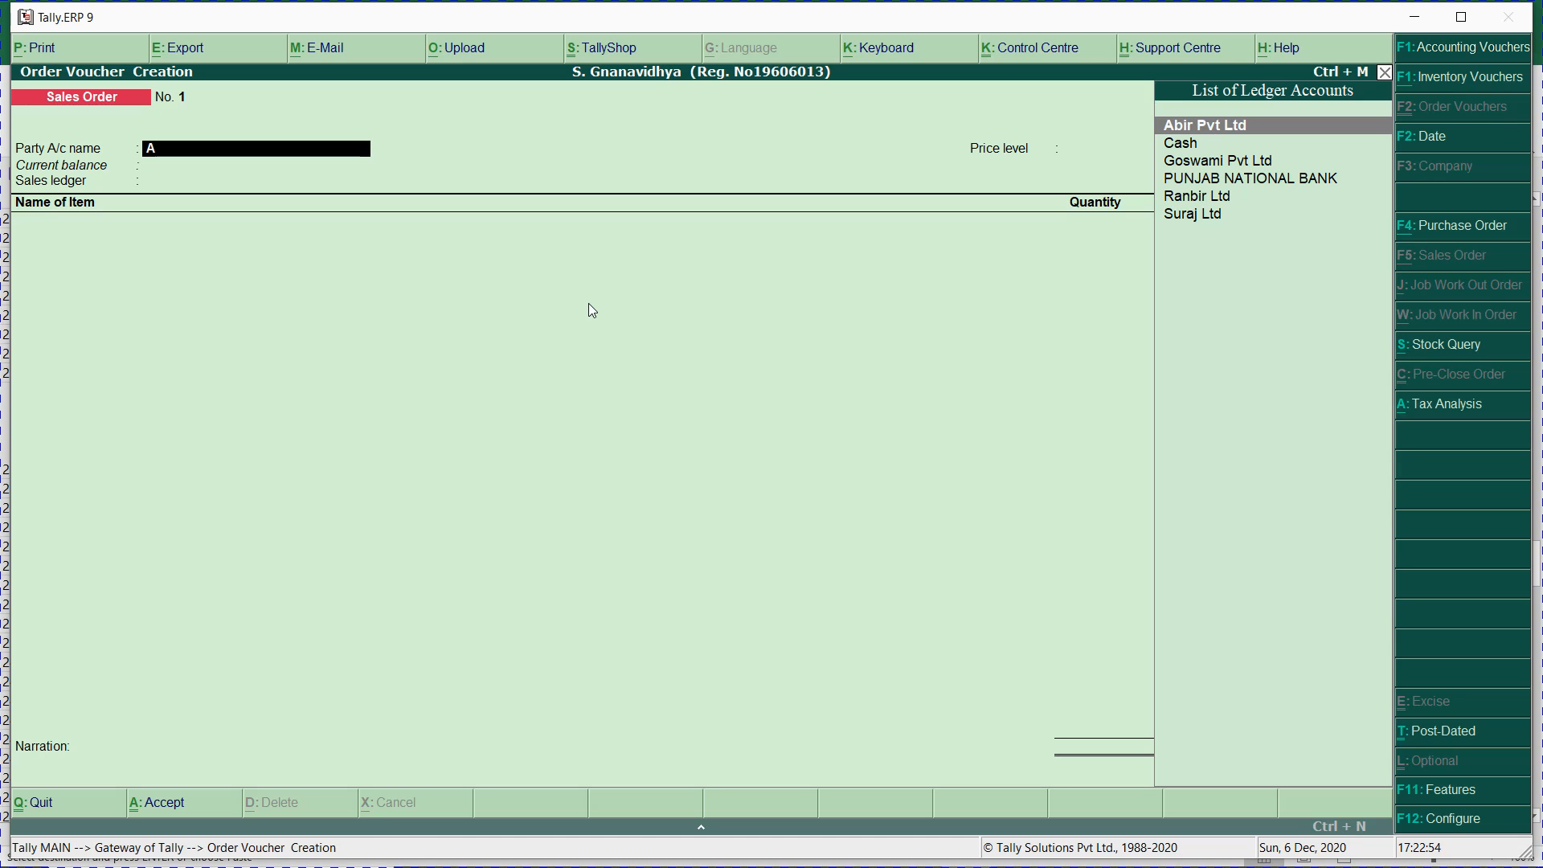
{"action": "key", "text": "Return"}
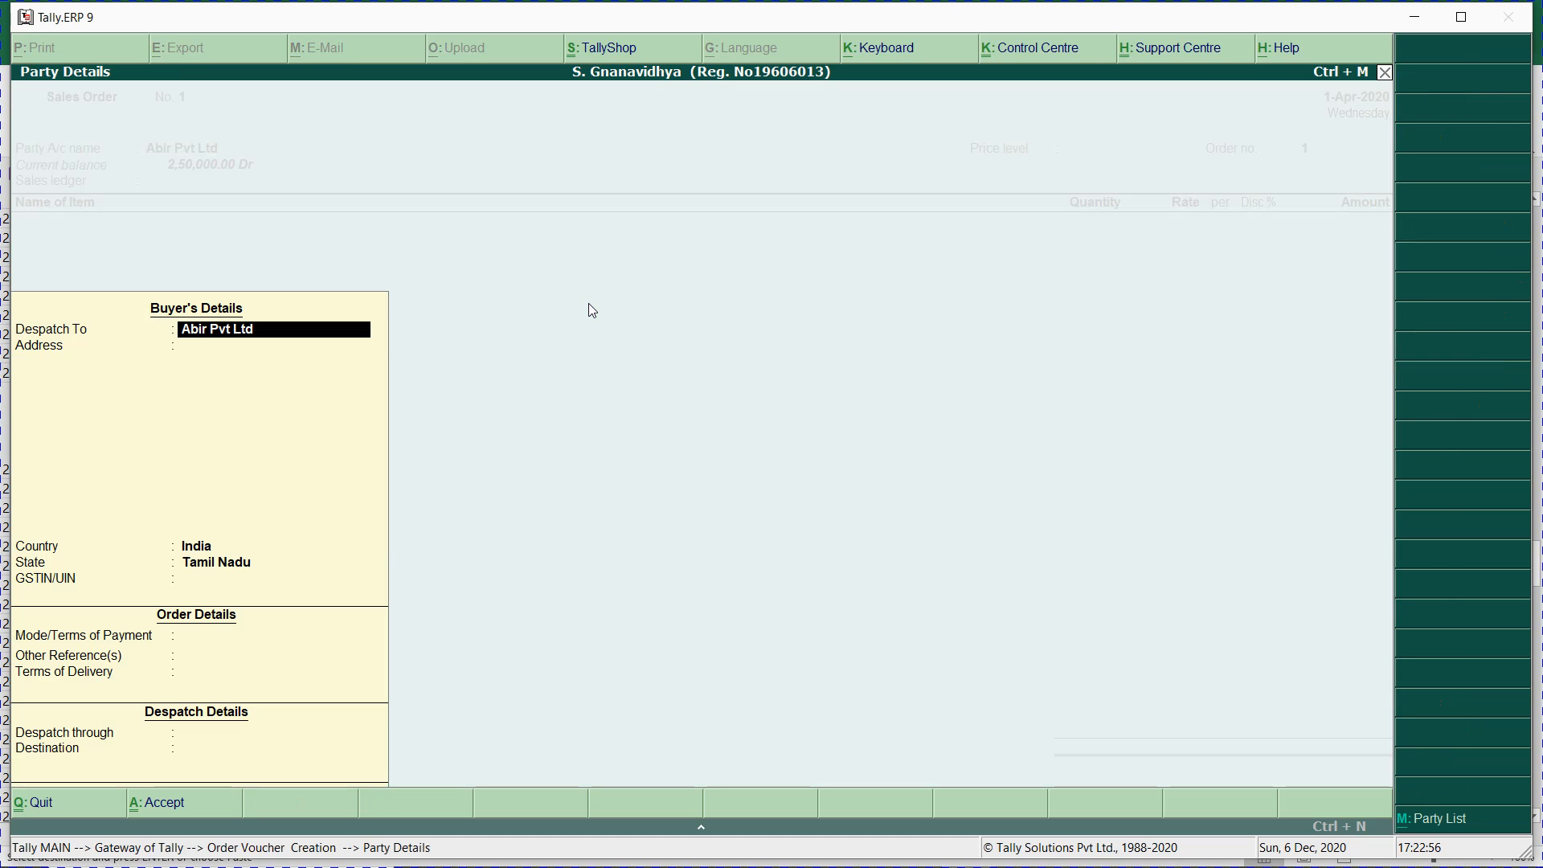
{"action": "key", "text": "Return"}
{"action": "key", "text": "Return"}
{"action": "key", "text": "Return"}
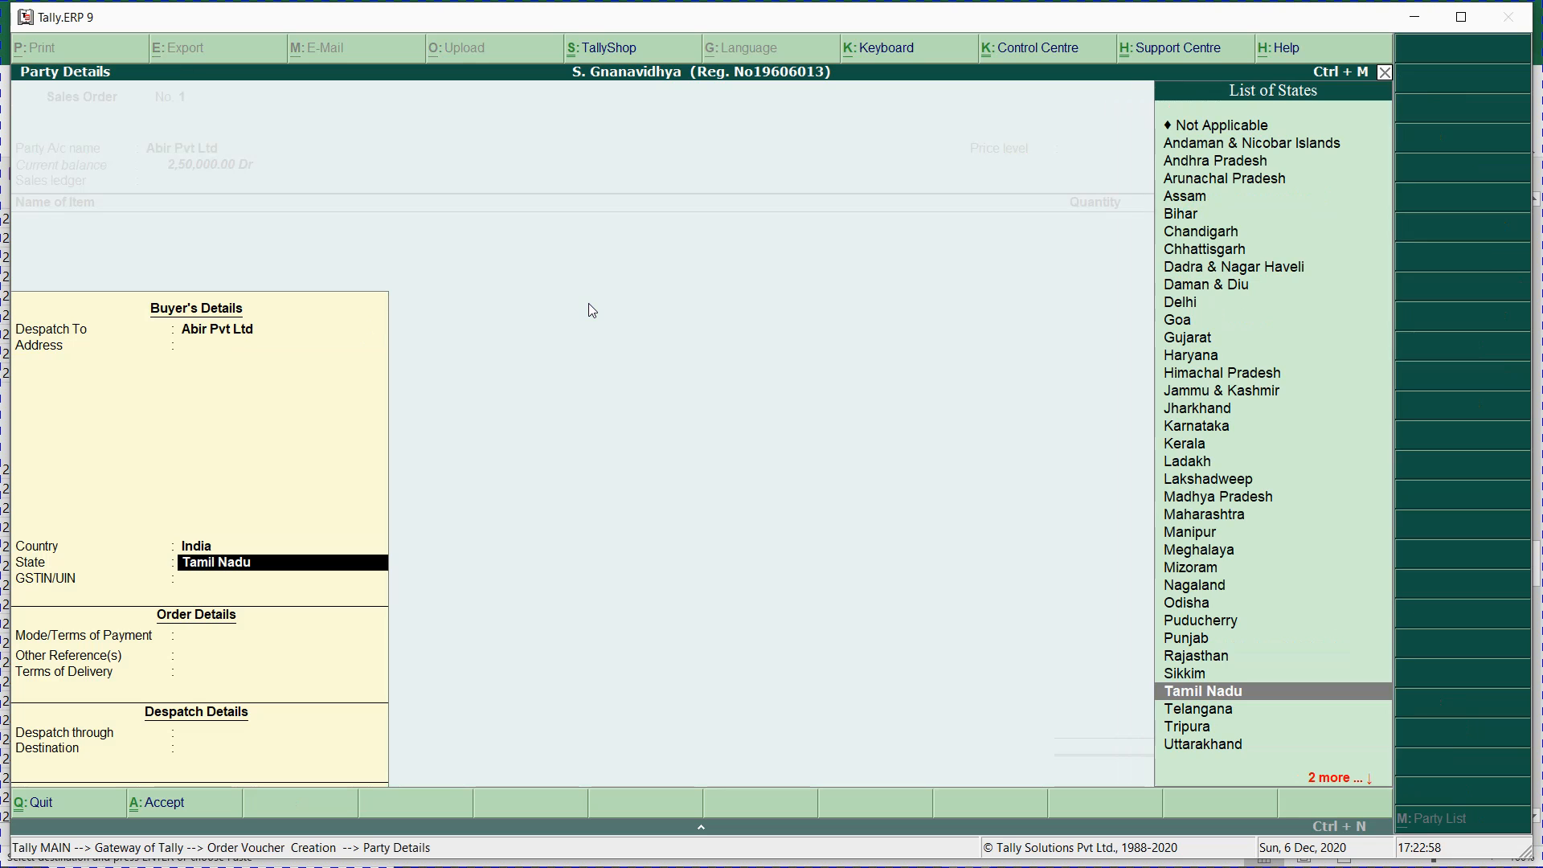
{"action": "key", "text": "Return"}
{"action": "key", "text": "Return"}
{"action": "key", "text": "ctrl+a"}
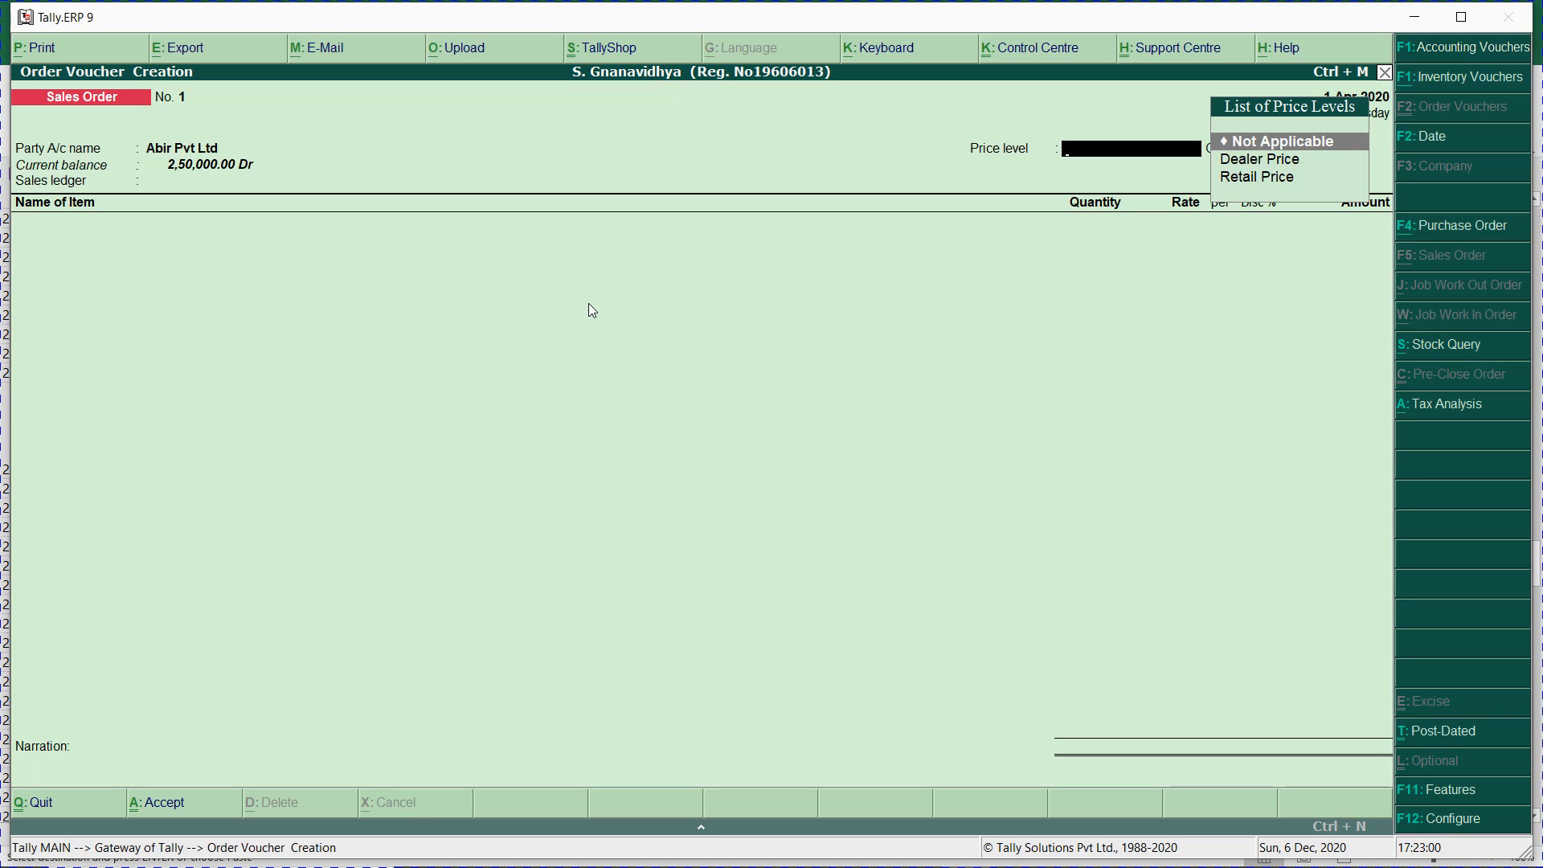
- Check the price level in Excel and choose Dealer Price for the order
{"action": "key", "text": "alt+Tab"}
{"action": "key", "text": "alt+Tab"}
{"action": "key", "text": "alt+Tab"}
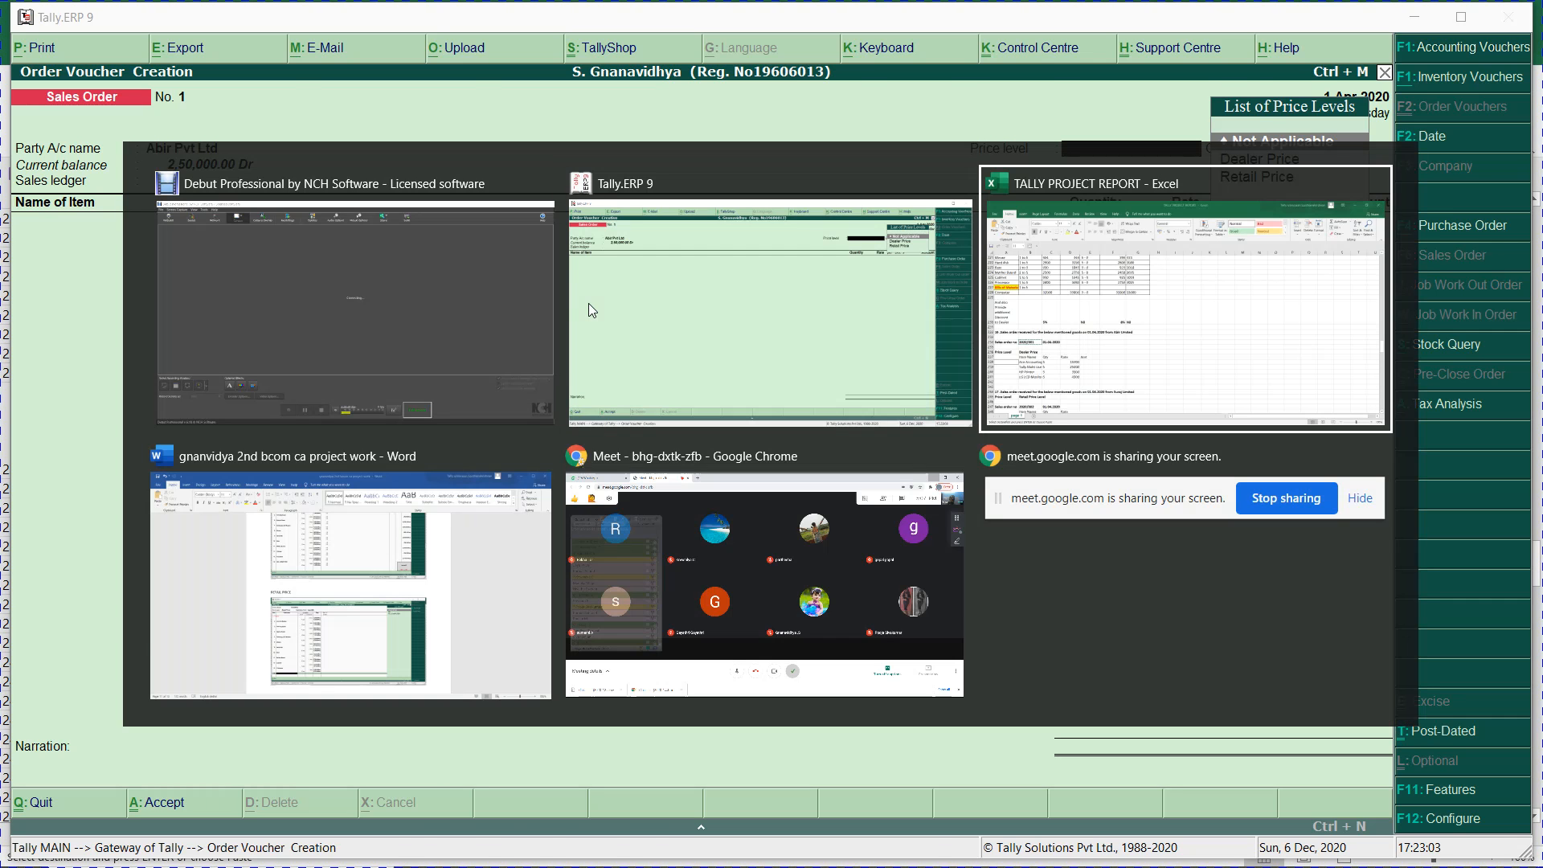
{"action": "key", "text": "Down"}
{"action": "key", "text": "Down"}
{"action": "key", "text": "alt+Tab"}
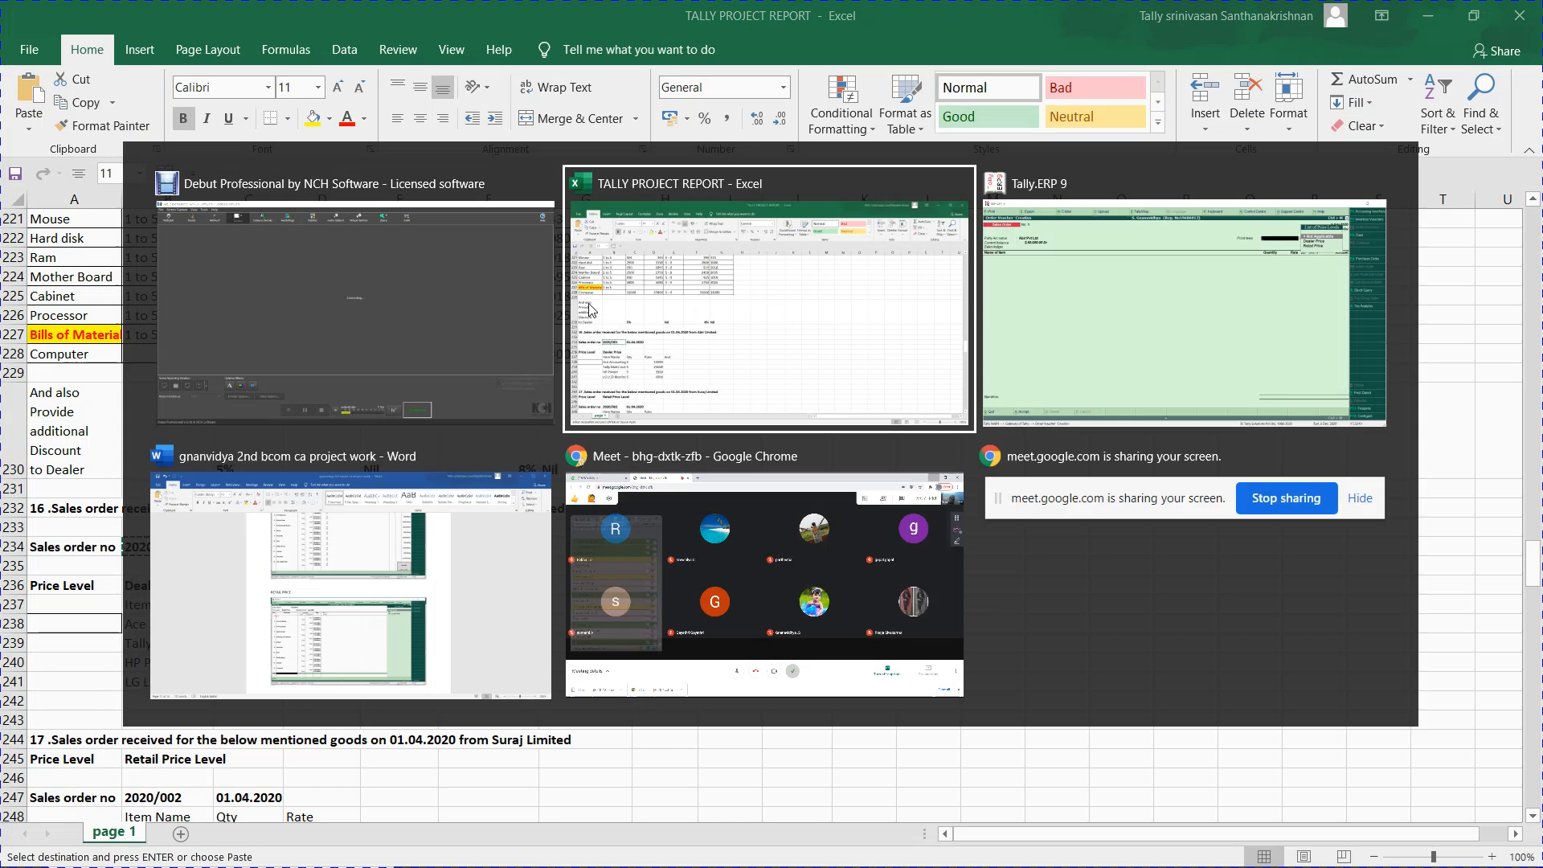
{"action": "key", "text": "alt+Tab"}
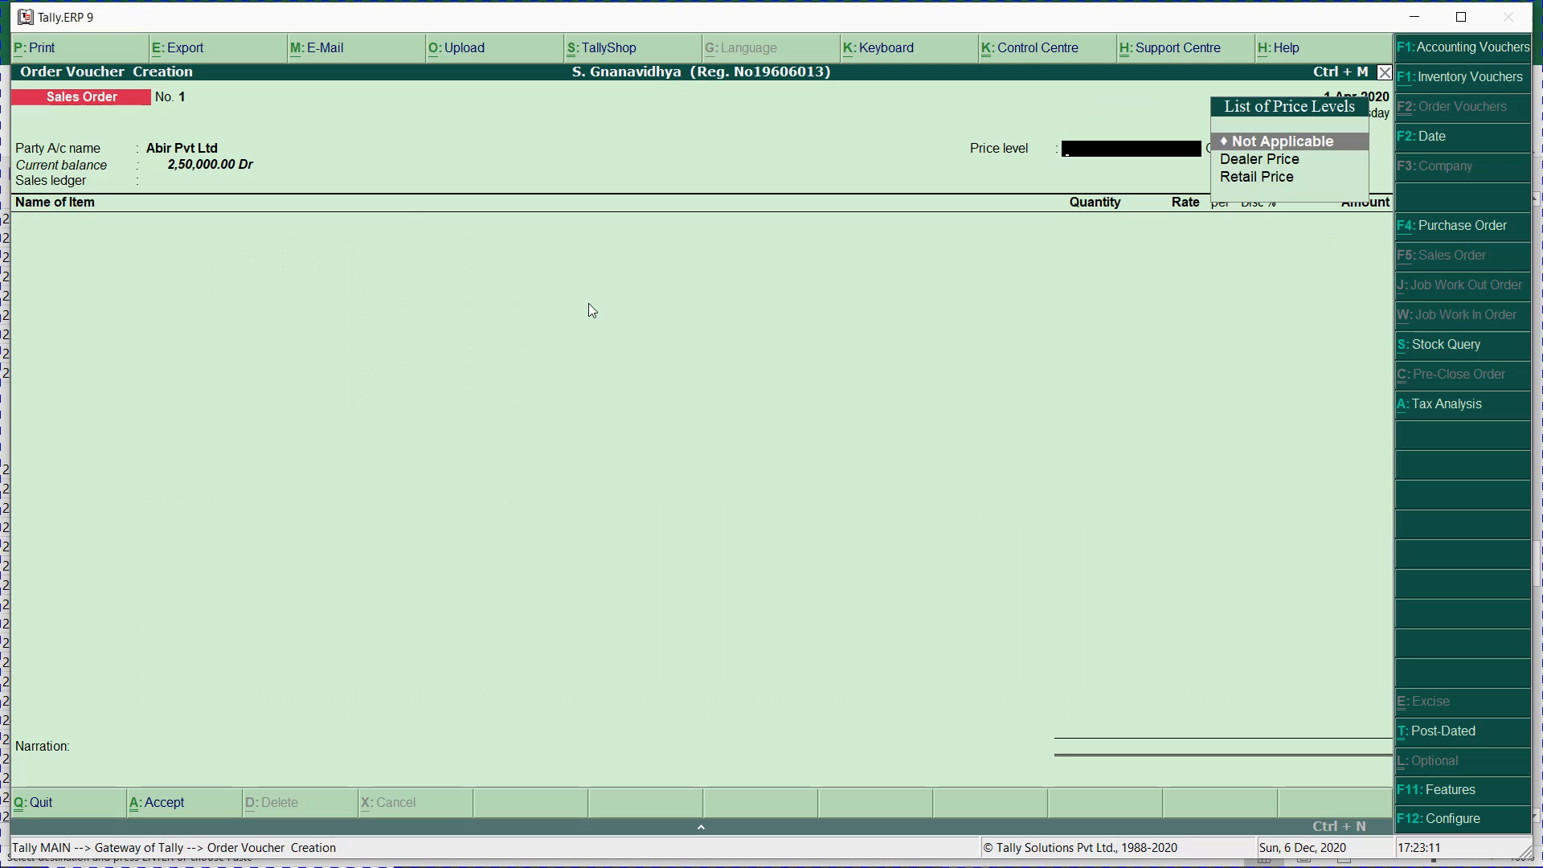
{"action": "key", "text": "Down"}
- Confirm Dealer Price and paste 2020/001 as the order number
{"action": "key", "text": "Return"}
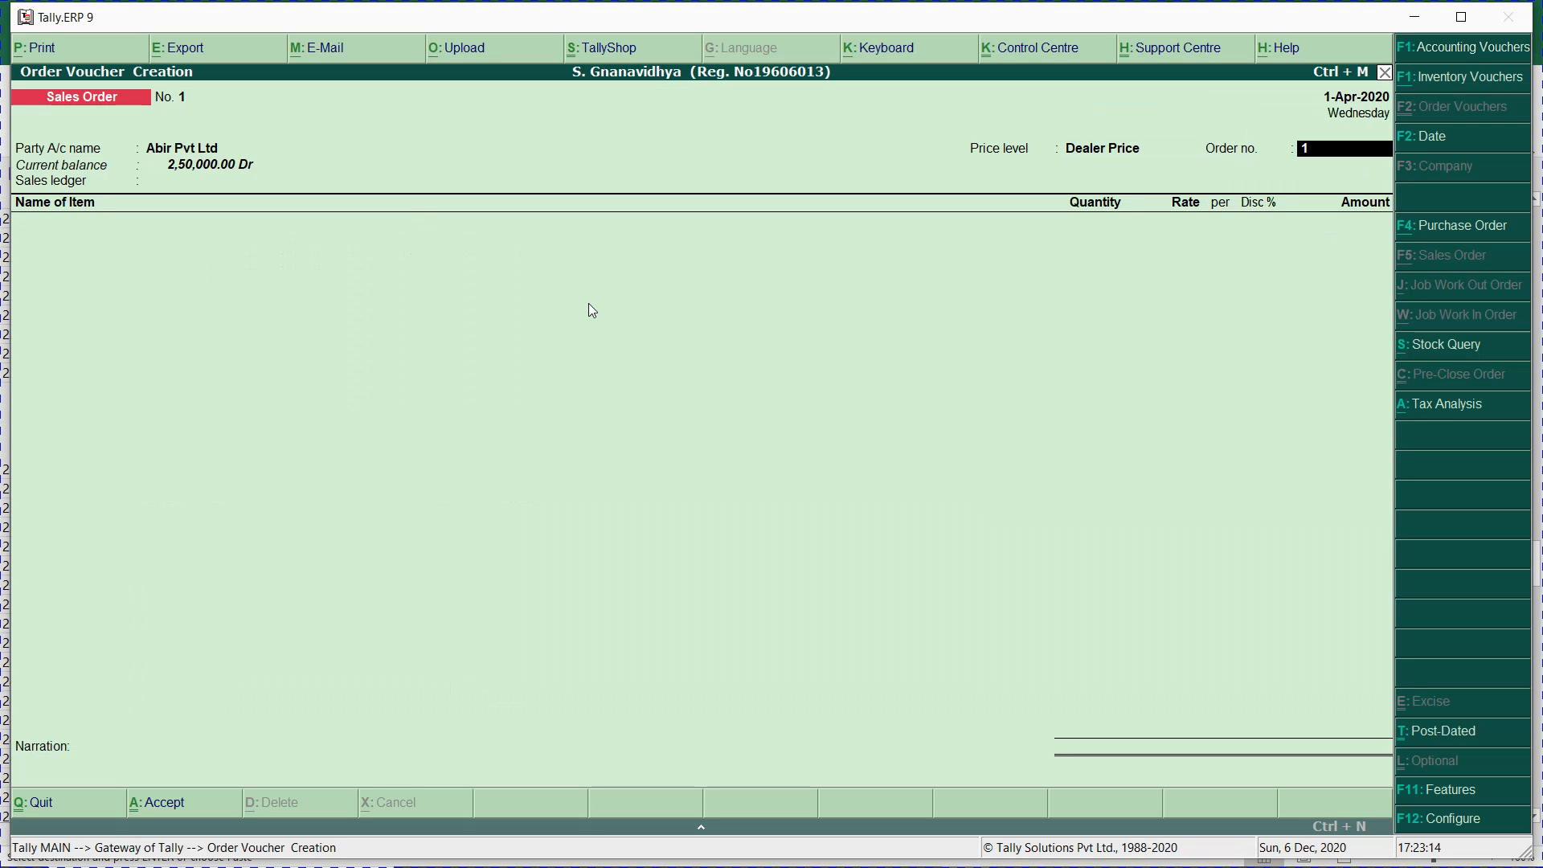
{"action": "key", "text": "alt+Tab"}
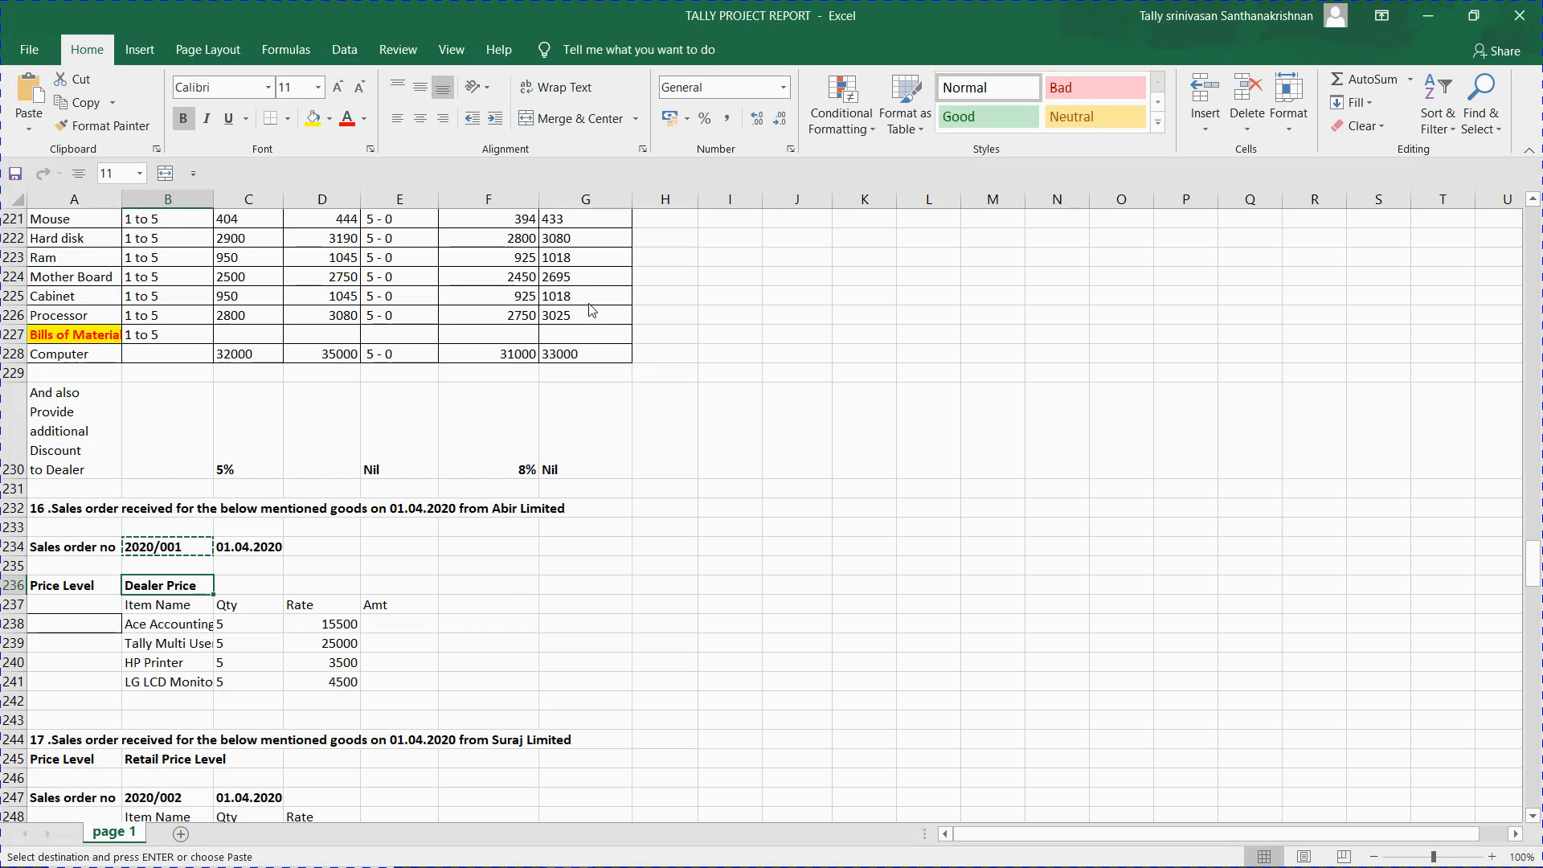
{"action": "key", "text": "ctrl+c"}
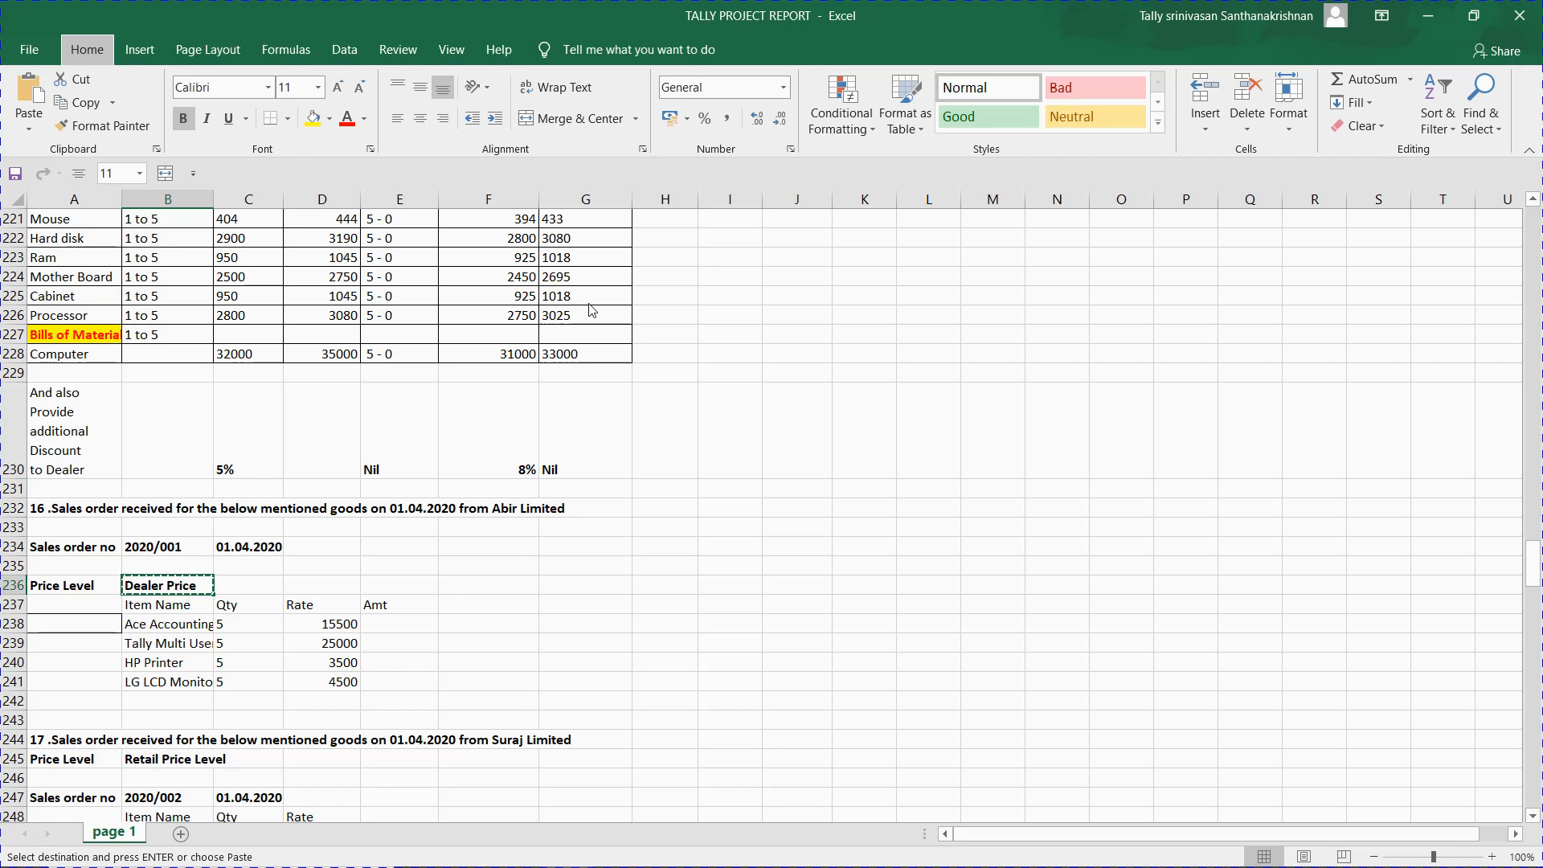
{"action": "left_click", "coordinate": [162, 548]}
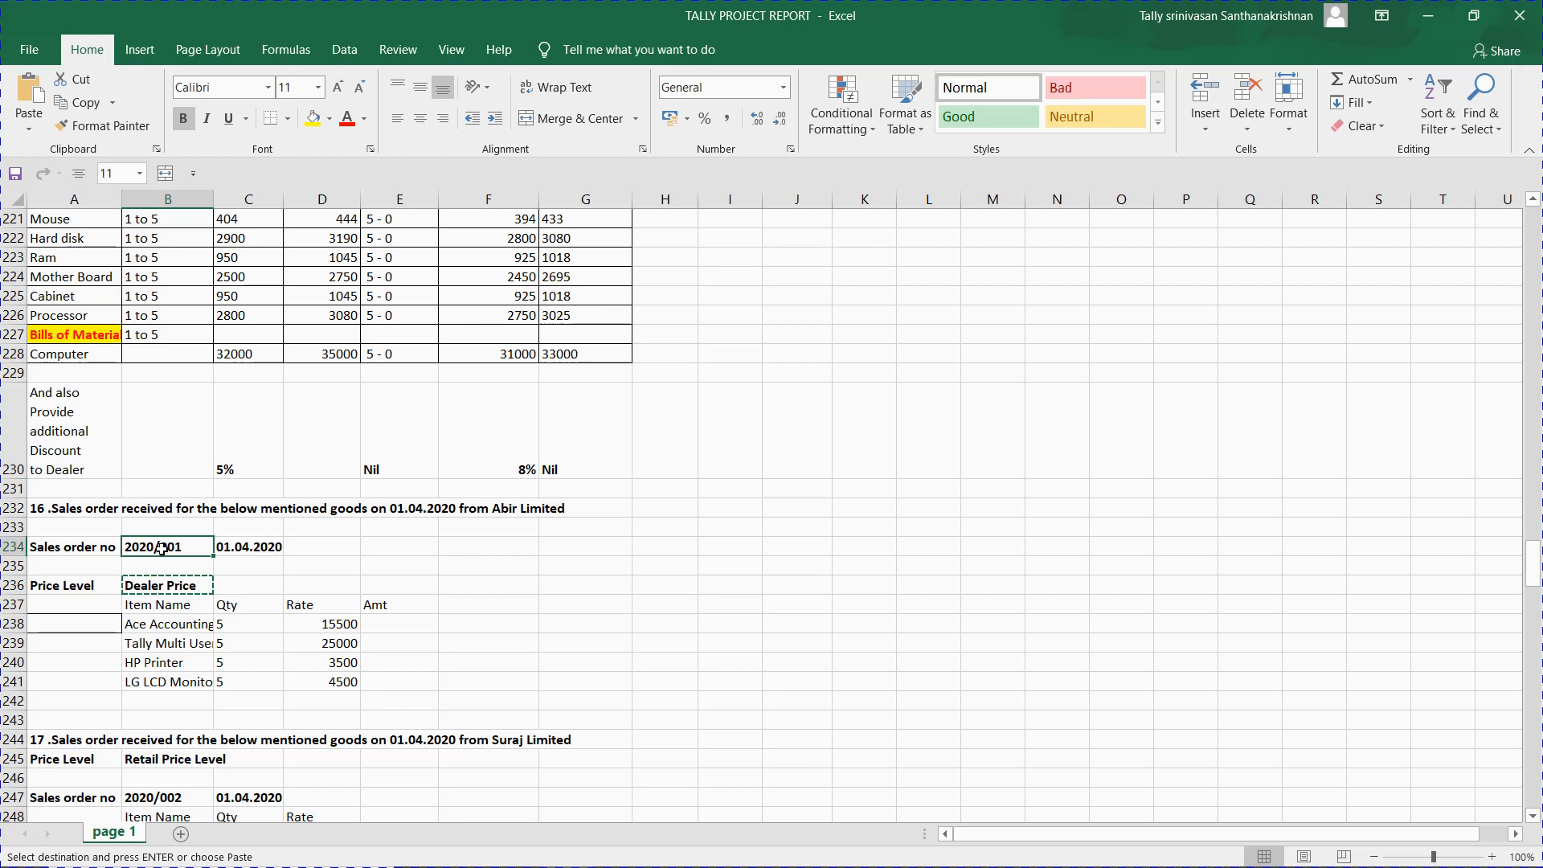
{"action": "key", "text": "ctrl+c"}
{"action": "key", "text": "alt+Tab"}
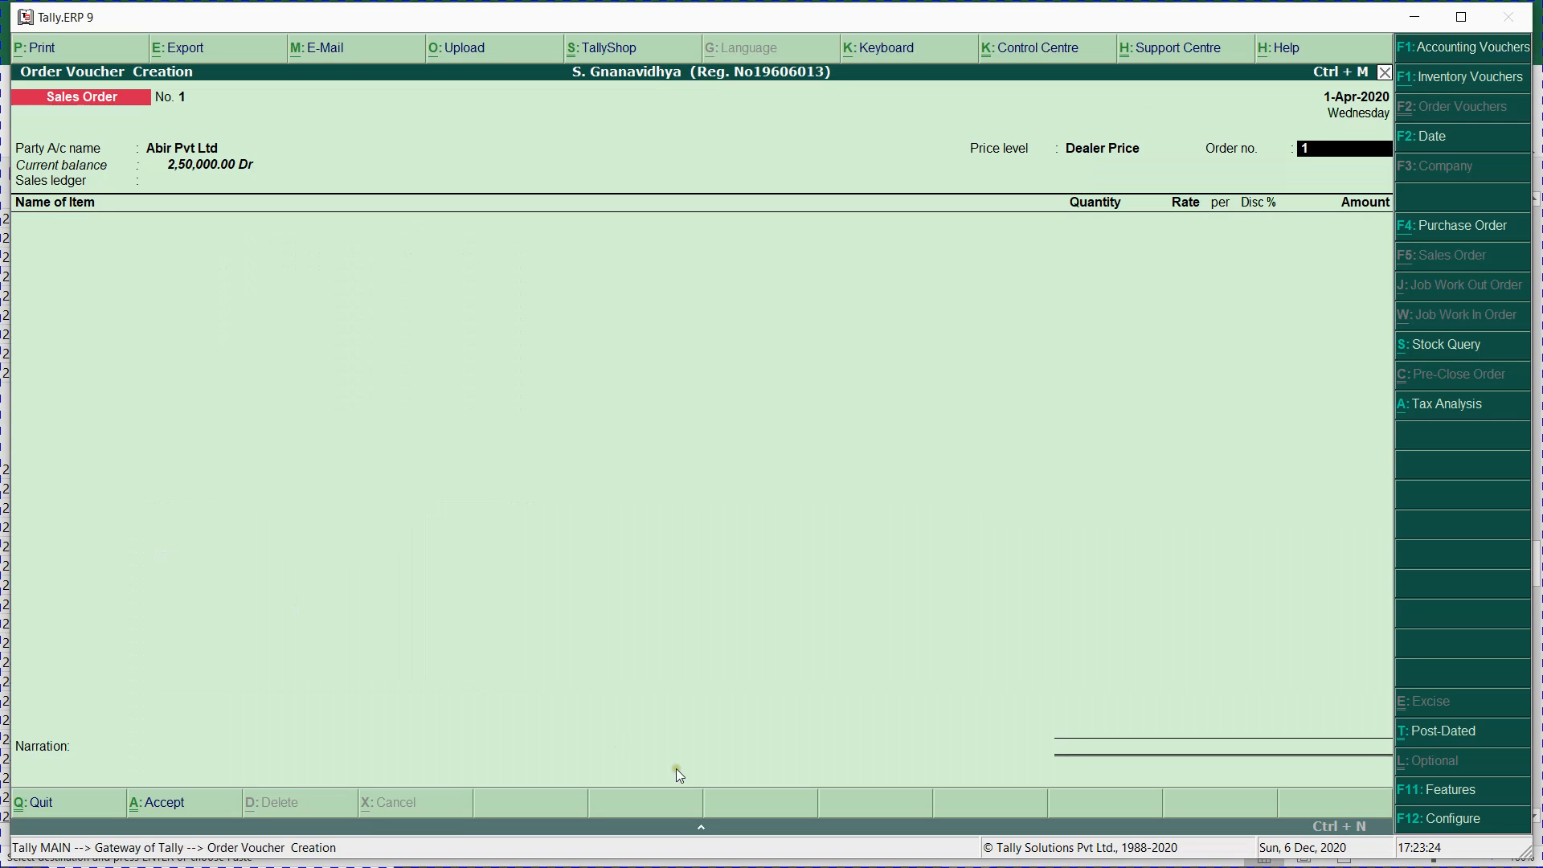
{"action": "key", "text": "ctrl+alt+v"}
{"action": "key", "text": "Return"}
{"action": "key", "text": "Return"}
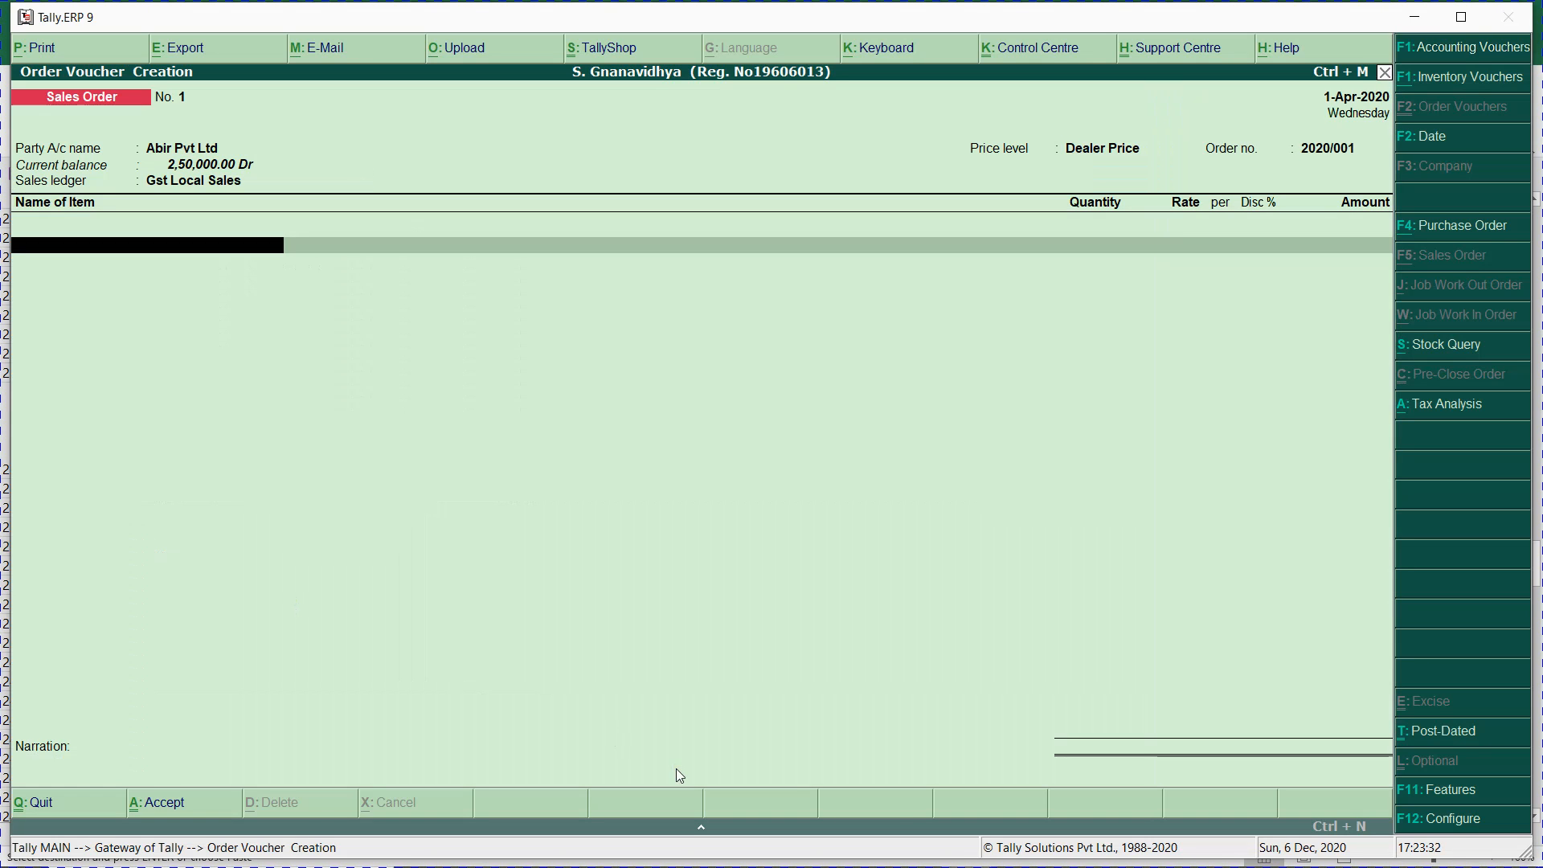
- Add item 101, Ace Accounting Software, due in 30 days with quantity 5
{"action": "type", "text": "101"}
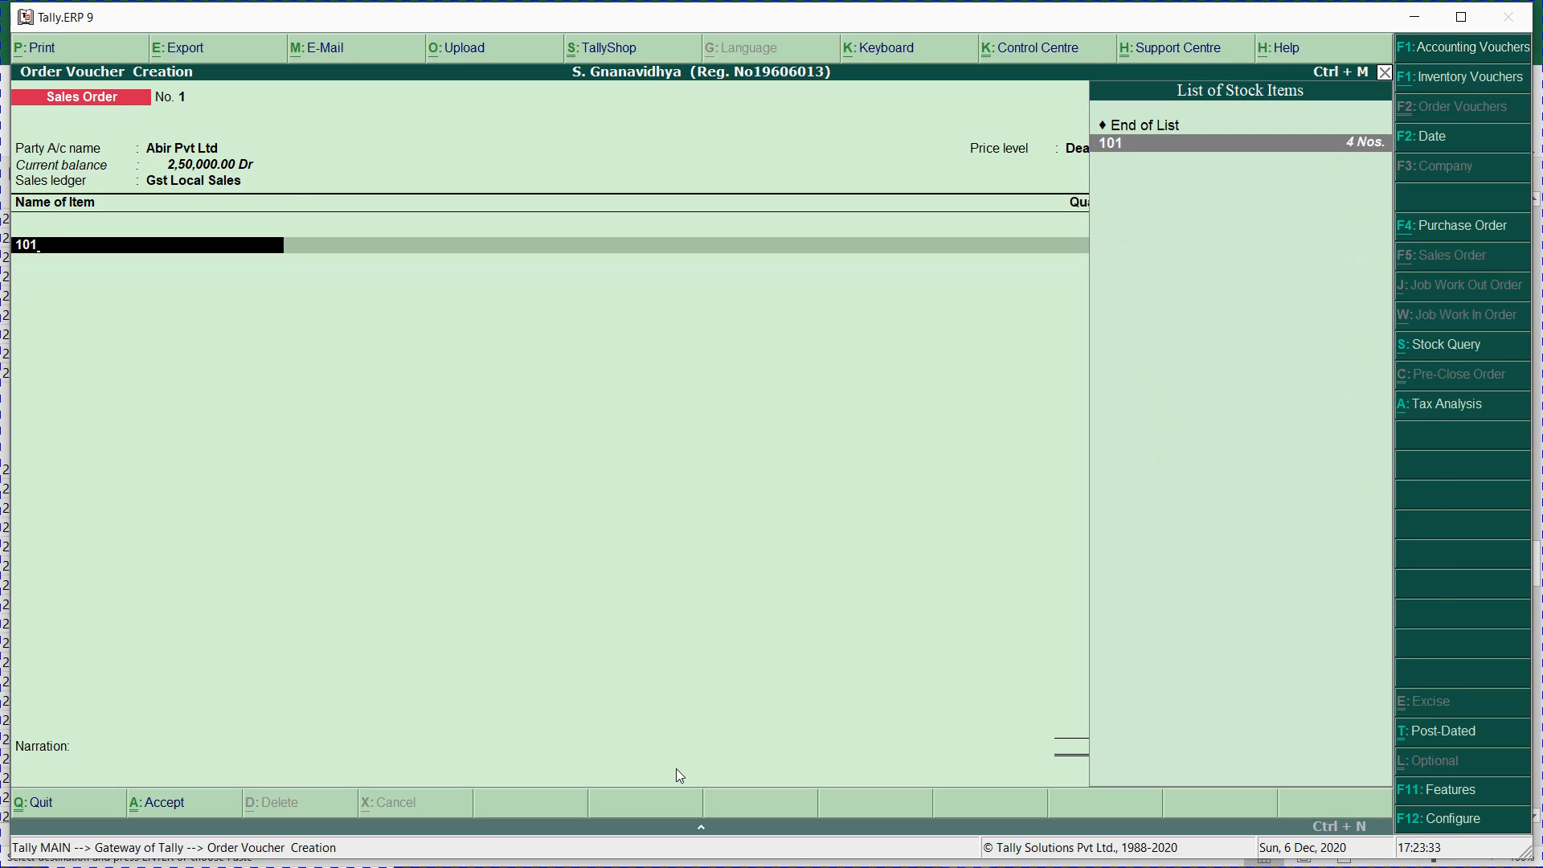
{"action": "key", "text": "Return"}
{"action": "key", "text": "BackSpace"}
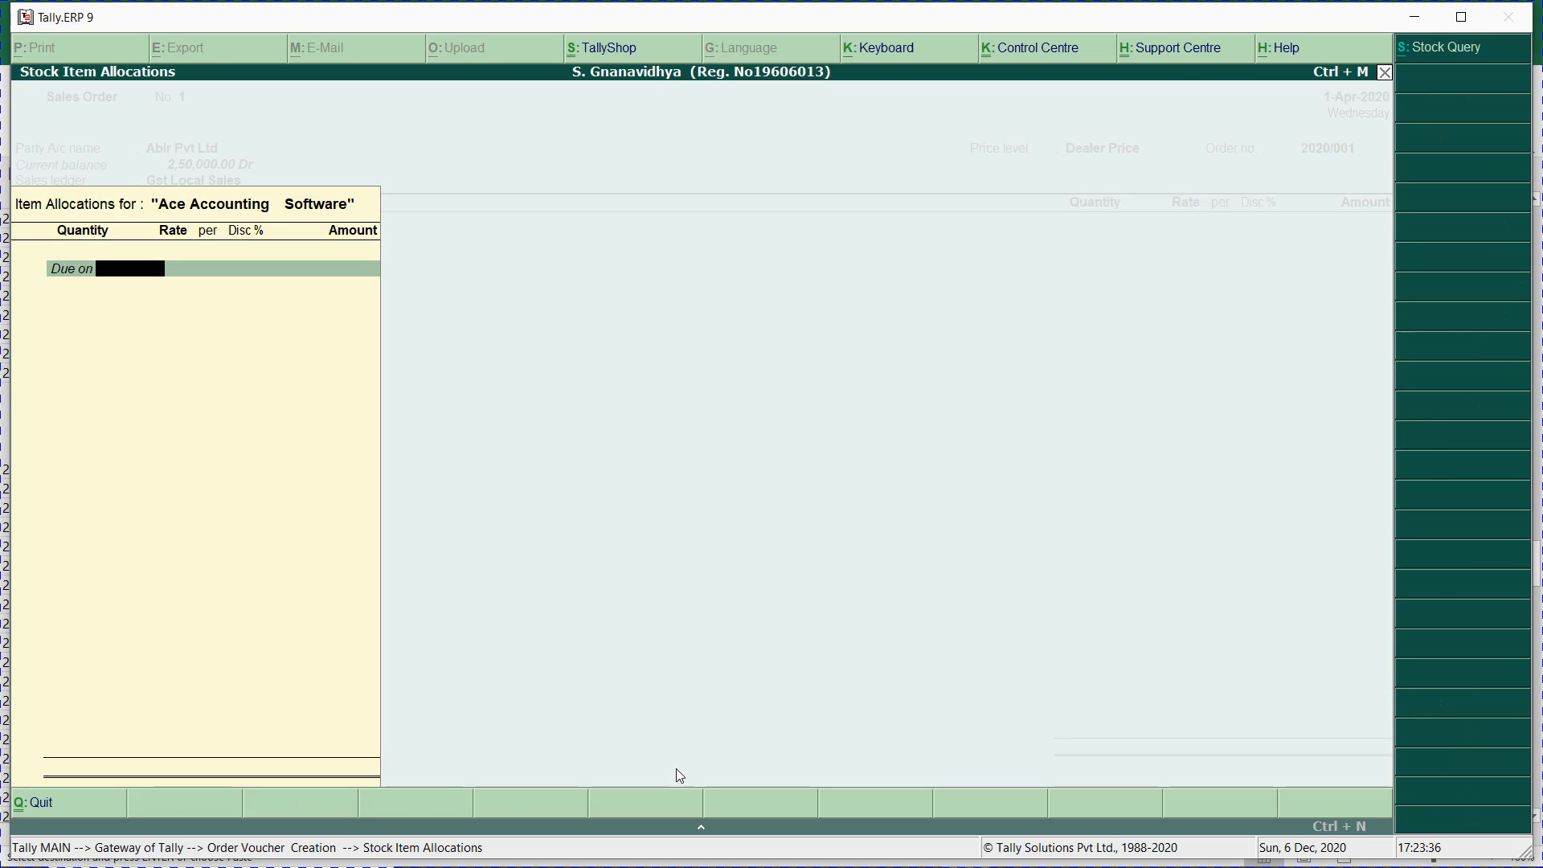
{"action": "type", "text": "30"}
{"action": "key", "text": "Return"}
{"action": "type", "text": "1"}
{"action": "key", "text": "alt+Tab"}
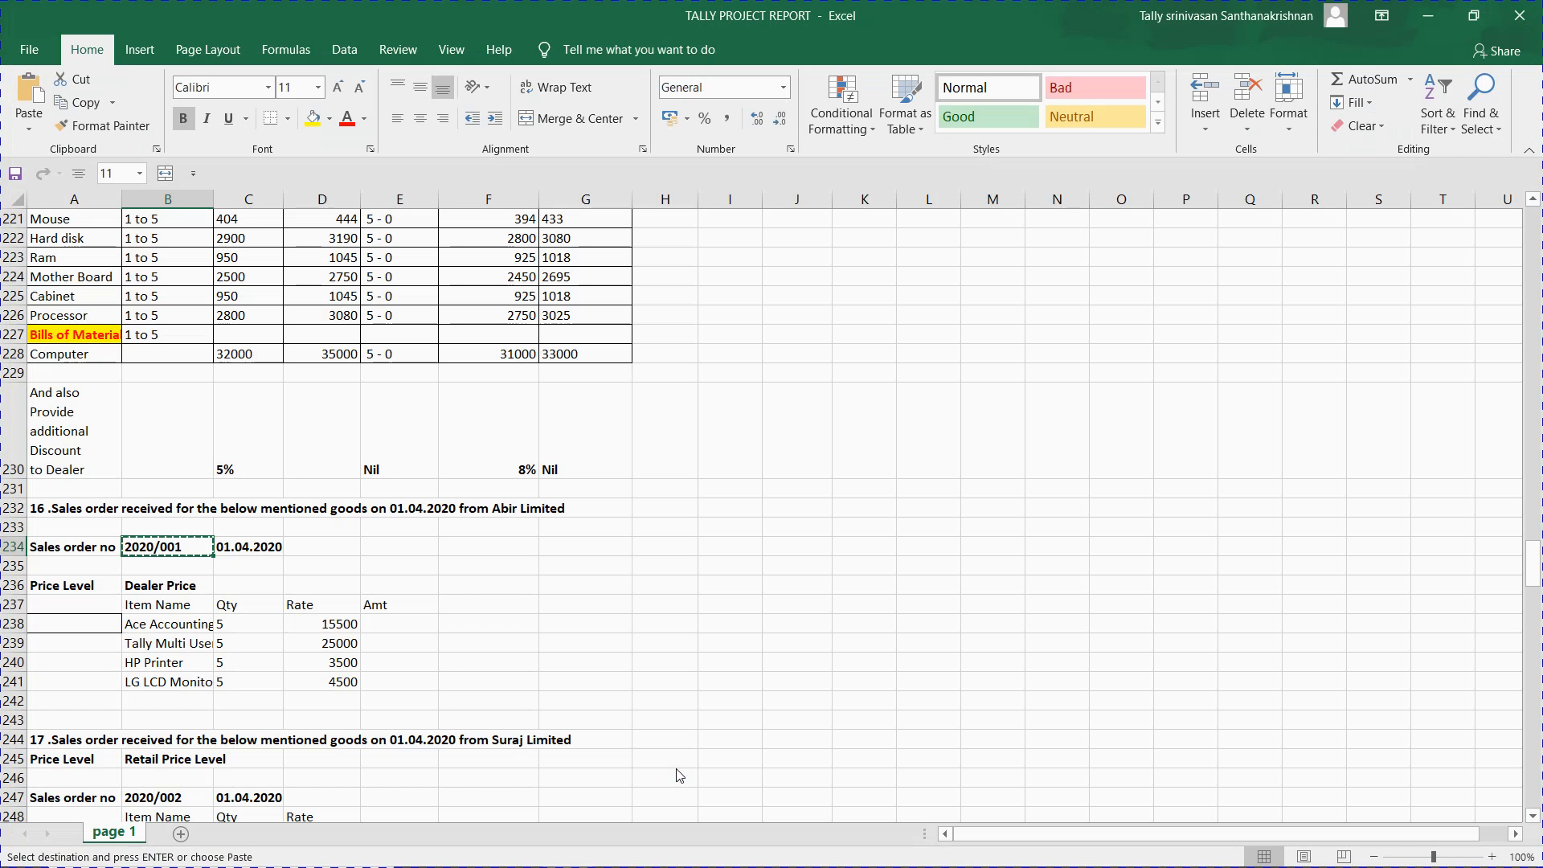
{"action": "key", "text": "alt+Tab"}
{"action": "type", "text": "5"}
{"action": "key", "text": "Return"}
{"action": "key", "text": "Return"}
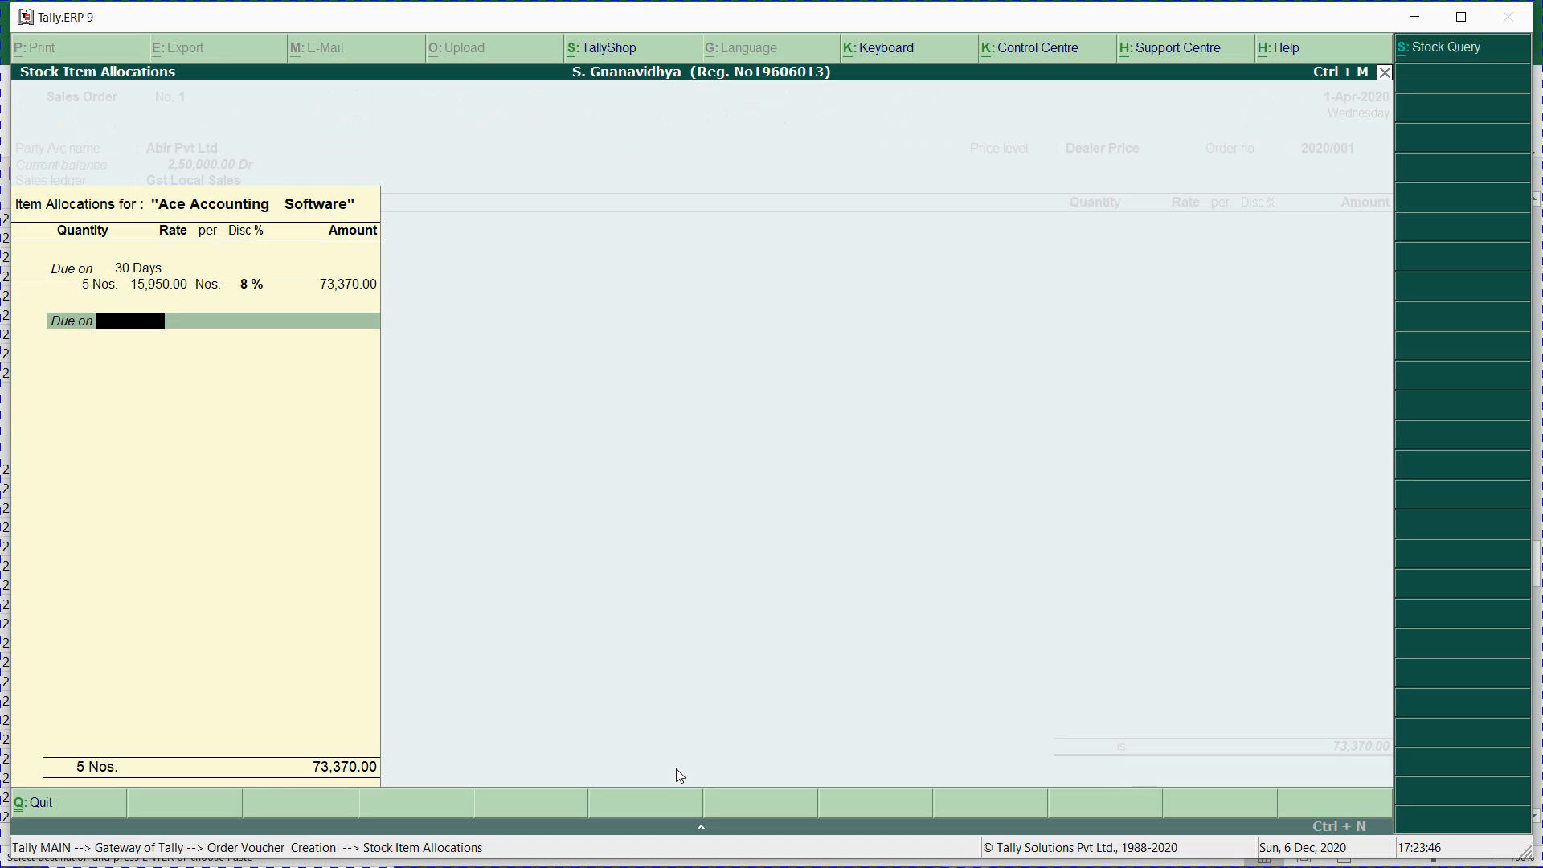
{"action": "key", "text": "Return"}
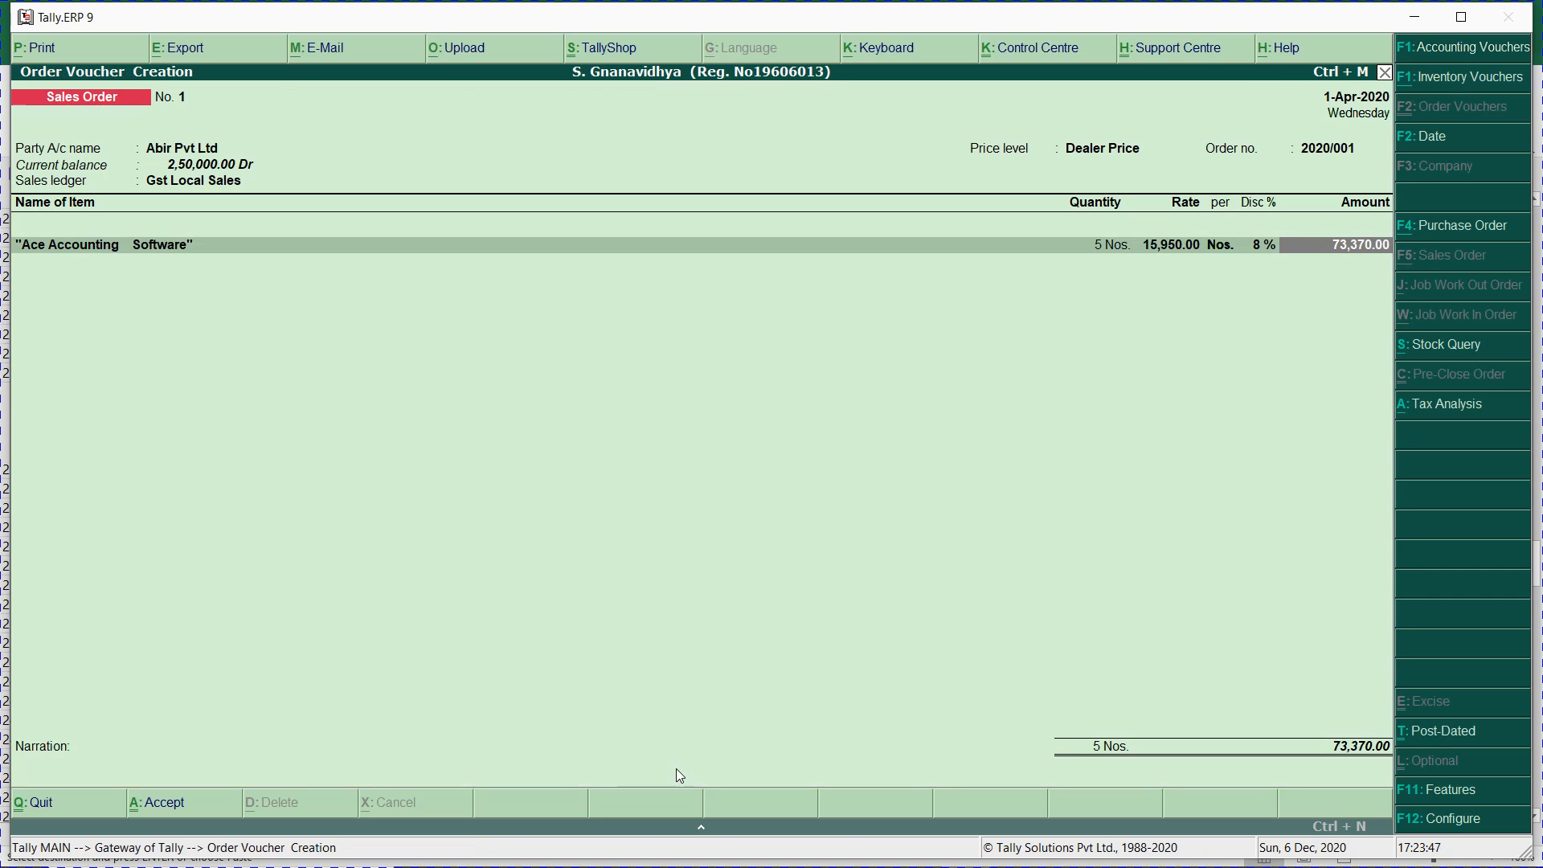
{"action": "key", "text": "Return"}
{"action": "key", "text": "alt+Tab"}
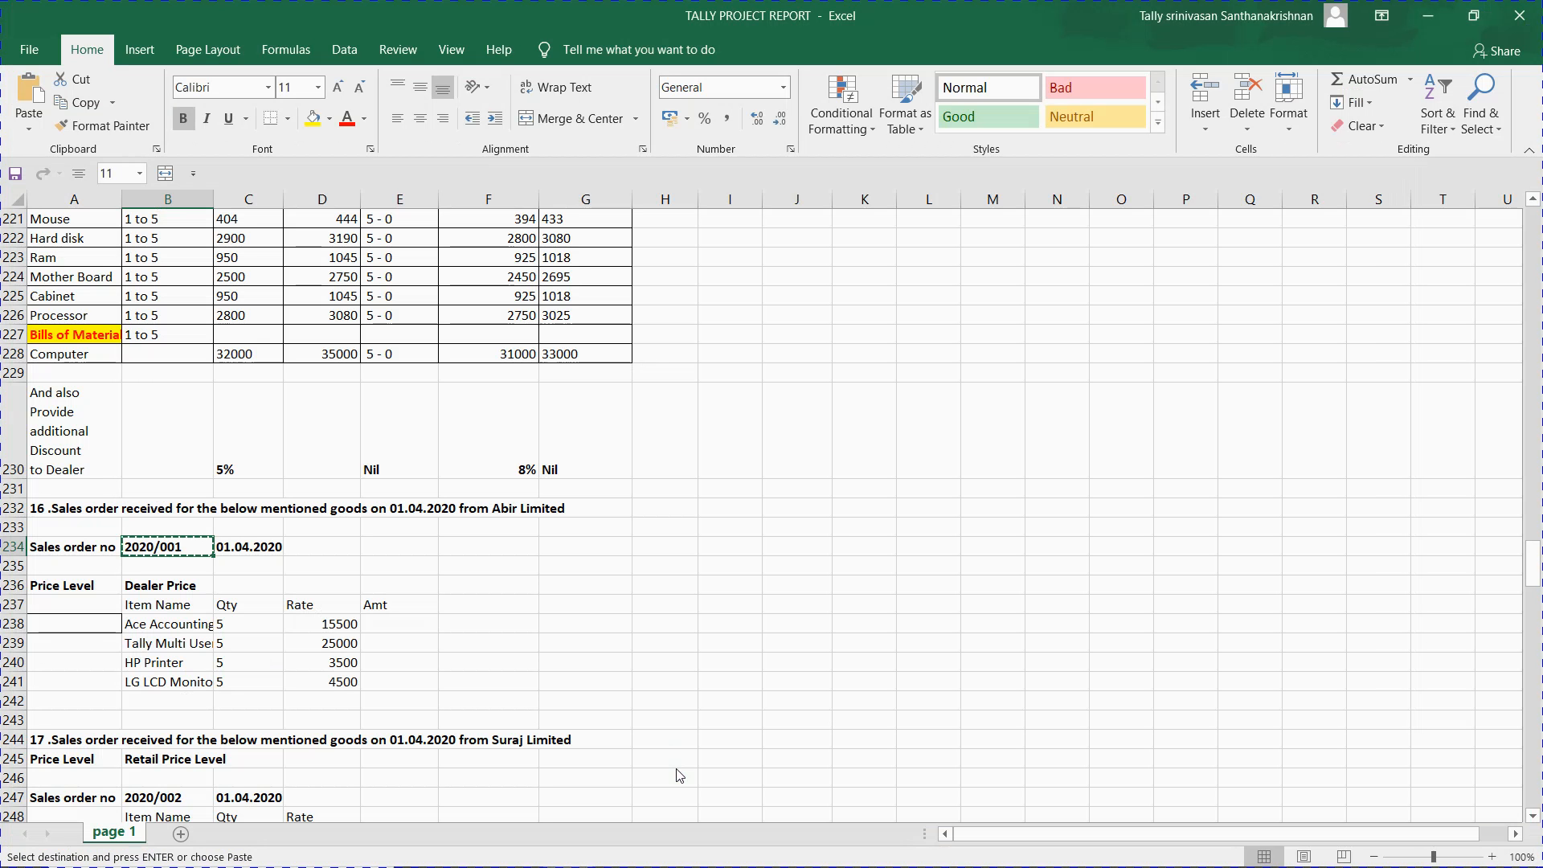
- Clear the four rate values and the Rate and Amt headings in the Excel order table
{"action": "key", "text": "Right"}
{"action": "key", "text": "Down"}
{"action": "key", "text": "Down"}
{"action": "key", "text": "Down"}
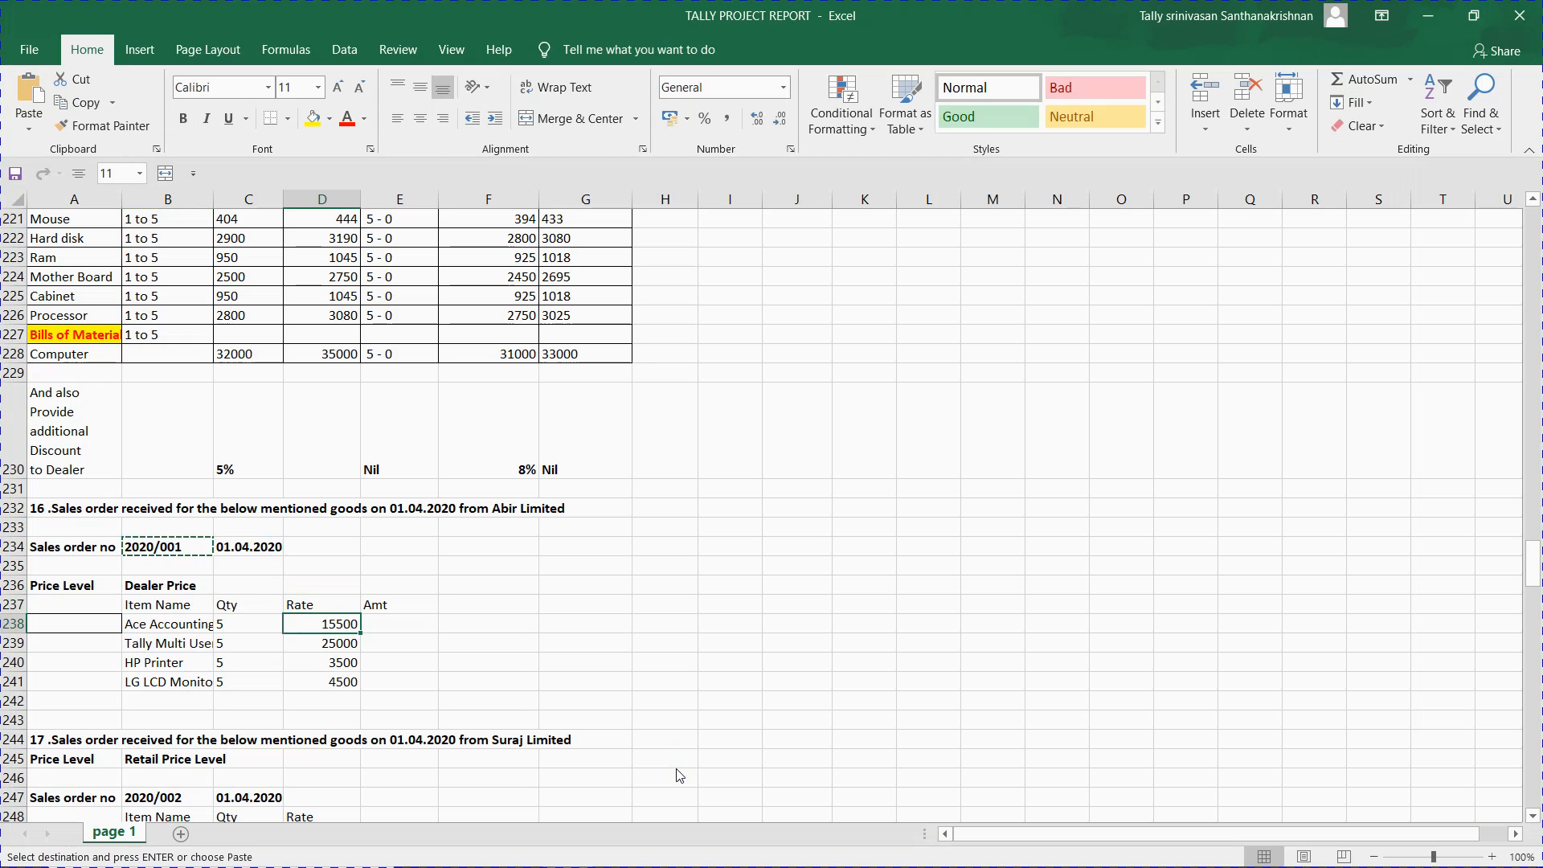
{"action": "key", "text": "shift+Down"}
{"action": "key", "text": "shift+Down"}
{"action": "key", "text": "shift+Down"}
{"action": "key", "text": "Escape"}
{"action": "key", "text": "Delete"}
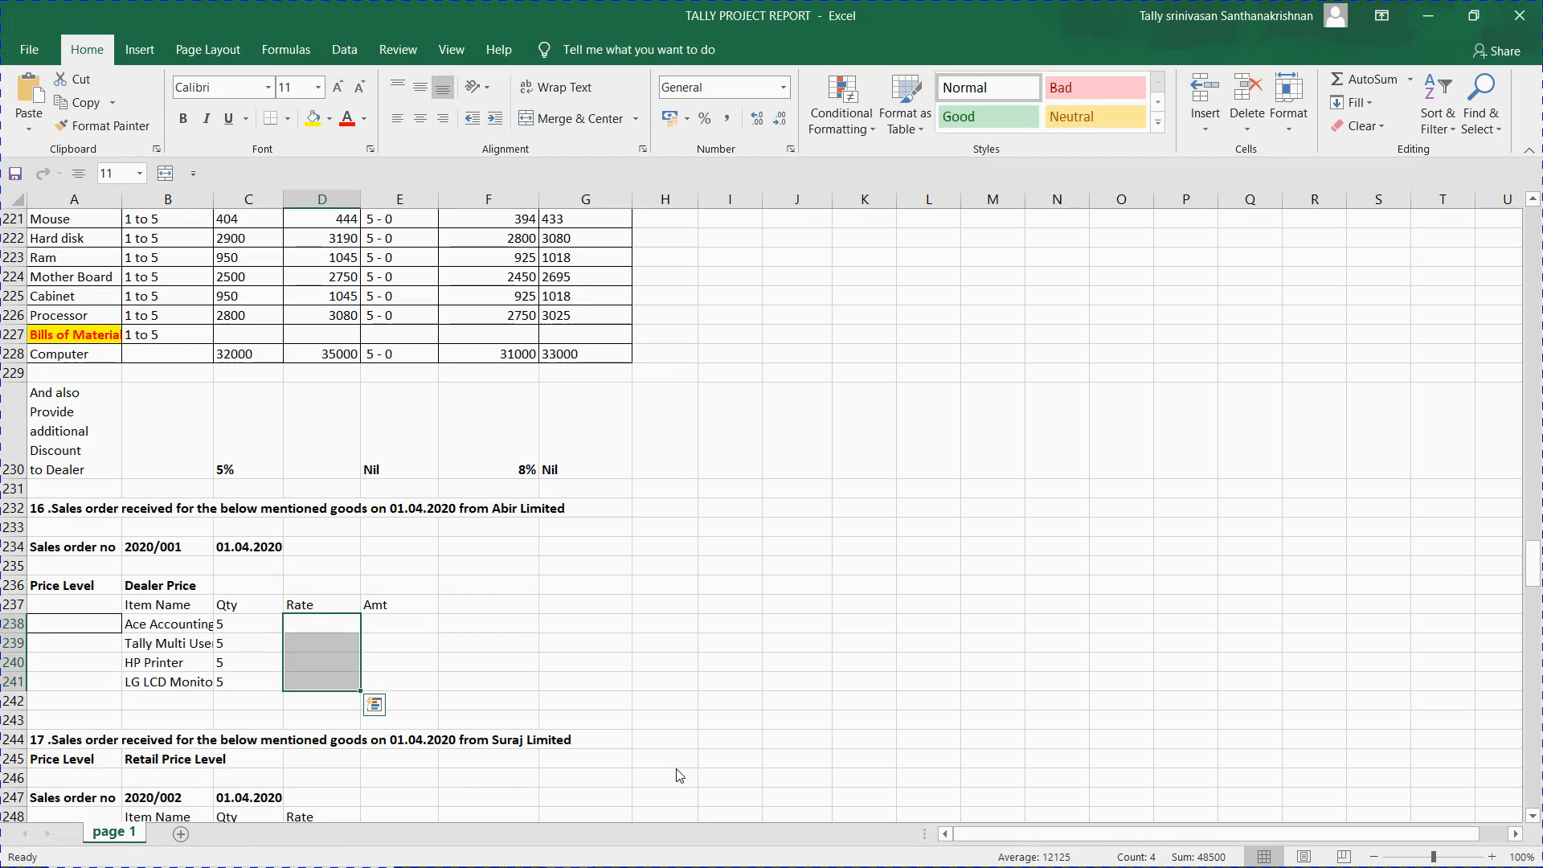
{"action": "key", "text": "Up"}
{"action": "key", "text": "shift+Right"}
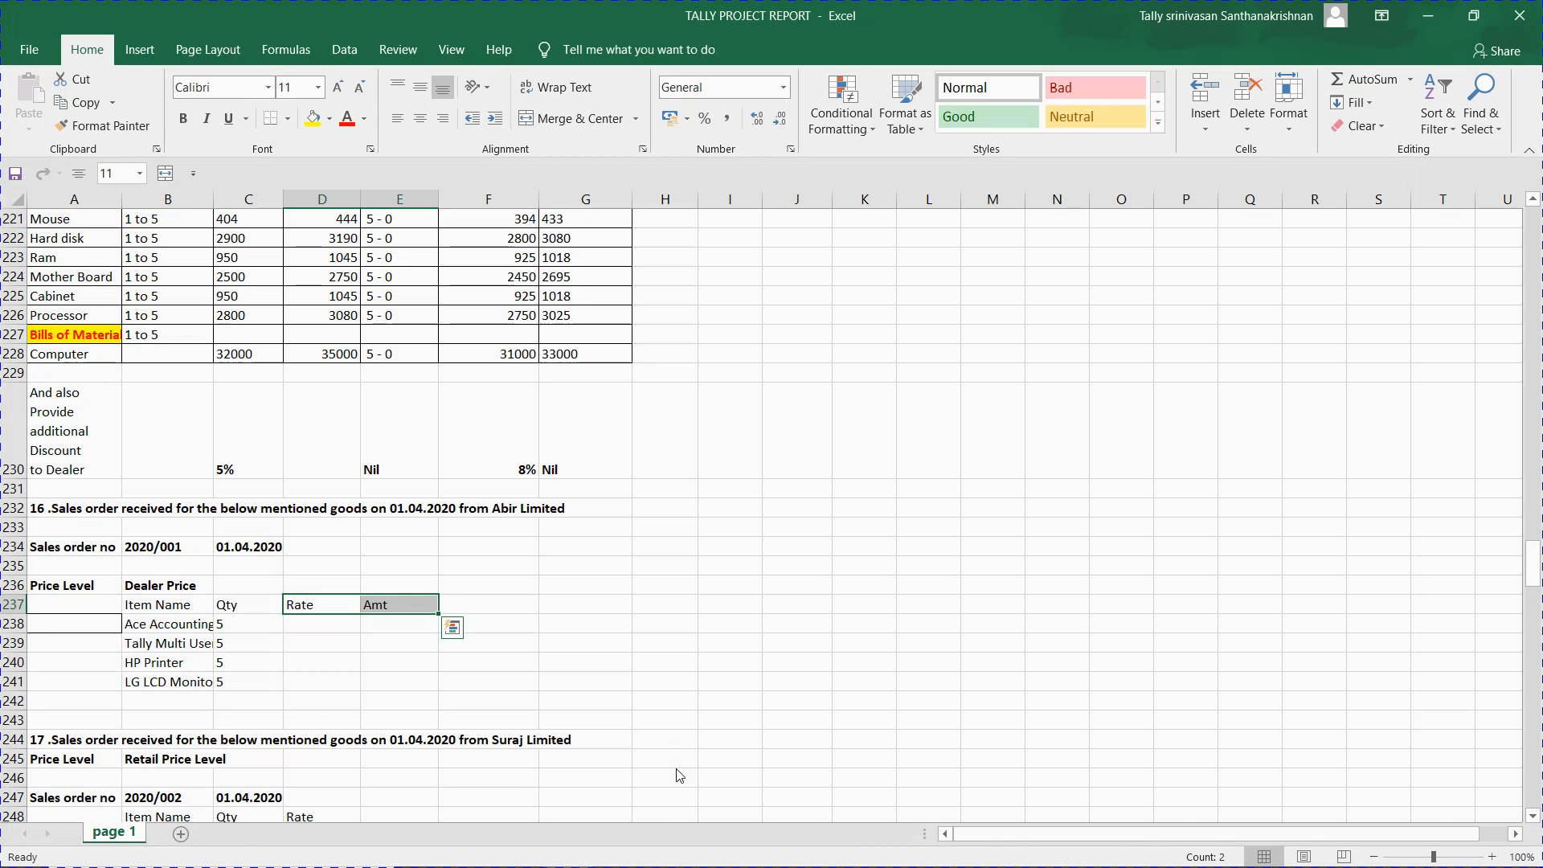
{"action": "key", "text": "Delete"}
{"action": "key", "text": "Down"}
- Move the Qty heading and values from column C into E237:E241
{"action": "key", "text": "Left"}
{"action": "key", "text": "Down"}
{"action": "key", "text": "Up"}
{"action": "key", "text": "Up"}
{"action": "key", "text": "shift+Down"}
{"action": "key", "text": "shift+Down"}
{"action": "key", "text": "shift+Down"}
{"action": "key", "text": "shift+Down"}
{"action": "key", "text": "ctrl+c"}
{"action": "key", "text": "Right"}
{"action": "key", "text": "Right"}
{"action": "key", "text": "Escape"}
{"action": "key", "text": "shift+Down"}
{"action": "key", "text": "shift+Down"}
{"action": "key", "text": "shift+Down"}
{"action": "key", "text": "shift+Down"}
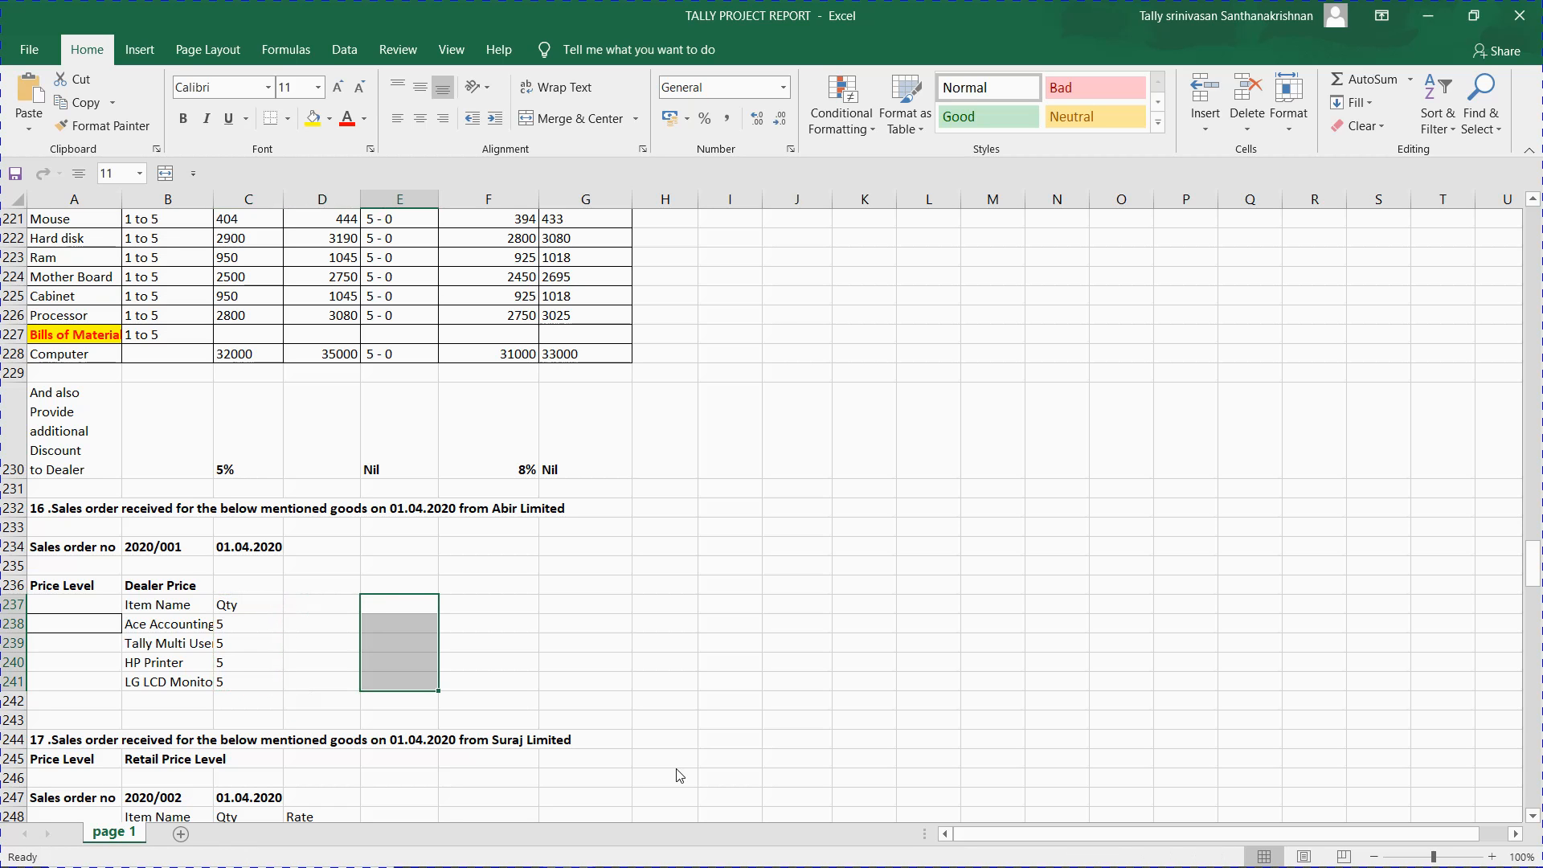
{"action": "key", "text": "ctrl+v"}
- Back in Tally, select item 102, Tally Multi User, as the next order line
{"action": "key", "text": "Left"}
{"action": "key", "text": "Left"}
{"action": "key", "text": "Down"}
{"action": "key", "text": "Down"}
{"action": "key", "text": "Right"}
{"action": "key", "text": "Right"}
{"action": "key", "text": "alt+Tab"}
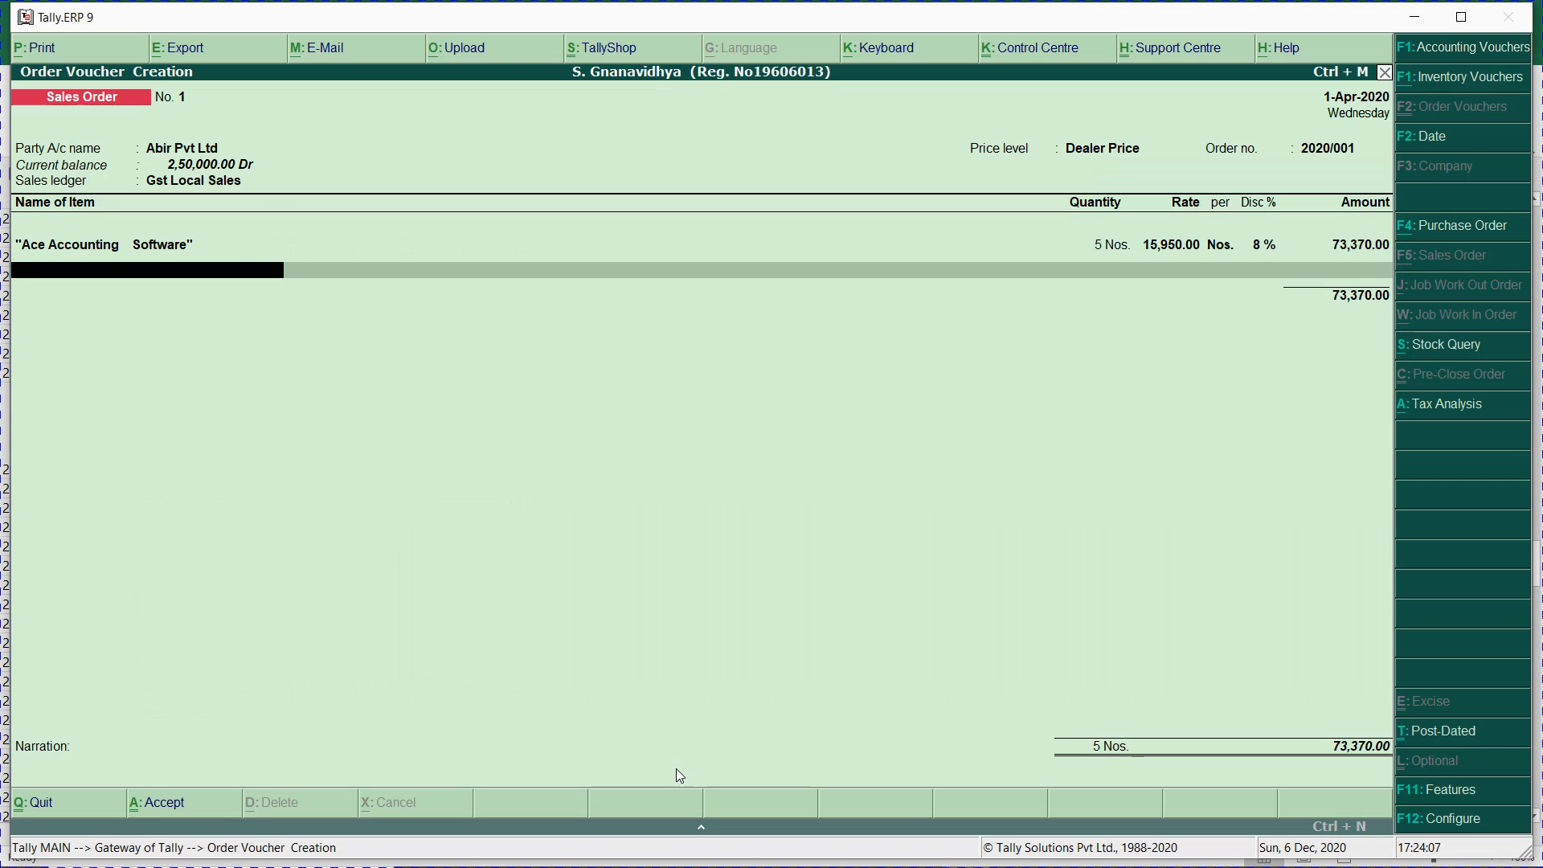
{"action": "type", "text": "102"}
{"action": "key", "text": "Return"}
- Set Tally Multi User due in 30 days and finish its line
{"action": "type", "text": "5"}
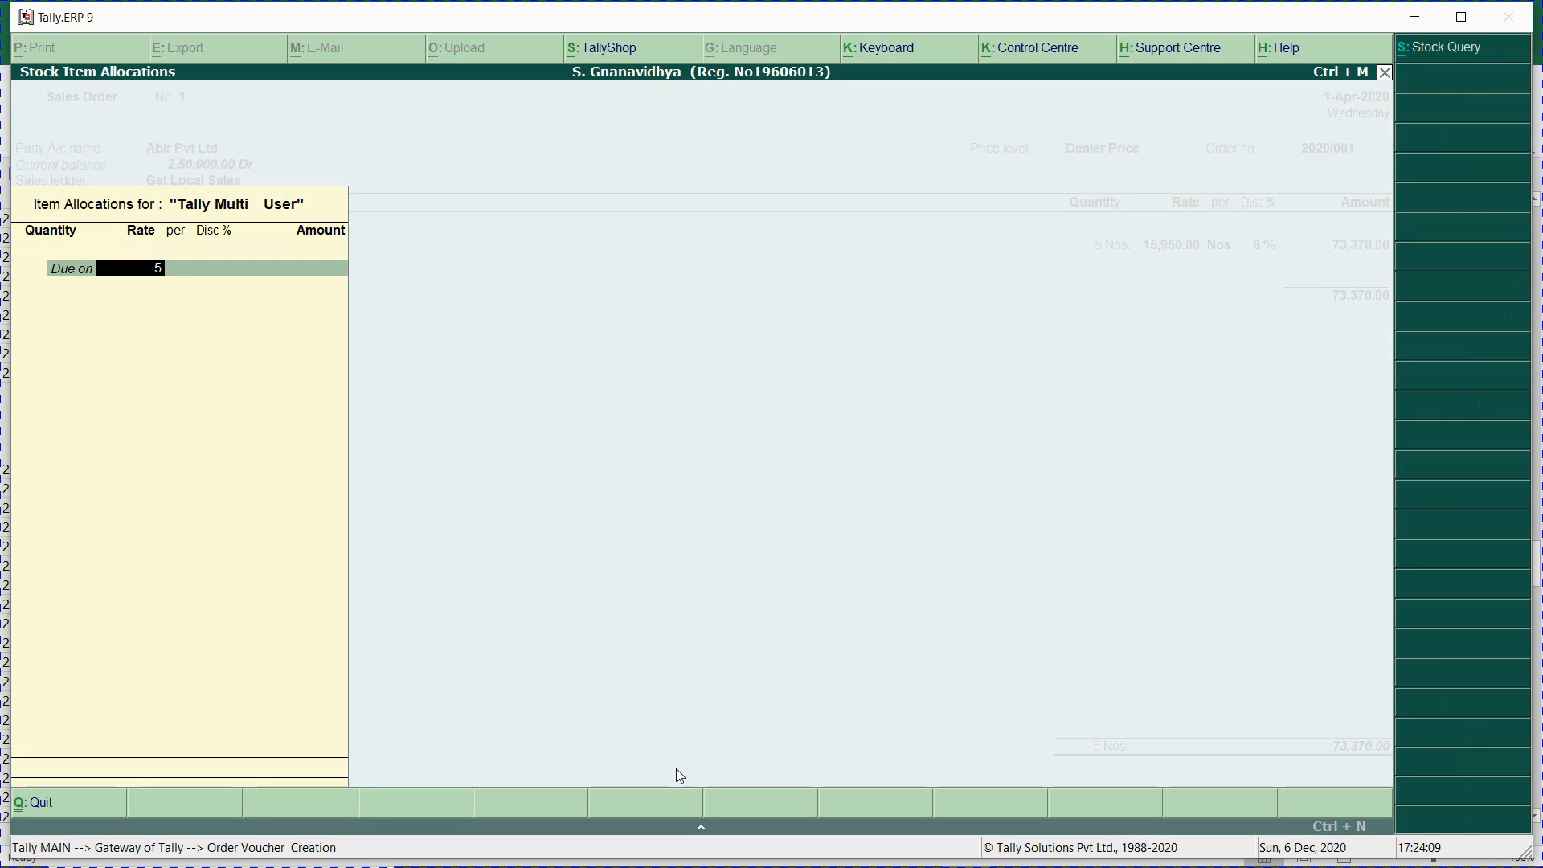
{"action": "key", "text": "BackSpace"}
{"action": "type", "text": "30"}
{"action": "key", "text": "Return"}
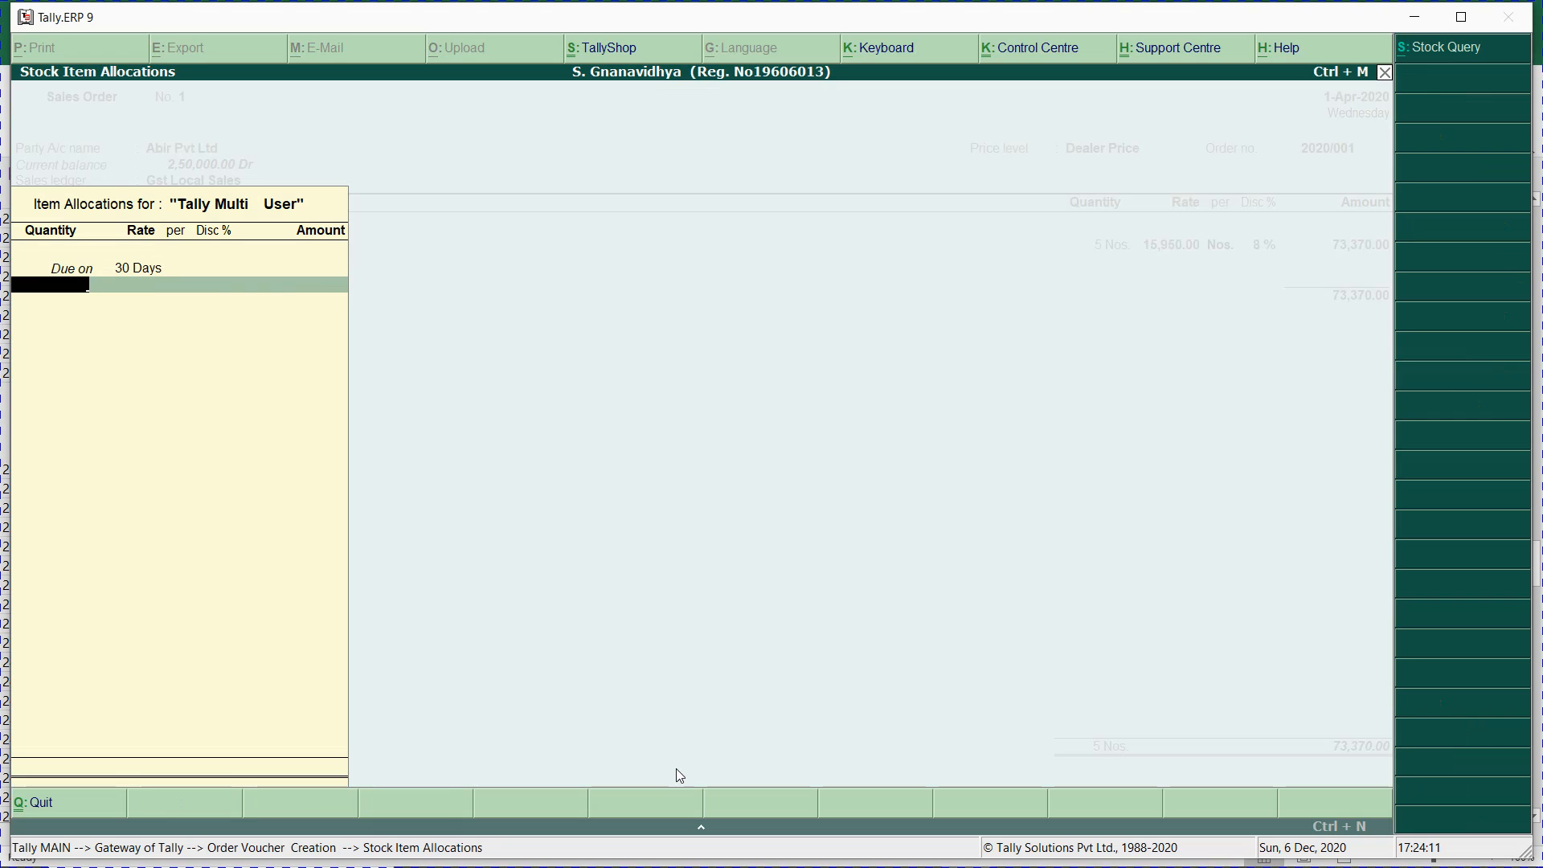
{"action": "key", "text": "Return"}
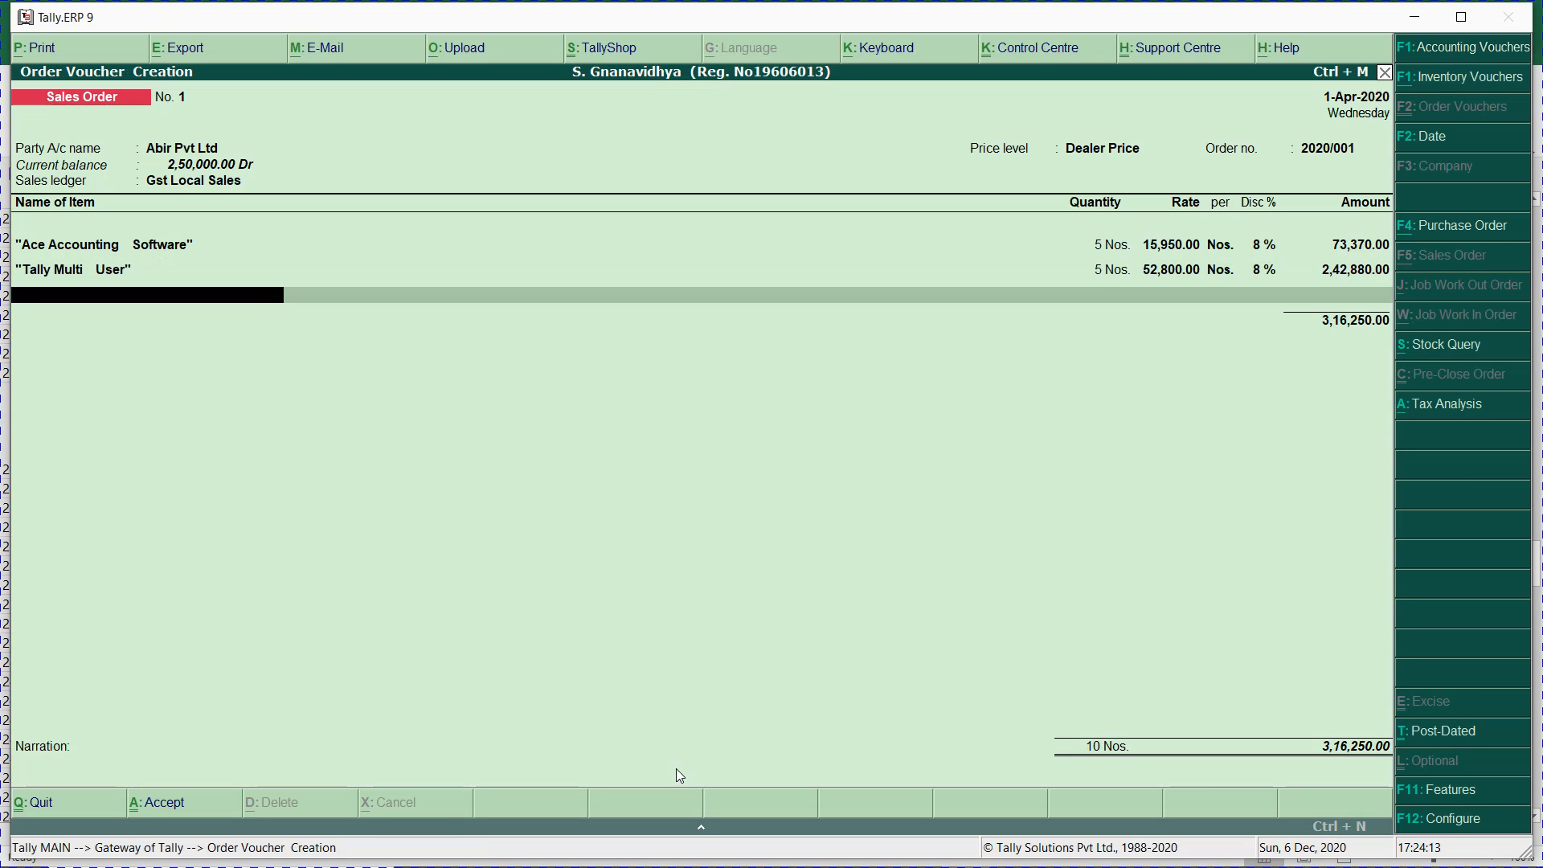
- Add item 103, HP Printer, due in 30 days with quantity 5
{"action": "type", "text": "103"}
{"action": "key", "text": "Return"}
{"action": "type", "text": "3"}
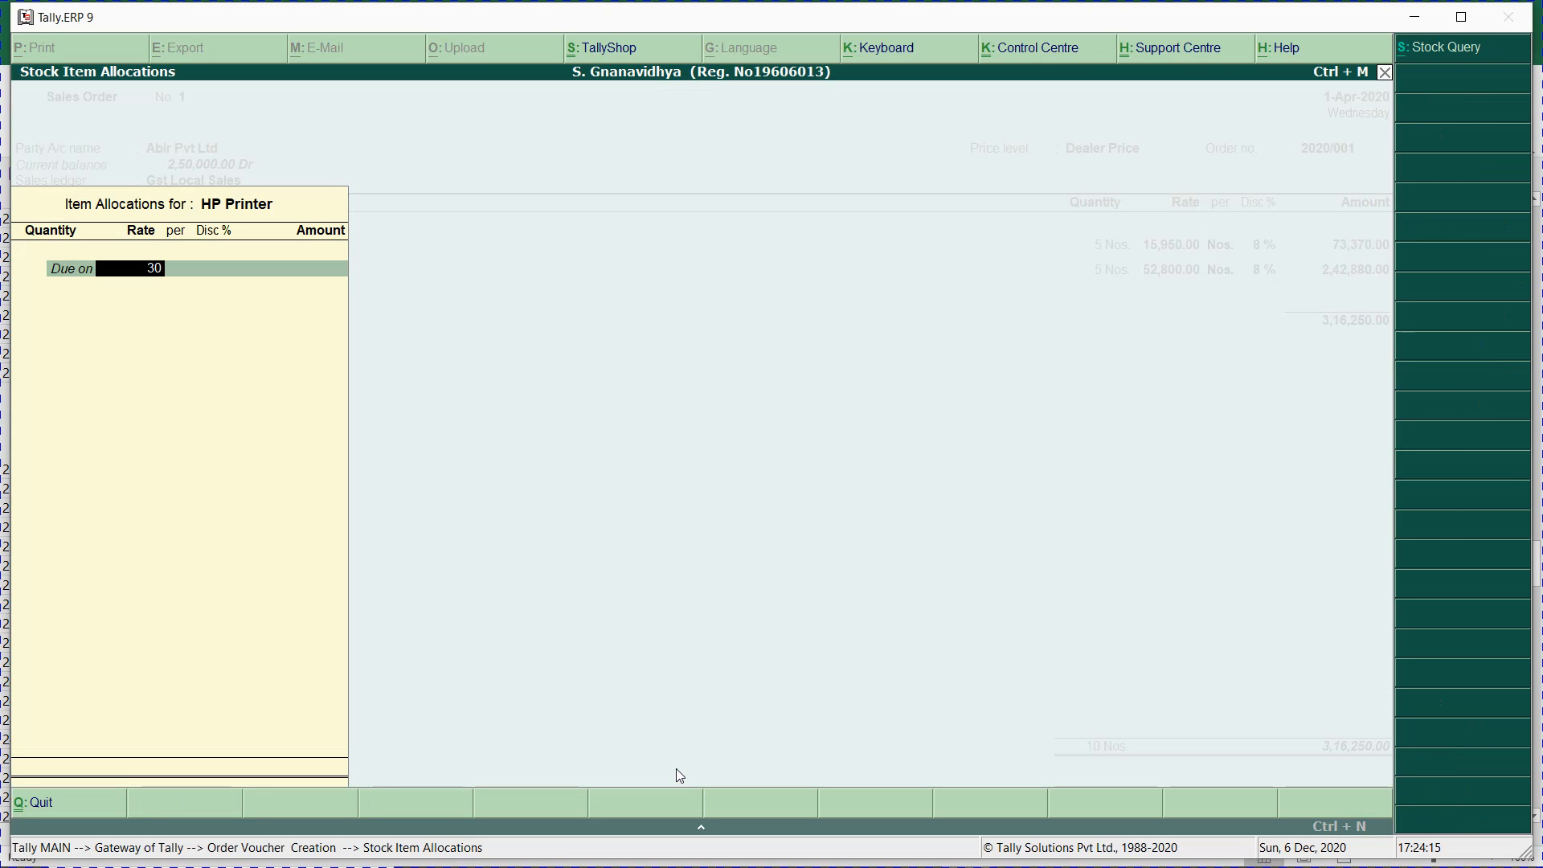
{"action": "type", "text": "0"}
{"action": "key", "text": "Return"}
{"action": "type", "text": "5"}
{"action": "key", "text": "Return"}
{"action": "key", "text": "Return"}
{"action": "key", "text": "Return"}
{"action": "key", "text": "Return"}
{"action": "key", "text": "Return"}
{"action": "key", "text": "Return"}
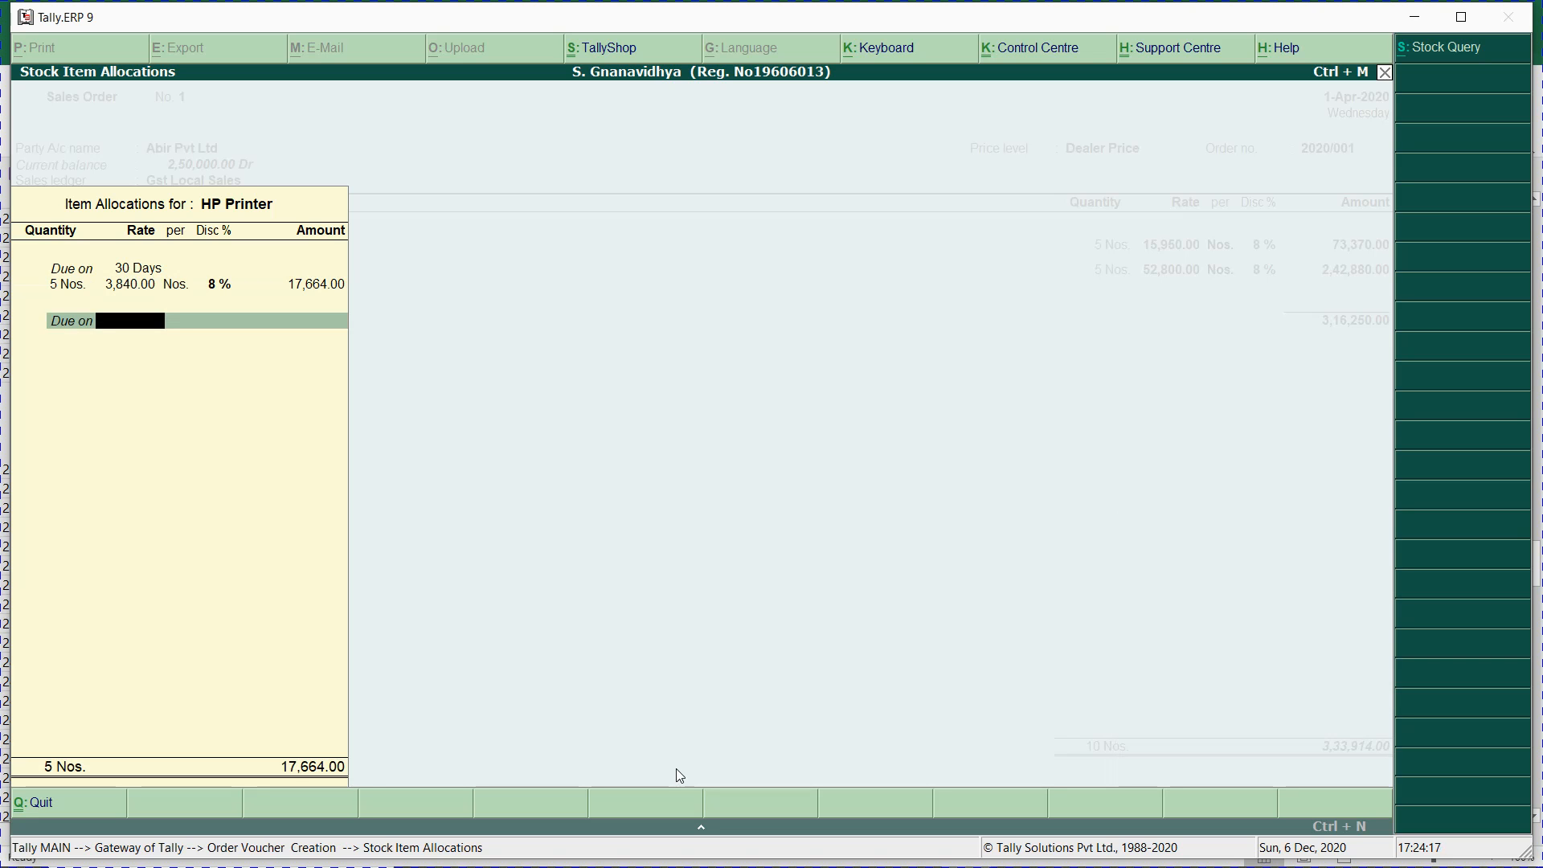
{"action": "key", "text": "Return"}
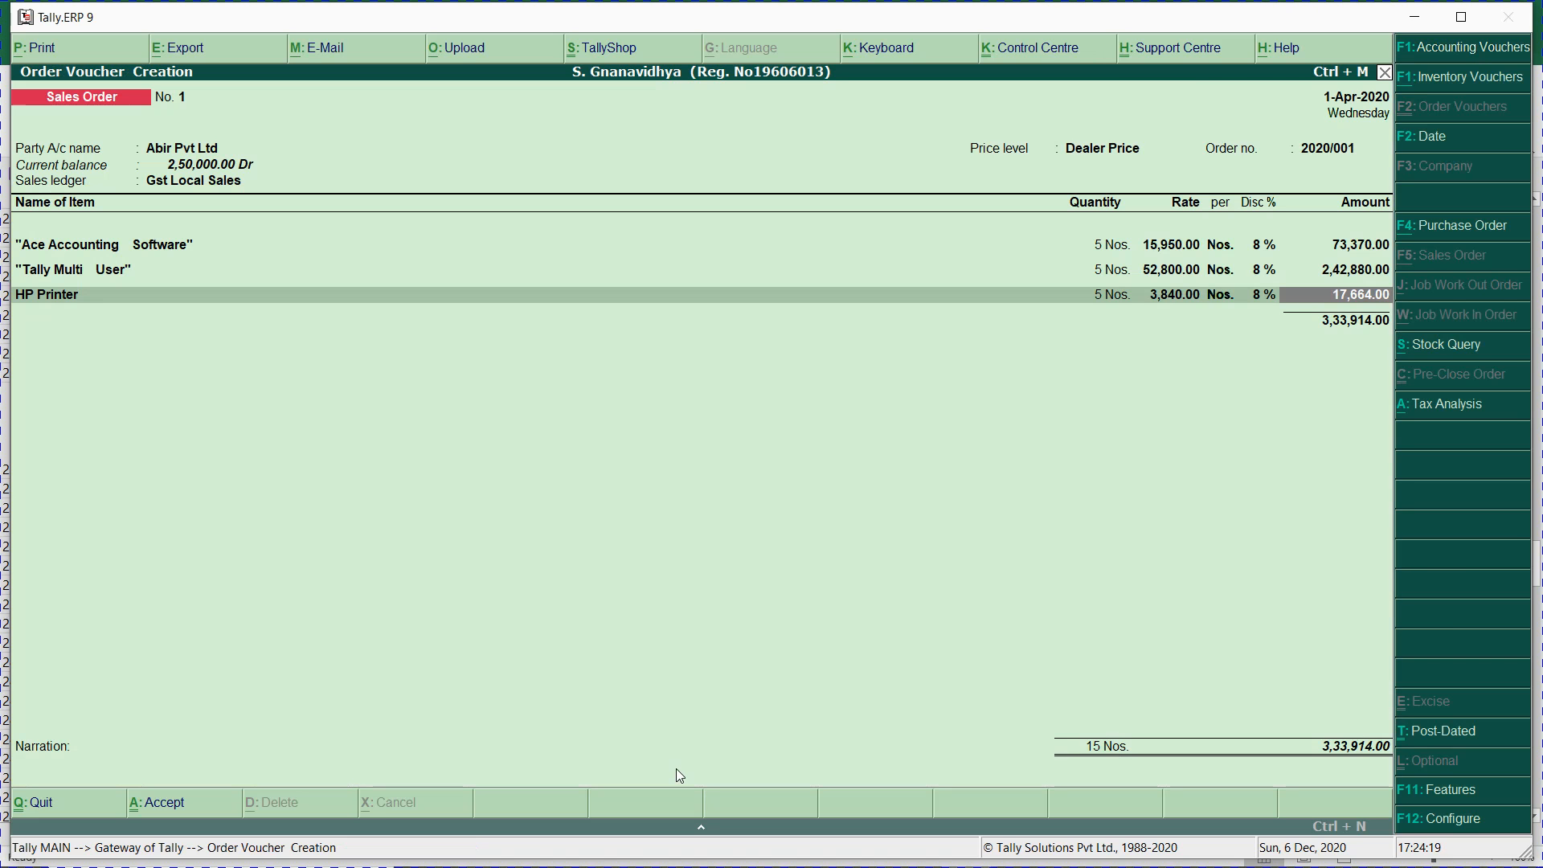
- Add item 104, LG LCD Monitor, due in 30 days with quantity 5
{"action": "key", "text": "Return"}
{"action": "type", "text": "104"}
{"action": "key", "text": "Return"}
{"action": "type", "text": "30"}
{"action": "key", "text": "Return"}
{"action": "type", "text": "5"}
{"action": "key", "text": "Return"}
{"action": "key", "text": "Return"}
{"action": "key", "text": "Return"}
{"action": "key", "text": "Return"}
{"action": "key", "text": "Return"}
{"action": "key", "text": "Return"}
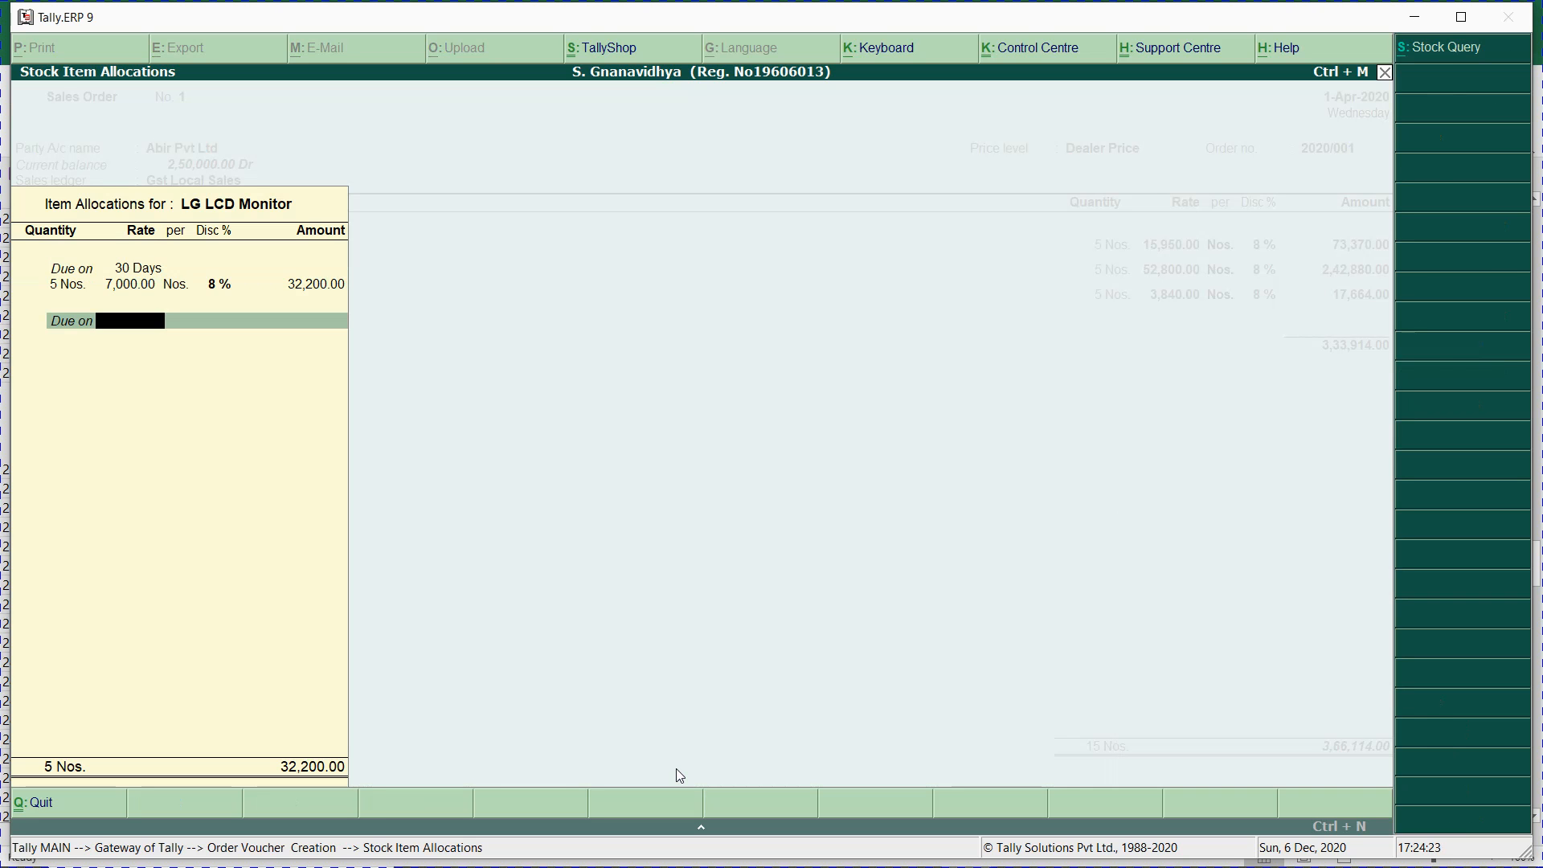
{"action": "key", "text": "Return"}
{"action": "key", "text": "Return"}
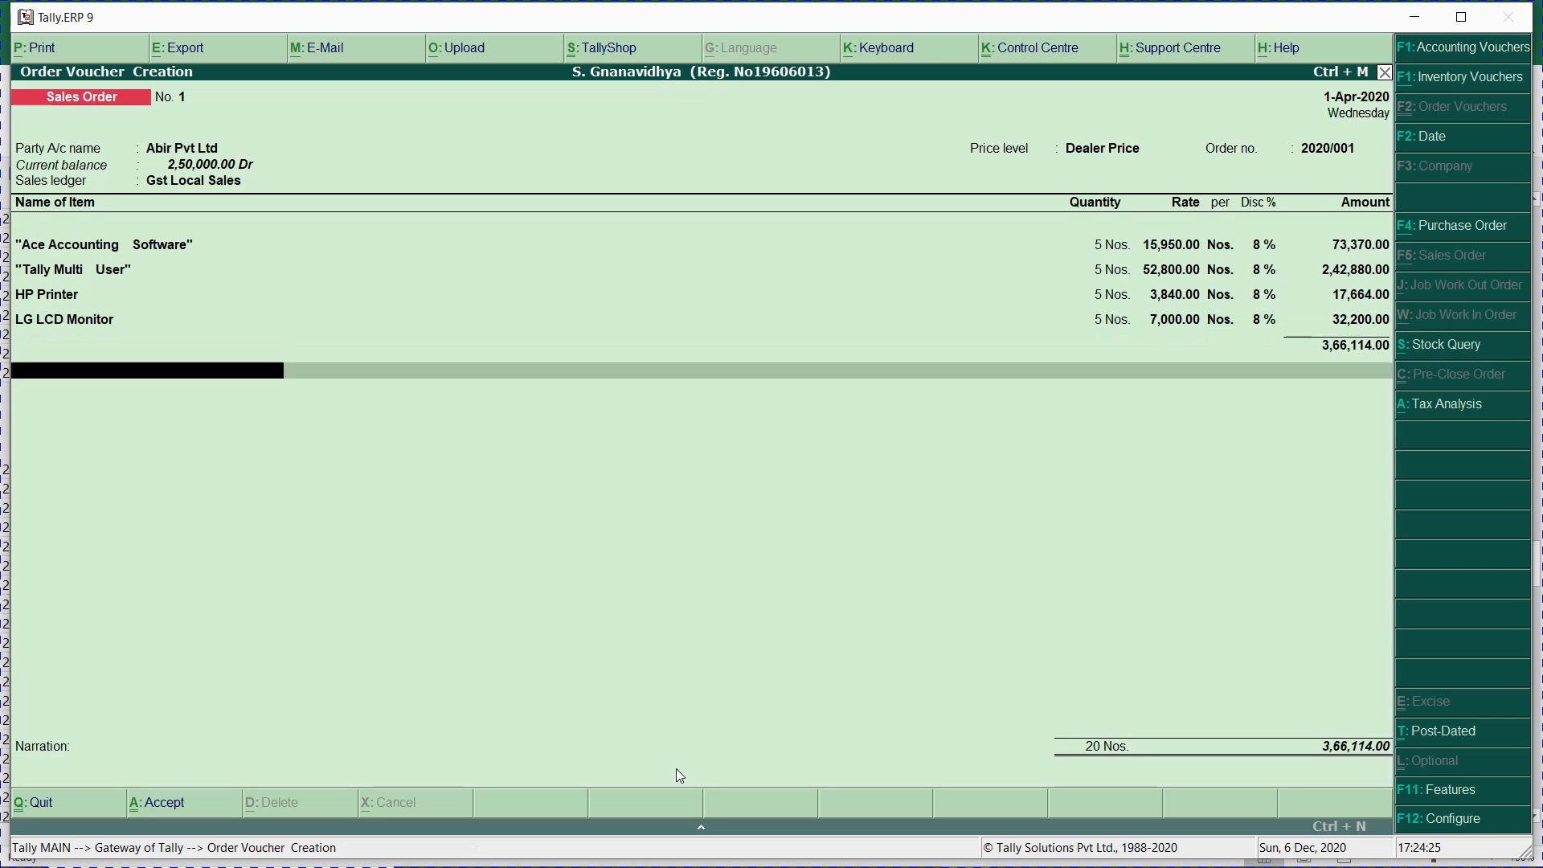
- Add the Output Cgst and Output Sgst tax ledgers to the sales order
{"action": "type", "text": "OUT"}
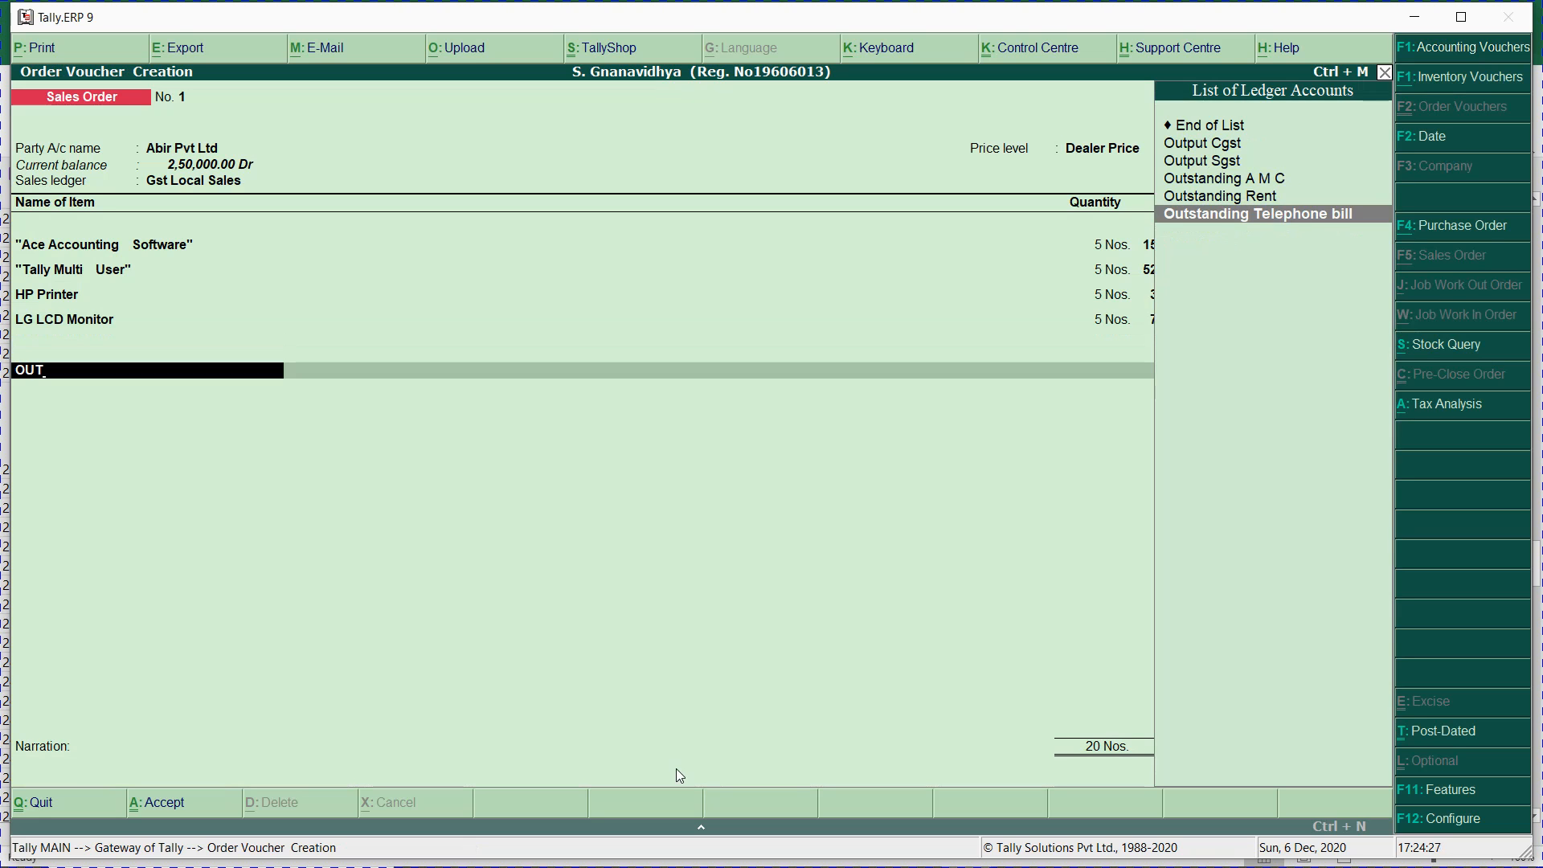
{"action": "key", "text": "Up"}
{"action": "key", "text": "Up"}
{"action": "key", "text": "Up"}
{"action": "key", "text": "Up"}
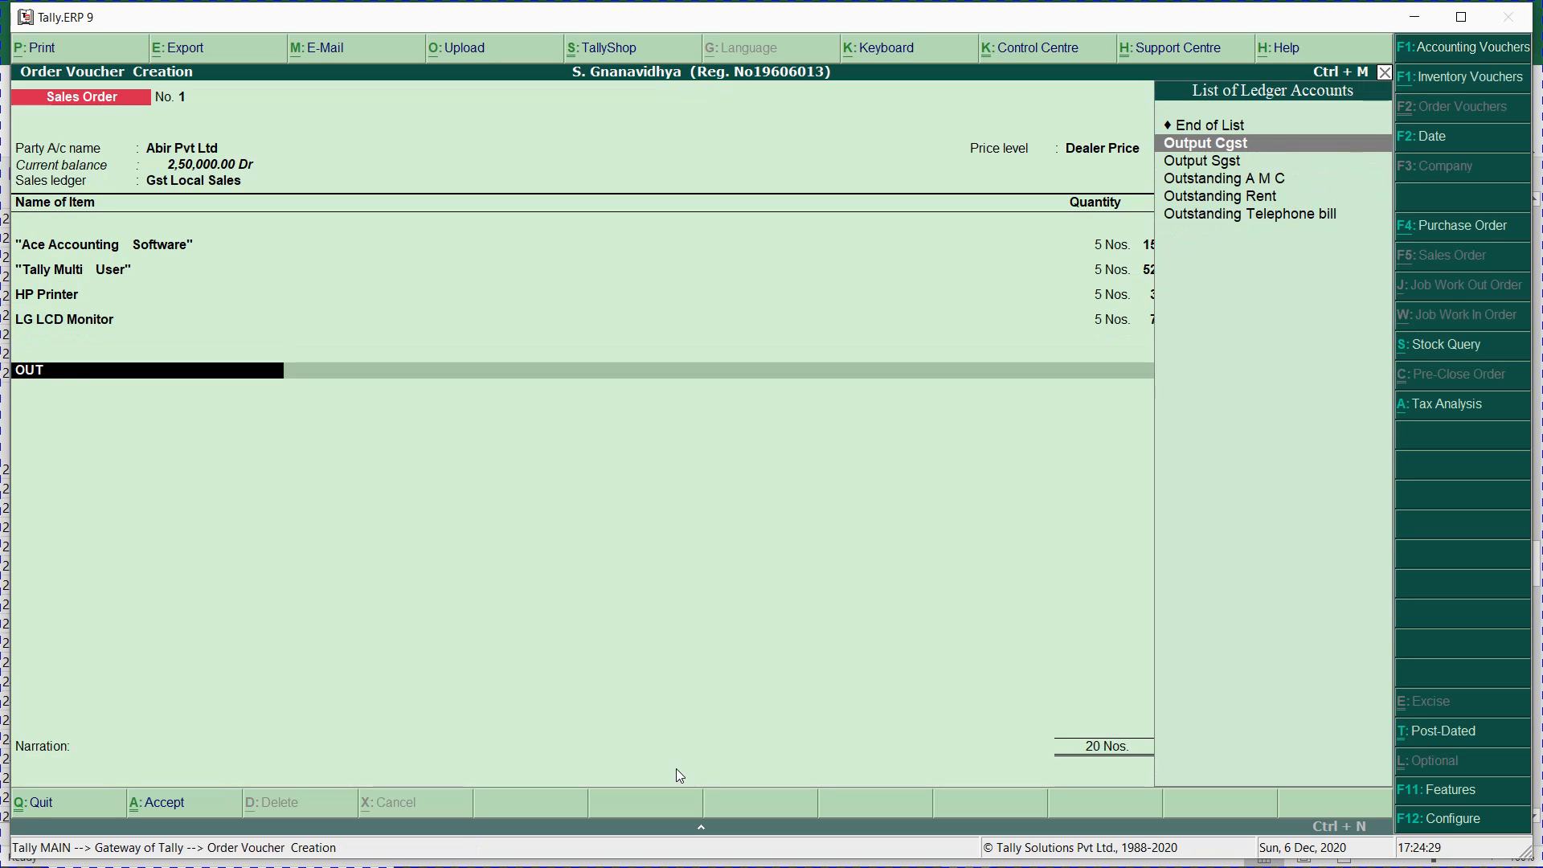
{"action": "key", "text": "Return"}
{"action": "type", "text": "OUT"}
{"action": "key", "text": "Down"}
{"action": "key", "text": "Return"}
{"action": "key", "text": "Return"}
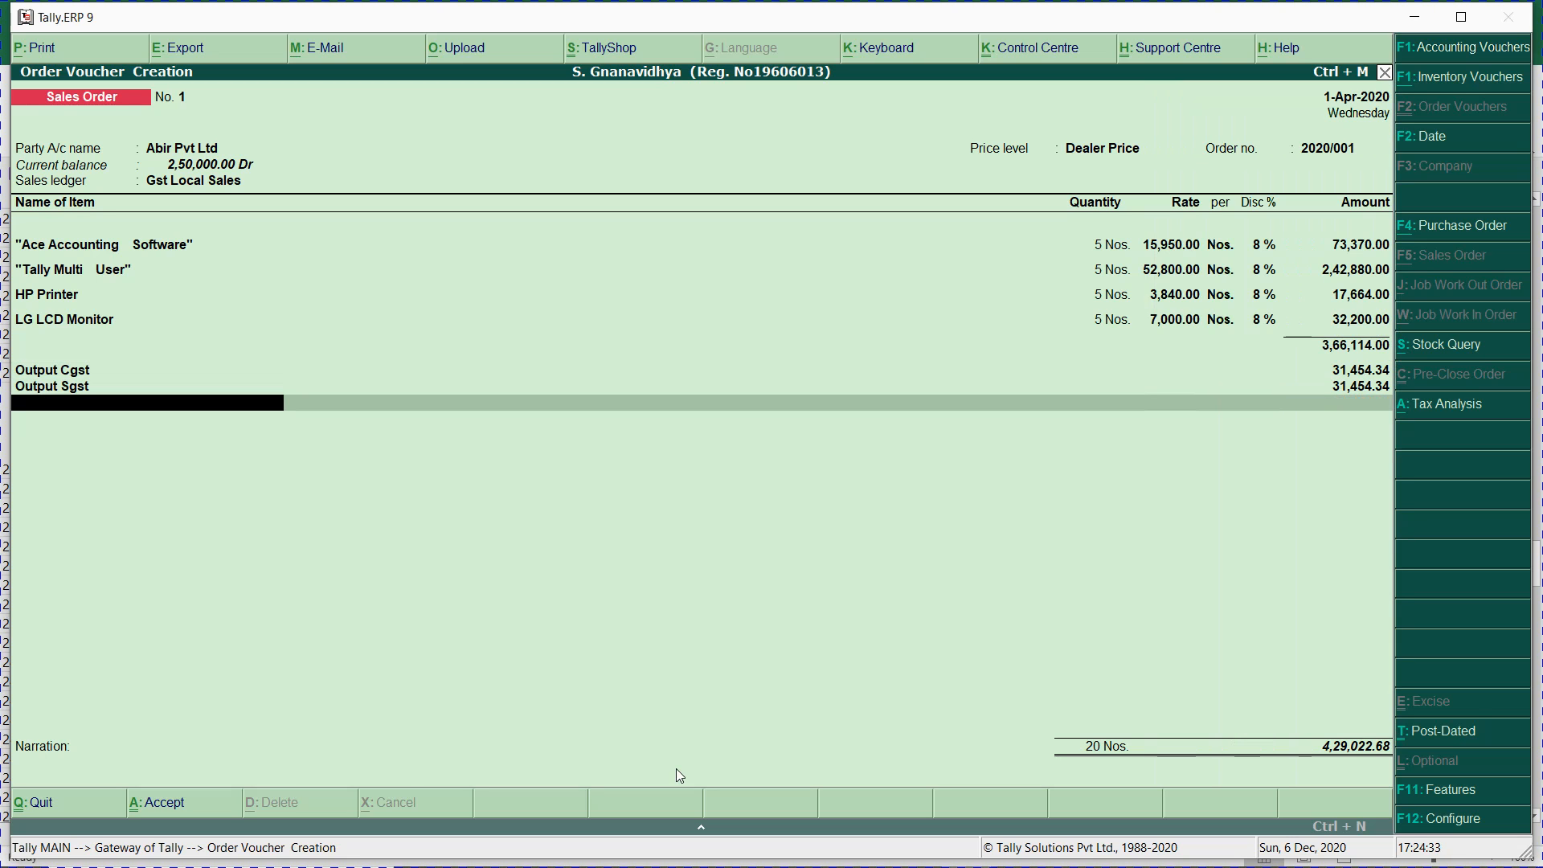
- Add a 0.32 Round Off entry and save the sales order at 4,29,023.00
{"action": "type", "text": "rou"}
{"action": "key", "text": "Return"}
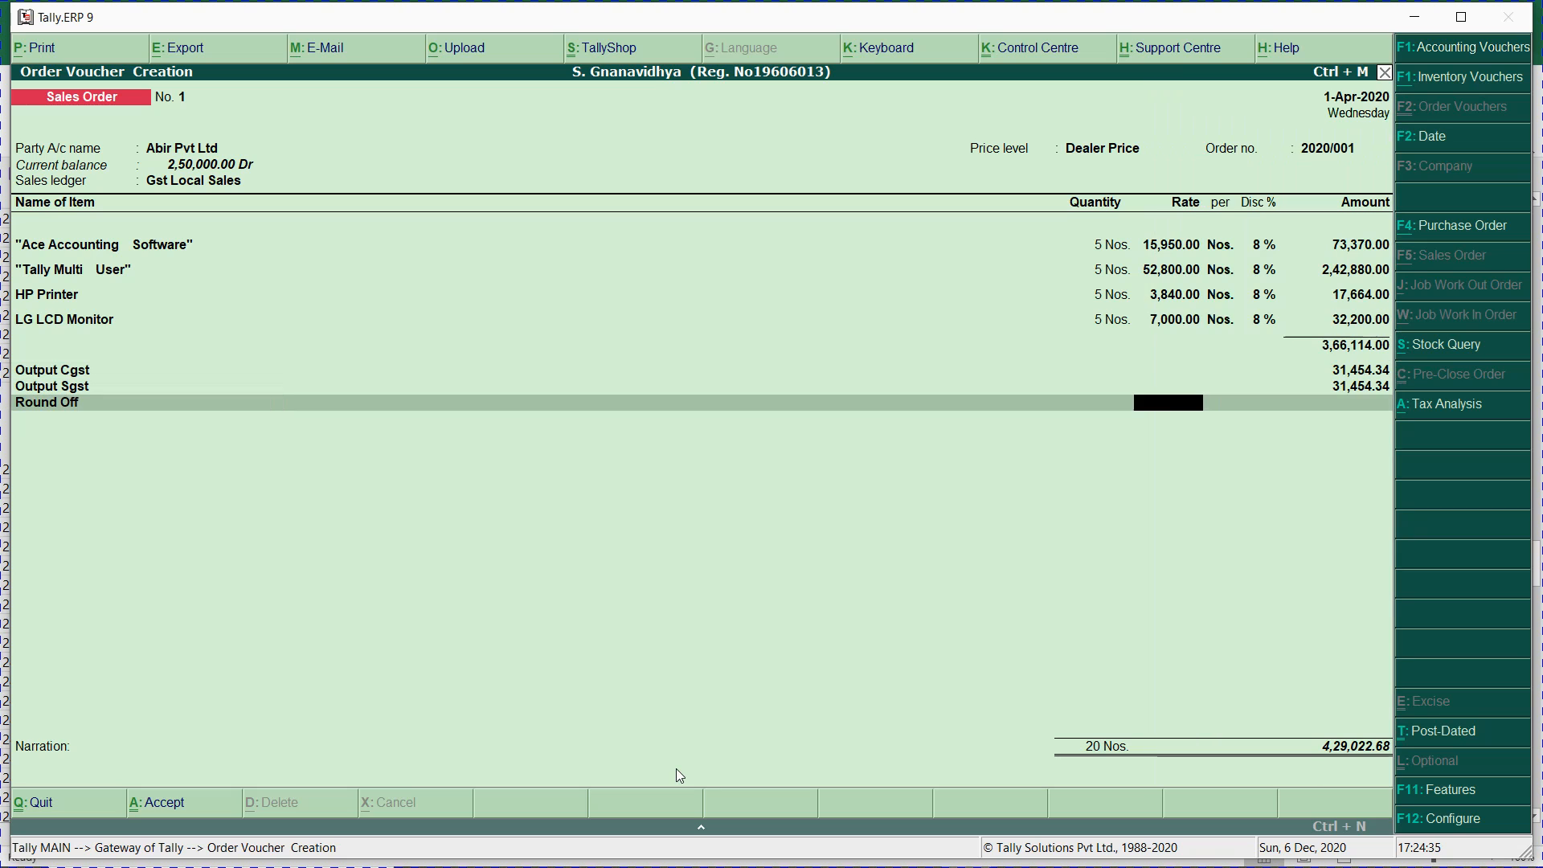
{"action": "key", "text": "Return"}
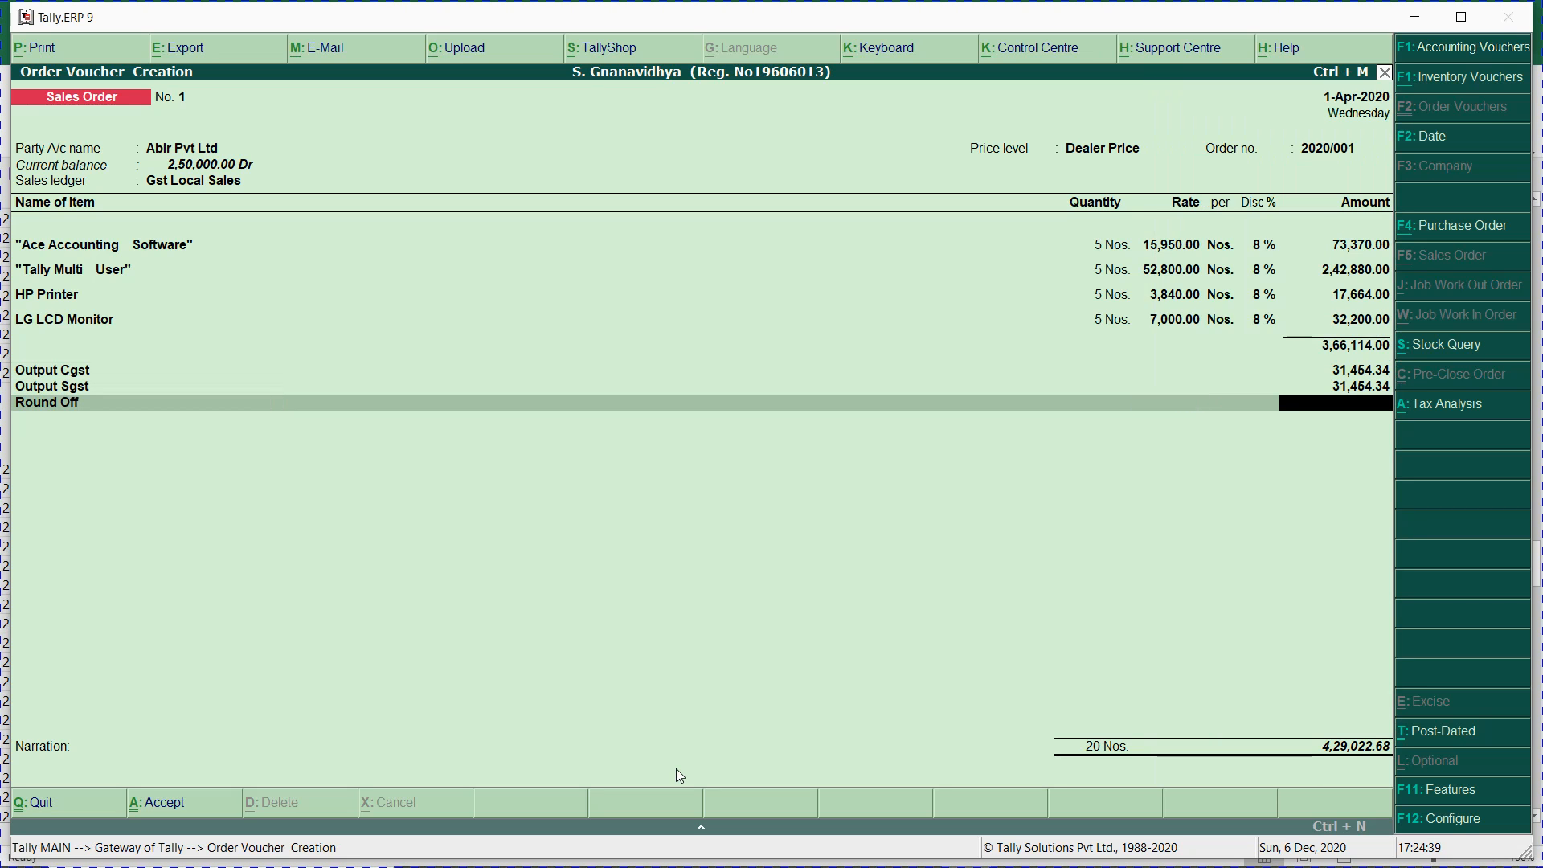
{"action": "type", "text": ".32"}
{"action": "key", "text": "Return"}
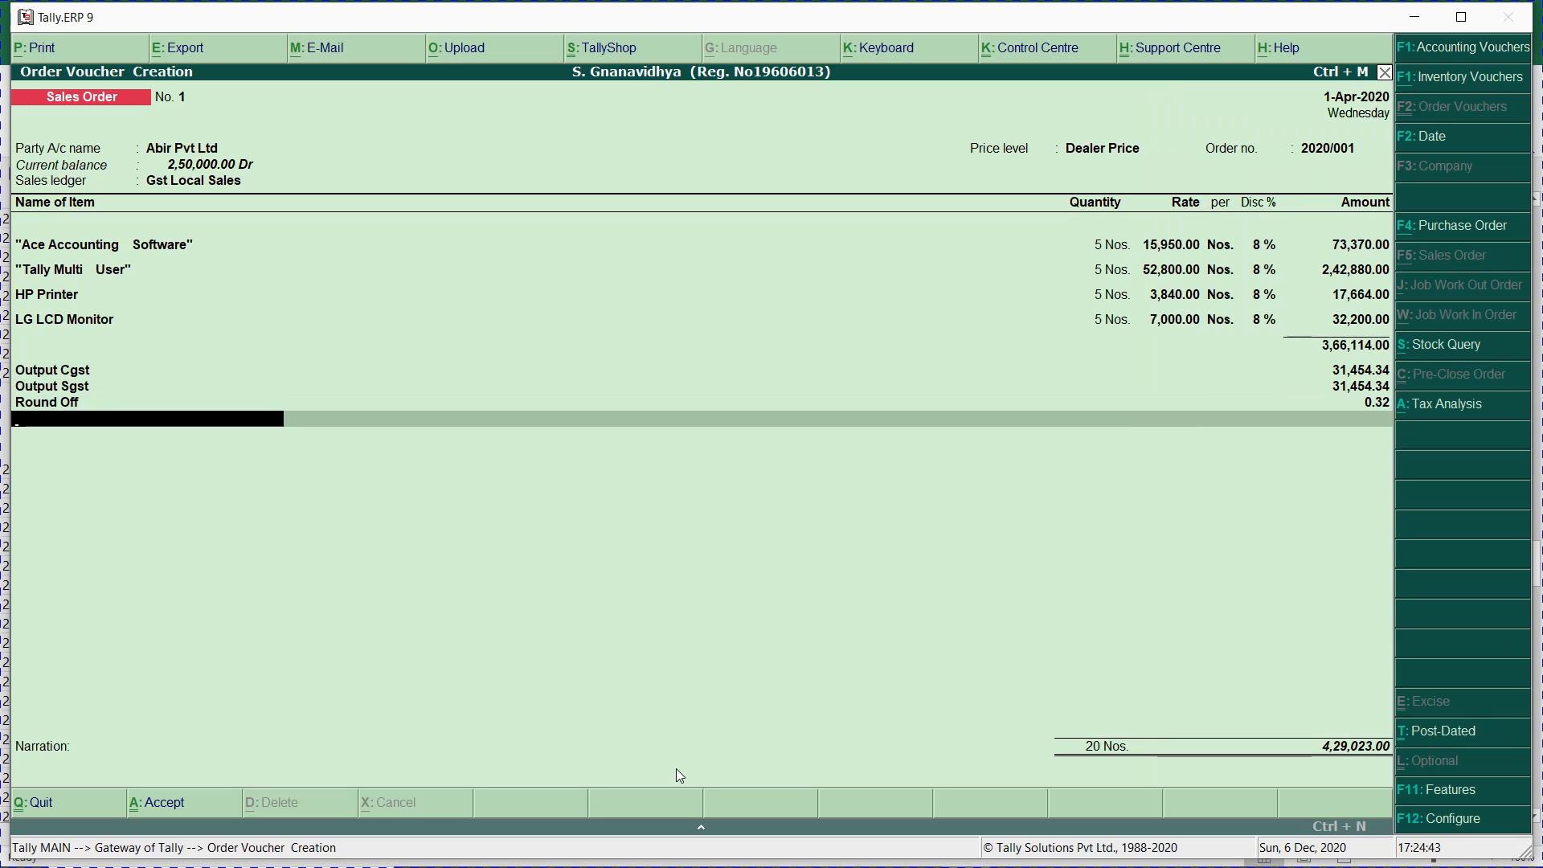
{"action": "key", "text": "Return"}
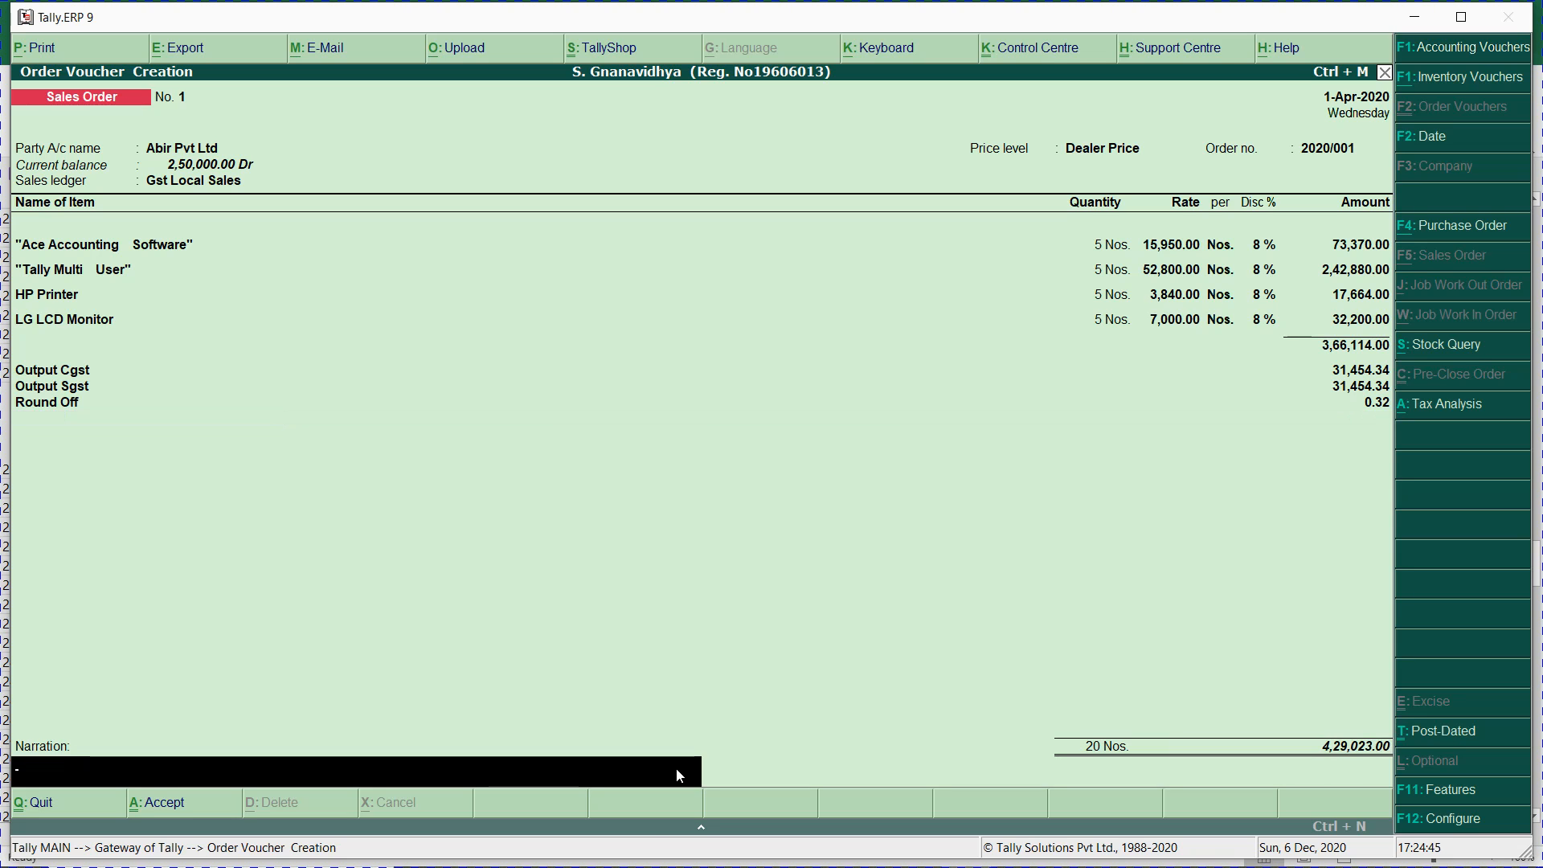
{"action": "key", "text": "Return"}
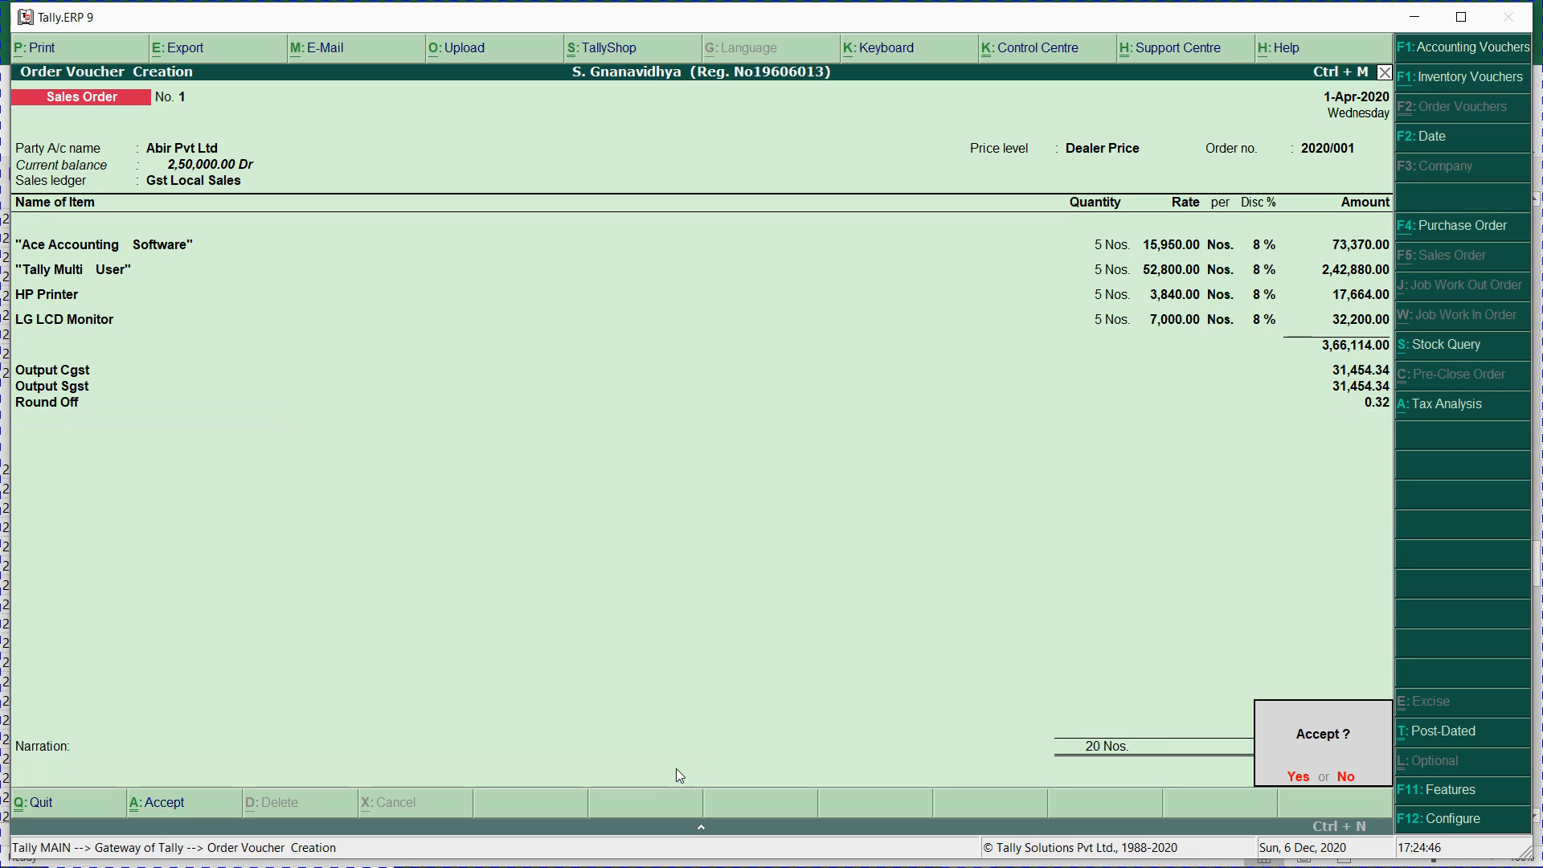
{"action": "key", "text": "Return"}
- Delete the Rate heading and rate values from the Suraj Limited order table in Excel
{"action": "key", "text": "alt+Tab"}
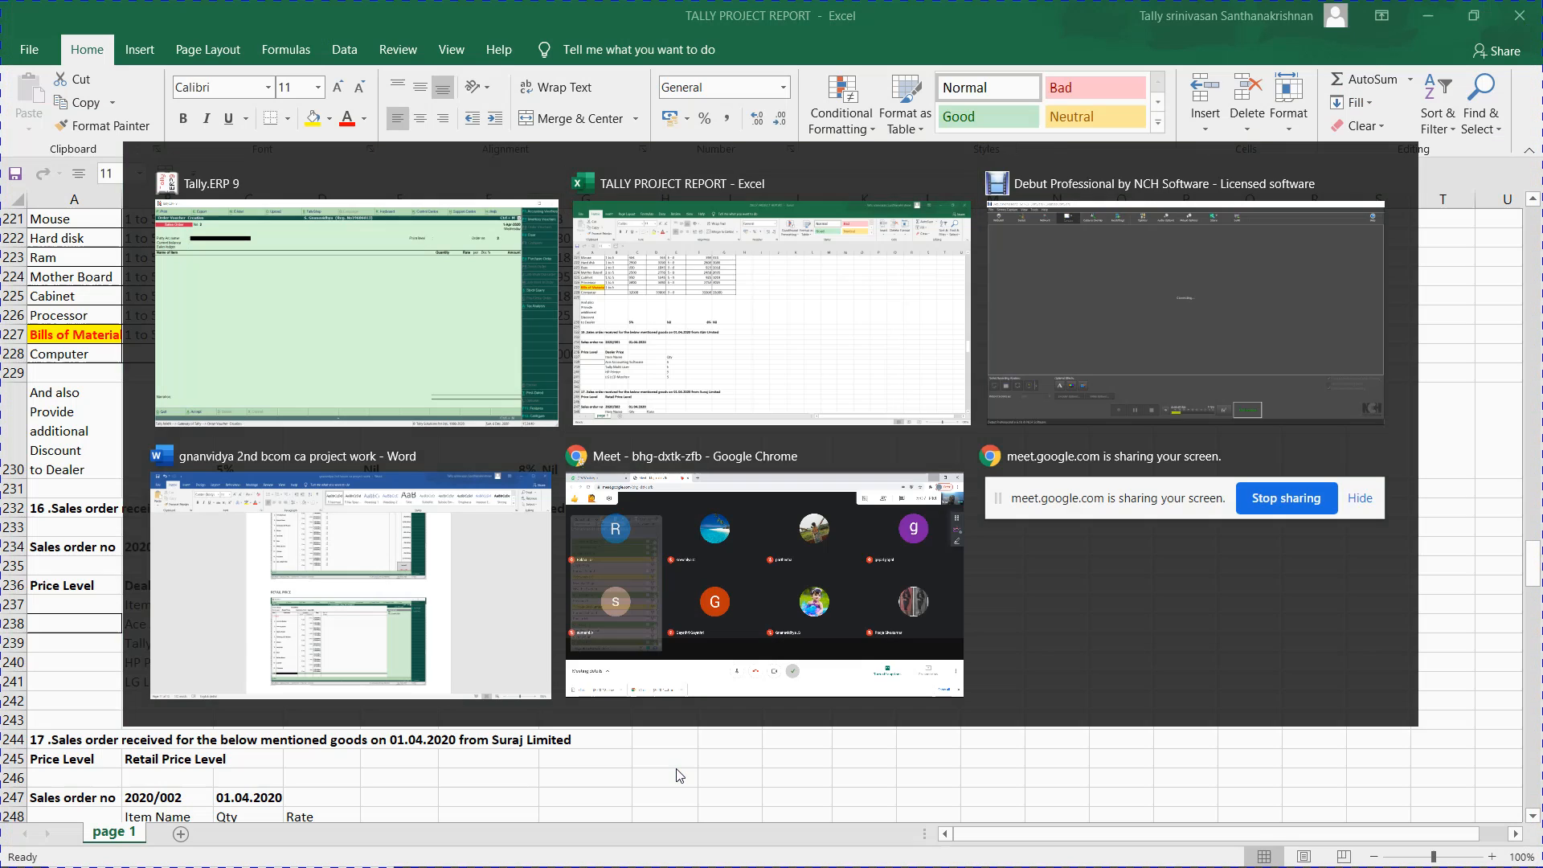
{"action": "key", "text": "Down"}
{"action": "key", "text": "Down"}
{"action": "key", "text": "Down"}
{"action": "key", "text": "Down"}
{"action": "key", "text": "Down"}
{"action": "key", "text": "Down"}
{"action": "key", "text": "Down"}
{"action": "key", "text": "Down"}
{"action": "key", "text": "Down"}
{"action": "key", "text": "Down"}
{"action": "key", "text": "Down"}
{"action": "key", "text": "Down"}
{"action": "key", "text": "Down"}
{"action": "key", "text": "Down"}
{"action": "key", "text": "Down"}
{"action": "key", "text": "Down"}
{"action": "key", "text": "Down"}
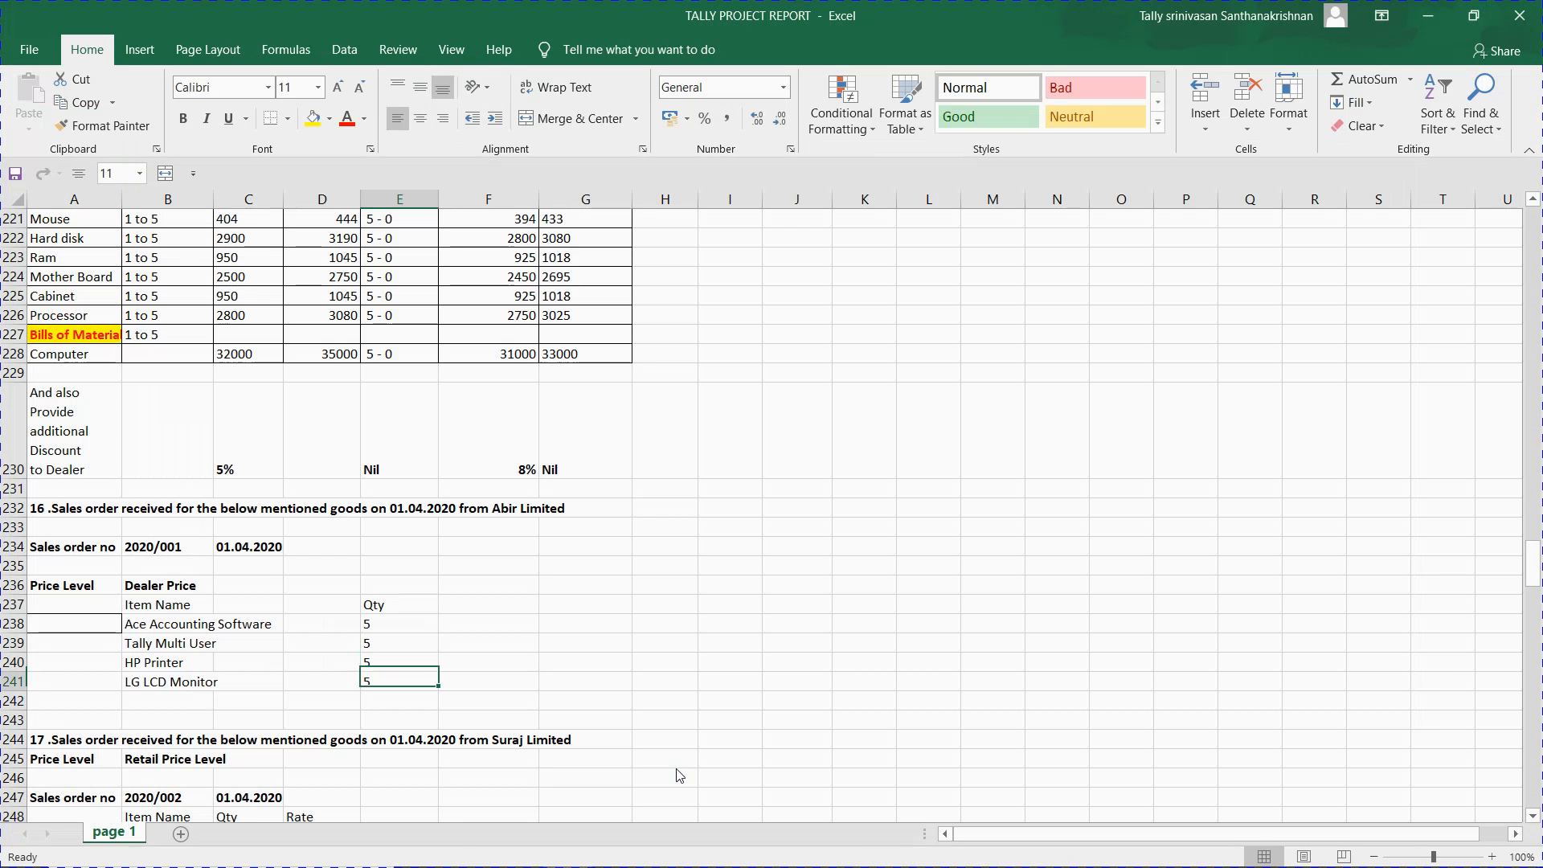
{"action": "key", "text": "Down"}
{"action": "key", "text": "Up"}
{"action": "key", "text": "Up"}
{"action": "key", "text": "Up"}
{"action": "key", "text": "Up"}
{"action": "key", "text": "Up"}
{"action": "key", "text": "Up"}
{"action": "key", "text": "Up"}
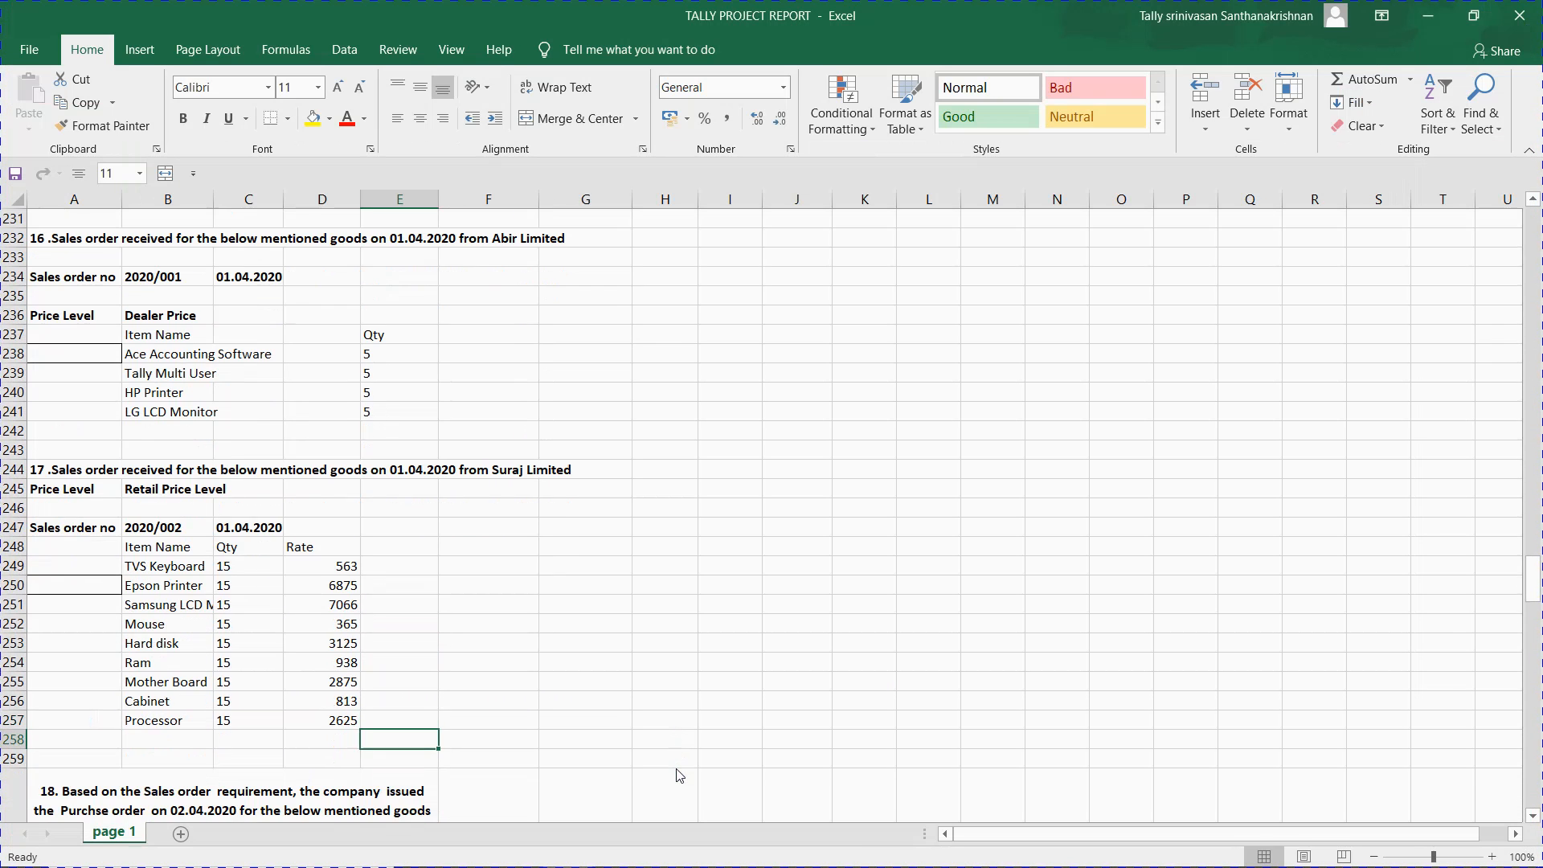
{"action": "key", "text": "Up"}
{"action": "key", "text": "Up"}
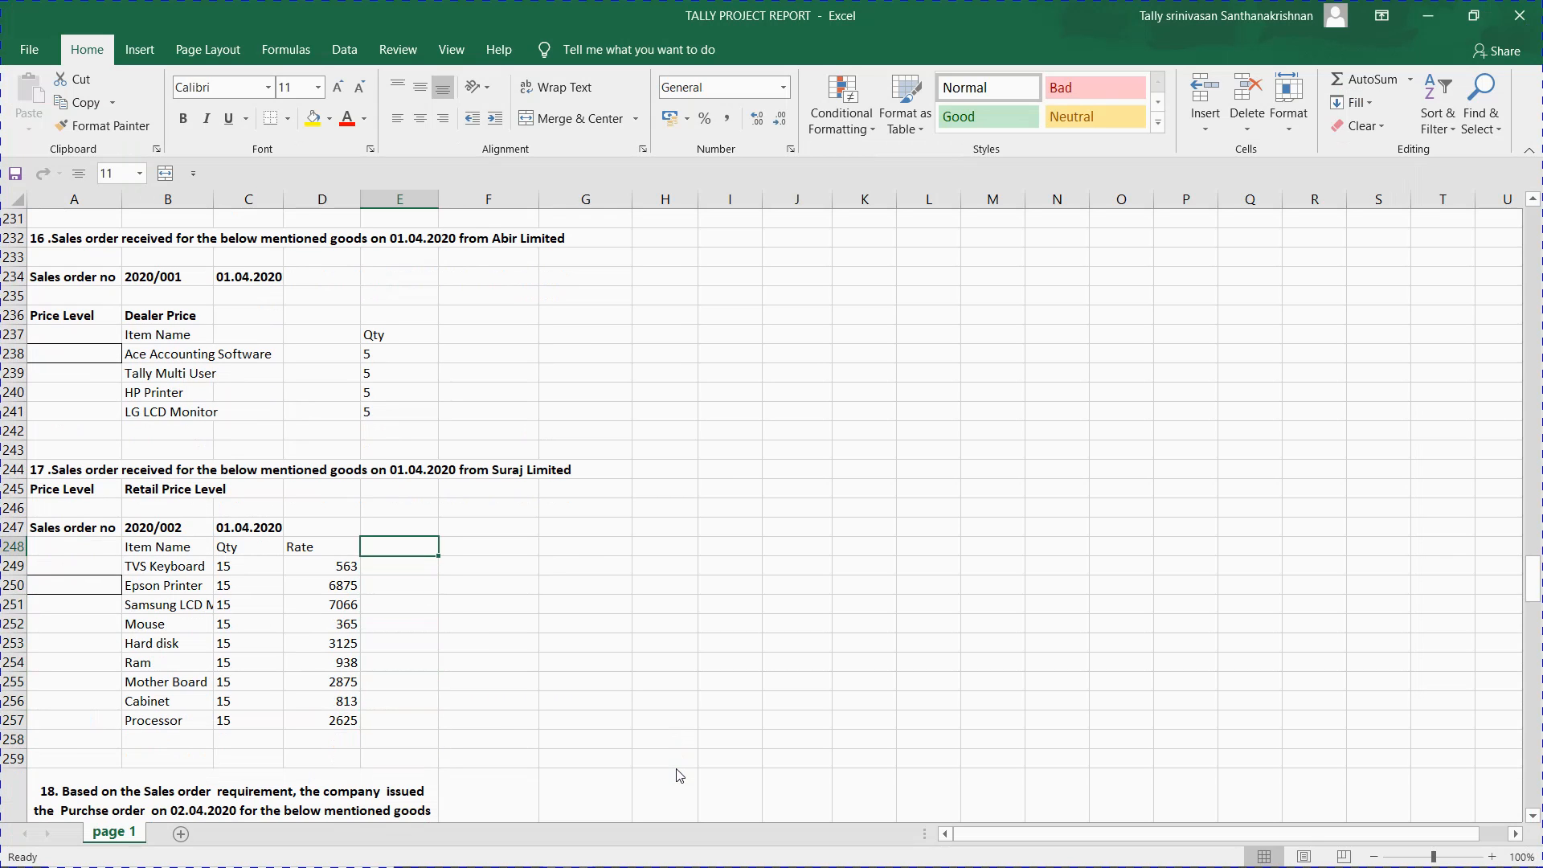
{"action": "key", "text": "Left"}
{"action": "key", "text": "Down"}
{"action": "key", "text": "Down"}
{"action": "key", "text": "Down"}
{"action": "key", "text": "Up"}
{"action": "key", "text": "Up"}
{"action": "key", "text": "Up"}
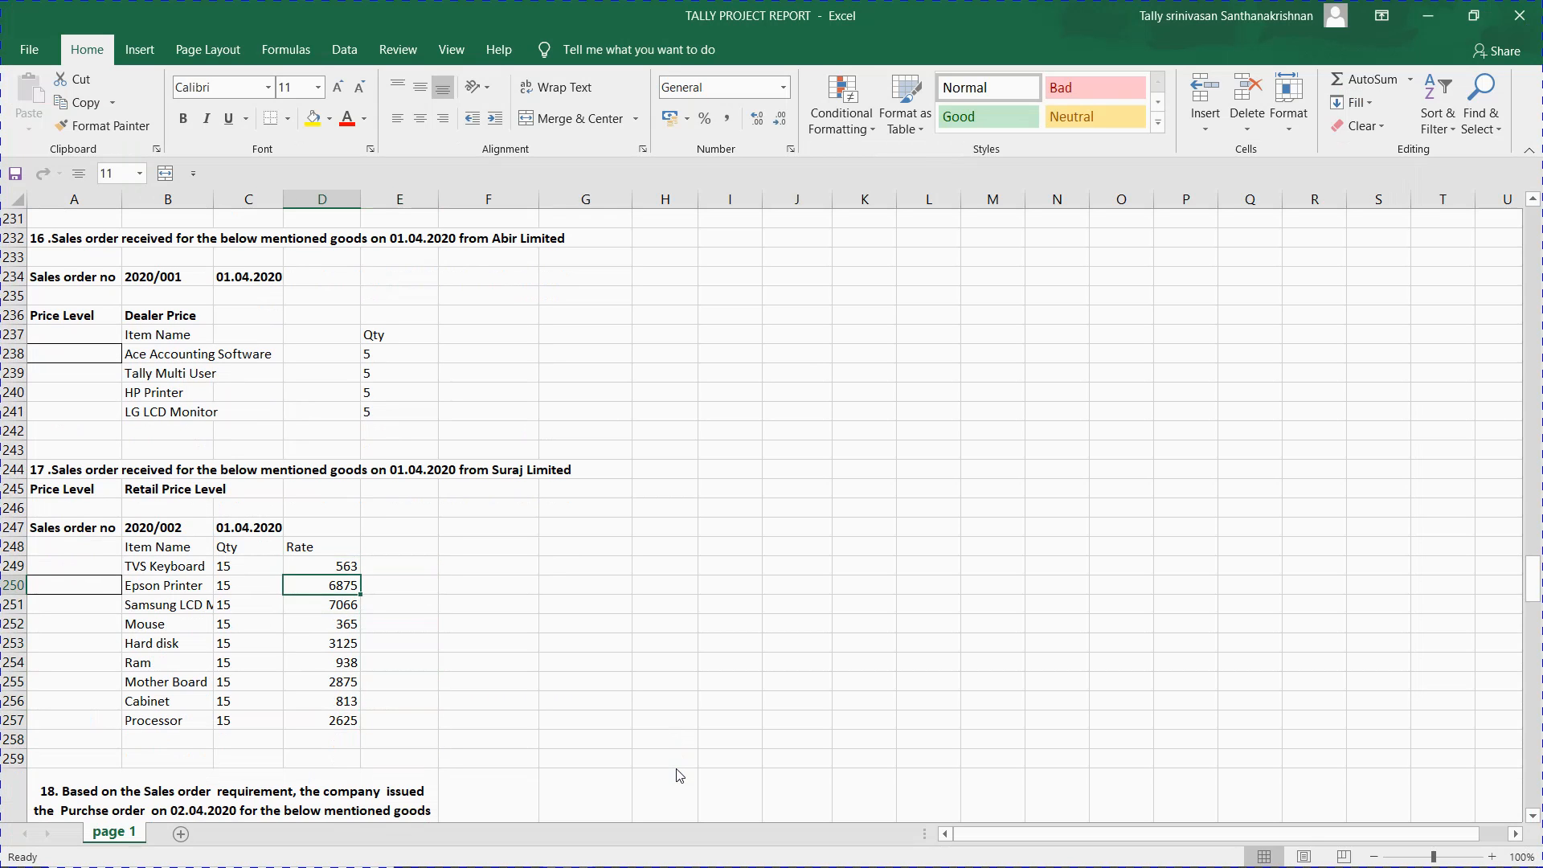
{"action": "key", "text": "shift+Down"}
{"action": "key", "text": "shift+Down"}
{"action": "key", "text": "shift+Down"}
{"action": "key", "text": "shift+Down"}
{"action": "key", "text": "shift+Down"}
{"action": "key", "text": "shift+Down"}
{"action": "key", "text": "shift+Down"}
{"action": "key", "text": "shift+Down"}
{"action": "key", "text": "shift+Down"}
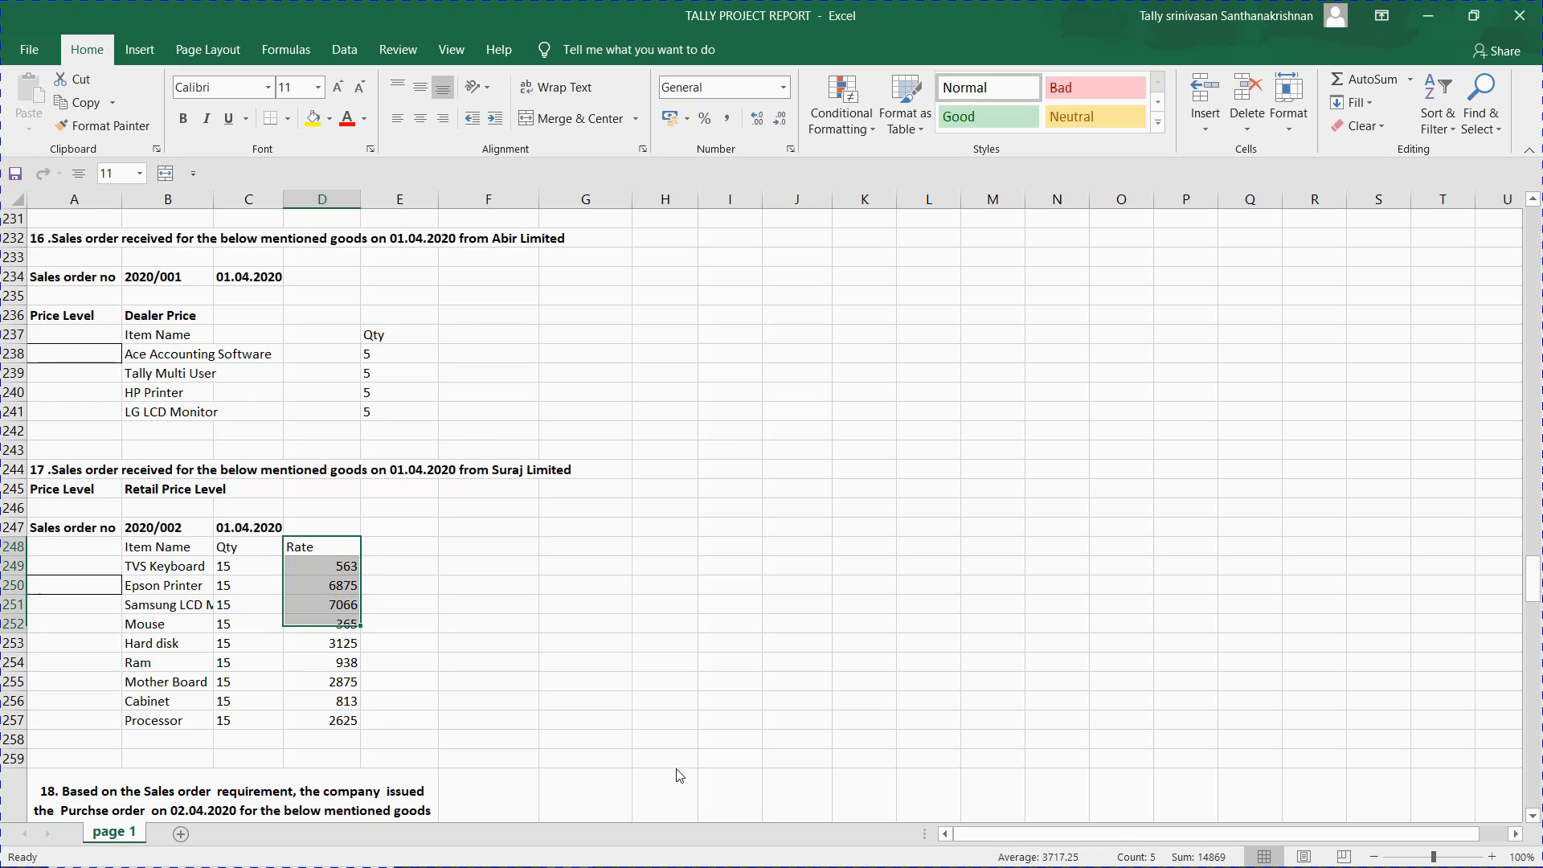
{"action": "key", "text": "Delete"}
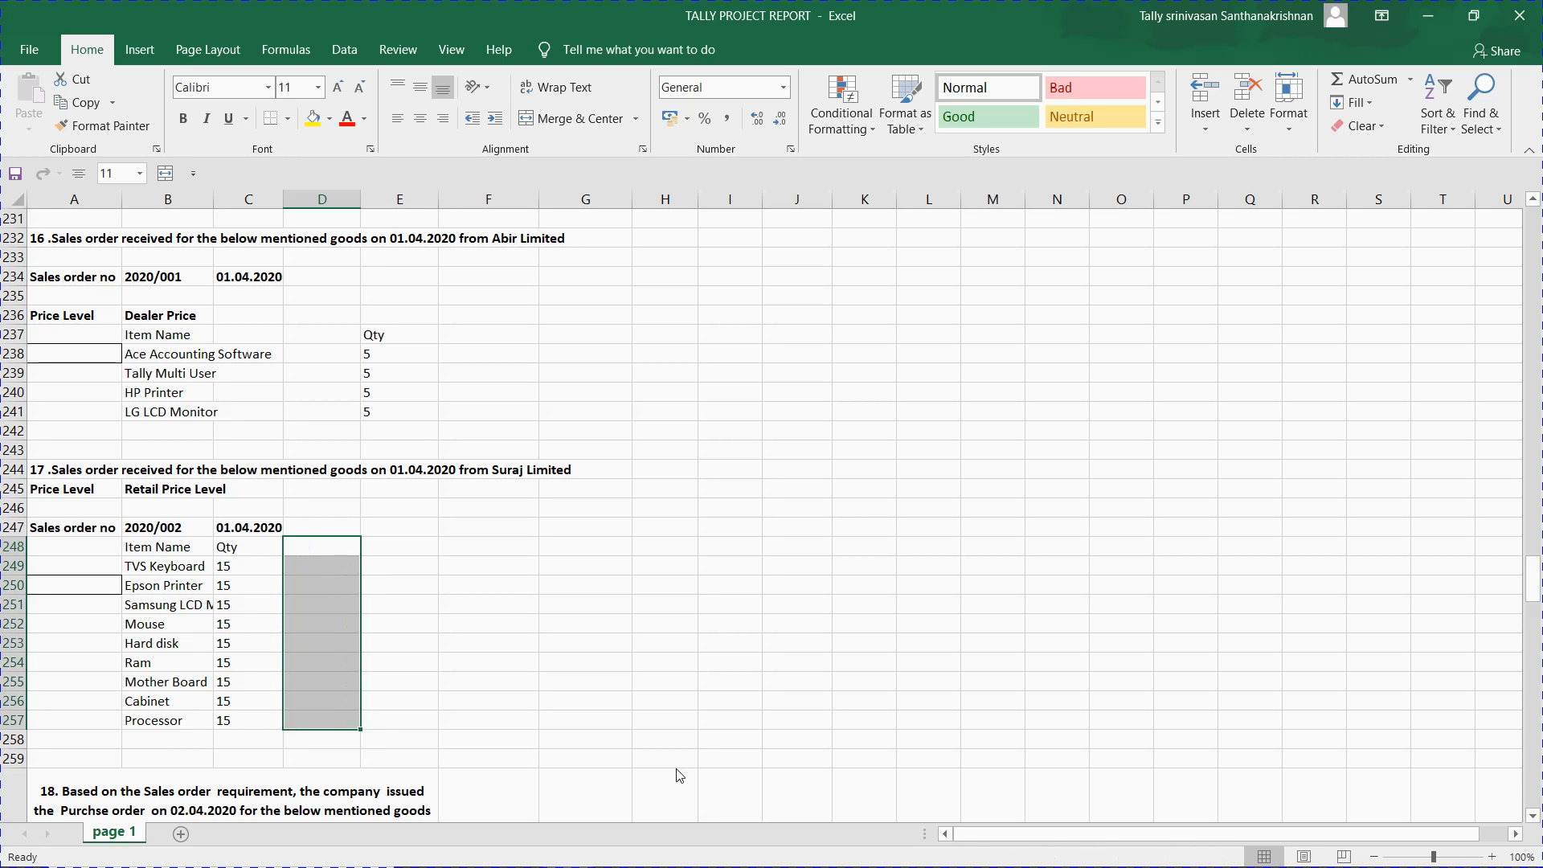
{"action": "key", "text": "Down"}
{"action": "key", "text": "Down"}
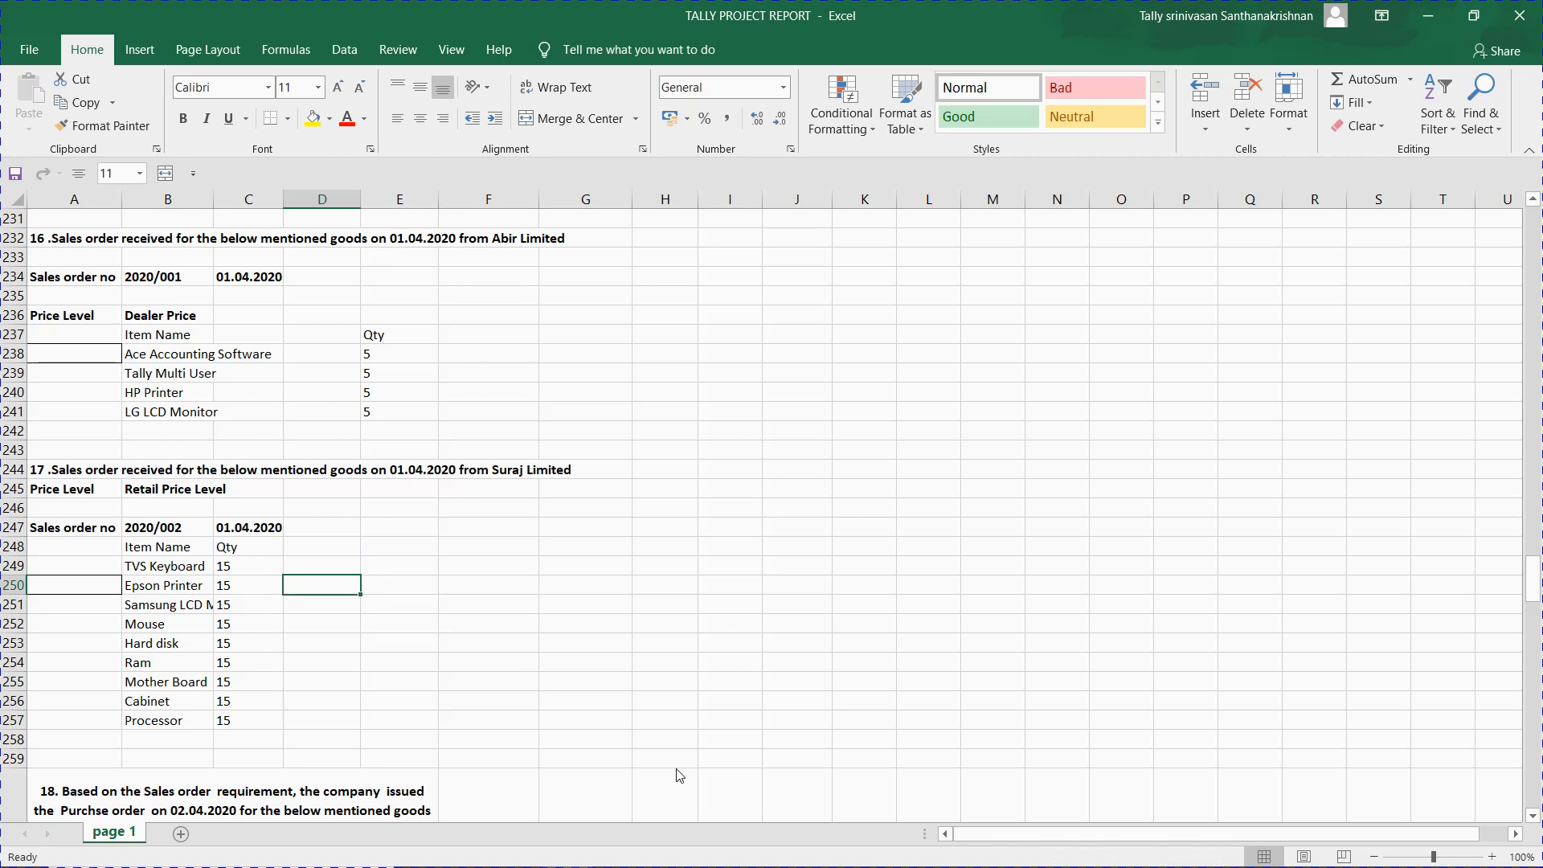
- Review the Suraj Limited item names and quantities, then return to Tally's sales order No. 2
{"action": "key", "text": "Left"}
{"action": "key", "text": "Left"}
{"action": "key", "text": "Up"}
{"action": "key", "text": "Up"}
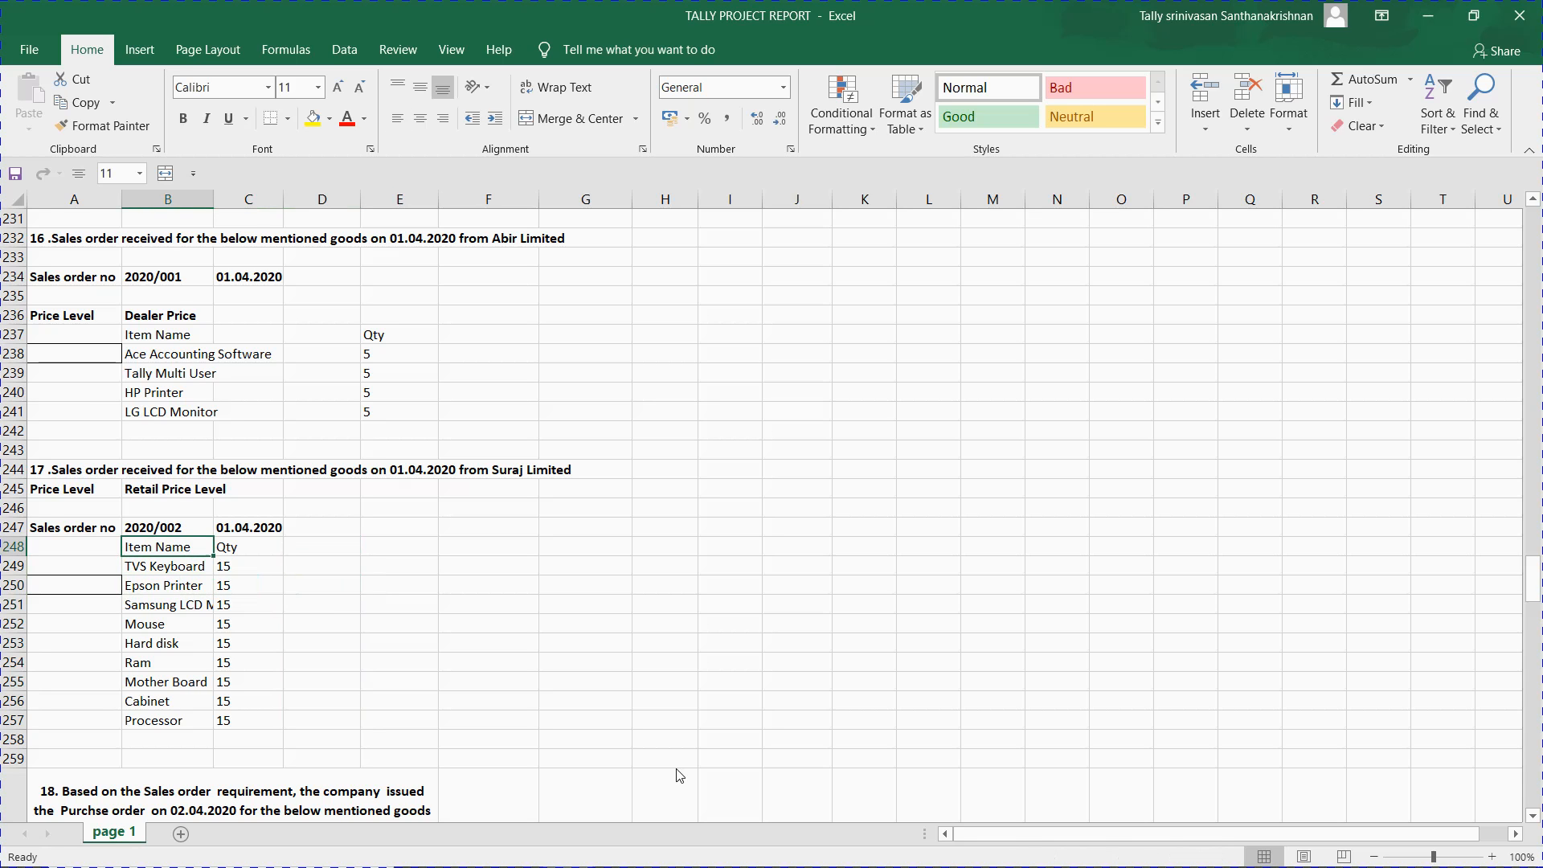
{"action": "key", "text": "Up"}
{"action": "key", "text": "Up"}
{"action": "key", "text": "Up"}
{"action": "key", "text": "Up"}
{"action": "key", "text": "Left"}
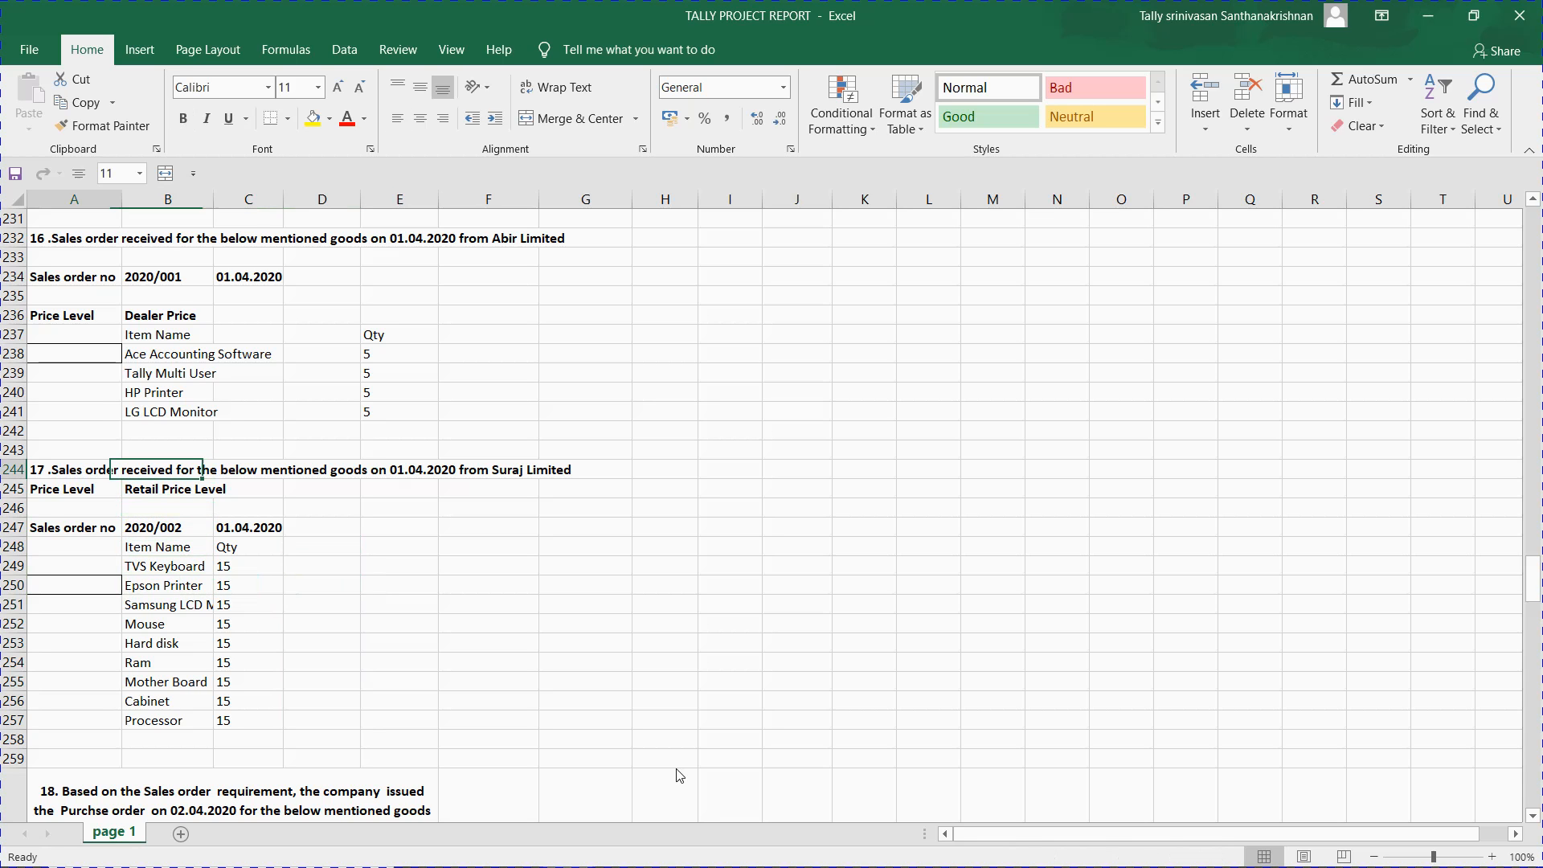
{"action": "key", "text": "Down"}
{"action": "key", "text": "Down"}
{"action": "key", "text": "Down"}
{"action": "key", "text": "Right"}
{"action": "key", "text": "Down"}
{"action": "key", "text": "Down"}
{"action": "key", "text": "Right"}
{"action": "key", "text": "alt+Tab"}
- Set the sales order party to Suraj Ltd with the Retail Price level
{"action": "type", "text": "Sur"}
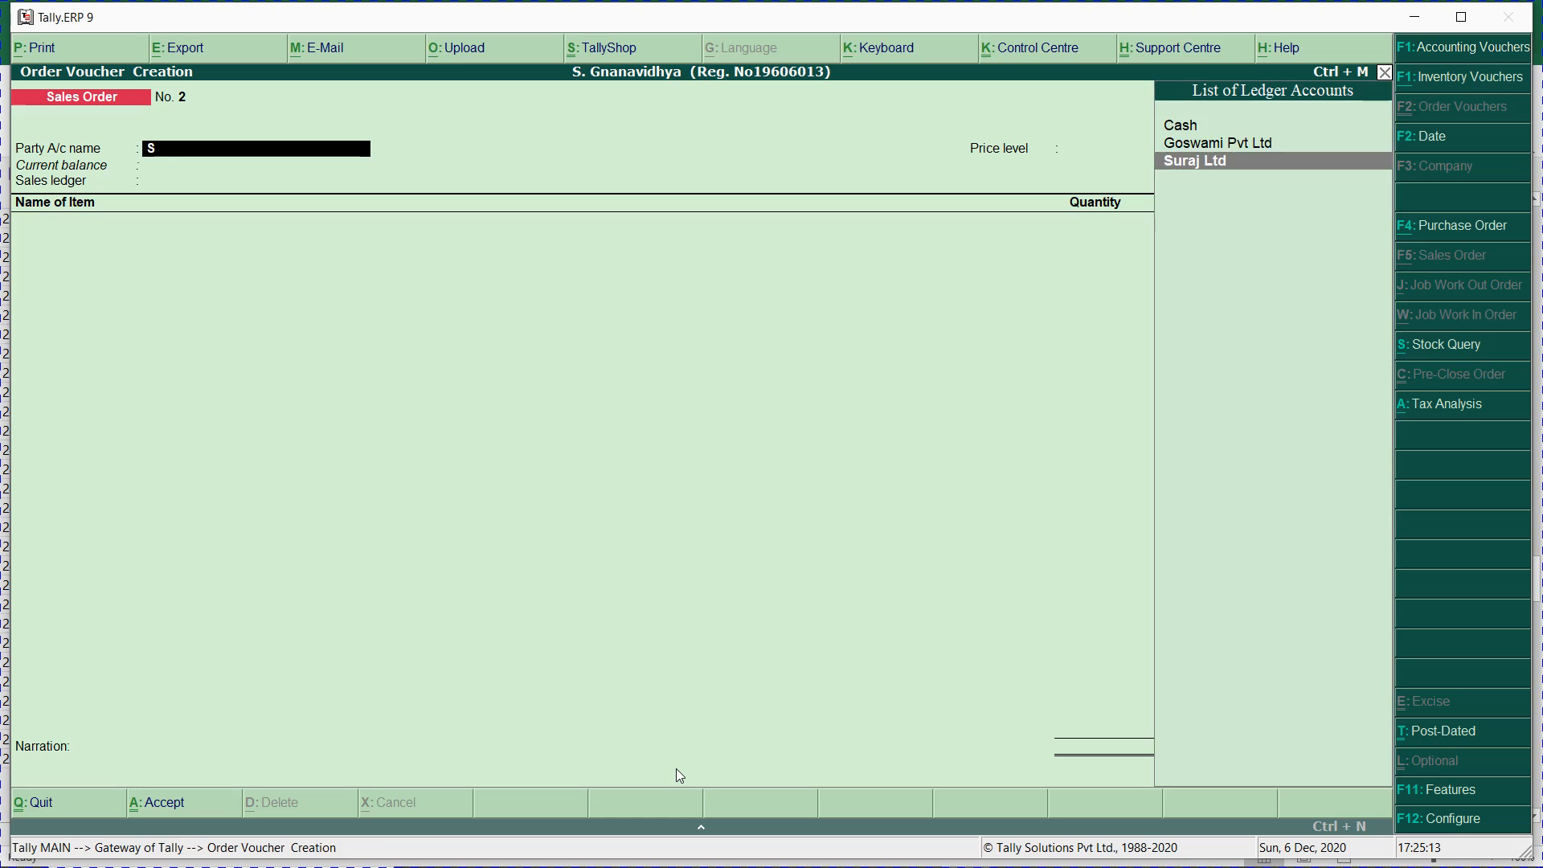
{"action": "key", "text": "Return"}
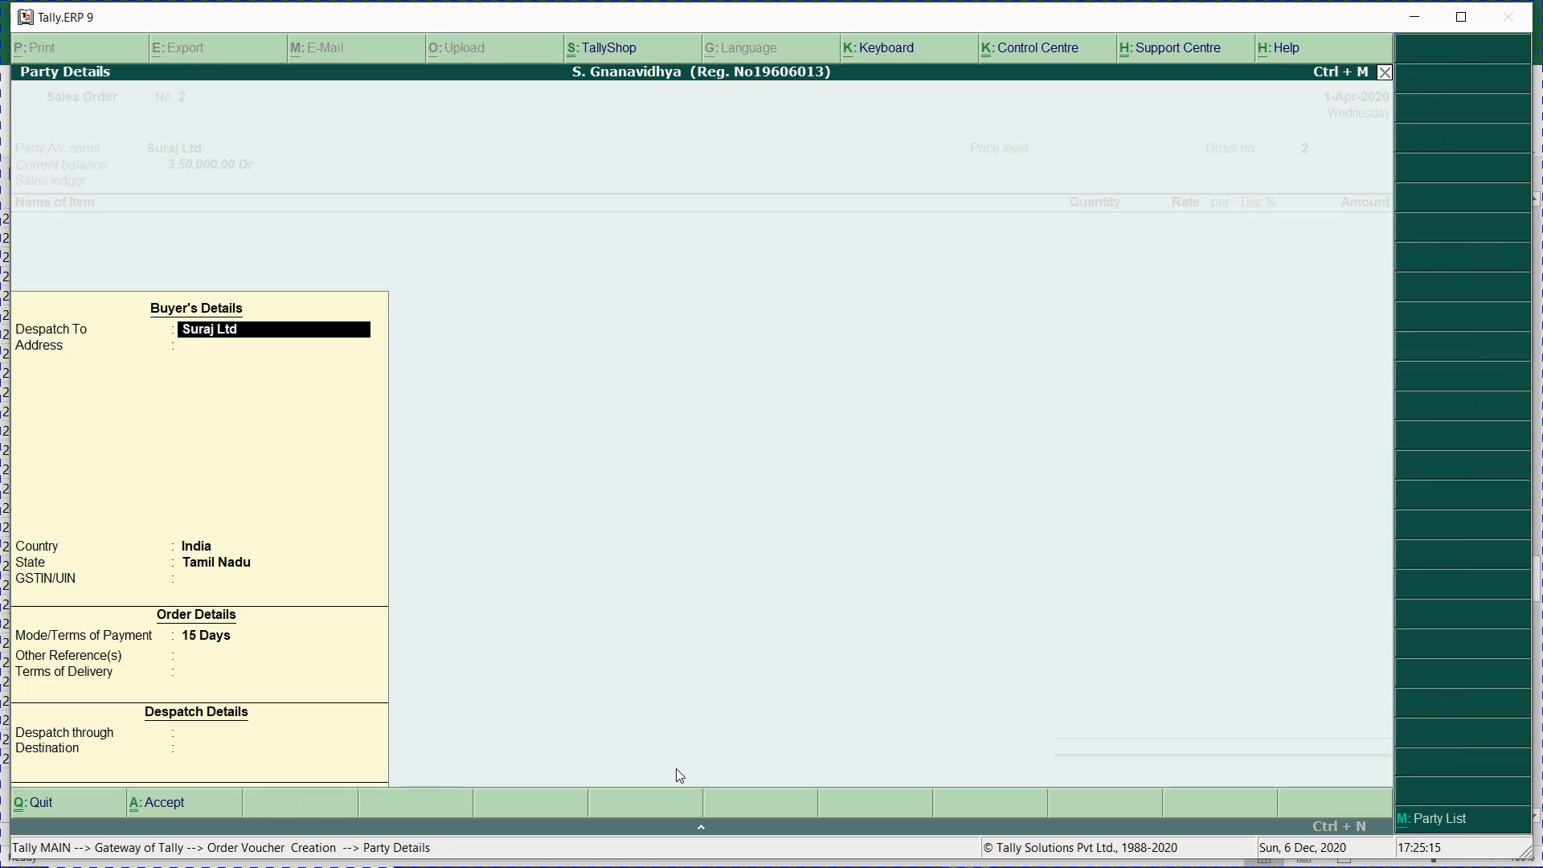
{"action": "key", "text": "ctrl+a"}
{"action": "key", "text": "Down"}
{"action": "key", "text": "Down"}
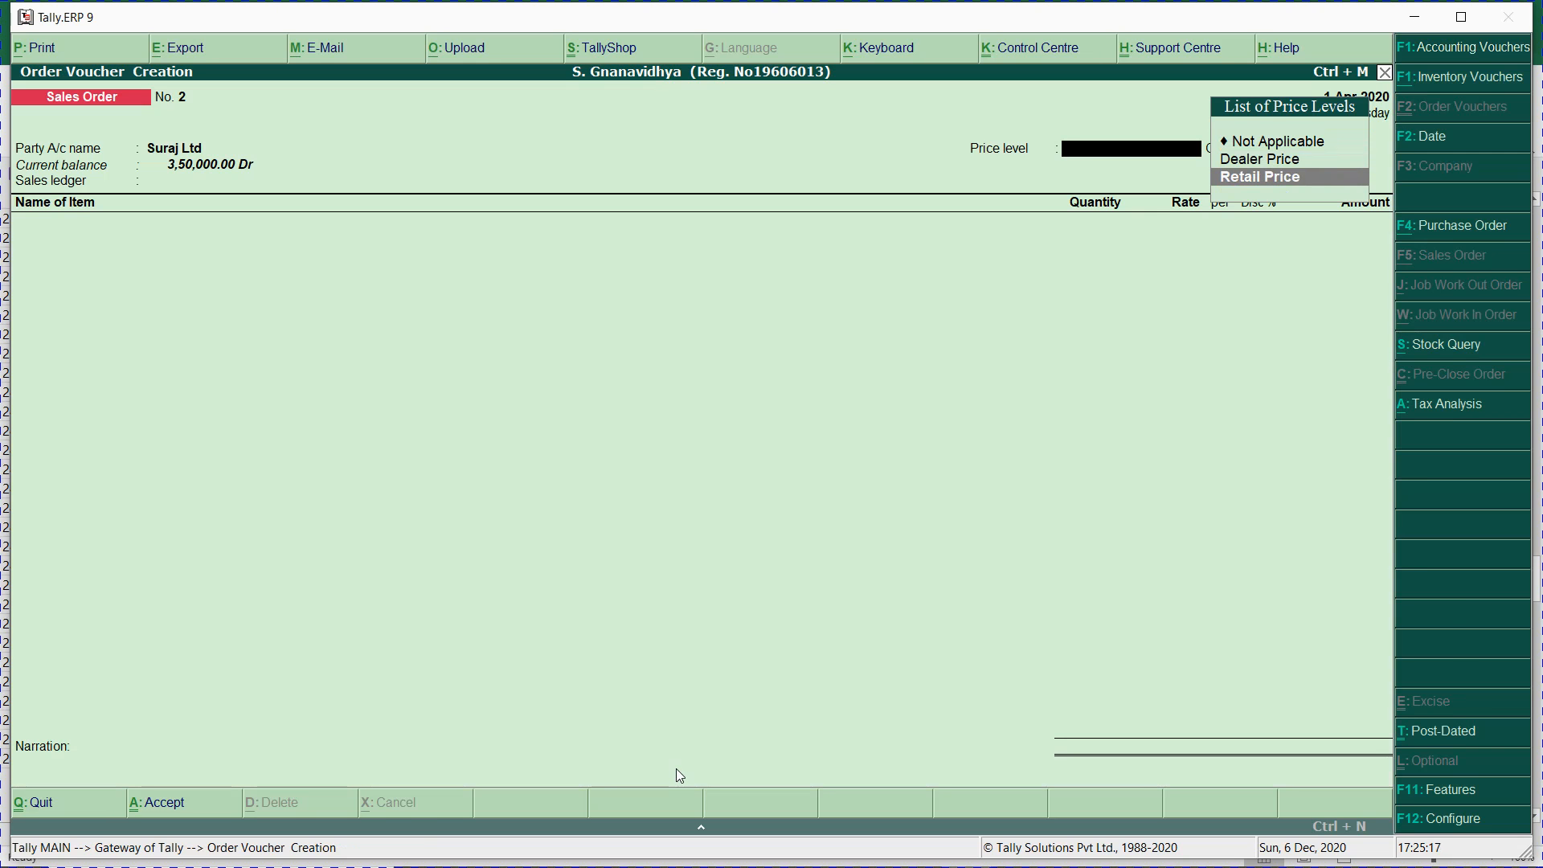
{"action": "key", "text": "Return"}
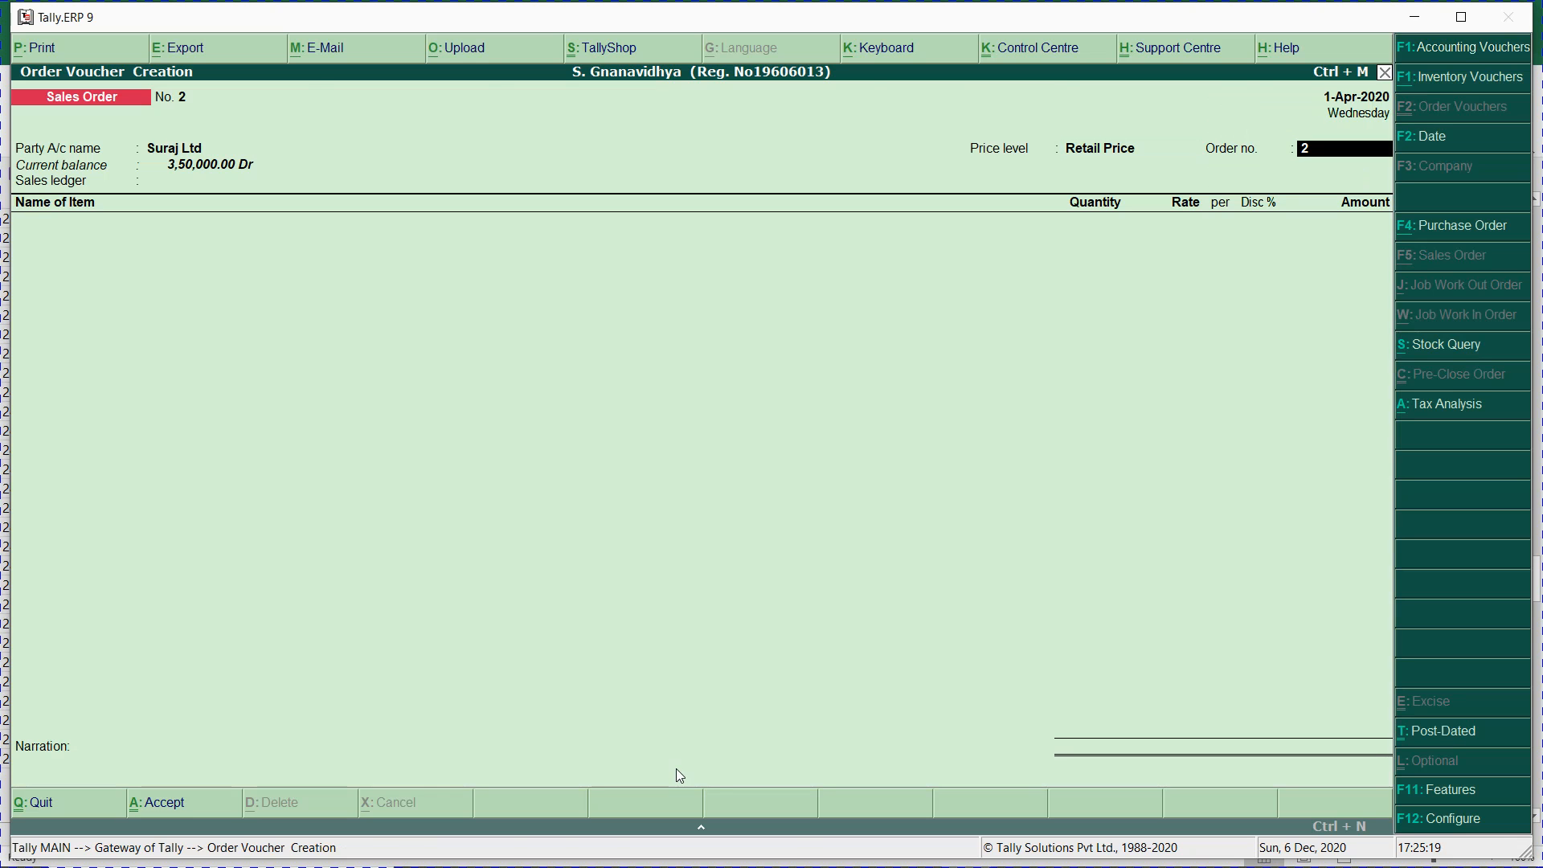
- Copy order number 2020/002 from the Excel report into the voucher's Order no. field
{"action": "key", "text": "alt+Tab"}
{"action": "key", "text": "Up"}
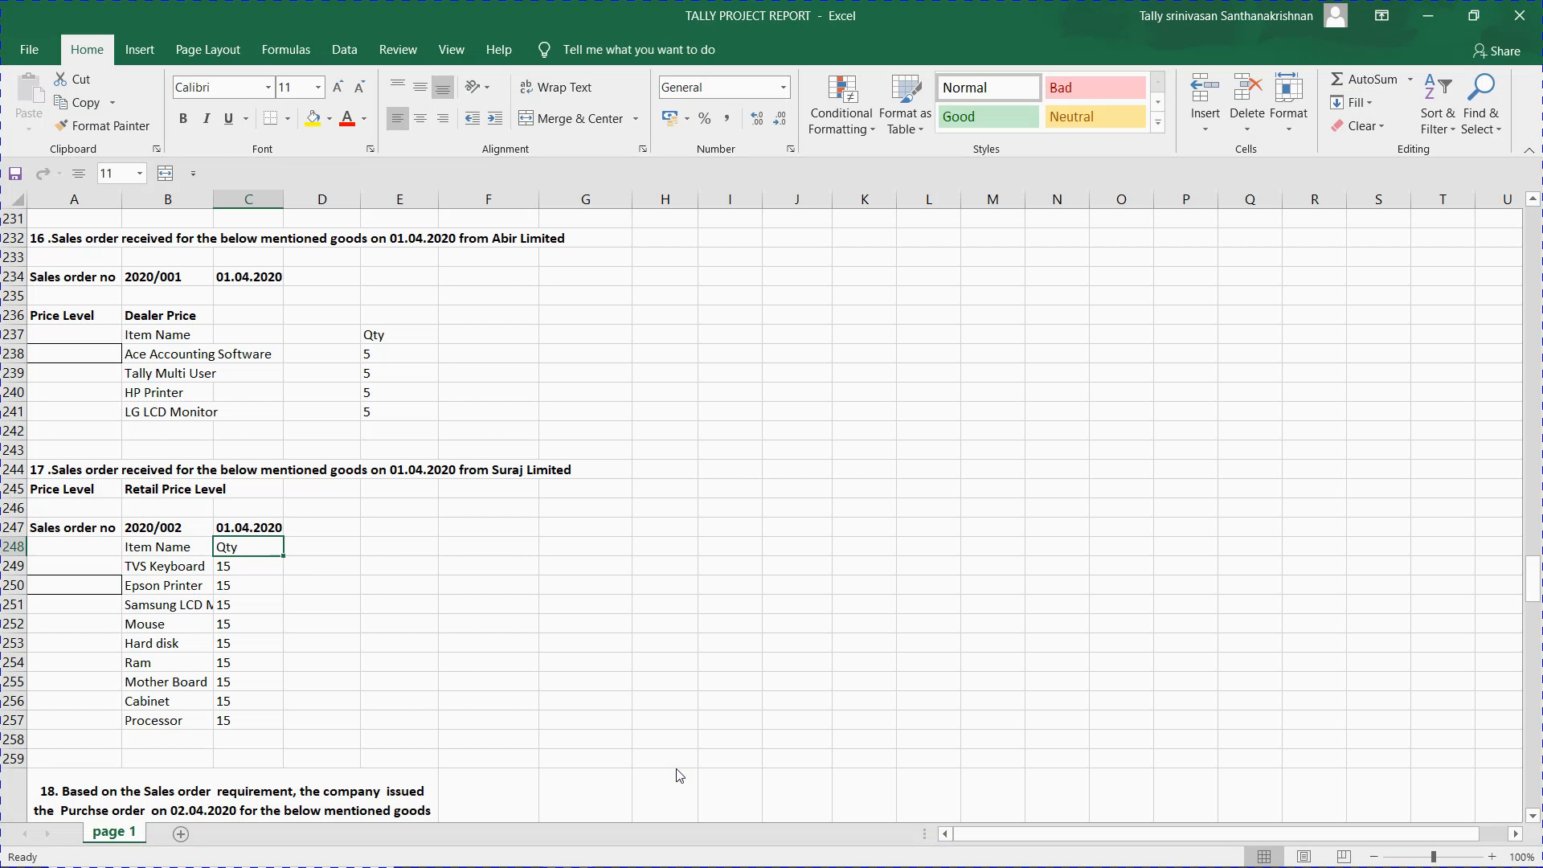
{"action": "key", "text": "Up"}
{"action": "key", "text": "Left"}
{"action": "key", "text": "ctrl+c"}
{"action": "key", "text": "alt+Tab"}
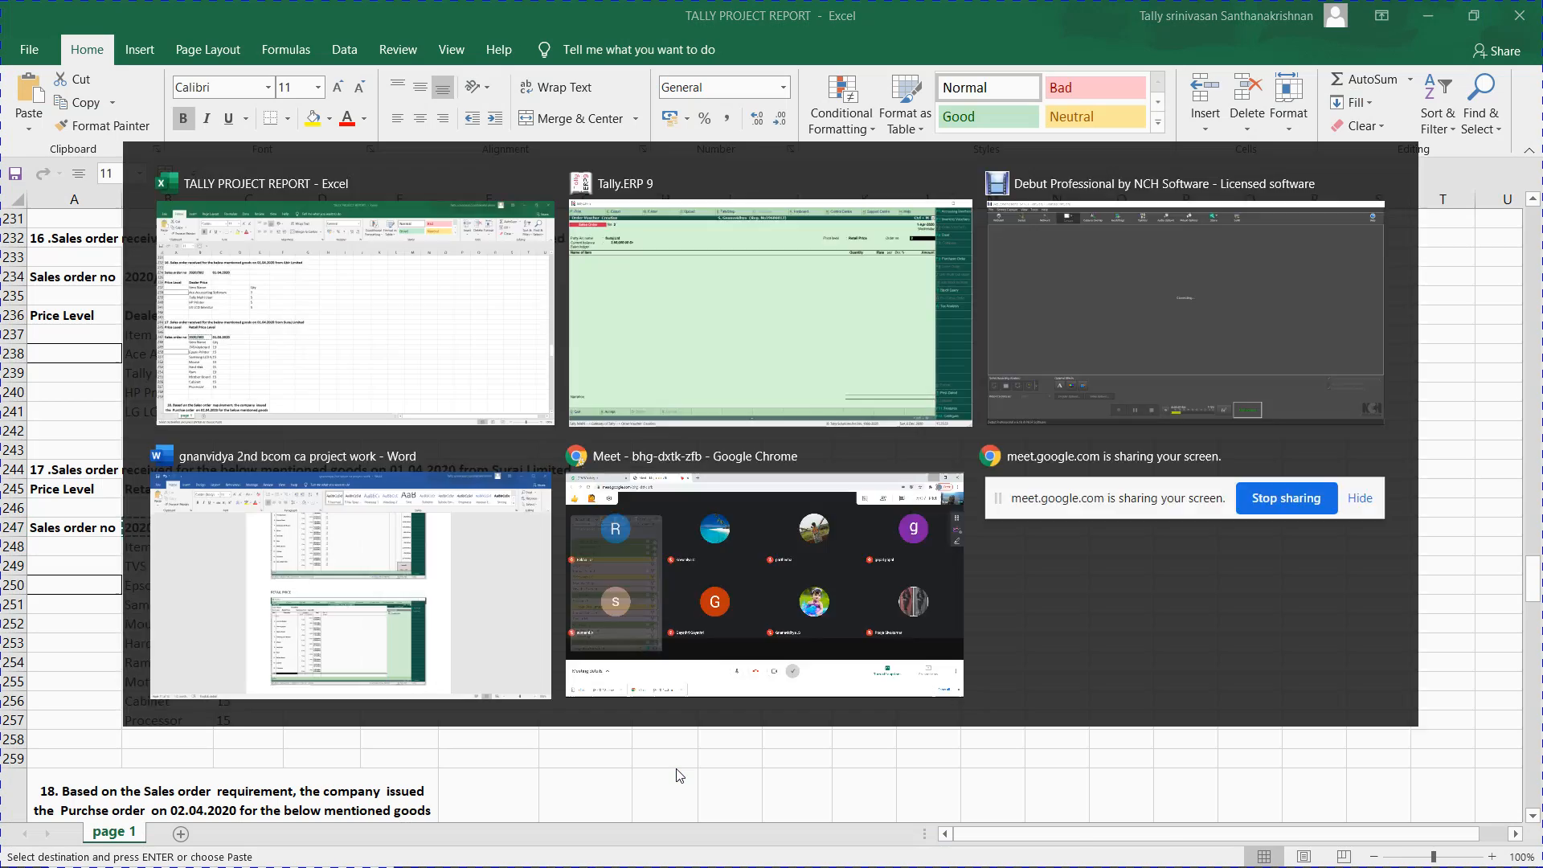
{"action": "key", "text": "ctrl+alt+v"}
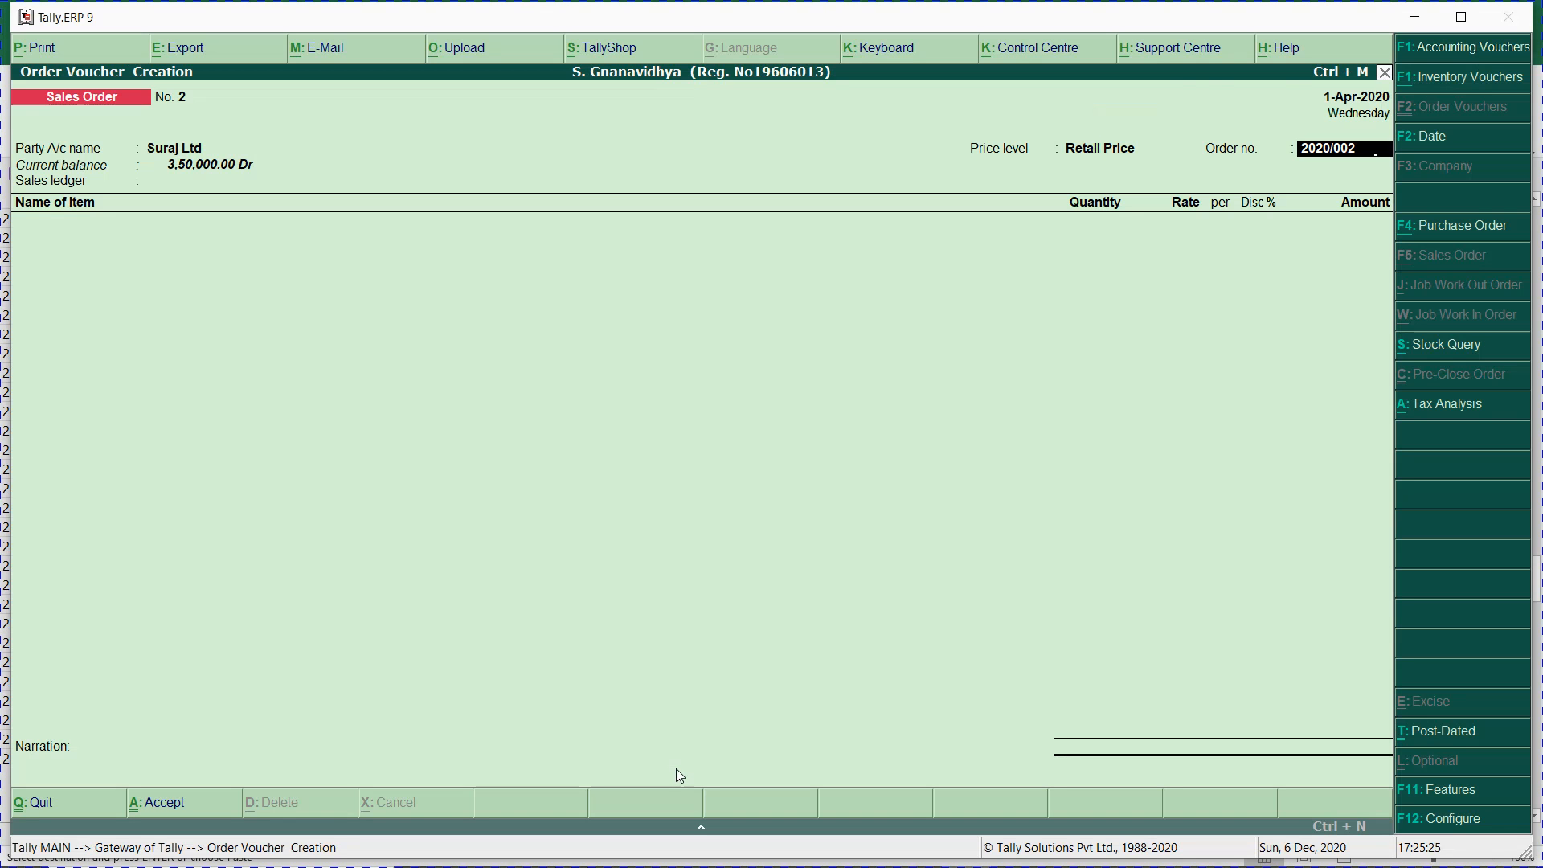
{"action": "key", "text": "Return"}
{"action": "key", "text": "Return"}
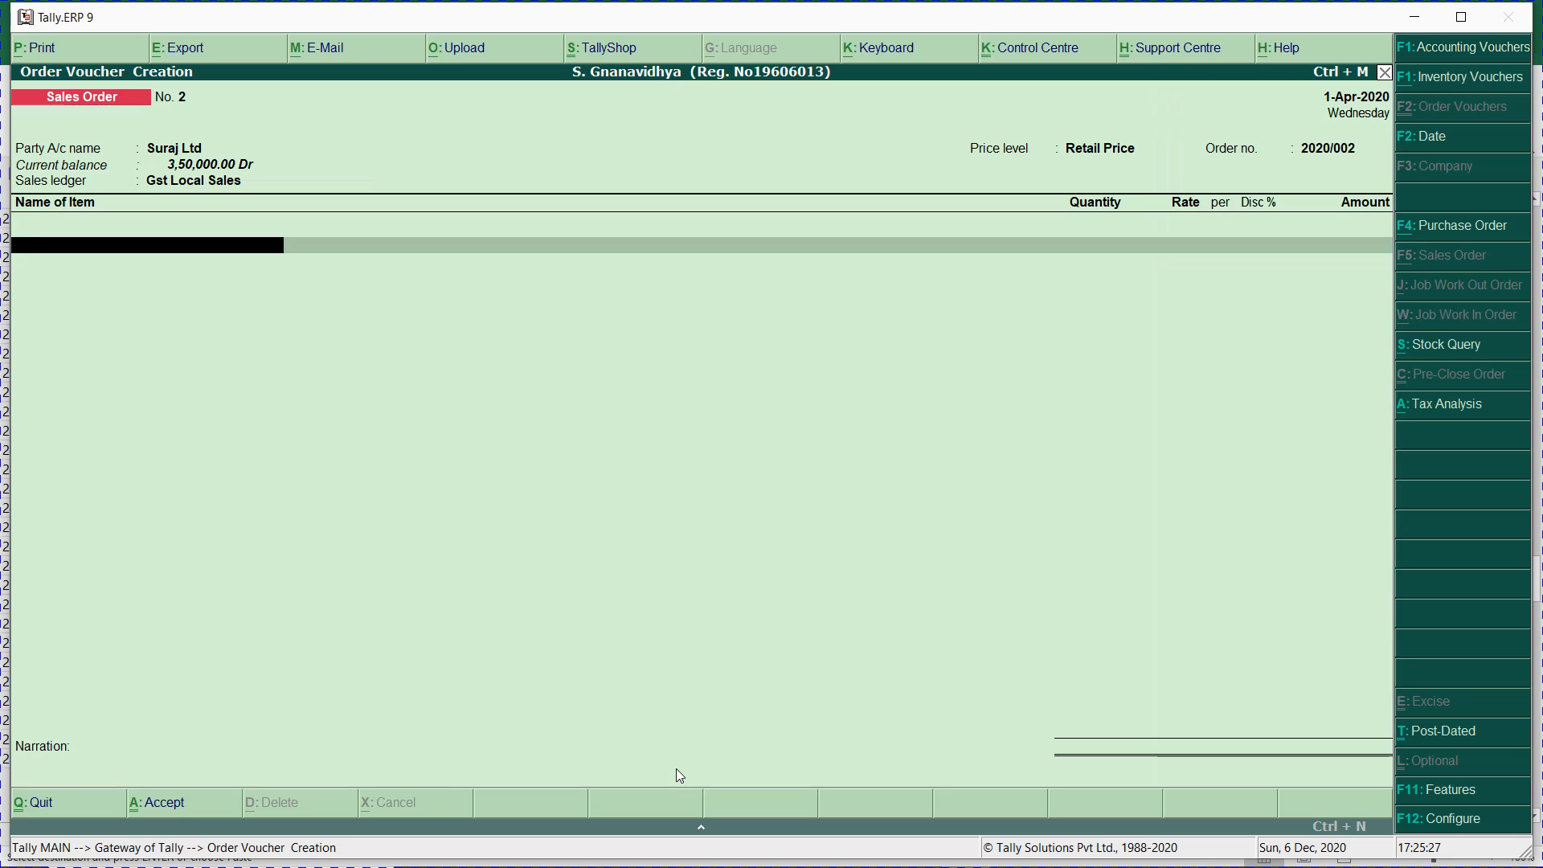
{"action": "key", "text": "alt+Tab"}
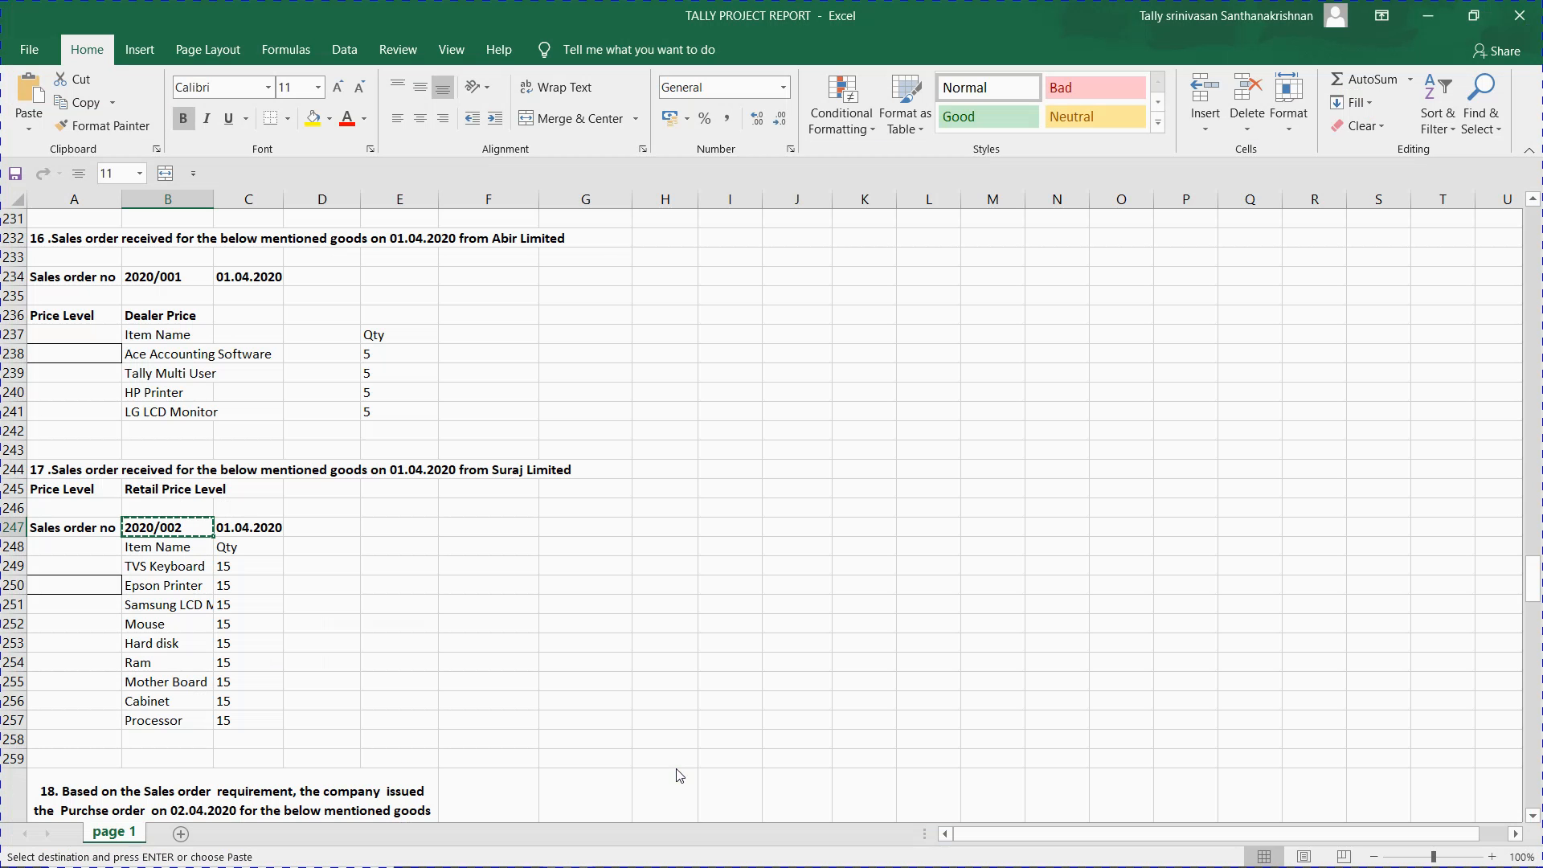
{"action": "key", "text": "alt+Tab"}
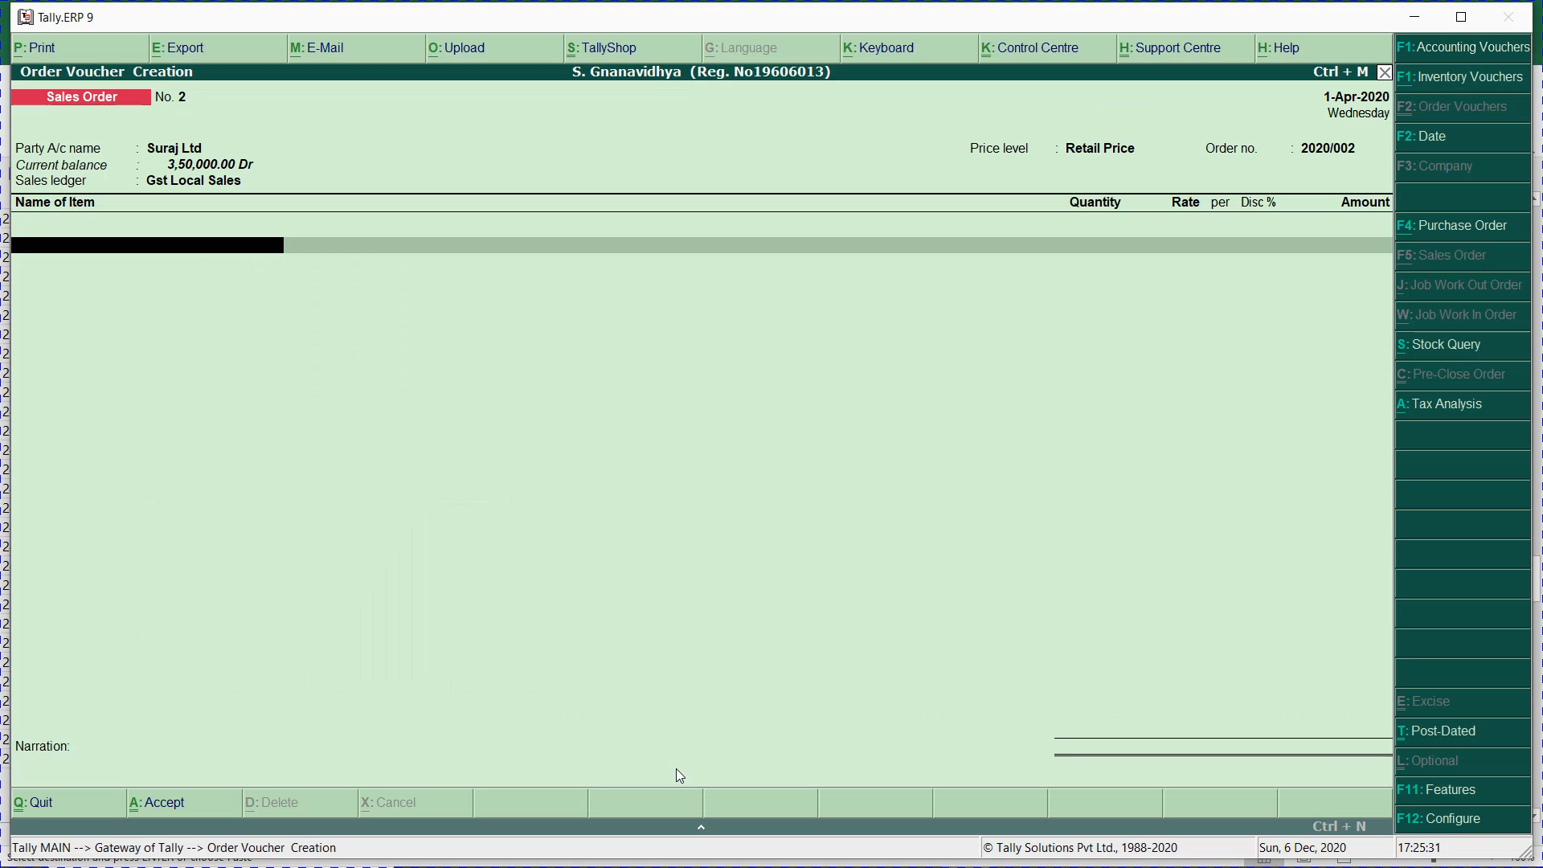
- Add items 201–203 (TVS Keyboard, Epson Printer, Samsung LCD Monitor), 15 Nos each, due in 15 days
{"action": "type", "text": "201"}
{"action": "key", "text": "Return"}
{"action": "type", "text": "15 Days"}
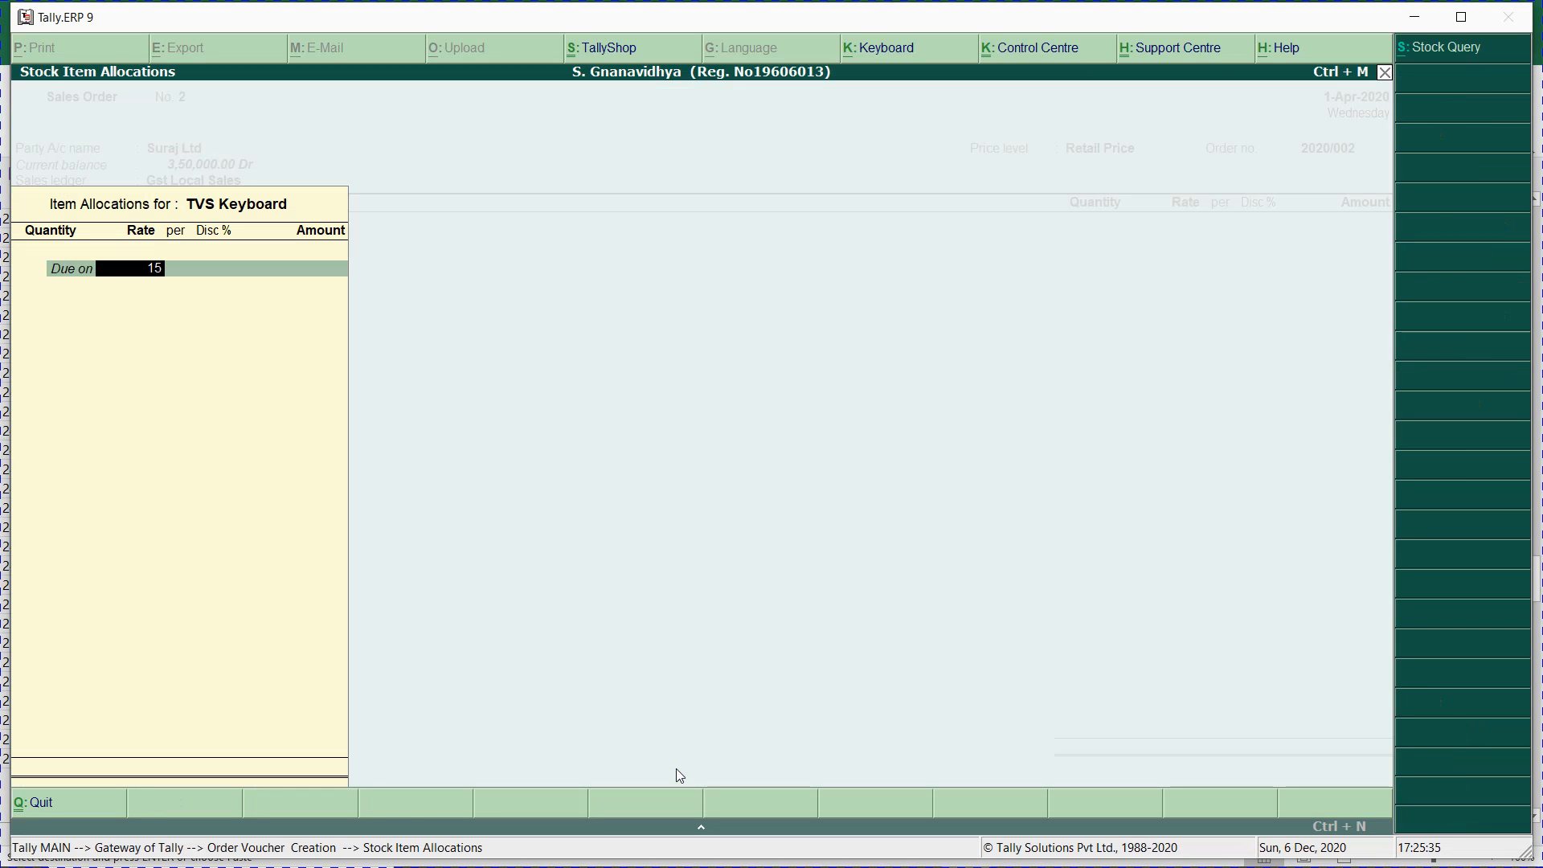
{"action": "key", "text": "Return"}
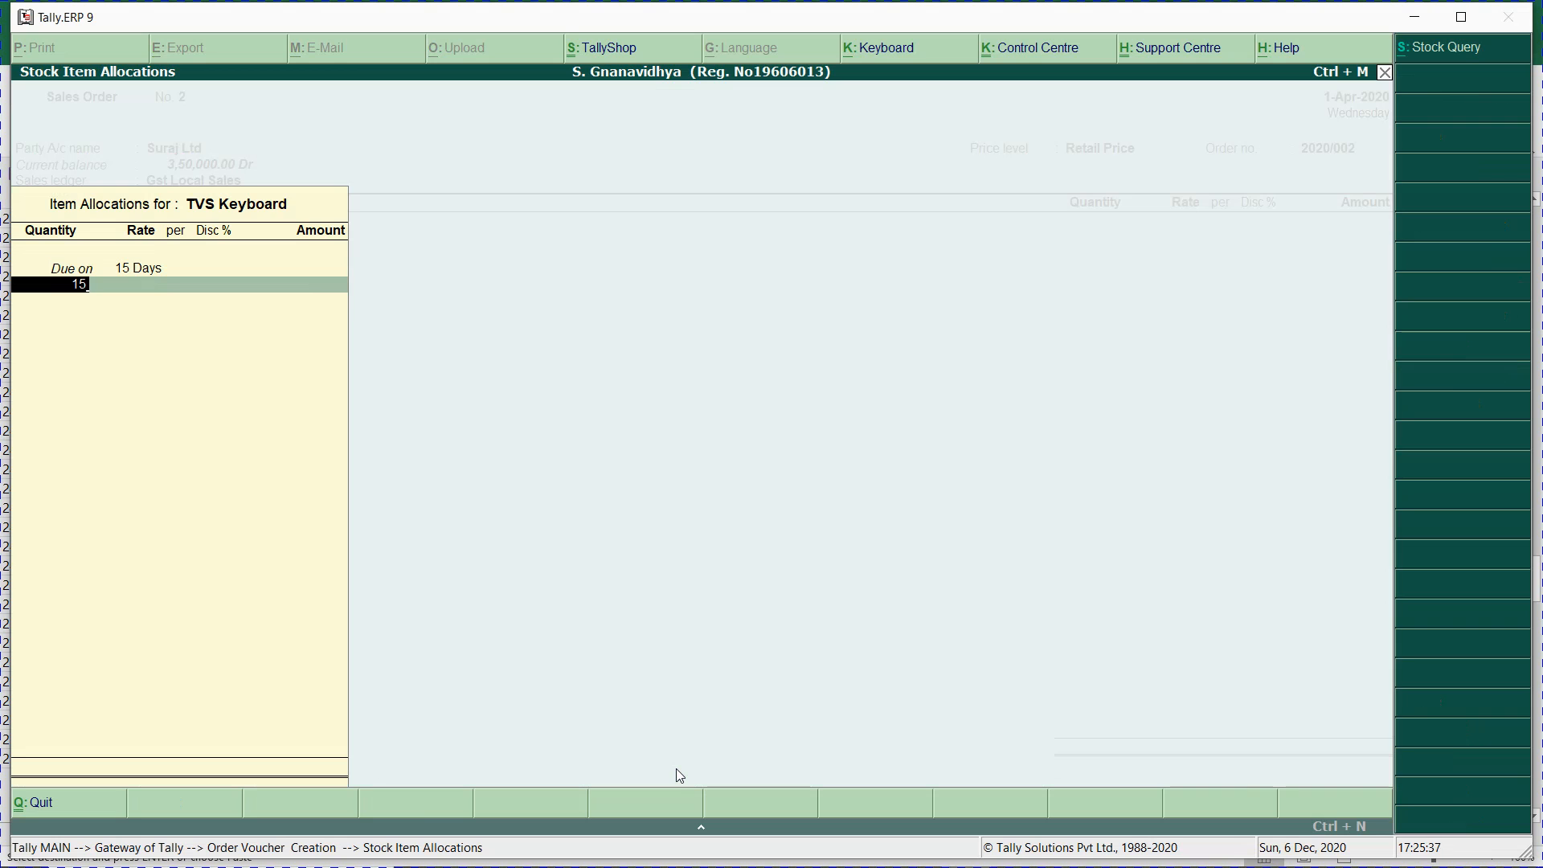
{"action": "key", "text": "Return"}
{"action": "key", "text": "Return"}
{"action": "key", "text": "Return"}
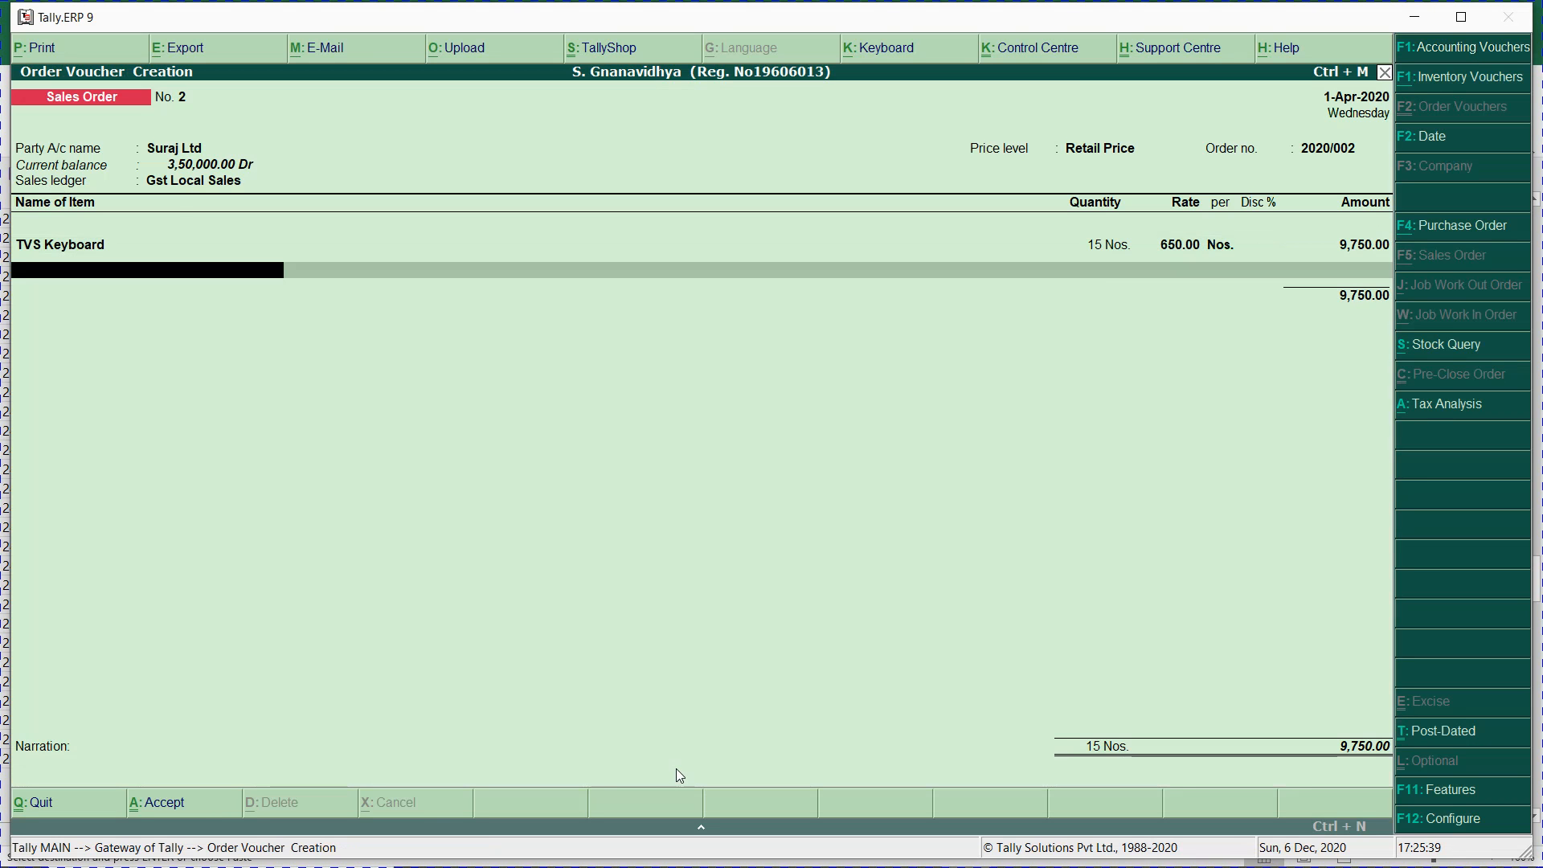
{"action": "type", "text": "202"}
{"action": "key", "text": "Return"}
{"action": "type", "text": "15"}
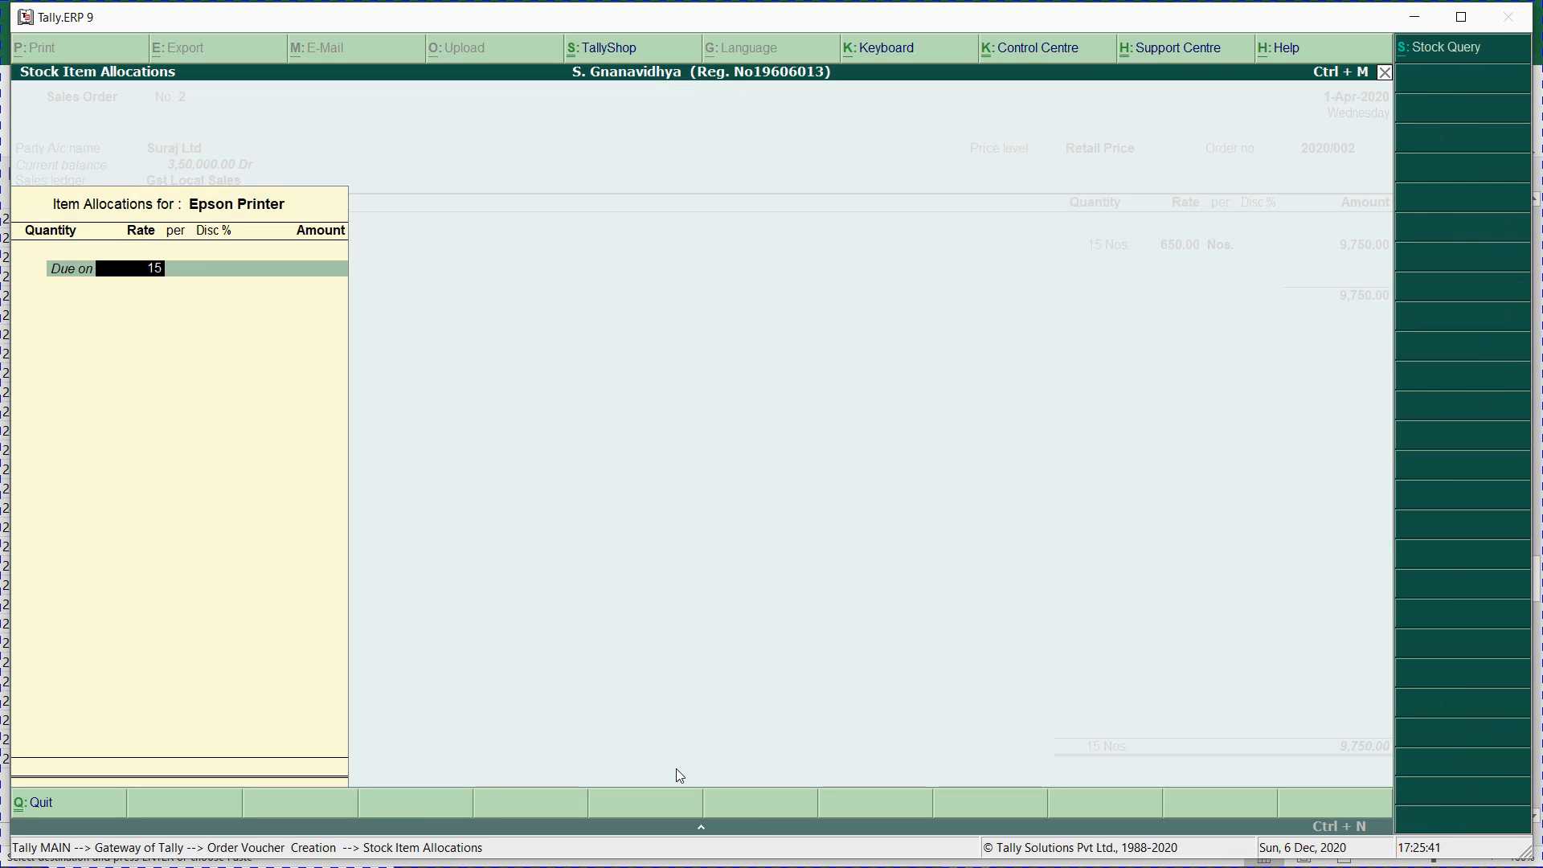
{"action": "key", "text": "Return"}
{"action": "type", "text": "15"}
{"action": "key", "text": "Return"}
{"action": "key", "text": "Return"}
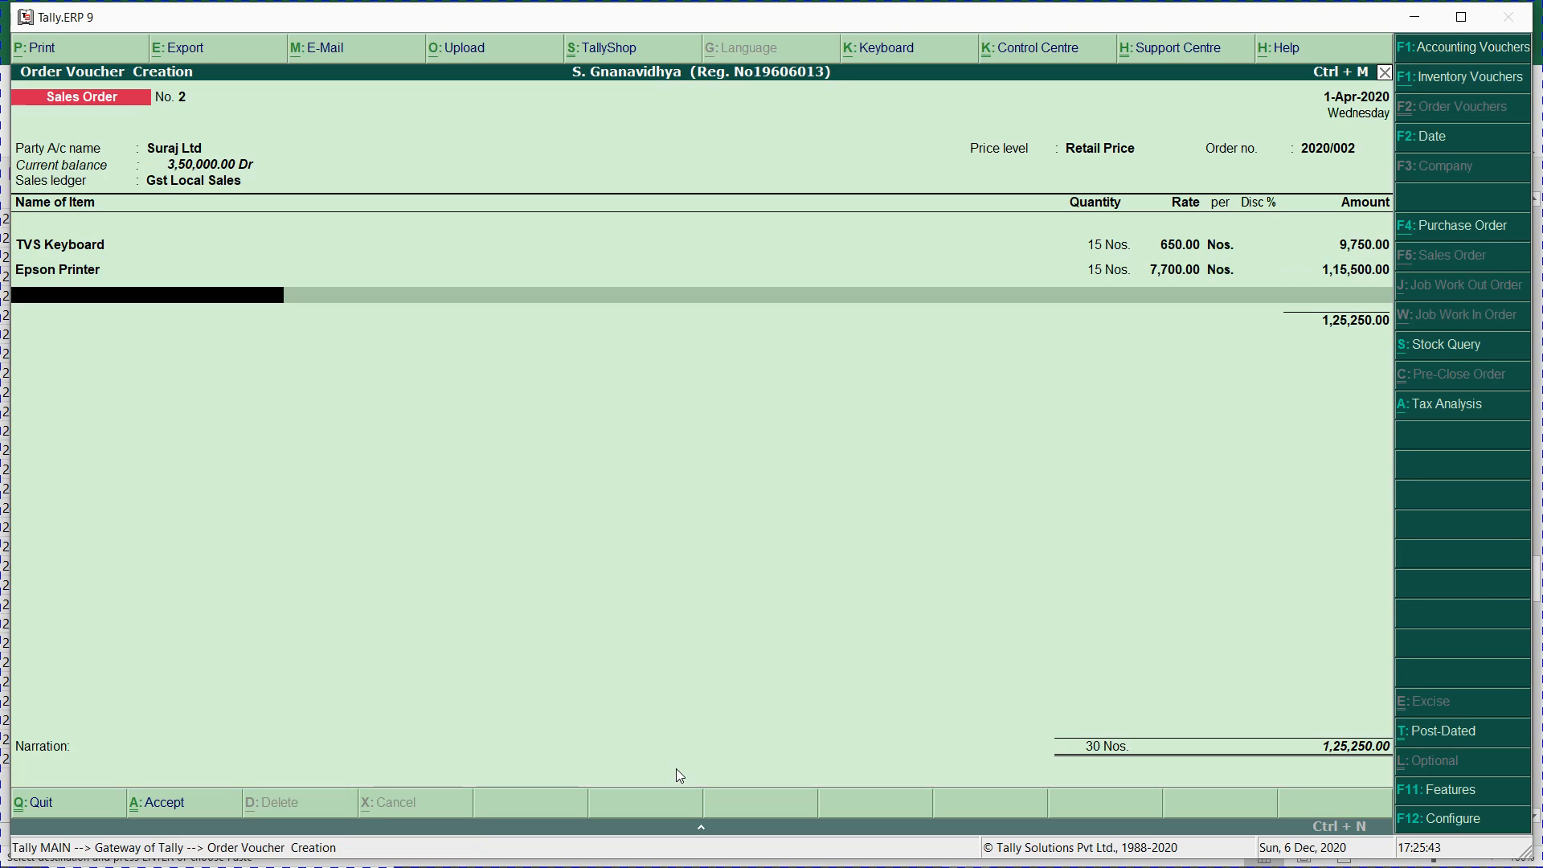
{"action": "type", "text": "203"}
{"action": "key", "text": "Return"}
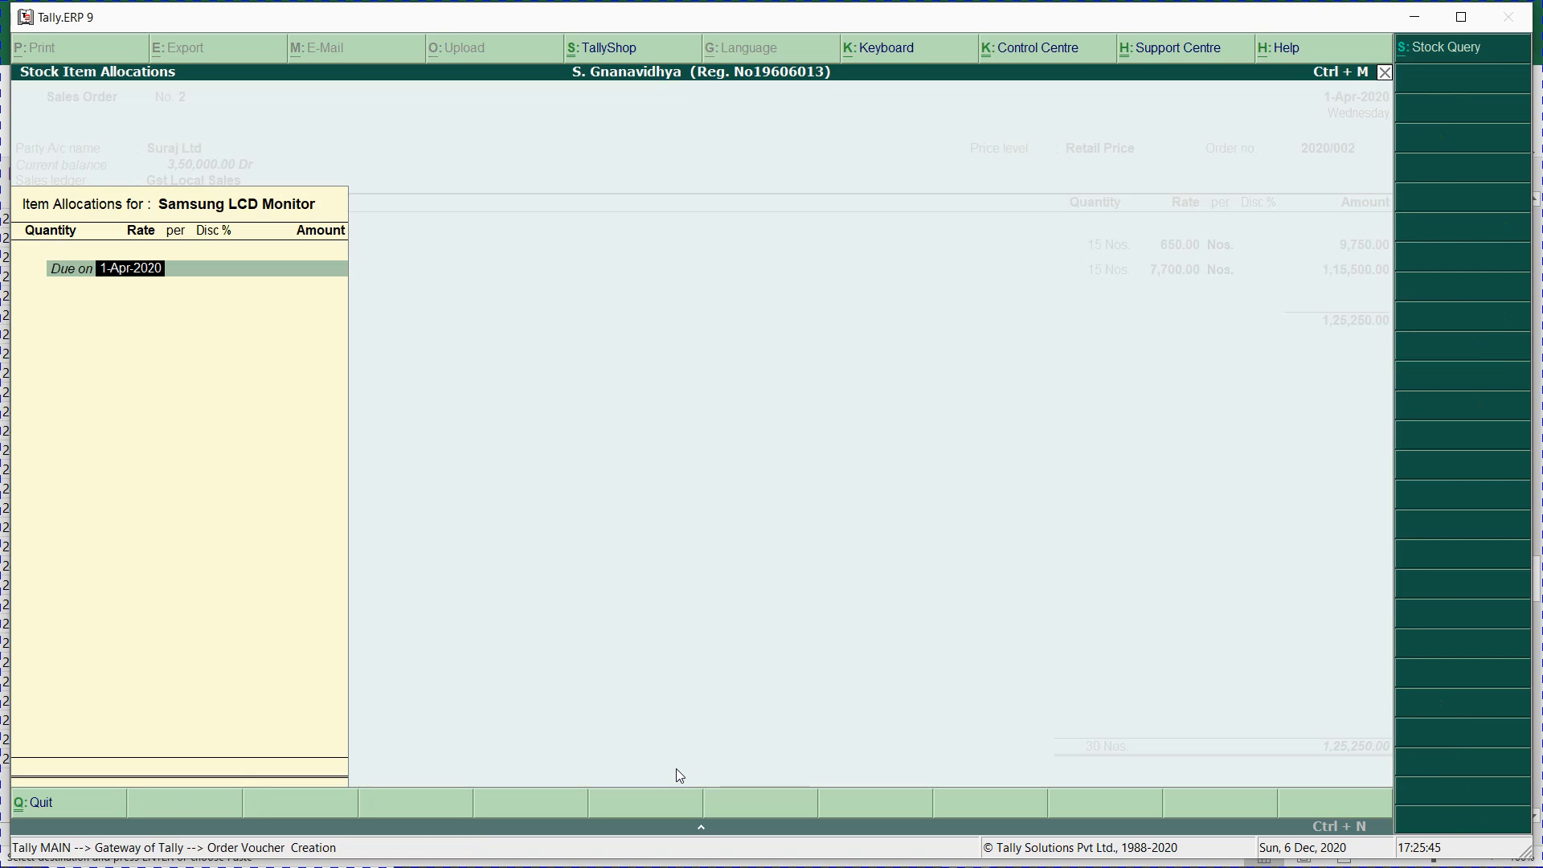
{"action": "type", "text": "15"}
{"action": "key", "text": "Return"}
{"action": "key", "text": "Return"}
{"action": "key", "text": "Return"}
{"action": "key", "text": "Return"}
- Add items 204–206 (Mouse, Hard disk, Ram), 15 Nos each with 15-day due period
{"action": "key", "text": "Return"}
{"action": "type", "text": "20"}
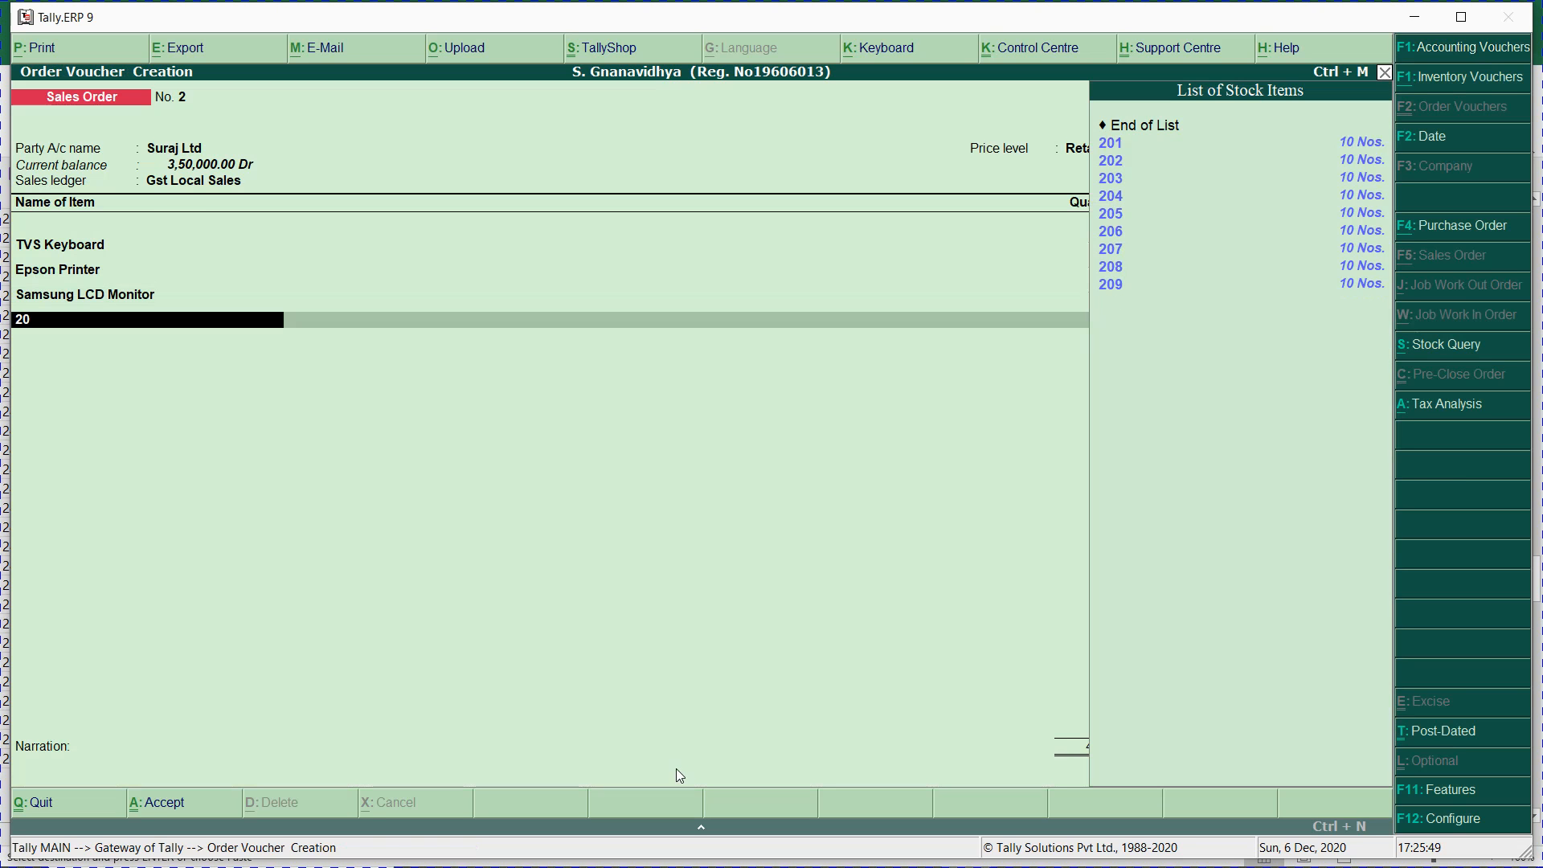
{"action": "type", "text": "4"}
{"action": "key", "text": "Return"}
{"action": "type", "text": "15"}
{"action": "key", "text": "Return"}
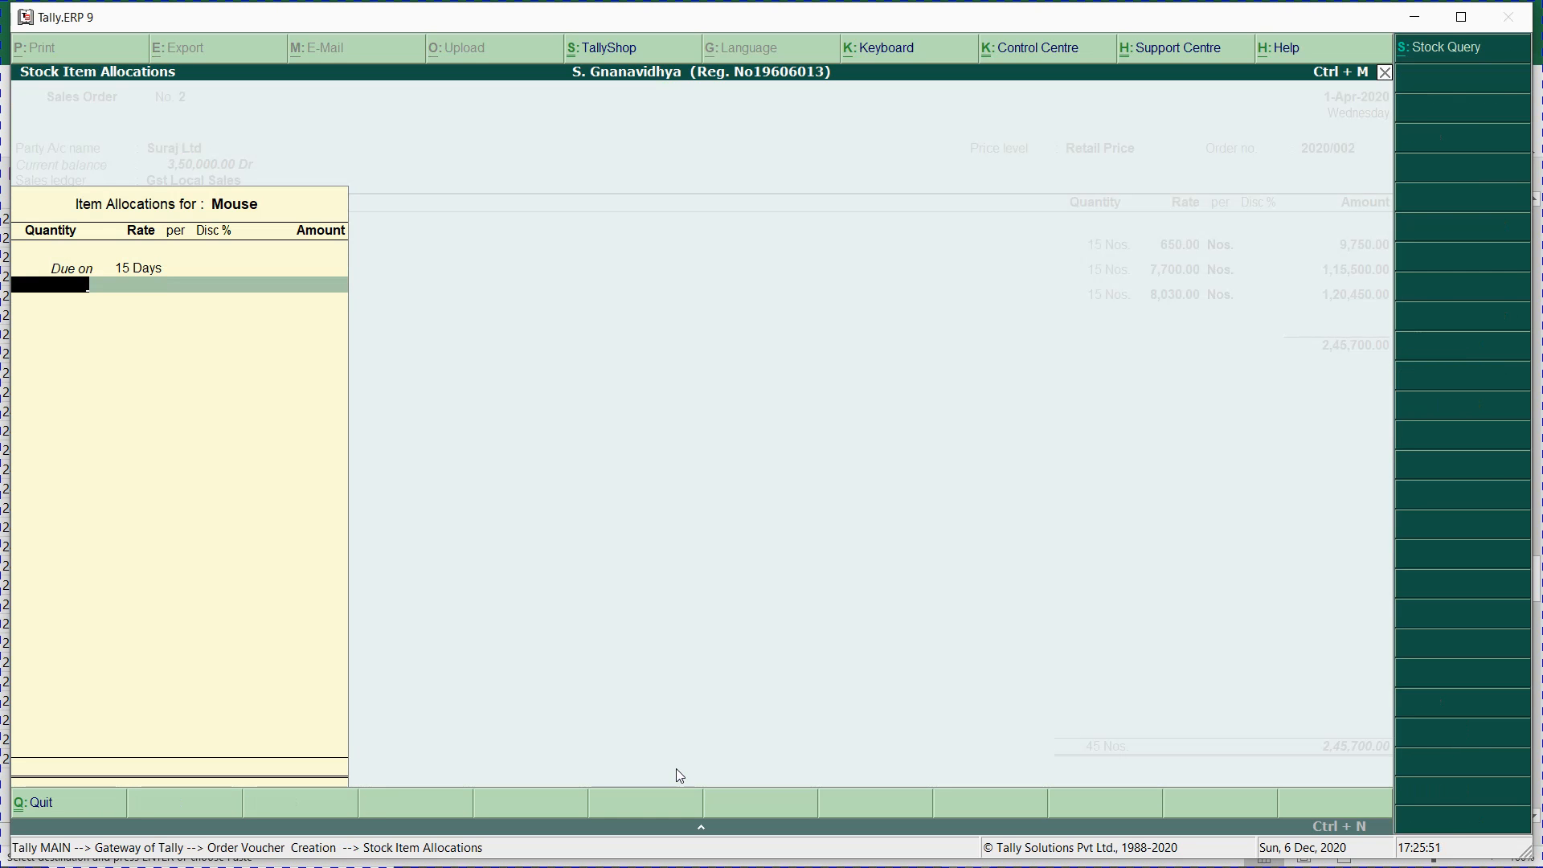
{"action": "key", "text": "Return"}
{"action": "key", "text": "Return"}
{"action": "key", "text": "Return"}
{"action": "key", "text": "Return"}
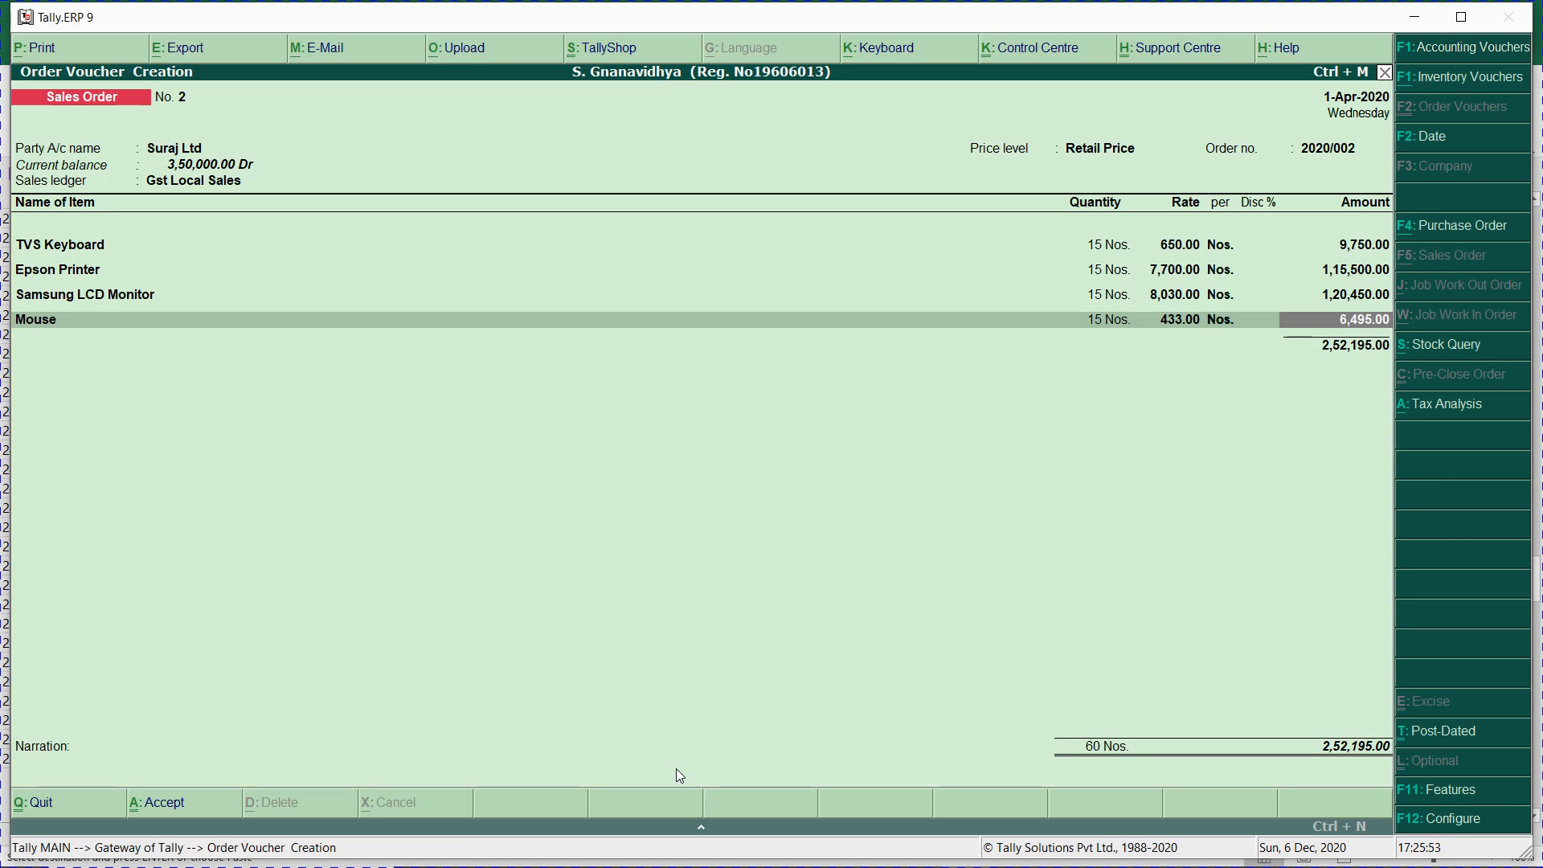
{"action": "key", "text": "Return"}
{"action": "type", "text": "205"}
{"action": "key", "text": "Return"}
{"action": "type", "text": "15"}
{"action": "key", "text": "Return"}
{"action": "type", "text": "15"}
{"action": "key", "text": "Return"}
{"action": "key", "text": "Return"}
{"action": "key", "text": "Return"}
{"action": "key", "text": "Return"}
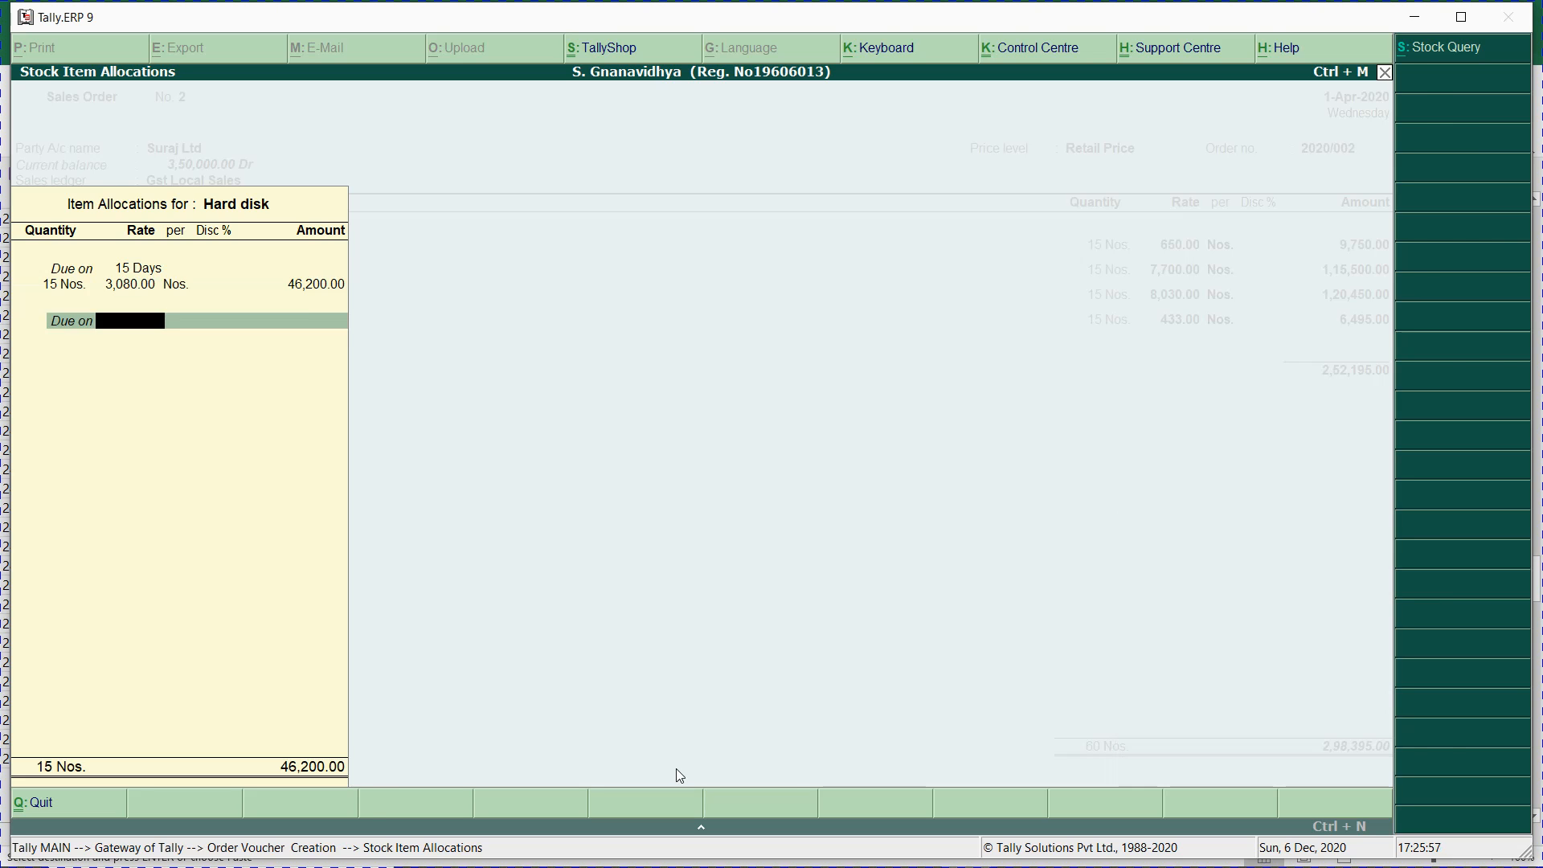
{"action": "key", "text": "Return"}
{"action": "type", "text": "206"}
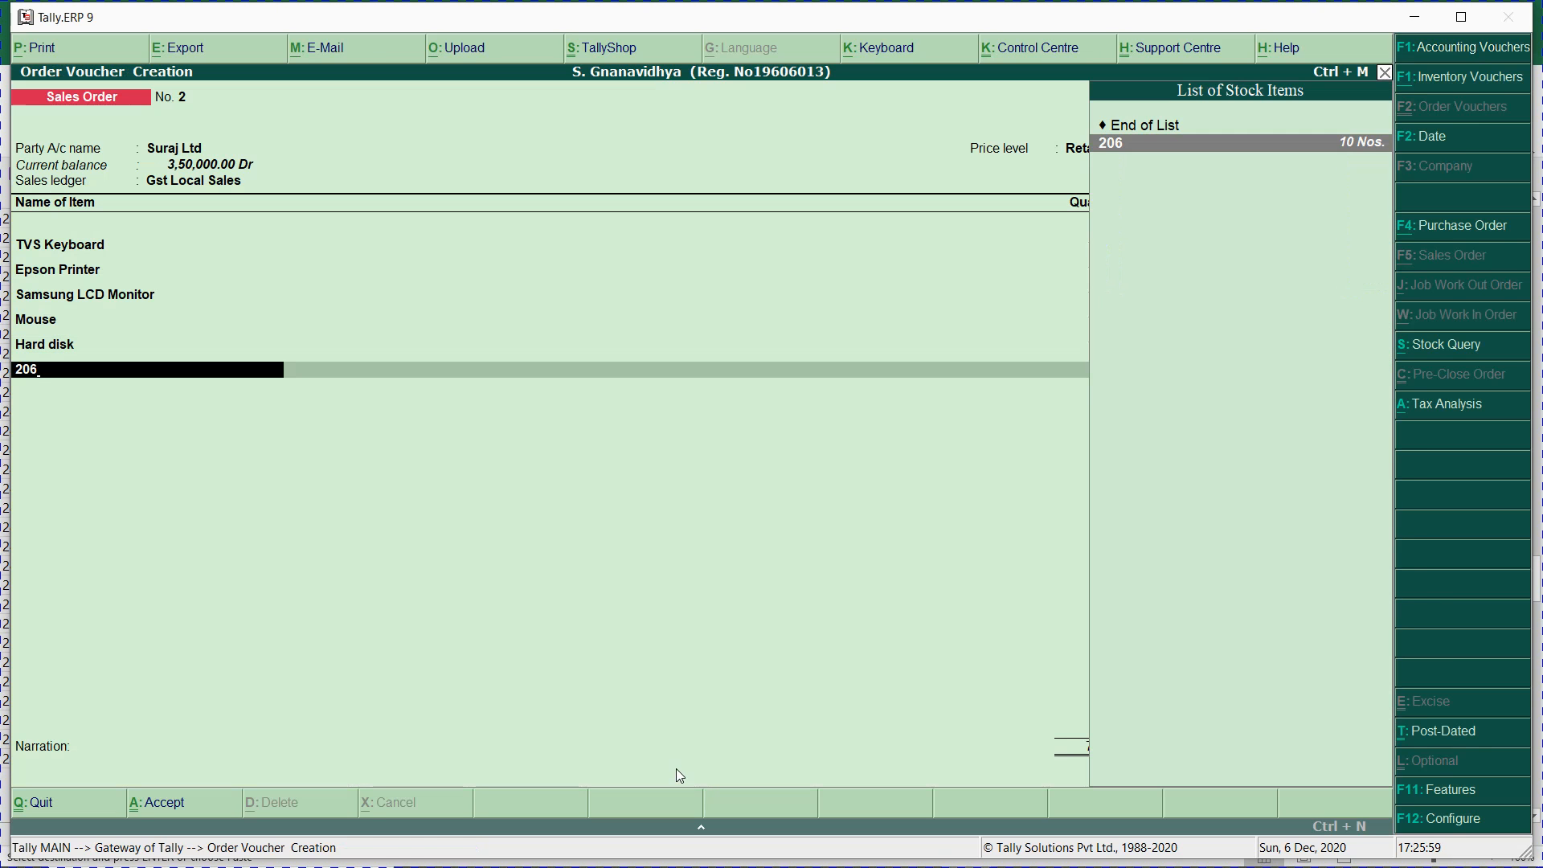
{"action": "key", "text": "Return"}
{"action": "type", "text": "15"}
{"action": "key", "text": "Return"}
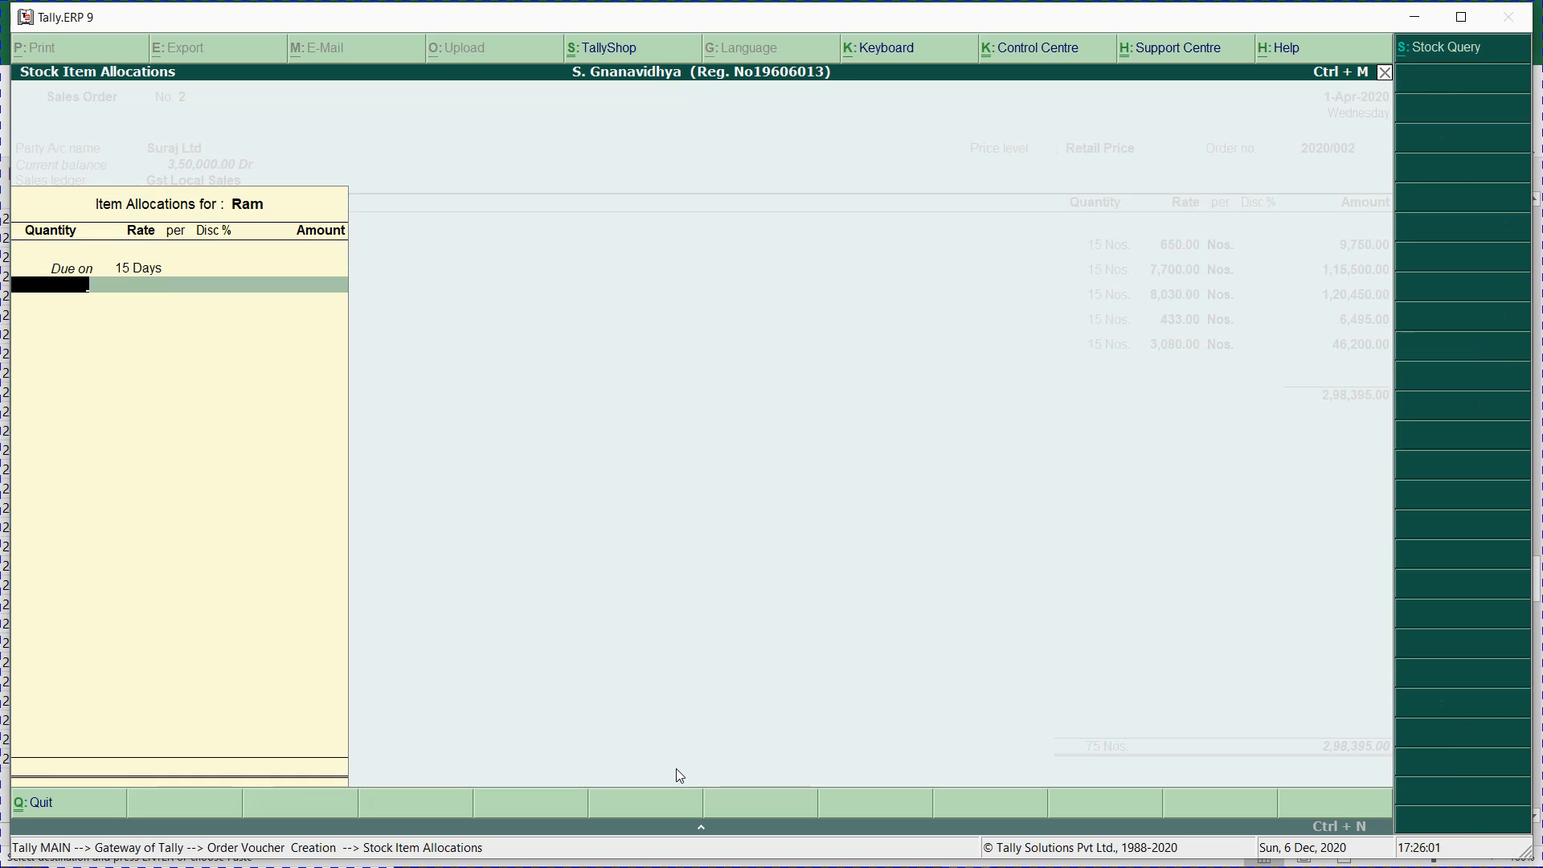
{"action": "key", "text": "Return"}
{"action": "key", "text": "Return"}
{"action": "key", "text": "Return"}
{"action": "key", "text": "Return"}
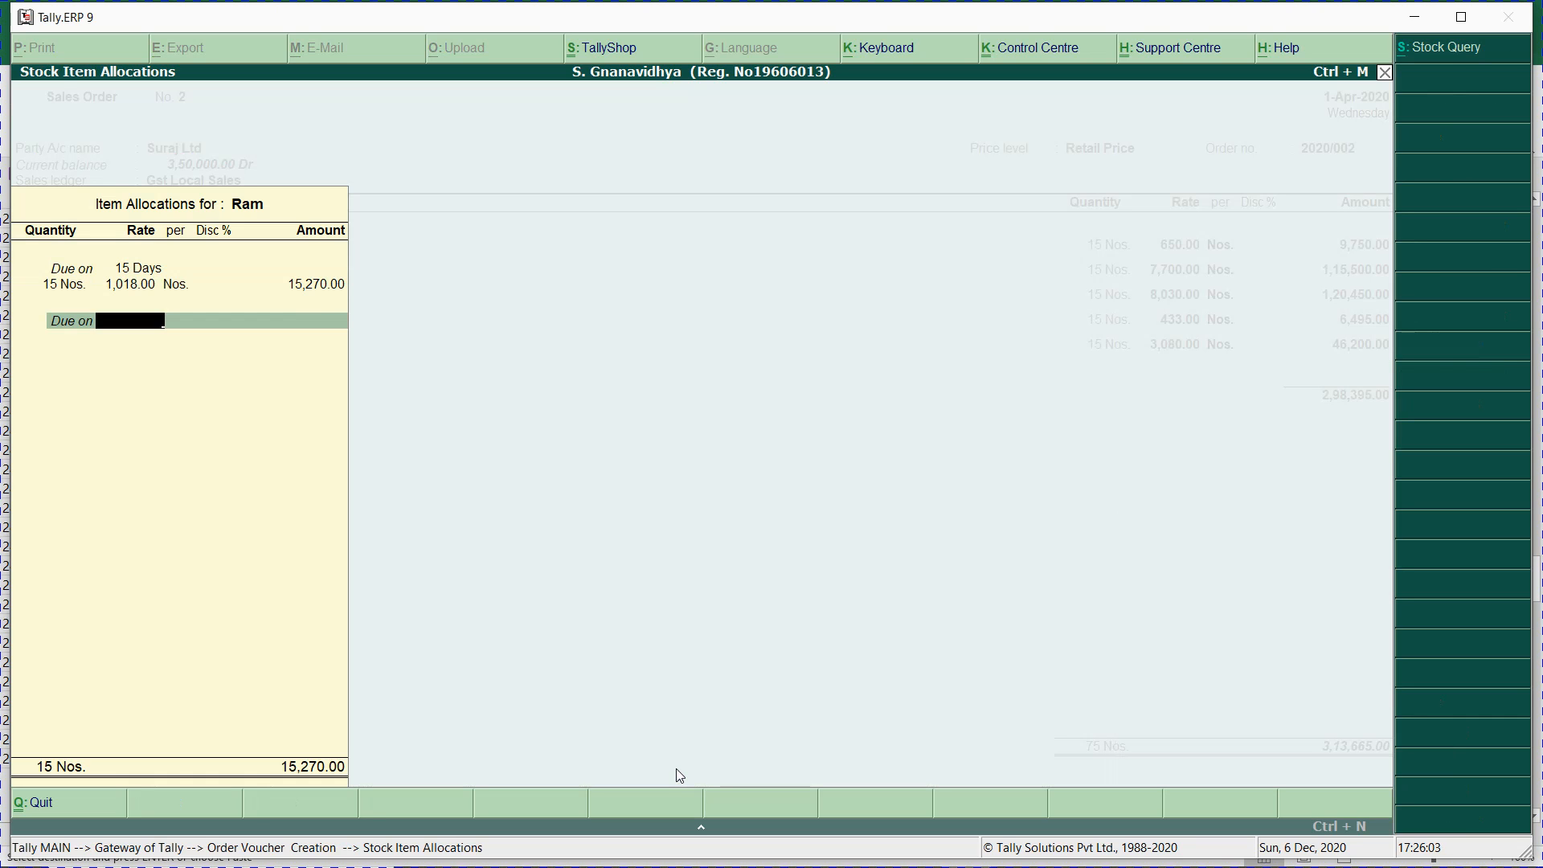
{"action": "key", "text": "Return"}
- Add items 207–209 (Mother Board, Cabinet, Processor), 15 Nos each, totalling 4,14,735.00
{"action": "key", "text": "Return"}
{"action": "type", "text": "207"}
{"action": "key", "text": "Return"}
{"action": "key", "text": "Return"}
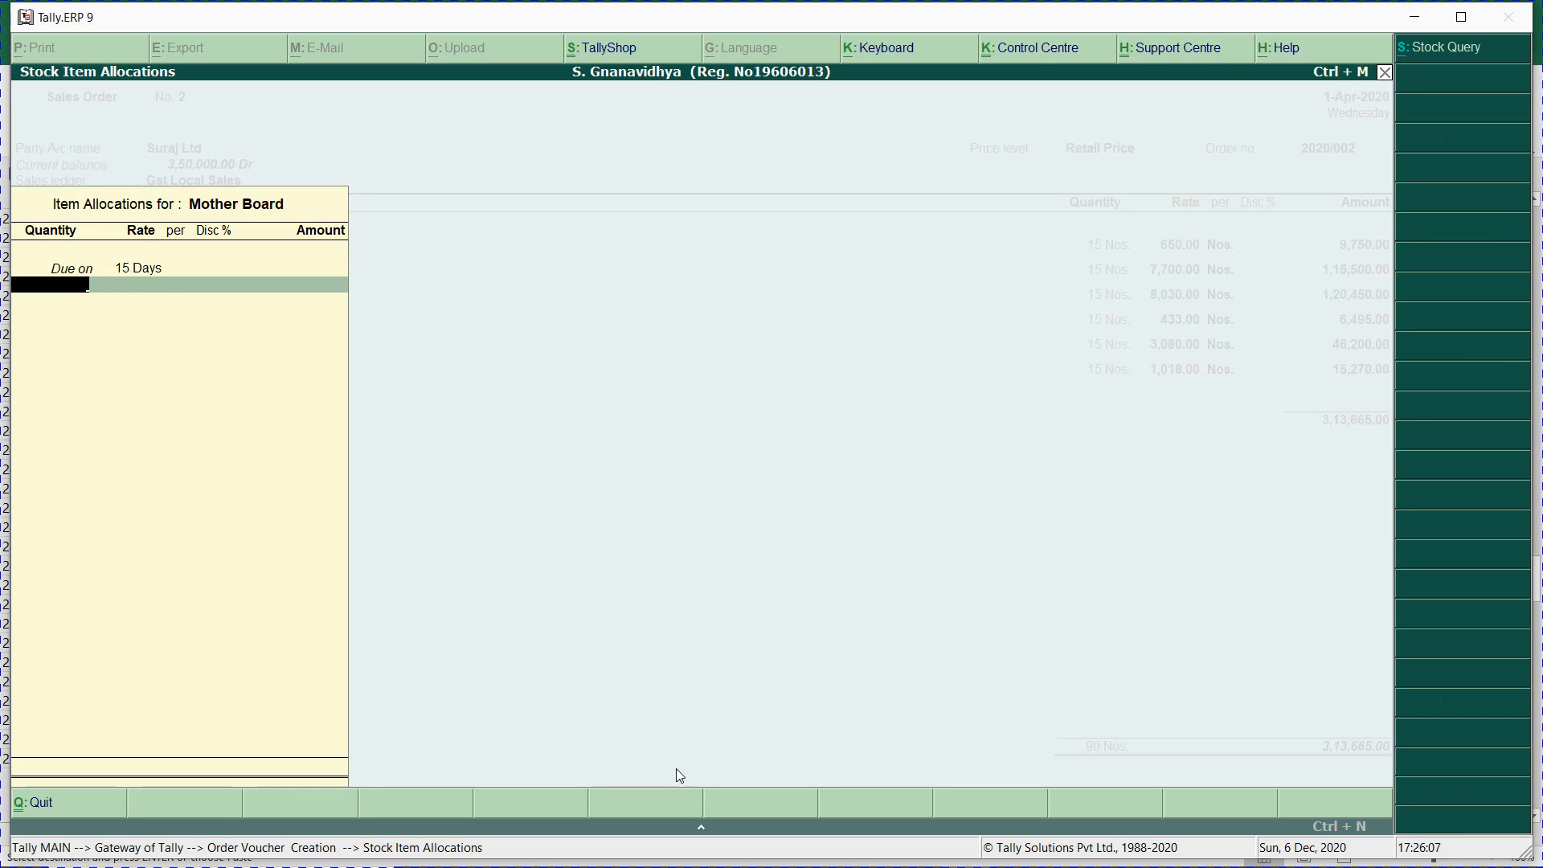
{"action": "type", "text": "15"}
{"action": "key", "text": "Return"}
{"action": "key", "text": "Return"}
{"action": "key", "text": "Return"}
{"action": "key", "text": "Return"}
{"action": "key", "text": "Return"}
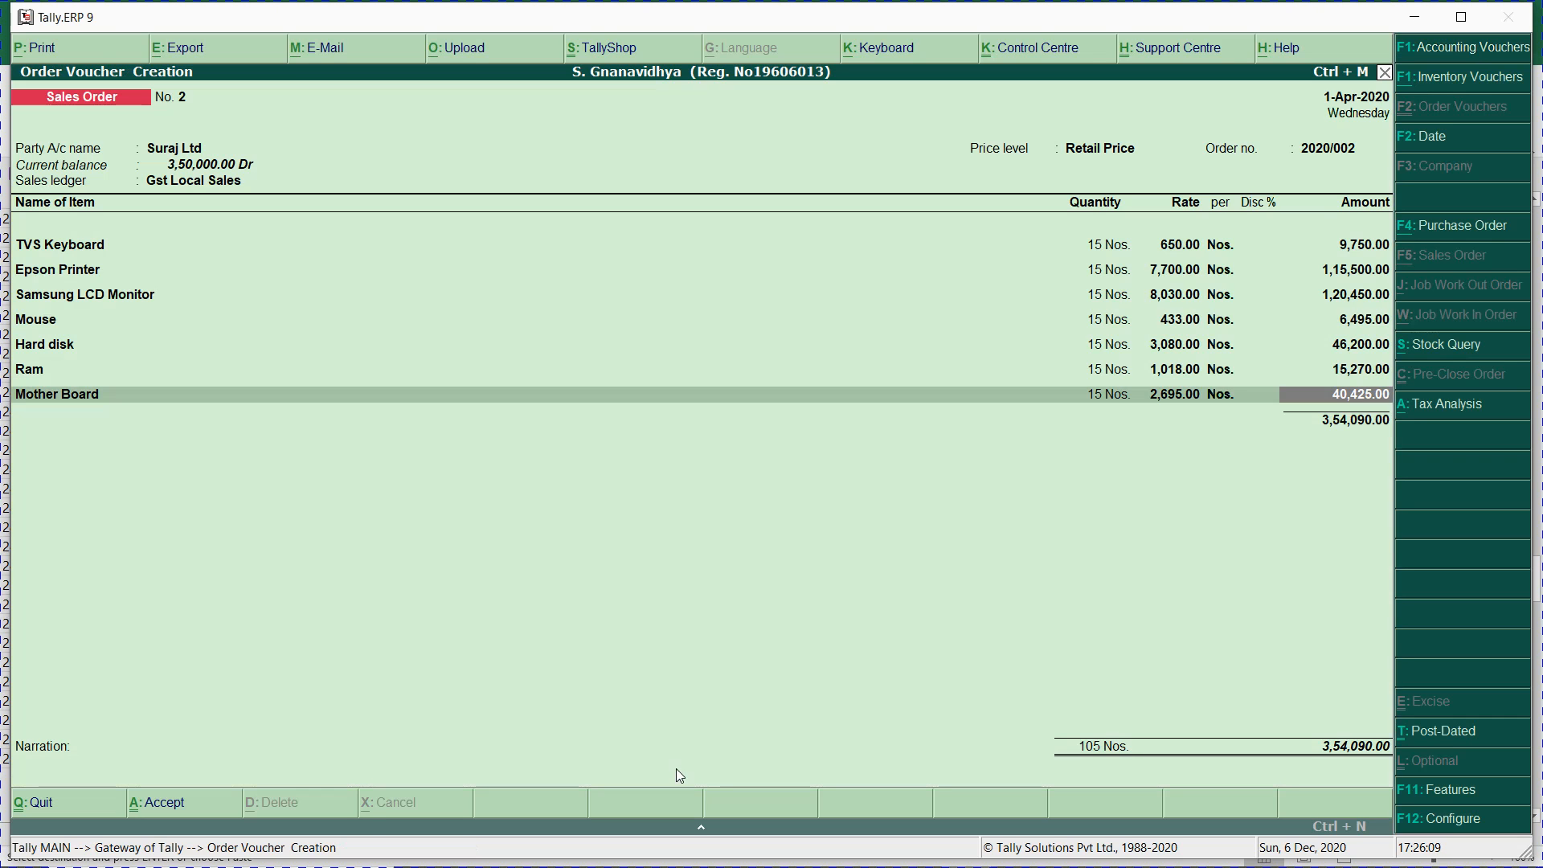
{"action": "key", "text": "Return"}
{"action": "type", "text": "208"}
{"action": "key", "text": "Return"}
{"action": "type", "text": "15"}
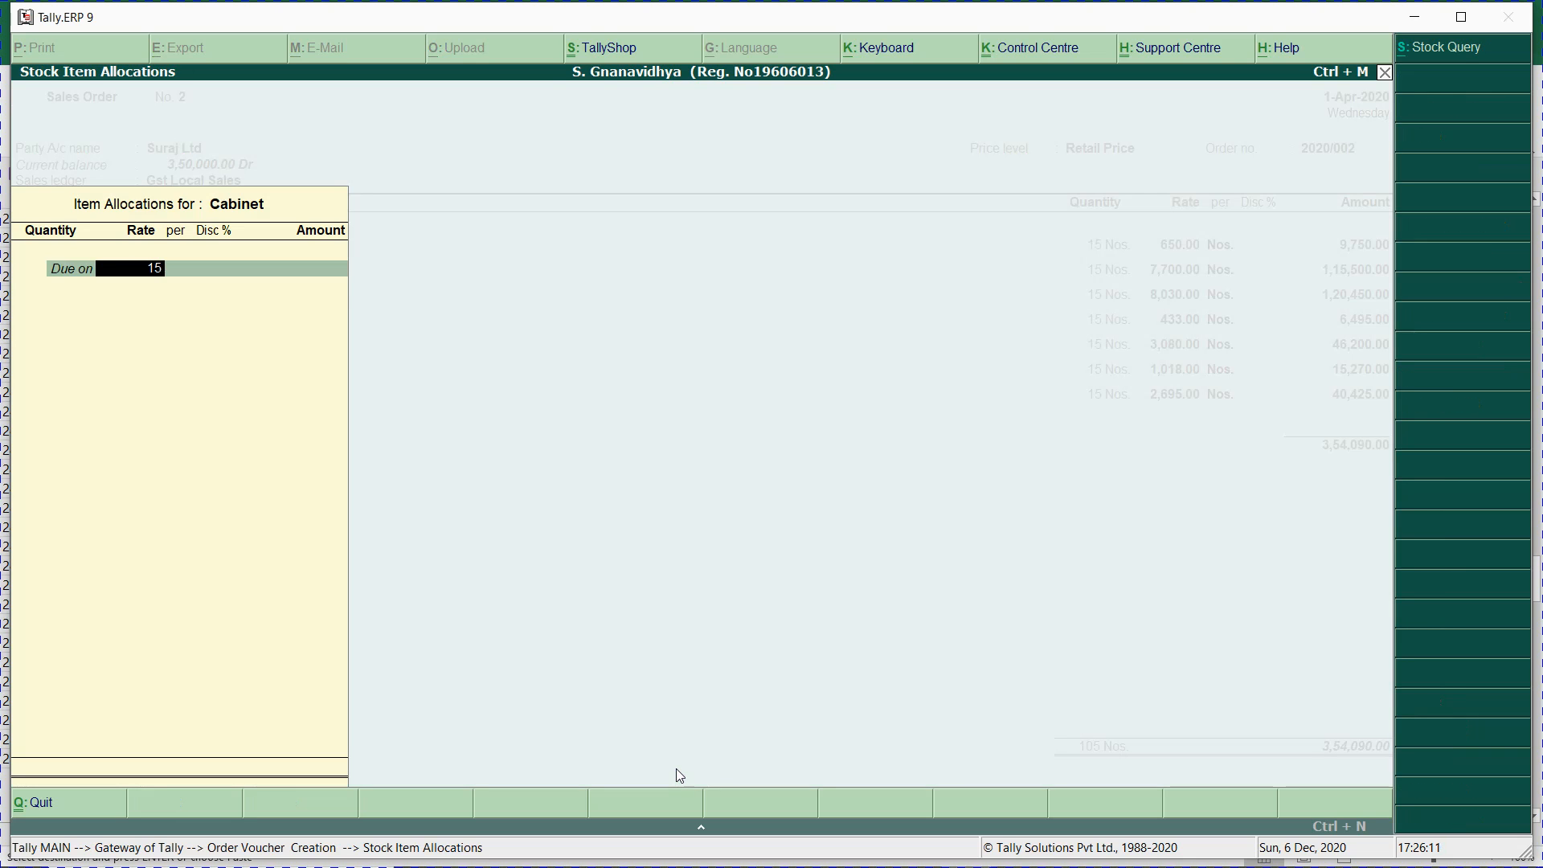
{"action": "key", "text": "Return"}
{"action": "type", "text": "15"}
{"action": "key", "text": "Return"}
{"action": "key", "text": "Return"}
{"action": "key", "text": "Return"}
{"action": "key", "text": "Return"}
{"action": "key", "text": "Return"}
{"action": "key", "text": "Return"}
{"action": "type", "text": "209"}
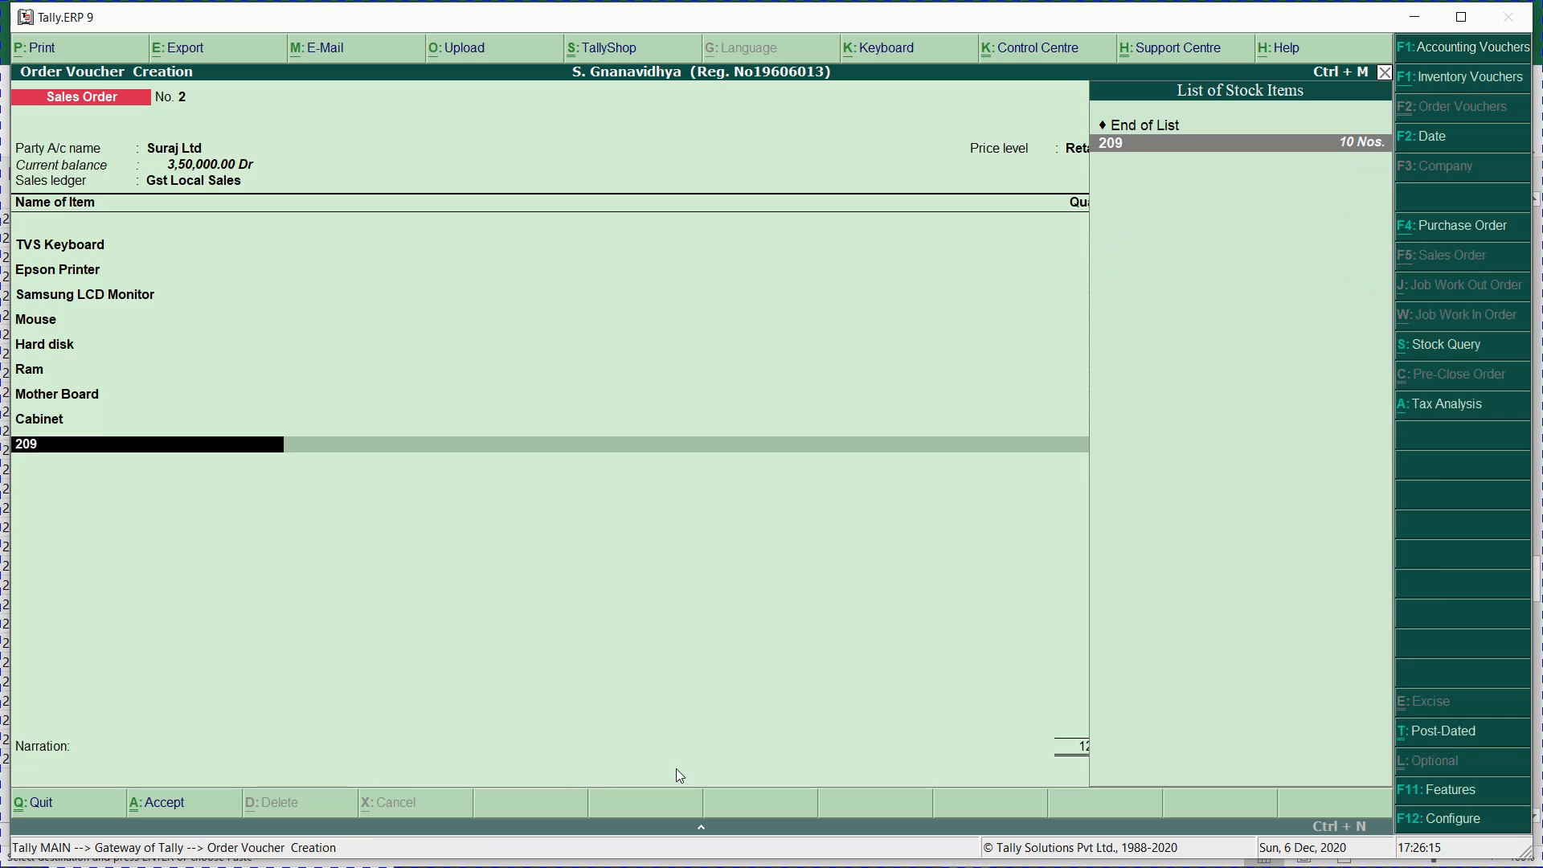
{"action": "key", "text": "Return"}
{"action": "type", "text": "15"}
{"action": "key", "text": "Return"}
{"action": "key", "text": "Return"}
{"action": "key", "text": "Return"}
{"action": "key", "text": "Return"}
{"action": "key", "text": "Return"}
{"action": "key", "text": "Return"}
{"action": "key", "text": "Return"}
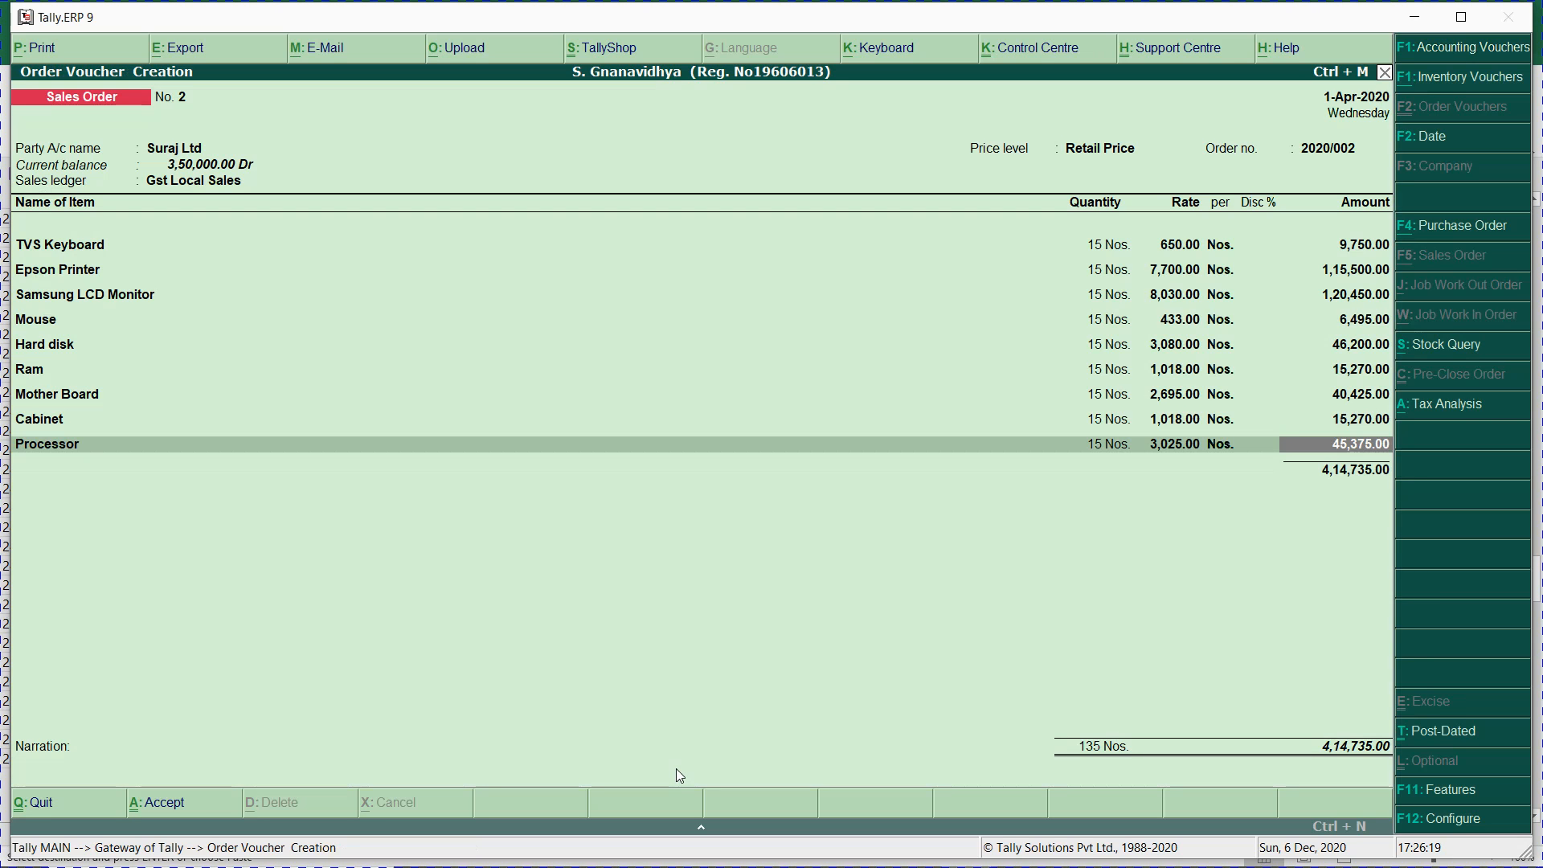
{"action": "key", "text": "Return"}
{"action": "key", "text": "Return"}
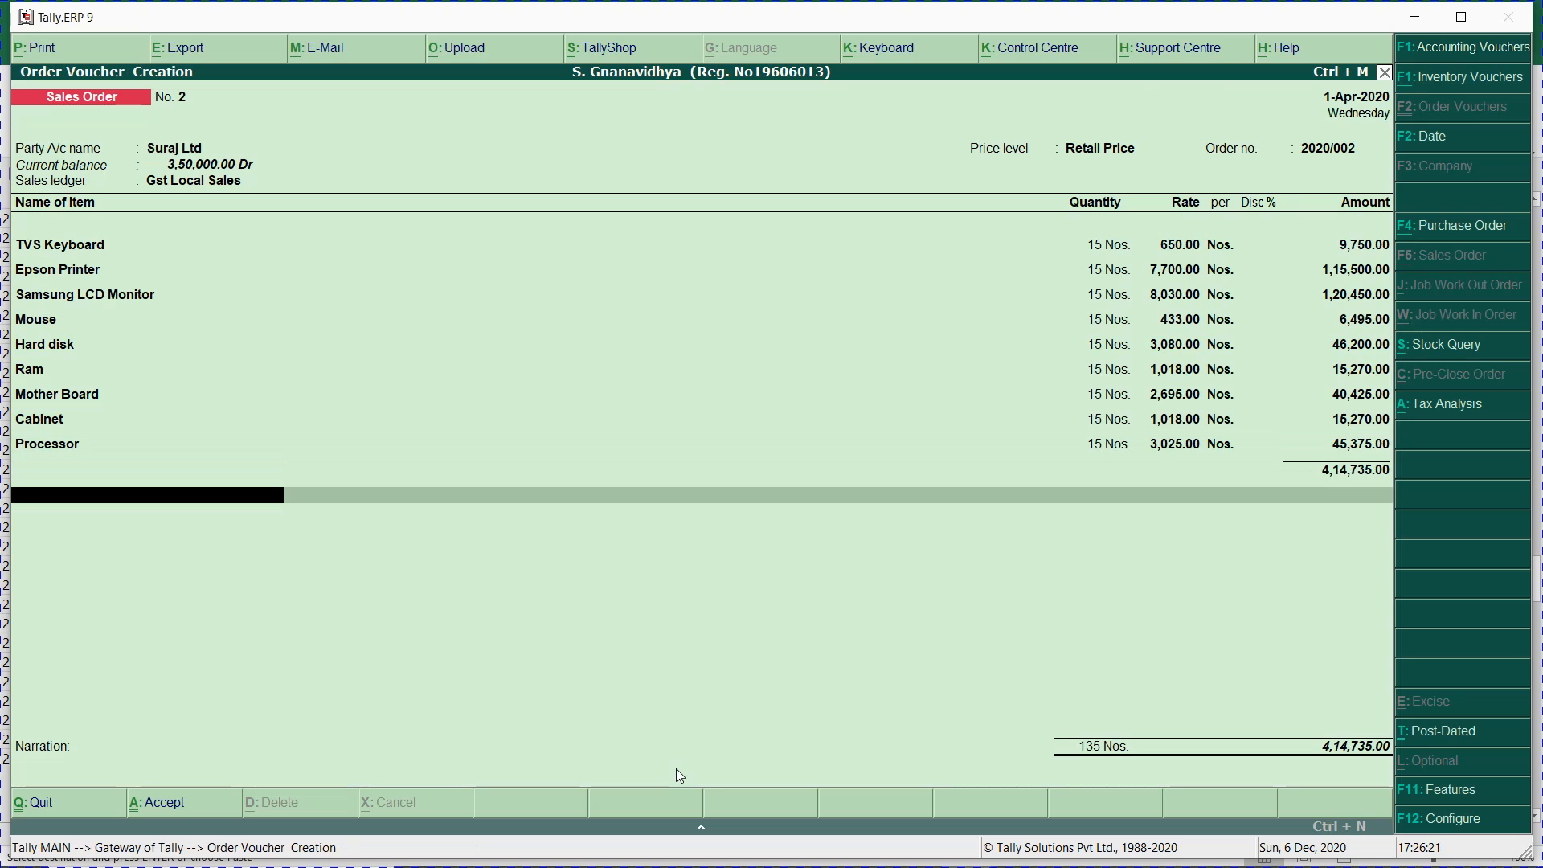
- Add Output Cgst and Output Sgst ledgers at 10,368.39 each
{"action": "type", "text": "Out"}
{"action": "key", "text": "Down"}
{"action": "key", "text": "Down"}
{"action": "key", "text": "Down"}
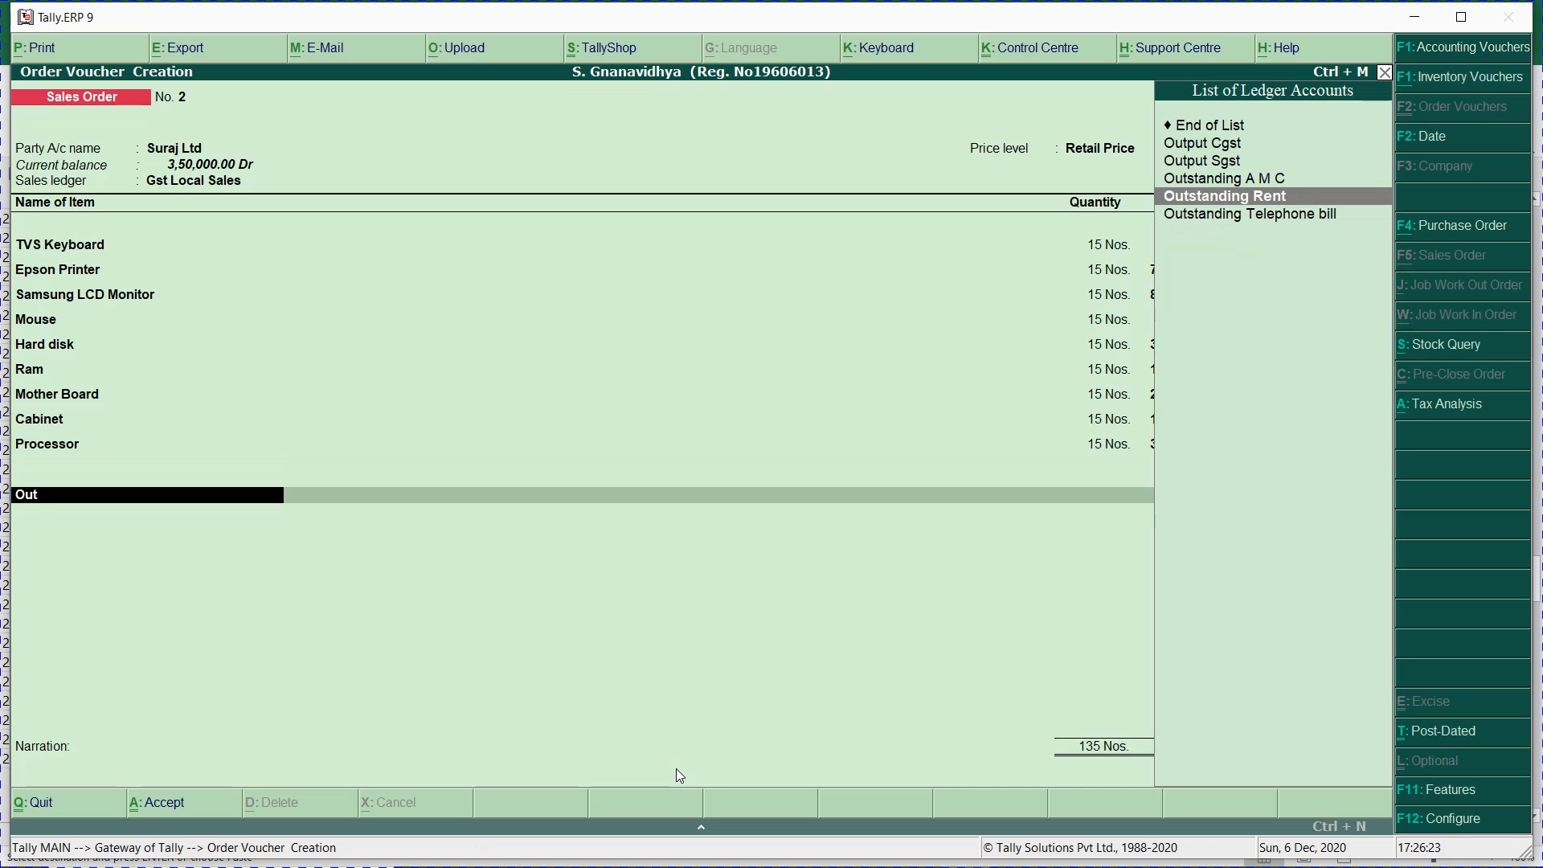
{"action": "key", "text": "Up"}
{"action": "key", "text": "Up"}
{"action": "key", "text": "Up"}
{"action": "key", "text": "Return"}
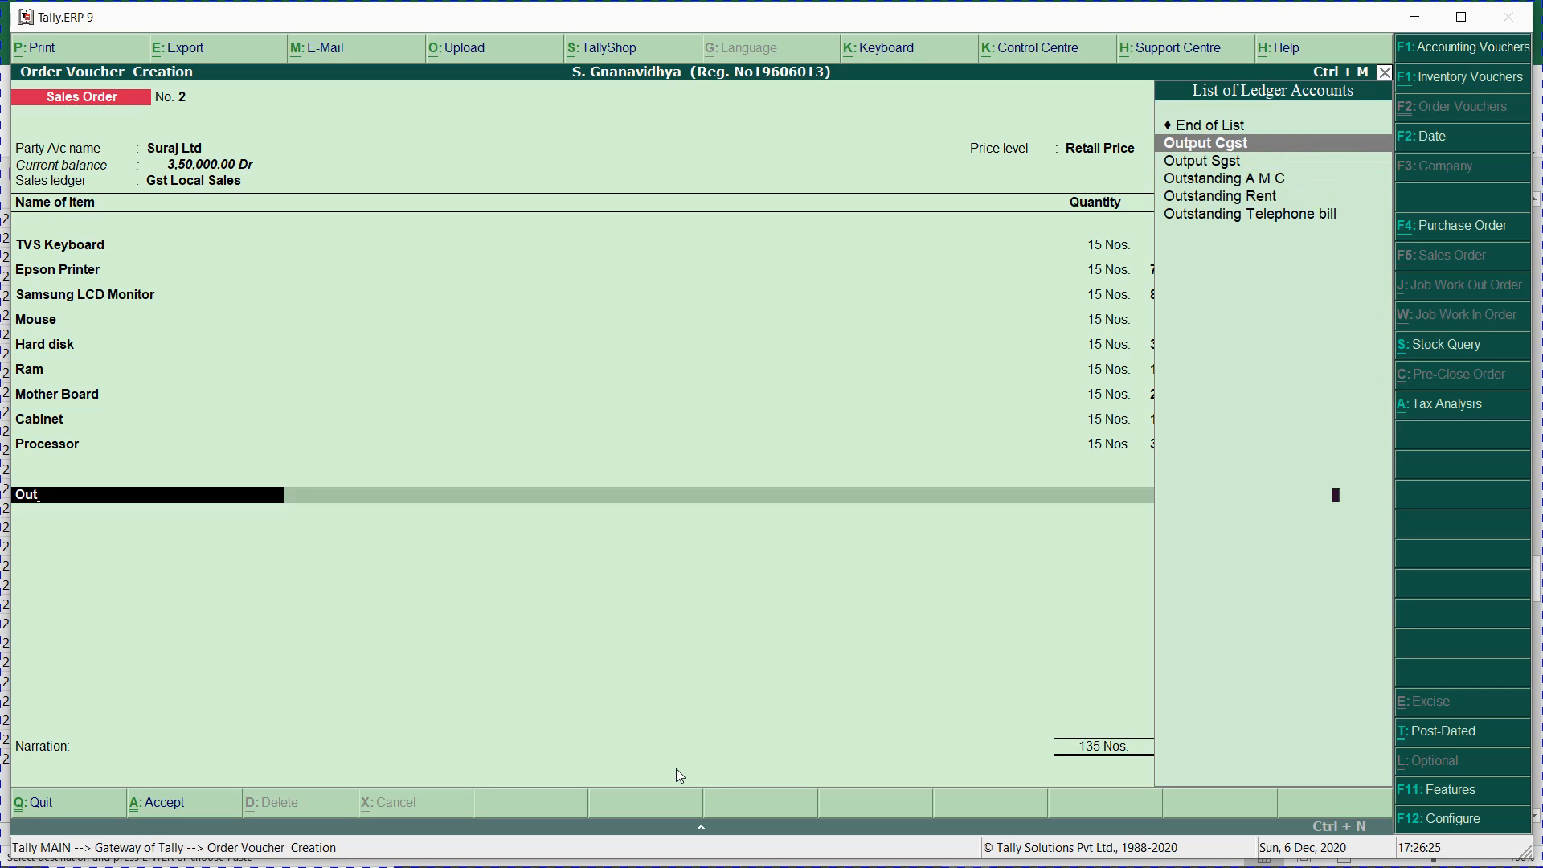
{"action": "key", "text": "Return"}
{"action": "type", "text": "Out"}
{"action": "key", "text": "Down"}
{"action": "key", "text": "Down"}
{"action": "key", "text": "Down"}
{"action": "key", "text": "Down"}
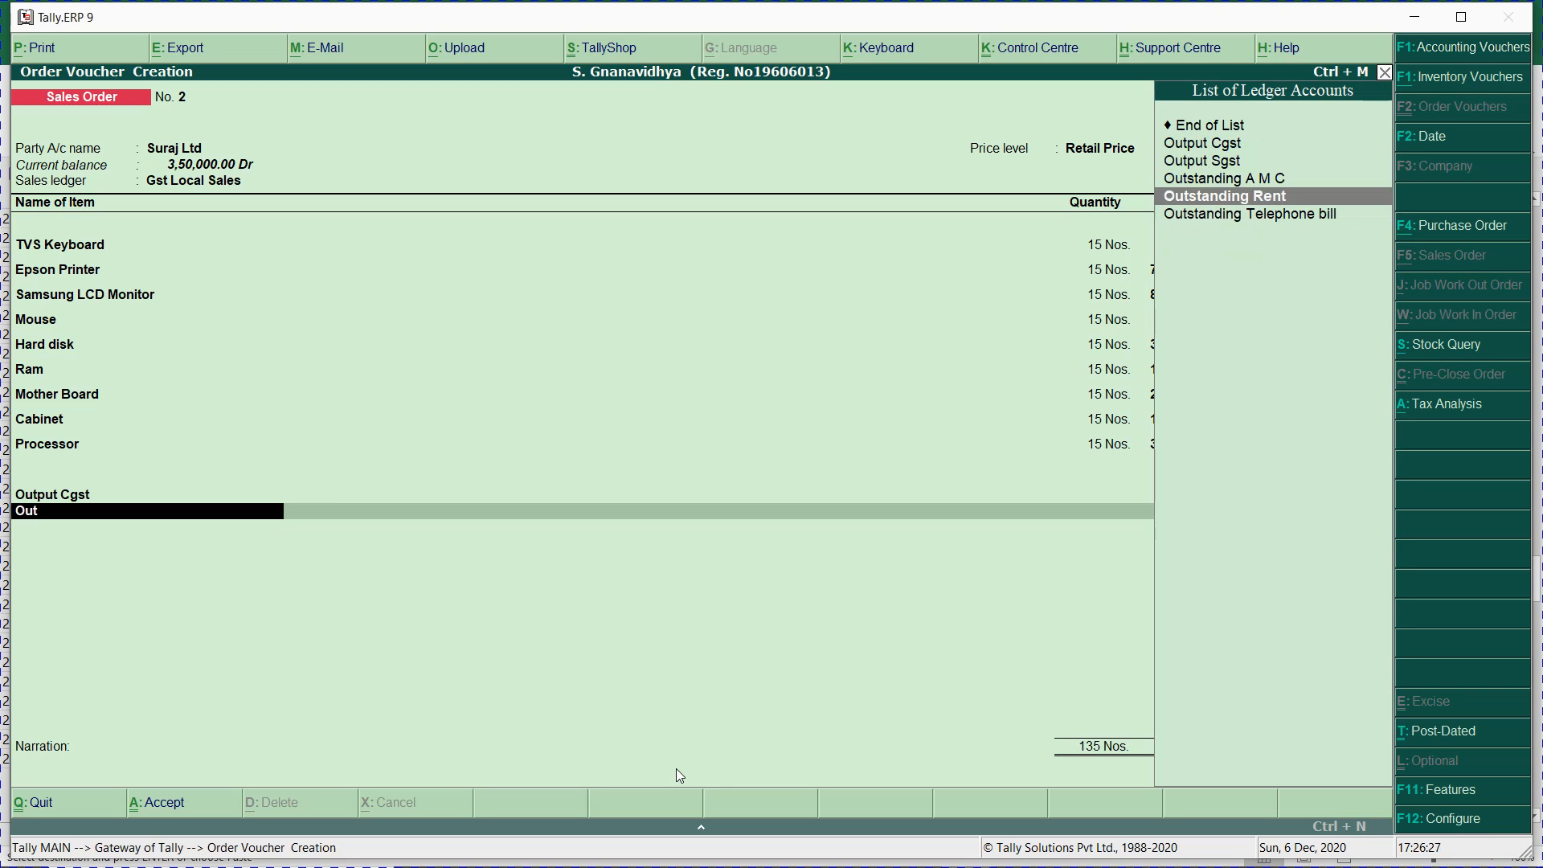
{"action": "key", "text": "Up"}
{"action": "key", "text": "Up"}
{"action": "key", "text": "Up"}
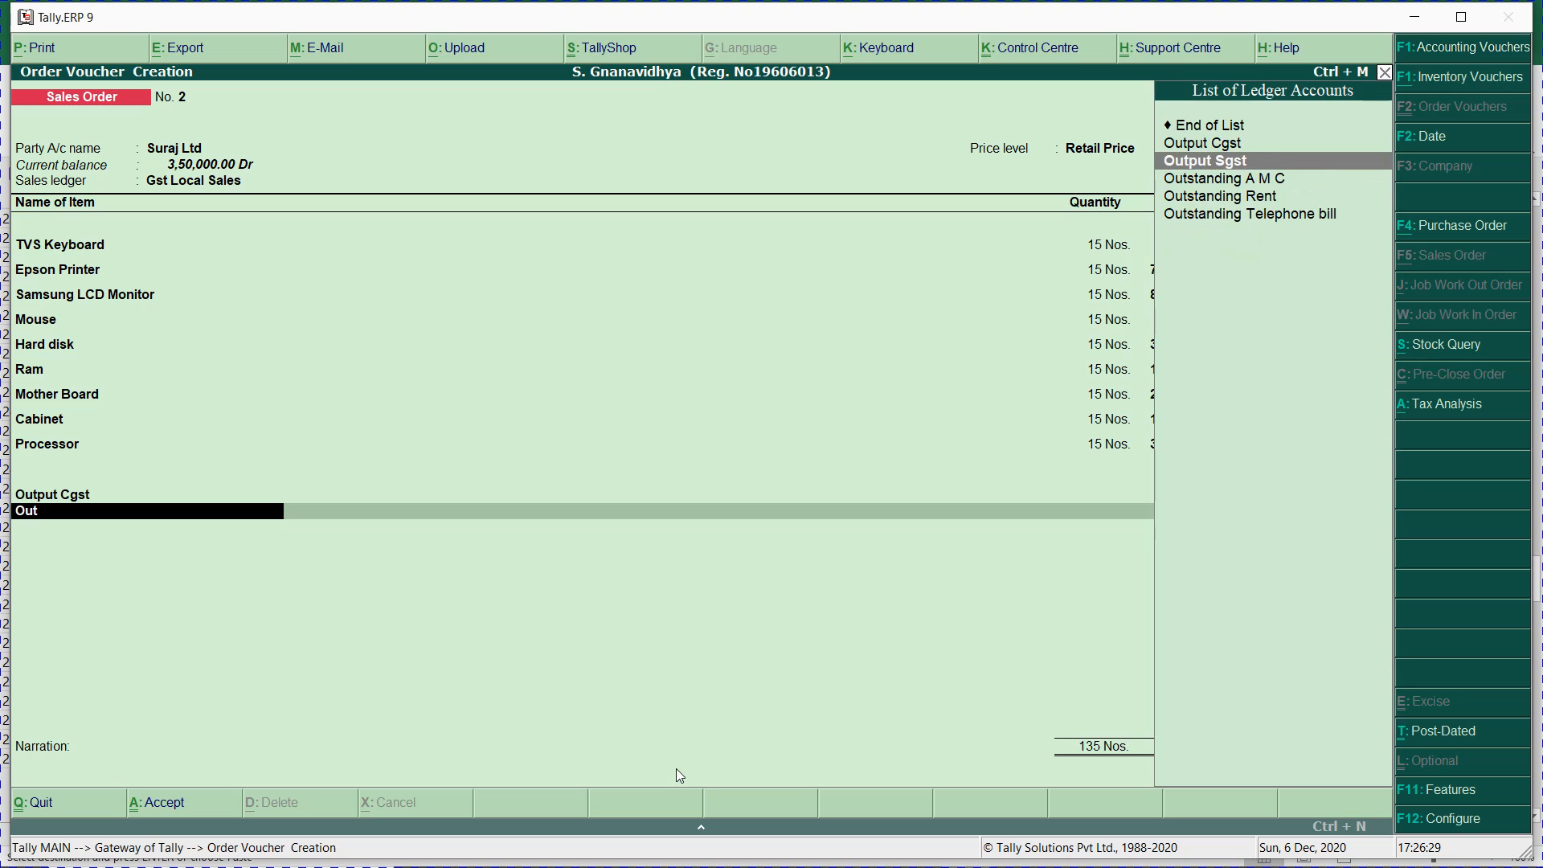
{"action": "key", "text": "Return"}
{"action": "key", "text": "Return"}
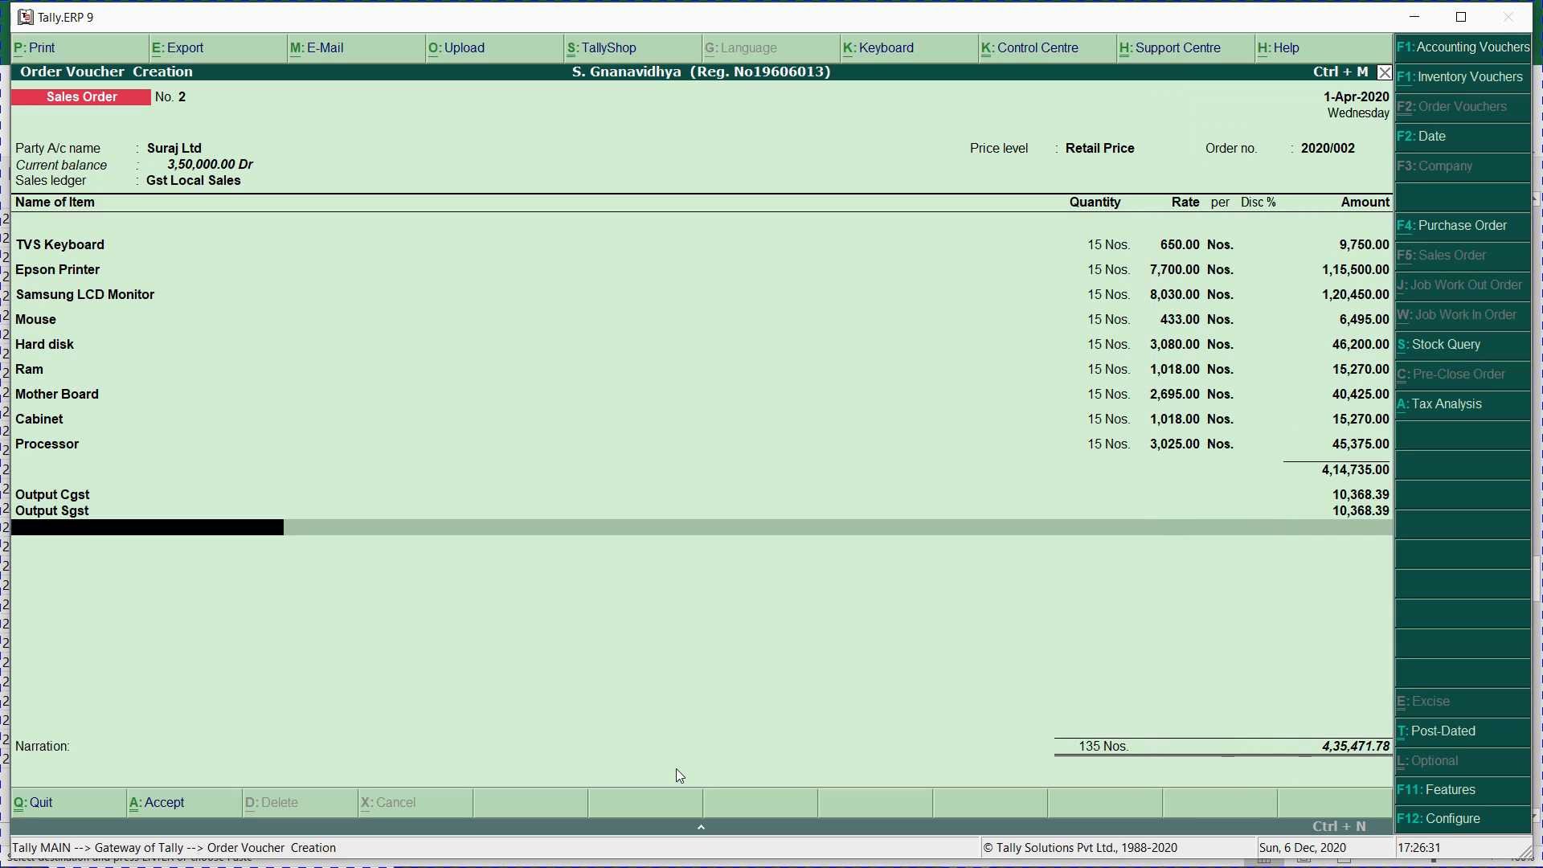
{"action": "key", "text": "BackSpace"}
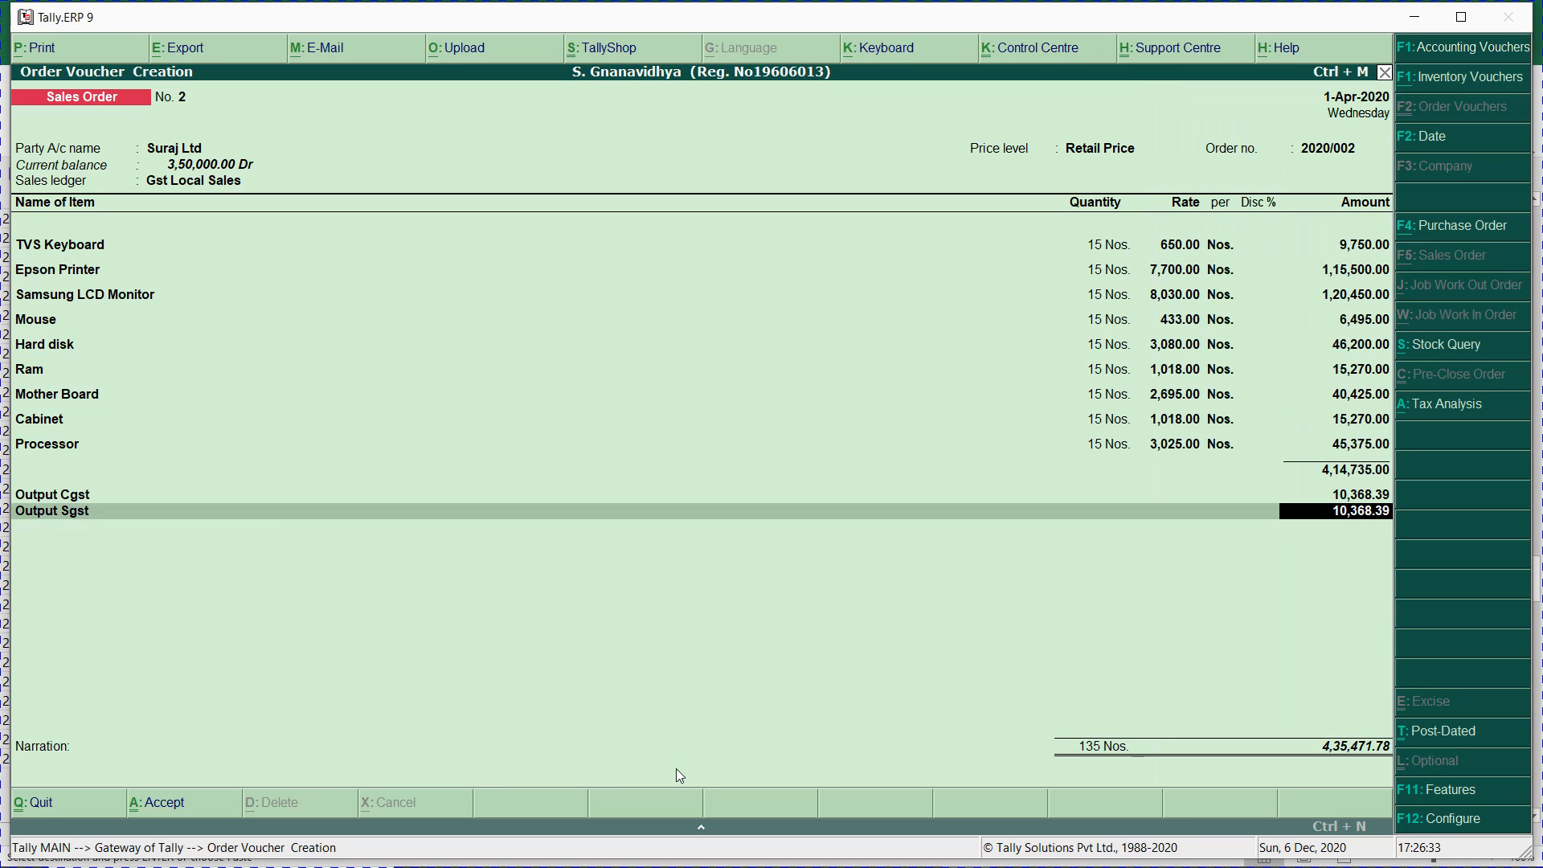
{"action": "key", "text": "Return"}
{"action": "key", "text": "Return"}
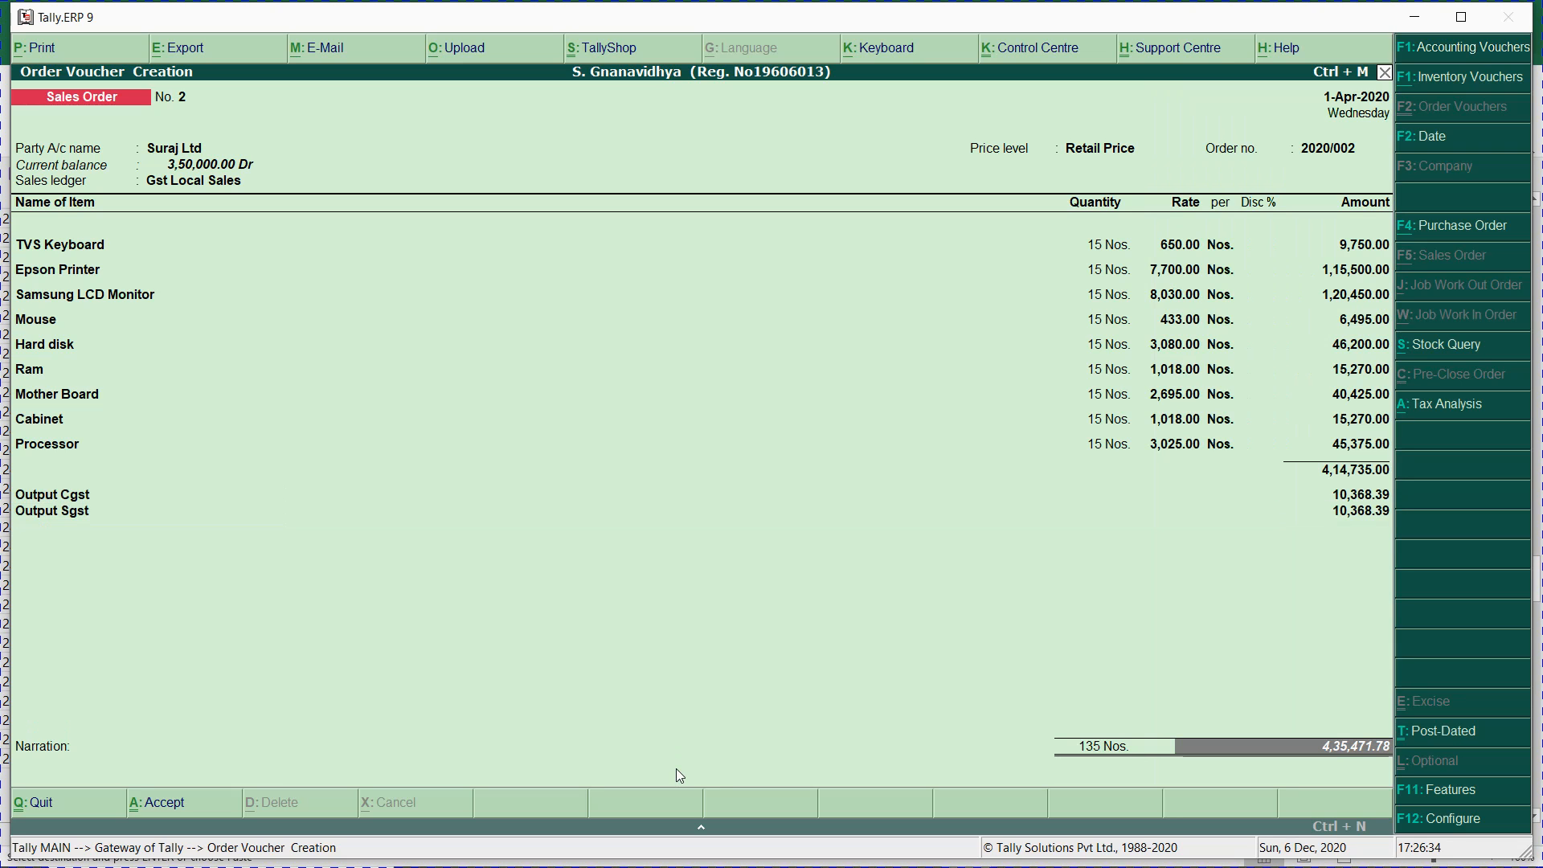
{"action": "key", "text": "BackSpace"}
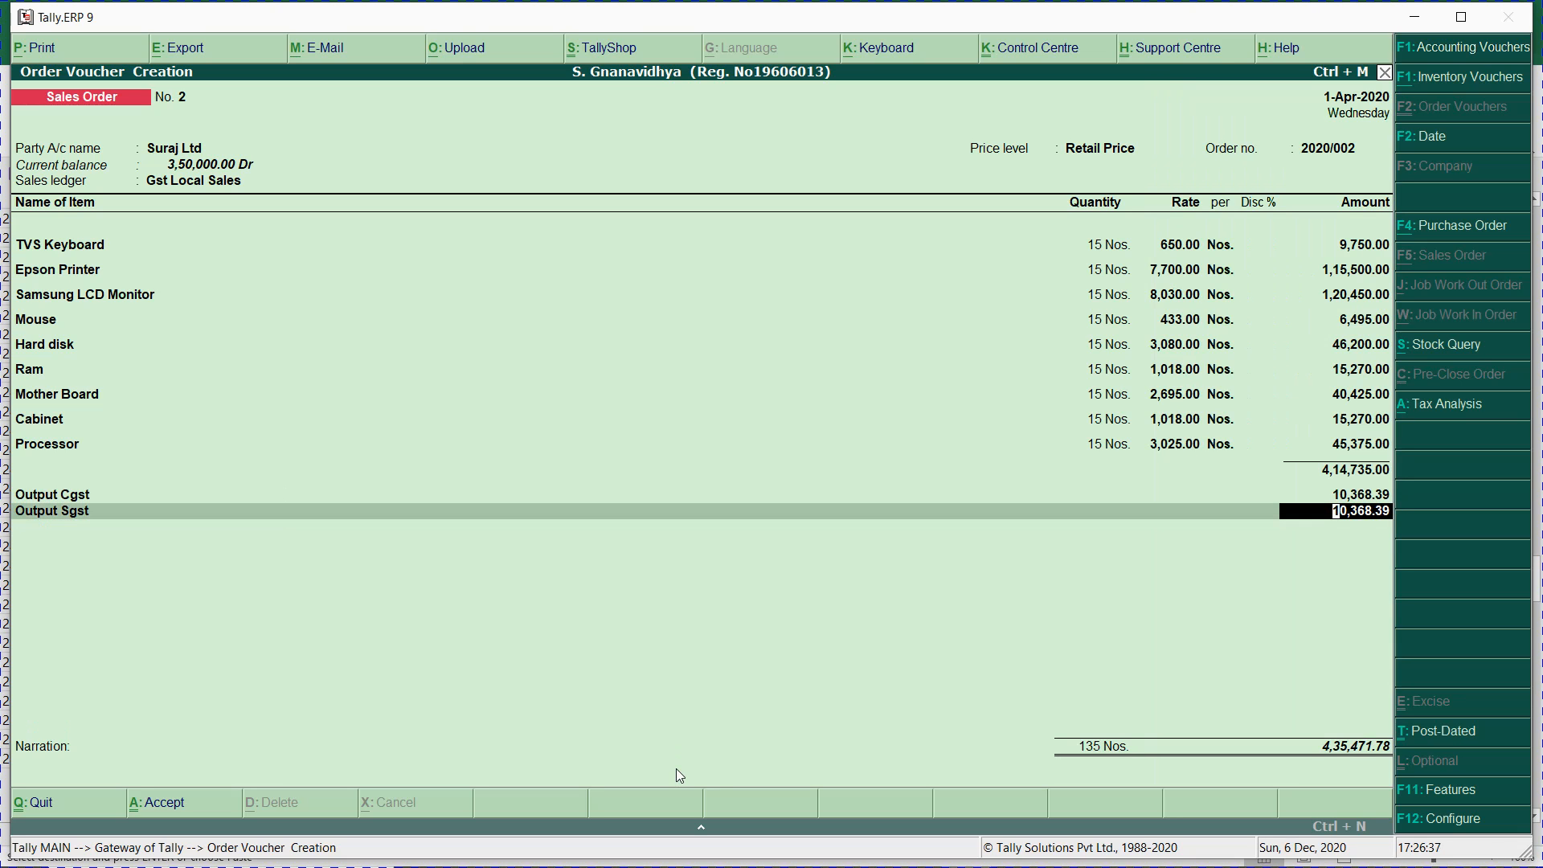
{"action": "key", "text": "Return"}
- Add a Round Off ledger of 0.32 and proceed past Narration to the Accept? prompt
{"action": "type", "text": "Rou"}
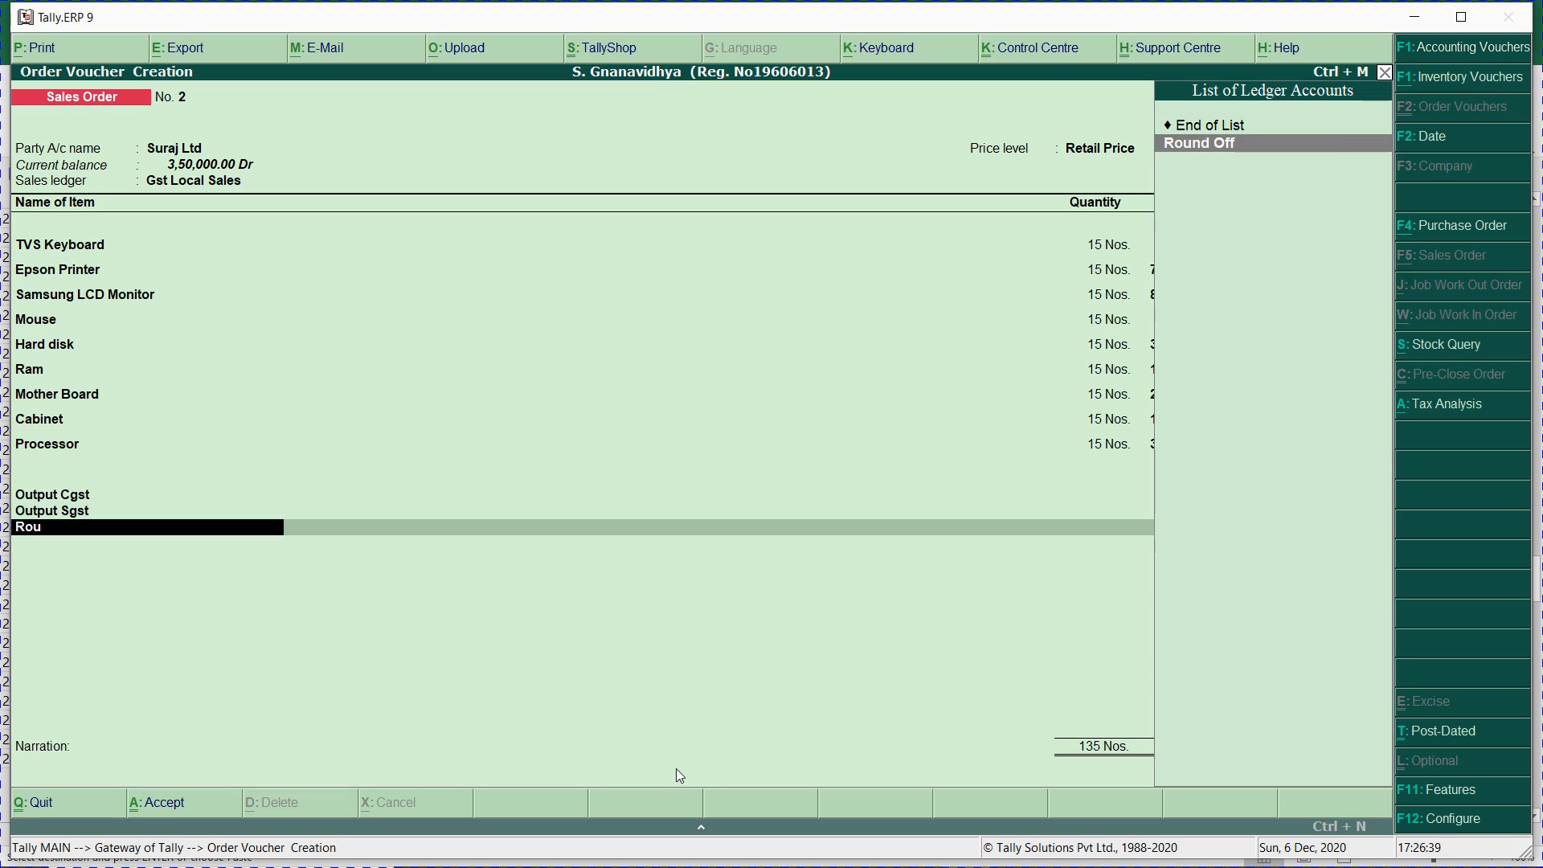
{"action": "key", "text": "Return"}
{"action": "type", "text": ".32"}
{"action": "key", "text": "Return"}
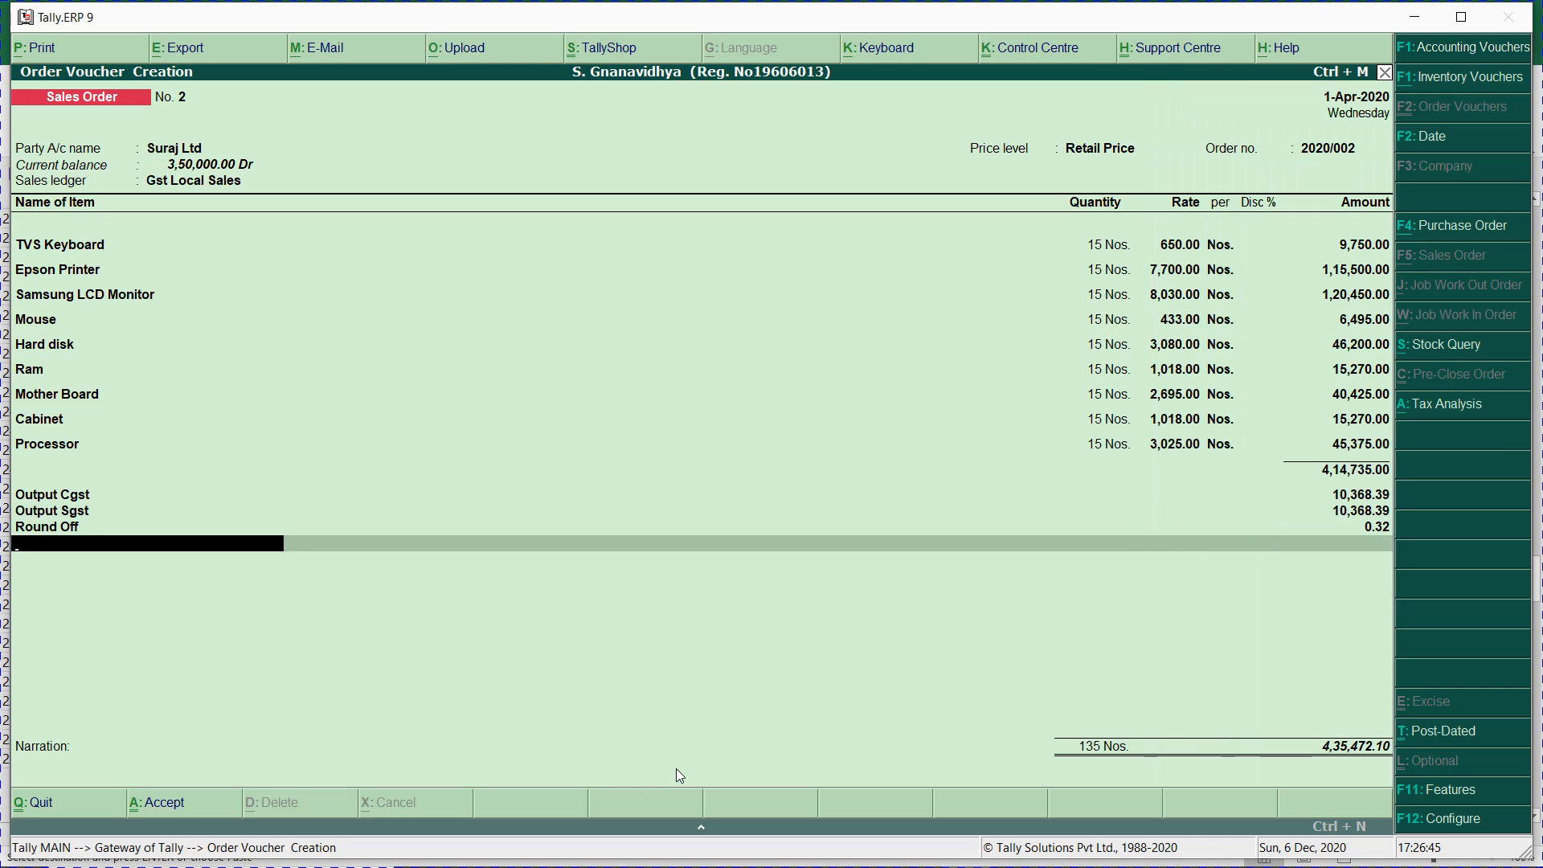
{"action": "key", "text": "Return"}
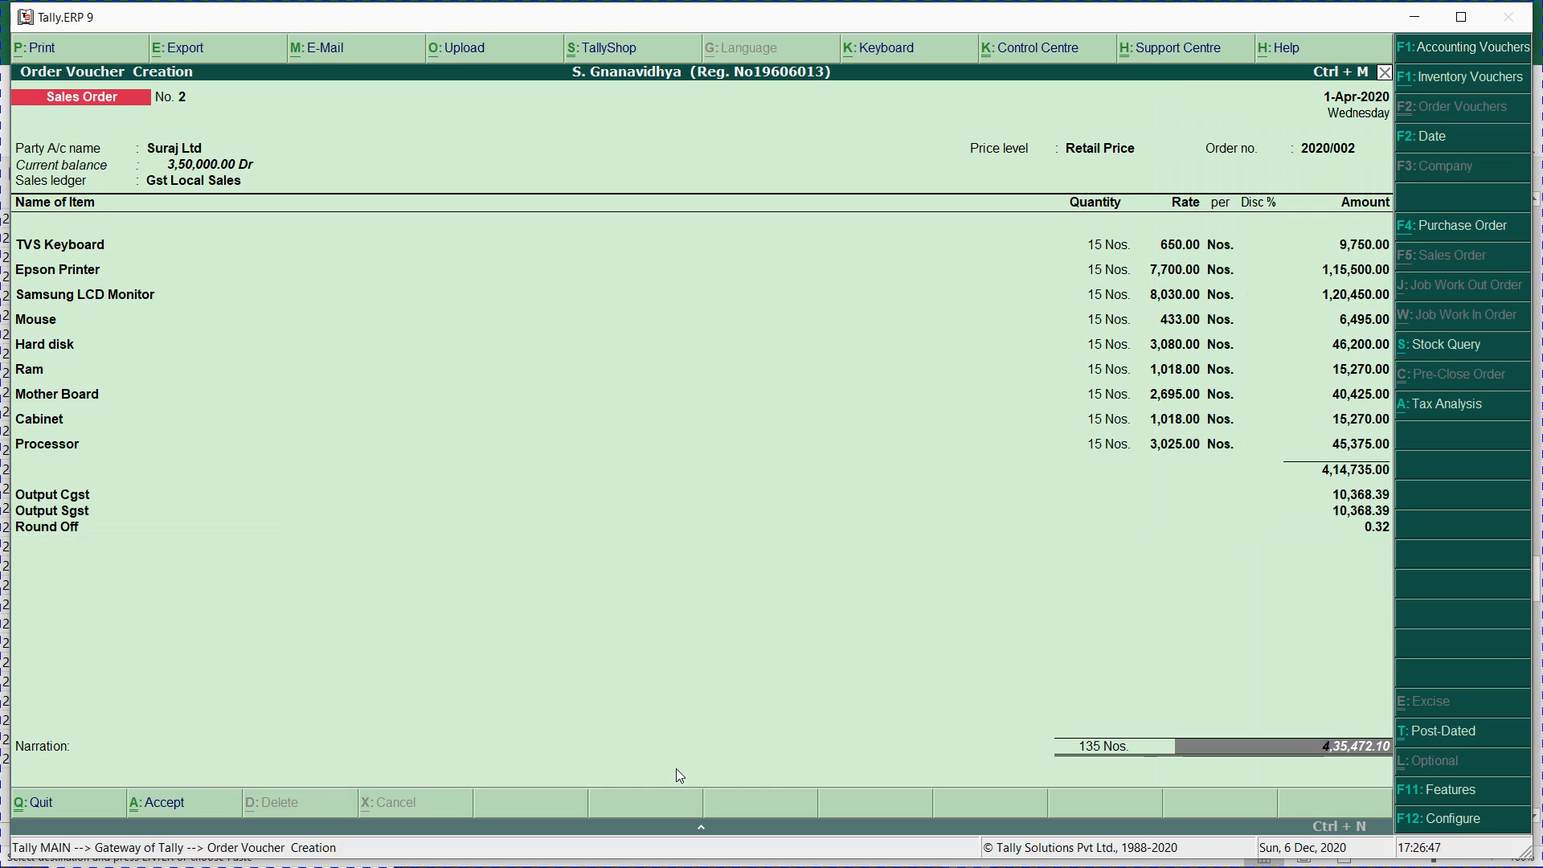
{"action": "key", "text": "Return"}
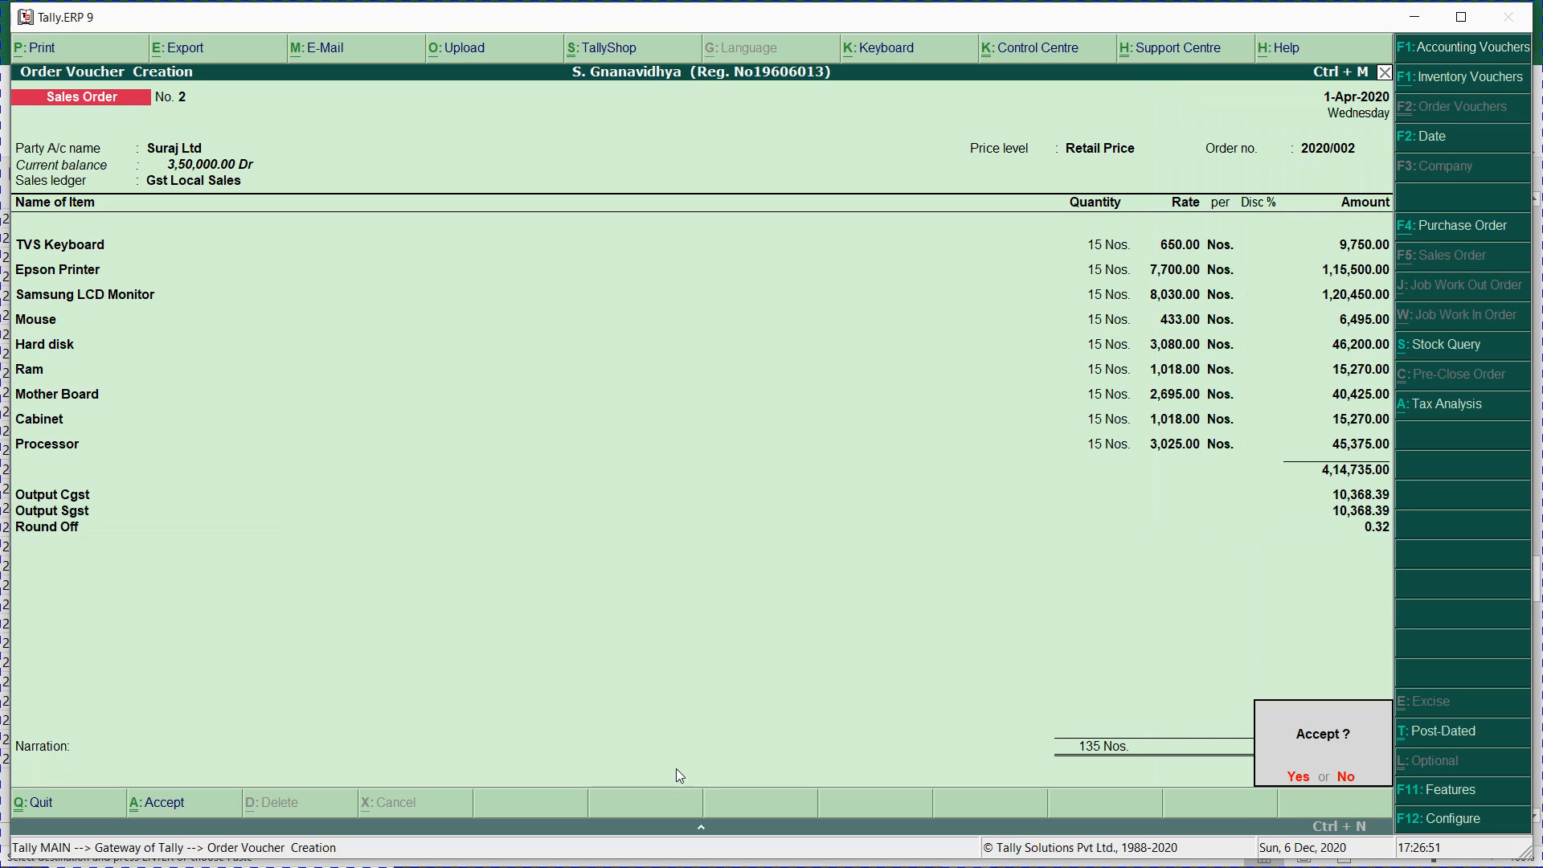
- Check the Suraj Ltd sales order screenshot in the Word report, then return to the Excel workbook
{"action": "key", "text": "alt+Tab"}
{"action": "key", "text": "alt+Tab"}
{"action": "key", "text": "alt+Tab"}
{"action": "key", "text": "alt+Tab"}
{"action": "key", "text": "alt+Tab"}
{"action": "key", "text": "alt+Tab"}
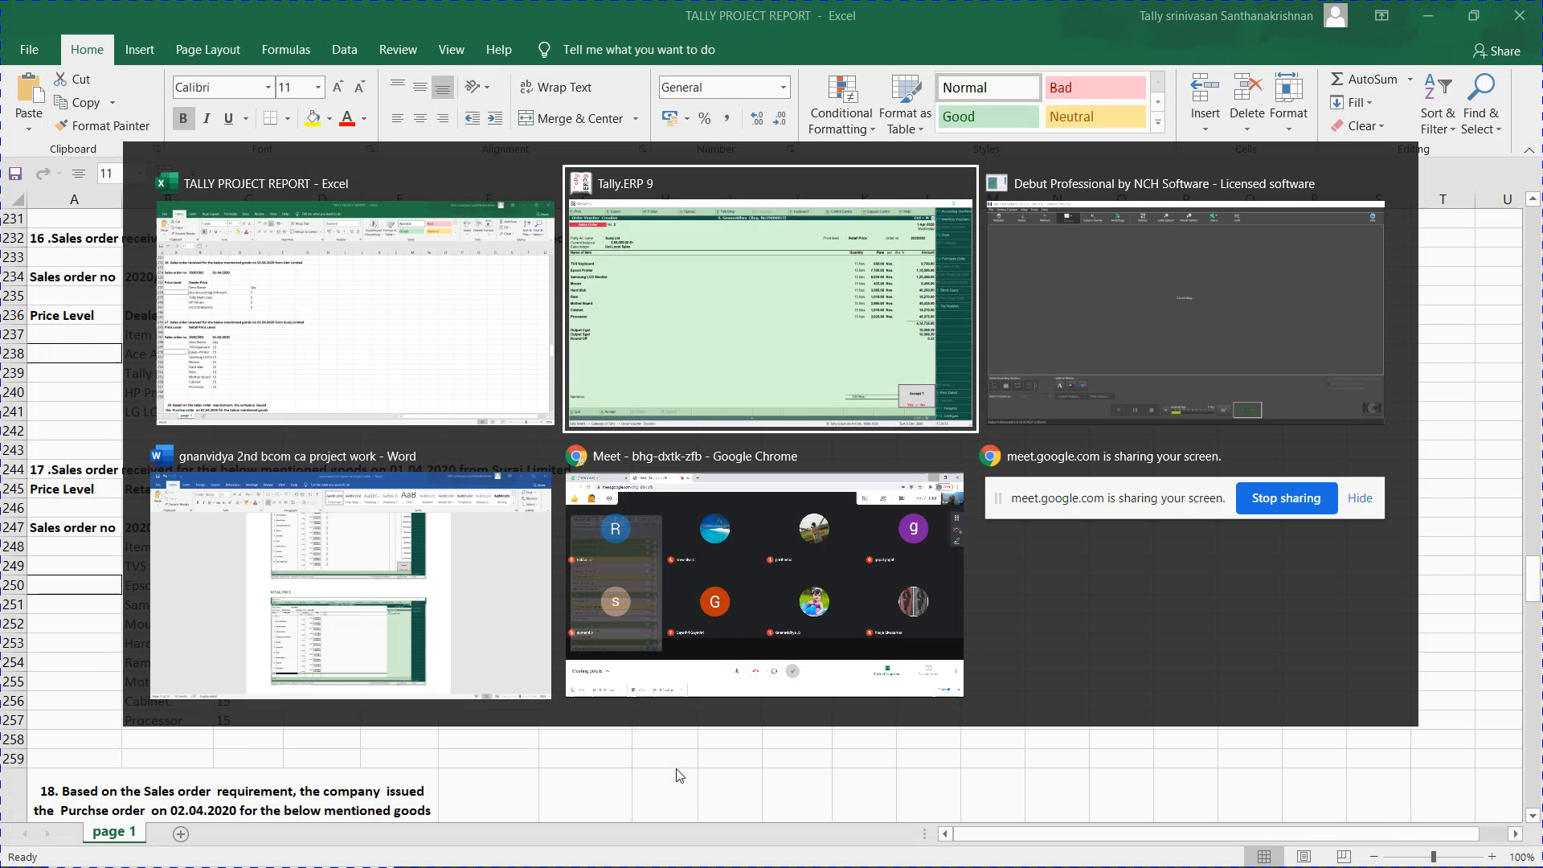
{"action": "key", "text": "alt+Tab"}
{"action": "key", "text": "alt+Tab"}
{"action": "key", "text": "alt+Tab"}
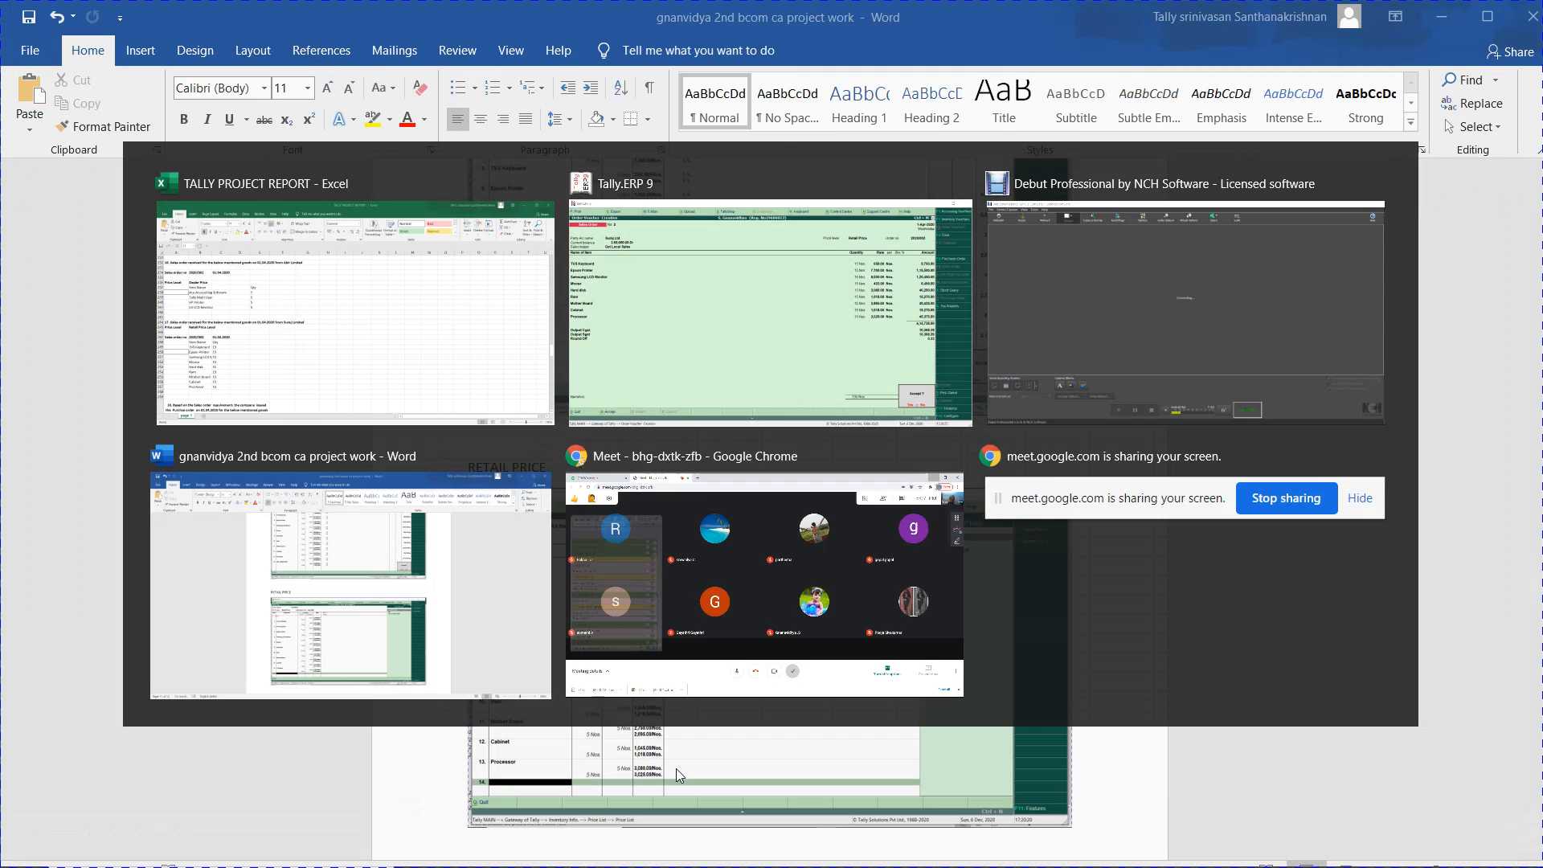
{"action": "scroll", "coordinate": [680, 776], "scroll_direction": "down", "scroll_amount": 1}
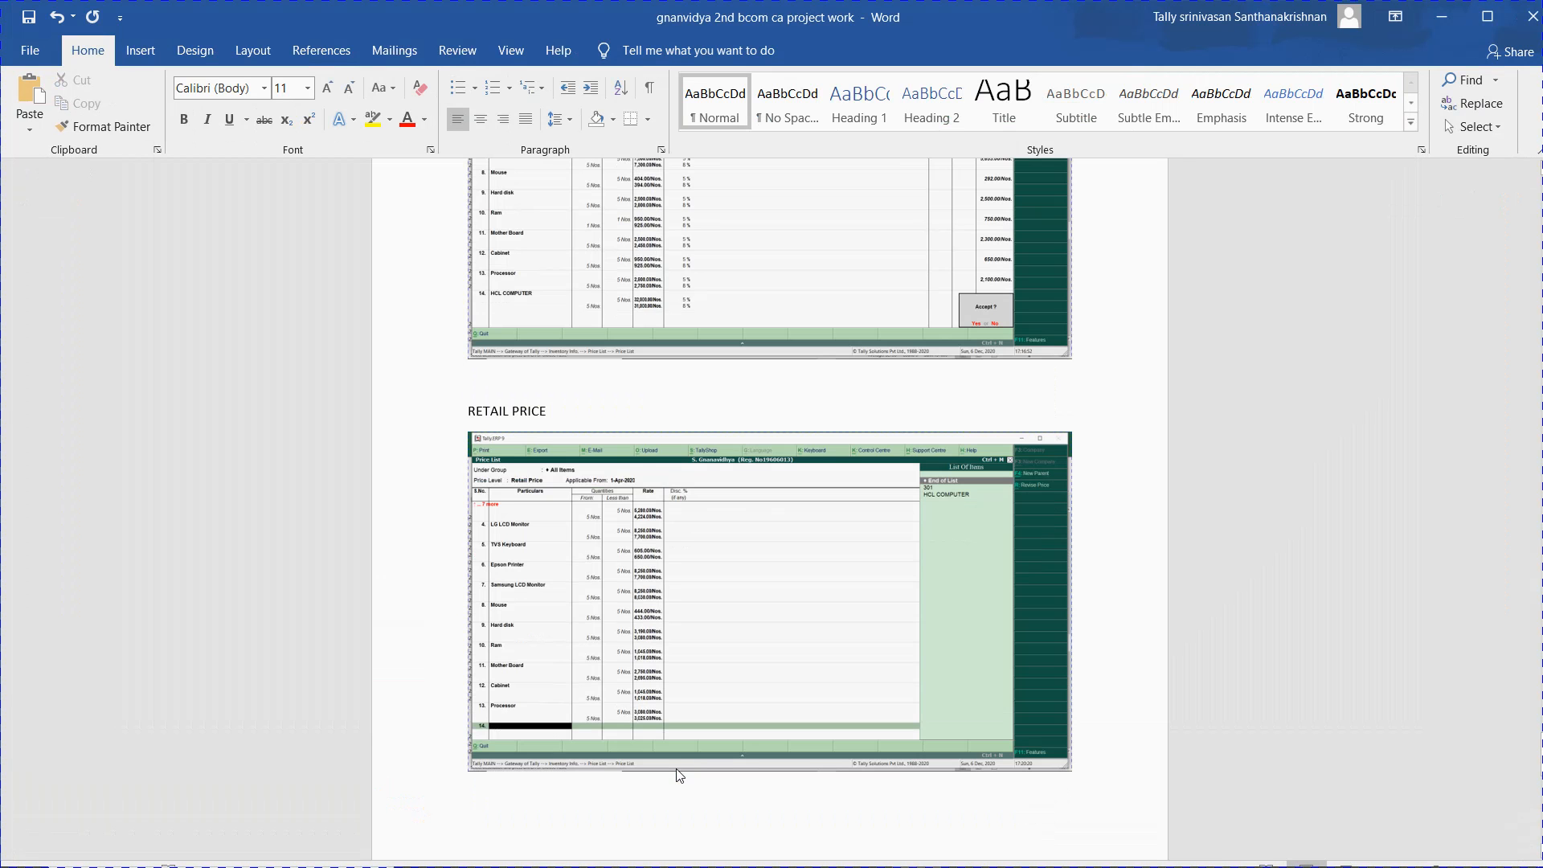
{"action": "scroll", "coordinate": [679, 776], "scroll_direction": "down", "scroll_amount": 6}
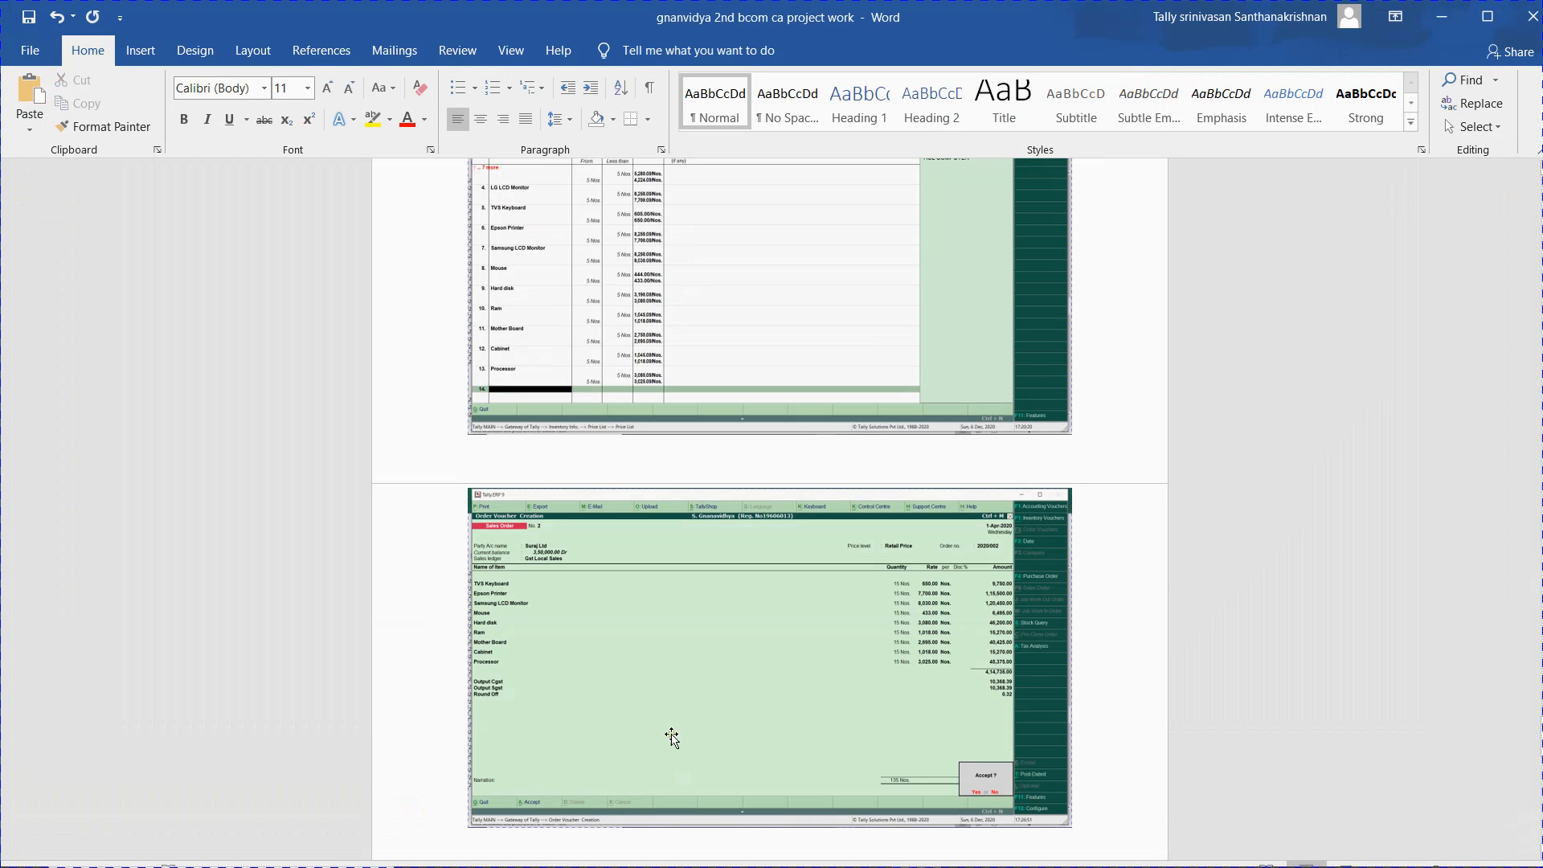
{"action": "key", "text": "alt+Tab"}
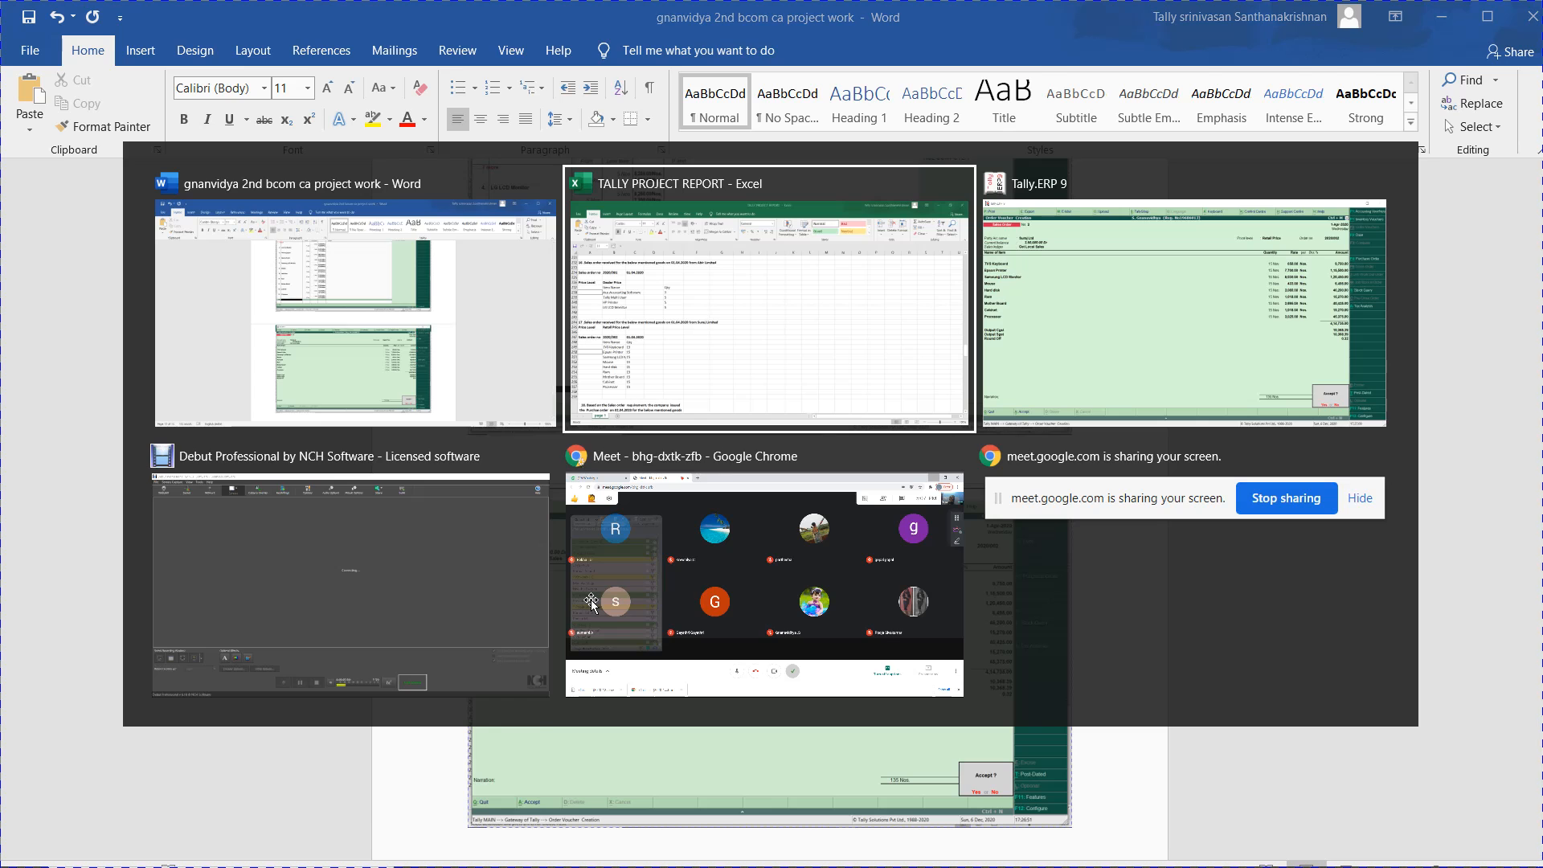
- Copy the sales order 17 Suraj Limited heading from Excel into the Word report after the first screenshot
{"action": "key", "text": "Up"}
{"action": "key", "text": "Up"}
{"action": "key", "text": "Up"}
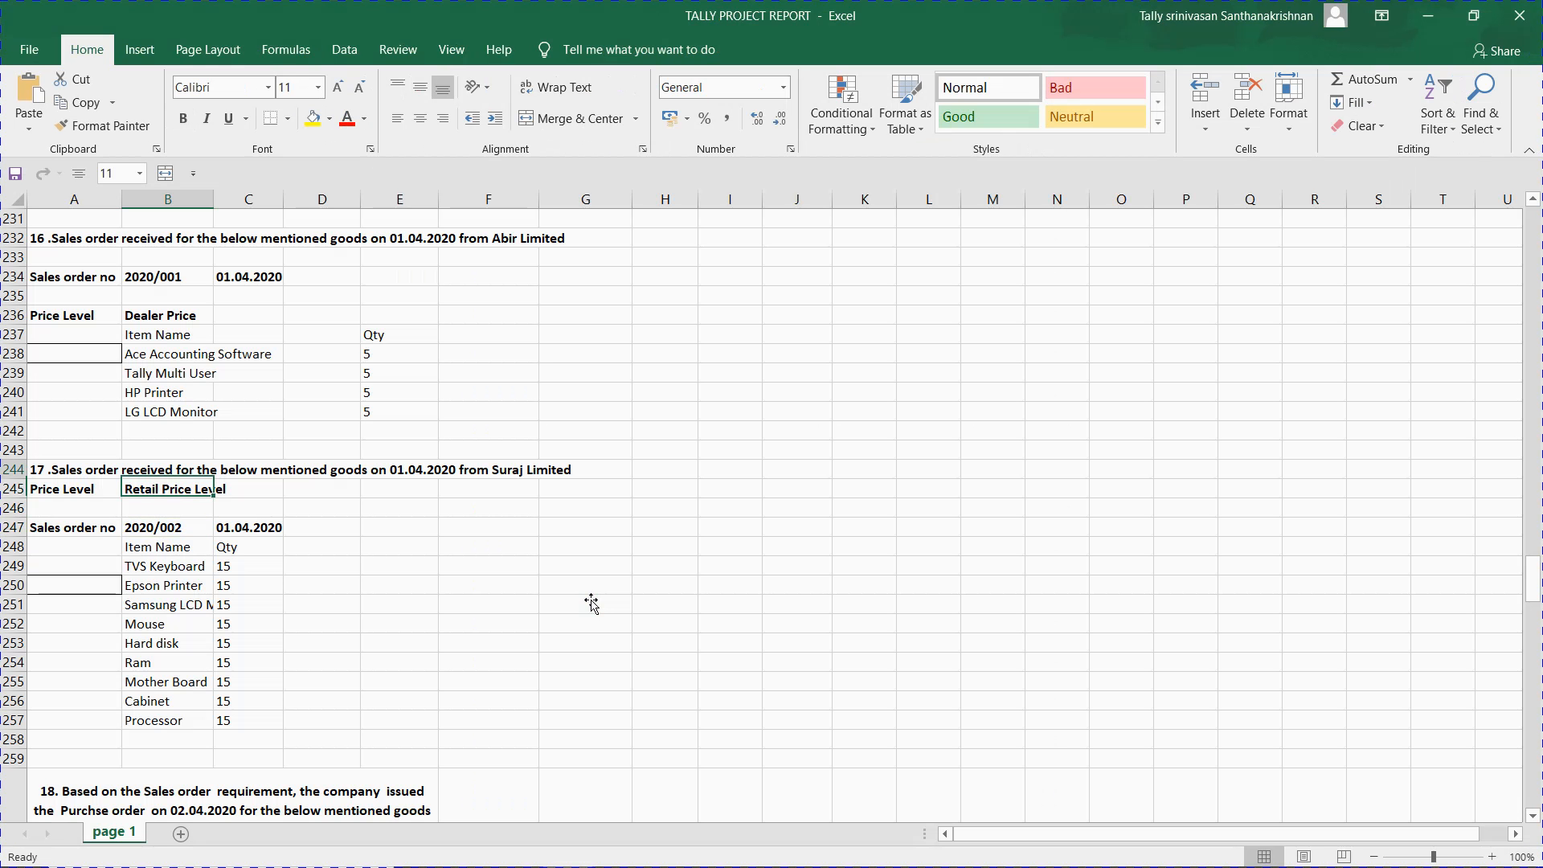
{"action": "key", "text": "Up"}
{"action": "key", "text": "Up"}
{"action": "key", "text": "Up"}
{"action": "key", "text": "Up"}
{"action": "key", "text": "Up"}
{"action": "key", "text": "Down"}
{"action": "key", "text": "Down"}
{"action": "key", "text": "Down"}
{"action": "key", "text": "Down"}
{"action": "key", "text": "Down"}
{"action": "key", "text": "Left"}
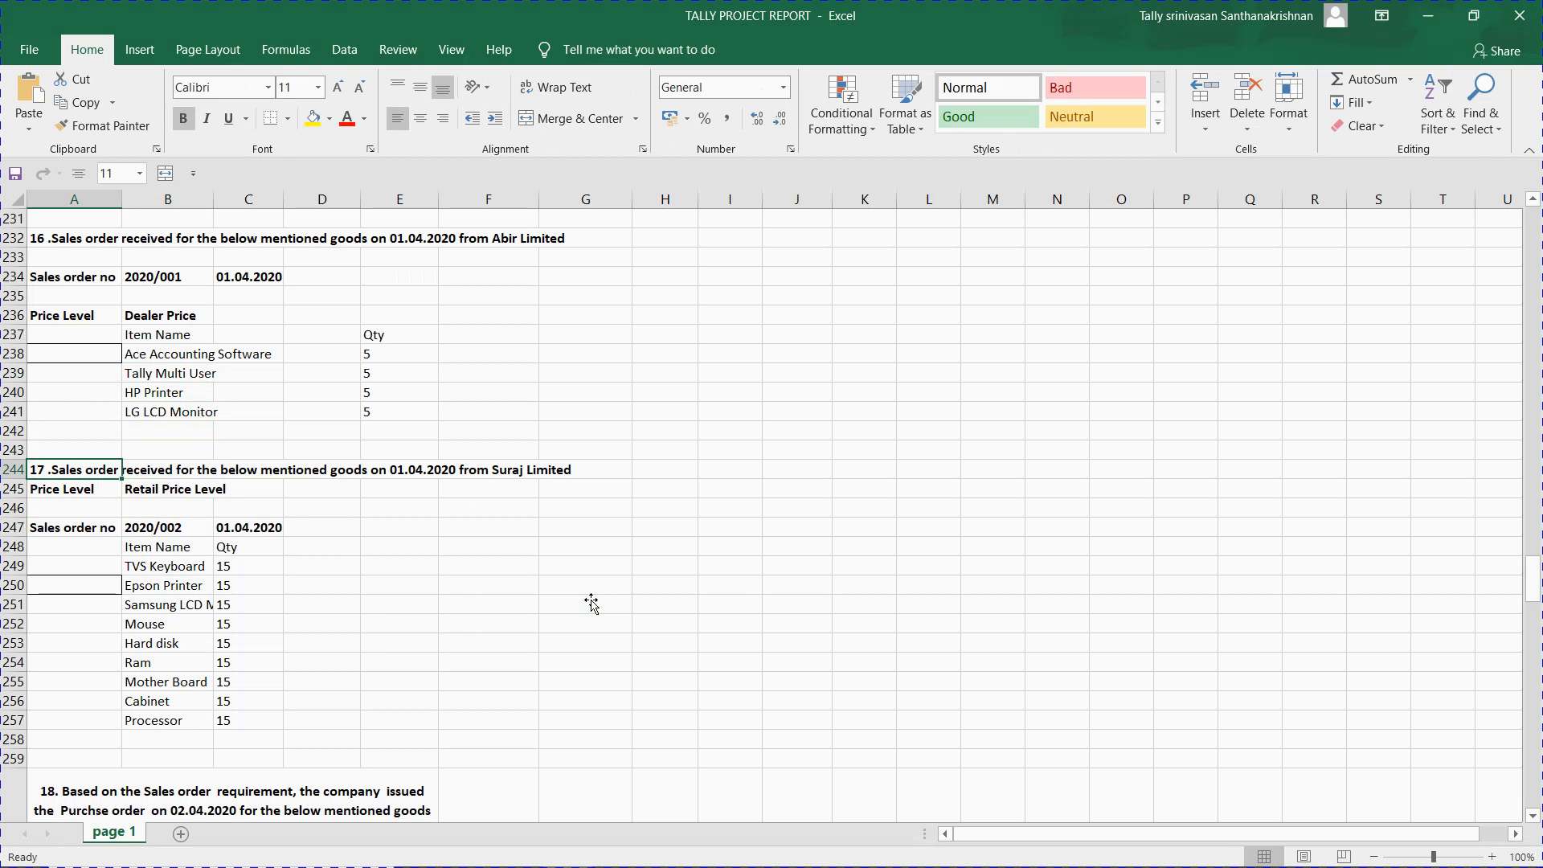
{"action": "key", "text": "ctrl+c"}
{"action": "key", "text": "alt+Tab"}
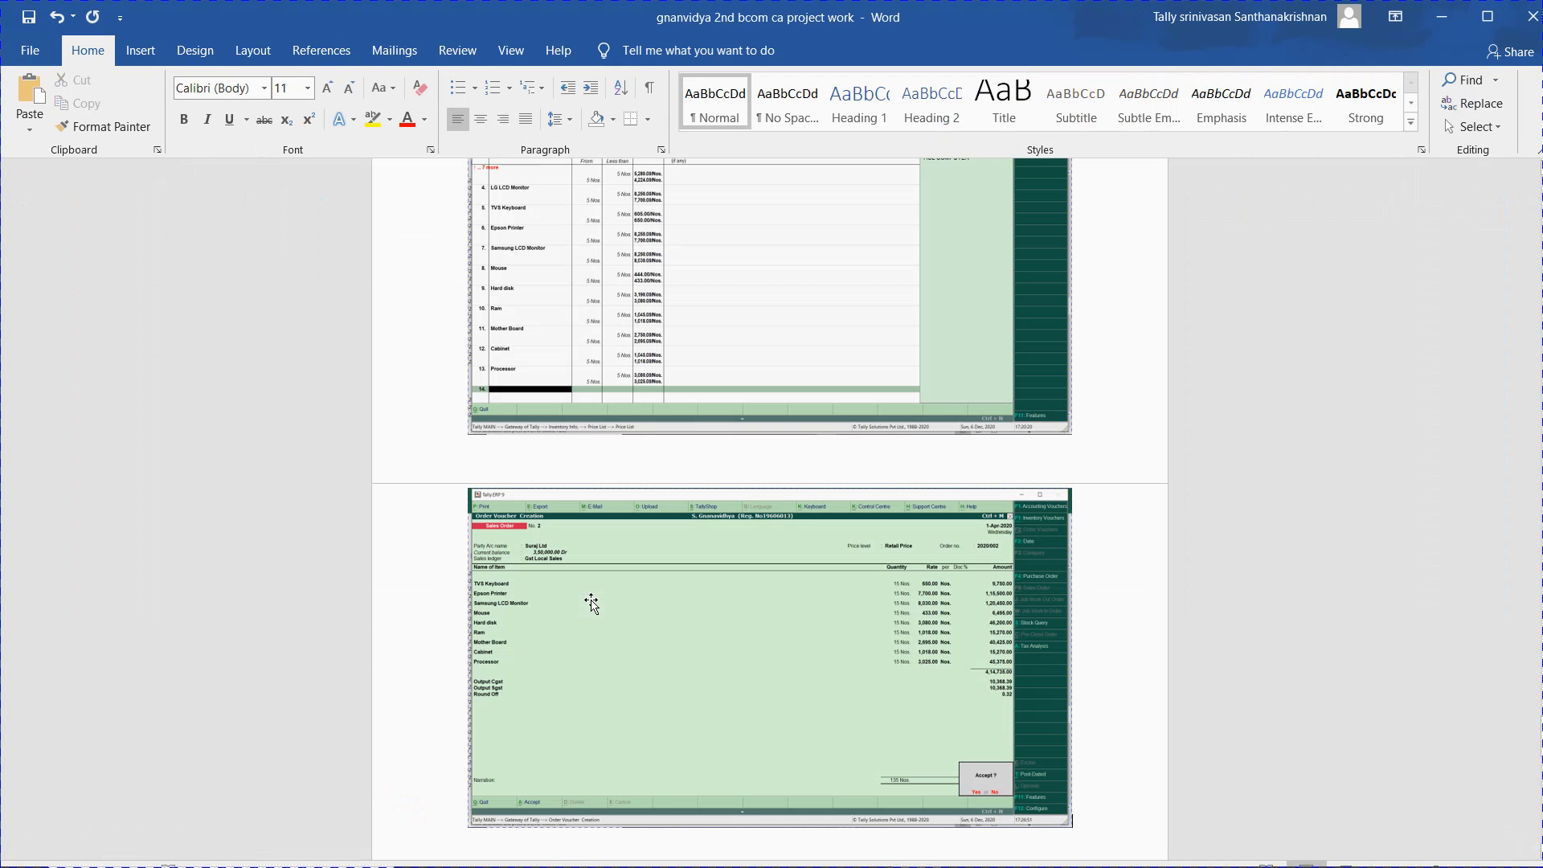
{"action": "left_click", "coordinate": [1106, 424]}
{"action": "key", "text": "Return"}
{"action": "key", "text": "Return"}
{"action": "key", "text": "Return"}
{"action": "key", "text": "Return"}
{"action": "key", "text": "Return"}
{"action": "key", "text": "Return"}
{"action": "key", "text": "Return"}
{"action": "key", "text": "Return"}
{"action": "key", "text": "Return"}
{"action": "key", "text": "Return"}
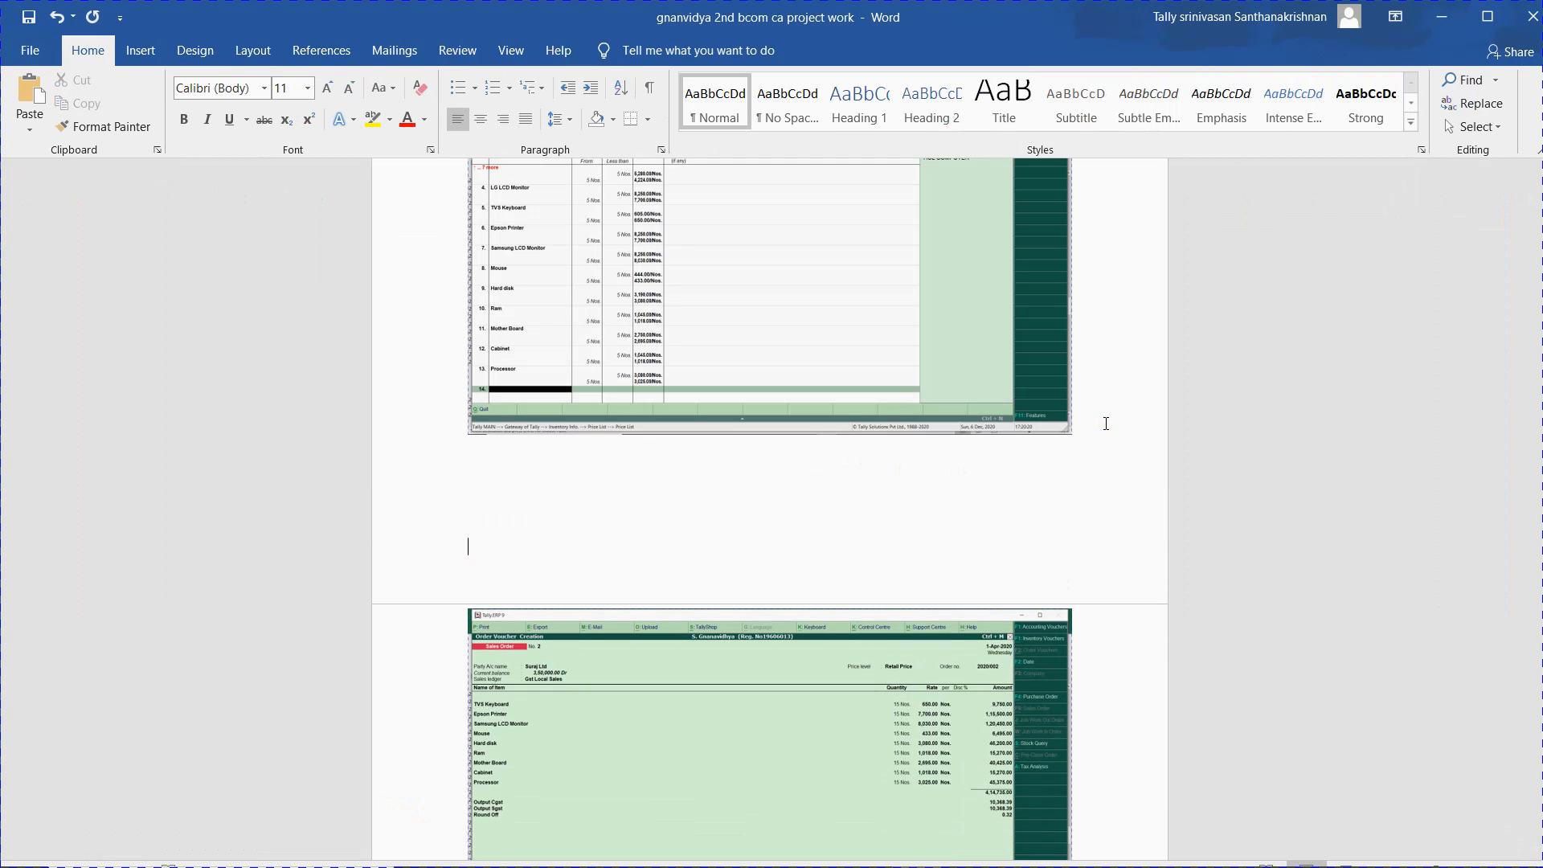
{"action": "type", "text": "17"}
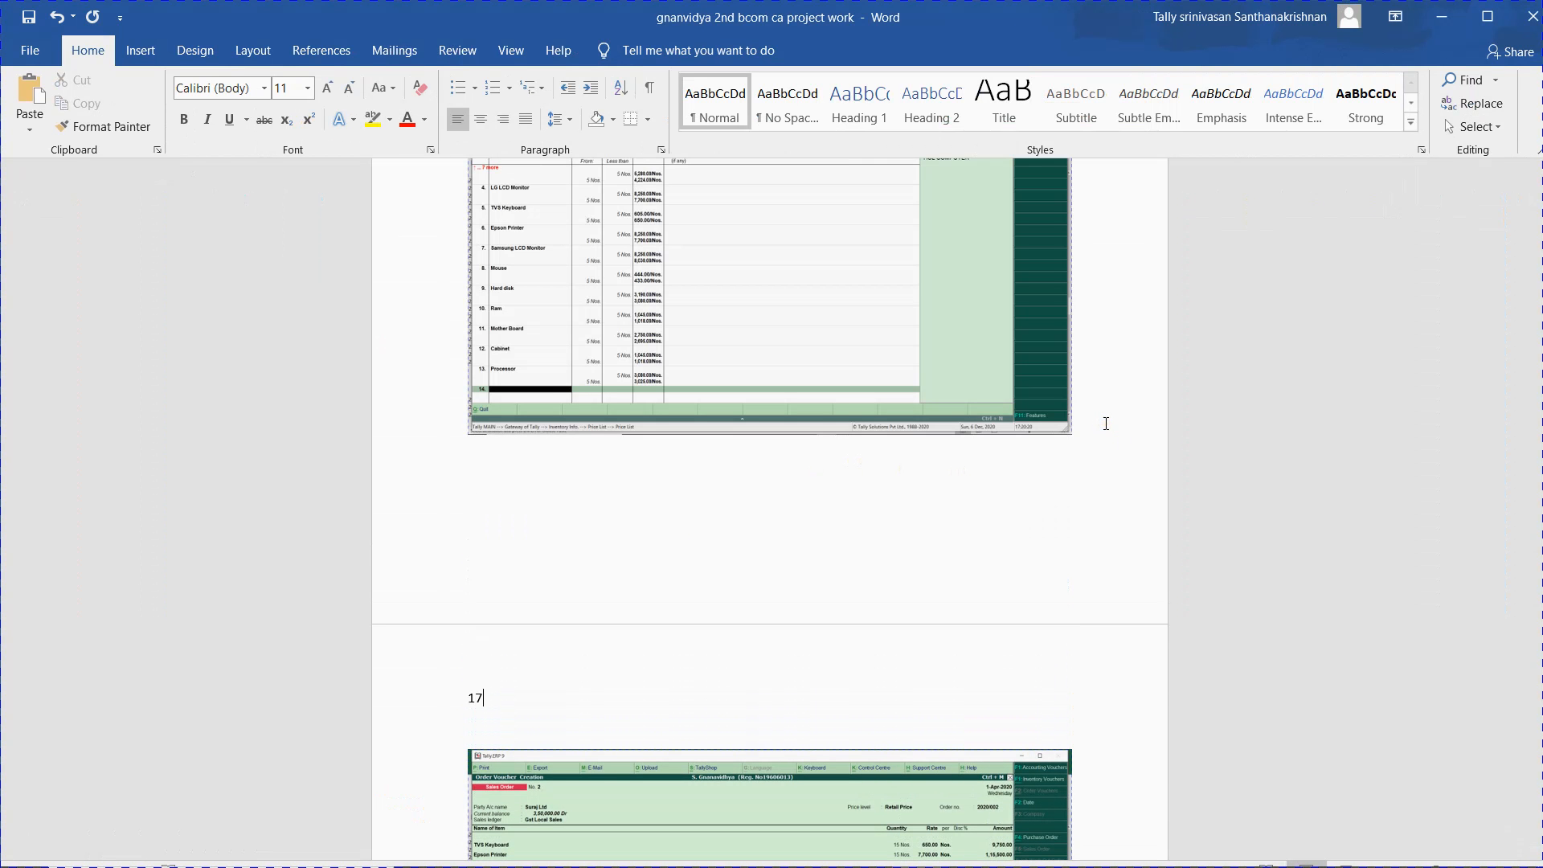
{"action": "key", "text": "BackSpace"}
{"action": "key", "text": "BackSpace"}
{"action": "key", "text": "shift"}
{"action": "key", "text": "shift"}
{"action": "key", "text": "shift"}
{"action": "key", "text": "shift"}
{"action": "key", "text": "shift"}
{"action": "key", "text": "ctrl+v"}
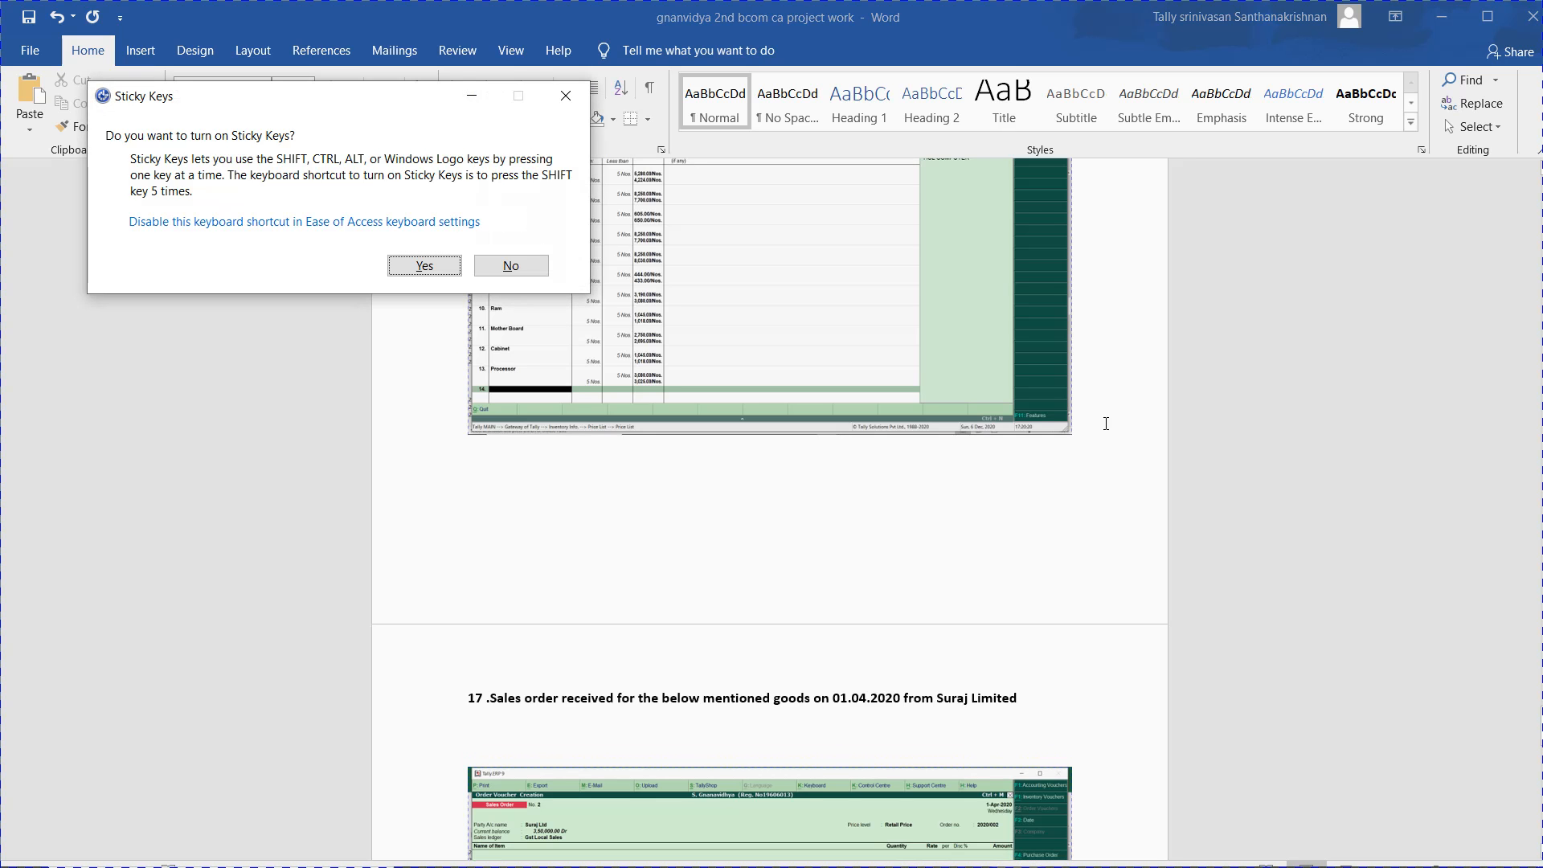
{"action": "left_click", "coordinate": [511, 266]}
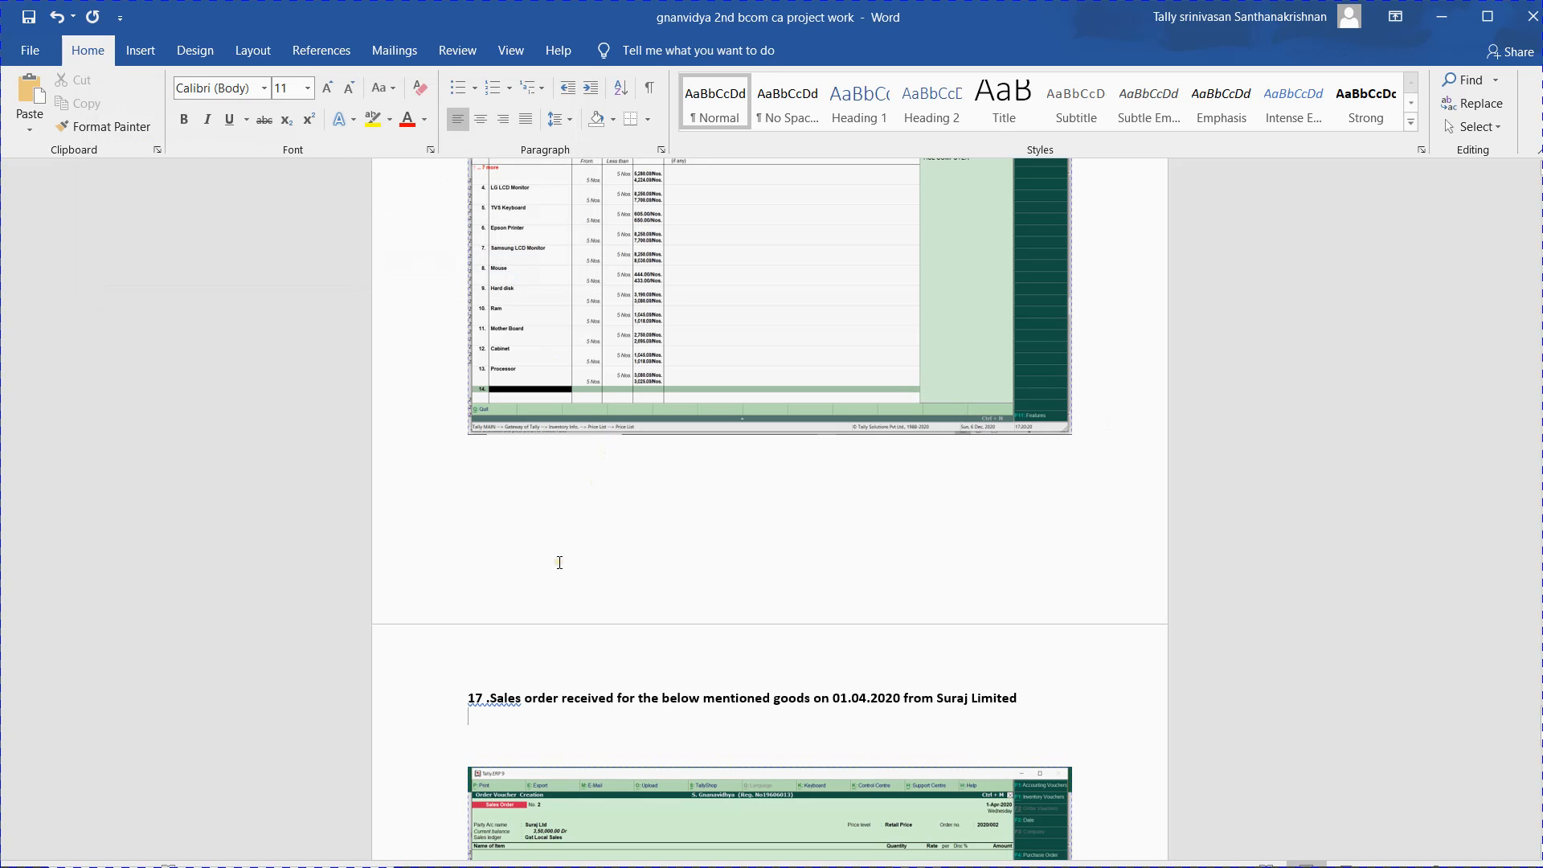
{"action": "key", "text": "Up"}
{"action": "key", "text": "Return"}
{"action": "key", "text": "Return"}
{"action": "key", "text": "Return"}
{"action": "key", "text": "Return"}
{"action": "key", "text": "Up"}
{"action": "key", "text": "Up"}
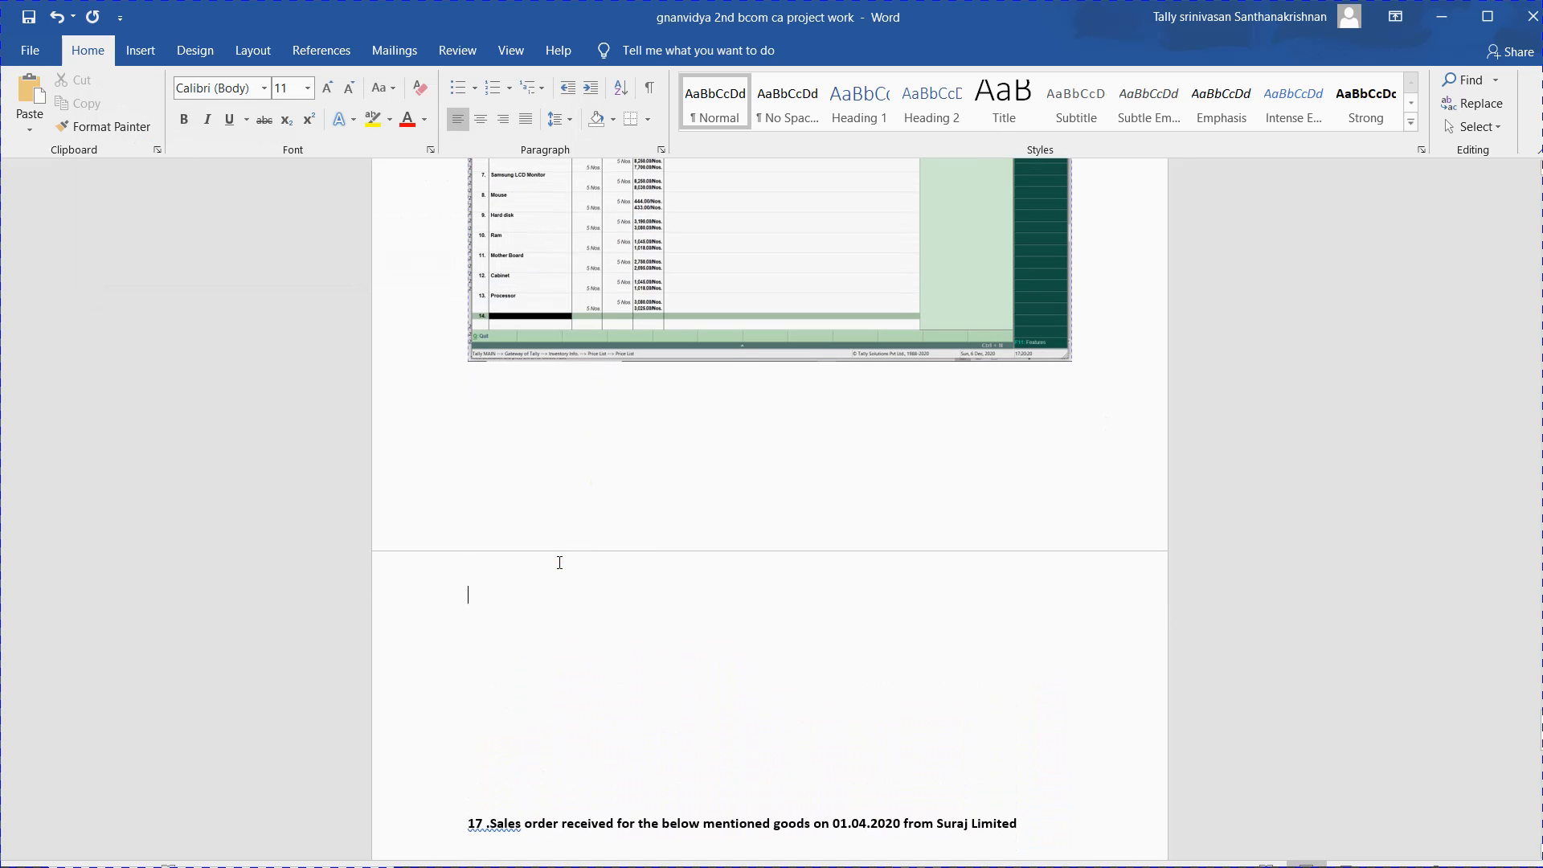
- Copy the sales order 16 Abir Limited heading into the Word report, then return to Tally
{"action": "key", "text": "alt+Tab"}
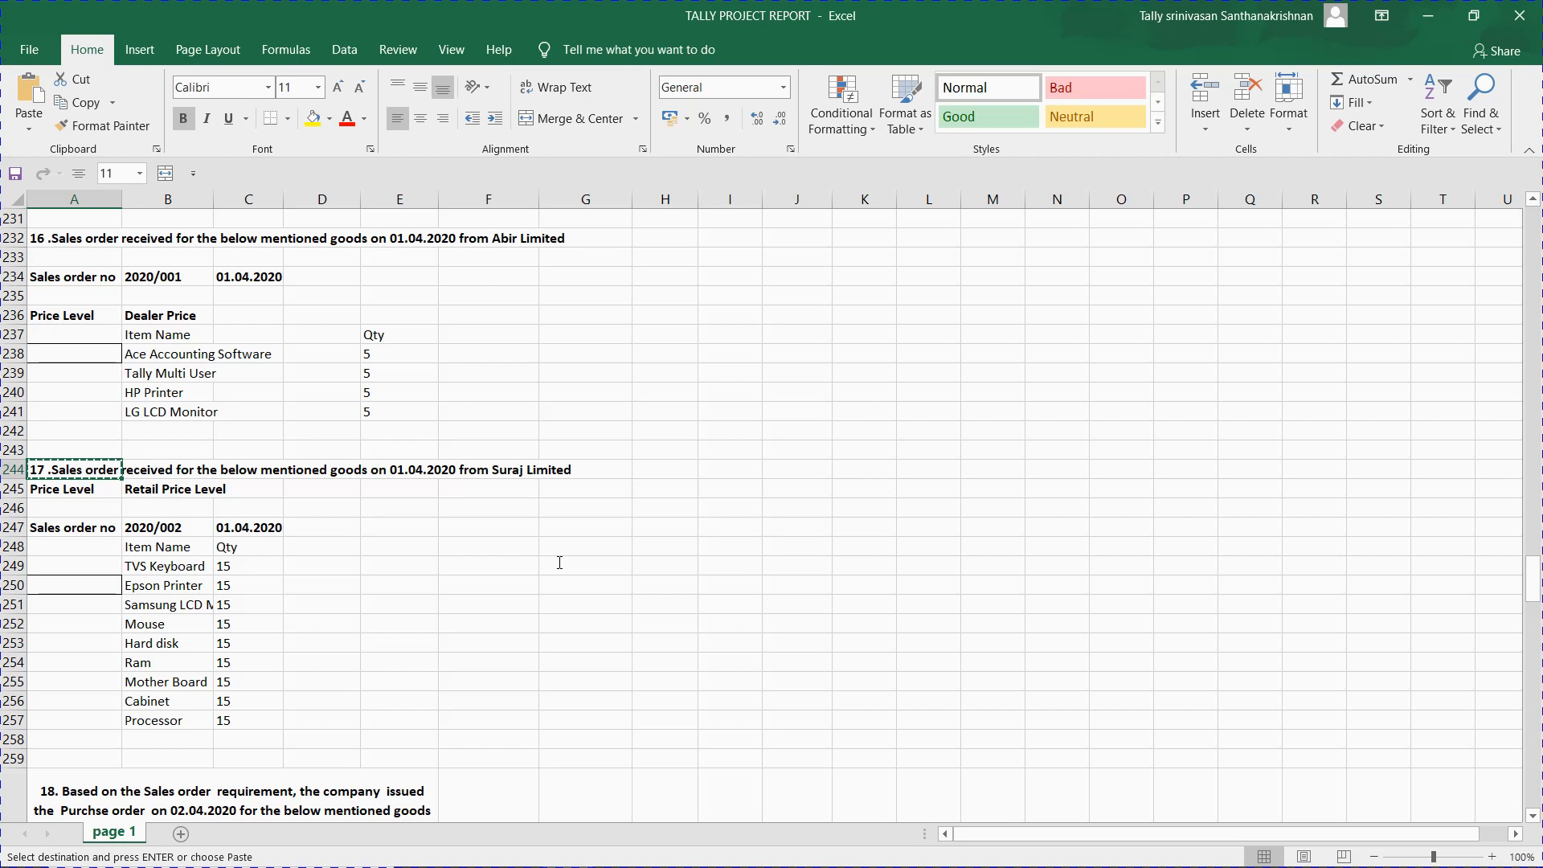
{"action": "key", "text": "Up"}
{"action": "key", "text": "Up"}
{"action": "key", "text": "Up"}
{"action": "key", "text": "Up"}
{"action": "key", "text": "Up"}
{"action": "key", "text": "Up"}
{"action": "key", "text": "Up"}
{"action": "key", "text": "Up"}
{"action": "key", "text": "Up"}
{"action": "key", "text": "Up"}
{"action": "key", "text": "Up"}
{"action": "key", "text": "Up"}
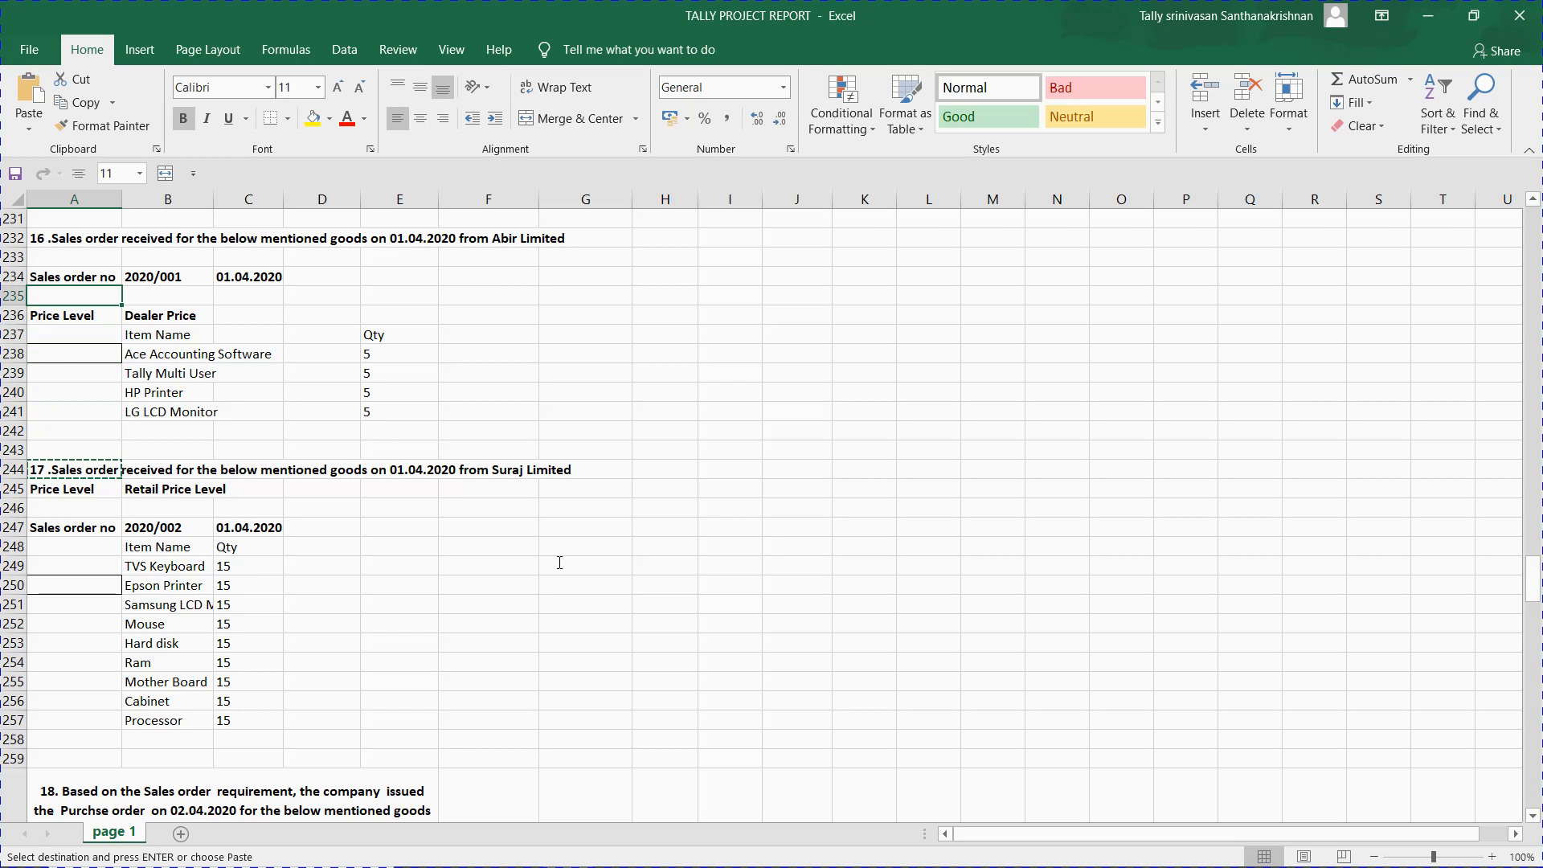
{"action": "key", "text": "ctrl+c"}
{"action": "key", "text": "alt+Tab"}
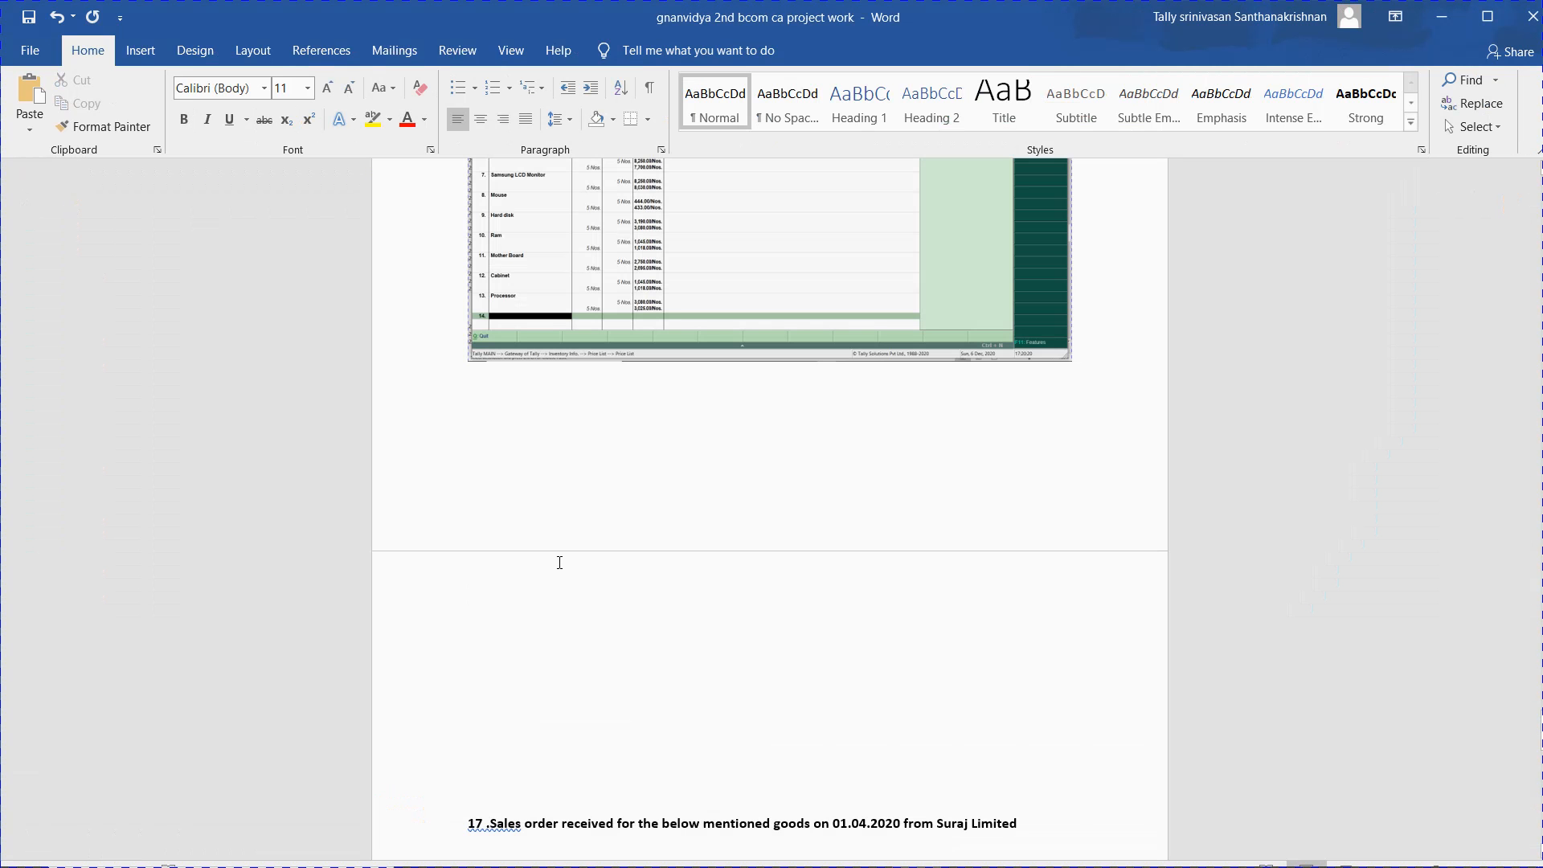
{"action": "key", "text": "ctrl+v"}
{"action": "key", "text": "alt+Tab"}
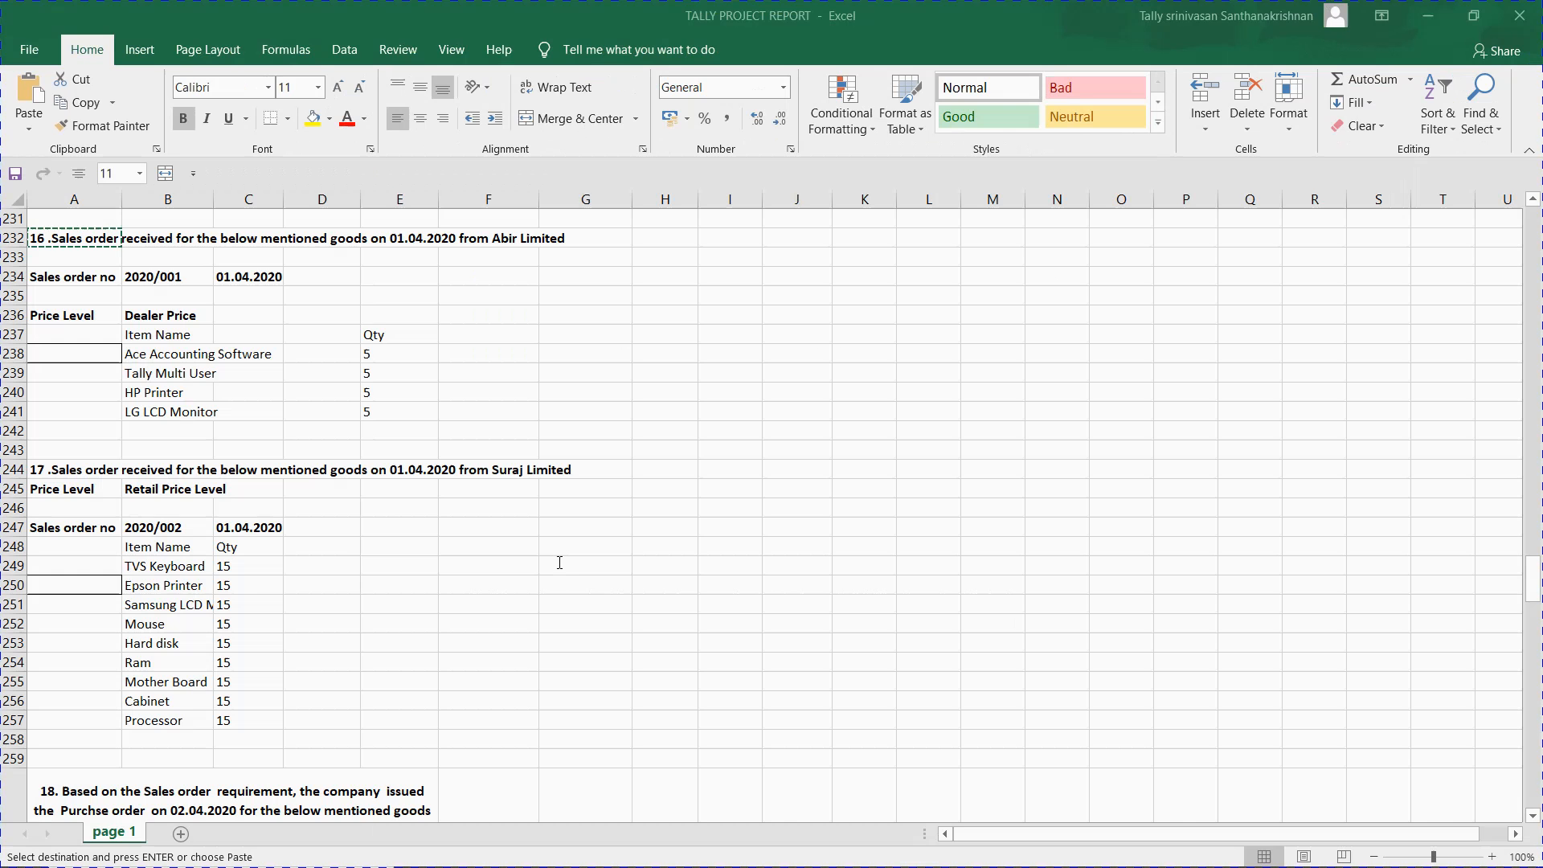
{"action": "key", "text": "alt+Tab"}
{"action": "key", "text": "Tab"}
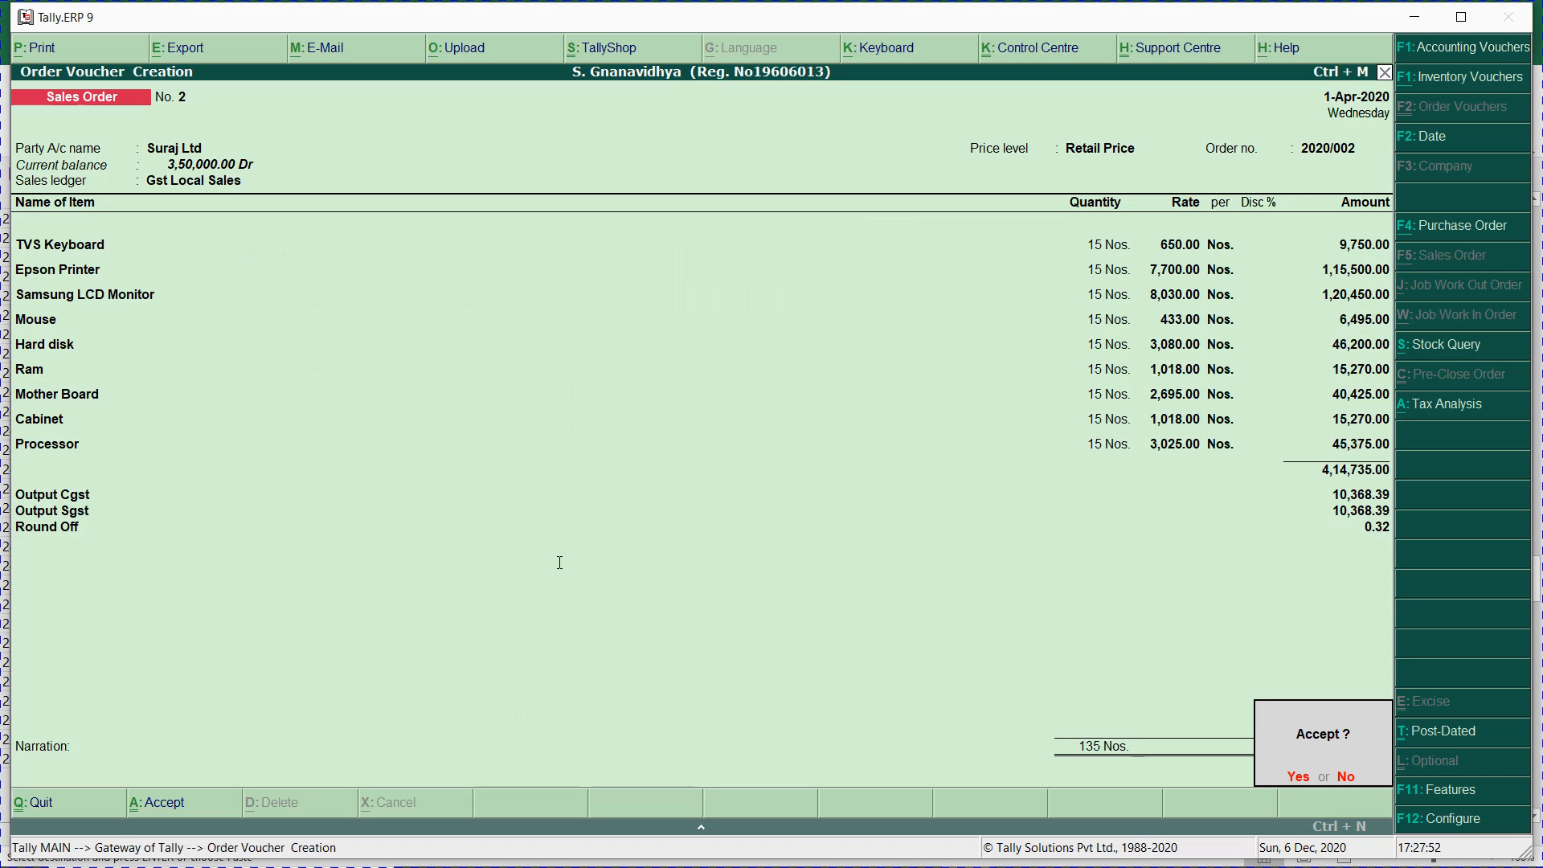
- Save Suraj Ltd's sales order No. 2, opening a blank order No. 3
{"action": "key", "text": "Return"}
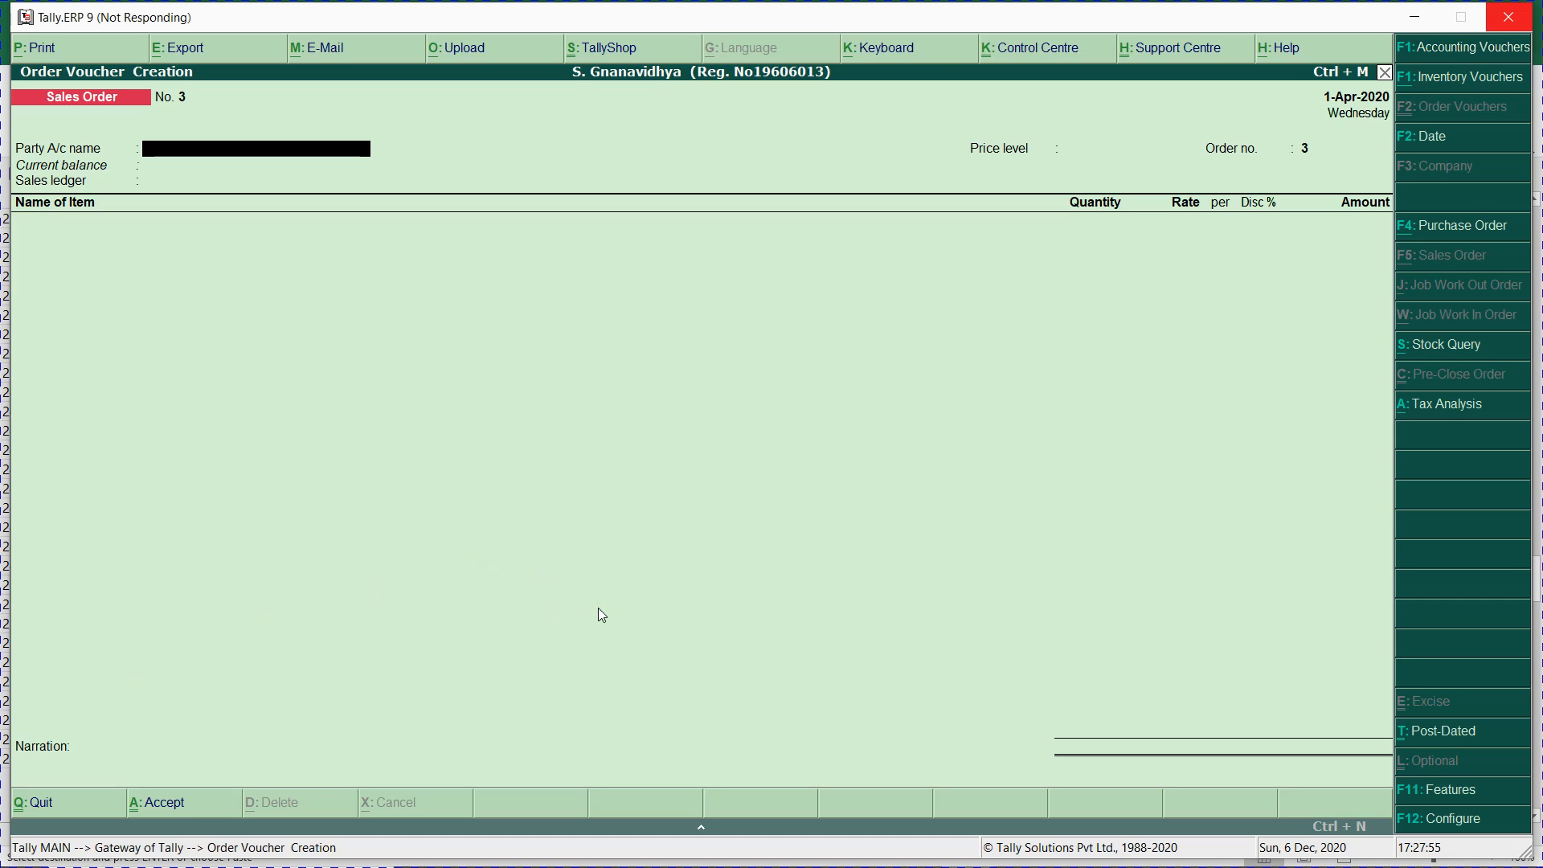
{"action": "key", "text": "alt+Tab"}
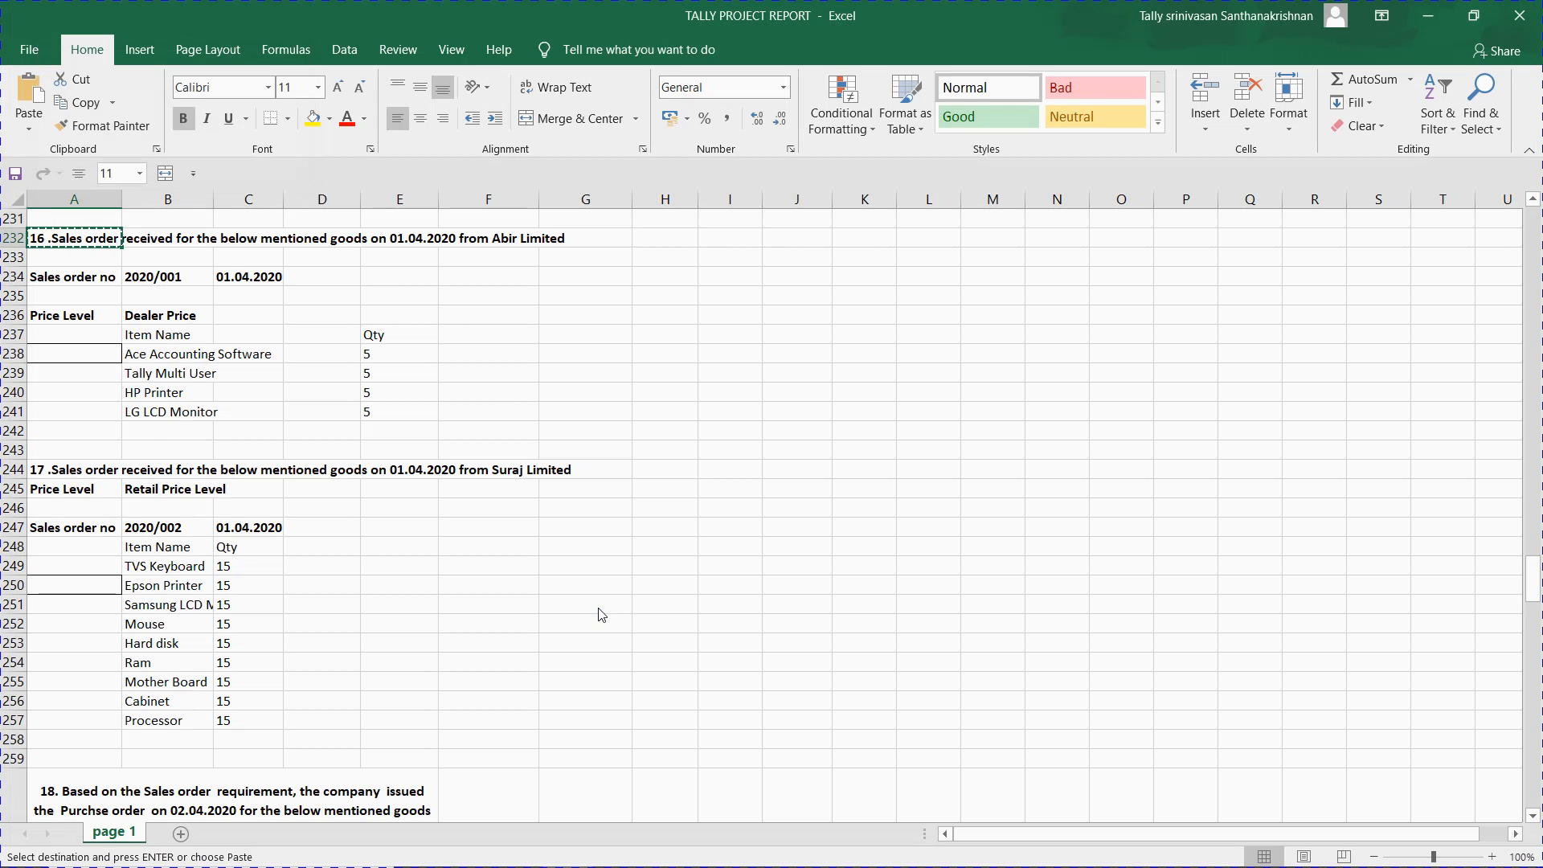
- Minimize the Word project report, leaving the Excel workbook in front
{"action": "key", "text": "alt+Tab"}
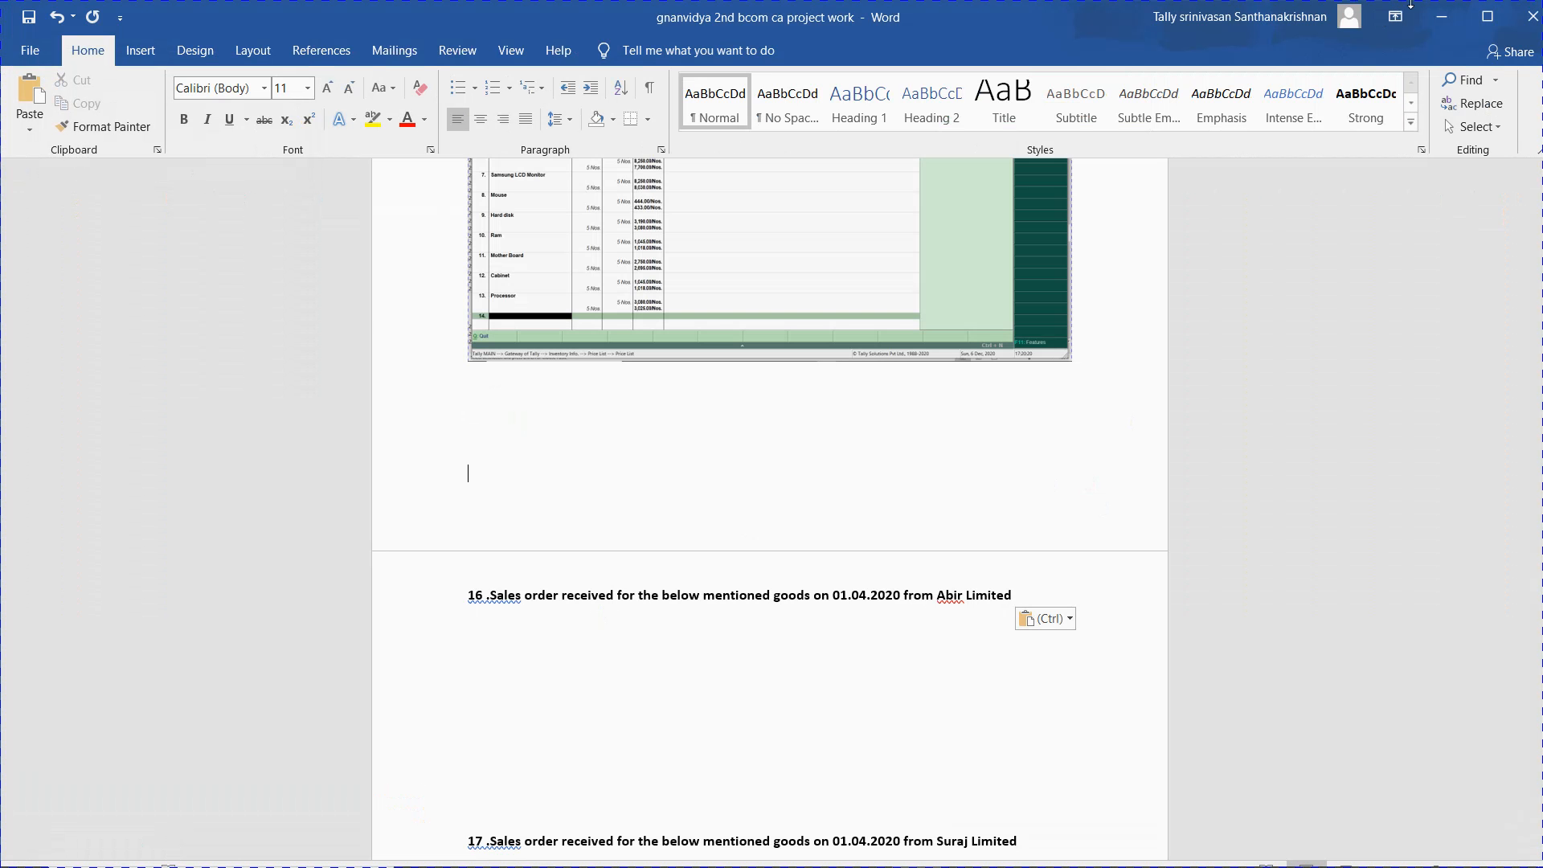
{"action": "left_click", "coordinate": [1440, 16]}
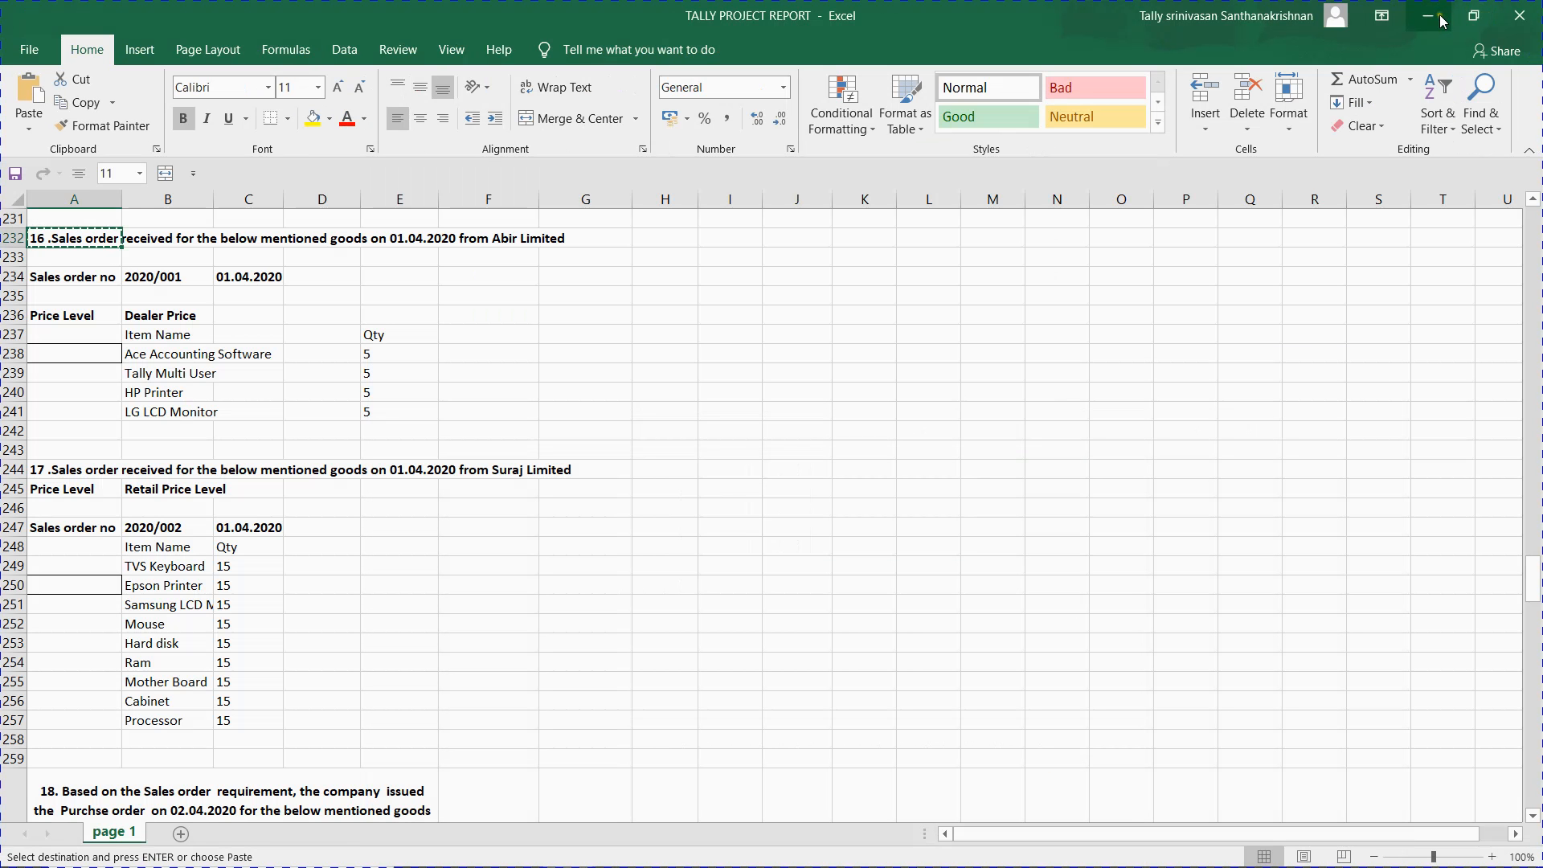
- Launch Tally.ERP 9 and load the student's 1-4-2020 to 31-3-2021 company through Select Company
{"action": "left_click", "coordinate": [1430, 14]}
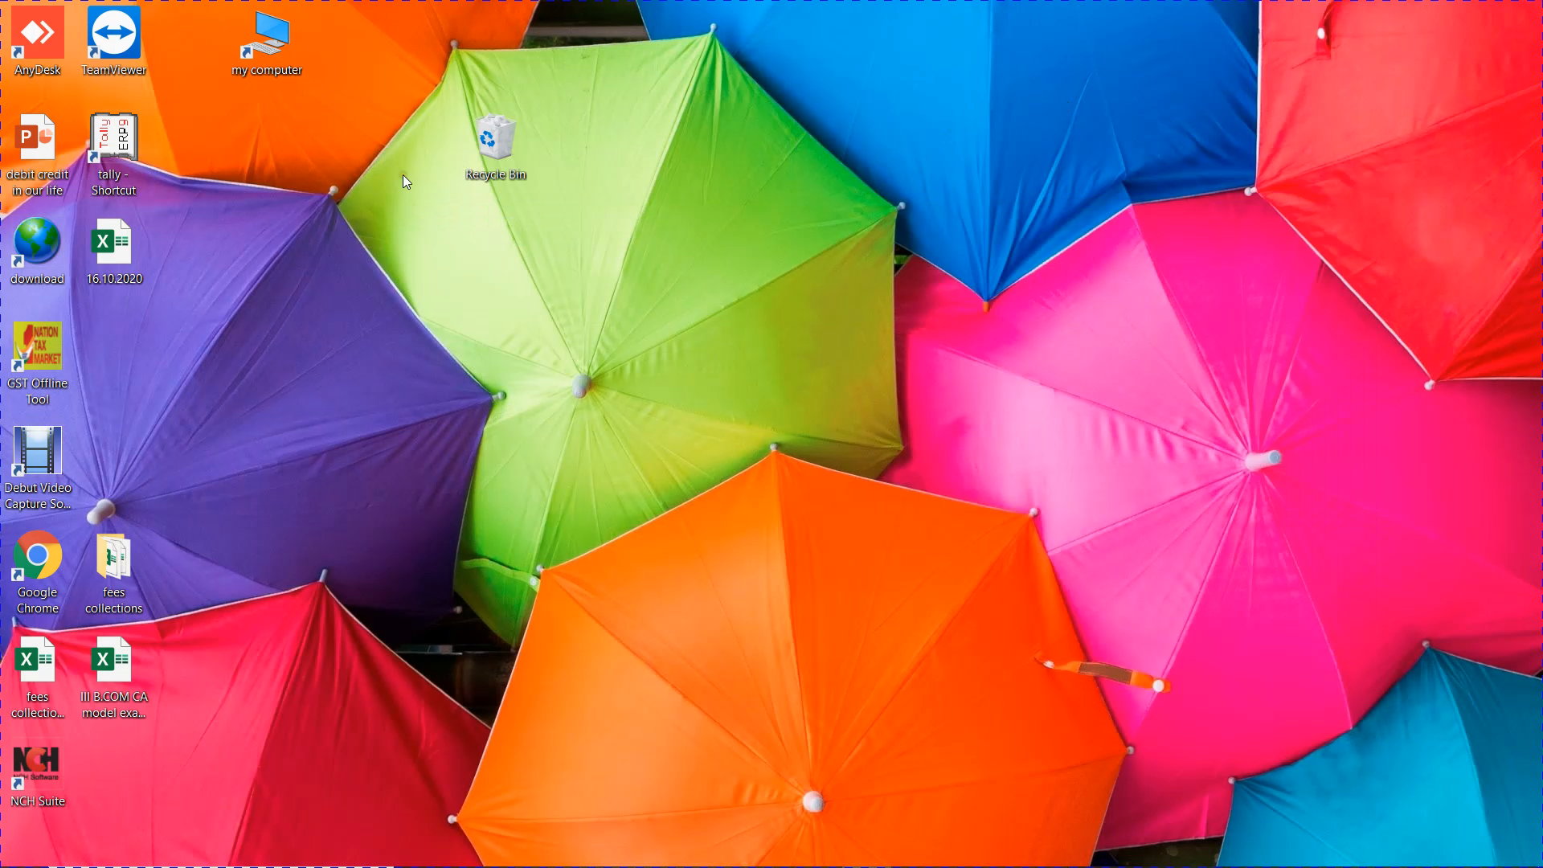
{"action": "double_click", "coordinate": [134, 137]}
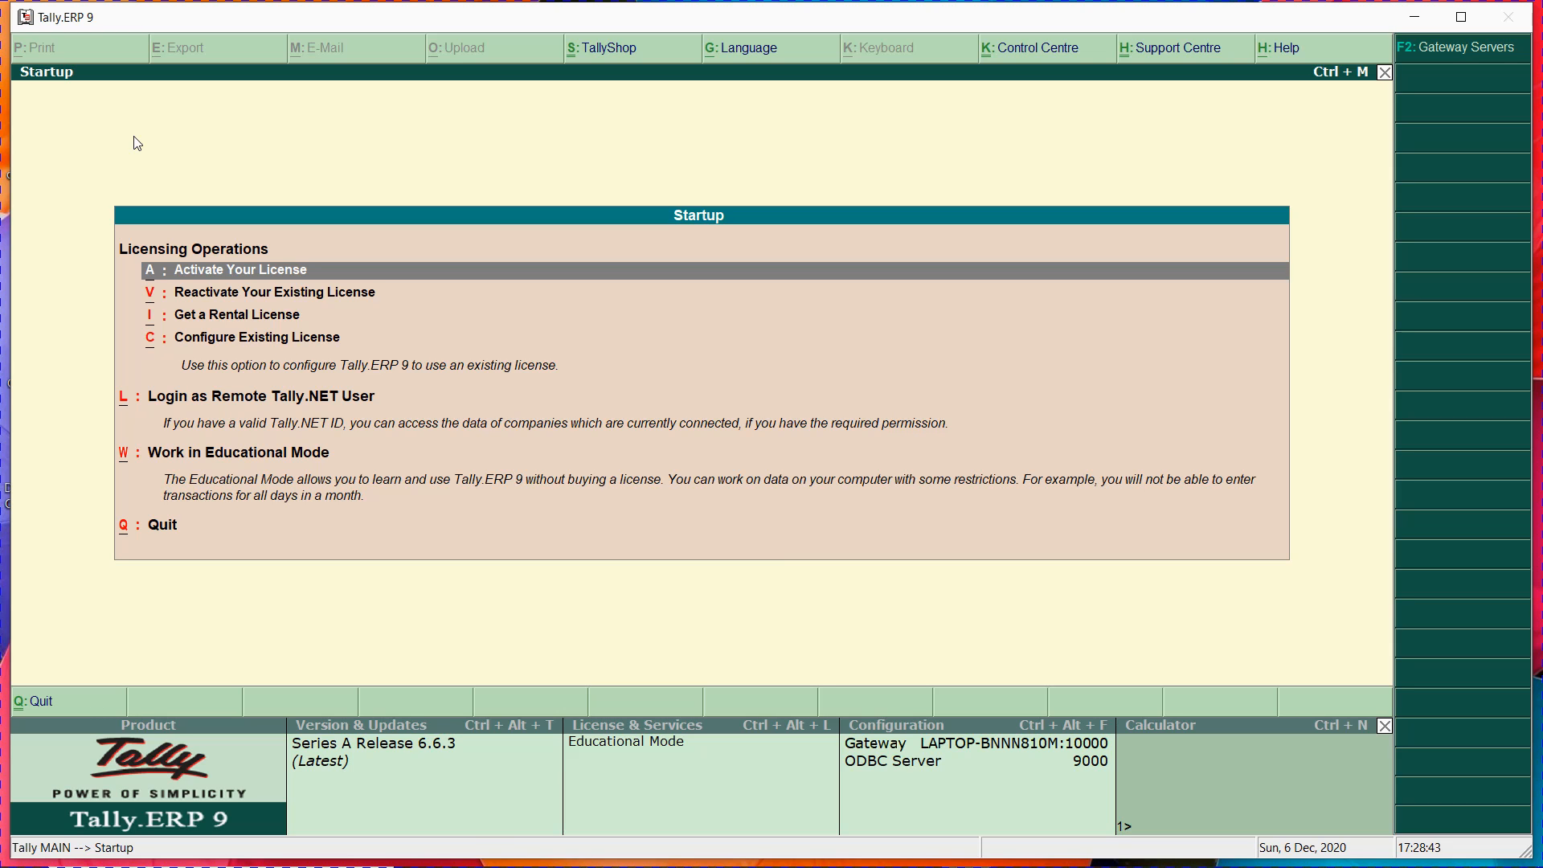
{"action": "key", "text": "Escape"}
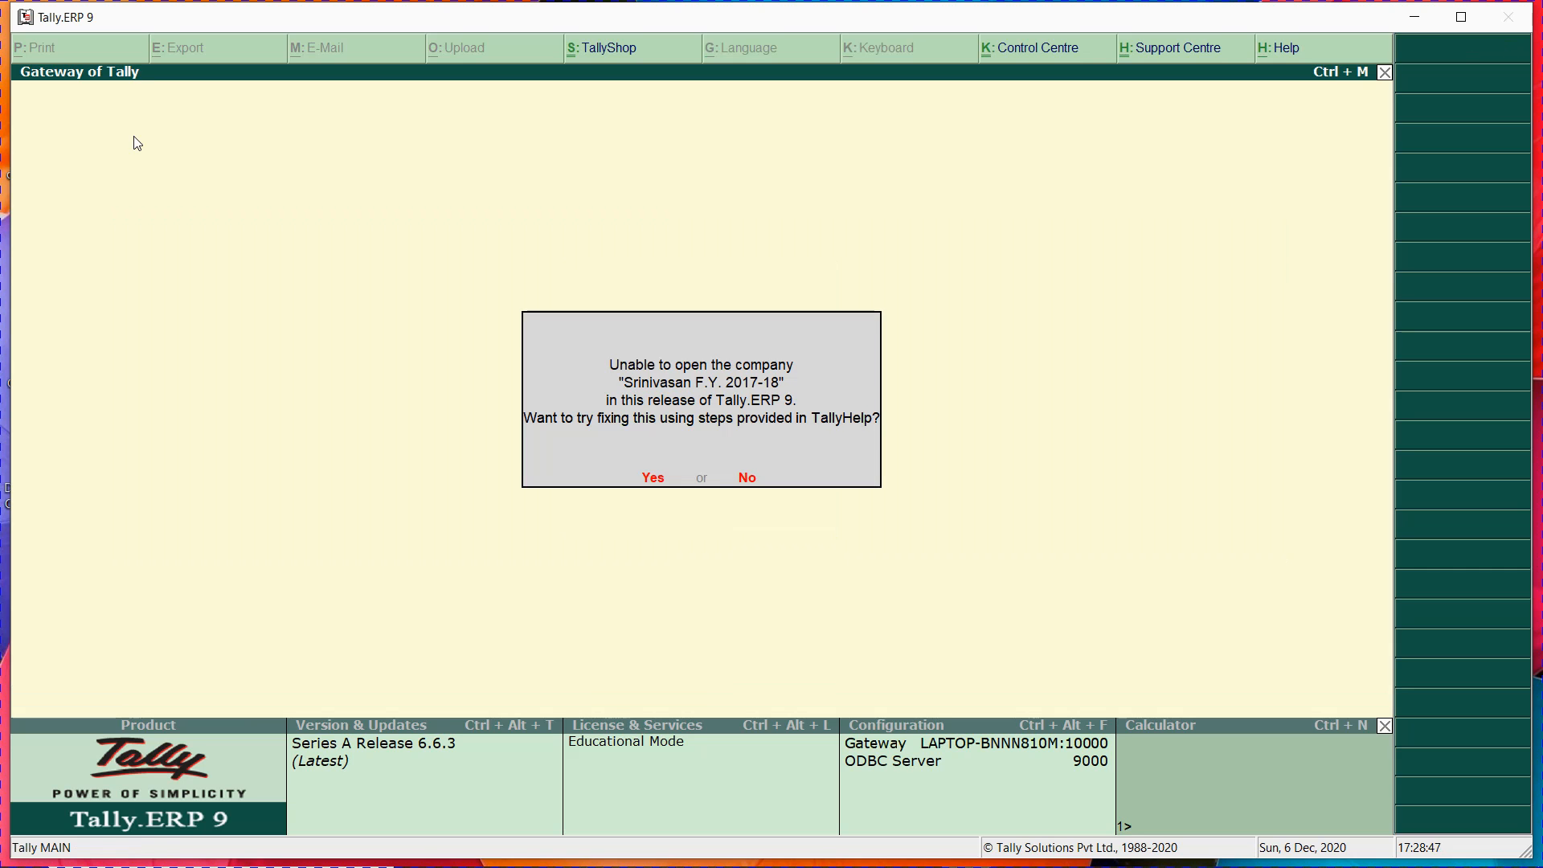
{"action": "key", "text": "n"}
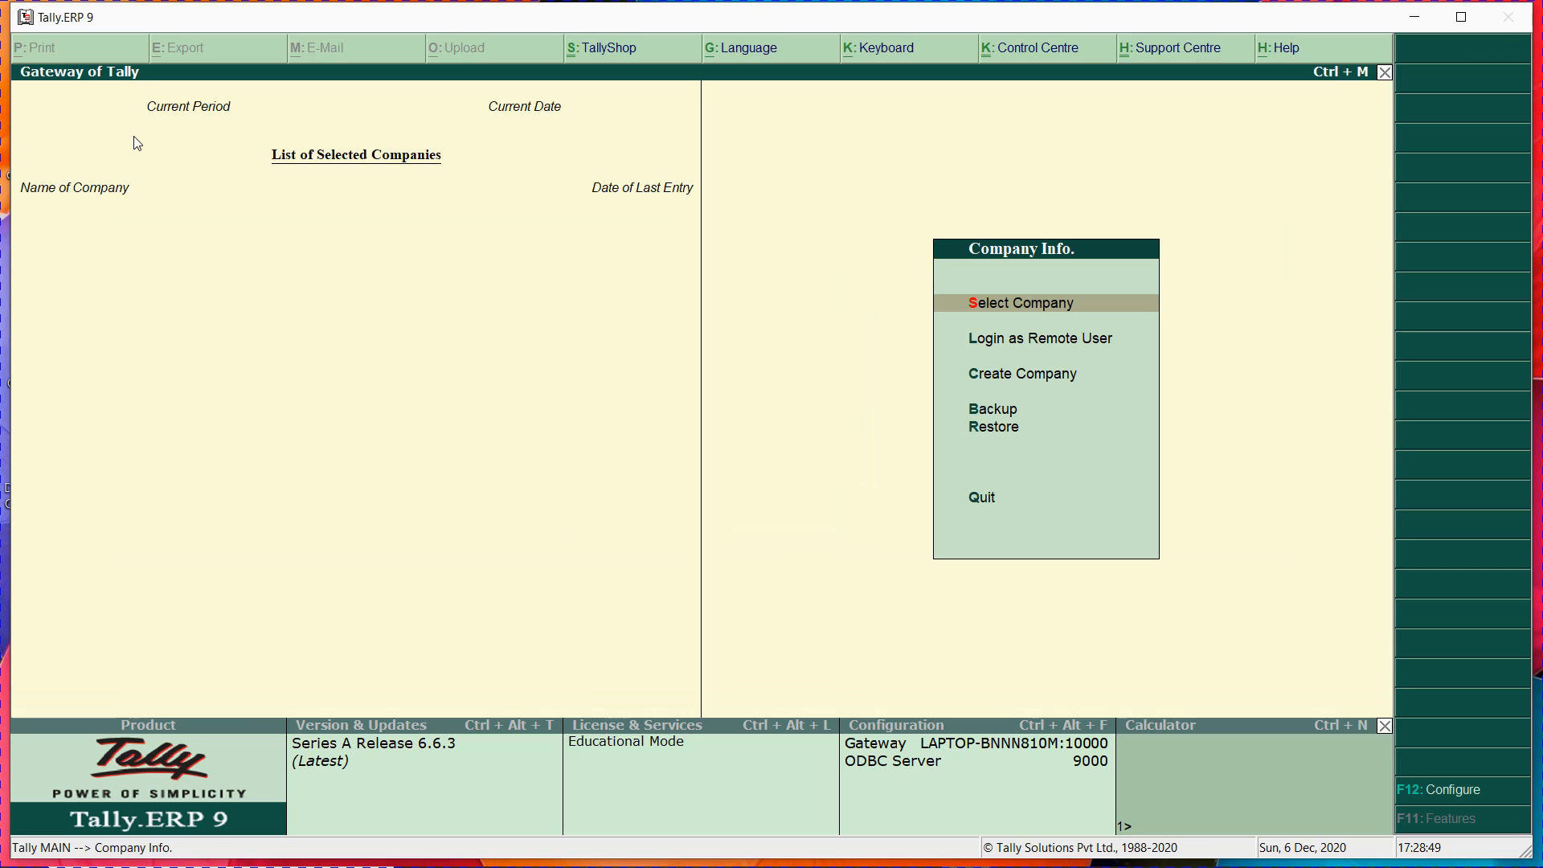
{"action": "key", "text": "Return"}
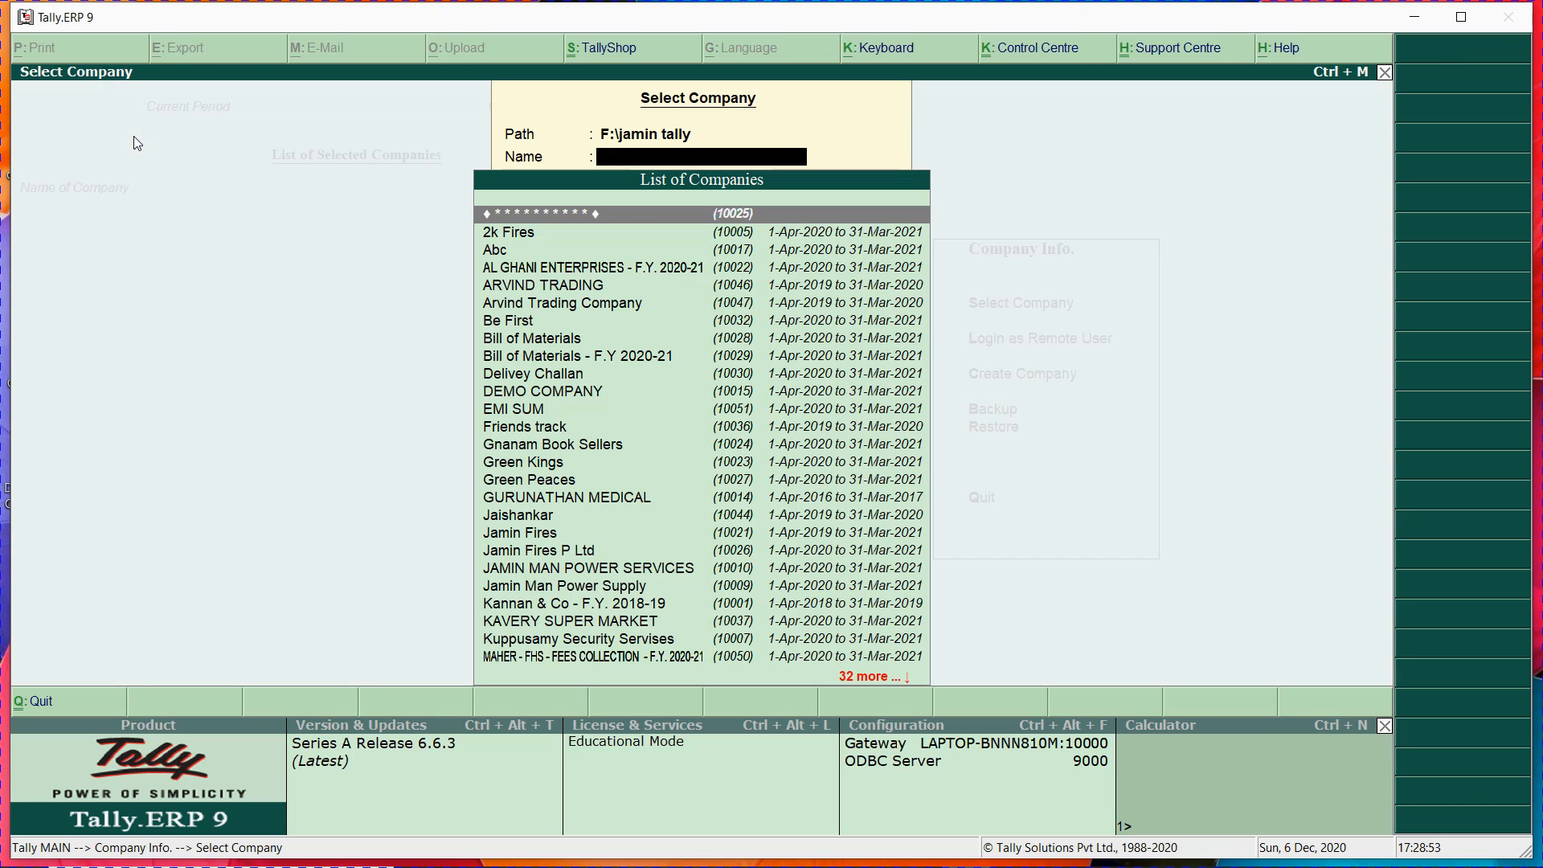
{"action": "type", "text": "Gnan"}
{"action": "key", "text": "Down"}
{"action": "key", "text": "Down"}
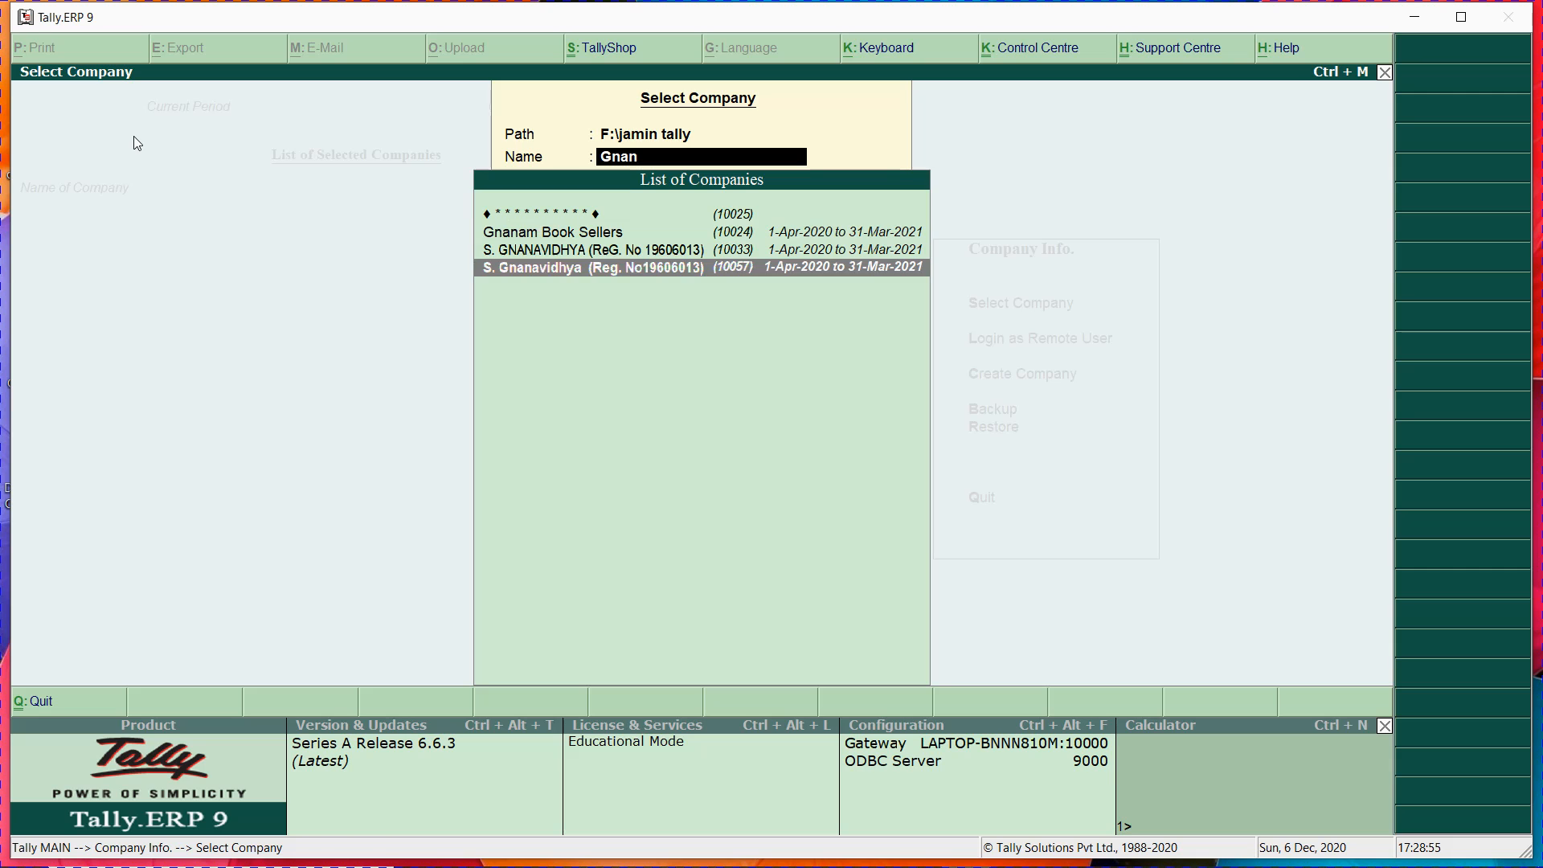
{"action": "key", "text": "Return"}
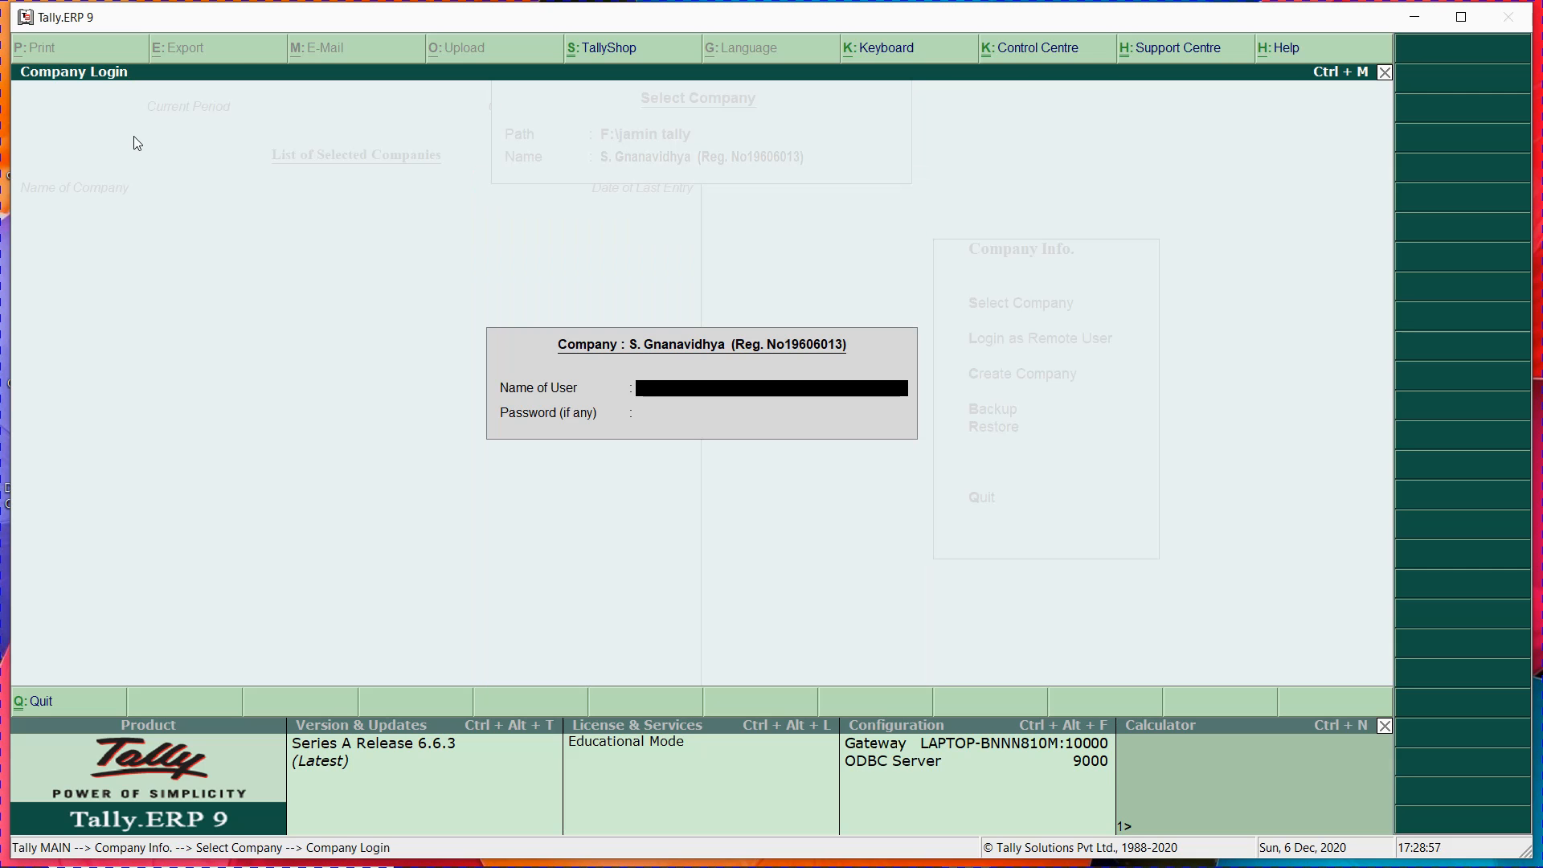
{"action": "key", "text": "Return"}
{"action": "key", "text": "Return"}
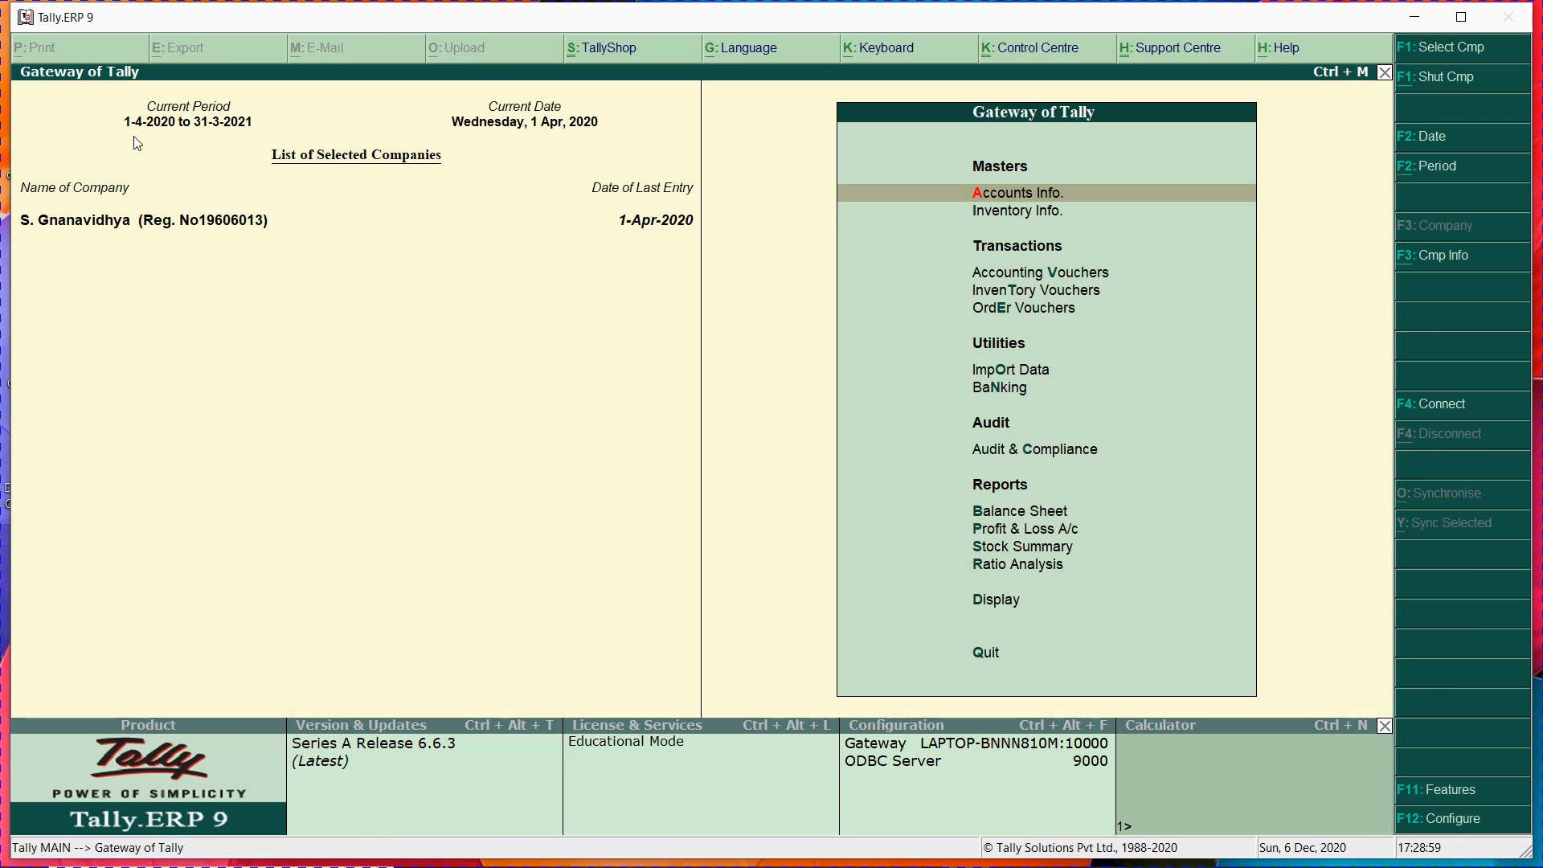
- Open the Sales Orders Book under Display > Inventory Books
{"action": "key", "text": "d"}
{"action": "key", "text": "a"}
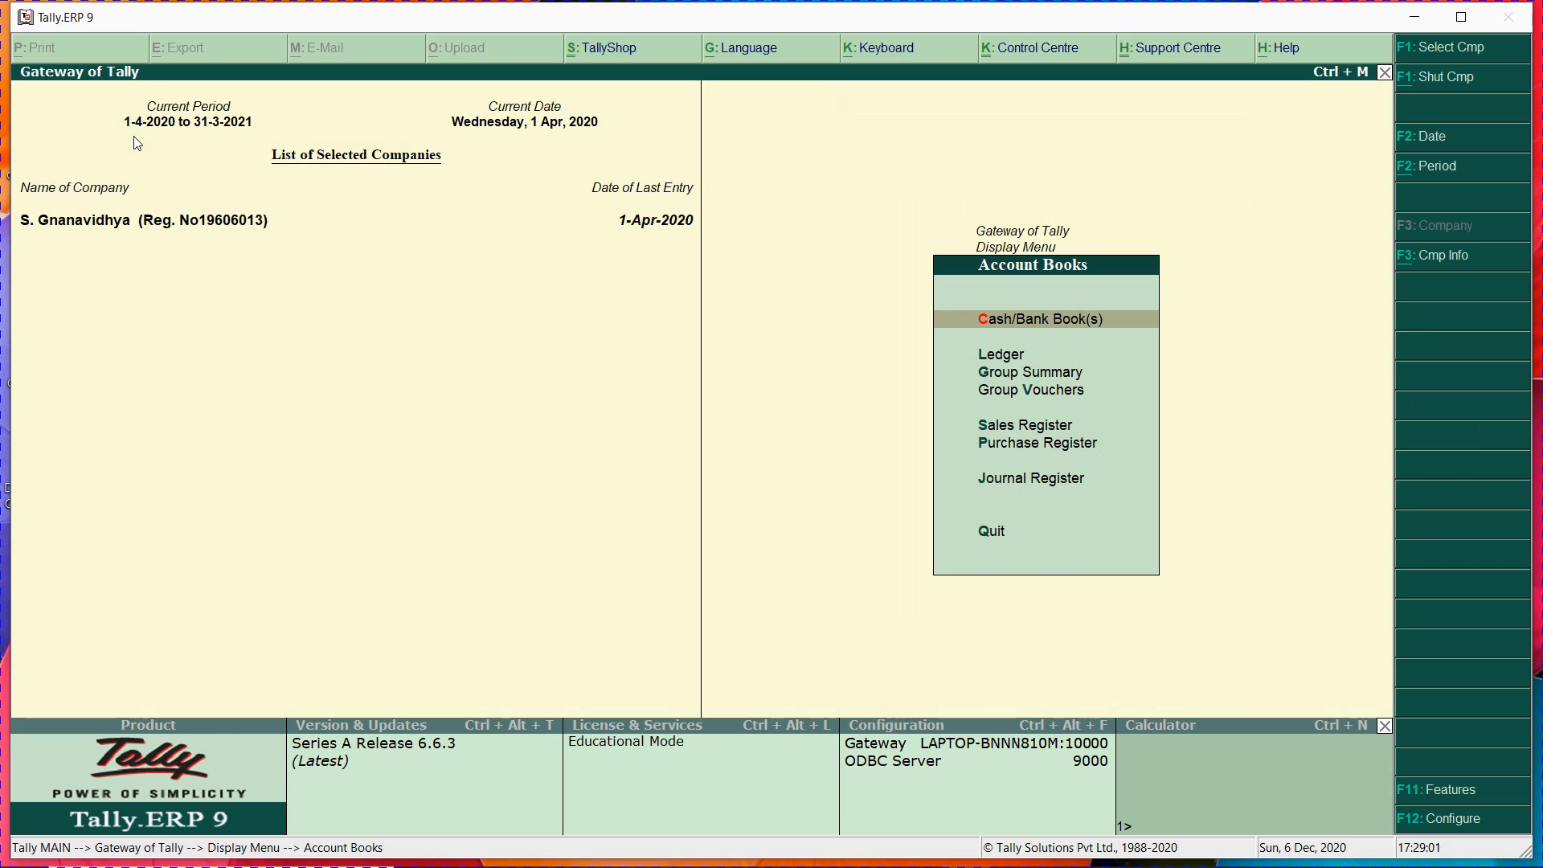
{"action": "key", "text": "Escape"}
{"action": "key", "text": "Escape"}
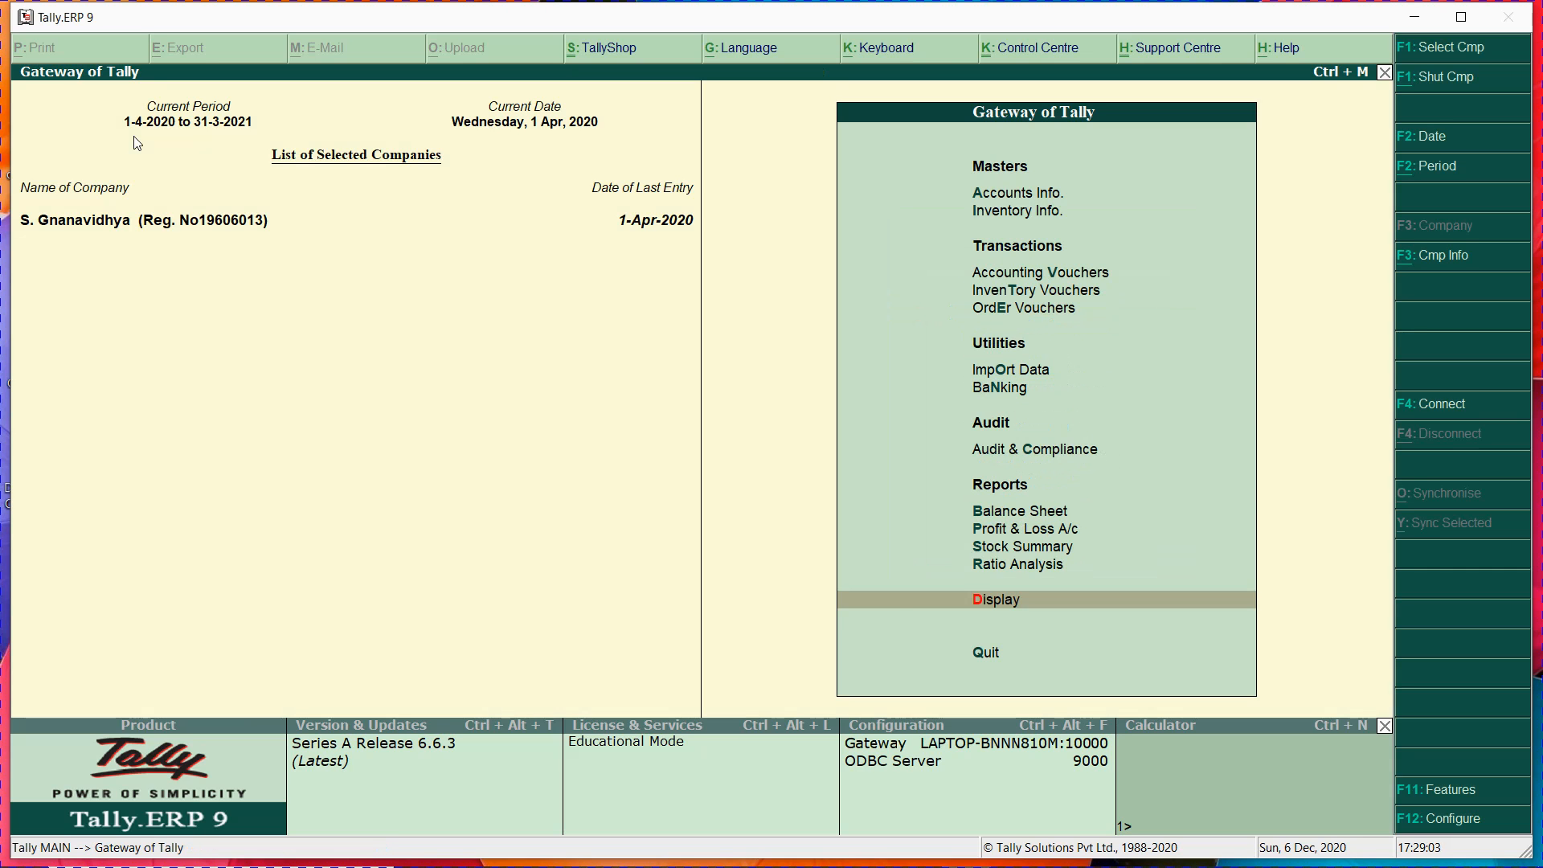
{"action": "key", "text": "d"}
{"action": "key", "text": "s"}
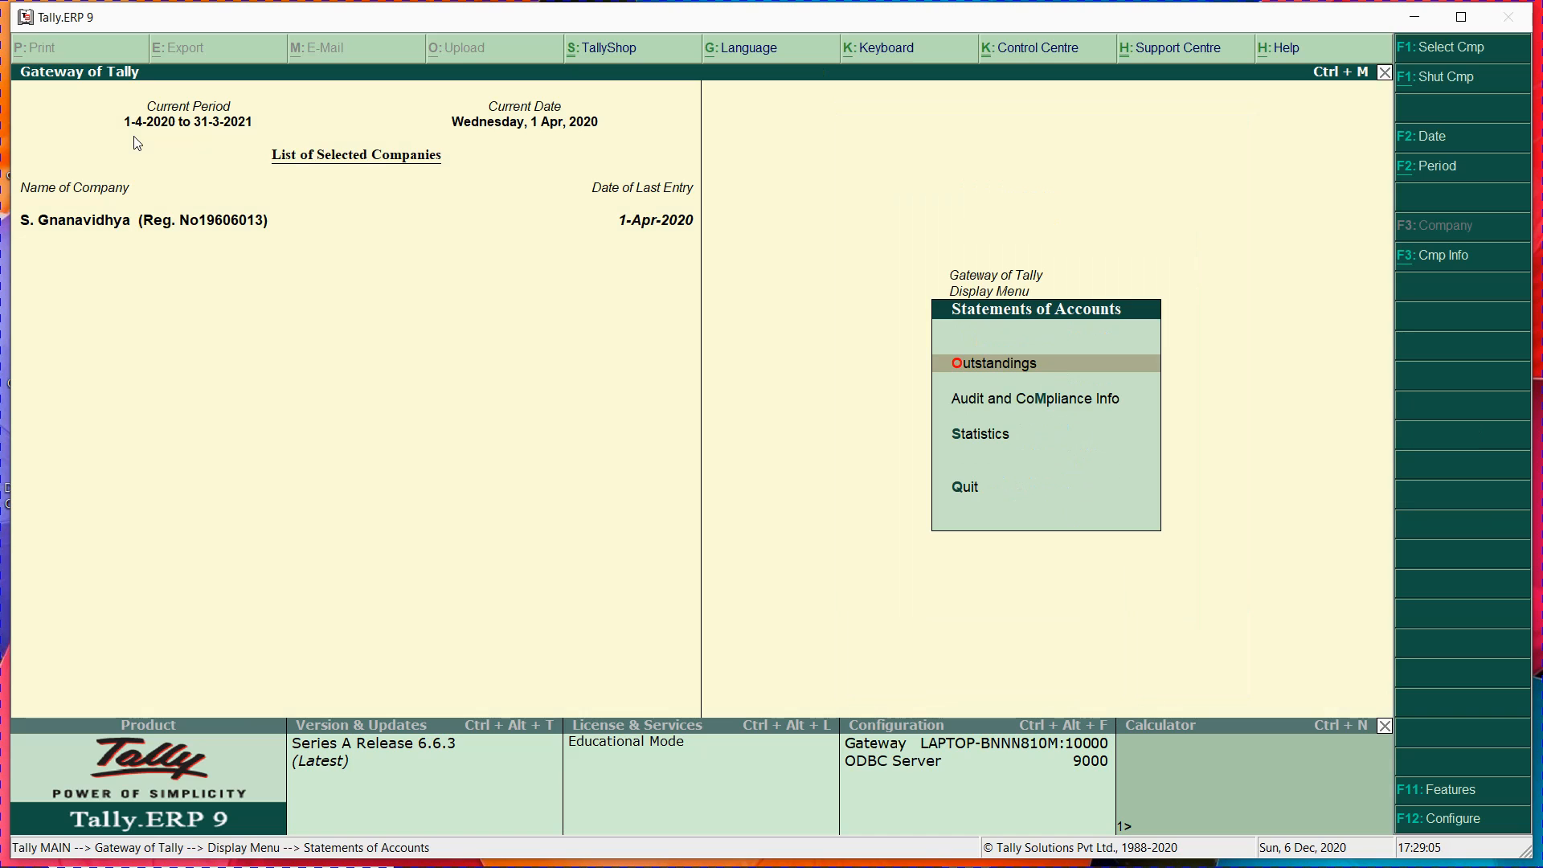
{"action": "key", "text": "Escape"}
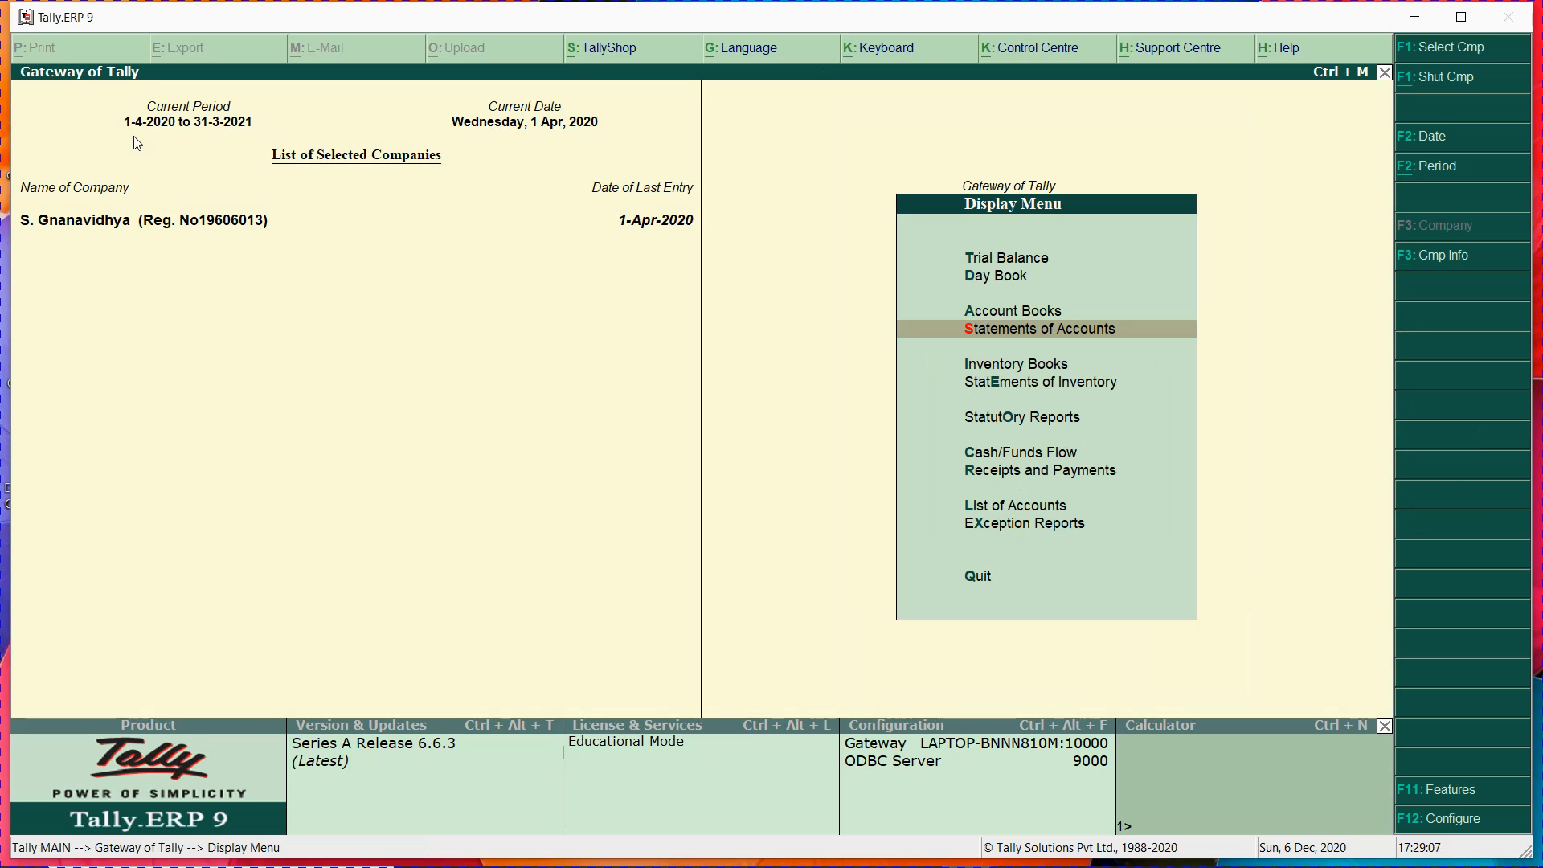
{"action": "key", "text": "Down"}
{"action": "key", "text": "Return"}
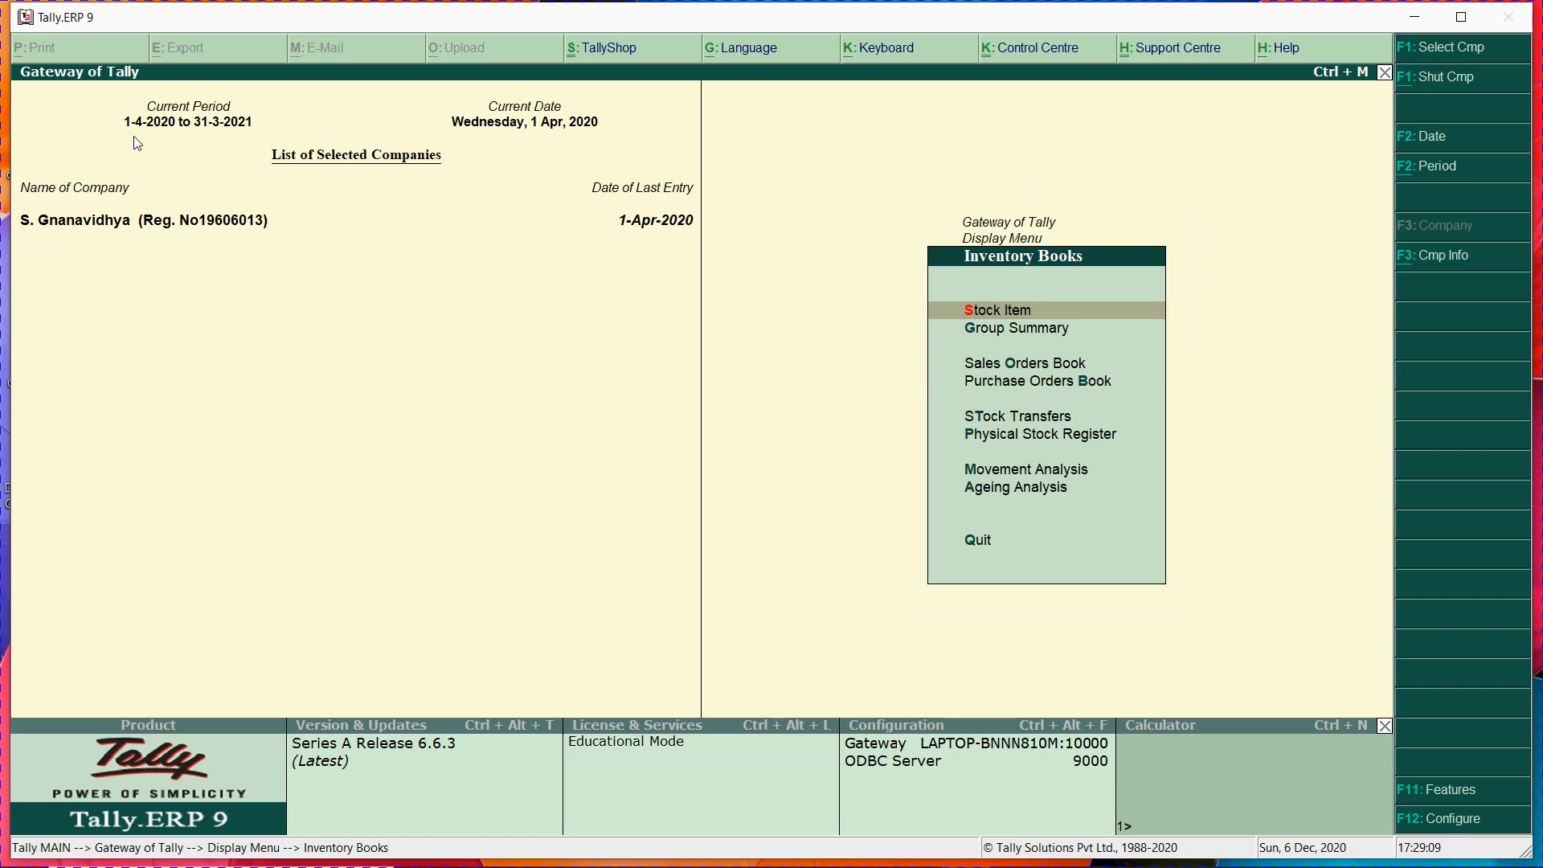
{"action": "key", "text": "Down"}
{"action": "key", "text": "Down"}
{"action": "key", "text": "Down"}
{"action": "key", "text": "Up"}
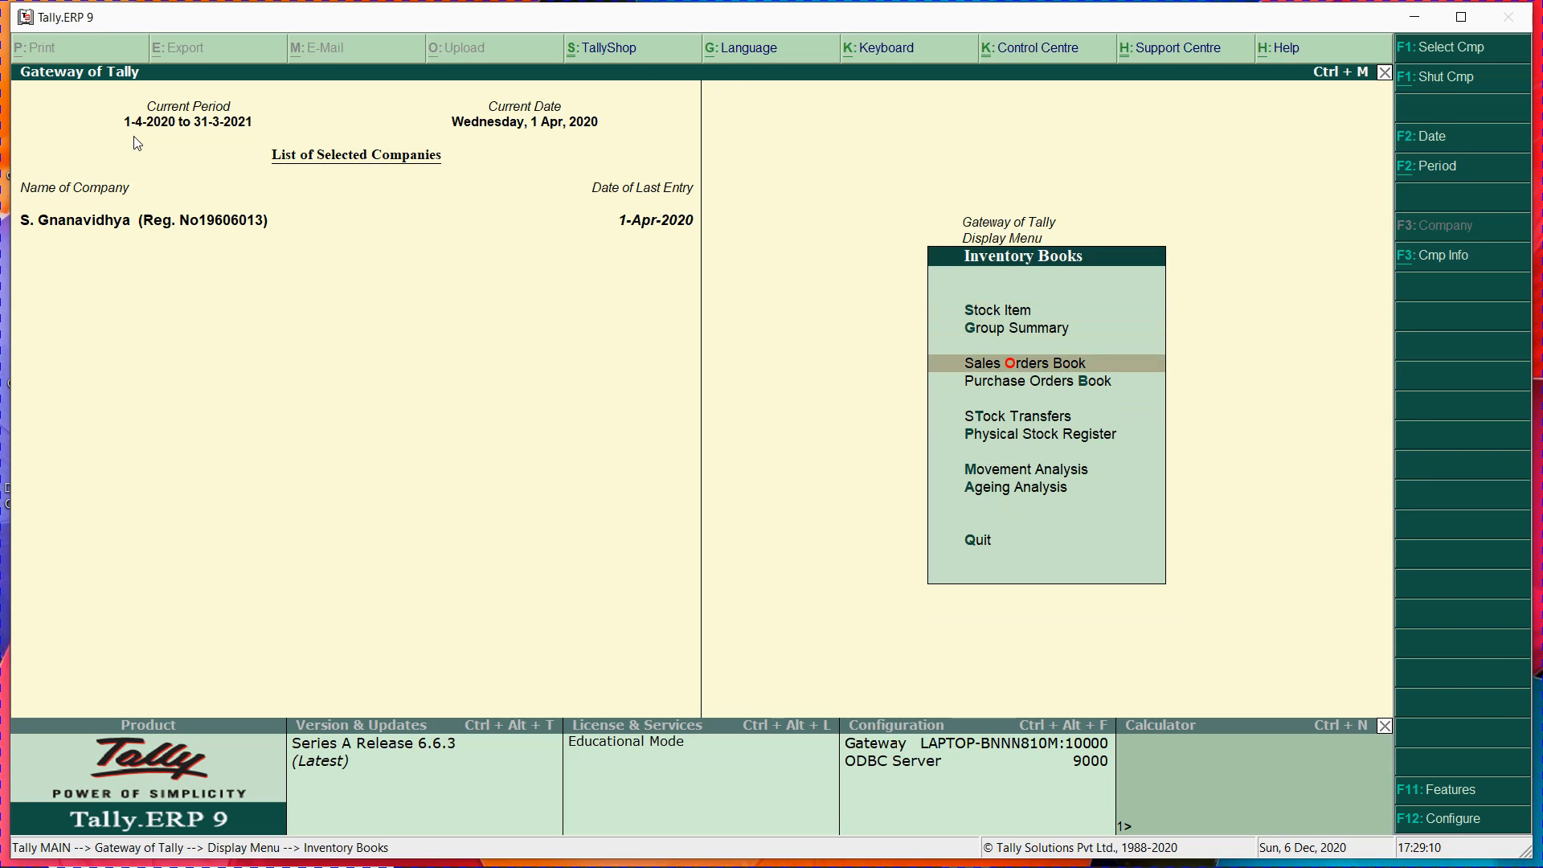
{"action": "key", "text": "Return"}
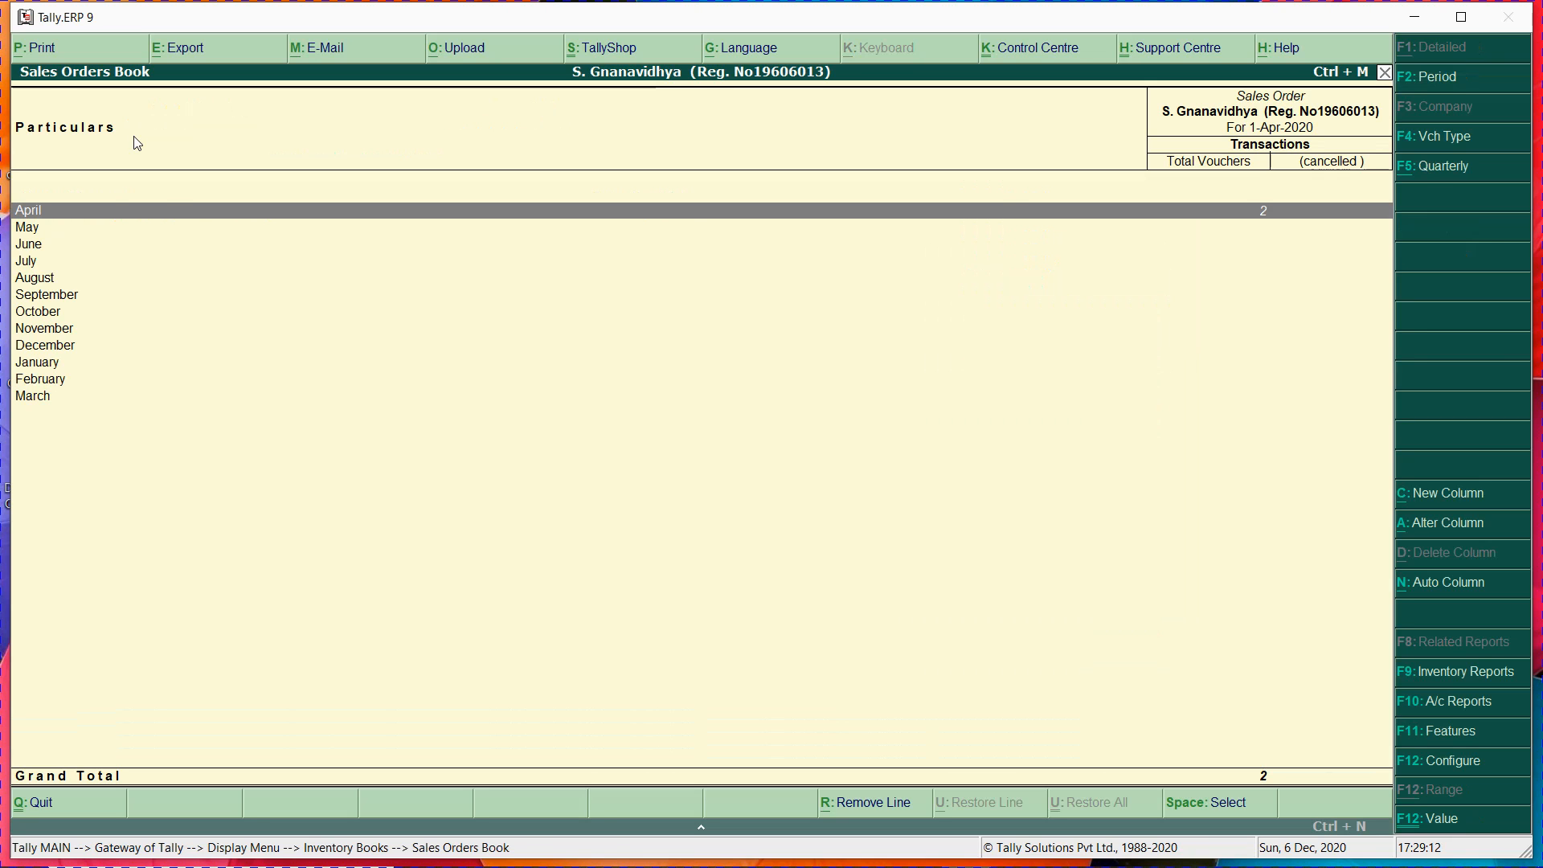
- Open Abir Pvt Ltd's April sales order 2020/001, then return to the Word report
{"action": "key", "text": "Return"}
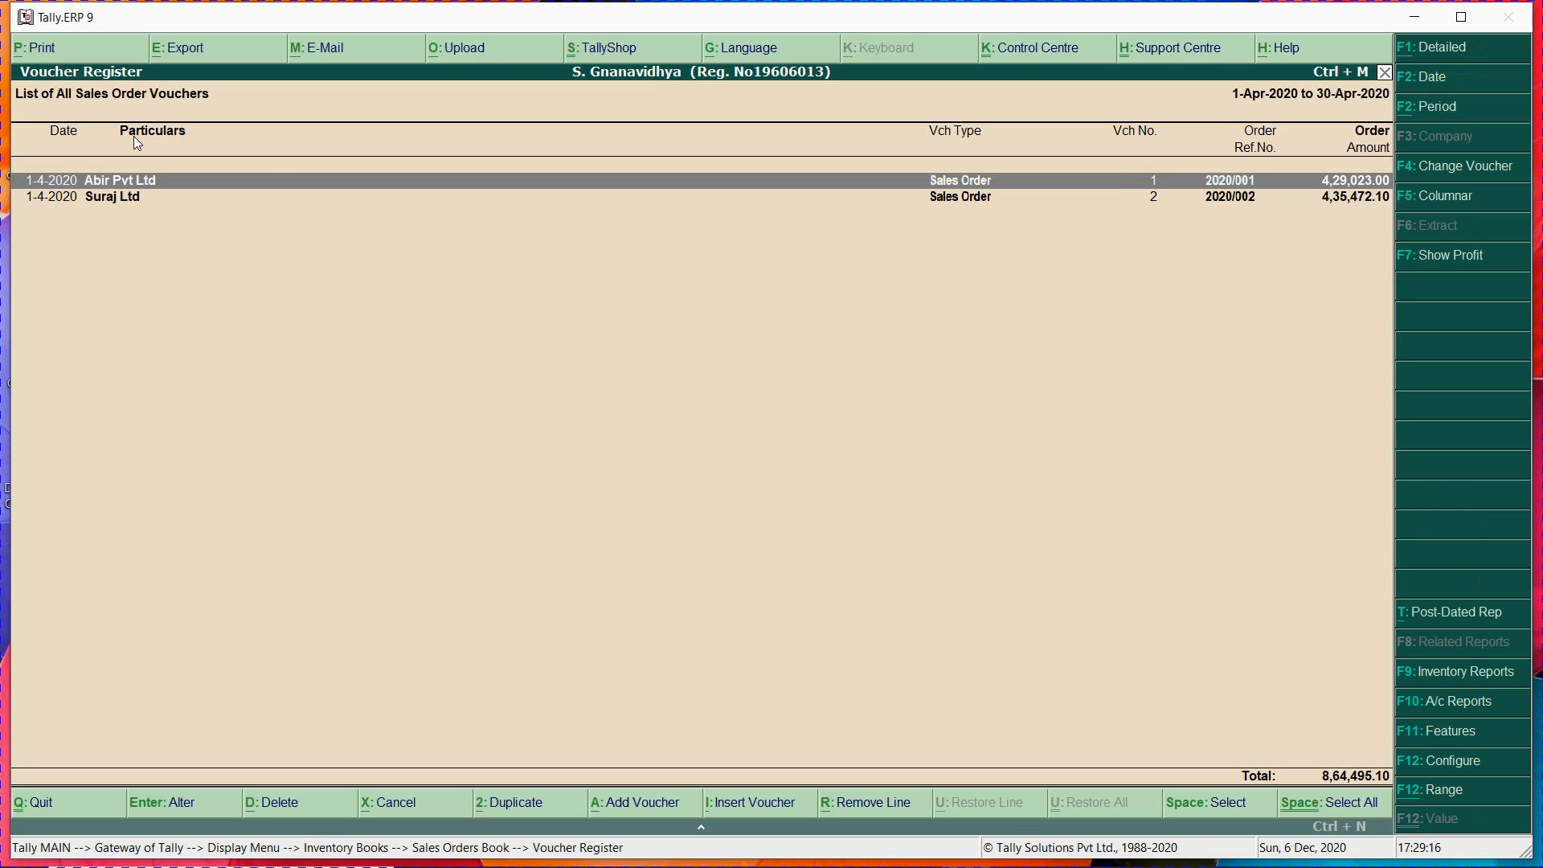
{"action": "key", "text": "Return"}
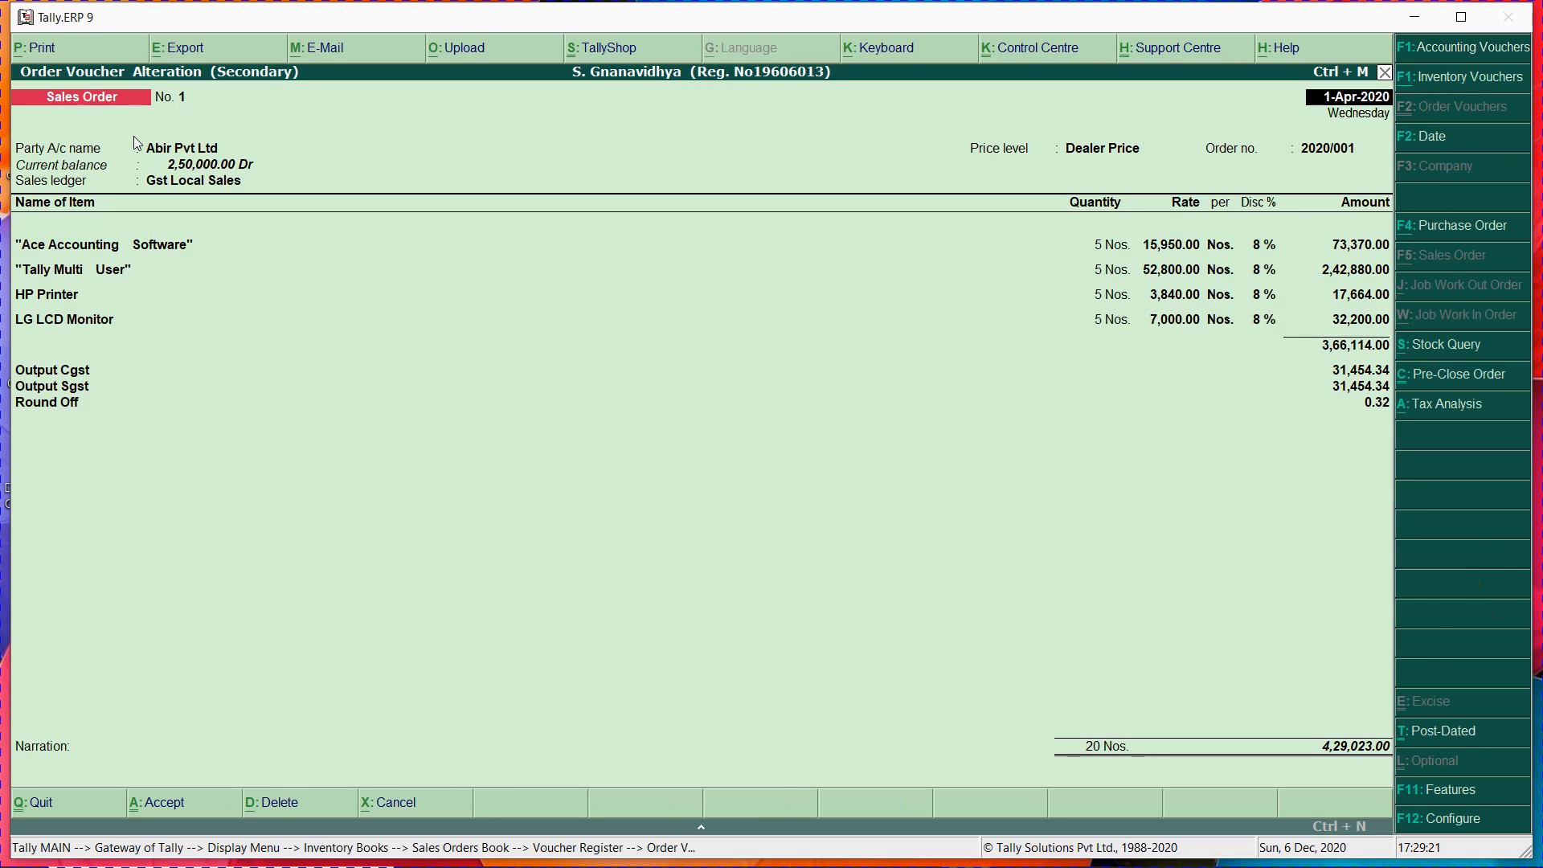
{"action": "key", "text": "alt+Tab"}
{"action": "key", "text": "alt+Tab"}
{"action": "key", "text": "alt+Tab"}
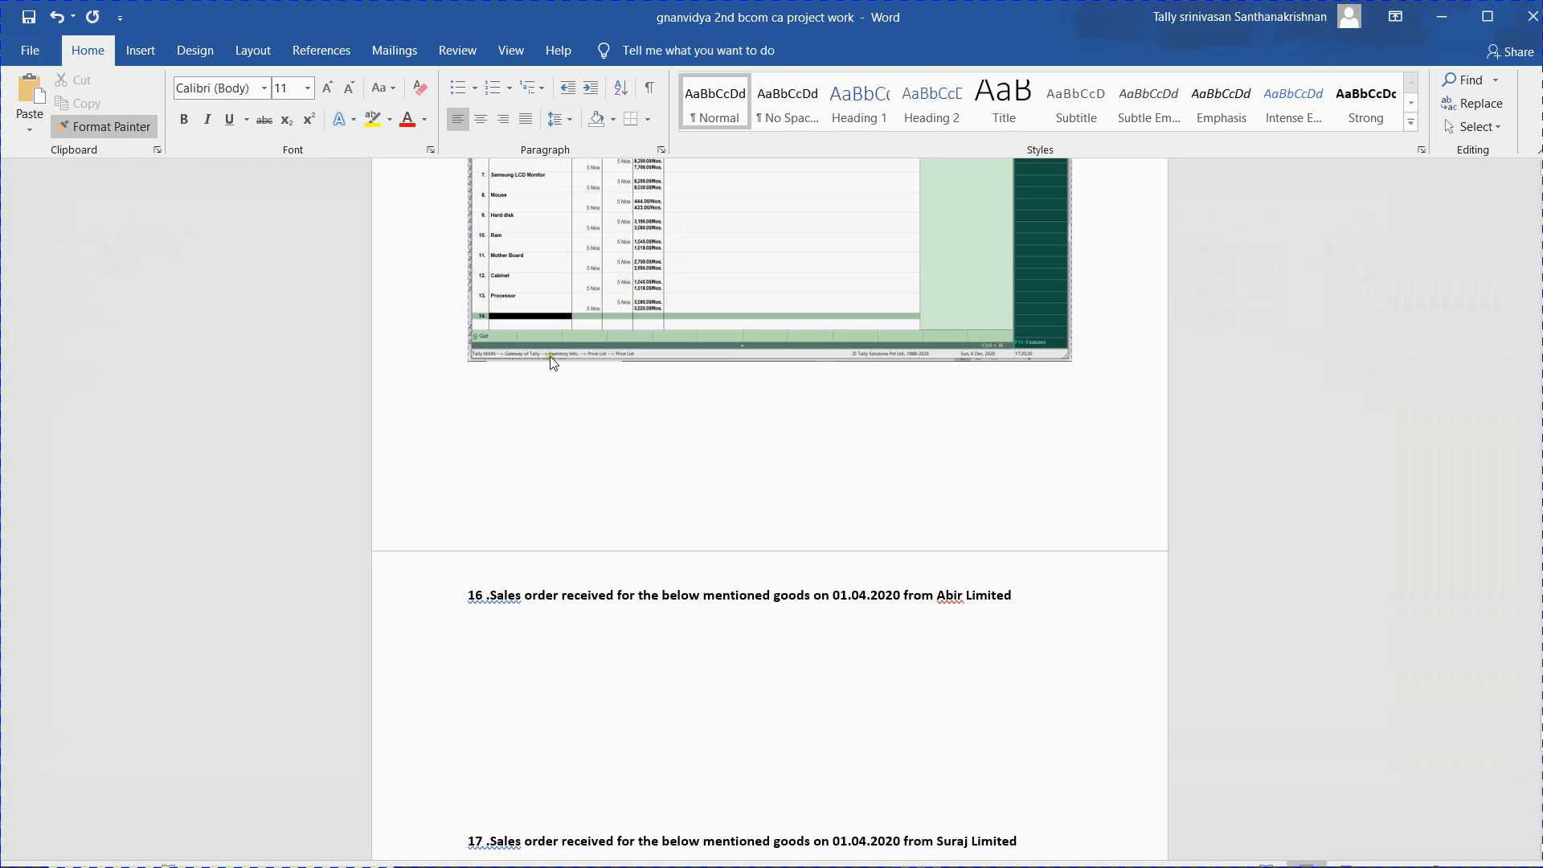
- Paste the Abir Pvt Ltd sales order screenshot below heading 16 in the Word report
{"action": "left_click", "coordinate": [1030, 599]}
{"action": "key", "text": "Return"}
{"action": "key", "text": "Return"}
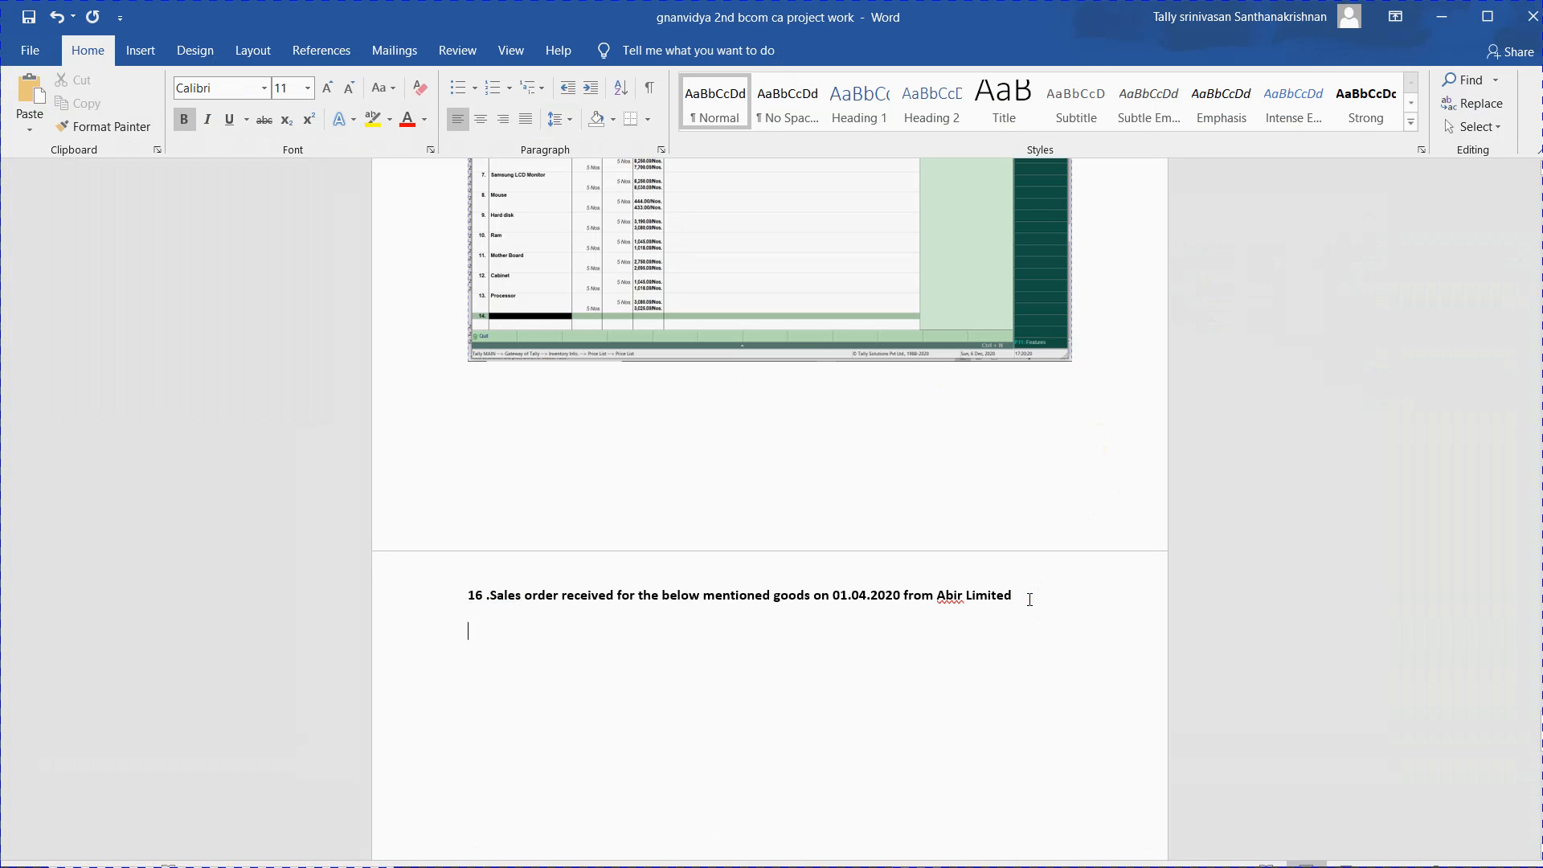
{"action": "key", "text": "ctrl+v"}
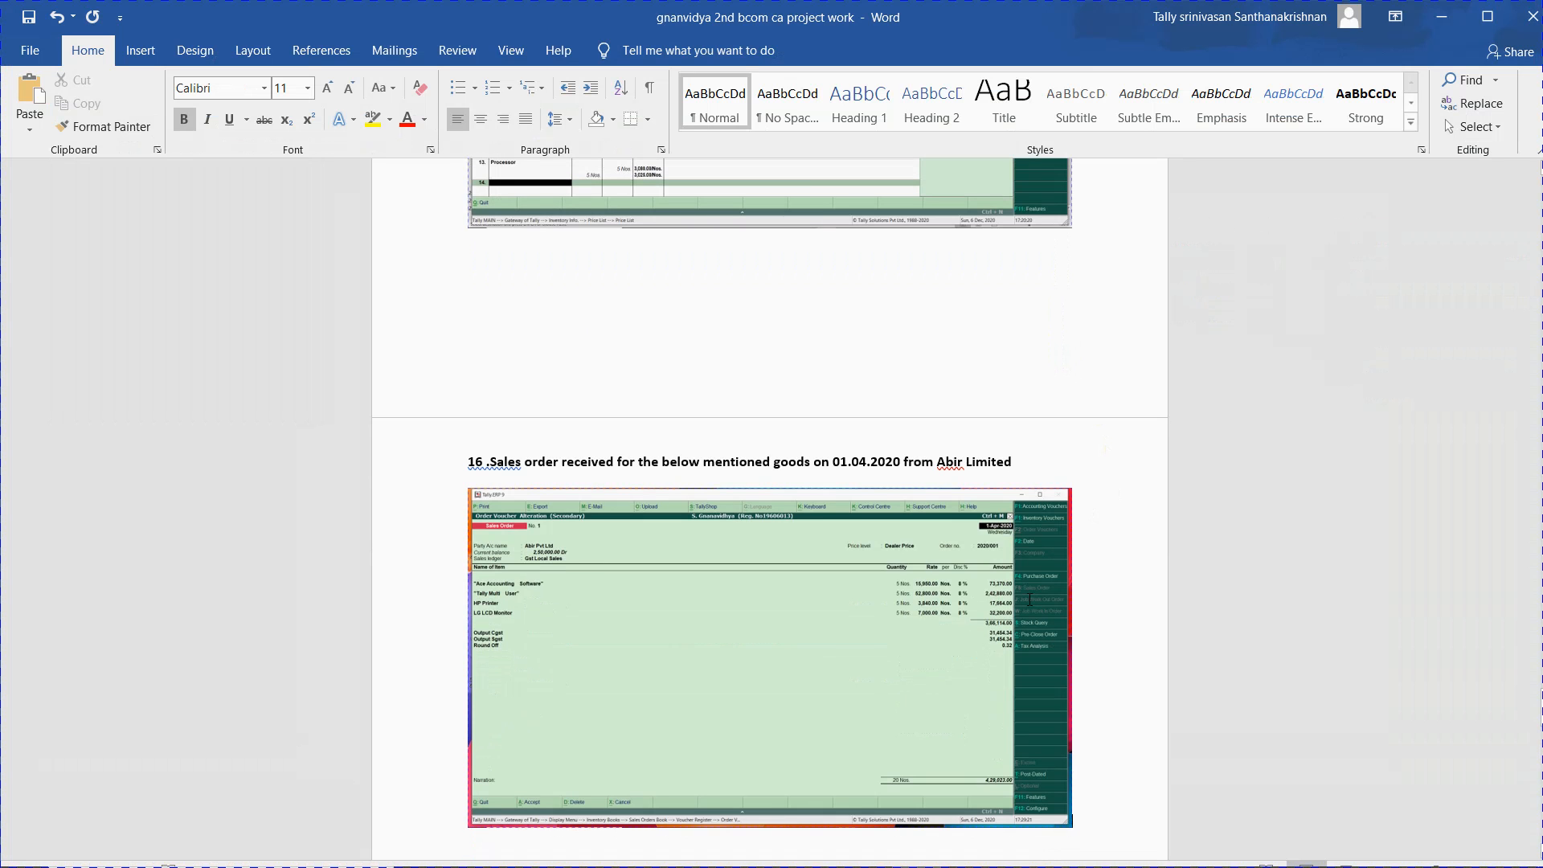
{"action": "left_click", "coordinate": [1026, 645]}
{"action": "left_click", "coordinate": [1025, 643]}
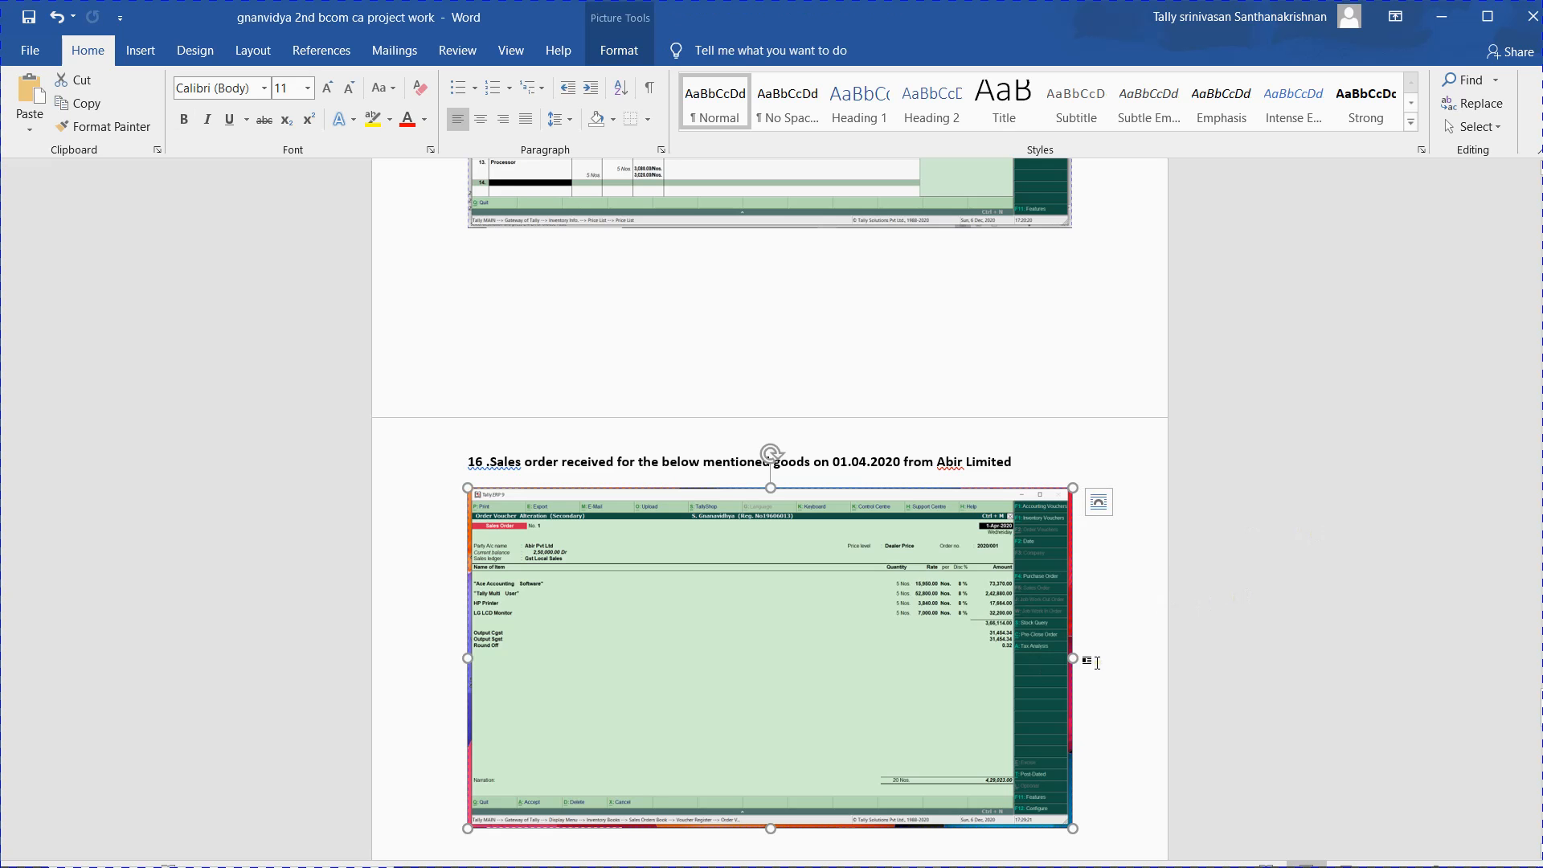
{"action": "left_click", "coordinate": [1143, 692]}
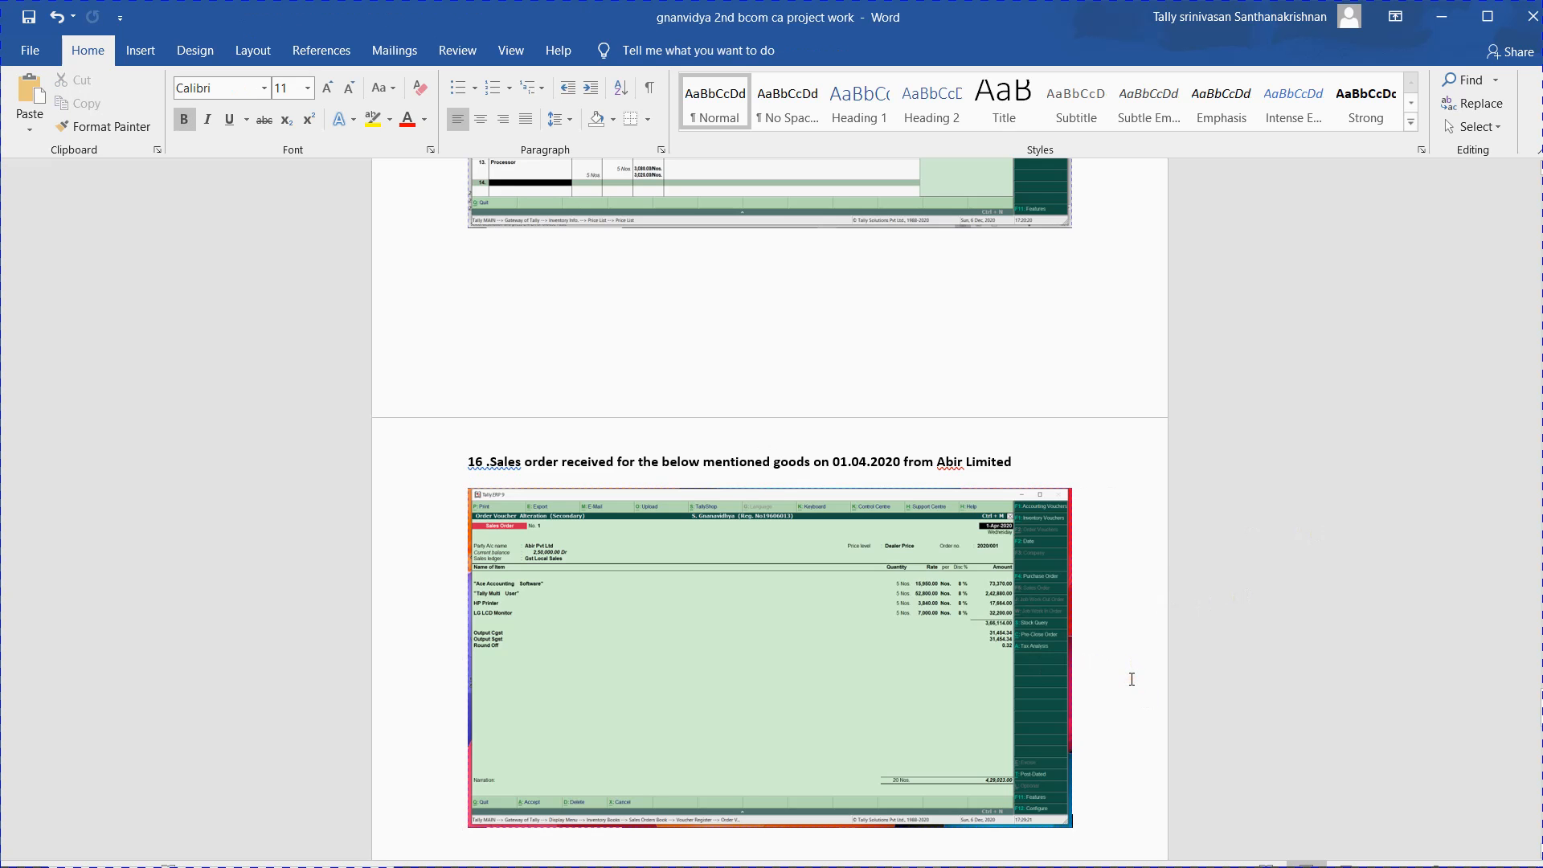
{"action": "scroll", "coordinate": [1132, 680], "scroll_direction": "down", "scroll_amount": 15}
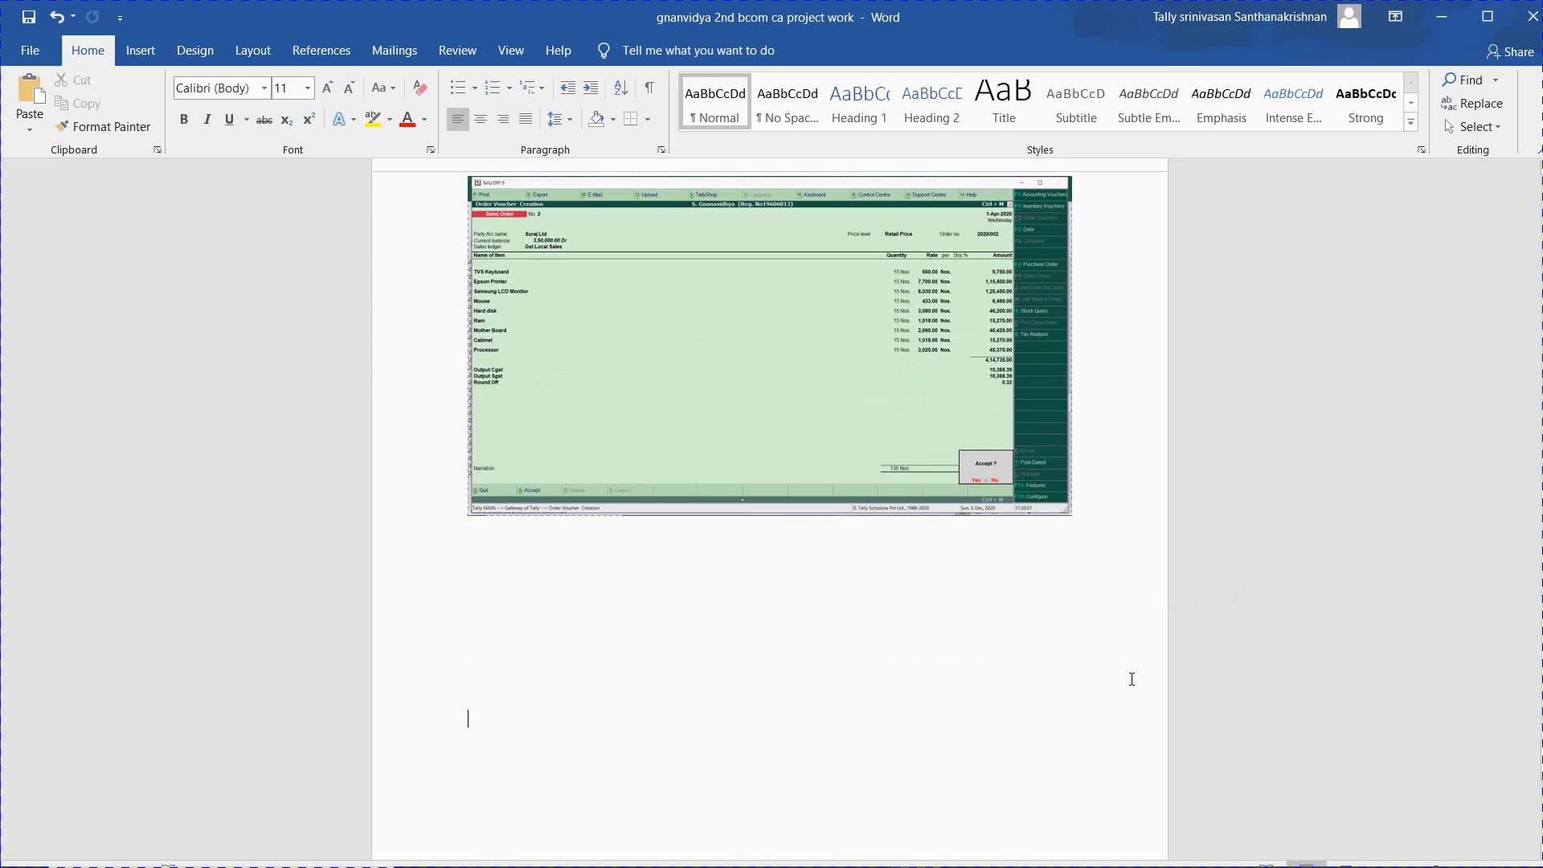
{"action": "key", "text": "alt+Tab"}
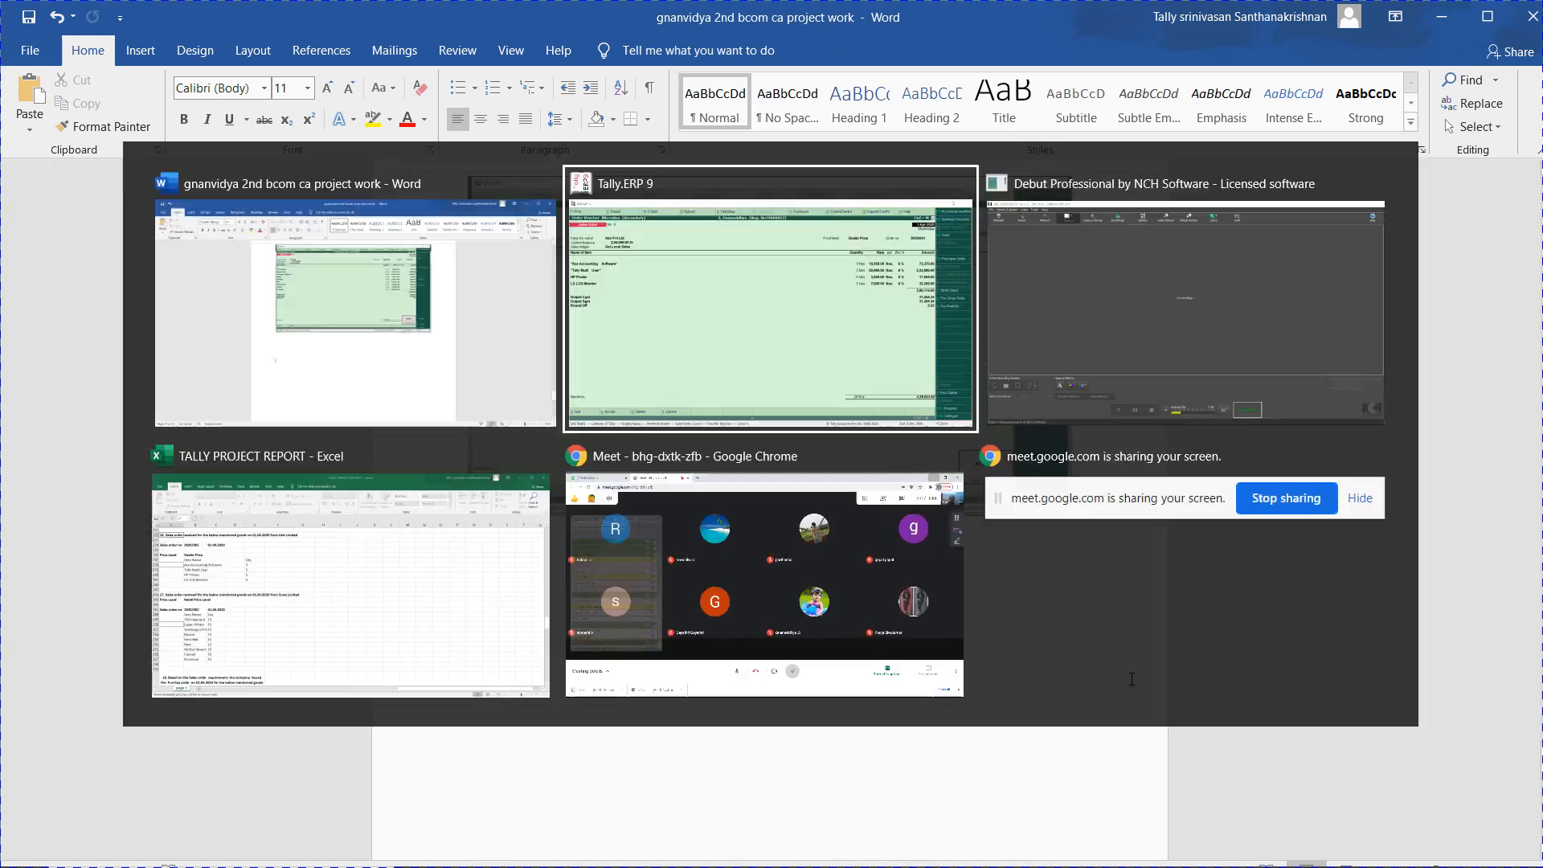
- Leave the open sales order and look through the Display menu's account books and Sales Orders Book
{"action": "key", "text": "Escape"}
{"action": "key", "text": "y"}
{"action": "key", "text": "Escape"}
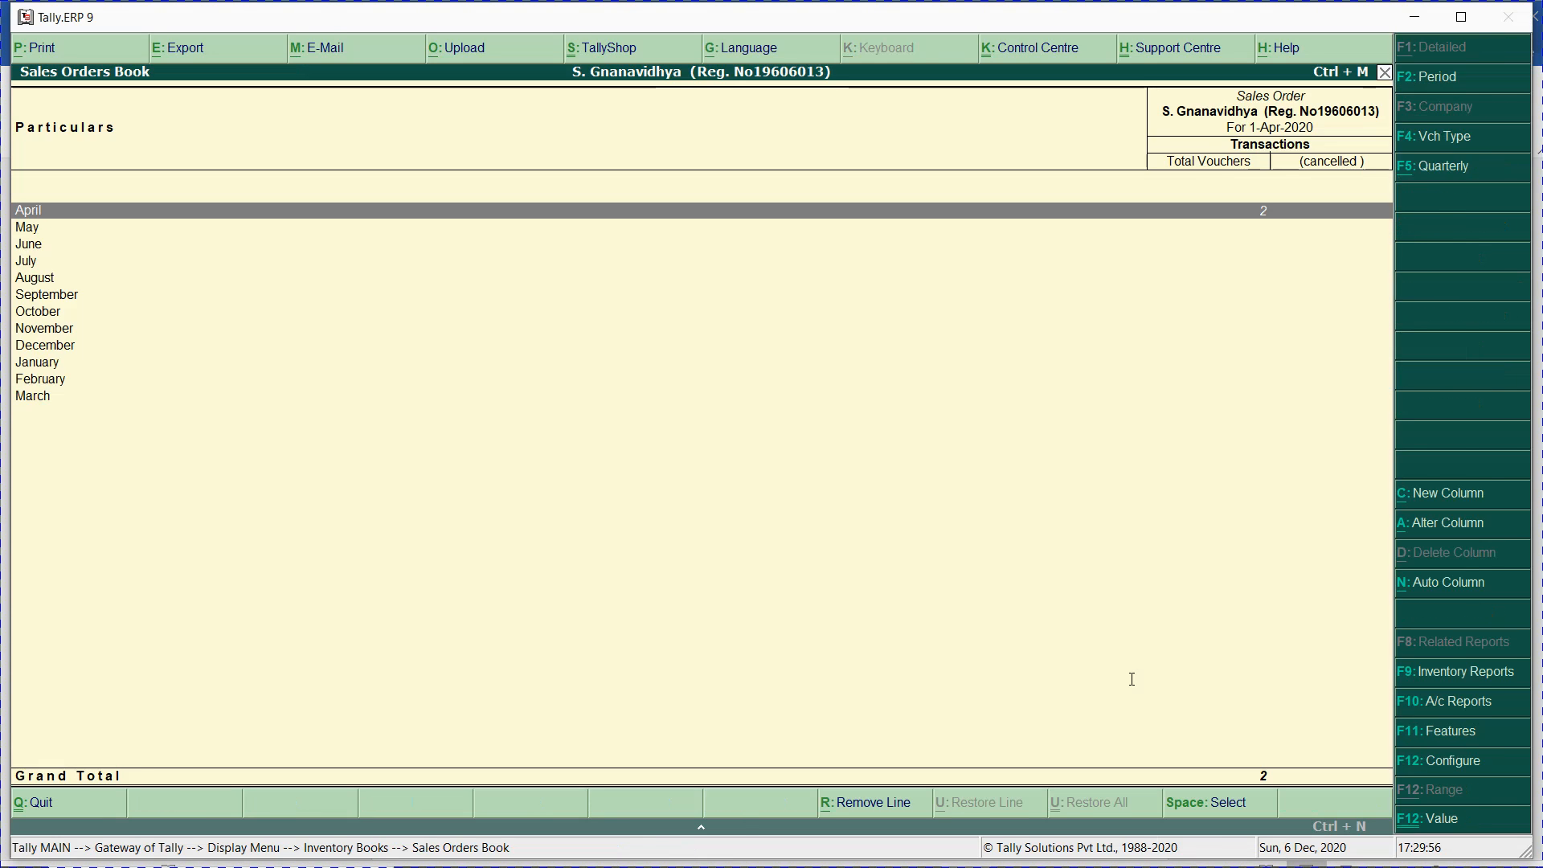
{"action": "key", "text": "Escape"}
{"action": "key", "text": "Escape"}
{"action": "key", "text": "Escape"}
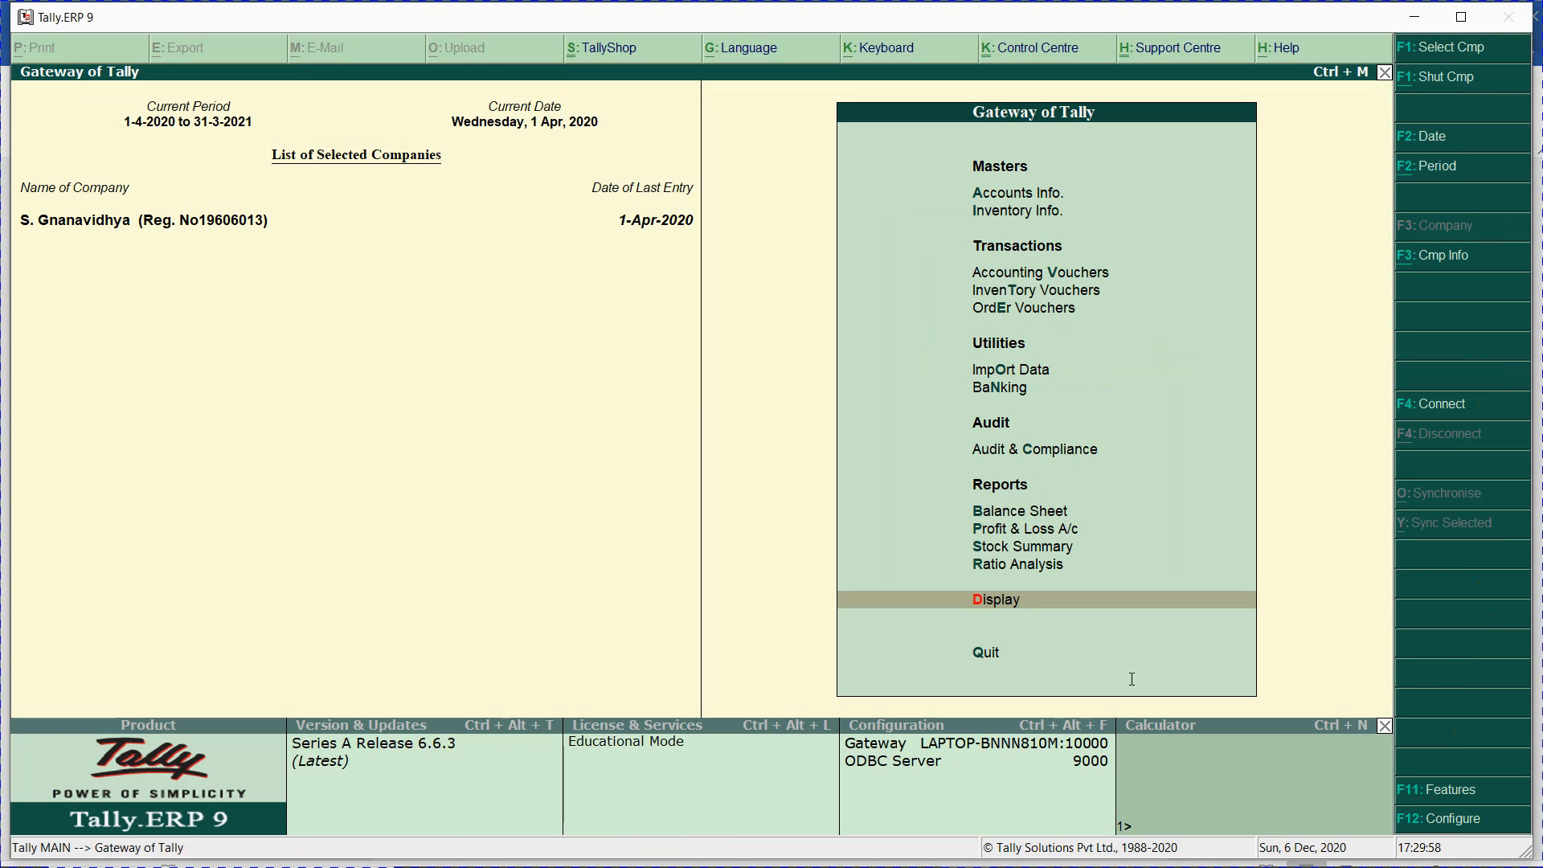
{"action": "key", "text": "Return"}
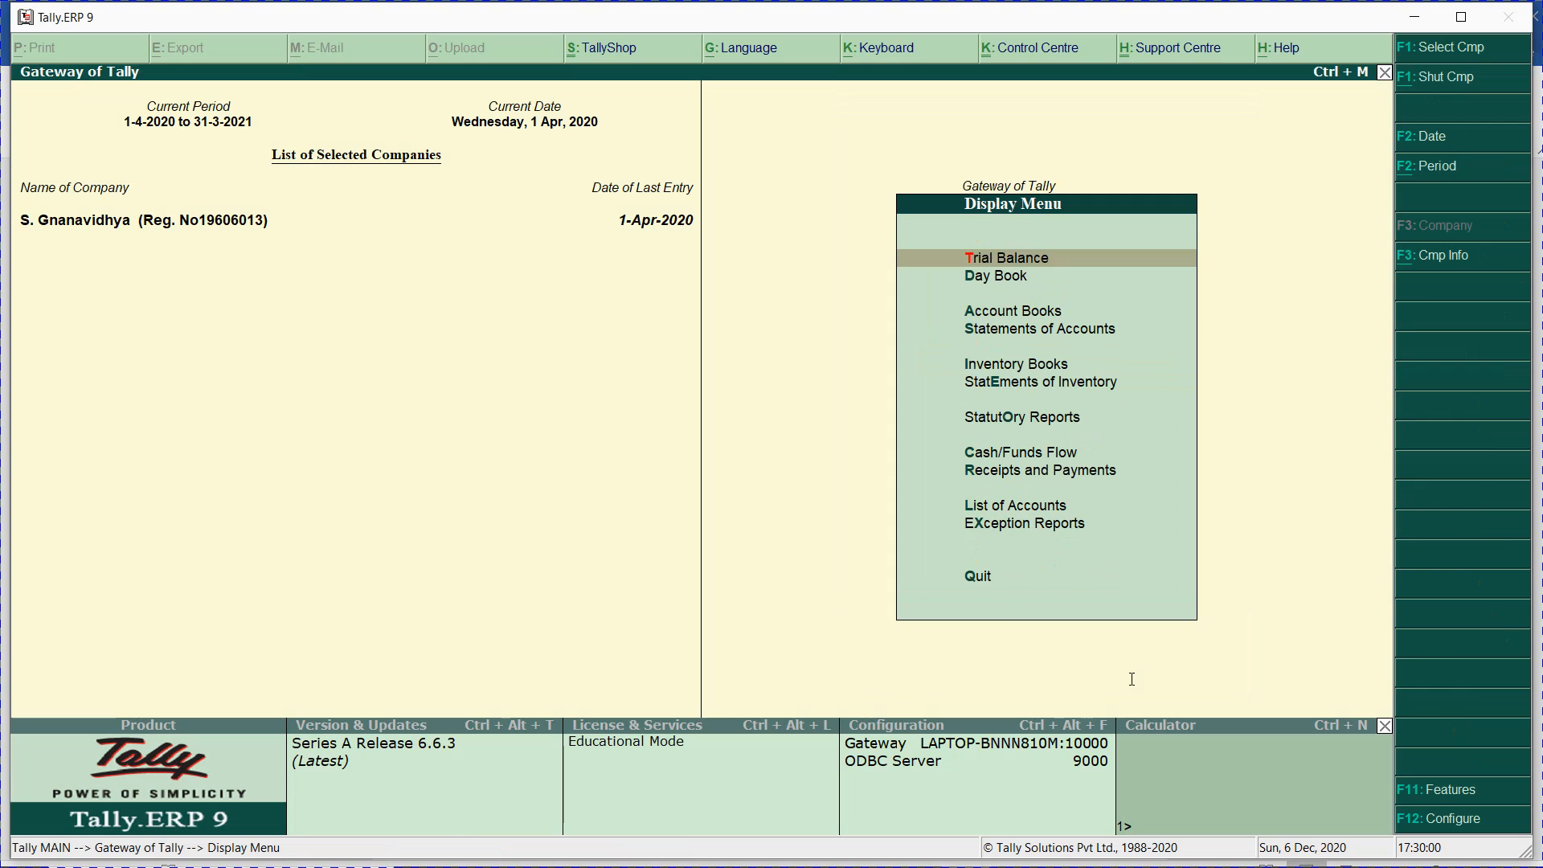
{"action": "key", "text": "a"}
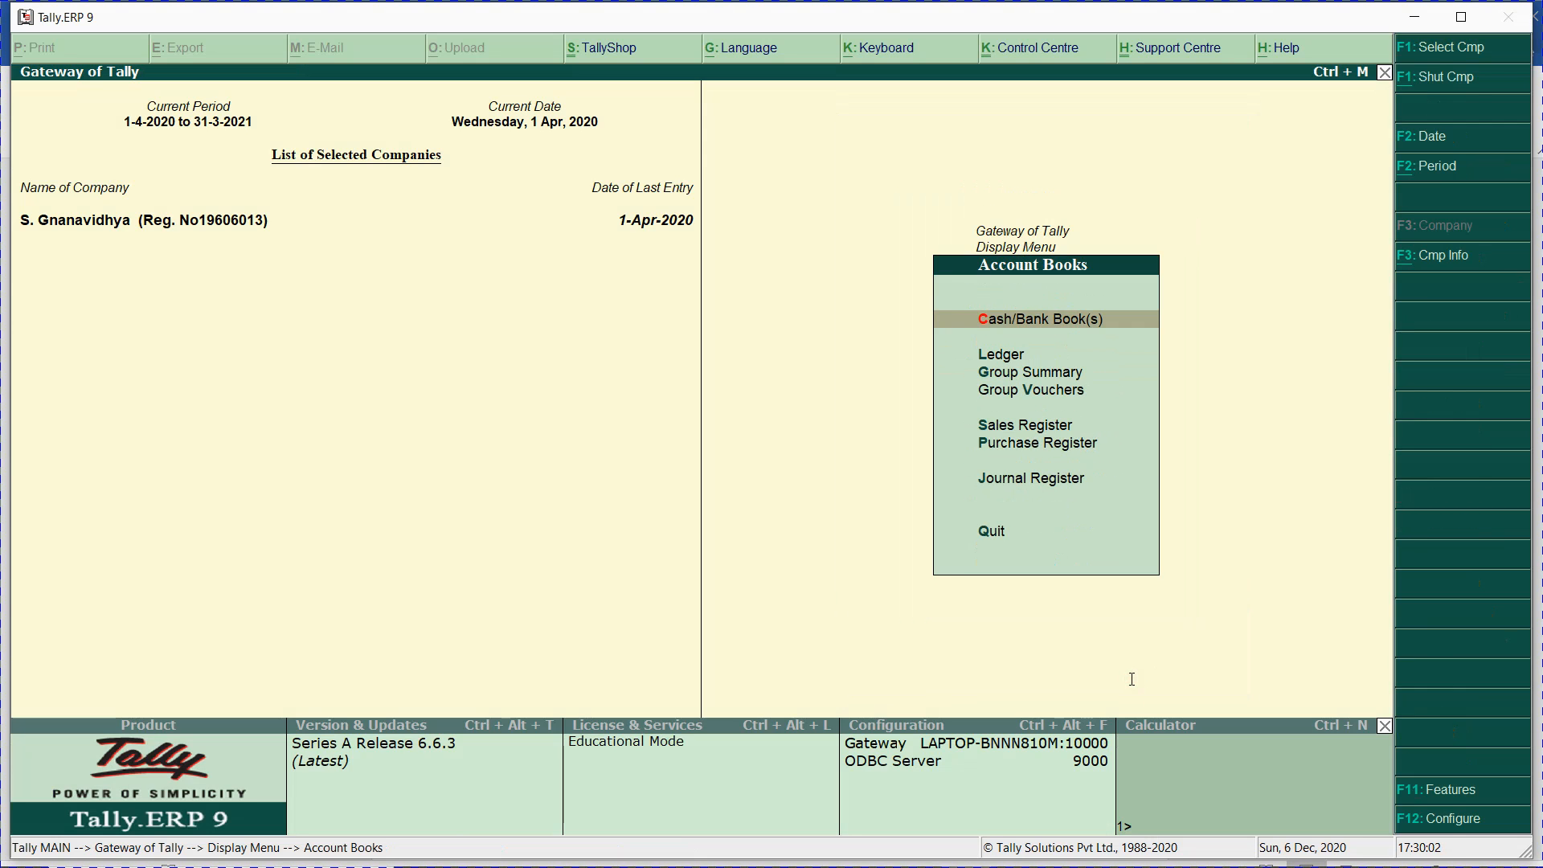
{"action": "key", "text": "Escape"}
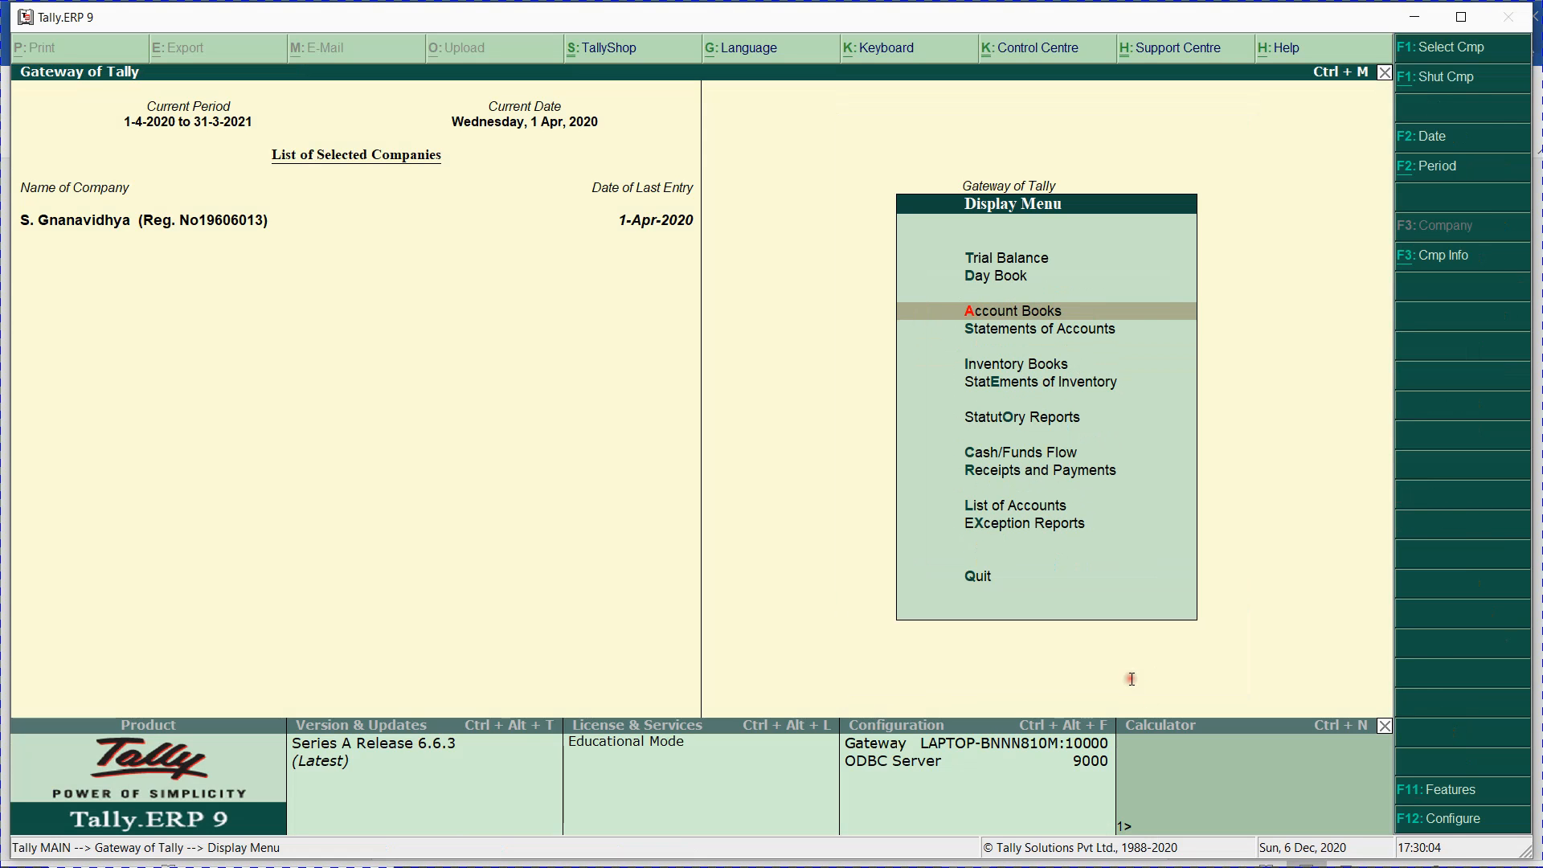
{"action": "key", "text": "i"}
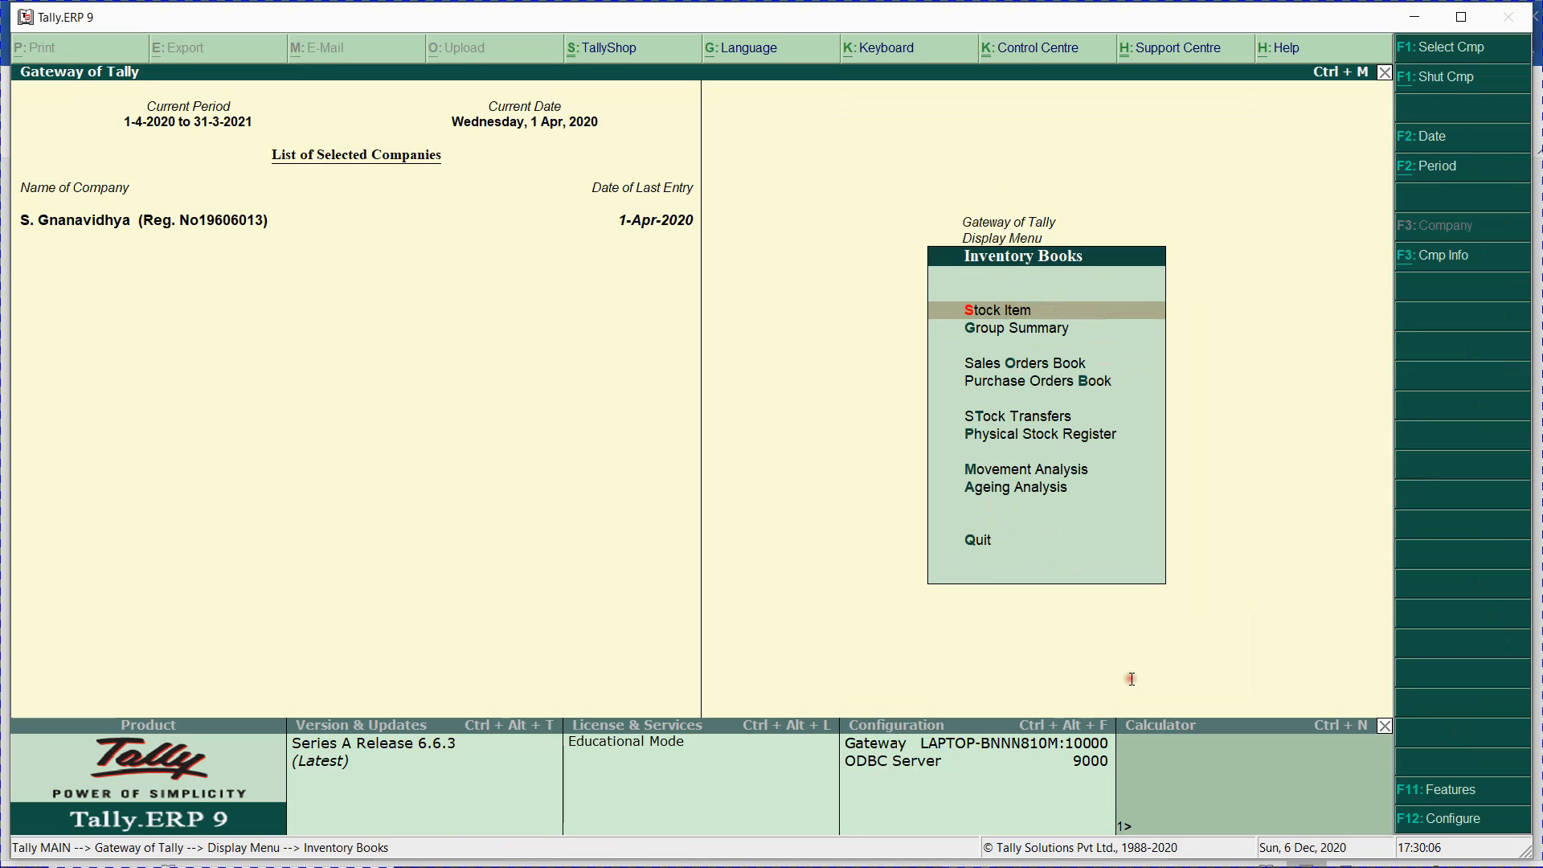
{"action": "key", "text": "Down"}
{"action": "key", "text": "Down"}
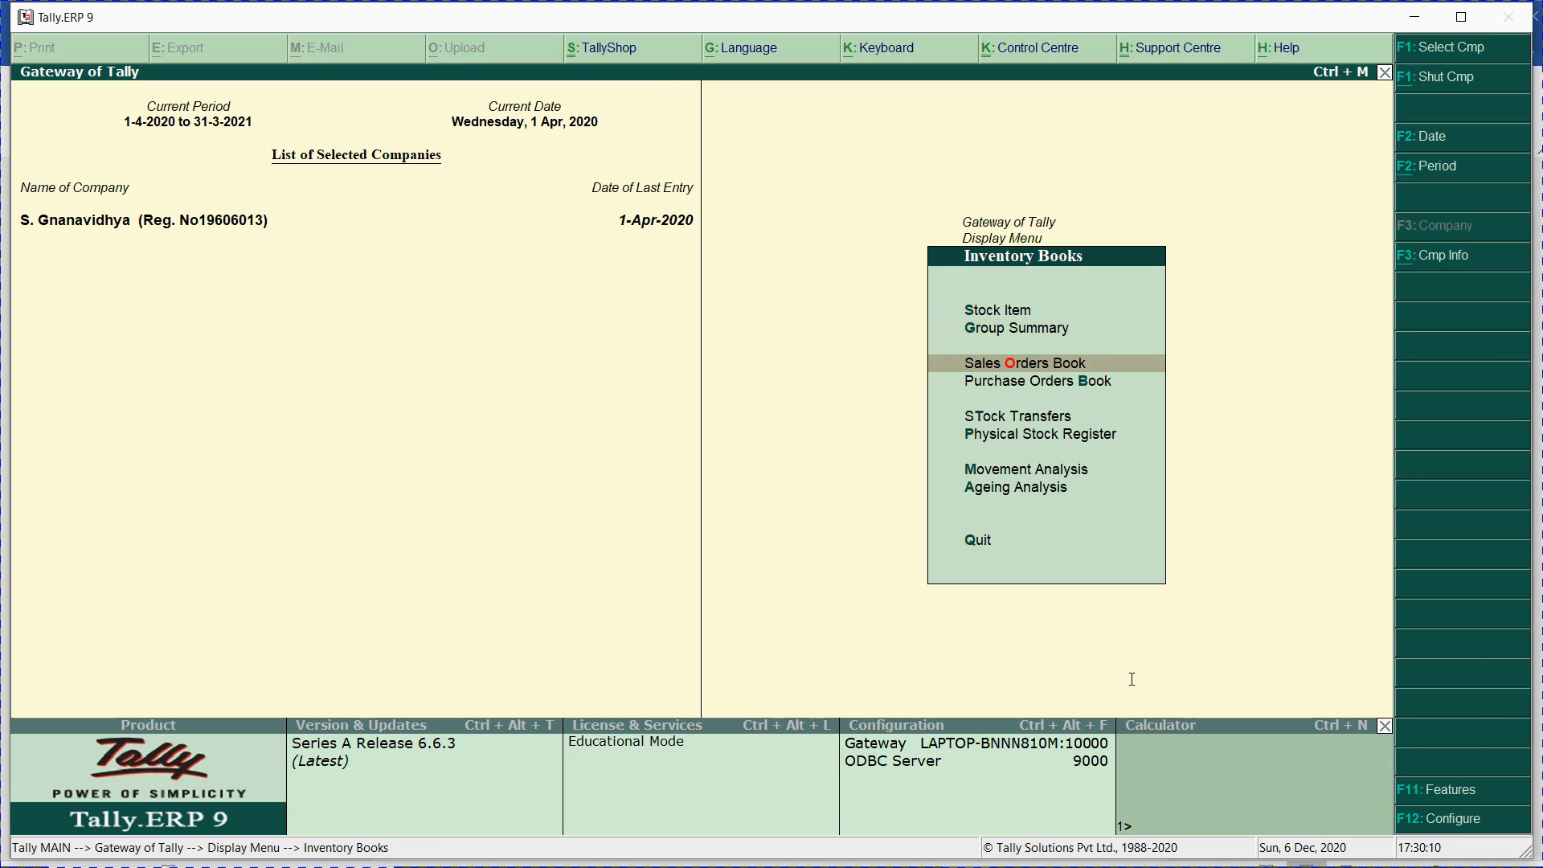
{"action": "key", "text": "Return"}
{"action": "key", "text": "Return"}
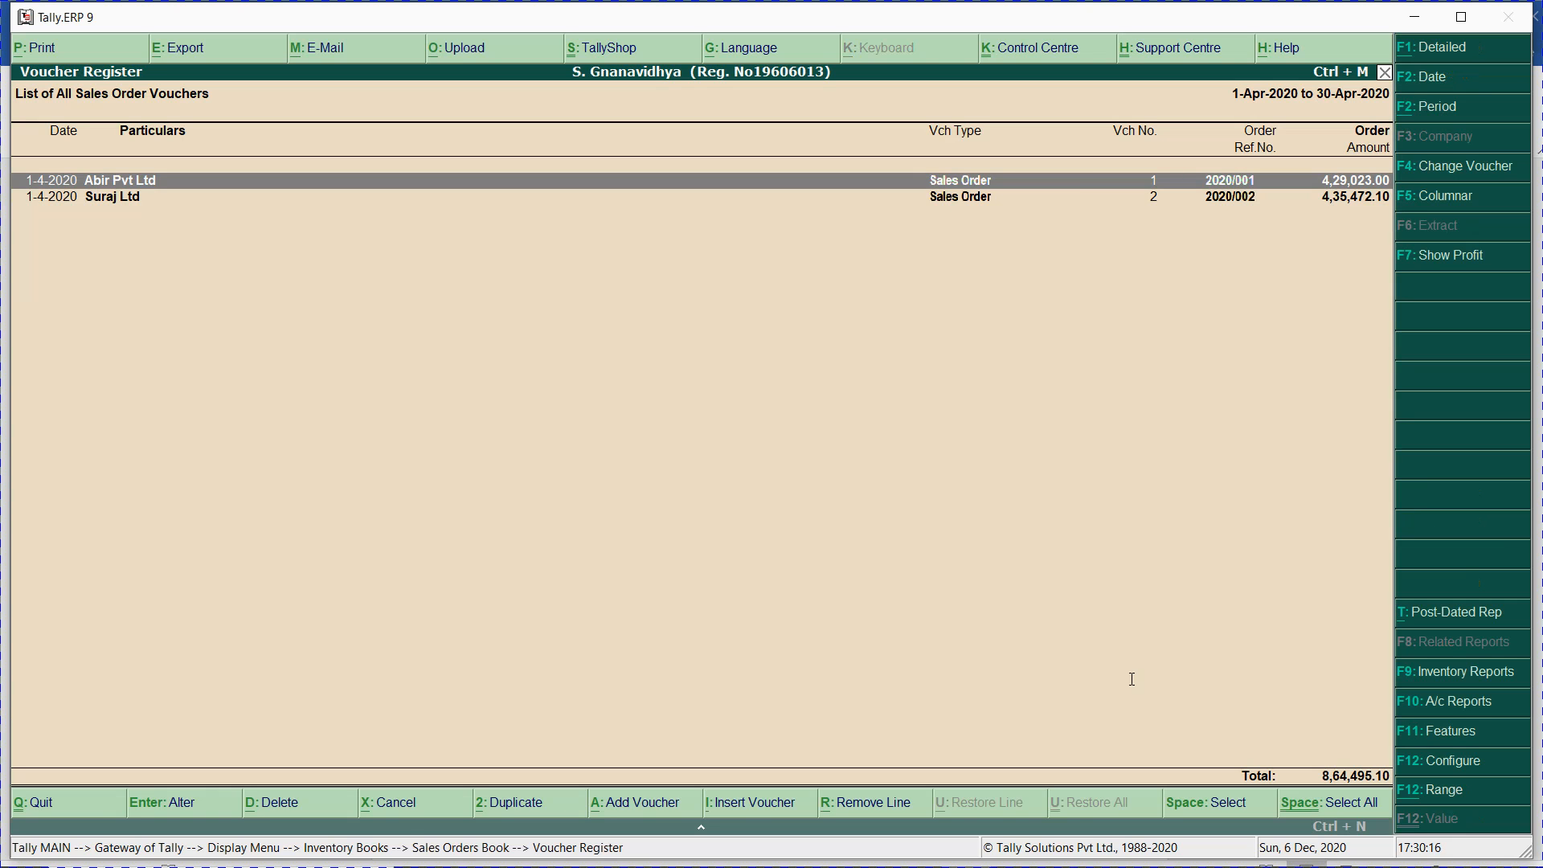
{"action": "key", "text": "Escape"}
{"action": "key", "text": "Escape"}
{"action": "key", "text": "Escape"}
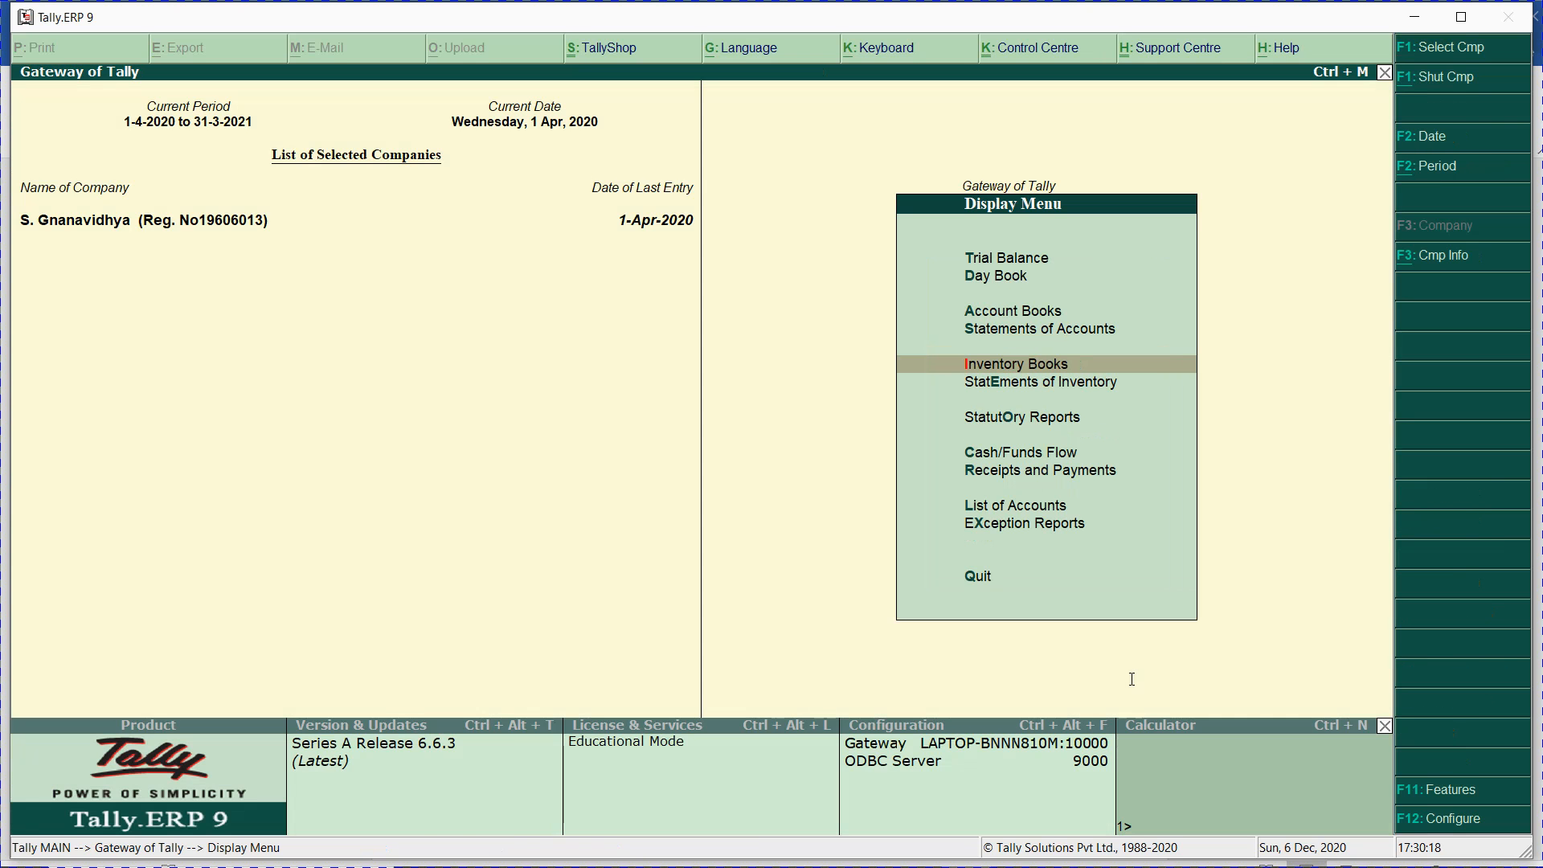
- Show the Sales Order Outstandings report for All Orders, totalling 155 Nos and 7,80,849.00
{"action": "key", "text": "Down"}
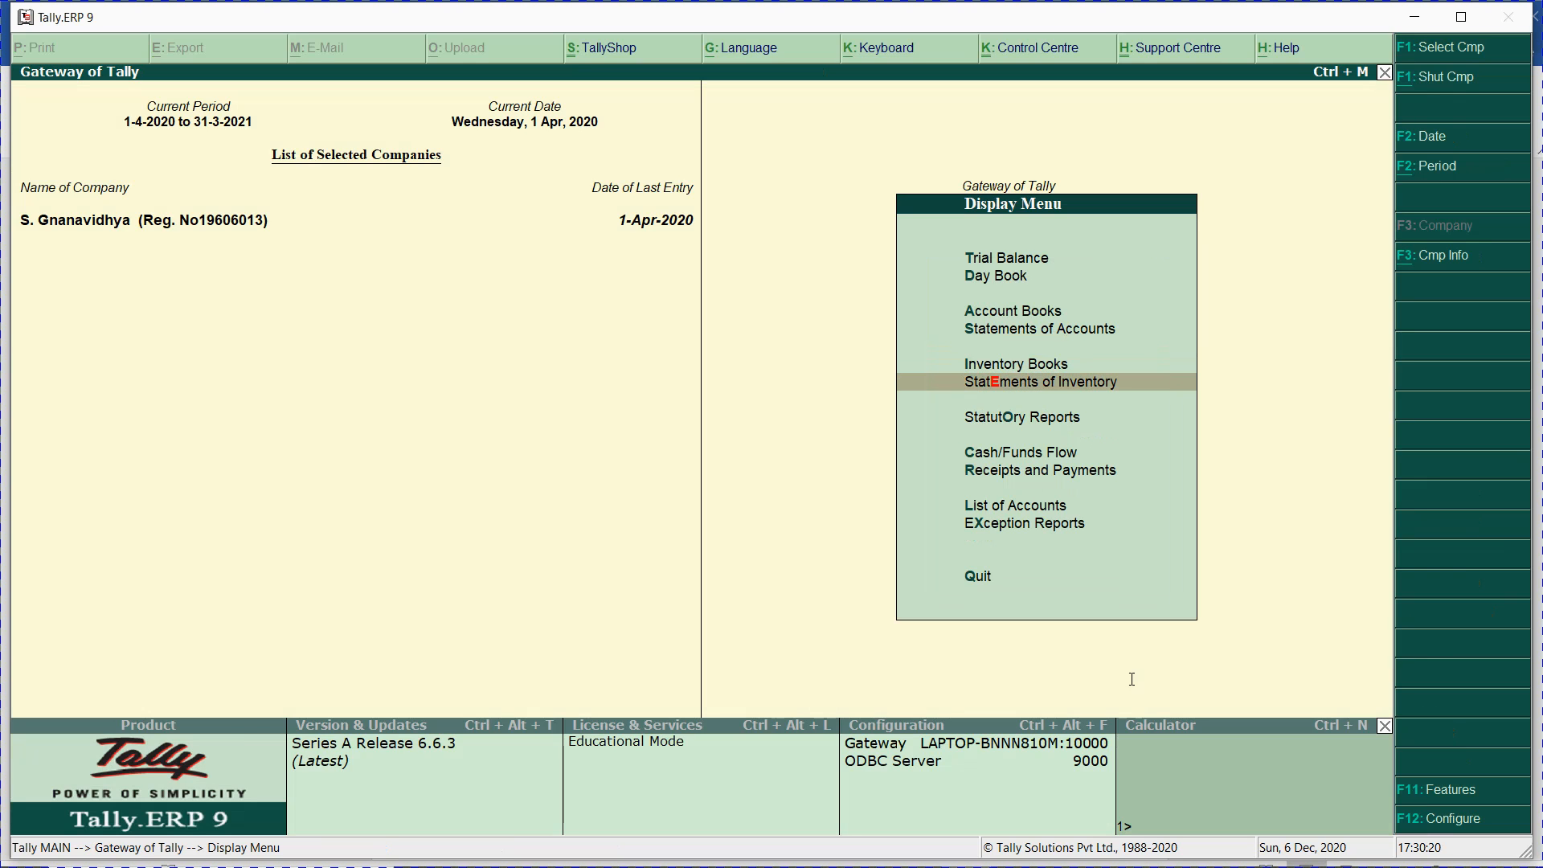
{"action": "key", "text": "Return"}
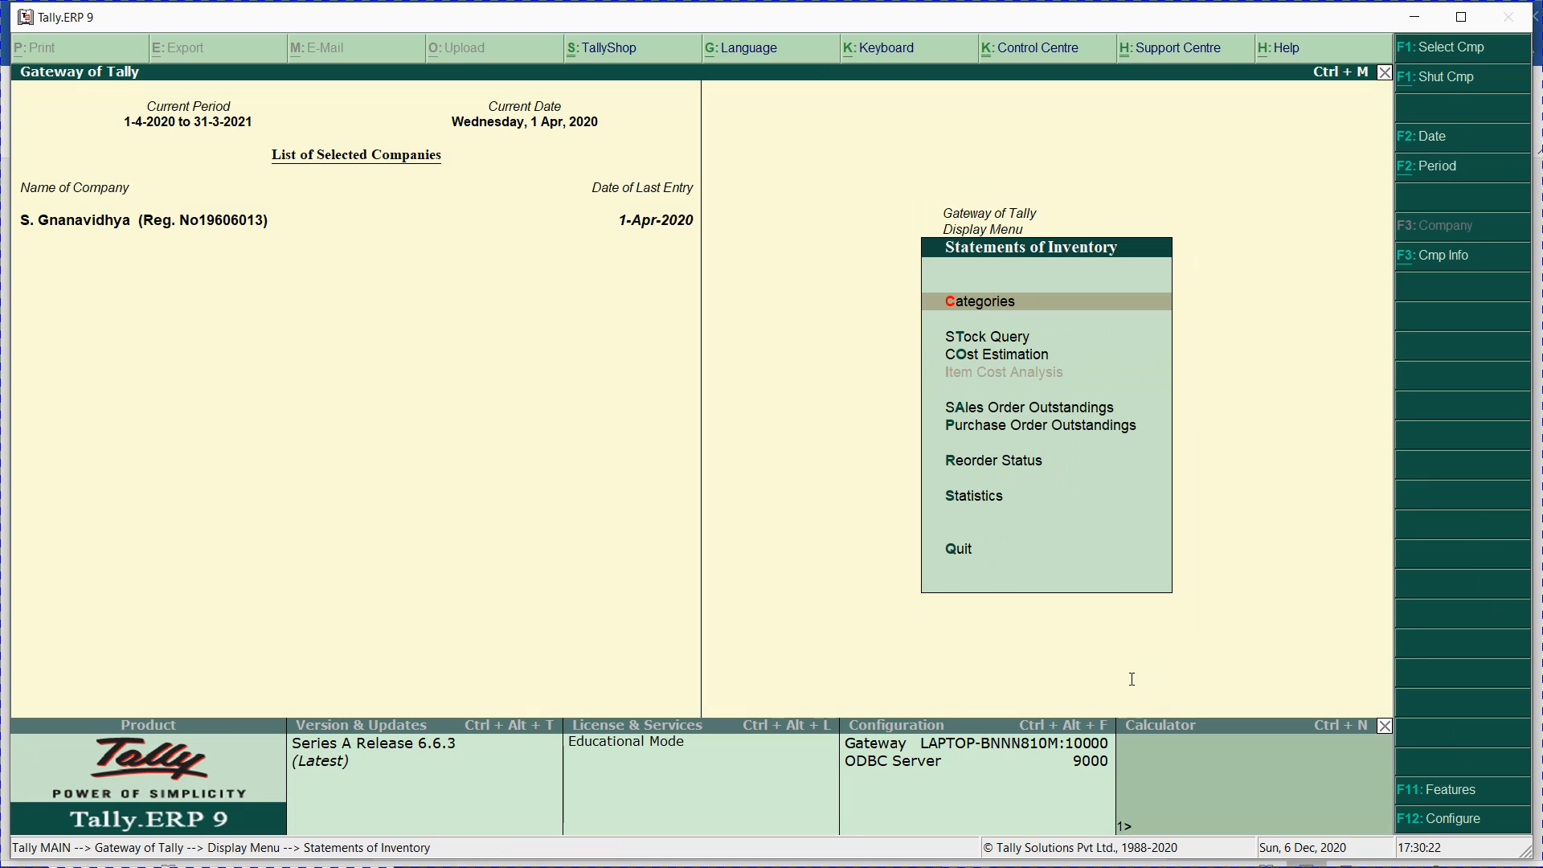
{"action": "key", "text": "Down"}
{"action": "key", "text": "Down"}
{"action": "key", "text": "Down"}
{"action": "key", "text": "Down"}
{"action": "key", "text": "Up"}
{"action": "key", "text": "Return"}
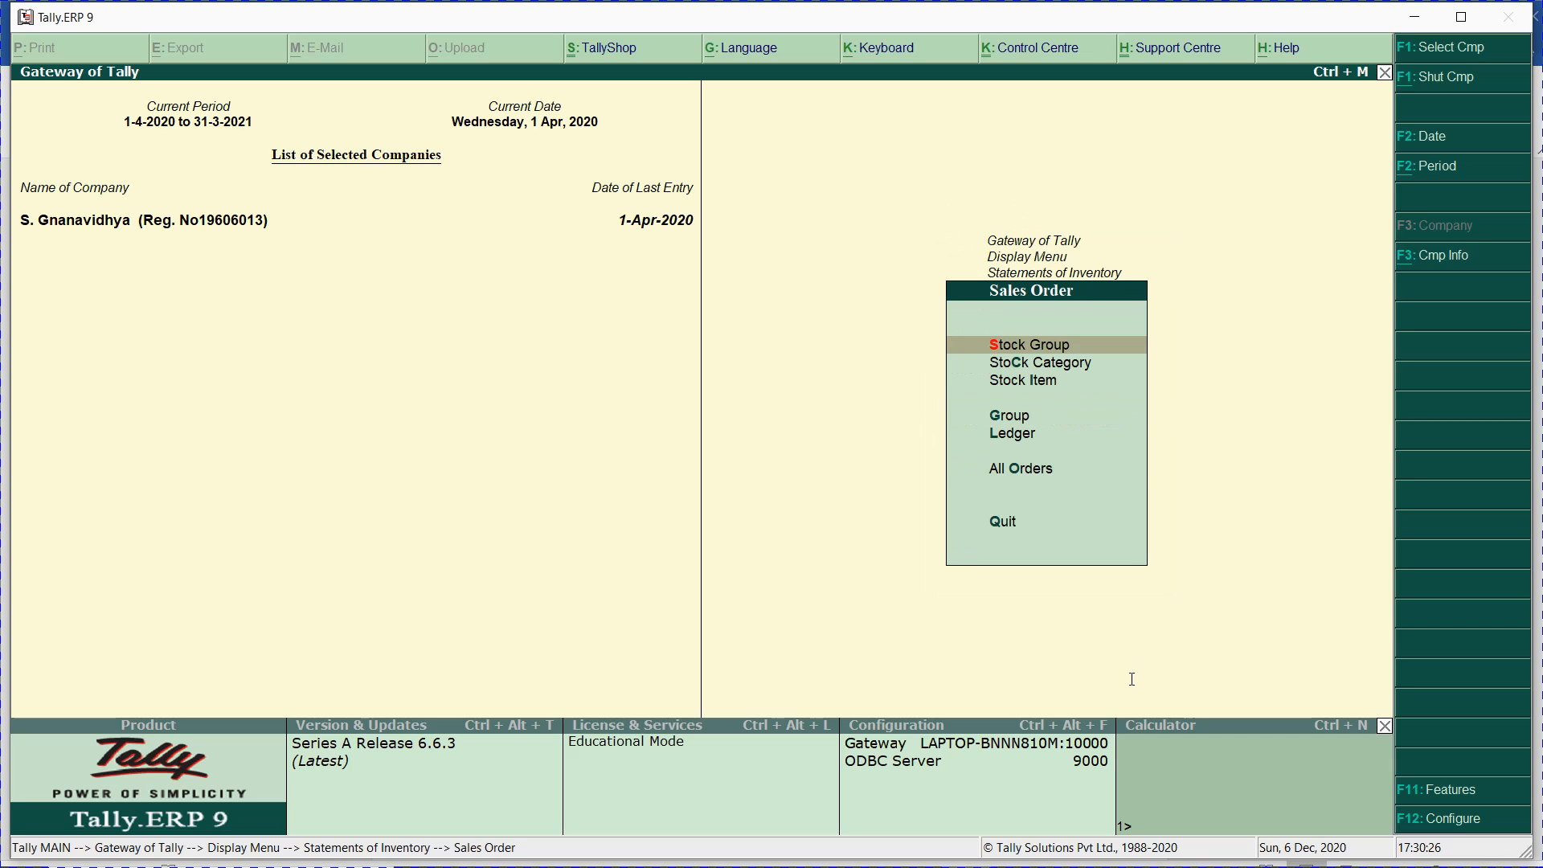
{"action": "key", "text": "Down"}
{"action": "key", "text": "Down"}
{"action": "key", "text": "Down"}
{"action": "key", "text": "Down"}
{"action": "key", "text": "Down"}
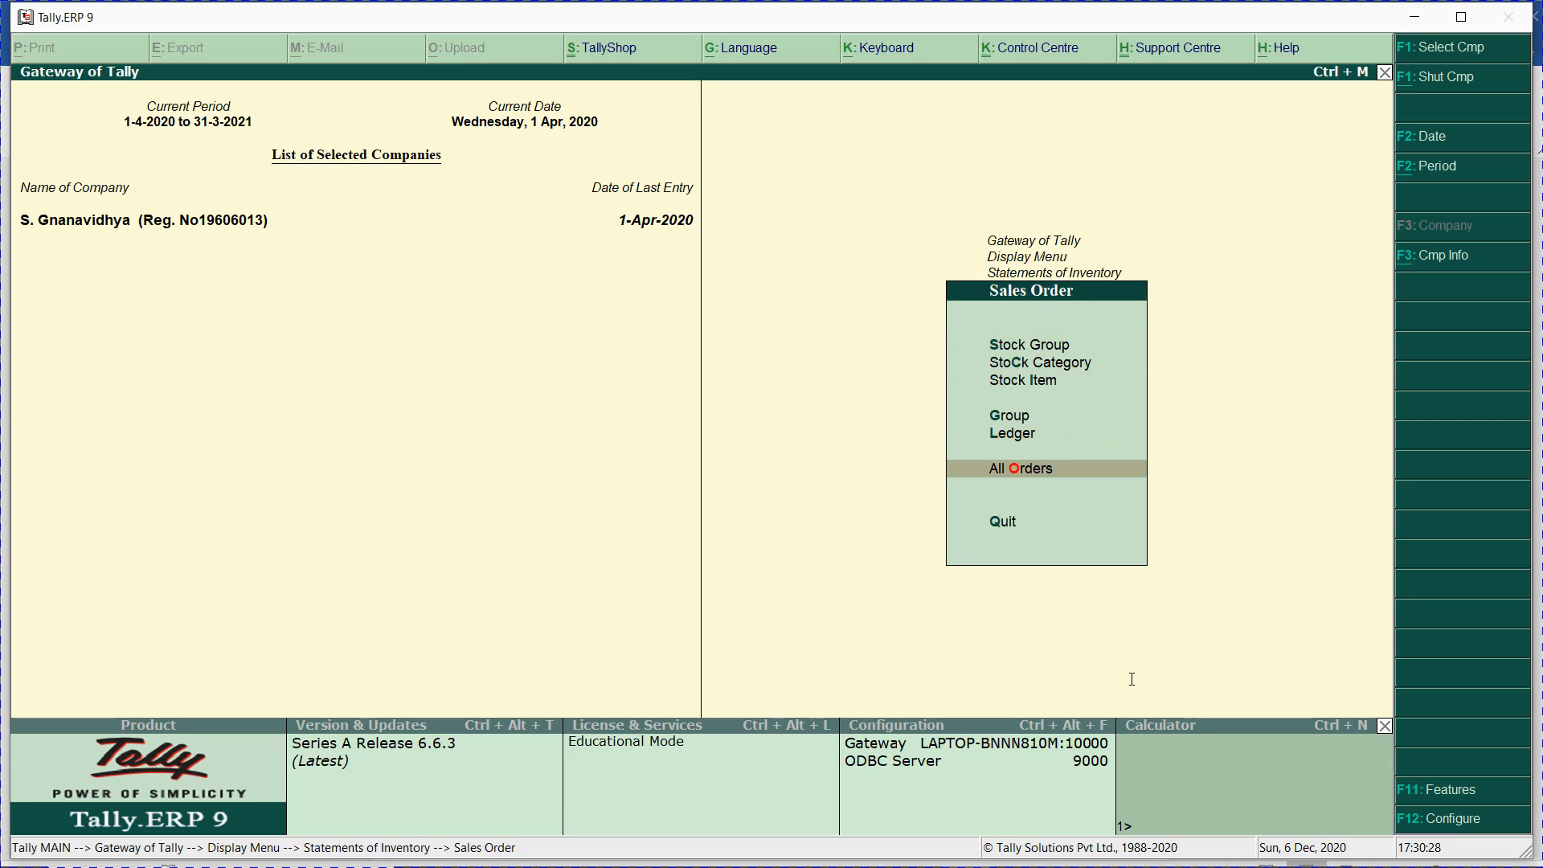
{"action": "key", "text": "Return"}
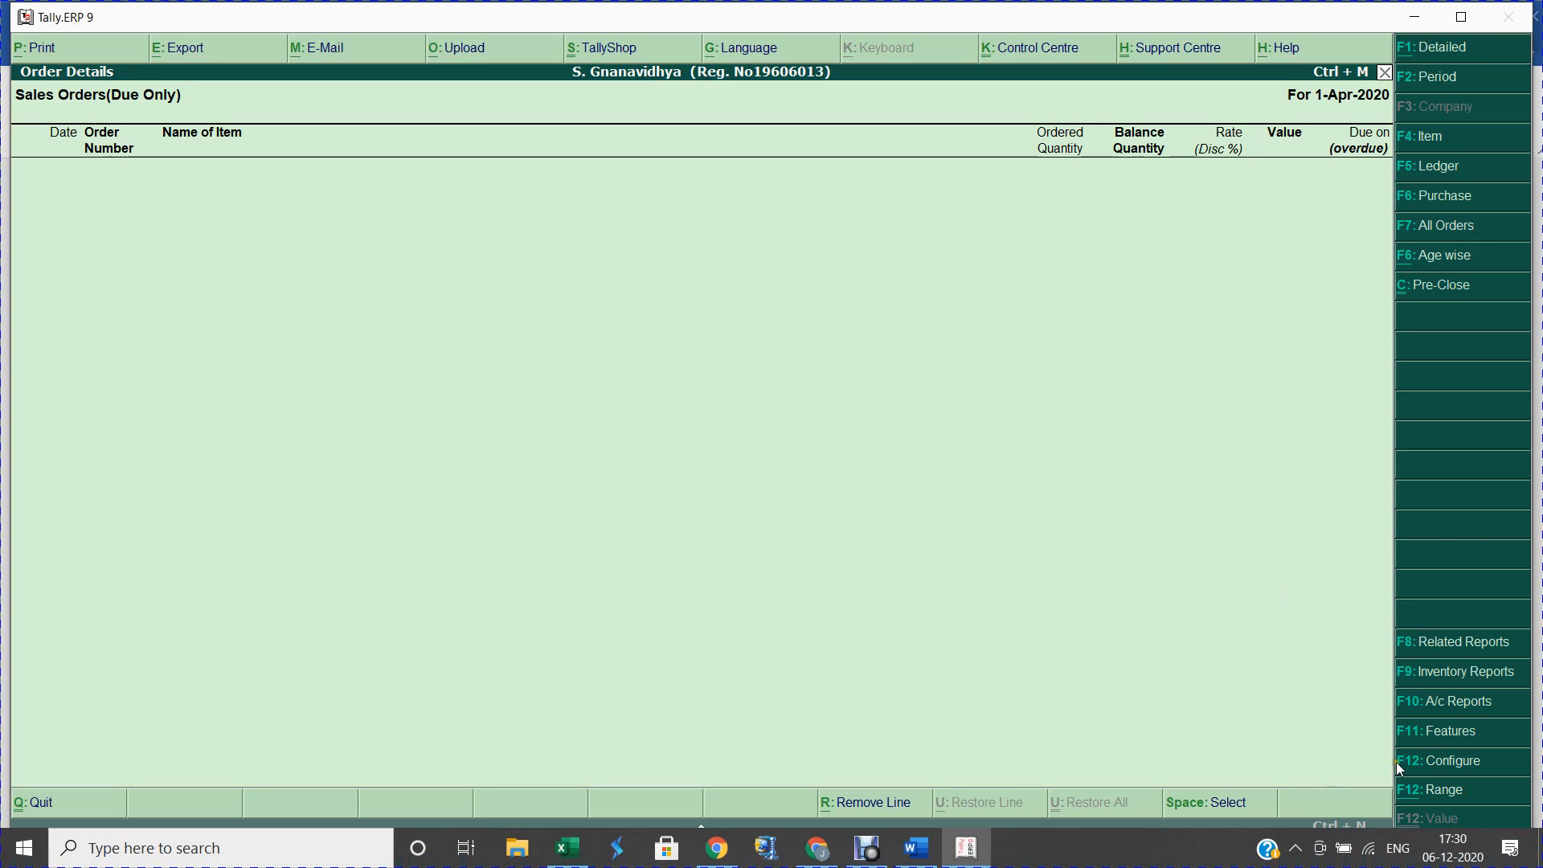
{"action": "left_click", "coordinate": [1453, 234]}
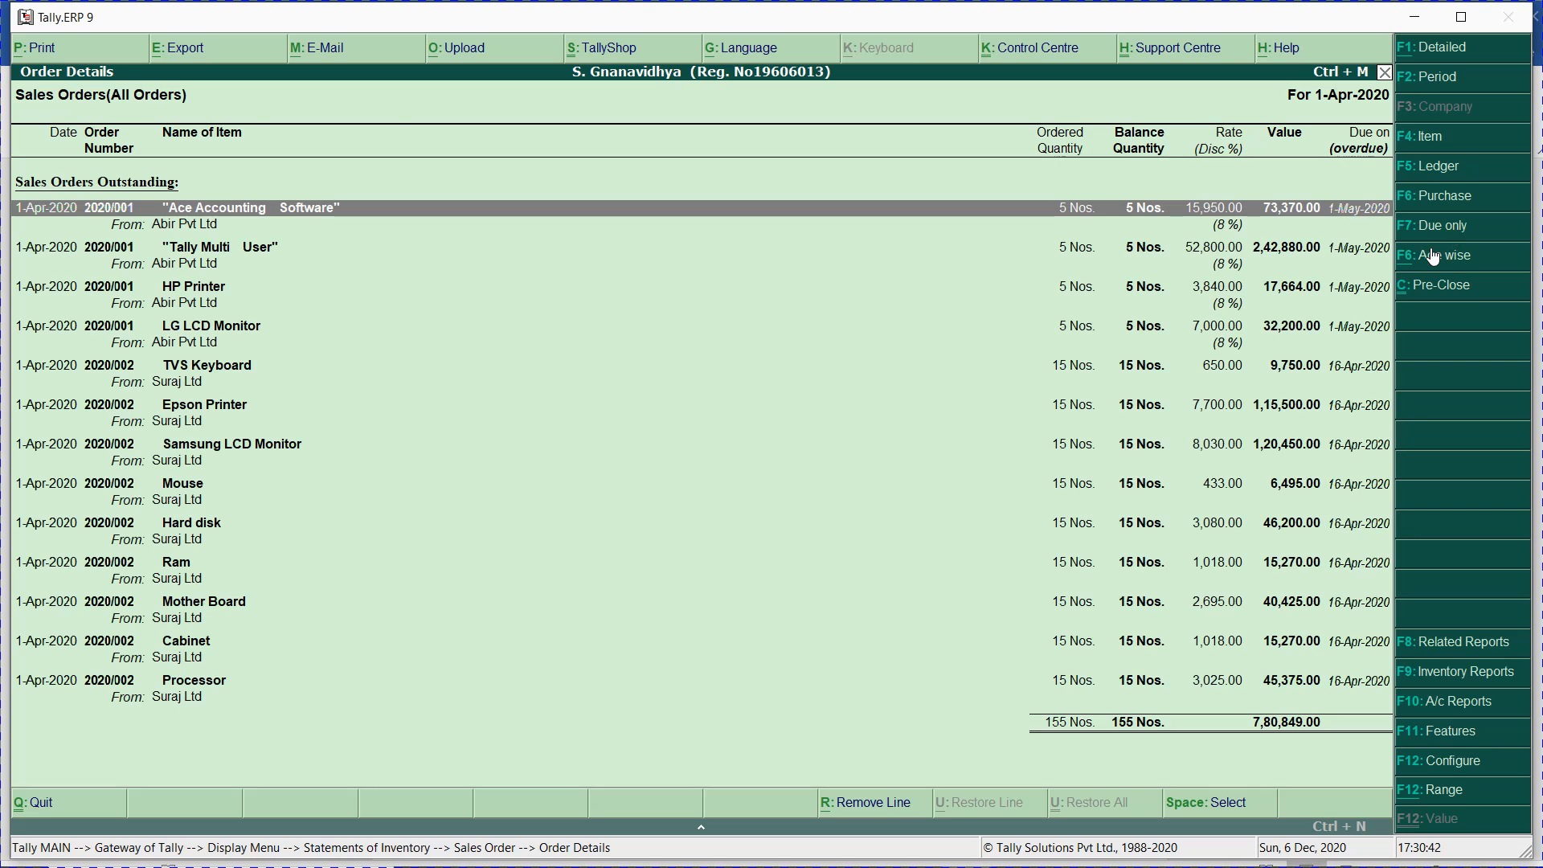
{"action": "key", "text": "alt+Tab"}
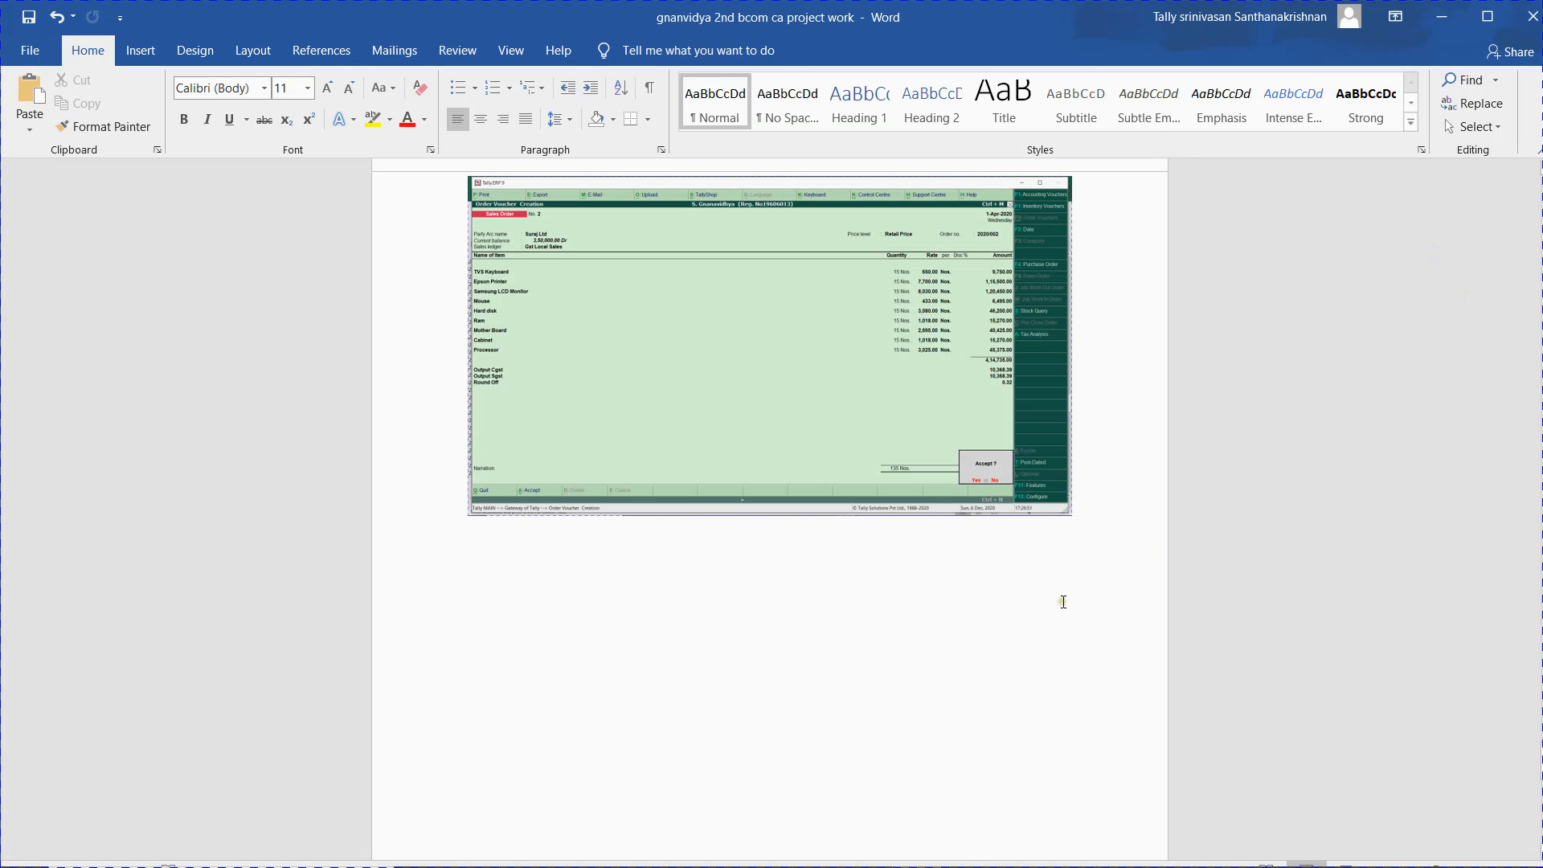
- Paste the Sales Orders (All Orders) report screenshot below the first screenshot in Word
{"action": "left_click", "coordinate": [1085, 528]}
{"action": "left_click", "coordinate": [1086, 526]}
{"action": "key", "text": "Return"}
{"action": "key", "text": "ctrl+v"}
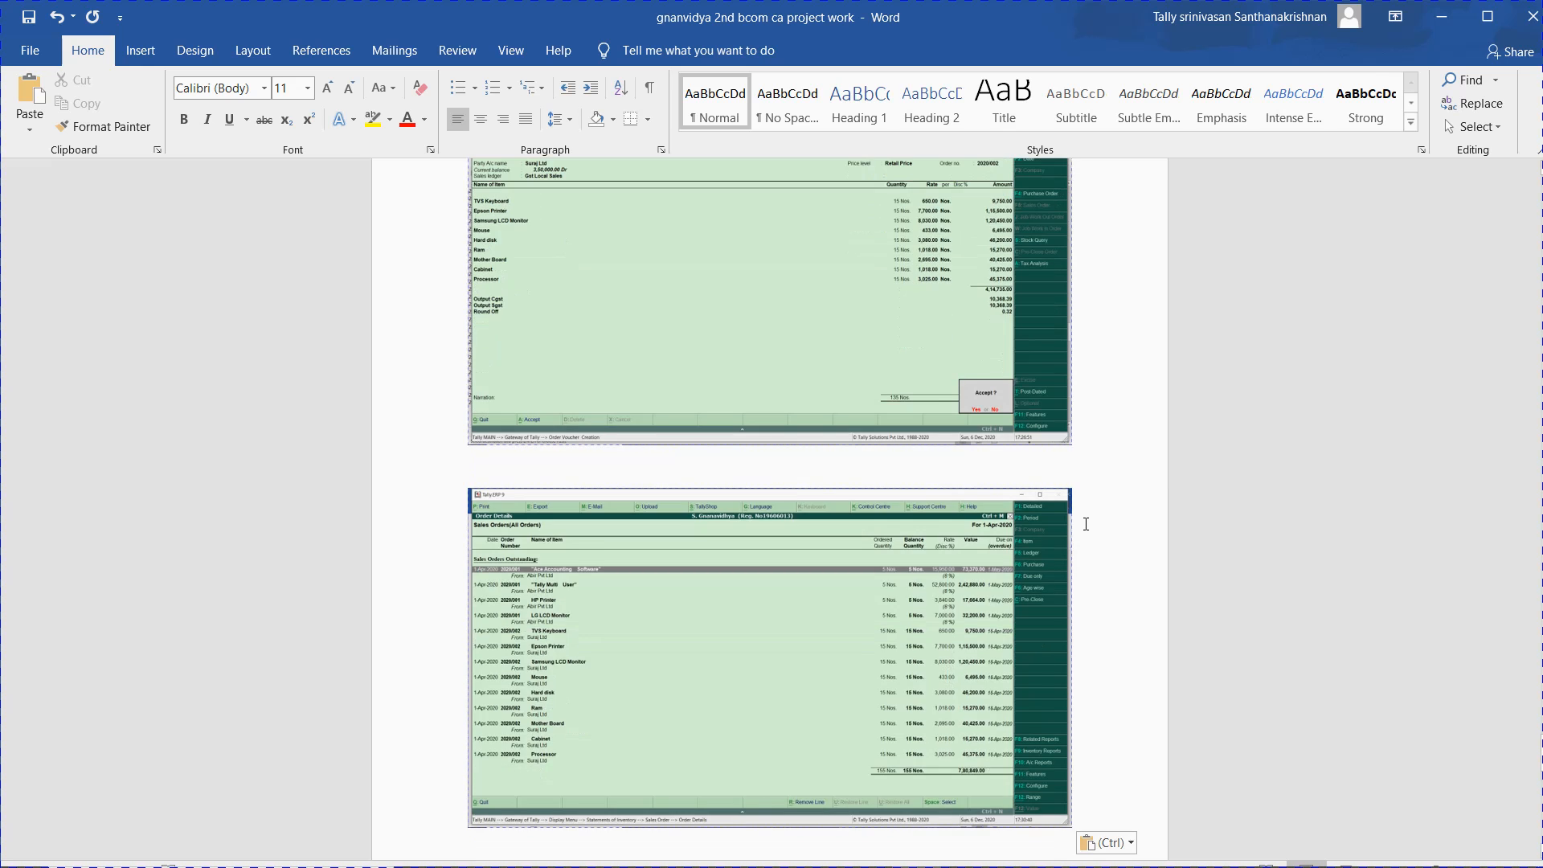
- In Tally, close the outstanding orders report and return to the Display menu
{"action": "key", "text": "alt+Tab"}
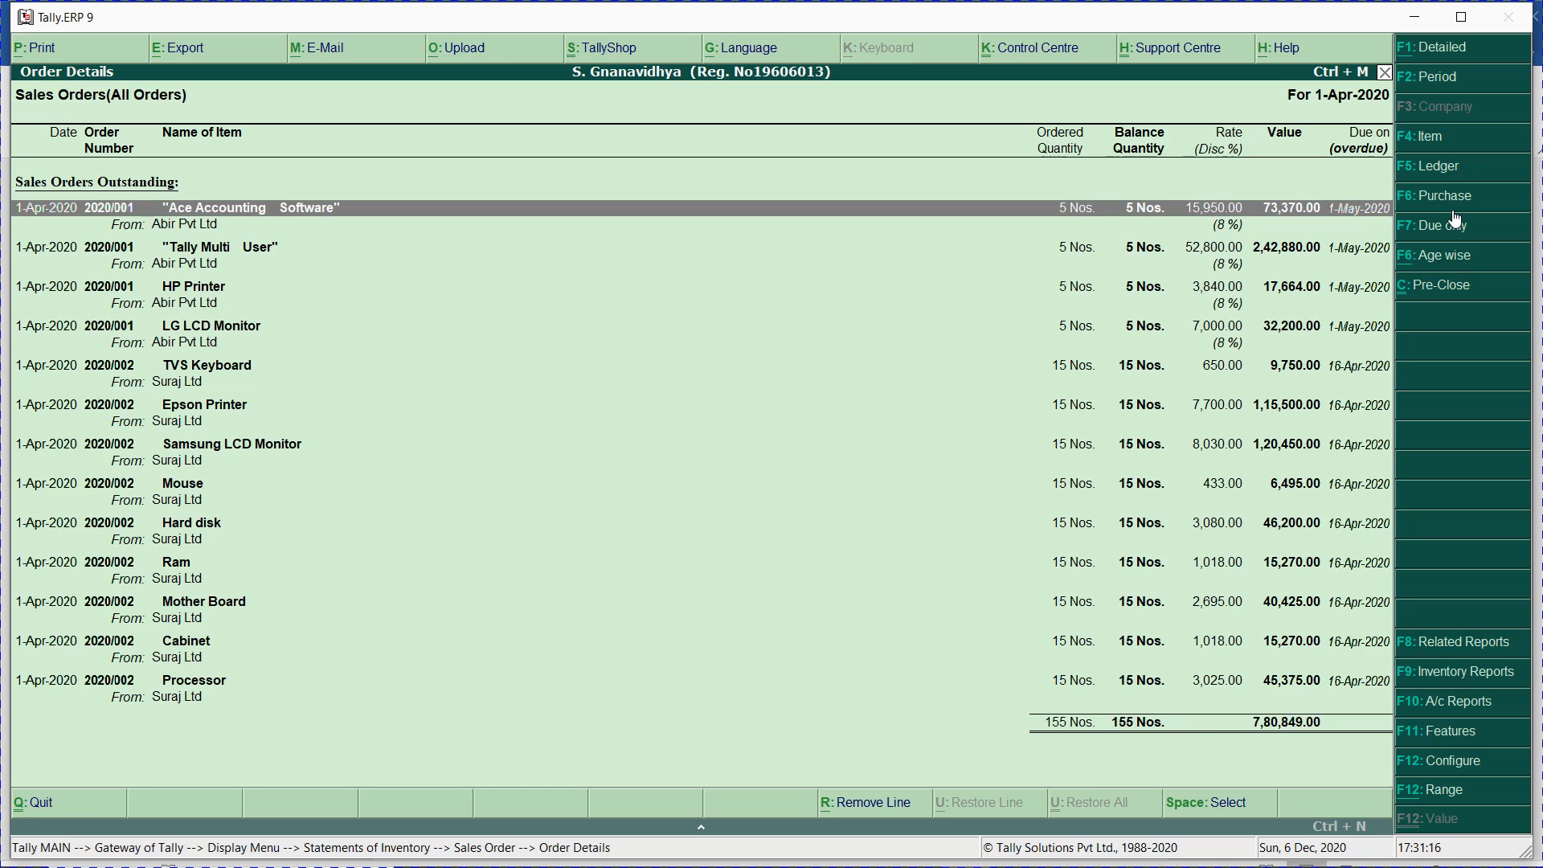
{"action": "key", "text": "Escape"}
{"action": "key", "text": "Escape"}
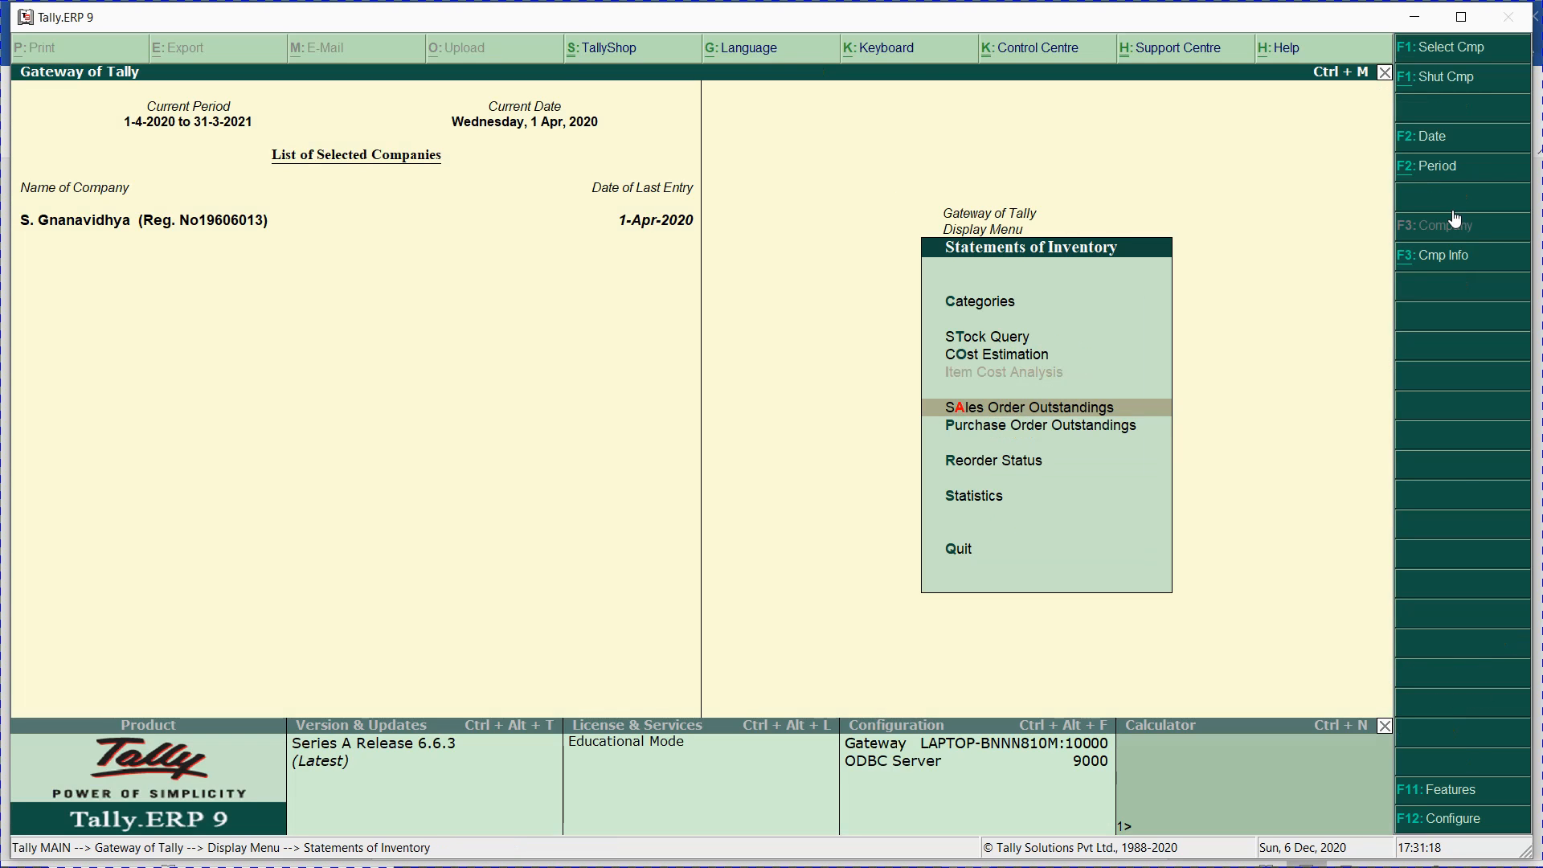
{"action": "key", "text": "Escape"}
{"action": "key", "text": "Escape"}
{"action": "key", "text": "Return"}
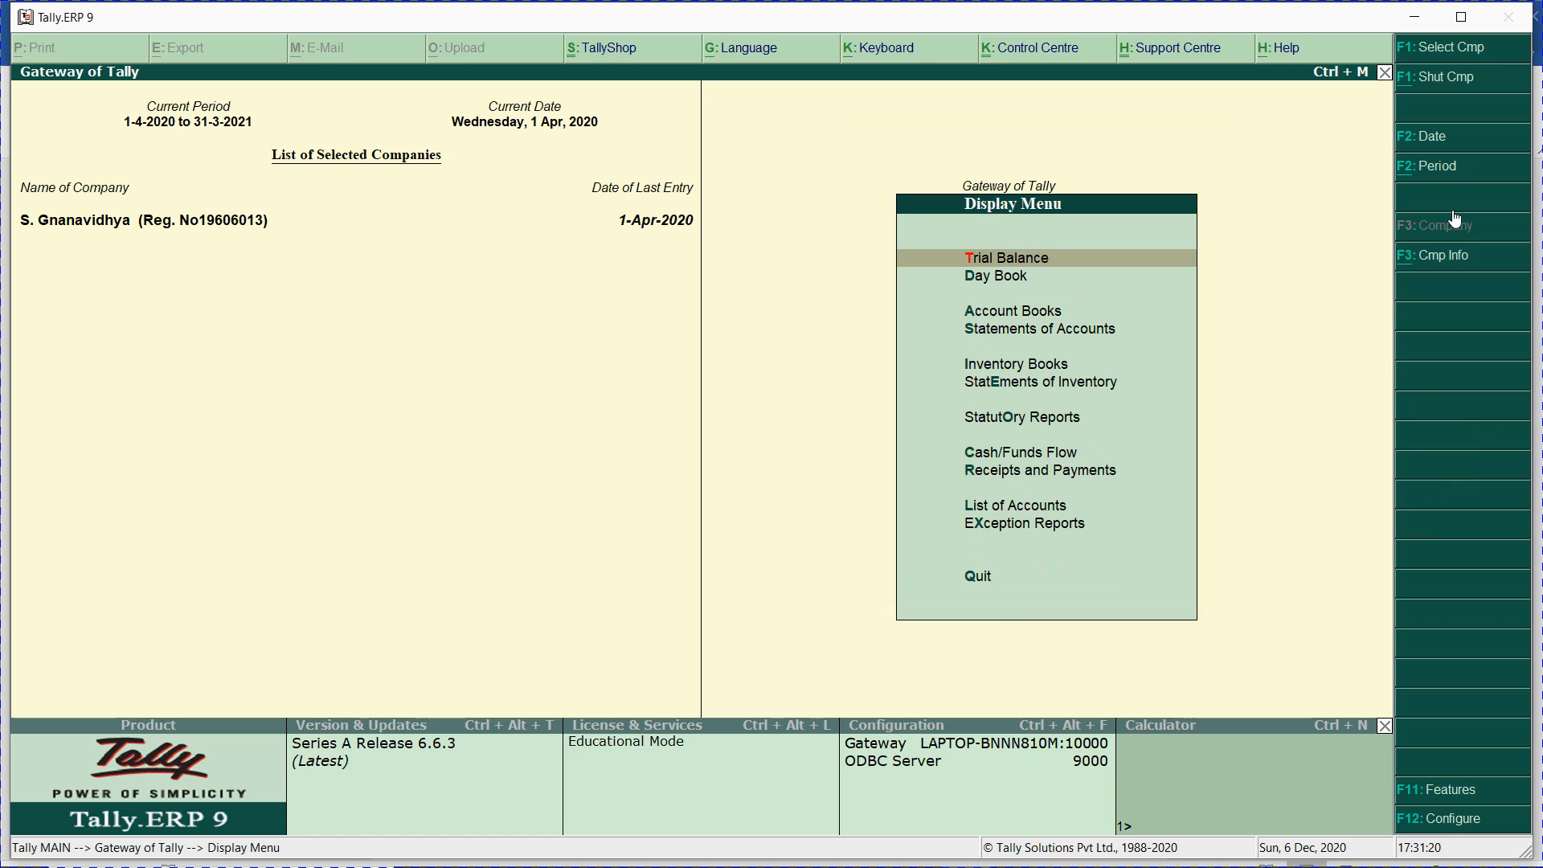
- Open Statements of Inventory and browse the stock categories list
{"action": "key", "text": "y"}
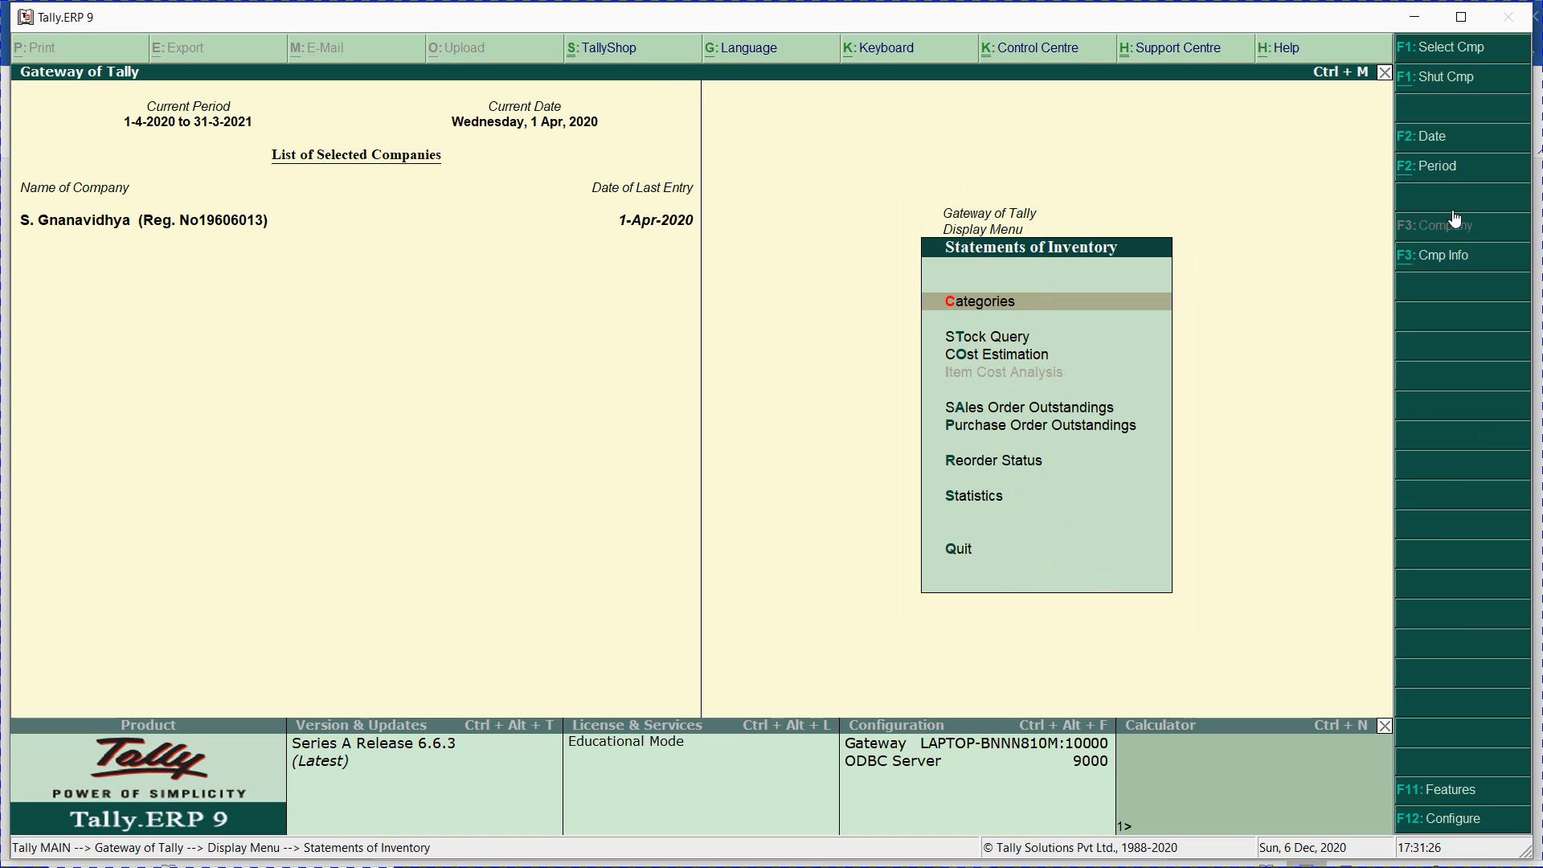
{"action": "key", "text": "Return"}
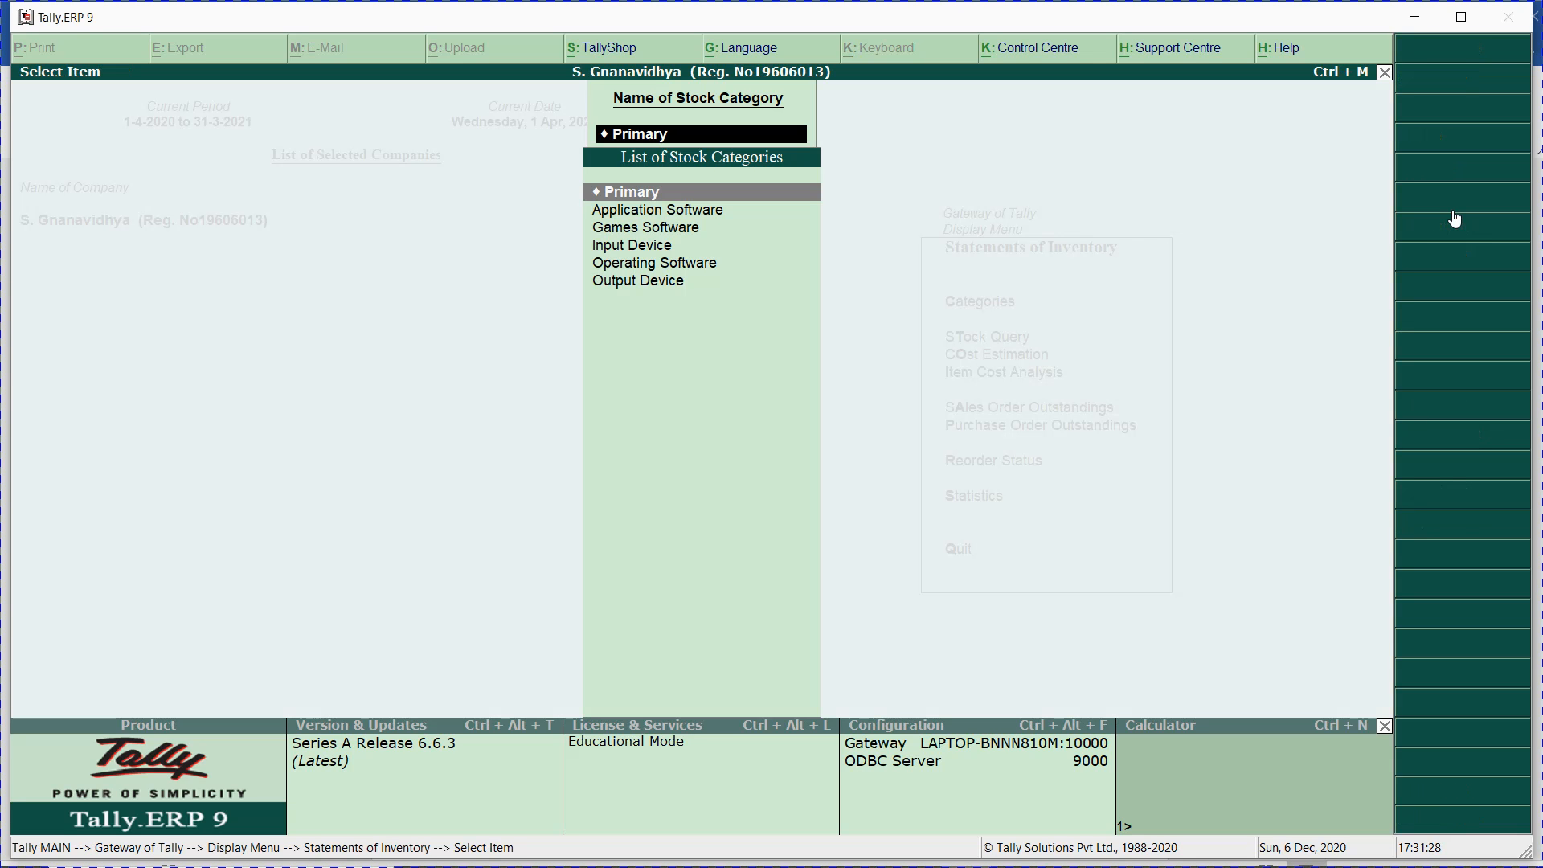
{"action": "key", "text": "Down"}
{"action": "key", "text": "Down"}
{"action": "key", "text": "Down"}
{"action": "key", "text": "Down"}
{"action": "key", "text": "Down"}
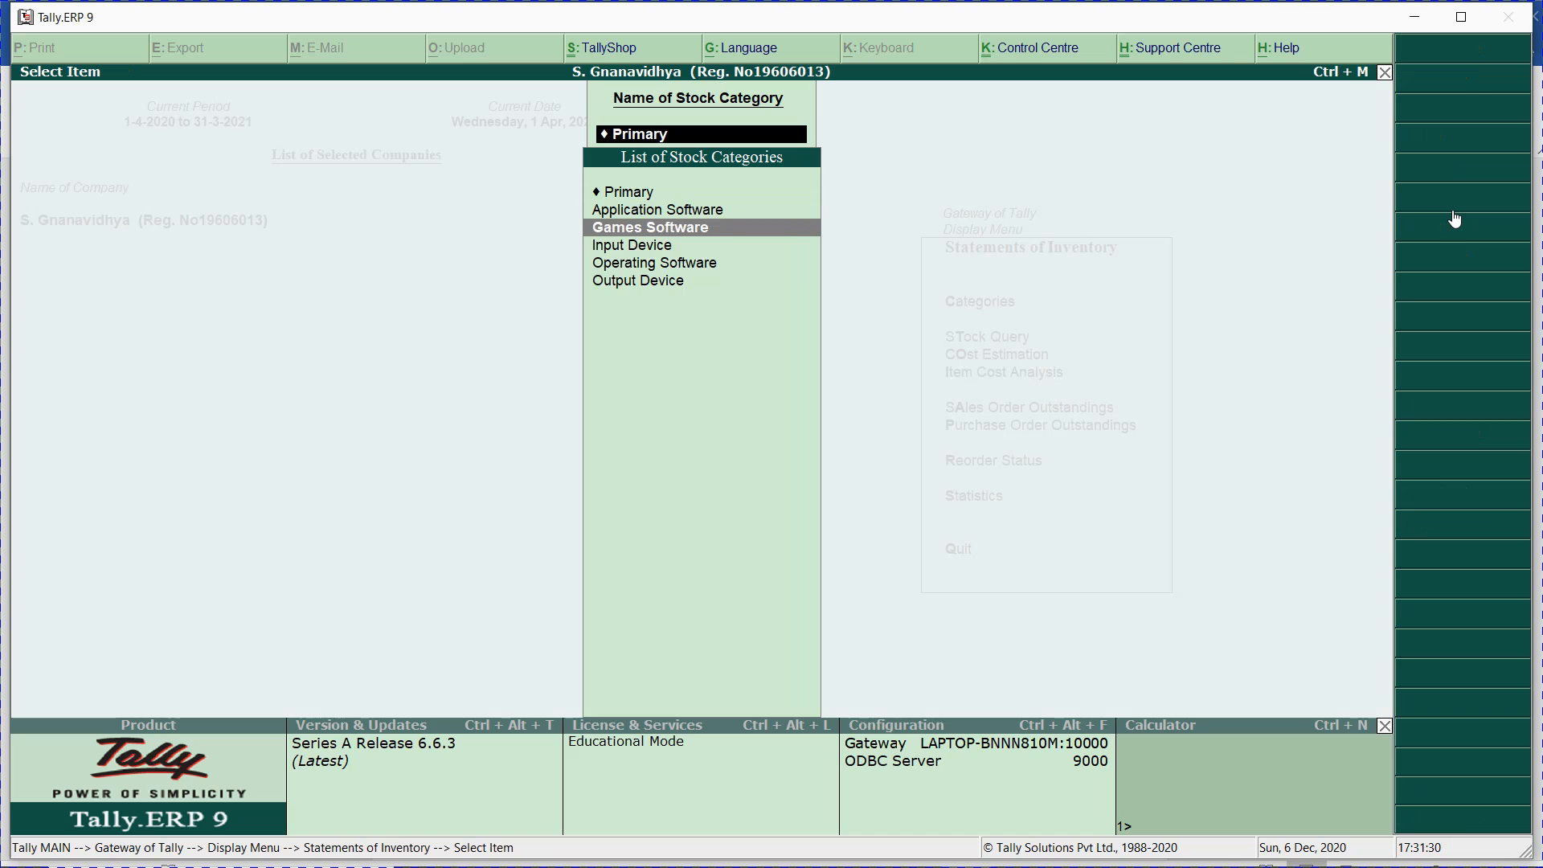
{"action": "key", "text": "Up"}
{"action": "key", "text": "Up"}
{"action": "key", "text": "Up"}
{"action": "key", "text": "Up"}
{"action": "key", "text": "Escape"}
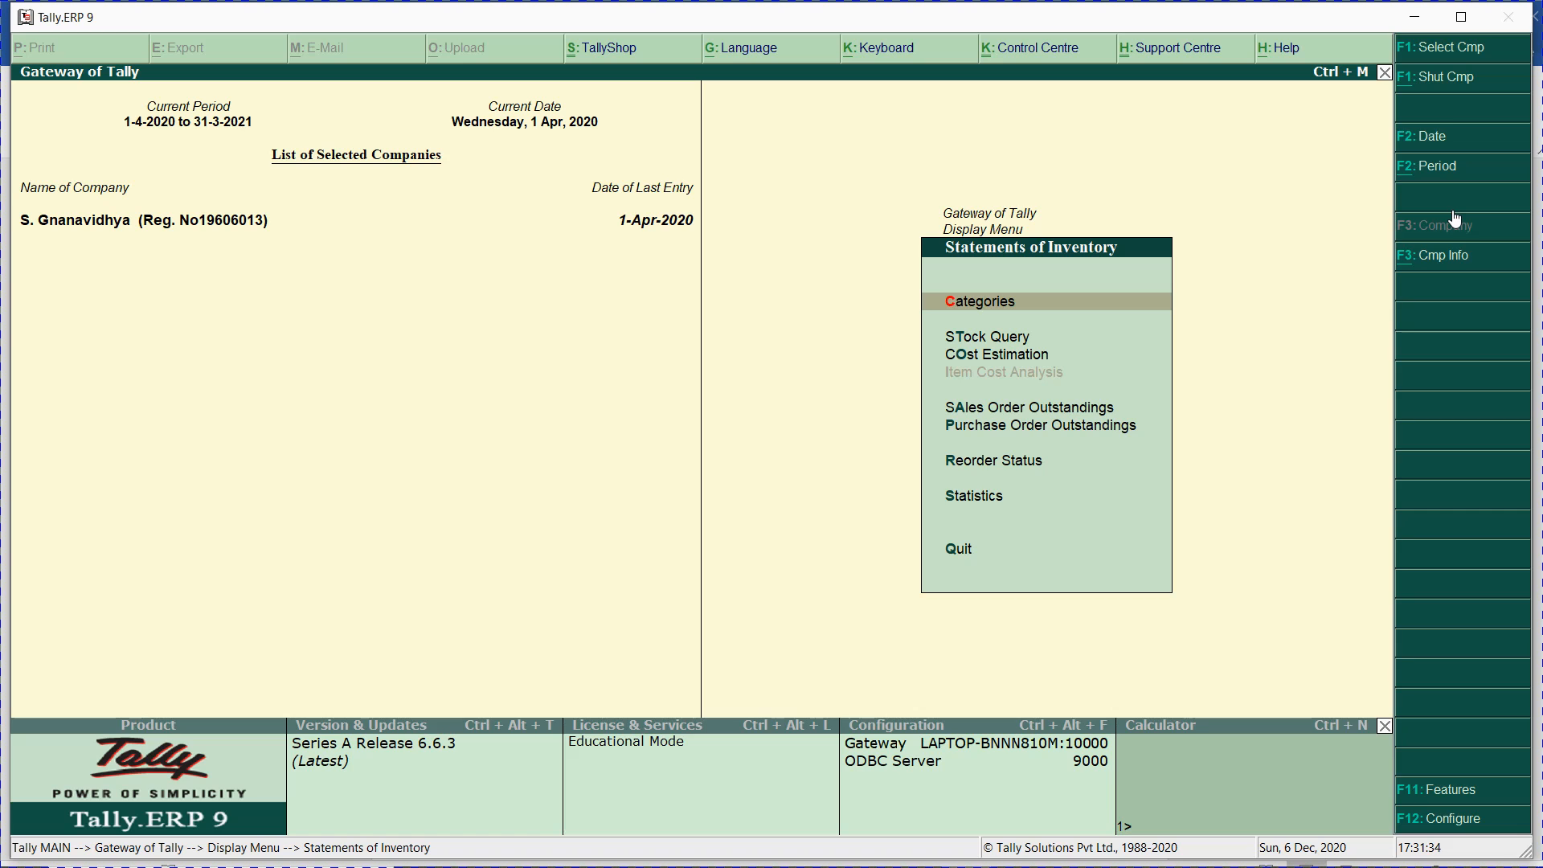
{"action": "key", "text": "Escape"}
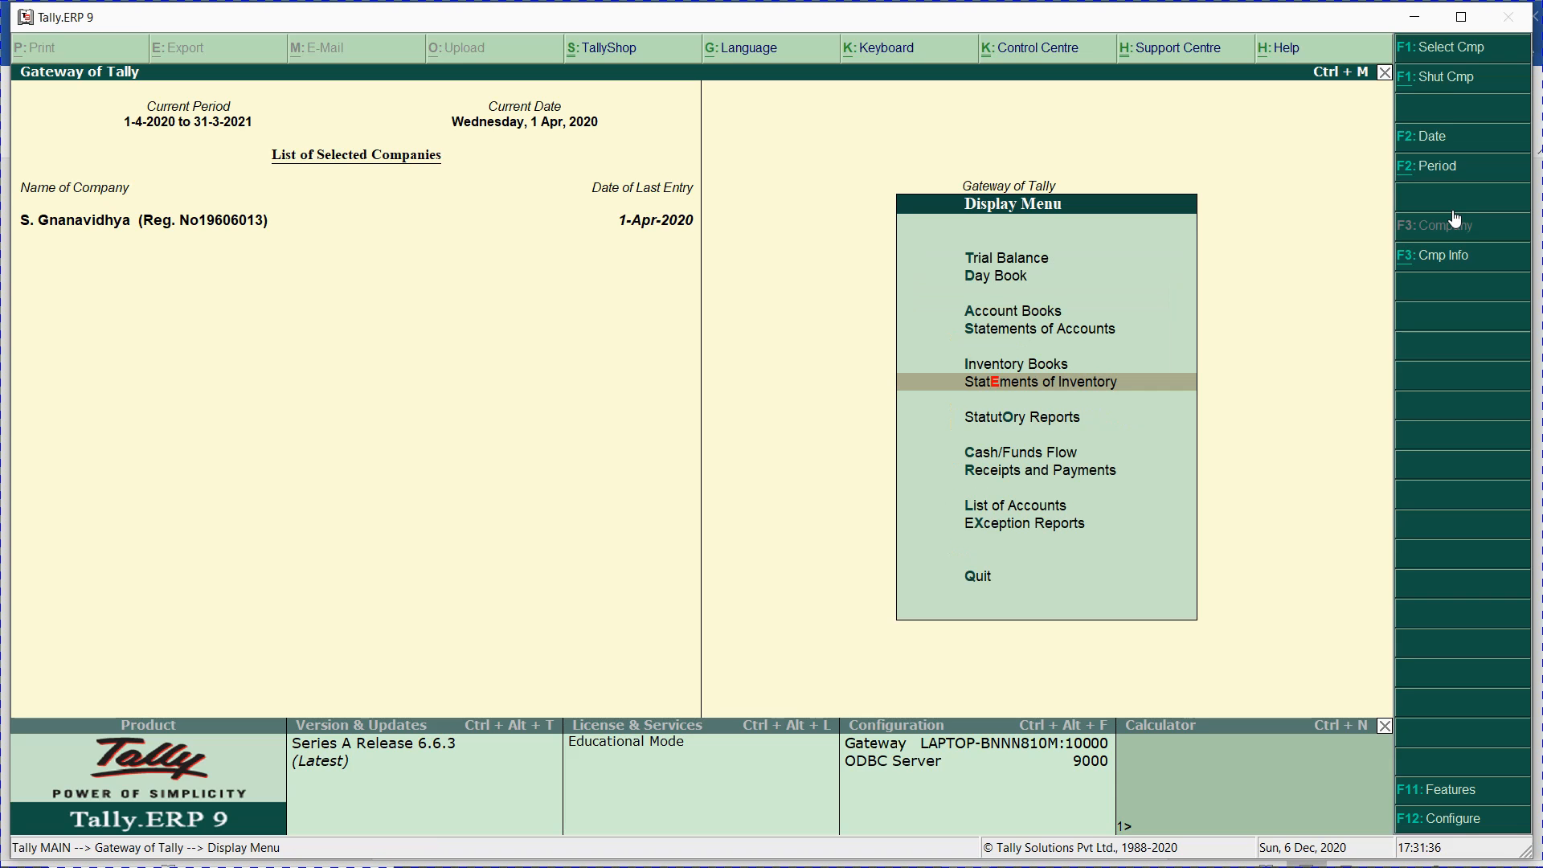
- Under Inventory Books, view the Sales Orders Book and the Group Summary stock group list
{"action": "key", "text": "Up"}
{"action": "key", "text": "Return"}
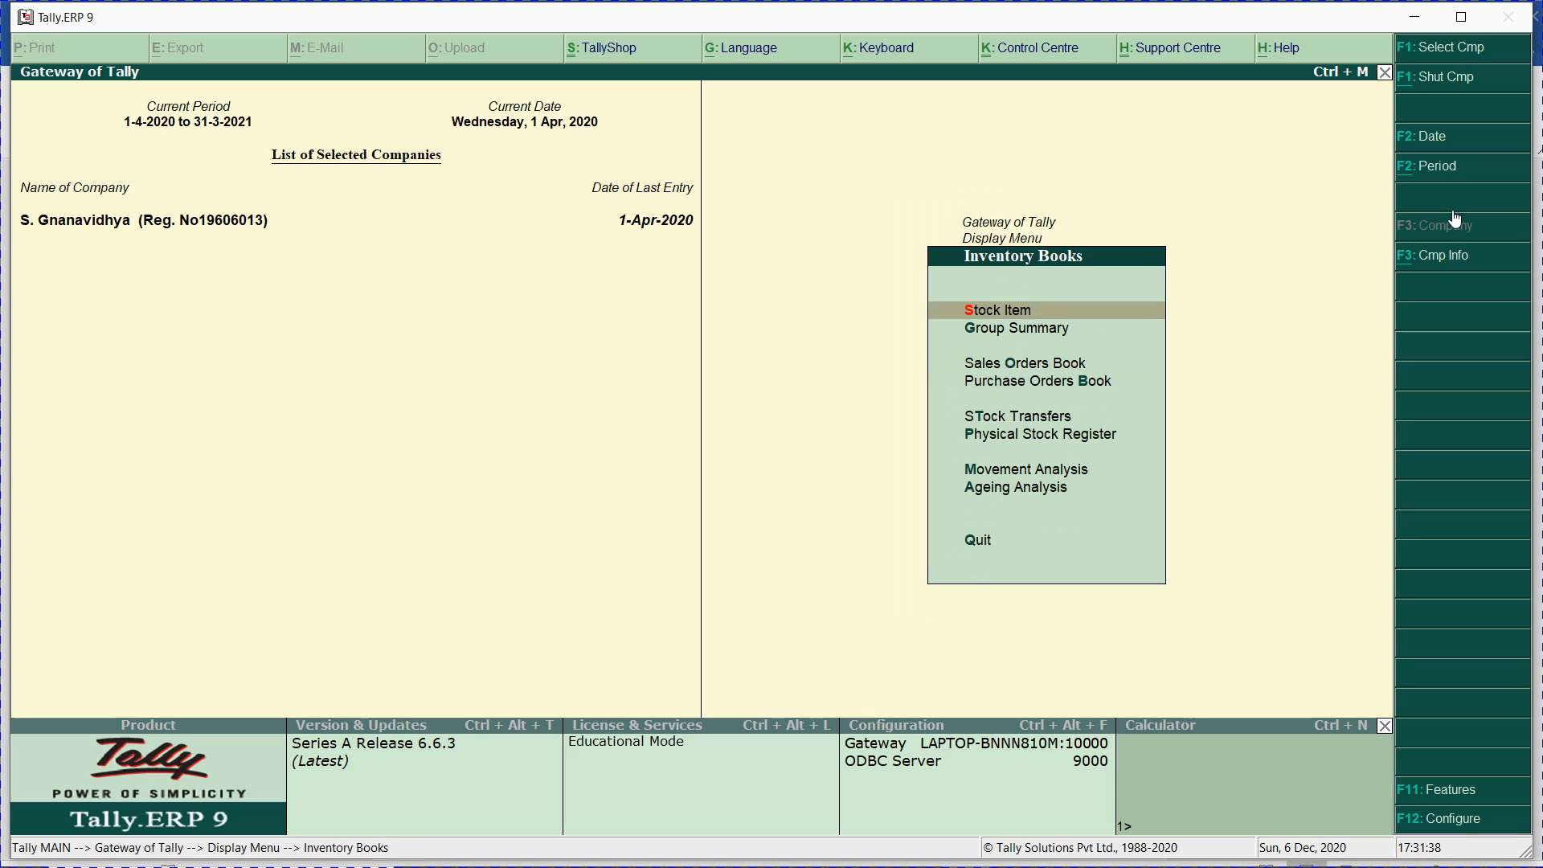
{"action": "key", "text": "Down"}
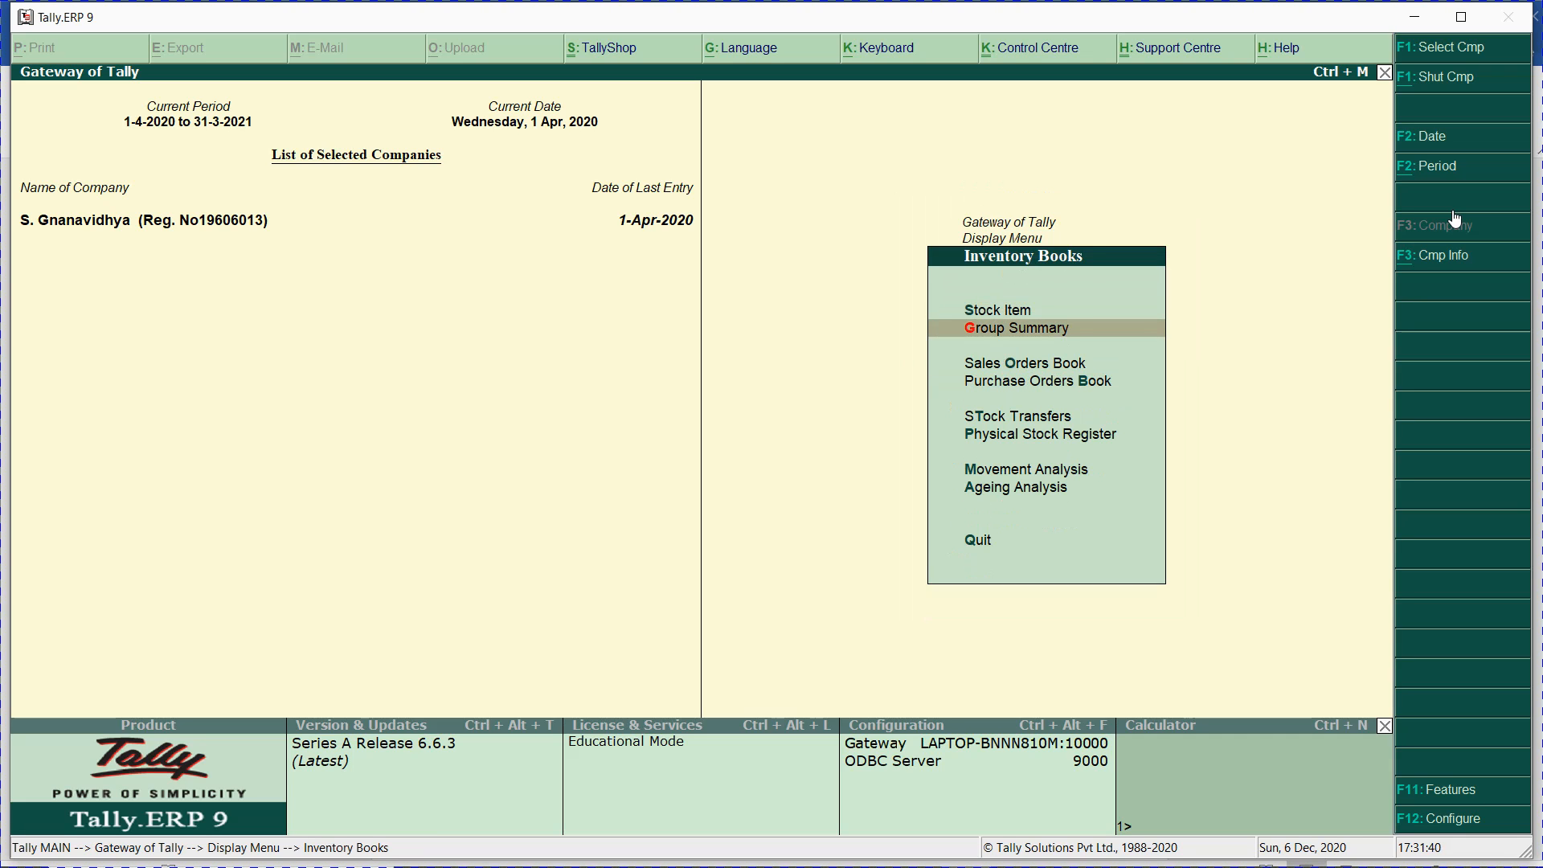
{"action": "key", "text": "Down"}
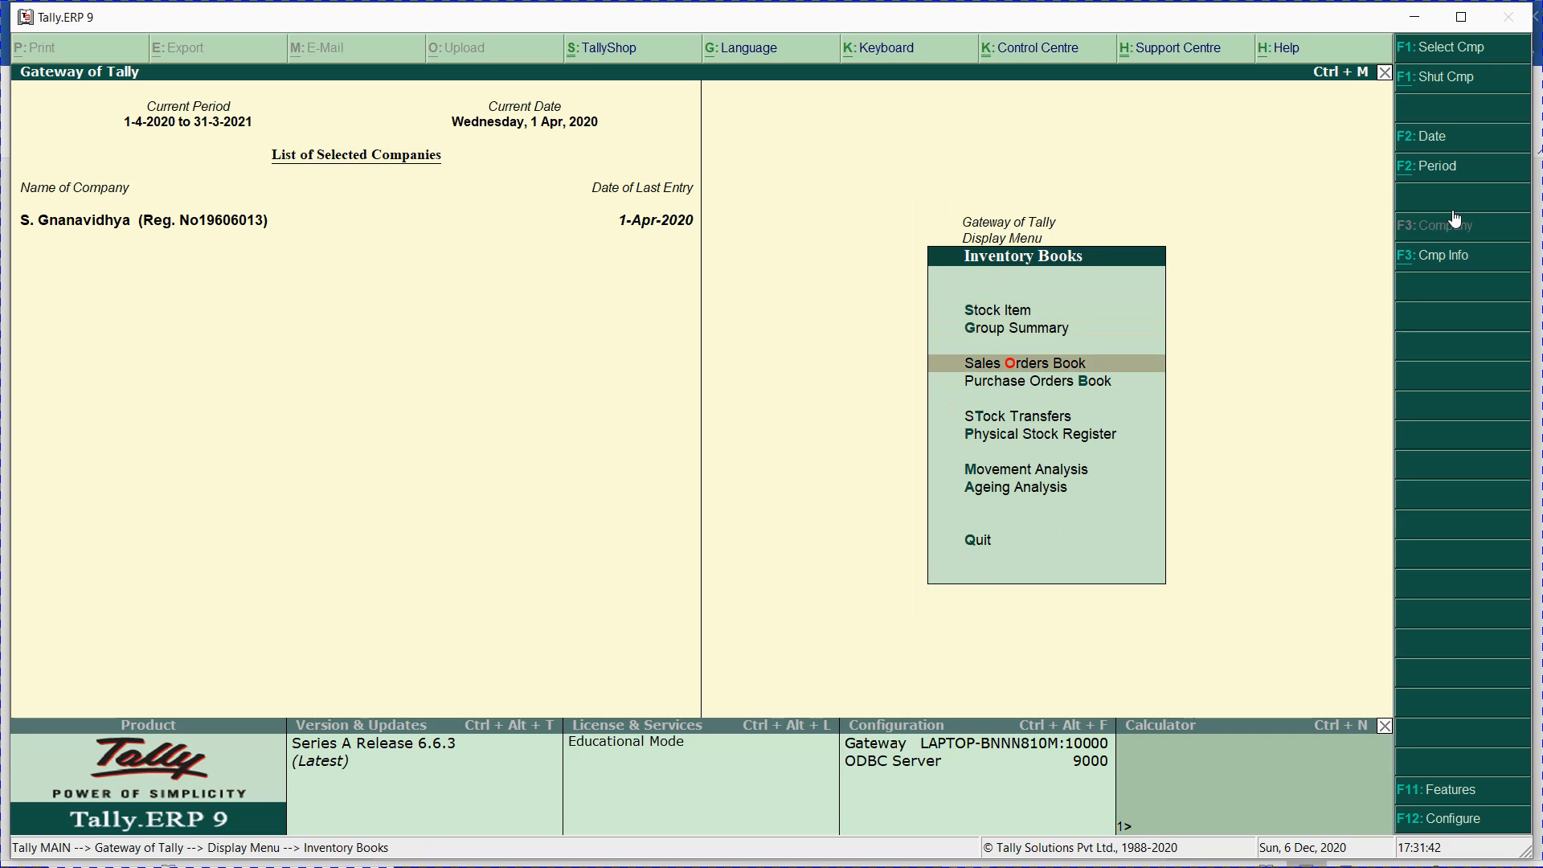
{"action": "key", "text": "Return"}
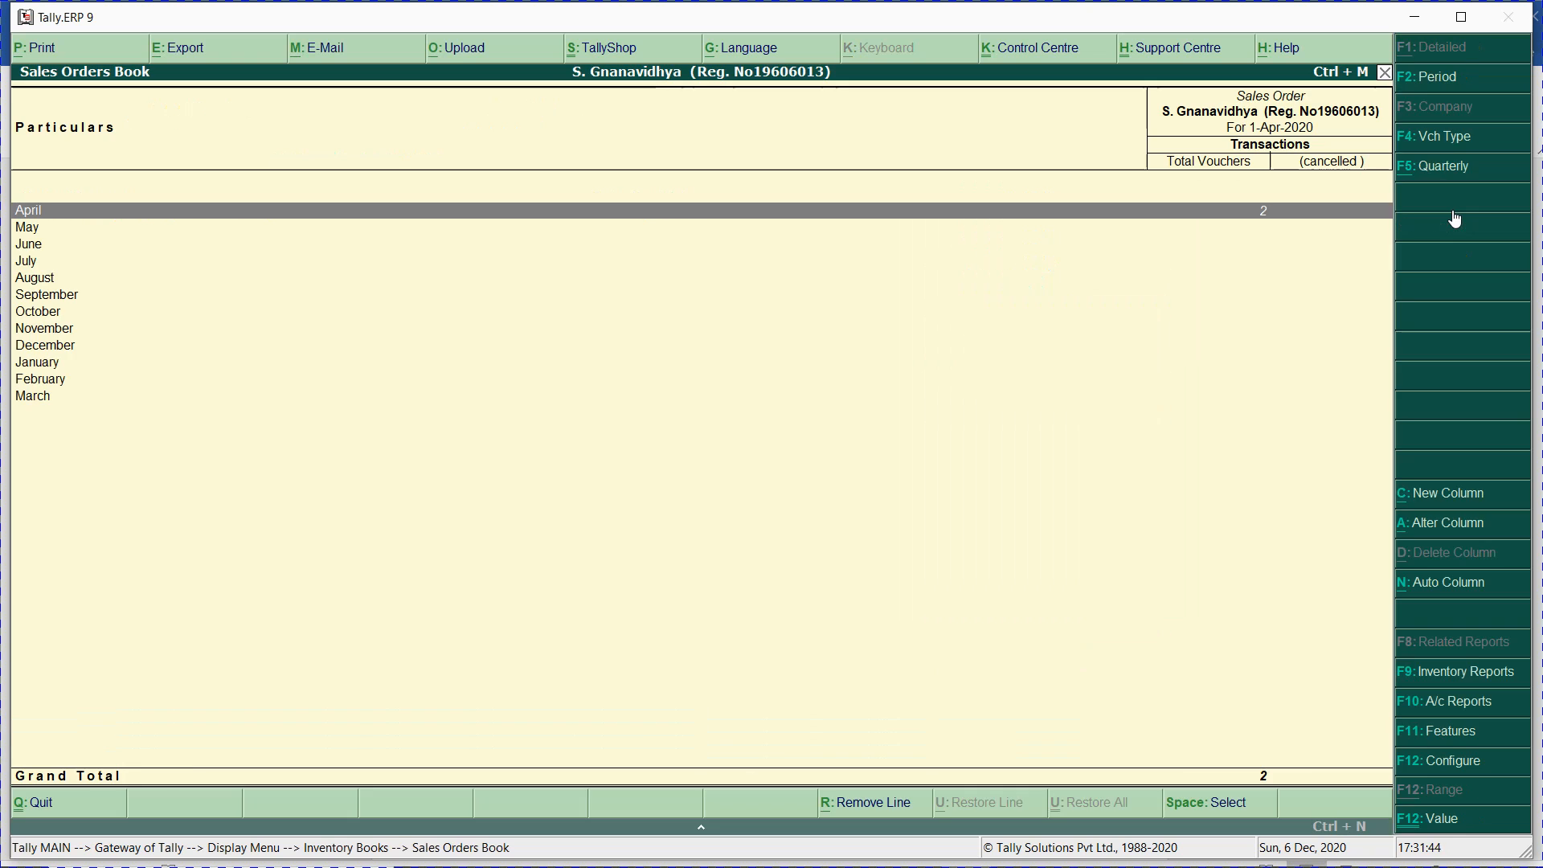
{"action": "key", "text": "Escape"}
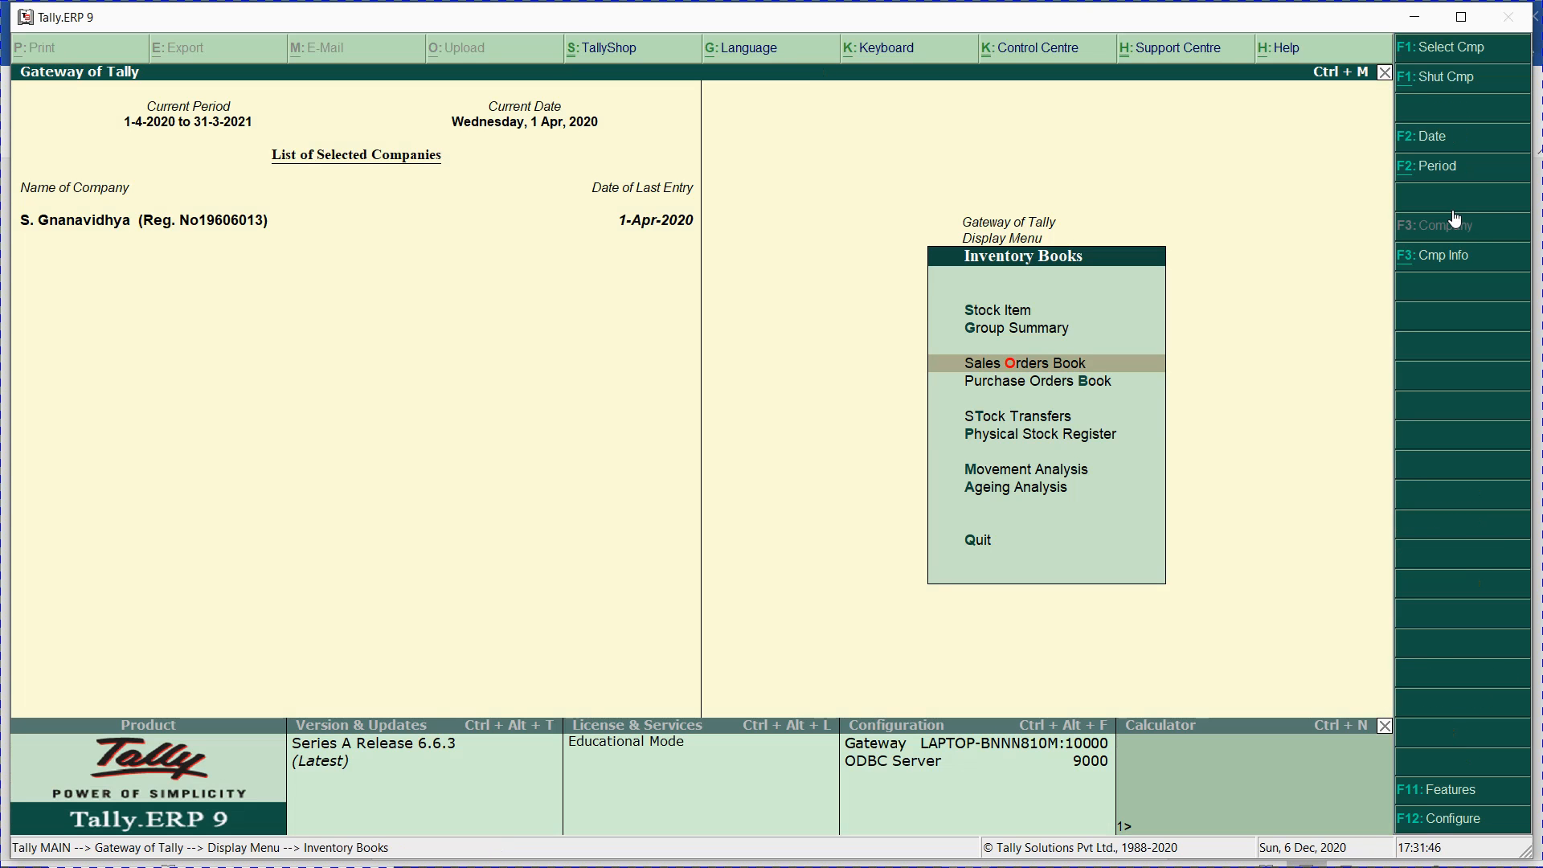
{"action": "key", "text": "Up"}
{"action": "key", "text": "Up"}
{"action": "key", "text": "Down"}
{"action": "key", "text": "Return"}
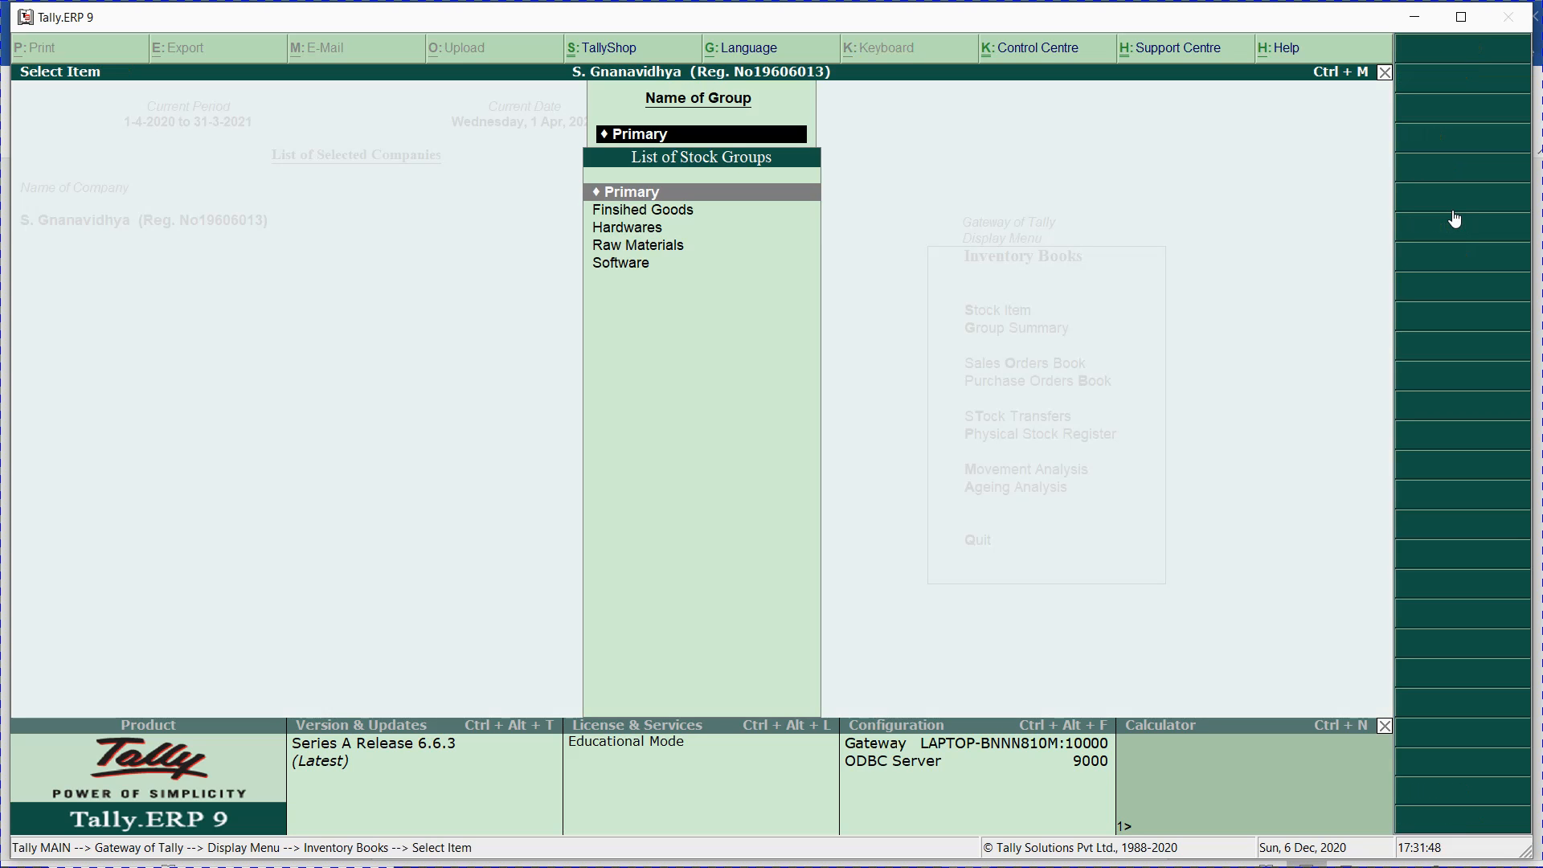
{"action": "key", "text": "Escape"}
- Recheck the Sales Orders Book's 2 April vouchers, then return to Statements of Inventory
{"action": "key", "text": "Up"}
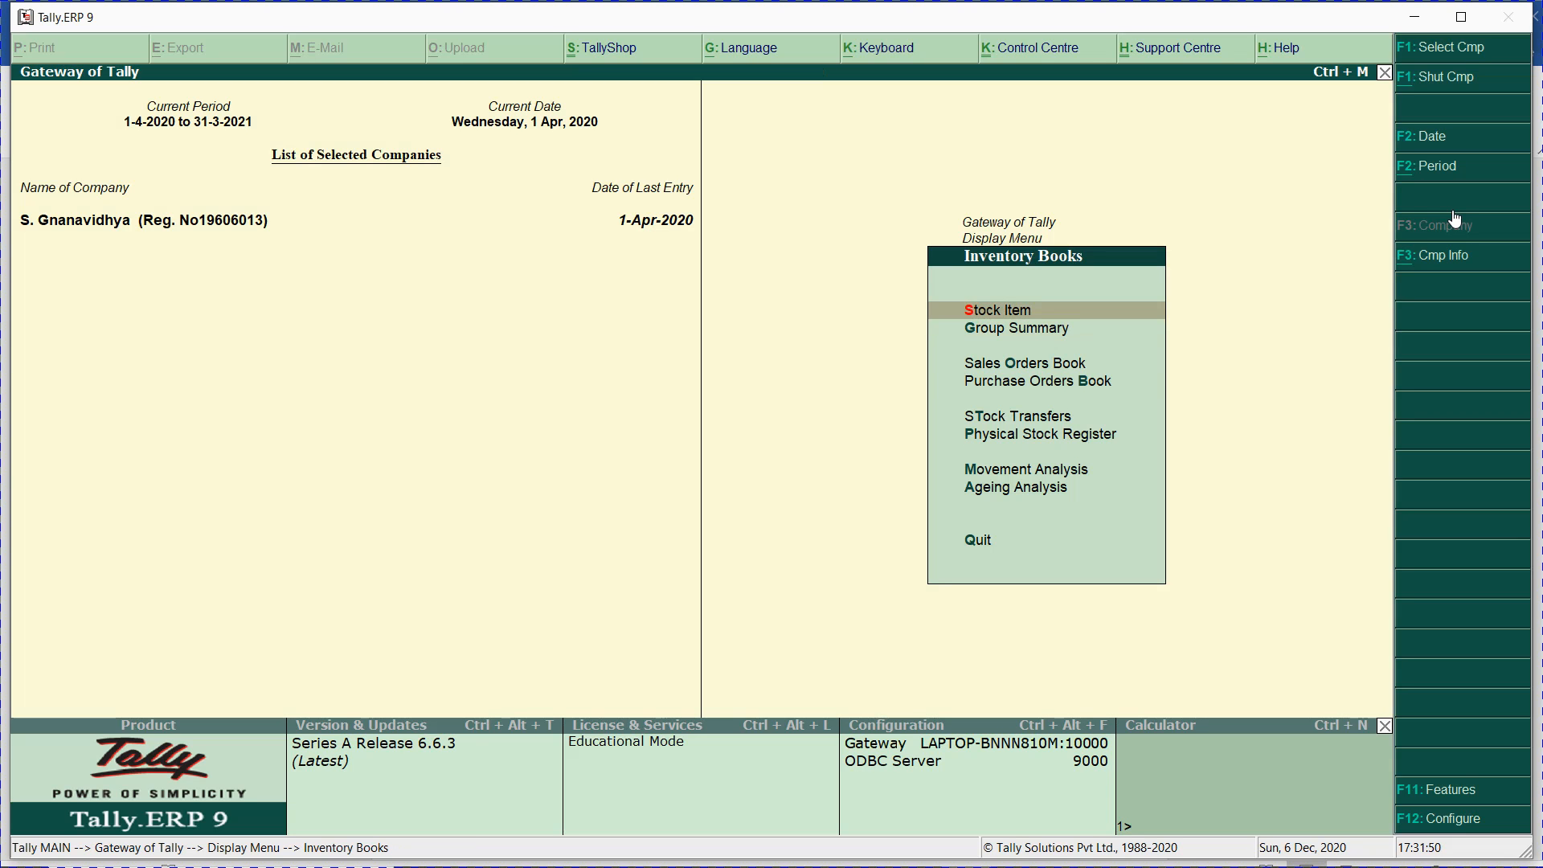
{"action": "key", "text": "Down"}
{"action": "key", "text": "Down"}
{"action": "key", "text": "Down"}
{"action": "key", "text": "Up"}
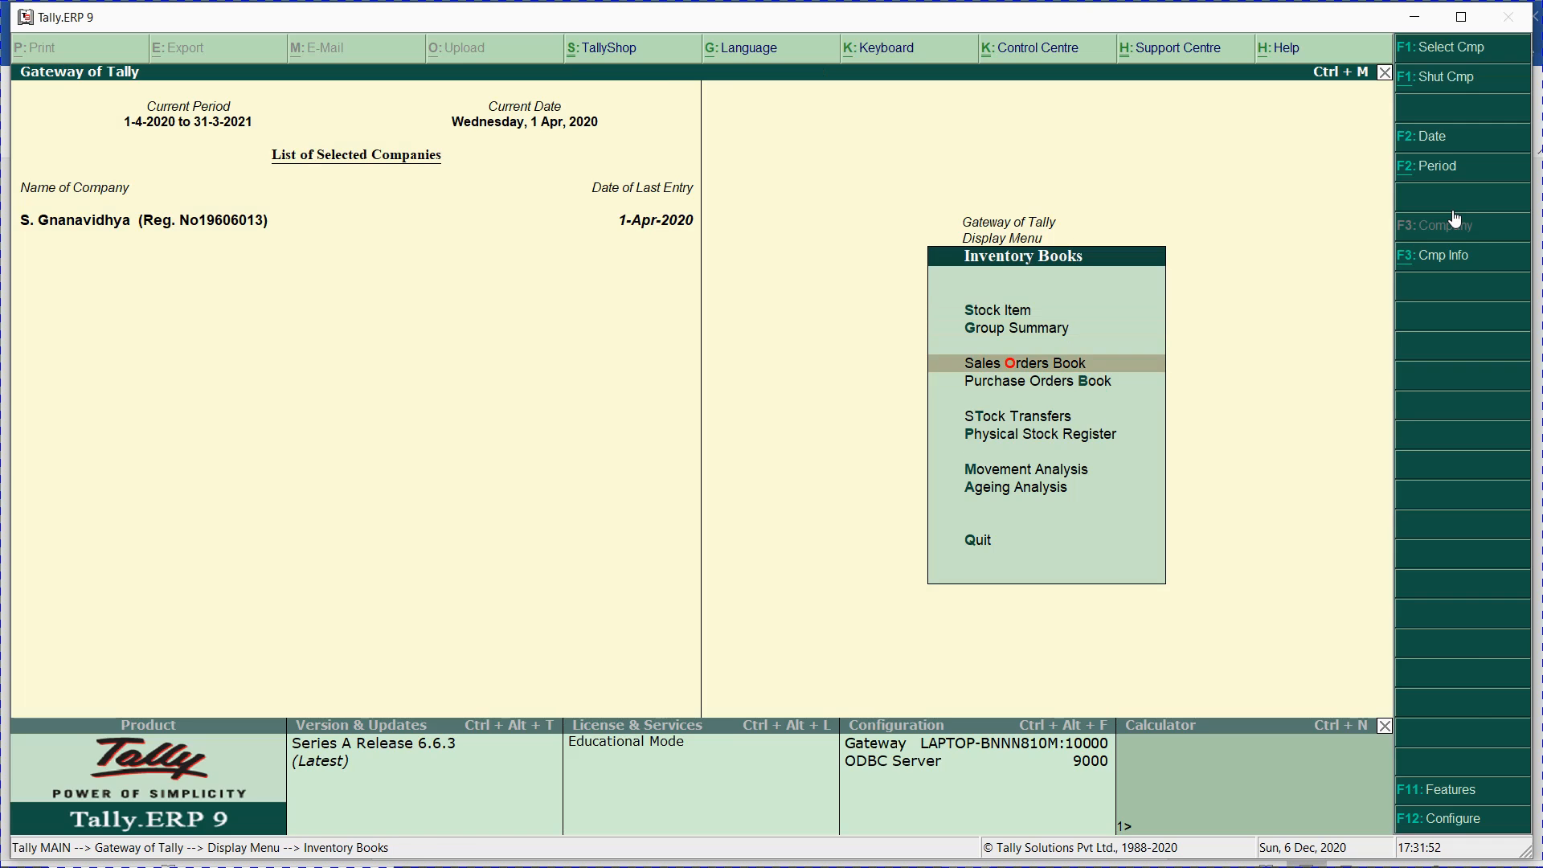
{"action": "key", "text": "Return"}
{"action": "key", "text": "Escape"}
{"action": "key", "text": "Down"}
{"action": "key", "text": "Escape"}
{"action": "key", "text": "Down"}
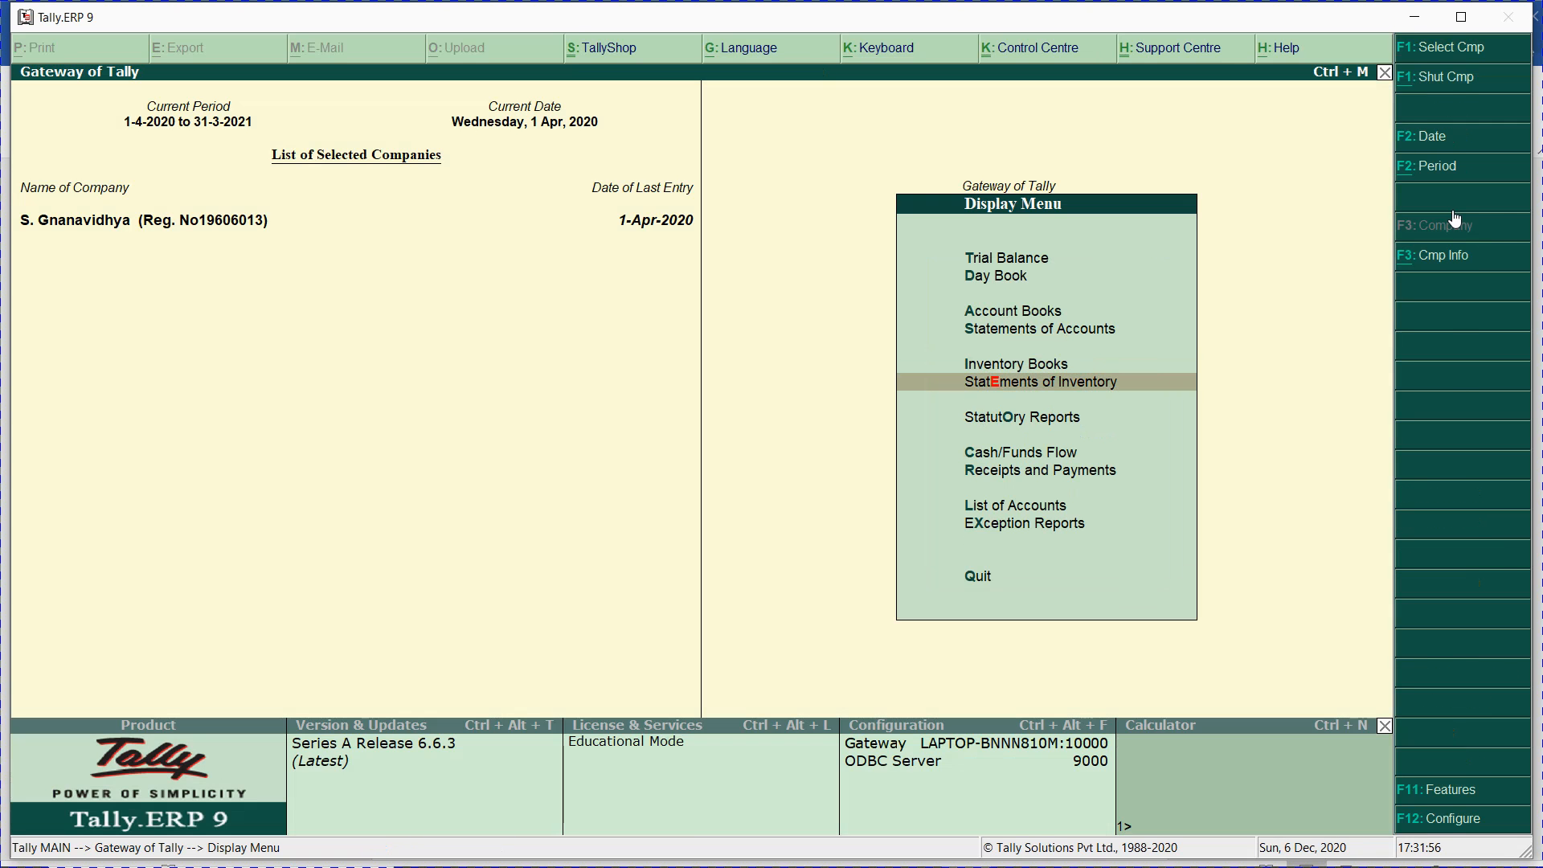
{"action": "key", "text": "Return"}
{"action": "key", "text": "Down"}
{"action": "key", "text": "Down"}
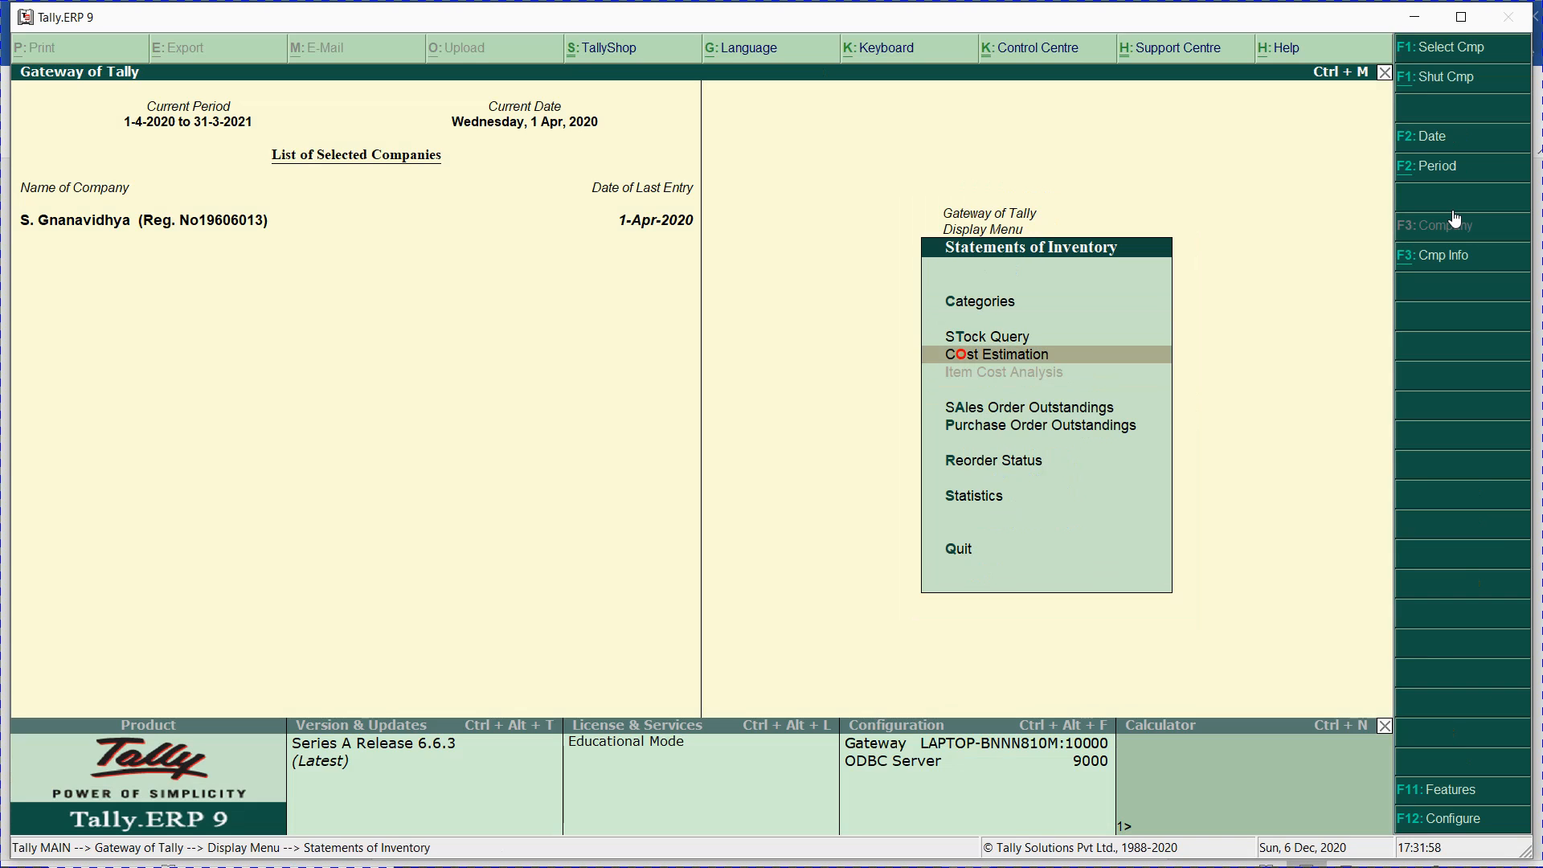
- Under Sales Order Outstandings, check the Stock Group list and the All Orders report with all orders
{"action": "key", "text": "Down"}
{"action": "key", "text": "Return"}
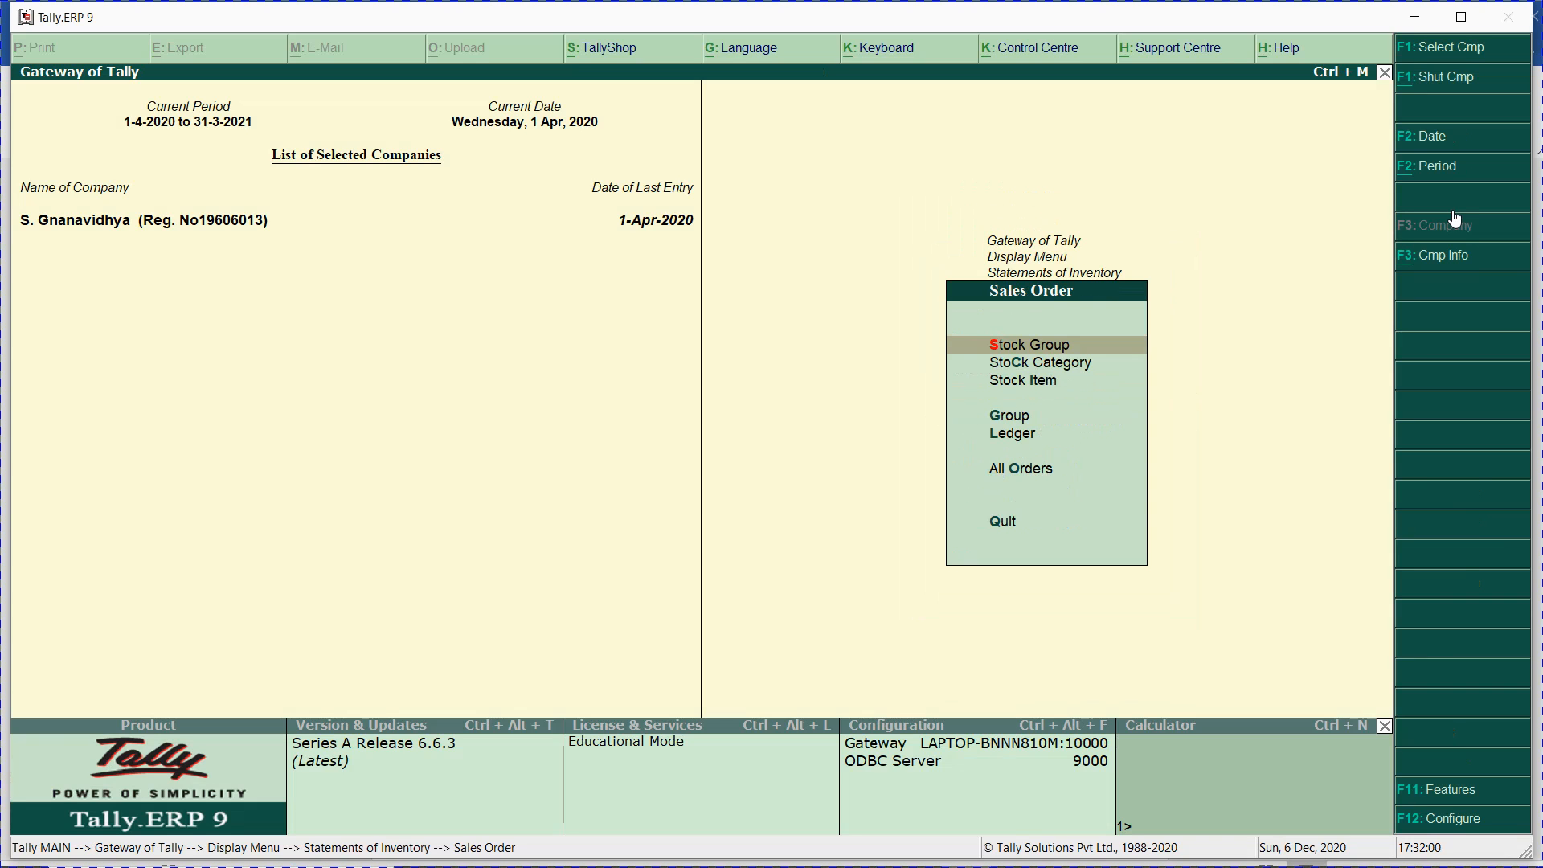
{"action": "key", "text": "Down"}
{"action": "key", "text": "Up"}
{"action": "key", "text": "Up"}
{"action": "key", "text": "Up"}
{"action": "key", "text": "Up"}
{"action": "key", "text": "Up"}
{"action": "key", "text": "Up"}
{"action": "key", "text": "Up"}
{"action": "key", "text": "Up"}
{"action": "key", "text": "Return"}
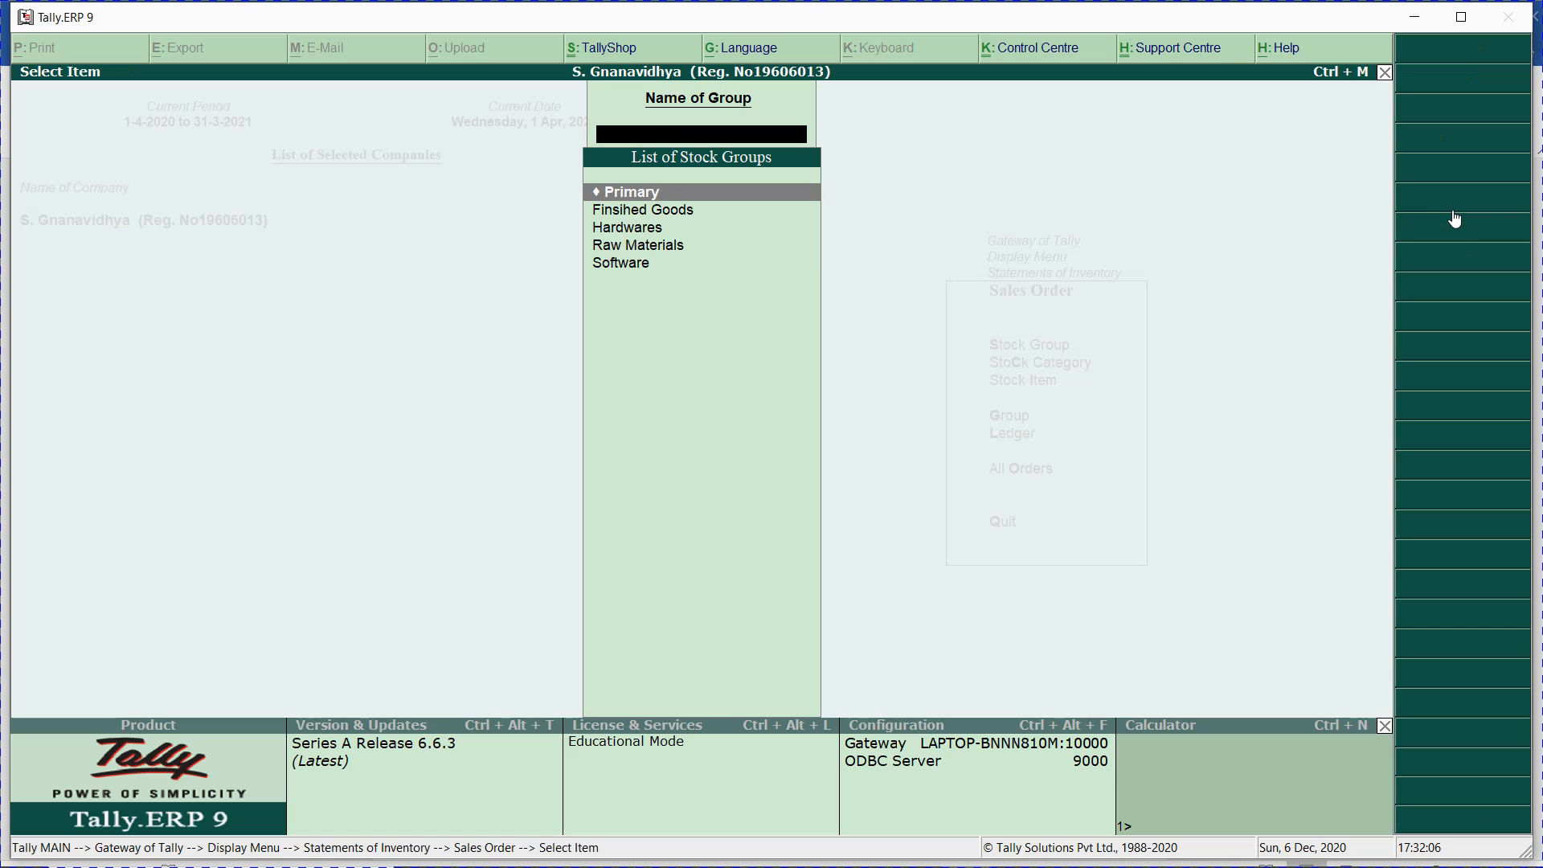
{"action": "key", "text": "Escape"}
{"action": "key", "text": "Down"}
{"action": "key", "text": "Down"}
{"action": "key", "text": "Down"}
{"action": "key", "text": "Down"}
{"action": "key", "text": "Down"}
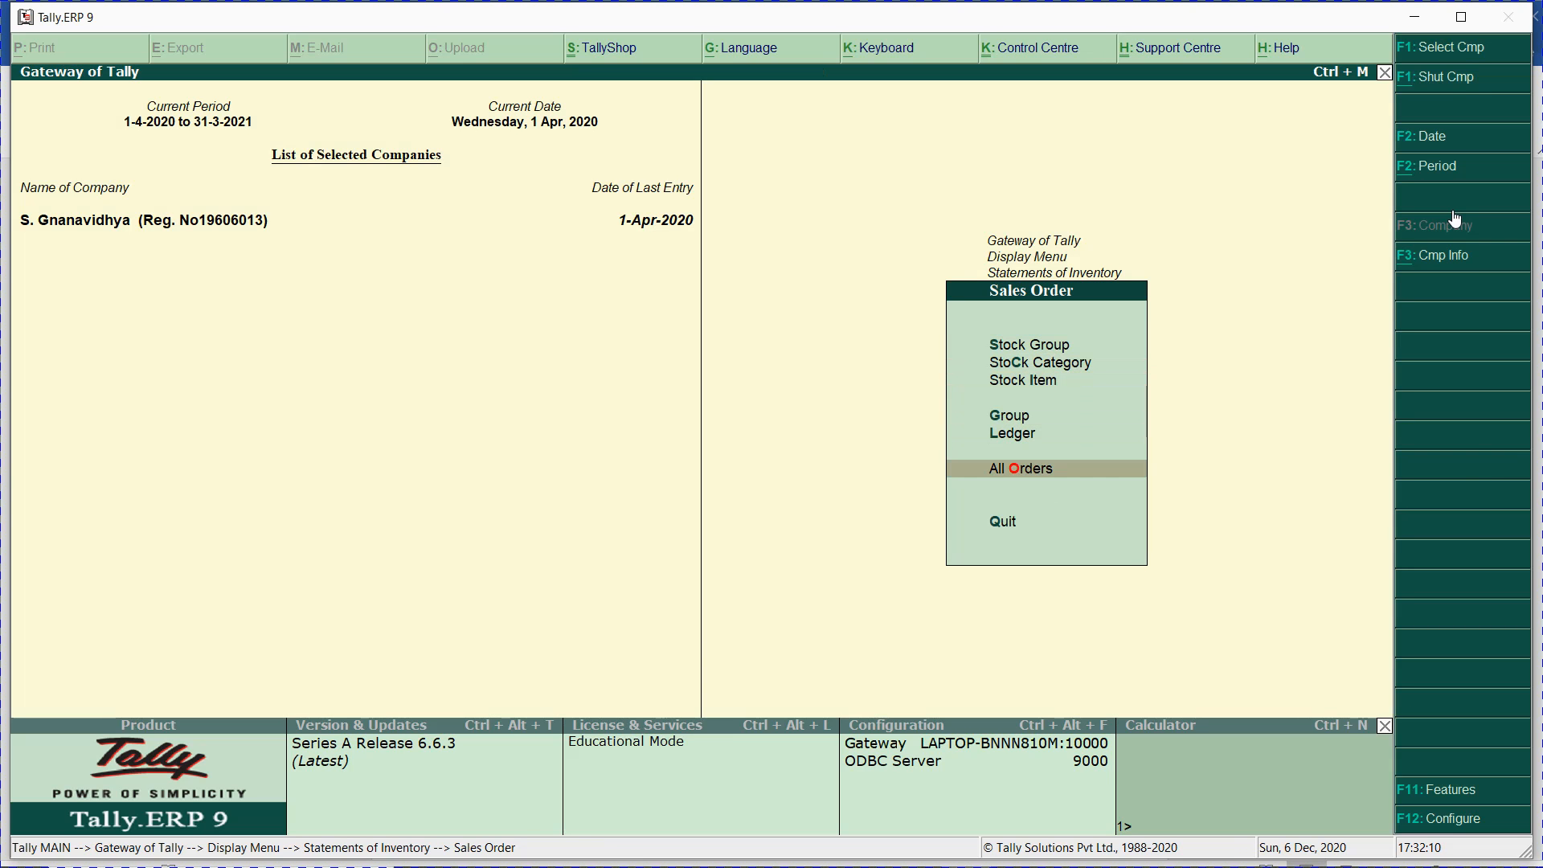
{"action": "key", "text": "Return"}
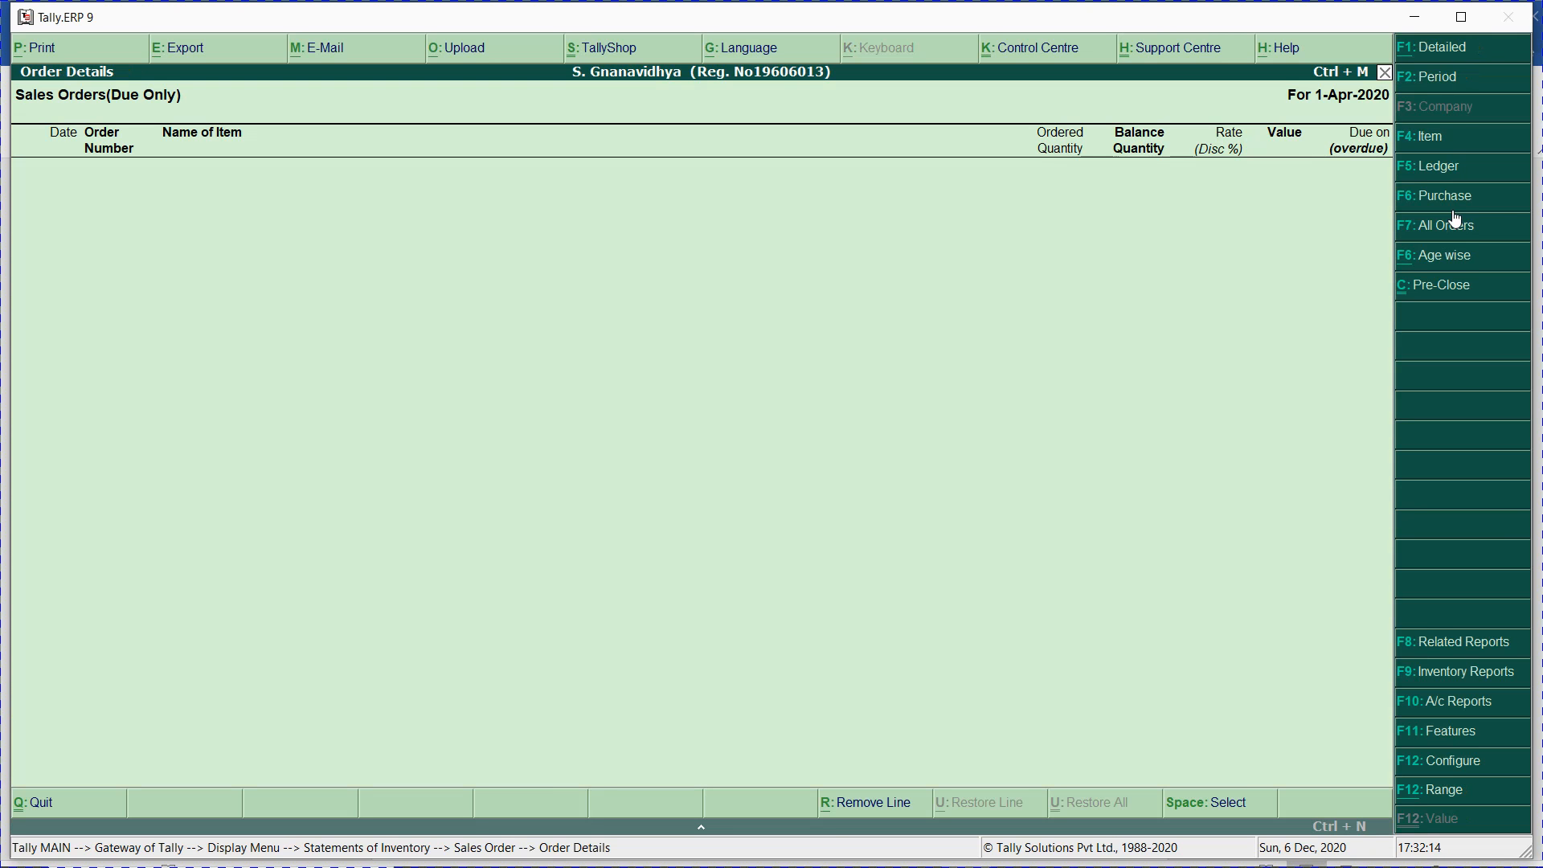
{"action": "left_click", "coordinate": [1441, 233]}
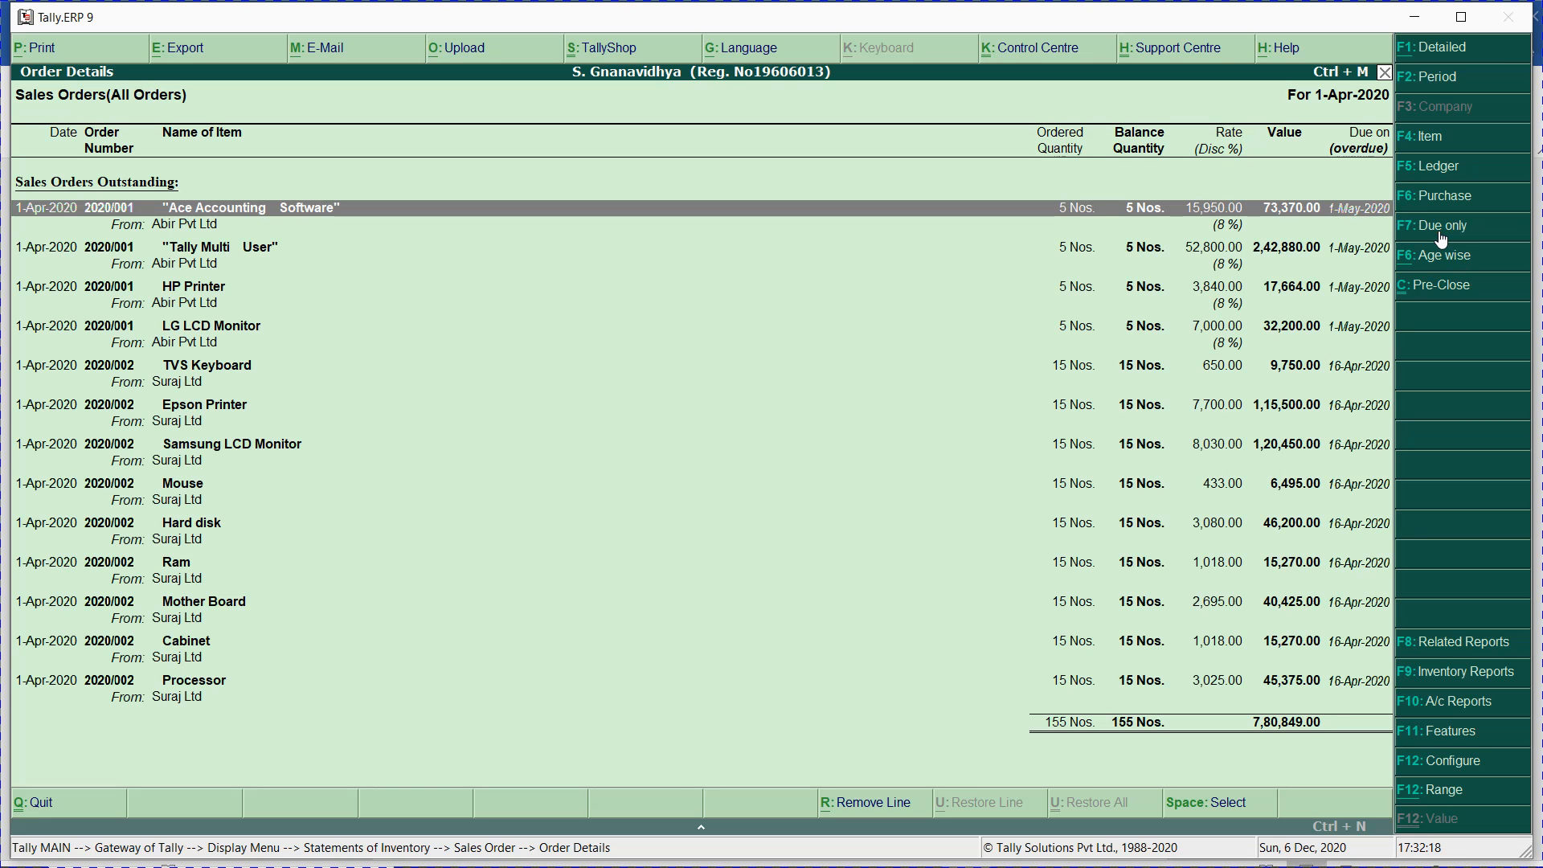
{"action": "key", "text": "Down"}
{"action": "key", "text": "Down"}
{"action": "key", "text": "Down"}
{"action": "key", "text": "Escape"}
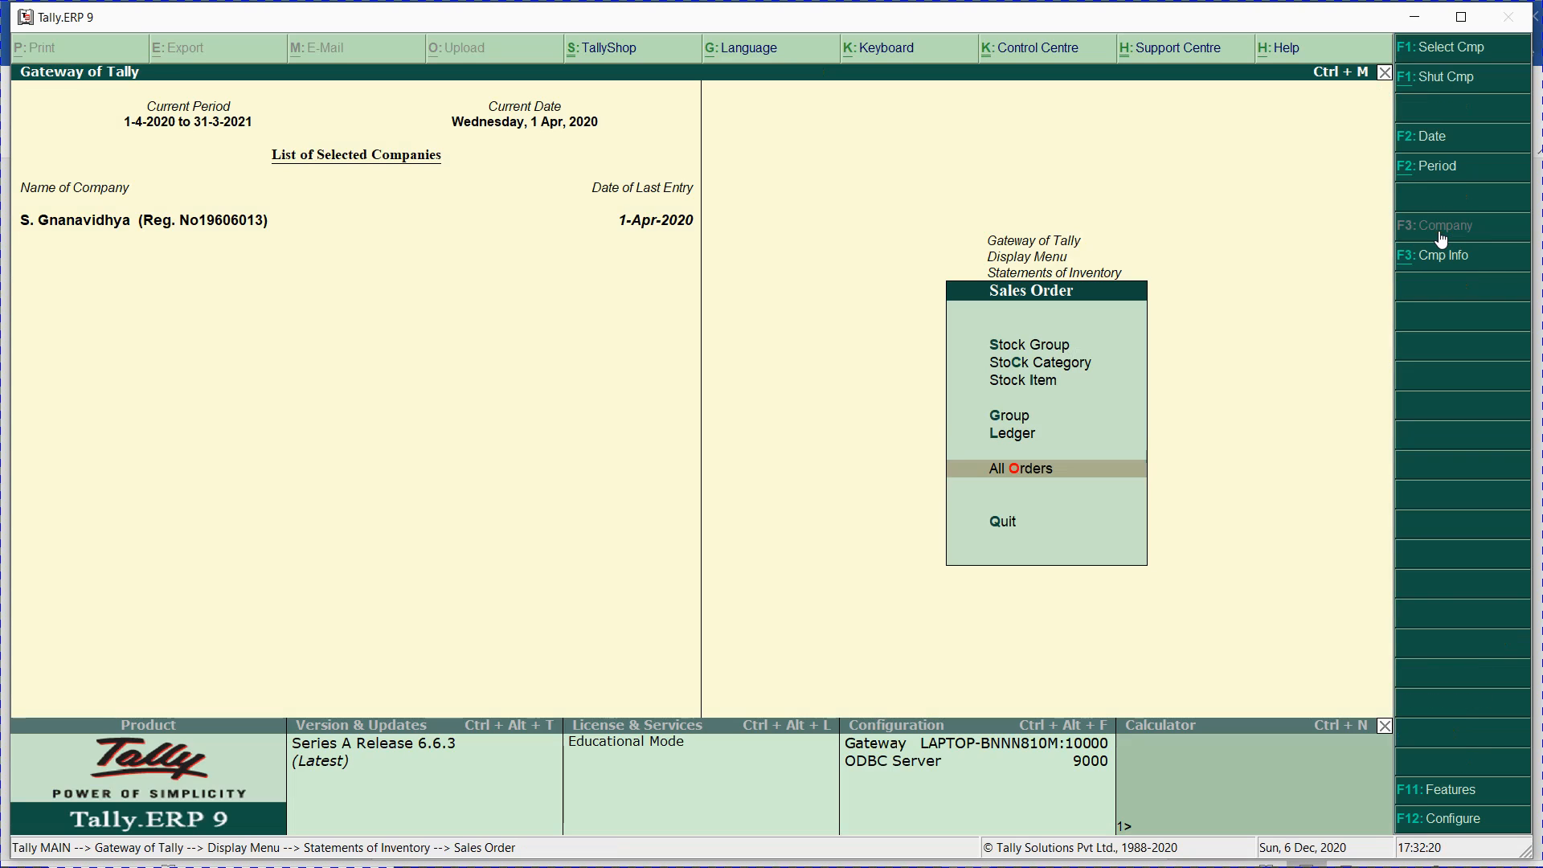
- View the Group list and the empty Finsihed Goods report, then return to Gateway of Tally
{"action": "key", "text": "Up"}
{"action": "key", "text": "Up"}
{"action": "key", "text": "Up"}
{"action": "key", "text": "Down"}
{"action": "key", "text": "Return"}
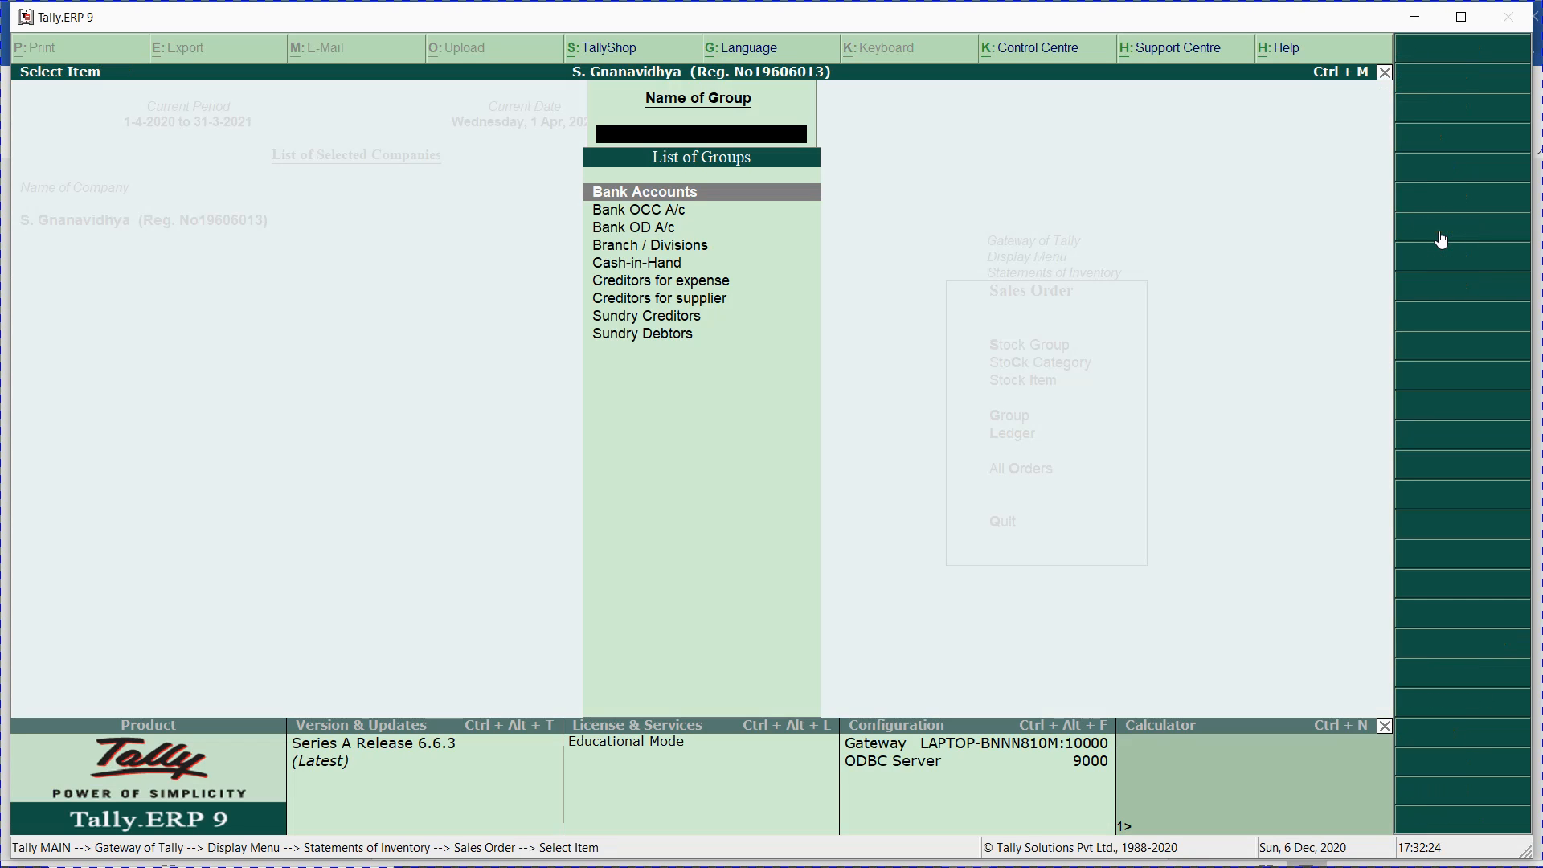
{"action": "key", "text": "Escape"}
{"action": "key", "text": "Up"}
{"action": "key", "text": "Up"}
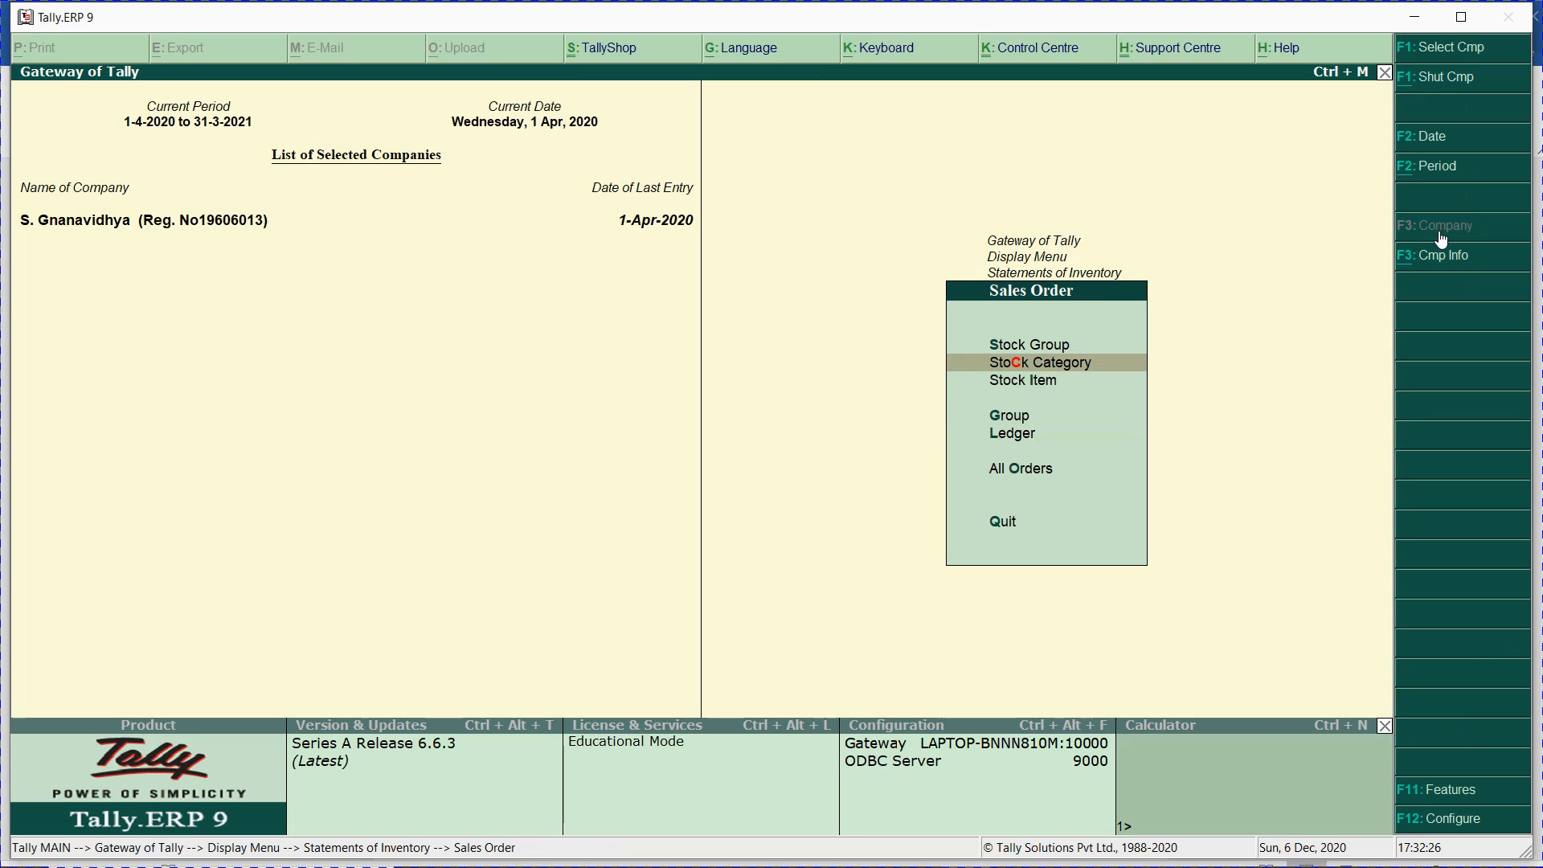
{"action": "key", "text": "Up"}
{"action": "key", "text": "Return"}
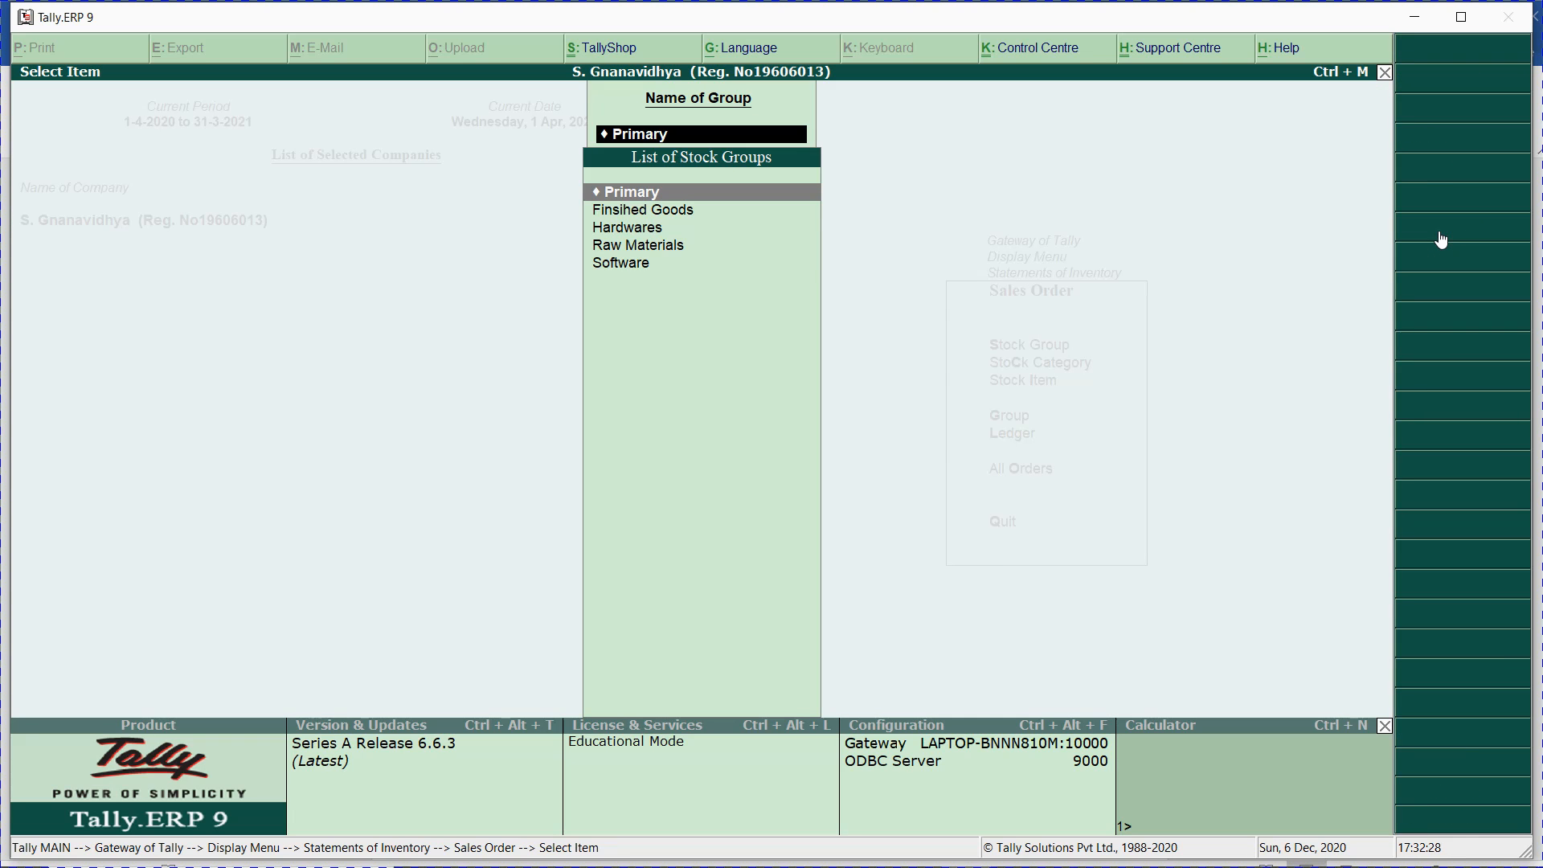
{"action": "key", "text": "Down"}
{"action": "key", "text": "Return"}
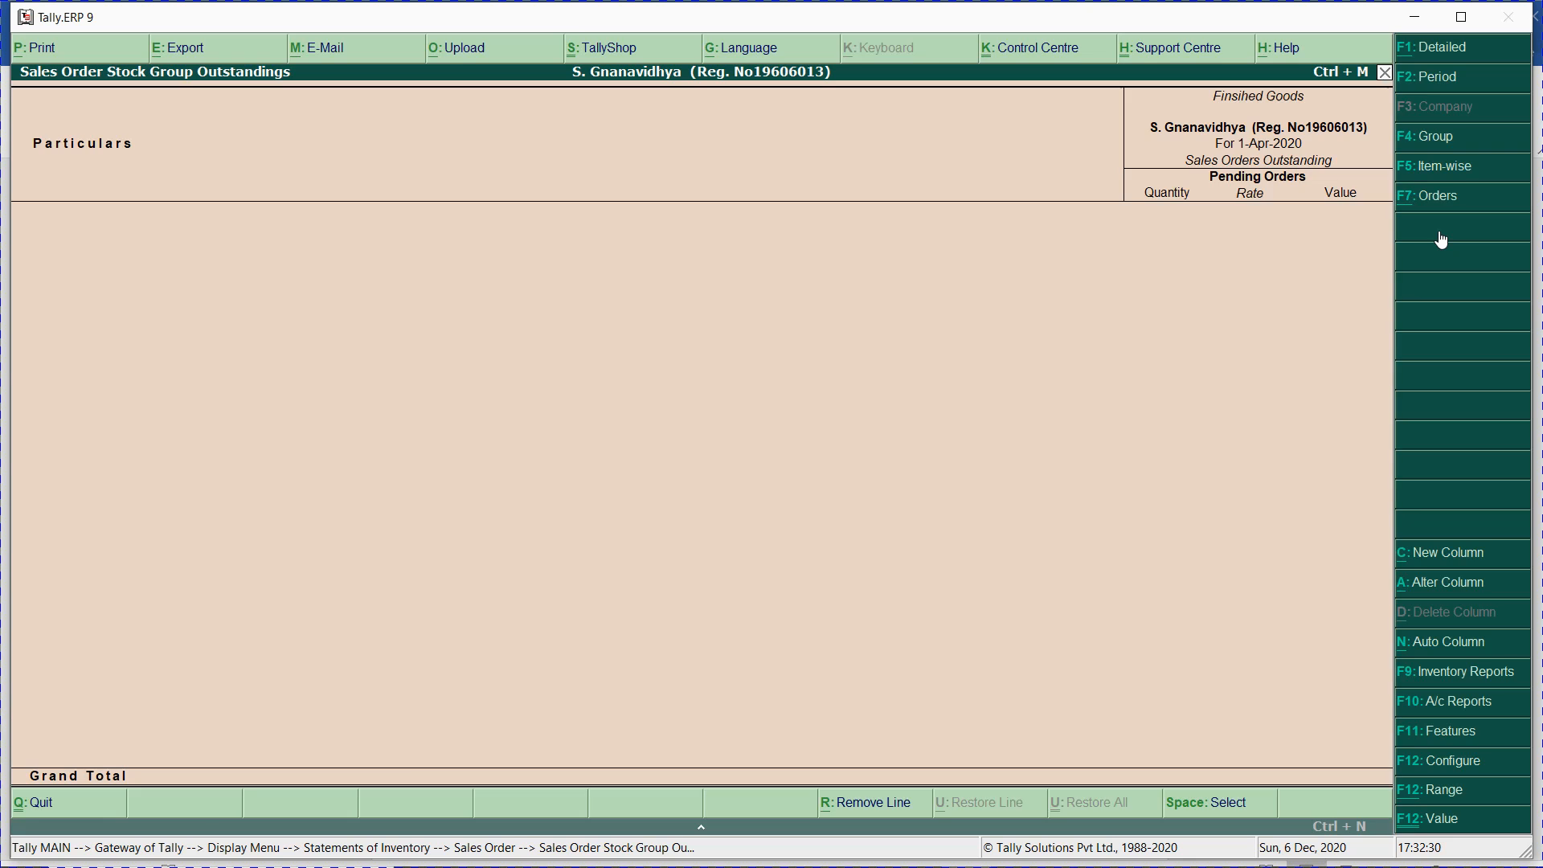
{"action": "key", "text": "Escape"}
{"action": "key", "text": "Escape"}
{"action": "key", "text": "Escape"}
{"action": "key", "text": "Escape"}
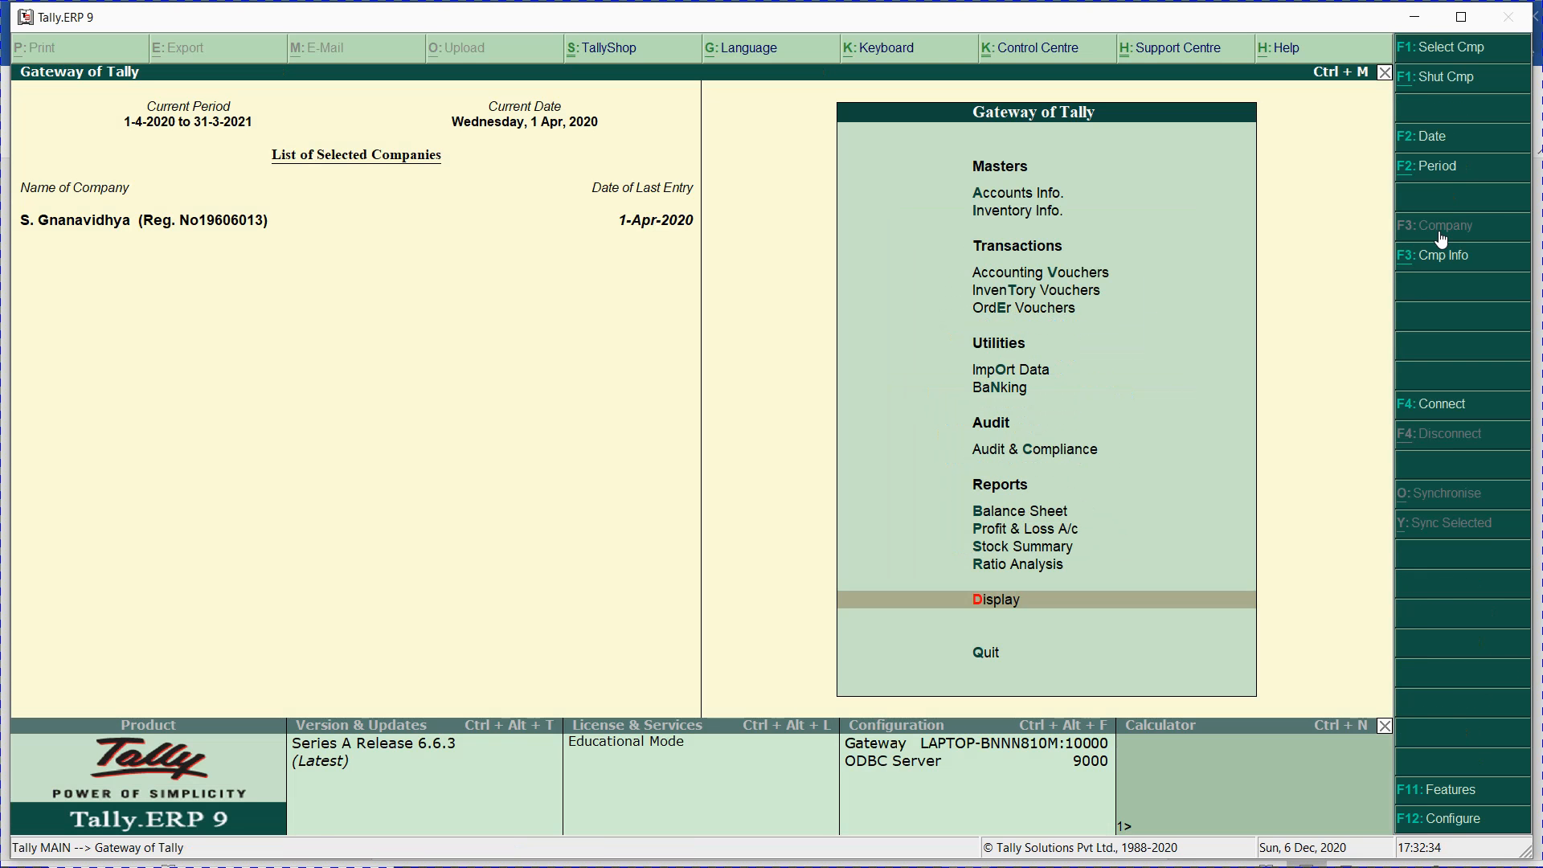
{"action": "key", "text": "alt+Tab"}
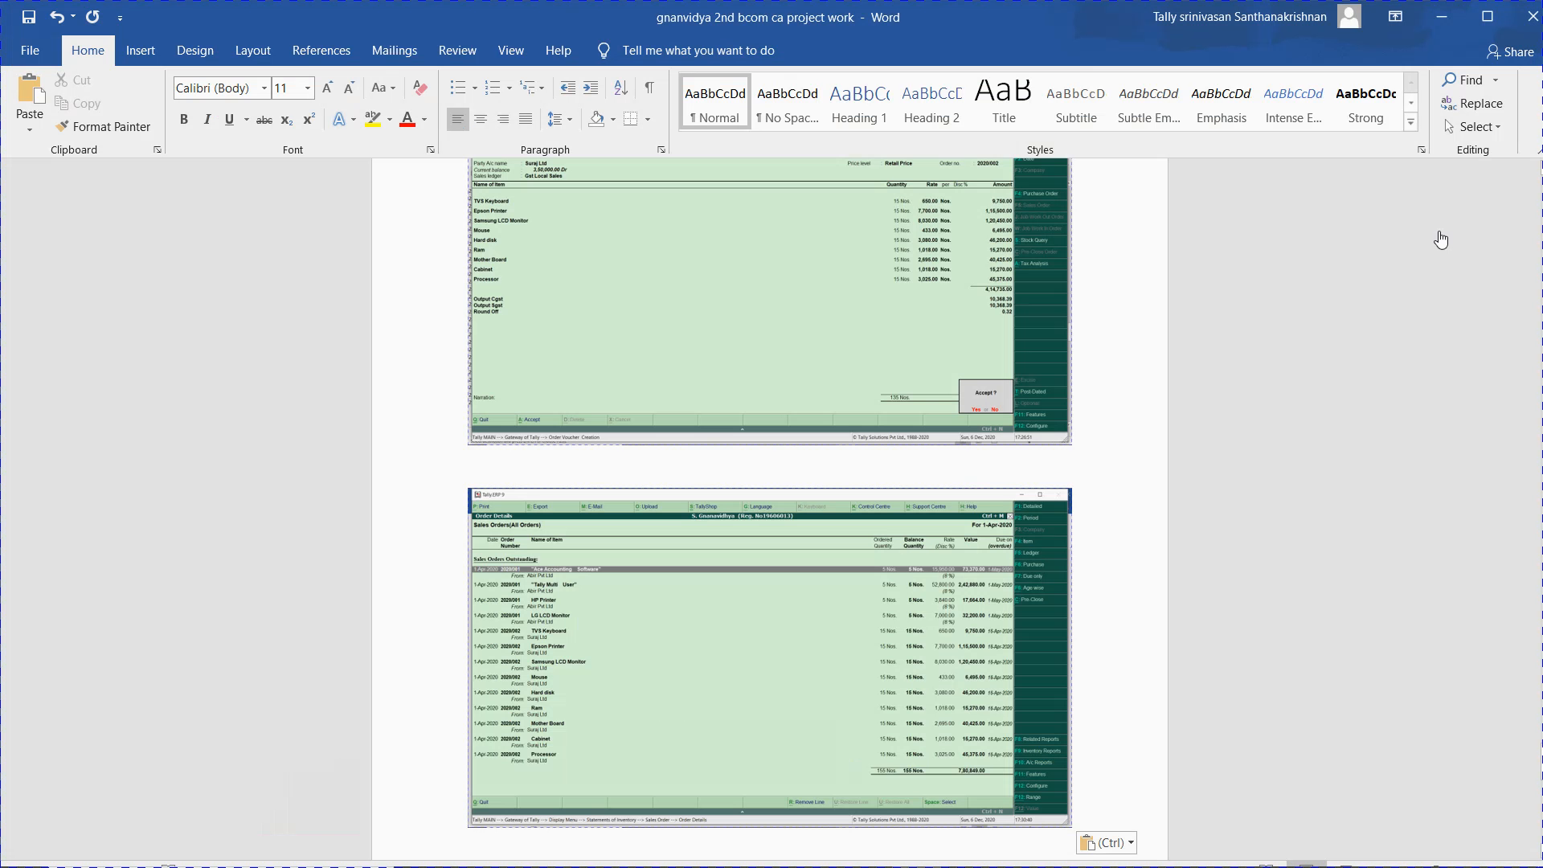
{"action": "scroll", "coordinate": [1440, 240], "scroll_direction": "down", "scroll_amount": 2}
{"action": "key", "text": "alt+Tab"}
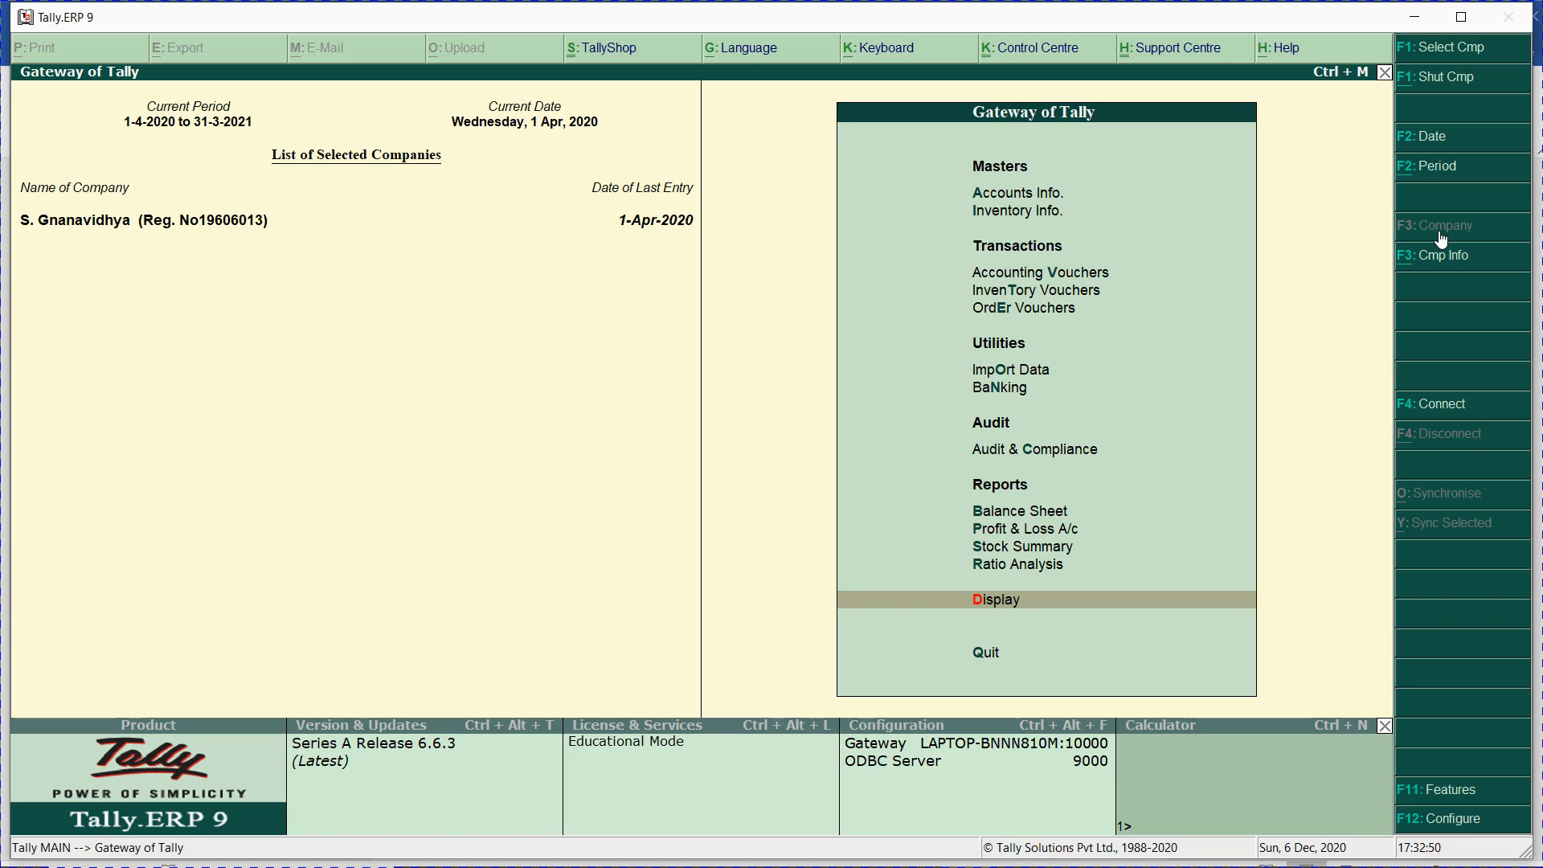
- Start a blank Purchase Order No. 1 voucher dated 1-Apr-2020 from Order Vouchers
{"action": "key", "text": "Up"}
{"action": "key", "text": "Up"}
{"action": "key", "text": "Up"}
{"action": "key", "text": "Up"}
{"action": "key", "text": "Up"}
{"action": "key", "text": "Up"}
{"action": "key", "text": "Up"}
{"action": "key", "text": "Up"}
{"action": "key", "text": "Up"}
{"action": "key", "text": "Down"}
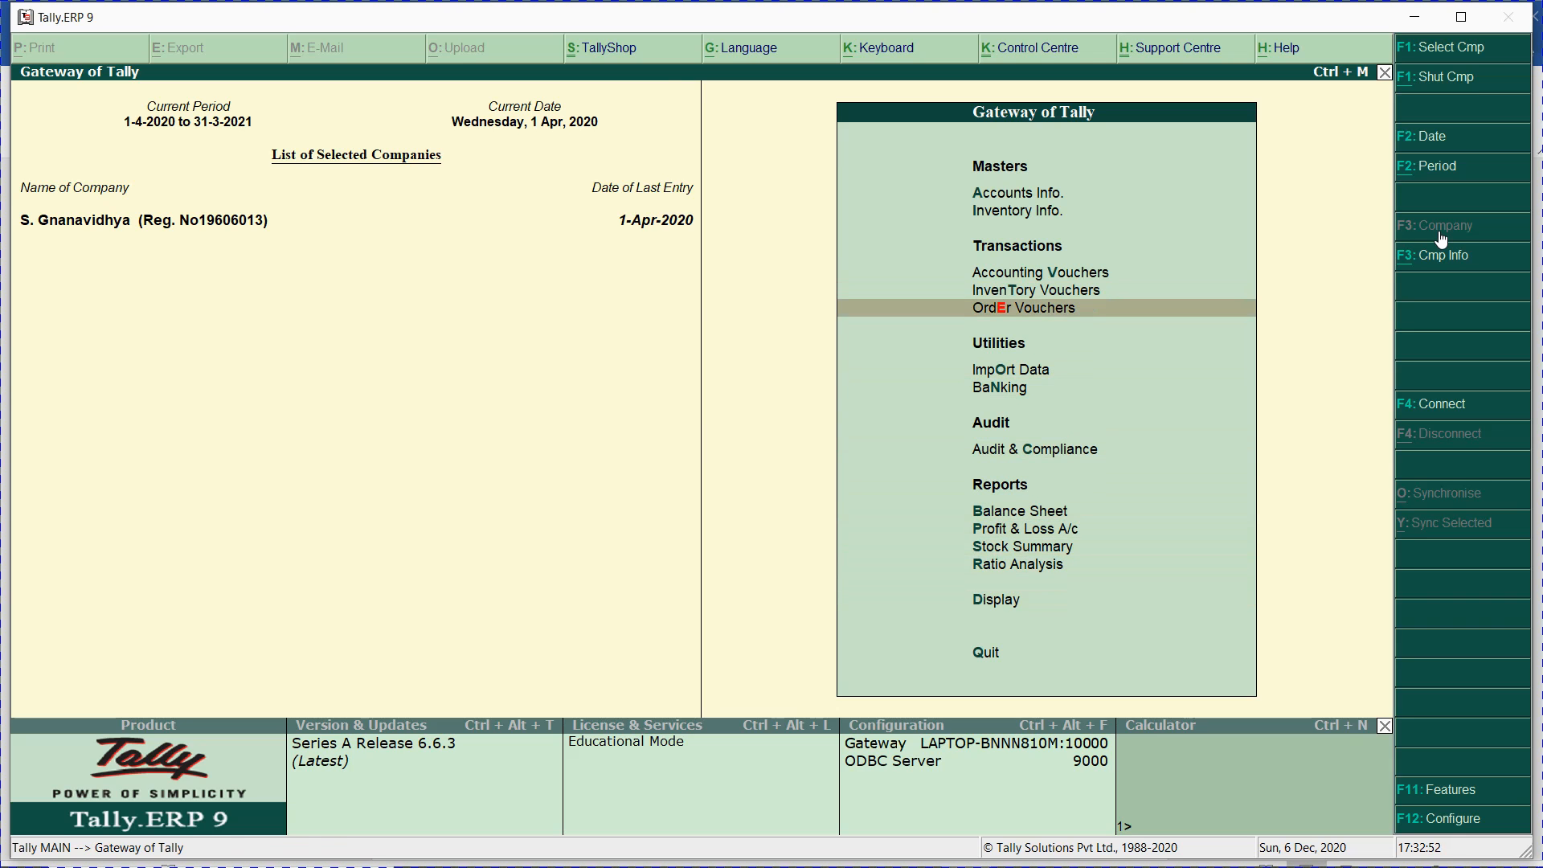
{"action": "key", "text": "Return"}
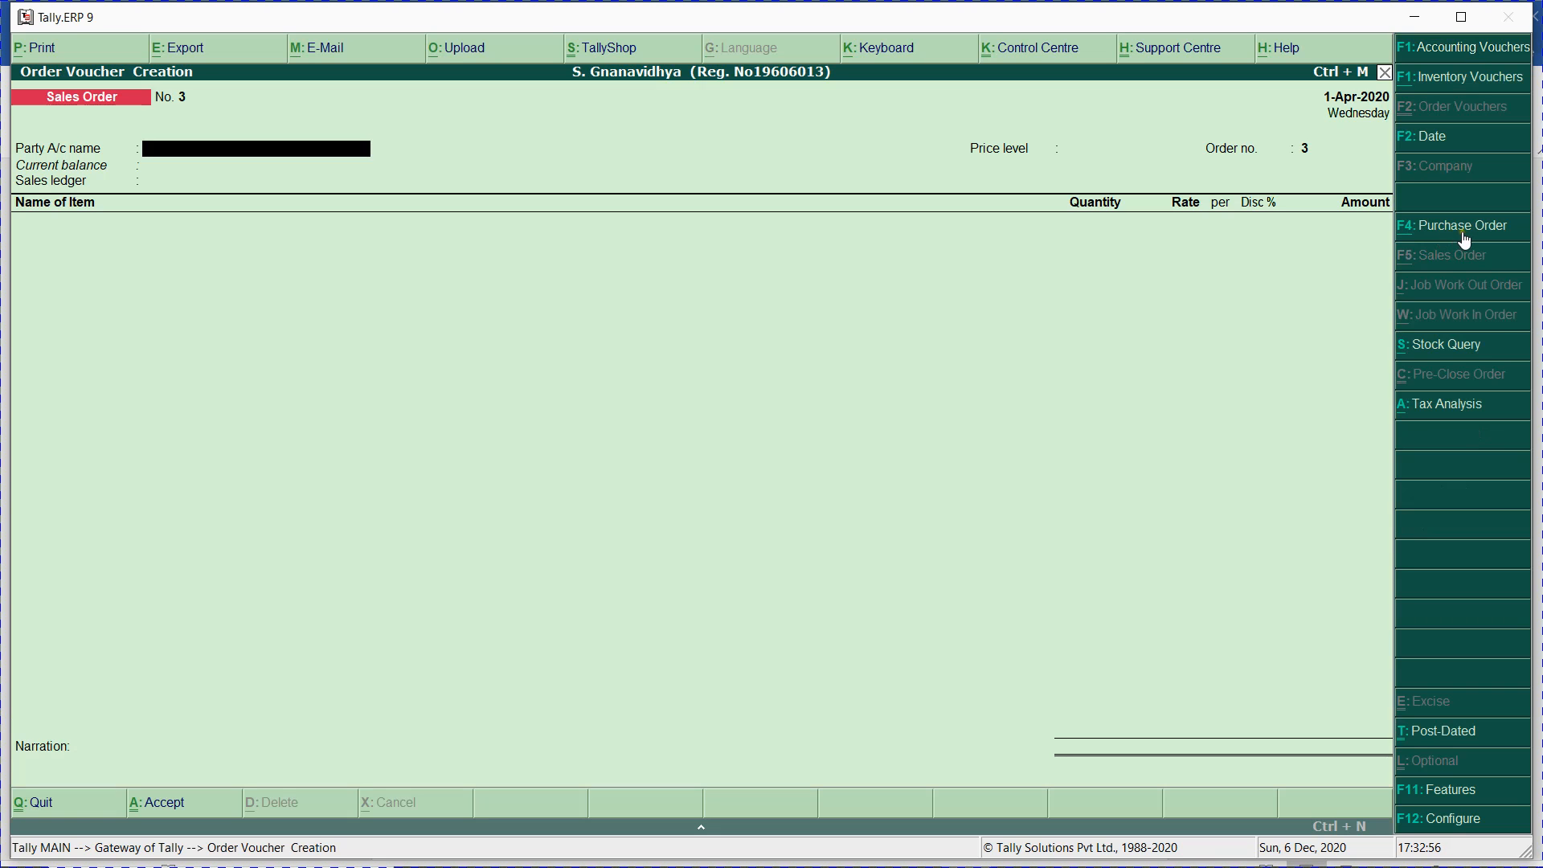
{"action": "left_click", "coordinate": [1466, 233]}
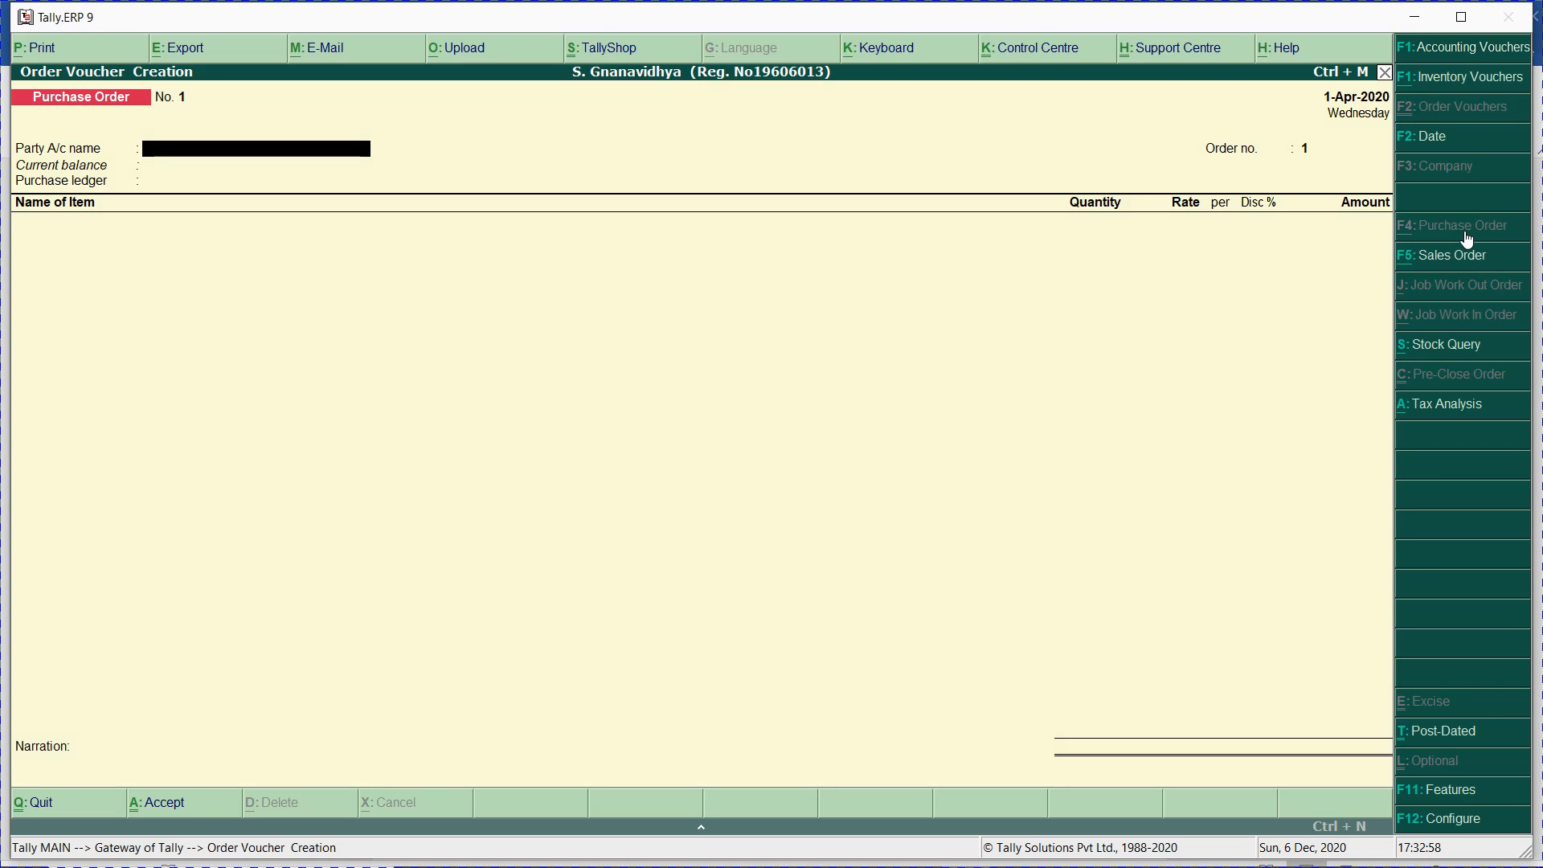
{"action": "key", "text": "alt+Tab"}
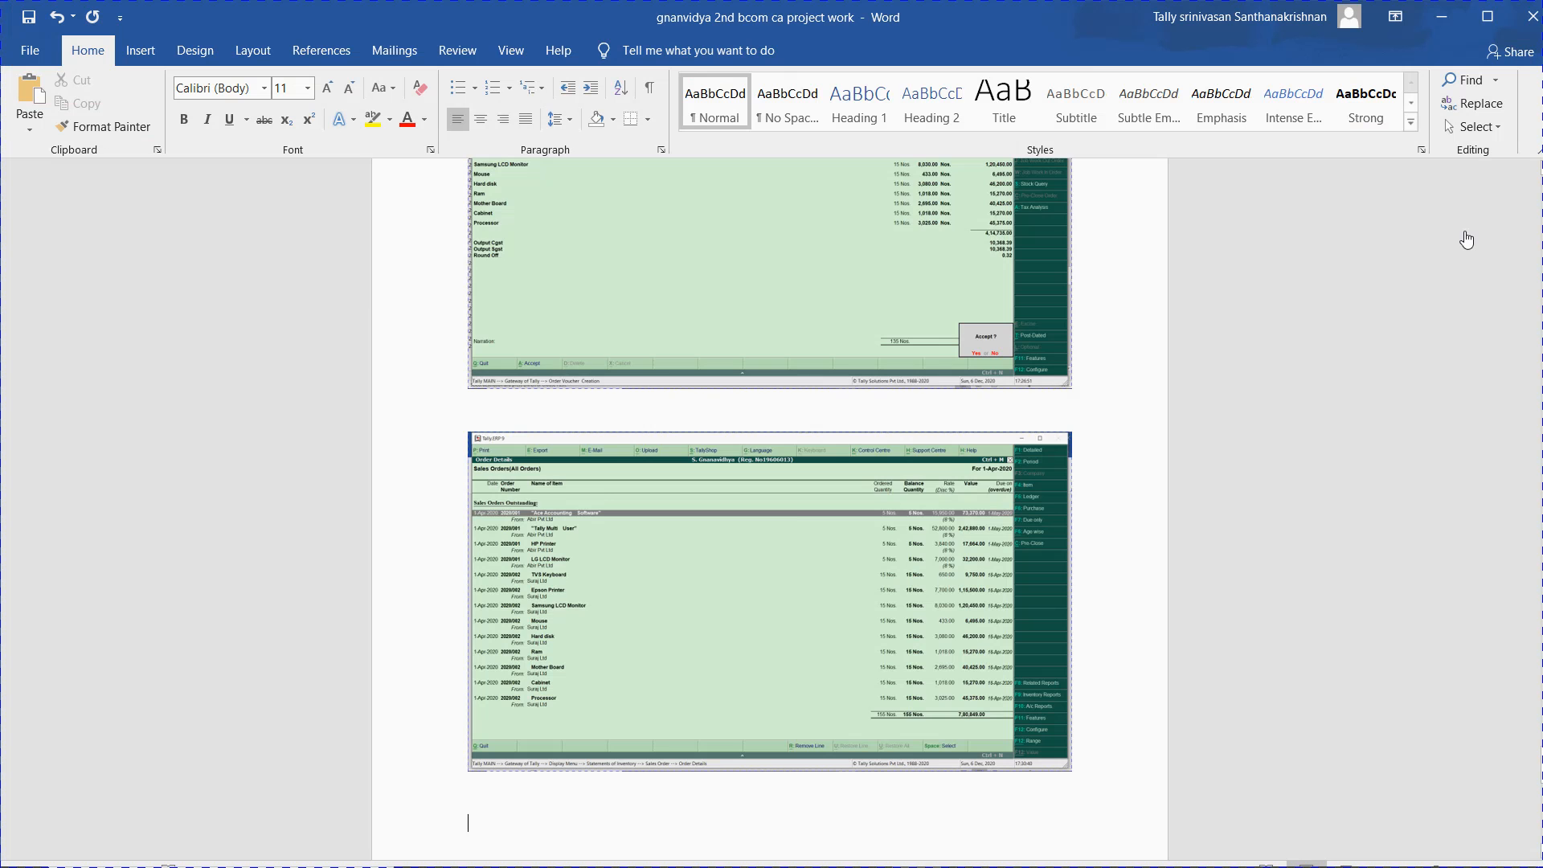
{"action": "key", "text": "alt+Tab"}
{"action": "key", "text": "alt+Tab"}
{"action": "key", "text": "alt+Tab"}
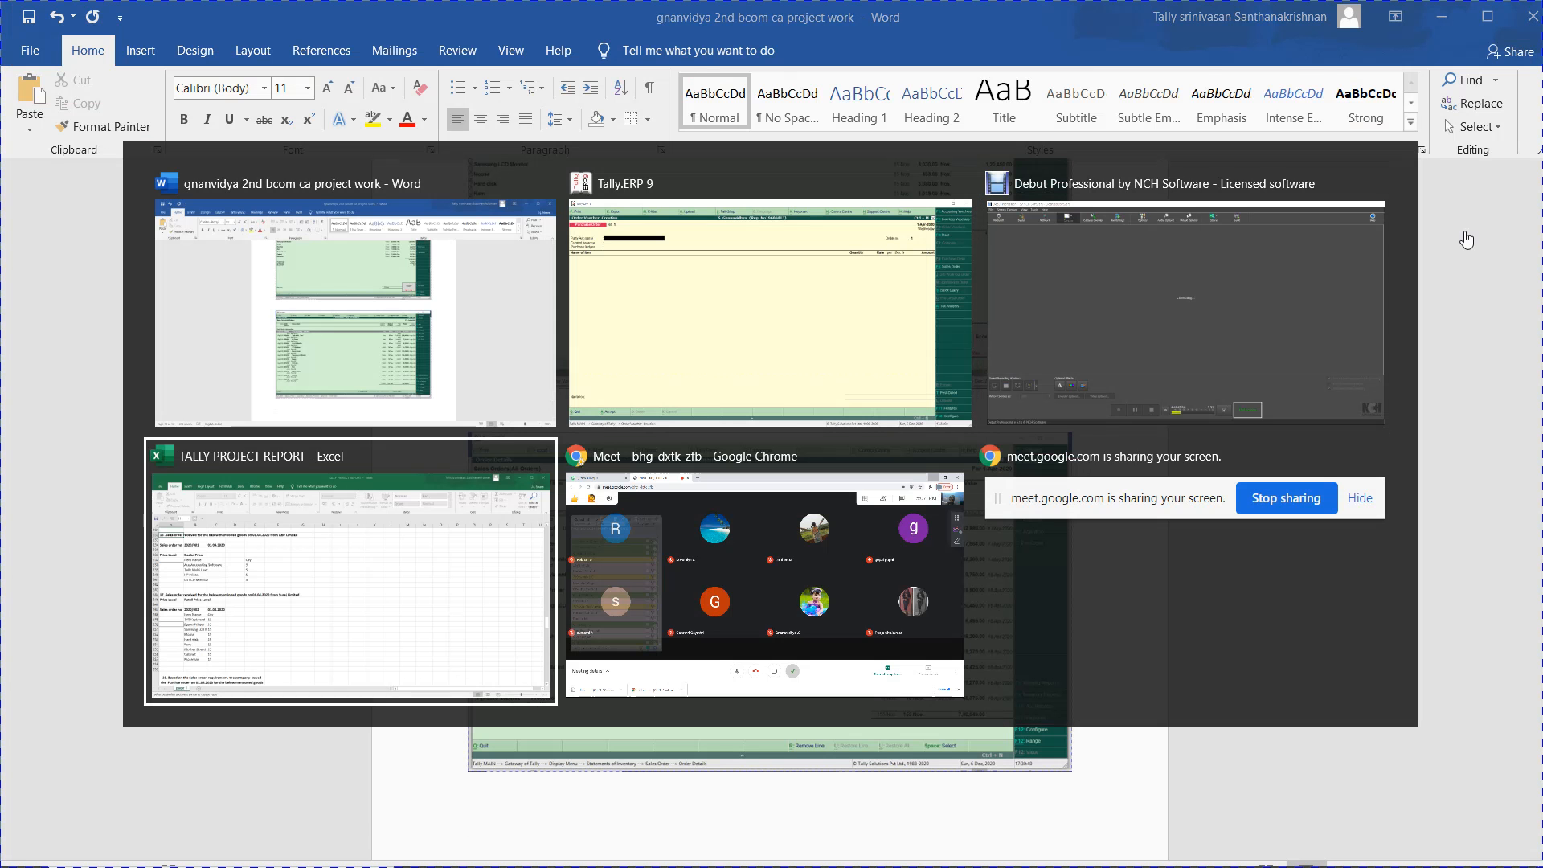
- Copy question 18's Ranbir Limited purchase-order heading from Excel cell A260 for the Word report
{"action": "key", "text": "Down"}
{"action": "key", "text": "Down"}
{"action": "key", "text": "Down"}
{"action": "key", "text": "Down"}
{"action": "key", "text": "Down"}
{"action": "key", "text": "Down"}
{"action": "key", "text": "Down"}
{"action": "key", "text": "Down"}
{"action": "key", "text": "Down"}
{"action": "key", "text": "Down"}
{"action": "key", "text": "Down"}
{"action": "key", "text": "Down"}
{"action": "key", "text": "Down"}
{"action": "key", "text": "Down"}
{"action": "key", "text": "Down"}
{"action": "key", "text": "Down"}
{"action": "key", "text": "Down"}
{"action": "key", "text": "Down"}
{"action": "key", "text": "Down"}
{"action": "key", "text": "Down"}
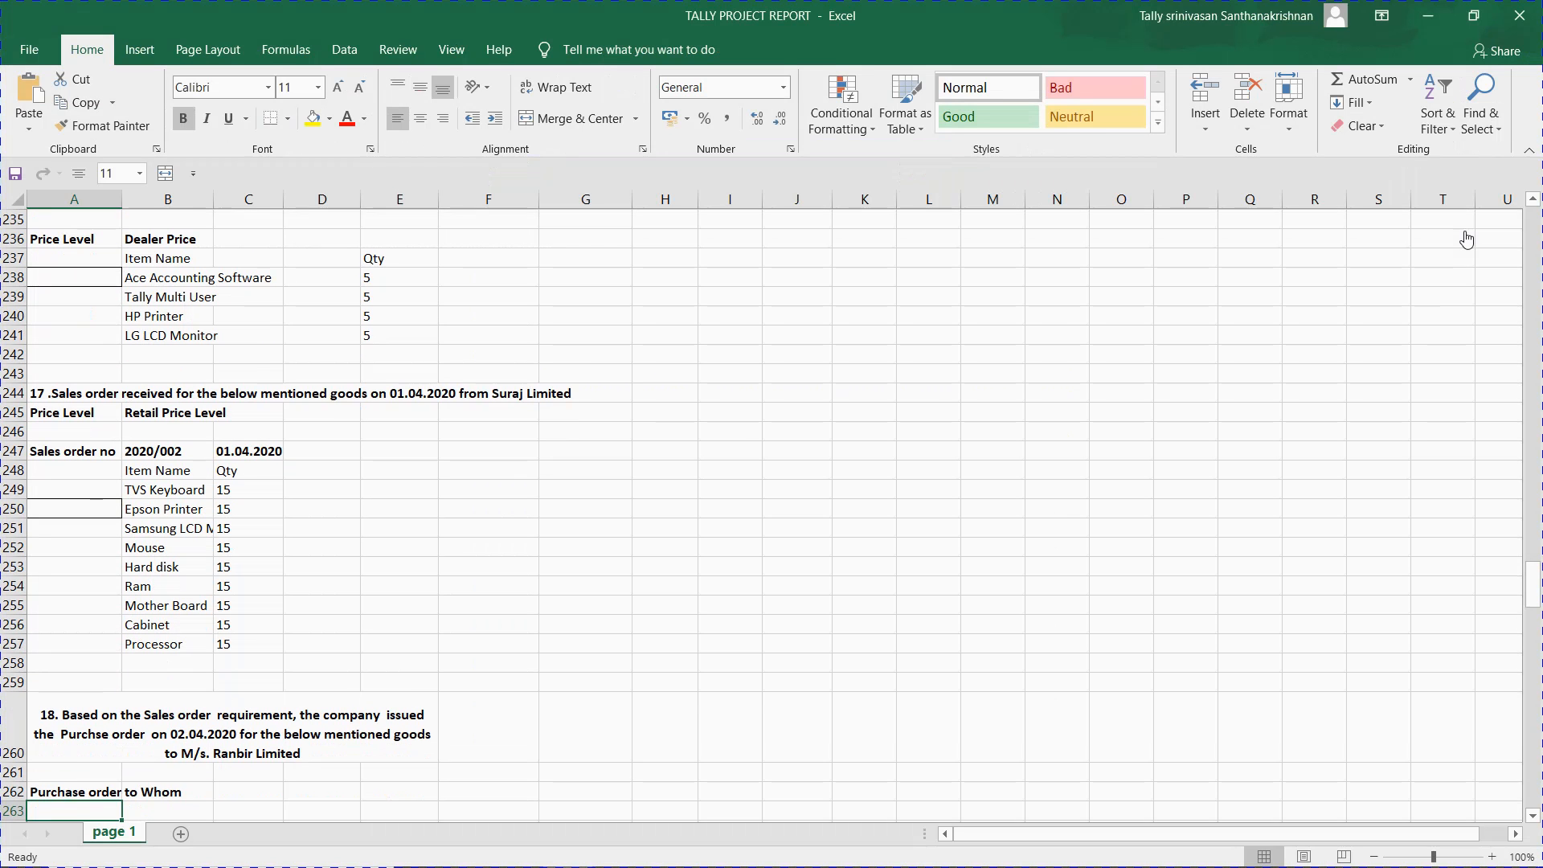
{"action": "key", "text": "Down"}
{"action": "key", "text": "Up"}
{"action": "key", "text": "Up"}
{"action": "key", "text": "Up"}
{"action": "key", "text": "Up"}
{"action": "key", "text": "Up"}
{"action": "key", "text": "Down"}
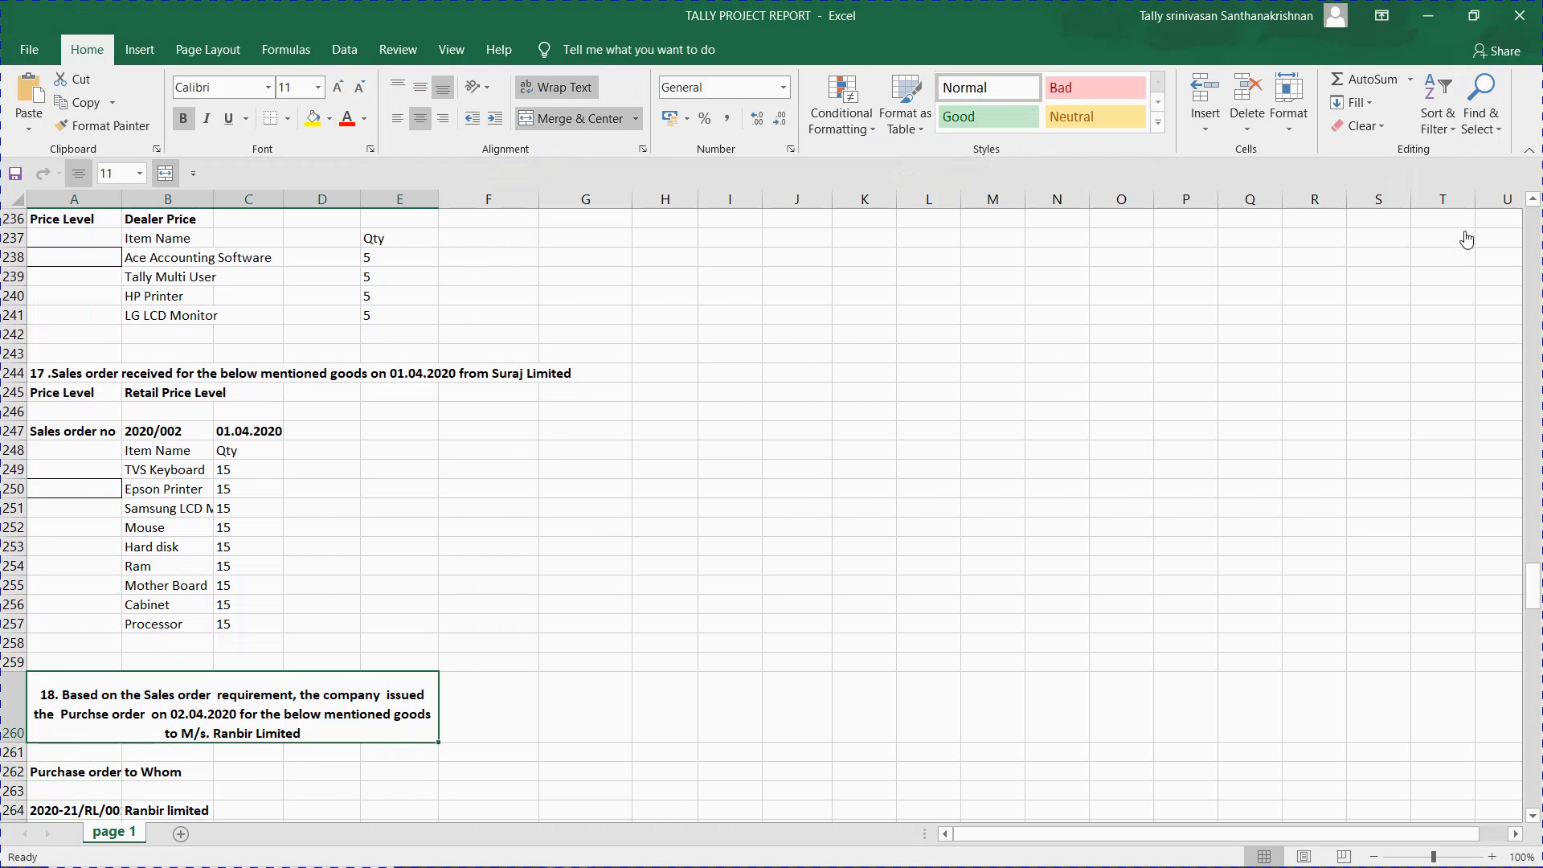
{"action": "key", "text": "ctrl+c"}
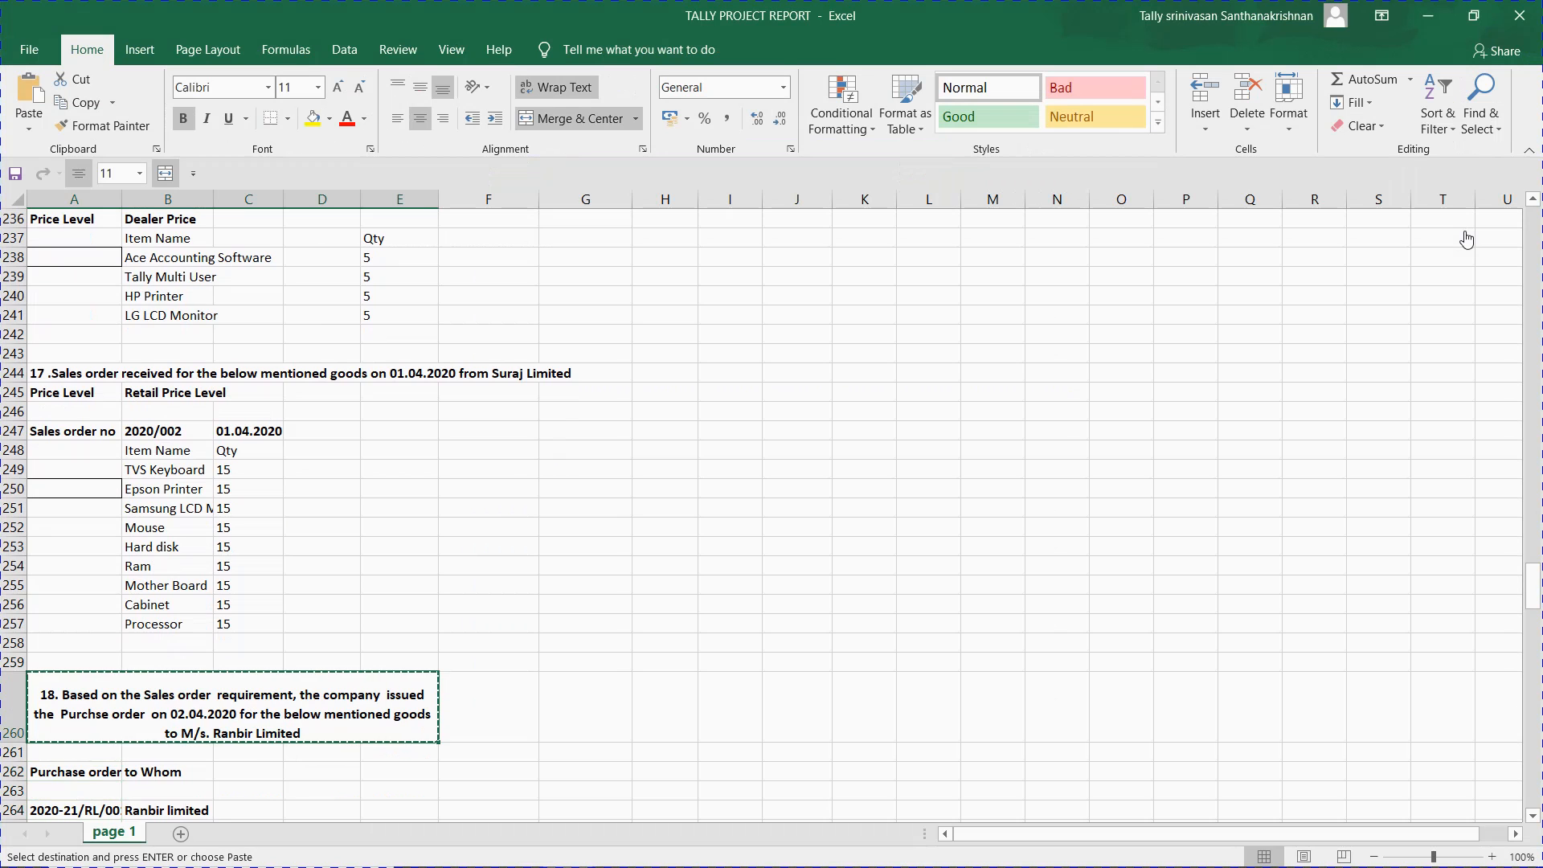
{"action": "key", "text": "Down"}
{"action": "key", "text": "Down"}
{"action": "key", "text": "Down"}
{"action": "key", "text": "Down"}
{"action": "key", "text": "Down"}
{"action": "key", "text": "Down"}
{"action": "key", "text": "Down"}
{"action": "key", "text": "Down"}
{"action": "key", "text": "Down"}
{"action": "key", "text": "Down"}
{"action": "key", "text": "Down"}
{"action": "key", "text": "Down"}
{"action": "key", "text": "Down"}
{"action": "key", "text": "Down"}
{"action": "key", "text": "Down"}
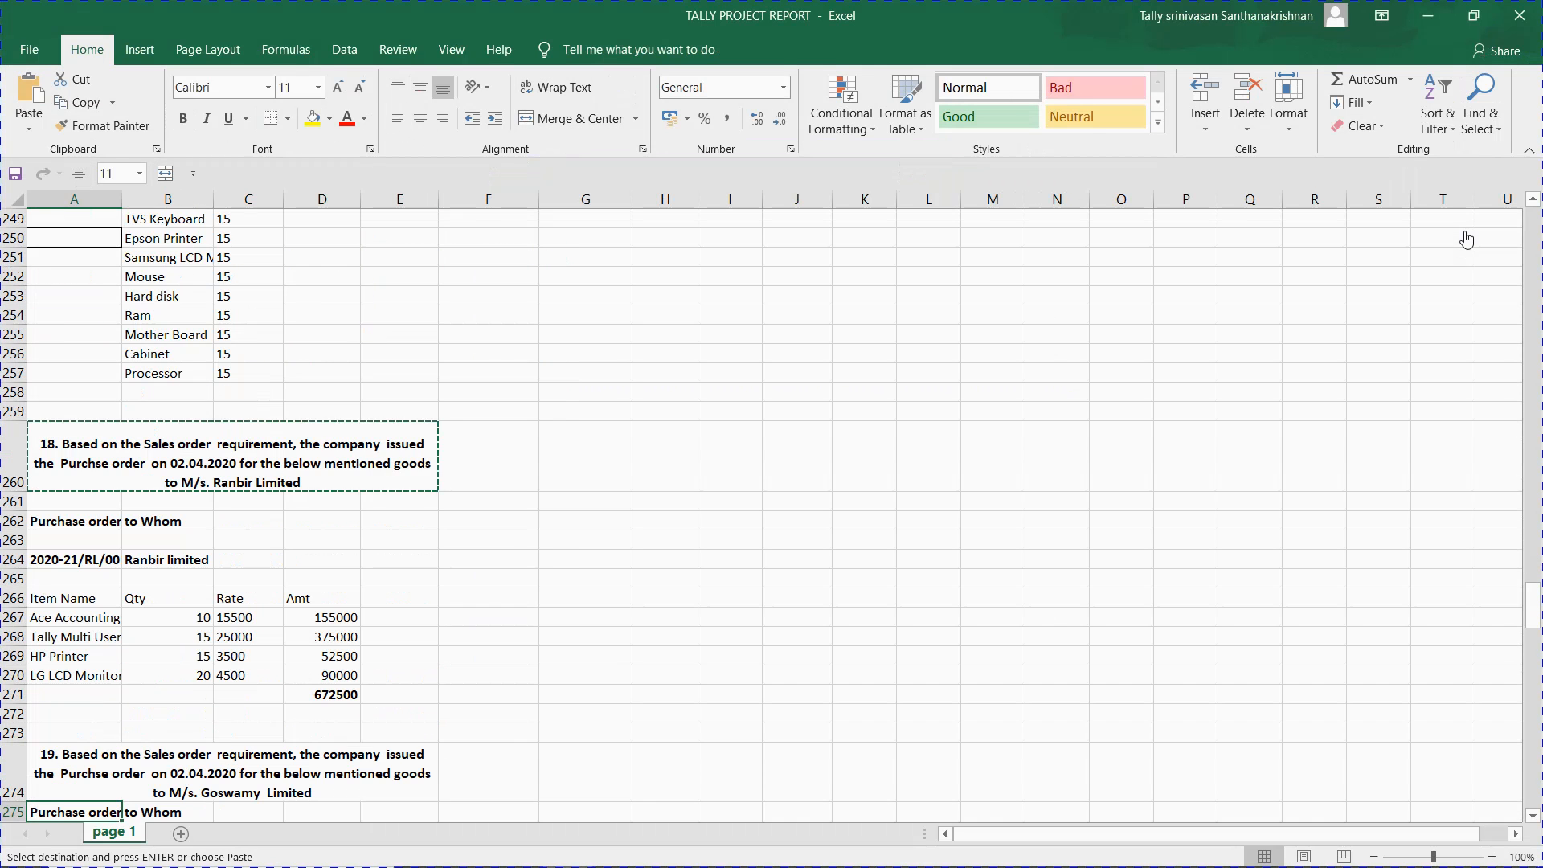
{"action": "key", "text": "Up"}
{"action": "key", "text": "Up"}
{"action": "key", "text": "Up"}
{"action": "key", "text": "Up"}
{"action": "key", "text": "Up"}
{"action": "key", "text": "Up"}
{"action": "key", "text": "Up"}
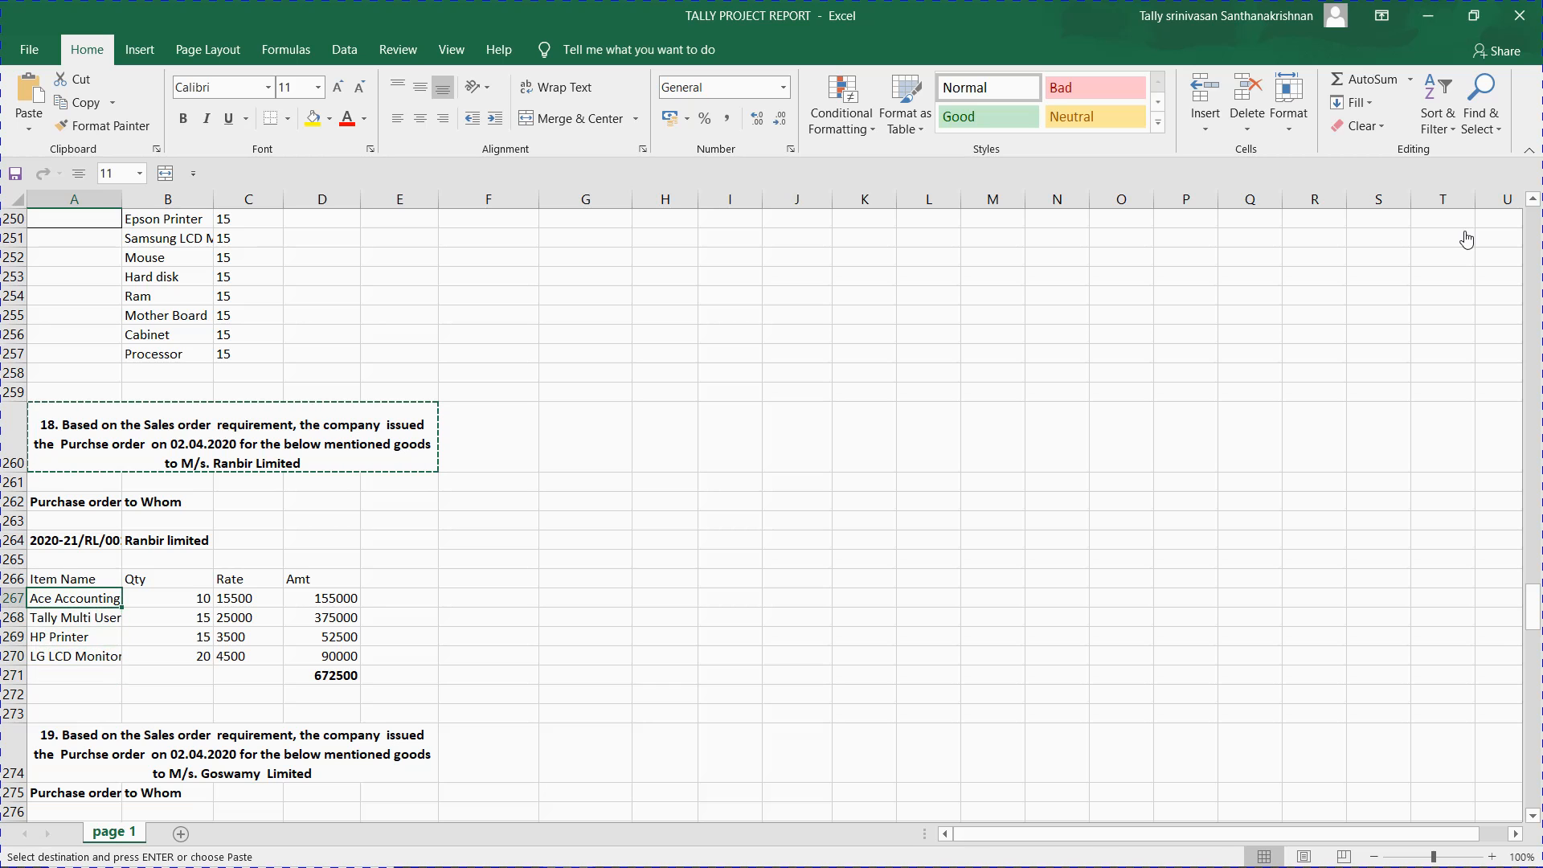
{"action": "mouse_move", "coordinate": [1542, 867]}
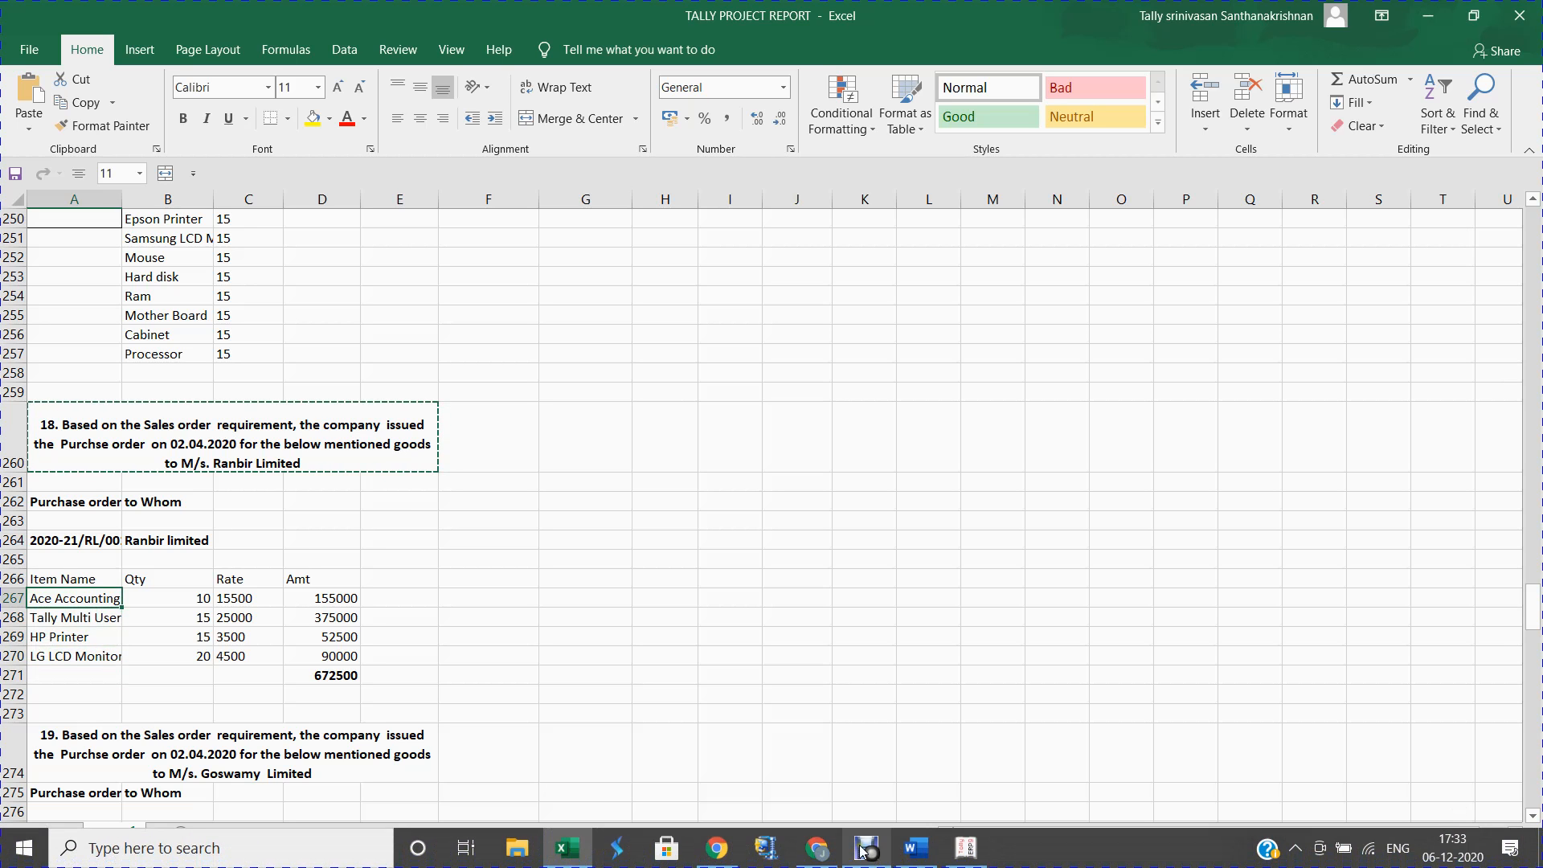
{"action": "mouse_move", "coordinate": [920, 854]}
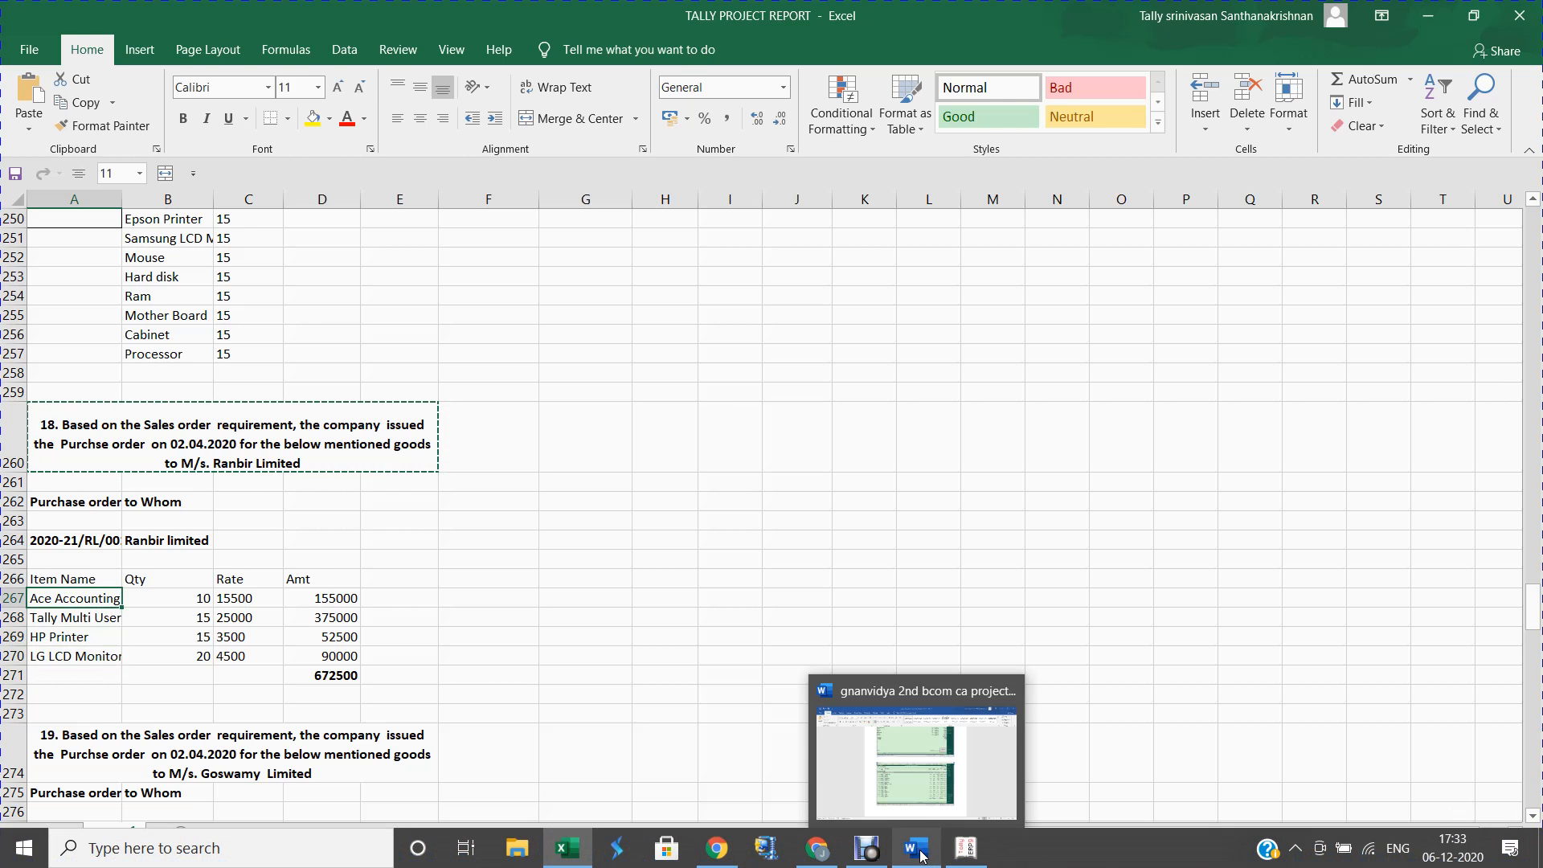
{"action": "left_click", "coordinate": [911, 770]}
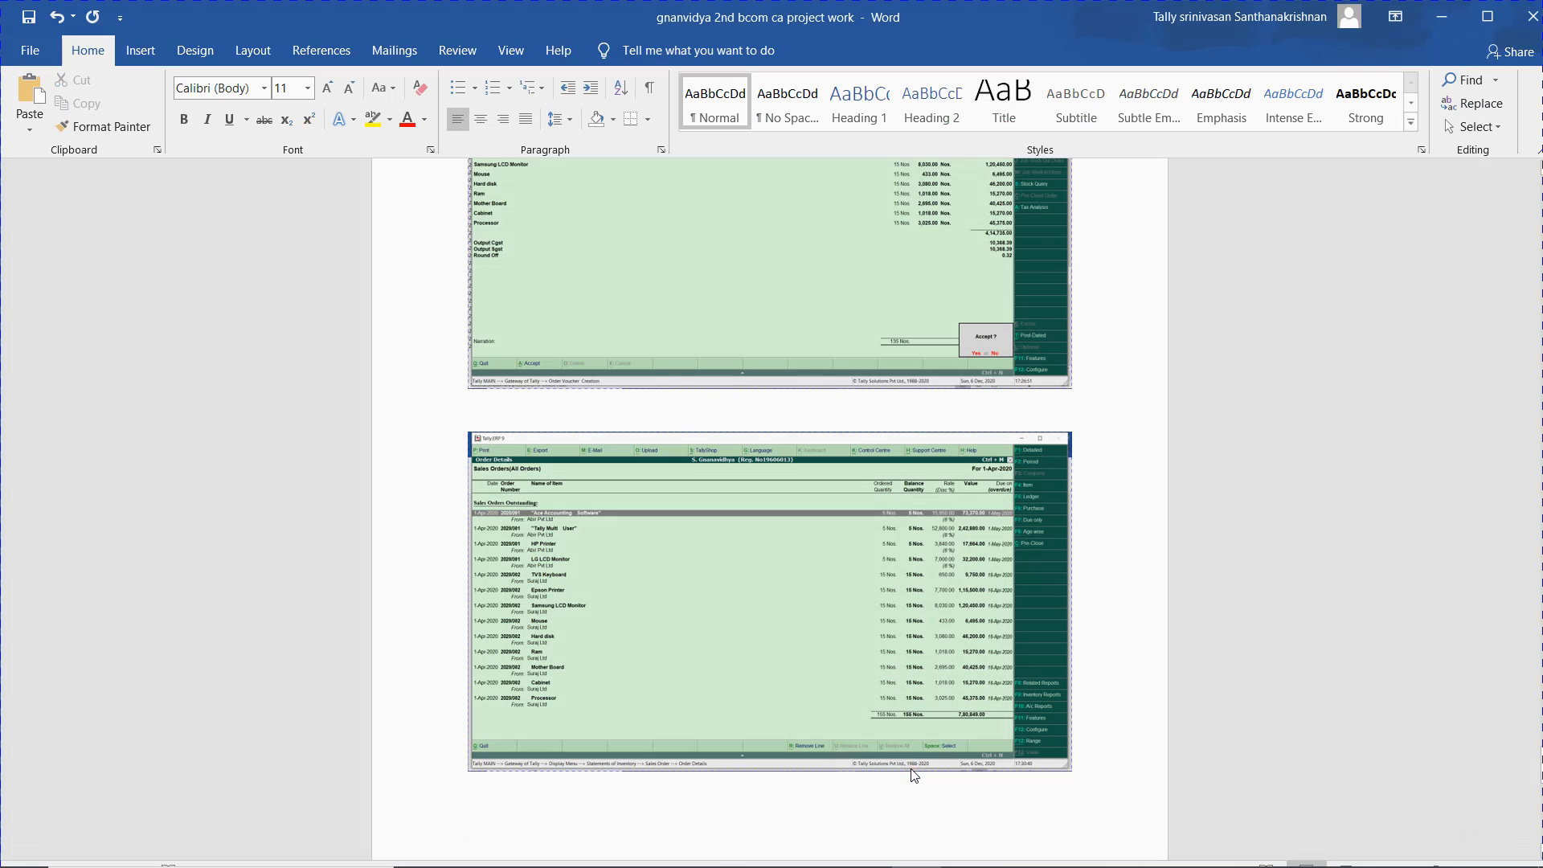
- Review the Ranbir Limited purchase order rows in Excel, starting at the first rate and amount
{"action": "scroll", "coordinate": [914, 776], "scroll_direction": "down", "scroll_amount": 1}
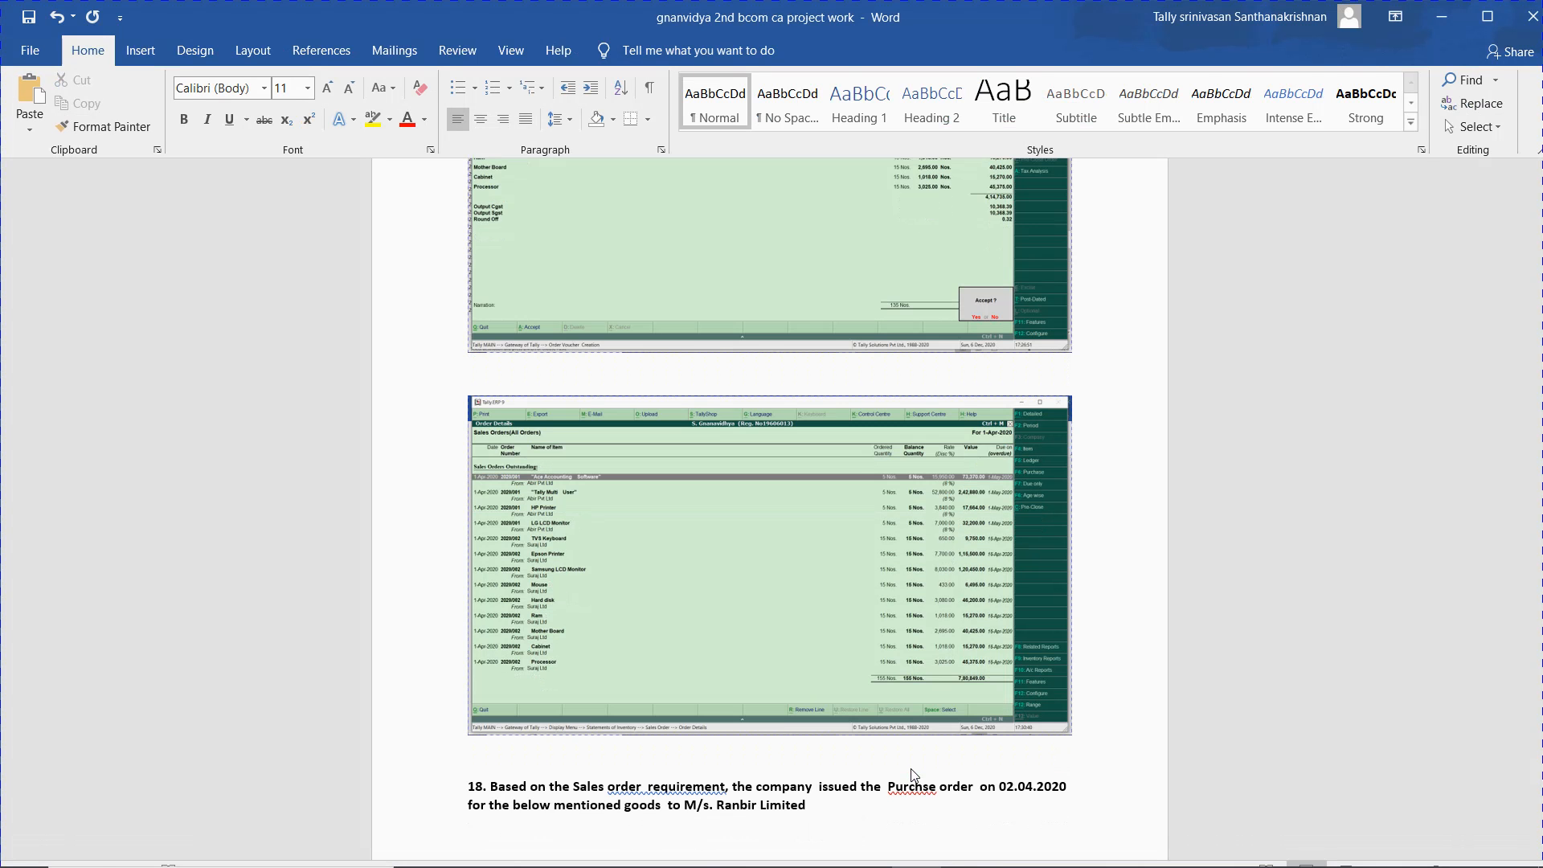
{"action": "key", "text": "alt+Tab"}
{"action": "key", "text": "Down"}
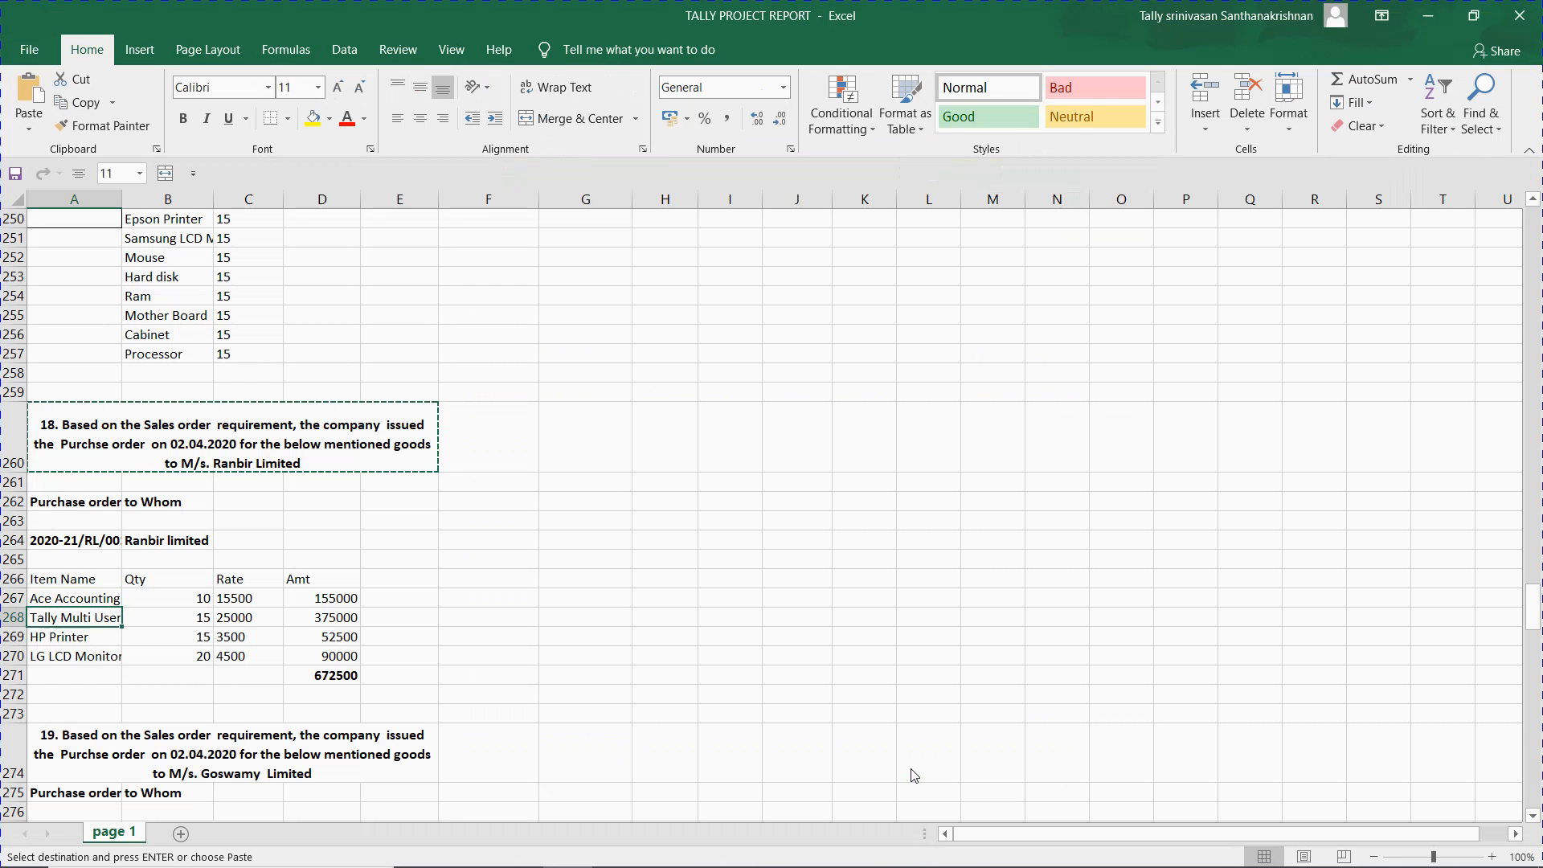
{"action": "key", "text": "Up"}
{"action": "key", "text": "Down"}
{"action": "key", "text": "Right"}
{"action": "key", "text": "Right"}
{"action": "key", "text": "Up"}
{"action": "key", "text": "Left"}
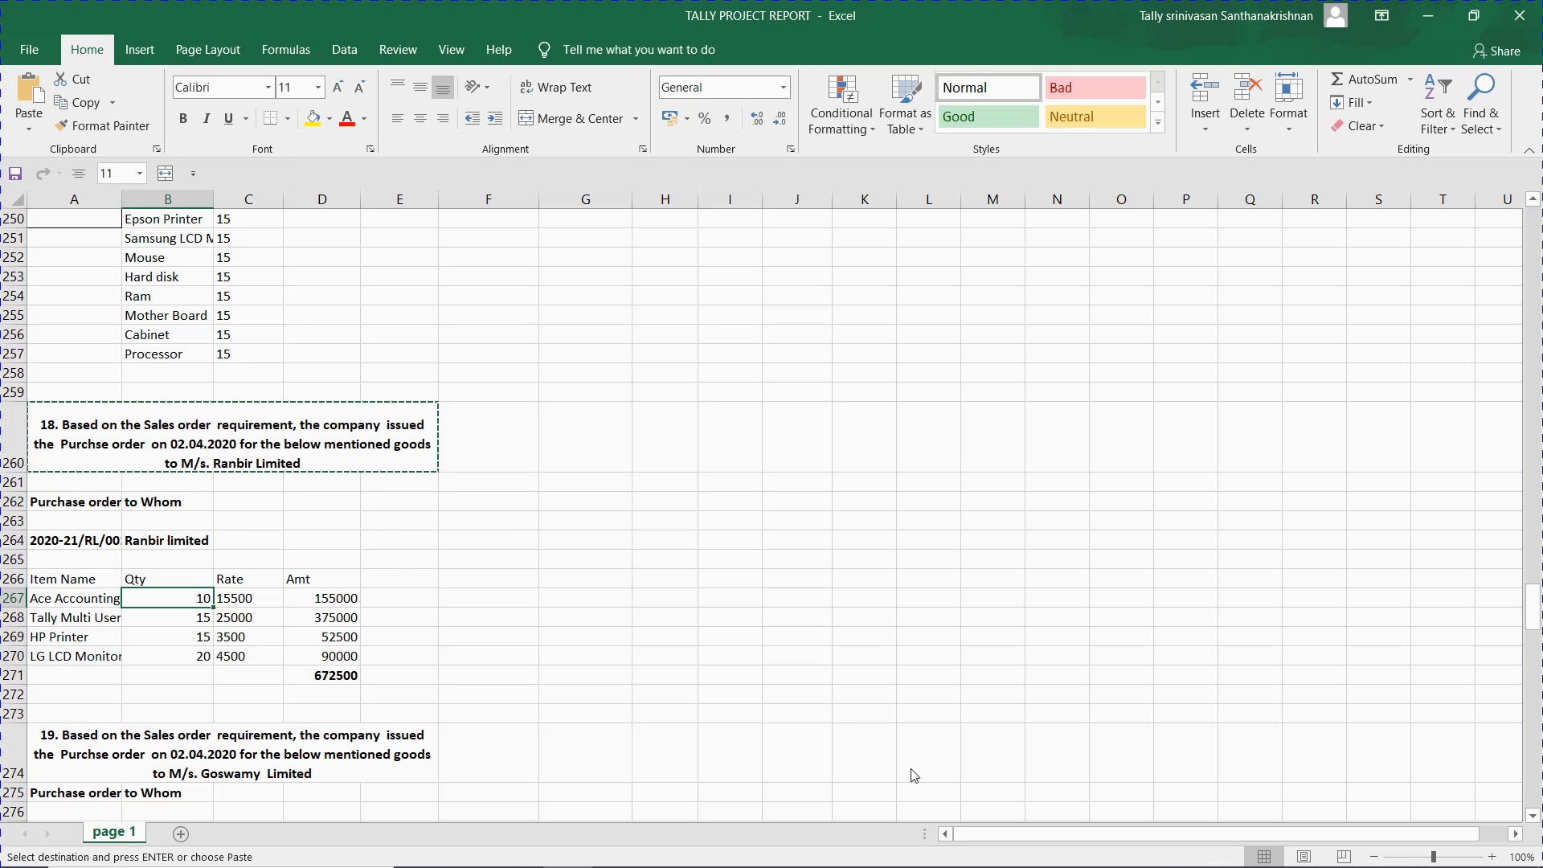
{"action": "key", "text": "Right"}
{"action": "key", "text": "shift+Right"}
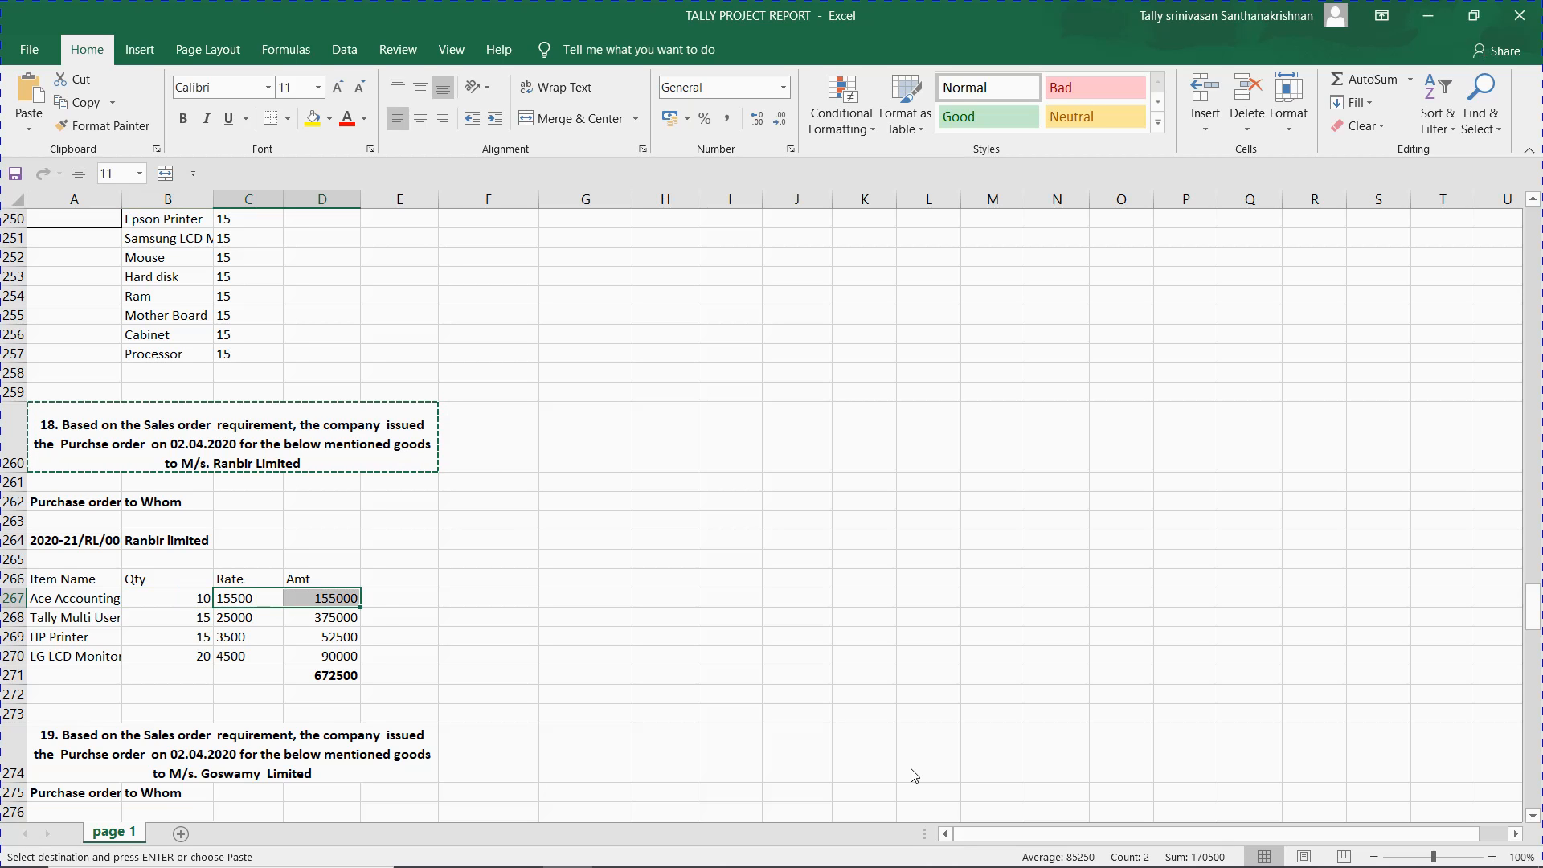
{"action": "key", "text": "shift+Up"}
- Select the Rate and Amt block C266:D271 down to the total, then return to Tally's Purchase Order
{"action": "key", "text": "Down"}
{"action": "key", "text": "Up"}
{"action": "key", "text": "Down"}
{"action": "key", "text": "Up"}
{"action": "key", "text": "Up"}
{"action": "key", "text": "shift+Right"}
{"action": "key", "text": "shift+Down"}
{"action": "key", "text": "shift+Down"}
{"action": "key", "text": "shift+Down"}
{"action": "key", "text": "shift+Down"}
{"action": "key", "text": "shift+Down"}
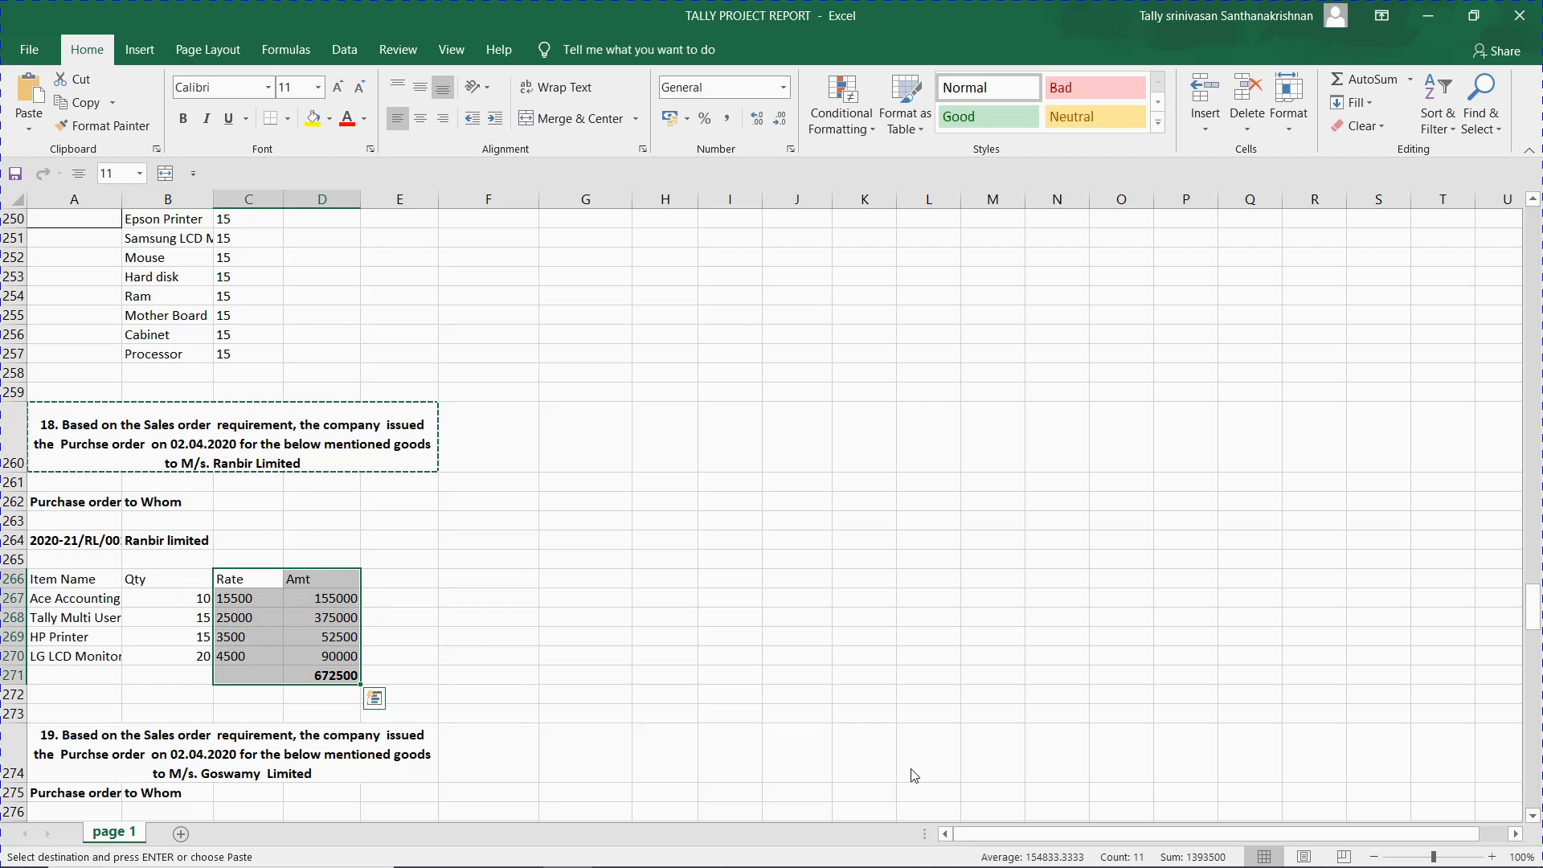
{"action": "key", "text": "alt+Tab"}
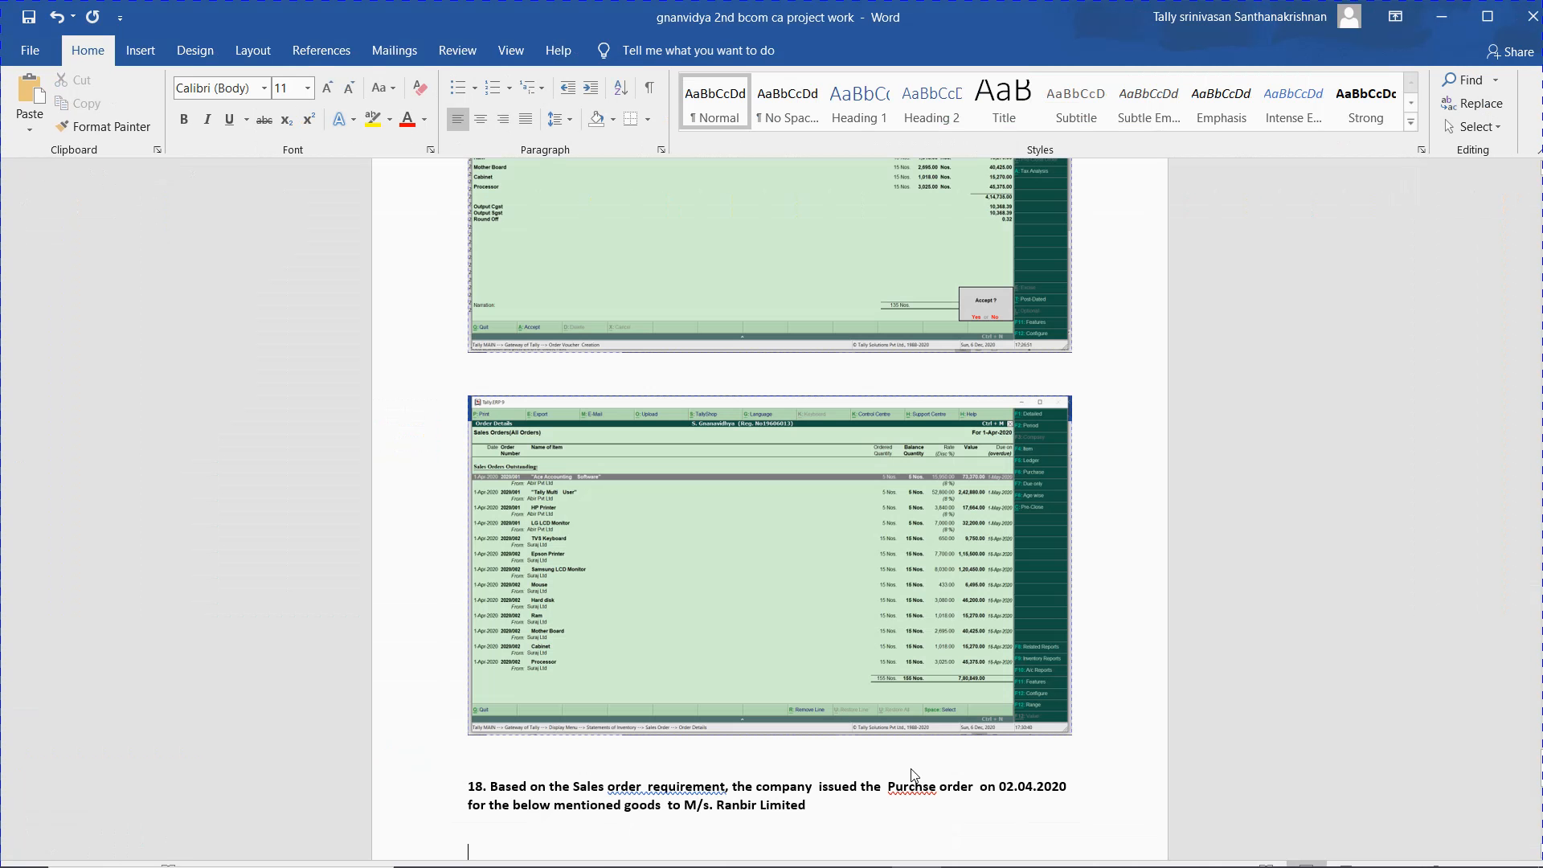
{"action": "key", "text": "alt+Tab"}
{"action": "key", "text": "Tab"}
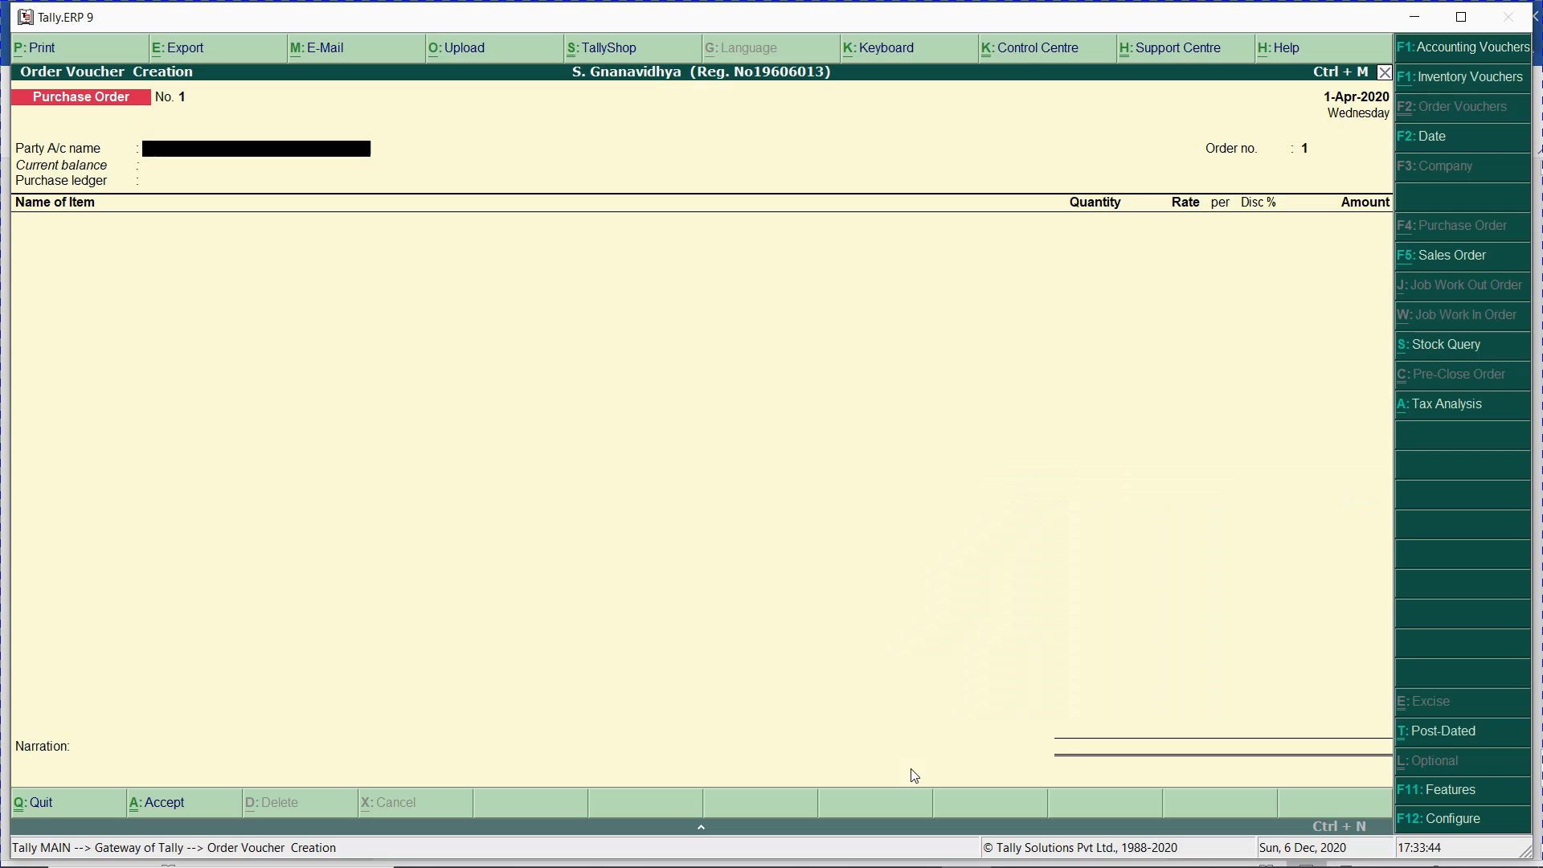
- Set the purchase order party to Ranbir Ltd with Gst Local Purchase as the purchase ledger
{"action": "key", "text": "alt+Tab"}
{"action": "key", "text": "Tab"}
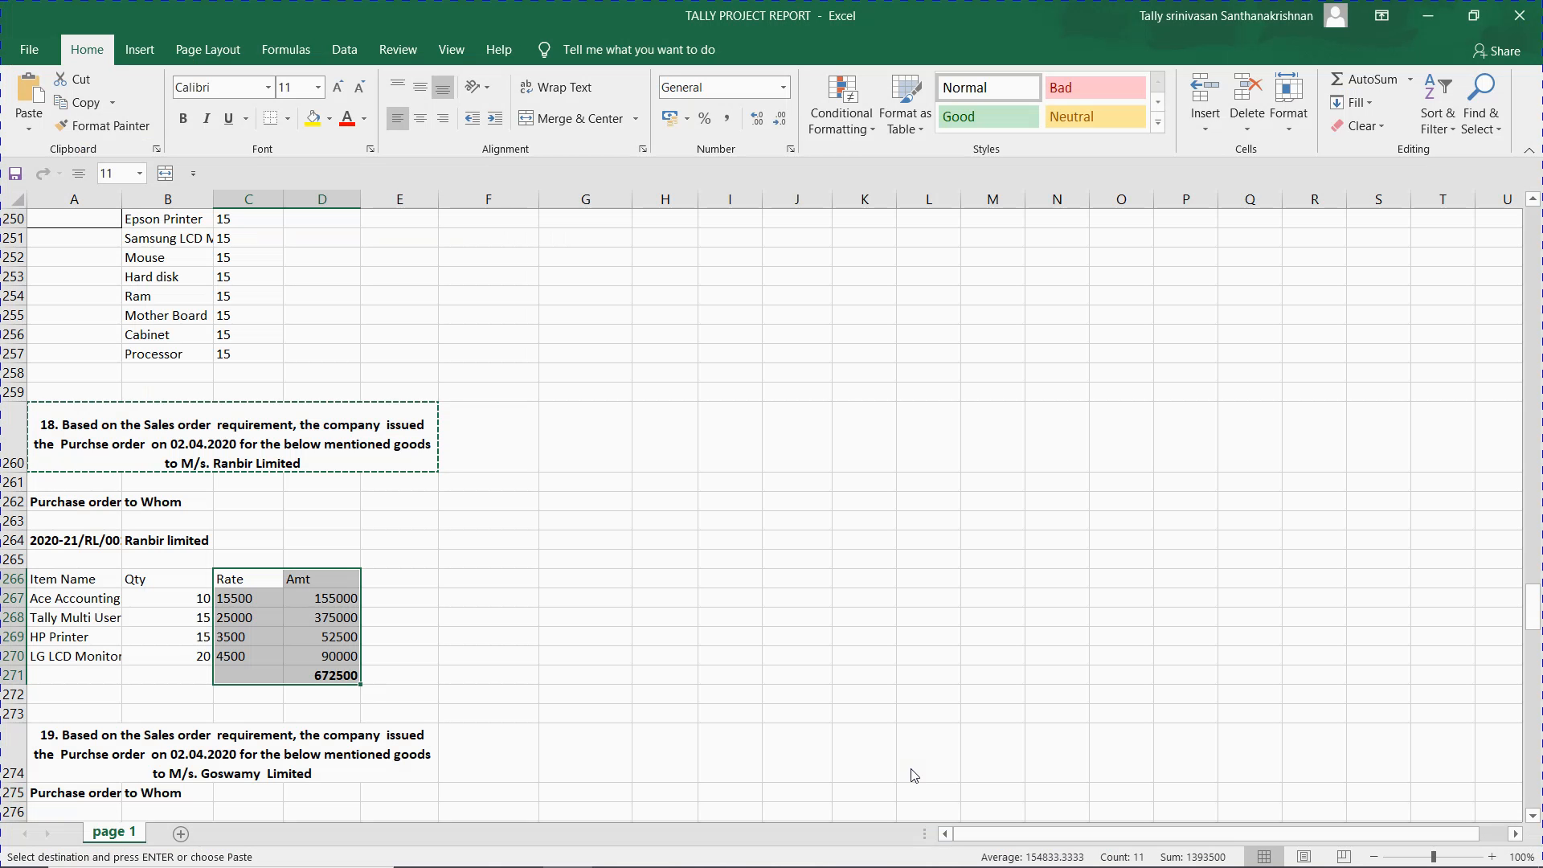
{"action": "key", "text": "alt+Tab"}
{"action": "key", "text": "Tab"}
{"action": "key", "text": "Tab"}
{"action": "key", "text": "Tab"}
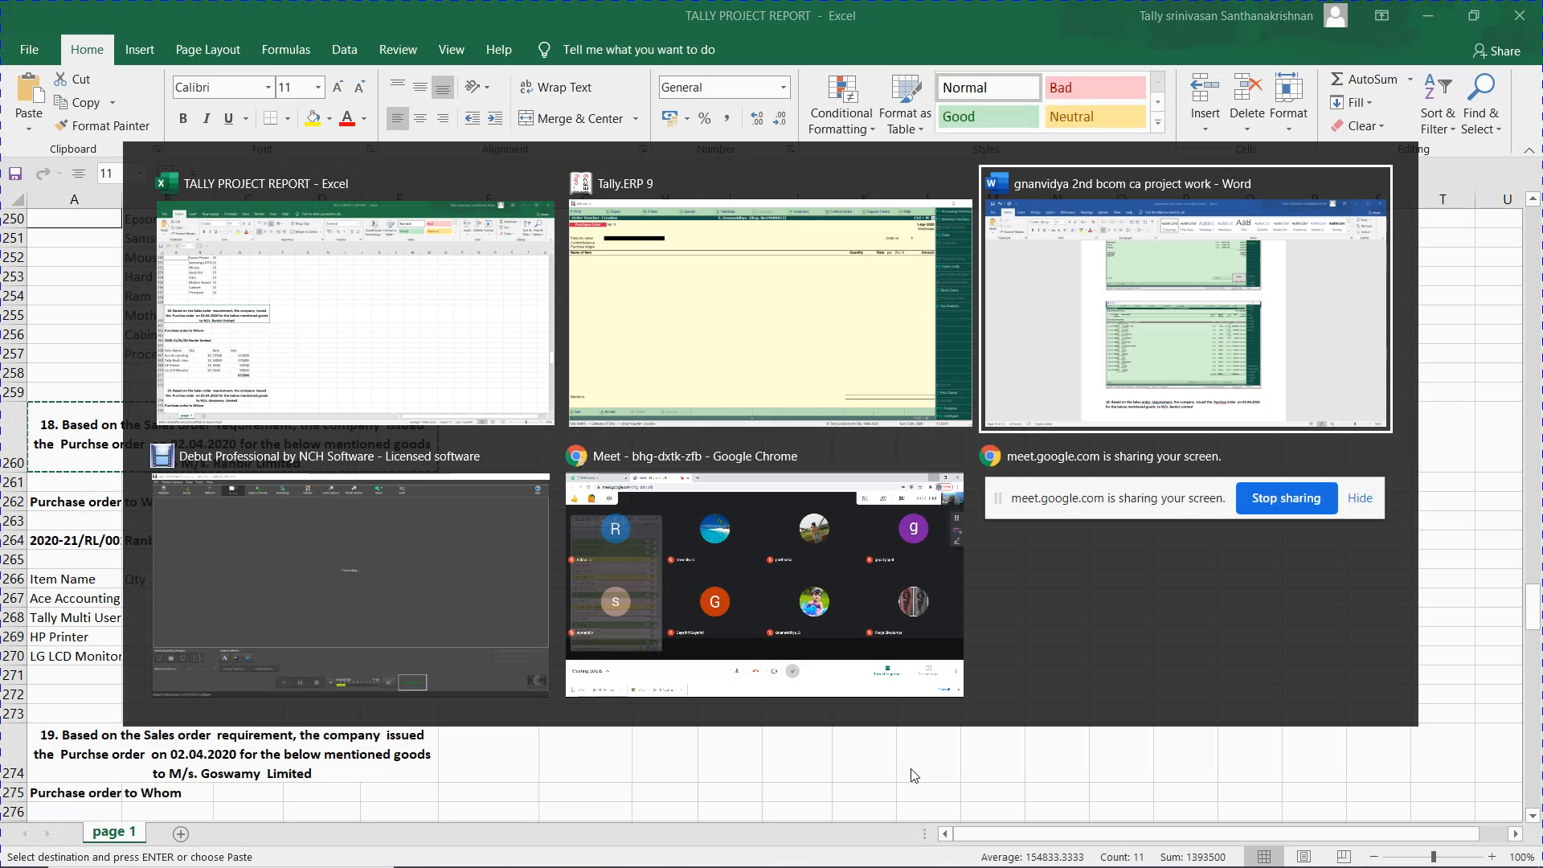
{"action": "key", "text": "alt+Tab"}
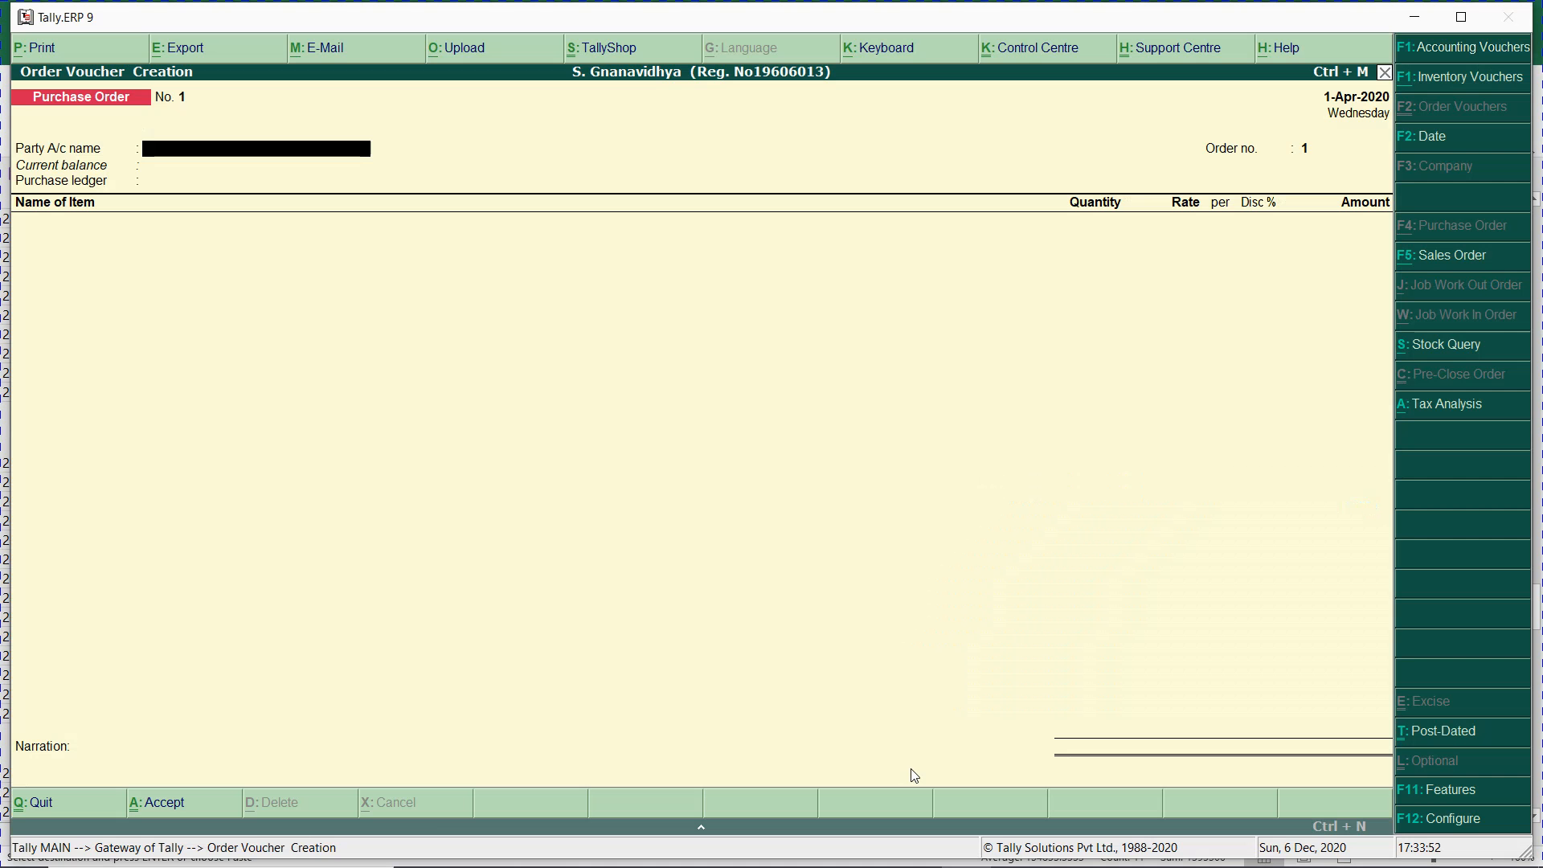
{"action": "type", "text": "RAN"}
{"action": "key", "text": "Return"}
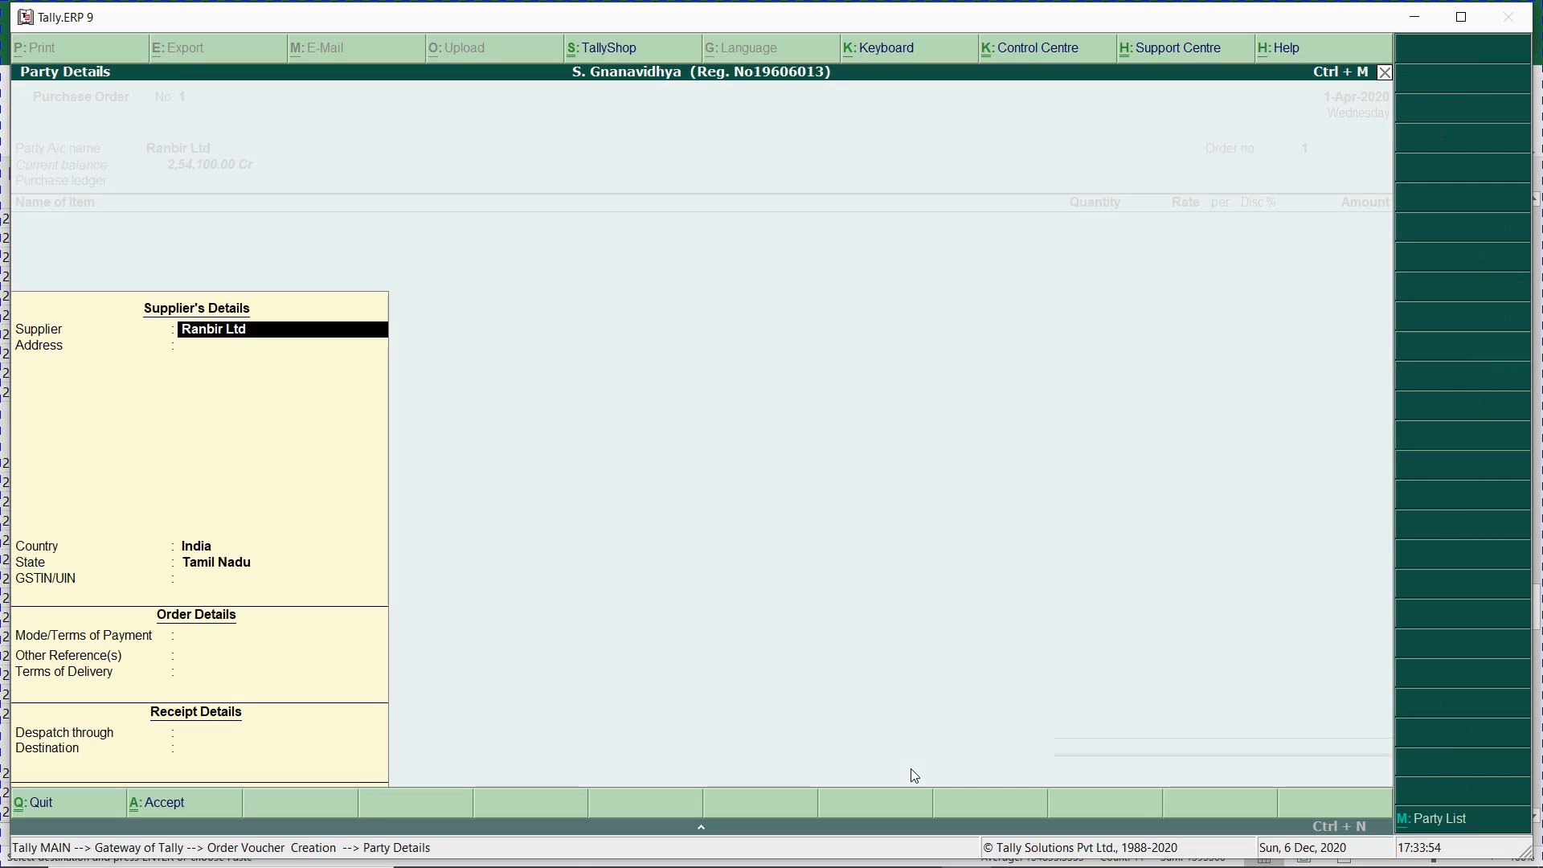
{"action": "key", "text": "ctrl+a"}
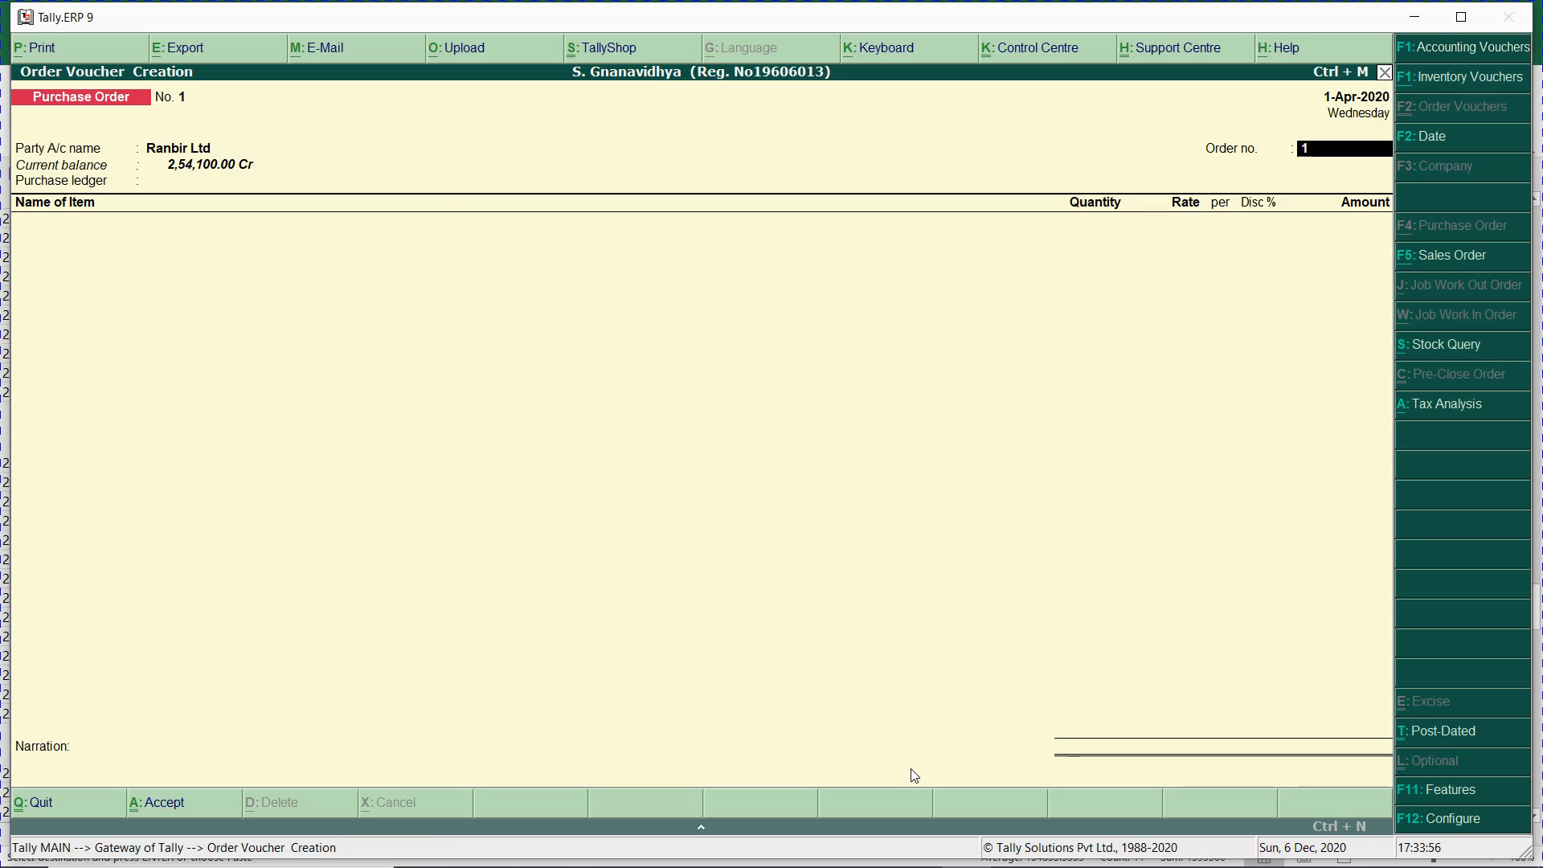
{"action": "key", "text": "Return"}
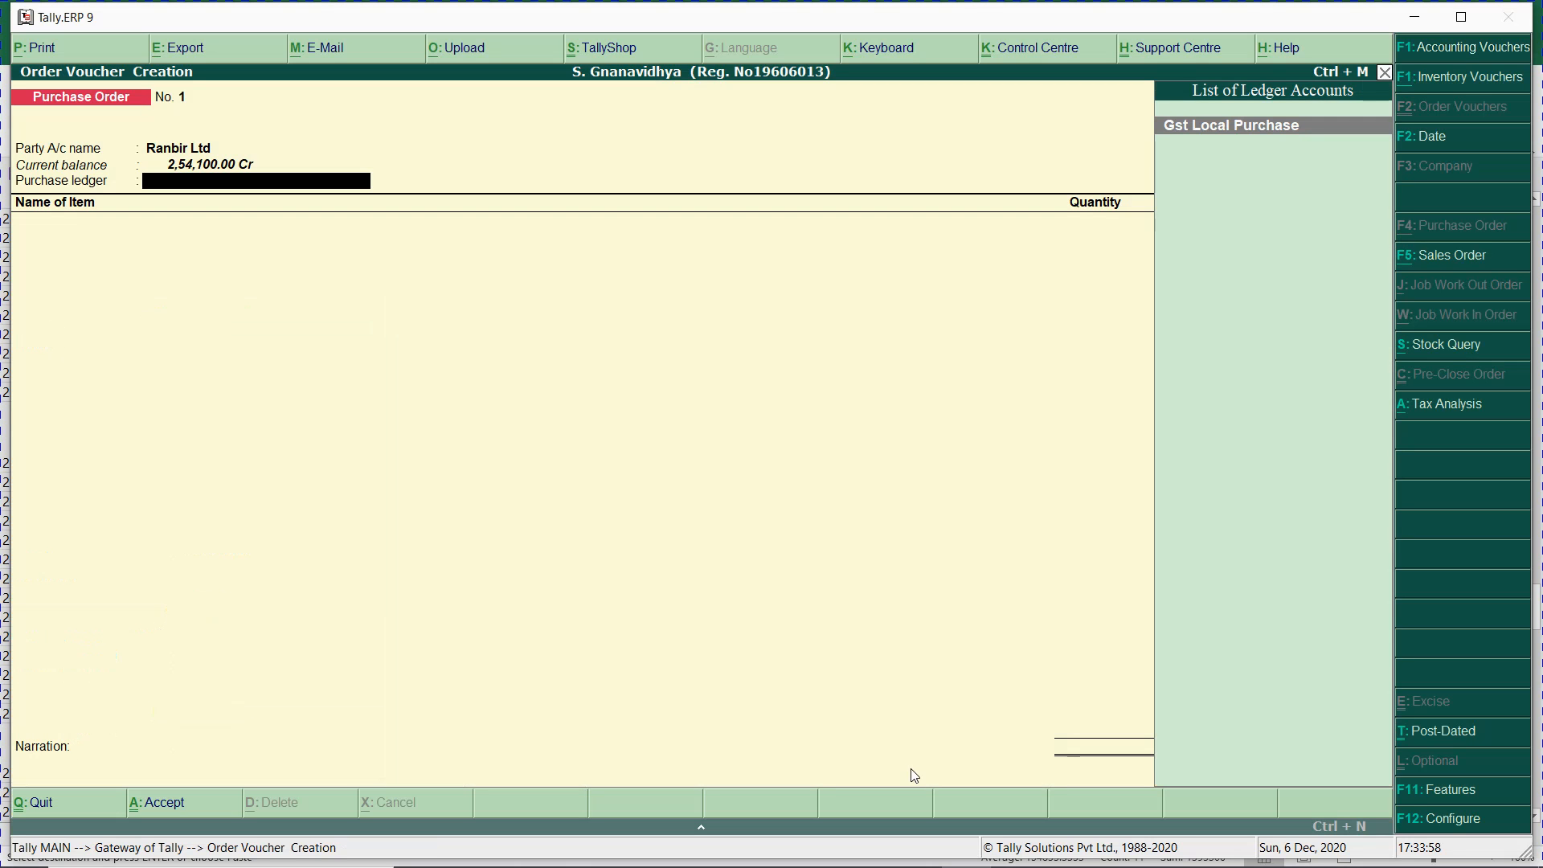
{"action": "key", "text": "Return"}
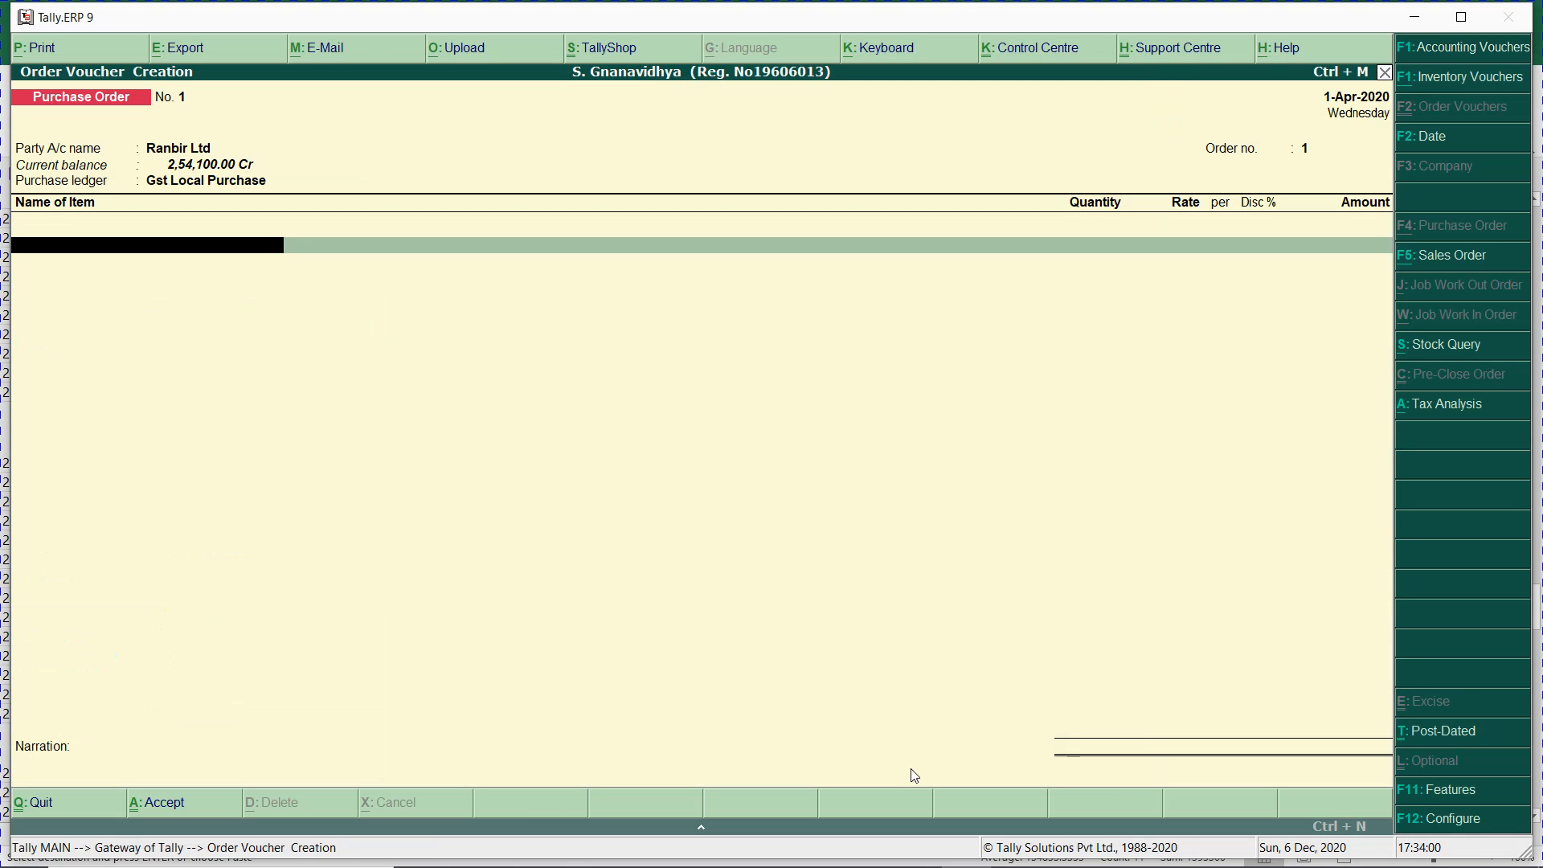
- Add item 101 Ace Accounting Software, due in 10 days, 10 Nos at 15,500
{"action": "type", "text": "101"}
{"action": "key", "text": "Return"}
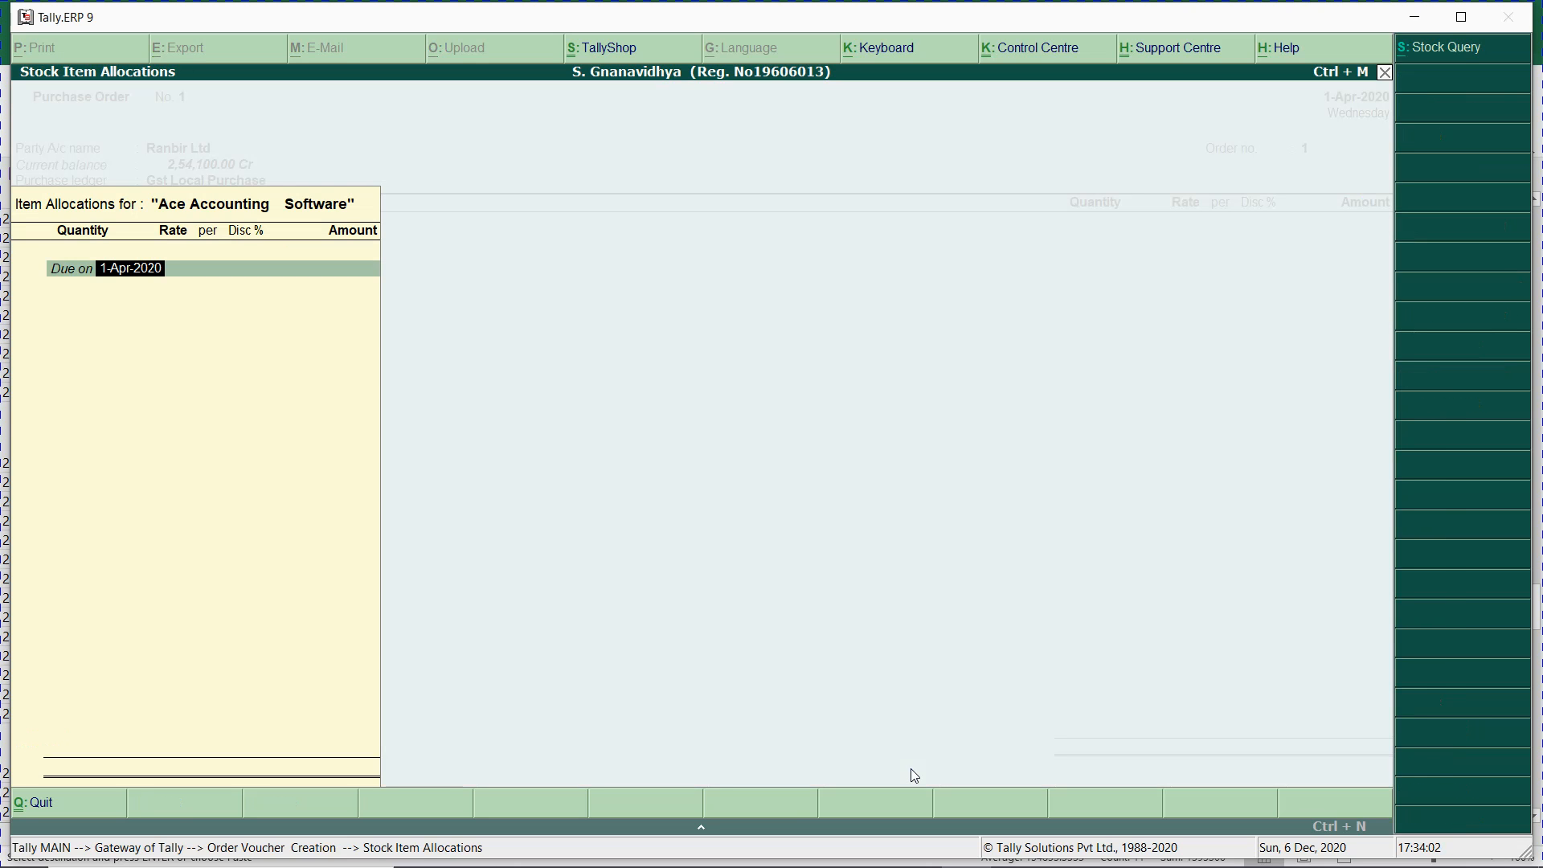
{"action": "type", "text": "10"}
{"action": "key", "text": "Return"}
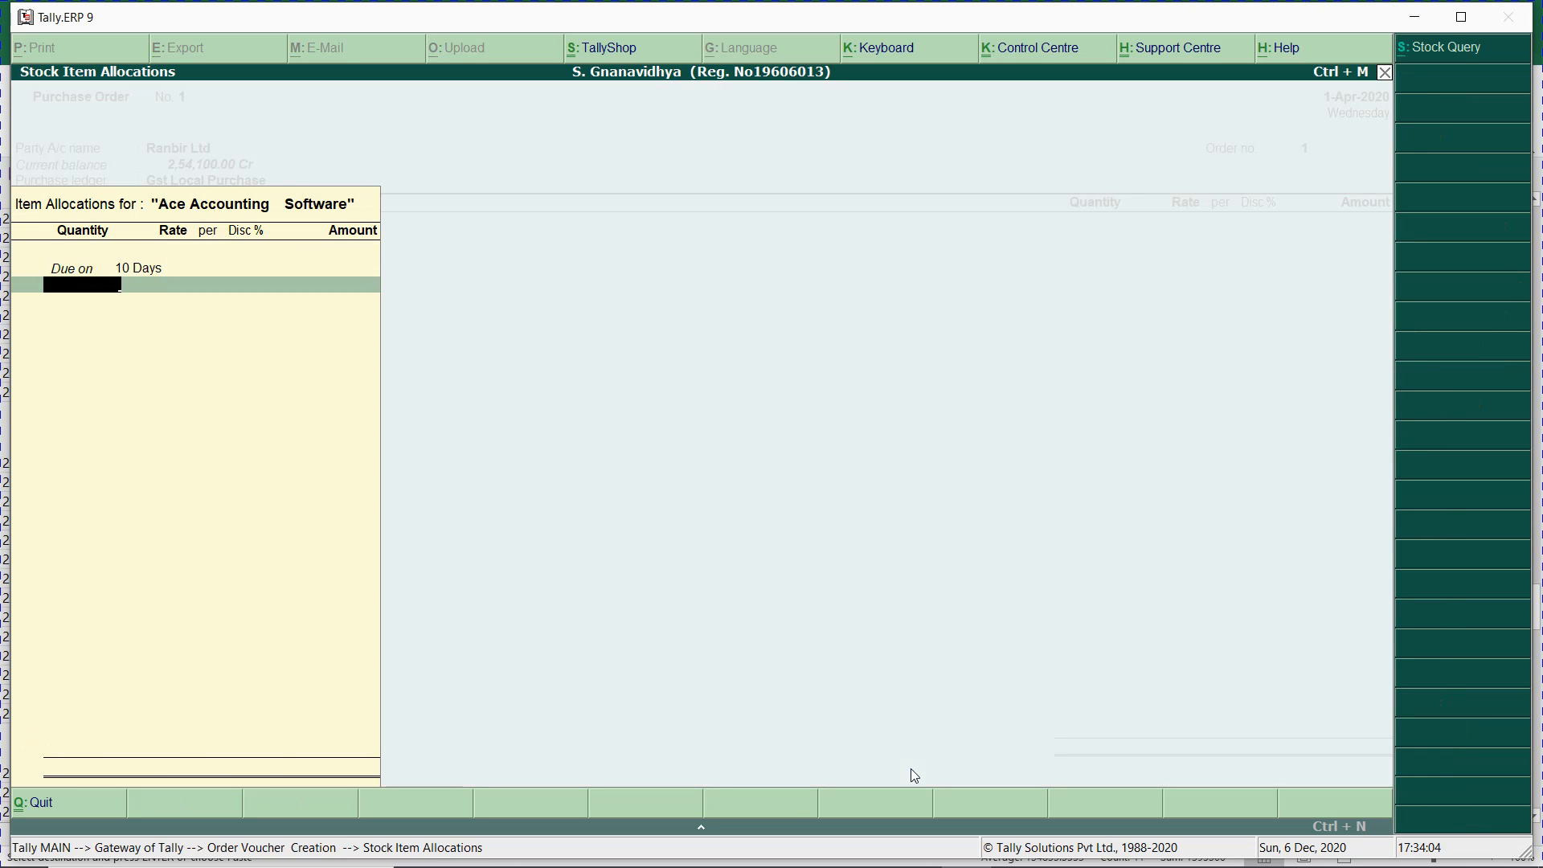
{"action": "key", "text": "alt+Tab"}
{"action": "key", "text": "Down"}
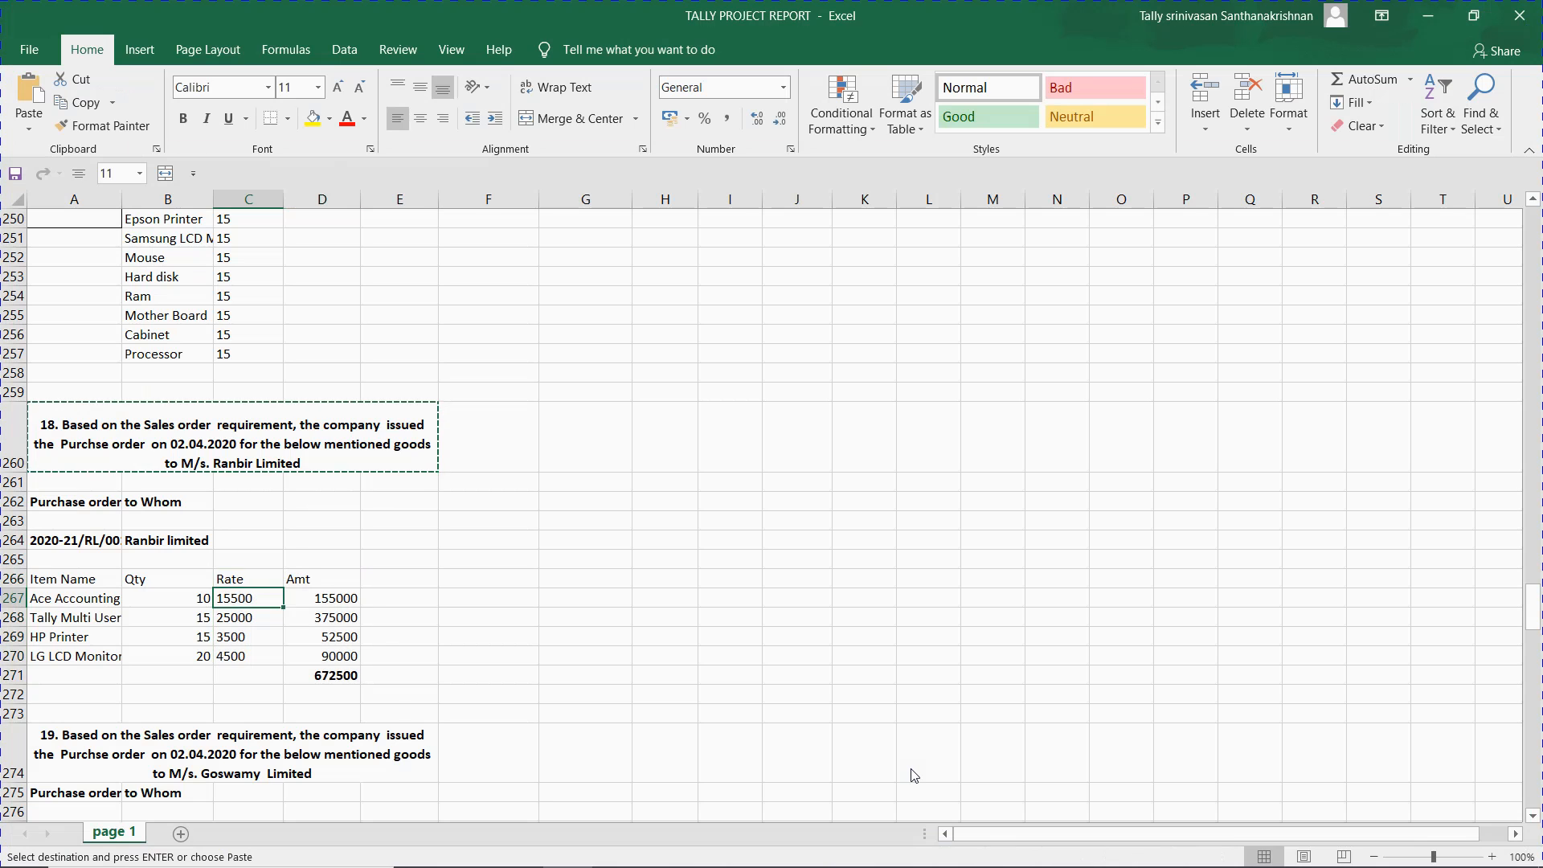
{"action": "key", "text": "alt+Tab"}
{"action": "type", "text": "10"}
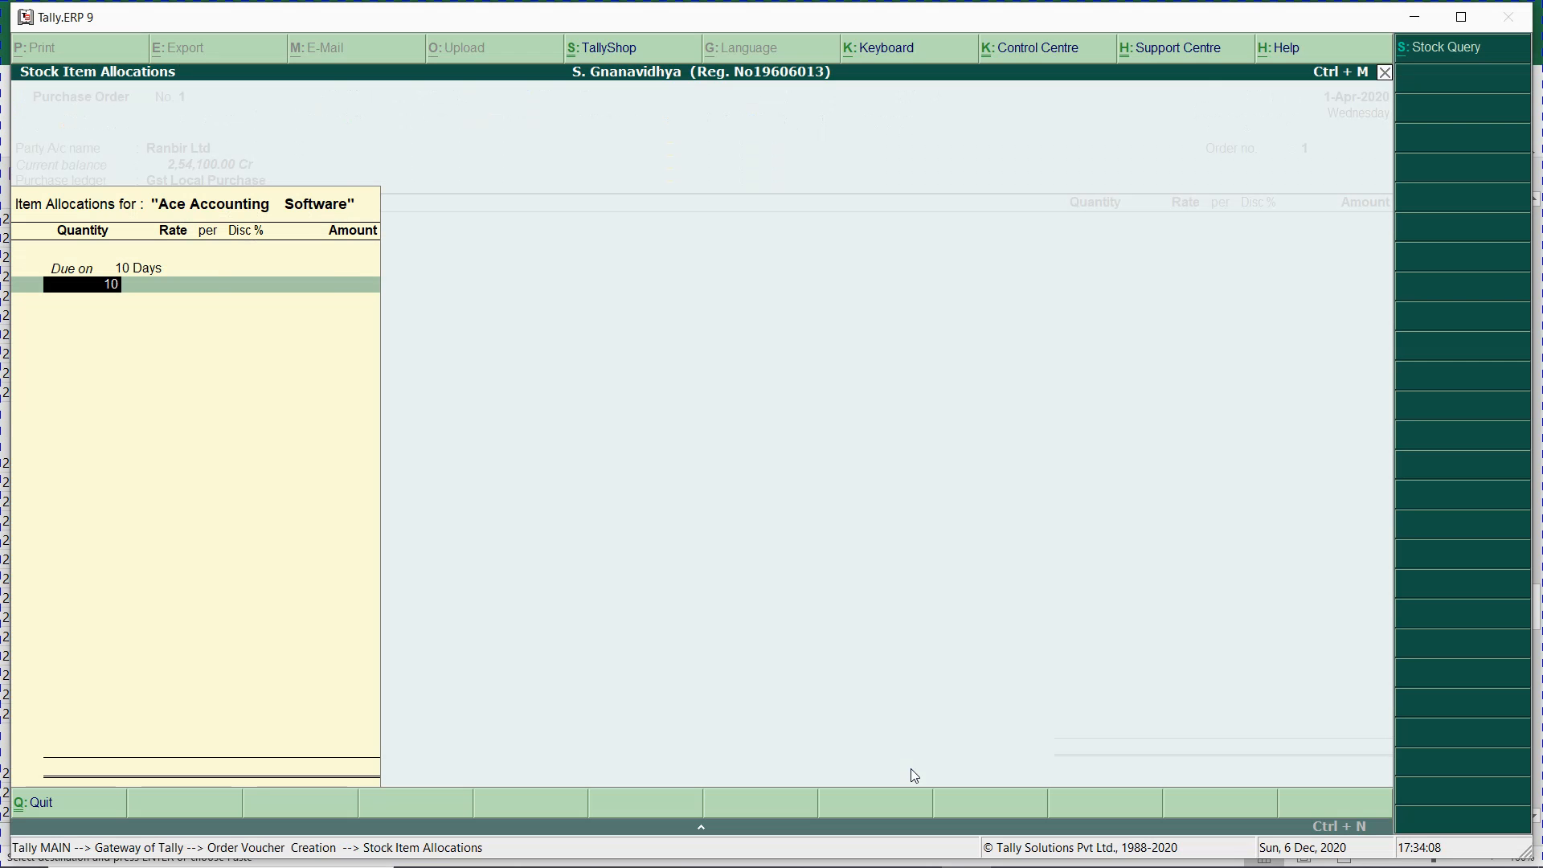
{"action": "key", "text": "Return"}
{"action": "key", "text": "Return"}
{"action": "key", "text": "Return"}
- Add item 102 Tally Multi User, due in 10 days, 15 Nos at a corrected 25,000 rate
{"action": "key", "text": "Return"}
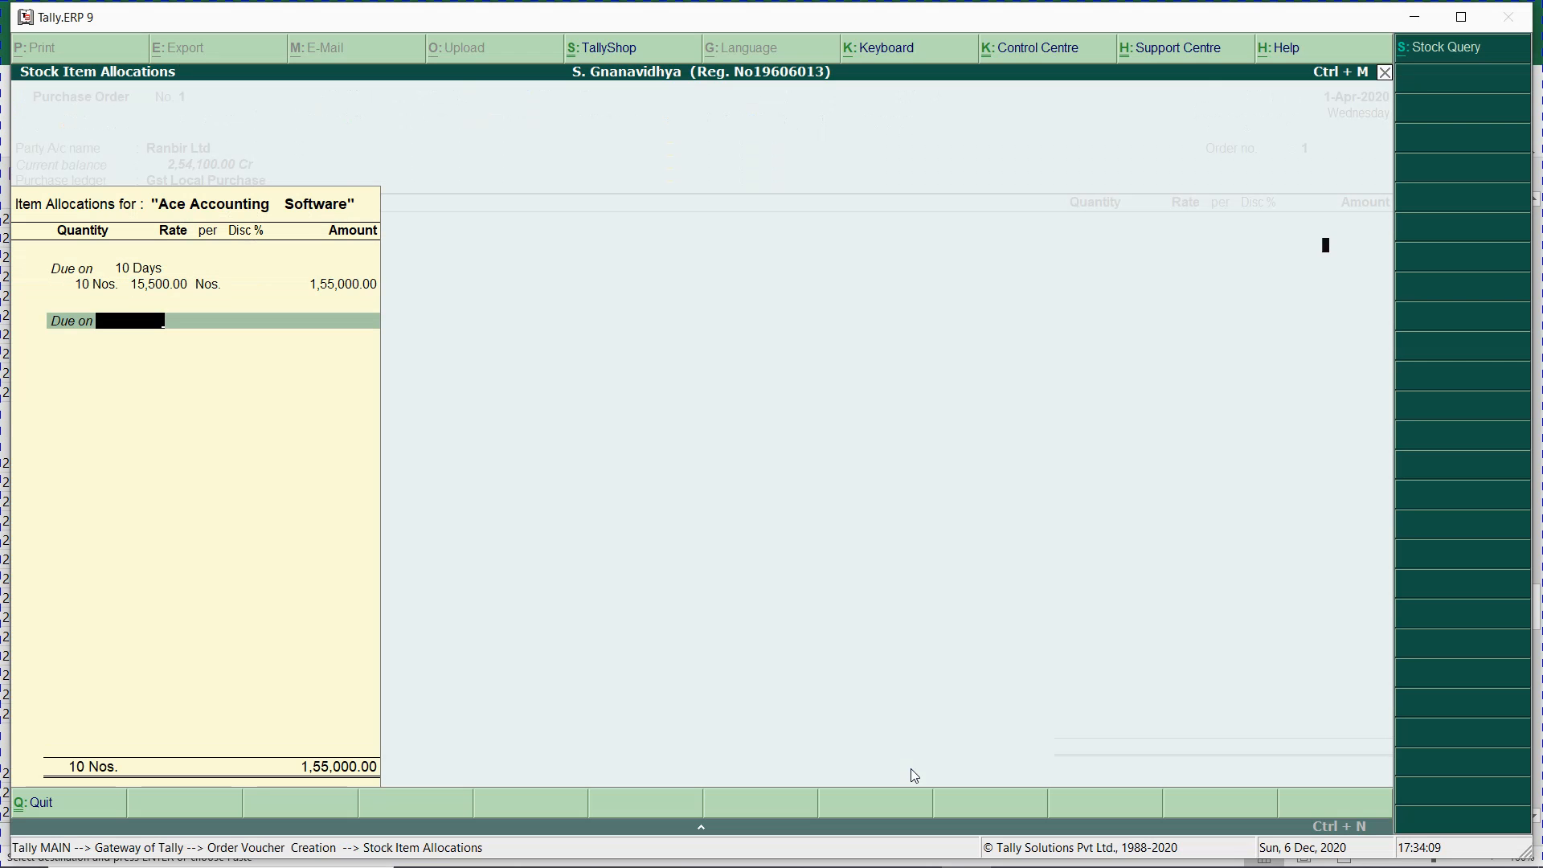
{"action": "key", "text": "Return"}
{"action": "key", "text": "Return"}
{"action": "type", "text": "102"}
{"action": "key", "text": "Return"}
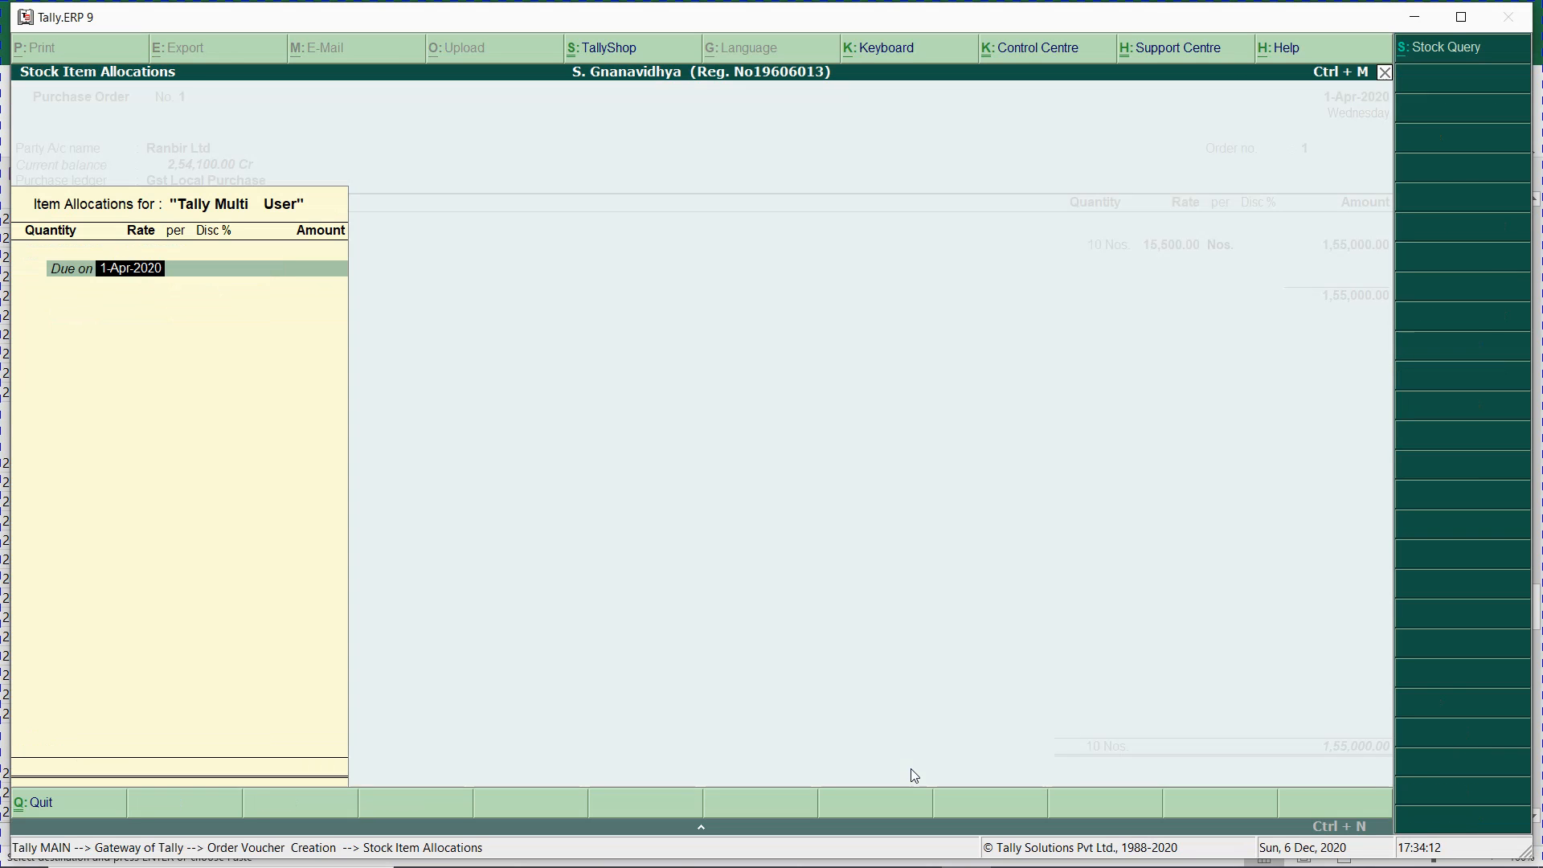
{"action": "type", "text": "10"}
{"action": "key", "text": "Return"}
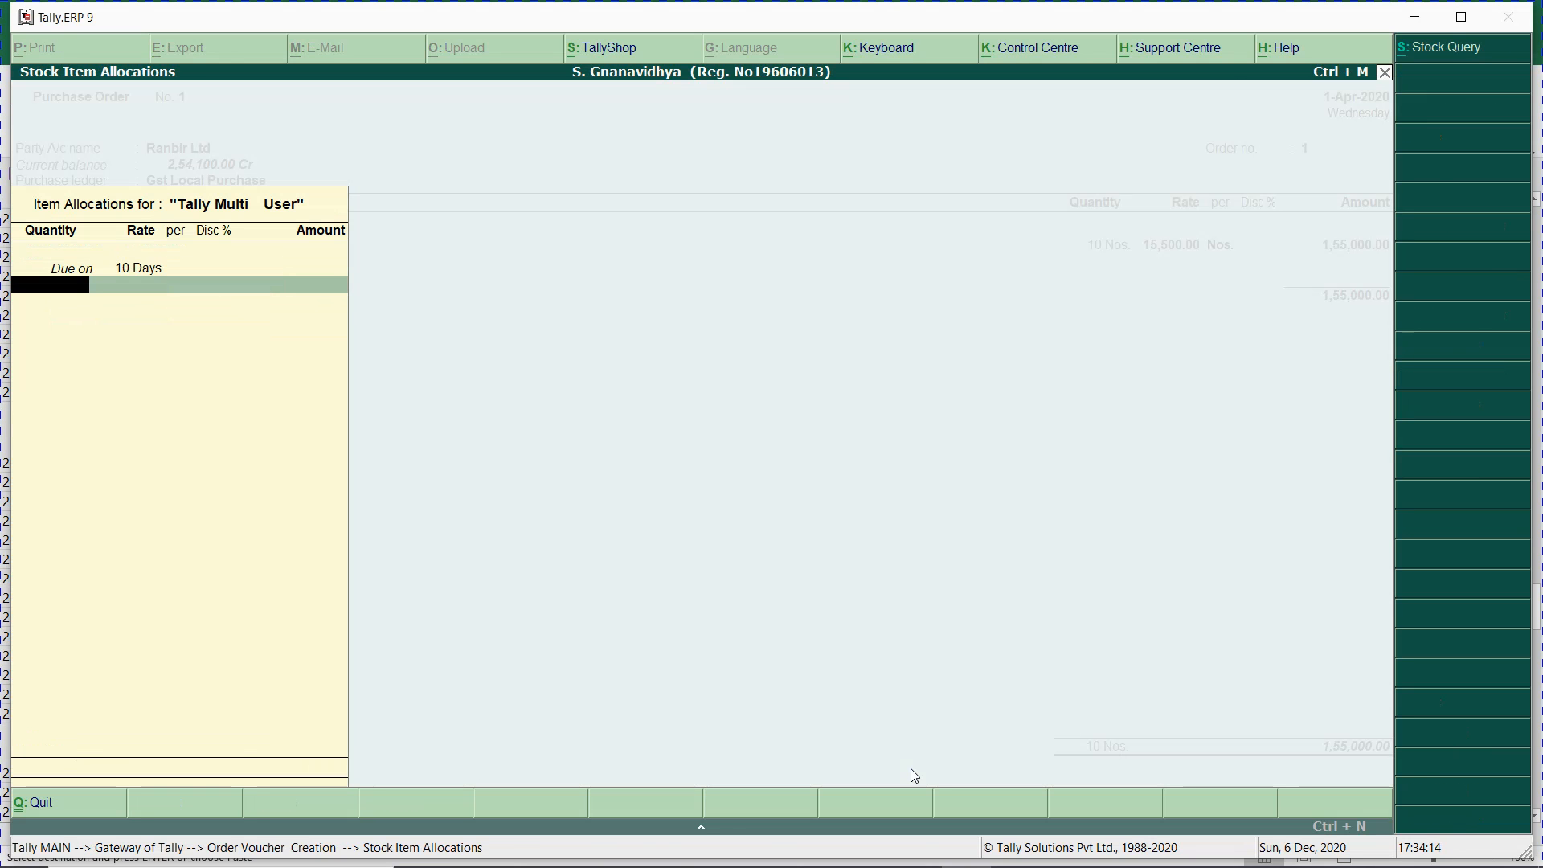
{"action": "key", "text": "alt+Tab"}
{"action": "key", "text": "Down"}
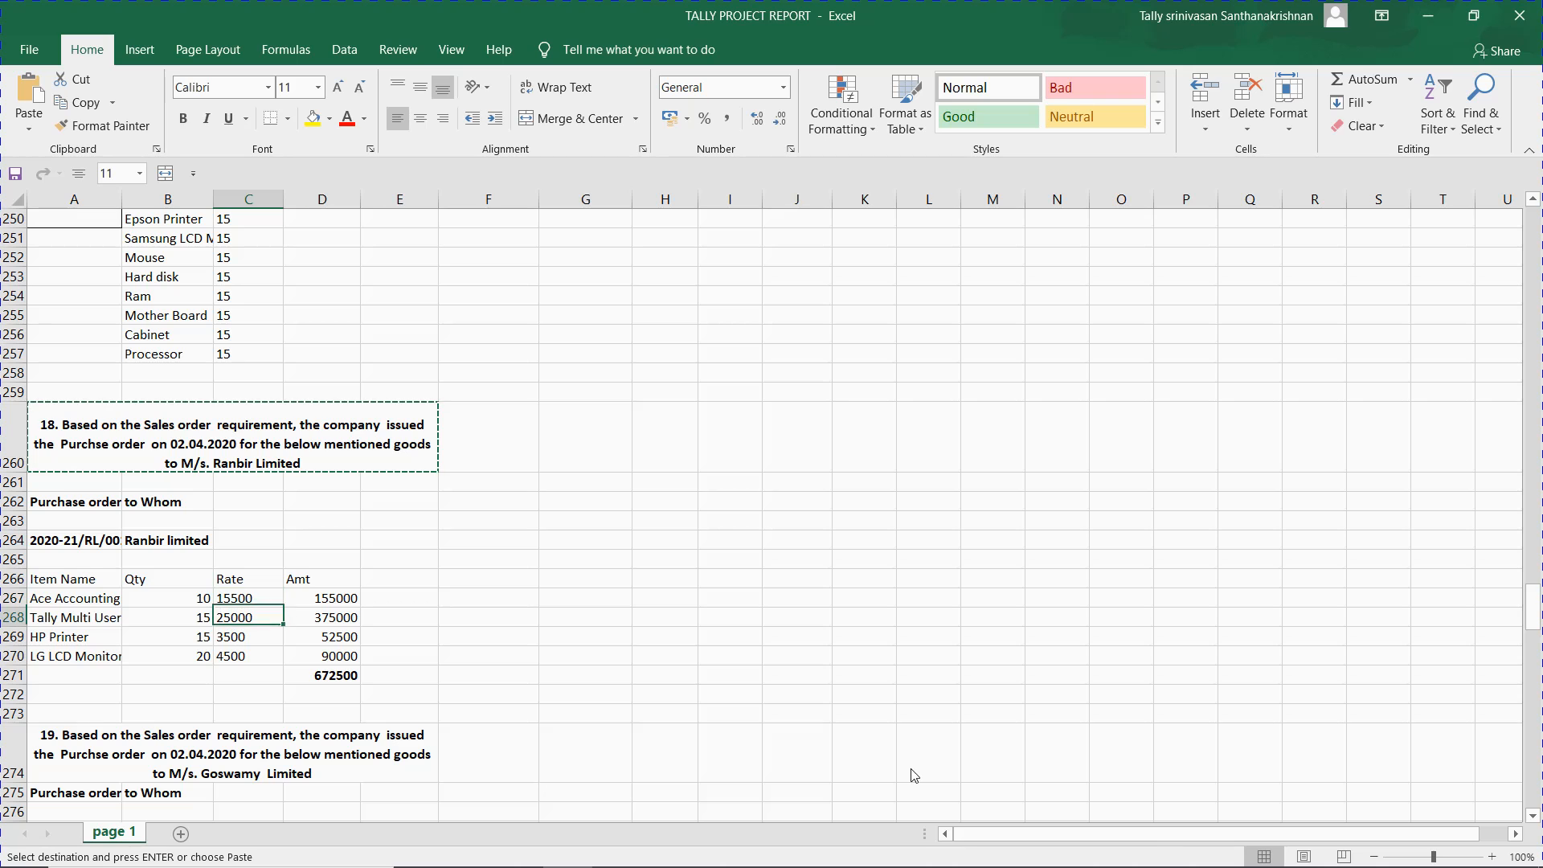
{"action": "key", "text": "alt+Tab"}
{"action": "type", "text": "1"}
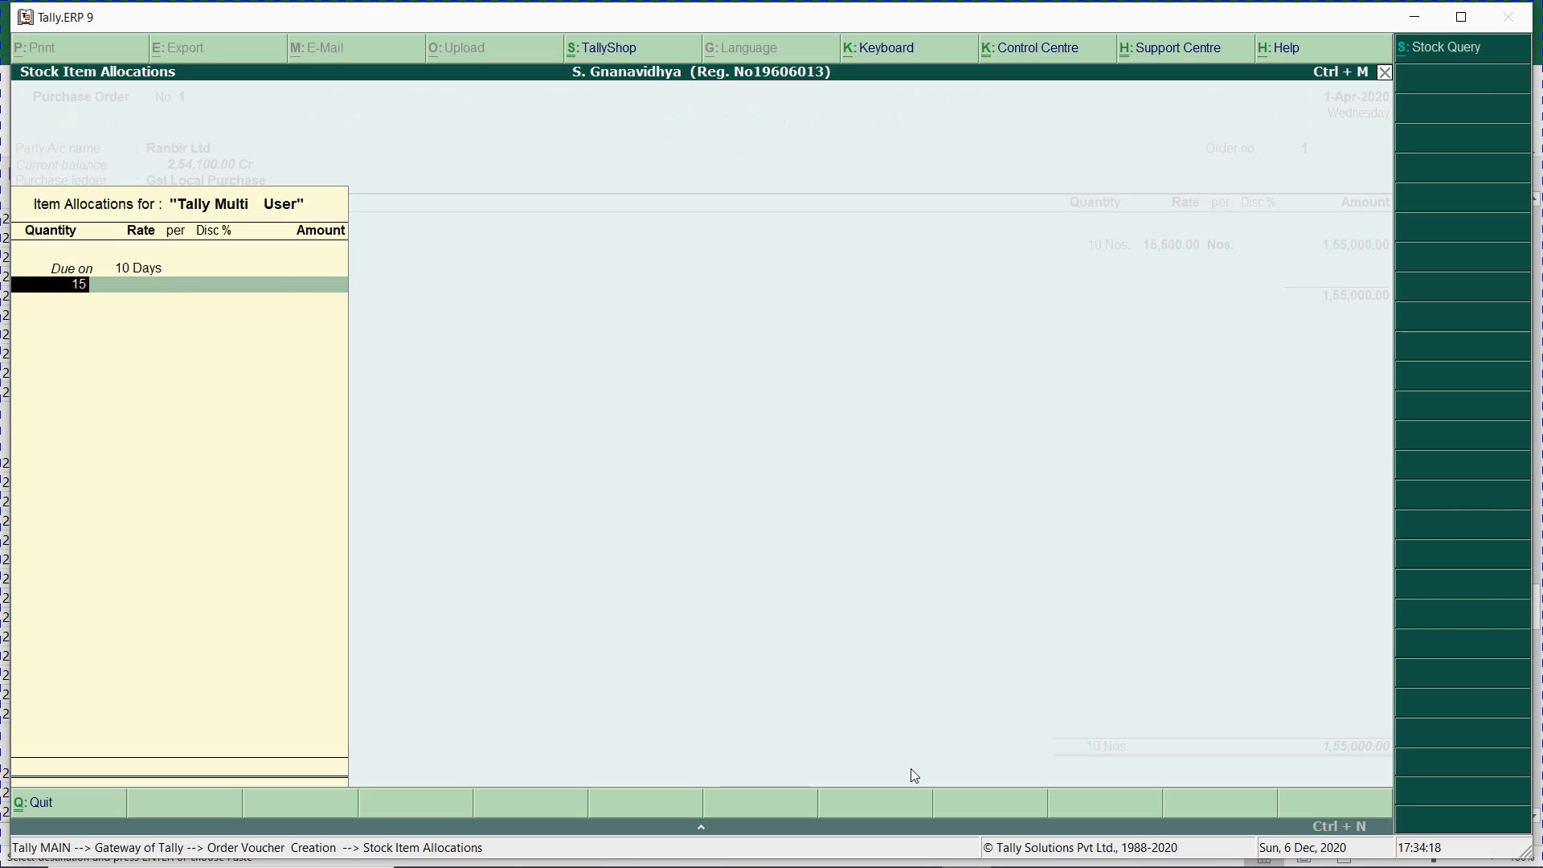
{"action": "type", "text": "5"}
{"action": "key", "text": "Return"}
{"action": "type", "text": "2,500"}
{"action": "key", "text": "Return"}
{"action": "key", "text": "BackSpace"}
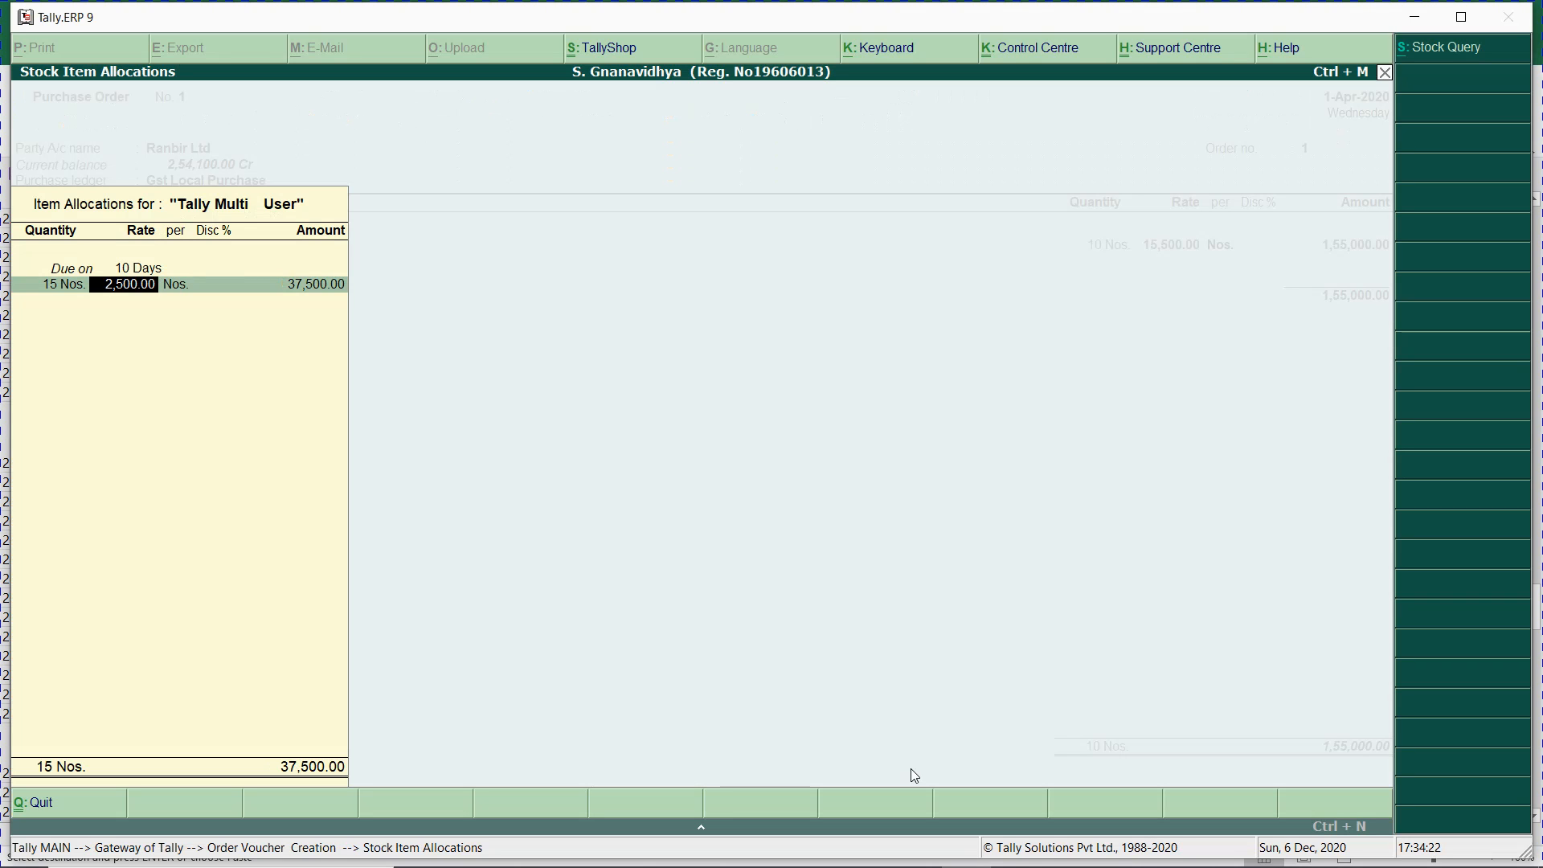
{"action": "key", "text": "BackSpace"}
{"action": "type", "text": "25000"}
{"action": "key", "text": "Return"}
{"action": "key", "text": "Return"}
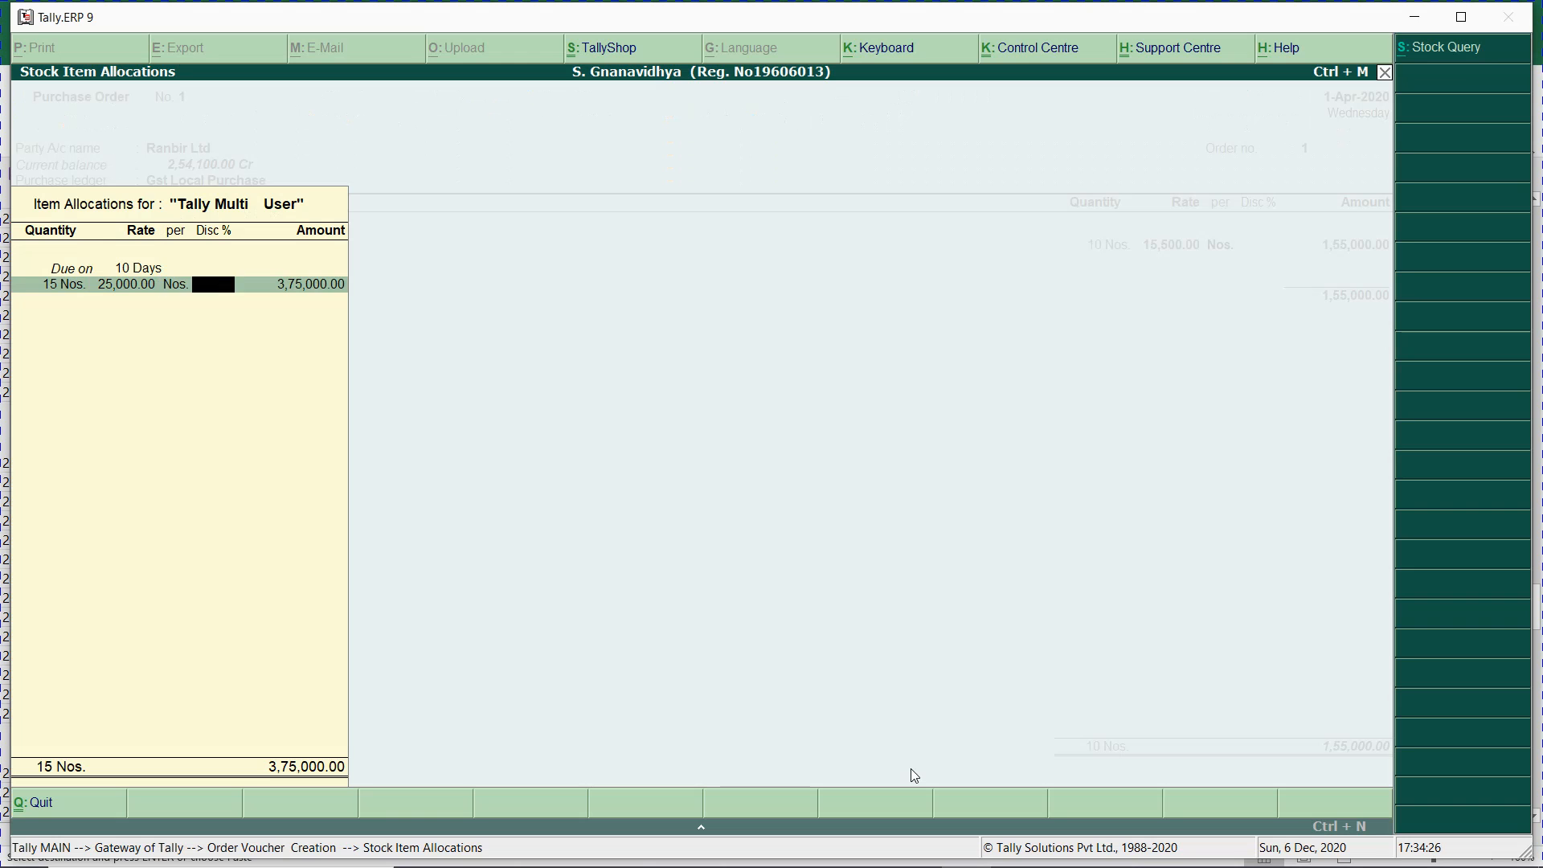
{"action": "key", "text": "Return"}
{"action": "key", "text": "Return"}
{"action": "key", "text": "Return"}
{"action": "key", "text": "Return"}
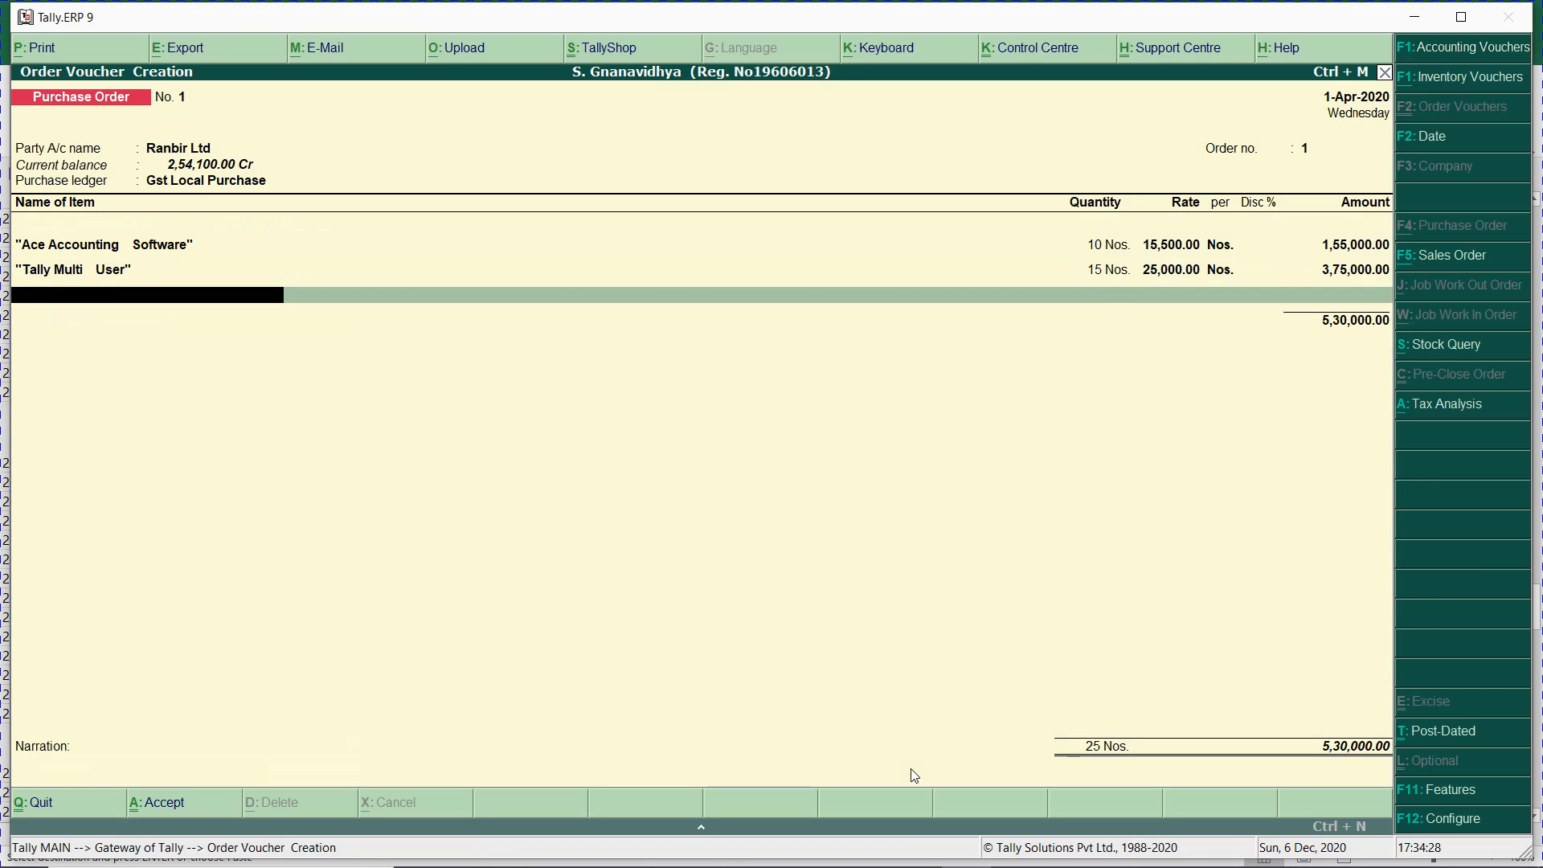
- Add HP Printer, due in 10 days, 15 Nos at 3,500
{"action": "key", "text": "alt+Tab"}
{"action": "key", "text": "Down"}
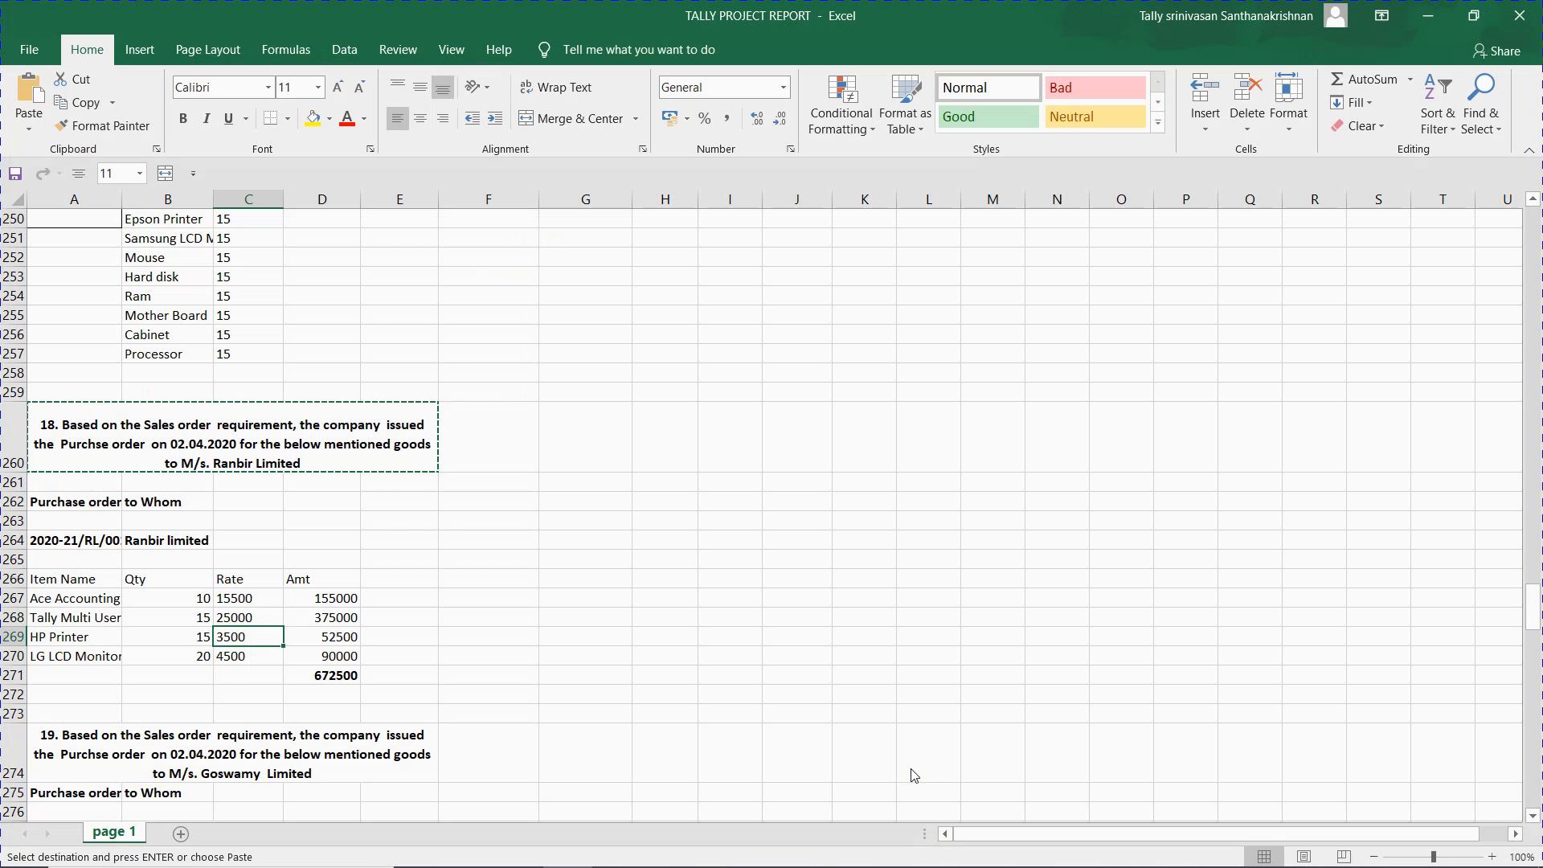
{"action": "key", "text": "alt+Tab"}
{"action": "type", "text": "HP"}
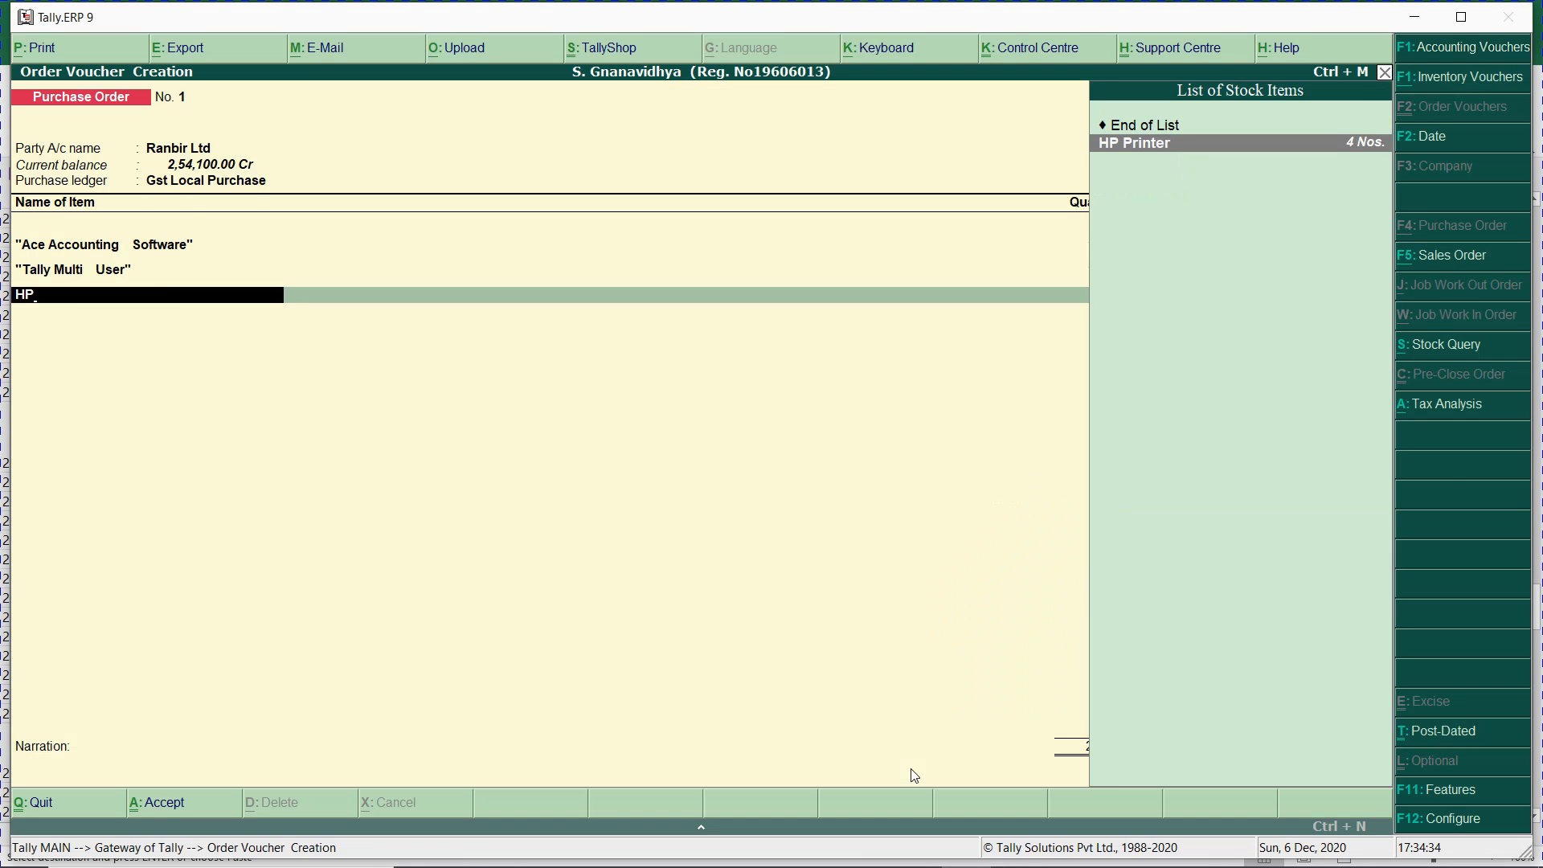
{"action": "key", "text": "Return"}
{"action": "type", "text": "10"}
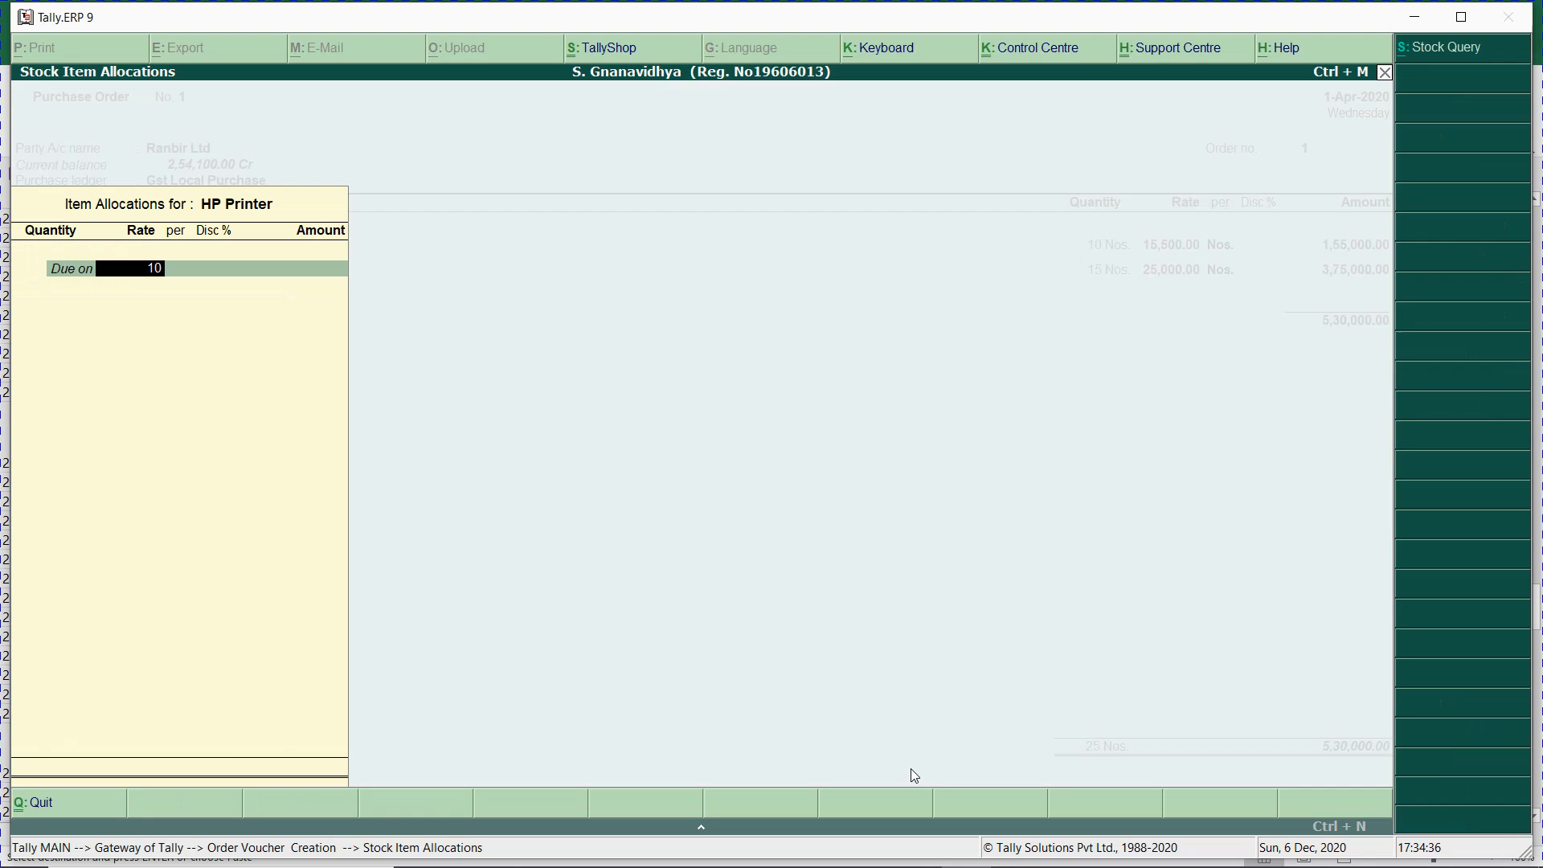
{"action": "key", "text": "Return"}
{"action": "key", "text": "alt+Tab"}
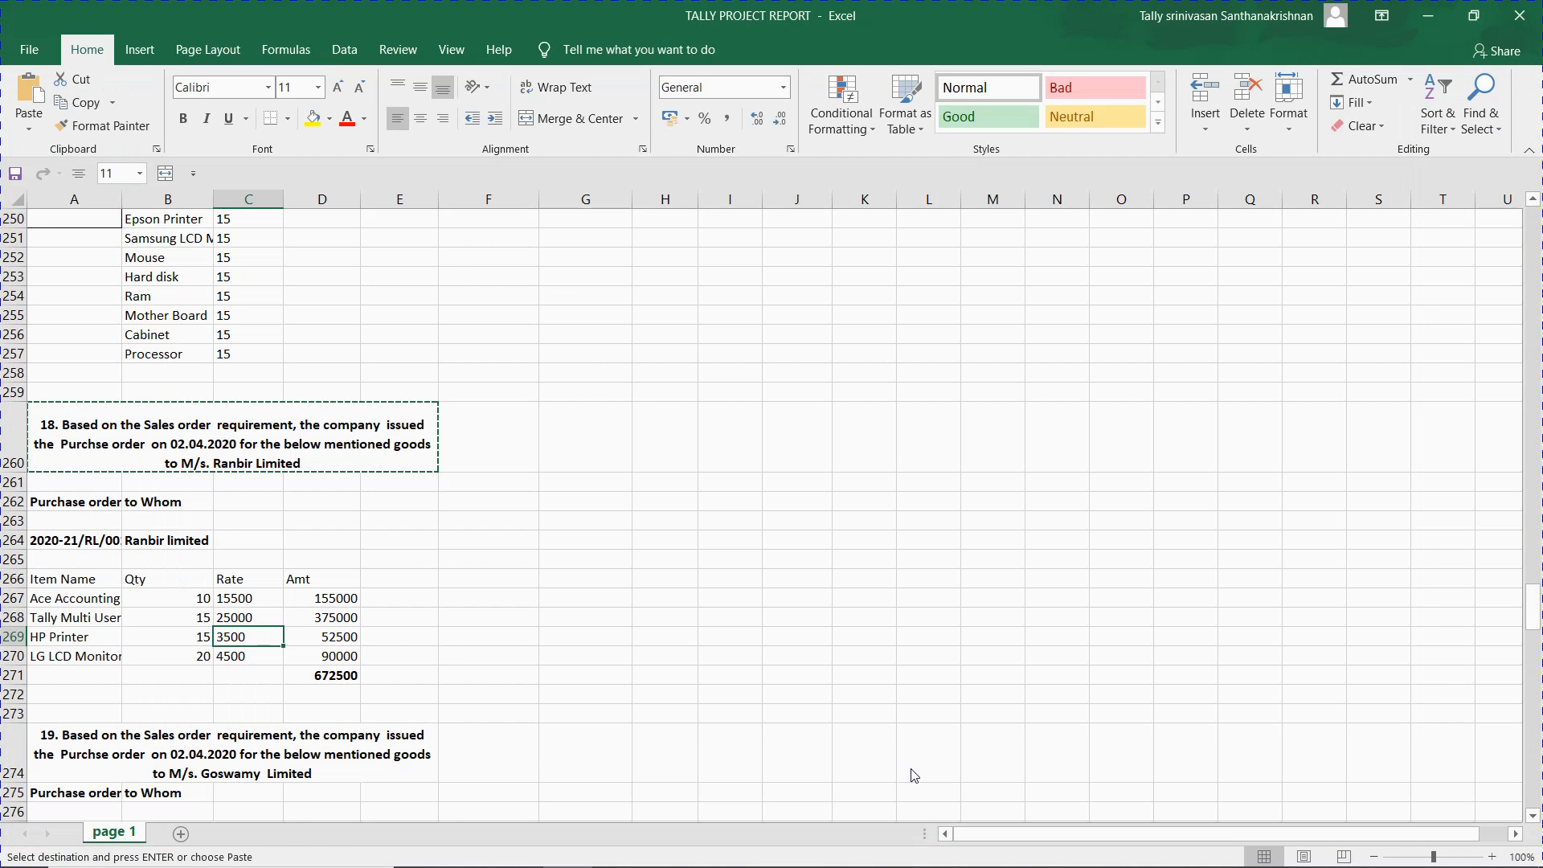
{"action": "key", "text": "alt+Tab"}
{"action": "key", "text": "Return"}
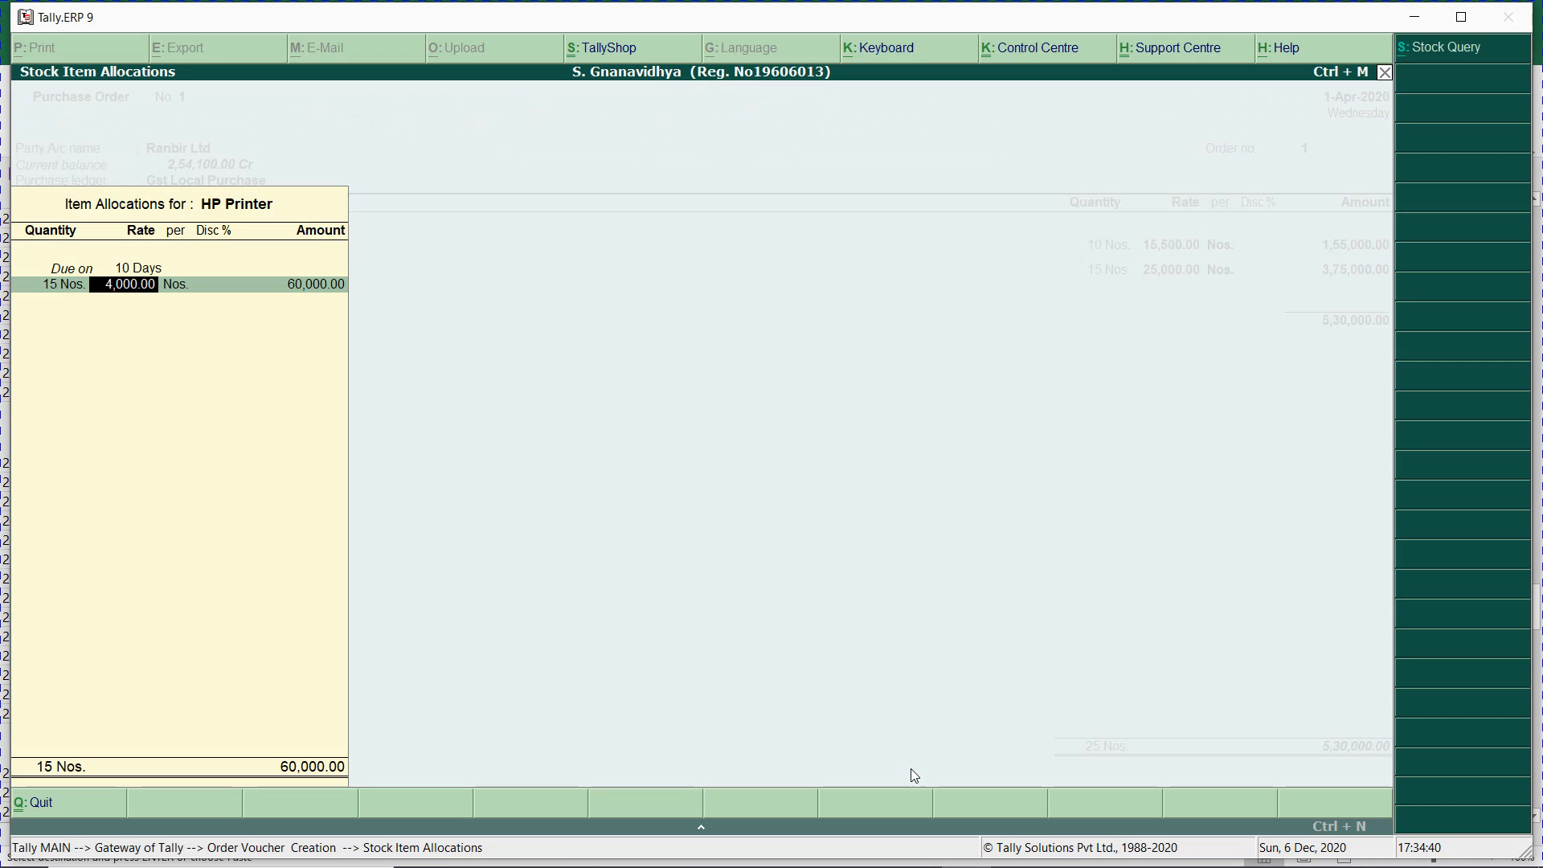
{"action": "type", "text": "3500"}
{"action": "key", "text": "Return"}
{"action": "key", "text": "Return"}
{"action": "key", "text": "Return"}
{"action": "key", "text": "Return"}
- Add item 104 LG LCD Monitor, due in 10 Days, 20 Nos at 4,500
{"action": "key", "text": "Return"}
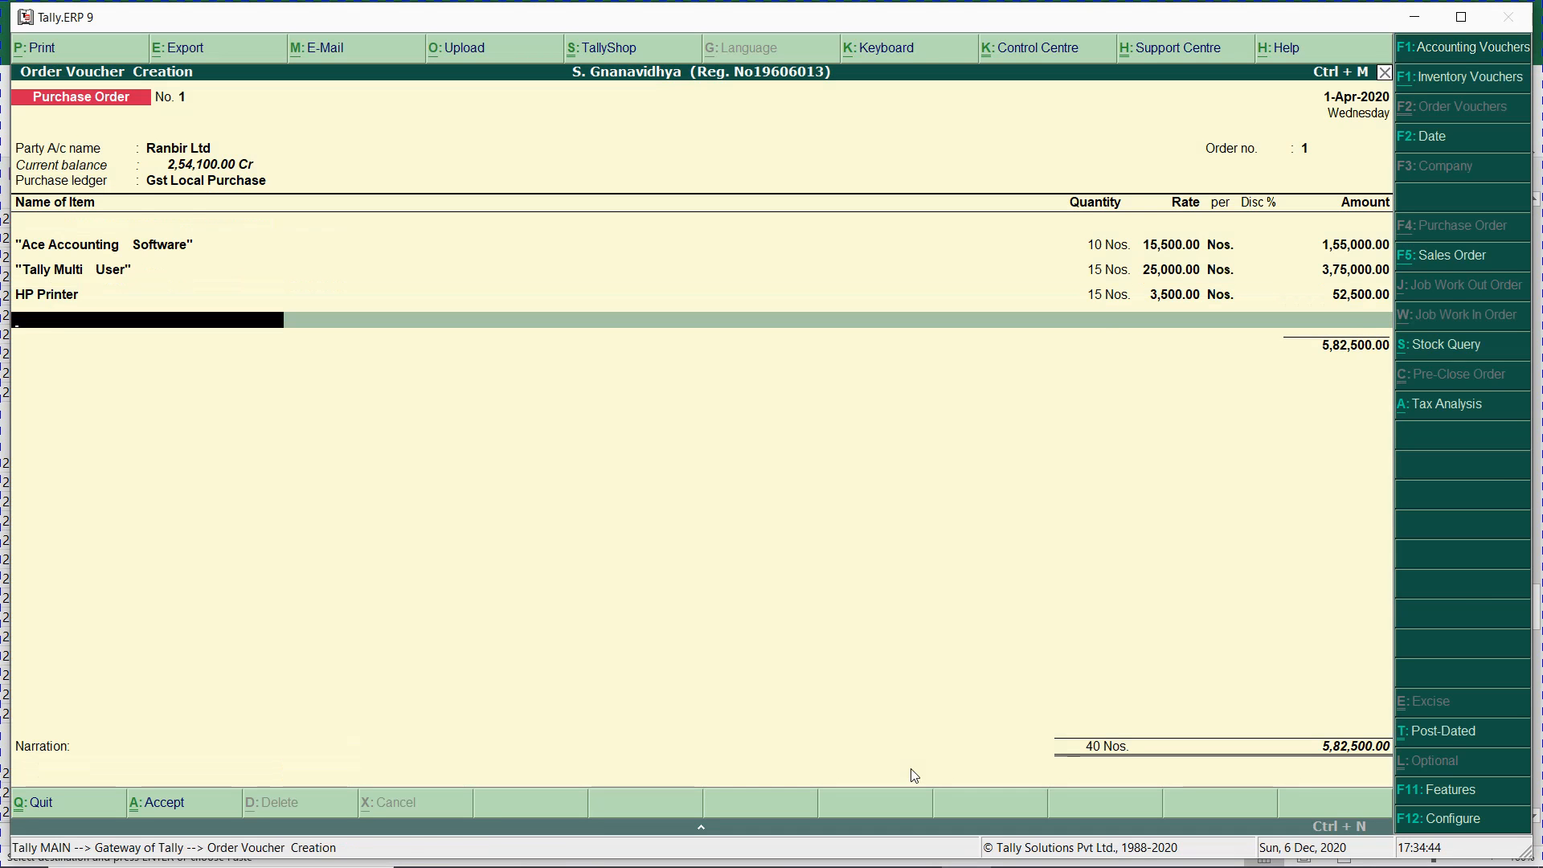
{"action": "type", "text": "104"}
{"action": "key", "text": "Return"}
{"action": "key", "text": "Return"}
{"action": "key", "text": "BackSpace"}
{"action": "type", "text": "10 Days"}
{"action": "key", "text": "Return"}
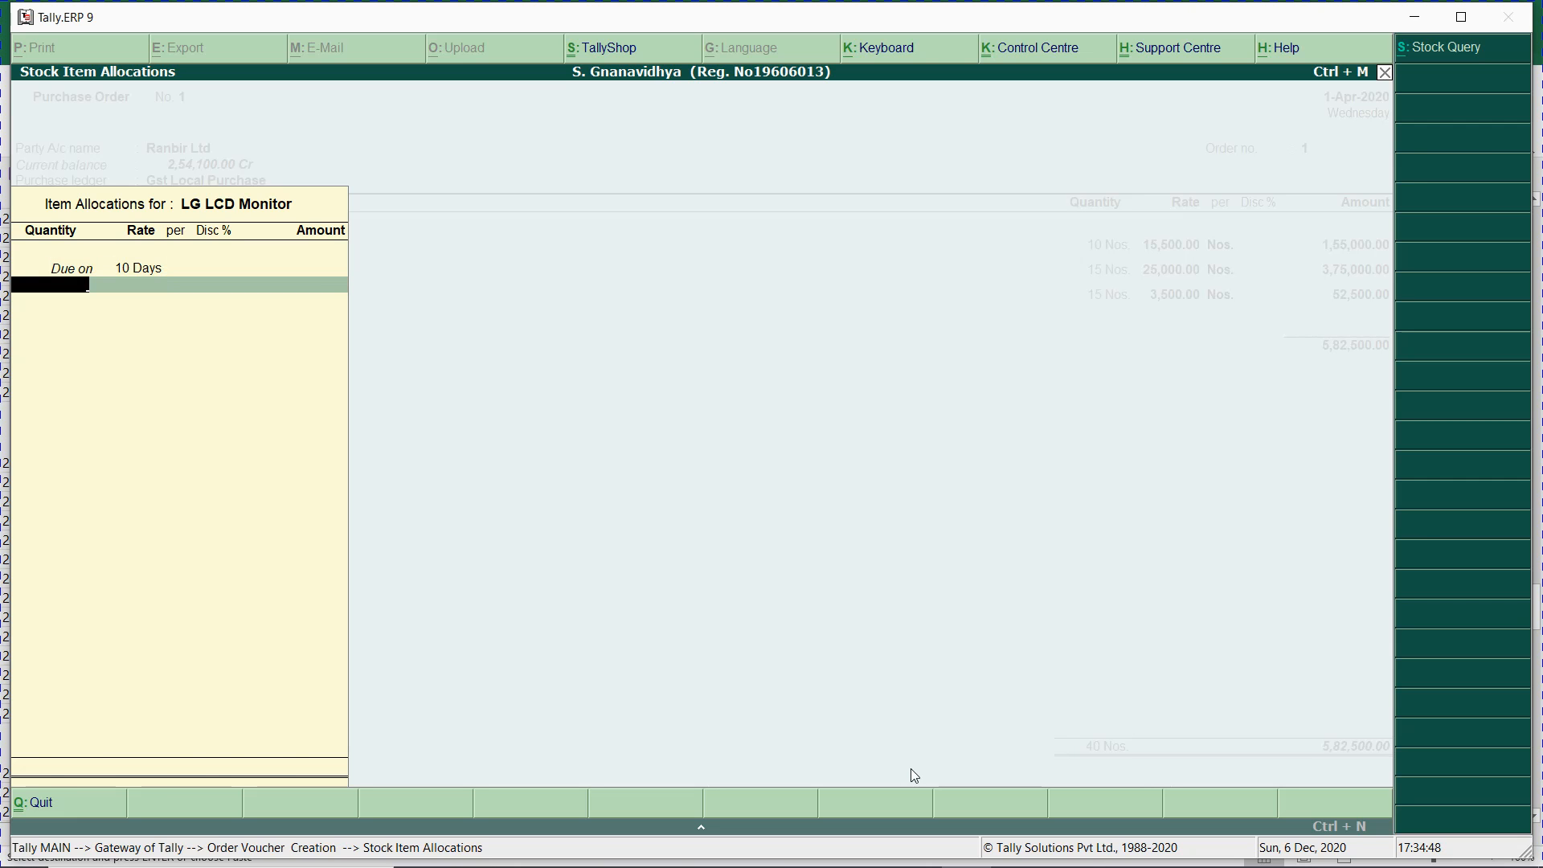
{"action": "key", "text": "alt+Tab"}
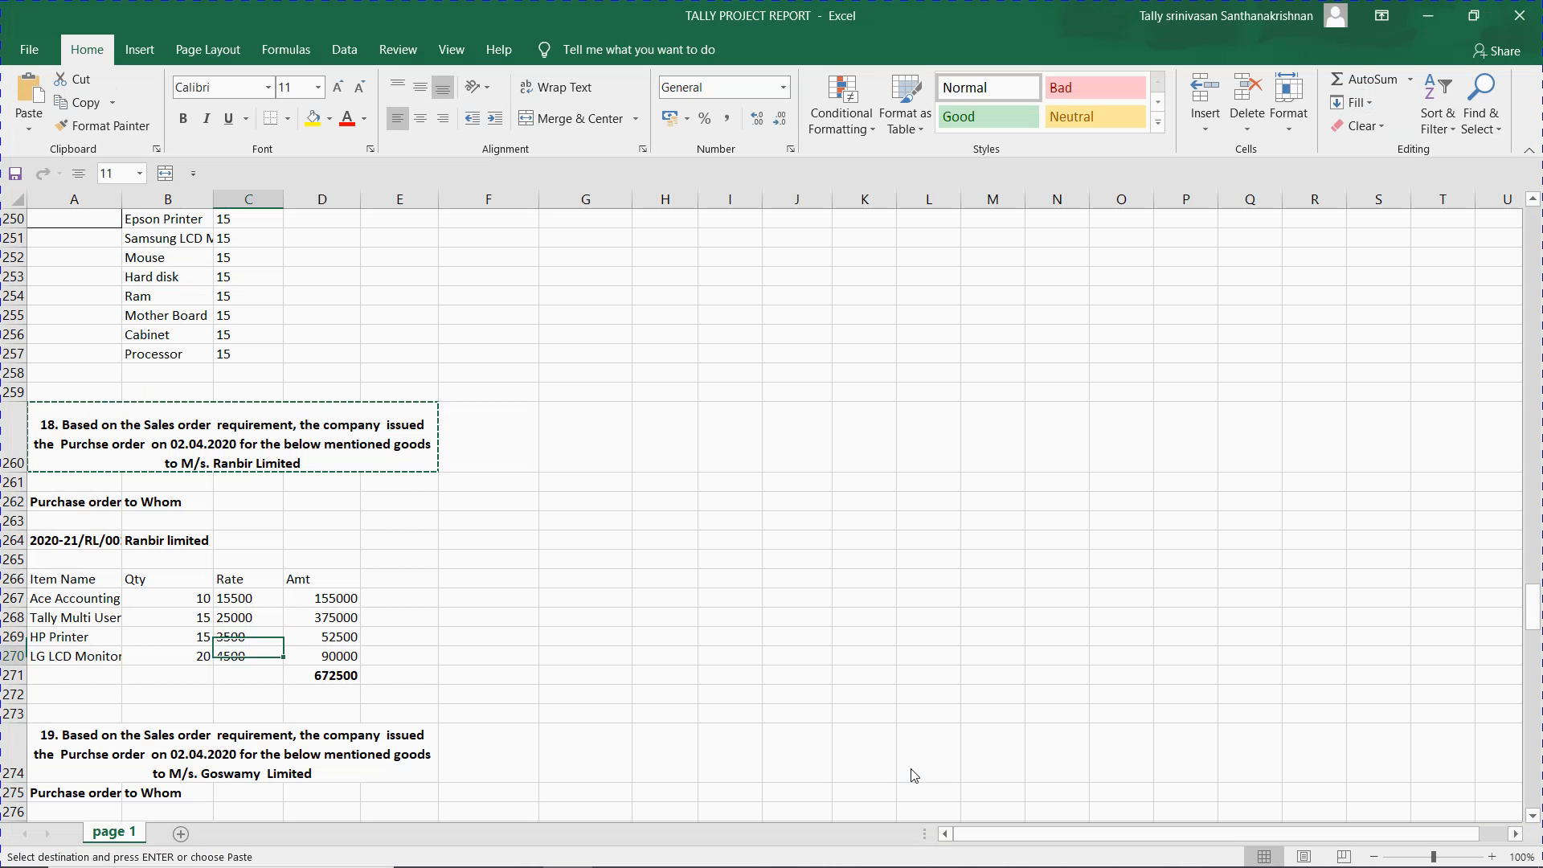
{"action": "key", "text": "alt+Tab"}
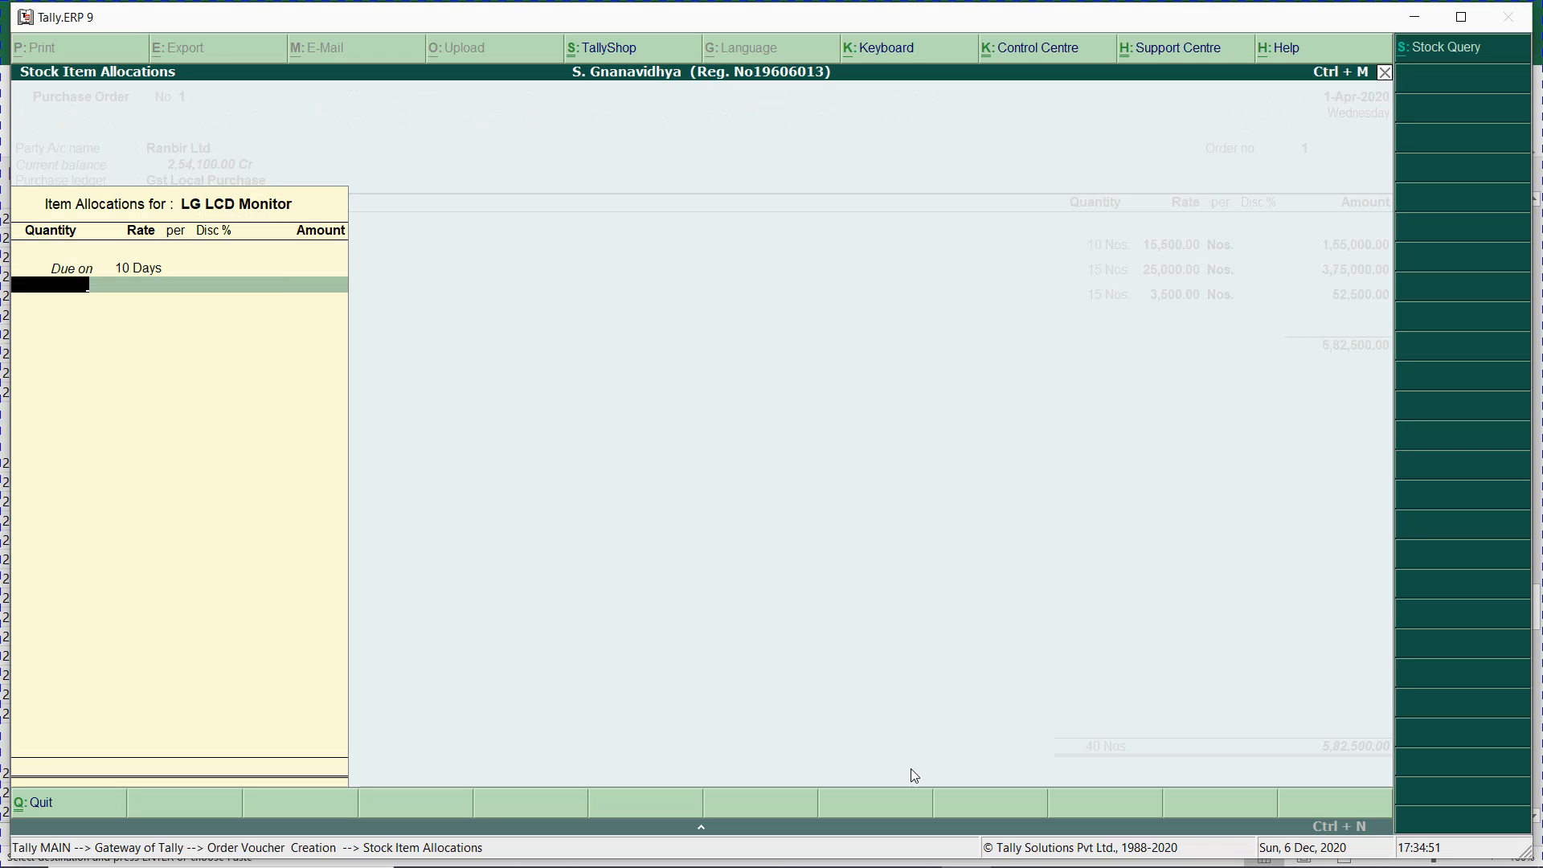
{"action": "type", "text": "20"}
{"action": "key", "text": "Return"}
{"action": "type", "text": "4500"}
{"action": "key", "text": "Return"}
{"action": "key", "text": "Return"}
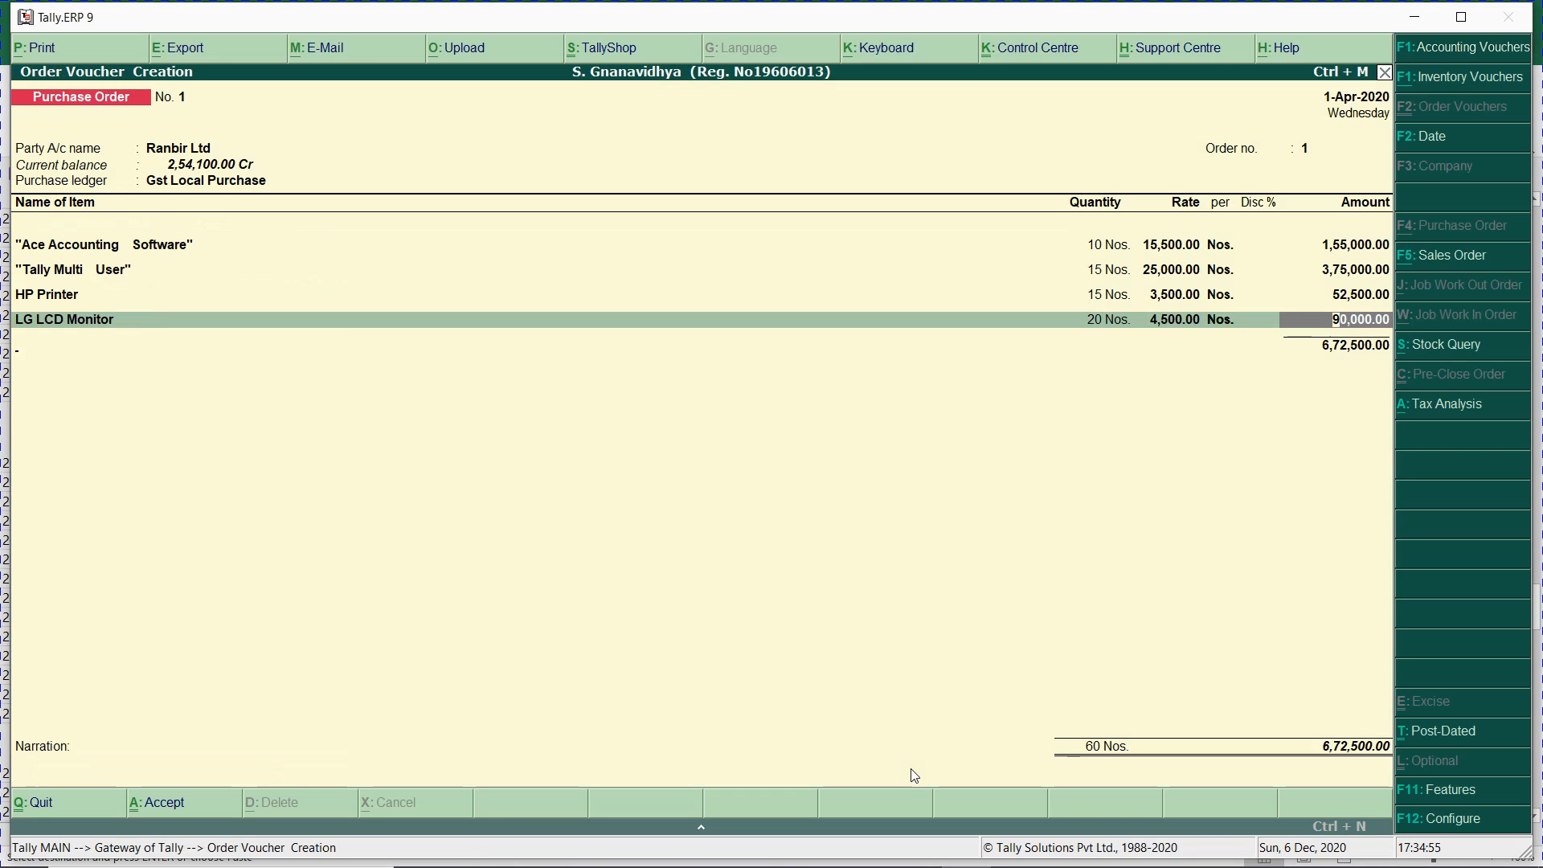
{"action": "key", "text": "Return"}
{"action": "key", "text": "Return"}
- Add an Input Cgst ledger line below the items
{"action": "type", "text": "IN"}
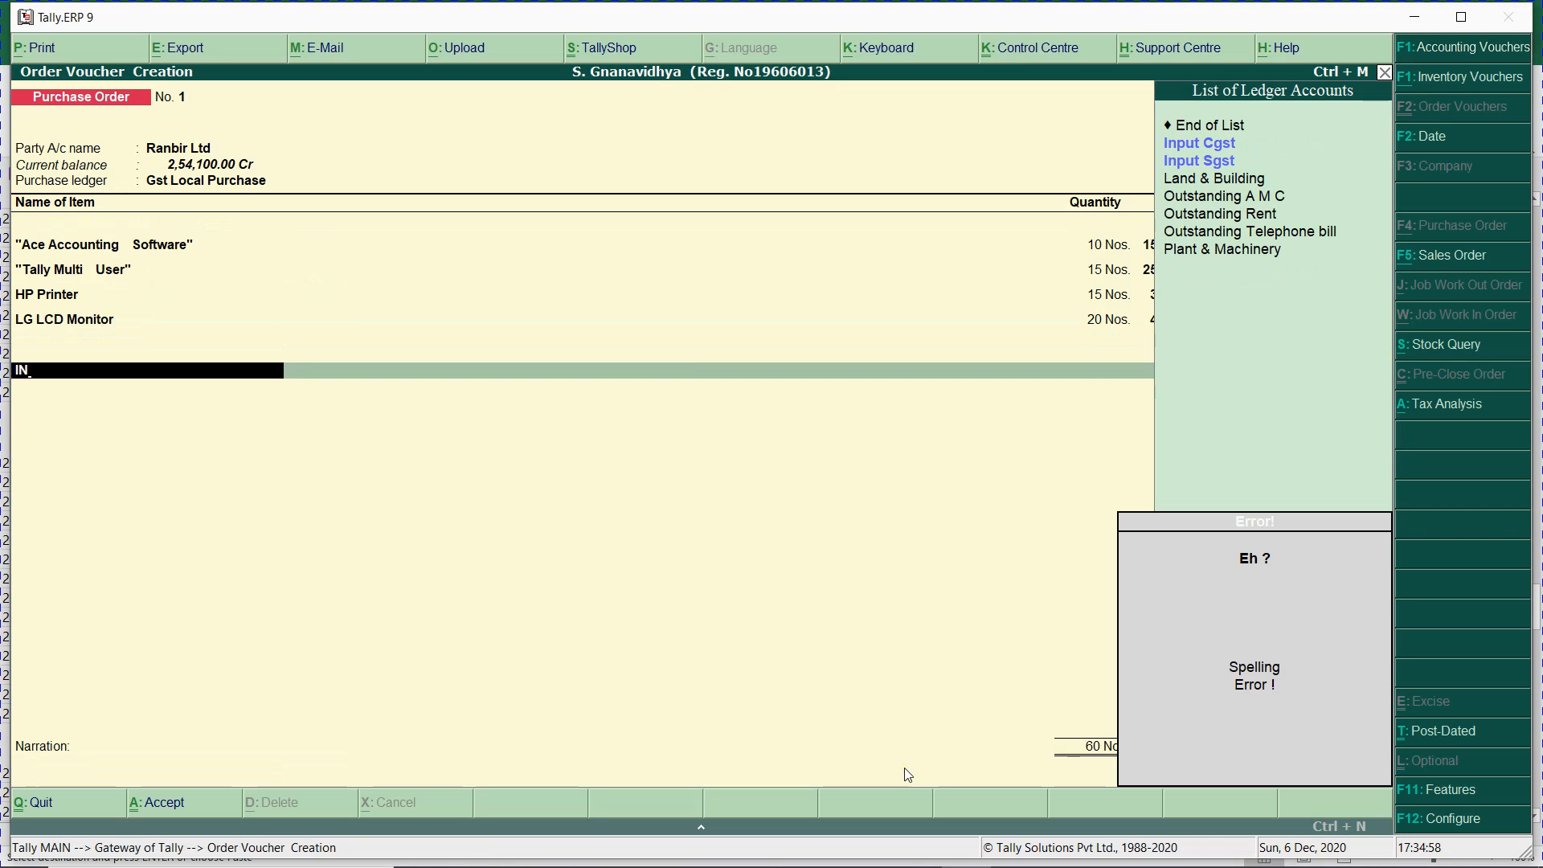
{"action": "key", "text": "Return"}
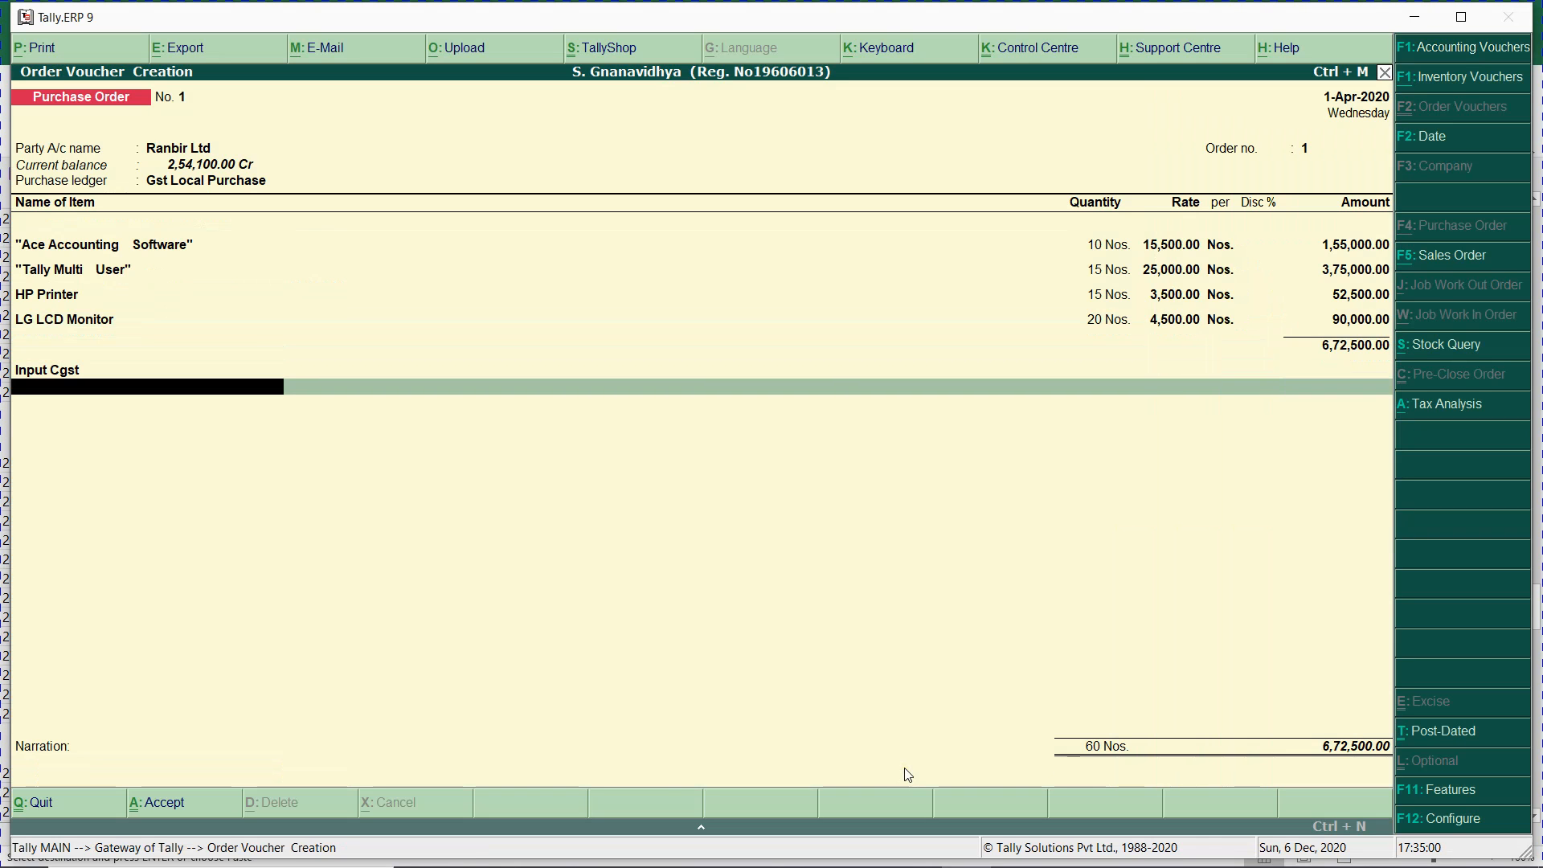
{"action": "key", "text": "BackSpace"}
{"action": "key", "text": "BackSpace"}
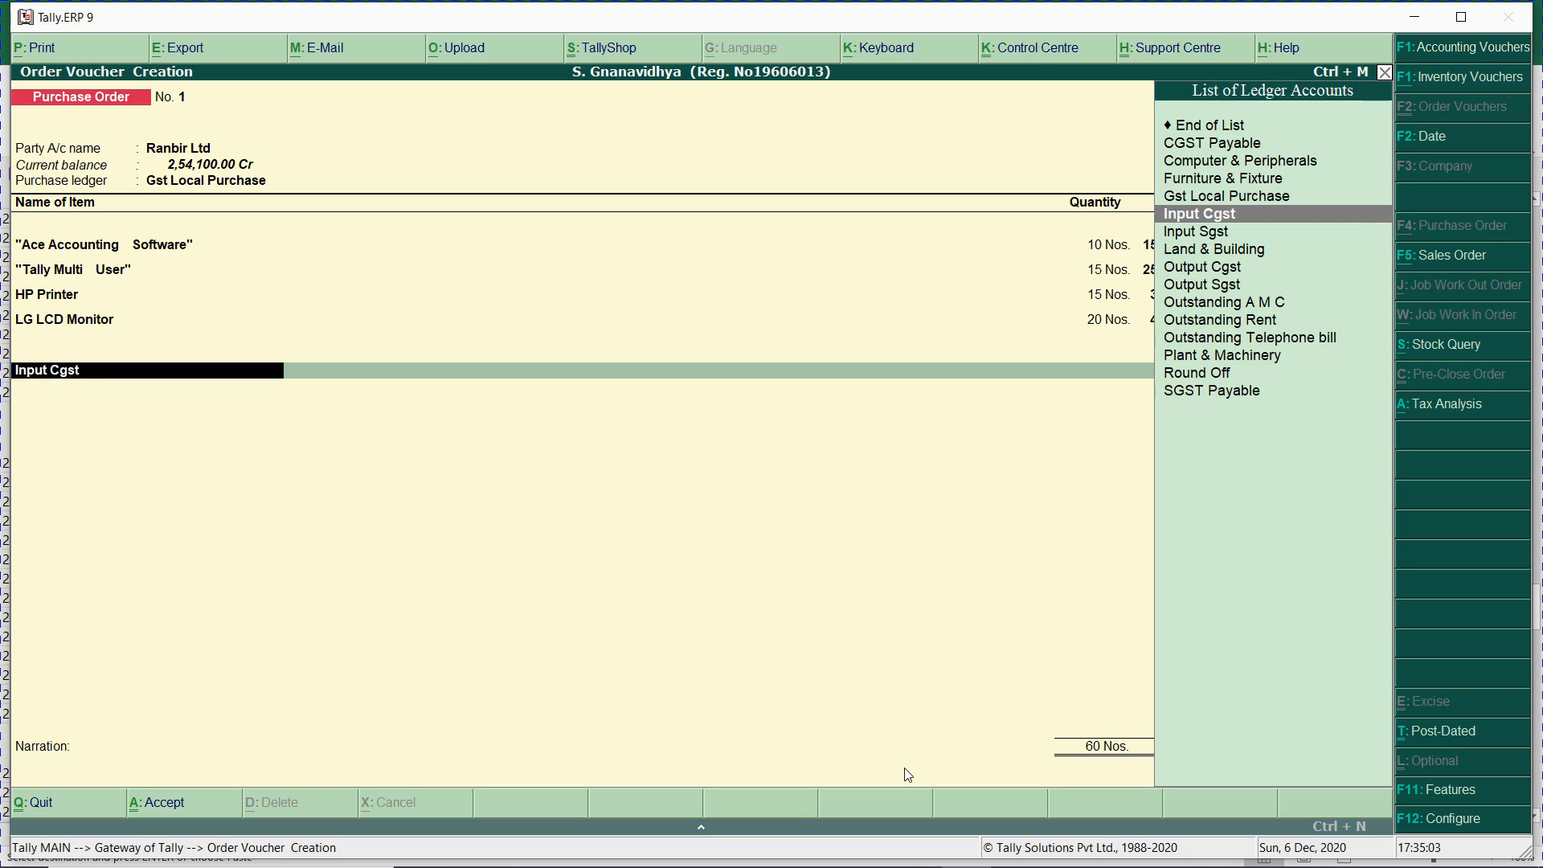
{"action": "key", "text": "Return"}
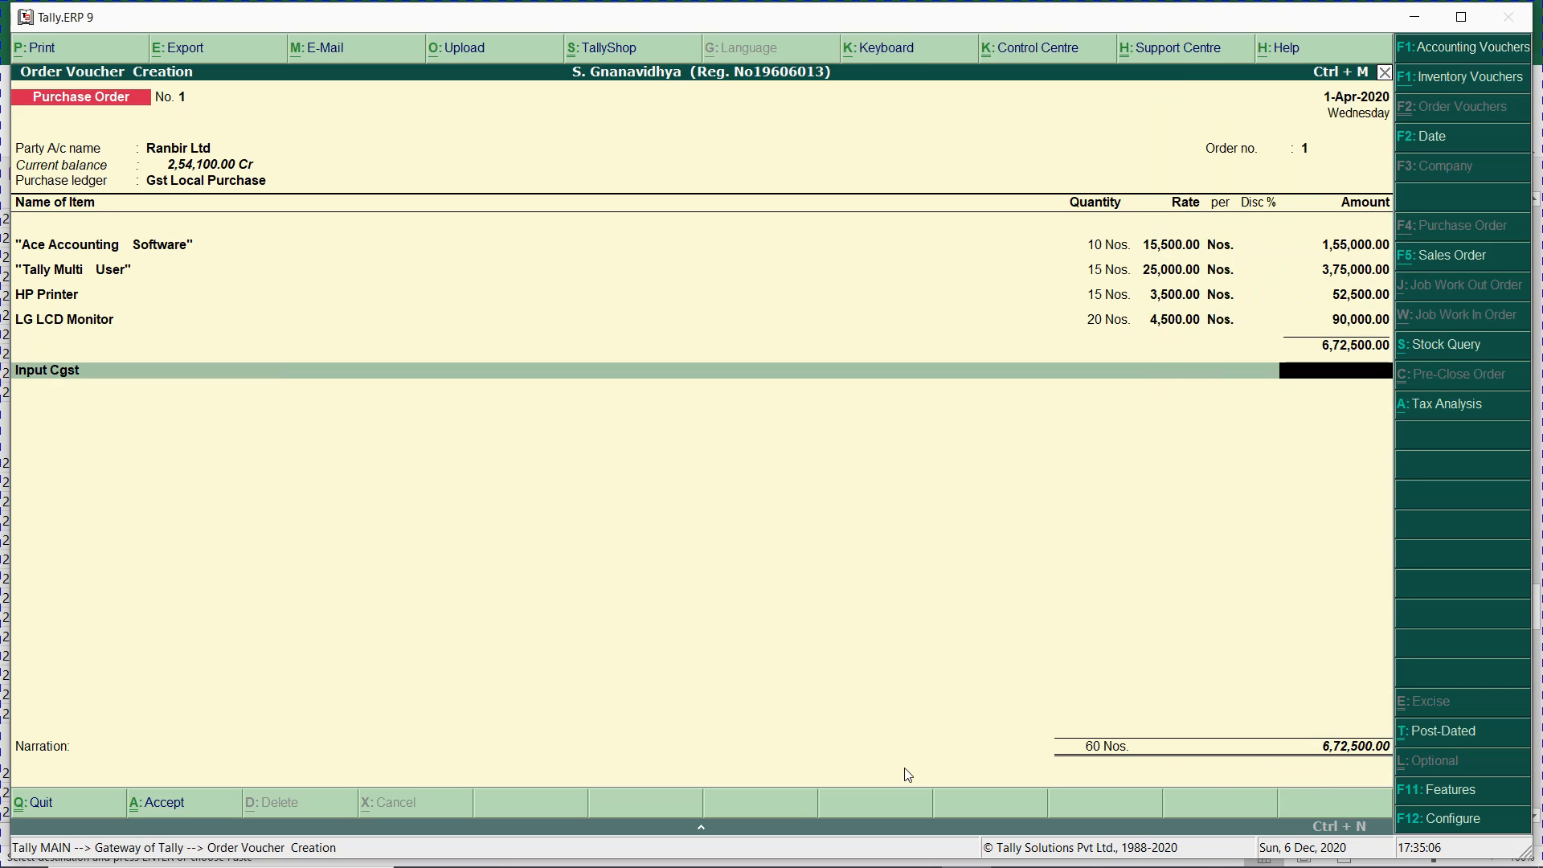
{"action": "key", "text": "BackSpace"}
{"action": "key", "text": "BackSpace"}
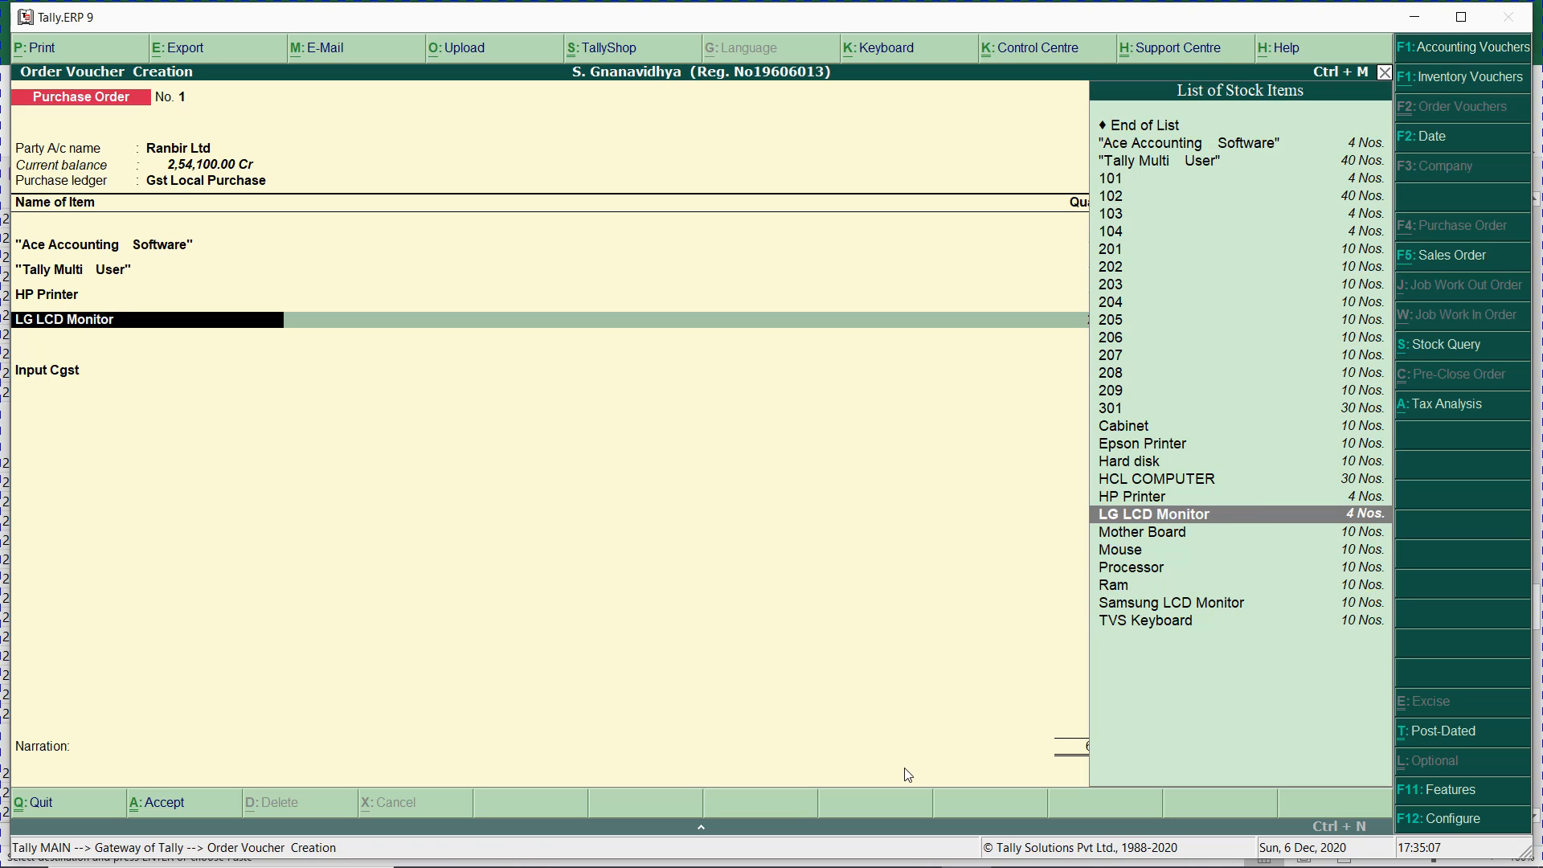
- Through the LG LCD Monitor item, give the Hardwares stock group GST details (HSN 9856 7895, 12% integrated tax)
{"action": "key", "text": "ctrl+Return"}
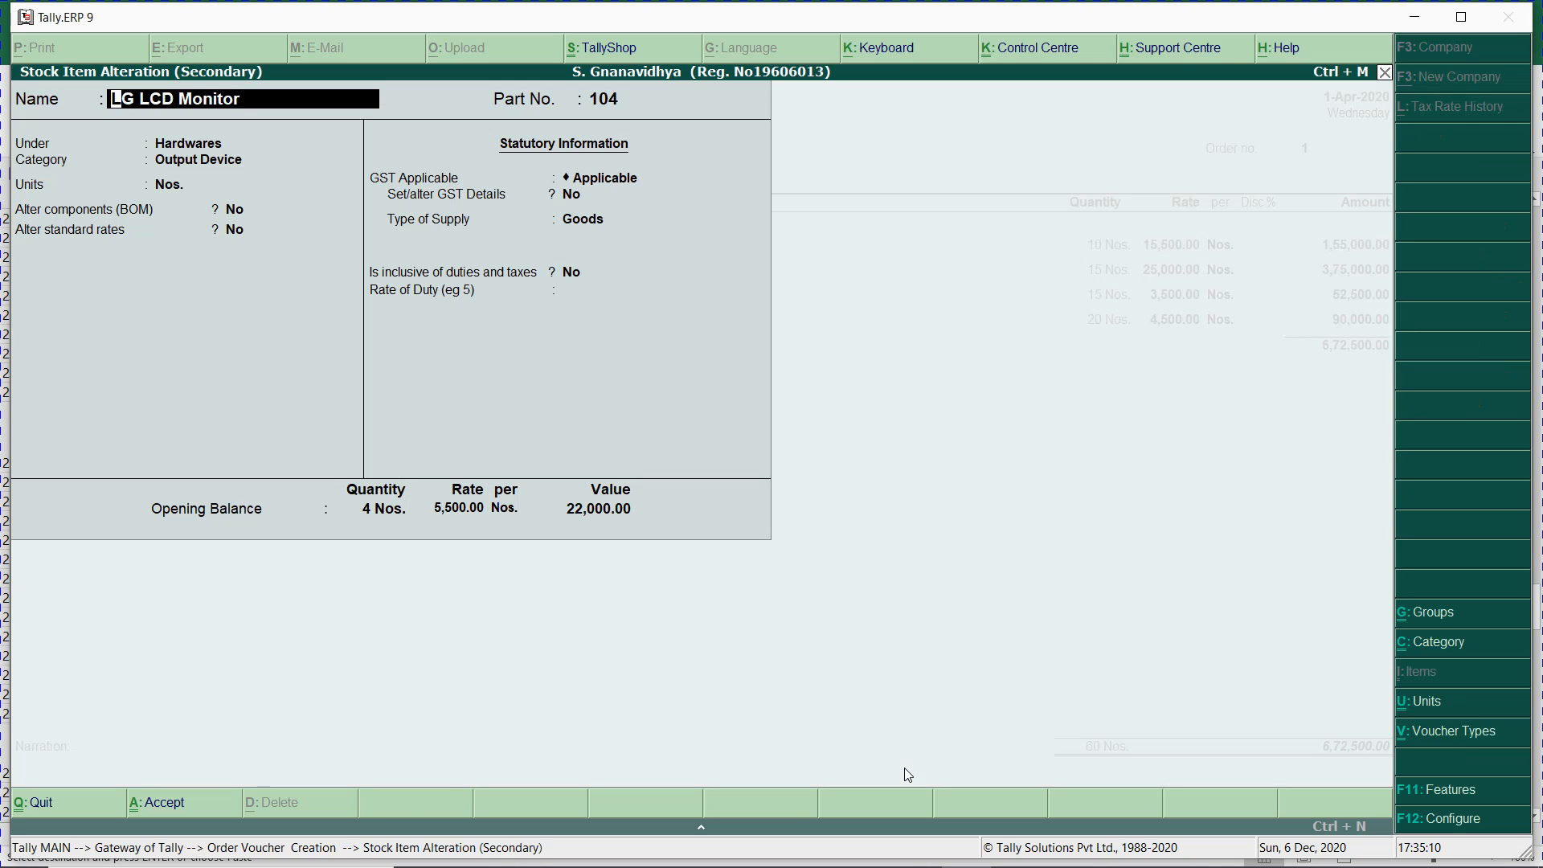
{"action": "key", "text": "Return"}
{"action": "key", "text": "Return"}
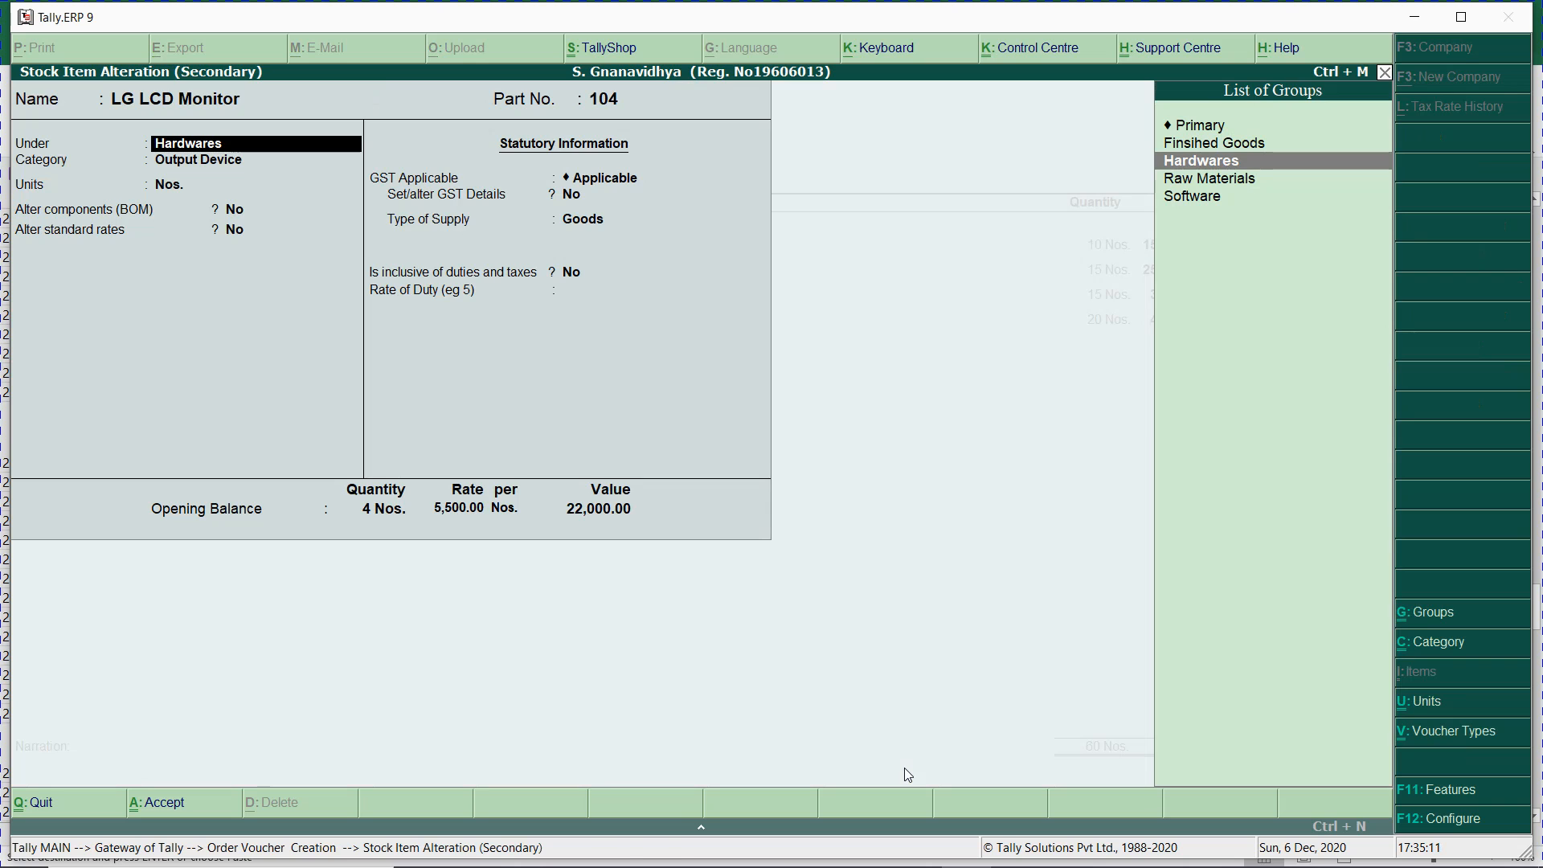
{"action": "key", "text": "ctrl+Return"}
{"action": "key", "text": "Return"}
{"action": "key", "text": "Return"}
{"action": "key", "text": "Return"}
{"action": "type", "text": "y"}
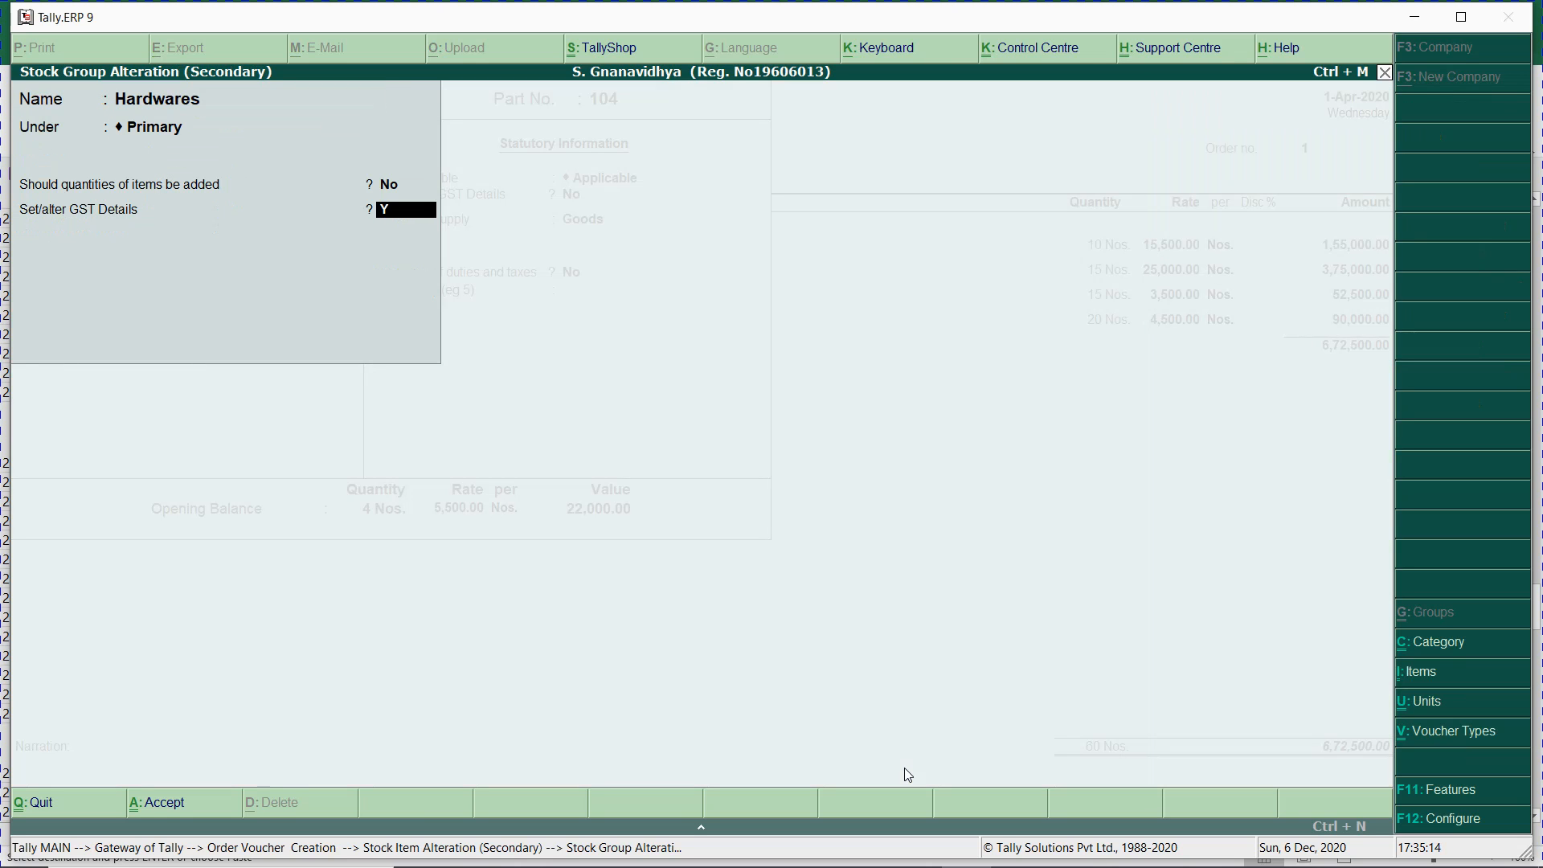
{"action": "key", "text": "Return"}
{"action": "key", "text": "Return"}
{"action": "key", "text": "Return"}
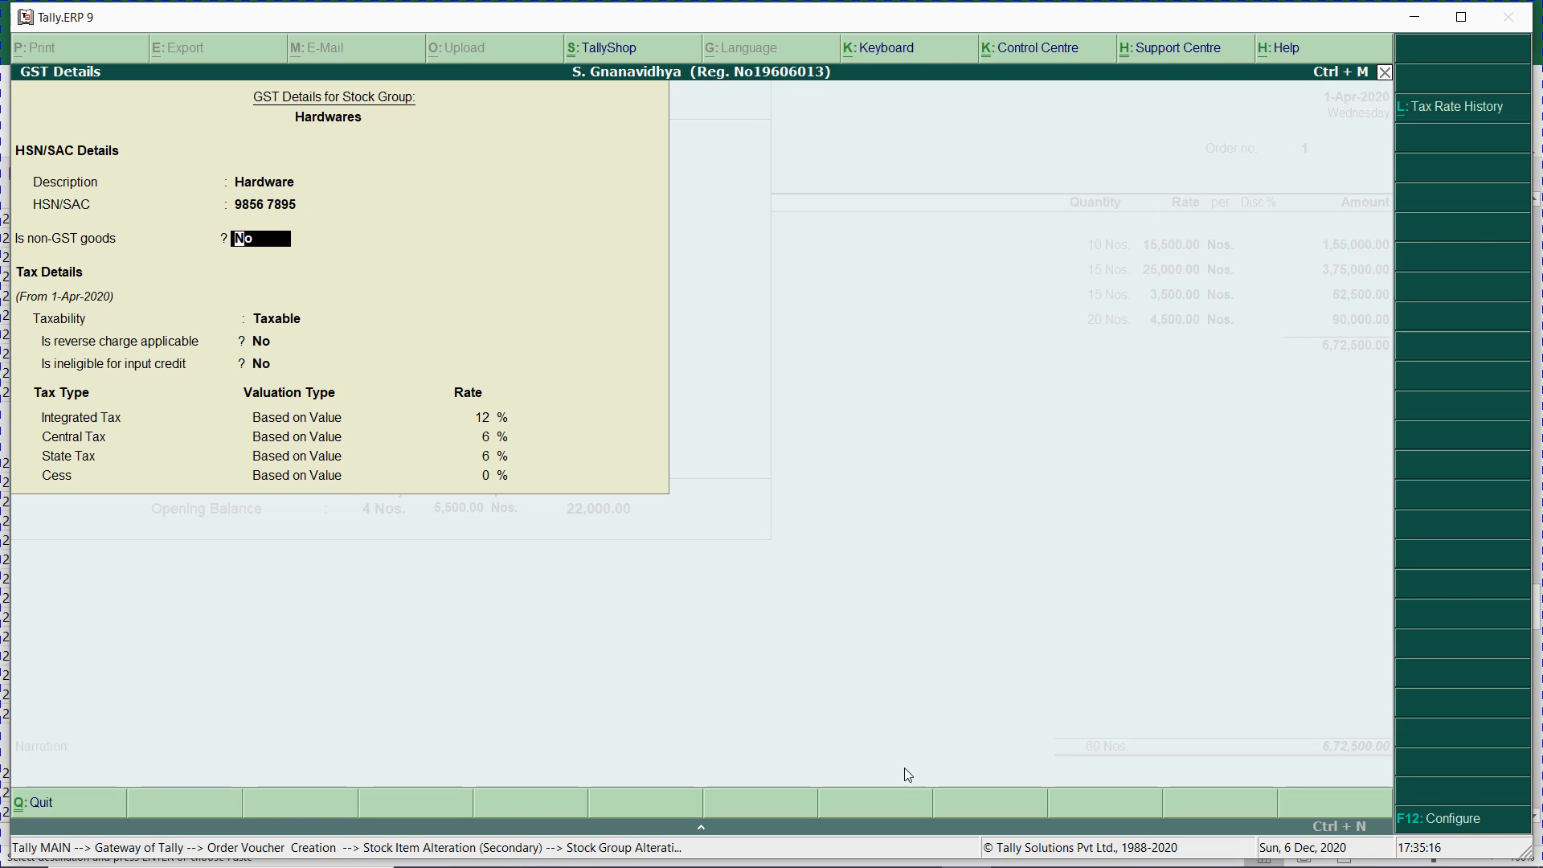
{"action": "key", "text": "ctrl+a"}
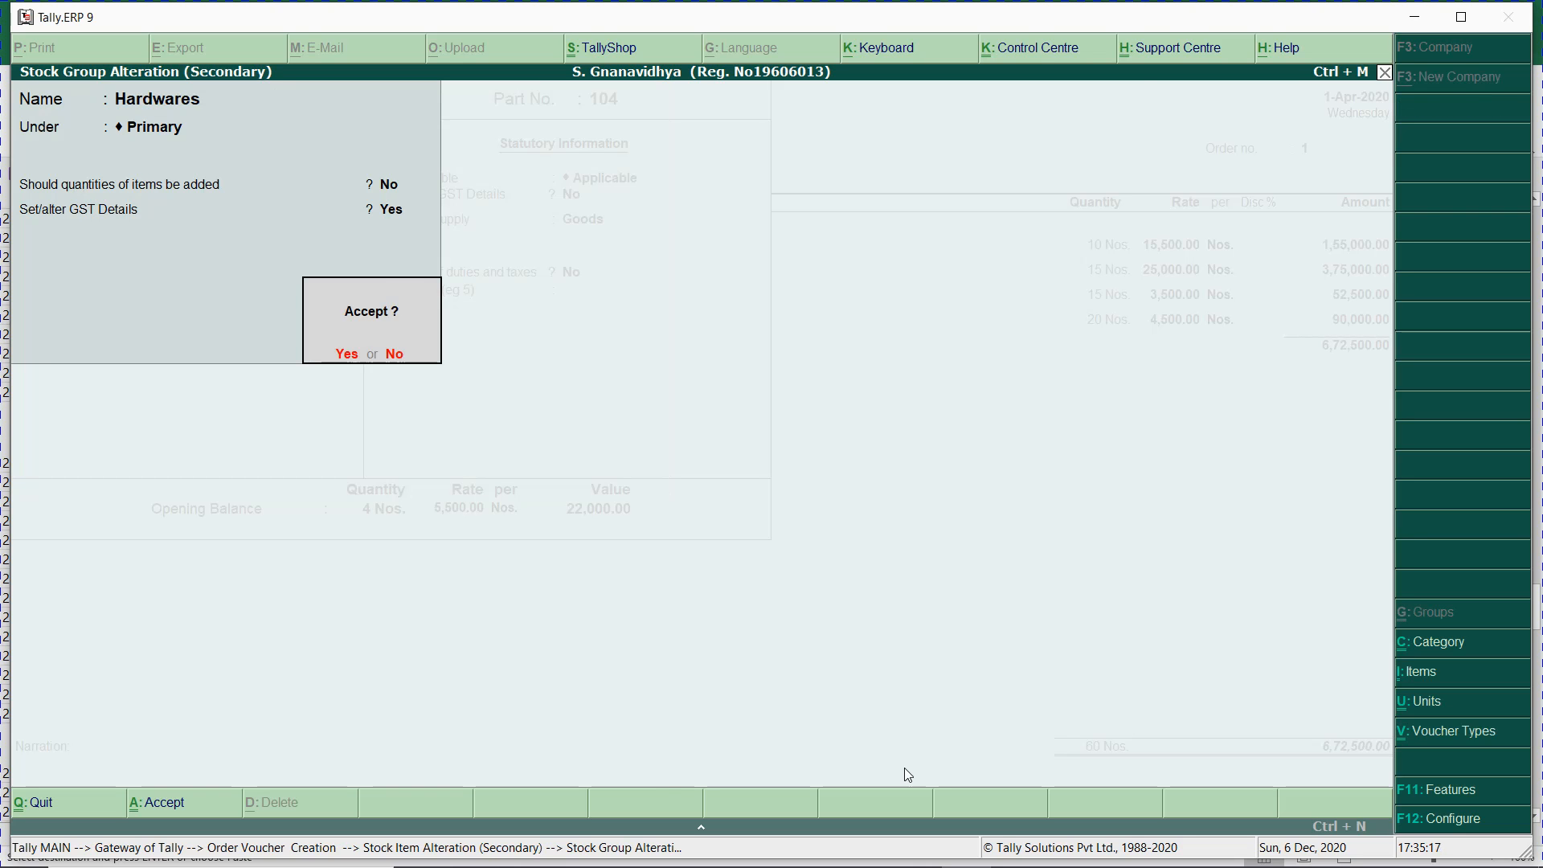
{"action": "key", "text": "Return"}
{"action": "key", "text": "Return"}
{"action": "key", "text": "Return"}
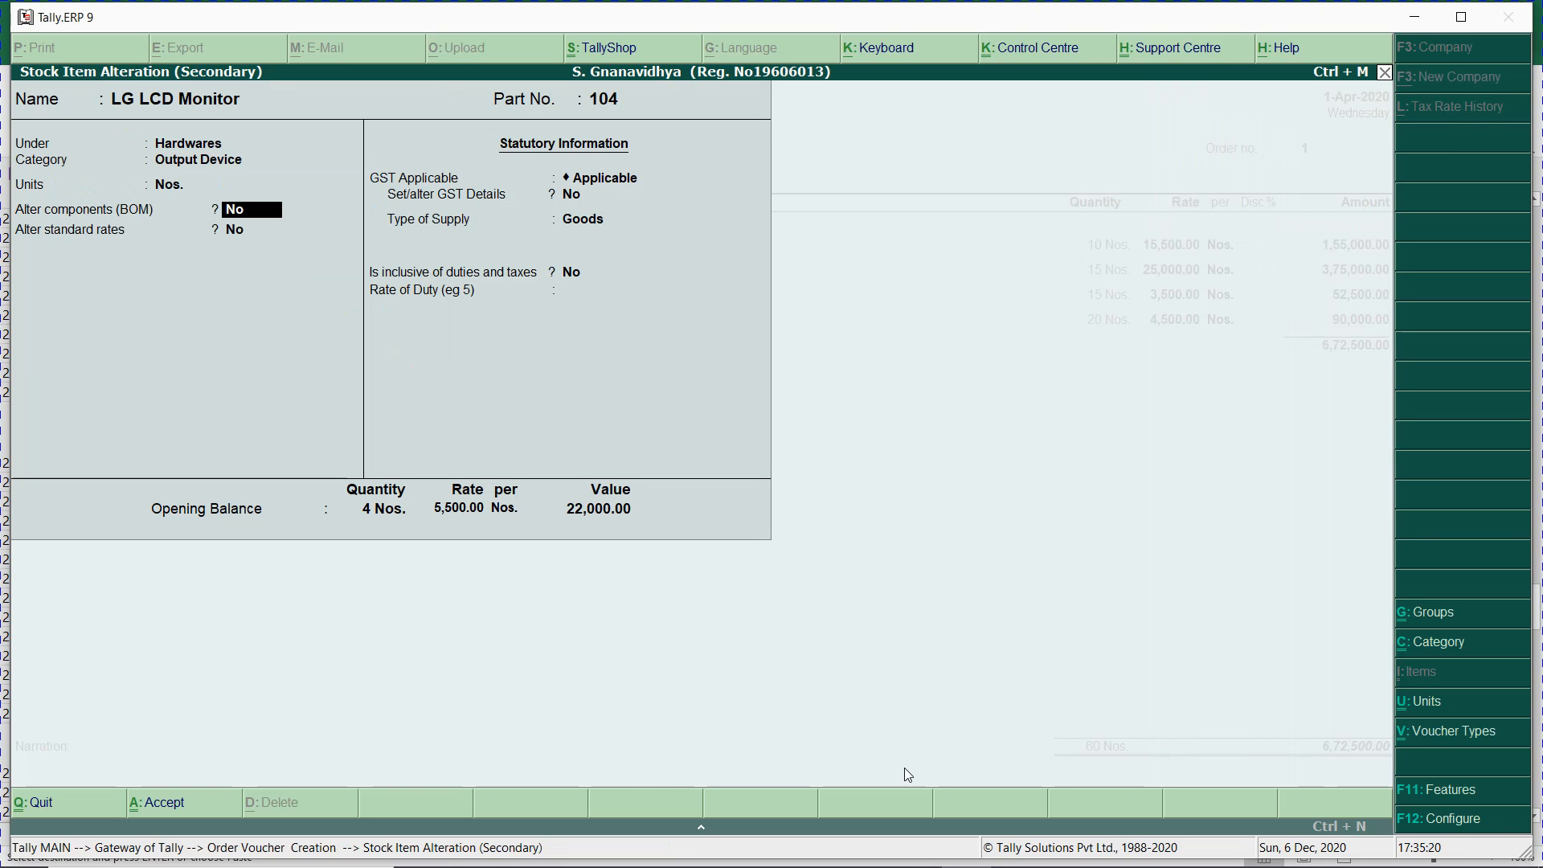
{"action": "key", "text": "ctrl+a"}
{"action": "key", "text": "Return"}
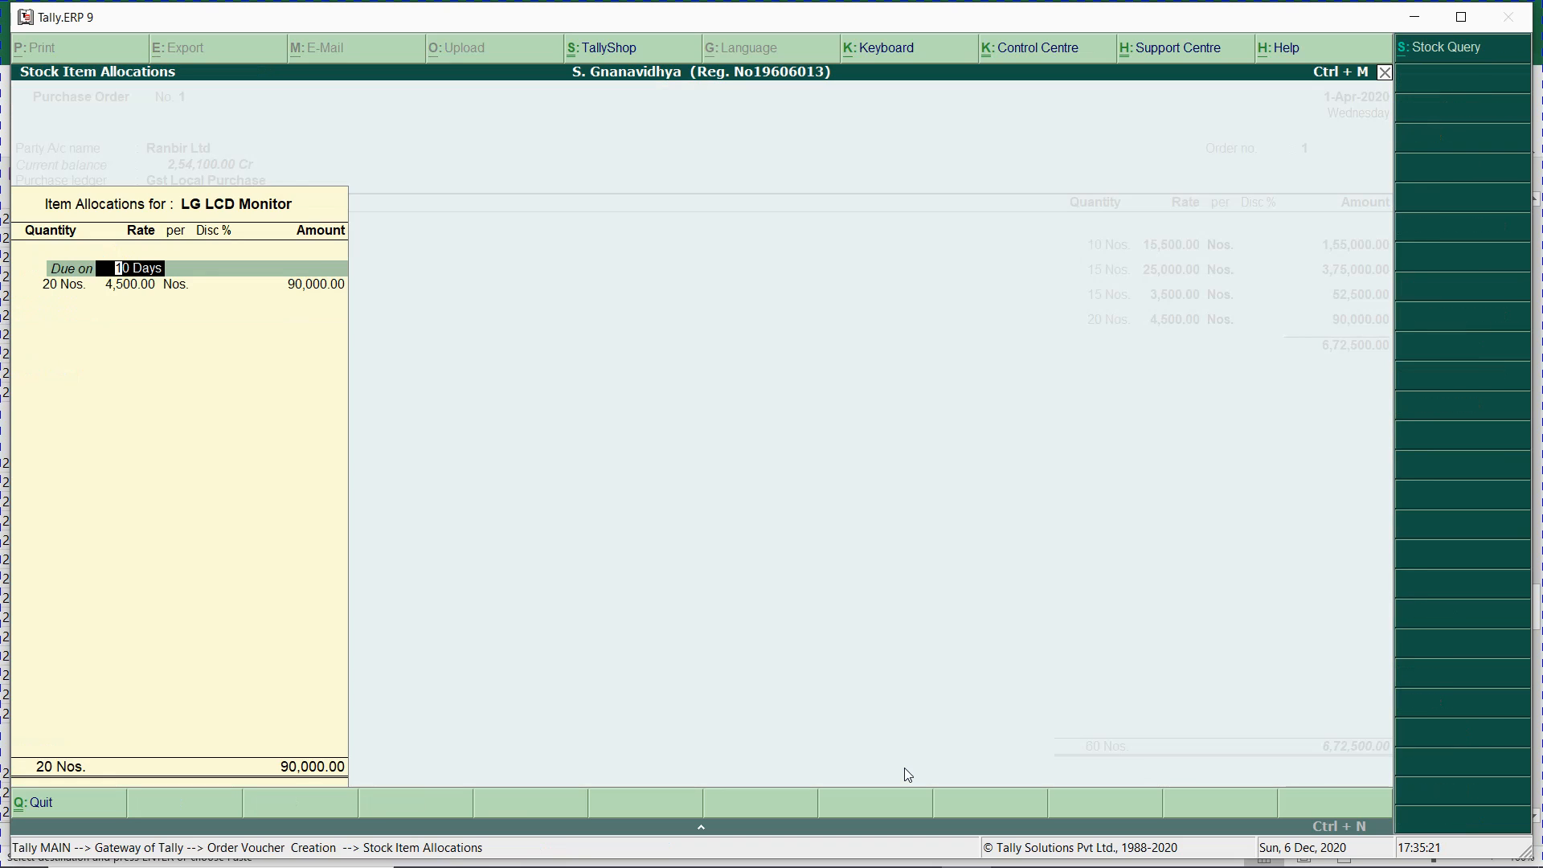
{"action": "key", "text": "BackSpace"}
{"action": "key", "text": "BackSpace"}
{"action": "key", "text": "BackSpace"}
{"action": "key", "text": "BackSpace"}
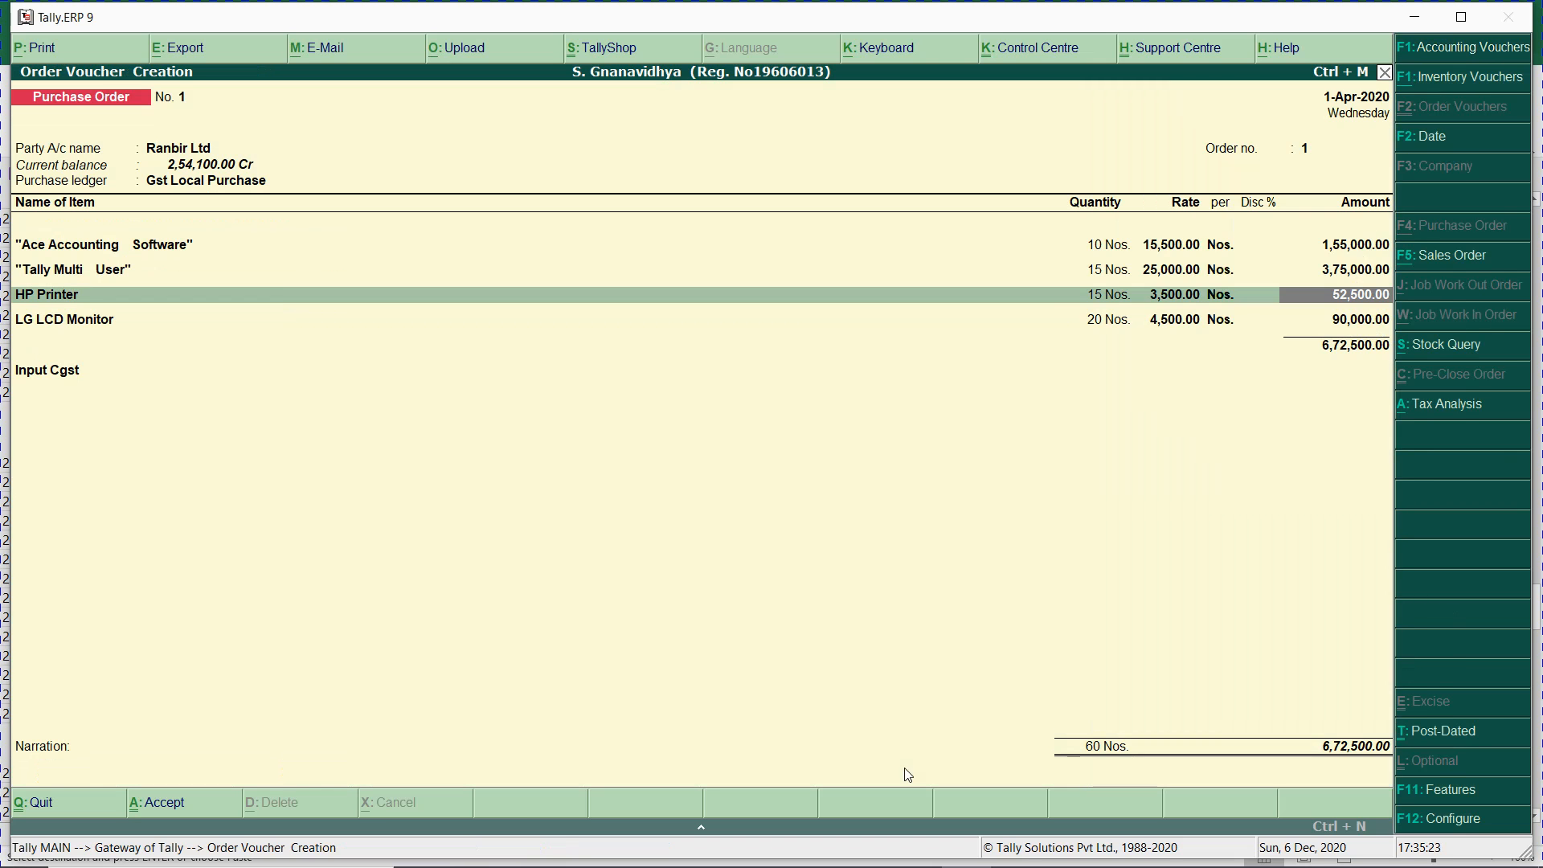
{"action": "key", "text": "BackSpace"}
{"action": "key", "text": "BackSpace"}
{"action": "key", "text": "BackSpace"}
{"action": "key", "text": "BackSpace"}
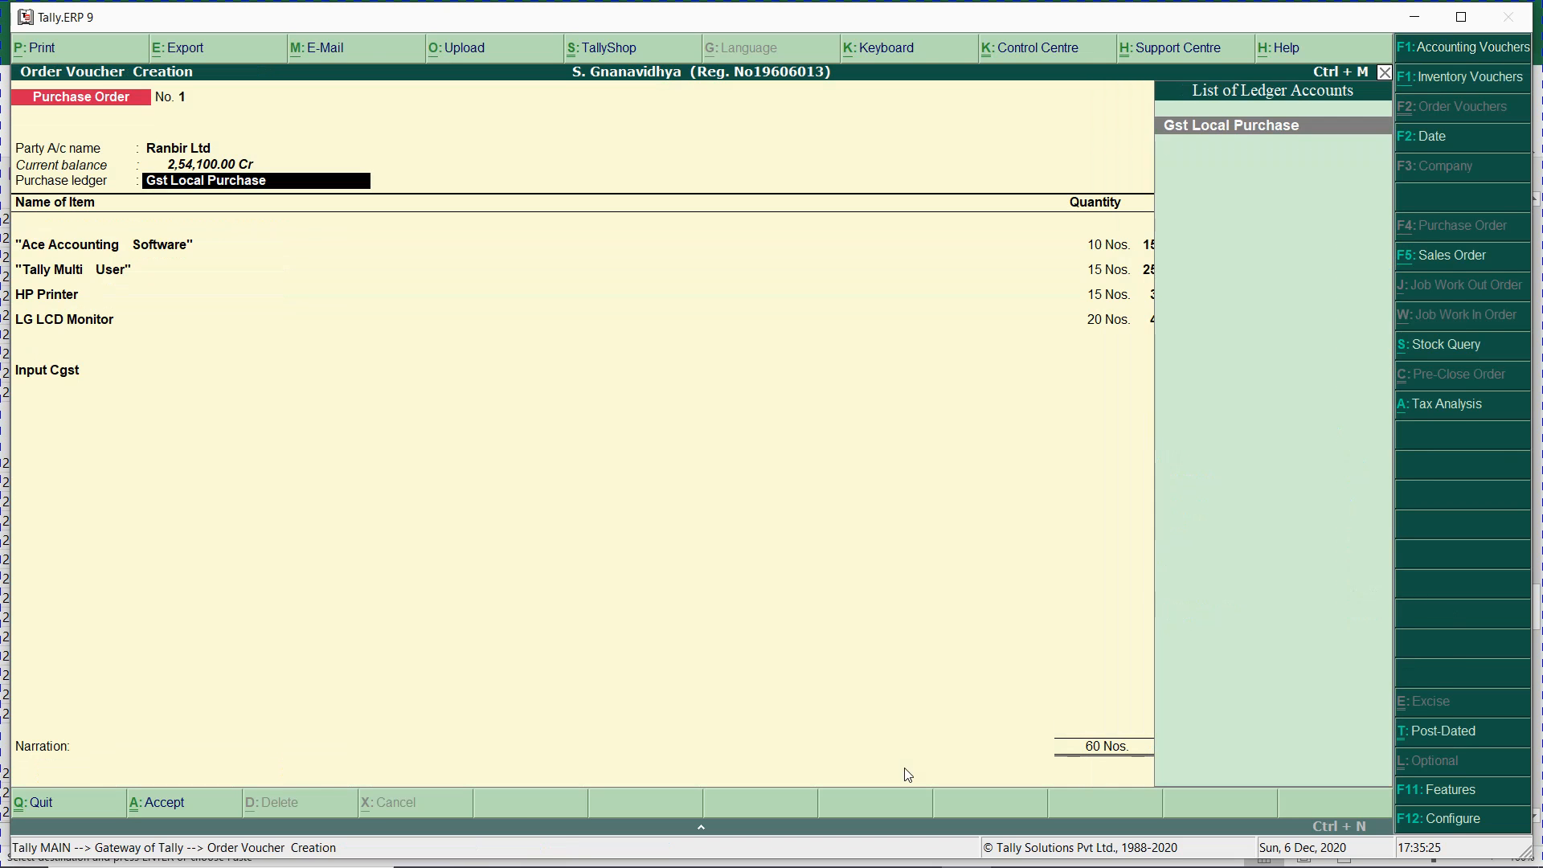
- Enter Ranbir Ltd's GSTIN as a Regular registrant so Input Cgst becomes 56,250
{"action": "key", "text": "ctrl+Return"}
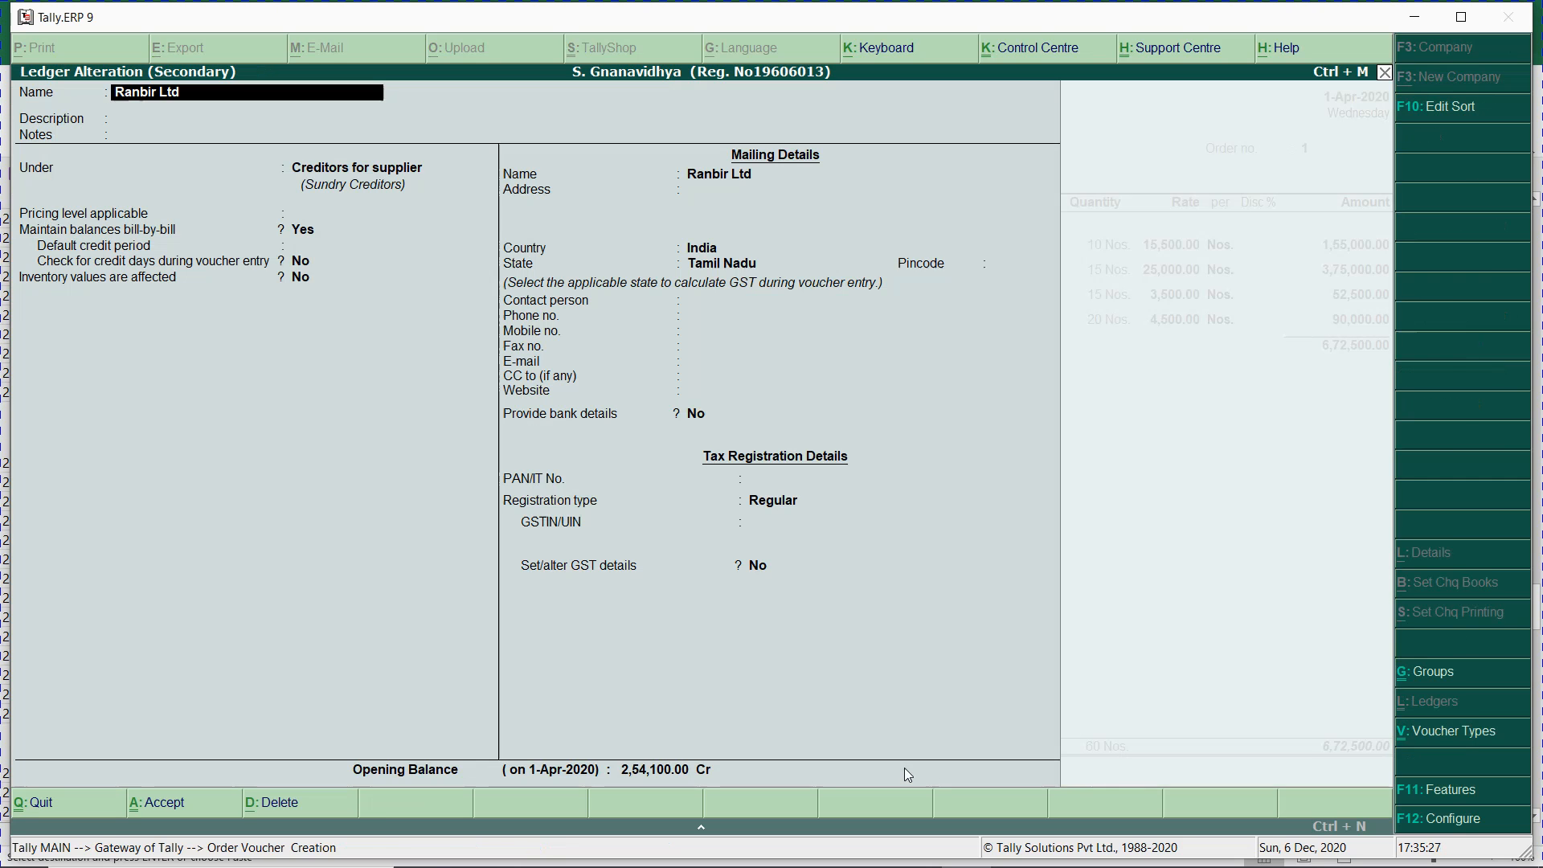
{"action": "key", "text": "Return"}
{"action": "key", "text": "Return"}
{"action": "key", "text": "Return"}
{"action": "key", "text": "Return"}
{"action": "key", "text": "Return"}
{"action": "key", "text": "Return"}
{"action": "key", "text": "Return"}
{"action": "key", "text": "Return"}
{"action": "key", "text": "Return"}
{"action": "key", "text": "Return"}
{"action": "key", "text": "Return"}
{"action": "key", "text": "Return"}
{"action": "key", "text": "Return"}
{"action": "key", "text": "Return"}
{"action": "key", "text": "Return"}
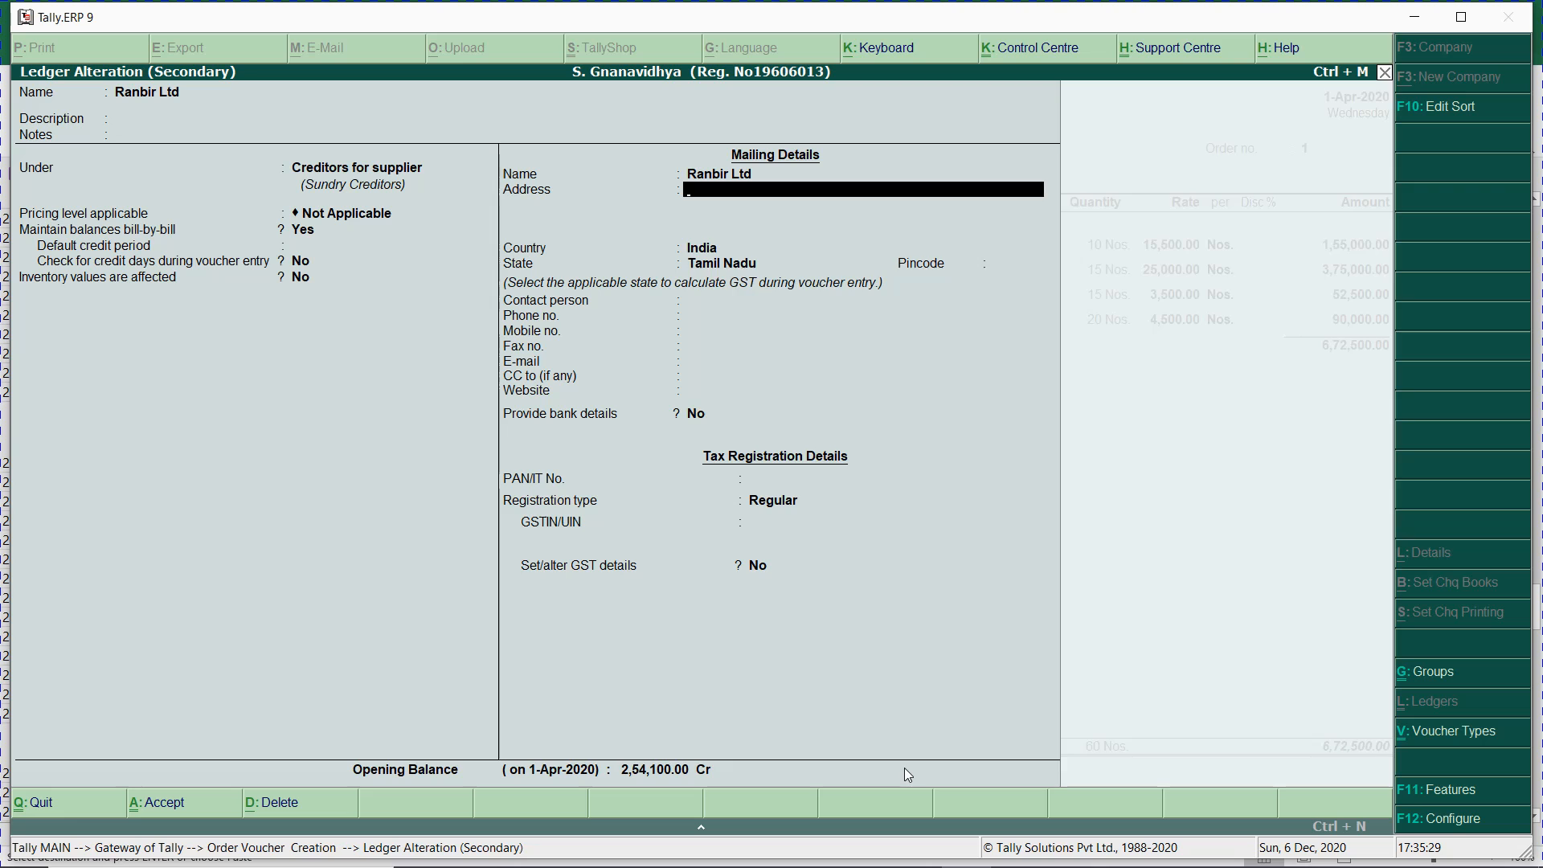
{"action": "key", "text": "Return"}
{"action": "key", "text": "Return"}
{"action": "key", "text": "Return"}
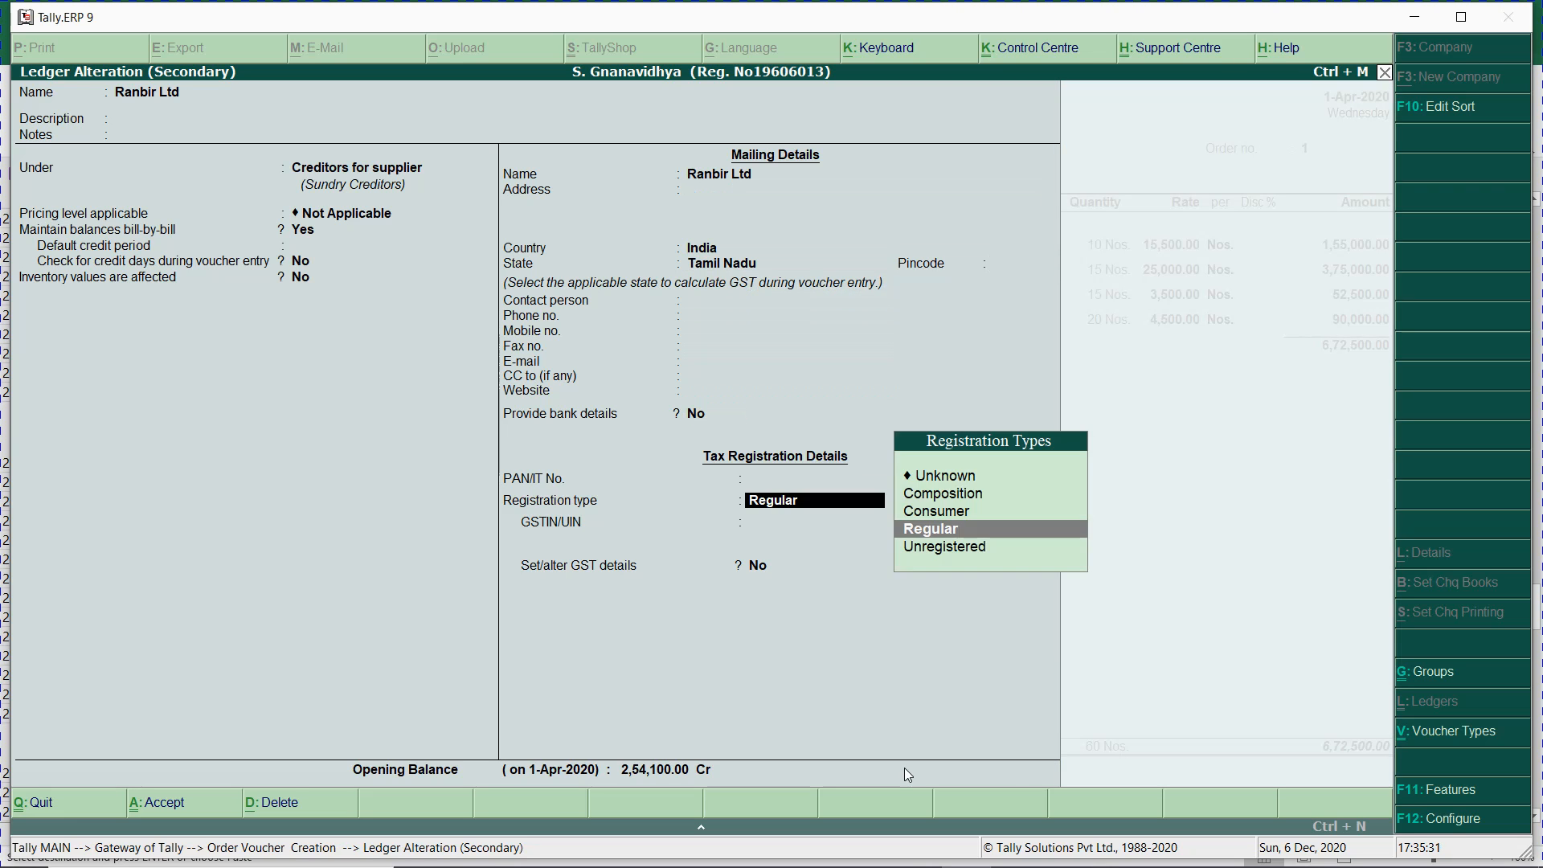
{"action": "key", "text": "Return"}
{"action": "type", "text": "33DFZPS6"}
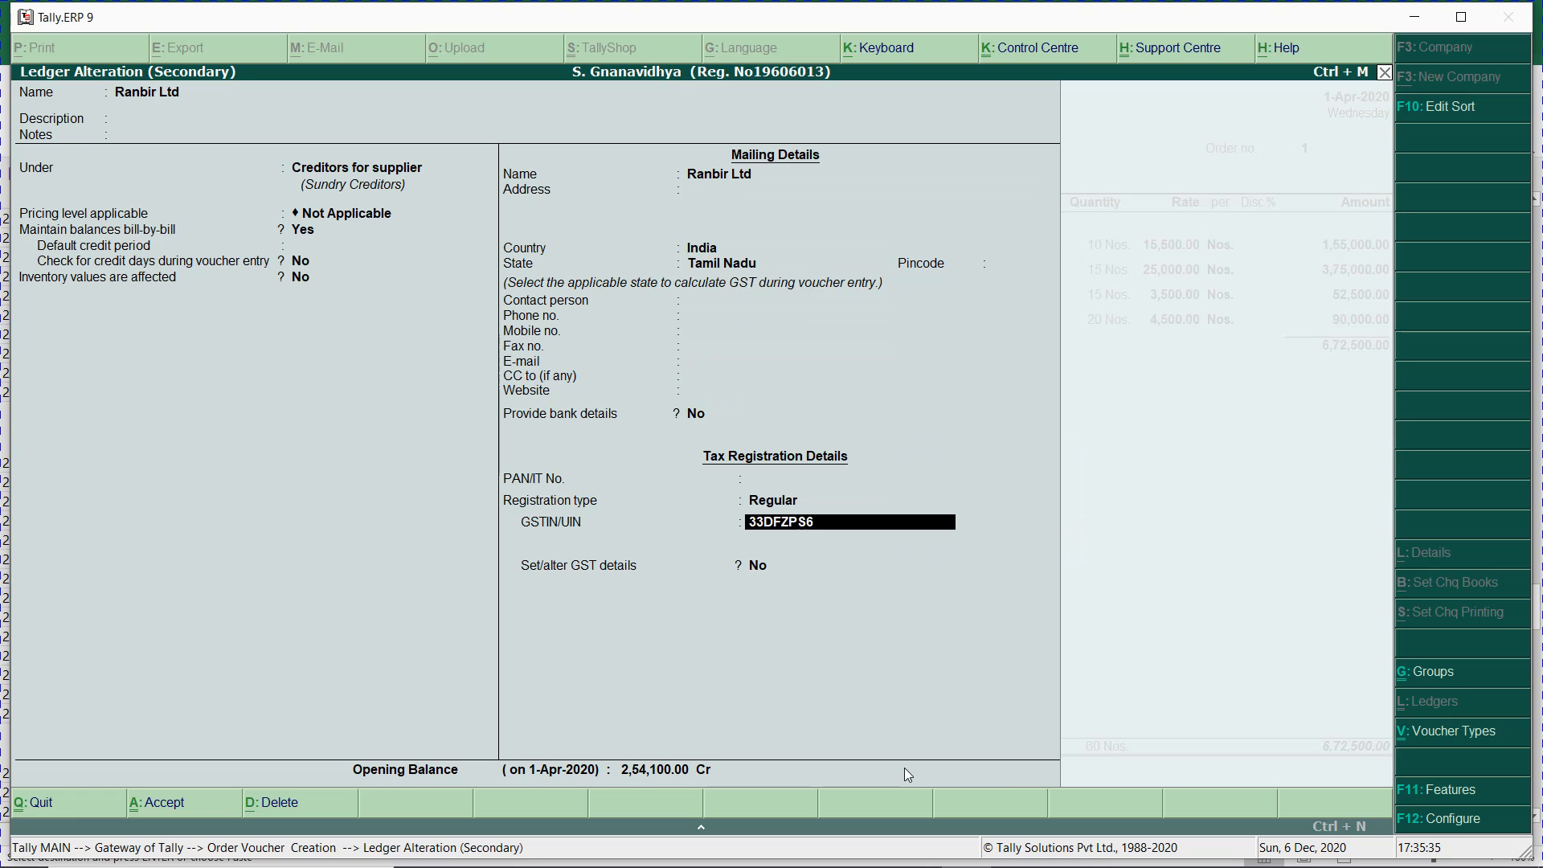
{"action": "type", "text": "362J1Z0"}
{"action": "key", "text": "Return"}
{"action": "key", "text": "Return"}
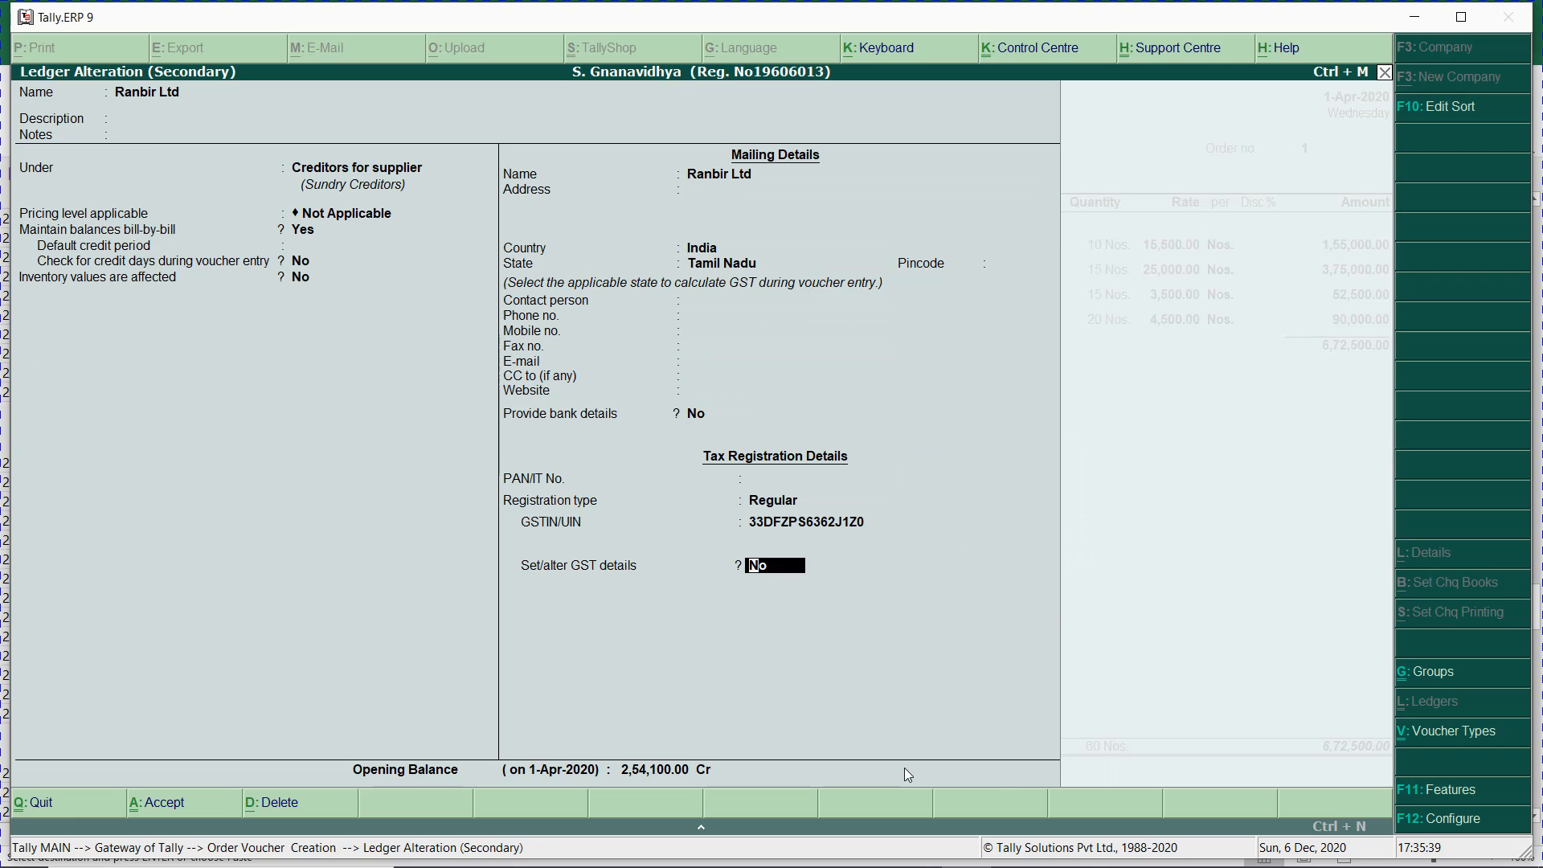
{"action": "key", "text": "Return"}
{"action": "key", "text": "Return"}
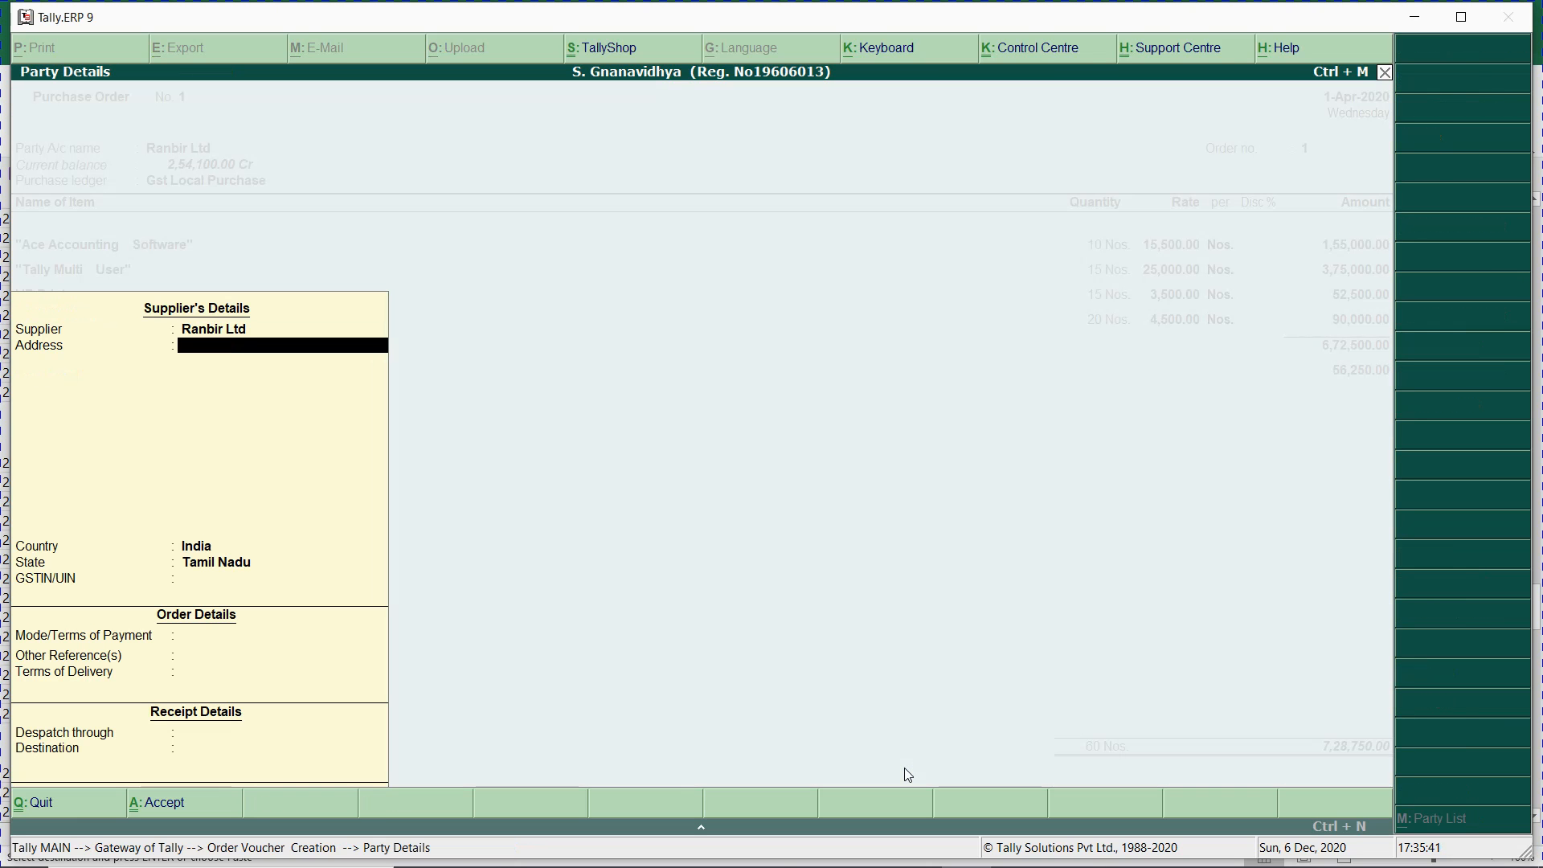
{"action": "key", "text": "ctrl+a"}
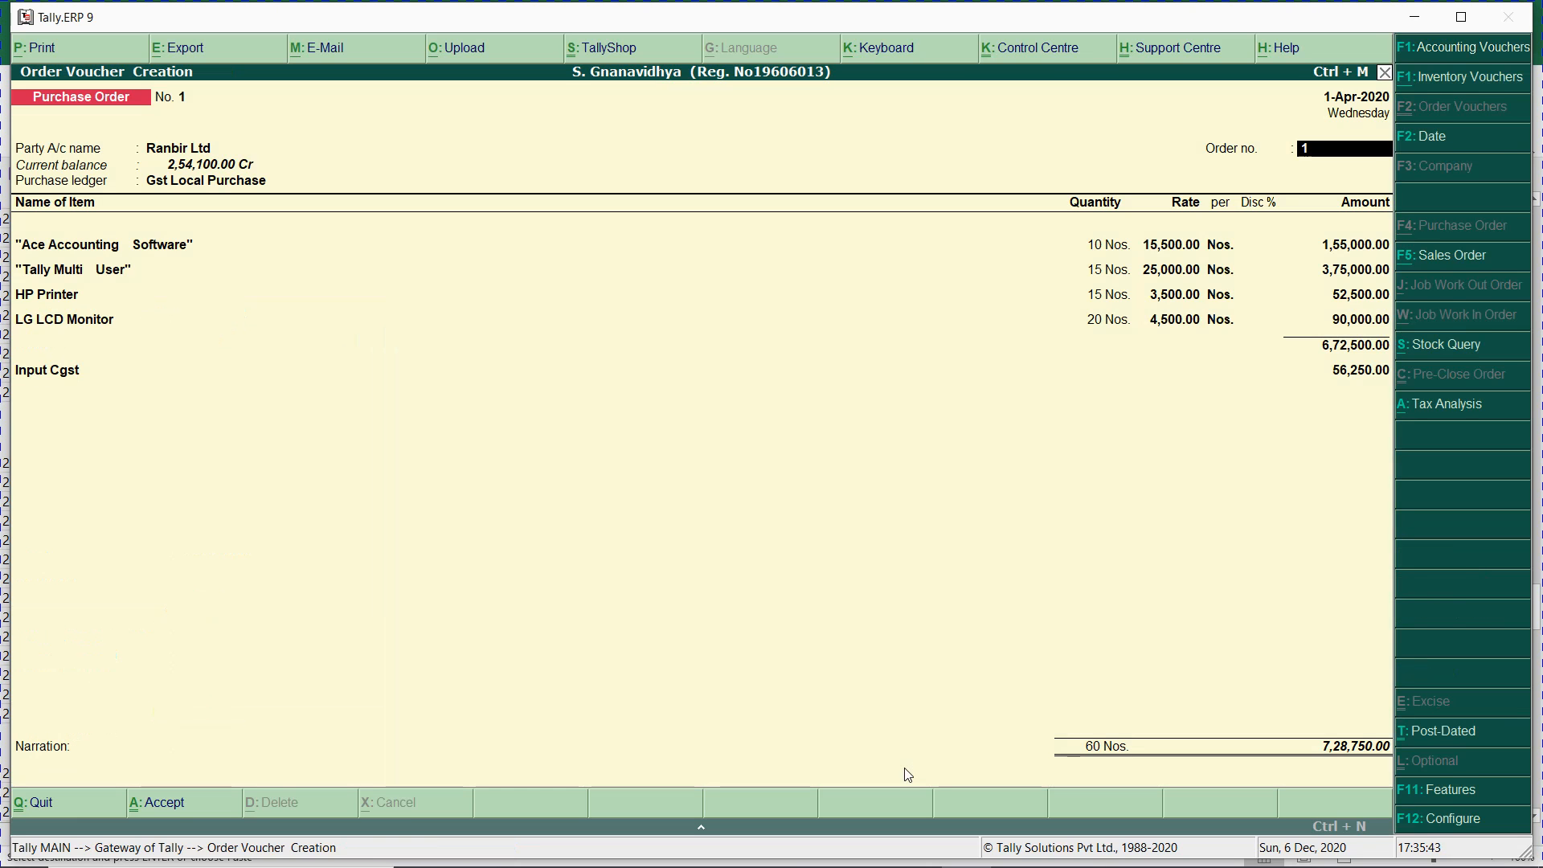
- Step through the four item allocations and check the Input Cgst ledger's tax type
{"action": "key", "text": "Return"}
{"action": "key", "text": "Return"}
{"action": "key", "text": "Return"}
{"action": "key", "text": "Return"}
{"action": "key", "text": "Return"}
{"action": "key", "text": "Return"}
{"action": "key", "text": "Return"}
{"action": "key", "text": "Return"}
{"action": "key", "text": "Return"}
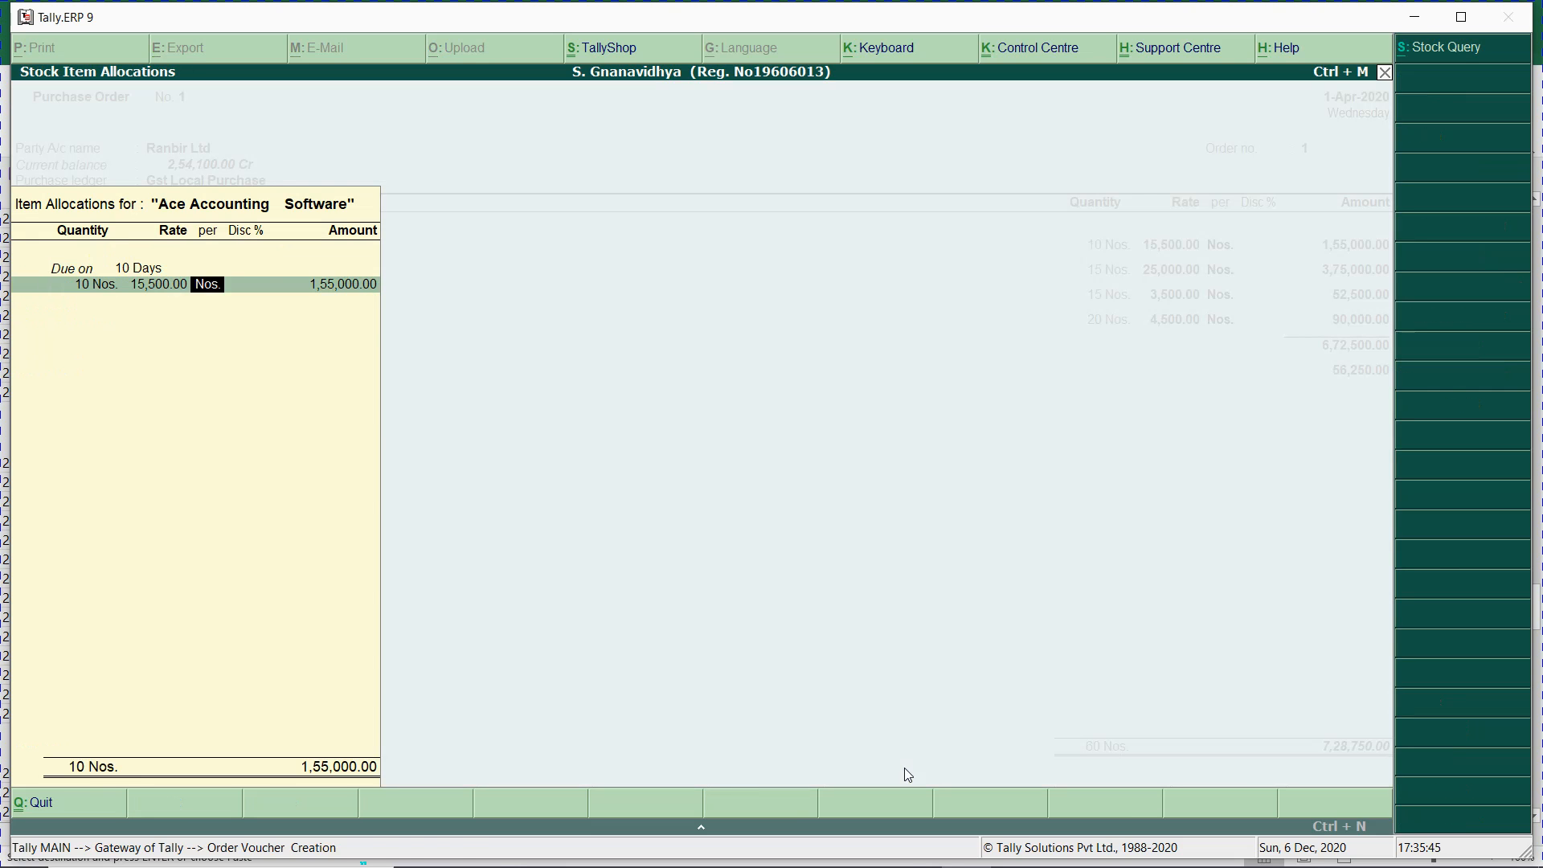
{"action": "key", "text": "Return"}
{"action": "key", "text": "Return"}
{"action": "key", "text": "Return"}
{"action": "key", "text": "Return"}
{"action": "key", "text": "Return"}
{"action": "key", "text": "Return"}
{"action": "key", "text": "Return"}
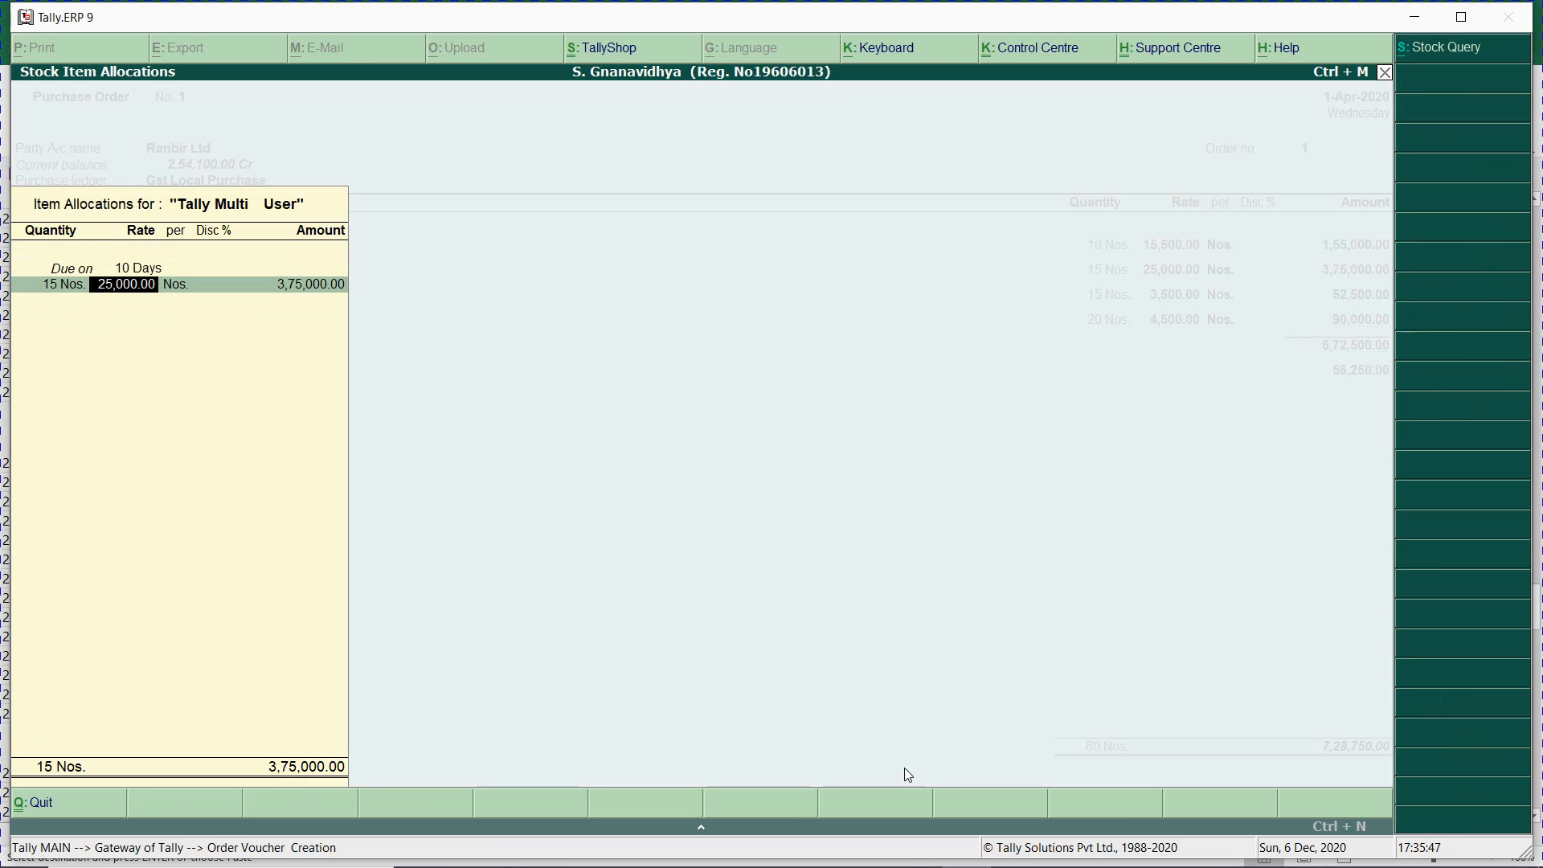
{"action": "key", "text": "Return"}
{"action": "key", "text": "Return"}
{"action": "key", "text": "Return"}
{"action": "key", "text": "Return"}
{"action": "key", "text": "Return"}
{"action": "key", "text": "Return"}
{"action": "key", "text": "Return"}
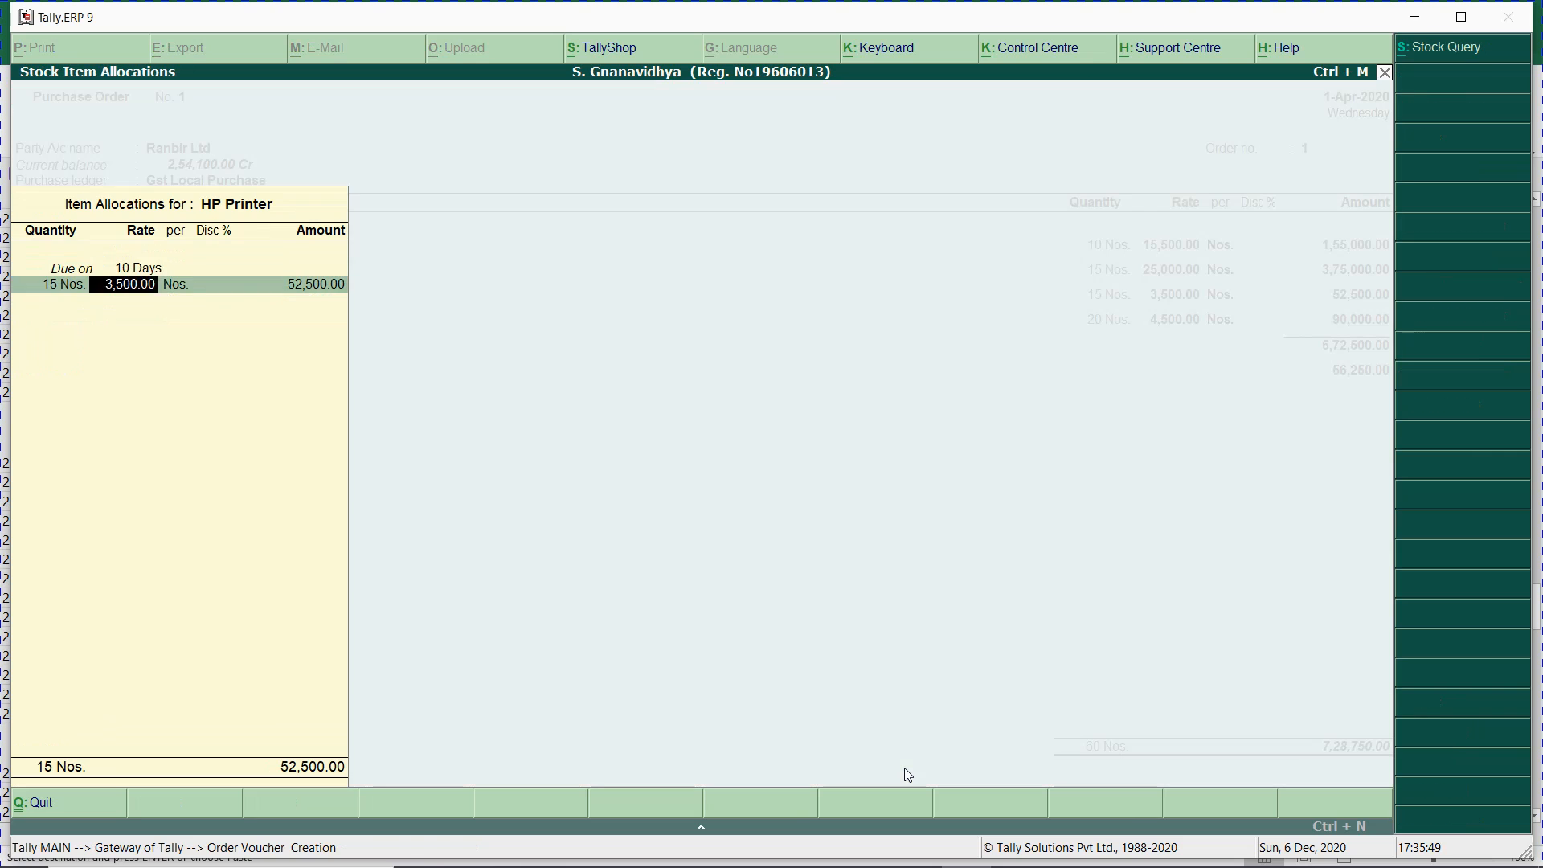
{"action": "key", "text": "Return"}
{"action": "key", "text": "Return"}
{"action": "key", "text": "Return"}
{"action": "key", "text": "Return"}
{"action": "key", "text": "Return"}
{"action": "key", "text": "Return"}
{"action": "key", "text": "Return"}
{"action": "key", "text": "Return"}
{"action": "key", "text": "Return"}
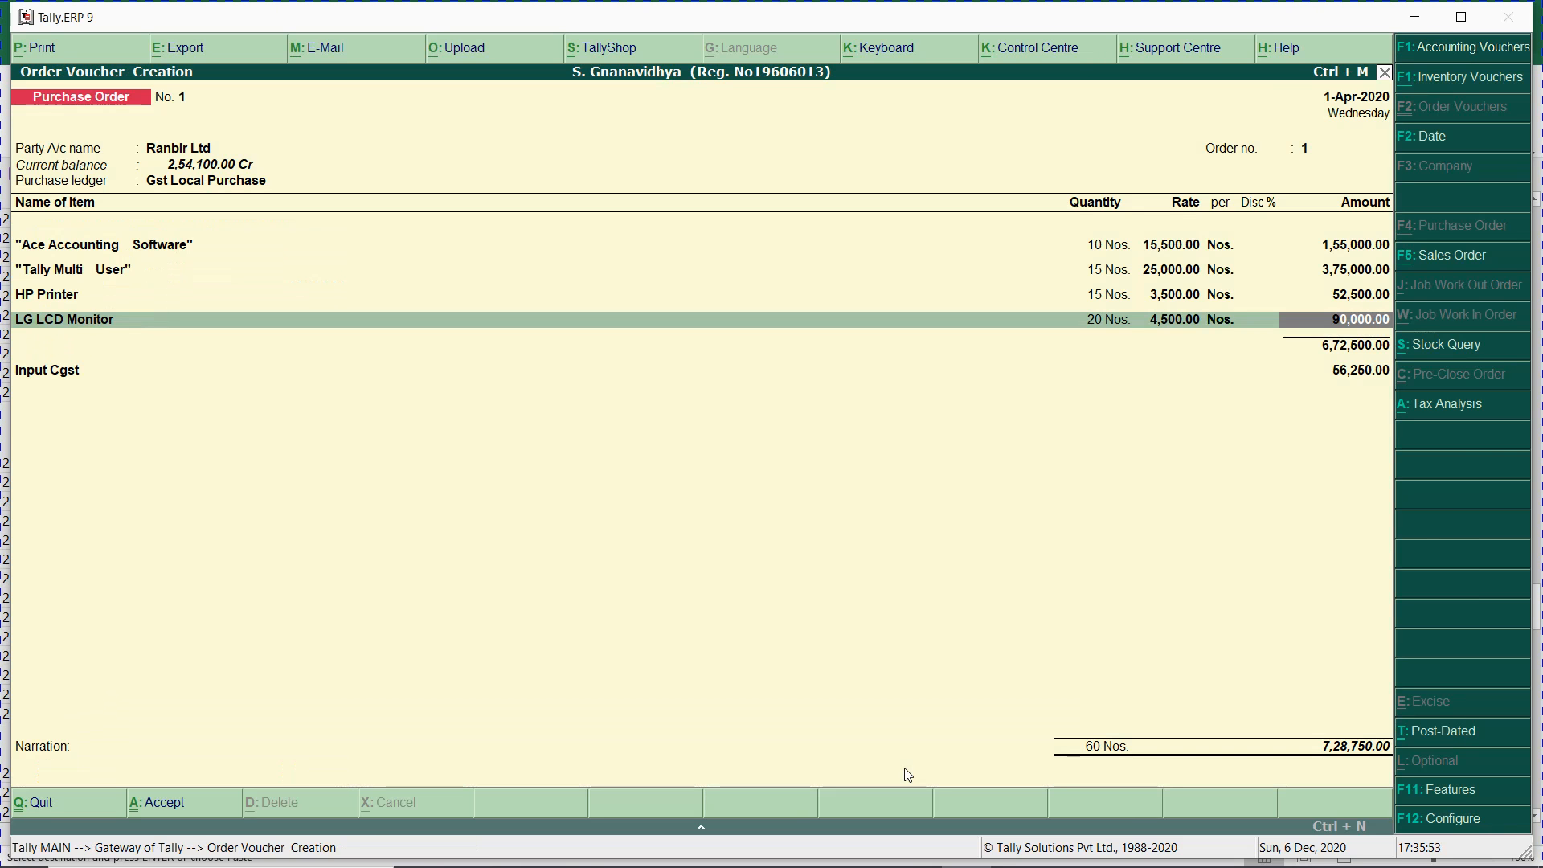
{"action": "key", "text": "Return"}
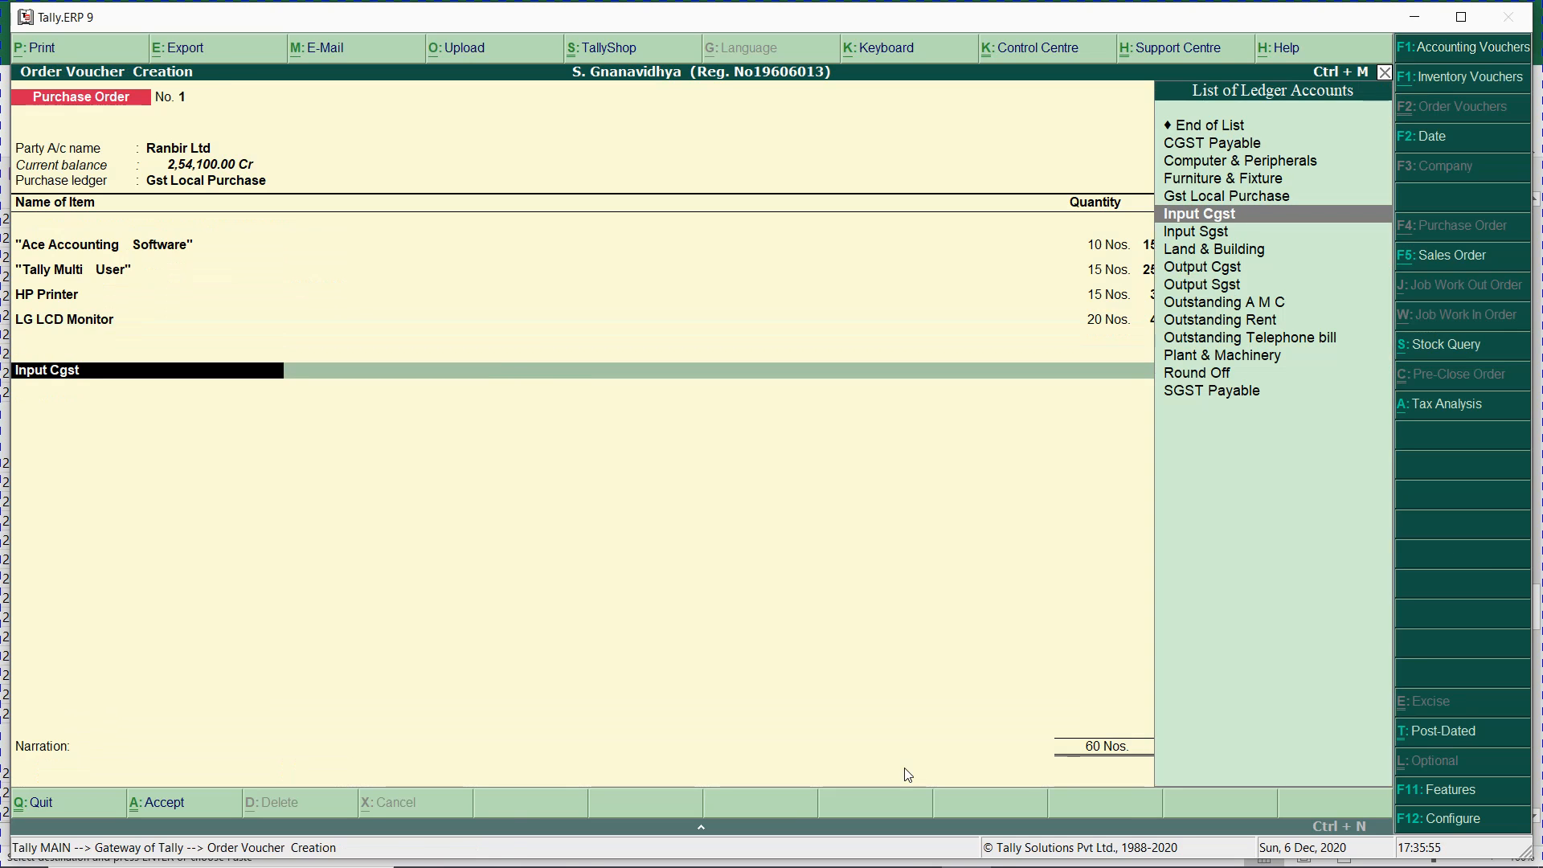
{"action": "key", "text": "ctrl+Return"}
{"action": "key", "text": "Return"}
{"action": "key", "text": "Return"}
{"action": "key", "text": "Return"}
{"action": "key", "text": "Return"}
{"action": "key", "text": "Return"}
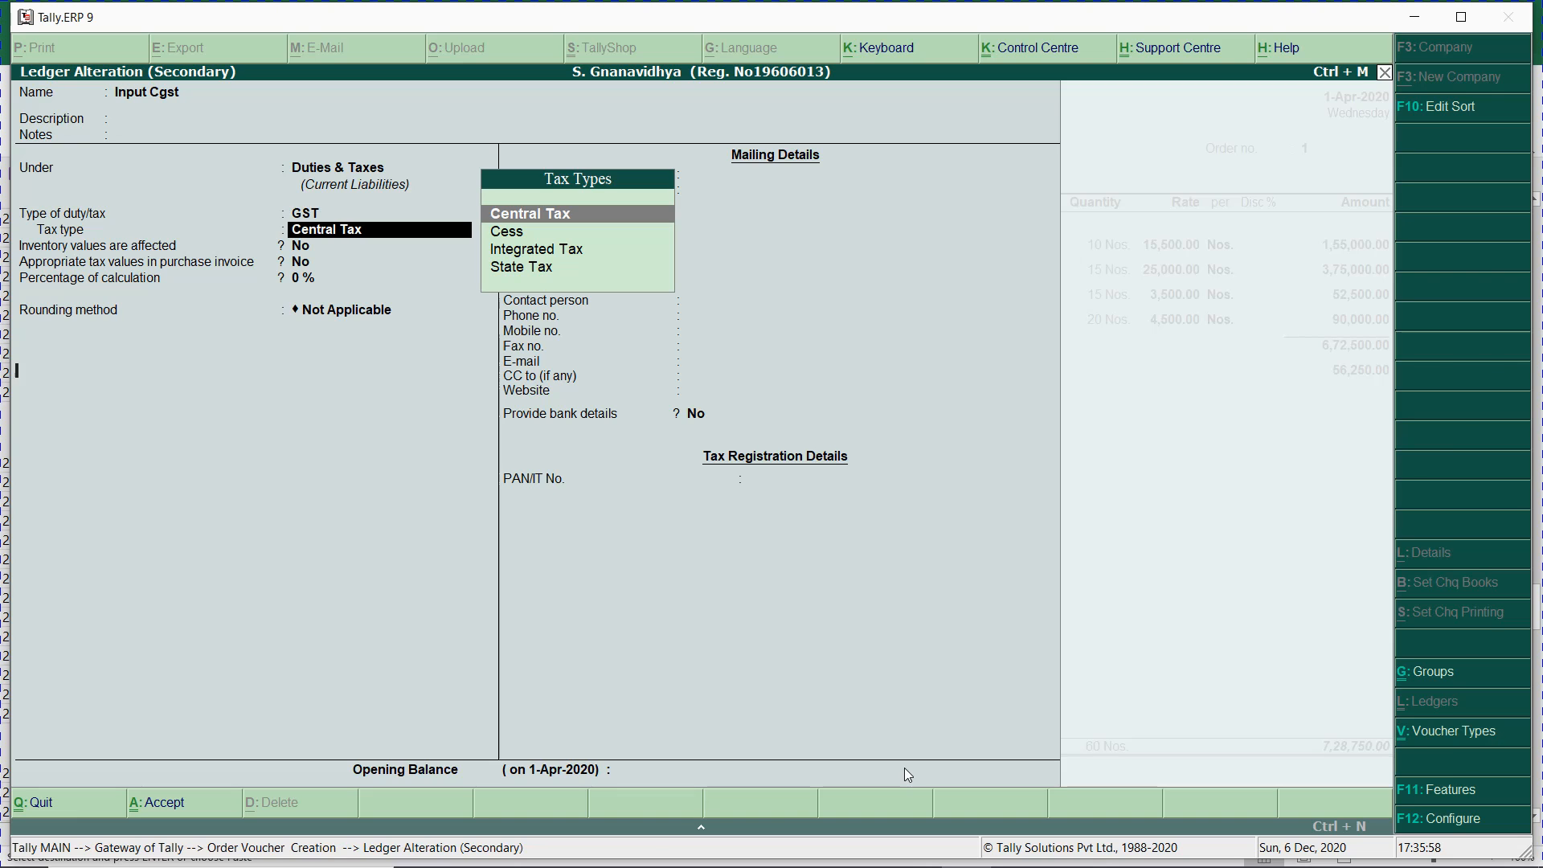
{"action": "key", "text": "ctrl+a"}
- Add an Input Sgst line of 56,250, bringing the order total to 7,85,000
{"action": "key", "text": "Return"}
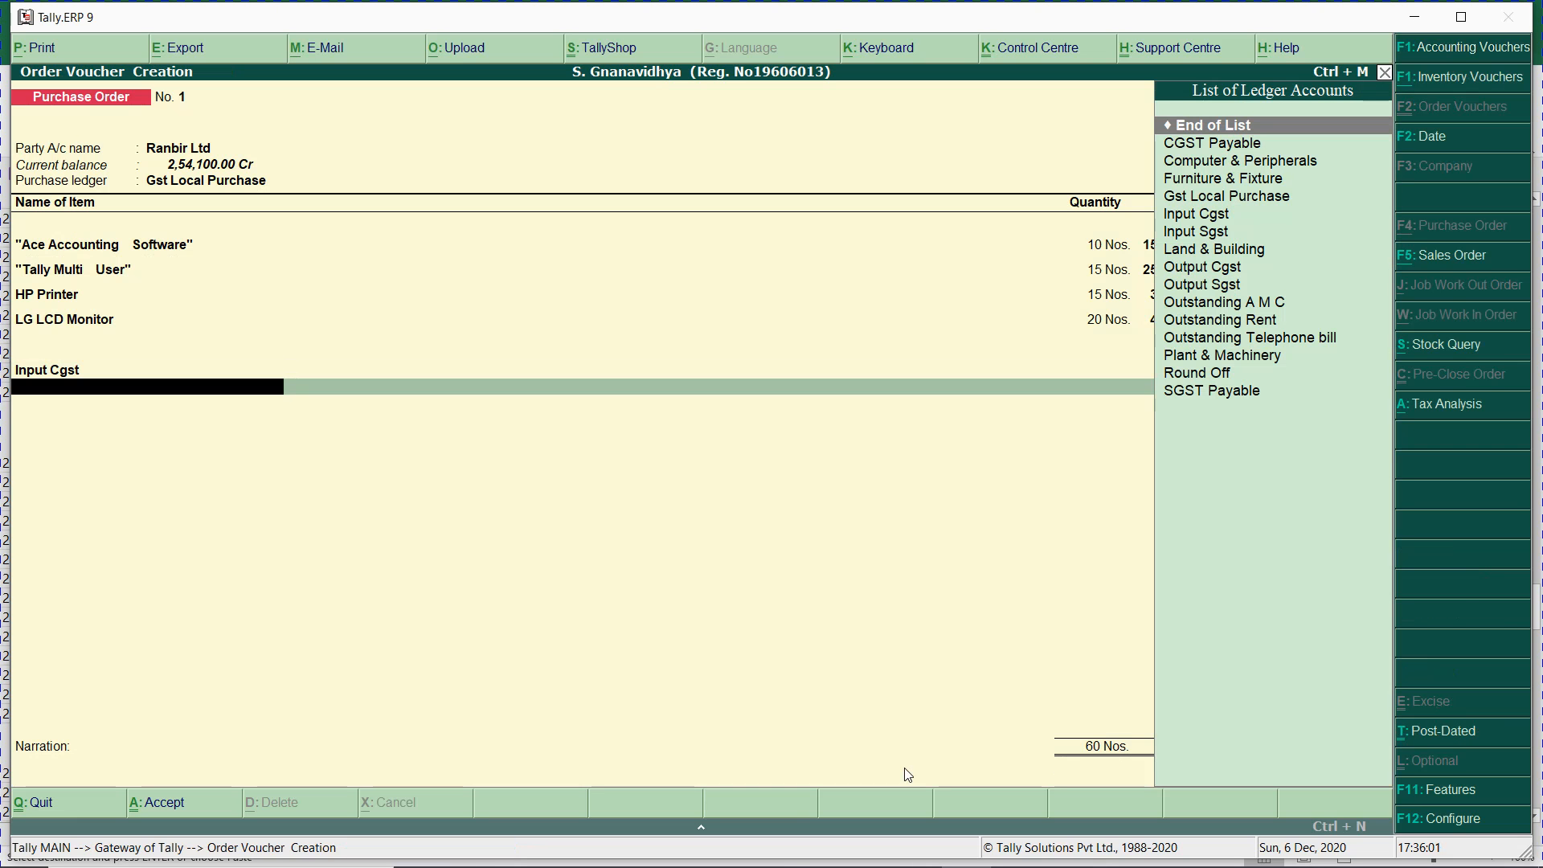
{"action": "type", "text": "IN"}
{"action": "key", "text": "Down"}
{"action": "key", "text": "Down"}
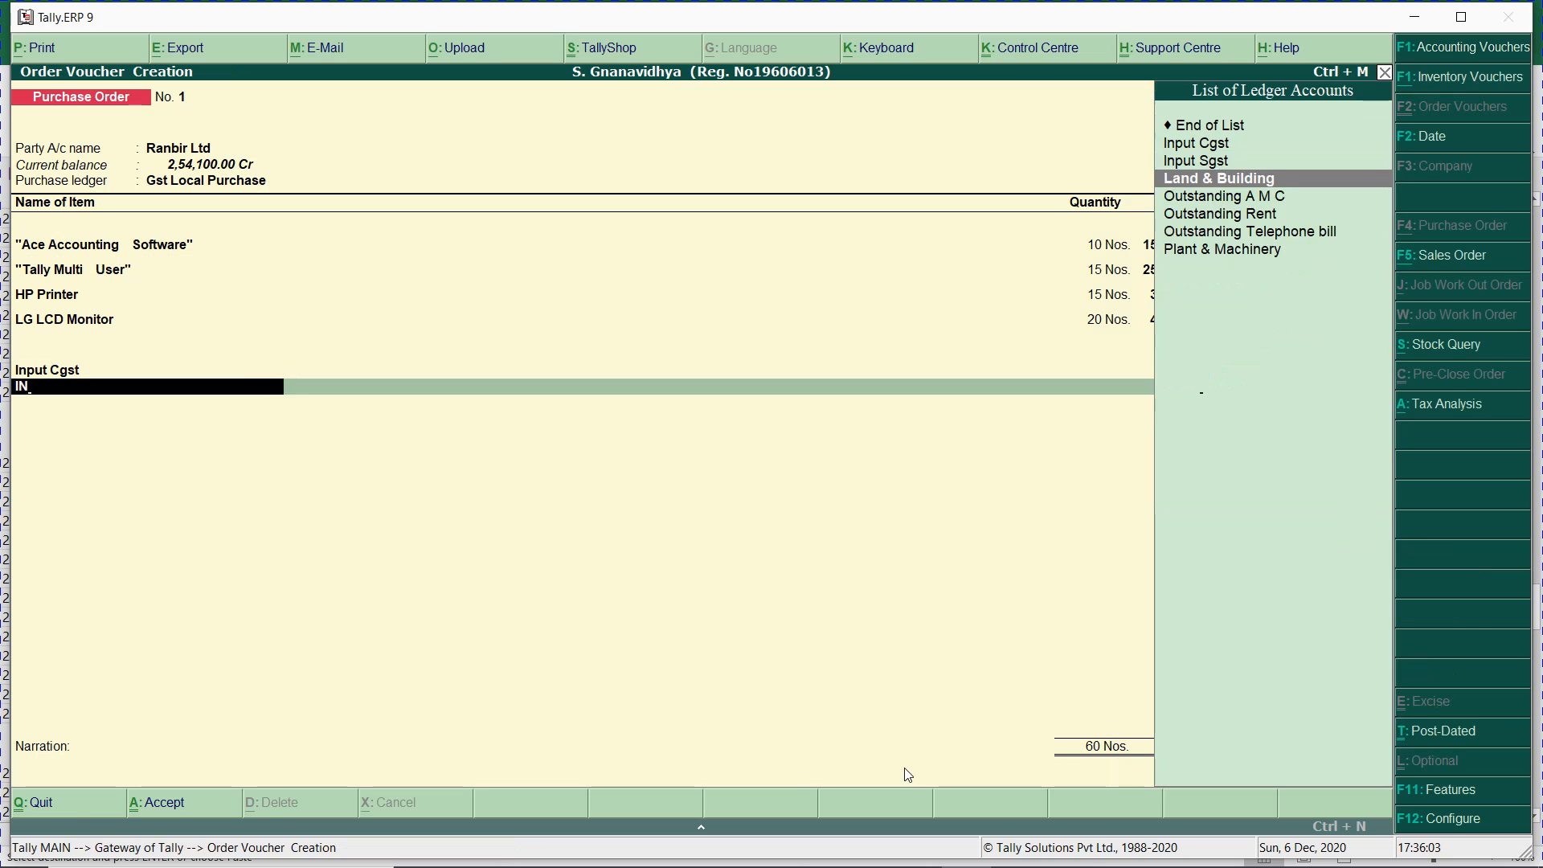
{"action": "key", "text": "Return"}
{"action": "key", "text": "BackSpace"}
{"action": "key", "text": "Up"}
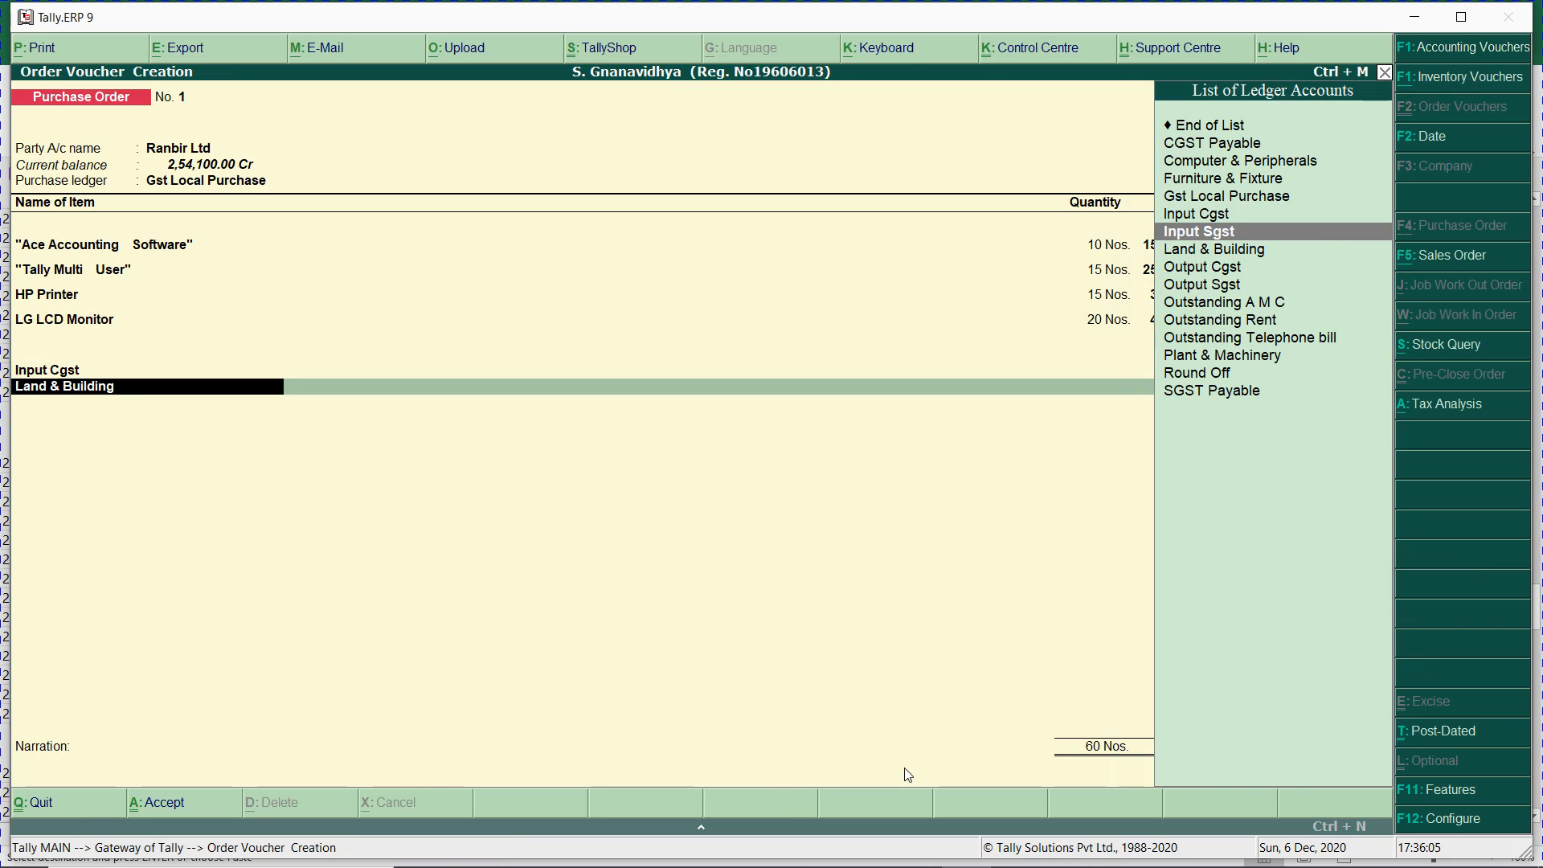
{"action": "key", "text": "Return"}
{"action": "key", "text": "Return"}
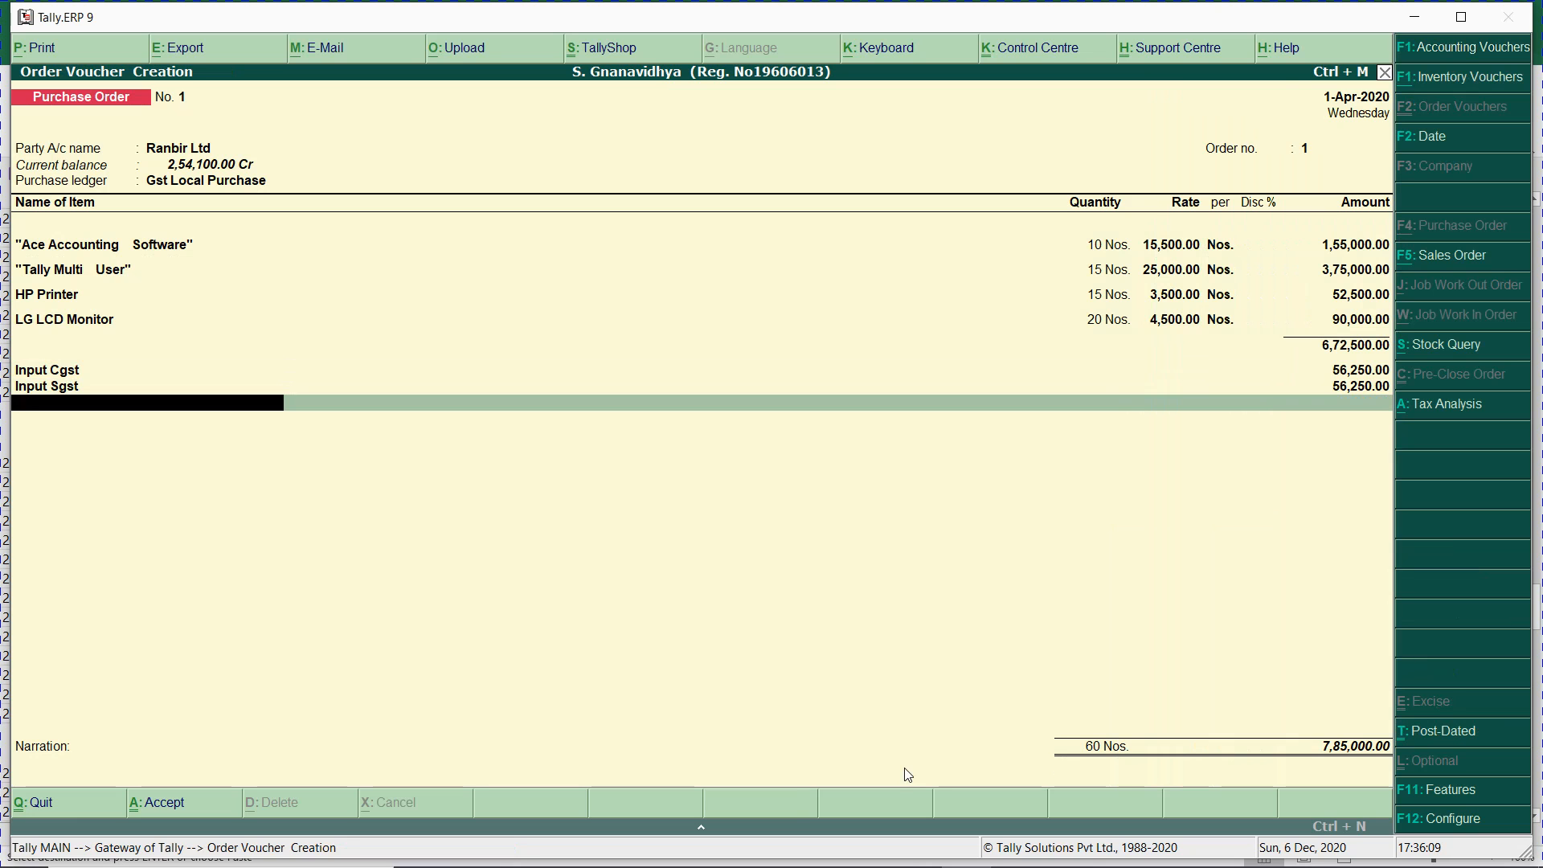
{"action": "key", "text": "alt+Tab"}
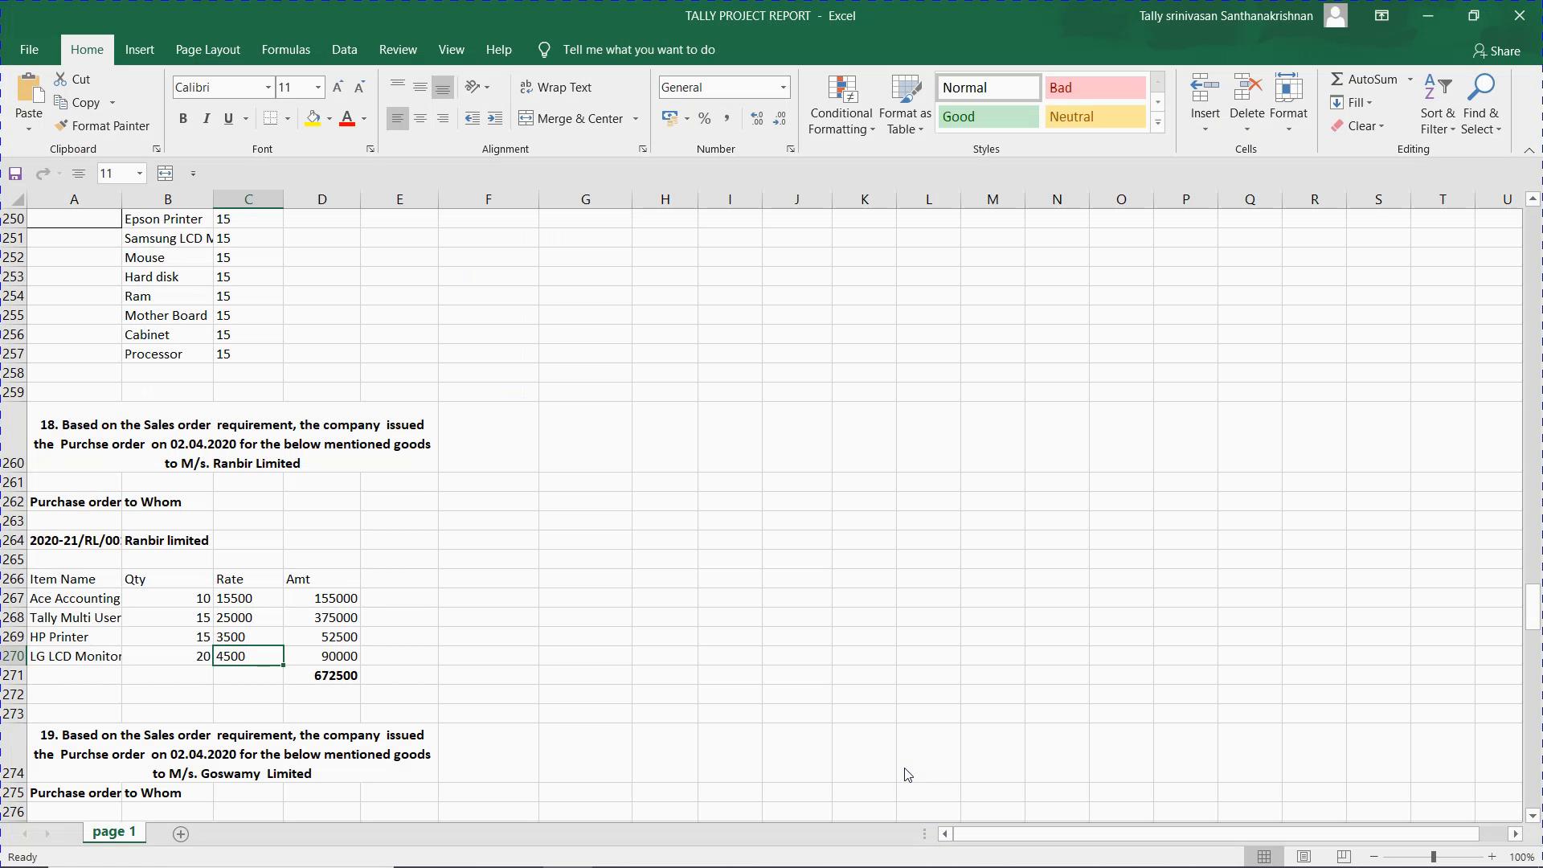
- Paste the Ranbir Ltd purchase order screenshot under question 18 in Word, followed by an empty line
{"action": "key", "text": "alt+Tab"}
{"action": "key", "text": "alt+Tab"}
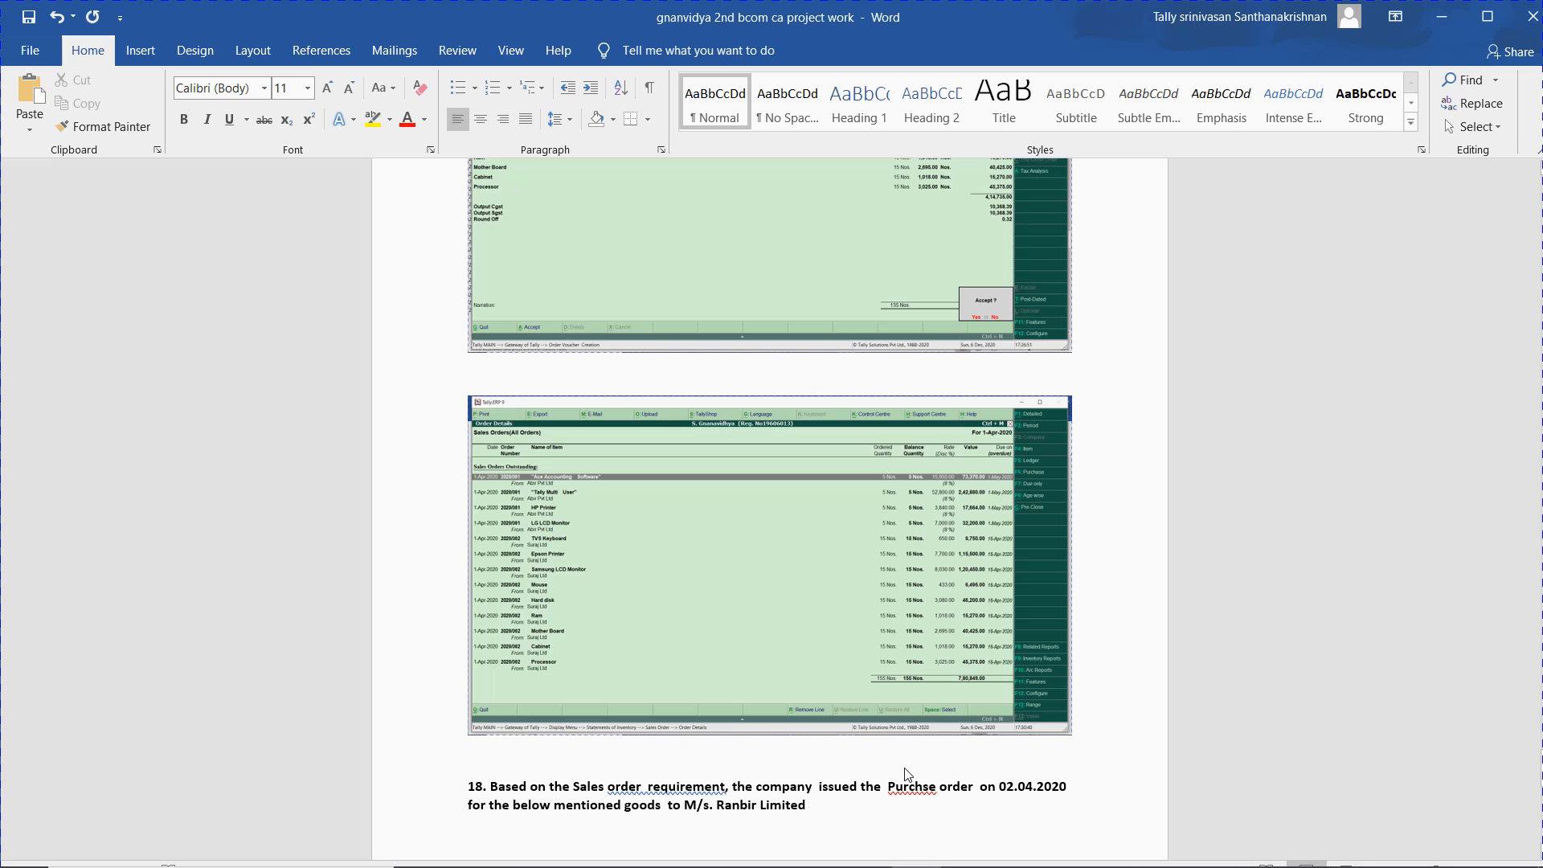
{"action": "left_click", "coordinate": [869, 808]}
{"action": "key", "text": "ctrl+v"}
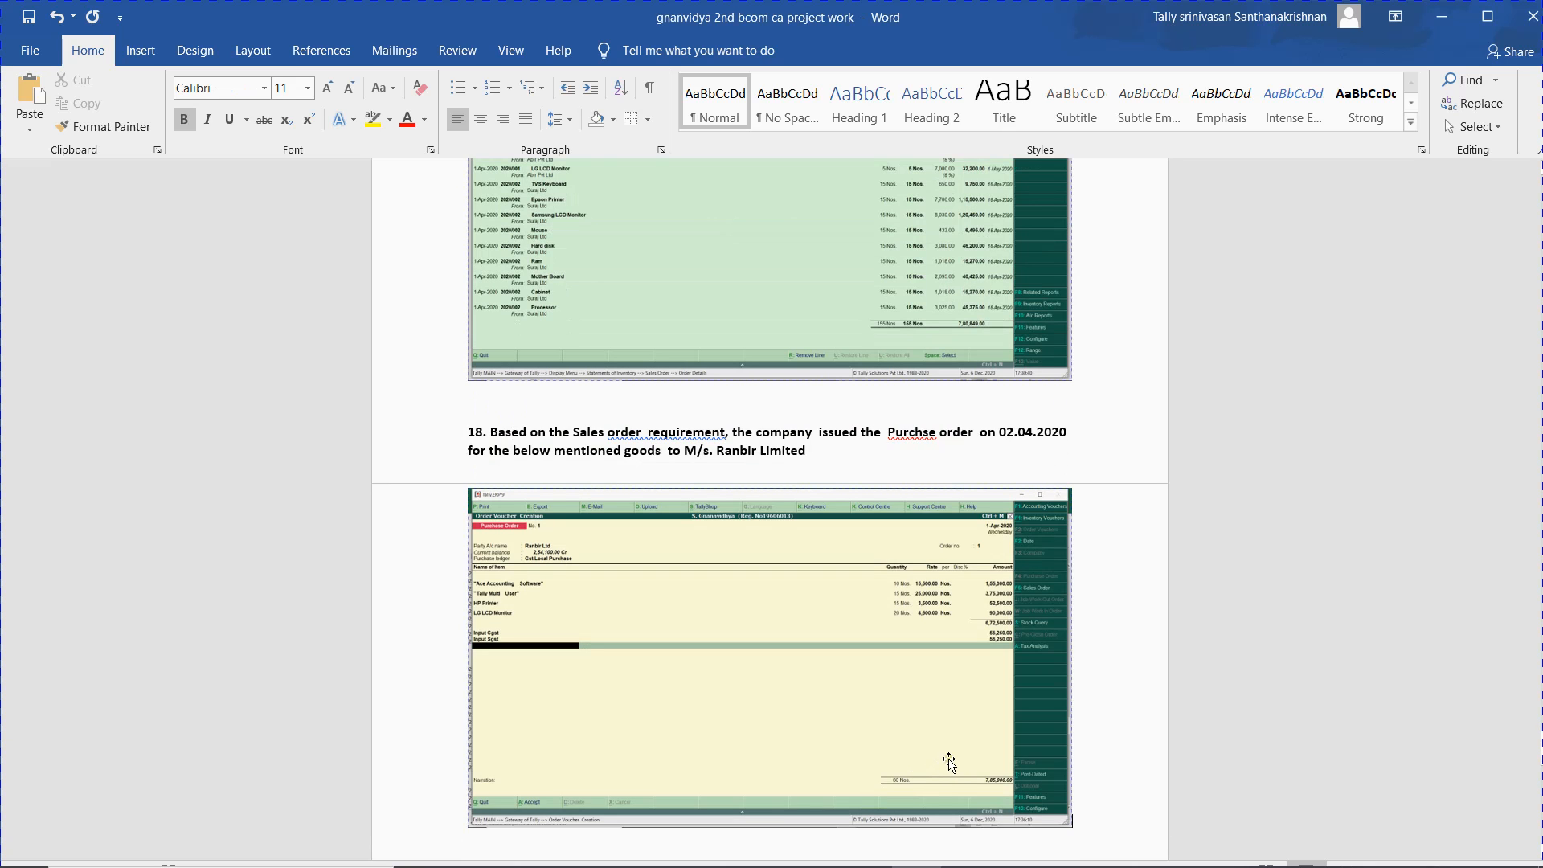
{"action": "key", "text": "Return"}
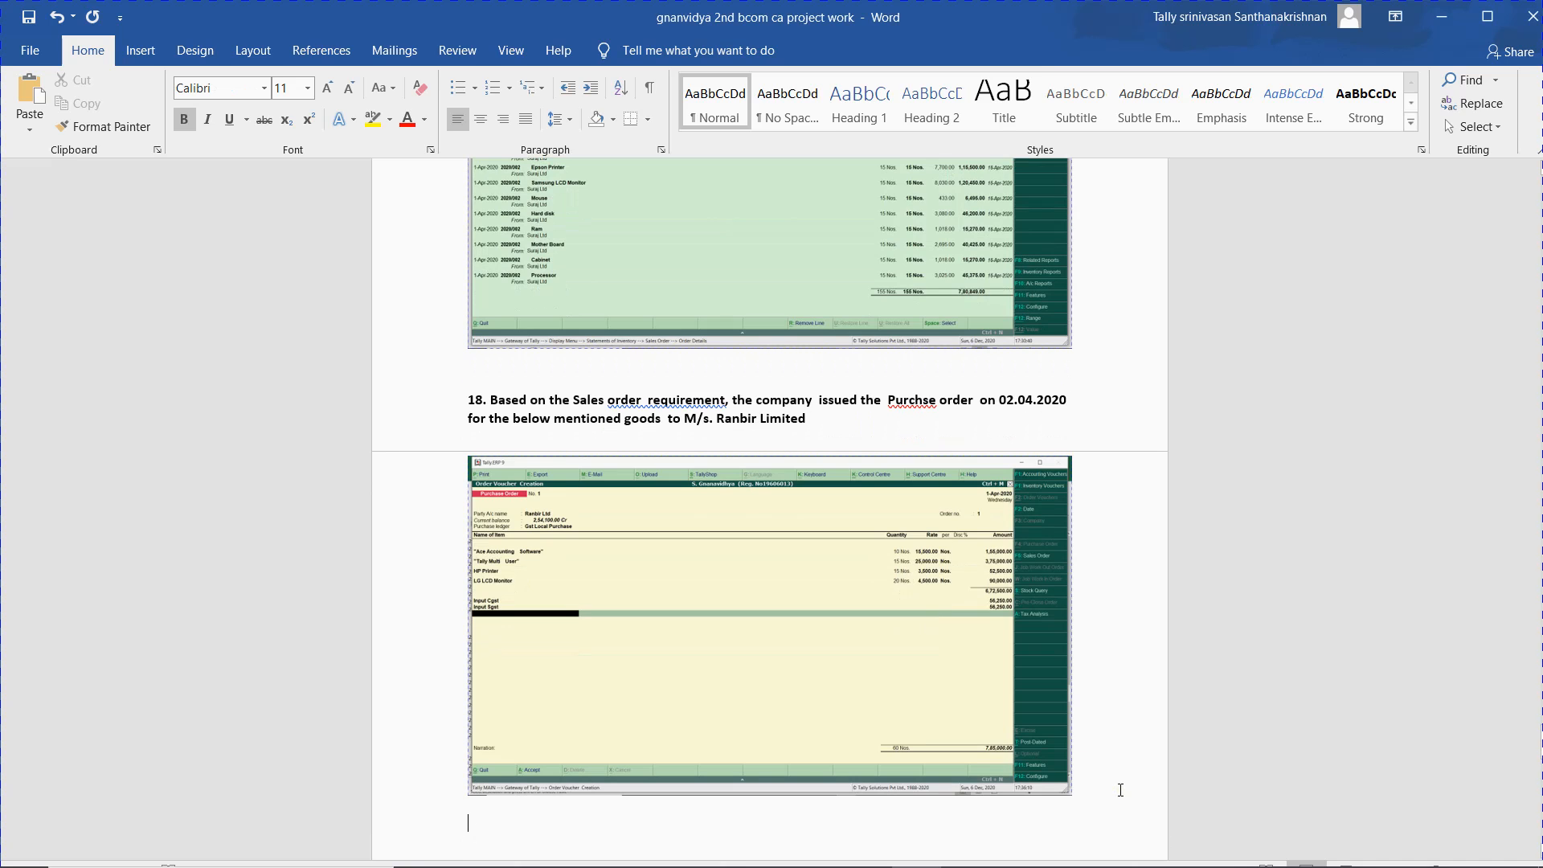
{"action": "key", "text": "alt+Tab"}
{"action": "key", "text": "alt+Tab"}
{"action": "key", "text": "alt+Tab"}
- Copy question 19's Goswamy Limited heading from Excel cell A274 into the Word report
{"action": "key", "text": "Down"}
{"action": "key", "text": "Down"}
{"action": "key", "text": "Down"}
{"action": "key", "text": "Down"}
{"action": "key", "text": "Down"}
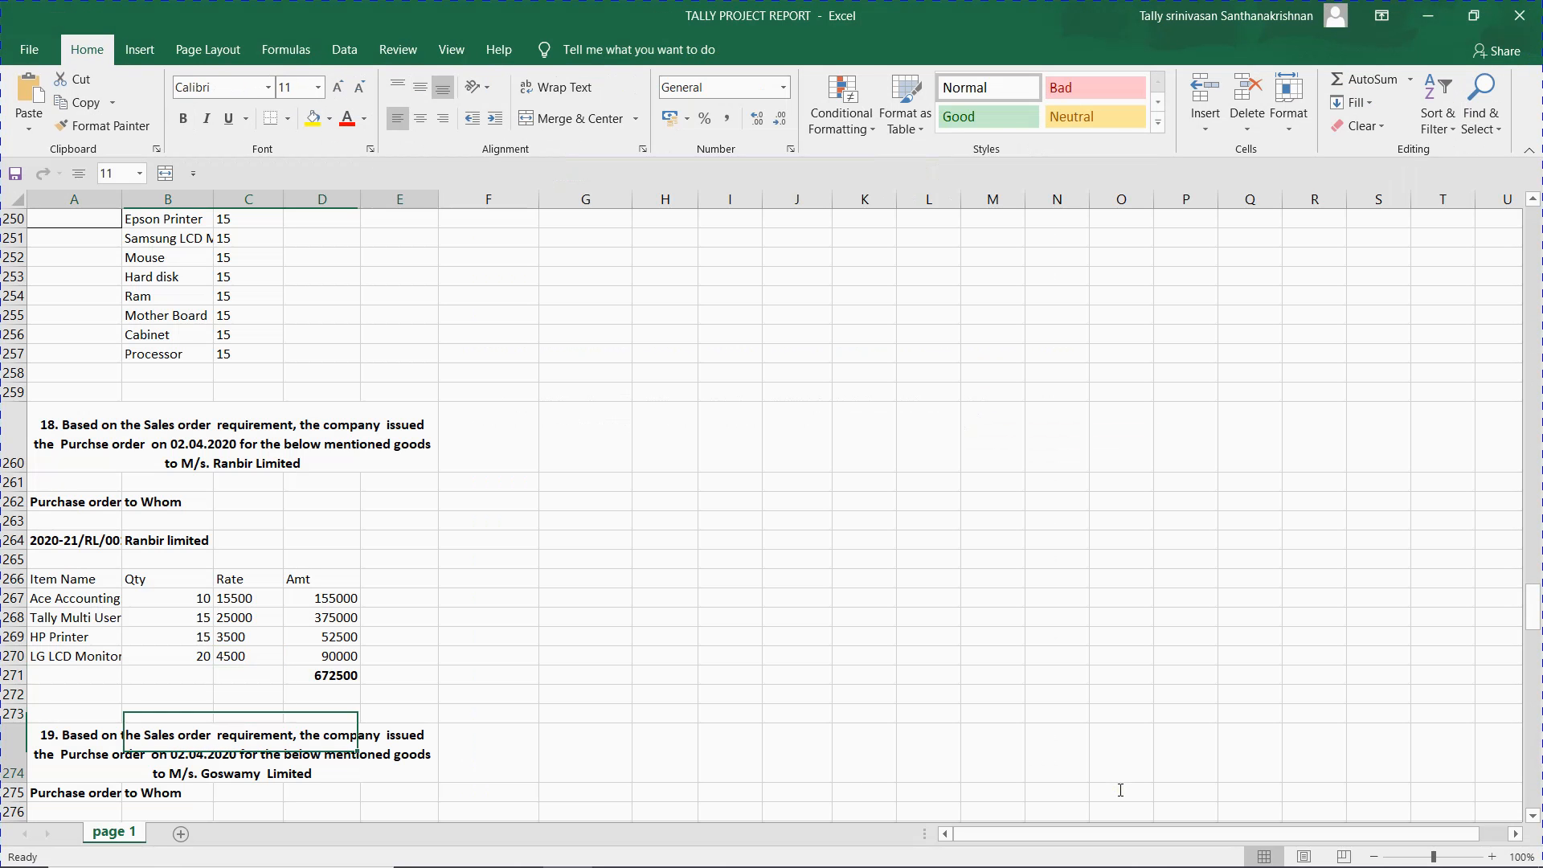
{"action": "key", "text": "Up"}
{"action": "key", "text": "ctrl+c"}
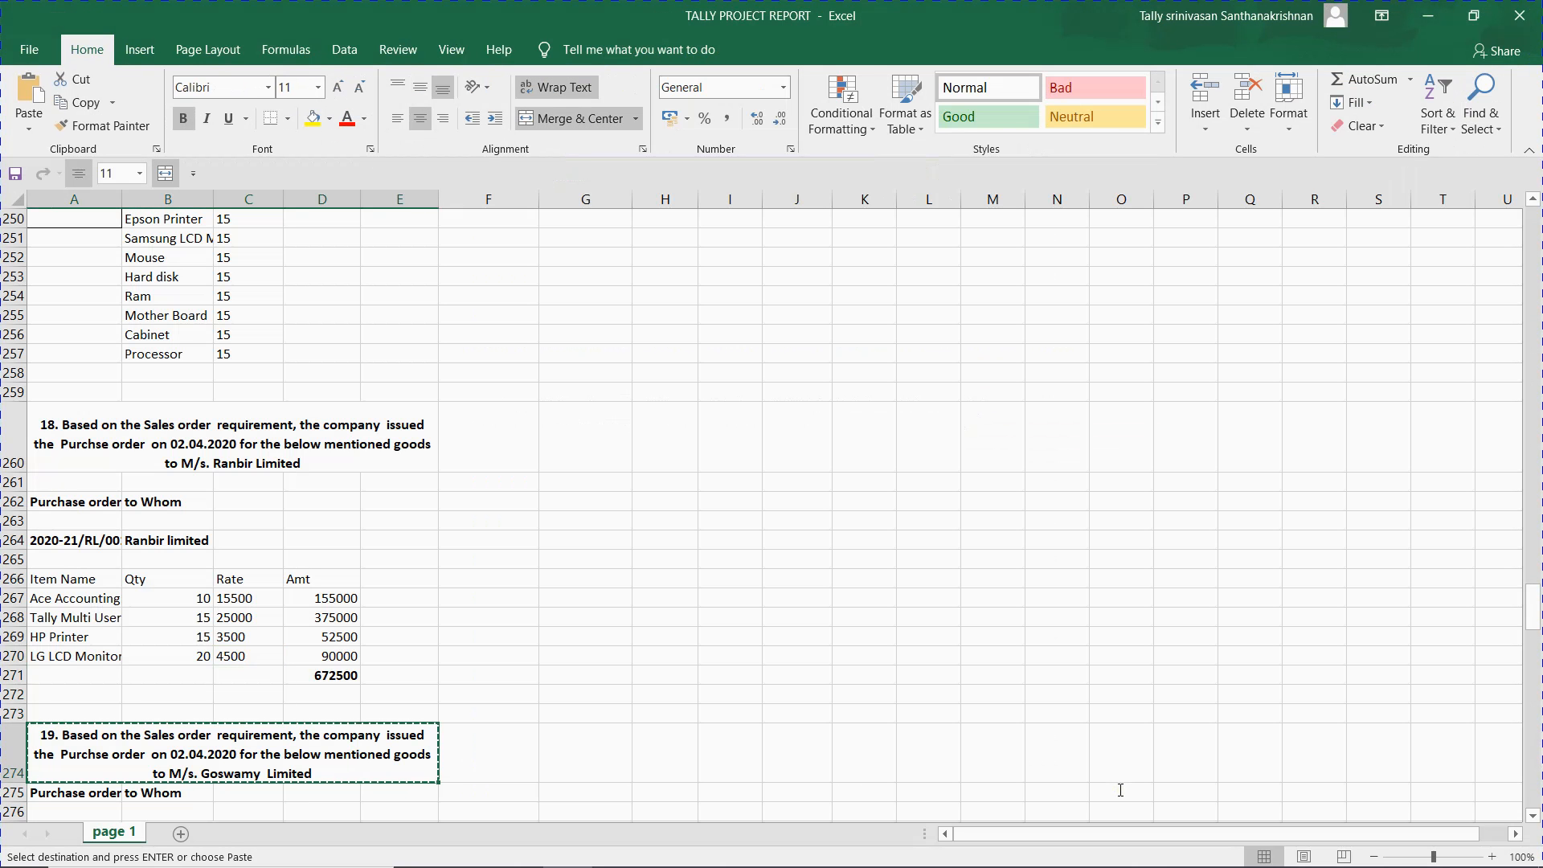
{"action": "key", "text": "alt+Tab"}
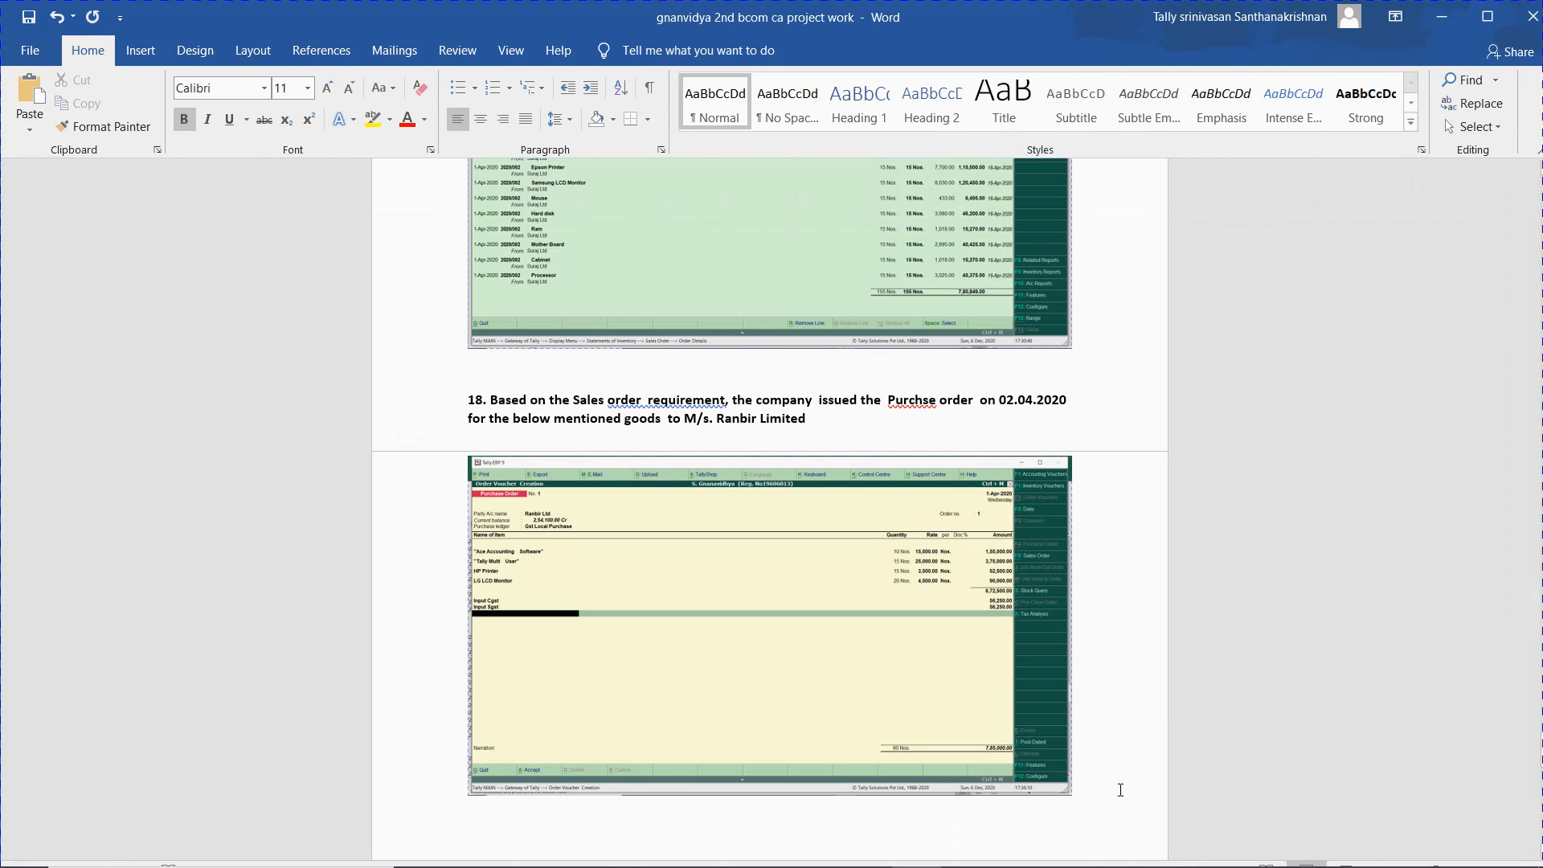
{"action": "key", "text": "ctrl+v"}
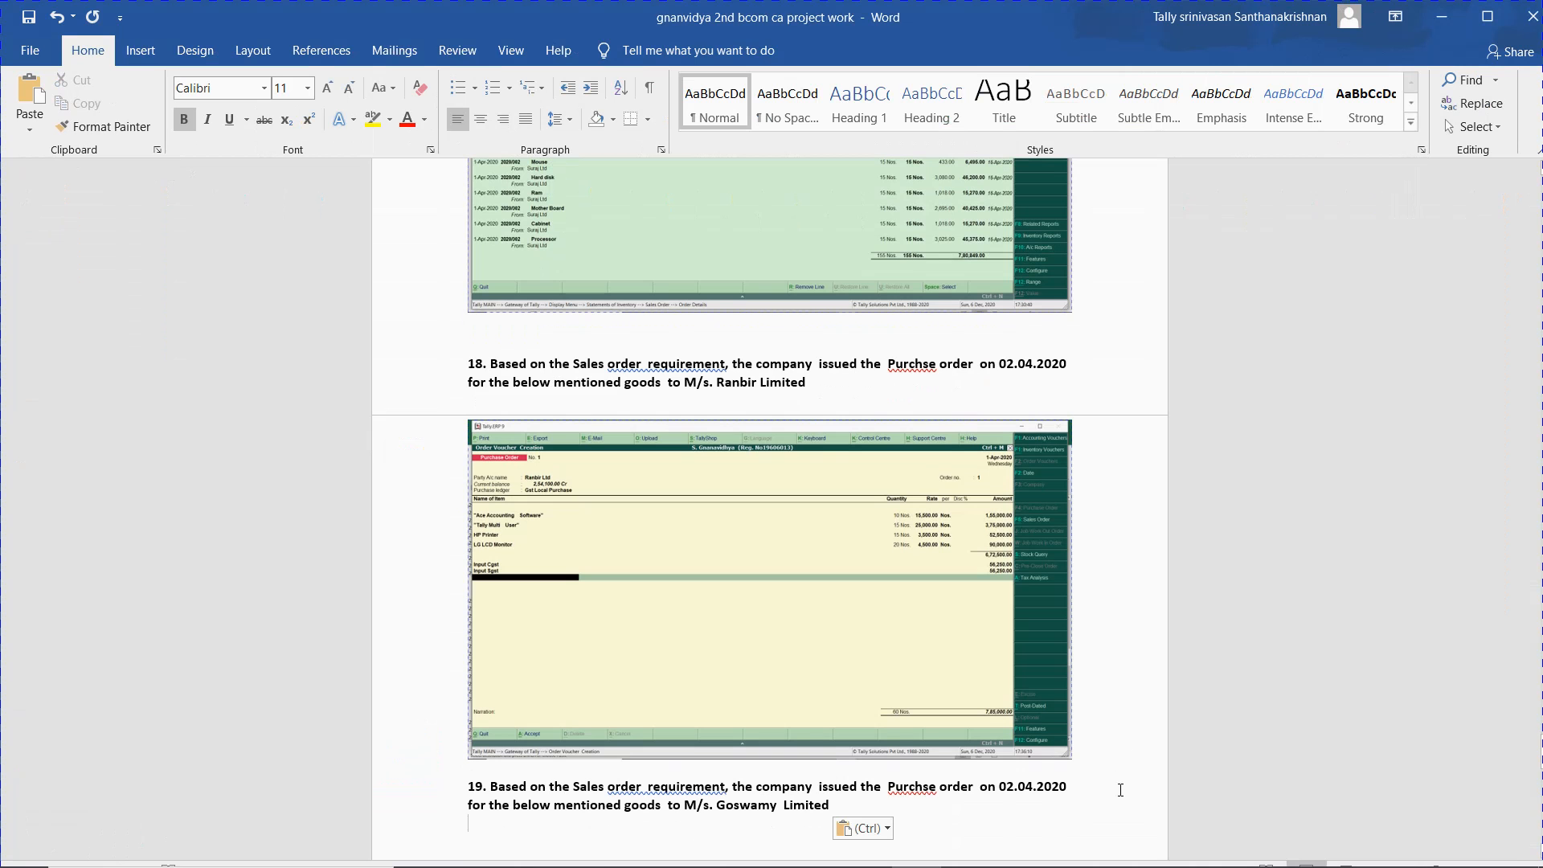
{"action": "key", "text": "alt+Tab"}
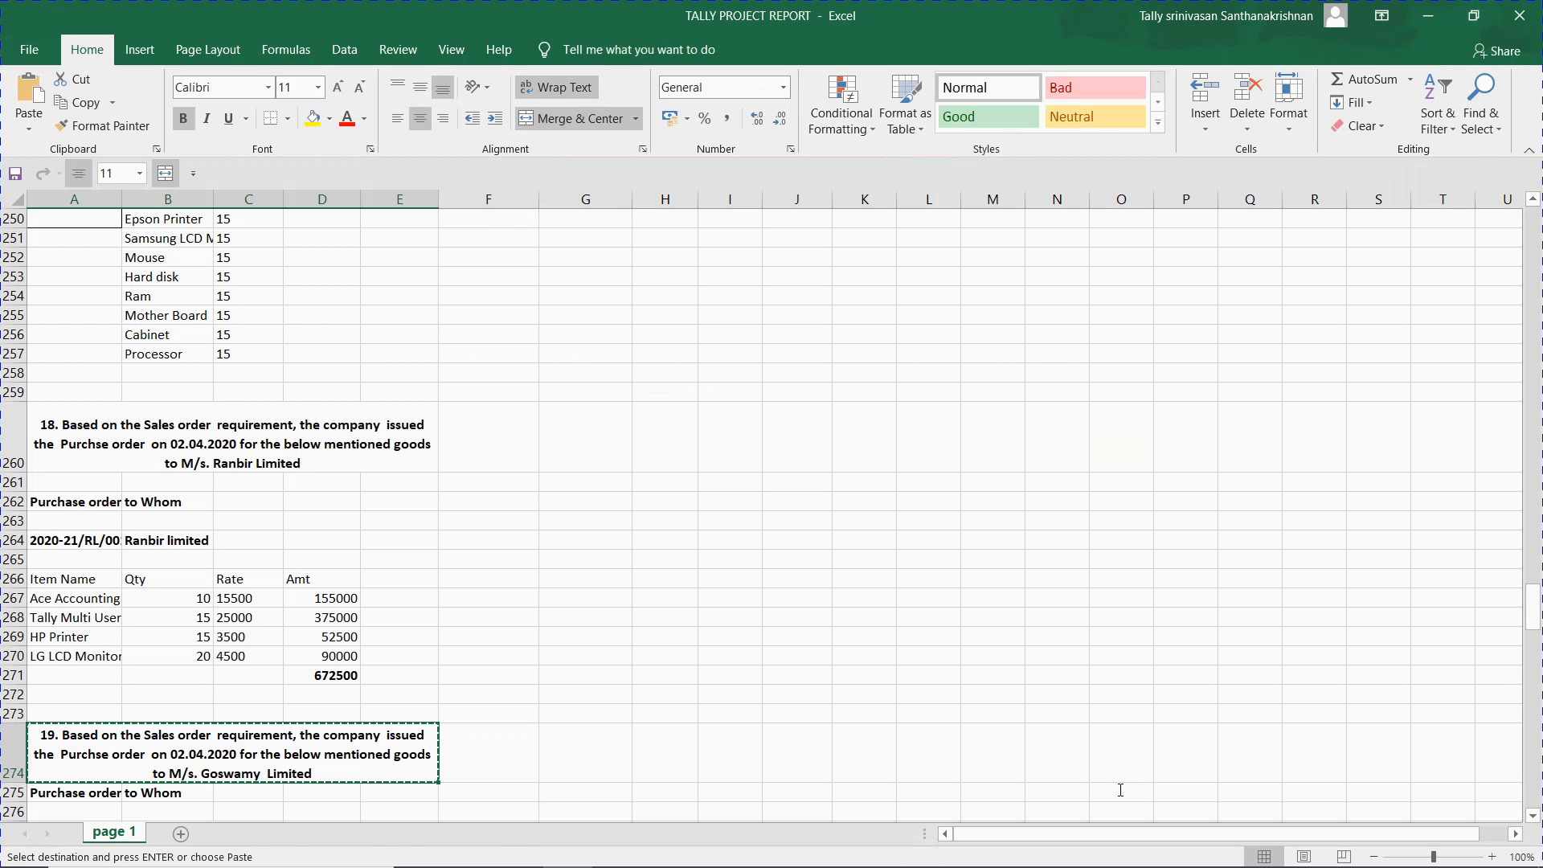
{"action": "key", "text": "alt+Tab"}
{"action": "key", "text": "alt+Tab"}
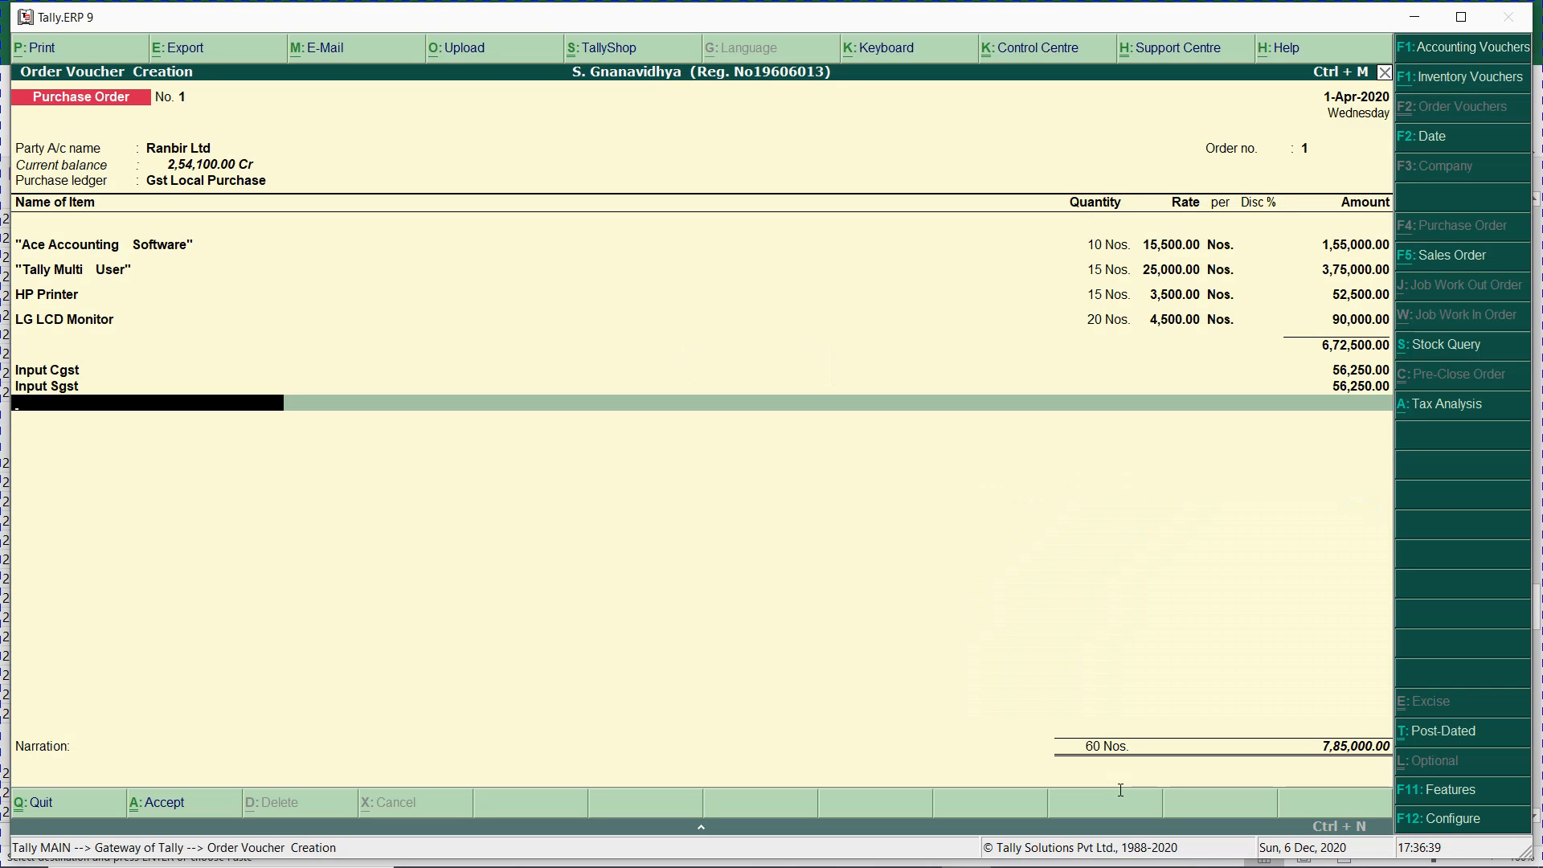
- Save Purchase Order No. 1 and start No. 2 for Goswami Pvt Ltd using Gst Local Purchase
{"action": "key", "text": "ctrl+a"}
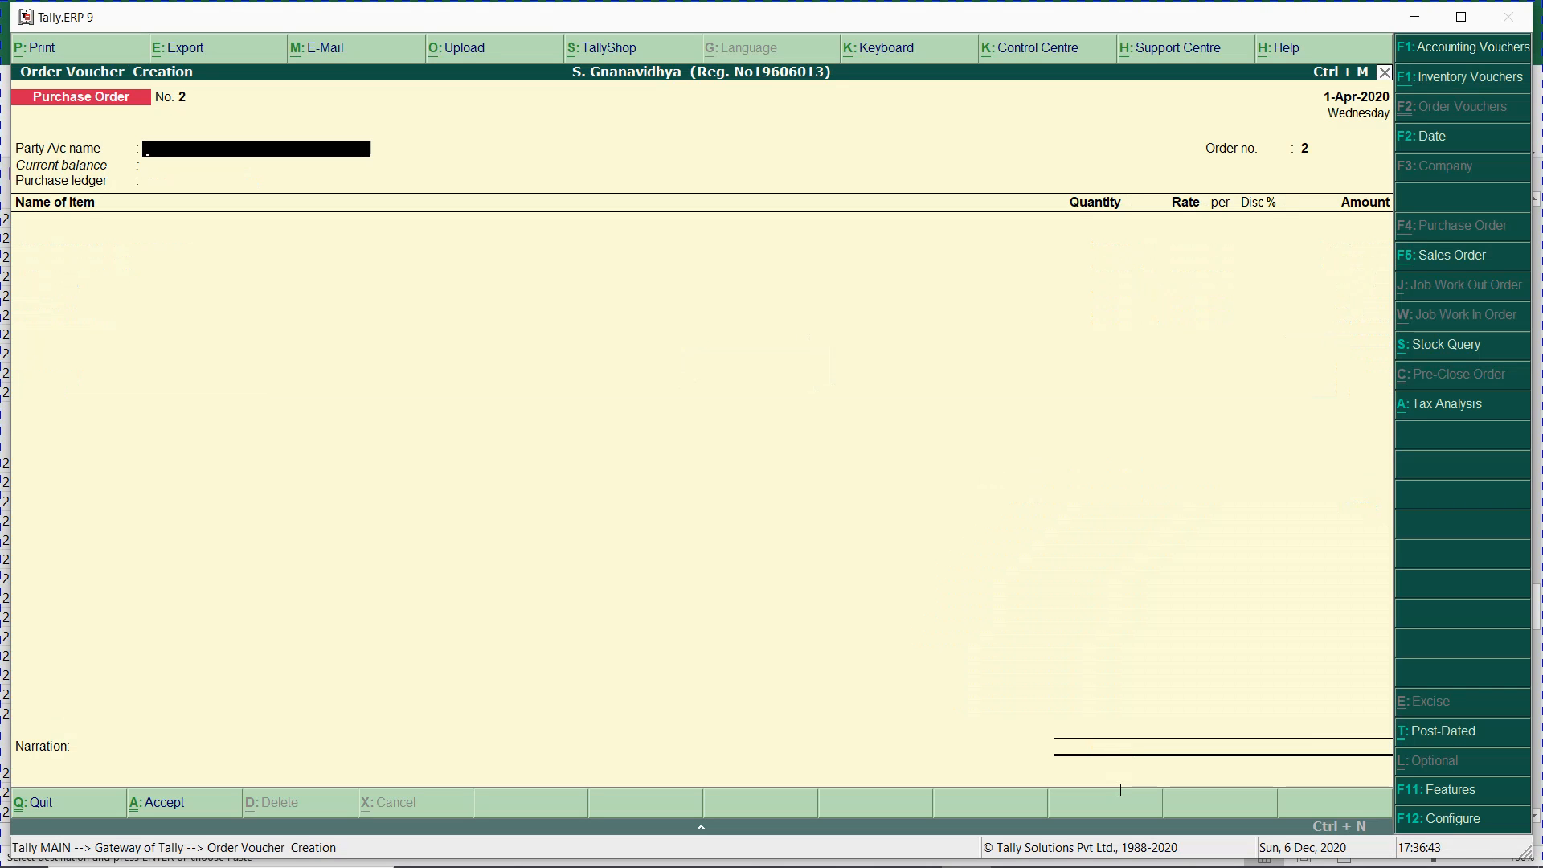
{"action": "type", "text": "GOS"}
{"action": "key", "text": "Return"}
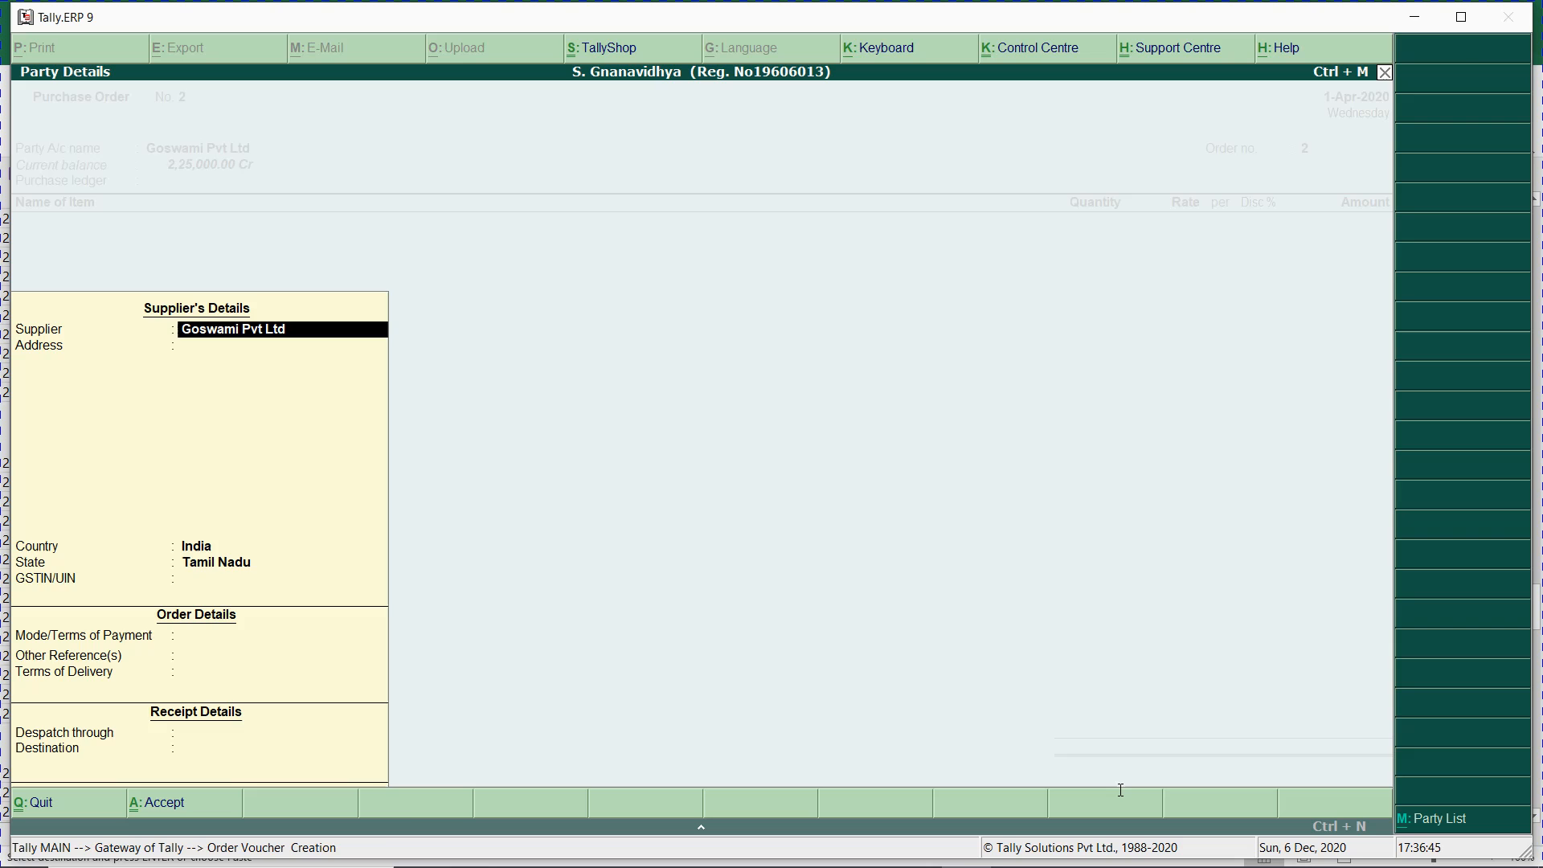
{"action": "key", "text": "ctrl+a"}
{"action": "key", "text": "Return"}
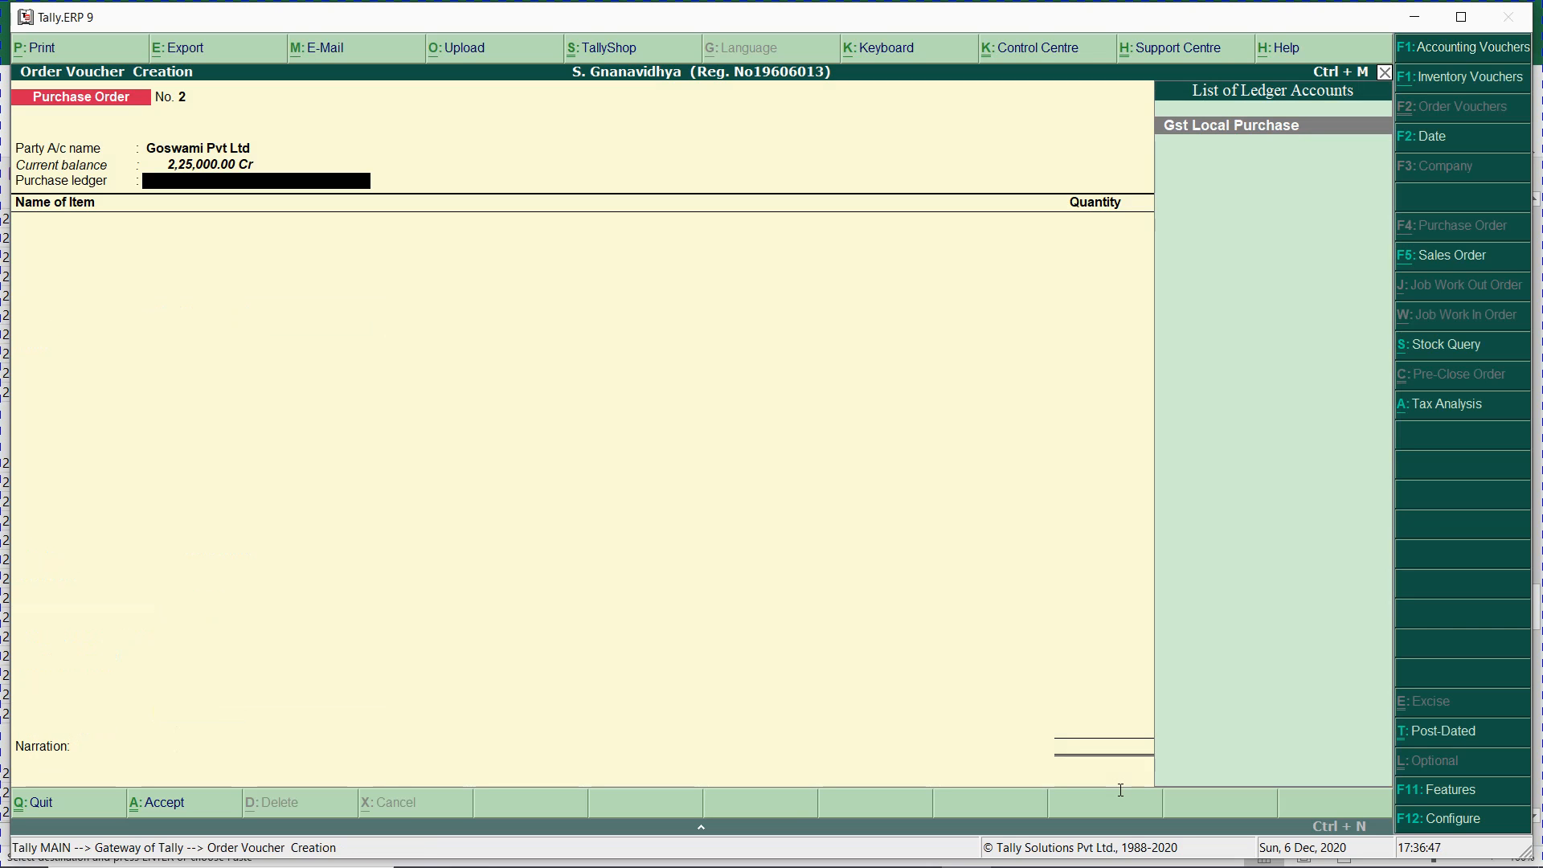
{"action": "key", "text": "Return"}
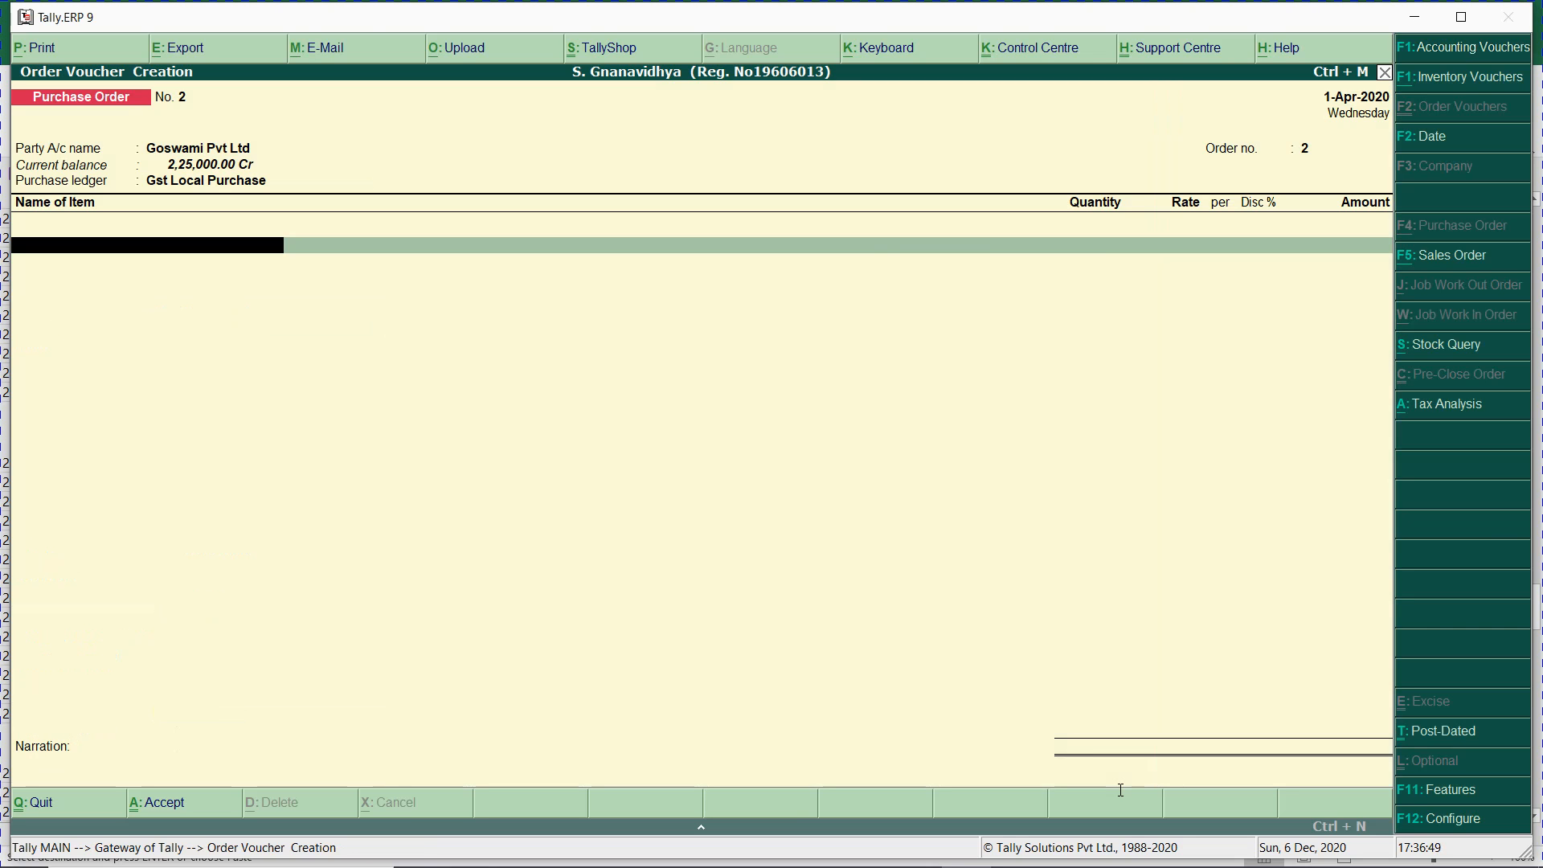
- Add item 201, TVS Keyboard, as the first line of Goswami's Purchase Order No. 2
{"action": "type", "text": "201"}
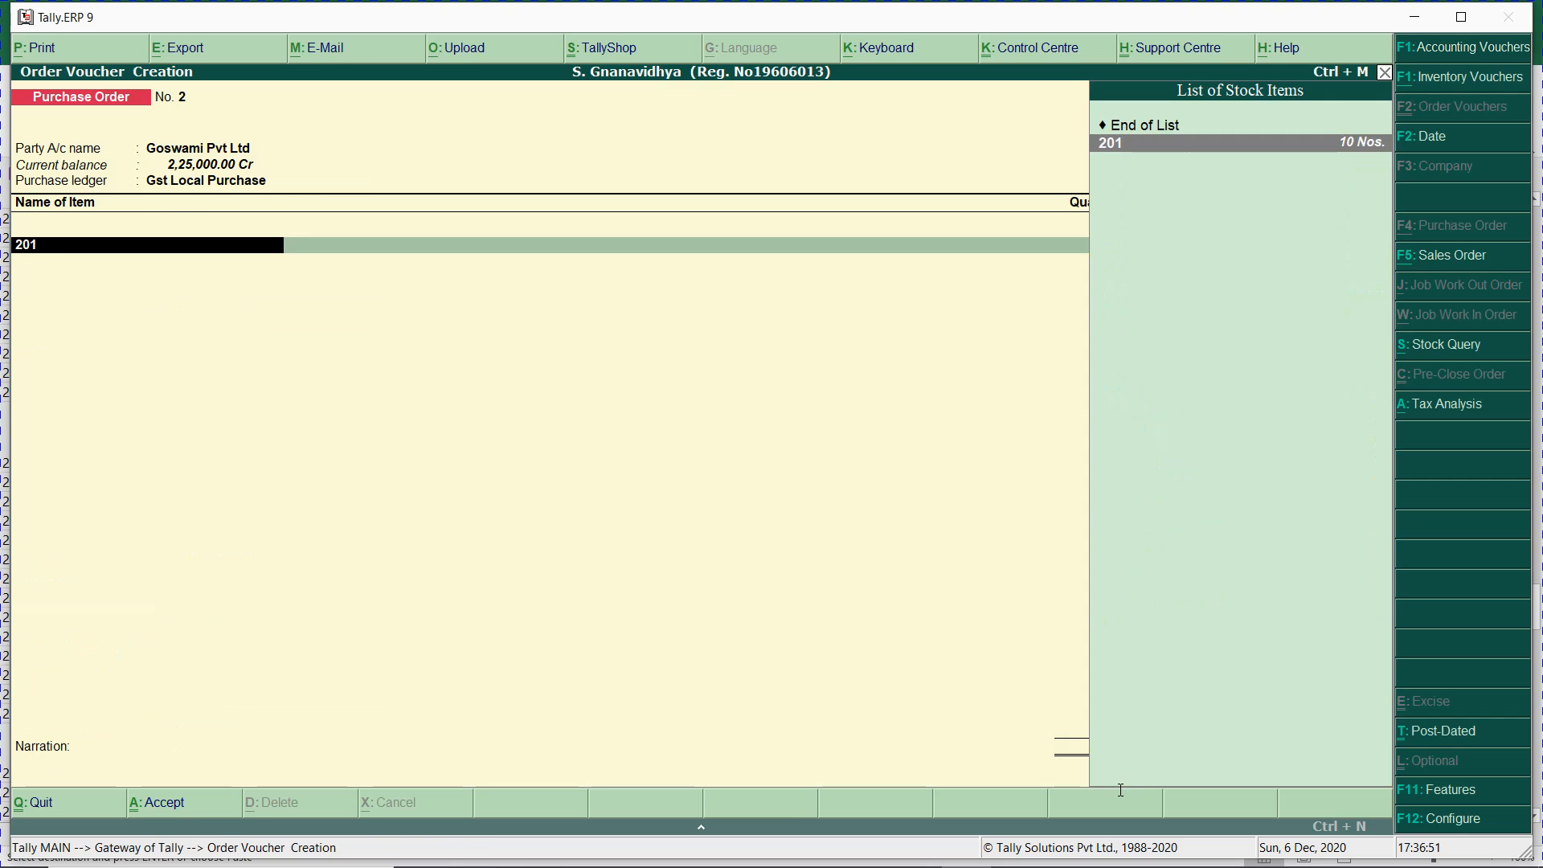
{"action": "key", "text": "Return"}
{"action": "type", "text": "15"}
{"action": "key", "text": "Return"}
- Look up TVS Keyboard's quantity of 25 and rate of 563 in the Excel order list
{"action": "key", "text": "alt+Tab"}
{"action": "key", "text": "Down"}
{"action": "key", "text": "Down"}
{"action": "key", "text": "Down"}
{"action": "key", "text": "Down"}
{"action": "key", "text": "Down"}
{"action": "key", "text": "Down"}
{"action": "key", "text": "Down"}
{"action": "key", "text": "Down"}
{"action": "key", "text": "Down"}
{"action": "key", "text": "Down"}
{"action": "key", "text": "Down"}
{"action": "key", "text": "Down"}
{"action": "key", "text": "Down"}
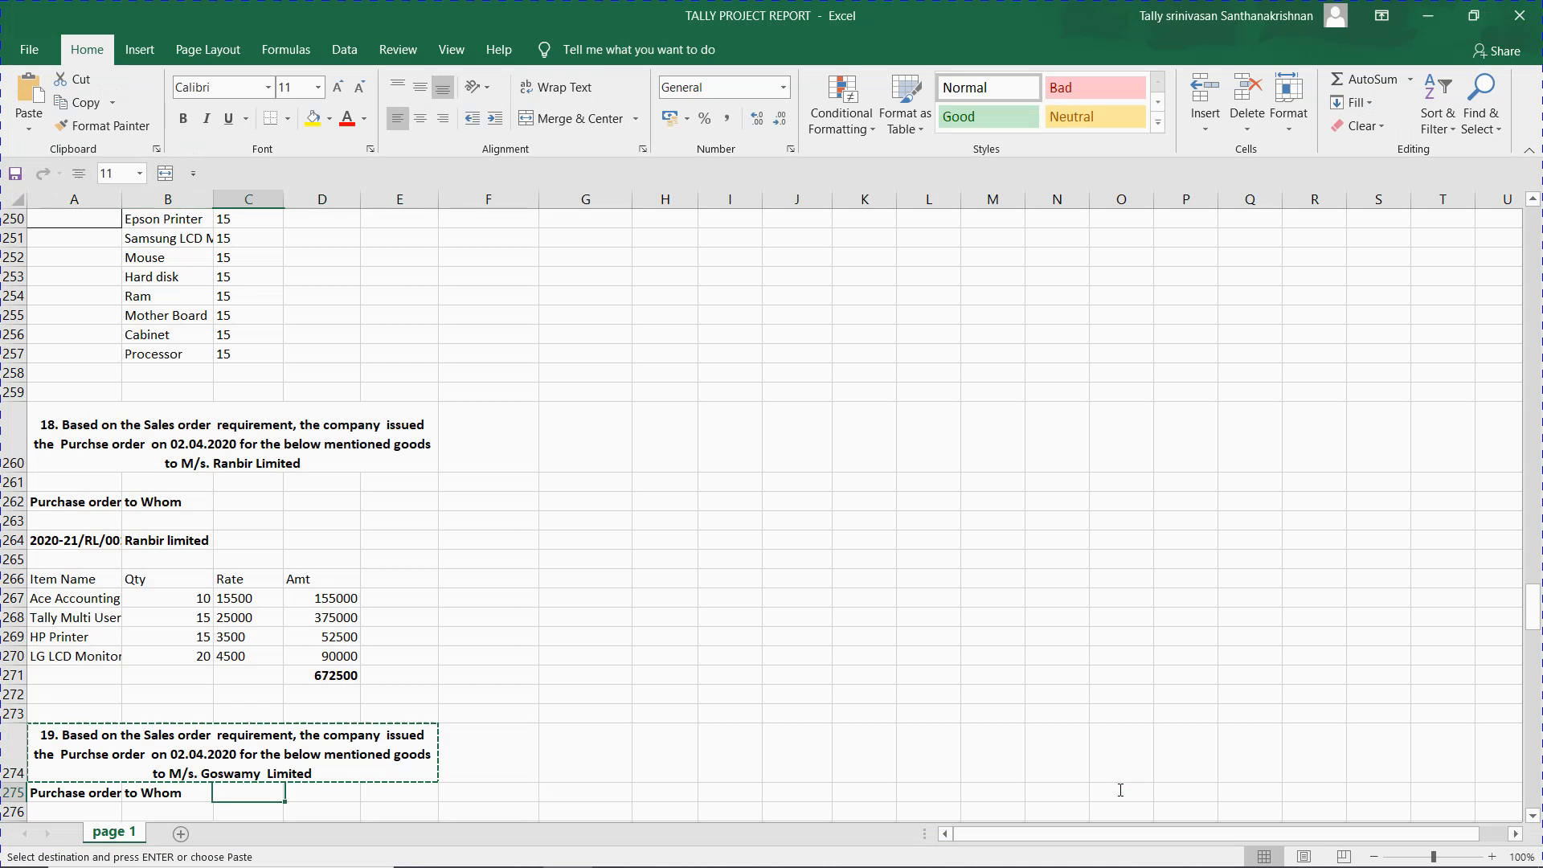
{"action": "key", "text": "Down"}
{"action": "key", "text": "Down"}
{"action": "key", "text": "Down"}
{"action": "key", "text": "Down"}
{"action": "key", "text": "Up"}
{"action": "key", "text": "Up"}
{"action": "key", "text": "Up"}
{"action": "key", "text": "Up"}
{"action": "key", "text": "Up"}
{"action": "key", "text": "Up"}
{"action": "key", "text": "Up"}
{"action": "key", "text": "Up"}
{"action": "key", "text": "Up"}
{"action": "key", "text": "Up"}
{"action": "key", "text": "Up"}
{"action": "key", "text": "Up"}
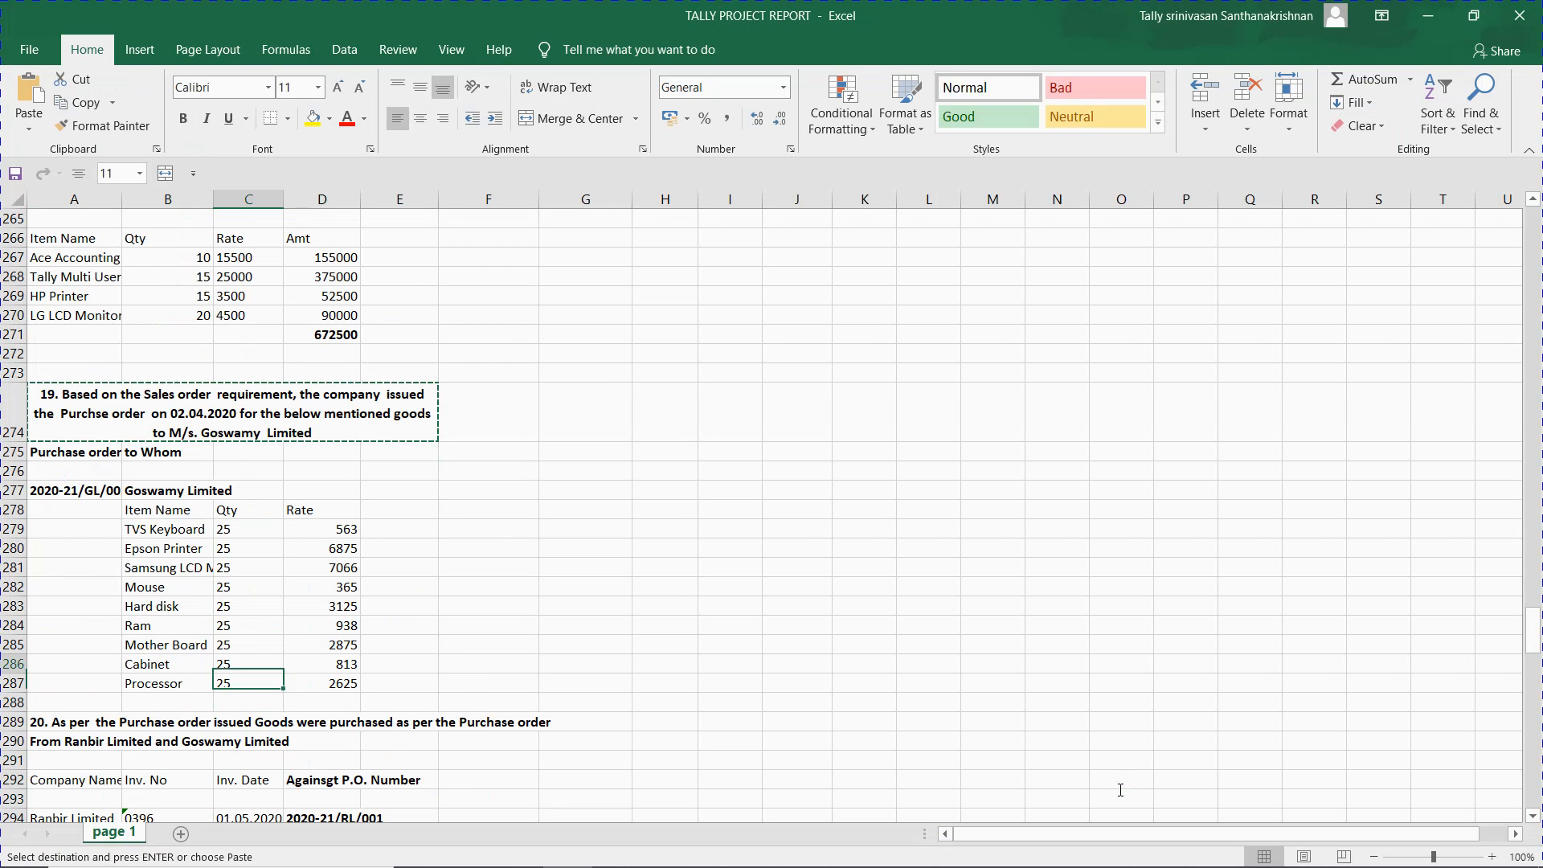
{"action": "key", "text": "Right"}
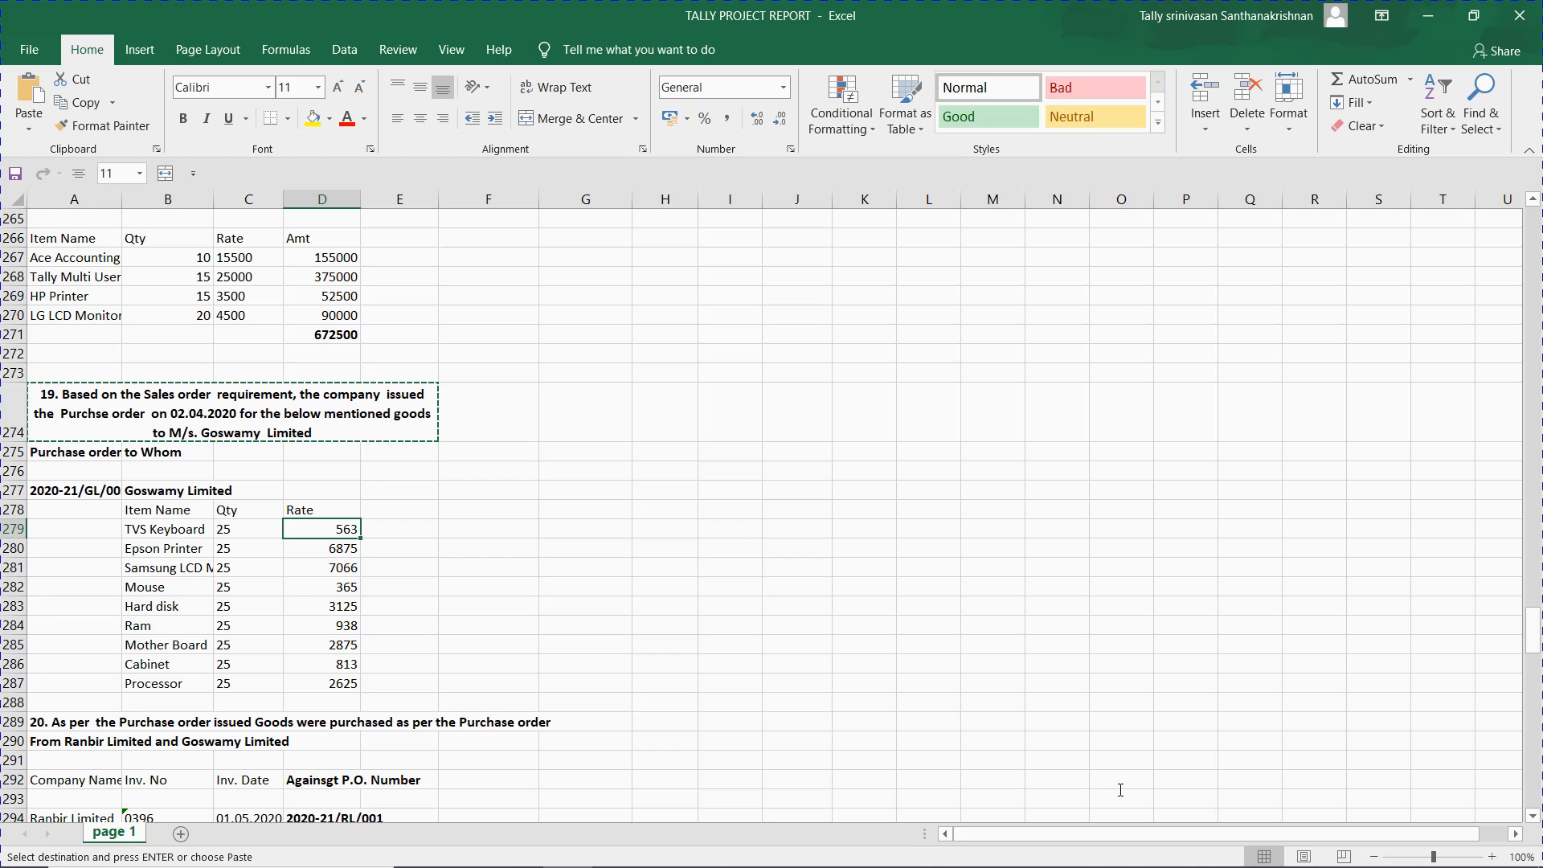
{"action": "key", "text": "alt+Tab"}
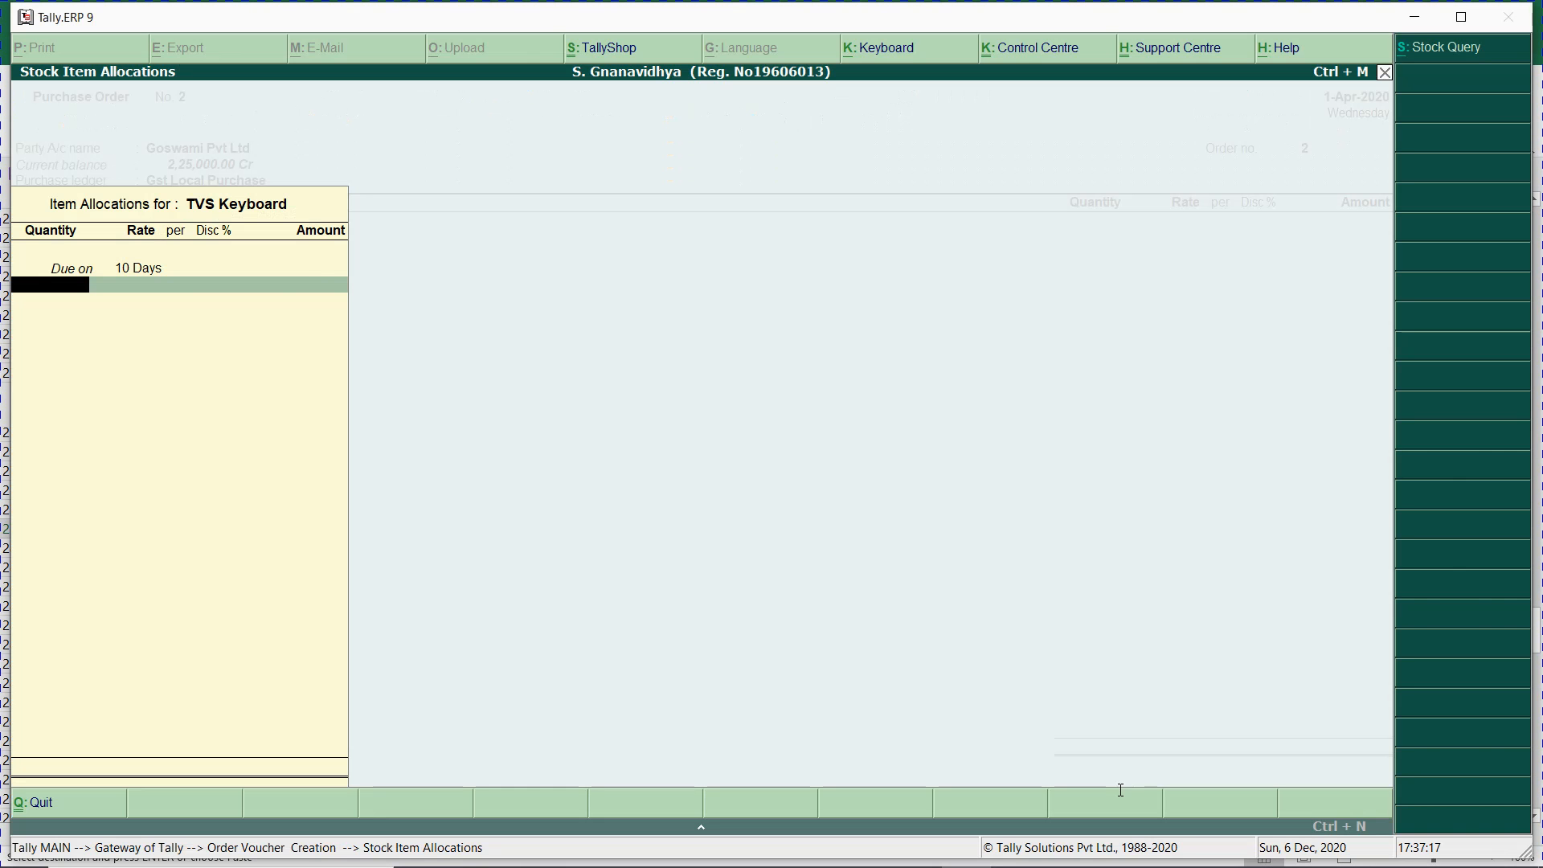
- Enter TVS Keyboard at 25 Nos. and a rate of 563
{"action": "type", "text": "25"}
{"action": "key", "text": "Return"}
{"action": "type", "text": "563"}
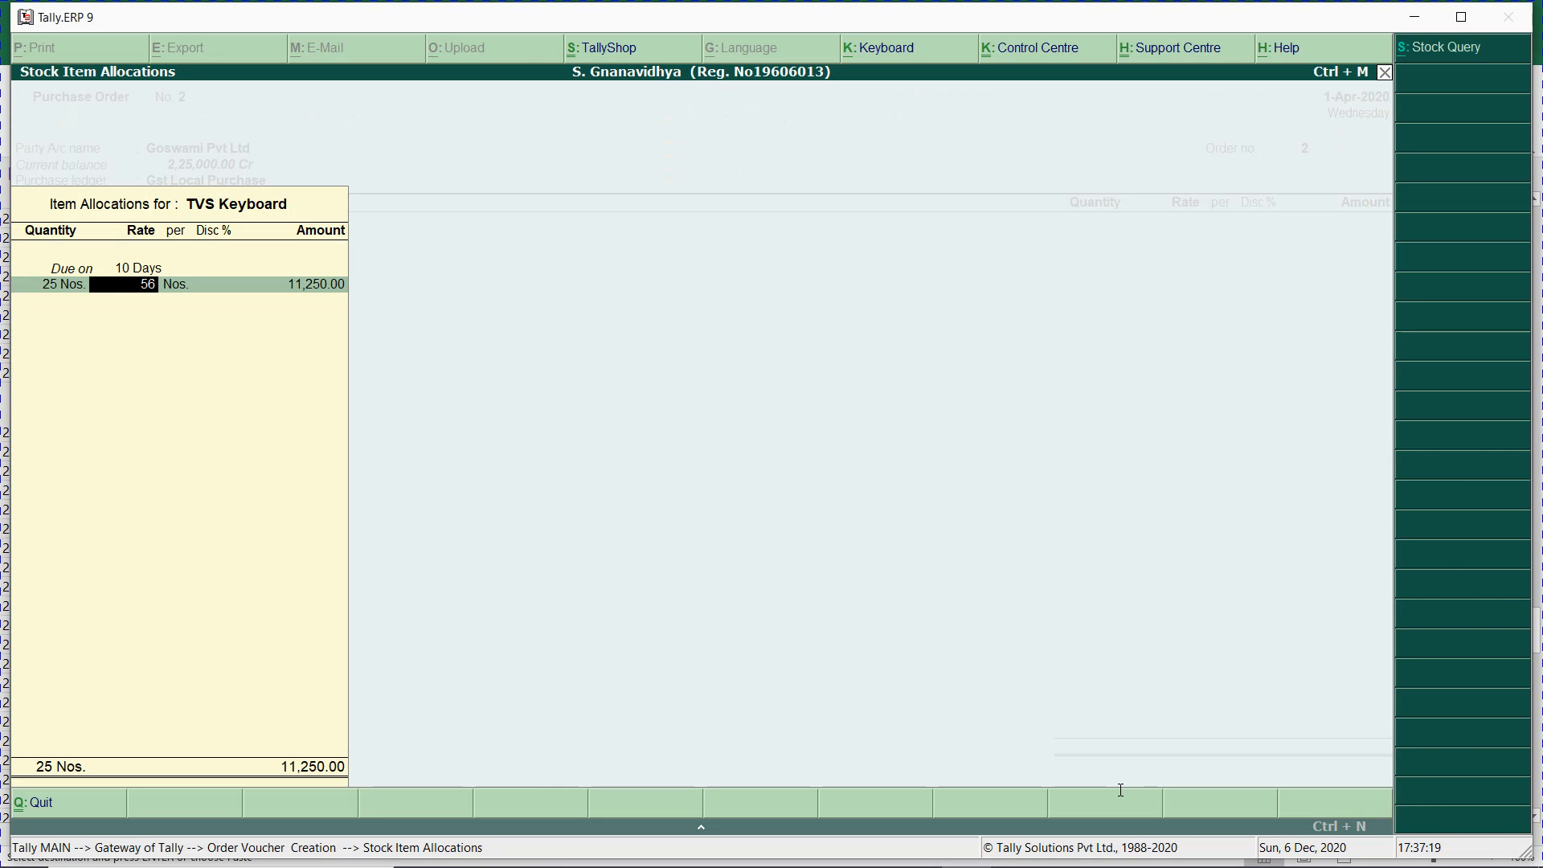
{"action": "key", "text": "Return"}
{"action": "key", "text": "Return"}
{"action": "key", "text": "Return"}
{"action": "key", "text": "Return"}
- Add Epson Printer (202), due in 10 days, 25 Nos. at 6,875, checking the rate in Excel
{"action": "key", "text": "Return"}
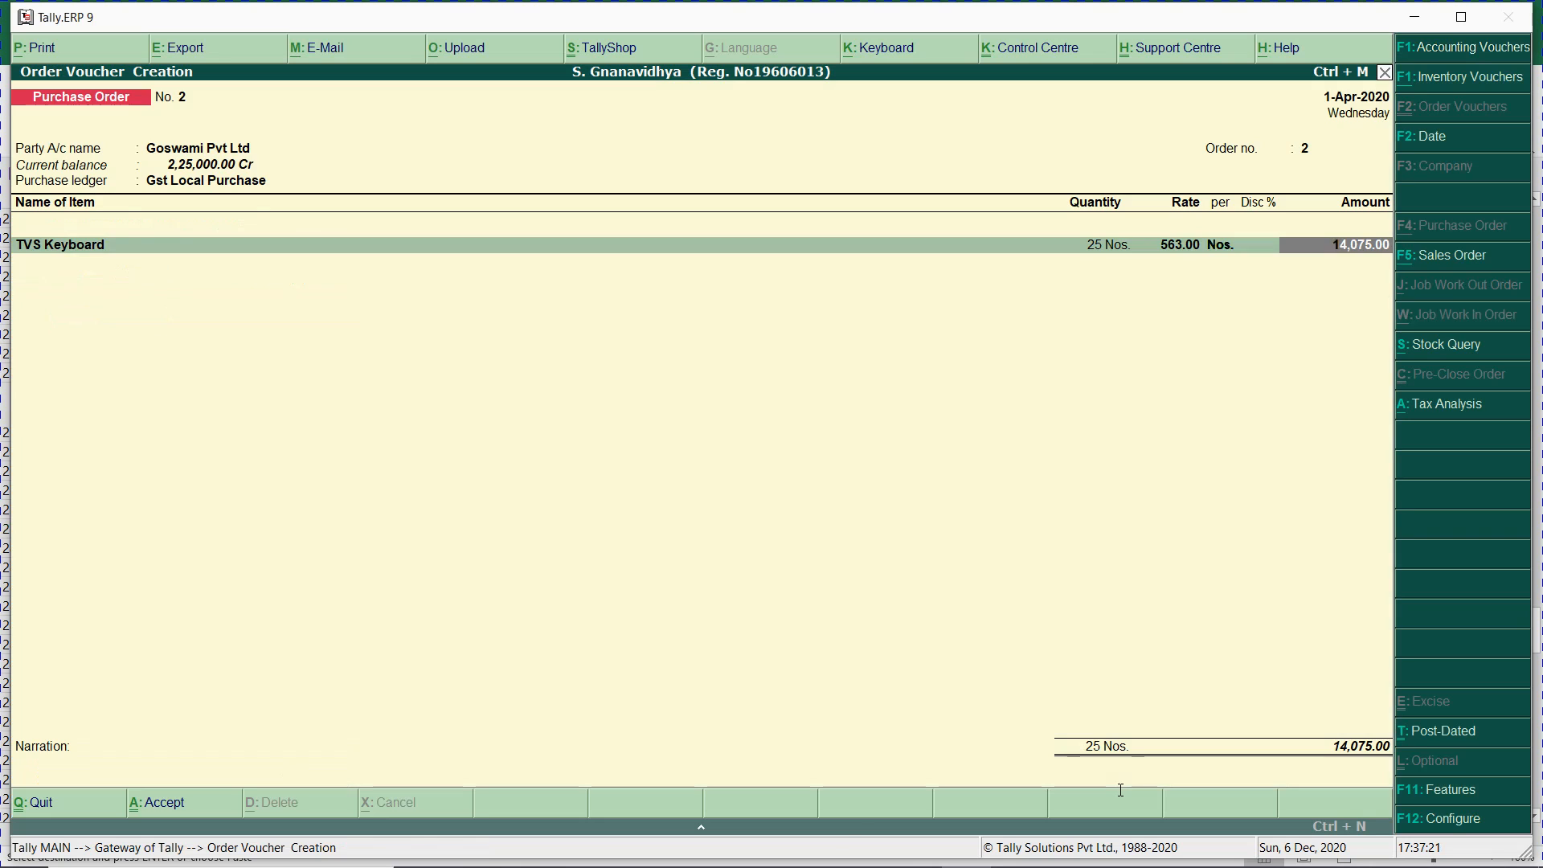
{"action": "key", "text": "Return"}
{"action": "type", "text": "202"}
{"action": "key", "text": "Return"}
{"action": "type", "text": "10 Days"}
{"action": "key", "text": "Return"}
{"action": "type", "text": "25 Nos."}
{"action": "key", "text": "Return"}
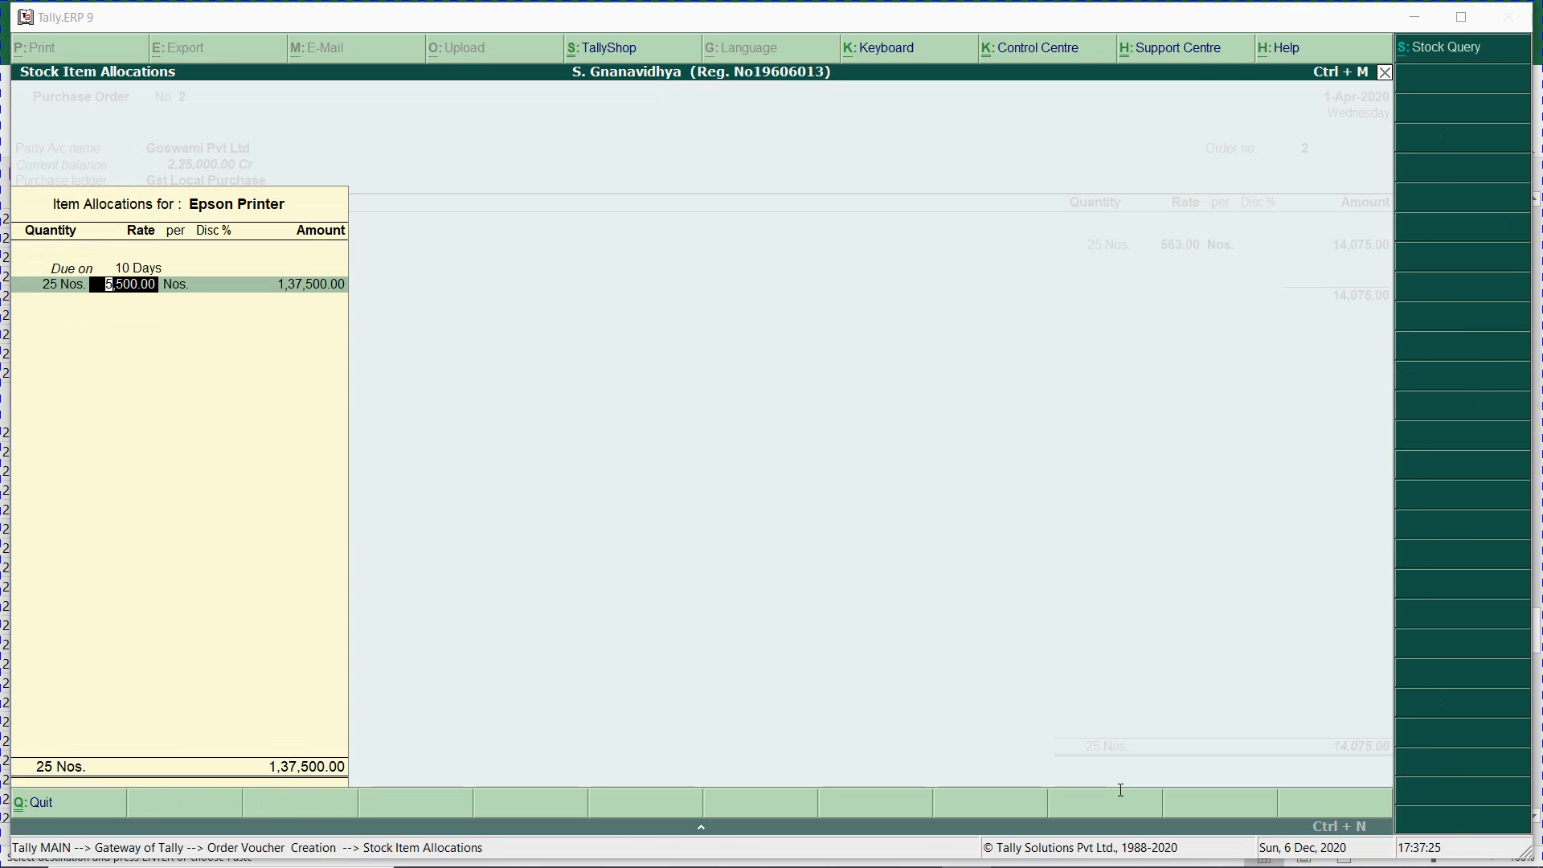
{"action": "key", "text": "alt+Tab"}
{"action": "key", "text": "Down"}
{"action": "key", "text": "alt+Tab"}
{"action": "type", "text": "6875"}
{"action": "key", "text": "Return"}
{"action": "key", "text": "Return"}
- Add Samsung LCD Monitor, due in 10 days, 25 Nos., checking its rate in Excel
{"action": "key", "text": "Return"}
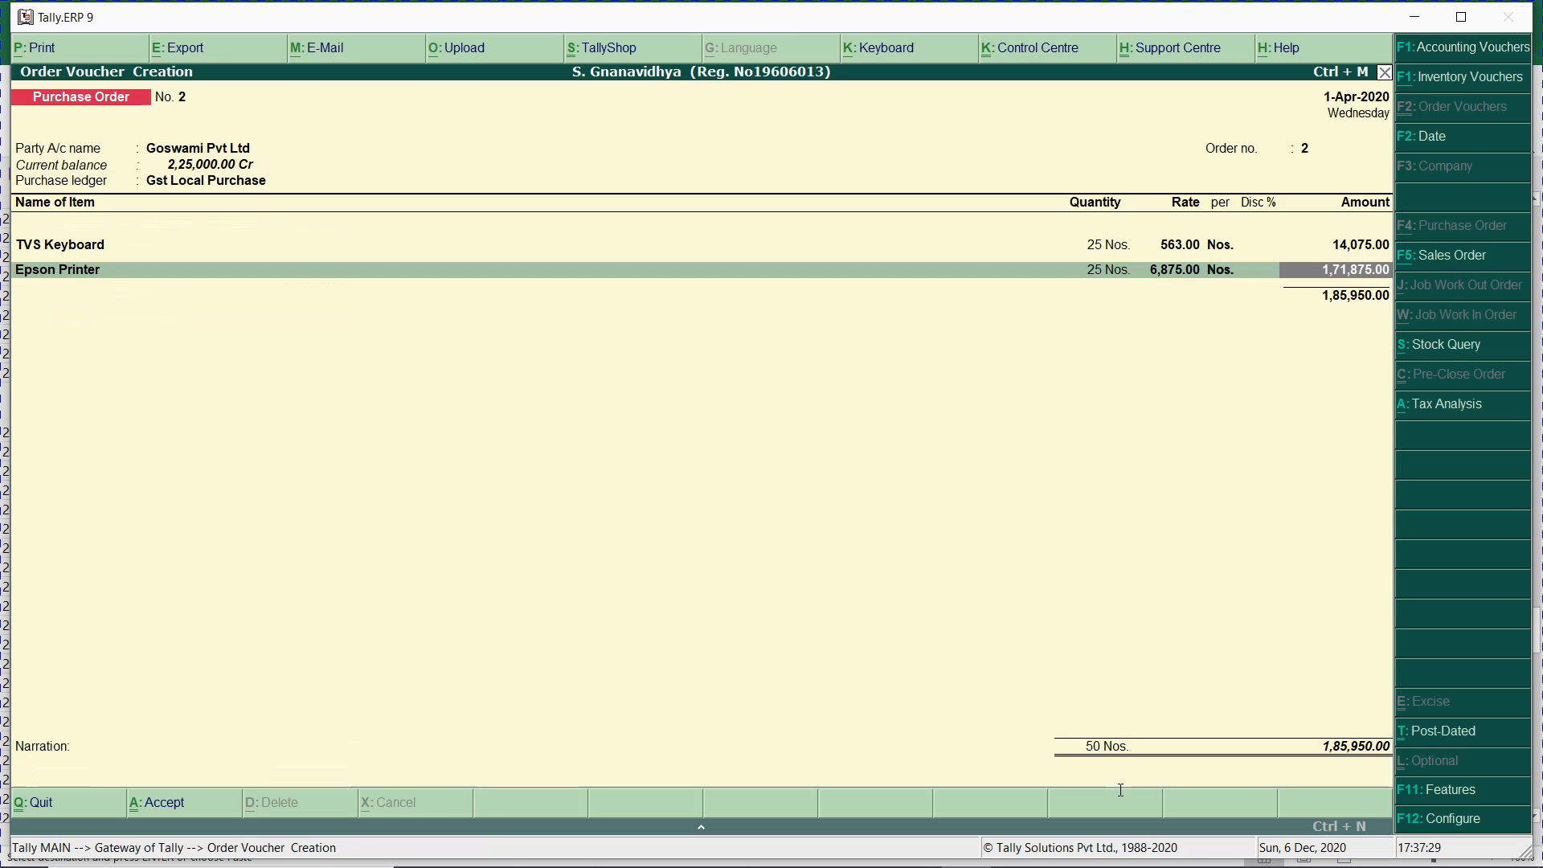
{"action": "key", "text": "Return"}
{"action": "type", "text": "202"}
{"action": "key", "text": "Return"}
{"action": "type", "text": "10"}
{"action": "key", "text": "Return"}
{"action": "type", "text": "25"}
{"action": "key", "text": "Return"}
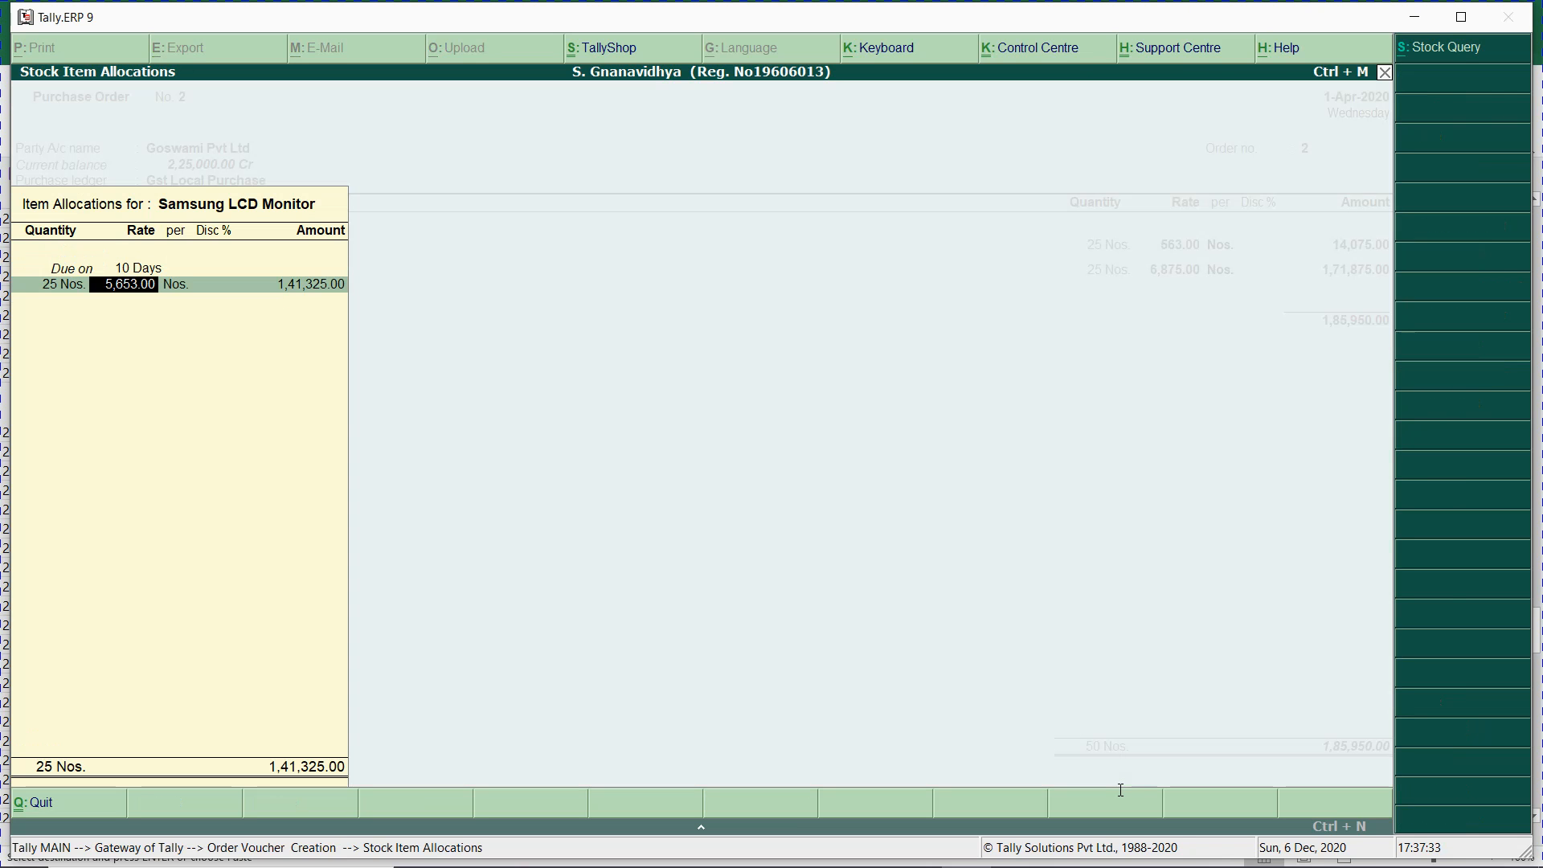
{"action": "key", "text": "alt+Tab"}
{"action": "key", "text": "Down"}
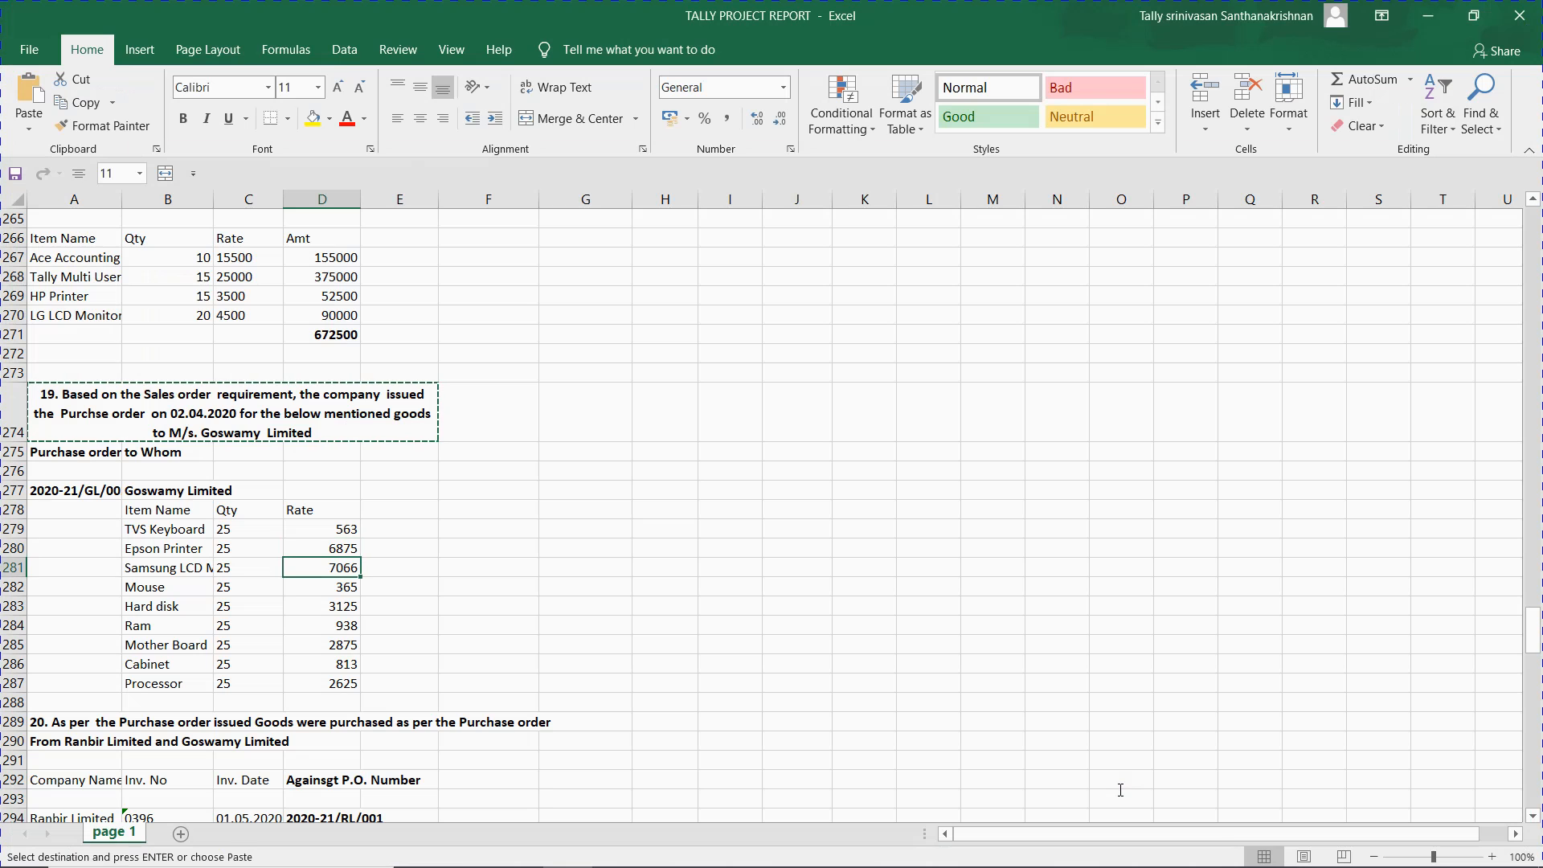
{"action": "key", "text": "alt+Tab"}
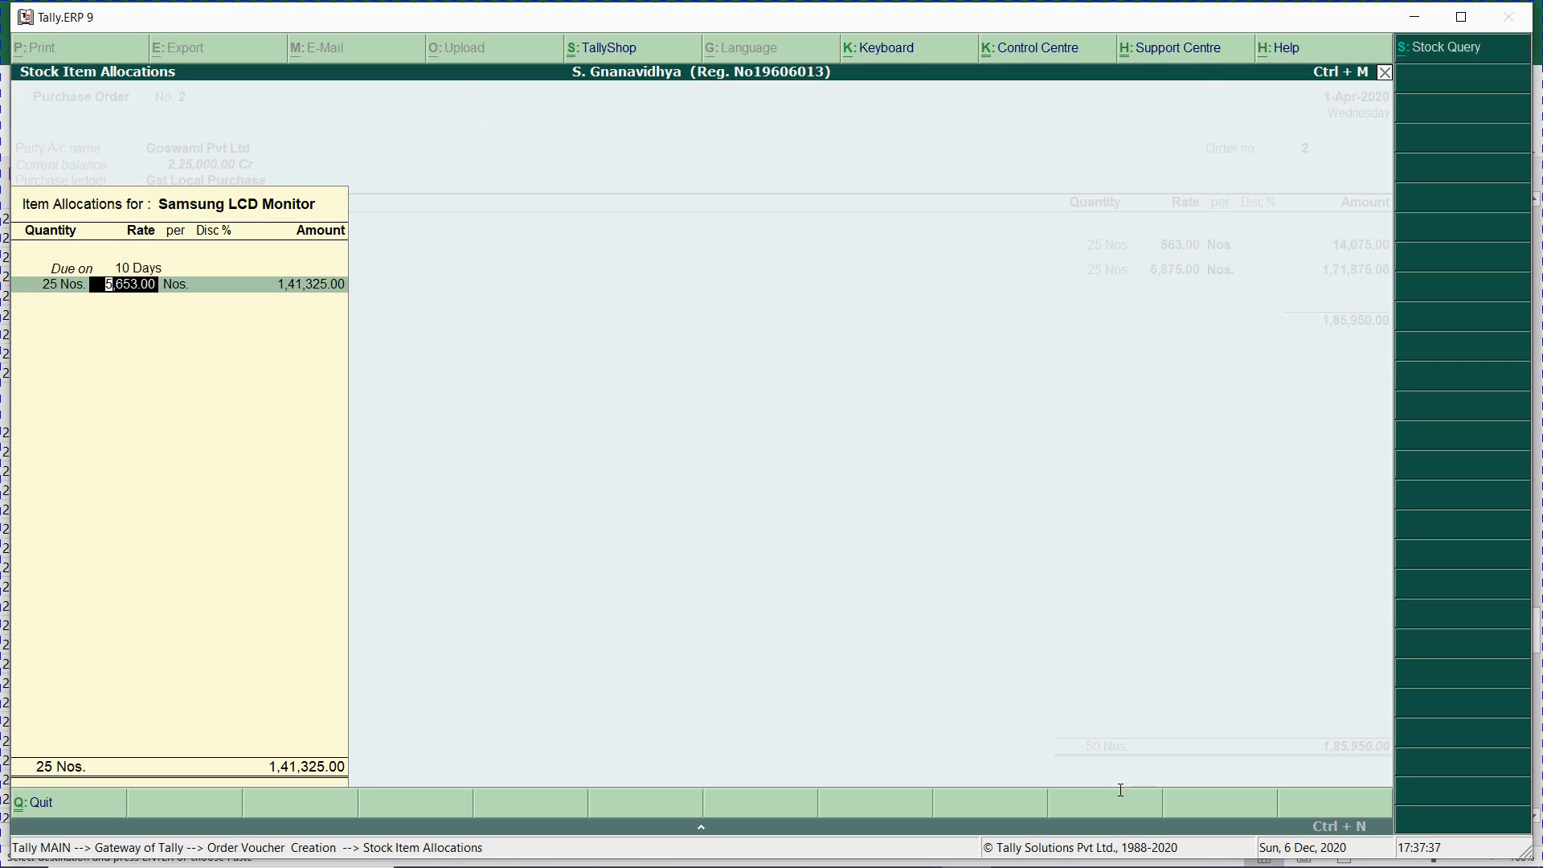
{"action": "type", "text": "7"}
- Review the TVS Keyboard, Epson Printer and Samsung LCD Monitor allocations
{"action": "key", "text": "BackSpace"}
{"action": "key", "text": "BackSpace"}
{"action": "key", "text": "BackSpace"}
{"action": "key", "text": "BackSpace"}
{"action": "key", "text": "BackSpace"}
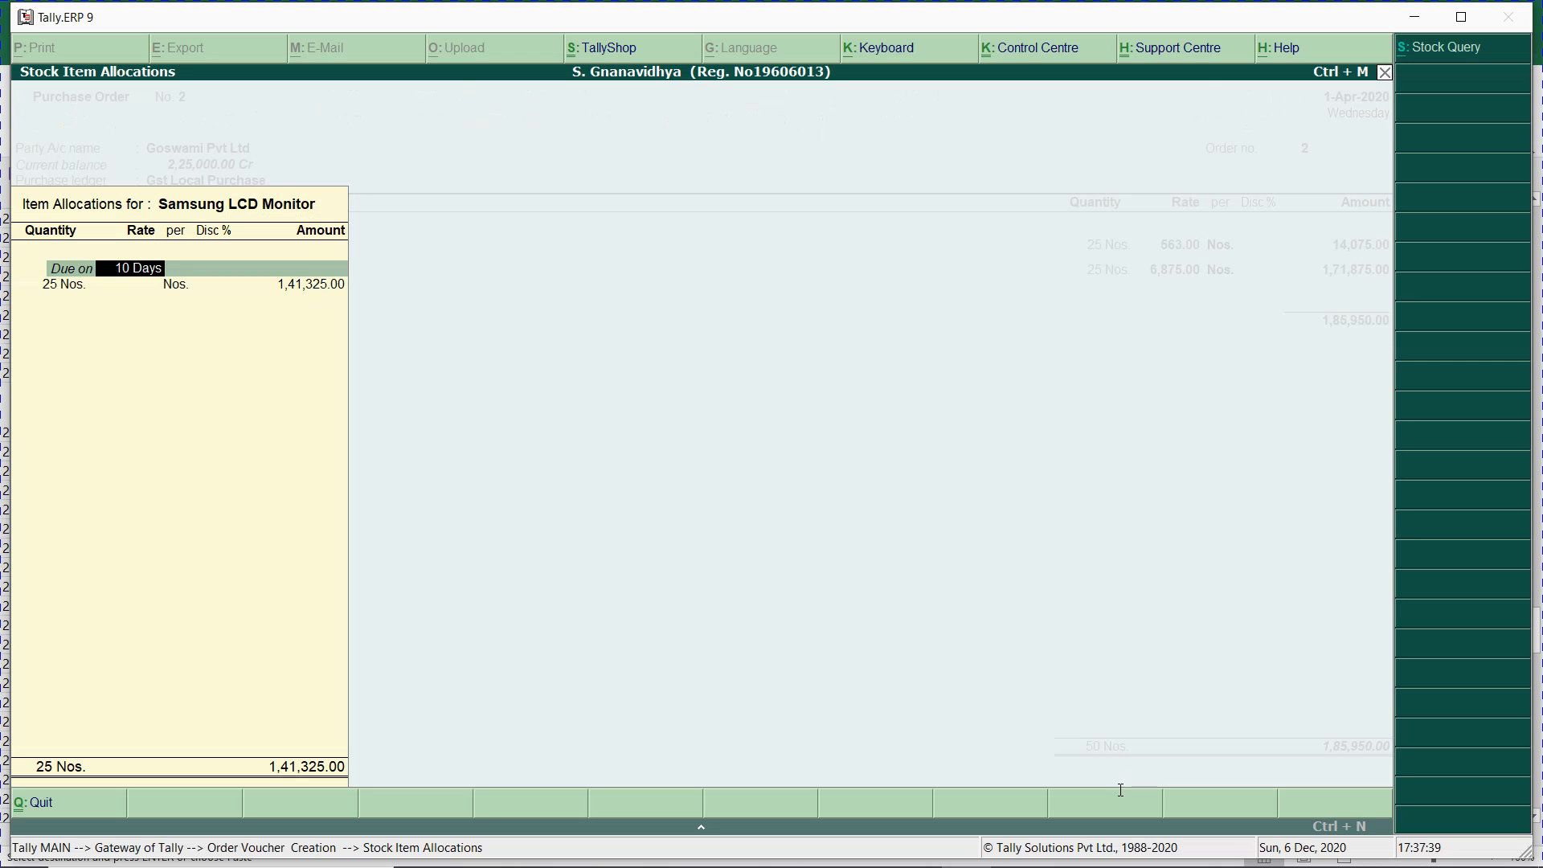
{"action": "key", "text": "BackSpace"}
{"action": "key", "text": "BackSpace"}
{"action": "key", "text": "Return"}
{"action": "key", "text": "Return"}
{"action": "key", "text": "Return"}
{"action": "key", "text": "Return"}
{"action": "key", "text": "Return"}
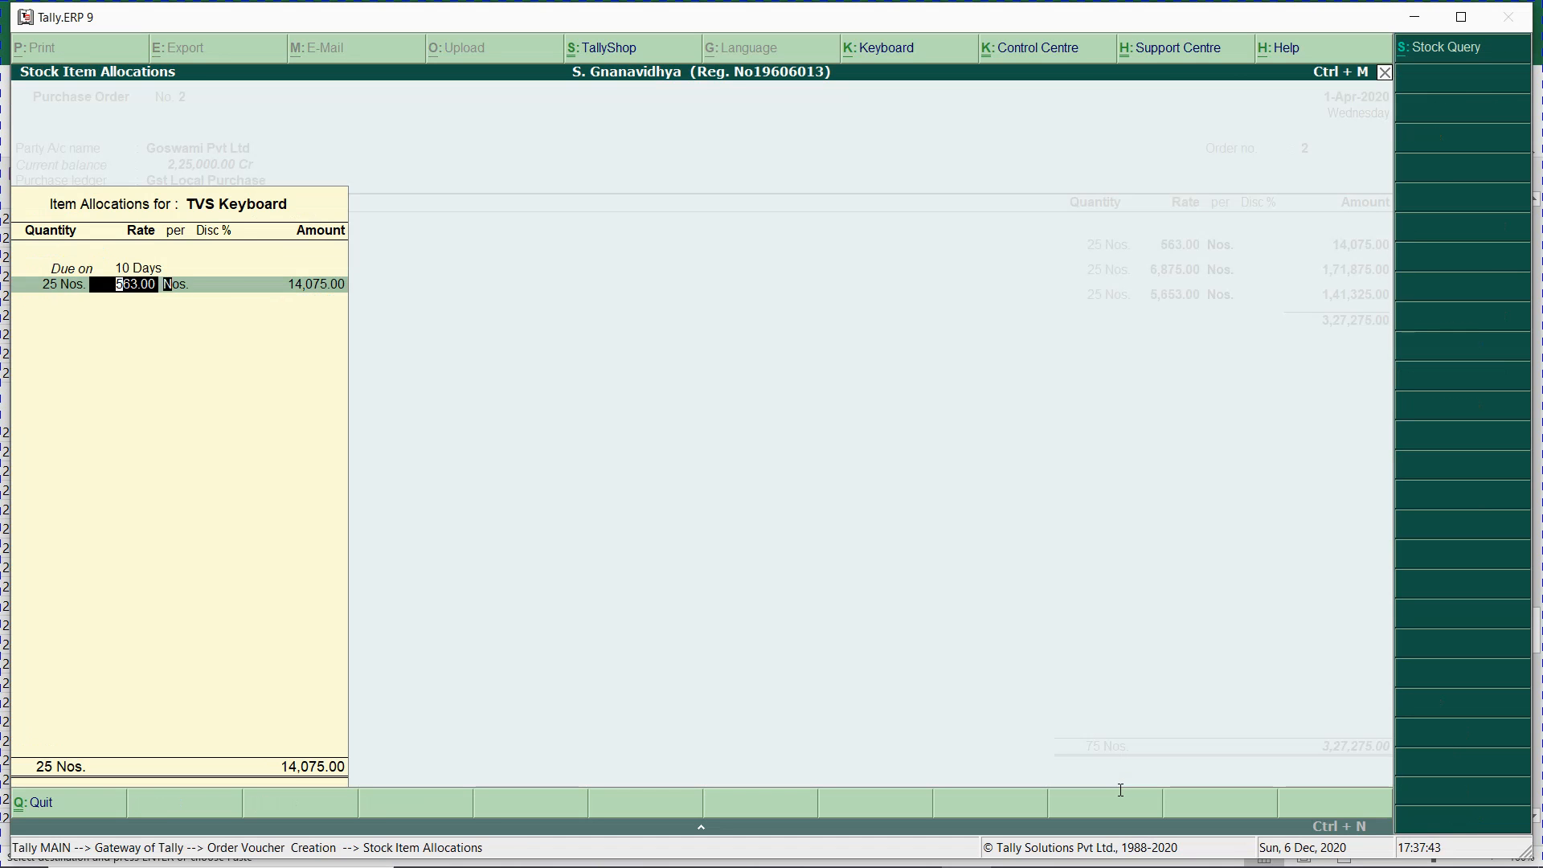
{"action": "key", "text": "Return"}
{"action": "key", "text": "Return"}
{"action": "key", "text": "Return"}
{"action": "key", "text": "Return"}
{"action": "key", "text": "Return"}
{"action": "key", "text": "Return"}
{"action": "key", "text": "Return"}
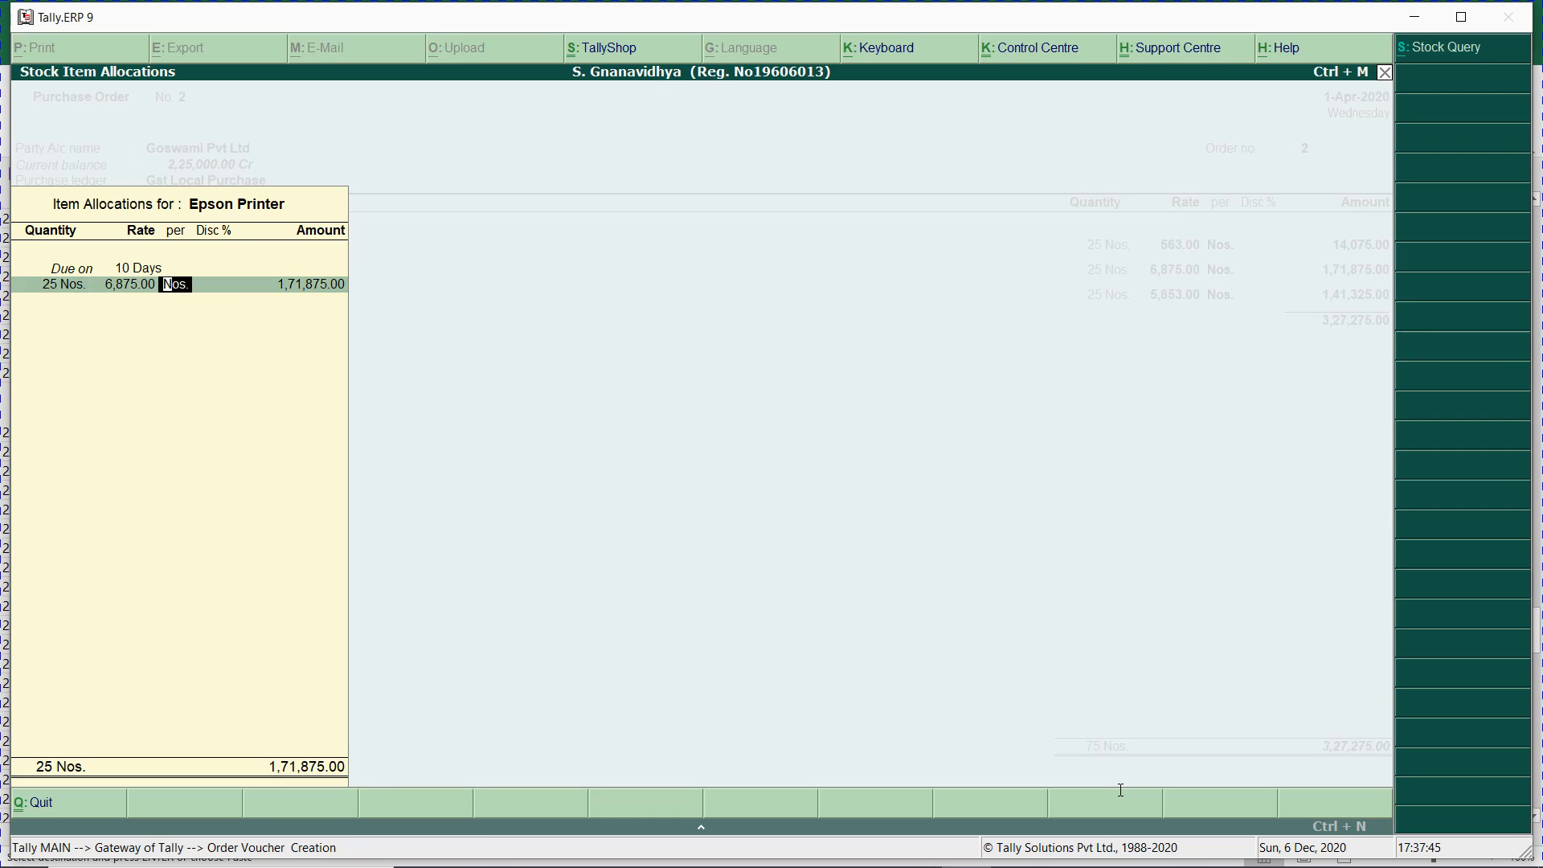
{"action": "key", "text": "Return"}
{"action": "key", "text": "Return"}
{"action": "key", "text": "Return"}
{"action": "key", "text": "Return"}
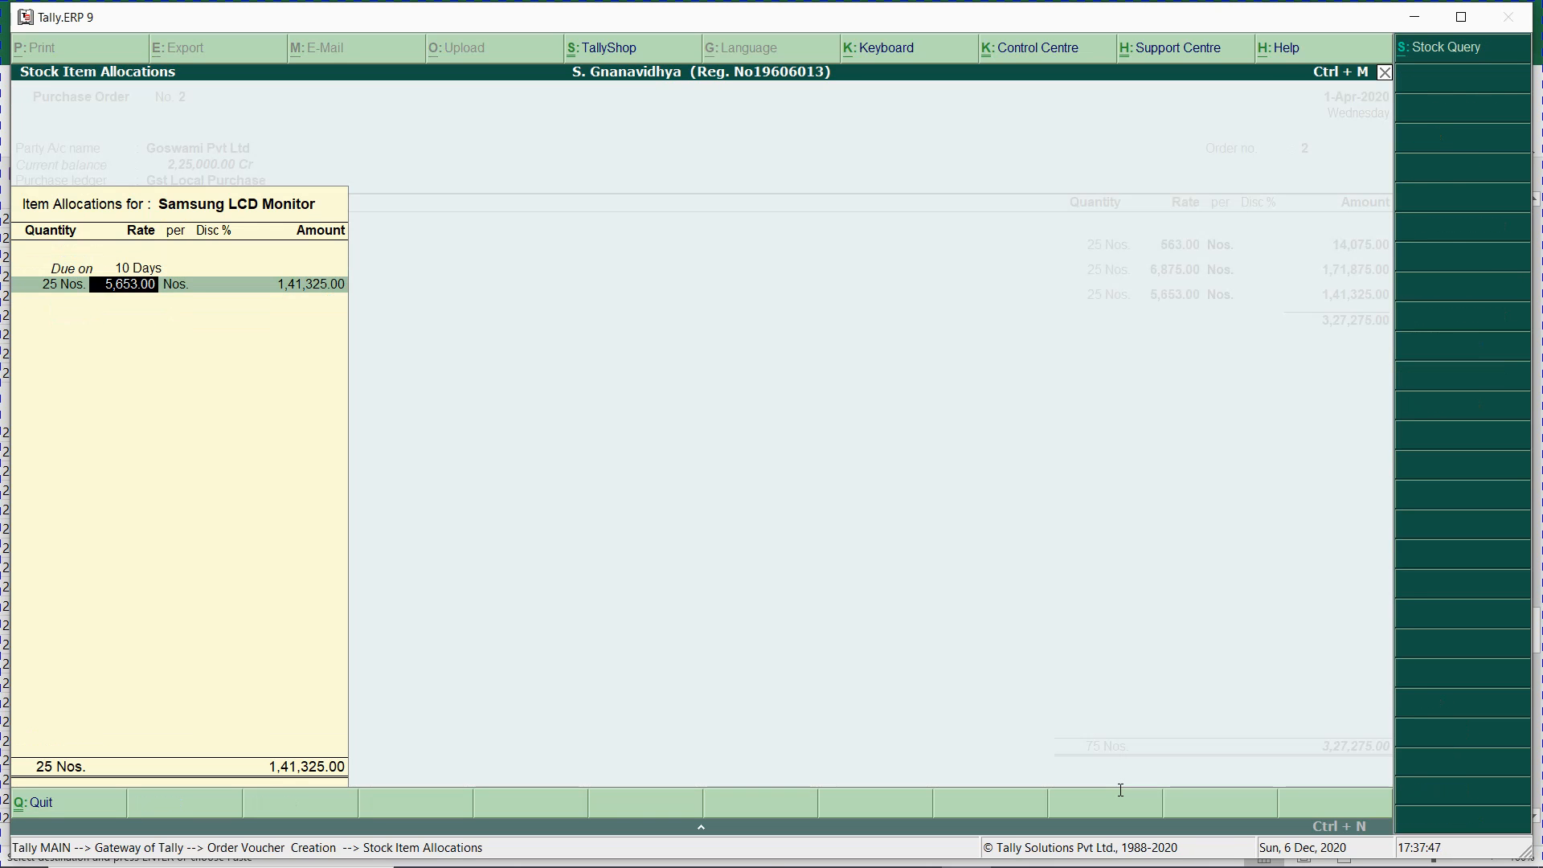
- Select the rate cells starting at D279 in the Excel report
{"action": "key", "text": "alt+Tab"}
{"action": "key", "text": "Up"}
{"action": "key", "text": "Up"}
{"action": "key", "text": "shift+Down"}
{"action": "key", "text": "shift+Down"}
{"action": "key", "text": "shift+Down"}
{"action": "key", "text": "shift+Down"}
{"action": "key", "text": "shift+Down"}
{"action": "key", "text": "shift+Down"}
{"action": "key", "text": "shift+Down"}
{"action": "key", "text": "shift+Down"}
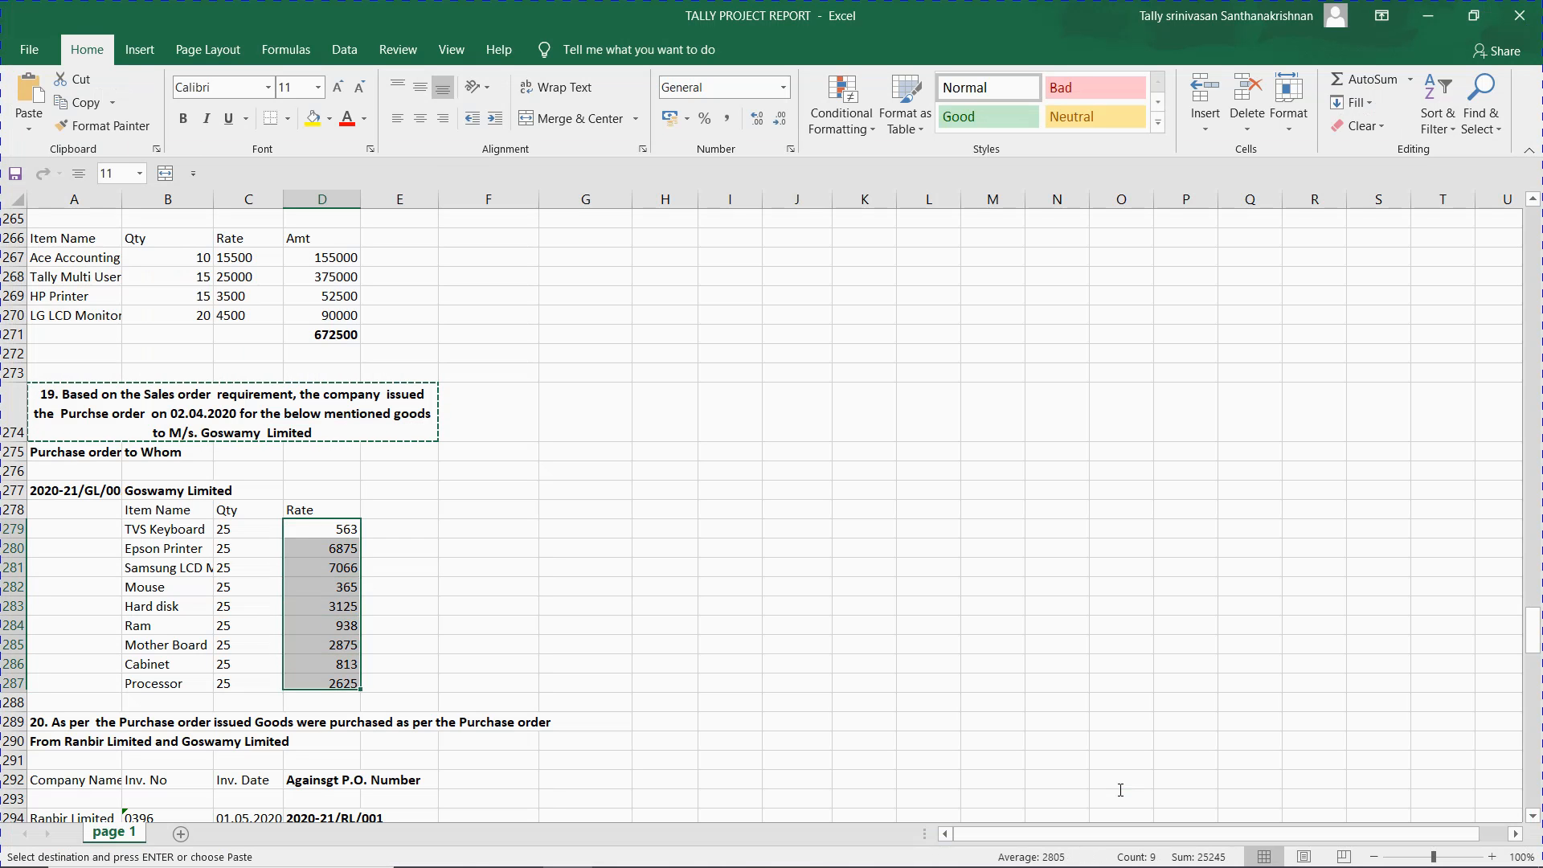
- Clear the Excel rate values in D279:D287
{"action": "key", "text": "Escape"}
{"action": "key", "text": "Delete"}
{"action": "key", "text": "shift+Up"}
{"action": "key", "text": "shift+Up"}
{"action": "key", "text": "shift+Up"}
{"action": "key", "text": "shift+Up"}
{"action": "key", "text": "shift+Up"}
{"action": "key", "text": "shift+Up"}
{"action": "key", "text": "shift+Up"}
{"action": "key", "text": "shift+Up"}
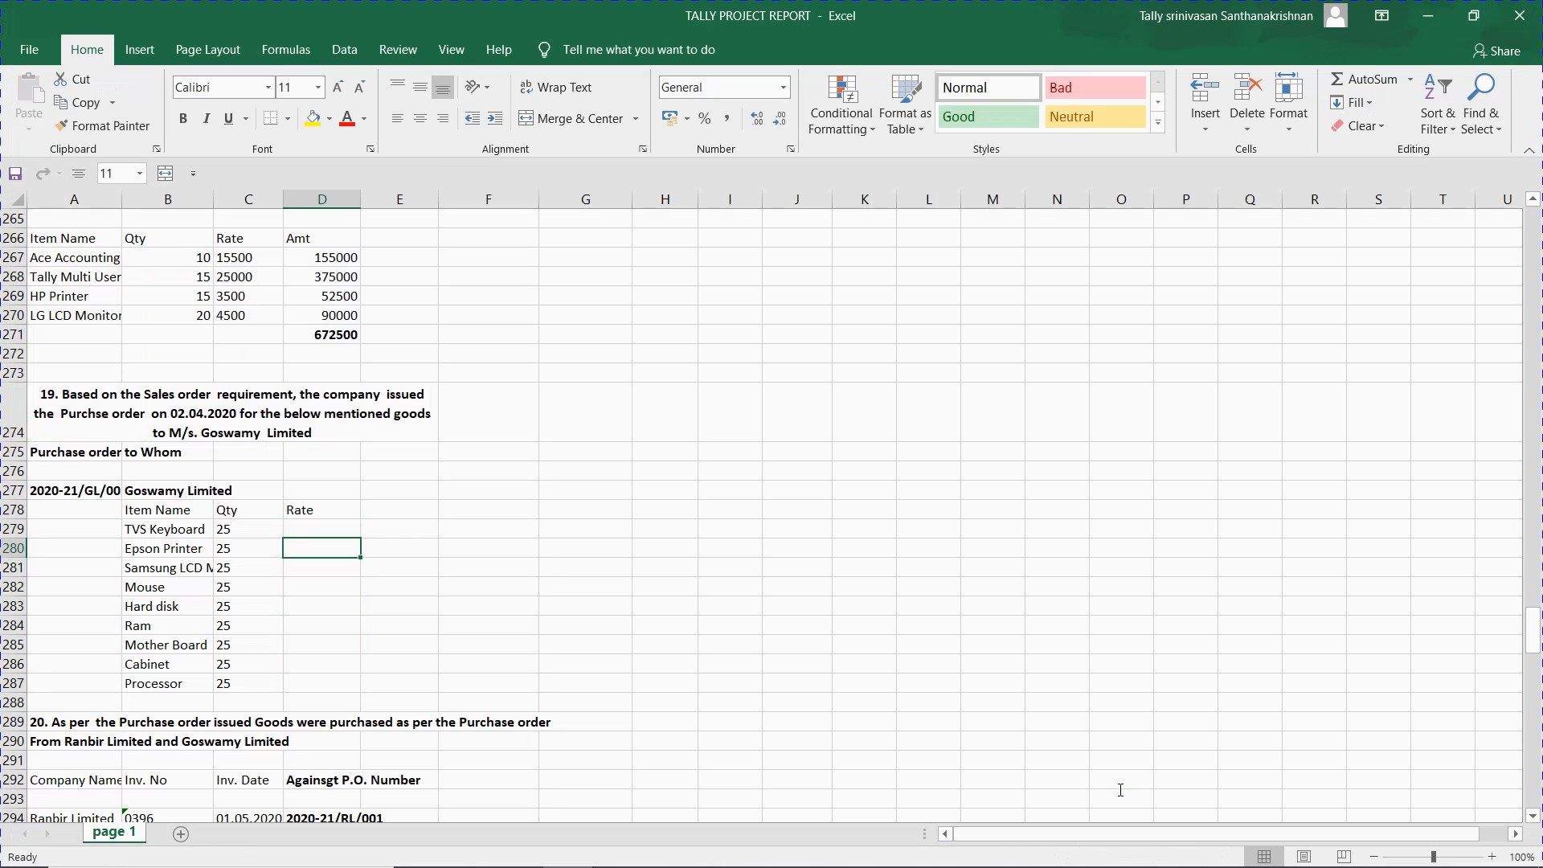
{"action": "key", "text": "alt+Tab"}
- Abandon the unfinished purchase order voucher in Tally
{"action": "key", "text": "Escape"}
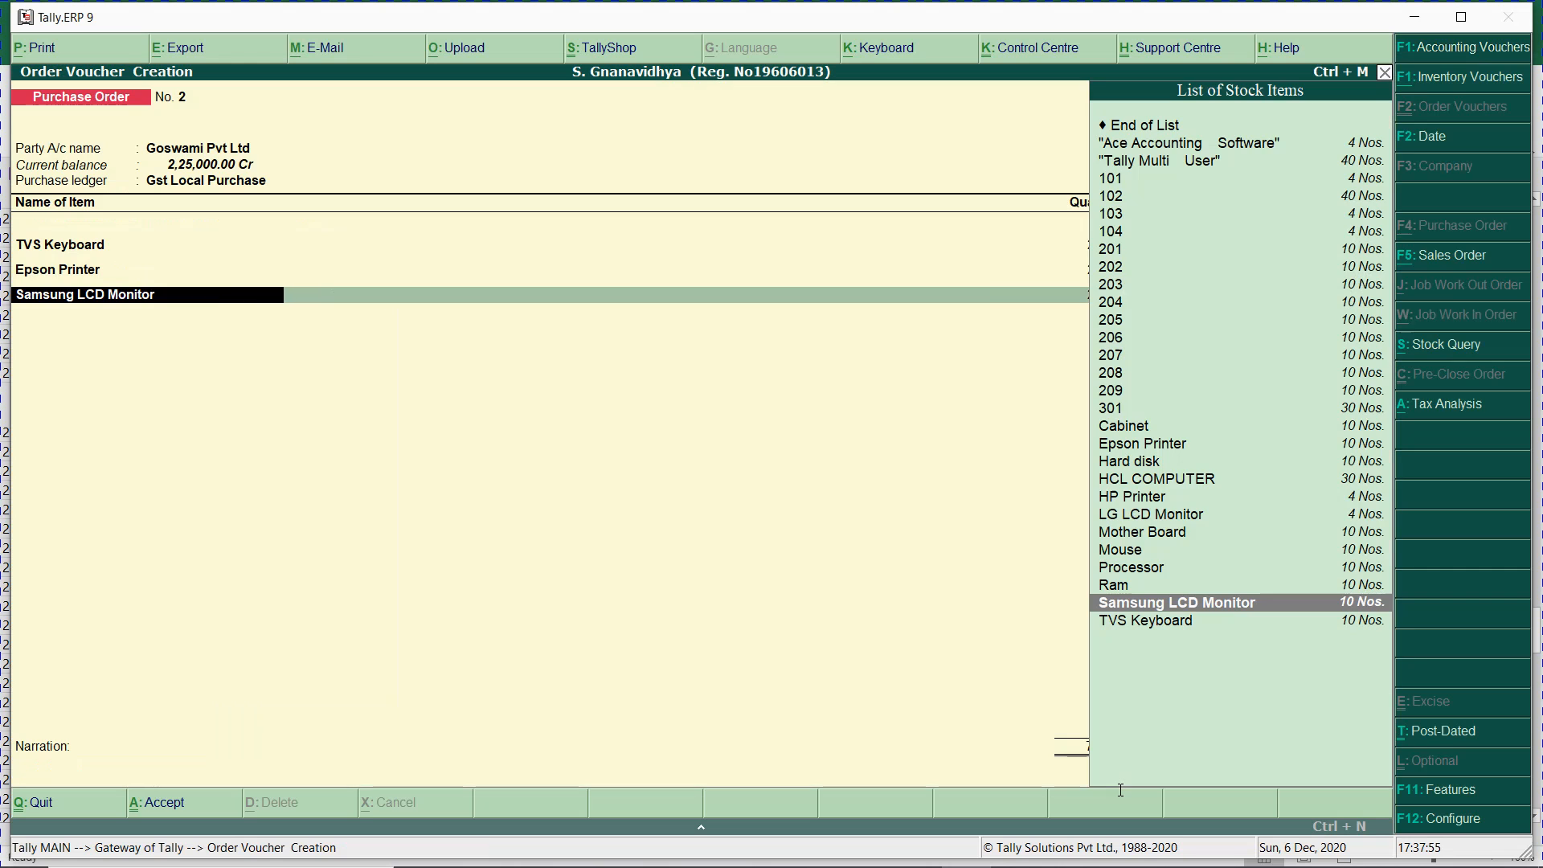
{"action": "key", "text": "Escape"}
{"action": "key", "text": "Escape"}
{"action": "key", "text": "y"}
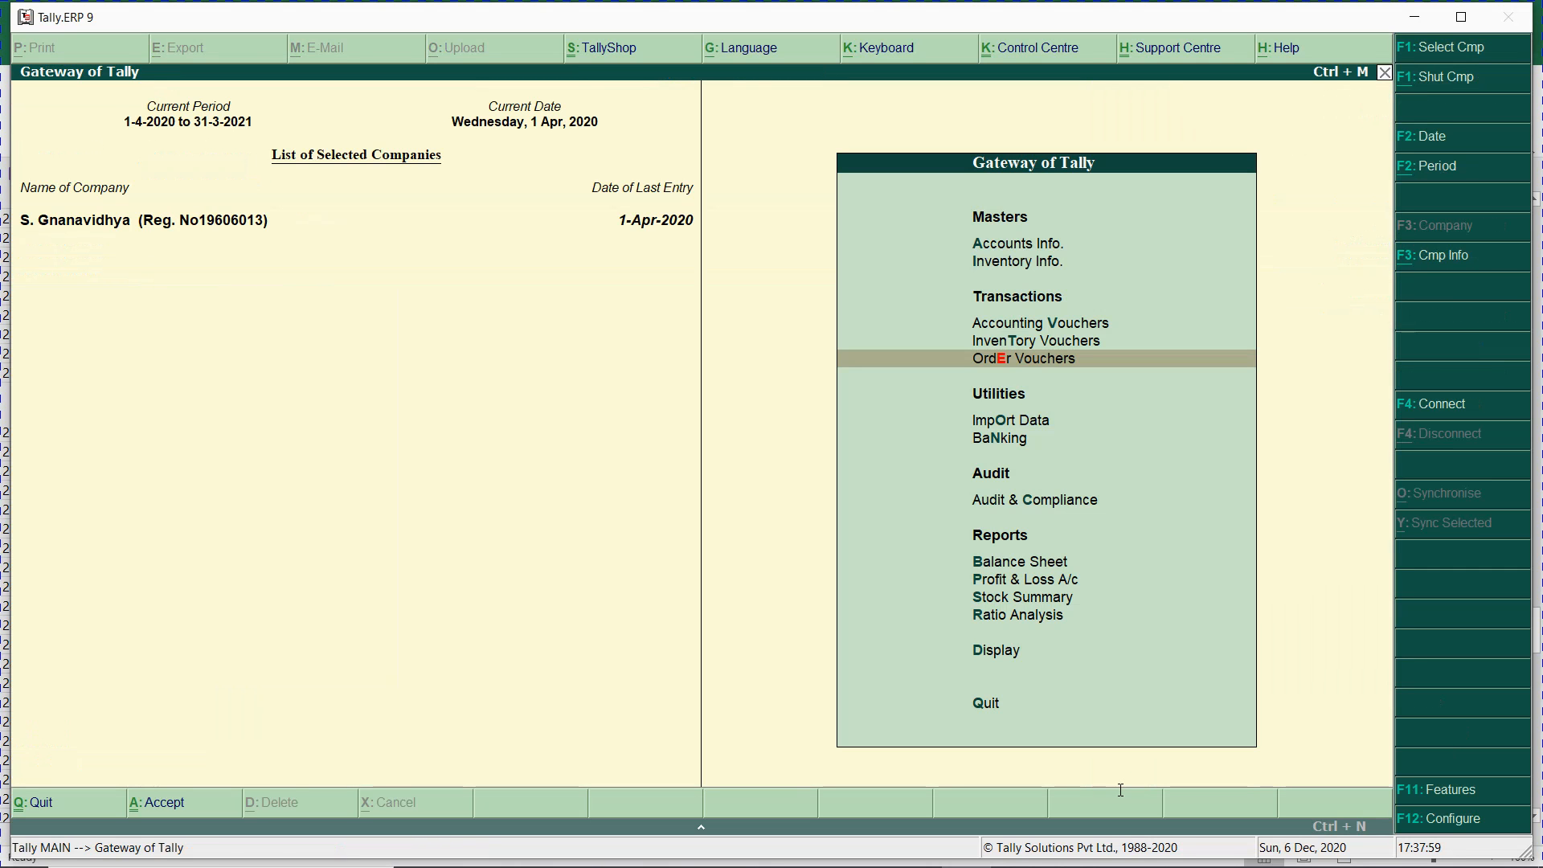
- Start a new Order No. 2 for Goswami Pvt Ltd with the Gst Local Purchase ledger
{"action": "key", "text": "Return"}
{"action": "type", "text": "GO"}
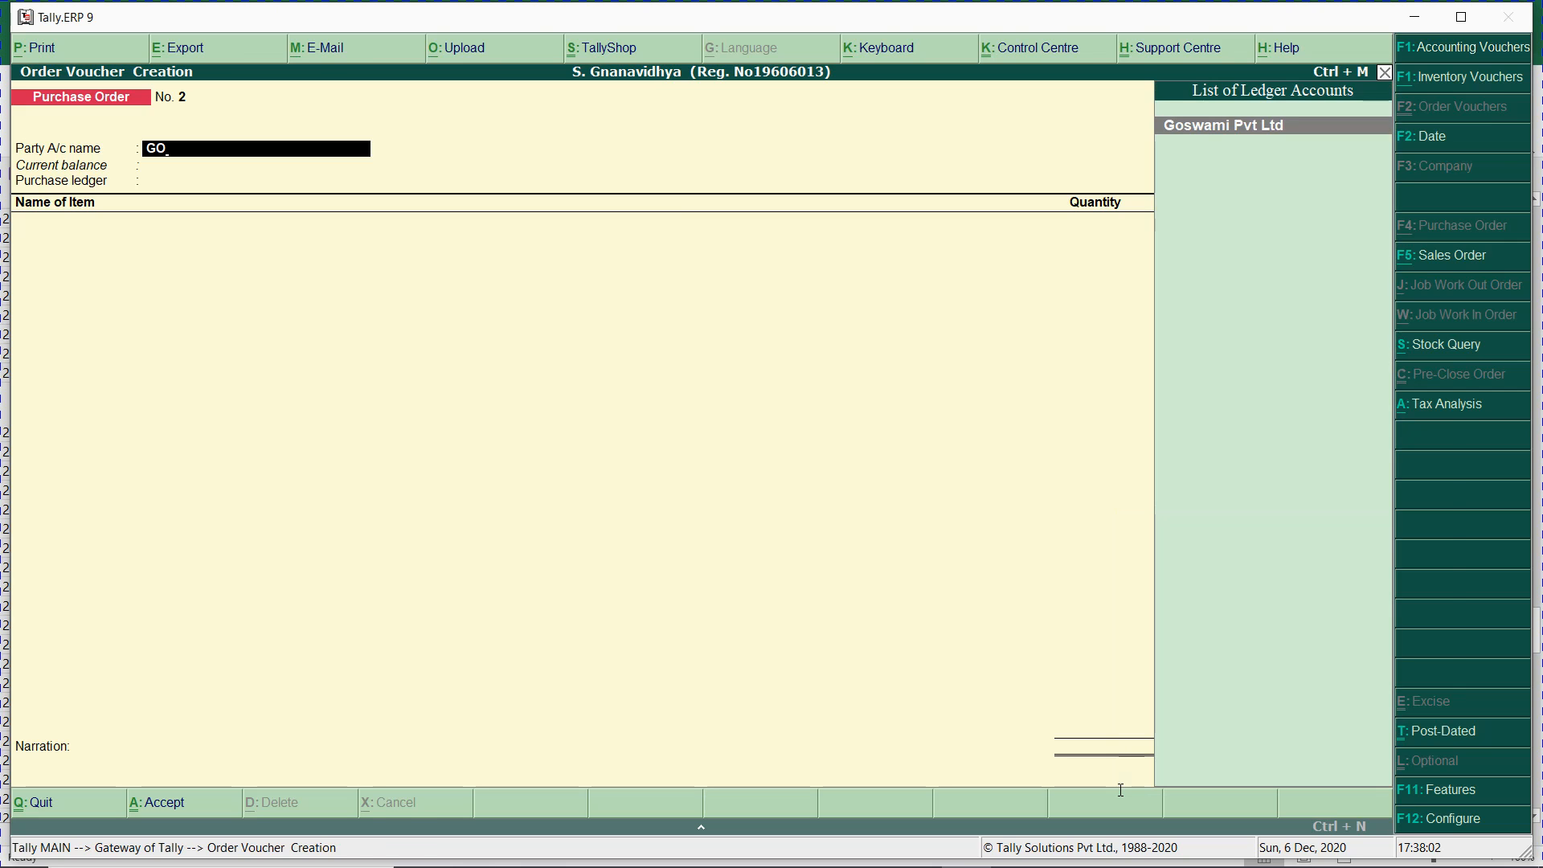
{"action": "key", "text": "Return"}
{"action": "key", "text": "ctrl+a"}
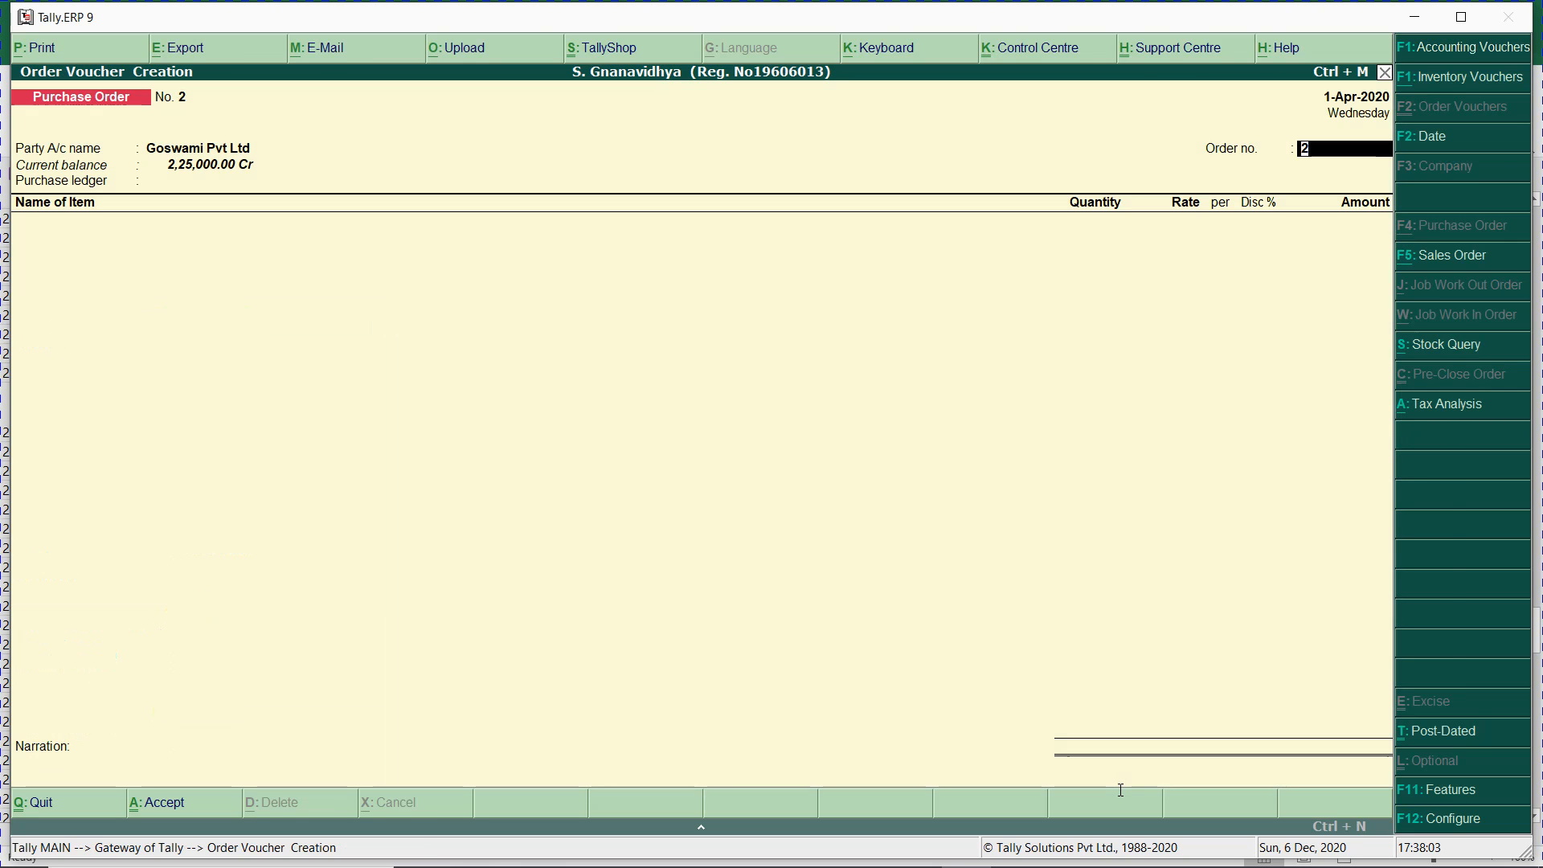
{"action": "key", "text": "Return"}
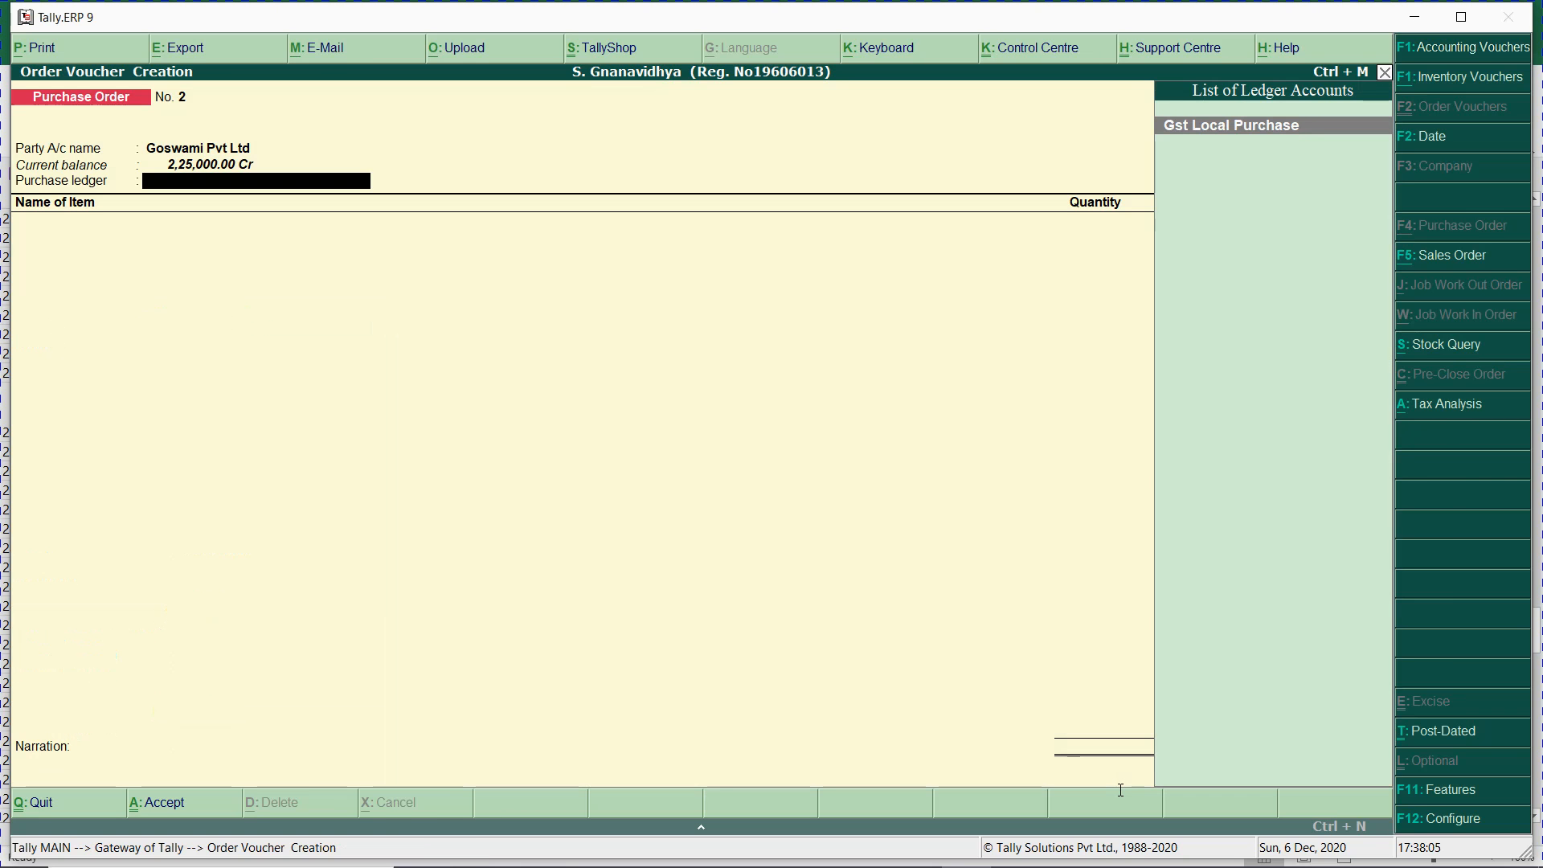
{"action": "key", "text": "Return"}
- Add TVS Keyboard (201), due in 10 days, 25 Nos. at 450 for 11,250
{"action": "type", "text": "201"}
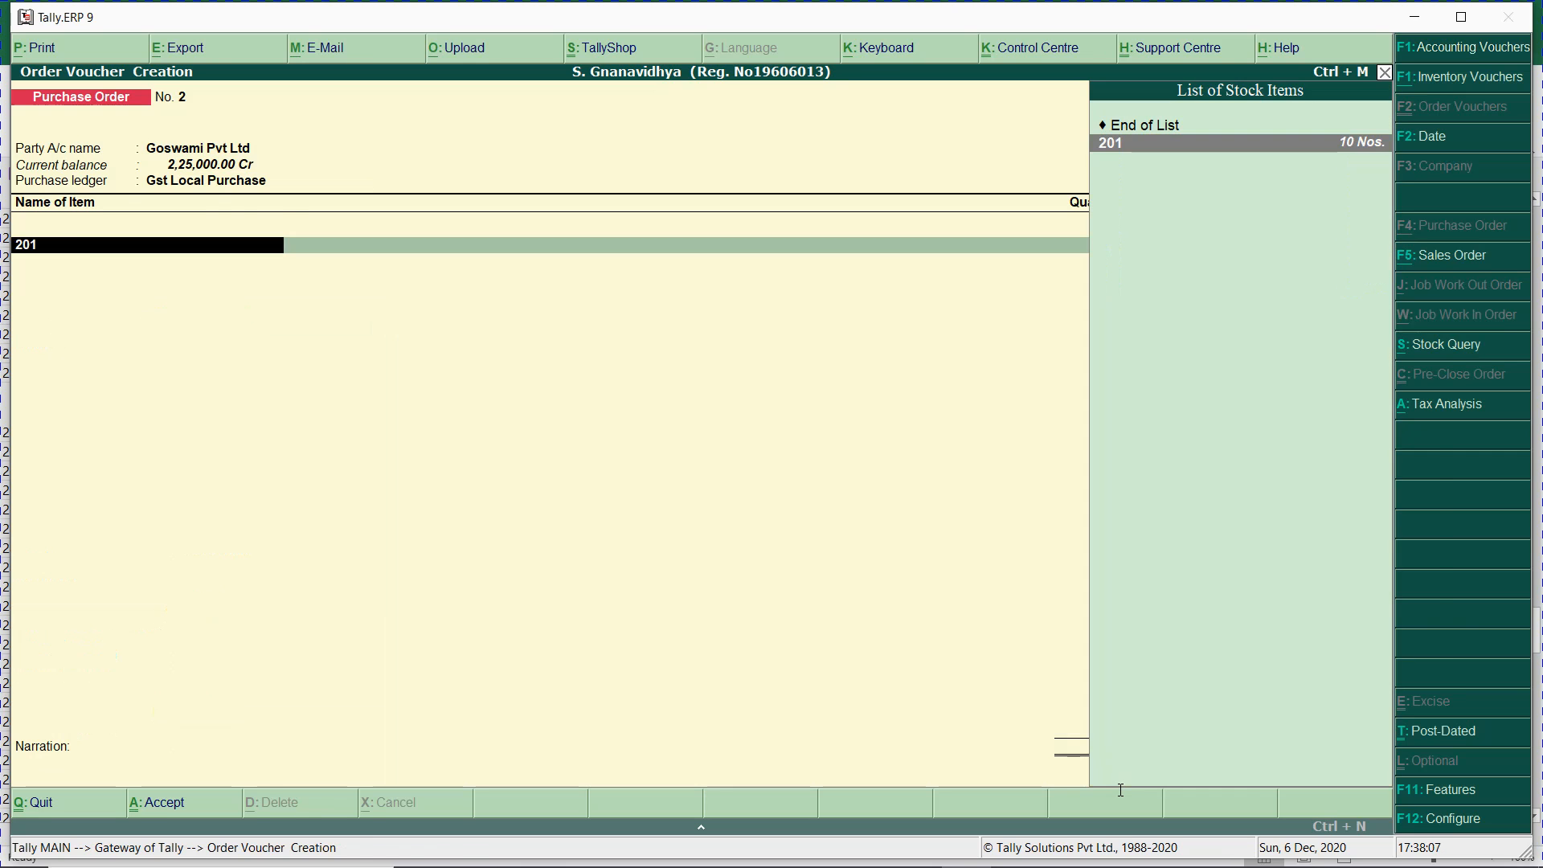
{"action": "key", "text": "Return"}
{"action": "type", "text": "10"}
{"action": "key", "text": "Return"}
{"action": "type", "text": "25"}
{"action": "key", "text": "Return"}
{"action": "key", "text": "Return"}
{"action": "key", "text": "Return"}
{"action": "key", "text": "Return"}
{"action": "key", "text": "Return"}
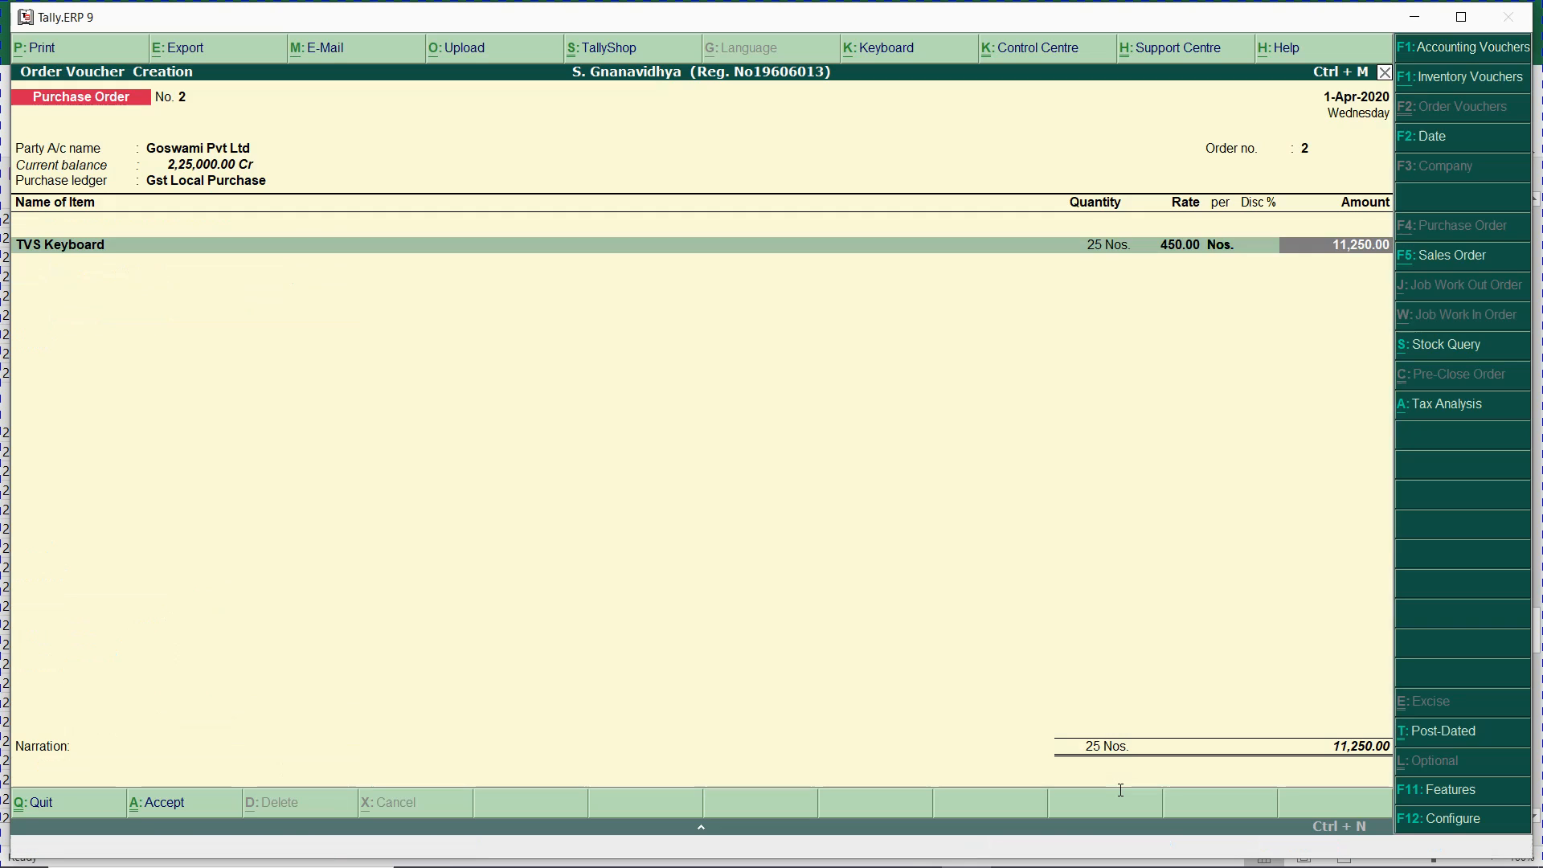
{"action": "key", "text": "Return"}
- Add Epson Printer with a 10-day due period and open its stock item for alteration
{"action": "type", "text": "eps"}
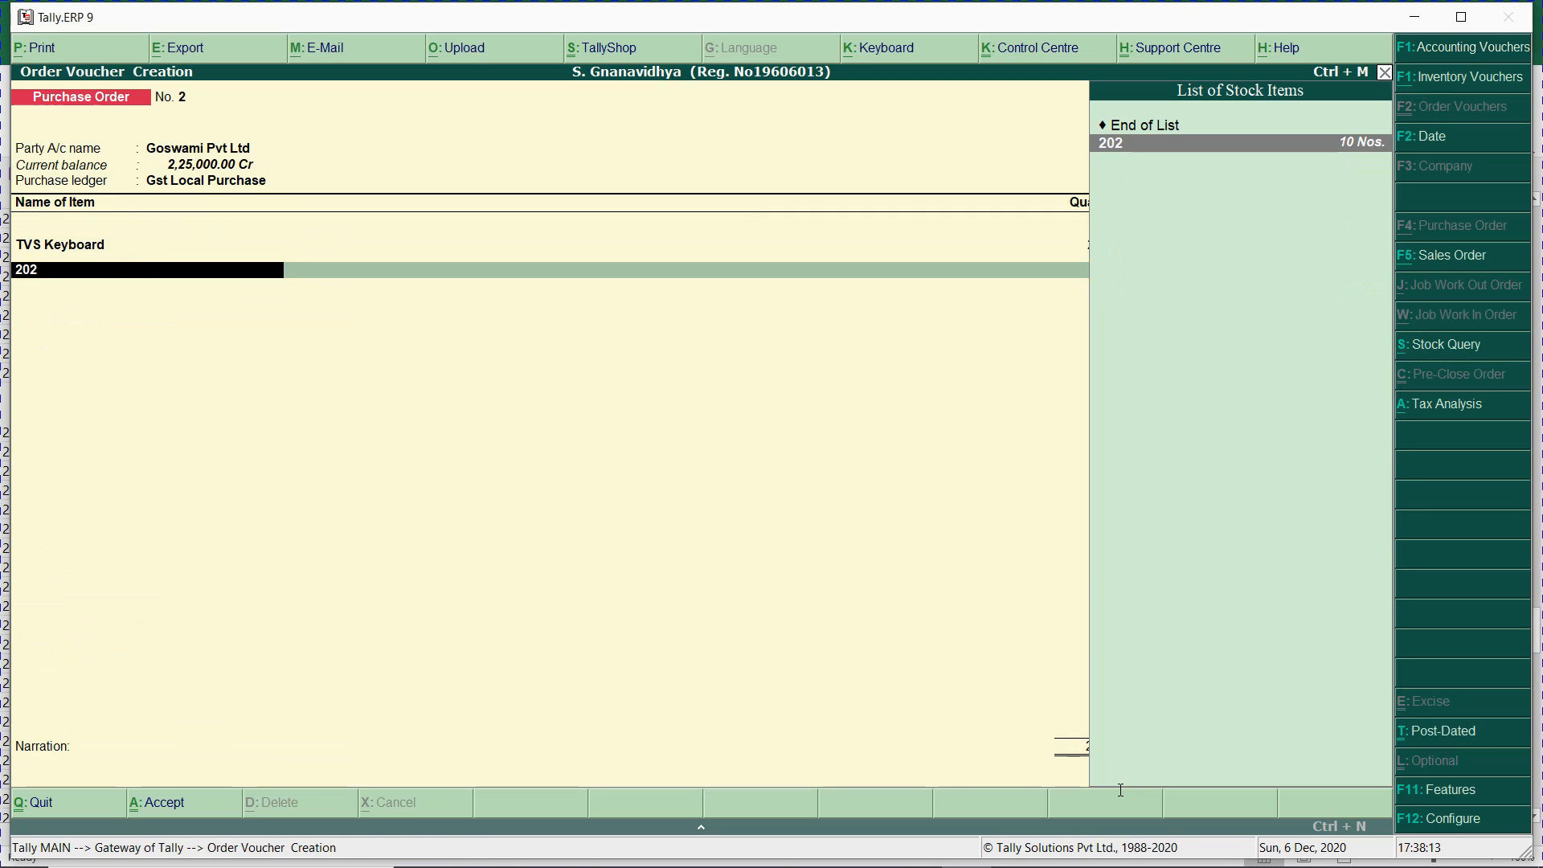
{"action": "key", "text": "Return"}
{"action": "type", "text": "10 Days"}
{"action": "key", "text": "Return"}
{"action": "key", "text": "Return"}
{"action": "key", "text": "Return"}
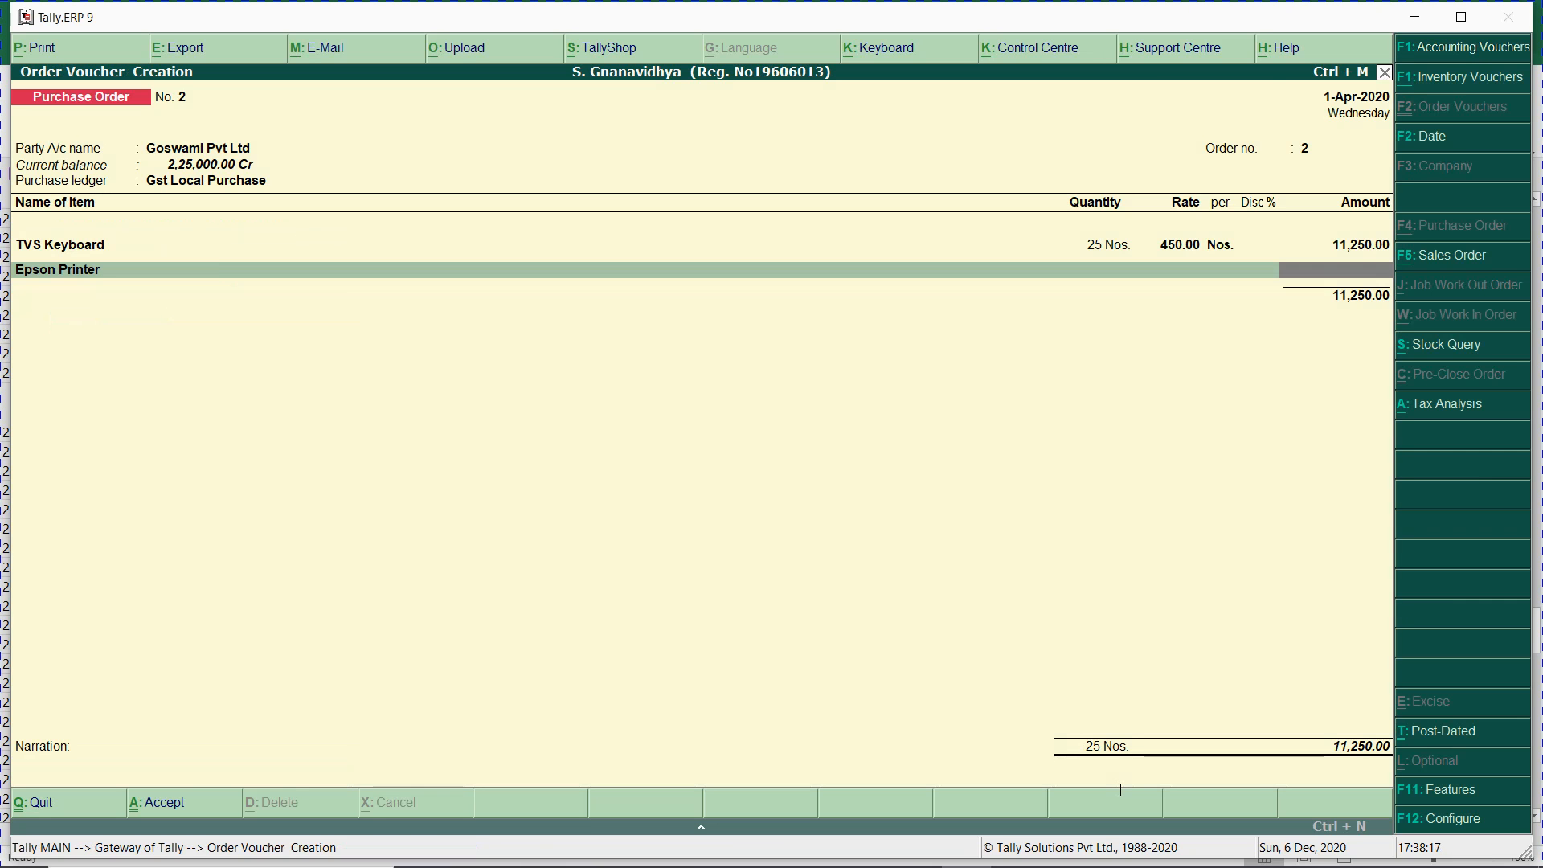
{"action": "key", "text": "BackSpace"}
{"action": "key", "text": "ctrl+Return"}
- Save the Epson Printer stock item and enter 25 Nos. at 5,500
{"action": "key", "text": "Return"}
{"action": "key", "text": "Return"}
{"action": "key", "text": "Return"}
{"action": "key", "text": "Return"}
{"action": "key", "text": "Return"}
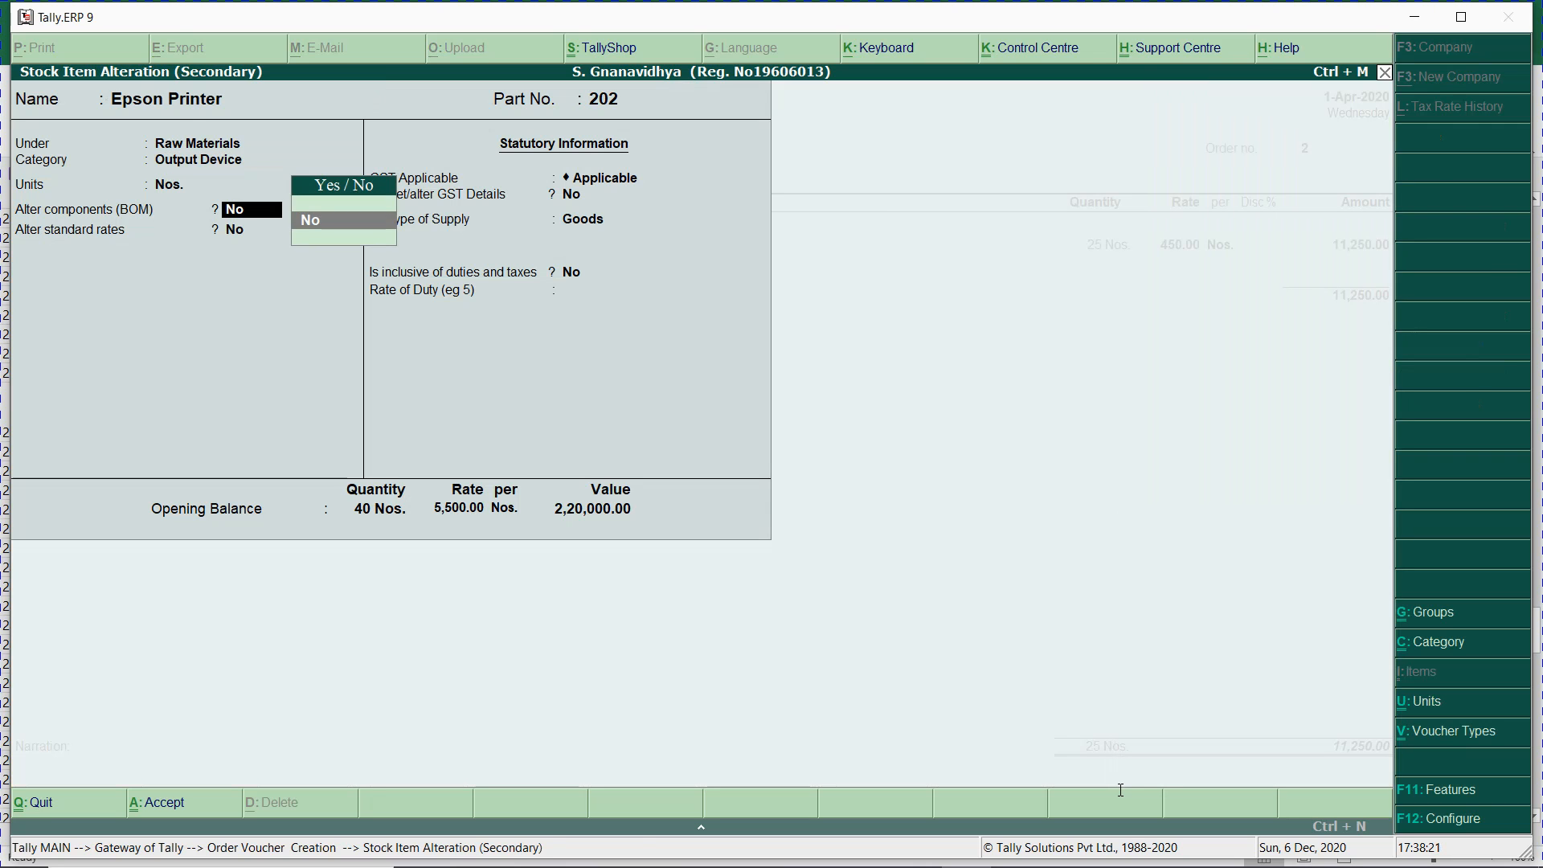
{"action": "key", "text": "Return"}
{"action": "key", "text": "Return"}
{"action": "key", "text": "Return"}
{"action": "key", "text": "Return"}
{"action": "key", "text": "Return"}
{"action": "key", "text": "Return"}
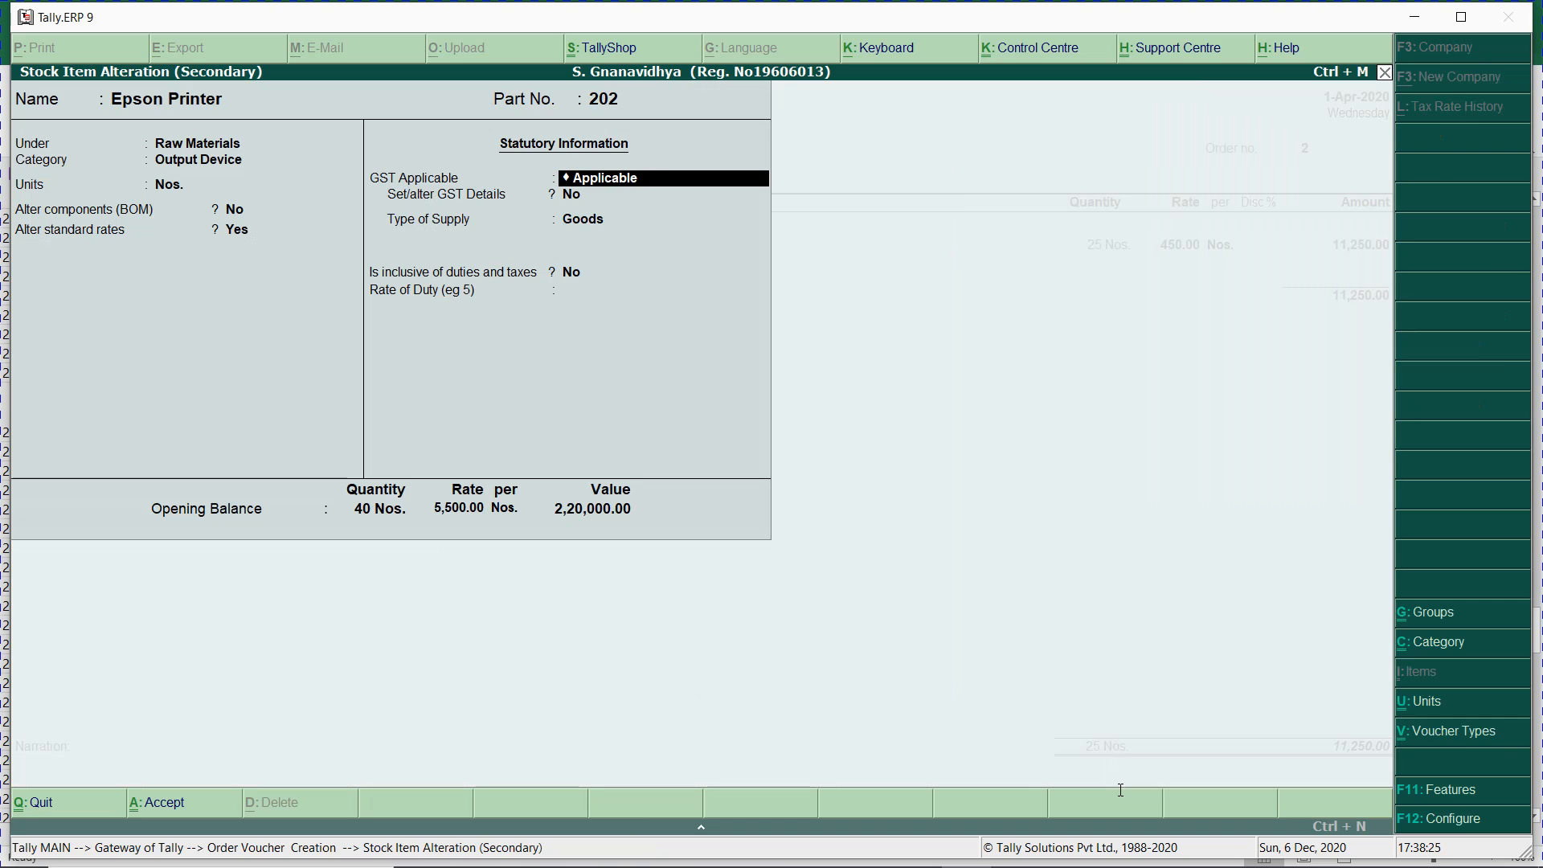
{"action": "key", "text": "ctrl+a"}
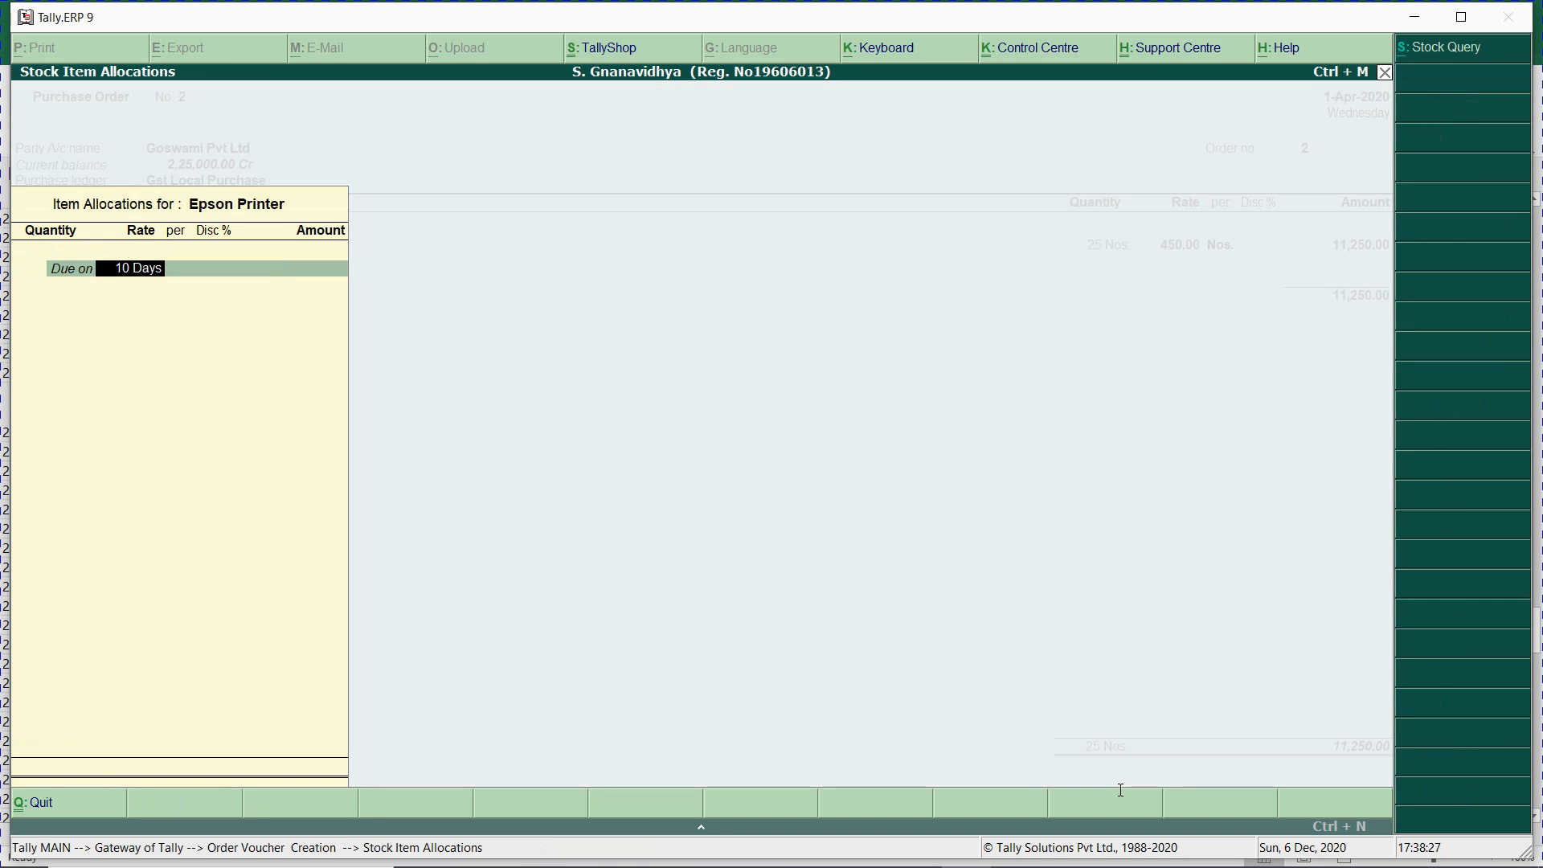
{"action": "key", "text": "Return"}
{"action": "type", "text": "25"}
{"action": "key", "text": "Return"}
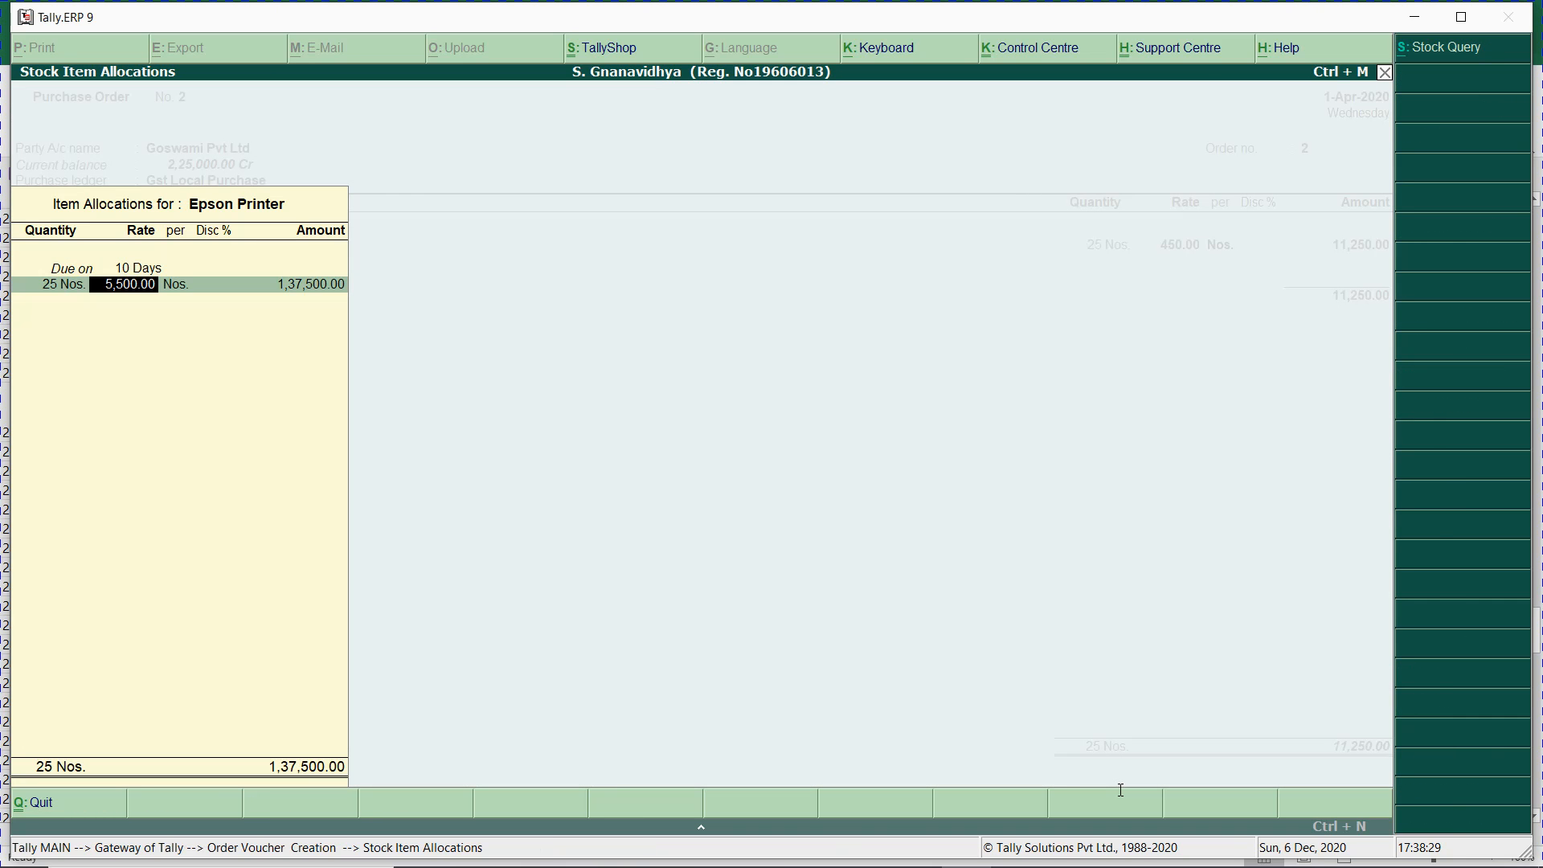
{"action": "key", "text": "Return"}
{"action": "key", "text": "Return"}
{"action": "key", "text": "Return"}
{"action": "key", "text": "Return"}
{"action": "key", "text": "Return"}
{"action": "key", "text": "Return"}
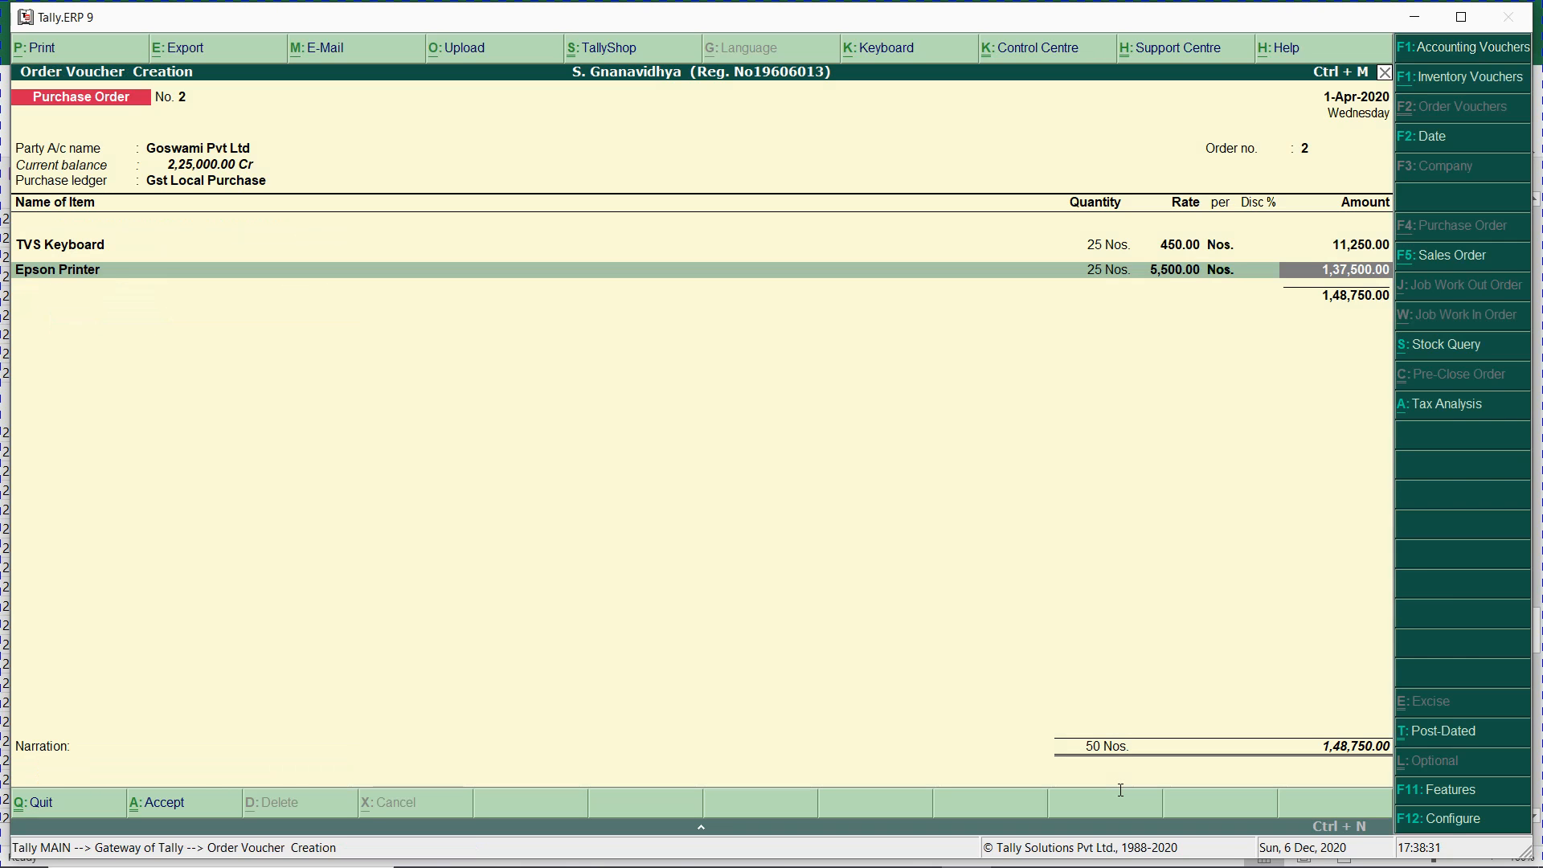
- Add Samsung LCD Monitor (203) at 5,653 and Mouse (204), 25 Nos. each, due in 10 days
{"action": "type", "text": "203"}
{"action": "key", "text": "Return"}
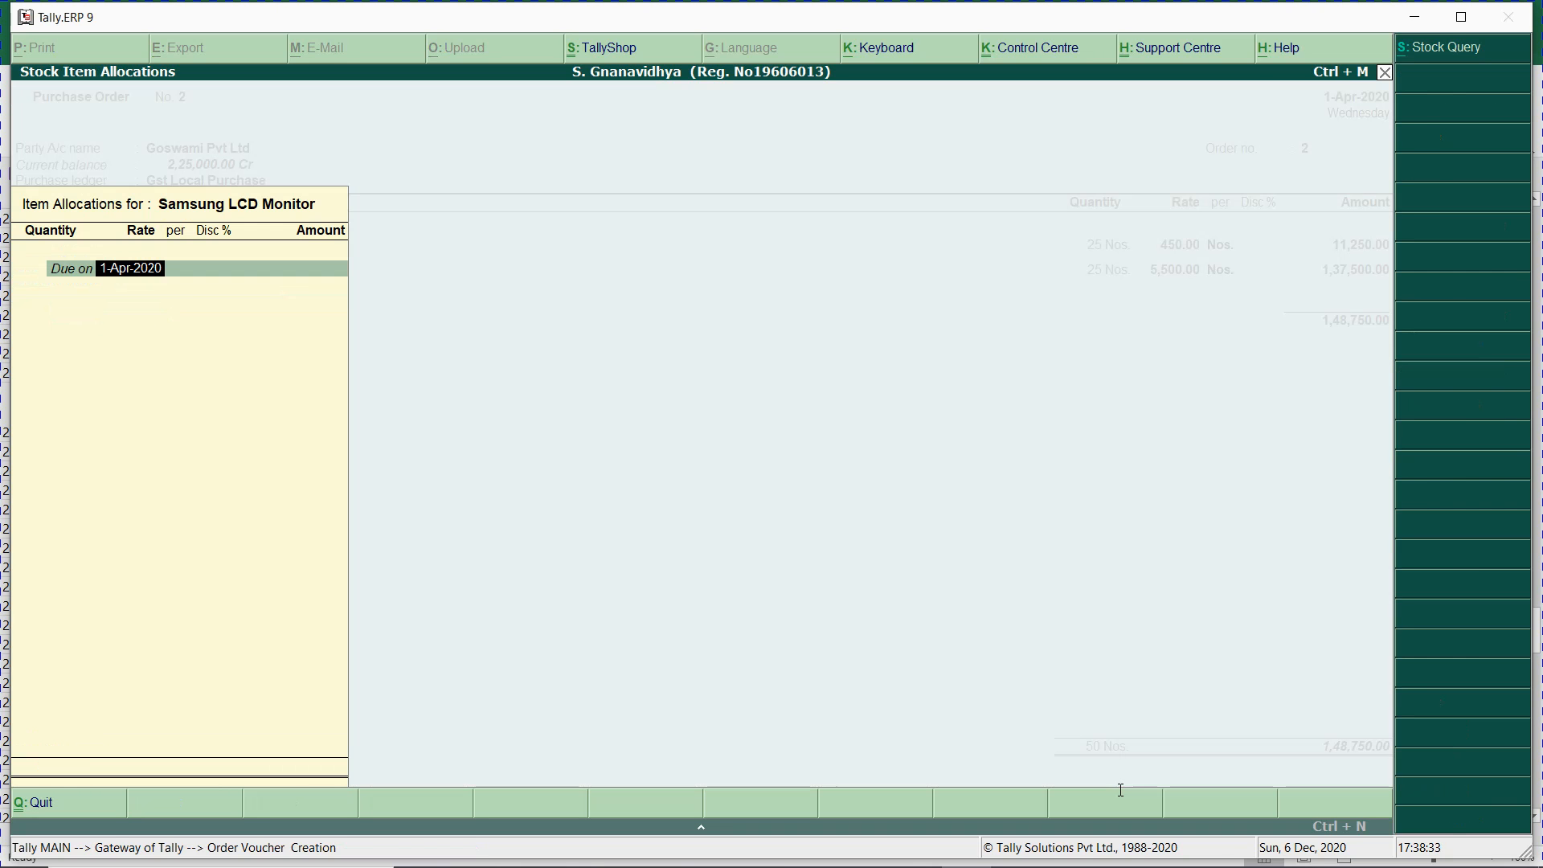
{"action": "type", "text": "10"}
{"action": "key", "text": "Return"}
{"action": "type", "text": "2"}
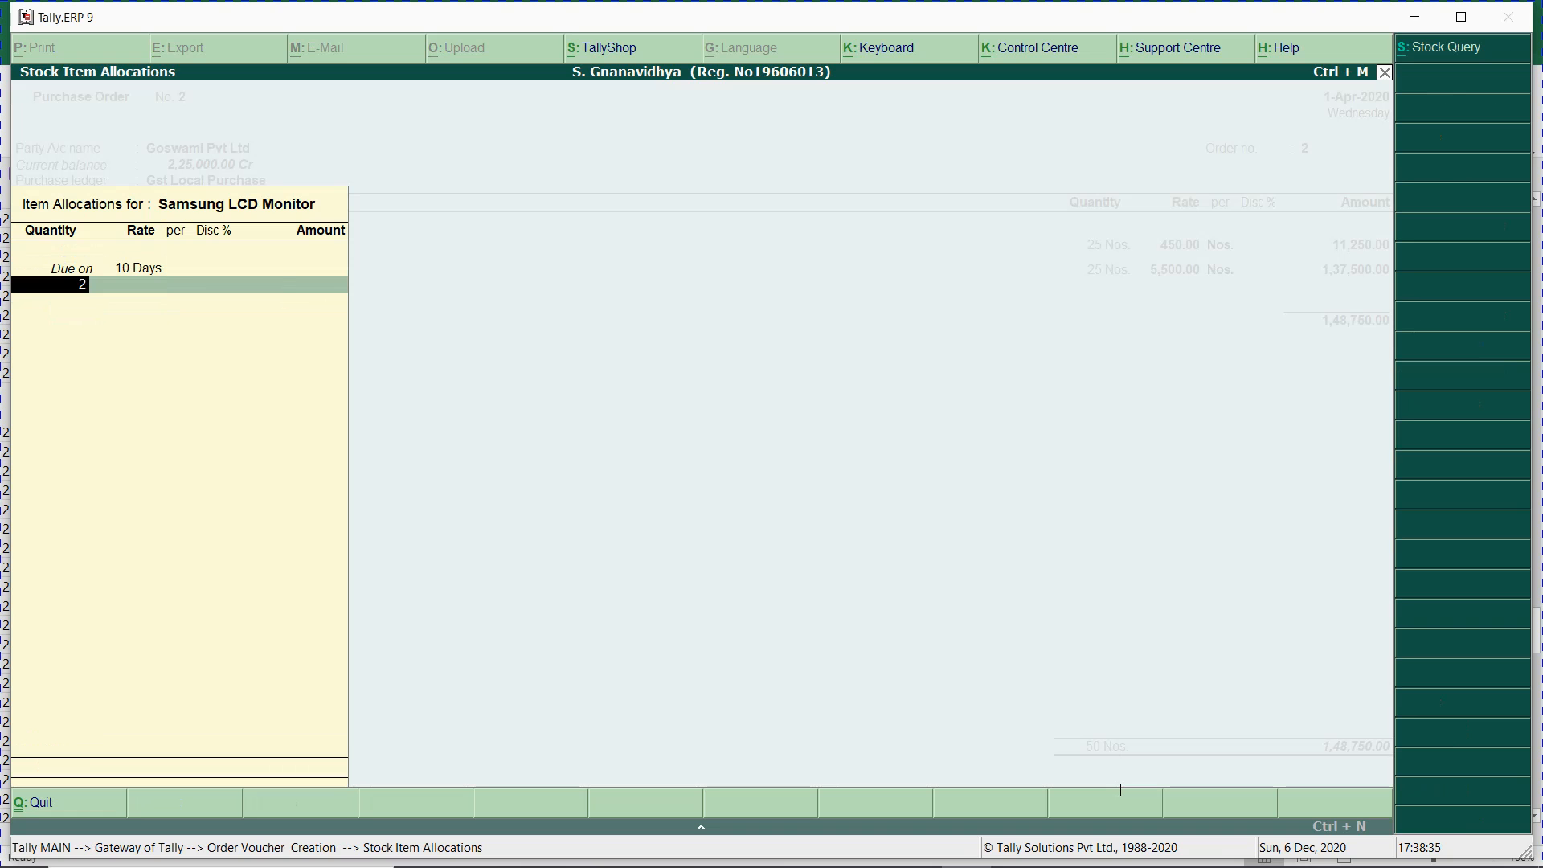
{"action": "type", "text": "5"}
{"action": "key", "text": "Return"}
{"action": "key", "text": "Return"}
{"action": "key", "text": "Return"}
{"action": "key", "text": "Return"}
{"action": "key", "text": "Return"}
{"action": "key", "text": "Return"}
{"action": "key", "text": "Return"}
{"action": "type", "text": "204"}
{"action": "key", "text": "Return"}
{"action": "type", "text": "10"}
{"action": "key", "text": "Return"}
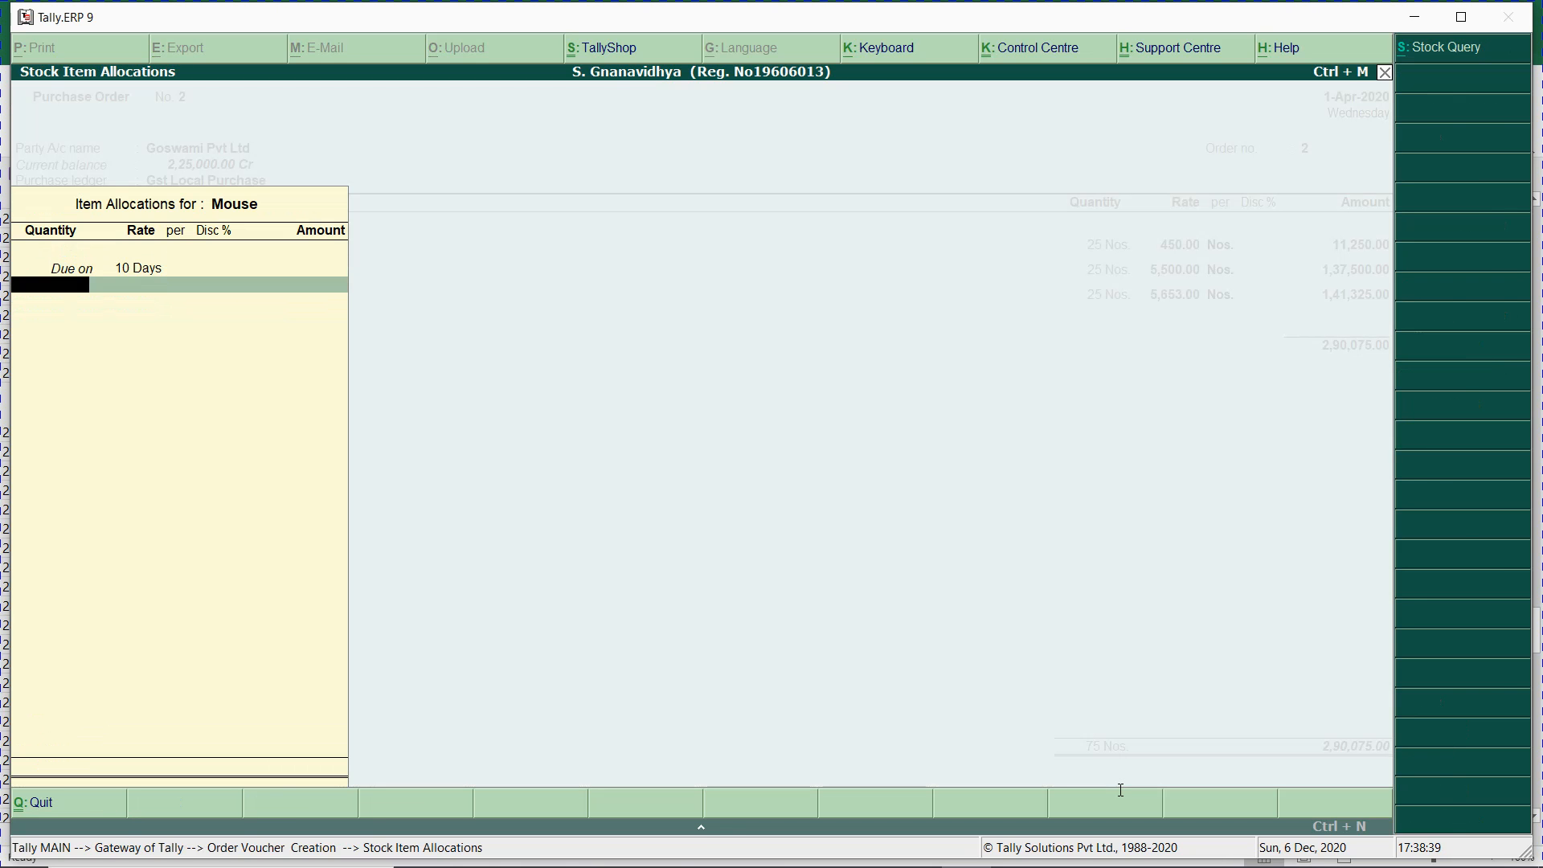
{"action": "type", "text": "25"}
{"action": "key", "text": "Return"}
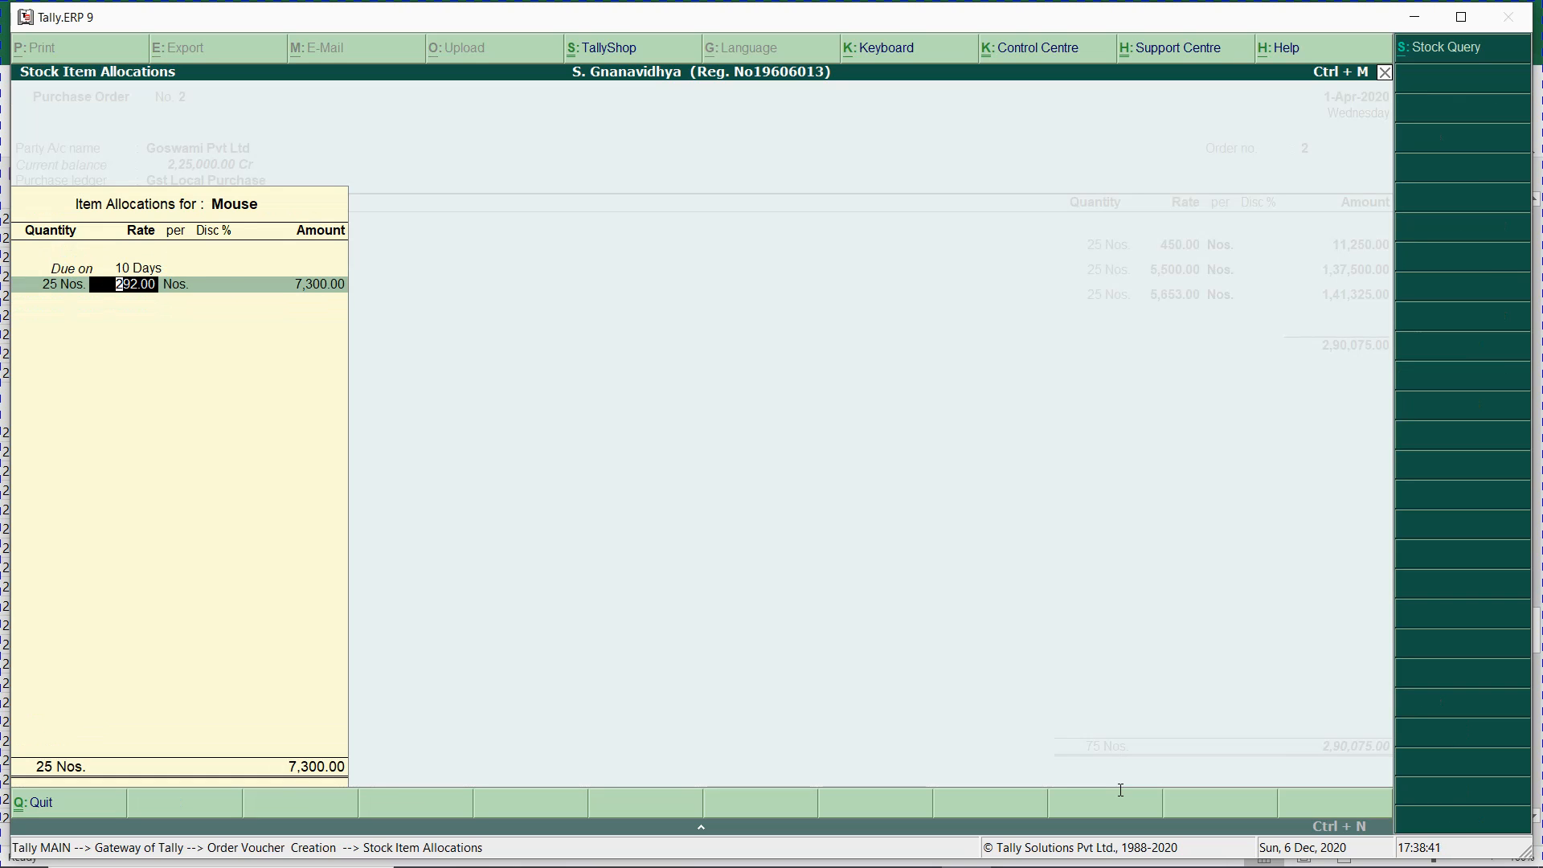
{"action": "key", "text": "Return"}
{"action": "key", "text": "Return"}
{"action": "key", "text": "Return"}
{"action": "key", "text": "Return"}
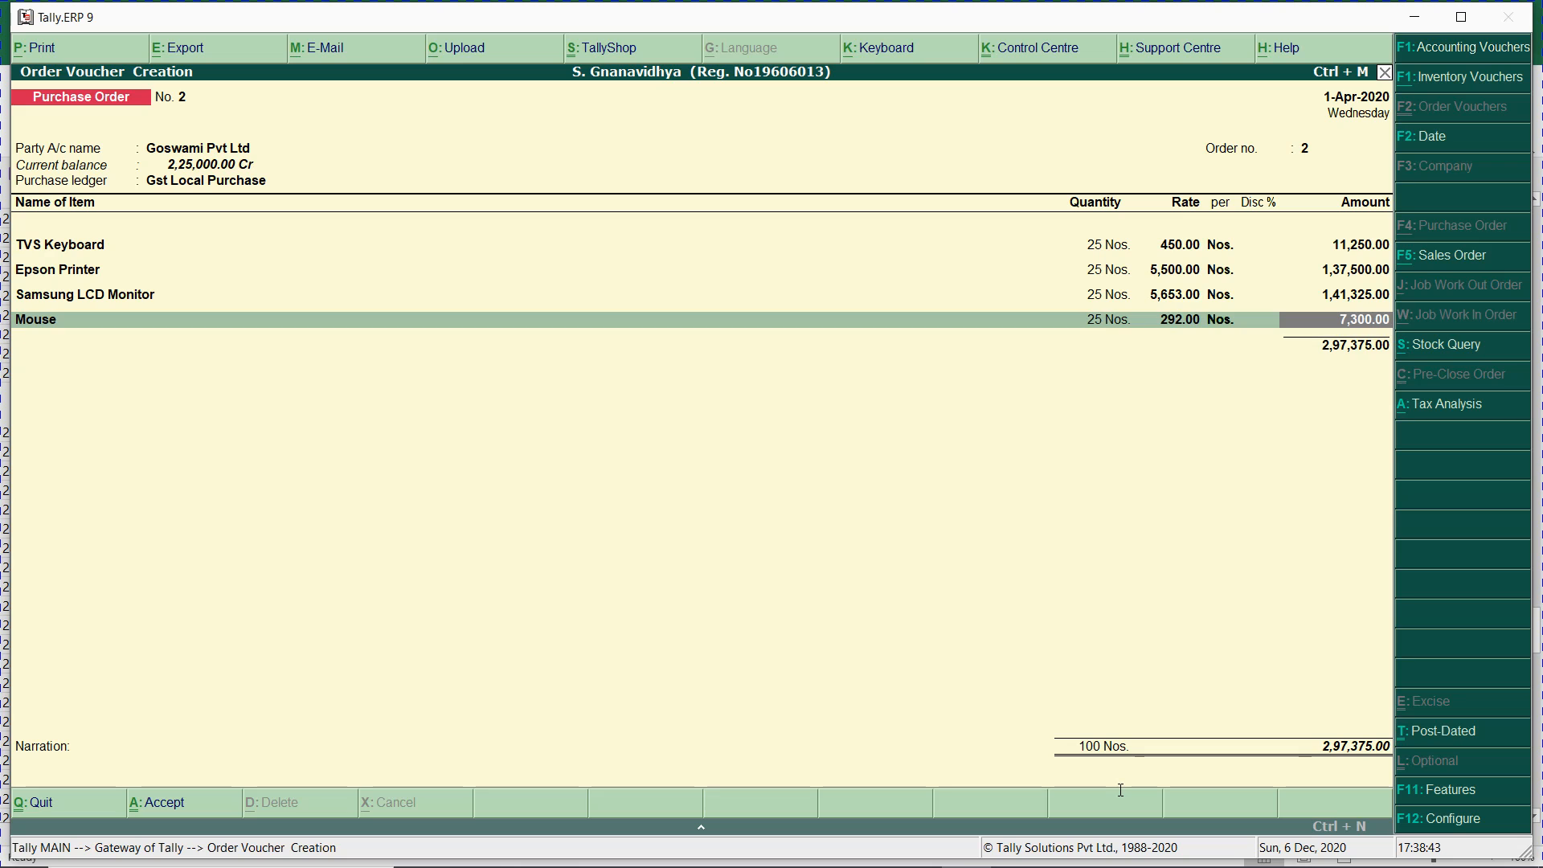
{"action": "key", "text": "Return"}
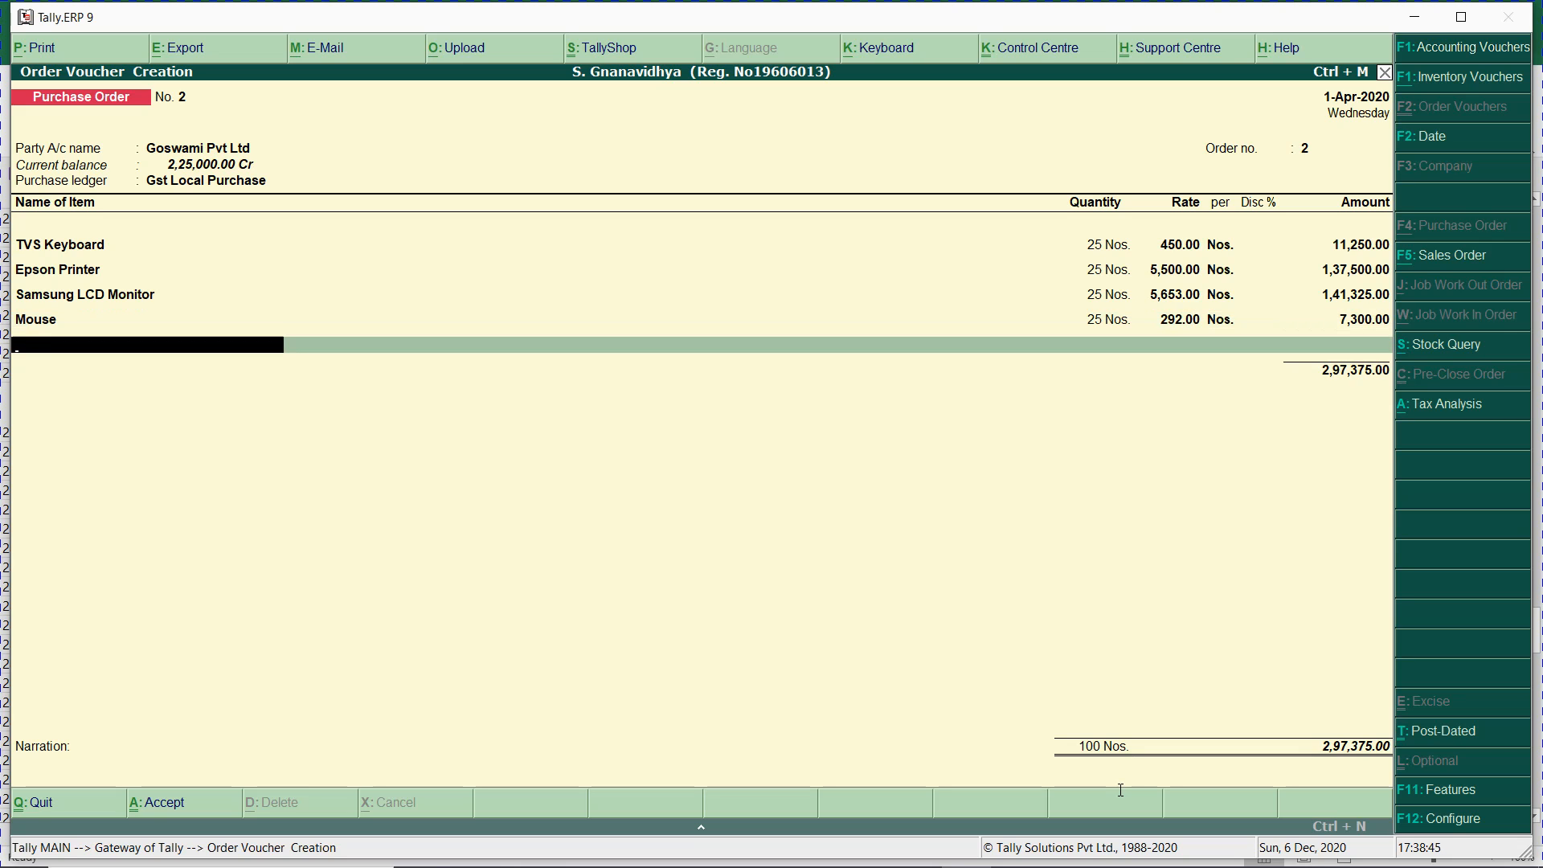
- Add Hard disk (205) and Ram (206), 25 Nos. each, due in 10 days
{"action": "type", "text": "205"}
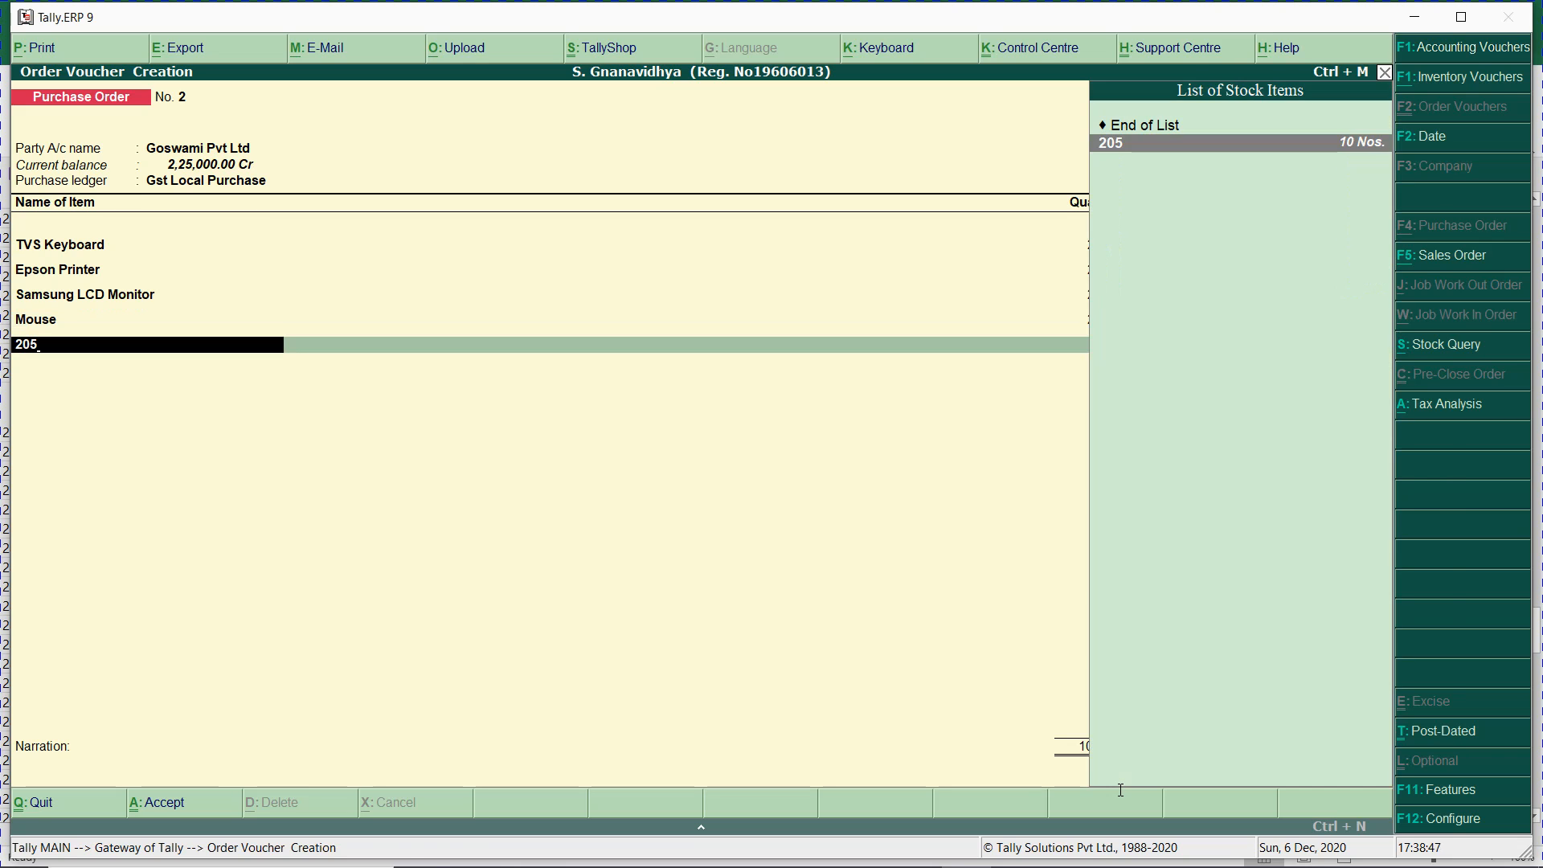
{"action": "key", "text": "Return"}
{"action": "type", "text": "10"}
{"action": "key", "text": "Return"}
{"action": "type", "text": "25"}
{"action": "key", "text": "Return"}
{"action": "key", "text": "Return"}
{"action": "key", "text": "Return"}
{"action": "key", "text": "Return"}
{"action": "key", "text": "Return"}
{"action": "type", "text": "206"}
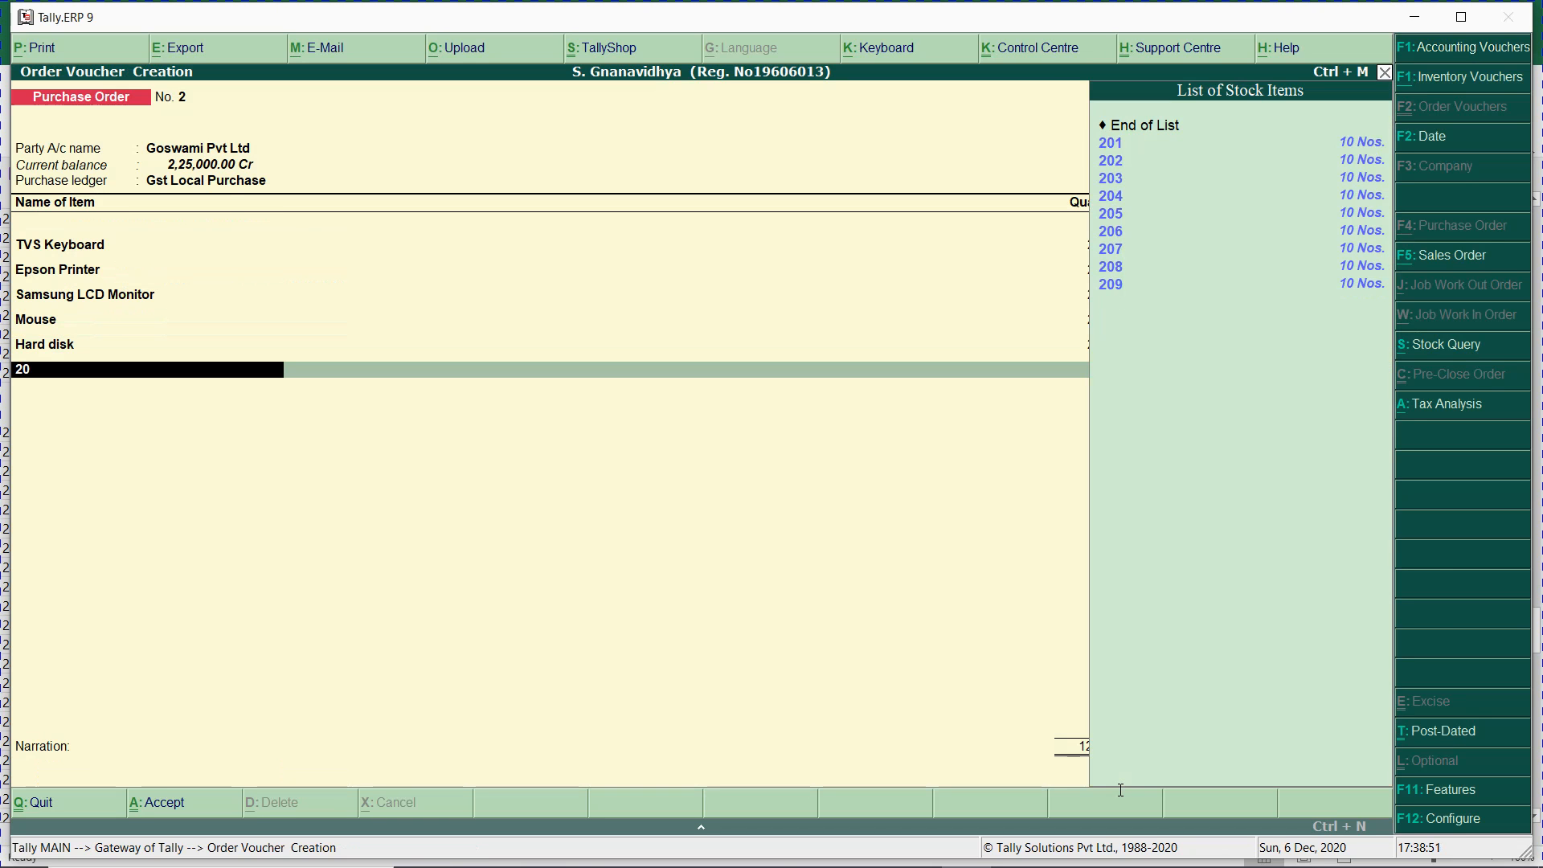
{"action": "key", "text": "Return"}
{"action": "type", "text": "10"}
{"action": "key", "text": "Return"}
{"action": "type", "text": "25"}
{"action": "key", "text": "Return"}
{"action": "key", "text": "Return"}
{"action": "key", "text": "Return"}
{"action": "key", "text": "Return"}
{"action": "key", "text": "Return"}
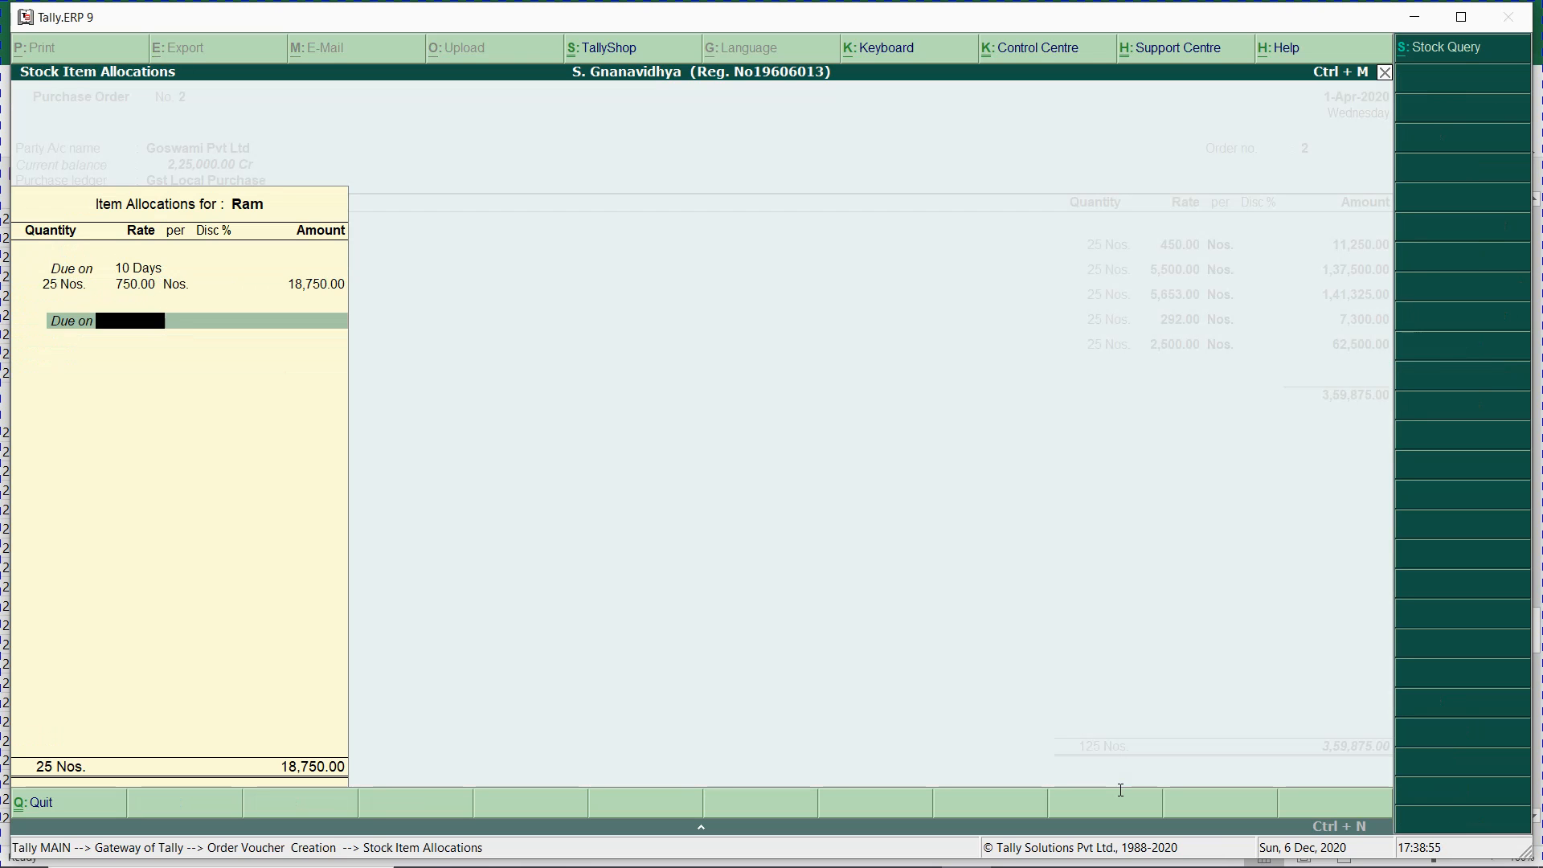
- Add Mother Board (207) and Cabinet (208), 25 Nos. each, due in 10 days
{"action": "type", "text": "207"}
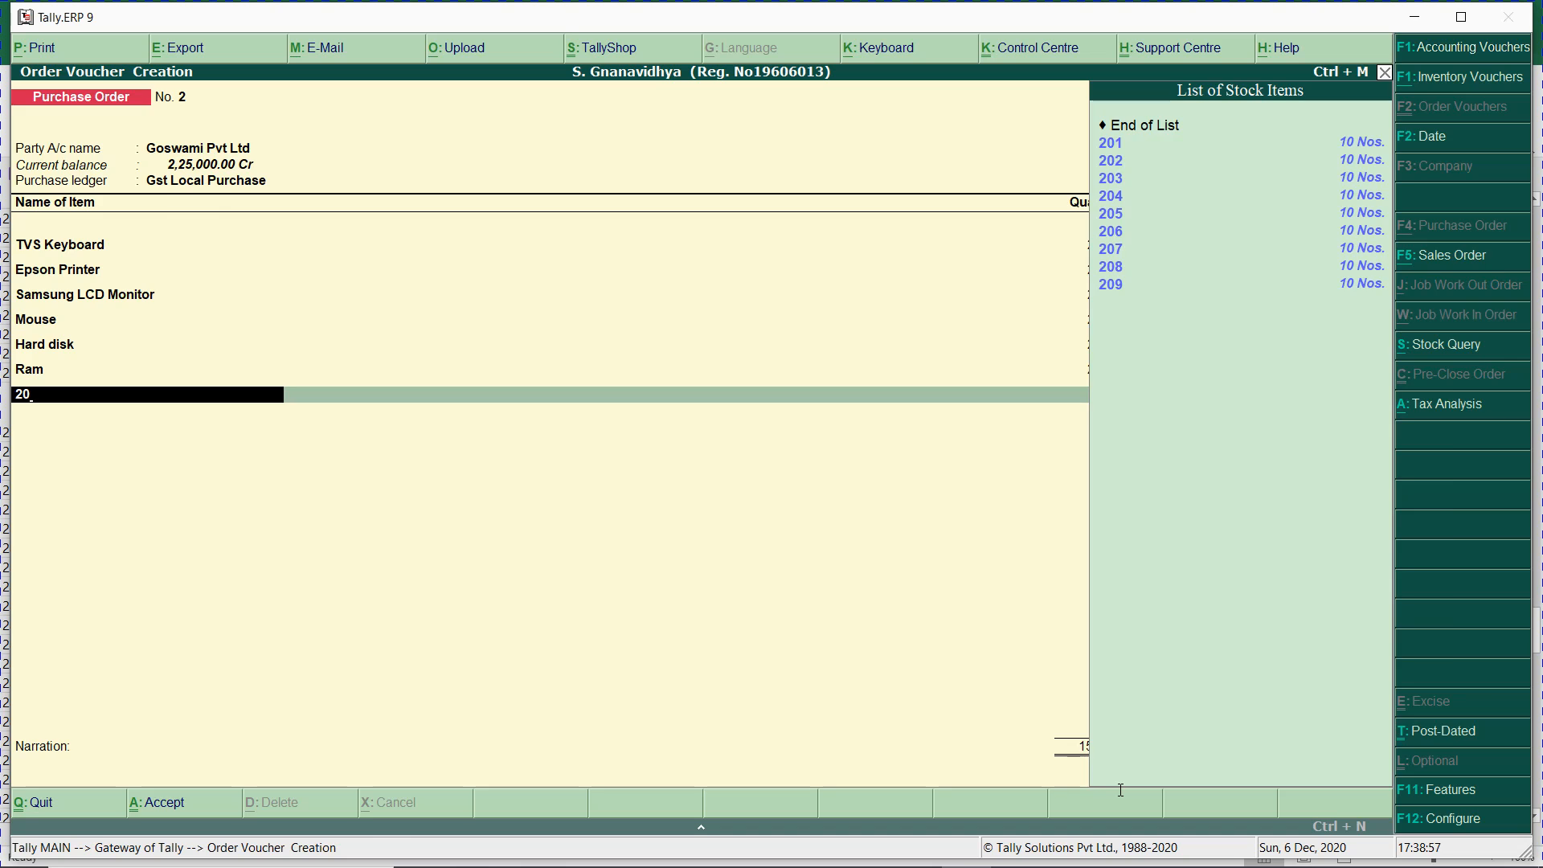
{"action": "key", "text": "Return"}
{"action": "type", "text": "10"}
{"action": "key", "text": "Return"}
{"action": "type", "text": "25"}
{"action": "key", "text": "Return"}
{"action": "key", "text": "Return"}
{"action": "key", "text": "Return"}
{"action": "key", "text": "Return"}
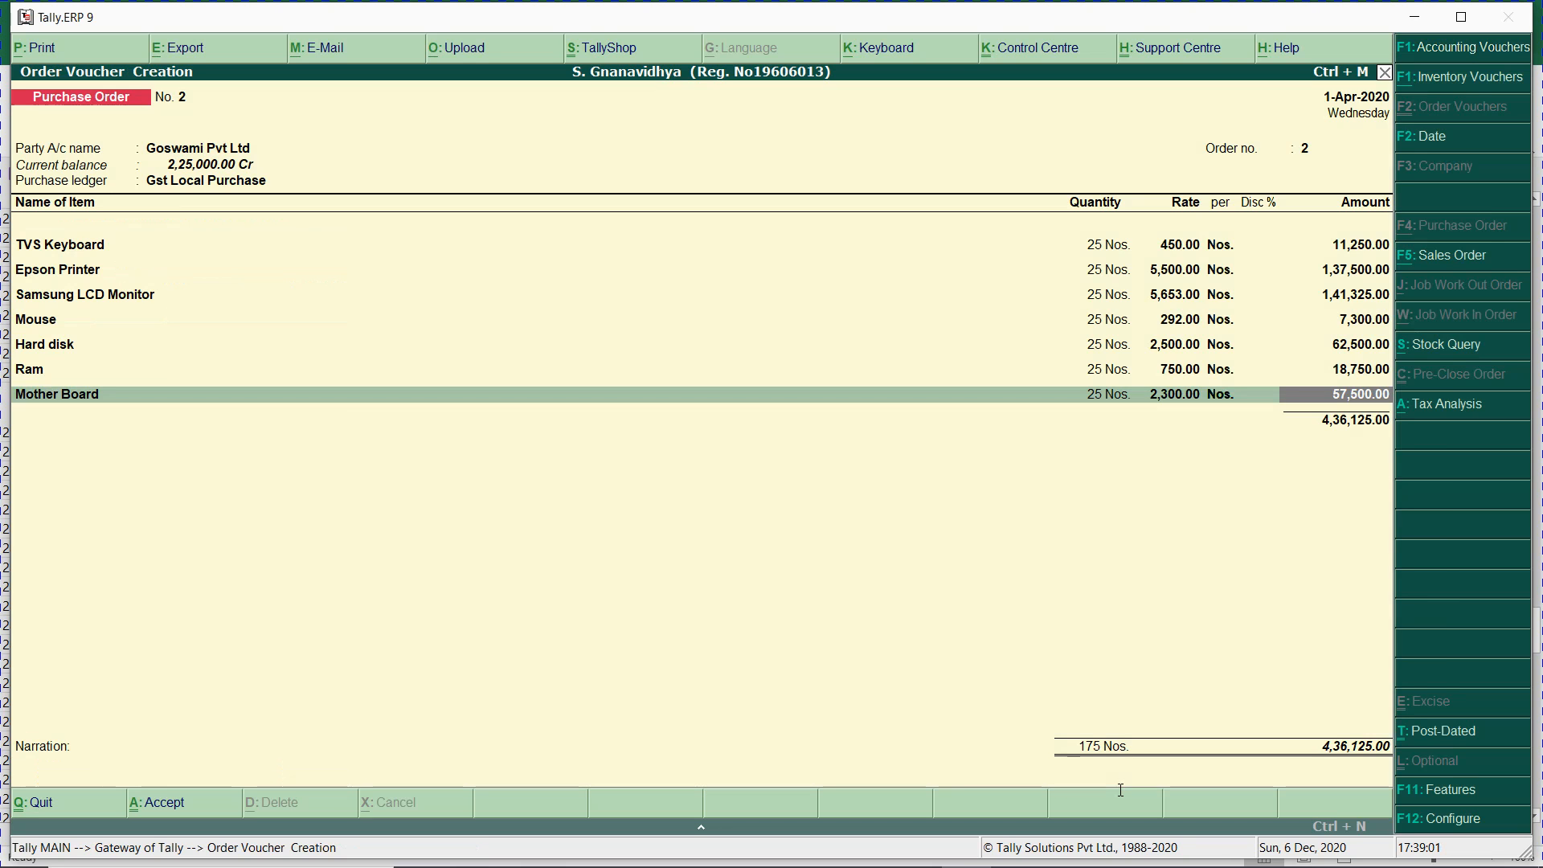
{"action": "type", "text": "208"}
{"action": "key", "text": "Return"}
{"action": "type", "text": "10"}
{"action": "key", "text": "Return"}
{"action": "type", "text": "20"}
{"action": "key", "text": "BackSpace"}
{"action": "type", "text": "5"}
{"action": "key", "text": "Return"}
{"action": "key", "text": "Return"}
{"action": "key", "text": "Return"}
{"action": "key", "text": "Return"}
{"action": "key", "text": "Return"}
{"action": "key", "text": "Return"}
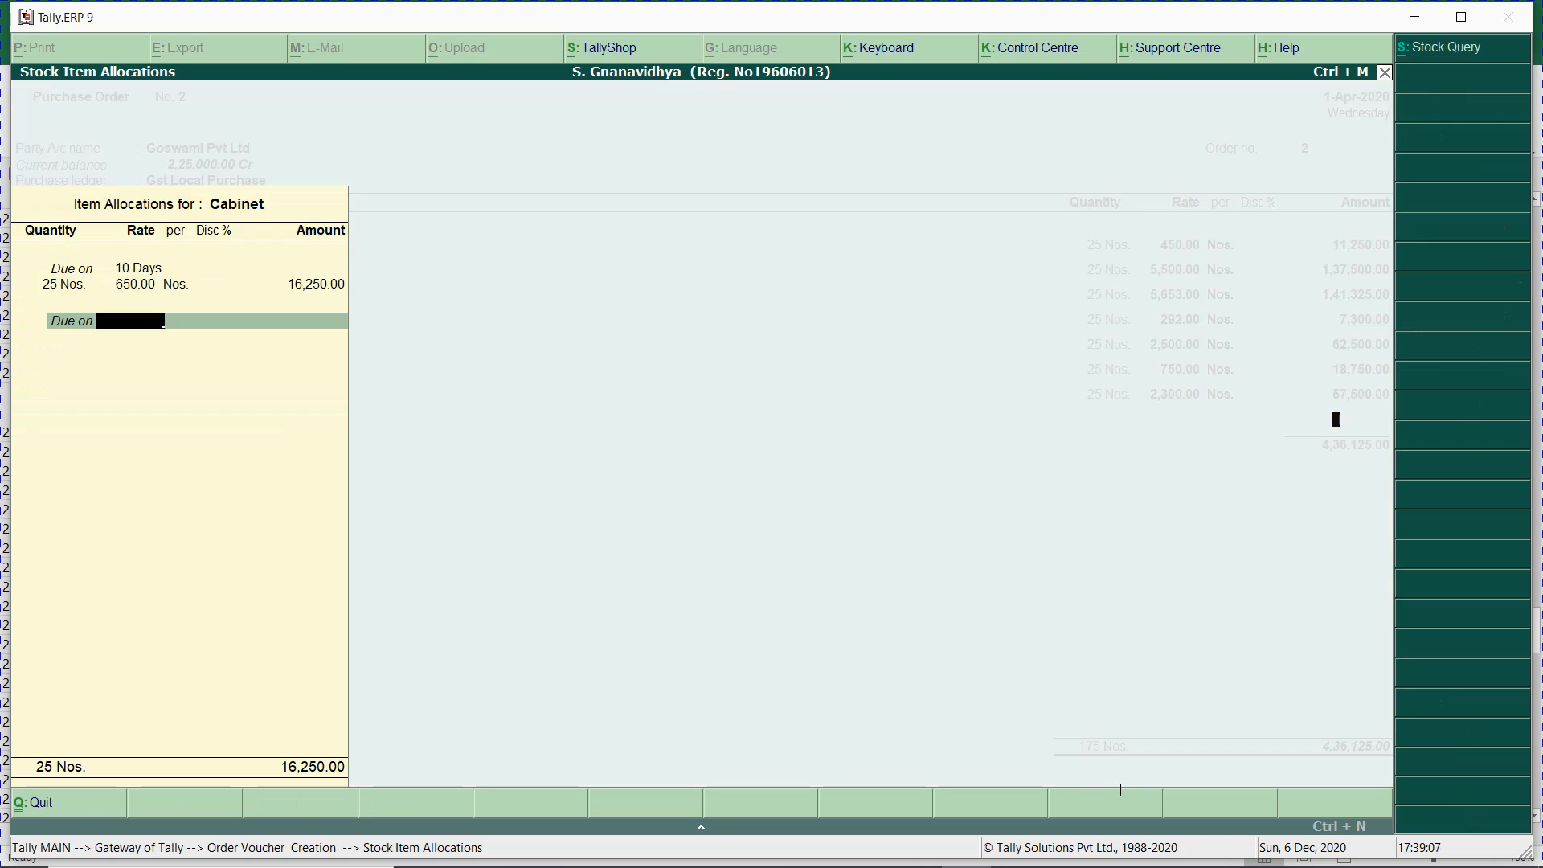
- Add Processor, due in 10 days, correcting its quantity from 30 to 25 Nos
{"action": "type", "text": "201"}
{"action": "key", "text": "Return"}
{"action": "type", "text": "10"}
{"action": "key", "text": "Return"}
{"action": "type", "text": "30"}
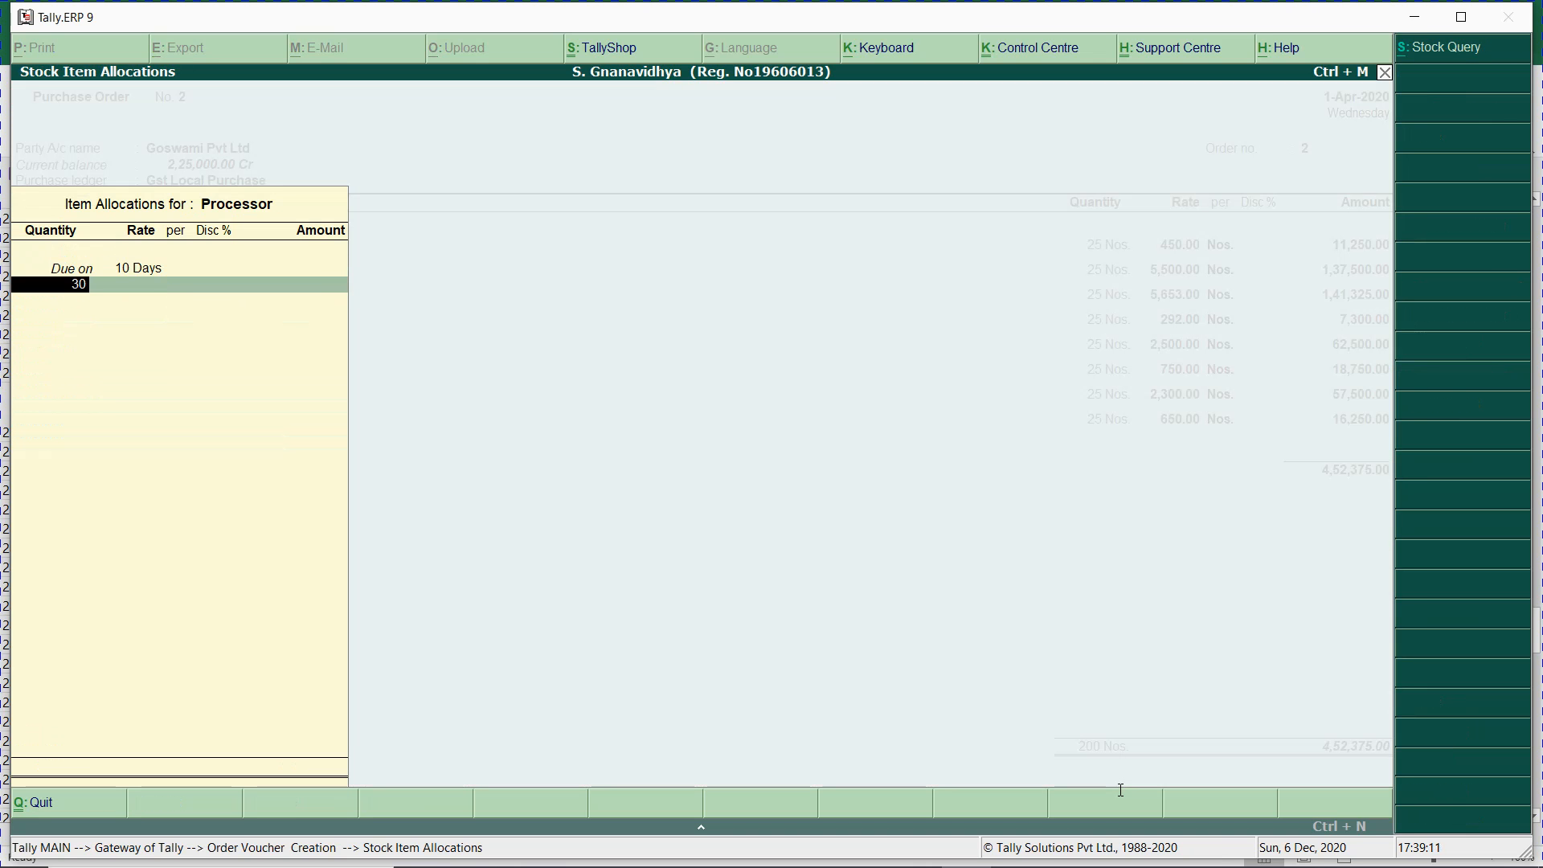
{"action": "key", "text": "Return"}
{"action": "key", "text": "BackSpace"}
{"action": "type", "text": "25"}
{"action": "key", "text": "Return"}
{"action": "key", "text": "Return"}
{"action": "key", "text": "Return"}
{"action": "key", "text": "Return"}
{"action": "key", "text": "Return"}
{"action": "key", "text": "Return"}
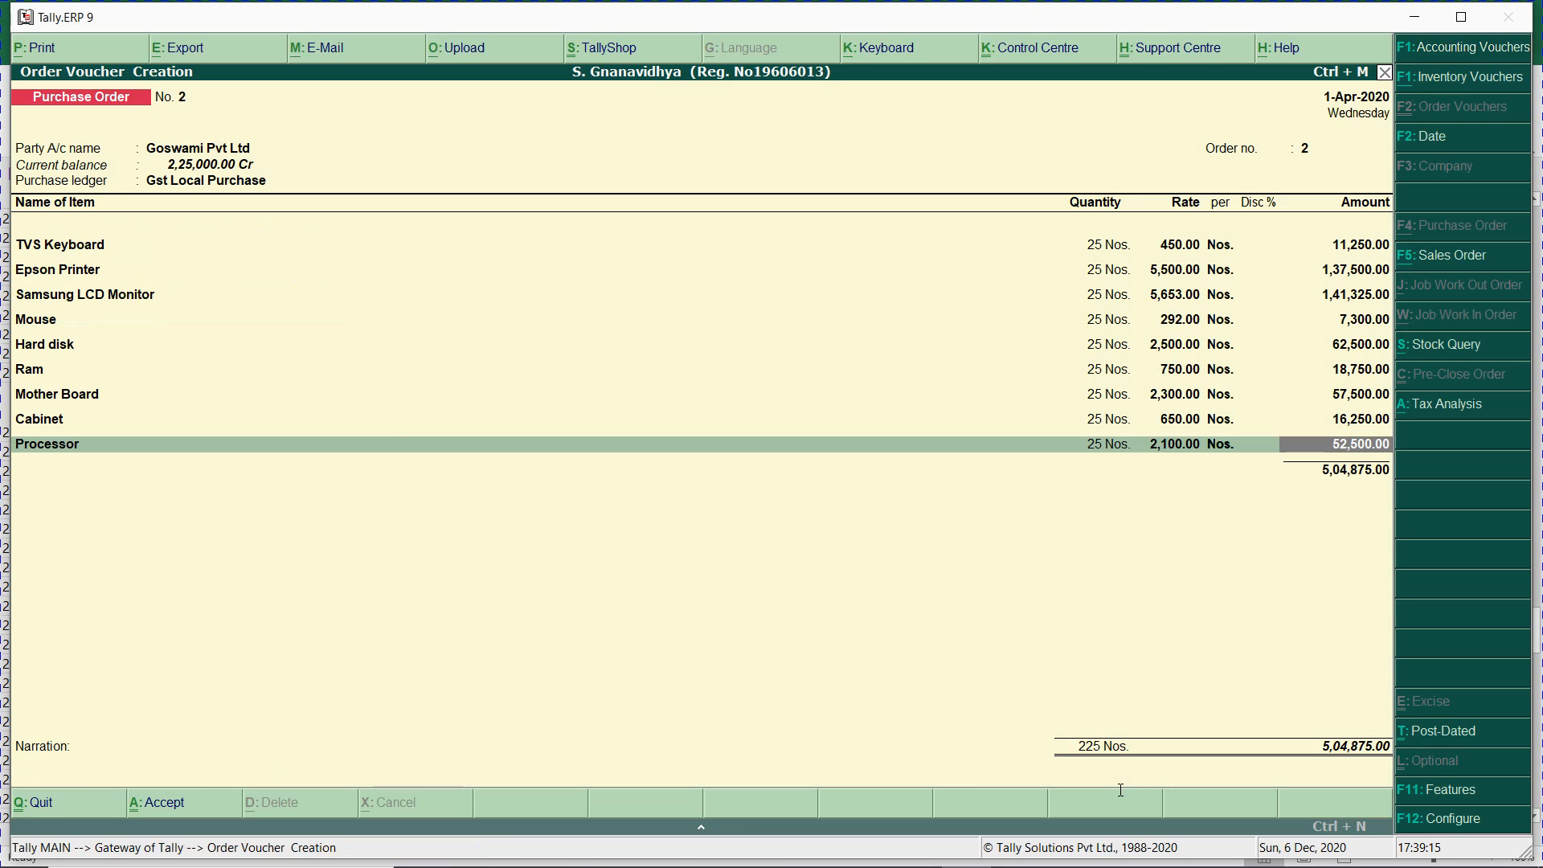
{"action": "key", "text": "Return"}
{"action": "key", "text": "Return"}
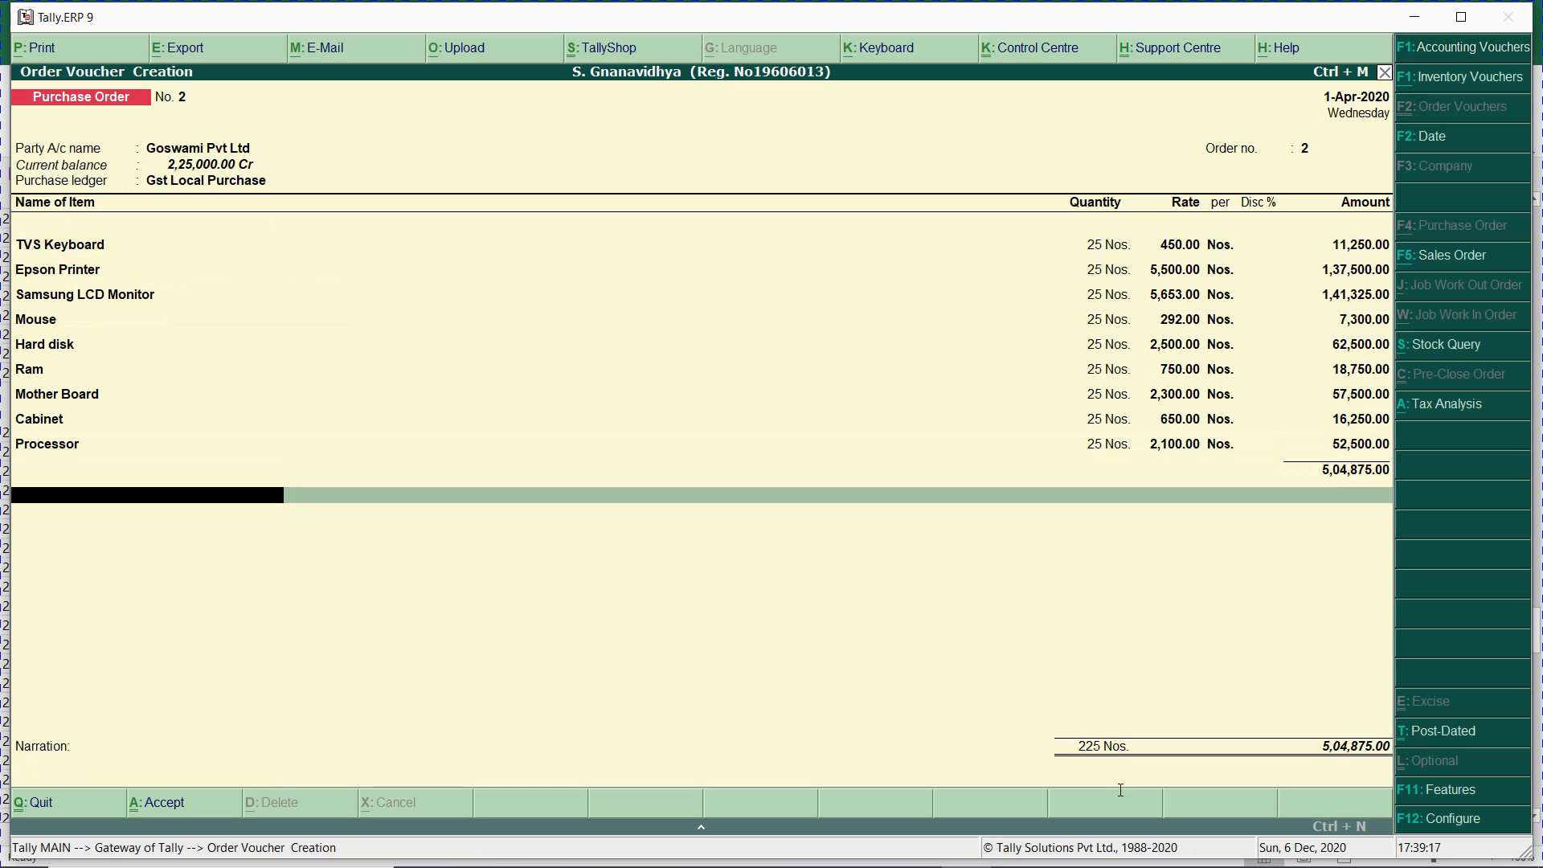
- Add an Input Cgst tax line and move back up to Party A/c
{"action": "type", "text": "INPUT"}
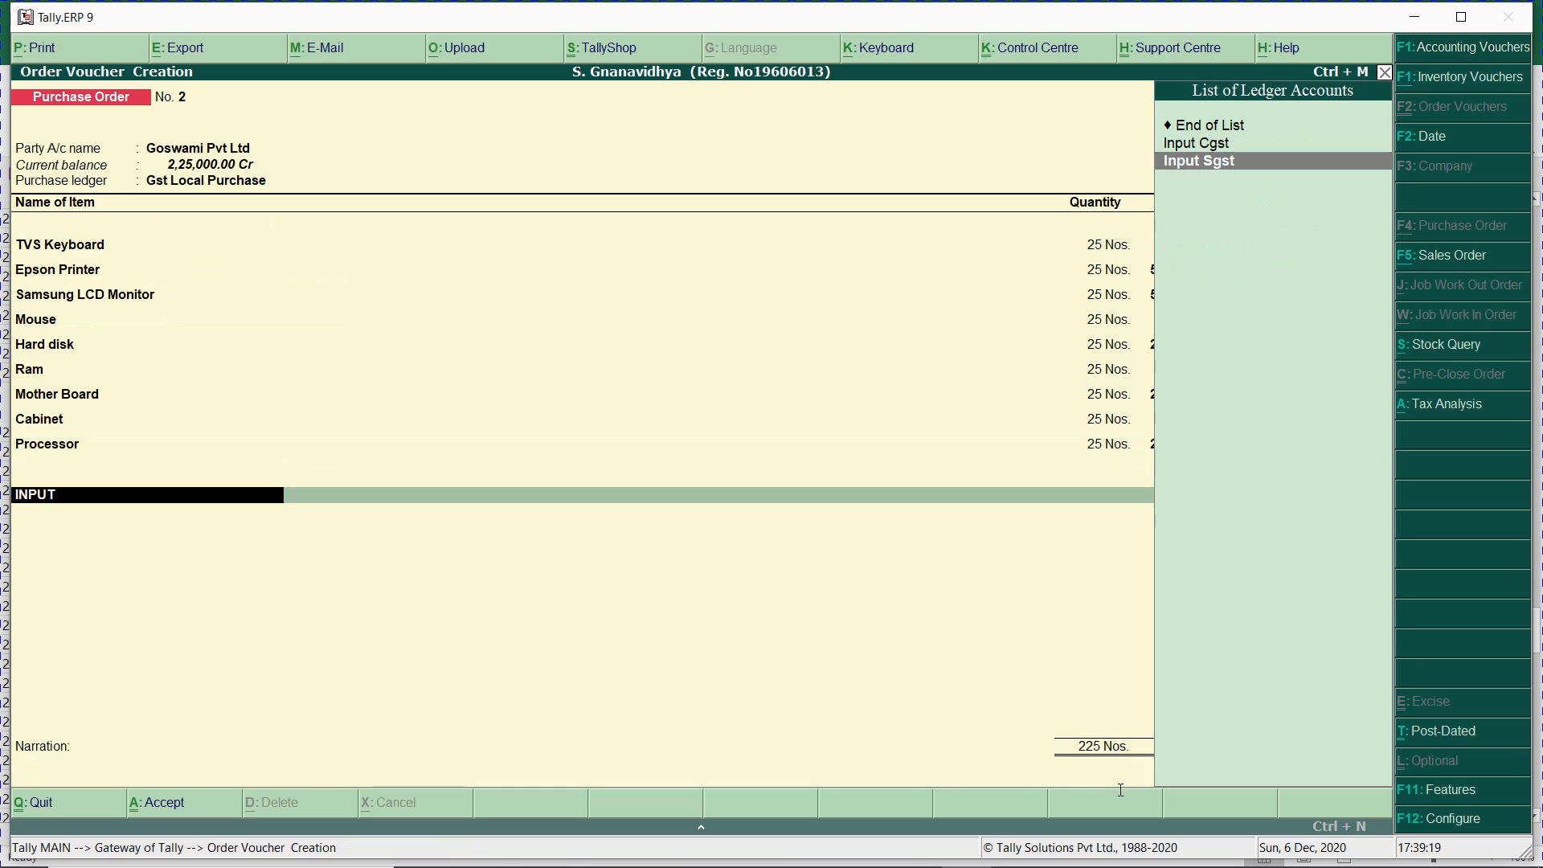
{"action": "type", "text": "."}
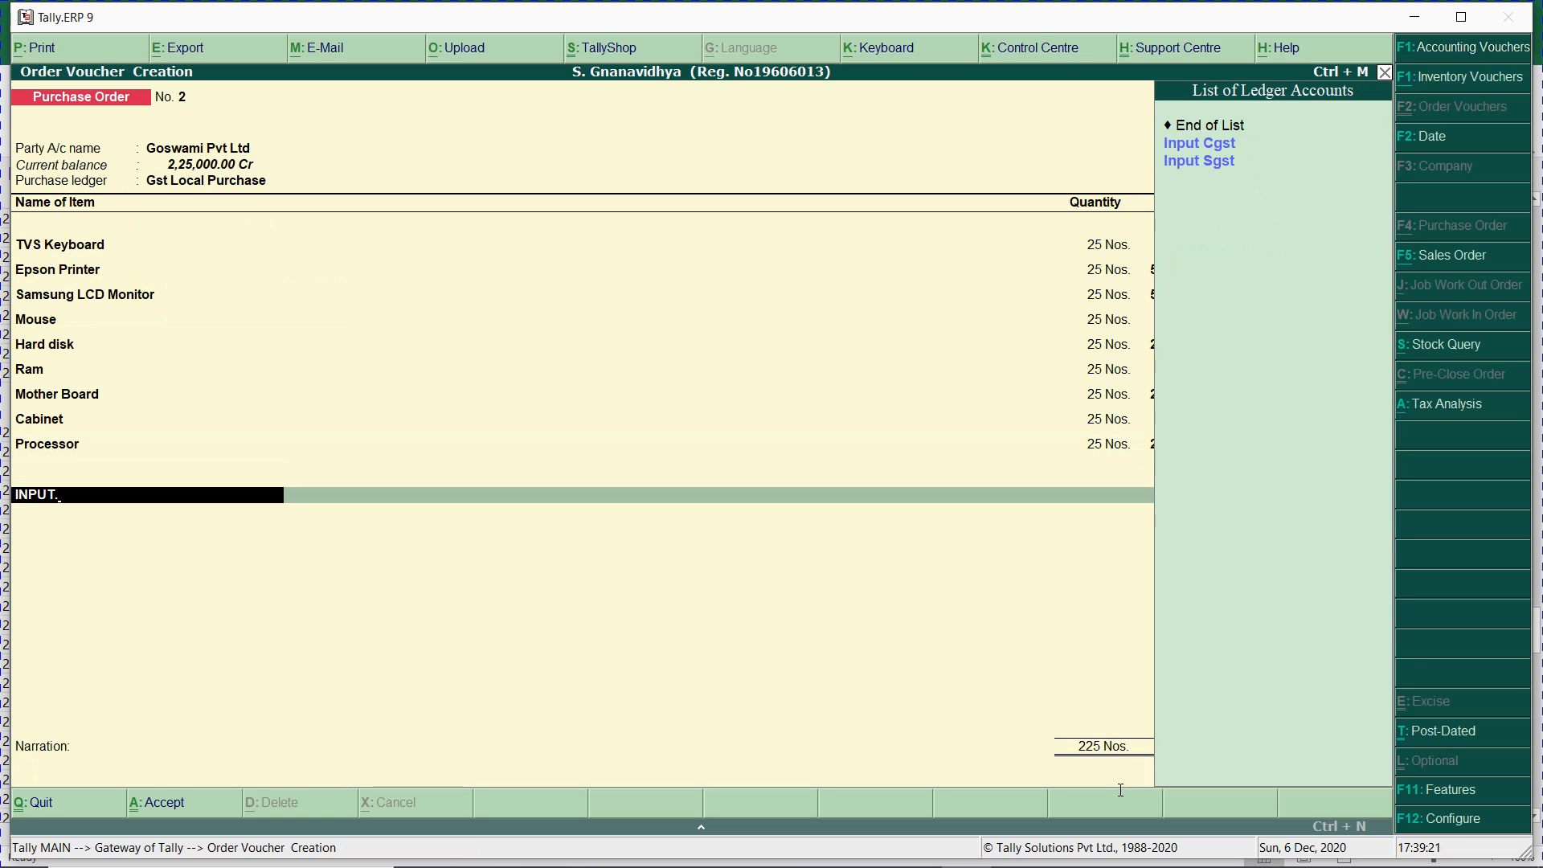
{"action": "key", "text": "Return"}
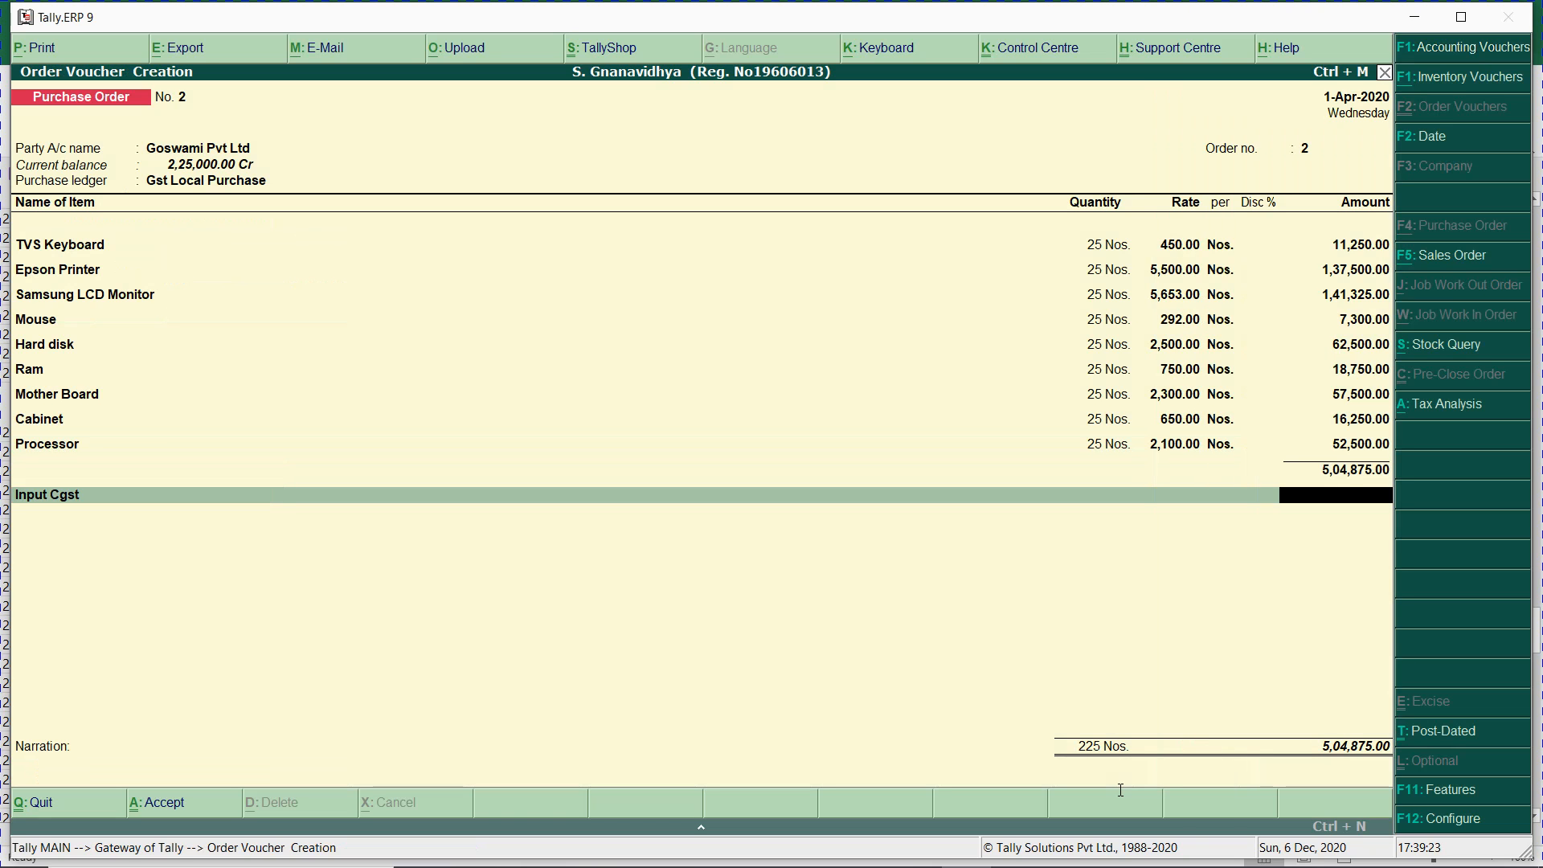
{"action": "key", "text": "BackSpace"}
{"action": "key", "text": "BackSpace"}
{"action": "key", "text": "BackSpace"}
{"action": "key", "text": "BackSpace"}
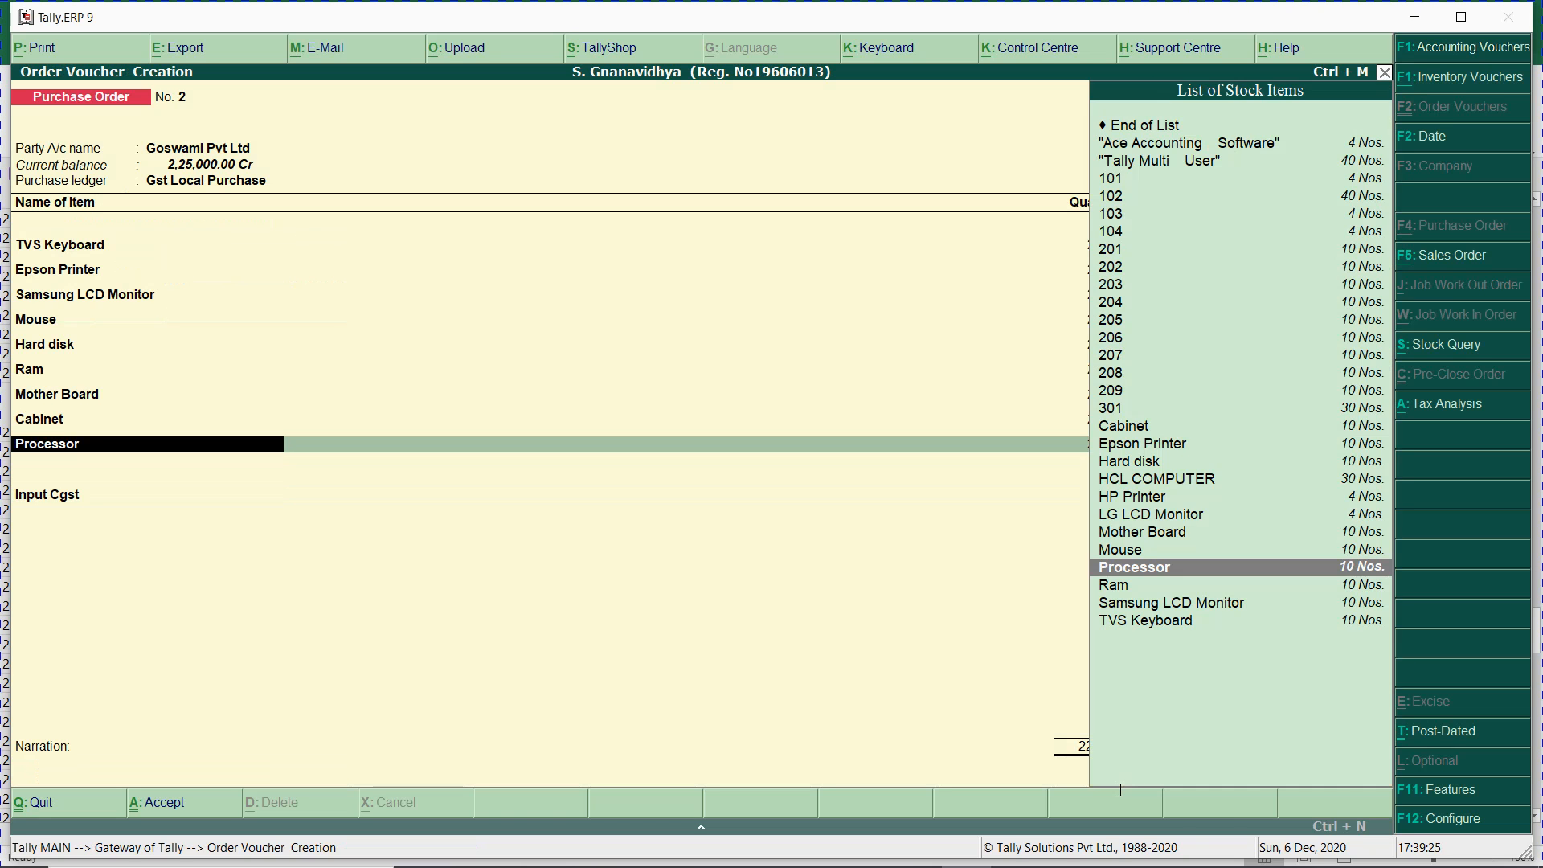
{"action": "key", "text": "BackSpace"}
{"action": "key", "text": "BackSpace"}
{"action": "key", "text": "BackSpace"}
{"action": "key", "text": "BackSpace"}
{"action": "key", "text": "BackSpace"}
{"action": "key", "text": "BackSpace"}
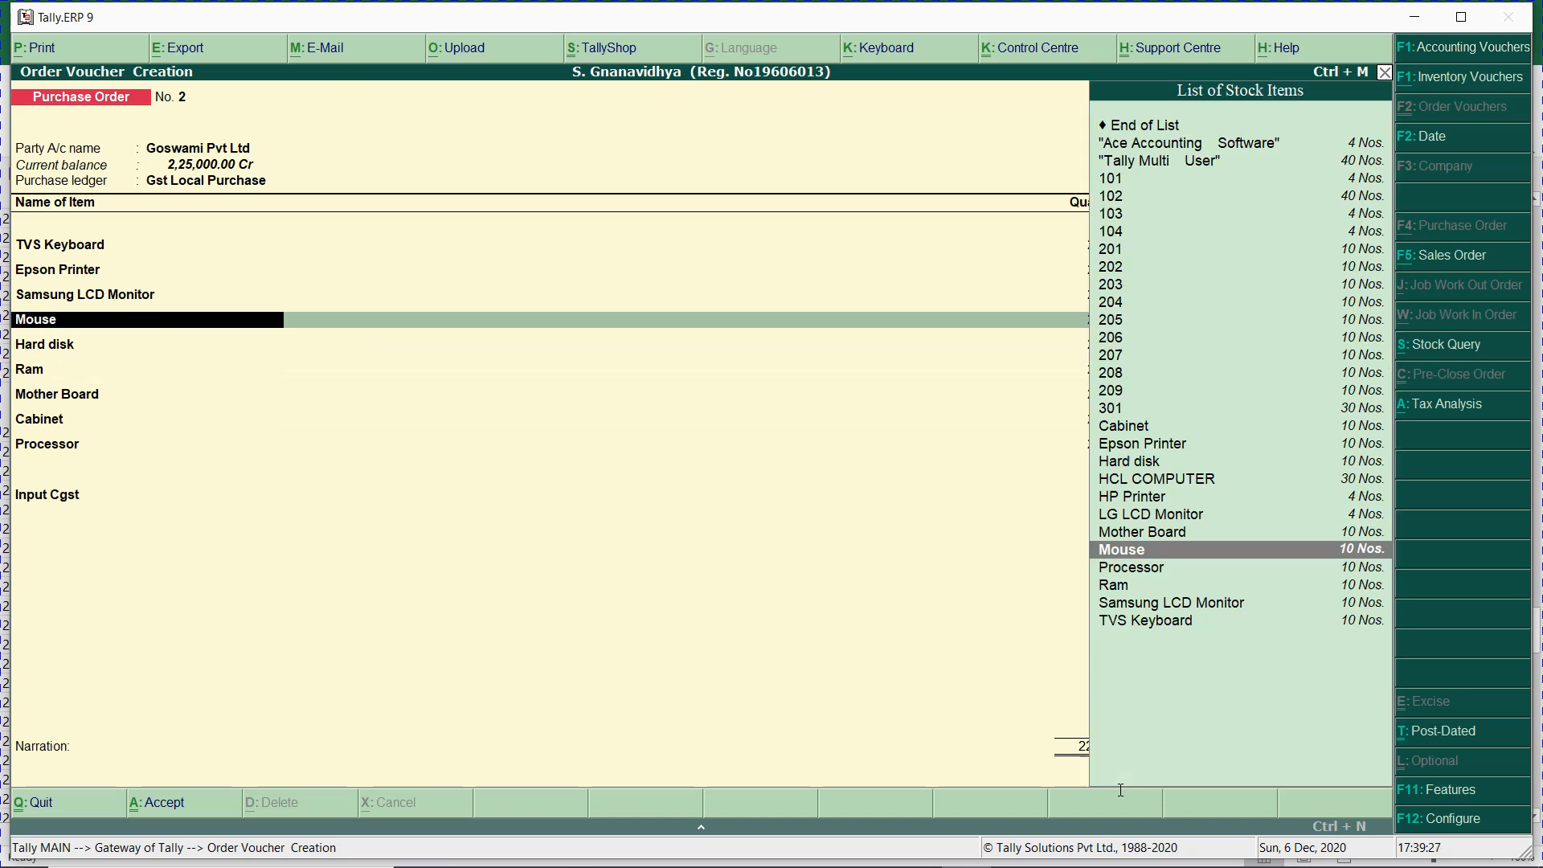
{"action": "key", "text": "BackSpace"}
{"action": "key", "text": "BackSpace"}
{"action": "key", "text": "BackSpace"}
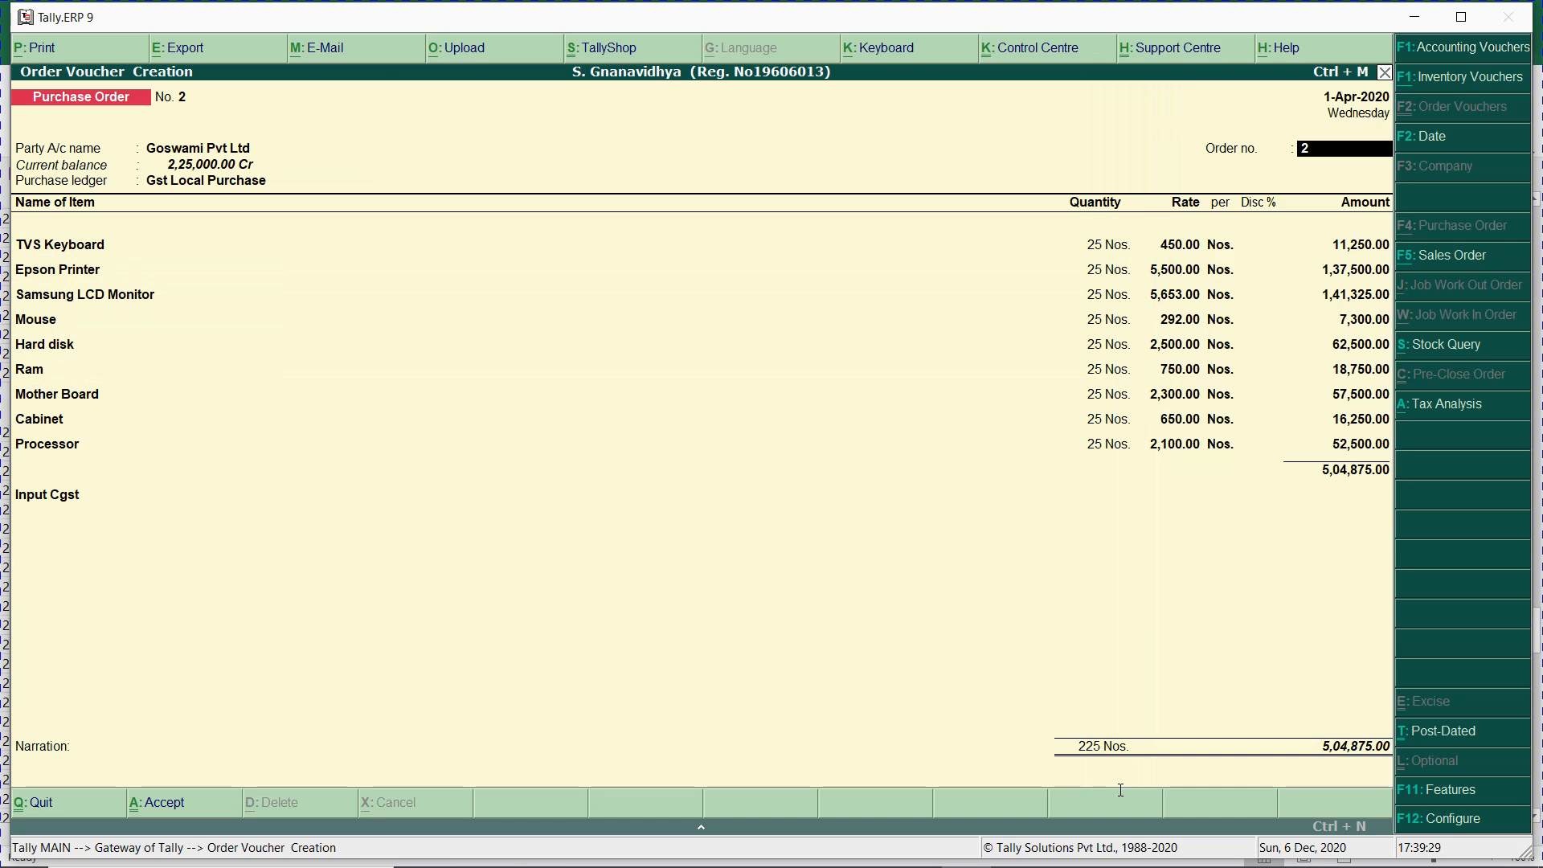
- Enter the company's GSTIN in the Goswami Pvt Ltd ledger
{"action": "key", "text": "ctrl+Return"}
{"action": "key", "text": "Return"}
{"action": "key", "text": "Return"}
{"action": "key", "text": "Return"}
{"action": "key", "text": "Return"}
{"action": "key", "text": "Return"}
{"action": "key", "text": "Return"}
{"action": "key", "text": "Return"}
{"action": "key", "text": "Return"}
{"action": "key", "text": "Return"}
{"action": "key", "text": "Return"}
{"action": "key", "text": "Return"}
{"action": "key", "text": "Return"}
{"action": "key", "text": "Return"}
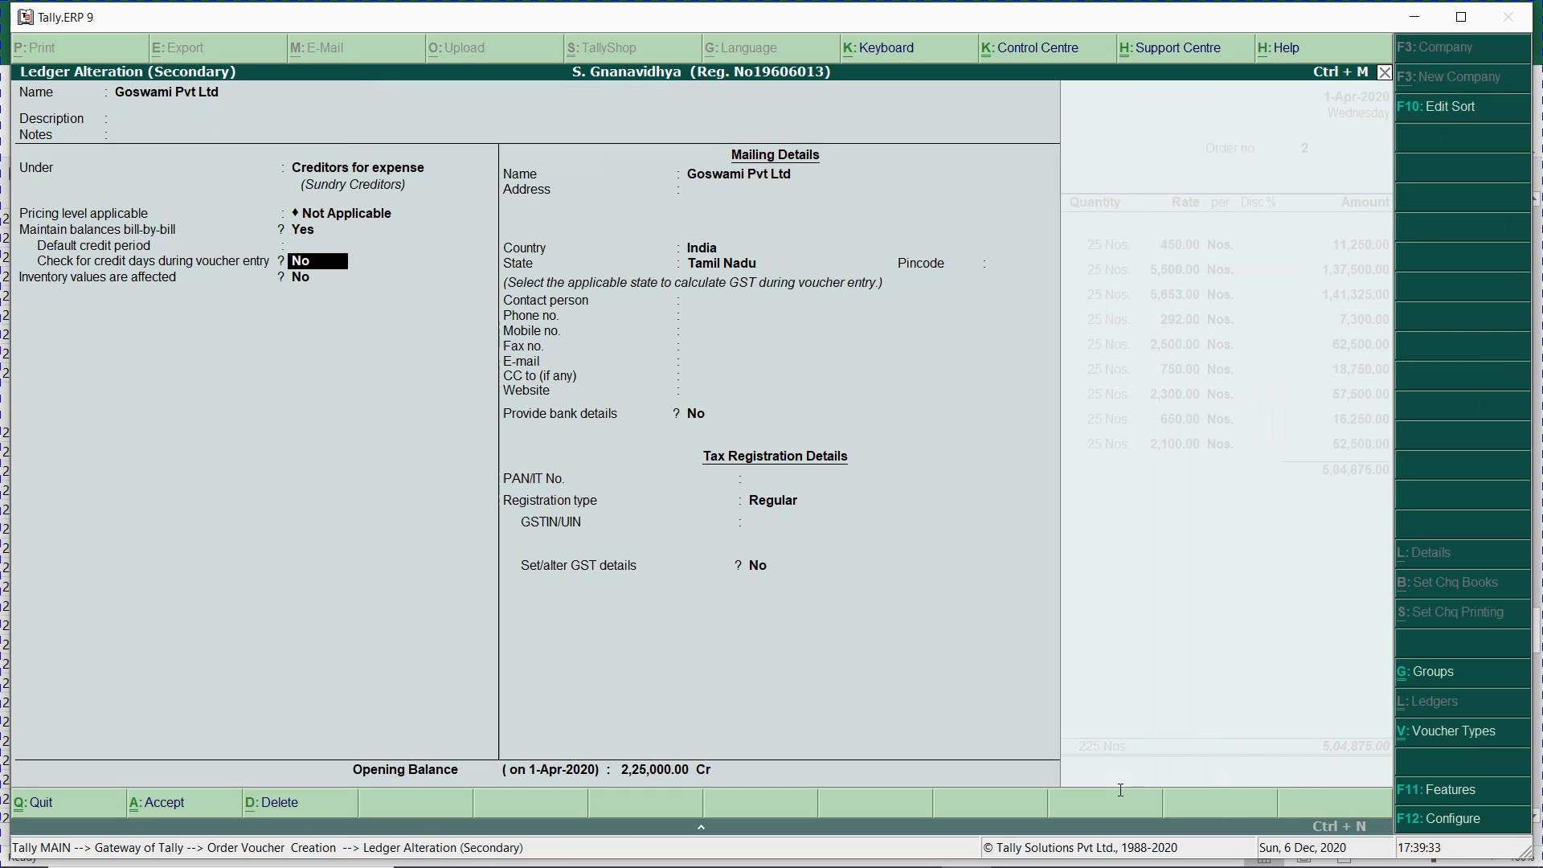
{"action": "key", "text": "Return"}
{"action": "key", "text": "Return"}
{"action": "key", "text": "Return"}
{"action": "key", "text": "Return"}
{"action": "key", "text": "Return"}
{"action": "key", "text": "Return"}
{"action": "key", "text": "Return"}
{"action": "key", "text": "Return"}
{"action": "key", "text": "Return"}
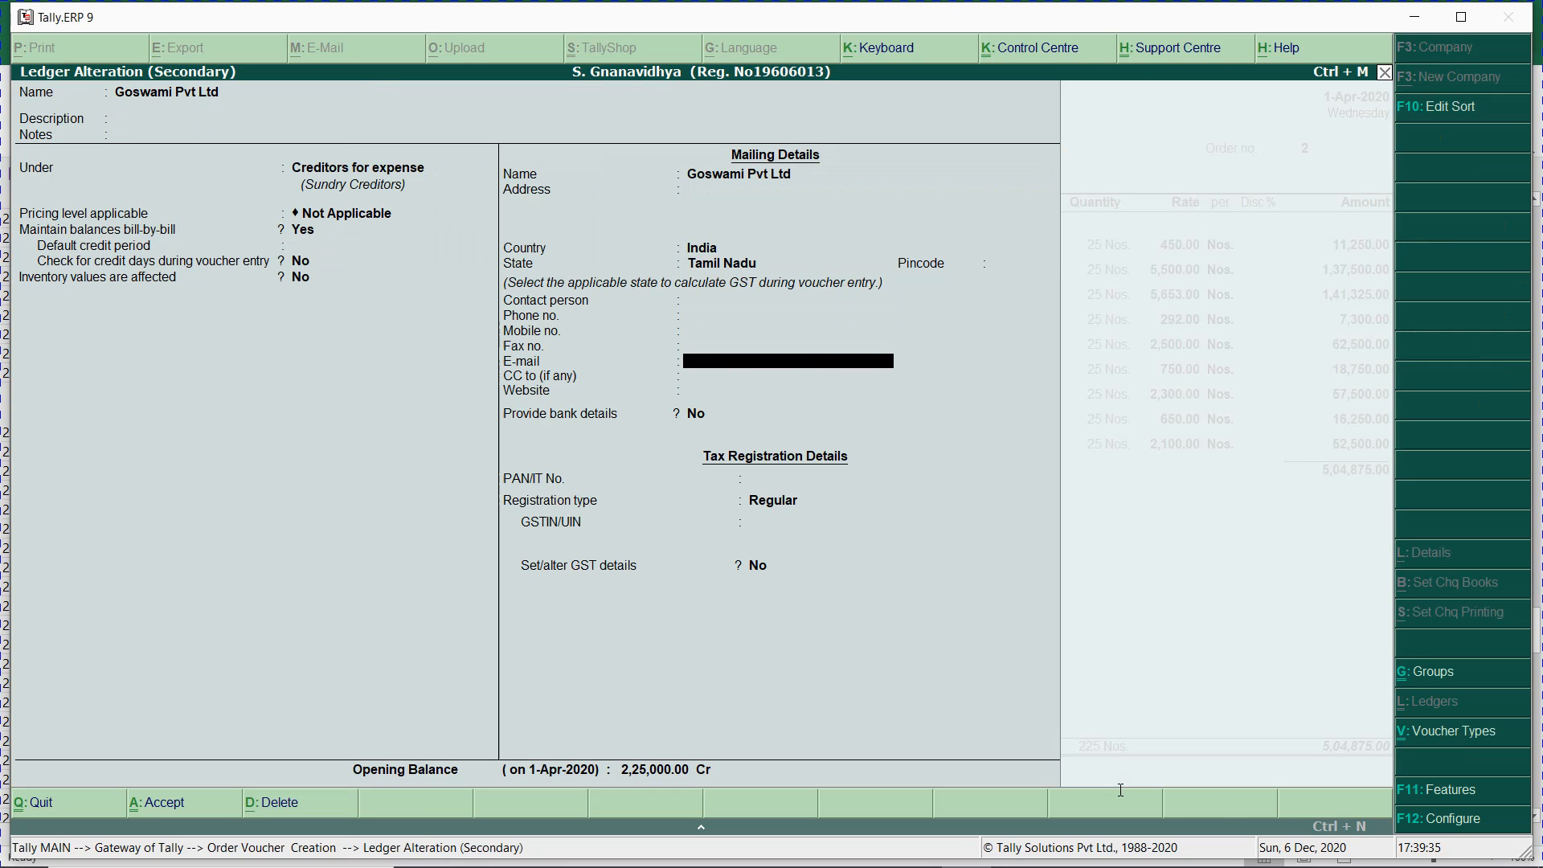
{"action": "type", "text": "AAGCM0529GF1Z0"}
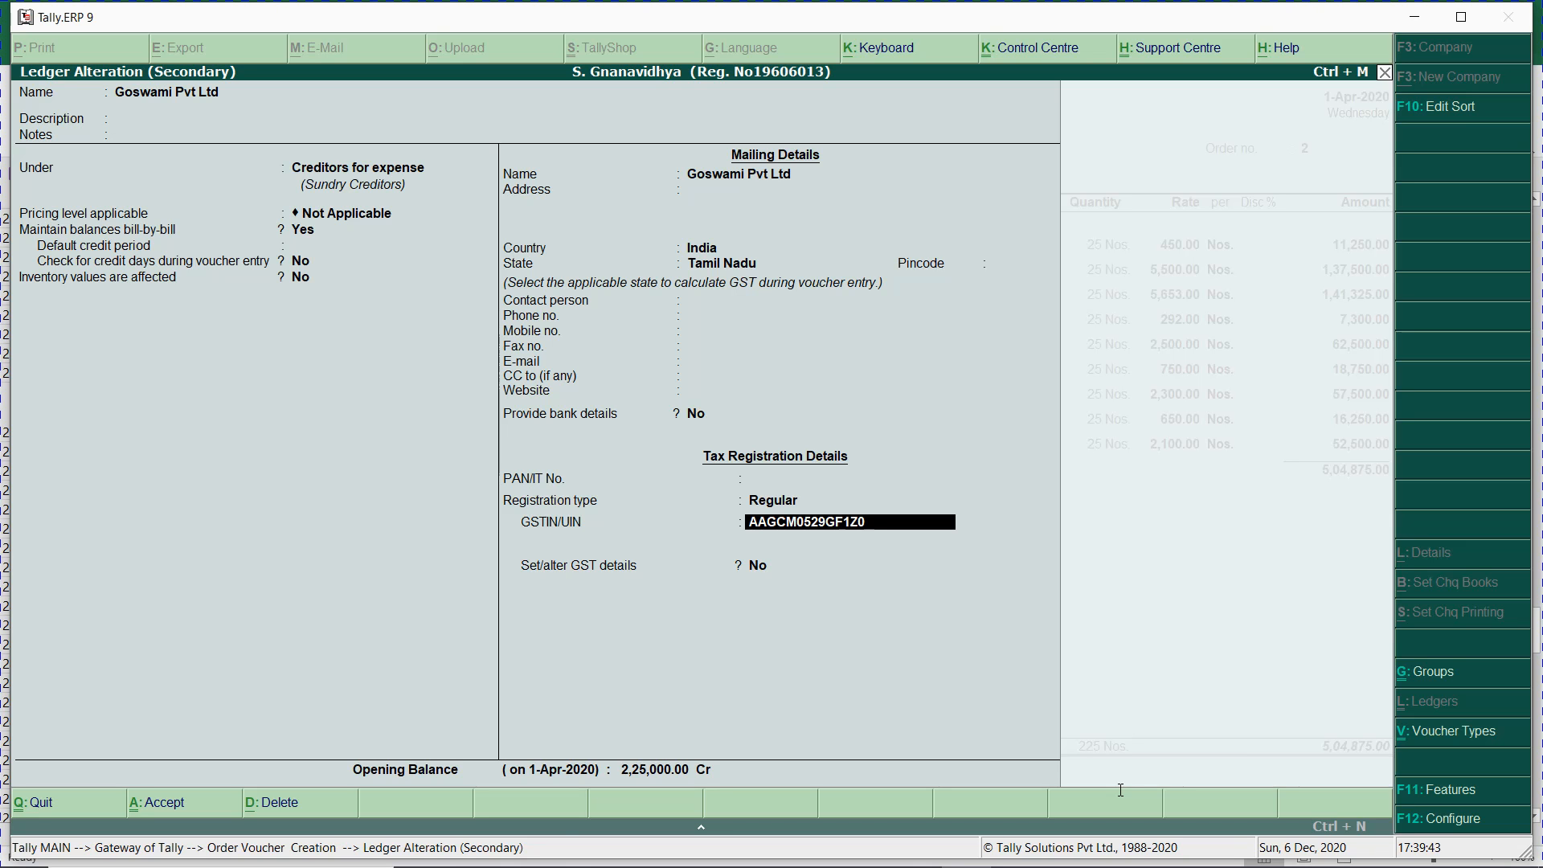
- Paste the GSTIN into Excel cell D275 and accept it in the Tally ledger
{"action": "key", "text": "alt+Tab"}
{"action": "key", "text": "Up"}
{"action": "key", "text": "Up"}
{"action": "key", "text": "Up"}
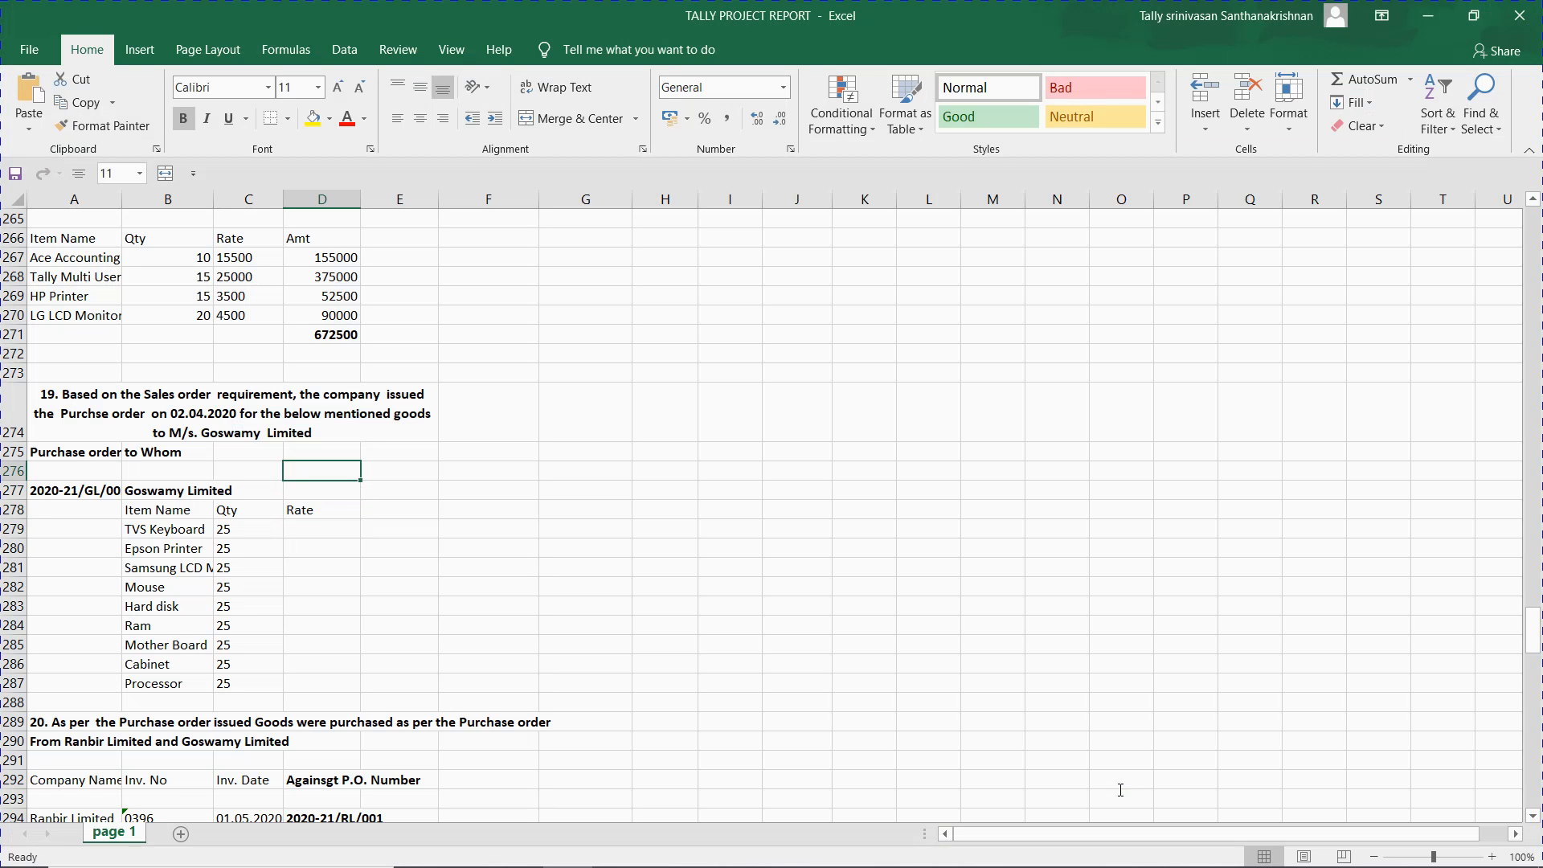
{"action": "key", "text": "Up"}
{"action": "type", "text": "AAGCM0529GF1Z0"}
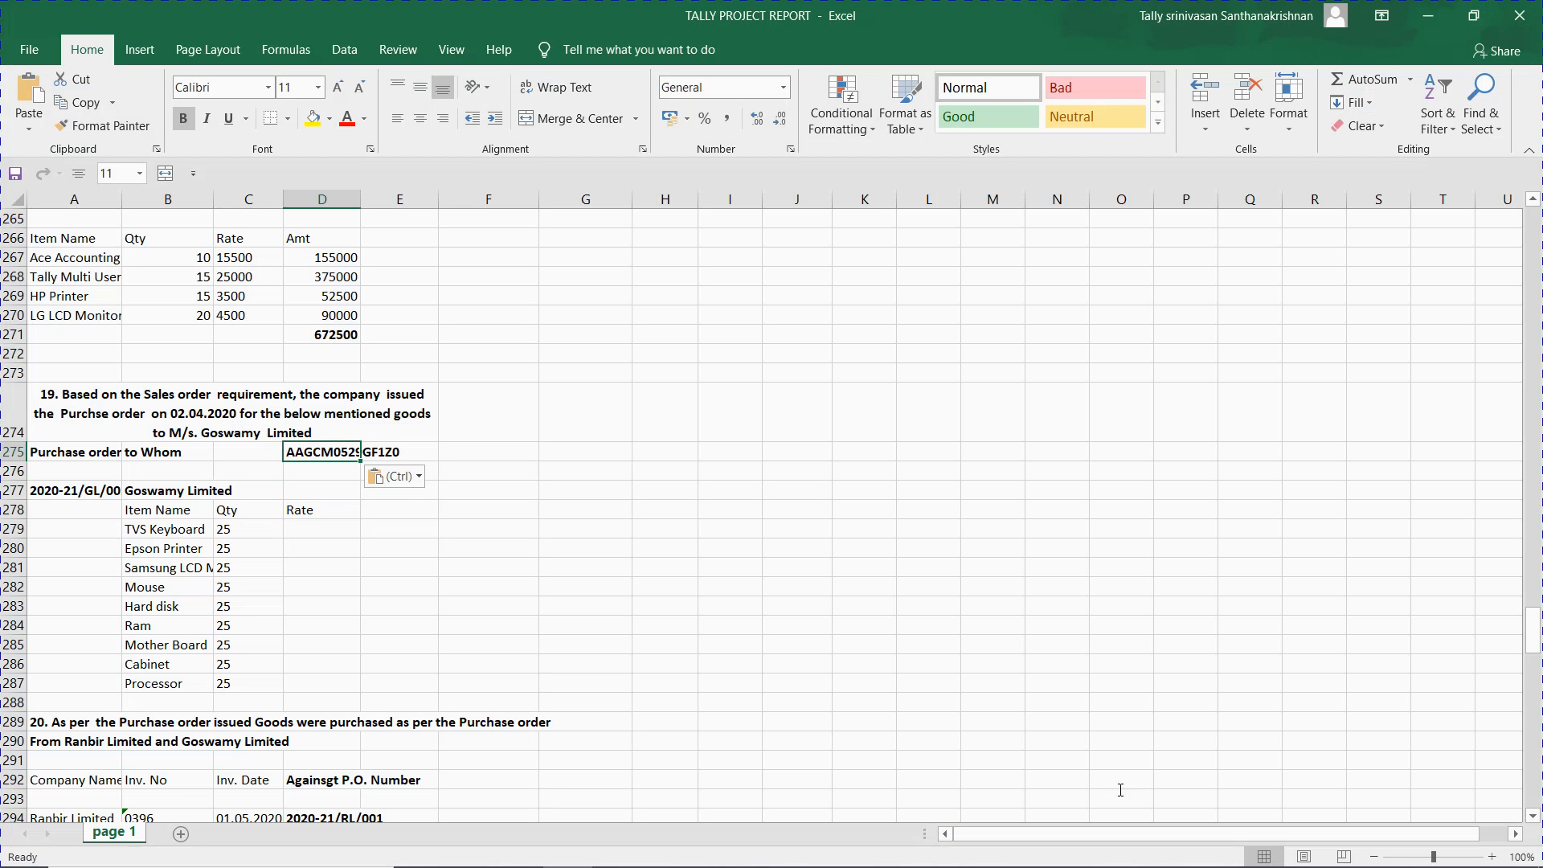
{"action": "key", "text": "alt+Tab"}
{"action": "key", "text": "Return"}
{"action": "key", "text": "Return"}
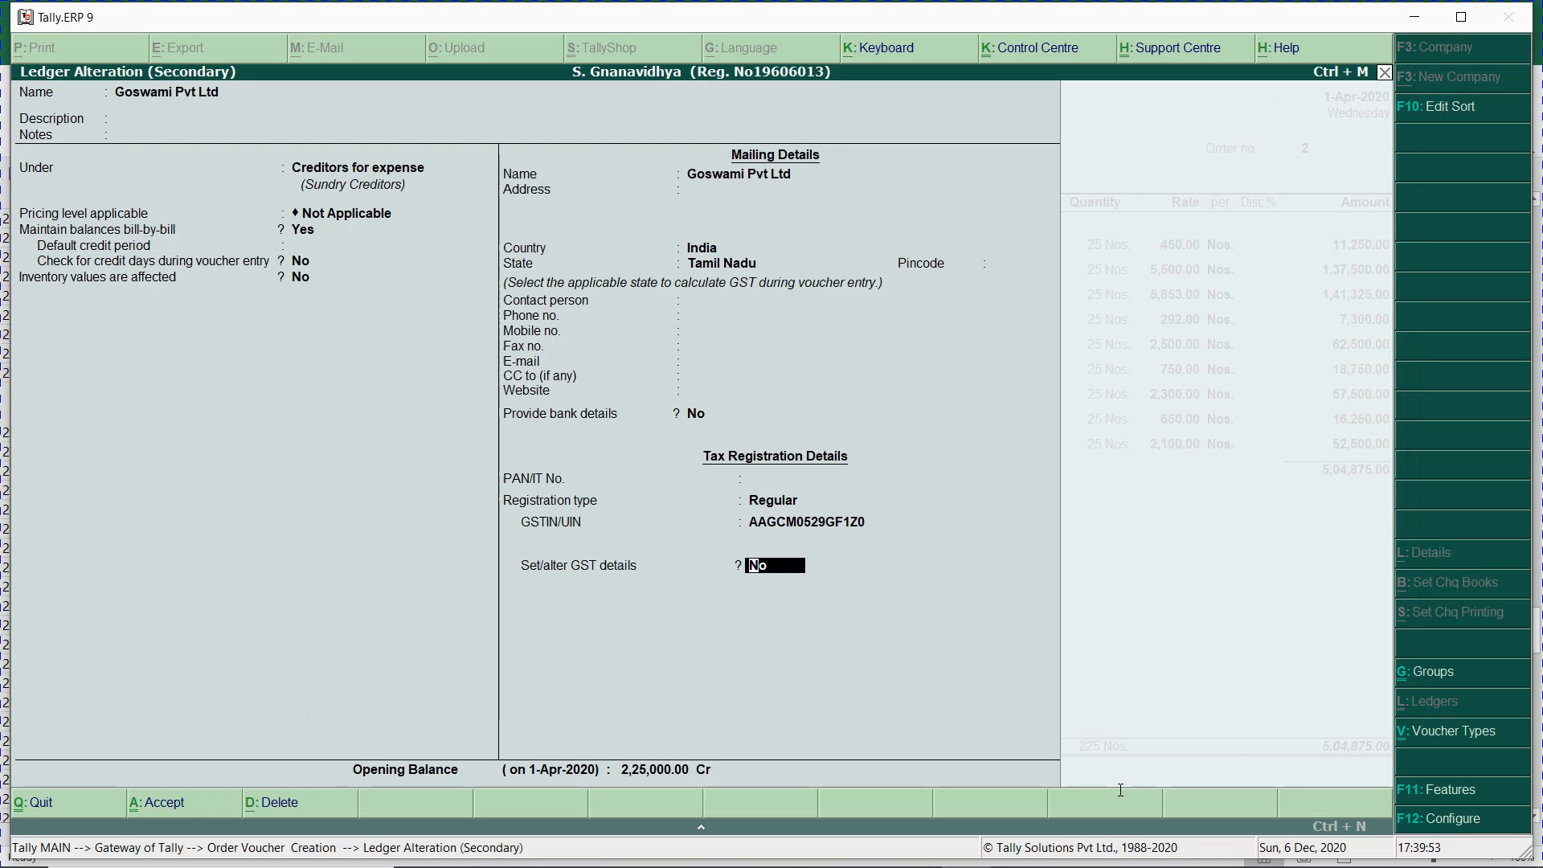
- Save the ledger and accept the order's party details and TVS Keyboard item lines unchanged
{"action": "key", "text": "Return"}
{"action": "key", "text": "Return"}
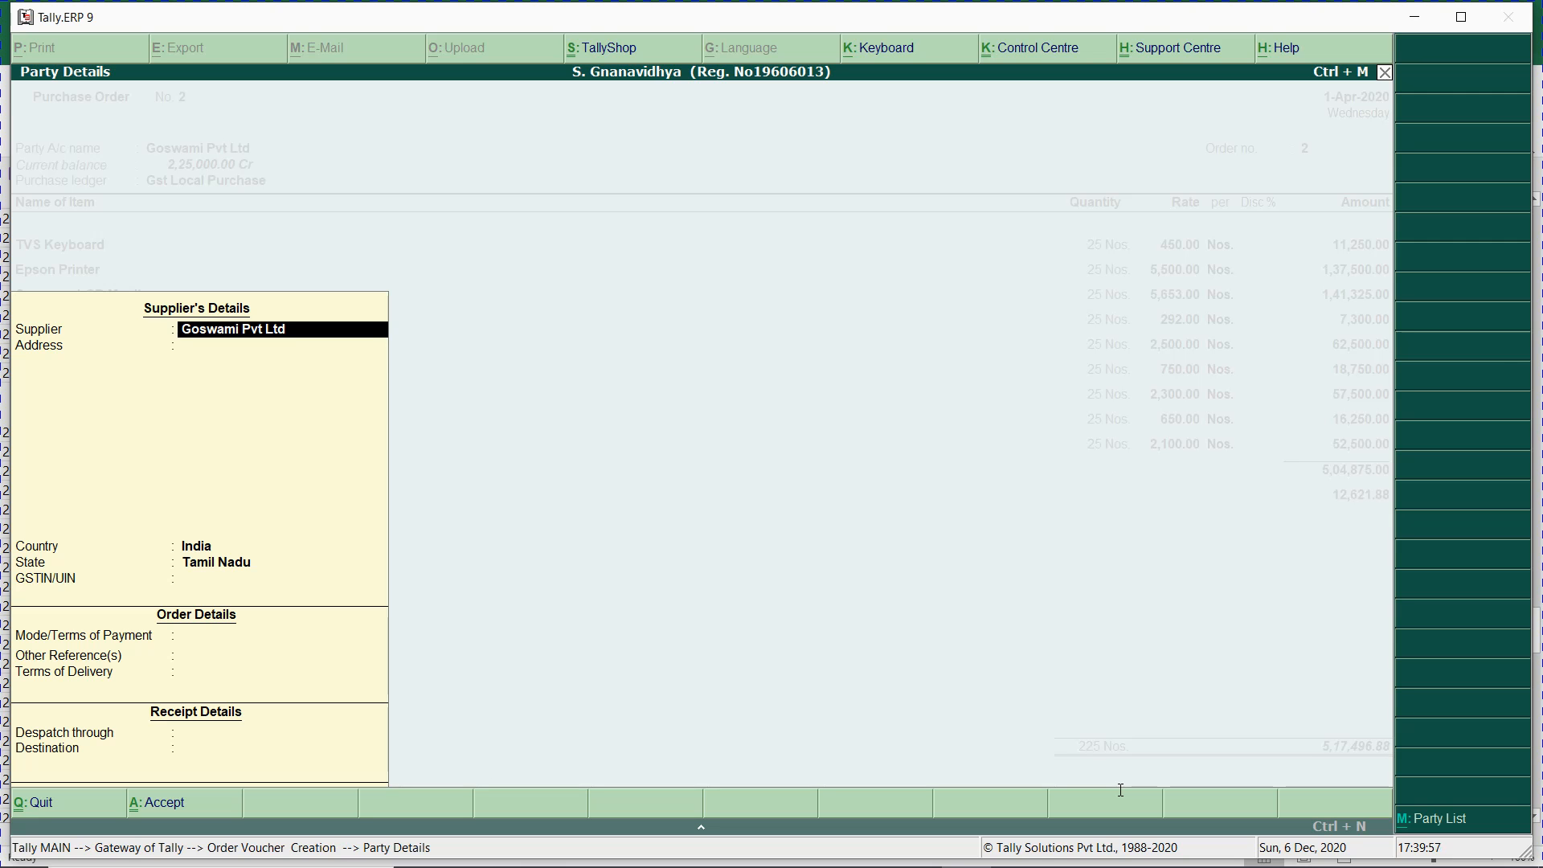
{"action": "key", "text": "ctrl+a"}
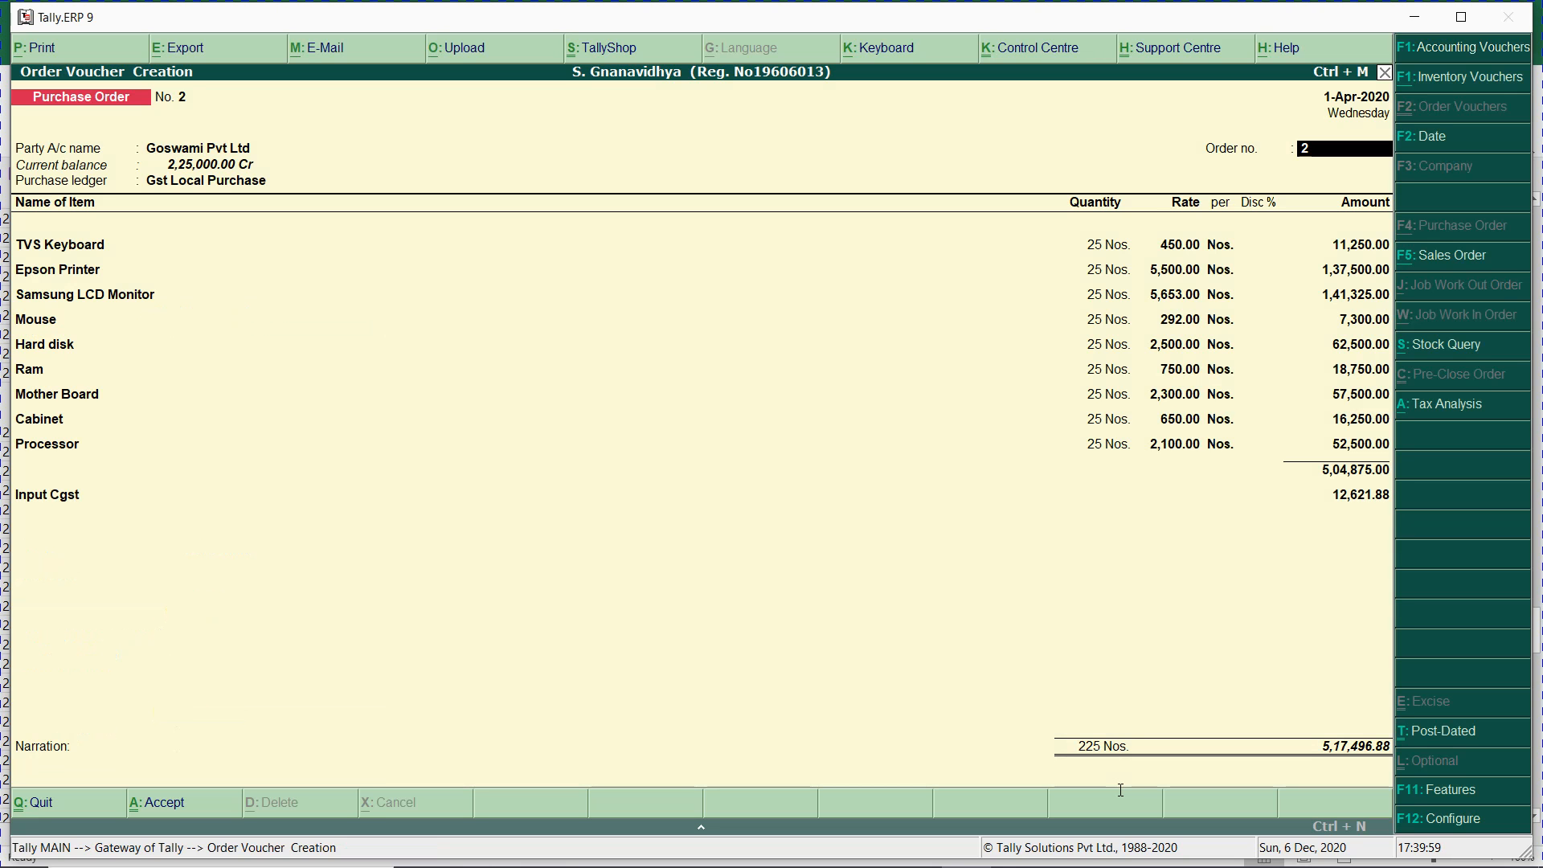
{"action": "key", "text": "Return"}
{"action": "key", "text": "Return"}
{"action": "key", "text": "Return"}
{"action": "key", "text": "Return"}
{"action": "key", "text": "Return"}
{"action": "key", "text": "Return"}
{"action": "key", "text": "Return"}
{"action": "key", "text": "Return"}
{"action": "key", "text": "Return"}
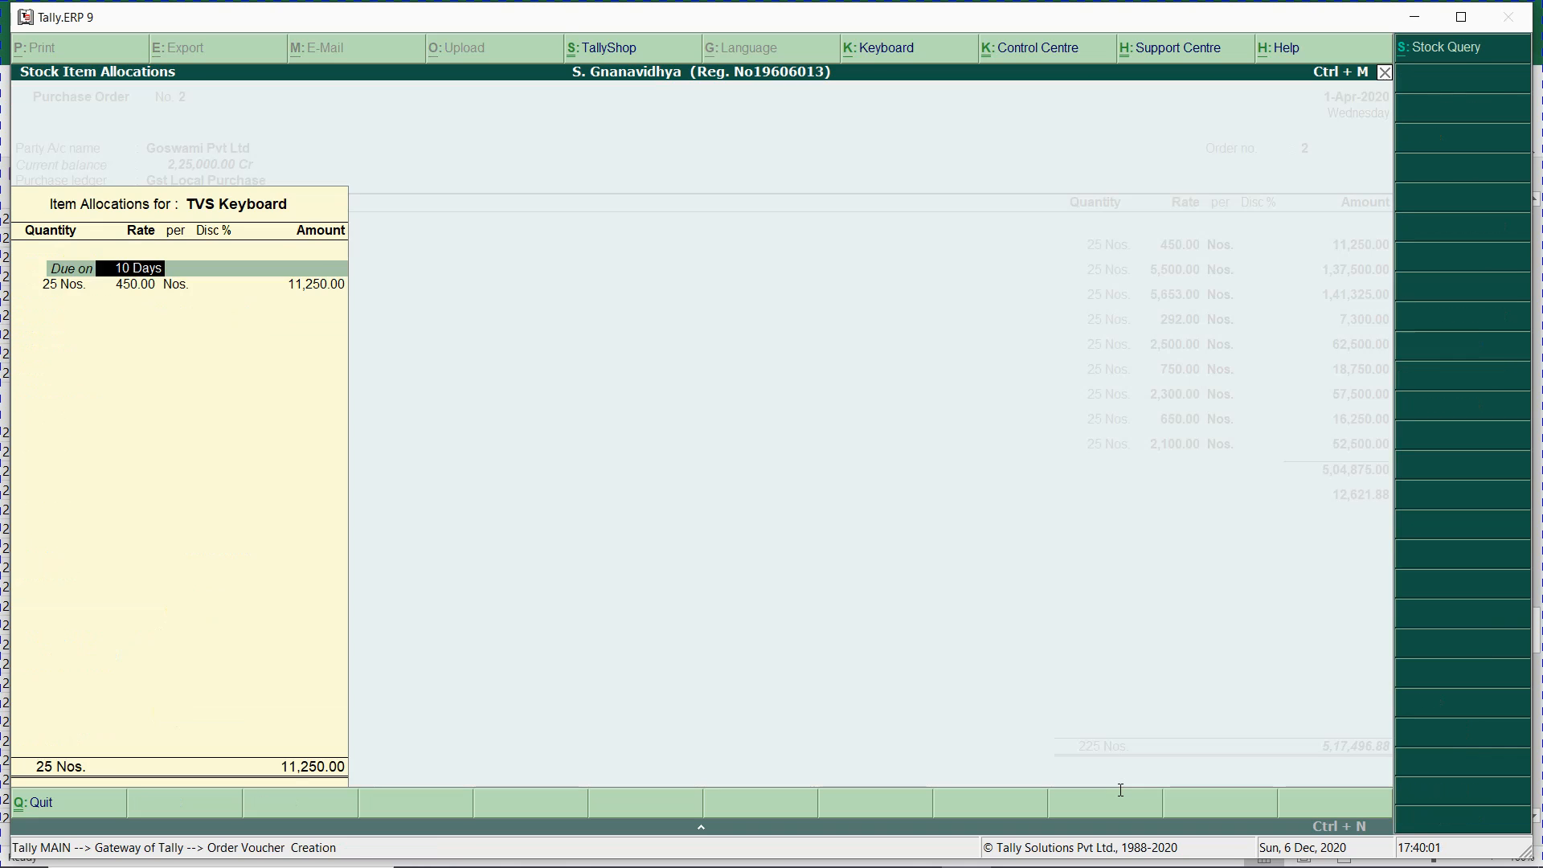
{"action": "key", "text": "Return"}
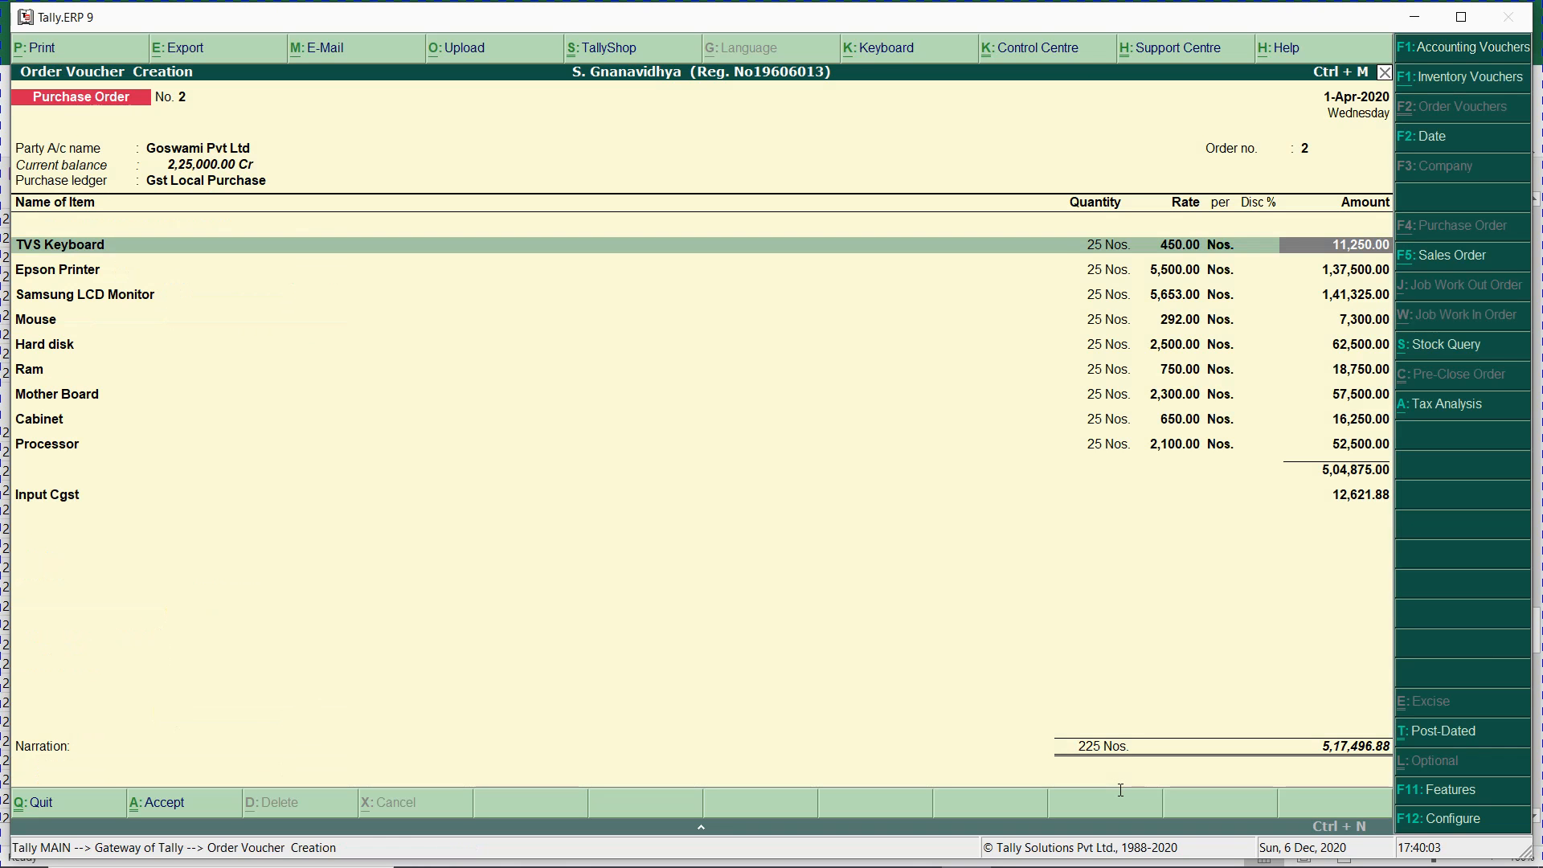
{"action": "key", "text": "Down"}
{"action": "key", "text": "Down"}
{"action": "key", "text": "Down"}
{"action": "key", "text": "Down"}
{"action": "key", "text": "Down"}
{"action": "key", "text": "Down"}
{"action": "key", "text": "Down"}
{"action": "key", "text": "Down"}
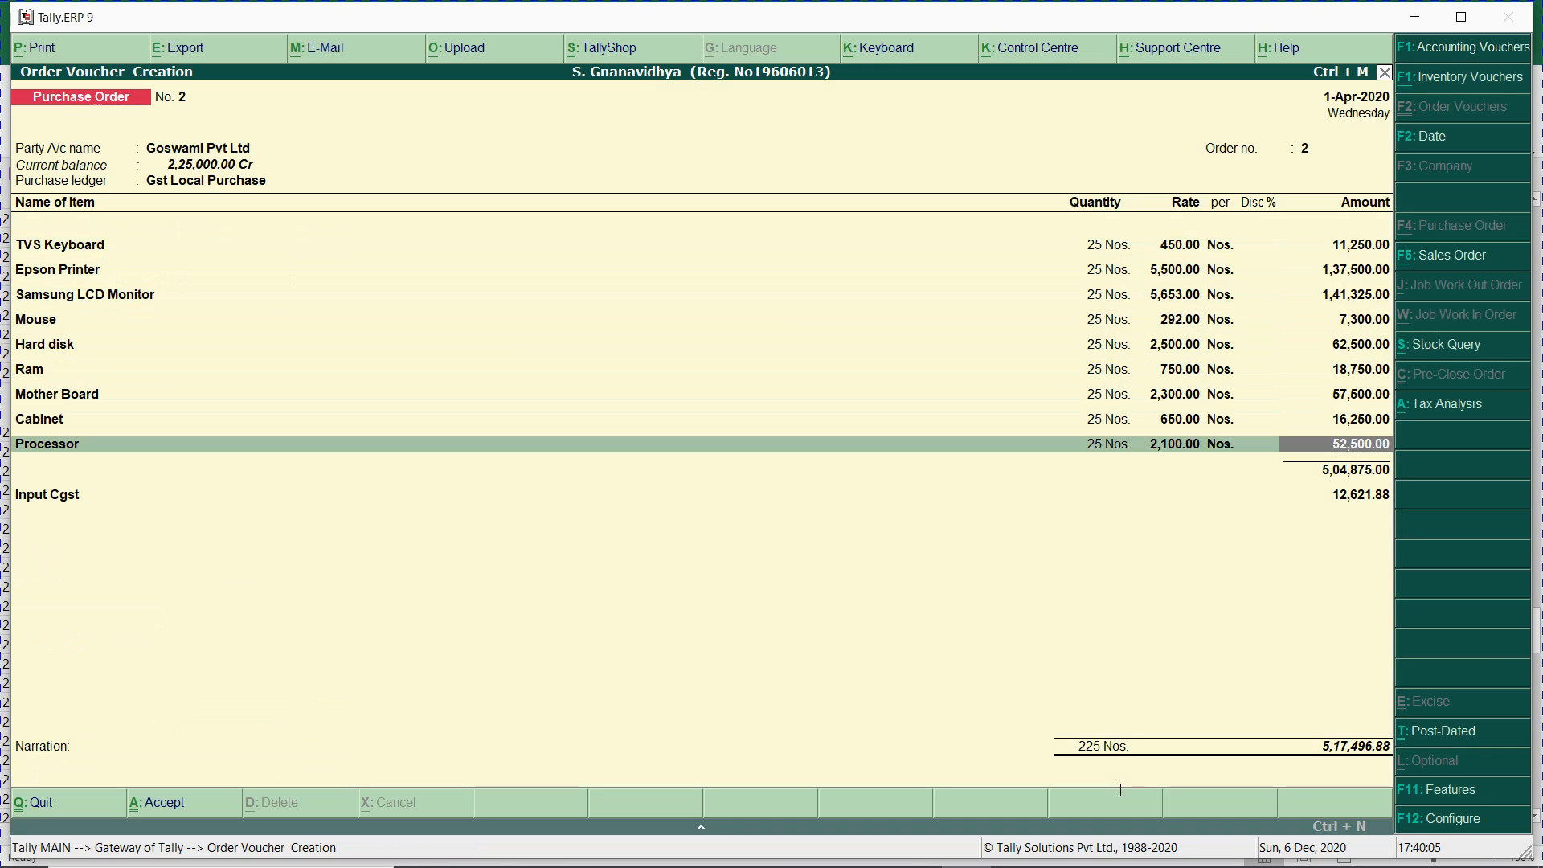
{"action": "key", "text": "Down"}
{"action": "key", "text": "Down"}
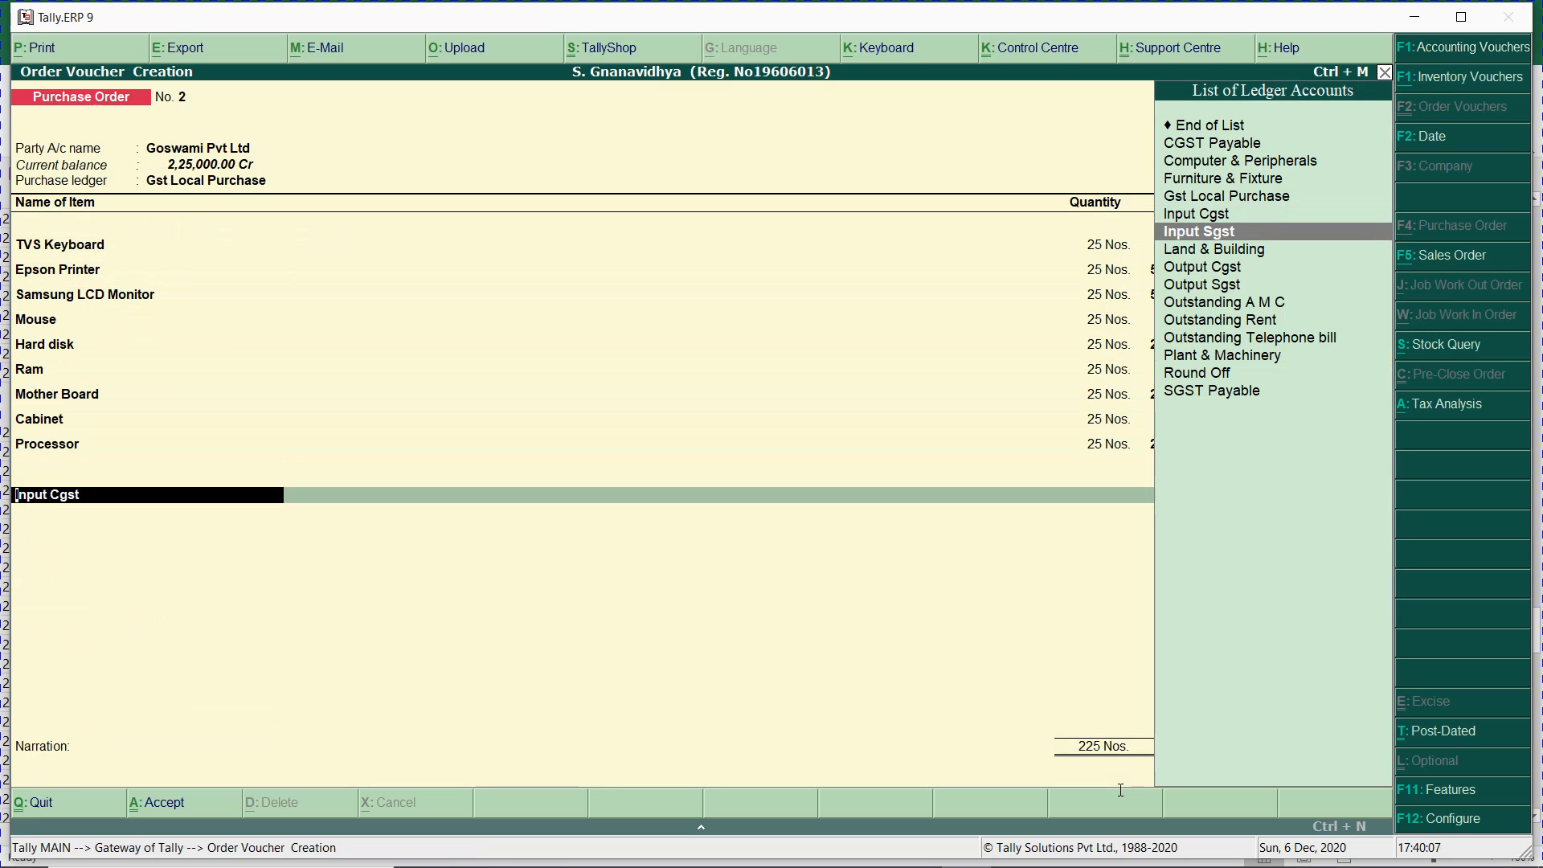
- Add two Input Sgst lines of 12,621.88 and a 0.24 Round Off, totalling 5,30,119.00
{"action": "key", "text": "Return"}
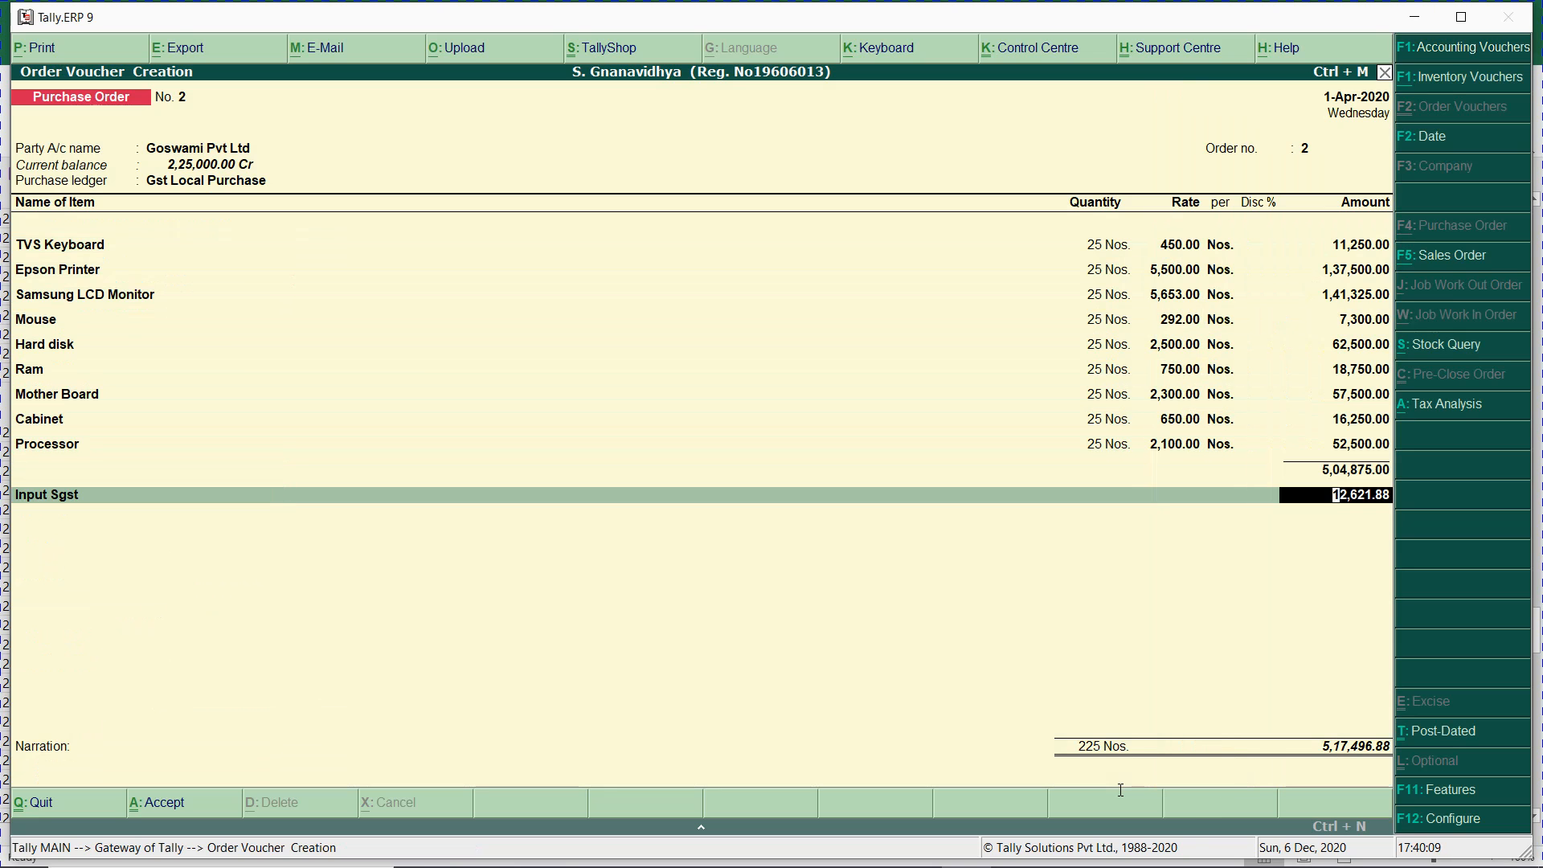
{"action": "key", "text": "Return"}
{"action": "type", "text": "INPUT"}
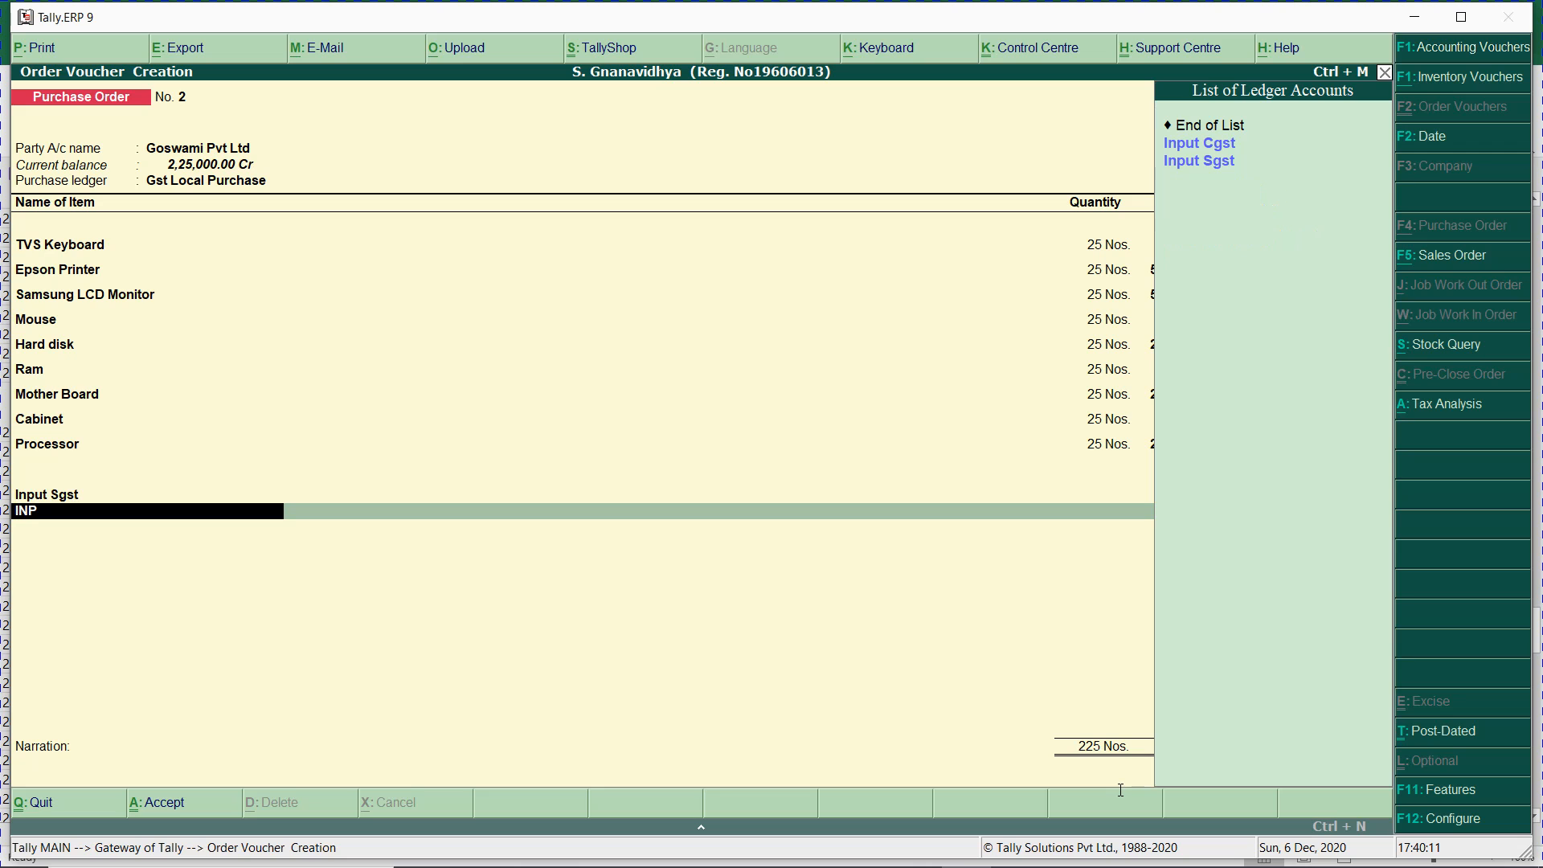
{"action": "key", "text": "Down"}
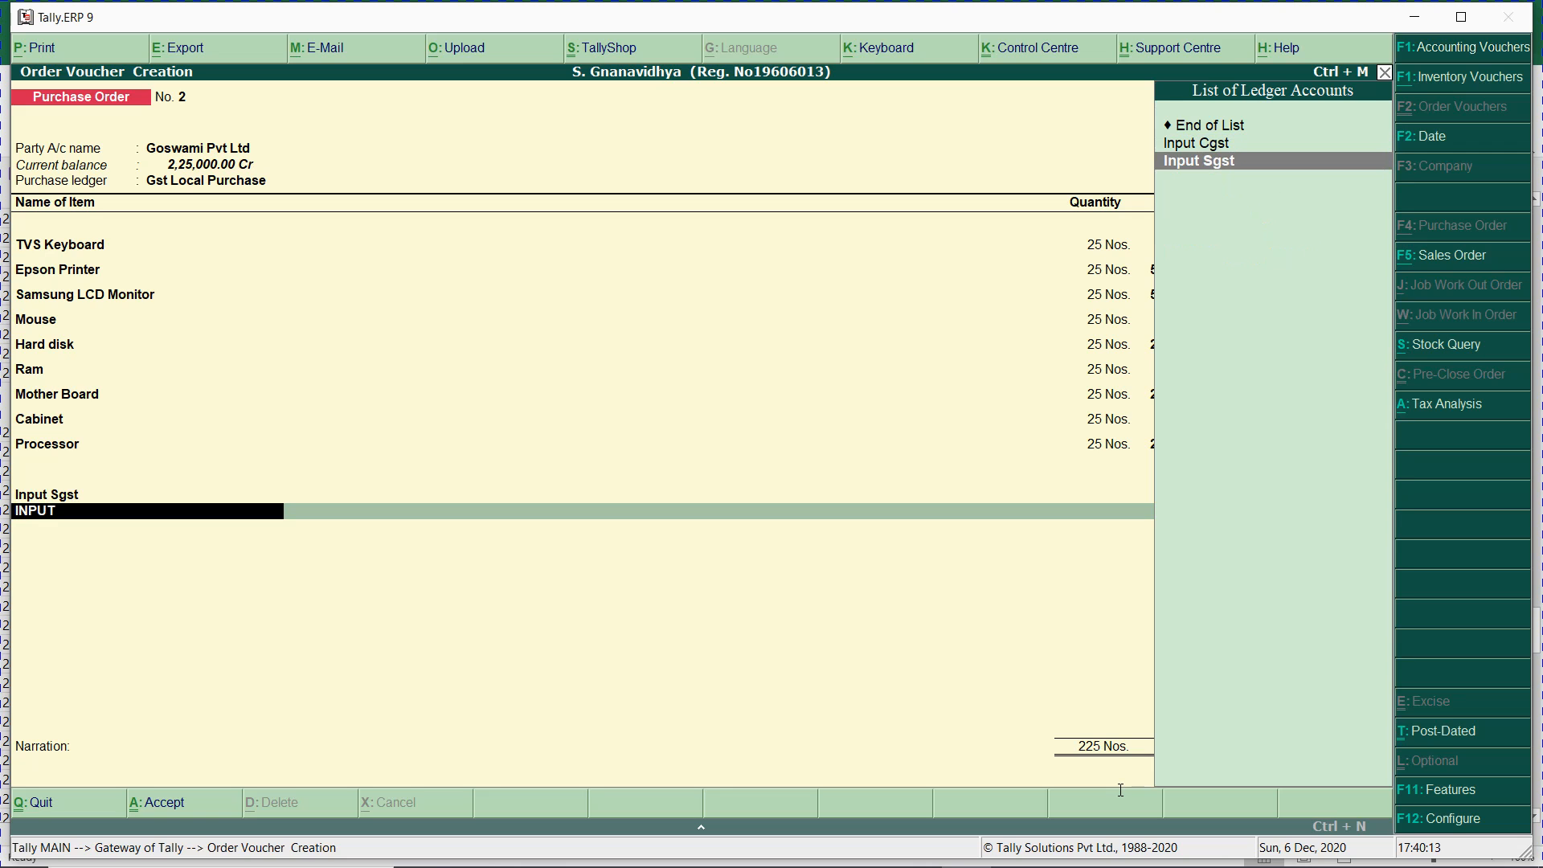
{"action": "key", "text": "Return"}
{"action": "key", "text": "Return"}
{"action": "type", "text": "ROU"}
{"action": "key", "text": "Return"}
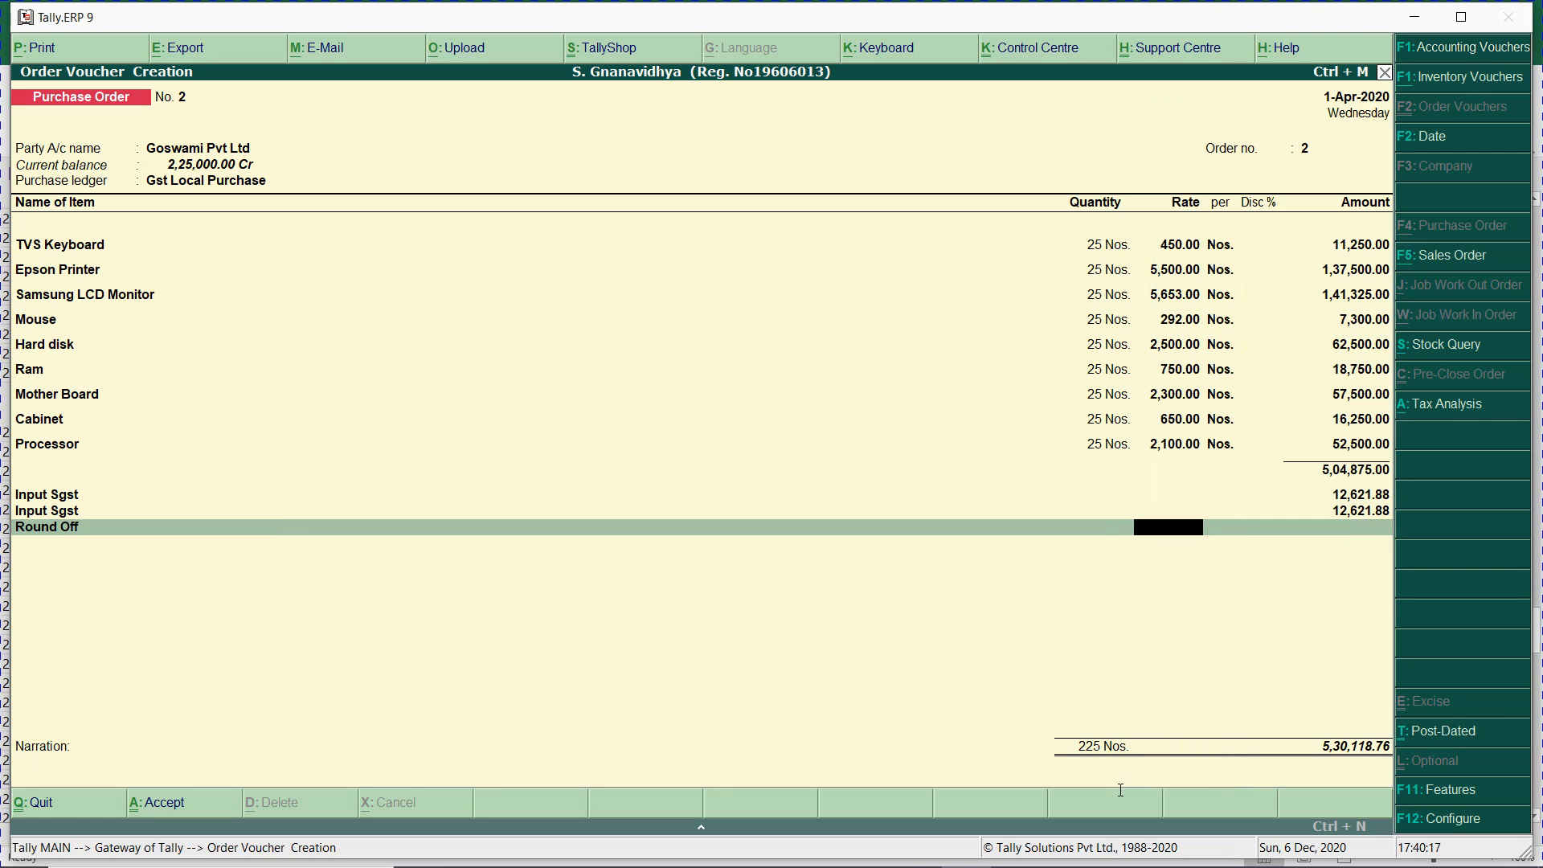
{"action": "type", "text": ".24"}
{"action": "key", "text": "Return"}
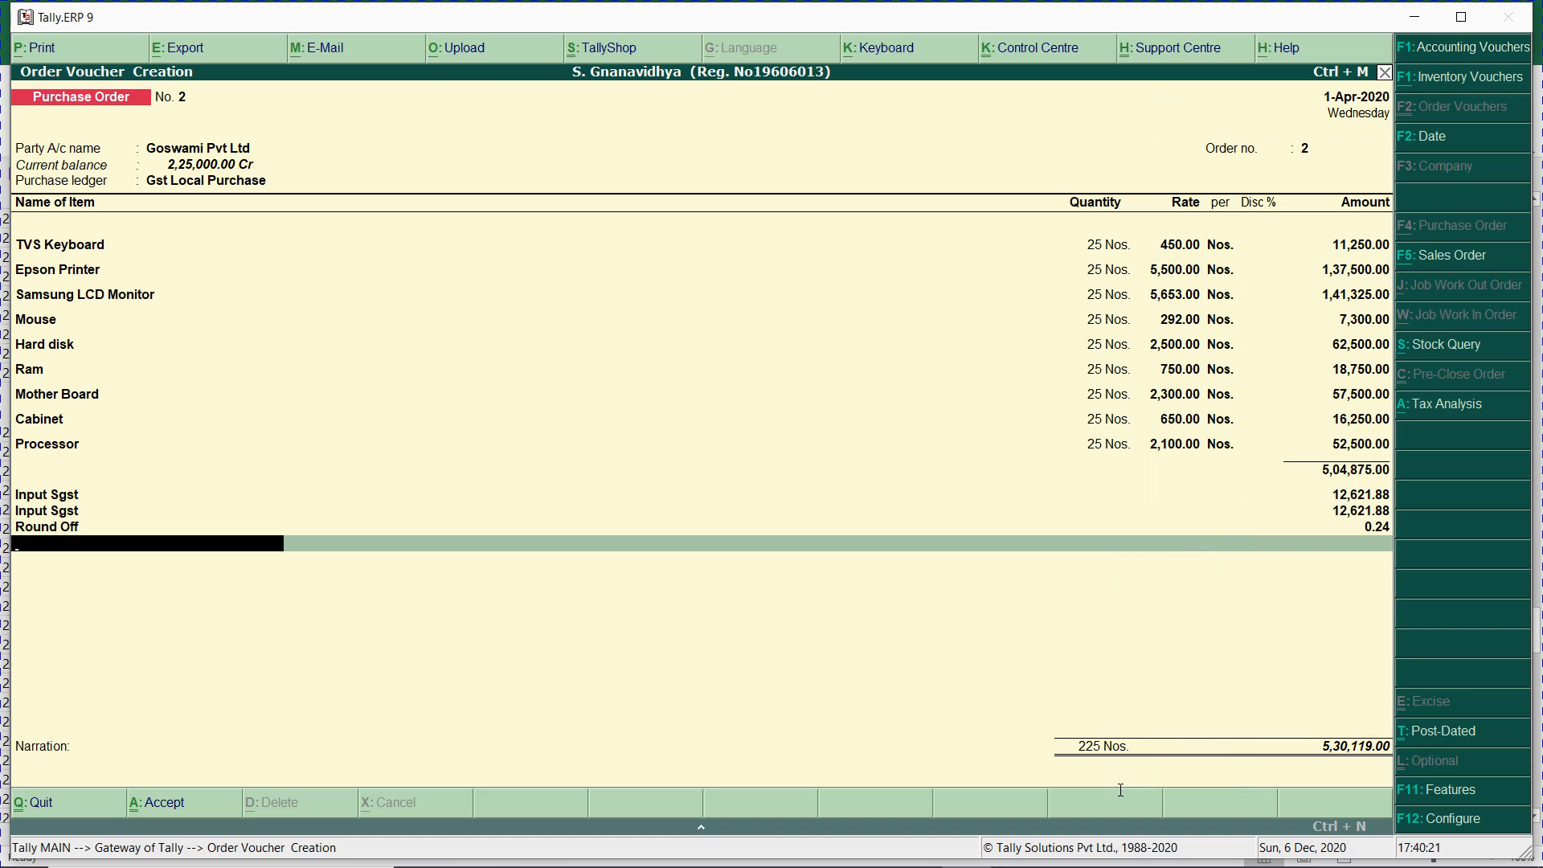
{"action": "key", "text": "Return"}
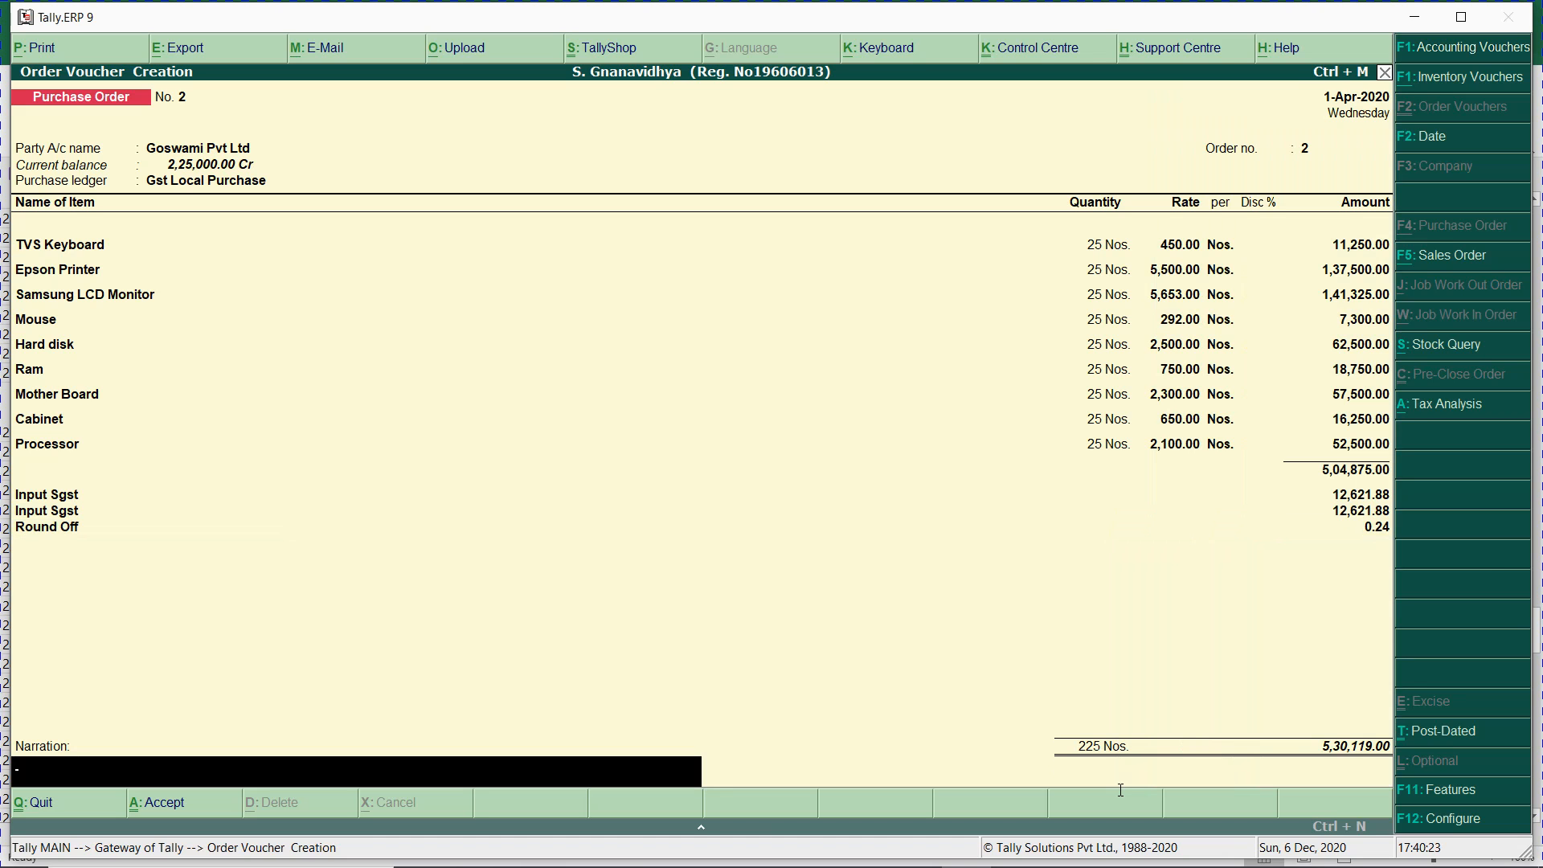
- Paste the Goswamy purchase order screenshot under item 19 in Word and save the report
{"action": "key", "text": "alt+Tab"}
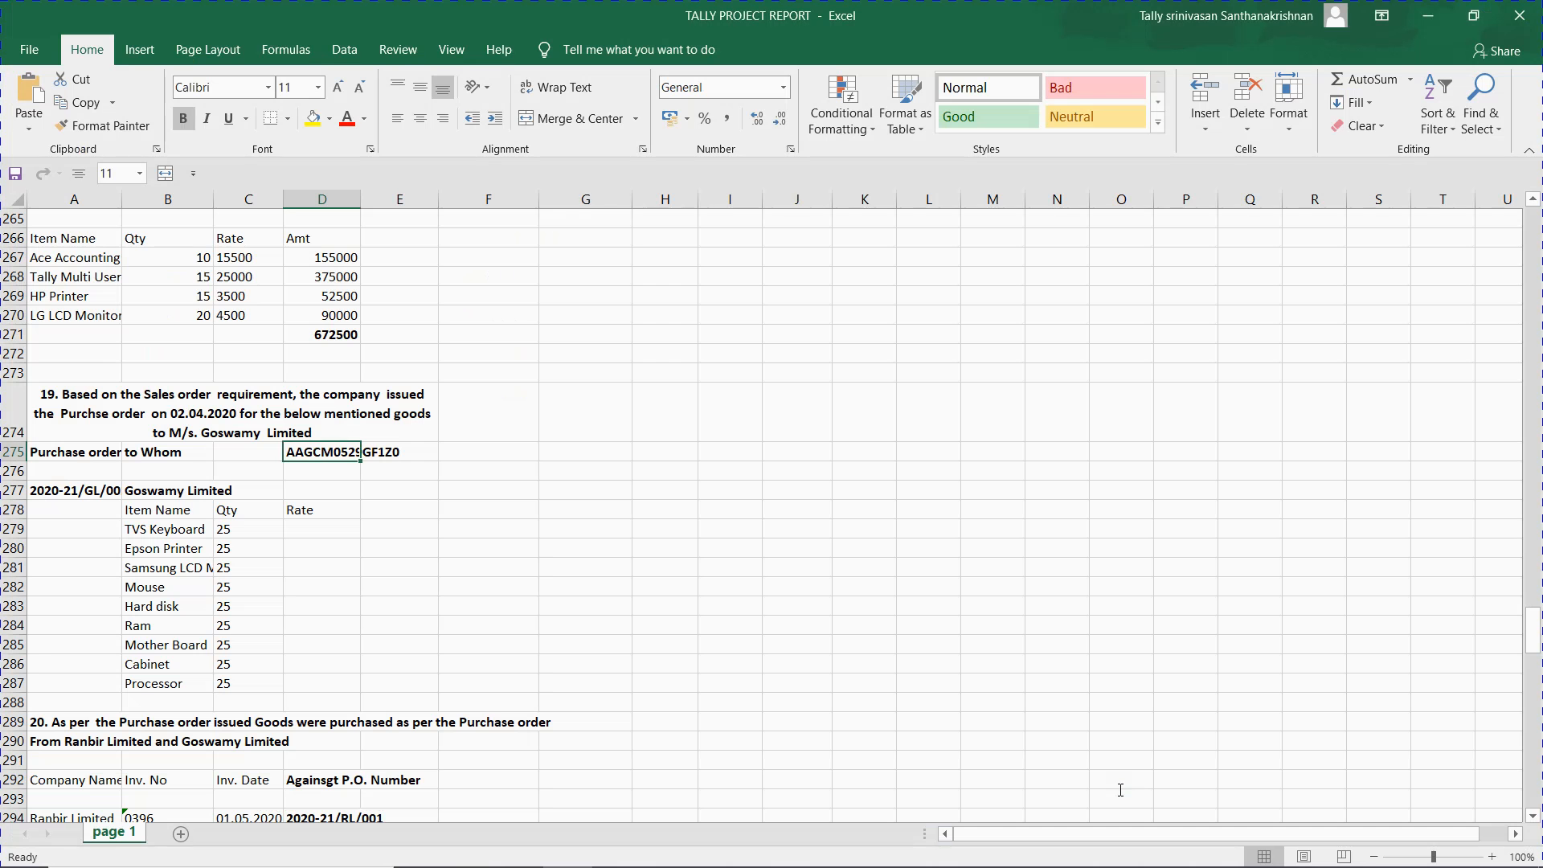
{"action": "key", "text": "alt+Tab"}
{"action": "key", "text": "Tab"}
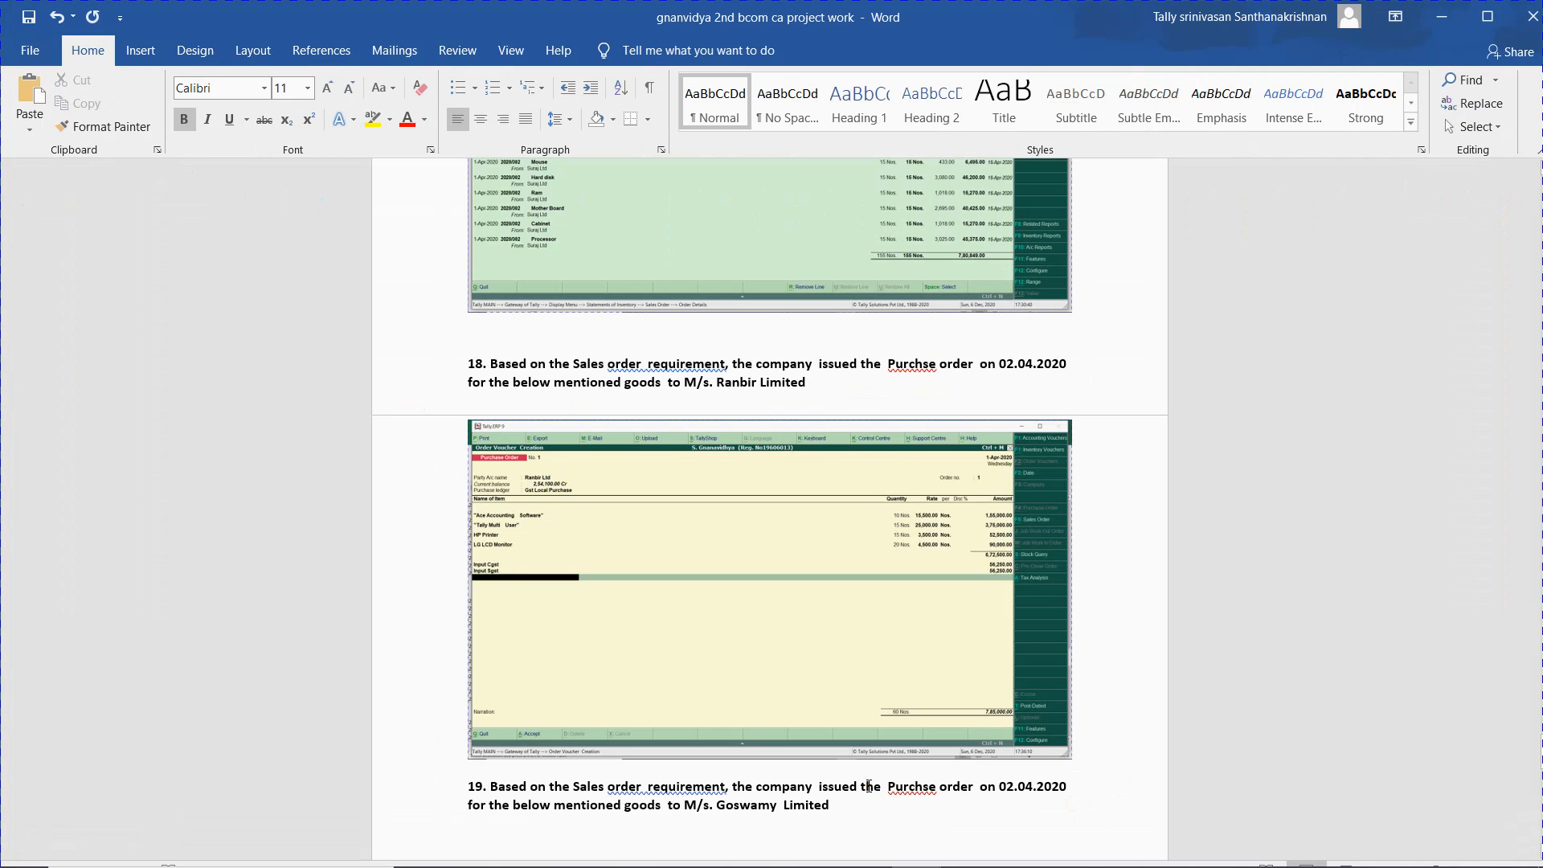
{"action": "key", "text": "ctrl+v"}
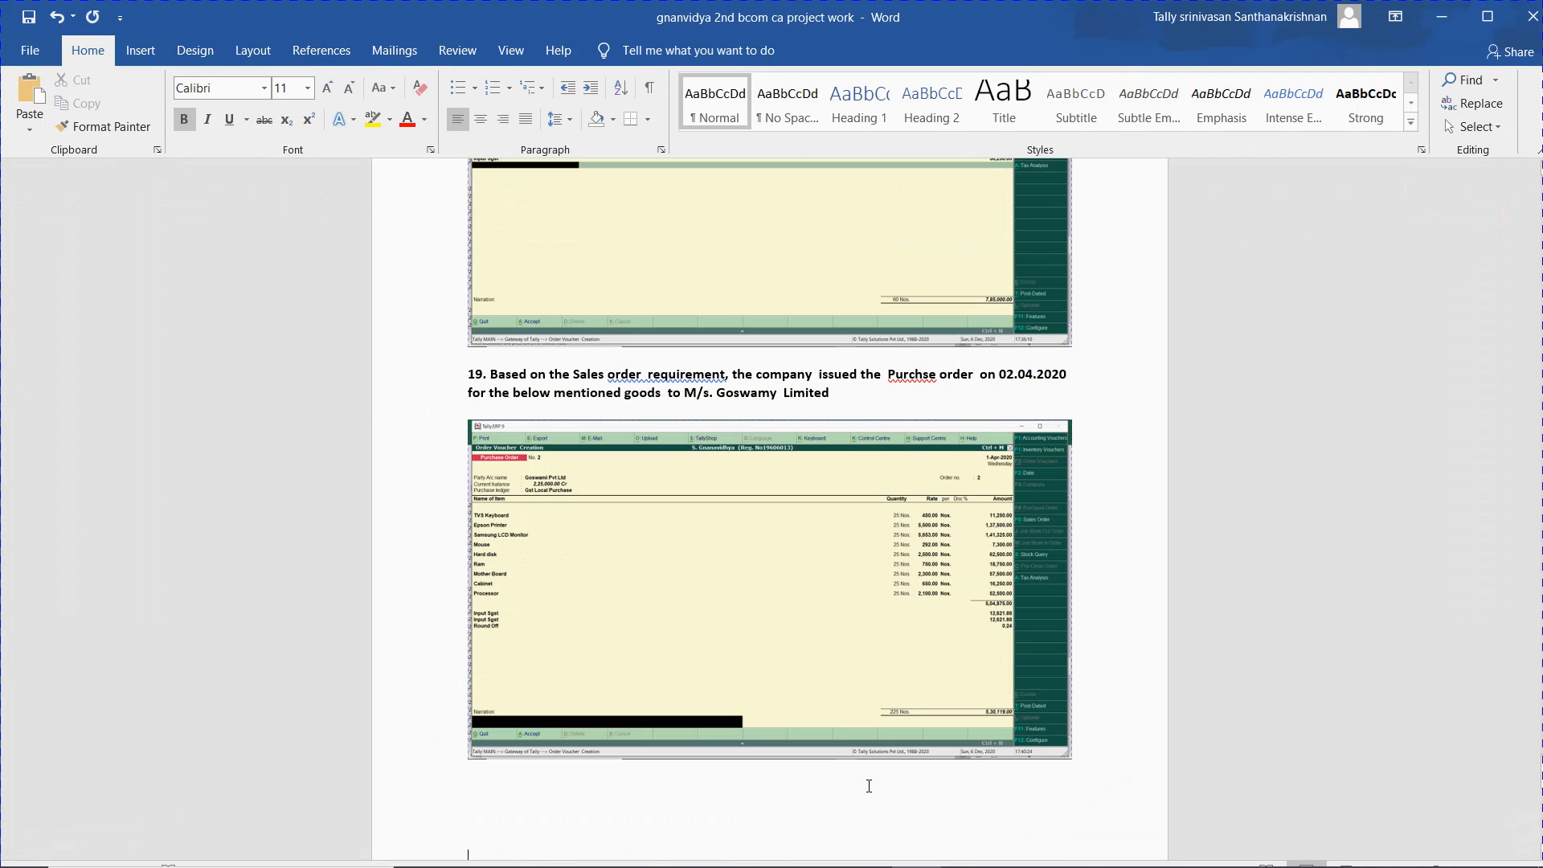
{"action": "key", "text": "Up"}
{"action": "key", "text": "Up"}
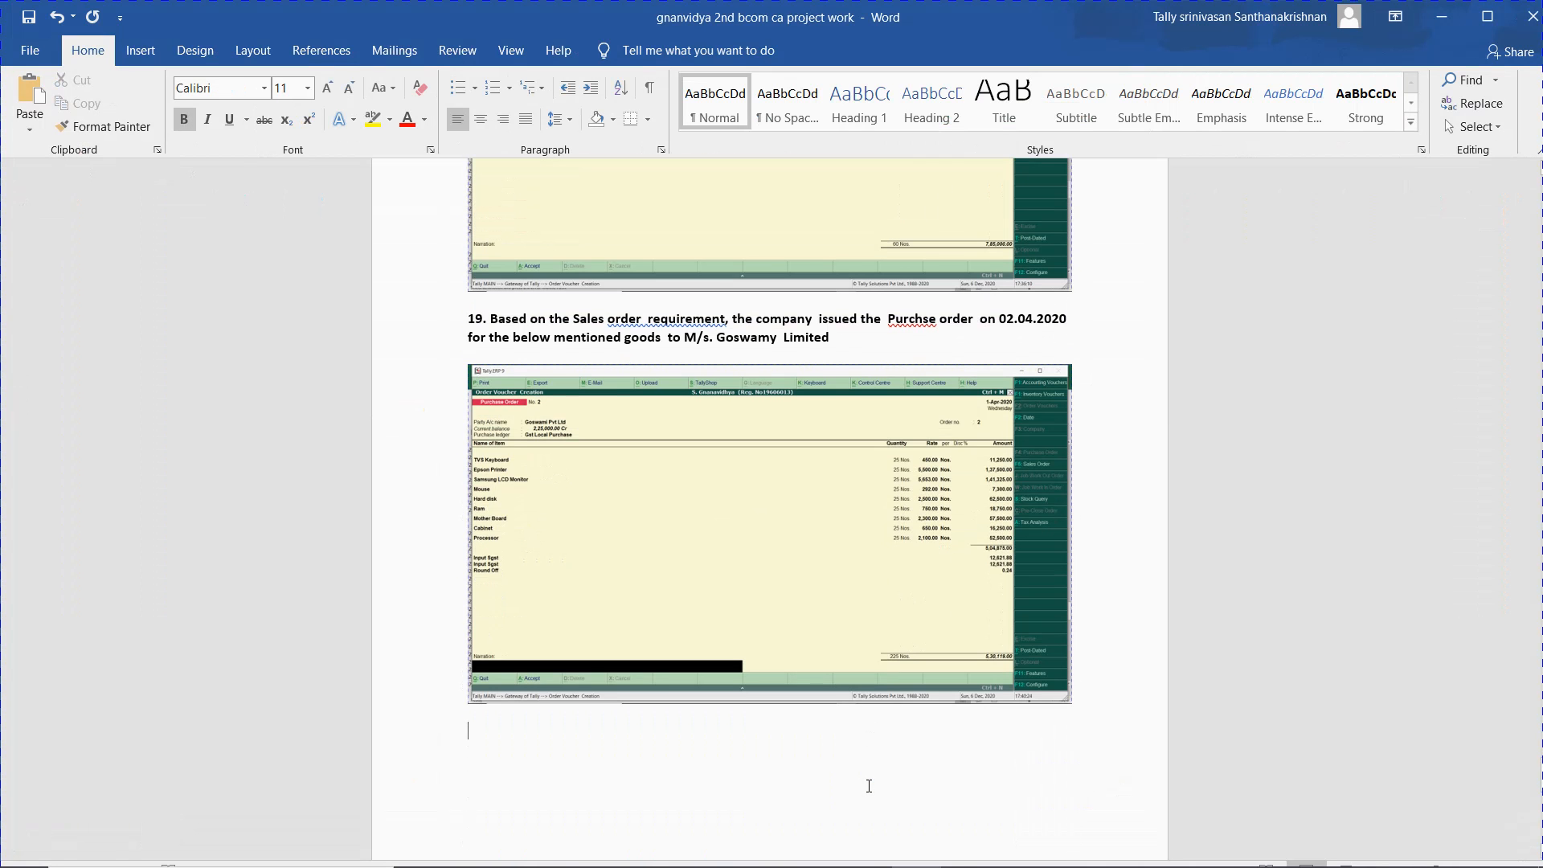
{"action": "key", "text": "ctrl+s"}
- Answer Yes to save Goswami Purchase Order No. 2, then return to the Excel report
{"action": "key", "text": "alt+Tab"}
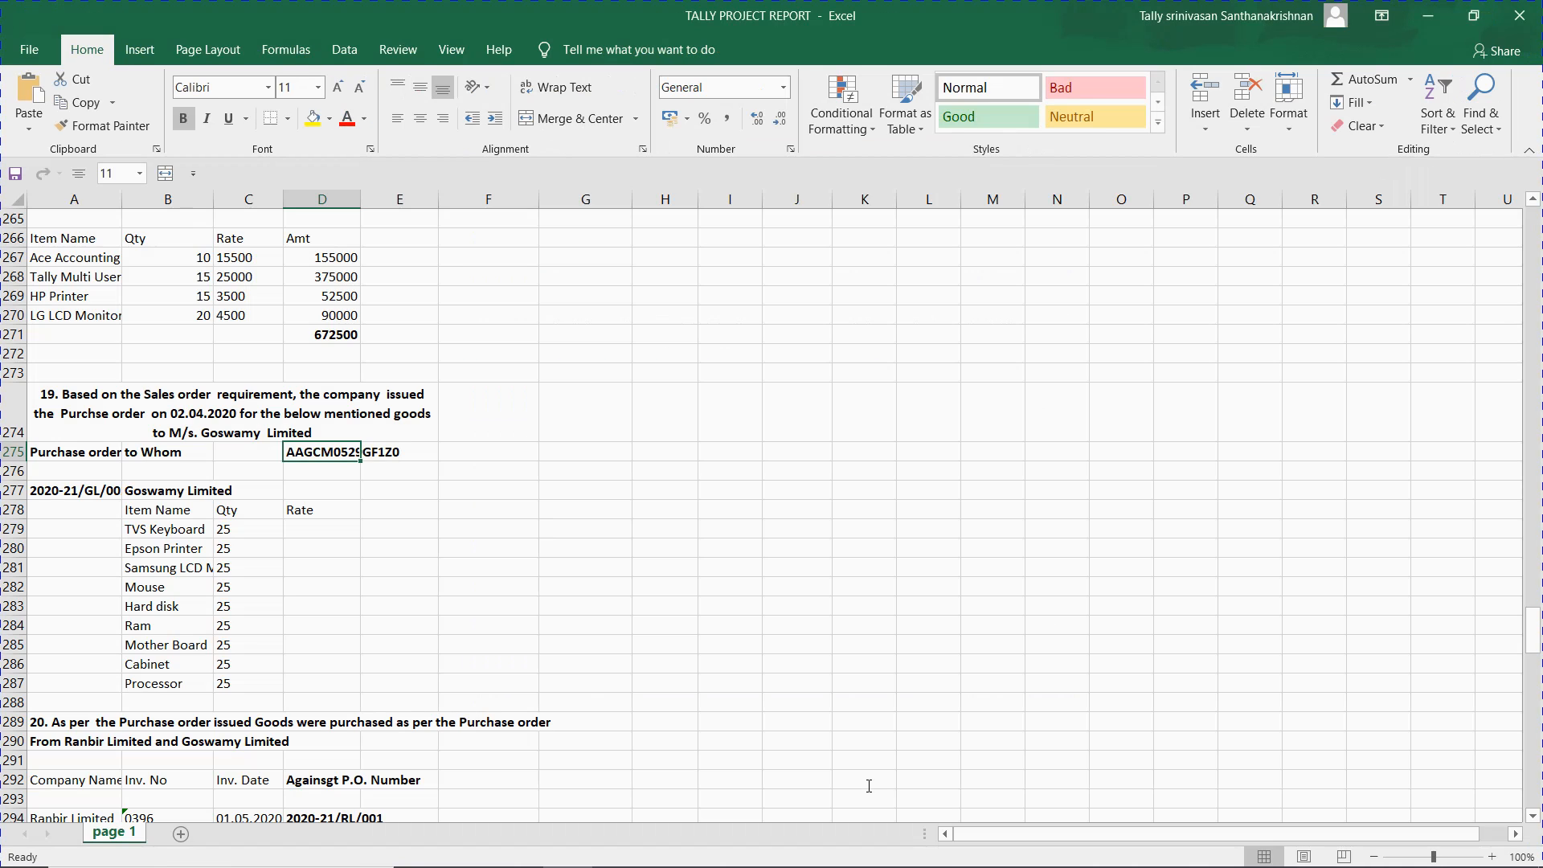
{"action": "key", "text": "alt+Tab"}
{"action": "key", "text": "Tab"}
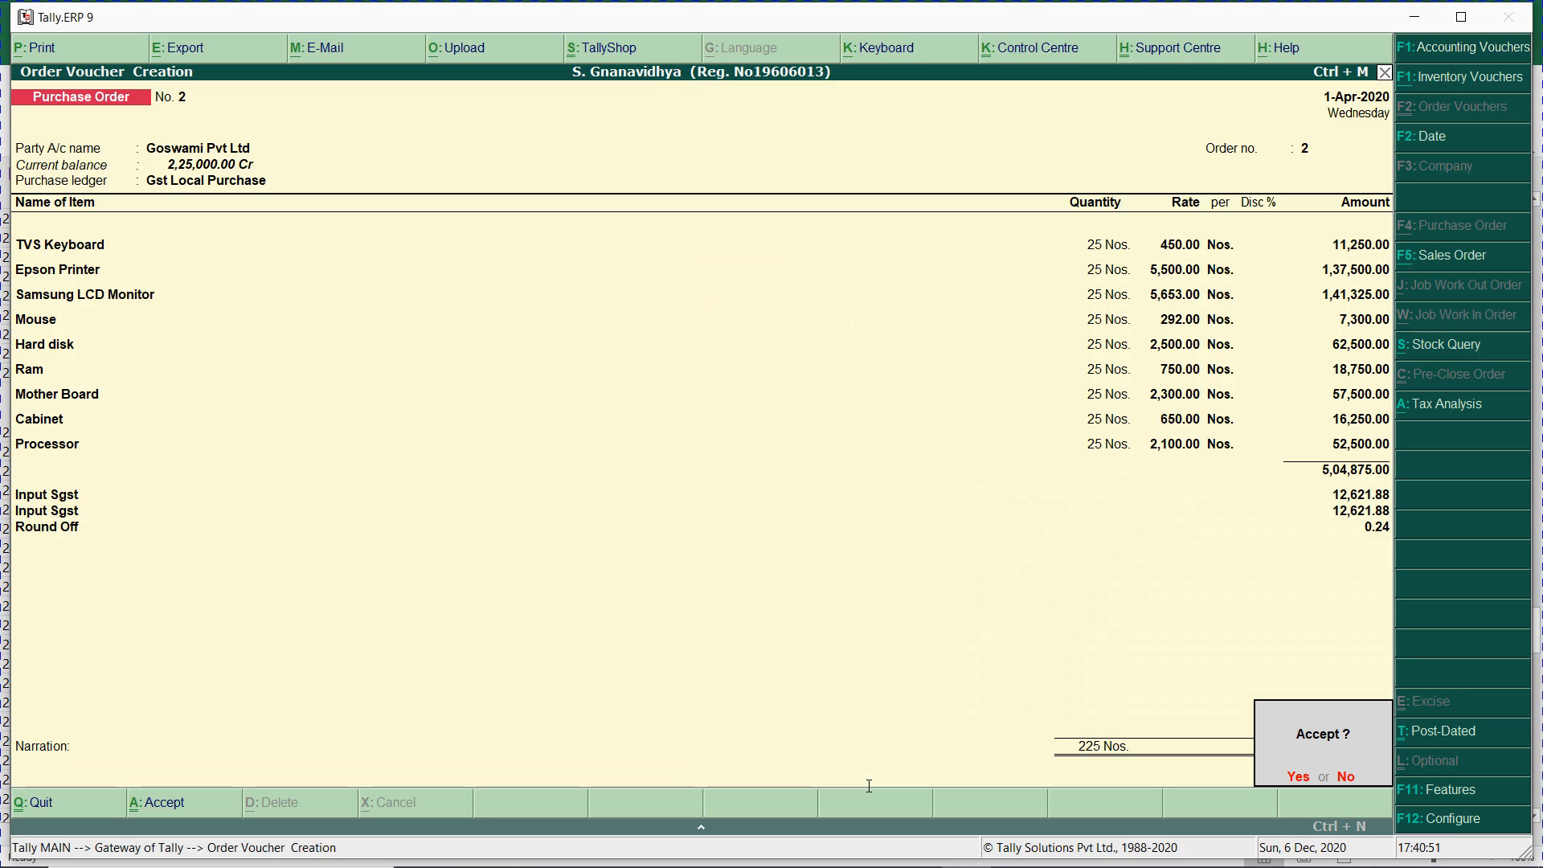
{"action": "key", "text": "y"}
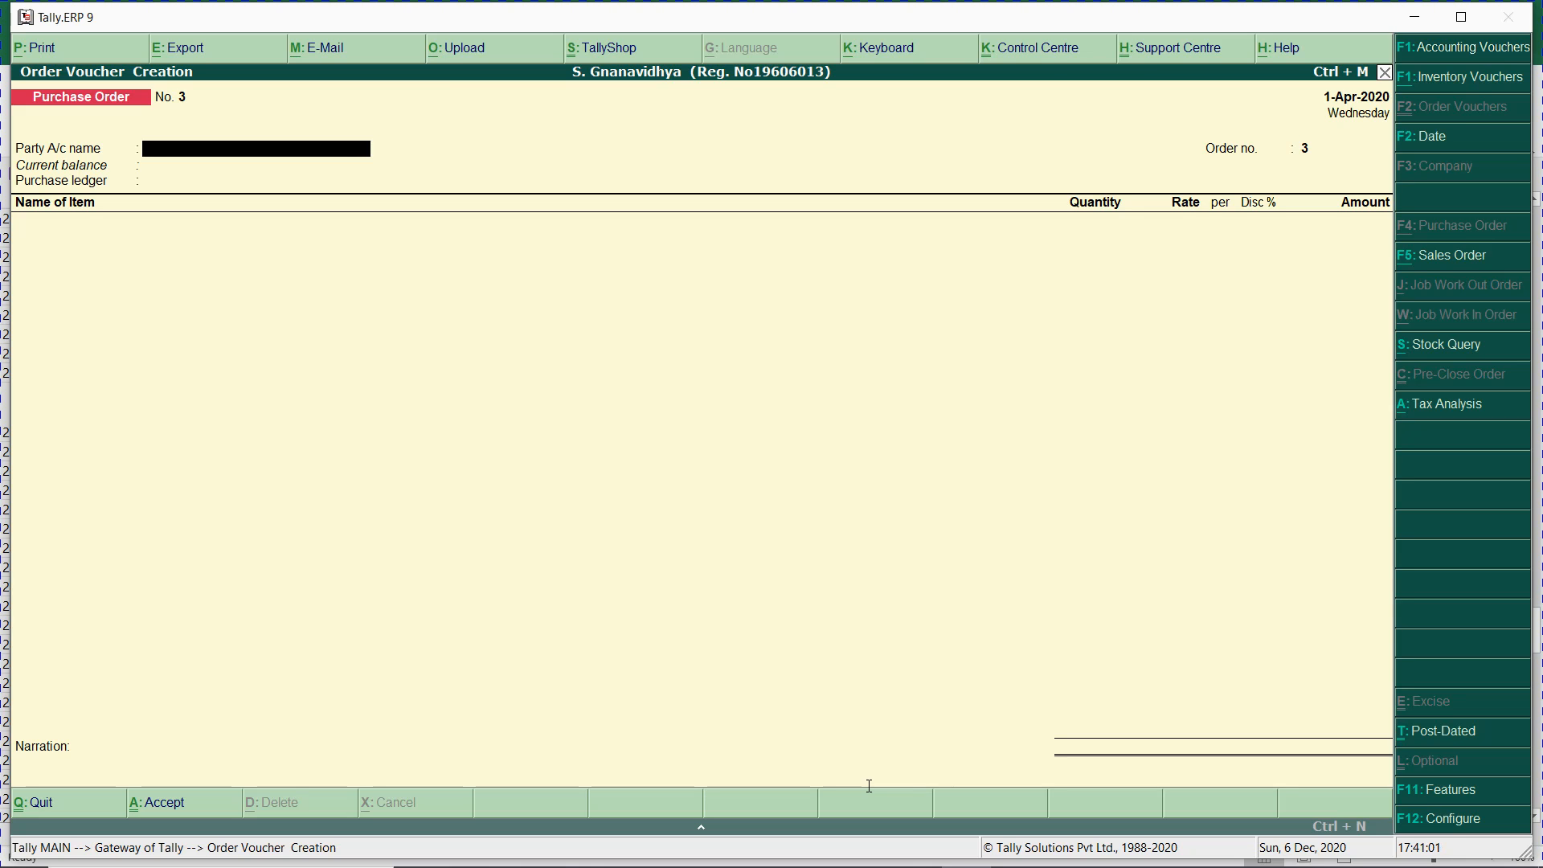
{"action": "key", "text": "alt+Tab"}
{"action": "key", "text": "Down"}
{"action": "key", "text": "Down"}
{"action": "key", "text": "Down"}
{"action": "key", "text": "Down"}
{"action": "key", "text": "Down"}
{"action": "key", "text": "Down"}
{"action": "key", "text": "Down"}
{"action": "key", "text": "Down"}
{"action": "key", "text": "Down"}
{"action": "key", "text": "Down"}
{"action": "key", "text": "Down"}
- Copy the two-line item 20 heading from A289:A290 and paste it below the Word screenshot
{"action": "key", "text": "Down"}
{"action": "key", "text": "Left"}
{"action": "key", "text": "Left"}
{"action": "key", "text": "Down"}
{"action": "key", "text": "Down"}
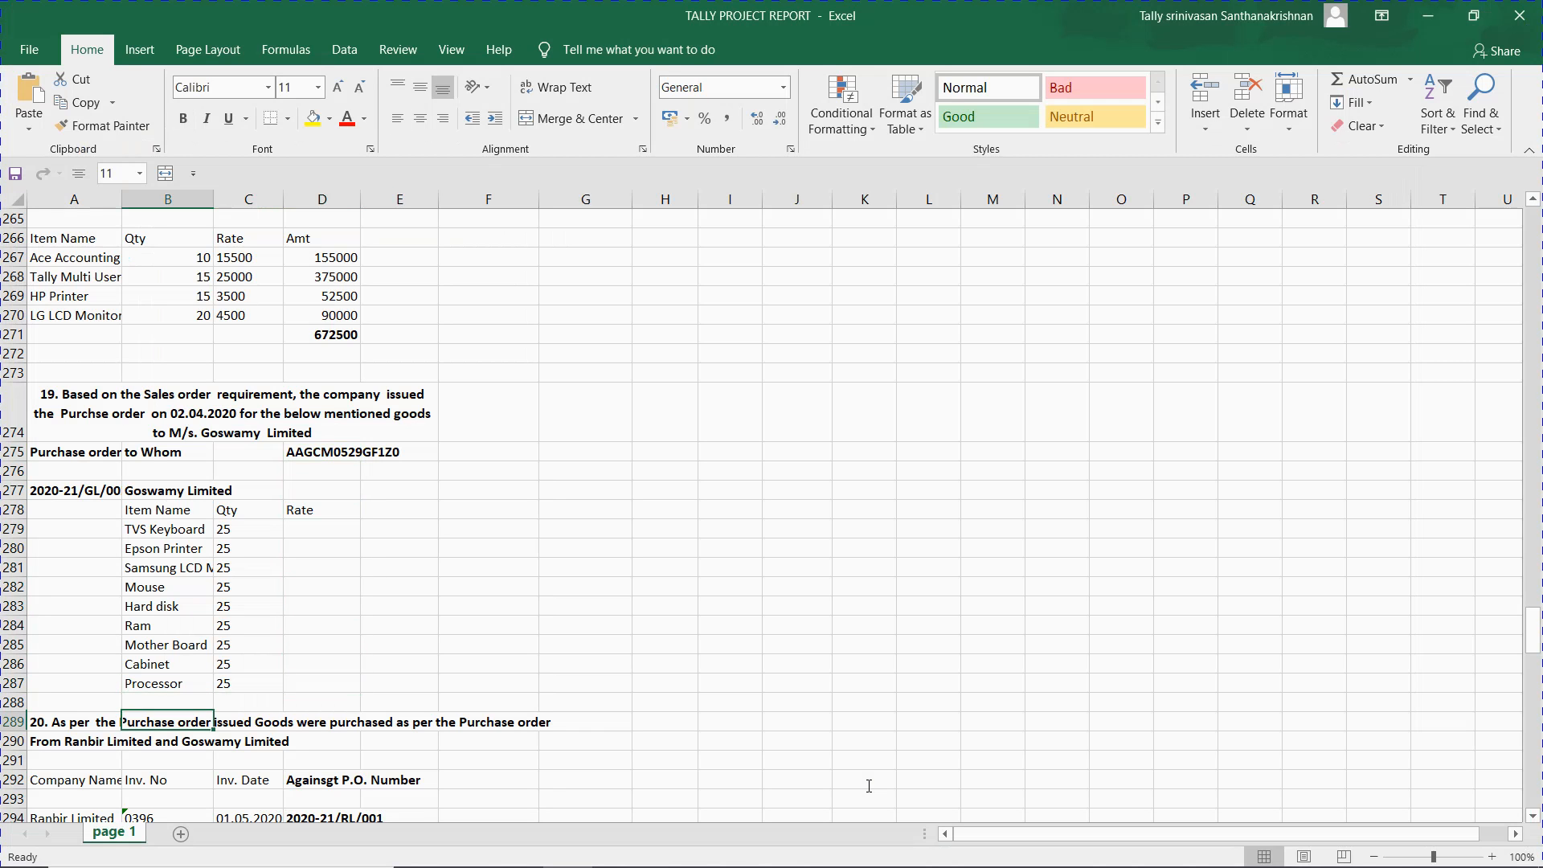
{"action": "key", "text": "Left"}
{"action": "key", "text": "shift+Down"}
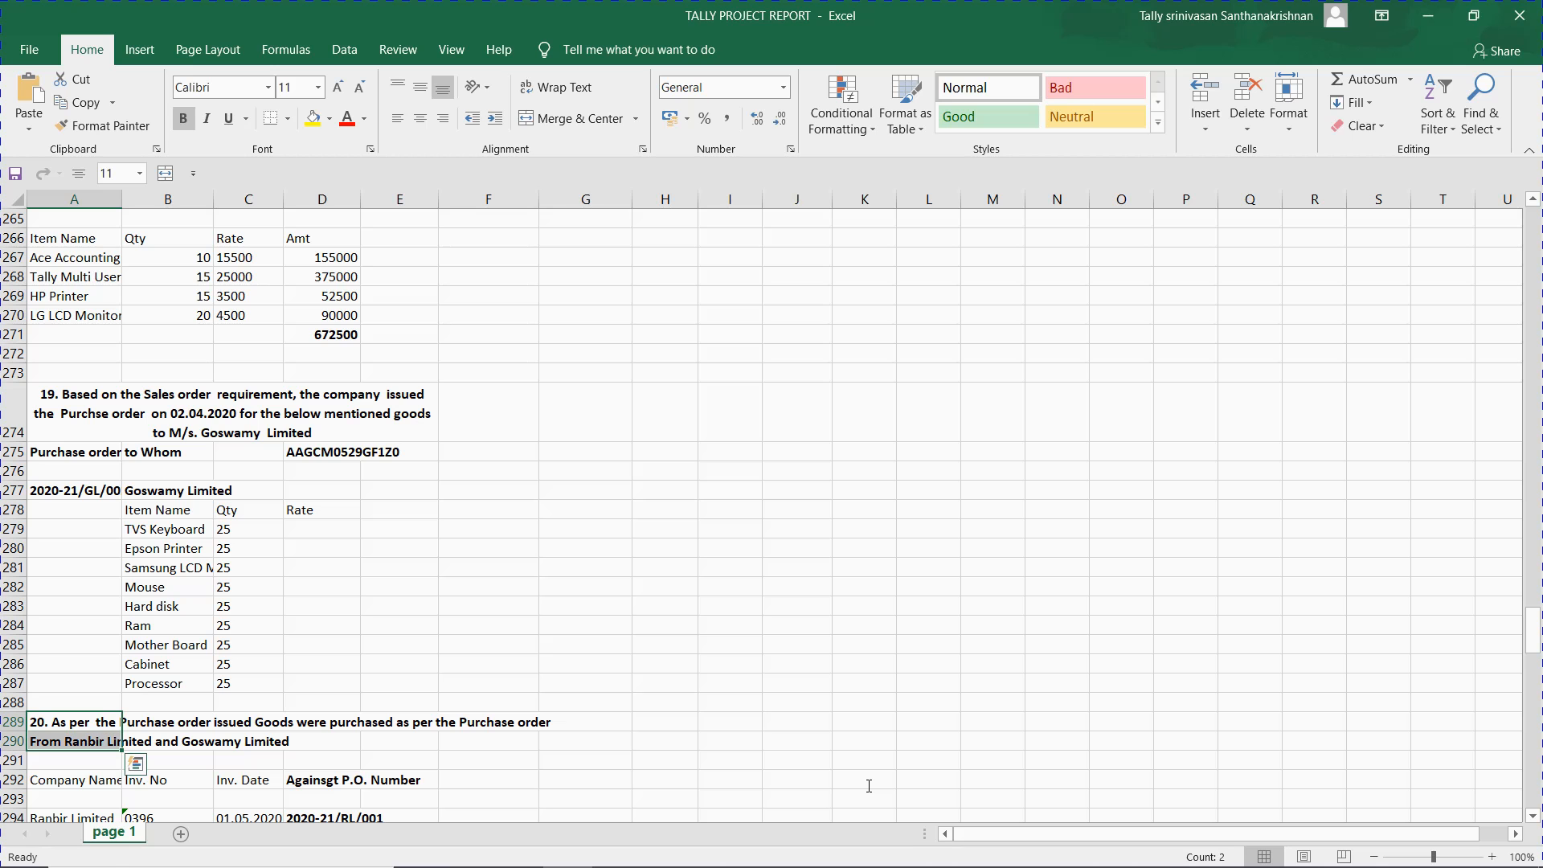
{"action": "key", "text": "ctrl+c"}
{"action": "key", "text": "alt+Tab"}
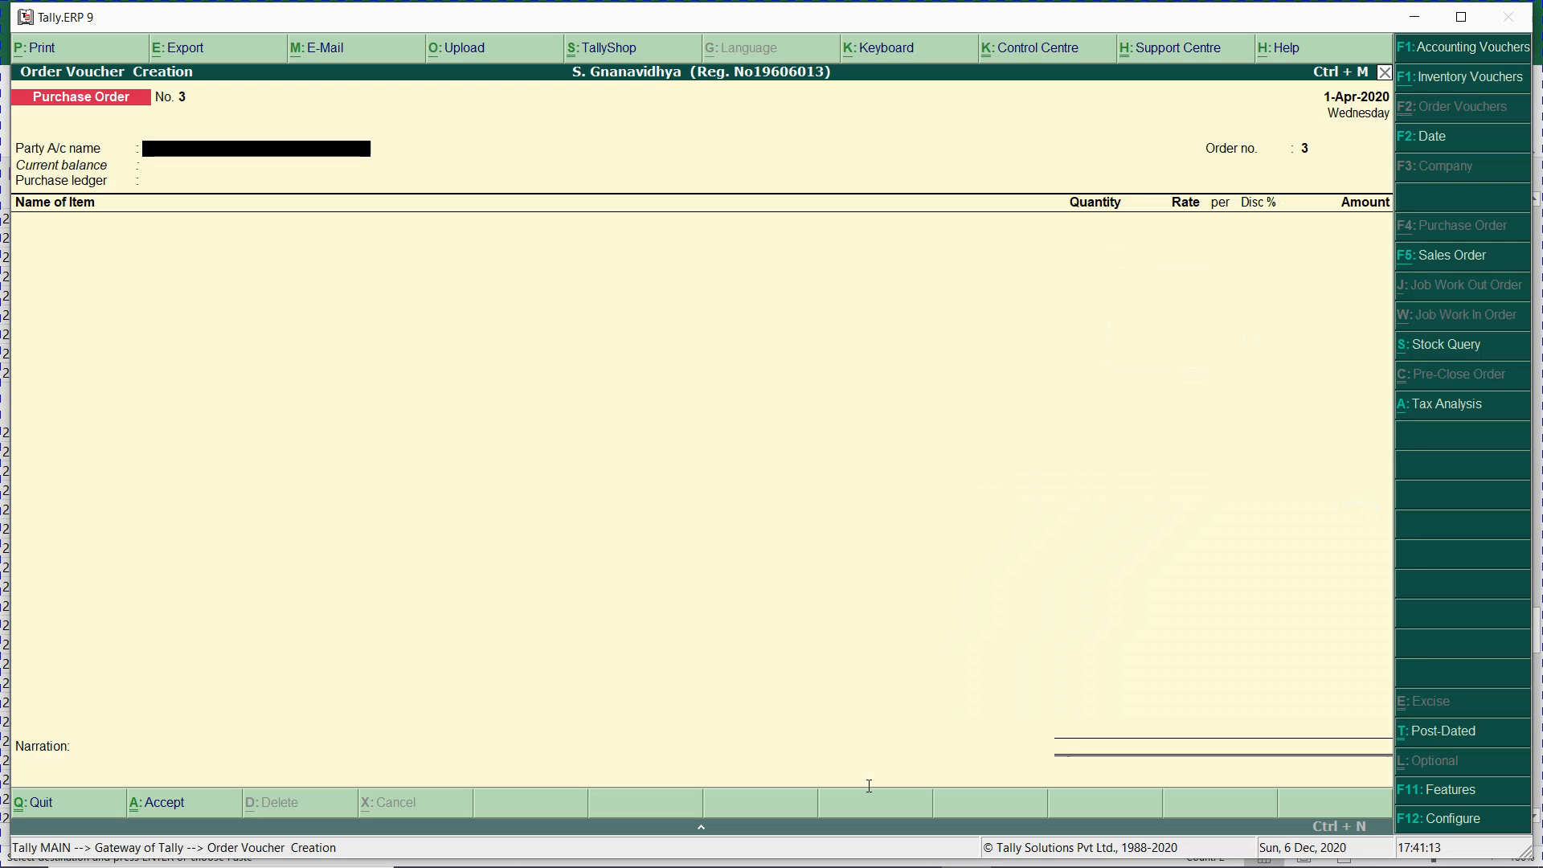
{"action": "key", "text": "alt+Tab"}
{"action": "key", "text": "alt+Tab"}
{"action": "key", "text": "alt+Tab"}
{"action": "key", "text": "alt+Tab"}
{"action": "key", "text": "alt+Tab"}
{"action": "key", "text": "alt+Tab"}
{"action": "key", "text": "alt+Tab"}
{"action": "key", "text": "alt+Tab"}
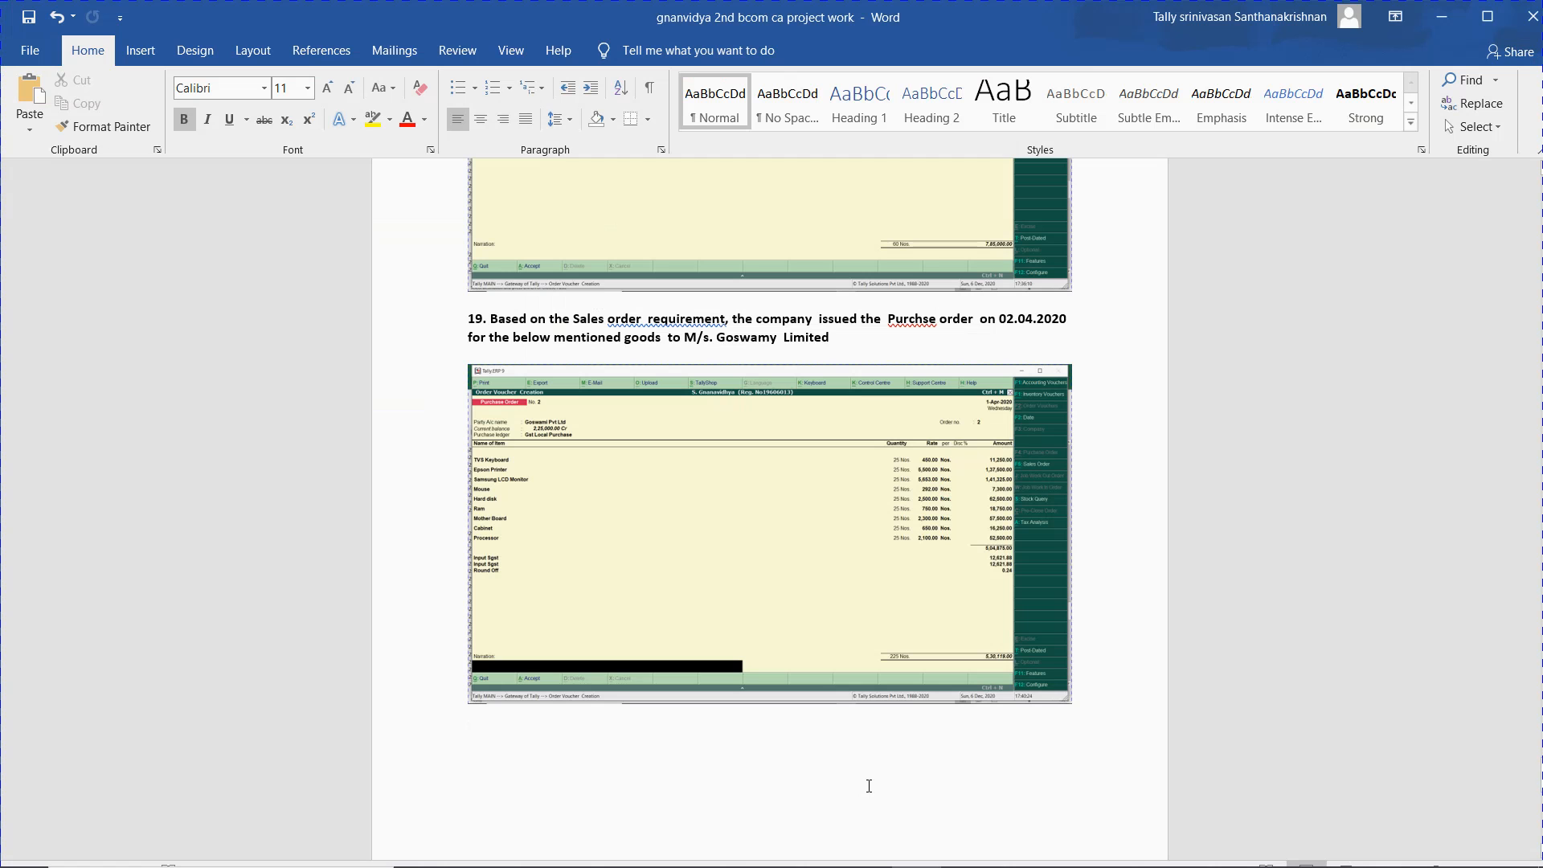
{"action": "key", "text": "ctrl+v"}
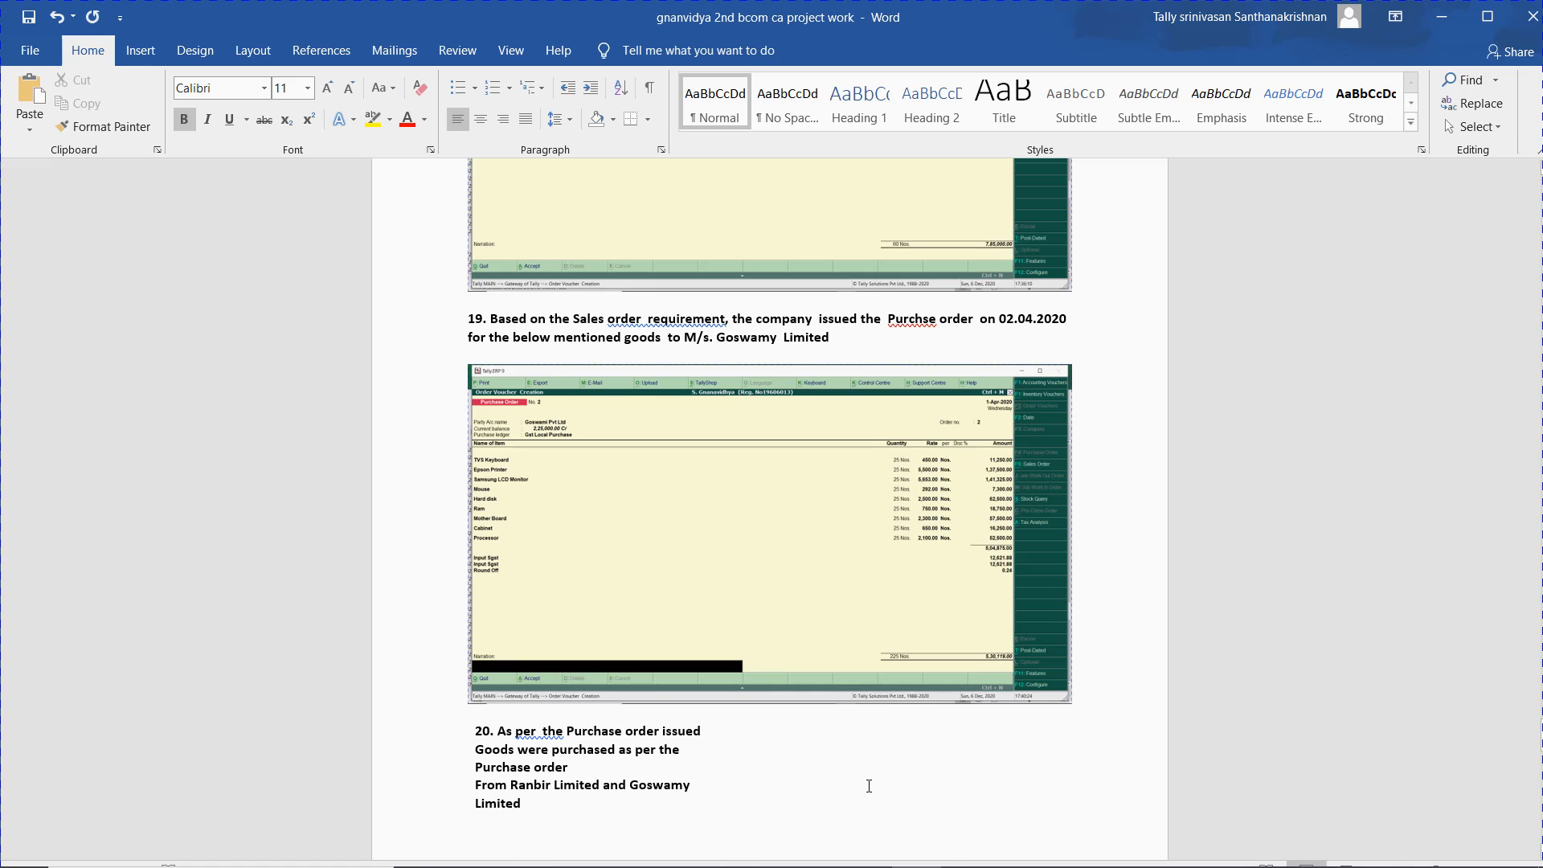
- Replace the pasted block with typed text '20. Goods purchased from Ranbir limited as per the Purchse order'
{"action": "key", "text": "ctrl+z"}
{"action": "type", "text": "20."}
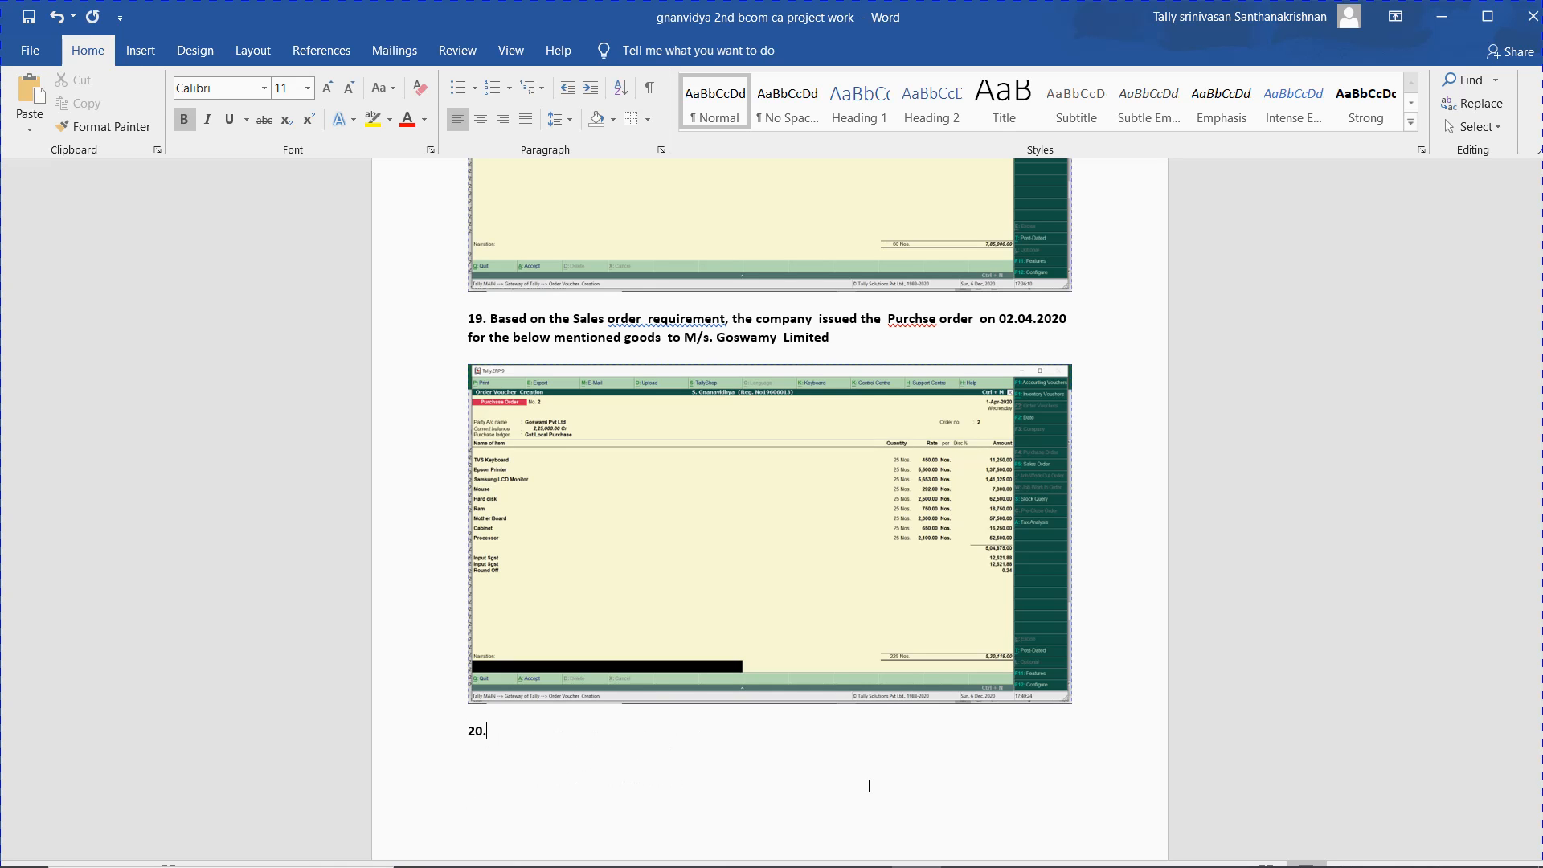
{"action": "type", "text": " gOODS "}
{"action": "type", "text": " purchased"}
{"action": "type", "text": " from "}
{"action": "type", "text": "Ranbir I"}
{"action": "type", "text": "imited aspe"}
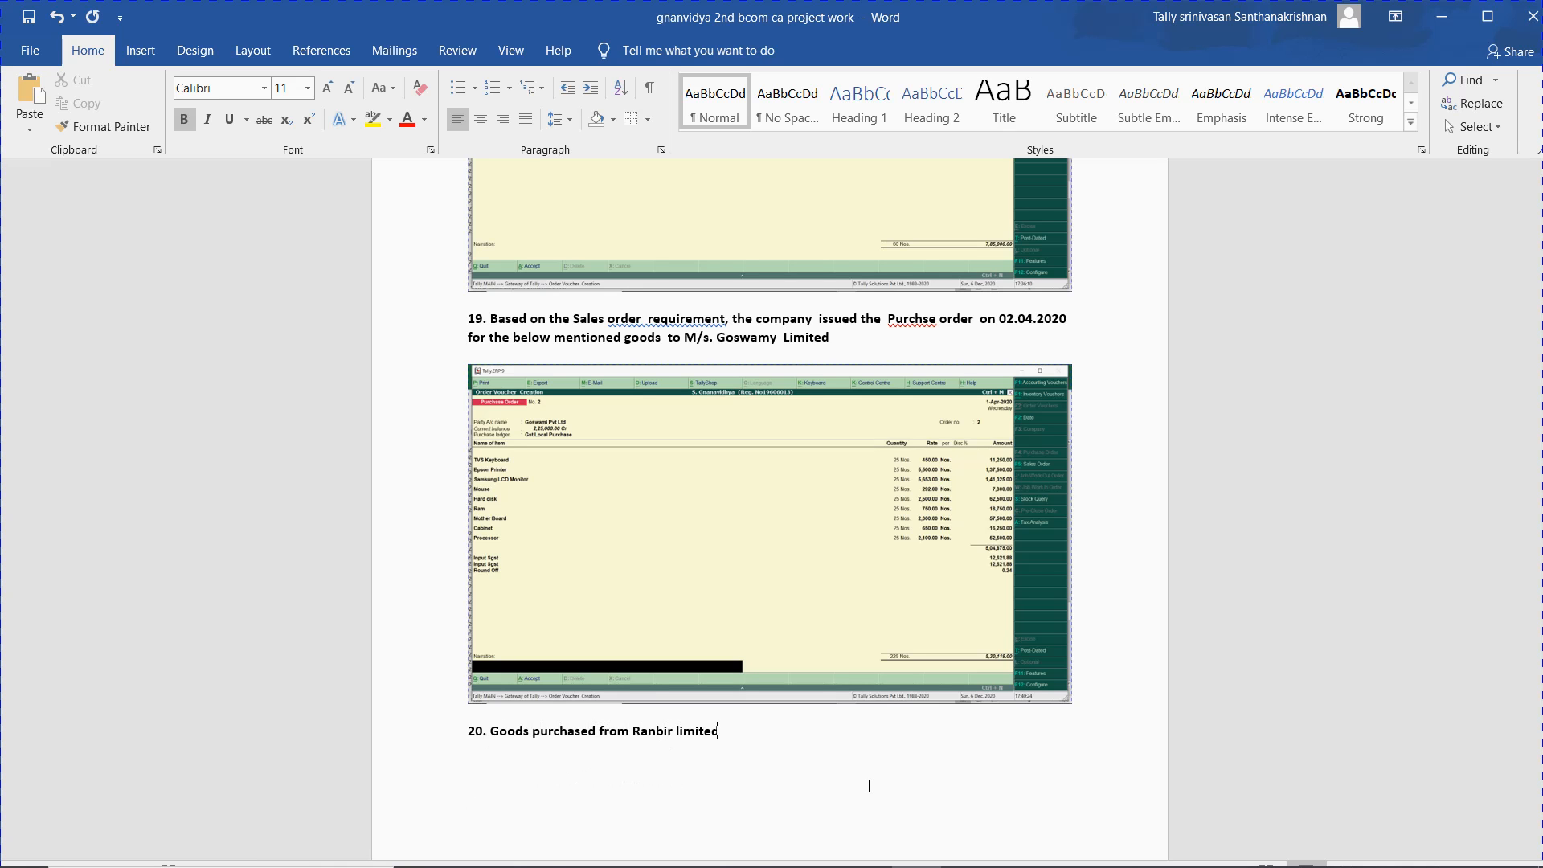
{"action": "key", "text": "BackSpace"}
{"action": "key", "text": "BackSpace"}
{"action": "type", "text": "per the Purchse order"}
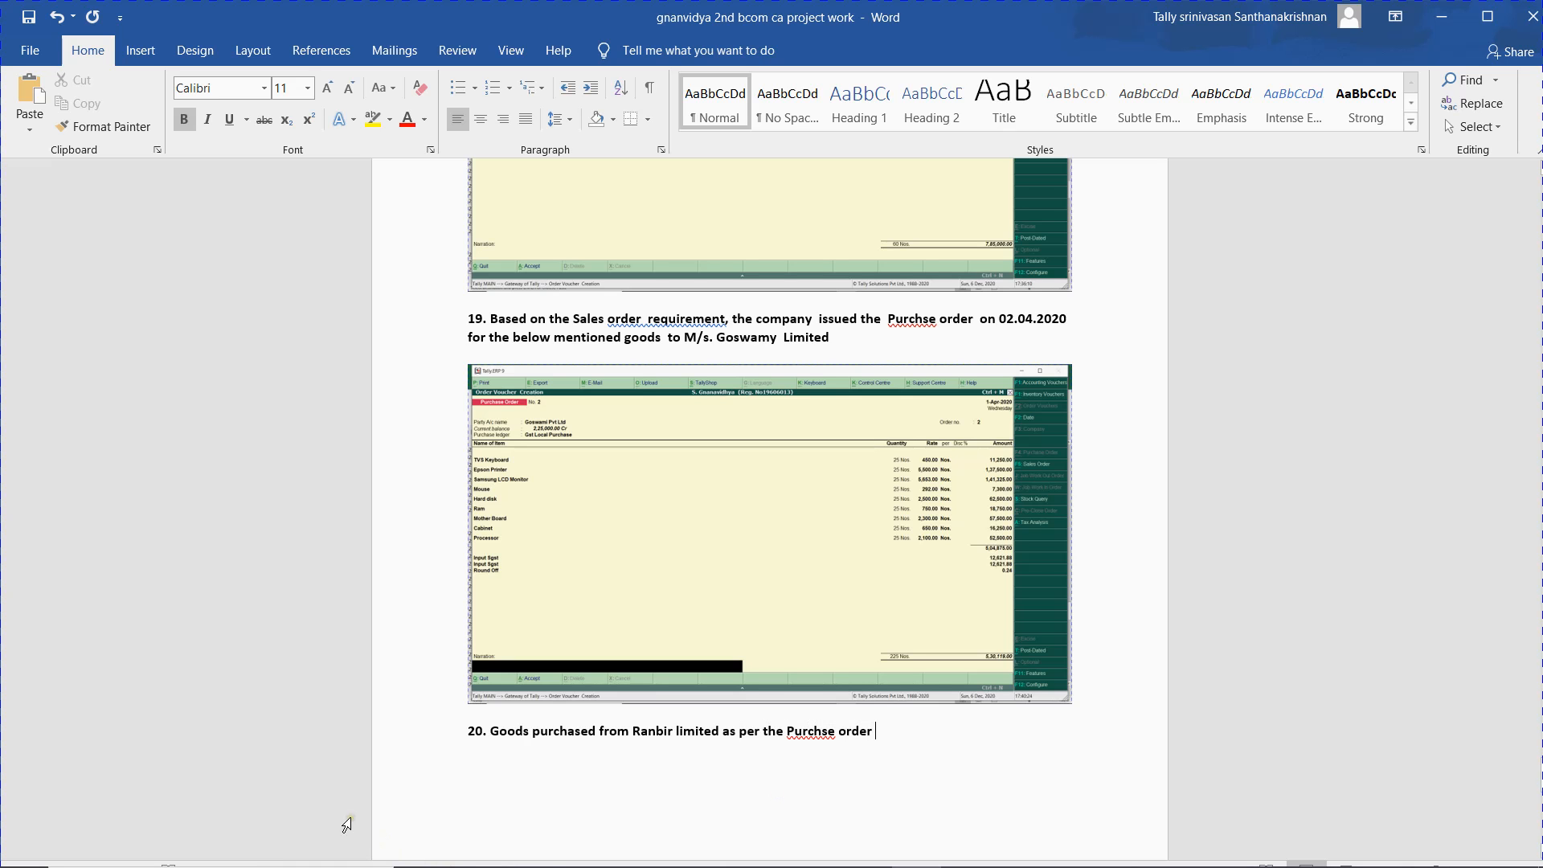
- Insert 'a.' before Goods and correct 'Purchse' to 'Purchase'
{"action": "left_click", "coordinate": [493, 733]}
{"action": "type", "text": "a."}
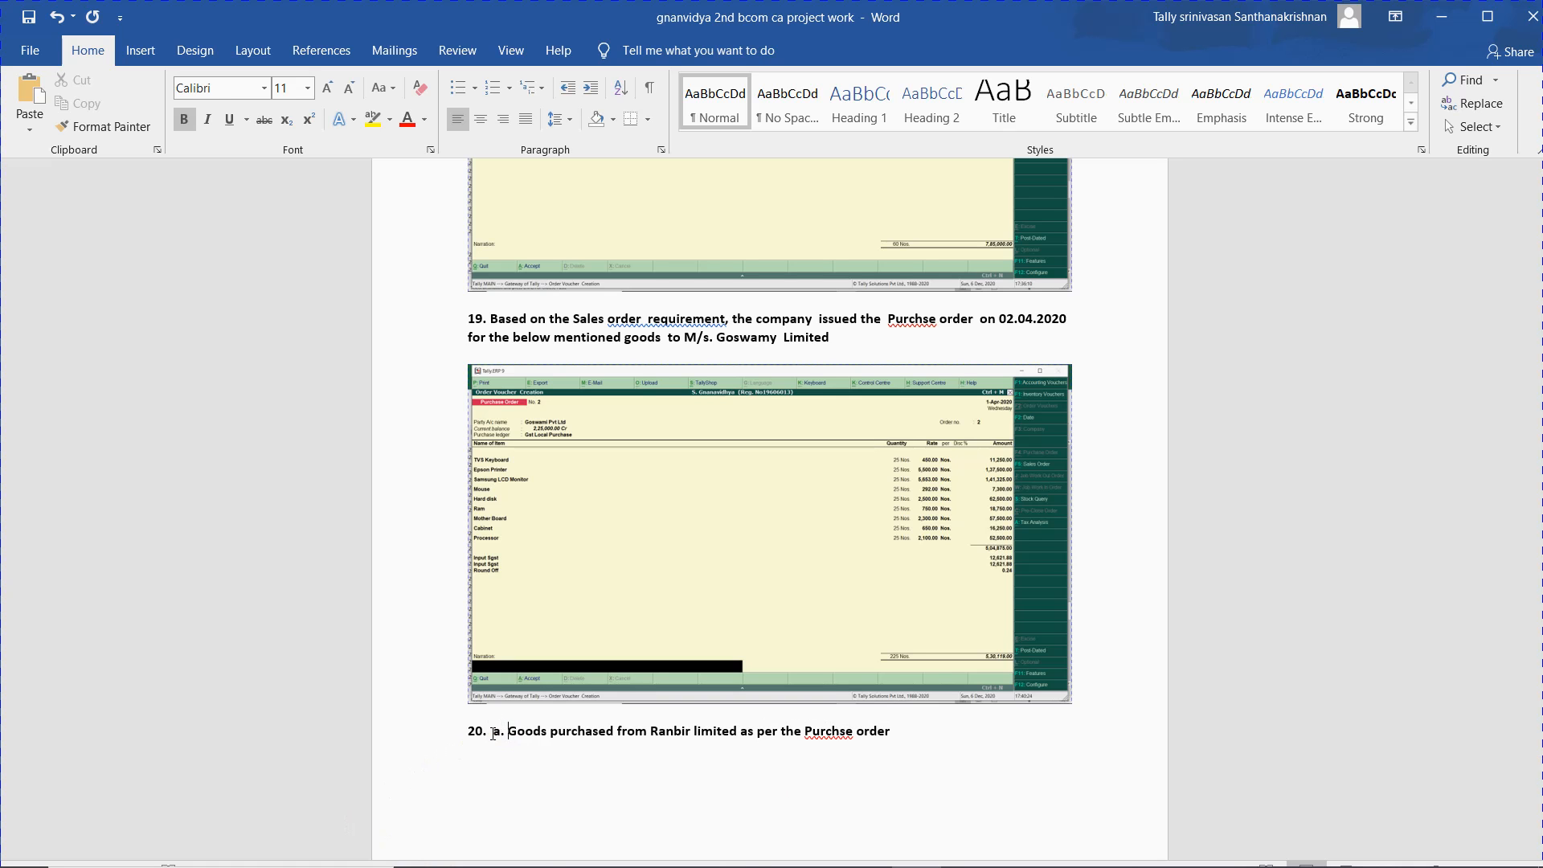
{"action": "left_click", "coordinate": [903, 744]}
{"action": "left_click", "coordinate": [838, 730]}
{"action": "type", "text": "a"}
{"action": "left_click", "coordinate": [914, 731]}
{"action": "key", "text": "alt+Tab"}
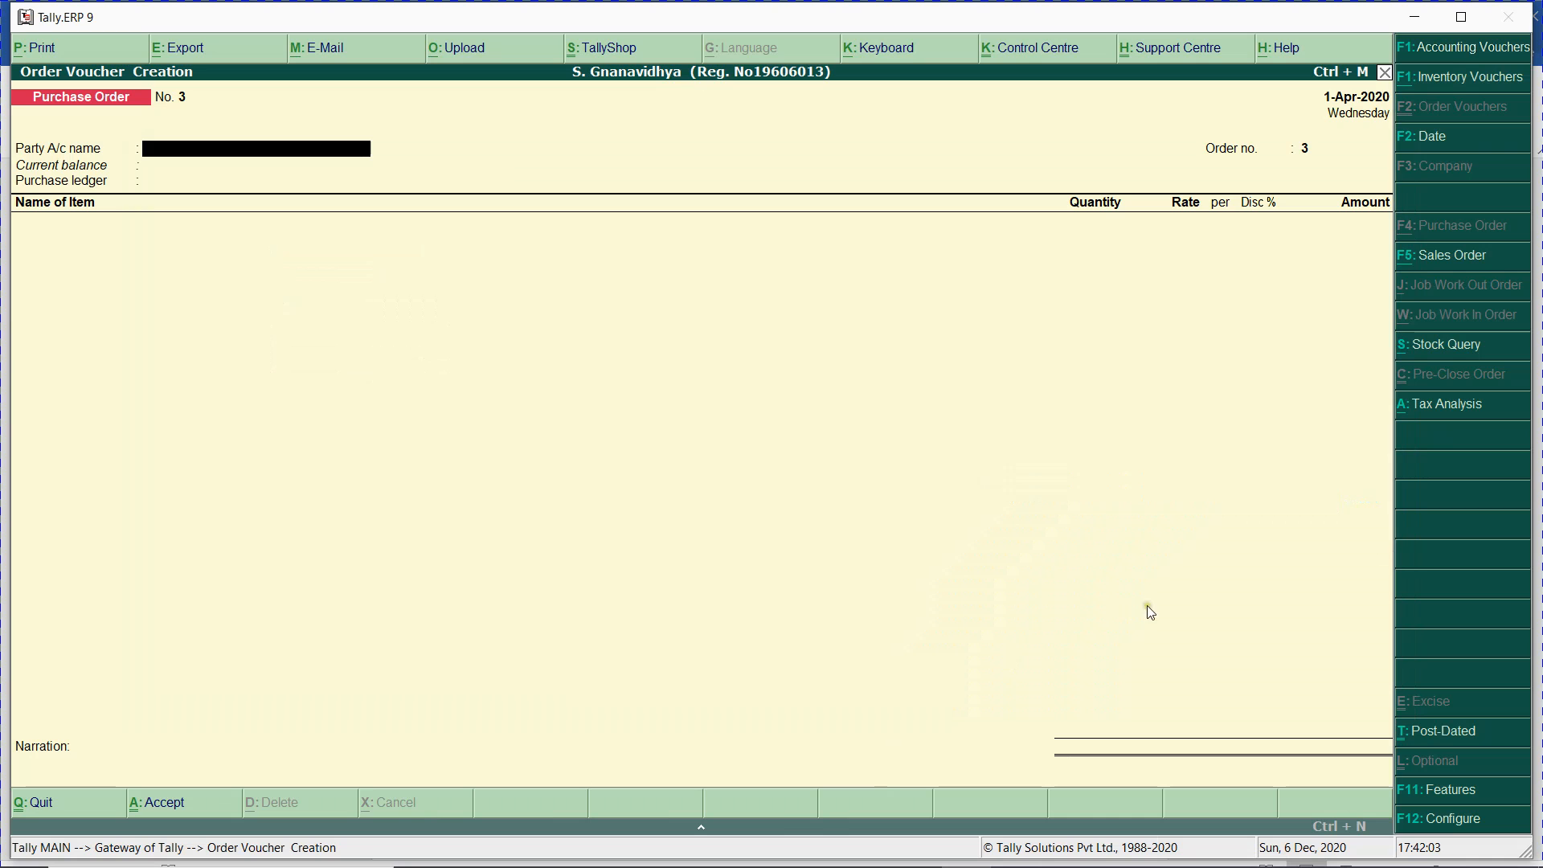
- Start an F9 Purchase accounting voucher of type GST PURCHASES, class GST LOCAL PURCHASE
{"action": "left_click", "coordinate": [1450, 51]}
{"action": "left_click", "coordinate": [1451, 52]}
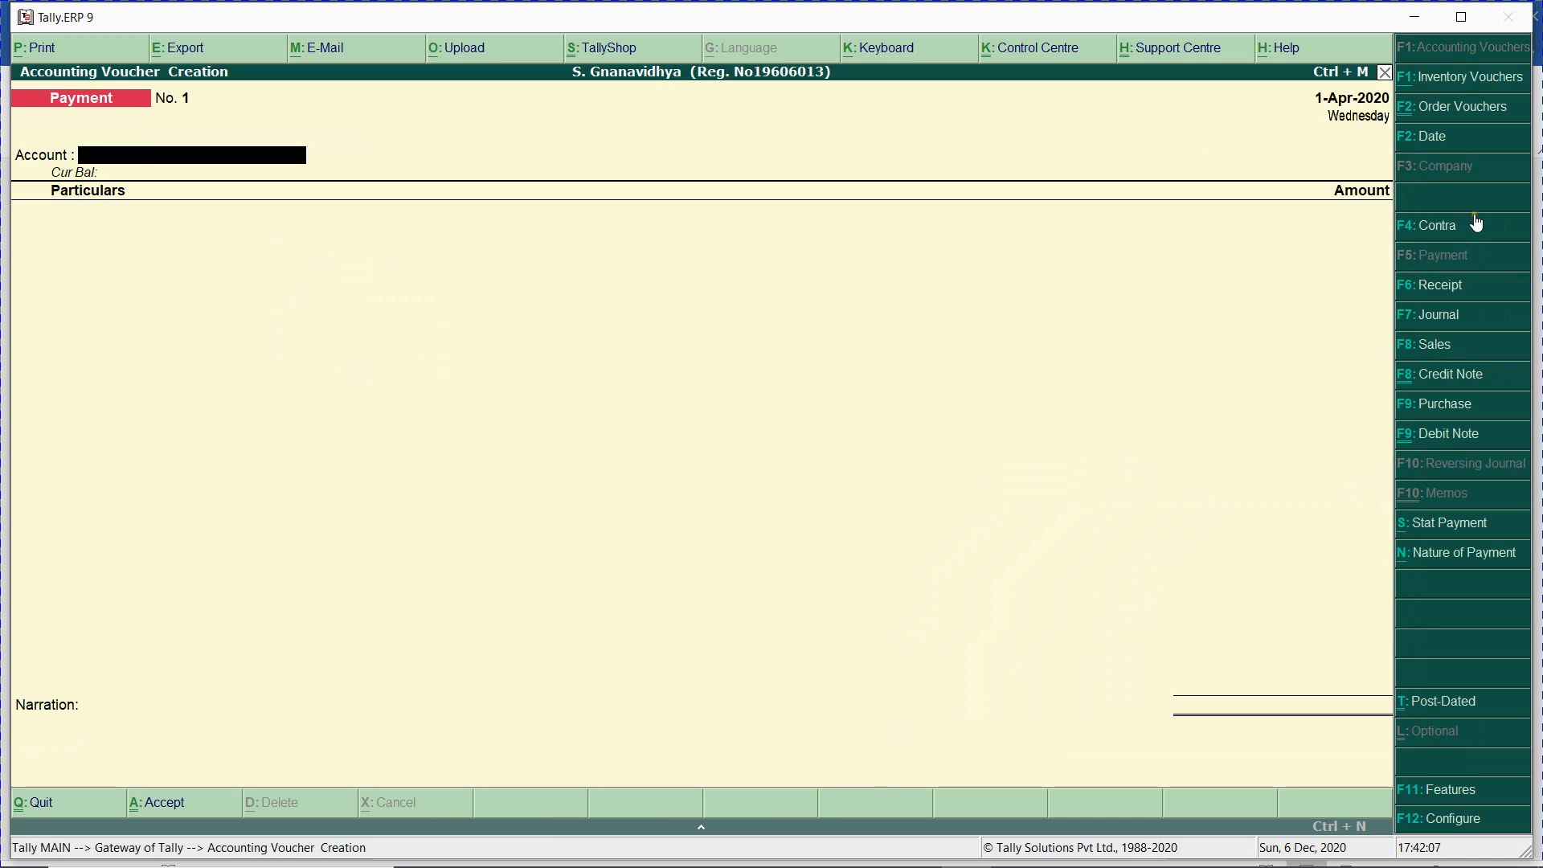
{"action": "left_click", "coordinate": [1445, 412]}
{"action": "key", "text": "Up"}
{"action": "key", "text": "Return"}
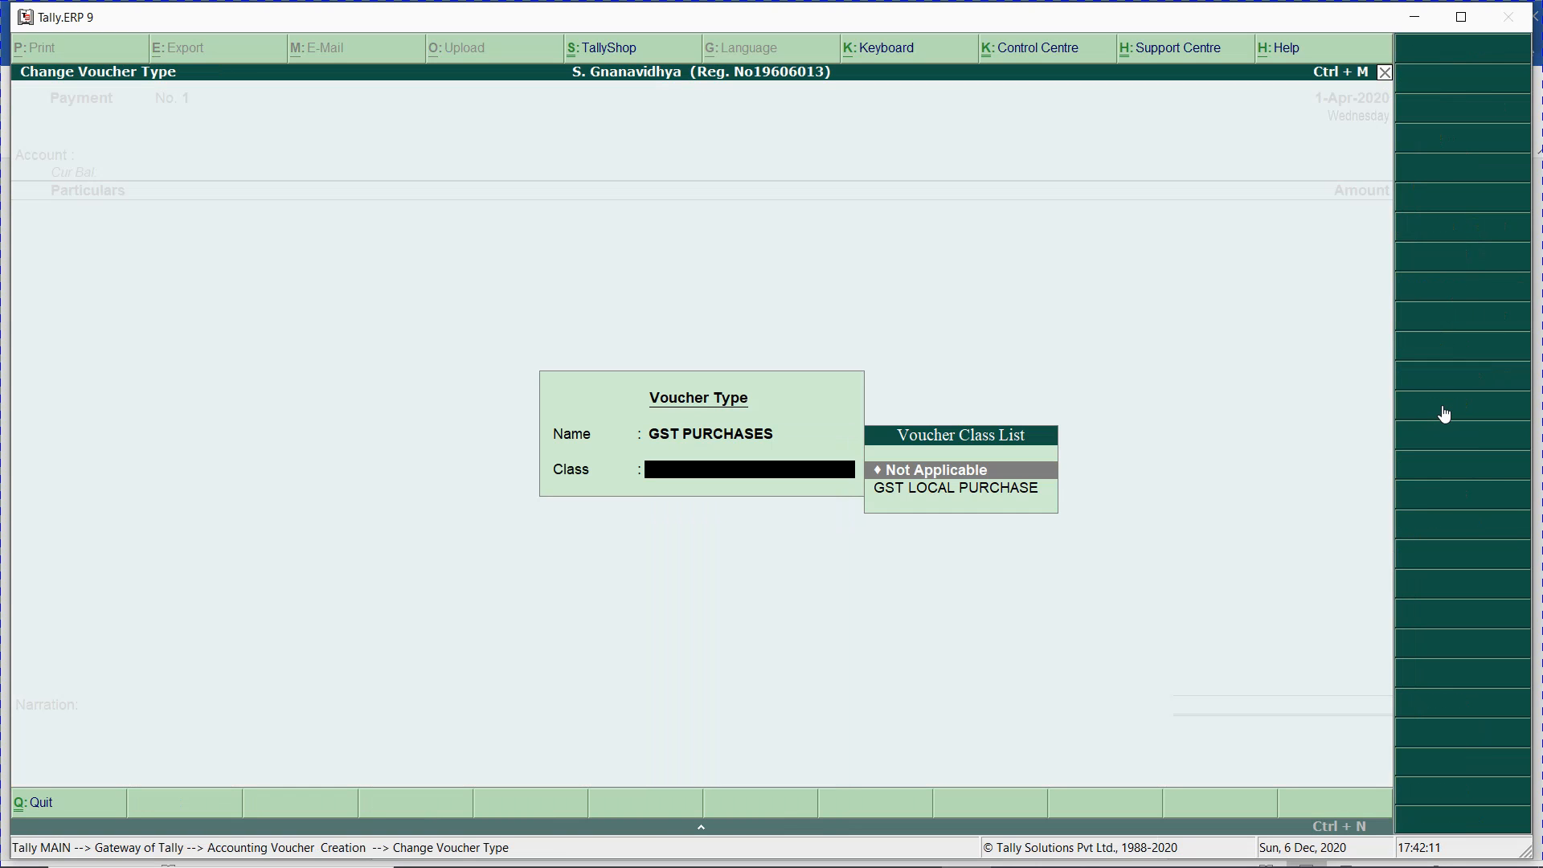
{"action": "key", "text": "Down"}
{"action": "key", "text": "Return"}
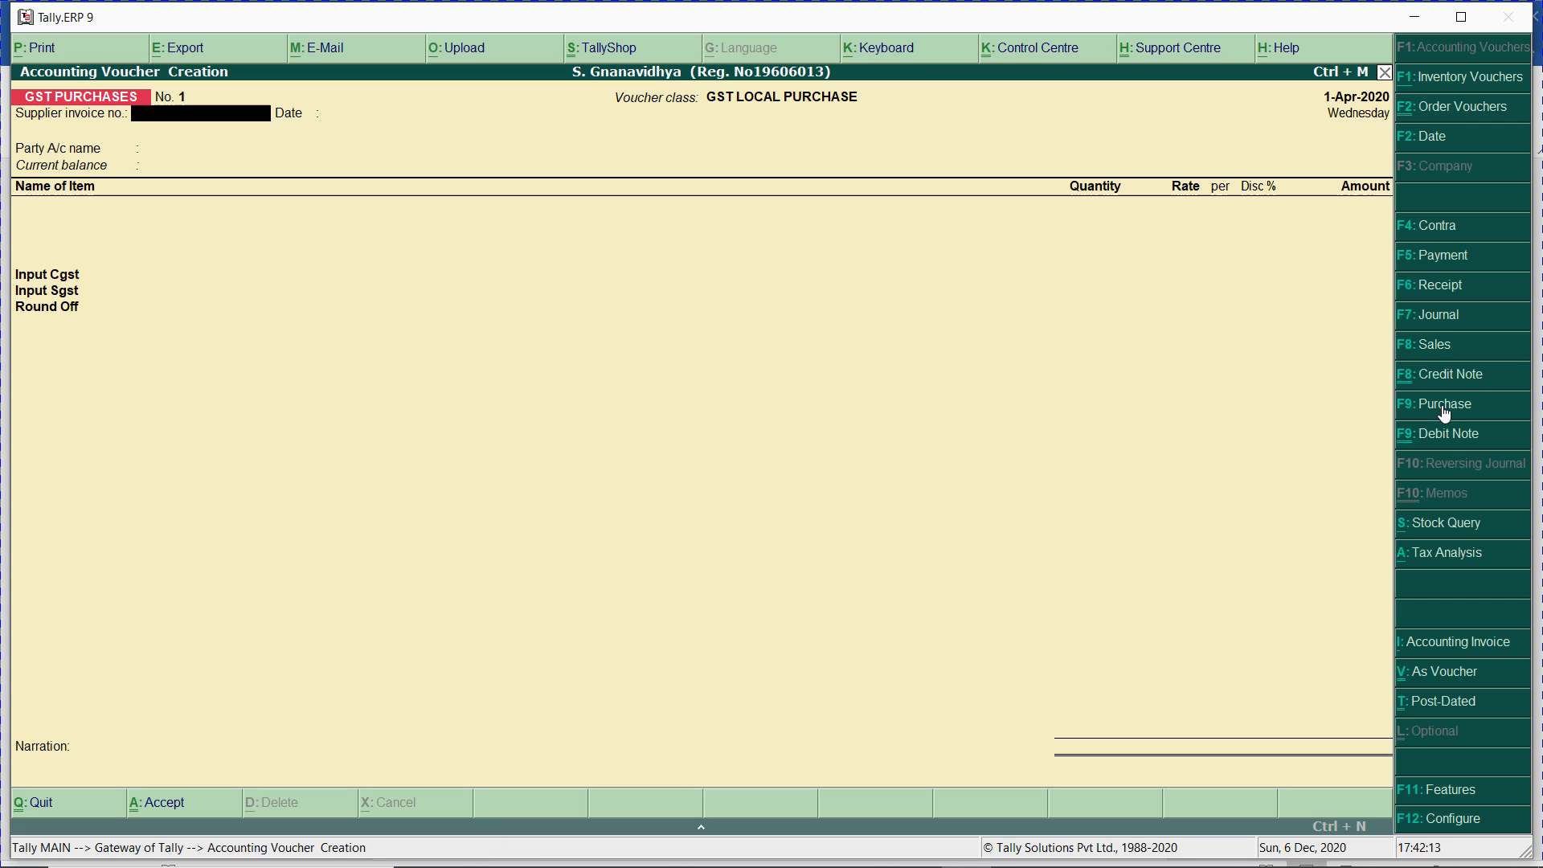
{"action": "key", "text": "alt+Tab"}
{"action": "key", "text": "alt+Tab"}
{"action": "key", "text": "alt+Tab"}
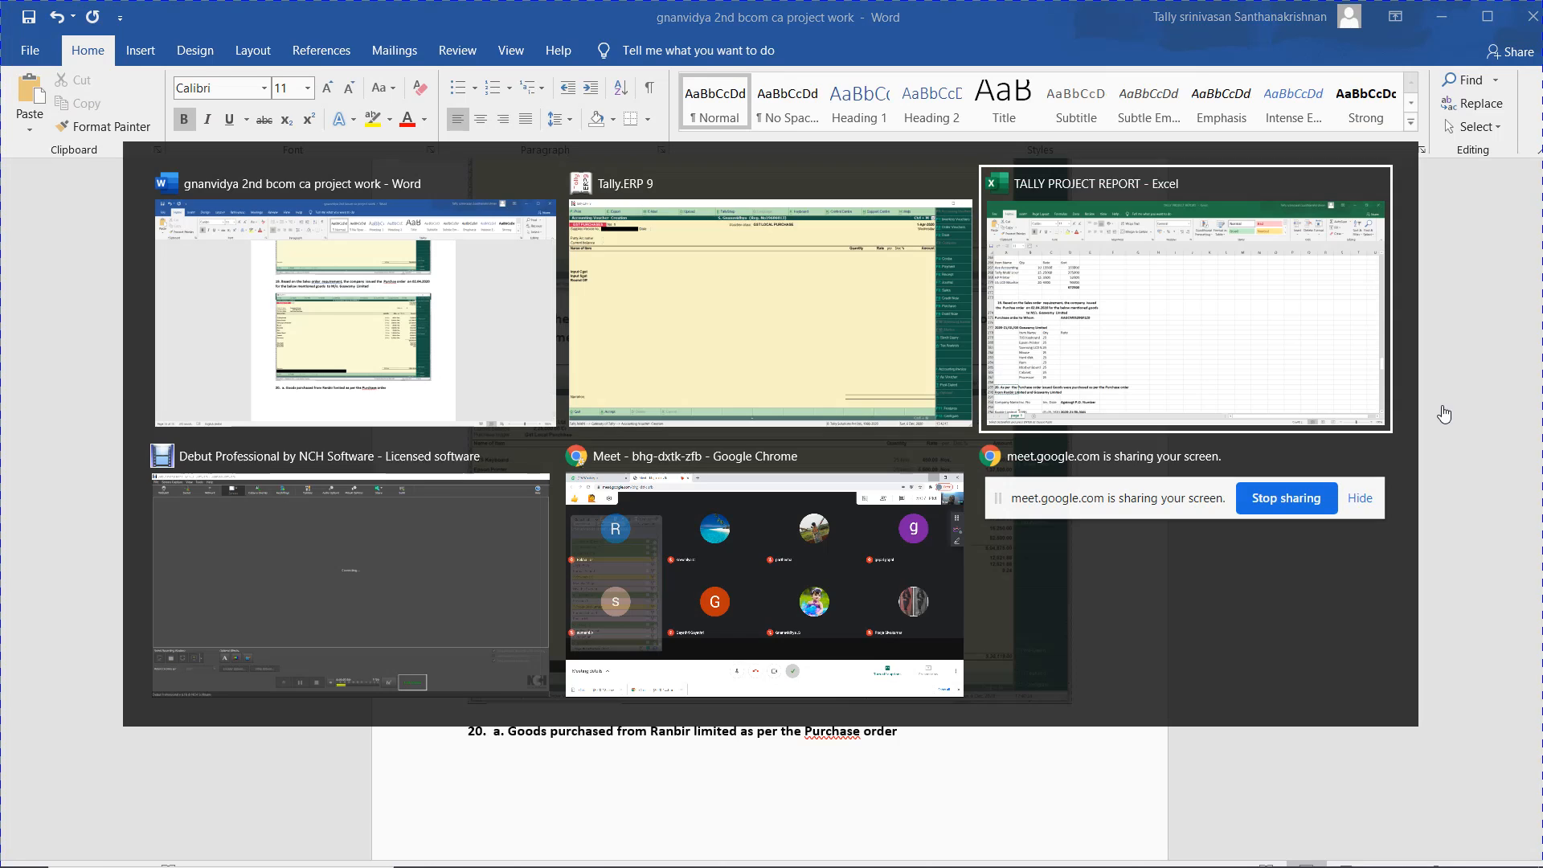
- Check the Ranbir Limited invoice number in Excel cell B294, then return to Tally
{"action": "key", "text": "Down"}
{"action": "key", "text": "Down"}
{"action": "key", "text": "Down"}
{"action": "key", "text": "Down"}
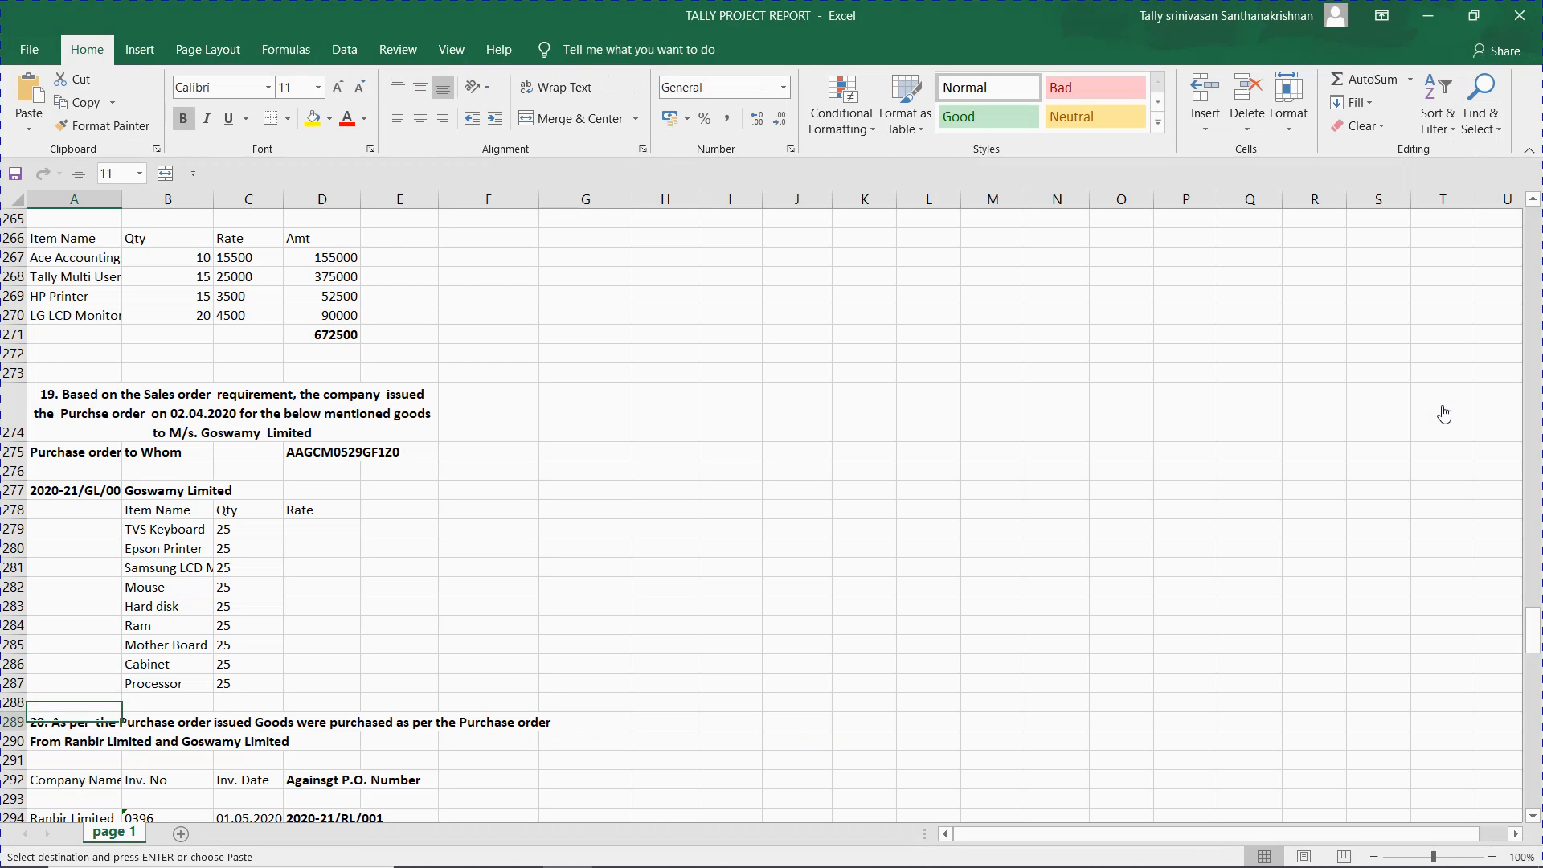
{"action": "key", "text": "Down"}
{"action": "key", "text": "Down"}
{"action": "key", "text": "Down"}
{"action": "key", "text": "Down"}
{"action": "key", "text": "Down"}
{"action": "key", "text": "Down"}
{"action": "key", "text": "Down"}
{"action": "key", "text": "Down"}
{"action": "key", "text": "Down"}
{"action": "key", "text": "Down"}
{"action": "key", "text": "Down"}
{"action": "key", "text": "Up"}
{"action": "key", "text": "Up"}
{"action": "key", "text": "Up"}
{"action": "key", "text": "Up"}
{"action": "key", "text": "Up"}
{"action": "key", "text": "Up"}
{"action": "key", "text": "Up"}
{"action": "key", "text": "Up"}
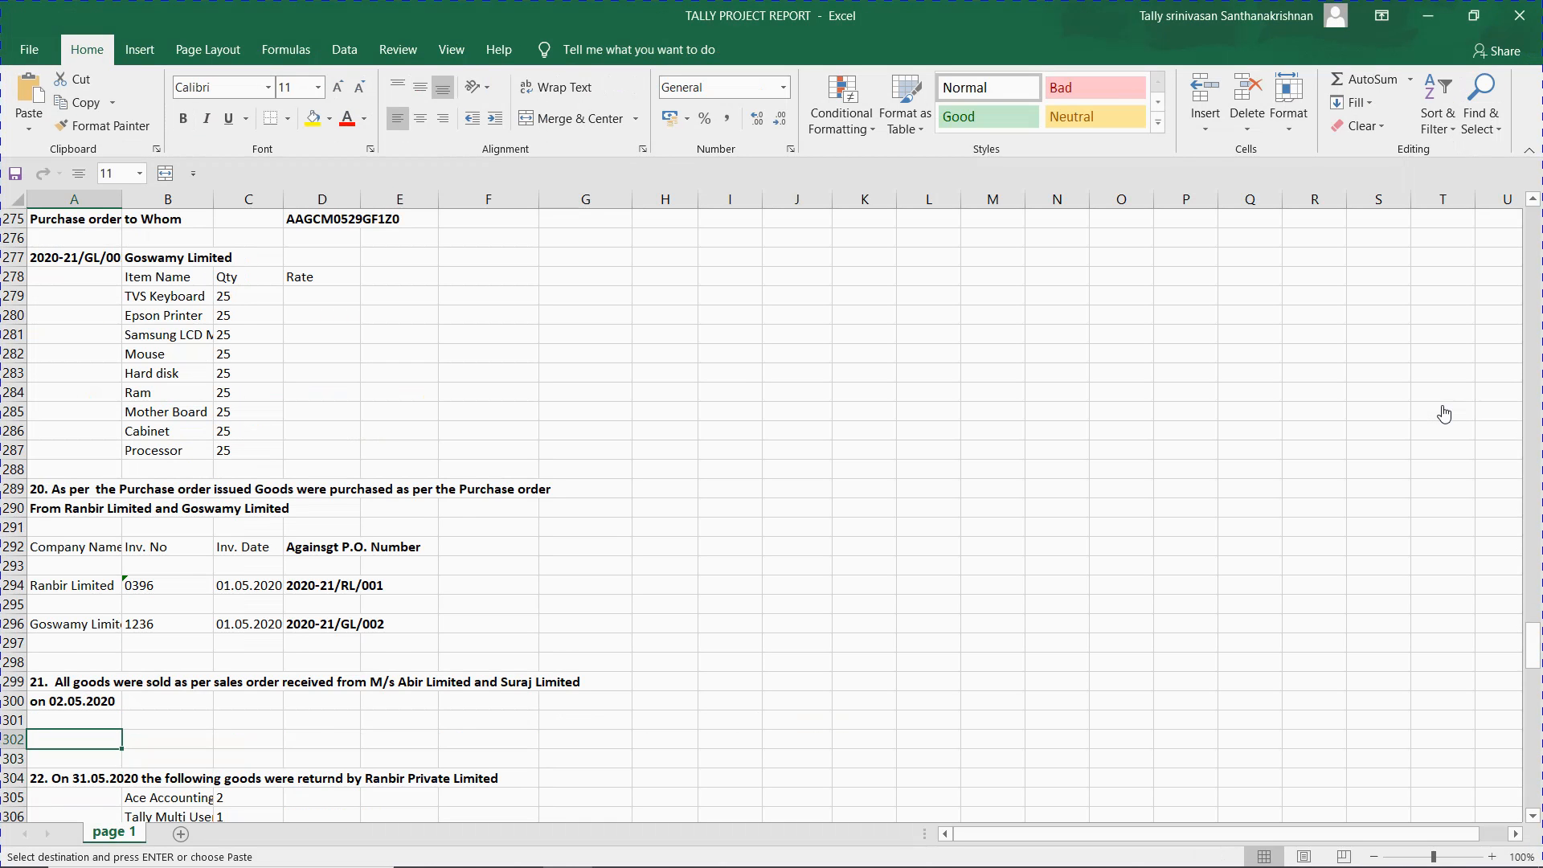
{"action": "key", "text": "Up"}
{"action": "key", "text": "Up"}
{"action": "key", "text": "Right"}
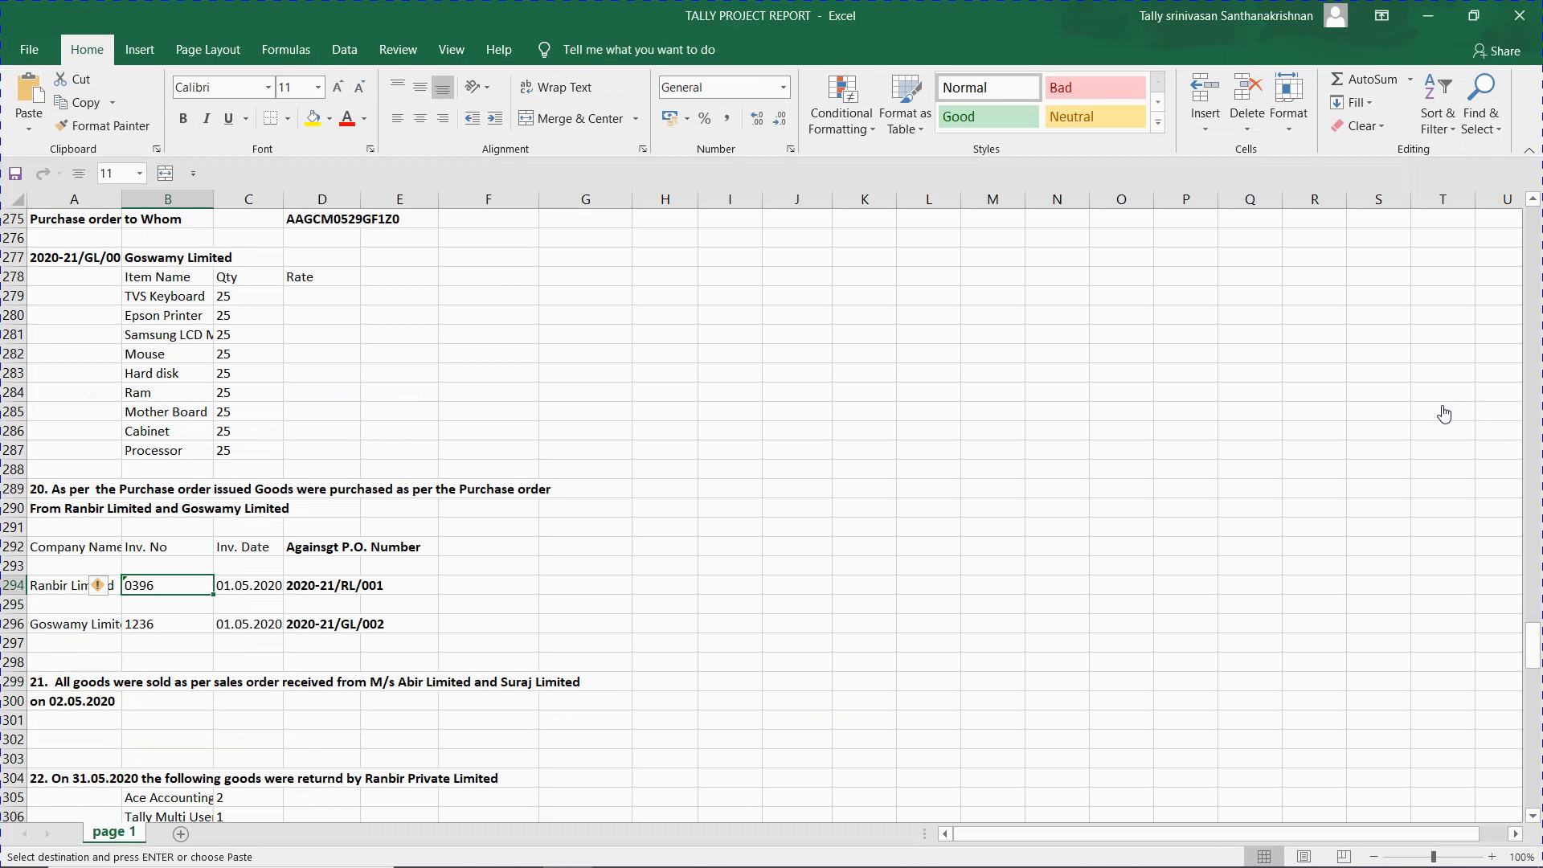
{"action": "key", "text": "alt+Tab"}
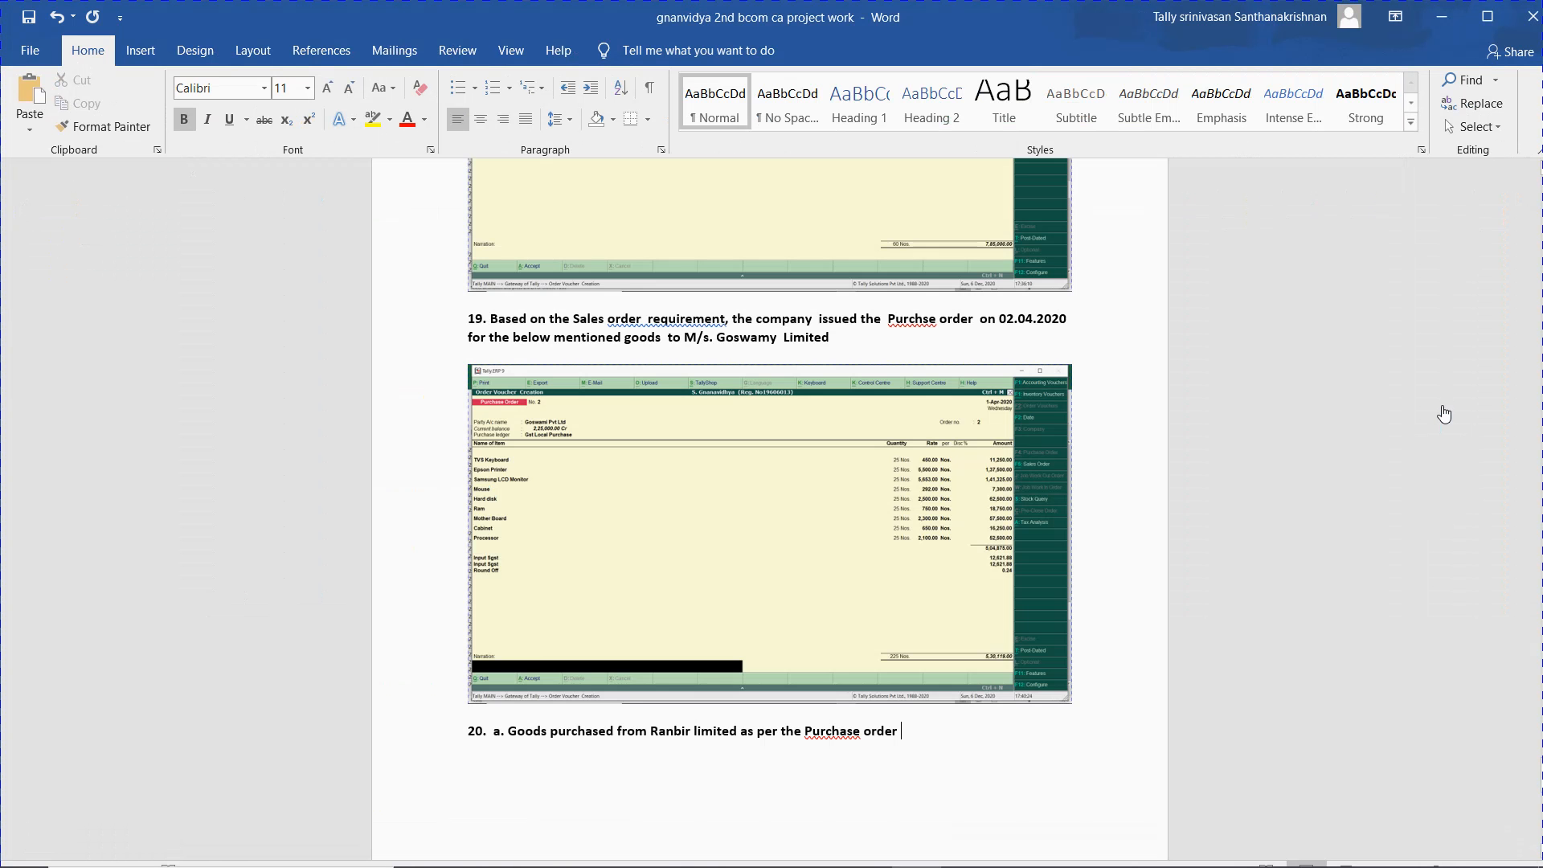
{"action": "key", "text": "alt+Tab"}
{"action": "key", "text": "alt+Tab"}
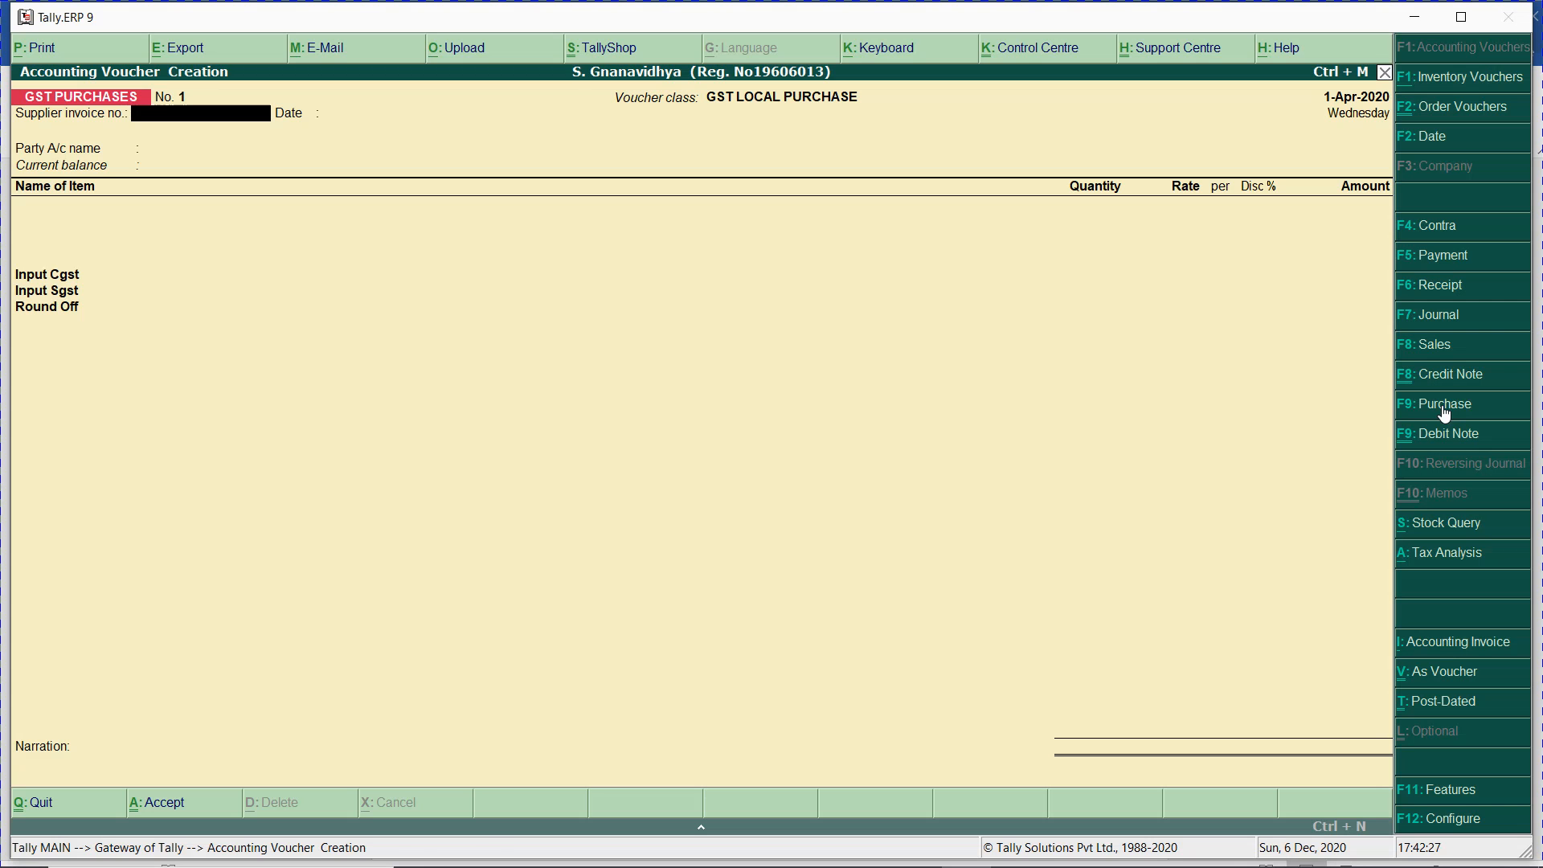
- Date the voucher 01.05.2020, enter the supplier invoice number, choose Ranbir Ltd and link April order 1
{"action": "key", "text": "F2"}
{"action": "type", "text": "01.05.2020"}
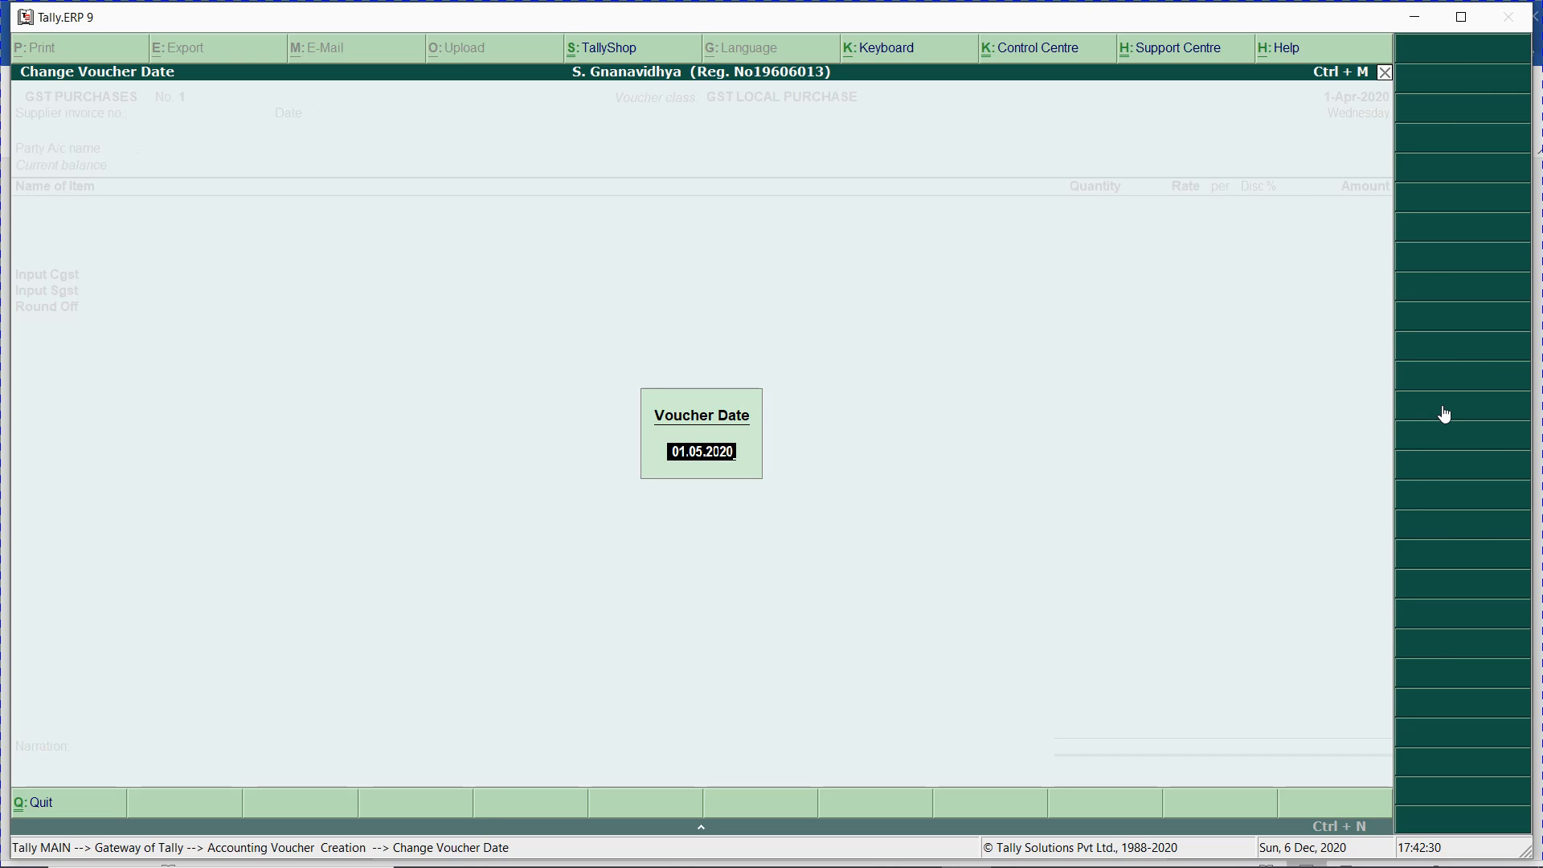
{"action": "key", "text": "Return"}
{"action": "type", "text": "0396"}
{"action": "key", "text": "Return"}
{"action": "key", "text": "Return"}
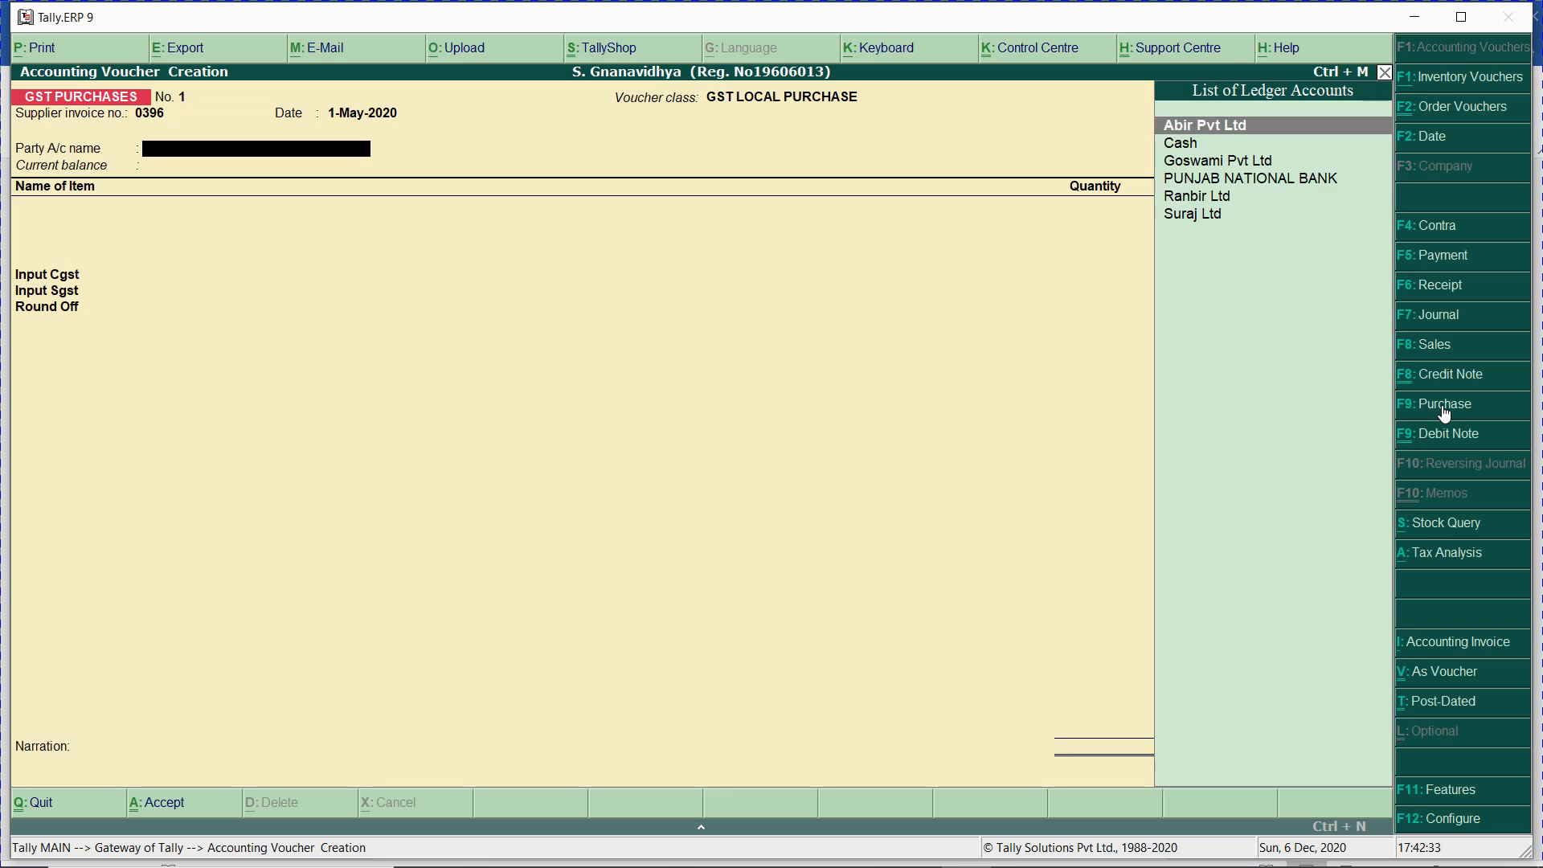
{"action": "type", "text": "Ran"}
{"action": "key", "text": "Return"}
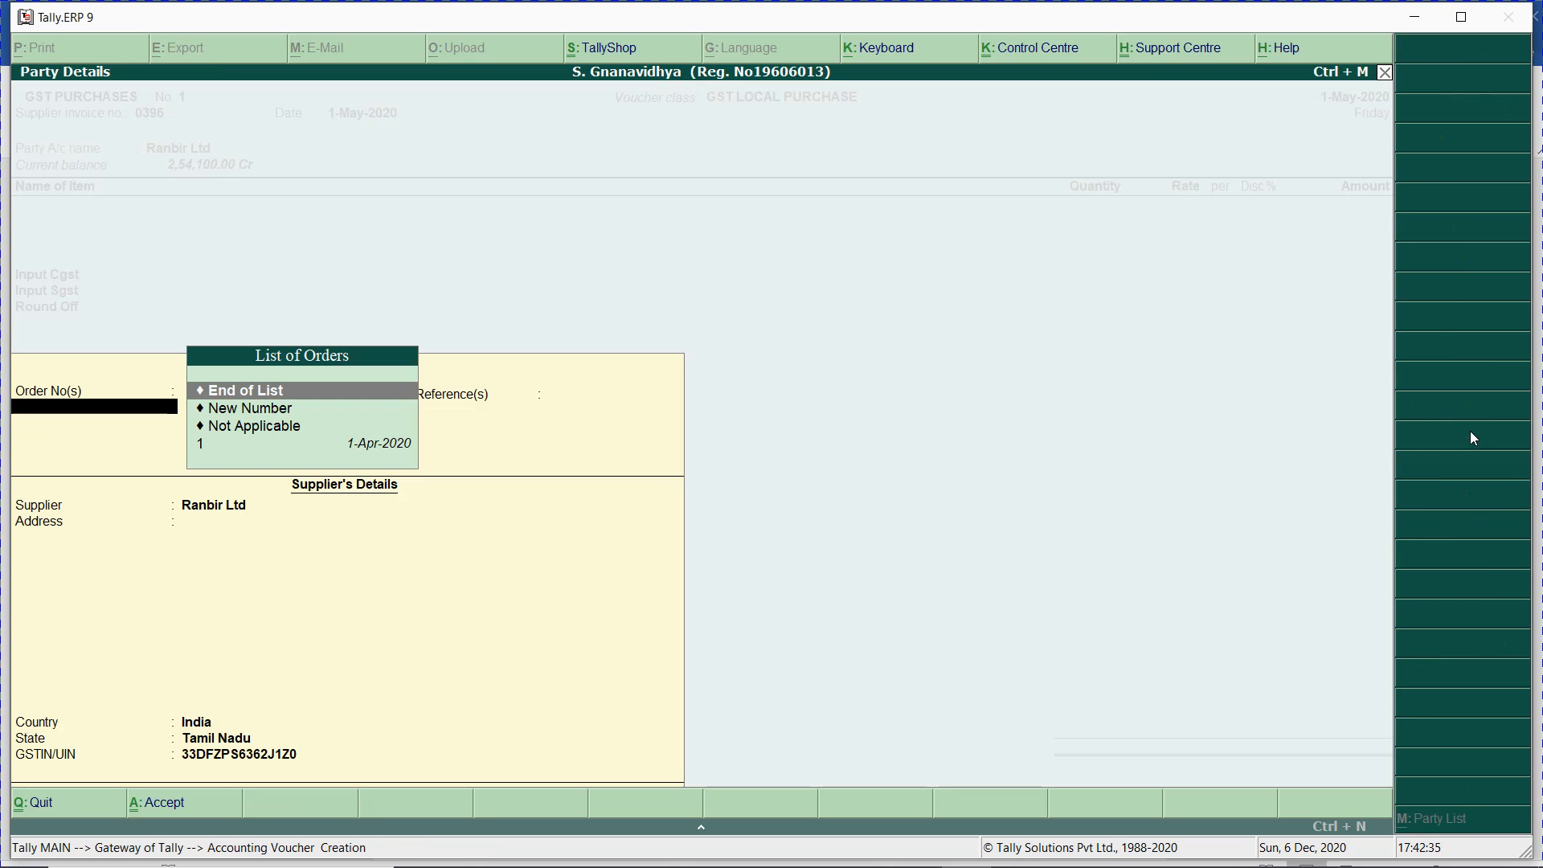
{"action": "key", "text": "Down"}
{"action": "key", "text": "Down"}
{"action": "key", "text": "Down"}
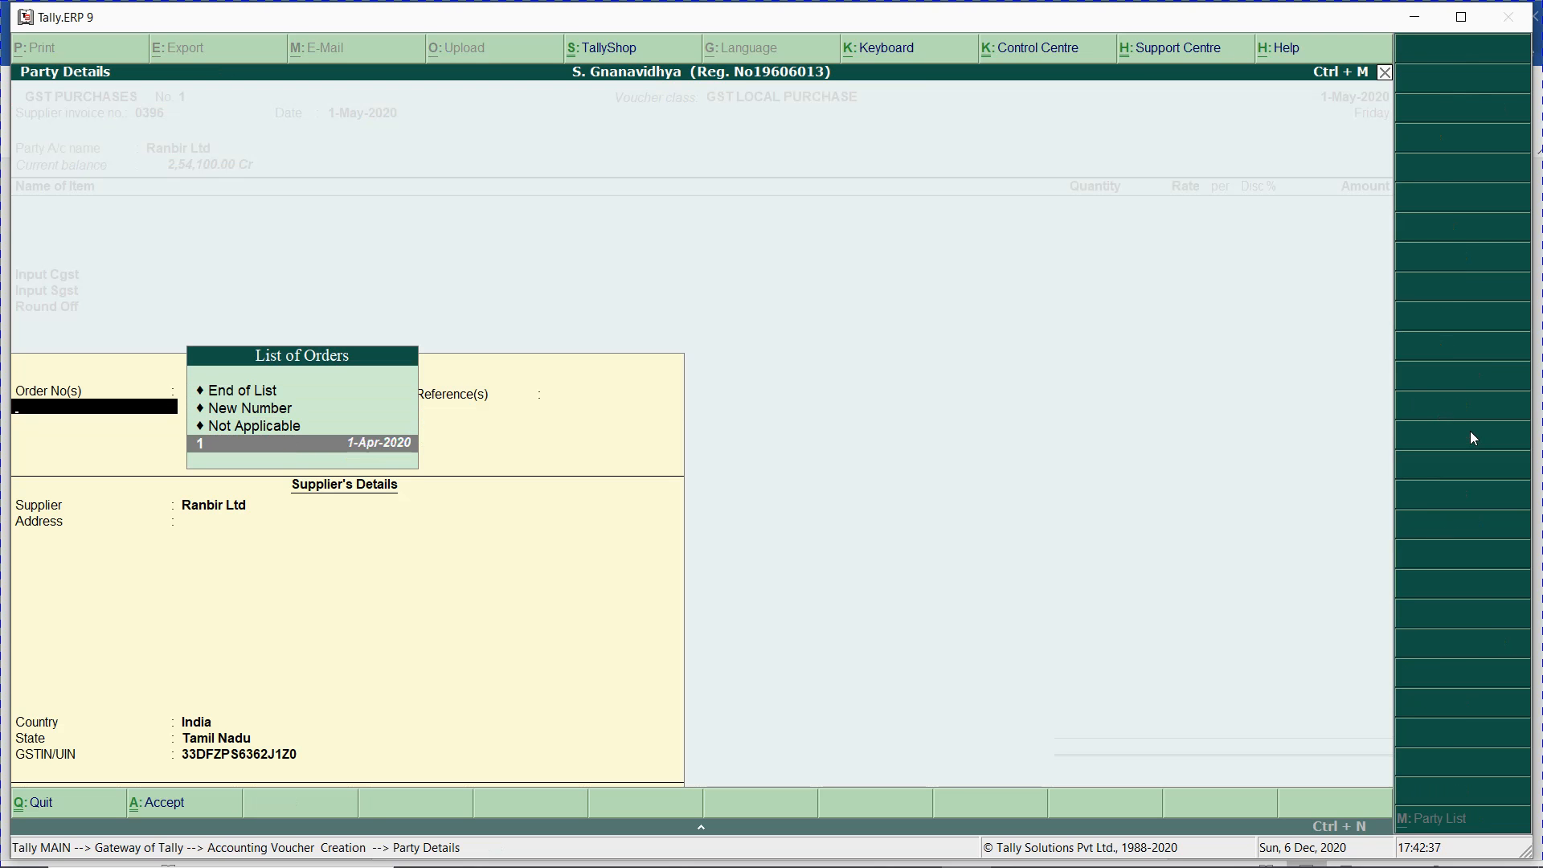
{"action": "key", "text": "Return"}
{"action": "key", "text": "Return"}
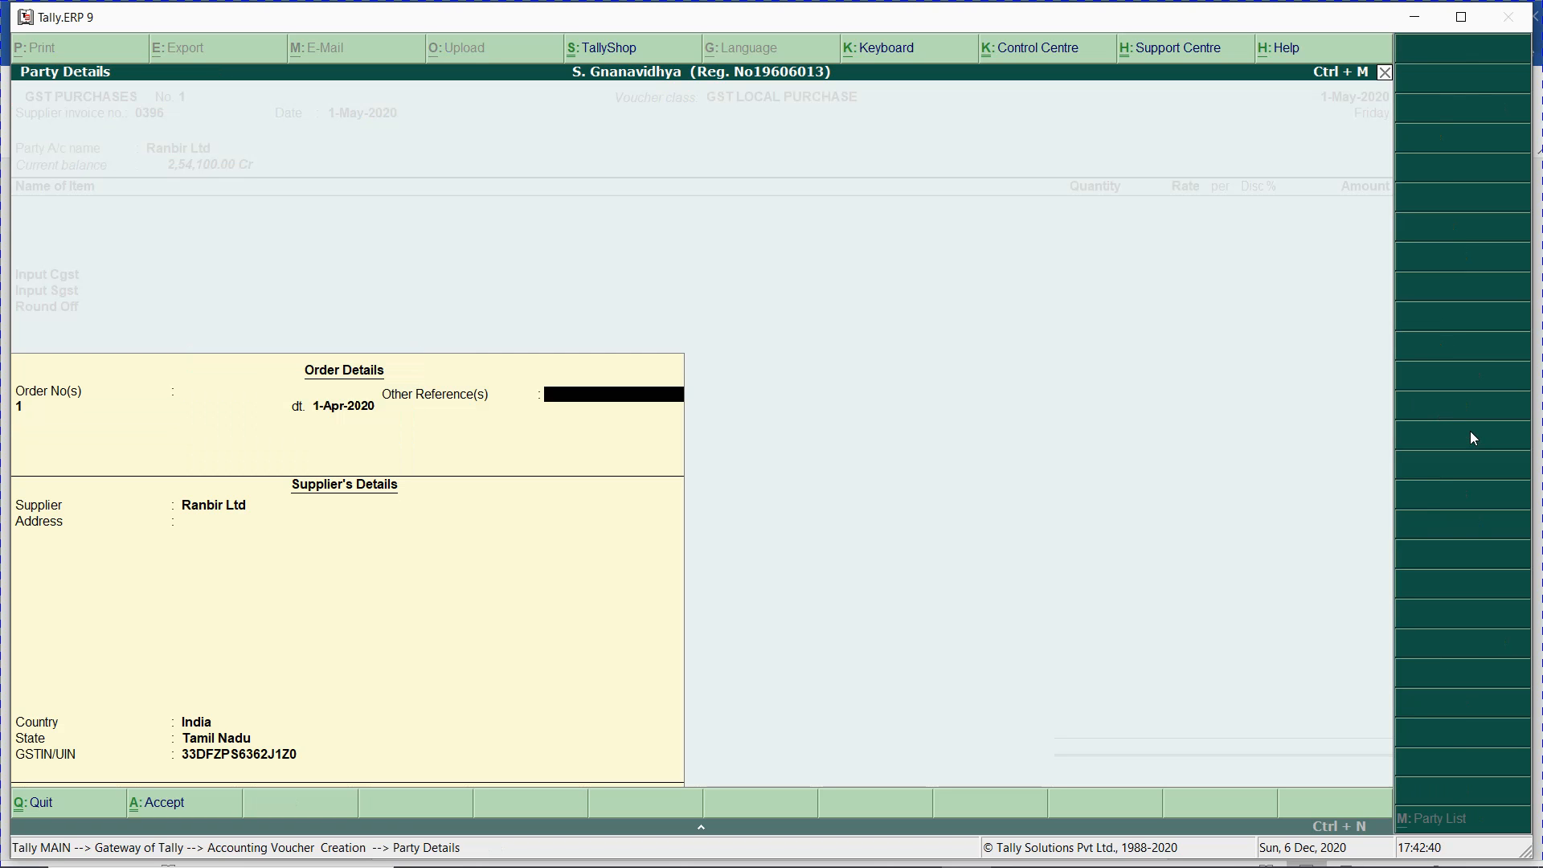
{"action": "key", "text": "Return"}
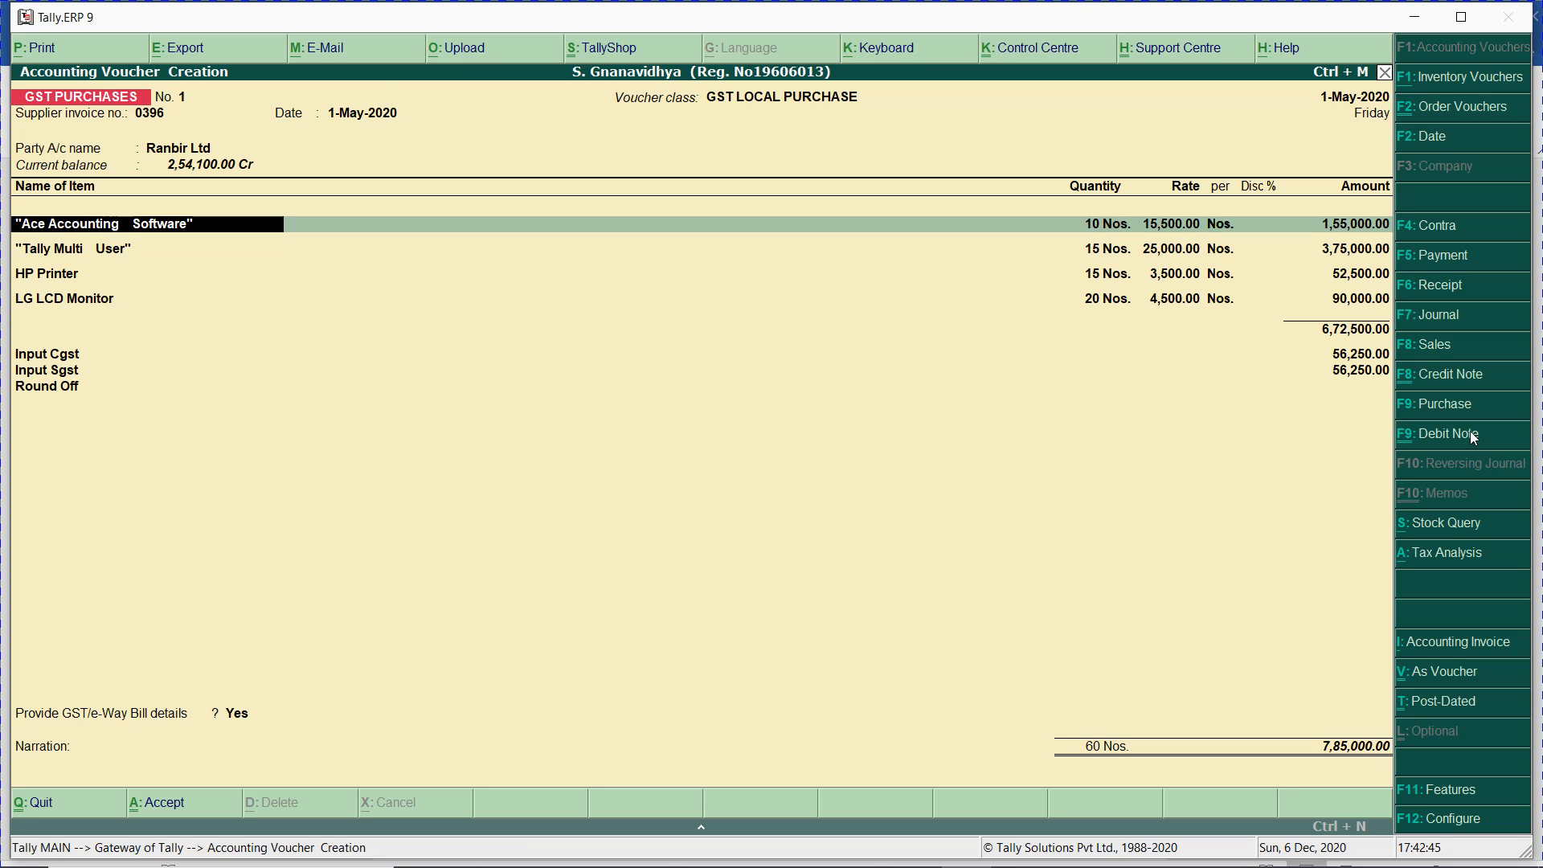
{"action": "key", "text": "alt+Tab"}
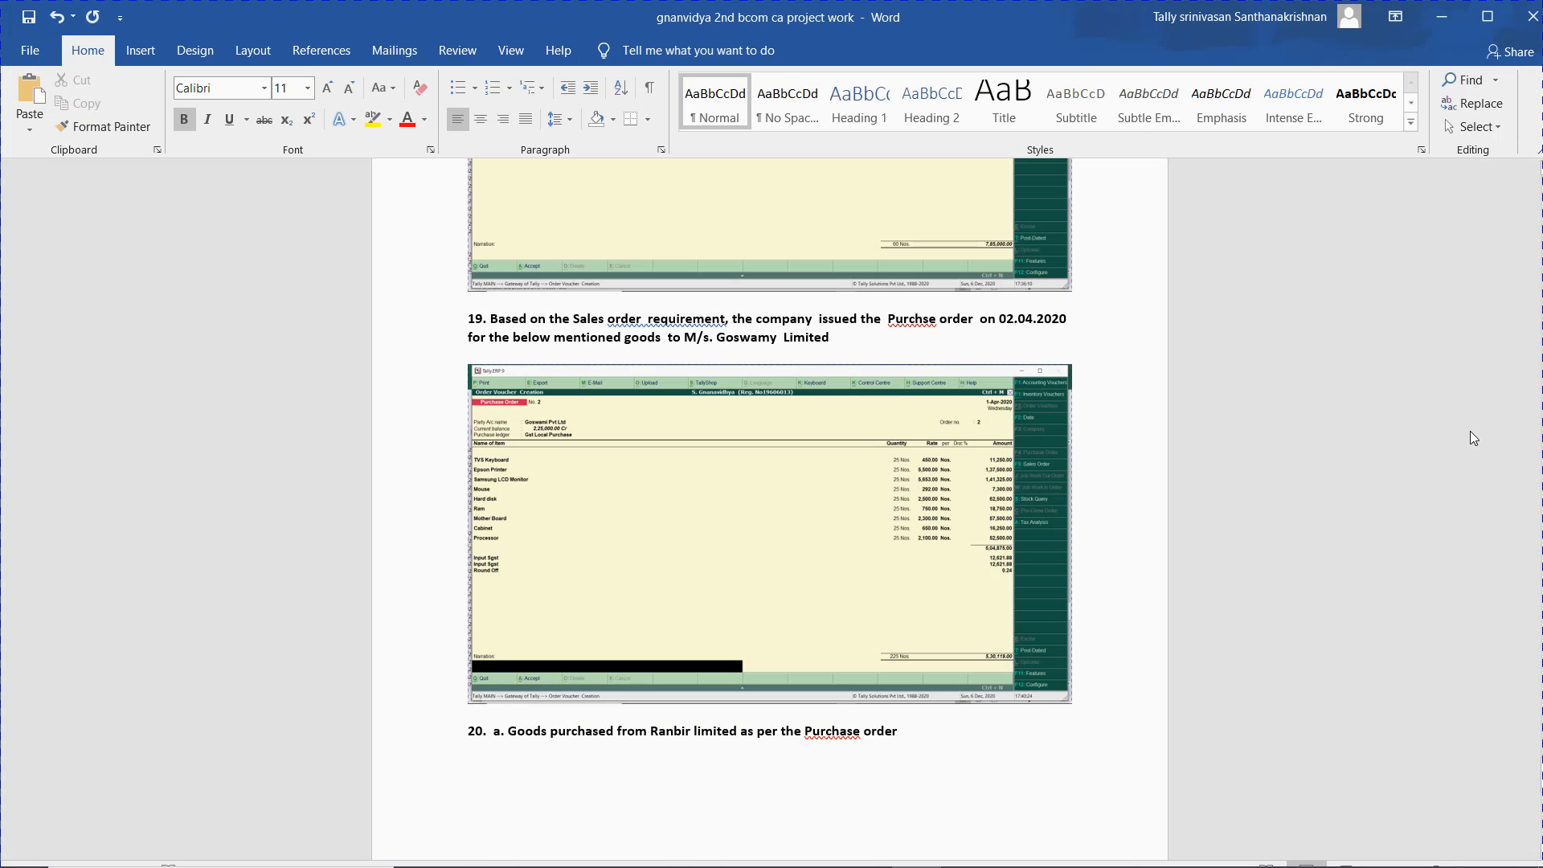
- Paste the Ranbir voucher screenshot on a new line under item 20a
{"action": "key", "text": "Return"}
{"action": "key", "text": "ctrl+v"}
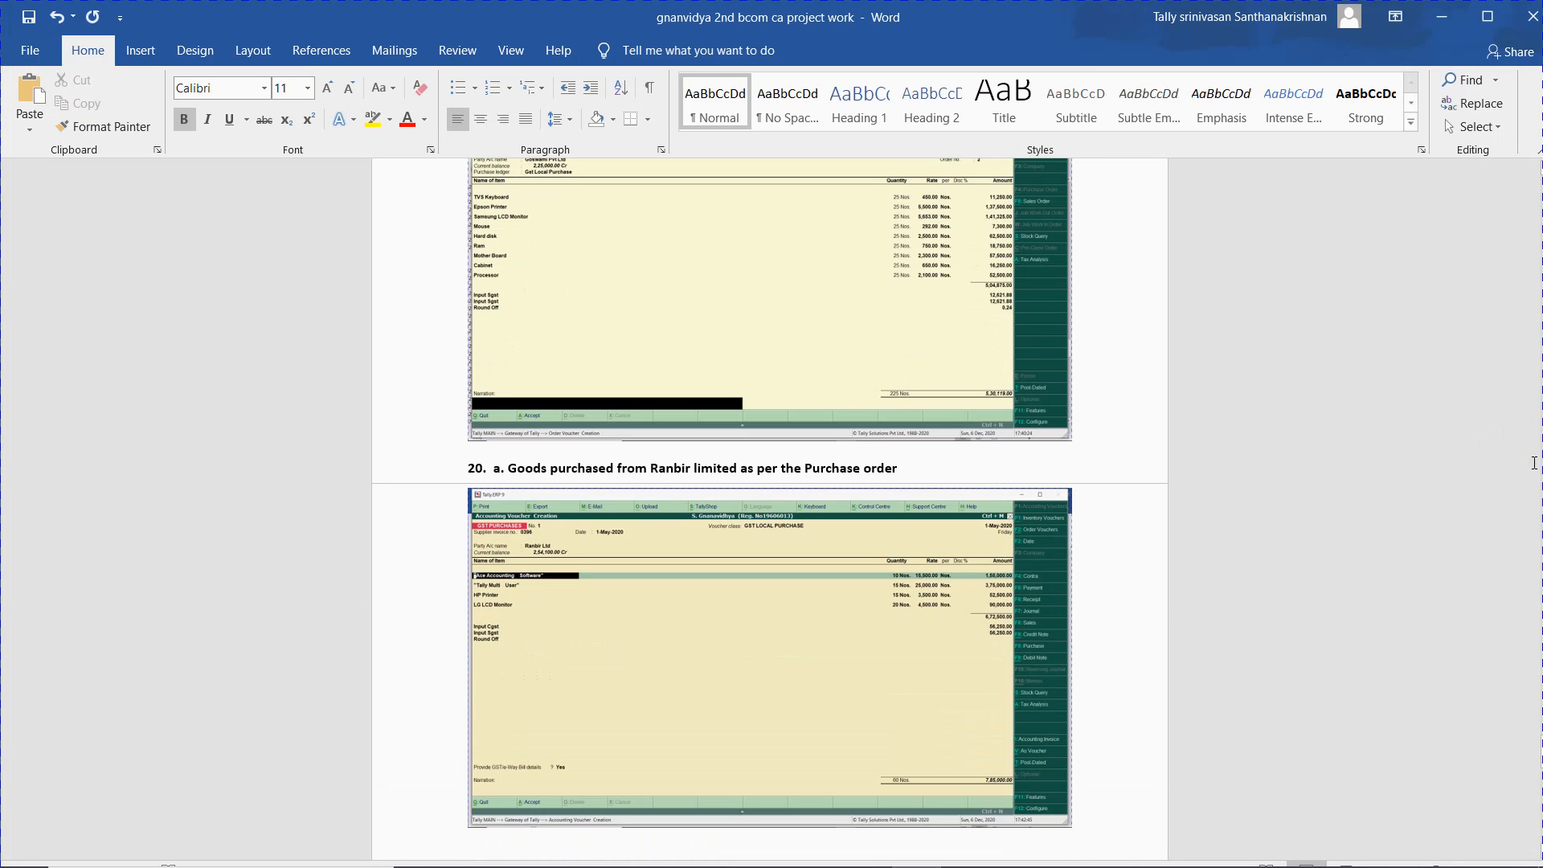
{"action": "key", "text": "Return"}
- Type the heading '20 b. Goods purchased from Goswamy Limited as per the purchase order'
{"action": "type", "text": "20 b"}
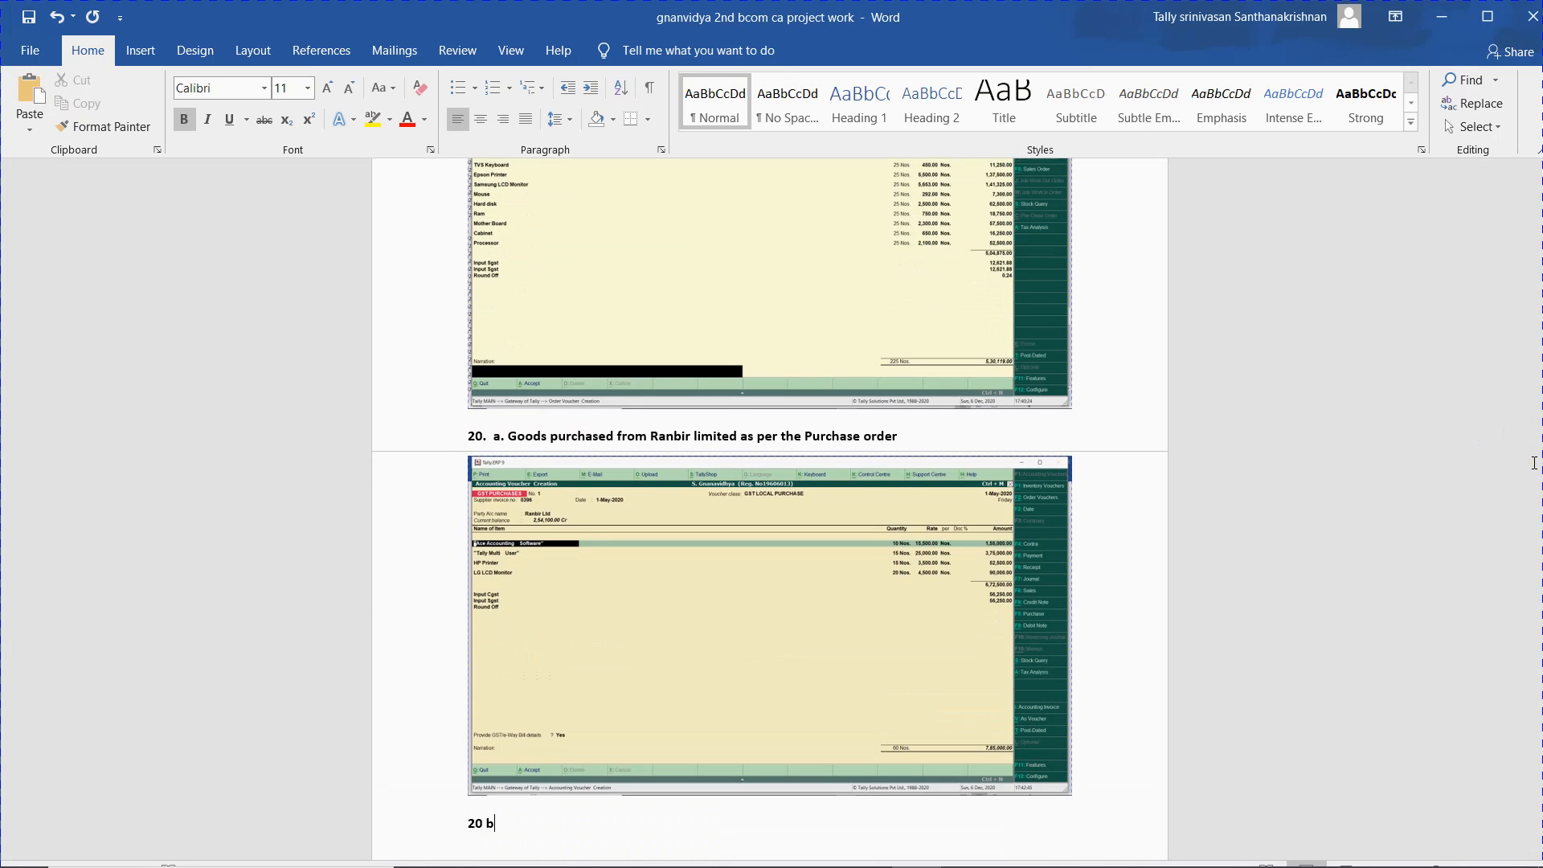
{"action": "type", "text": ". Goods purchased from Gow"}
{"action": "key", "text": "BackSpace"}
{"action": "type", "text": "swamy Limited as "}
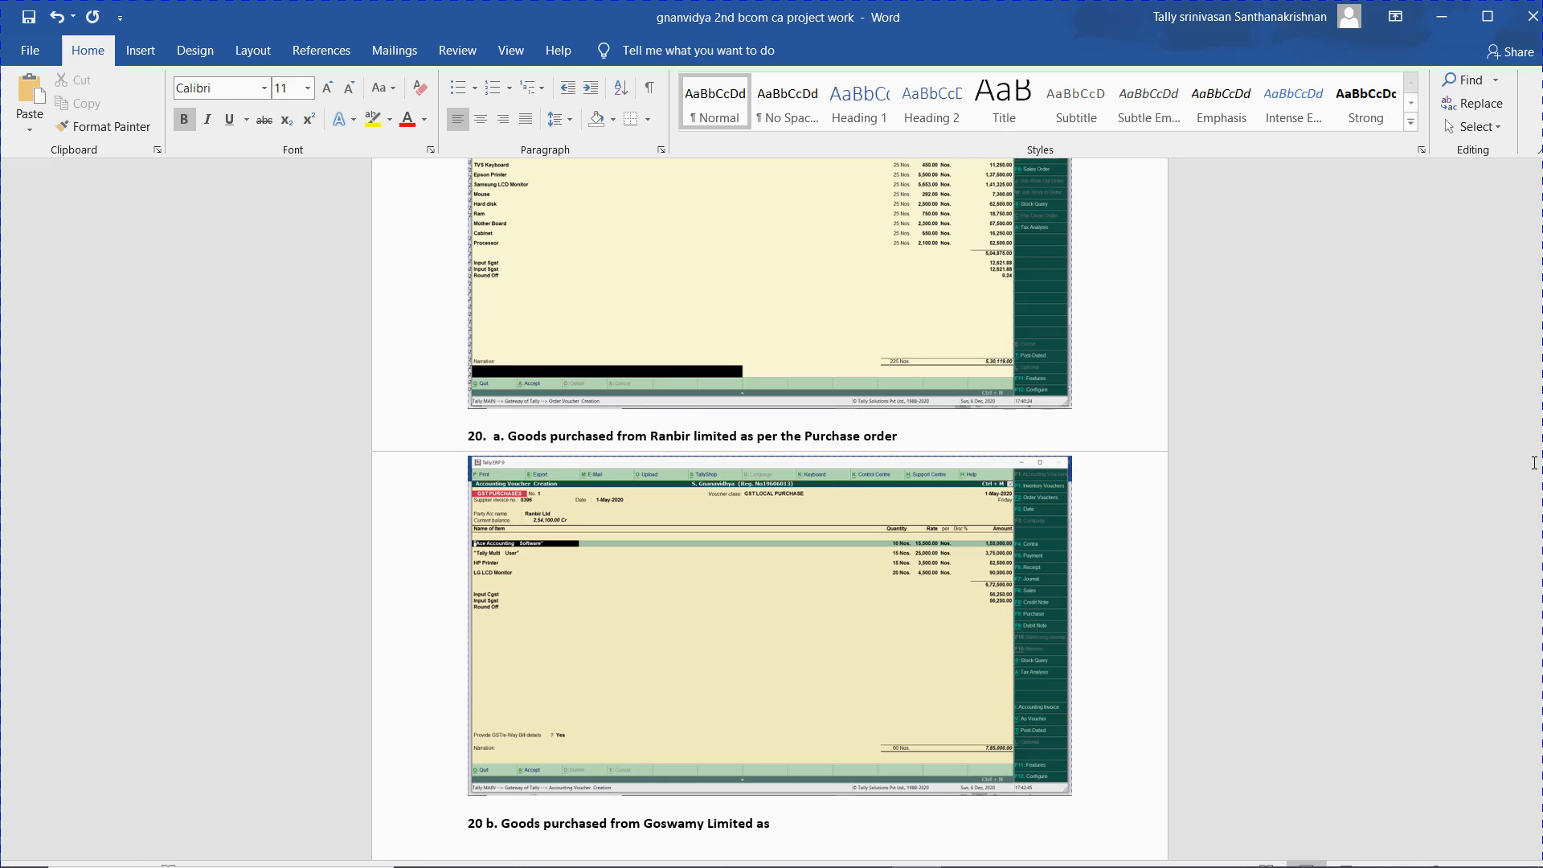
{"action": "type", "text": "per the purchase order"}
{"action": "key", "text": "Return"}
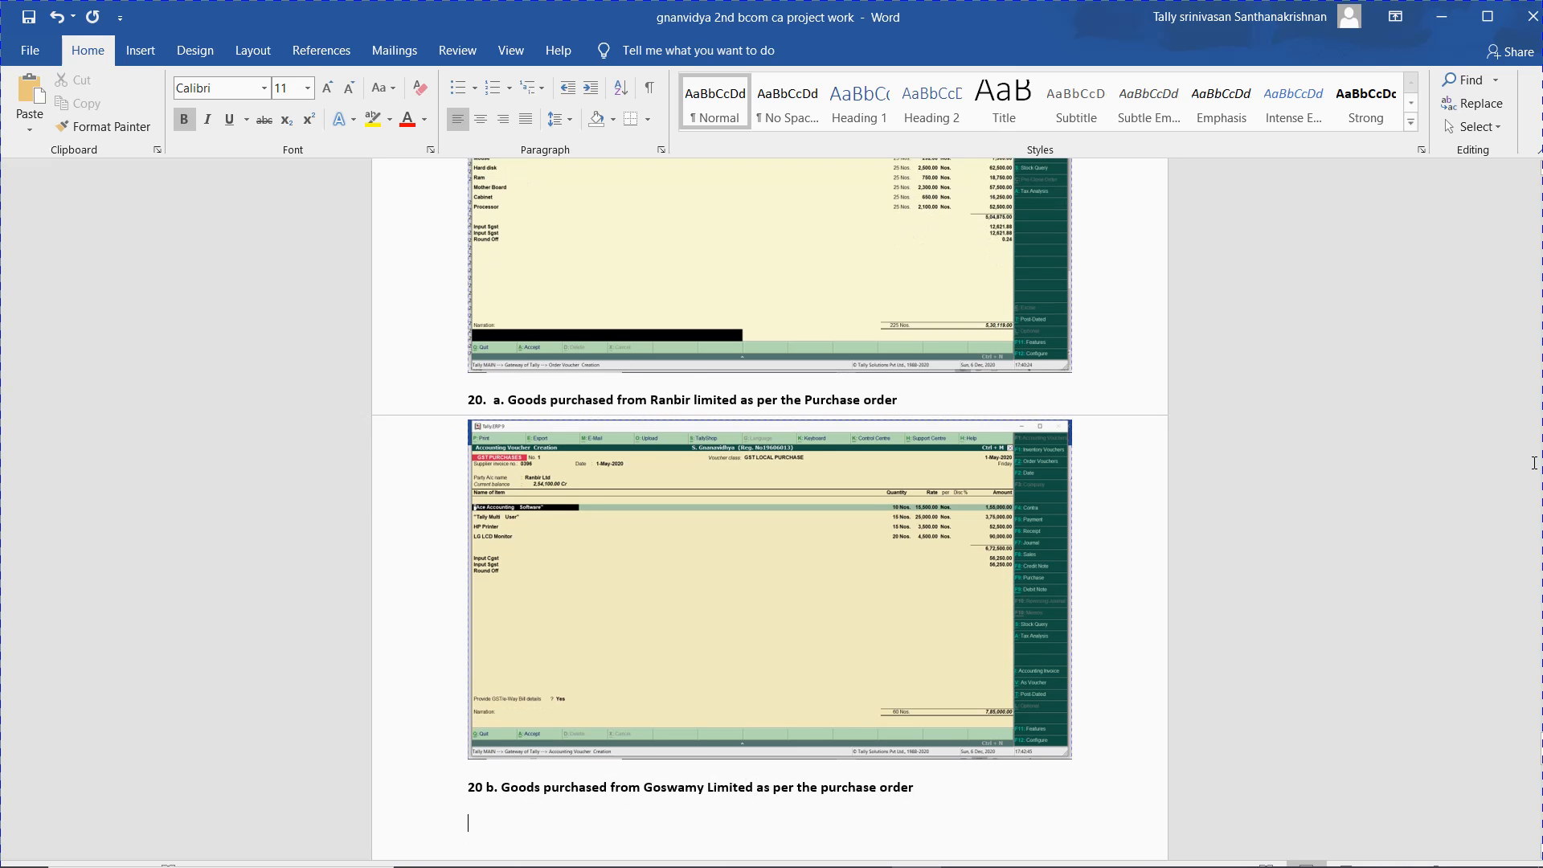
{"action": "key", "text": "alt+Tab"}
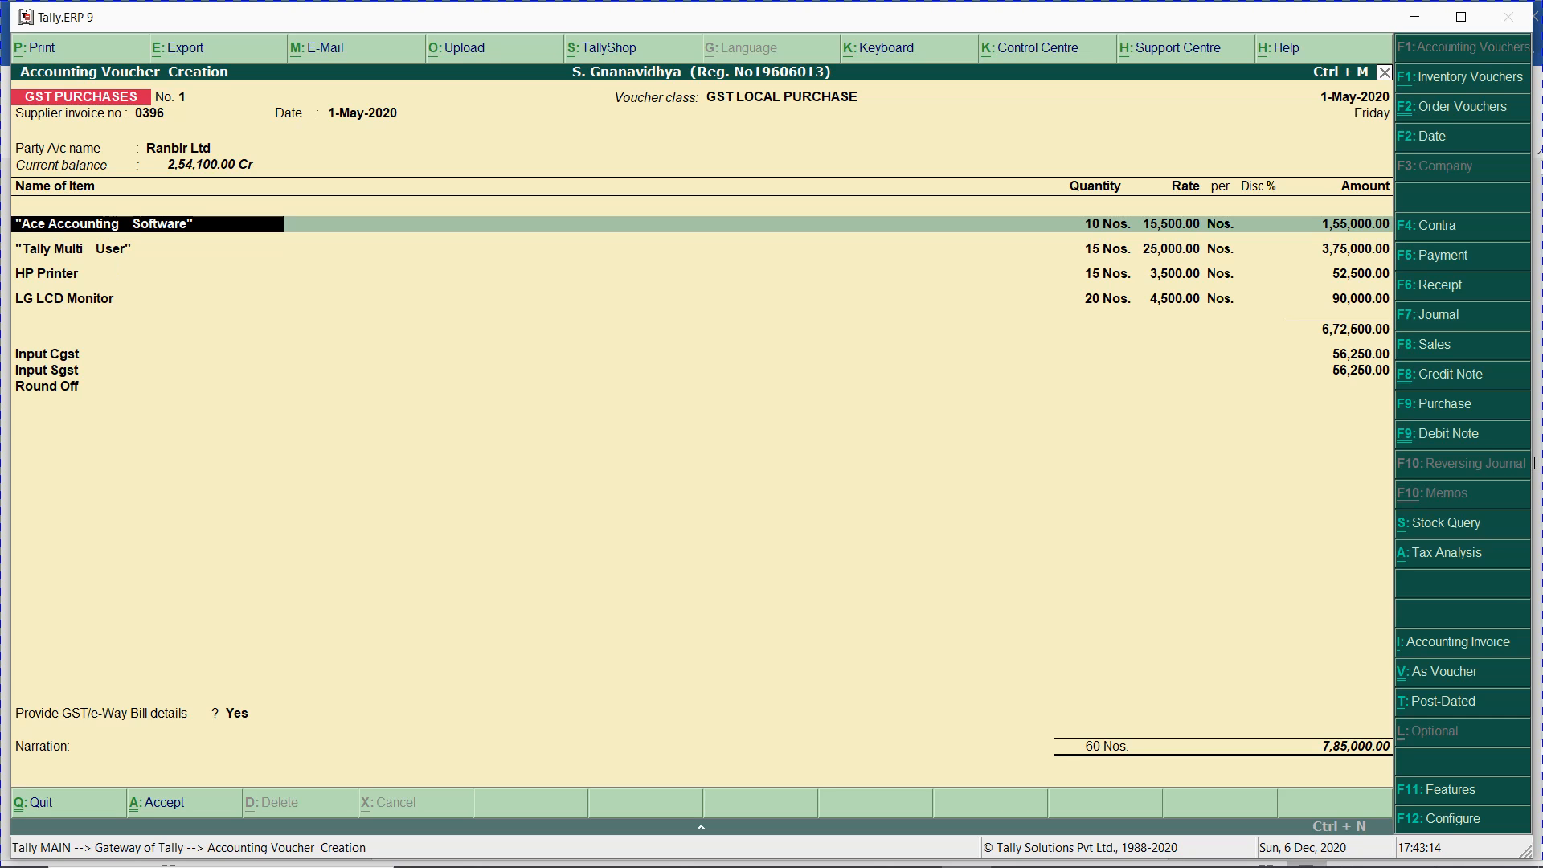
- Abandon the empty sales order and start a new Purchase voucher
{"action": "key", "text": "ctrl+F2"}
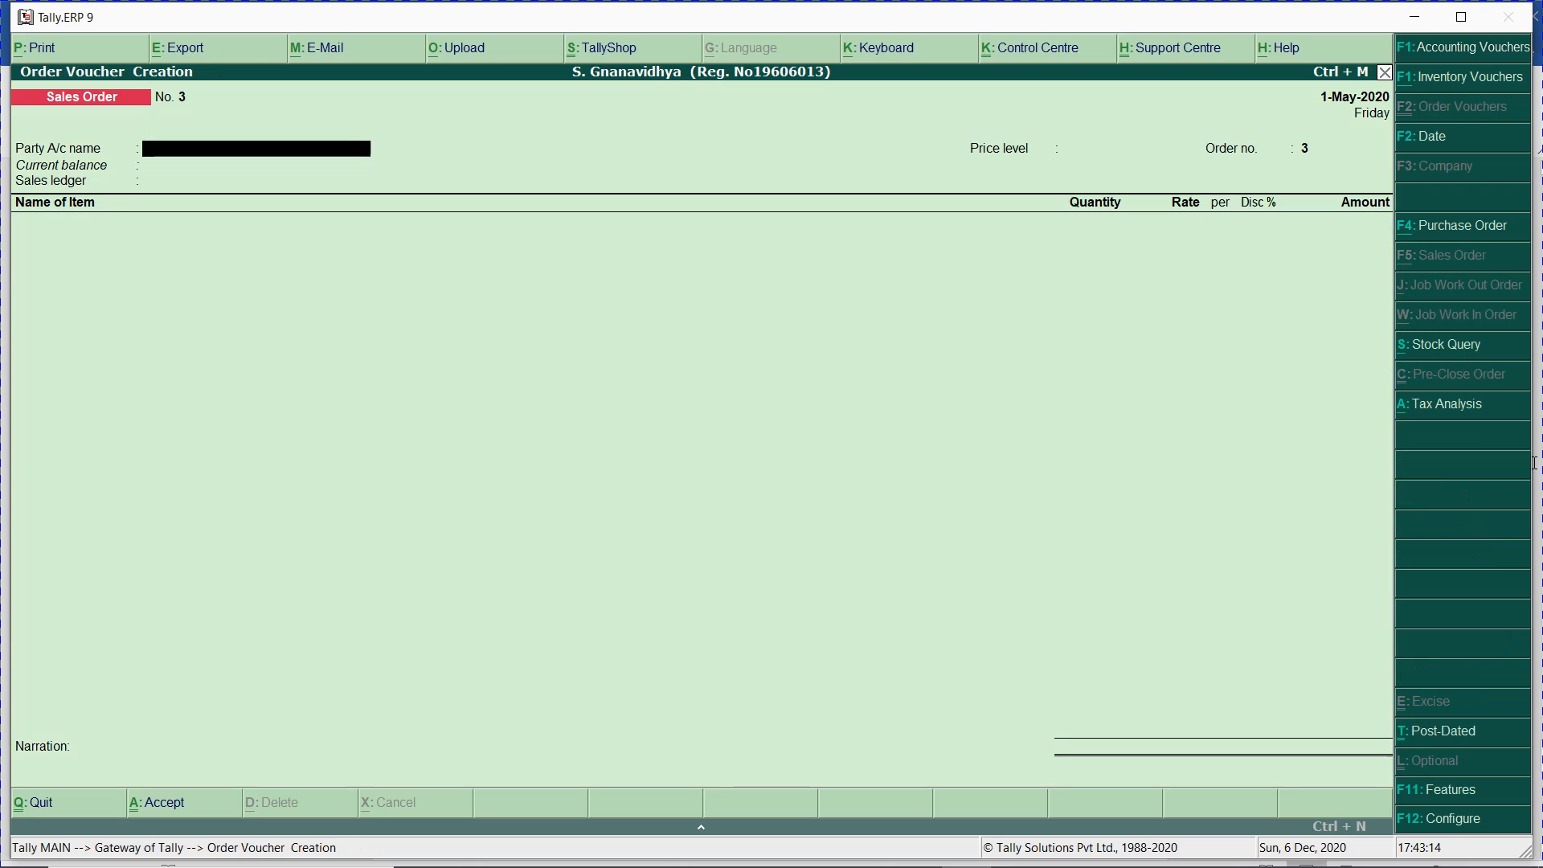
{"action": "key", "text": "ctrl+a"}
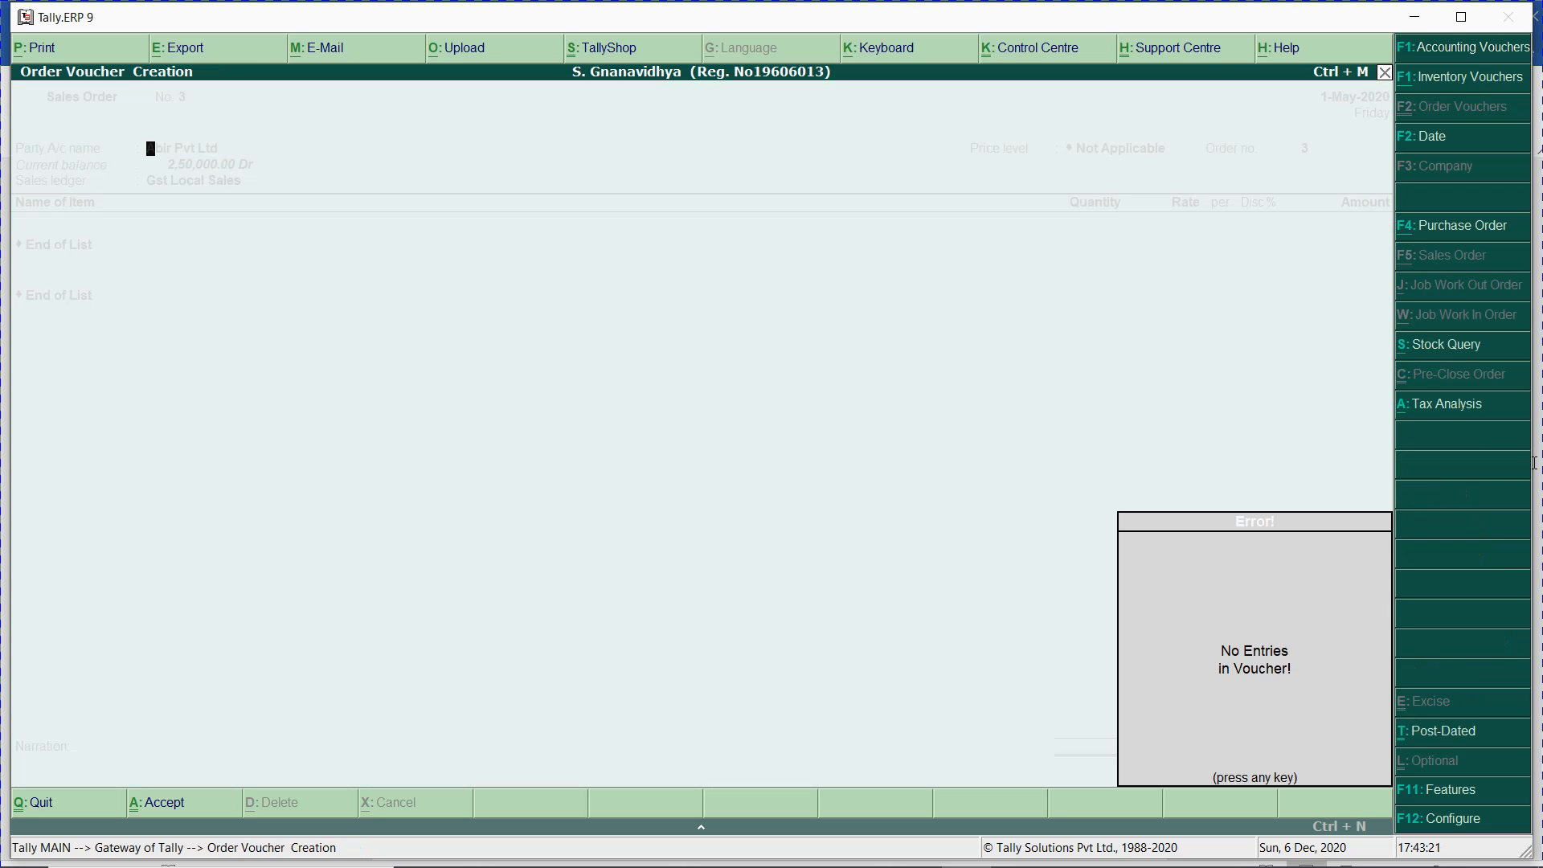
{"action": "key", "text": "Escape"}
{"action": "key", "text": "Escape"}
{"action": "key", "text": "y"}
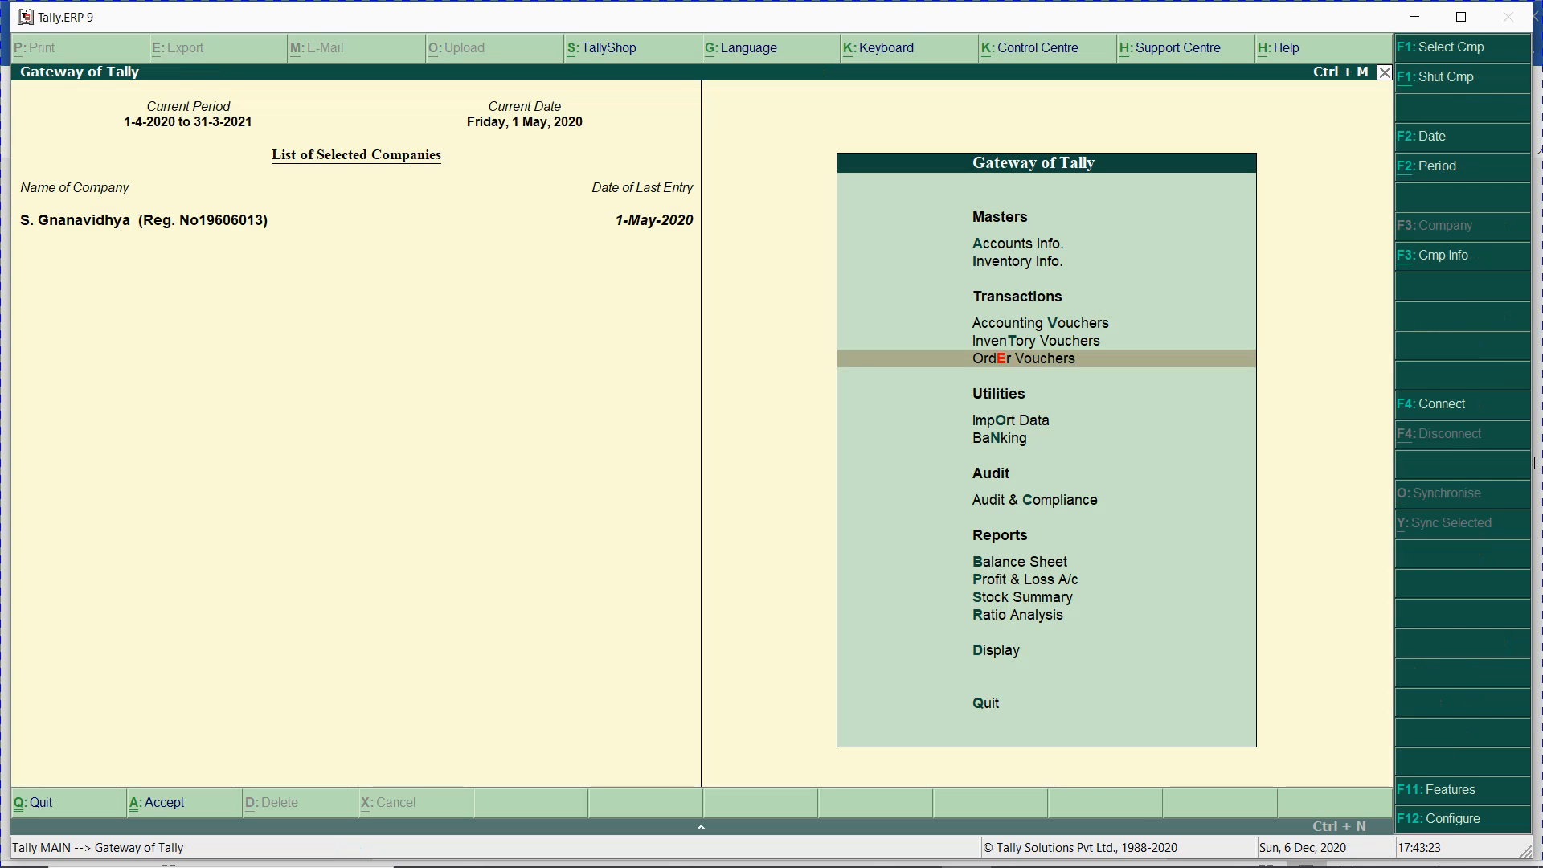
{"action": "key", "text": "v"}
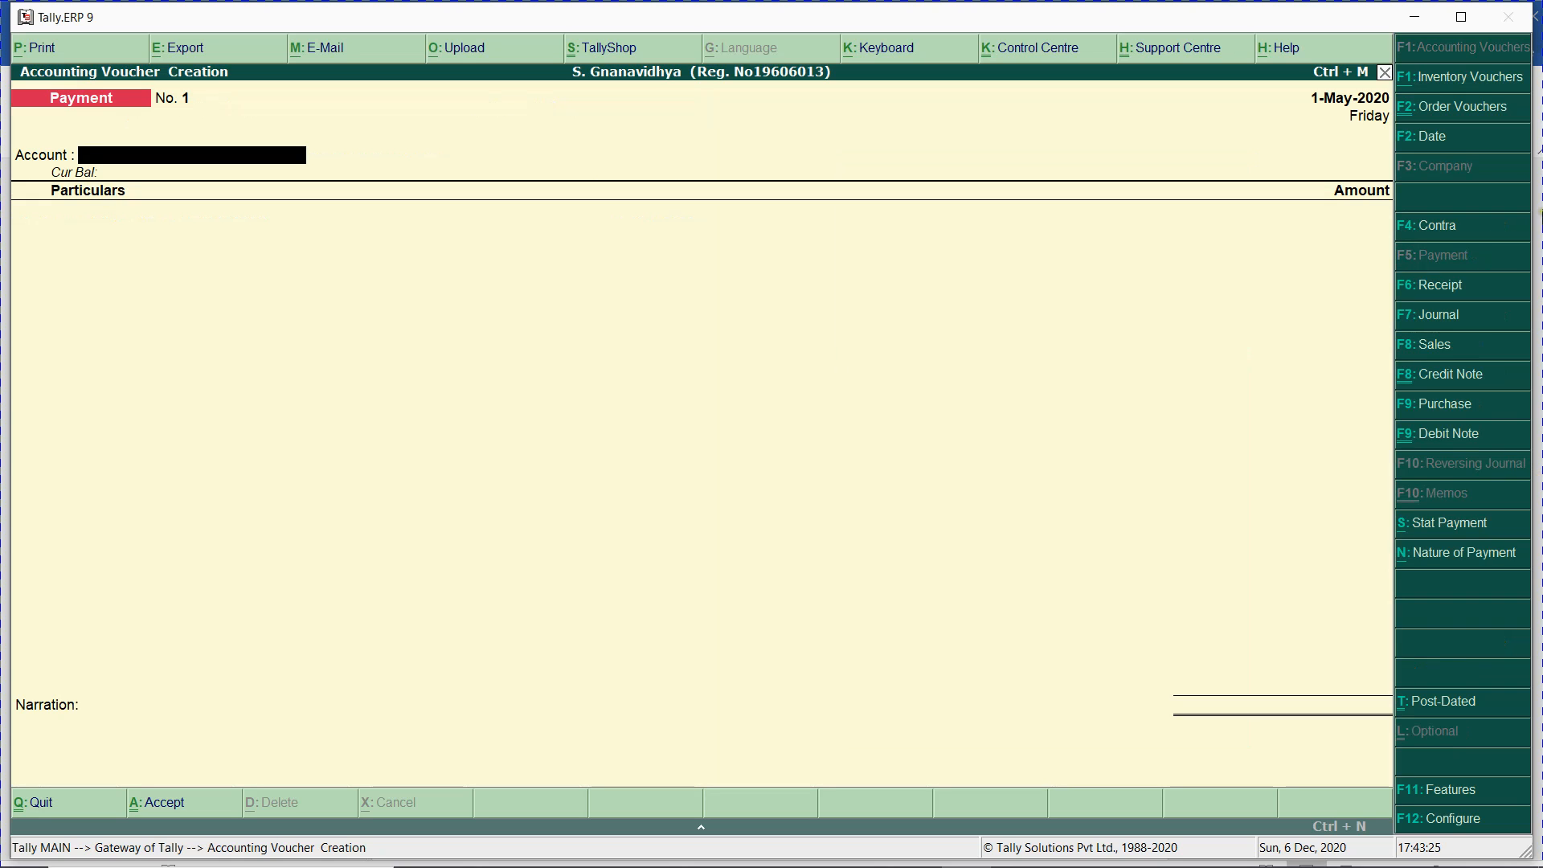
{"action": "left_click", "coordinate": [1460, 414]}
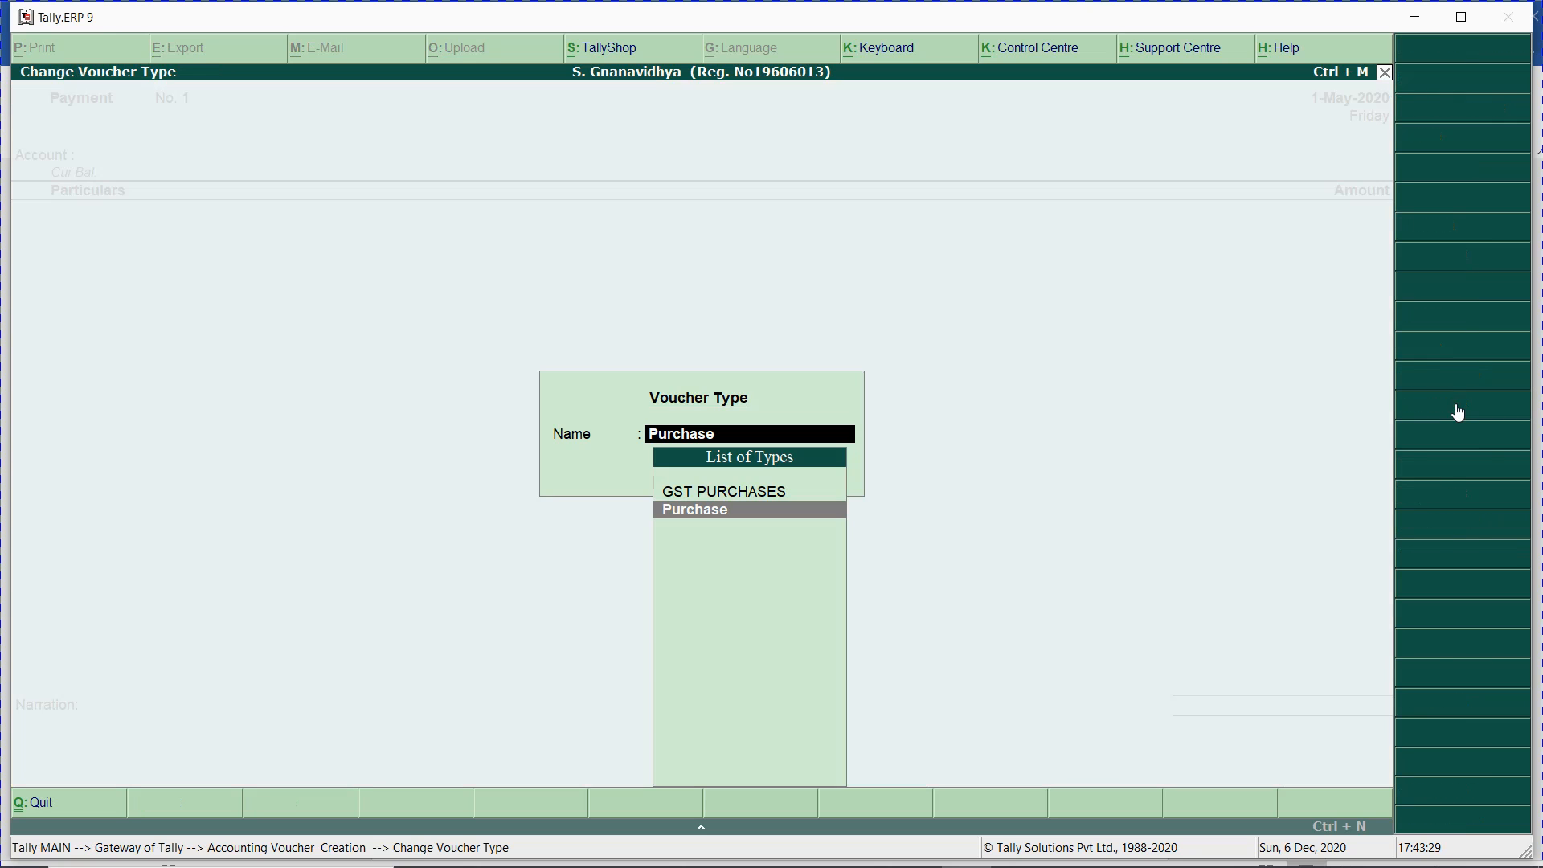
{"action": "key", "text": "Return"}
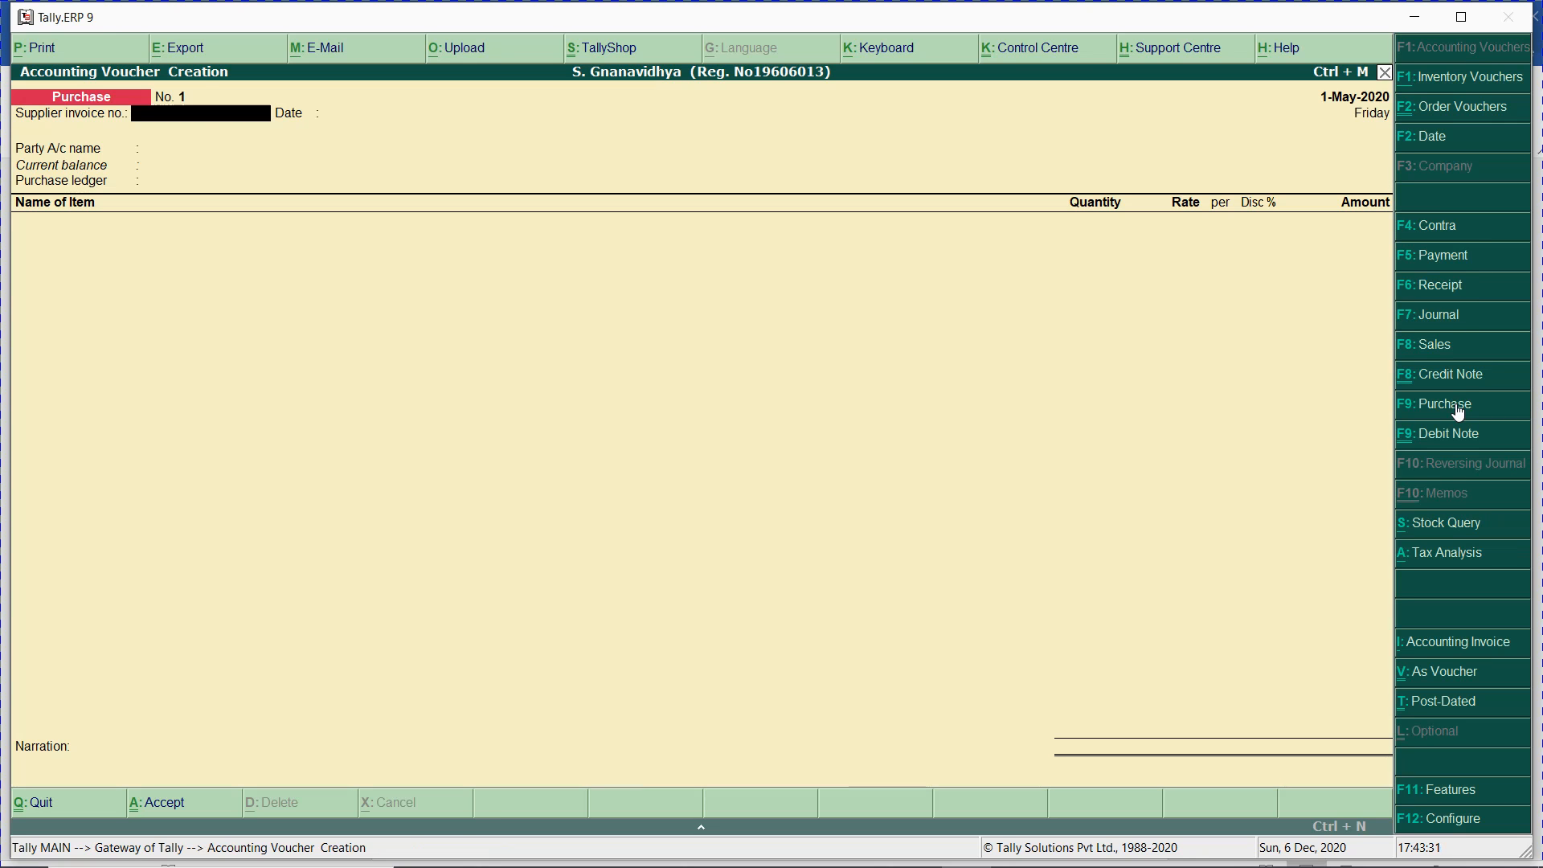
- Look up Goswami's invoice number 1236 in the Excel project report
{"action": "key", "text": "alt+Tab"}
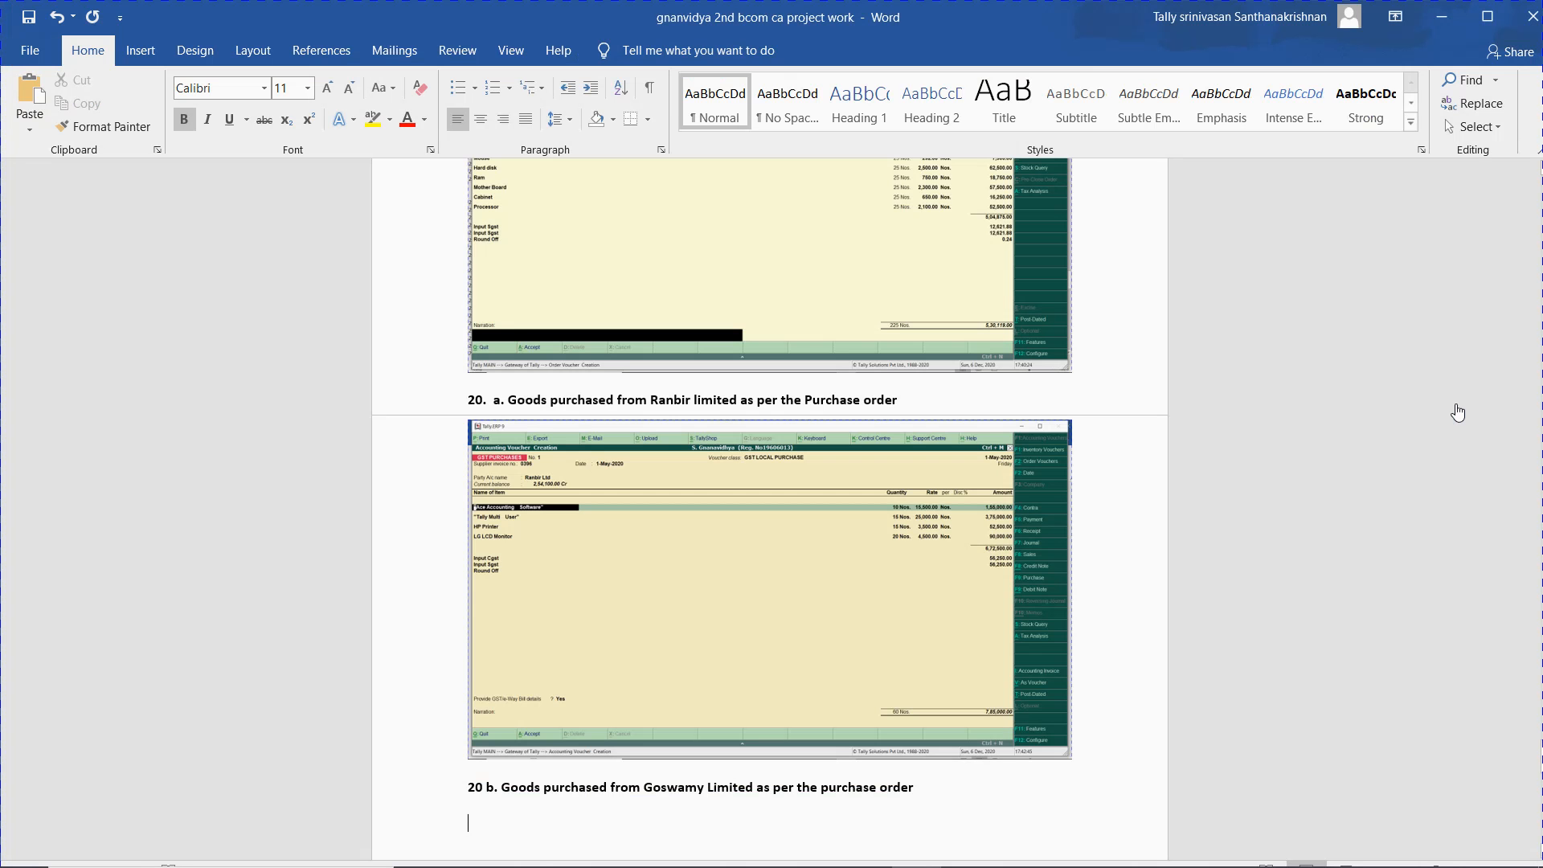
{"action": "key", "text": "alt+Tab"}
{"action": "key", "text": "Tab"}
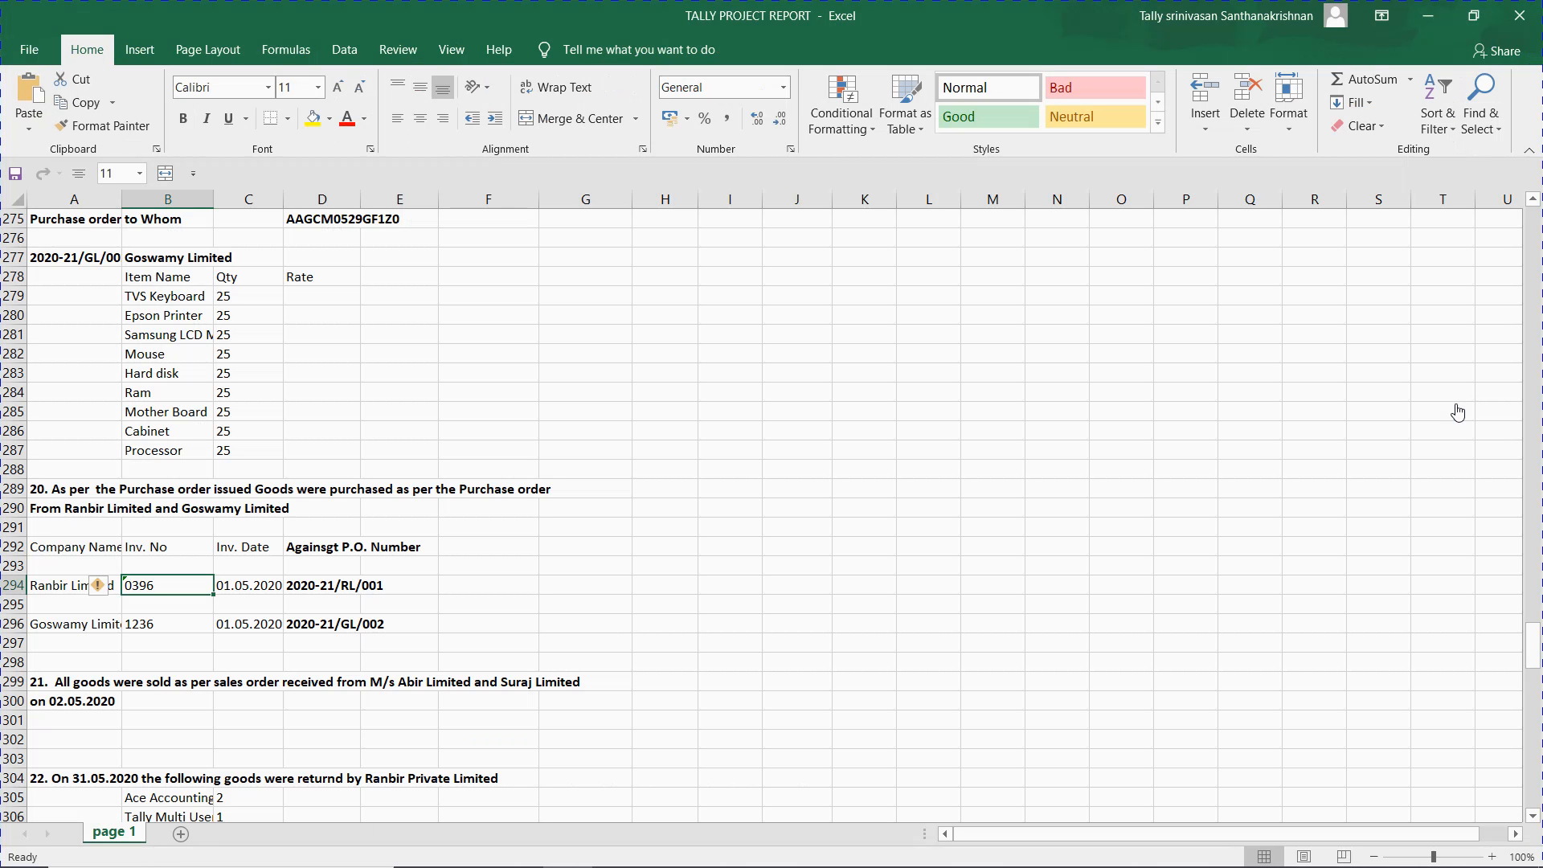
{"action": "key", "text": "Down"}
{"action": "key", "text": "Down"}
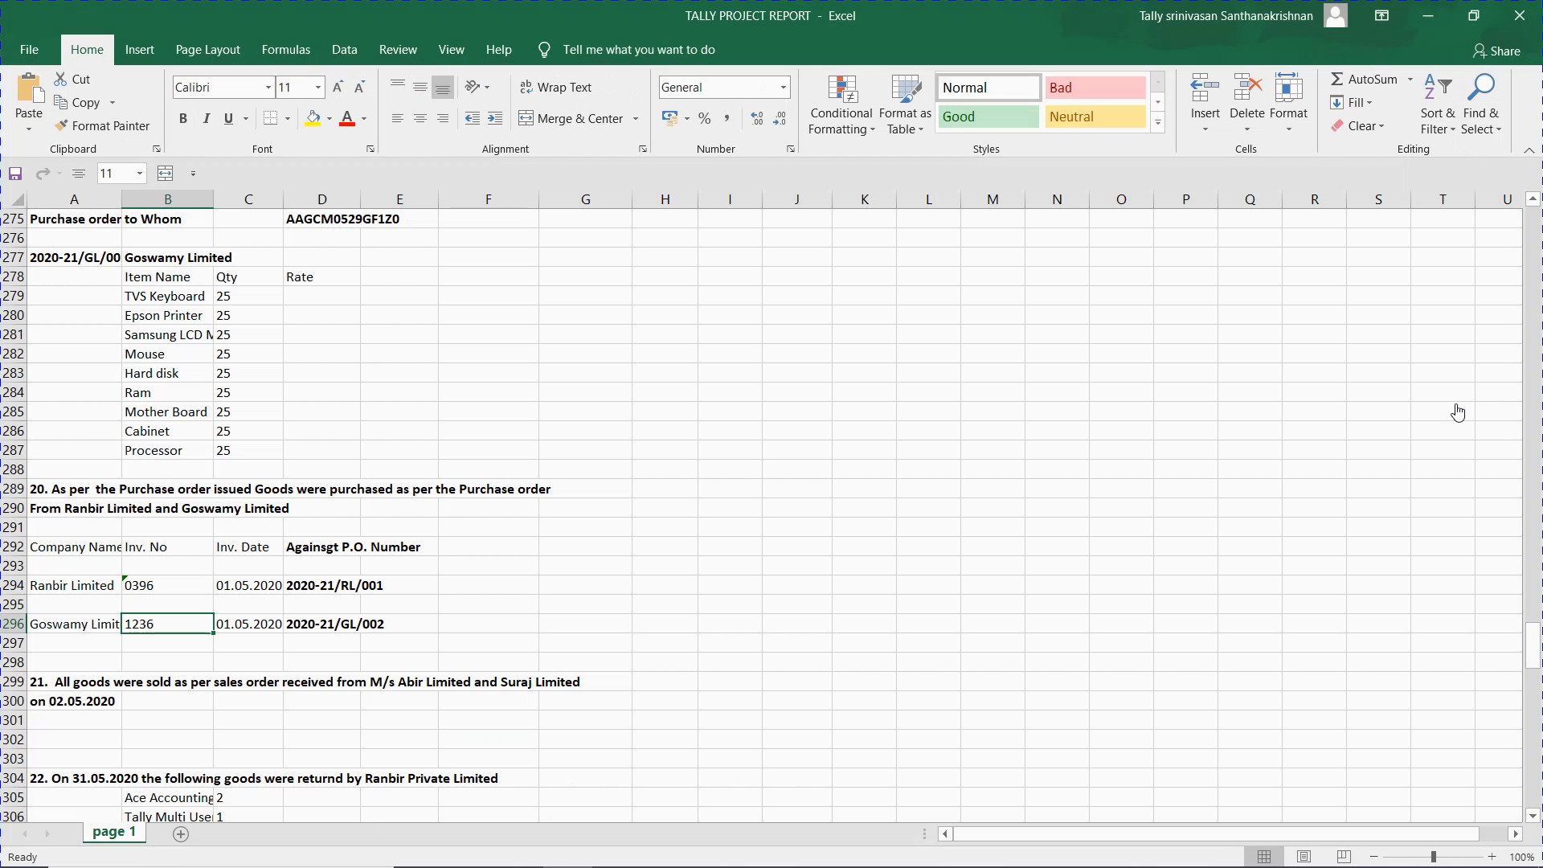
{"action": "key", "text": "alt+Tab"}
{"action": "key", "text": "Tab"}
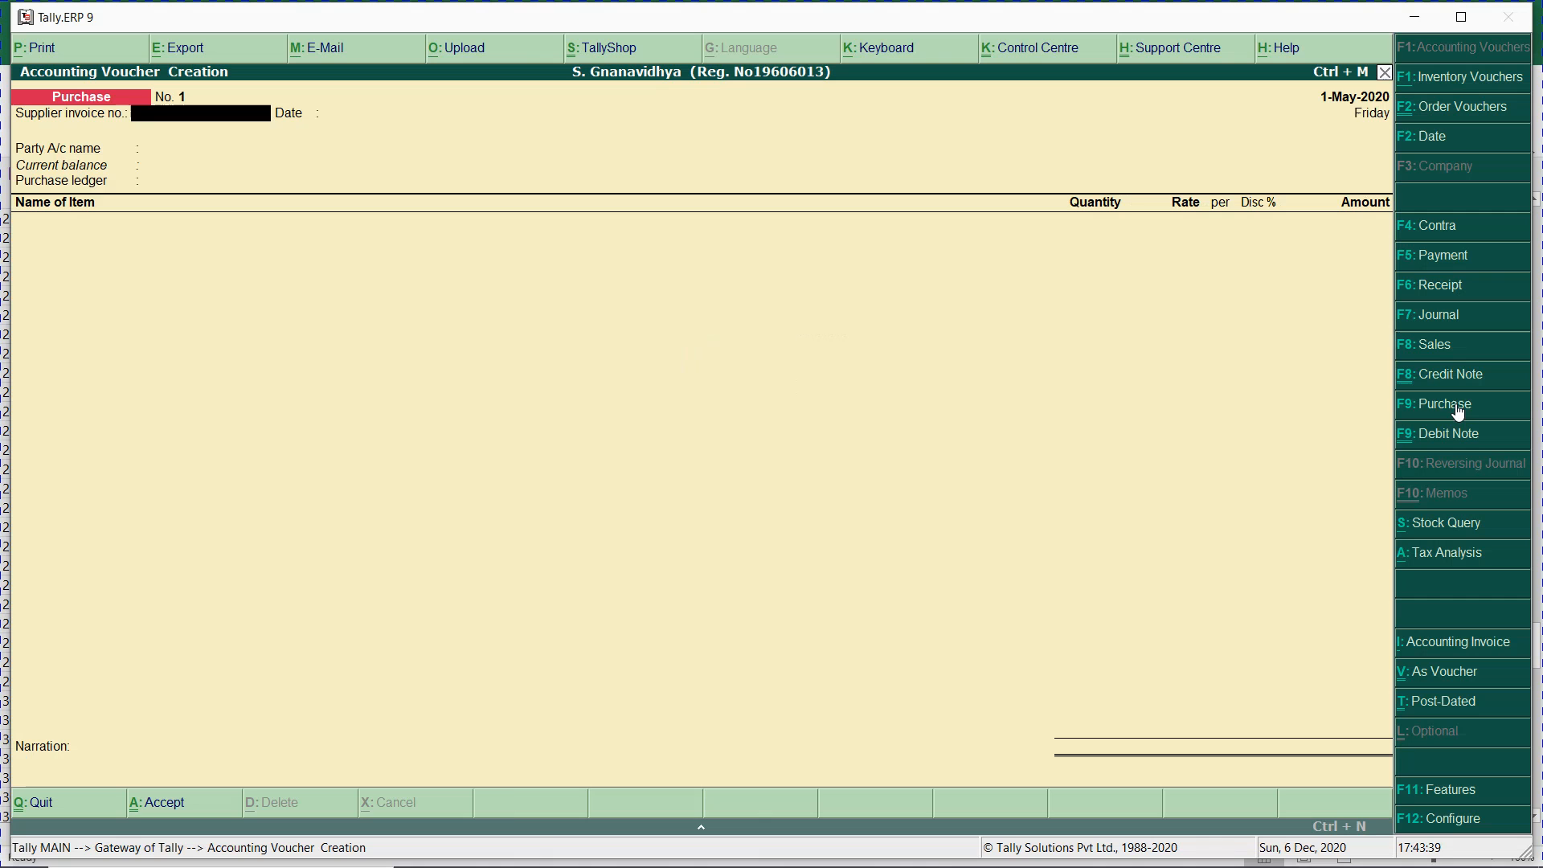
- Enter invoice 1236 for Goswami Pvt Ltd, linking its 1-Apr-2020 order and the Gst Local Purchase ledger
{"action": "type", "text": "1236"}
{"action": "key", "text": "Return"}
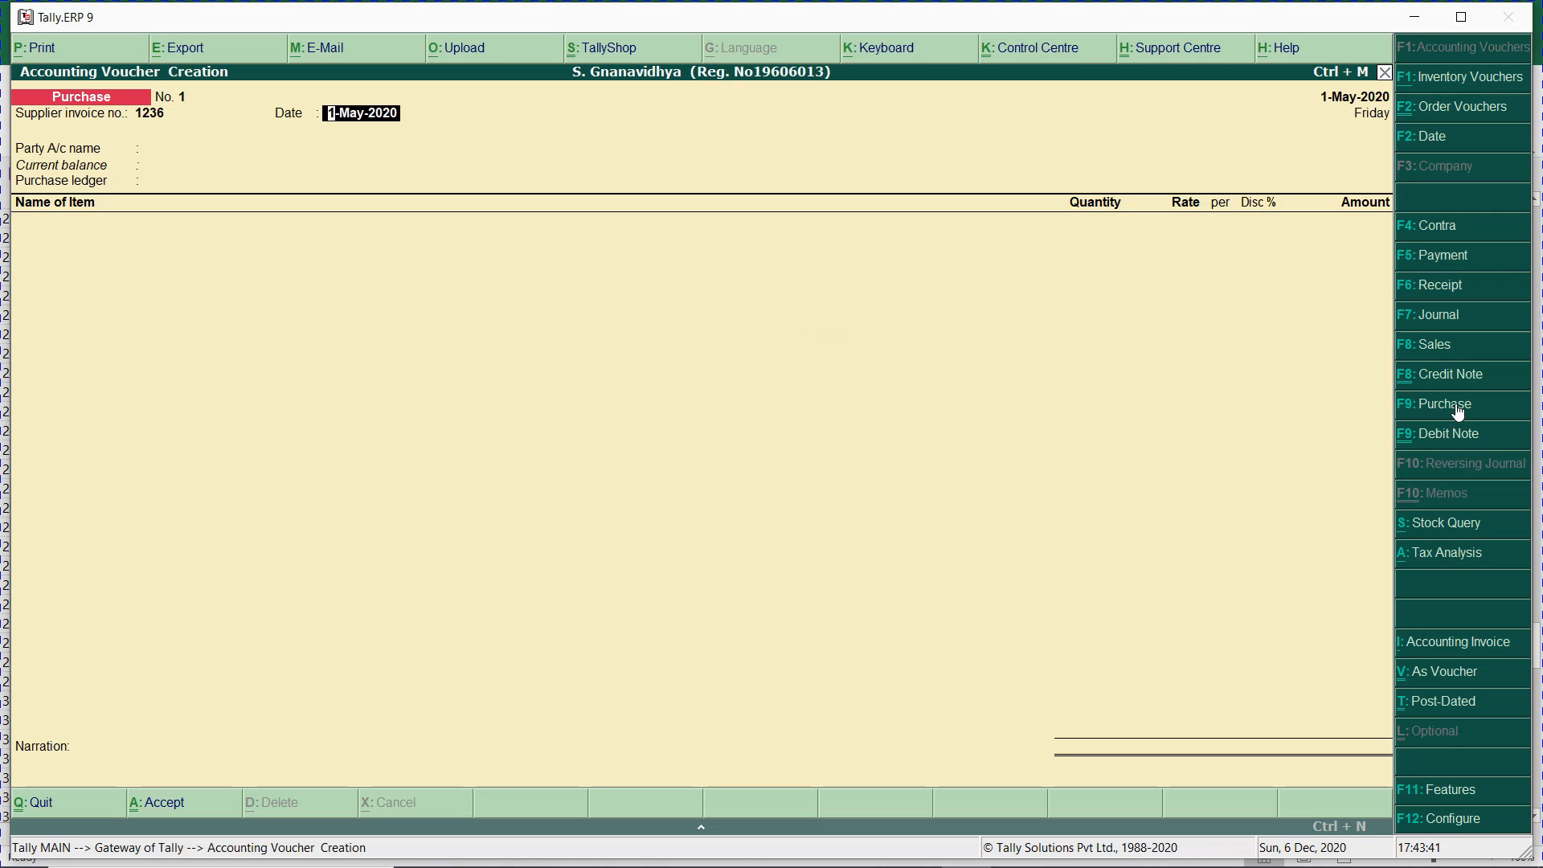
{"action": "key", "text": "Return"}
{"action": "type", "text": "Gos"}
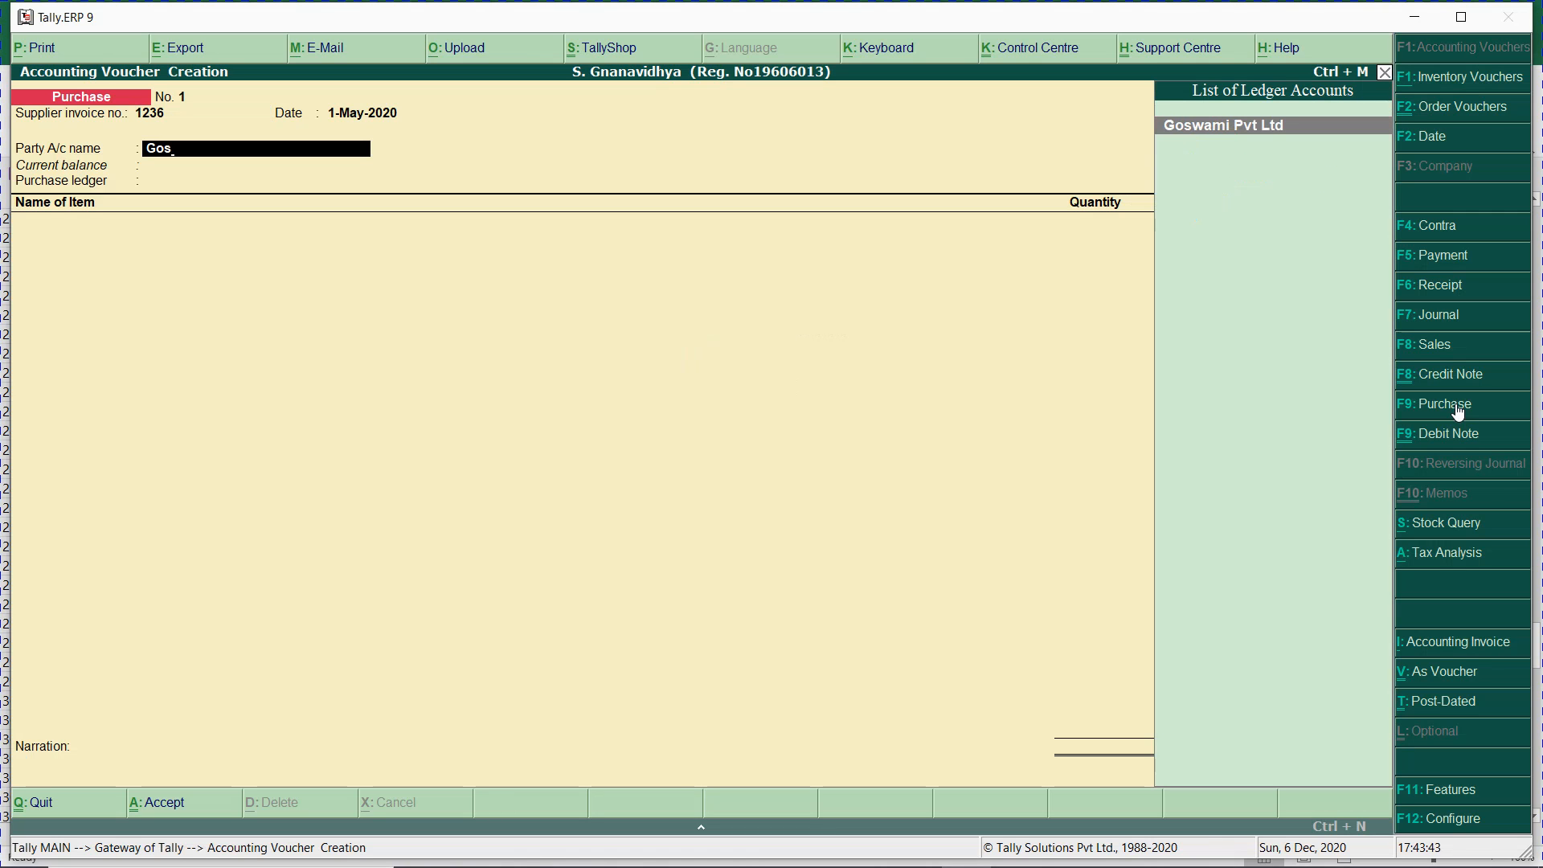
{"action": "key", "text": "Return"}
{"action": "key", "text": "Down"}
{"action": "key", "text": "Down"}
{"action": "key", "text": "Down"}
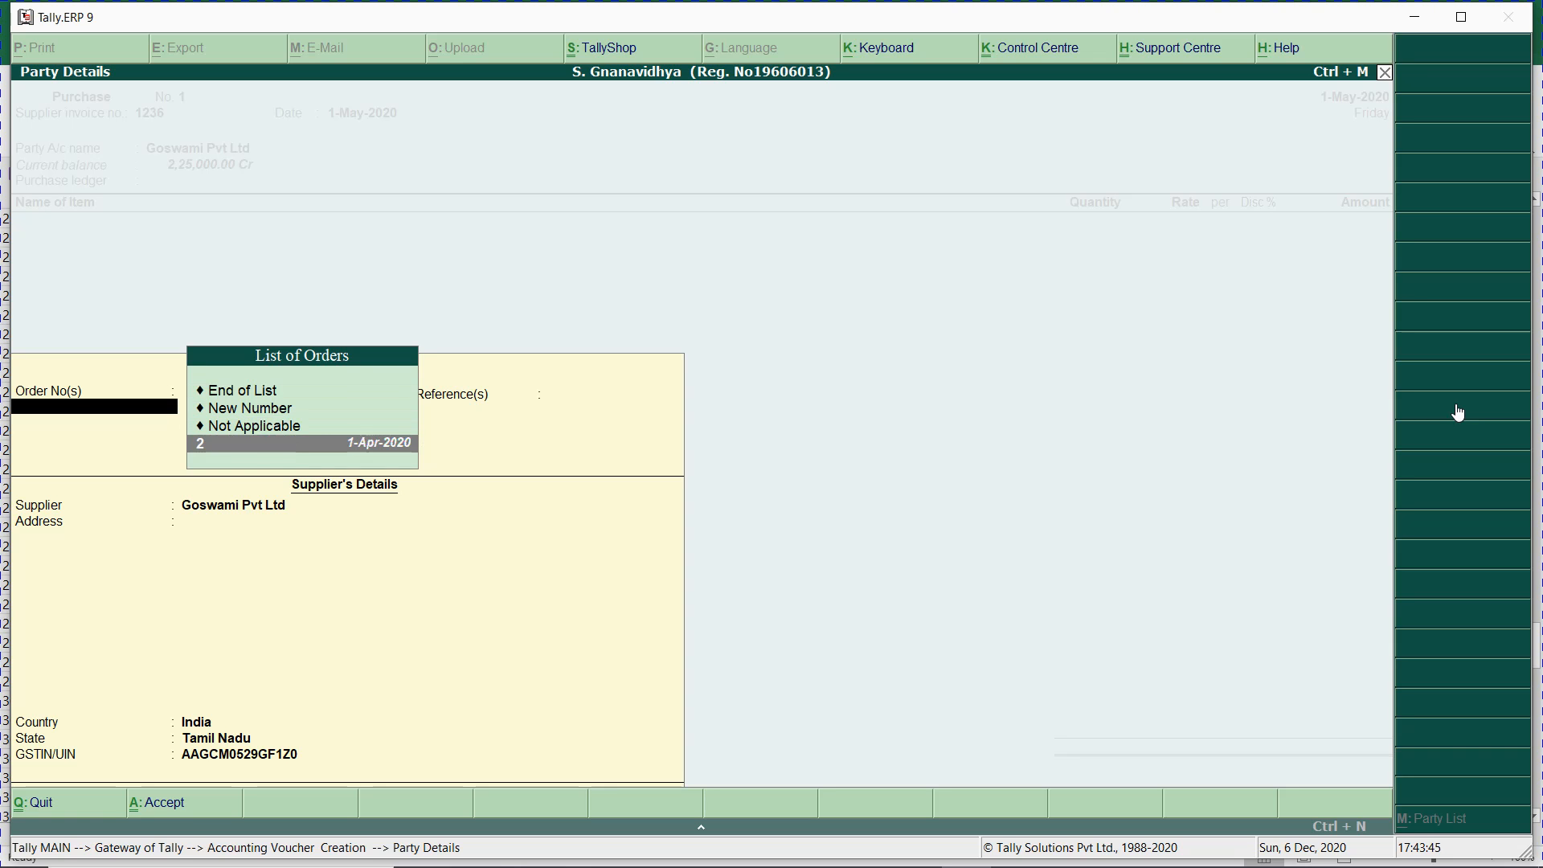
{"action": "key", "text": "Return"}
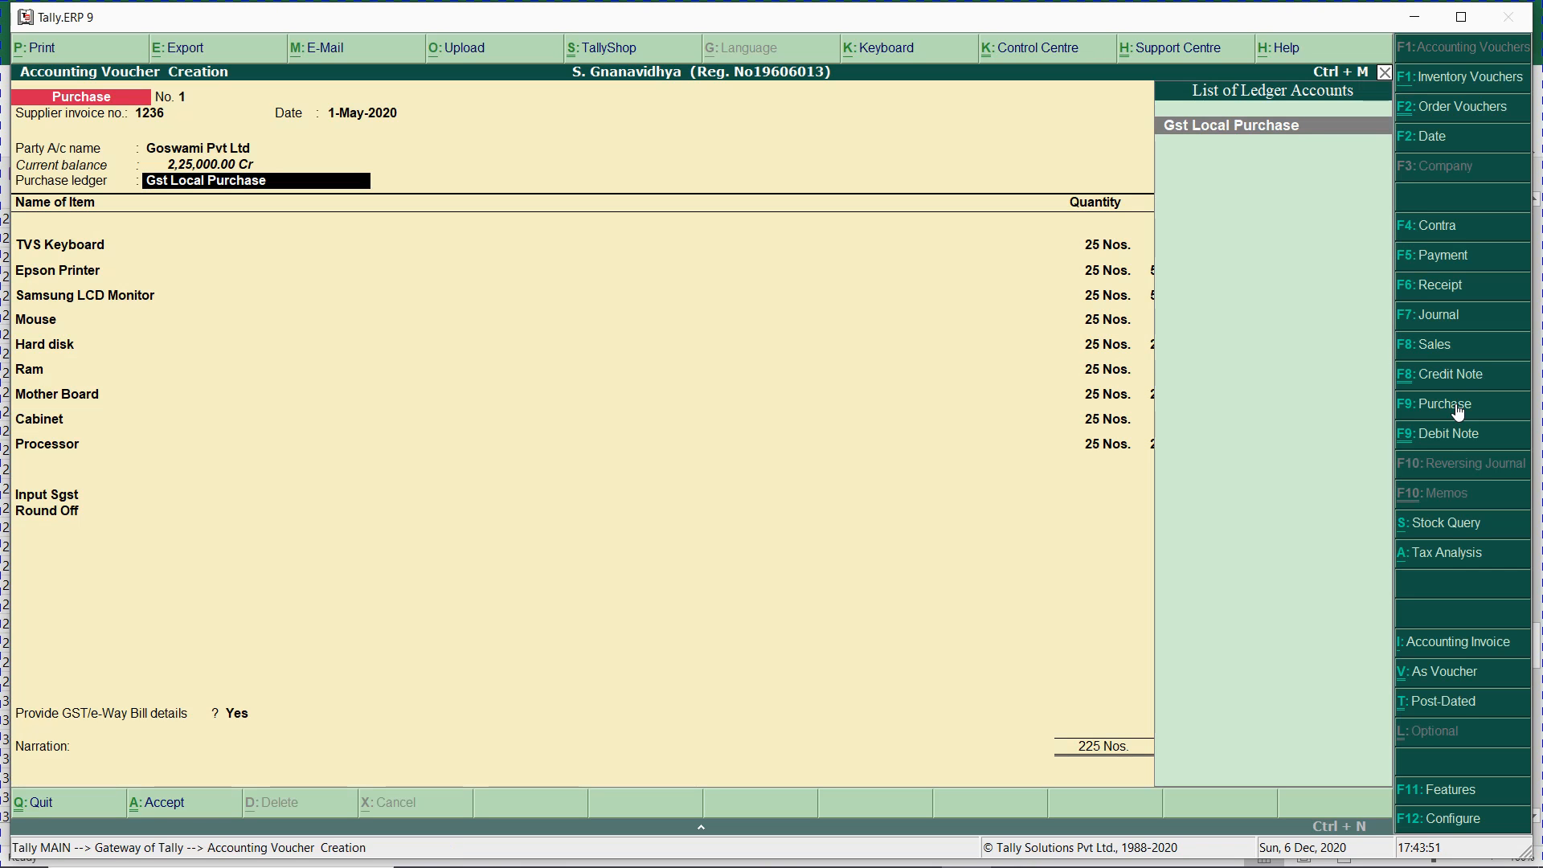
{"action": "key", "text": "Return"}
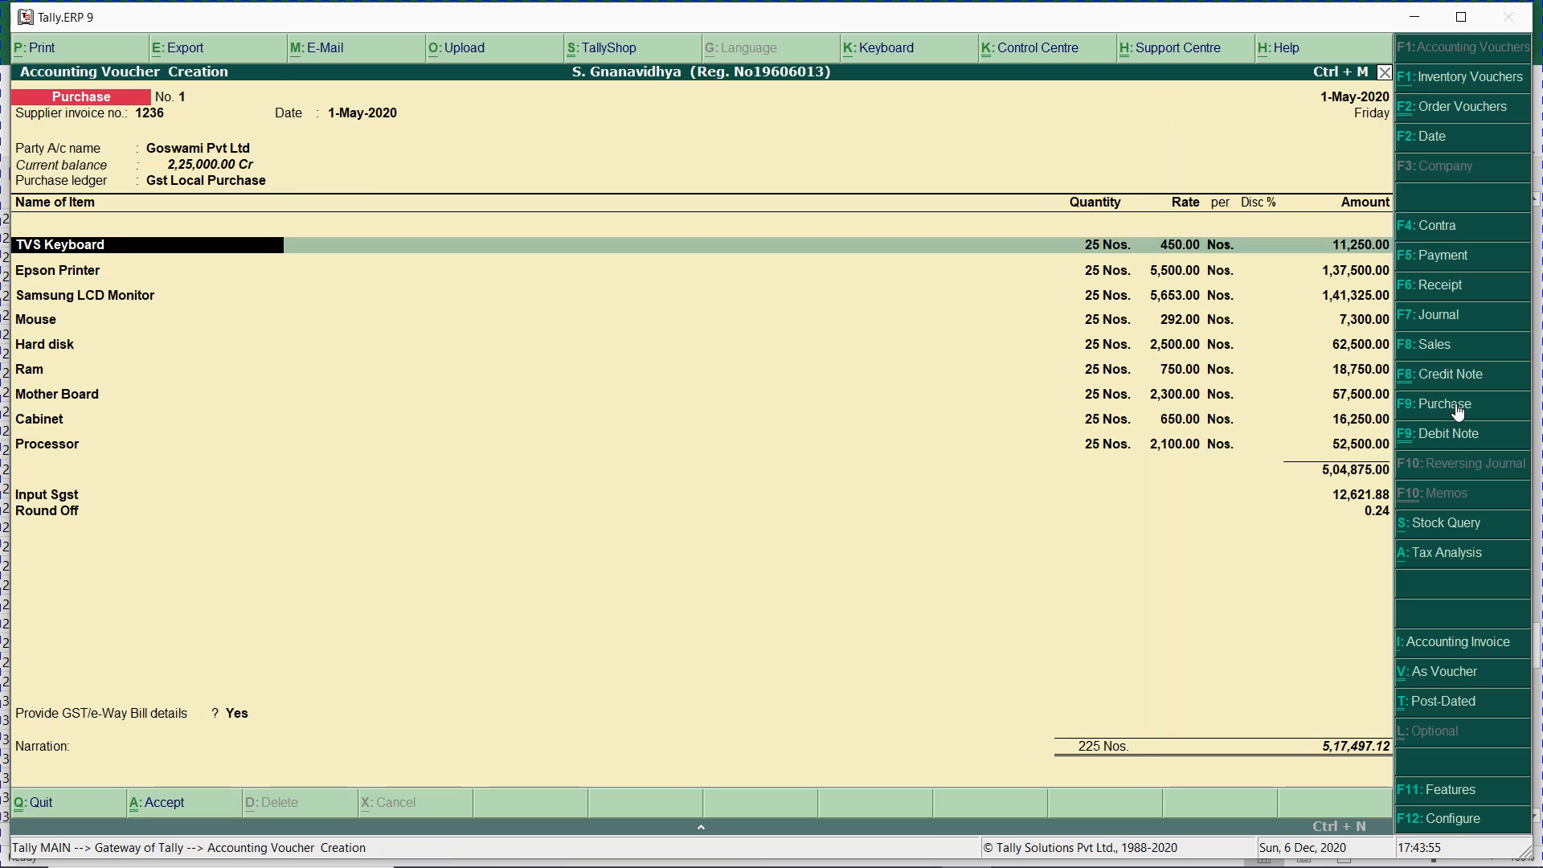
- Paste the Goswami purchase voucher screenshot under 20 b and start item '21.' below it
{"action": "key", "text": "alt+Tab"}
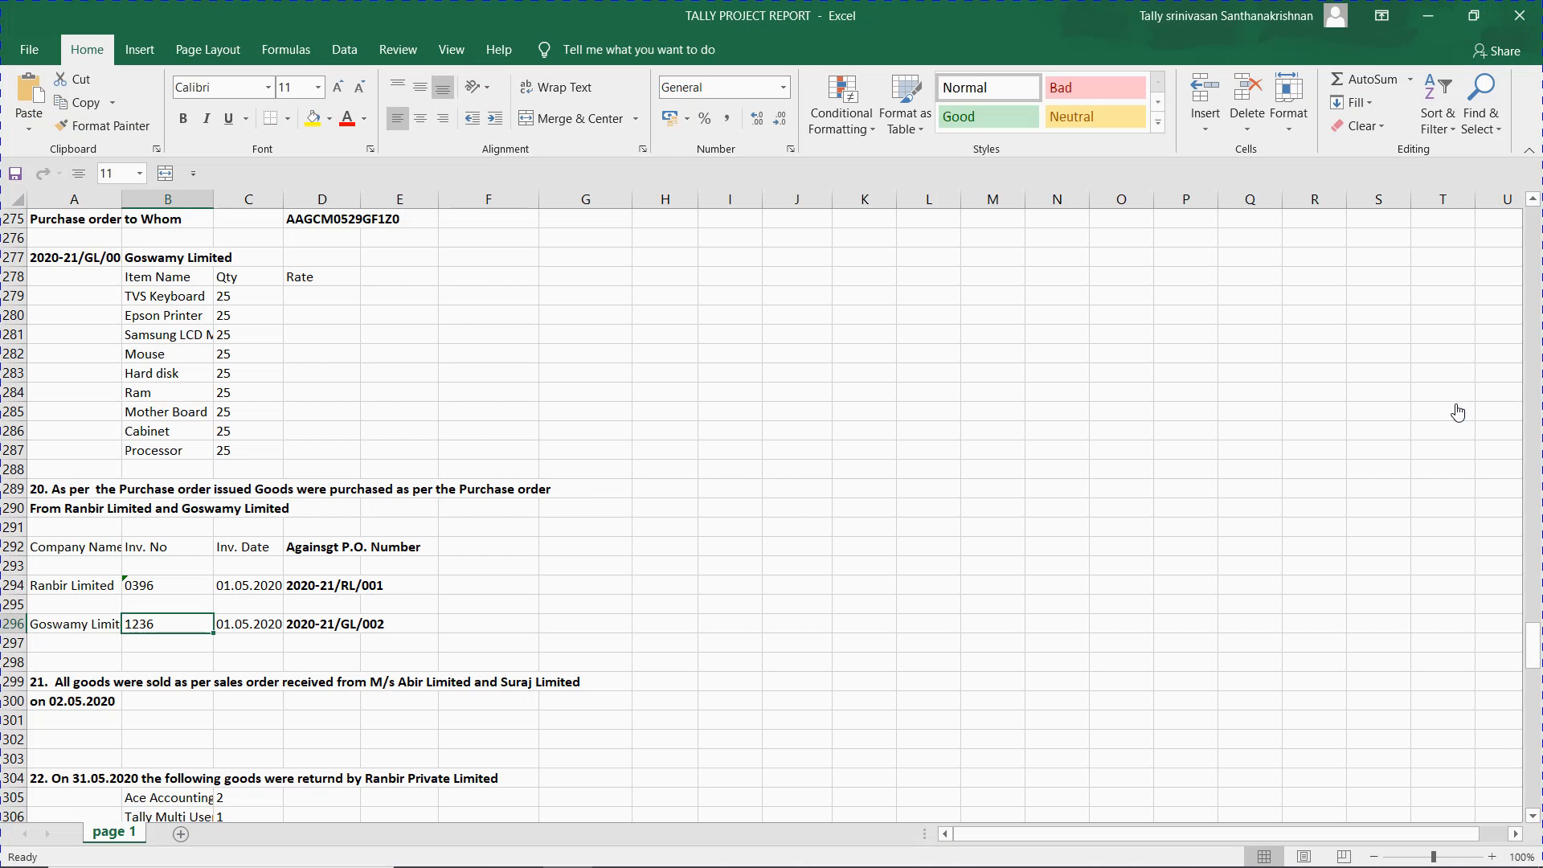
{"action": "key", "text": "alt+Tab"}
{"action": "key", "text": "alt+Tab"}
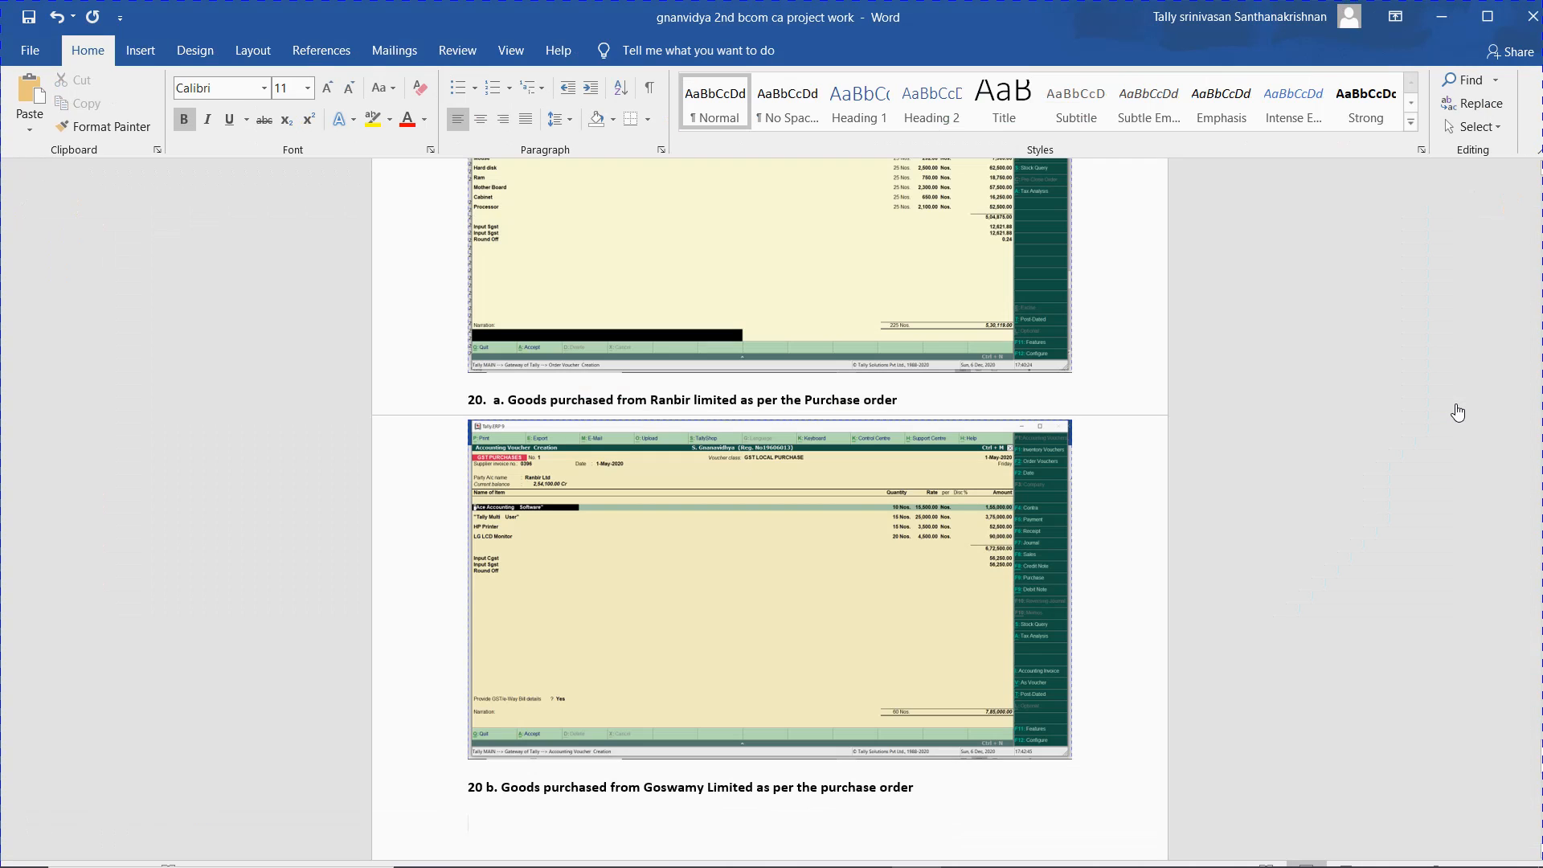
{"action": "key", "text": "ctrl+v"}
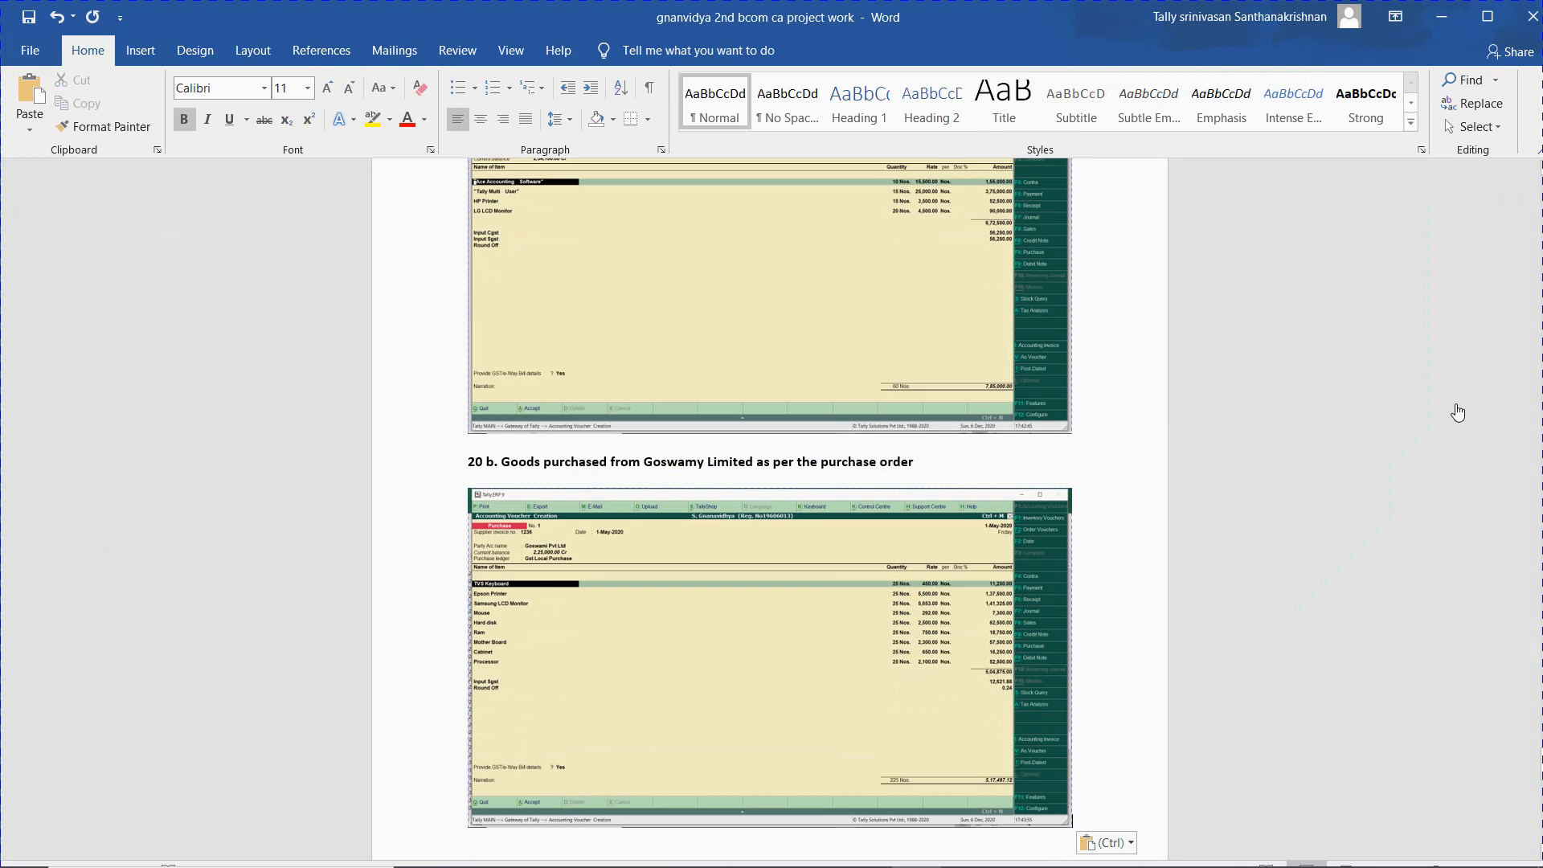
{"action": "key", "text": "Return"}
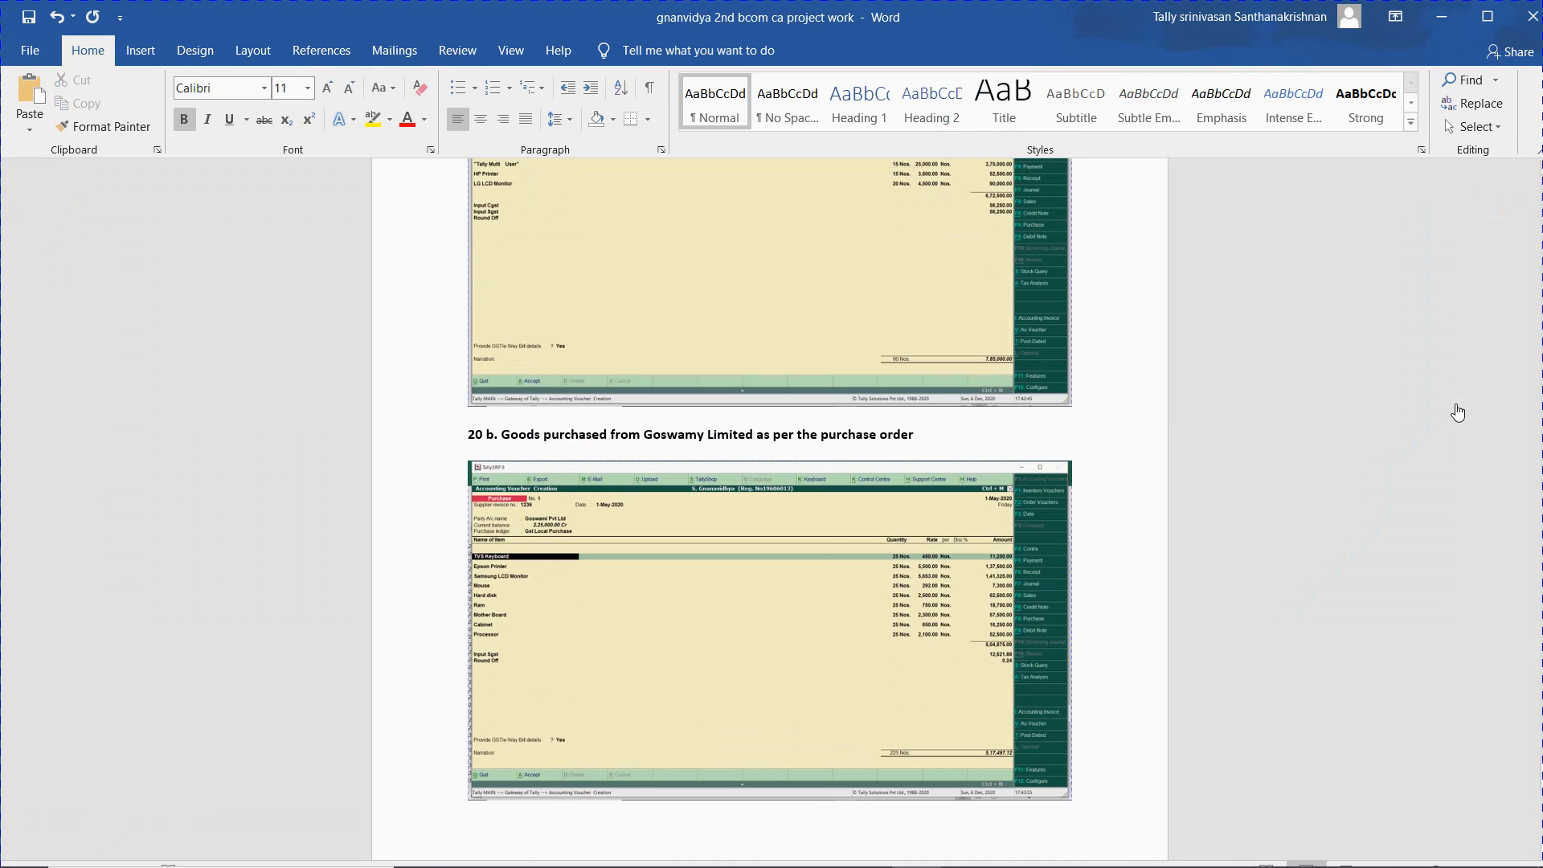
{"action": "type", "text": "21."}
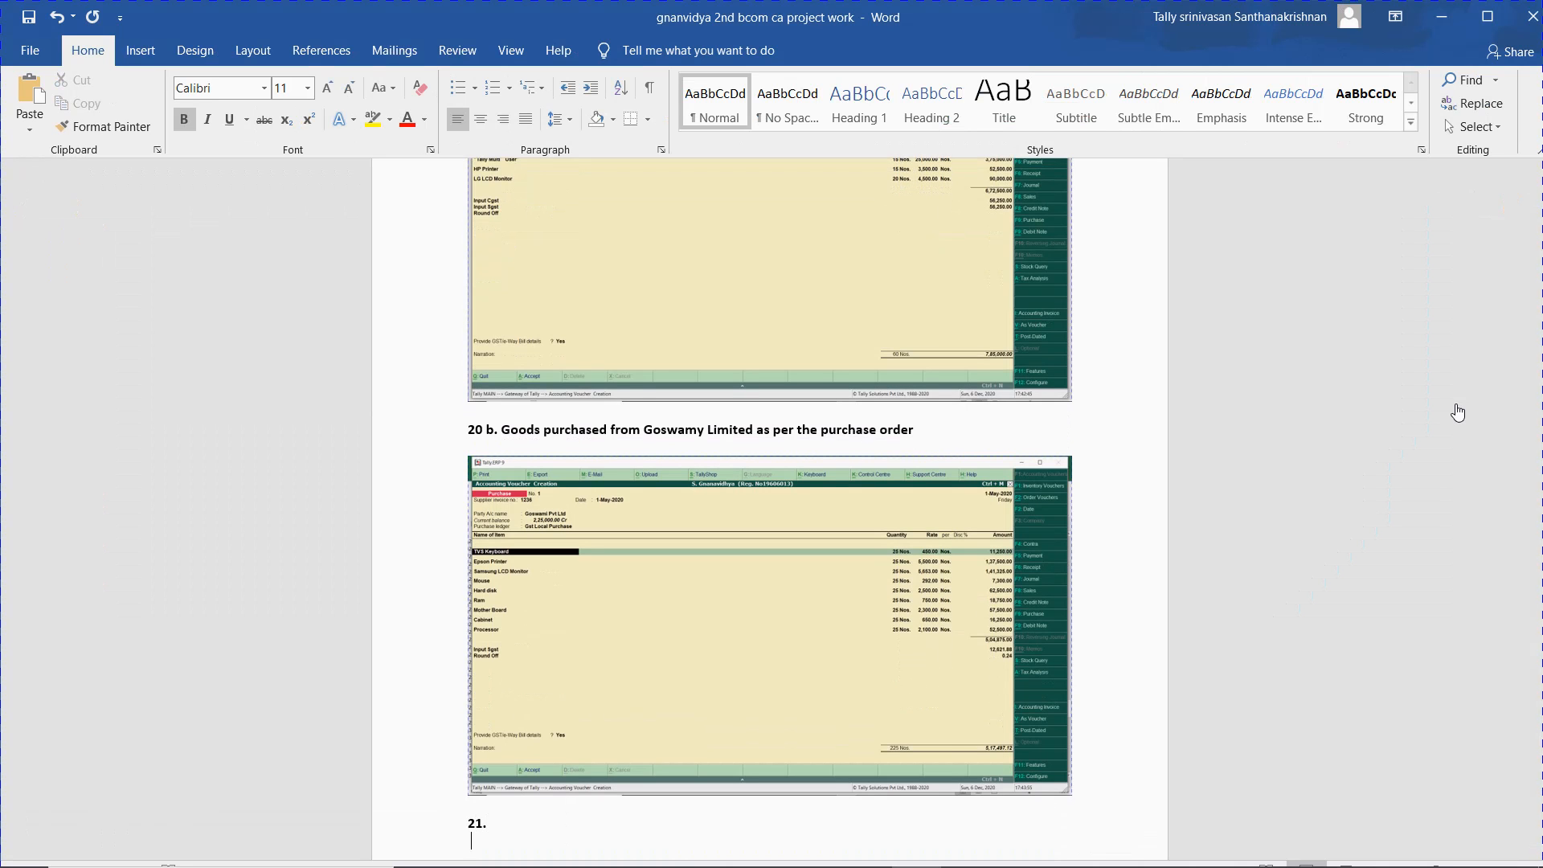
{"action": "key", "text": "BackSpace"}
{"action": "key", "text": "BackSpace"}
{"action": "key", "text": "BackSpace"}
{"action": "key", "text": "alt+Tab"}
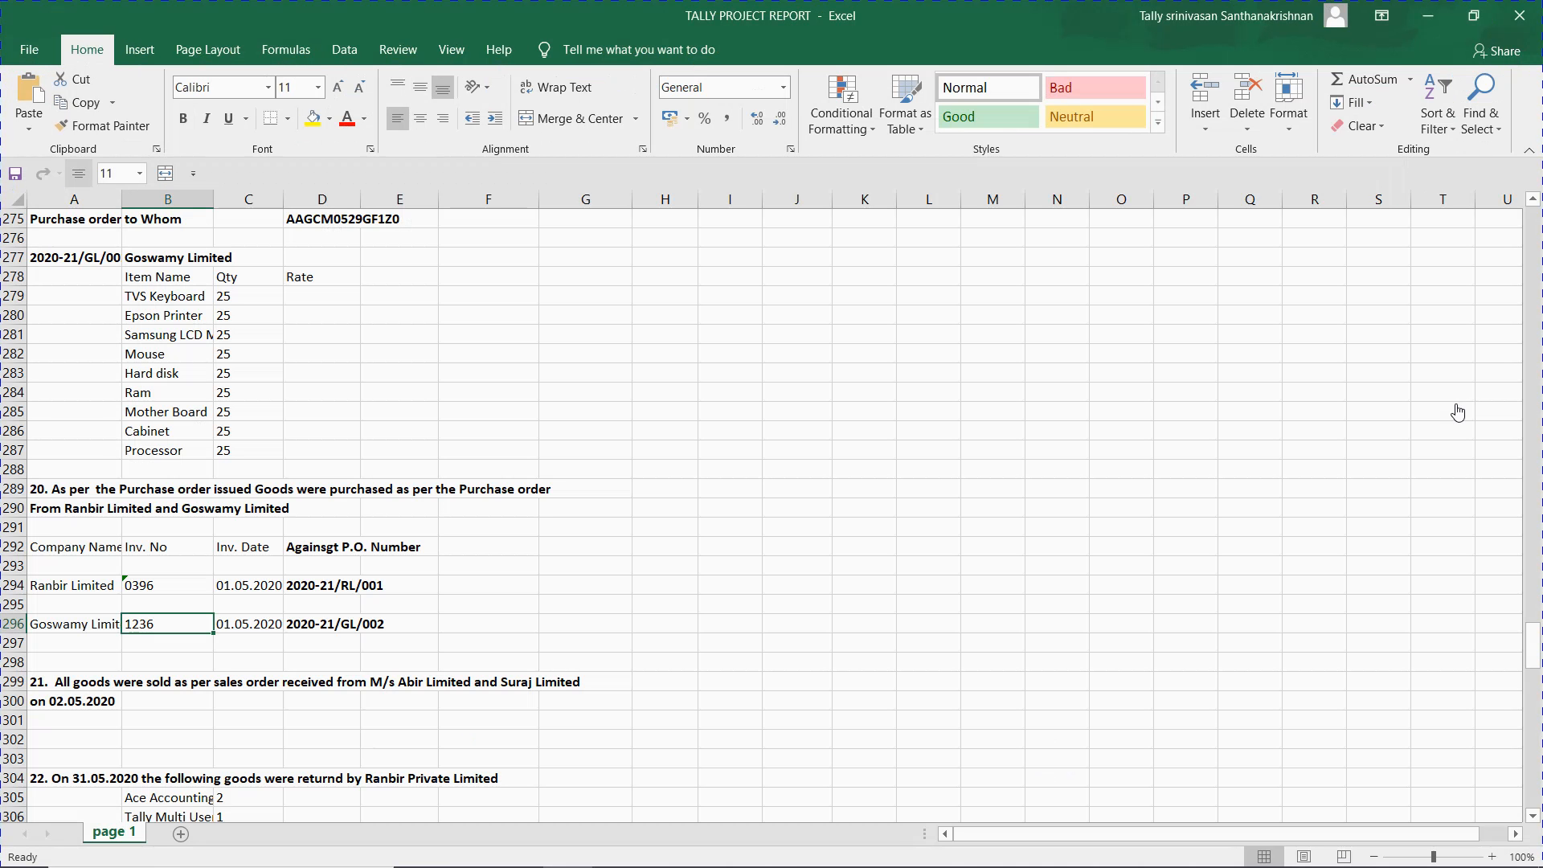
- Center invoice number 1236 in its Excel cell and copy the step 21 text from A299
{"action": "key", "text": "alt+h"}
{"action": "key", "text": "a"}
{"action": "key", "text": "c"}
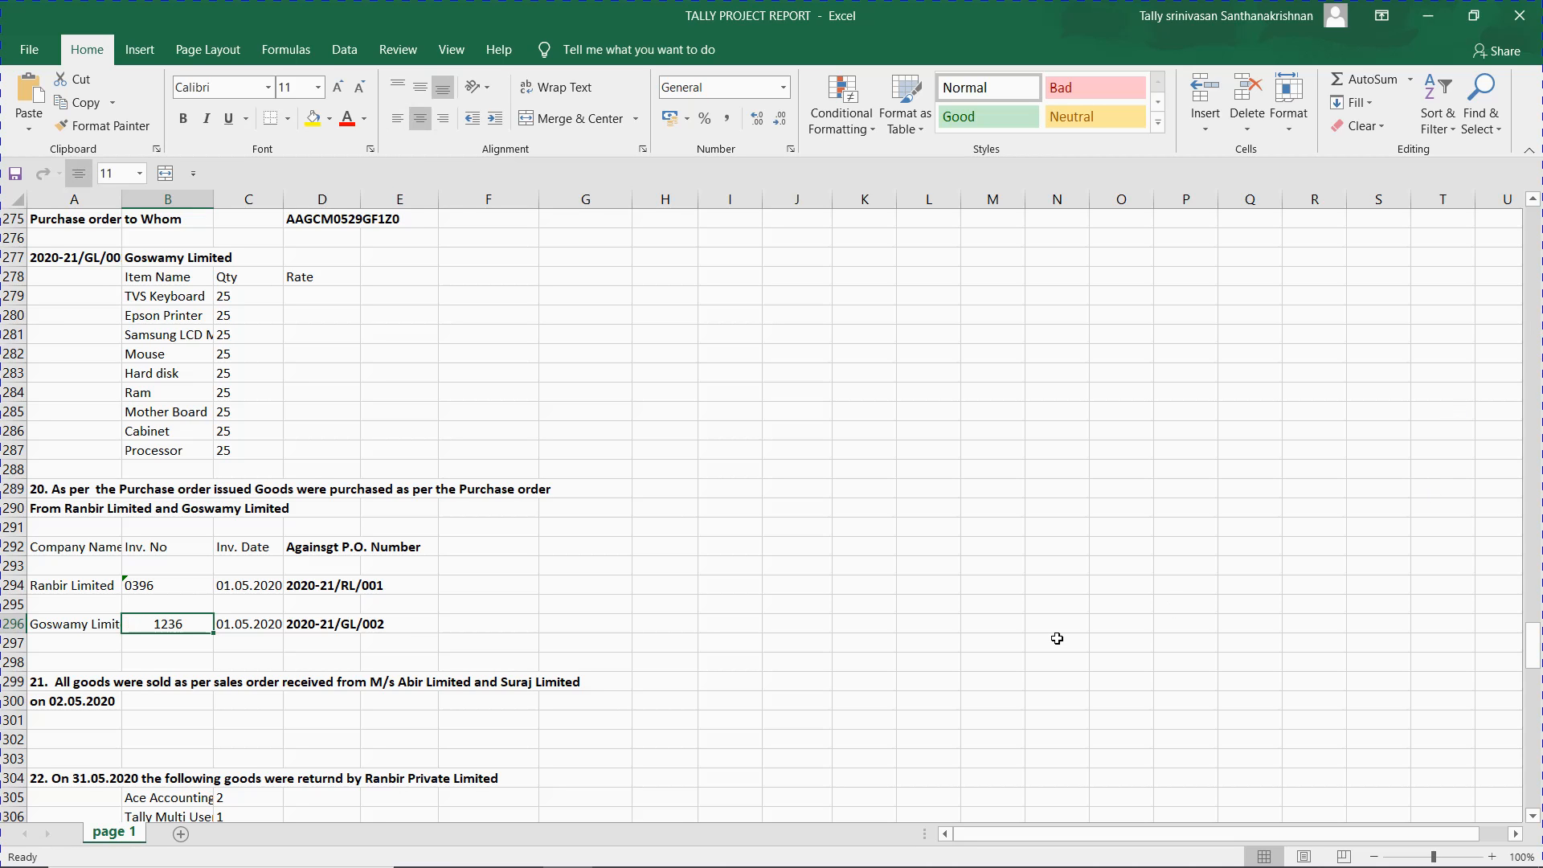
{"action": "key", "text": "Down"}
{"action": "key", "text": "Down"}
{"action": "key", "text": "Down"}
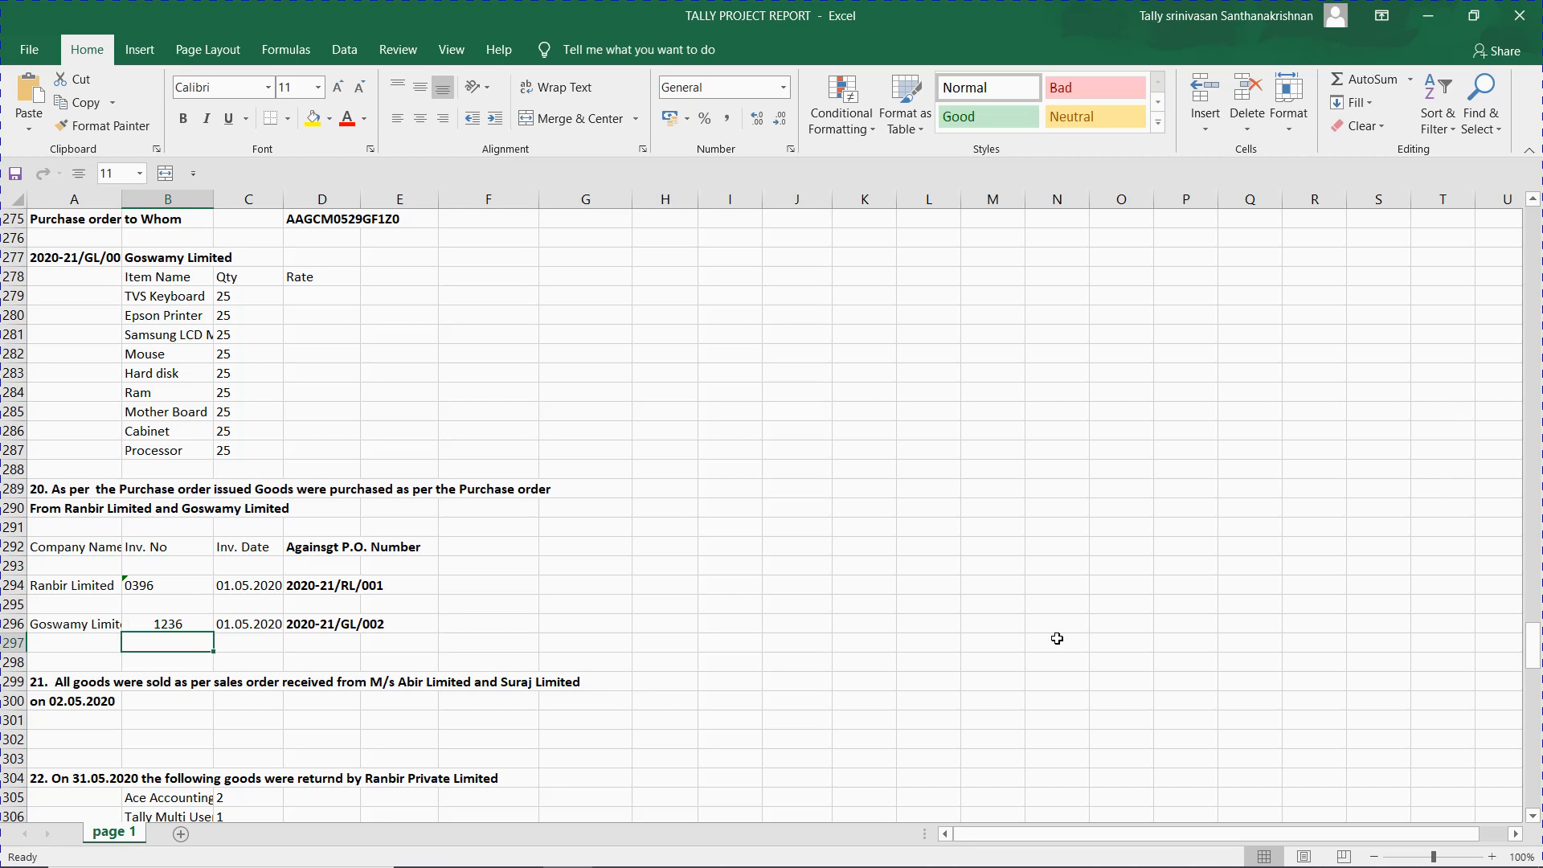
{"action": "key", "text": "Left"}
{"action": "key", "text": "ctrl+c"}
- Paste the step 21 heading into Word and add the line 'a. Goods sold to Abir Limited'
{"action": "key", "text": "alt+Tab"}
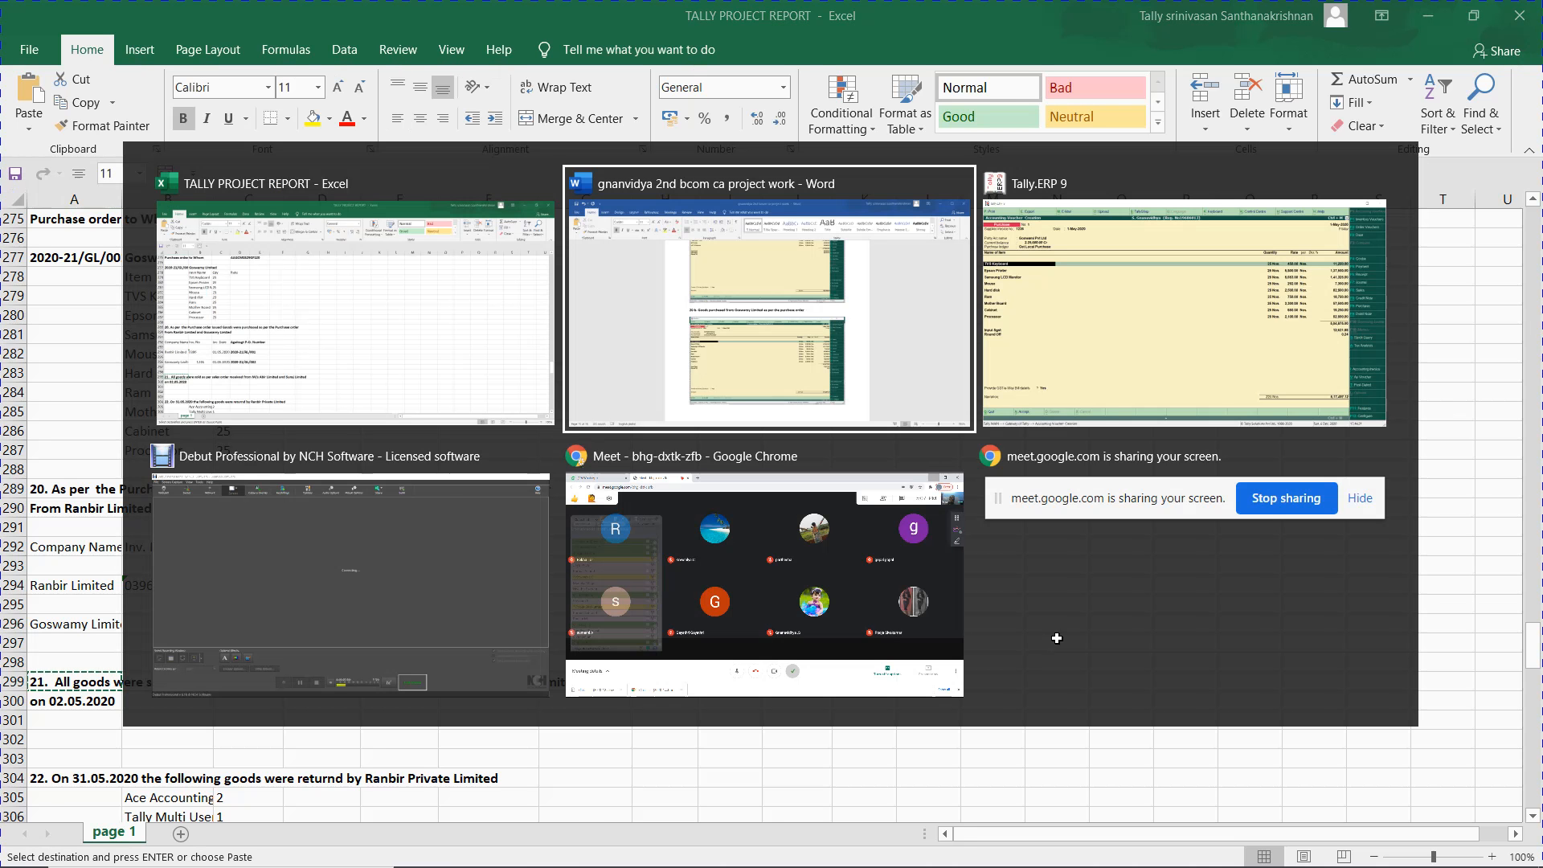
{"action": "key", "text": "Tab"}
{"action": "key", "text": "Tab"}
{"action": "key", "text": "Tab"}
{"action": "key", "text": "Tab"}
{"action": "key", "text": "Tab"}
{"action": "key", "text": "Tab"}
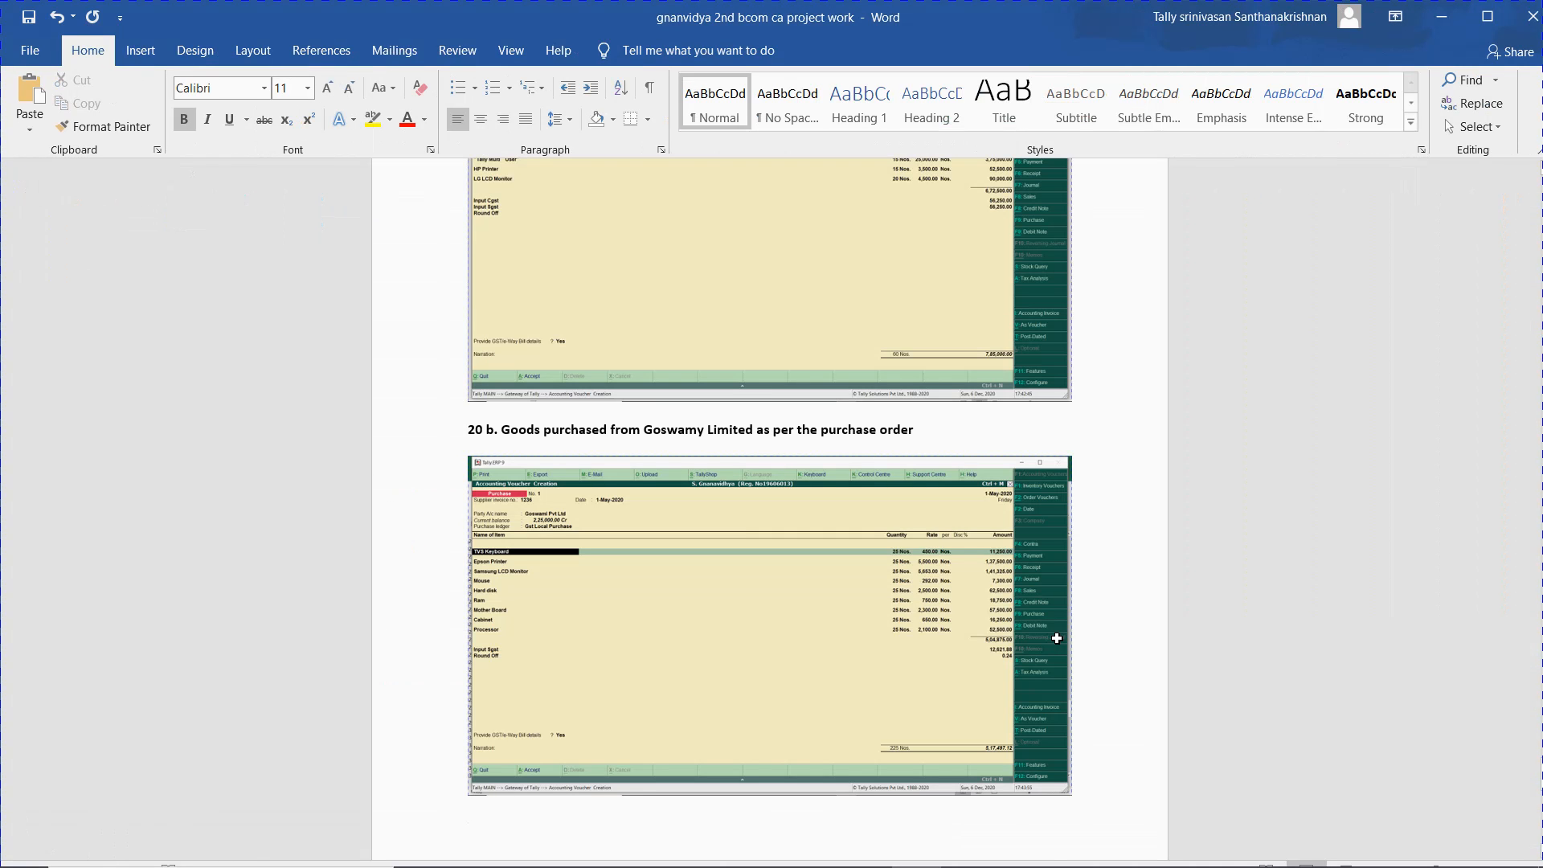
{"action": "key", "text": "ctrl+v"}
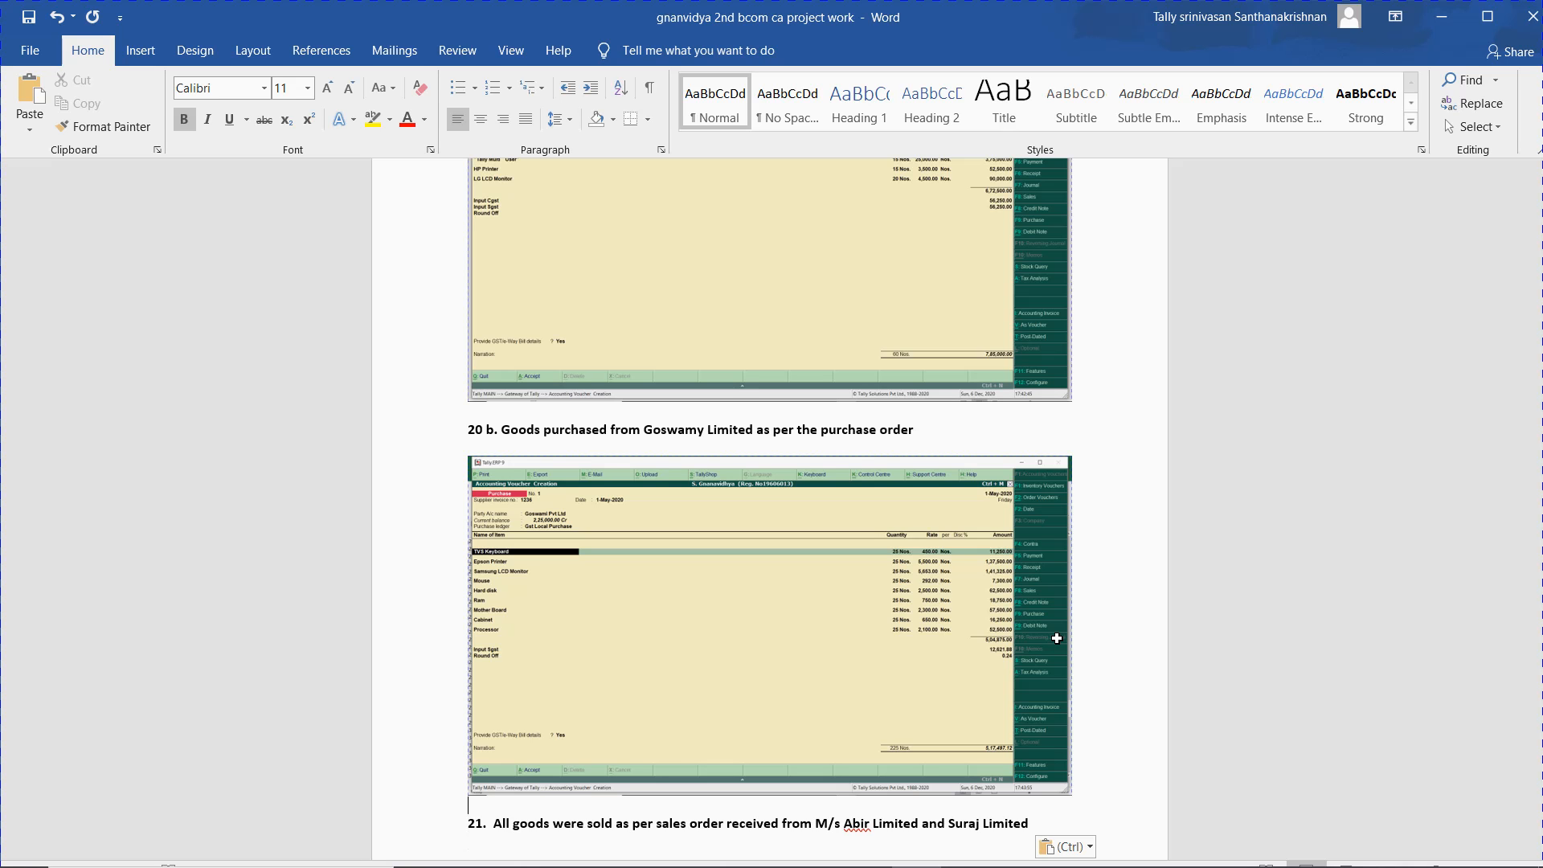
{"action": "type", "text": "."}
{"action": "key", "text": "Return"}
{"action": "key", "text": "ctrl+z"}
{"action": "type", "text": "a. Goods sold to "}
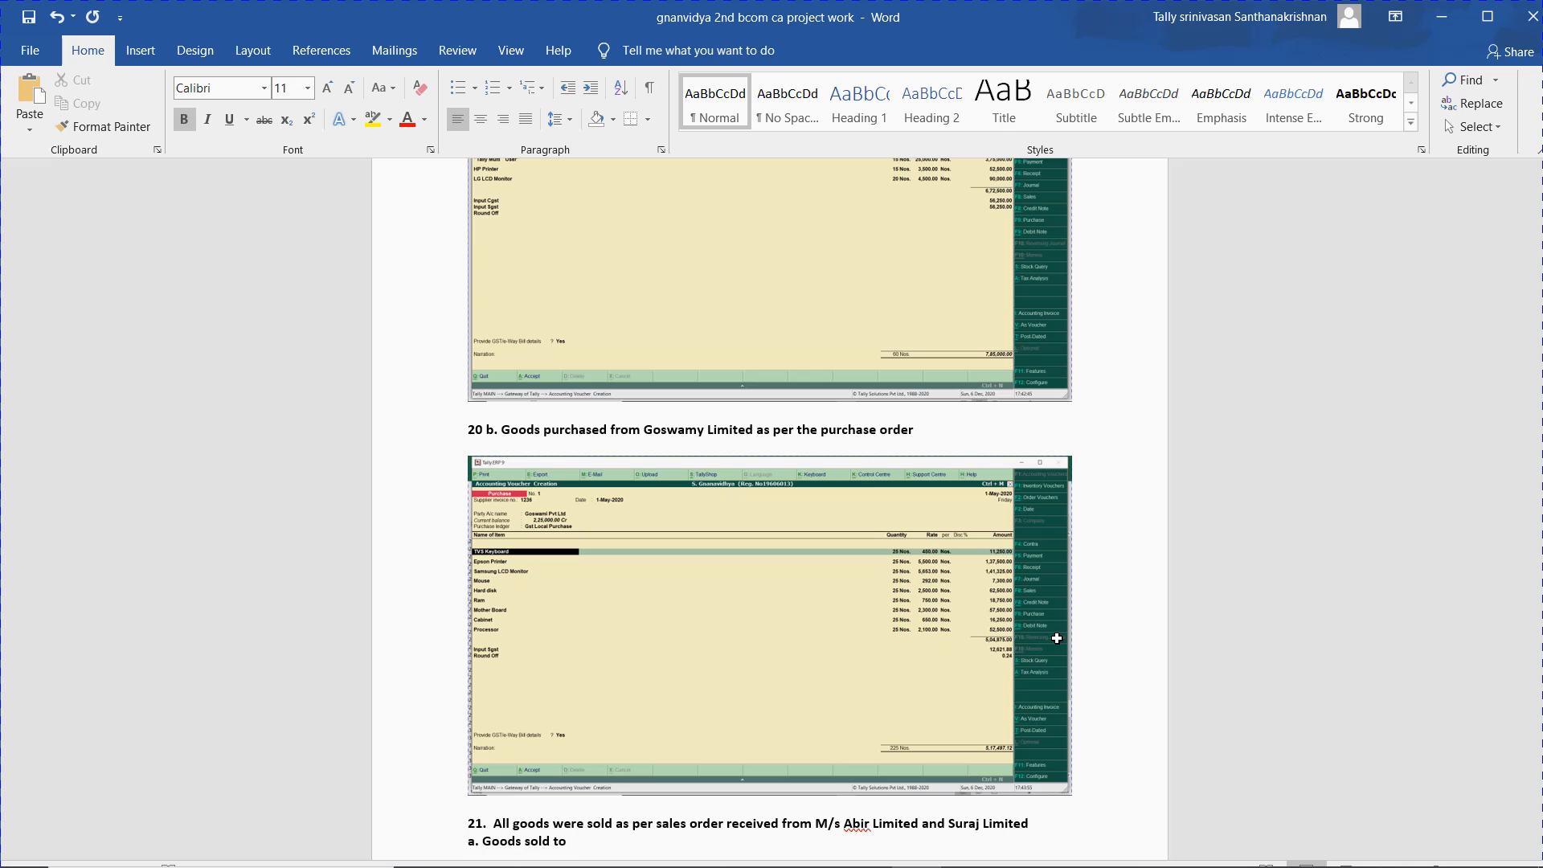
{"action": "type", "text": "Abri L"}
{"action": "key", "text": "BackSpace"}
{"action": "key", "text": "BackSpace"}
{"action": "key", "text": "BackSpace"}
{"action": "key", "text": "BackSpace"}
{"action": "type", "text": "ir LImited"}
{"action": "key", "text": "Return"}
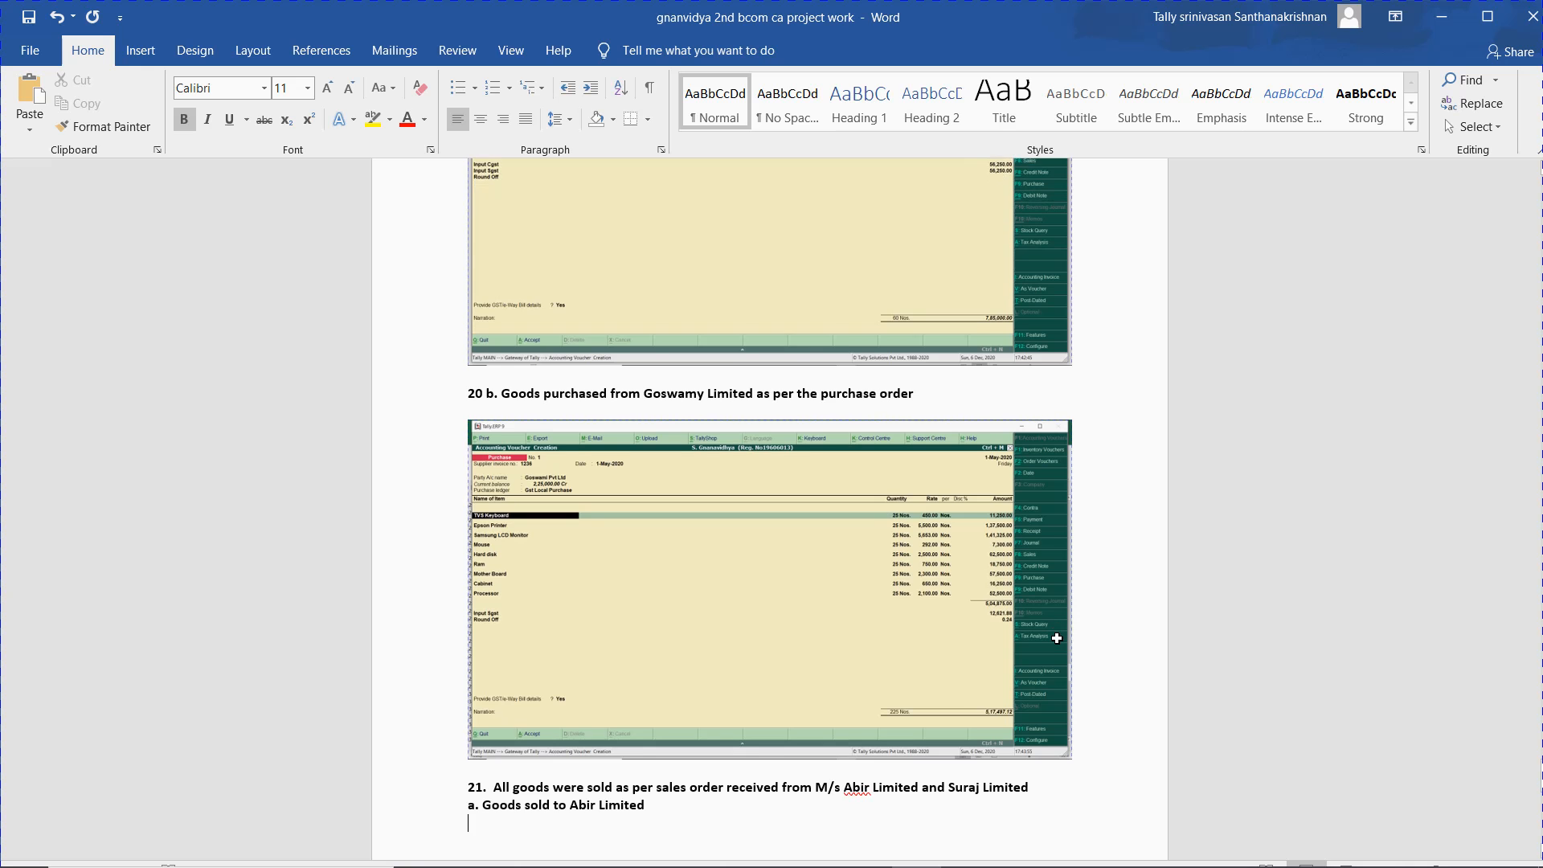
- Save the Goswami Pvt Ltd purchase voucher in Tally
{"action": "key", "text": "alt+Tab"}
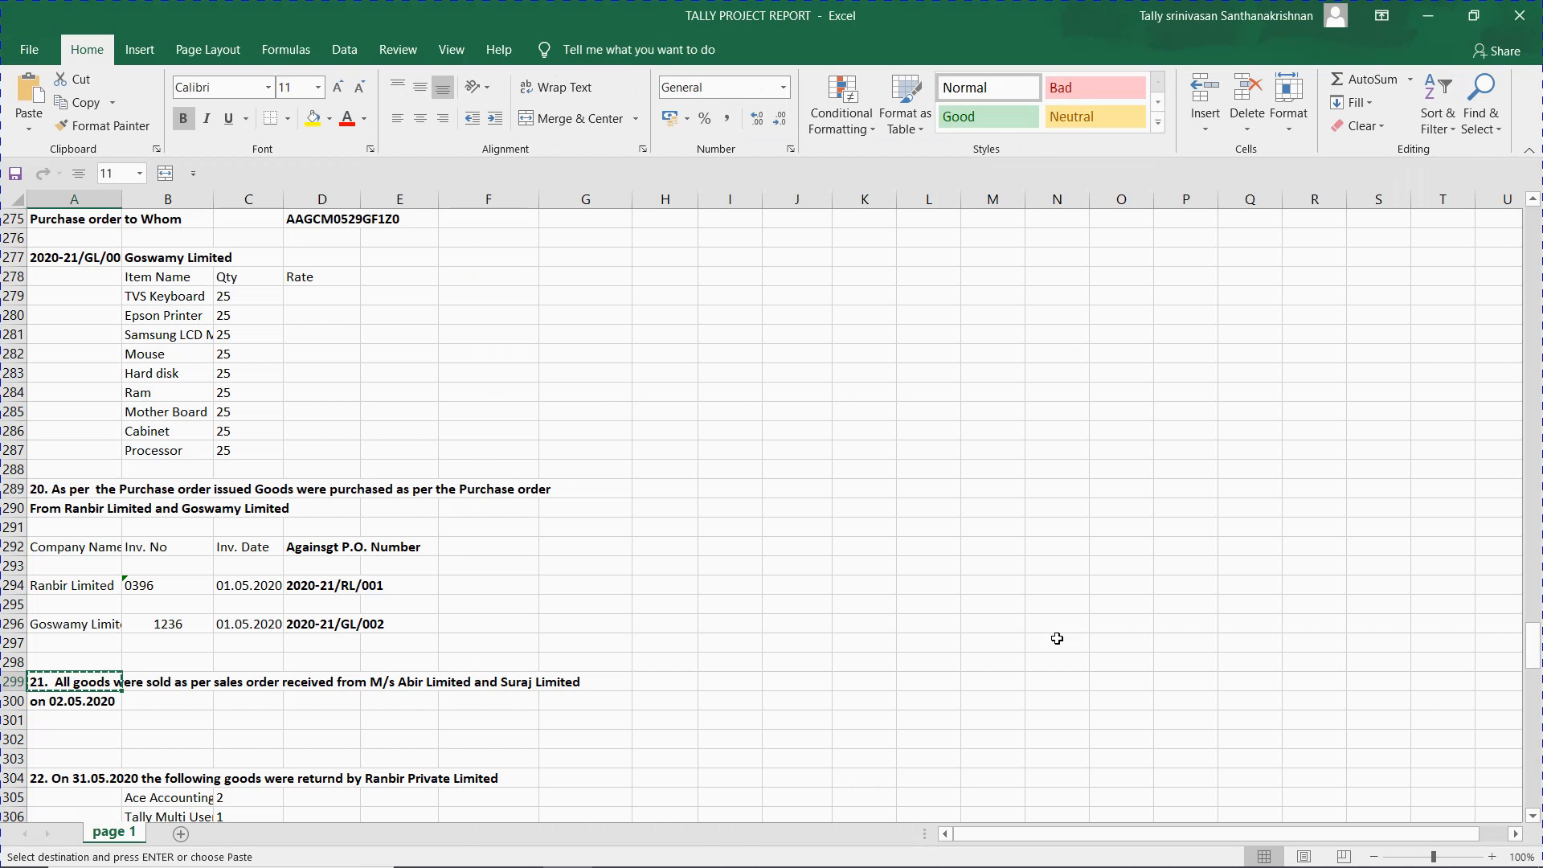
{"action": "key", "text": "alt+Tab"}
{"action": "key", "text": "Tab"}
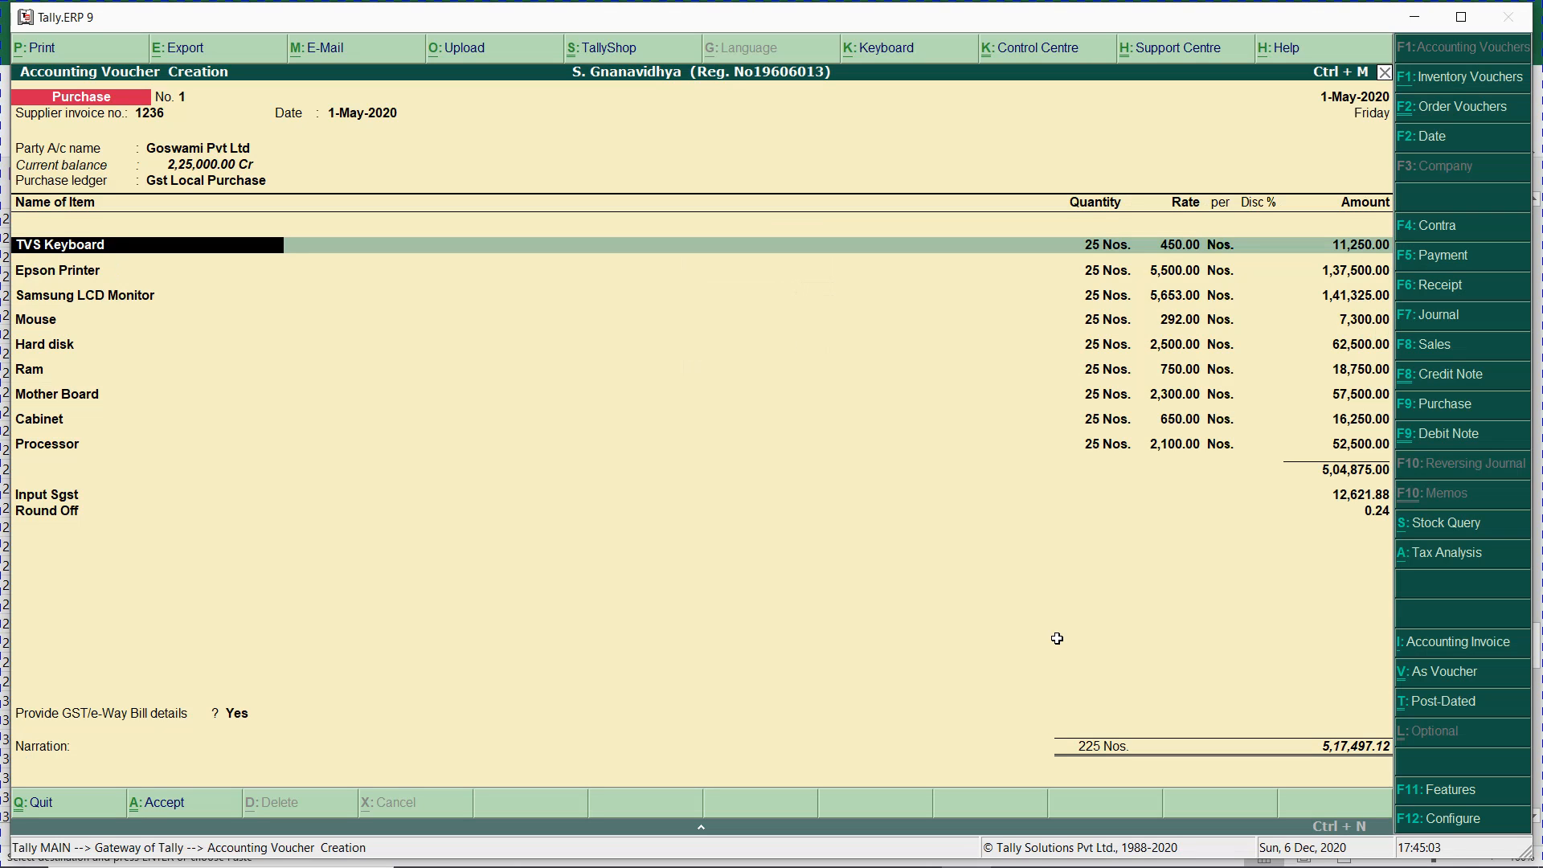
{"action": "key", "text": "ctrl+a"}
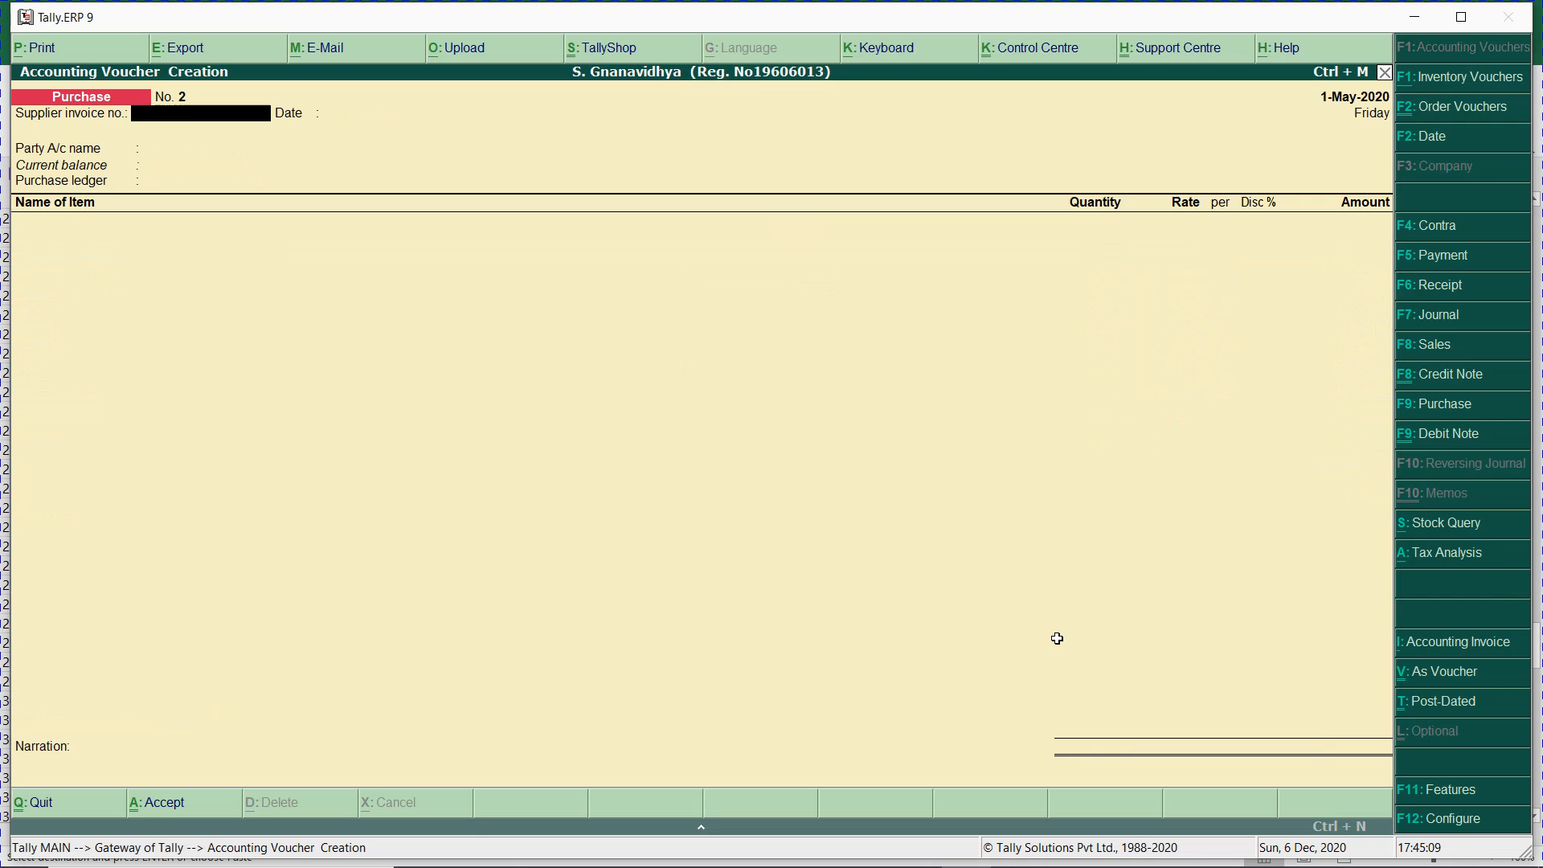
- Start a new GST SALES voucher using the Gst Local Sales class
{"action": "key", "text": "Escape"}
{"action": "key", "text": "Return"}
{"action": "left_click", "coordinate": [1433, 354]}
{"action": "key", "text": "Up"}
{"action": "key", "text": "Return"}
{"action": "key", "text": "Down"}
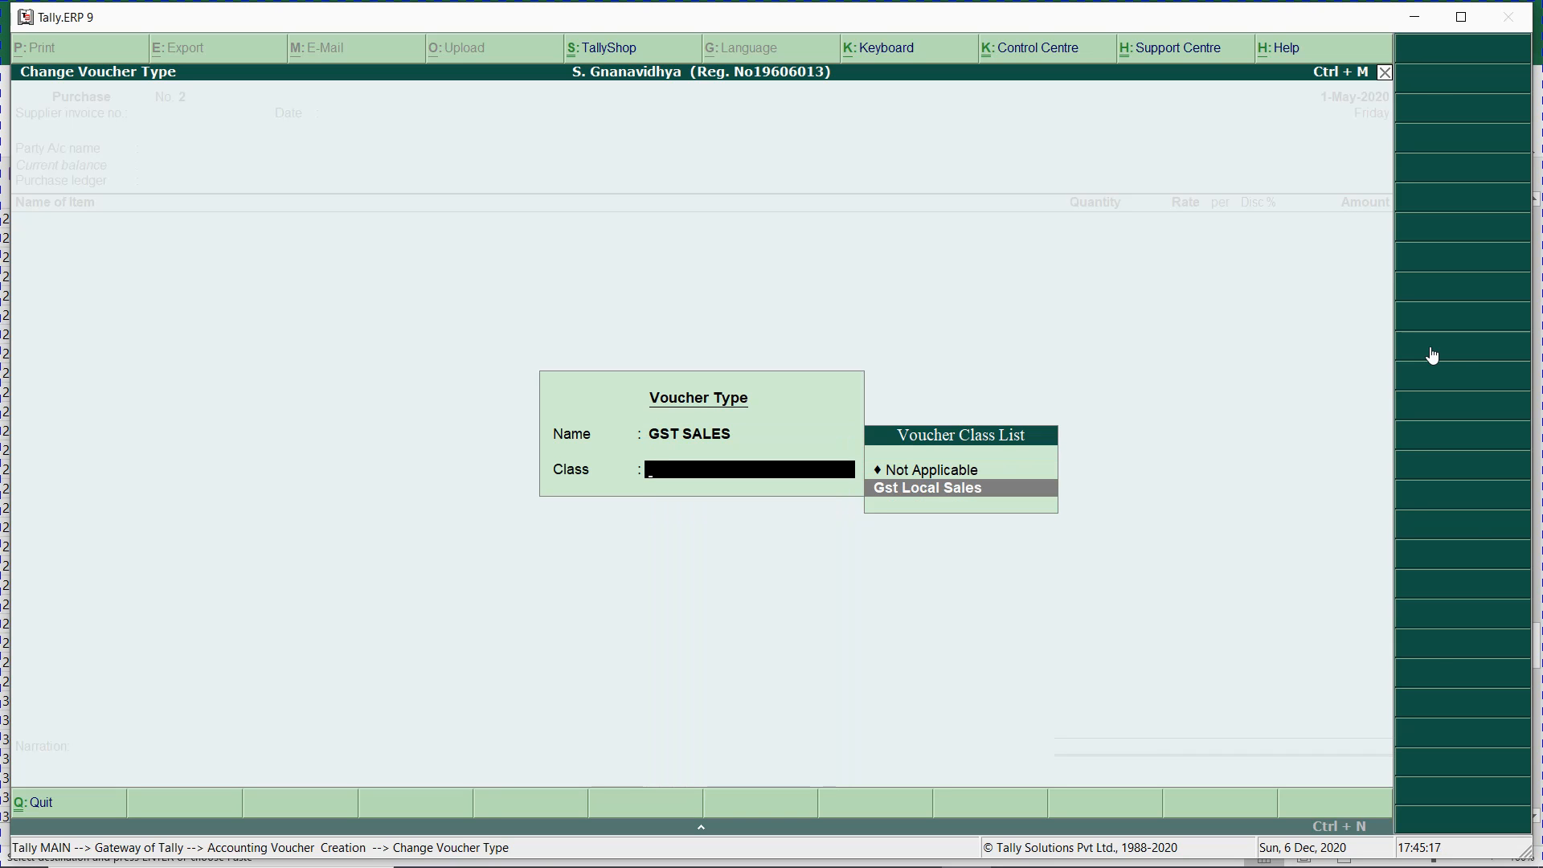
{"action": "key", "text": "Return"}
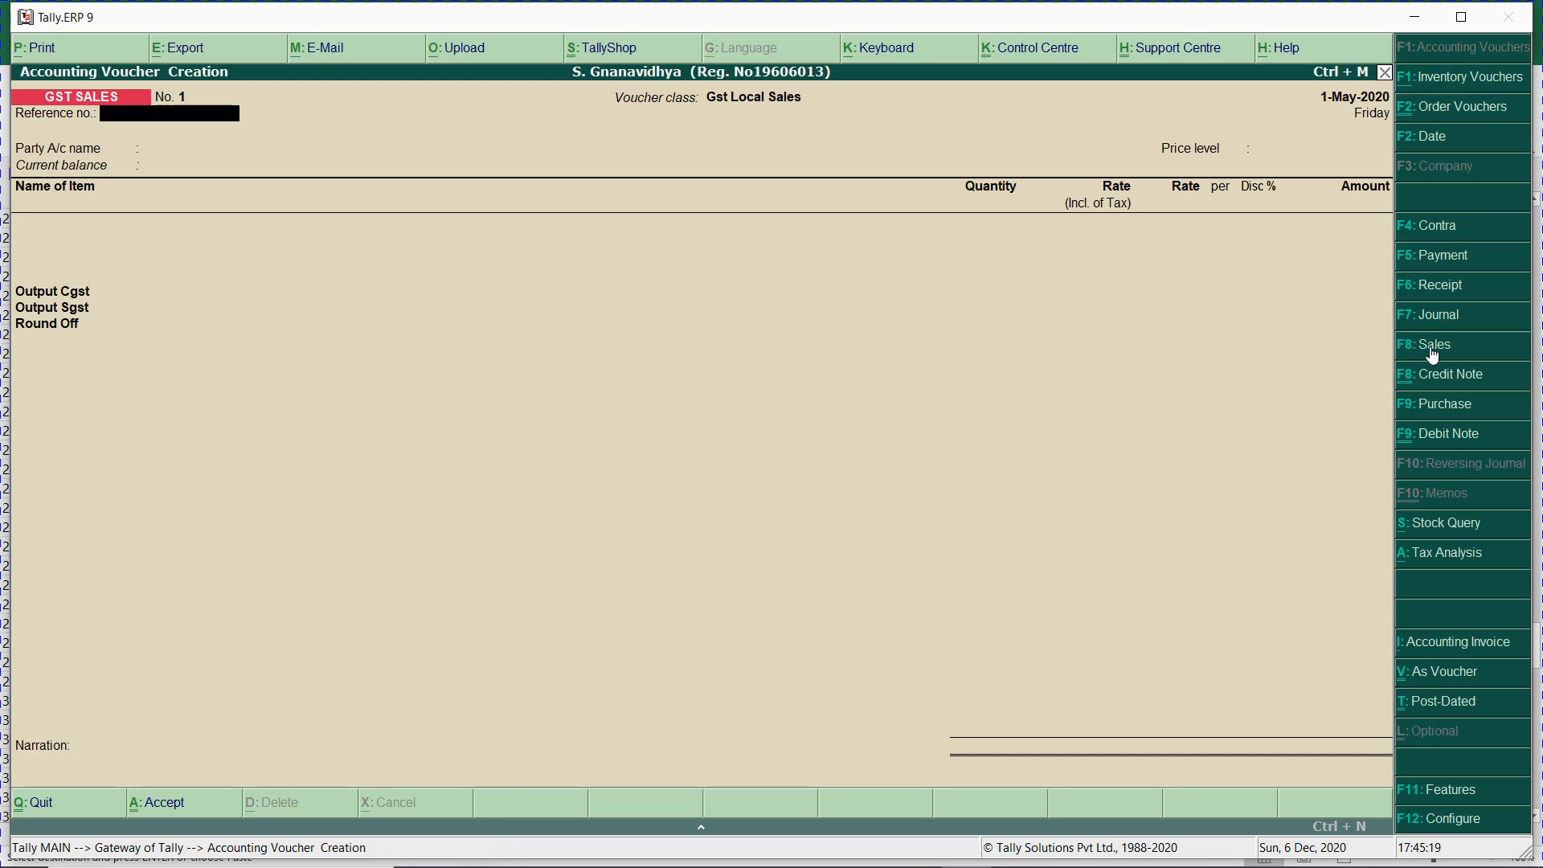
- Bill Abir Pvt Ltd against order 2020/001 at the Dealer Price level
{"action": "key", "text": "Return"}
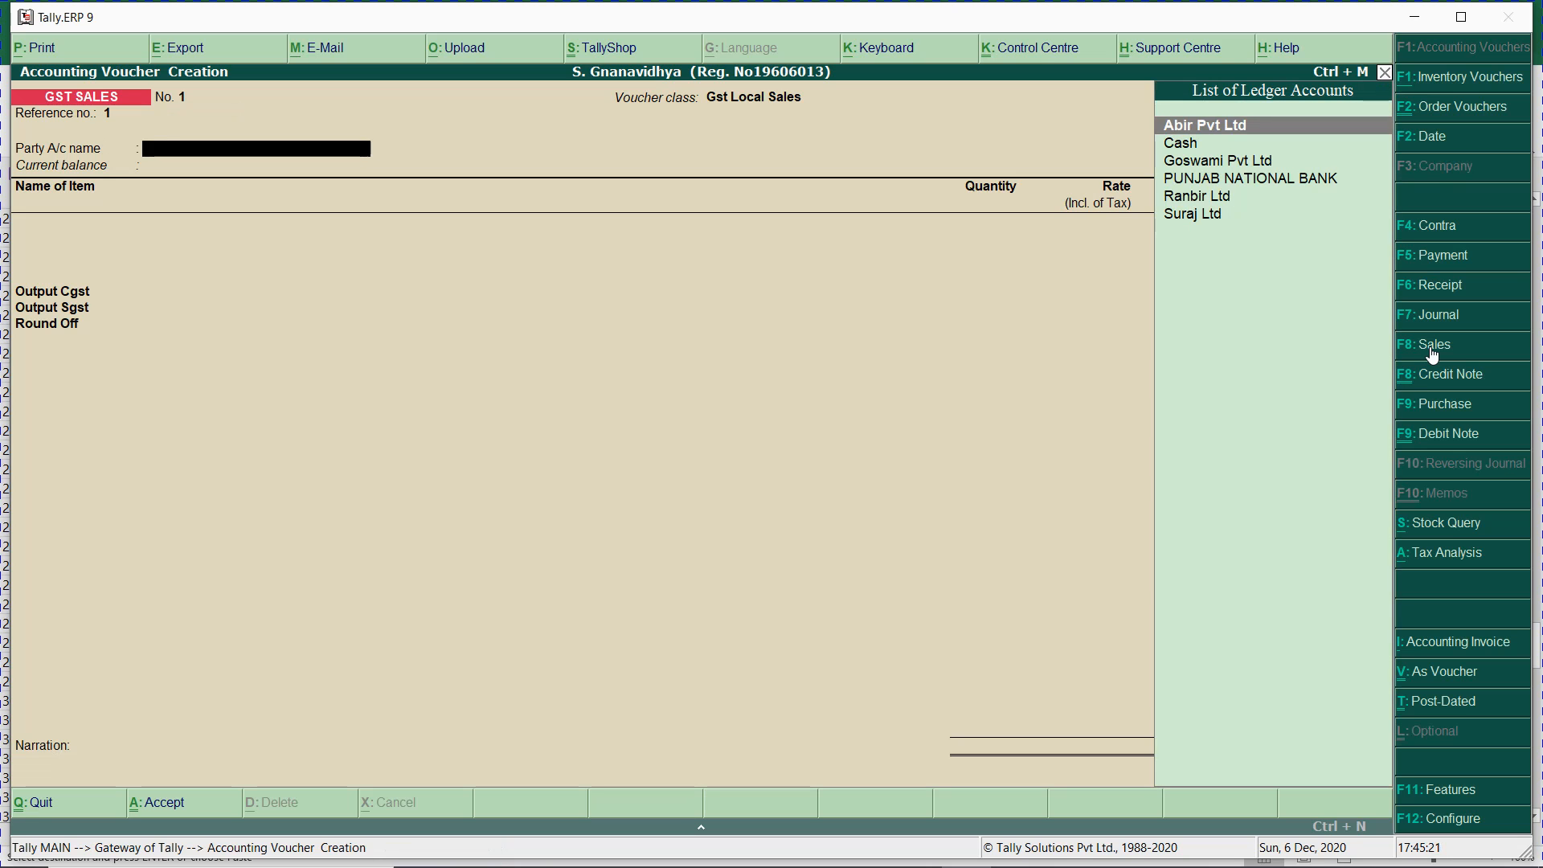
{"action": "key", "text": "Return"}
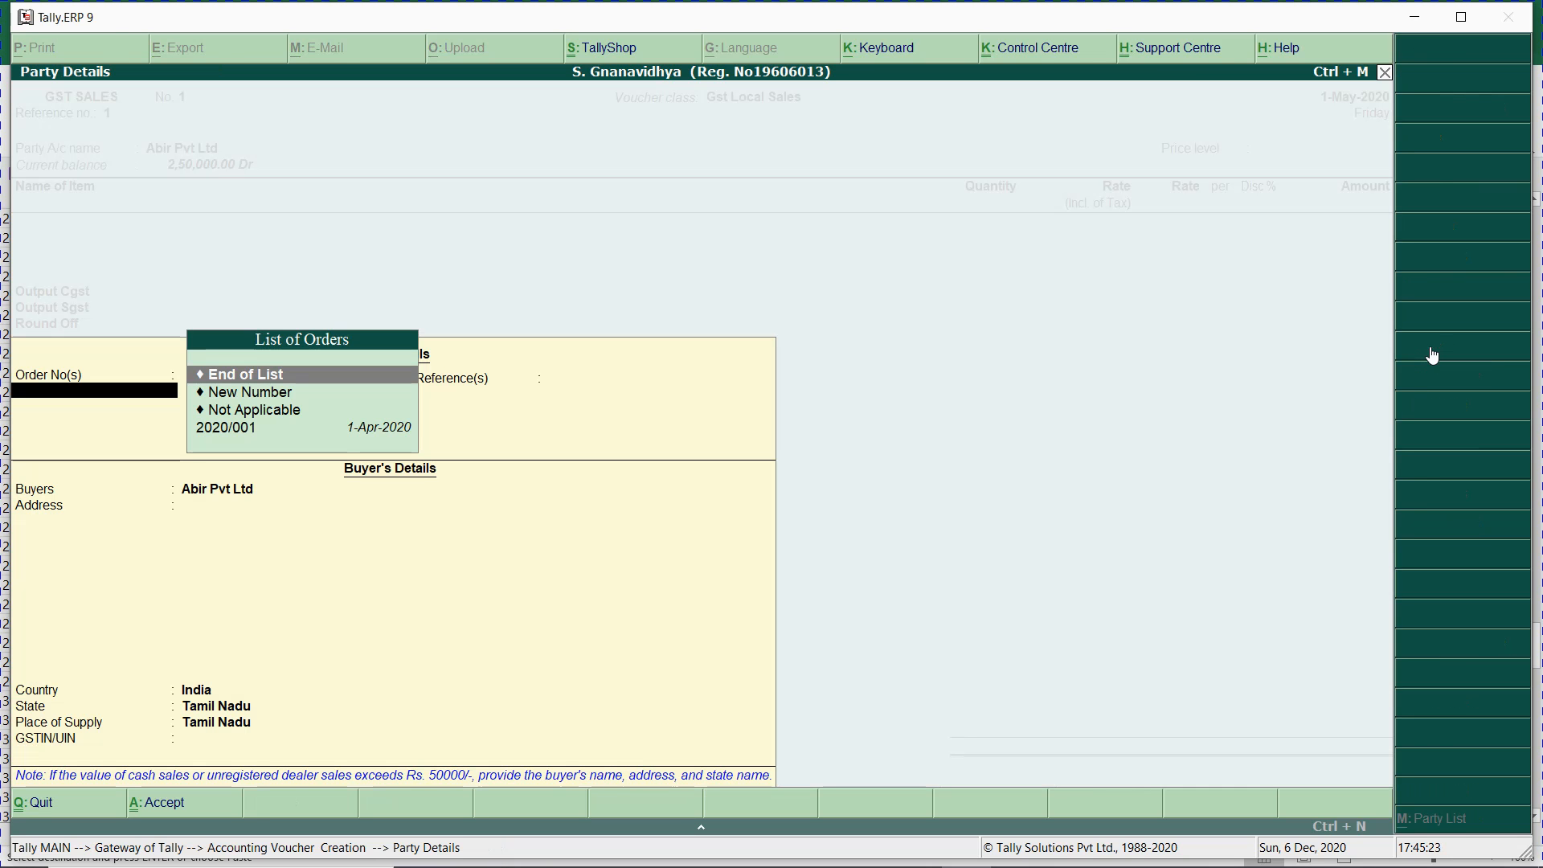
{"action": "key", "text": "Down"}
{"action": "key", "text": "Down"}
{"action": "key", "text": "Down"}
{"action": "key", "text": "Return"}
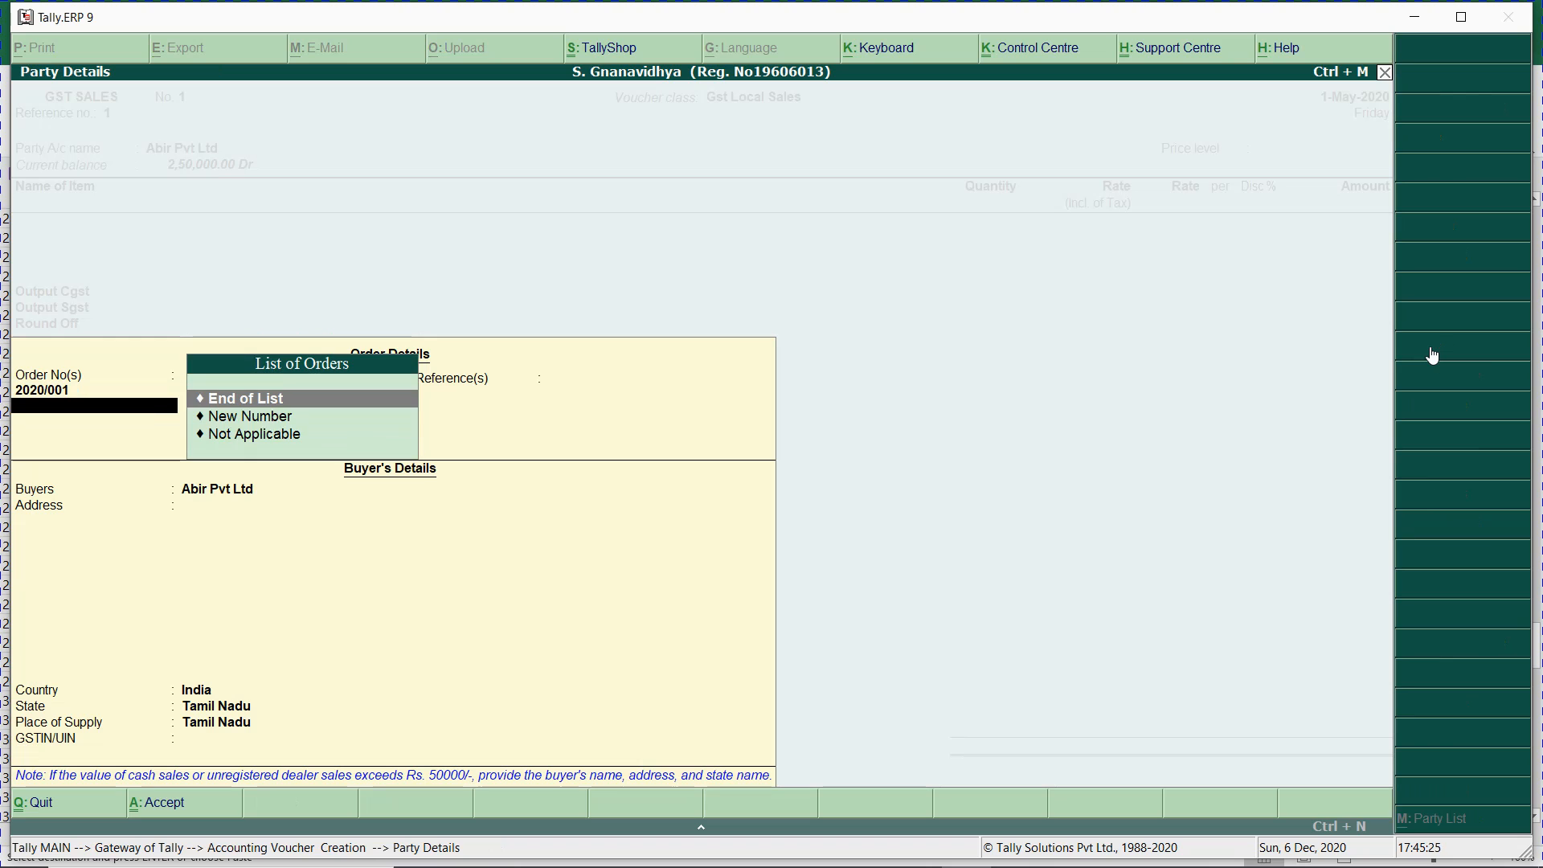
{"action": "key", "text": "Return"}
{"action": "key", "text": "Return"}
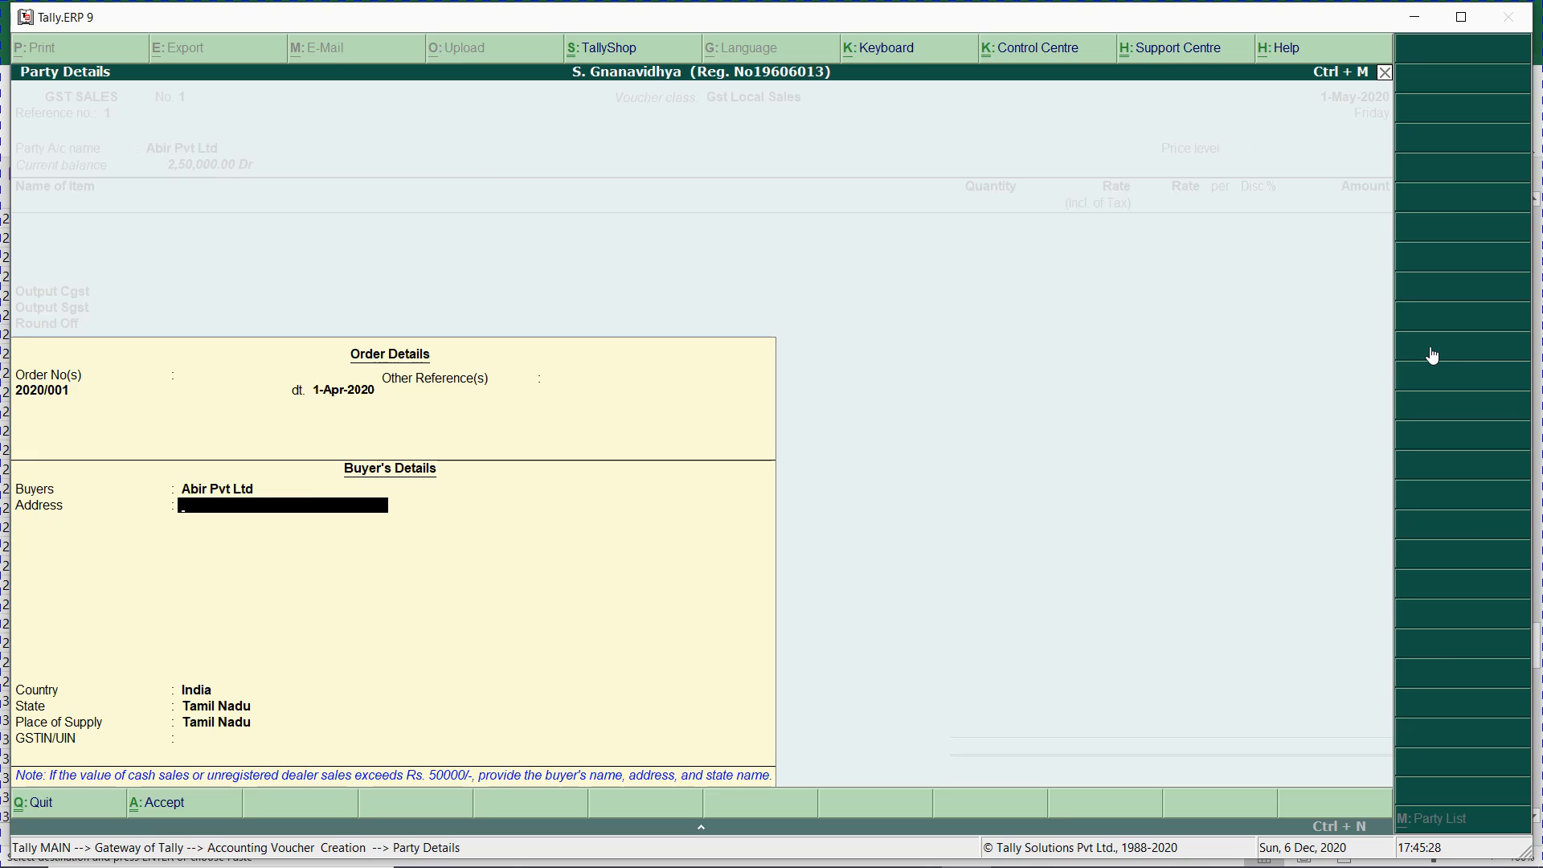
{"action": "key", "text": "ctrl+a"}
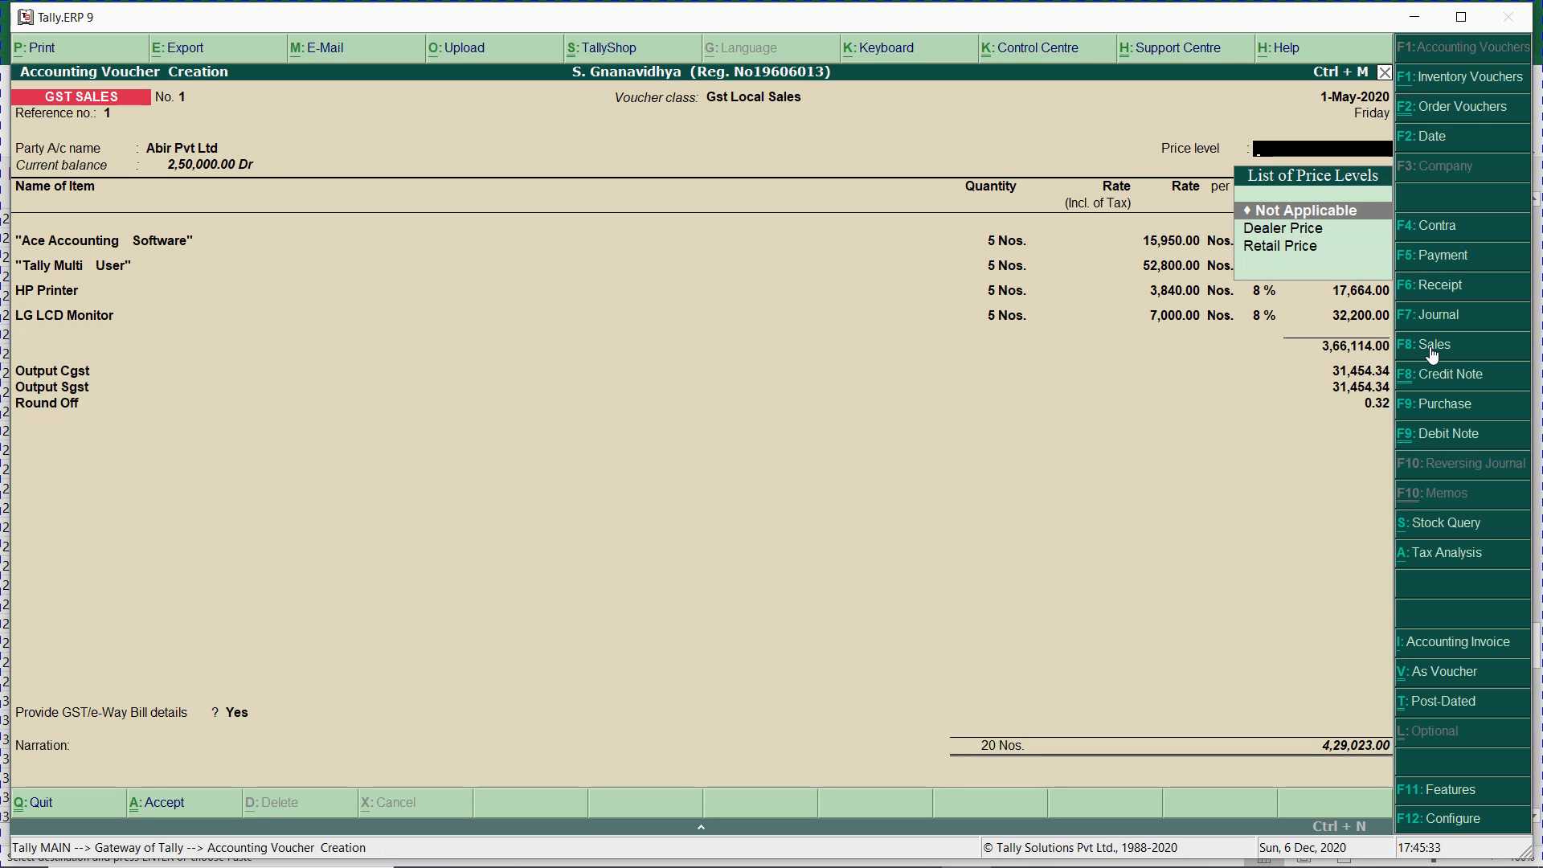
{"action": "key", "text": "Down"}
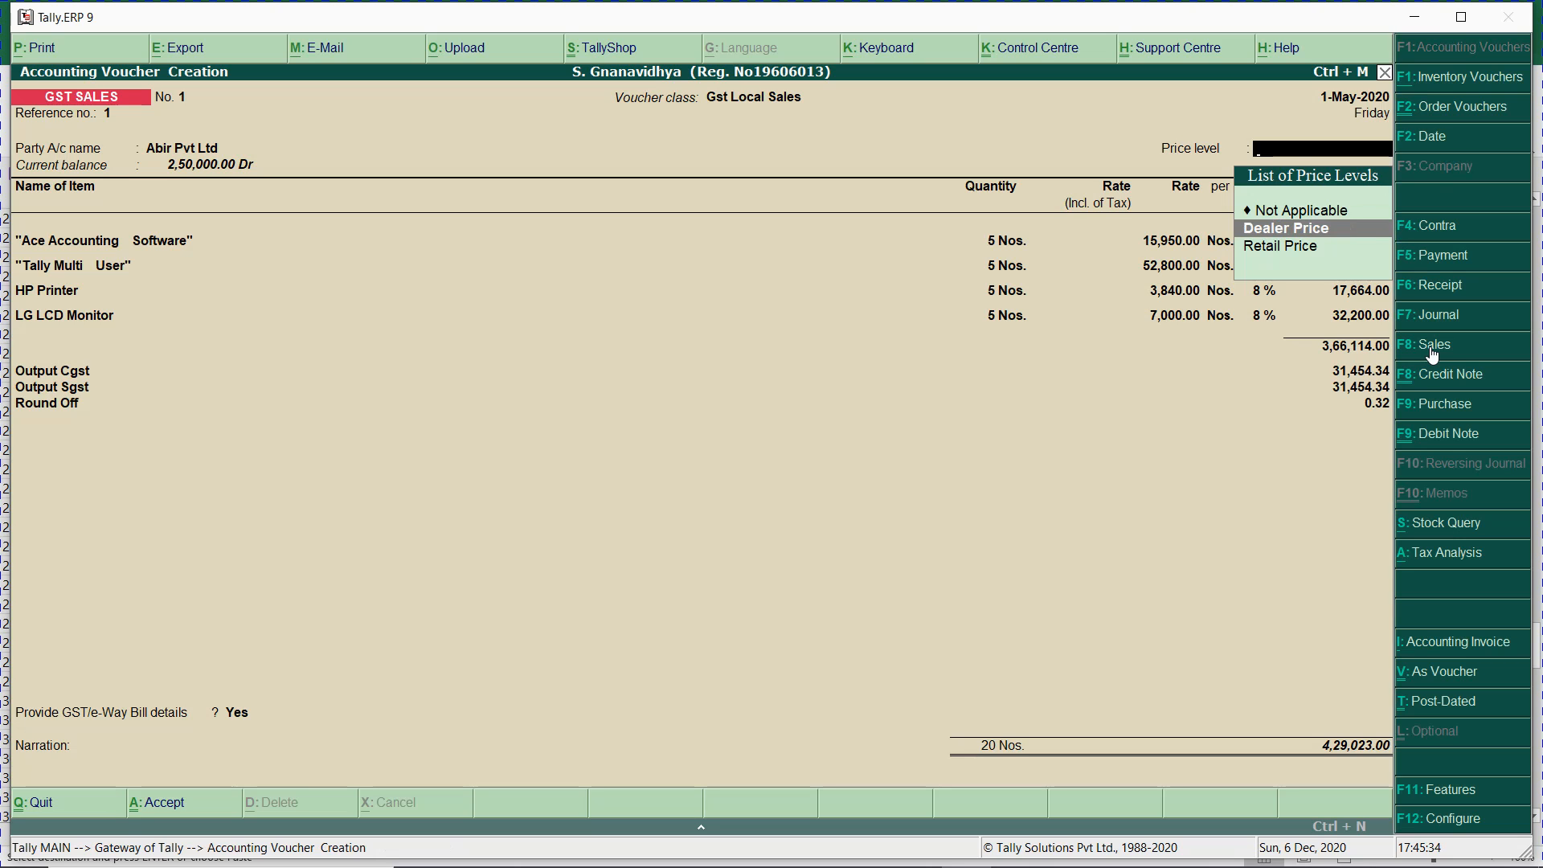
{"action": "key", "text": "Return"}
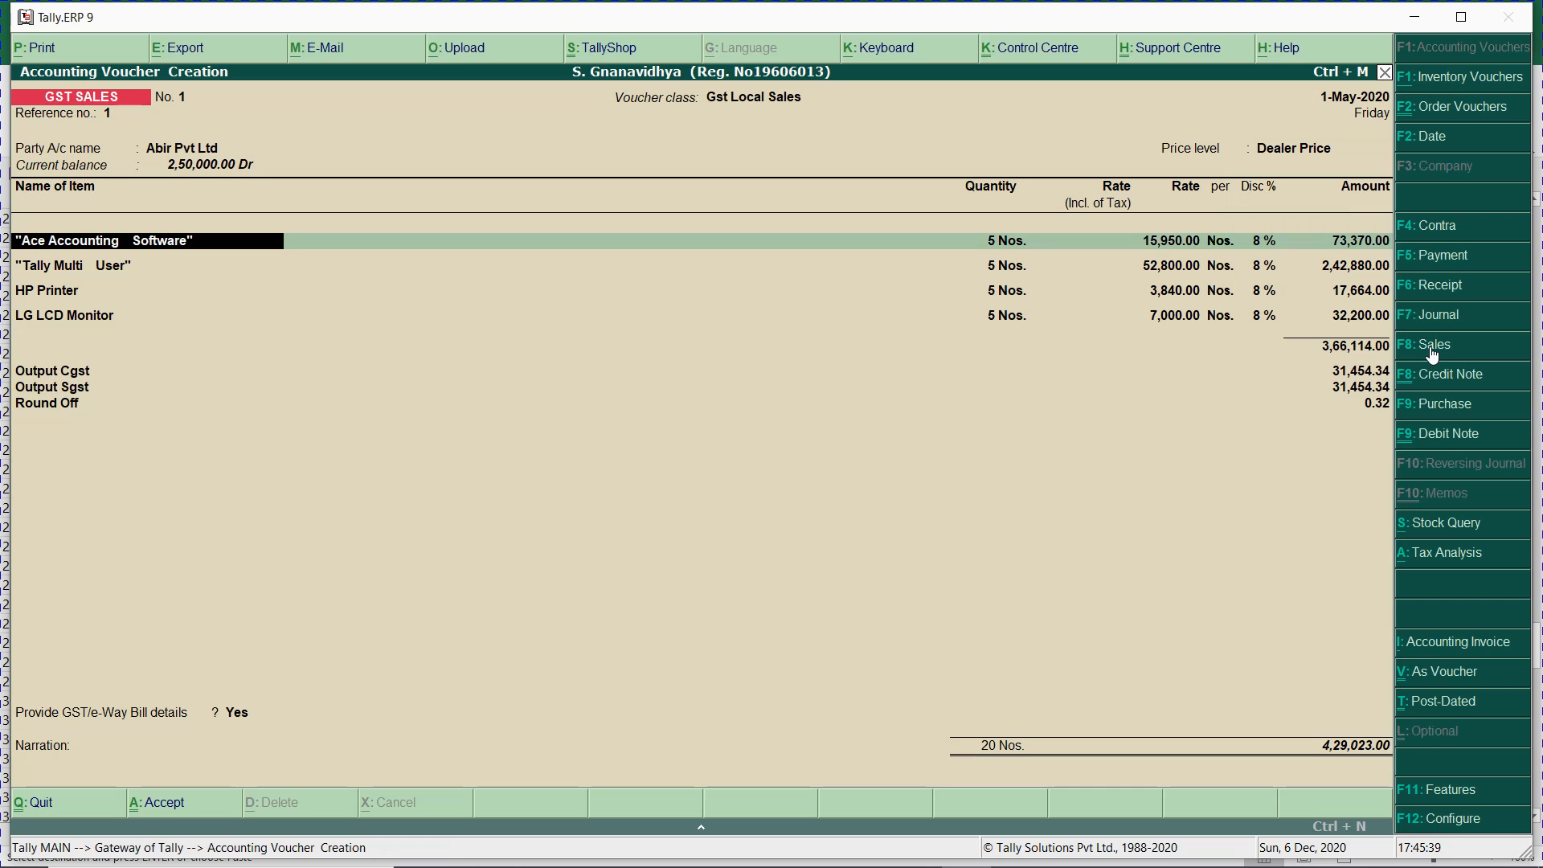
{"action": "key", "text": "alt+Tab"}
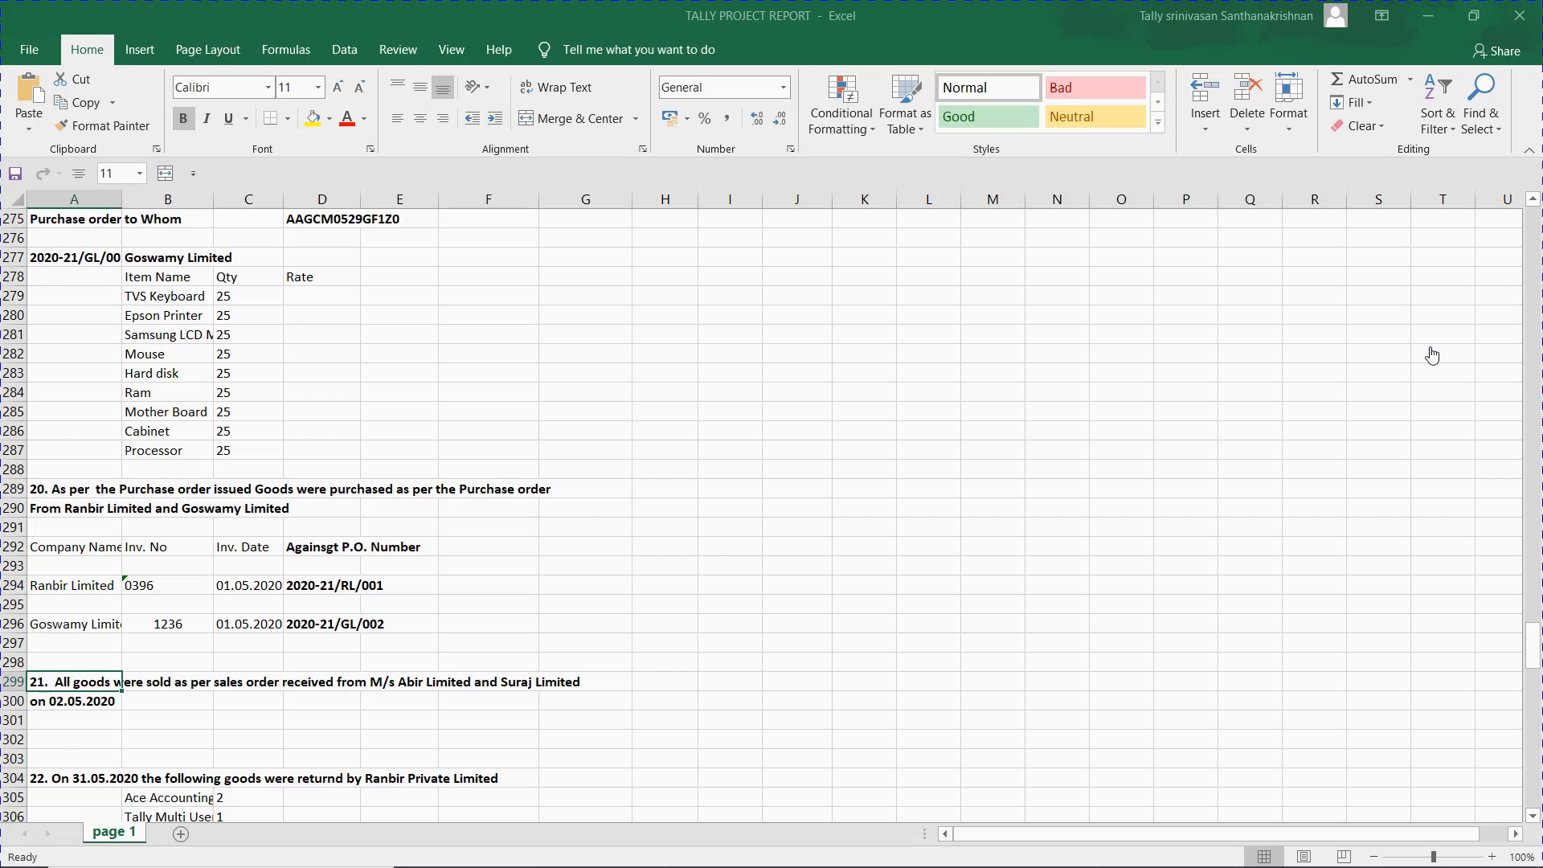
- Paste the Abir sales voucher screenshot below 'a. Goods sold to Abir Limited'
{"action": "key", "text": "alt+Tab"}
{"action": "key", "text": "alt+Tab"}
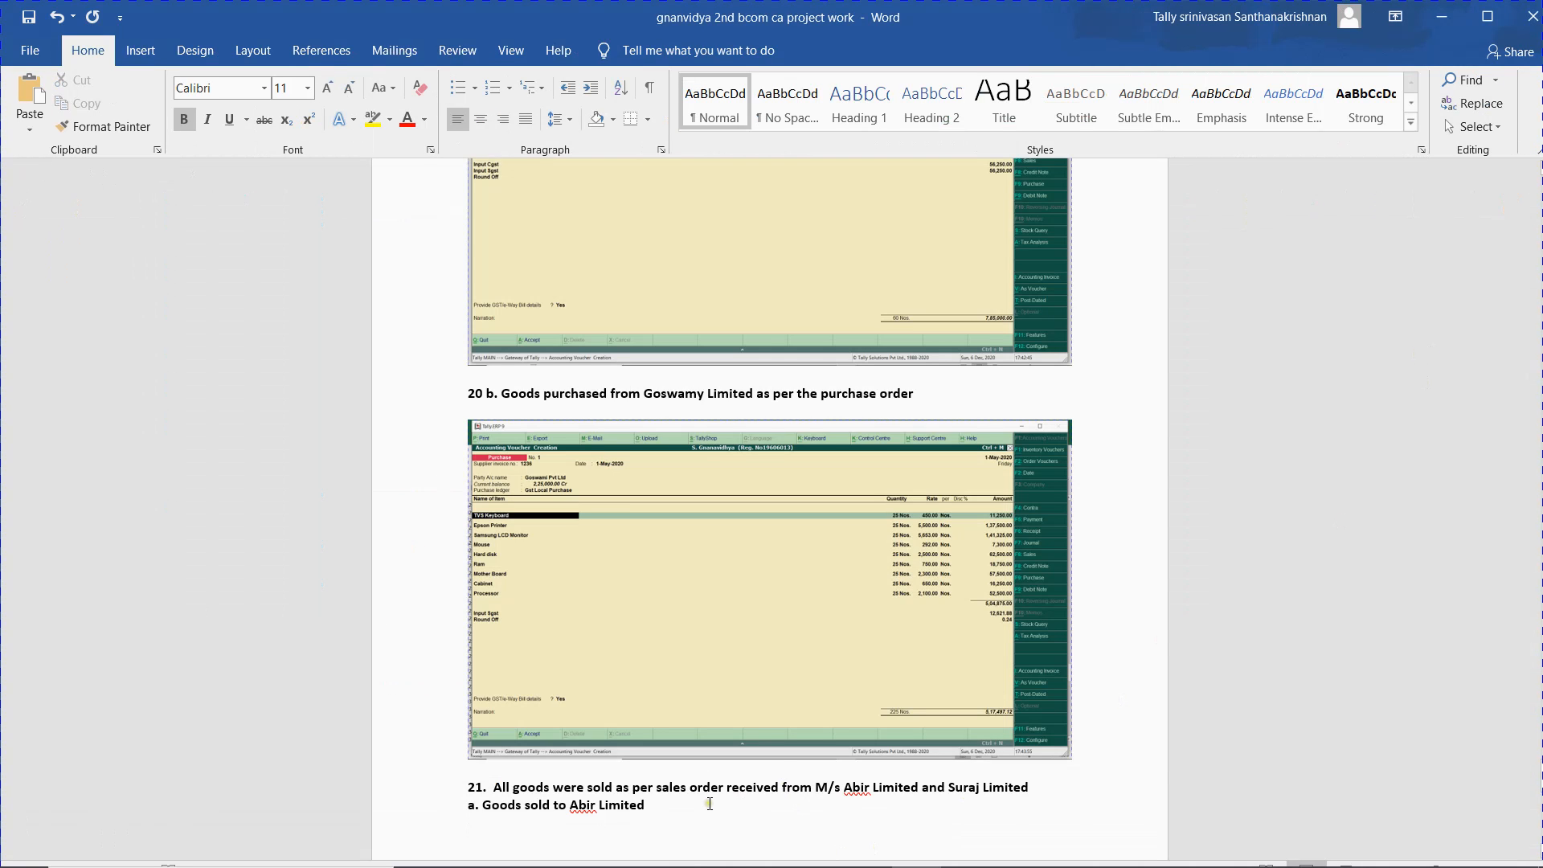
{"action": "key", "text": "ctrl+v"}
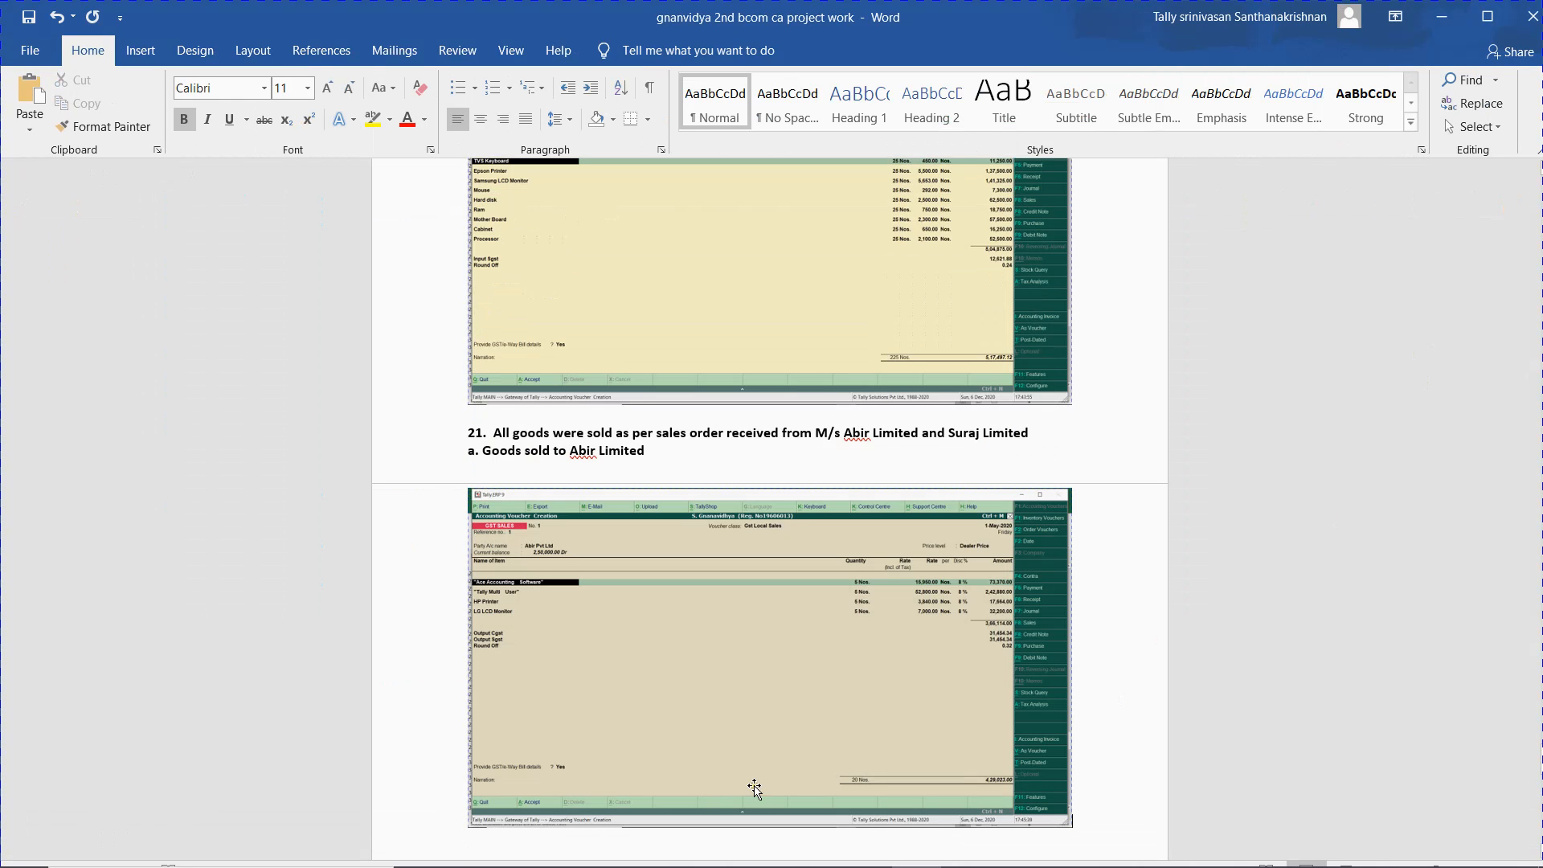
{"action": "scroll", "coordinate": [979, 796], "scroll_direction": "down", "scroll_amount": 1}
{"action": "key", "text": "alt+Tab"}
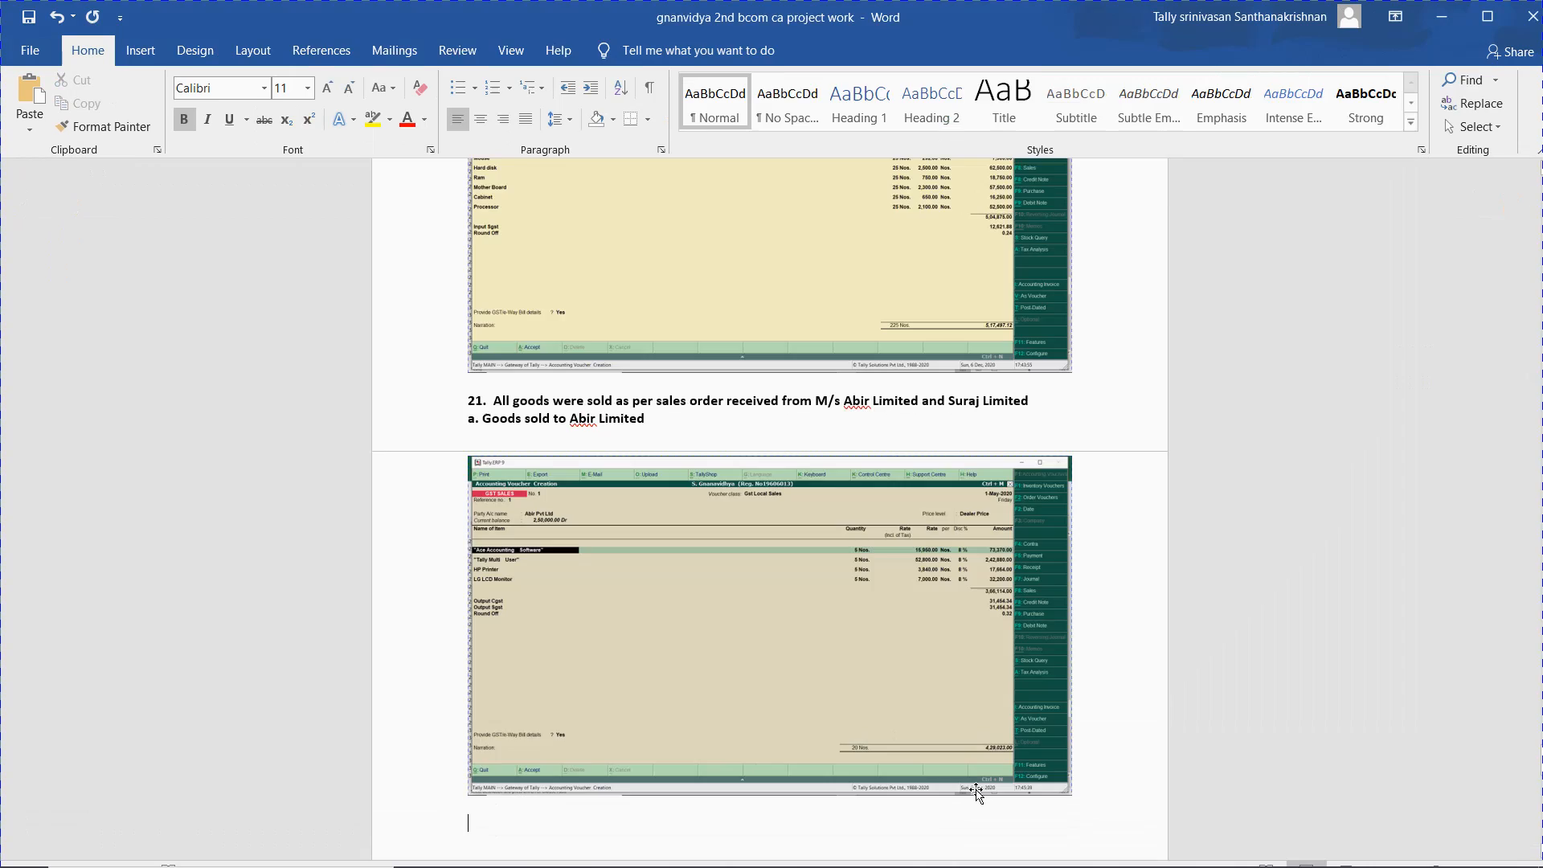
{"action": "key", "text": "alt+Tab"}
{"action": "key", "text": "Tab"}
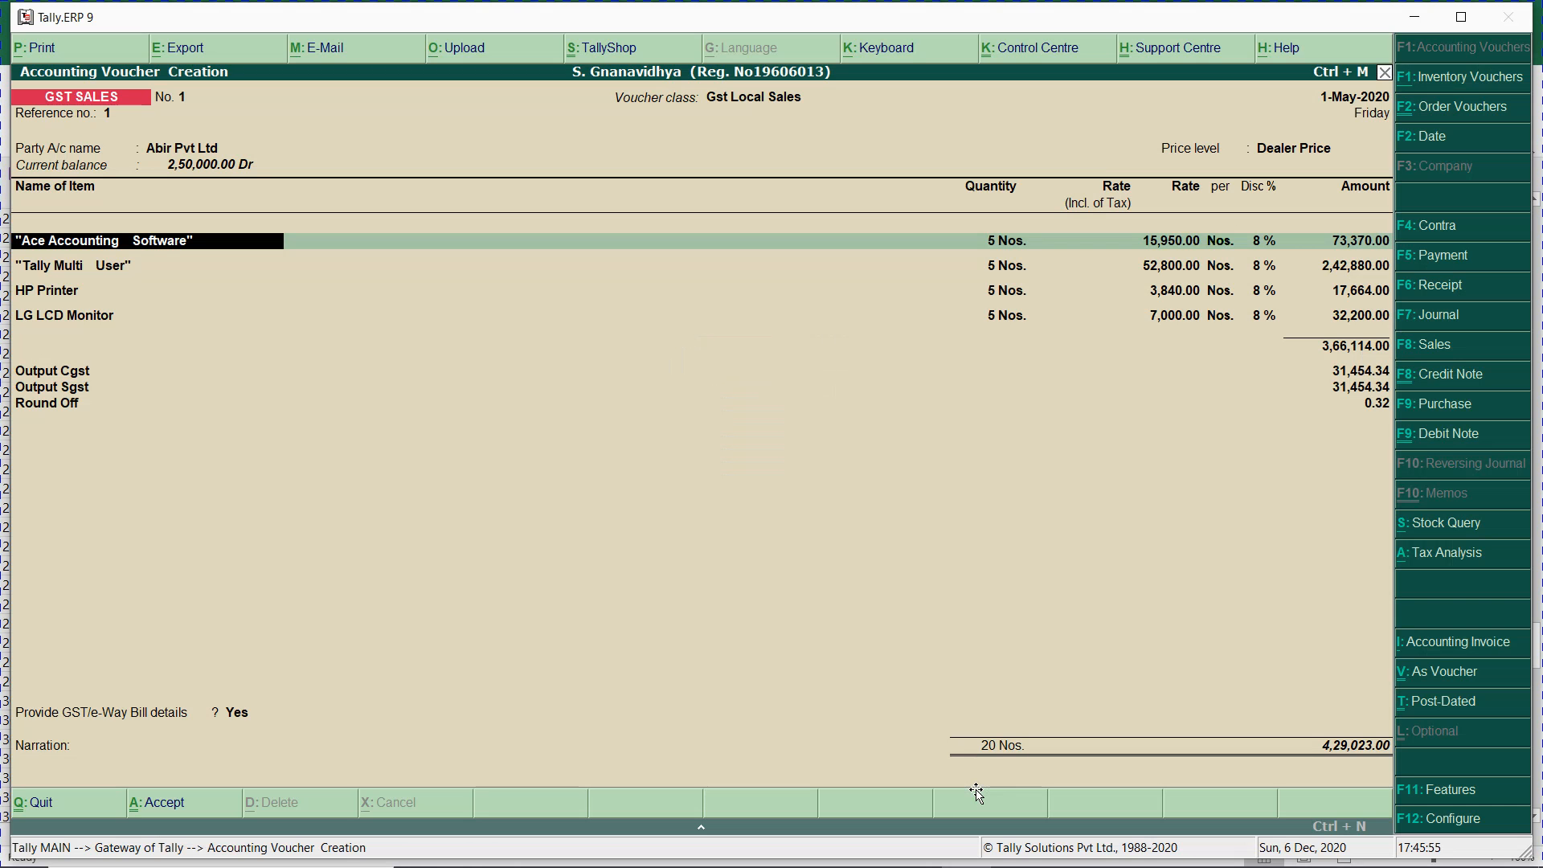
- Allocate Ace Accounting Software to order 2020/001 and save sales voucher No. 1
{"action": "key", "text": "Return"}
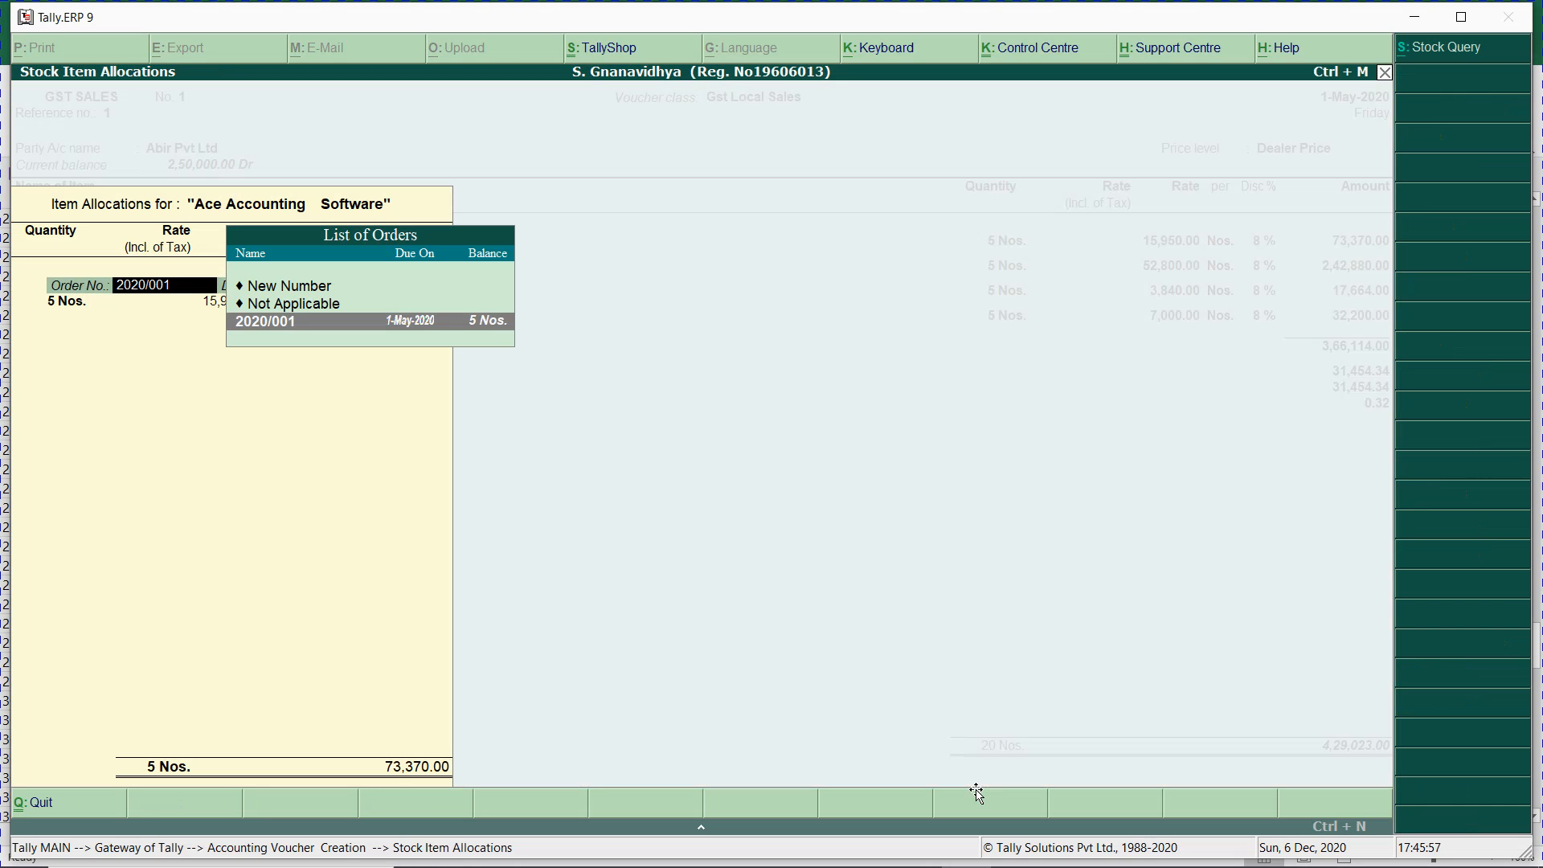
{"action": "key", "text": "Return"}
{"action": "key", "text": "Return"}
{"action": "key", "text": "Return"}
{"action": "key", "text": "Return"}
{"action": "key", "text": "Return"}
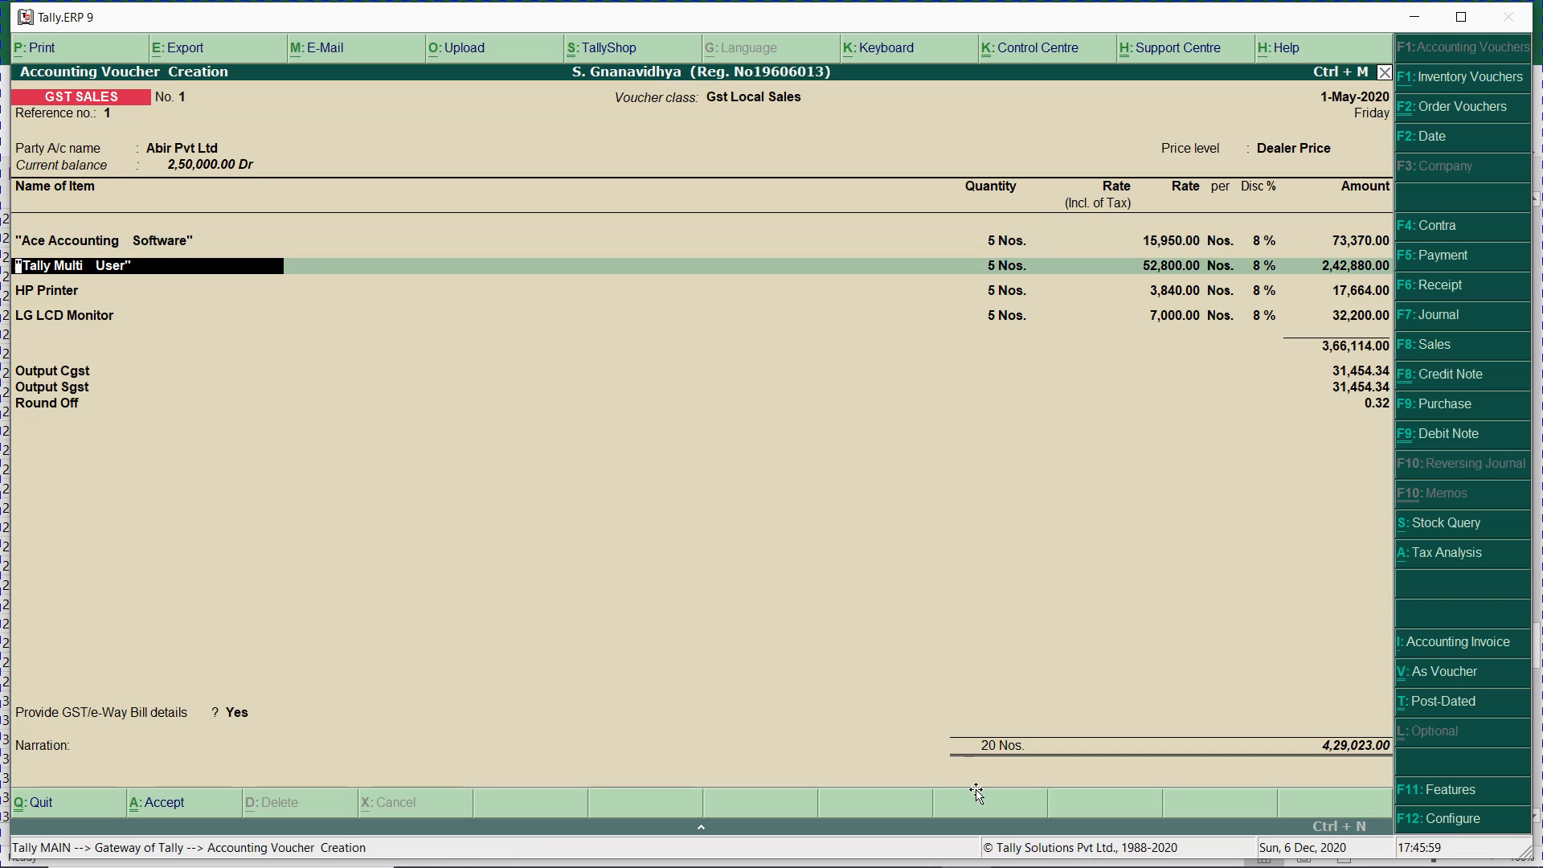
{"action": "key", "text": "Return"}
{"action": "key", "text": "Return"}
{"action": "key", "text": "Return"}
{"action": "key", "text": "Return"}
{"action": "key", "text": "Return"}
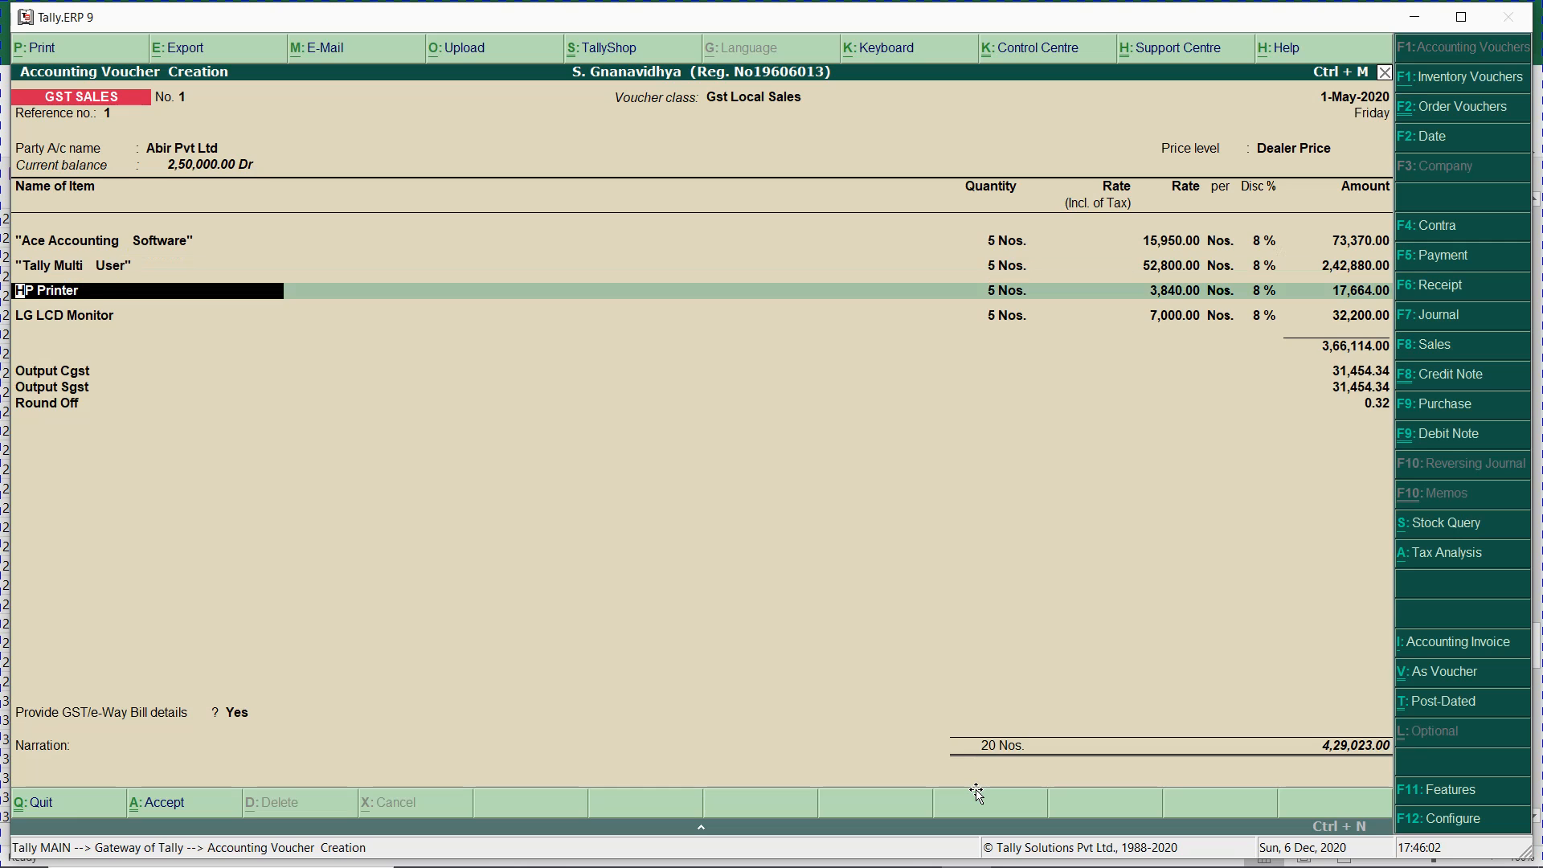
{"action": "key", "text": "ctrl+a"}
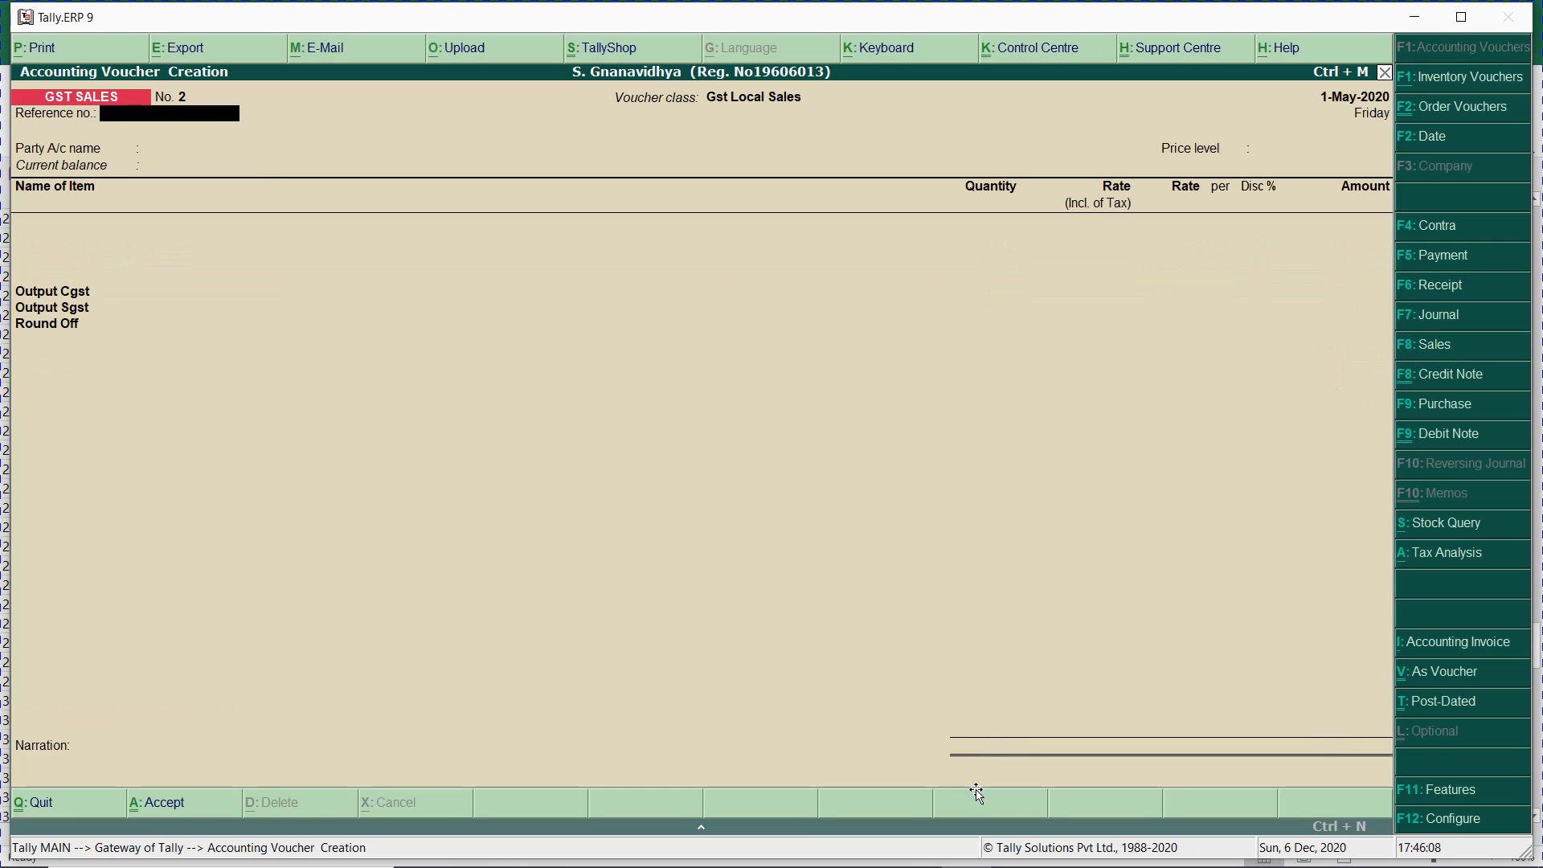
- Reopen sales voucher No. 1 and print it with a preview
{"action": "key", "text": "Page_Up"}
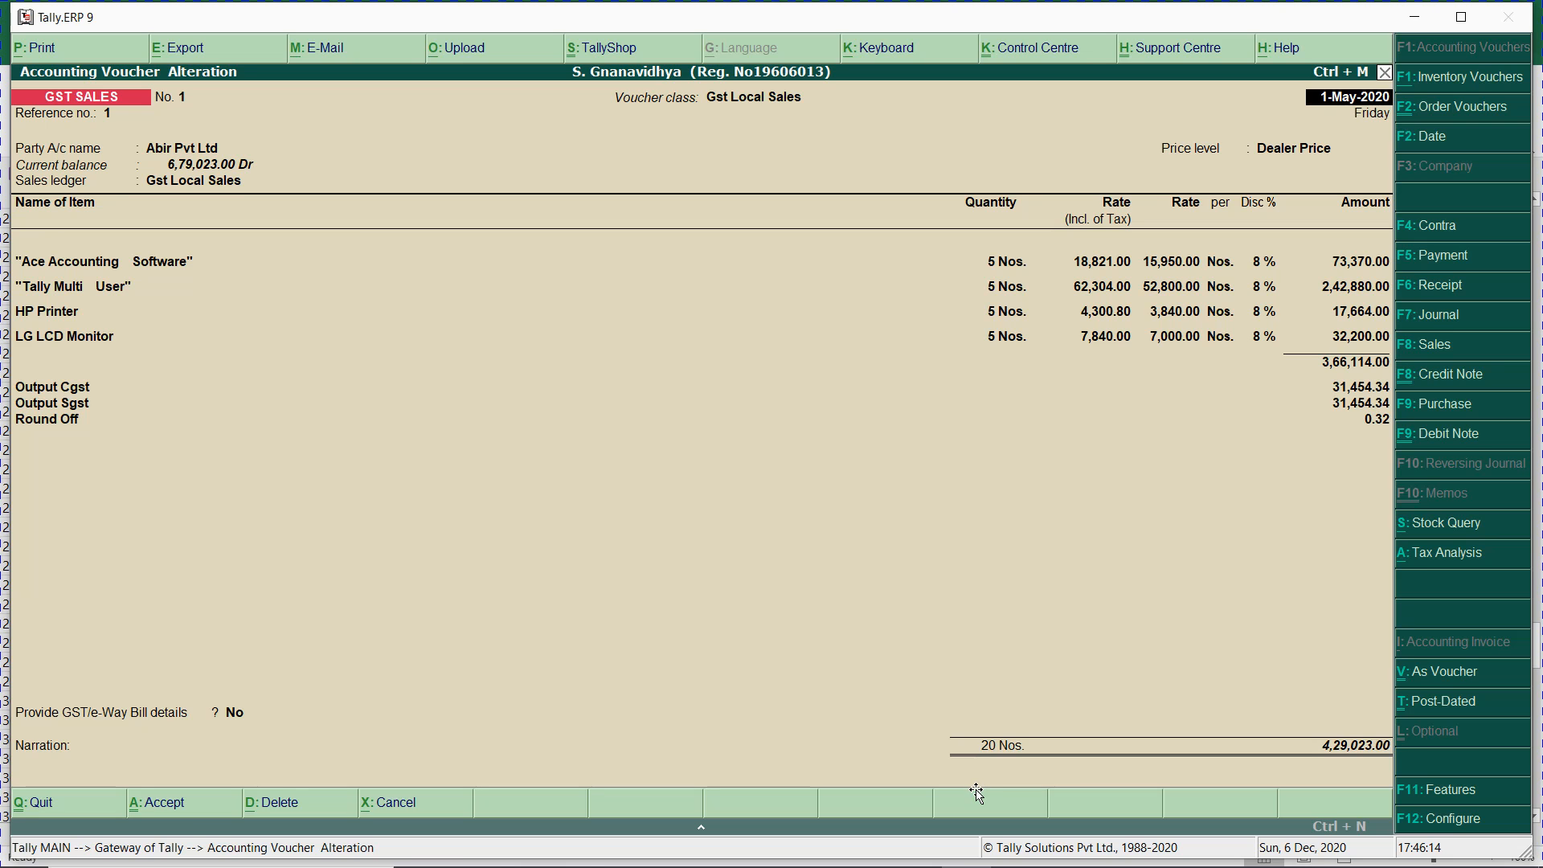
{"action": "key", "text": "alt+p"}
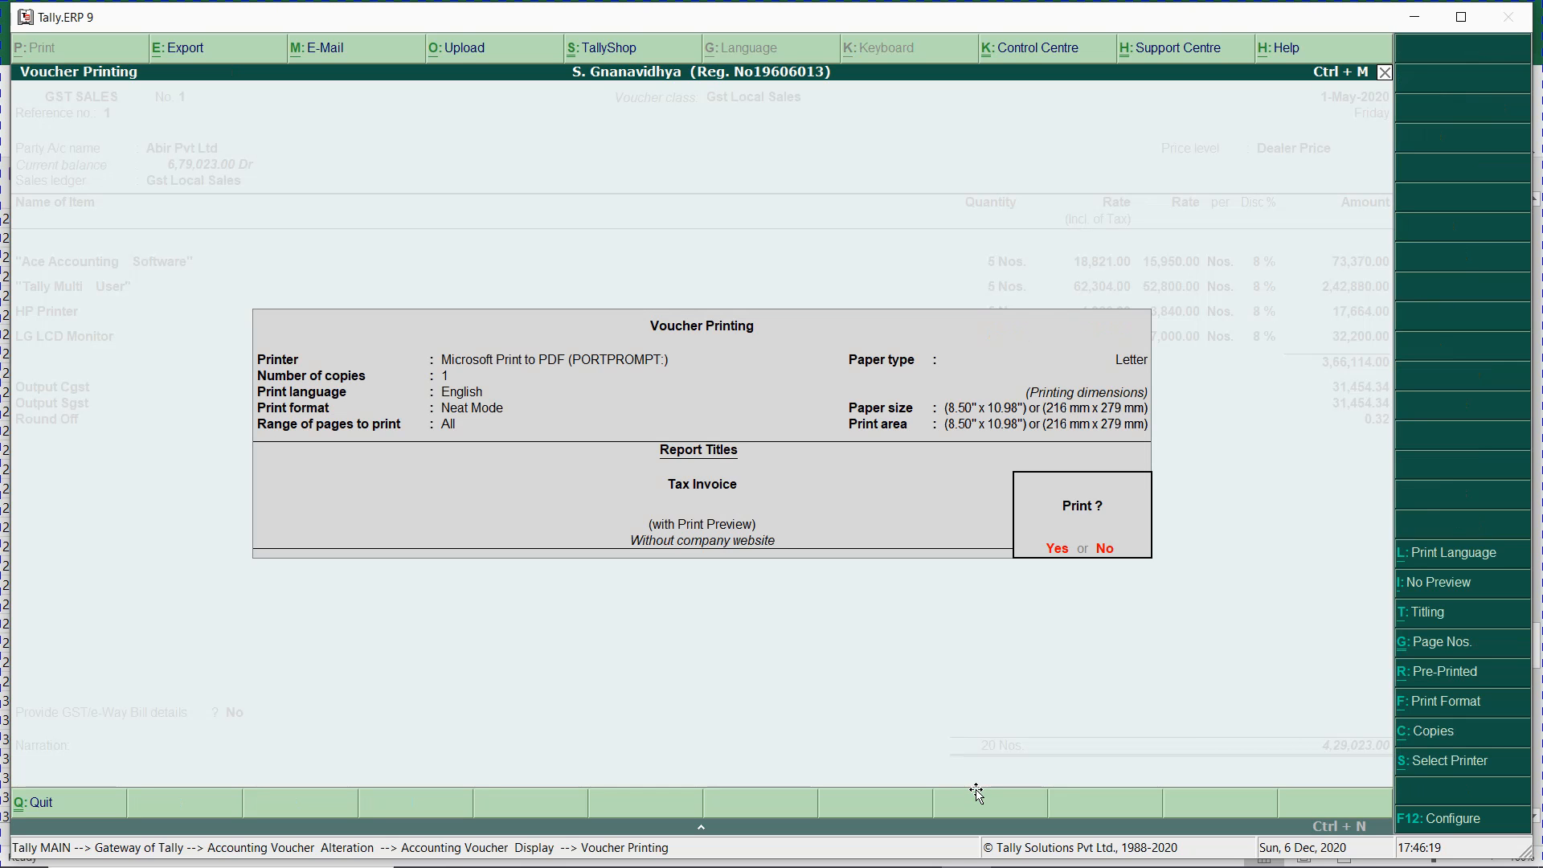
{"action": "key", "text": "Return"}
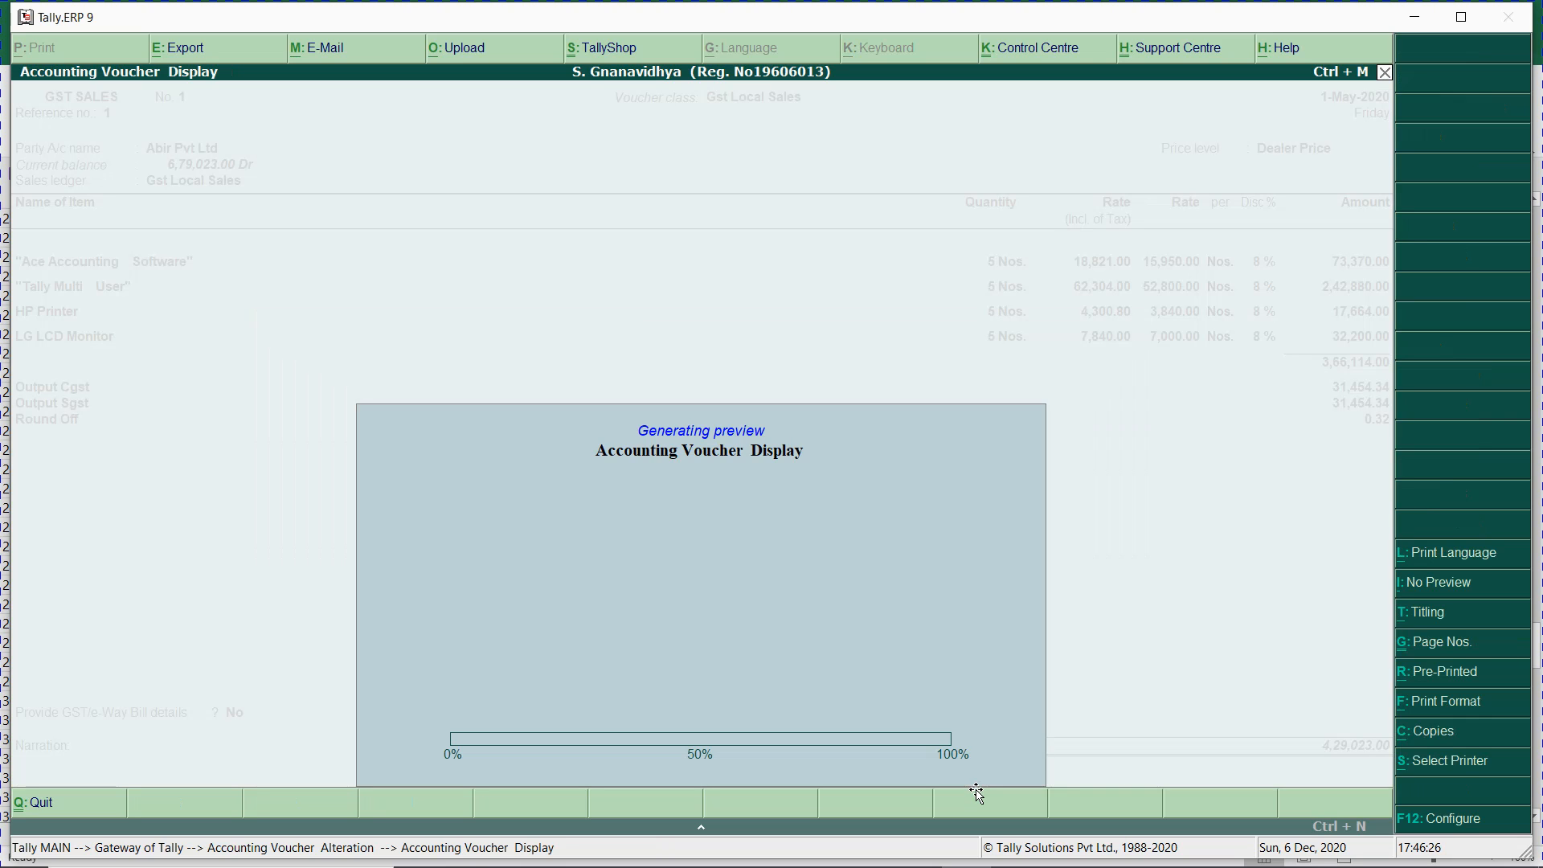
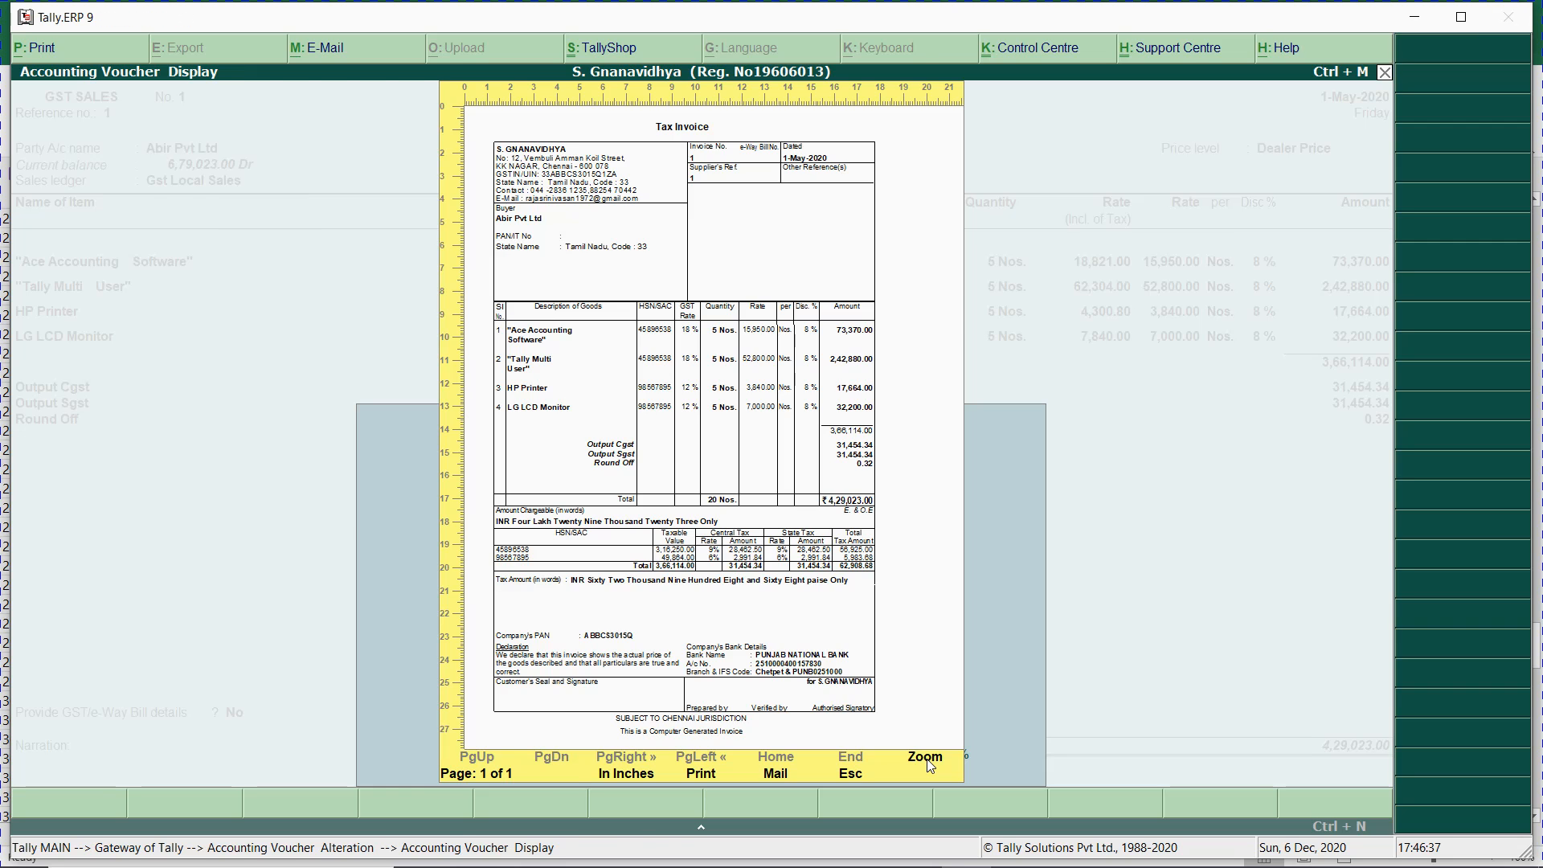
- Zoom the Abir Pvt Ltd tax invoice preview (₹4,29,023 total) to full size
{"action": "left_click", "coordinate": [927, 760]}
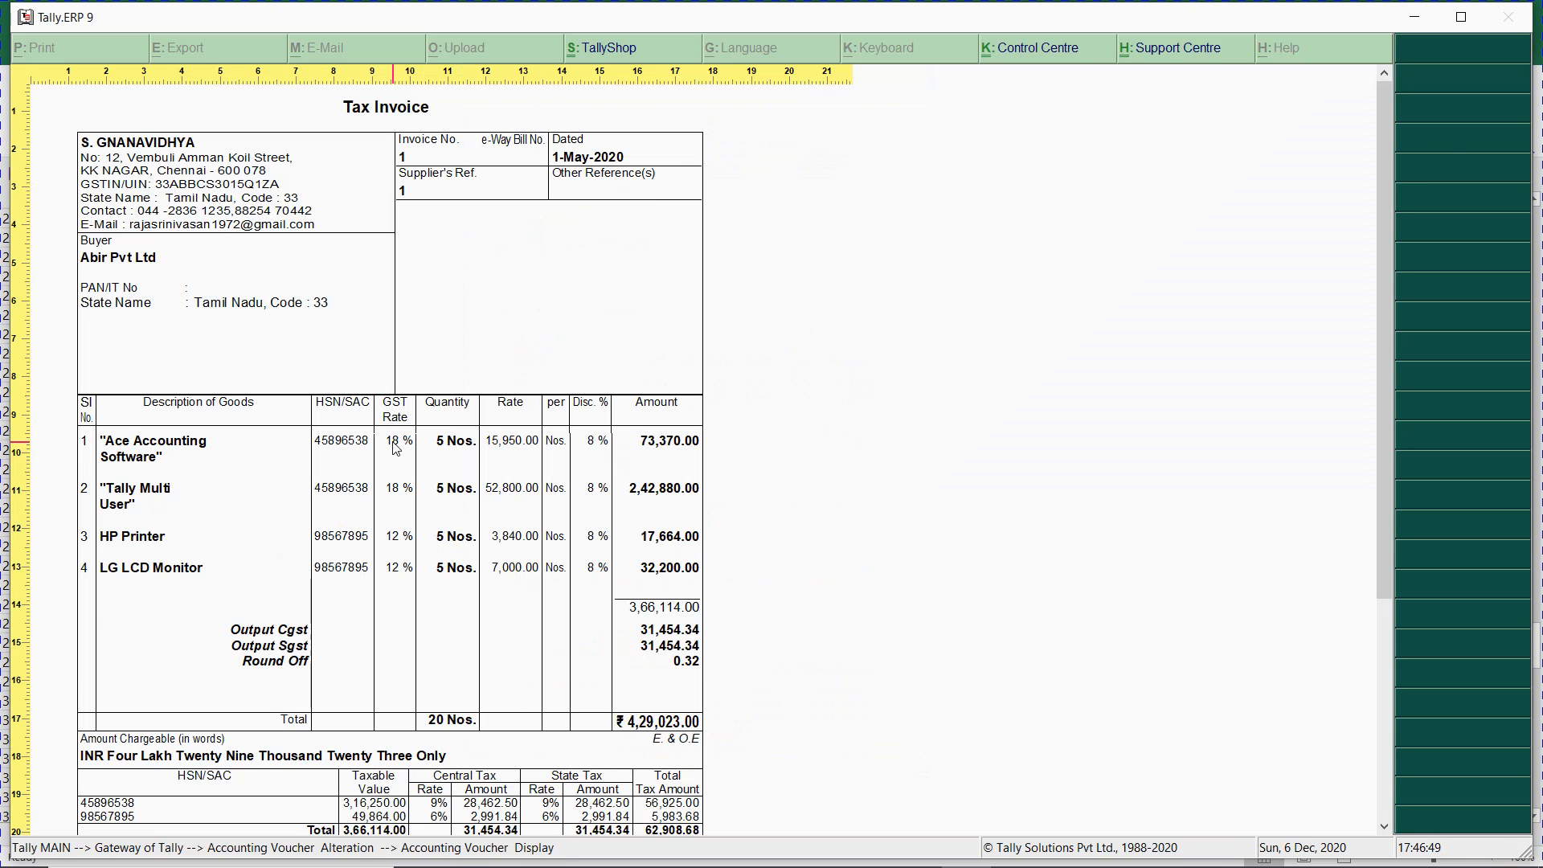
{"action": "key", "text": "alt+Tab"}
{"action": "key", "text": "alt+Tab"}
{"action": "key", "text": "alt+Tab"}
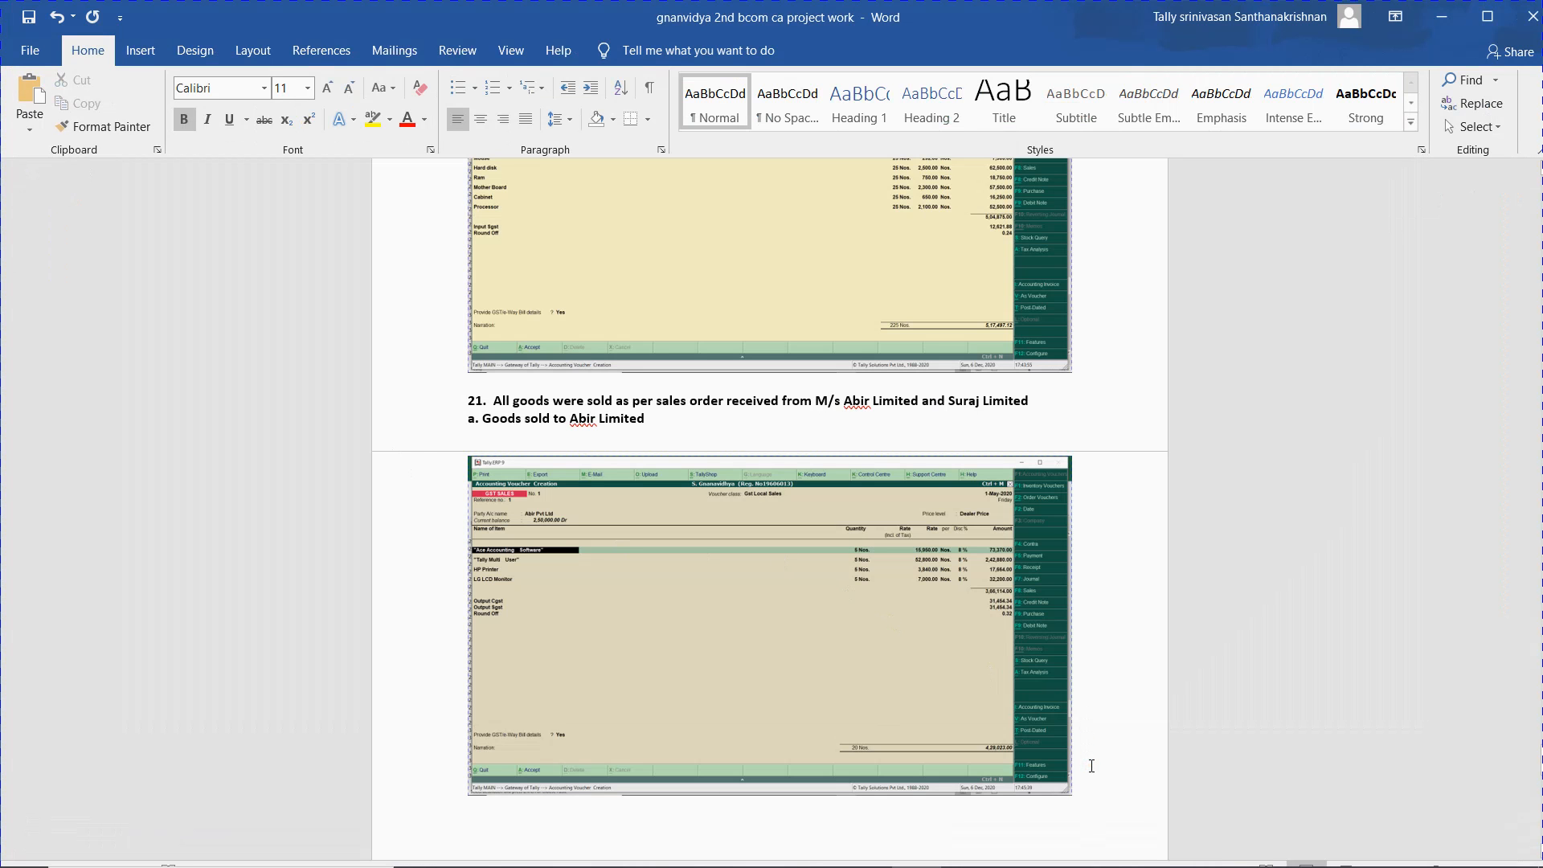
- Paste the Abir tax invoice screenshot and add the heading '20. b. Goods sold to Suraj Limited'
{"action": "key", "text": "ctrl+v"}
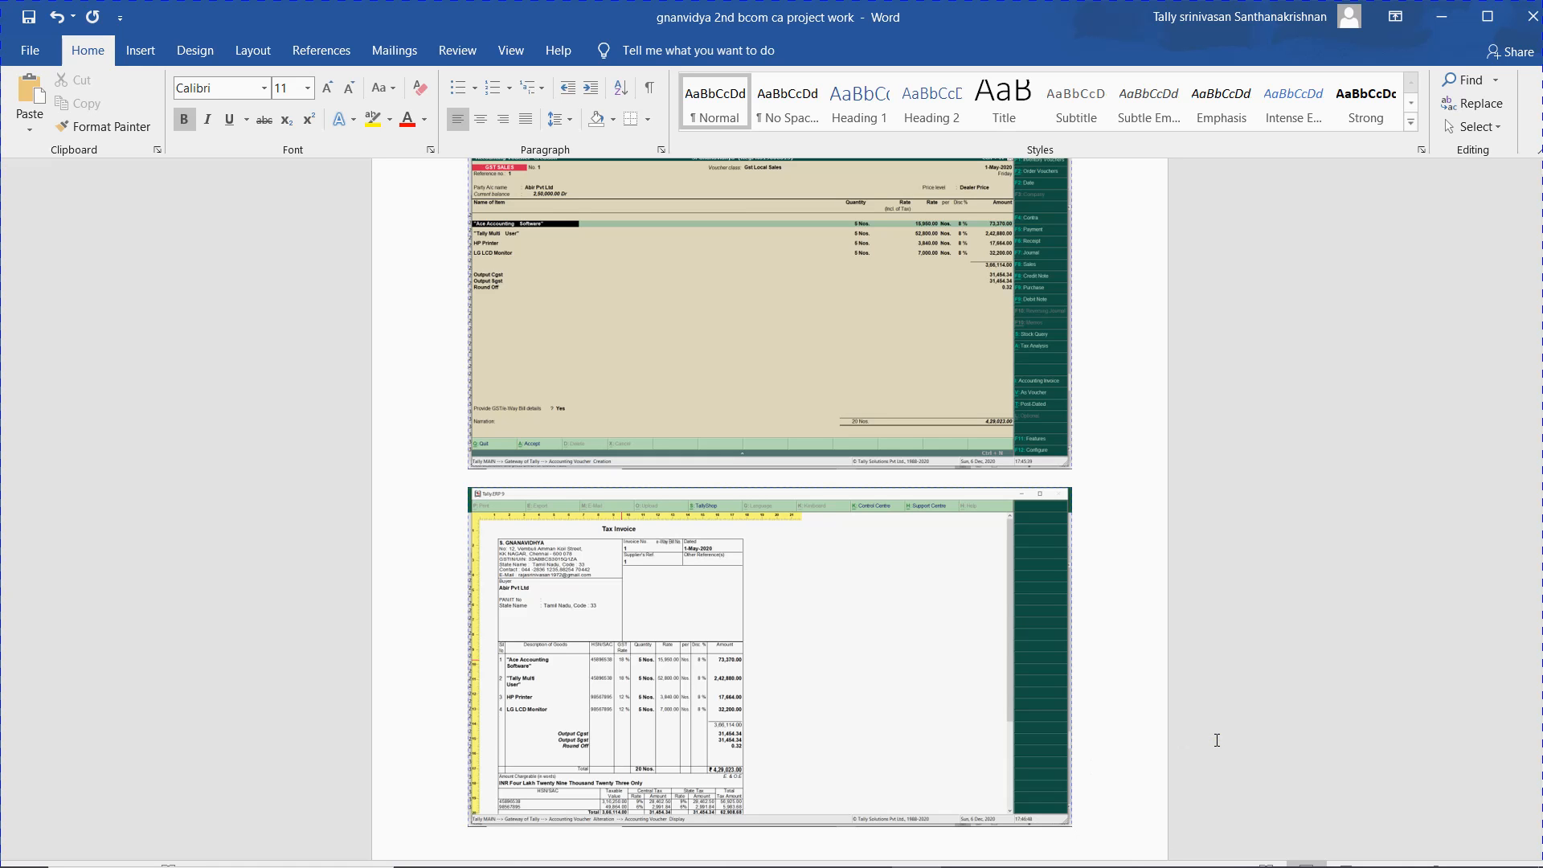
{"action": "scroll", "coordinate": [1217, 740], "scroll_direction": "down", "scroll_amount": 1}
{"action": "type", "text": "20."}
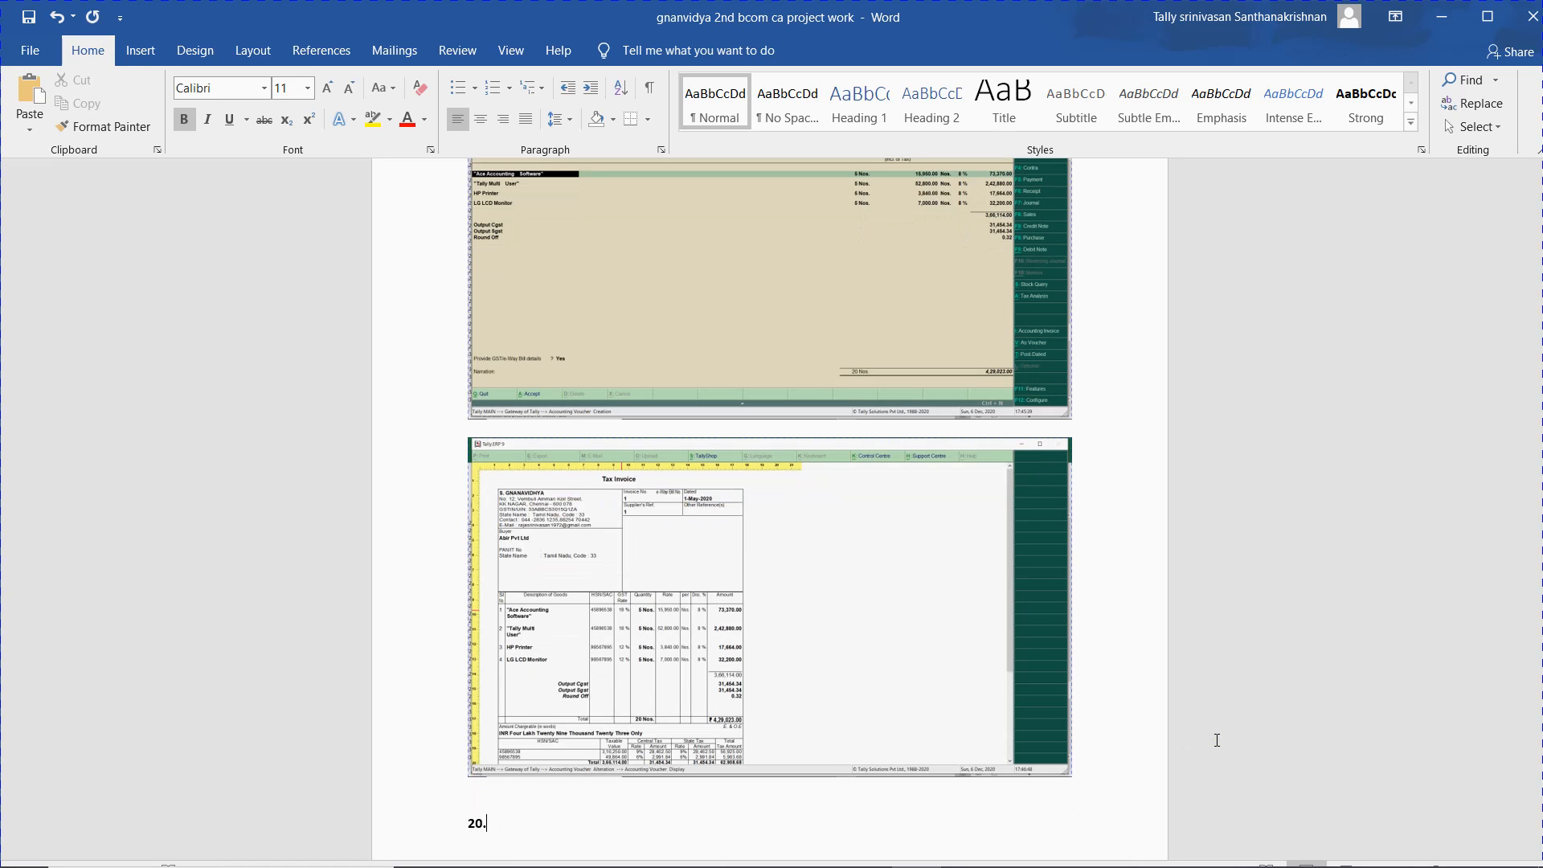
{"action": "type", "text": " b."}
{"action": "key", "text": "alt+Tab"}
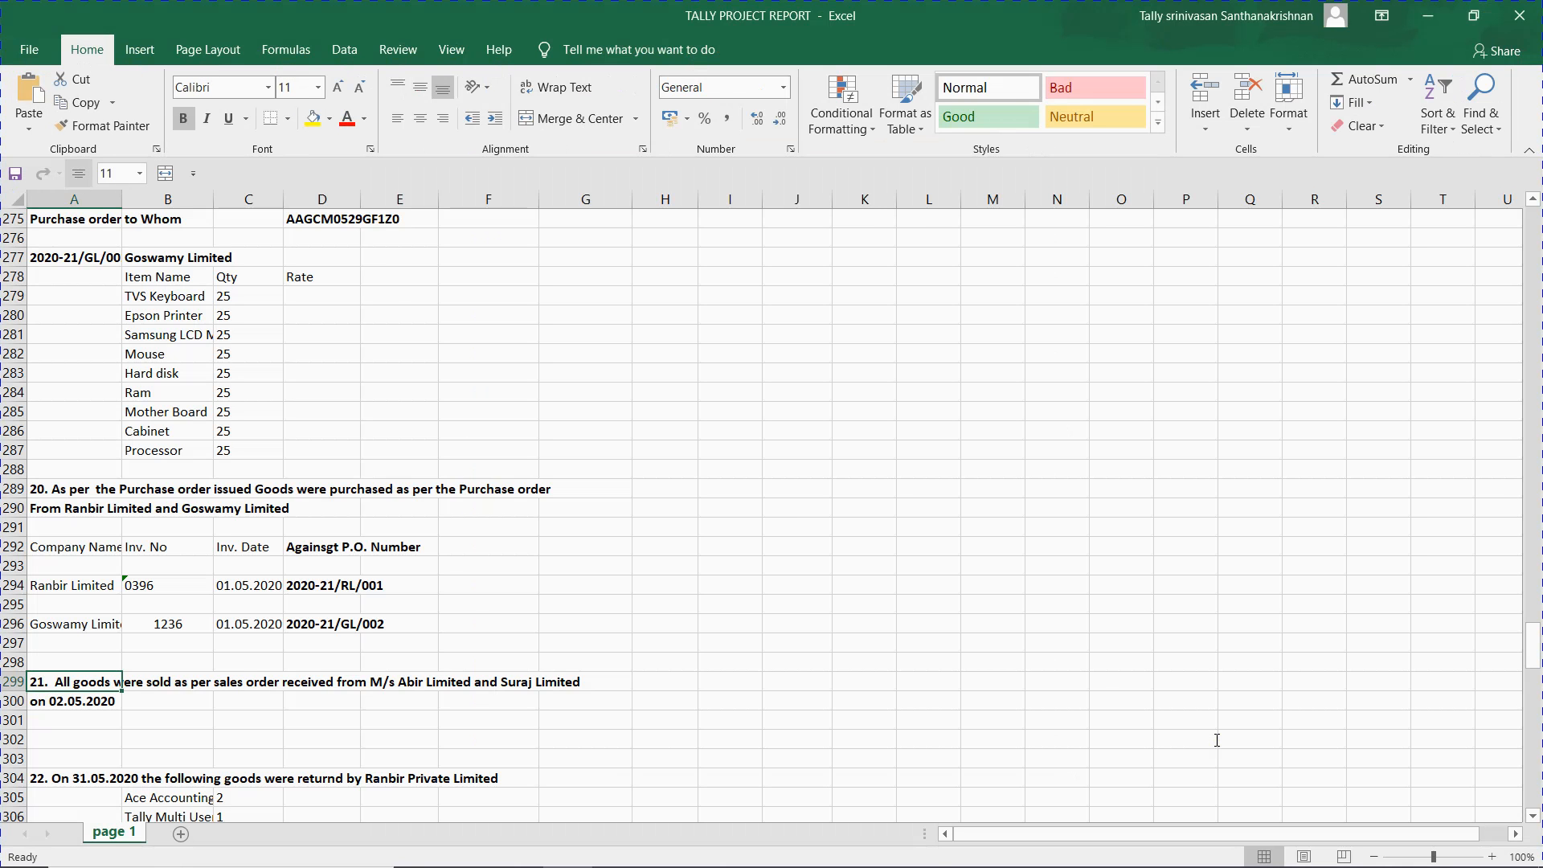
{"action": "key", "text": "alt+Tab"}
{"action": "type", "text": "Goo"}
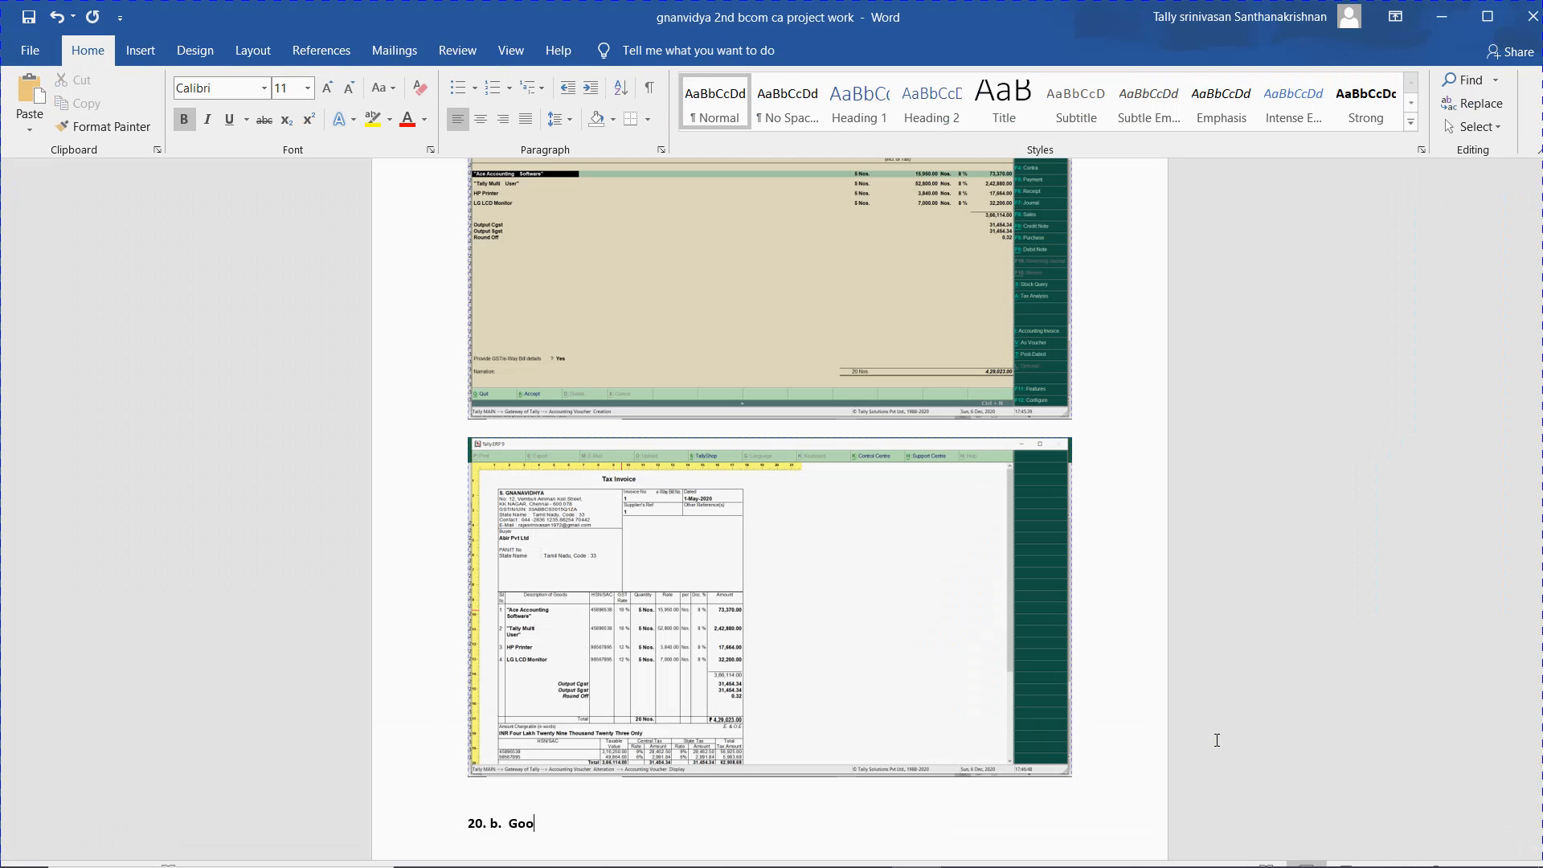
{"action": "type", "text": "ds sold to Suraj Limited"}
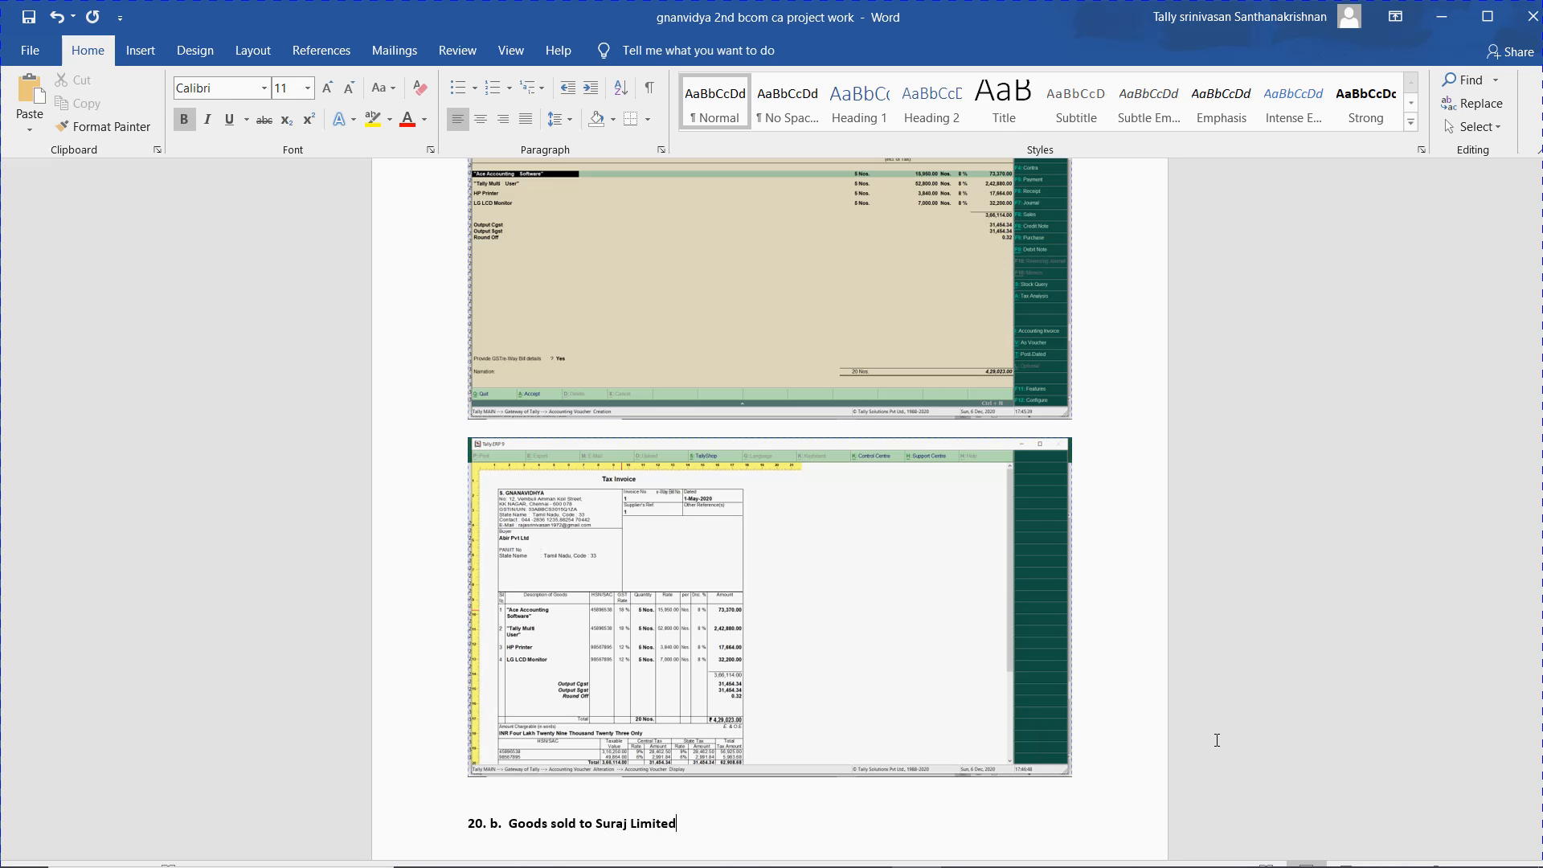
{"action": "scroll", "coordinate": [1217, 740], "scroll_direction": "down", "scroll_amount": 1}
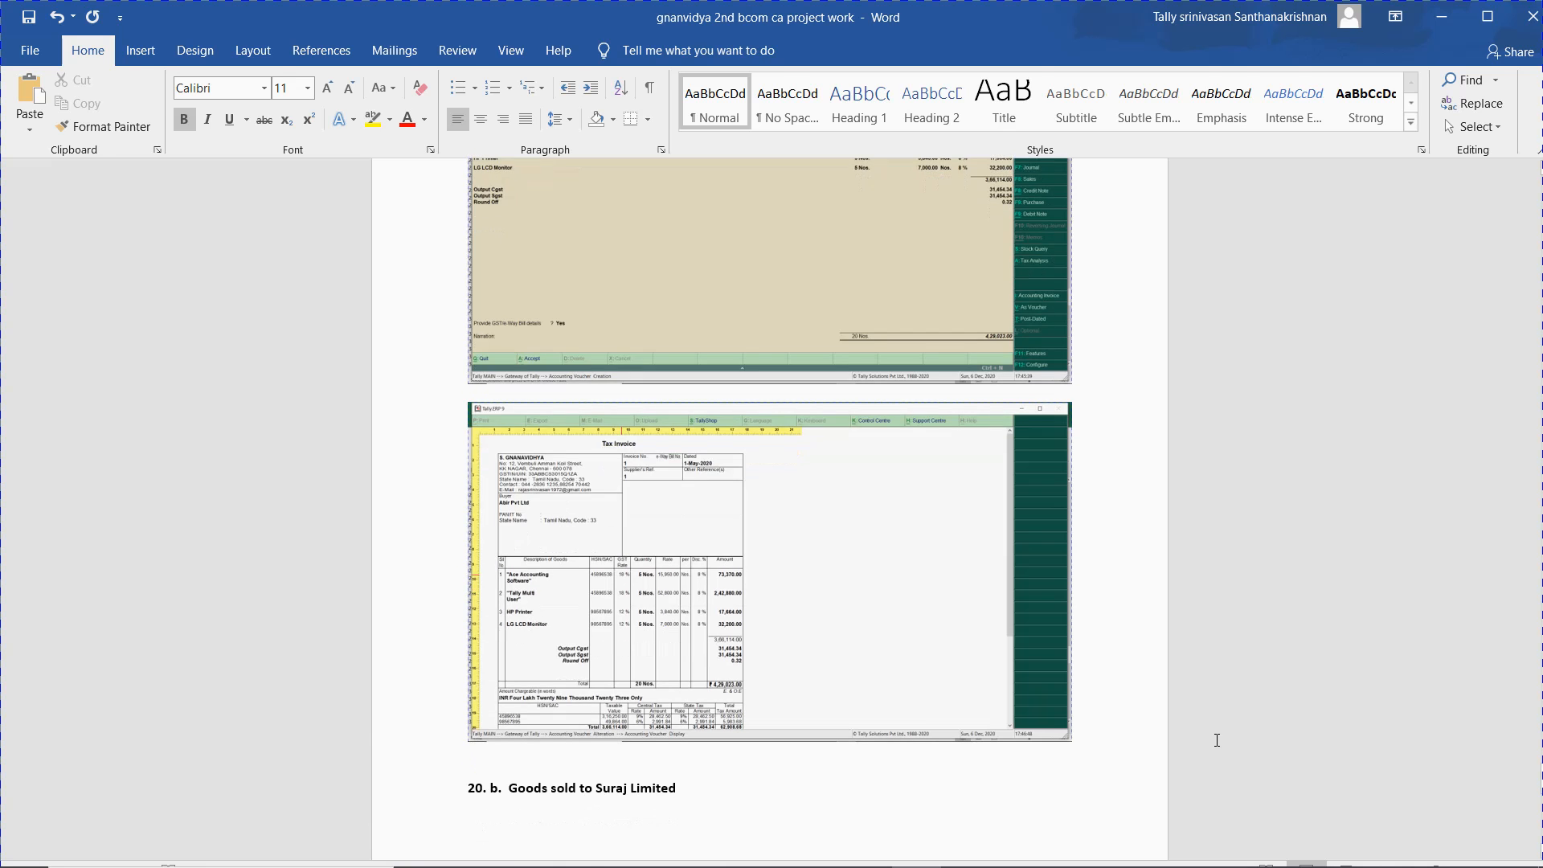
{"action": "key", "text": "alt+Tab"}
{"action": "key", "text": "alt+Tab"}
{"action": "key", "text": "alt+Tab"}
{"action": "key", "text": "alt+Tab"}
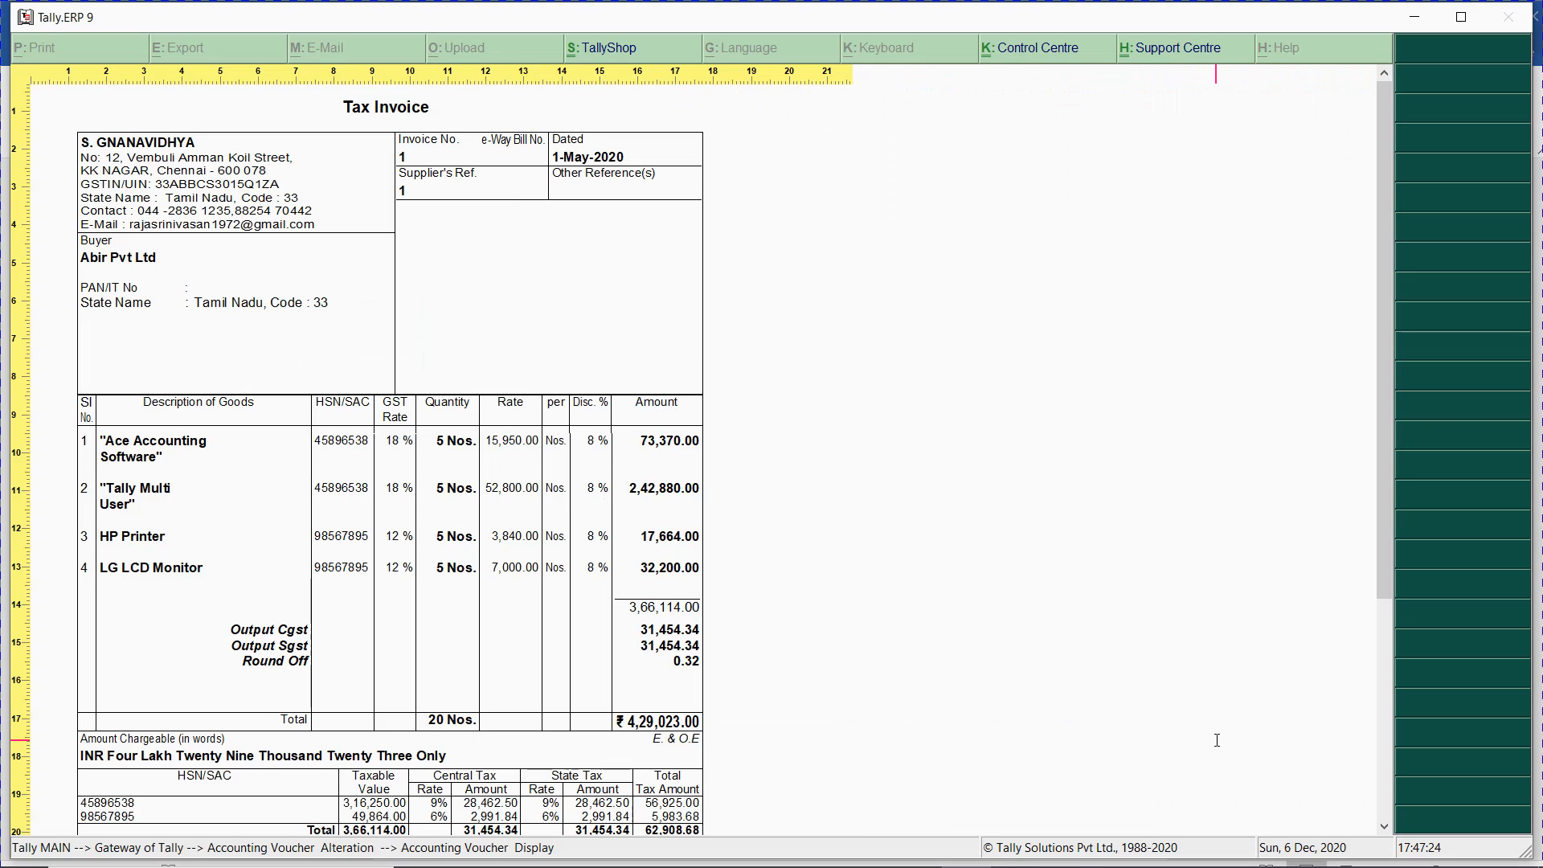
- Create sales voucher ref 2 for Suraj Ltd from order 2020/002 at Retail Price
{"action": "key", "text": "Escape"}
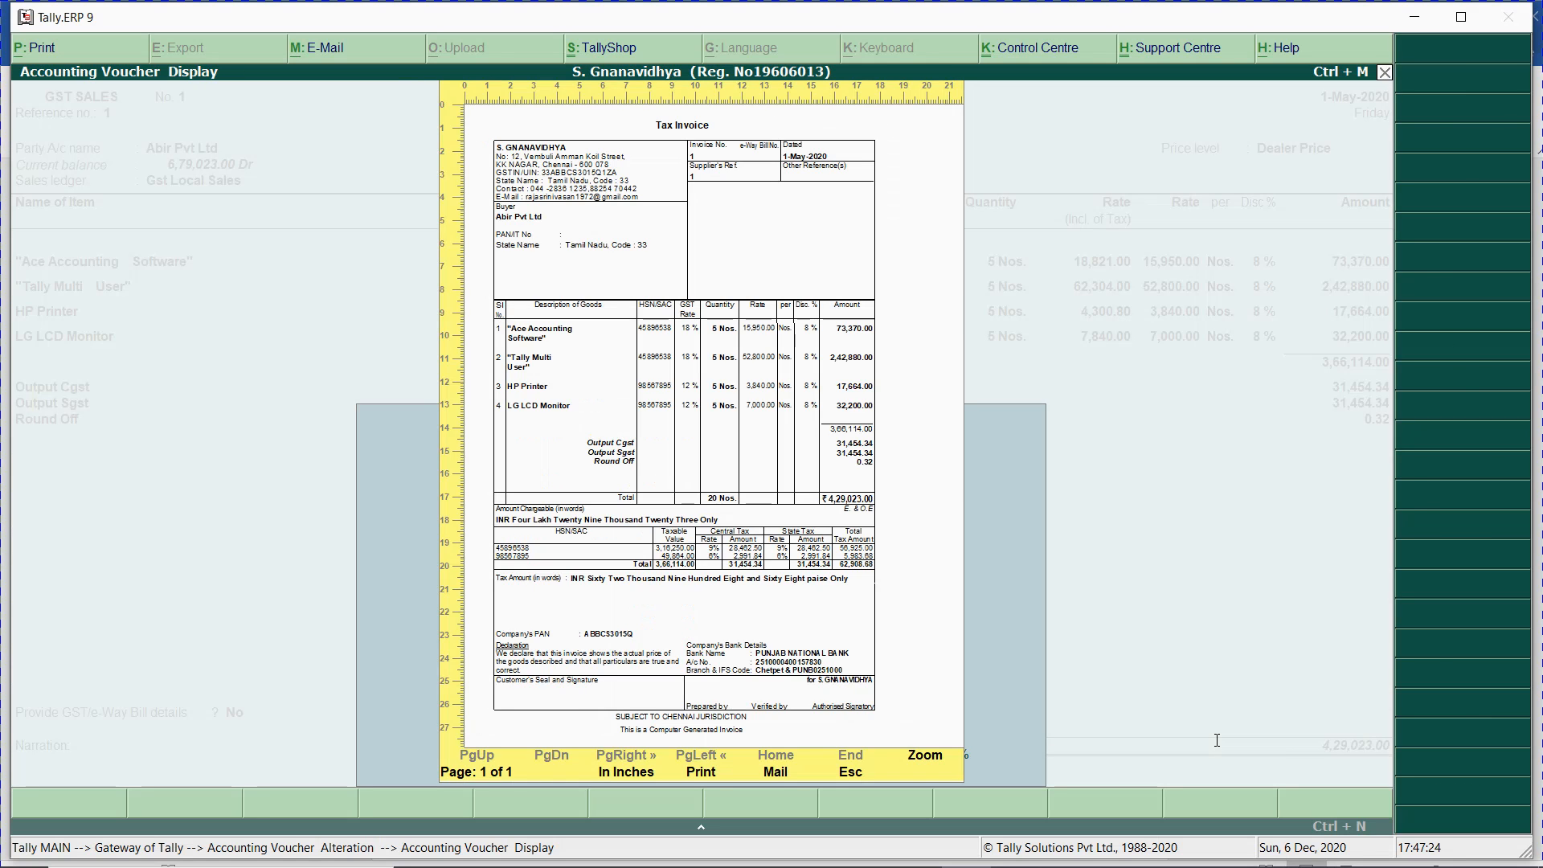
{"action": "key", "text": "Escape"}
{"action": "key", "text": "Escape"}
{"action": "key", "text": "y"}
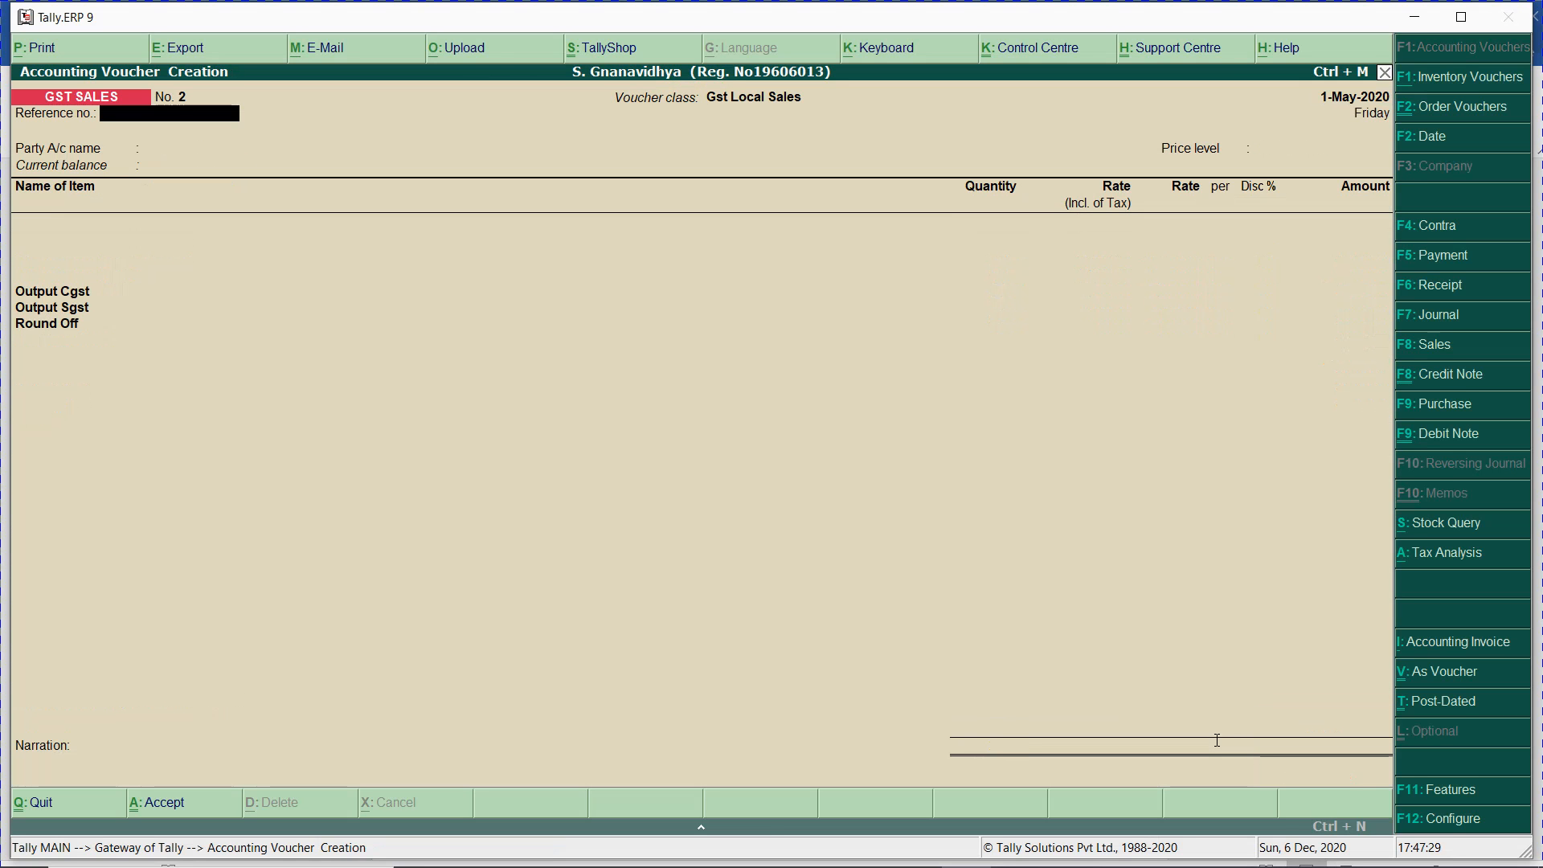
{"action": "type", "text": "2"}
{"action": "key", "text": "Return"}
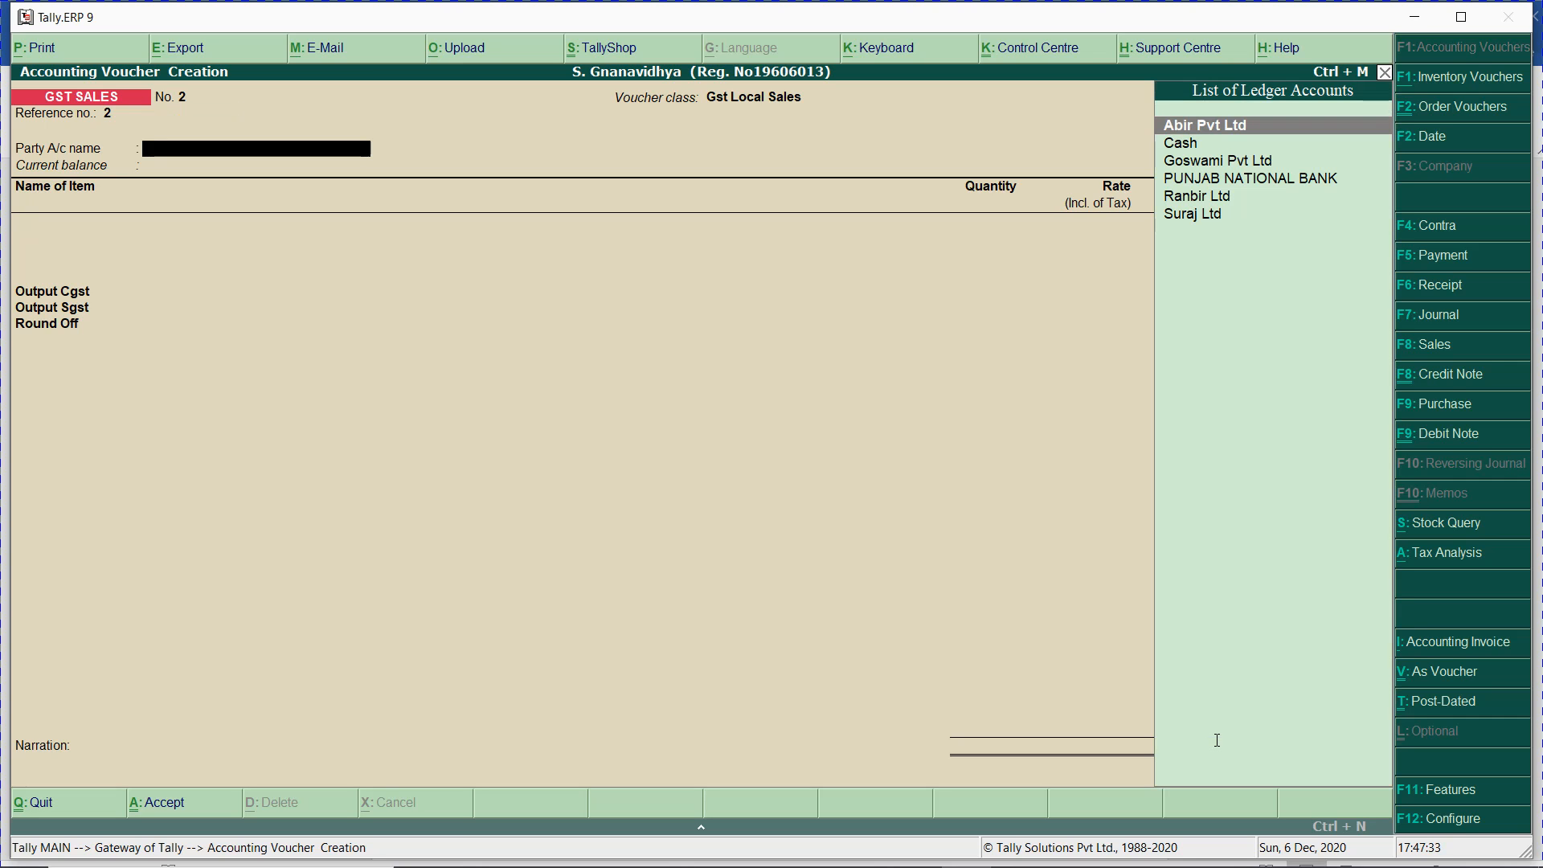
{"action": "type", "text": "Sur"}
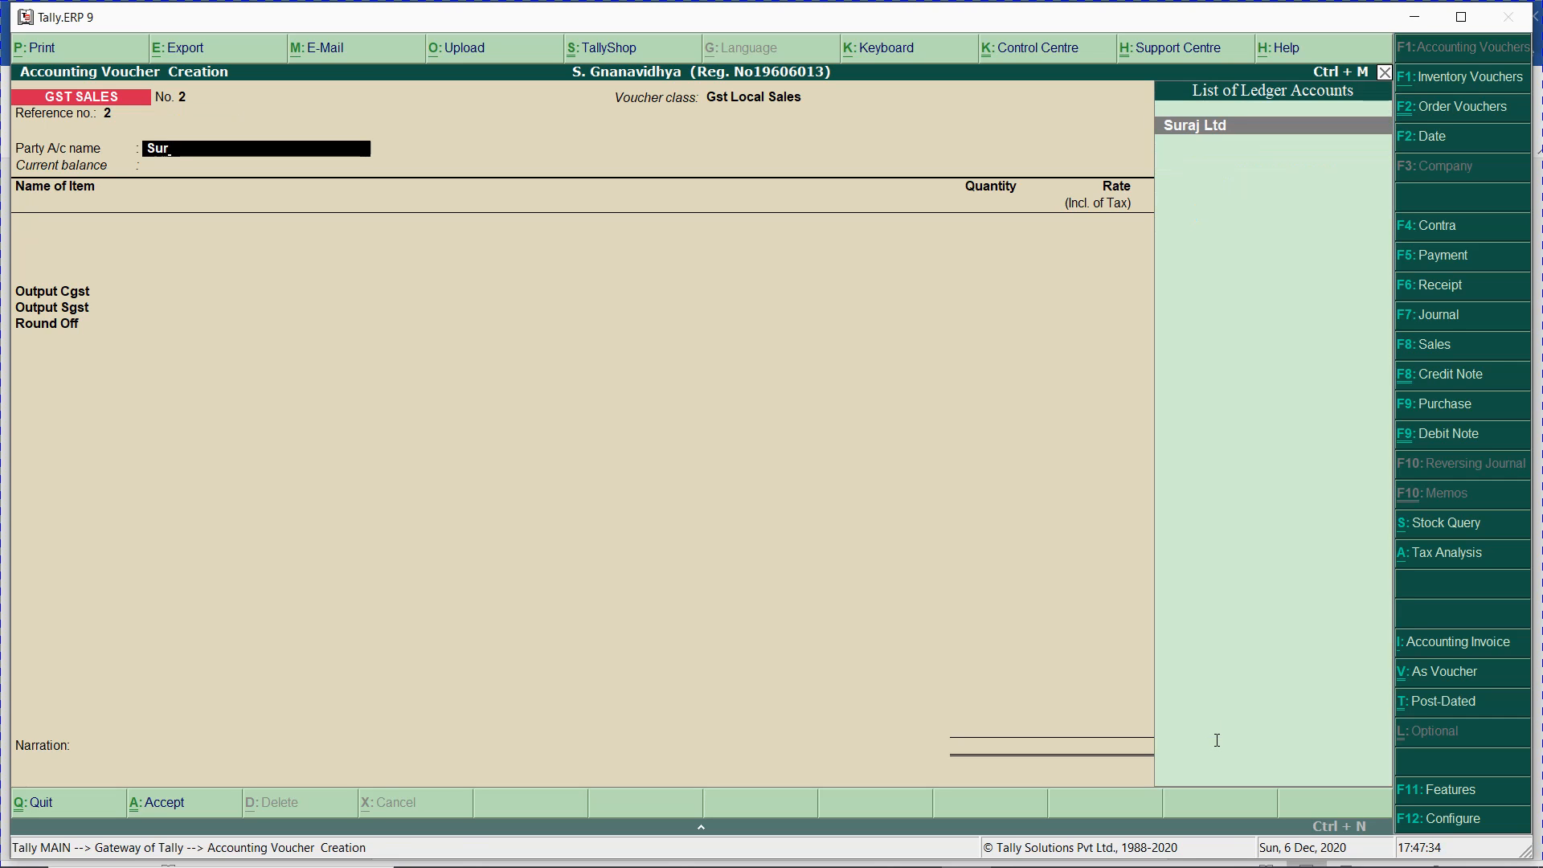
{"action": "key", "text": "Return"}
{"action": "key", "text": "Down"}
{"action": "key", "text": "Down"}
{"action": "key", "text": "Down"}
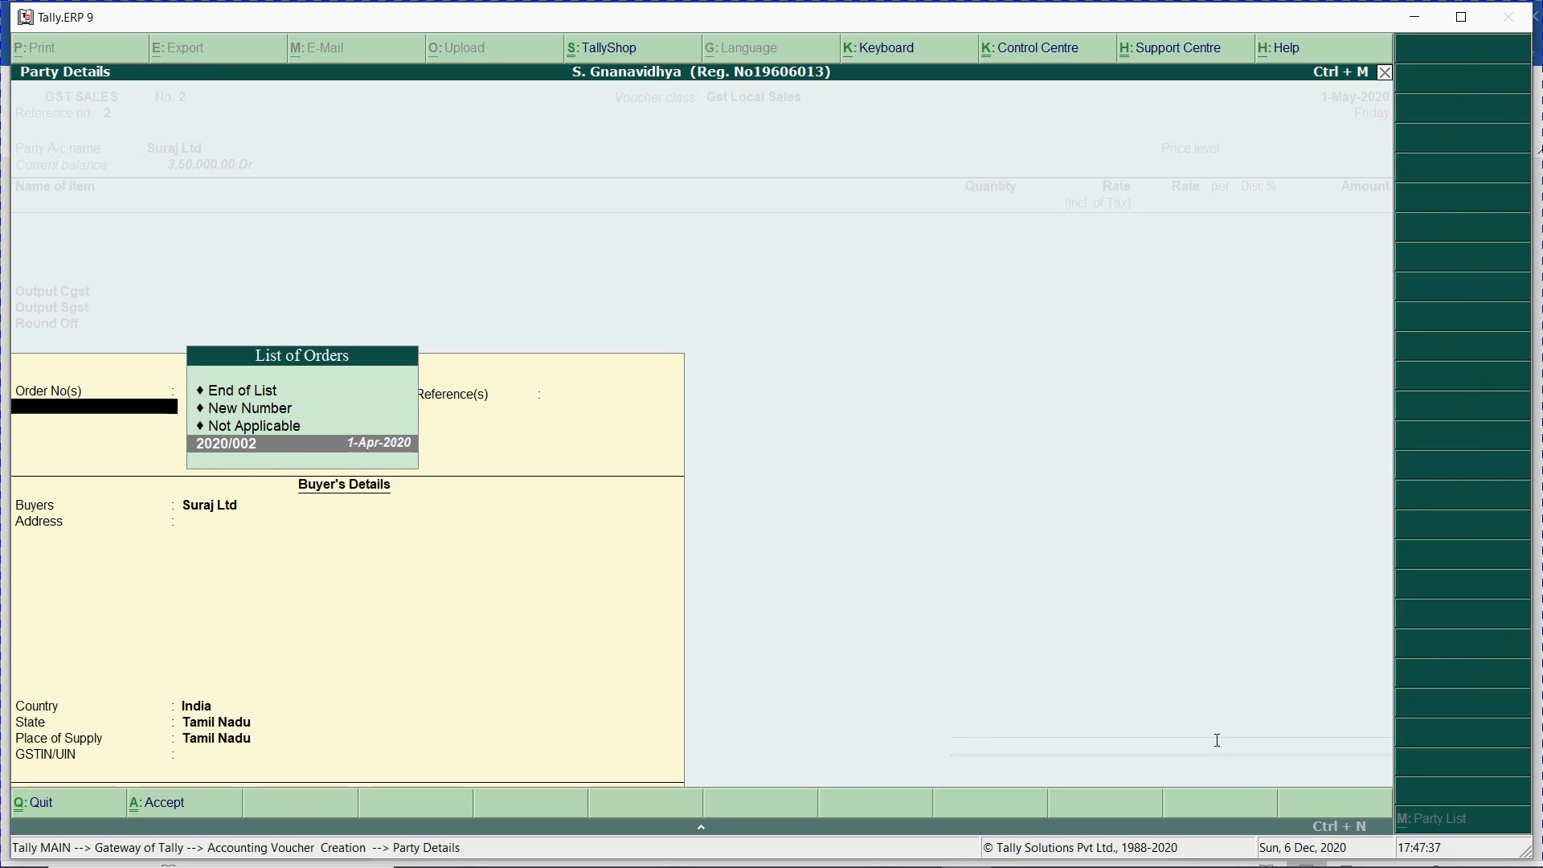
{"action": "key", "text": "Return"}
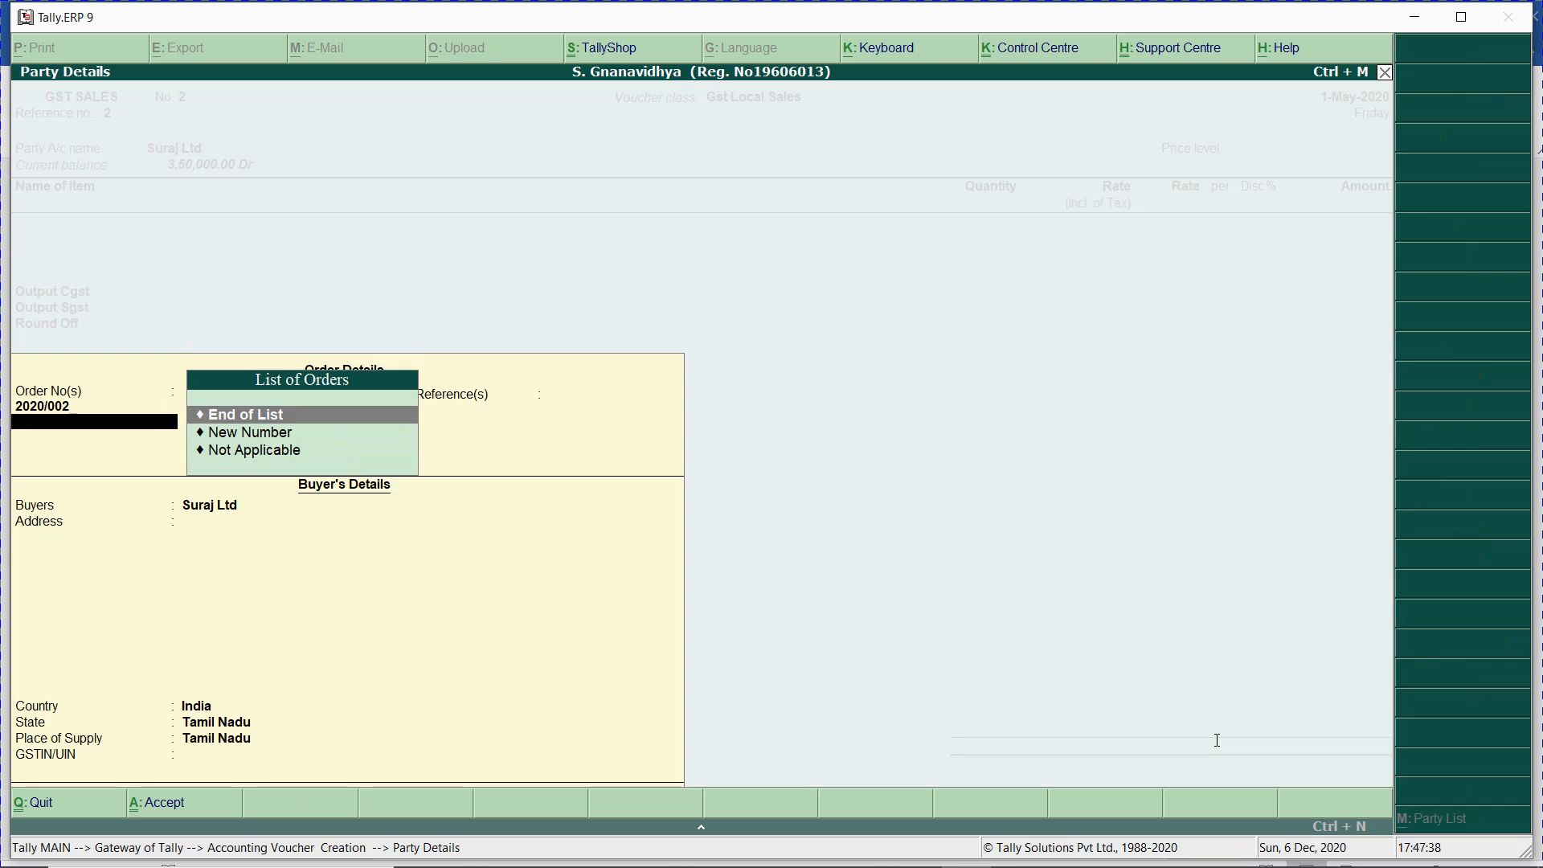
{"action": "key", "text": "Return"}
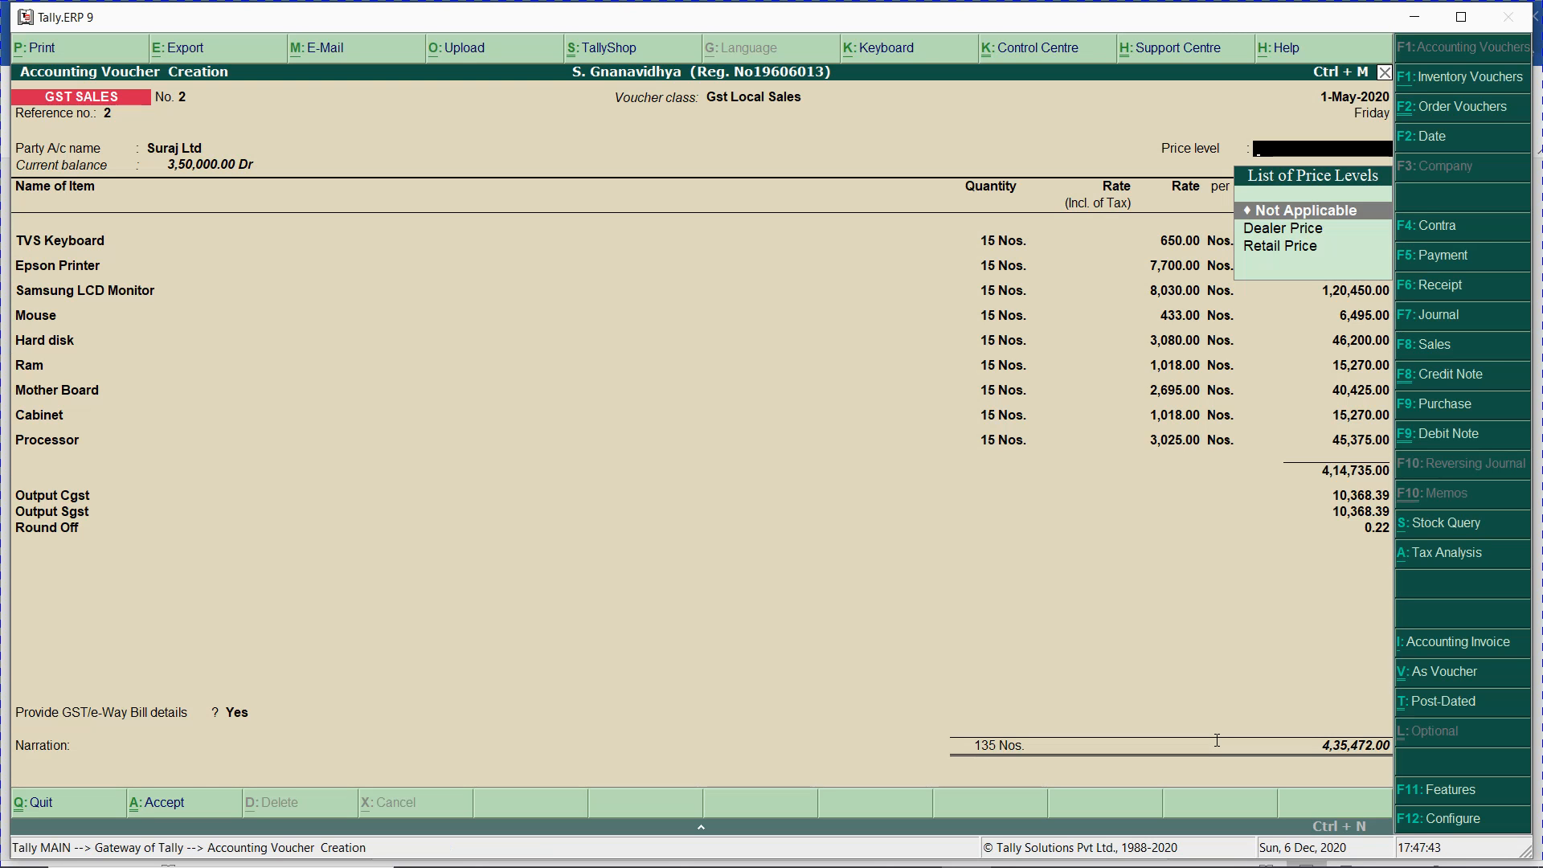
{"action": "key", "text": "Down"}
{"action": "key", "text": "Down"}
{"action": "key", "text": "Return"}
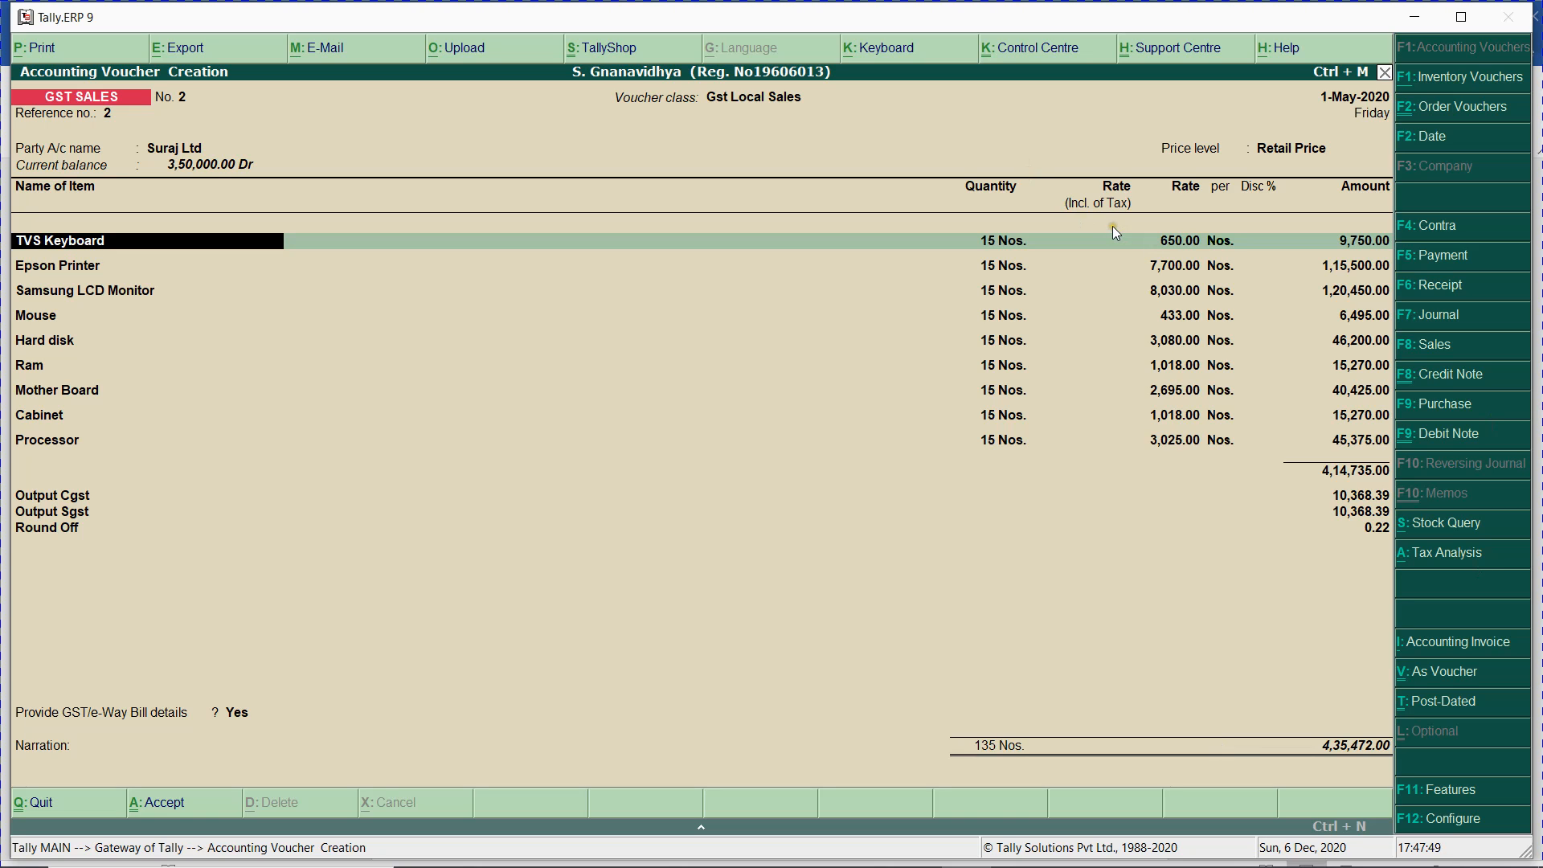
- Set rate inclusive of tax to No in the voucher configuration
{"action": "left_click", "coordinate": [1457, 820]}
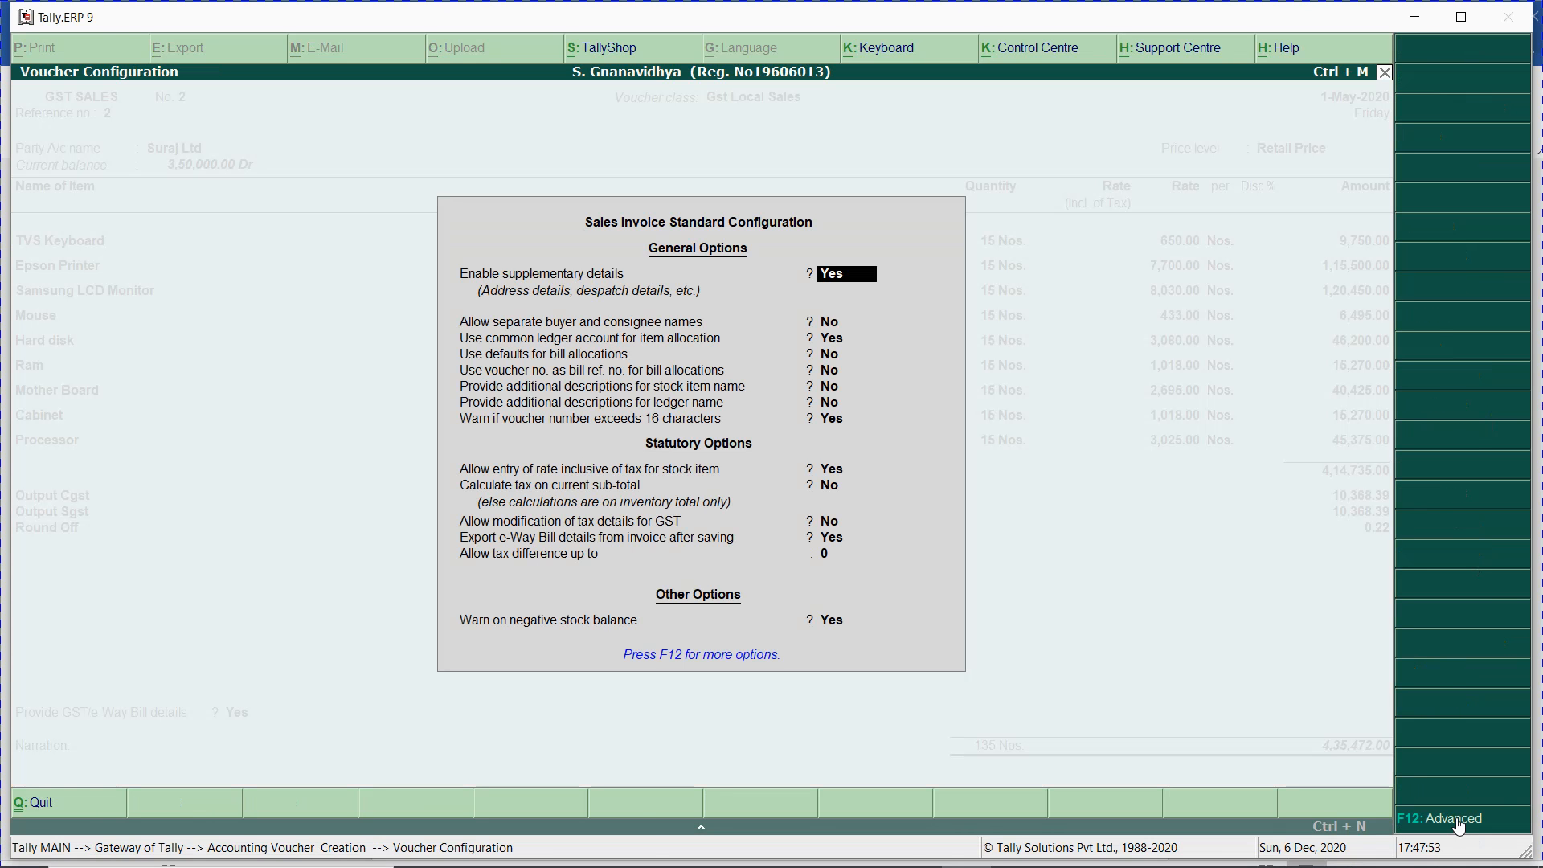
{"action": "key", "text": "Down"}
{"action": "key", "text": "Down"}
{"action": "key", "text": "Down"}
{"action": "key", "text": "Down"}
{"action": "key", "text": "Down"}
{"action": "key", "text": "Down"}
{"action": "key", "text": "Down"}
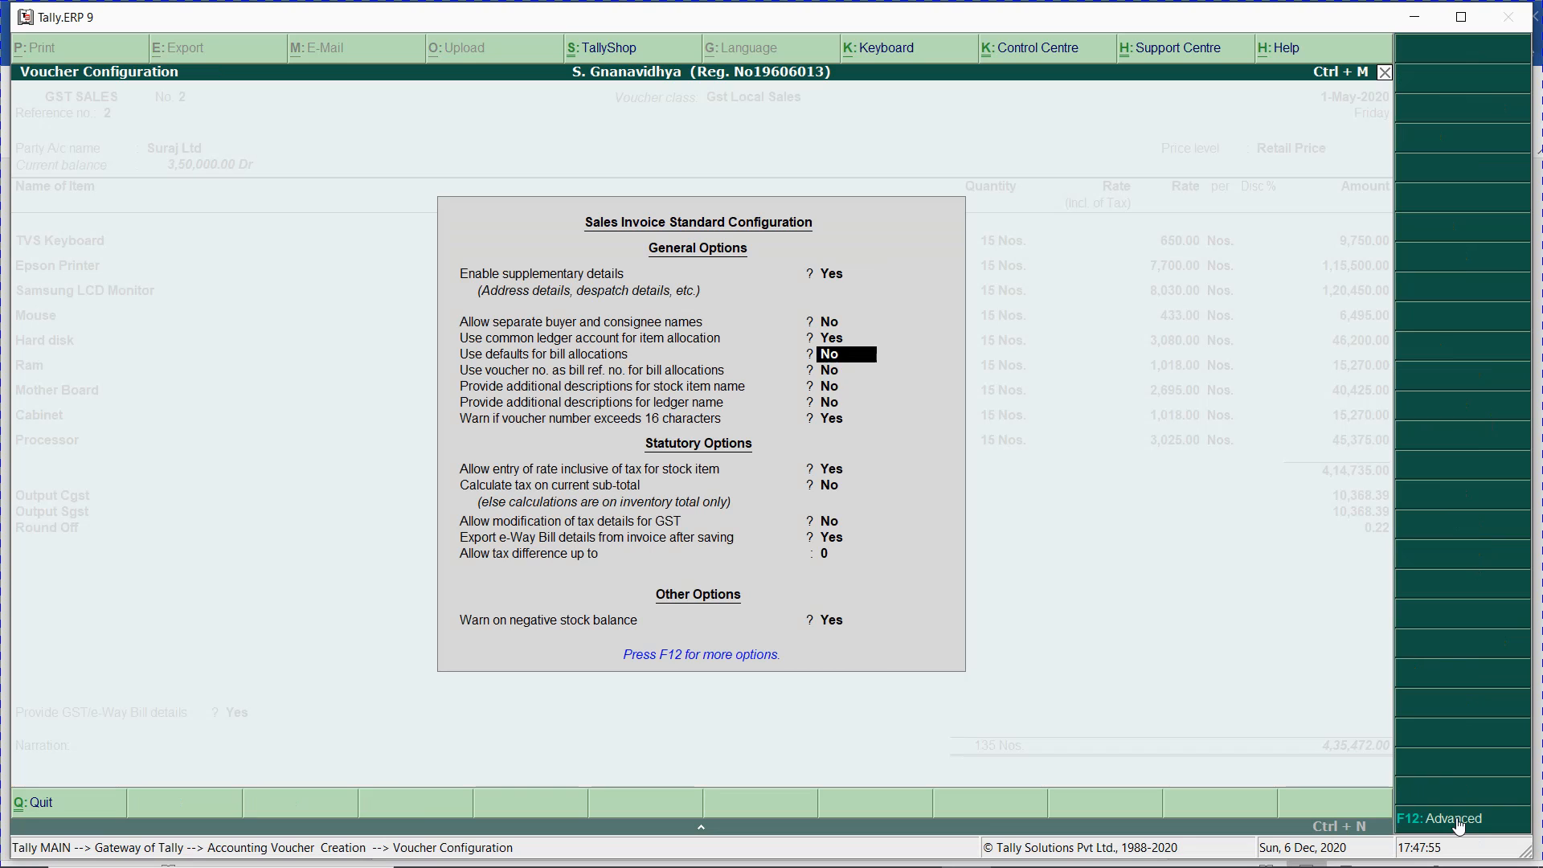
{"action": "key", "text": "Down"}
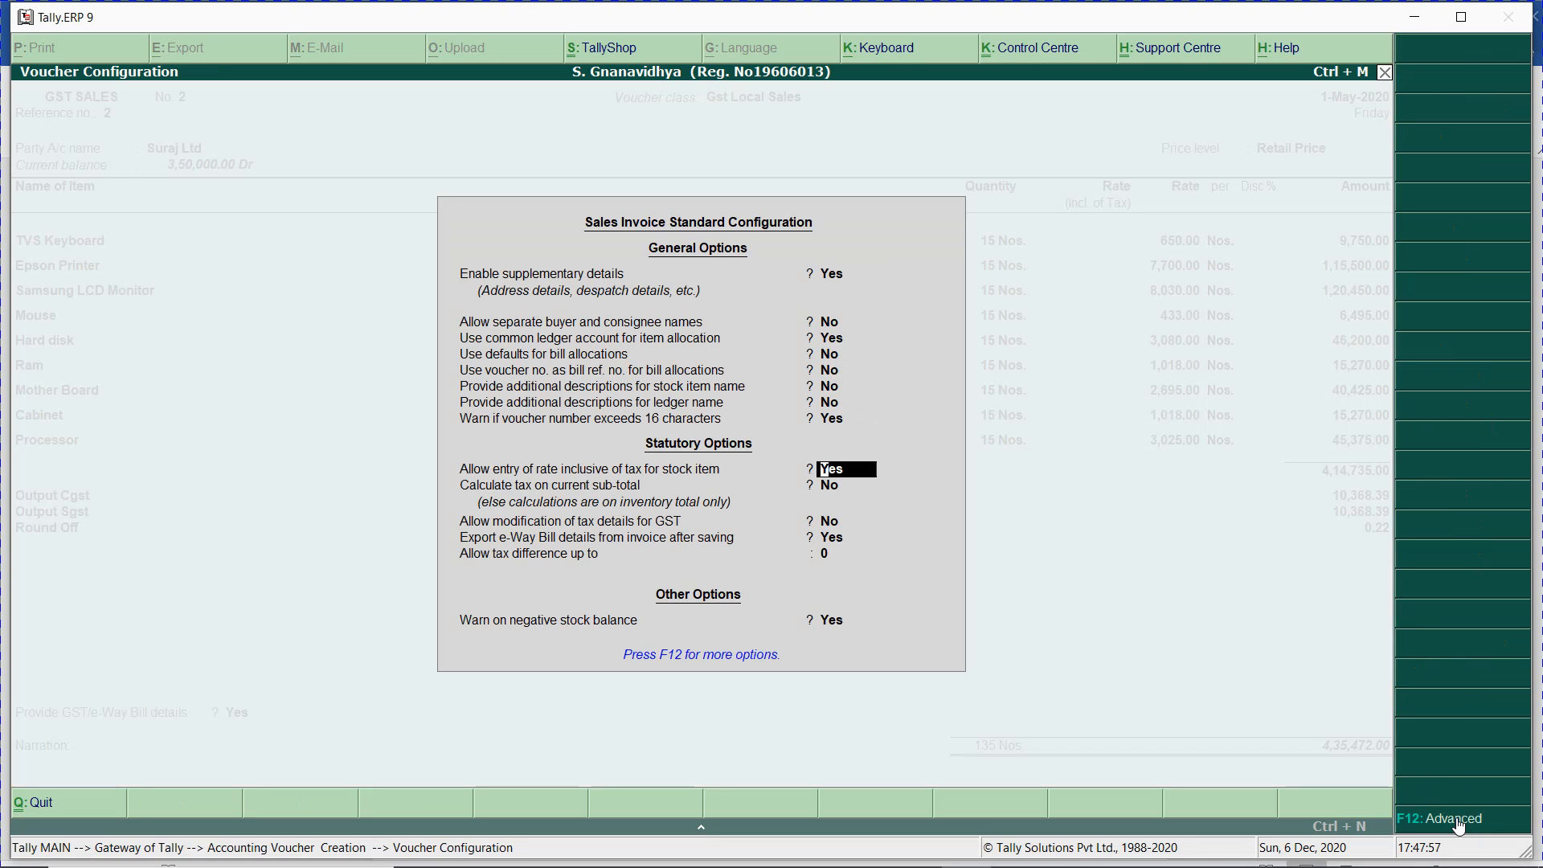
{"action": "type", "text": "n"}
{"action": "key", "text": "Return"}
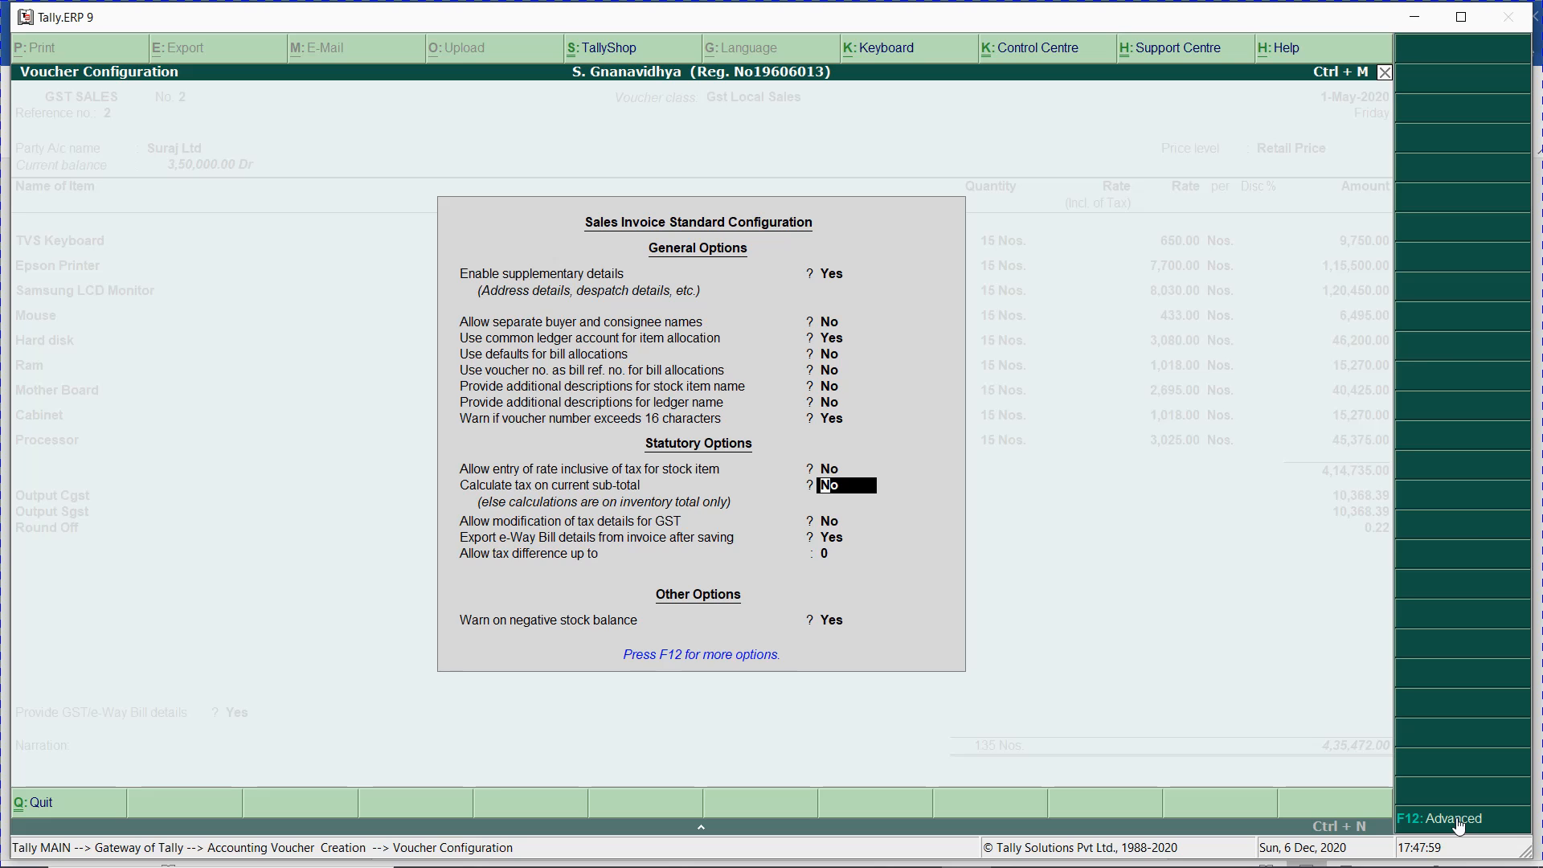
{"action": "key", "text": "ctrl+a"}
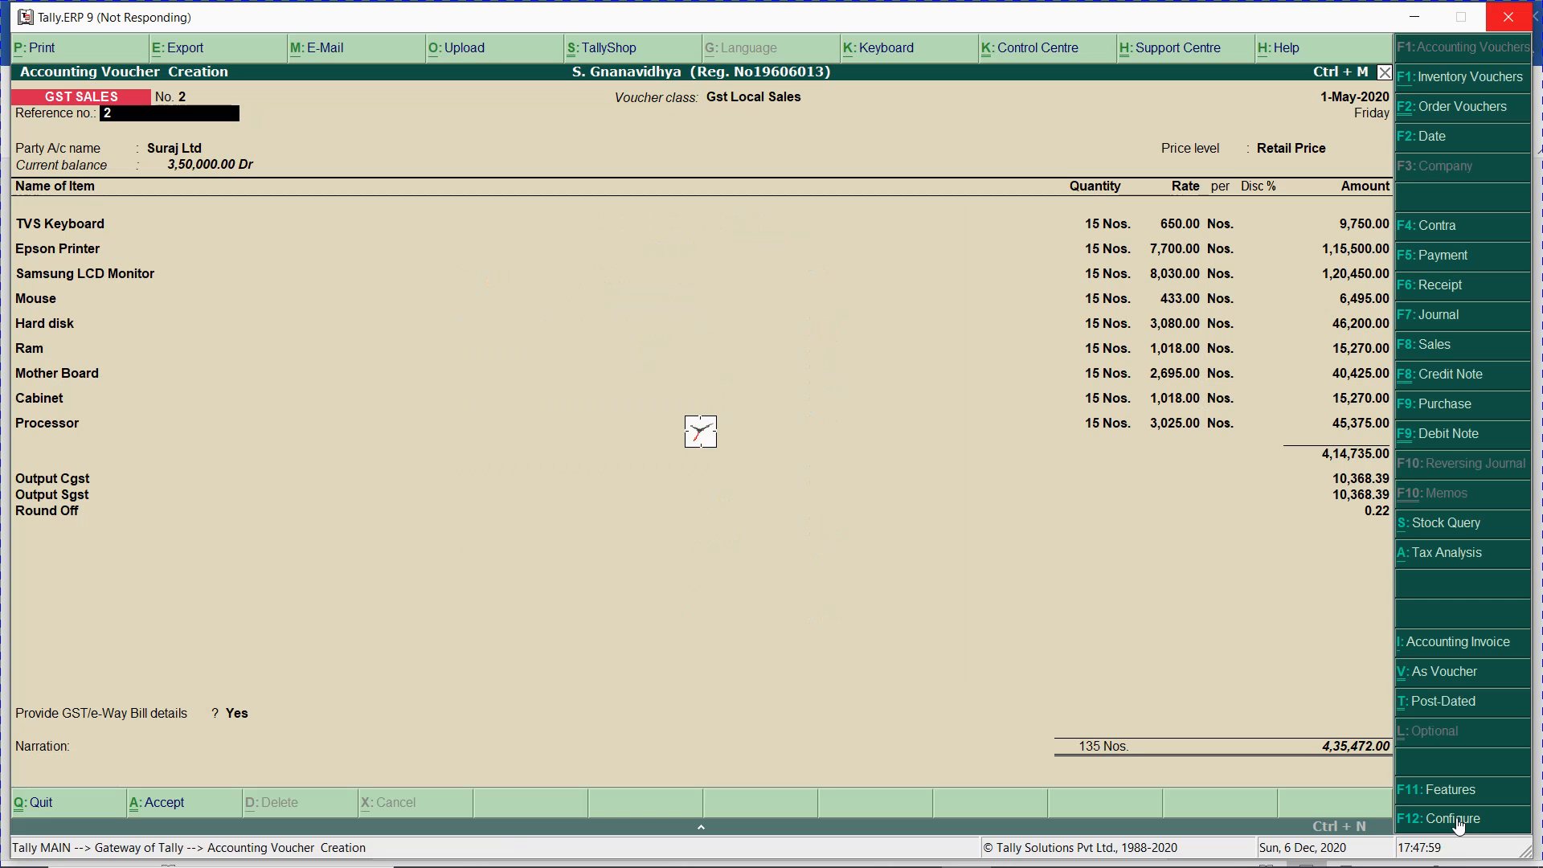
- Paste the Suraj Ltd voucher screenshot under the '20. b.' heading in Word
{"action": "key", "text": "alt+Tab"}
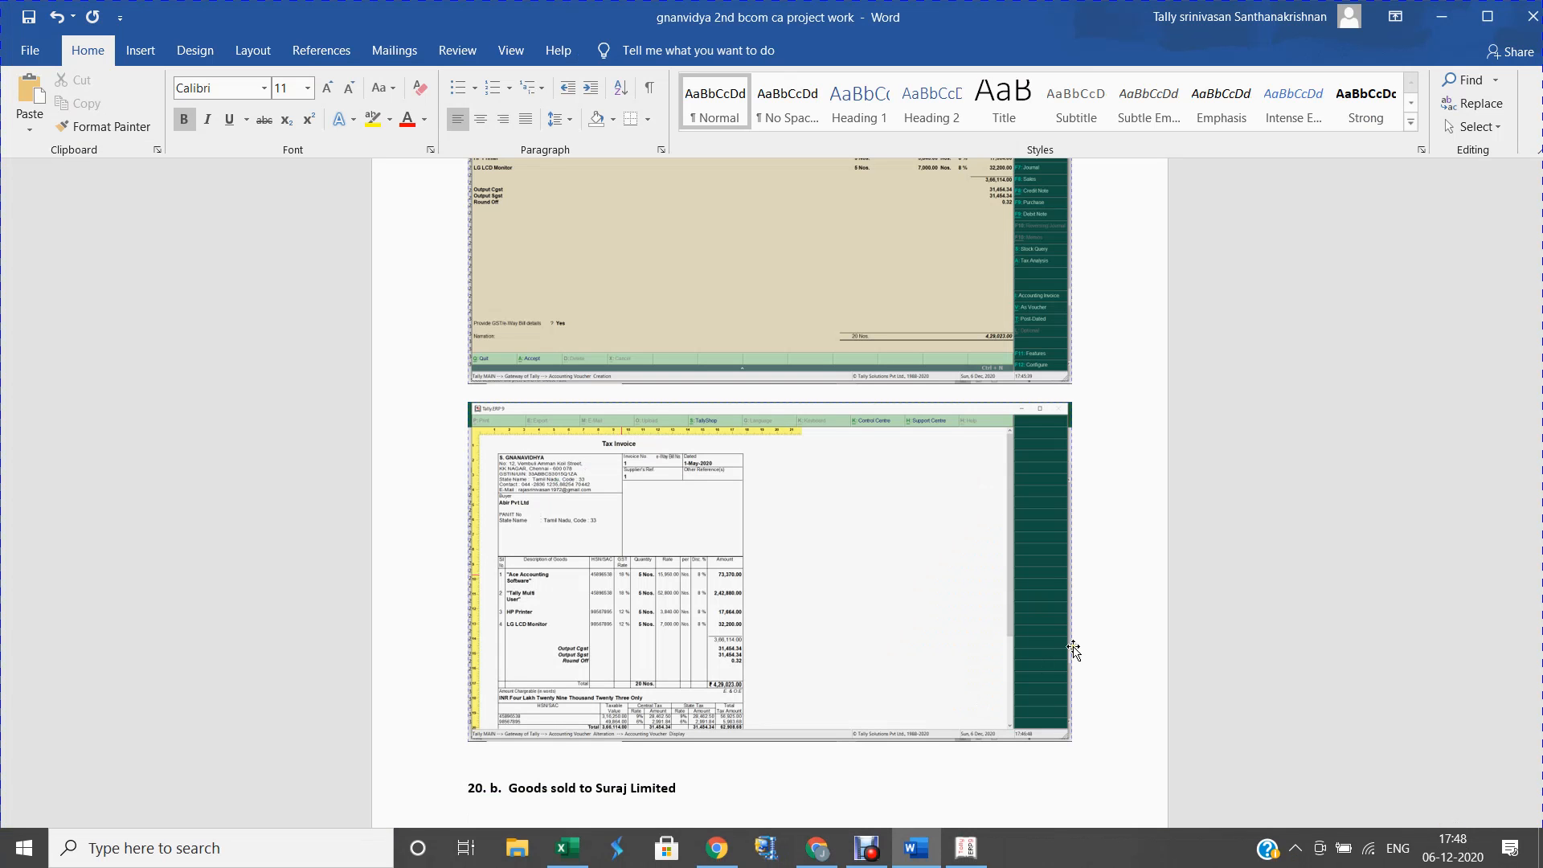
{"action": "left_click", "coordinate": [691, 785]}
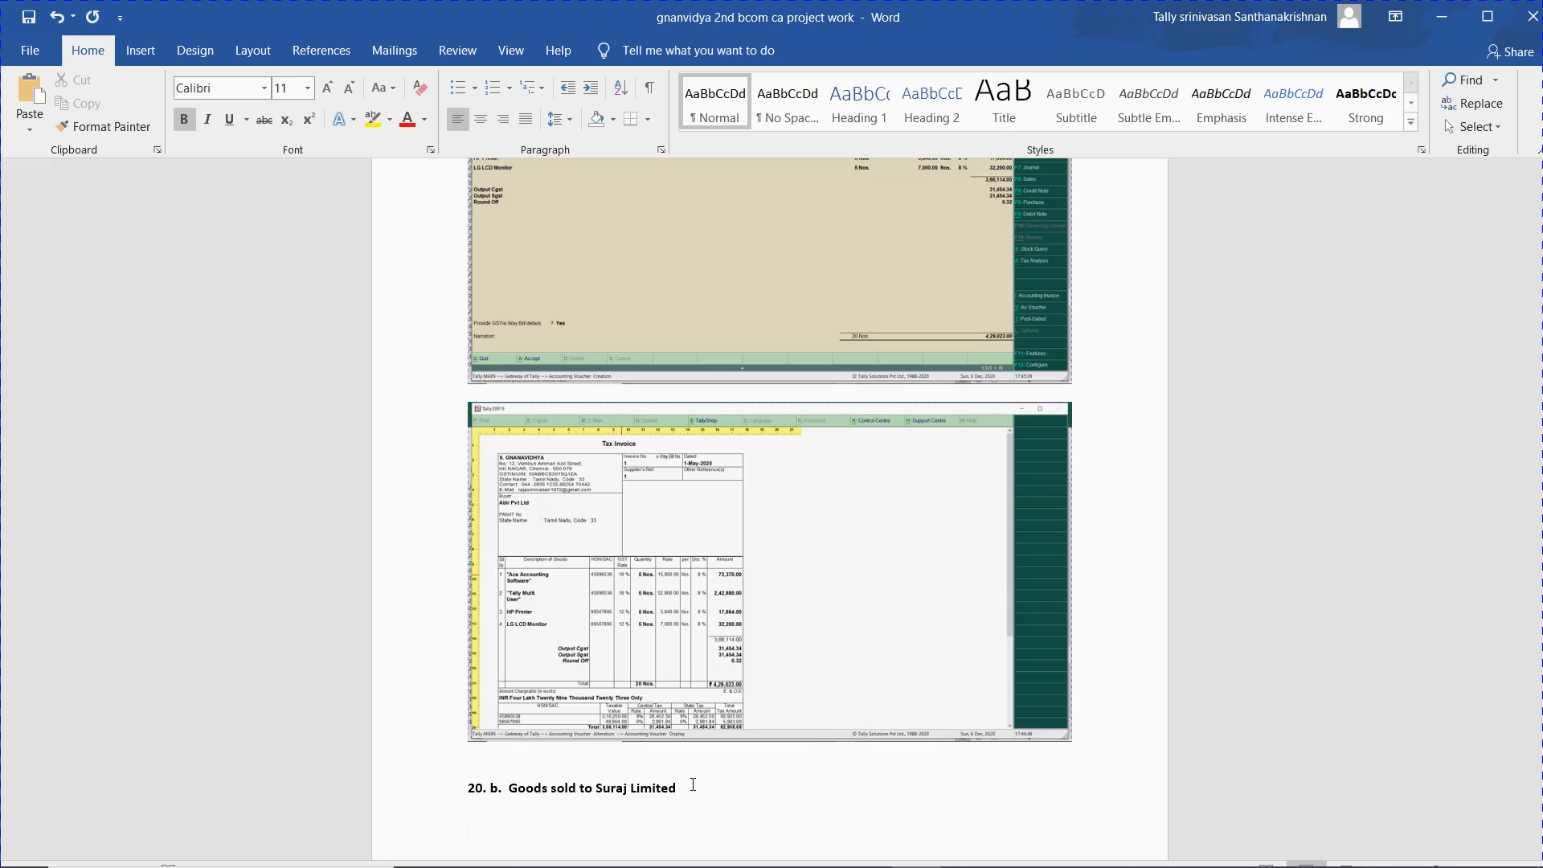
{"action": "key", "text": "ctrl+v"}
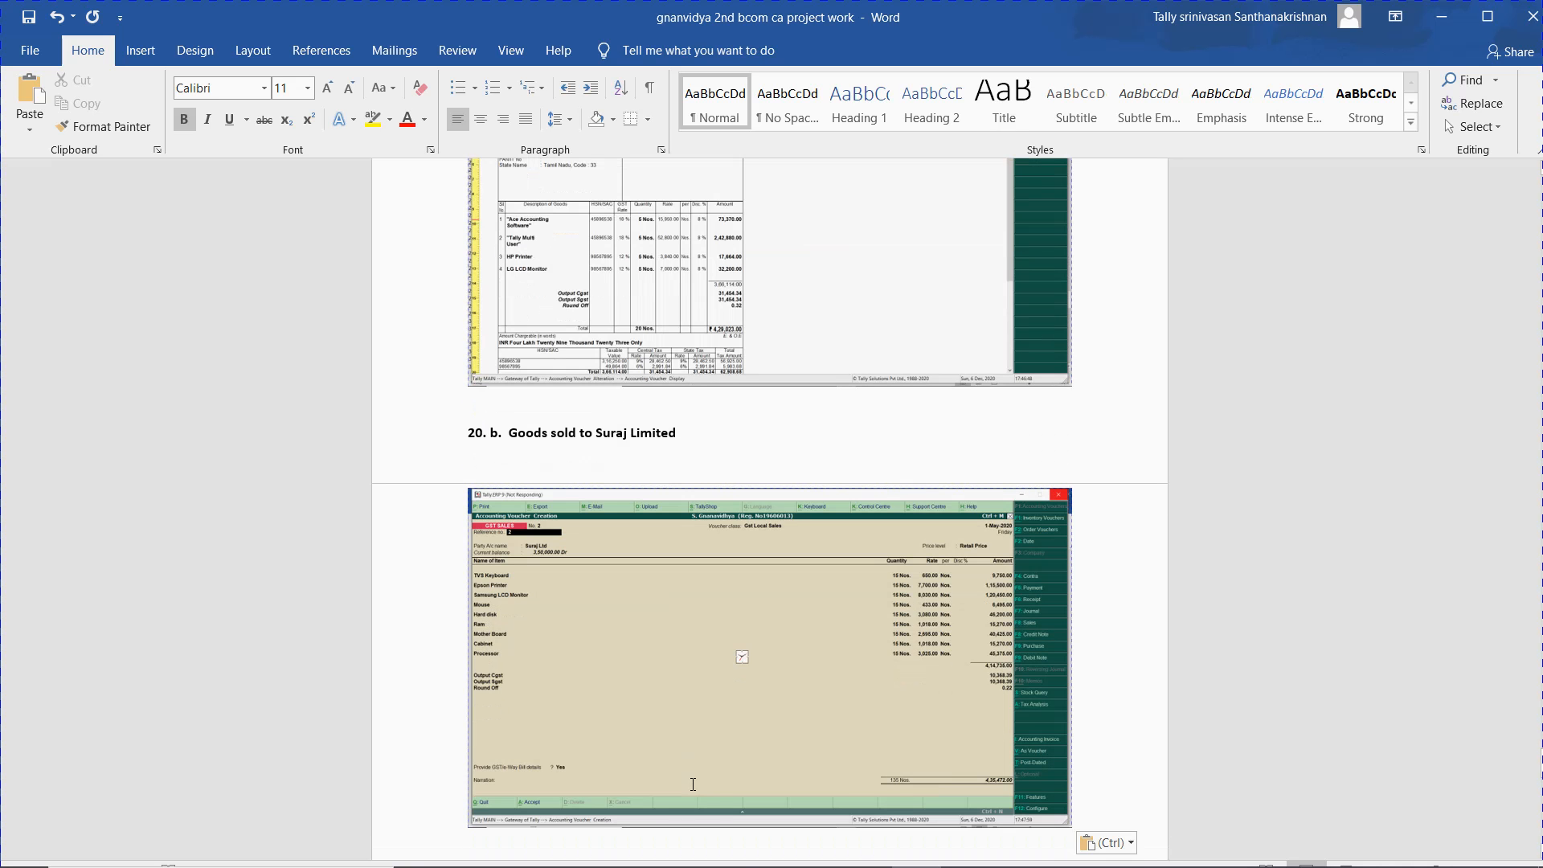
{"action": "key", "text": "alt+Tab"}
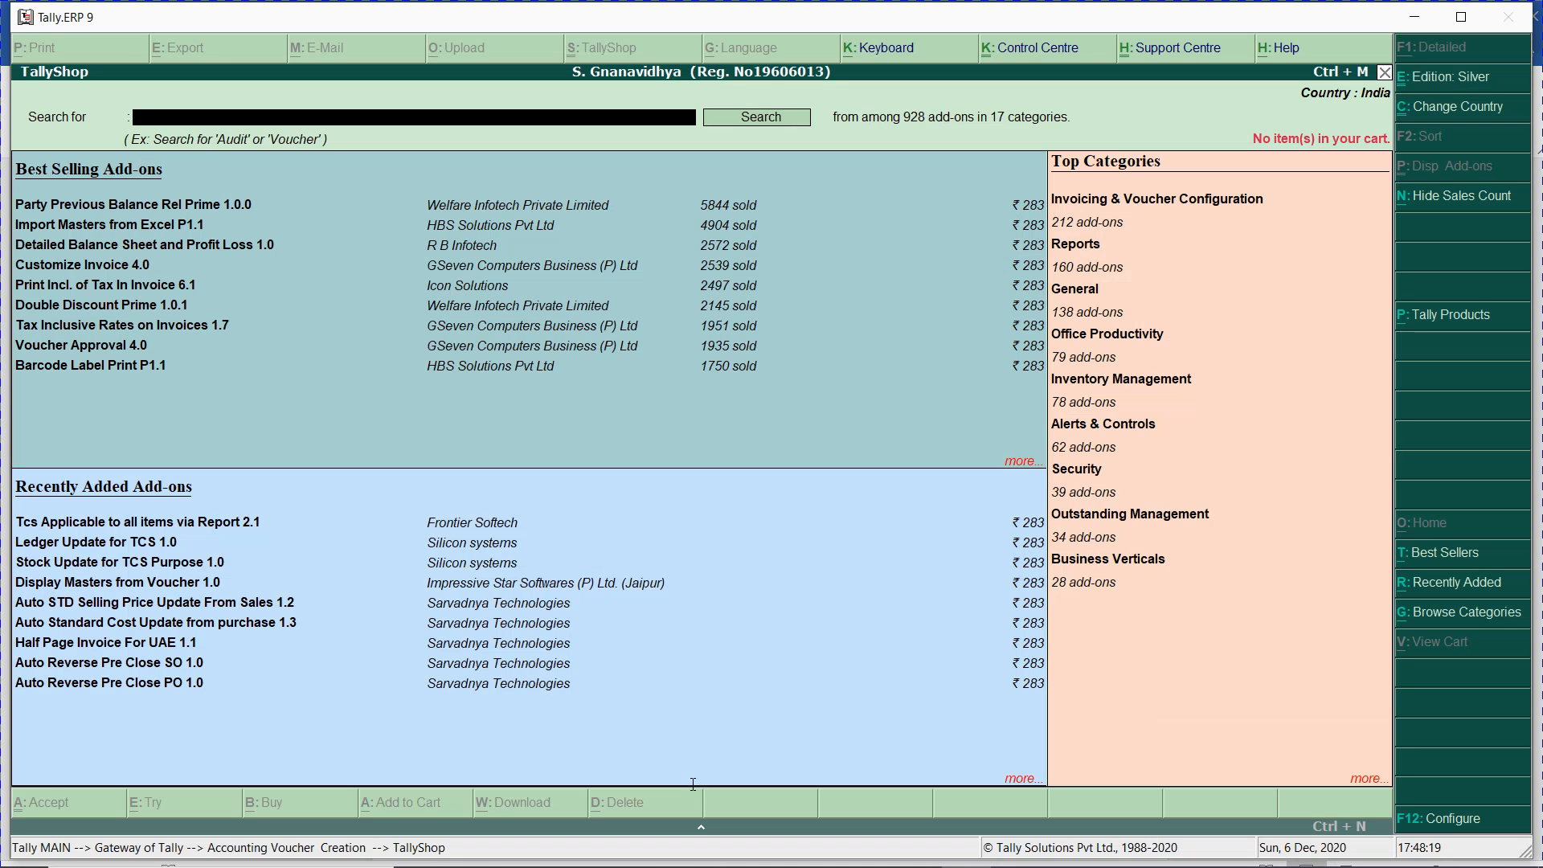
- Save Suraj Ltd sales voucher No. 2, then reopen it in tax invoice print preview
{"action": "key", "text": "Escape"}
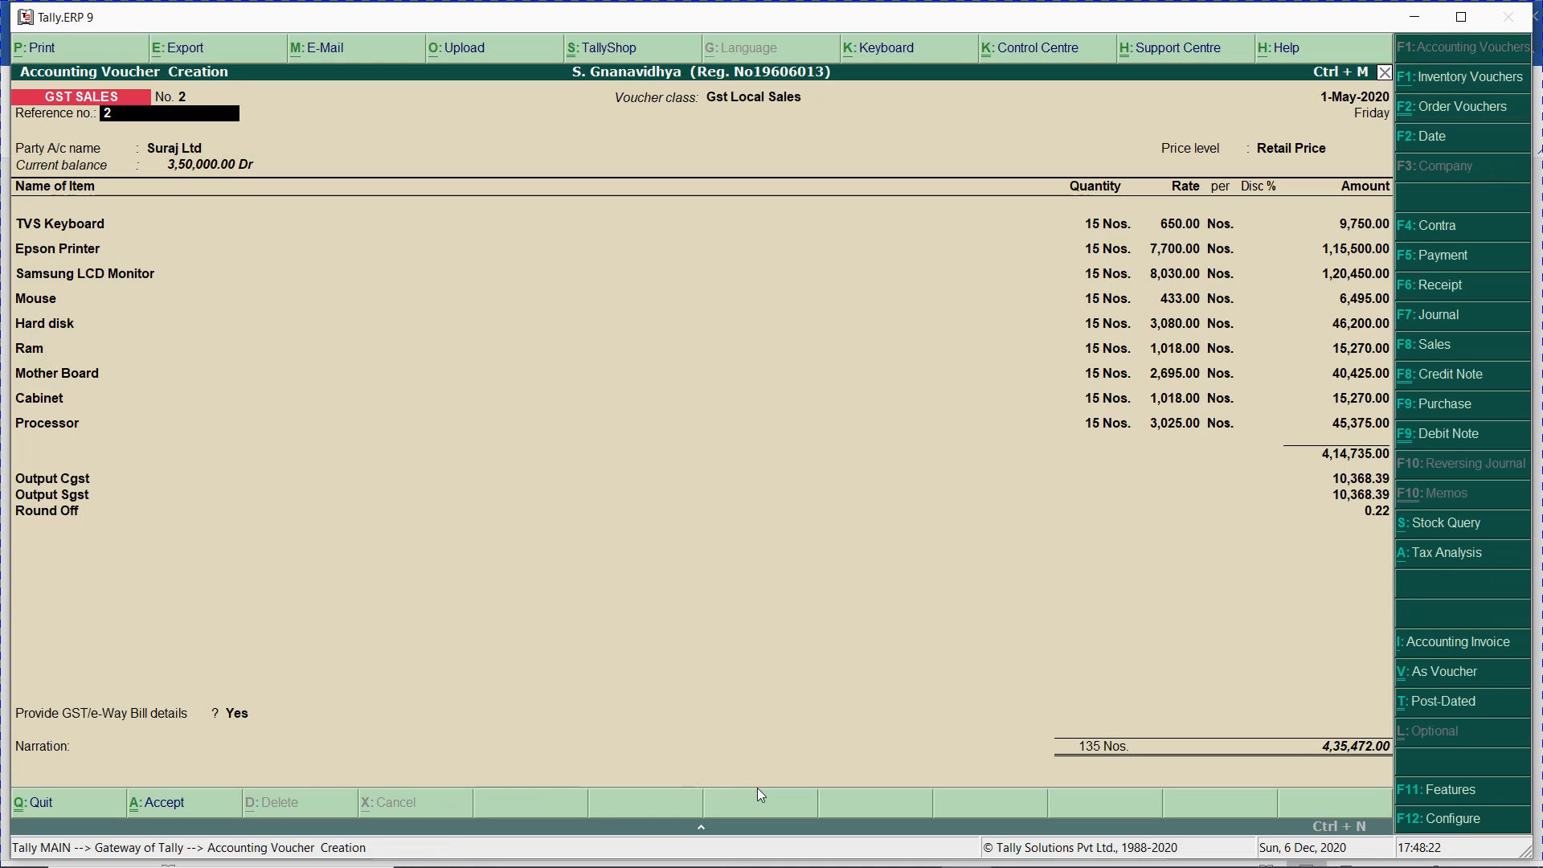
{"action": "key", "text": "ctrl+a"}
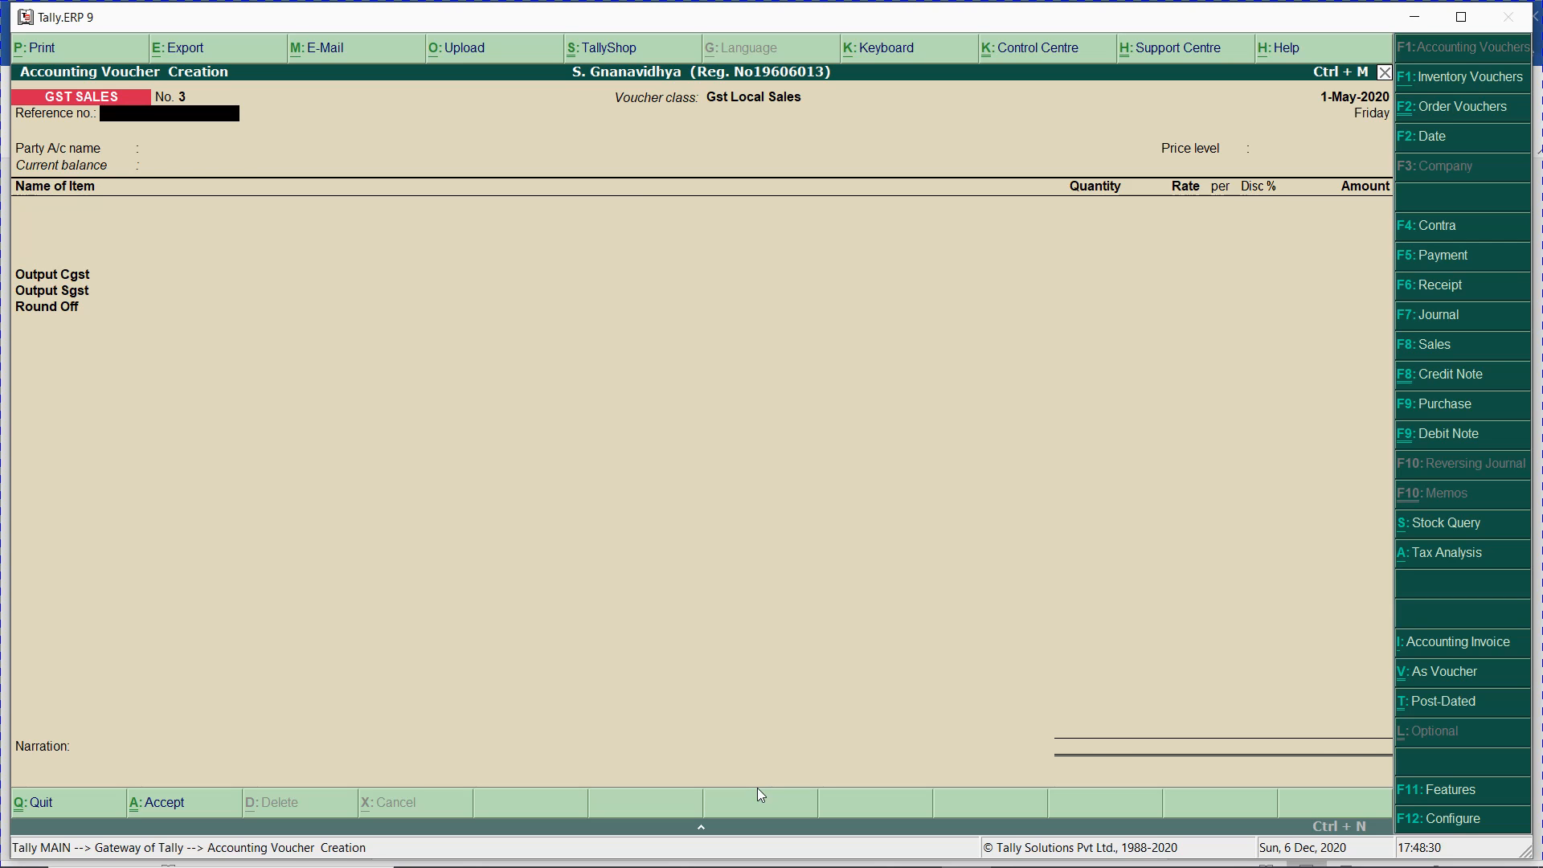
{"action": "key", "text": "Page_Up"}
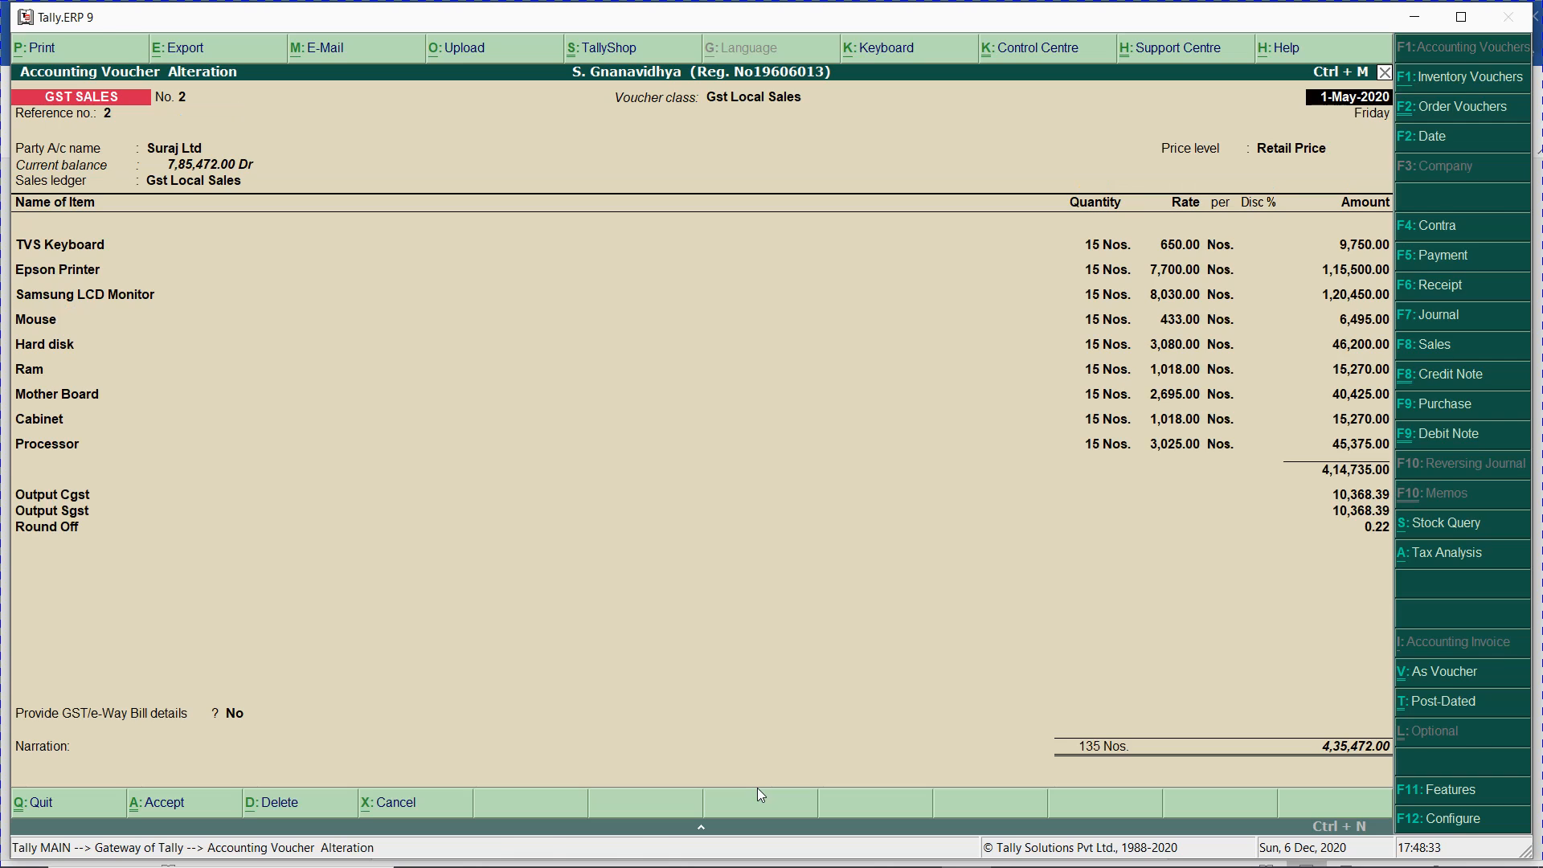
{"action": "key", "text": "alt+p"}
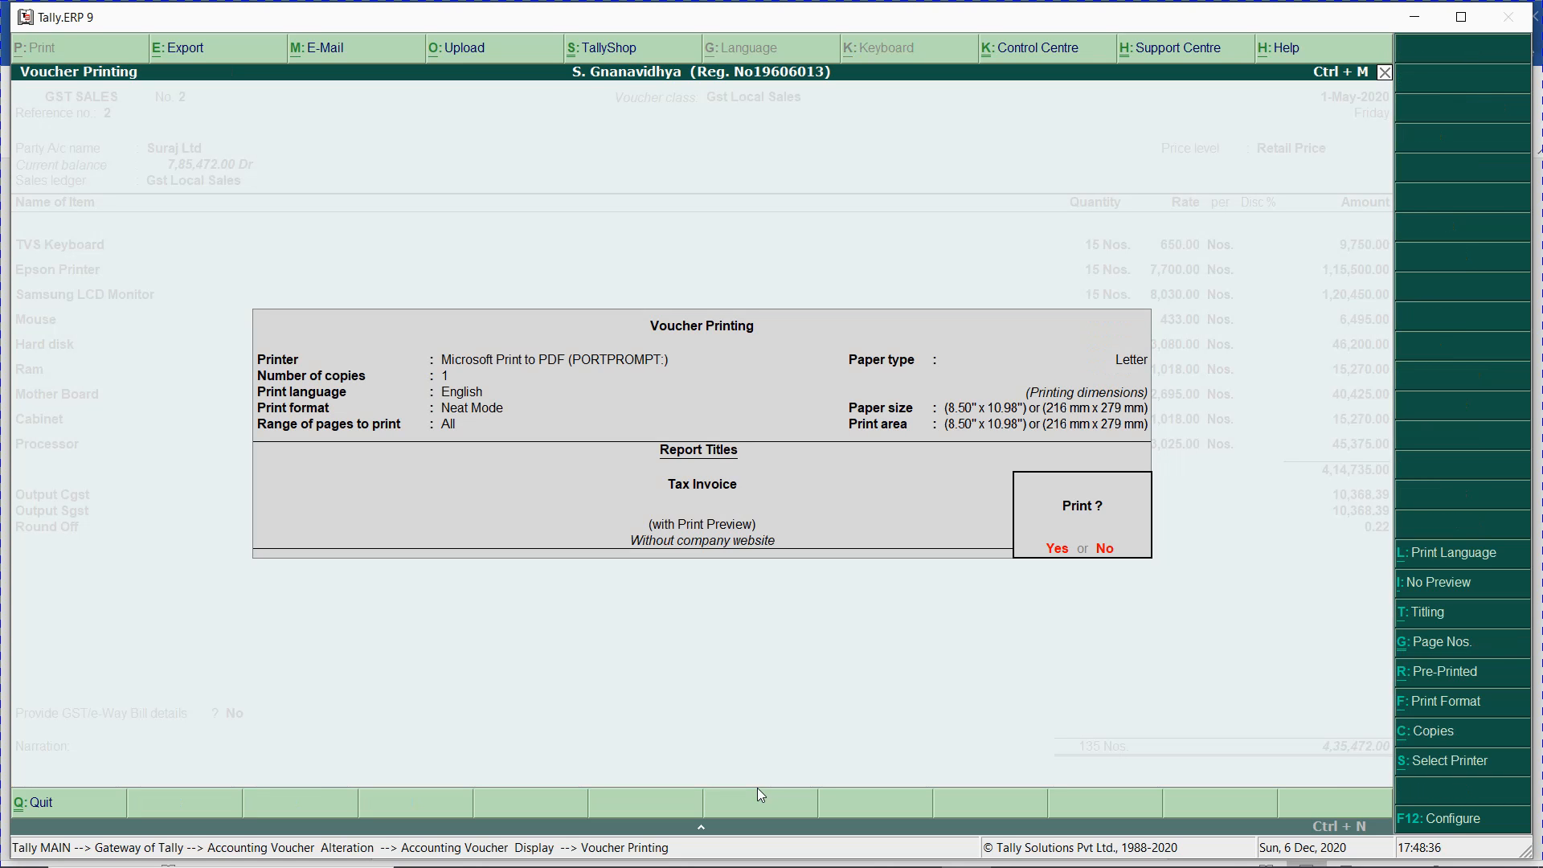
{"action": "key", "text": "Return"}
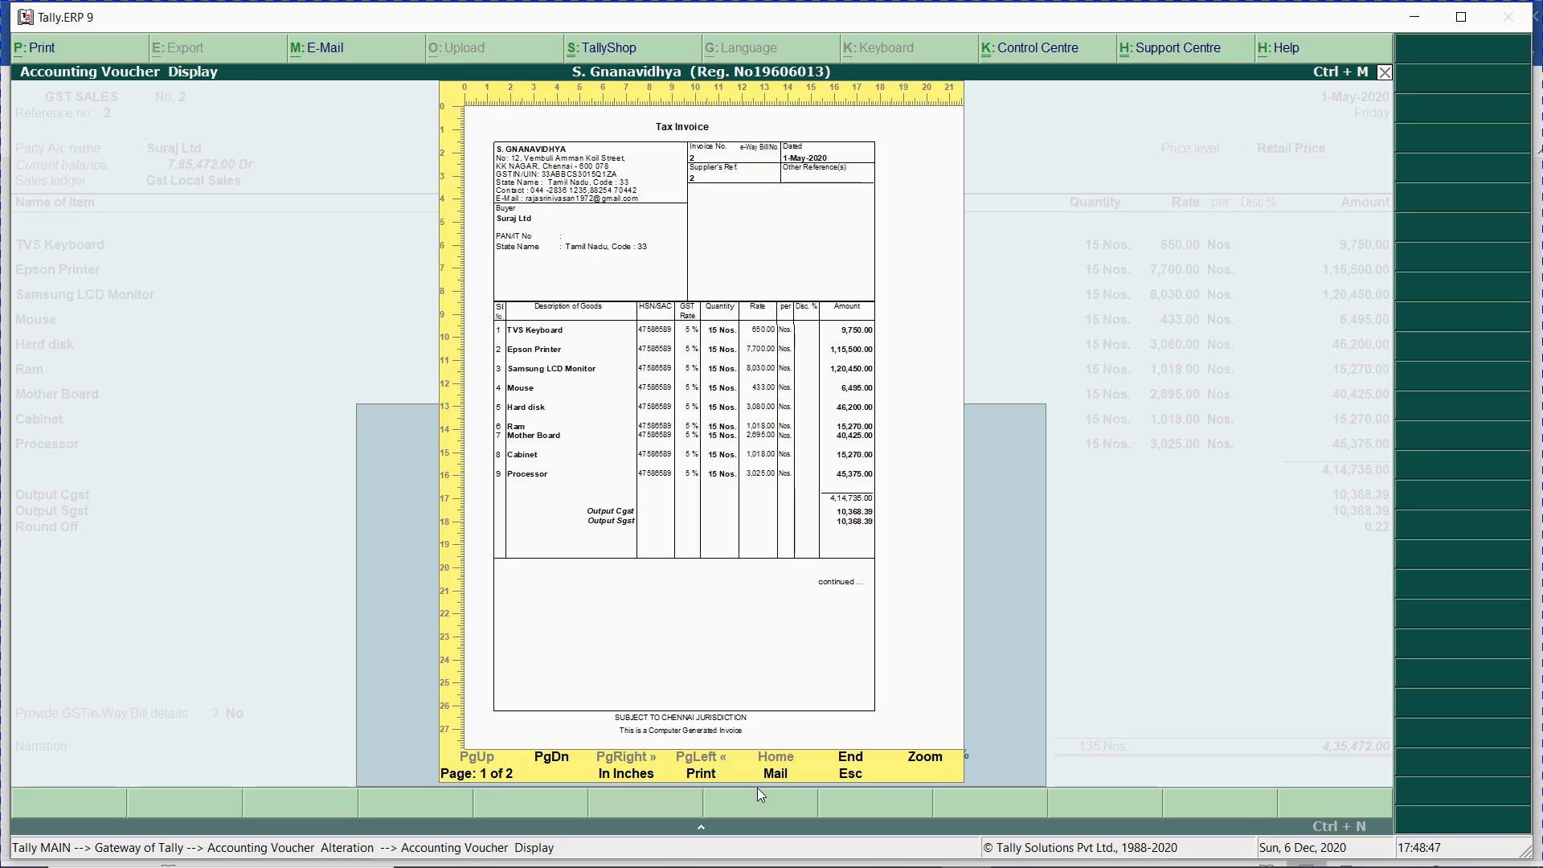
{"action": "key", "text": "alt+Tab"}
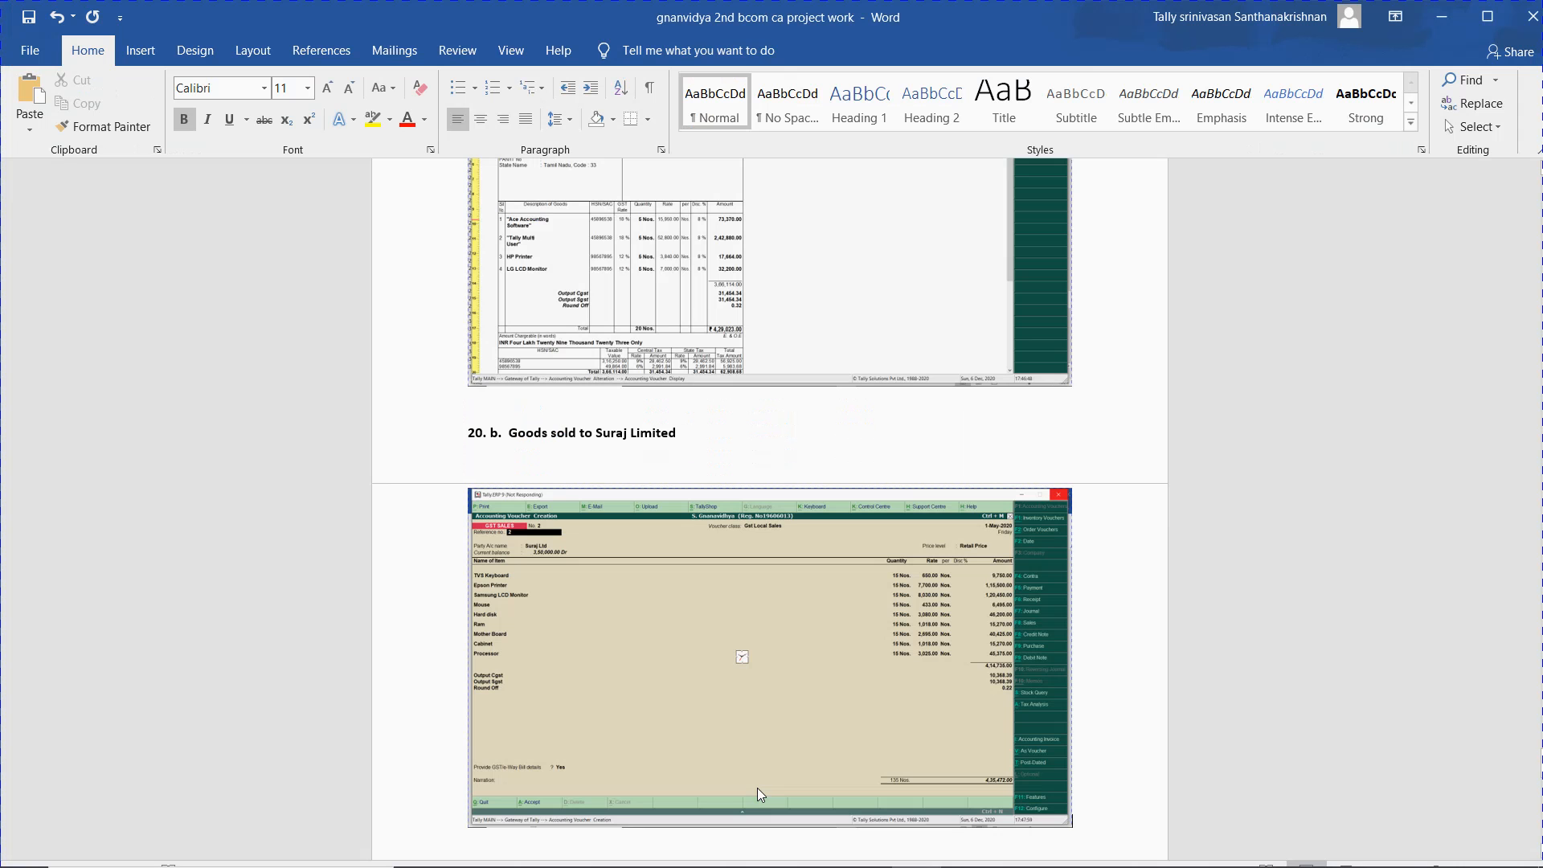
- Paste the second page of the Suraj invoice preview below the first, with blank lines around it
{"action": "scroll", "coordinate": [758, 790], "scroll_direction": "down", "scroll_amount": 1}
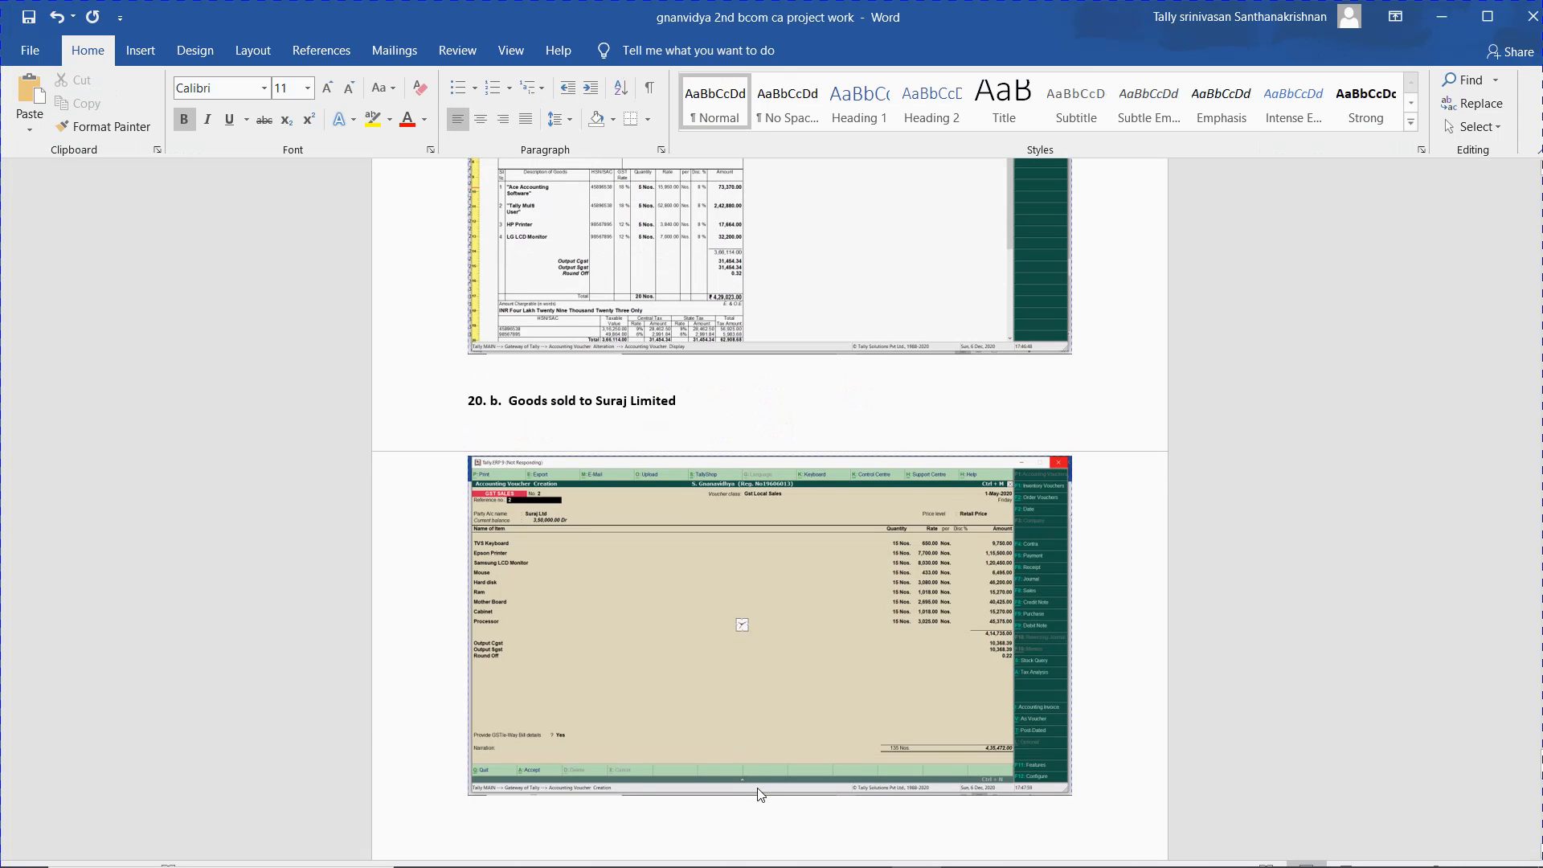
{"action": "key", "text": "alt+Tab"}
{"action": "key", "text": "Page_Down"}
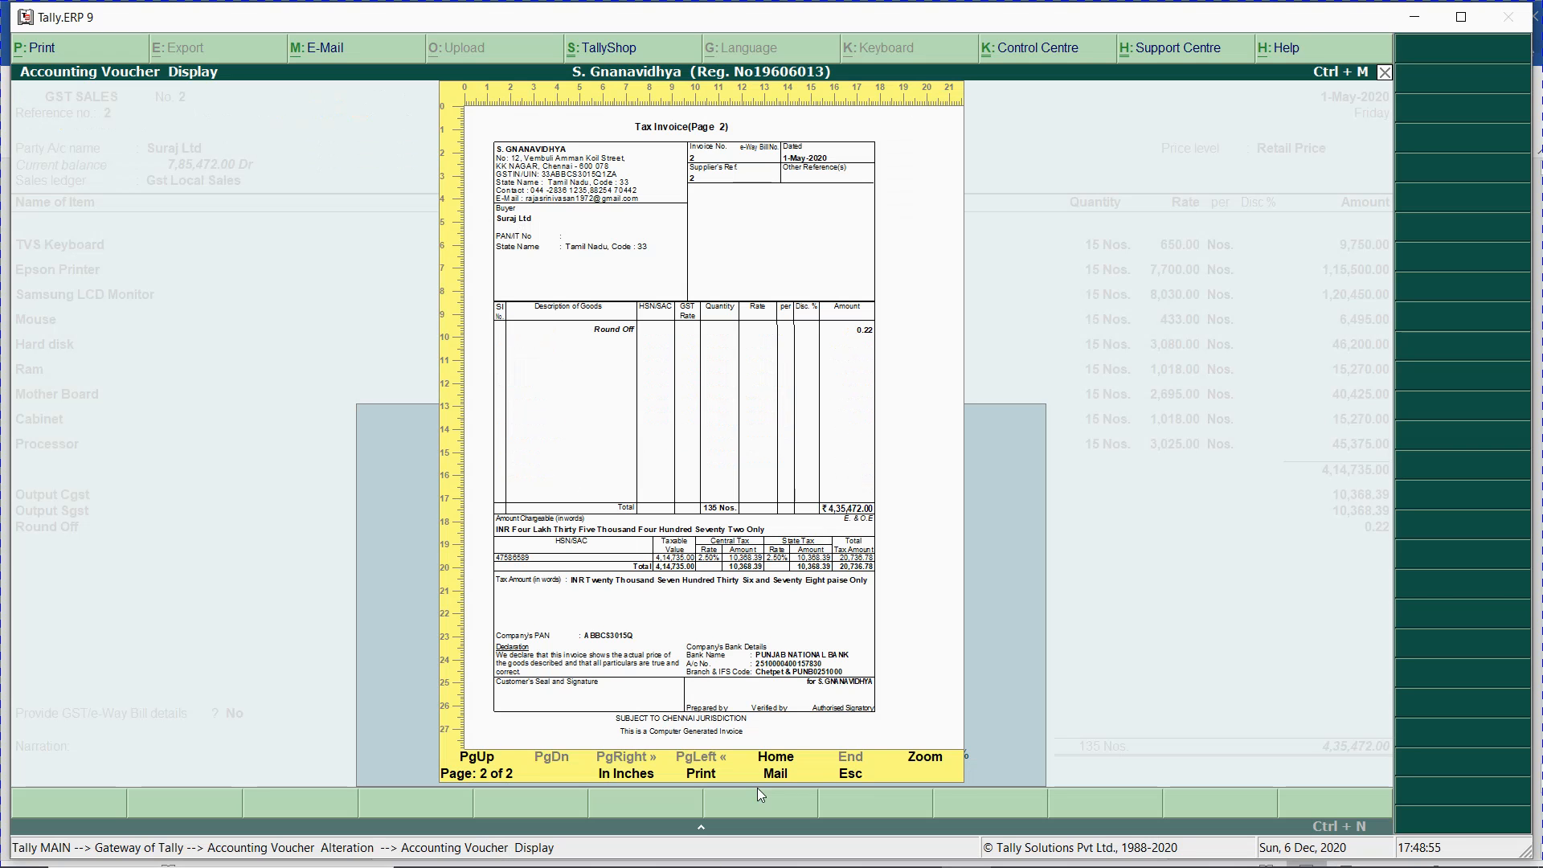
{"action": "key", "text": "alt+Tab"}
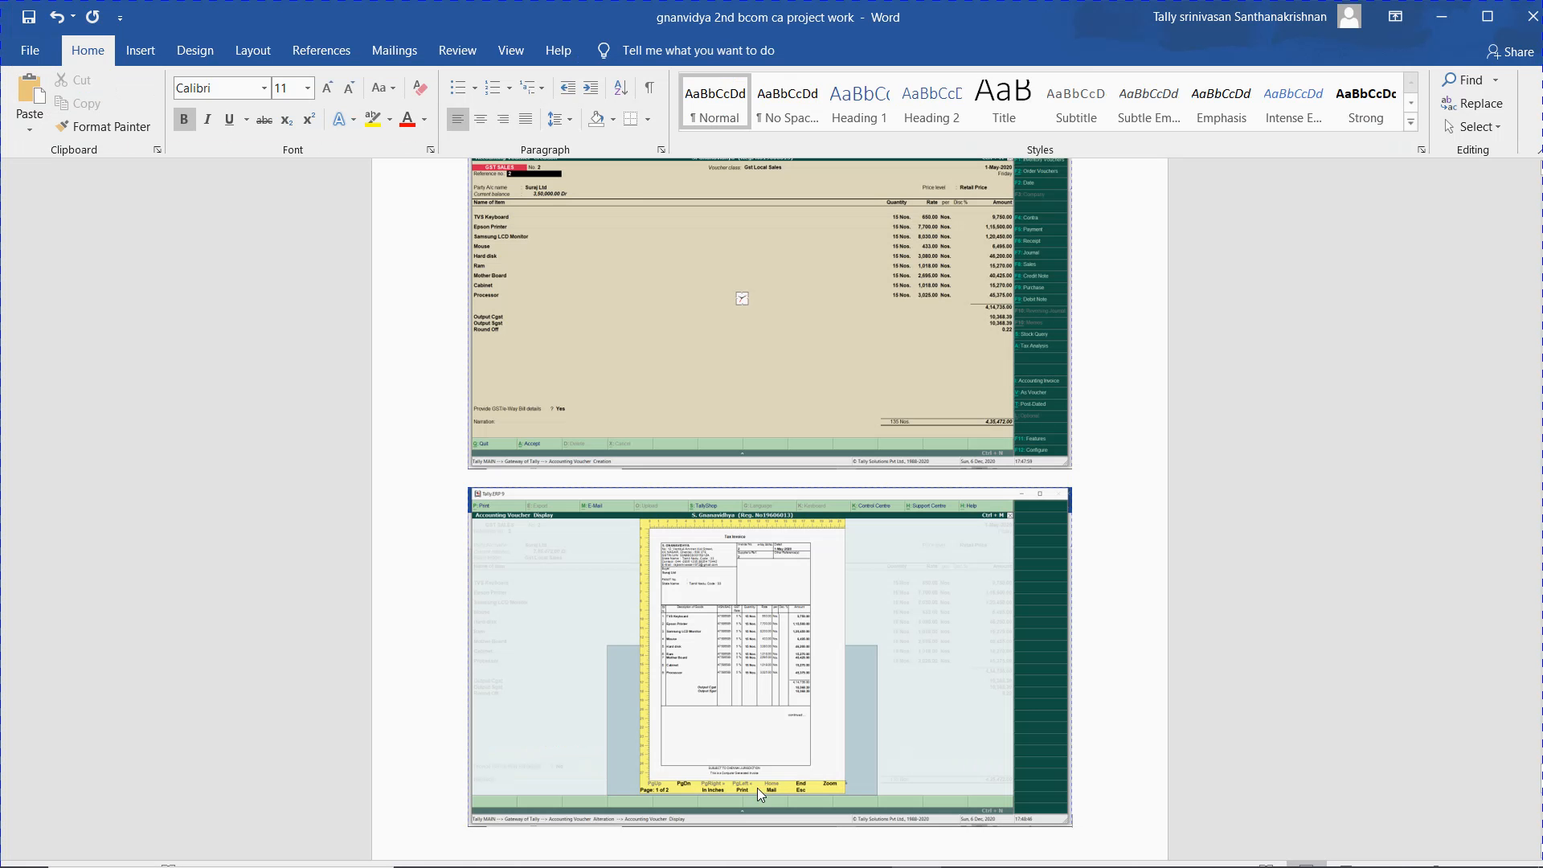
{"action": "key", "text": "Return"}
{"action": "key", "text": "ctrl+v"}
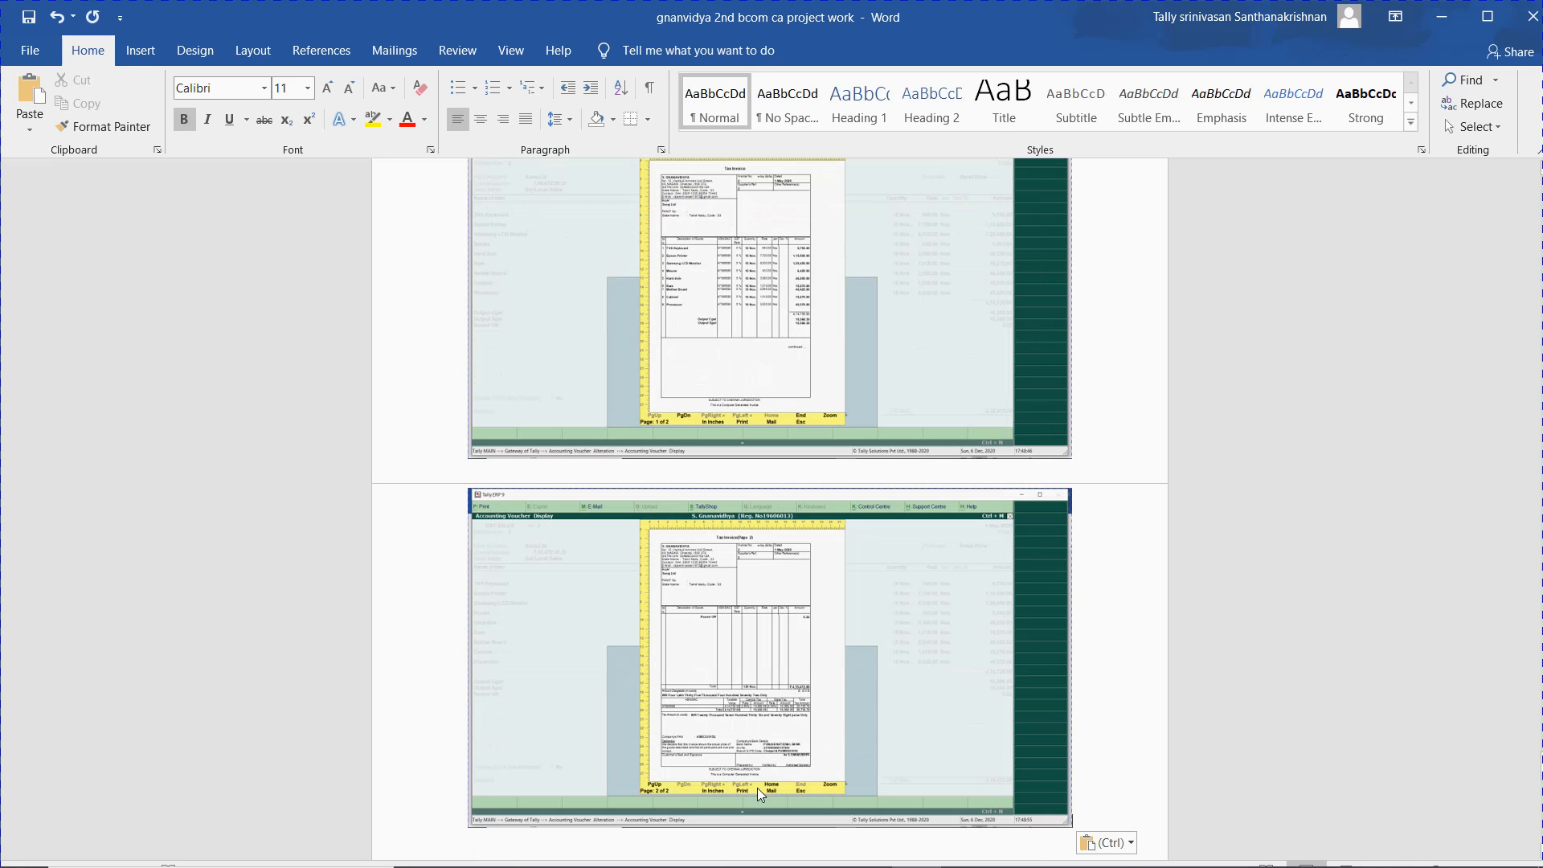
{"action": "key", "text": "Return"}
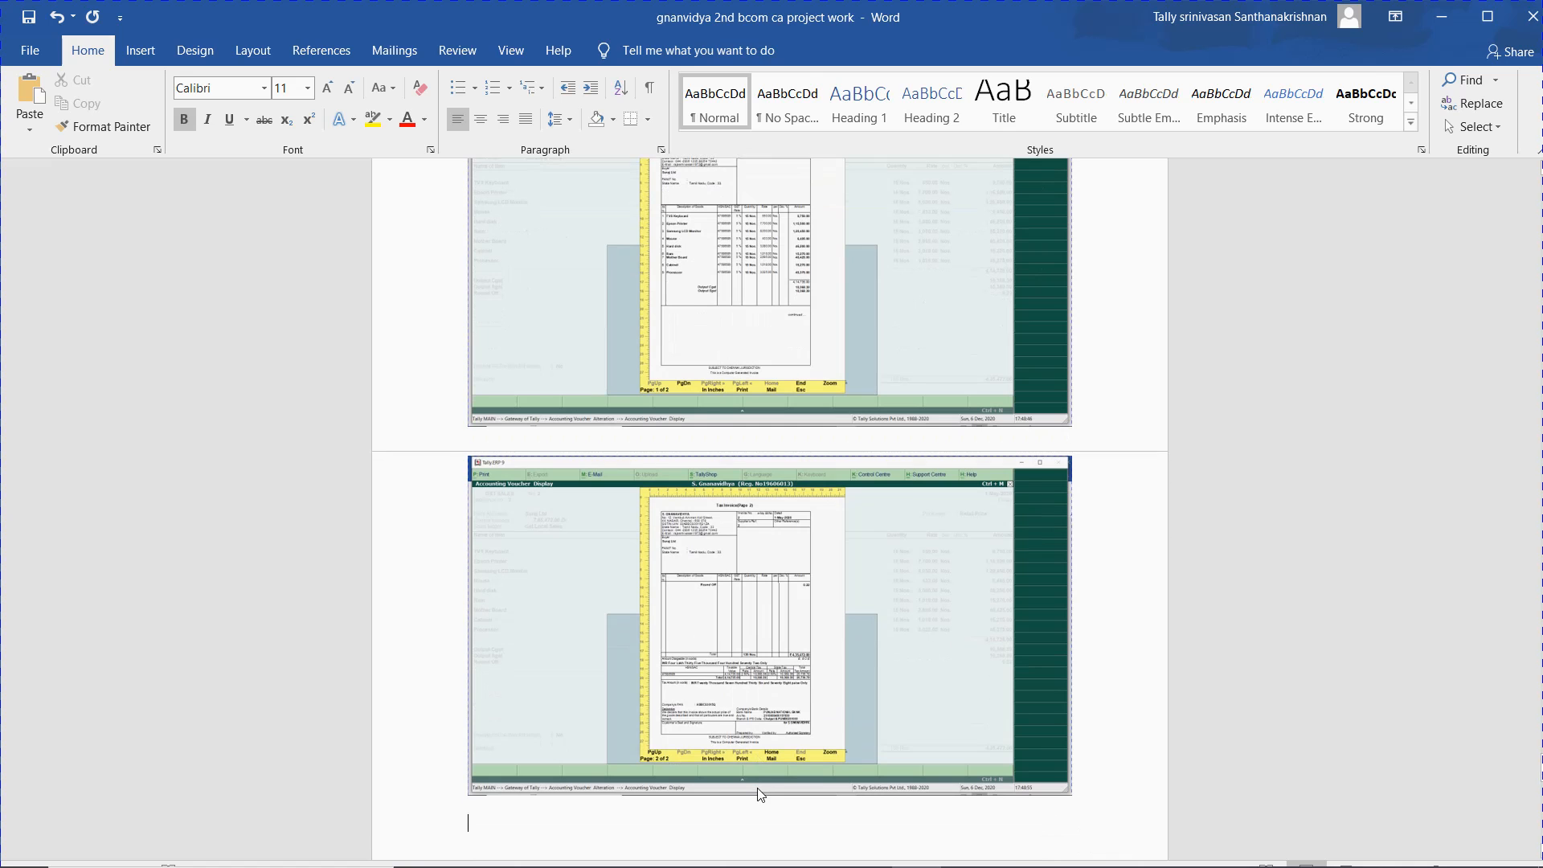
{"action": "key", "text": "alt+Tab"}
{"action": "key", "text": "Escape"}
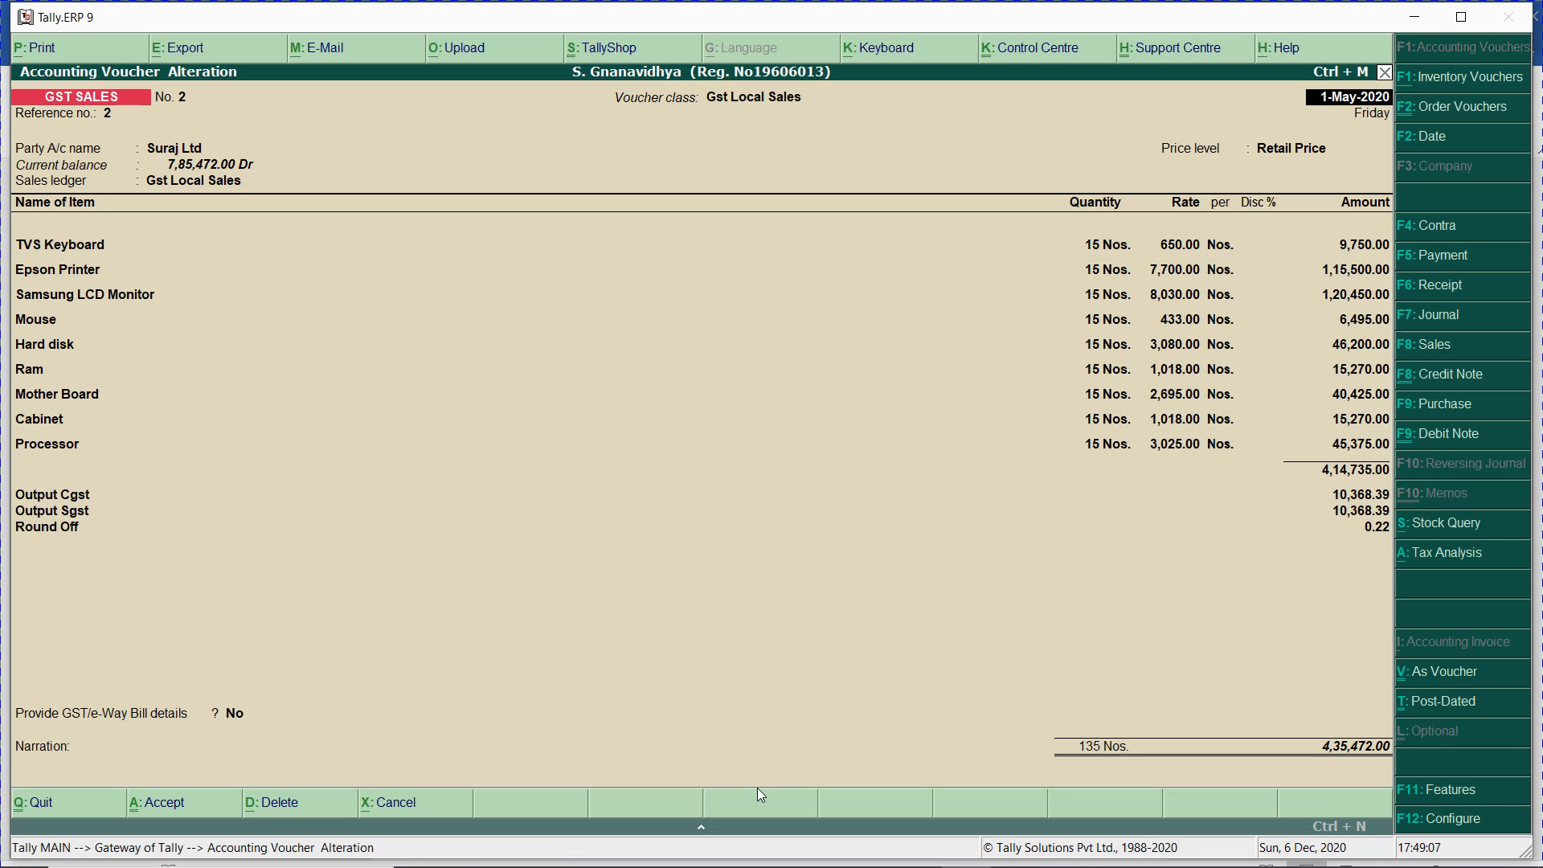
- Quit the Tally voucher and copy the item 22 Ranbir returned-goods heading from Excel cell A304
{"action": "key", "text": "Escape"}
{"action": "key", "text": "y"}
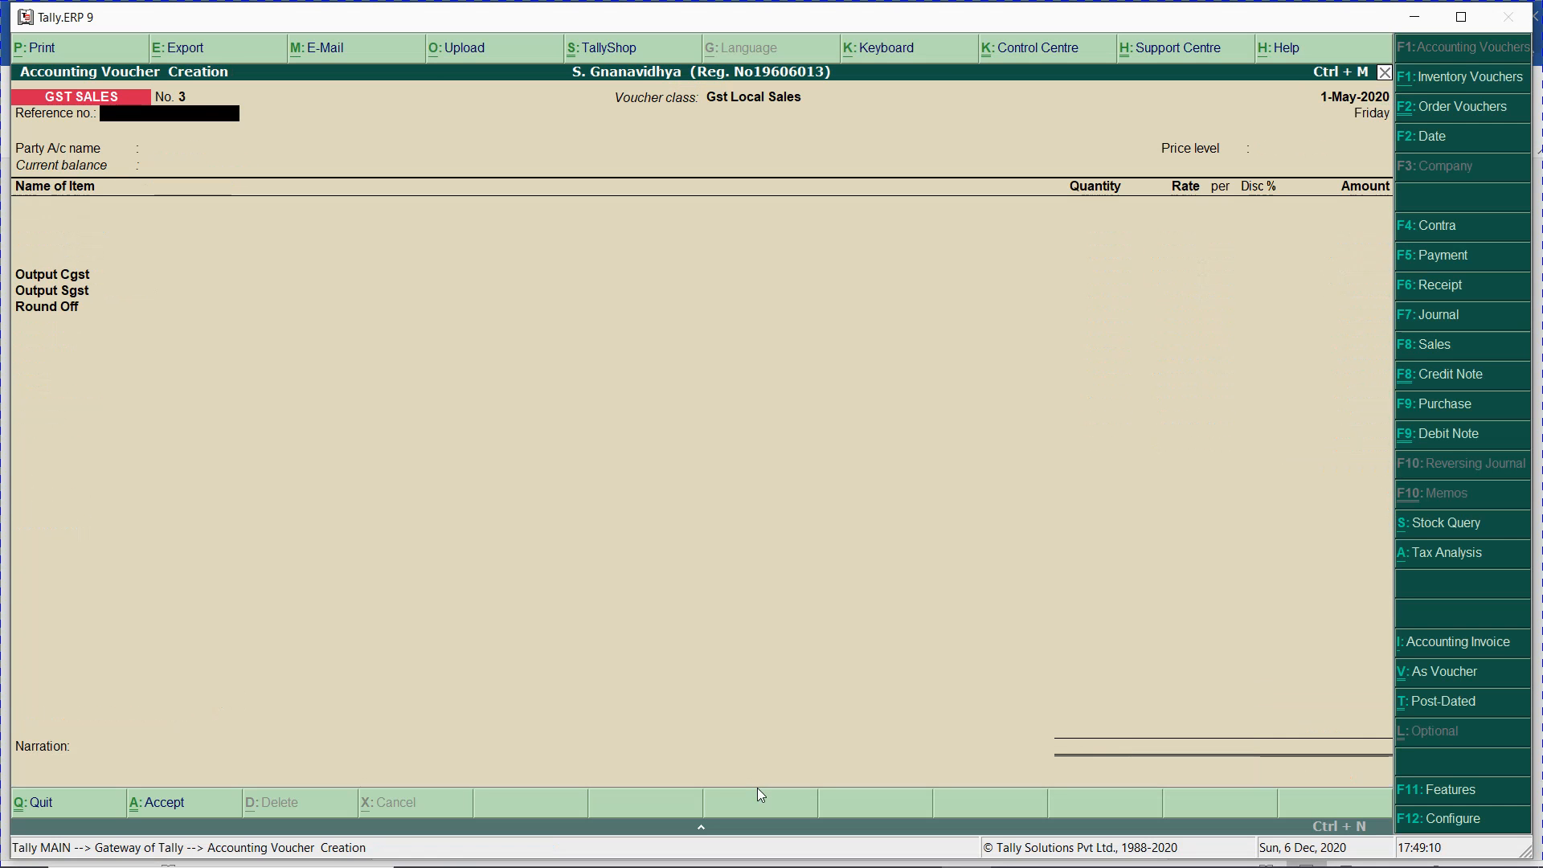
{"action": "key", "text": "alt+Tab"}
{"action": "key", "text": "alt+Tab"}
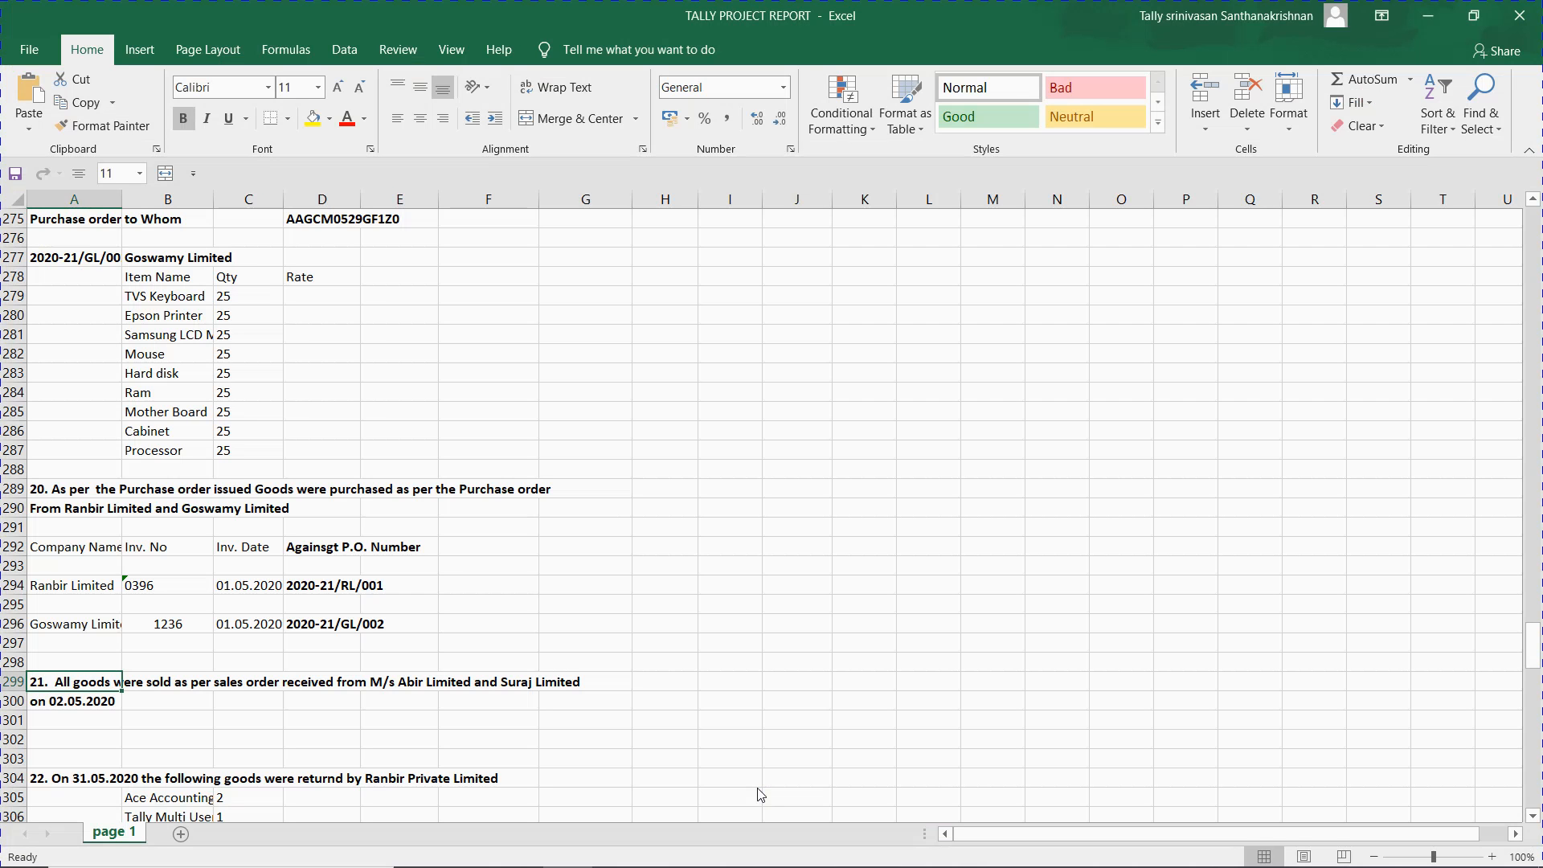
{"action": "key", "text": "Down"}
{"action": "key", "text": "Down"}
{"action": "key", "text": "Down"}
{"action": "key", "text": "Down"}
{"action": "key", "text": "Down"}
{"action": "key", "text": "Down"}
{"action": "key", "text": "Down"}
{"action": "key", "text": "Down"}
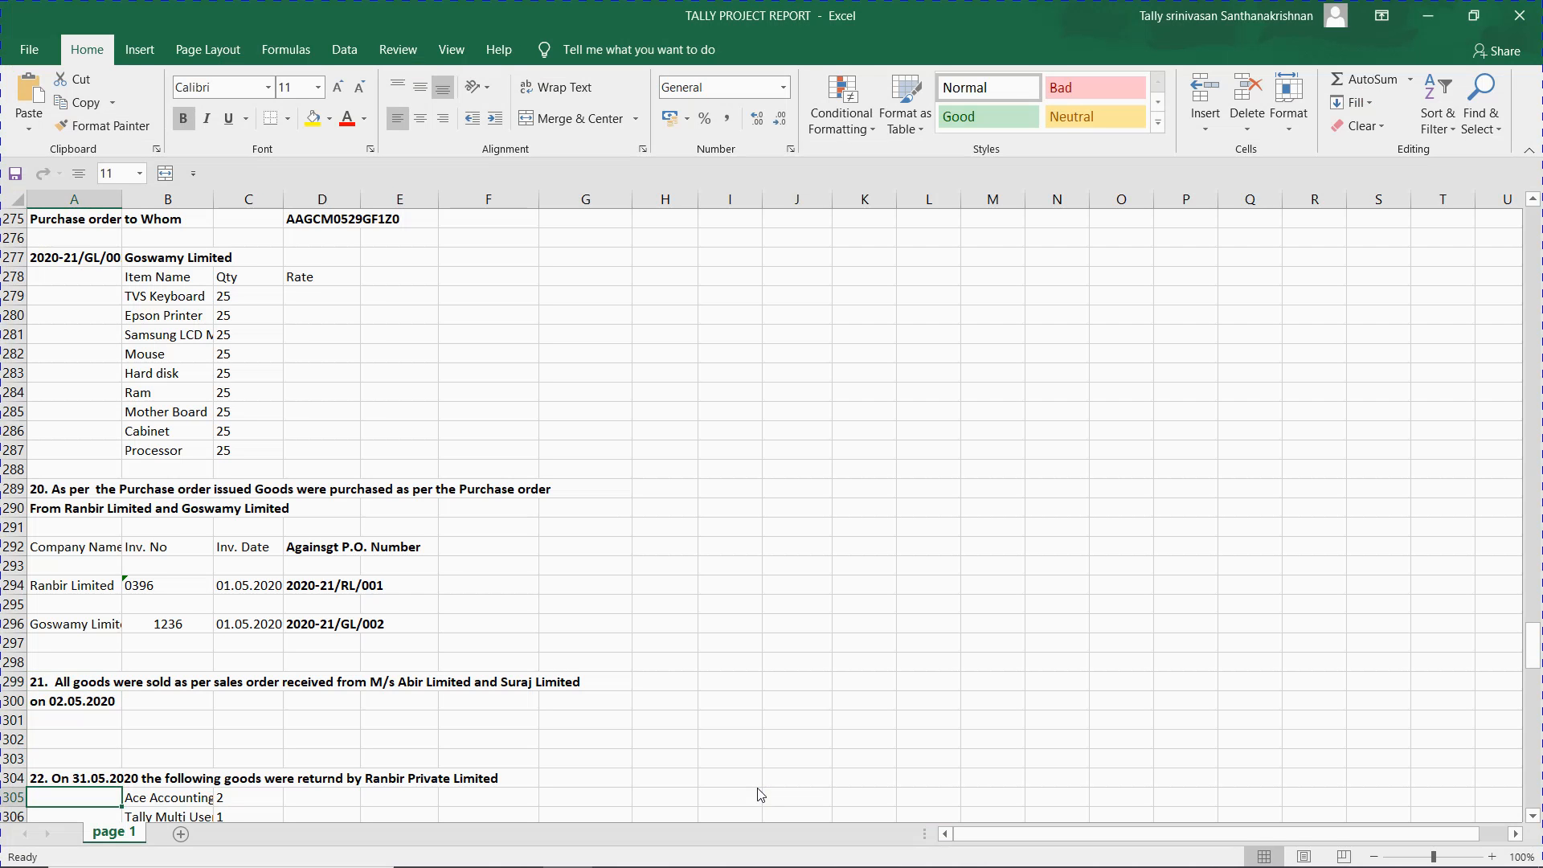
{"action": "key", "text": "Down"}
{"action": "key", "text": "Up"}
{"action": "key", "text": "Up"}
{"action": "key", "text": "Up"}
{"action": "key", "text": "Up"}
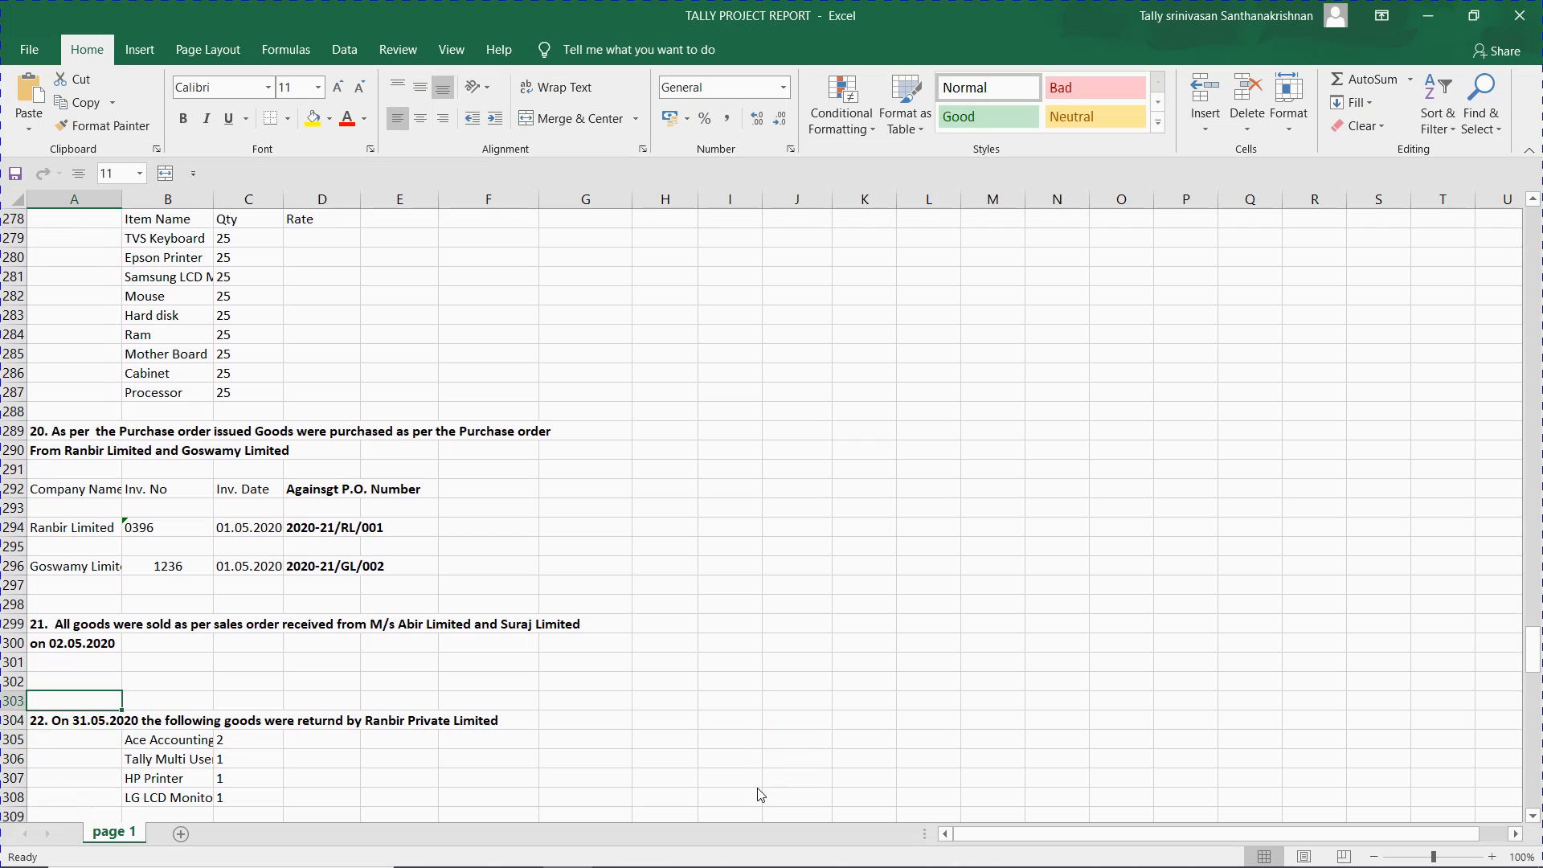
{"action": "key", "text": "ctrl+c"}
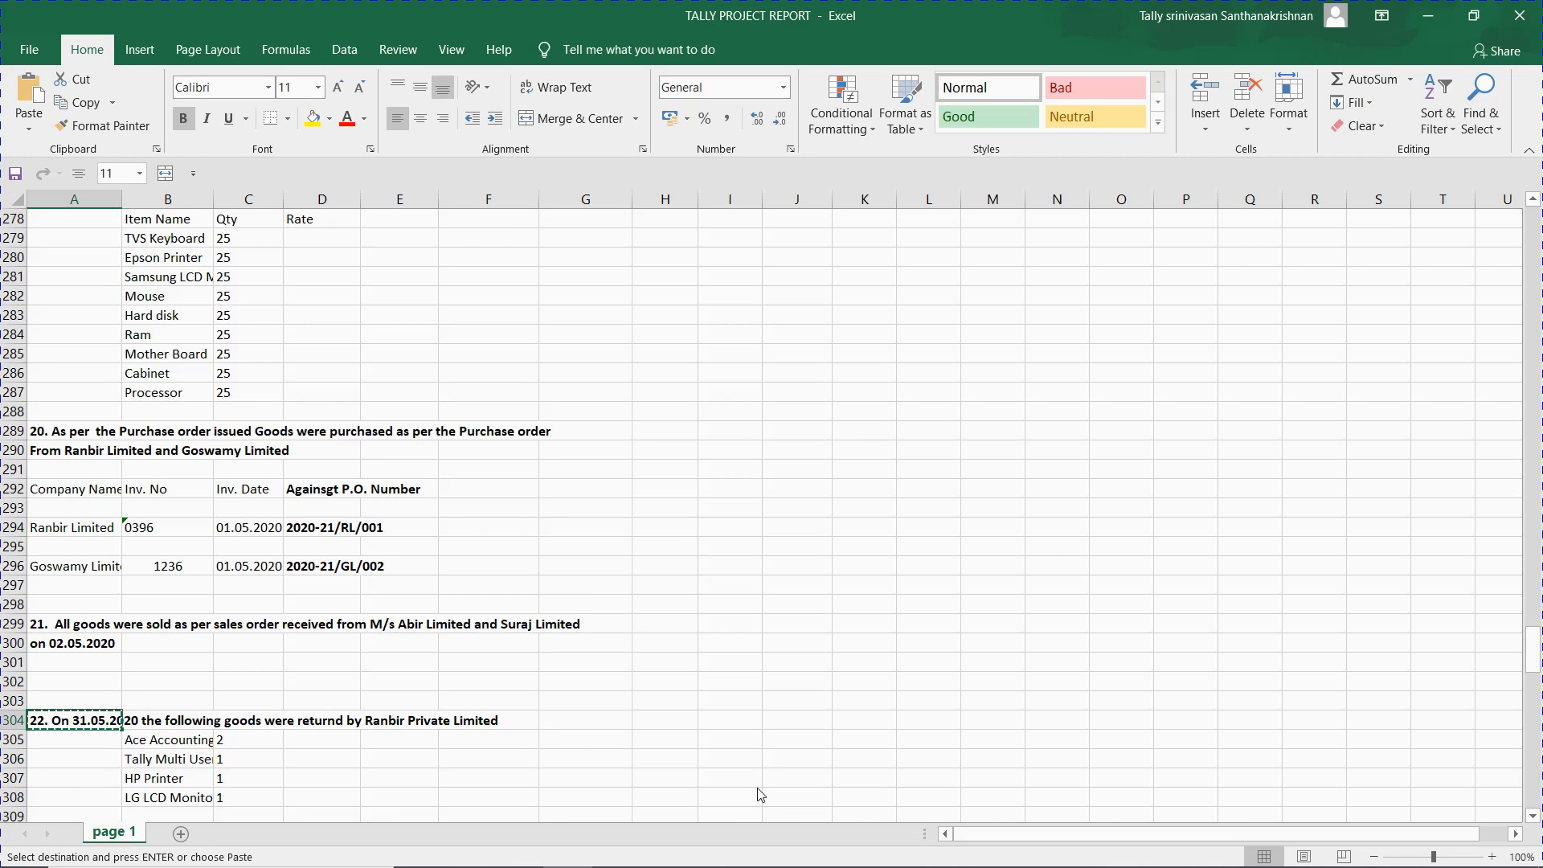
{"action": "key", "text": "alt+Tab"}
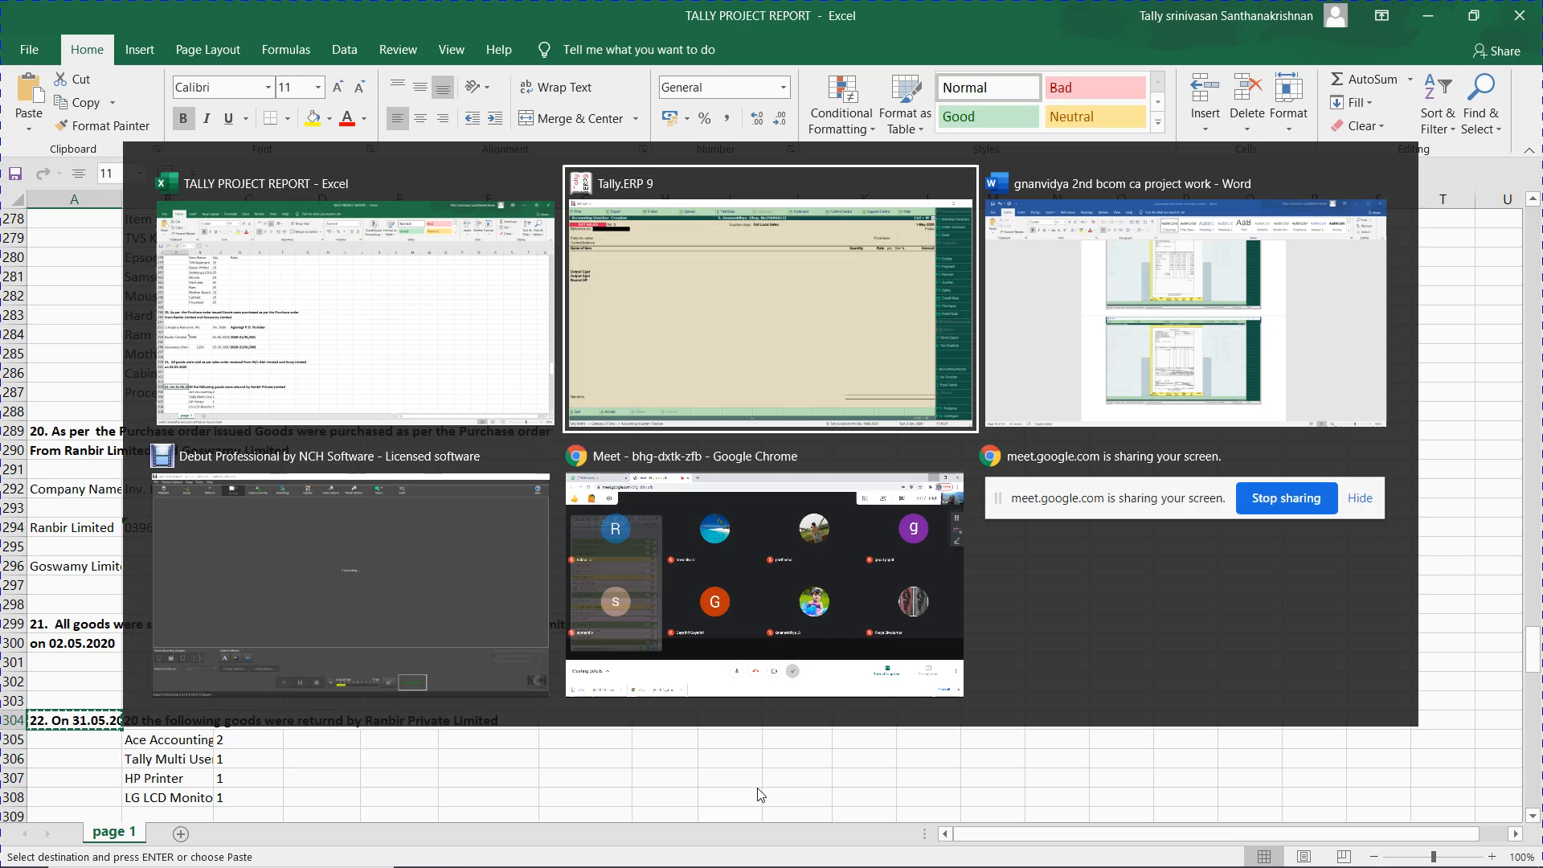
{"action": "key", "text": "alt+Tab"}
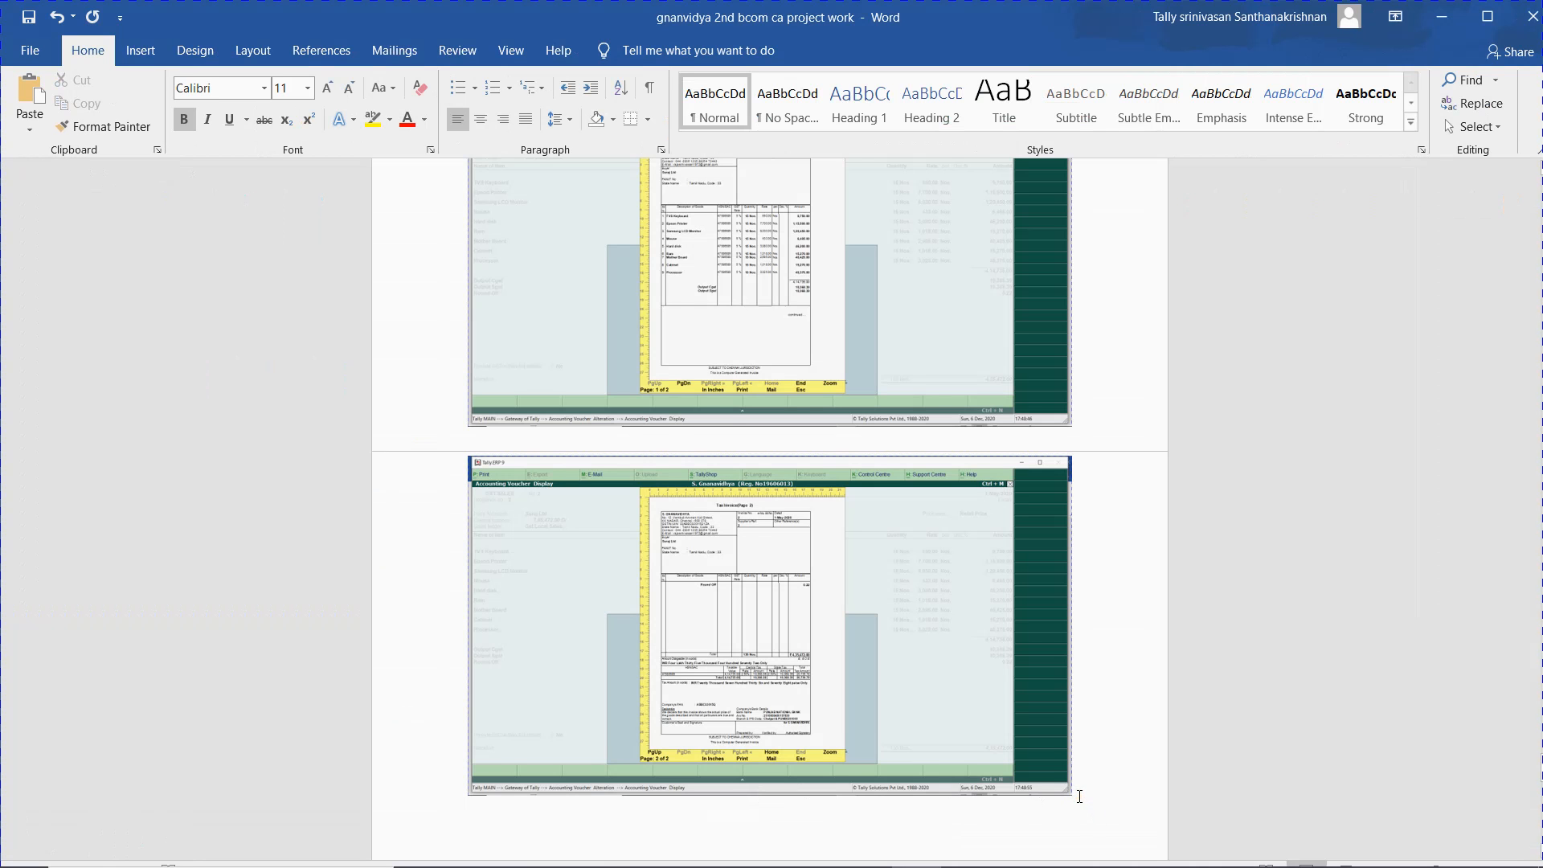
- Paste the item 22 heading into Word and append '(Credit Note)'
{"action": "key", "text": "ctrl+v"}
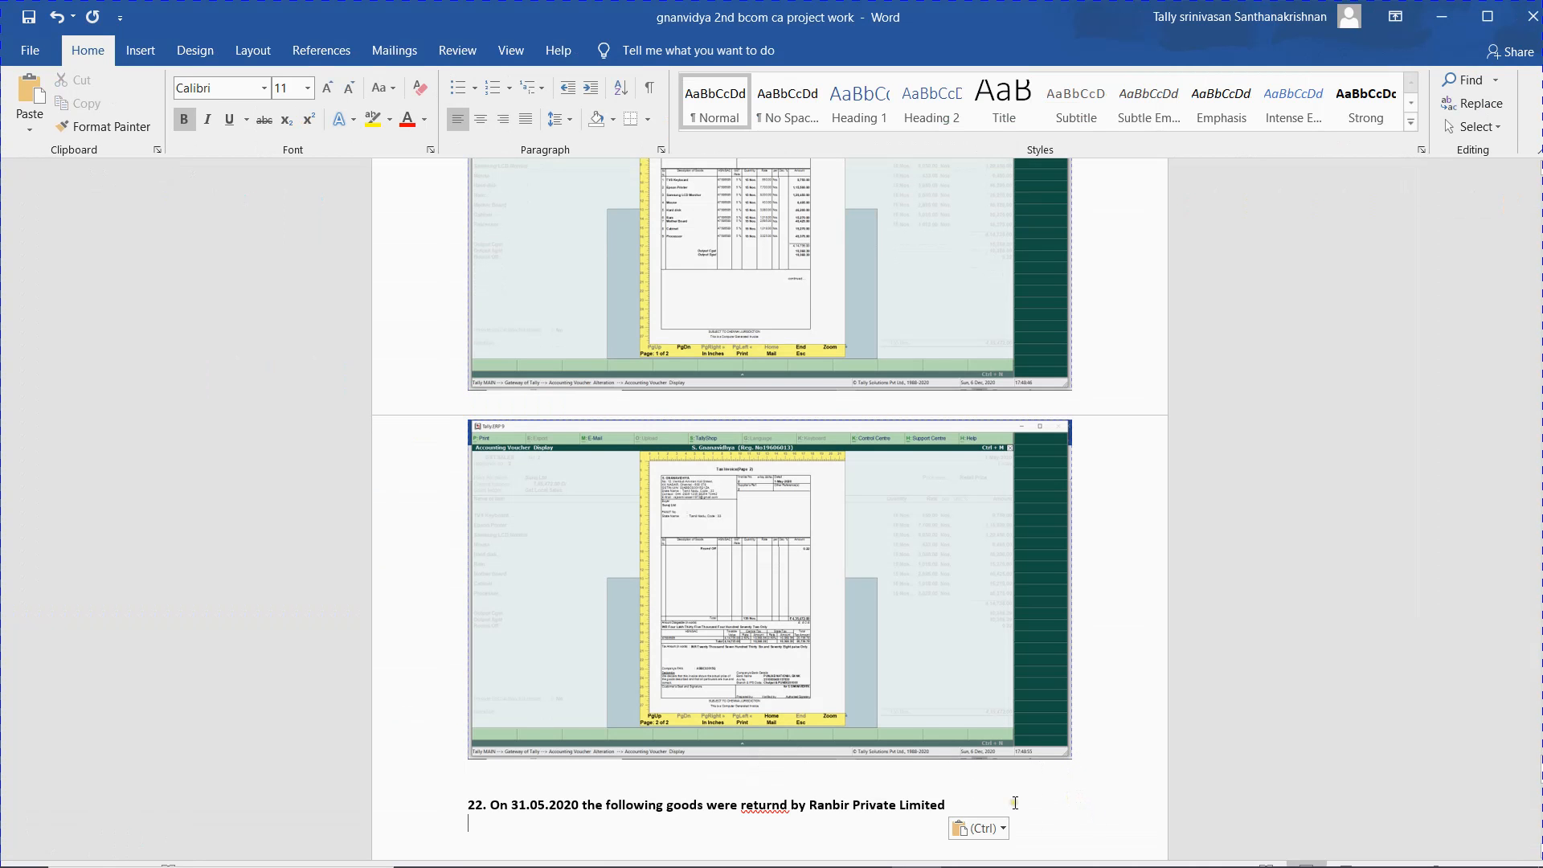
{"action": "key", "text": "BackSpace"}
{"action": "type", "text": "(CRedit Note)"}
{"action": "key", "text": "alt+Tab"}
{"action": "key", "text": "alt+Tab"}
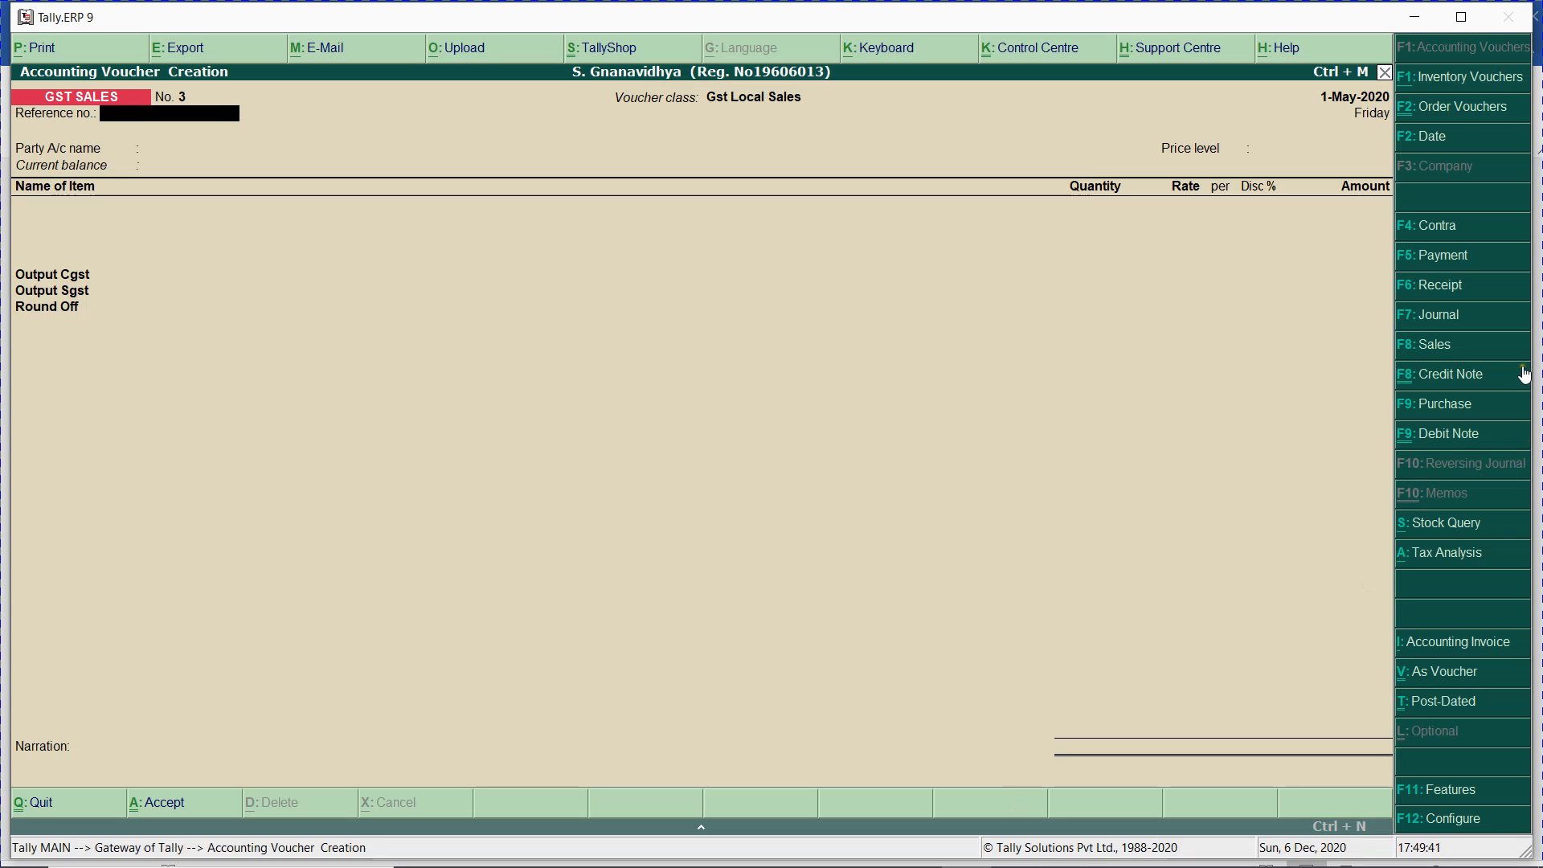
- Start Credit Note No. 1 with original invoice no. 1 dated 1-May-2020
{"action": "left_click", "coordinate": [1461, 376]}
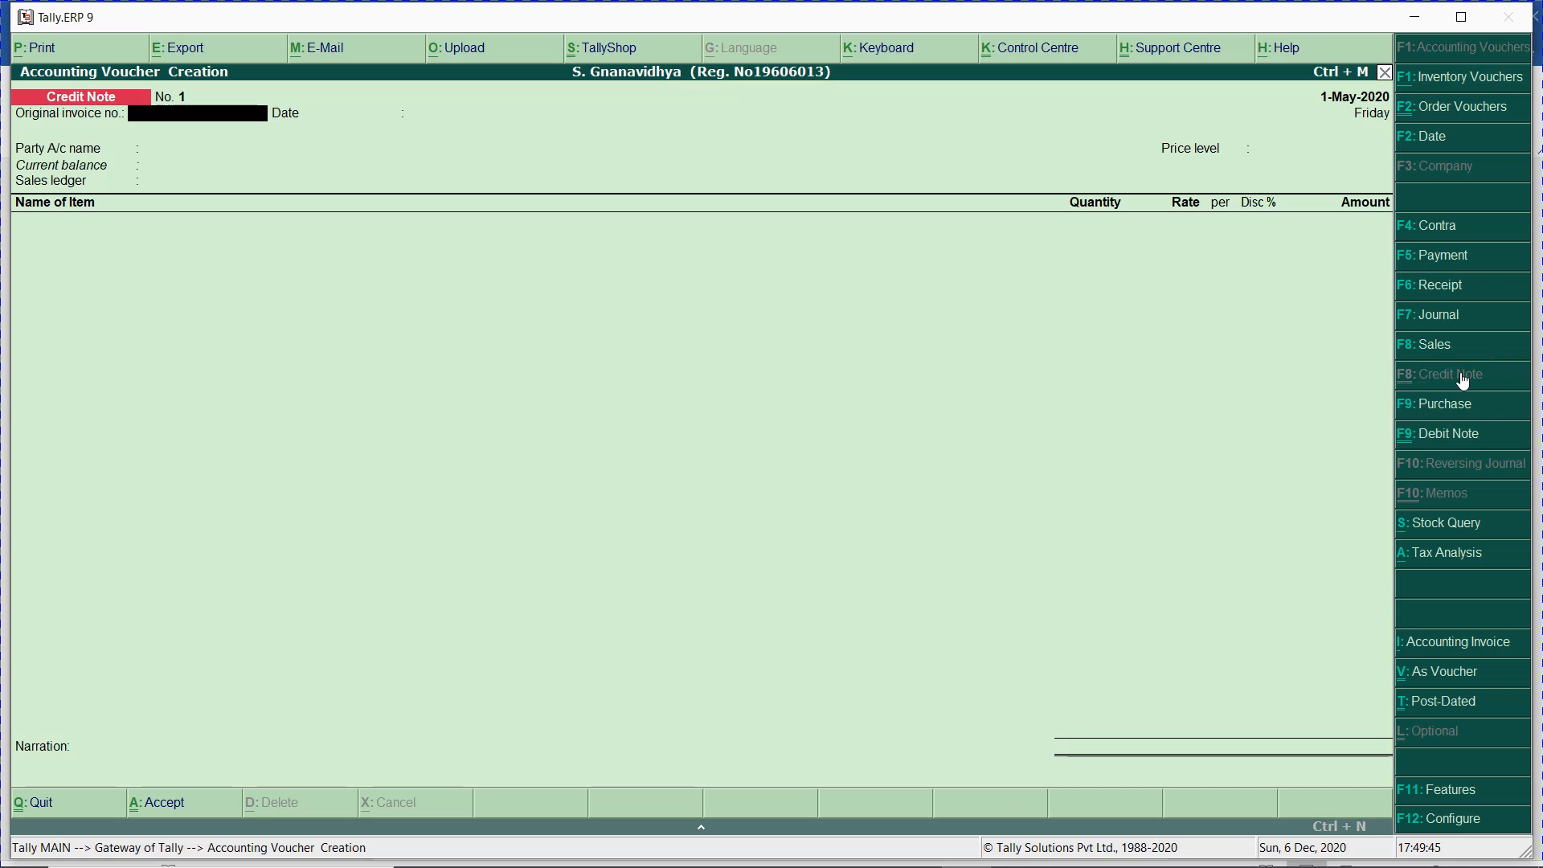
{"action": "type", "text": "1"}
{"action": "key", "text": "Return"}
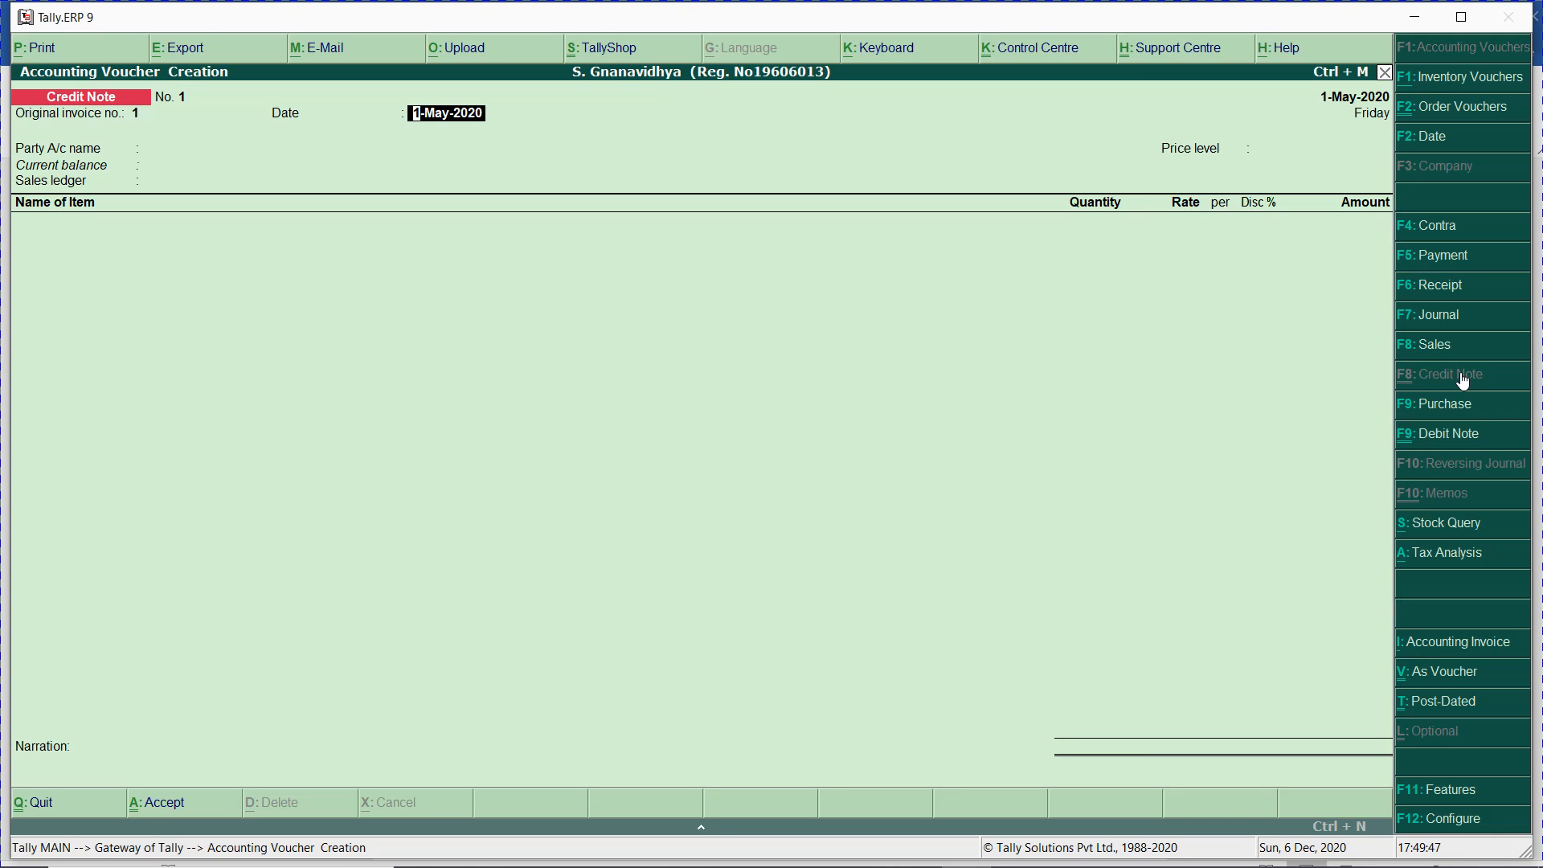
{"action": "key", "text": "Return"}
{"action": "key", "text": "alt+Tab"}
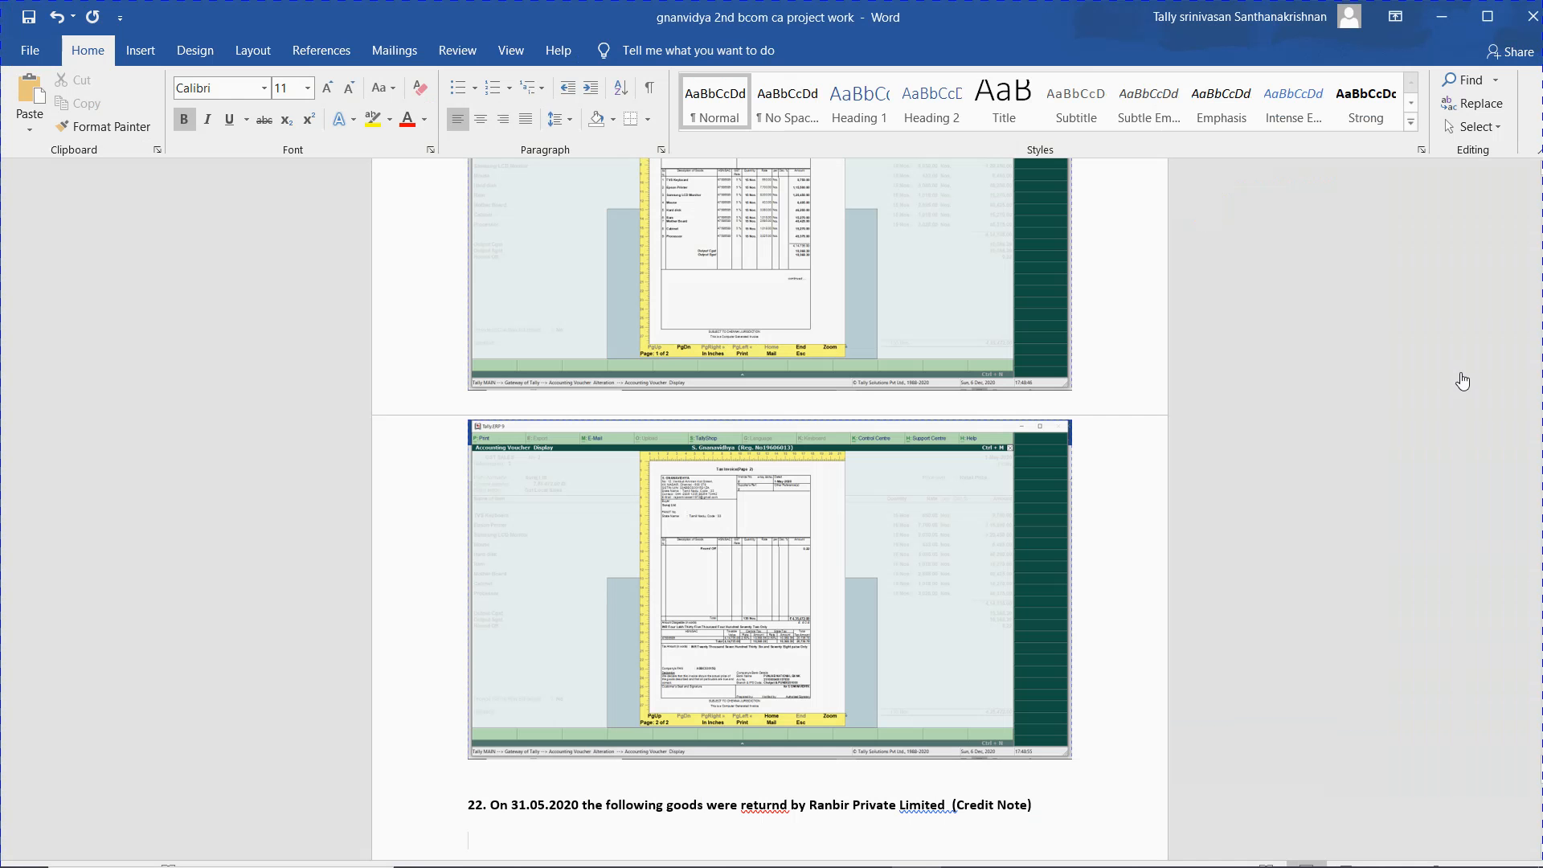
{"action": "key", "text": "alt+Tab"}
{"action": "key", "text": "alt+Tab"}
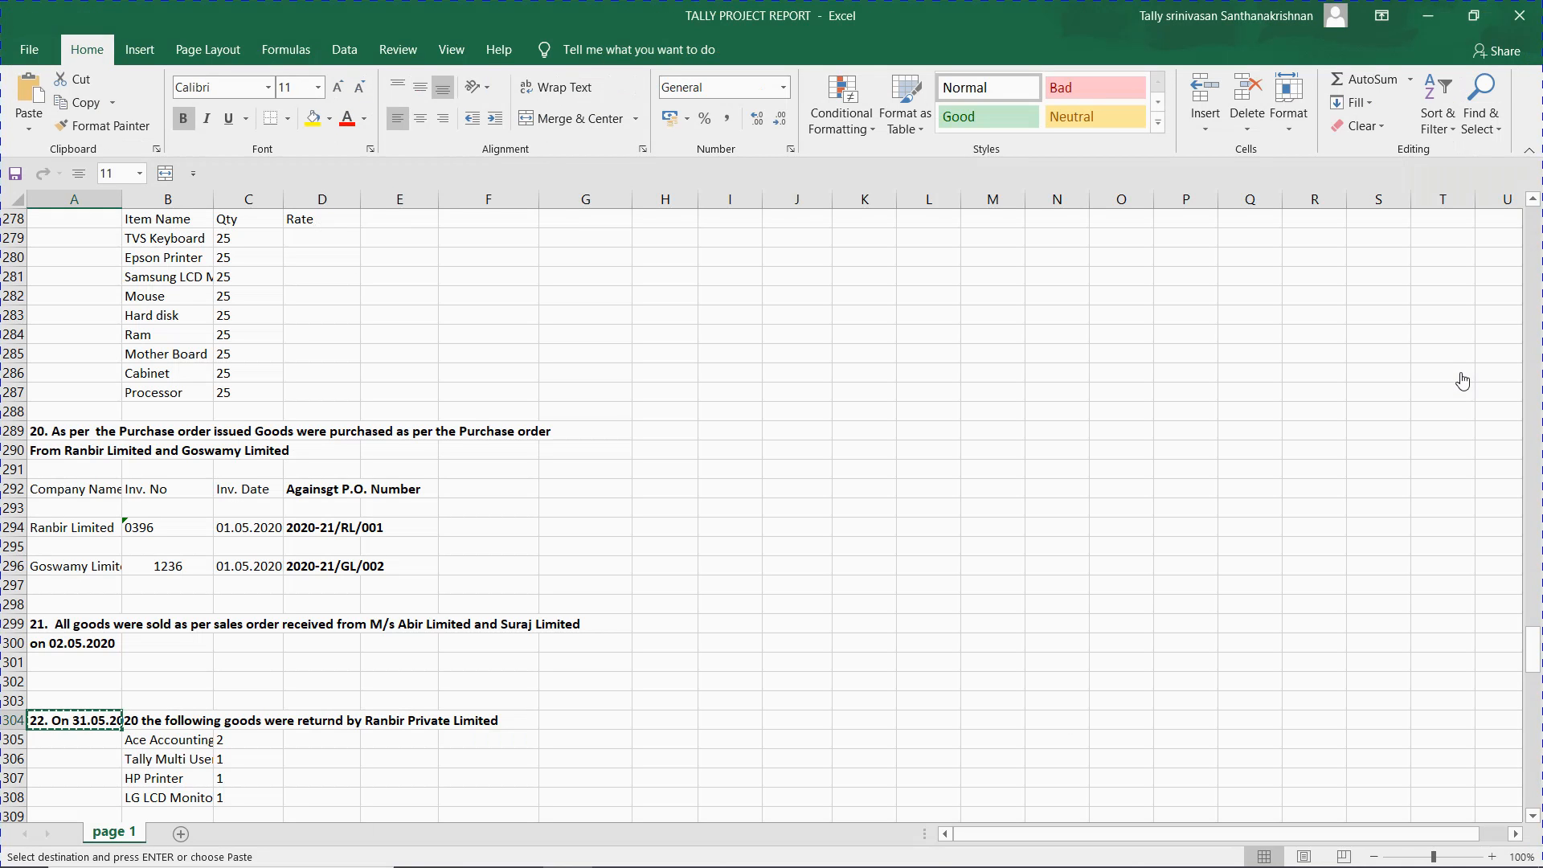
- Move the returned quantities 2, 1, 1, 1 from C305:C308 to D305:D308
{"action": "key", "text": "Down"}
{"action": "key", "text": "Down"}
{"action": "key", "text": "Down"}
{"action": "key", "text": "Right"}
{"action": "key", "text": "Right"}
{"action": "key", "text": "Up"}
{"action": "key", "text": "Up"}
{"action": "key", "text": "shift+Down"}
{"action": "key", "text": "shift+Down"}
{"action": "key", "text": "shift+Down"}
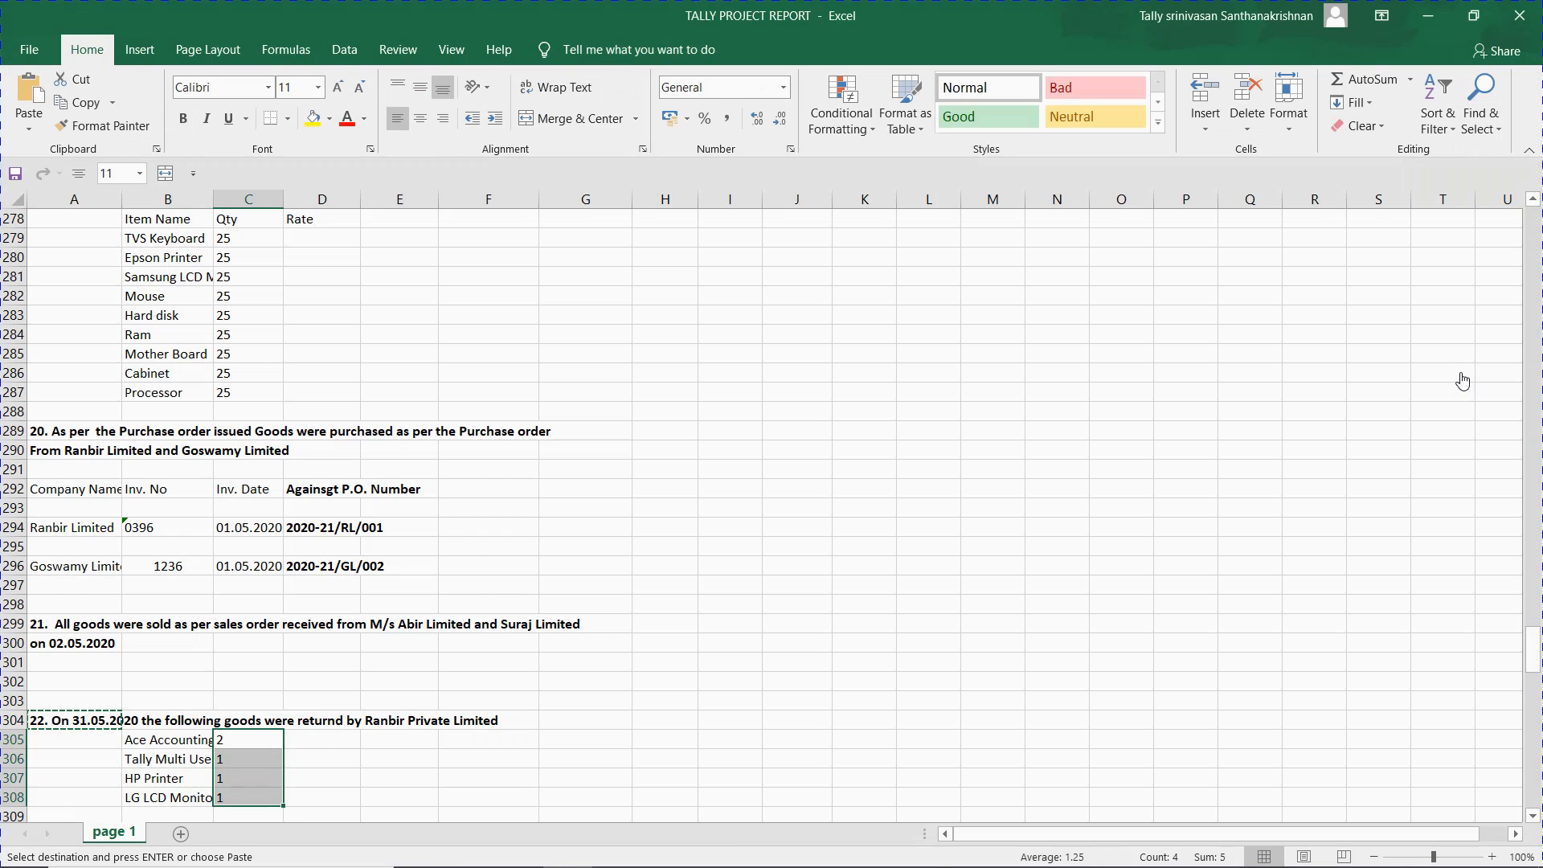
{"action": "key", "text": "ctrl+c"}
{"action": "key", "text": "Right"}
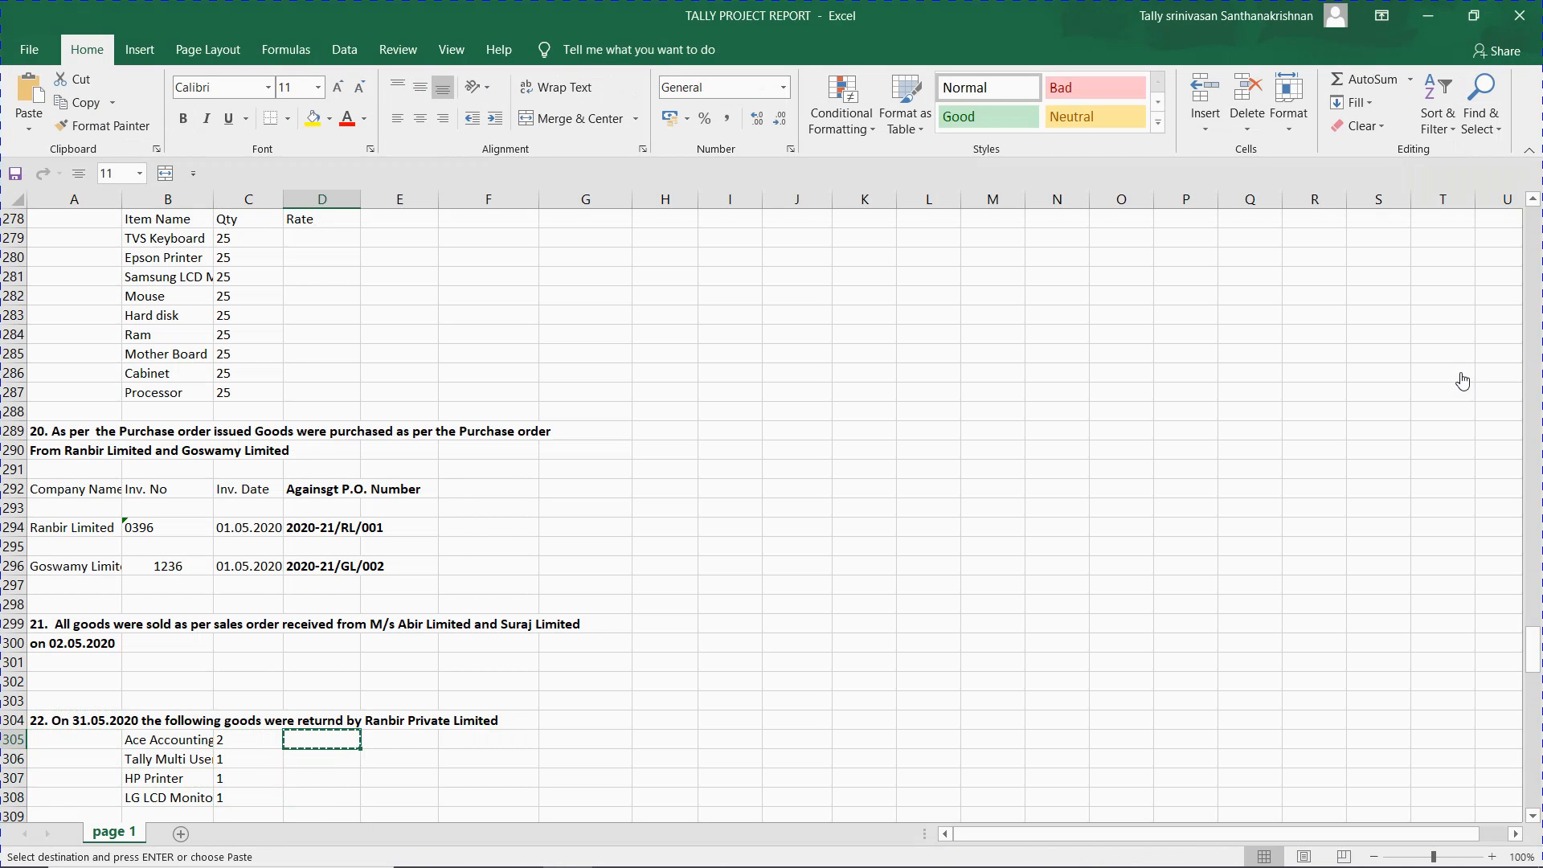
{"action": "key", "text": "Left"}
{"action": "key", "text": "shift+Down"}
{"action": "key", "text": "shift+Down"}
{"action": "key", "text": "shift+Down"}
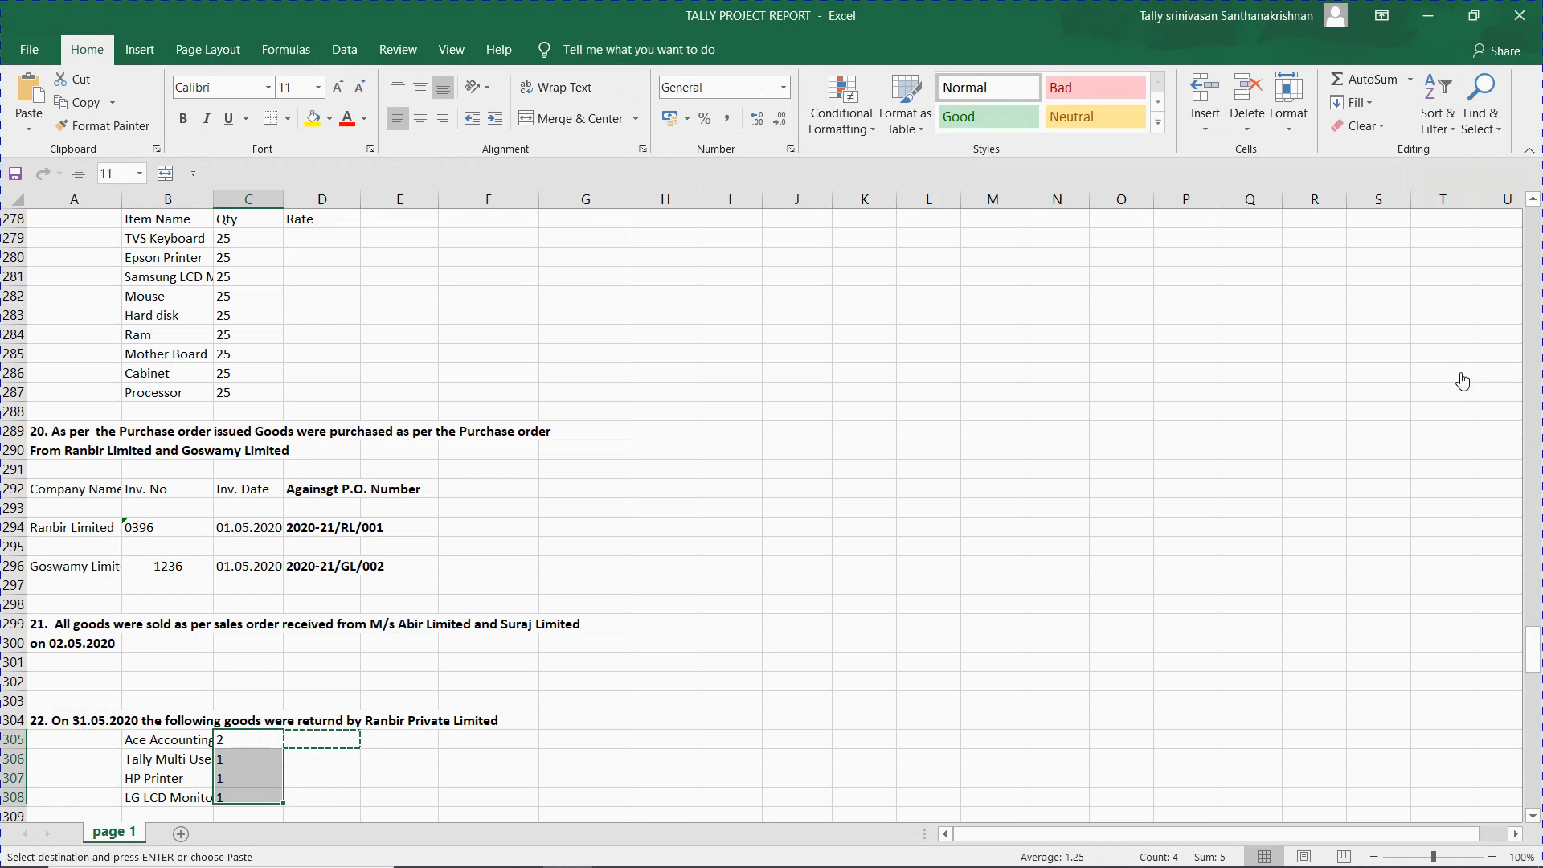
{"action": "key", "text": "ctrl+x"}
{"action": "key", "text": "Right"}
{"action": "key", "text": "Return"}
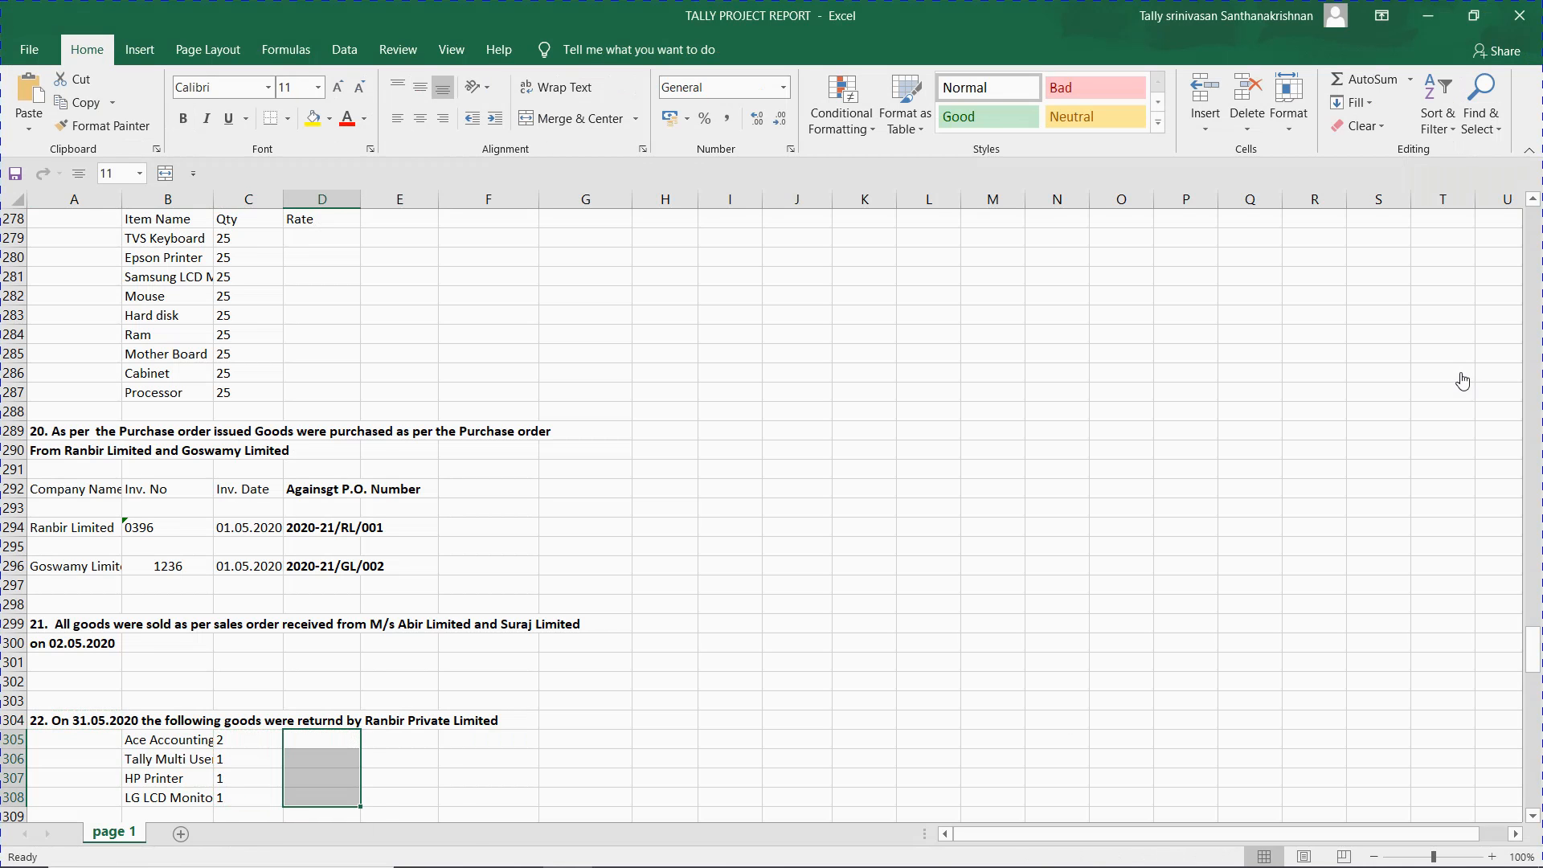
{"action": "key", "text": "Down"}
{"action": "key", "text": "Up"}
{"action": "key", "text": "Up"}
{"action": "key", "text": "Down"}
- Select Ranbir Ltd as the credit note party and return to Excel's item 22 heading
{"action": "key", "text": "alt+Tab"}
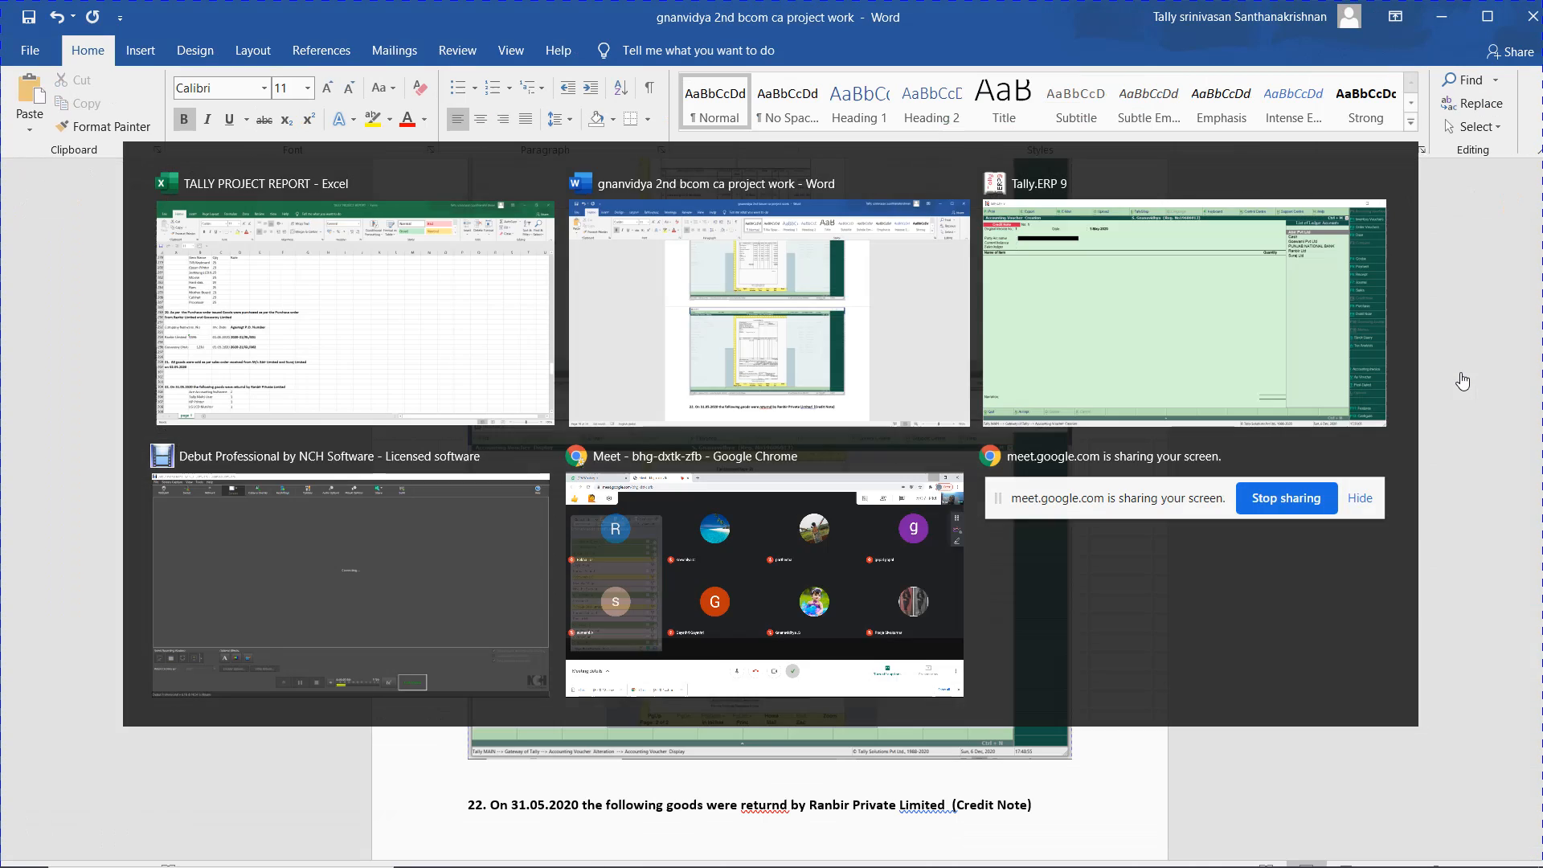
{"action": "key", "text": "alt+Tab"}
{"action": "key", "text": "alt+Tab"}
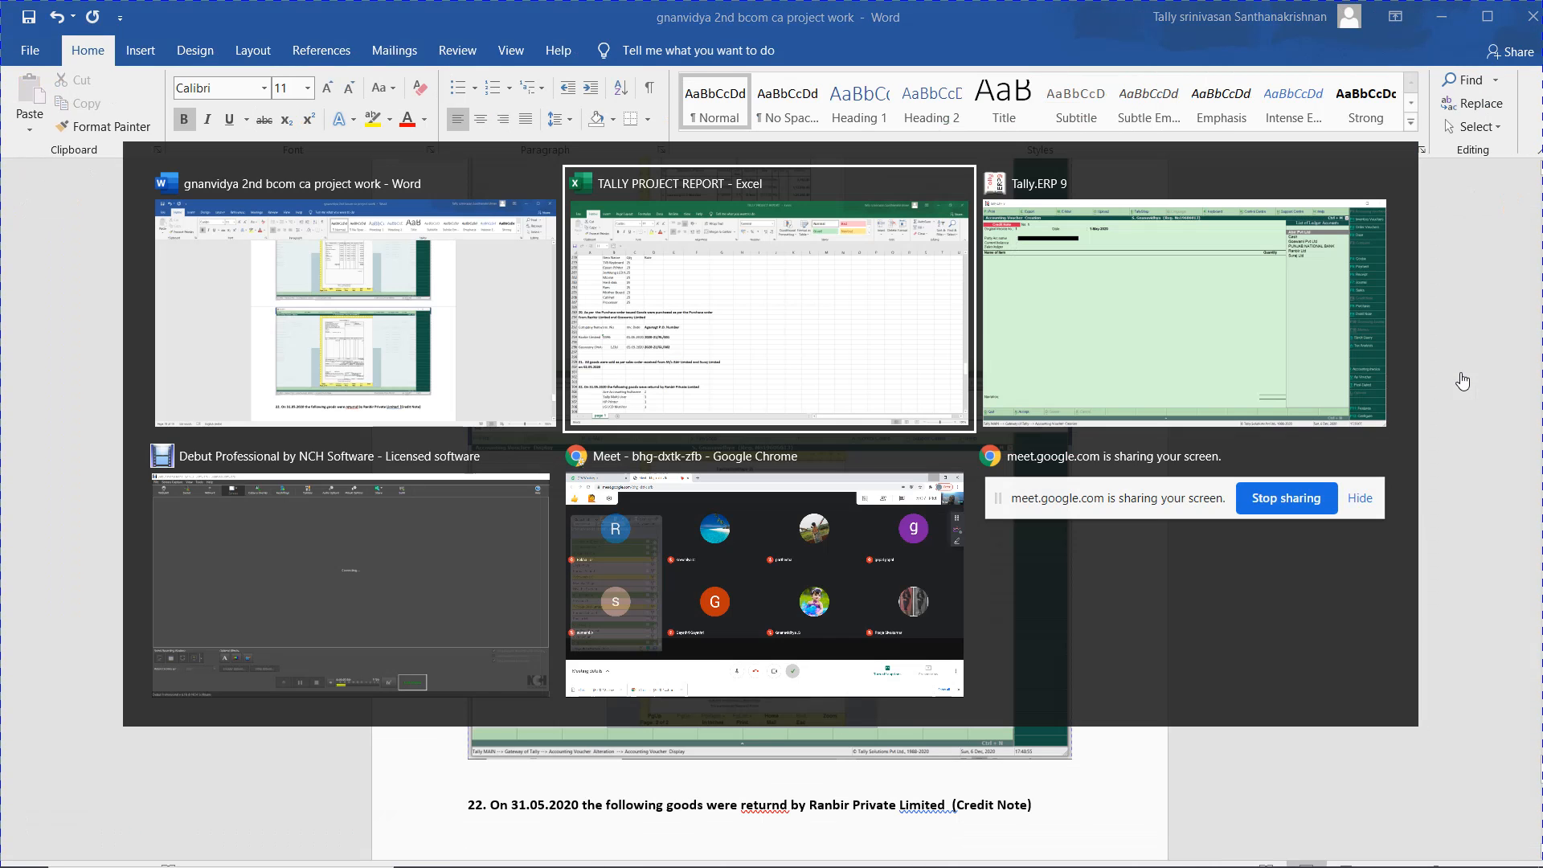
{"action": "key", "text": "Down"}
{"action": "key", "text": "Down"}
{"action": "key", "text": "Down"}
{"action": "key", "text": "Down"}
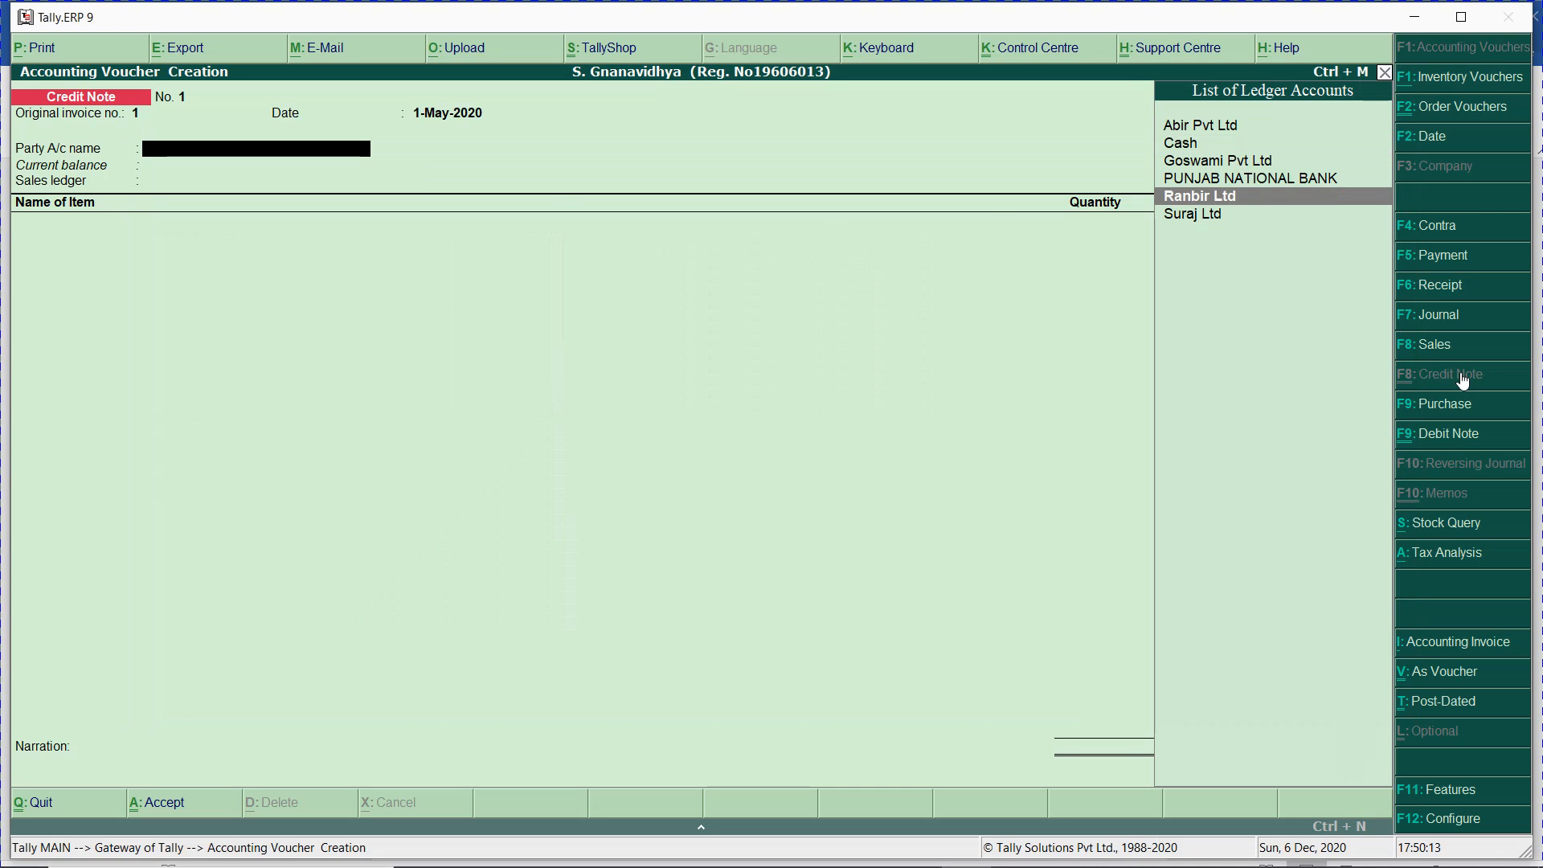
{"action": "key", "text": "alt+Tab"}
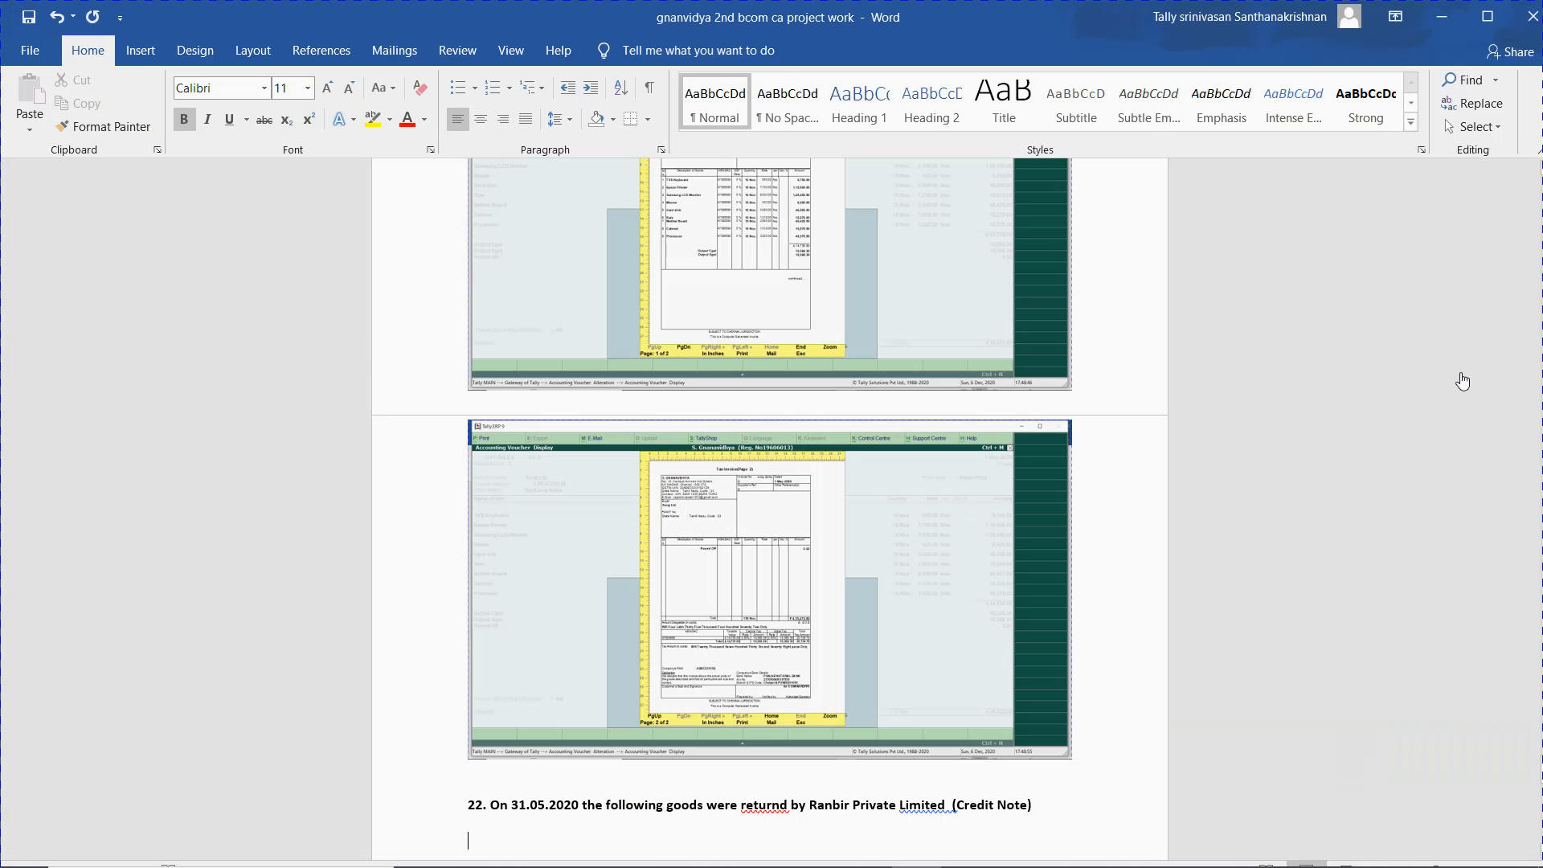
{"action": "key", "text": "alt"}
{"action": "key", "text": "alt+Tab"}
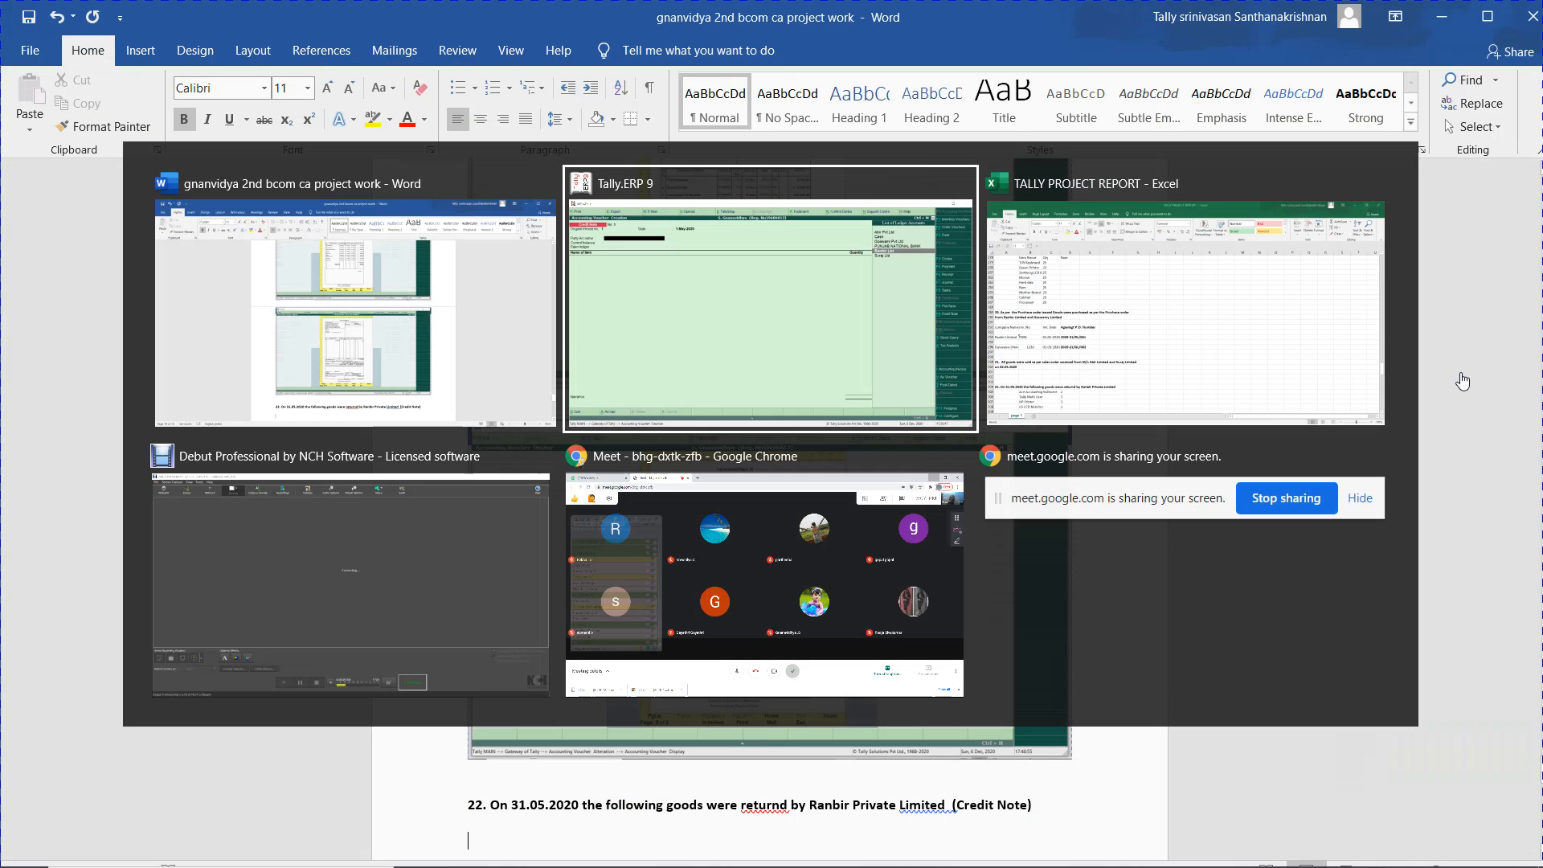
{"action": "key", "text": "alt+Tab"}
{"action": "key", "text": "alt+Tab"}
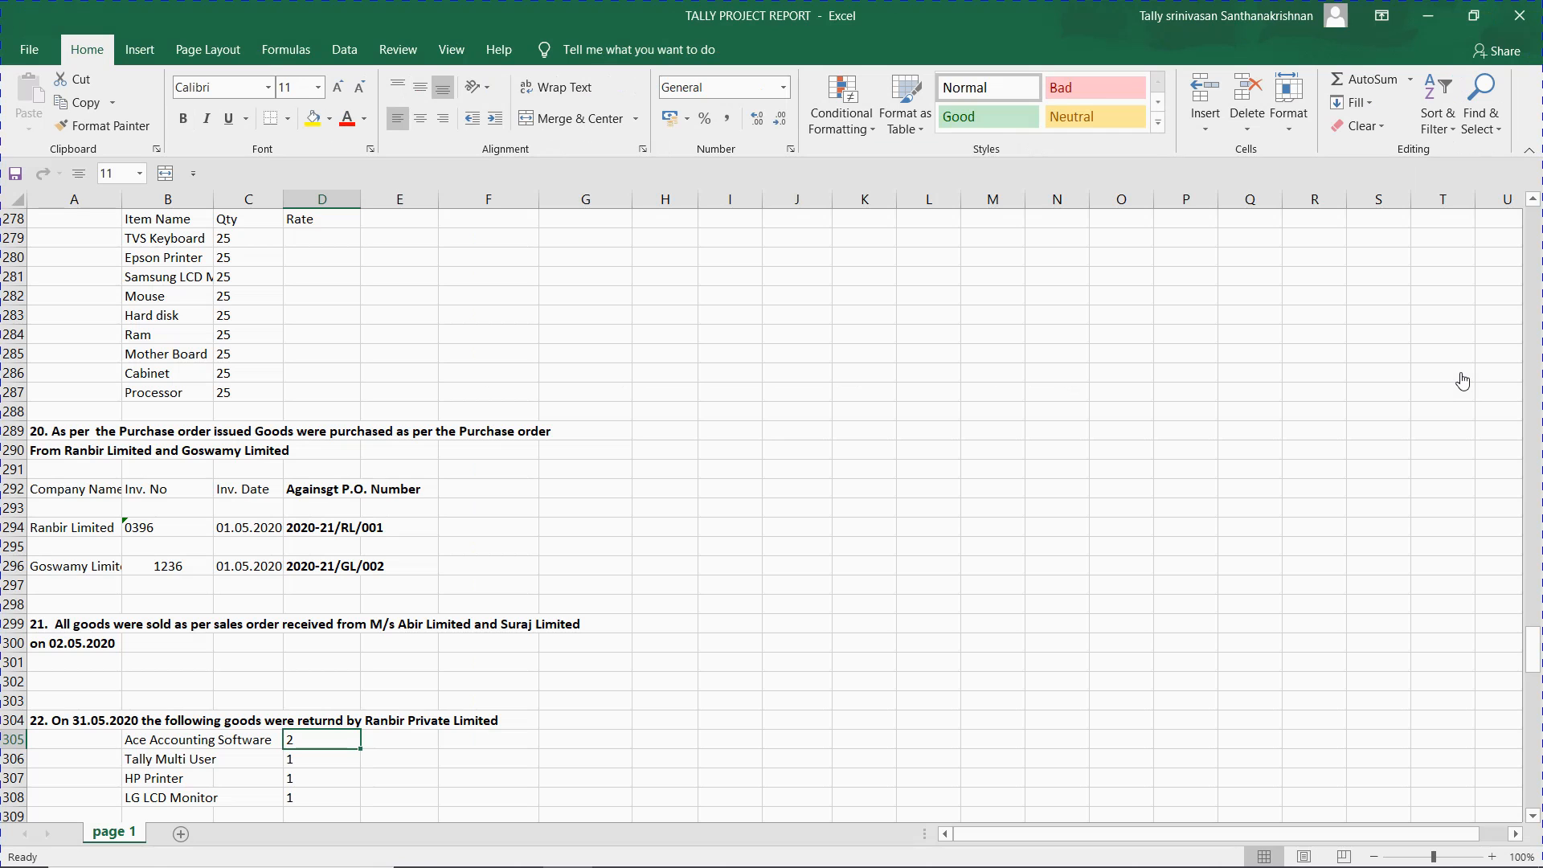
{"action": "key", "text": "Up"}
{"action": "key", "text": "Up"}
{"action": "key", "text": "Left"}
{"action": "key", "text": "Left"}
{"action": "key", "text": "Down"}
{"action": "key", "text": "Down"}
{"action": "key", "text": "Left"}
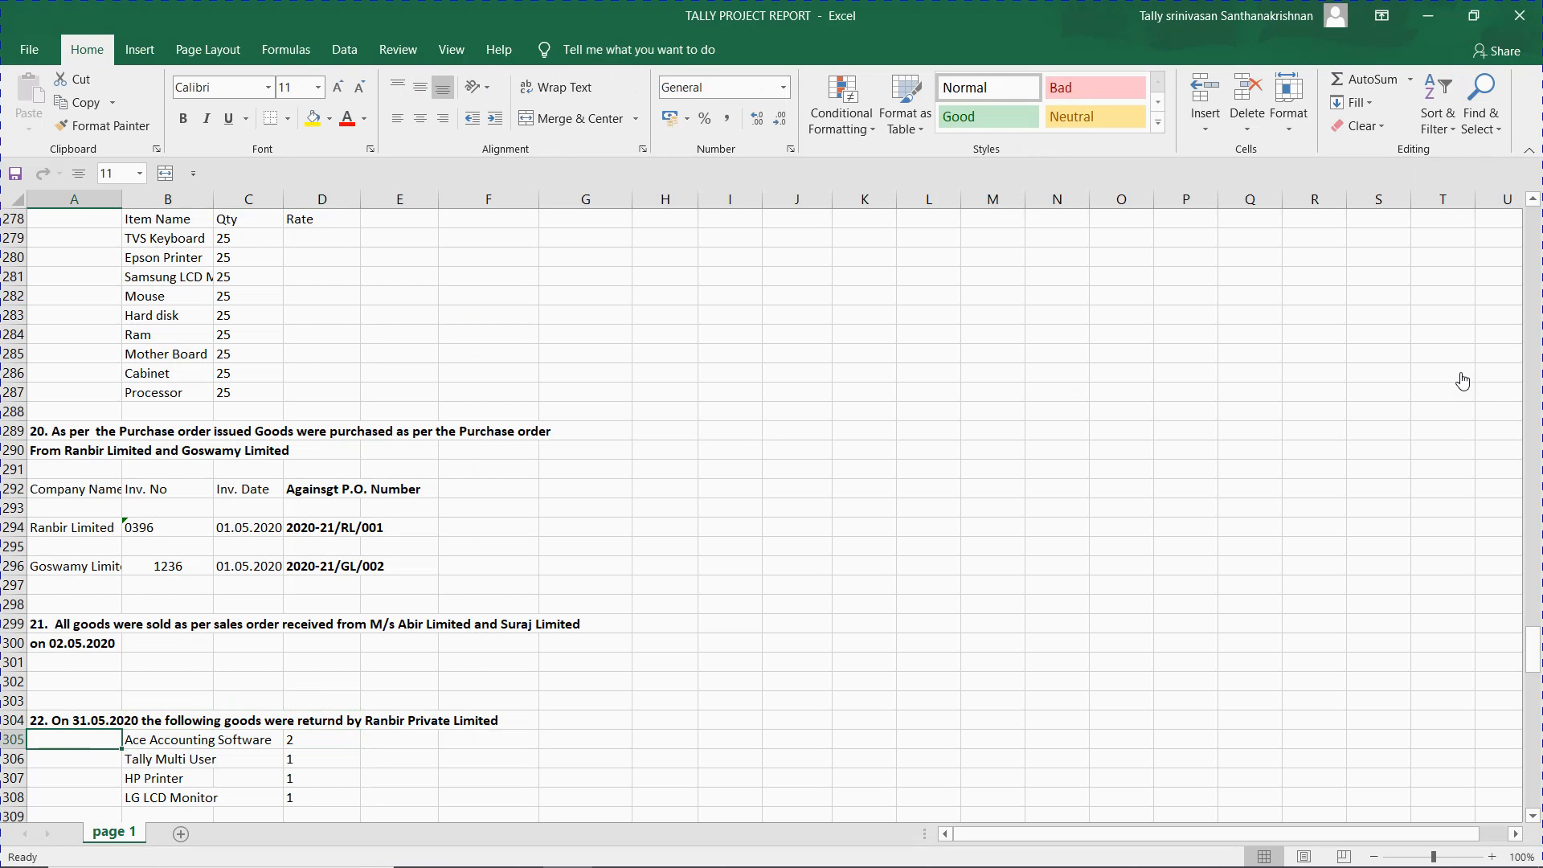
{"action": "key", "text": "Up"}
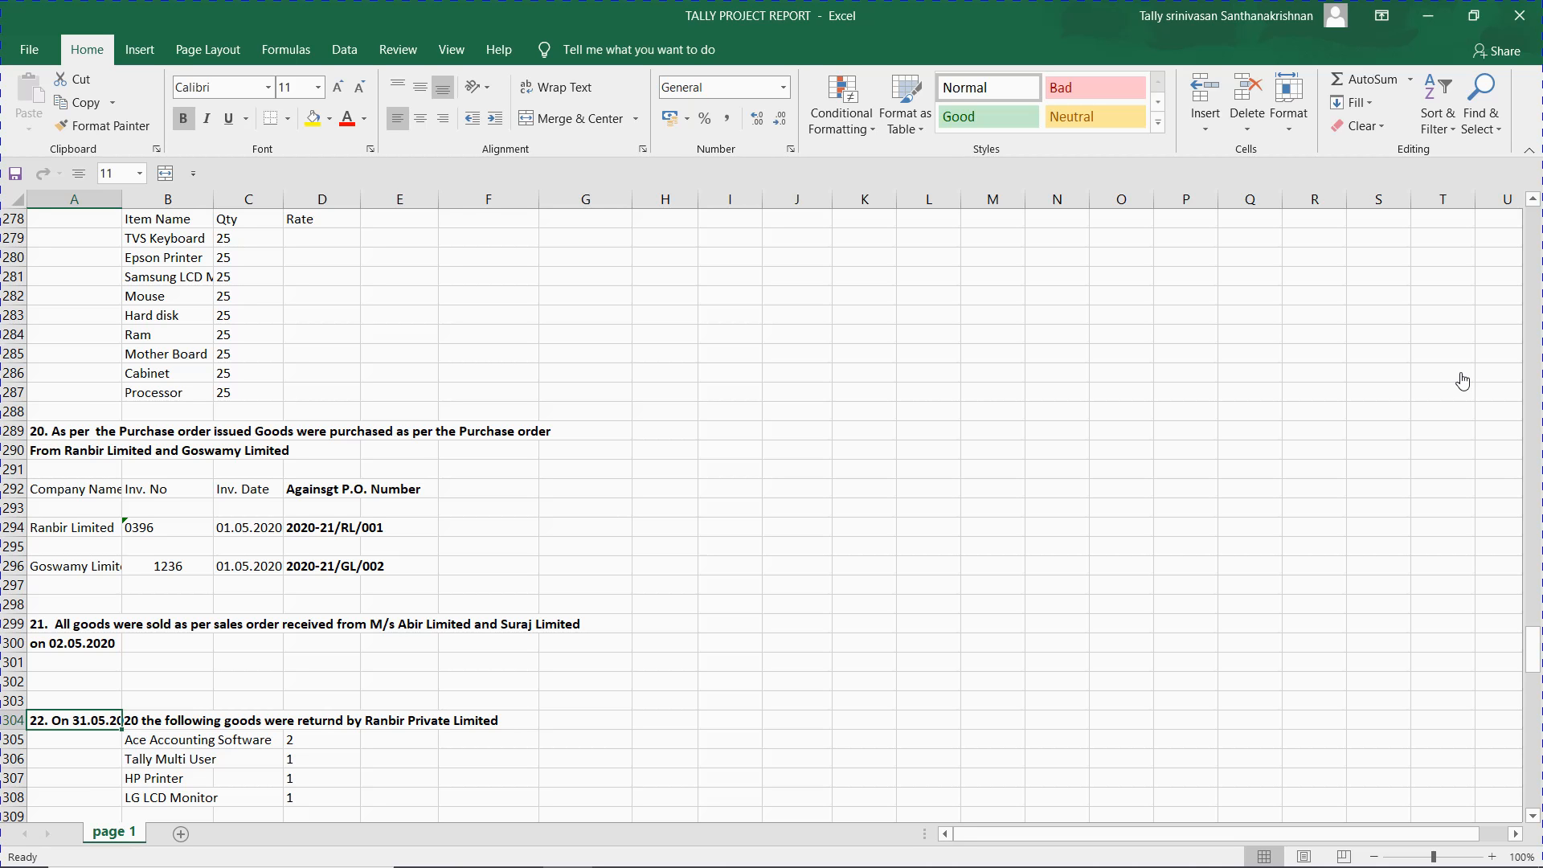
- Change the party name in item 22's heading in A304 from Ranbir to Abir
{"action": "key", "text": "Down"}
{"action": "key", "text": "Down"}
{"action": "key", "text": "Down"}
{"action": "key", "text": "Down"}
{"action": "key", "text": "Down"}
{"action": "key", "text": "Down"}
{"action": "key", "text": "Down"}
{"action": "key", "text": "Down"}
{"action": "key", "text": "Down"}
{"action": "key", "text": "Down"}
{"action": "key", "text": "Down"}
{"action": "key", "text": "Down"}
{"action": "key", "text": "Down"}
{"action": "key", "text": "Down"}
{"action": "key", "text": "Down"}
{"action": "key", "text": "Down"}
{"action": "key", "text": "Down"}
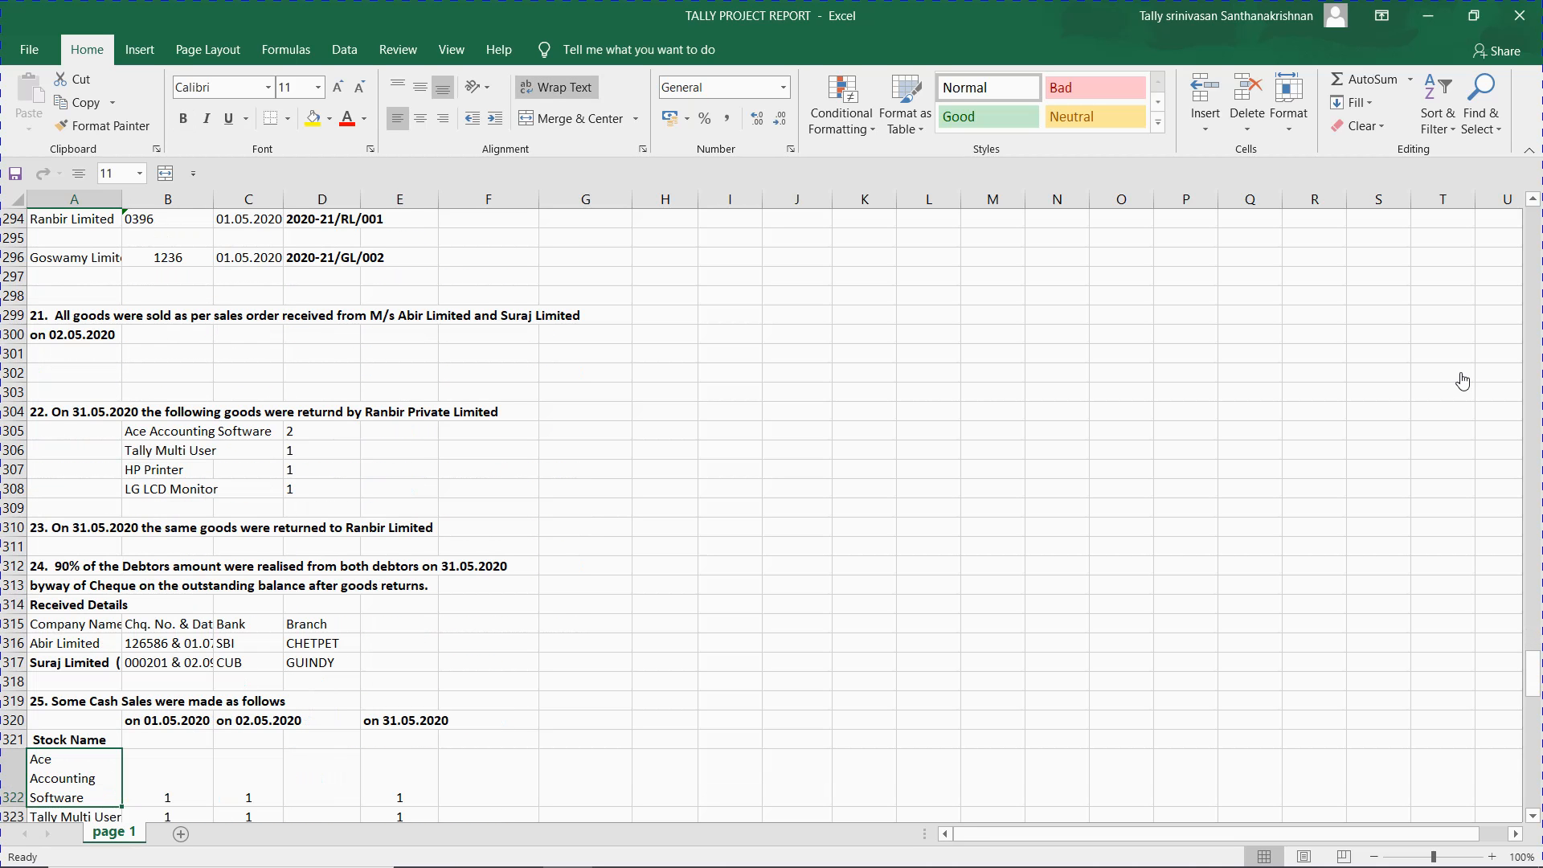
{"action": "key", "text": "Up"}
{"action": "key", "text": "Up"}
{"action": "key", "text": "Up"}
{"action": "key", "text": "Up"}
{"action": "key", "text": "Up"}
{"action": "key", "text": "Up"}
{"action": "key", "text": "Up"}
{"action": "key", "text": "Up"}
{"action": "key", "text": "Up"}
{"action": "key", "text": "Up"}
{"action": "key", "text": "Up"}
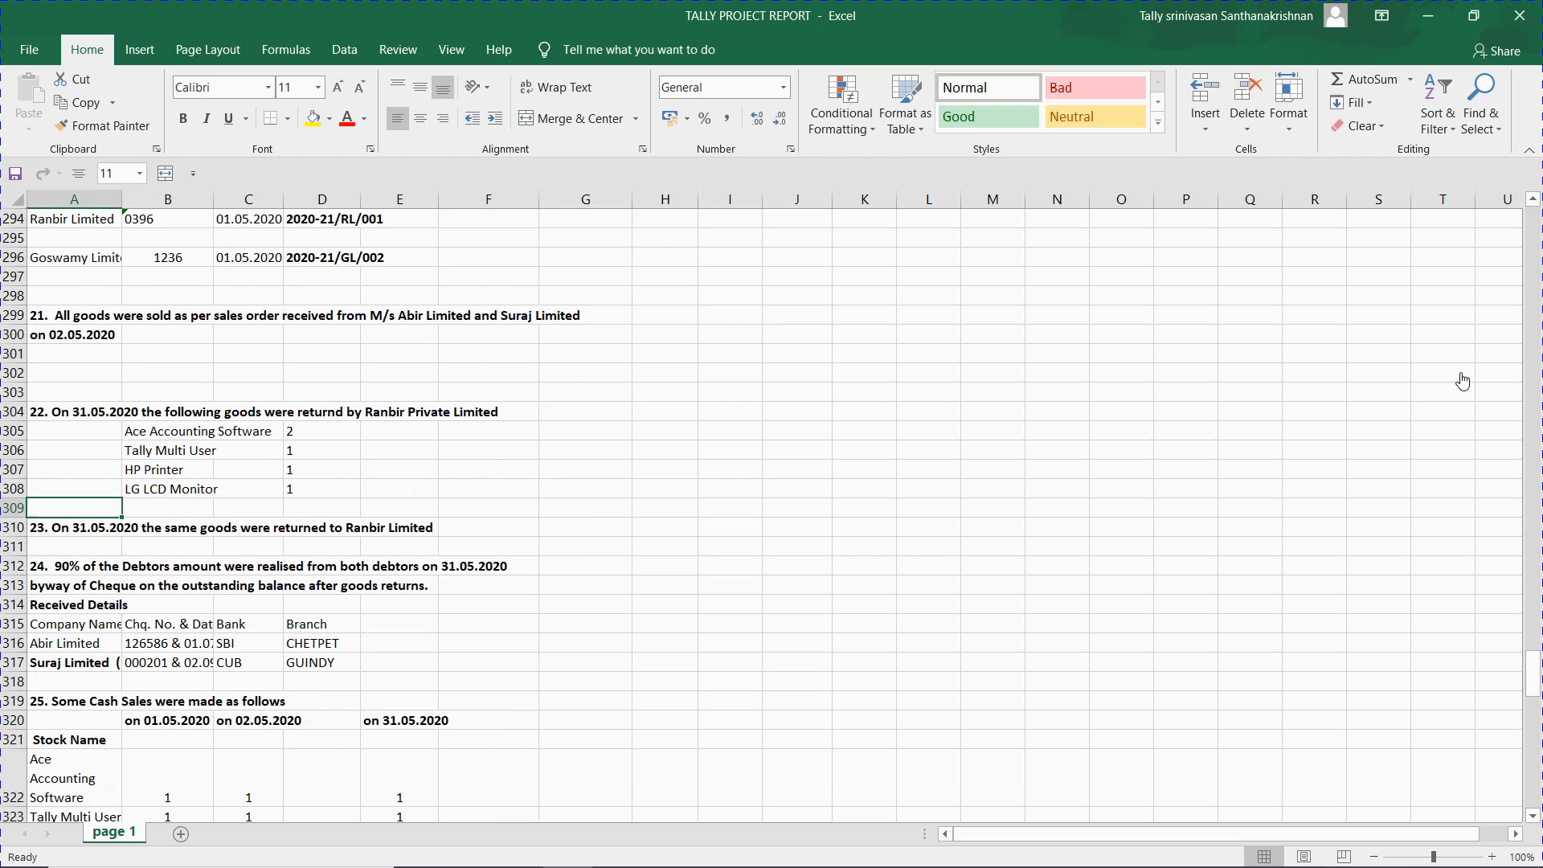
{"action": "key", "text": "Up"}
{"action": "key", "text": "Up"}
{"action": "key", "text": "Up"}
{"action": "key", "text": "Up"}
{"action": "key", "text": "Up"}
{"action": "key", "text": "Up"}
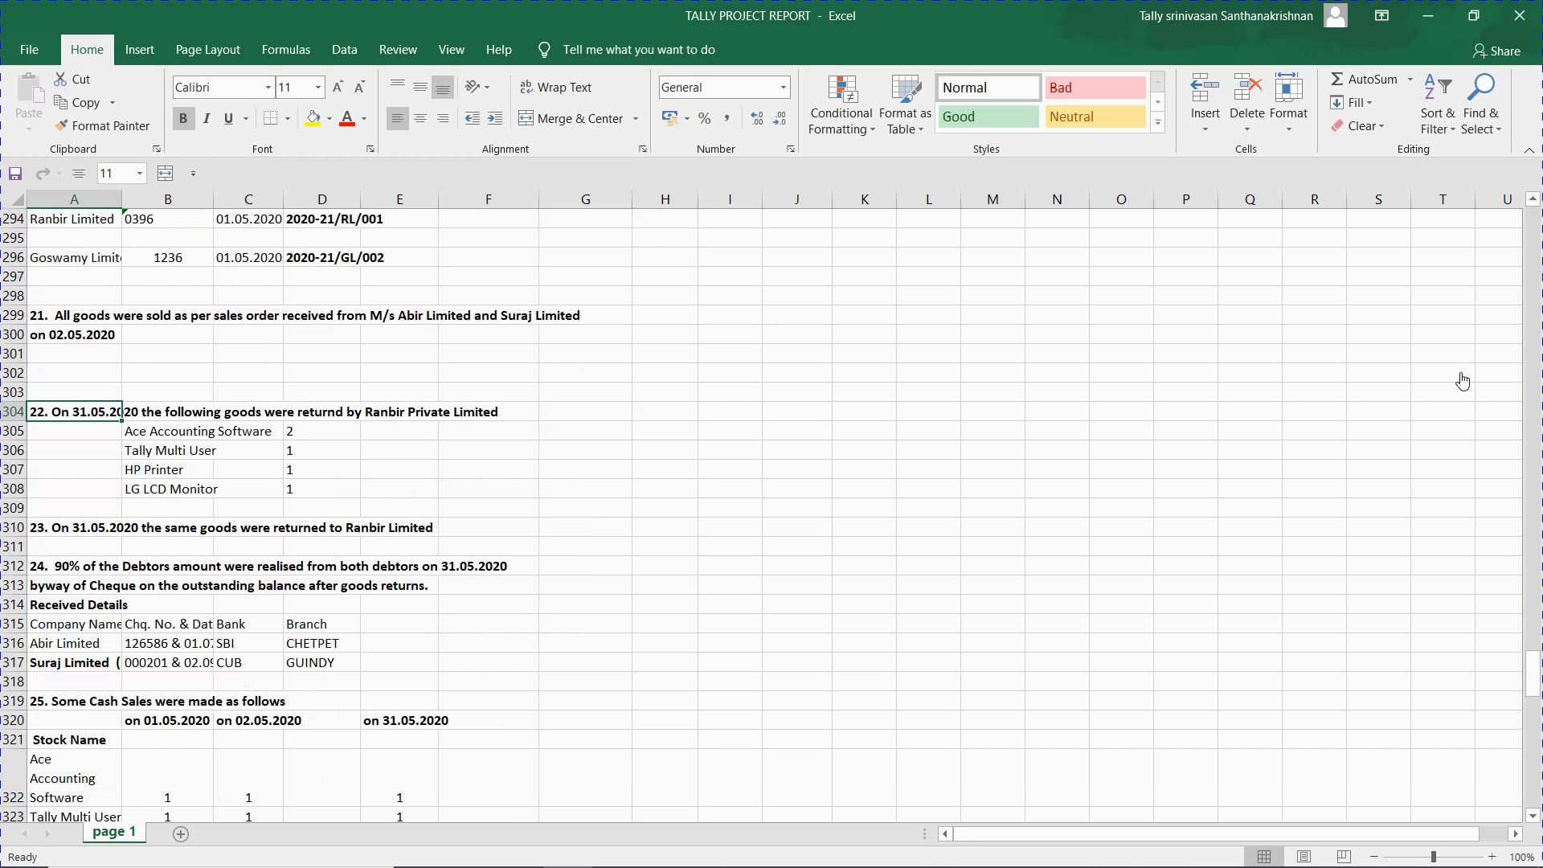
{"action": "key", "text": "F2"}
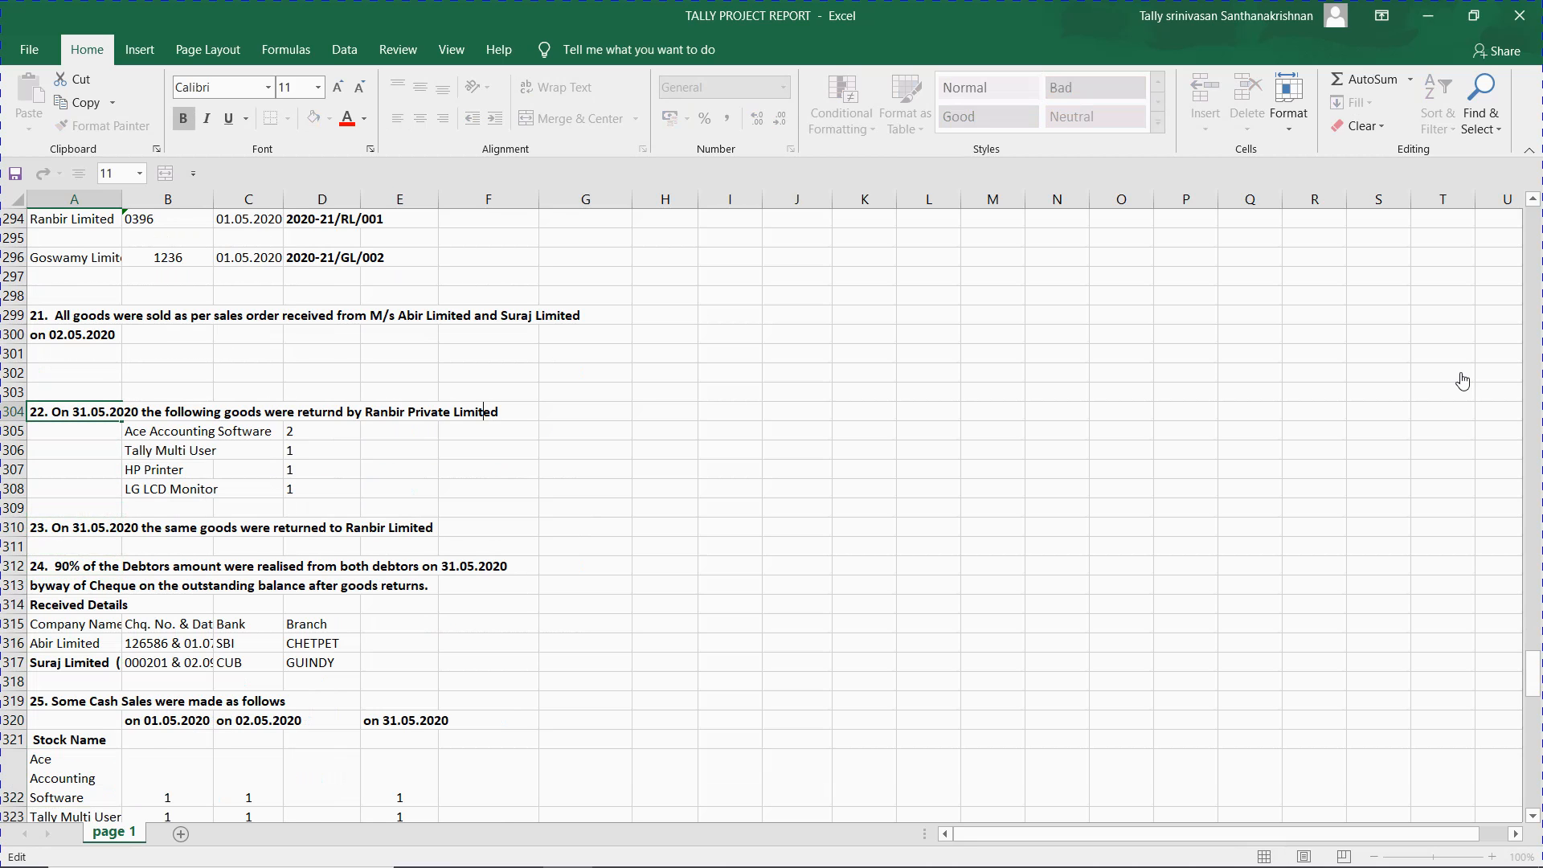
{"action": "key", "text": "Left"}
{"action": "key", "text": "BackSpace"}
{"action": "key", "text": "BackSpace"}
{"action": "key", "text": "BackSpace"}
{"action": "key", "text": "BackSpace"}
{"action": "key", "text": "BackSpace"}
{"action": "key", "text": "BackSpace"}
{"action": "type", "text": "Abiur"}
{"action": "key", "text": "BackSpace"}
{"action": "key", "text": "BackSpace"}
{"action": "type", "text": "r"}
{"action": "key", "text": "Return"}
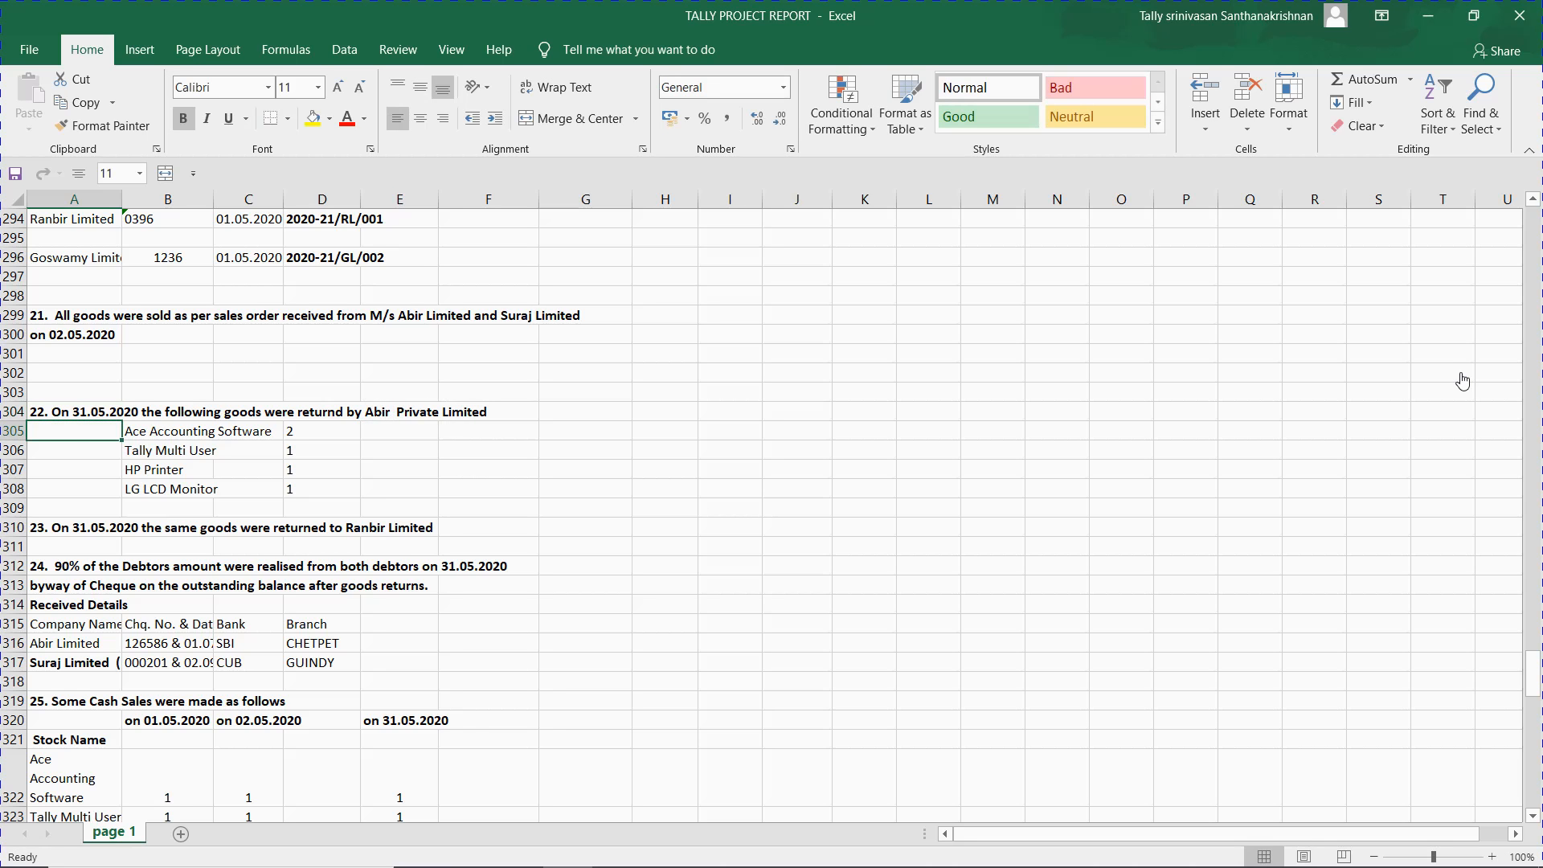
- Move to D305 and bring the Word report to the front
{"action": "key", "text": "Right"}
{"action": "key", "text": "Right"}
{"action": "key", "text": "Right"}
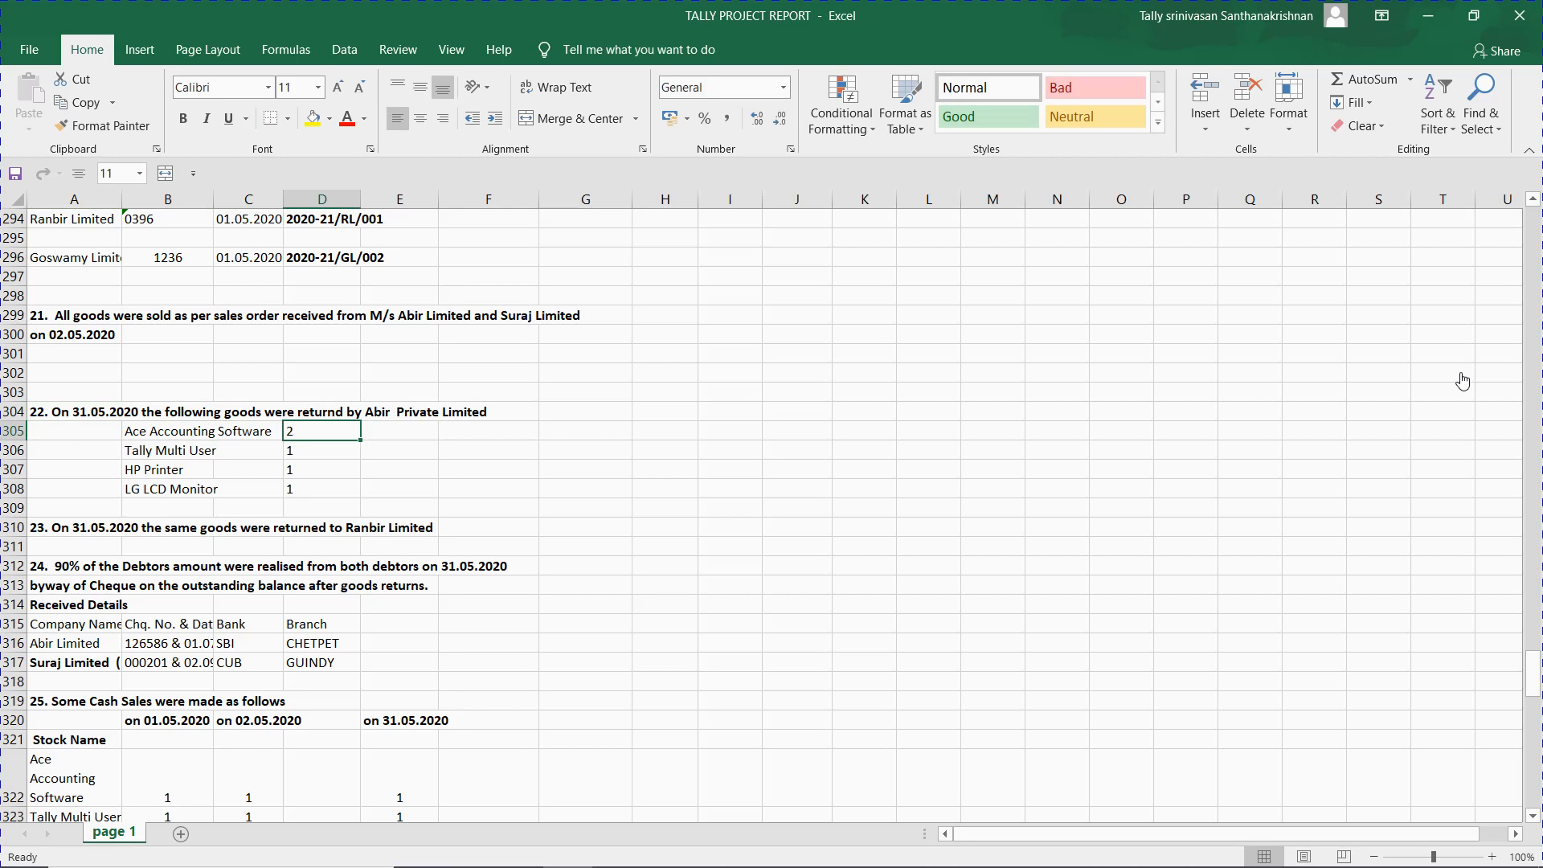
{"action": "key", "text": "alt+Tab"}
{"action": "key", "text": "alt+Tab"}
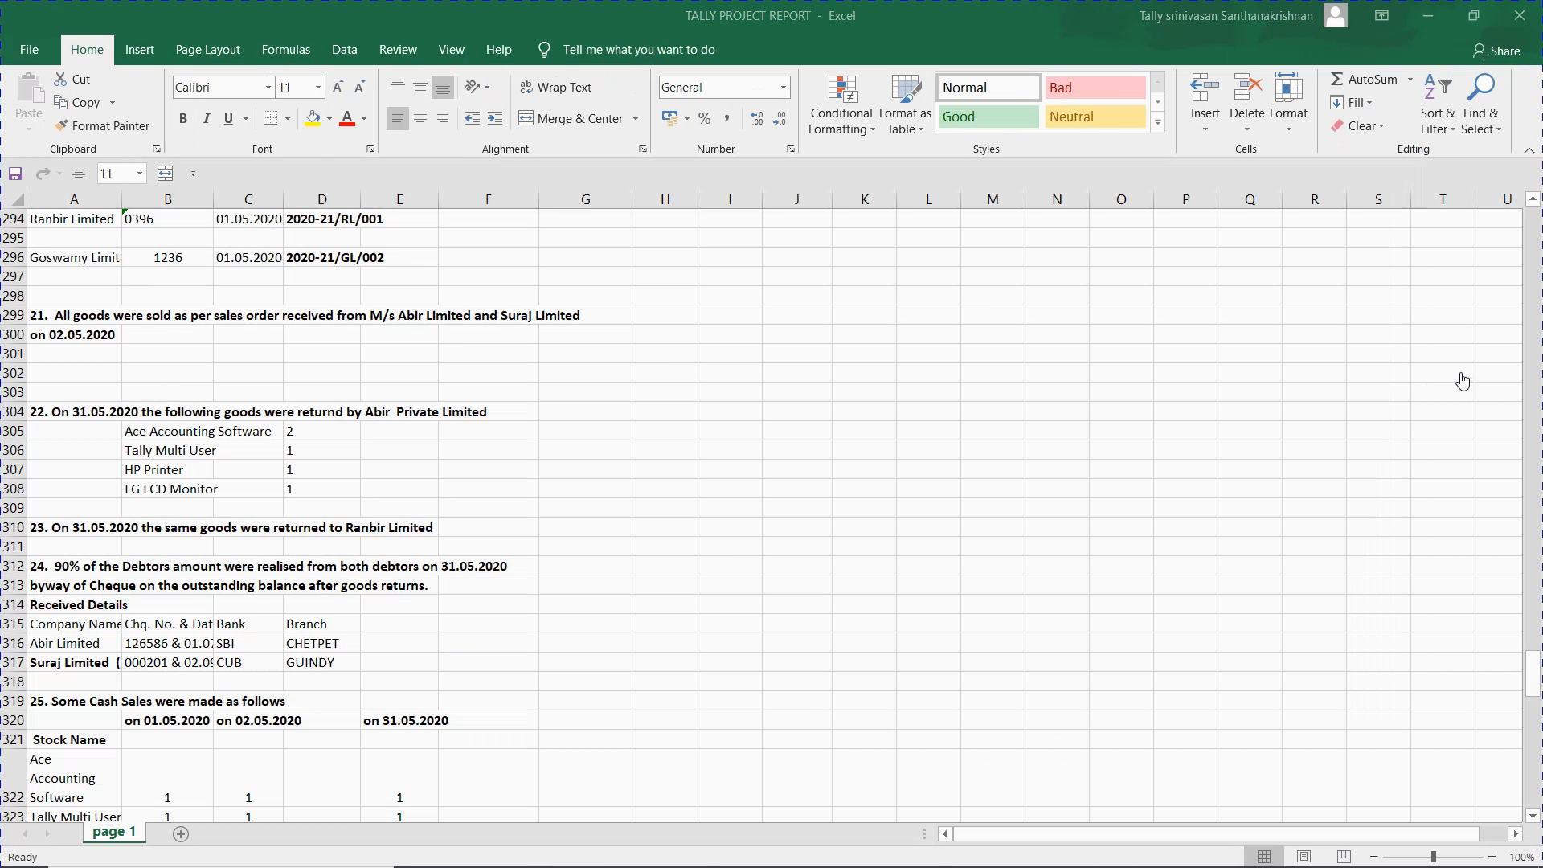
{"action": "key", "text": "alt+Tab"}
{"action": "key", "text": "alt+Tab"}
{"action": "key", "text": "alt+Tab"}
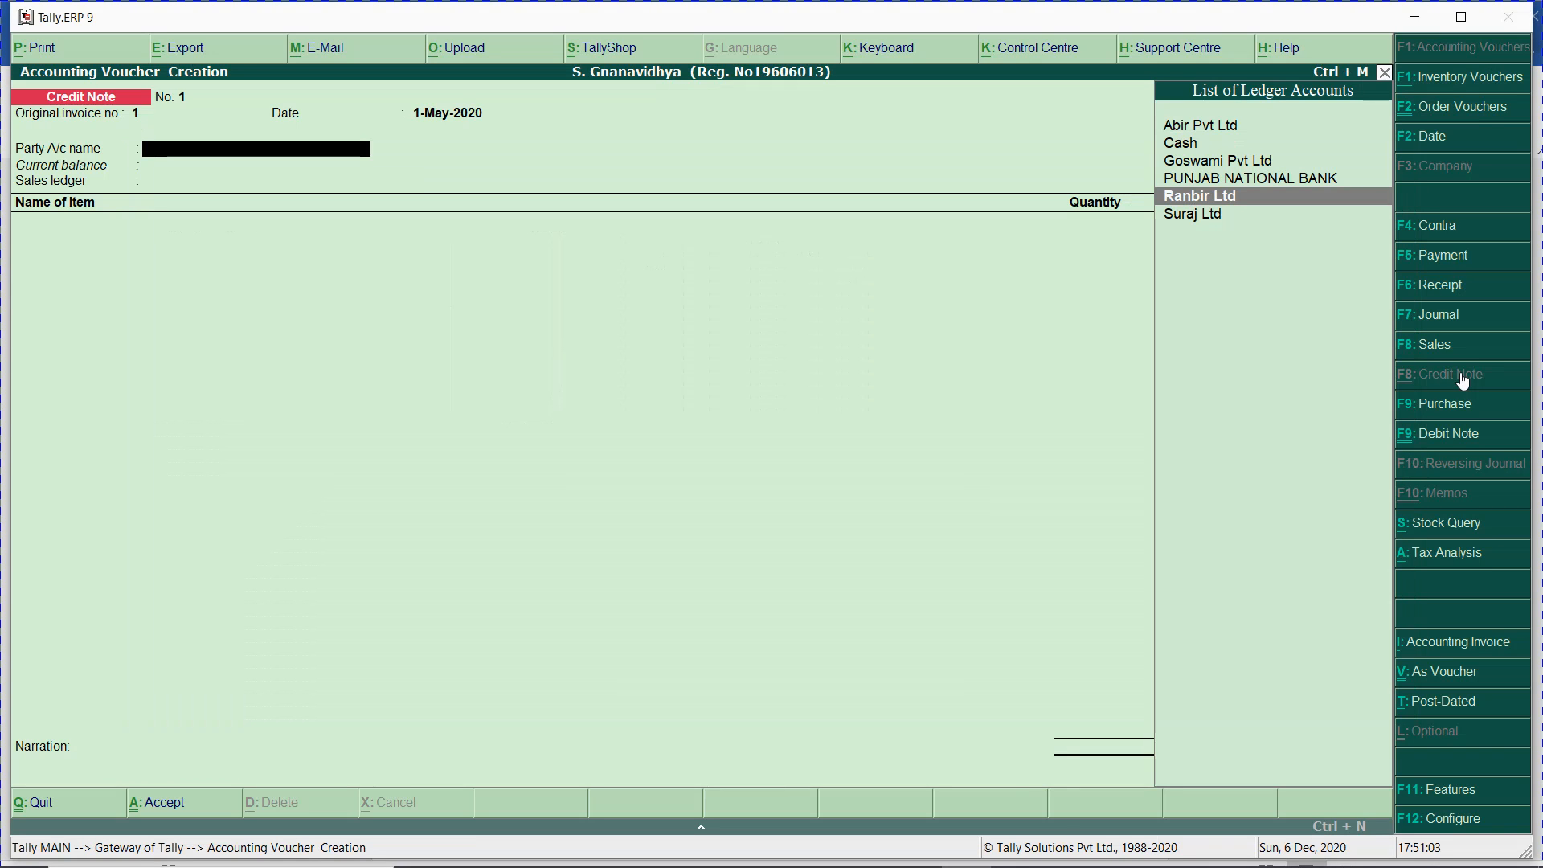
- Start the credit note for Abir Pvt Ltd at Dealer Price, Gst Local Sales, item 101 Ace Accounting Software, order Not Applicable
{"action": "key", "text": "Up"}
{"action": "key", "text": "Up"}
{"action": "key", "text": "Up"}
{"action": "key", "text": "Up"}
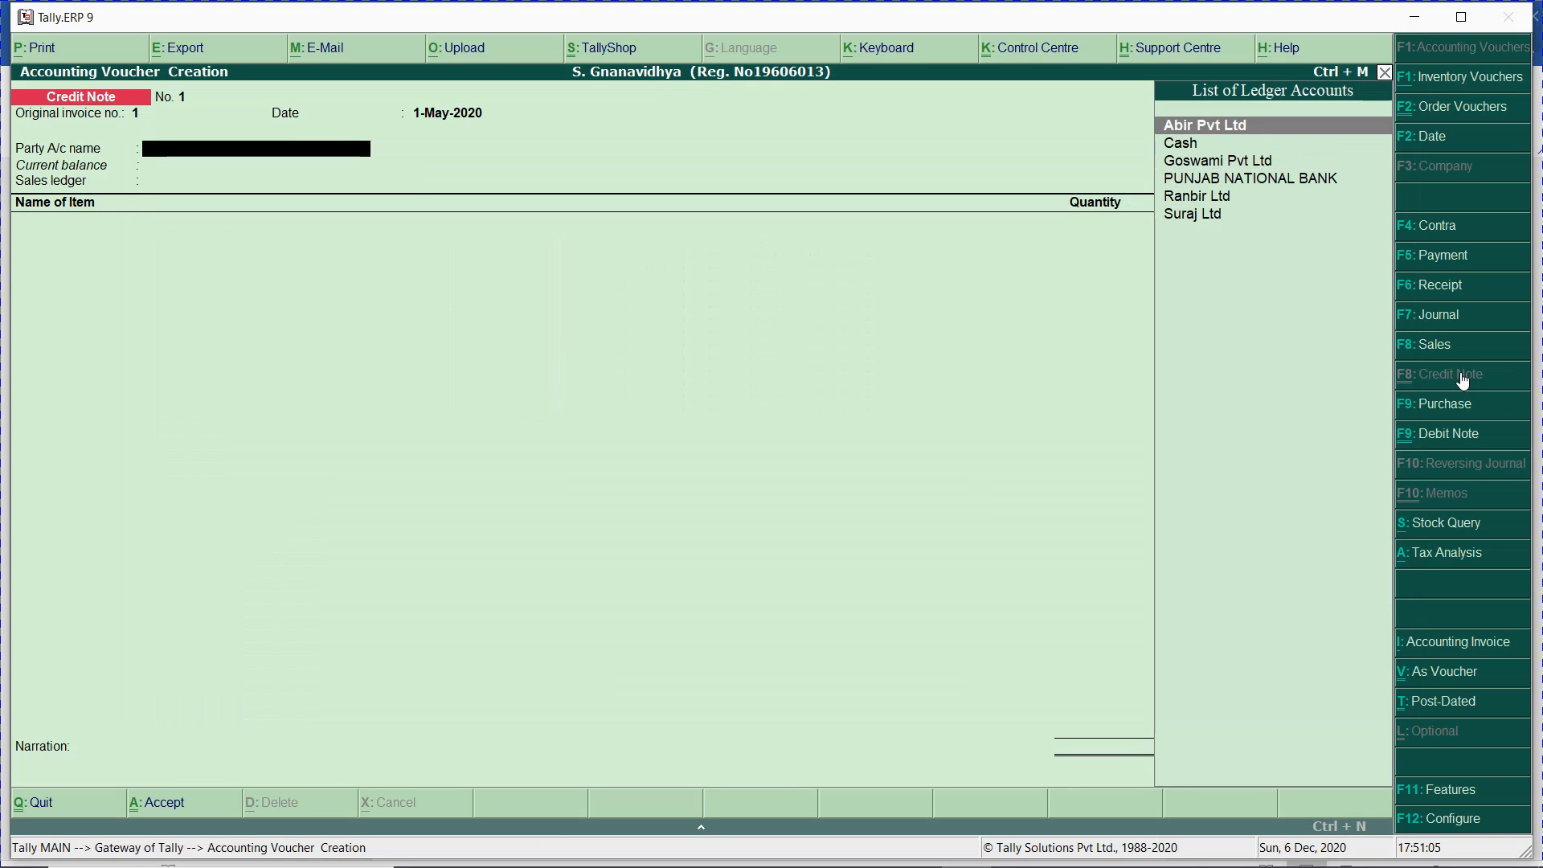
{"action": "key", "text": "Return"}
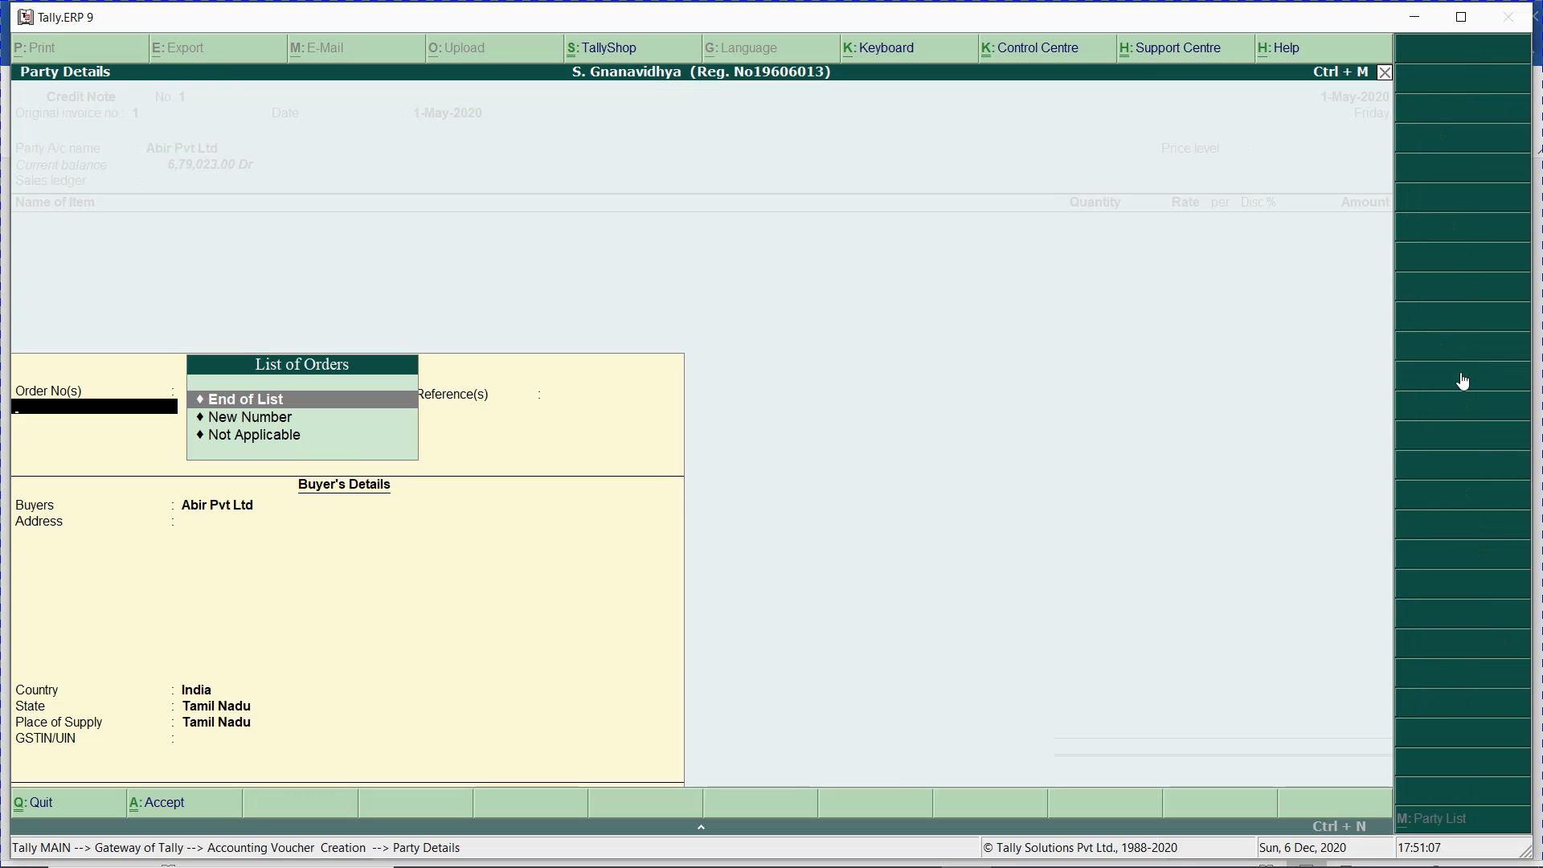
{"action": "key", "text": "ctrl+a"}
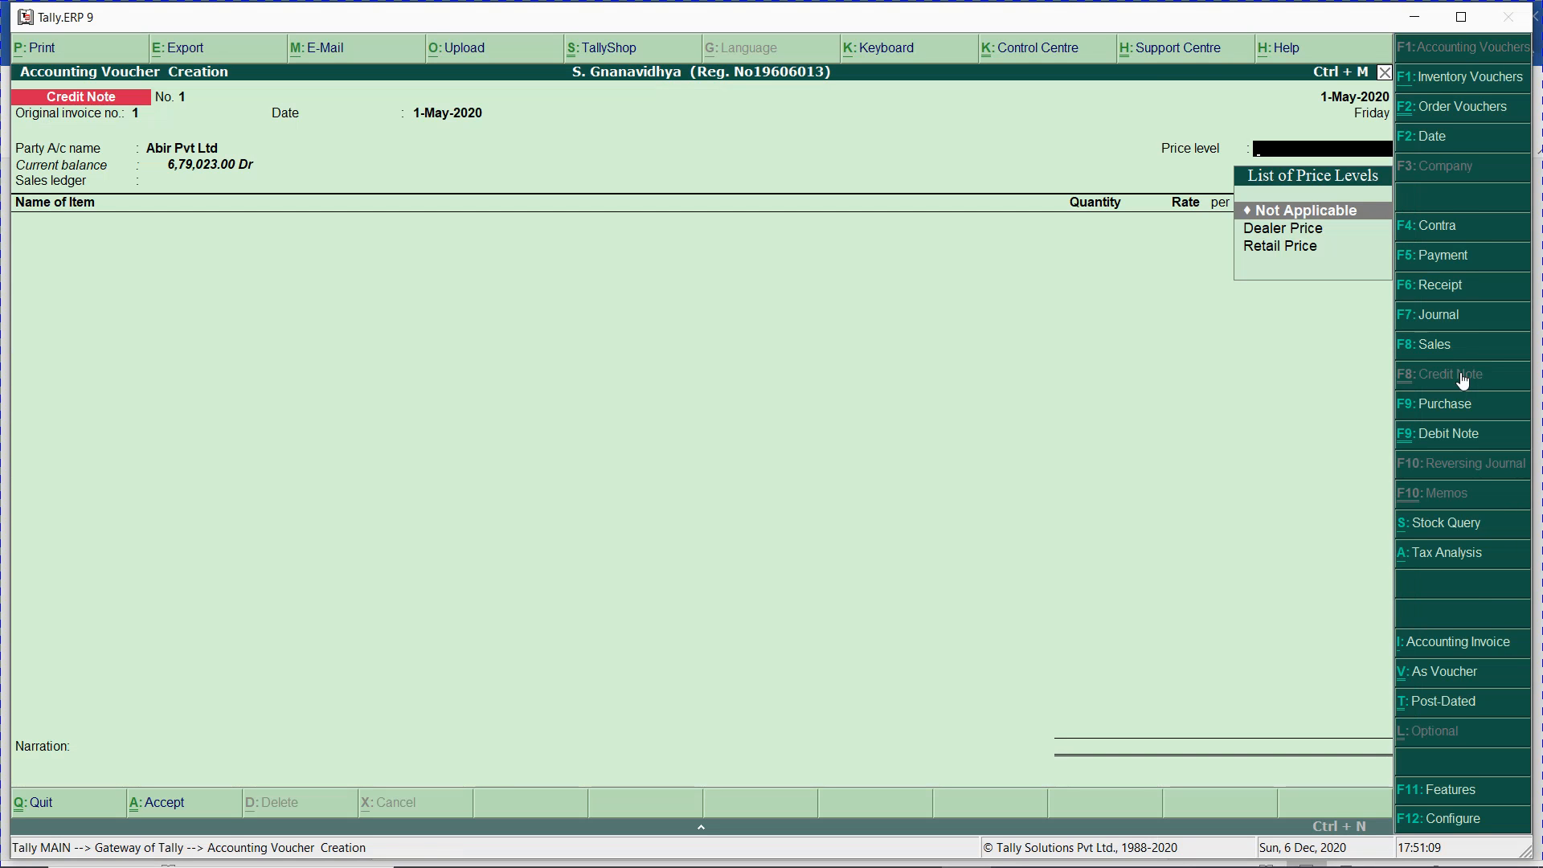
{"action": "key", "text": "Down"}
{"action": "key", "text": "Return"}
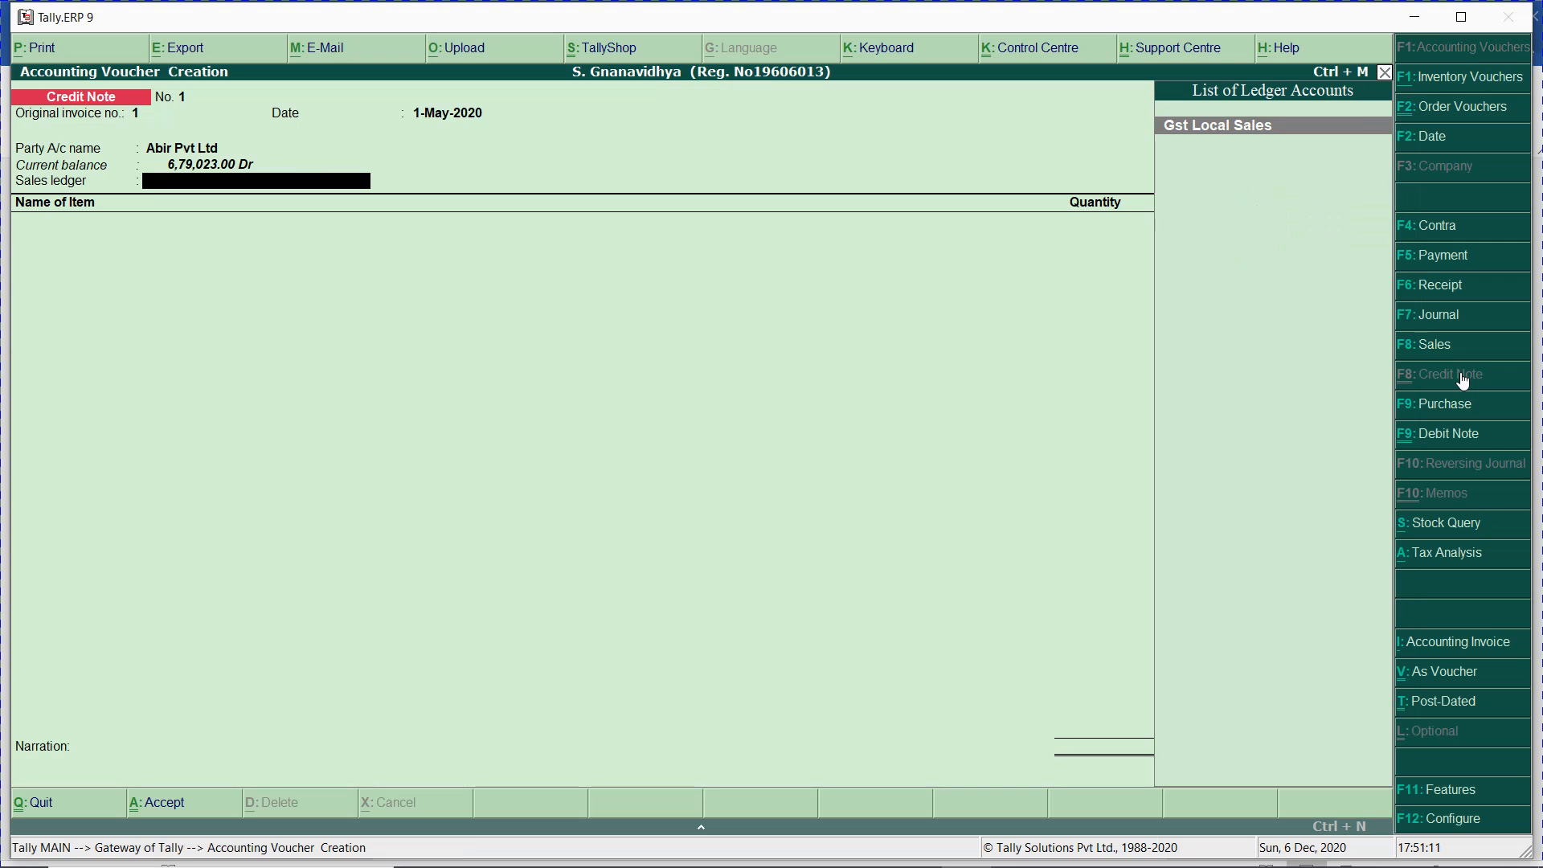
{"action": "key", "text": "Return"}
{"action": "type", "text": "101"}
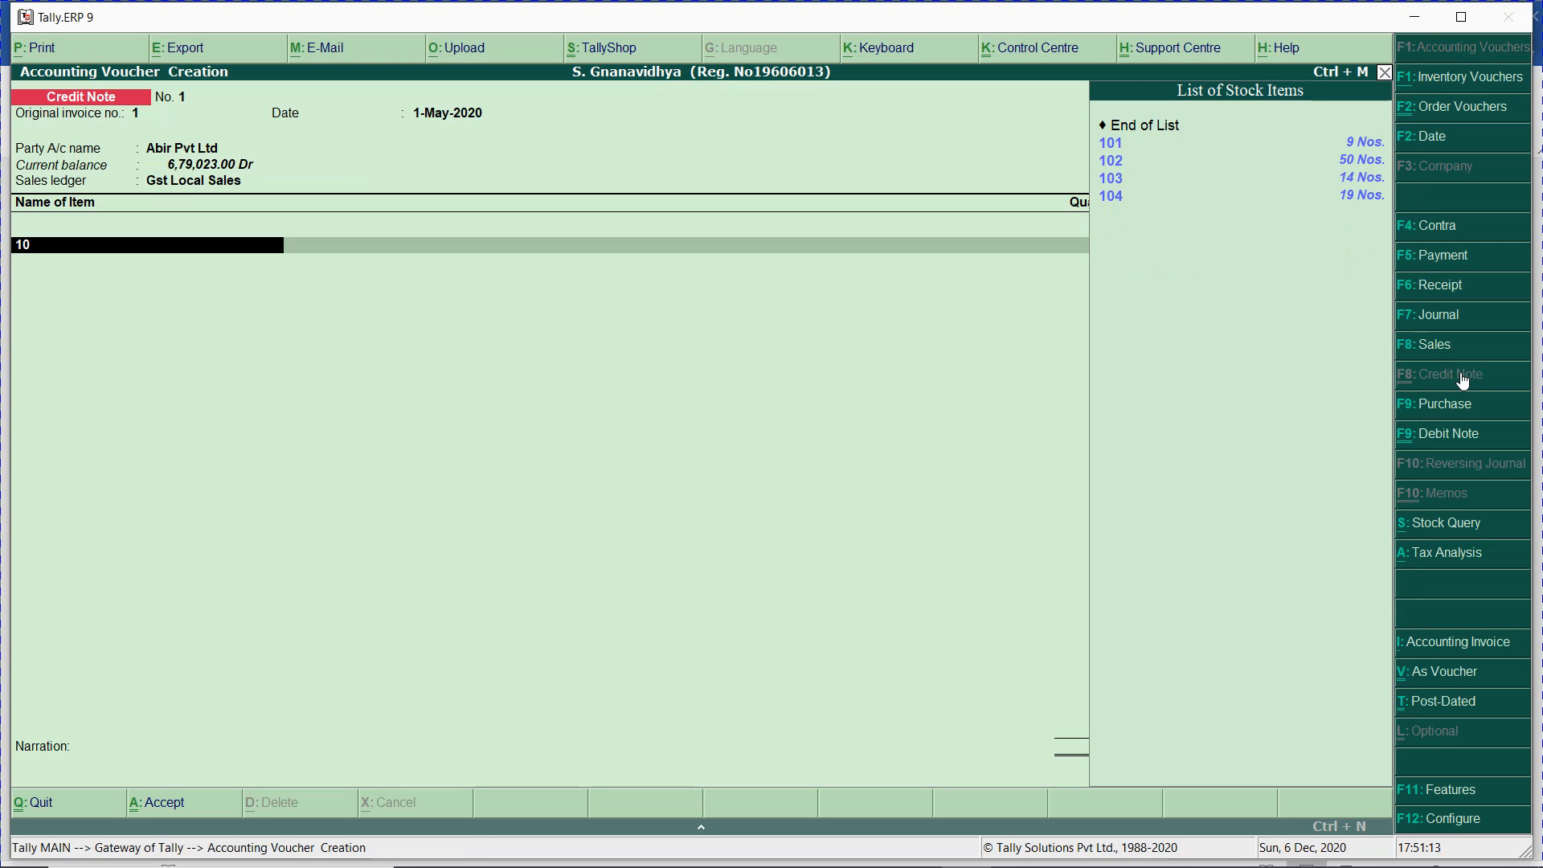
{"action": "key", "text": "Return"}
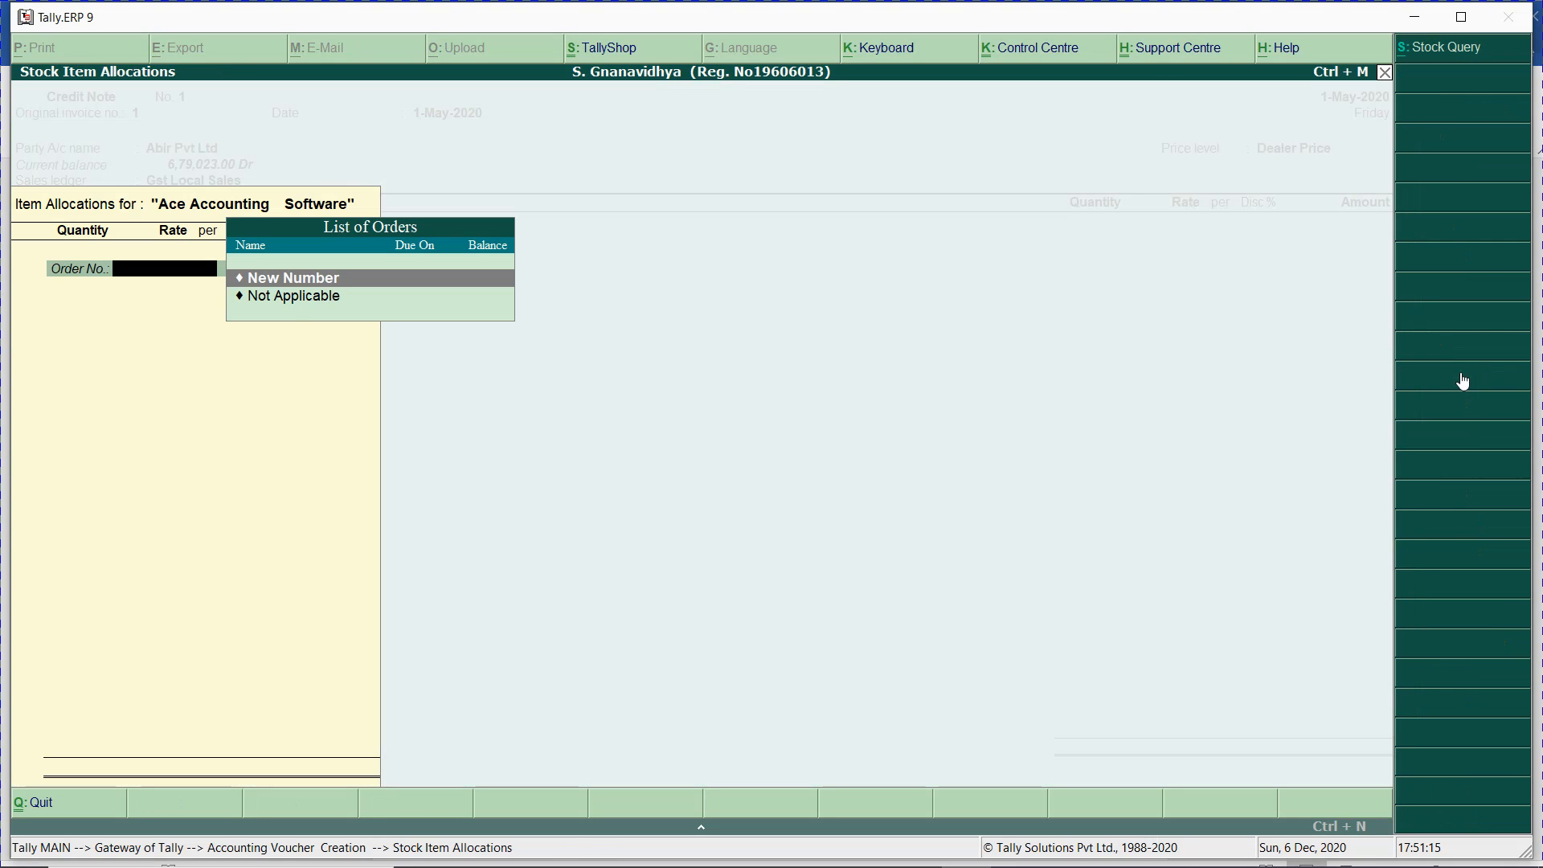
{"action": "key", "text": "Return"}
{"action": "key", "text": "Escape"}
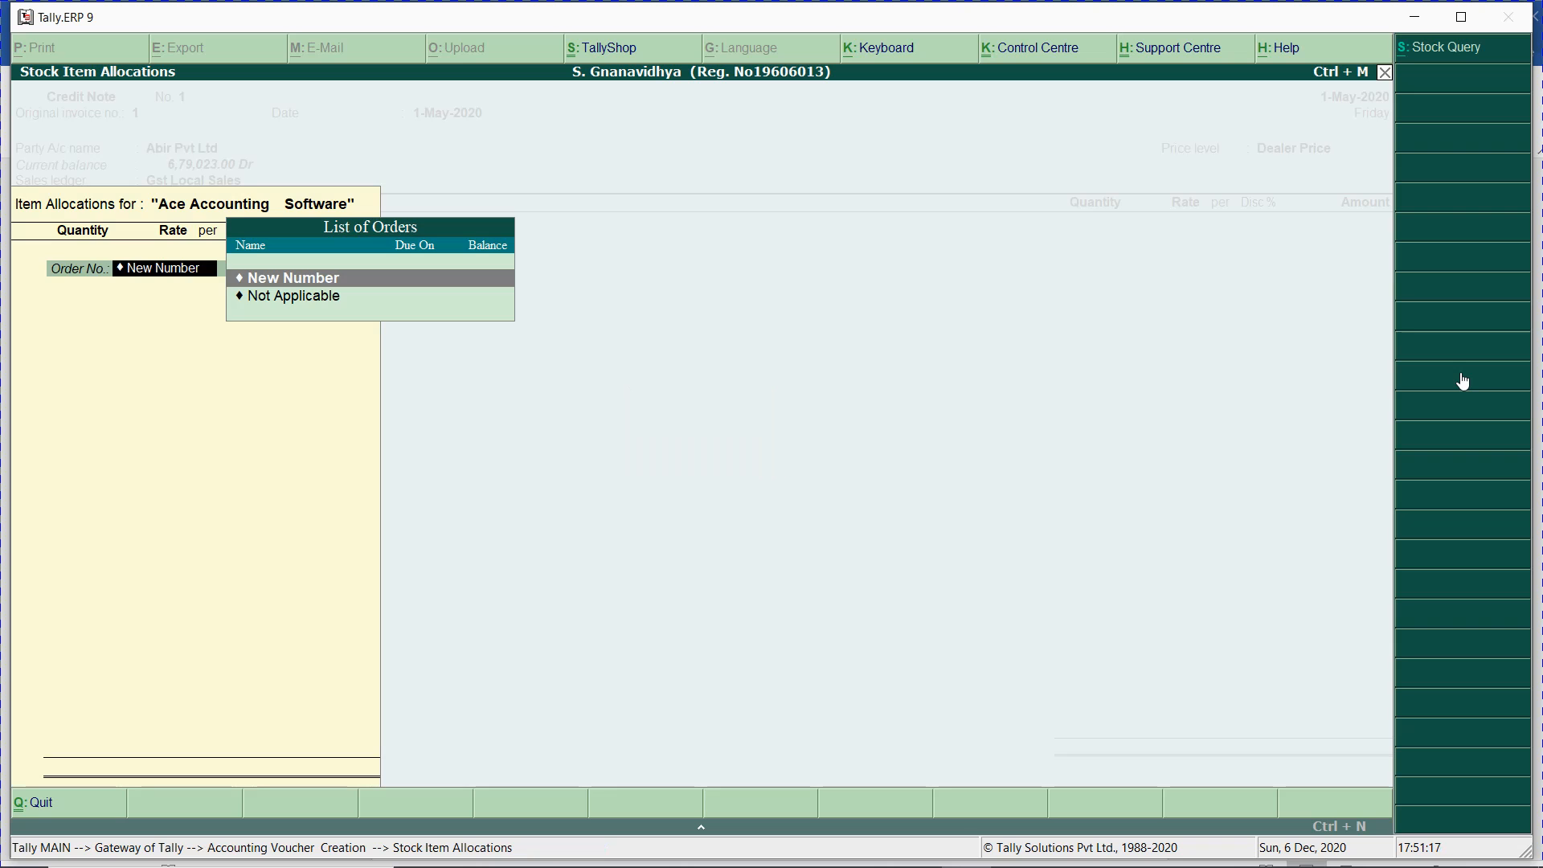
{"action": "key", "text": "Down"}
{"action": "key", "text": "Return"}
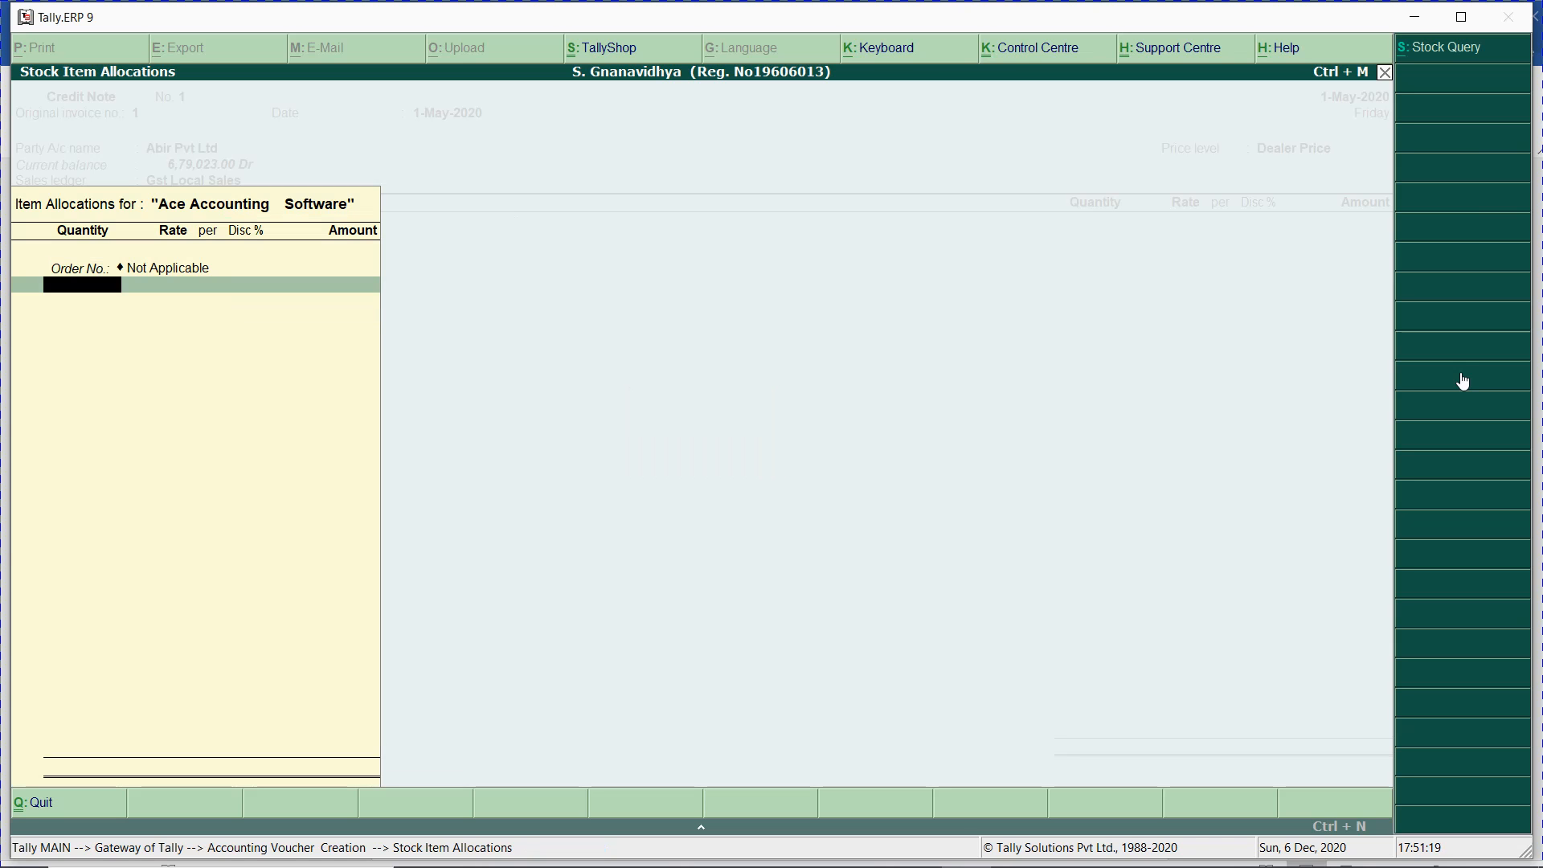
- Accept the 2 Nos allocation for Ace Accounting Software after checking the Word and Excel windows
{"action": "key", "text": "alt+Tab"}
{"action": "key", "text": "alt+Tab"}
{"action": "key", "text": "Tab"}
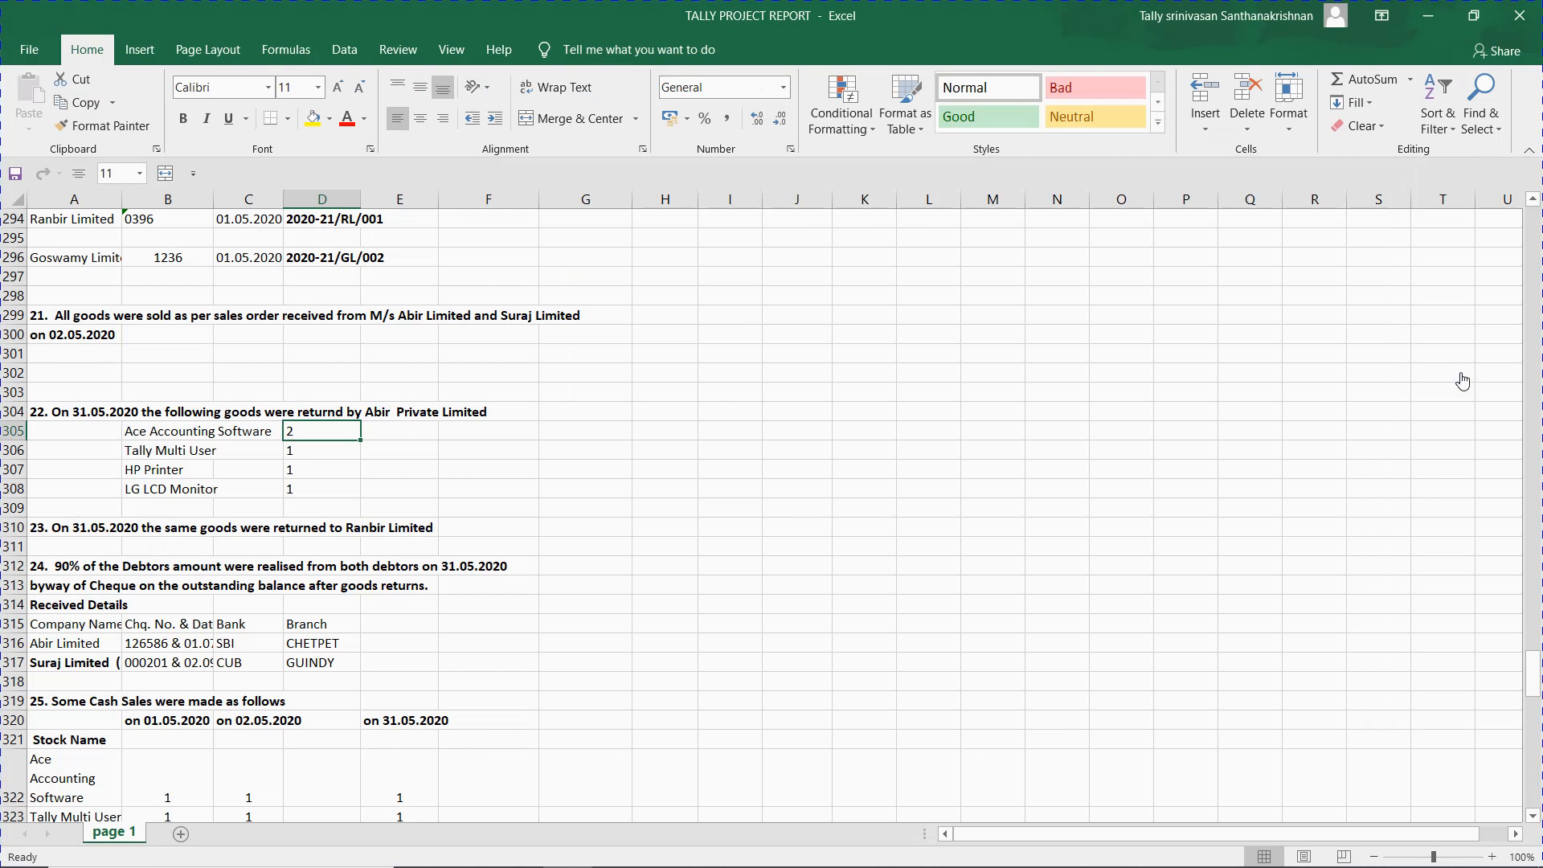
{"action": "key", "text": "alt+Tab"}
{"action": "key", "text": "Tab"}
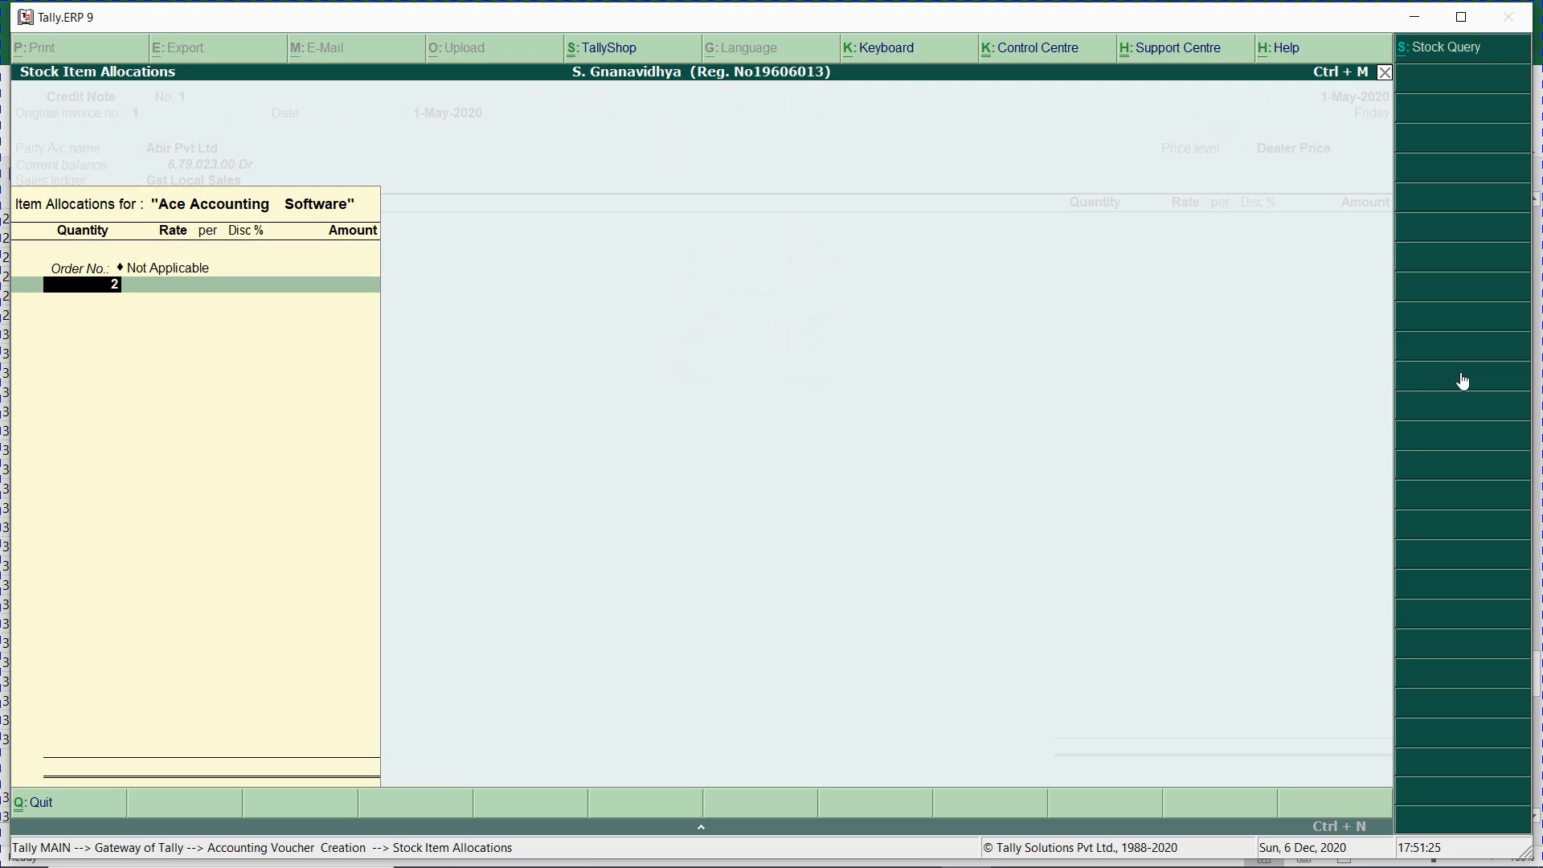
{"action": "key", "text": "Return"}
{"action": "key", "text": "Return"}
{"action": "key", "text": "Return"}
{"action": "key", "text": "Return"}
{"action": "key", "text": "Return"}
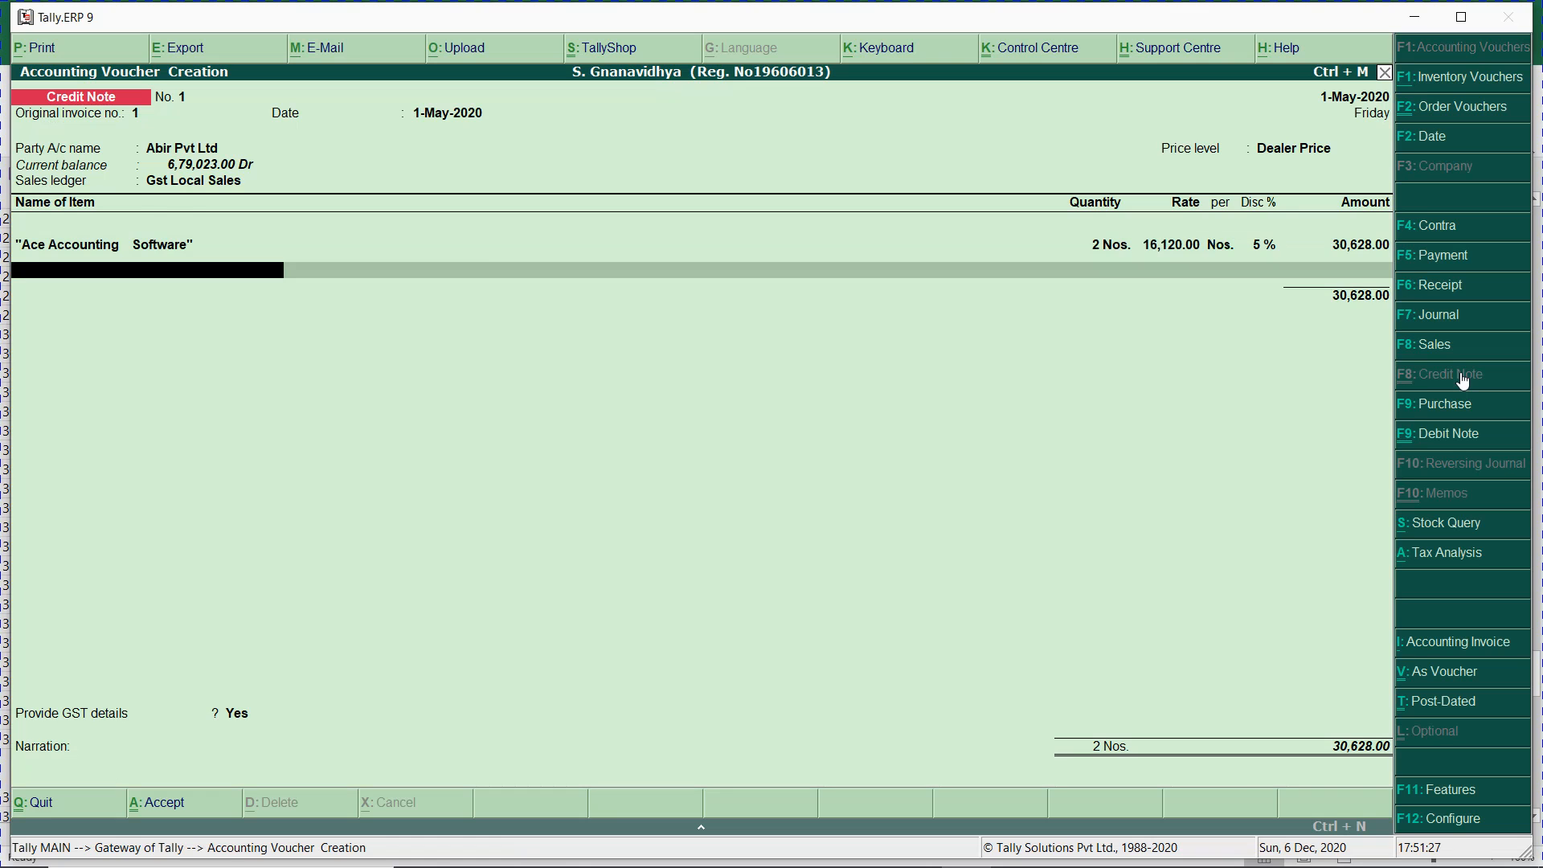
{"action": "key", "text": "alt+Tab"}
{"action": "key", "text": "Tab"}
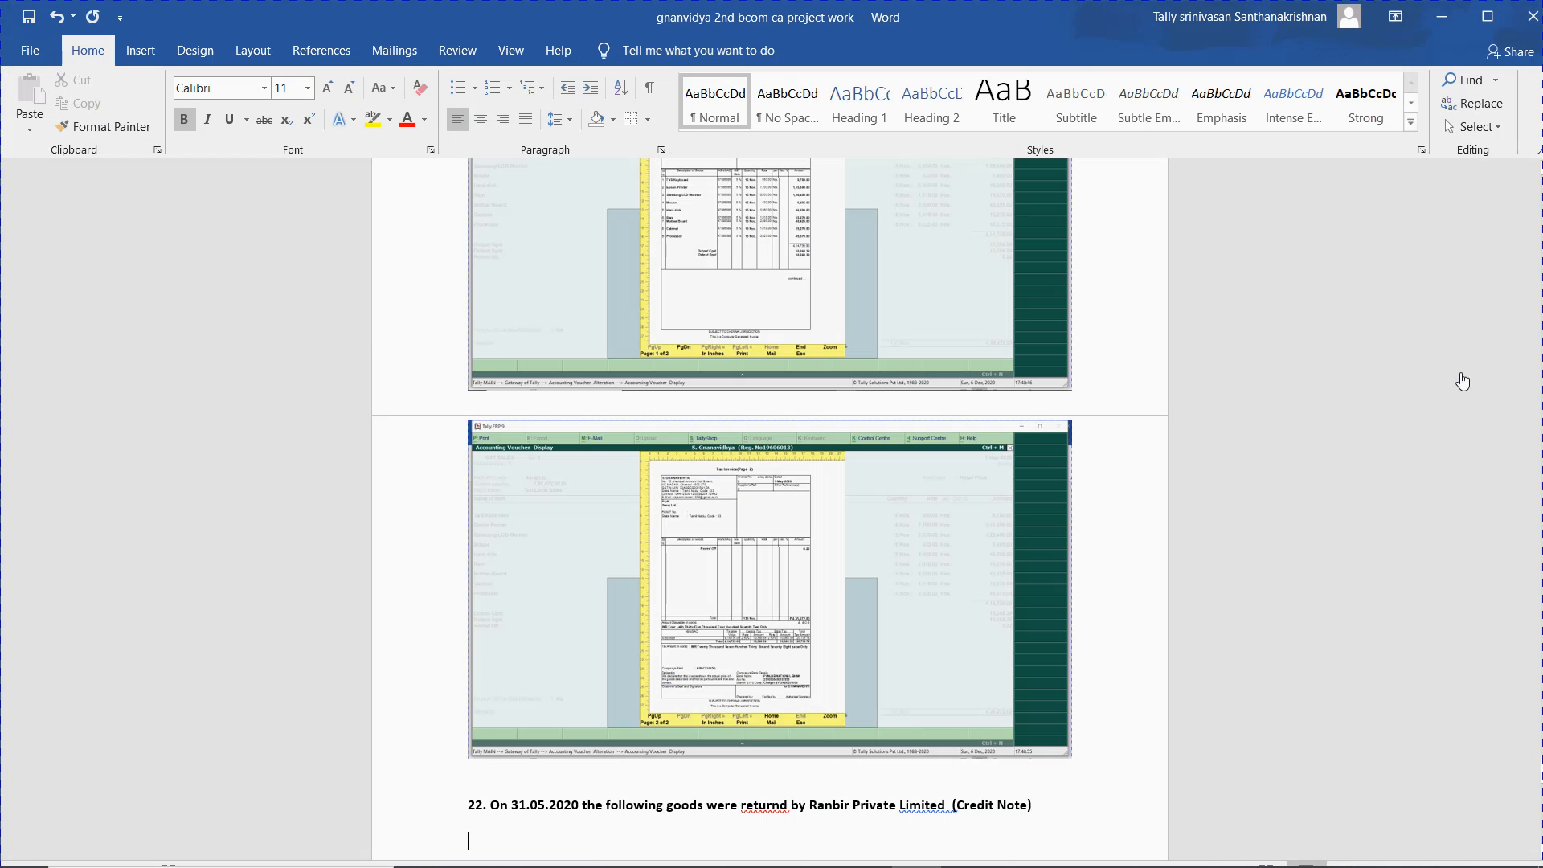
{"action": "key", "text": "alt+Tab"}
{"action": "key", "text": "Tab"}
{"action": "key", "text": "Tab"}
{"action": "key", "text": "Tab"}
{"action": "key", "text": "Tab"}
{"action": "key", "text": "Tab"}
{"action": "key", "text": "Tab"}
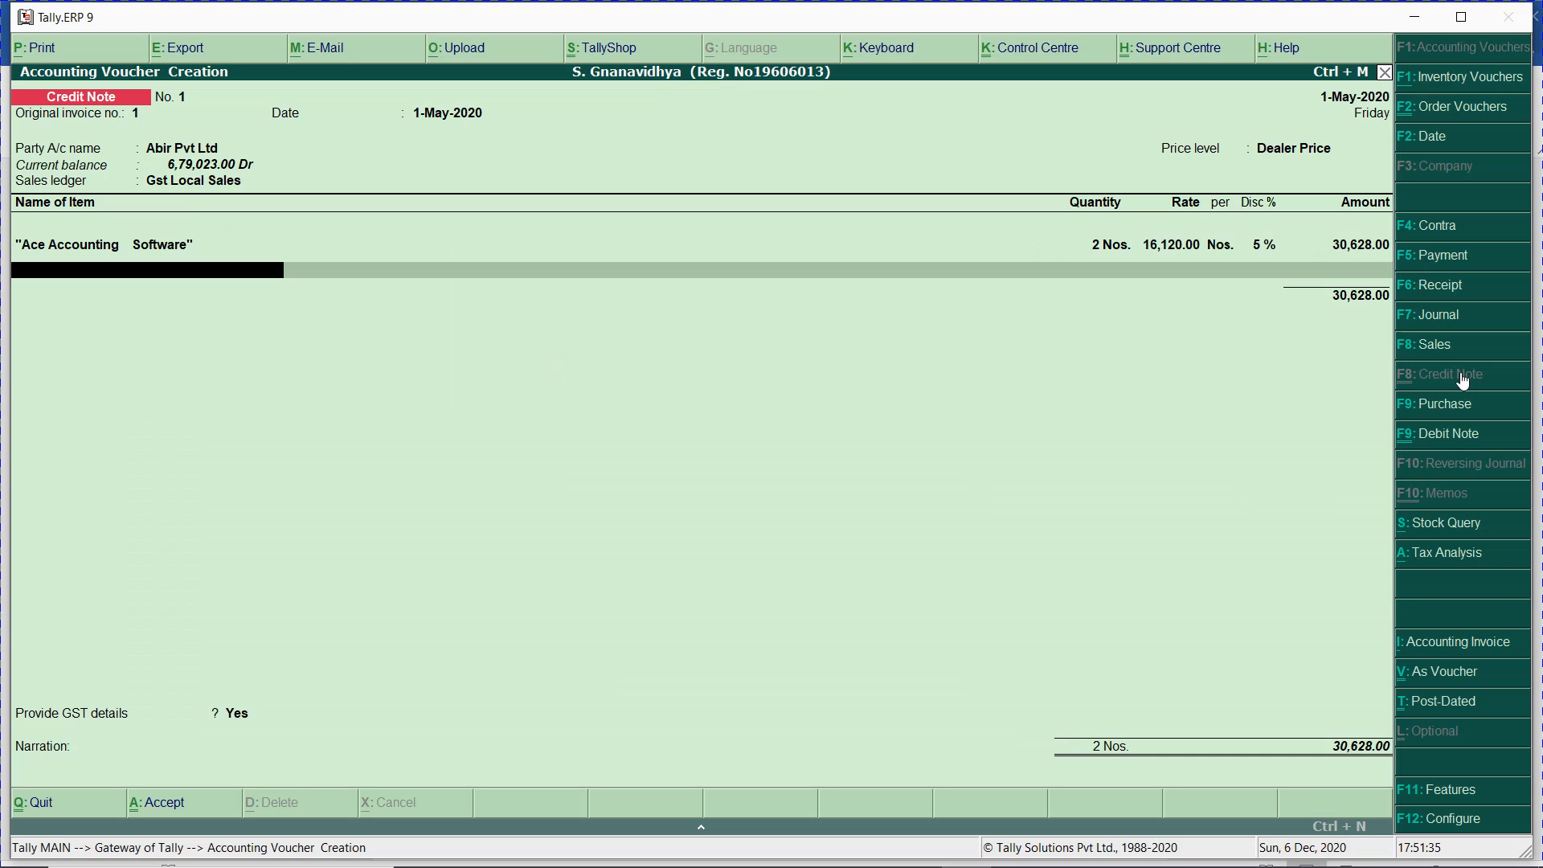
- Recheck the first item's allocation and look up Tally Multi User's quantity in Excel
{"action": "key", "text": "BackSpace"}
{"action": "key", "text": "BackSpace"}
{"action": "key", "text": "BackSpace"}
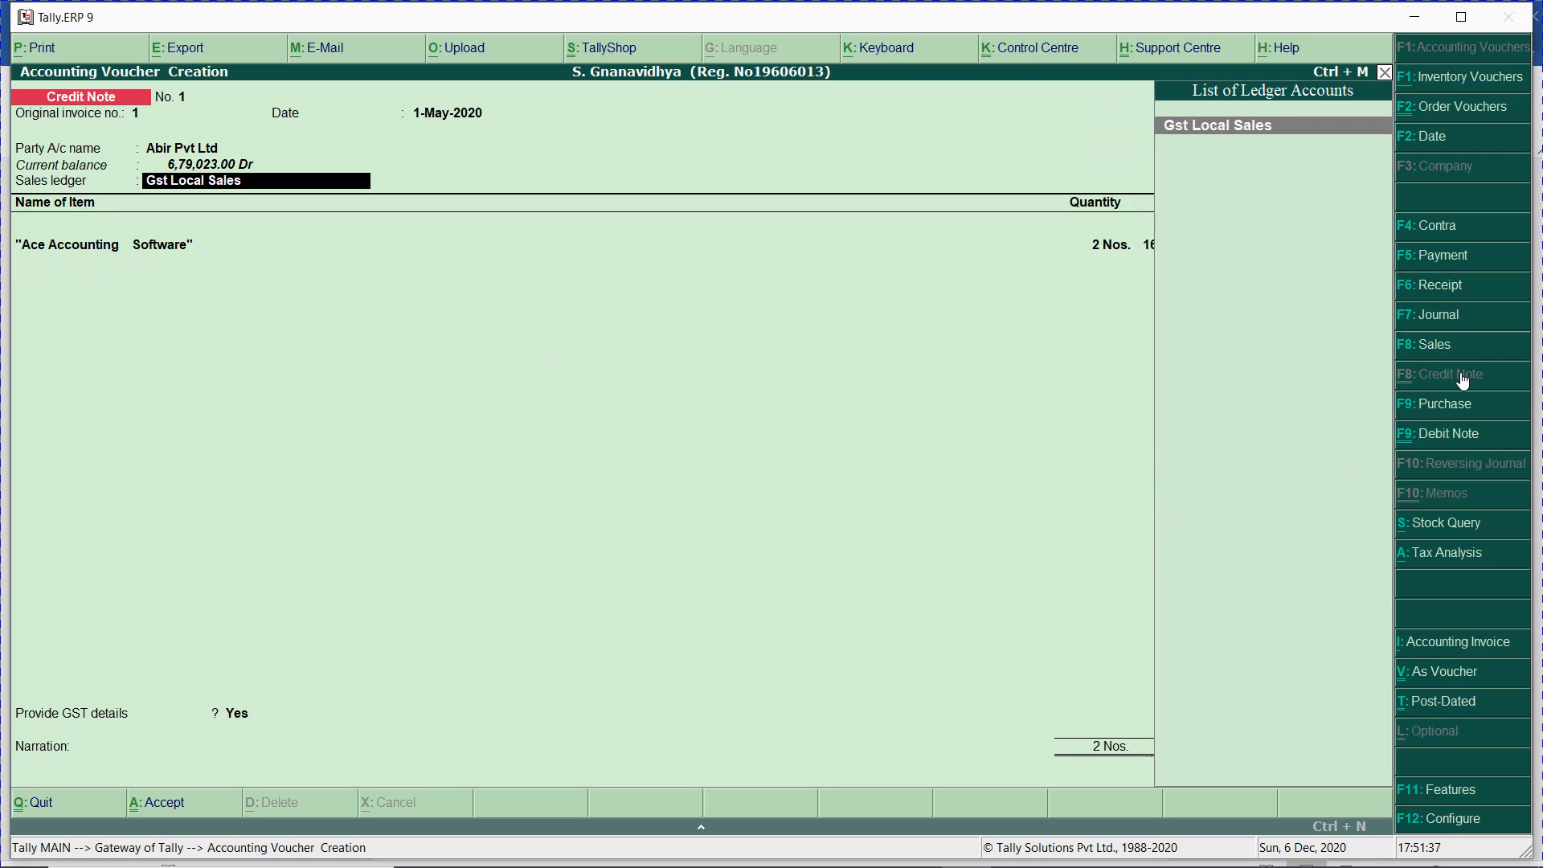
{"action": "key", "text": "Return"}
{"action": "key", "text": "Return"}
{"action": "key", "text": "Return"}
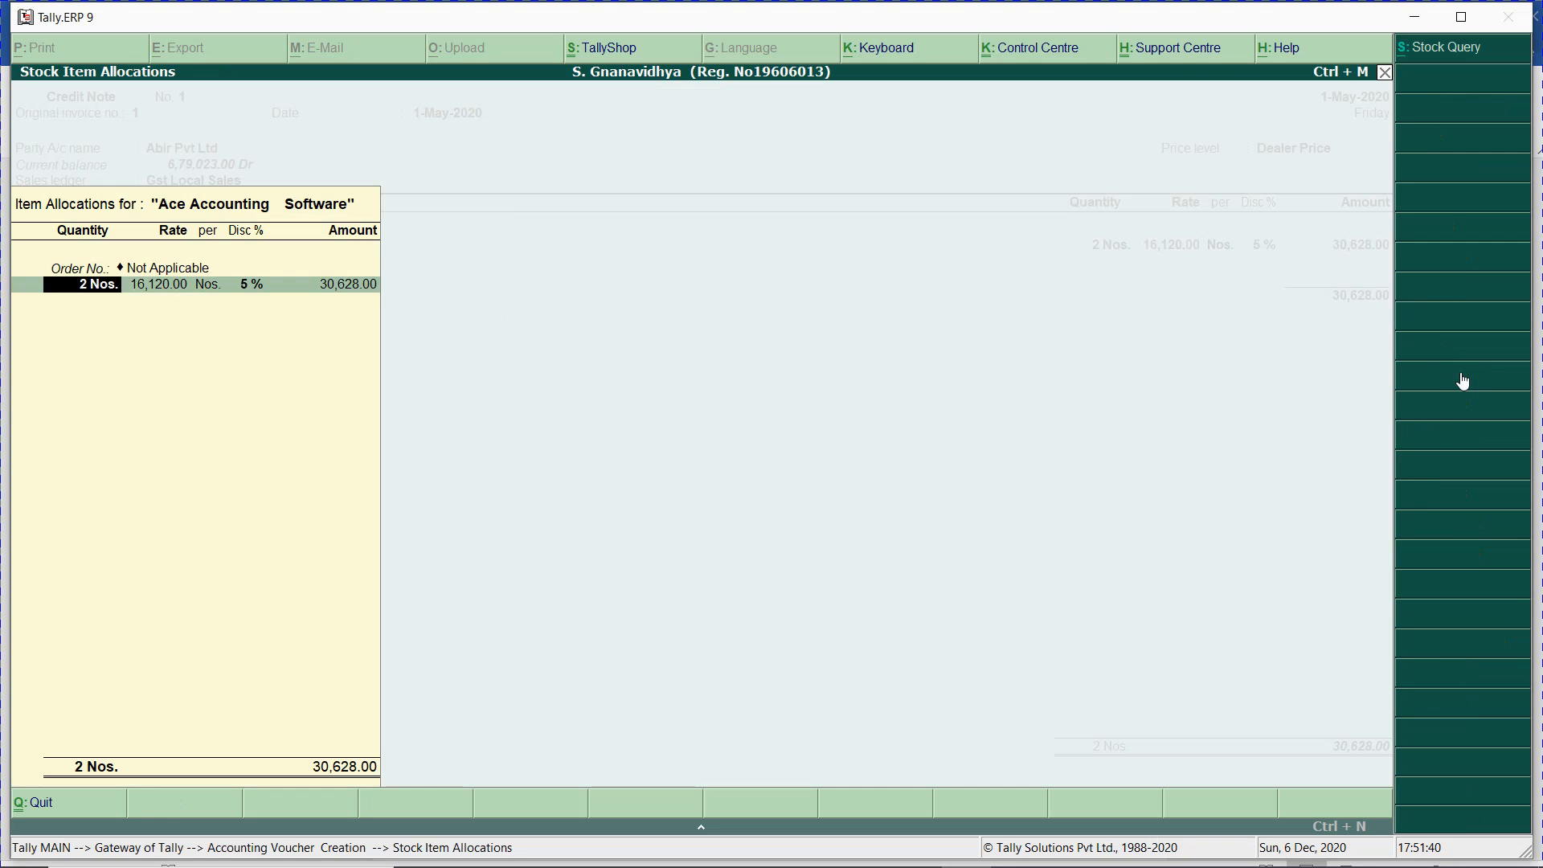
{"action": "key", "text": "Return"}
{"action": "key", "text": "Return"}
{"action": "key", "text": "Return"}
{"action": "key", "text": "Return"}
{"action": "key", "text": "Return"}
{"action": "key", "text": "Return"}
{"action": "key", "text": "Return"}
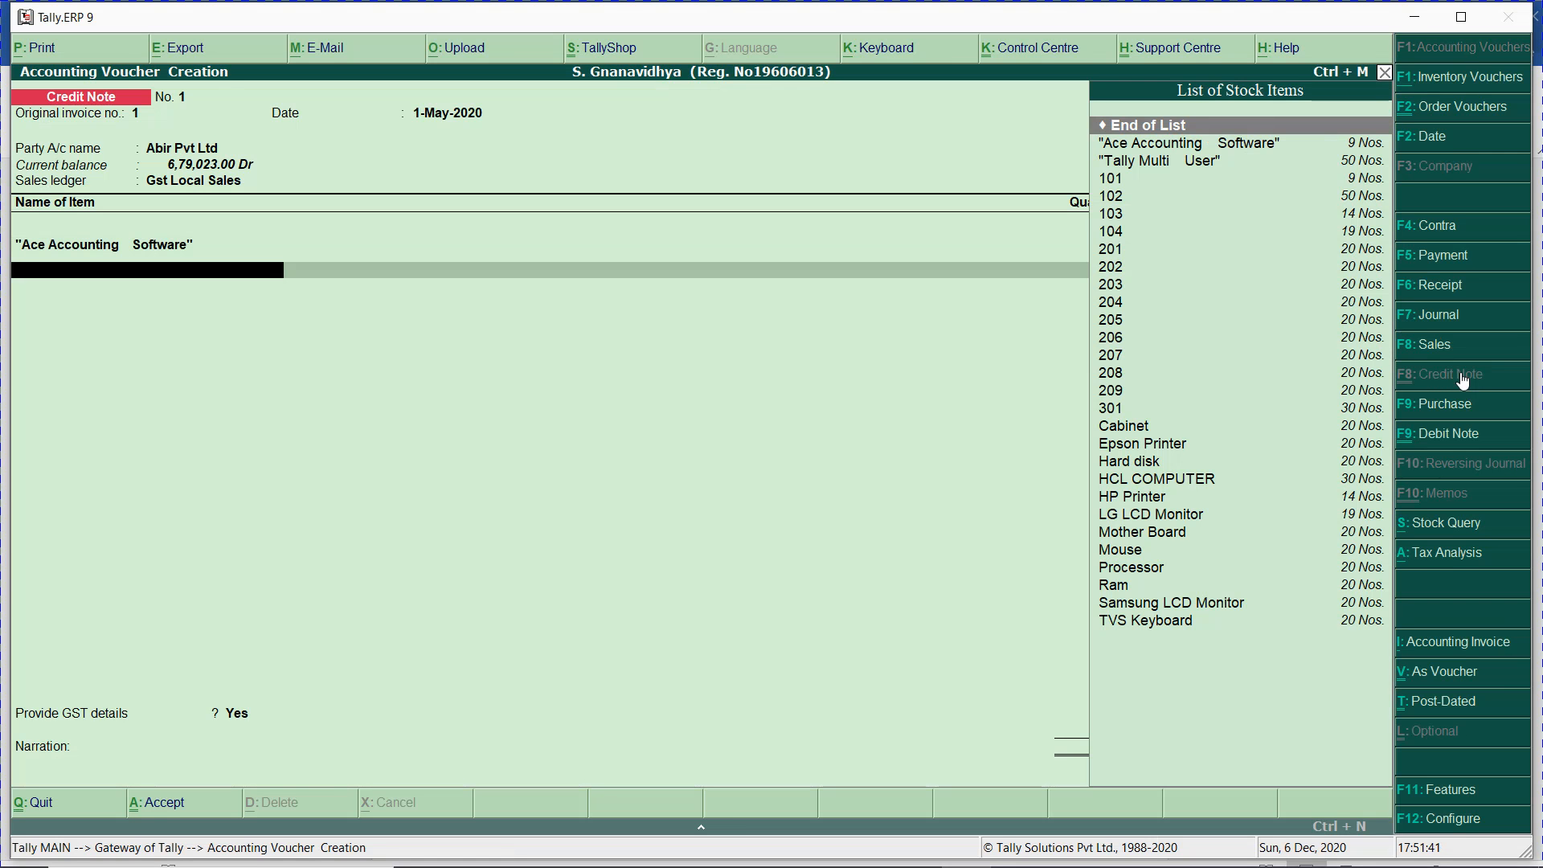
{"action": "key", "text": "alt+Tab"}
{"action": "key", "text": "alt+Tab"}
{"action": "key", "text": "alt+Tab"}
{"action": "key", "text": "alt+Tab"}
{"action": "key", "text": "alt+Tab"}
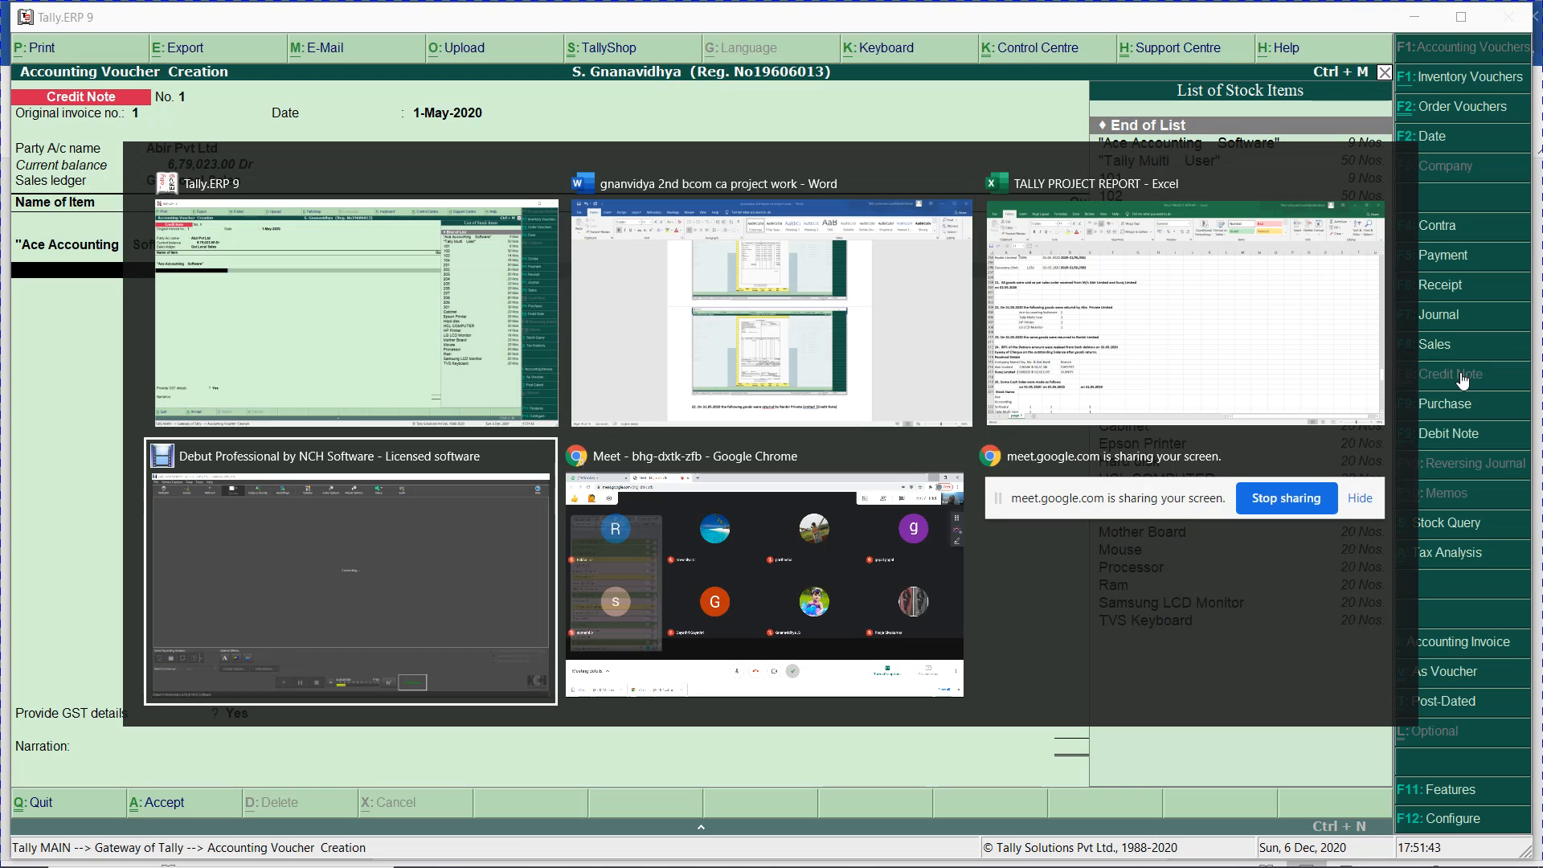
{"action": "key", "text": "alt+Tab"}
{"action": "key", "text": "alt+Tab"}
{"action": "key", "text": "alt+Tab"}
{"action": "key", "text": "alt+Tab"}
{"action": "key", "text": "alt+Tab"}
{"action": "key", "text": "alt+Tab"}
{"action": "key", "text": "alt+Tab"}
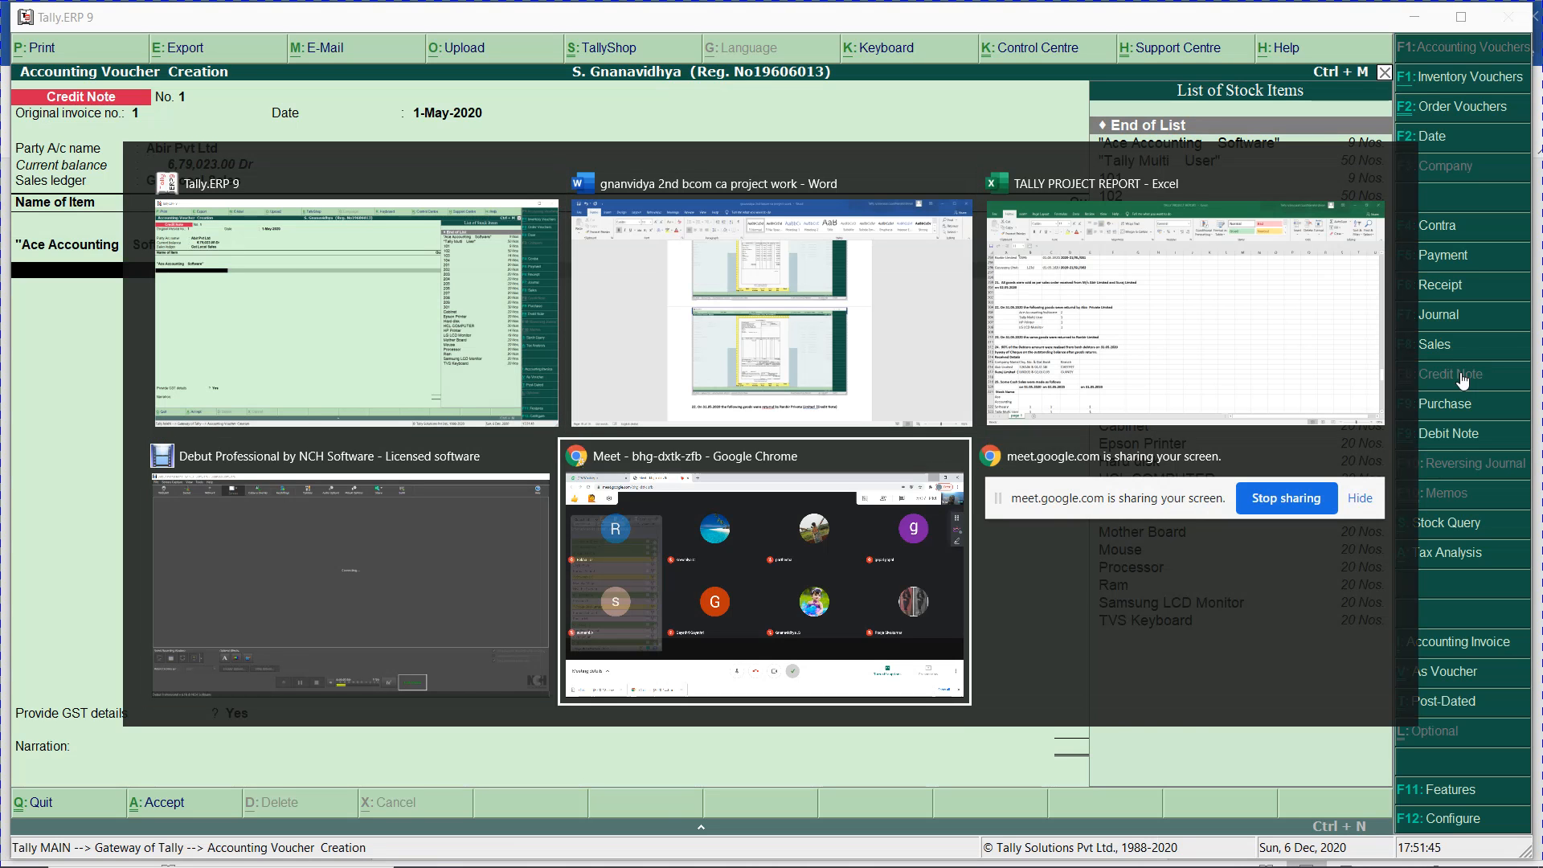
{"action": "key", "text": "alt+Tab"}
{"action": "key", "text": "alt+Tab"}
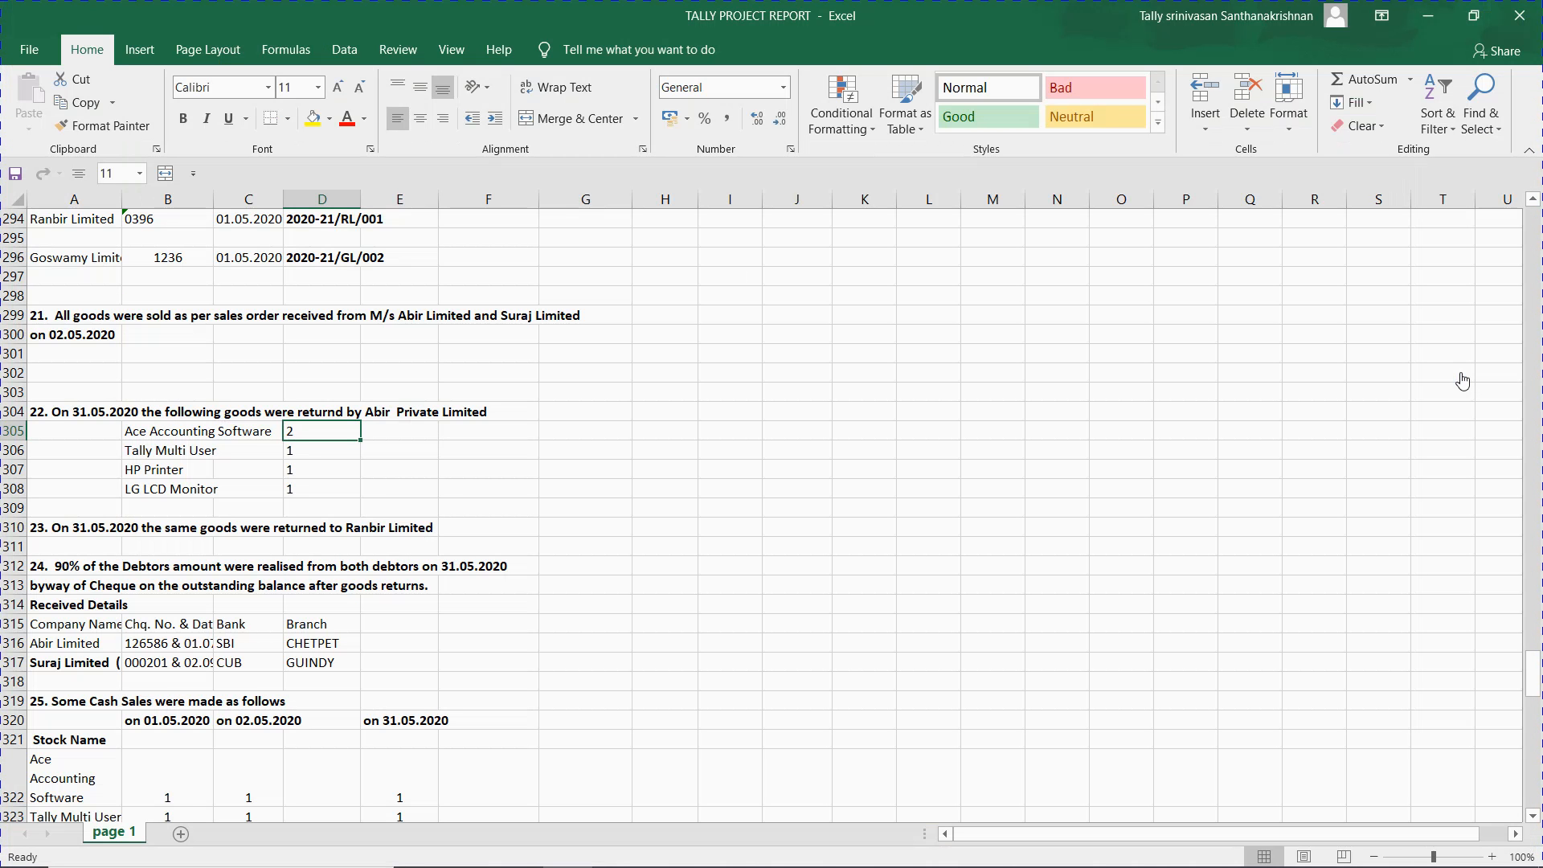
{"action": "key", "text": "Down"}
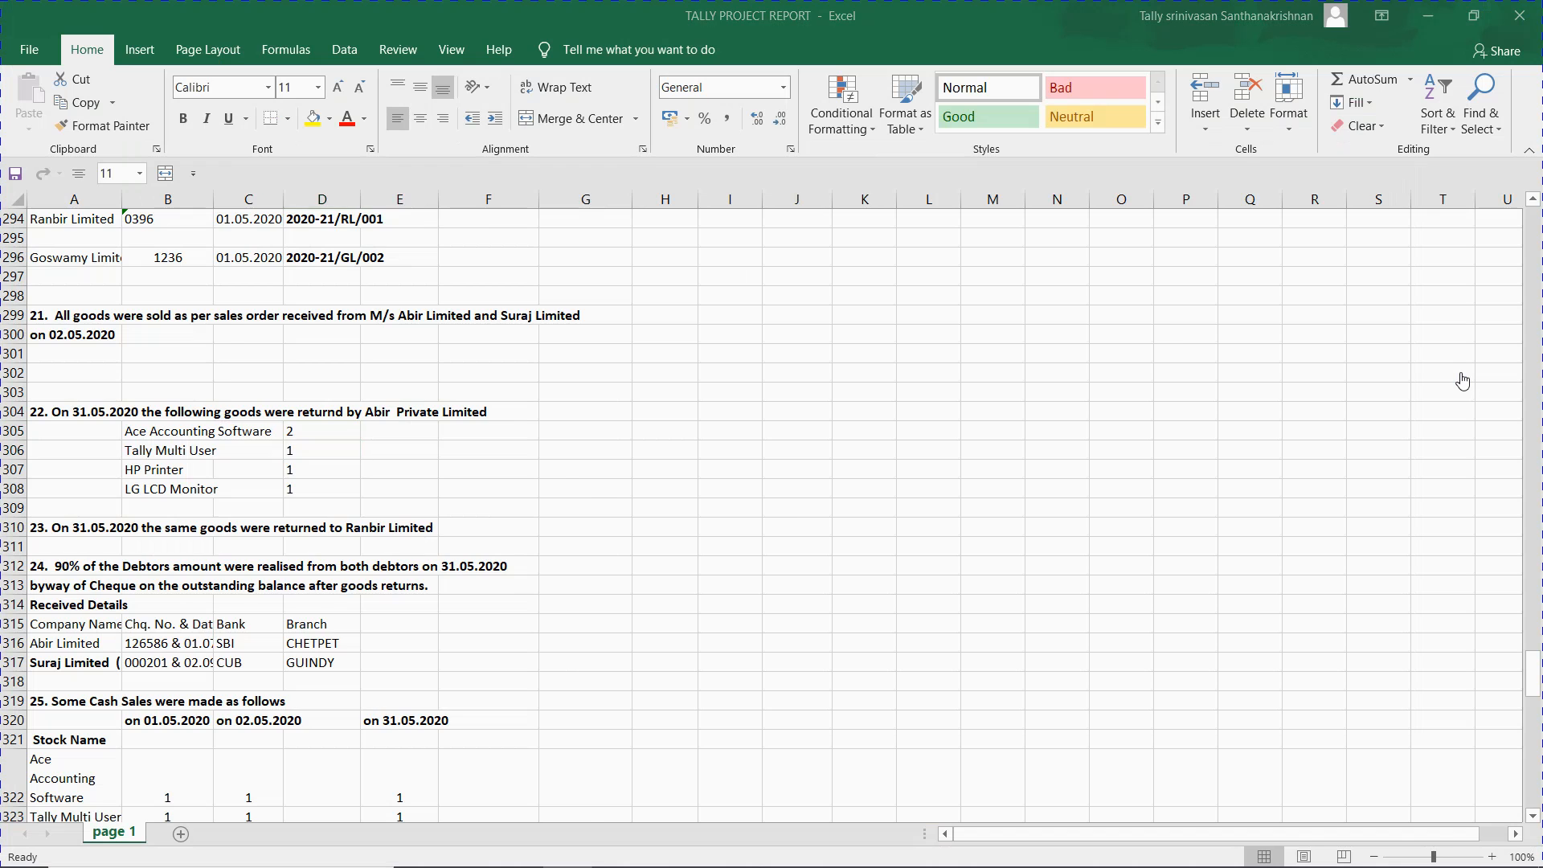
{"action": "key", "text": "alt+Tab"}
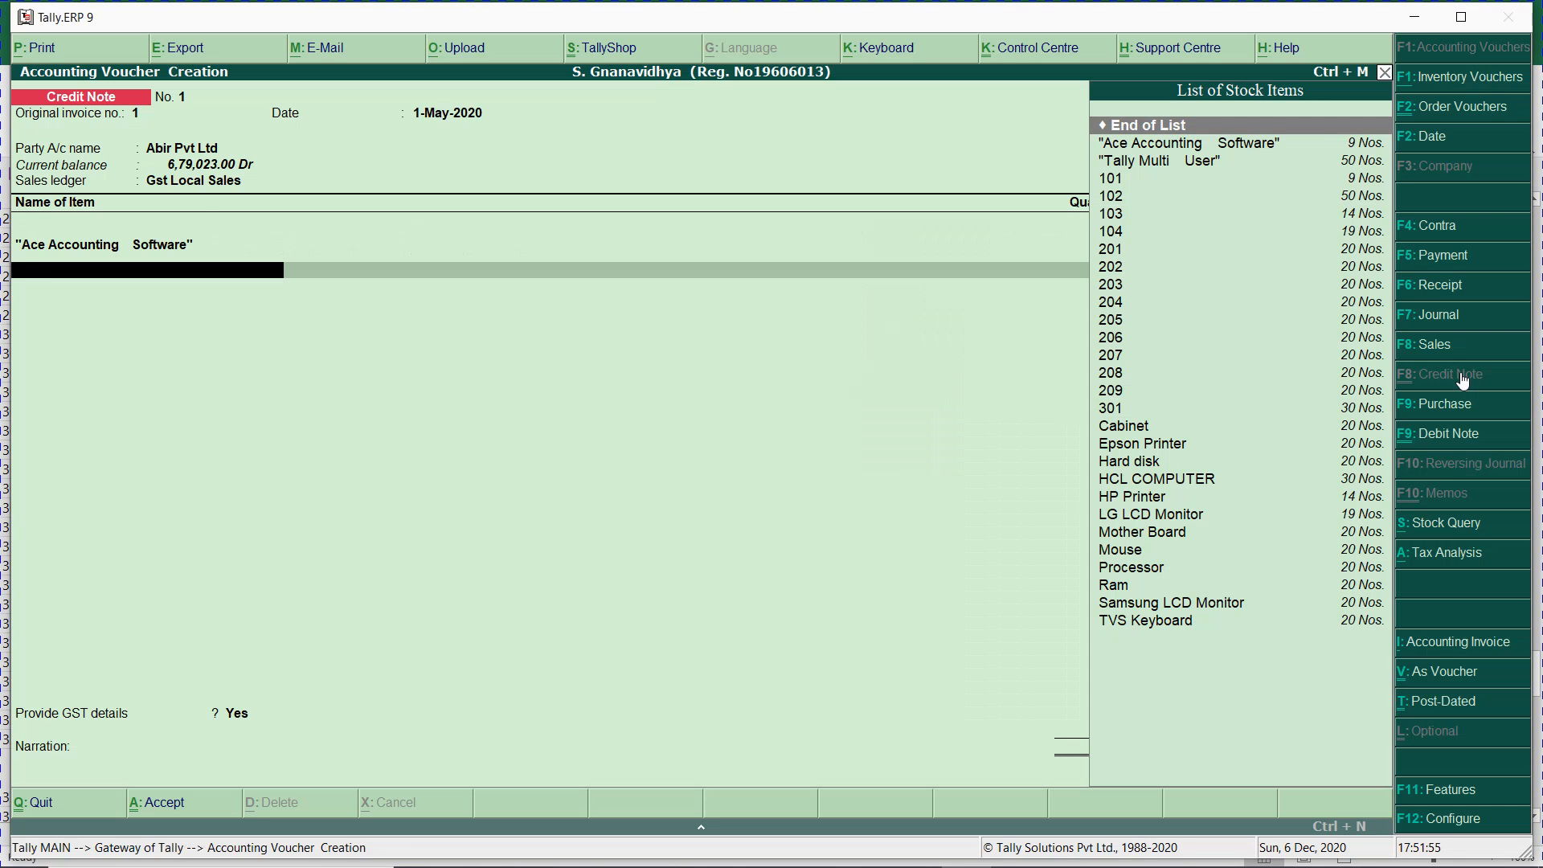
- Add item 102, Tally Multi User, 1 Nos with order number Not Applicable
{"action": "type", "text": "102"}
{"action": "key", "text": "Return"}
{"action": "key", "text": "Down"}
{"action": "key", "text": "Return"}
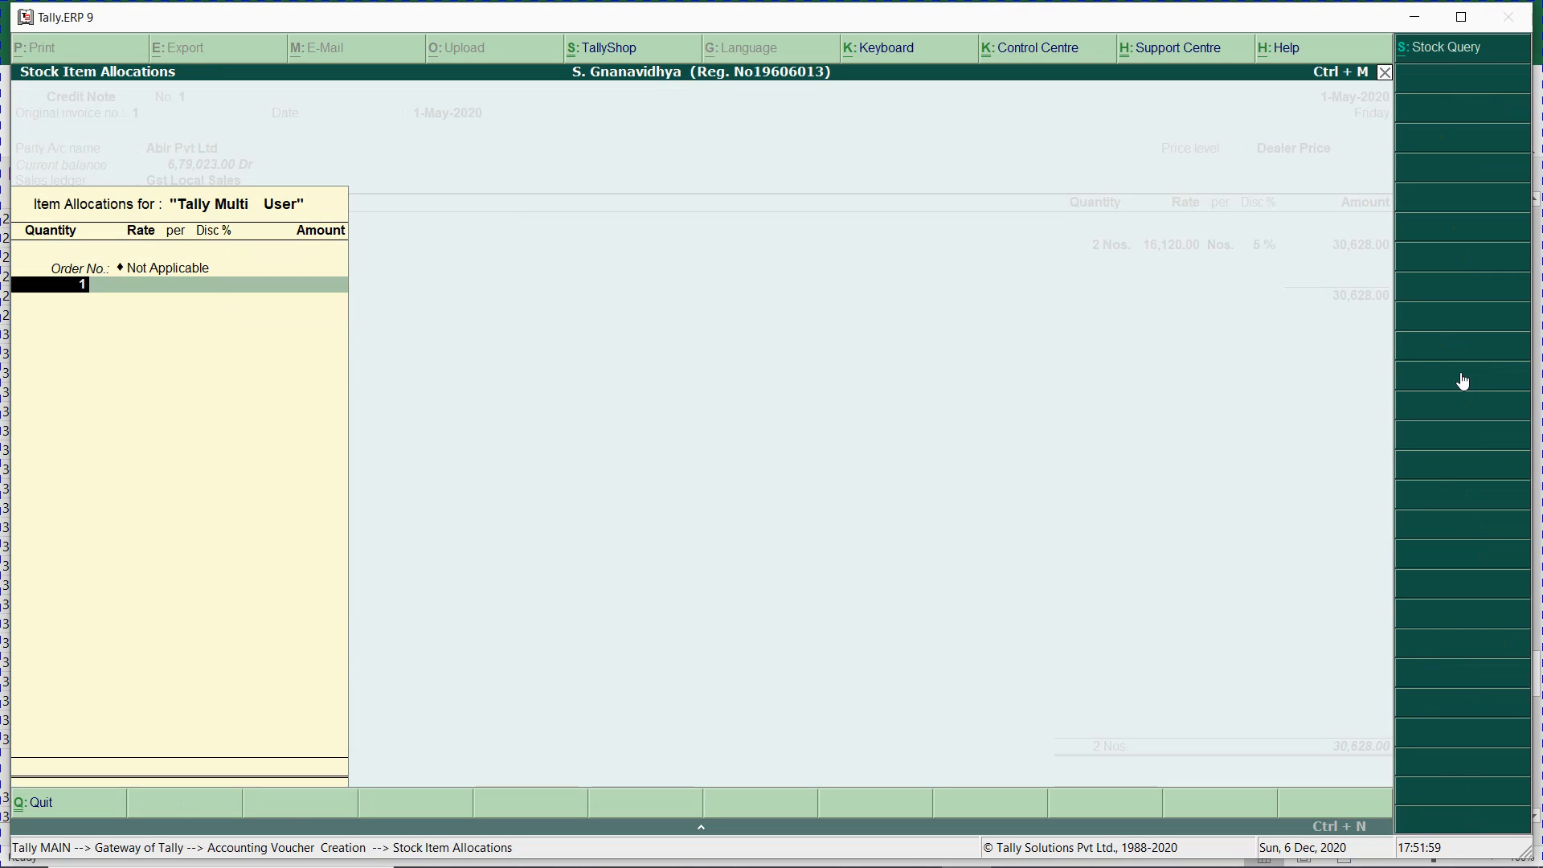
{"action": "type", "text": "1"}
{"action": "key", "text": "Return"}
{"action": "key", "text": "Return"}
{"action": "key", "text": "Return"}
{"action": "key", "text": "Return"}
{"action": "key", "text": "Return"}
- Add item 103, HP Printer, 1 Nos at 4,800 with no order number
{"action": "key", "text": "Return"}
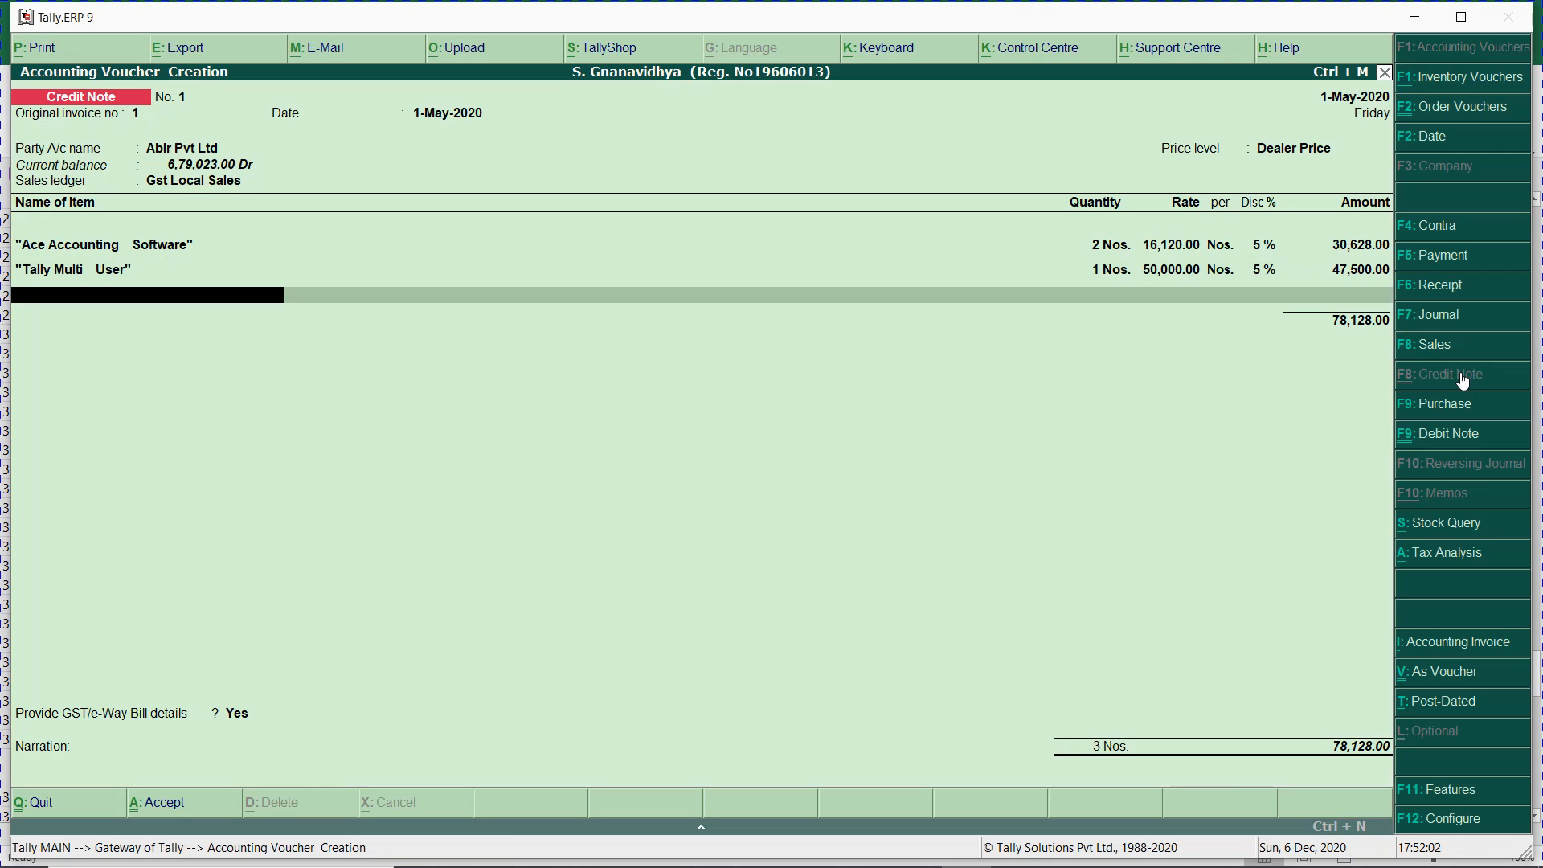
{"action": "type", "text": "103"}
{"action": "key", "text": "Return"}
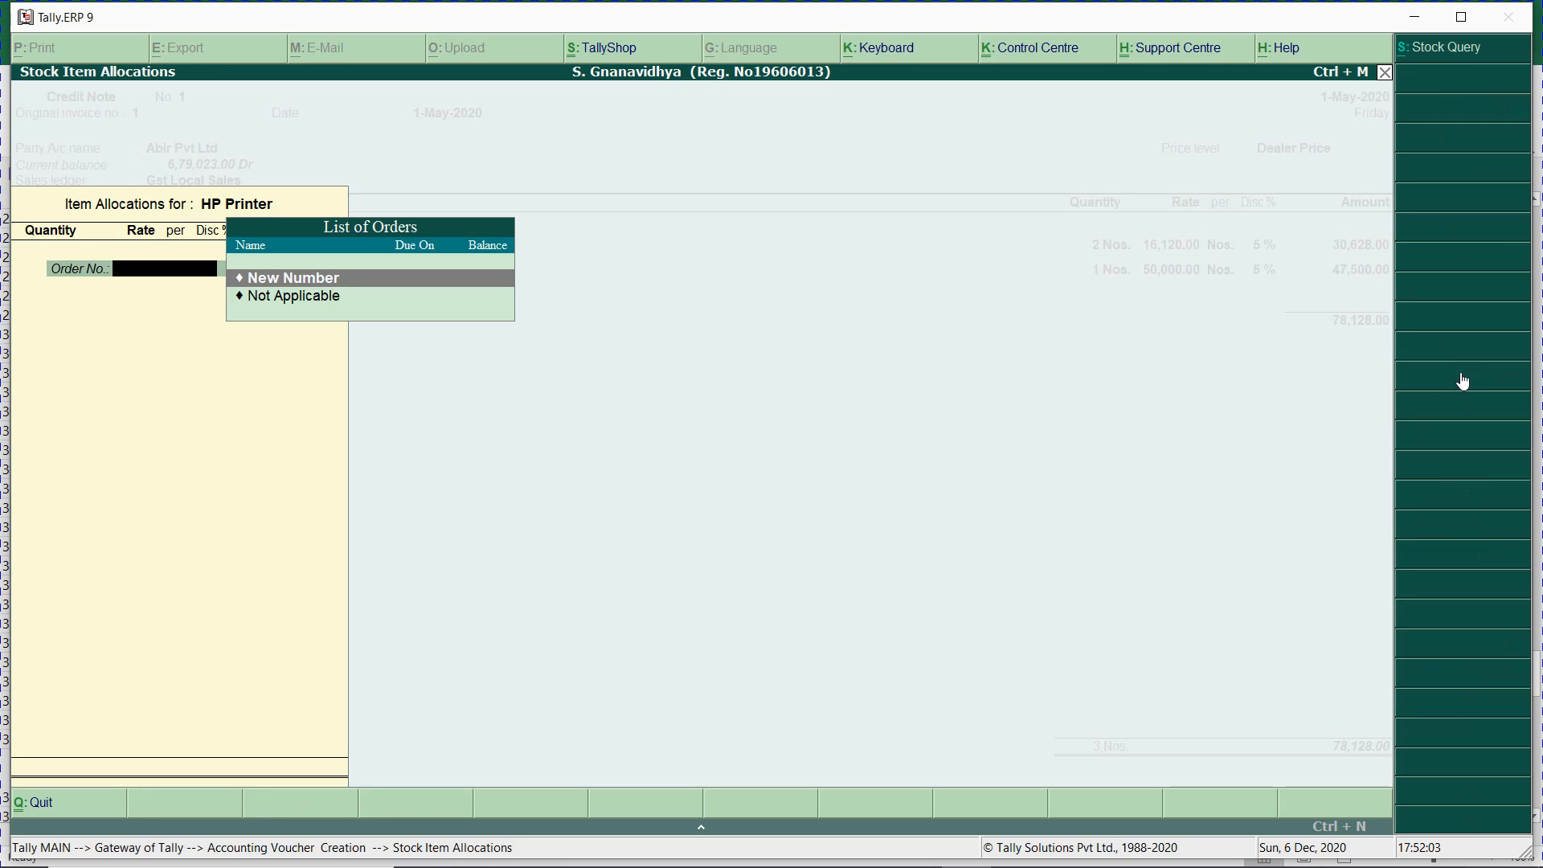
{"action": "key", "text": "Down"}
{"action": "key", "text": "Return"}
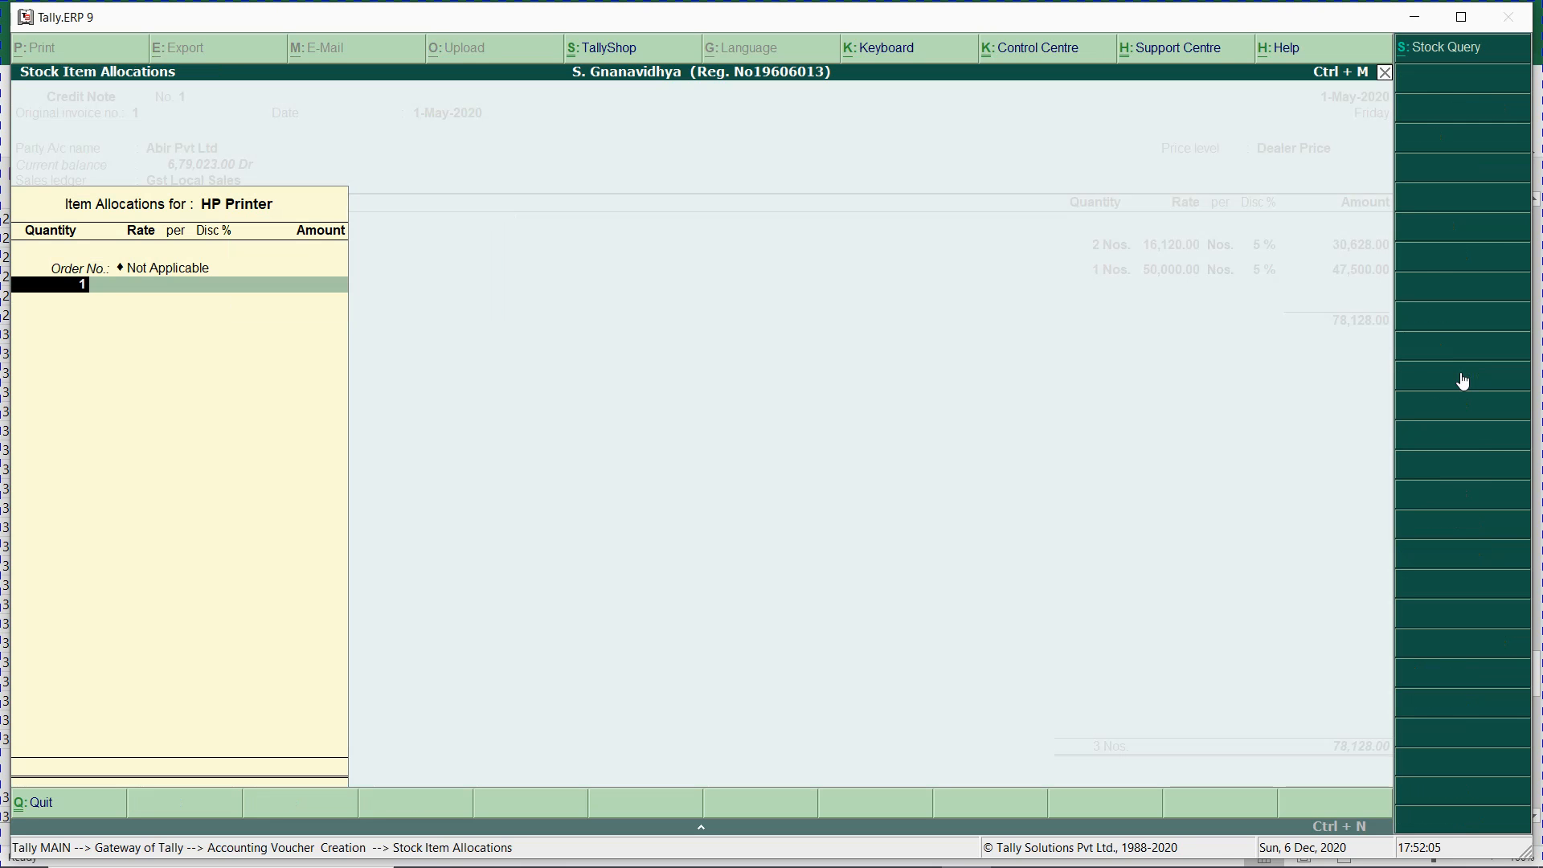
{"action": "type", "text": "1"}
{"action": "key", "text": "Return"}
{"action": "key", "text": "Return"}
{"action": "key", "text": "Return"}
{"action": "key", "text": "Return"}
{"action": "key", "text": "Return"}
{"action": "key", "text": "Return"}
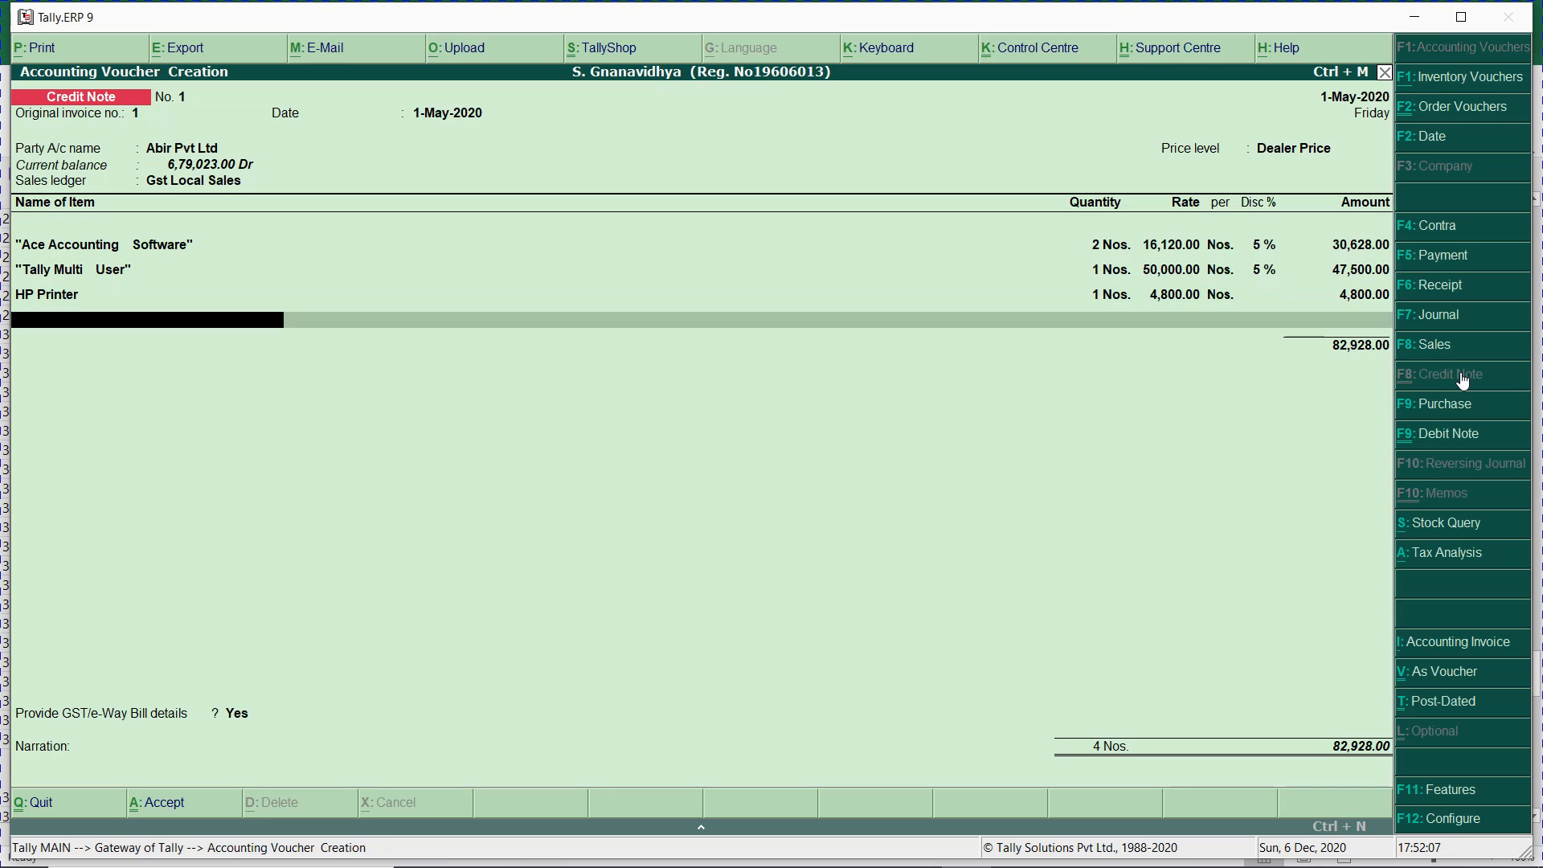
{"action": "key", "text": "Up"}
{"action": "key", "text": "Return"}
{"action": "key", "text": "Return"}
{"action": "key", "text": "Return"}
{"action": "key", "text": "Return"}
{"action": "key", "text": "Return"}
{"action": "key", "text": "Return"}
{"action": "key", "text": "Return"}
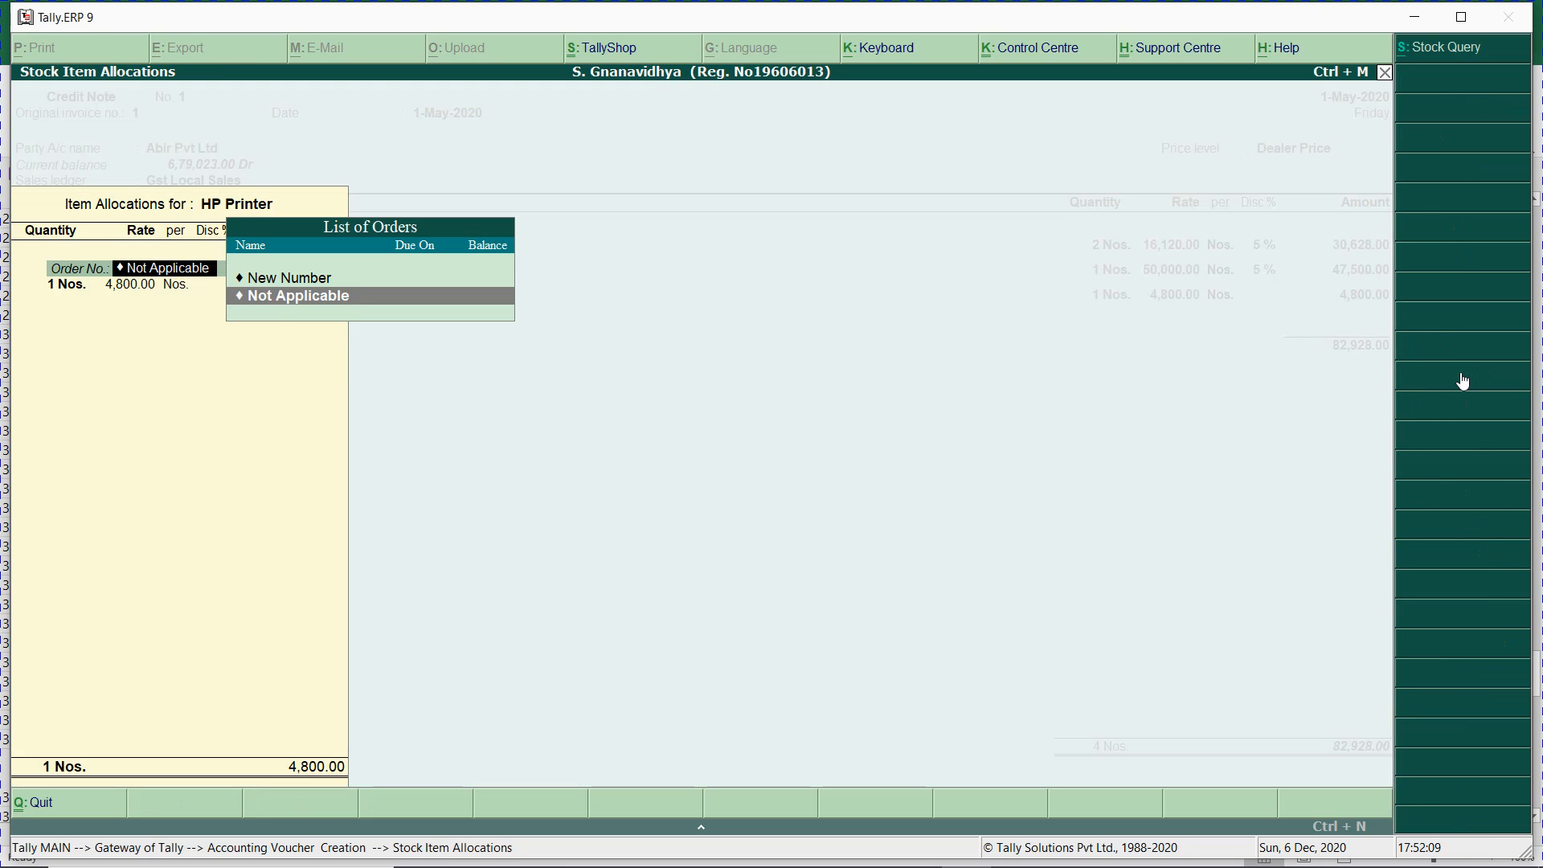
- Add item 104, LG LCD Monitor, 1 Nos at 7,500 less 5%, order Not Applicable
{"action": "key", "text": "Return"}
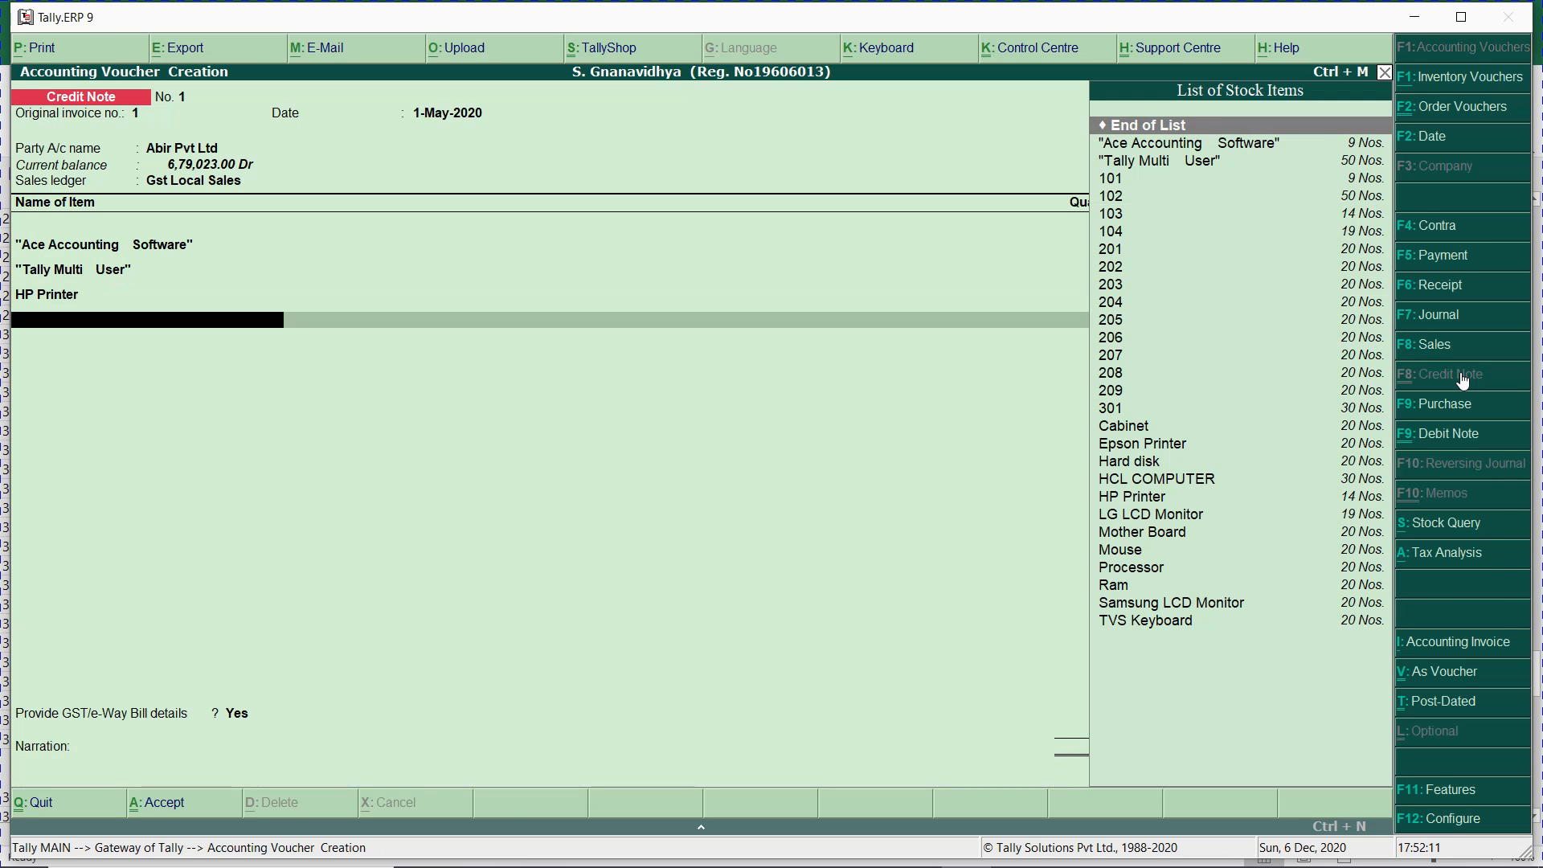
{"action": "type", "text": "104"}
{"action": "key", "text": "Return"}
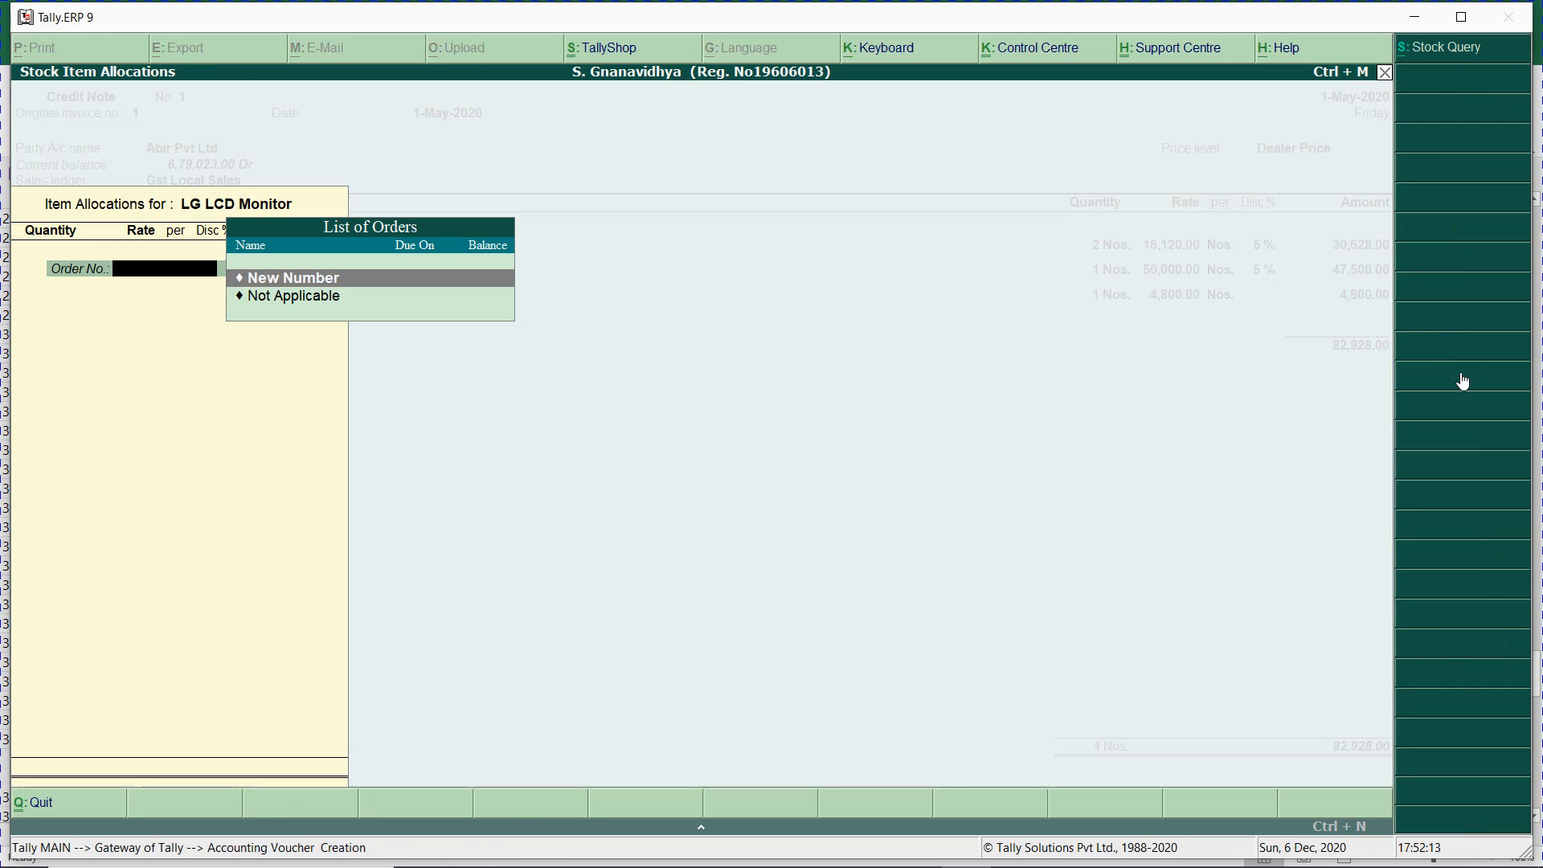
{"action": "key", "text": "Down"}
{"action": "key", "text": "Return"}
{"action": "key", "text": "Return"}
{"action": "key", "text": "Return"}
{"action": "key", "text": "Return"}
{"action": "key", "text": "Return"}
{"action": "key", "text": "Return"}
{"action": "key", "text": "Return"}
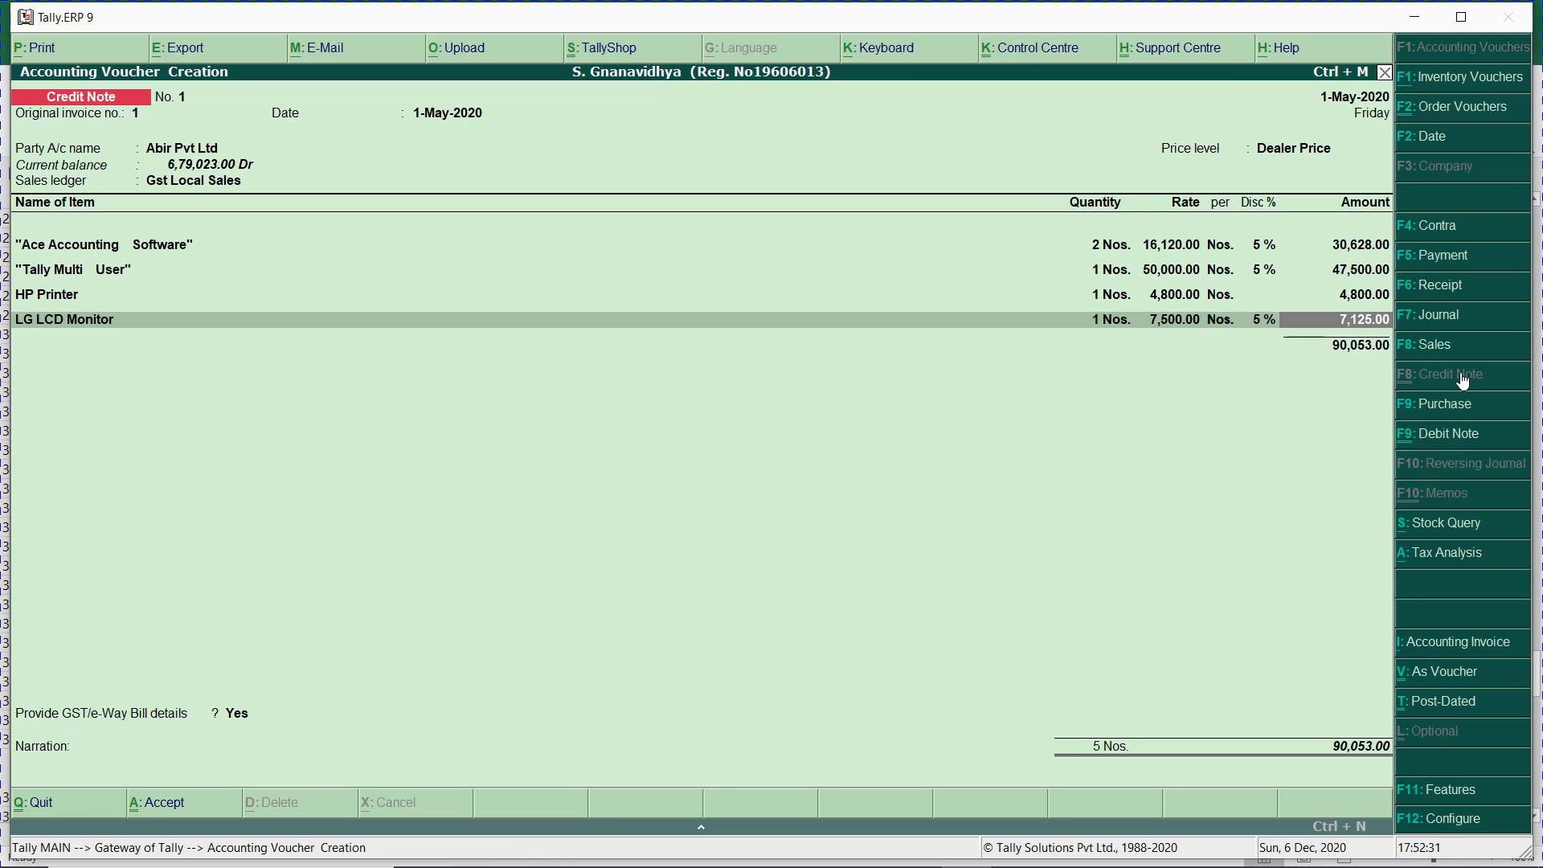
- Quit the credit note and open the All Items Dealer Price list from 1-May-2020
{"action": "key", "text": "Escape"}
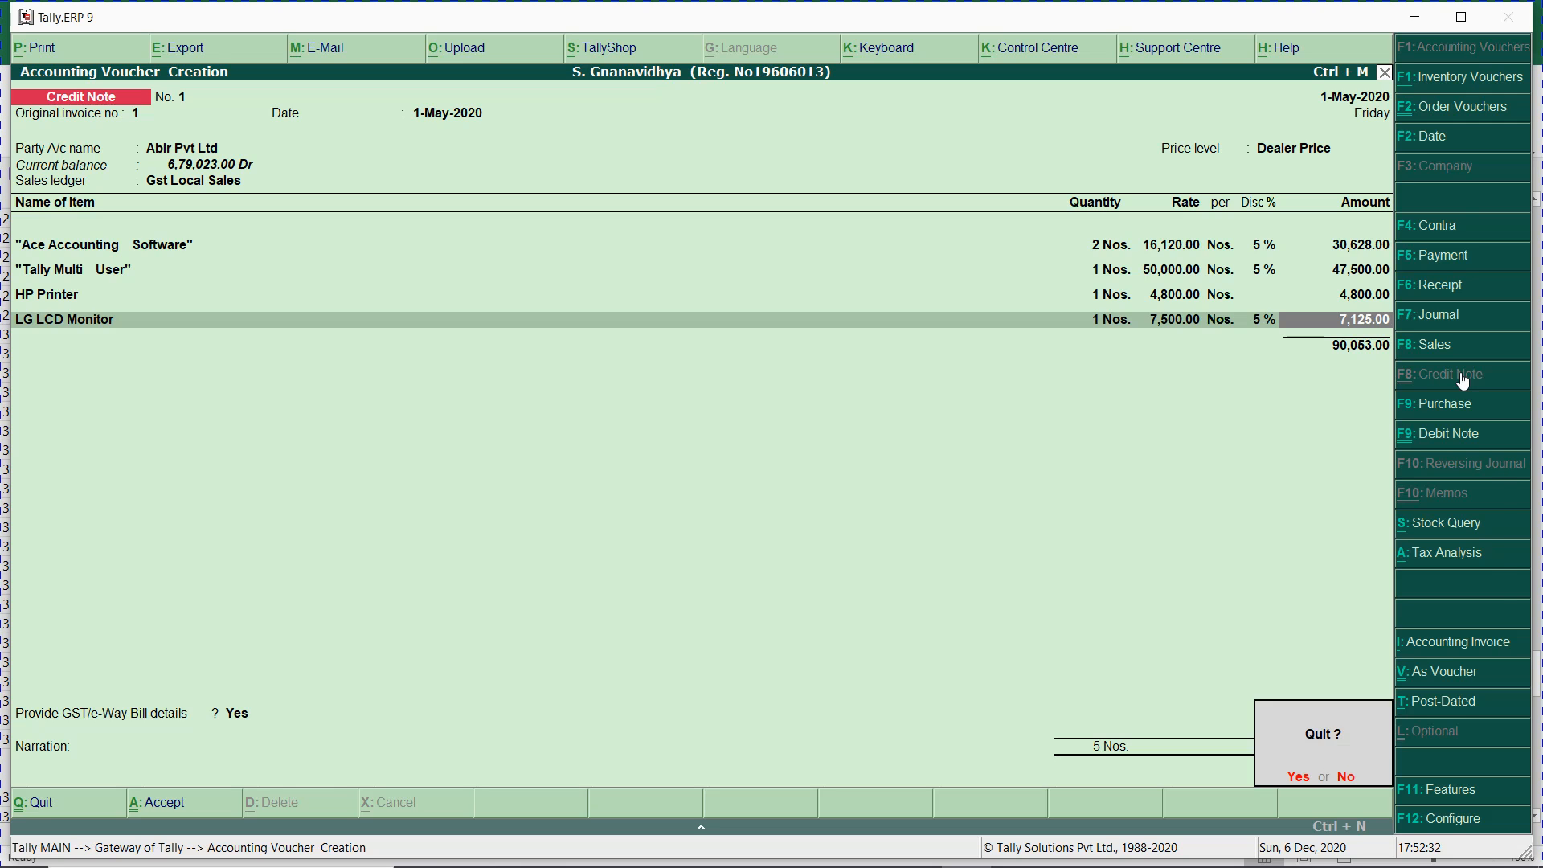
{"action": "key", "text": "Return"}
{"action": "key", "text": "Escape"}
{"action": "key", "text": "Escape"}
{"action": "key", "text": "Escape"}
{"action": "key", "text": "Escape"}
{"action": "key", "text": "i"}
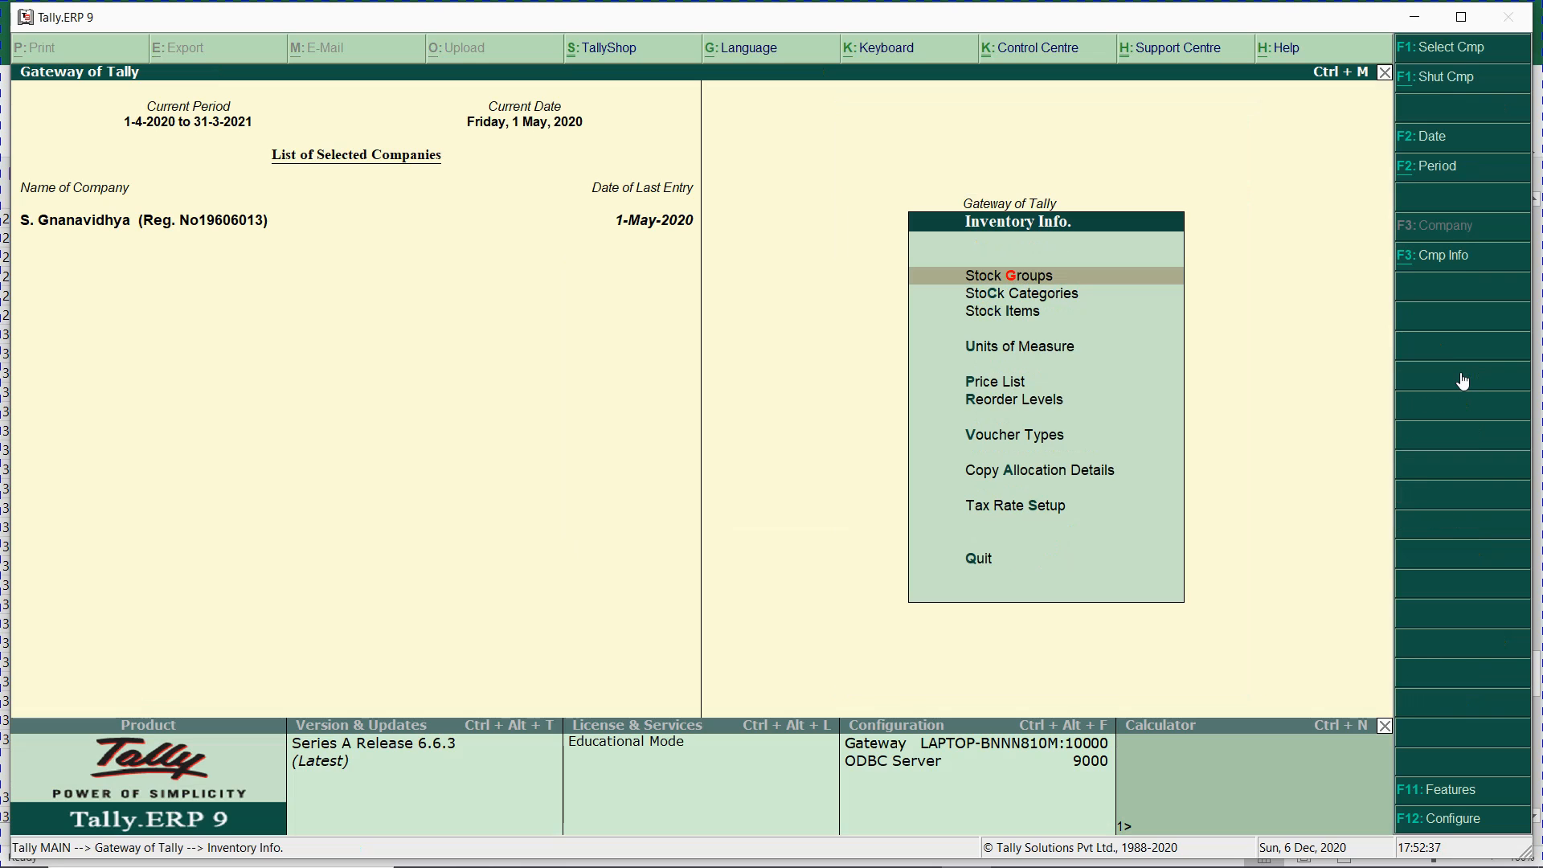
{"action": "key", "text": "p"}
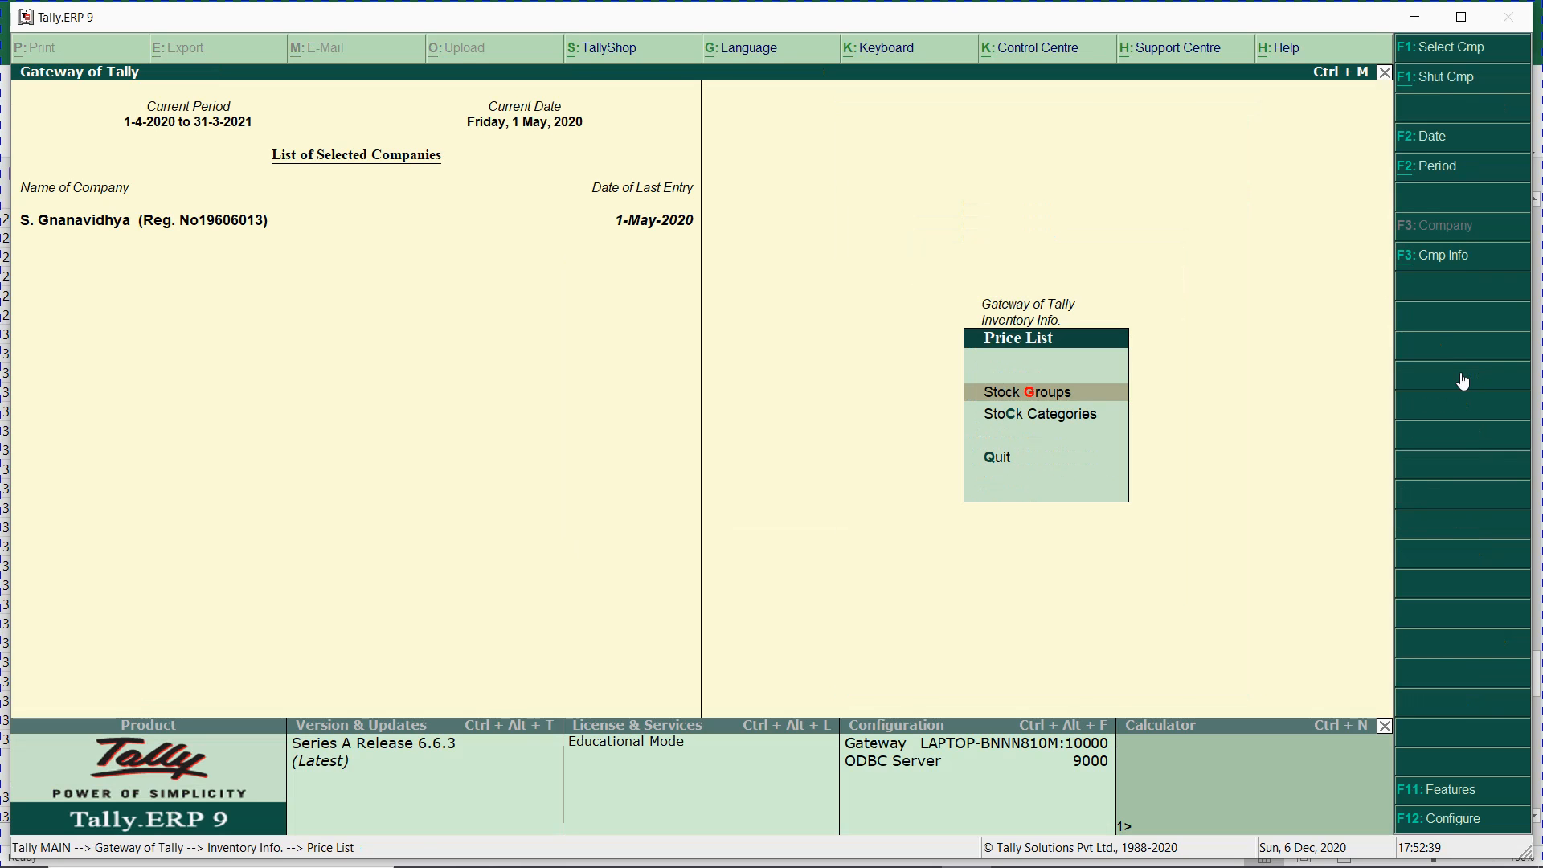
{"action": "key", "text": "Return"}
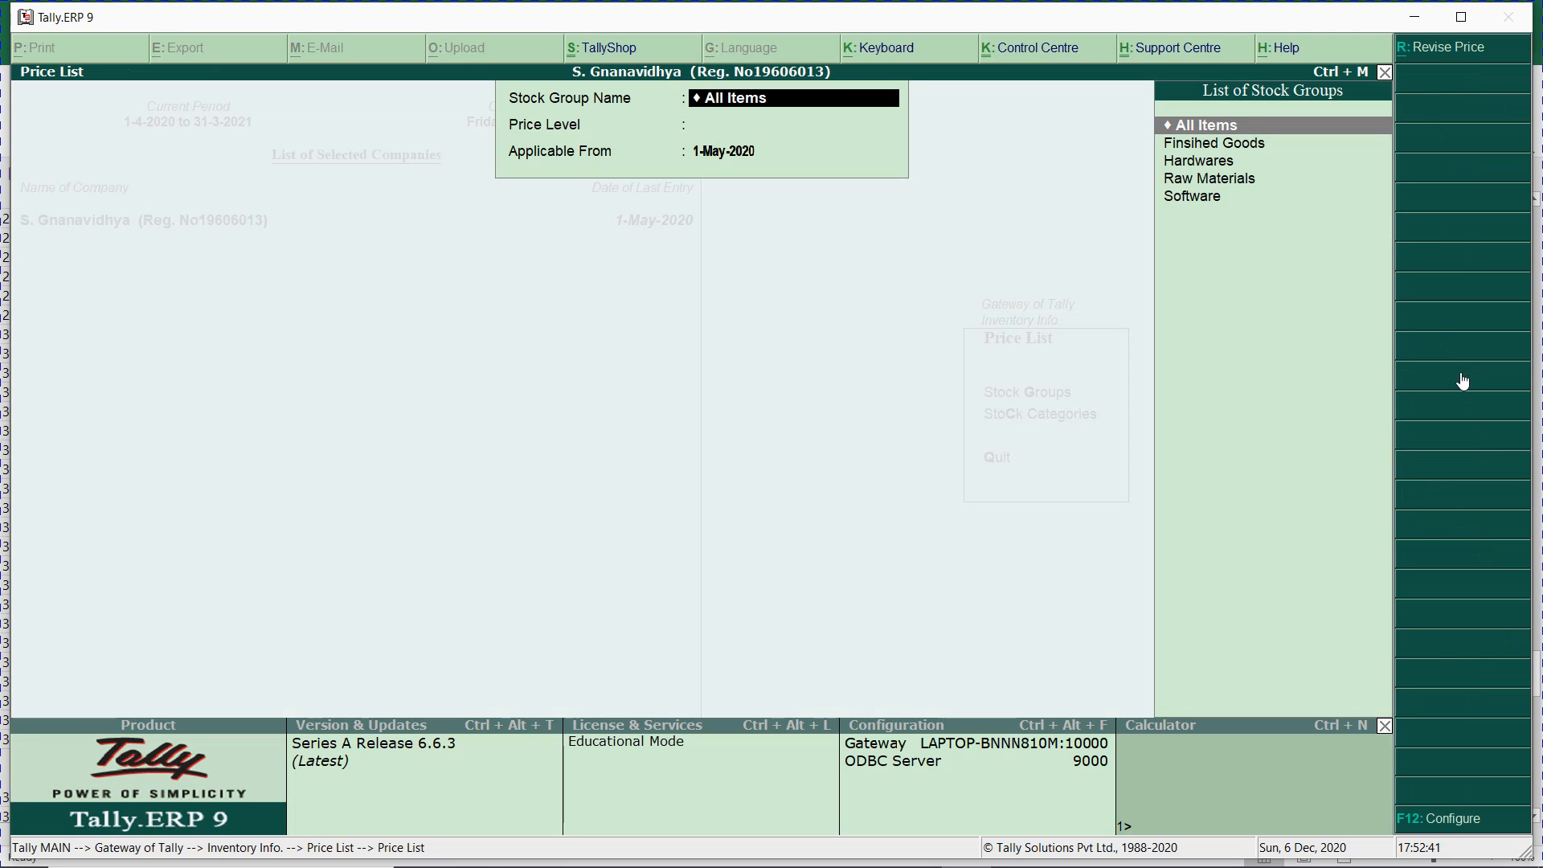
{"action": "key", "text": "Return"}
{"action": "key", "text": "Return"}
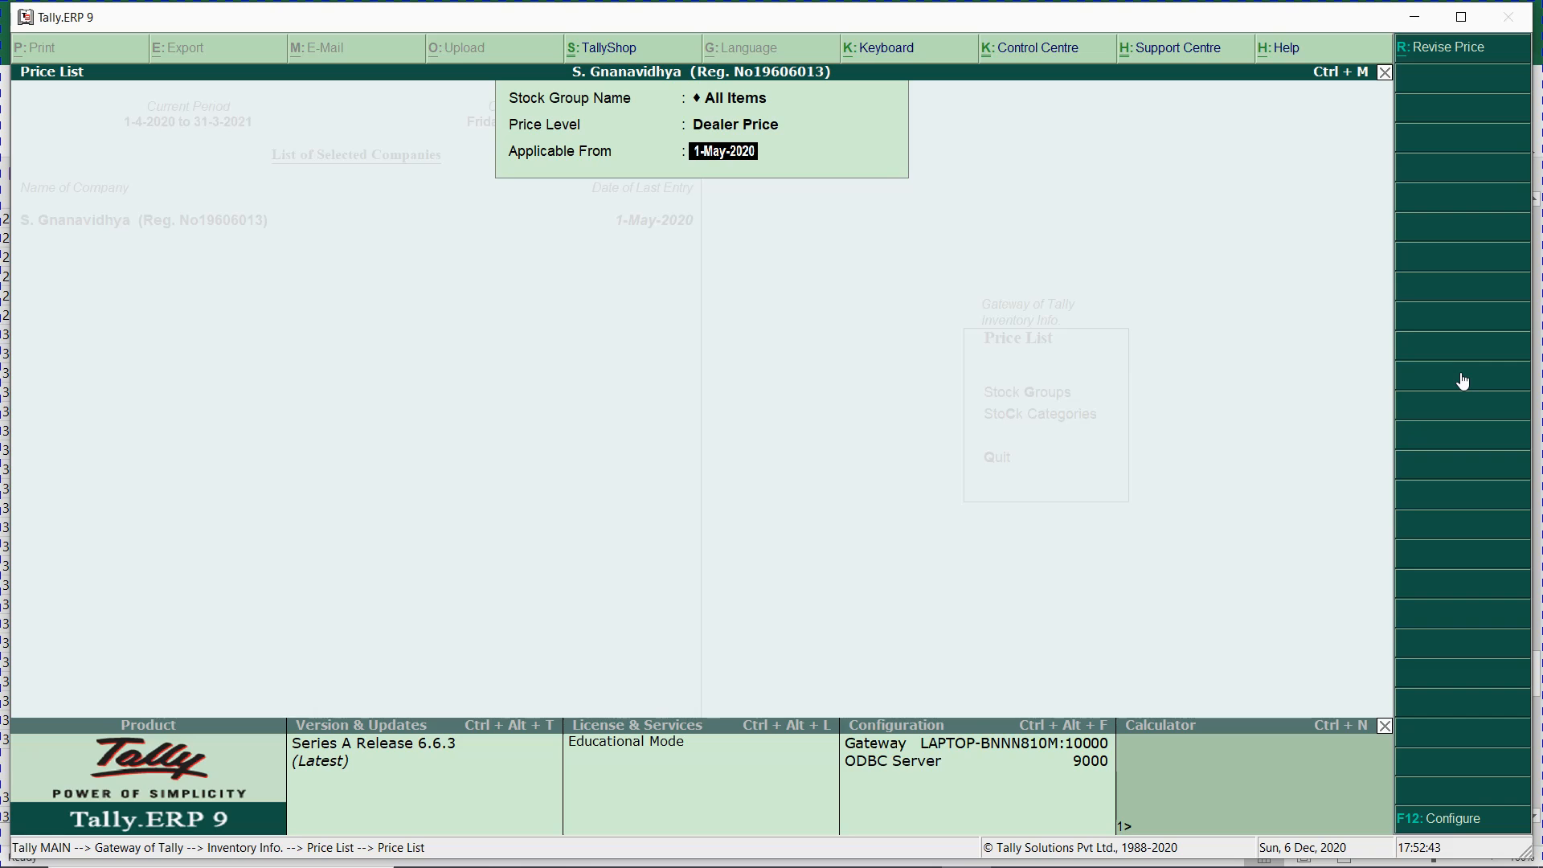
{"action": "key", "text": "Return"}
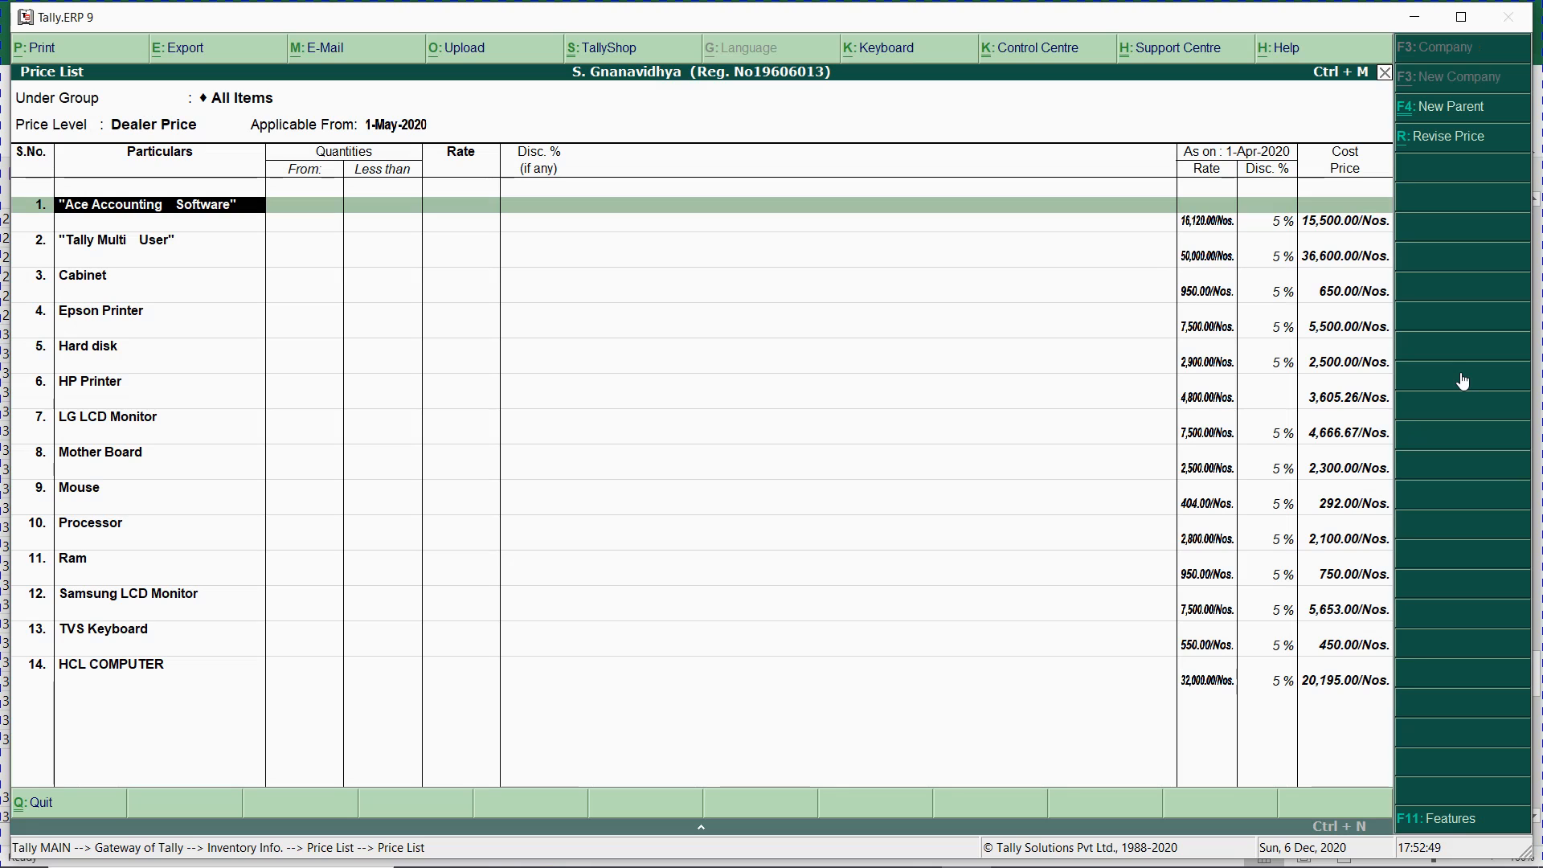
- Set HP Printer's first Dealer Price slab to less than 5 Nos
{"action": "key", "text": "Down"}
{"action": "key", "text": "Down"}
{"action": "key", "text": "Down"}
{"action": "key", "text": "Down"}
{"action": "key", "text": "Down"}
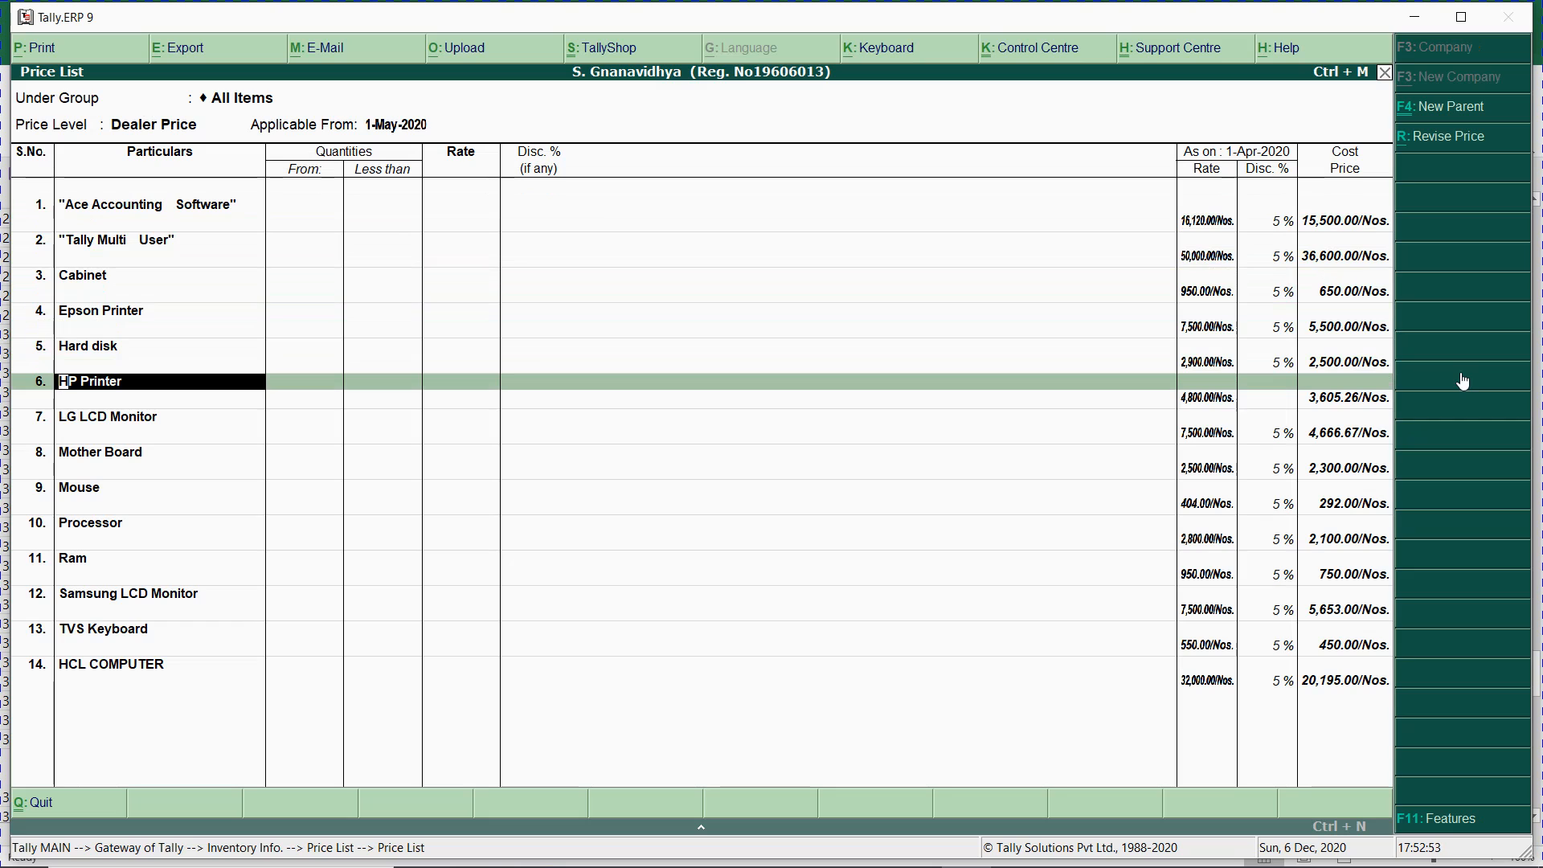
{"action": "key", "text": "Return"}
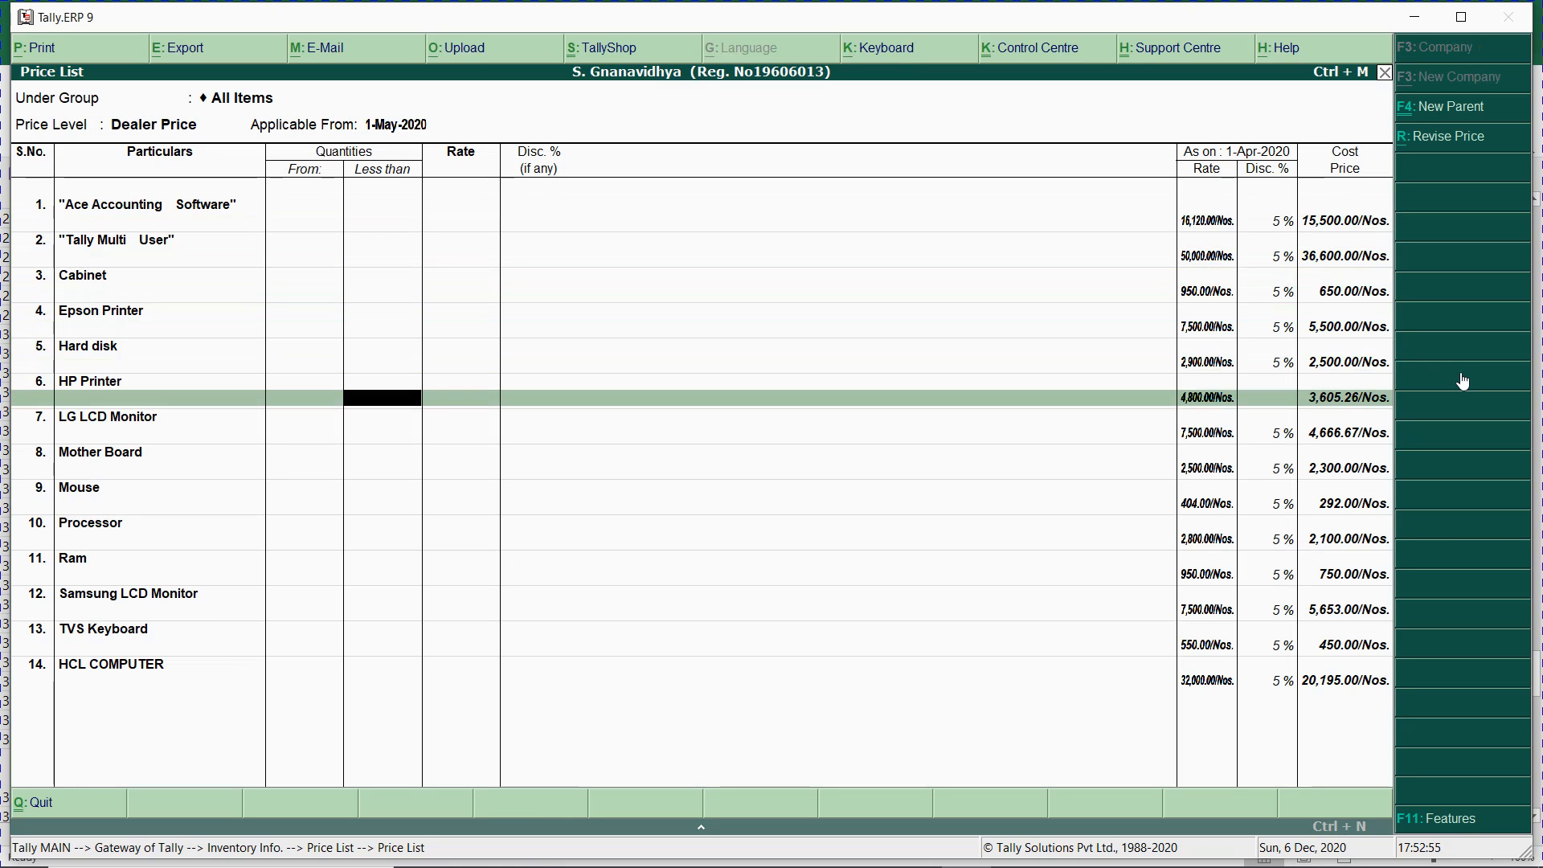
{"action": "key", "text": "Return"}
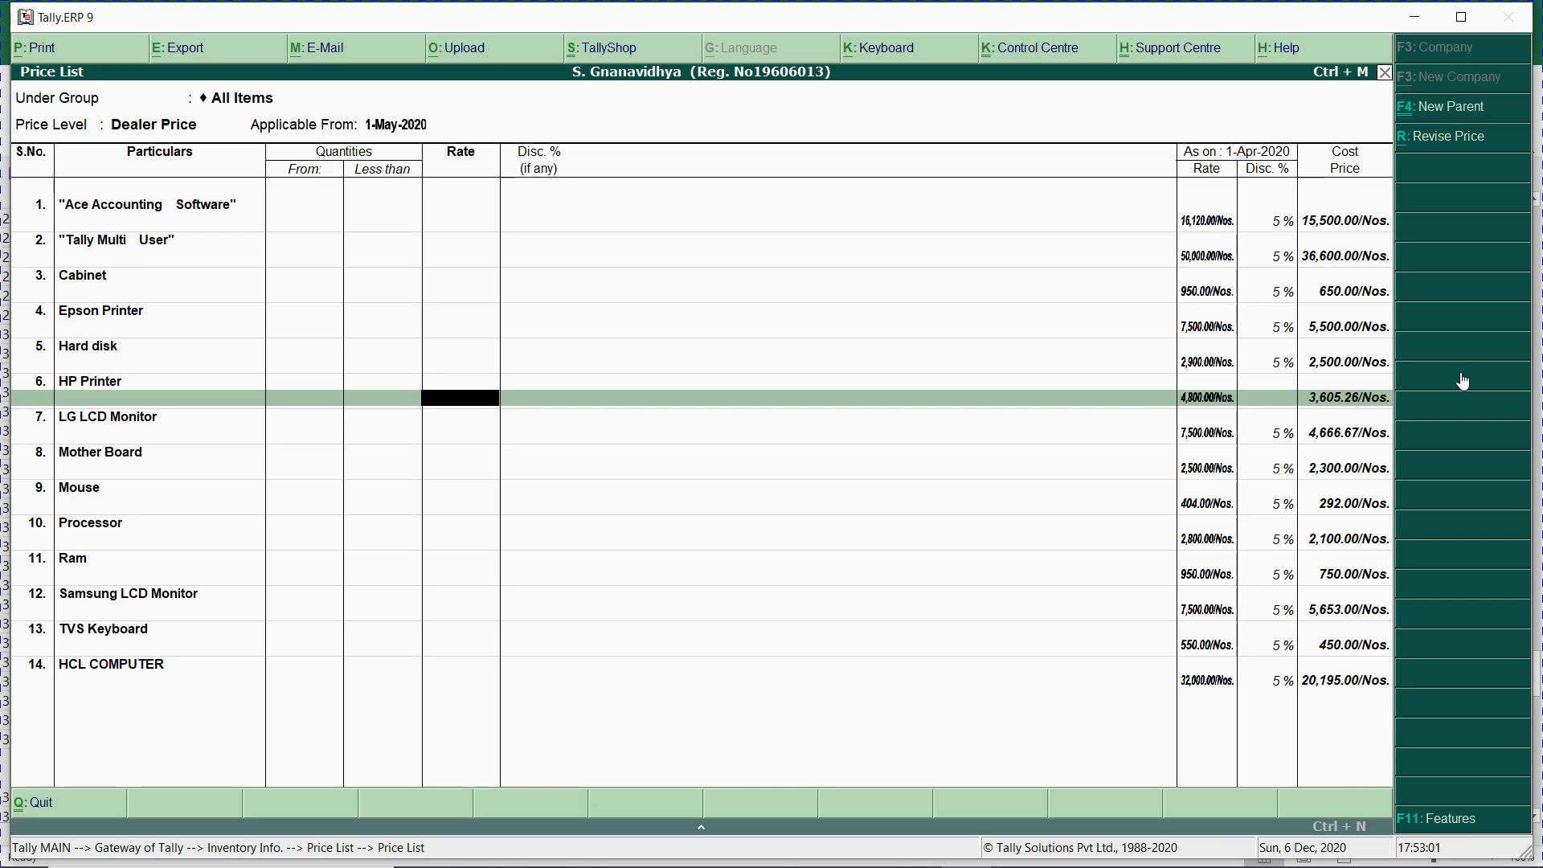
{"action": "key", "text": "Return"}
{"action": "key", "text": "Return"}
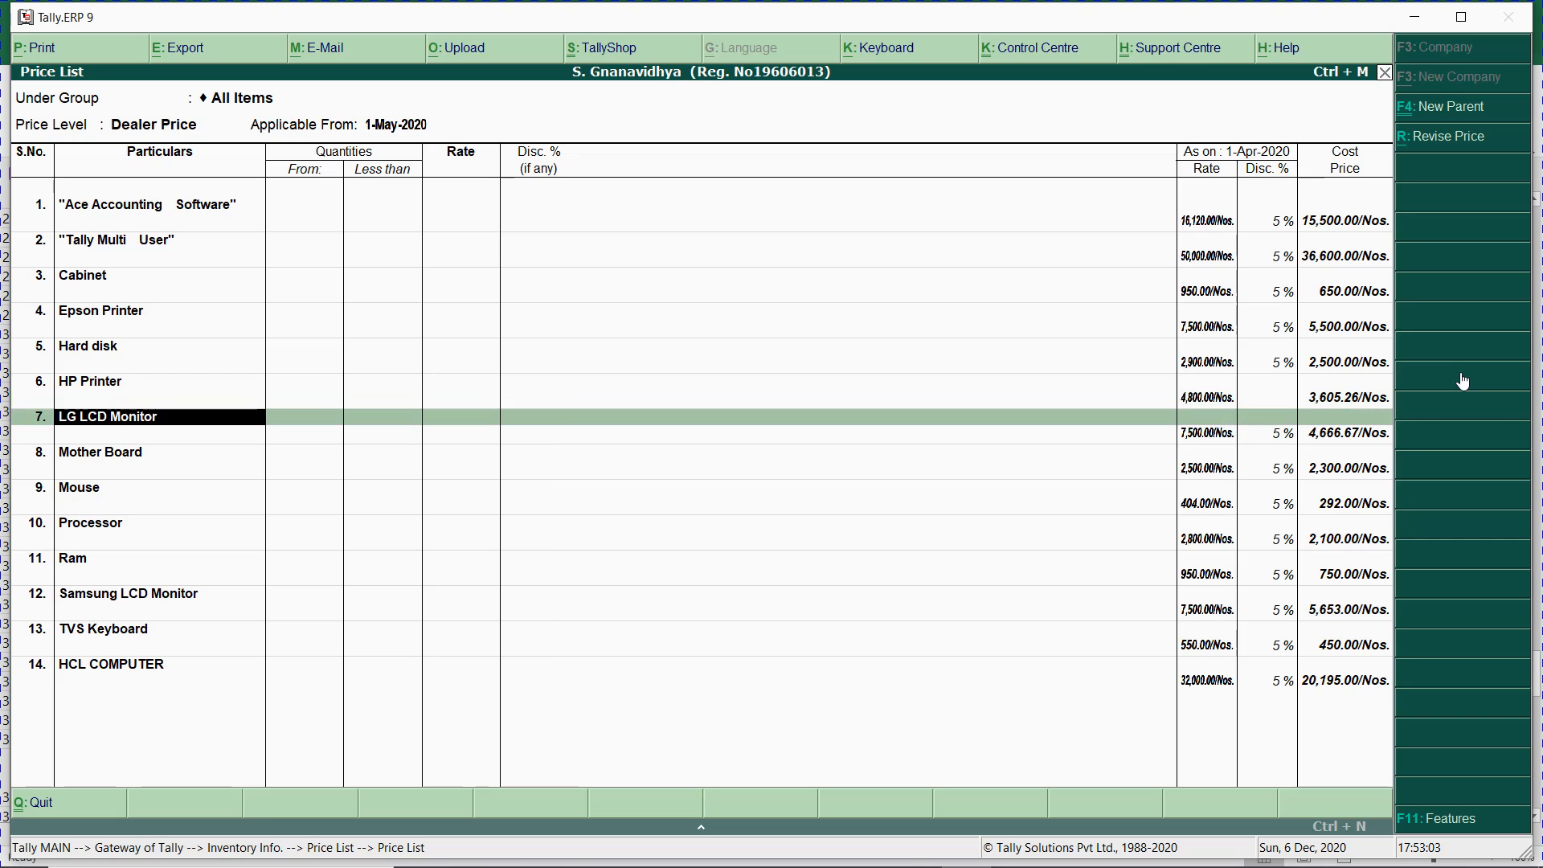
{"action": "key", "text": "BackSpace"}
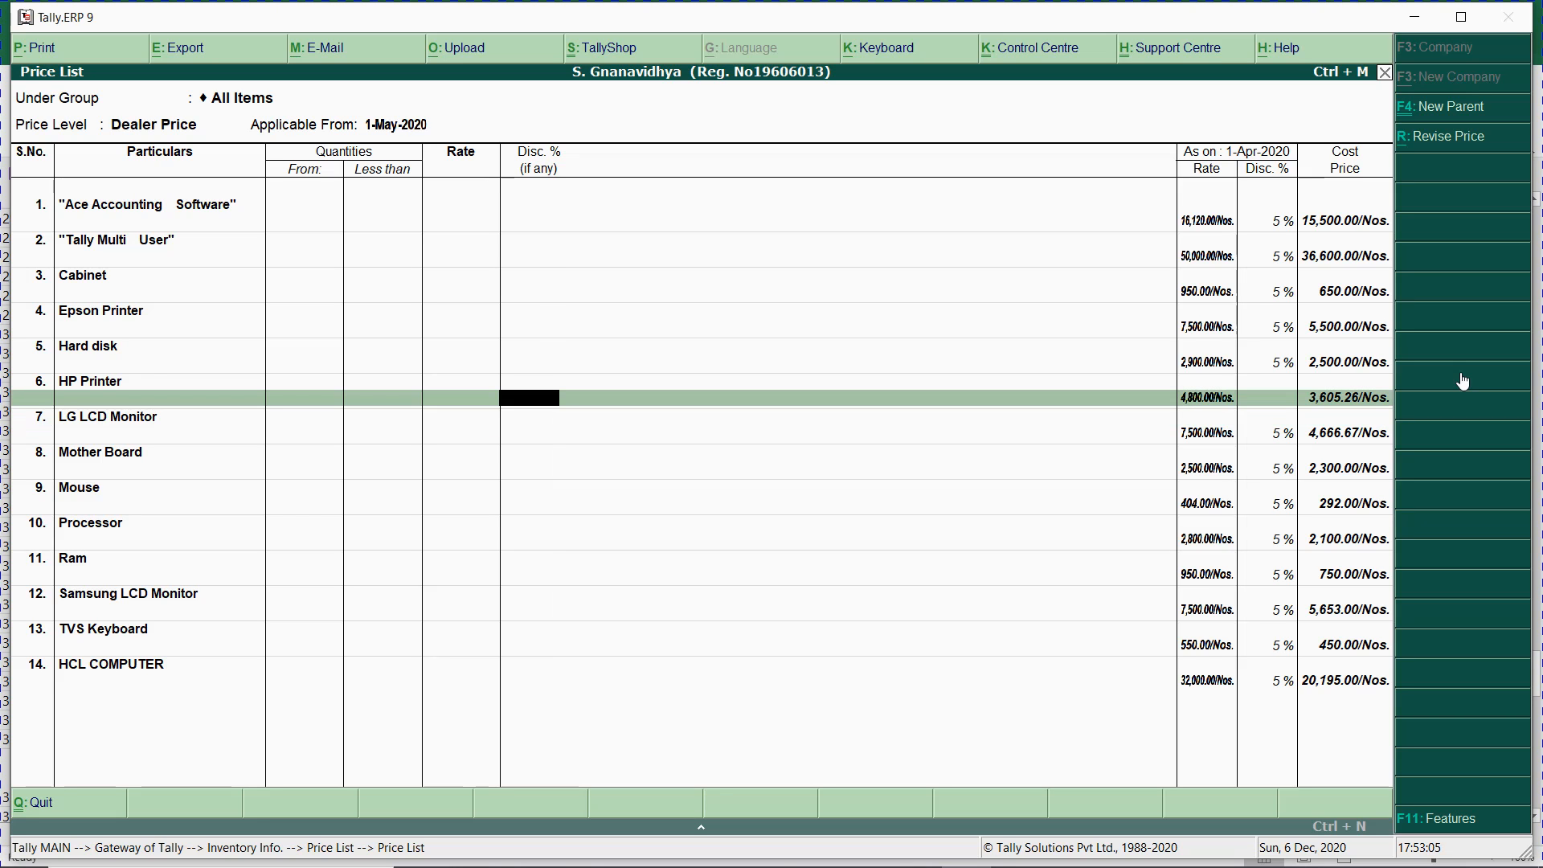
{"action": "key", "text": "BackSpace"}
{"action": "key", "text": "BackSpace"}
{"action": "key", "text": "BackSpace"}
{"action": "key", "text": "BackSpace"}
{"action": "key", "text": "Return"}
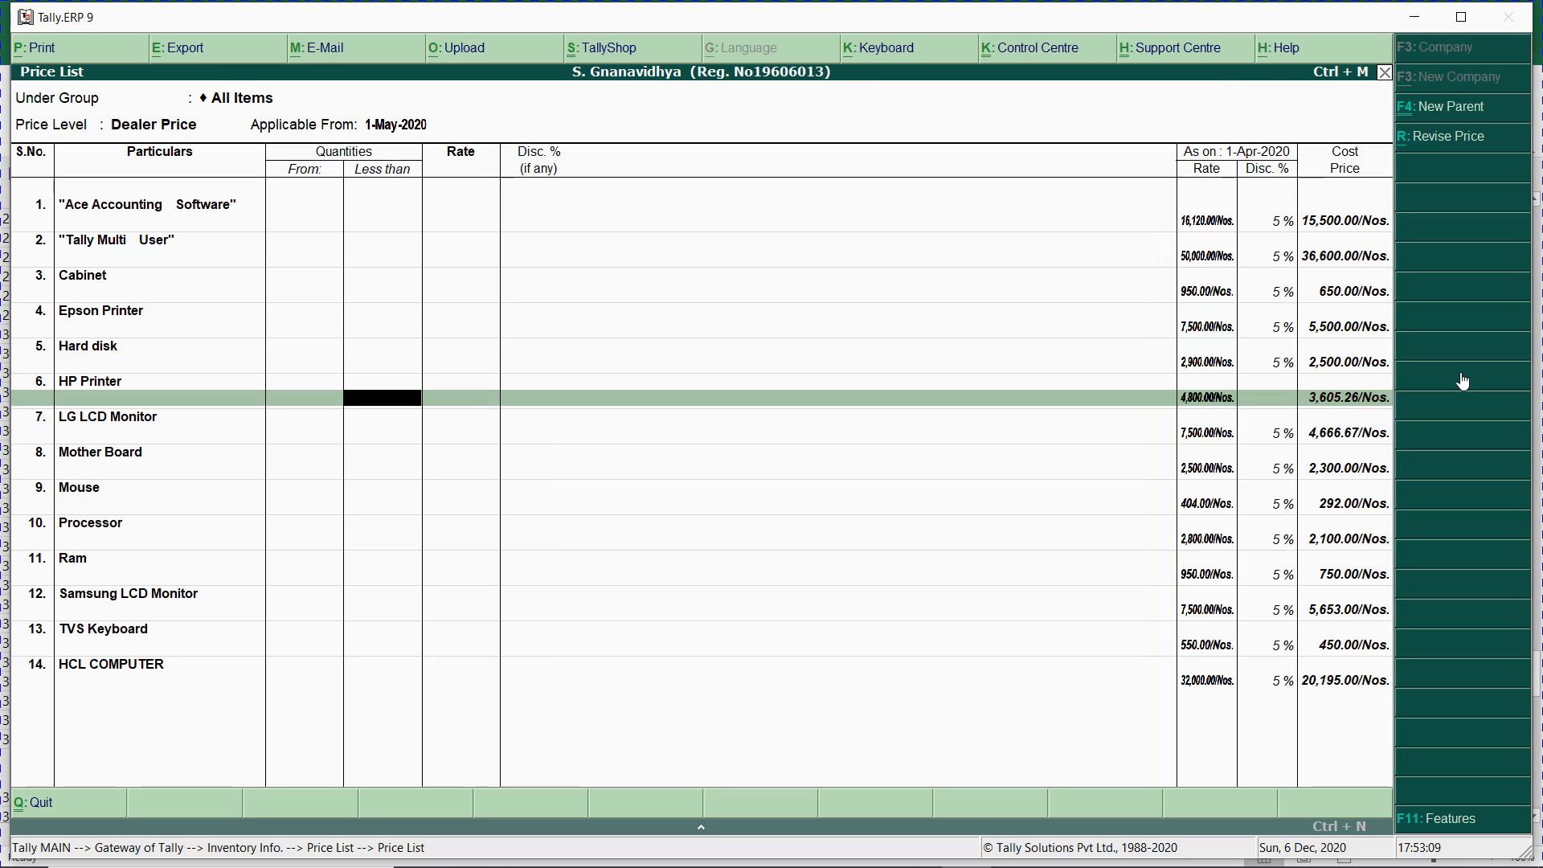
{"action": "key", "text": "Return"}
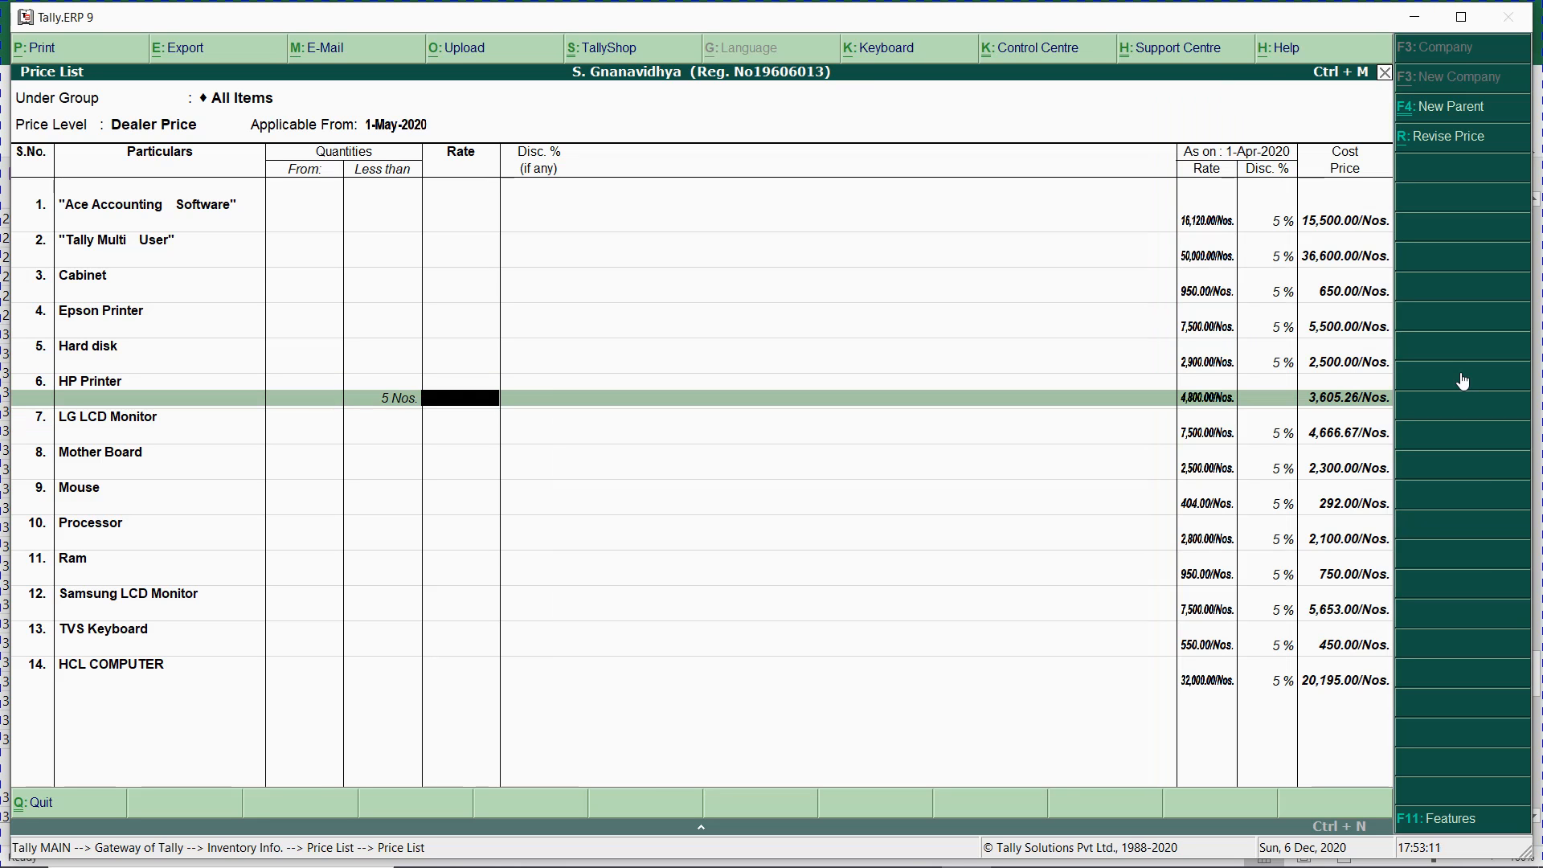
{"action": "key", "text": "alt+Tab"}
{"action": "key", "text": "alt+Tab"}
{"action": "key", "text": "Return"}
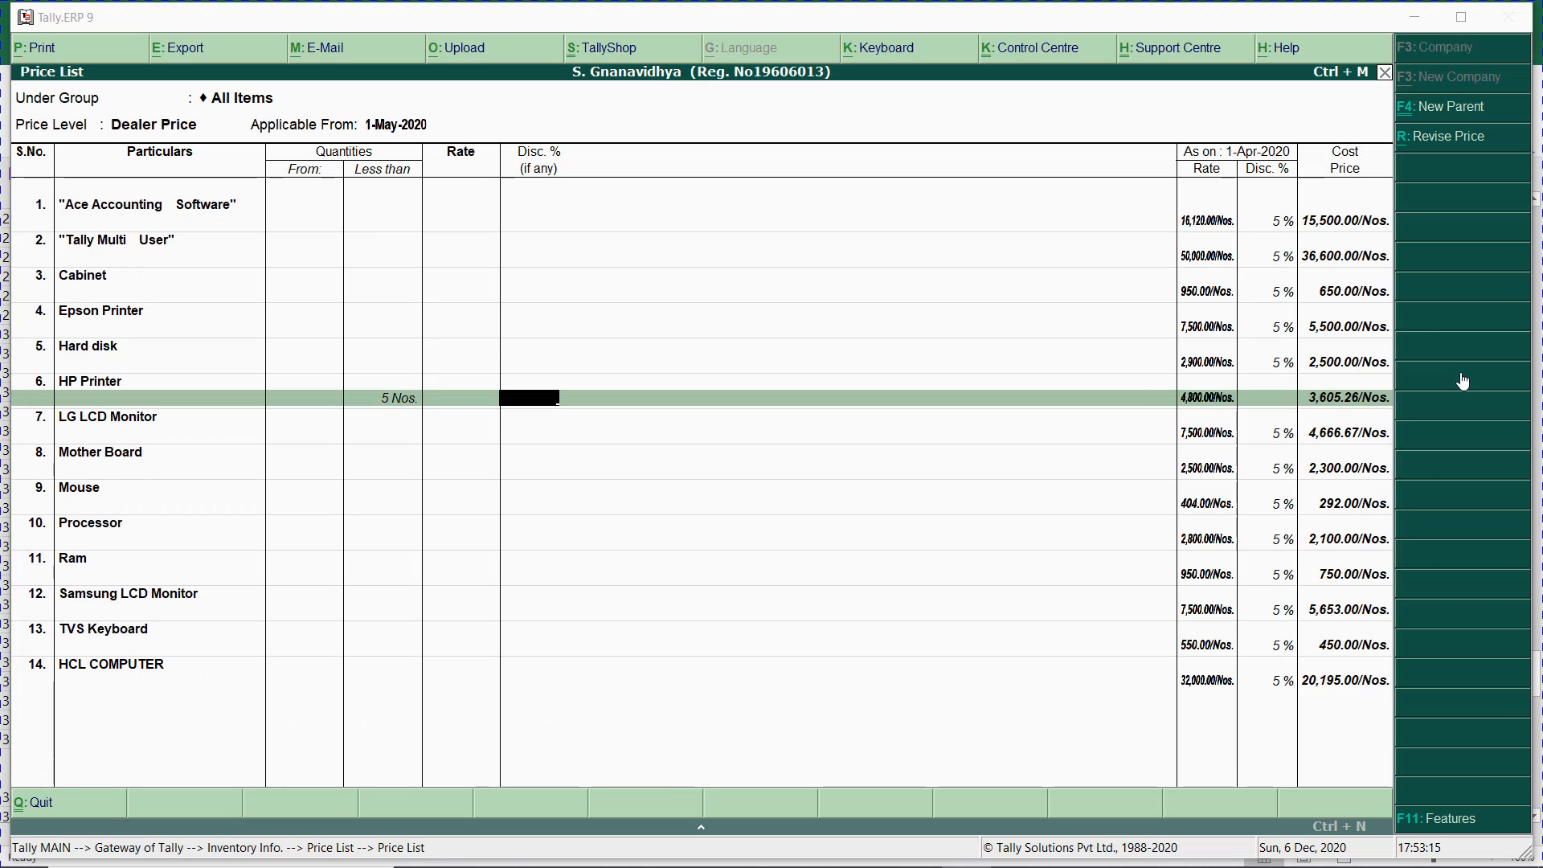
- Return to HP Printer's empty rate field and switch to the Excel project report
{"action": "key", "text": "alt+Tab"}
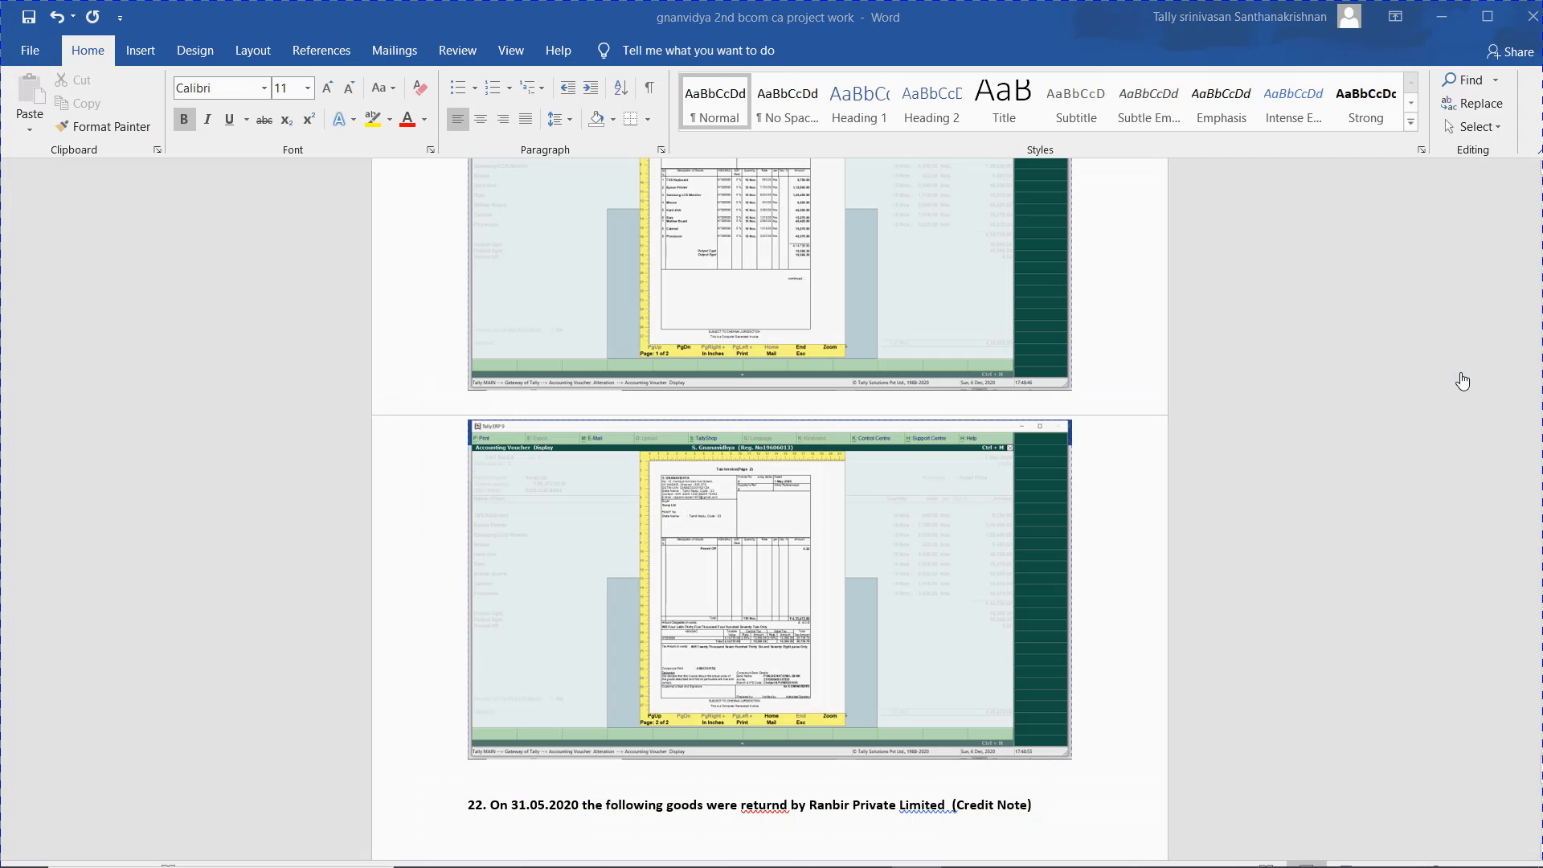
{"action": "key", "text": "alt+Tab"}
{"action": "key", "text": "alt+Tab"}
{"action": "key", "text": "alt+Tab"}
{"action": "key", "text": "alt+Tab"}
{"action": "key", "text": "alt+Tab"}
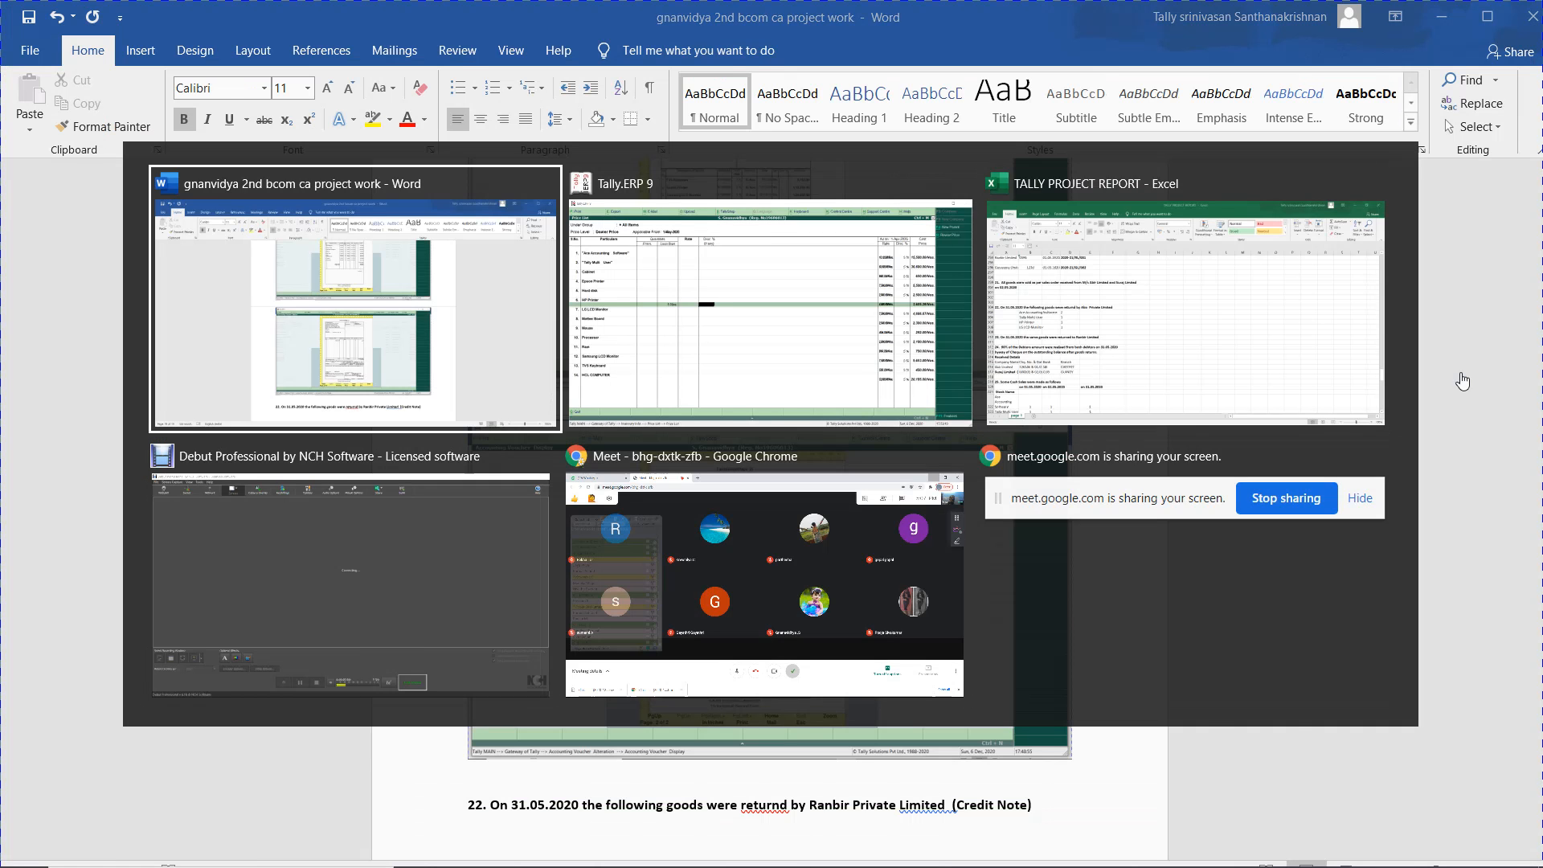
{"action": "key", "text": "shift+Tab"}
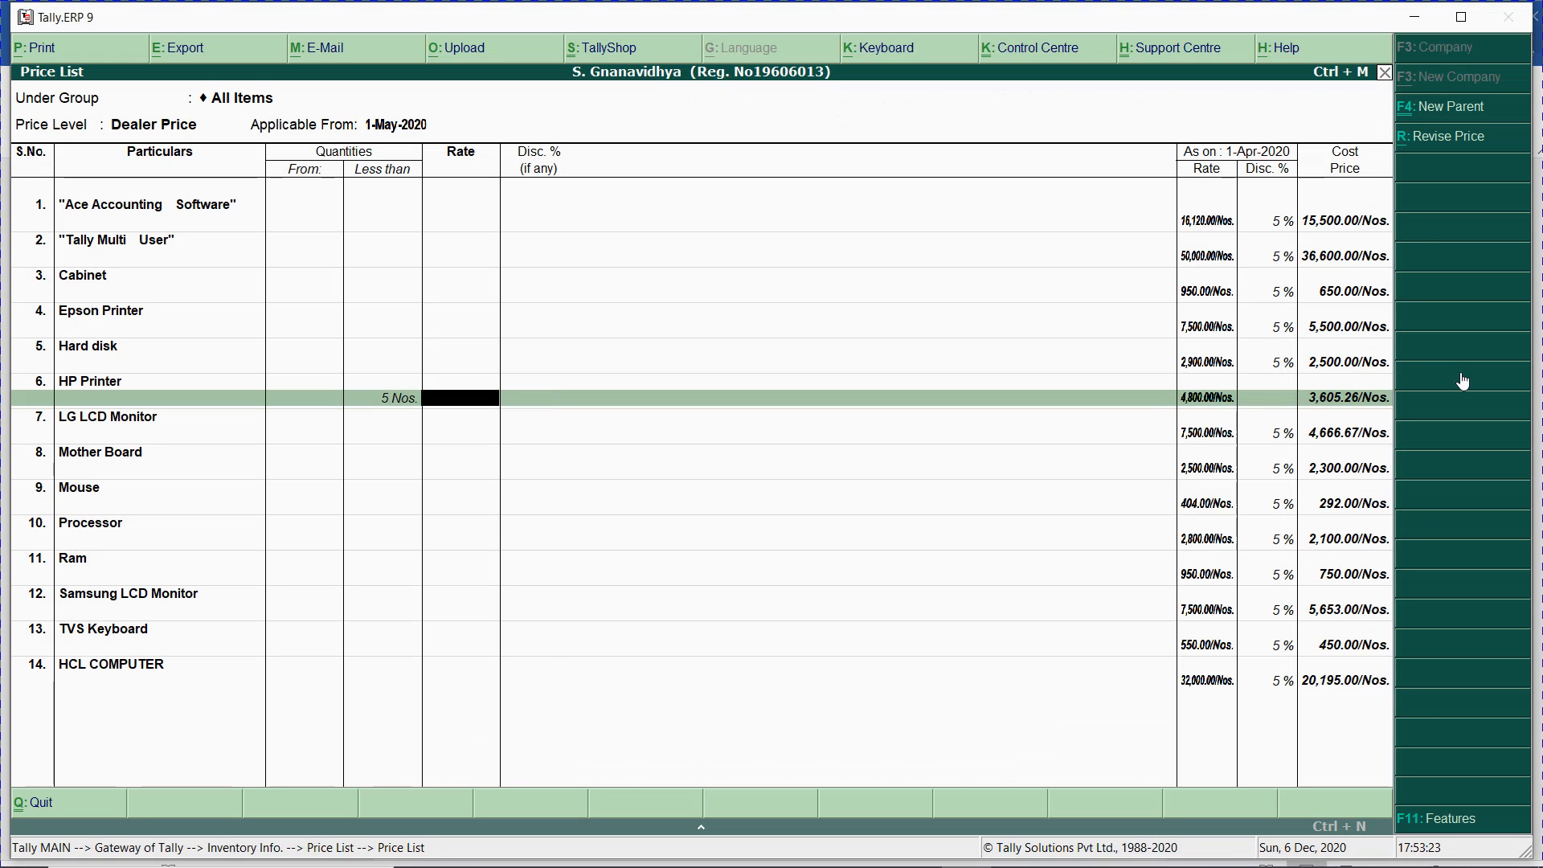
{"action": "key", "text": "alt+Tab"}
{"action": "key", "text": "alt+Tab"}
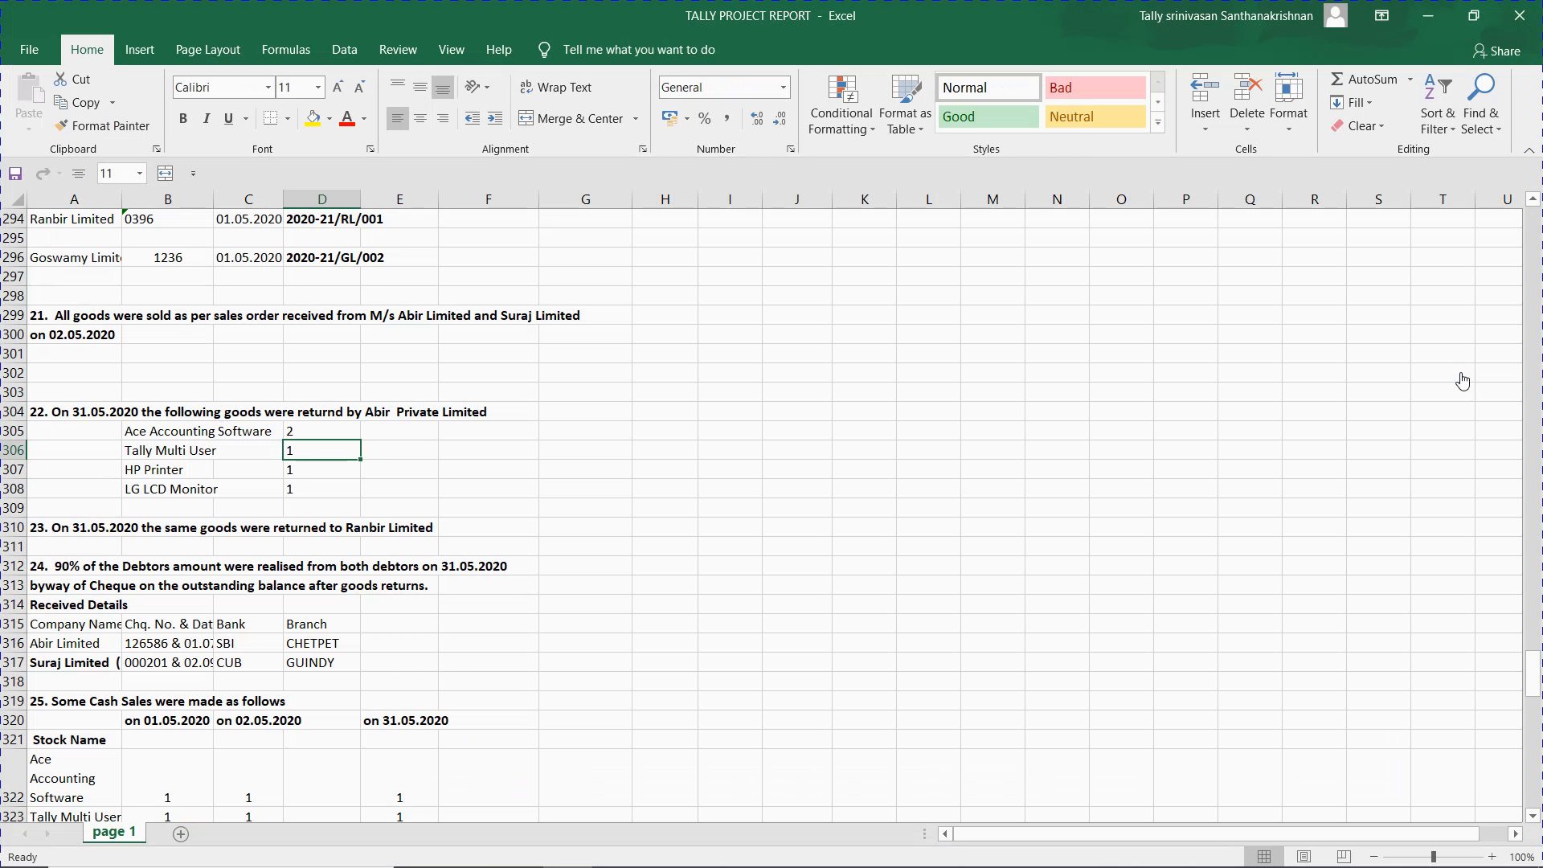
- Scroll the Excel report from the top down through the project questions
{"action": "key", "text": "ctrl+Home"}
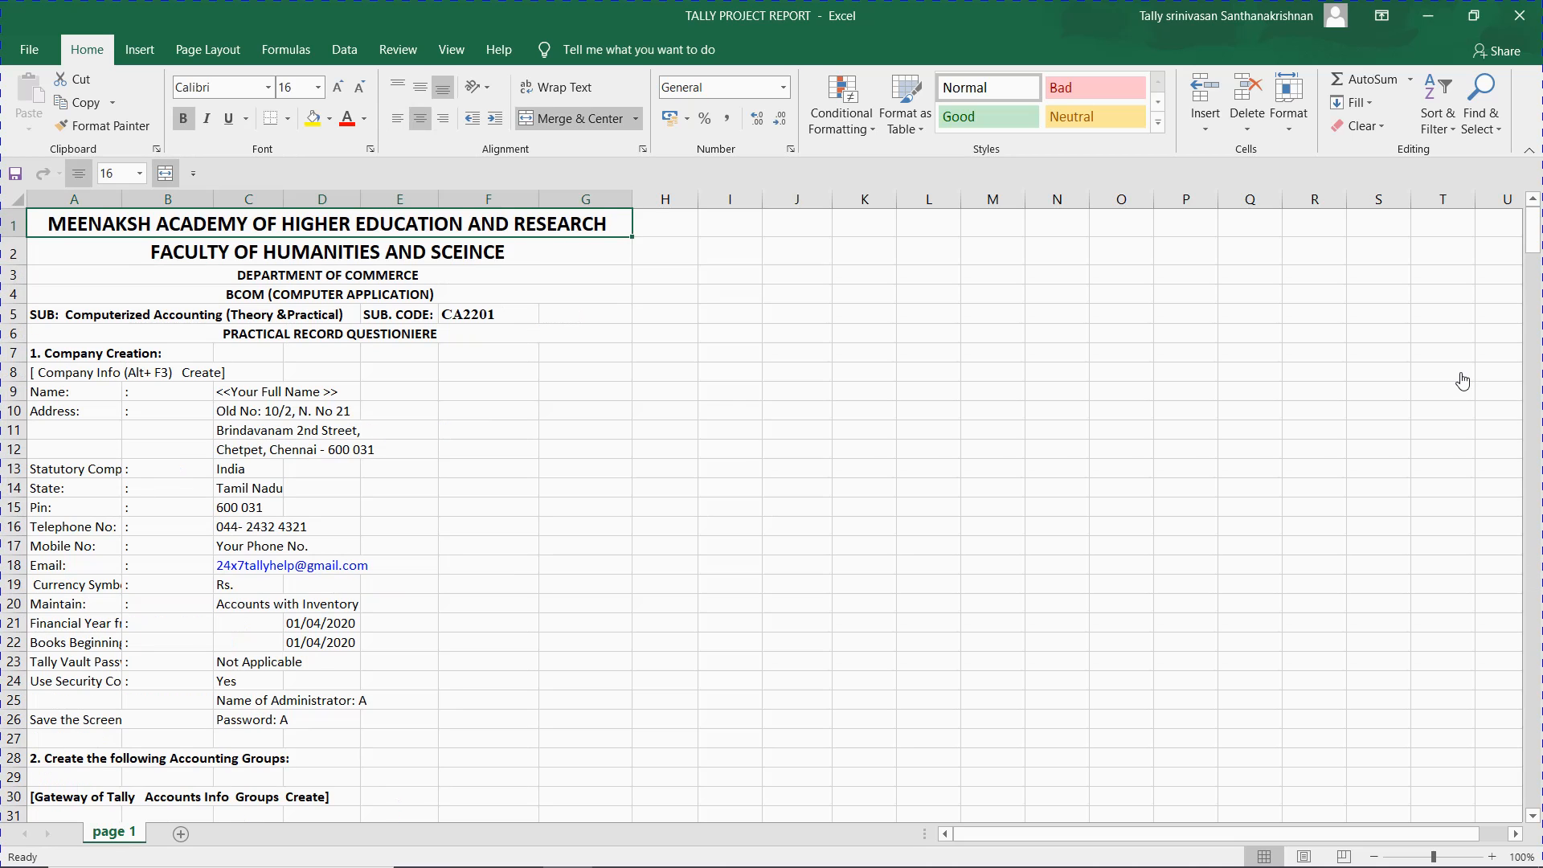
{"action": "key", "text": "Down"}
{"action": "key", "text": "Down"}
{"action": "key", "text": "Down"}
{"action": "key", "text": "Down"}
{"action": "key", "text": "Down"}
{"action": "key", "text": "Down"}
{"action": "key", "text": "Down"}
{"action": "key", "text": "Down"}
{"action": "key", "text": "Down"}
{"action": "key", "text": "Down"}
{"action": "key", "text": "Down"}
{"action": "key", "text": "Down"}
{"action": "key", "text": "Down"}
{"action": "key", "text": "Down"}
{"action": "key", "text": "Down"}
{"action": "key", "text": "Down"}
{"action": "key", "text": "Down"}
{"action": "key", "text": "Down"}
{"action": "key", "text": "Down"}
{"action": "key", "text": "Down"}
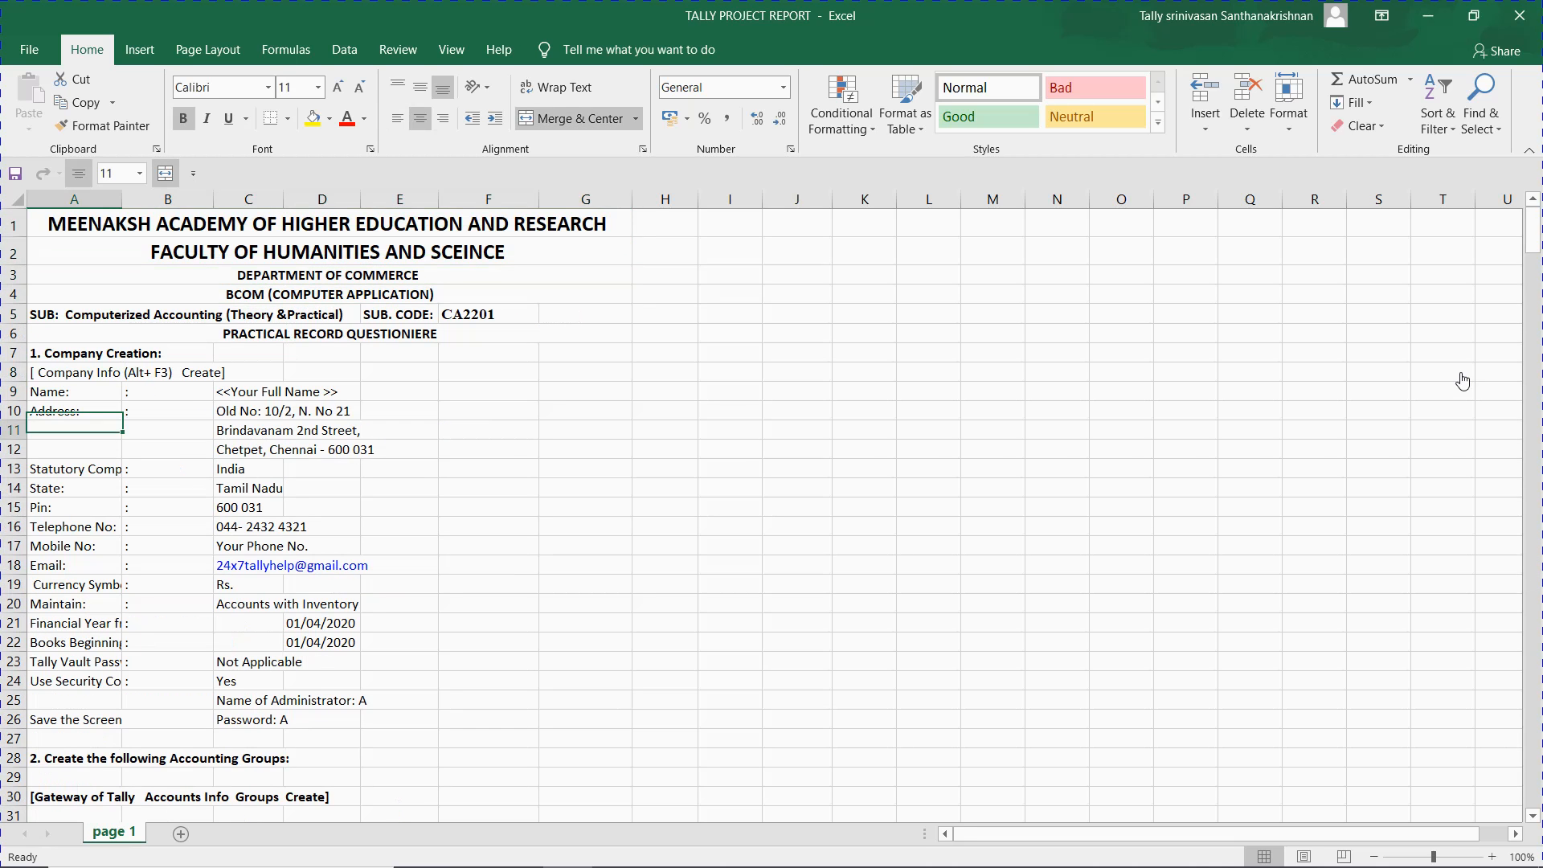
{"action": "key", "text": "Down"}
{"action": "key", "text": "Down"}
{"action": "key", "text": "Down"}
{"action": "key", "text": "Down"}
{"action": "key", "text": "Down"}
{"action": "key", "text": "Down"}
{"action": "key", "text": "Down"}
{"action": "key", "text": "Down"}
{"action": "key", "text": "Down"}
{"action": "key", "text": "Down"}
{"action": "key", "text": "Down"}
{"action": "key", "text": "Down"}
{"action": "key", "text": "Down"}
{"action": "key", "text": "Down"}
{"action": "key", "text": "Down"}
{"action": "key", "text": "Down"}
{"action": "key", "text": "Down"}
{"action": "key", "text": "Down"}
{"action": "key", "text": "Down"}
{"action": "key", "text": "Down"}
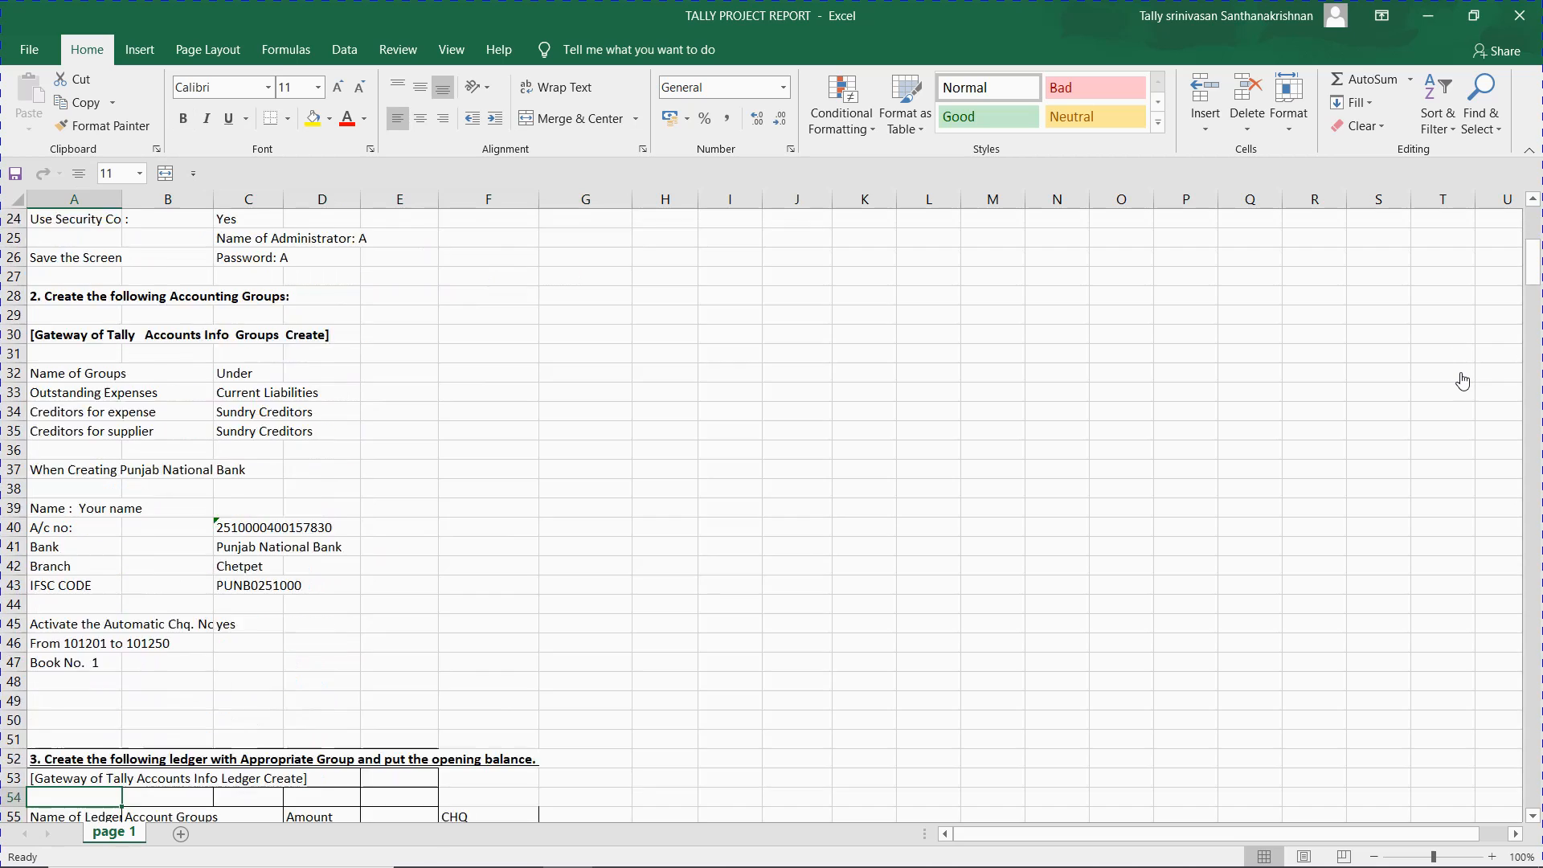
{"action": "key", "text": "Down"}
{"action": "key", "text": "Down"}
{"action": "key", "text": "Down"}
{"action": "key", "text": "Down"}
{"action": "key", "text": "Down"}
{"action": "key", "text": "Down"}
{"action": "key", "text": "Down"}
{"action": "key", "text": "Down"}
{"action": "key", "text": "Down"}
{"action": "key", "text": "Down"}
{"action": "key", "text": "Down"}
{"action": "key", "text": "Down"}
{"action": "key", "text": "Down"}
{"action": "key", "text": "Down"}
{"action": "key", "text": "Down"}
{"action": "key", "text": "Down"}
{"action": "key", "text": "Down"}
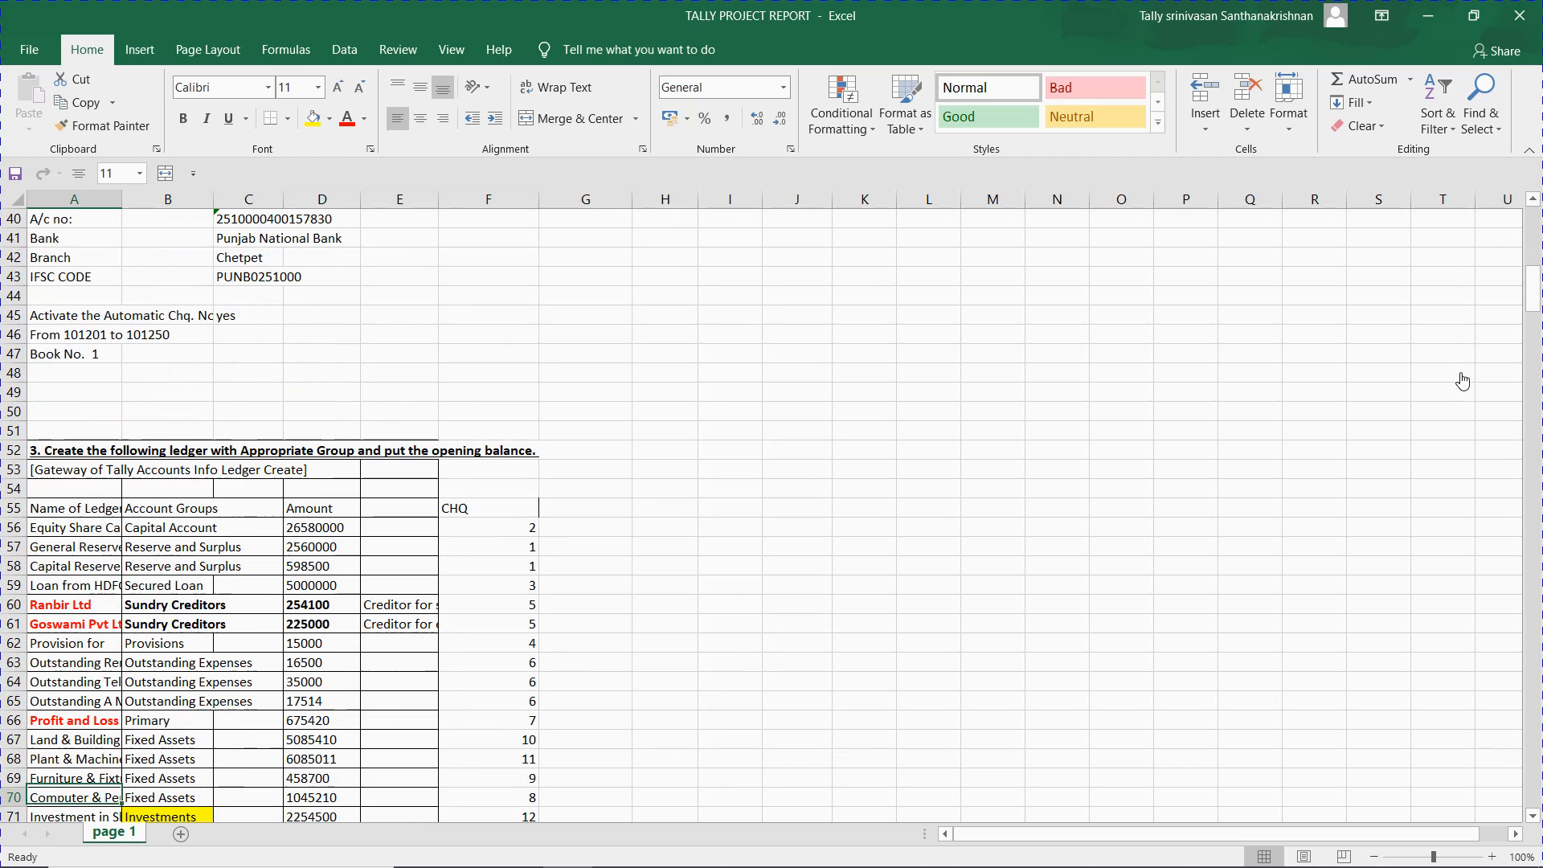
{"action": "key", "text": "Down"}
{"action": "key", "text": "Down"}
{"action": "key", "text": "Down"}
{"action": "key", "text": "Down"}
{"action": "key", "text": "Down"}
{"action": "key", "text": "Down"}
{"action": "key", "text": "Down"}
{"action": "key", "text": "Down"}
{"action": "key", "text": "Down"}
{"action": "key", "text": "Down"}
{"action": "key", "text": "Down"}
{"action": "key", "text": "Down"}
{"action": "key", "text": "Down"}
{"action": "key", "text": "Down"}
{"action": "key", "text": "Down"}
{"action": "key", "text": "Down"}
{"action": "key", "text": "Down"}
{"action": "key", "text": "Down"}
{"action": "key", "text": "Down"}
{"action": "key", "text": "Down"}
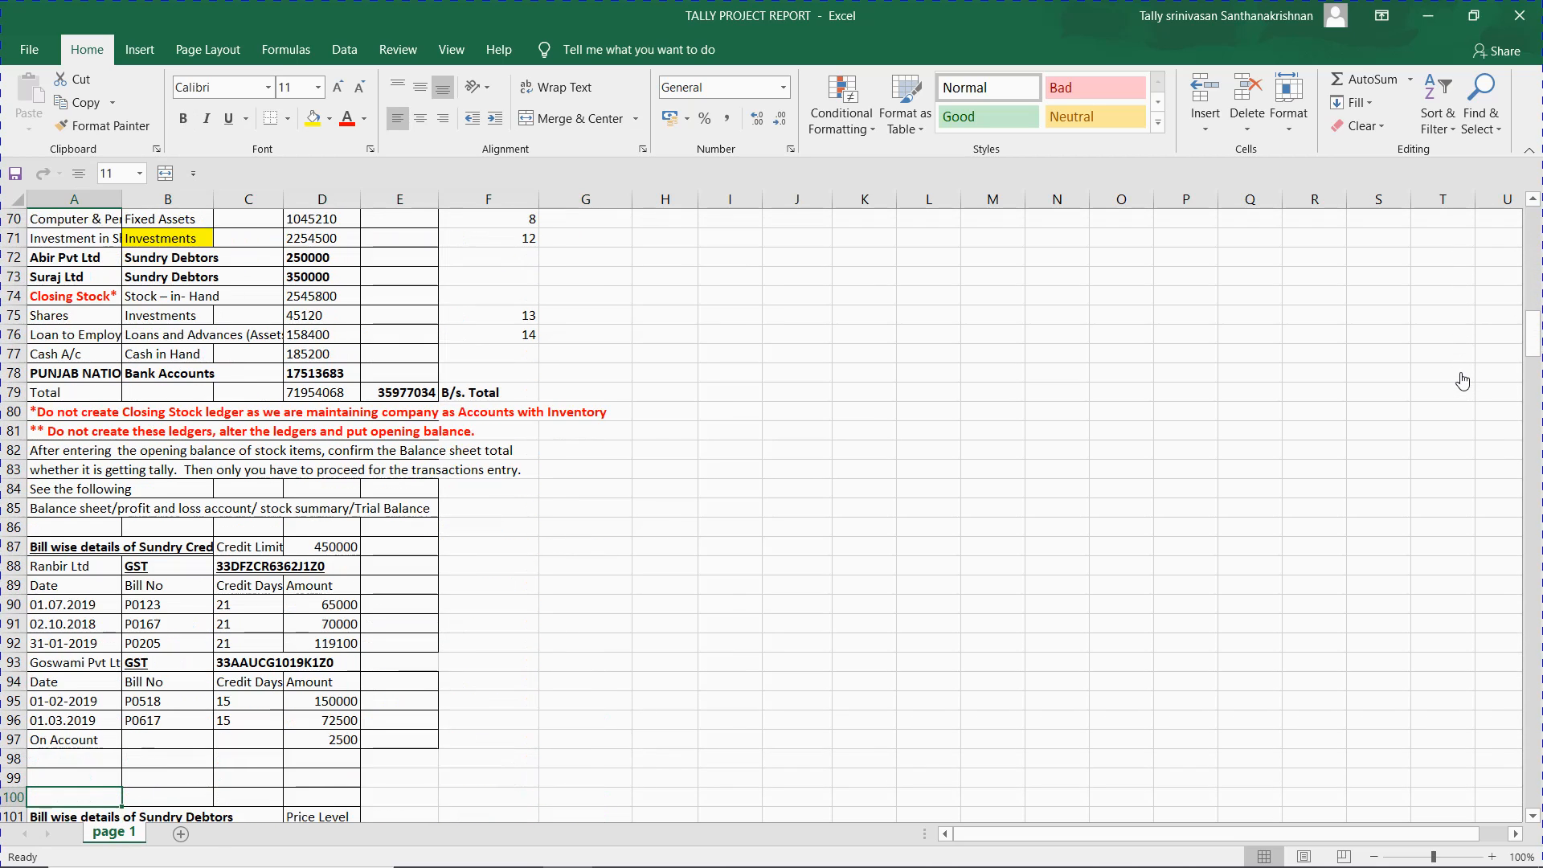
{"action": "key", "text": "Down"}
{"action": "key", "text": "Down"}
{"action": "key", "text": "Down"}
{"action": "key", "text": "Down"}
{"action": "key", "text": "Down"}
{"action": "key", "text": "Down"}
{"action": "key", "text": "Down"}
{"action": "key", "text": "Down"}
{"action": "key", "text": "Down"}
{"action": "key", "text": "Down"}
{"action": "key", "text": "Down"}
{"action": "key", "text": "Down"}
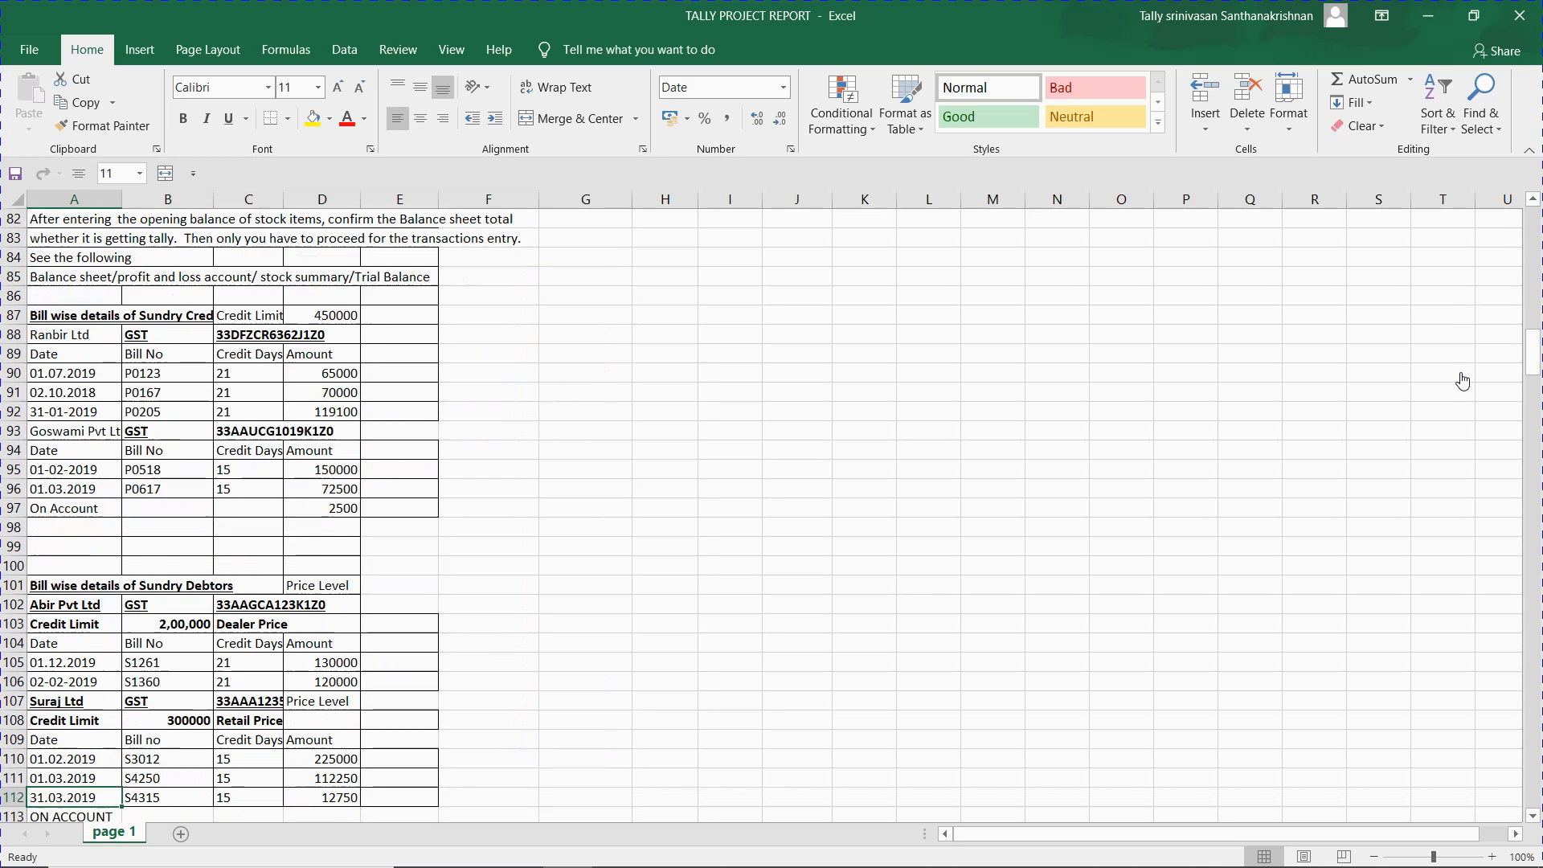
{"action": "key", "text": "Down"}
{"action": "key", "text": "Down"}
{"action": "key", "text": "Down"}
{"action": "key", "text": "Down"}
{"action": "key", "text": "Down"}
{"action": "key", "text": "Down"}
{"action": "key", "text": "Down"}
{"action": "key", "text": "Down"}
{"action": "key", "text": "Down"}
{"action": "key", "text": "Down"}
{"action": "key", "text": "Down"}
{"action": "key", "text": "Down"}
{"action": "key", "text": "Down"}
{"action": "key", "text": "Down"}
{"action": "key", "text": "Down"}
{"action": "key", "text": "Down"}
{"action": "key", "text": "Down"}
{"action": "key", "text": "Down"}
{"action": "key", "text": "Down"}
{"action": "key", "text": "Down"}
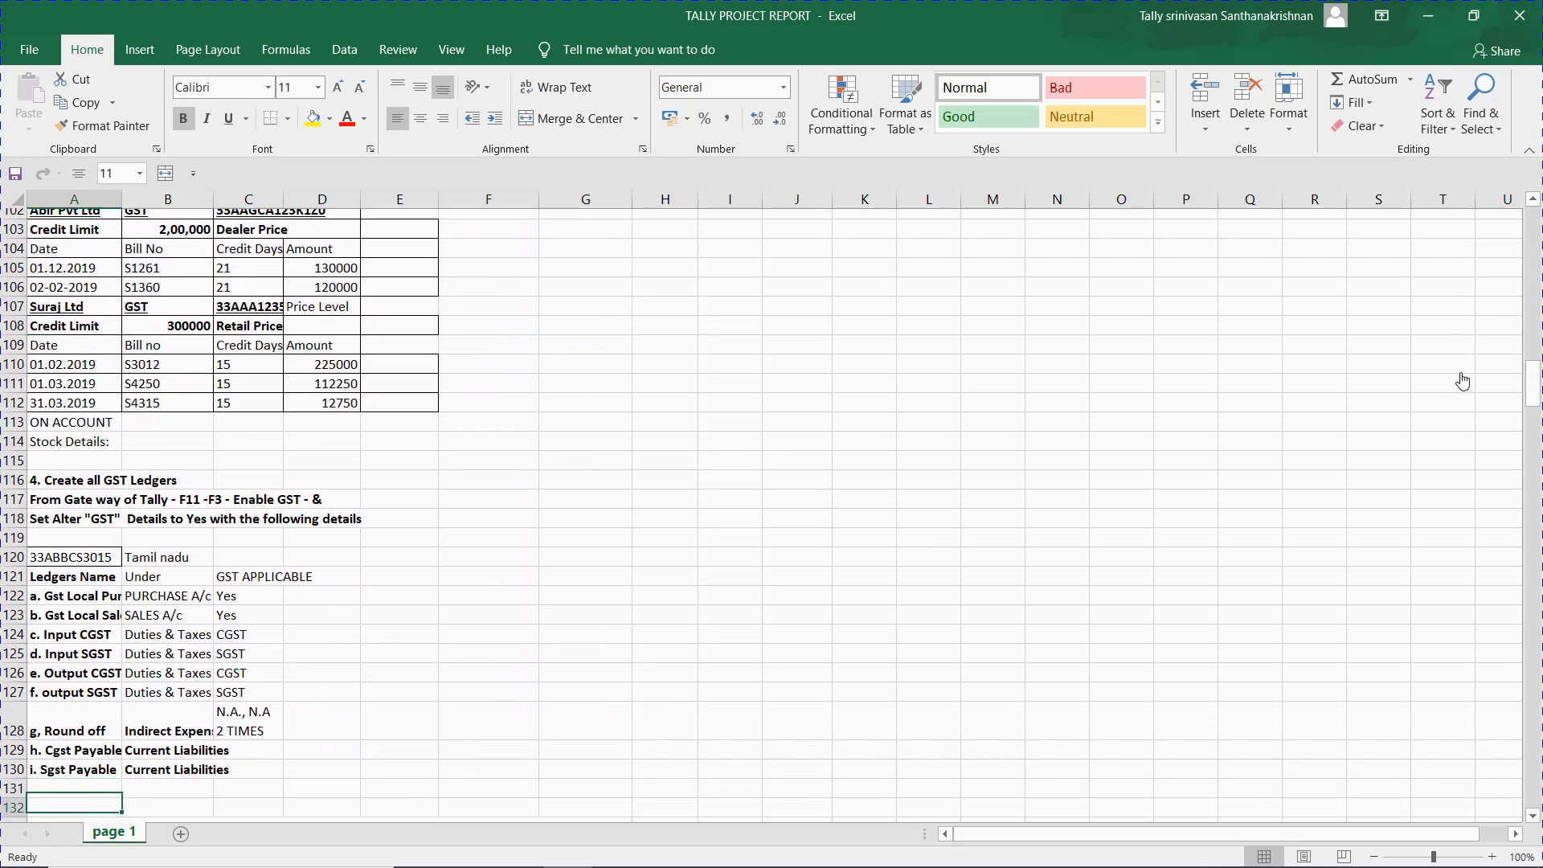
{"action": "key", "text": "Down"}
{"action": "key", "text": "Down"}
{"action": "key", "text": "Down"}
{"action": "key", "text": "Down"}
{"action": "key", "text": "Down"}
{"action": "key", "text": "Down"}
{"action": "key", "text": "Down"}
{"action": "key", "text": "Down"}
{"action": "key", "text": "Down"}
{"action": "key", "text": "Down"}
{"action": "key", "text": "Down"}
{"action": "key", "text": "Down"}
{"action": "key", "text": "Down"}
{"action": "key", "text": "Down"}
{"action": "key", "text": "Down"}
{"action": "key", "text": "Down"}
{"action": "key", "text": "Down"}
{"action": "key", "text": "Down"}
{"action": "key", "text": "Down"}
{"action": "key", "text": "Down"}
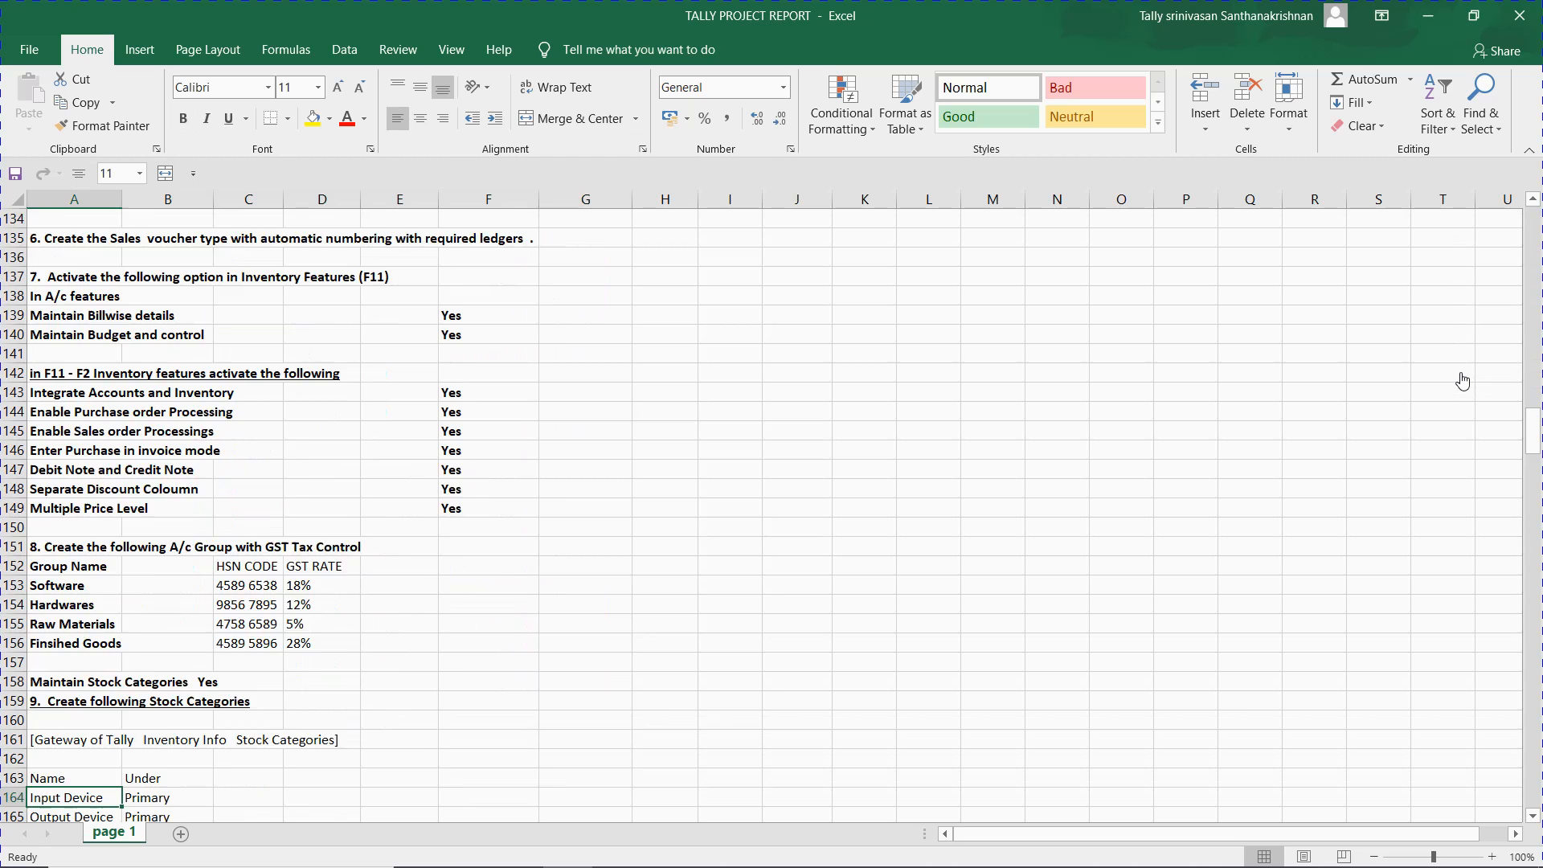
{"action": "key", "text": "Down"}
{"action": "key", "text": "Down"}
{"action": "key", "text": "Down"}
{"action": "key", "text": "Down"}
{"action": "key", "text": "Down"}
{"action": "key", "text": "Down"}
{"action": "key", "text": "Down"}
{"action": "key", "text": "Down"}
{"action": "key", "text": "Down"}
{"action": "key", "text": "Down"}
{"action": "key", "text": "Down"}
{"action": "key", "text": "Down"}
{"action": "key", "text": "Down"}
{"action": "key", "text": "Down"}
{"action": "key", "text": "Down"}
{"action": "key", "text": "Down"}
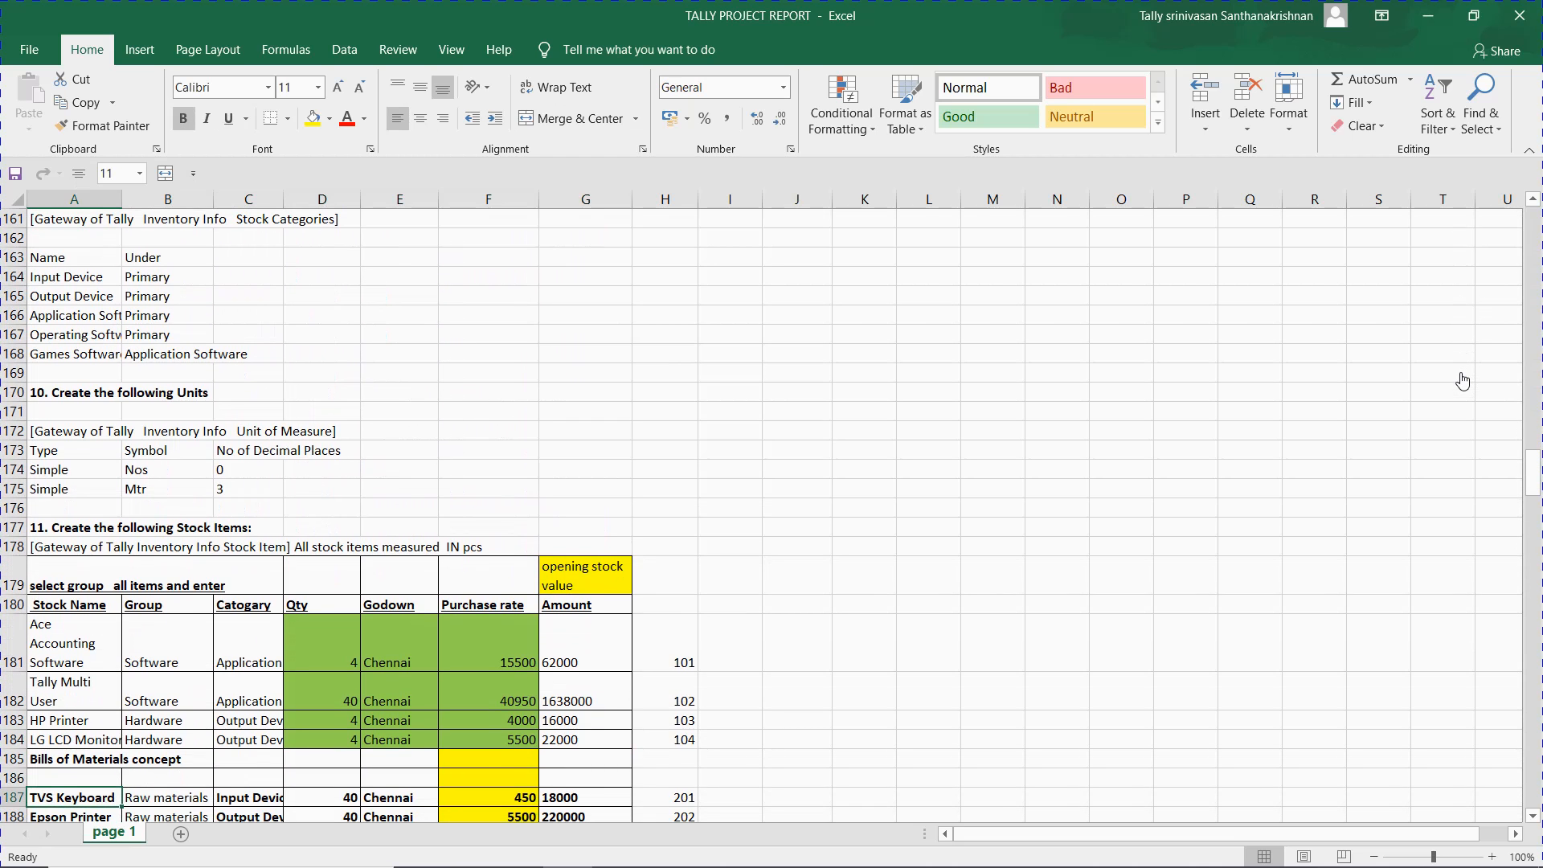
- Bring the Multi Price Level table of dealer rates into view, then return to Tally
{"action": "key", "text": "Down"}
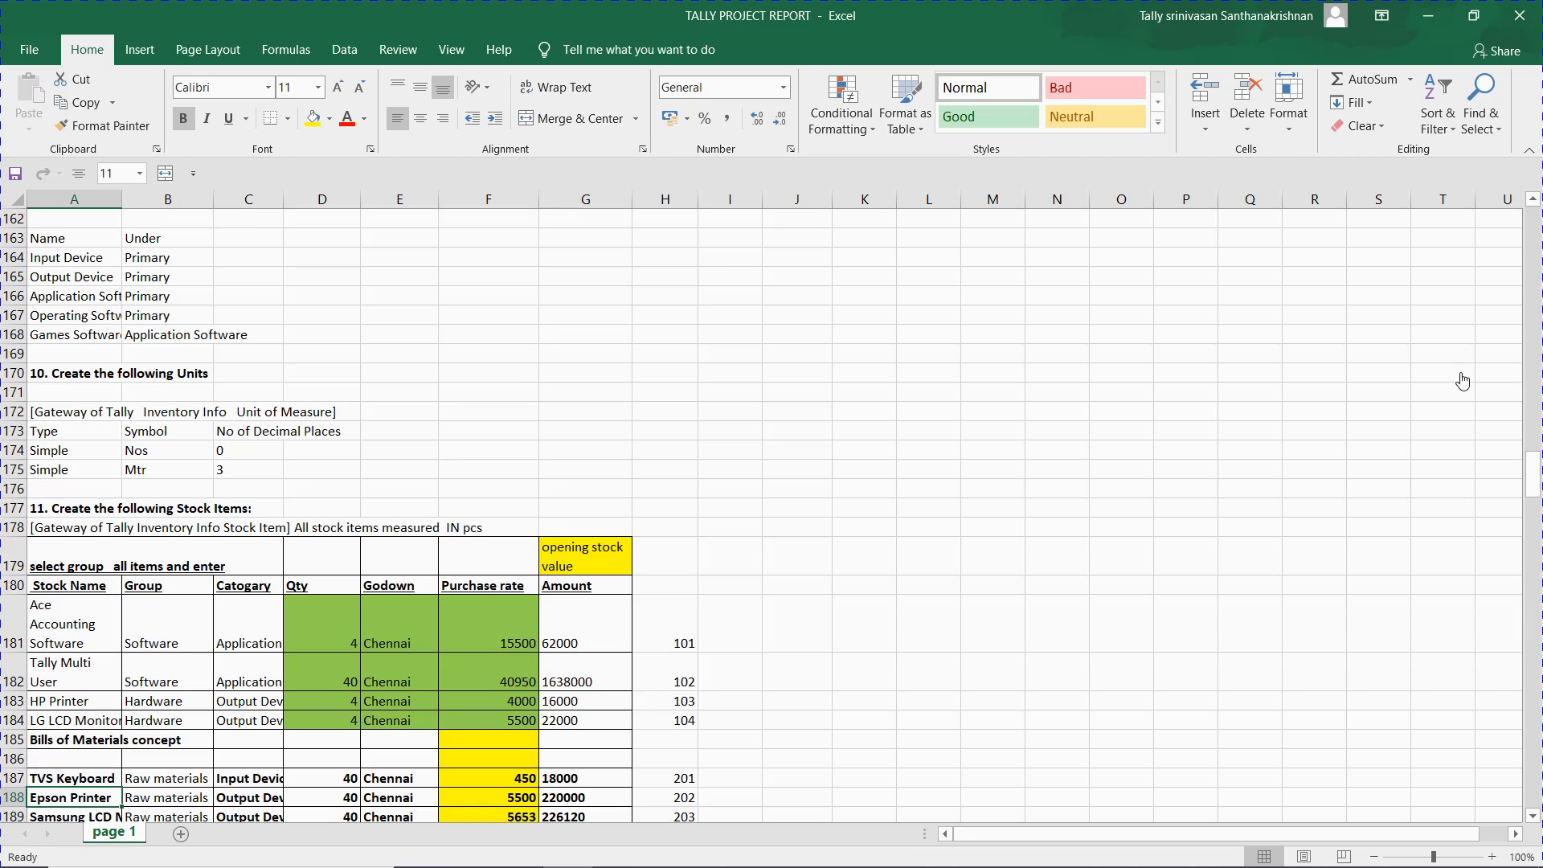
{"action": "key", "text": "Up"}
{"action": "key", "text": "Up"}
{"action": "key", "text": "Up"}
{"action": "key", "text": "Up"}
{"action": "key", "text": "Up"}
{"action": "key", "text": "Right"}
{"action": "key", "text": "Right"}
{"action": "key", "text": "Right"}
{"action": "key", "text": "Right"}
{"action": "key", "text": "Right"}
{"action": "key", "text": "Right"}
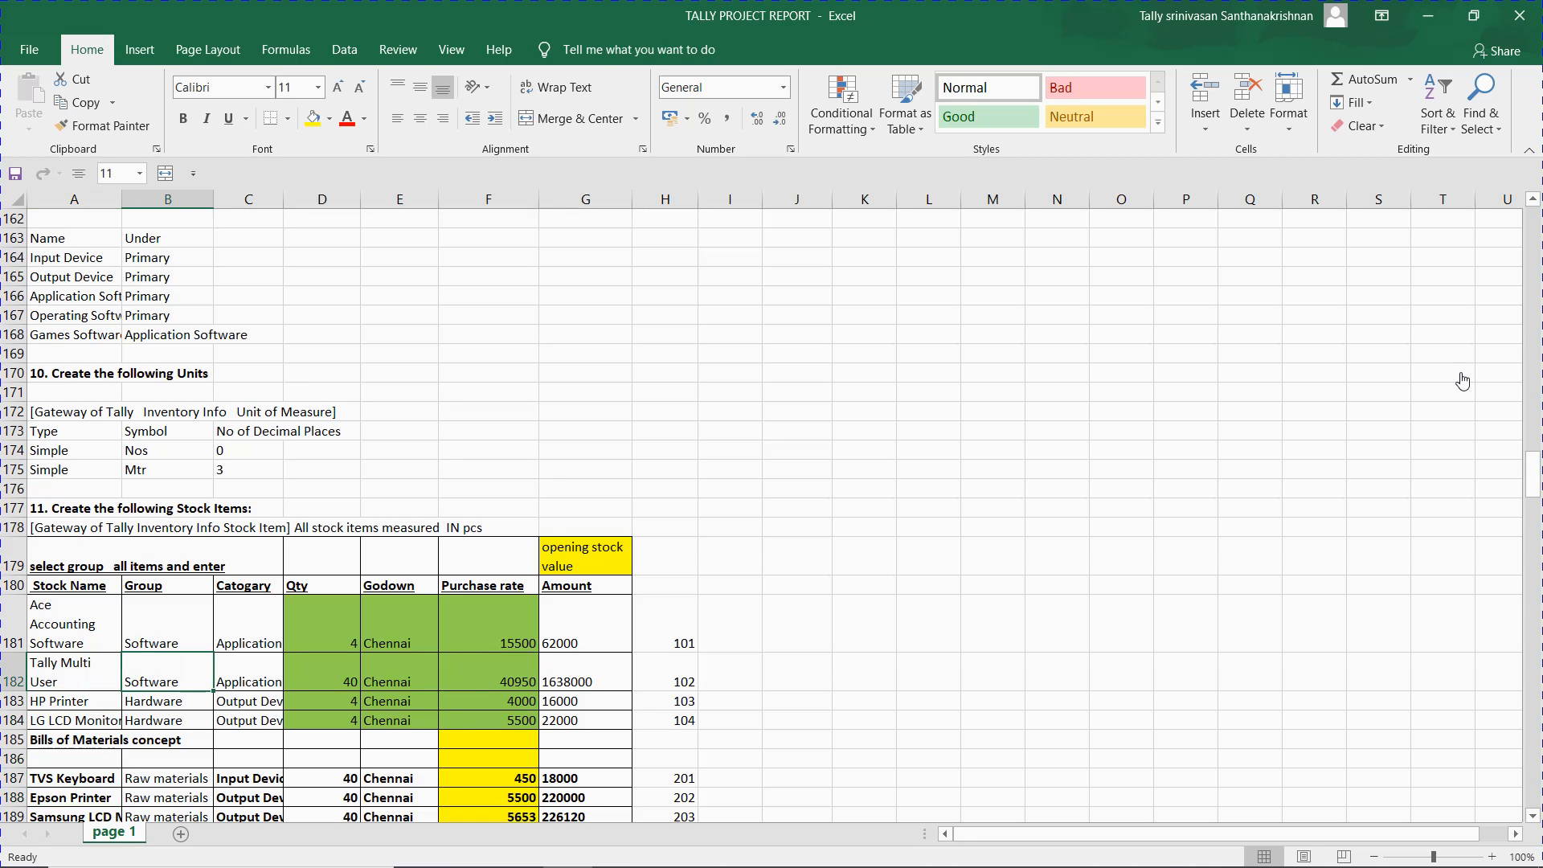
{"action": "key", "text": "Up"}
{"action": "key", "text": "Left"}
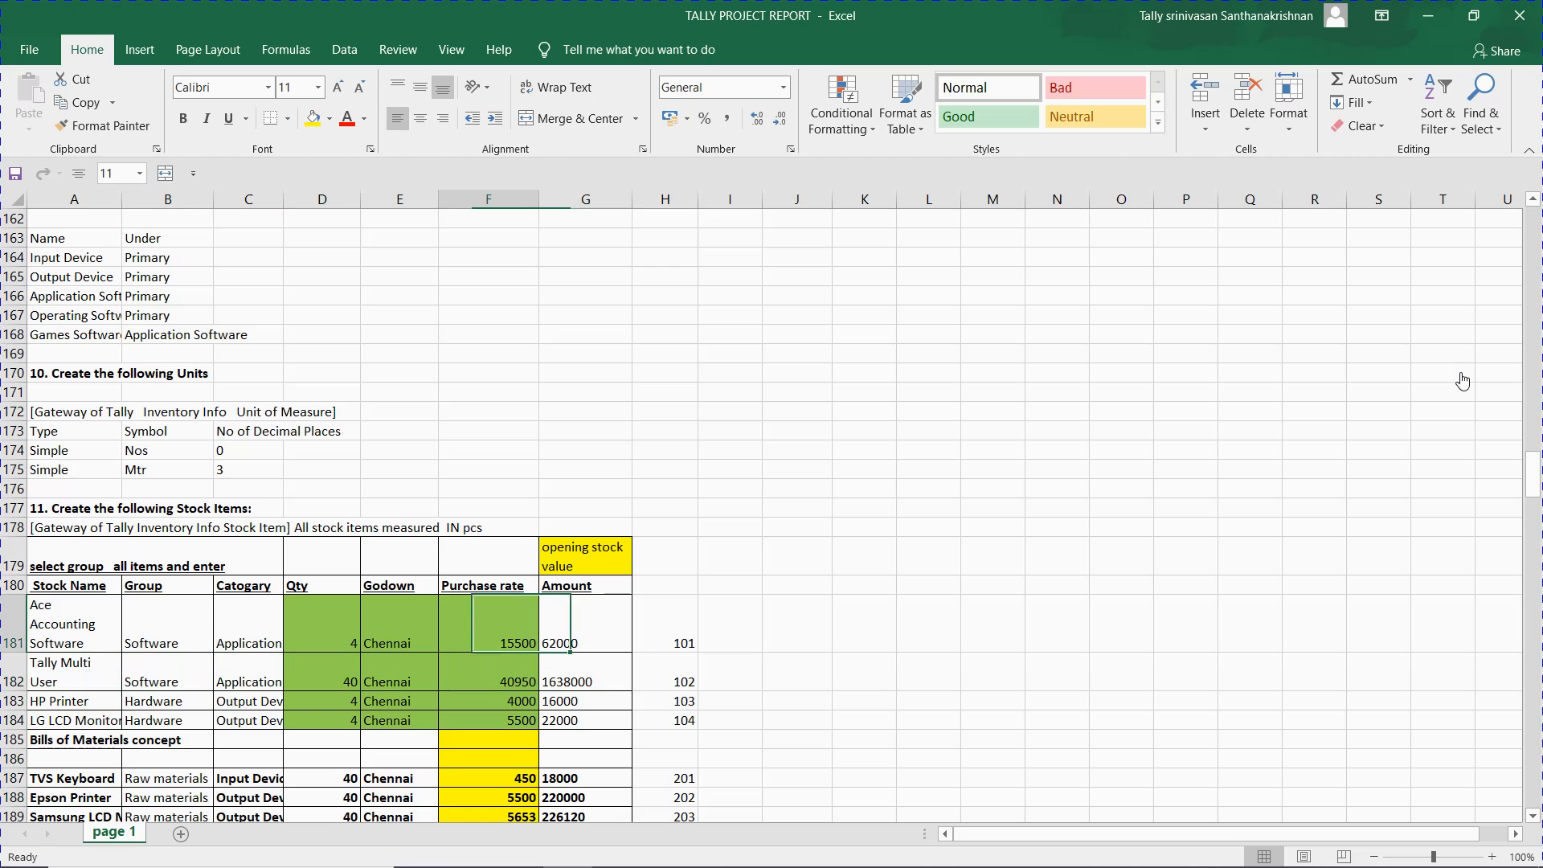
{"action": "key", "text": "Down"}
{"action": "key", "text": "Down"}
{"action": "key", "text": "Down"}
{"action": "key", "text": "Down"}
{"action": "key", "text": "Down"}
{"action": "key", "text": "Down"}
{"action": "key", "text": "Down"}
{"action": "key", "text": "Down"}
{"action": "key", "text": "Down"}
{"action": "key", "text": "Down"}
{"action": "key", "text": "Down"}
{"action": "key", "text": "Down"}
{"action": "key", "text": "Down"}
{"action": "key", "text": "Down"}
{"action": "key", "text": "Down"}
{"action": "key", "text": "Down"}
{"action": "key", "text": "Down"}
{"action": "key", "text": "Down"}
{"action": "key", "text": "Down"}
{"action": "key", "text": "Down"}
{"action": "key", "text": "Down"}
{"action": "key", "text": "Down"}
{"action": "key", "text": "Down"}
{"action": "key", "text": "Down"}
{"action": "key", "text": "Down"}
{"action": "key", "text": "Down"}
{"action": "key", "text": "Down"}
{"action": "key", "text": "Down"}
{"action": "key", "text": "Down"}
{"action": "key", "text": "Down"}
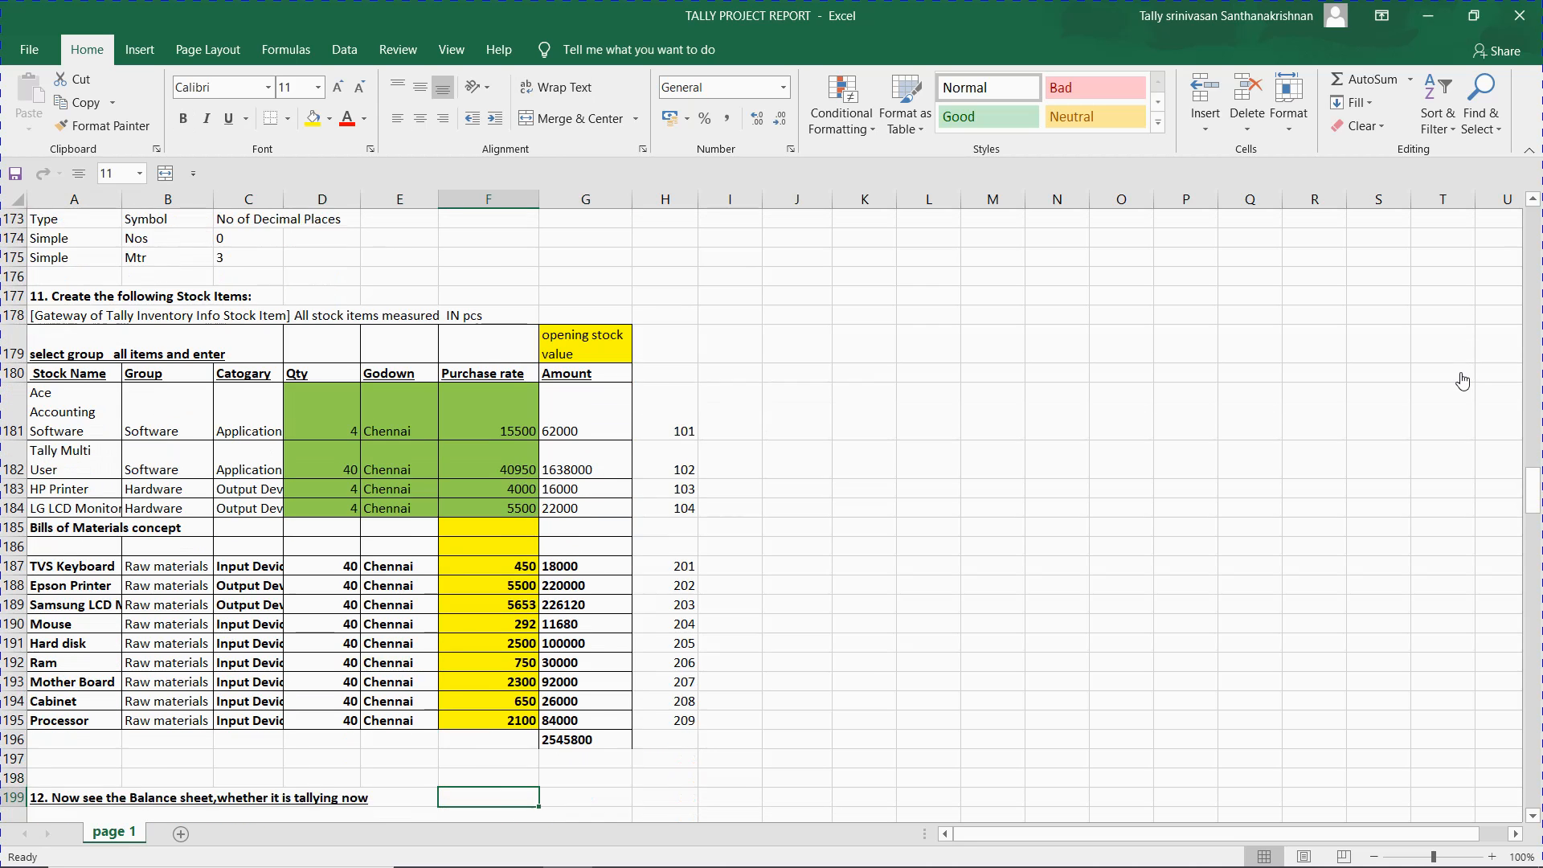
{"action": "key", "text": "Down"}
{"action": "key", "text": "Down"}
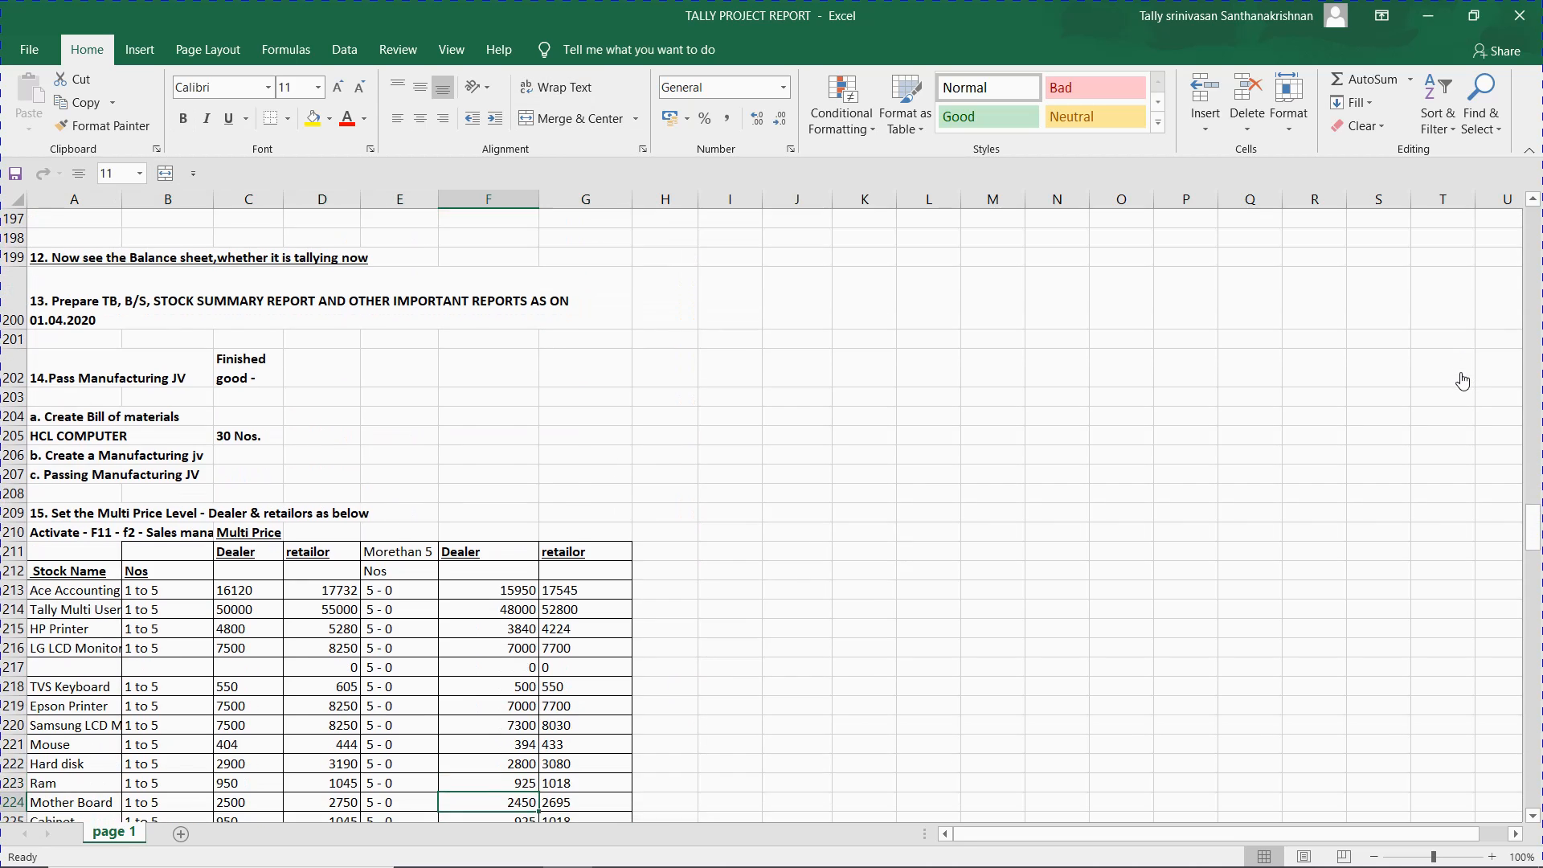
{"action": "key", "text": "Up"}
{"action": "key", "text": "Up"}
{"action": "key", "text": "Up"}
{"action": "key", "text": "Up"}
{"action": "key", "text": "Up"}
{"action": "key", "text": "Up"}
{"action": "key", "text": "Up"}
{"action": "key", "text": "Up"}
{"action": "key", "text": "Up"}
{"action": "key", "text": "Up"}
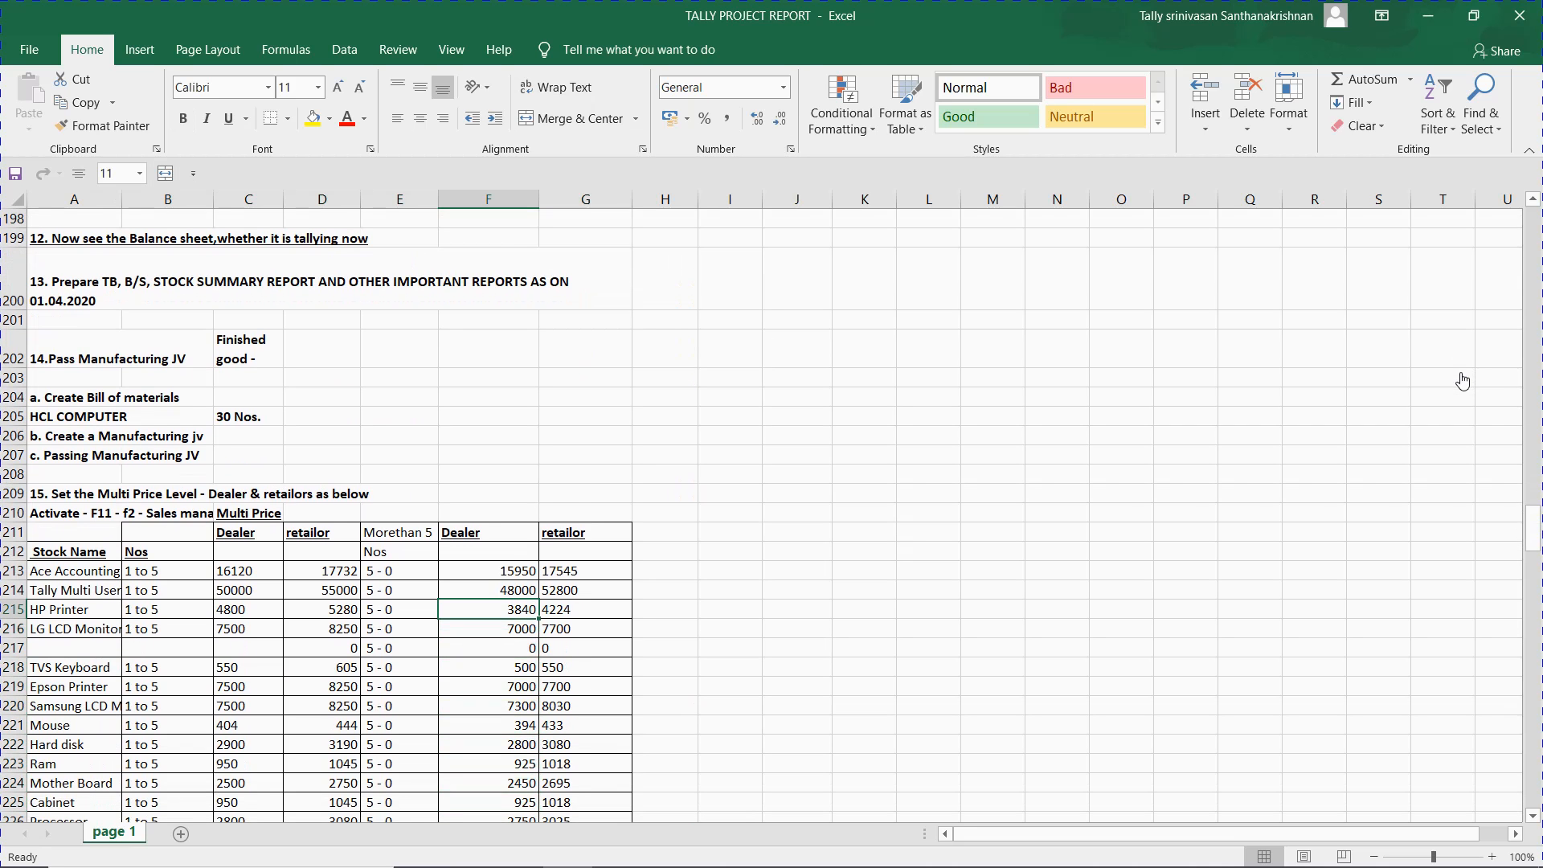
{"action": "key", "text": "alt+Tab"}
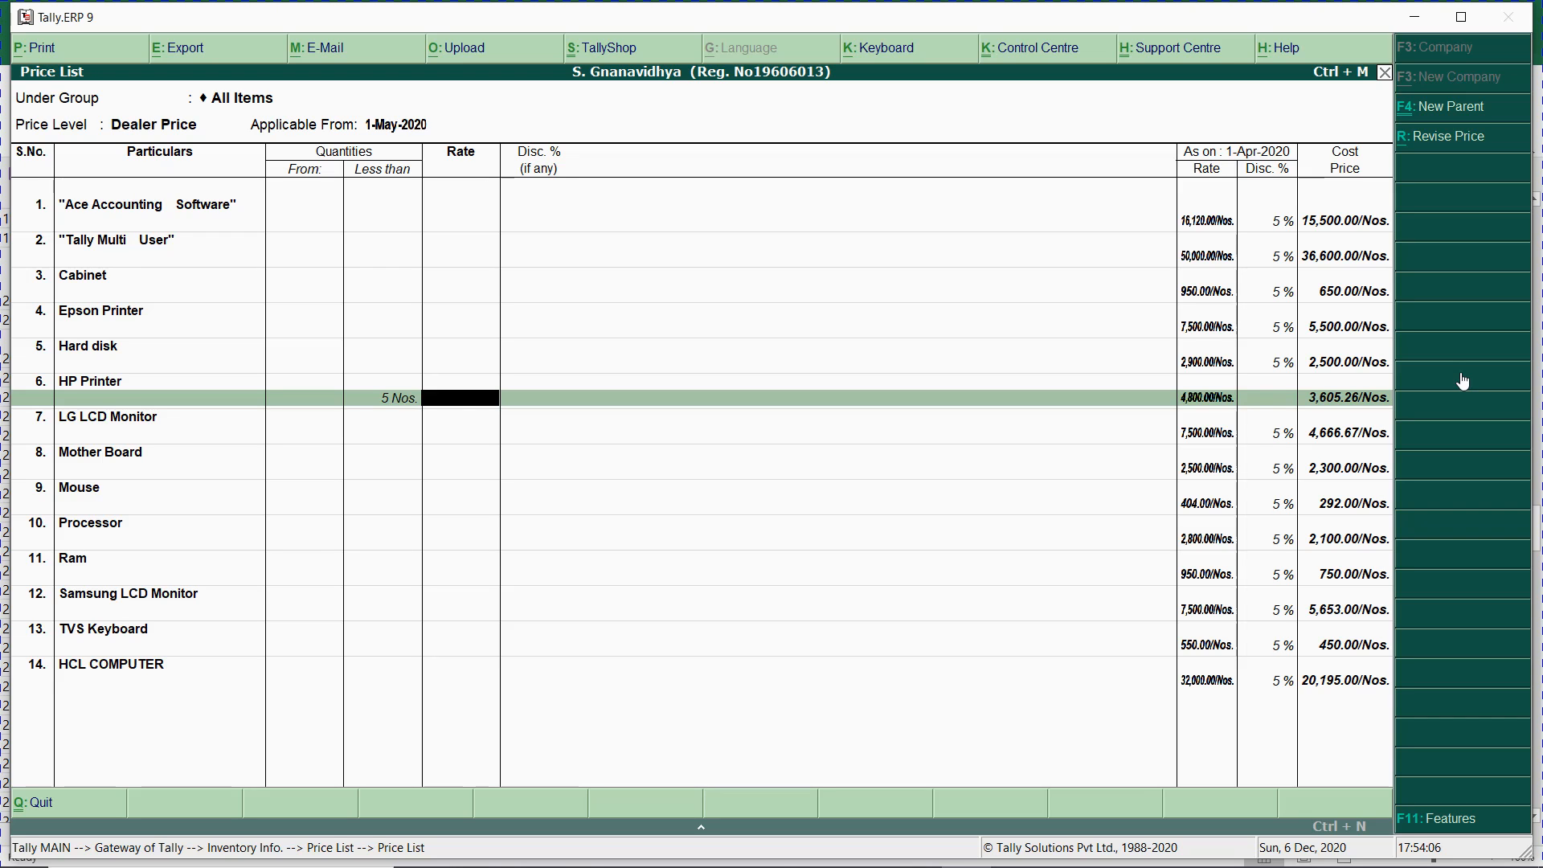
- Give HP Printer 4,800 at 5% below 5 Nos and 3,840 at 8% from 5 Nos
{"action": "type", "text": "4800"}
{"action": "key", "text": "Return"}
{"action": "type", "text": "56"}
{"action": "key", "text": "BackSpace"}
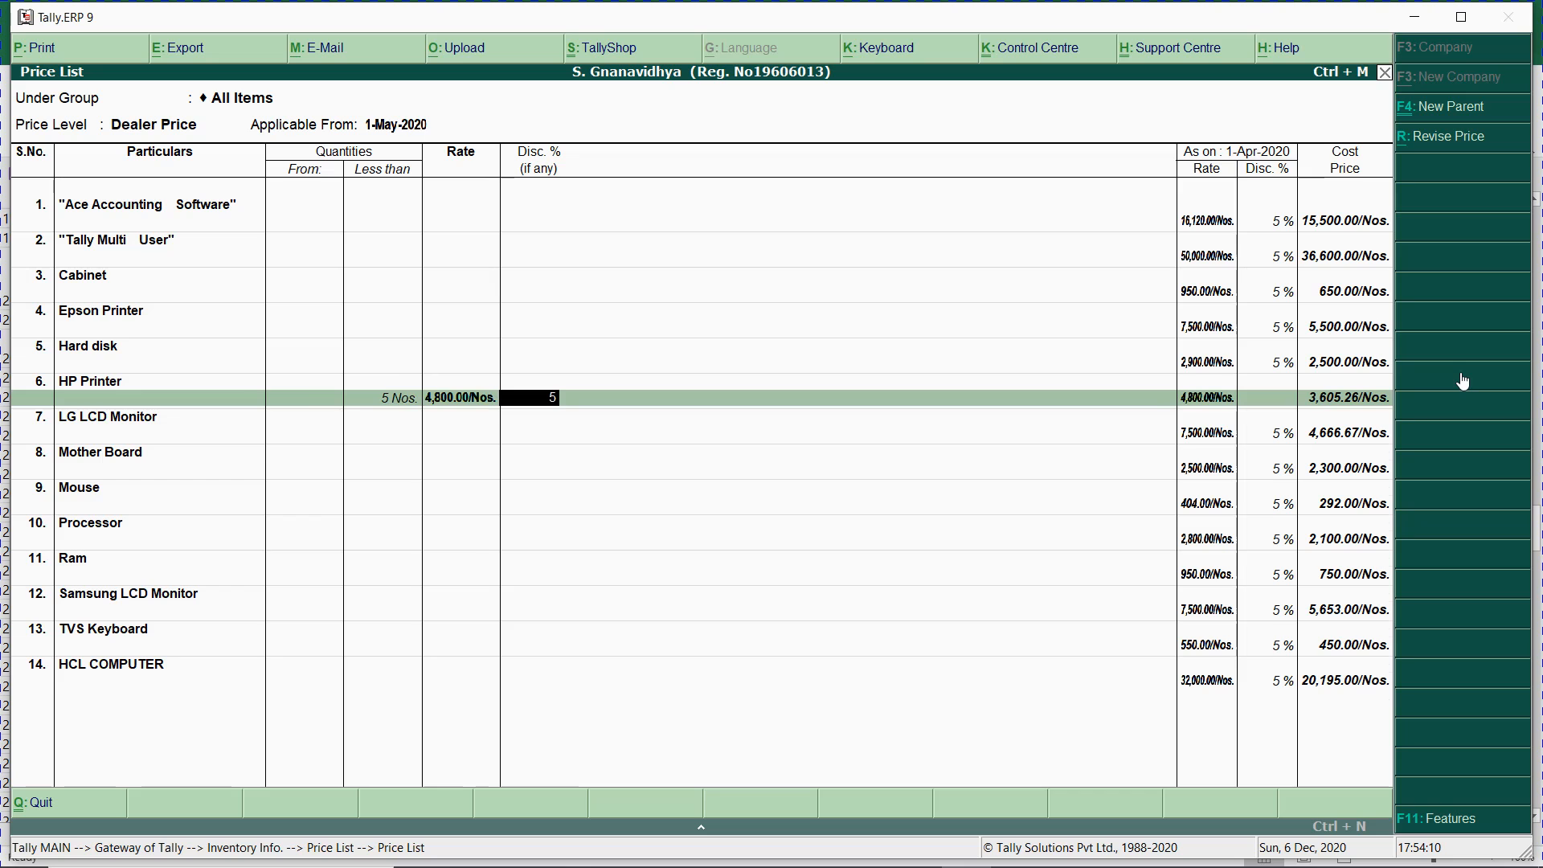
{"action": "key", "text": "Return"}
{"action": "key", "text": "Return"}
{"action": "type", "text": "3840"}
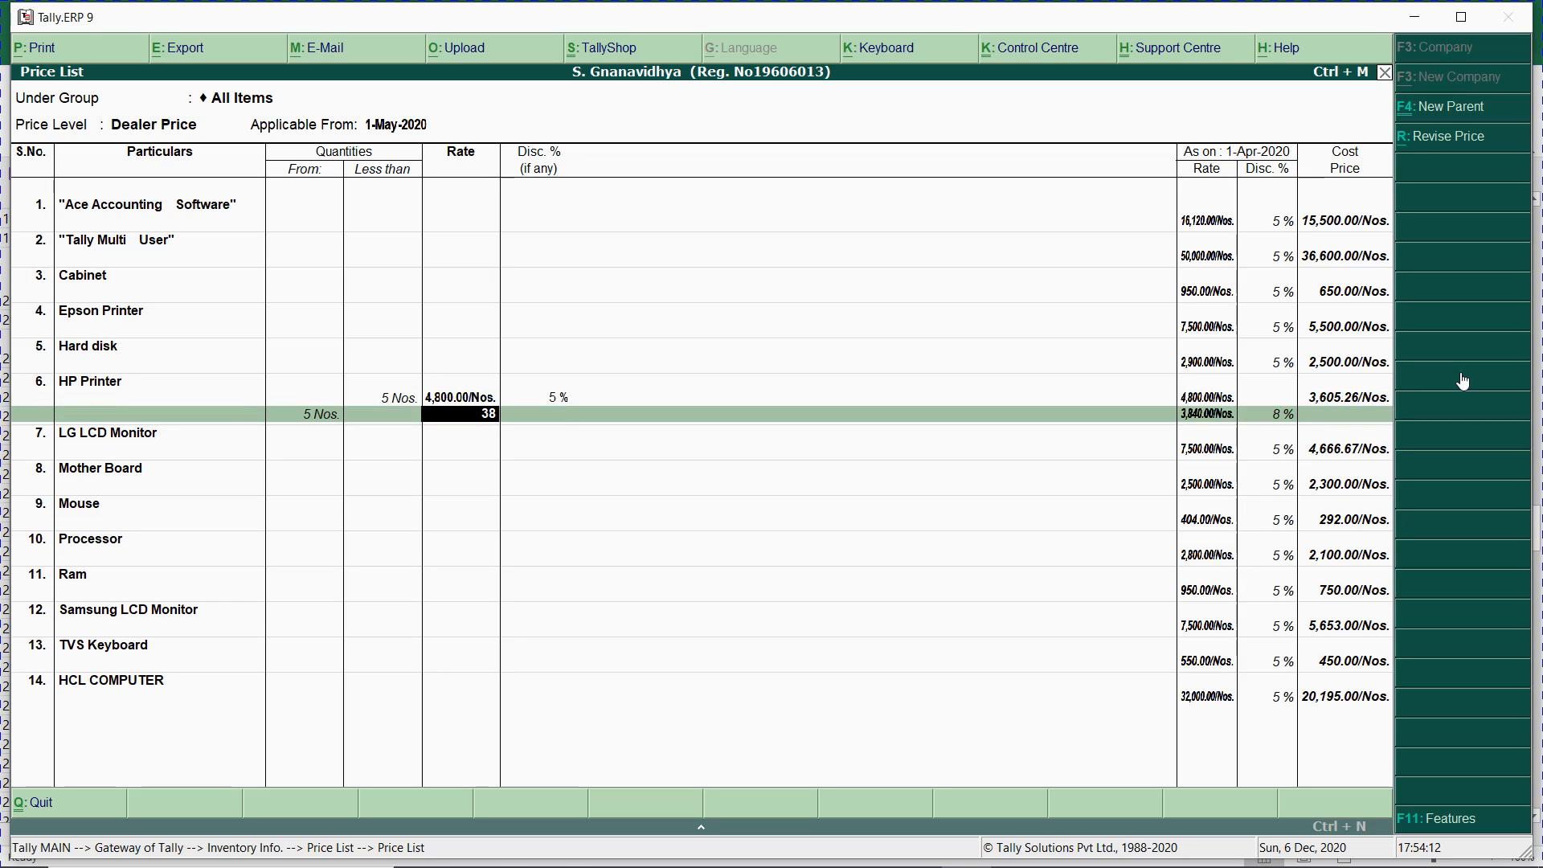
{"action": "key", "text": "Return"}
{"action": "type", "text": "8"}
{"action": "key", "text": "Return"}
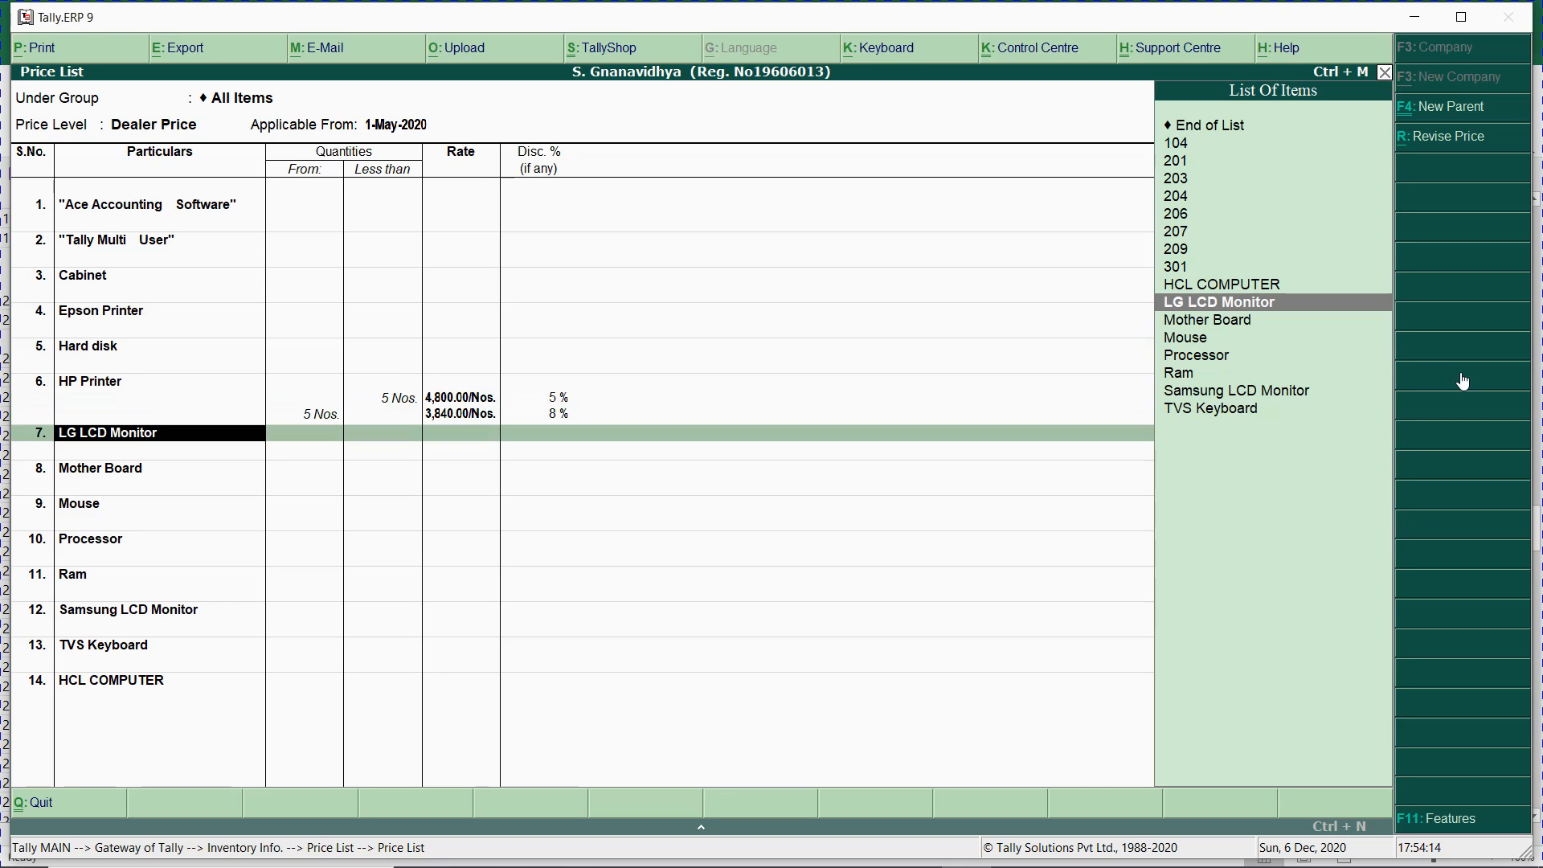
{"action": "key", "text": "Return"}
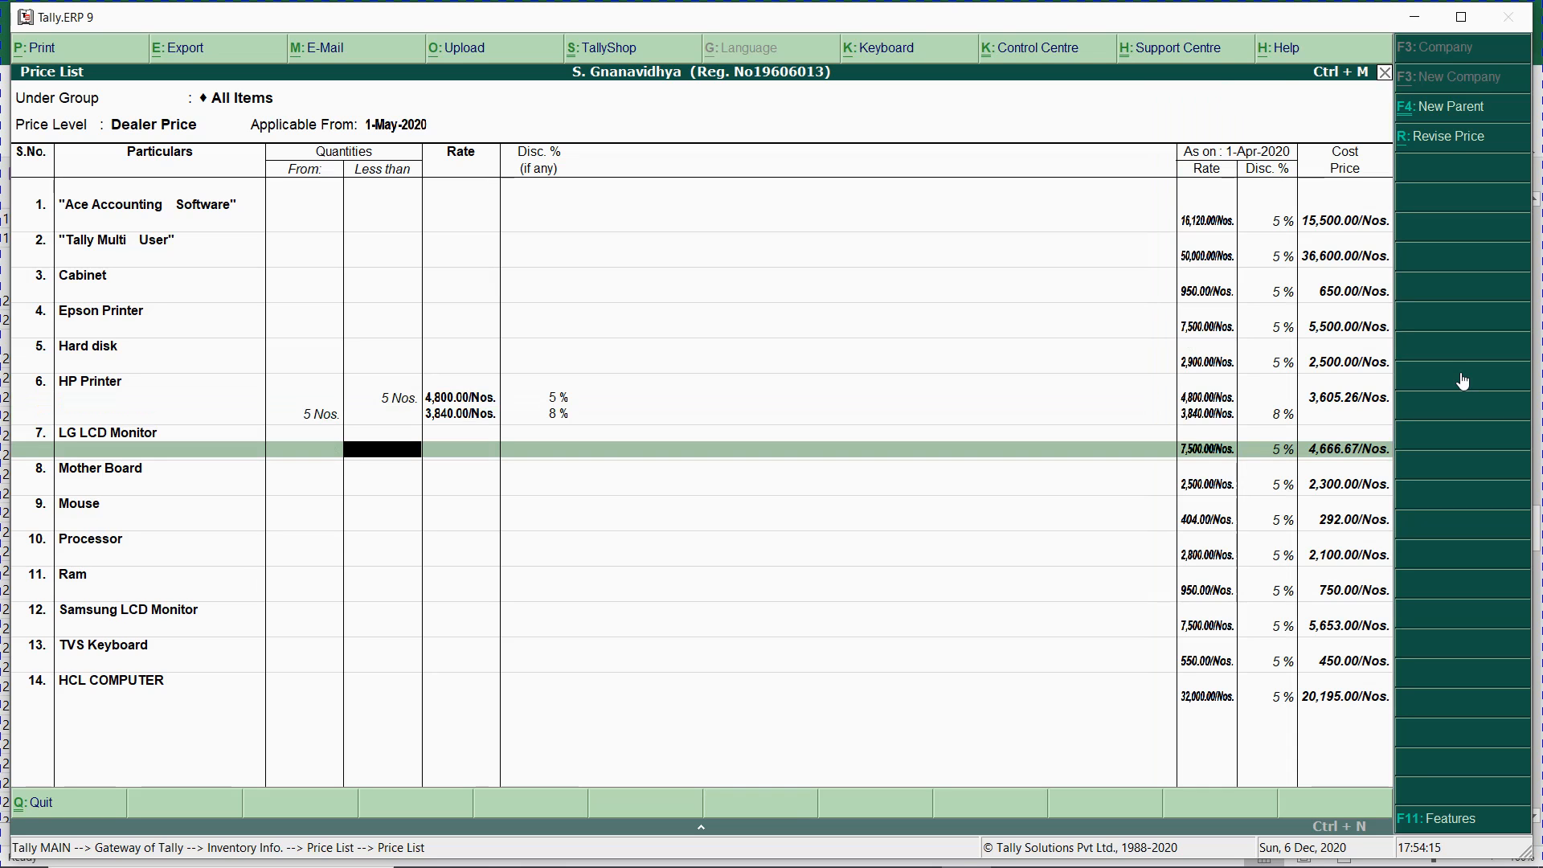
- Save the price list, return to Gateway of Tally, and start a new voucher entry
{"action": "key", "text": "ctrl+a"}
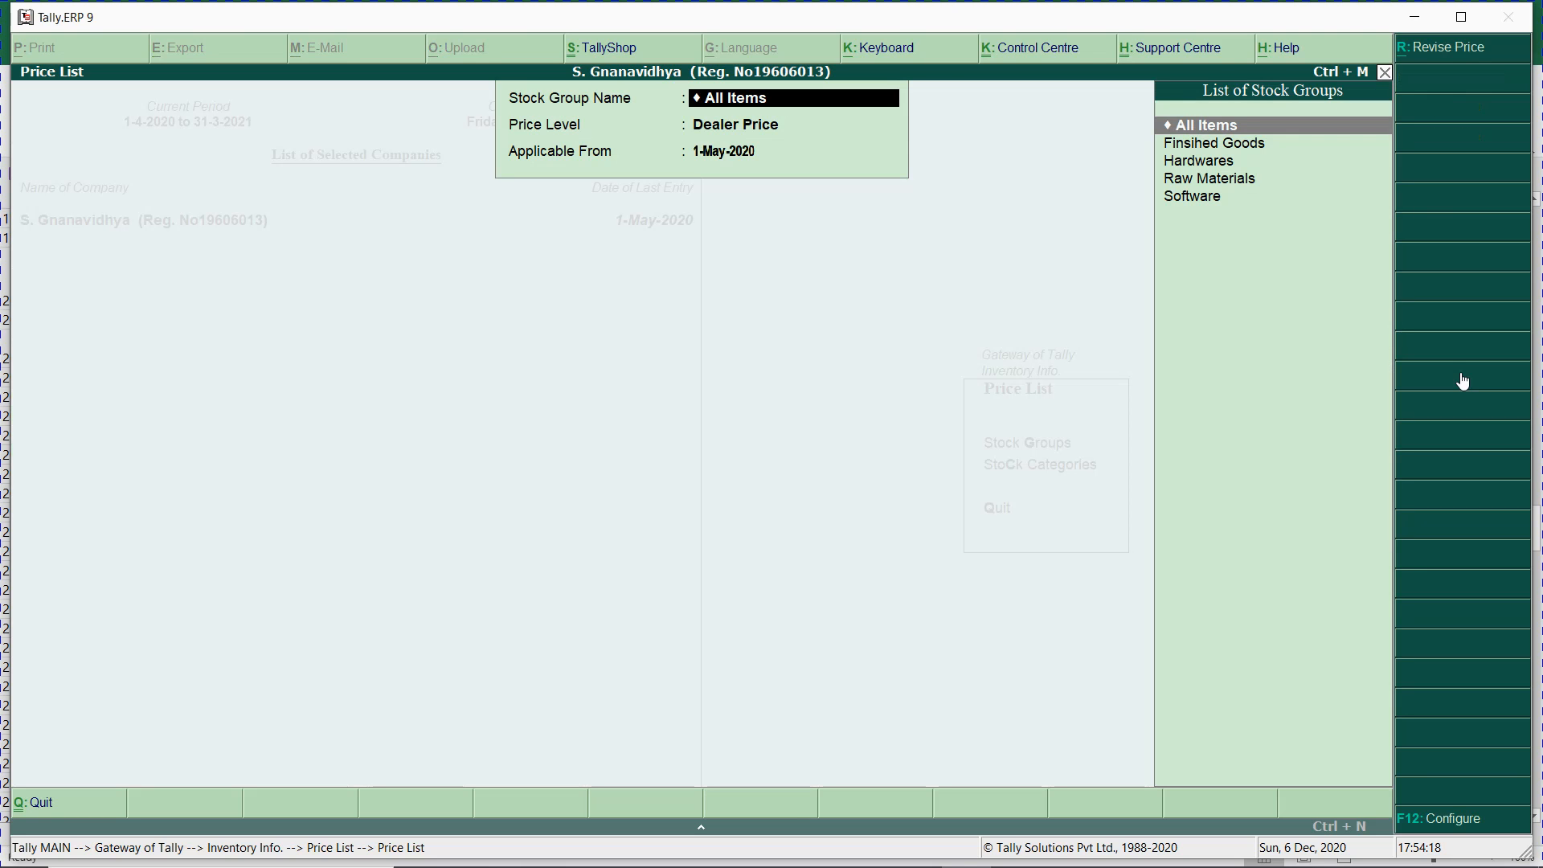
{"action": "key", "text": "Escape"}
{"action": "key", "text": "Escape"}
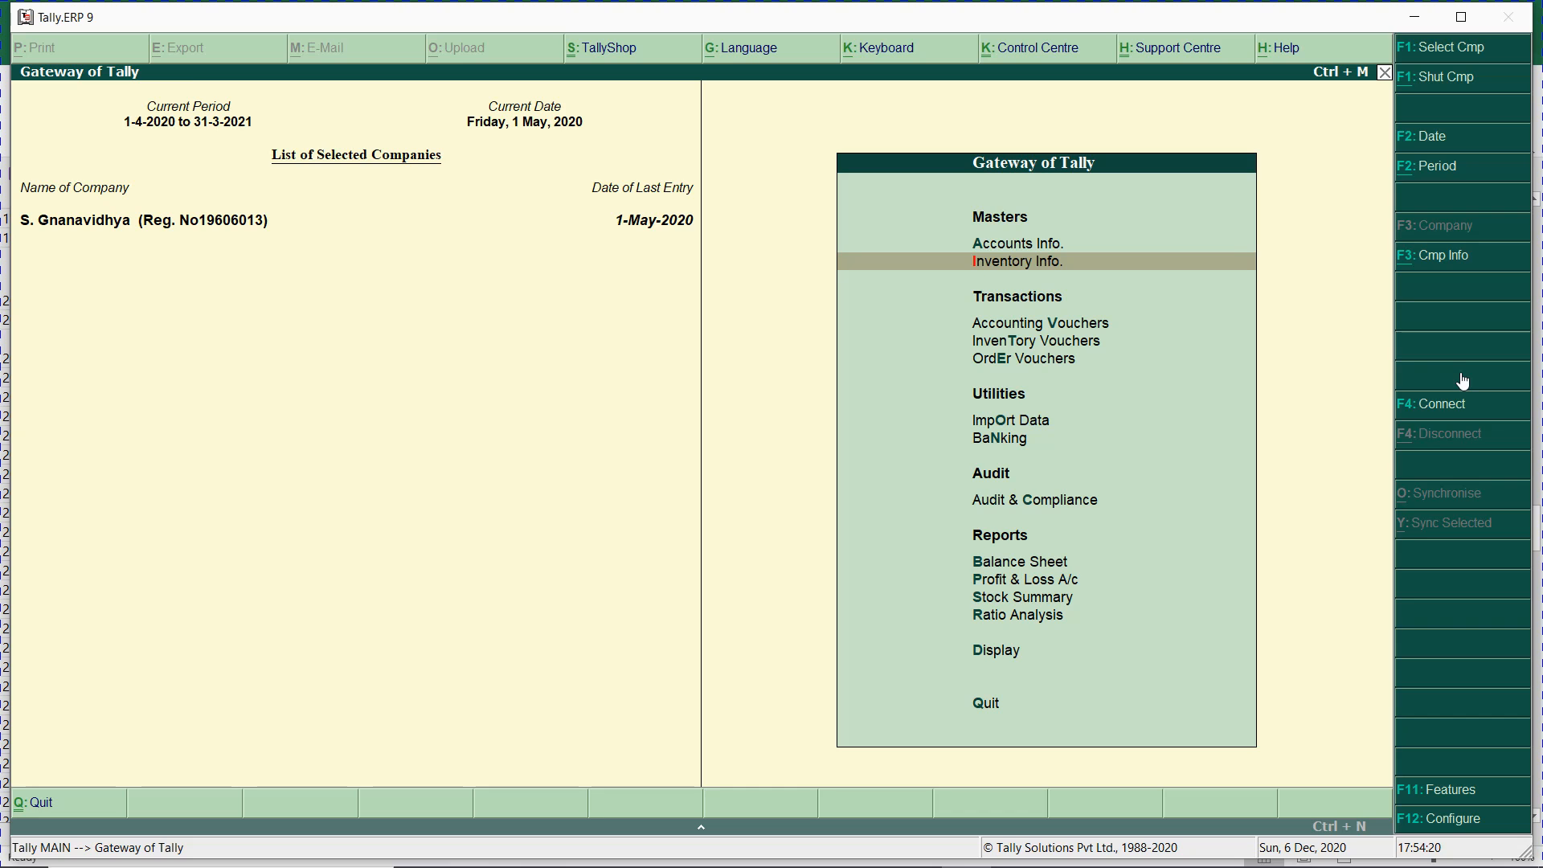
{"action": "key", "text": "alt+Tab"}
{"action": "key", "text": "alt+Tab"}
{"action": "key", "text": "alt+Tab"}
{"action": "key", "text": "alt+Tab"}
{"action": "key", "text": "alt+Tab"}
{"action": "key", "text": "alt+Tab"}
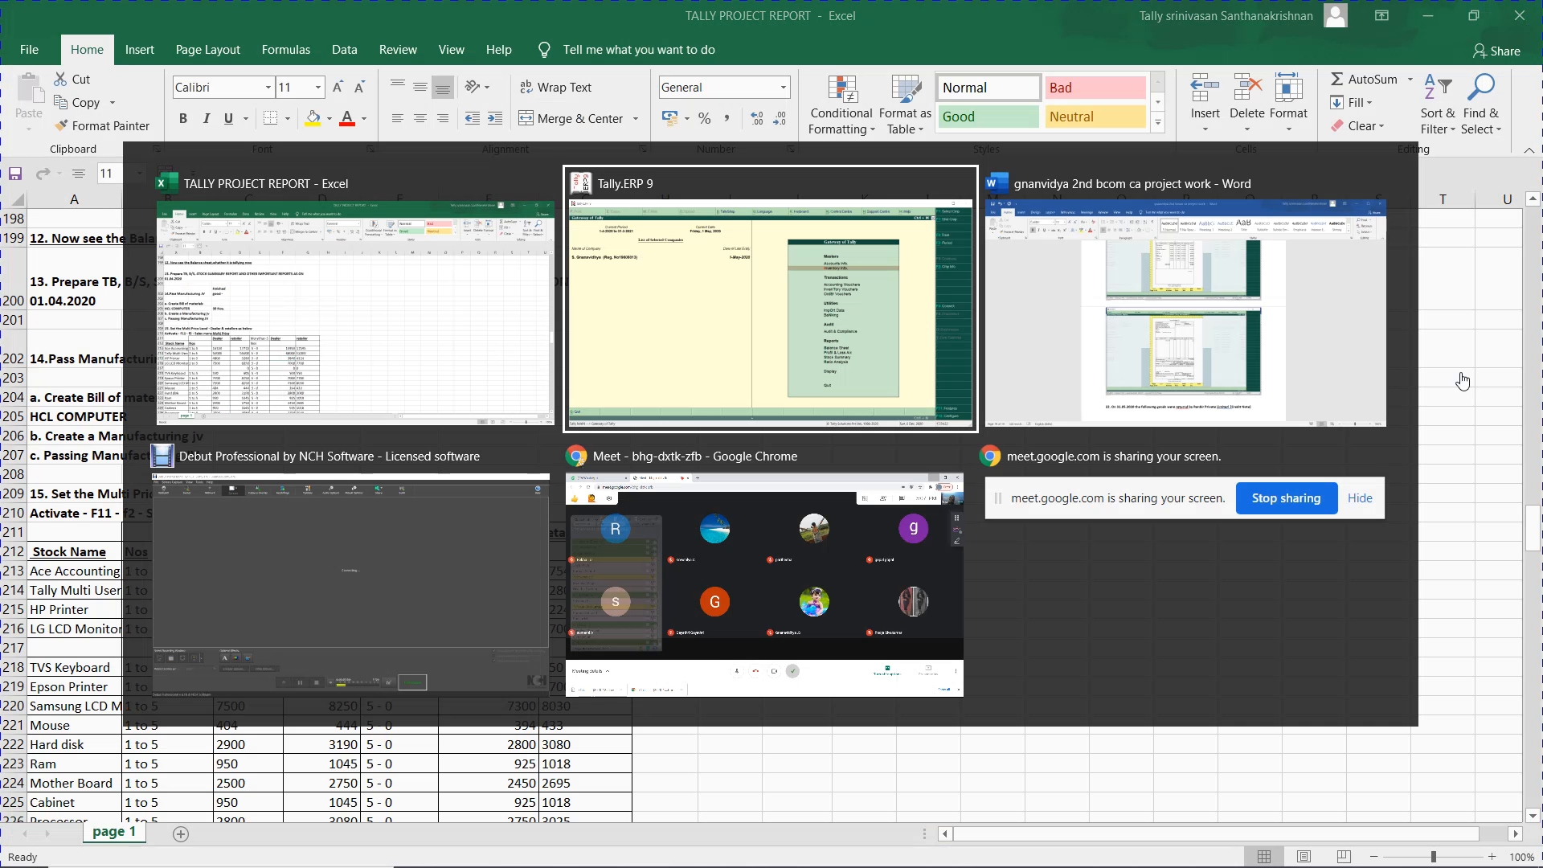
{"action": "key", "text": "alt+Tab"}
{"action": "key", "text": "alt+Tab"}
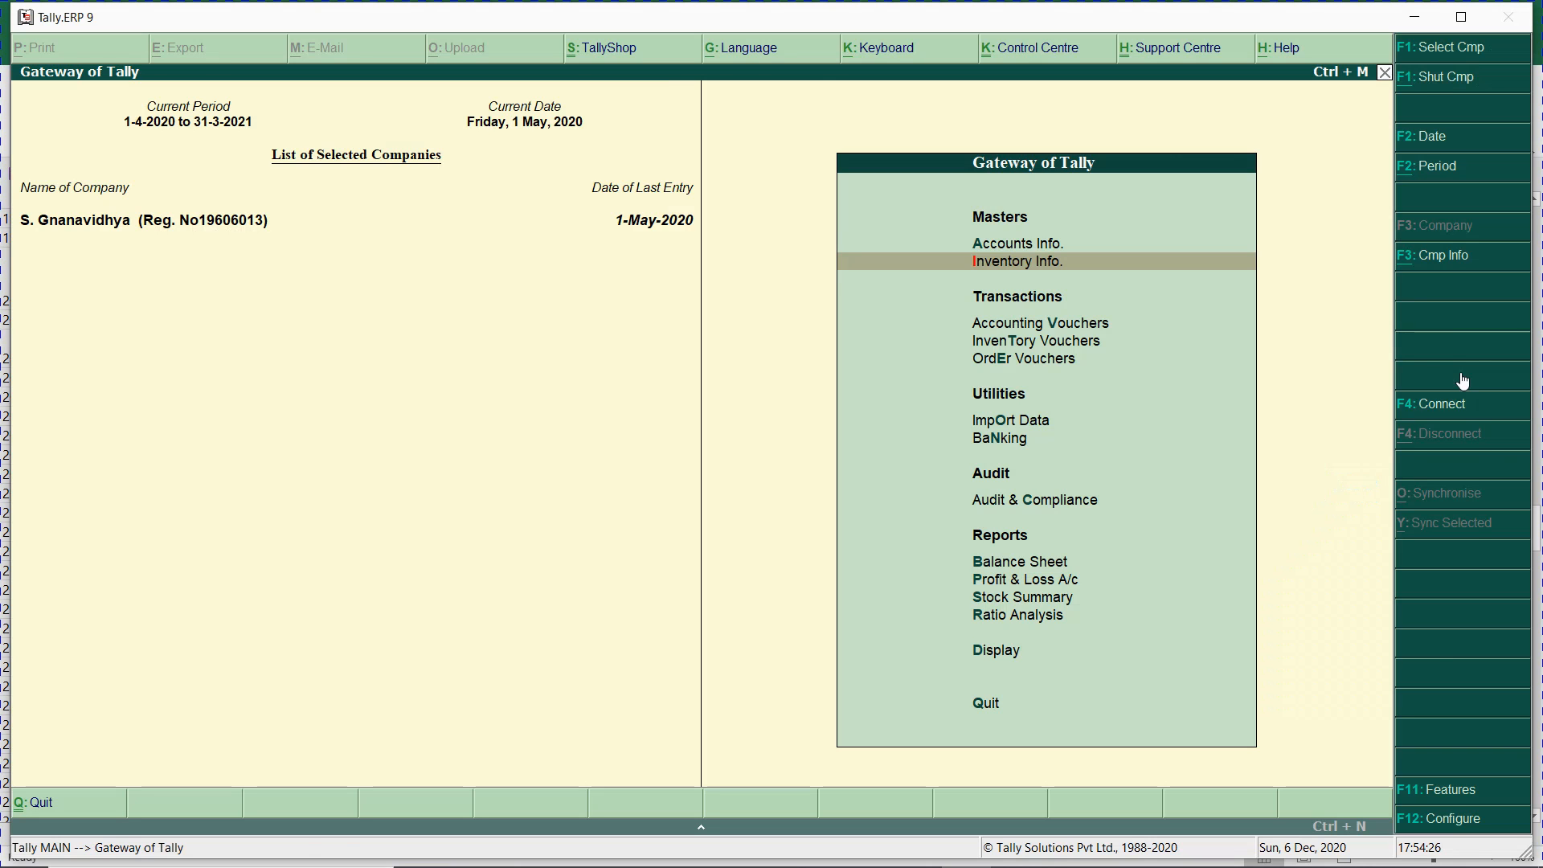
{"action": "key", "text": "v"}
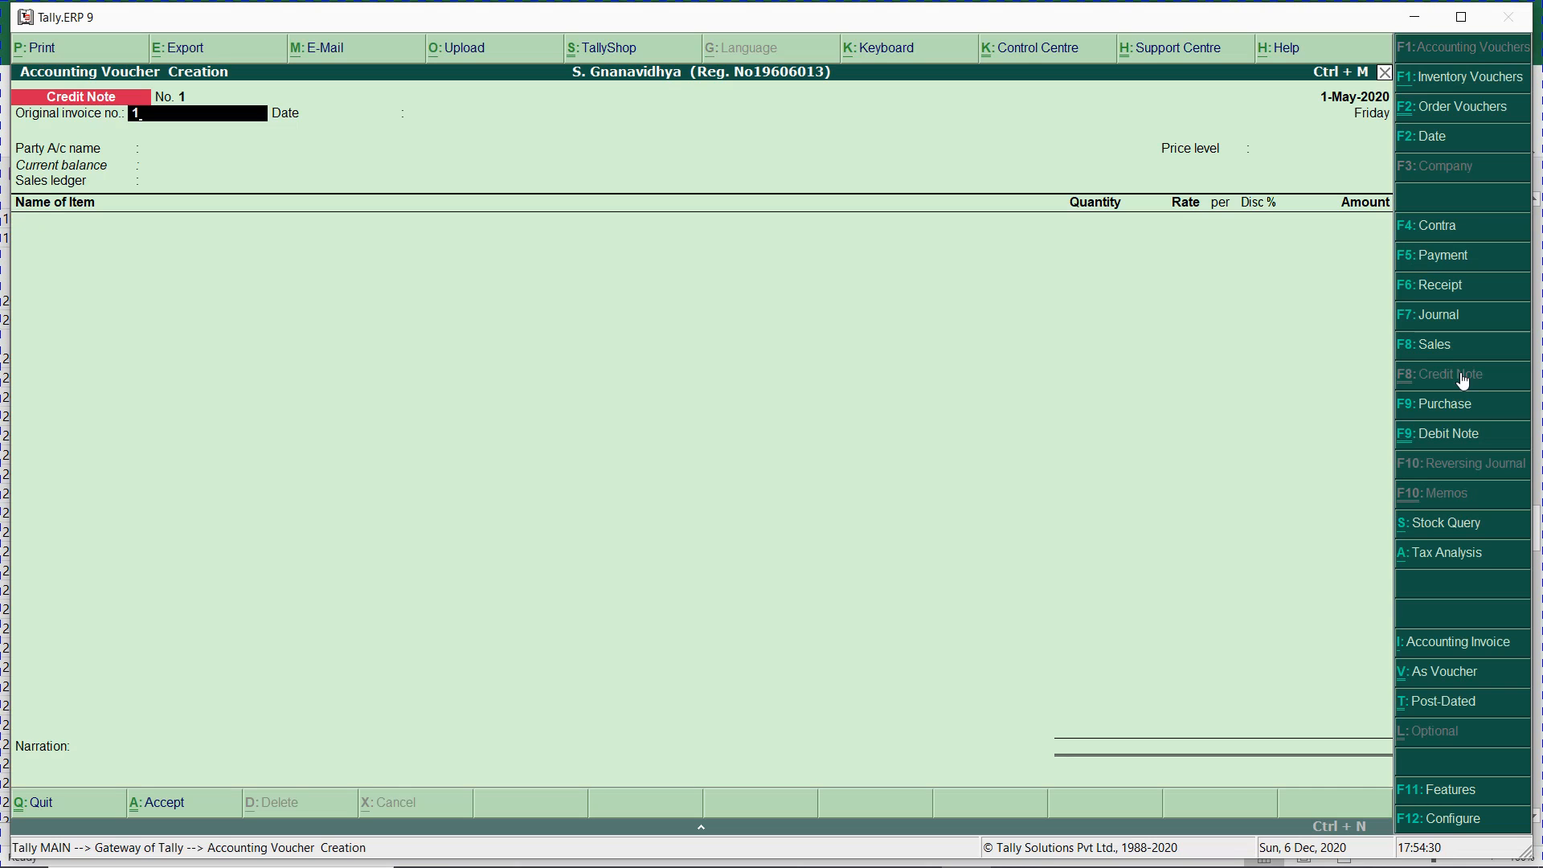
- Start the credit note for original invoice 1 to Abir Pvt Ltd at Dealer Price with Gst Local Sales
{"action": "type", "text": "1"}
{"action": "key", "text": "Return"}
{"action": "key", "text": "Return"}
{"action": "type", "text": "ab"}
{"action": "key", "text": "Return"}
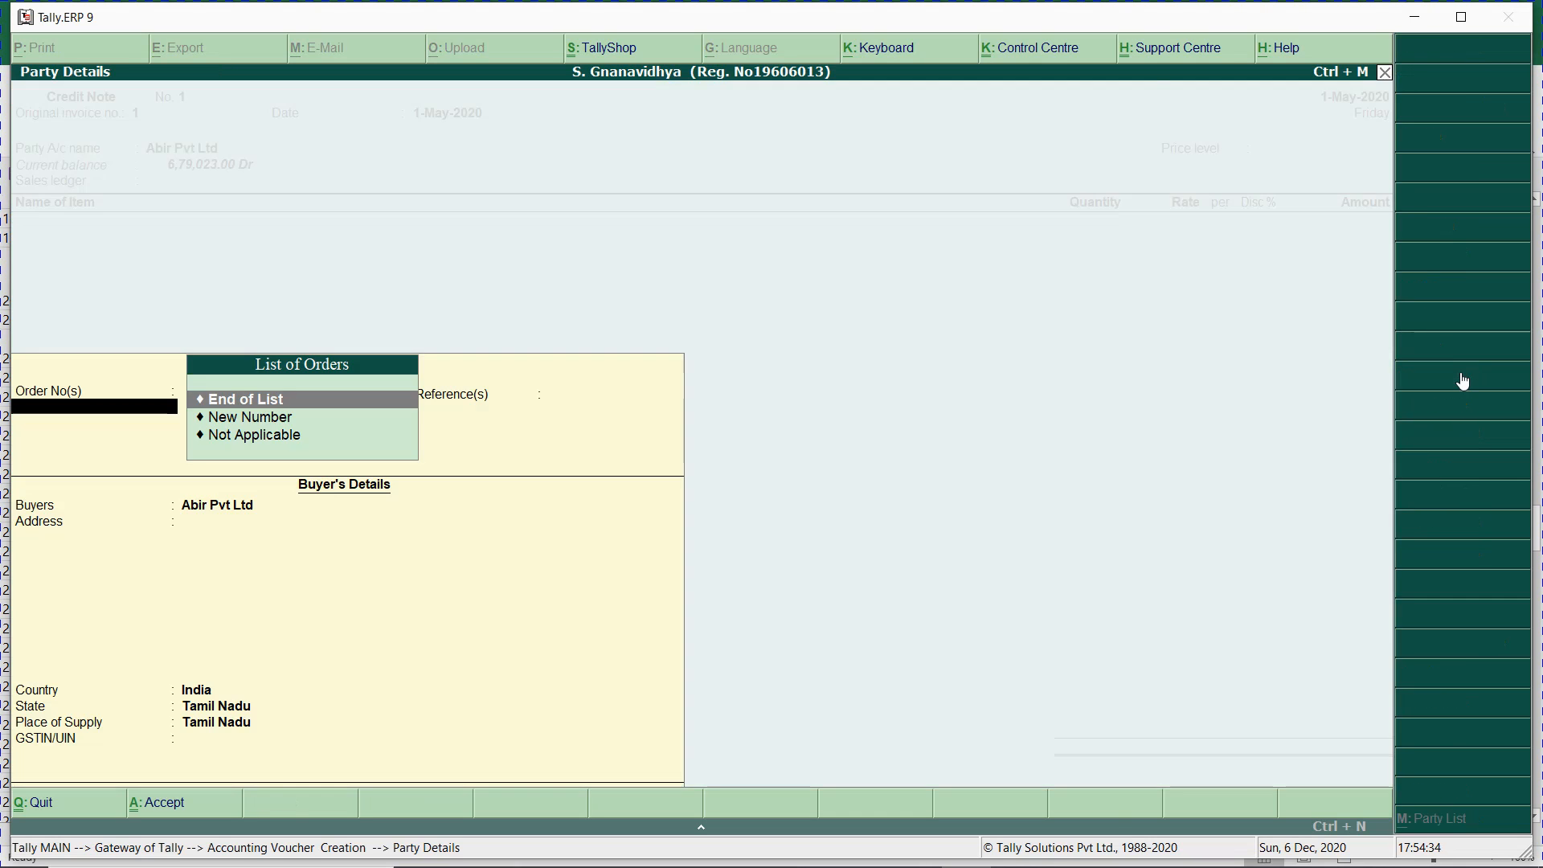
{"action": "key", "text": "ctrl+a"}
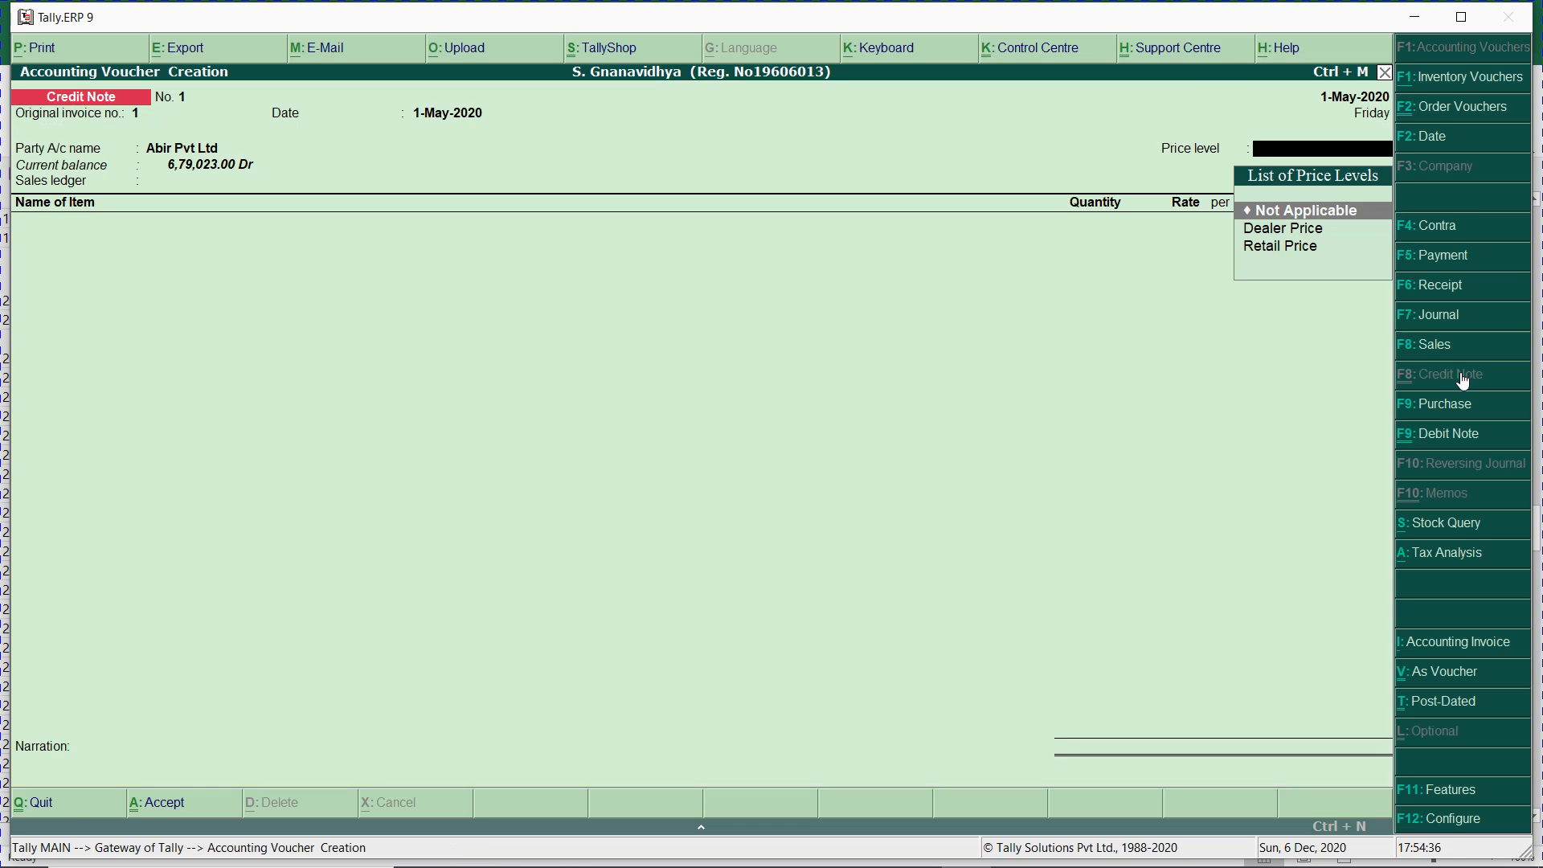
{"action": "key", "text": "Down"}
{"action": "key", "text": "Return"}
{"action": "key", "text": "Return"}
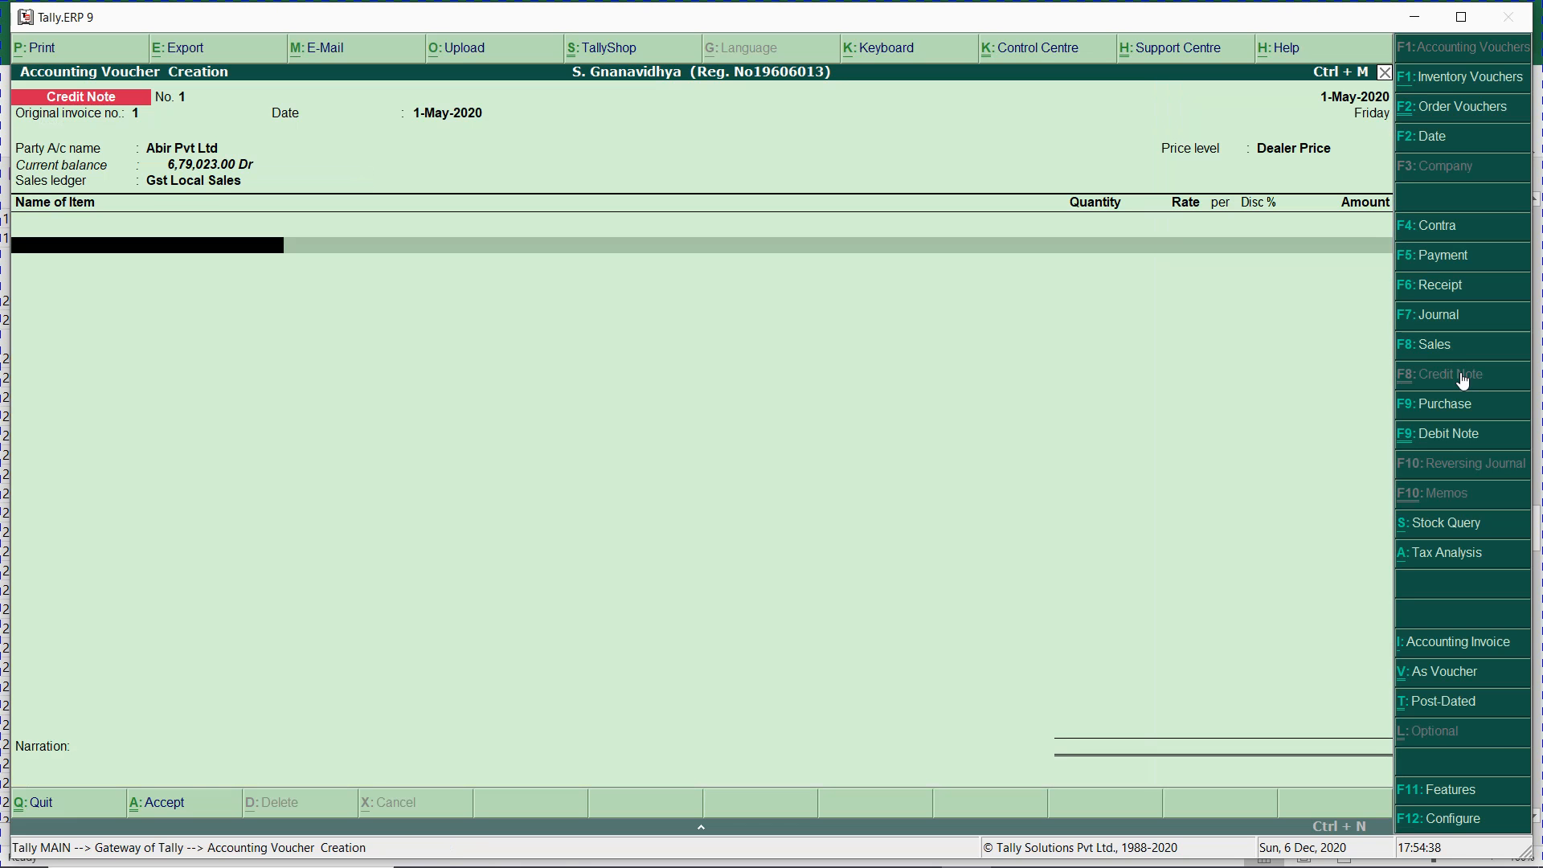
- Add Ace Accounting Software (101) quantity 2 and Tally Multi User (102) quantity 1, order Not Applicable
{"action": "type", "text": "101"}
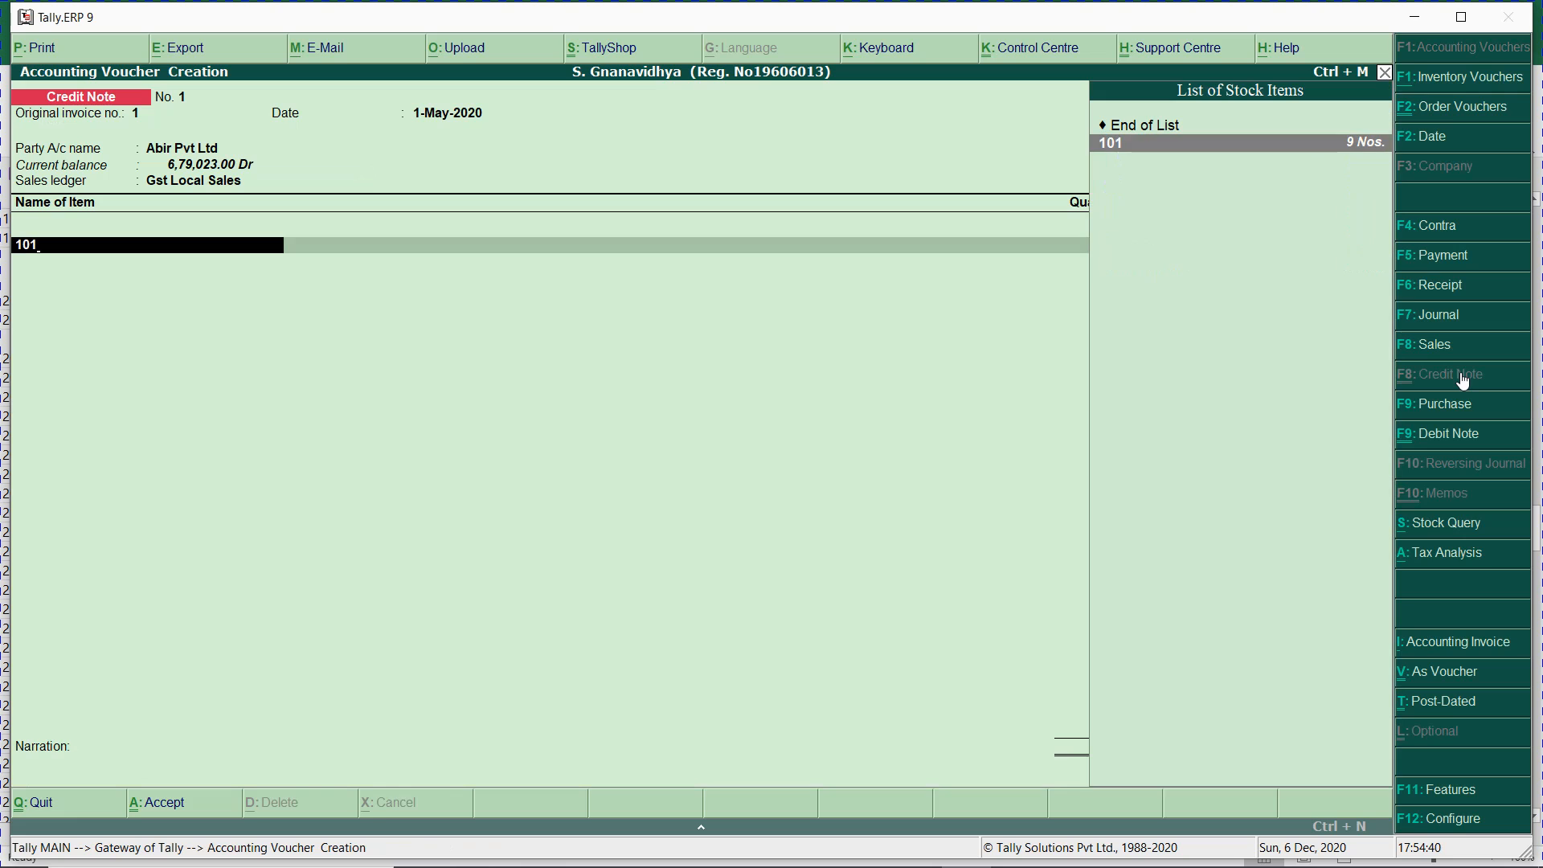
{"action": "key", "text": "Return"}
{"action": "key", "text": "Down"}
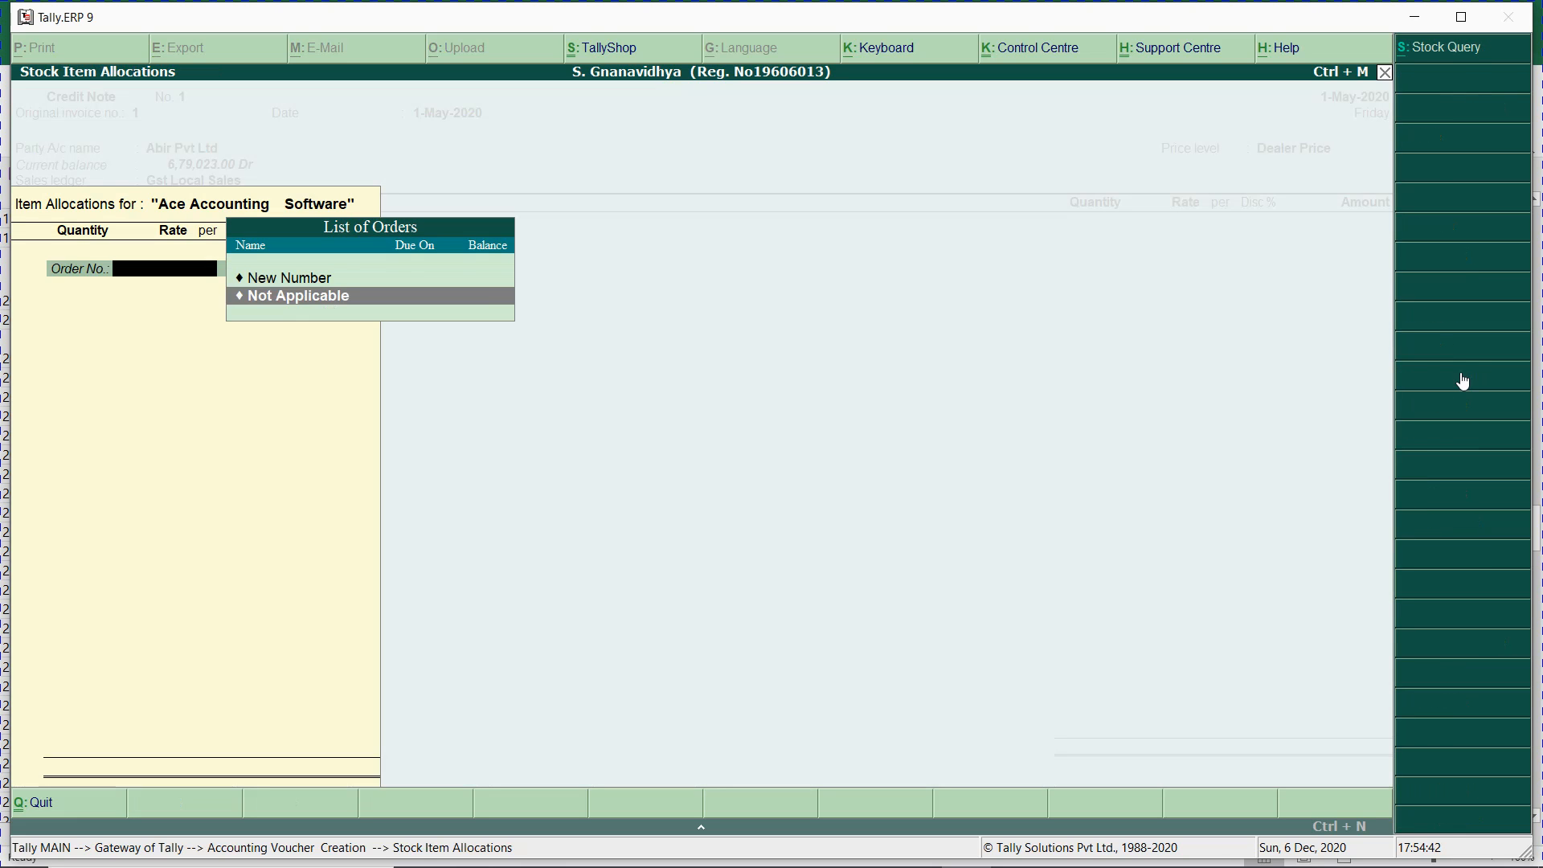
{"action": "key", "text": "Return"}
{"action": "type", "text": "2"}
{"action": "key", "text": "Return"}
{"action": "key", "text": "Return"}
{"action": "key", "text": "Return"}
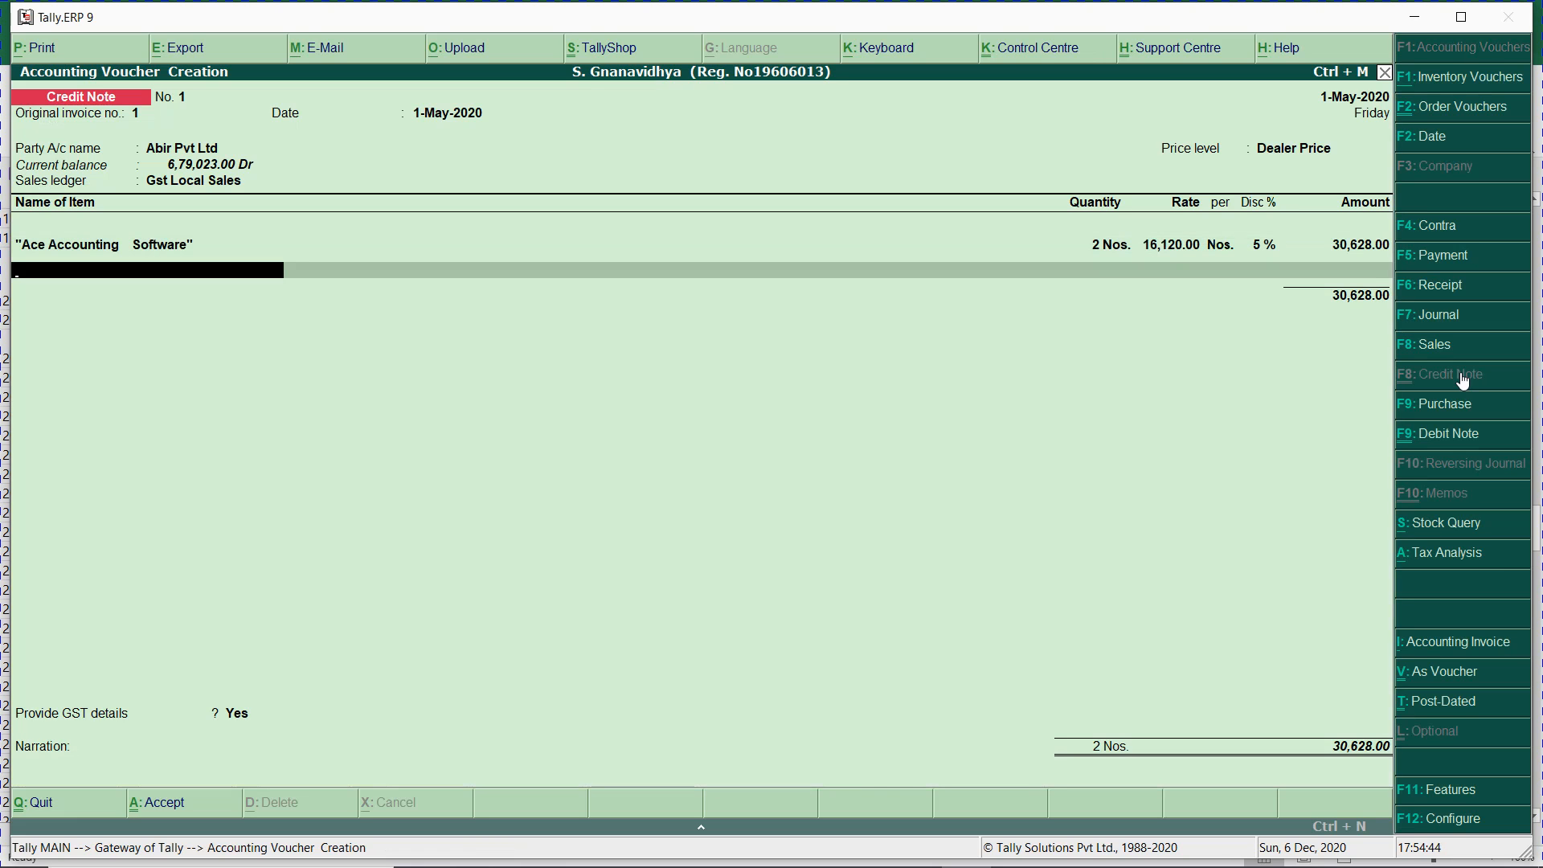
{"action": "type", "text": "102"}
{"action": "key", "text": "Return"}
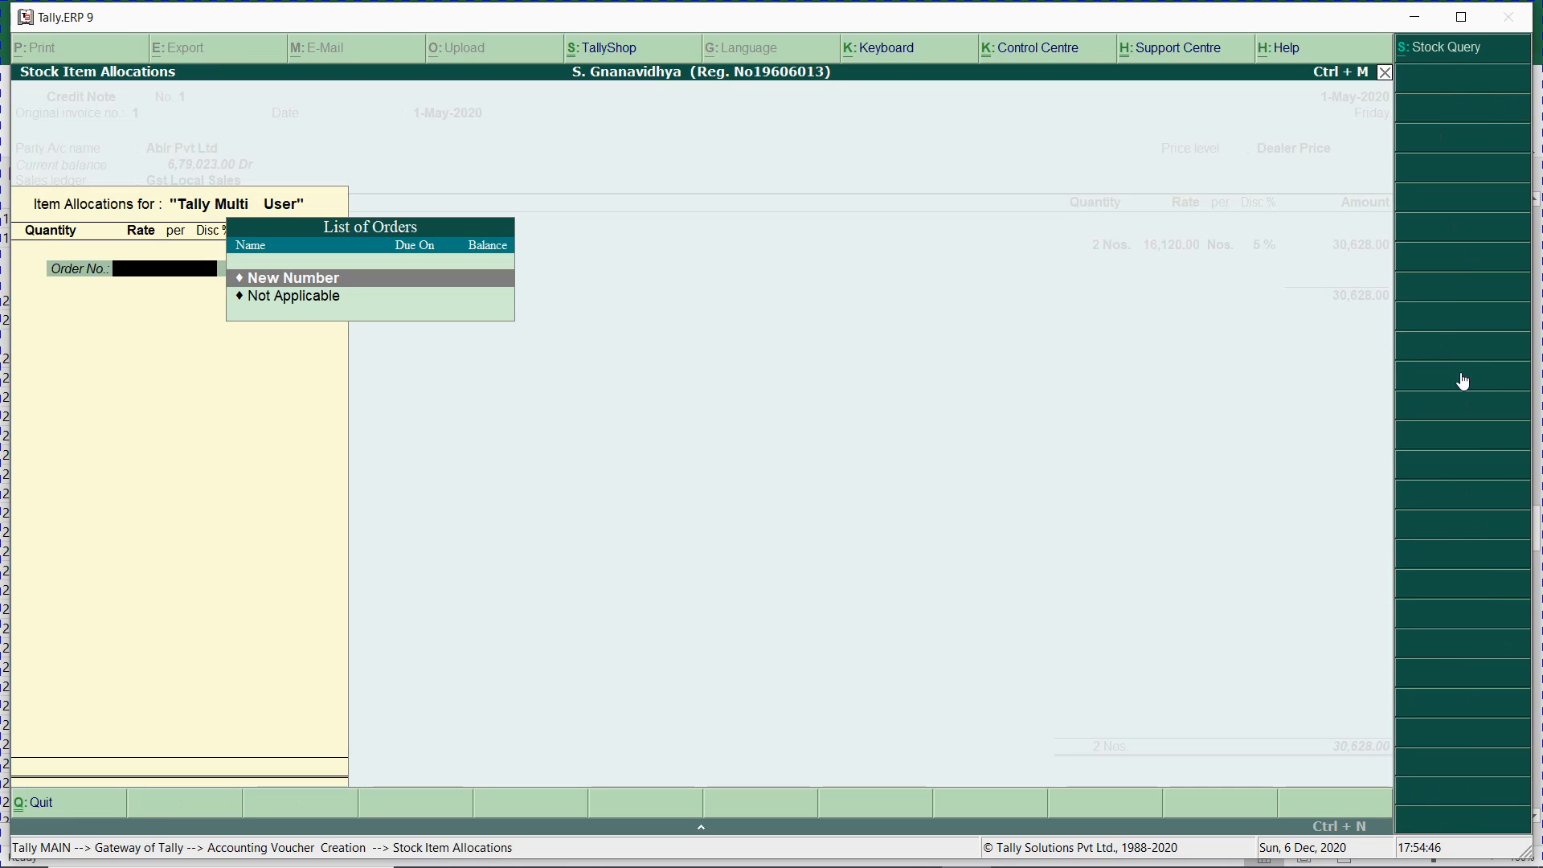
{"action": "key", "text": "Down"}
{"action": "key", "text": "Return"}
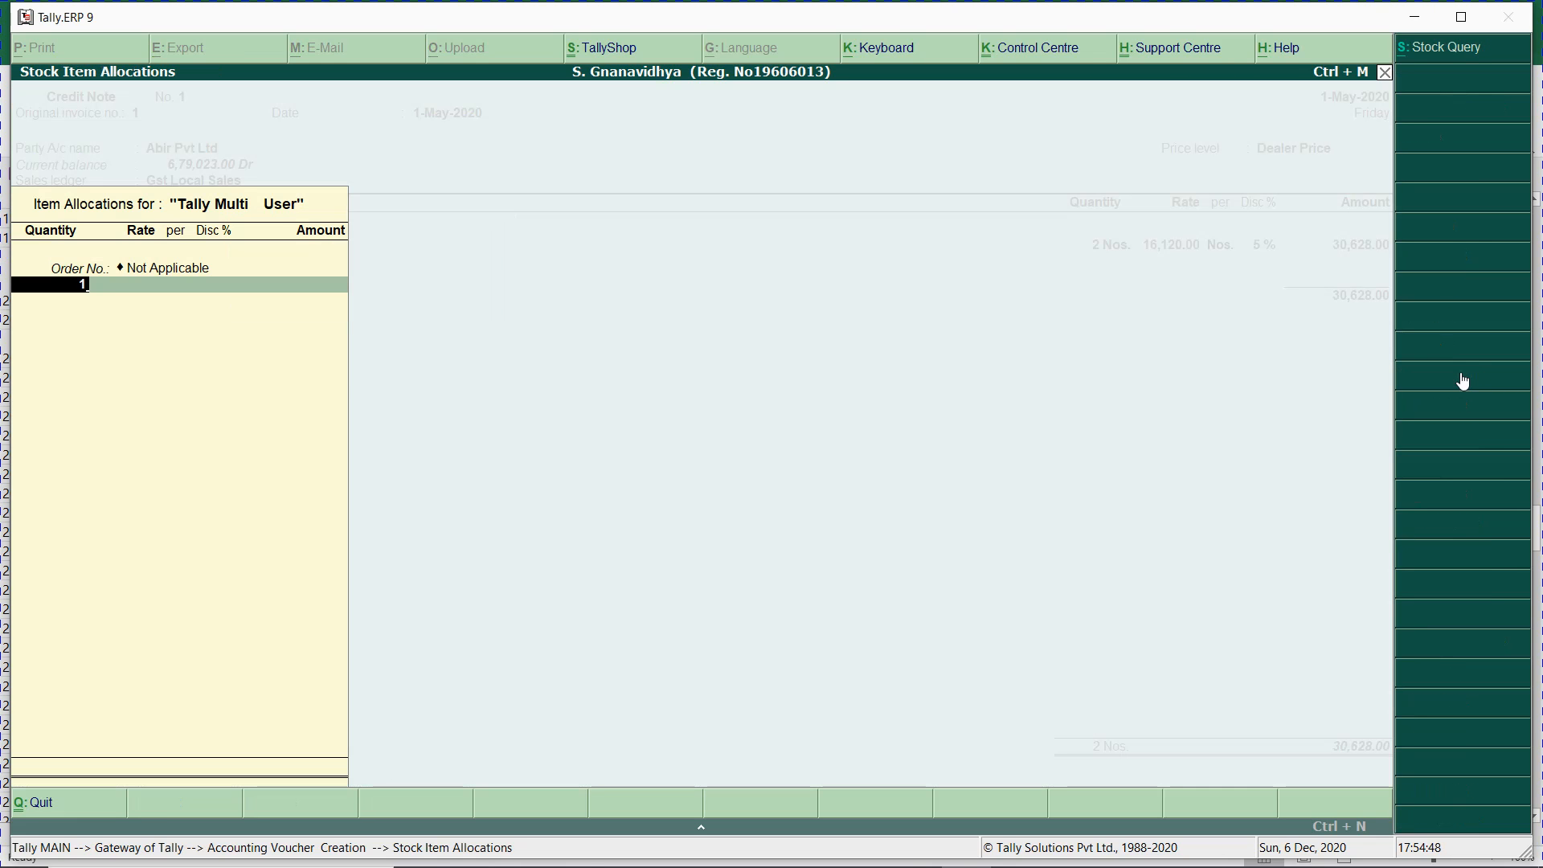
{"action": "type", "text": "1"}
{"action": "key", "text": "Return"}
{"action": "key", "text": "Return"}
{"action": "key", "text": "Return"}
{"action": "key", "text": "Return"}
- Add HP Printer (103) and LG LCD Monitor (104) at quantity 1 each, totalling 89,813.00
{"action": "key", "text": "BackSpace"}
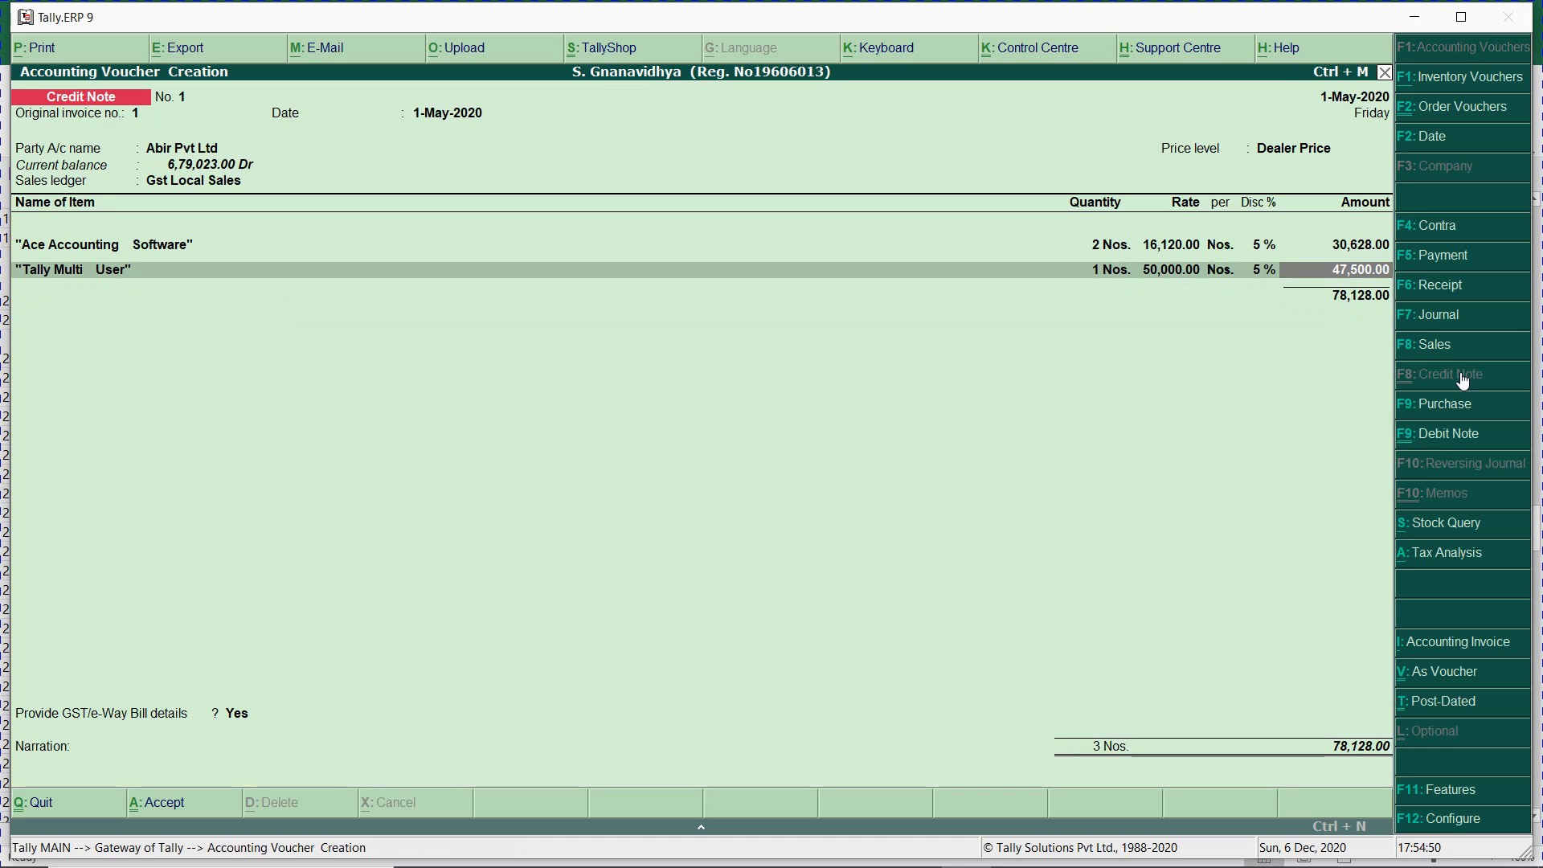
{"action": "key", "text": "Return"}
{"action": "type", "text": "103"}
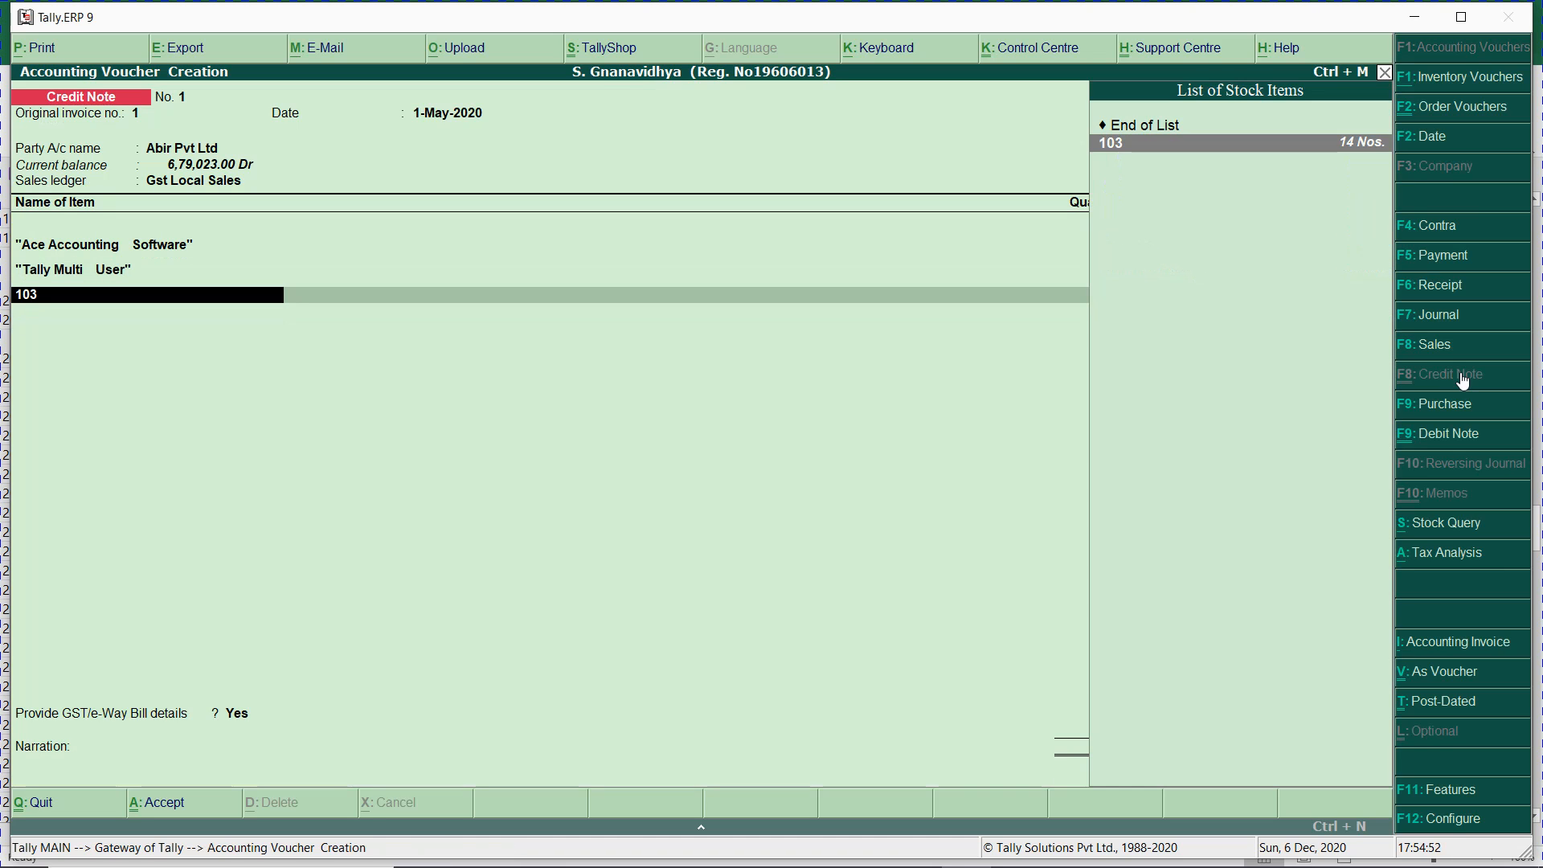
{"action": "key", "text": "Return"}
{"action": "key", "text": "Down"}
{"action": "key", "text": "Return"}
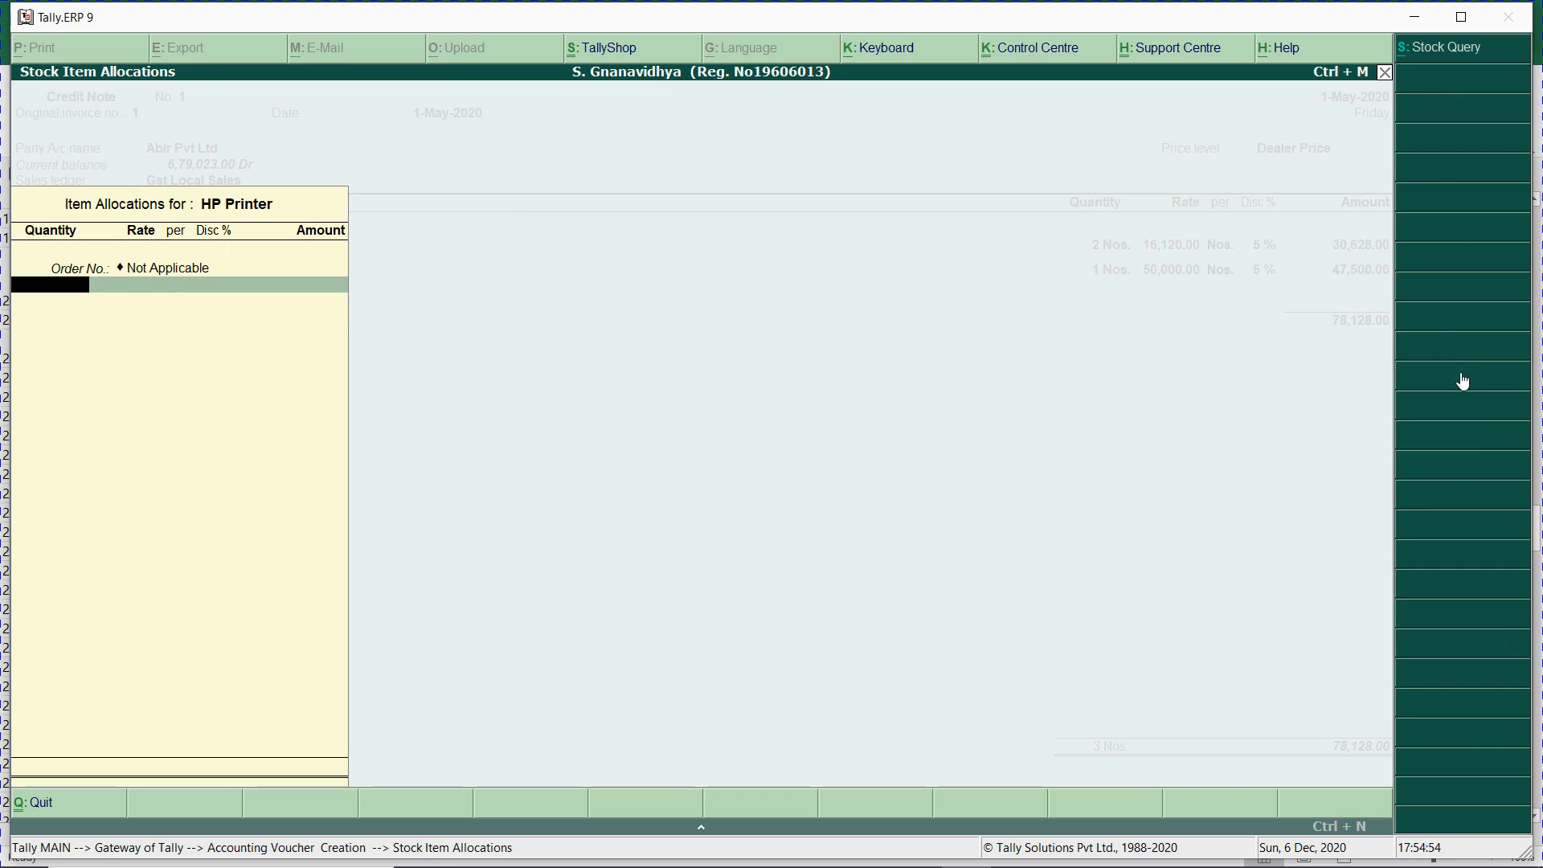
{"action": "key", "text": "Return"}
{"action": "key", "text": "Return"}
{"action": "key", "text": "Return"}
{"action": "key", "text": "Return"}
{"action": "key", "text": "Return"}
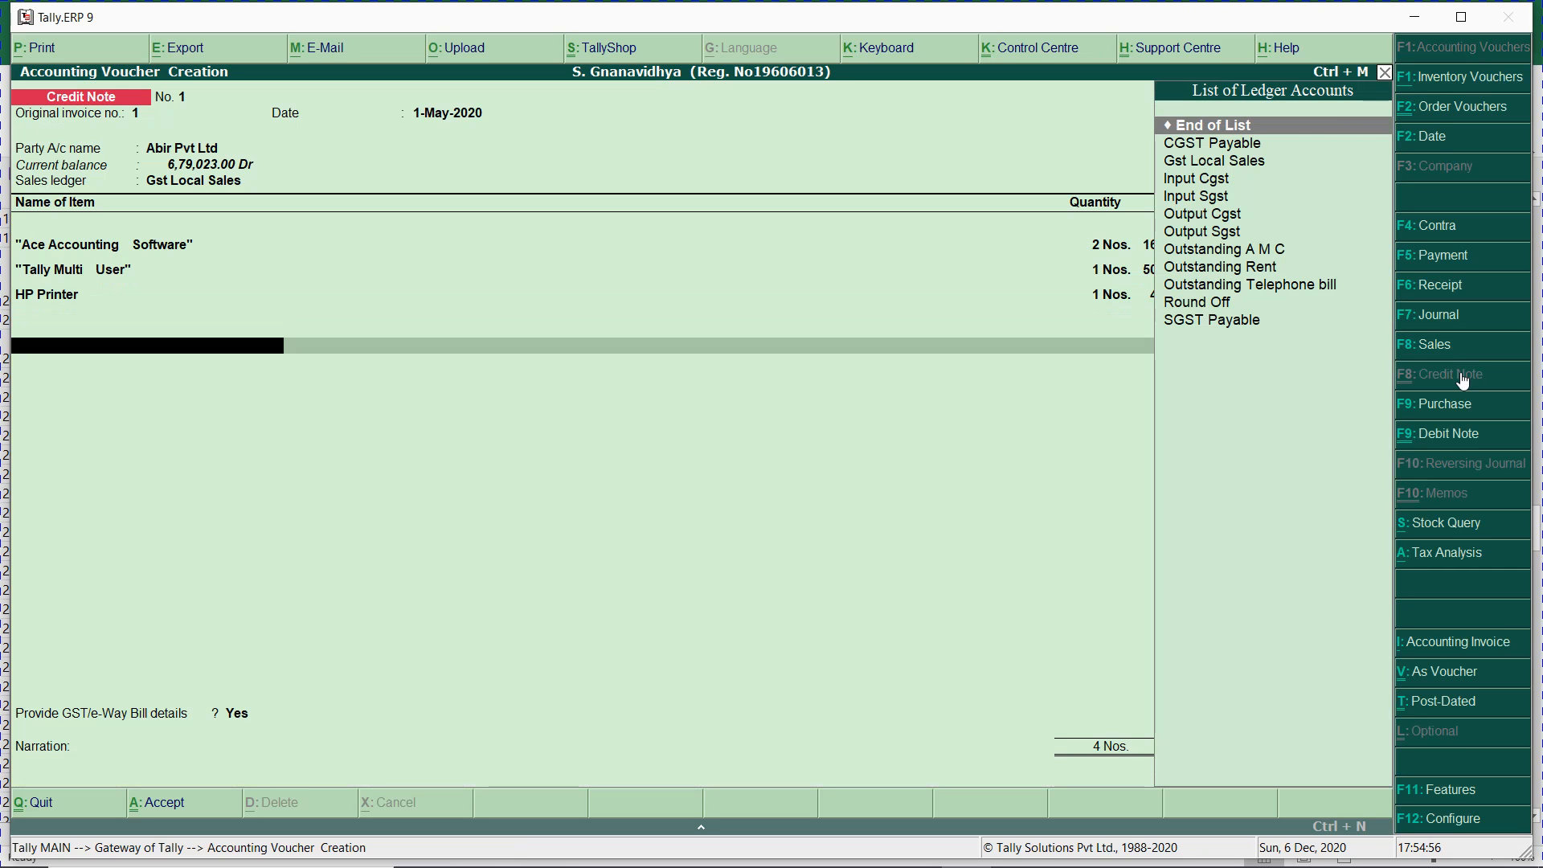
{"action": "key", "text": "BackSpace"}
{"action": "key", "text": "Return"}
{"action": "type", "text": "104"}
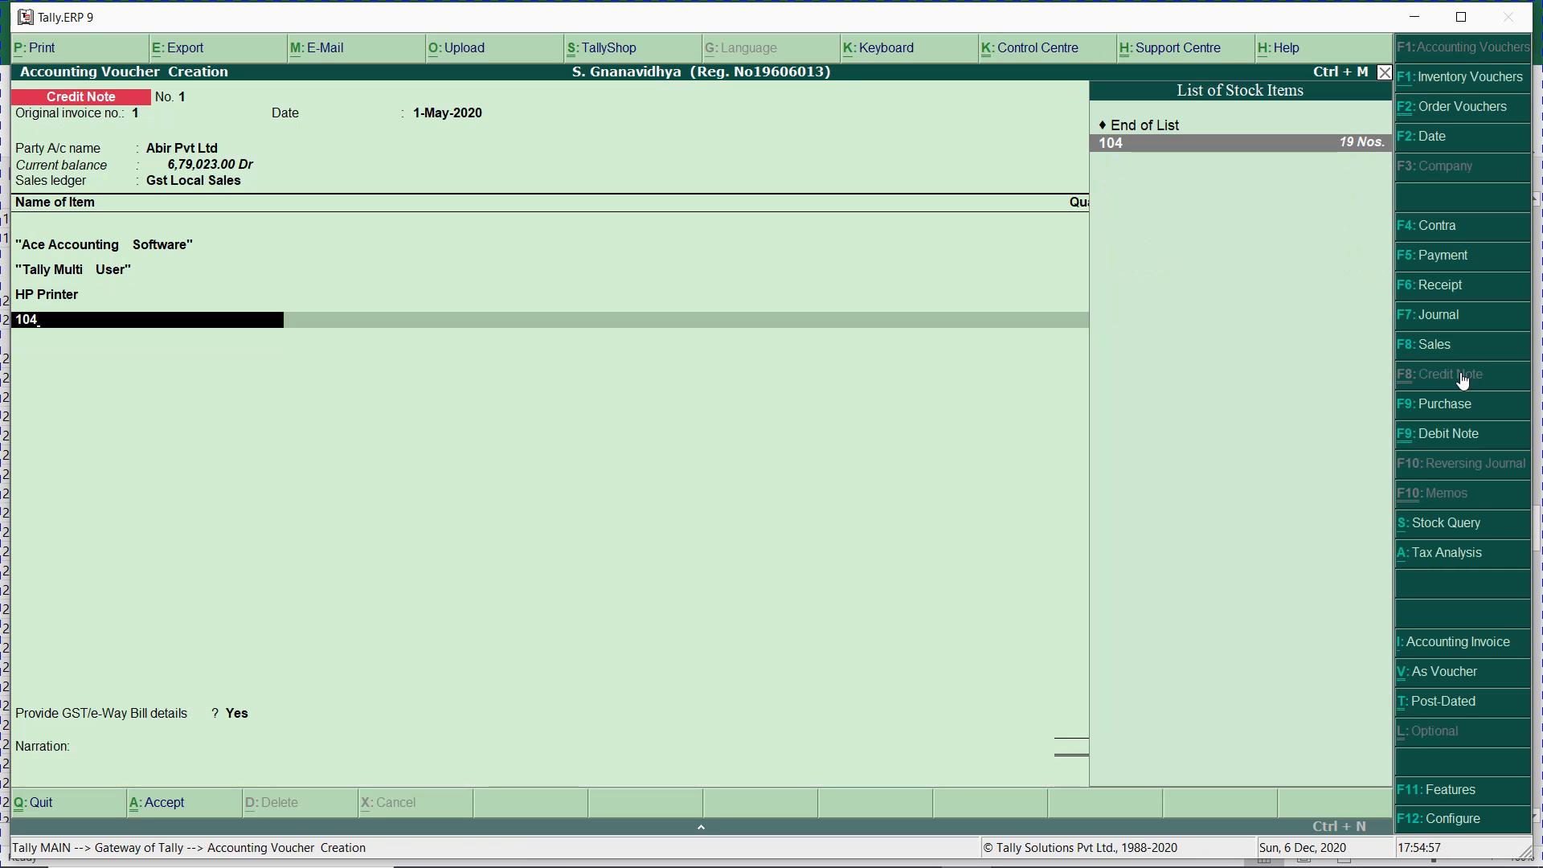
{"action": "key", "text": "Return"}
{"action": "key", "text": "Down"}
{"action": "key", "text": "Return"}
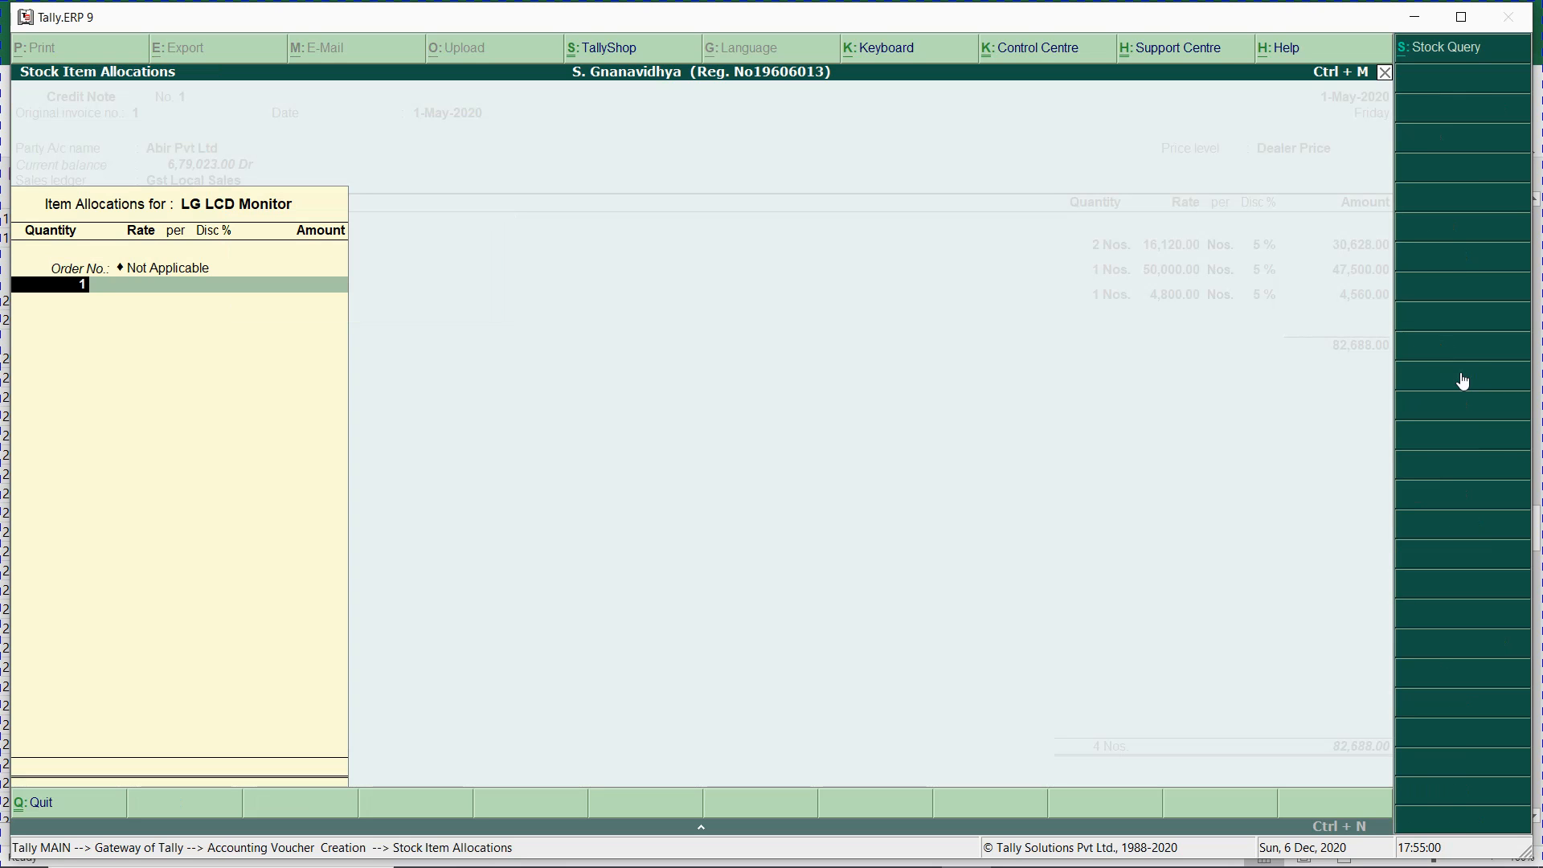
{"action": "type", "text": "1"}
{"action": "key", "text": "Return"}
{"action": "key", "text": "Return"}
{"action": "key", "text": "Return"}
{"action": "key", "text": "Return"}
{"action": "key", "text": "Return"}
{"action": "key", "text": "Return"}
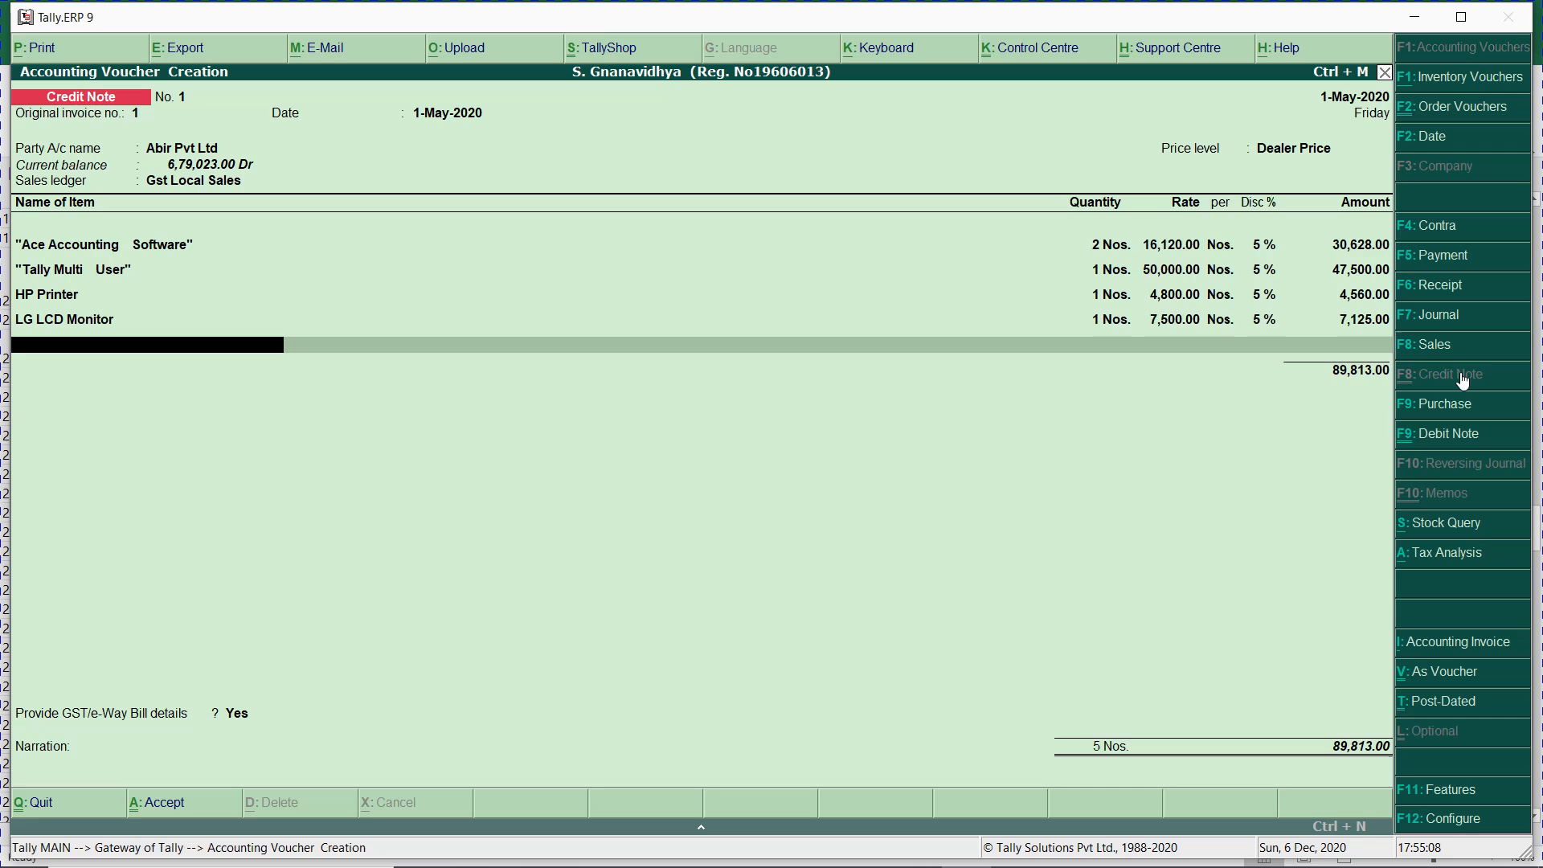
{"action": "key", "text": "Return"}
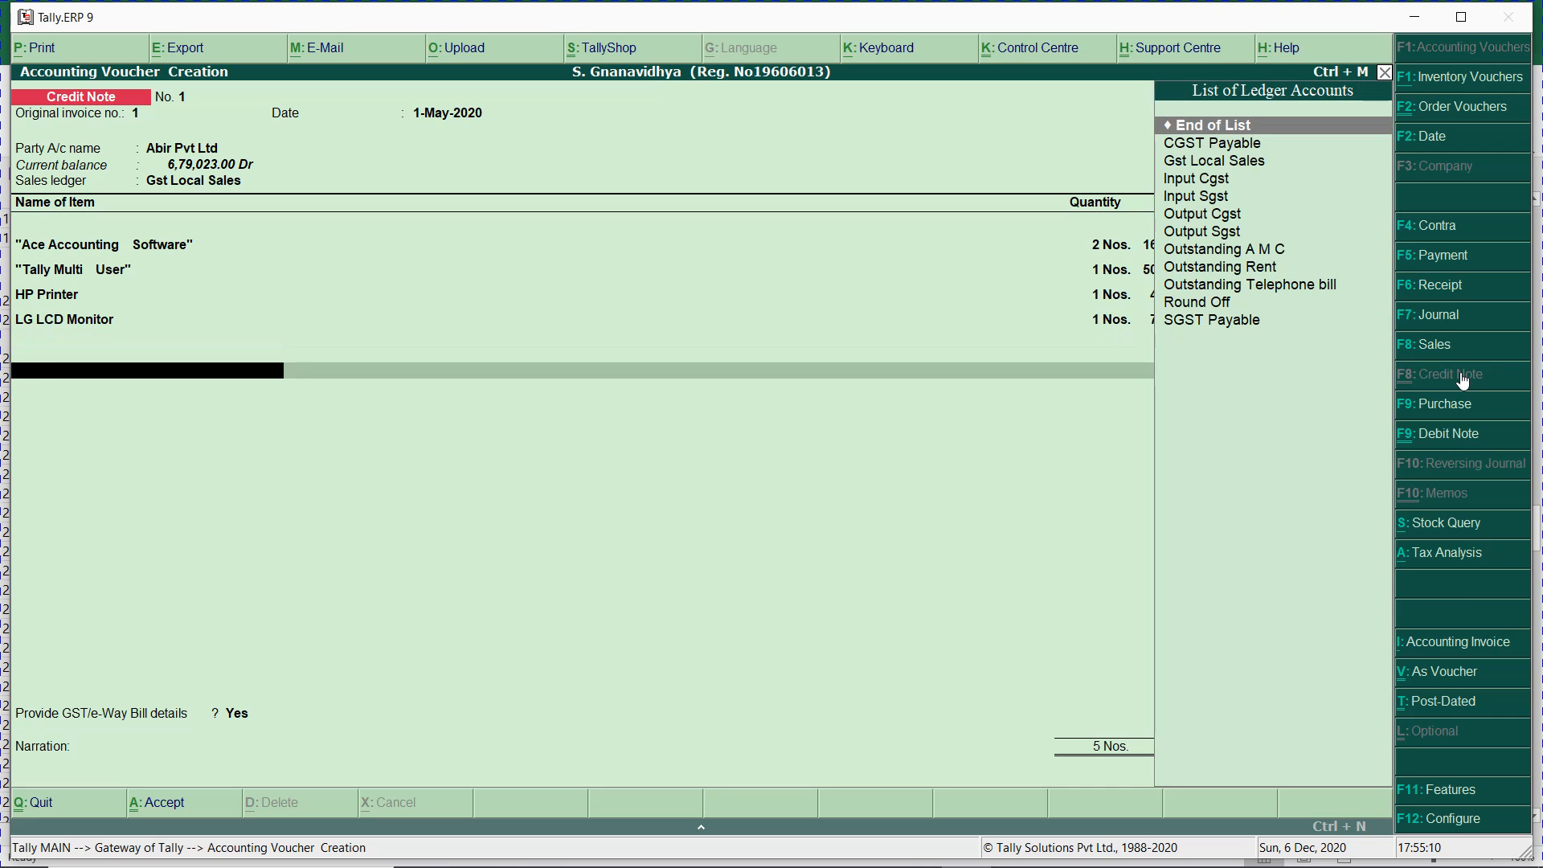
- Add Output Cgst and Output Sgst at 7,732.62 each and Round Off (-)0.24, totalling 1,05,278.00
{"action": "type", "text": "Out"}
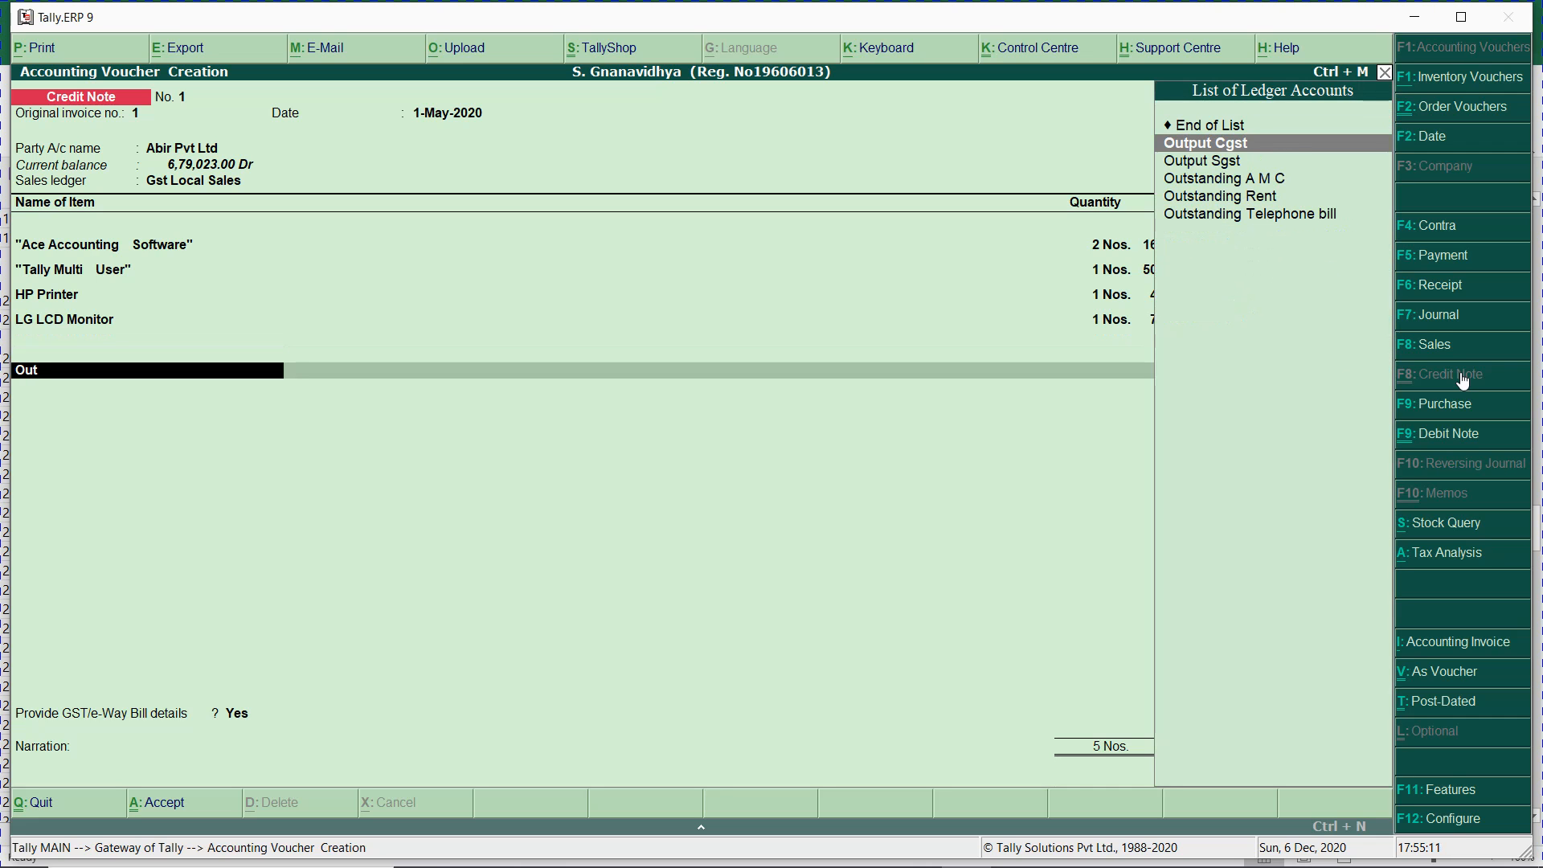
{"action": "key", "text": "Return"}
{"action": "key", "text": "Return"}
{"action": "type", "text": "Out"}
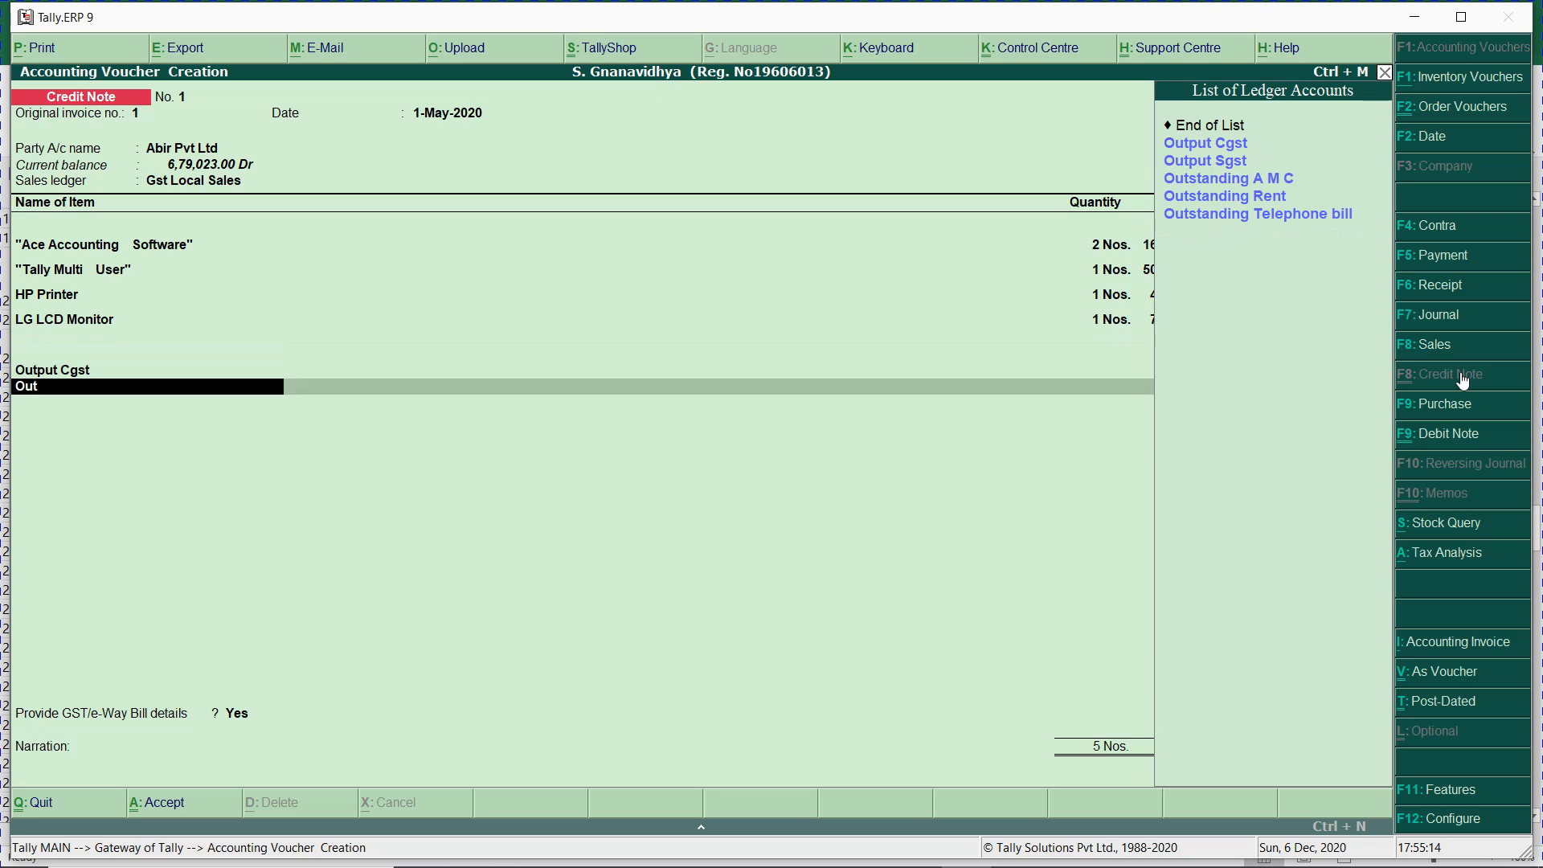
{"action": "key", "text": "Down"}
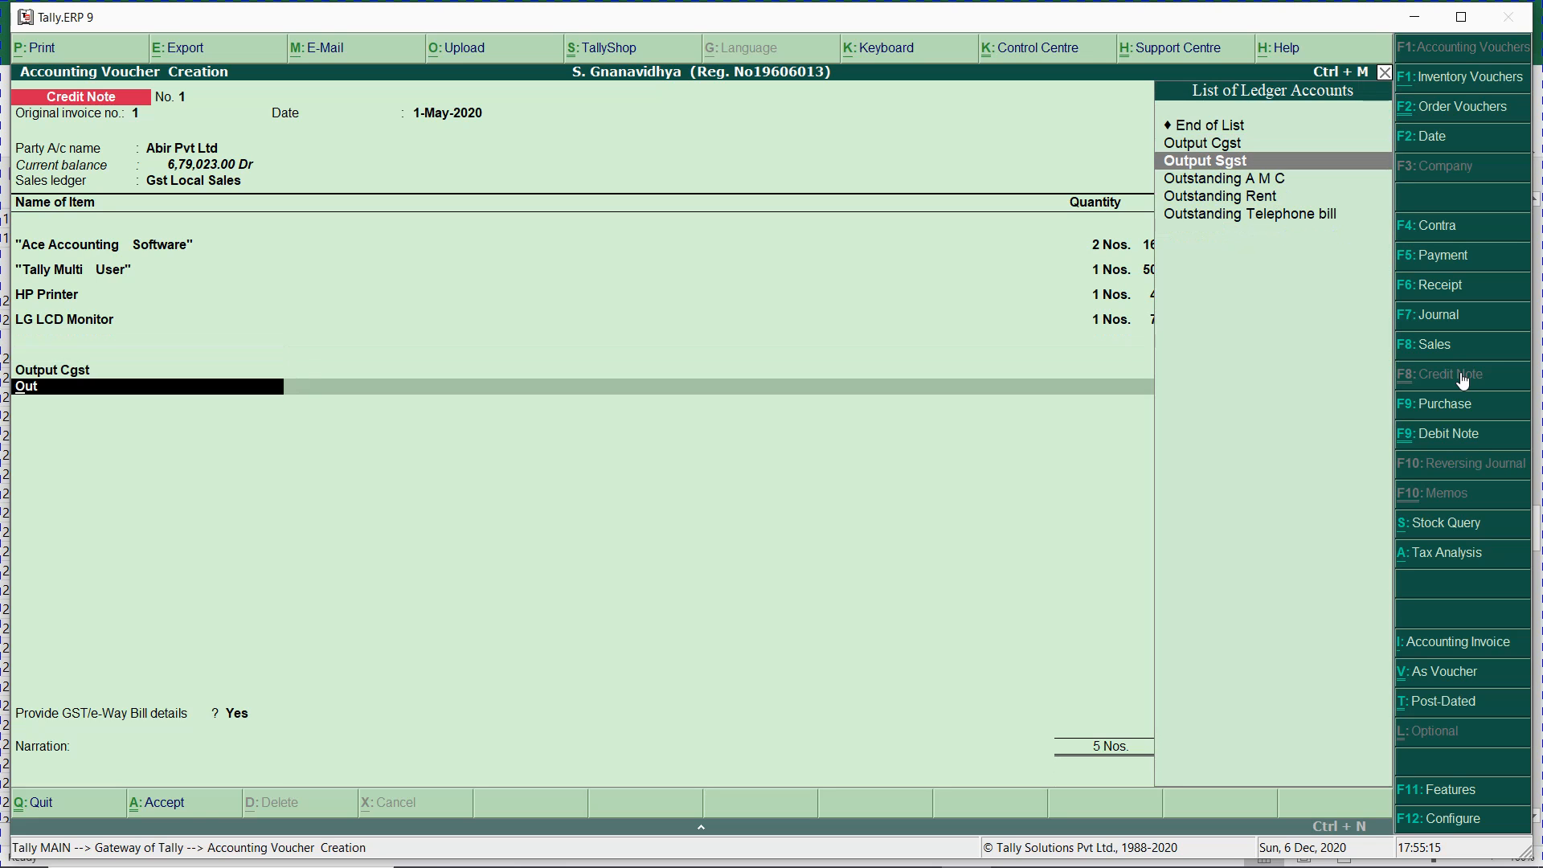
{"action": "key", "text": "Return"}
{"action": "key", "text": "Return"}
{"action": "type", "text": "Rou"}
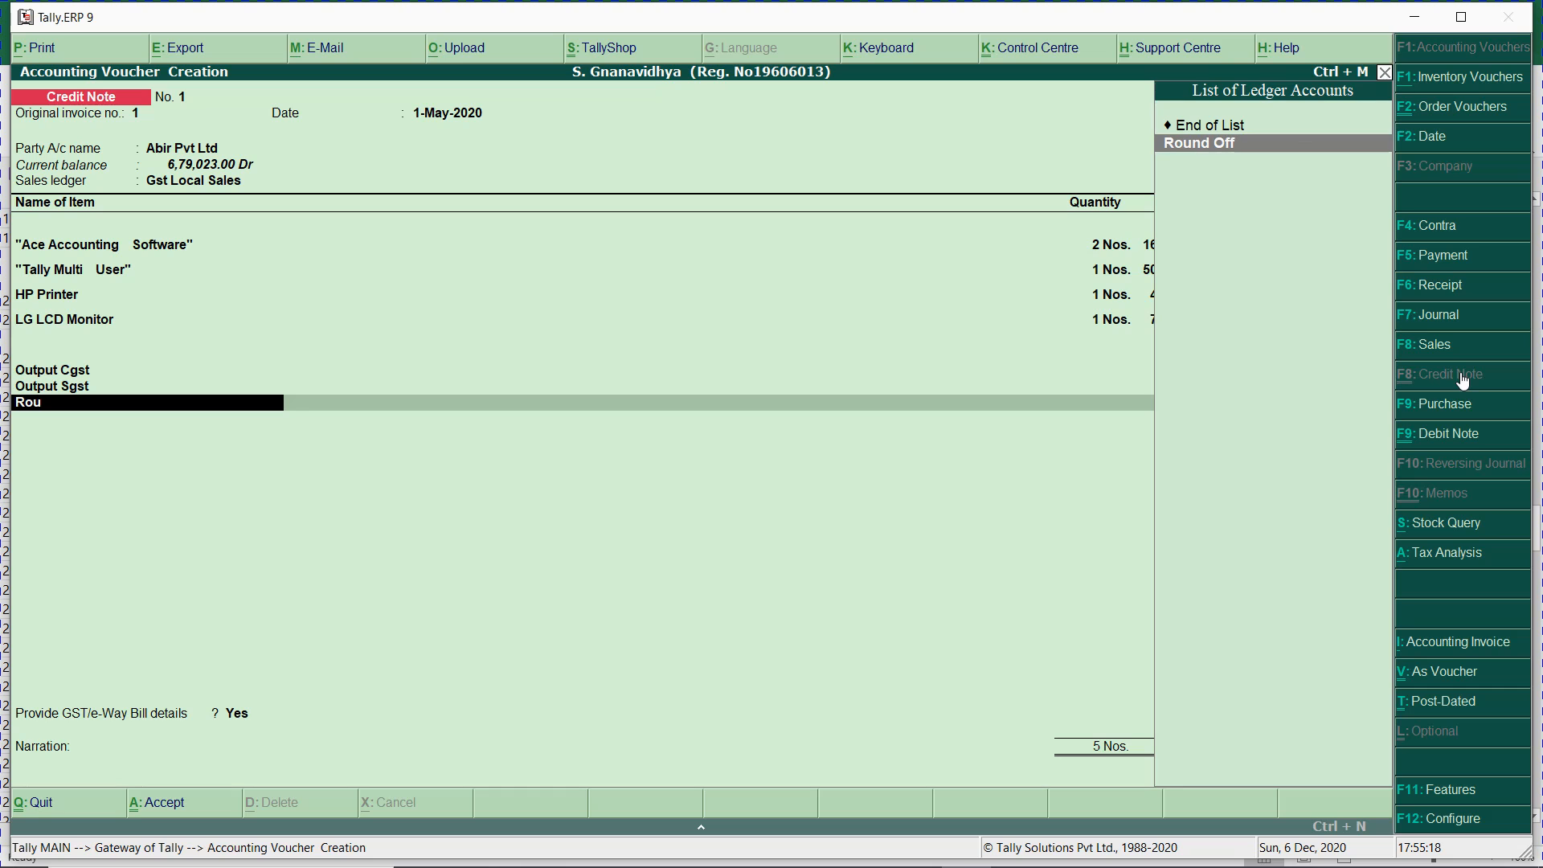
{"action": "key", "text": "Return"}
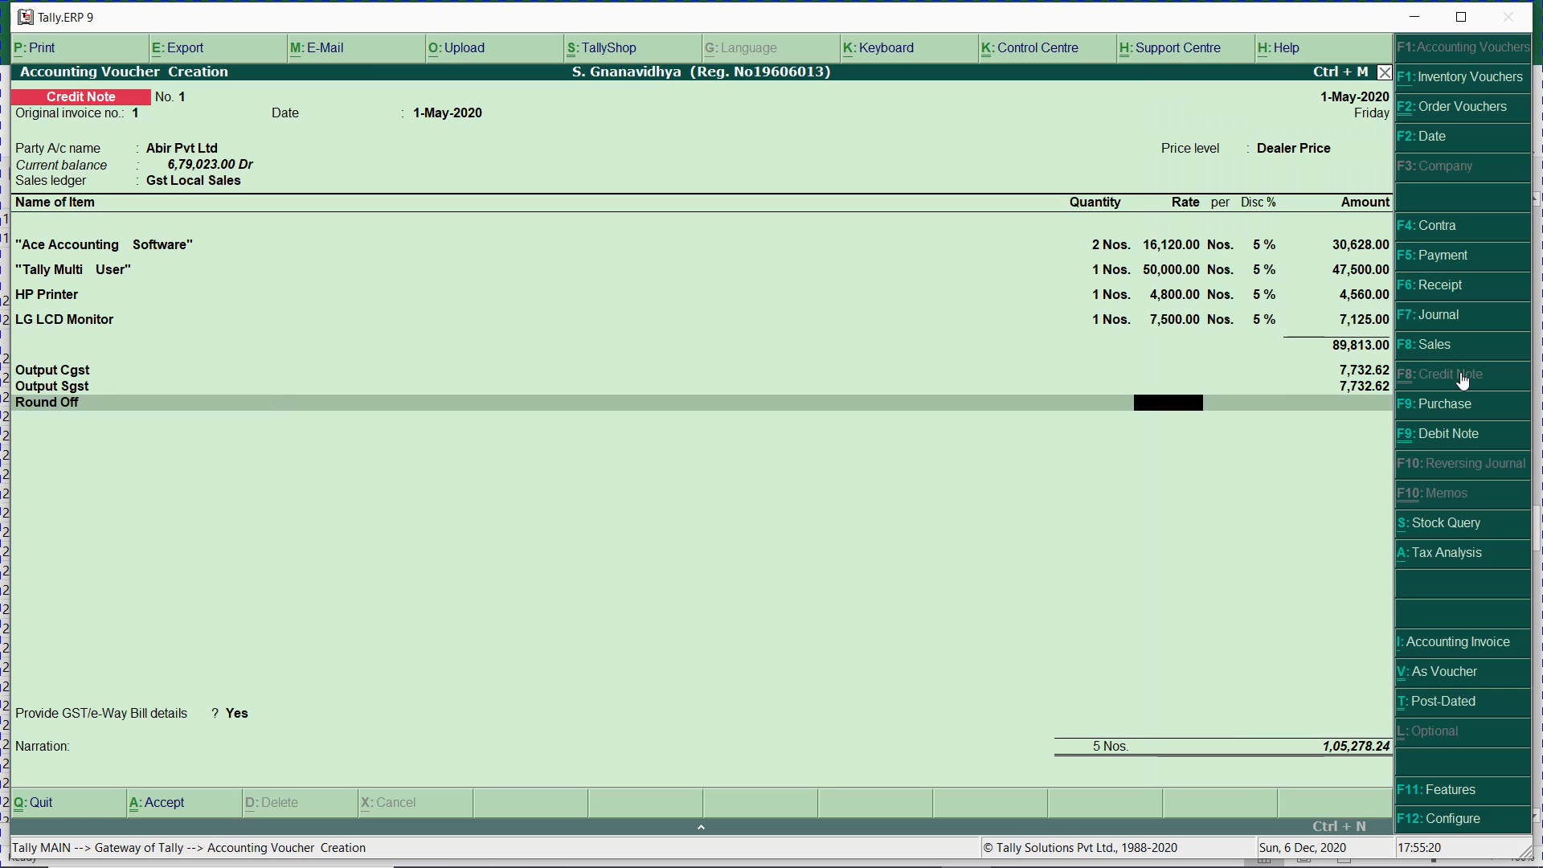
{"action": "key", "text": "Return"}
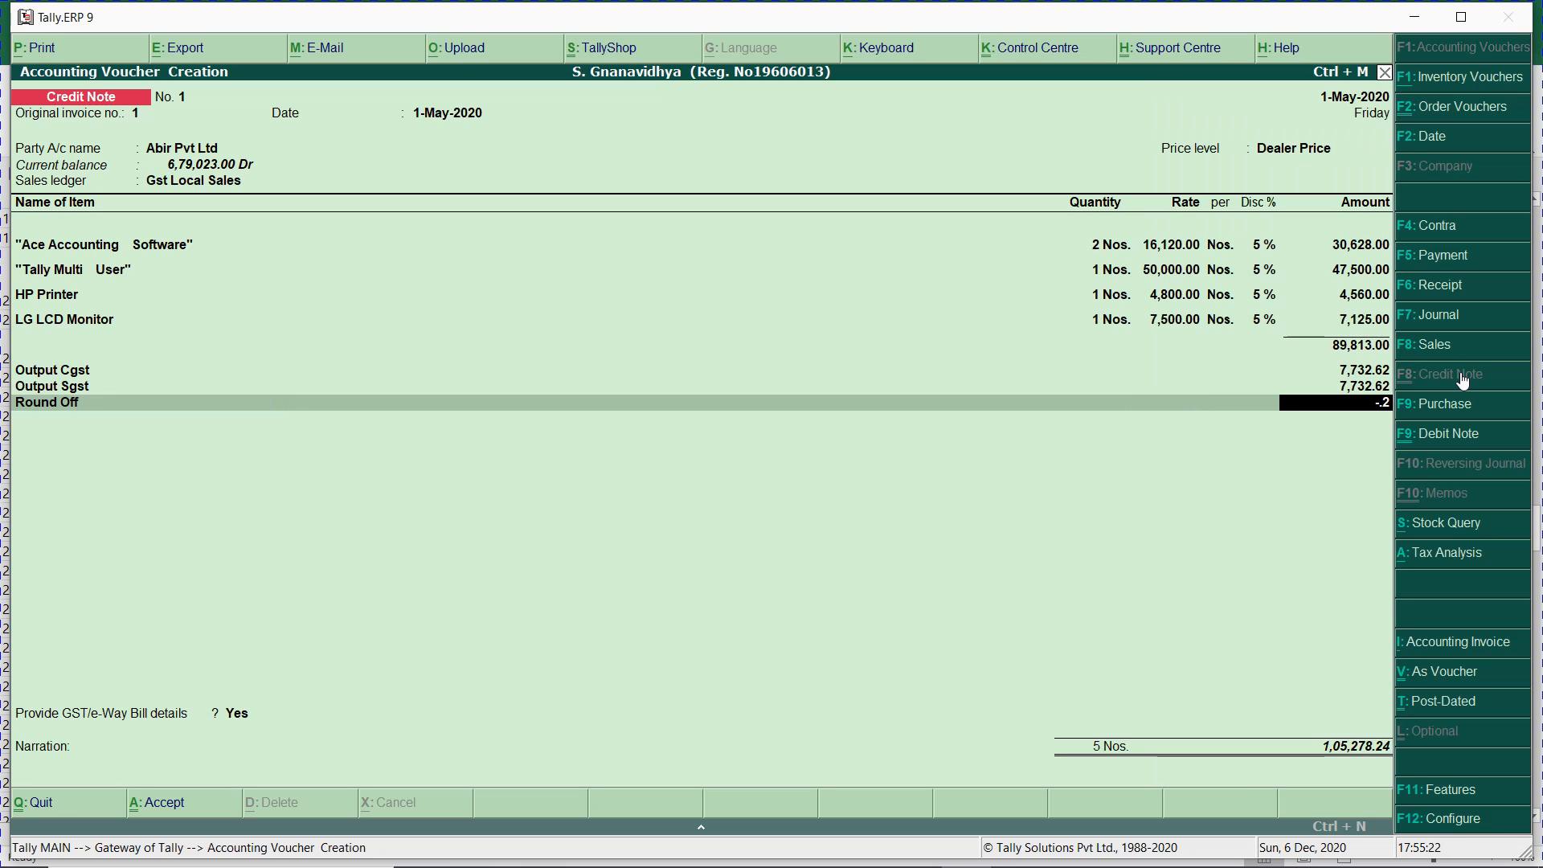
{"action": "key", "text": "Return"}
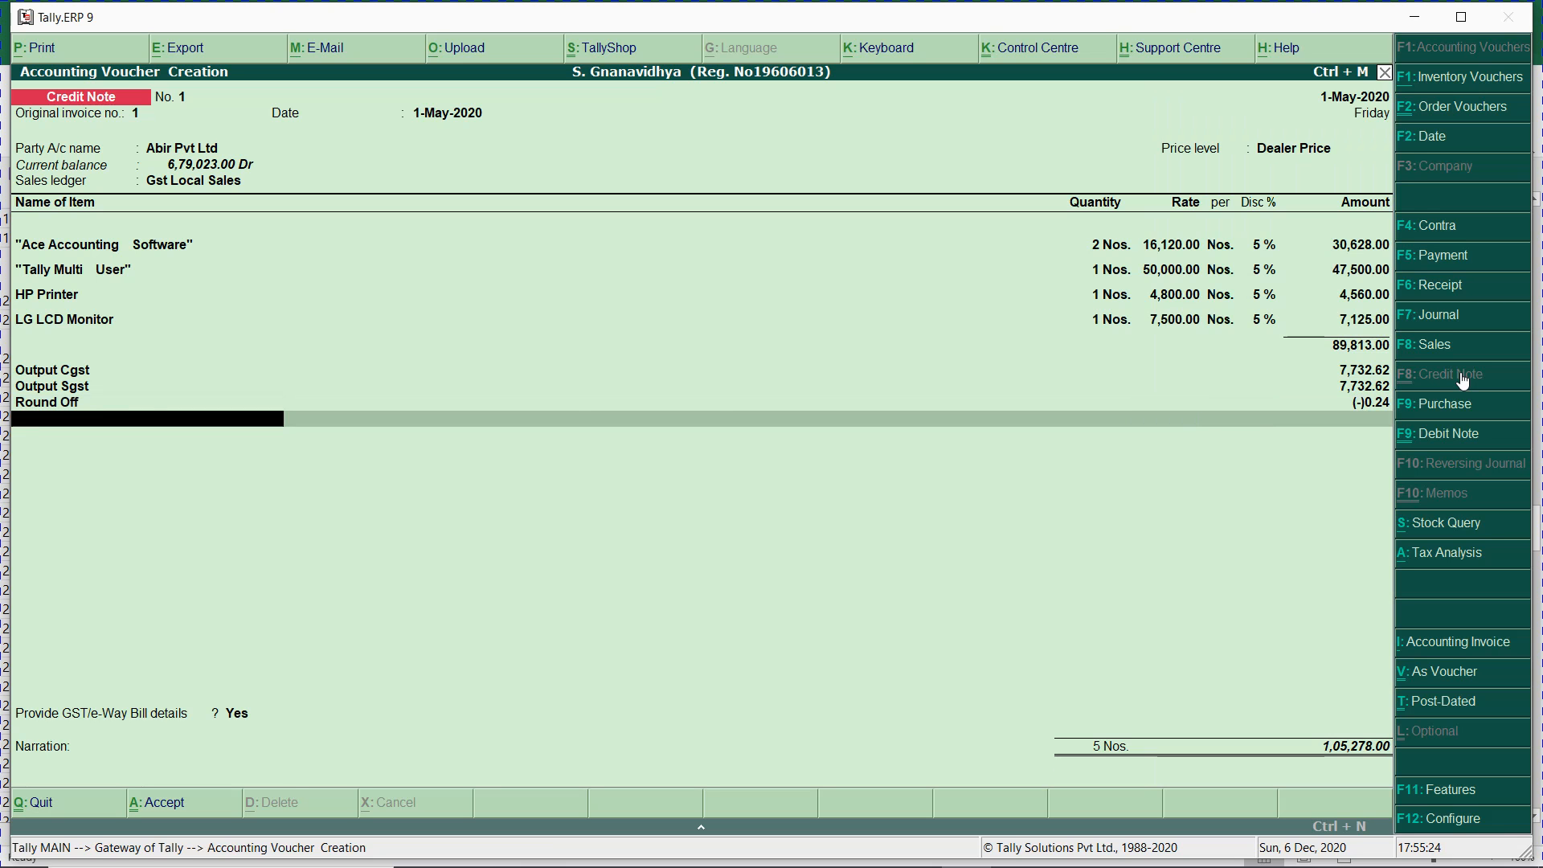
{"action": "key", "text": "alt+Tab"}
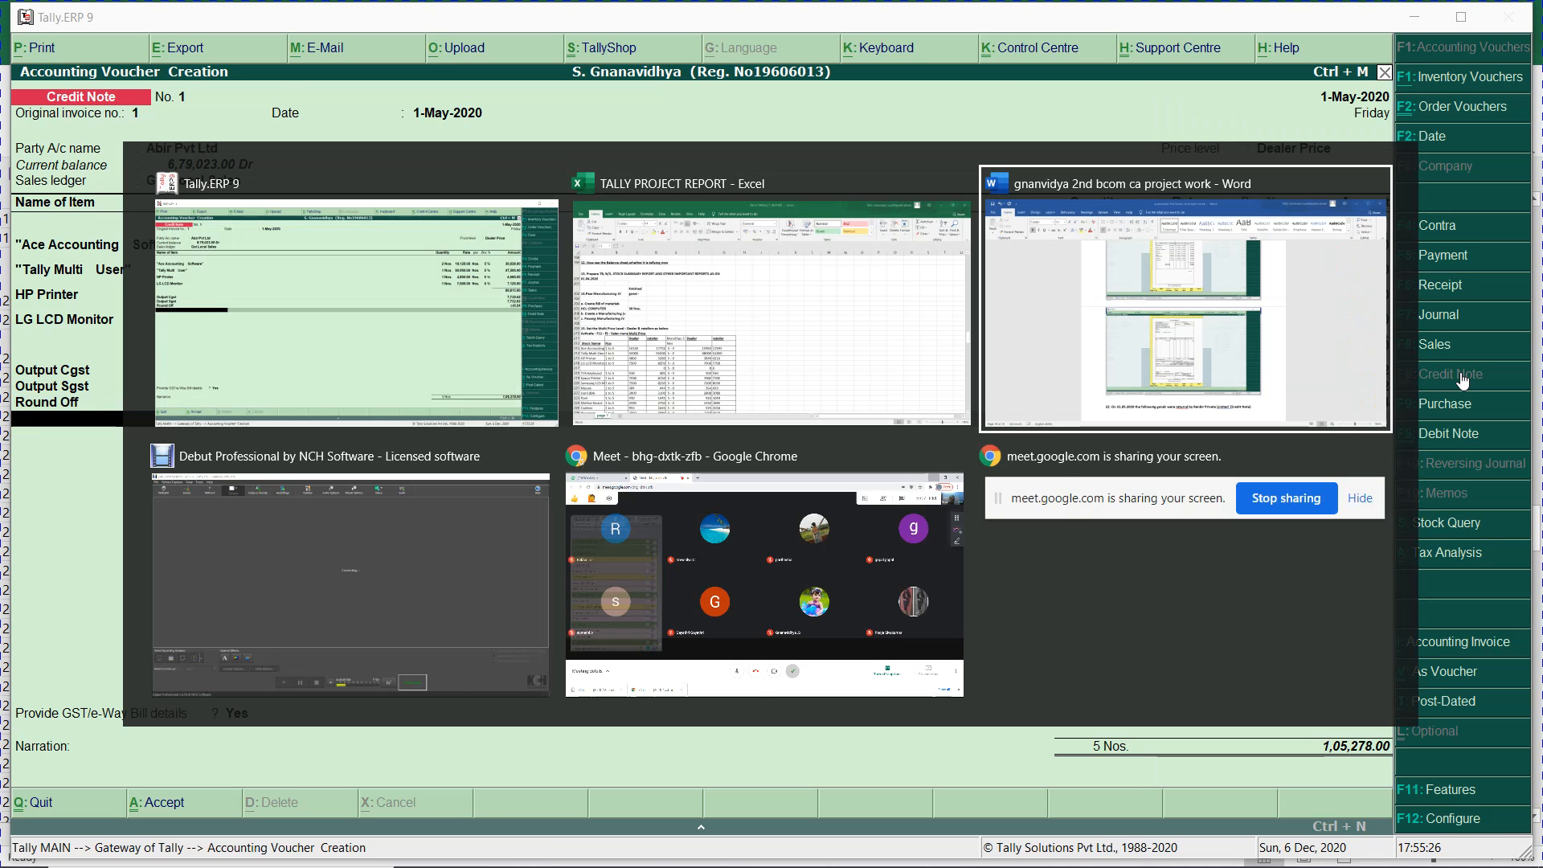
- Paste the Abir Pvt Ltd credit-note screenshot into the Word report below item 22's heading
{"action": "key", "text": "alt+Tab"}
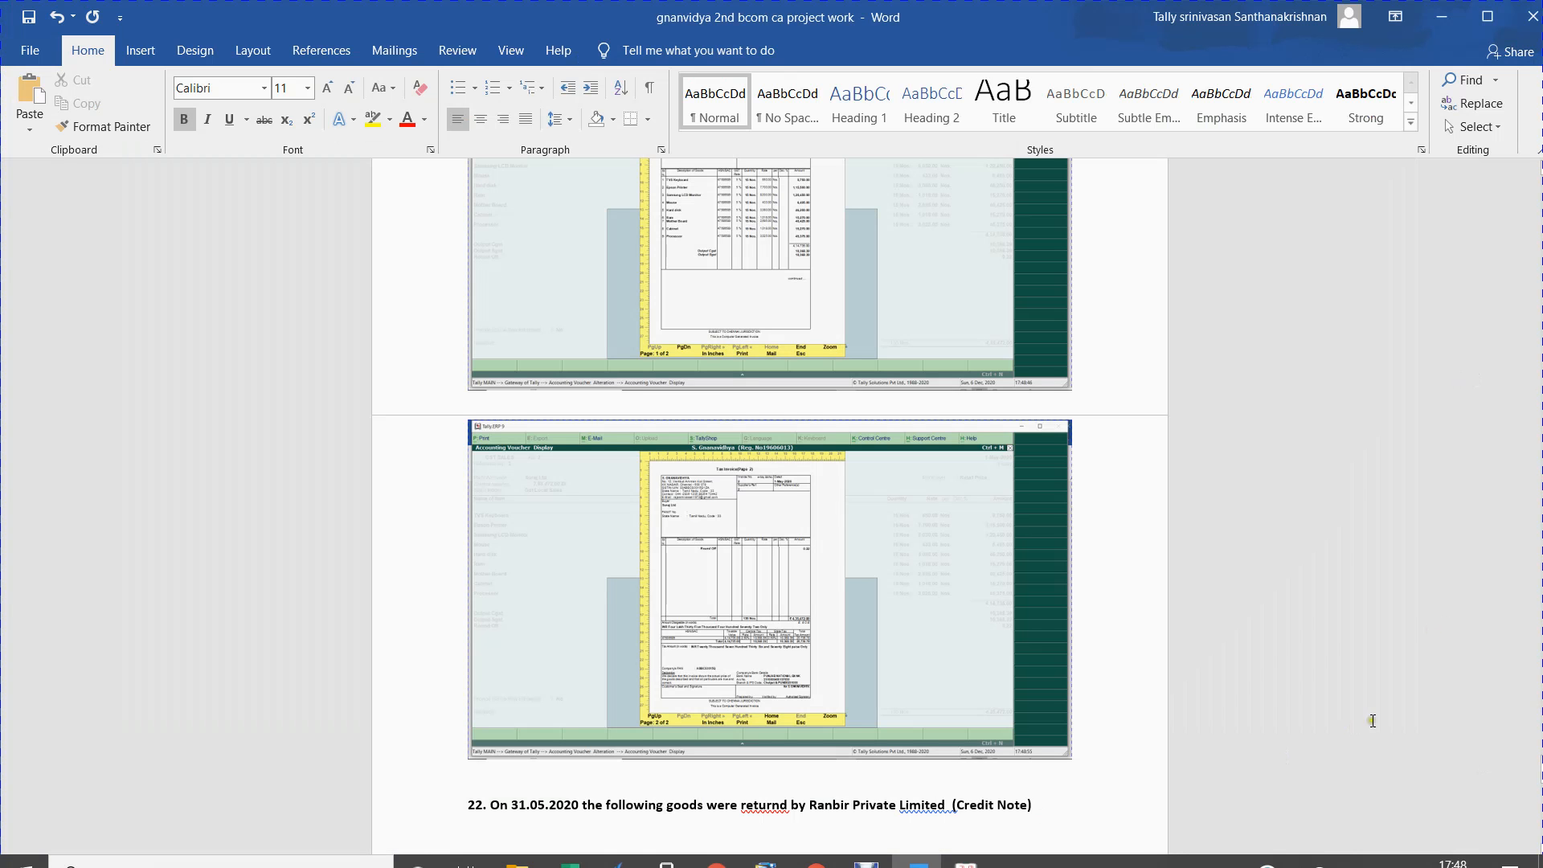
{"action": "key", "text": "ctrl+s"}
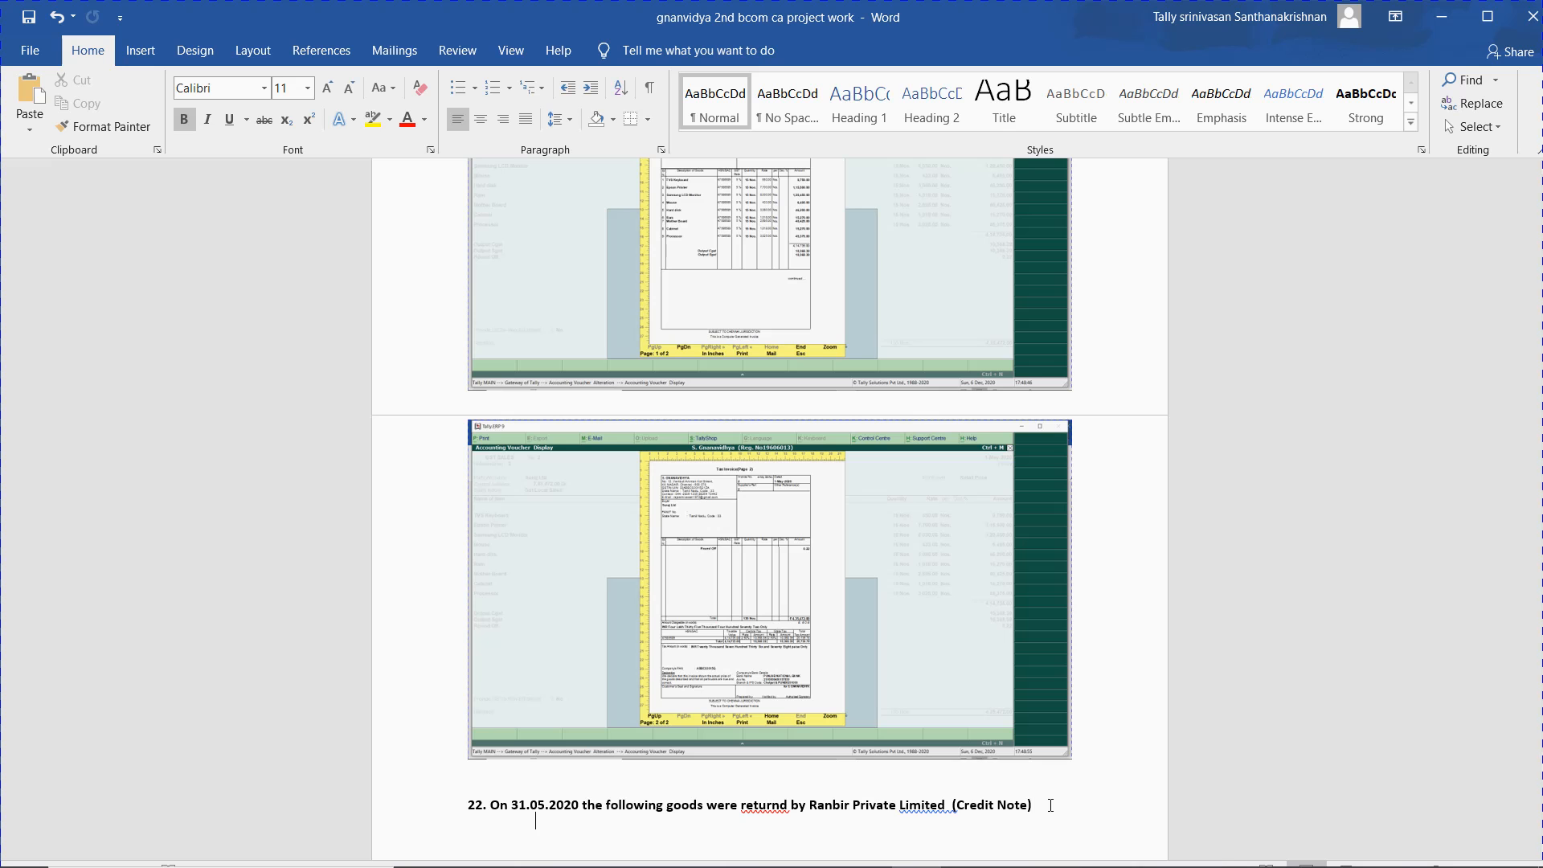
{"action": "key", "text": "ctrl+v"}
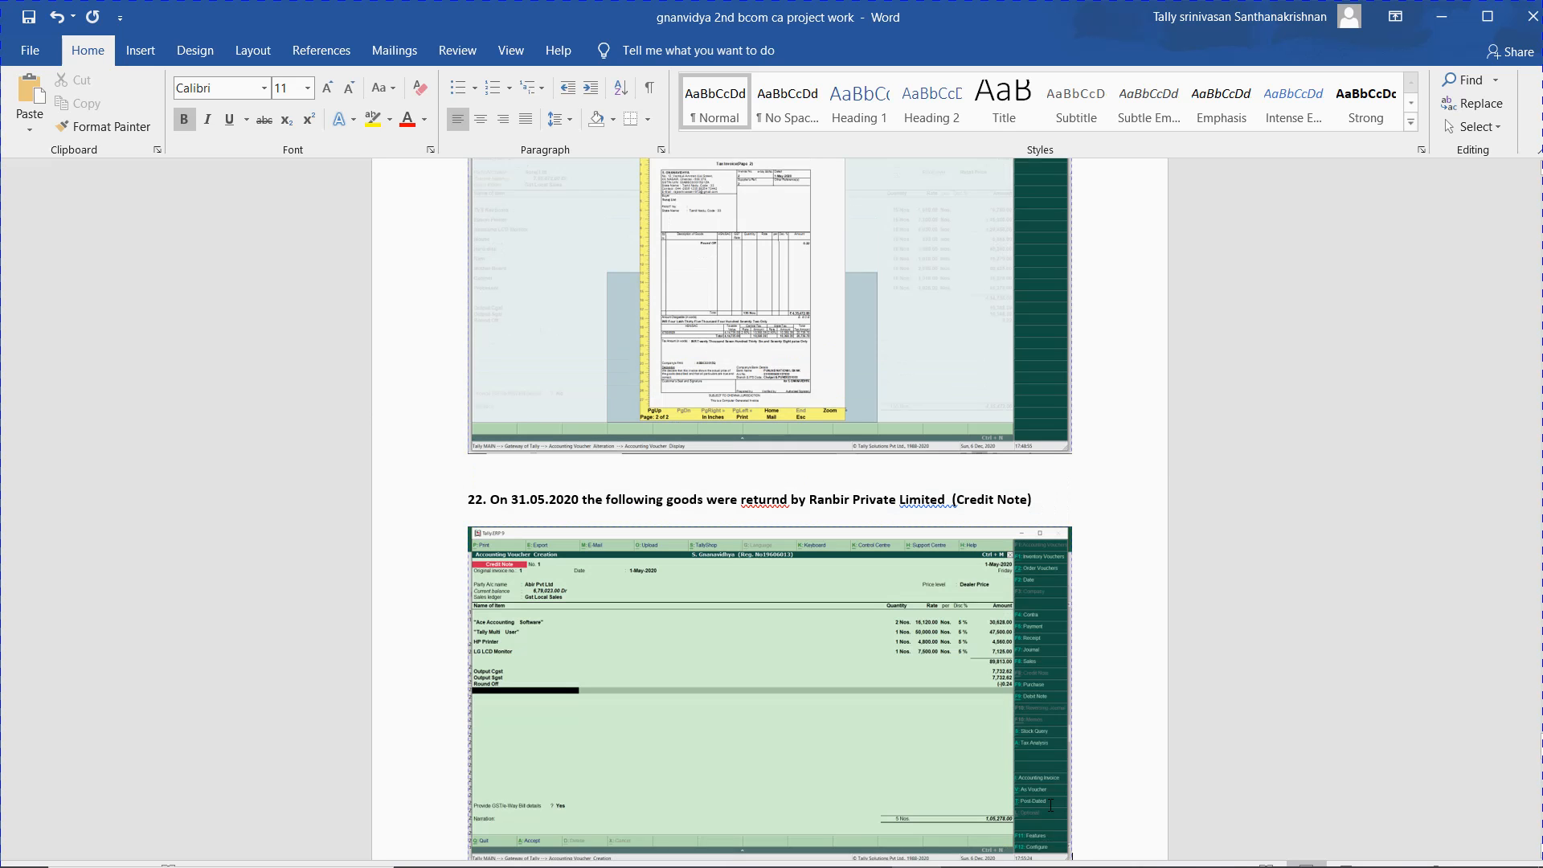
{"action": "key", "text": "Return"}
{"action": "key", "text": "alt+Tab"}
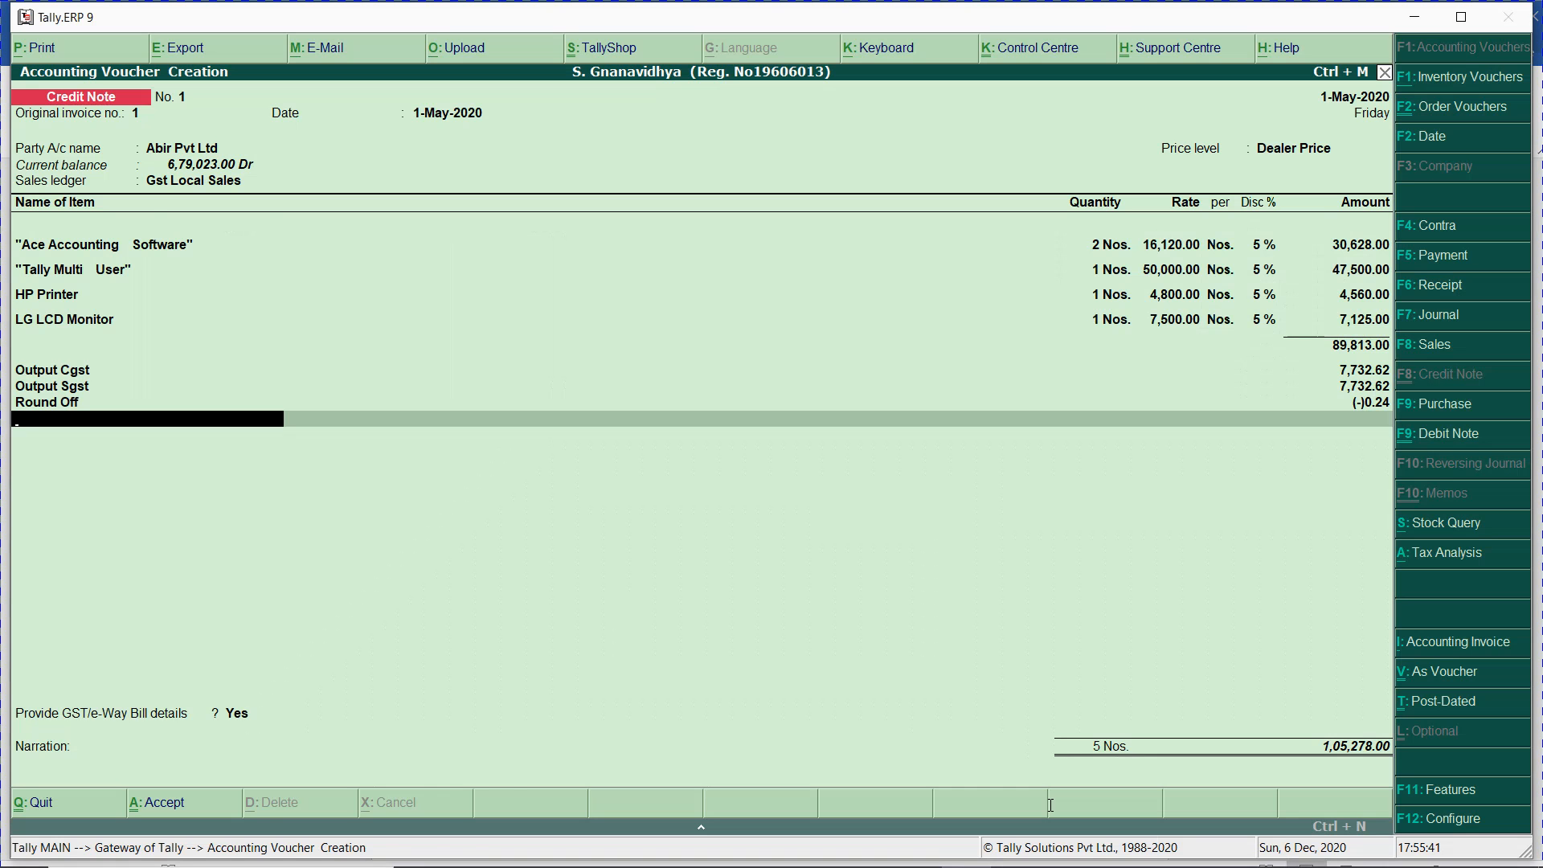
- Adjust the credit note against pending bill 1 for 1,05,278.00 Cr and save it
{"action": "key", "text": "Return"}
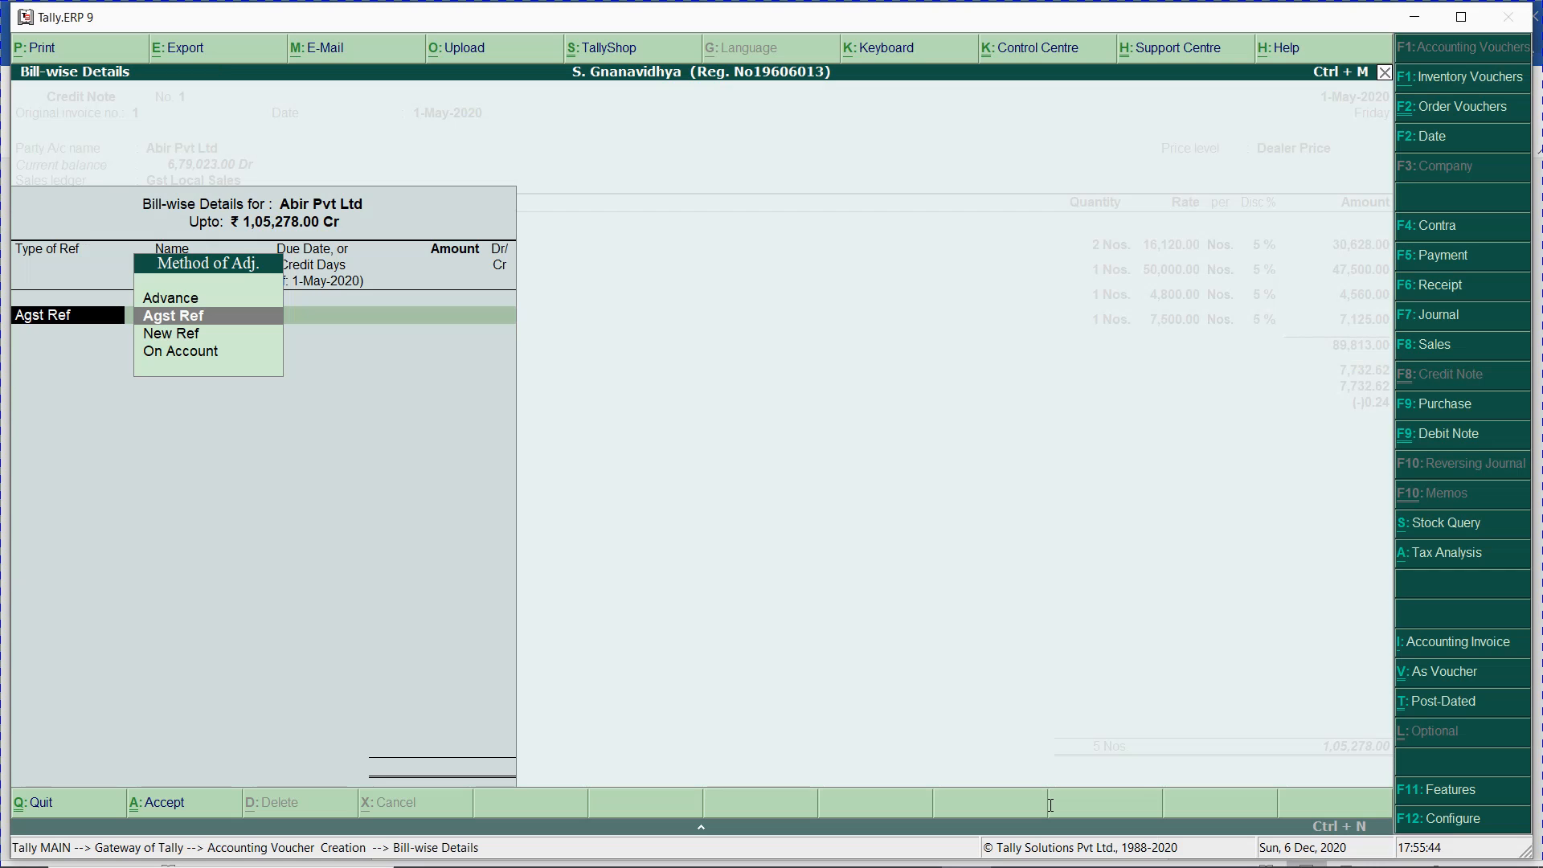
{"action": "key", "text": "Return"}
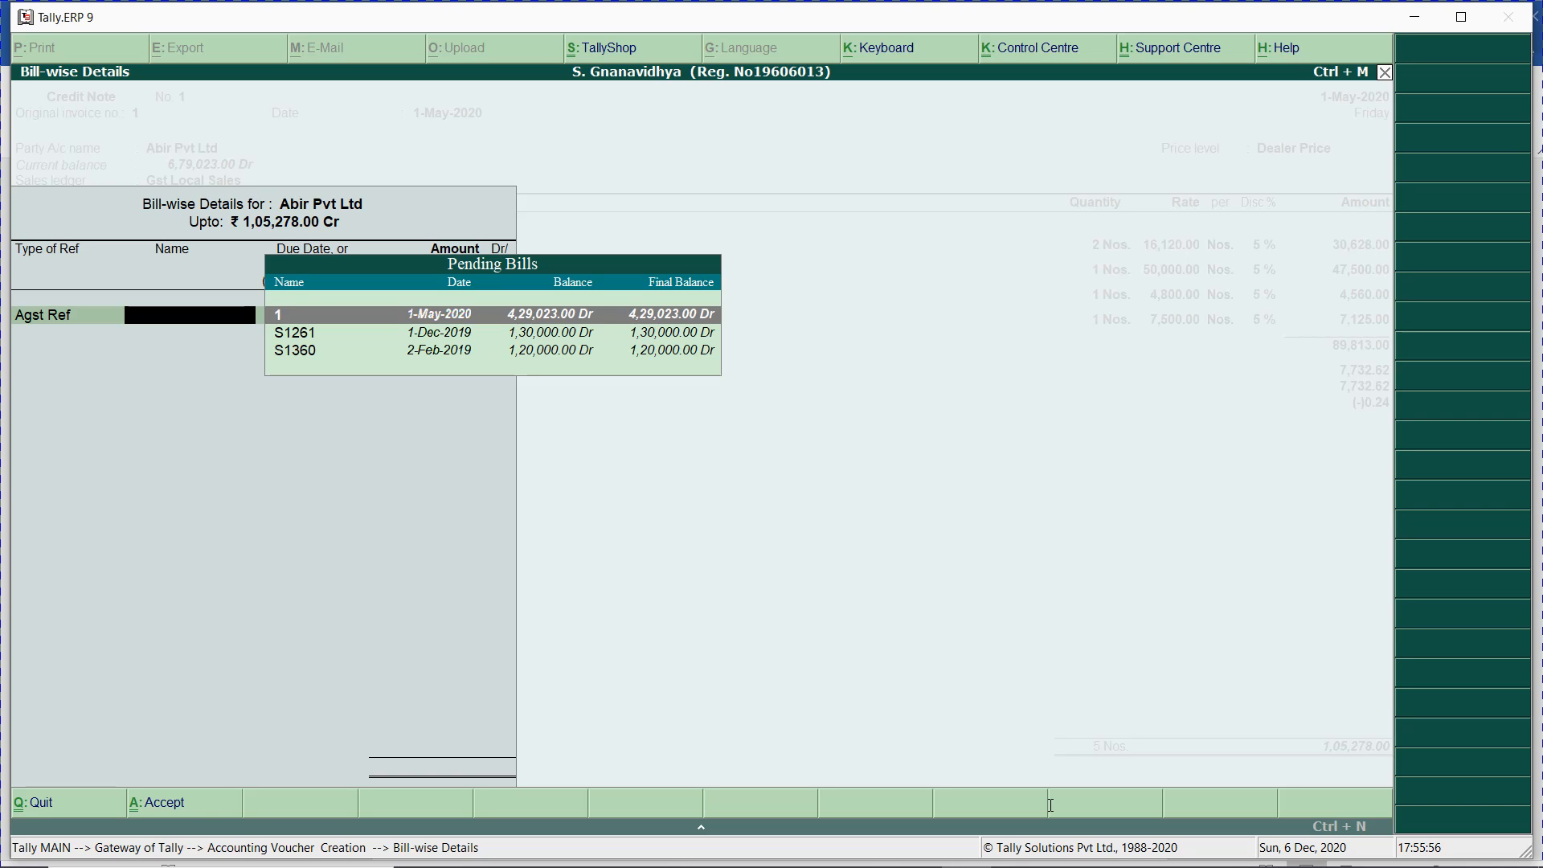
{"action": "key", "text": "Down"}
{"action": "key", "text": "Up"}
{"action": "key", "text": "Return"}
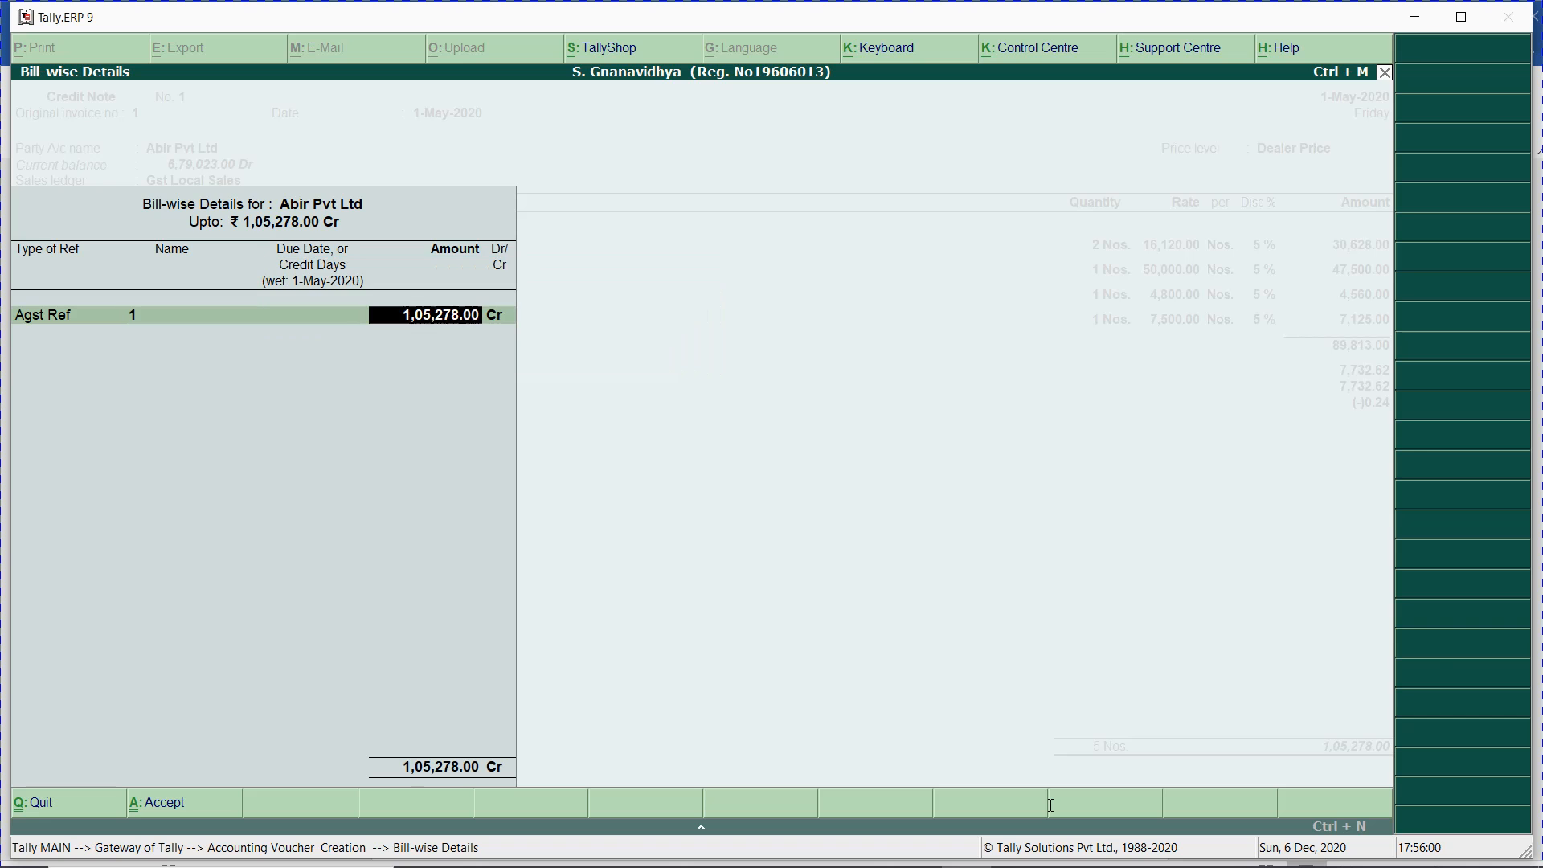
{"action": "key", "text": "Return"}
{"action": "key", "text": "Return"}
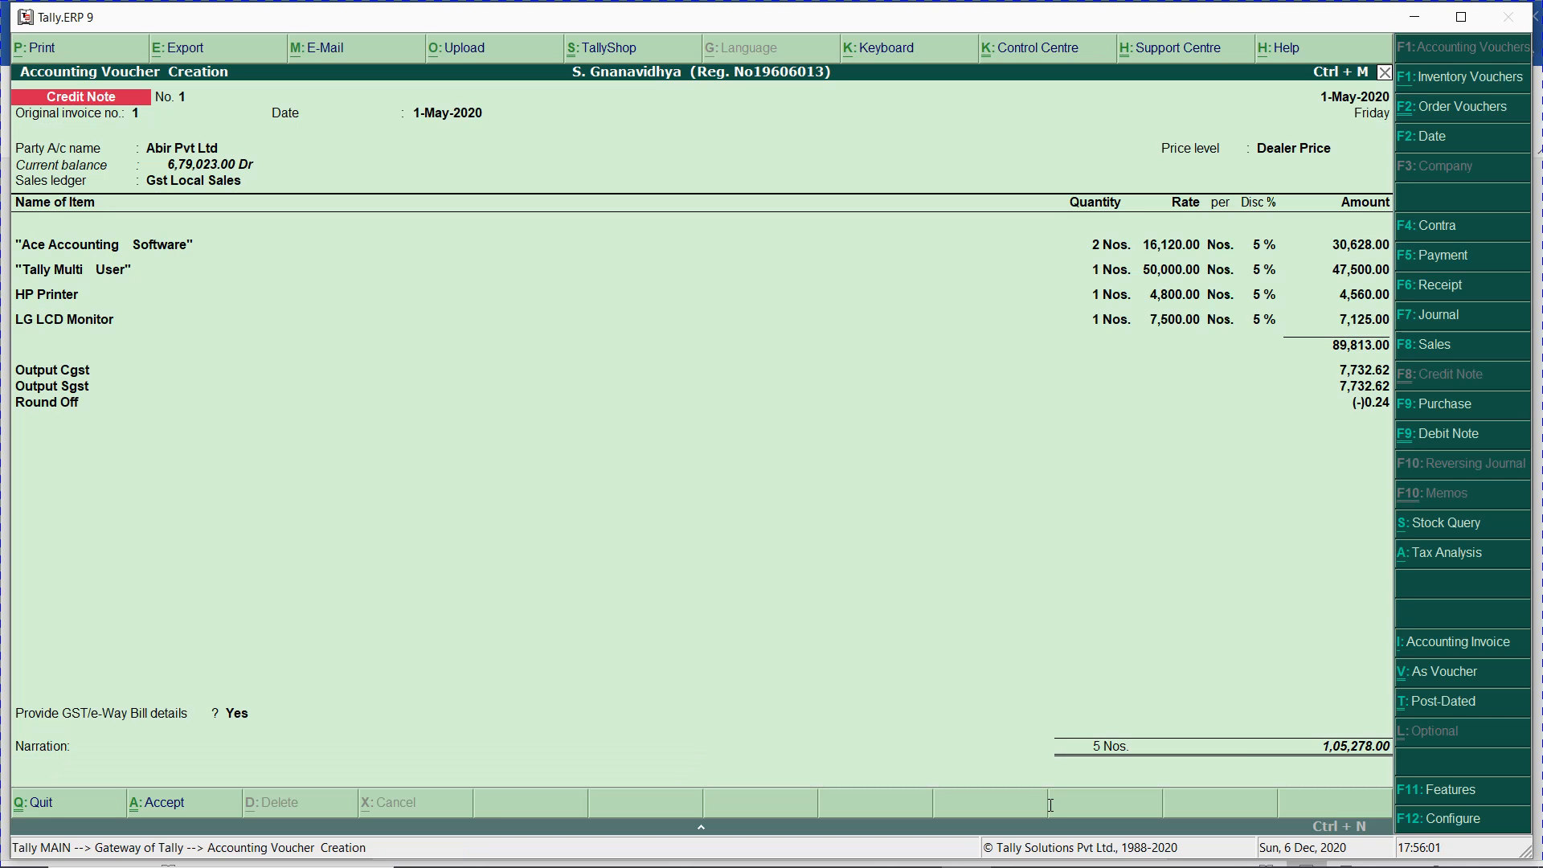
{"action": "key", "text": "Return"}
{"action": "key", "text": "Return"}
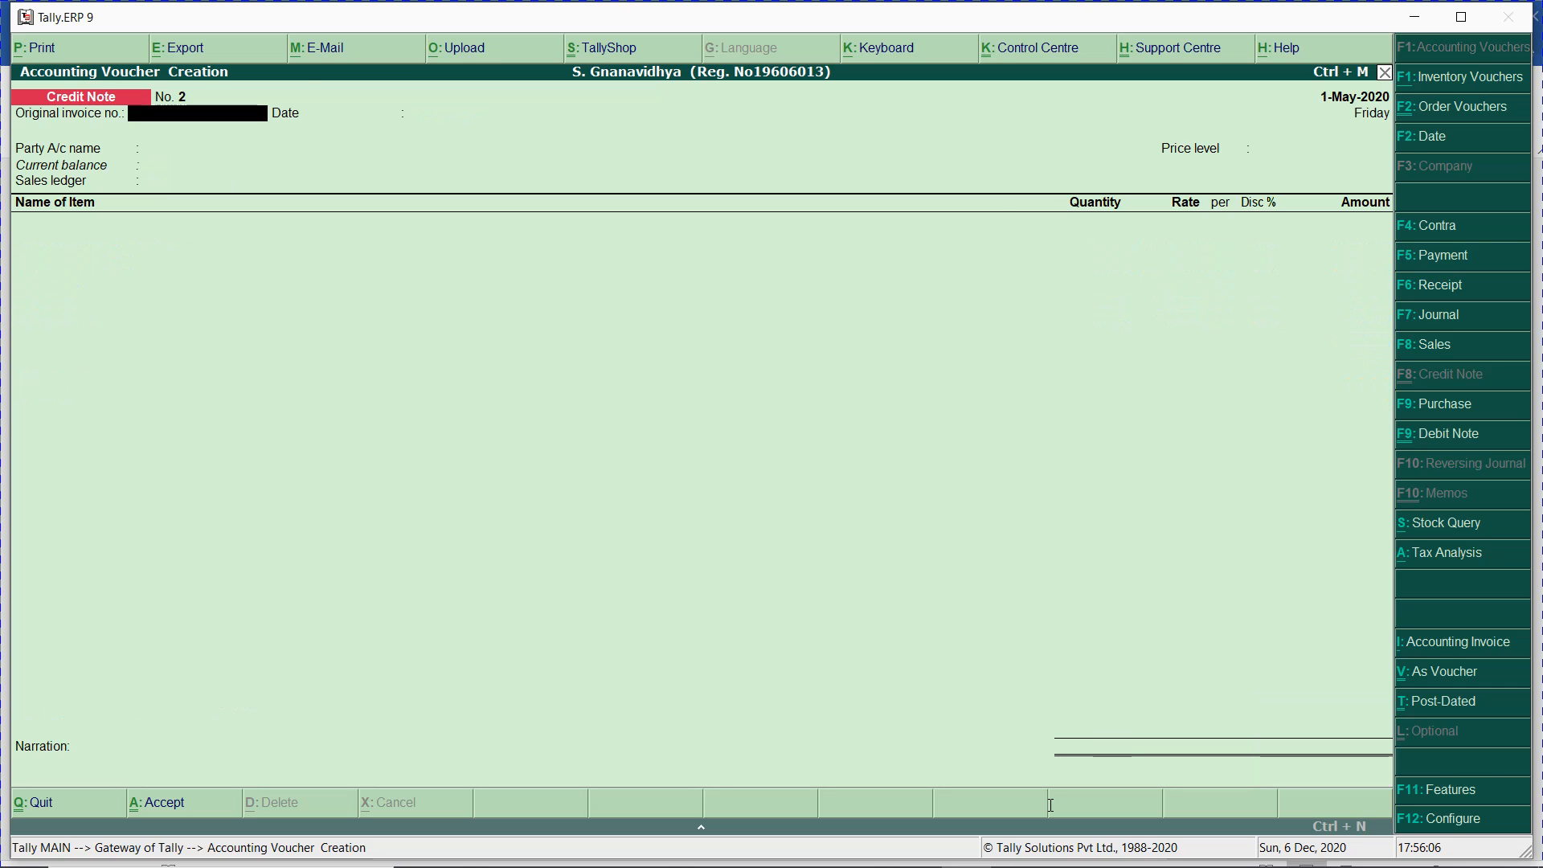
{"action": "key", "text": "alt+Tab"}
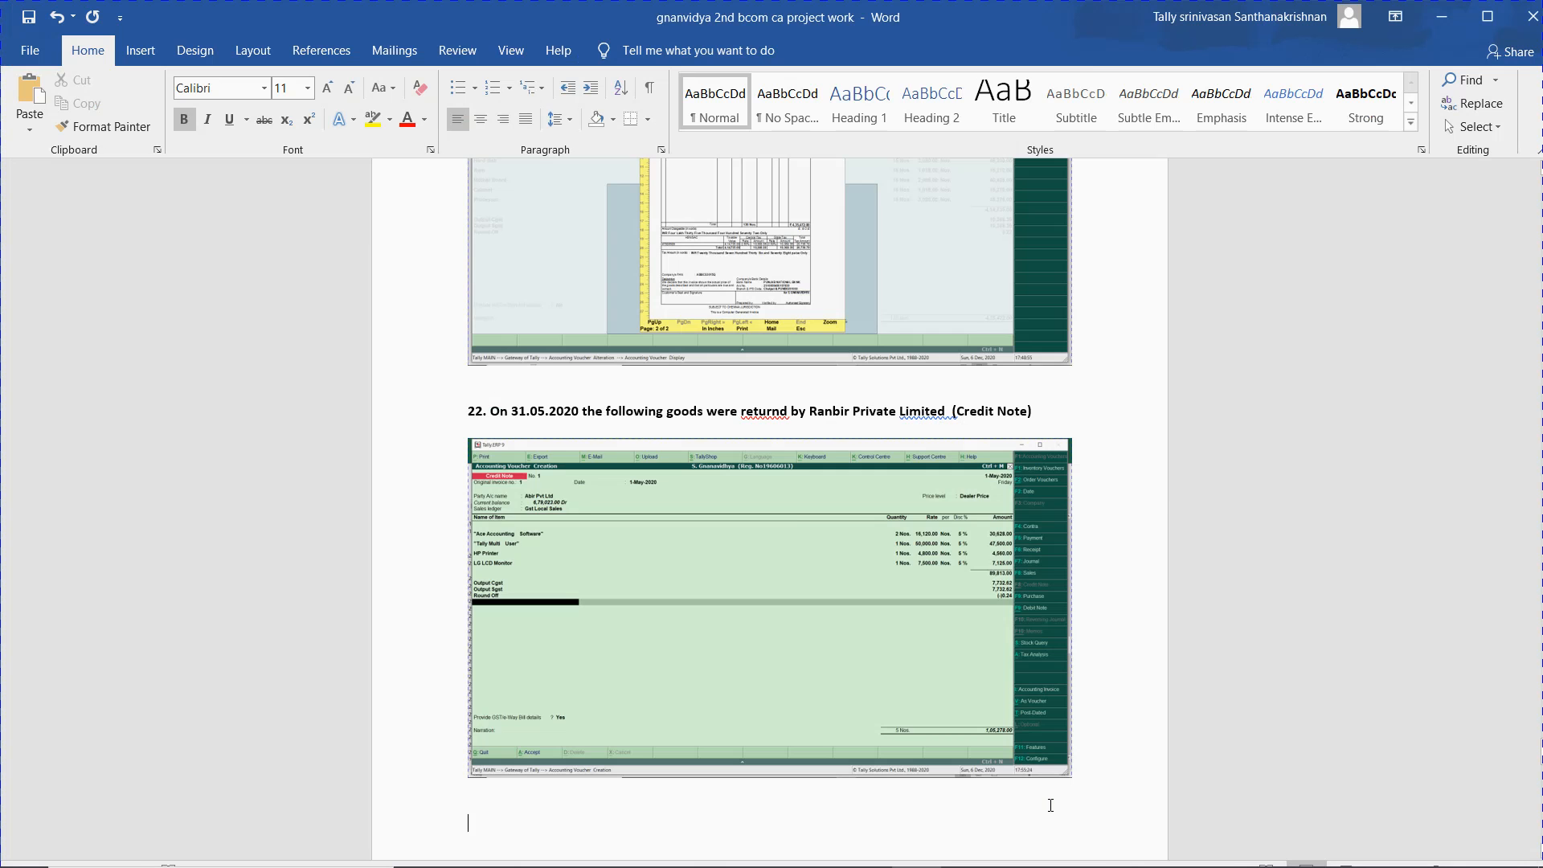
- Copy the item 23 heading from cell A310 of the Excel project report
{"action": "key", "text": "alt+Tab"}
{"action": "key", "text": "alt+Tab"}
{"action": "key", "text": "alt+Tab"}
{"action": "key", "text": "Down"}
{"action": "key", "text": "Down"}
{"action": "key", "text": "Down"}
{"action": "key", "text": "Down"}
{"action": "key", "text": "Down"}
{"action": "key", "text": "Down"}
{"action": "key", "text": "Down"}
{"action": "key", "text": "Down"}
{"action": "key", "text": "Down"}
{"action": "key", "text": "Down"}
{"action": "key", "text": "Down"}
{"action": "key", "text": "Down"}
{"action": "key", "text": "Down"}
{"action": "key", "text": "Down"}
{"action": "key", "text": "Down"}
{"action": "key", "text": "Down"}
{"action": "key", "text": "Down"}
{"action": "key", "text": "Down"}
{"action": "key", "text": "Down"}
{"action": "key", "text": "Down"}
{"action": "key", "text": "Down"}
{"action": "key", "text": "Down"}
{"action": "key", "text": "Down"}
{"action": "key", "text": "Down"}
{"action": "key", "text": "Down"}
{"action": "key", "text": "Down"}
{"action": "key", "text": "Down"}
{"action": "key", "text": "Down"}
{"action": "key", "text": "Down"}
{"action": "key", "text": "Down"}
{"action": "key", "text": "Down"}
{"action": "key", "text": "Down"}
{"action": "key", "text": "Down"}
{"action": "key", "text": "Down"}
{"action": "key", "text": "Down"}
{"action": "key", "text": "Down"}
{"action": "key", "text": "Down"}
{"action": "key", "text": "Down"}
{"action": "key", "text": "Down"}
{"action": "key", "text": "Down"}
{"action": "key", "text": "Down"}
{"action": "key", "text": "Down"}
{"action": "key", "text": "Down"}
{"action": "key", "text": "Down"}
{"action": "key", "text": "Down"}
{"action": "key", "text": "Down"}
{"action": "key", "text": "Down"}
{"action": "key", "text": "Down"}
{"action": "key", "text": "Down"}
{"action": "key", "text": "Down"}
{"action": "key", "text": "Down"}
{"action": "key", "text": "Down"}
{"action": "key", "text": "Down"}
{"action": "key", "text": "Down"}
{"action": "key", "text": "Down"}
{"action": "key", "text": "Down"}
{"action": "key", "text": "Down"}
{"action": "key", "text": "Down"}
{"action": "key", "text": "Down"}
{"action": "key", "text": "Down"}
{"action": "key", "text": "Up"}
{"action": "key", "text": "Up"}
{"action": "key", "text": "Up"}
{"action": "key", "text": "Up"}
{"action": "key", "text": "Up"}
{"action": "key", "text": "Up"}
{"action": "key", "text": "Up"}
{"action": "key", "text": "Up"}
{"action": "key", "text": "Left"}
{"action": "key", "text": "Left"}
{"action": "key", "text": "Left"}
{"action": "key", "text": "Left"}
{"action": "key", "text": "Left"}
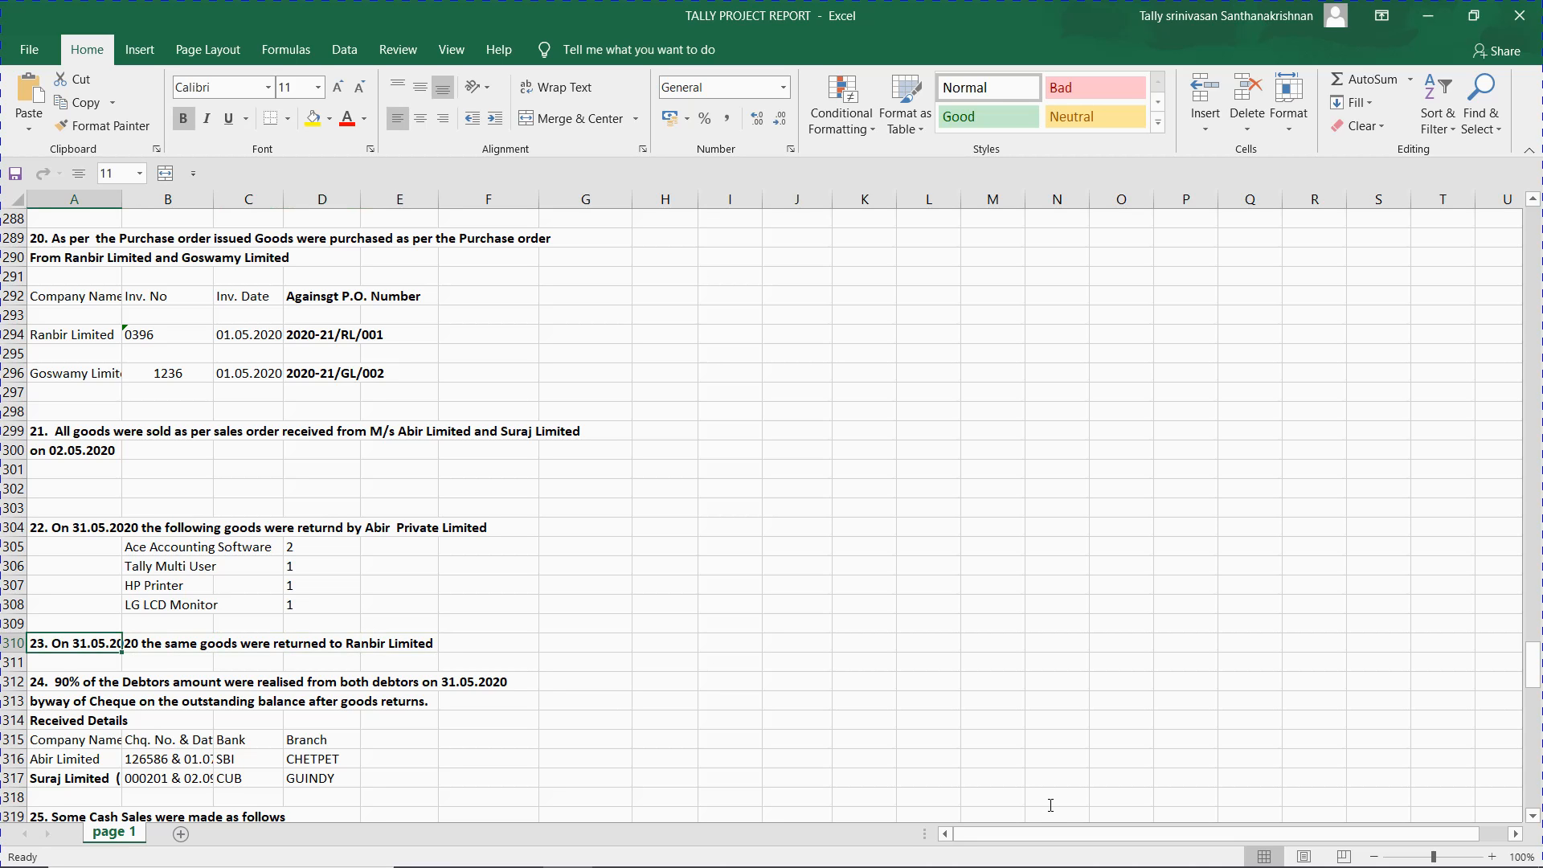
{"action": "key", "text": "ctrl+c"}
{"action": "mouse_move", "coordinate": [924, 865]}
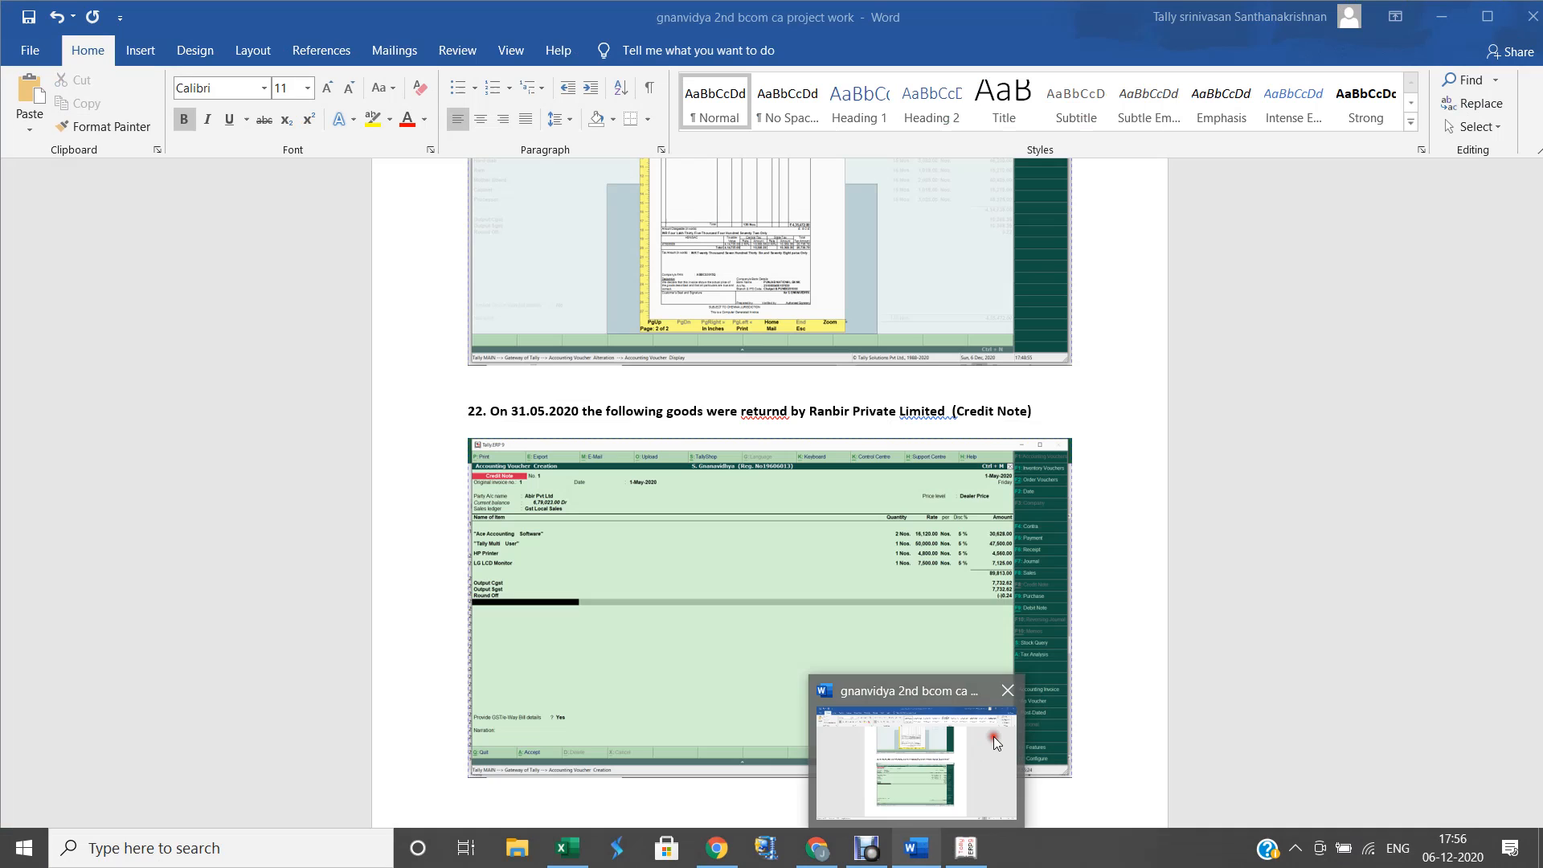
- Paste '23. On 31.05.2020 the same goods were returned to Ranbir Limited' below the screenshot in Word
{"action": "left_click", "coordinate": [994, 736]}
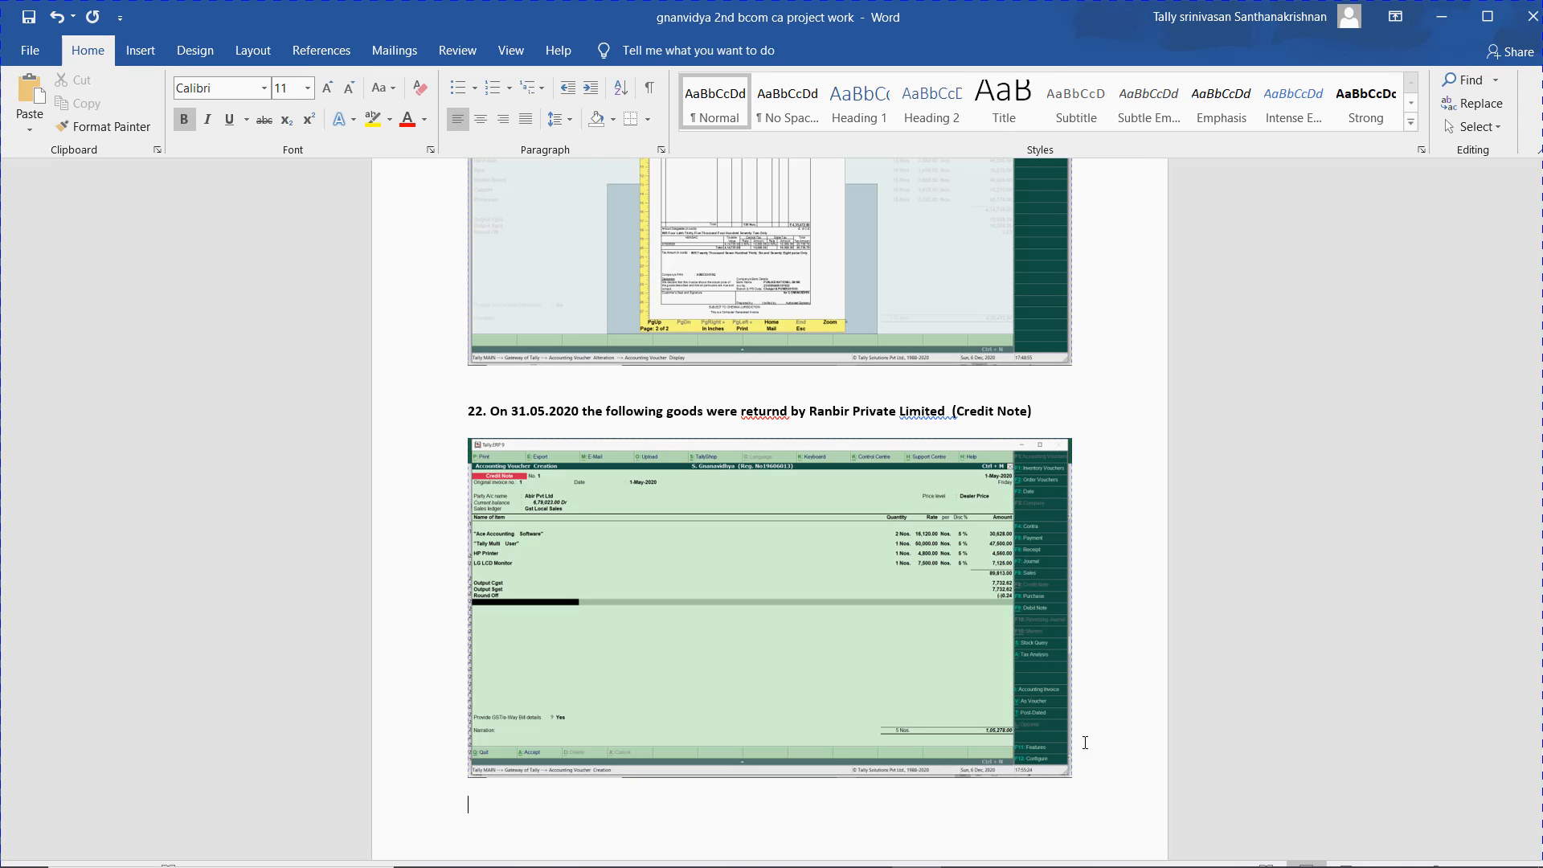
{"action": "key", "text": "BackSpace"}
{"action": "key", "text": "ctrl+v"}
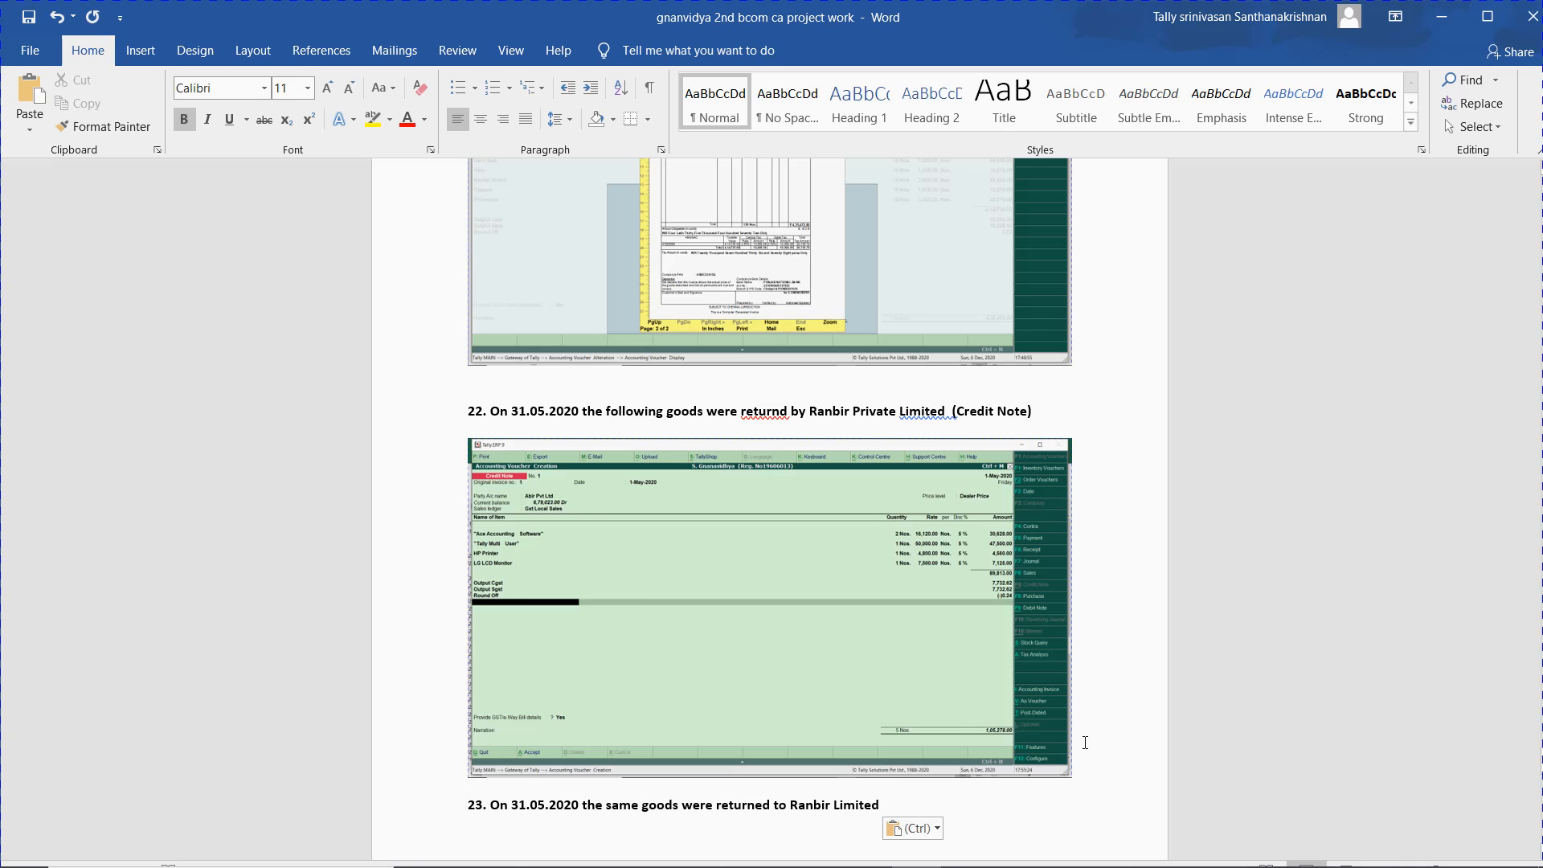
{"action": "left_click", "coordinate": [899, 807]}
{"action": "key", "text": "Return"}
{"action": "key", "text": "alt+Tab"}
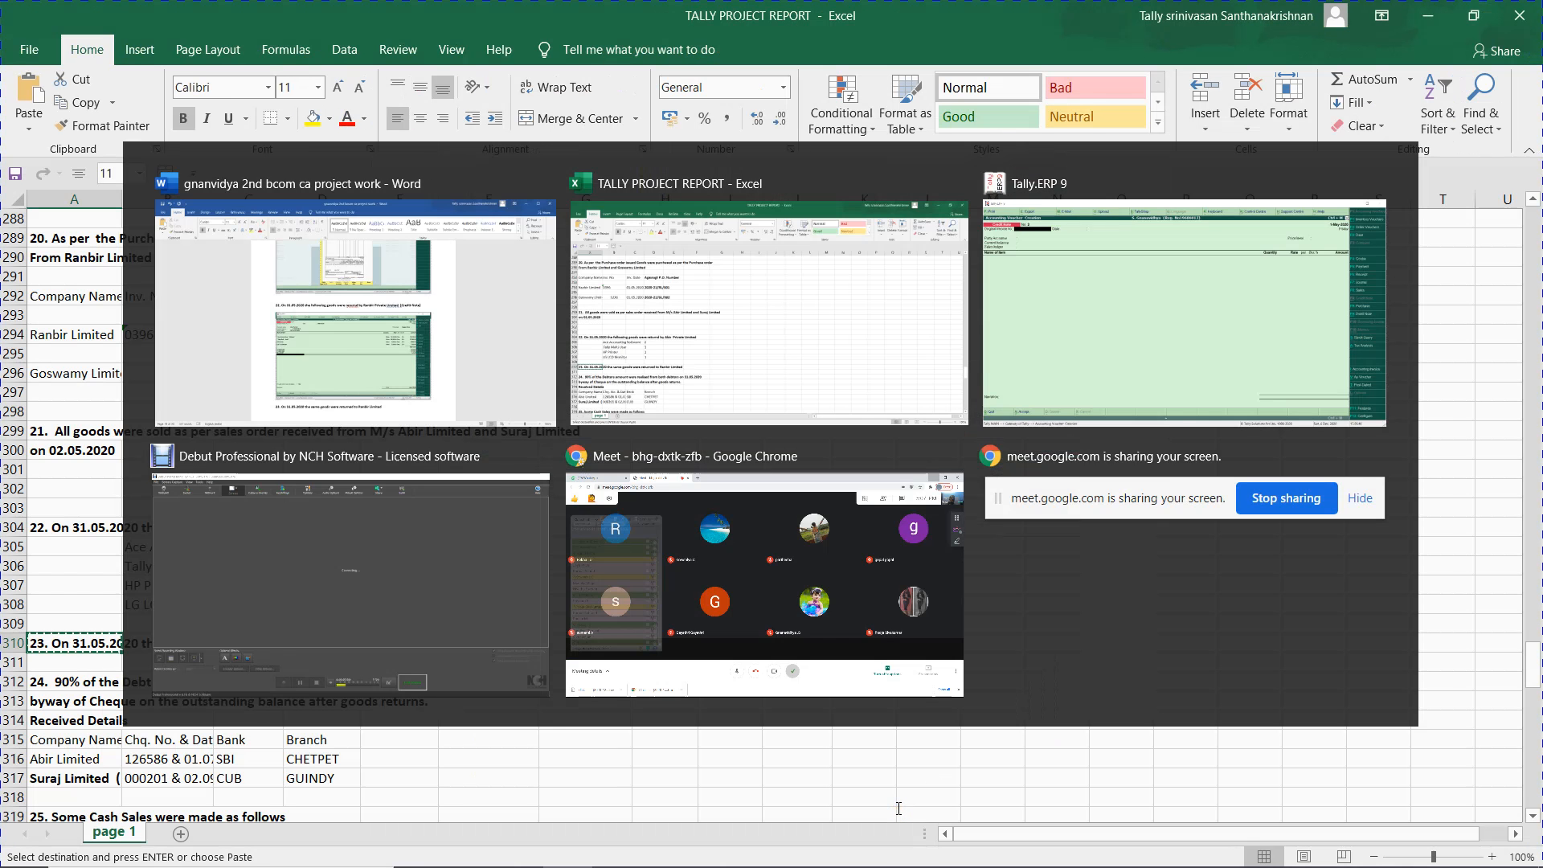
{"action": "key", "text": "alt+Tab"}
{"action": "key", "text": "alt+Tab"}
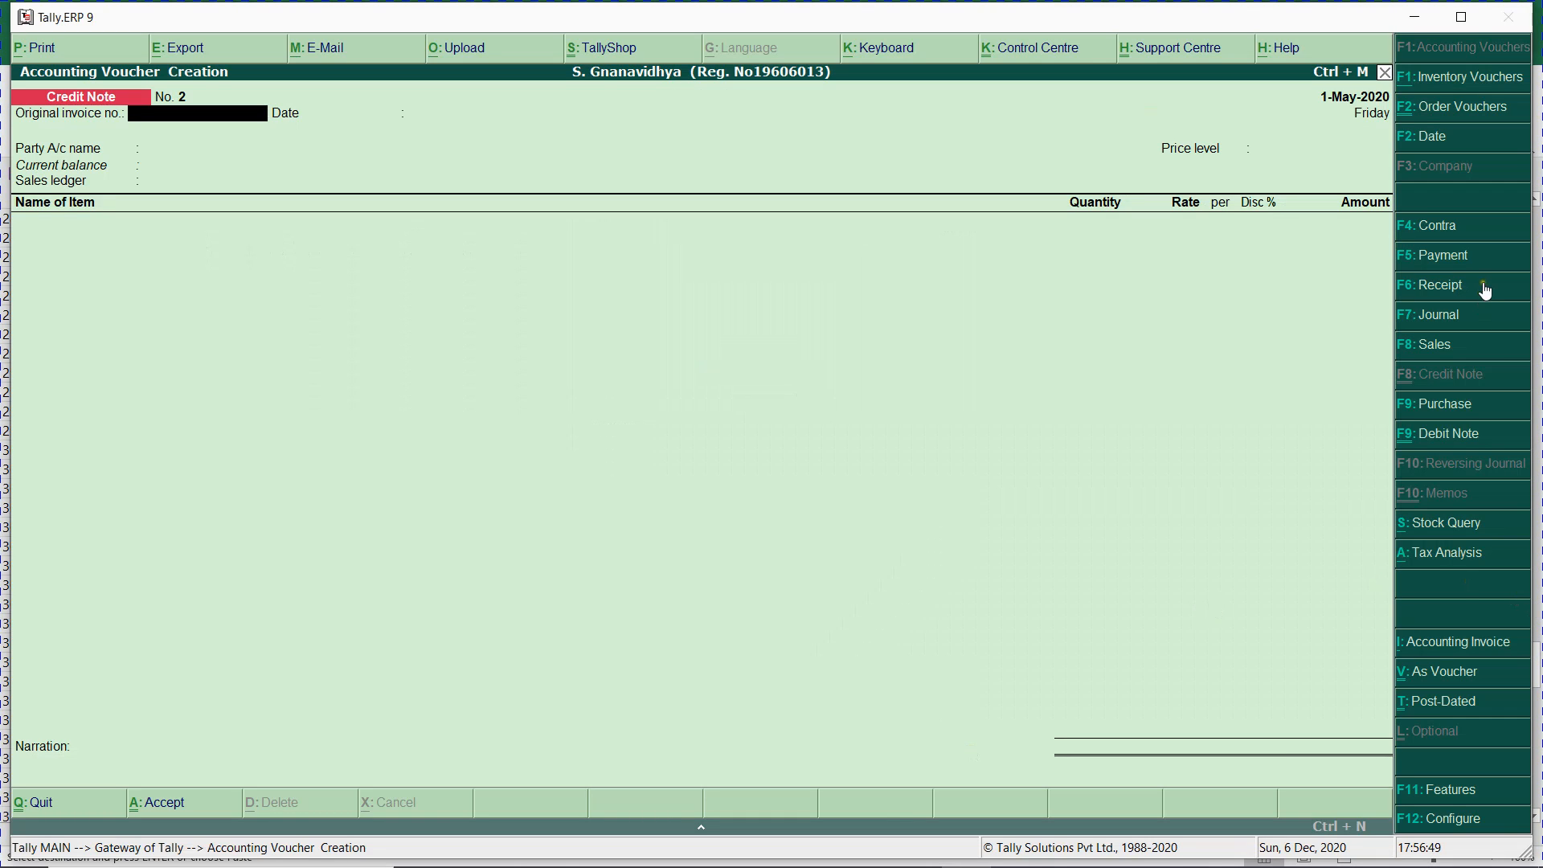
- Start a new debit note with original invoice number 0396
{"action": "left_click", "coordinate": [1443, 442]}
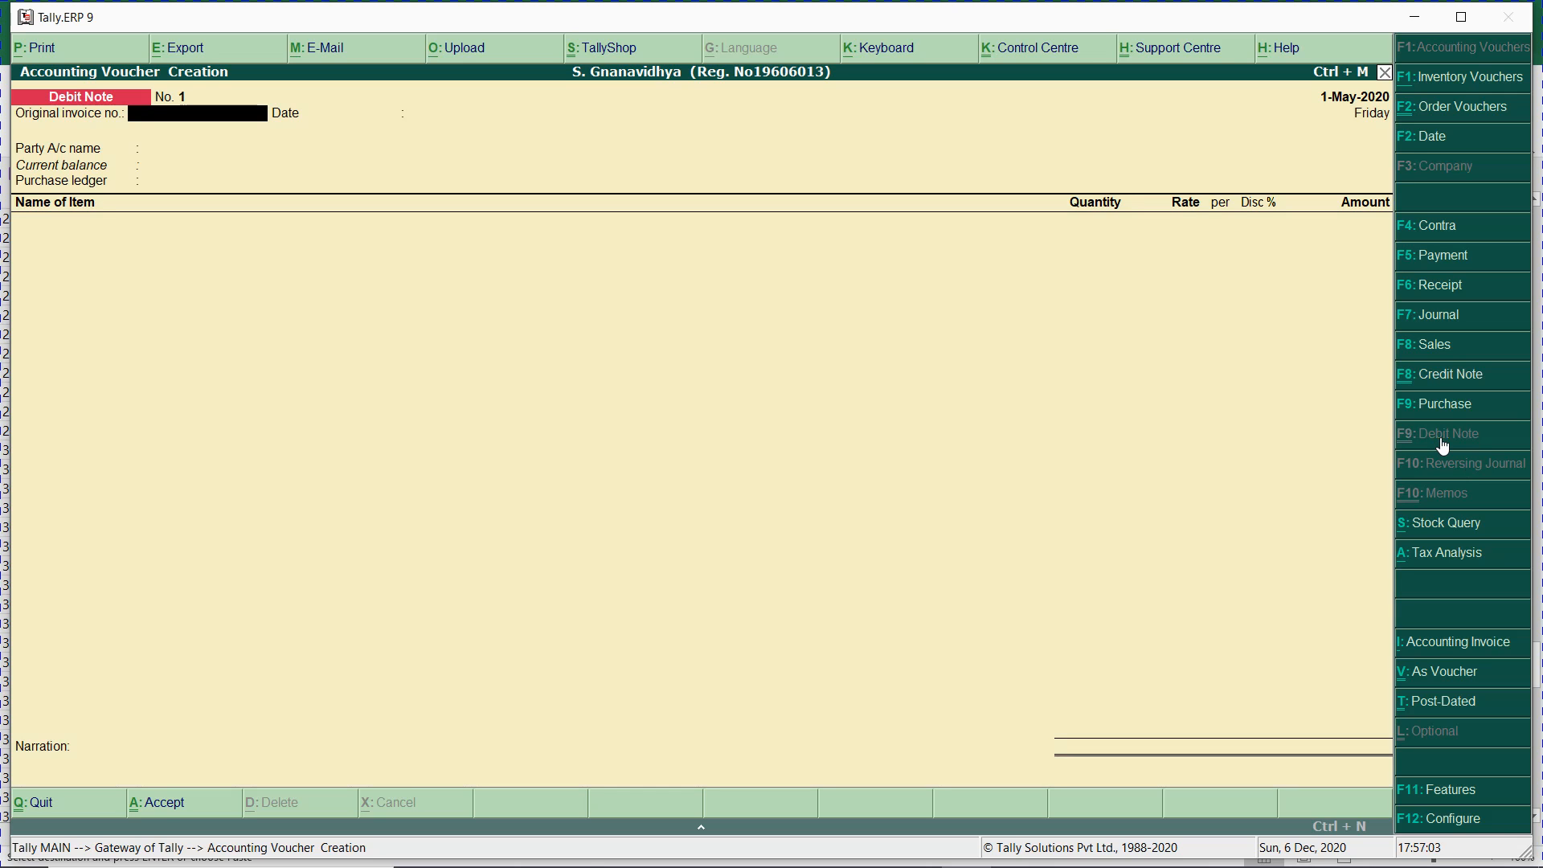
{"action": "key", "text": "alt+Tab"}
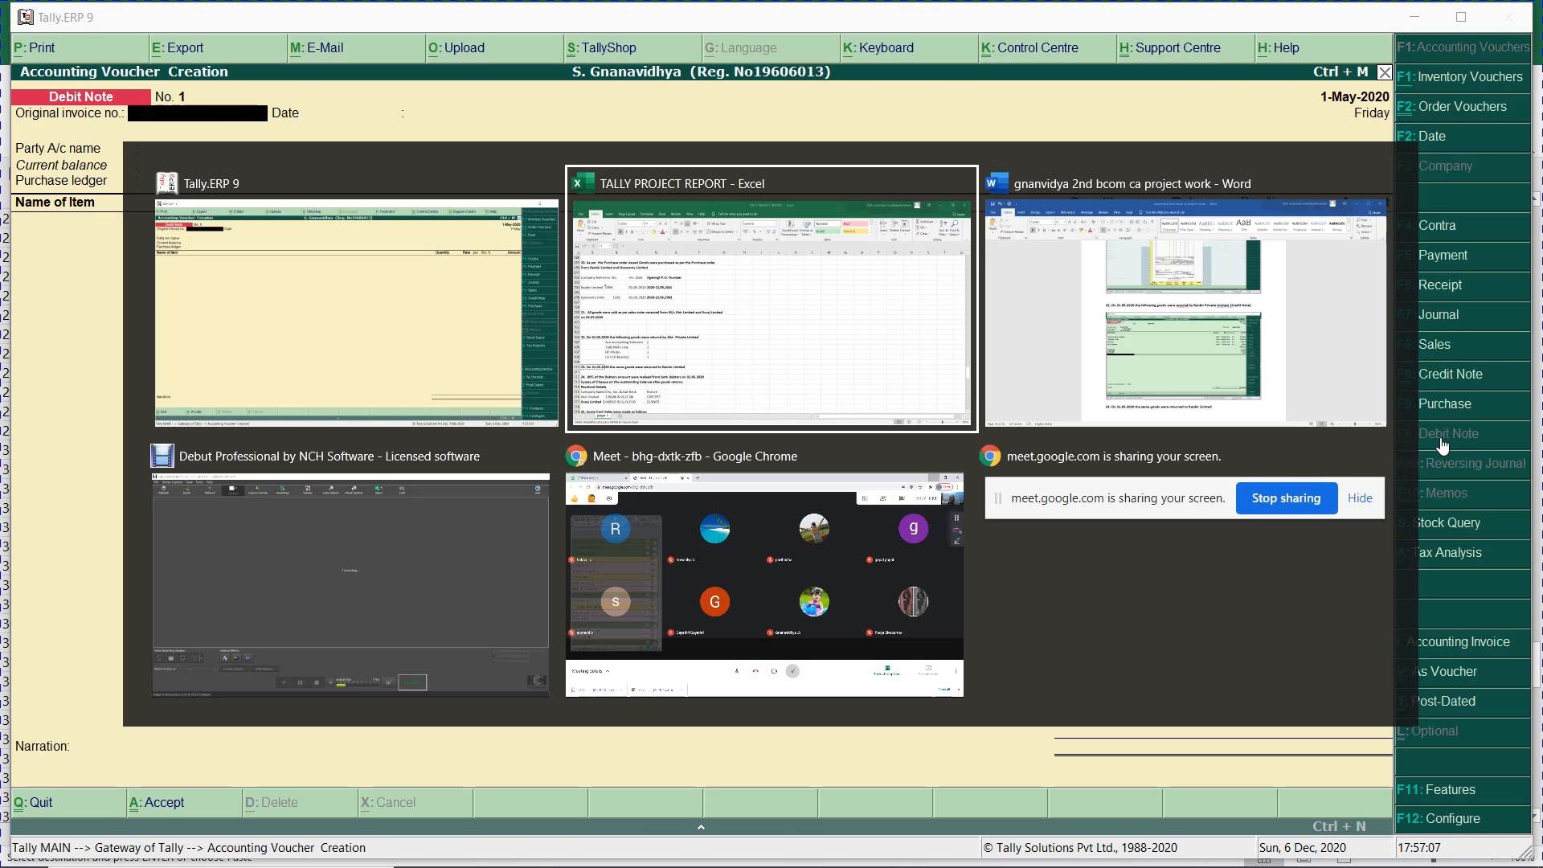
{"action": "key", "text": "alt+Tab"}
{"action": "key", "text": "alt+Tab"}
{"action": "key", "text": "alt+Tab"}
{"action": "key", "text": "alt+Tab"}
{"action": "key", "text": "alt+Tab"}
{"action": "key", "text": "alt+Tab"}
{"action": "type", "text": "0396"}
{"action": "key", "text": "Return"}
{"action": "key", "text": "Return"}
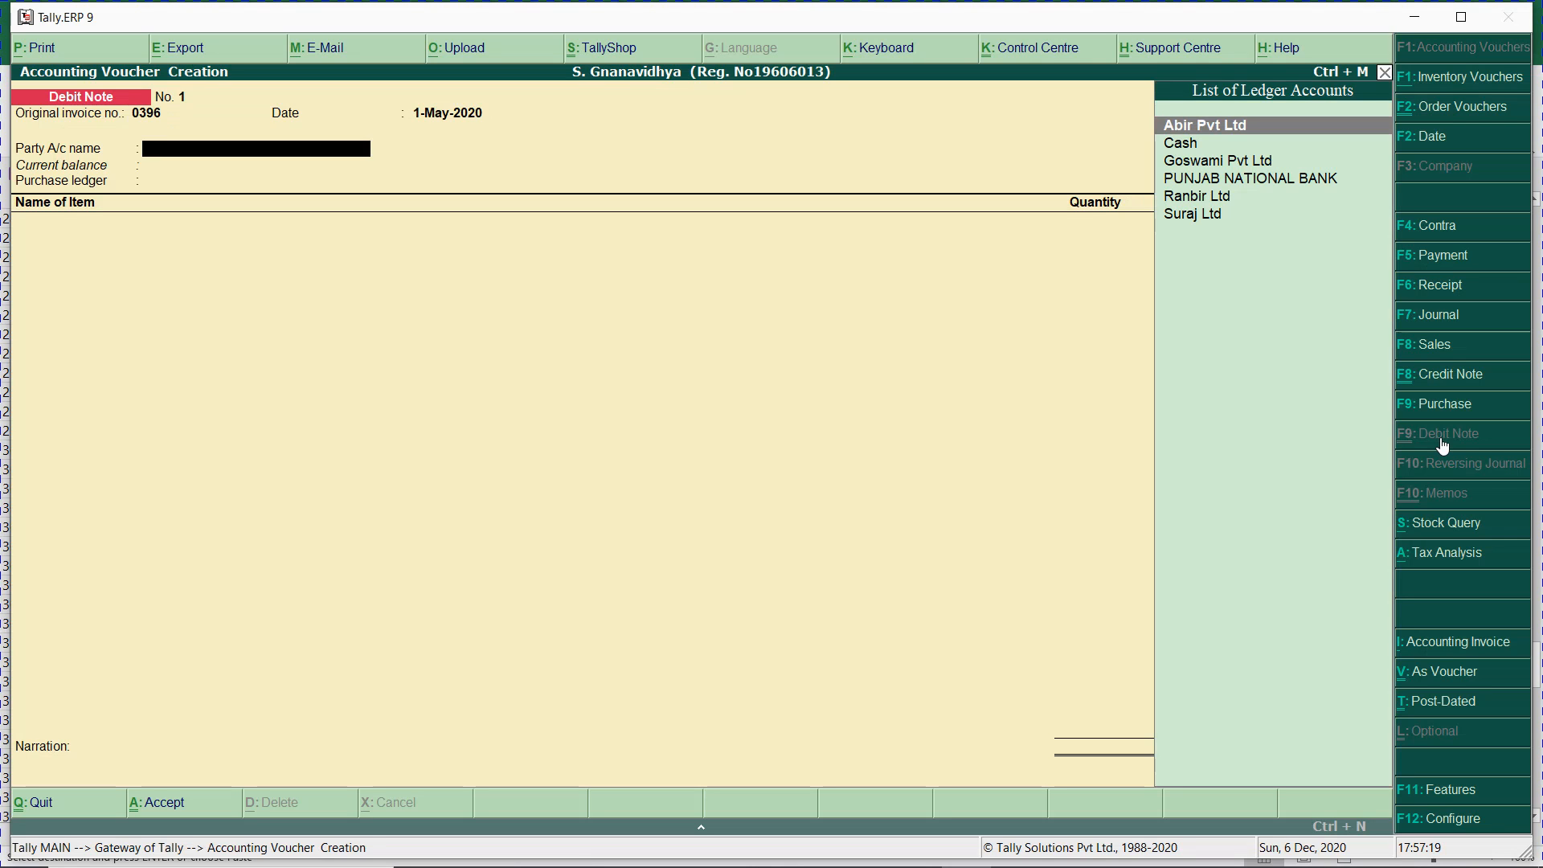
- Replace the mistakenly chosen Abir Pvt Ltd with Ranbir Ltd as party and accept its details
{"action": "key", "text": "Down"}
{"action": "key", "text": "Down"}
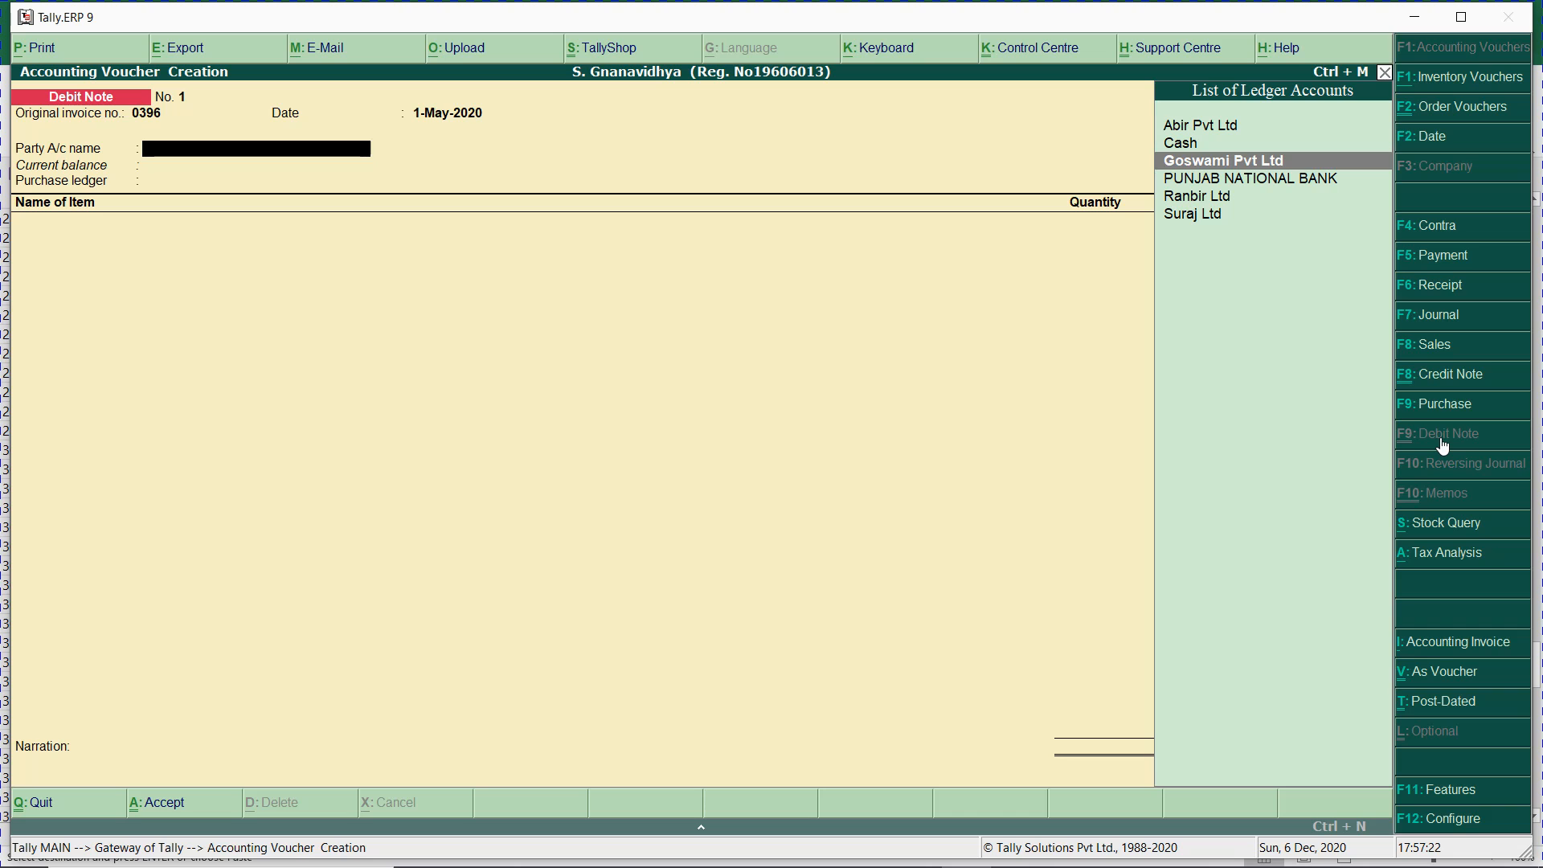
{"action": "key", "text": "Up"}
{"action": "key", "text": "Up"}
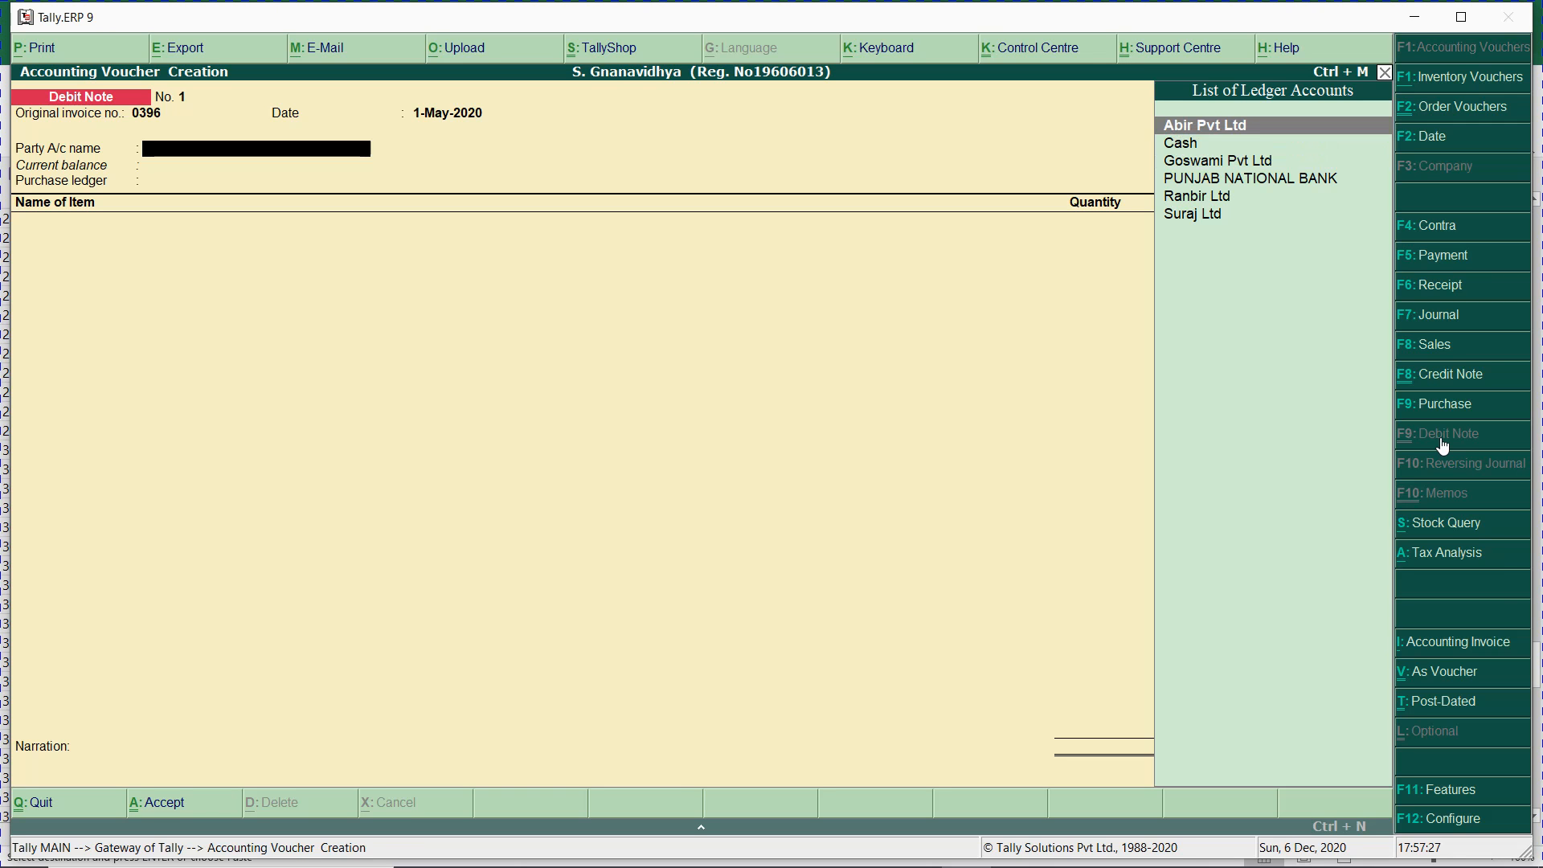
{"action": "key", "text": "Return"}
{"action": "key", "text": "Escape"}
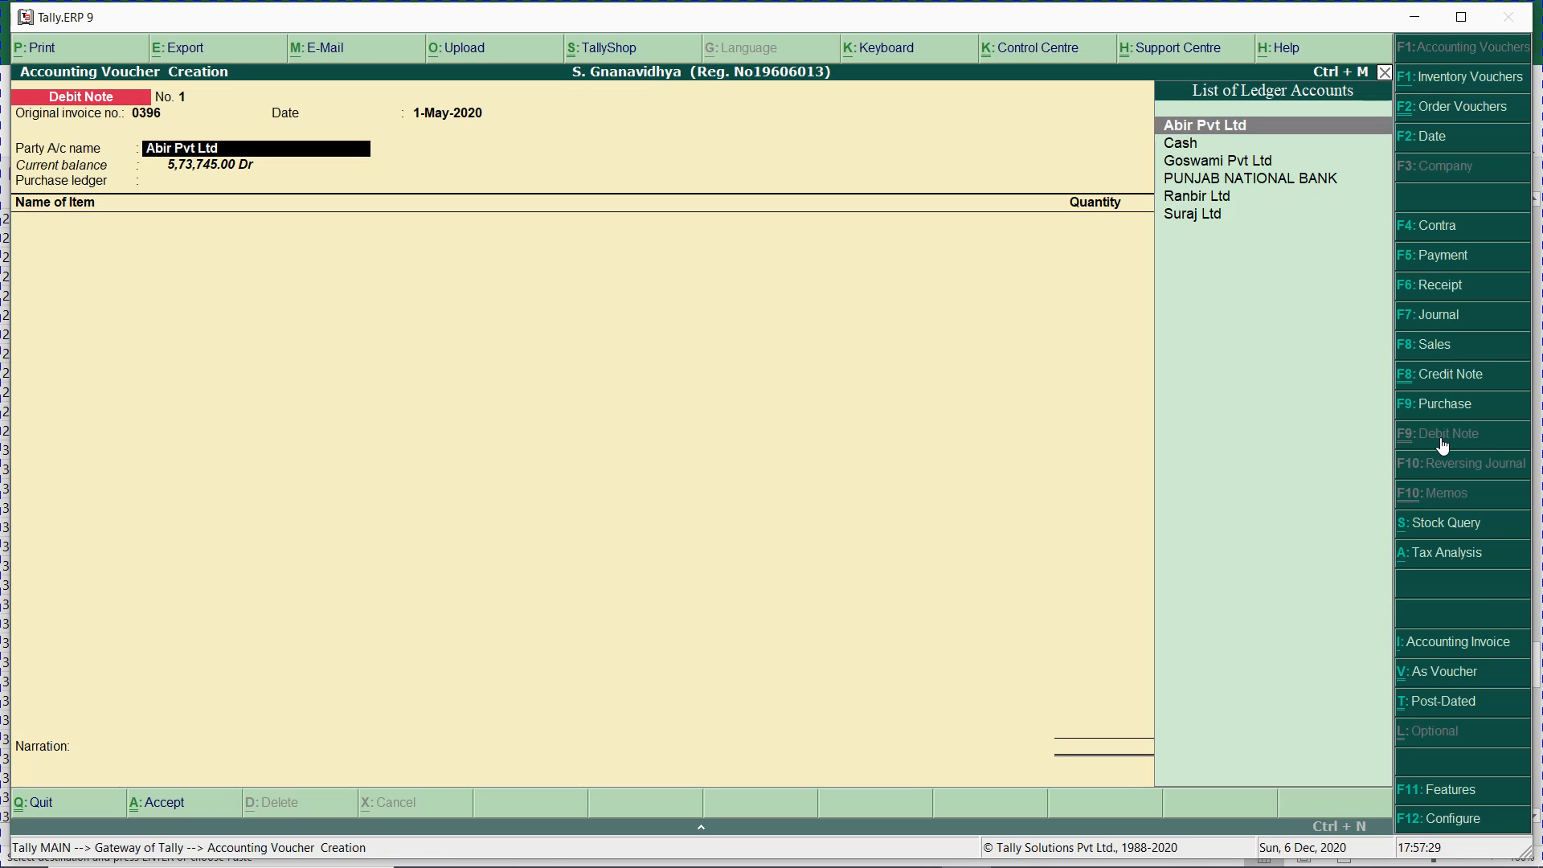
{"action": "key", "text": "ctrl+Return"}
{"action": "key", "text": "Escape"}
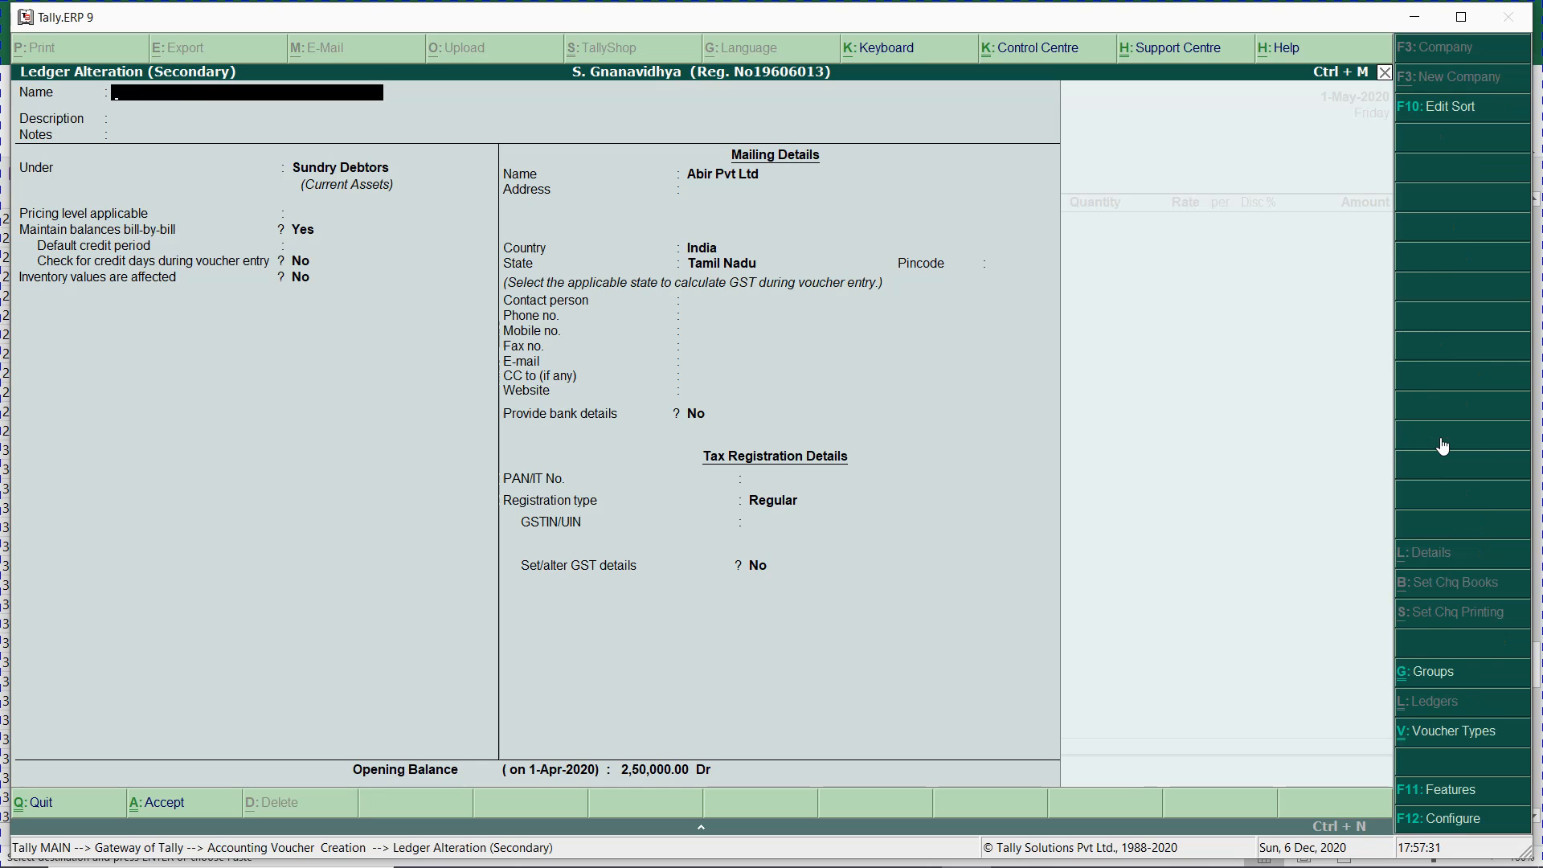
{"action": "key", "text": "Escape"}
{"action": "key", "text": "Return"}
{"action": "type", "text": "Ranb"}
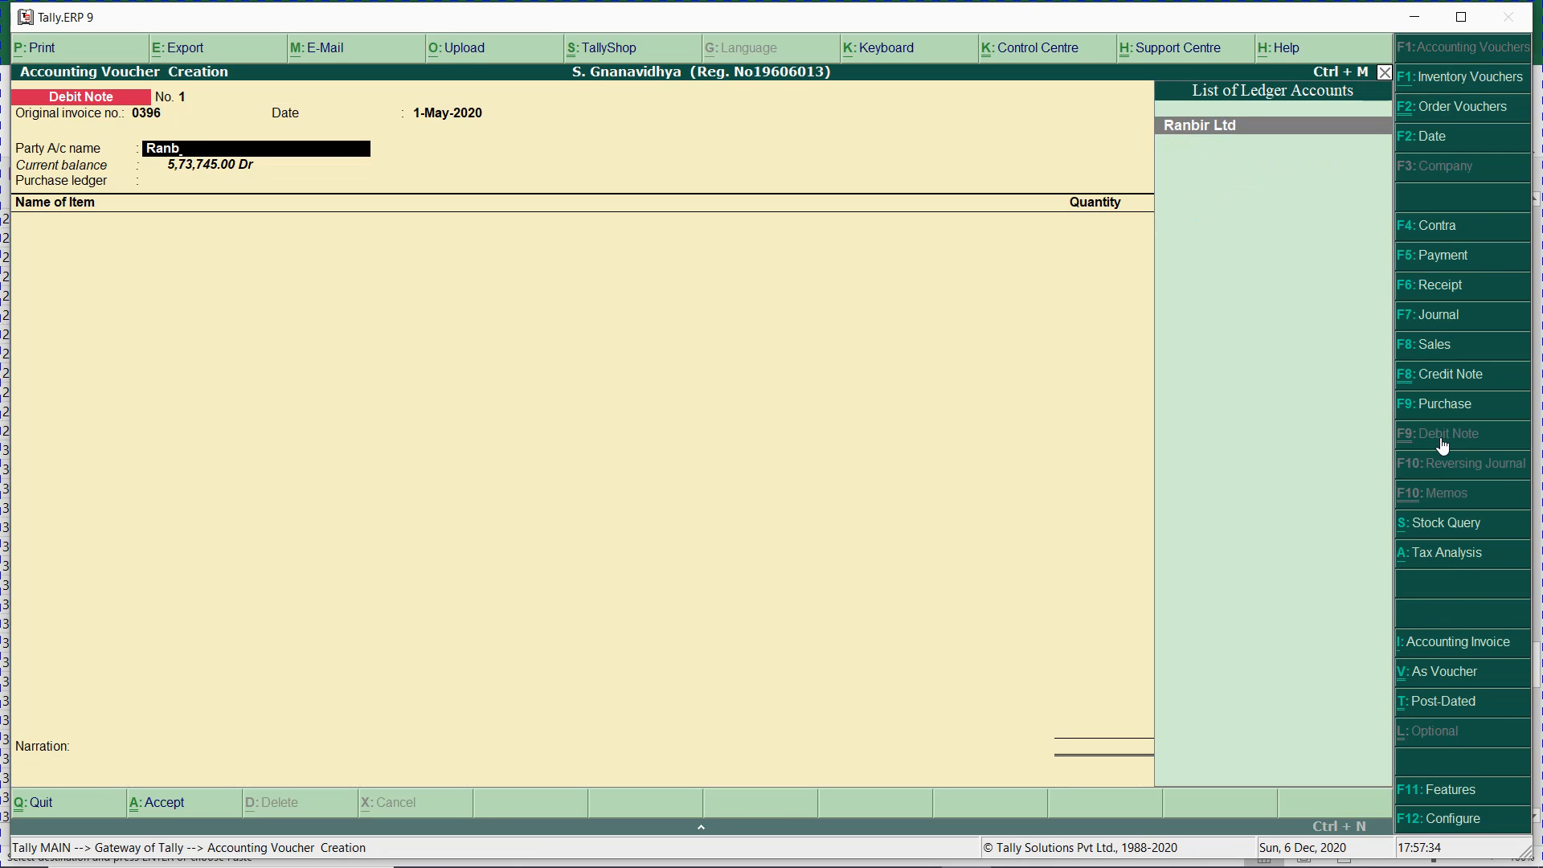
{"action": "key", "text": "Return"}
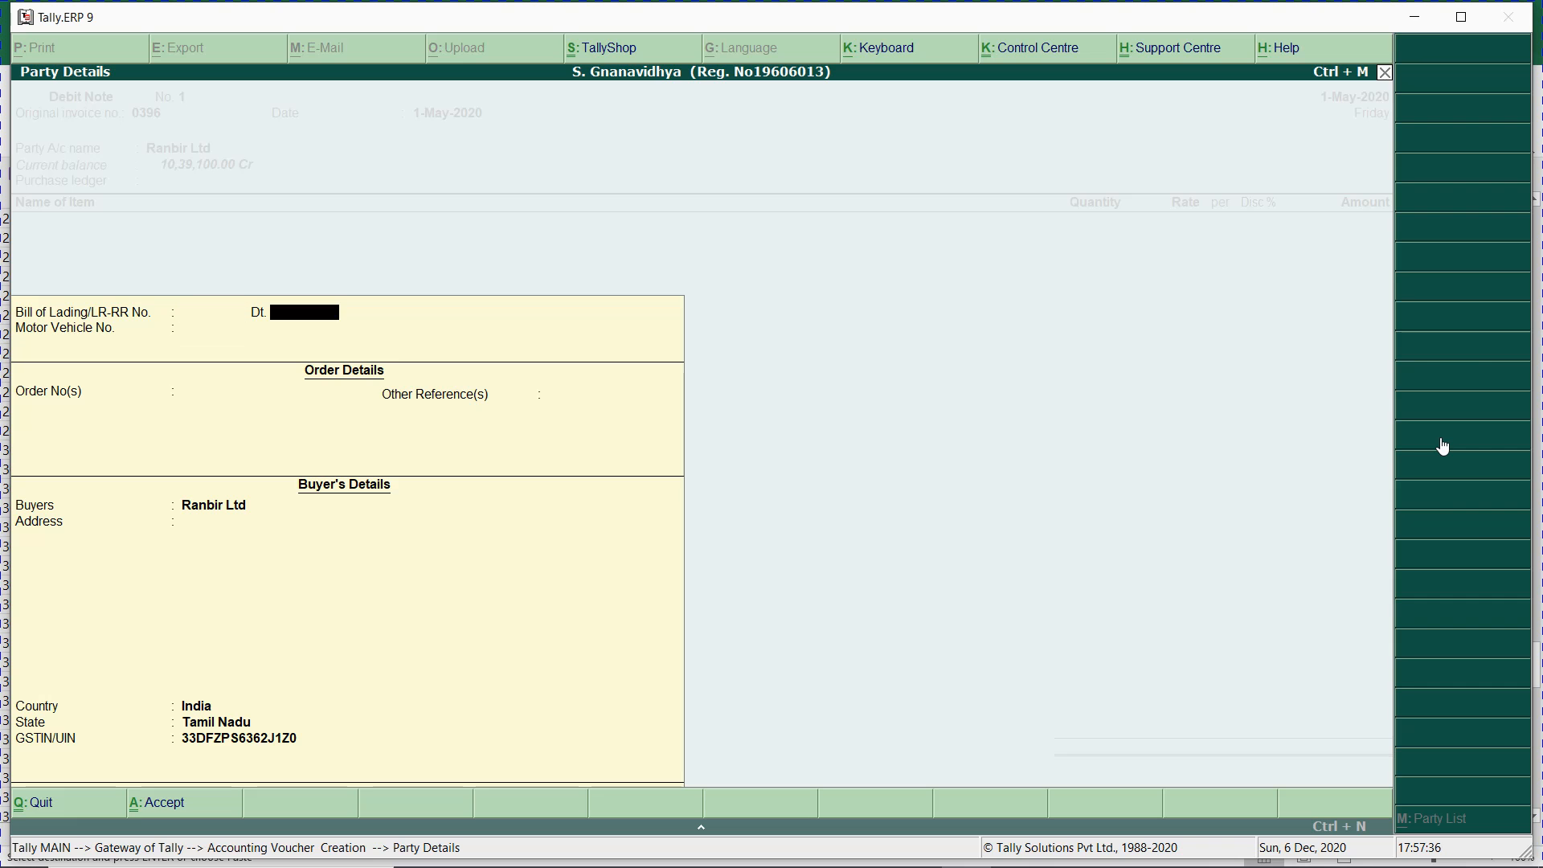
{"action": "key", "text": "Return"}
- Use Gst Local Purchase and add Ace Accounting Software (quantity 2) and Tally Multi User (quantity 1)
{"action": "key", "text": "Return"}
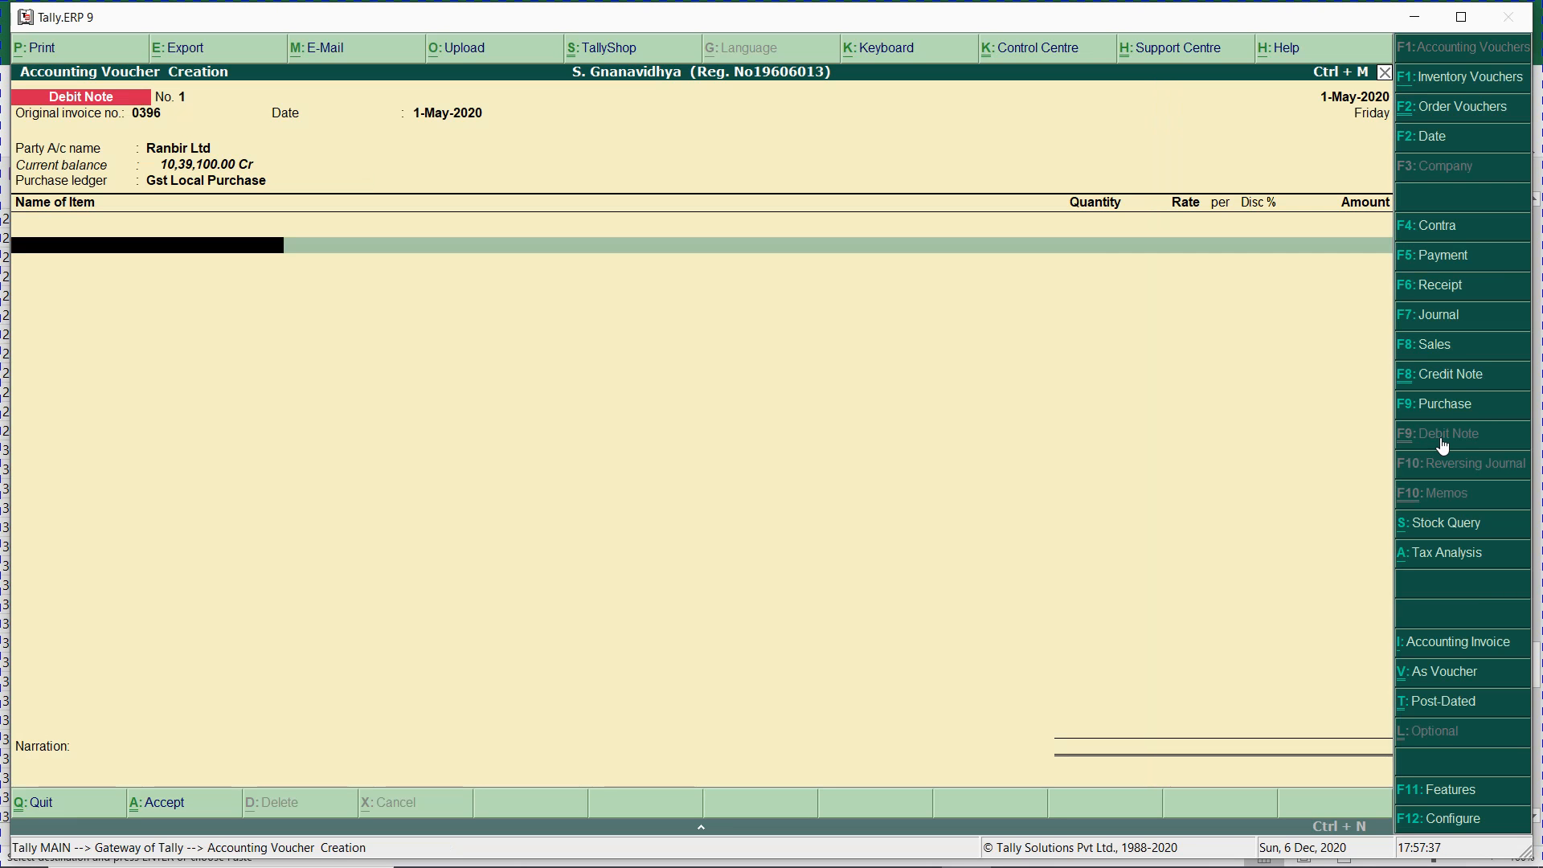
{"action": "key", "text": "Return"}
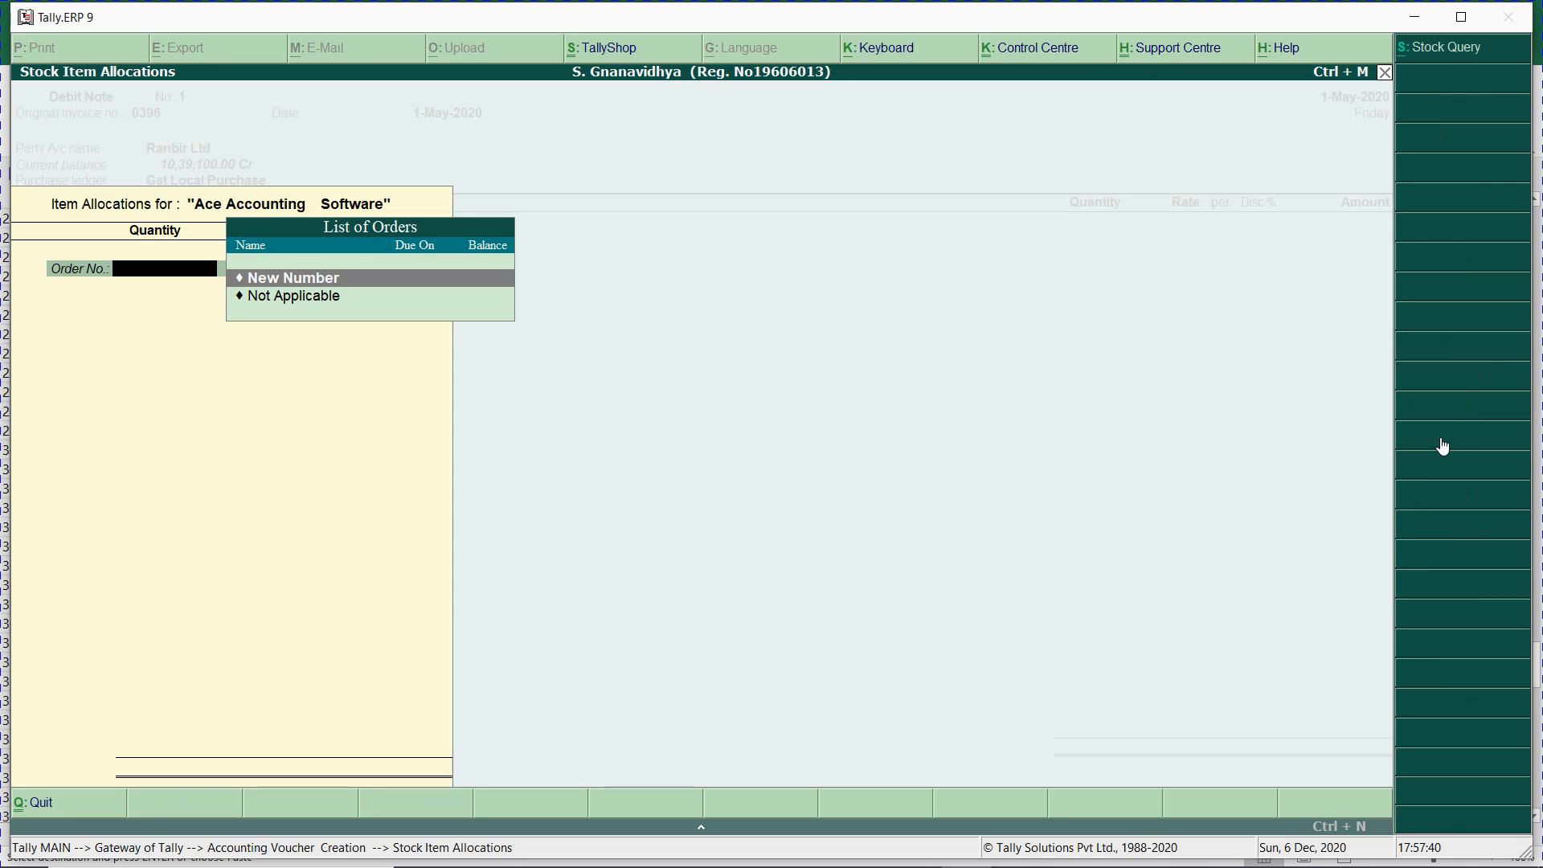
{"action": "key", "text": "Down"}
{"action": "key", "text": "Return"}
{"action": "type", "text": "2"}
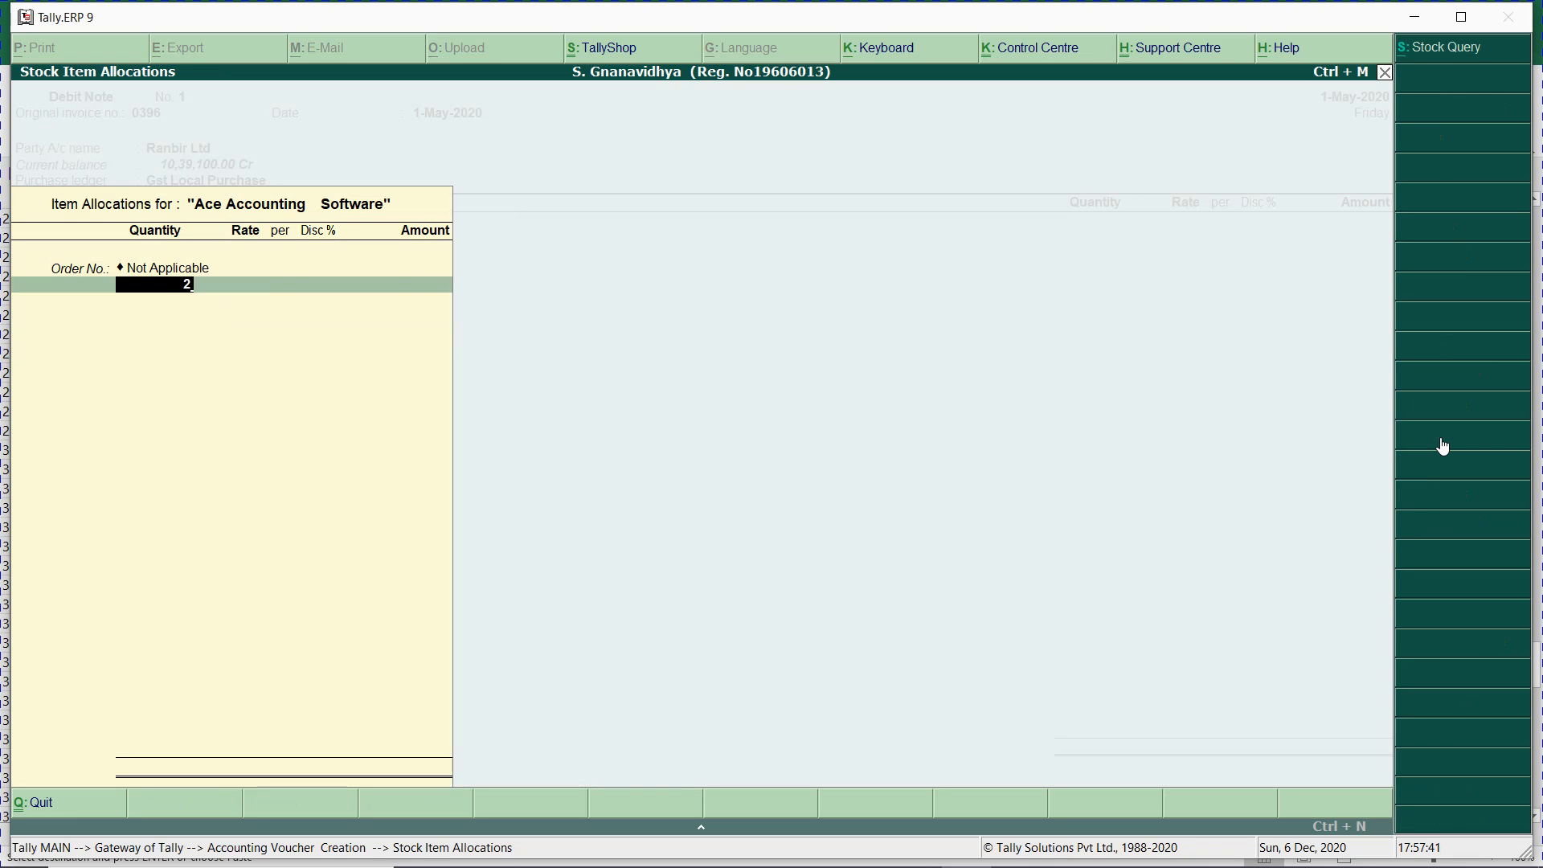
{"action": "key", "text": "Return"}
{"action": "key", "text": "Return"}
{"action": "key", "text": "Return"}
{"action": "key", "text": "Return"}
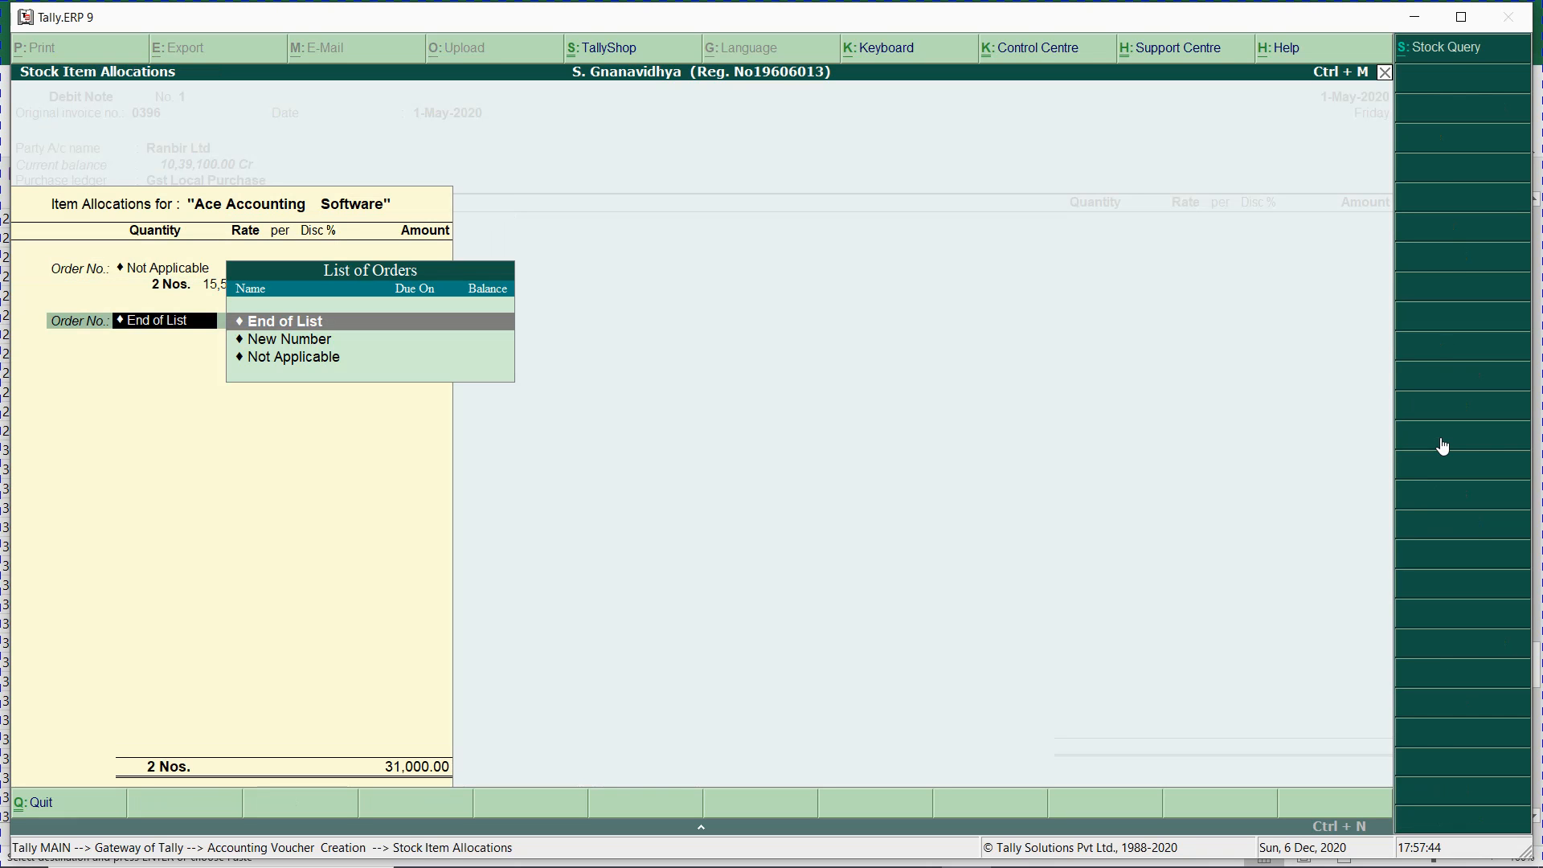
{"action": "key", "text": "Return"}
{"action": "key", "text": "Return"}
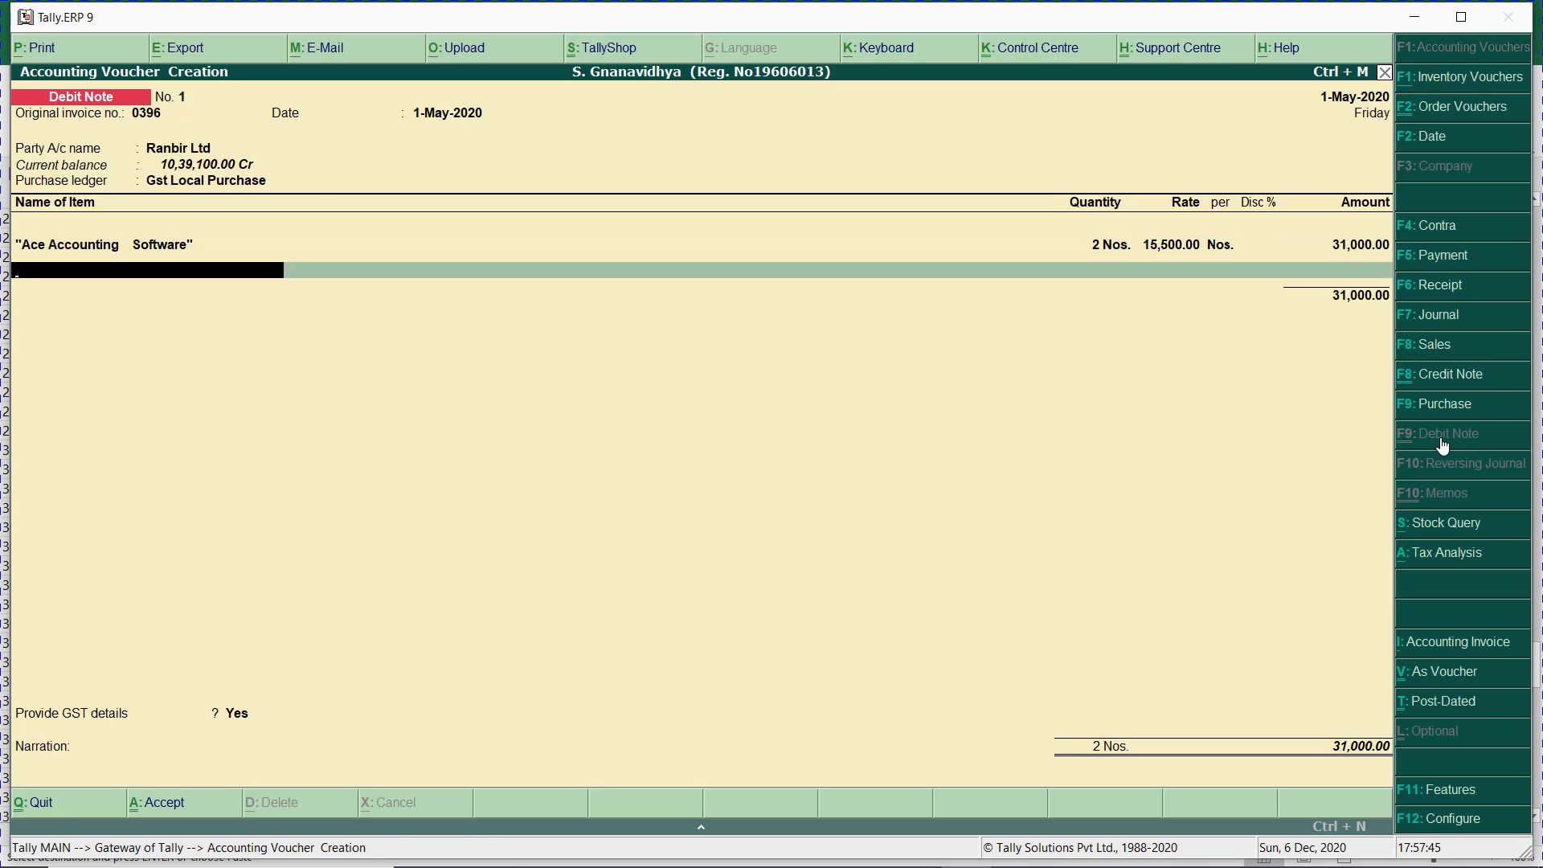
{"action": "type", "text": "Tal"}
{"action": "key", "text": "Return"}
{"action": "key", "text": "Down"}
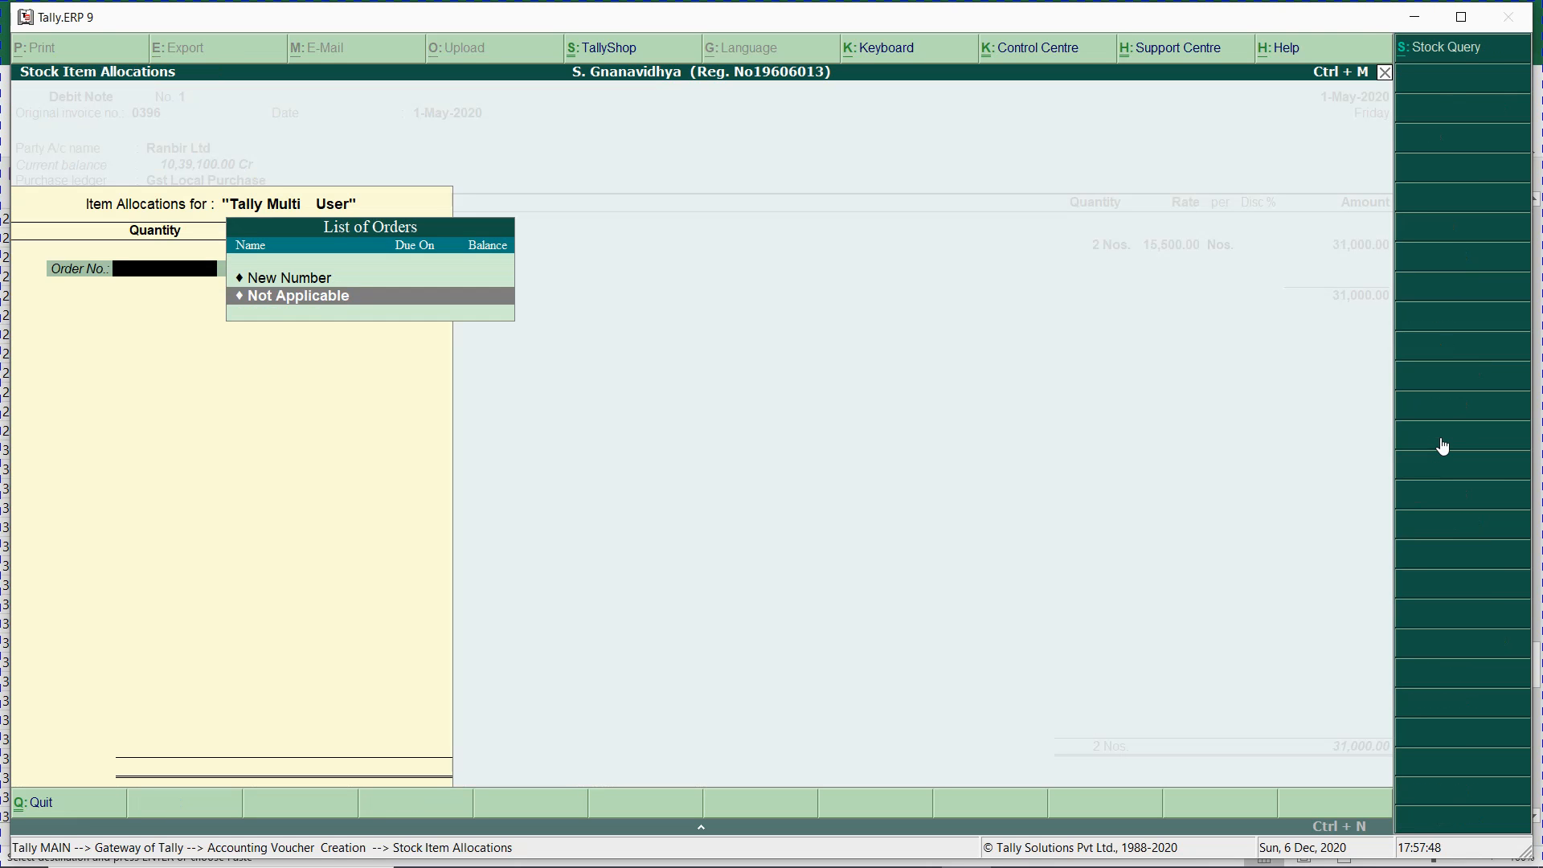
{"action": "key", "text": "Return"}
{"action": "type", "text": "1"}
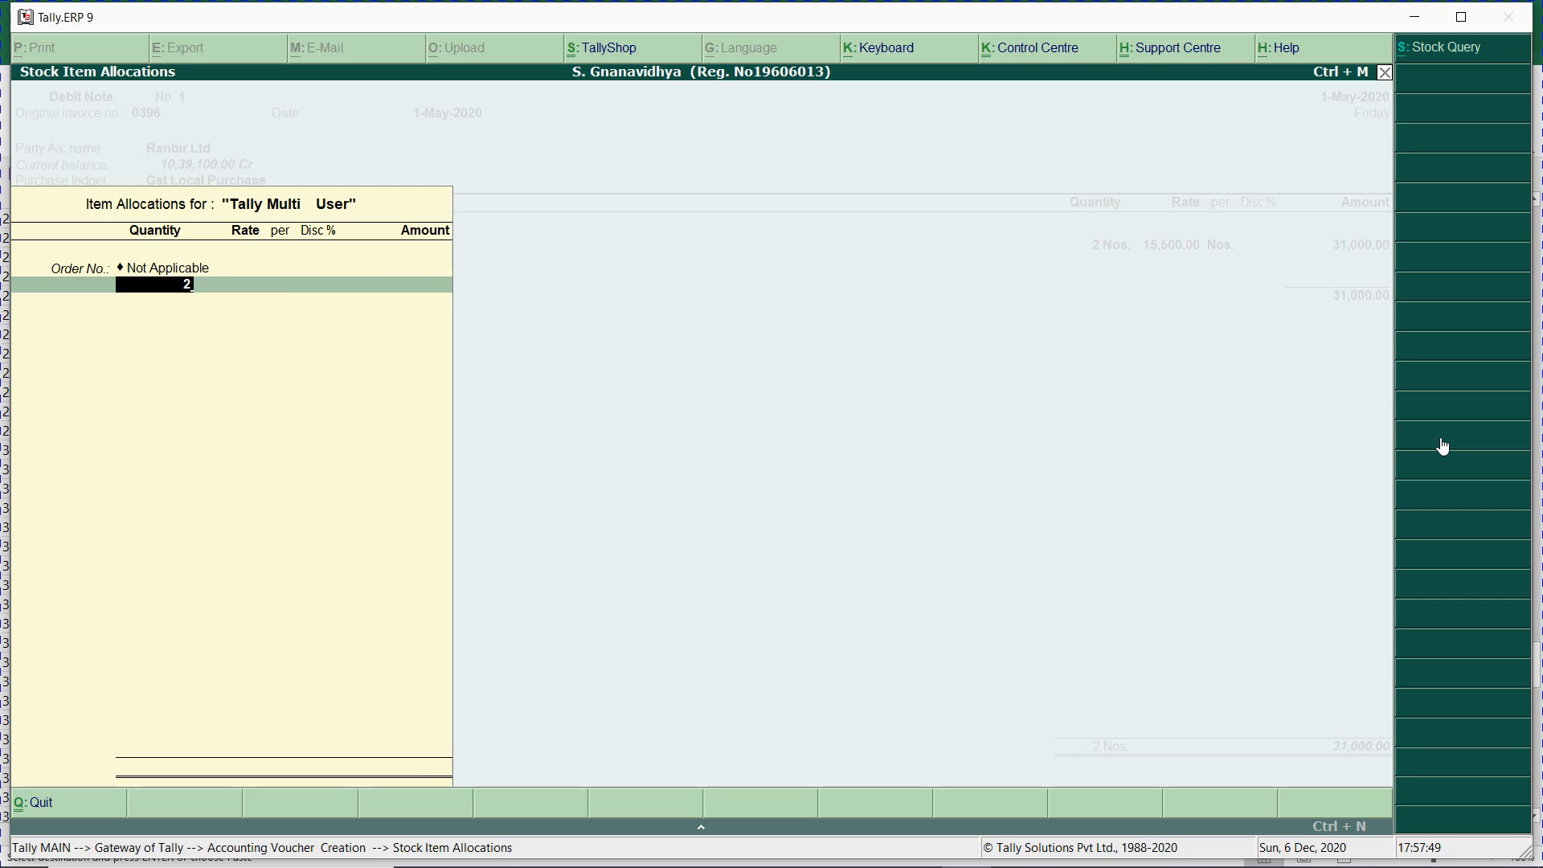
{"action": "key", "text": "Return"}
{"action": "key", "text": "Return"}
{"action": "key", "text": "Return"}
{"action": "key", "text": "Return"}
{"action": "key", "text": "Return"}
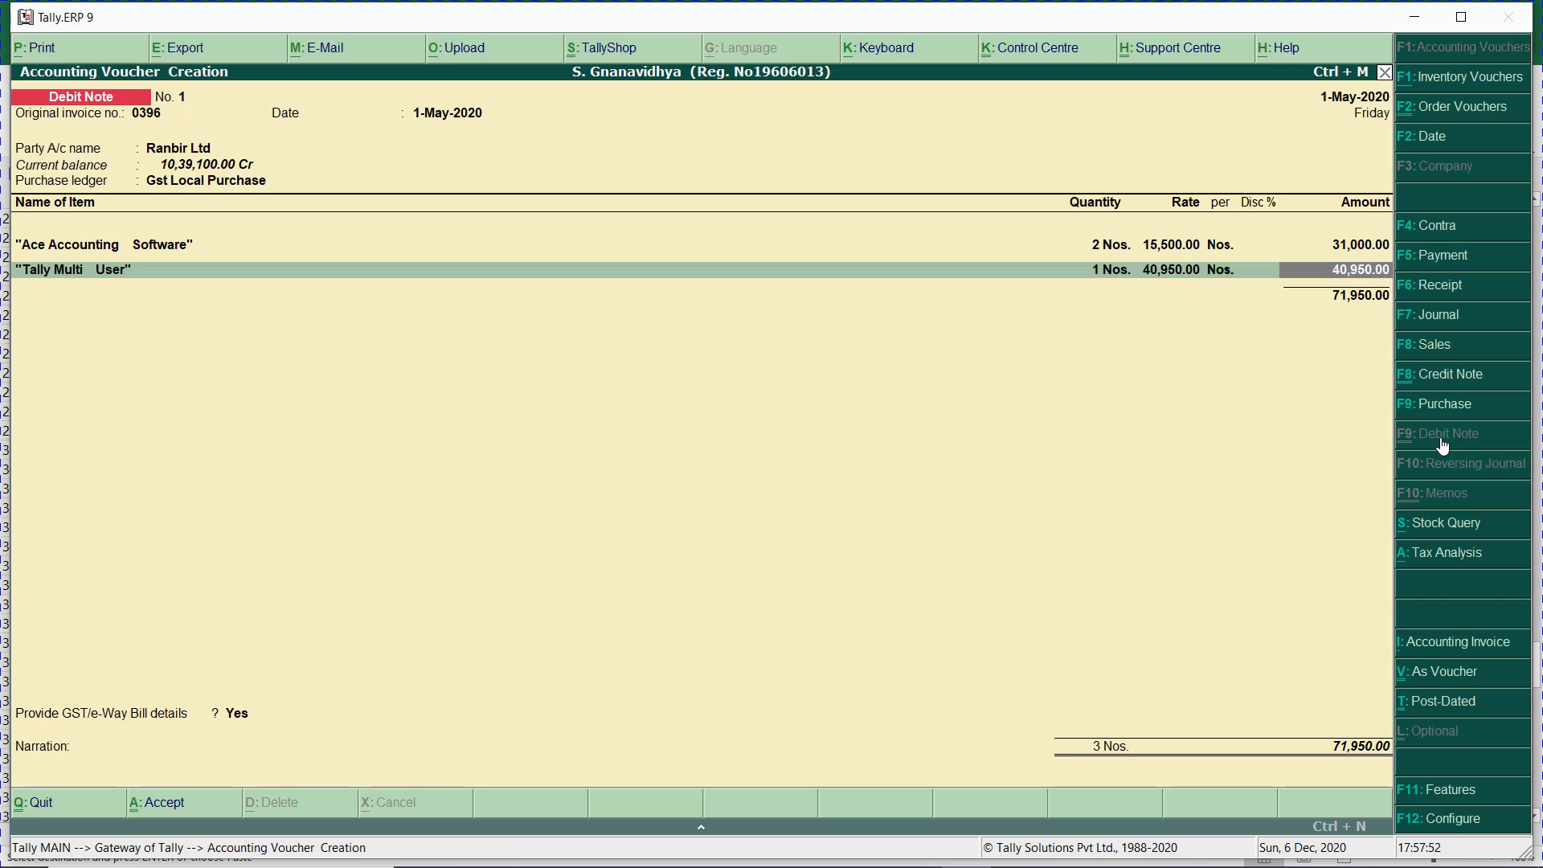
- Add HP Printer and LG LCD Monitor at quantity 1 each, order Not Applicable, totalling 81,450.00
{"action": "type", "text": "HP"}
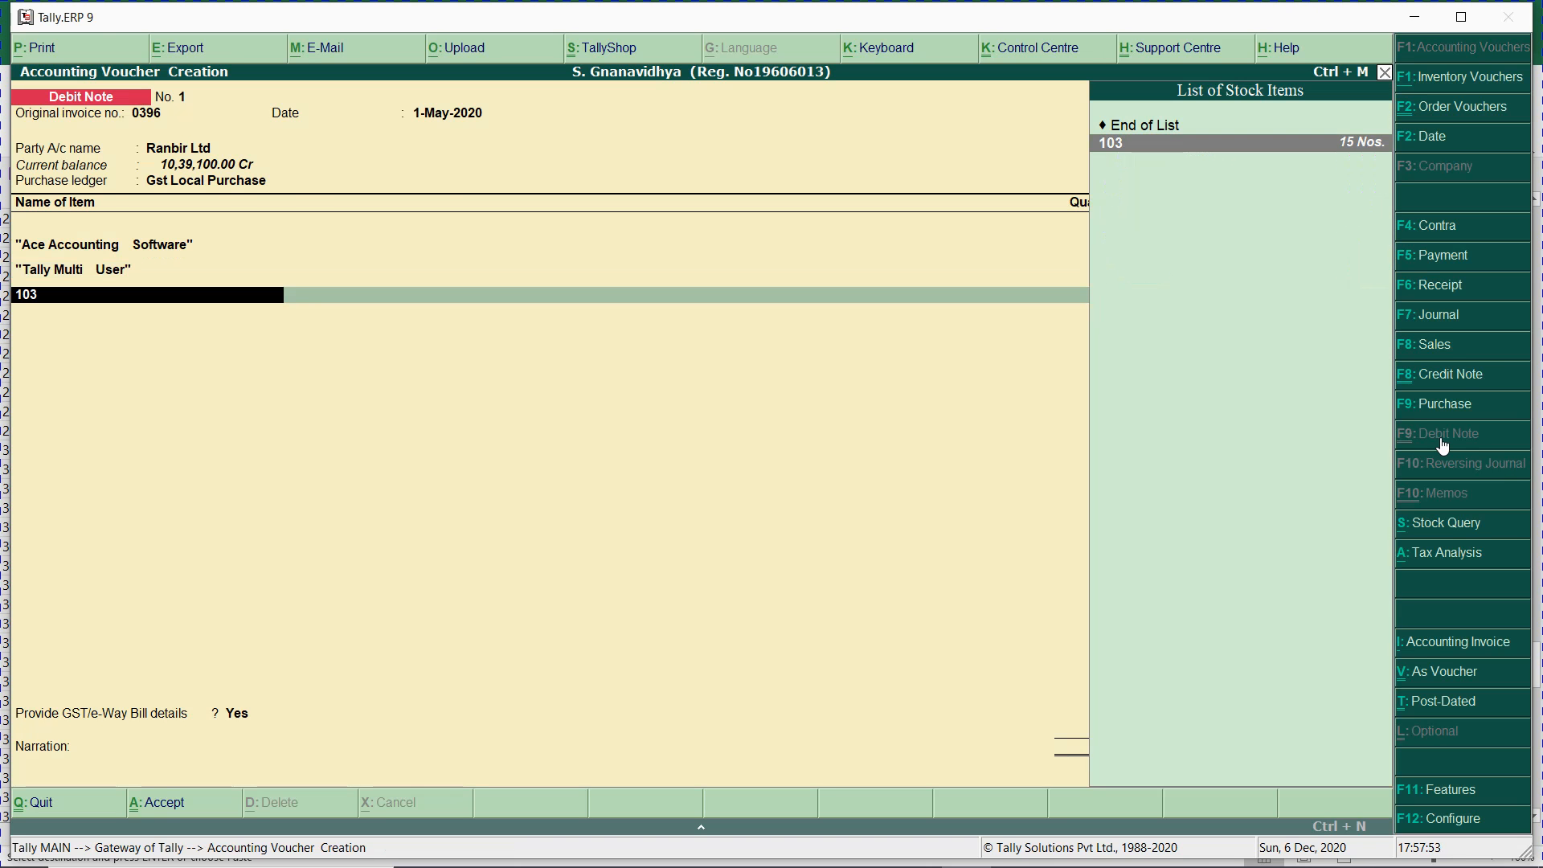
{"action": "key", "text": "Return"}
{"action": "key", "text": "Down"}
{"action": "key", "text": "Return"}
{"action": "type", "text": "1"}
{"action": "key", "text": "Return"}
{"action": "key", "text": "Return"}
{"action": "key", "text": "Return"}
{"action": "key", "text": "Return"}
{"action": "key", "text": "Return"}
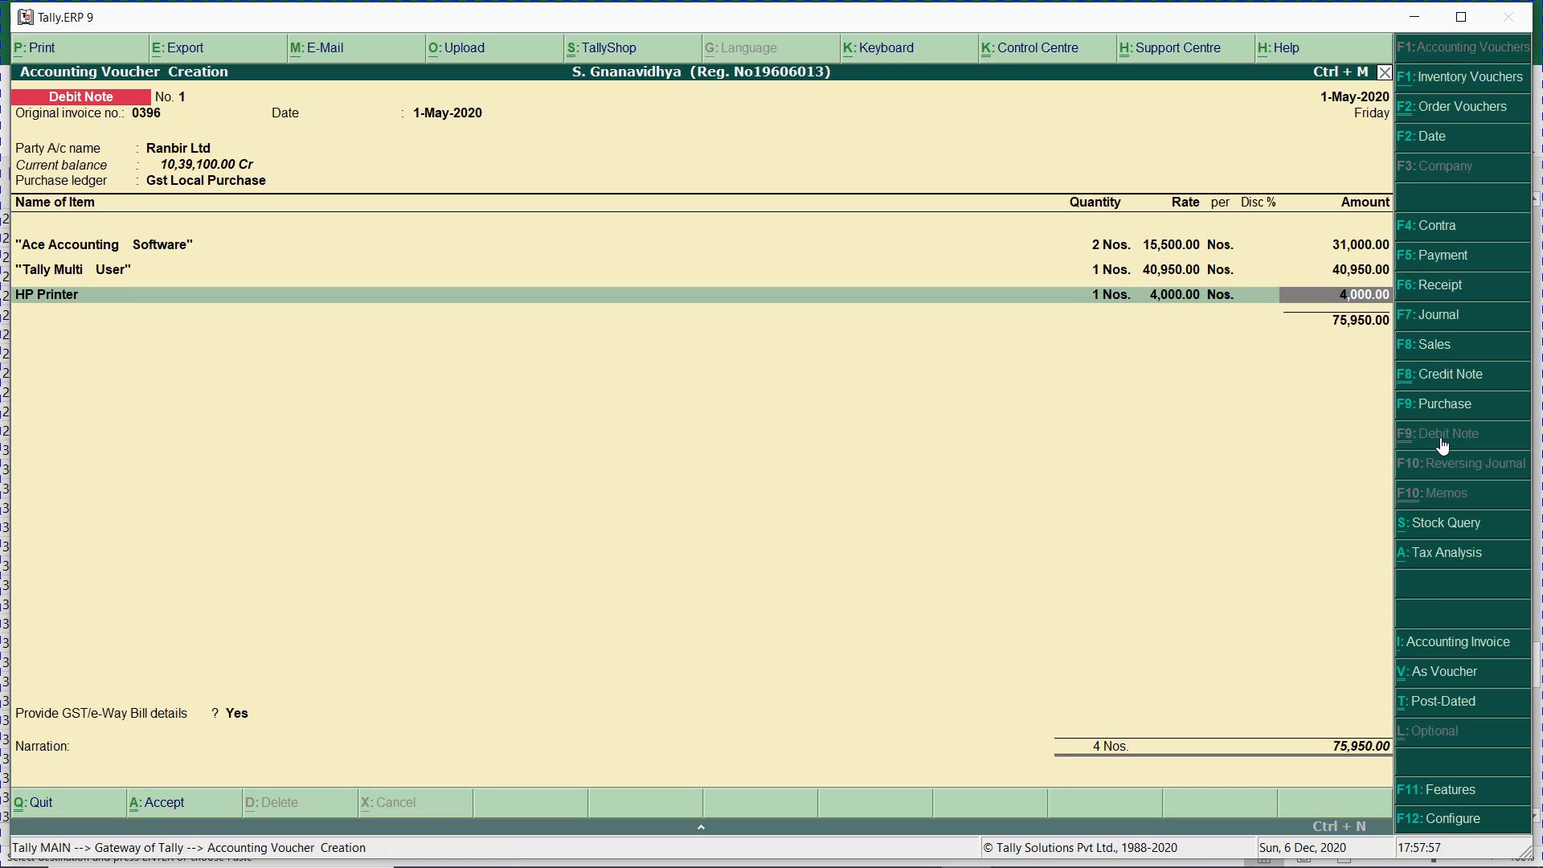
{"action": "type", "text": "104"}
{"action": "key", "text": "Return"}
{"action": "key", "text": "Down"}
{"action": "key", "text": "Return"}
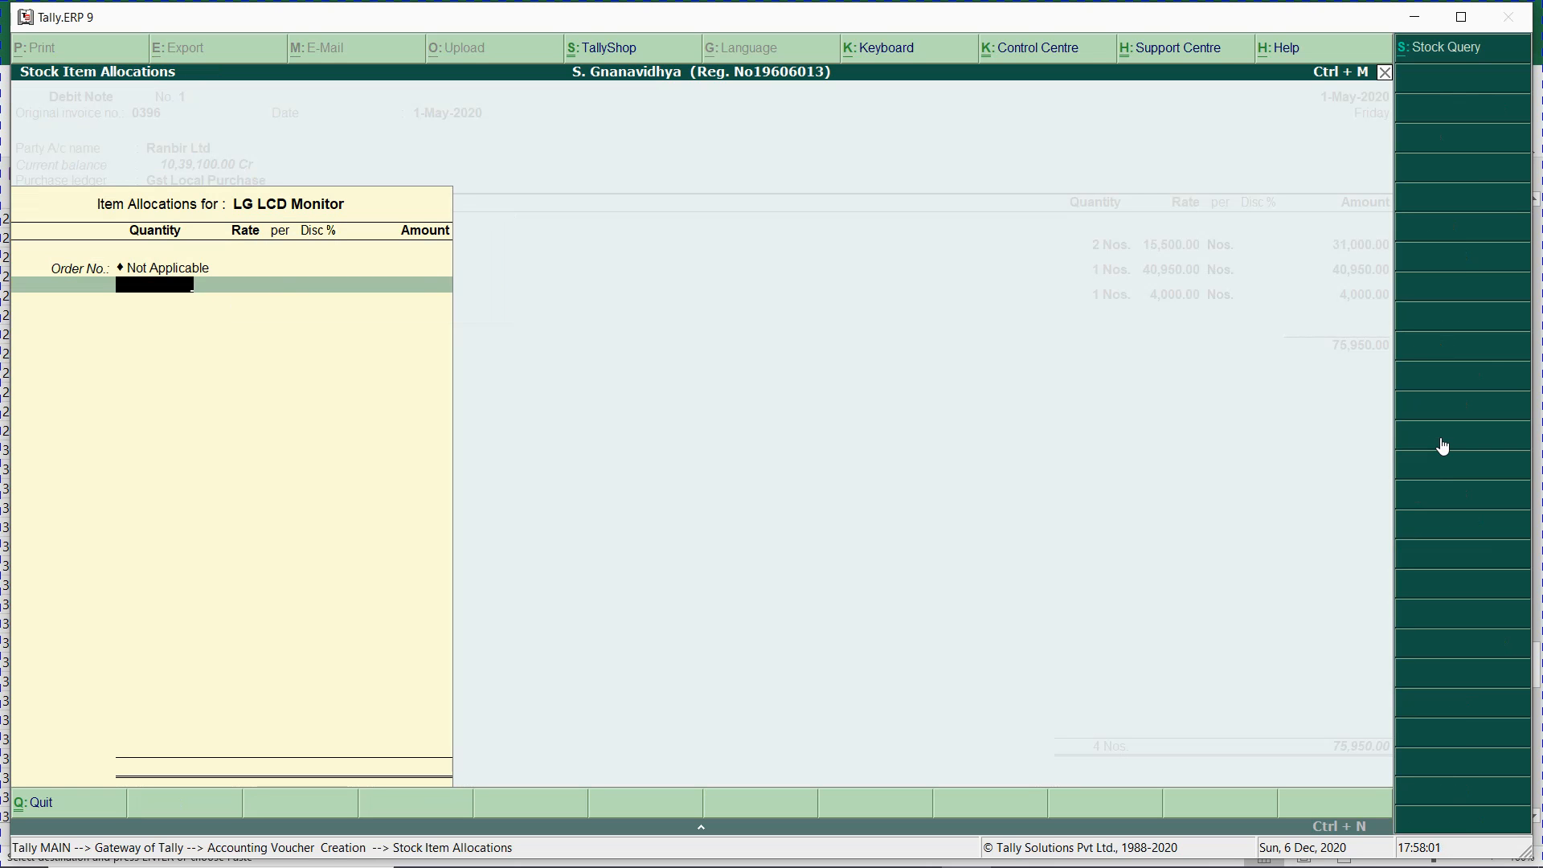
{"action": "type", "text": "1"}
{"action": "key", "text": "Return"}
{"action": "key", "text": "Return"}
{"action": "key", "text": "Return"}
{"action": "key", "text": "Return"}
{"action": "key", "text": "Return"}
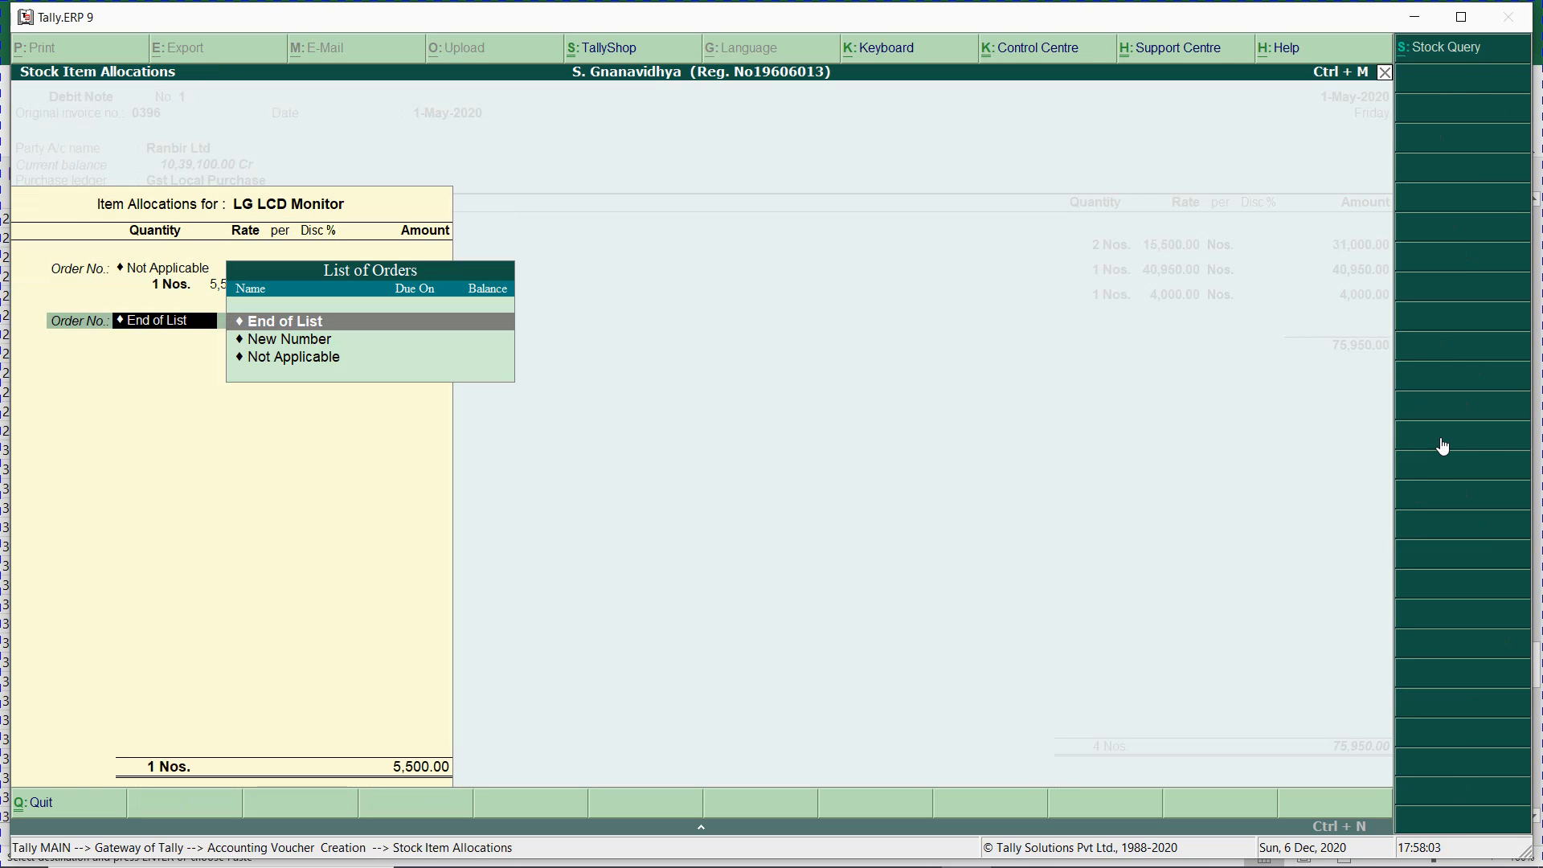
{"action": "key", "text": "Return"}
{"action": "key", "text": "Return"}
{"action": "key", "text": "Return"}
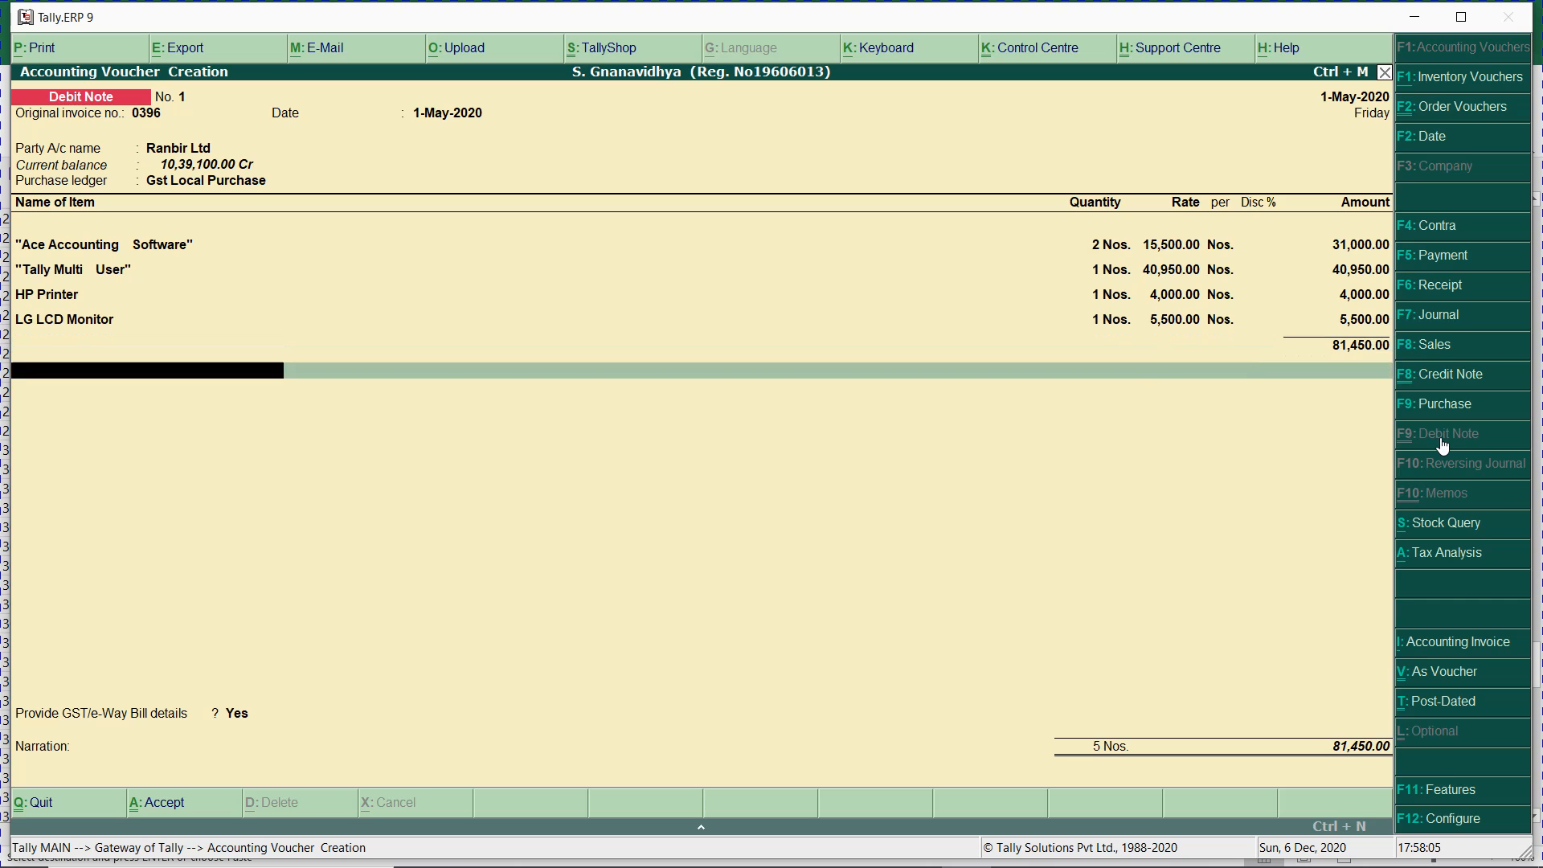
{"action": "type", "text": "Input"}
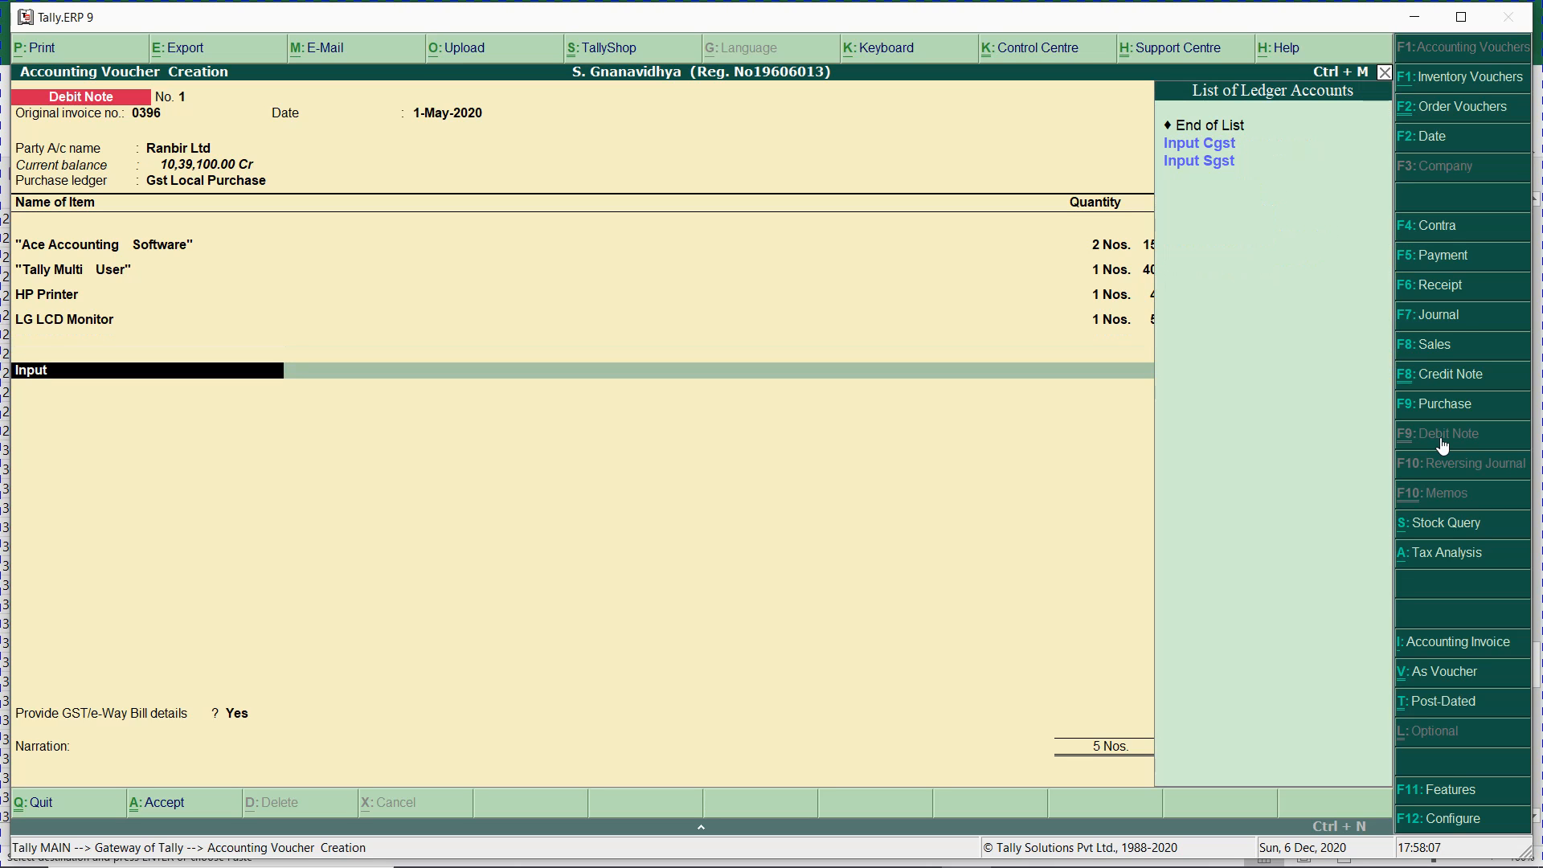
- Add Input Cgst and Input Sgst at 7,045.50 each plus Round Off, totalling 95,541.00
{"action": "key", "text": "Return"}
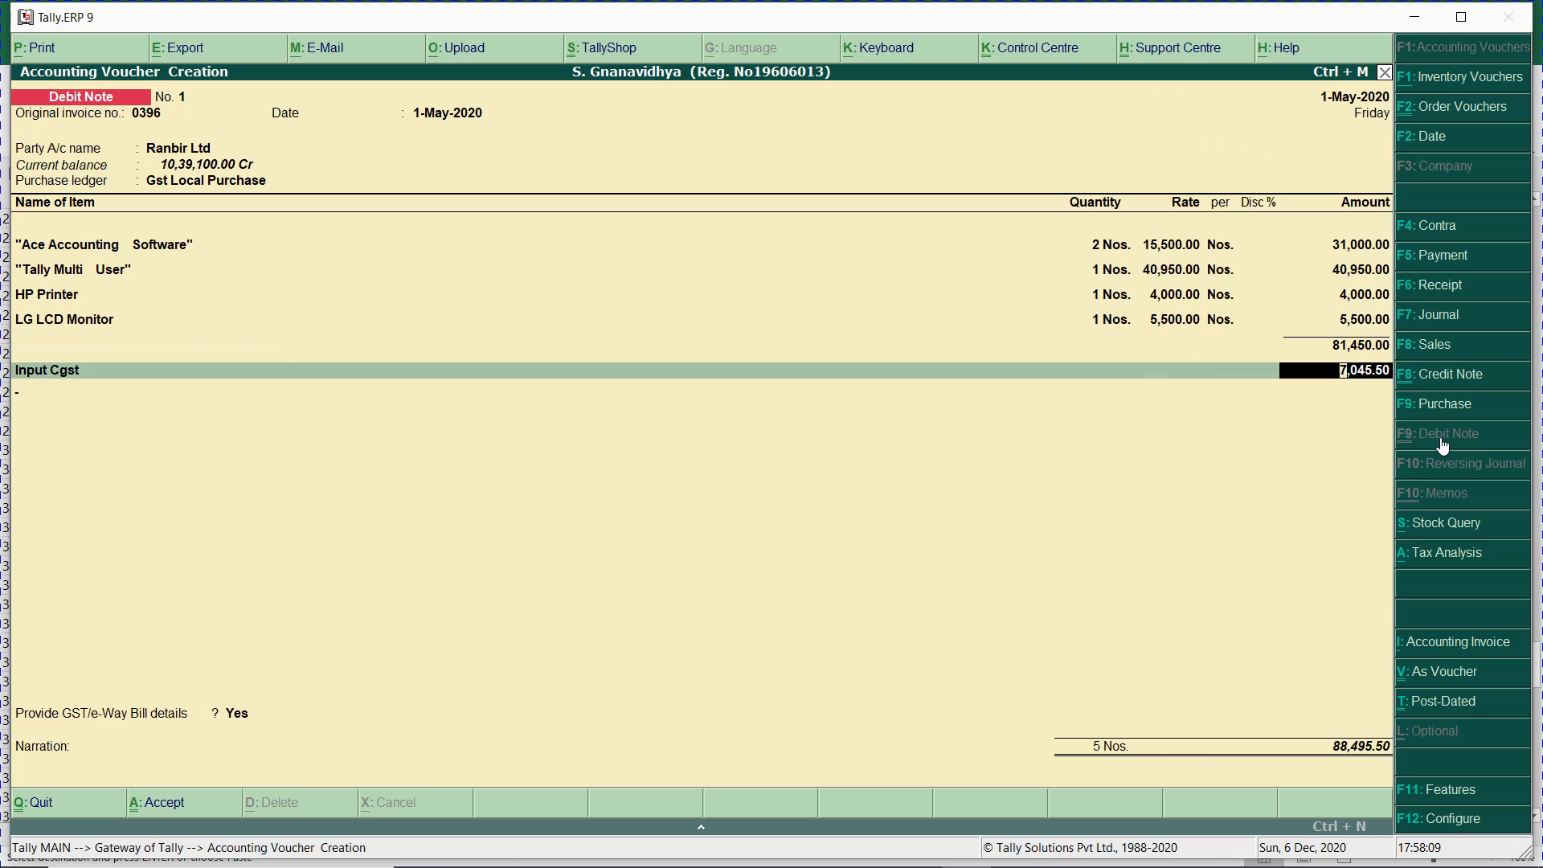
{"action": "key", "text": "Return"}
{"action": "type", "text": "inp"}
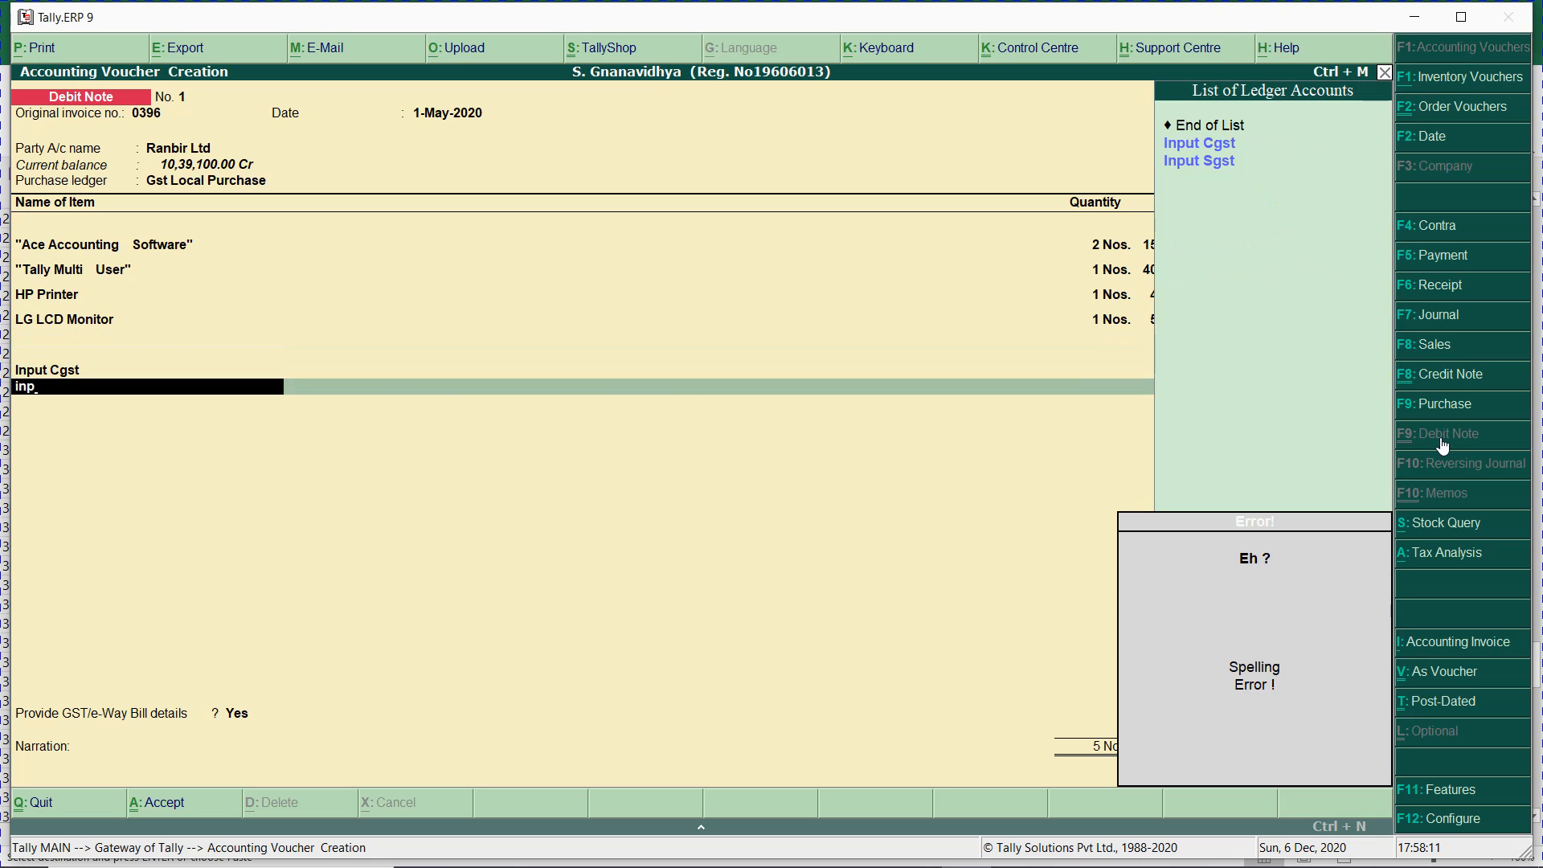
{"action": "key", "text": "Return"}
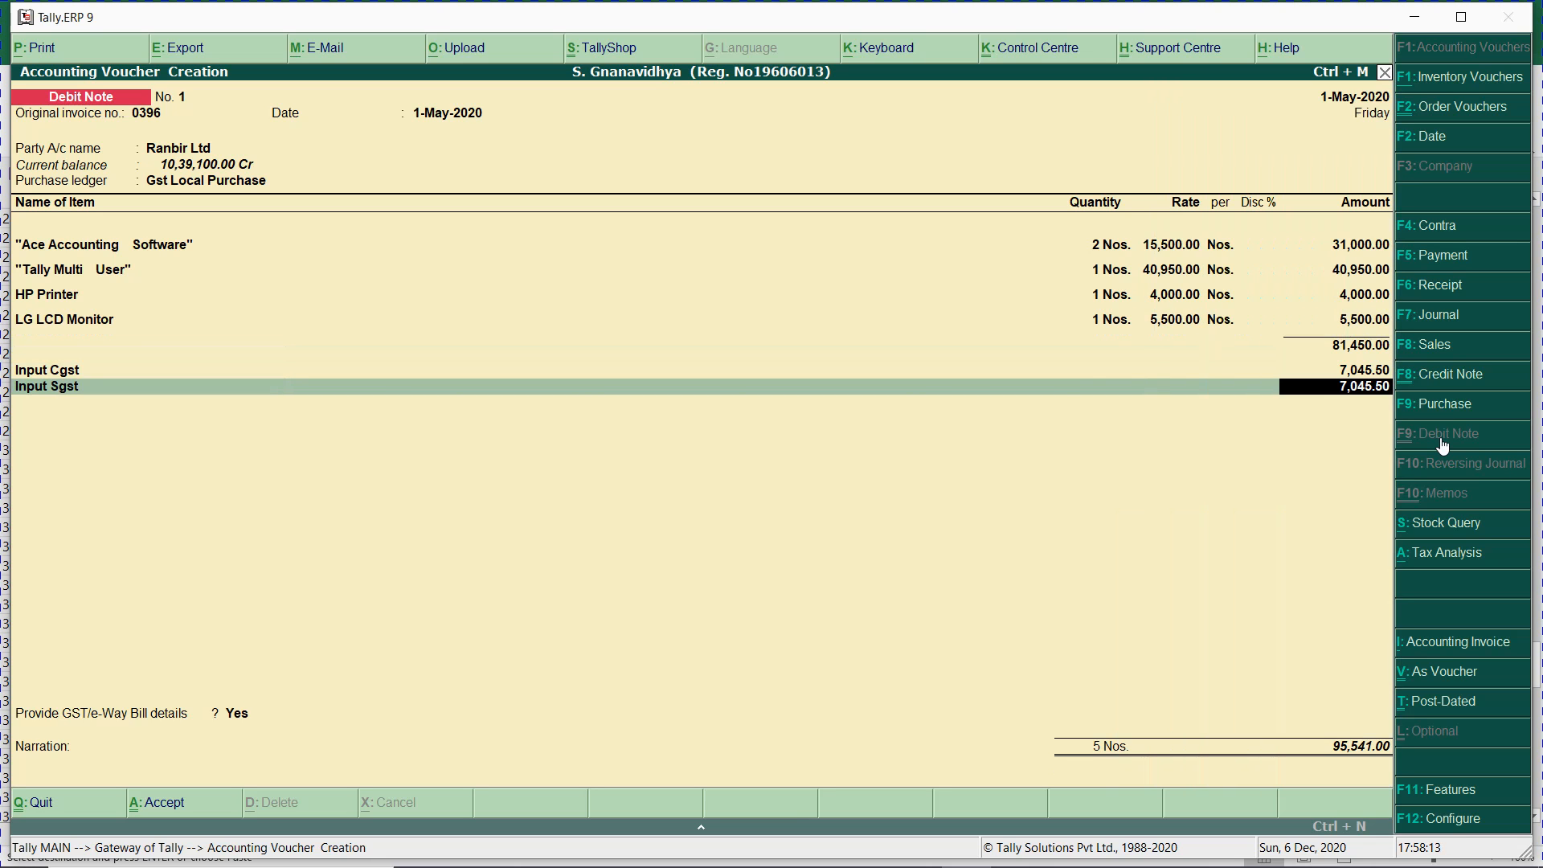
{"action": "key", "text": "Return"}
{"action": "type", "text": "Round Off"}
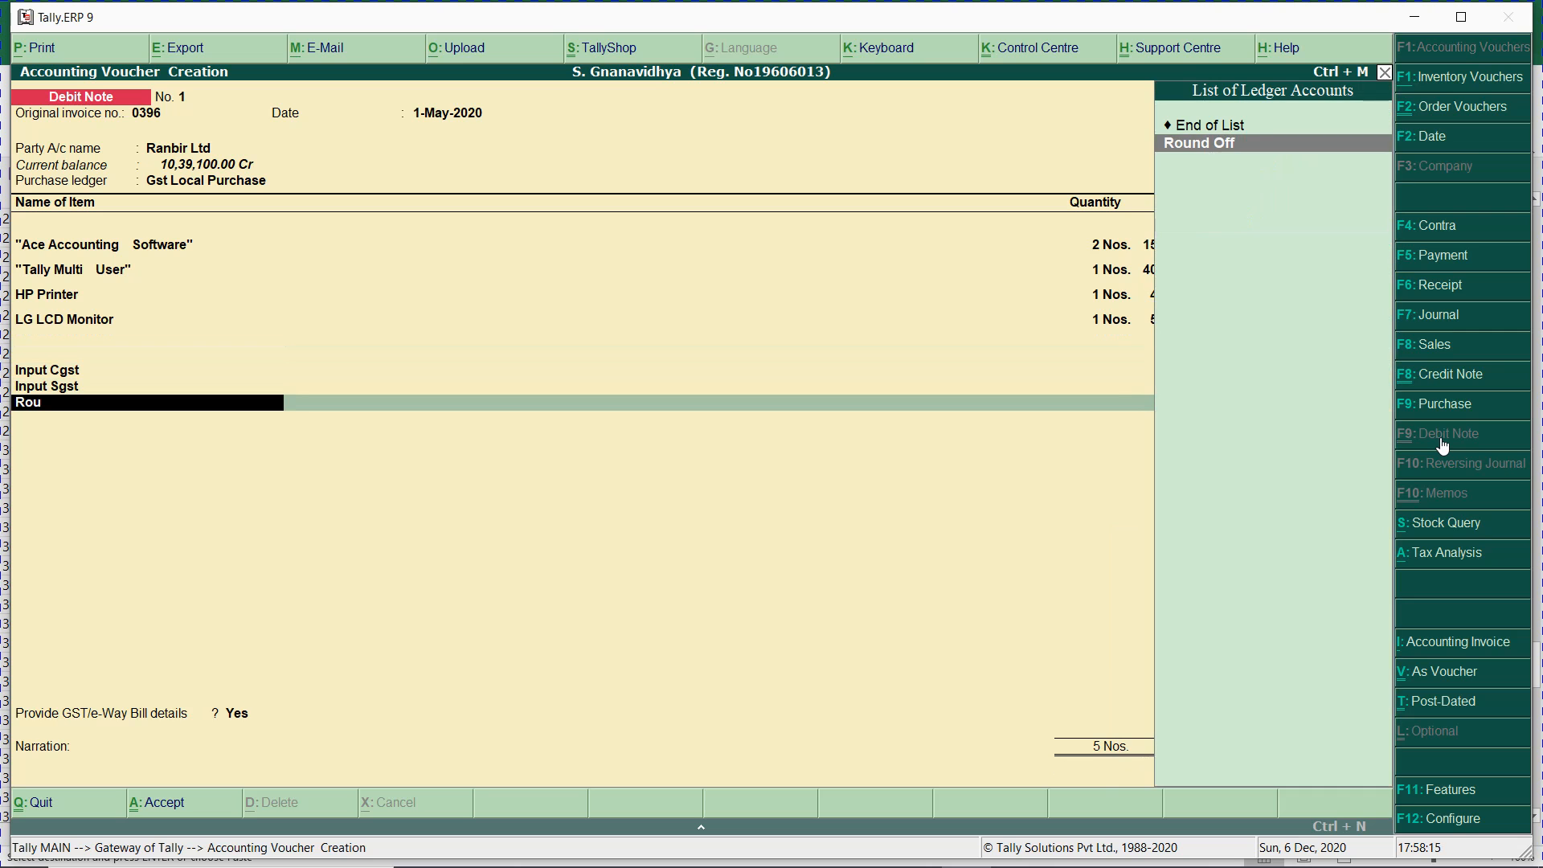
{"action": "key", "text": "Return"}
{"action": "key", "text": "BackSpace"}
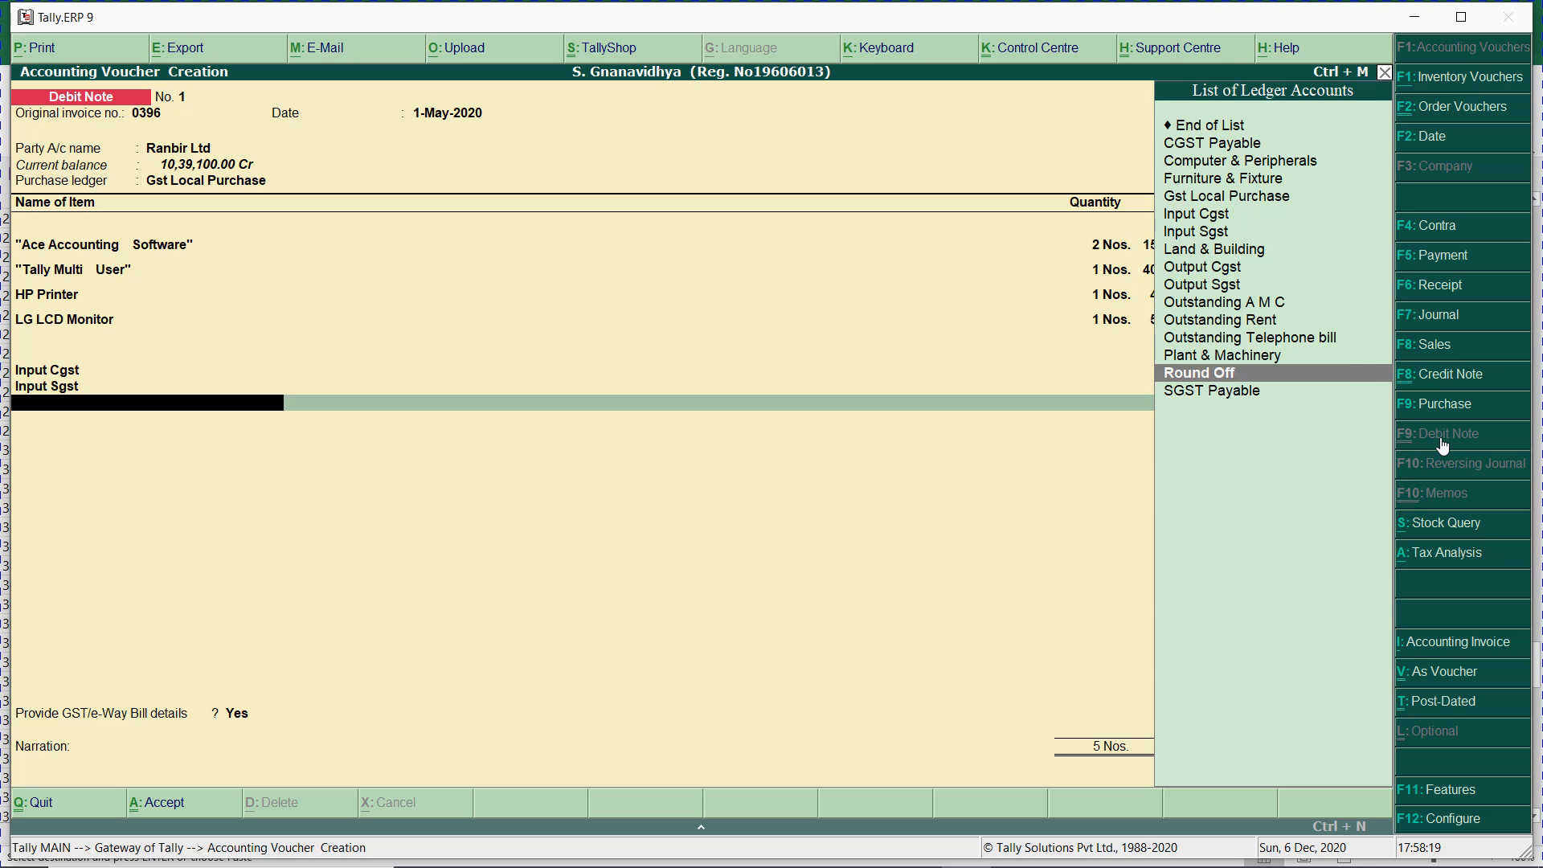
{"action": "key", "text": "Return"}
{"action": "key", "text": "Return"}
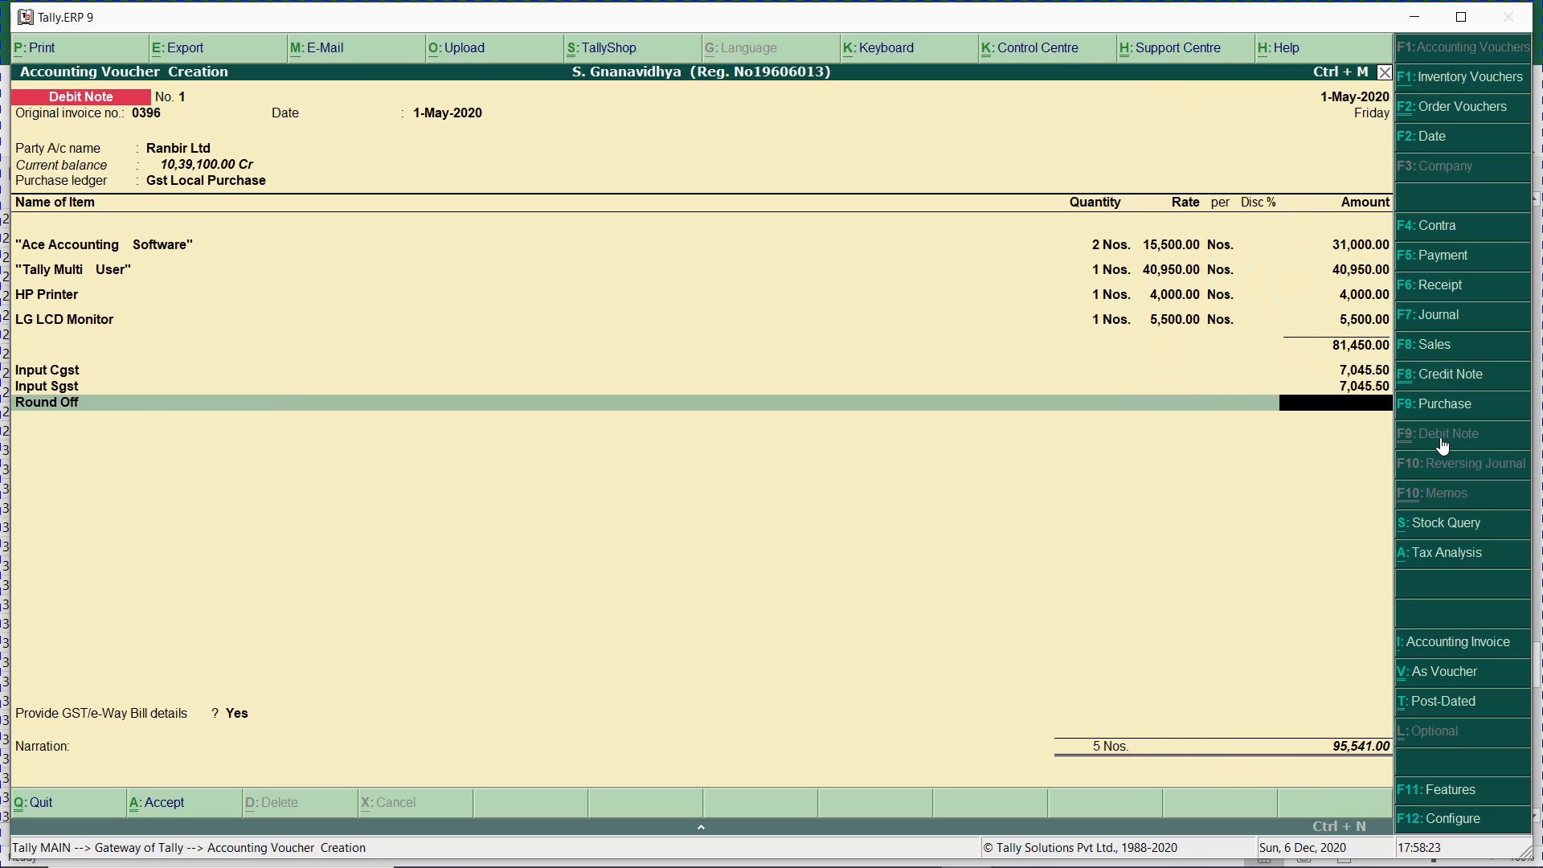
{"action": "key", "text": "alt+Tab"}
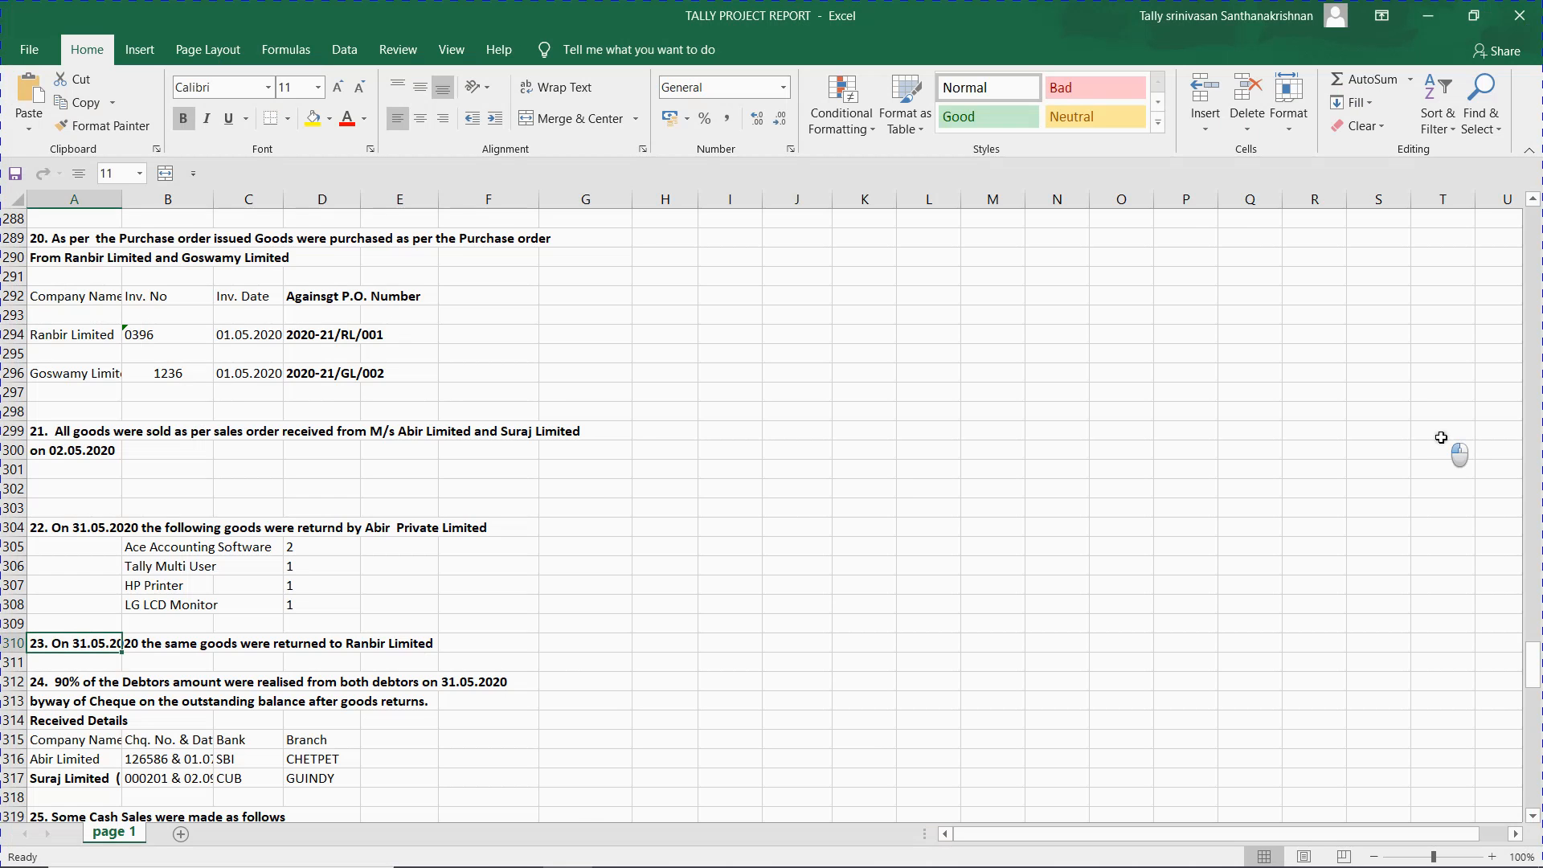
- Paste the Ranbir Ltd debit-note screenshot in Word on a new line below item 23
{"action": "left_click", "coordinate": [1441, 435]}
{"action": "key", "text": "alt+Tab"}
{"action": "key", "text": "alt+Tab"}
{"action": "key", "text": "alt+Tab"}
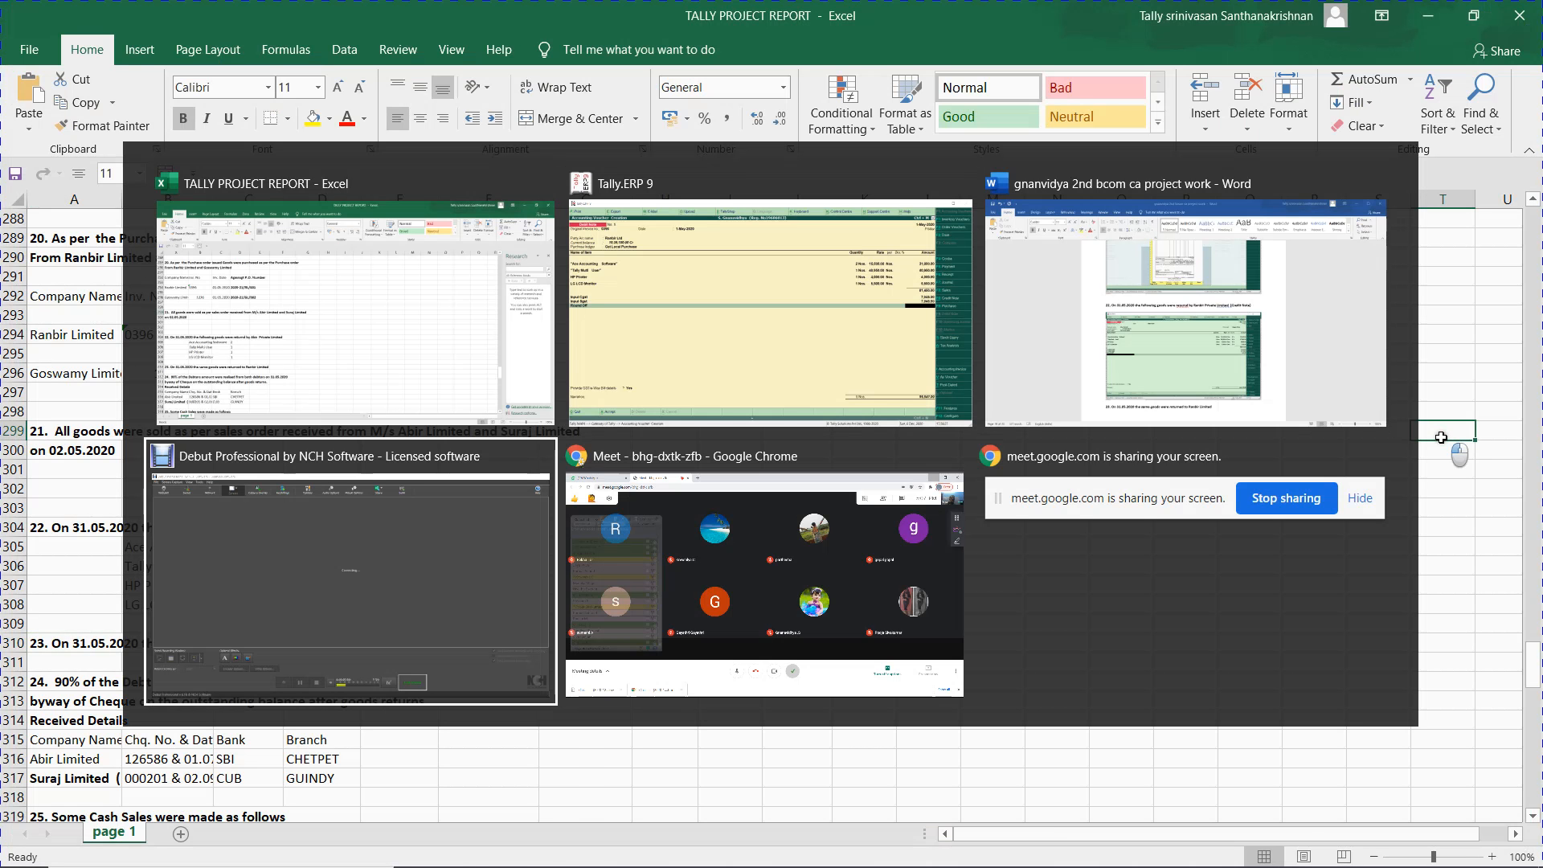
{"action": "key", "text": "alt+Tab"}
{"action": "key", "text": "alt+Tab"}
{"action": "left_click", "coordinate": [1442, 436], "text": "alt"}
{"action": "key", "text": "alt+Tab"}
{"action": "key", "text": "alt+Tab"}
{"action": "key", "text": "alt+Tab"}
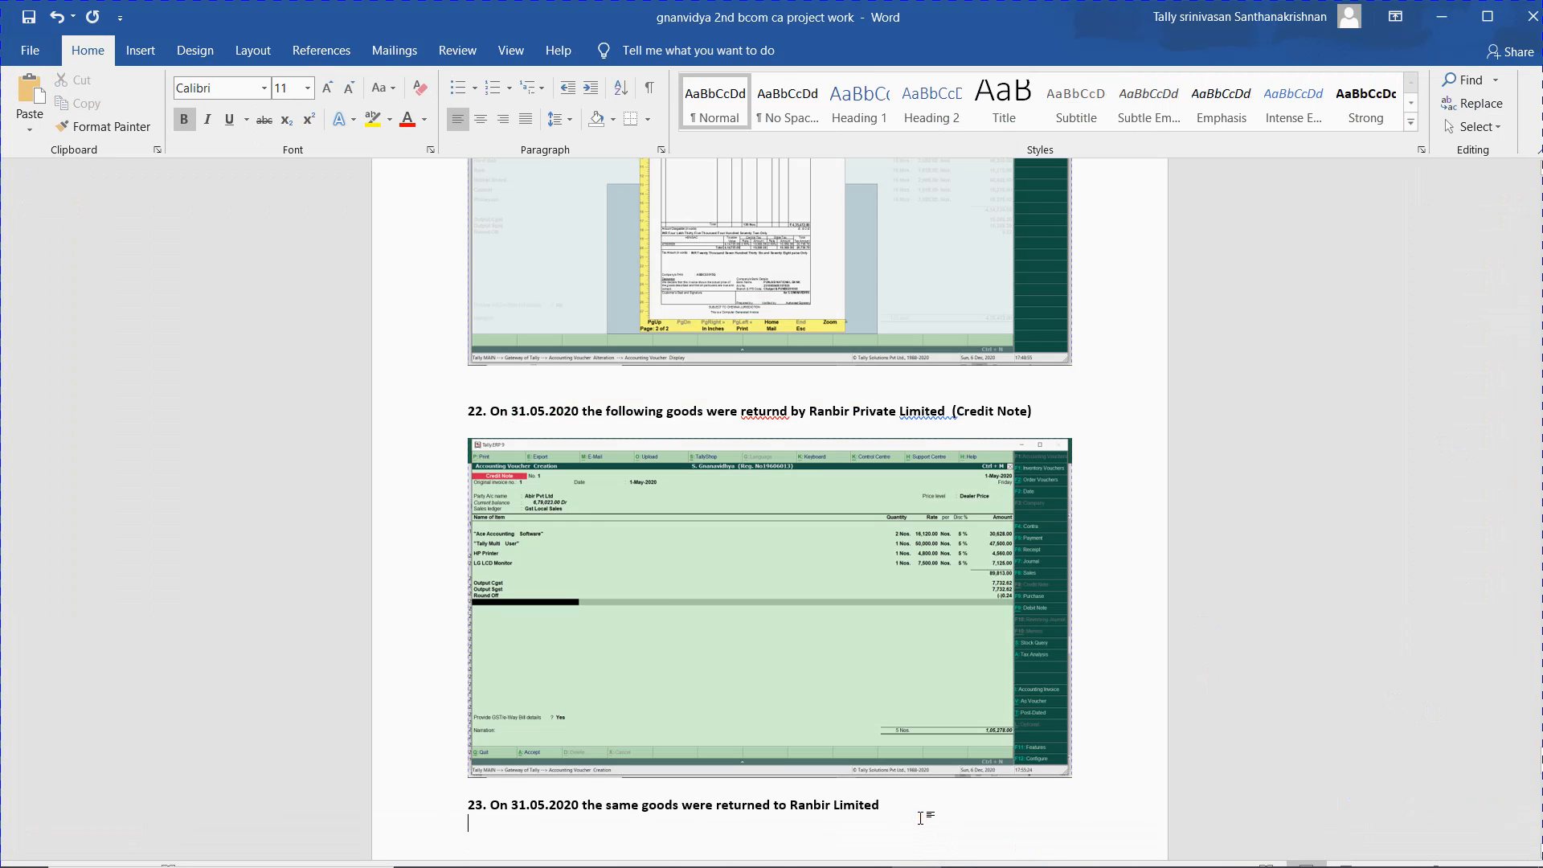
{"action": "left_click", "coordinate": [897, 804]}
{"action": "key", "text": "Return"}
{"action": "key", "text": "ctrl+v"}
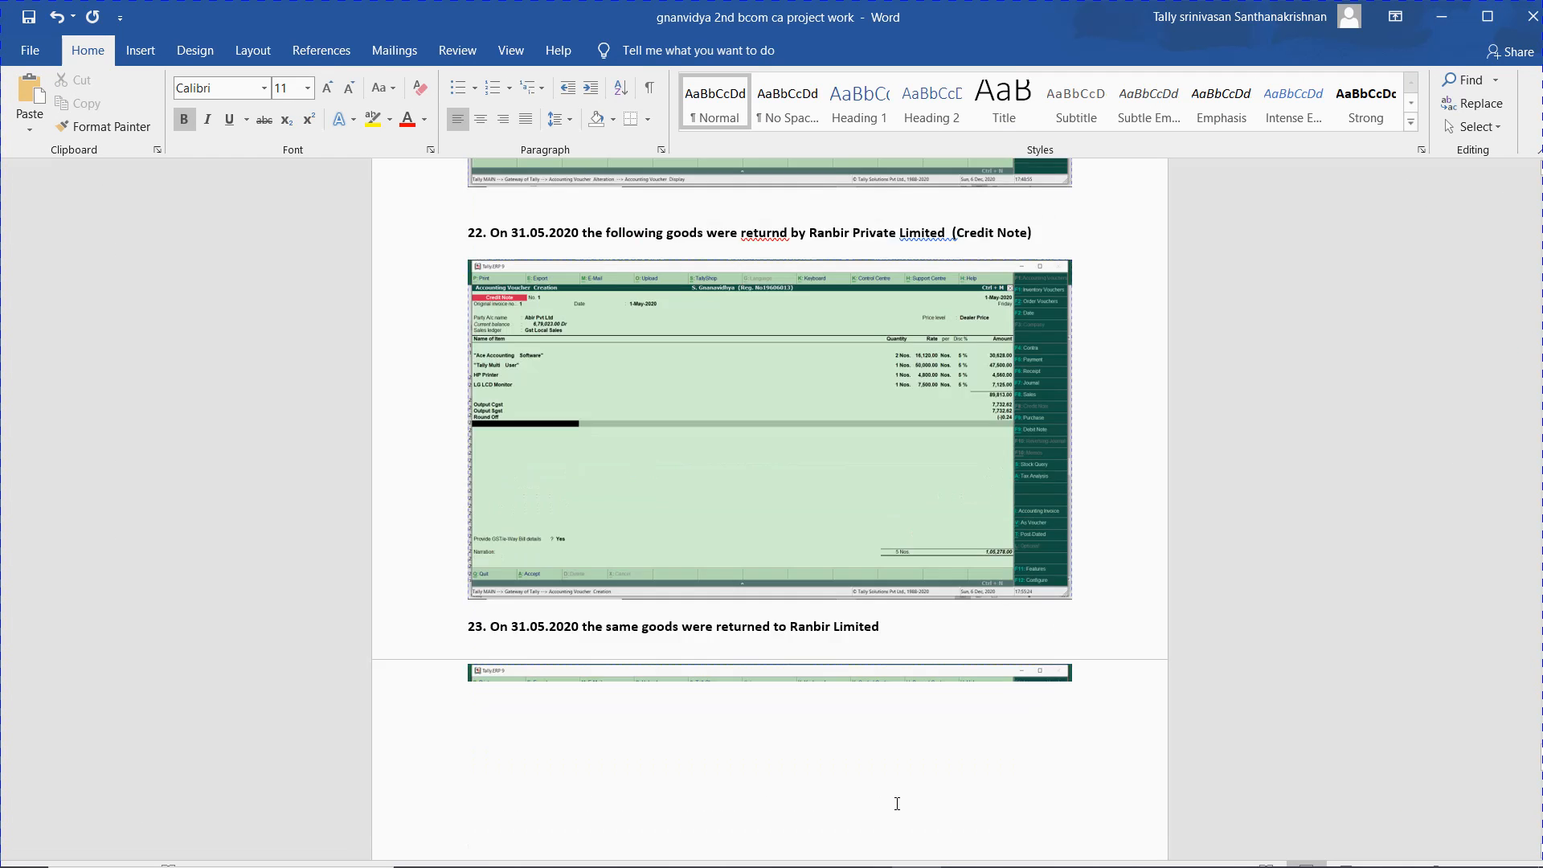
- Copy the item 24 text from cell A312 of the Excel project report
{"action": "key", "text": "alt+Tab"}
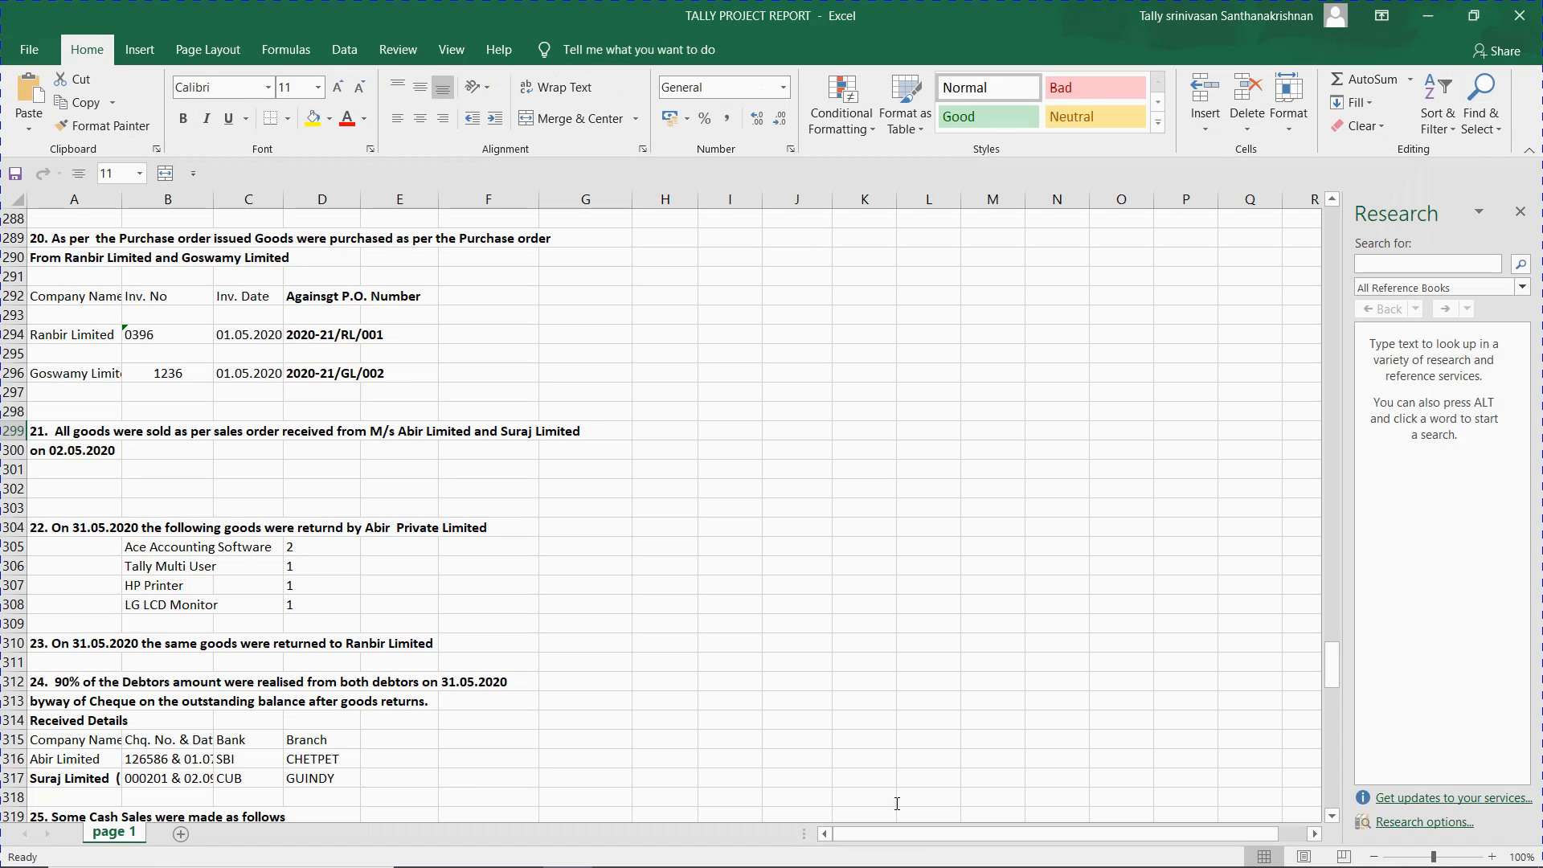
{"action": "key", "text": "Down"}
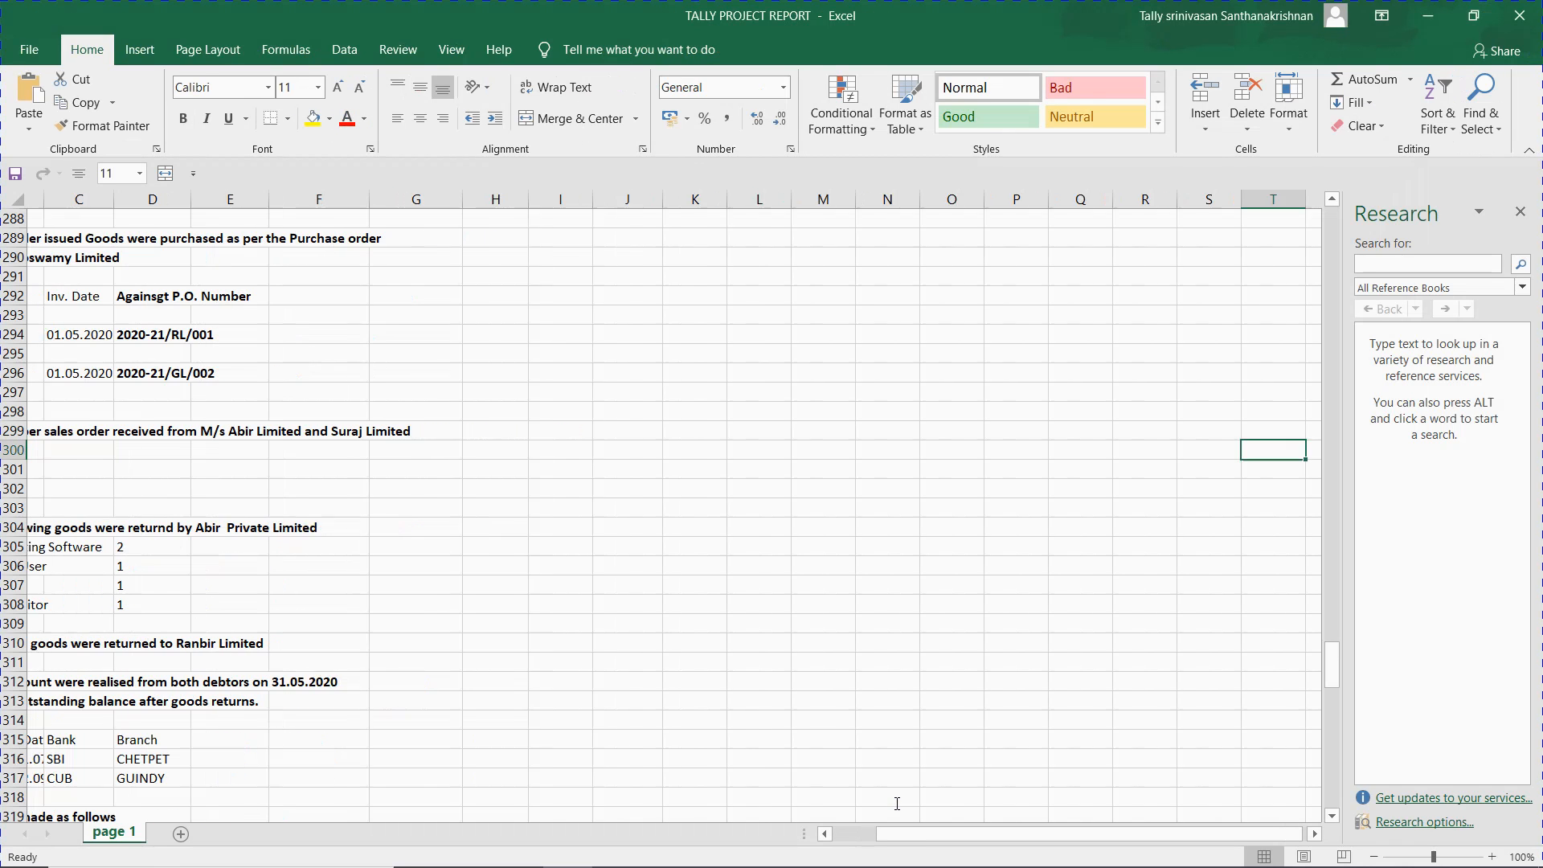
{"action": "key", "text": "Left"}
{"action": "key", "text": "Left"}
{"action": "key", "text": "Left"}
{"action": "key", "text": "Left"}
{"action": "key", "text": "Left"}
{"action": "key", "text": "Left"}
{"action": "key", "text": "Left"}
{"action": "key", "text": "Left"}
{"action": "key", "text": "Left"}
{"action": "key", "text": "Left"}
{"action": "key", "text": "Left"}
{"action": "key", "text": "Left"}
{"action": "key", "text": "Left"}
{"action": "key", "text": "Left"}
{"action": "key", "text": "Left"}
{"action": "key", "text": "Left"}
{"action": "key", "text": "Left"}
{"action": "key", "text": "Left"}
{"action": "key", "text": "Left"}
{"action": "key", "text": "Down"}
{"action": "key", "text": "Down"}
{"action": "key", "text": "Down"}
{"action": "key", "text": "Down"}
{"action": "key", "text": "Down"}
{"action": "key", "text": "Down"}
{"action": "key", "text": "Down"}
{"action": "key", "text": "Down"}
{"action": "key", "text": "Down"}
{"action": "key", "text": "Down"}
{"action": "key", "text": "Down"}
{"action": "key", "text": "Down"}
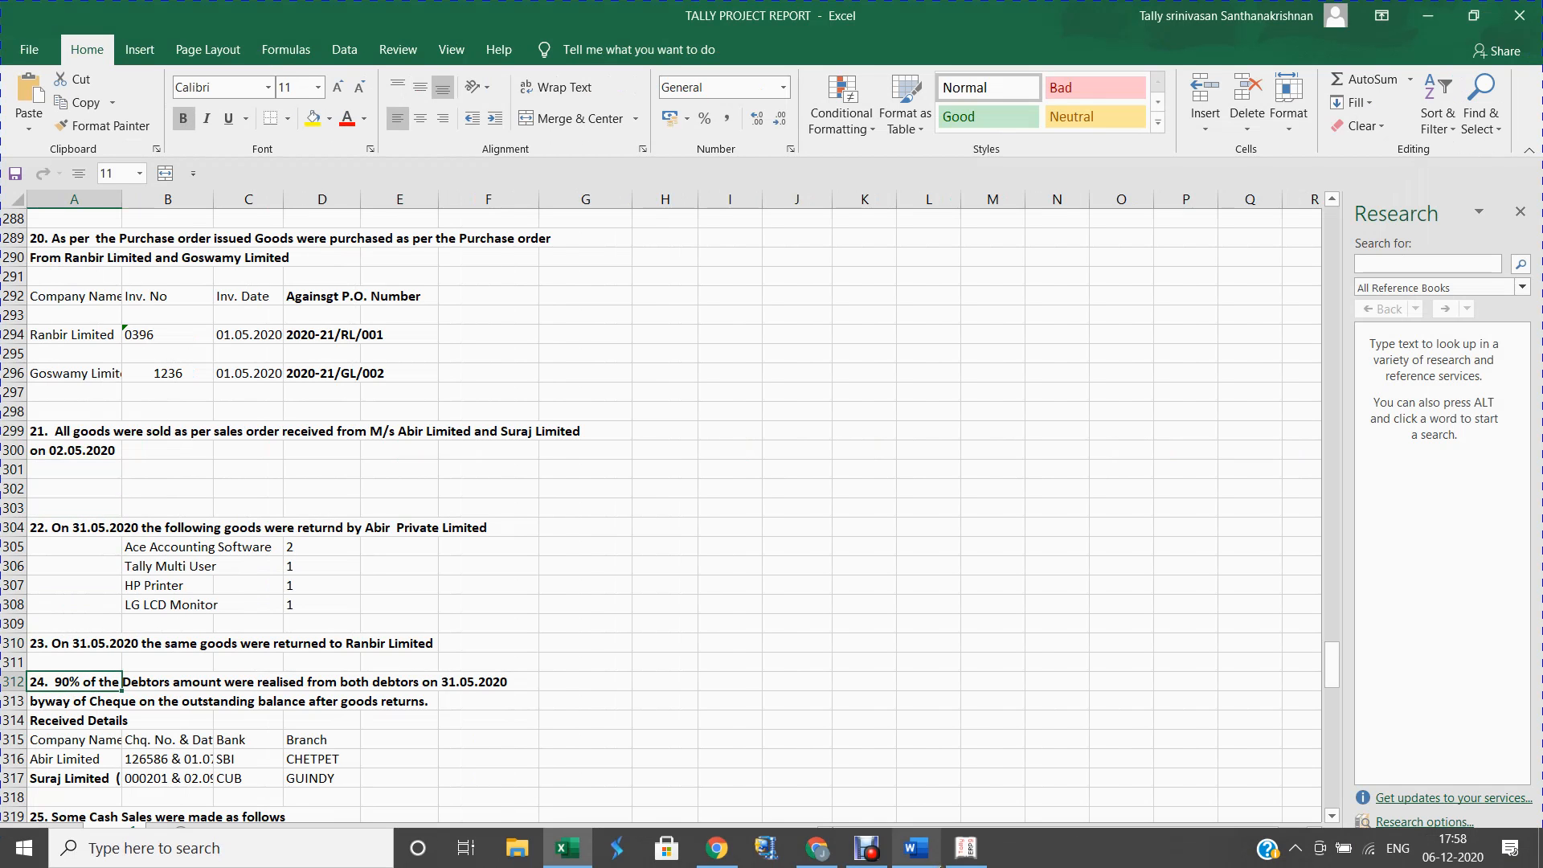
{"action": "mouse_move", "coordinate": [917, 848]}
{"action": "key", "text": "ctrl+c"}
{"action": "key", "text": "alt+Tab"}
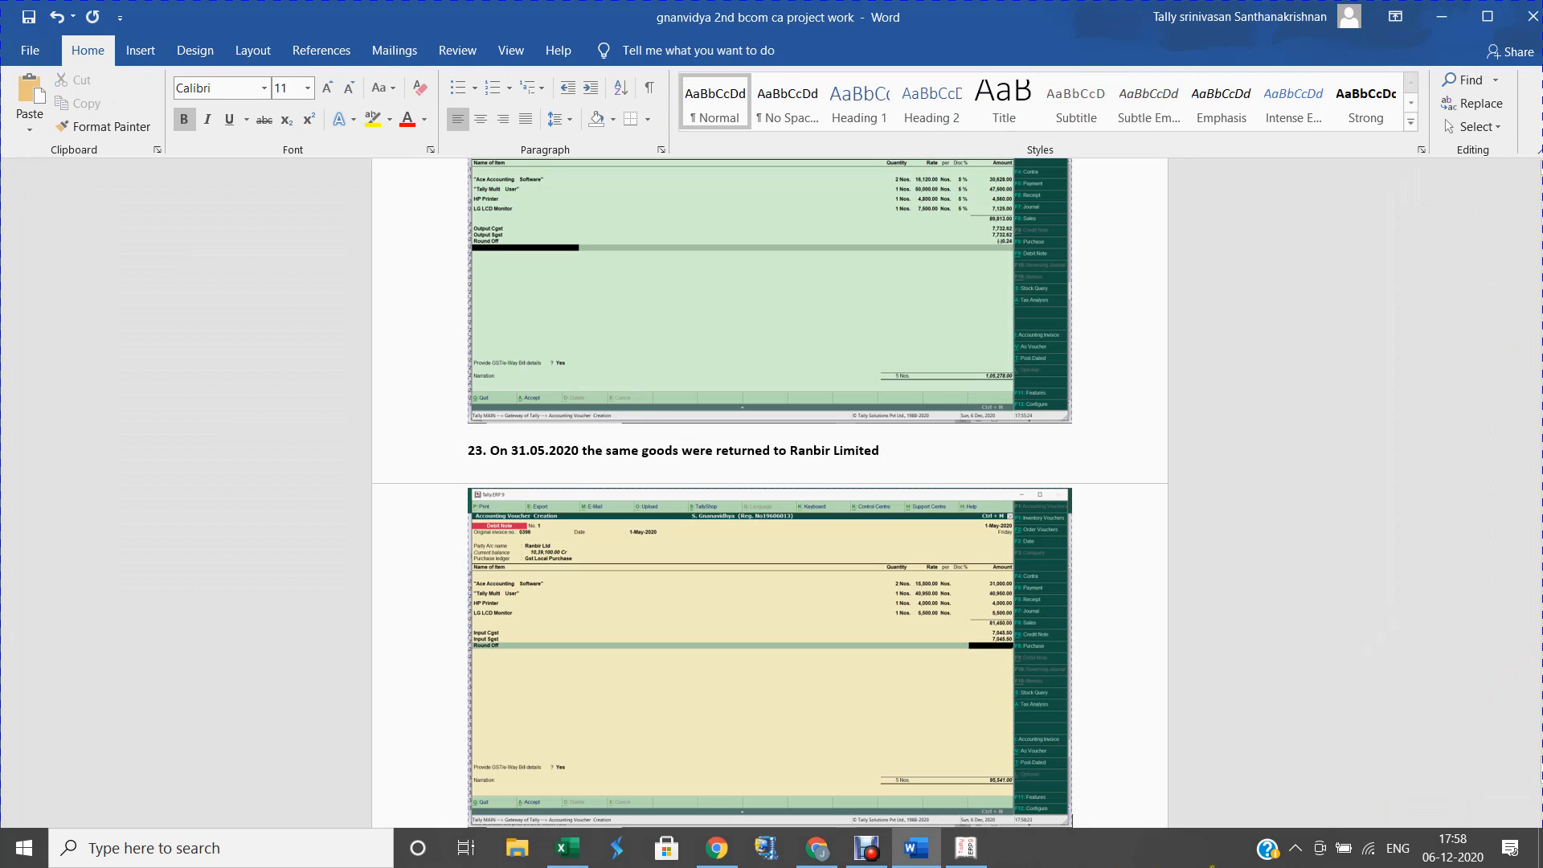
{"action": "scroll", "coordinate": [769, 507], "scroll_direction": "down", "scroll_amount": 1}
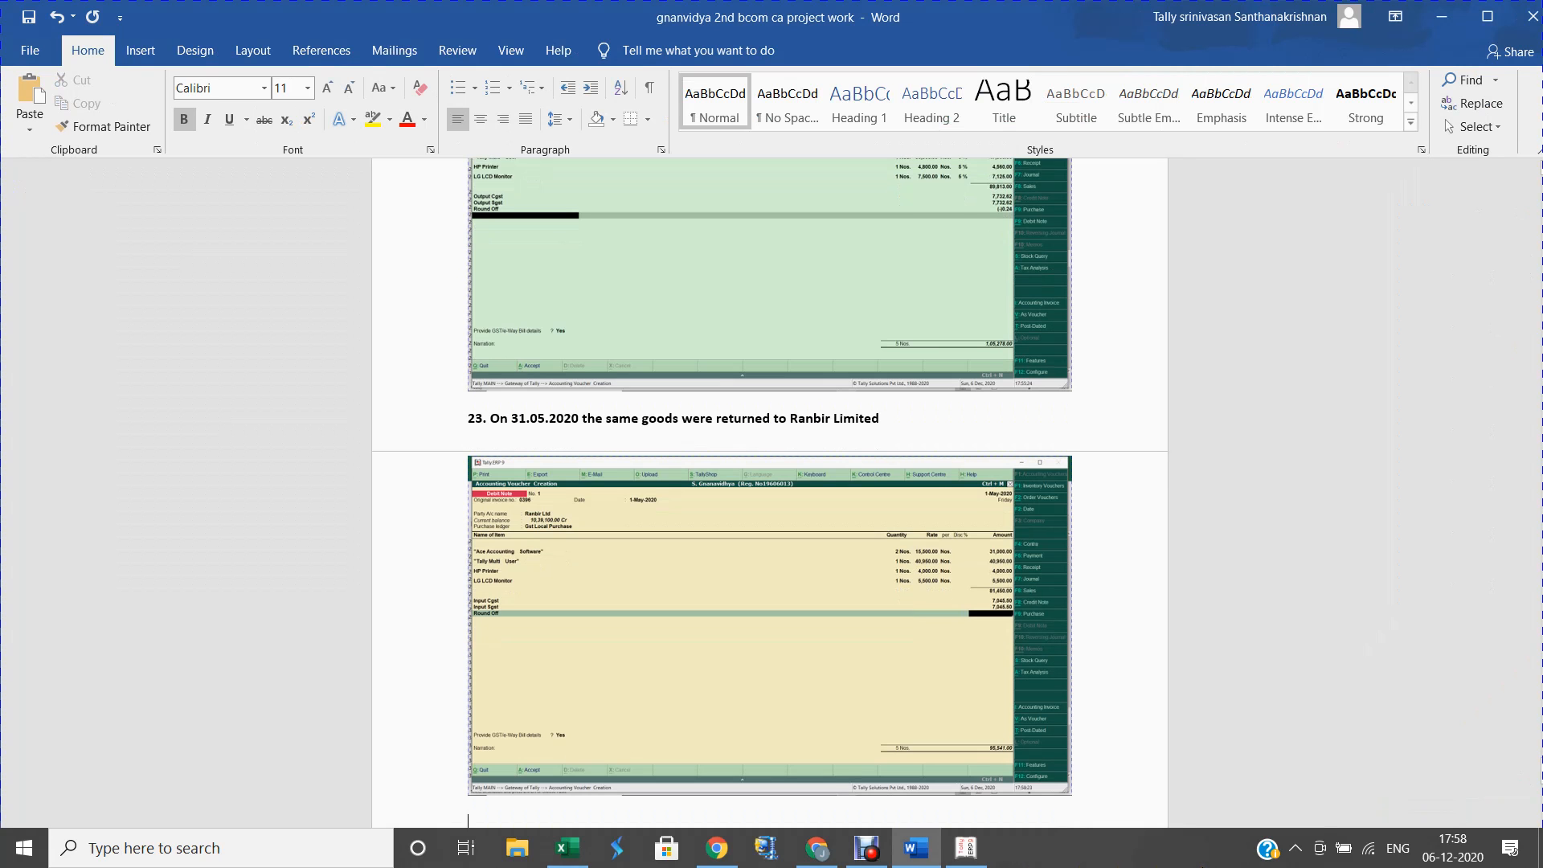
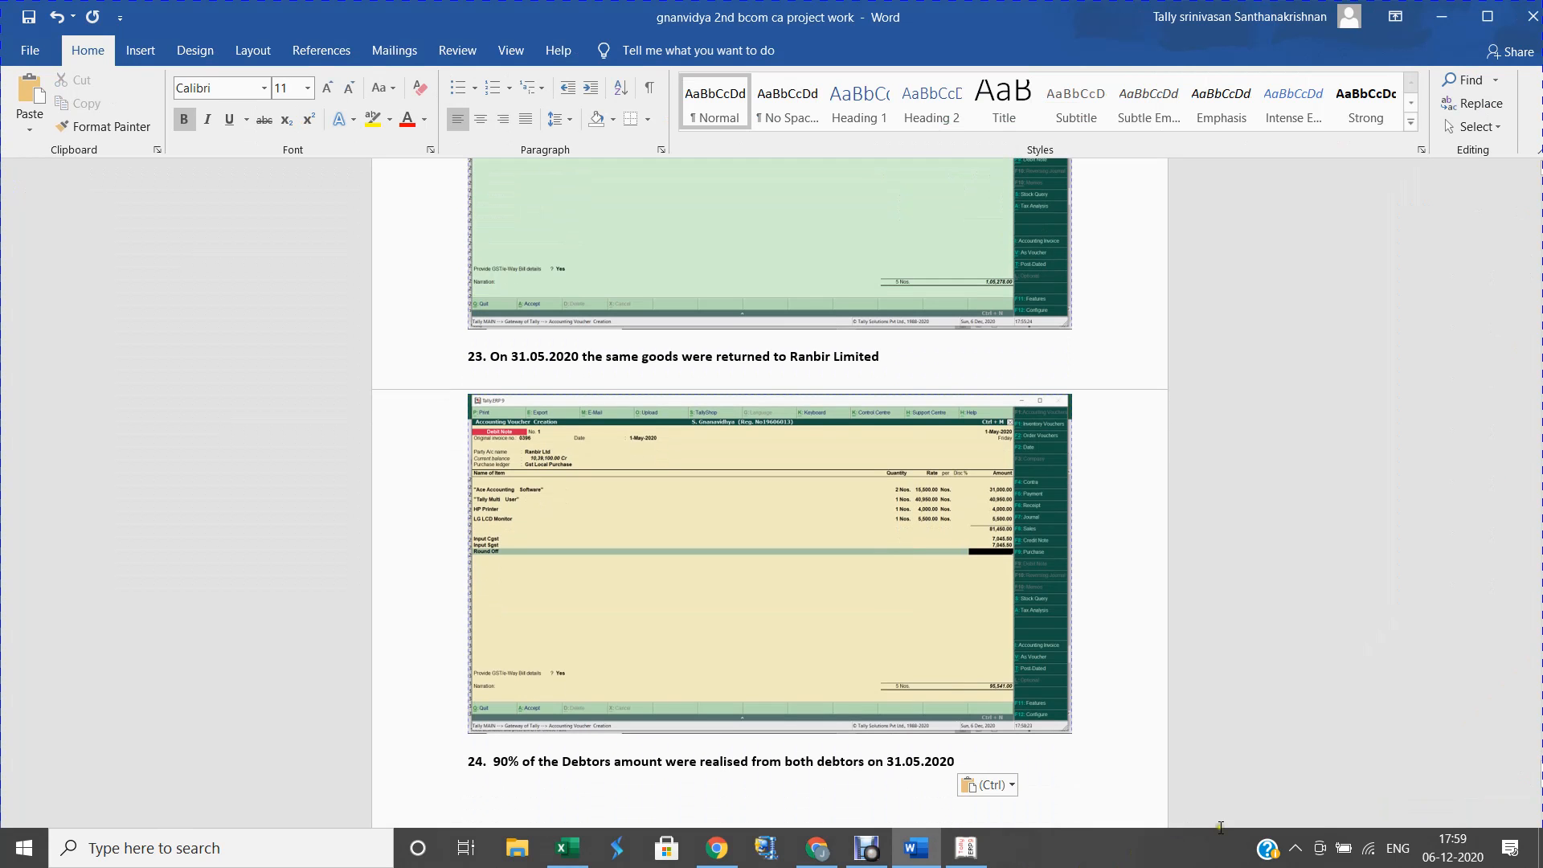
- Add point 'a. Amount received from Abir Limited' on a new line under item 24
{"action": "left_click", "coordinate": [1010, 759]}
{"action": "key", "text": "Return"}
{"action": "type", "text": "a."}
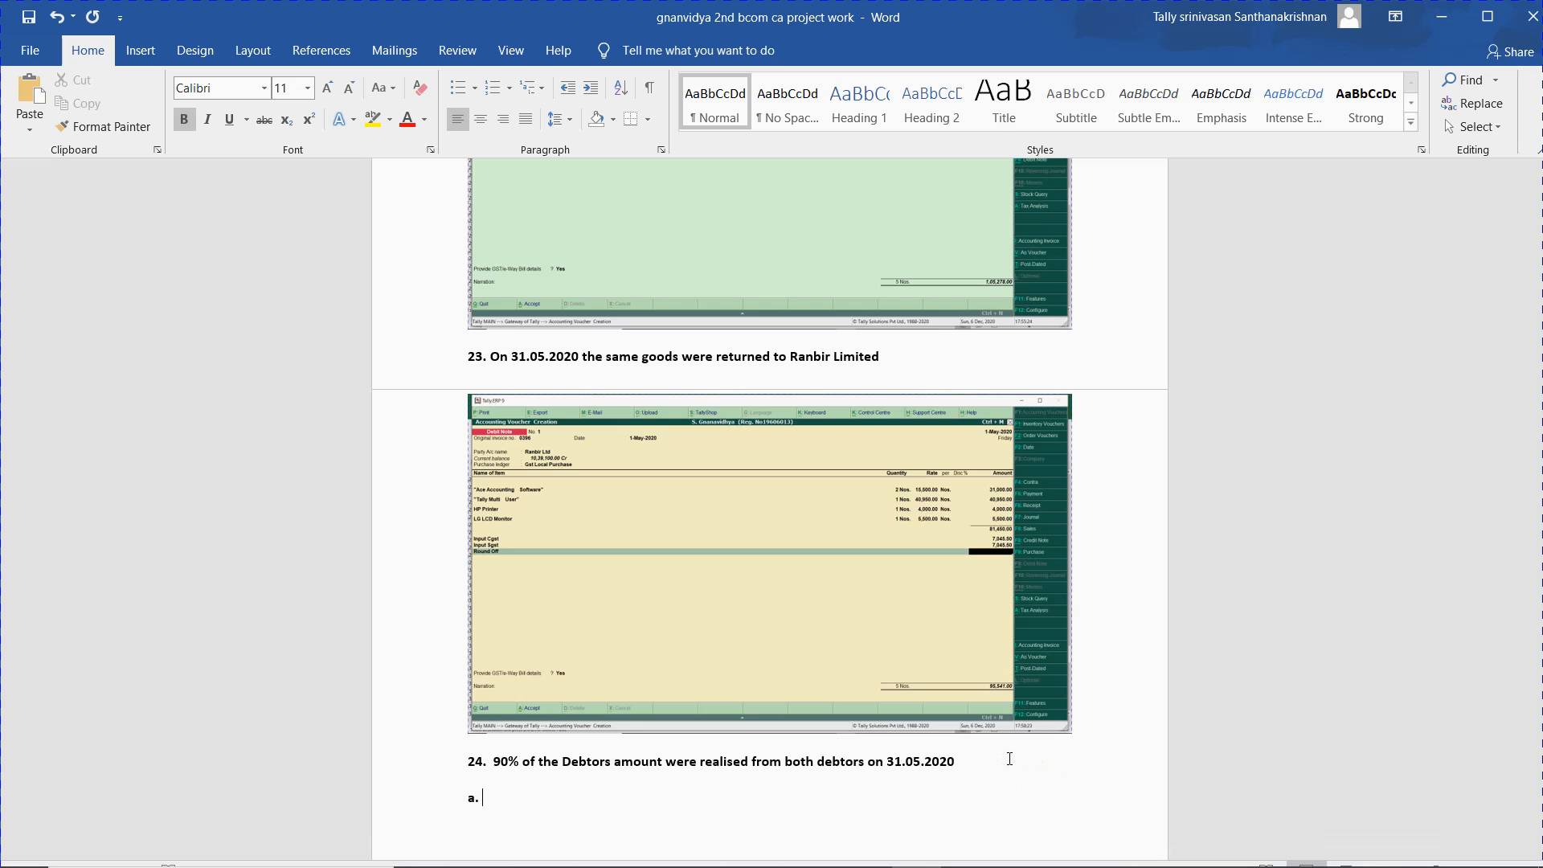
{"action": "type", "text": " Abi"}
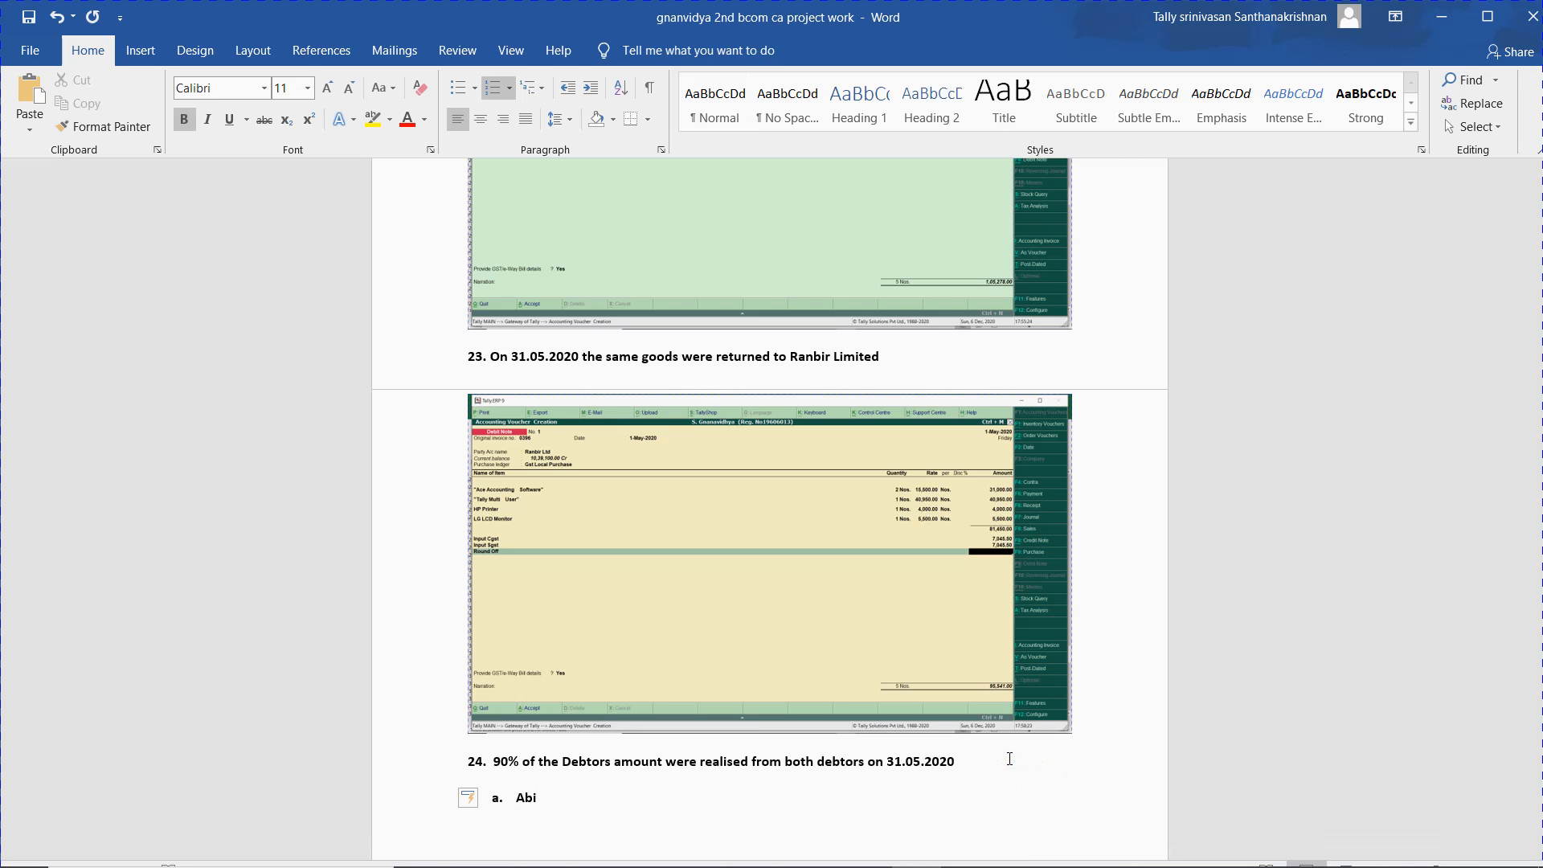
{"action": "key", "text": "BackSpace"}
{"action": "key", "text": "BackSpace"}
{"action": "type", "text": "mount received fromn"}
{"action": "key", "text": "BackSpace"}
{"action": "key", "text": "BackSpace"}
{"action": "type", "text": "Abir LIMited"}
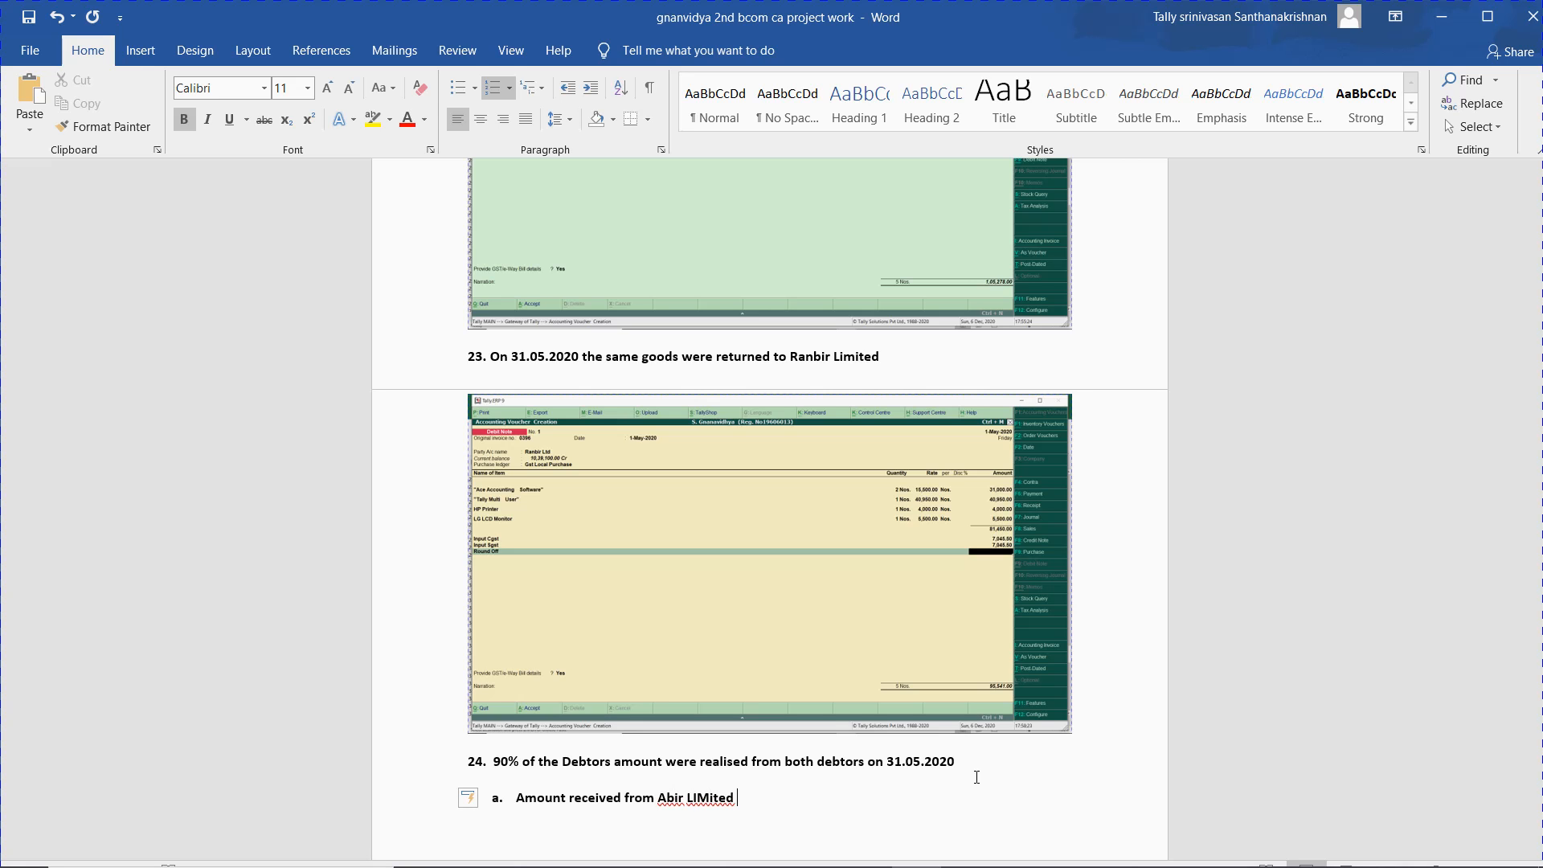
{"action": "key", "text": "BackSpace"}
{"action": "key", "text": "BackSpace"}
{"action": "key", "text": "BackSpace"}
{"action": "key", "text": "BackSpace"}
{"action": "key", "text": "BackSpace"}
{"action": "key", "text": "BackSpace"}
{"action": "key", "text": "BackSpace"}
{"action": "key", "text": "BackSpace"}
{"action": "type", "text": "Limited"}
{"action": "key", "text": "Return"}
{"action": "key", "text": "Return"}
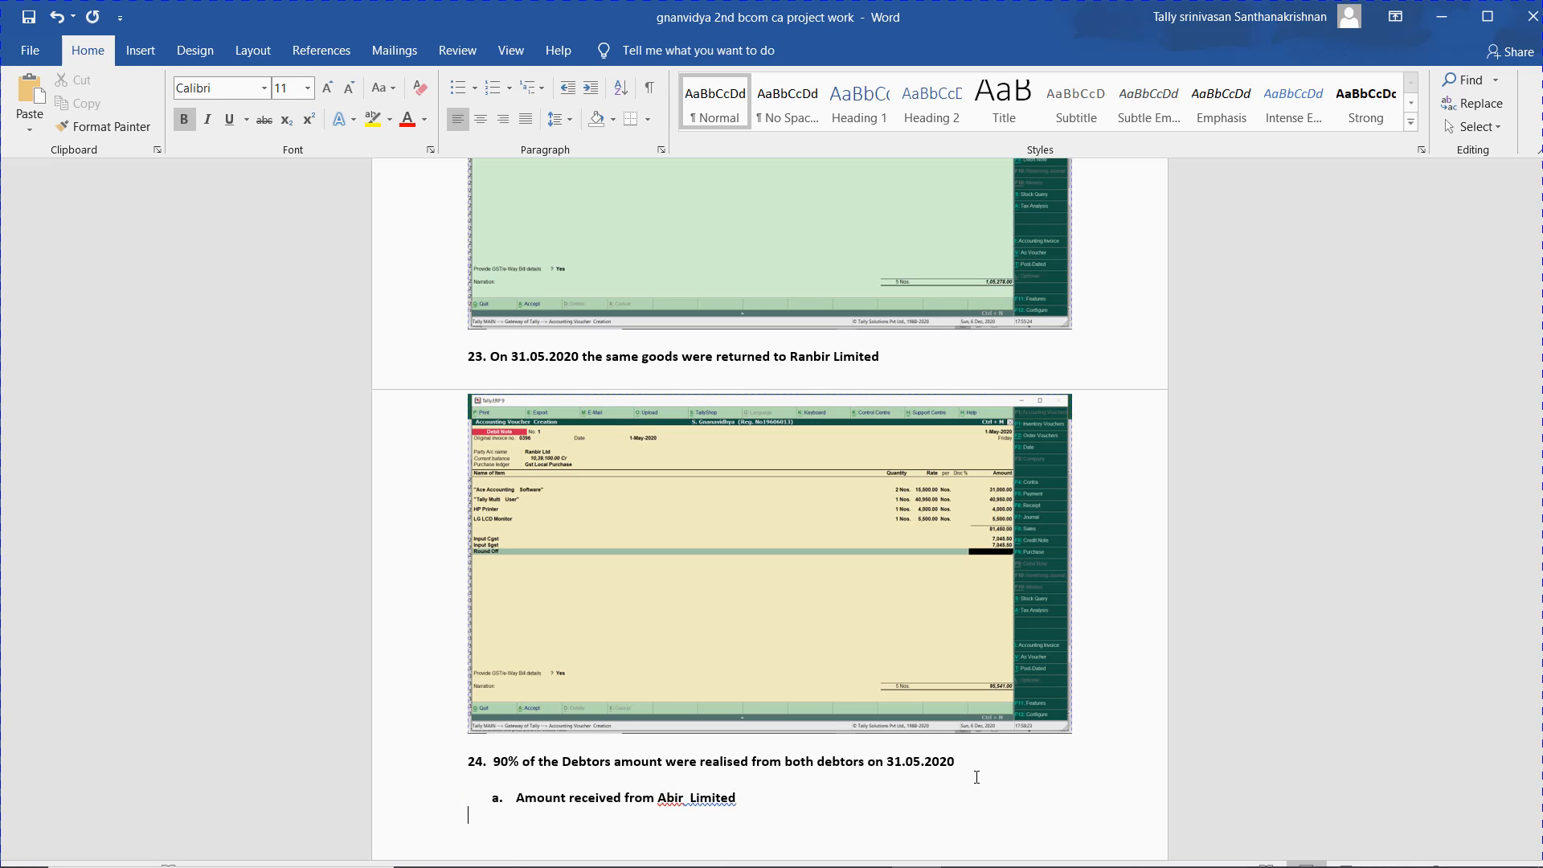
- Adjust Ranbir Ltd's debit note 1 against bill 0396, save it, and quit voucher entry
{"action": "key", "text": "alt+Tab"}
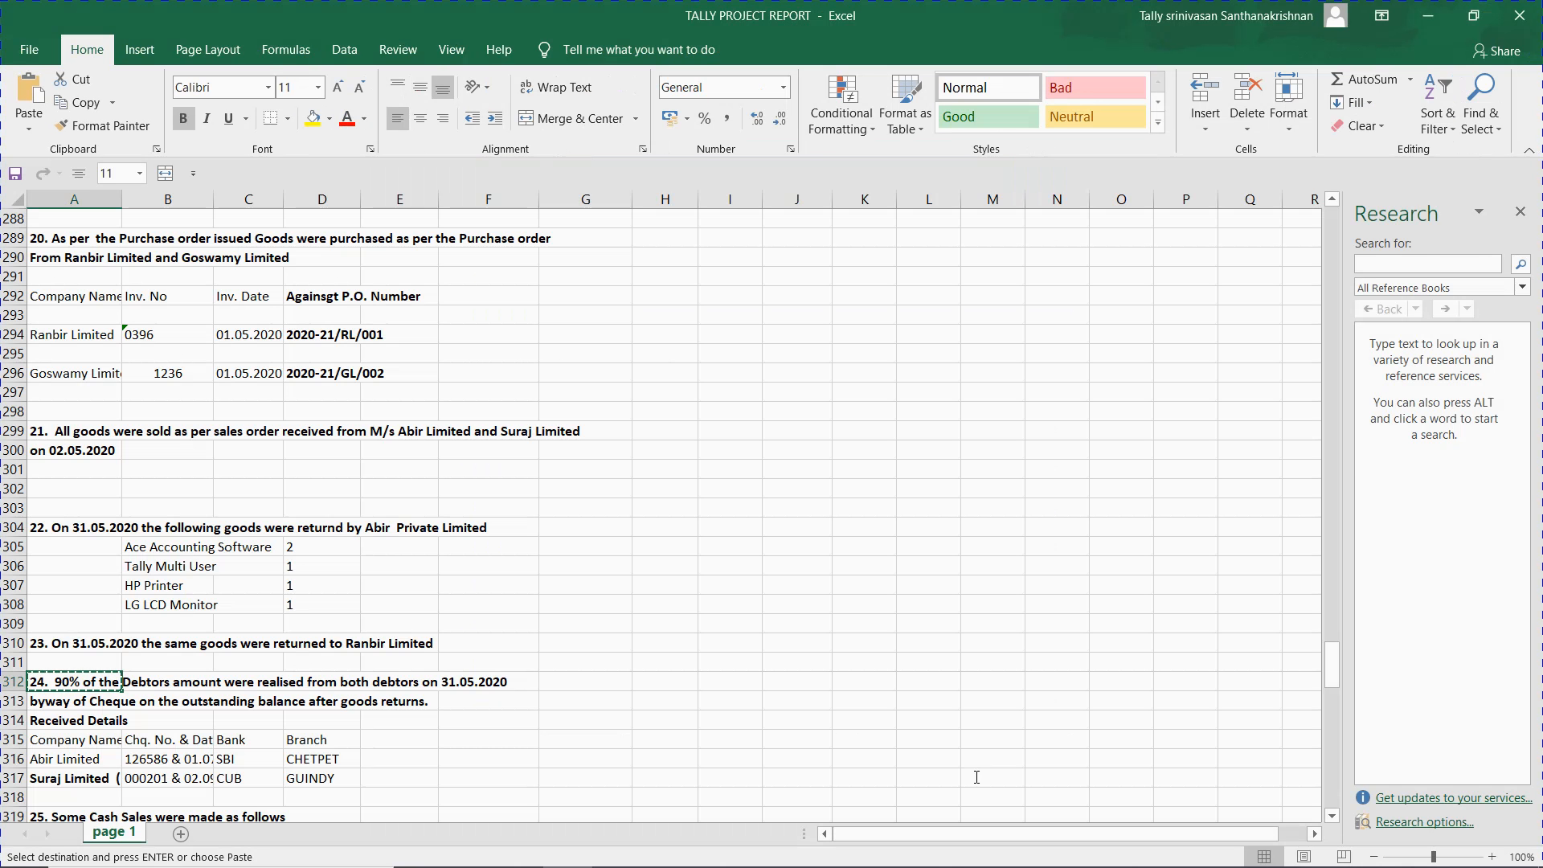
{"action": "key", "text": "alt+Tab"}
{"action": "key", "text": "Tab"}
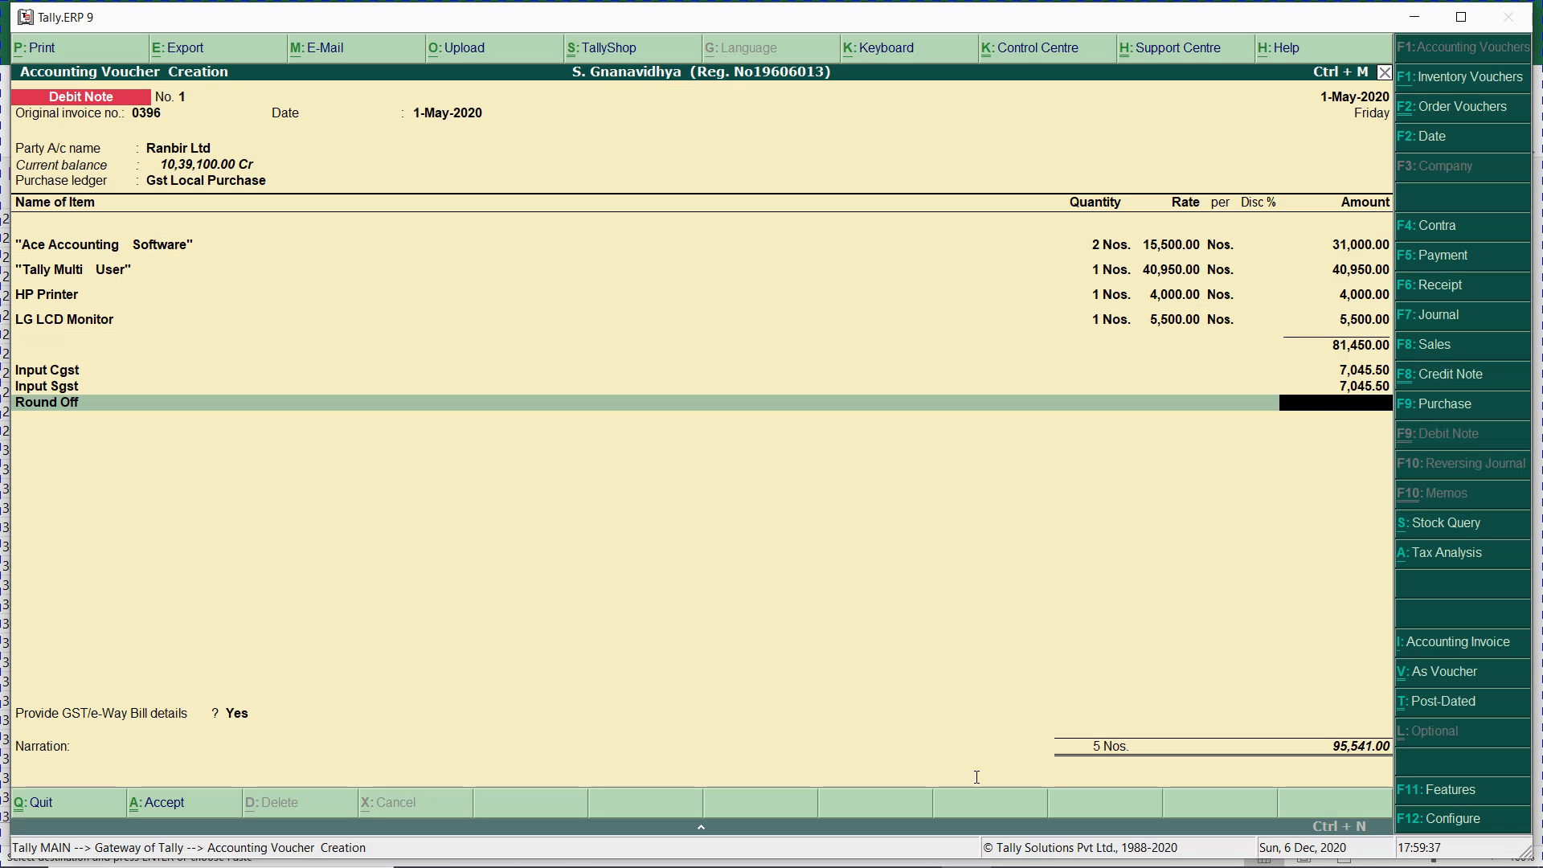
{"action": "key", "text": "Return"}
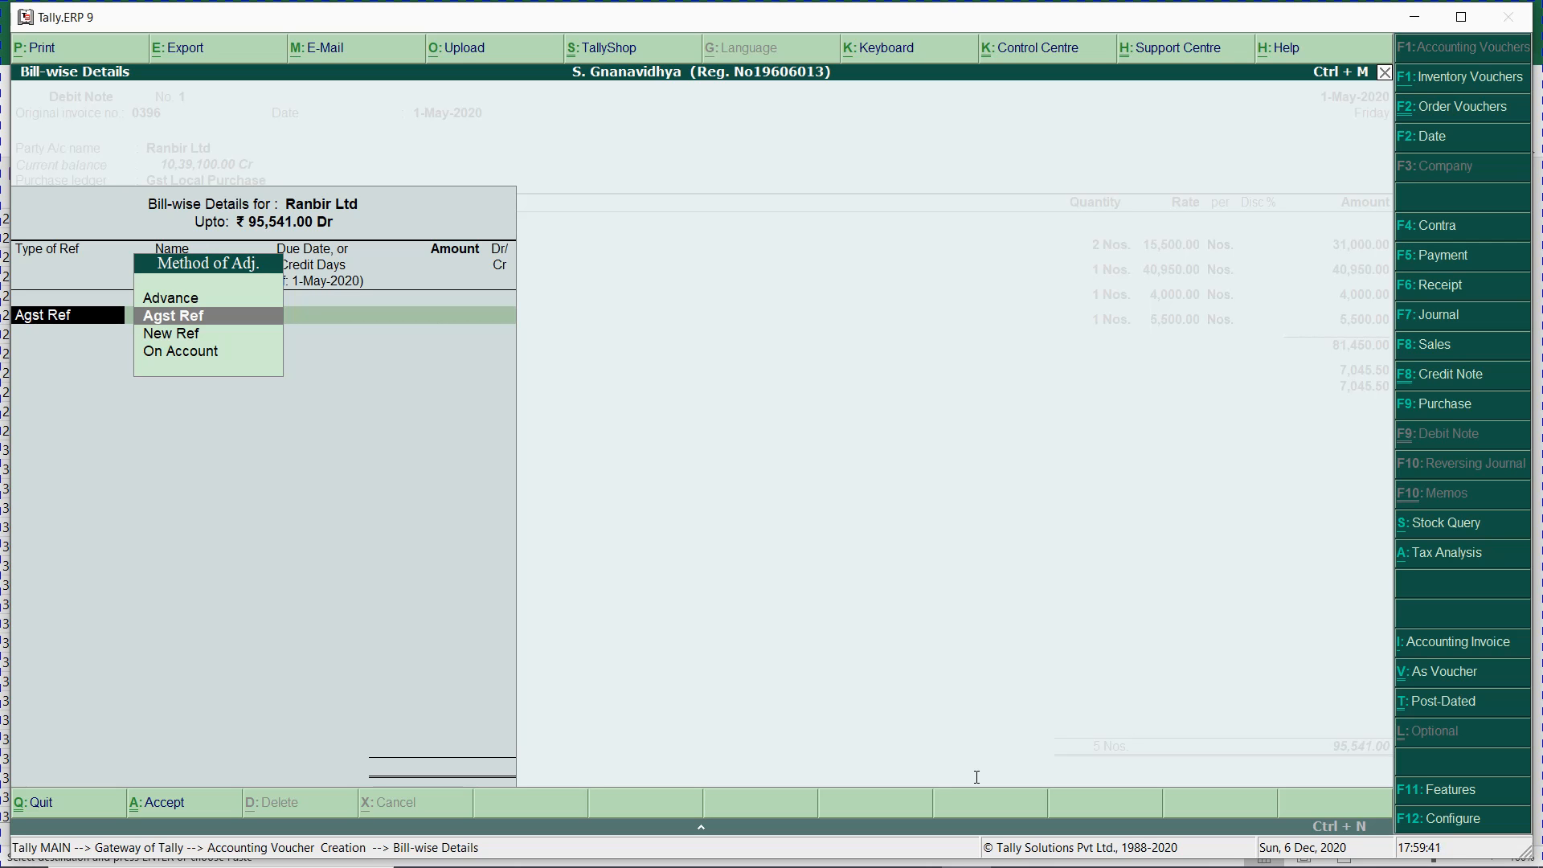
{"action": "key", "text": "Return"}
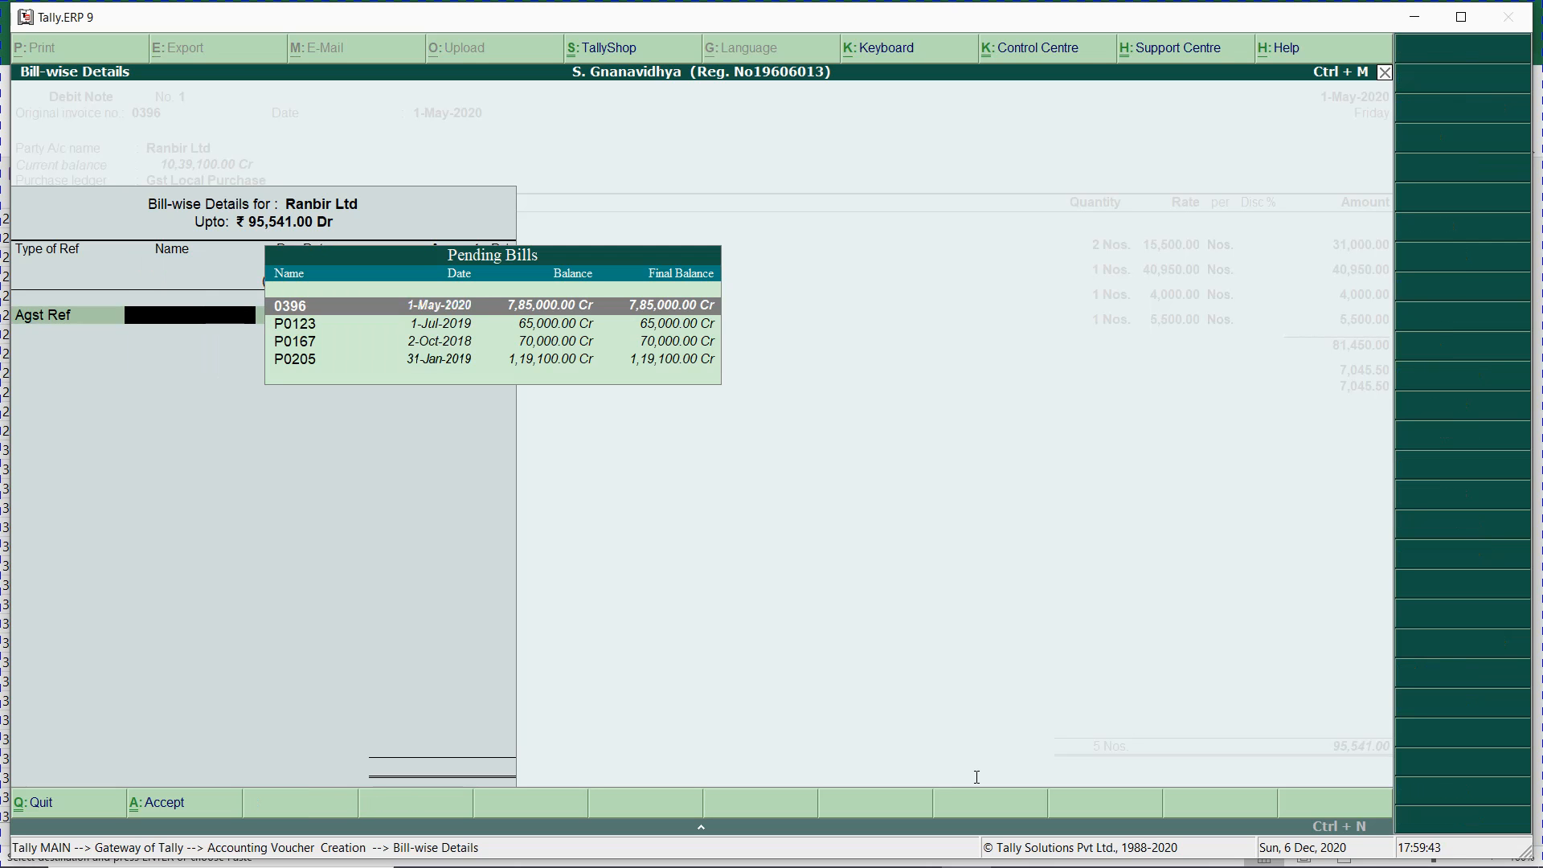
{"action": "key", "text": "Return"}
{"action": "key", "text": "Return"}
{"action": "key", "text": "Return"}
{"action": "key", "text": "Return"}
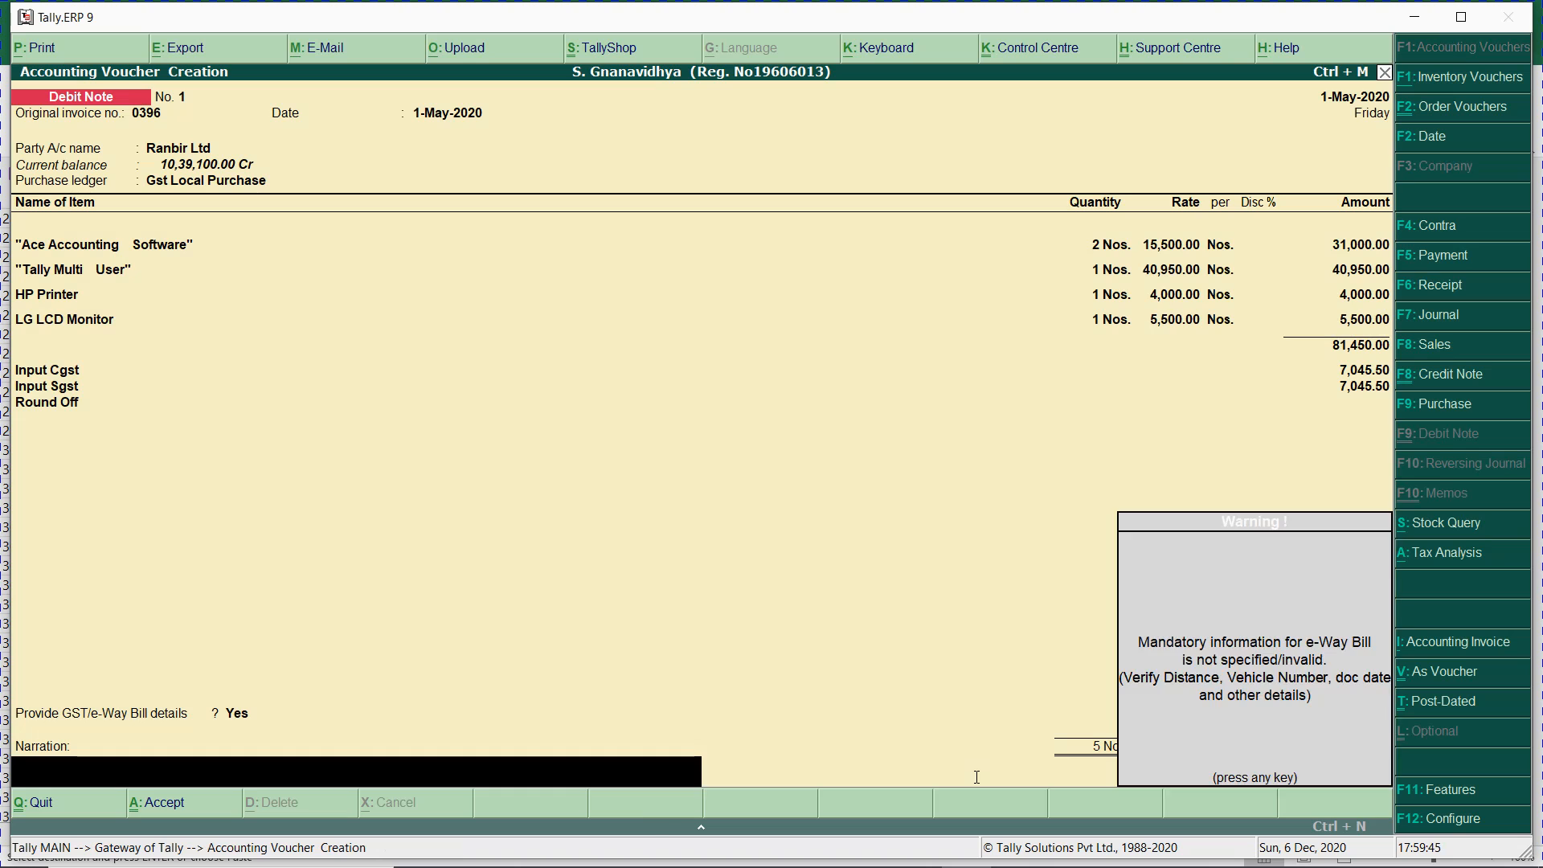
{"action": "key", "text": "Return"}
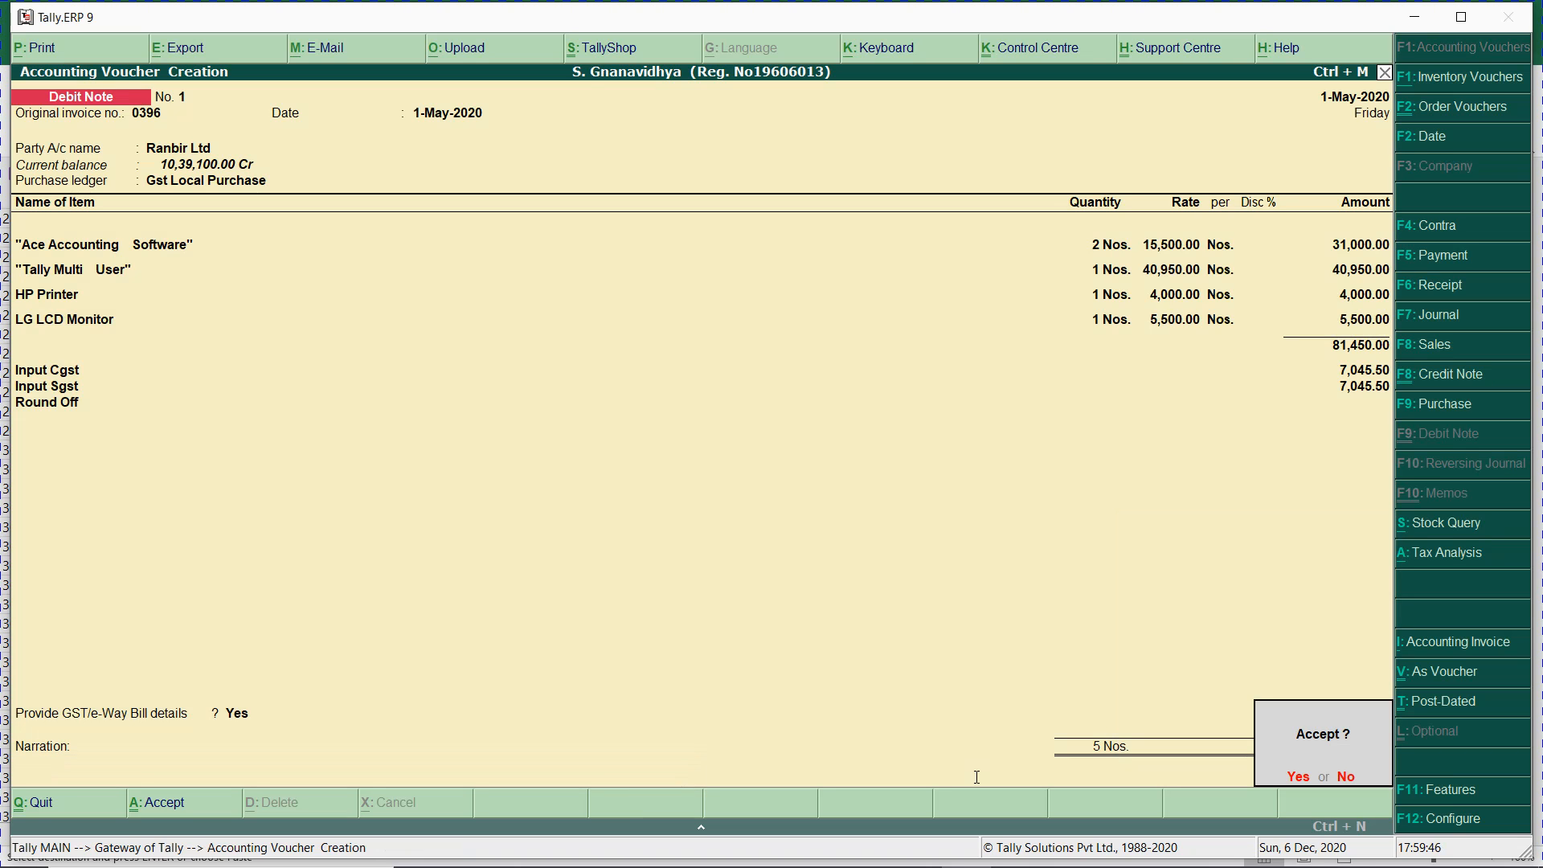
{"action": "key", "text": "Return"}
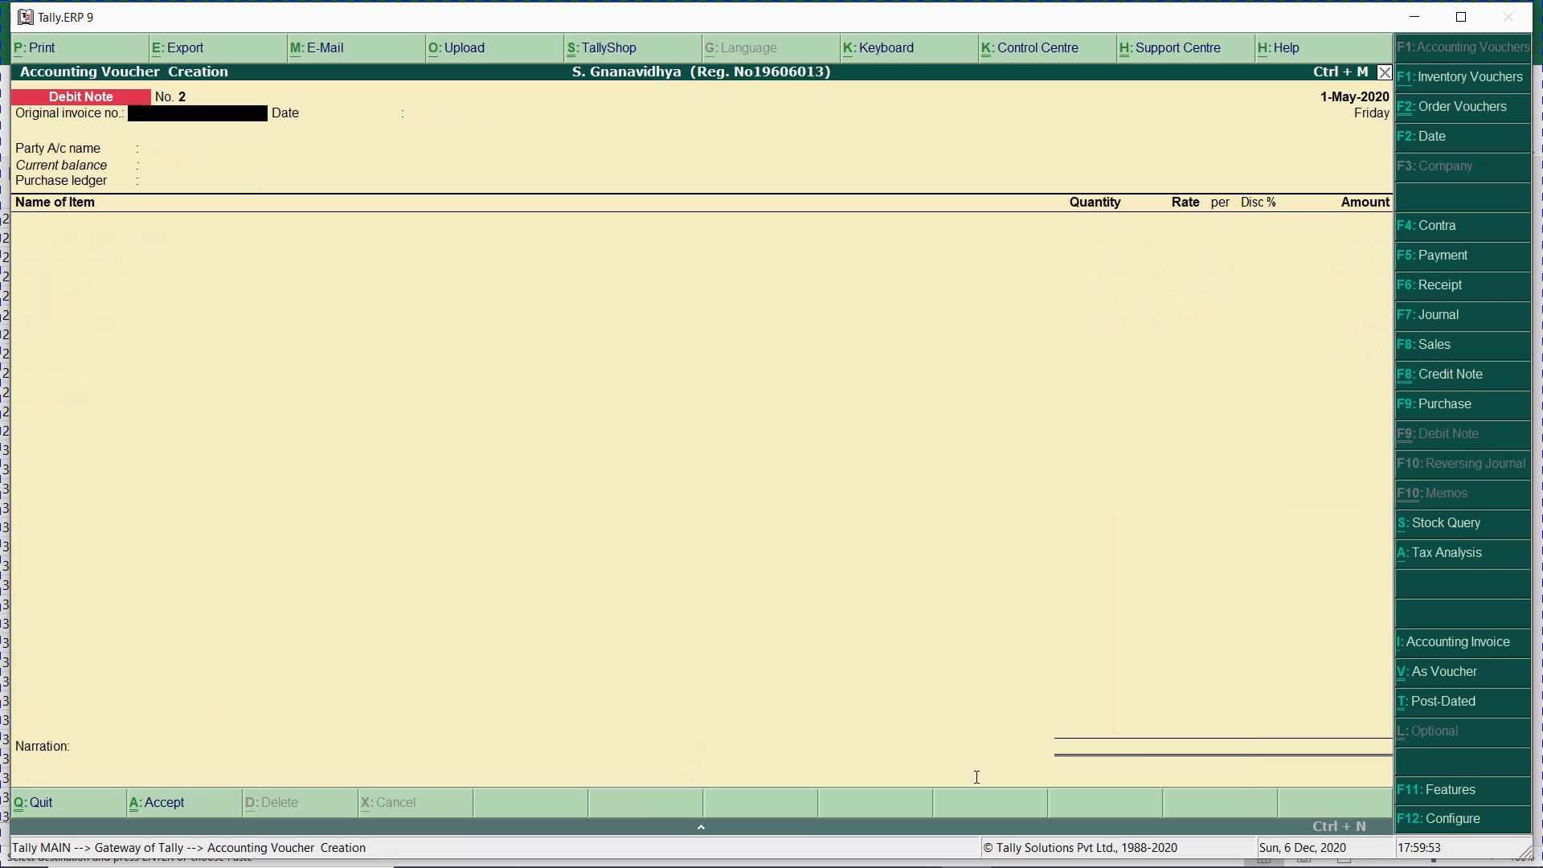
{"action": "key", "text": "Escape"}
{"action": "key", "text": "Return"}
- Show Abir Pvt Ltd's bill-wise outstanding for 1-Apr-2020 to 1-May-2020 (₹5,73,745 Dr)
{"action": "key", "text": "d"}
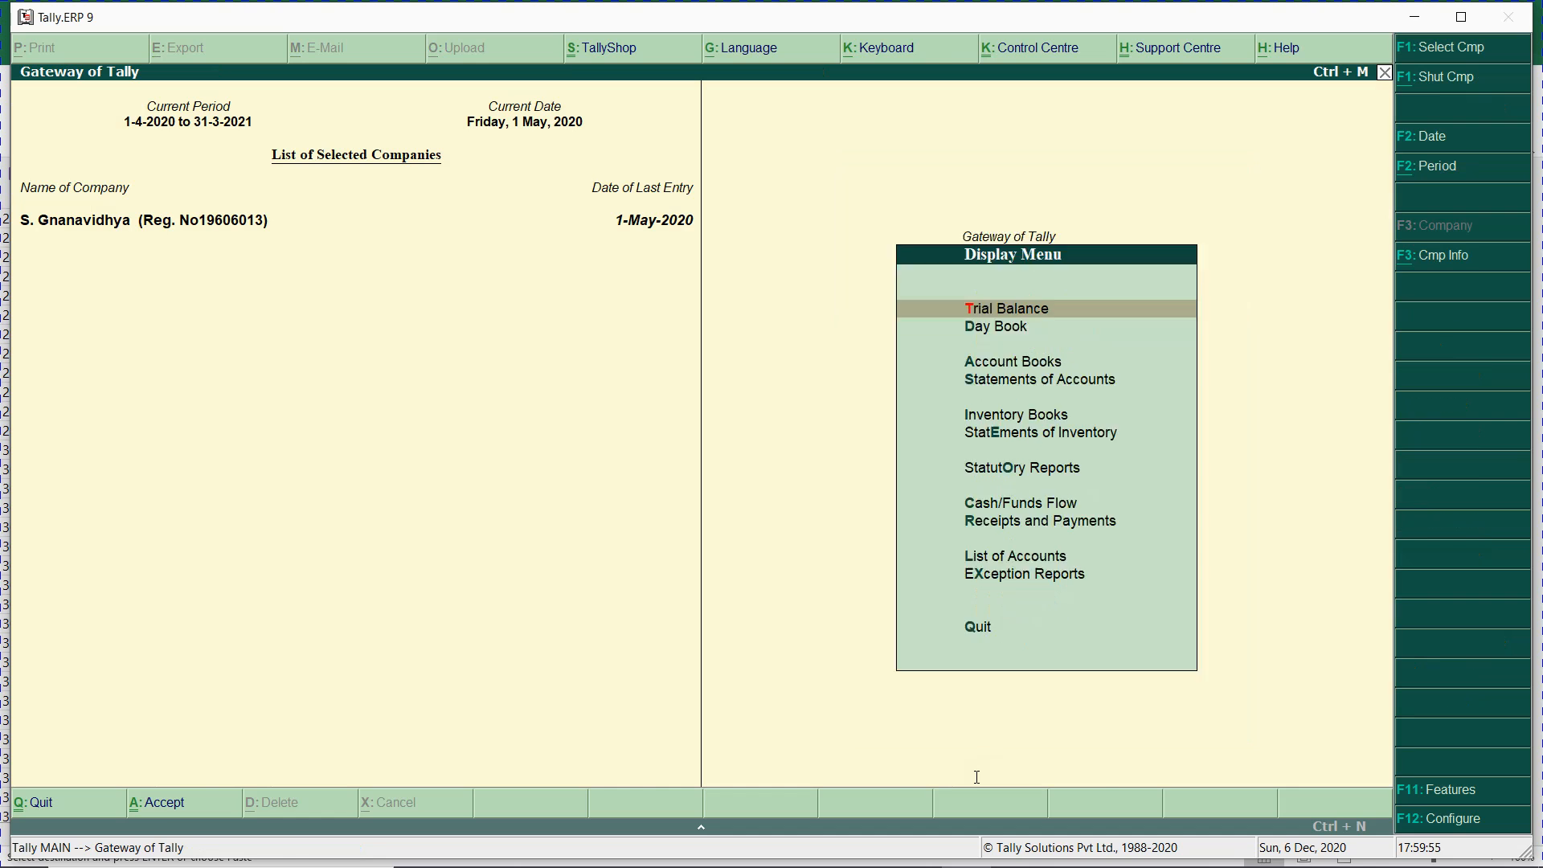
{"action": "key", "text": "a"}
{"action": "type", "text": "l"}
{"action": "type", "text": "abir"}
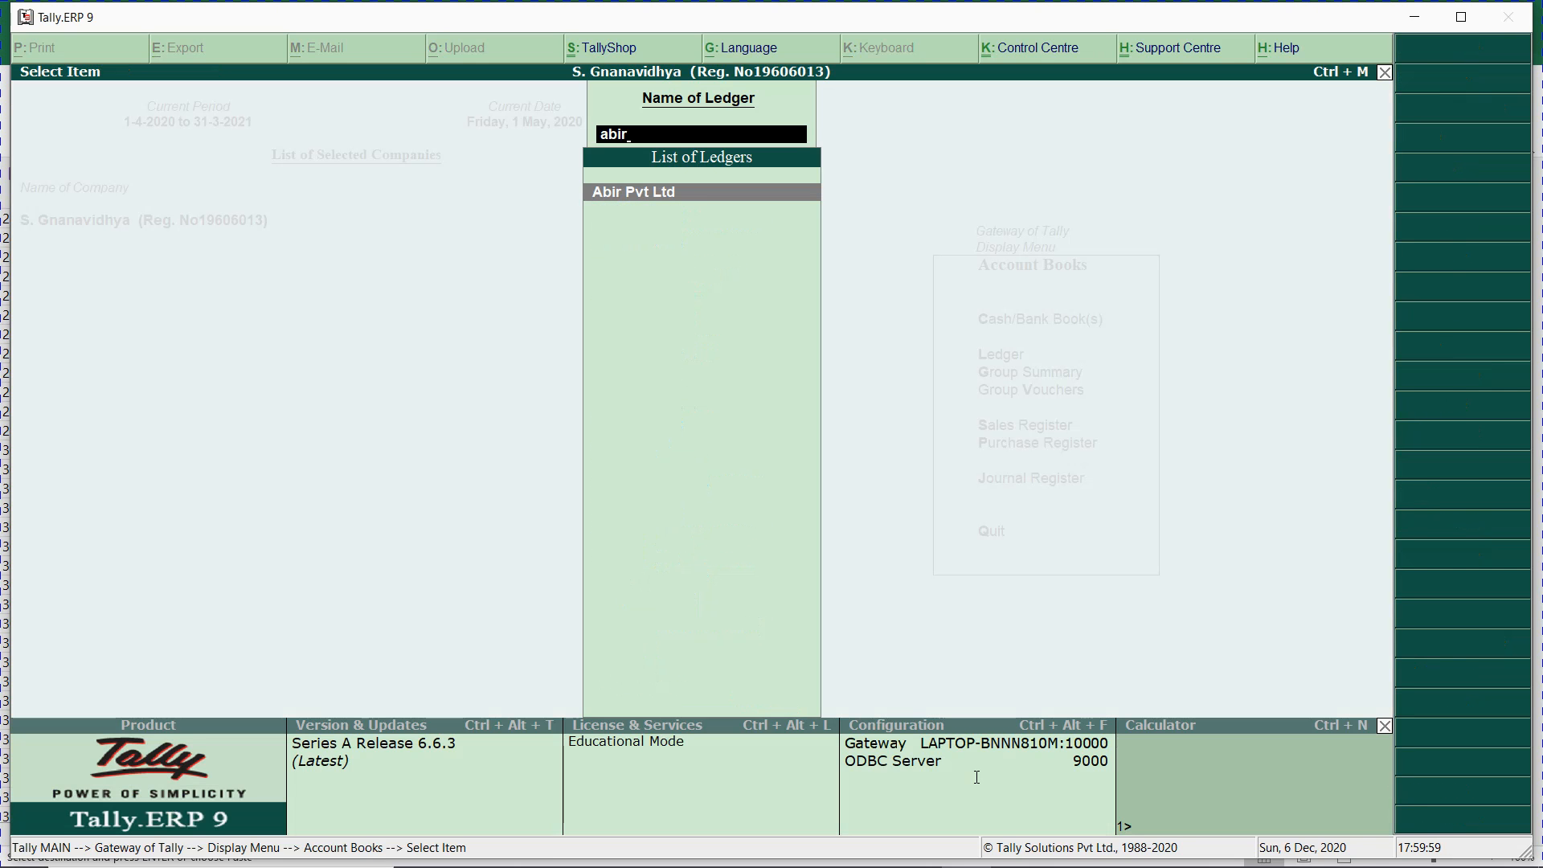
{"action": "key", "text": "Return"}
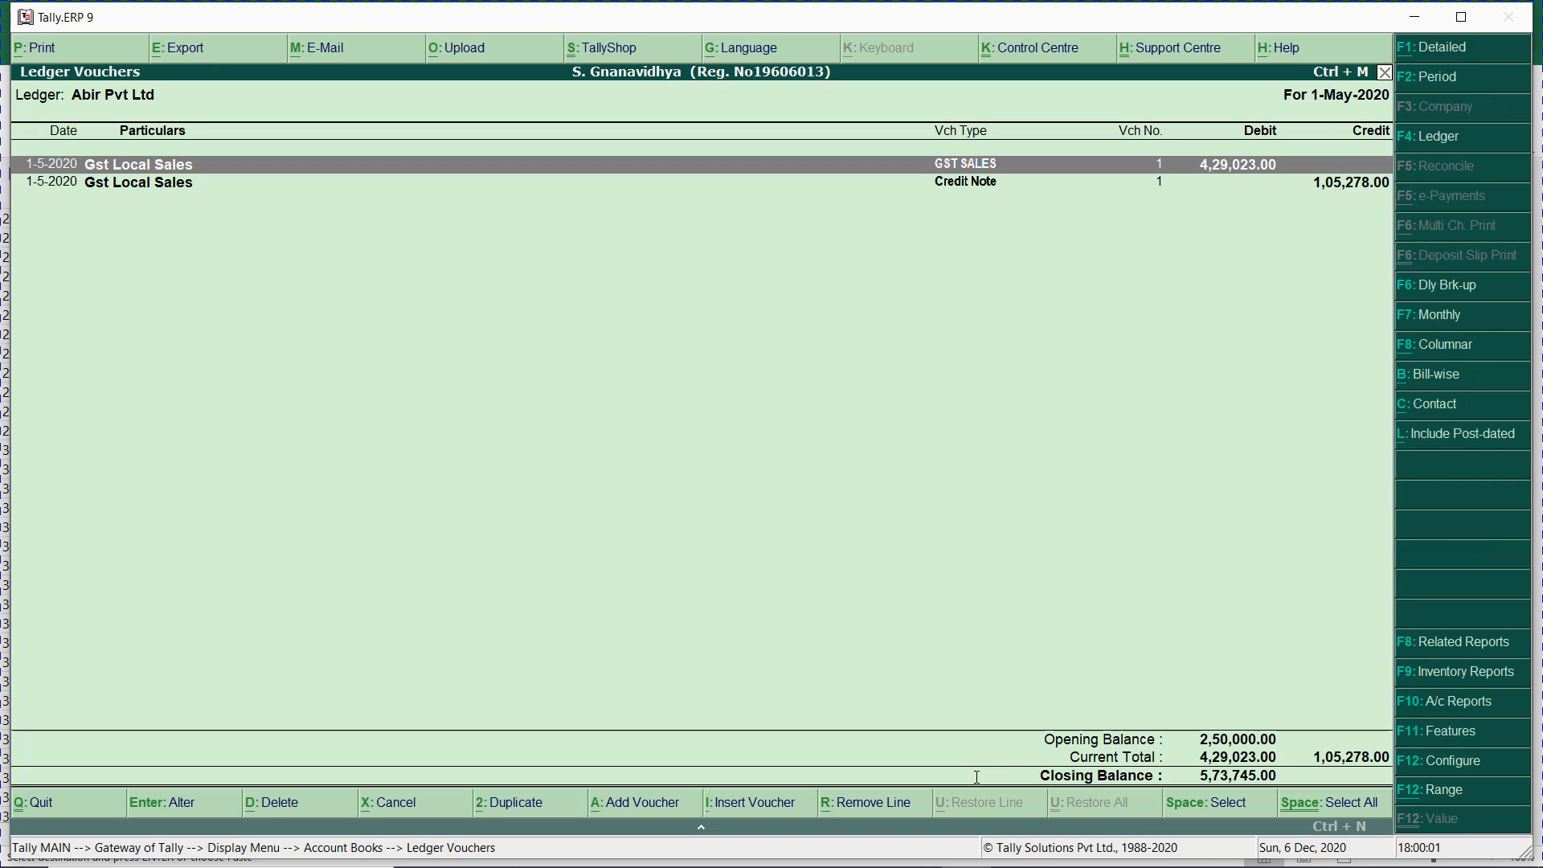
{"action": "key", "text": "F2"}
{"action": "type", "text": "1-4"}
{"action": "key", "text": "Return"}
{"action": "key", "text": "Return"}
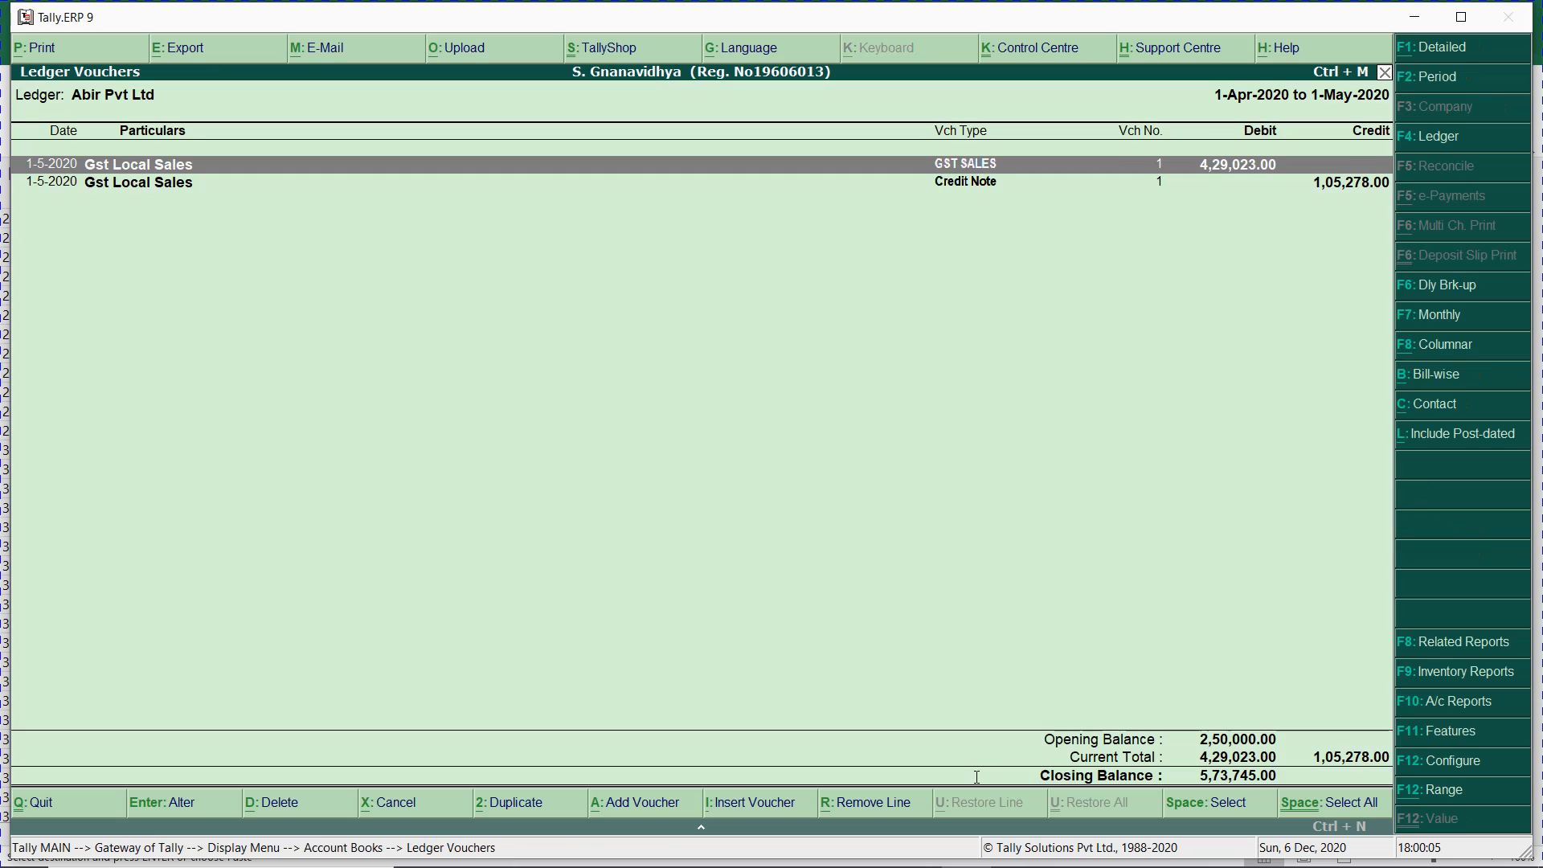
{"action": "key", "text": "alt+b"}
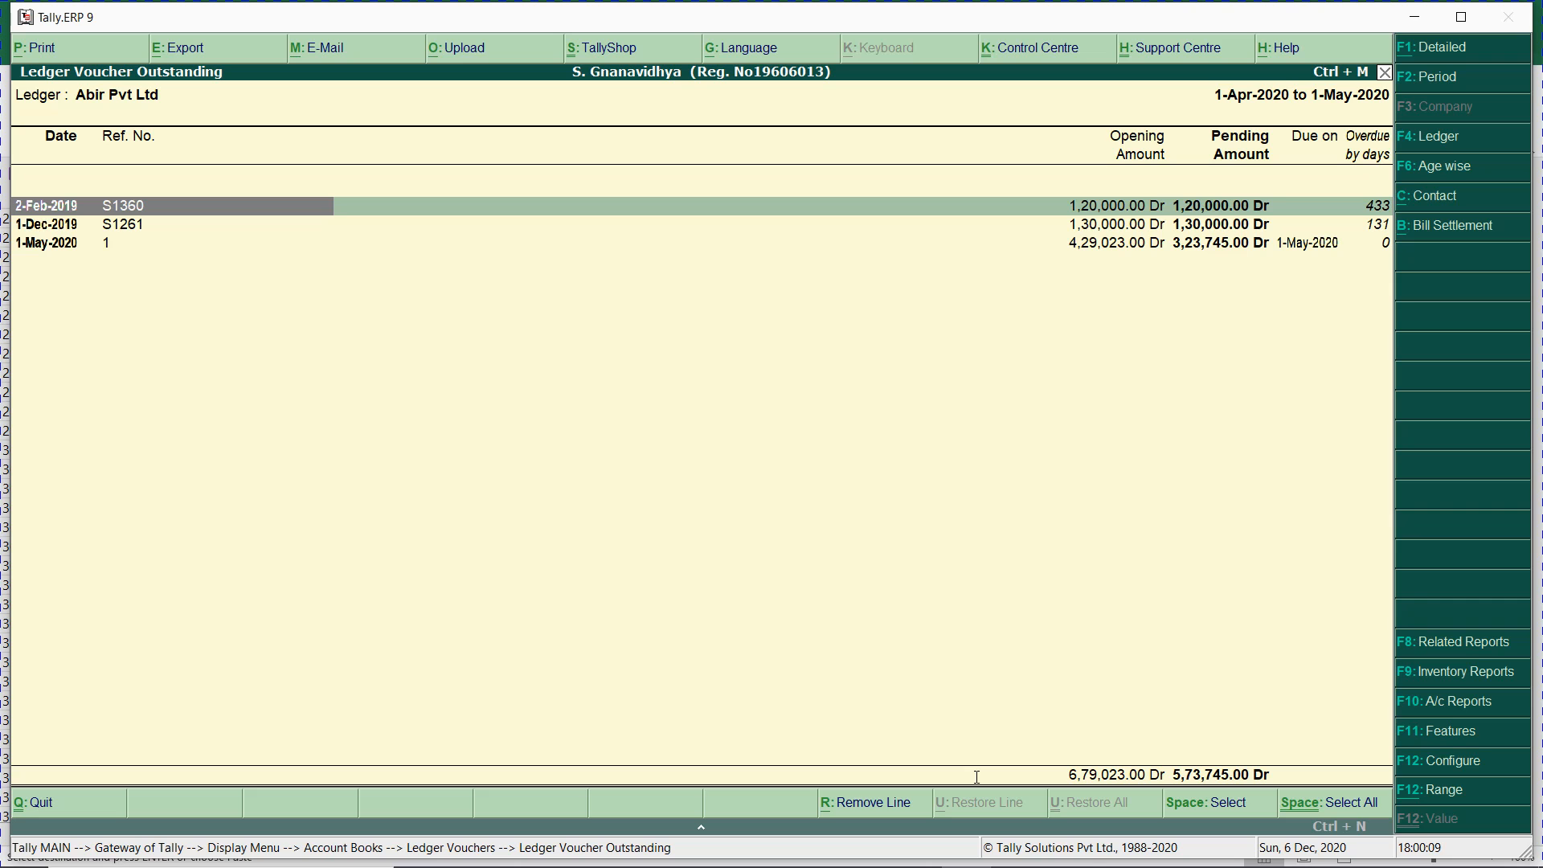
{"action": "key", "text": "alt+Tab"}
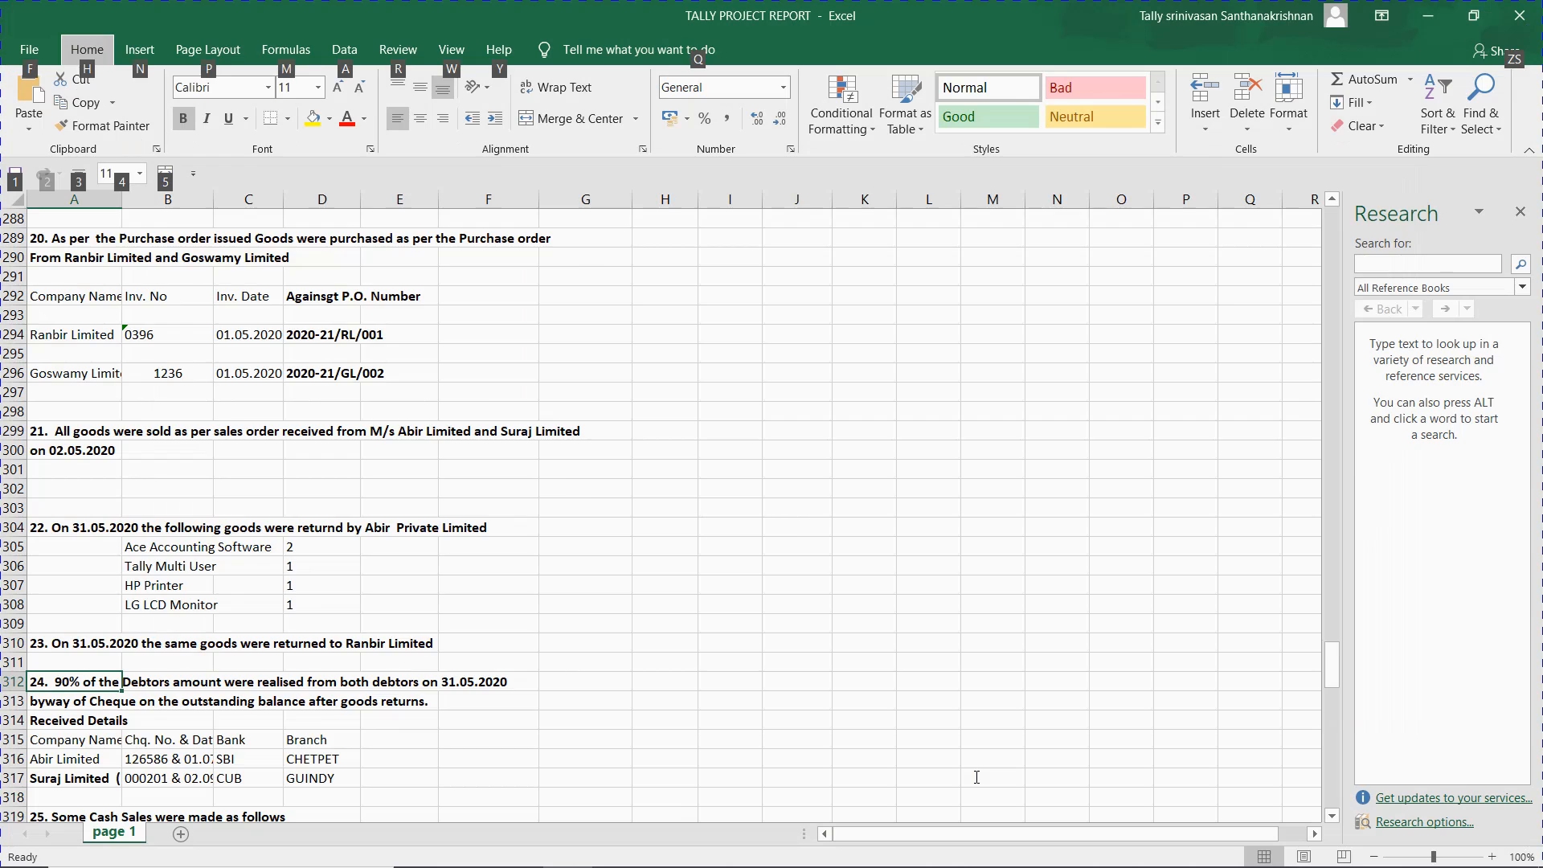
{"action": "key", "text": "alt+Tab"}
{"action": "key", "text": "alt+Tab"}
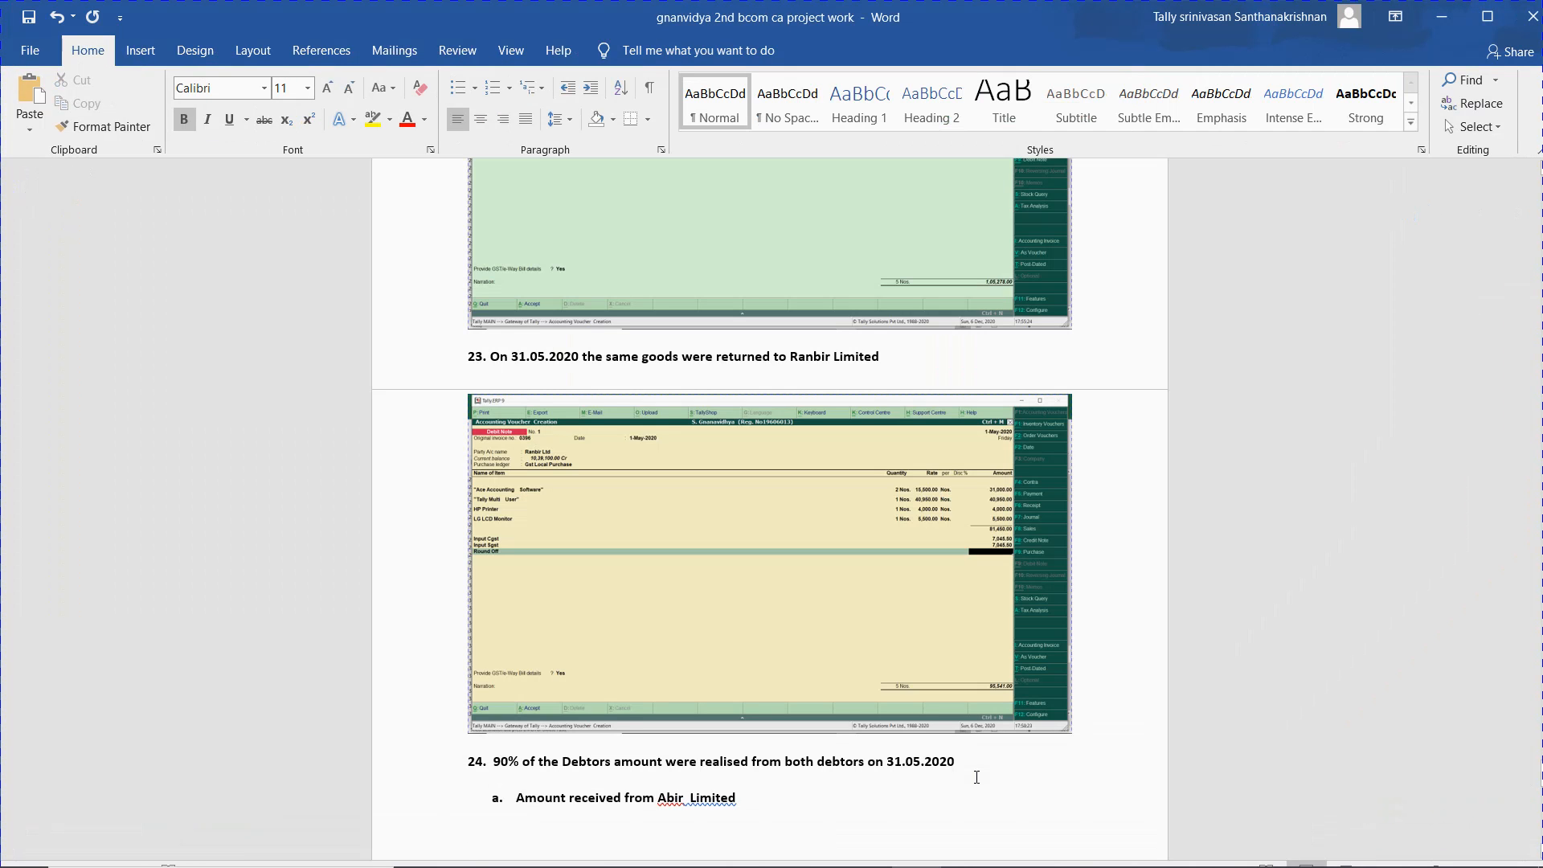
- Check the pasted Abir outstanding-bills screenshot, then return Tally to the Gateway of Tally
{"action": "scroll", "coordinate": [977, 777], "scroll_direction": "down", "scroll_amount": 7}
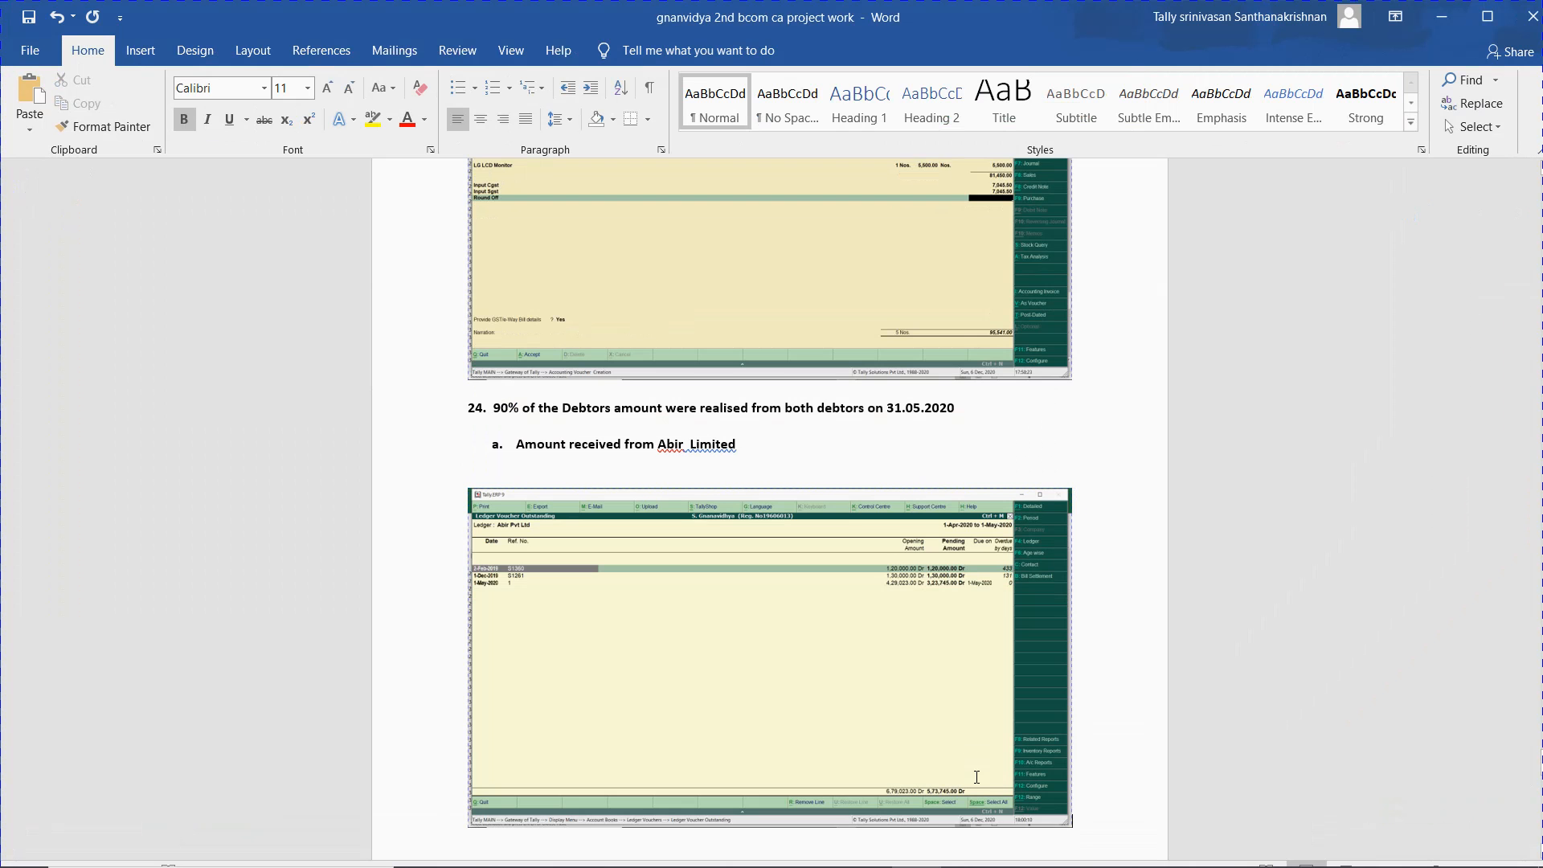
{"action": "scroll", "coordinate": [976, 778], "scroll_direction": "down", "scroll_amount": 1}
{"action": "key", "text": "alt+Tab"}
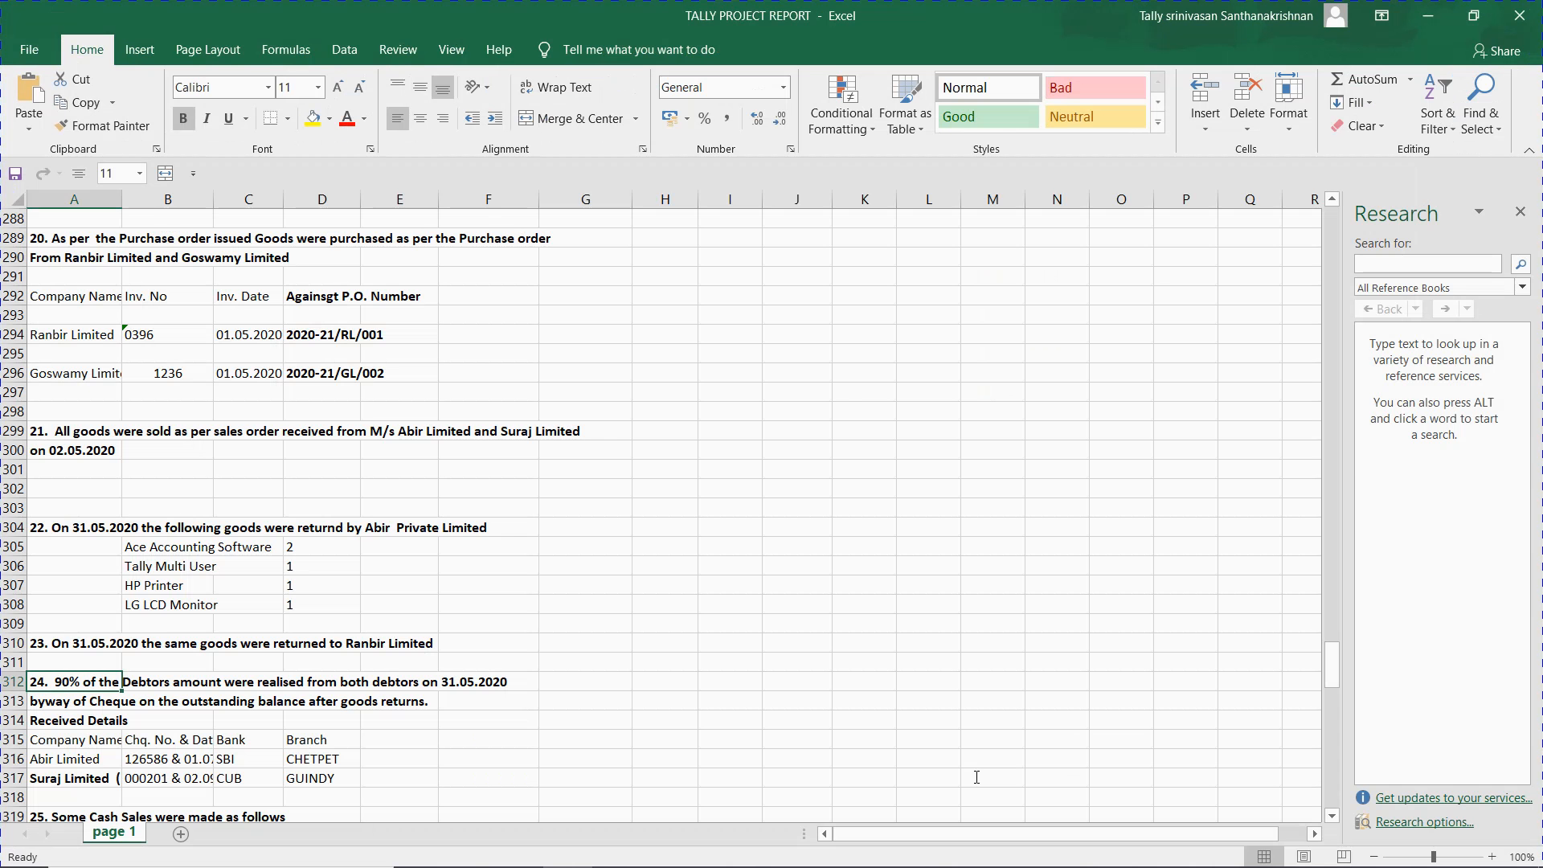
{"action": "key", "text": "alt+Tab"}
{"action": "key", "text": "alt+Tab"}
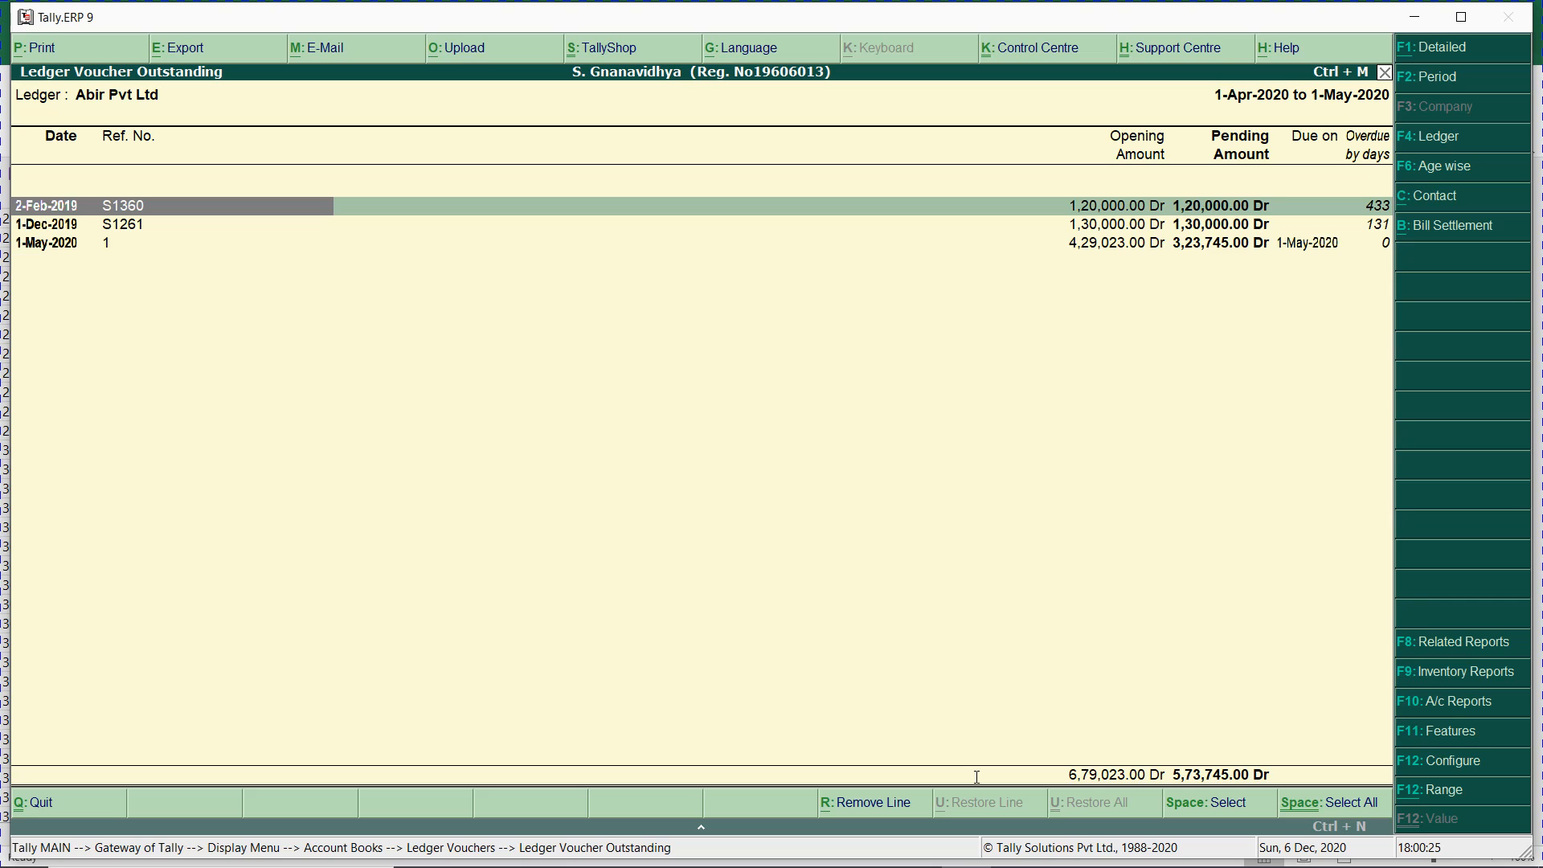
{"action": "key", "text": "Escape"}
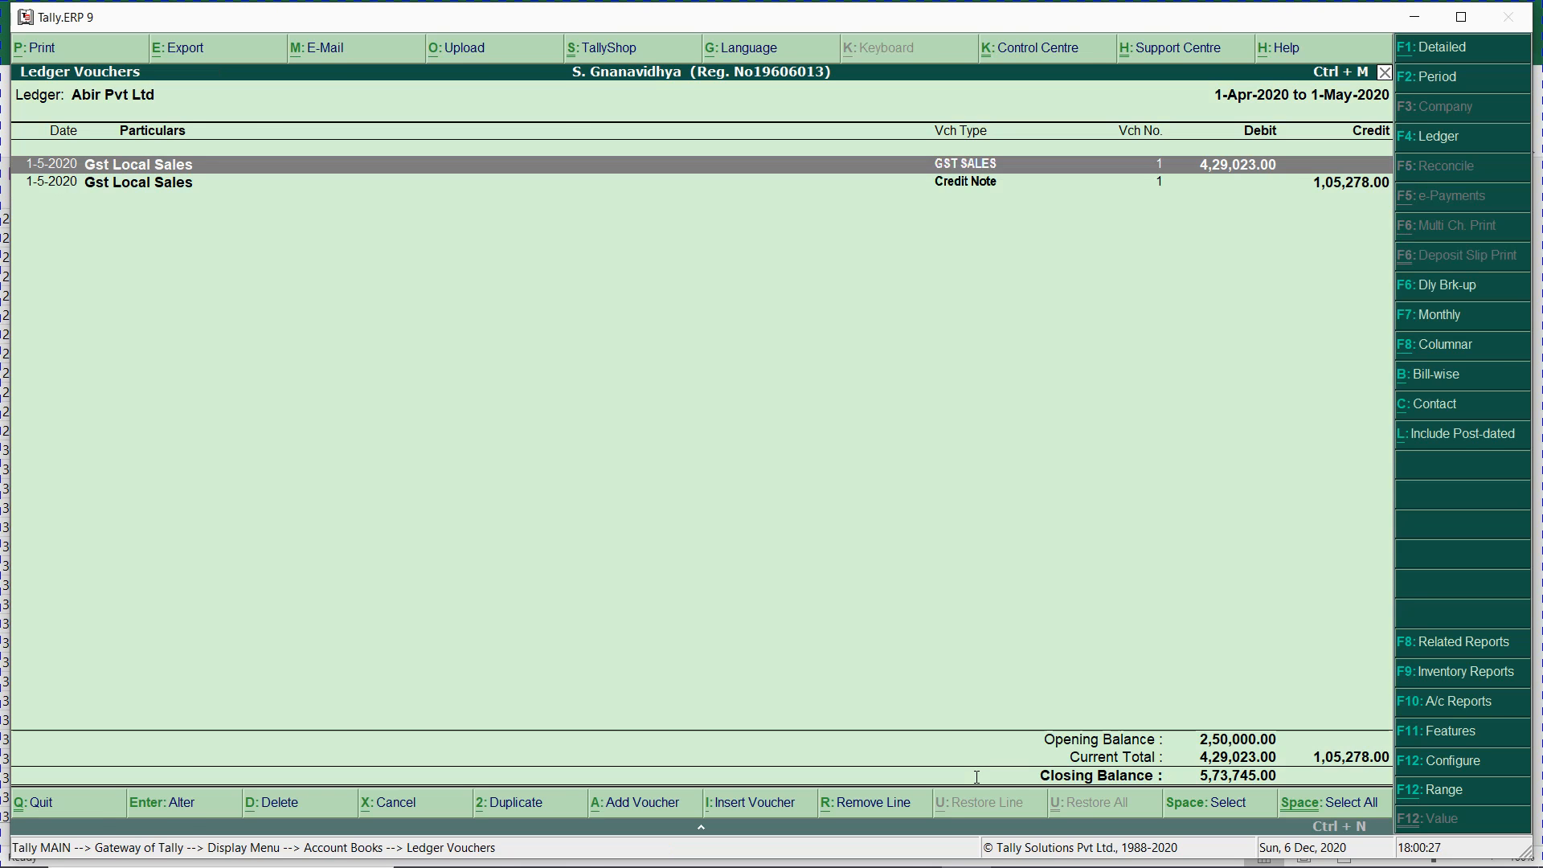
{"action": "key", "text": "Escape"}
{"action": "key", "text": "Escape"}
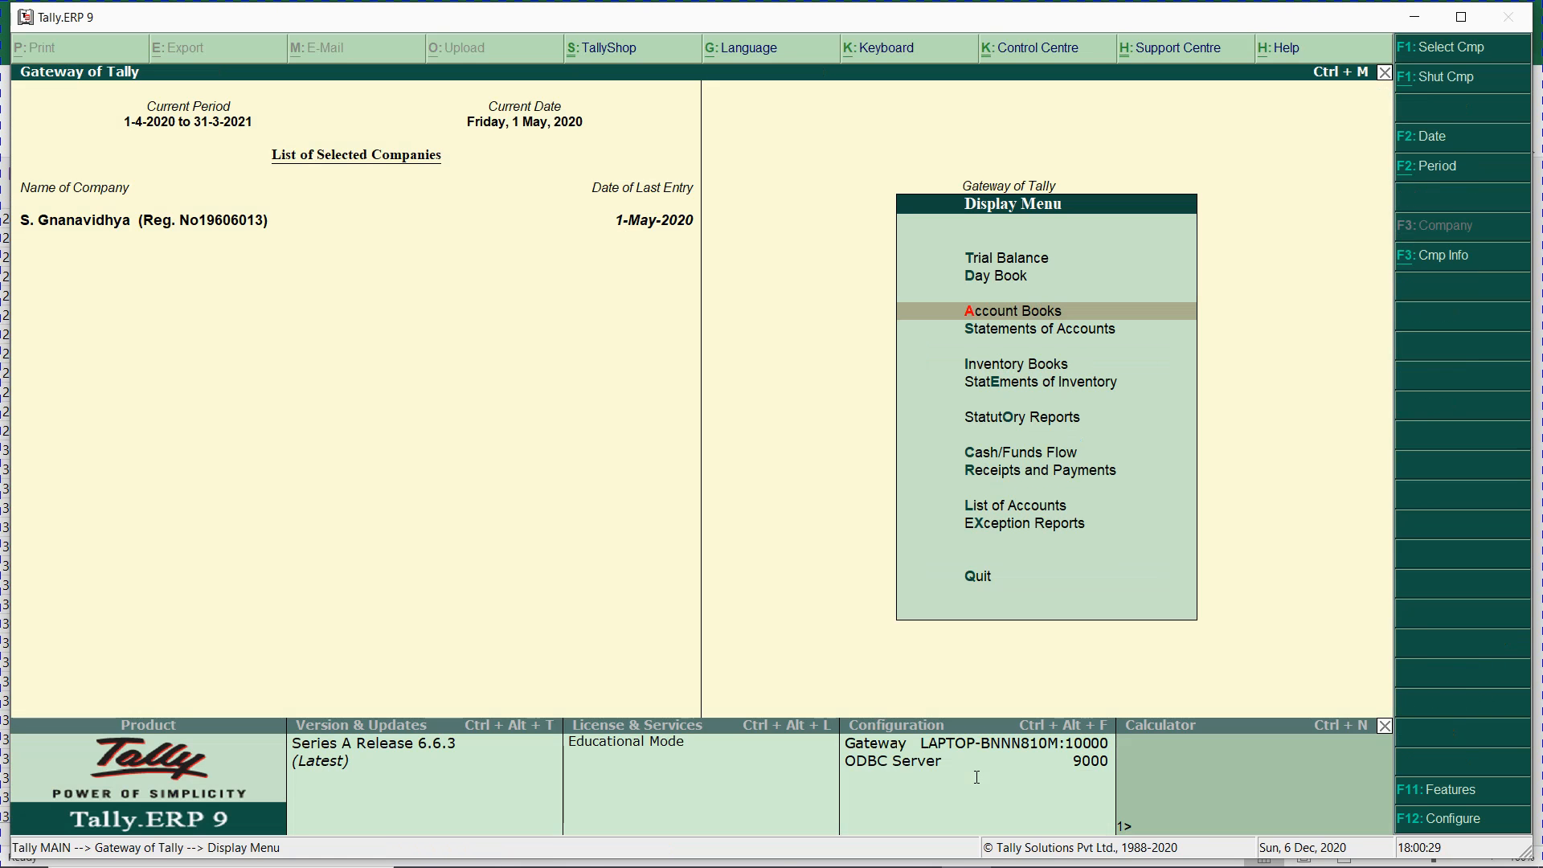
{"action": "key", "text": "Escape"}
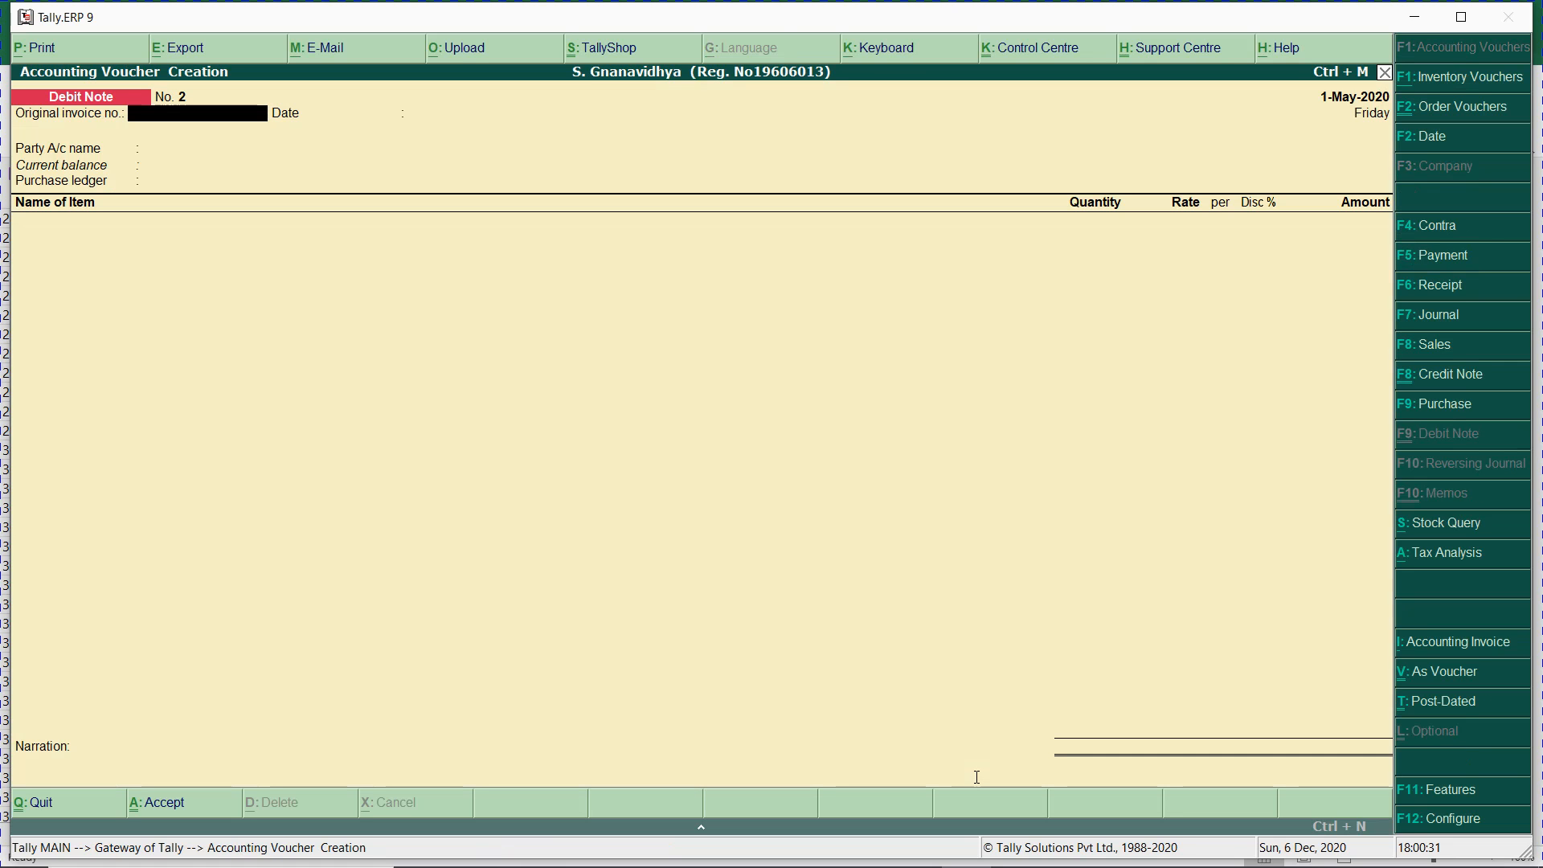
- Start a Receipt voucher dated 31-May-2020
{"action": "left_click", "coordinate": [1460, 294]}
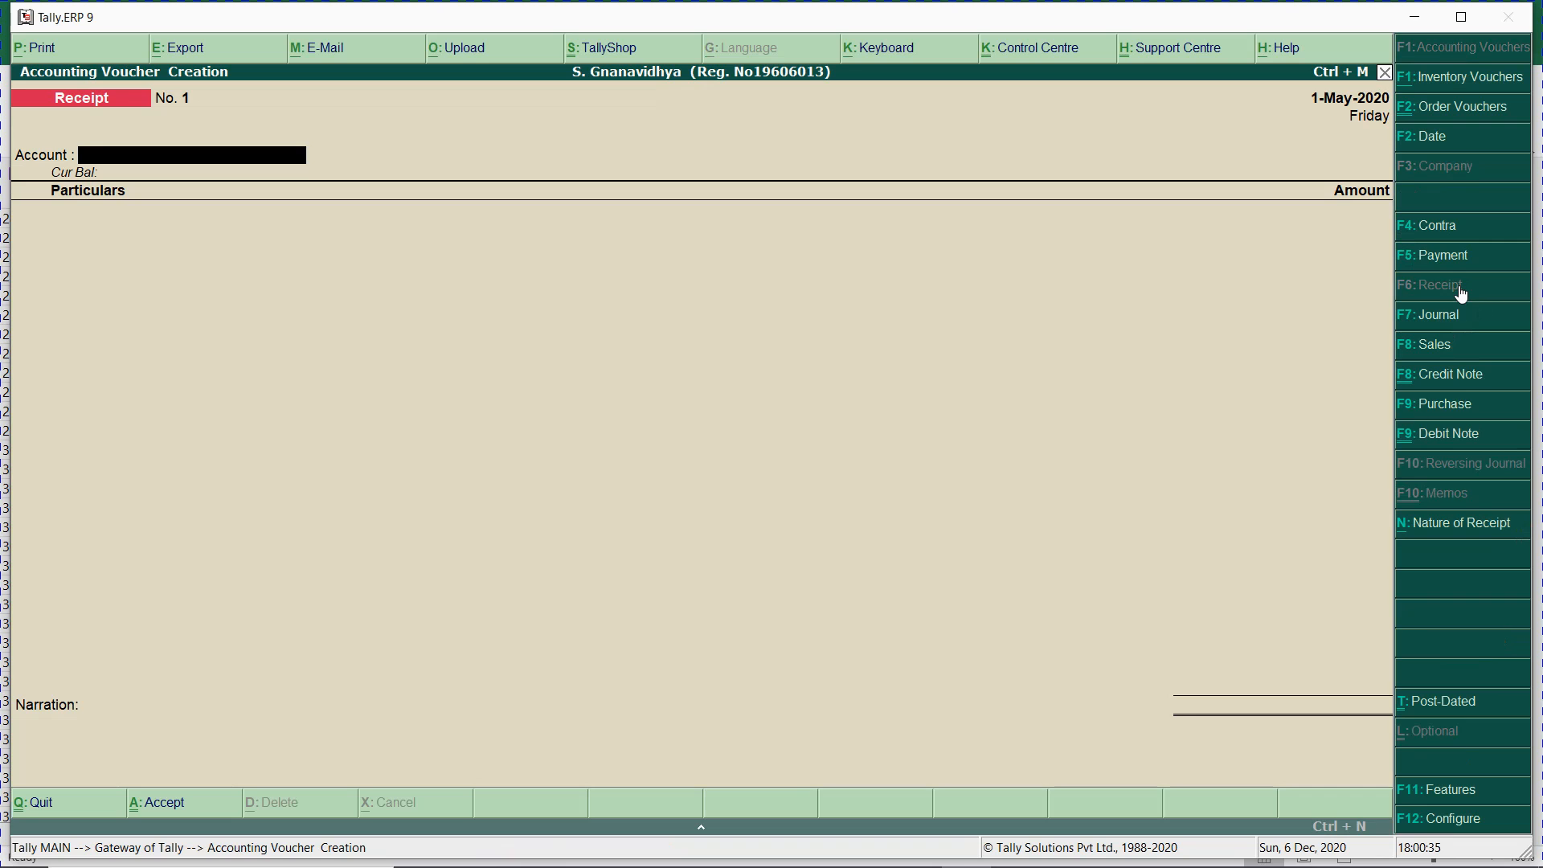
{"action": "key", "text": "F2"}
{"action": "type", "text": "31-5"}
{"action": "key", "text": "Return"}
- Receive into Punjab National Bank from Abir Pvt Ltd, calculating 573745*90/100 as the amount
{"action": "type", "text": "i"}
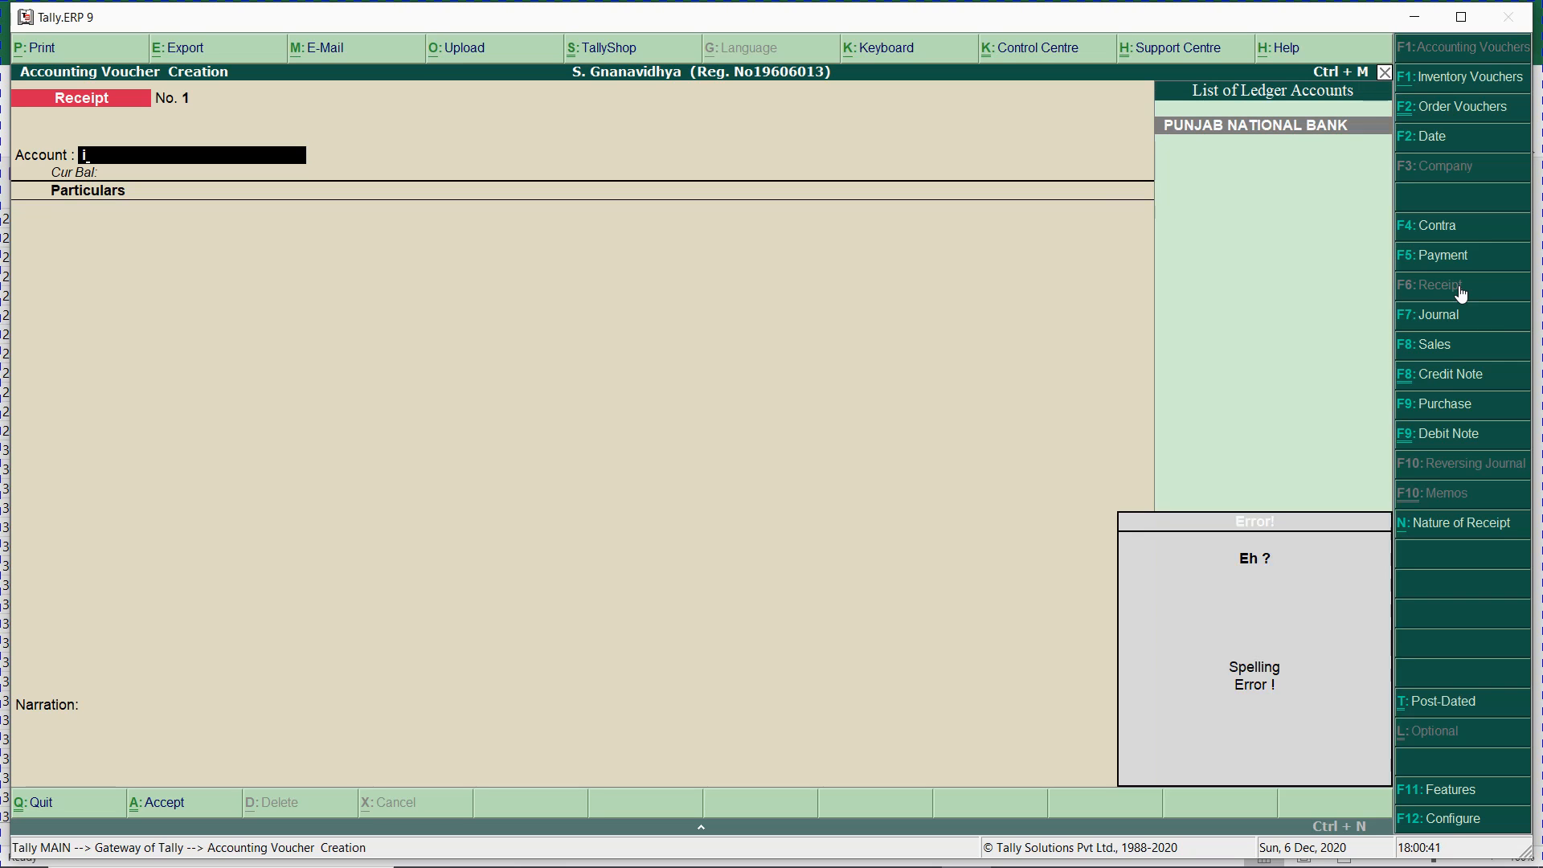
{"action": "key", "text": "BackSpace"}
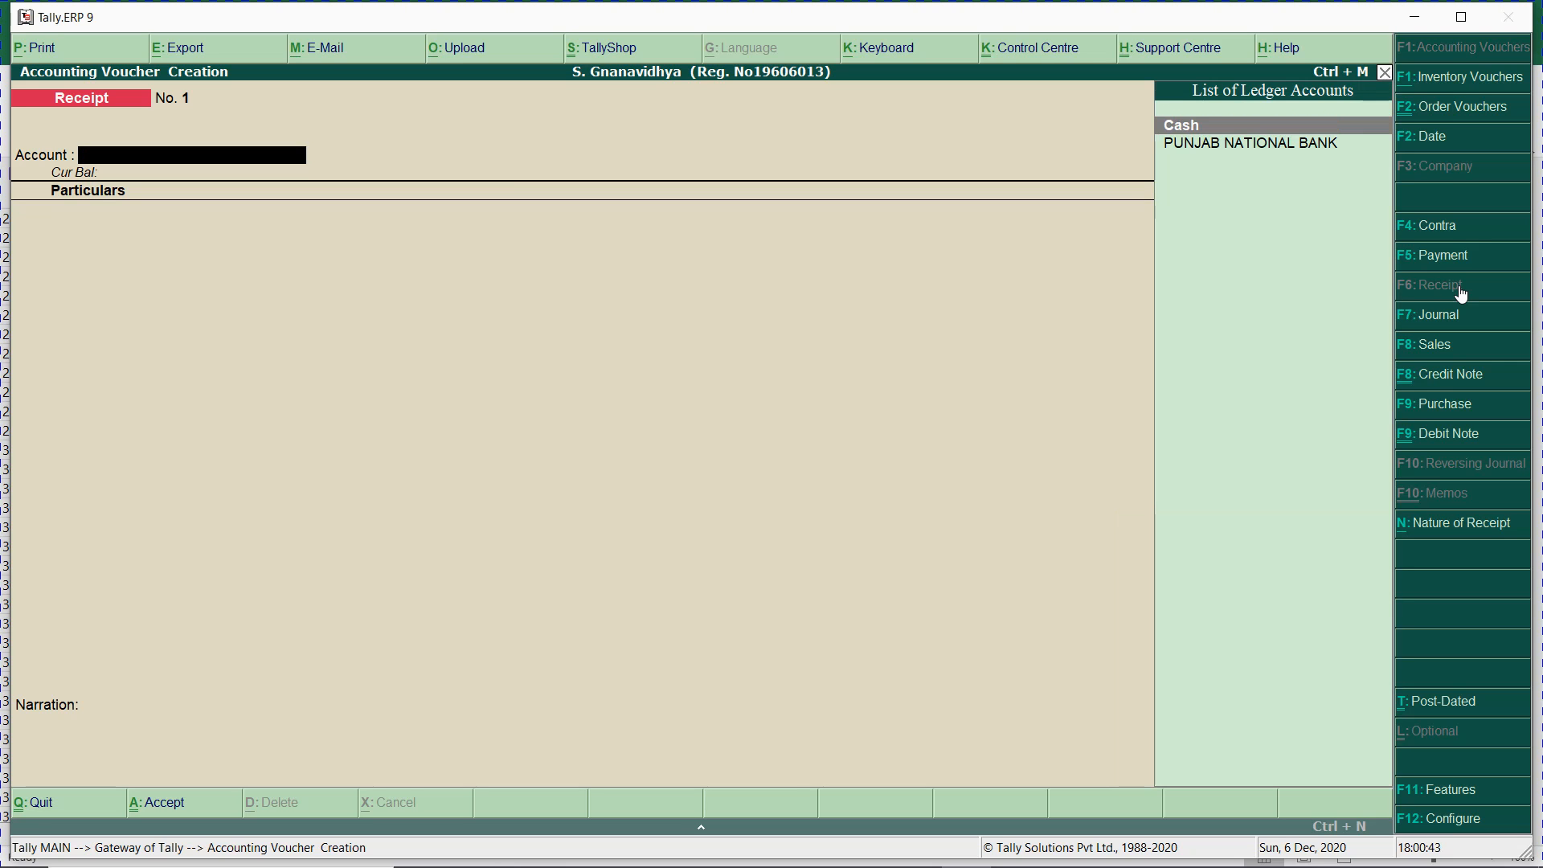
{"action": "key", "text": "Down"}
{"action": "key", "text": "Return"}
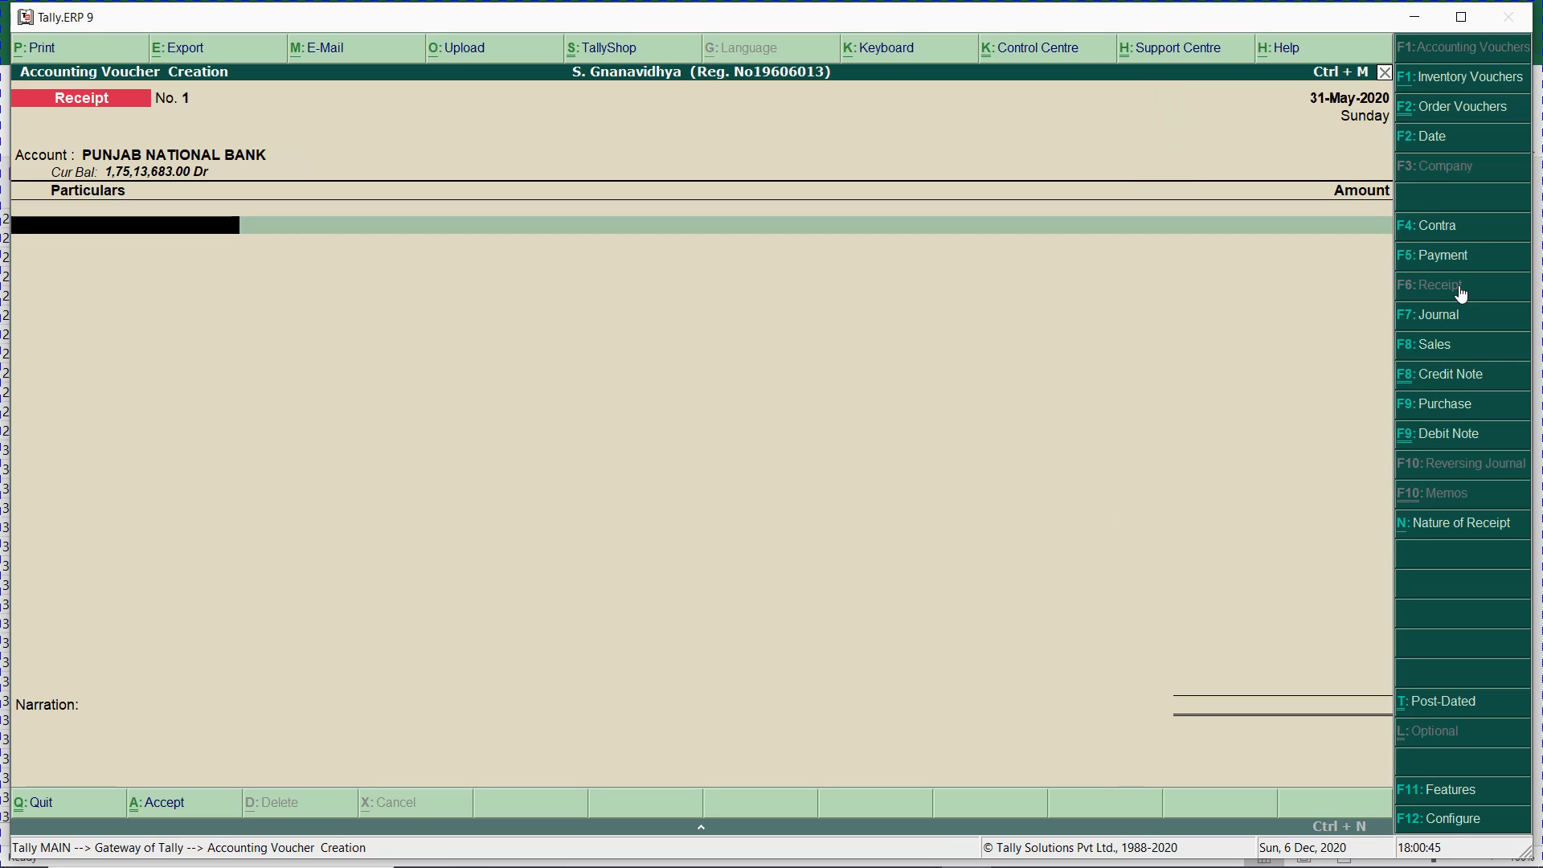
{"action": "type", "text": "Abir"}
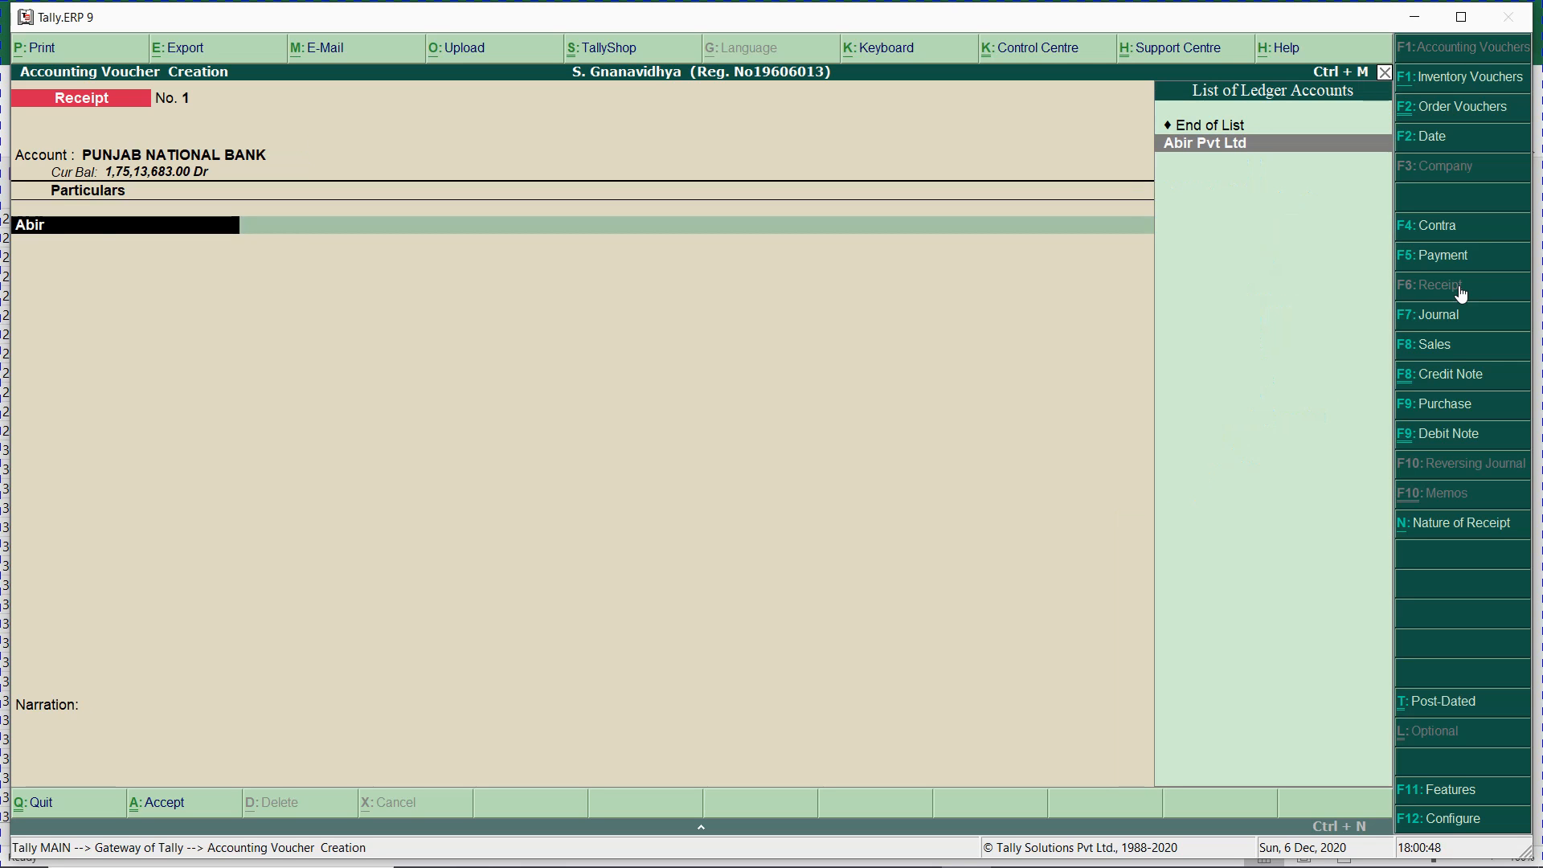
{"action": "key", "text": "Return"}
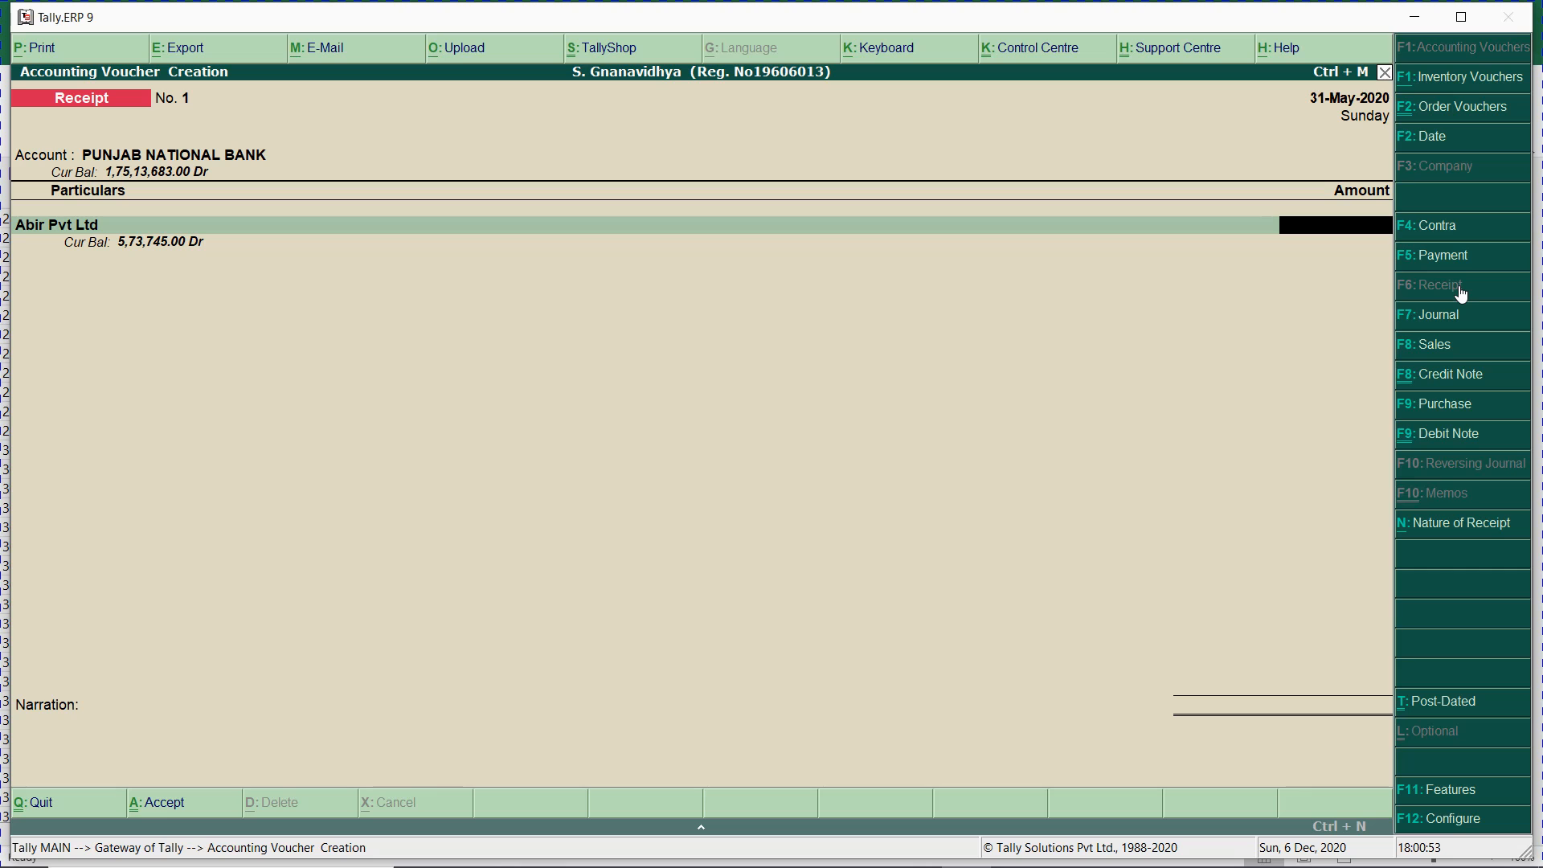
{"action": "key", "text": "ctrl+n"}
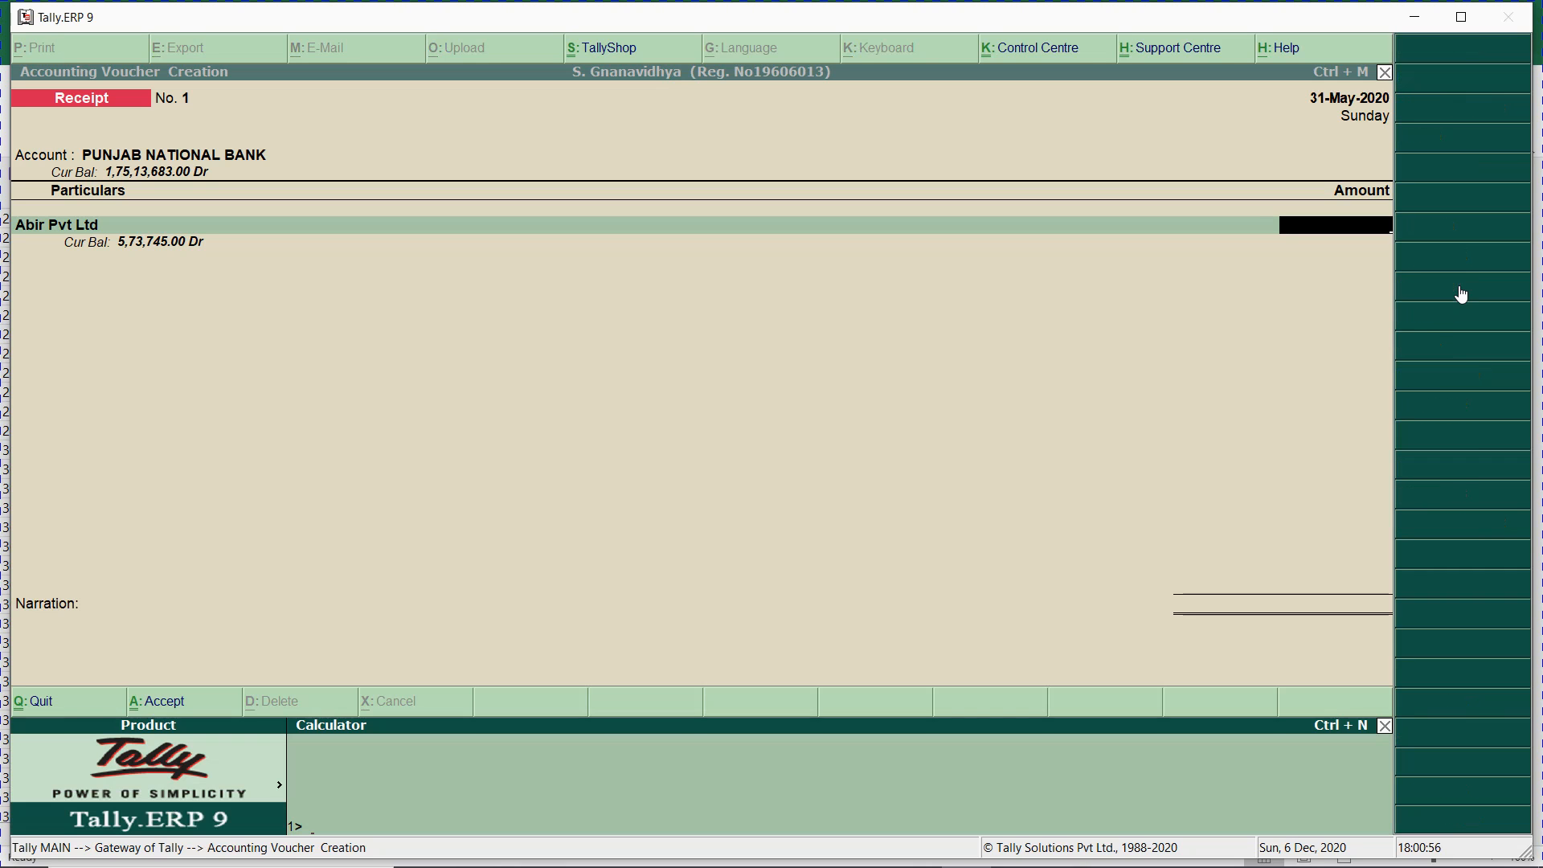
{"action": "type", "text": "573745*90/100"}
- Enter ₹5,16,370.50 and settle it against S1360 1,20,000, S1261 1,30,000 and bill 1 2,66,370.50
{"action": "key", "text": "Return"}
{"action": "key", "text": "Return"}
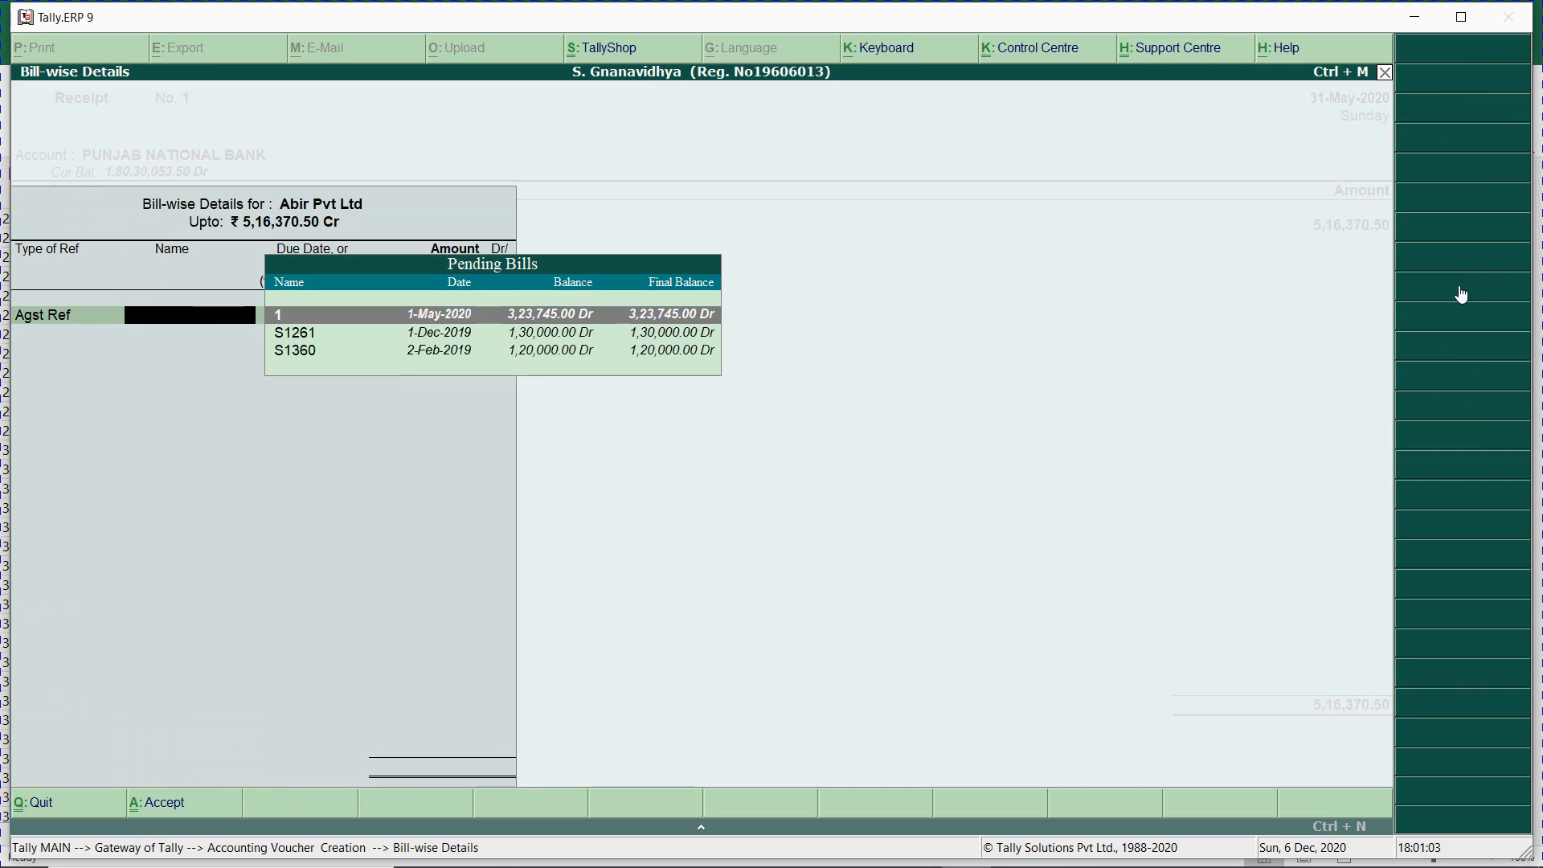
{"action": "key", "text": "Down"}
{"action": "key", "text": "Down"}
{"action": "key", "text": "Return"}
{"action": "key", "text": "Return"}
{"action": "key", "text": "Return"}
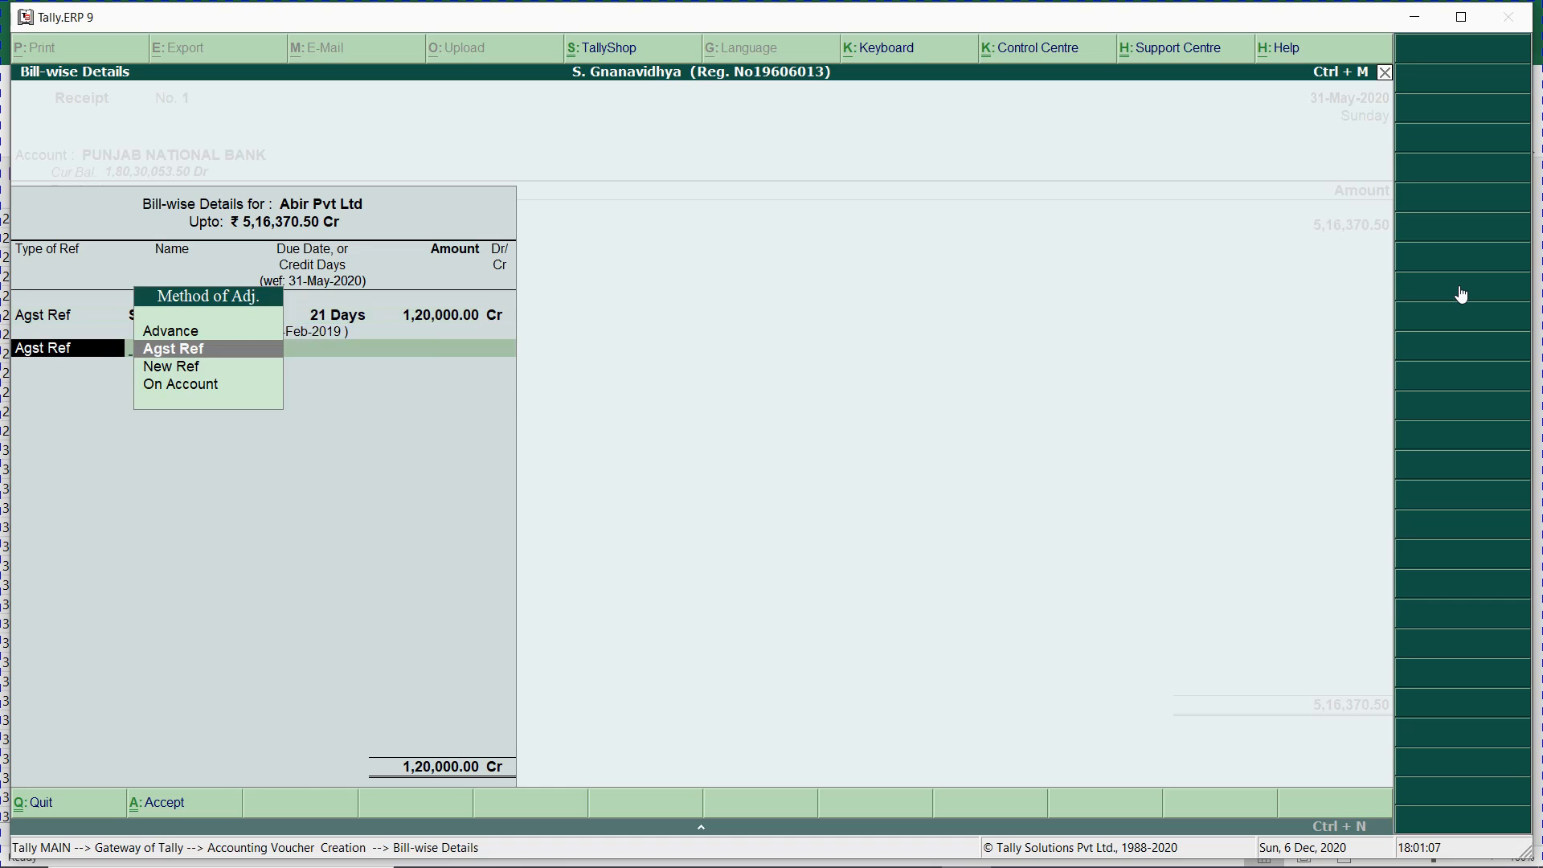
{"action": "key", "text": "Return"}
{"action": "key", "text": "Down"}
{"action": "key", "text": "Return"}
{"action": "key", "text": "Return"}
{"action": "key", "text": "Return"}
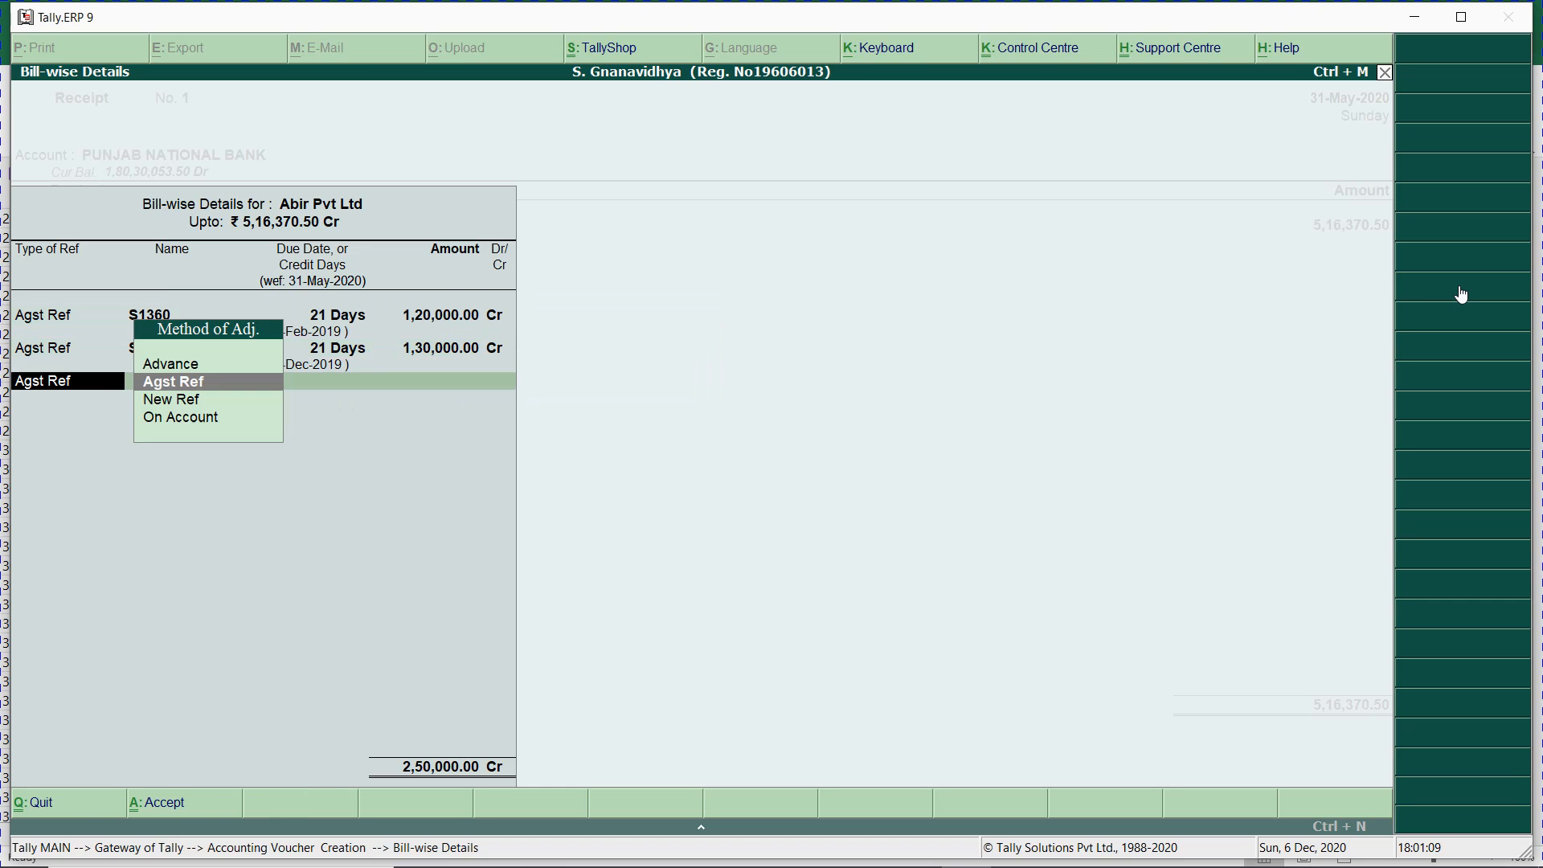
{"action": "key", "text": "Return"}
{"action": "key", "text": "Return"}
{"action": "key", "text": "Return"}
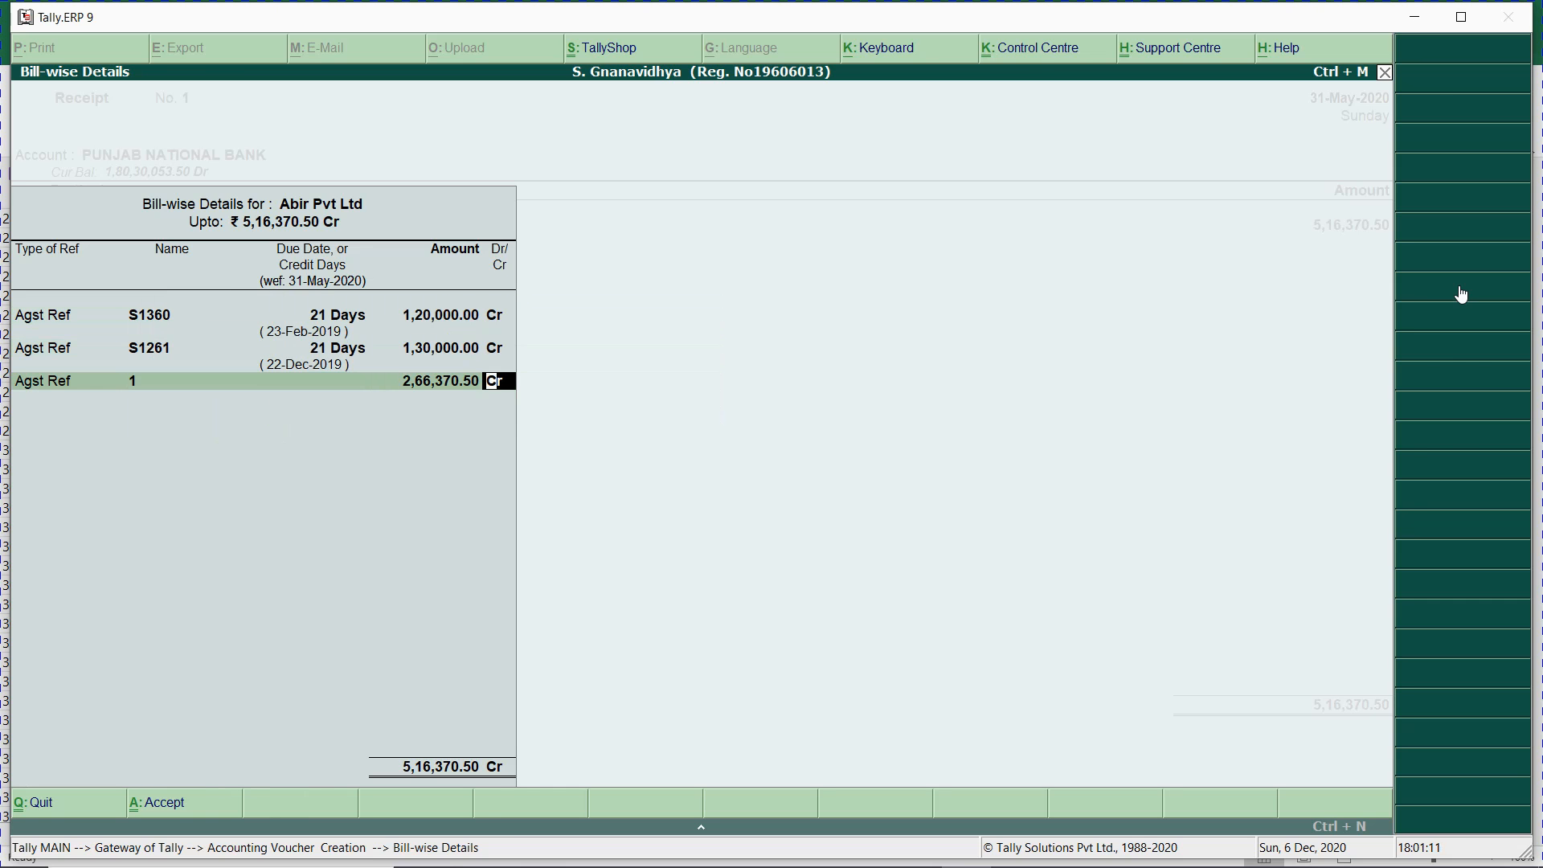
{"action": "key", "text": "Return"}
{"action": "key", "text": "Return"}
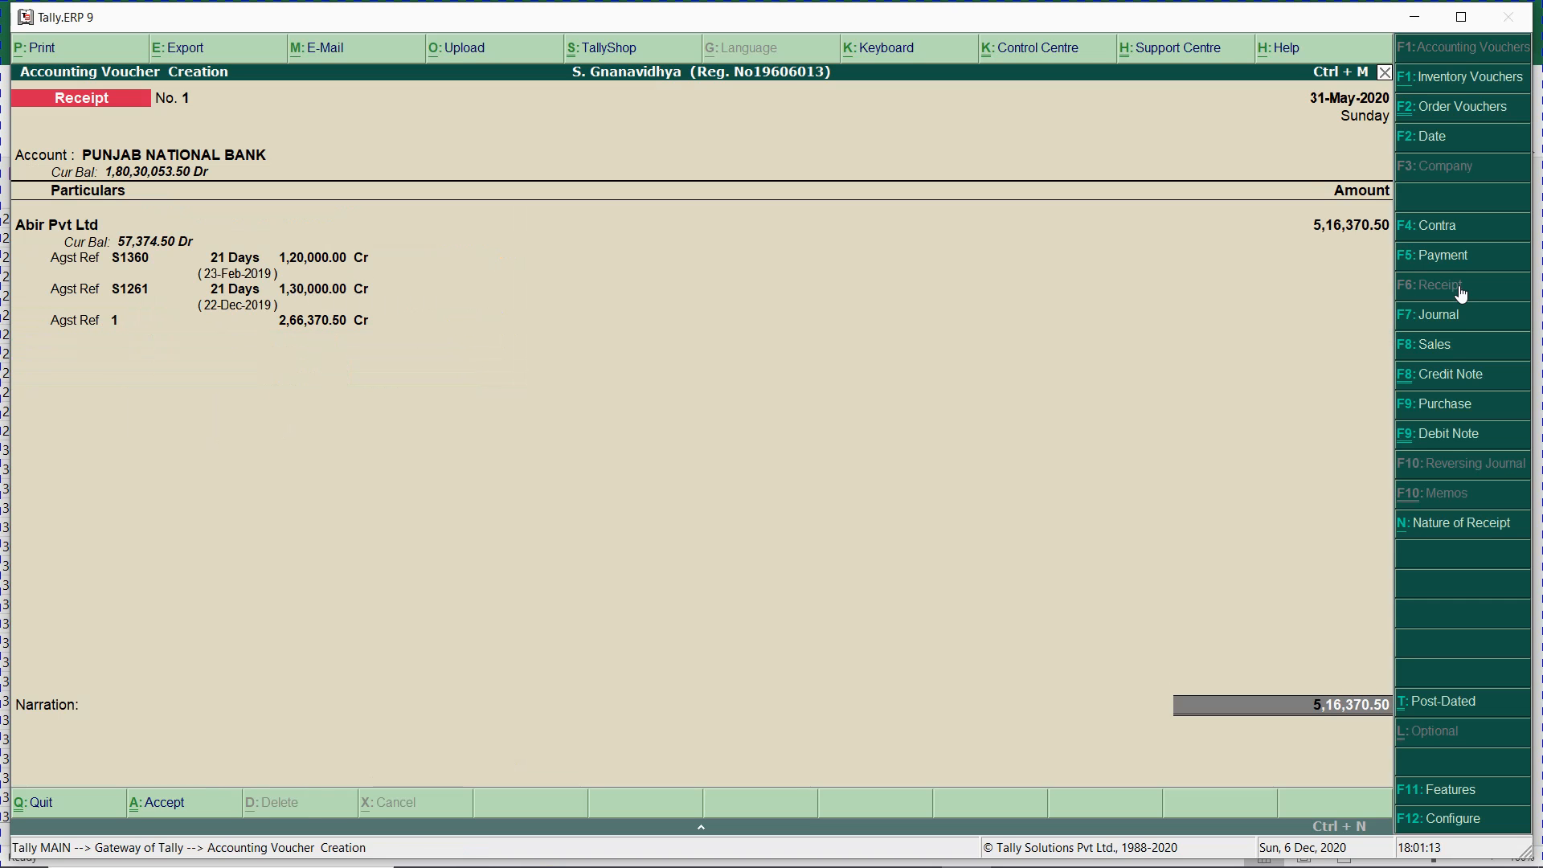
{"action": "key", "text": "Return"}
{"action": "key", "text": "Return"}
{"action": "key", "text": "Return"}
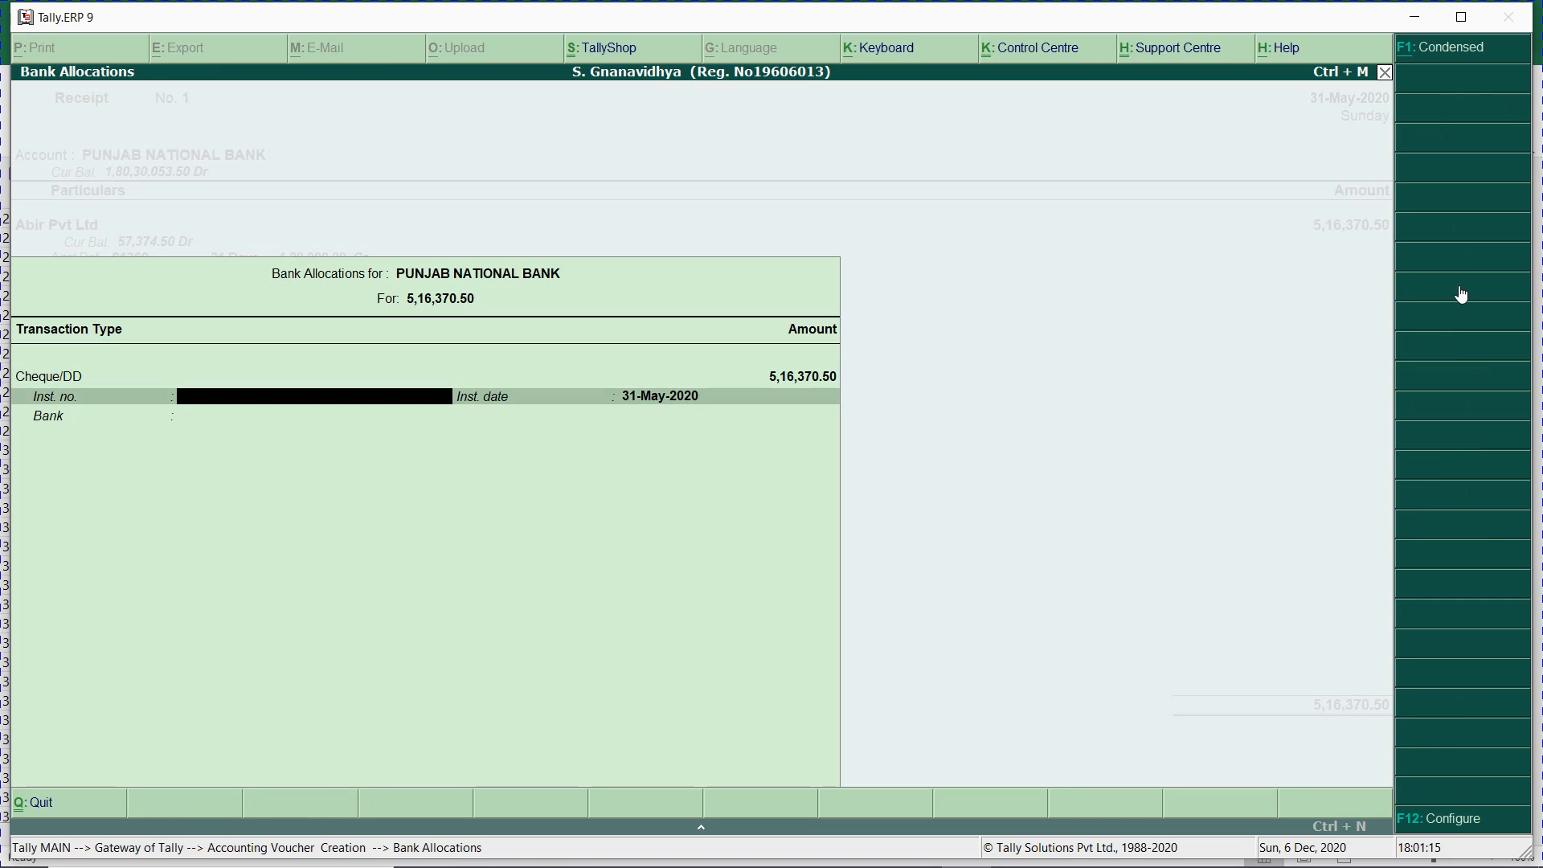
- Enter cheque number 126586 from Abir Limited's details in the Excel report
{"action": "key", "text": "alt+Tab"}
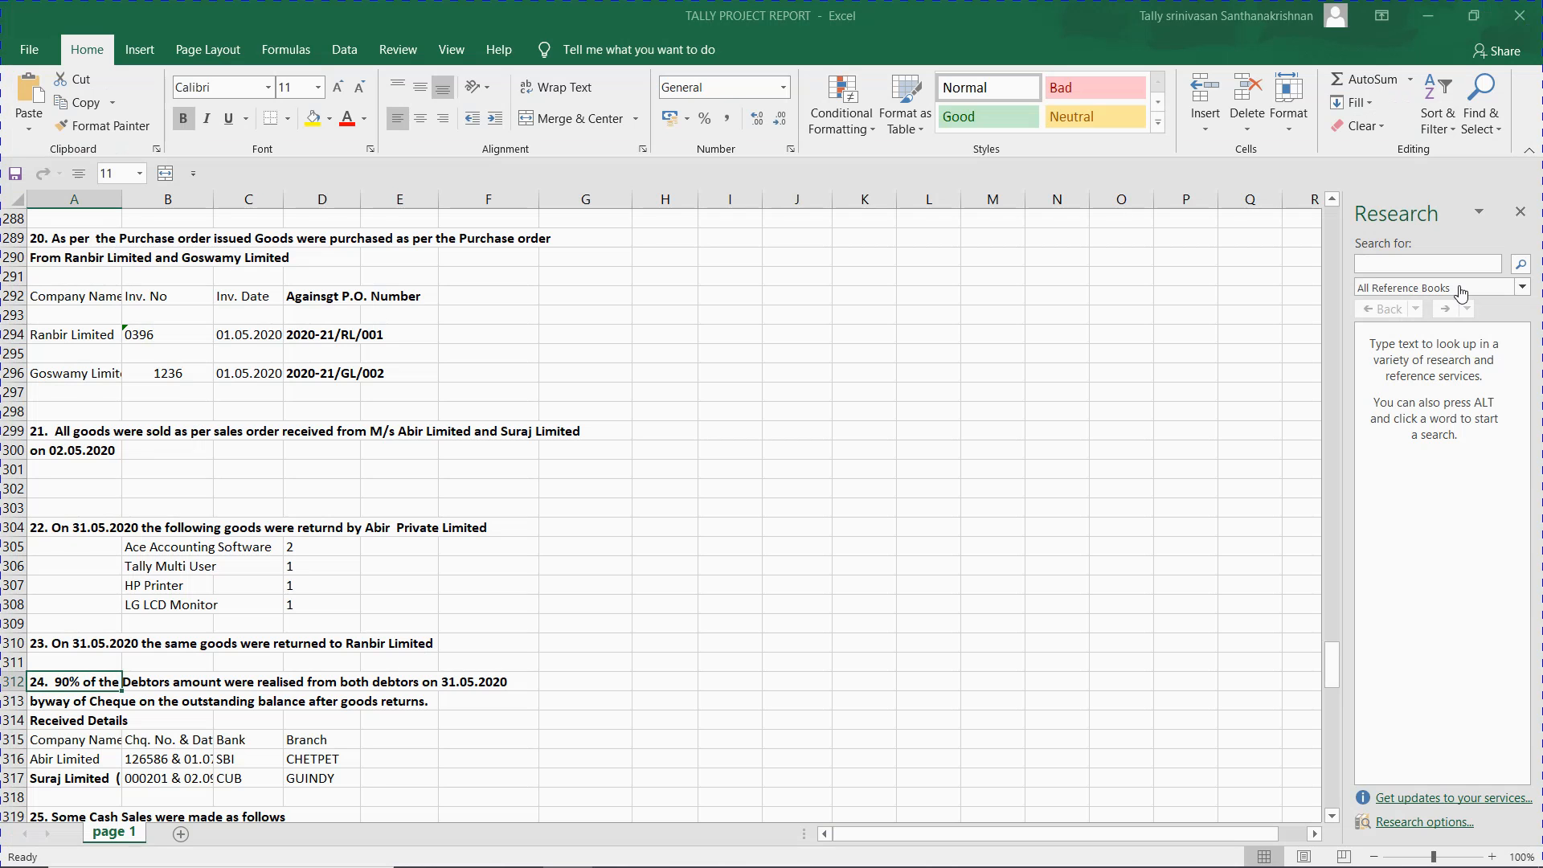
{"action": "key", "text": "Down"}
{"action": "key", "text": "Down"}
{"action": "key", "text": "Down"}
{"action": "key", "text": "Right"}
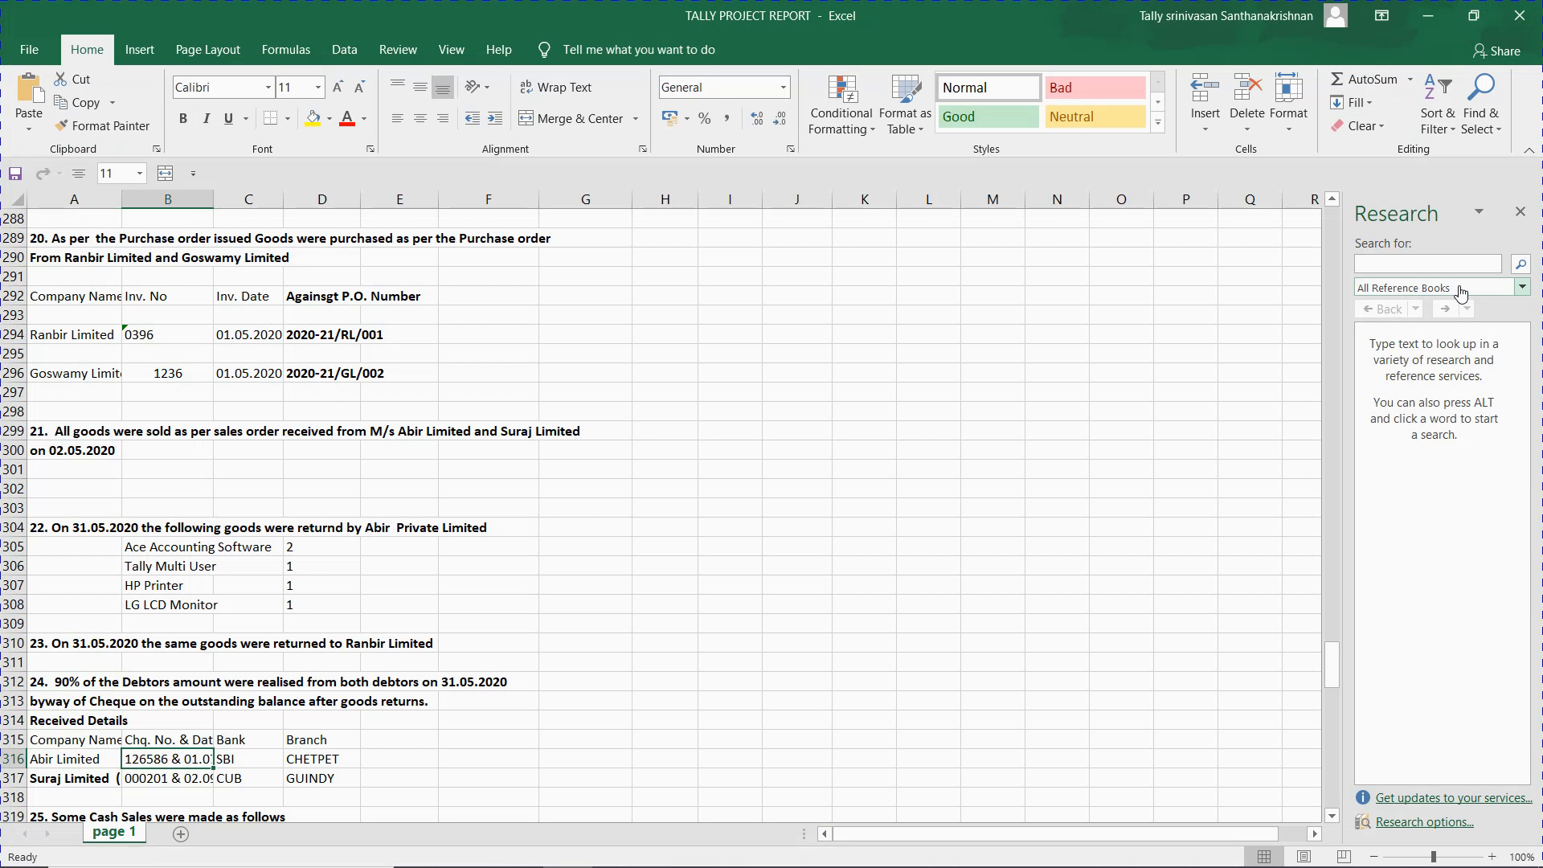
{"action": "key", "text": "alt+Tab"}
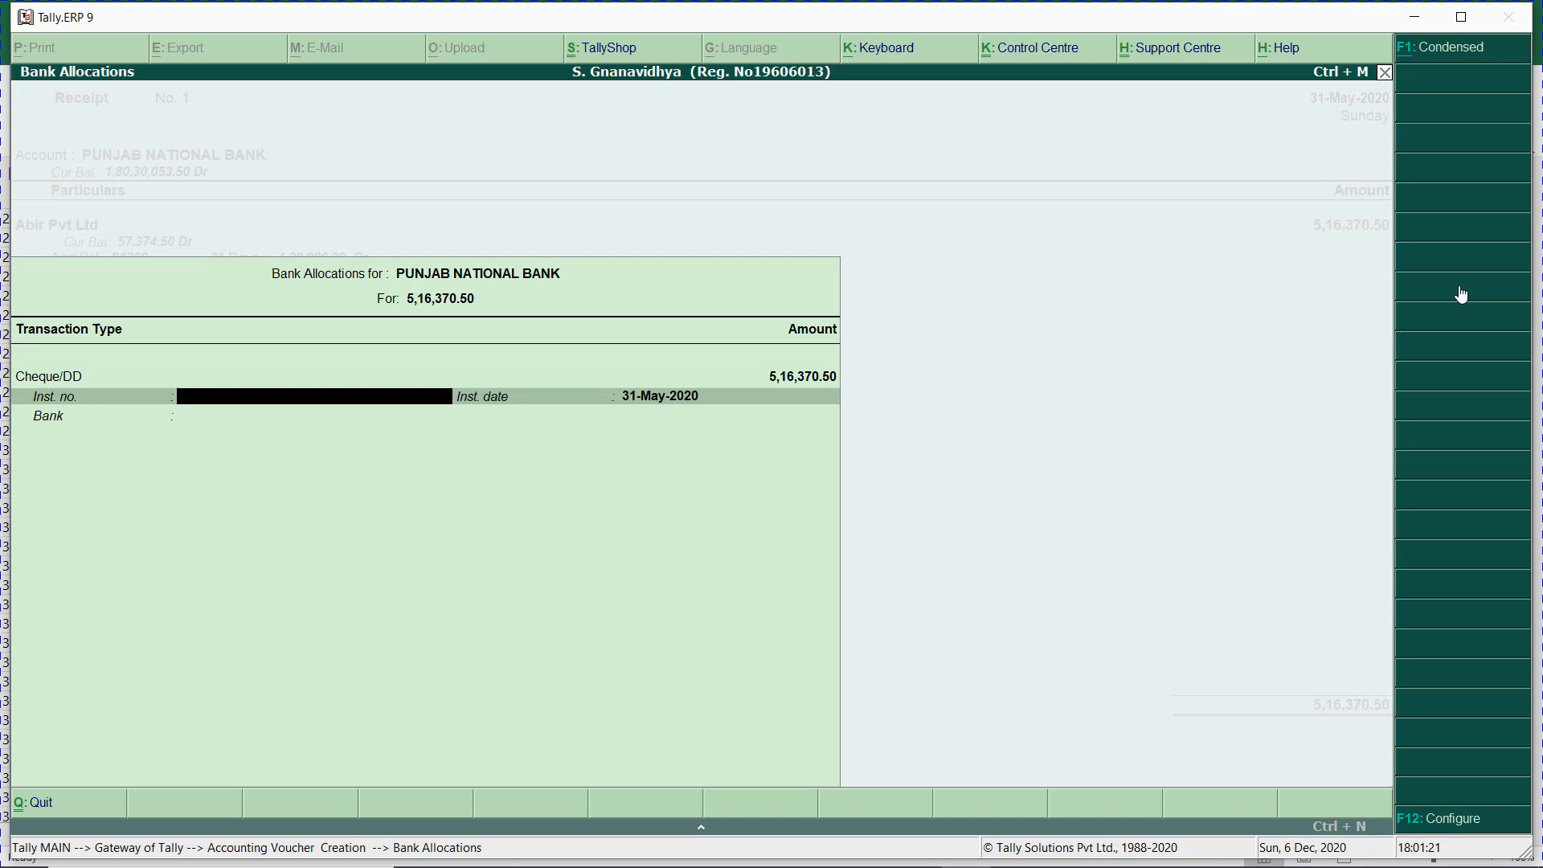
{"action": "type", "text": "126586"}
{"action": "key", "text": "Return"}
- Move the Bank and Branch block into columns D and E in the Excel report
{"action": "key", "text": "alt+Tab"}
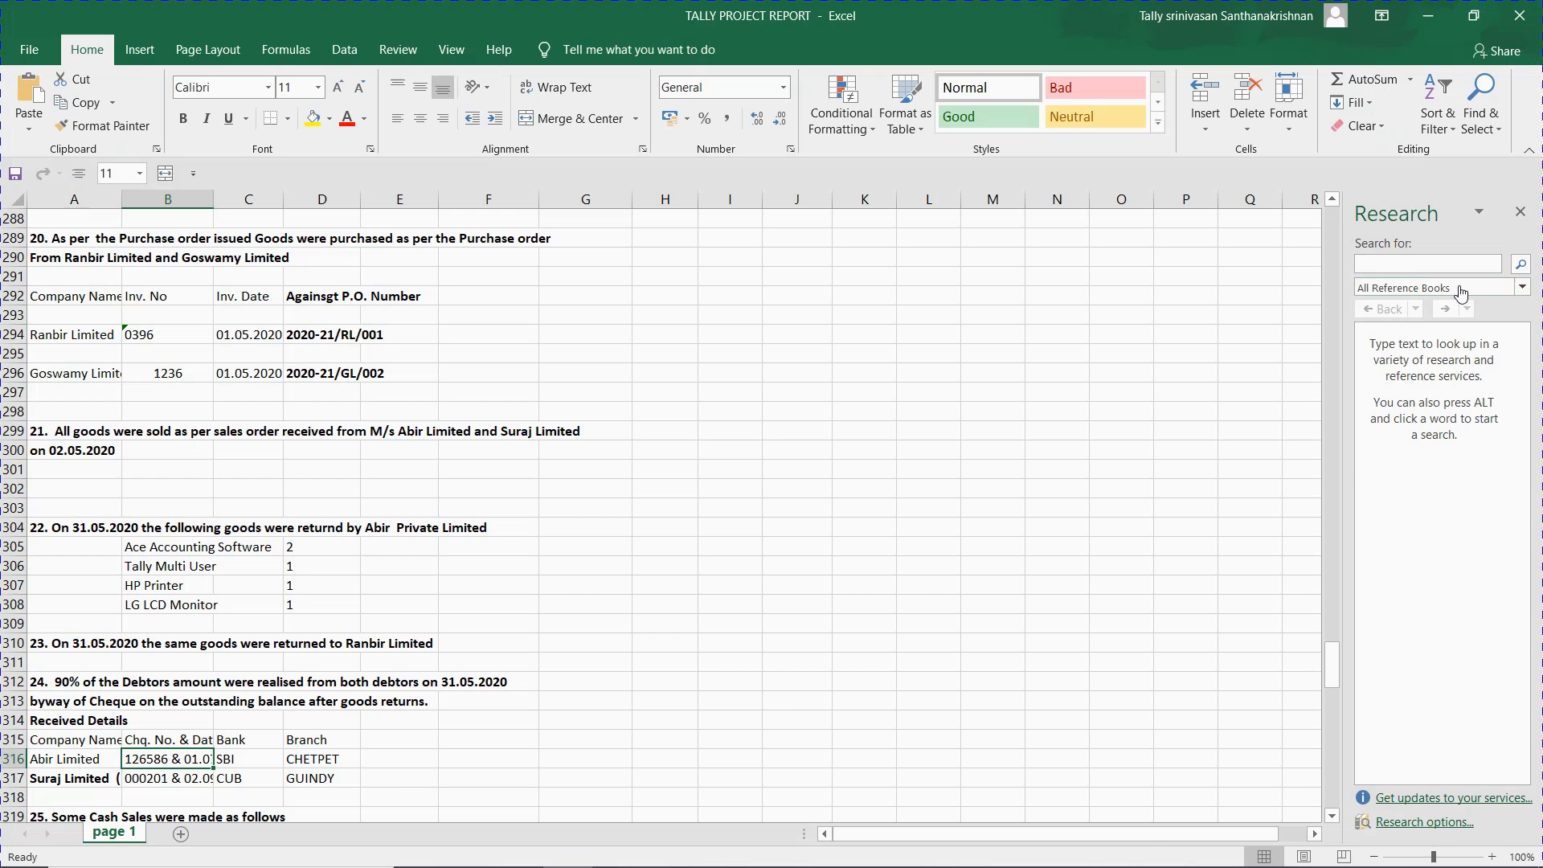
{"action": "key", "text": "alt+Tab"}
{"action": "key", "text": "alt+Tab"}
{"action": "key", "text": "Up"}
{"action": "key", "text": "Right"}
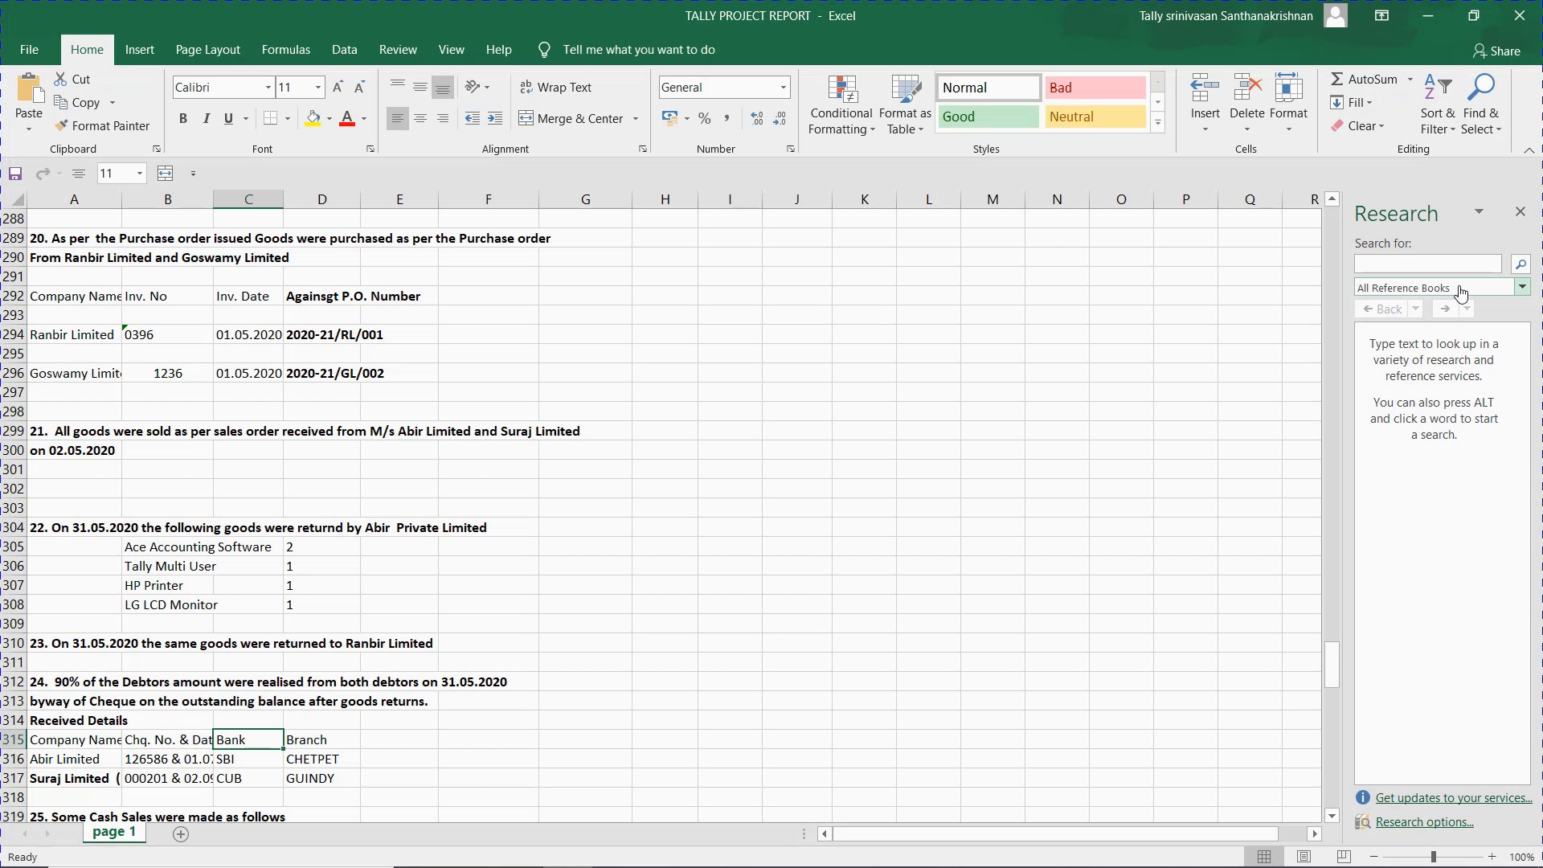
{"action": "key", "text": "shift+Down"}
{"action": "key", "text": "shift+Down"}
{"action": "key", "text": "shift+Right"}
{"action": "key", "text": "ctrl+c"}
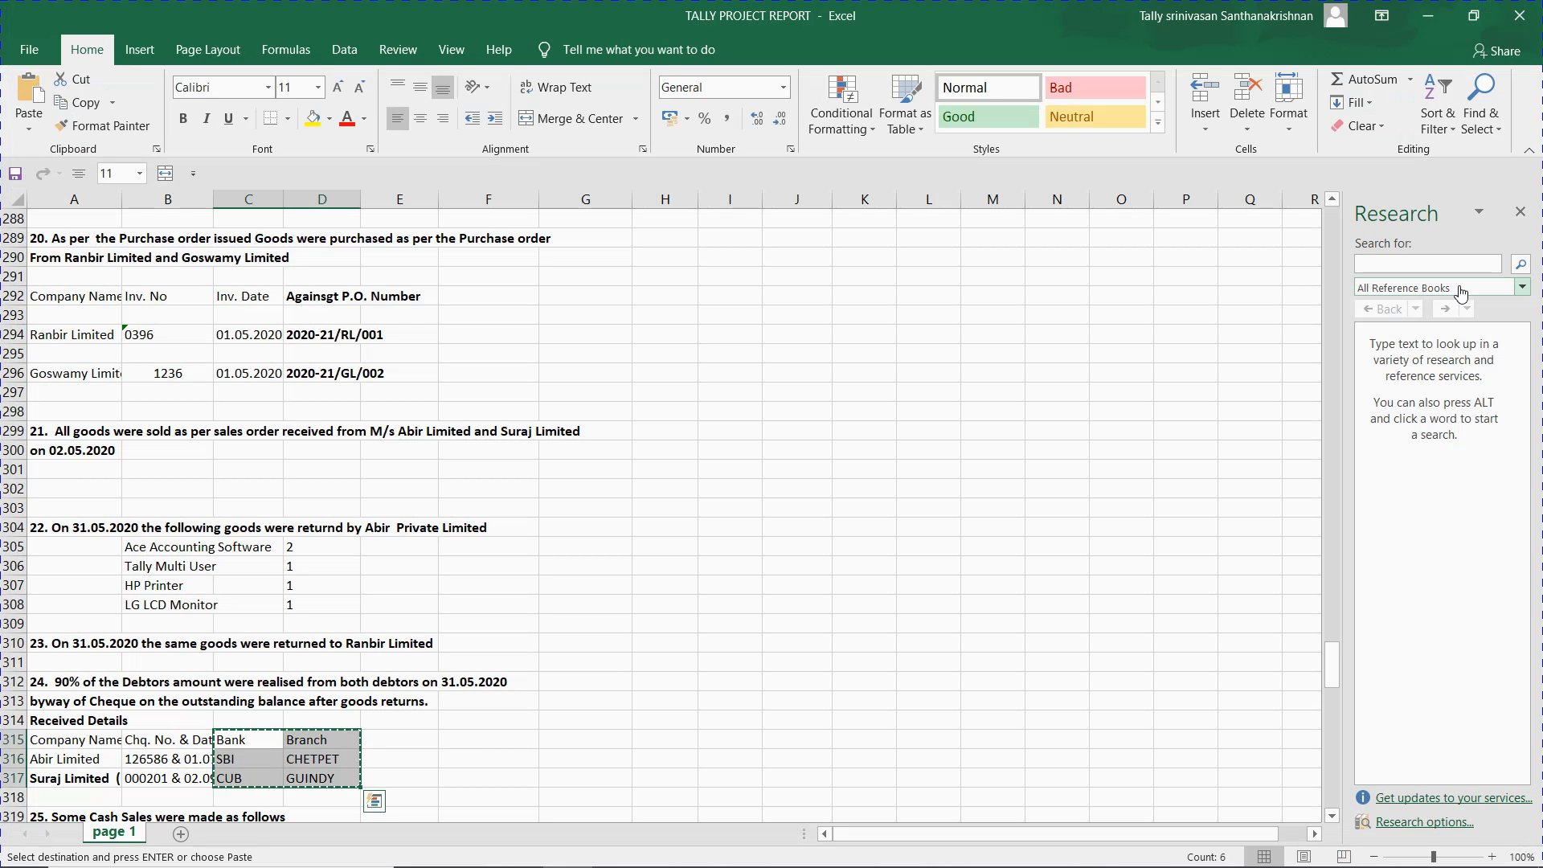
{"action": "key", "text": "Right"}
{"action": "key", "text": "ctrl+v"}
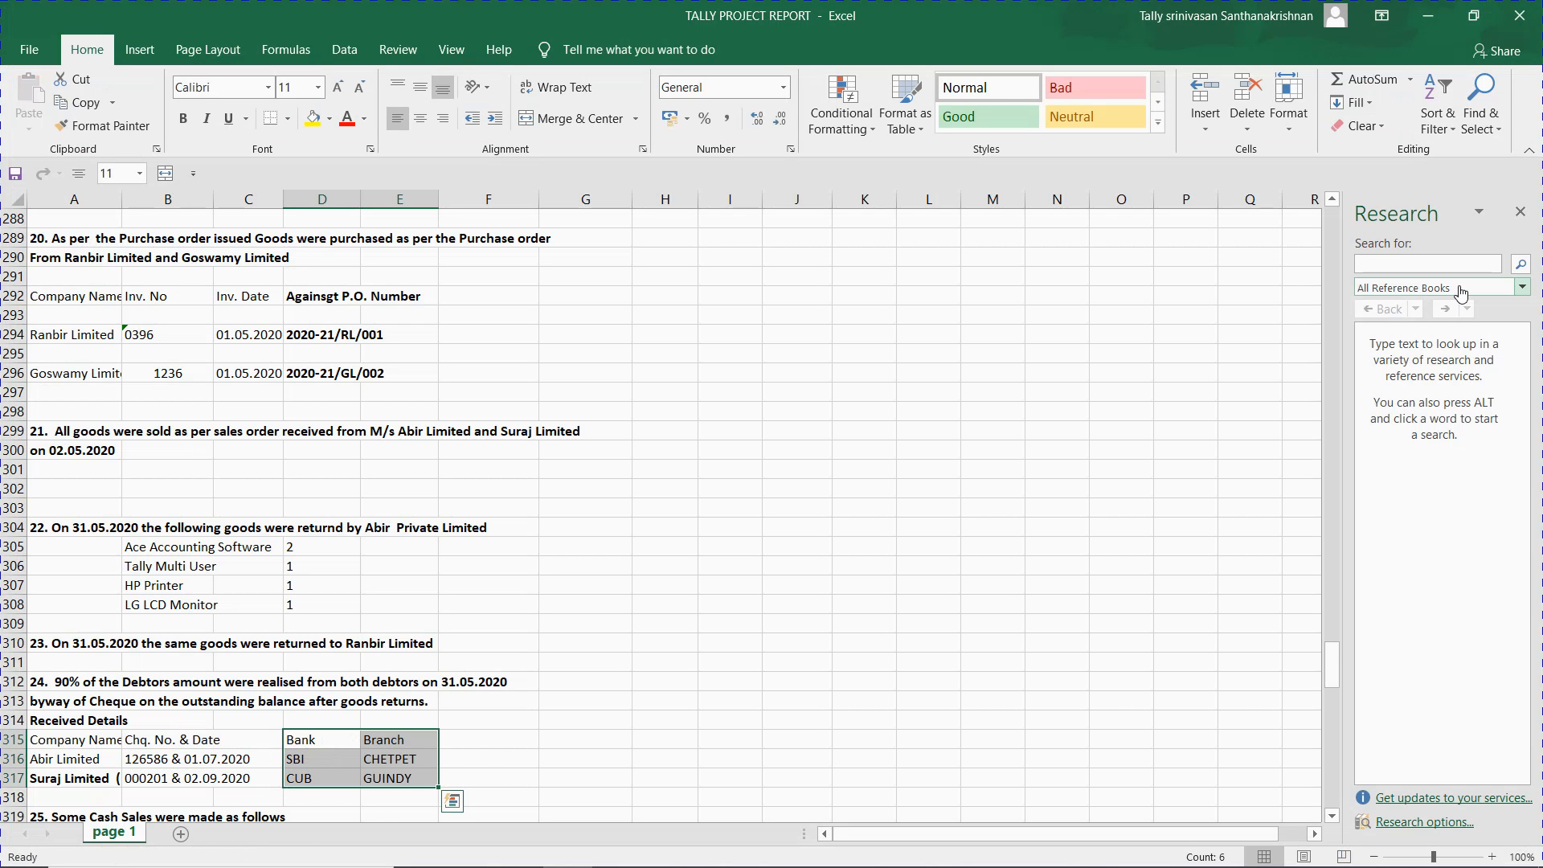
- Set instrument date 01-07 and voucher date 1-7-20, then save Receipt No. 1
{"action": "key", "text": "alt+Tab"}
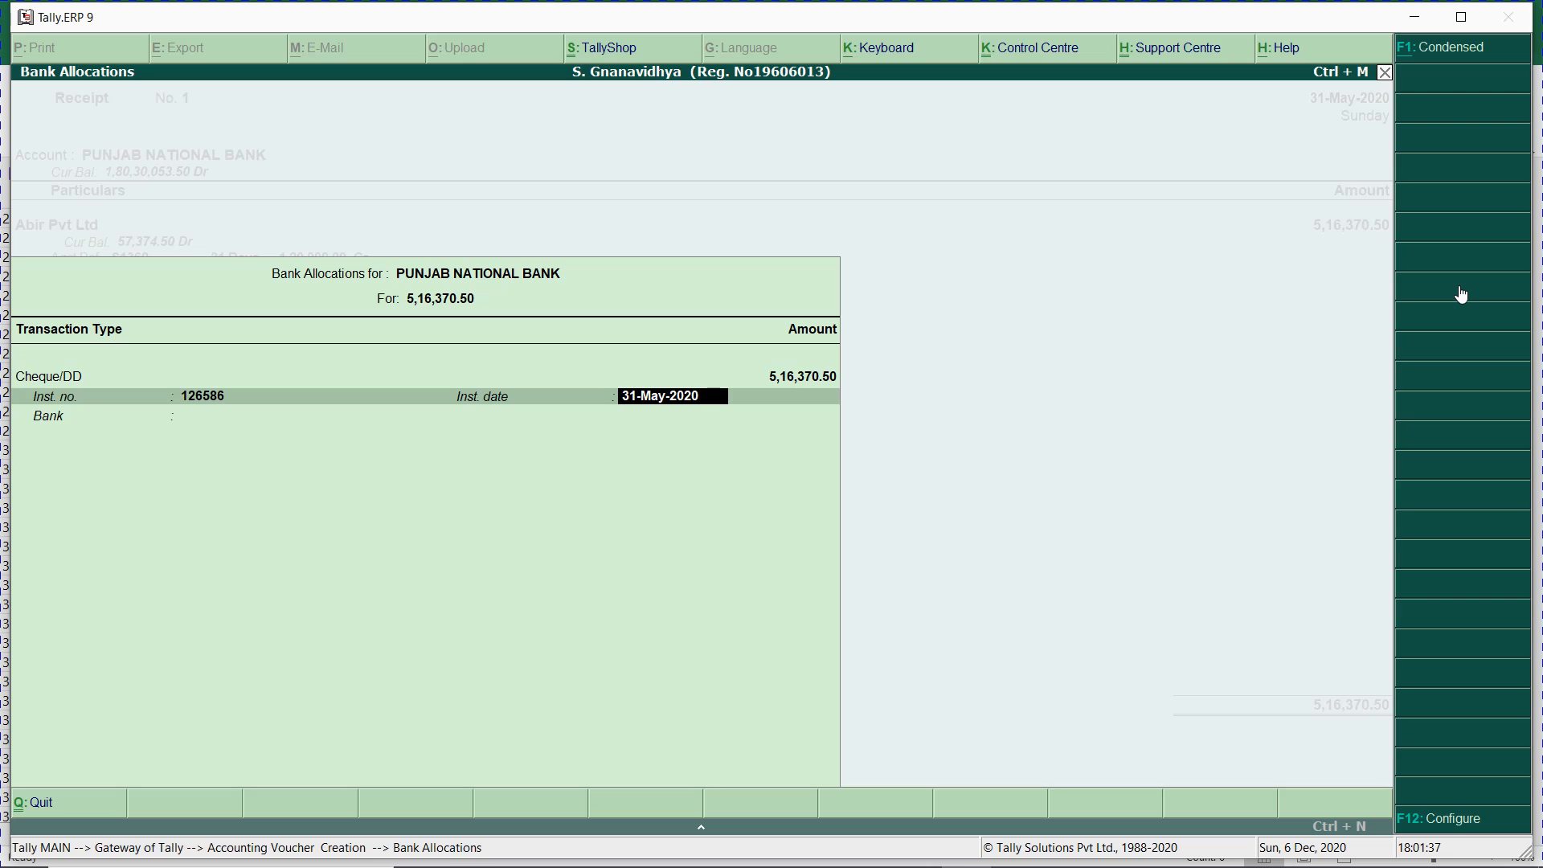
{"action": "type", "text": "01-07"}
{"action": "key", "text": "Return"}
{"action": "key", "text": "Return"}
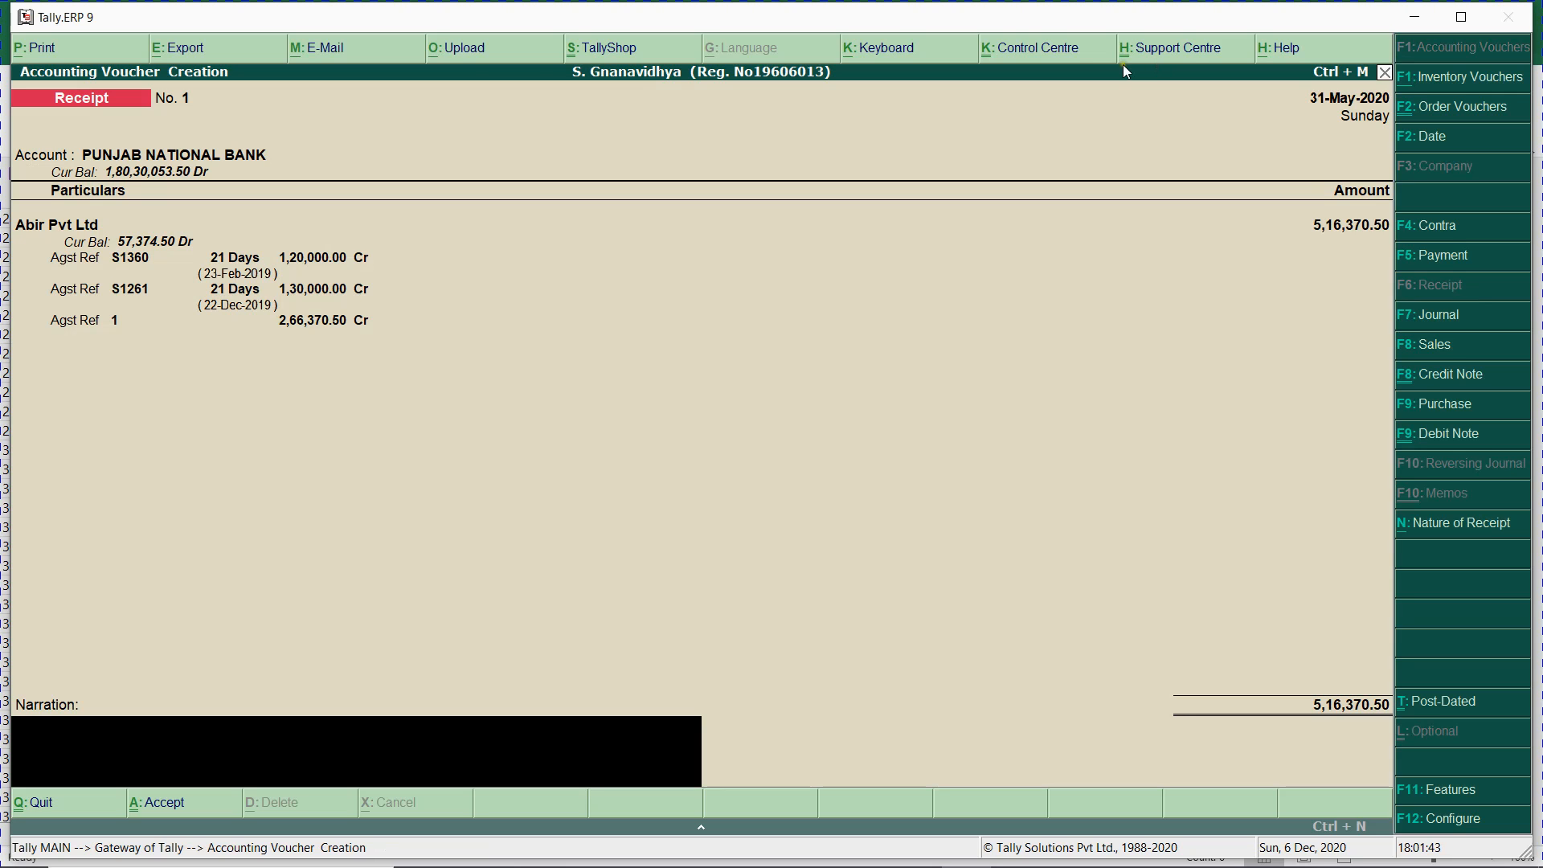
{"action": "key", "text": "F2"}
{"action": "type", "text": "1-7-20"}
{"action": "key", "text": "Return"}
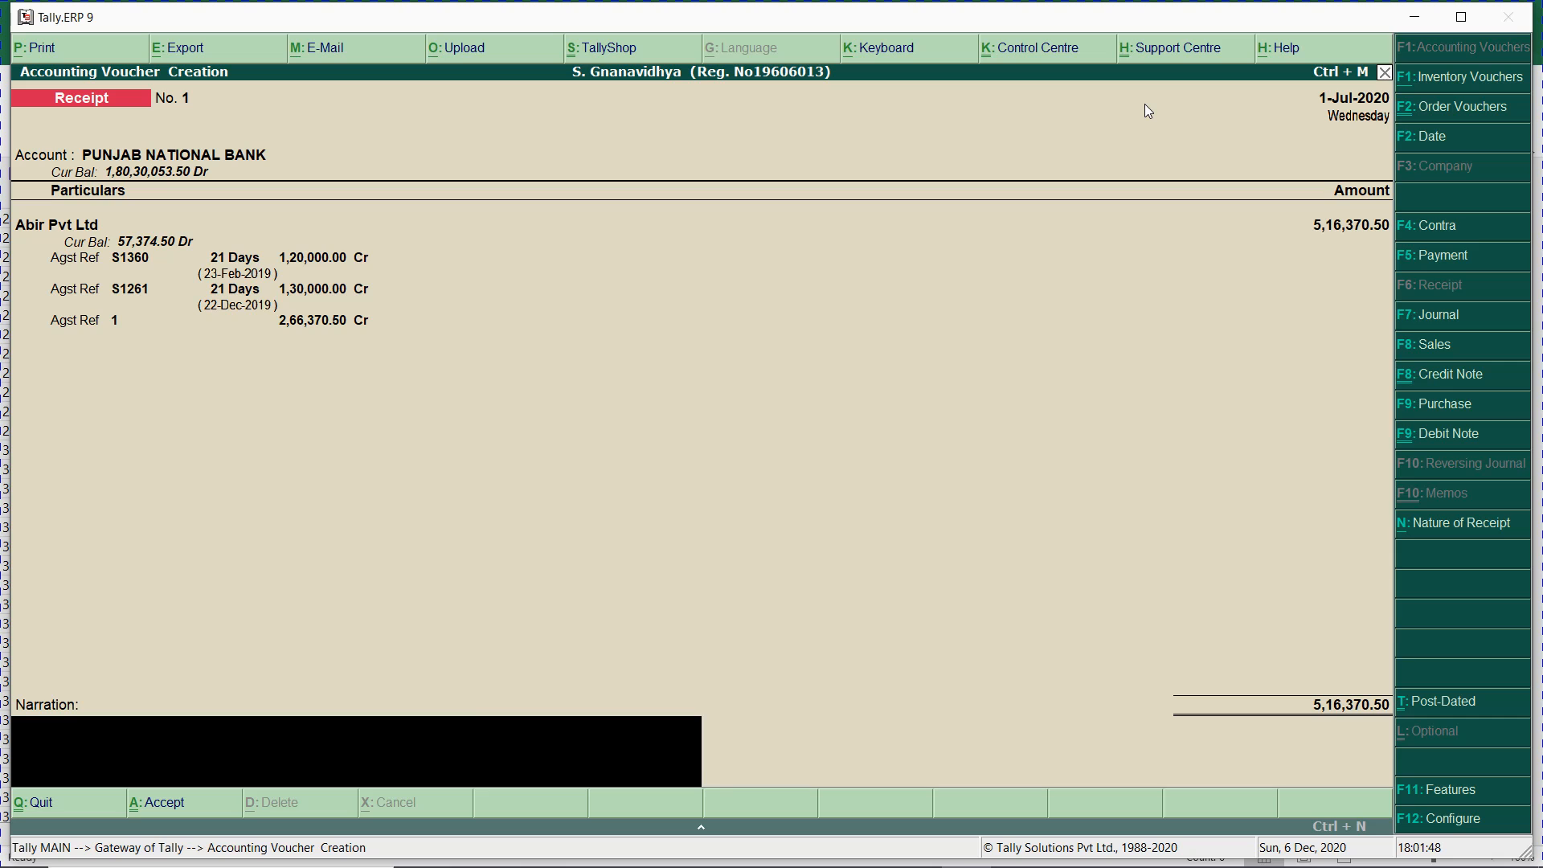
{"action": "key", "text": "ctrl+a"}
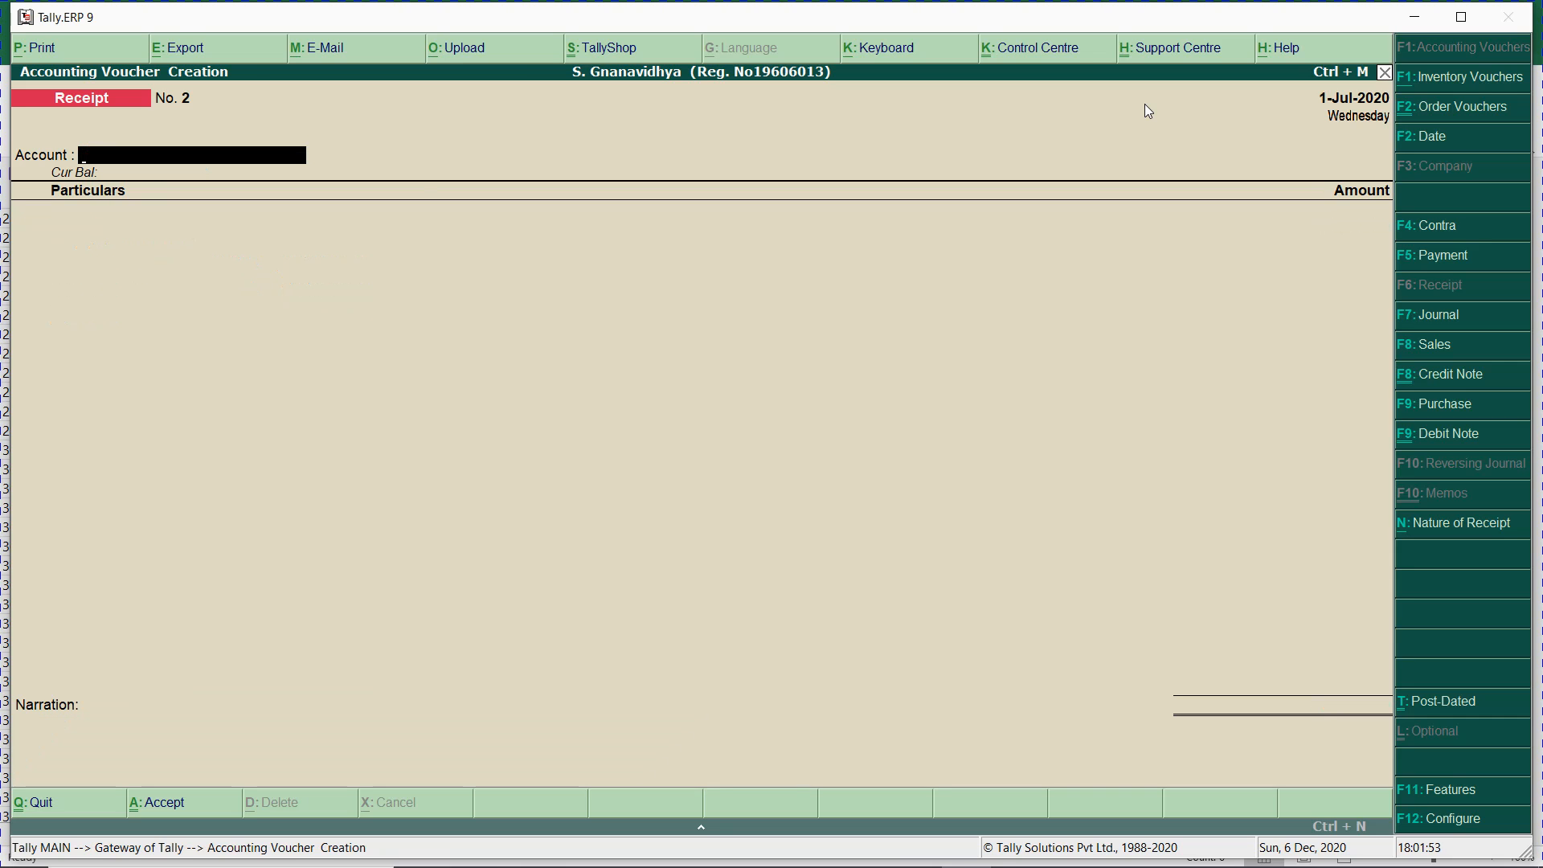
- Reopen saved Receipt No. 1 for review, then bring the Word report forward
{"action": "key", "text": "Page_Up"}
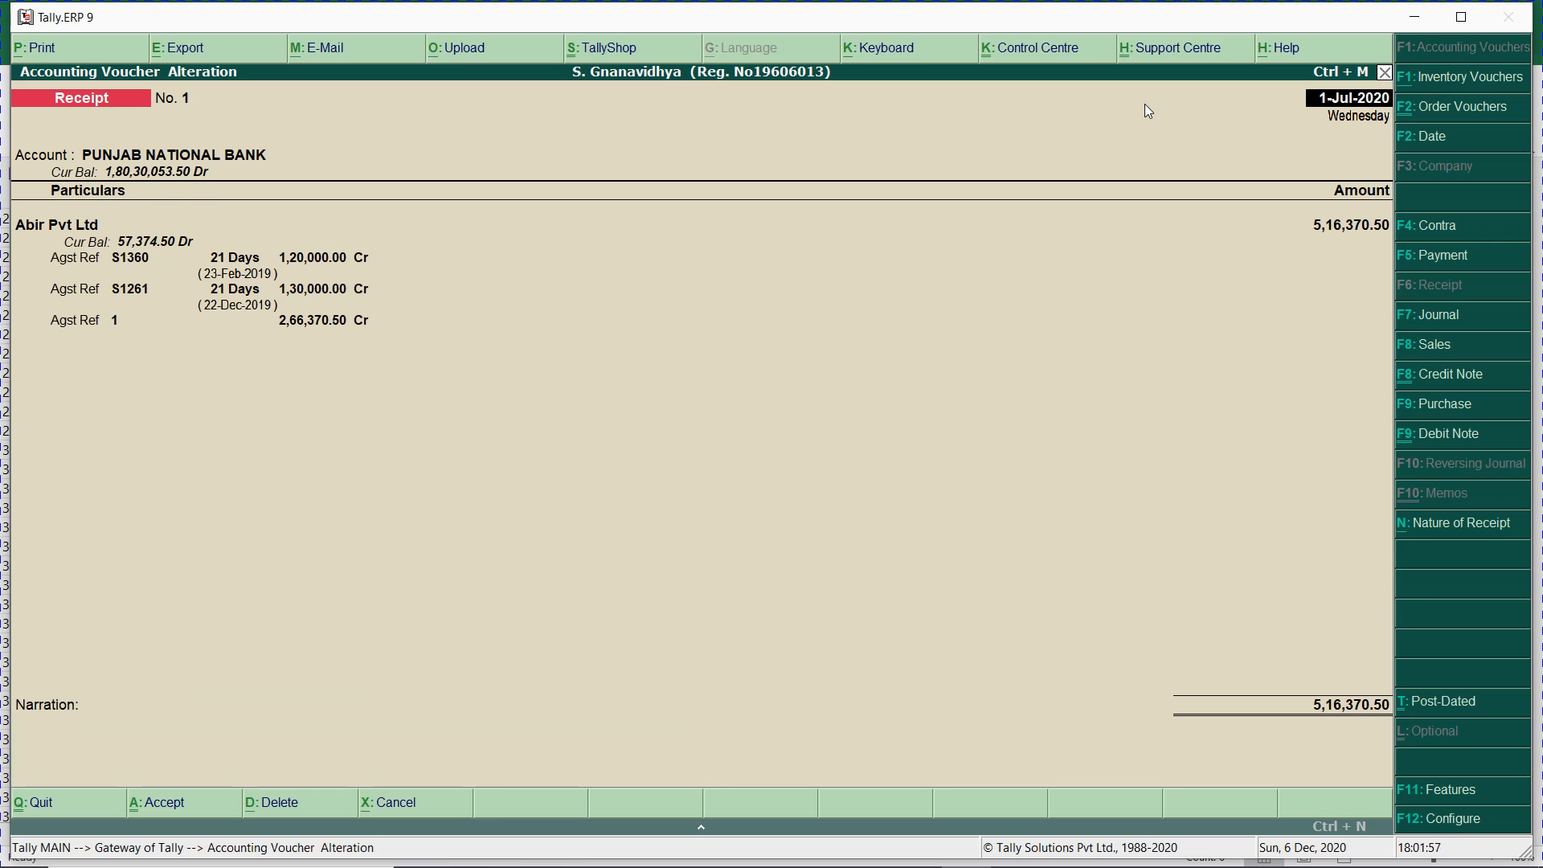
{"action": "key", "text": "alt+Tab"}
{"action": "key", "text": "alt+Tab"}
{"action": "key", "text": "alt+Tab"}
{"action": "key", "text": "alt+Tab"}
{"action": "key", "text": "alt+Tab"}
{"action": "key", "text": "alt+Tab"}
{"action": "key", "text": "alt+Tab"}
{"action": "key", "text": "alt+Tab"}
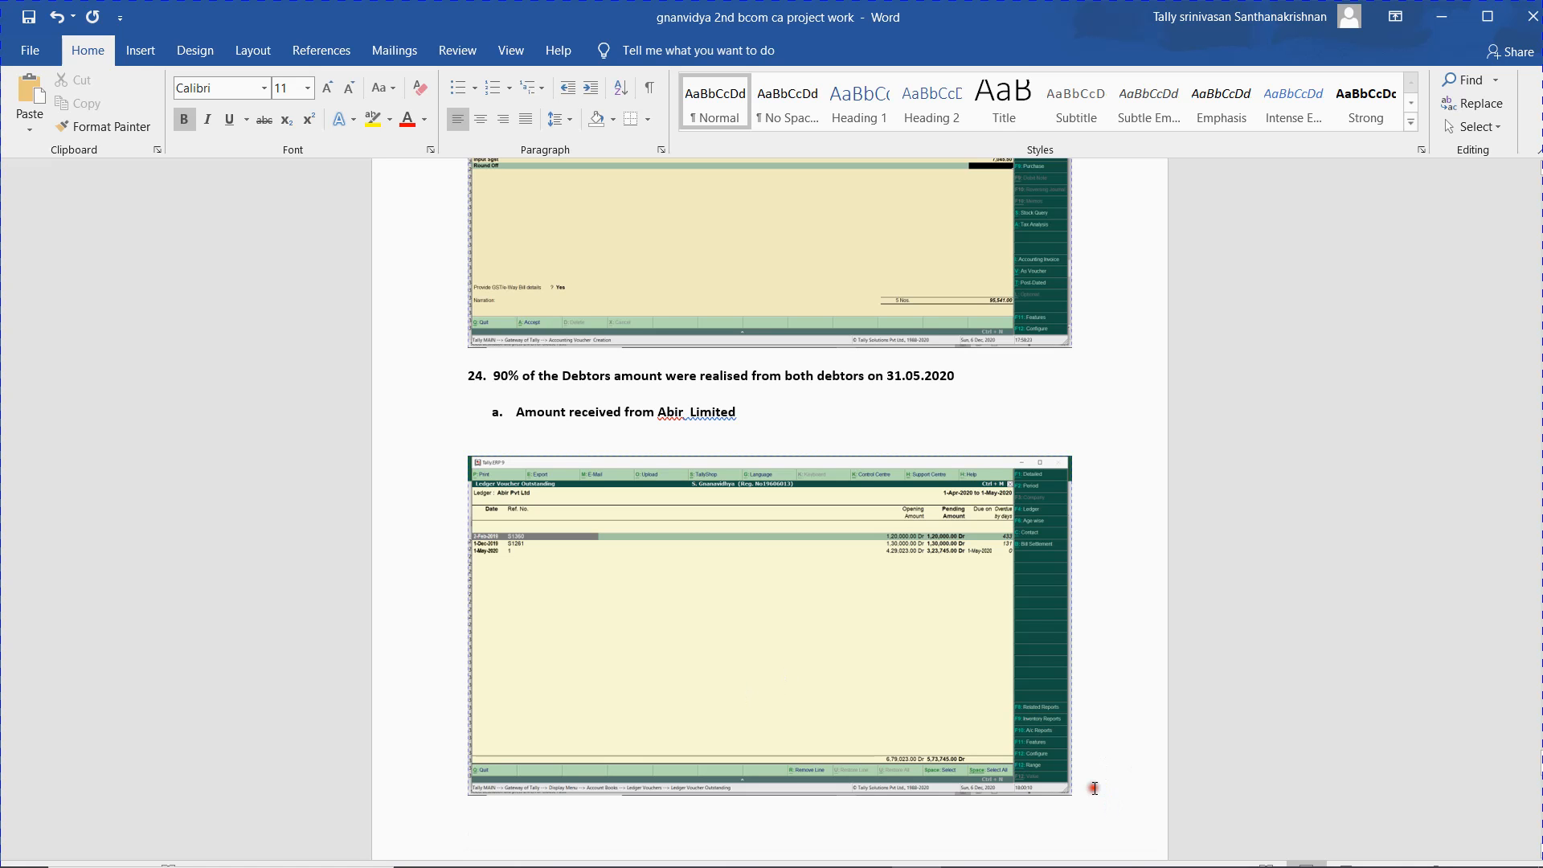
- Paste the Receipt No. 1 screenshot on a new line in the Word report
{"action": "key", "text": "Return"}
{"action": "key", "text": "ctrl+v"}
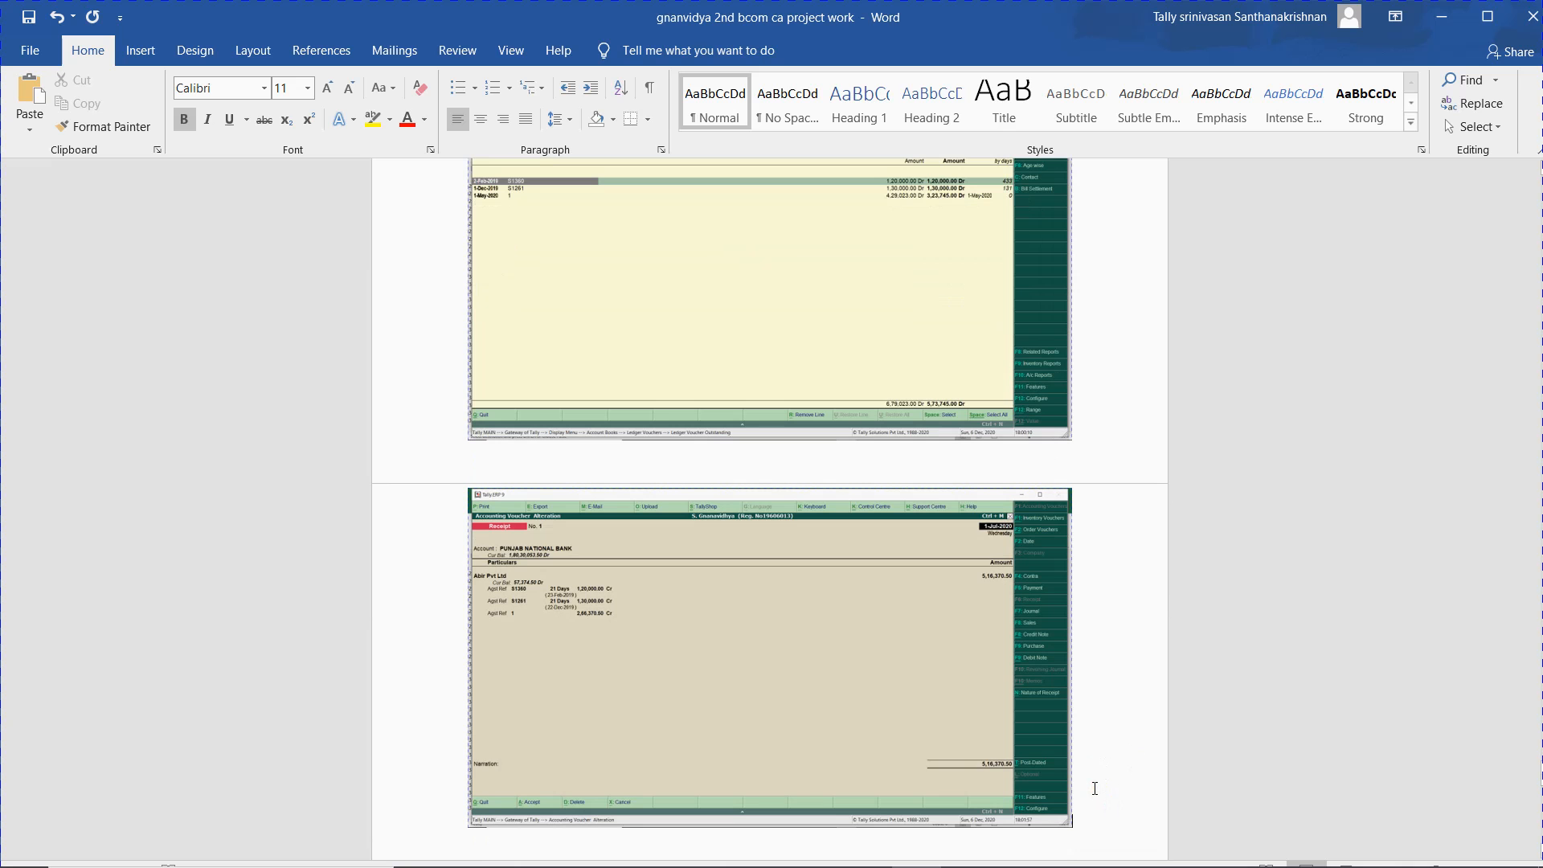
{"action": "scroll", "coordinate": [1095, 789], "scroll_direction": "up", "scroll_amount": 10}
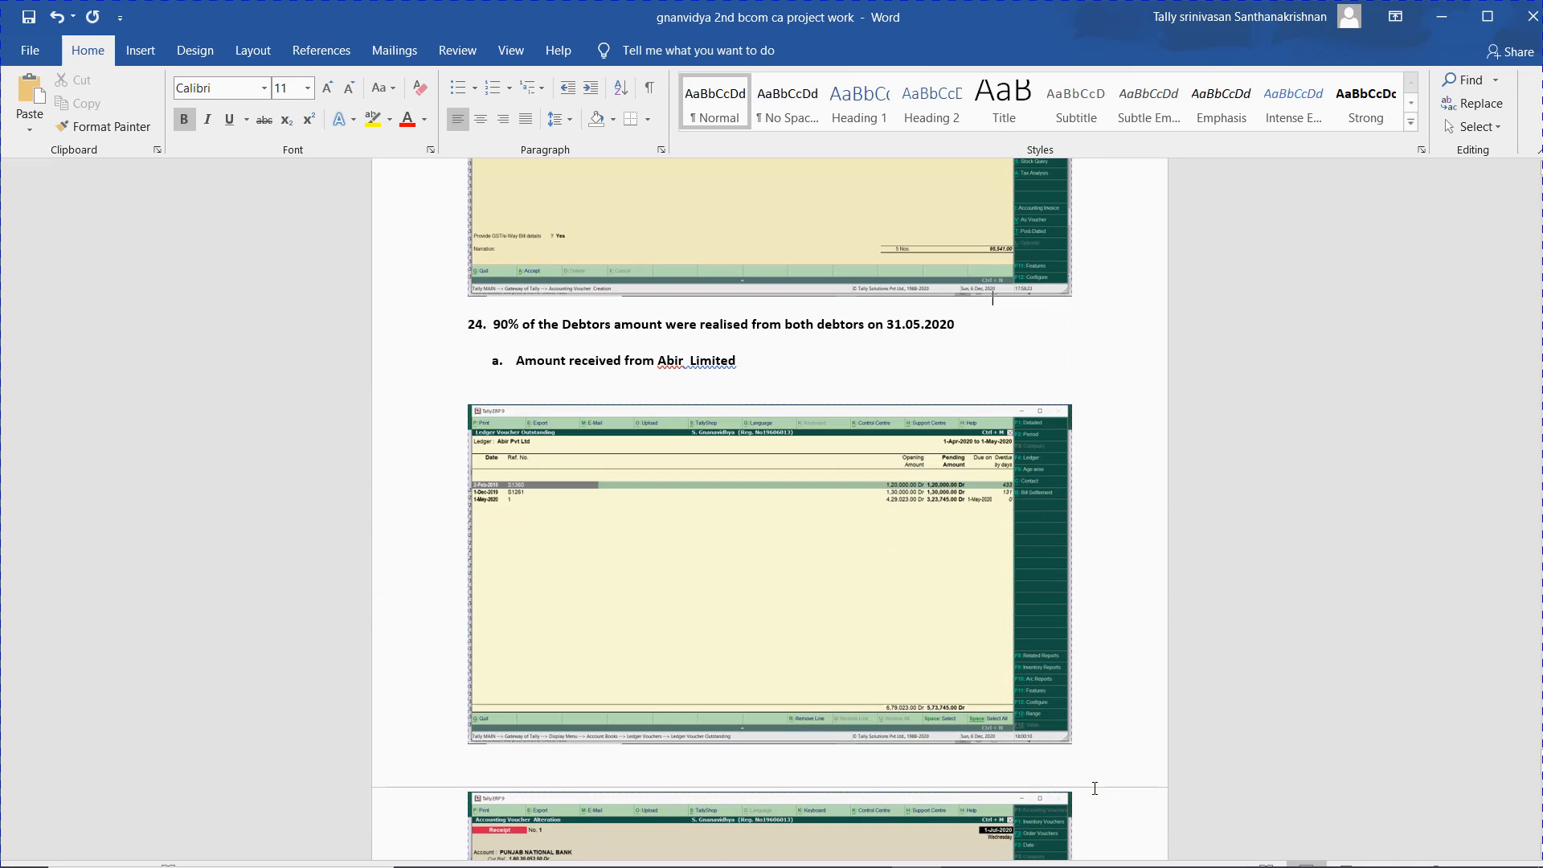
{"action": "scroll", "coordinate": [1095, 789], "scroll_direction": "down", "scroll_amount": 13}
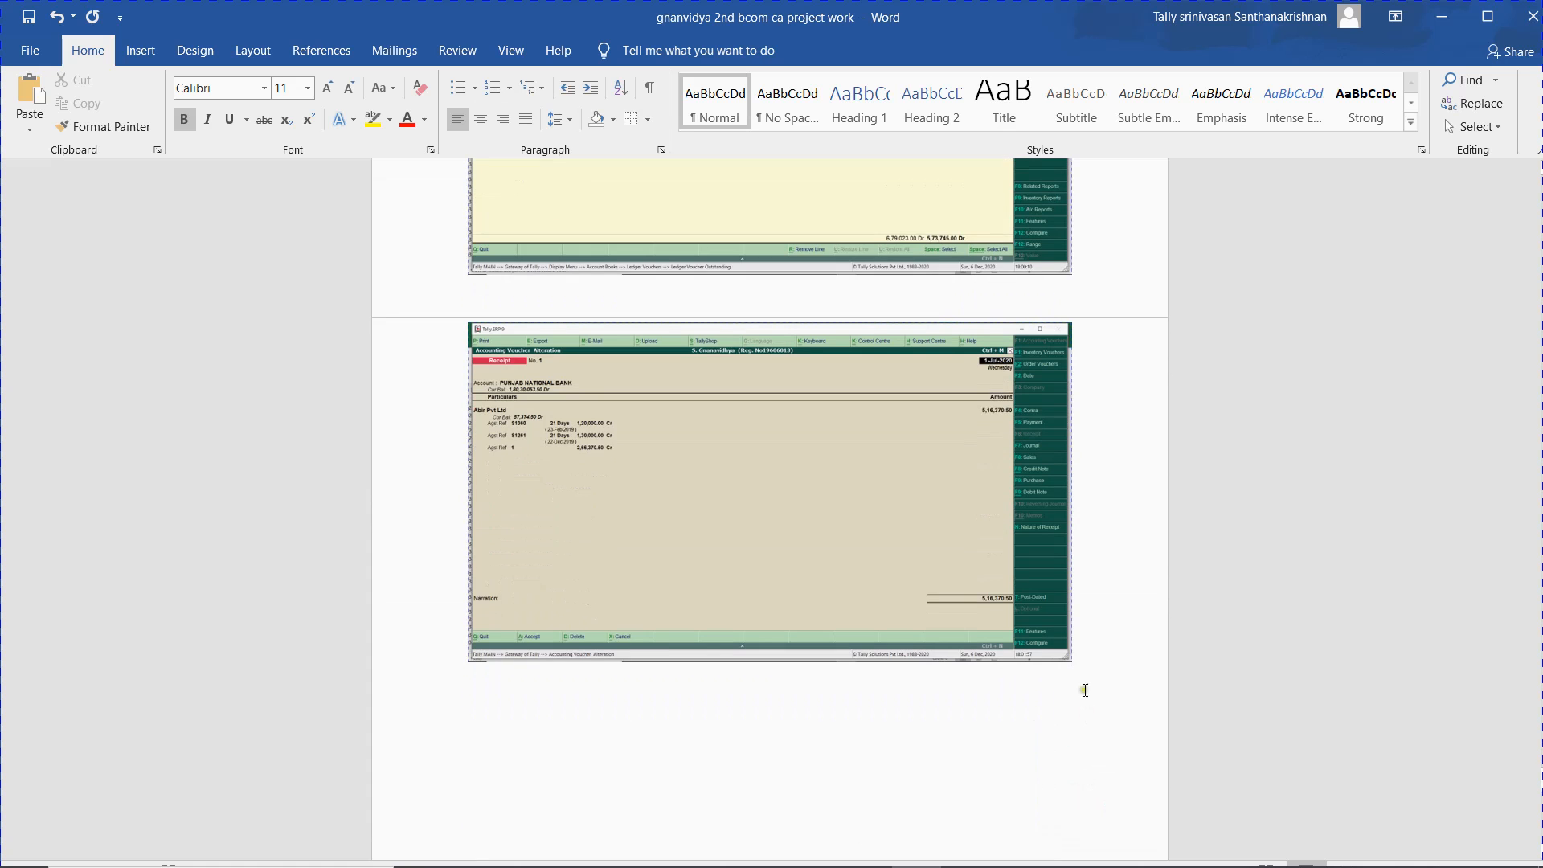
- Type the heading '24b. Amount received from Goswamy Limited' below the receipt image
{"action": "left_click", "coordinate": [1089, 676]}
{"action": "key", "text": "Return"}
{"action": "type", "text": "24b.  Amount received from"}
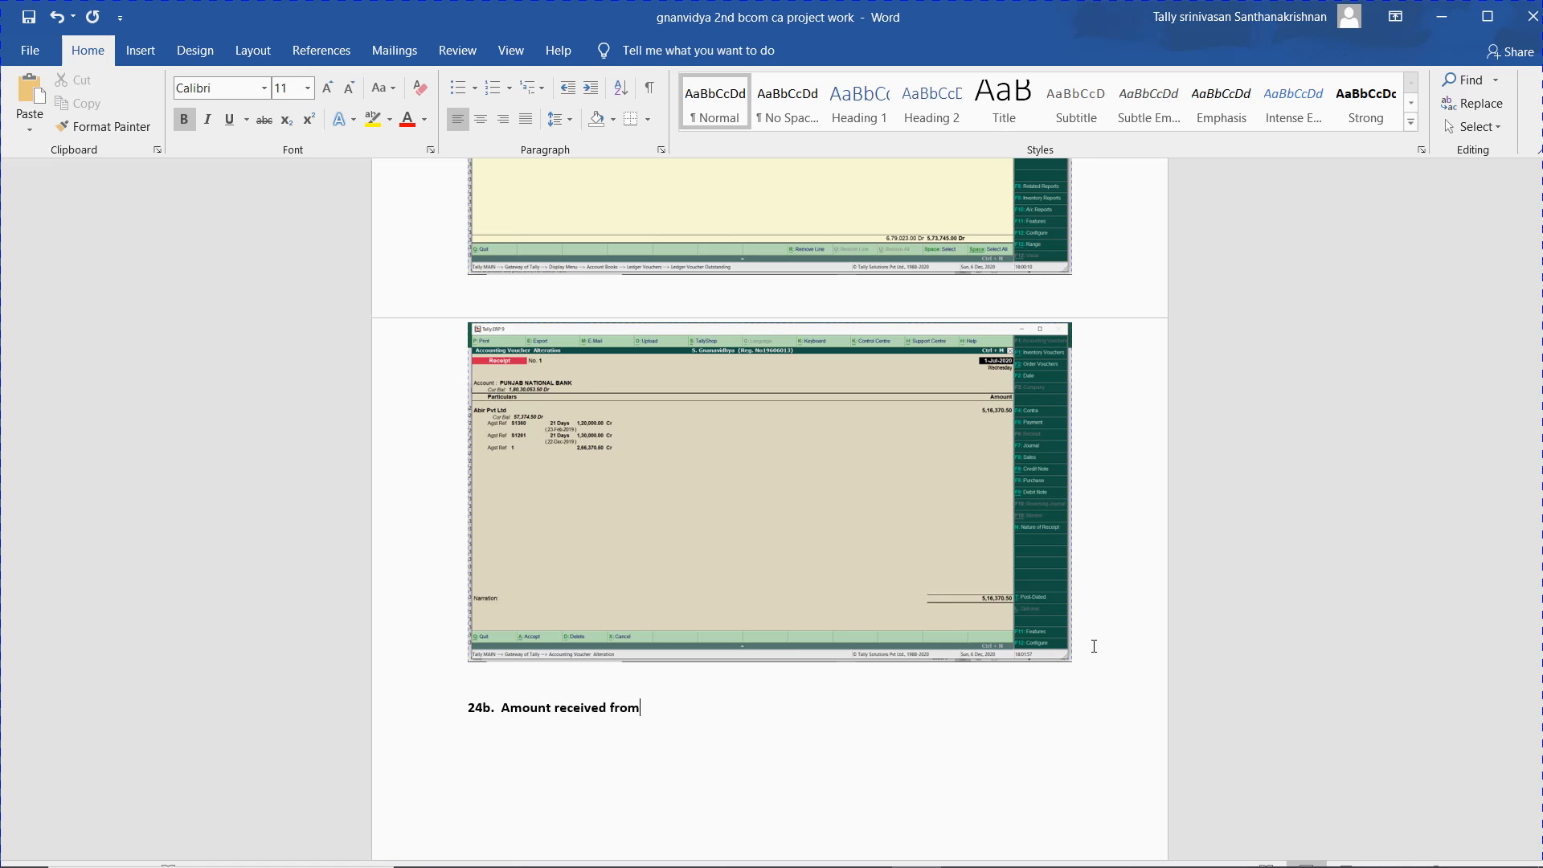
{"action": "type", "text": "Global"}
{"action": "key", "text": "BackSpace"}
{"action": "key", "text": "BackSpace"}
{"action": "key", "text": "BackSpace"}
{"action": "key", "text": "BackSpace"}
{"action": "key", "text": "BackSpace"}
{"action": "type", "text": "ows"}
{"action": "key", "text": "BackSpace"}
{"action": "key", "text": "BackSpace"}
{"action": "type", "text": "swanny"}
{"action": "key", "text": "BackSpace"}
{"action": "key", "text": "BackSpace"}
{"action": "key", "text": "BackSpace"}
{"action": "key", "text": "BackSpace"}
{"action": "key", "text": "BackSpace"}
{"action": "type", "text": "amy Limited"}
{"action": "key", "text": "alt+Tab"}
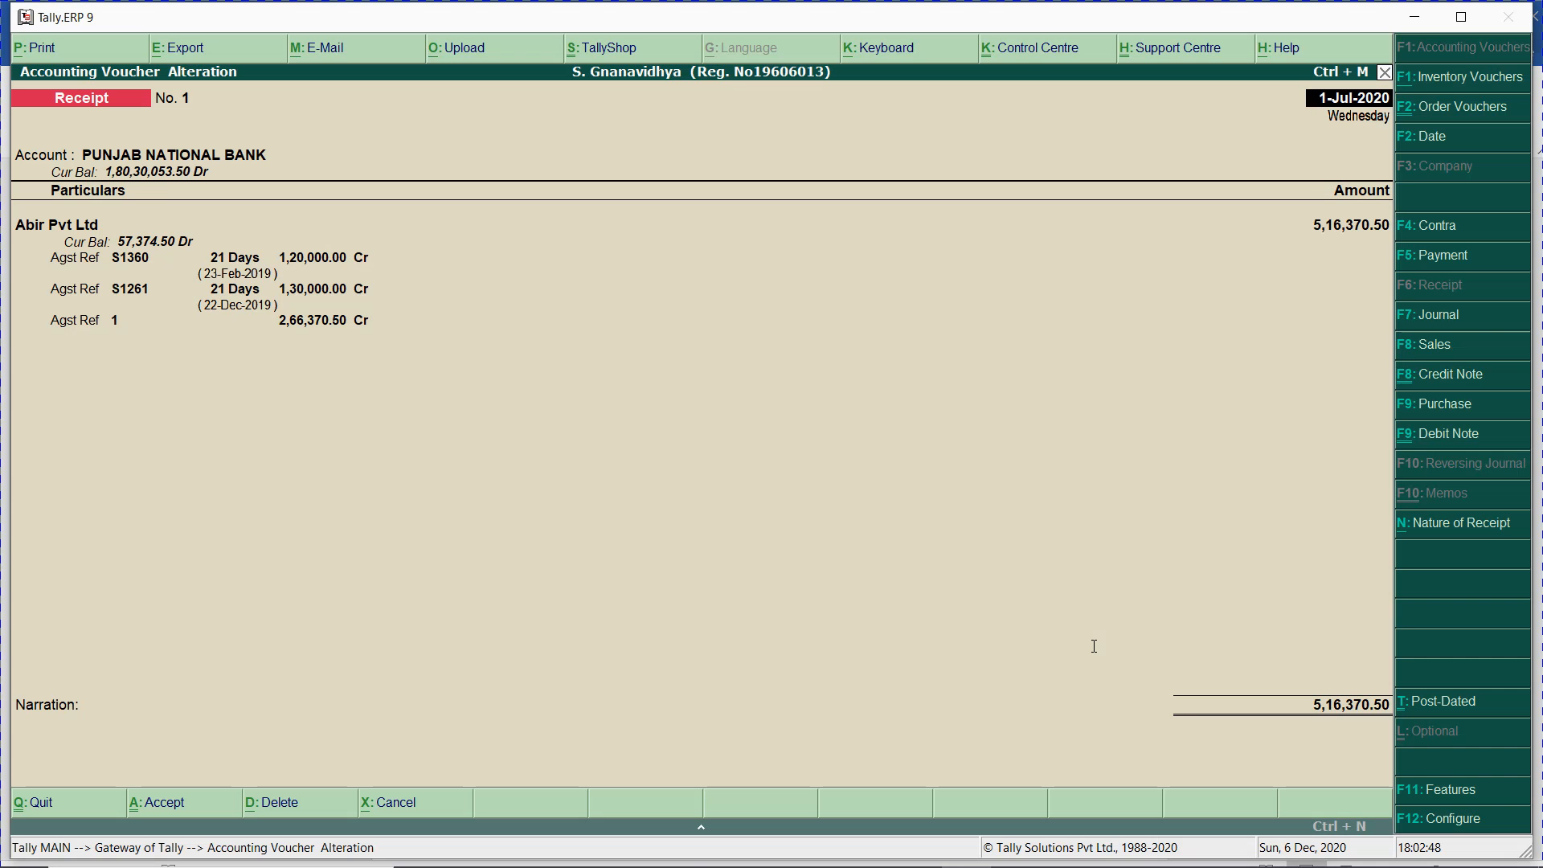
- Show Goswami Pvt Ltd's bill-wise outstanding for 1-Apr-2020 to 1-Jul-2020
{"action": "key", "text": "Page_Down"}
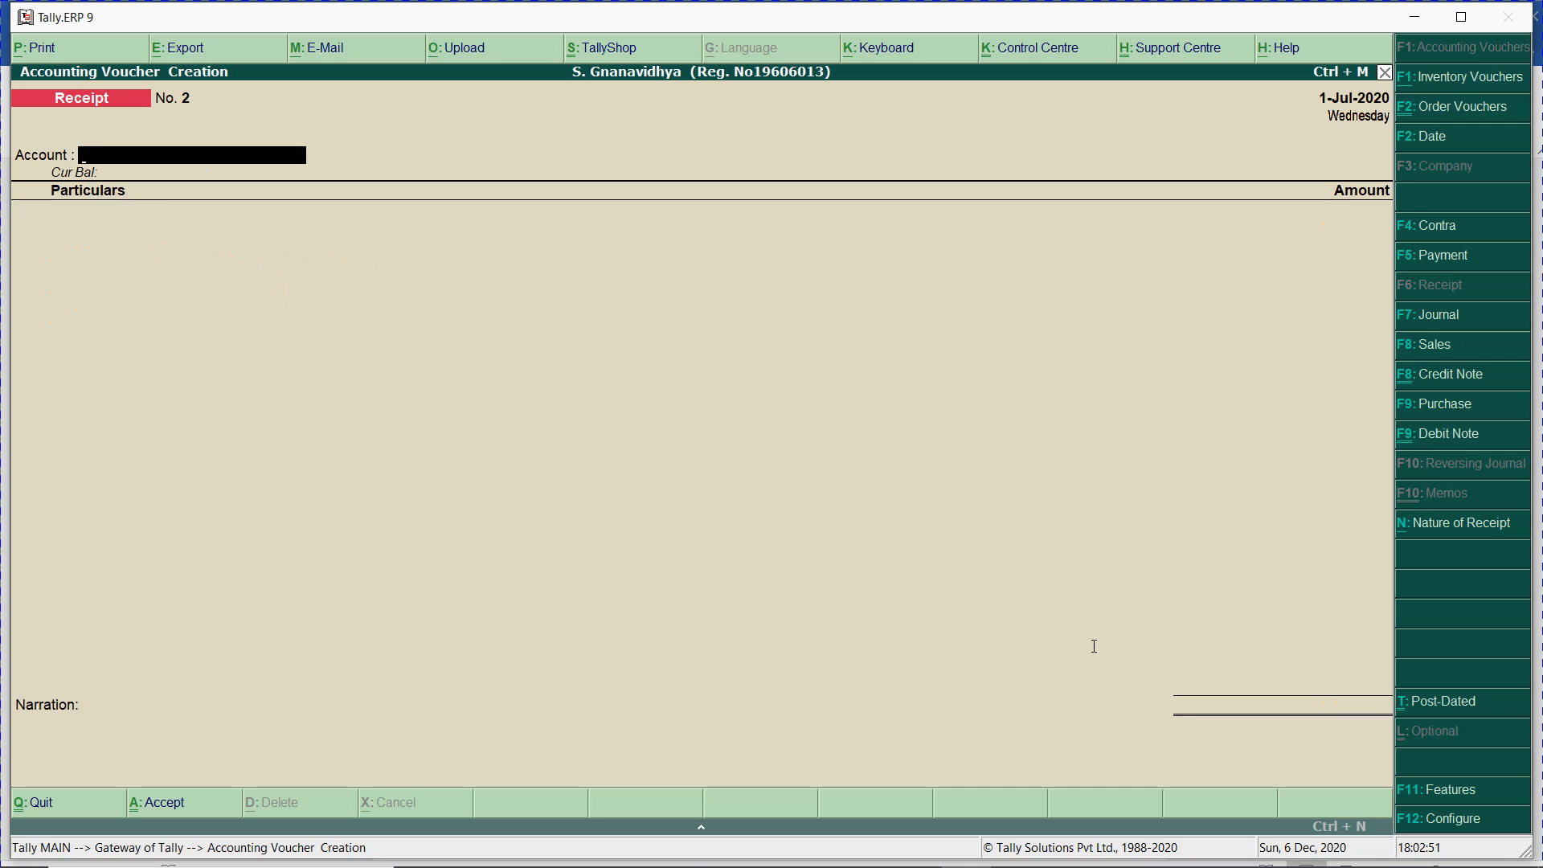
{"action": "key", "text": "Escape"}
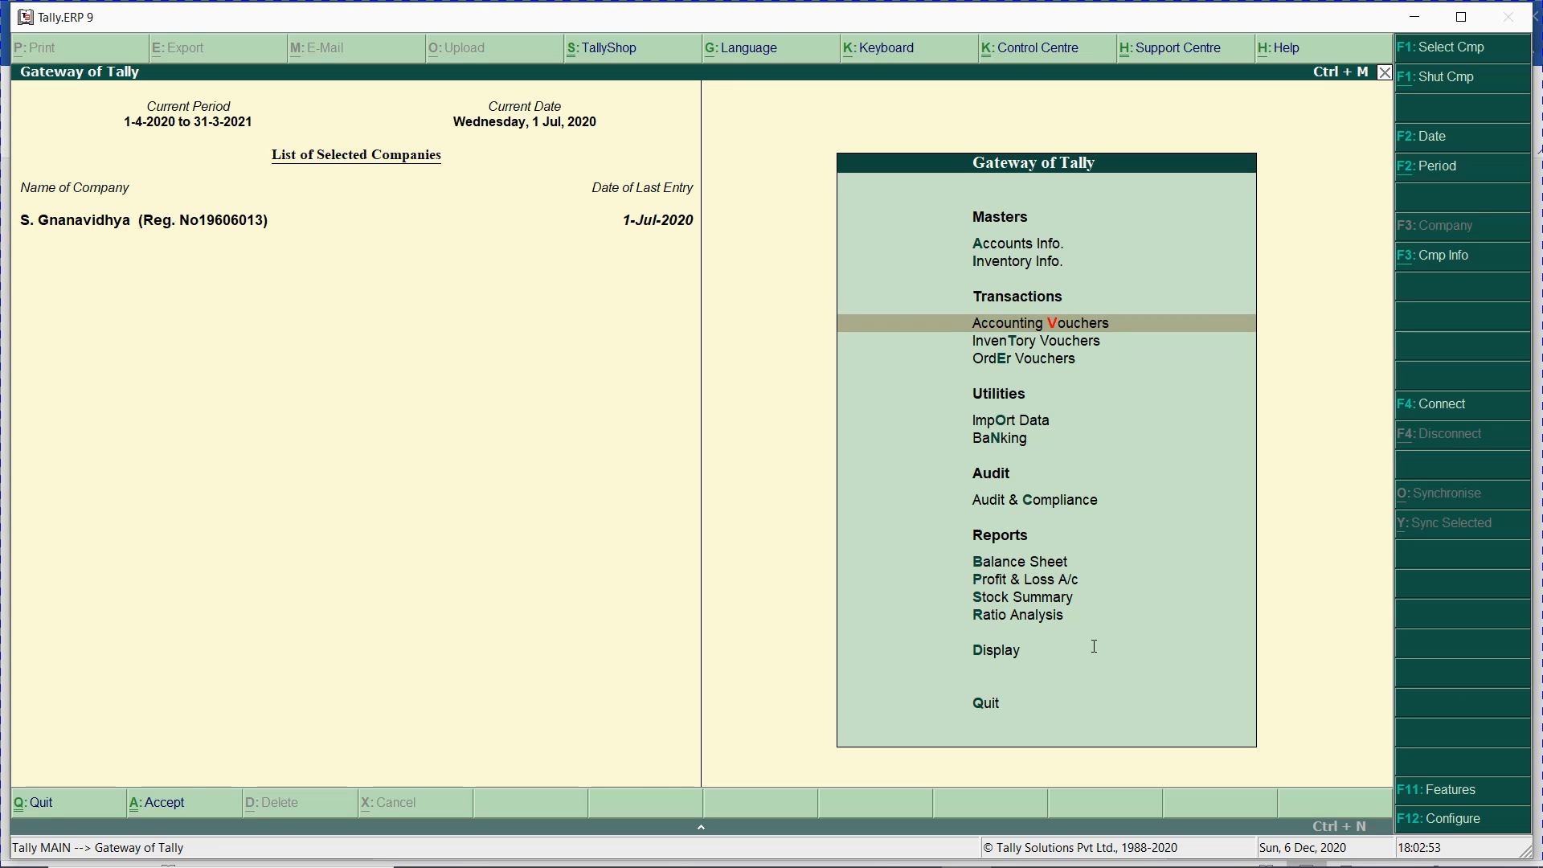
{"action": "type", "text": "dalGos"}
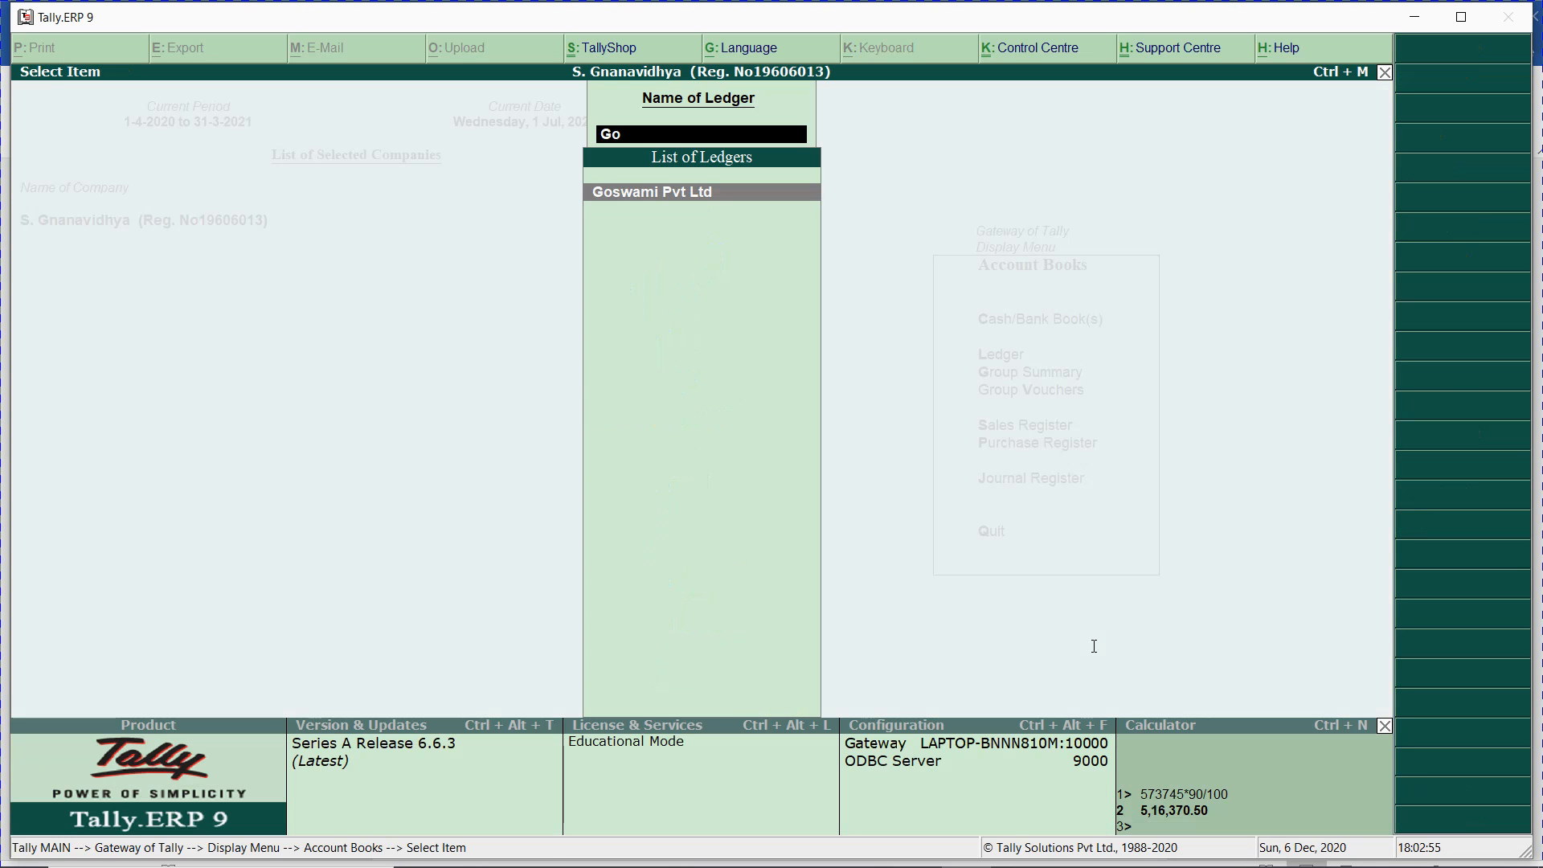
{"action": "key", "text": "Return"}
{"action": "key", "text": "F2"}
{"action": "key", "text": "BackSpace"}
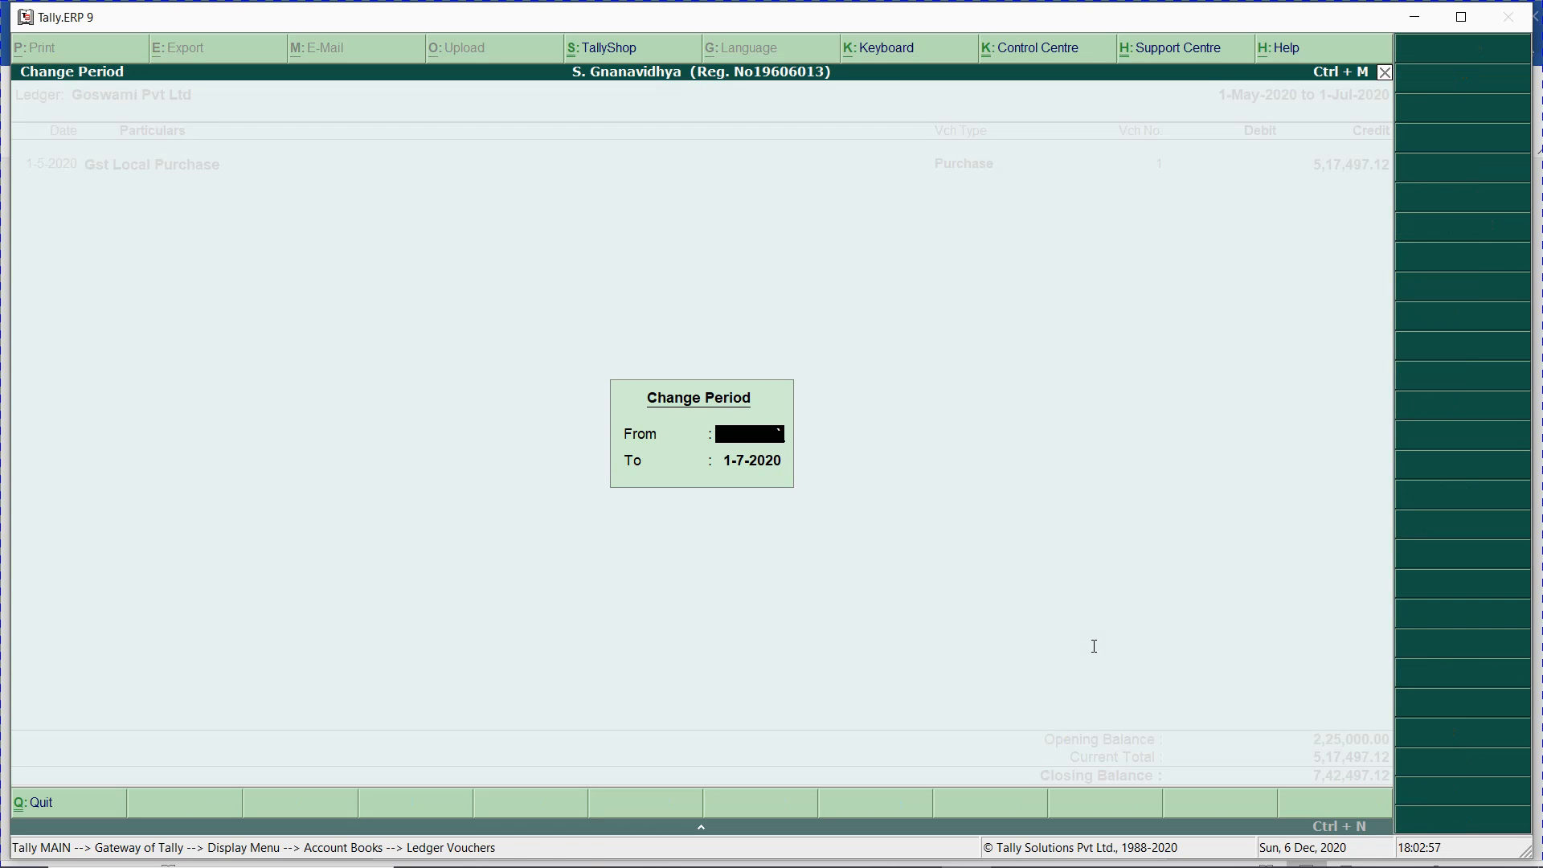
{"action": "key", "text": "Return"}
{"action": "key", "text": "Return"}
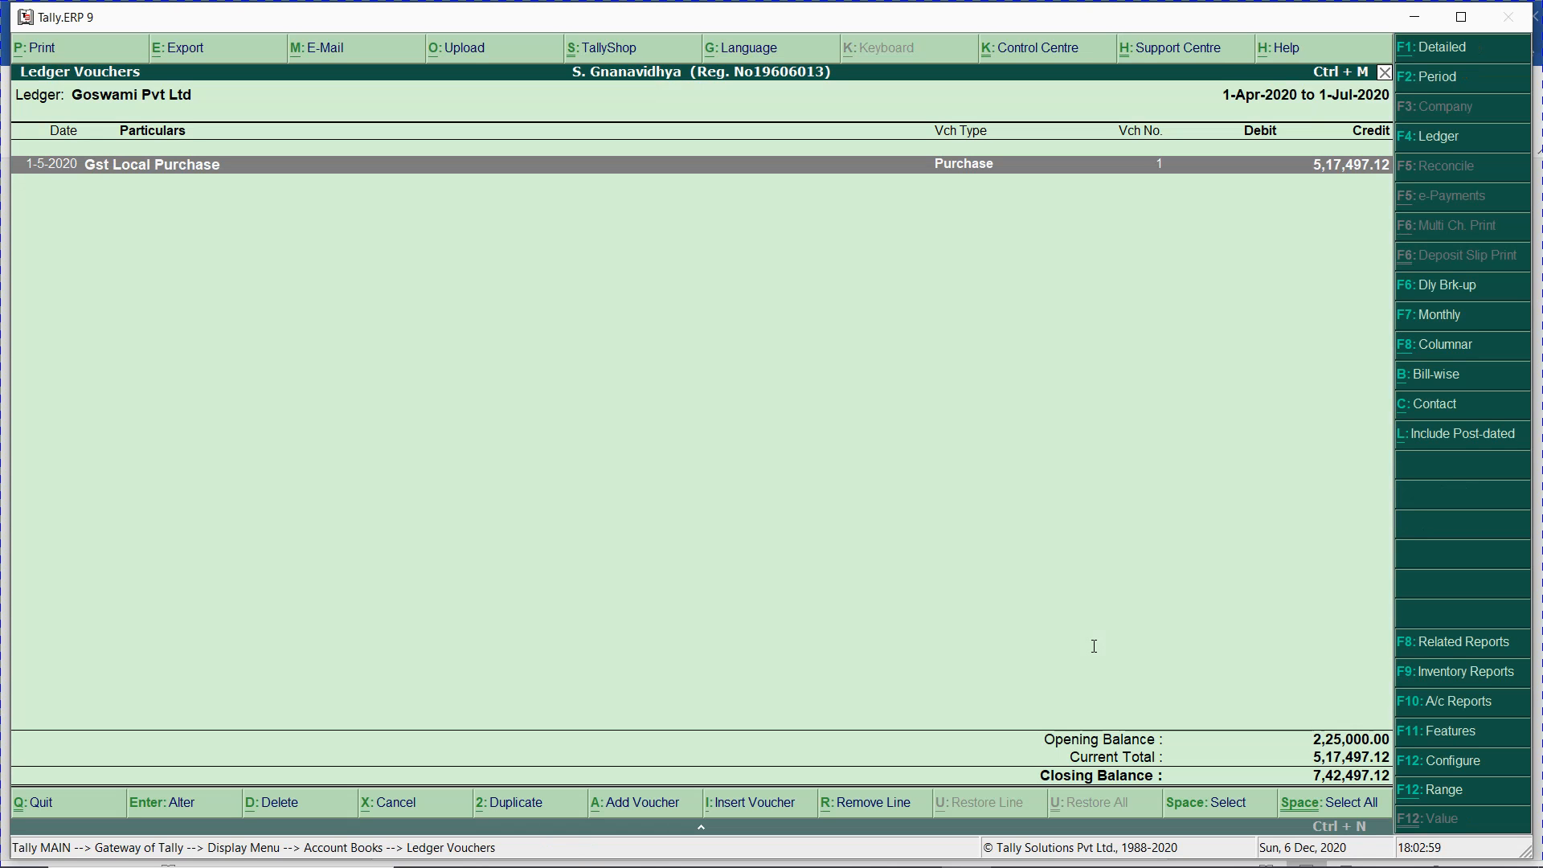
{"action": "key", "text": "alt+b"}
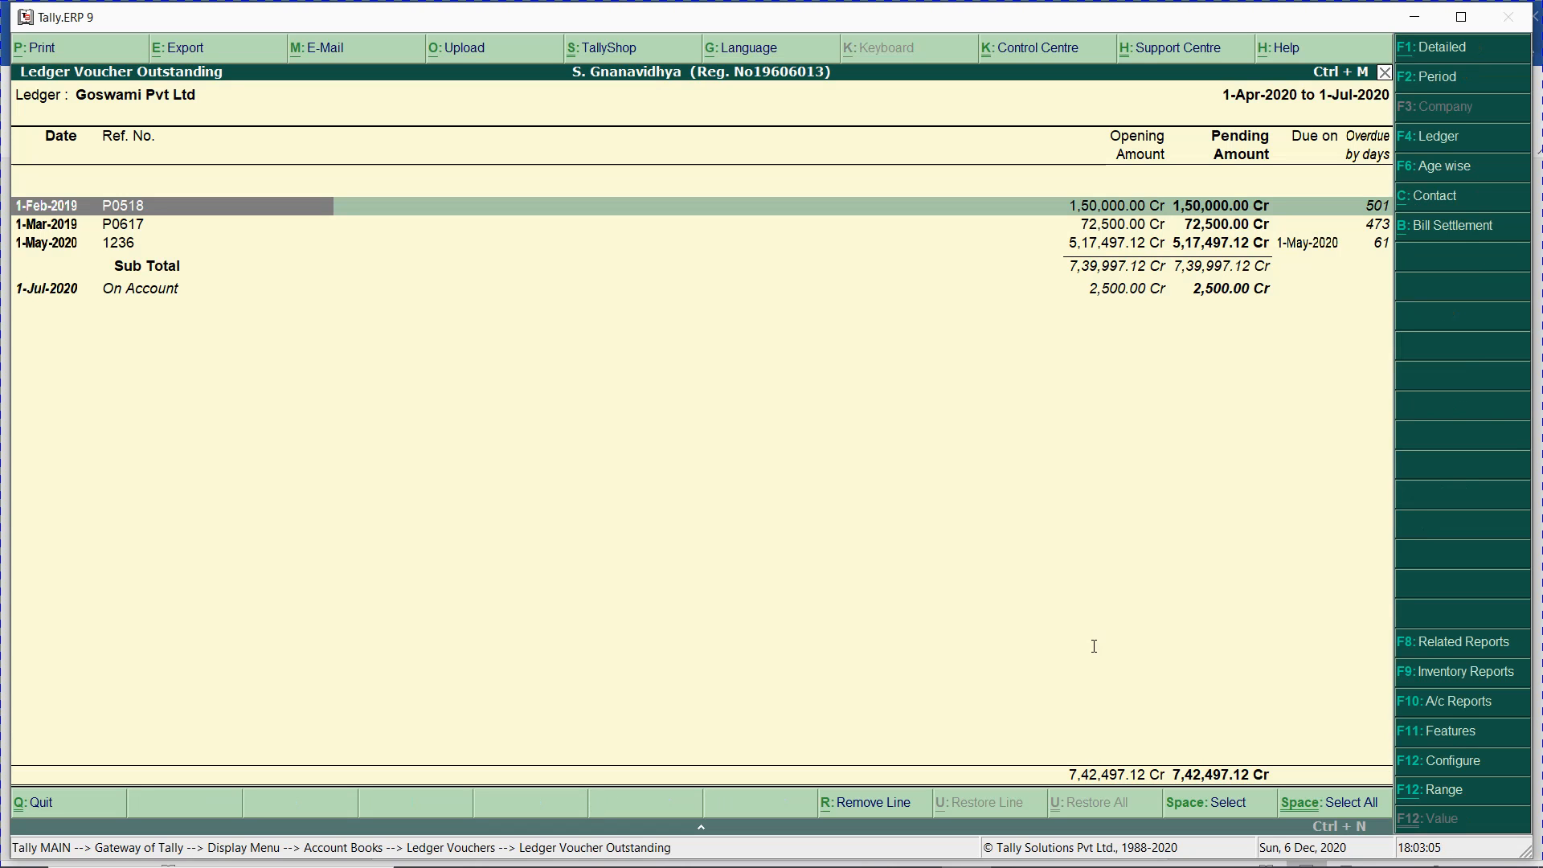
- Paste the Goswami outstanding-bills screenshot under heading 24b in Word
{"action": "key", "text": "alt+Tab"}
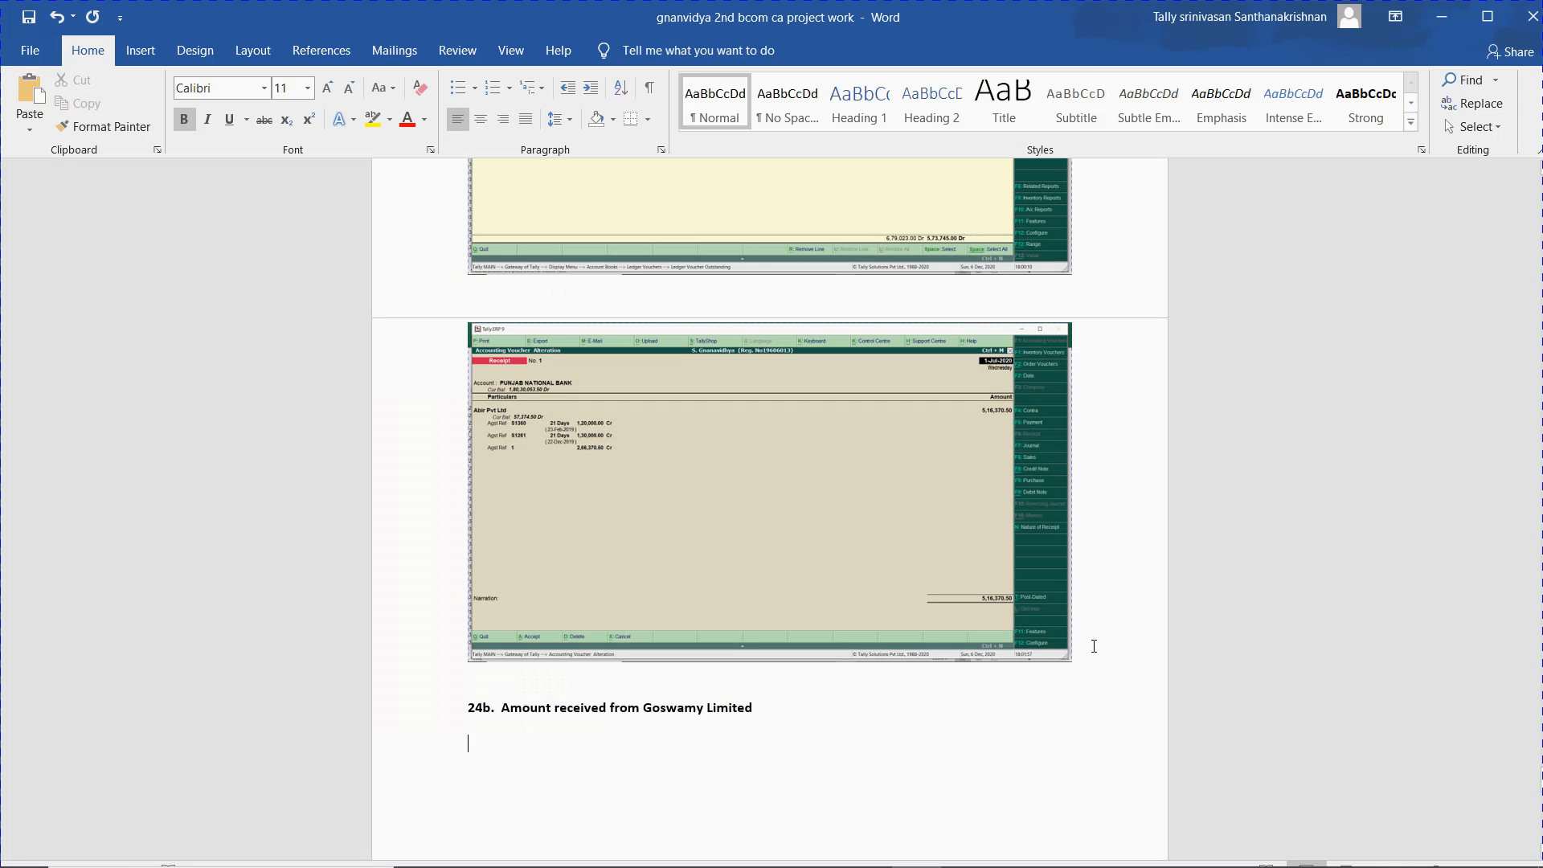
{"action": "key", "text": "ctrl+v"}
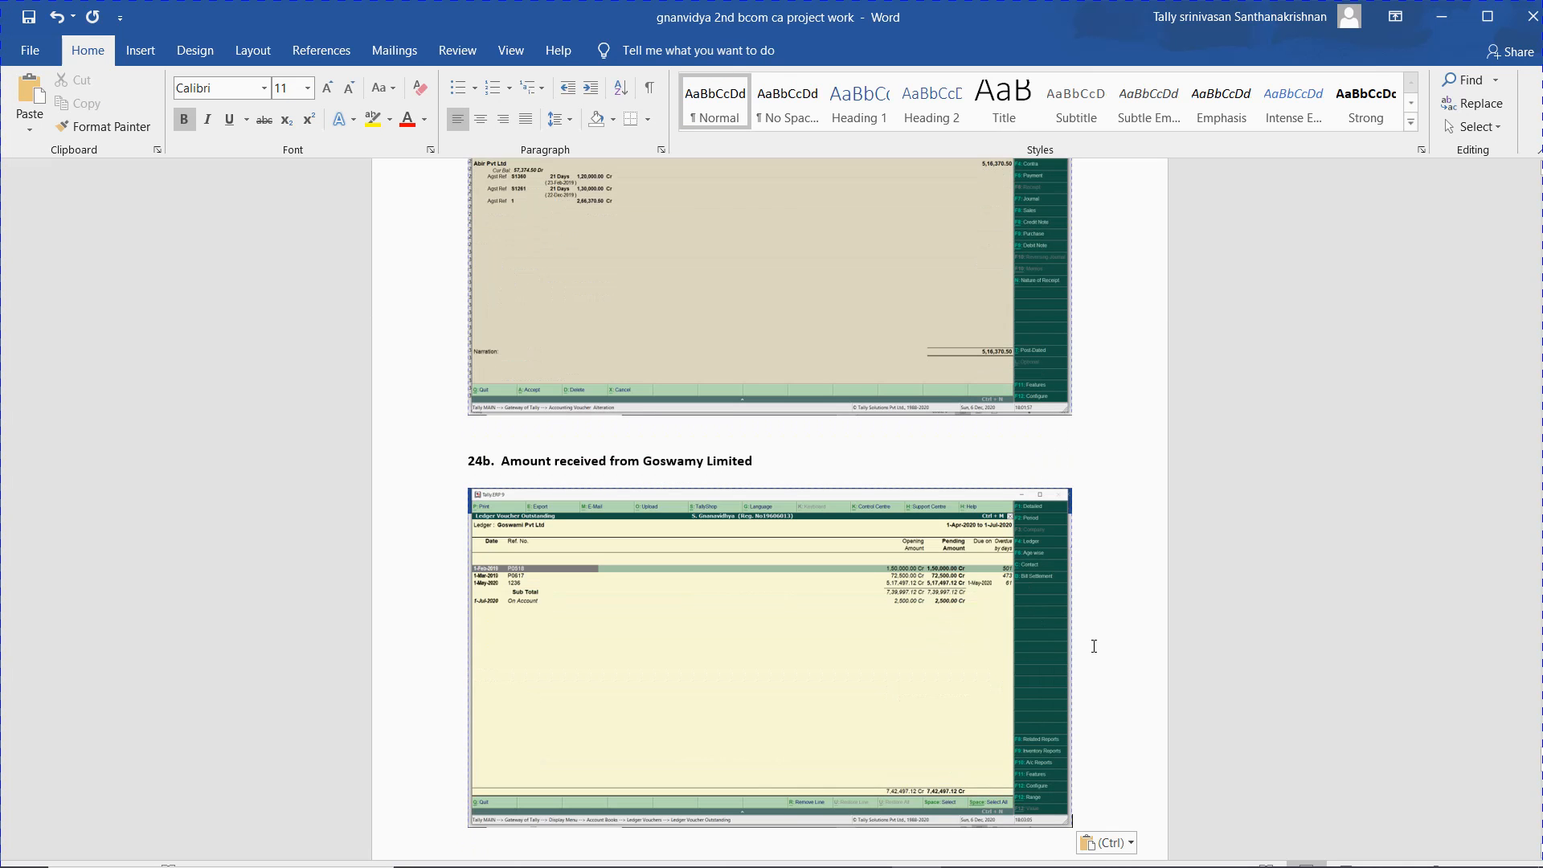
{"action": "key", "text": "alt+Tab"}
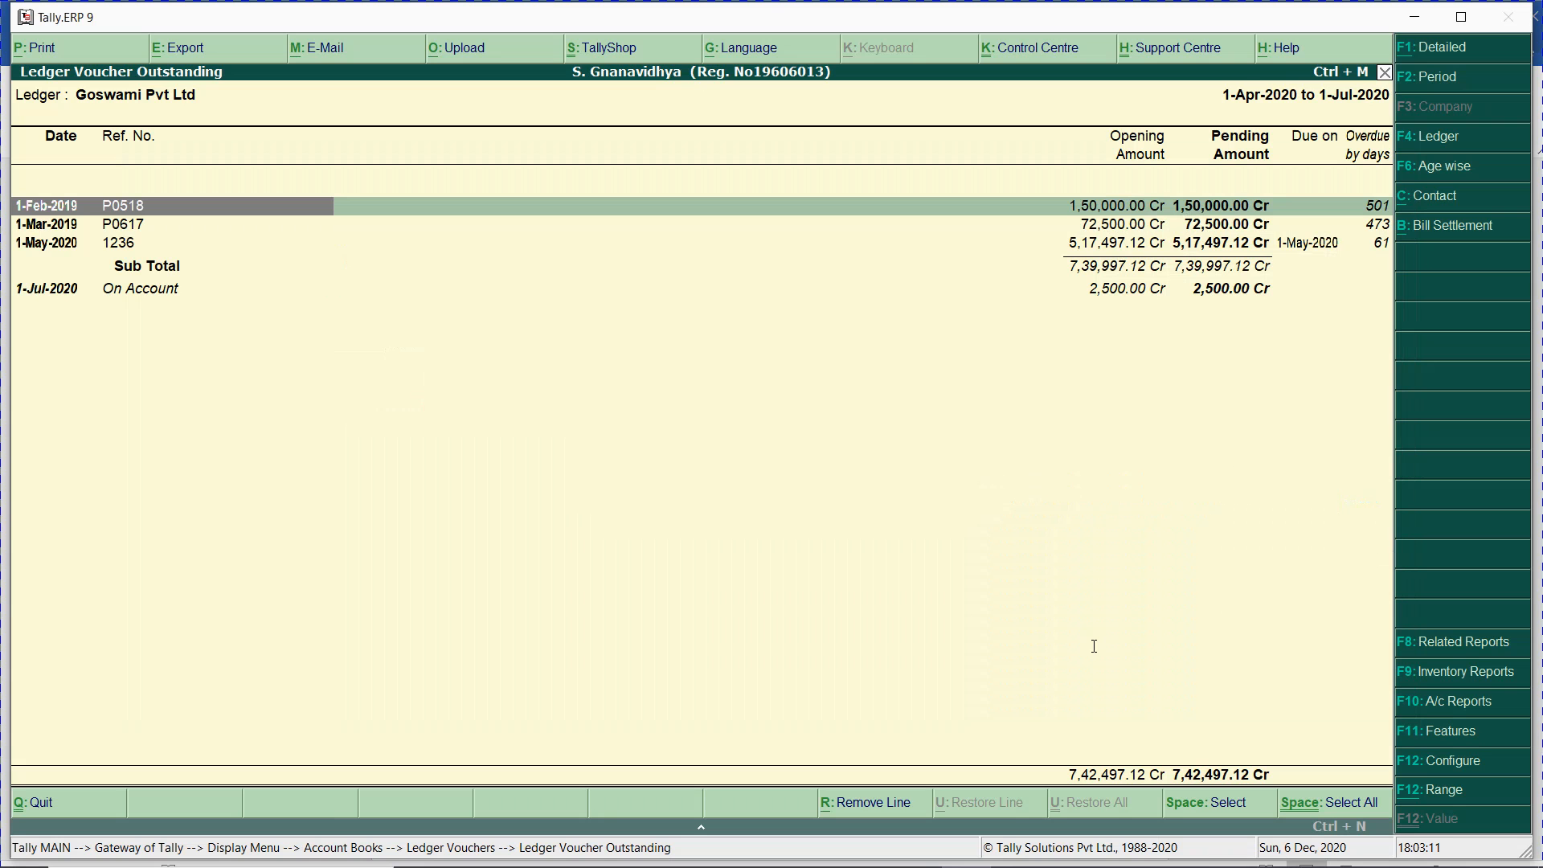
- Start a Receipt voucher with PUNJAB NATIONAL BANK as the account and Goswami Pvt Ltd as the party
{"action": "key", "text": "Escape"}
{"action": "key", "text": "Escape"}
{"action": "key", "text": "Escape"}
{"action": "key", "text": "Escape"}
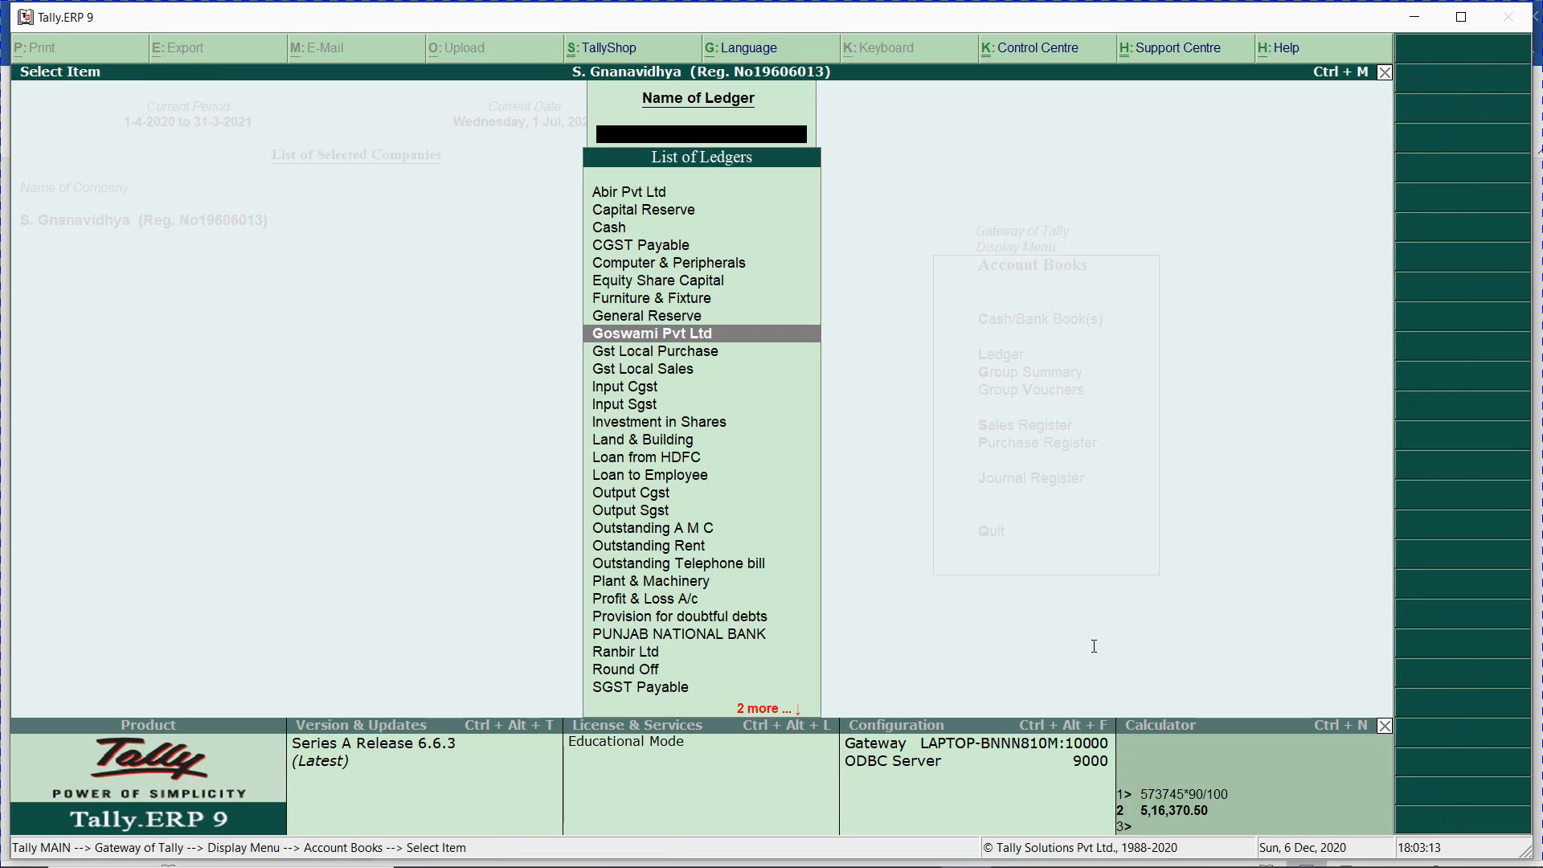
{"action": "key", "text": "v"}
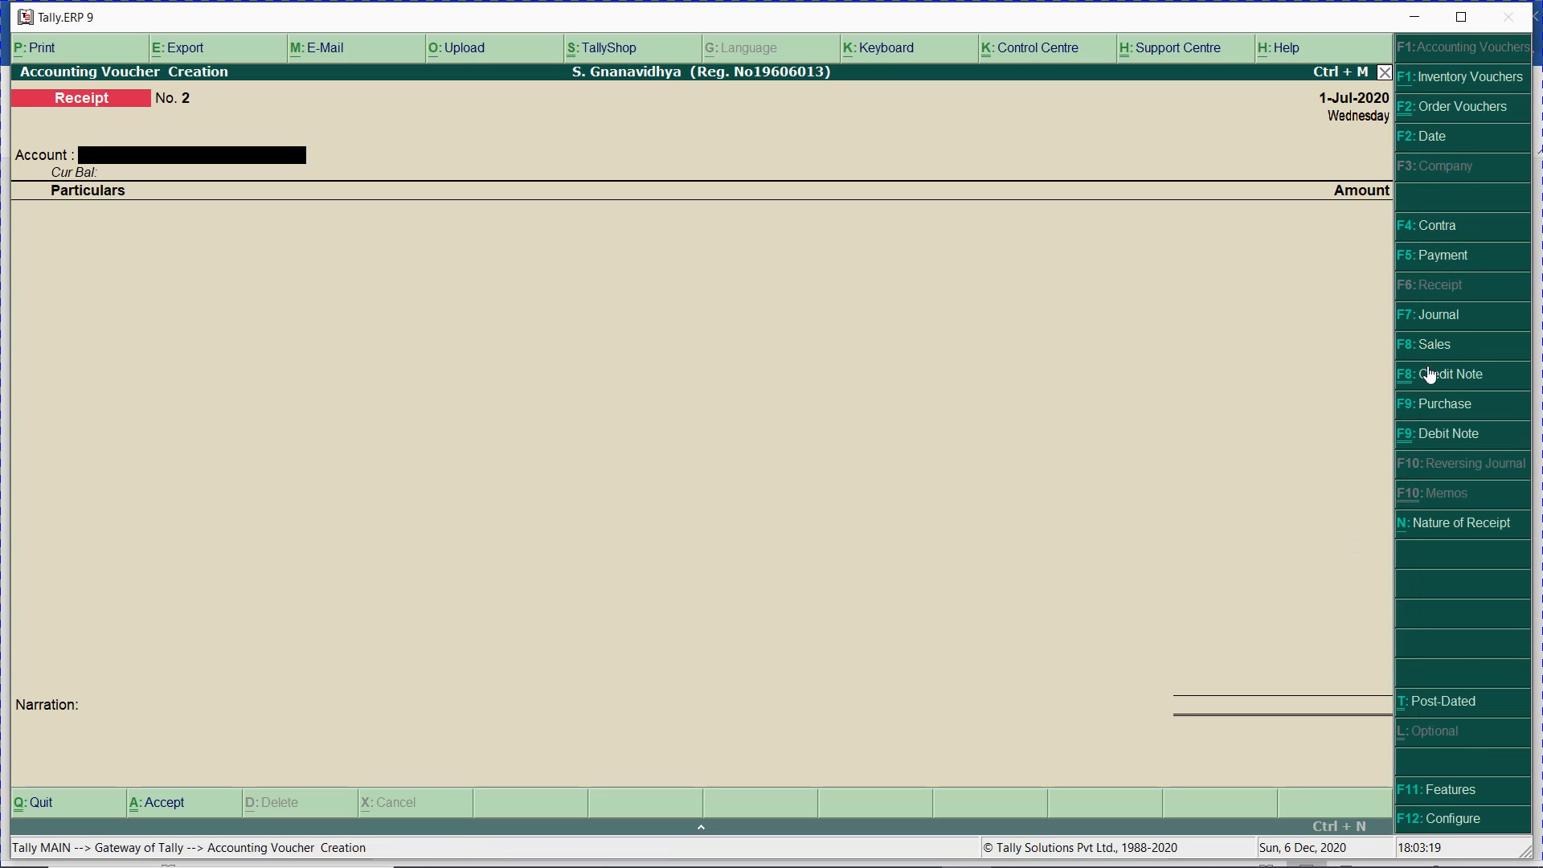
{"action": "type", "text": "pu"}
{"action": "key", "text": "Return"}
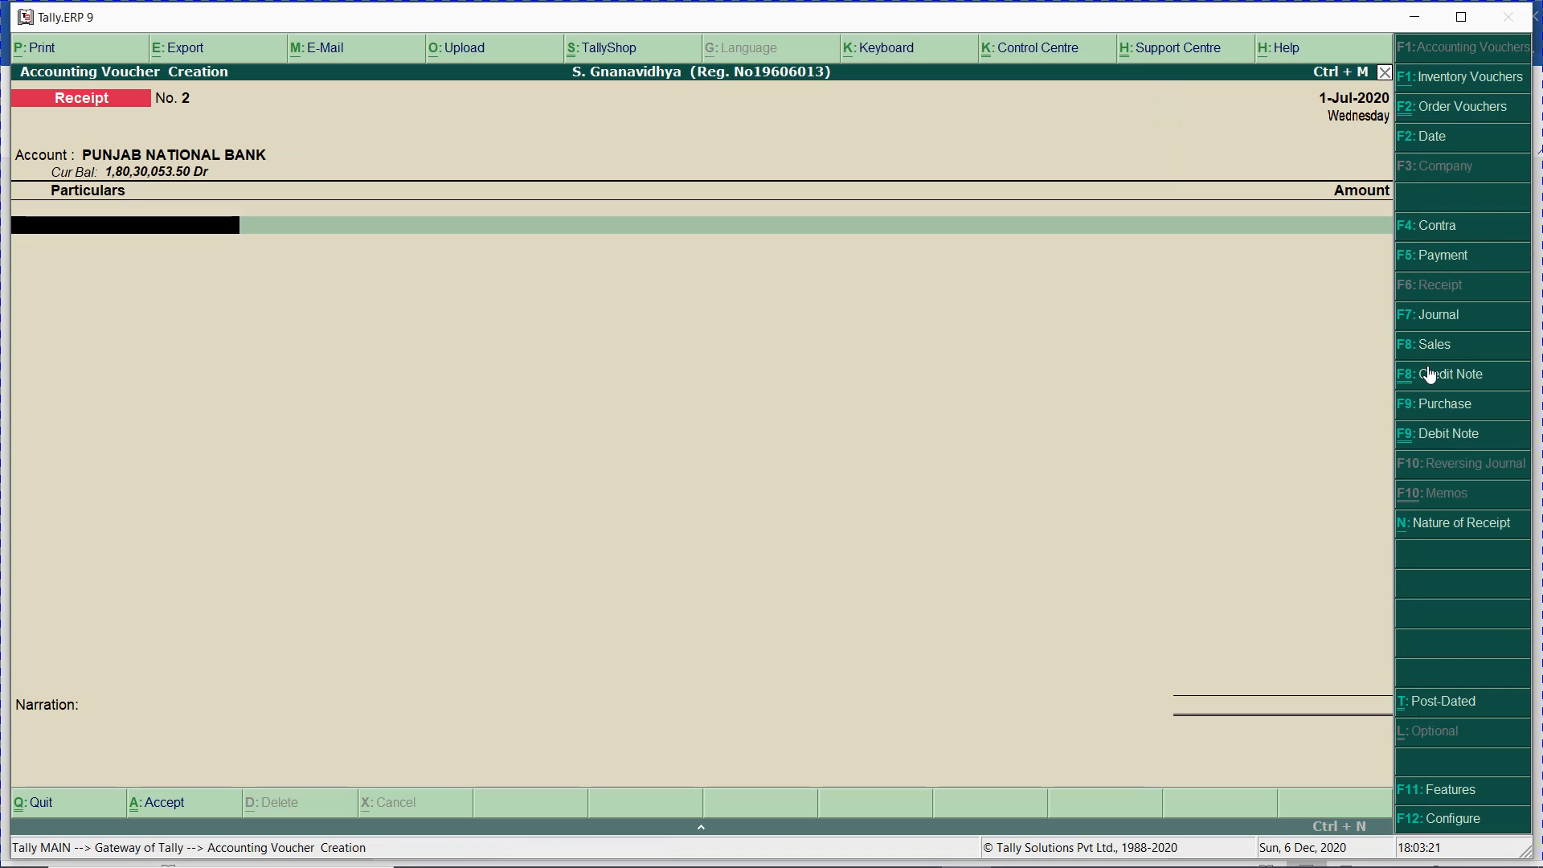
{"action": "type", "text": "go"}
{"action": "key", "text": "Return"}
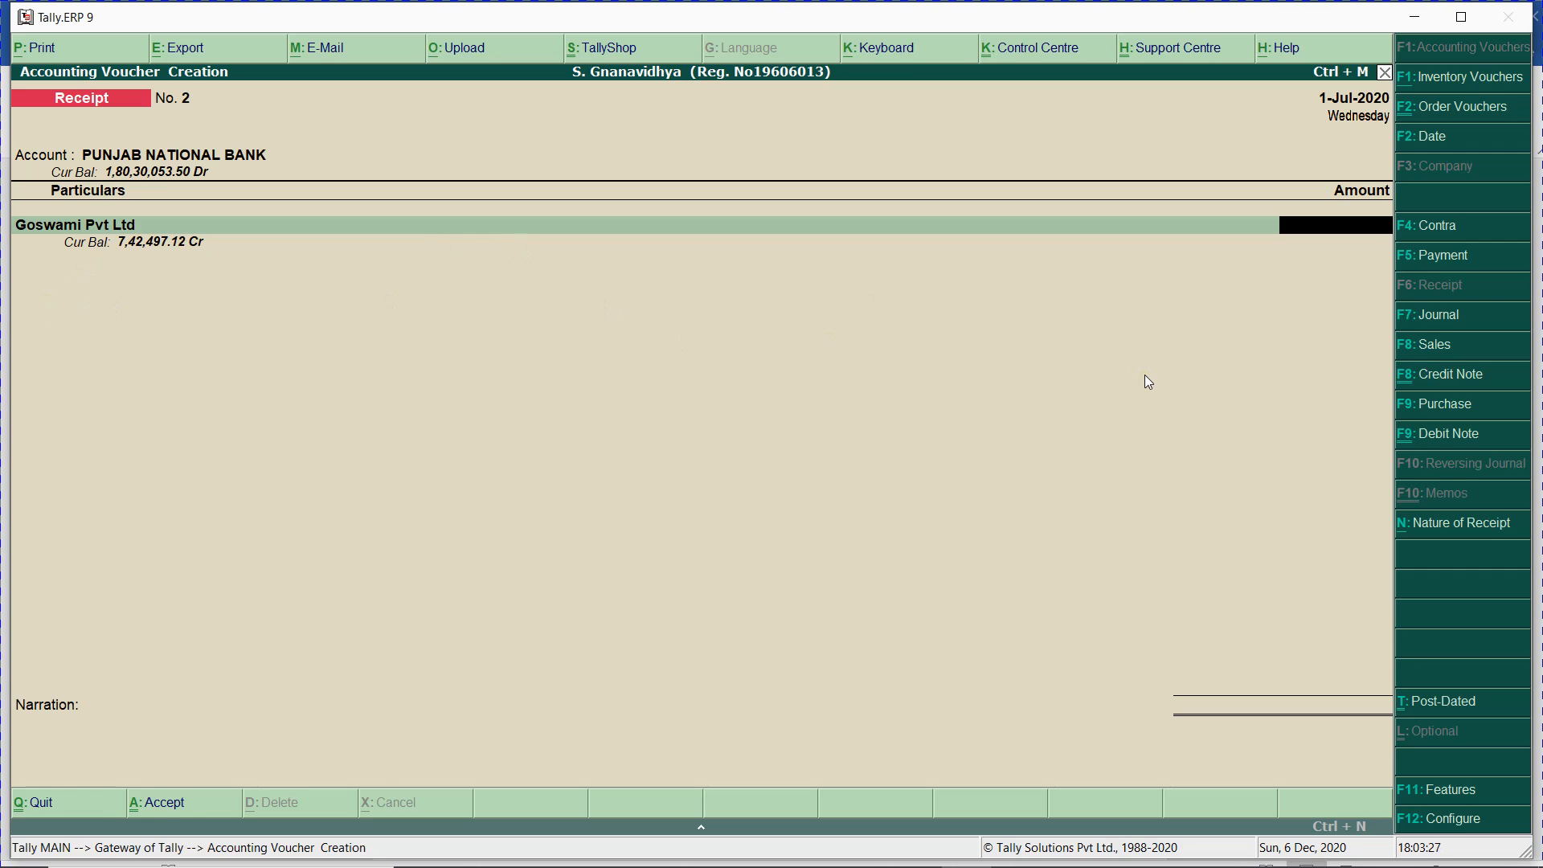
- Enter 6,68,247.30 (742497*90/100) as the amount and settle bill P0617 for 72,500.00
{"action": "key", "text": "ctrl+n"}
{"action": "type", "text": "742"}
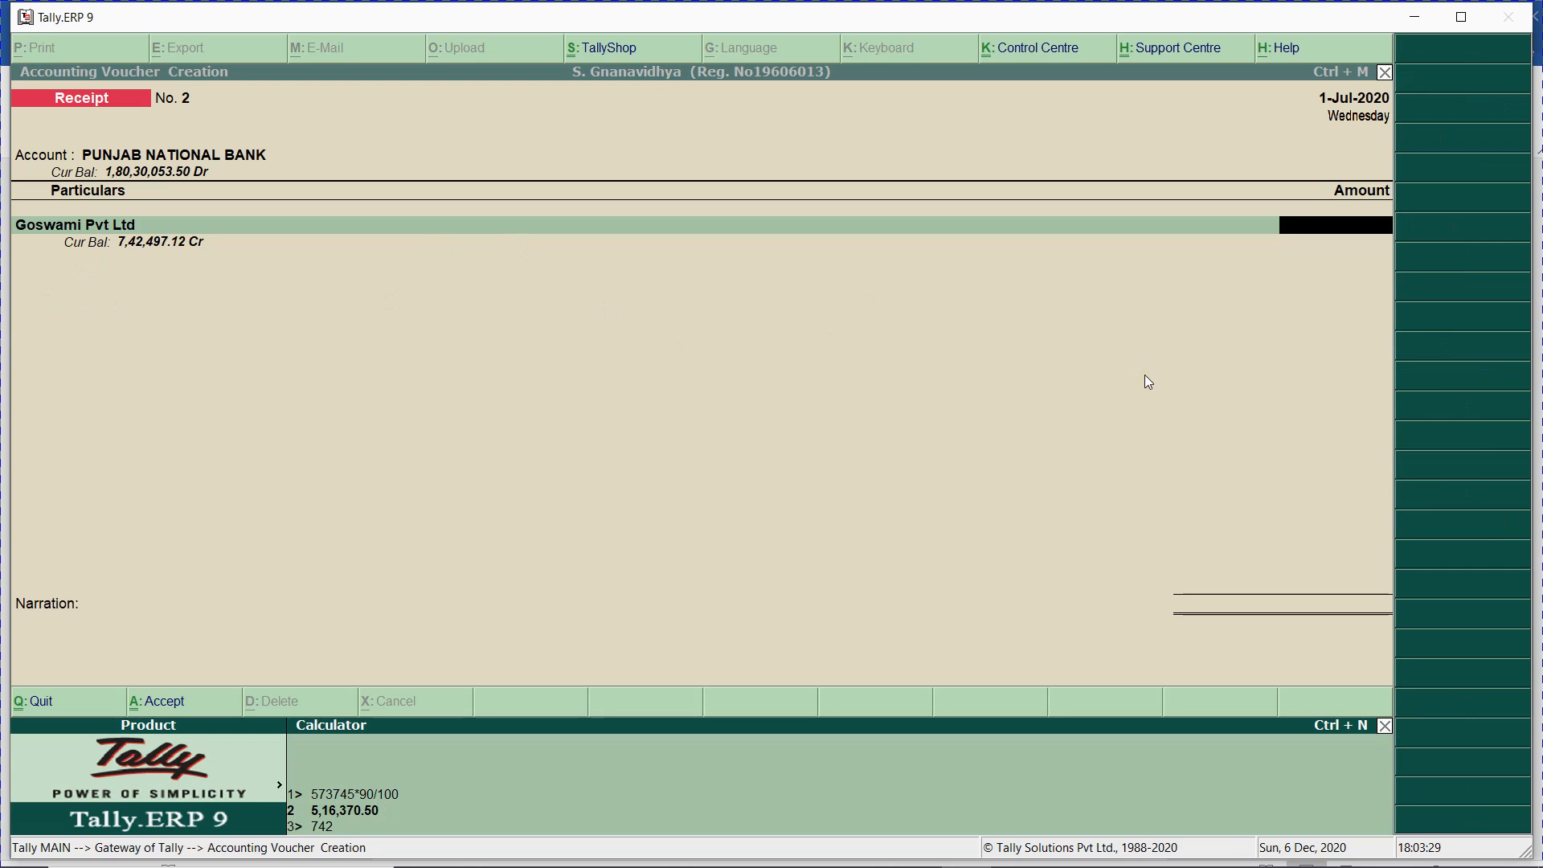
{"action": "type", "text": "497*90/100"}
{"action": "key", "text": "Return"}
{"action": "key", "text": "Return"}
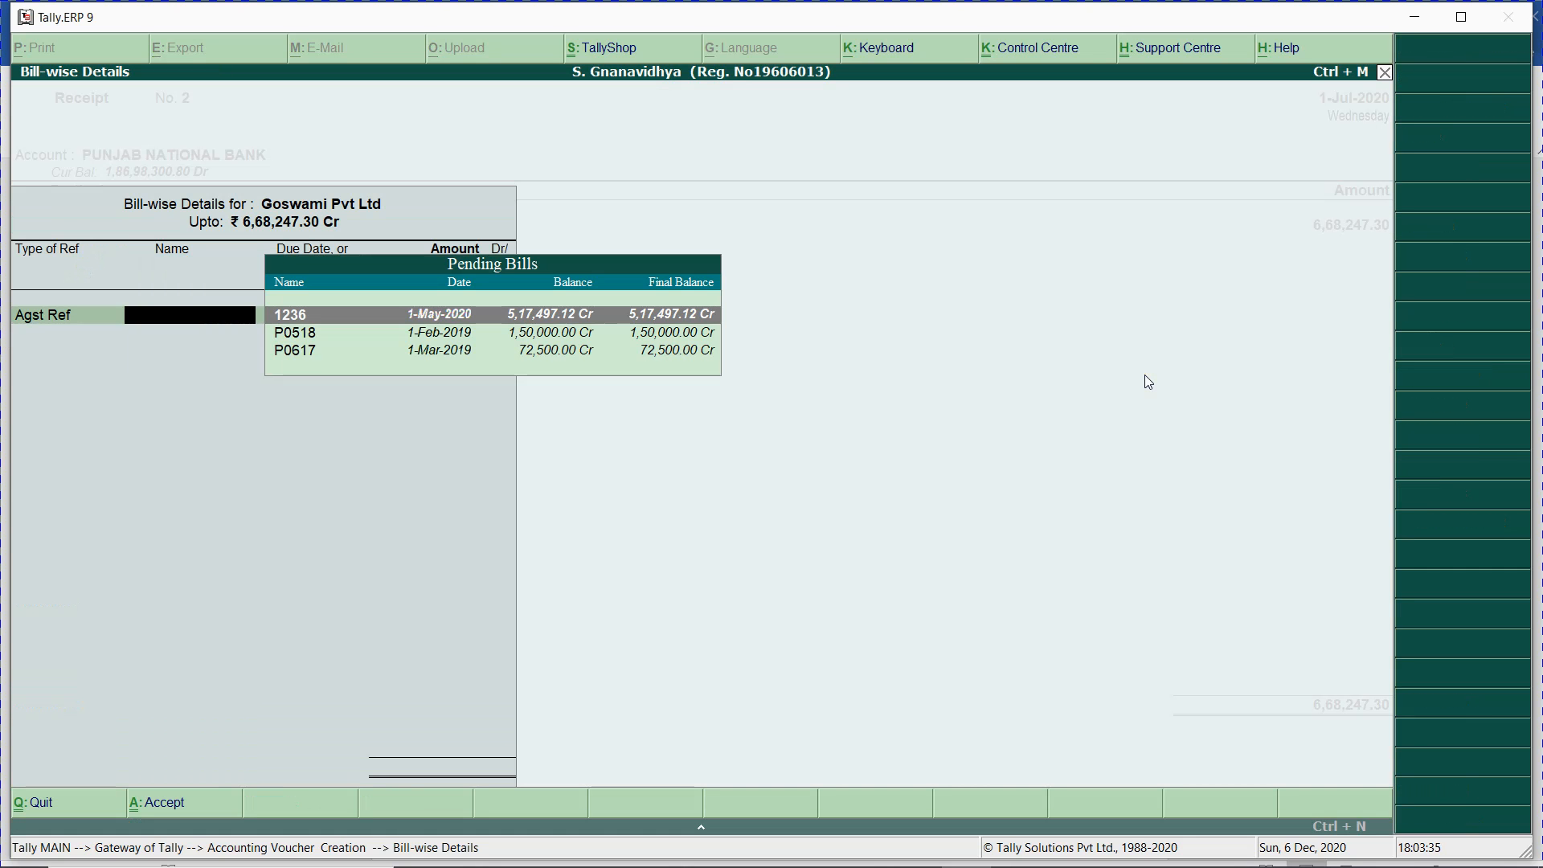
{"action": "key", "text": "Down"}
{"action": "key", "text": "Down"}
{"action": "key", "text": "Return"}
{"action": "key", "text": "Return"}
{"action": "key", "text": "Return"}
{"action": "key", "text": "Return"}
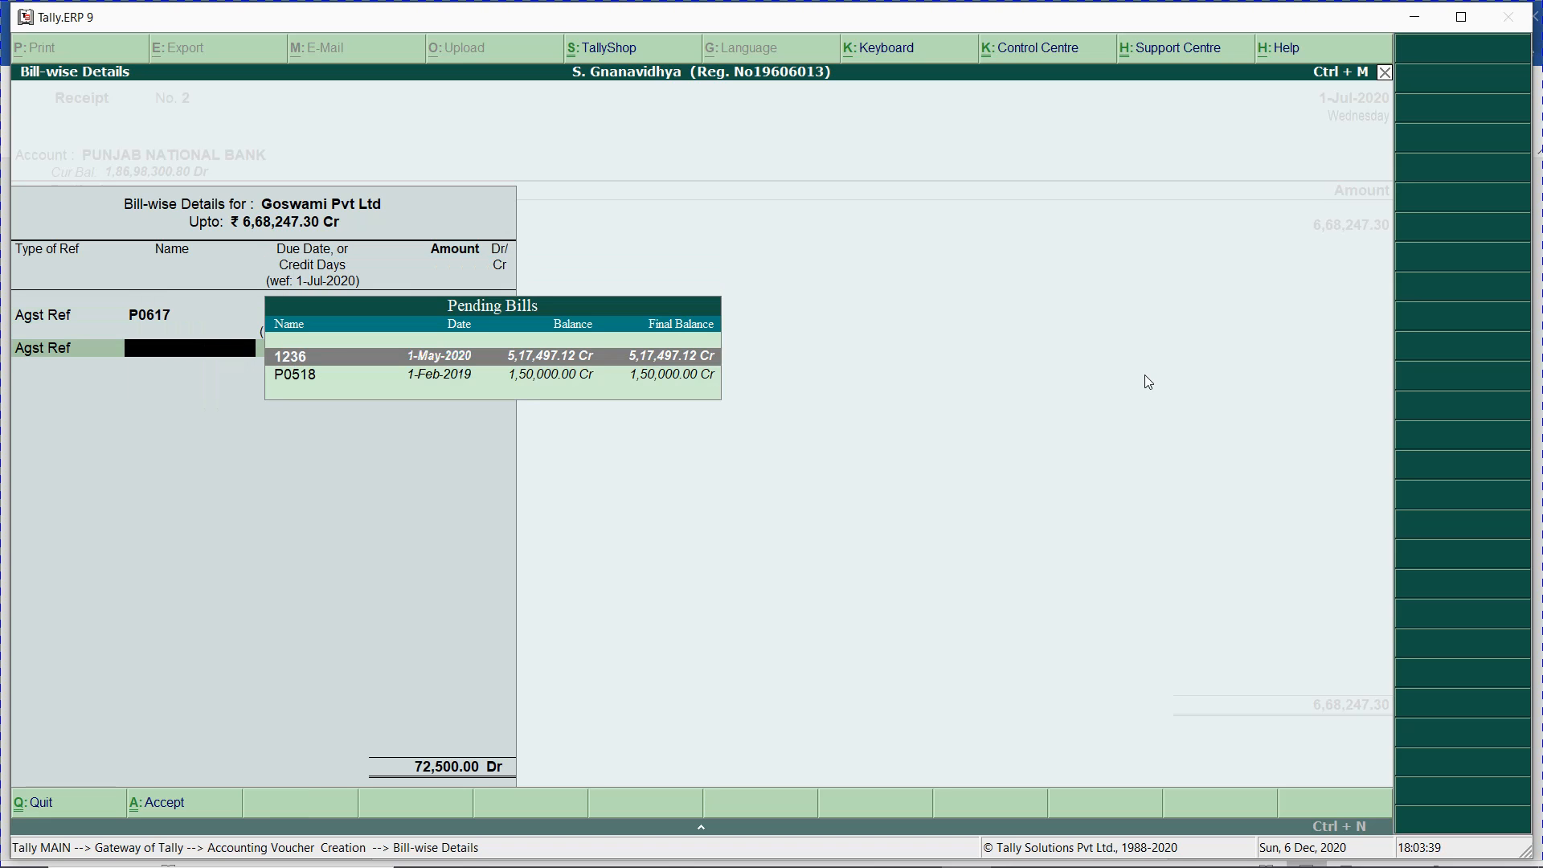
{"action": "key", "text": "Down"}
{"action": "key", "text": "Return"}
{"action": "key", "text": "Return"}
{"action": "key", "text": "Return"}
{"action": "key", "text": "Return"}
{"action": "key", "text": "Return"}
{"action": "key", "text": "Return"}
{"action": "key", "text": "Return"}
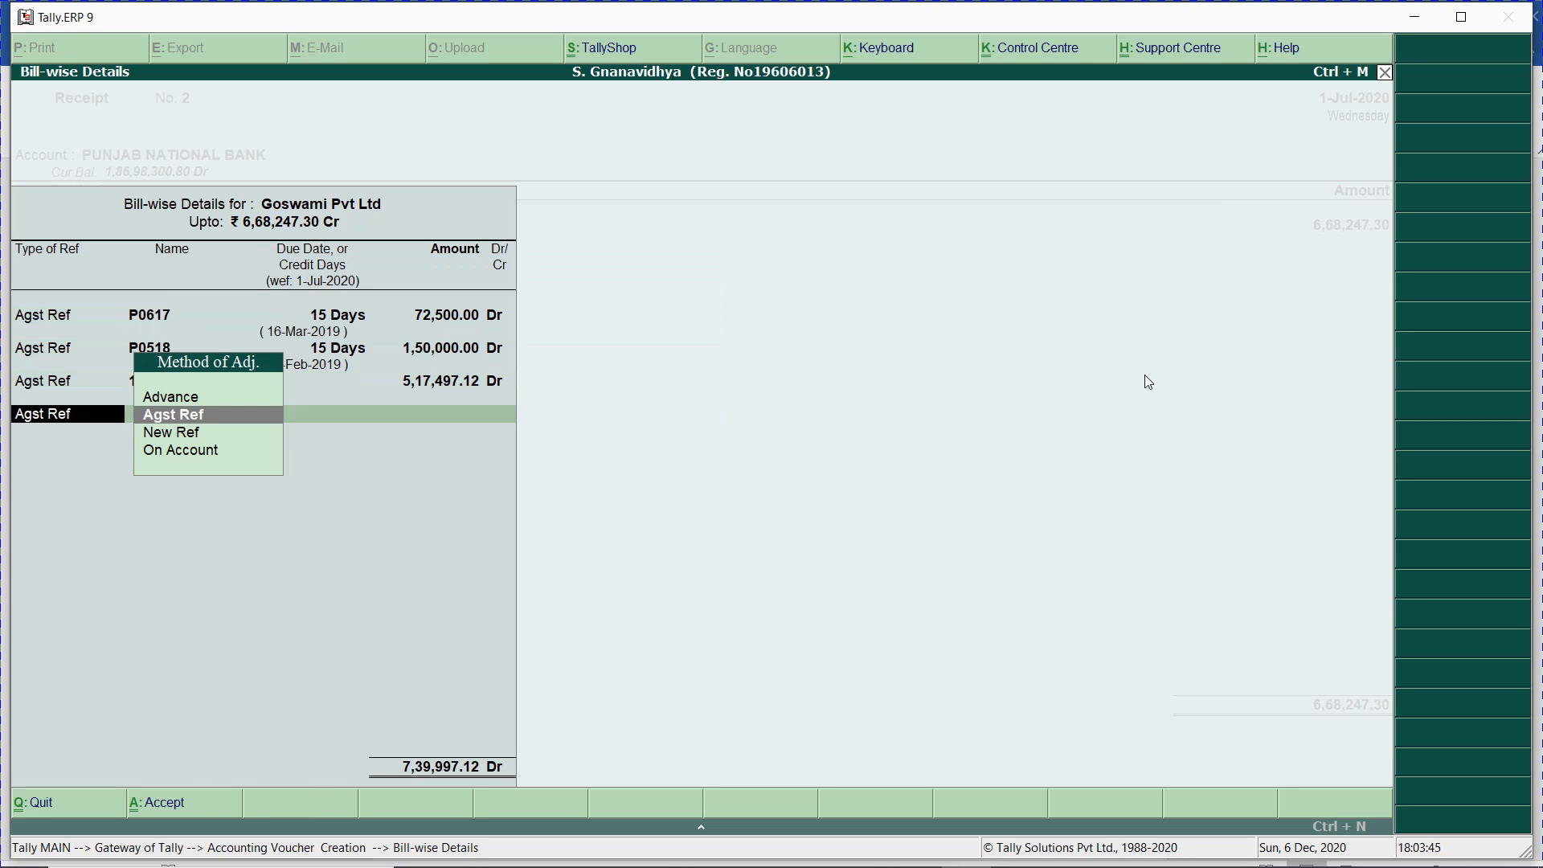
- Close the bill-wise details and abandon this draft receipt voucher
{"action": "key", "text": "Return"}
{"action": "key", "text": "BackSpace"}
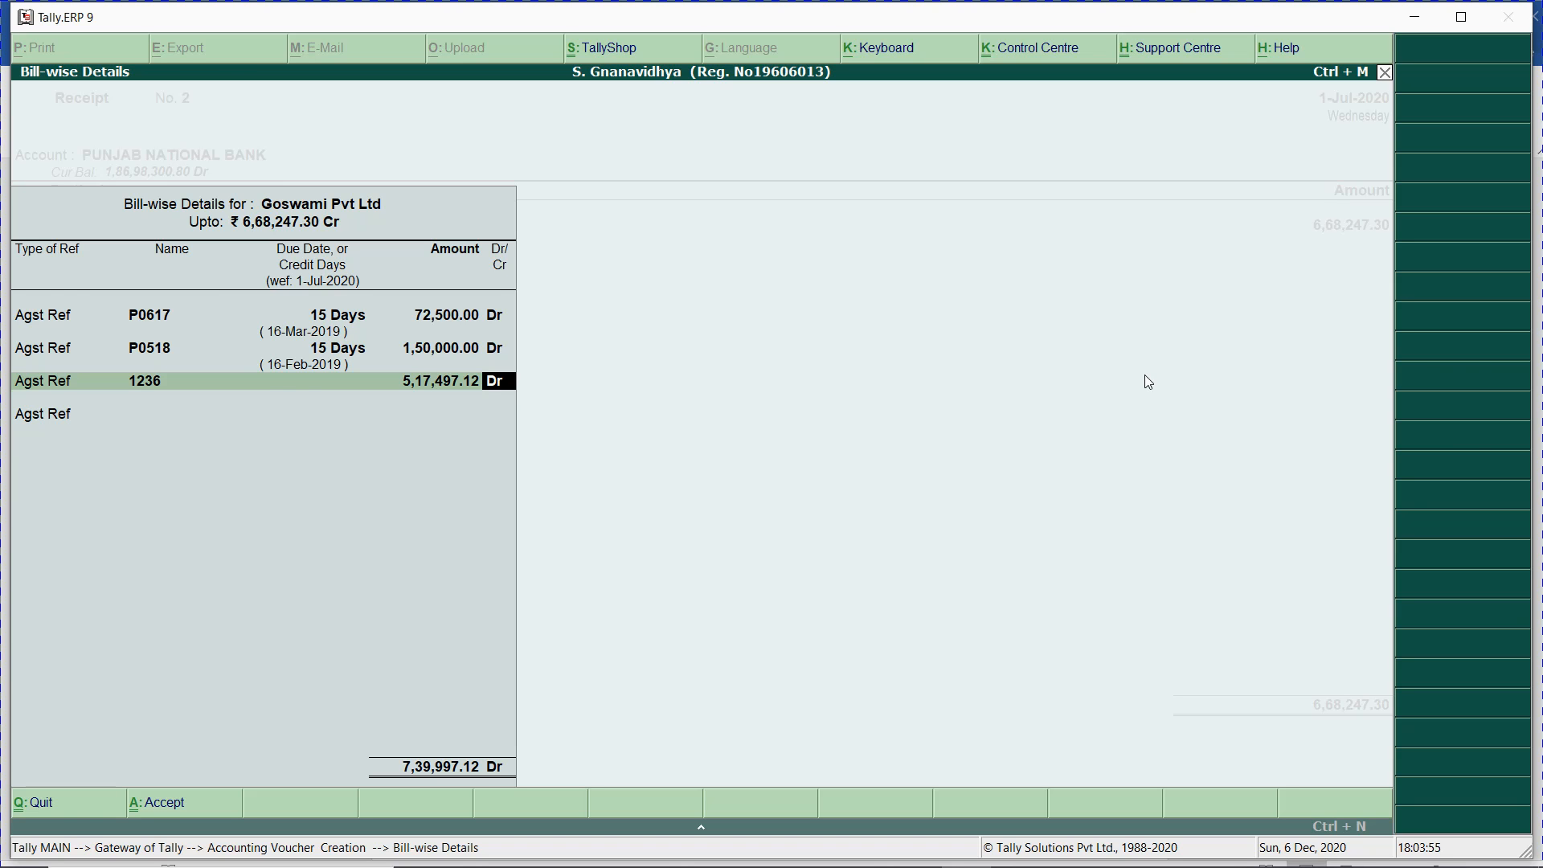
{"action": "key", "text": "Return"}
{"action": "key", "text": "Escape"}
{"action": "key", "text": "Return"}
{"action": "key", "text": "Return"}
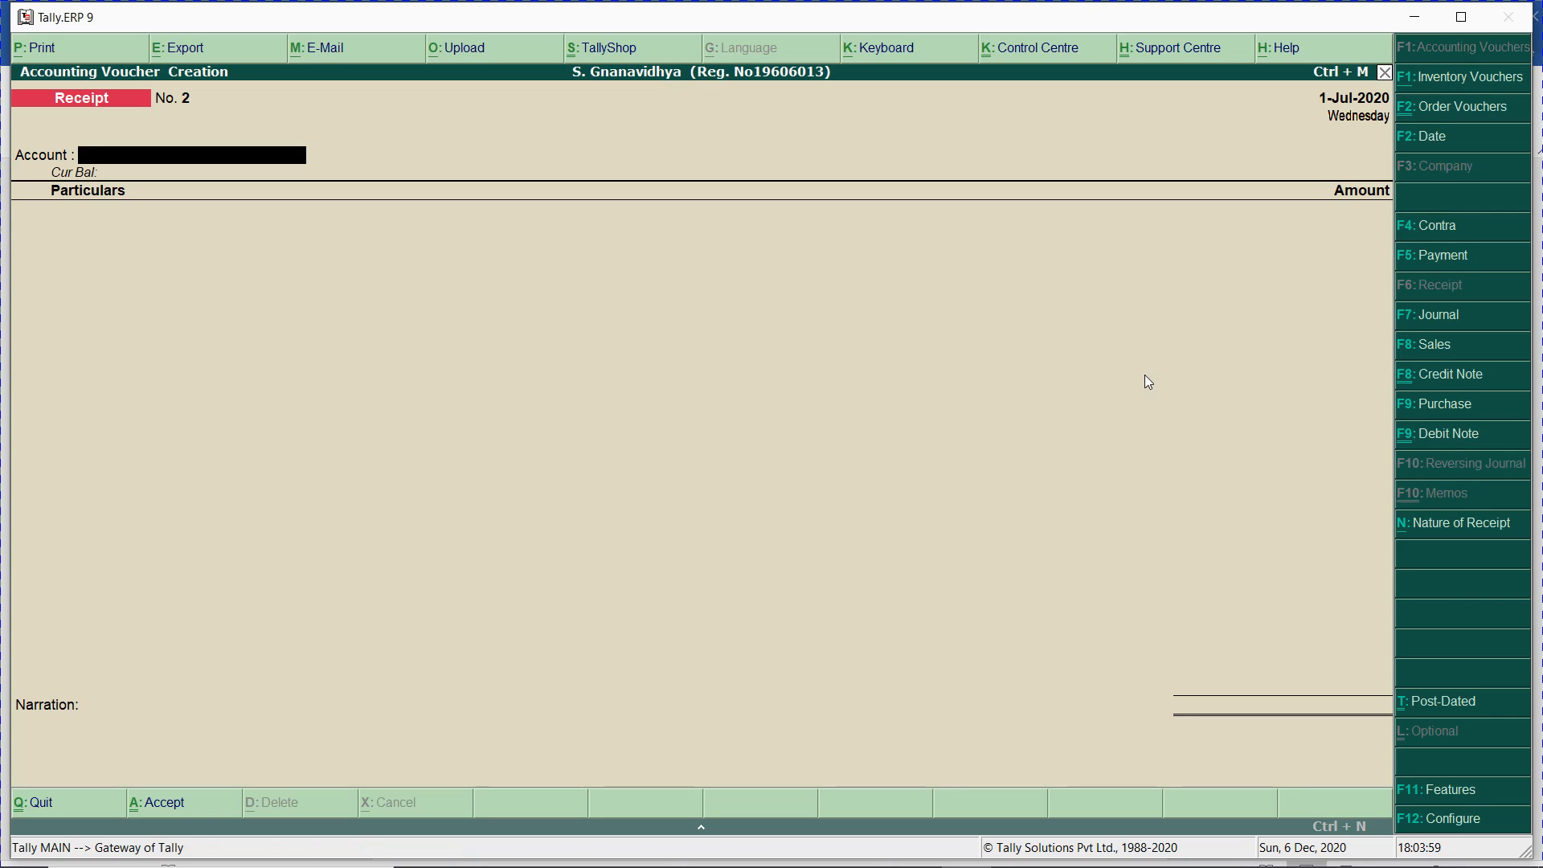
- Re-enter the receipt from PUNJAB NATIONAL BANK for Goswami Pvt Ltd, amount 742497*90/100 = 6,68,247.30
{"action": "type", "text": "pu"}
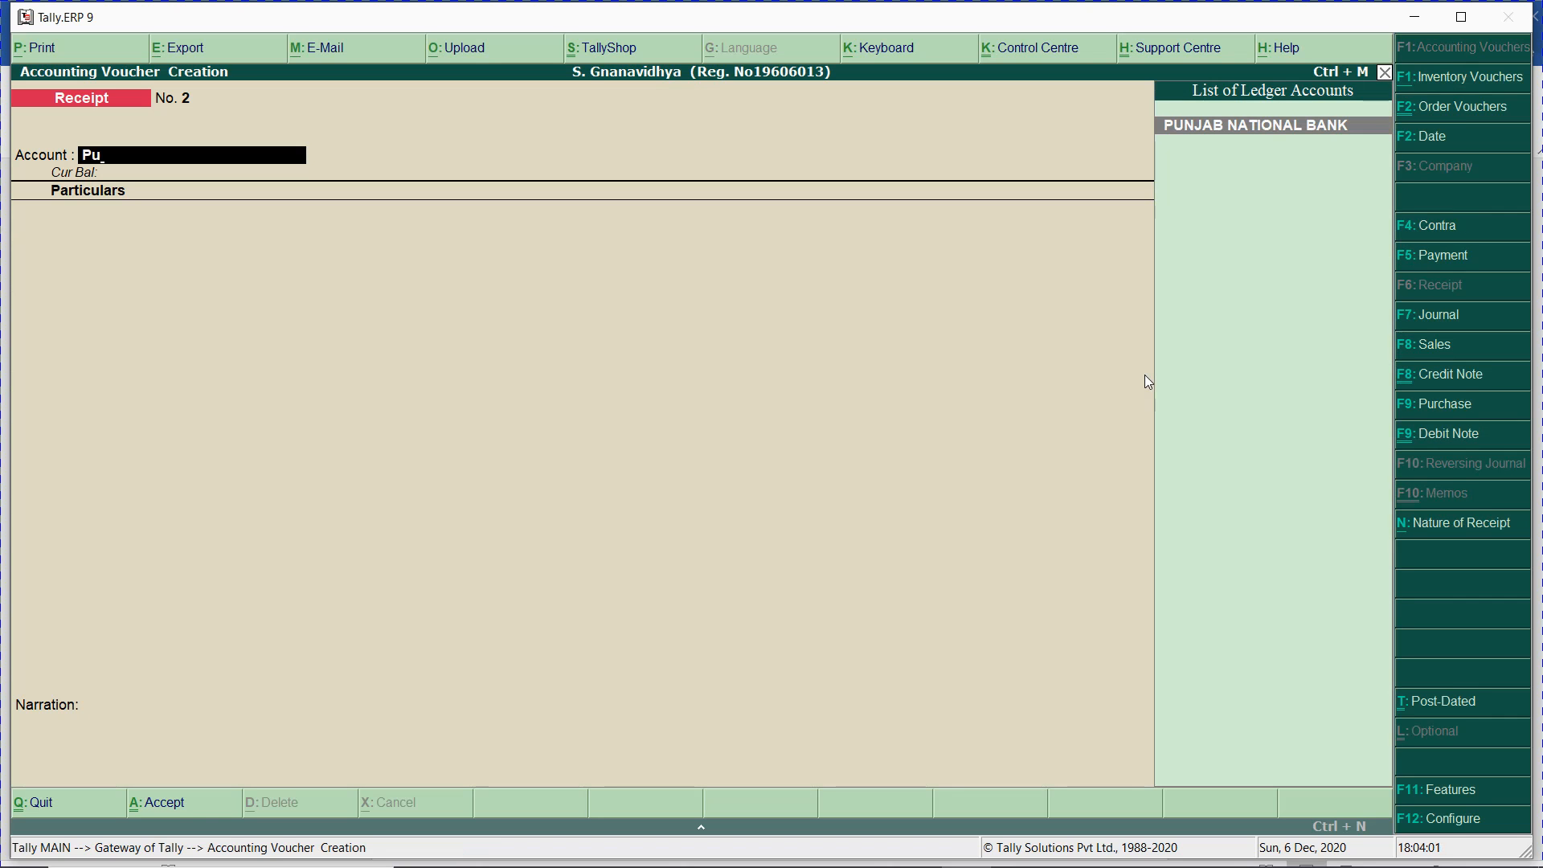
{"action": "key", "text": "Return"}
{"action": "type", "text": "go"}
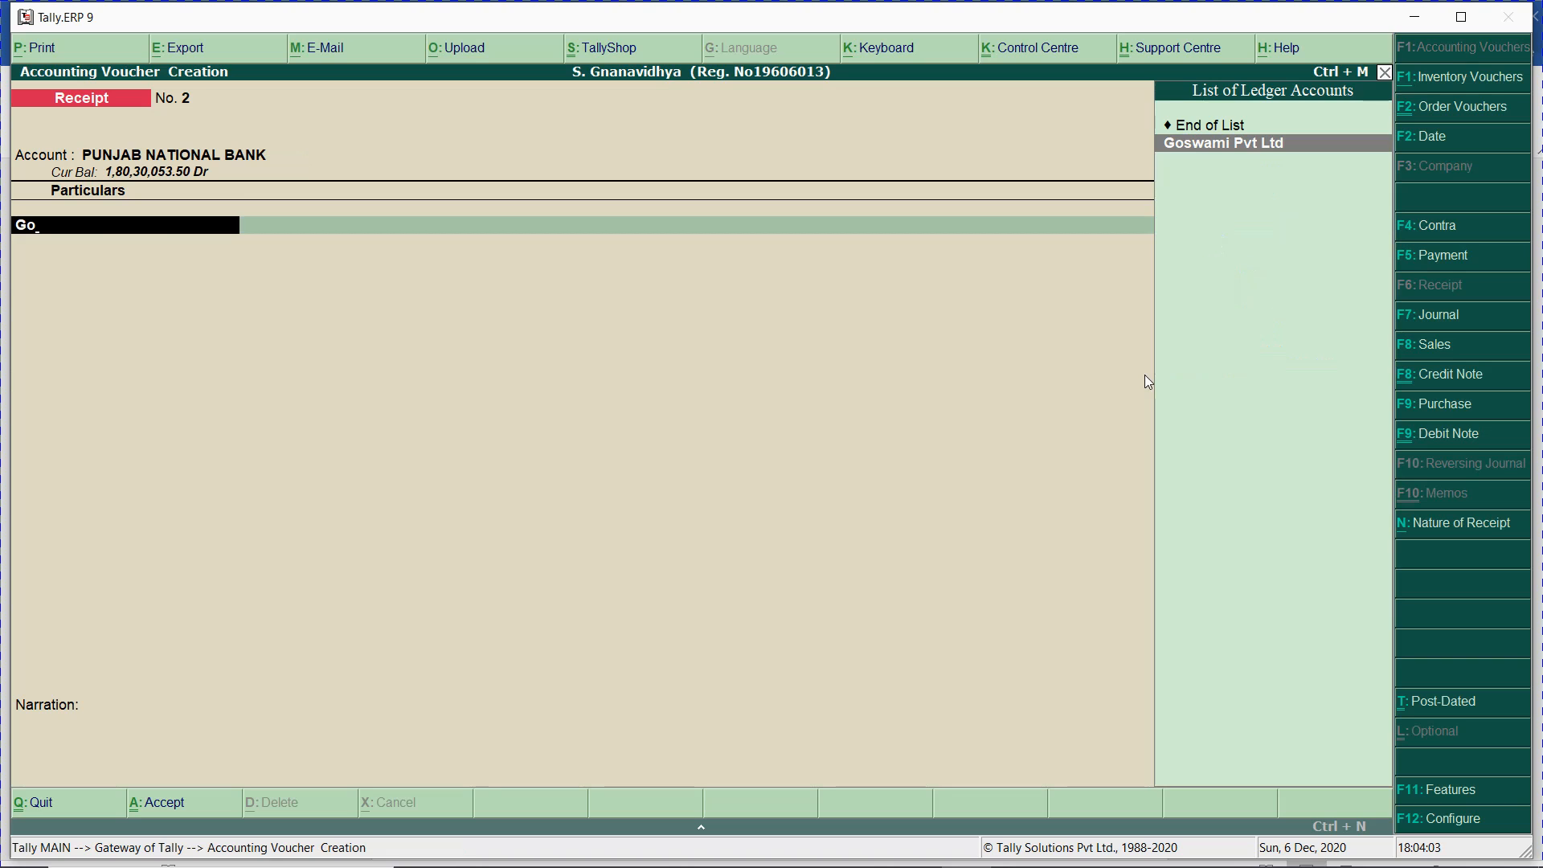
{"action": "key", "text": "Return"}
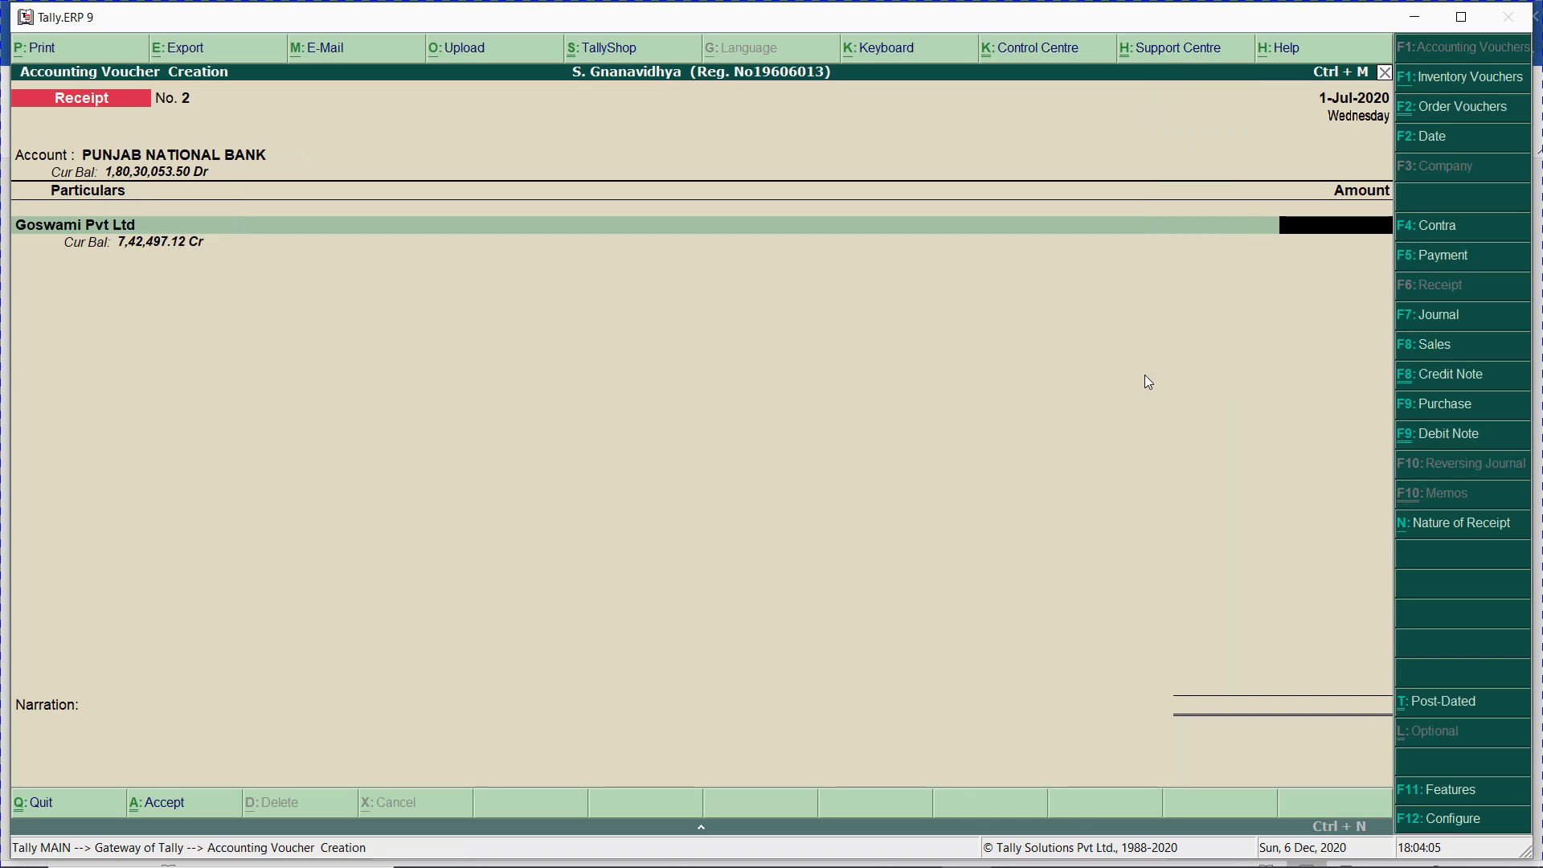
{"action": "key", "text": "ctrl+n"}
{"action": "type", "text": "74249"}
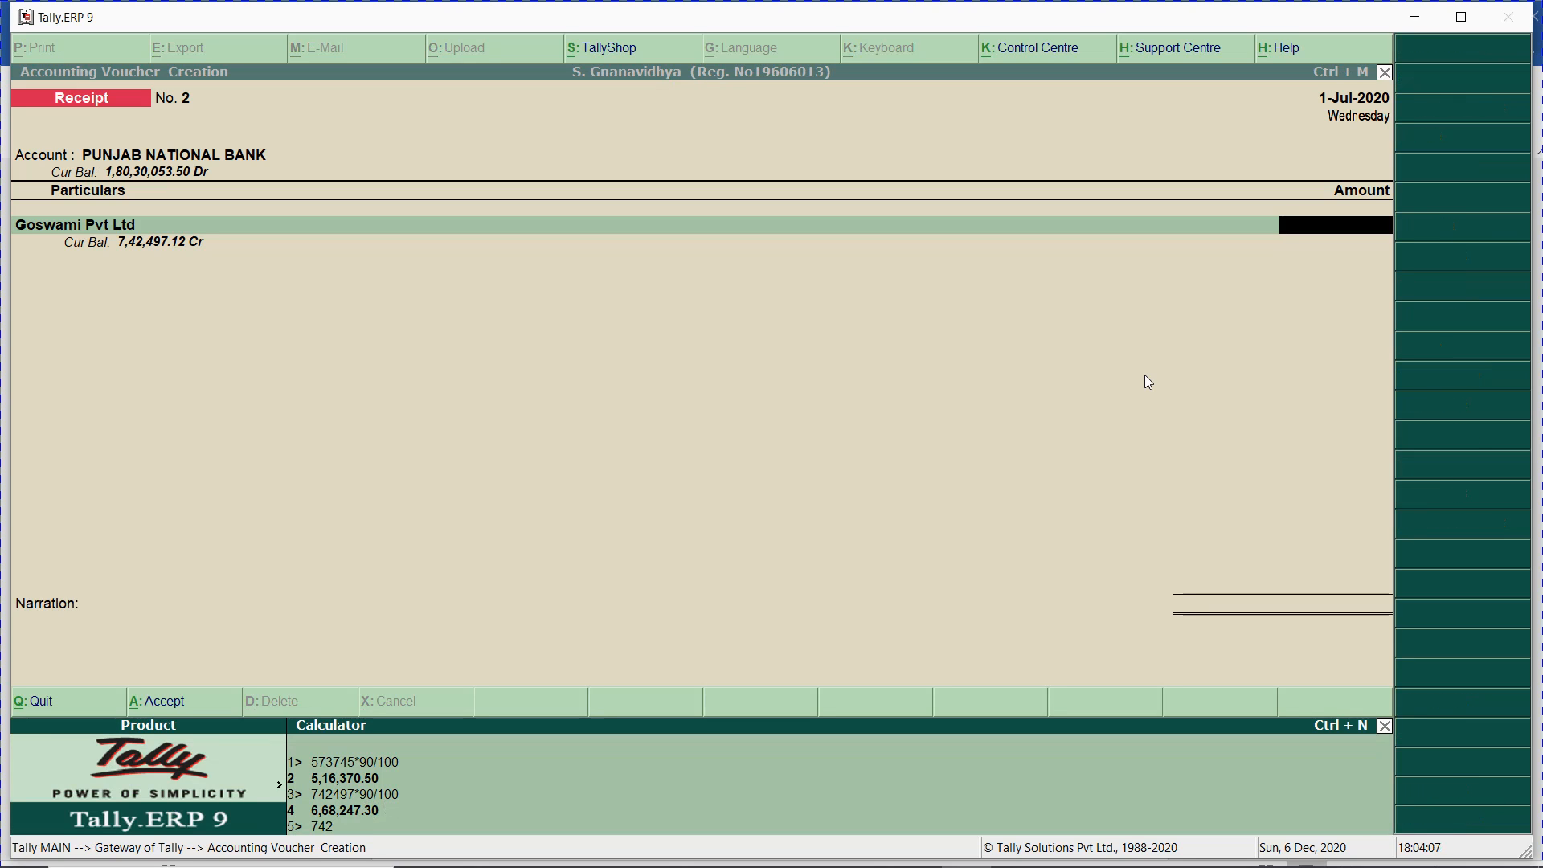
{"action": "type", "text": "7*90/100"}
{"action": "key", "text": "Return"}
{"action": "key", "text": "Return"}
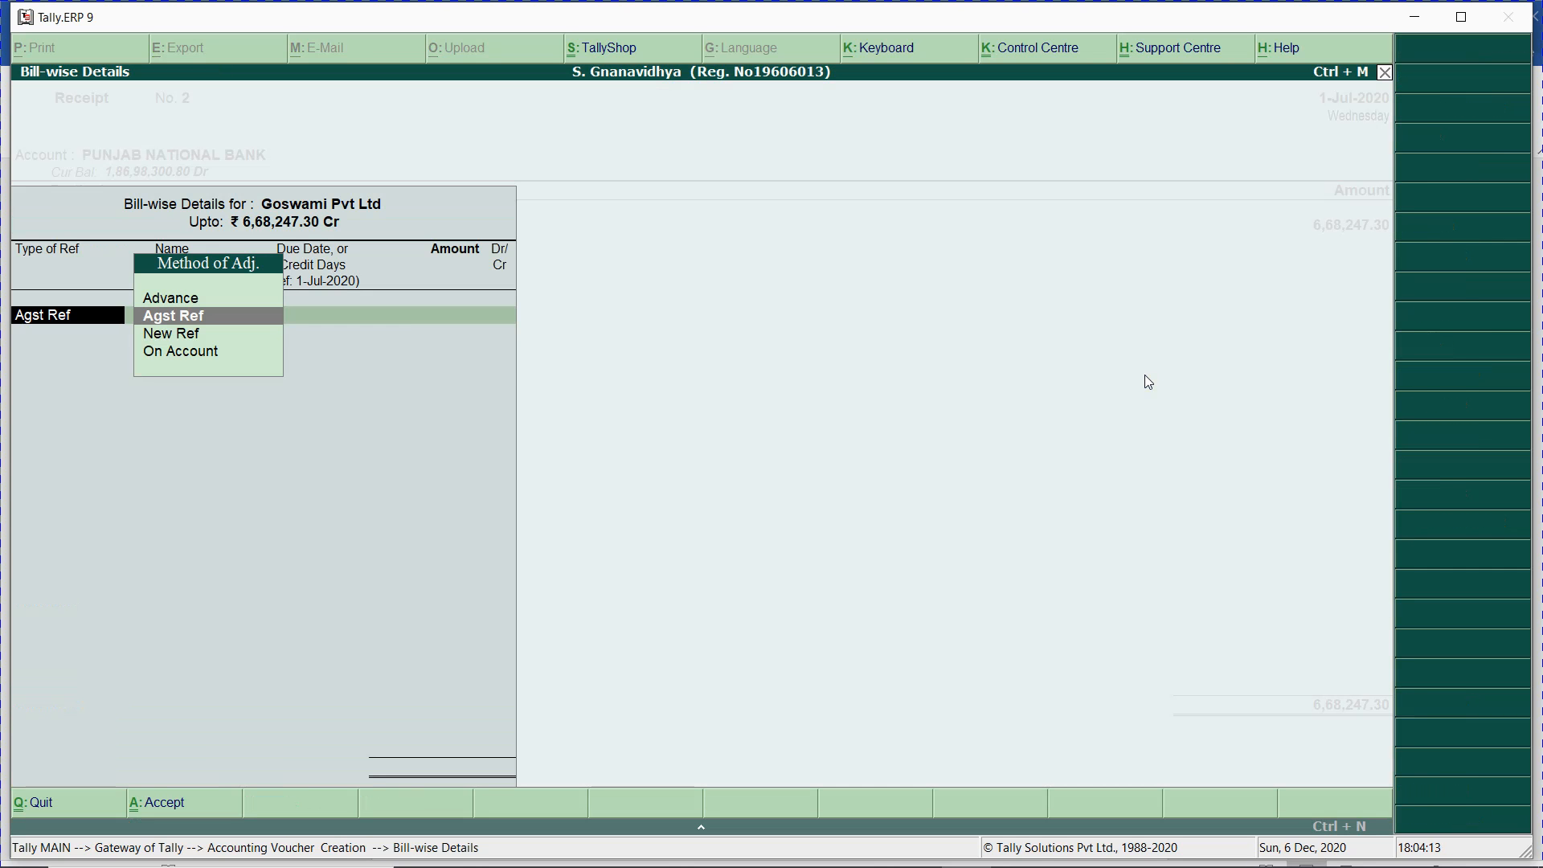
{"action": "key", "text": "Return"}
- Settle bills P0617 (72,500.00), P0518 (1,50,000.00) and 1236, pasting the bill-wise screenshot into Word
{"action": "key", "text": "Down"}
{"action": "key", "text": "Down"}
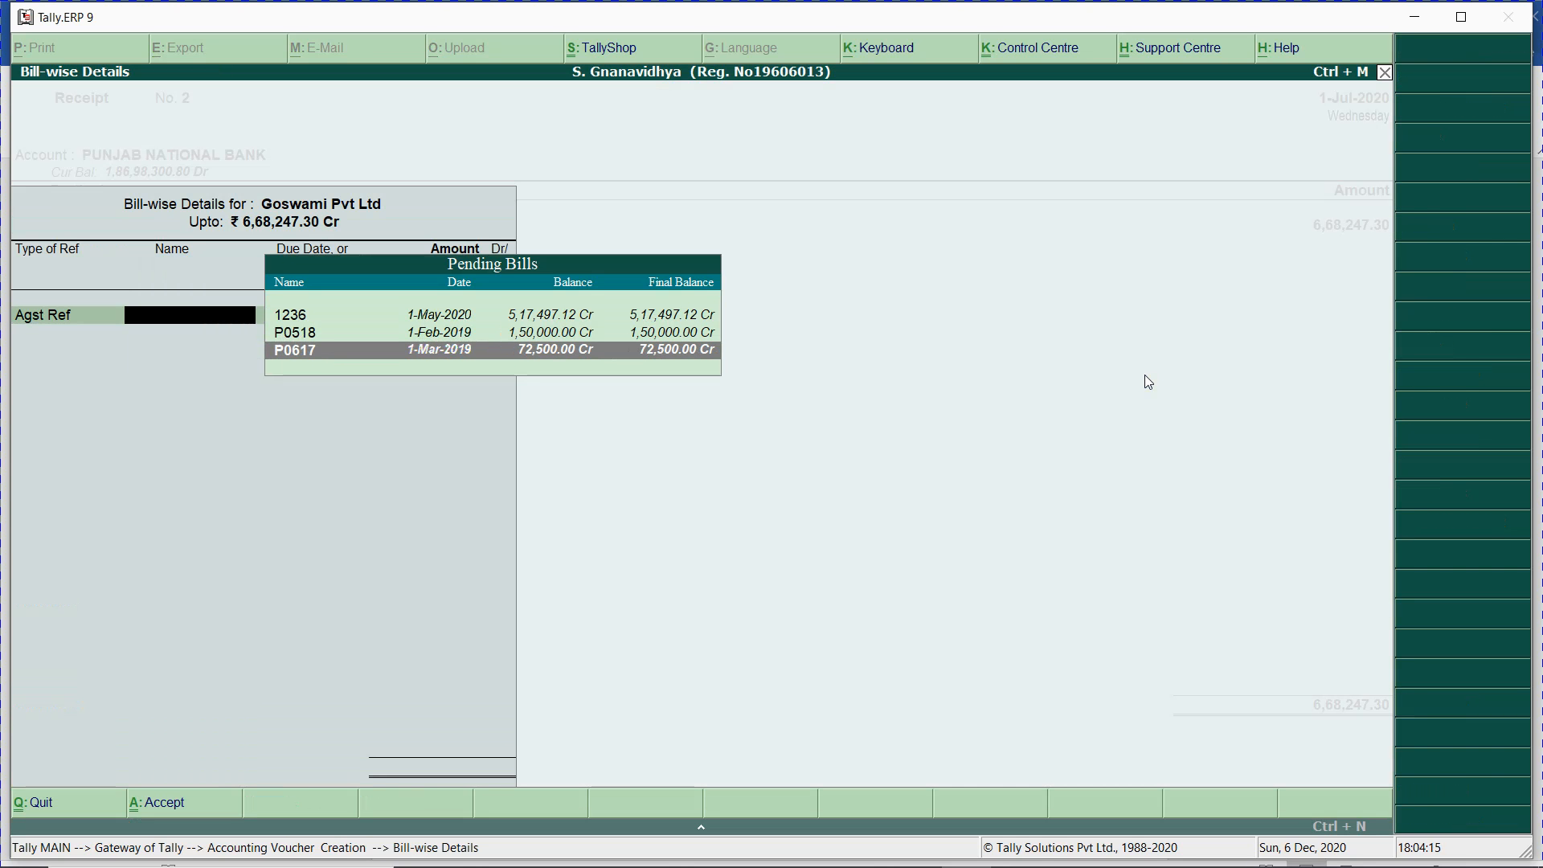
{"action": "key", "text": "Return"}
{"action": "key", "text": "Return"}
{"action": "key", "text": "Return"}
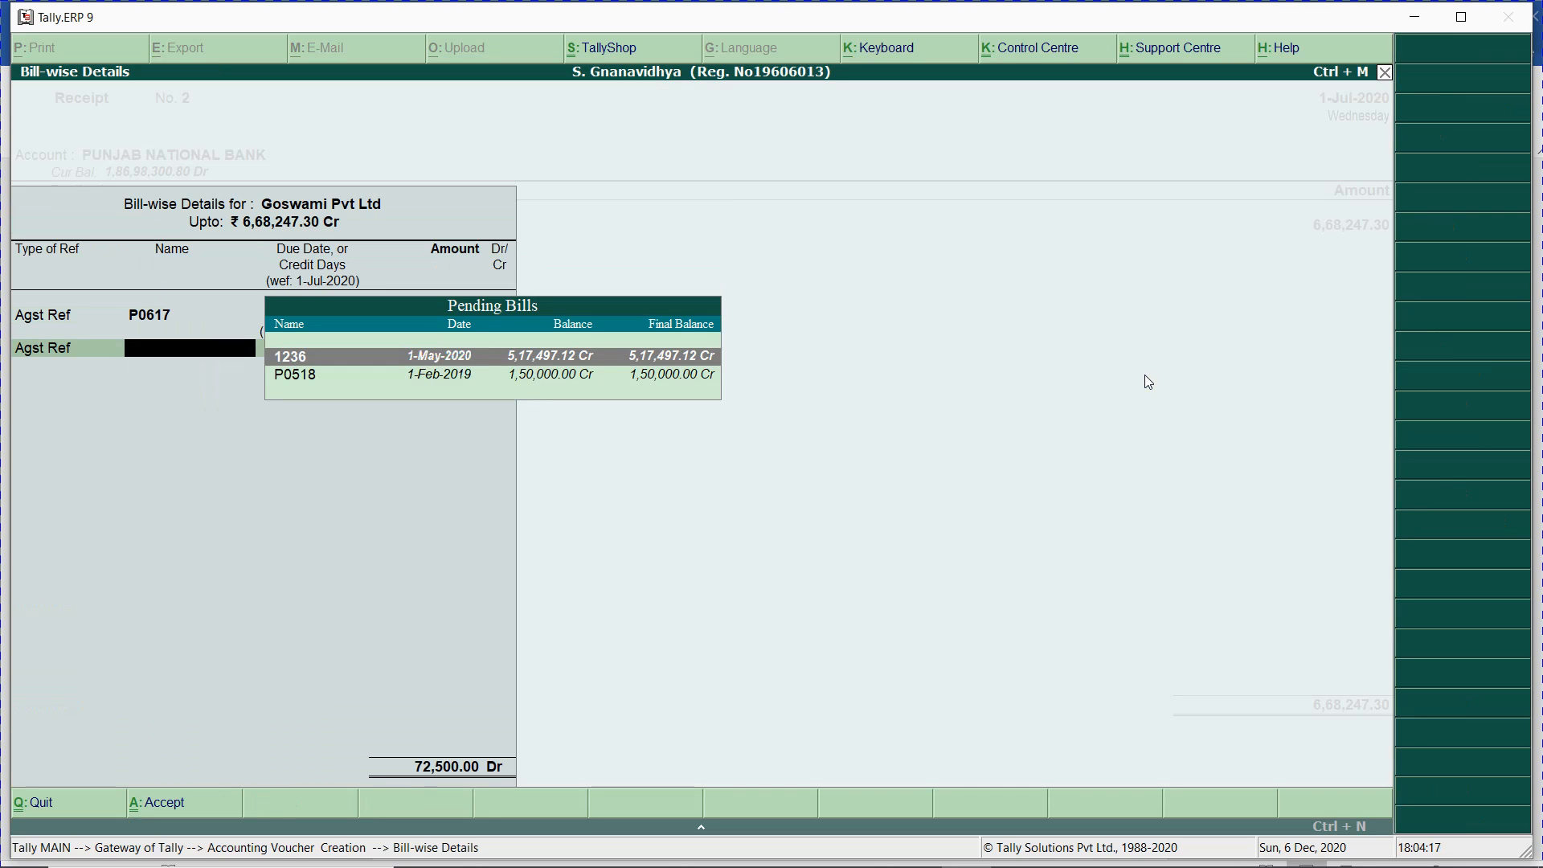
{"action": "key", "text": "Down"}
{"action": "key", "text": "Return"}
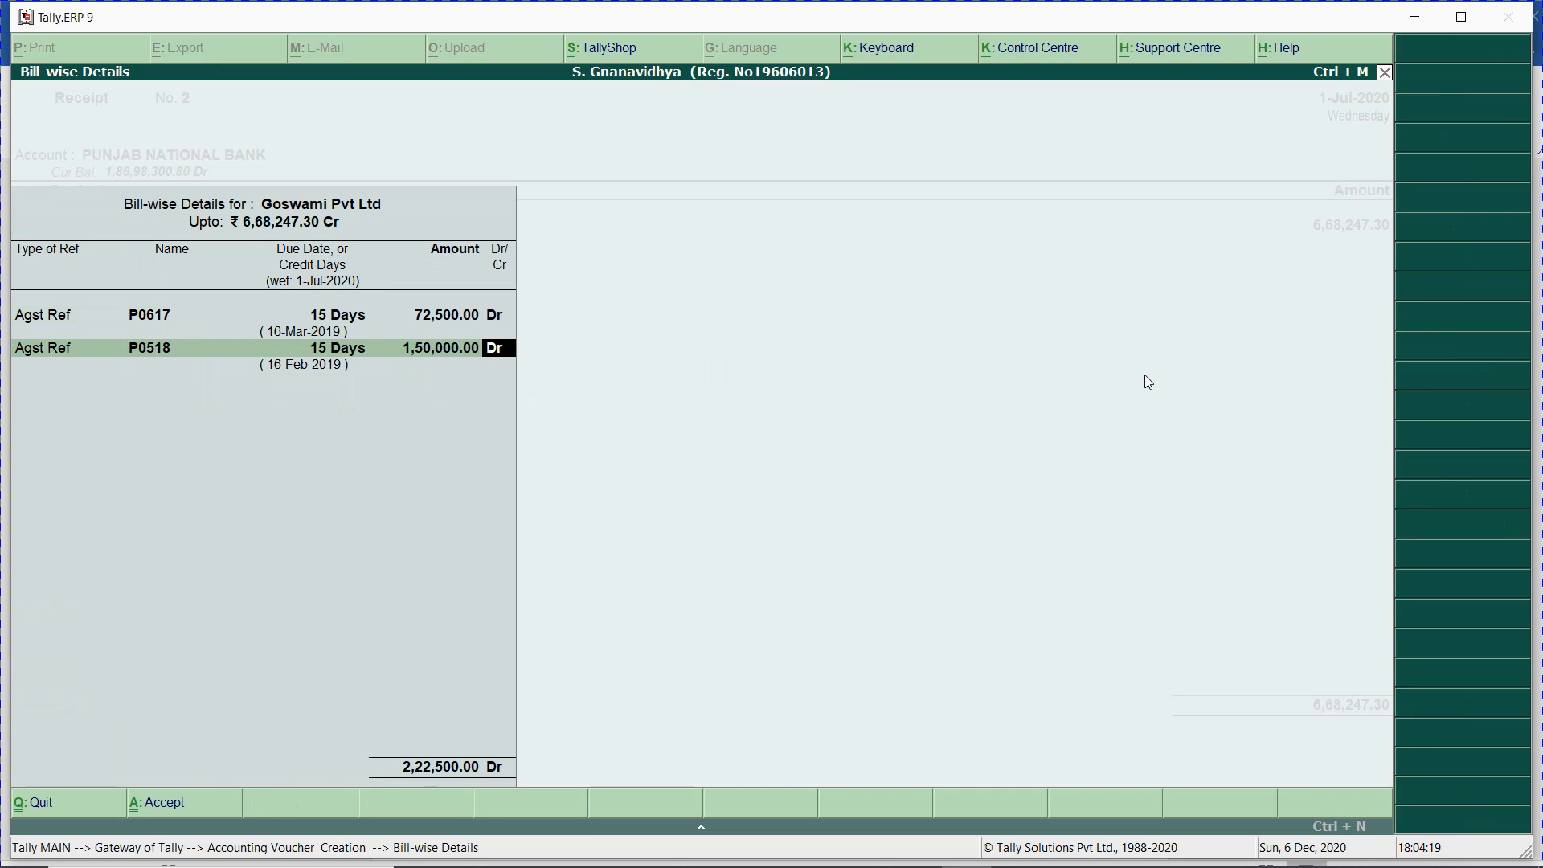
{"action": "key", "text": "Return"}
{"action": "key", "text": "Return"}
{"action": "key", "text": "Return"}
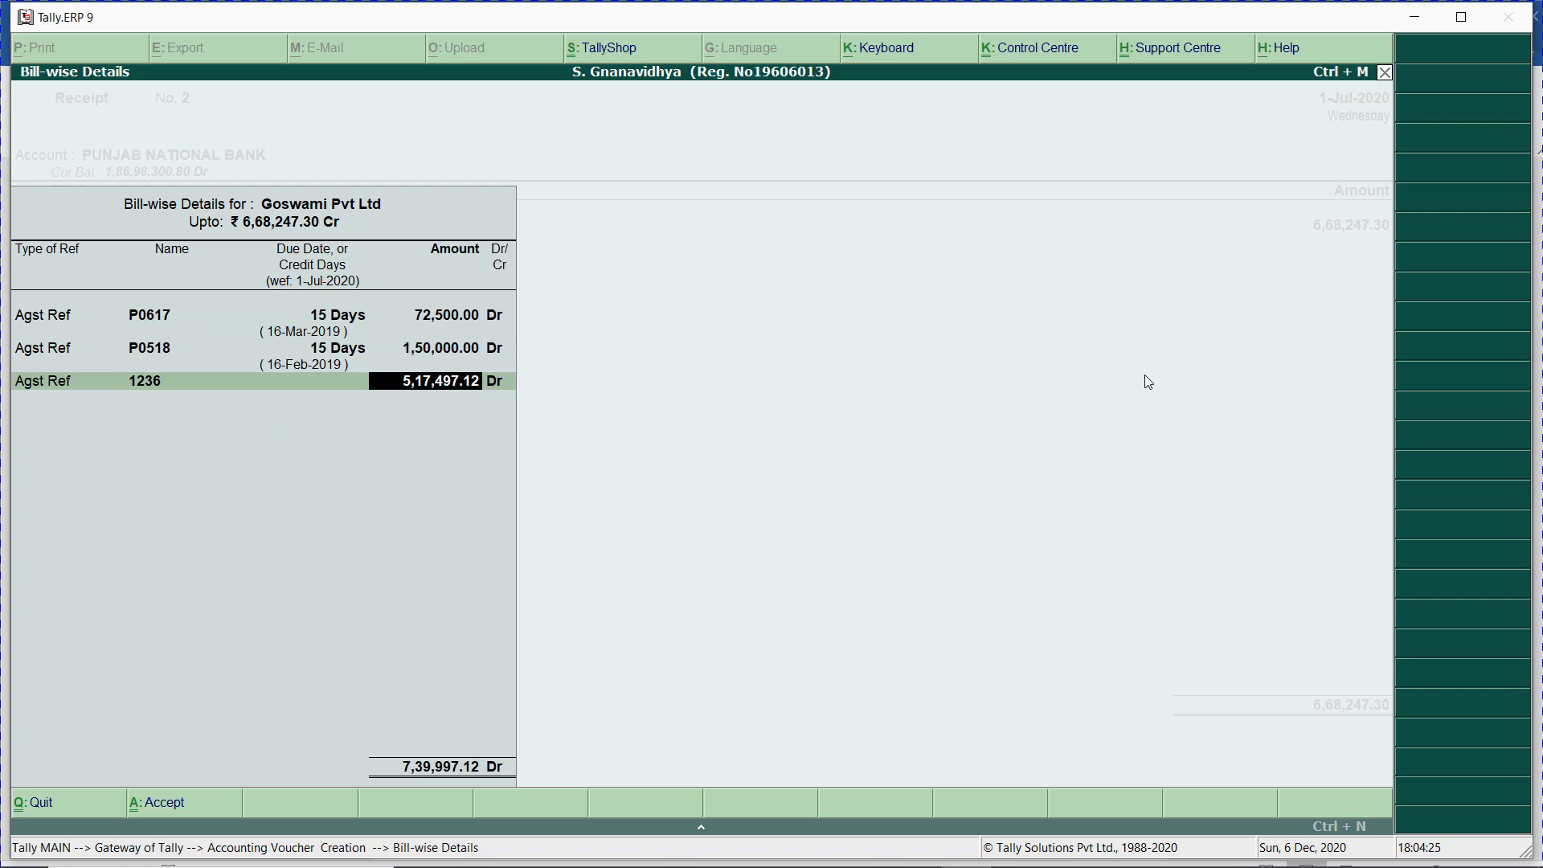
{"action": "key", "text": "alt+Tab"}
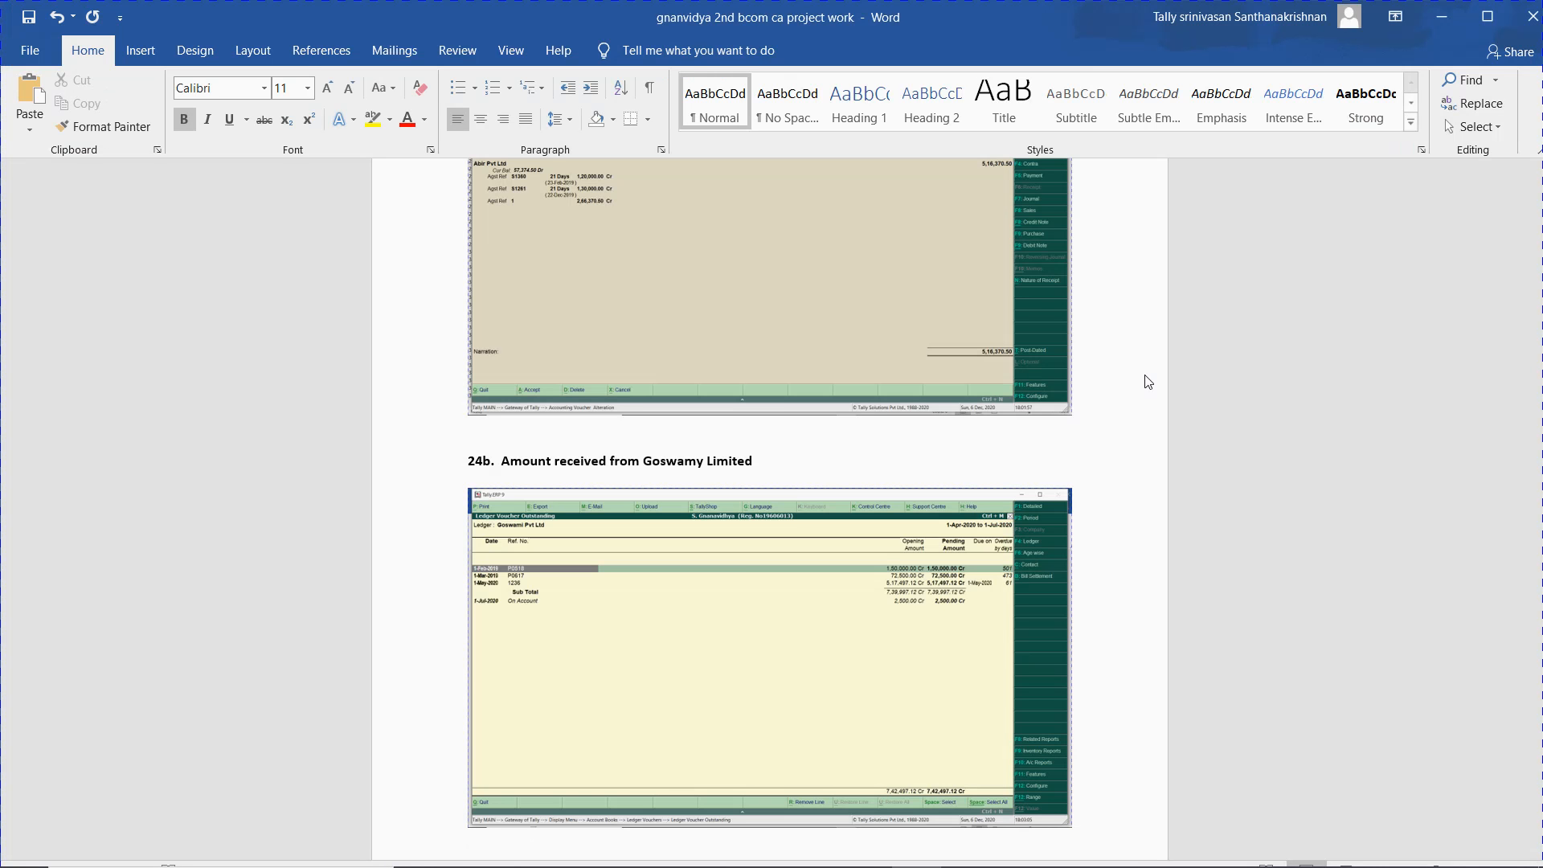
{"action": "key", "text": "ctrl+v"}
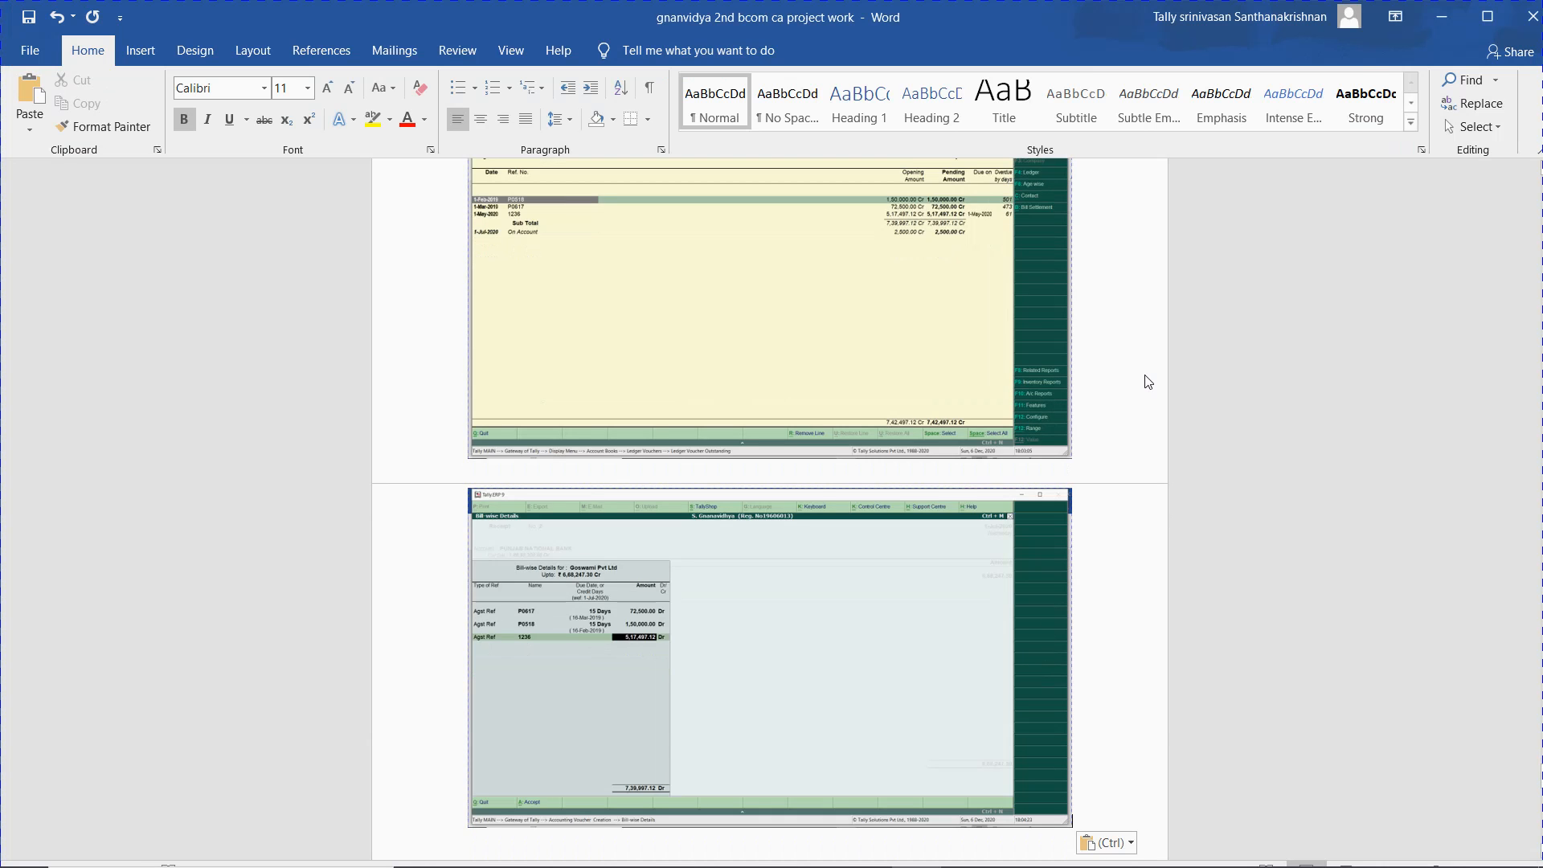
{"action": "key", "text": "alt+Tab"}
{"action": "key", "text": "Return"}
{"action": "key", "text": "Return"}
{"action": "key", "text": "Return"}
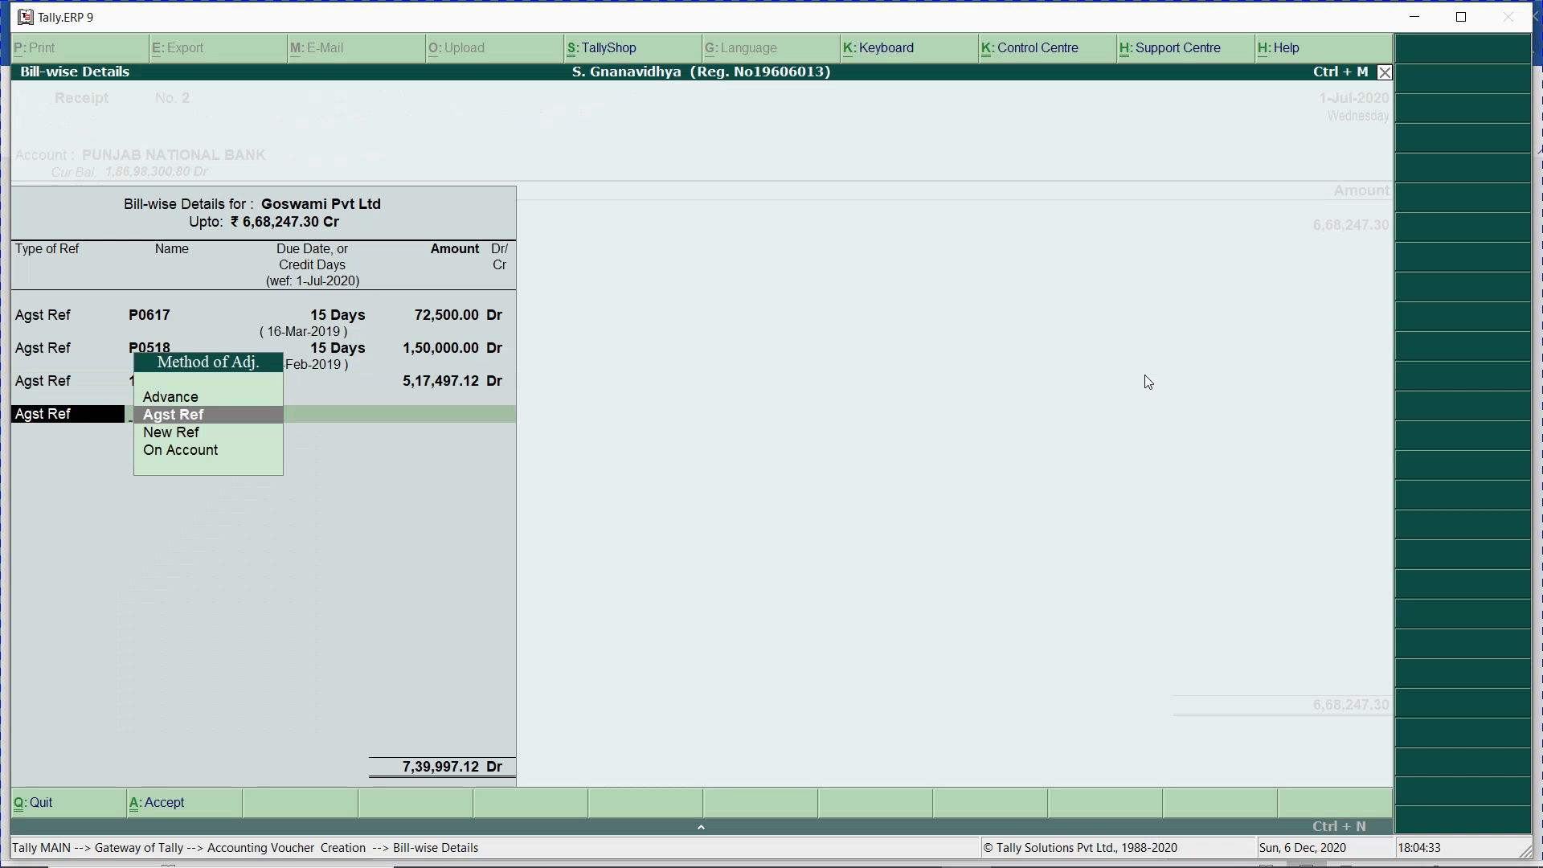
- Clear and re-accept bill 1236's amount, briefly opening and hiding the calculator
{"action": "key", "text": "BackSpace"}
{"action": "key", "text": "BackSpace"}
{"action": "key", "text": "BackSpace"}
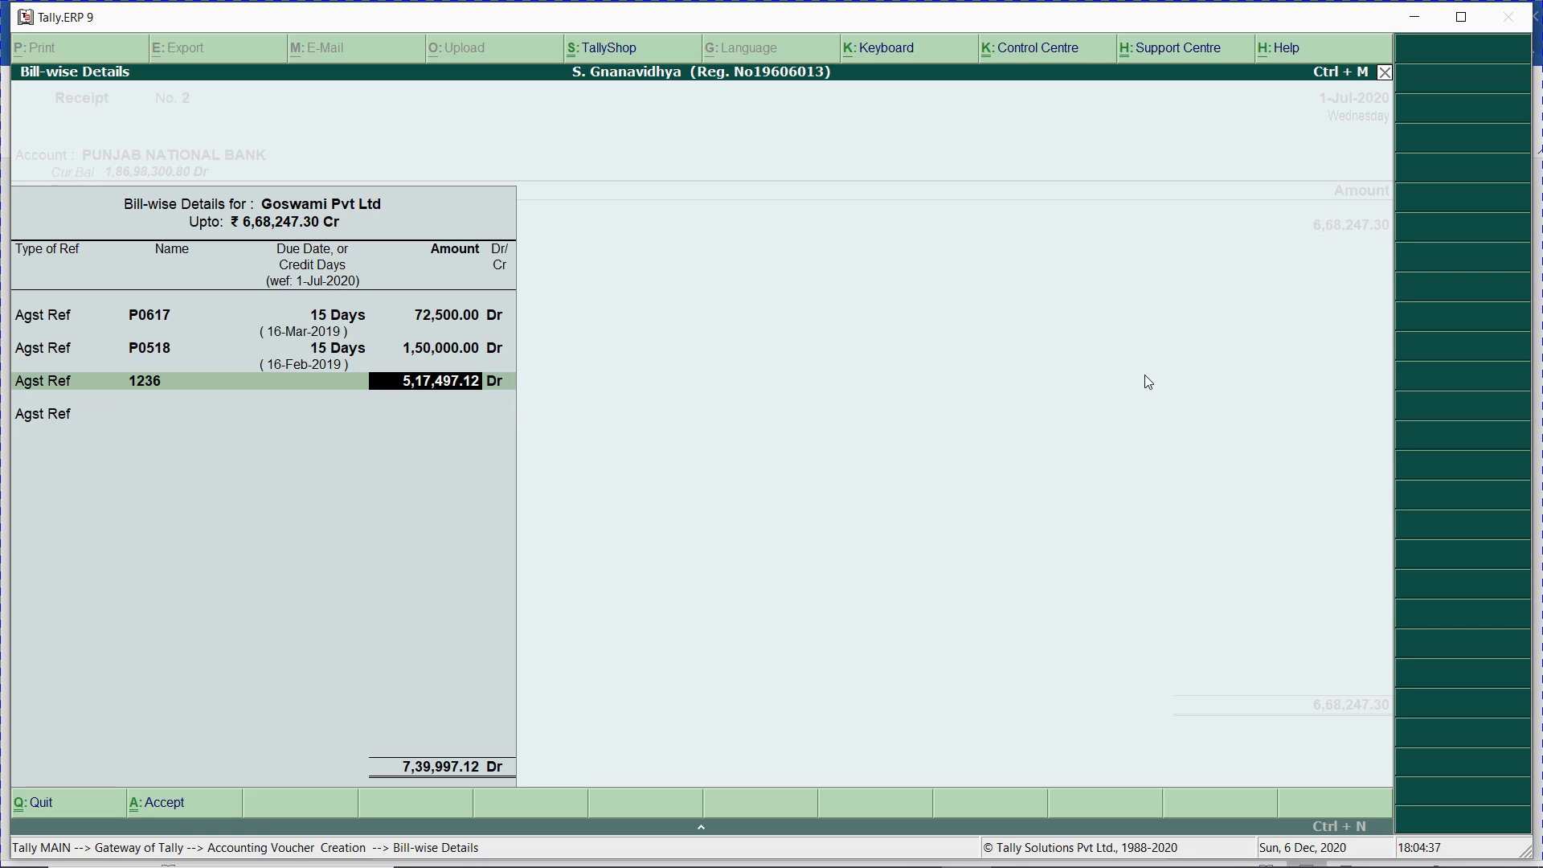
{"action": "key", "text": "space"}
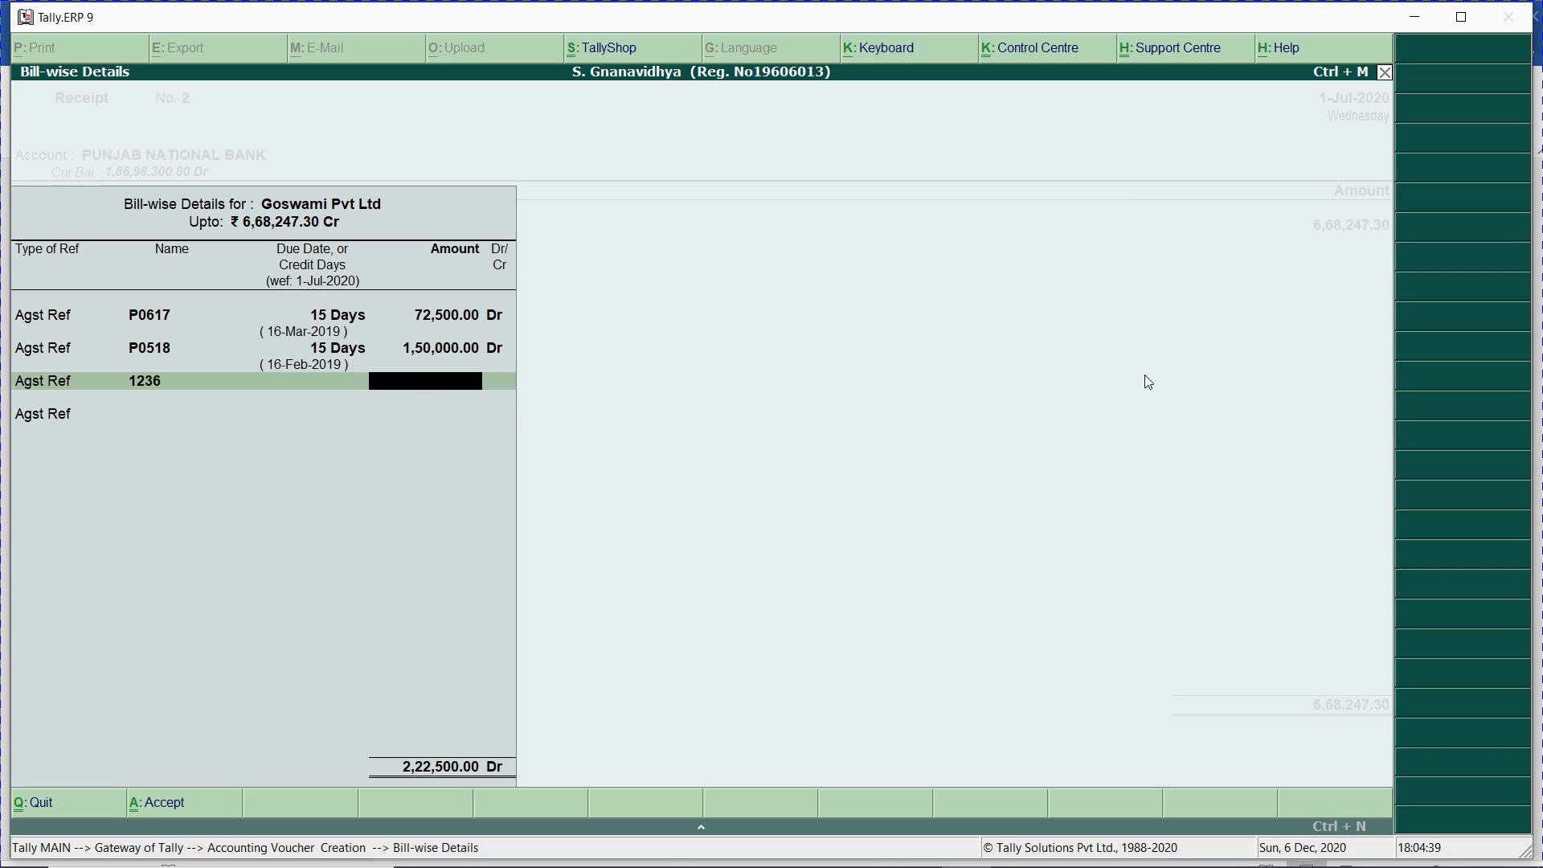
{"action": "key", "text": "BackSpace"}
{"action": "key", "text": "Return"}
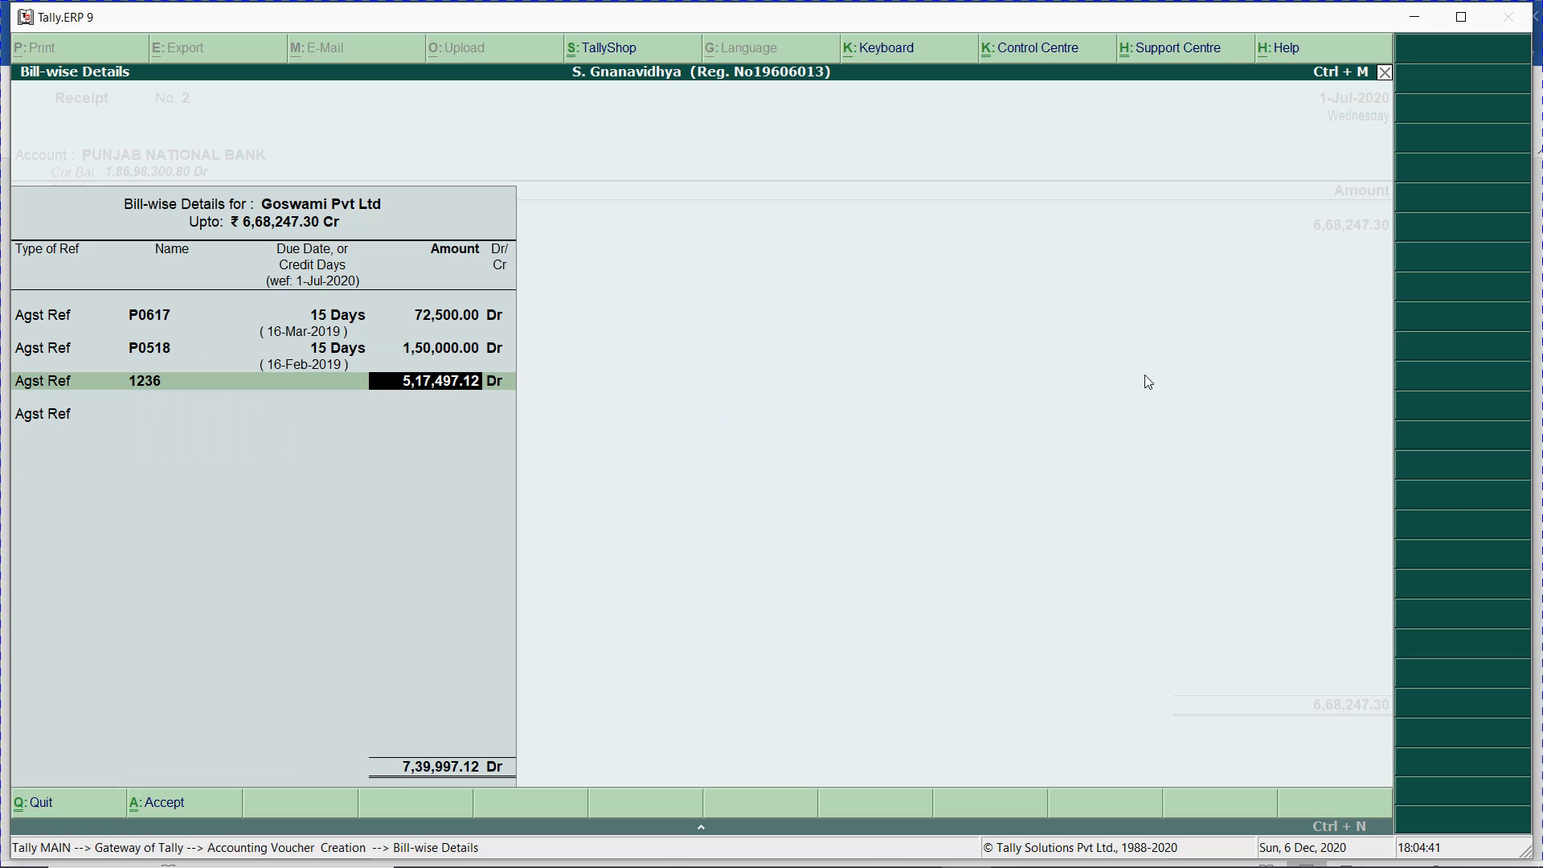
{"action": "key", "text": "BackSpace"}
{"action": "key", "text": "ctrl+n"}
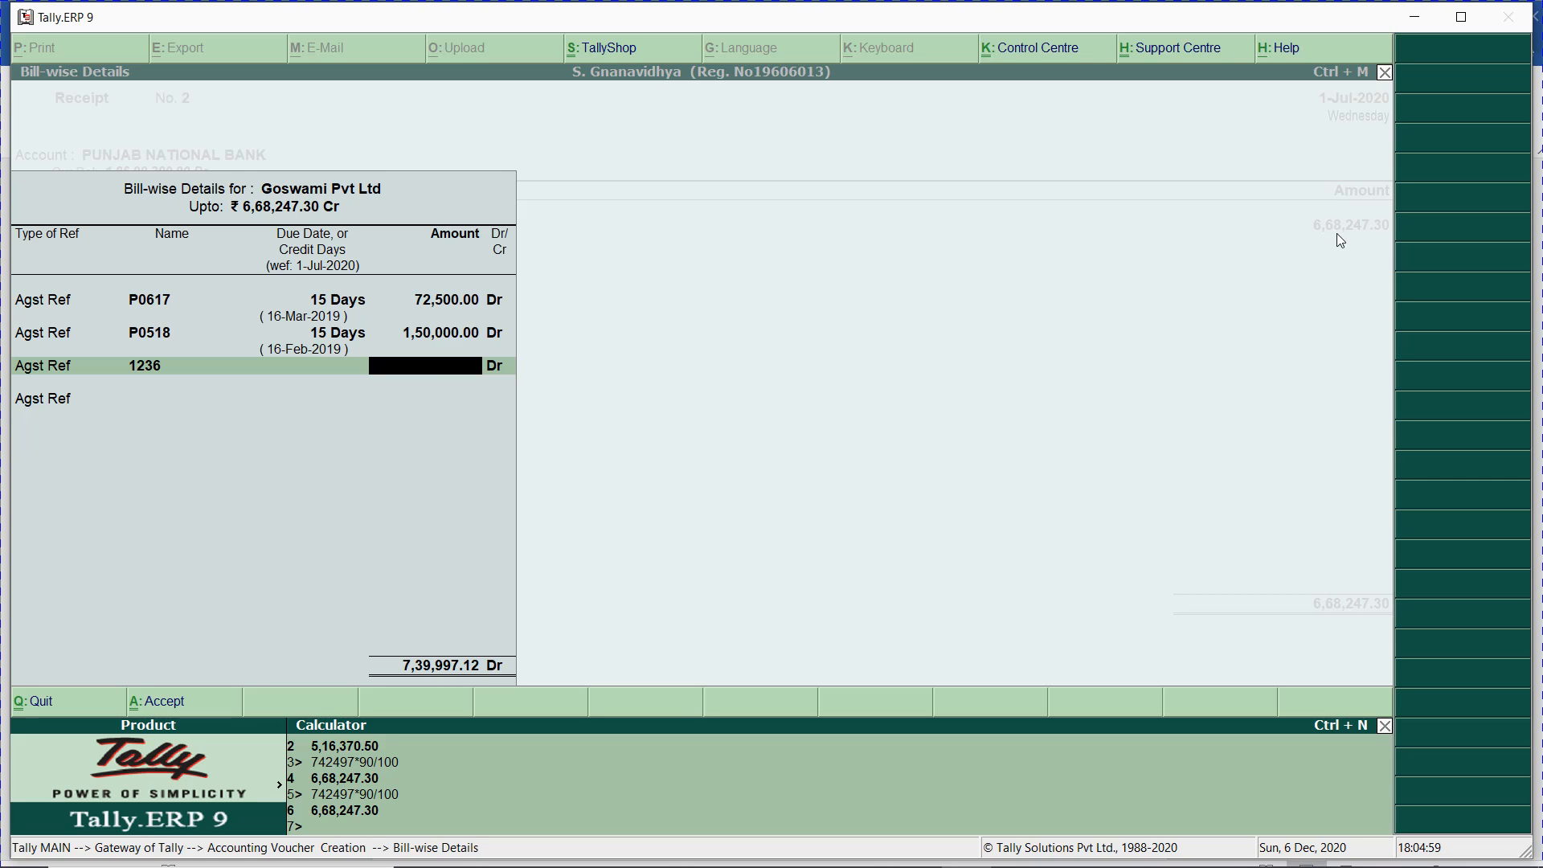
{"action": "key", "text": "ctrl+m"}
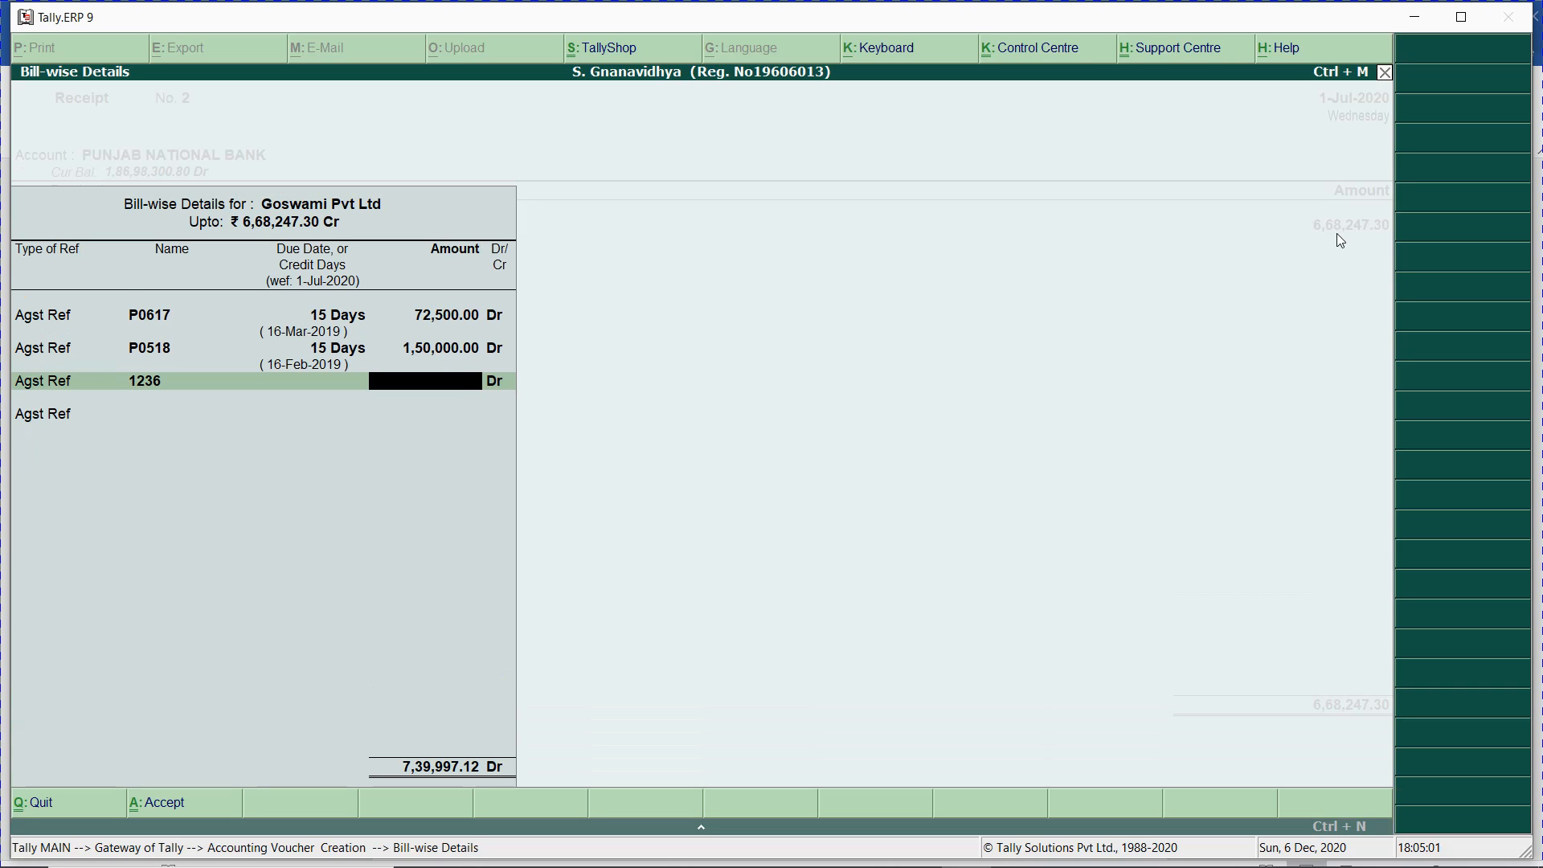
- Try New Ref for bill 1236, then revert it to Agst Ref for its full amount
{"action": "key", "text": "BackSpace"}
{"action": "key", "text": "BackSpace"}
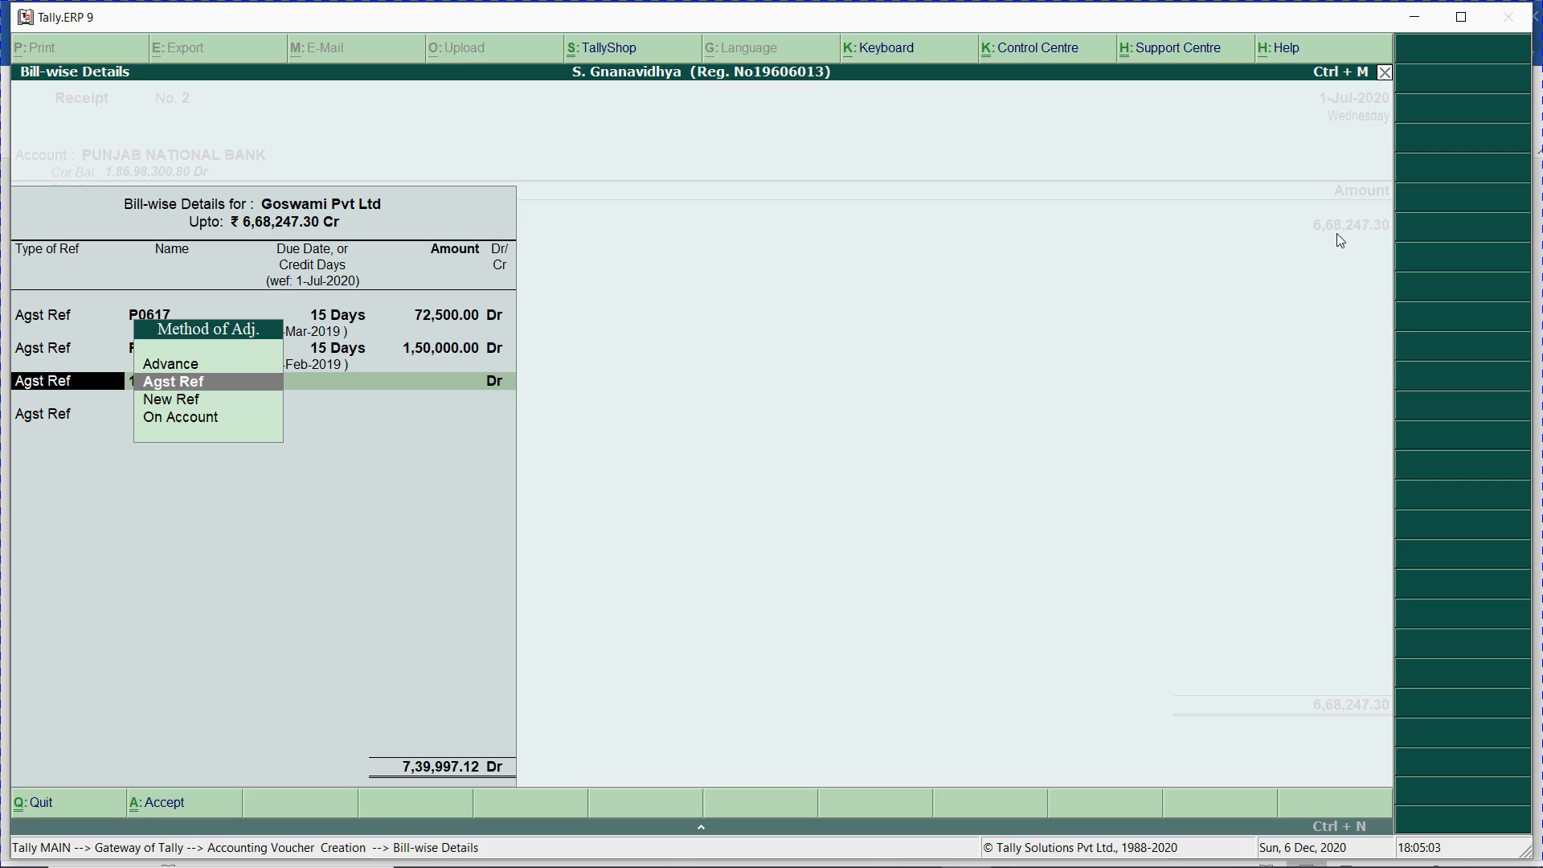
{"action": "key", "text": "Down"}
{"action": "key", "text": "Return"}
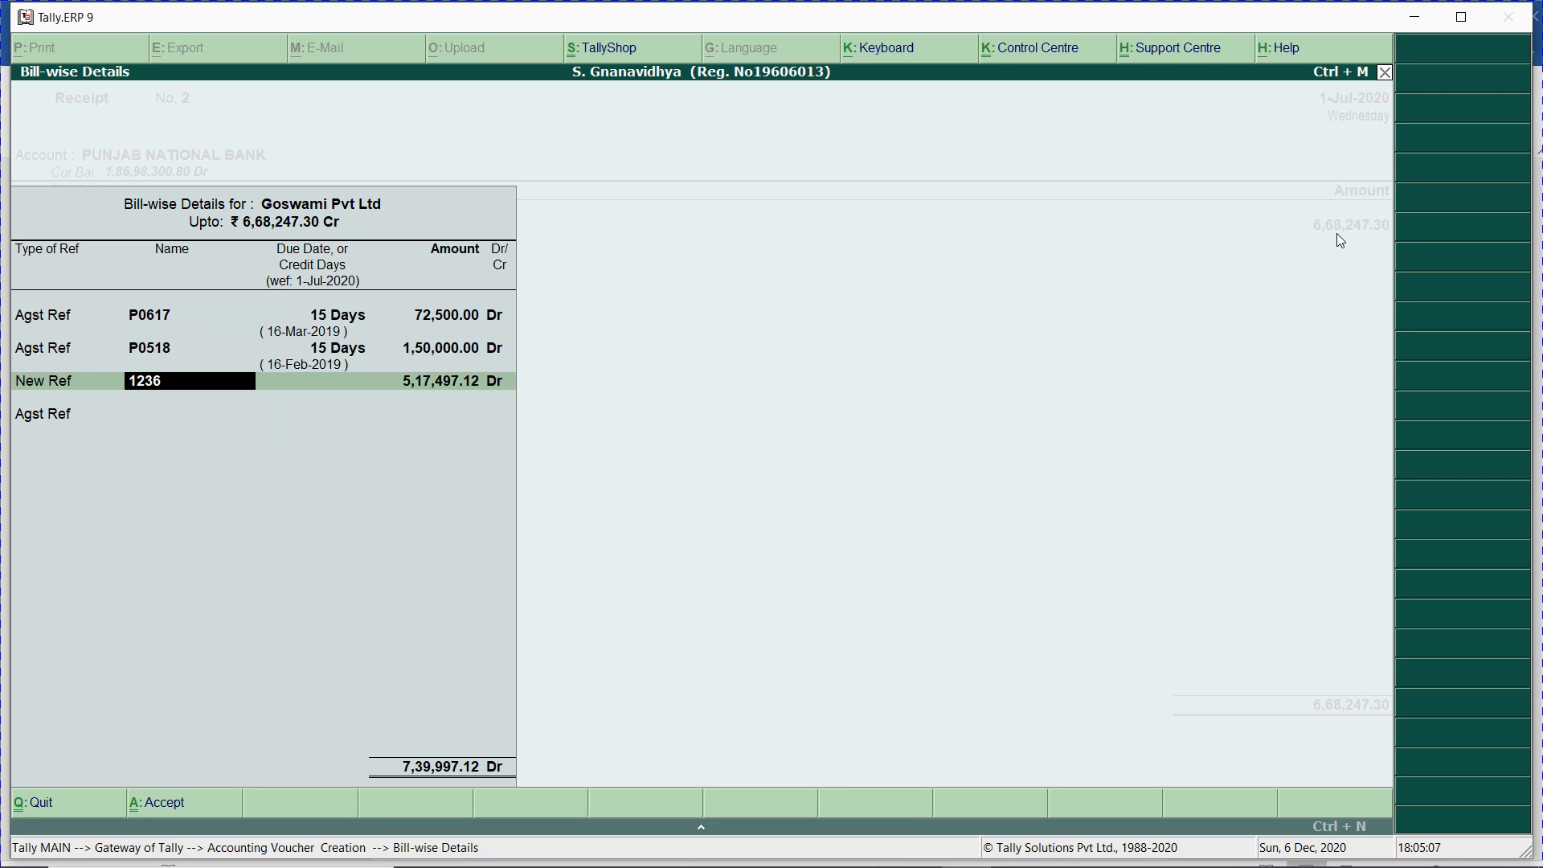
{"action": "key", "text": "Return"}
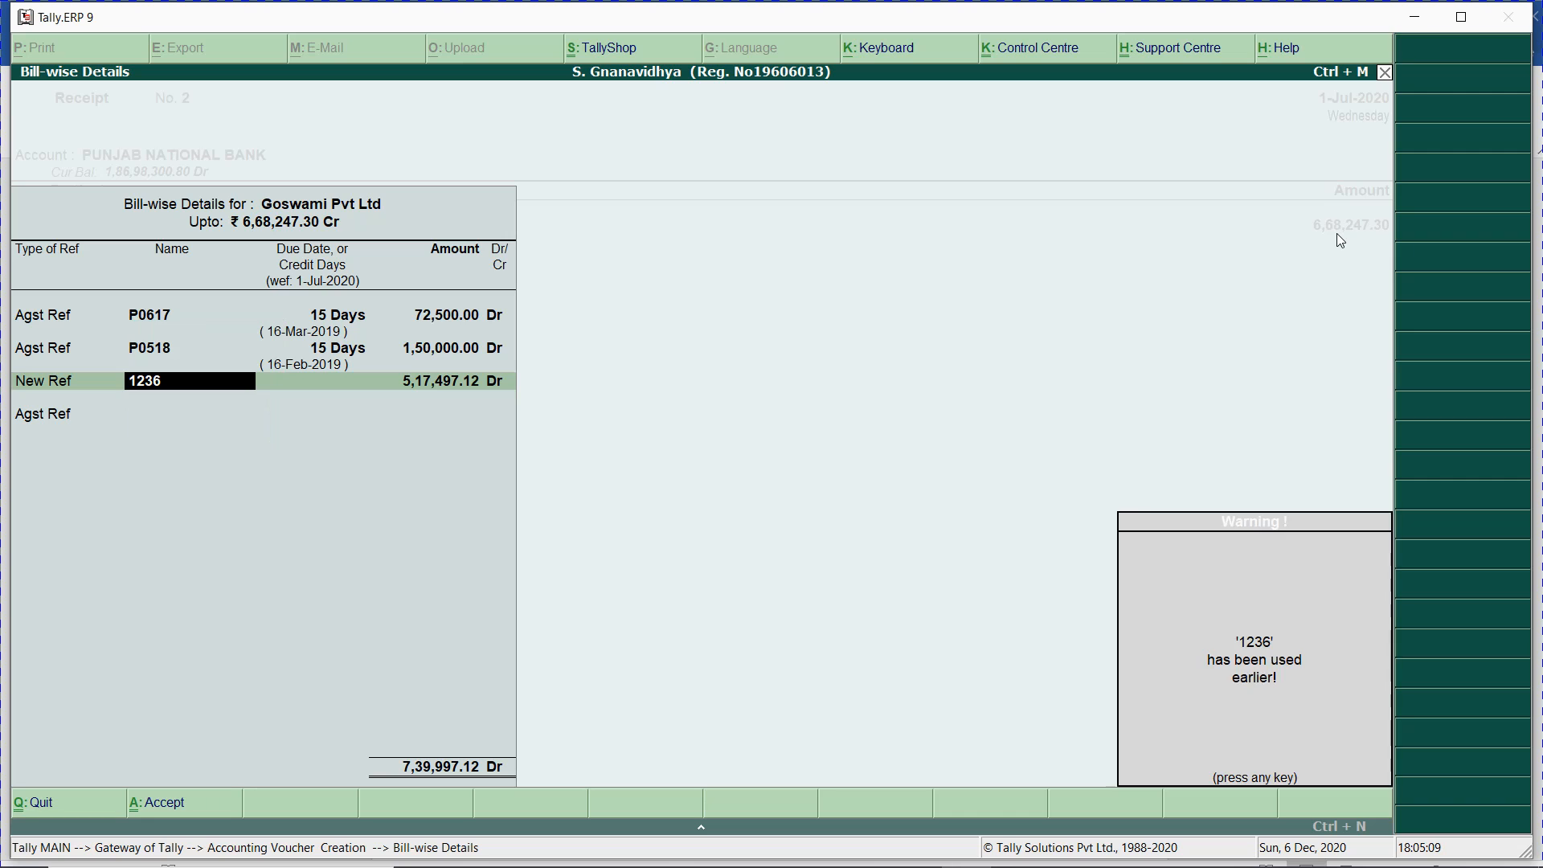
{"action": "key", "text": "Return"}
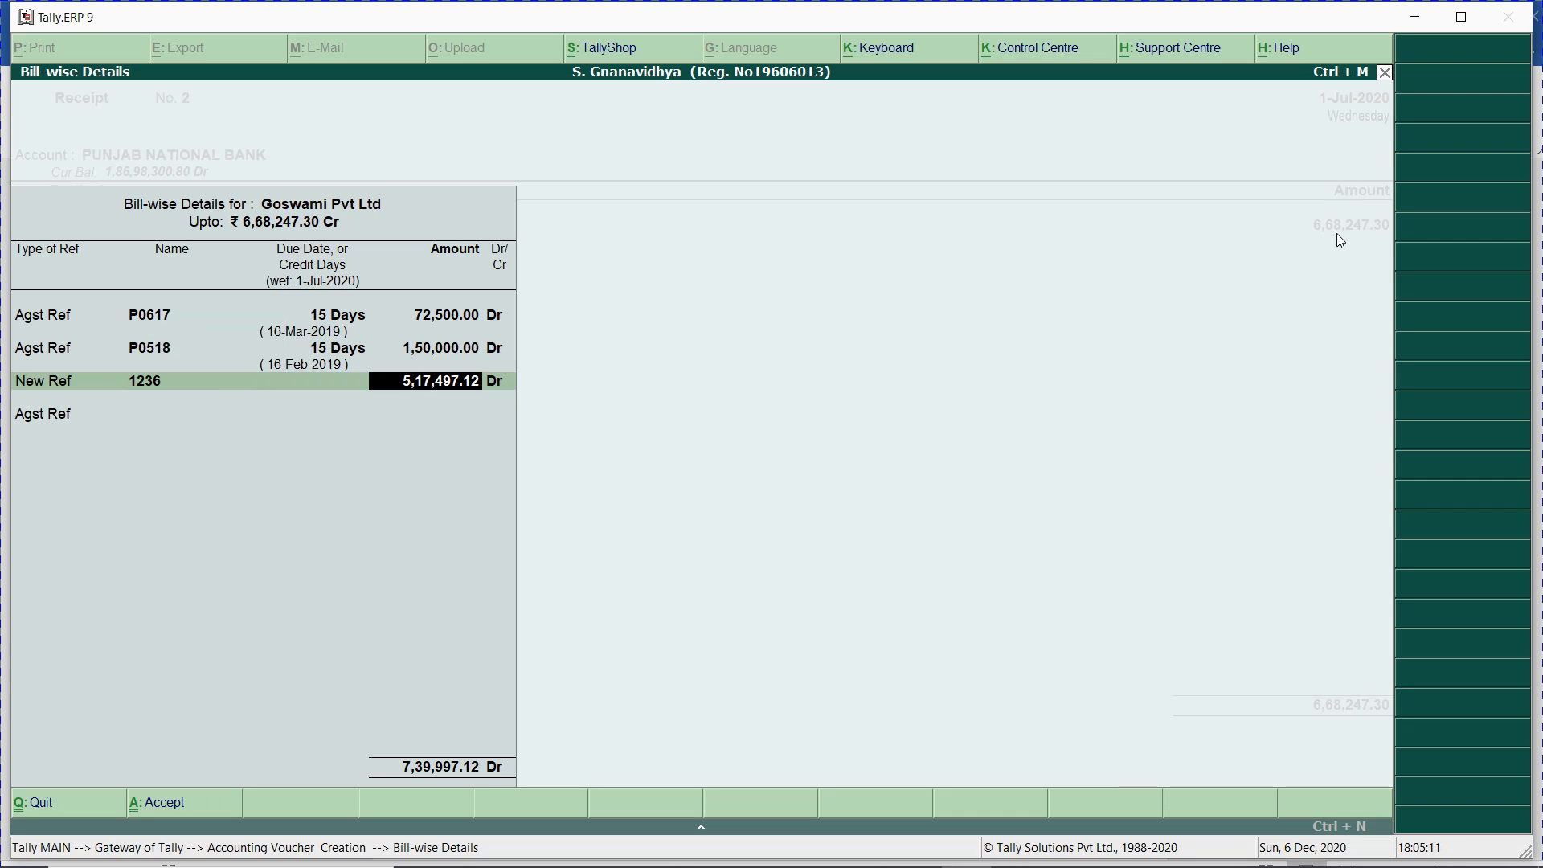
{"action": "key", "text": "BackSpace"}
{"action": "key", "text": "BackSpace"}
{"action": "key", "text": "BackSpace"}
{"action": "key", "text": "BackSpace"}
{"action": "key", "text": "Up"}
{"action": "key", "text": "Return"}
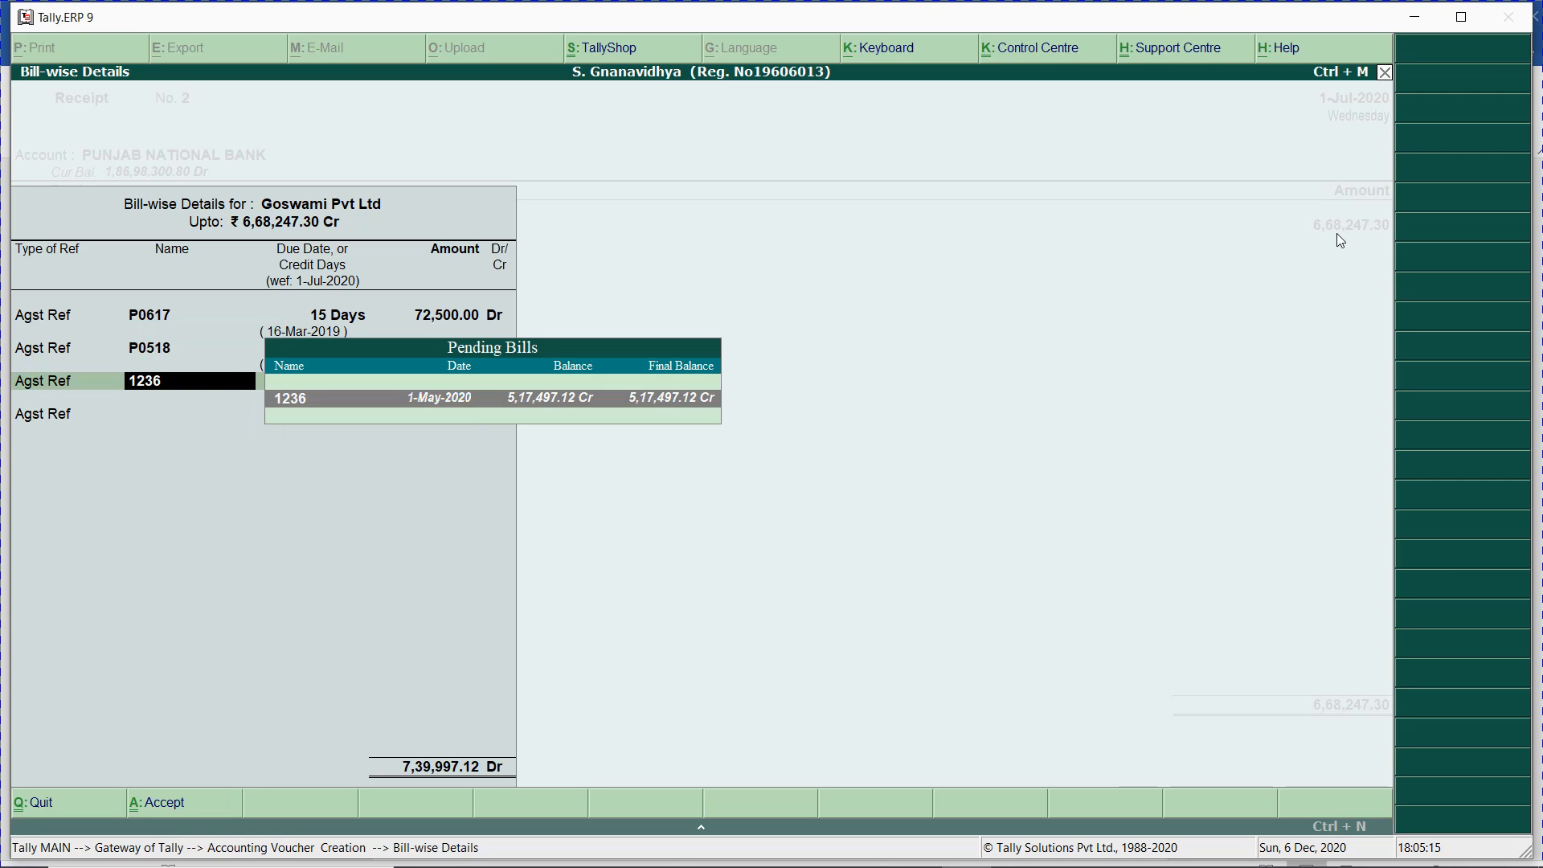
{"action": "key", "text": "Return"}
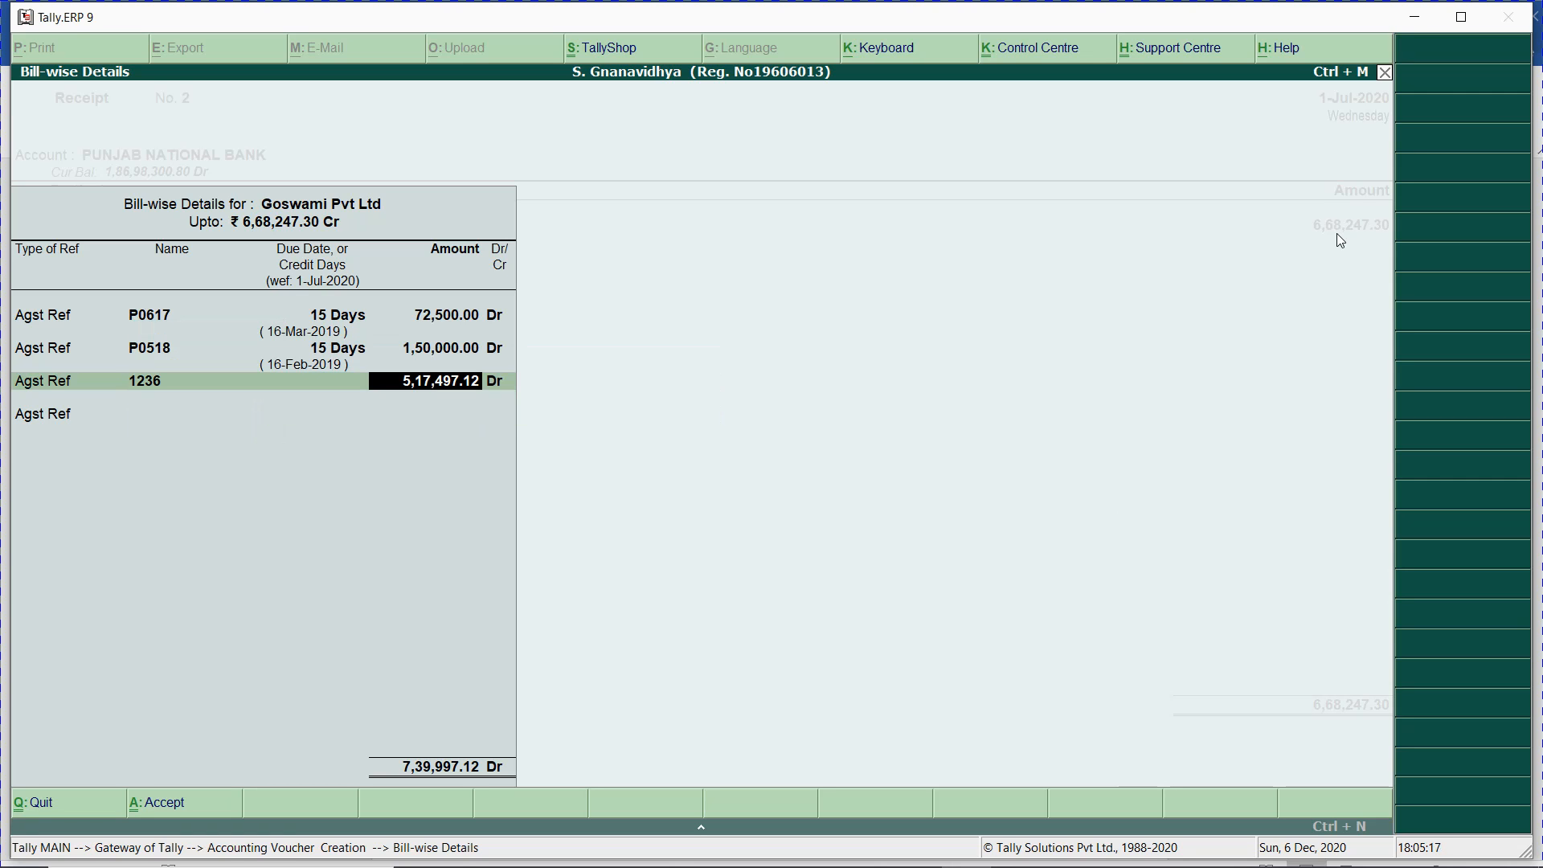
{"action": "key", "text": "Return"}
- Add an Advance line for the remaining balance, then discard the receipt voucher without saving
{"action": "key", "text": "Return"}
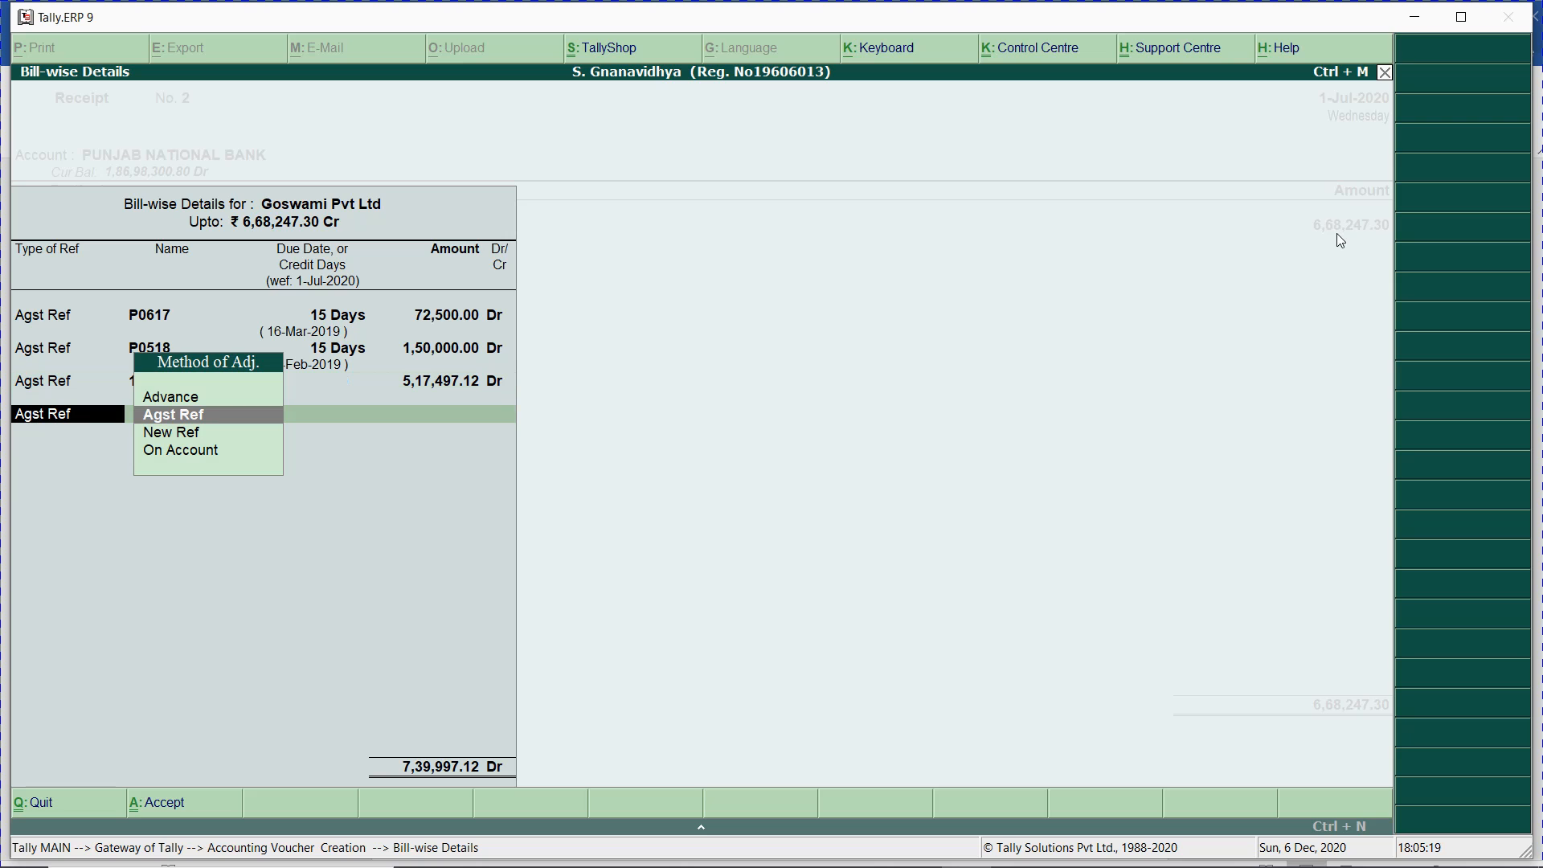
{"action": "key", "text": "Up"}
{"action": "key", "text": "Return"}
{"action": "key", "text": "Return"}
{"action": "key", "text": "Return"}
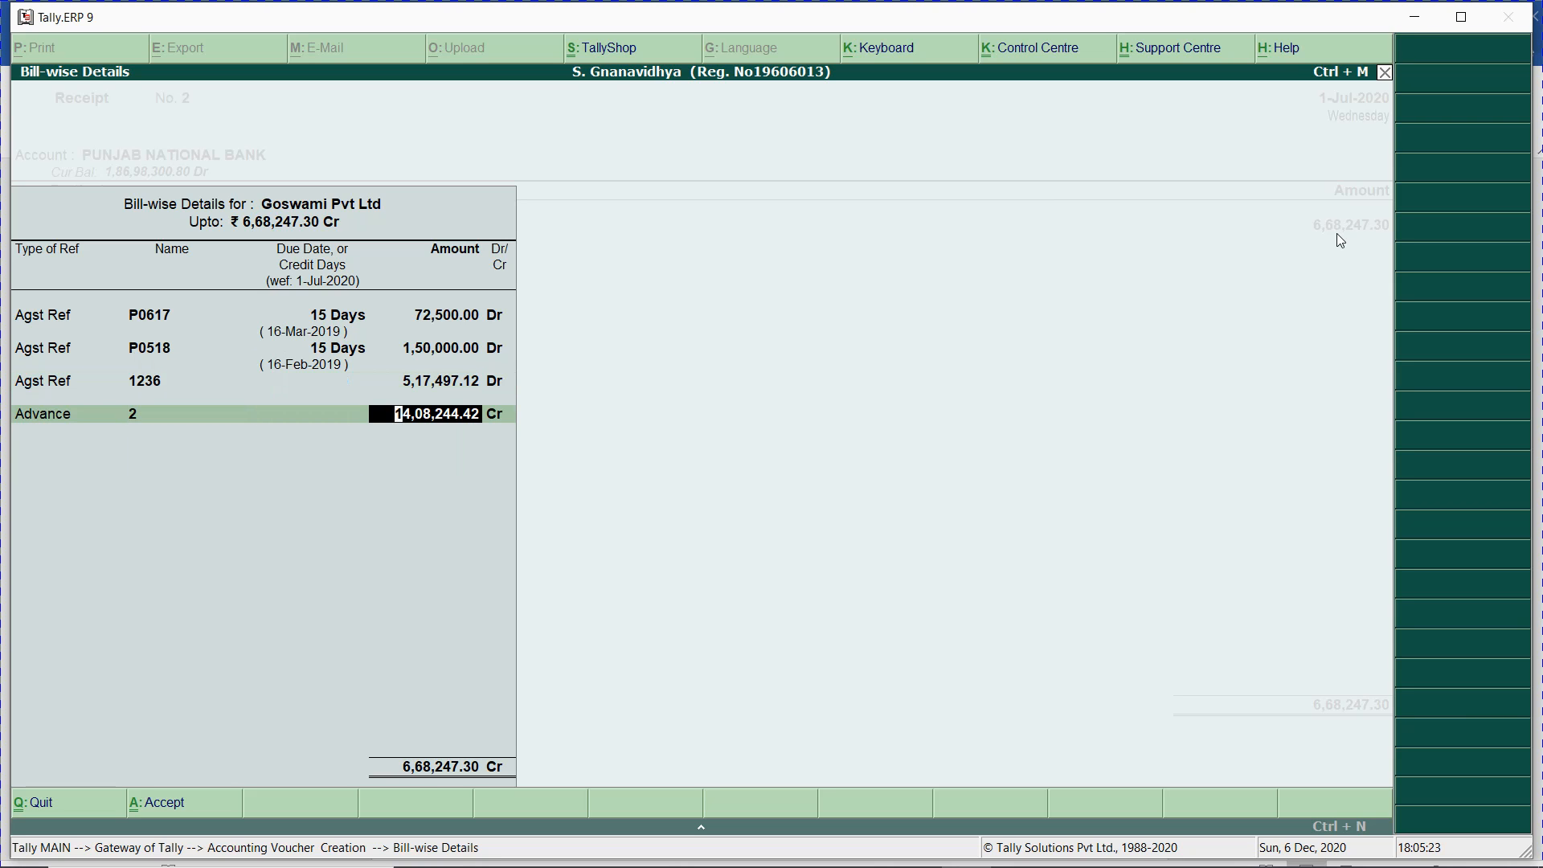
{"action": "key", "text": "BackSpace"}
{"action": "key", "text": "Escape"}
{"action": "key", "text": "y"}
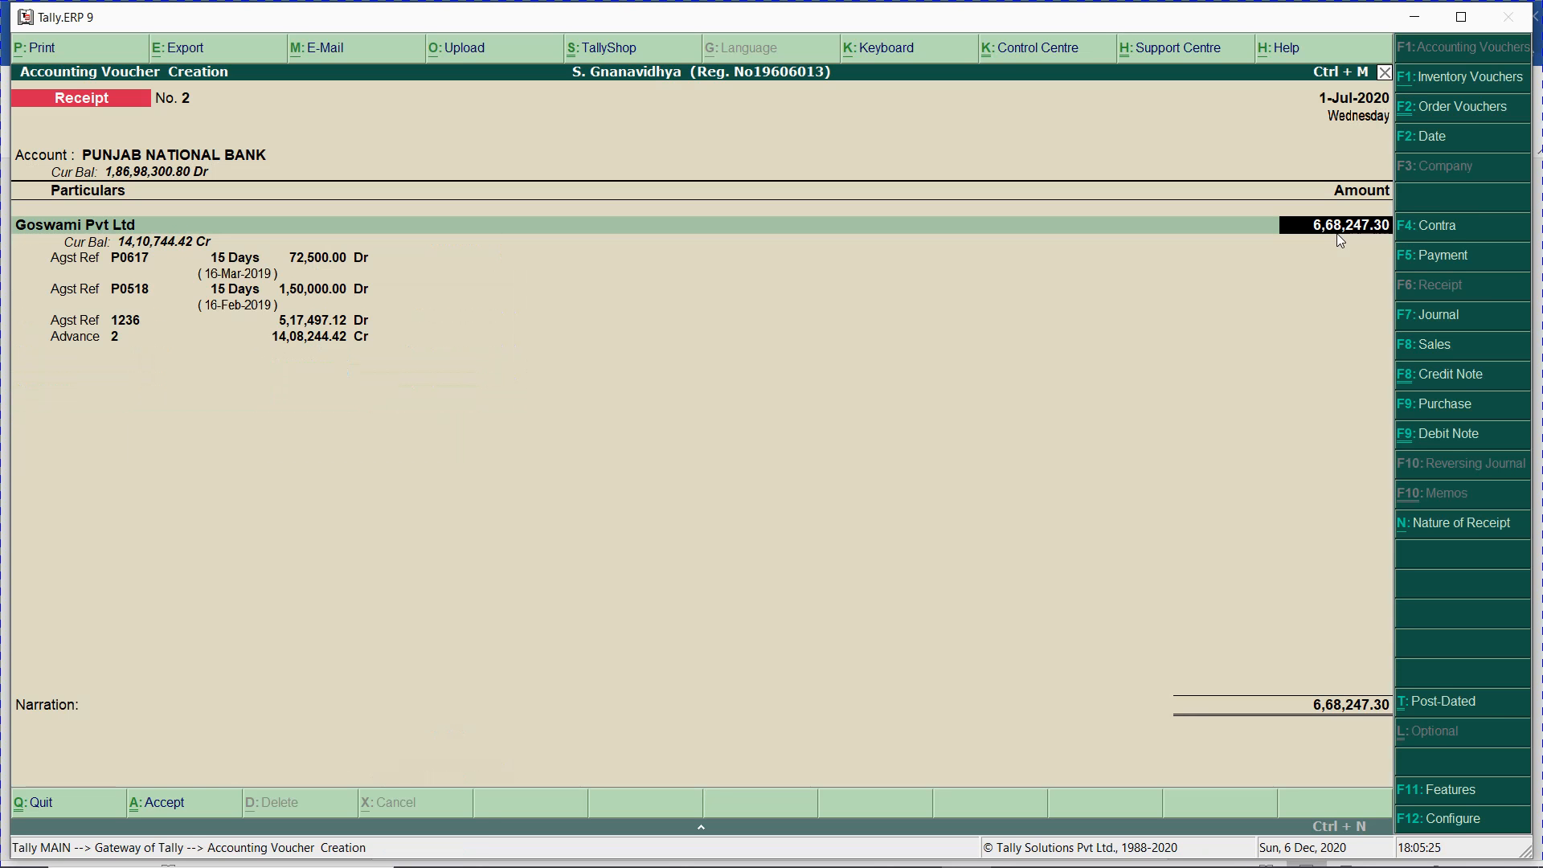
{"action": "key", "text": "BackSpace"}
{"action": "key", "text": "Escape"}
{"action": "key", "text": "y"}
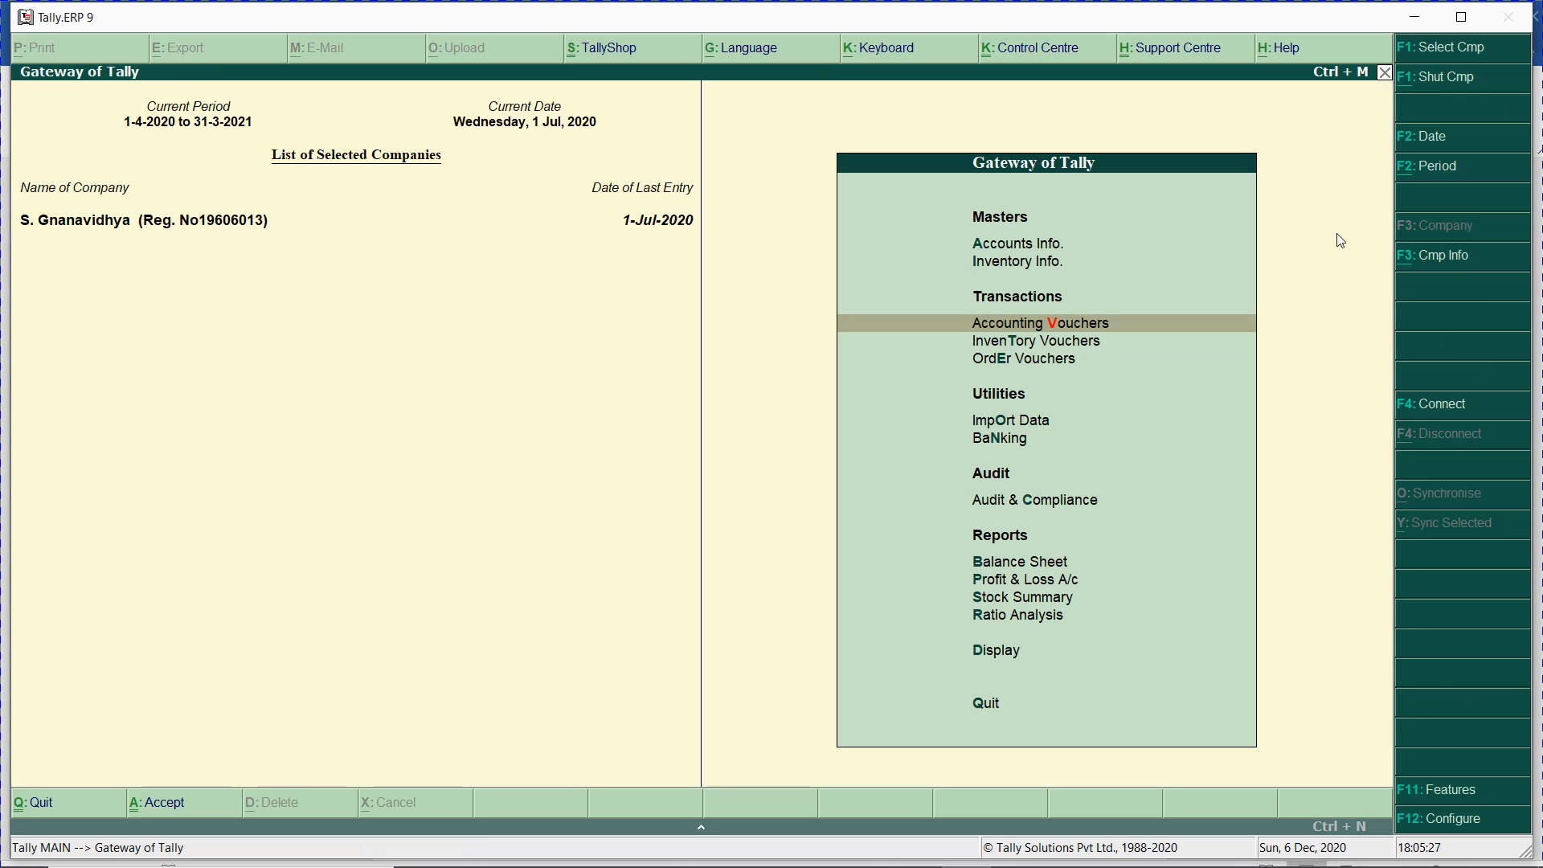
{"action": "key", "text": "alt+Tab"}
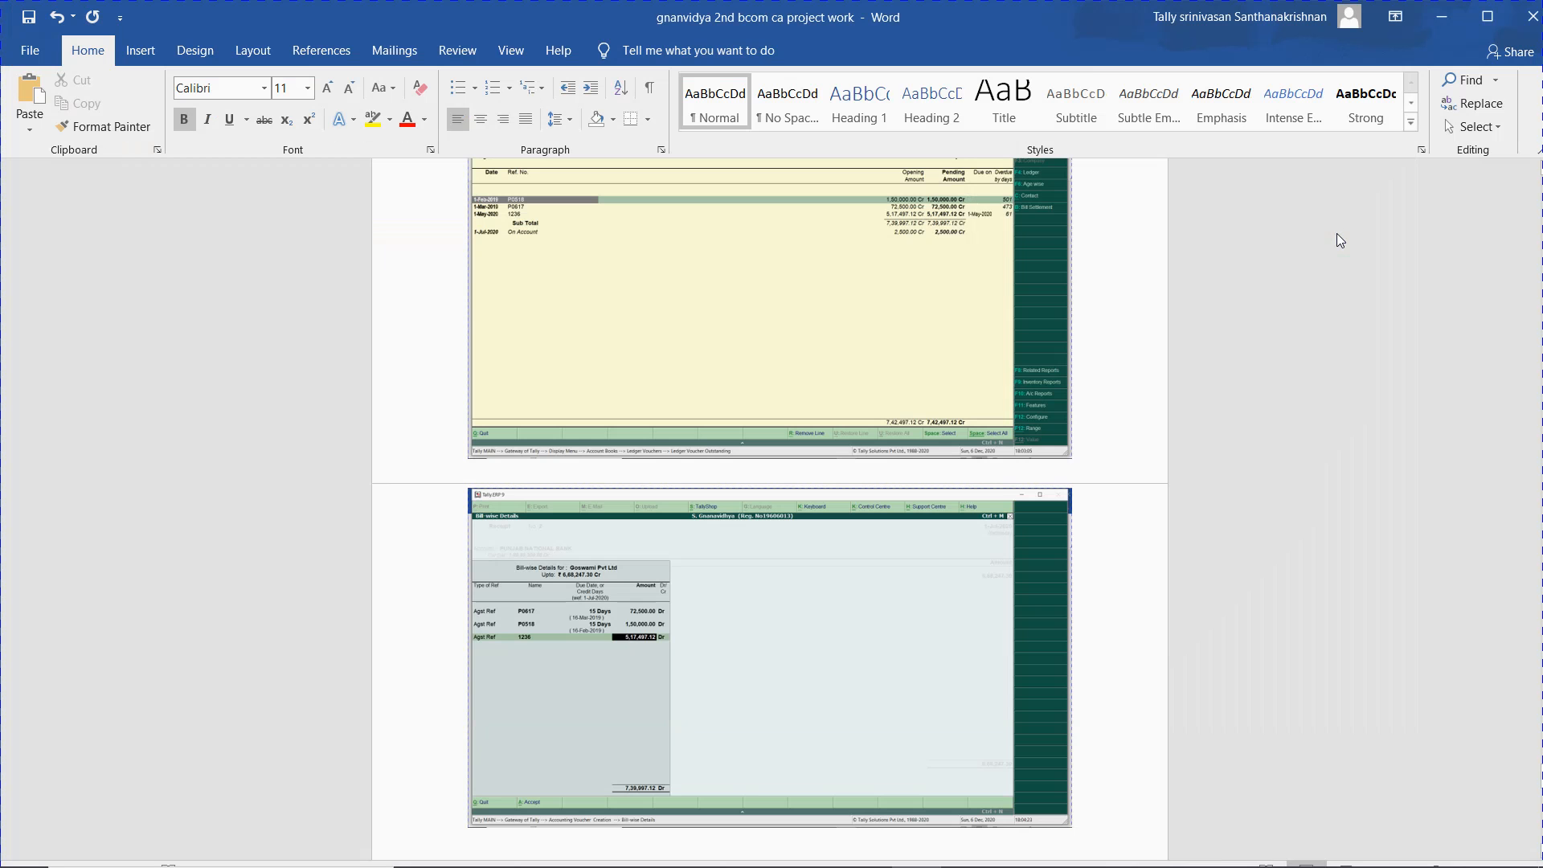
- Review the Goswami screenshots under heading 24b in Word and check the Excel project workbook
{"action": "scroll", "coordinate": [1339, 240], "scroll_direction": "up", "scroll_amount": 1}
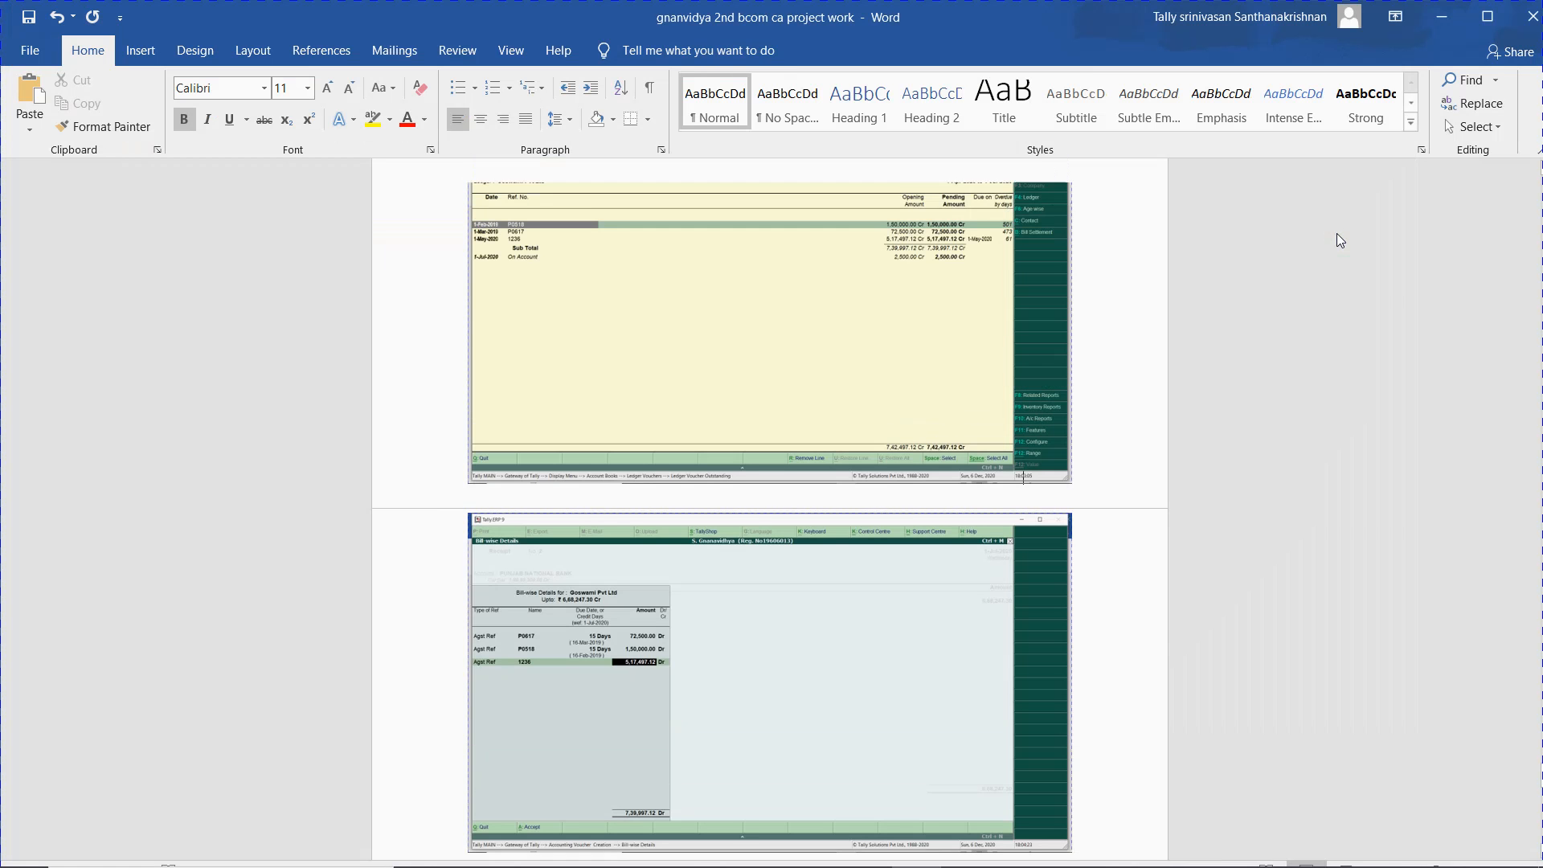
{"action": "scroll", "coordinate": [1339, 240], "scroll_direction": "up", "scroll_amount": 2}
{"action": "key", "text": "alt+Tab"}
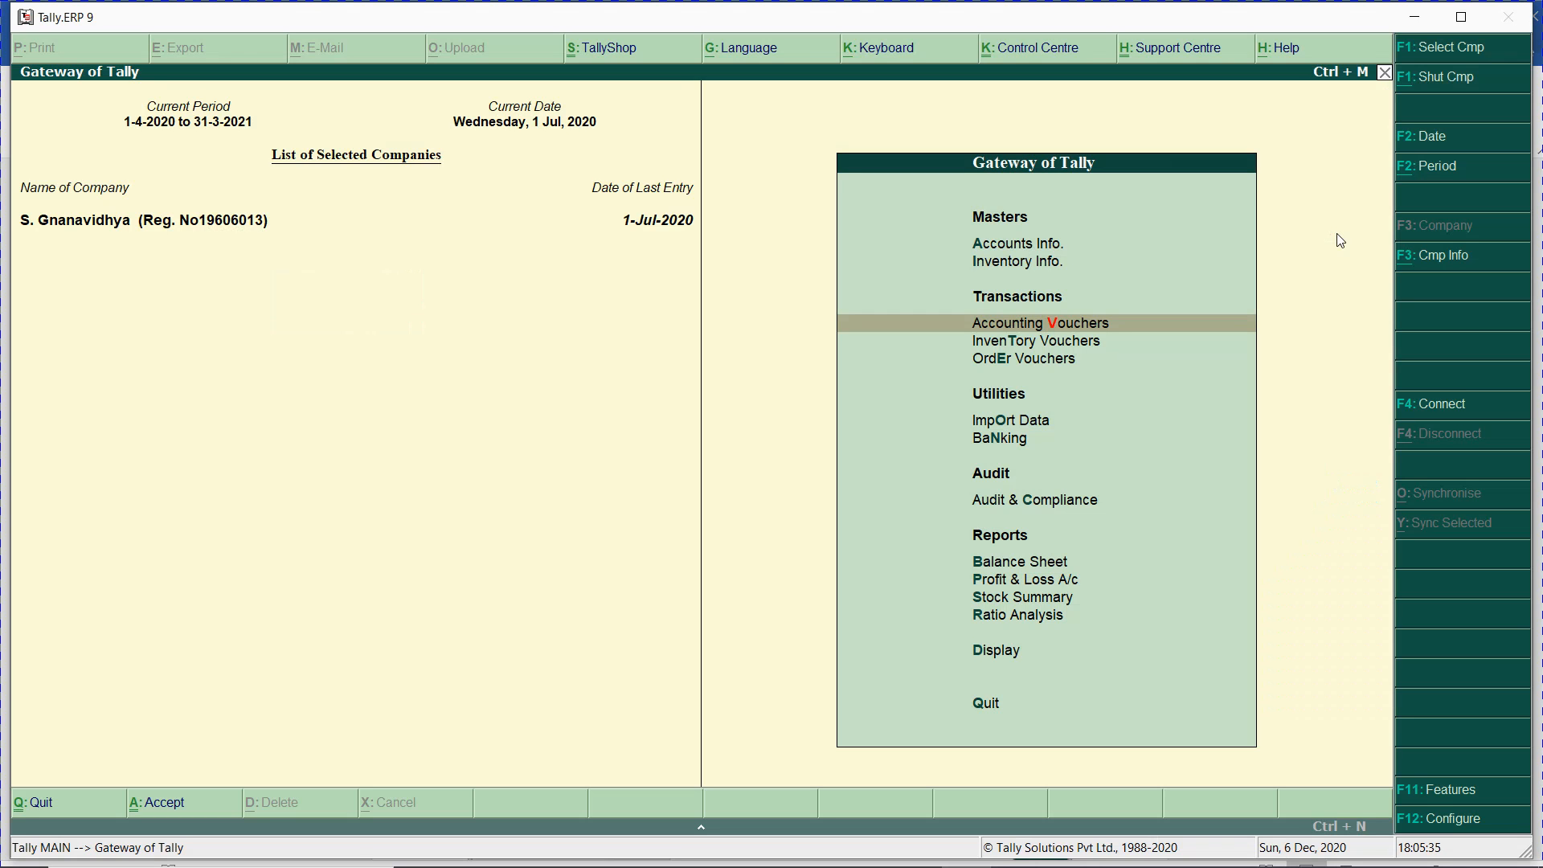
{"action": "key", "text": "alt+Tab"}
{"action": "key", "text": "alt+Tab"}
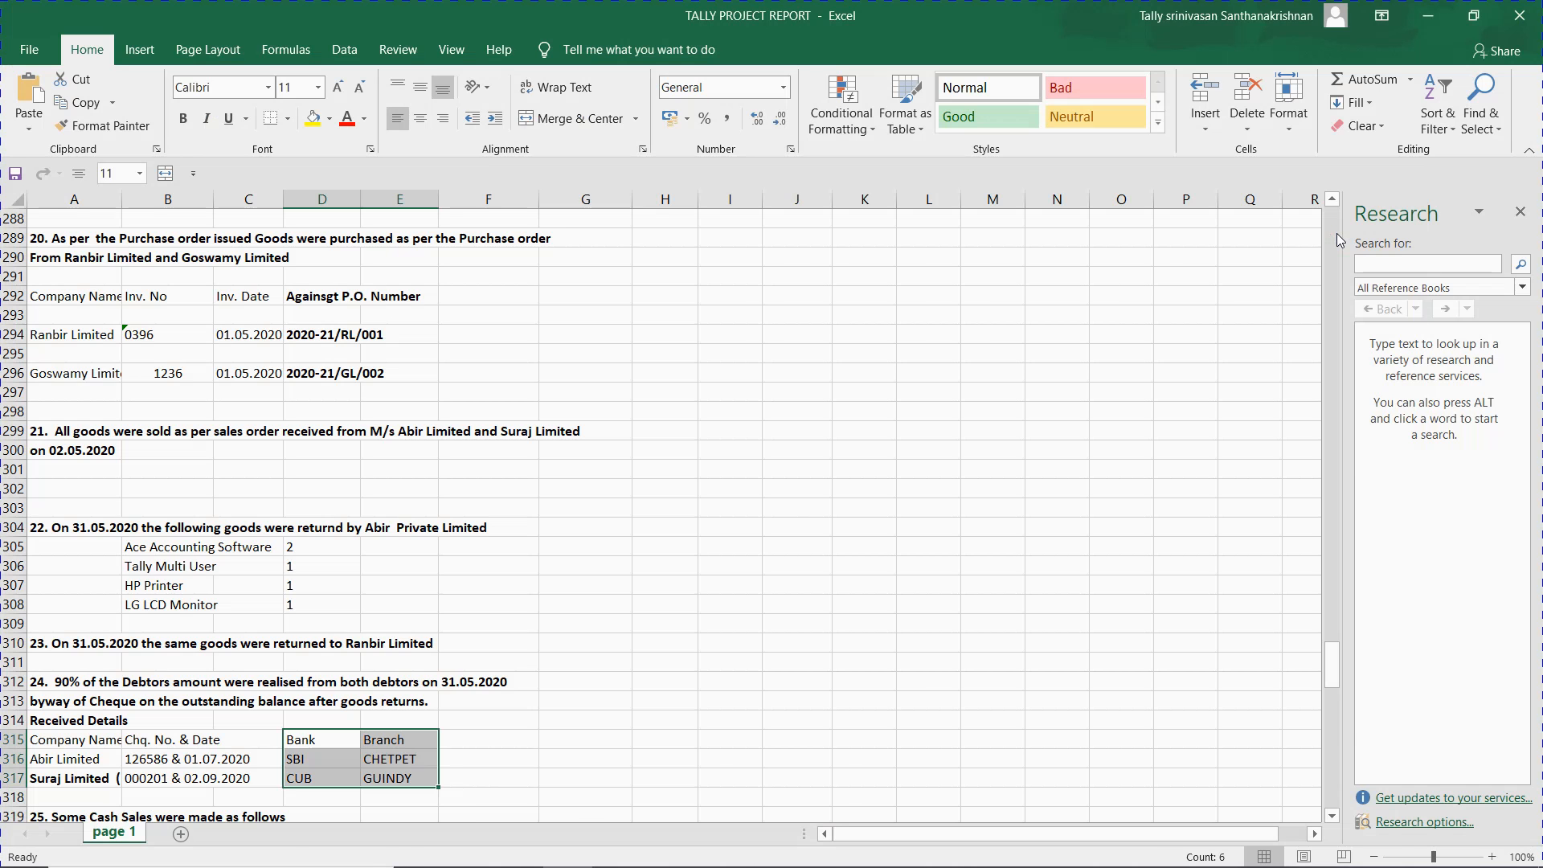
{"action": "key", "text": "alt+Tab"}
{"action": "key", "text": "alt+Tab"}
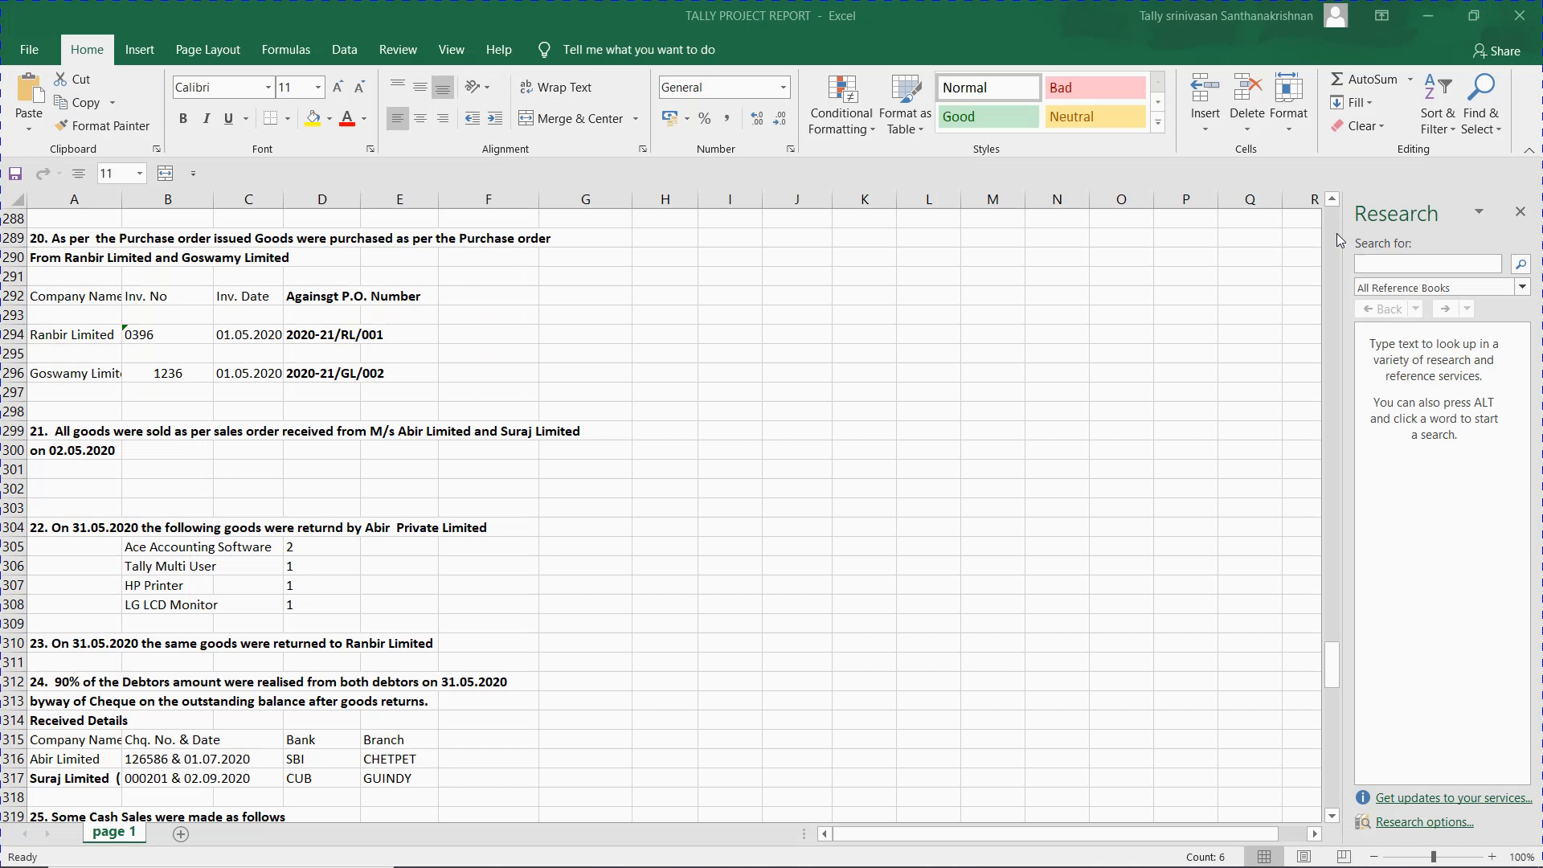
- Check the received cheque details rows, finishing with the Word report in front
{"action": "key", "text": "Down"}
{"action": "key", "text": "Down"}
{"action": "key", "text": "Up"}
{"action": "key", "text": "Up"}
{"action": "key", "text": "Down"}
{"action": "key", "text": "Down"}
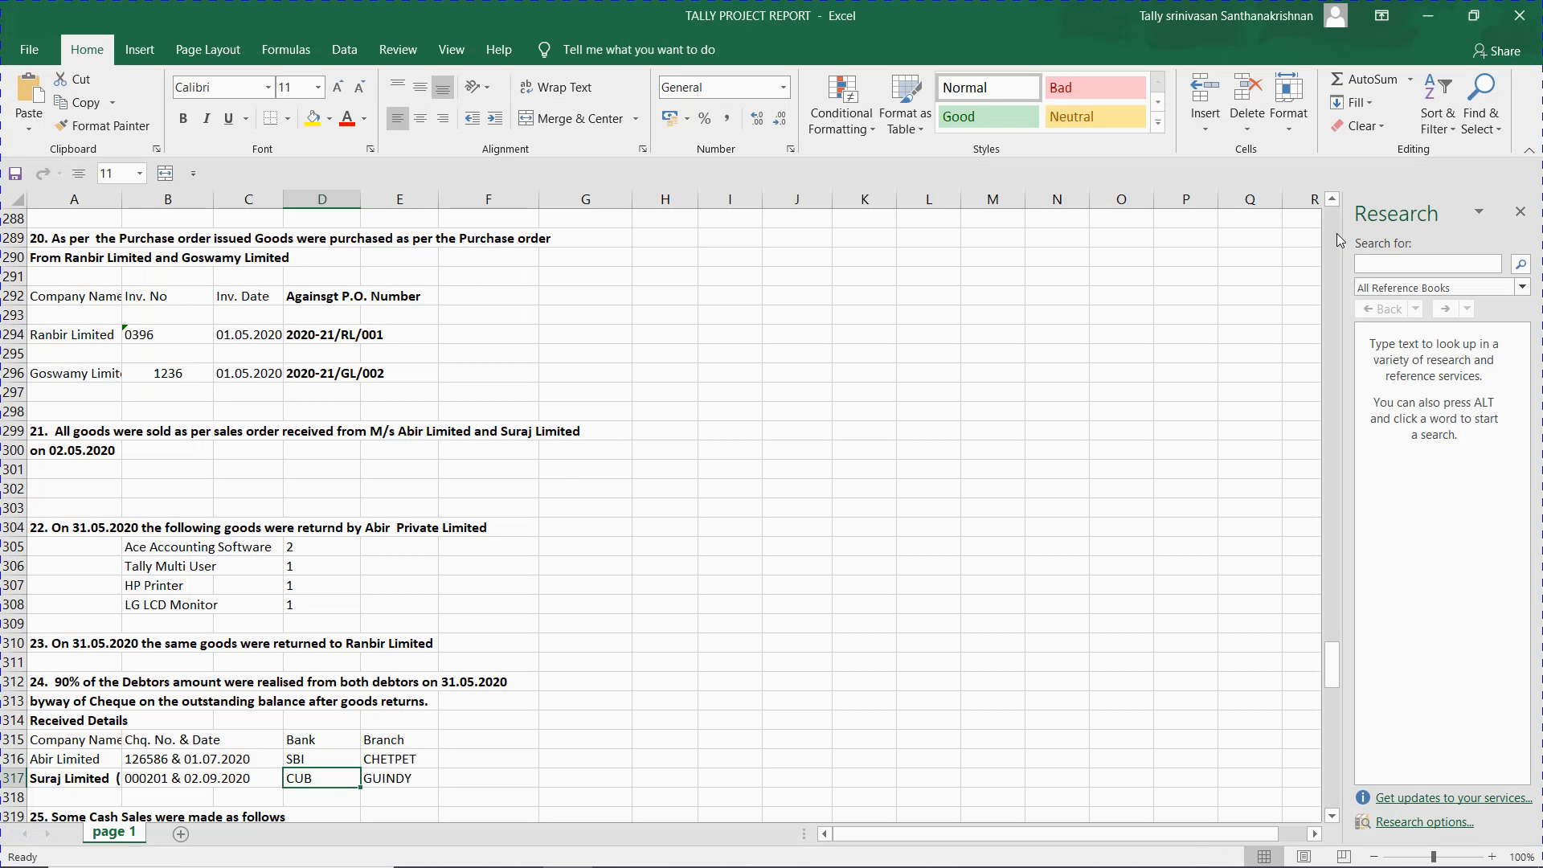
{"action": "key", "text": "alt+Tab"}
{"action": "key", "text": "Tab"}
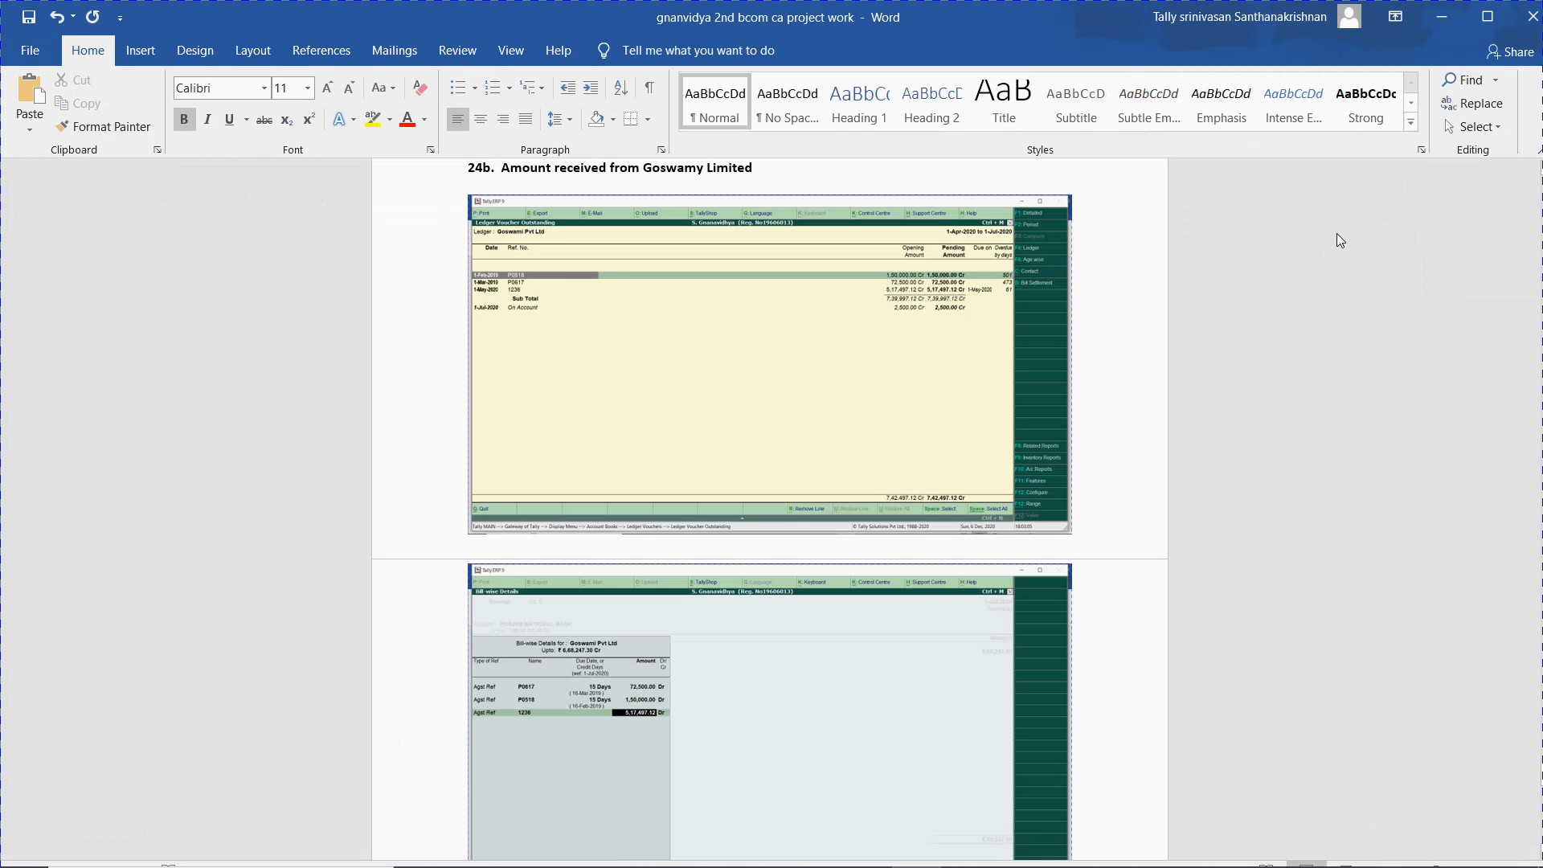
{"action": "key", "text": "alt+Tab"}
{"action": "key", "text": "alt+Tab"}
{"action": "key", "text": "Tab"}
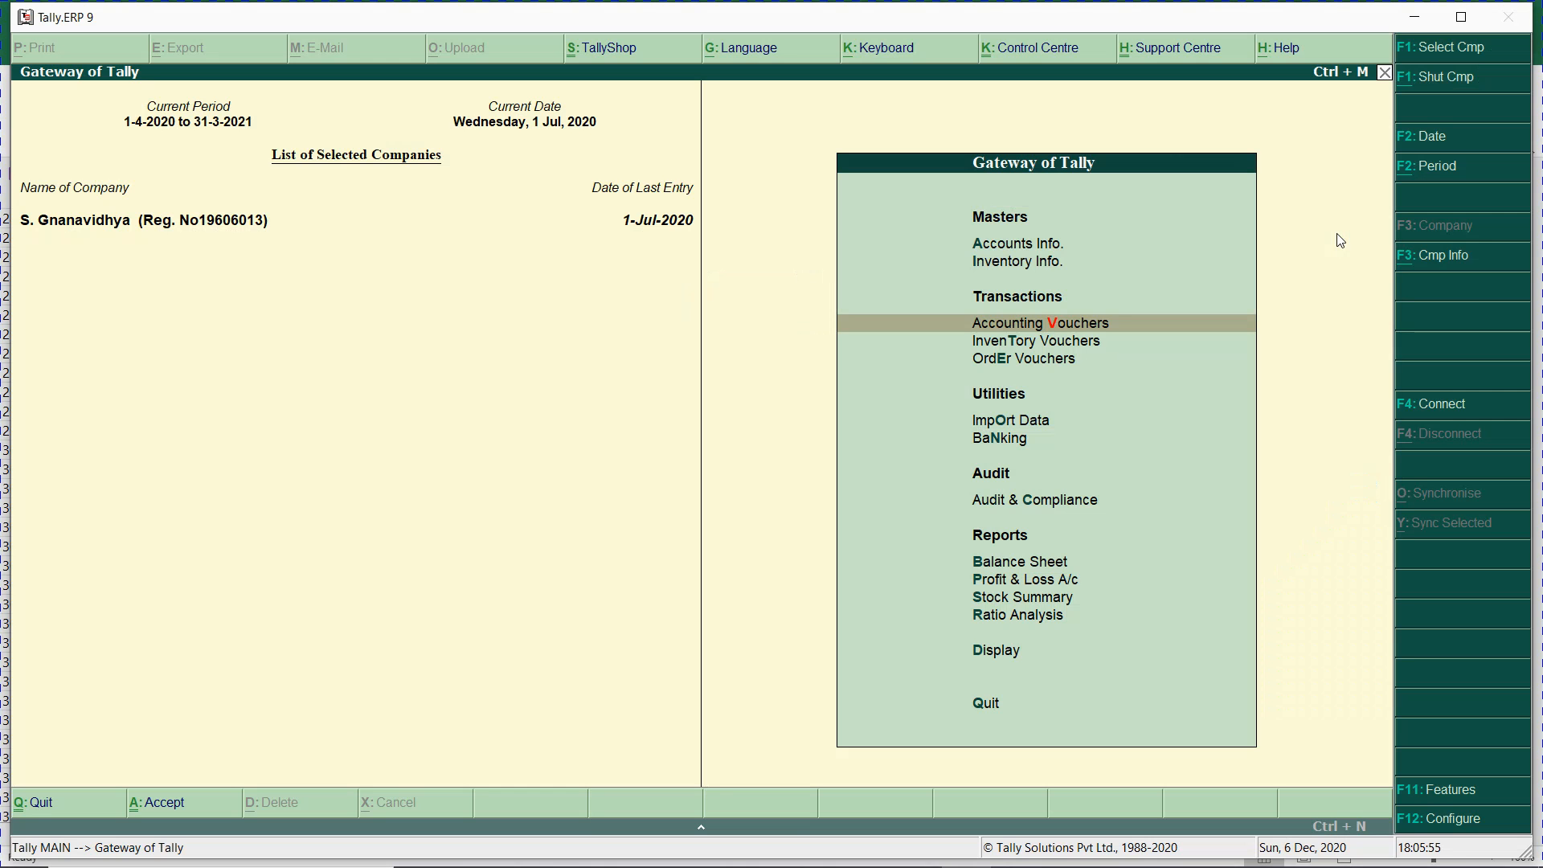
{"action": "key", "text": "alt+Tab"}
{"action": "key", "text": "Tab"}
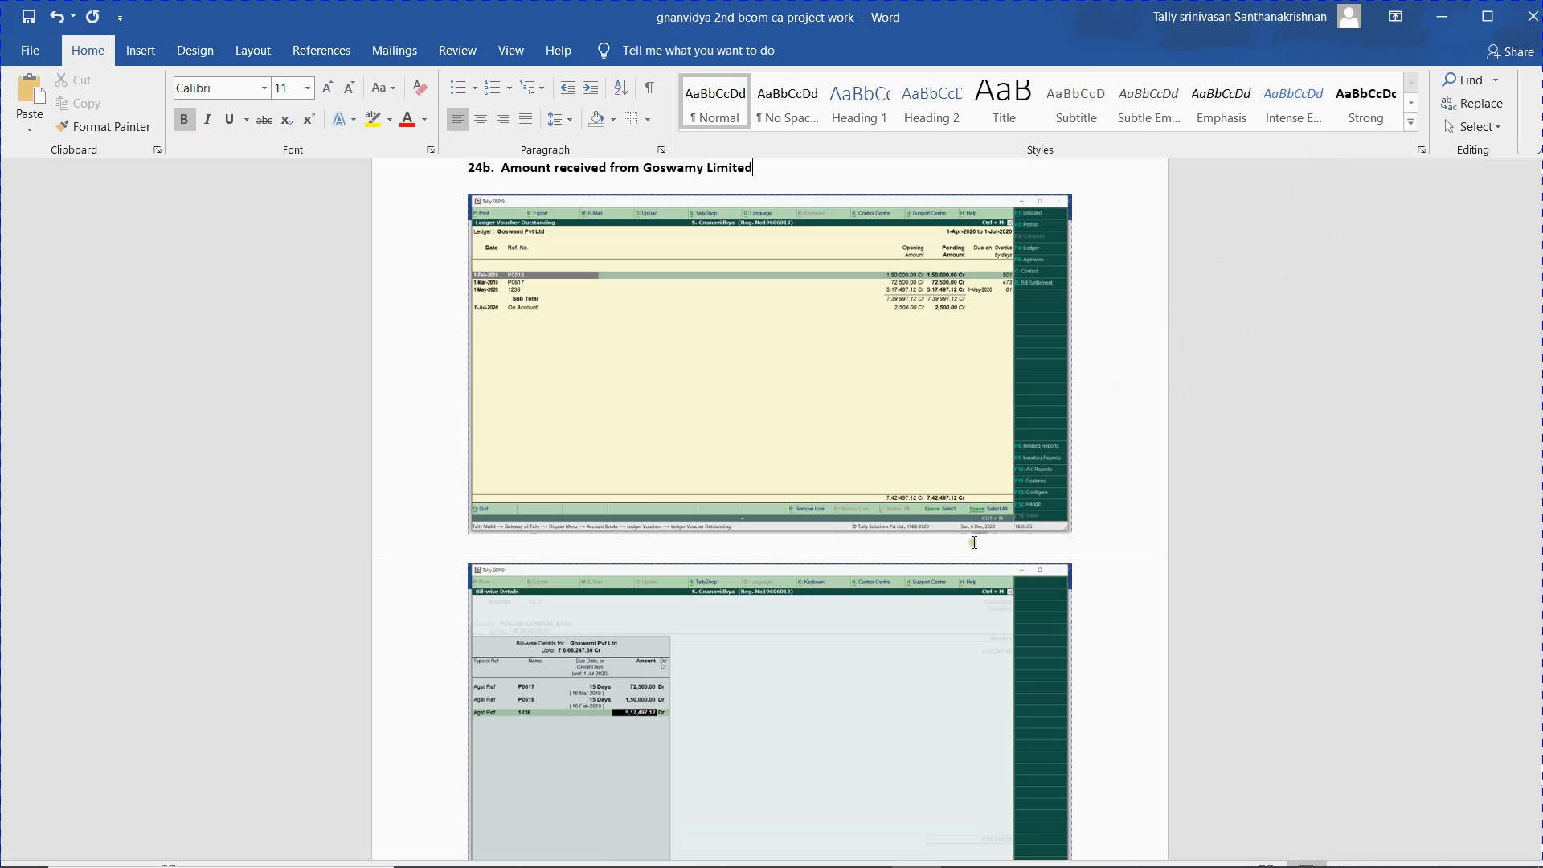
- Delete both Tally screenshots under heading 24b
{"action": "left_click", "coordinate": [954, 583]}
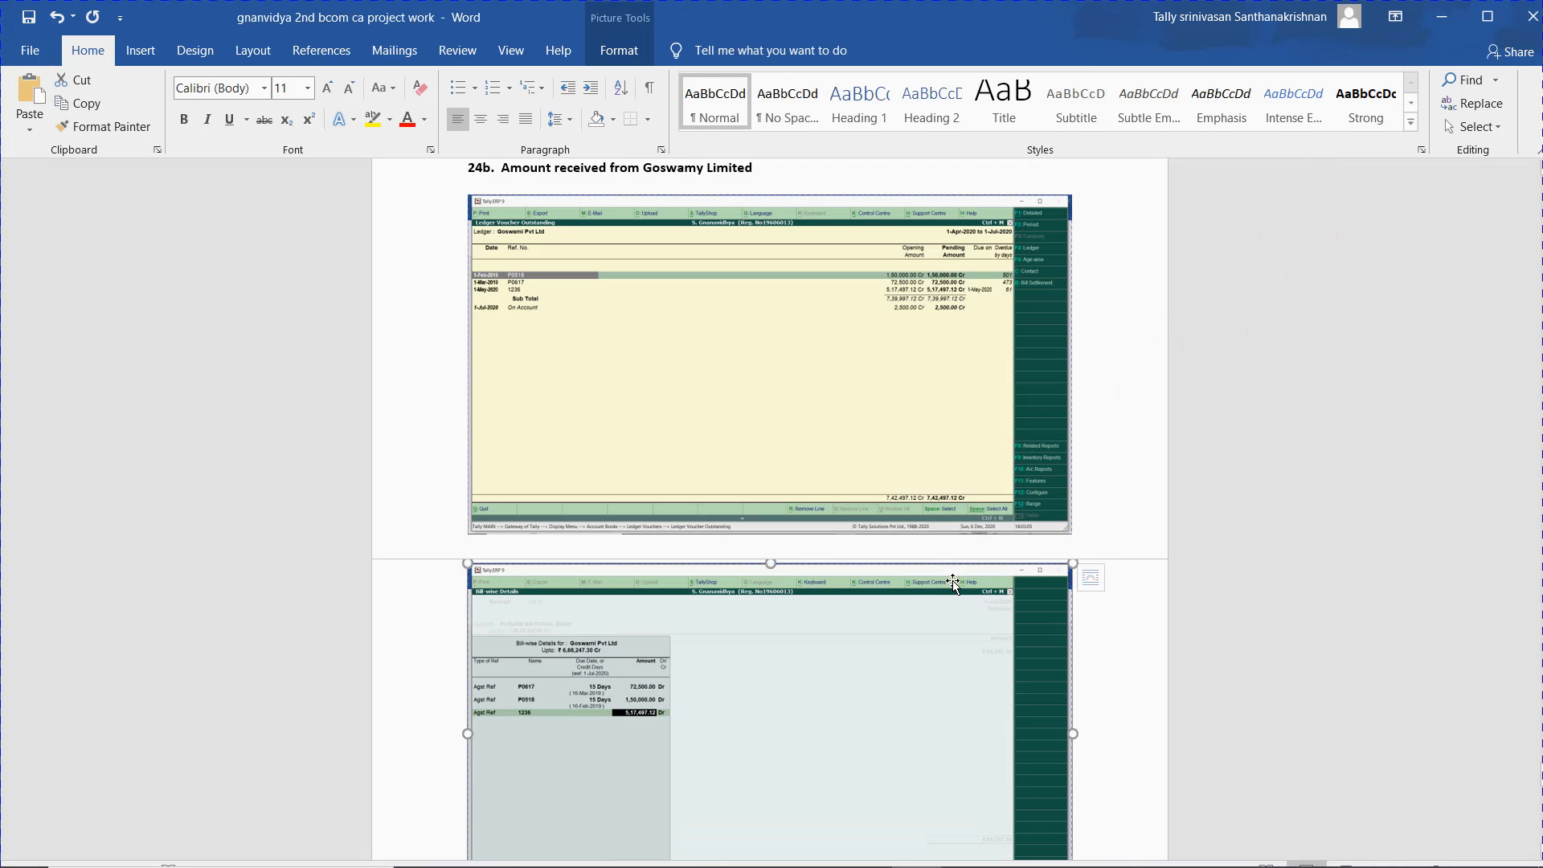
{"action": "key", "text": "Delete"}
{"action": "left_click", "coordinate": [885, 328]}
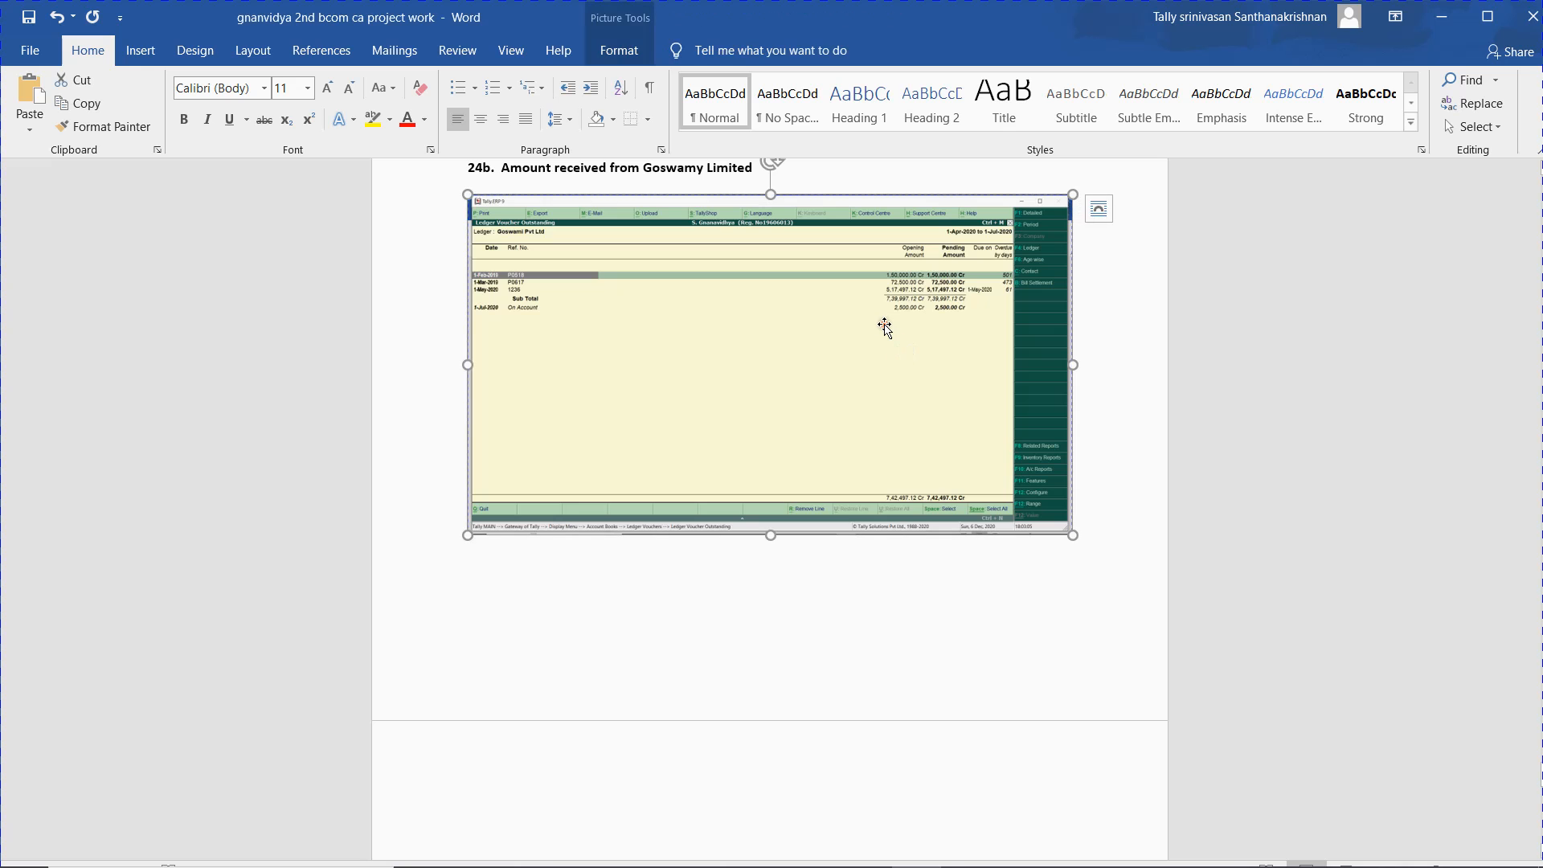
{"action": "key", "text": "Delete"}
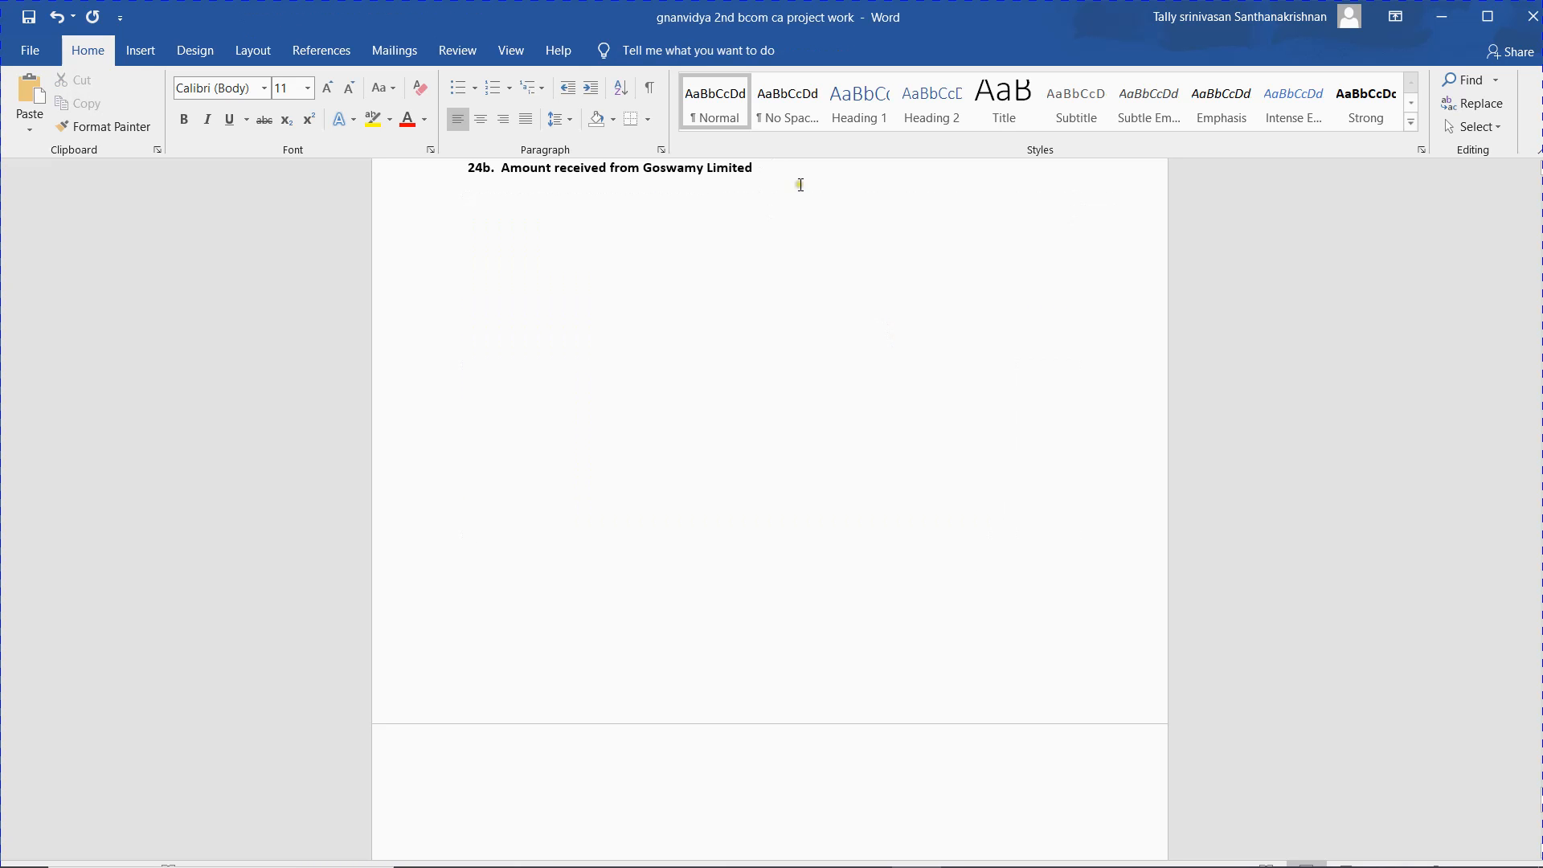
- Change the 24b heading to 'Amount received from Suraj Limited' and remove the stray 's'
{"action": "left_click", "coordinate": [704, 170]}
{"action": "key", "text": "BackSpace"}
{"action": "key", "text": "BackSpace"}
{"action": "key", "text": "BackSpace"}
{"action": "key", "text": "BackSpace"}
{"action": "key", "text": "BackSpace"}
{"action": "key", "text": "BackSpace"}
{"action": "key", "text": "BackSpace"}
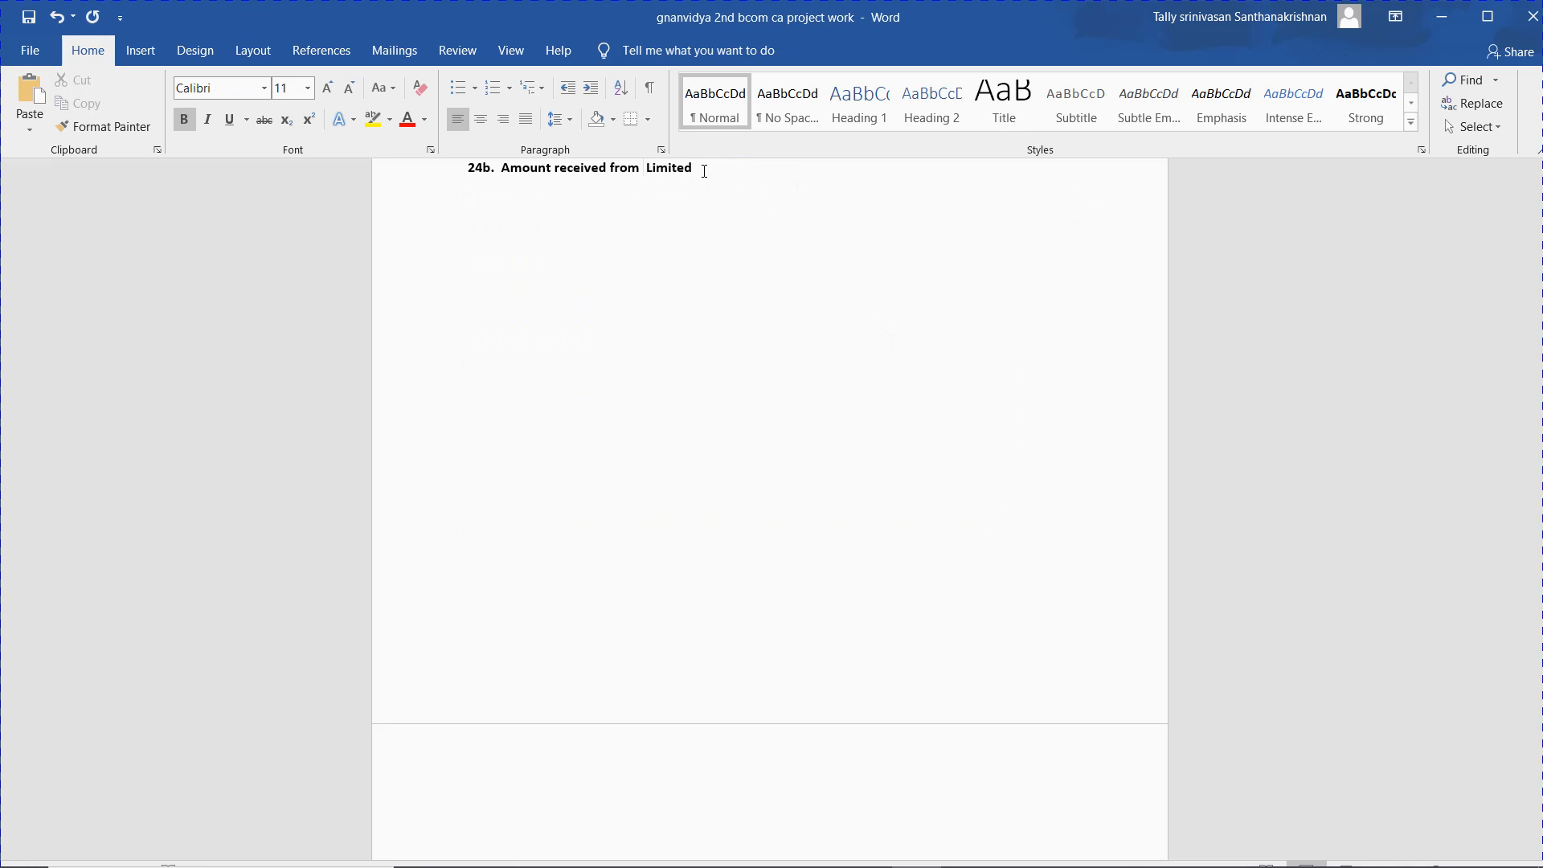
{"action": "key", "text": "Up"}
{"action": "key", "text": "BackSpace"}
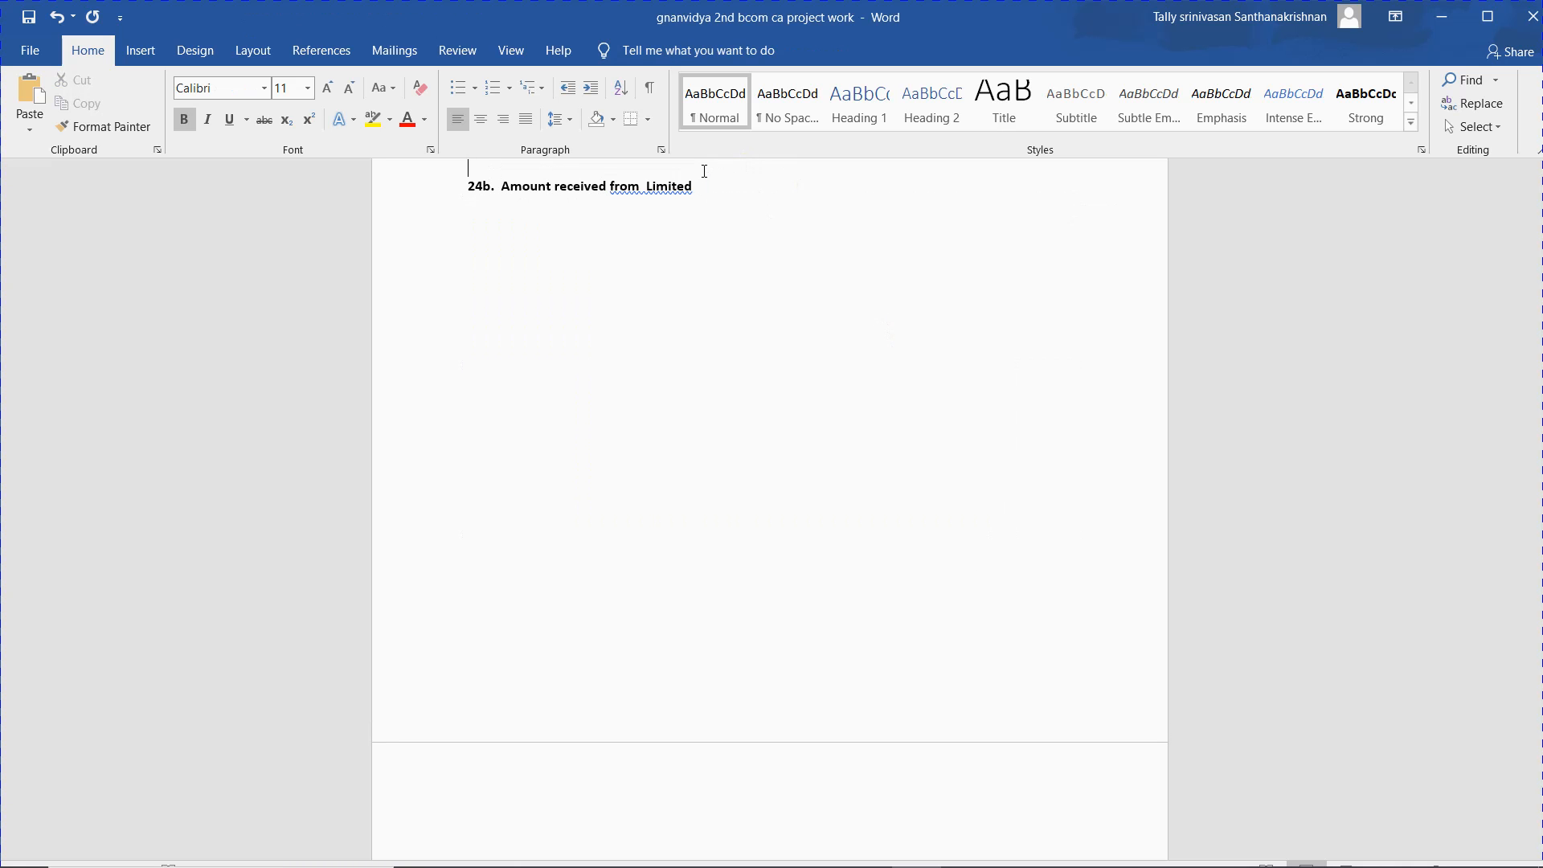
{"action": "left_click", "coordinate": [651, 186]}
{"action": "type", "text": "Suraj"}
{"action": "key", "text": "alt+Tab"}
{"action": "key", "text": "alt+Tab"}
{"action": "key", "text": "alt+Tab"}
{"action": "key", "text": "alt+Tab"}
{"action": "key", "text": "alt+Tab"}
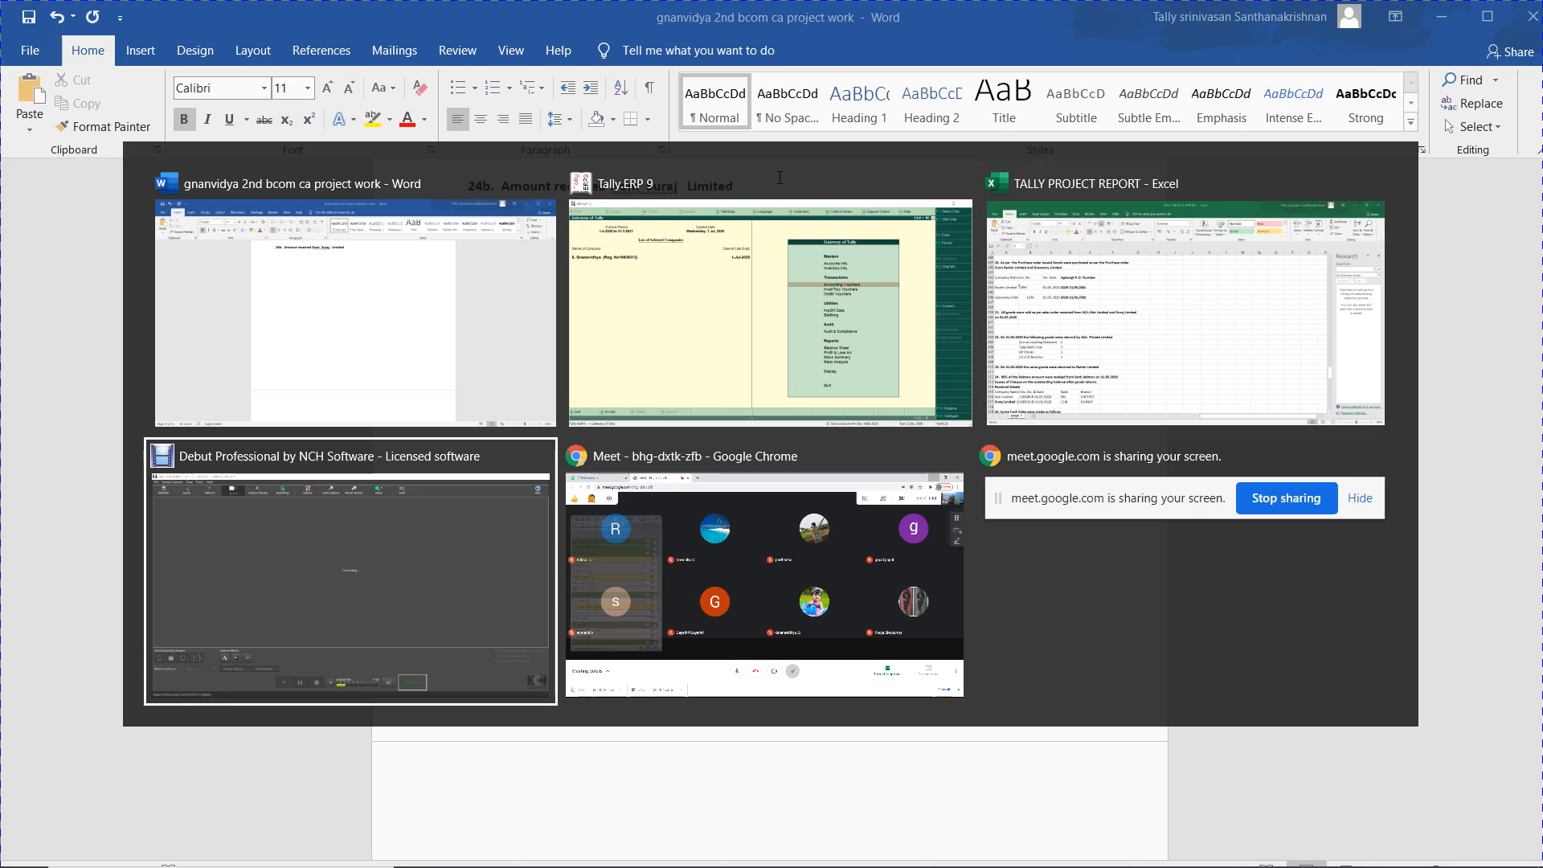
{"action": "key", "text": "alt+Tab"}
{"action": "key", "text": "alt+Tab"}
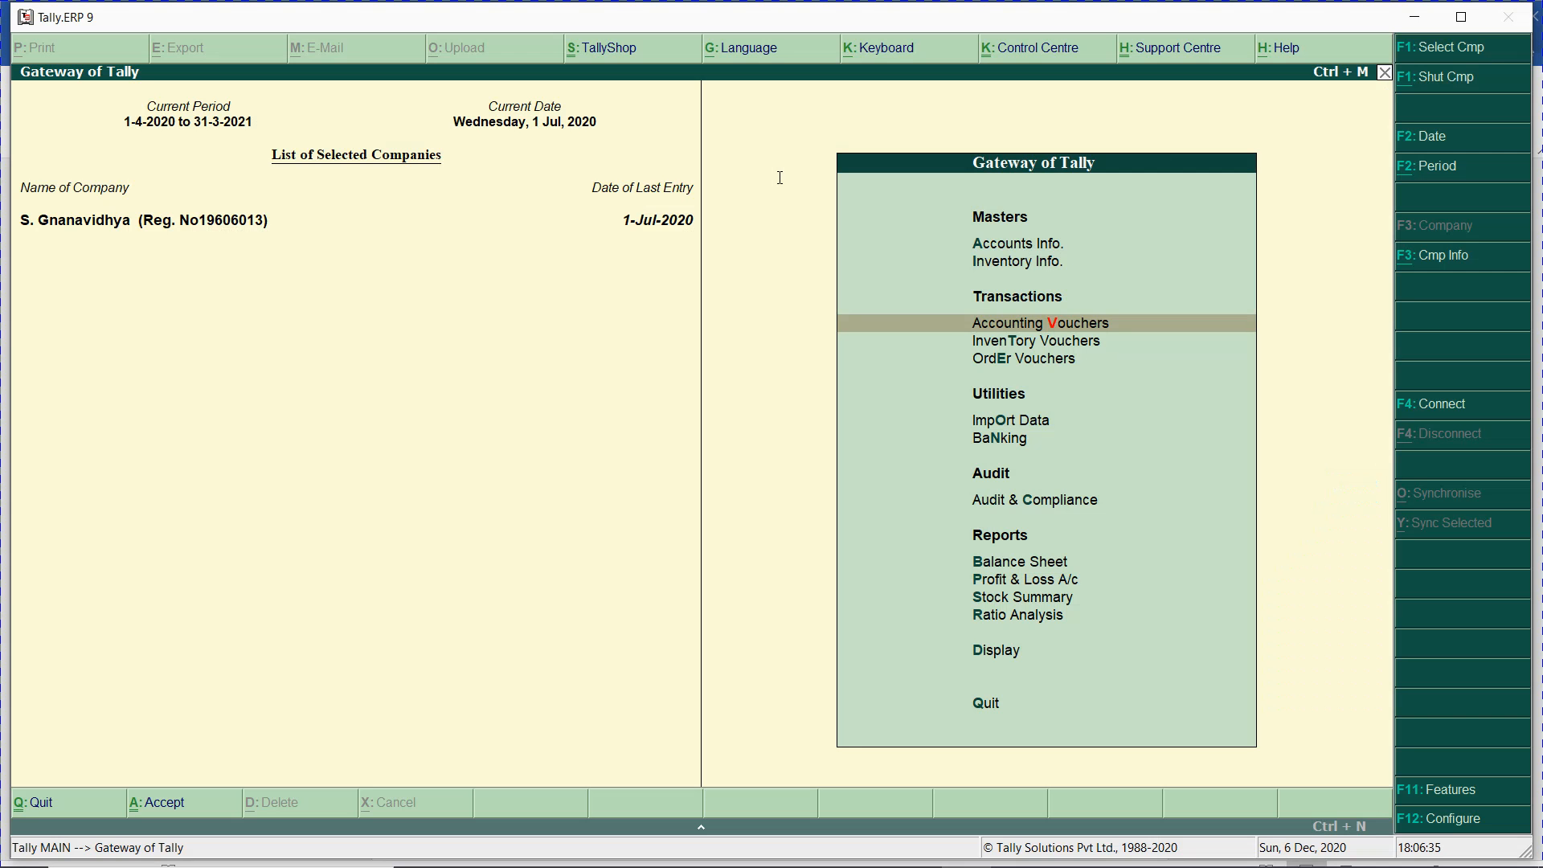
- Display Suraj Ltd's ledger vouchers and its bill-wise outstanding report (₹7,85,472 Dr)
{"action": "key", "text": "d"}
{"action": "key", "text": "a"}
{"action": "type", "text": "lSur"}
{"action": "key", "text": "Return"}
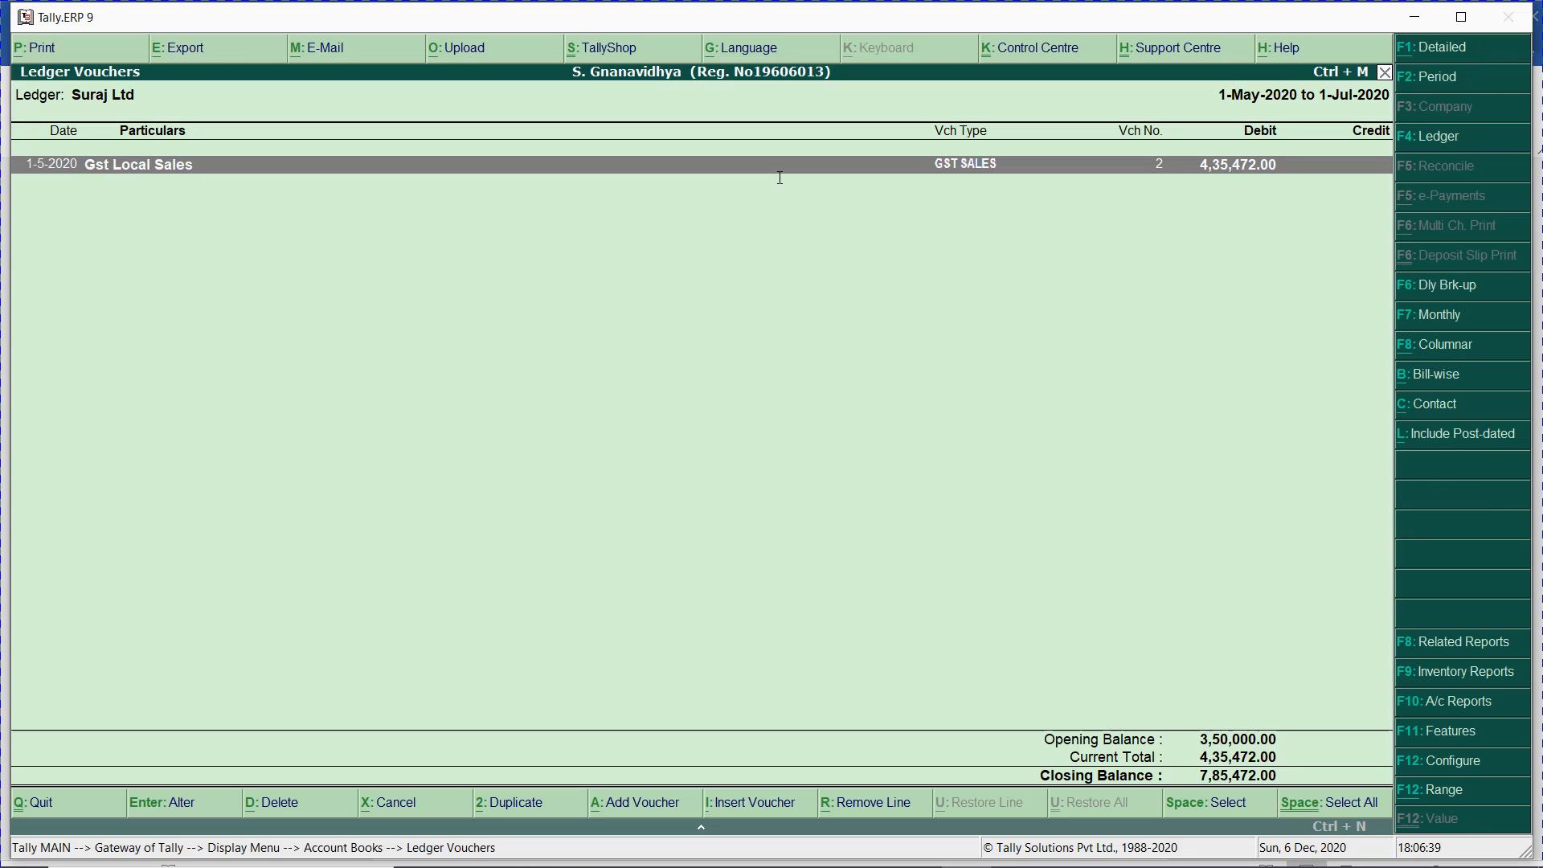
{"action": "key", "text": "F2"}
{"action": "key", "text": "Return"}
{"action": "key", "text": "Return"}
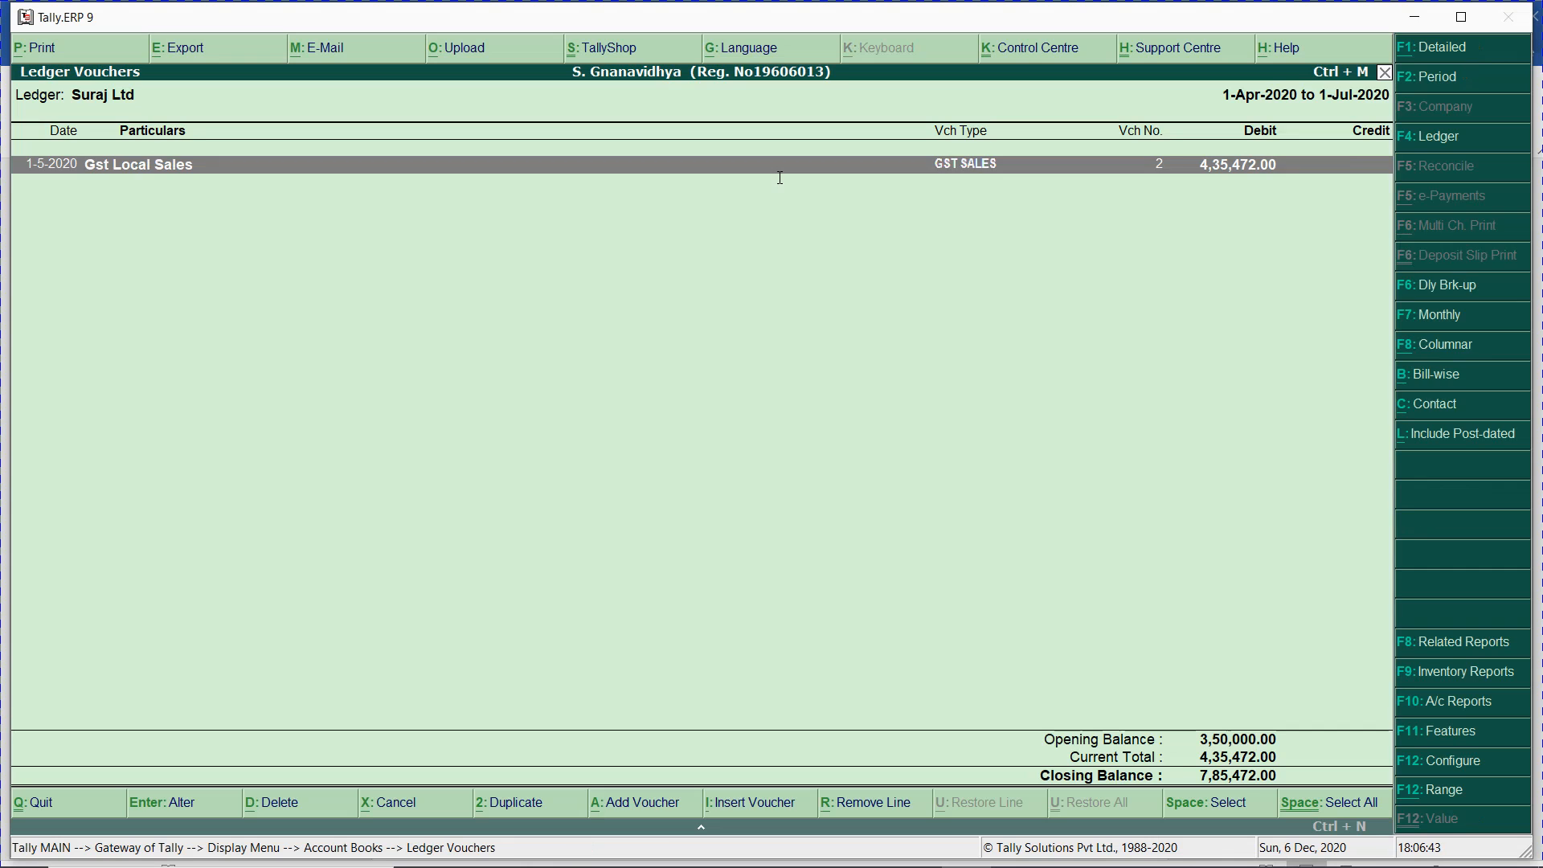
{"action": "key", "text": "alt+b"}
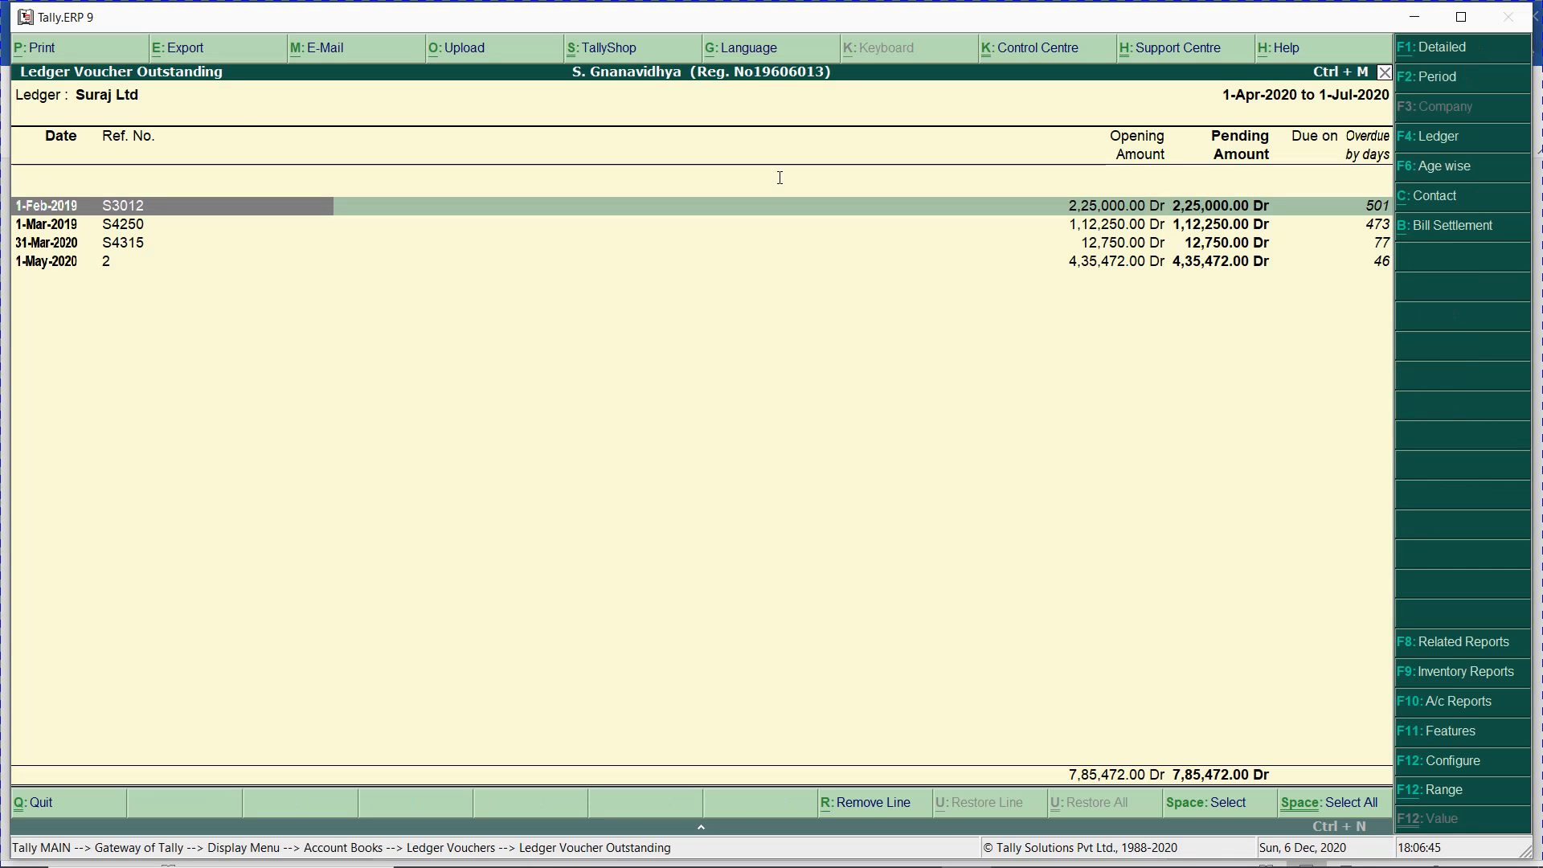
- Paste the outstanding-bills screenshot under heading 24b in Word, then close the report
{"action": "key", "text": "alt+Tab"}
{"action": "key", "text": "alt+Tab"}
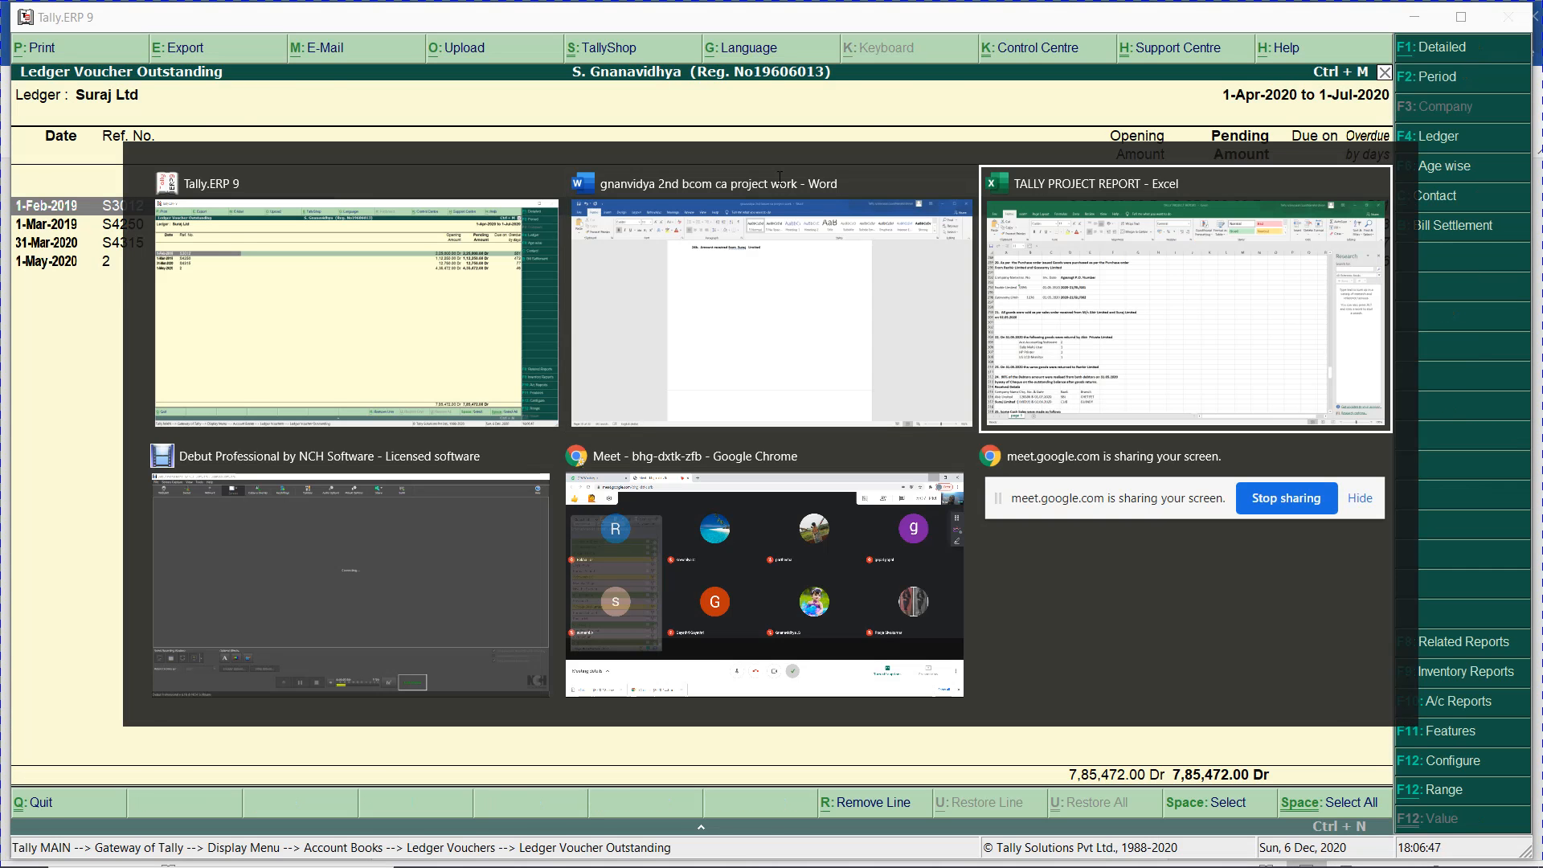
{"action": "key", "text": "alt+Tab"}
{"action": "key", "text": "alt+Tab"}
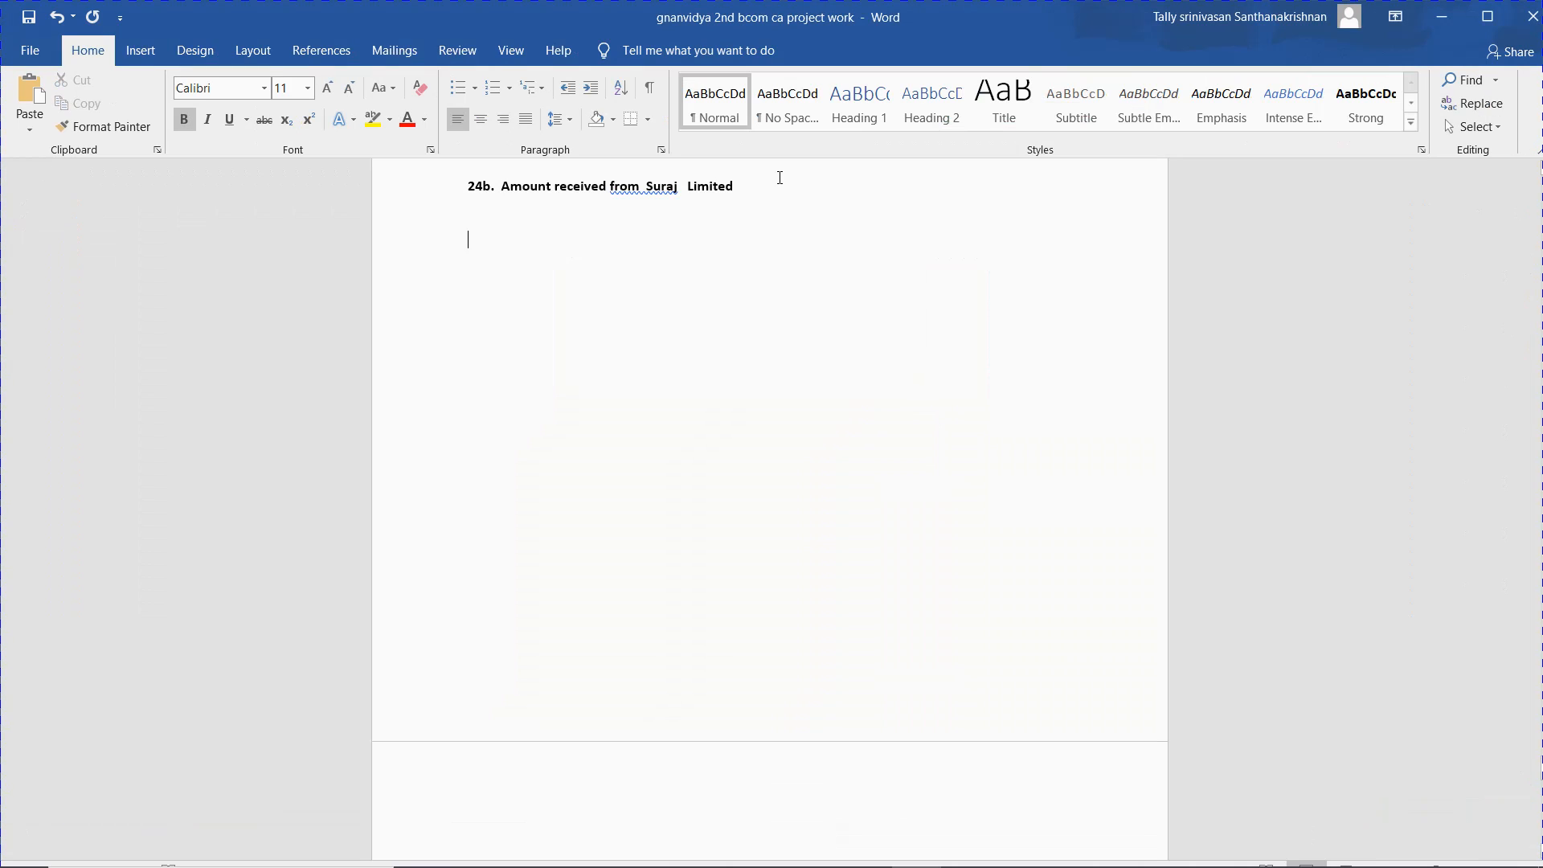
{"action": "key", "text": "ctrl+v"}
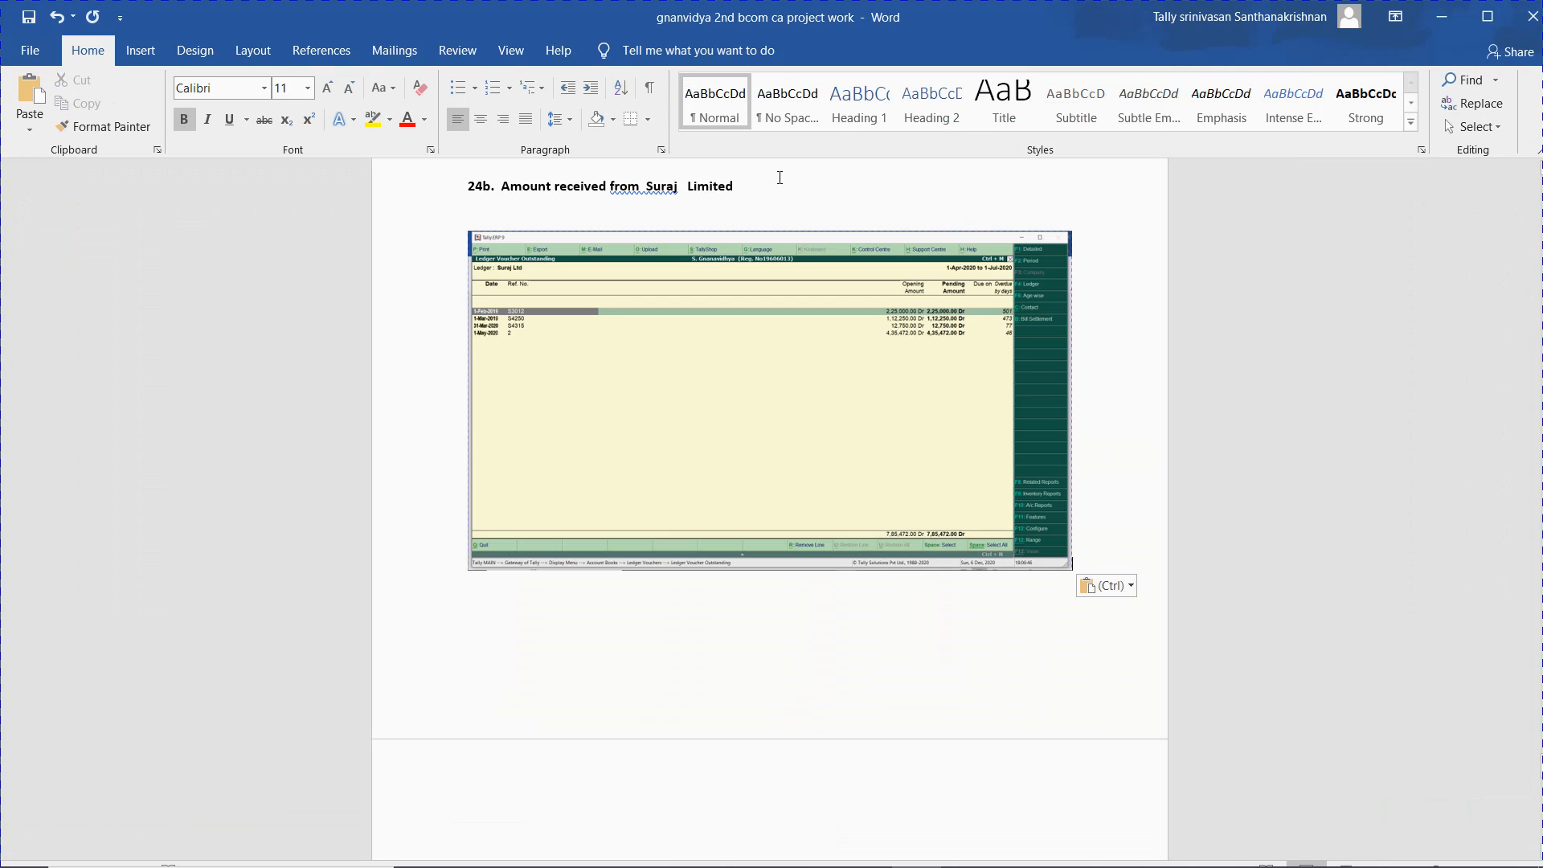
{"action": "key", "text": "Return"}
{"action": "key", "text": "alt+Tab"}
{"action": "key", "text": "alt+Tab"}
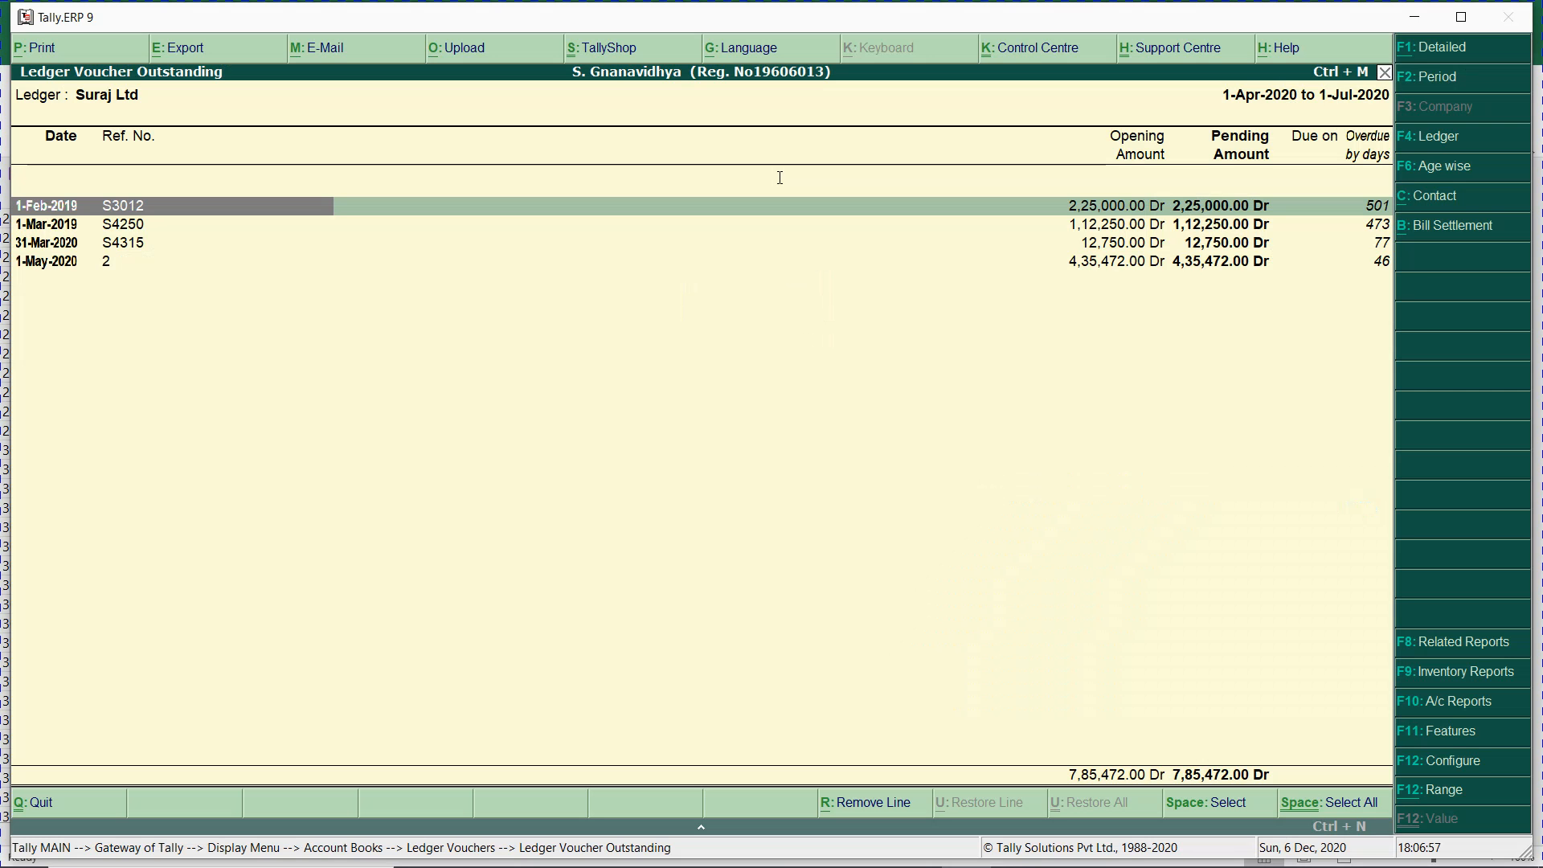
{"action": "key", "text": "Escape"}
- Start a new Receipt voucher with PUNJAB NATIONAL BANK as the account
{"action": "key", "text": "Escape"}
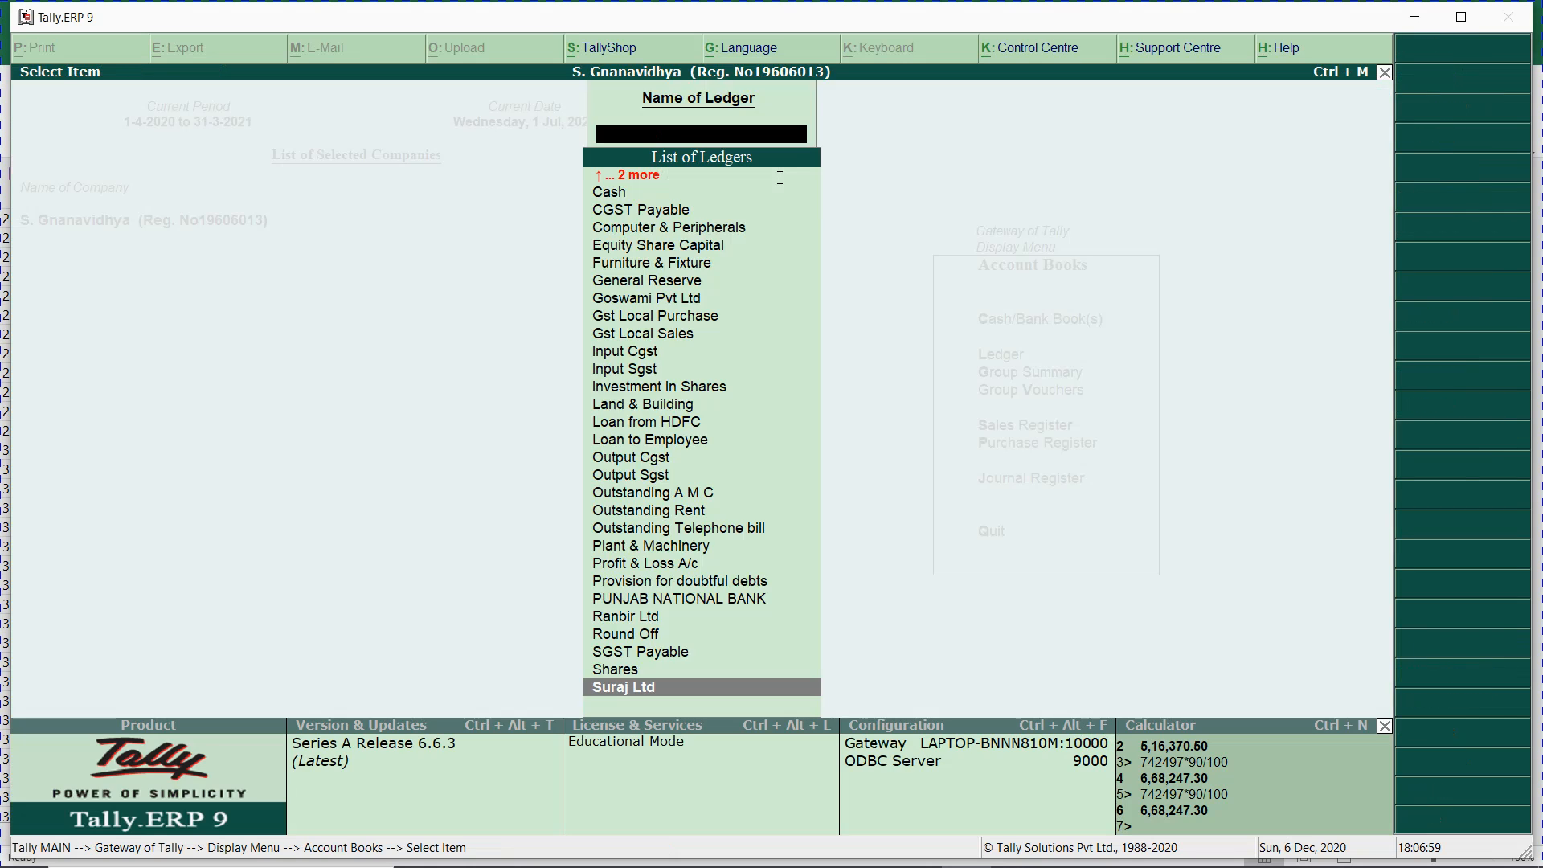
{"action": "key", "text": "Escape"}
{"action": "key", "text": "Escape"}
{"action": "key", "text": "Escape"}
{"action": "key", "text": "v"}
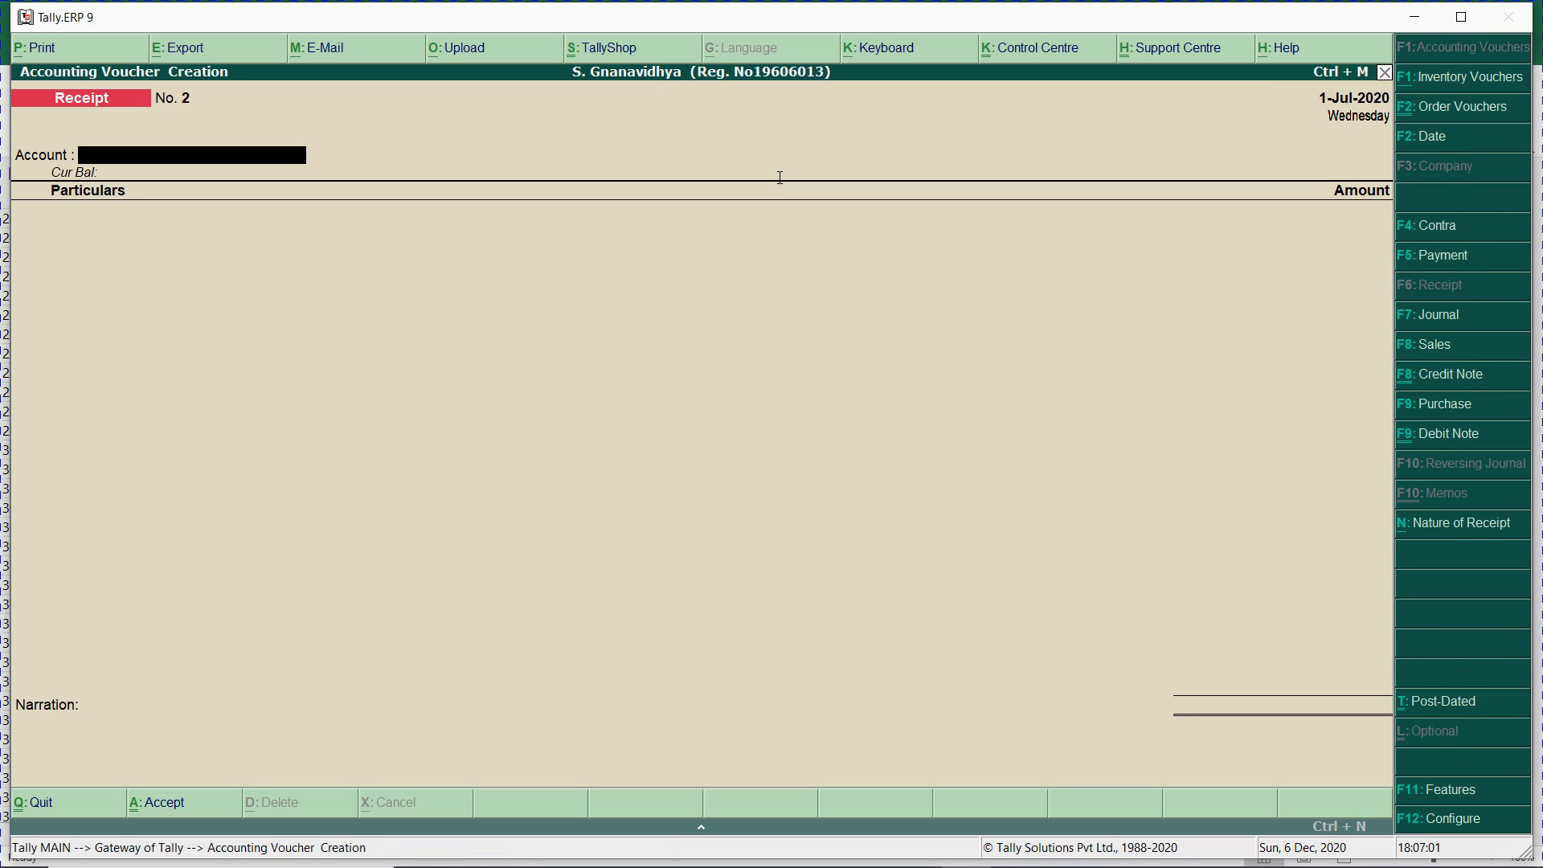
{"action": "type", "text": "pu"}
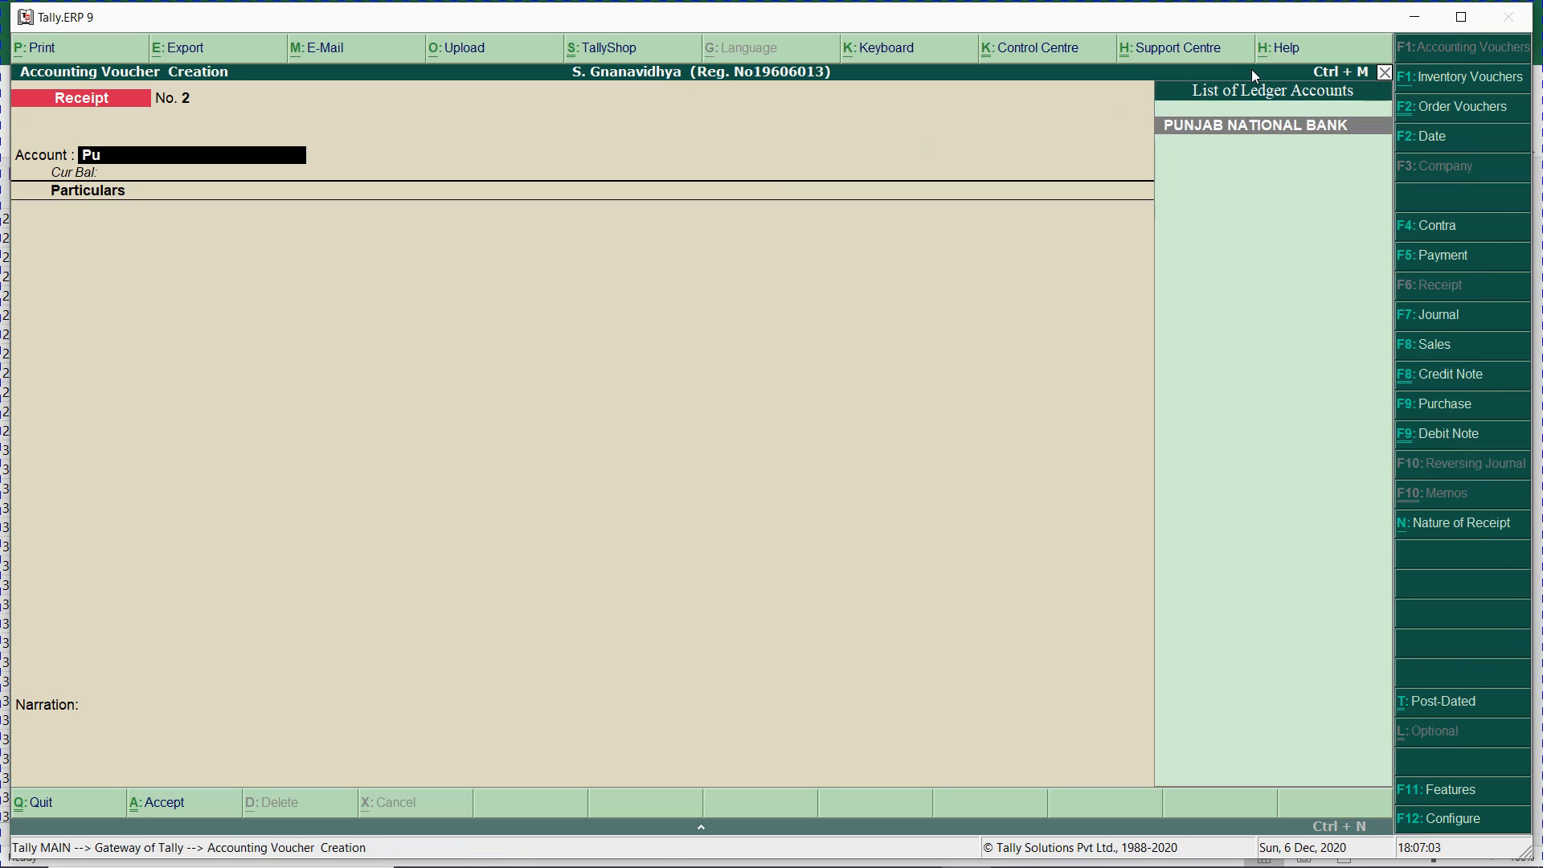
{"action": "key", "text": "Return"}
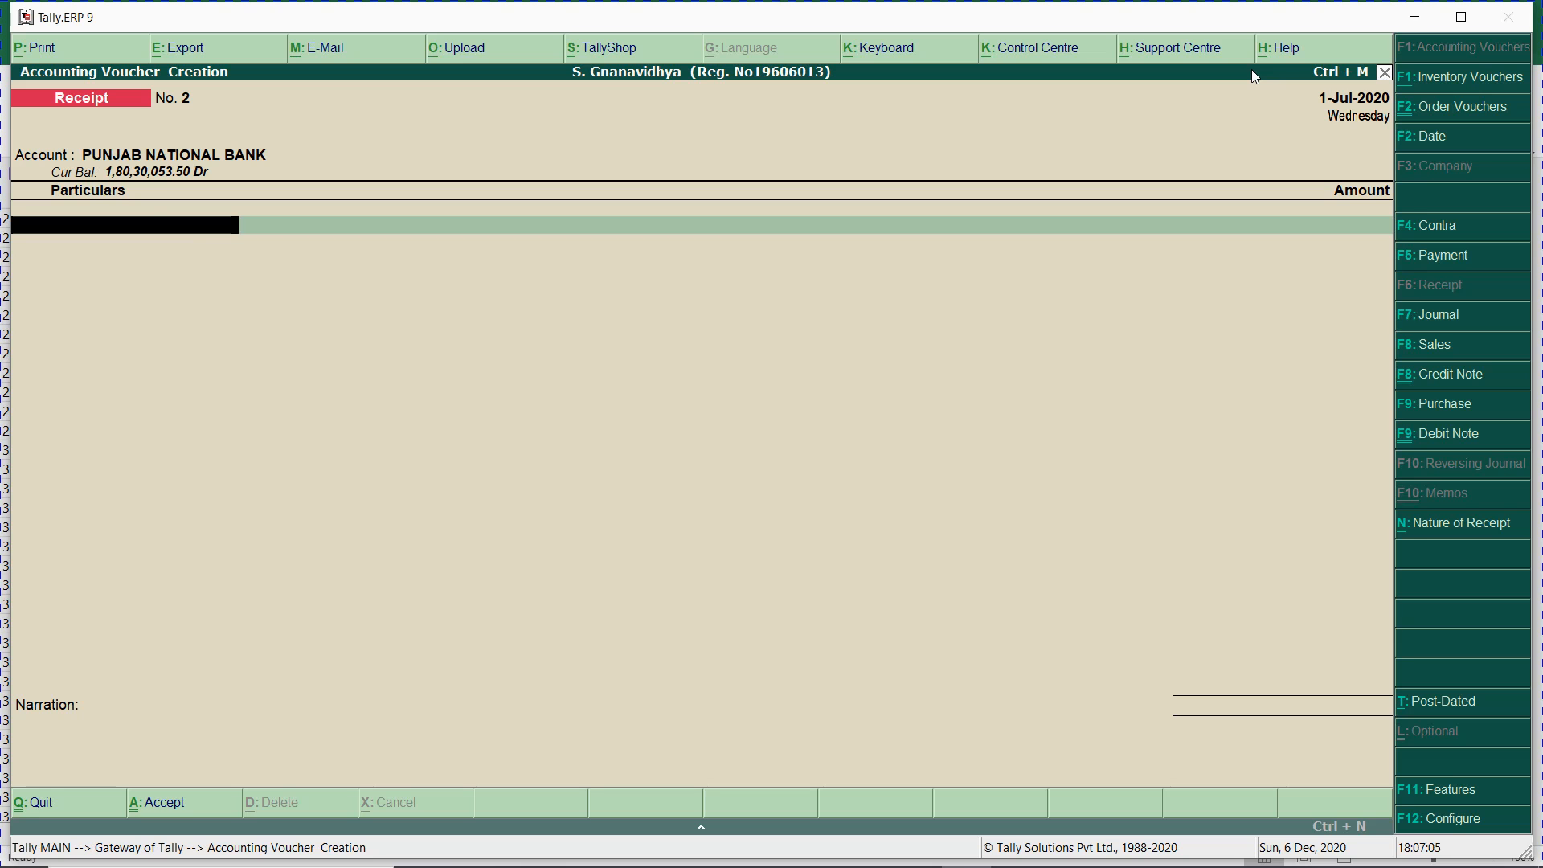
- Look up Suraj Limited's cheque date in the Excel workbook
{"action": "key", "text": "alt+Tab"}
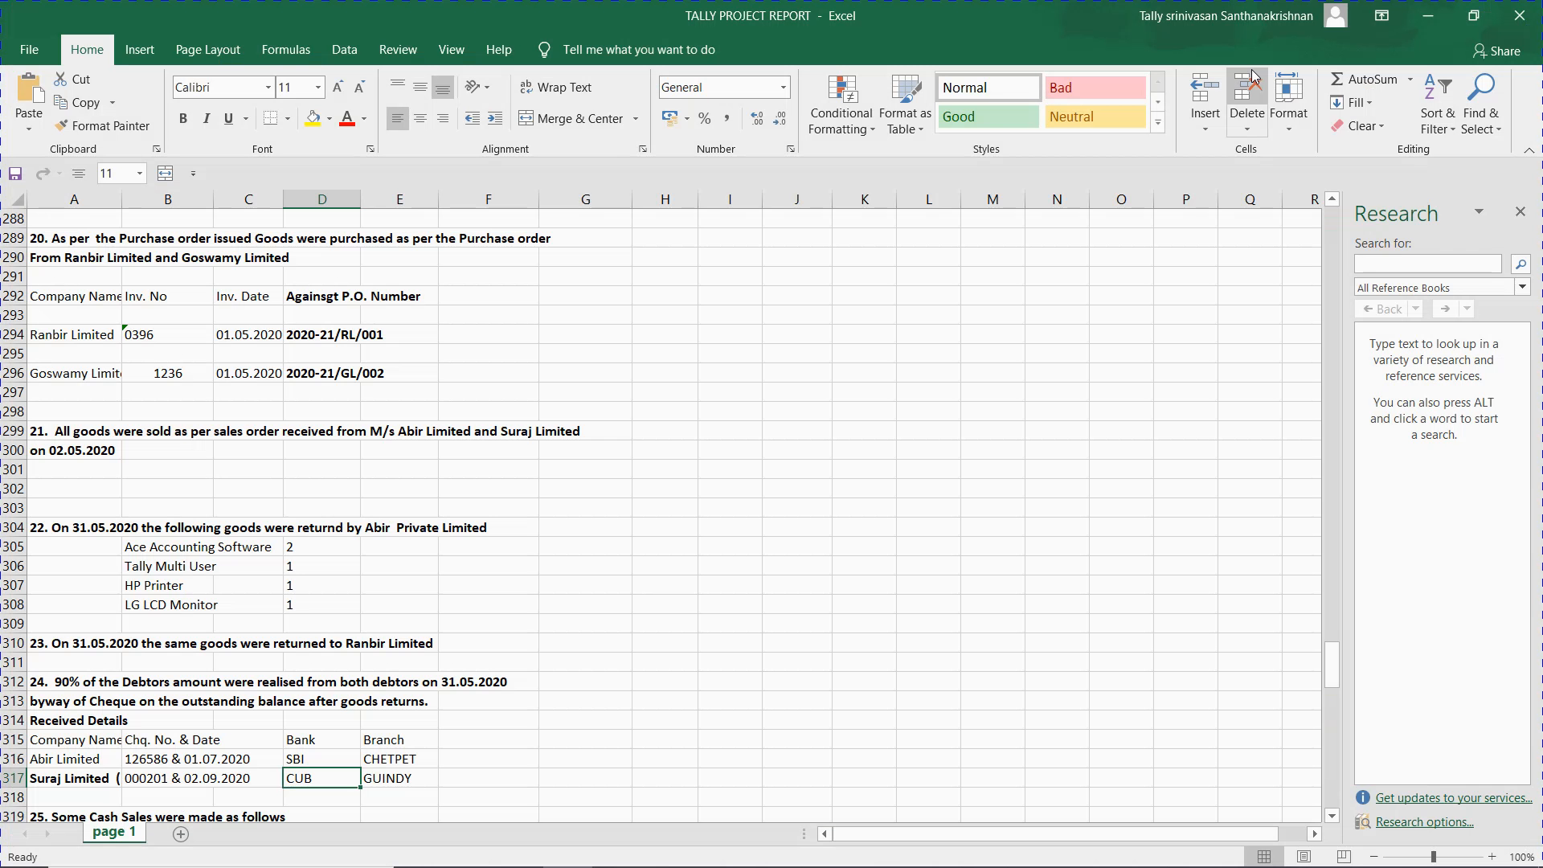
{"action": "key", "text": "Down"}
{"action": "key", "text": "Left"}
{"action": "key", "text": "Left"}
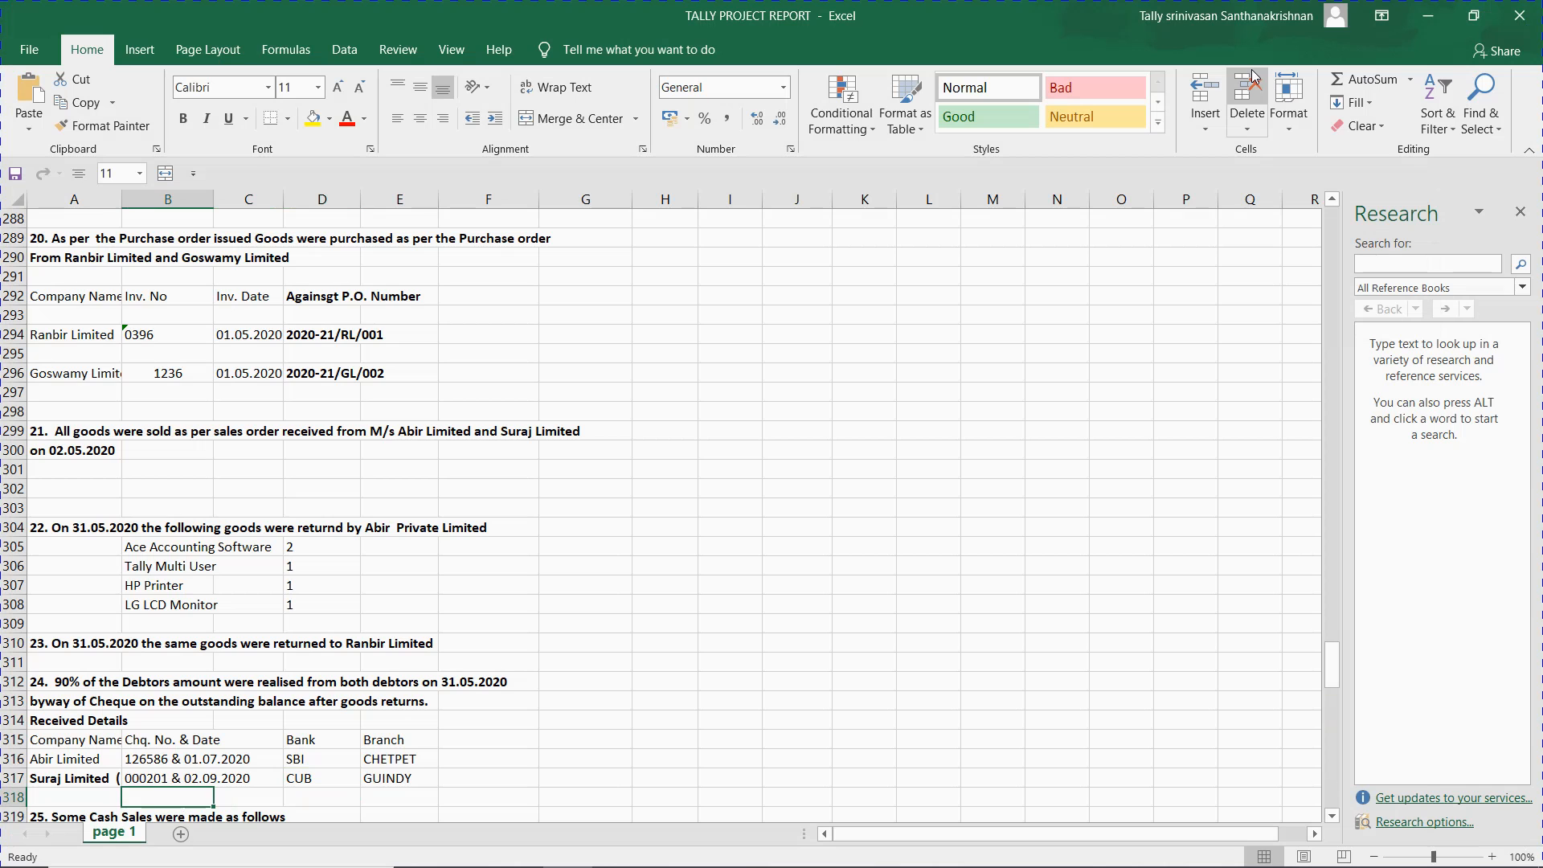
{"action": "key", "text": "Up"}
{"action": "key", "text": "Right"}
{"action": "key", "text": "alt+Tab"}
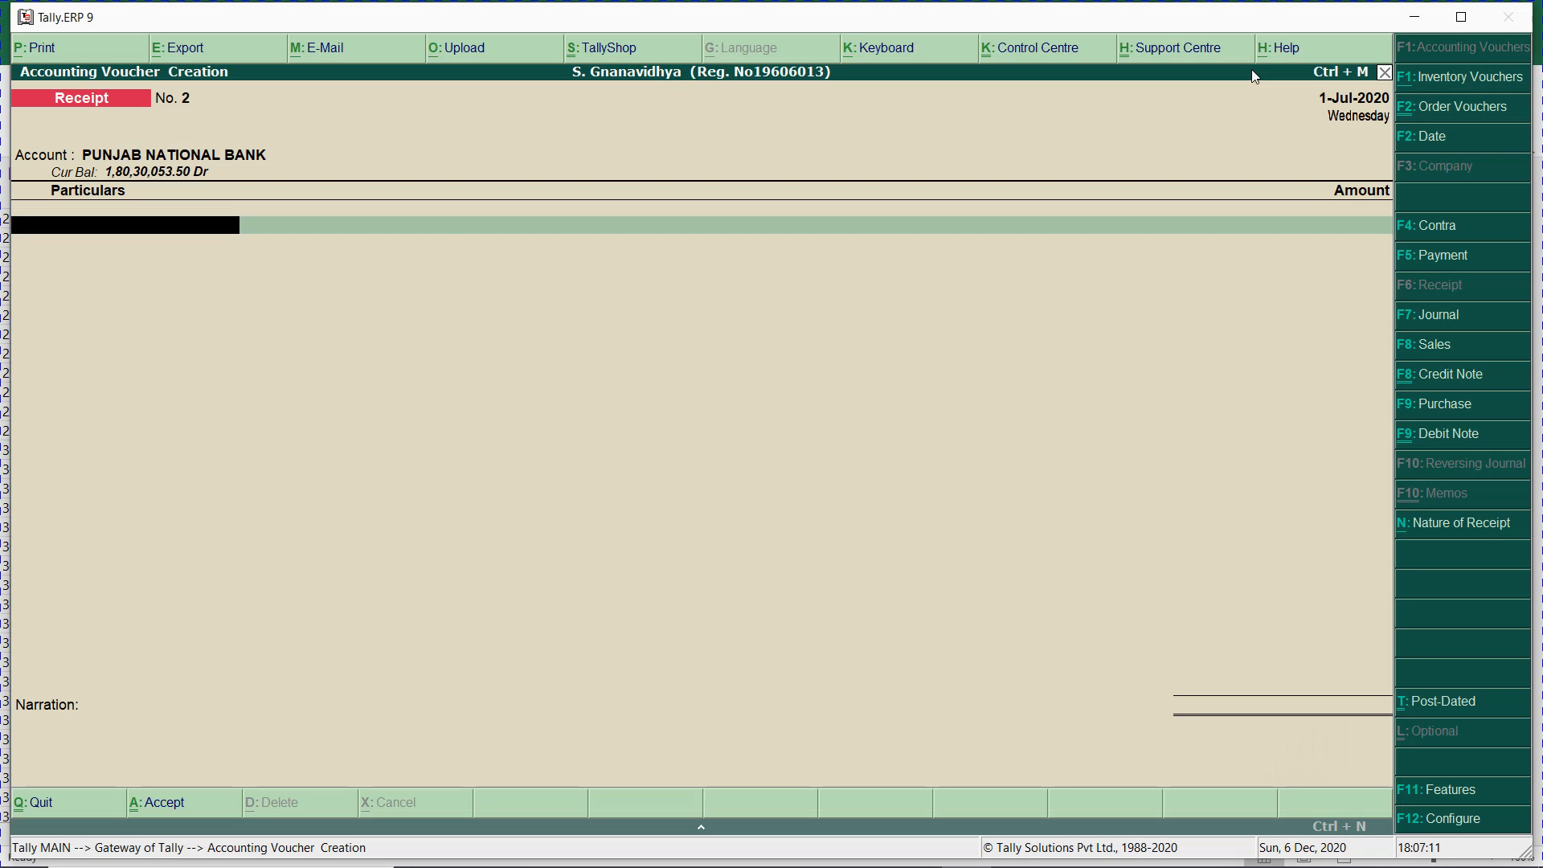
- Date the receipt 2-Sep-2020 and mark it post-dated
{"action": "key", "text": "F2"}
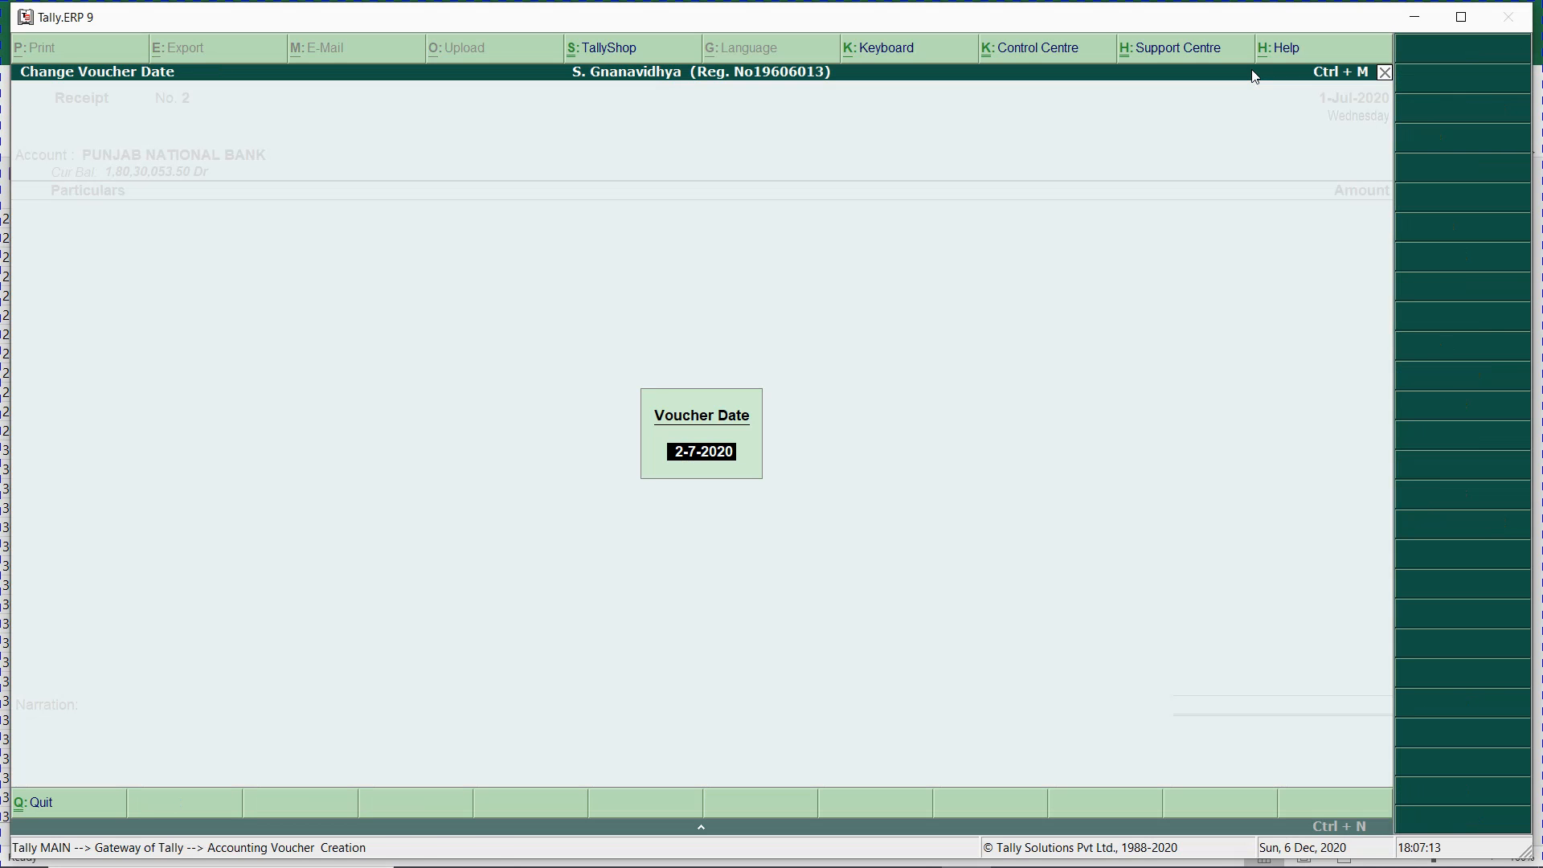
{"action": "type", "text": "2.9"}
{"action": "key", "text": "Return"}
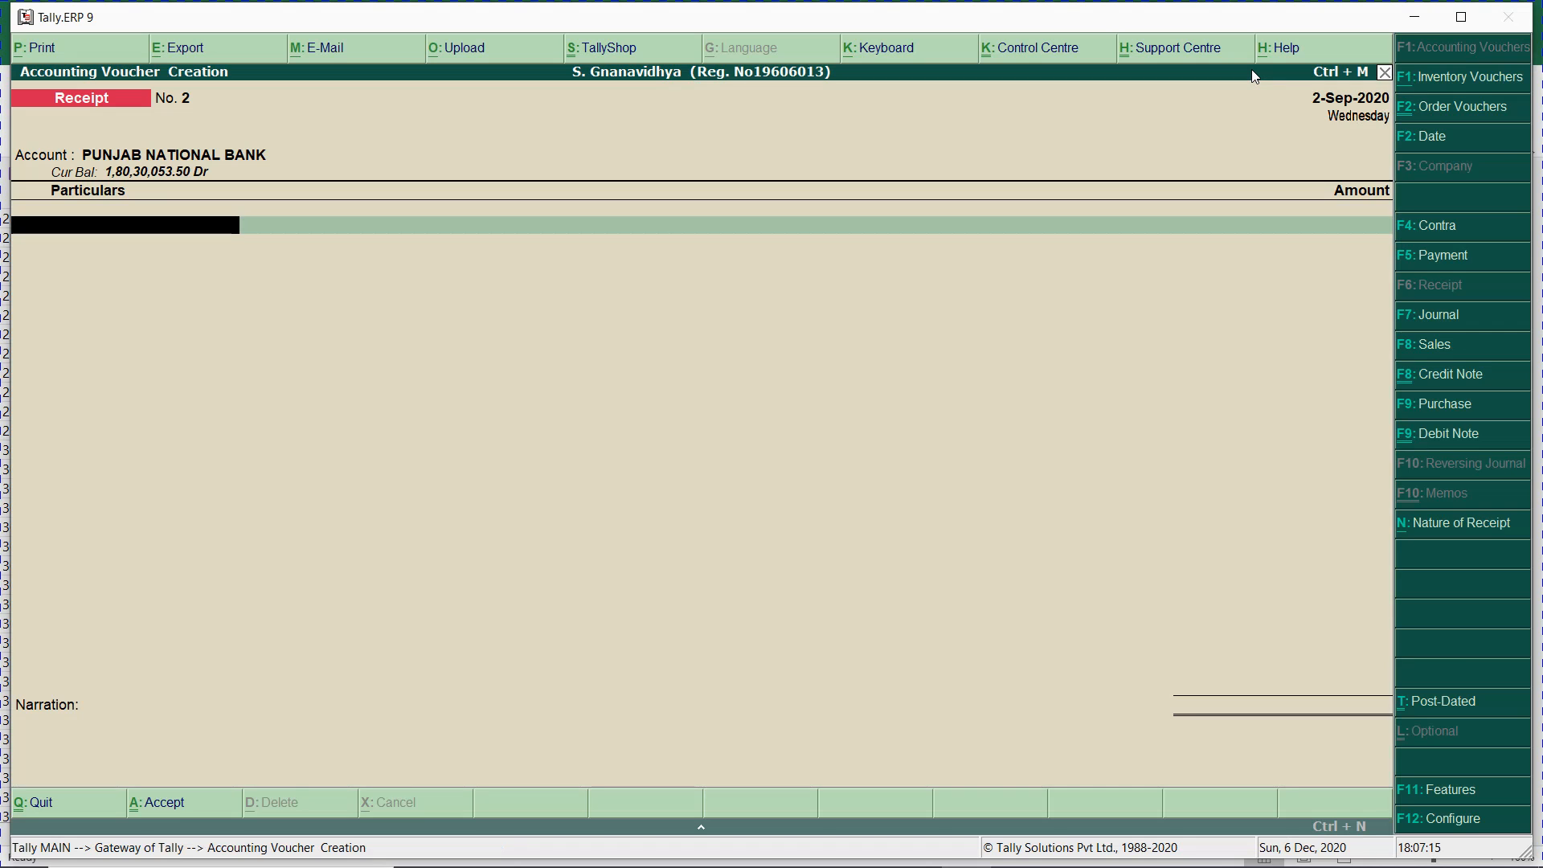
{"action": "key", "text": "ctrl+t"}
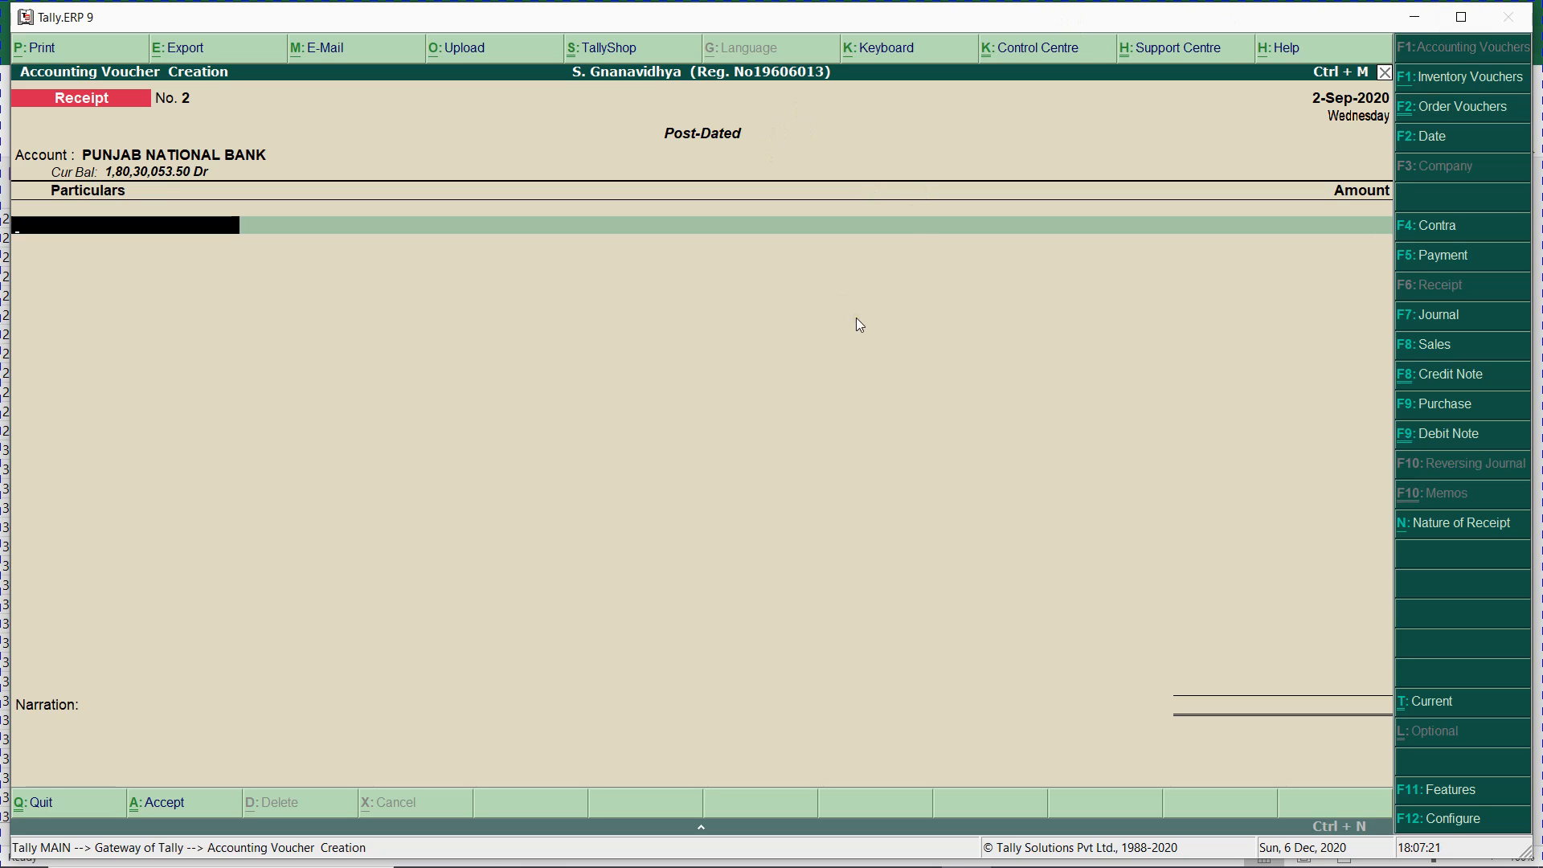
{"action": "type", "text": "sa"}
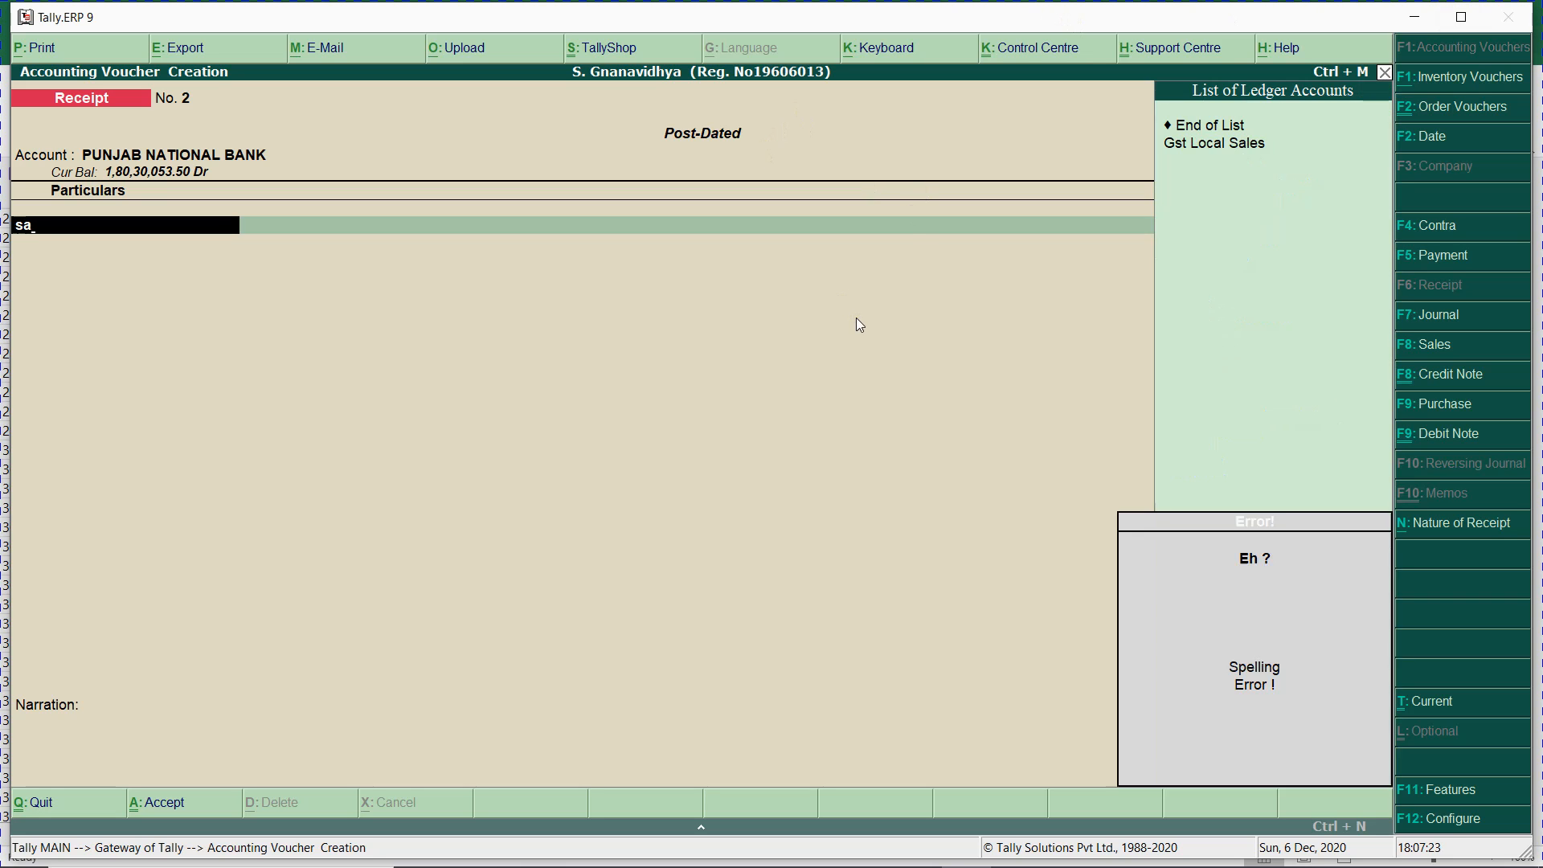
{"action": "key", "text": "BackSpace"}
{"action": "key", "text": "BackSpace"}
{"action": "key", "text": "alt+Tab"}
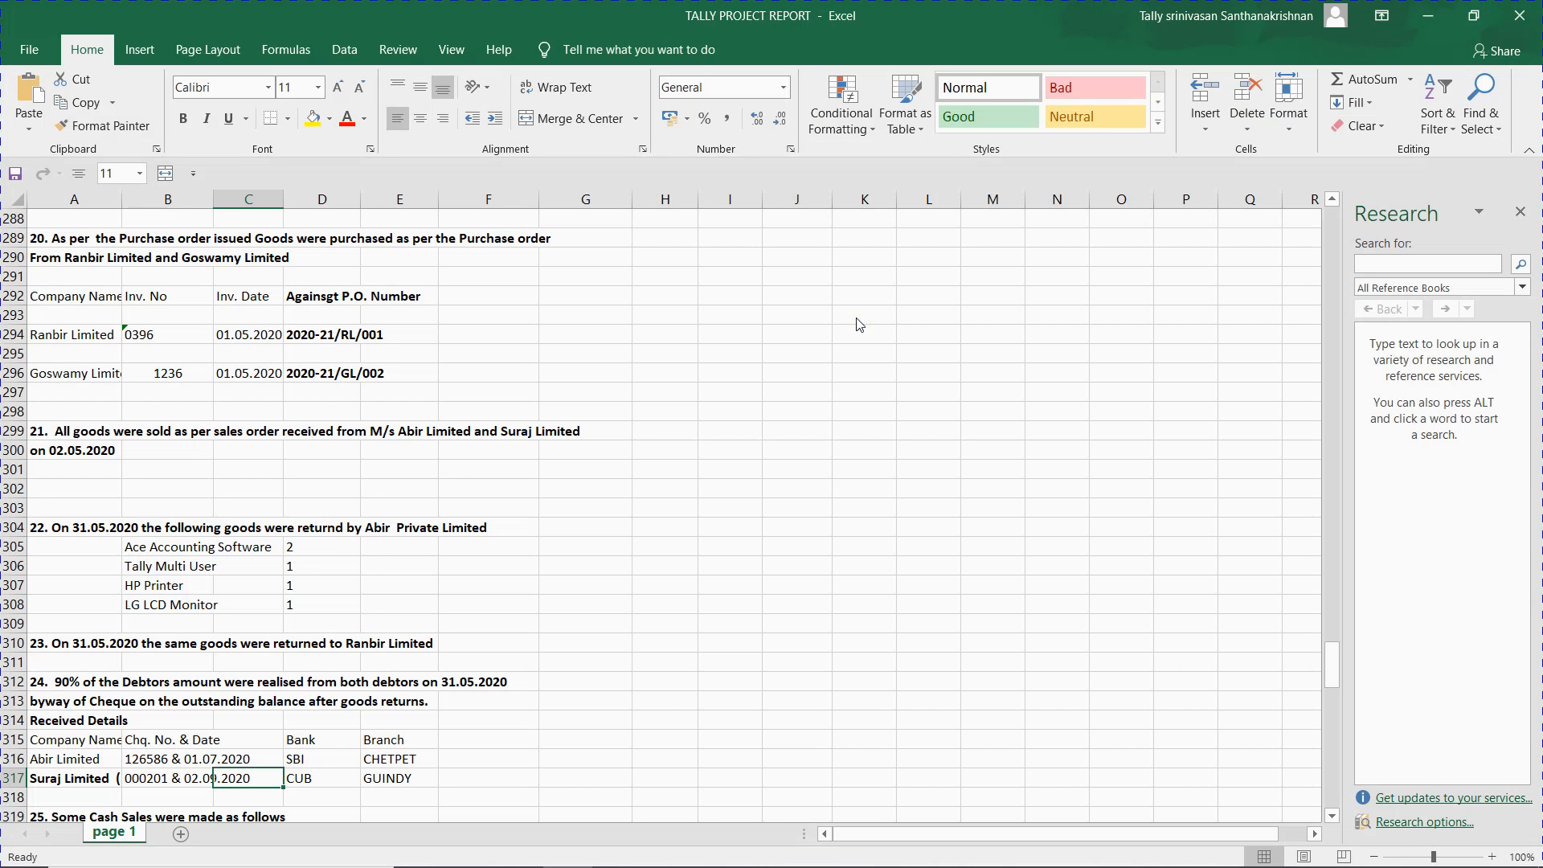
- Receive from Suraj Ltd an amount of 90% of 785472 (7,06,924.80), computed with the calculator
{"action": "key", "text": "alt+Tab"}
{"action": "type", "text": "sur"}
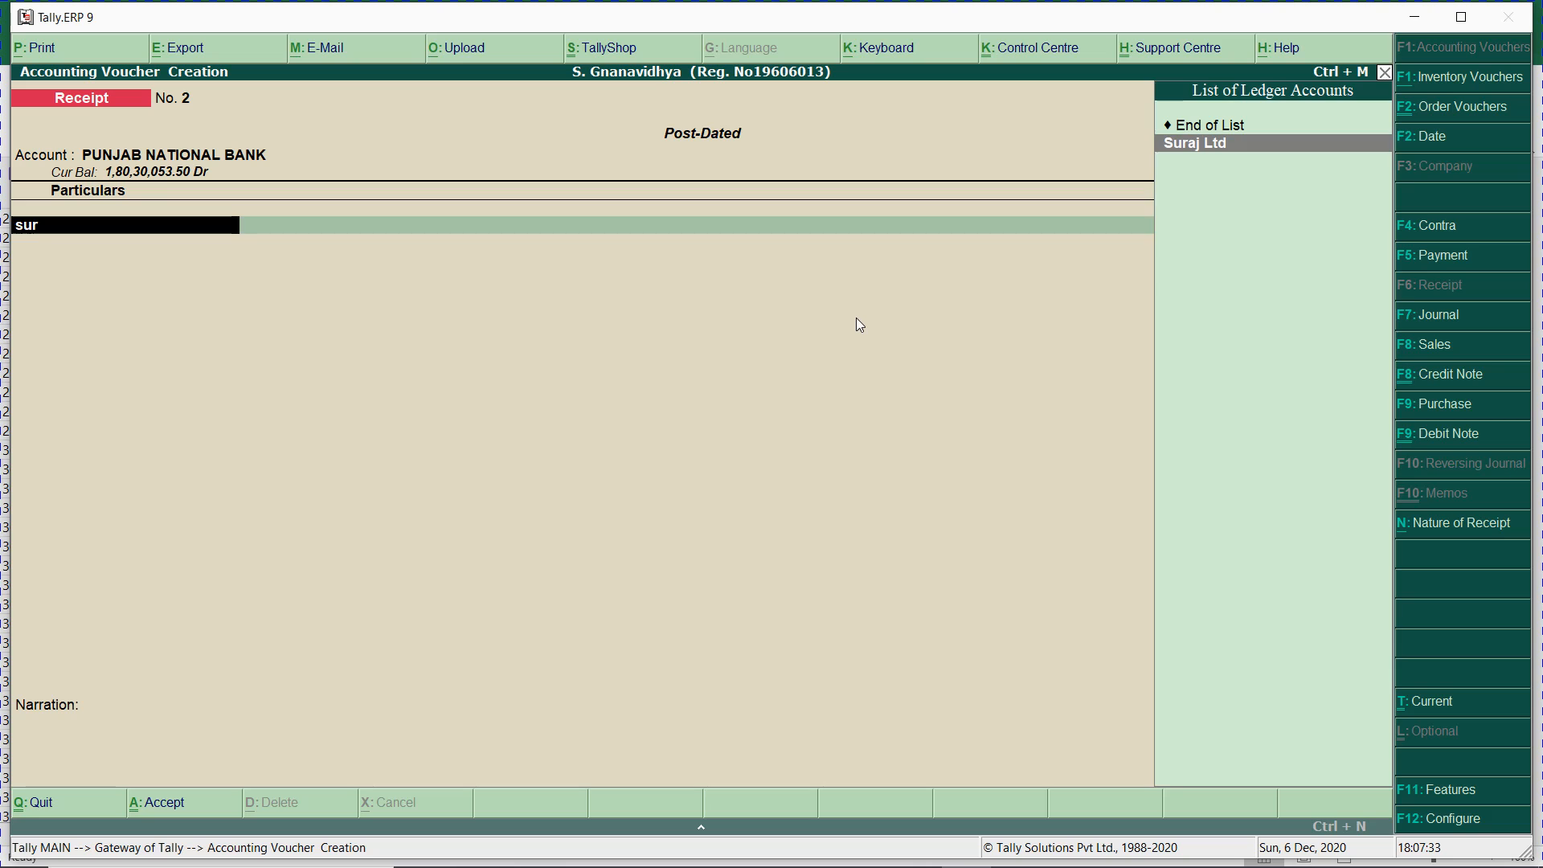
{"action": "key", "text": "Return"}
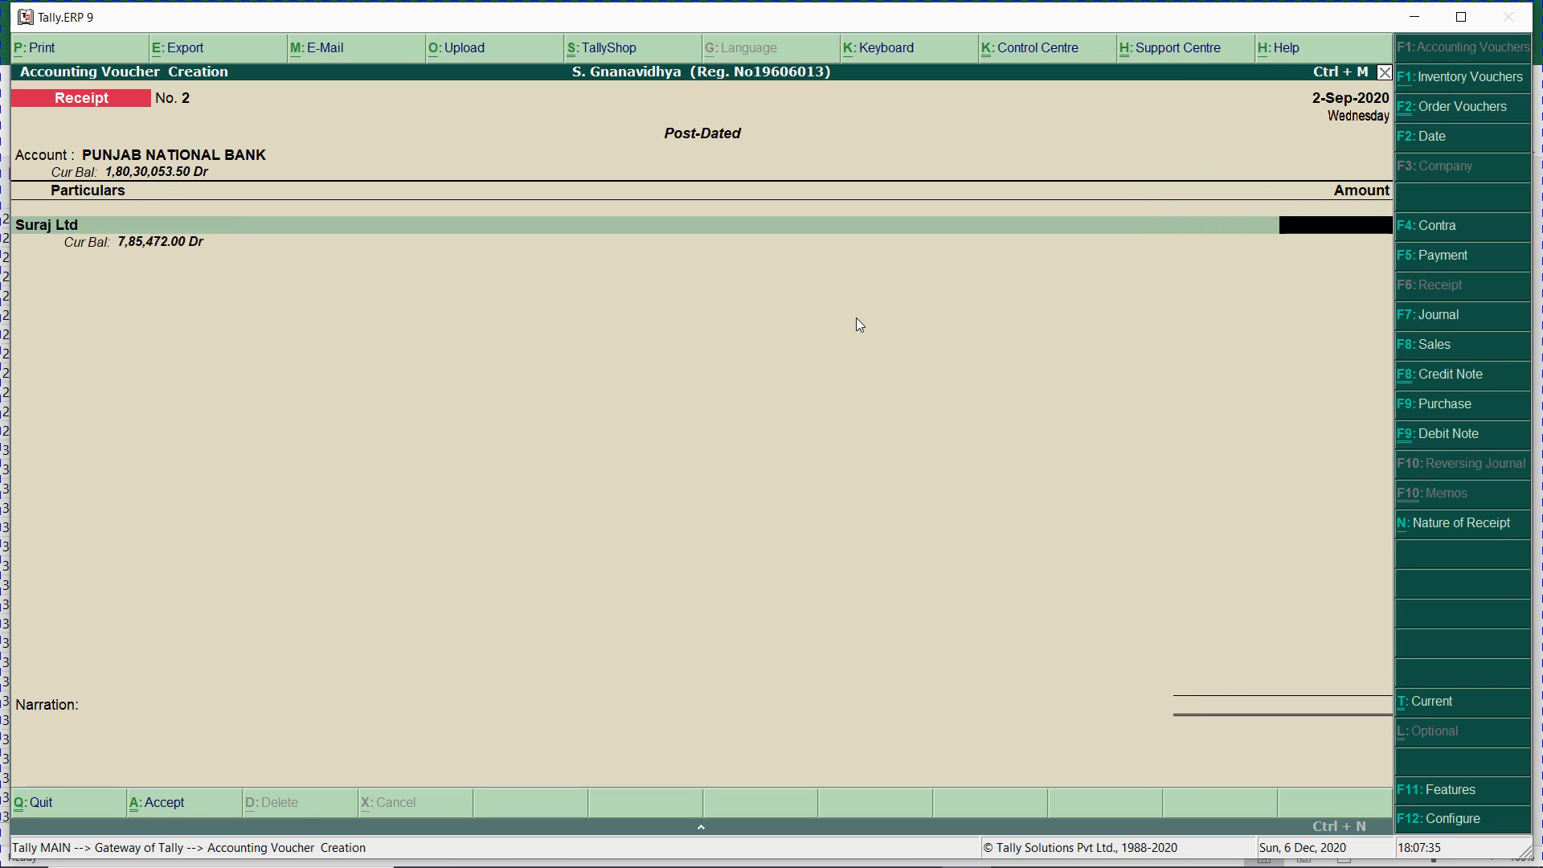
{"action": "key", "text": "ctrl+n"}
{"action": "type", "text": "785472*90/100"}
{"action": "key", "text": "Return"}
{"action": "key", "text": "Return"}
{"action": "key", "text": "Return"}
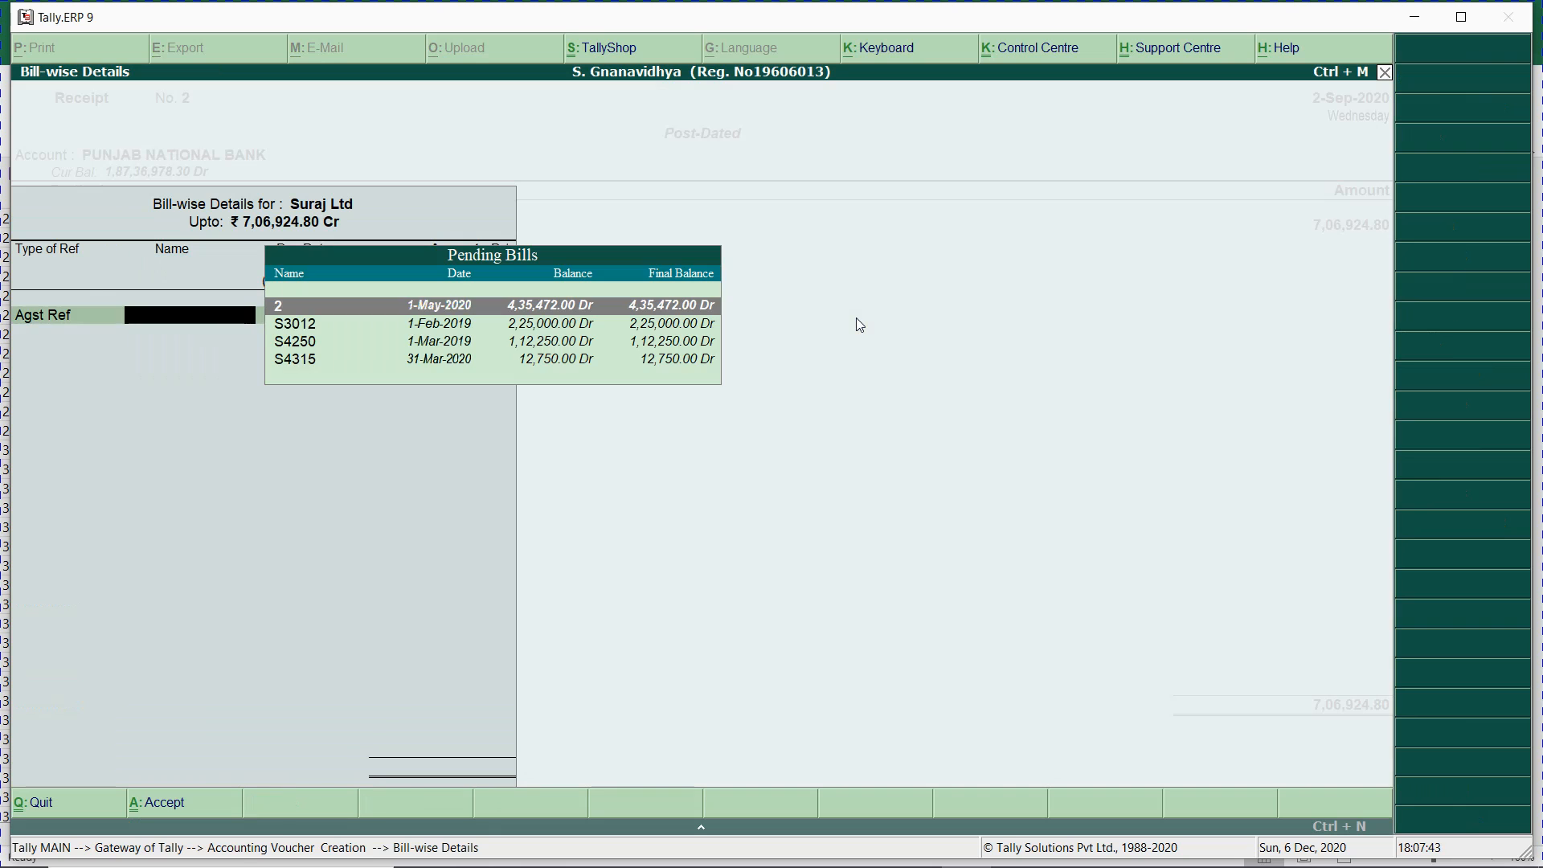
- Allocate the receipt bill-wise against Suraj Ltd's bills S3012, S4250 and the remaining bills
{"action": "key", "text": "Down"}
{"action": "key", "text": "Down"}
{"action": "key", "text": "Down"}
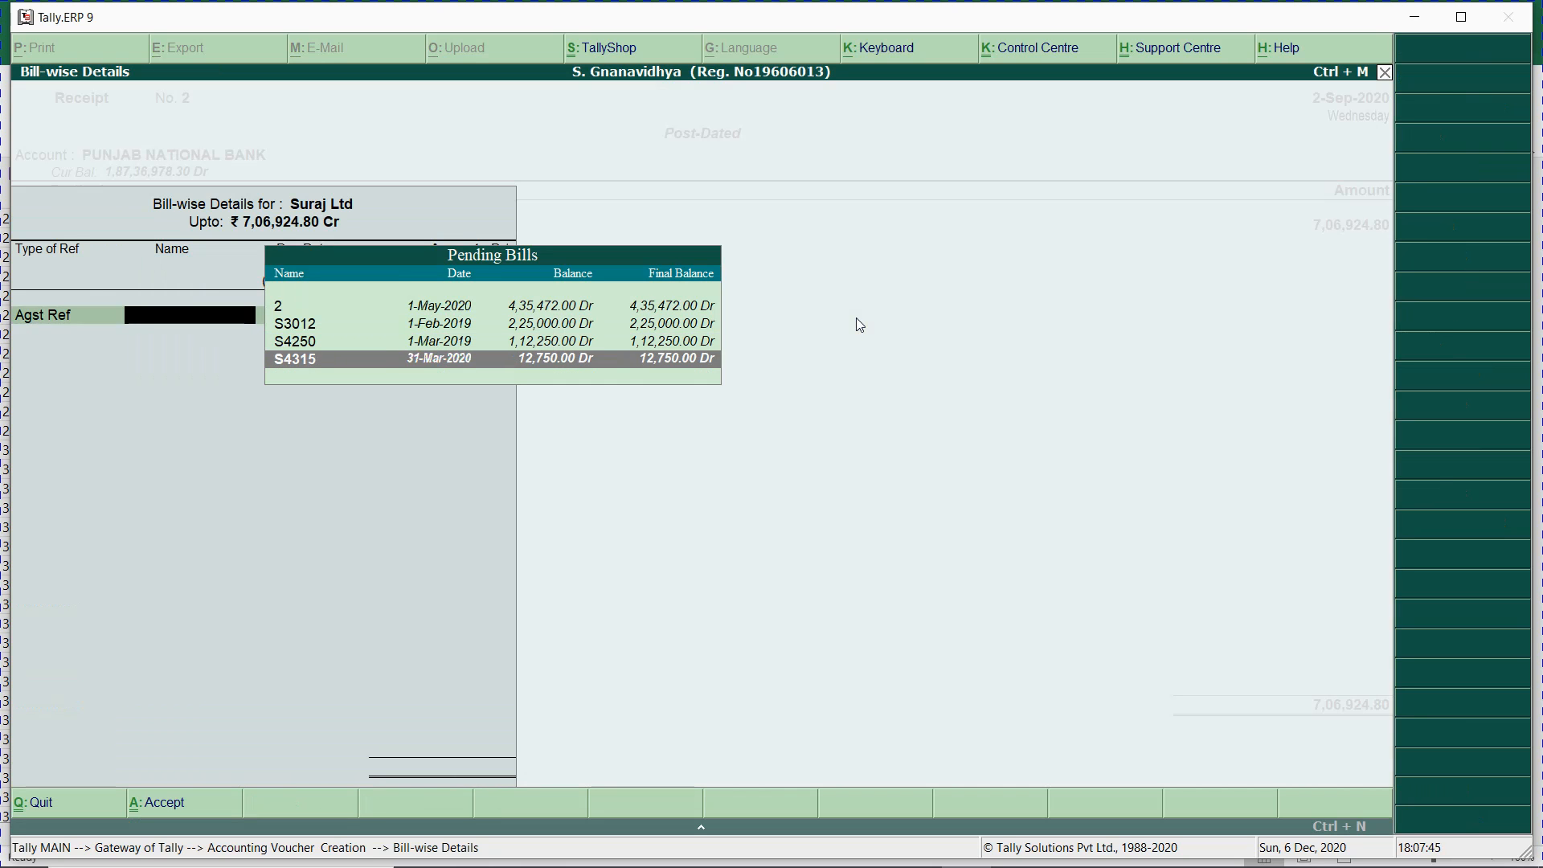
{"action": "key", "text": "Up"}
{"action": "key", "text": "Up"}
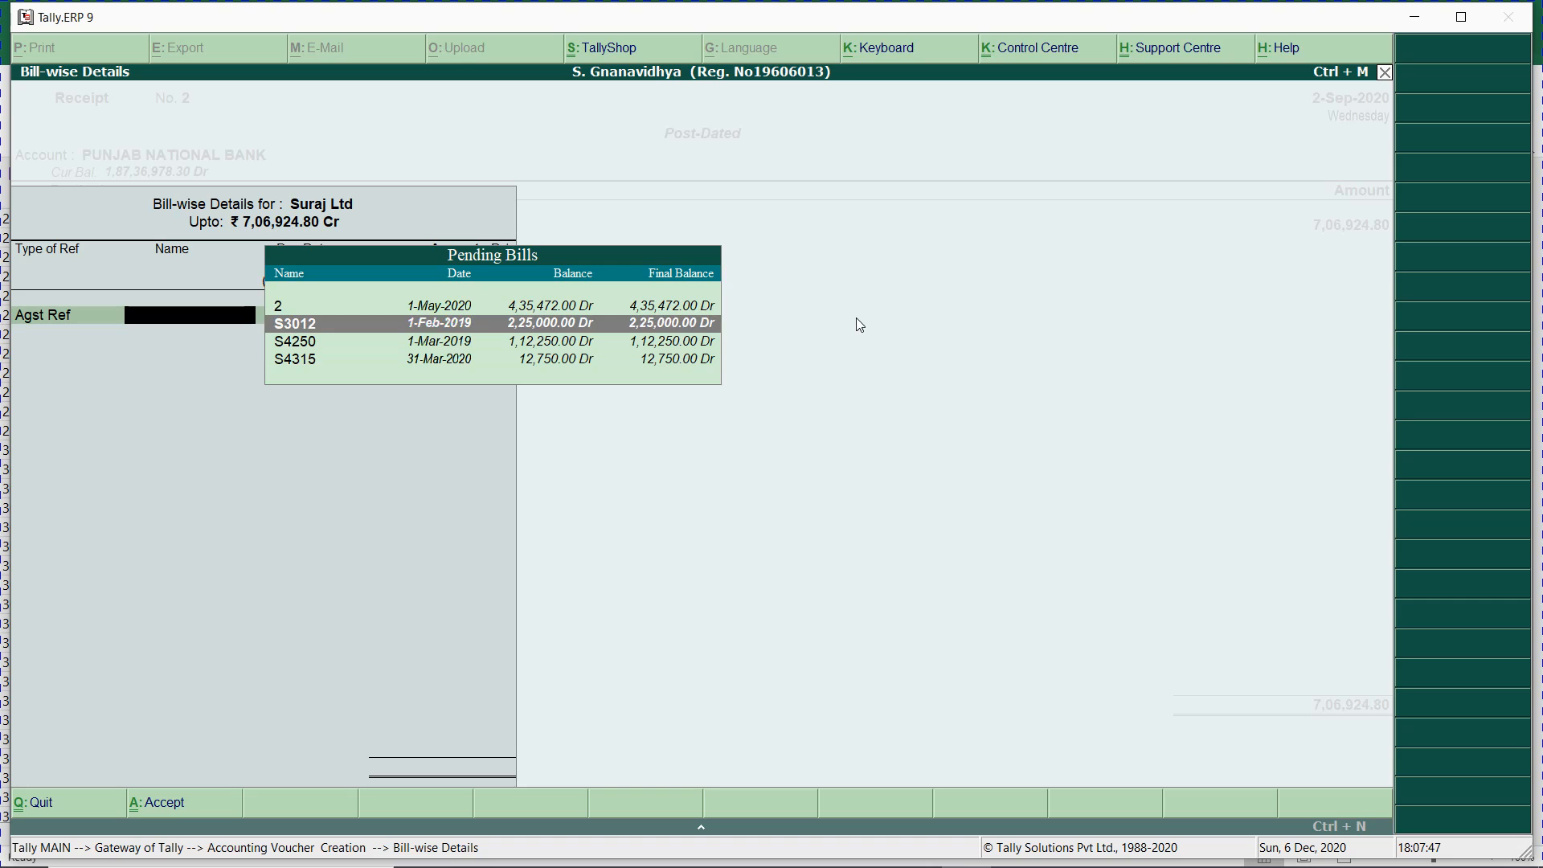
{"action": "key", "text": "Return"}
{"action": "key", "text": "Return"}
{"action": "key", "text": "Return"}
{"action": "key", "text": "Down"}
{"action": "key", "text": "Return"}
{"action": "key", "text": "Return"}
{"action": "key", "text": "Return"}
{"action": "key", "text": "Down"}
{"action": "key", "text": "Return"}
{"action": "key", "text": "Return"}
{"action": "key", "text": "Return"}
{"action": "key", "text": "Return"}
{"action": "key", "text": "Return"}
{"action": "key", "text": "Return"}
{"action": "key", "text": "Return"}
{"action": "key", "text": "Return"}
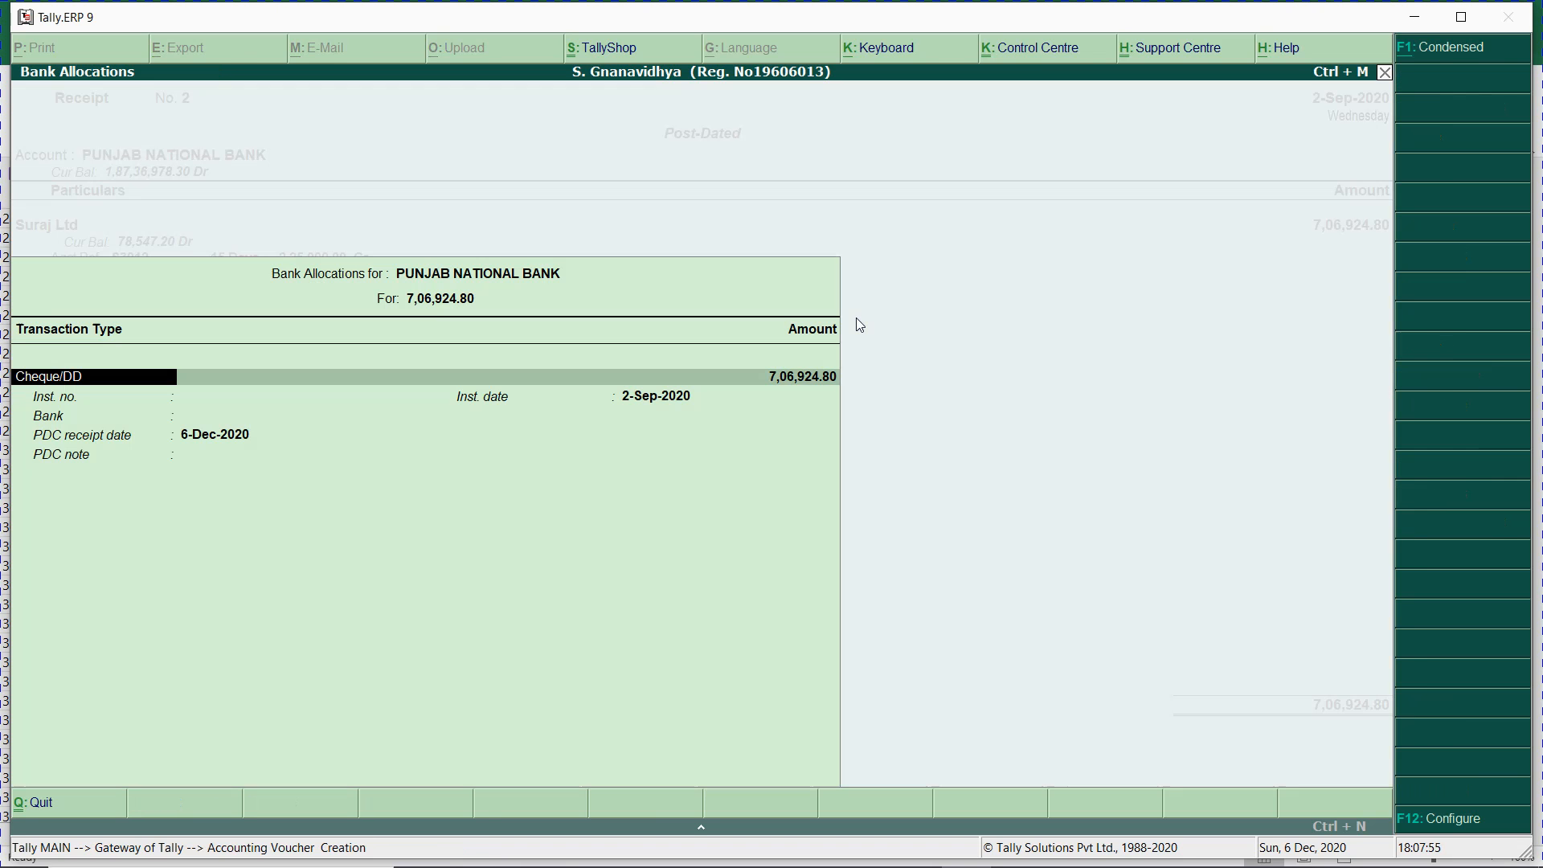
{"action": "key", "text": "Return"}
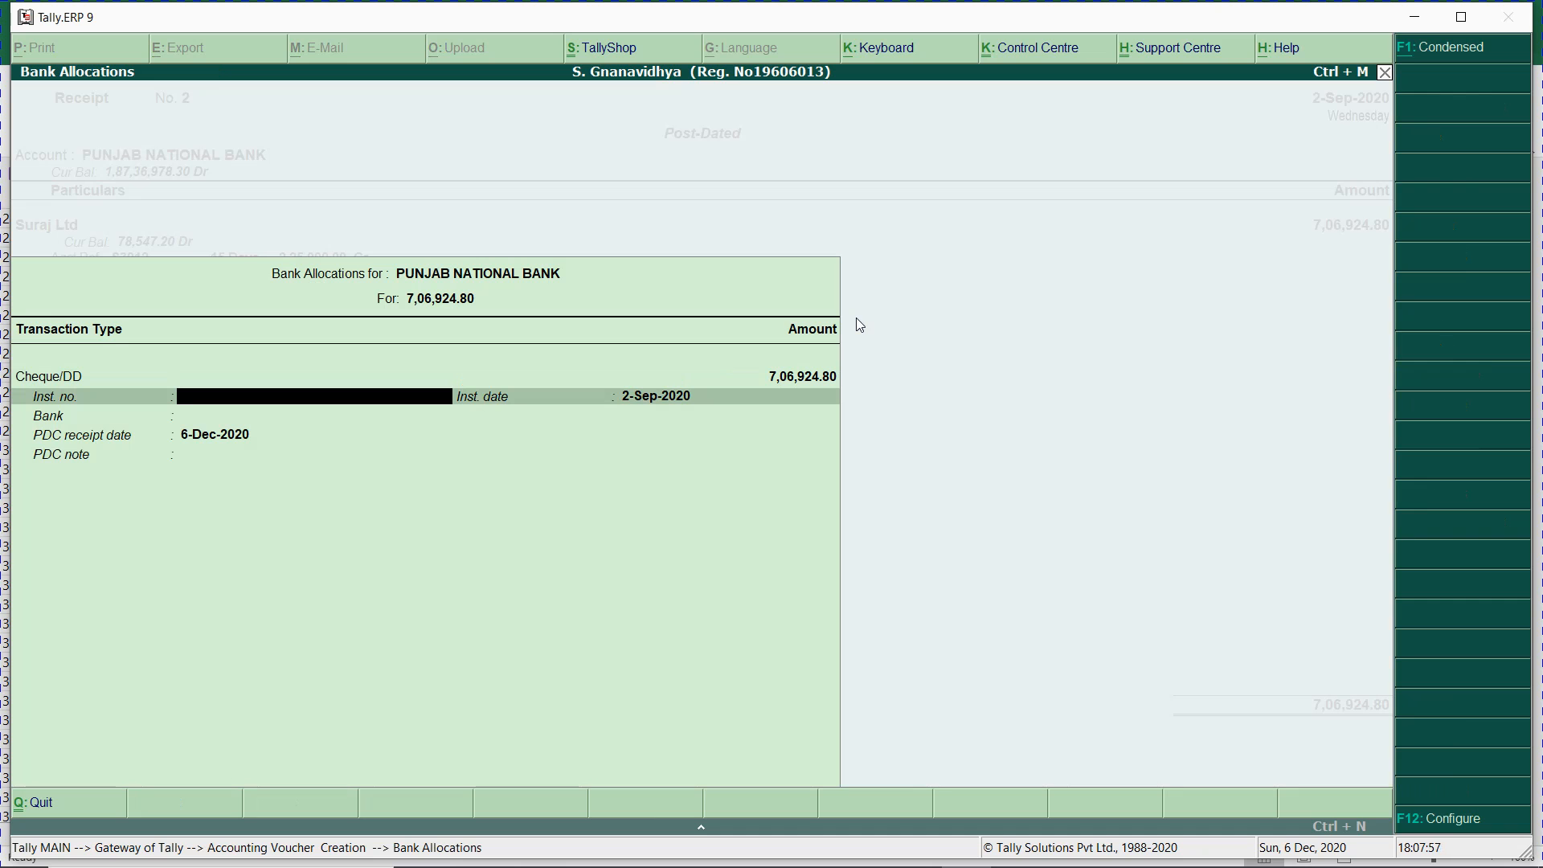
- Record cheque number 000201 dated 2-Sep-2020, drawn on bank Cub, in the bank allocation
{"action": "type", "text": "x"}
{"action": "key", "text": "alt+Tab"}
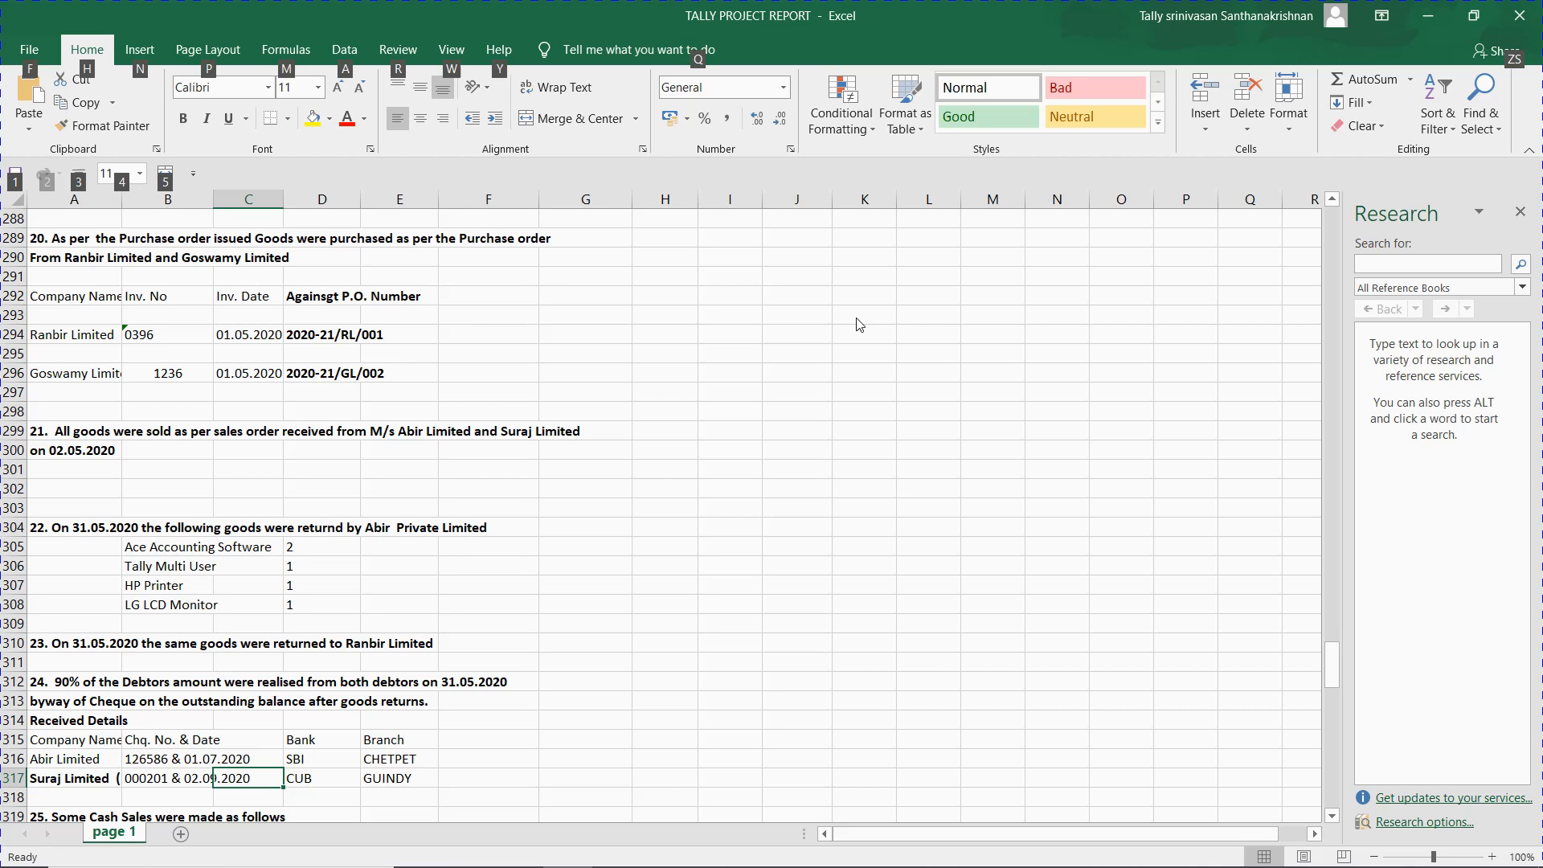
{"action": "key", "text": "alt+Tab"}
{"action": "type", "text": "000201"}
{"action": "key", "text": "Return"}
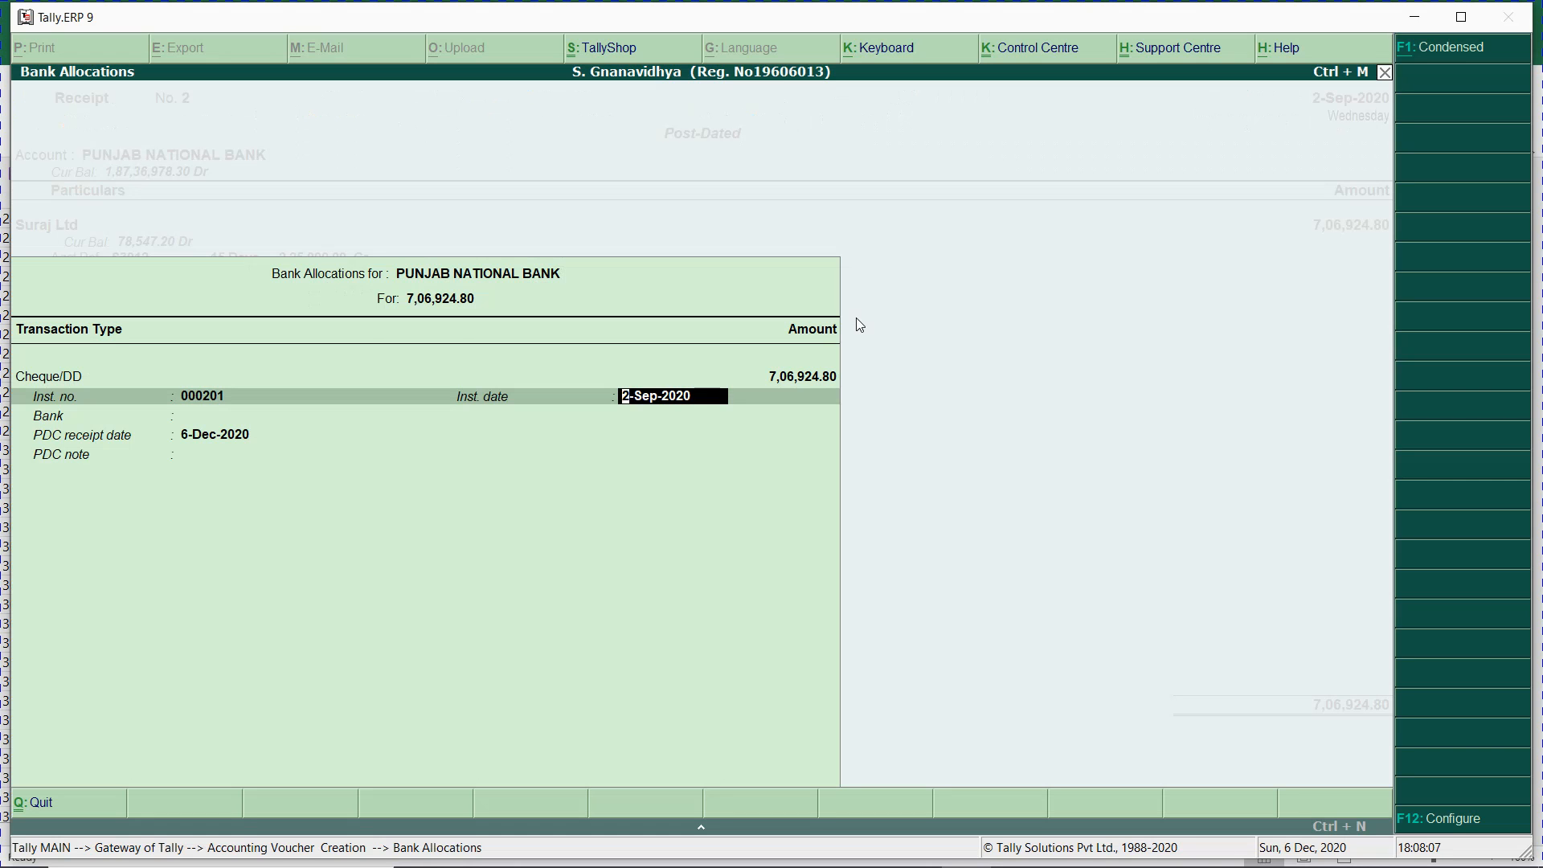
{"action": "key", "text": "Return"}
{"action": "key", "text": "alt+Tab"}
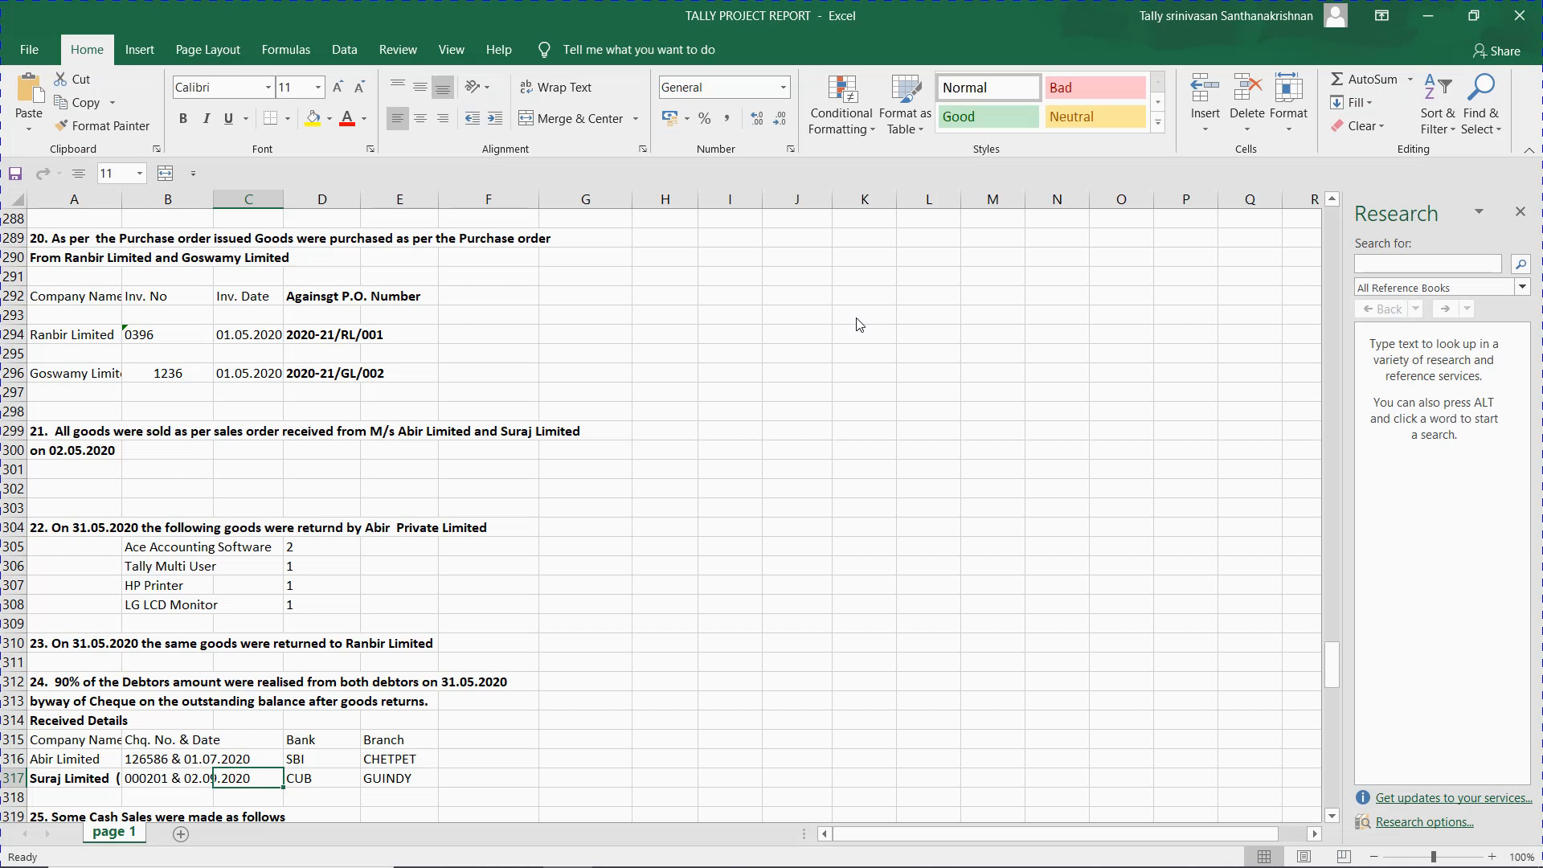
{"action": "key", "text": "alt+Tab"}
{"action": "type", "text": "c"}
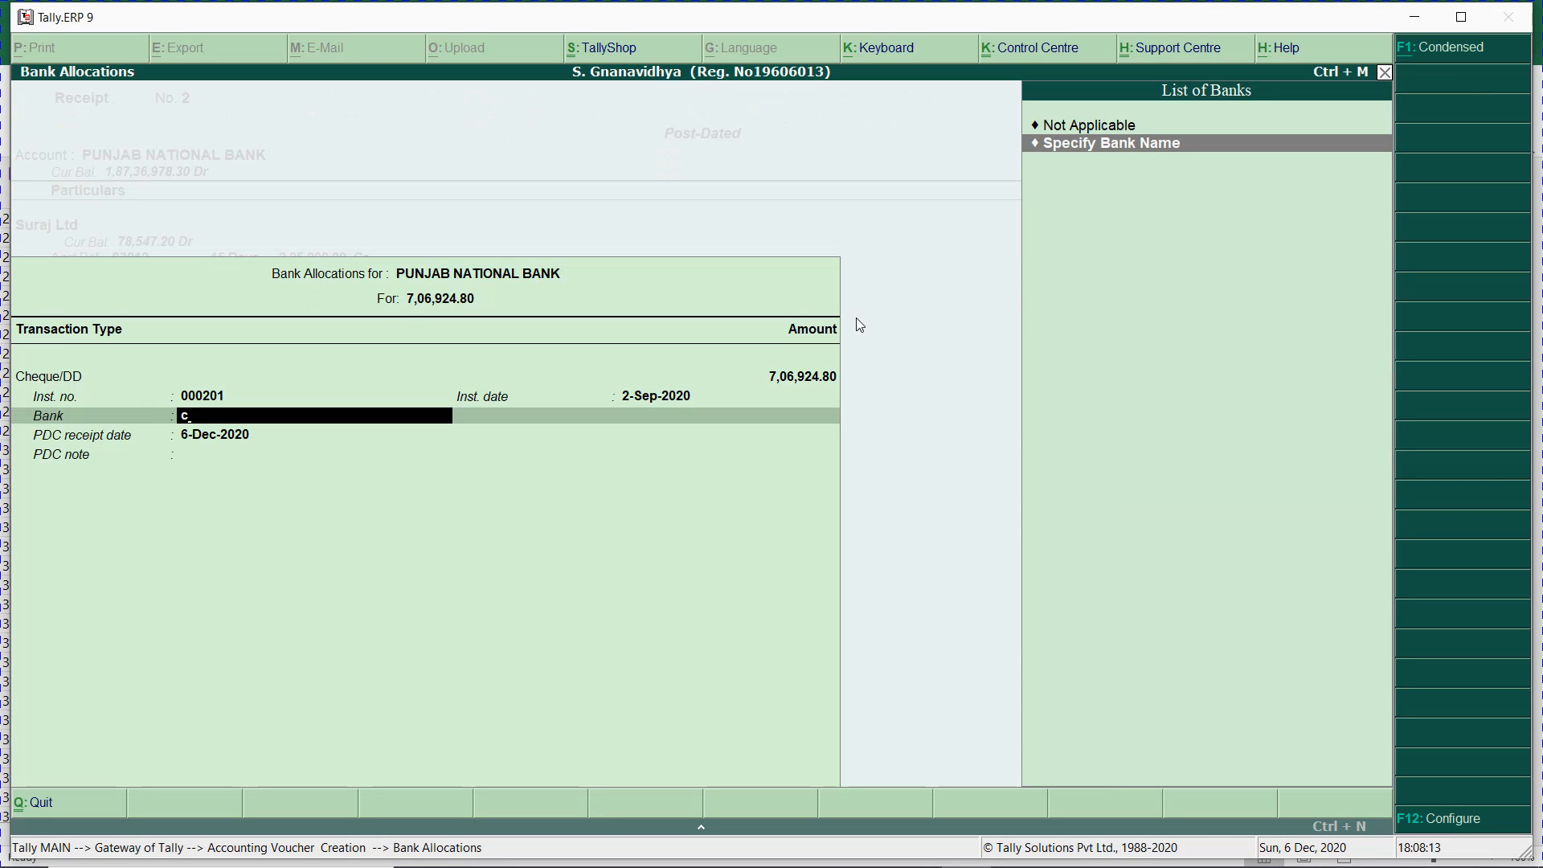
{"action": "key", "text": "Return"}
{"action": "type", "text": "Cub"}
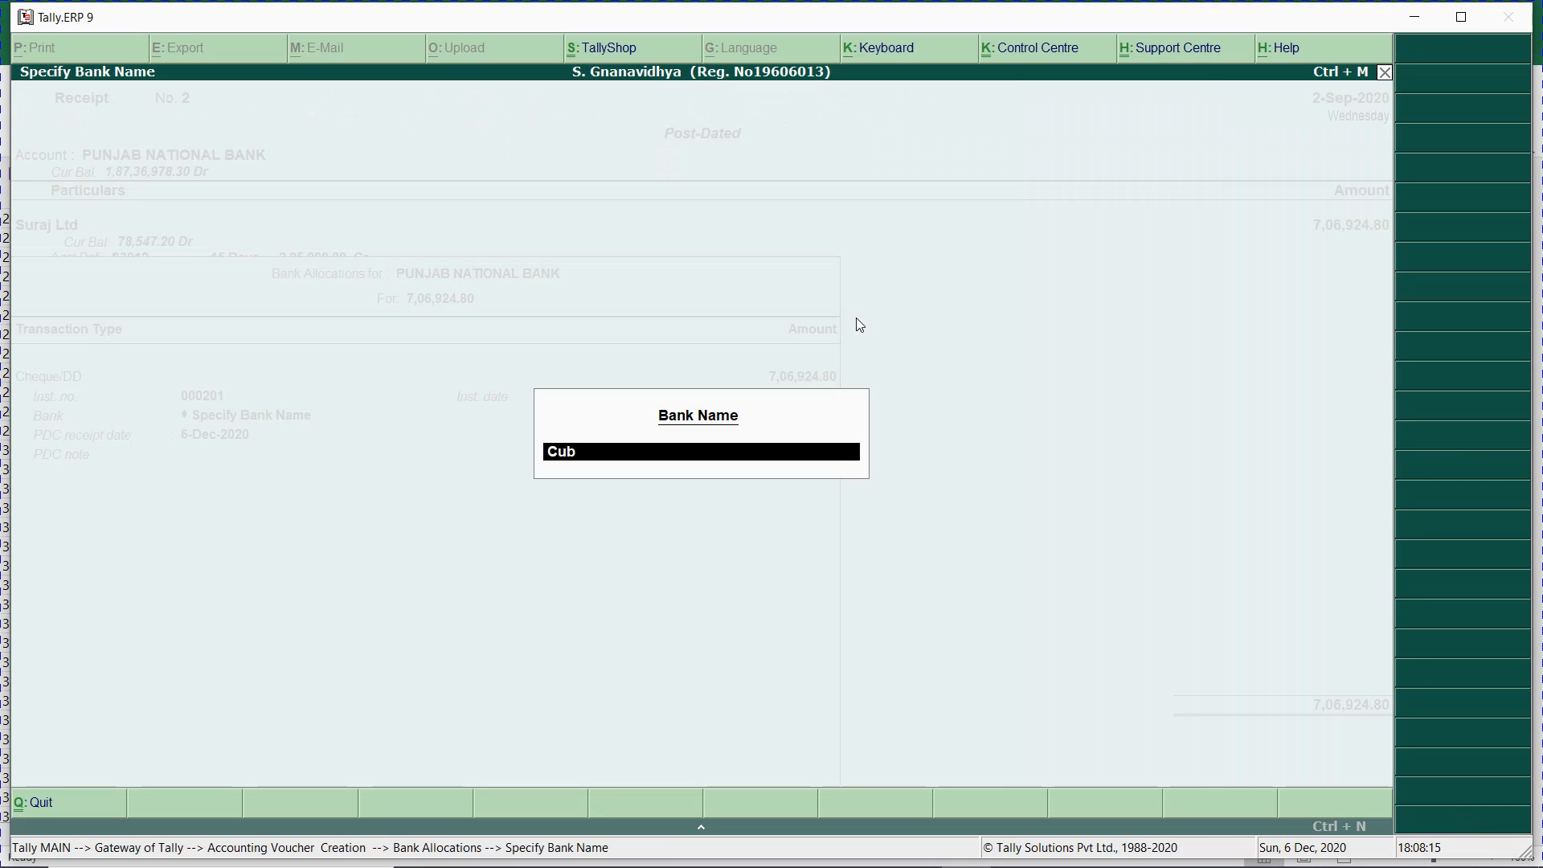
{"action": "key", "text": "Return"}
- Set the PDC receipt date to 2-Sep-2020 and step back into the voucher without accepting it
{"action": "type", "text": "3"}
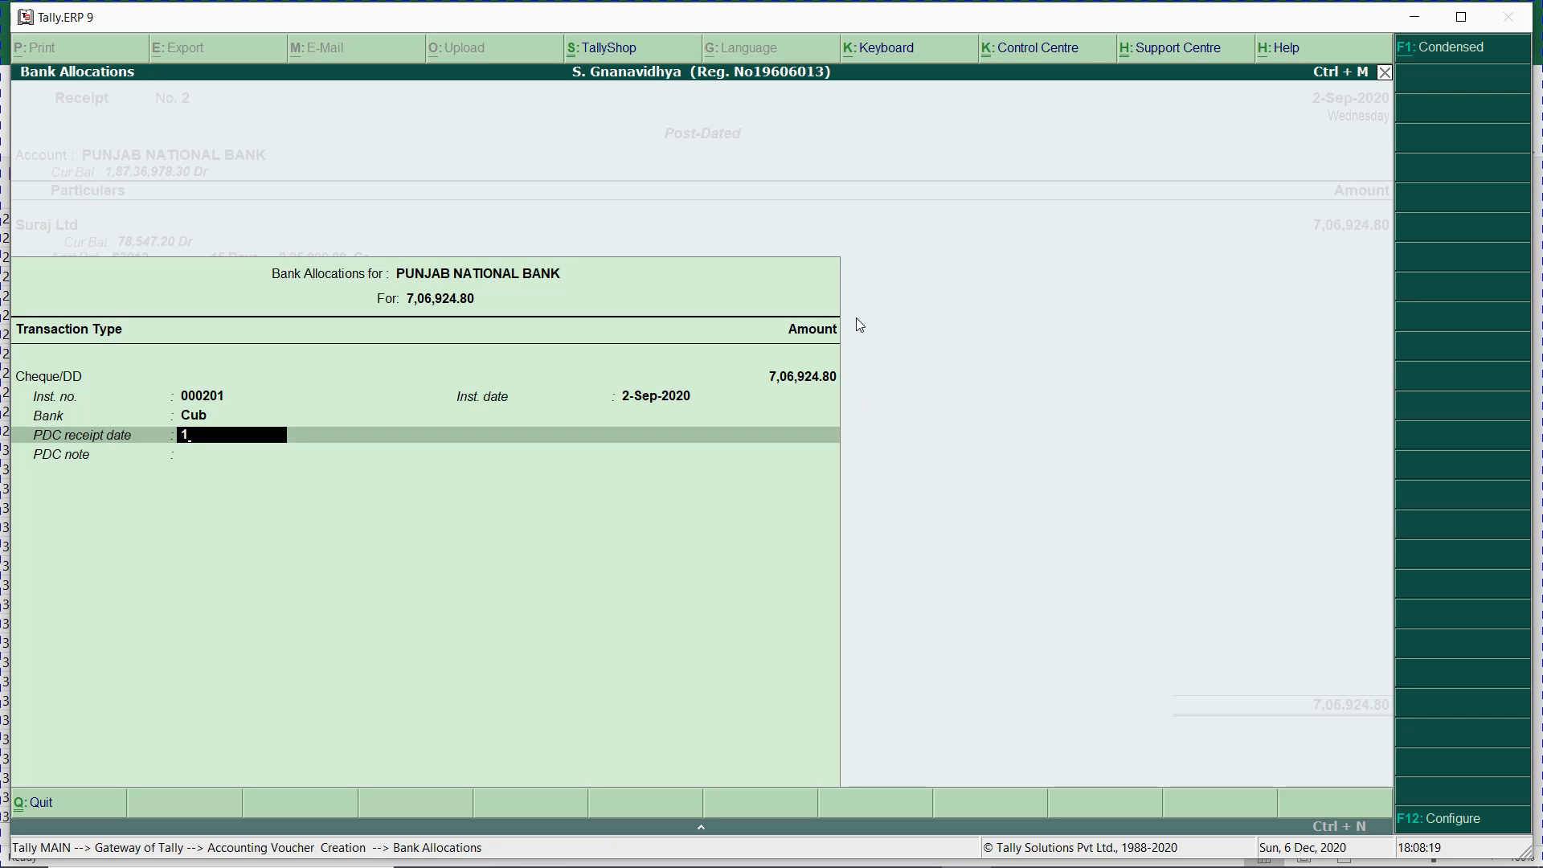
{"action": "key", "text": "Return"}
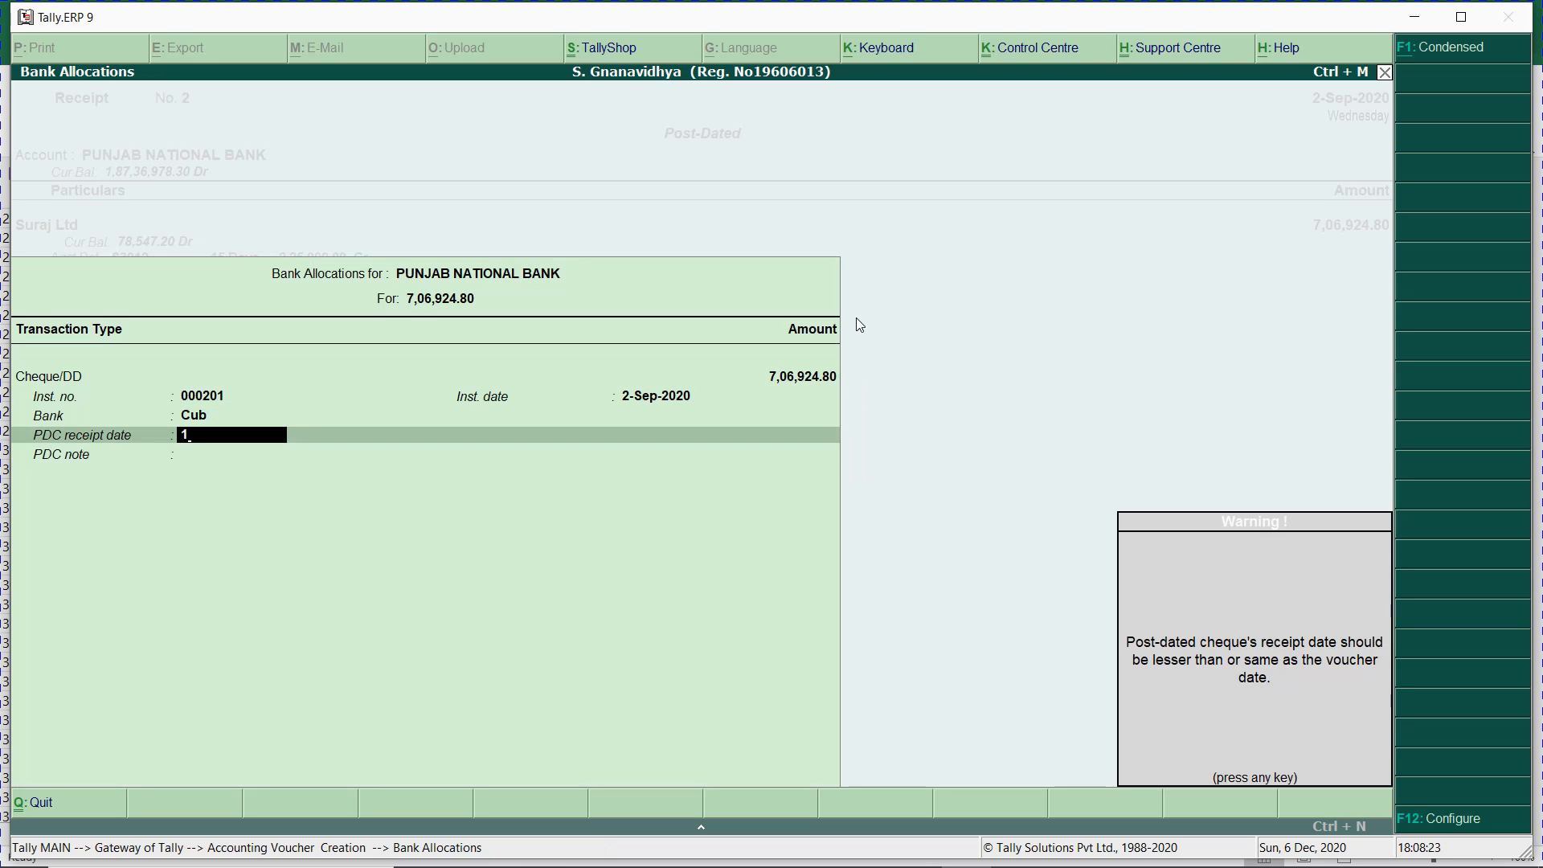
{"action": "key", "text": "Return"}
{"action": "key", "text": "BackSpace"}
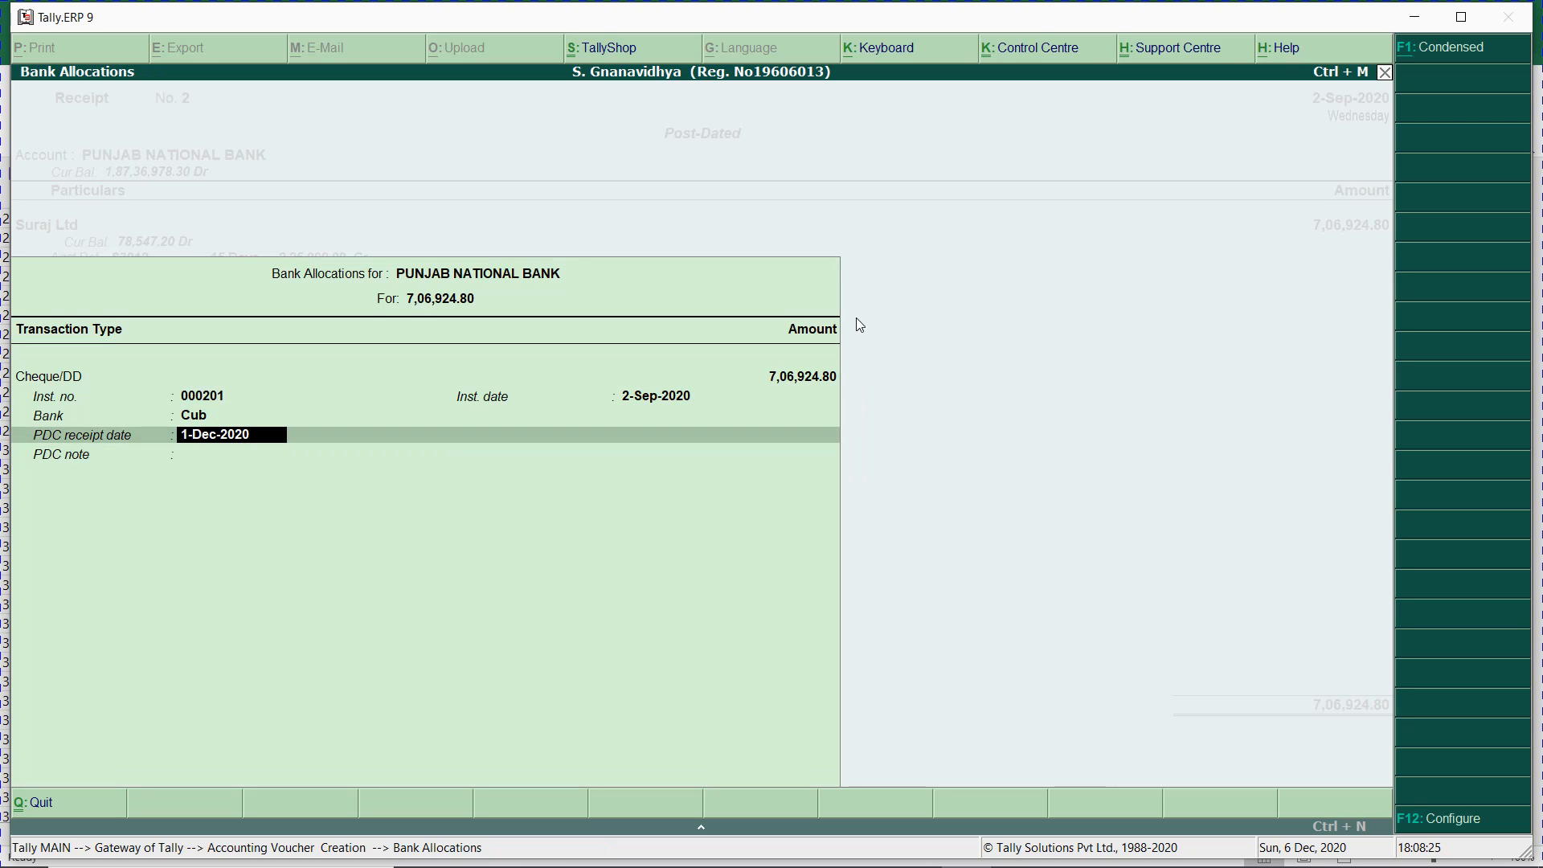
{"action": "key", "text": "Return"}
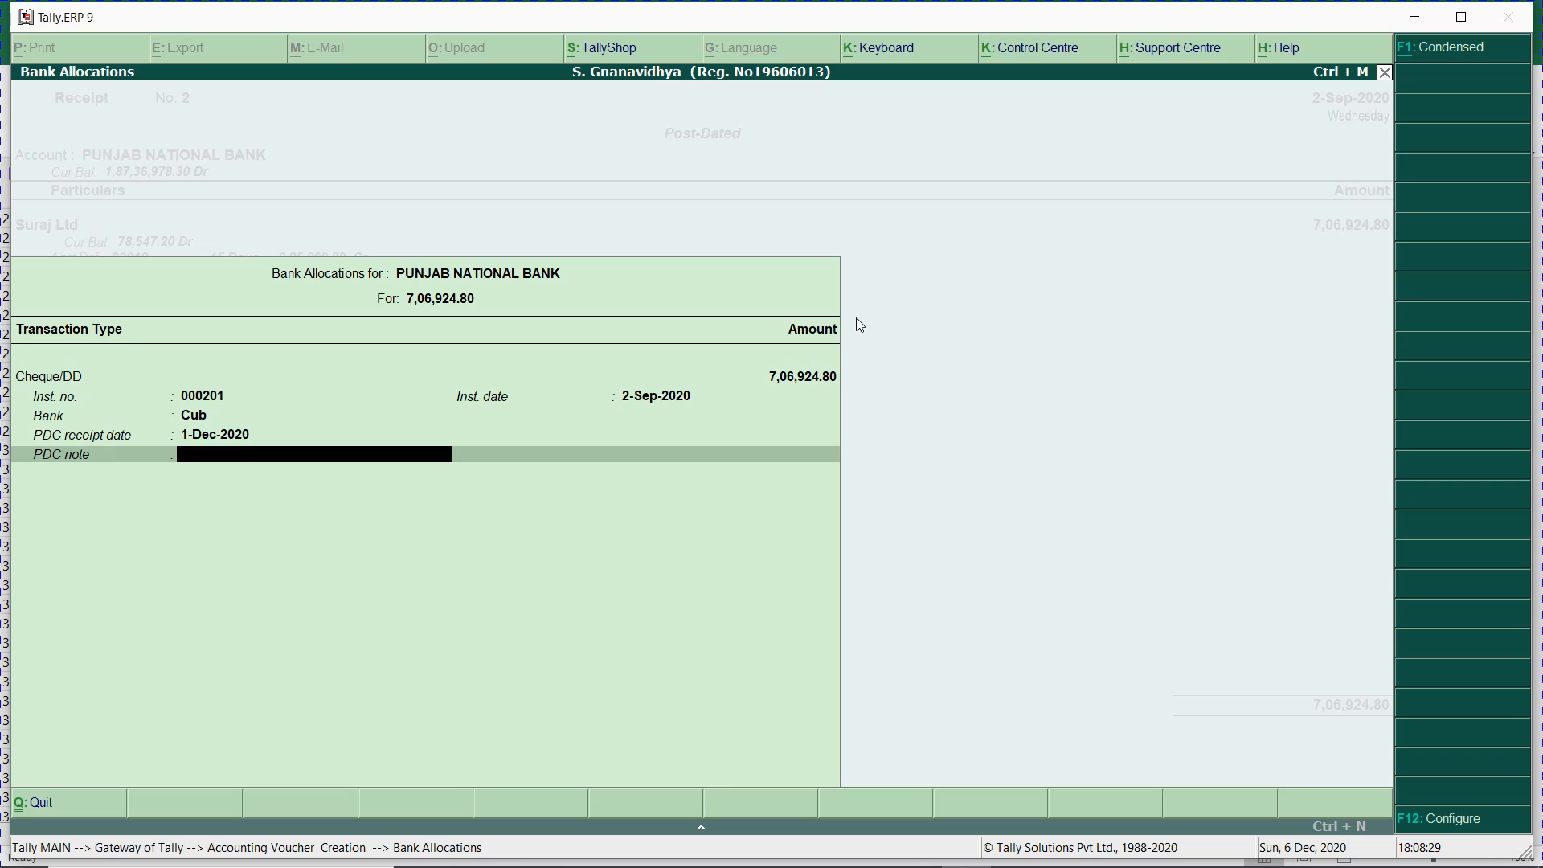
{"action": "key", "text": "BackSpace"}
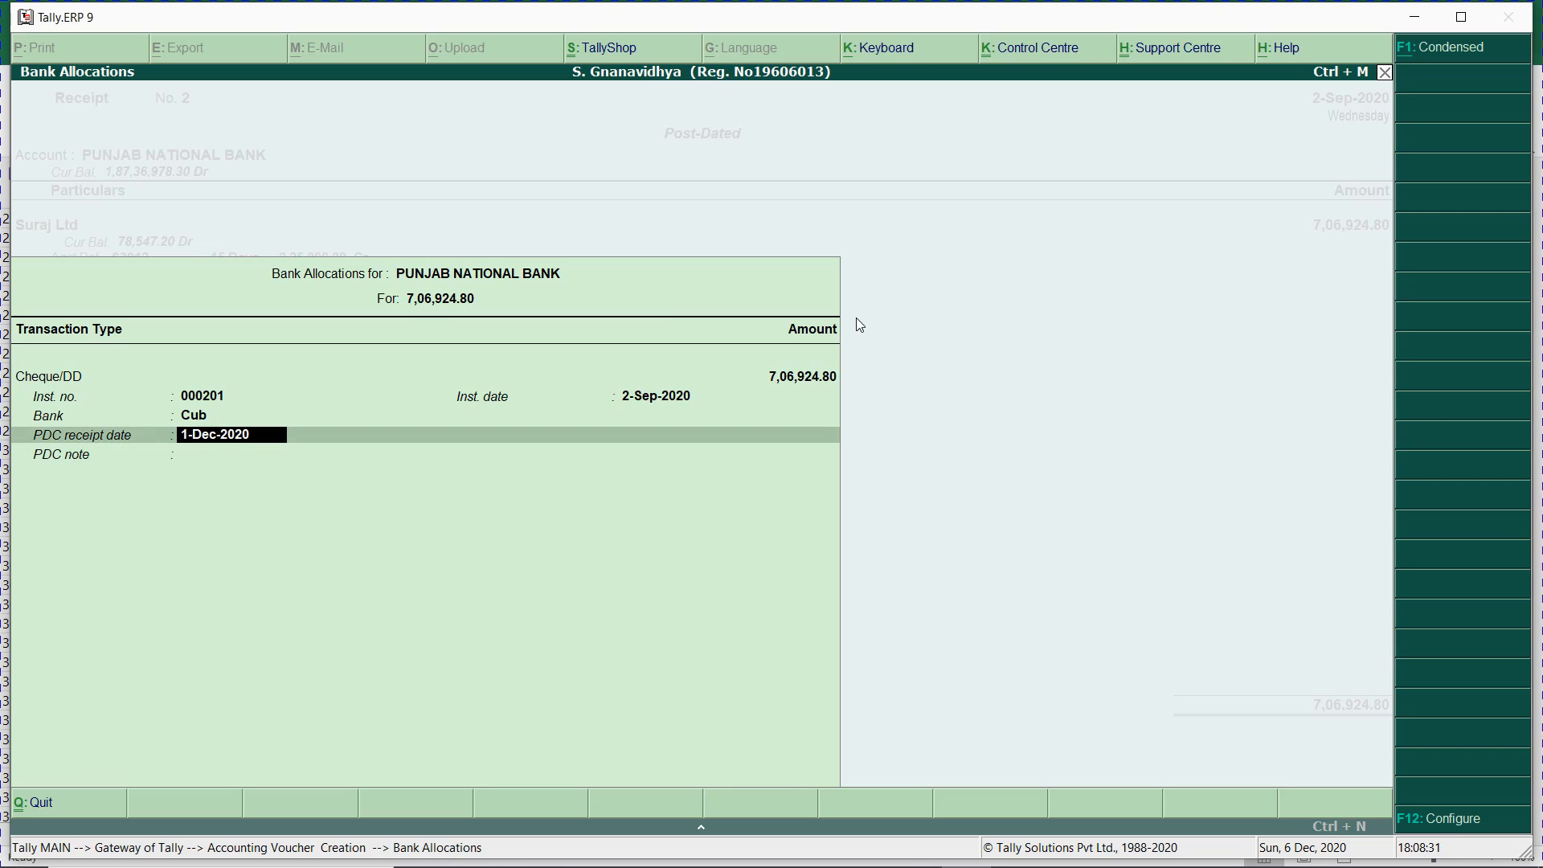
{"action": "type", "text": "2"}
{"action": "key", "text": "Return"}
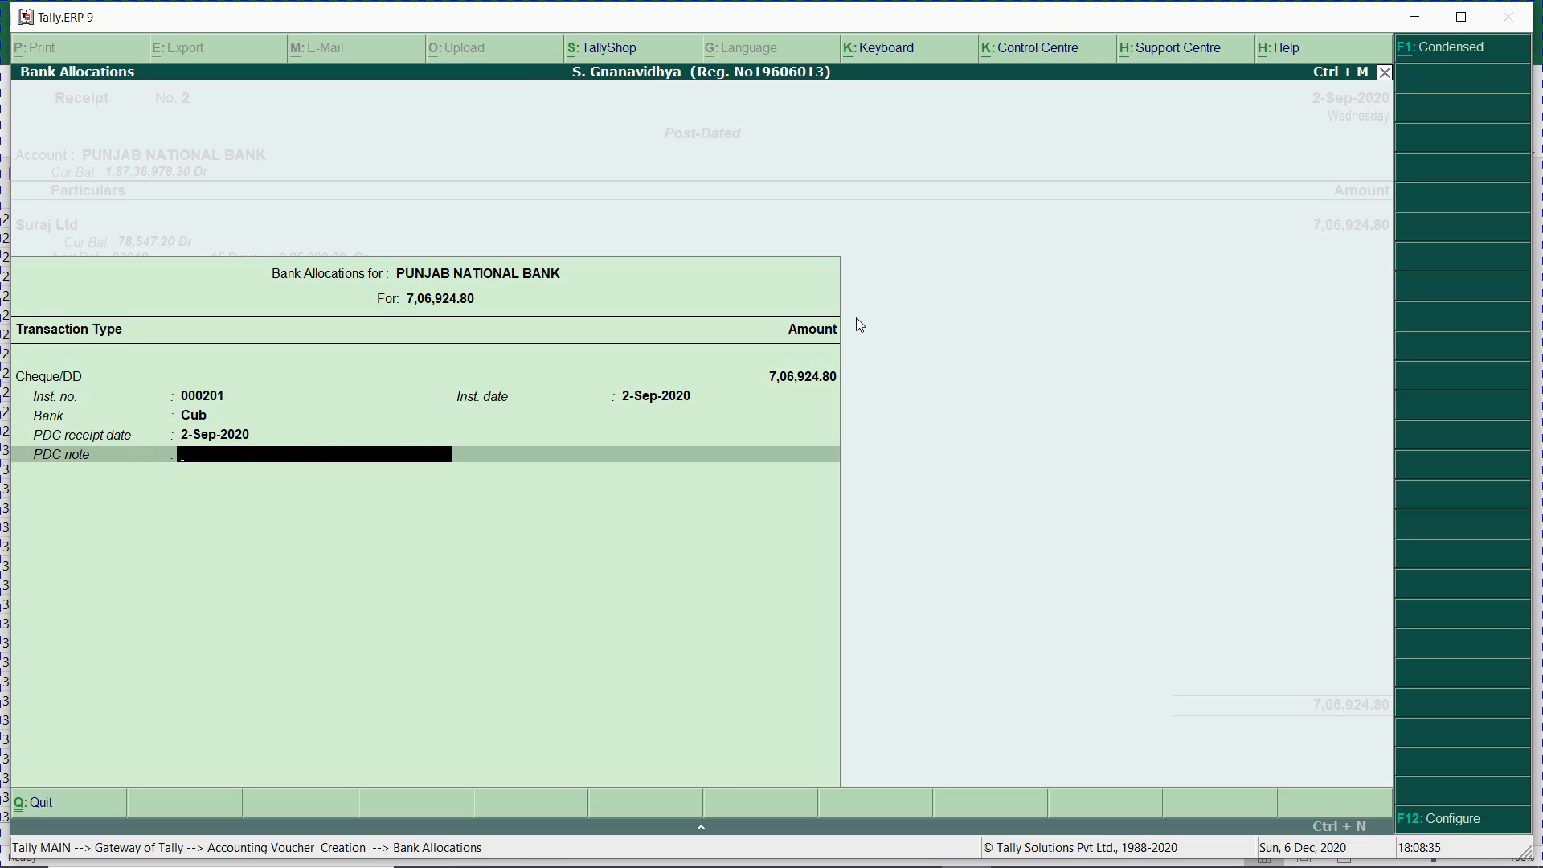
{"action": "key", "text": "Return"}
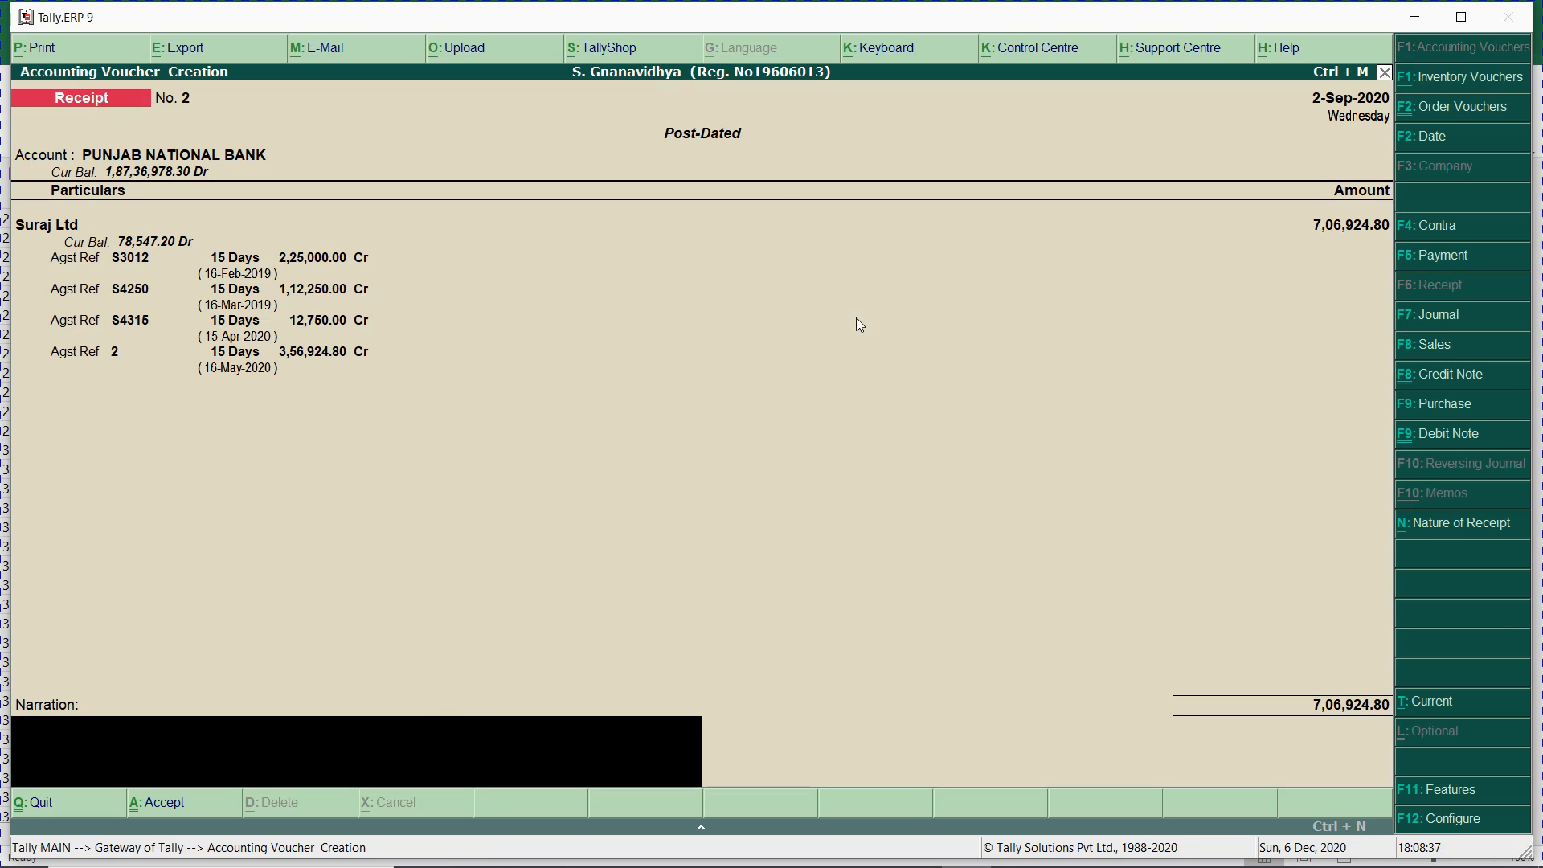
{"action": "key", "text": "Return"}
{"action": "key", "text": "Escape"}
{"action": "key", "text": "BackSpace"}
{"action": "key", "text": "BackSpace"}
{"action": "key", "text": "Return"}
{"action": "key", "text": "Return"}
{"action": "key", "text": "Return"}
{"action": "key", "text": "Return"}
{"action": "key", "text": "Return"}
{"action": "key", "text": "Return"}
{"action": "key", "text": "Return"}
- Enter 'Inform Before Deposit' as the PDC note
{"action": "key", "text": "Return"}
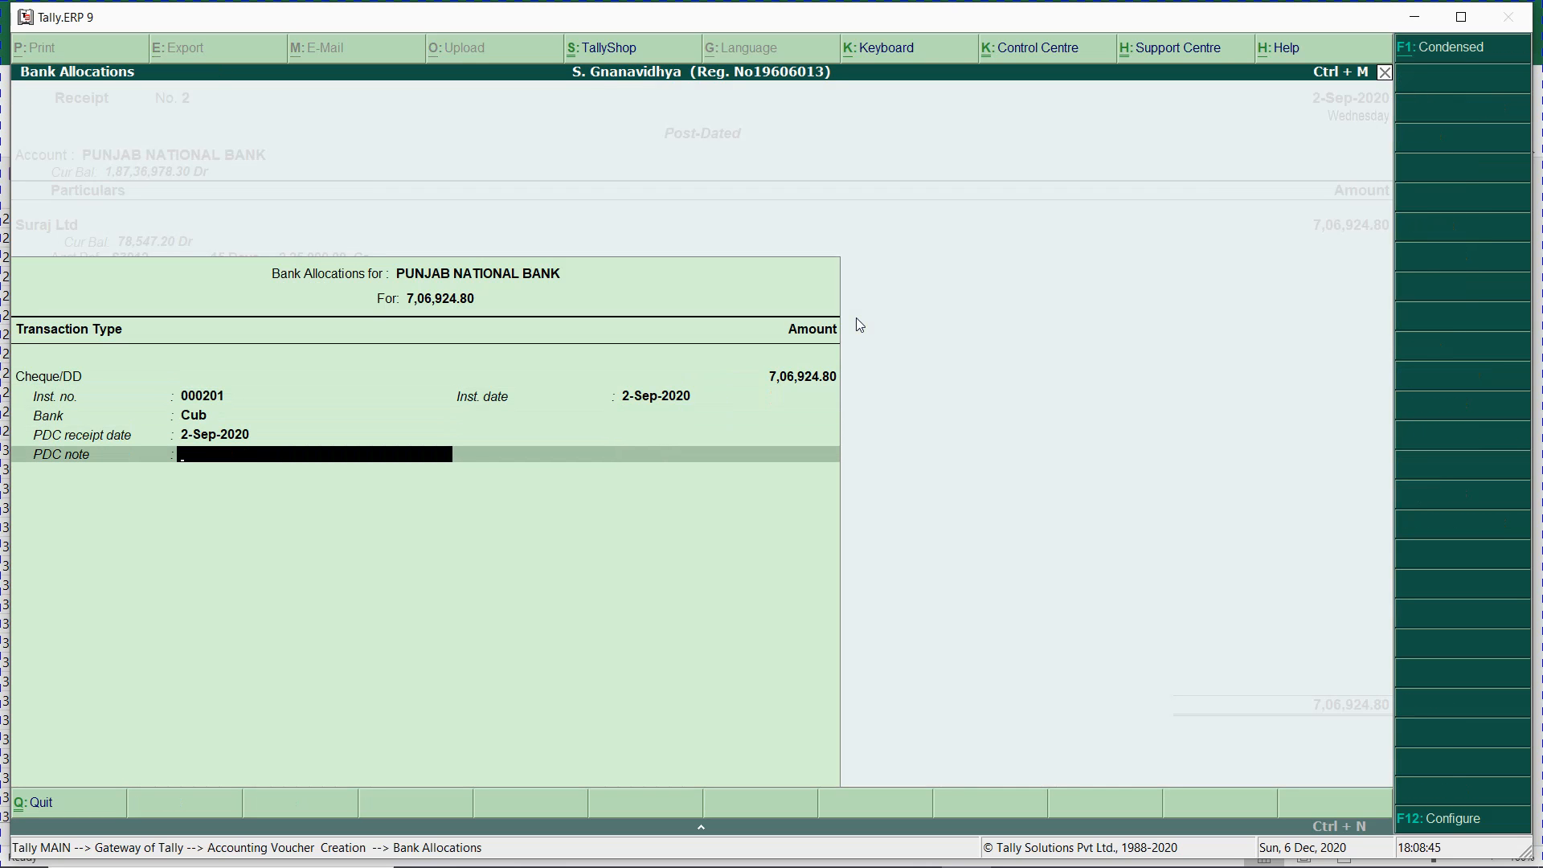
{"action": "type", "text": "INform"}
{"action": "key", "text": "BackSpace"}
{"action": "key", "text": "BackSpace"}
{"action": "key", "text": "BackSpace"}
{"action": "key", "text": "BackSpace"}
{"action": "key", "text": "BackSpace"}
{"action": "type", "text": "nform Before Deposit"}
{"action": "key", "text": "Return"}
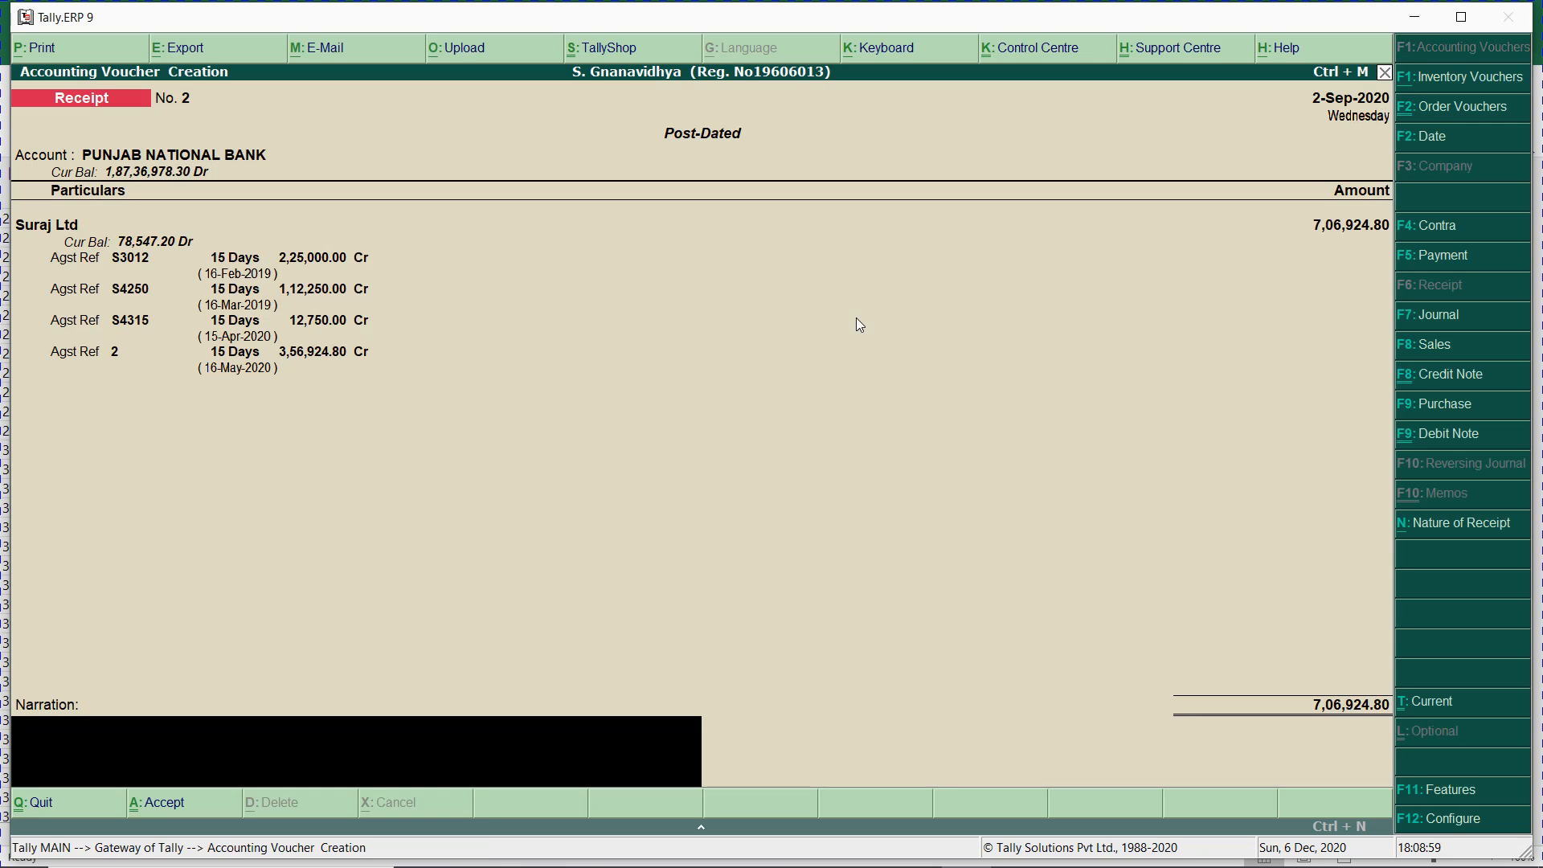
{"action": "key", "text": "alt+Tab"}
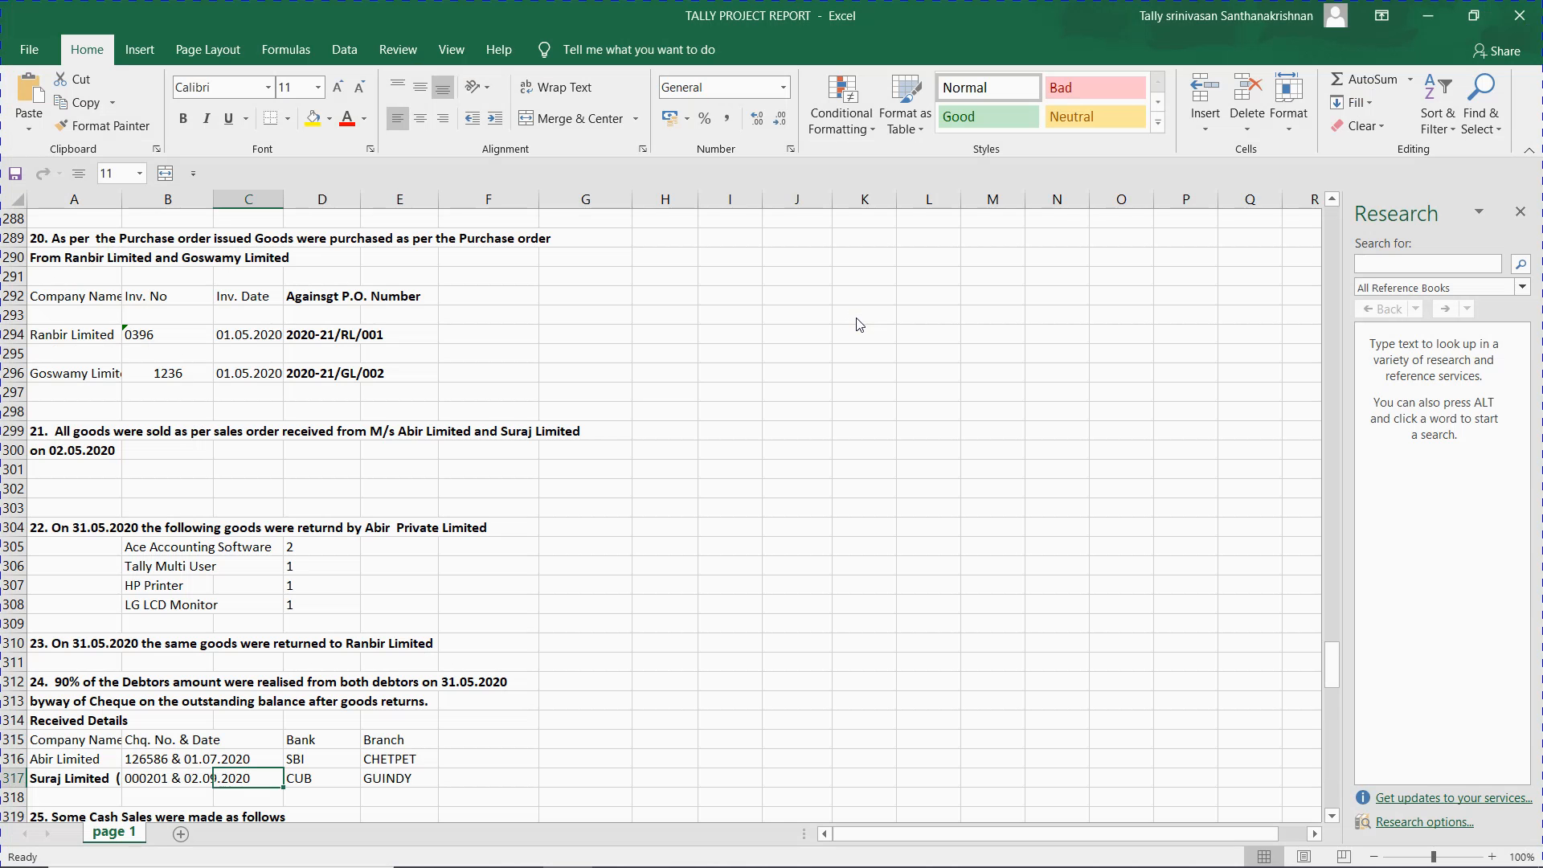
- Paste the receipt voucher screenshot below the Suraj Ltd outstanding image in Word
{"action": "key", "text": "alt+Tab"}
{"action": "key", "text": "Tab"}
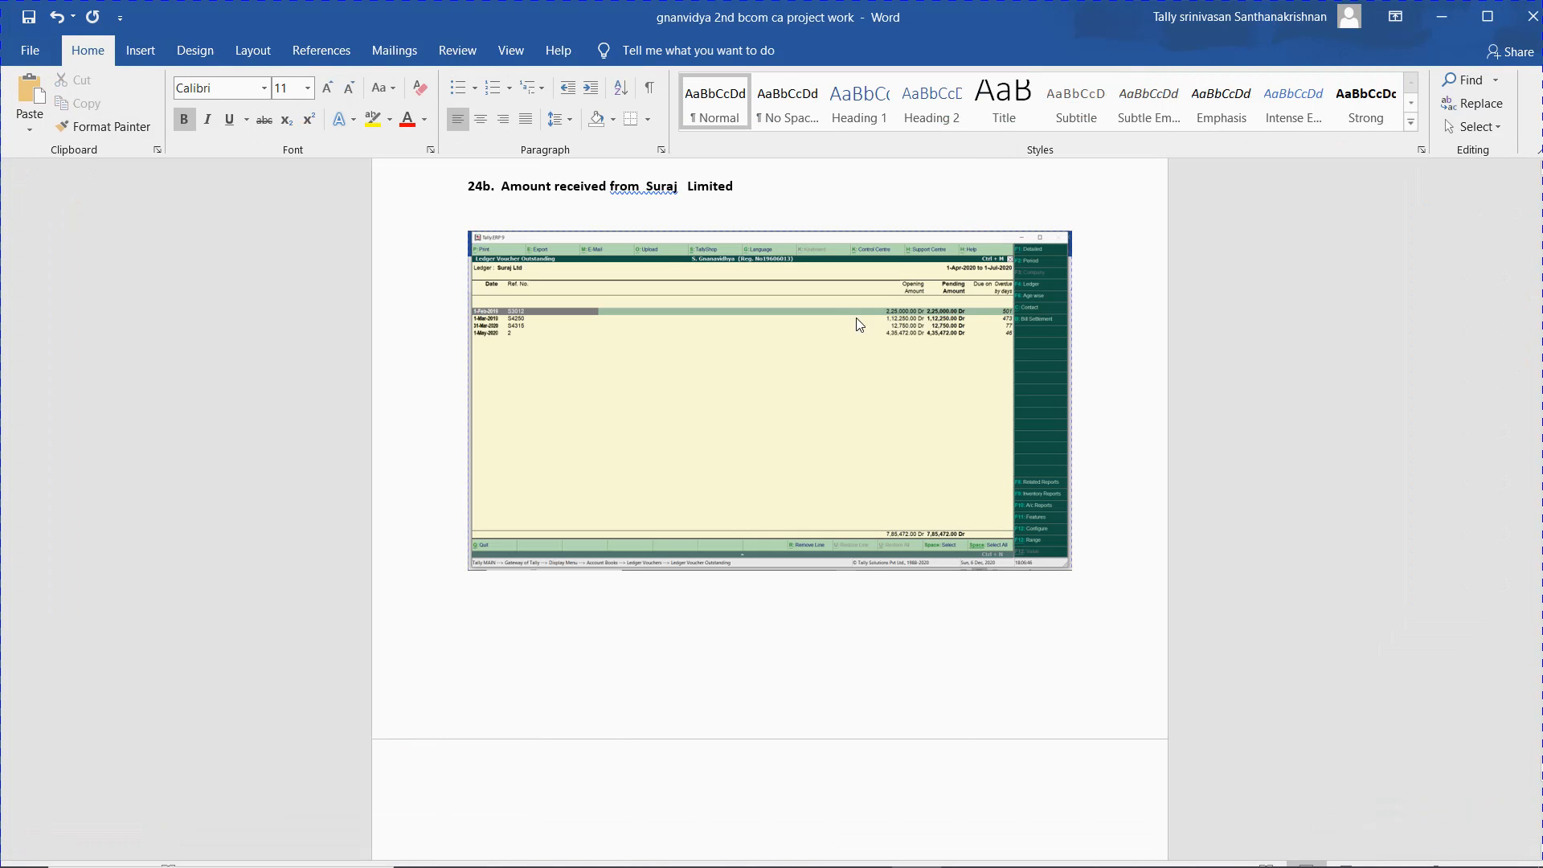
{"action": "left_click", "coordinate": [1144, 534]}
{"action": "key", "text": "ctrl+v"}
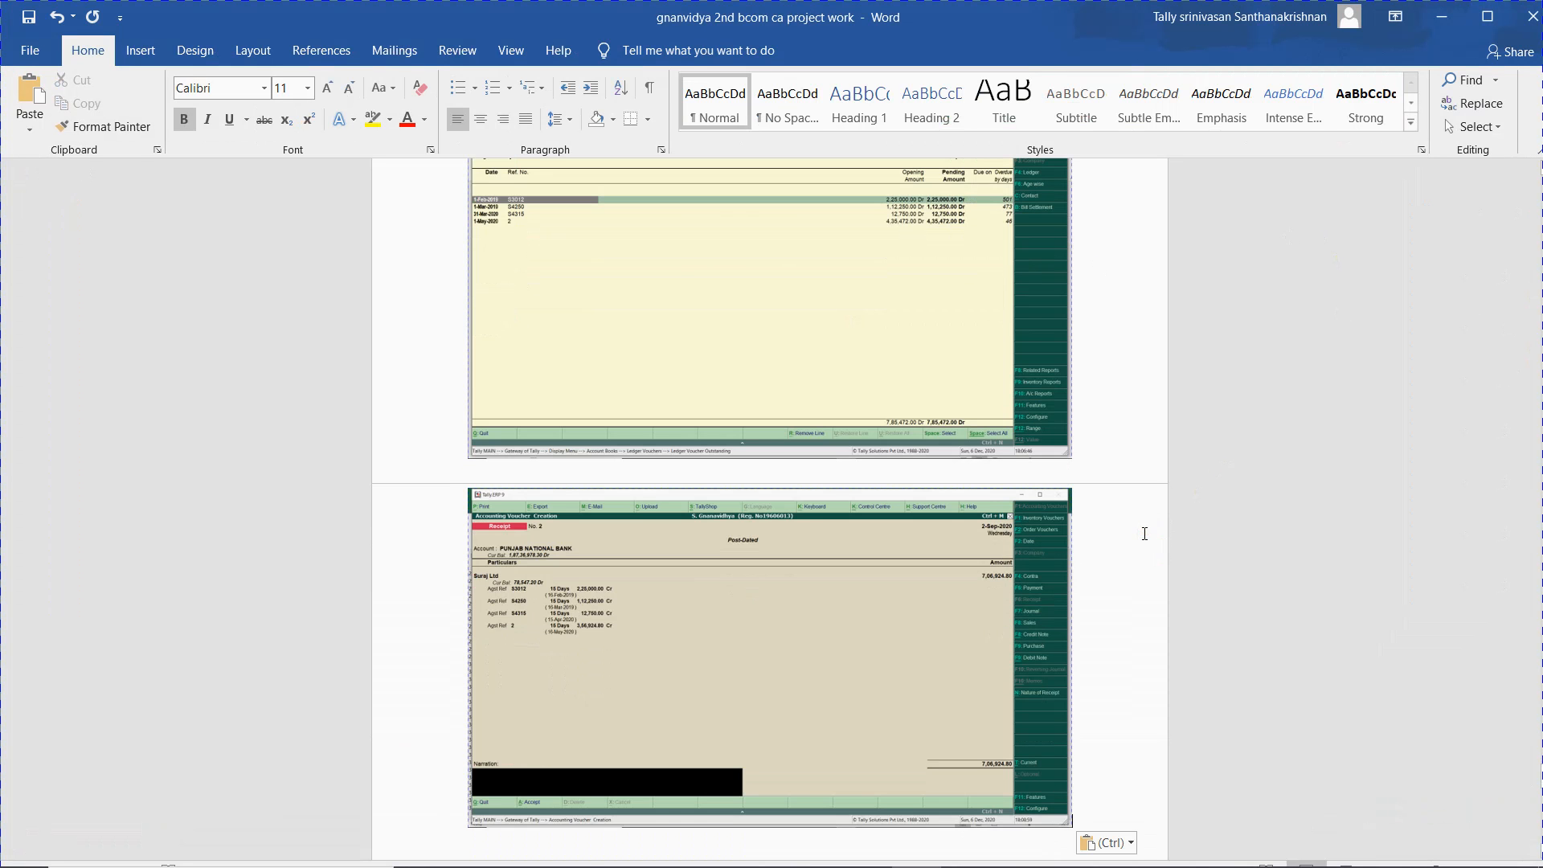
- Reopen the cheque bank allocation in Tally and paste its screenshot beneath the voucher image
{"action": "key", "text": "alt+Tab"}
{"action": "key", "text": "alt+Tab"}
{"action": "key", "text": "alt+Tab"}
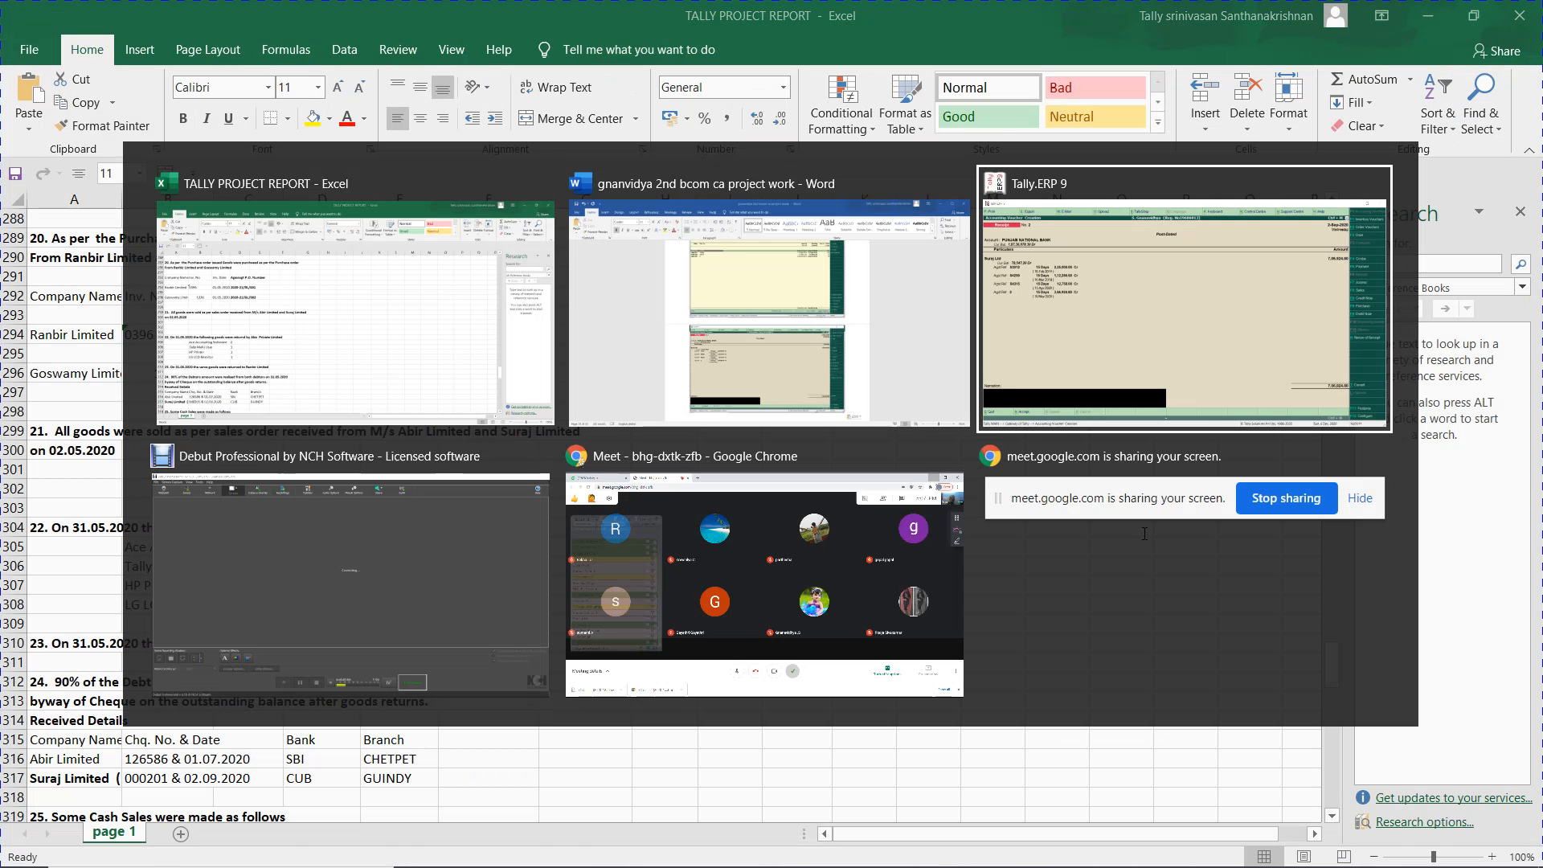
{"action": "key", "text": "BackSpace"}
{"action": "key", "text": "BackSpace"}
{"action": "key", "text": "BackSpace"}
{"action": "key", "text": "Return"}
{"action": "key", "text": "Return"}
{"action": "key", "text": "Return"}
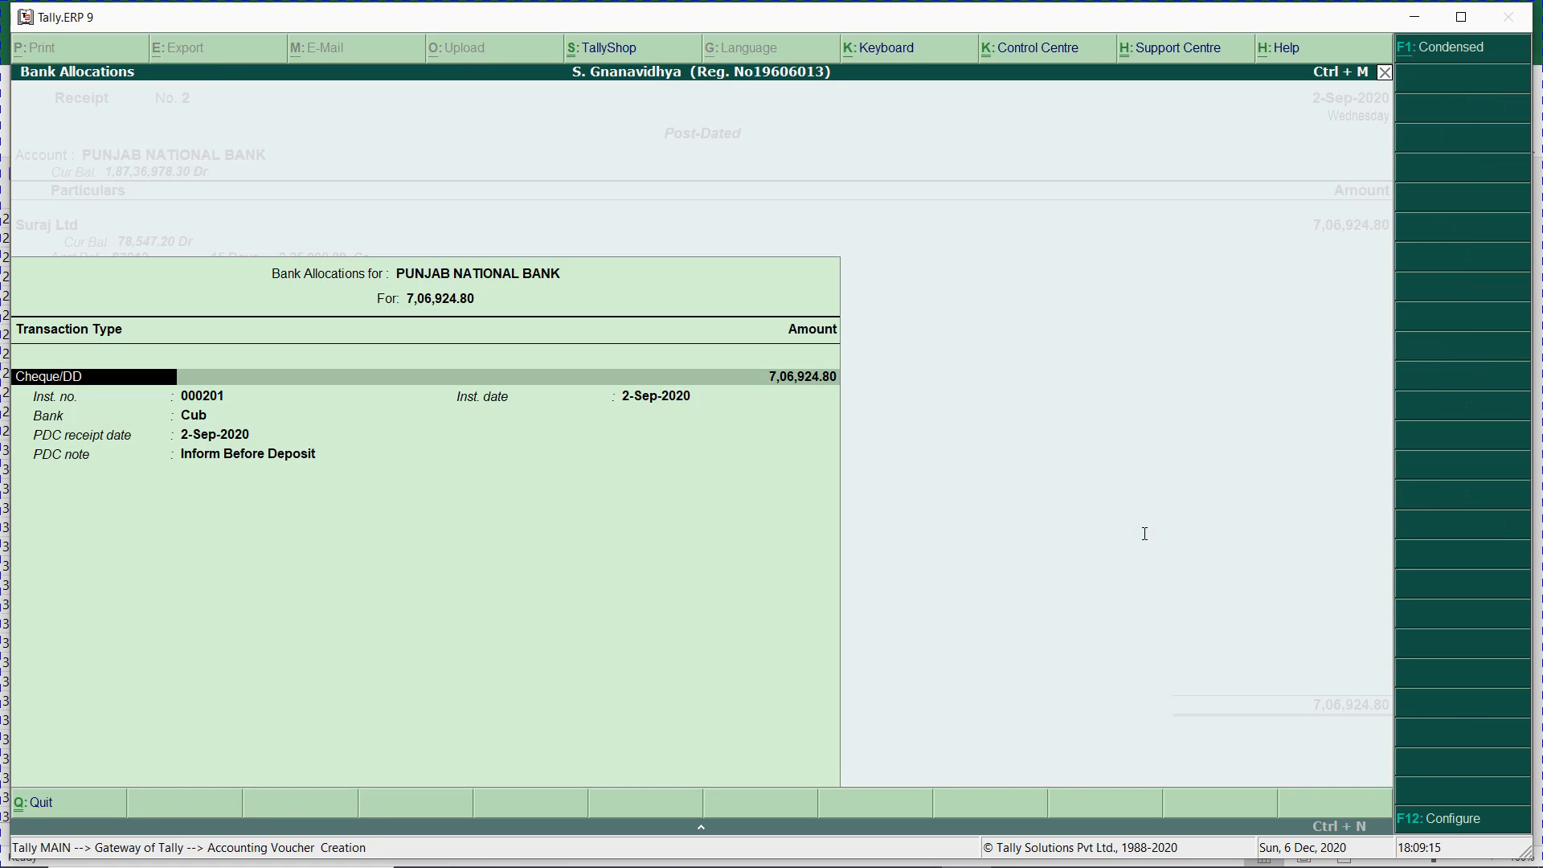
{"action": "key", "text": "alt+Tab"}
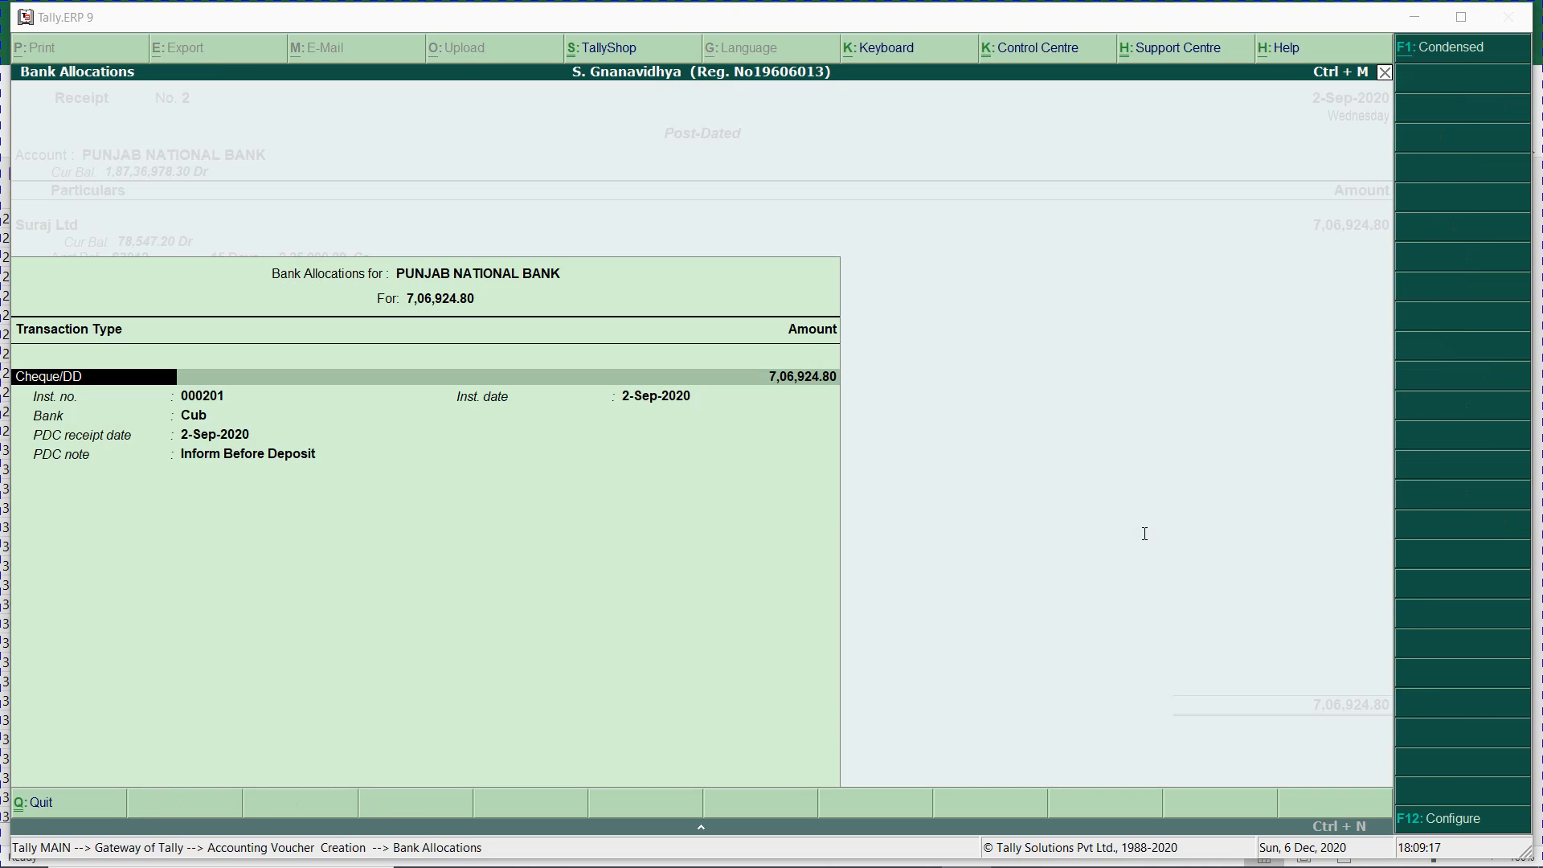
{"action": "key", "text": "alt+Tab"}
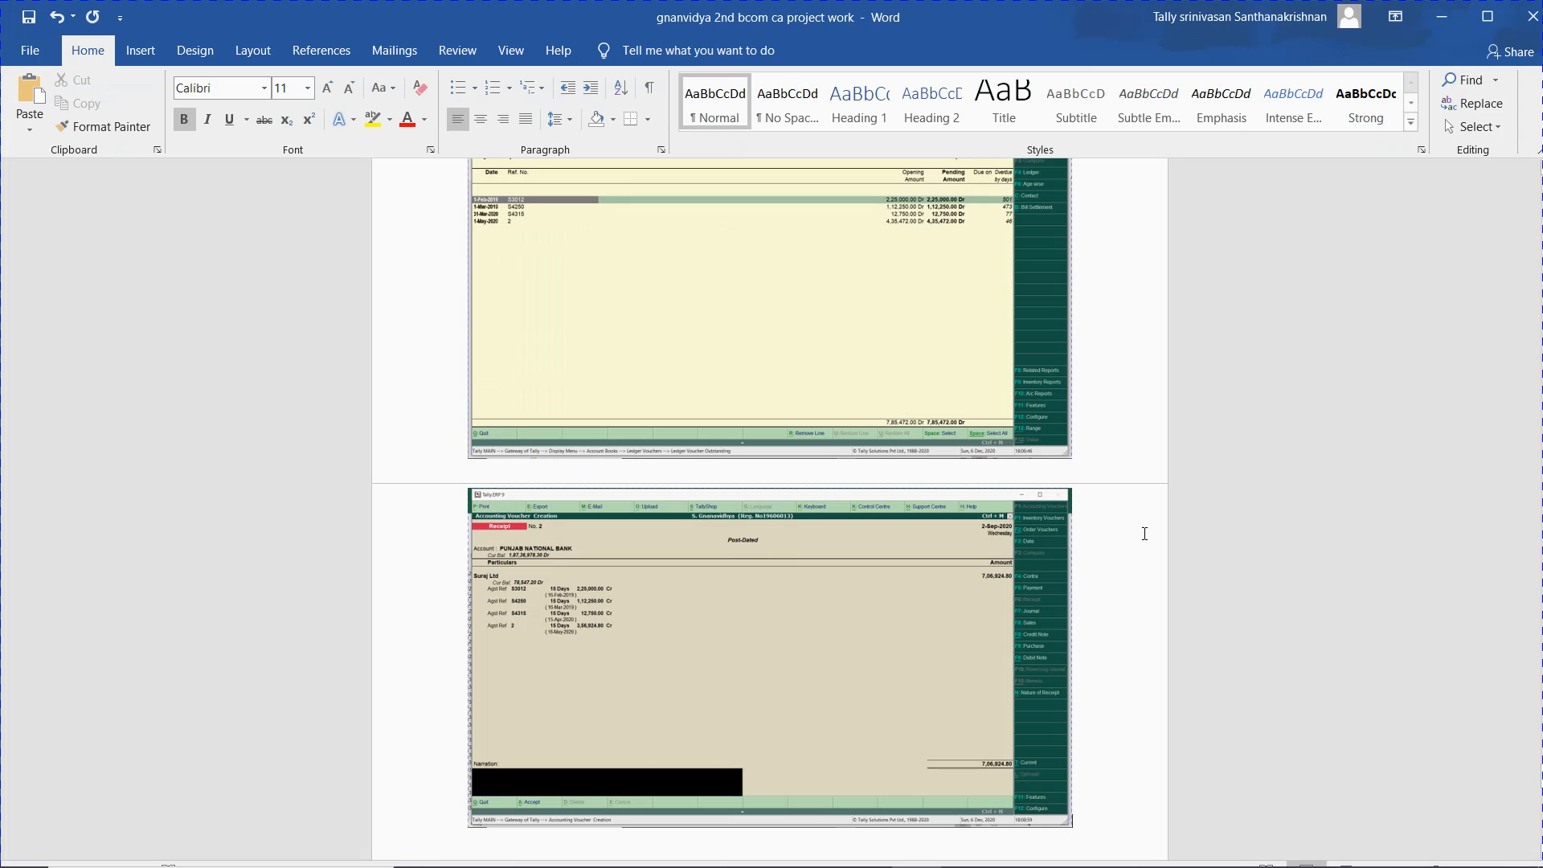
{"action": "scroll", "coordinate": [1144, 533], "scroll_direction": "down", "scroll_amount": 1}
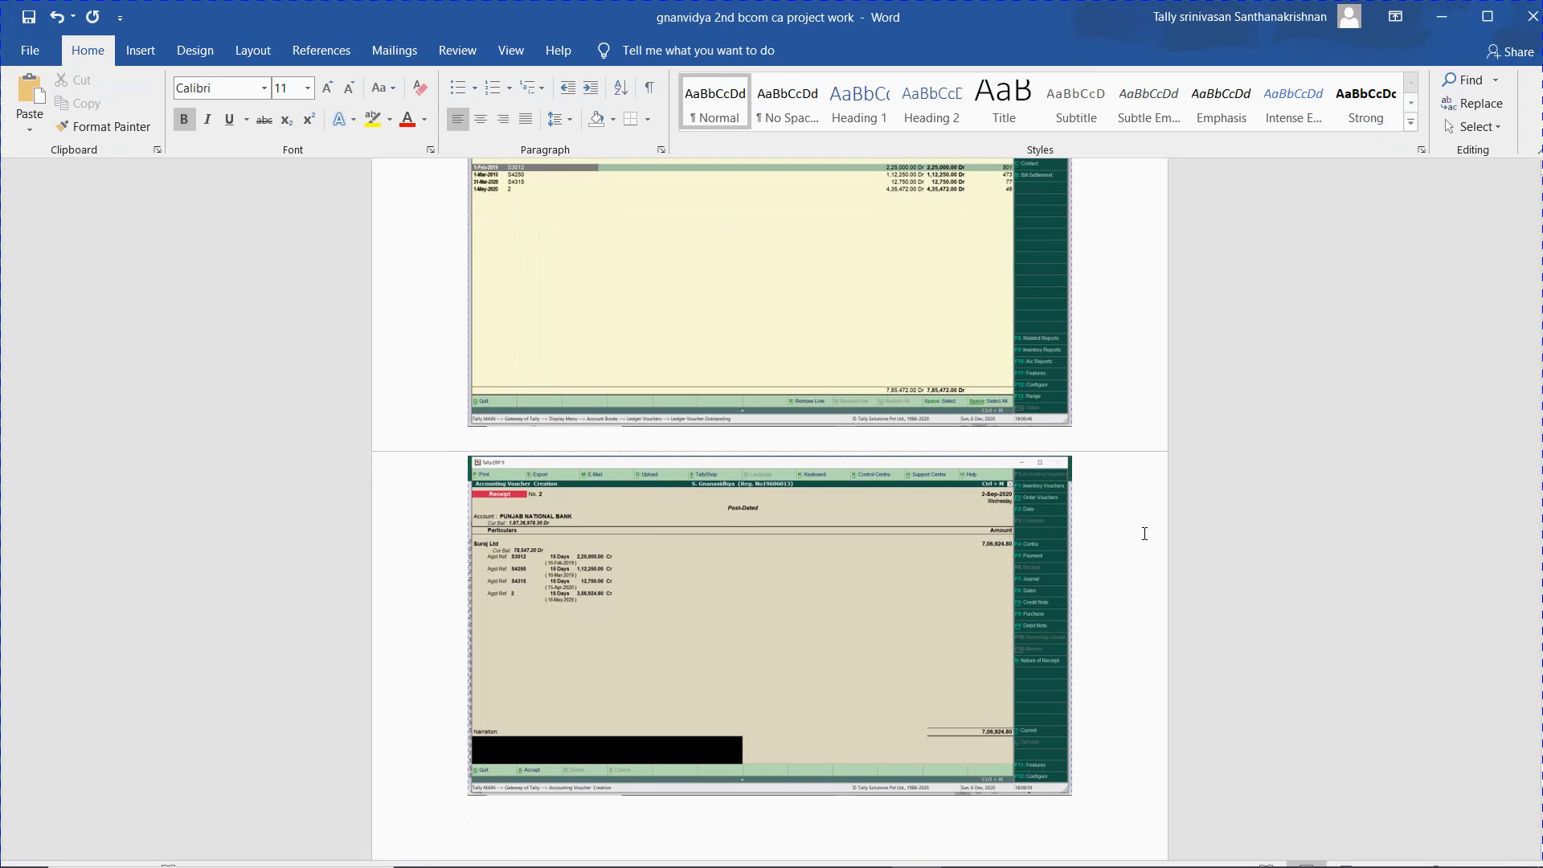
{"action": "key", "text": "ctrl+v"}
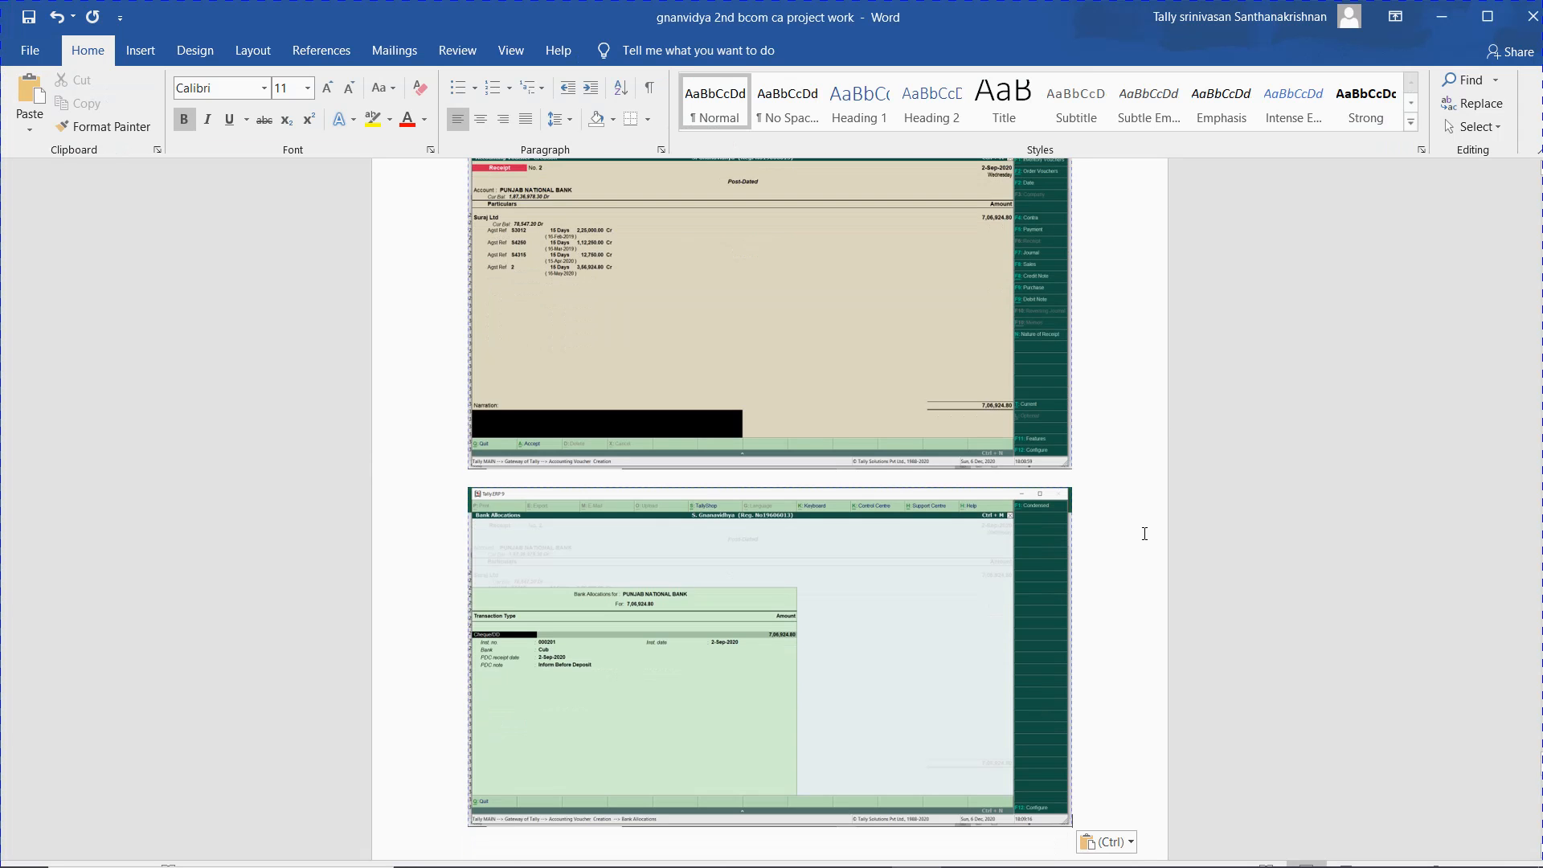
{"action": "key", "text": "Return"}
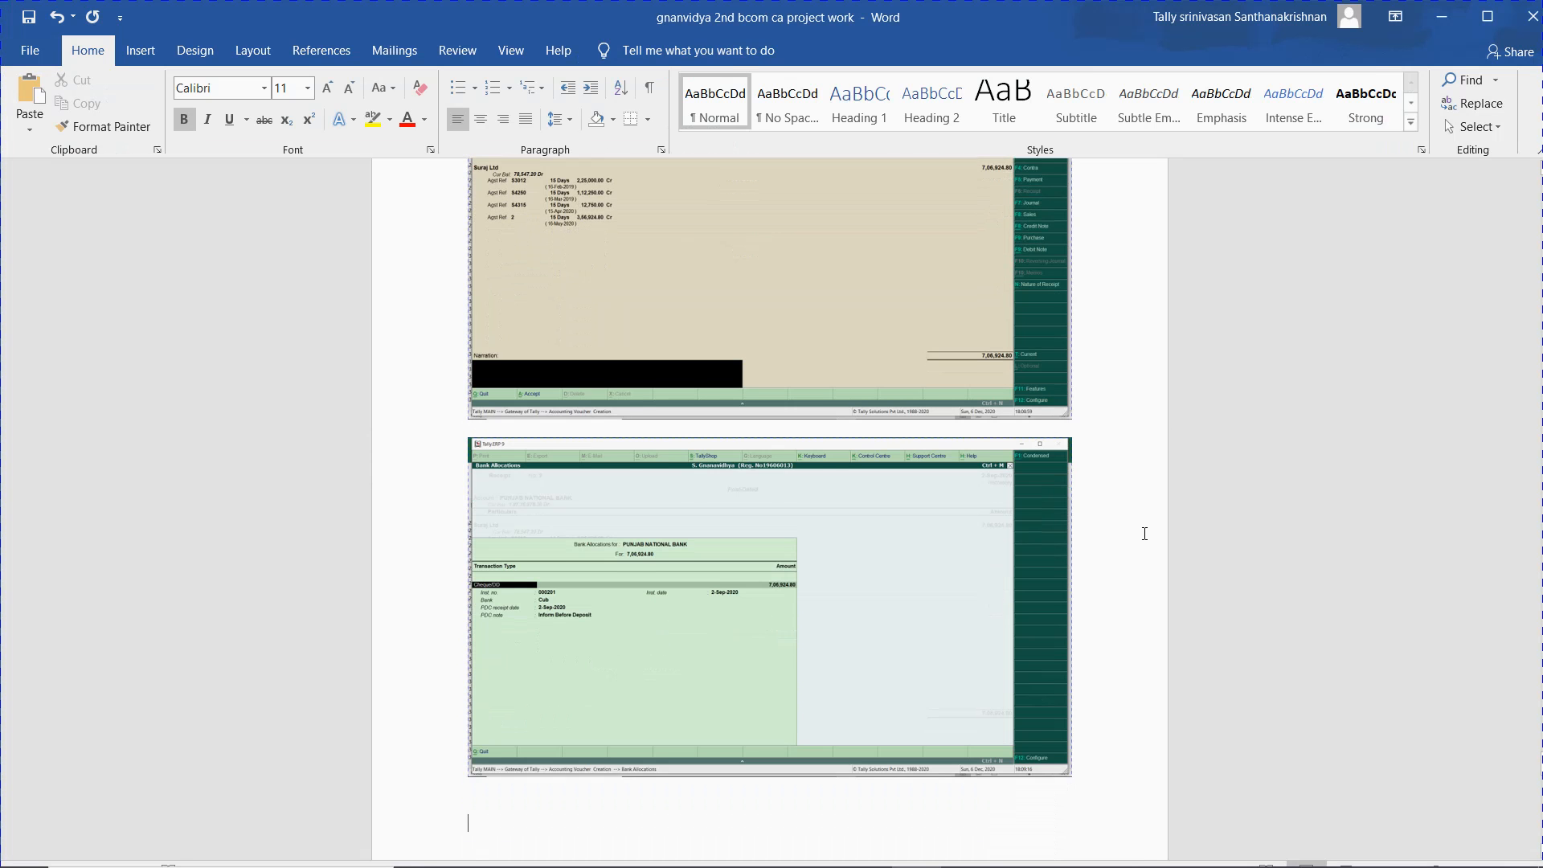
{"action": "key", "text": "alt+Tab"}
{"action": "key", "text": "Return"}
{"action": "key", "text": "Return"}
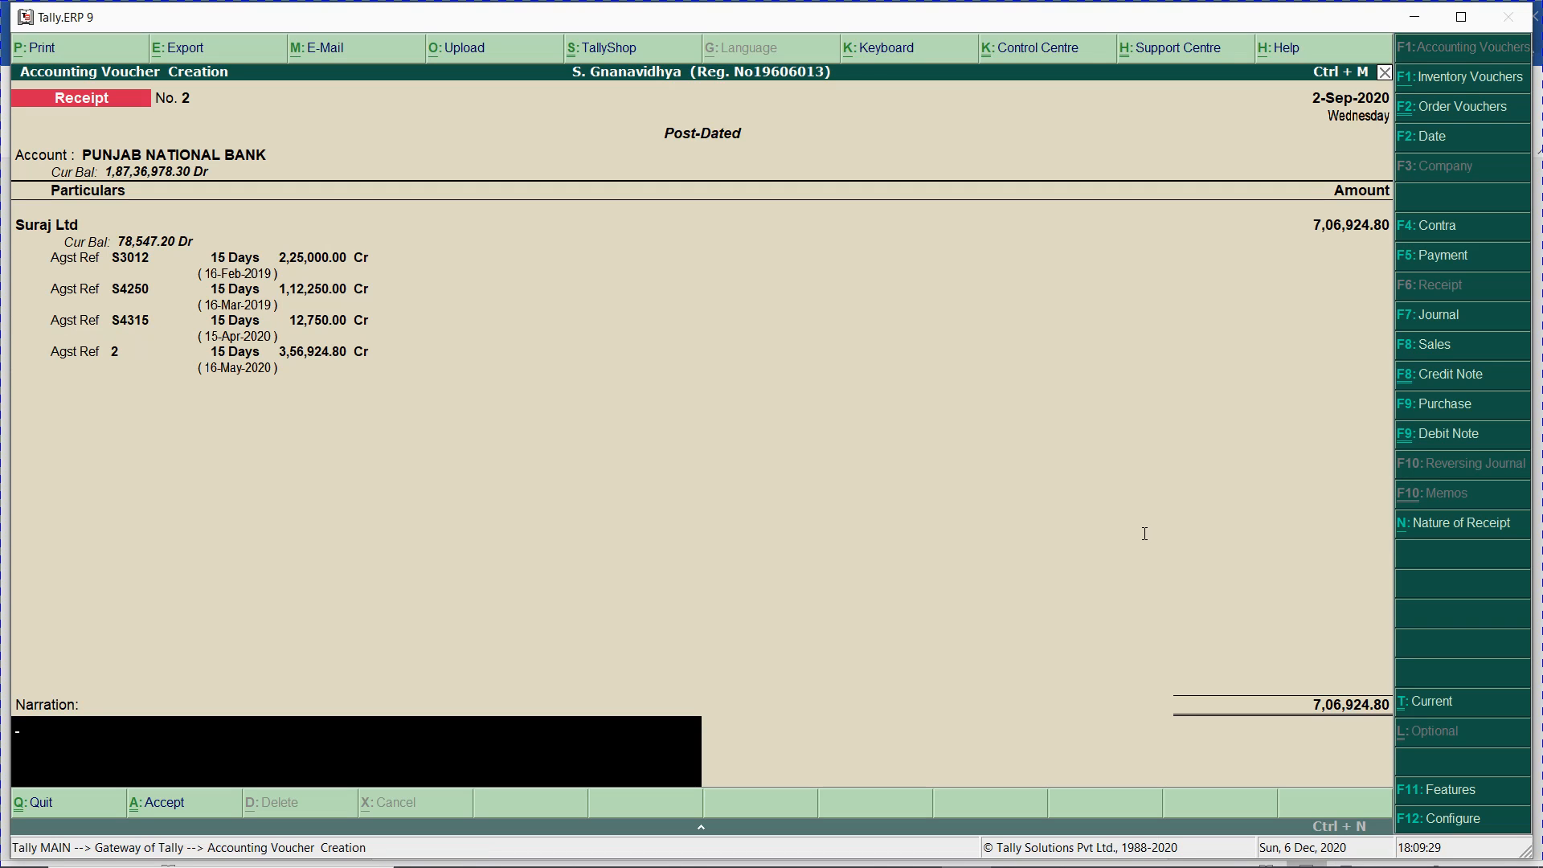
- Save receipt voucher No. 2 and copy the item 25 cash sales heading from Excel
{"action": "key", "text": "ctrl+a"}
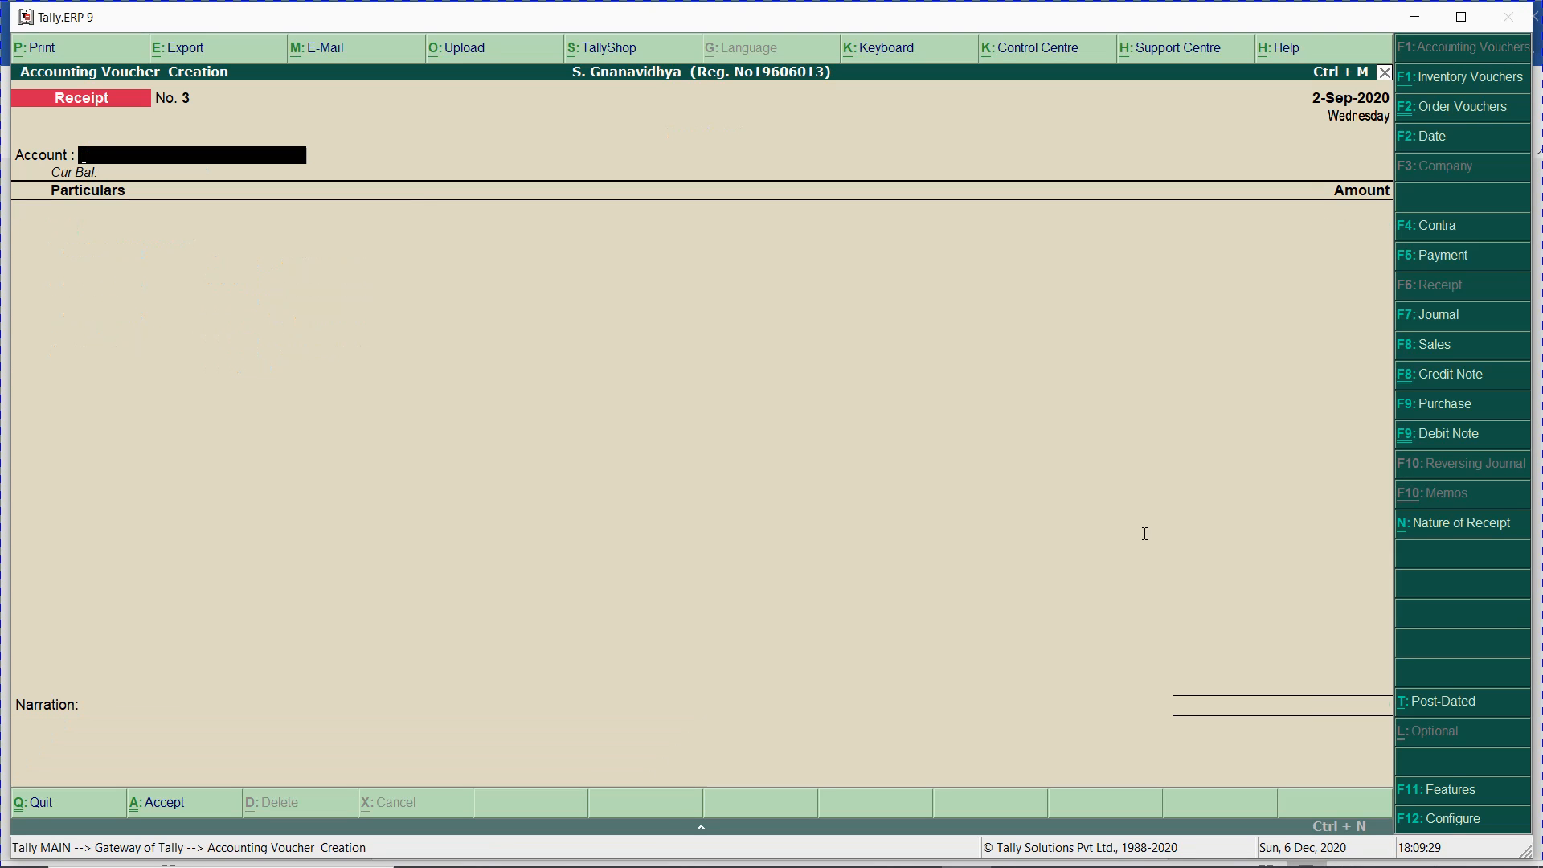
{"action": "key", "text": "alt+Tab"}
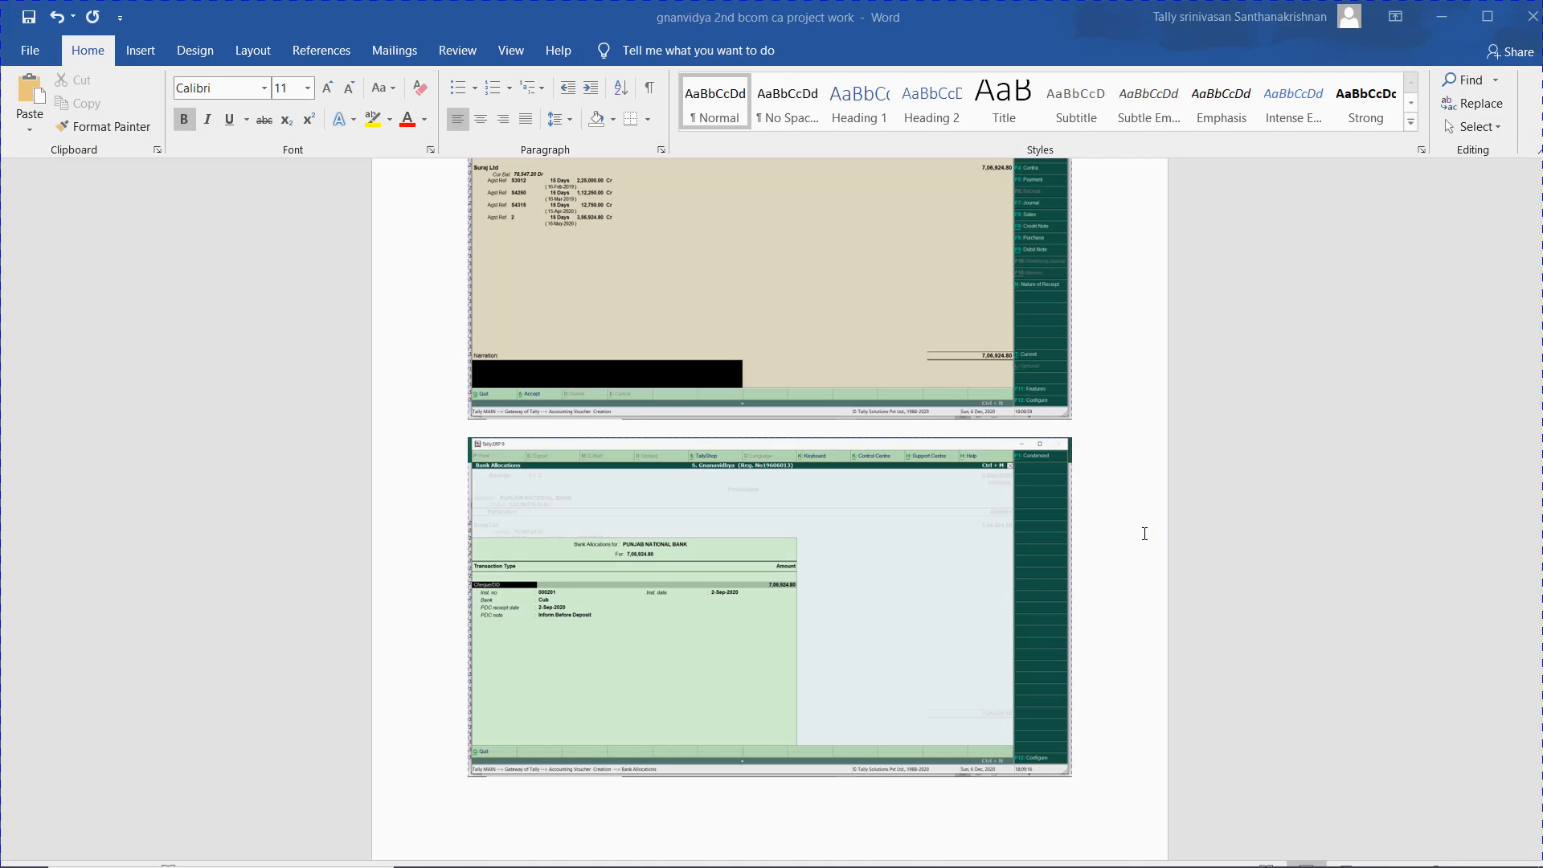
{"action": "key", "text": "alt+Tab"}
{"action": "key", "text": "alt+Tab"}
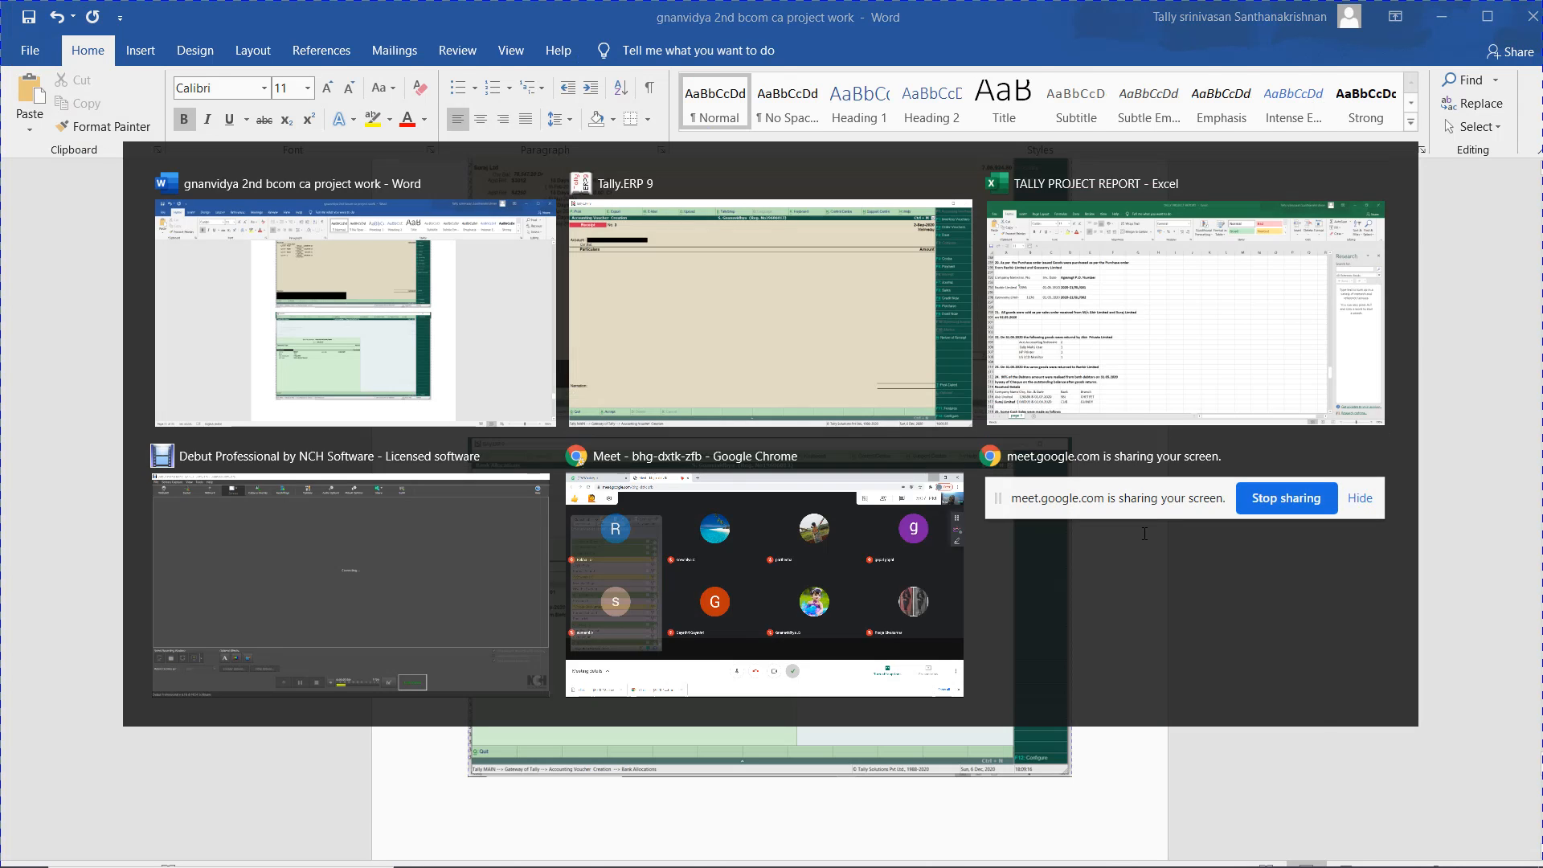
{"action": "key", "text": "Down"}
{"action": "key", "text": "Down"}
{"action": "key", "text": "Down"}
{"action": "key", "text": "Down"}
{"action": "key", "text": "Down"}
{"action": "key", "text": "Down"}
{"action": "key", "text": "Down"}
{"action": "key", "text": "Down"}
{"action": "key", "text": "Down"}
{"action": "key", "text": "Down"}
{"action": "key", "text": "Down"}
{"action": "key", "text": "Down"}
{"action": "key", "text": "Down"}
{"action": "key", "text": "Down"}
{"action": "key", "text": "Down"}
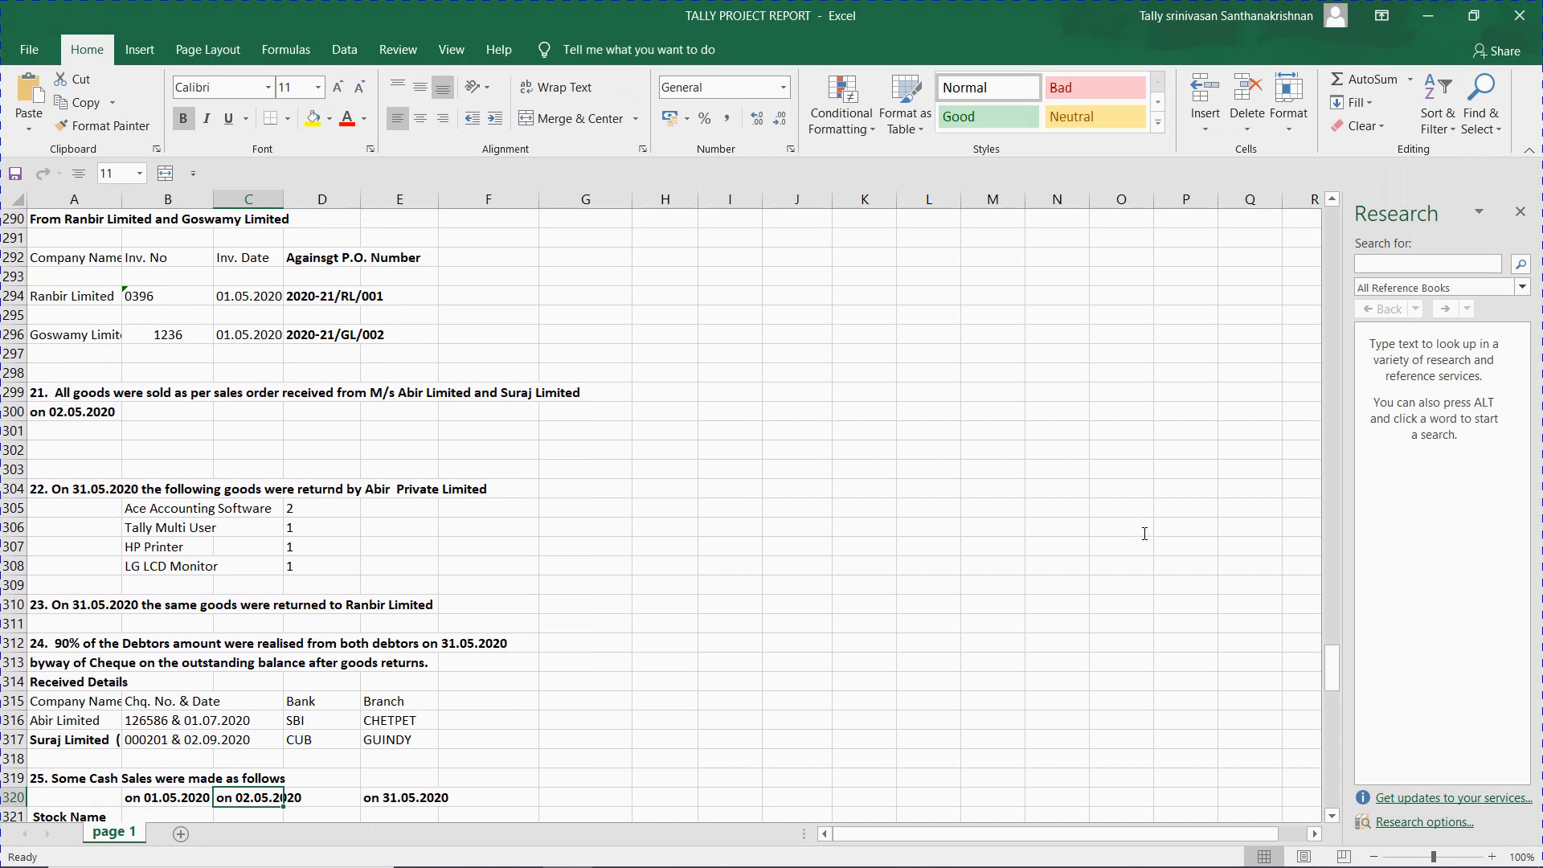
{"action": "key", "text": "Down"}
{"action": "key", "text": "Up"}
{"action": "key", "text": "Up"}
{"action": "key", "text": "Up"}
{"action": "key", "text": "Up"}
{"action": "key", "text": "Up"}
{"action": "key", "text": "Up"}
{"action": "key", "text": "Up"}
{"action": "key", "text": "Up"}
{"action": "key", "text": "Up"}
{"action": "key", "text": "Up"}
{"action": "key", "text": "Up"}
{"action": "key", "text": "Up"}
{"action": "key", "text": "Up"}
{"action": "key", "text": "Up"}
{"action": "key", "text": "Up"}
{"action": "key", "text": "Up"}
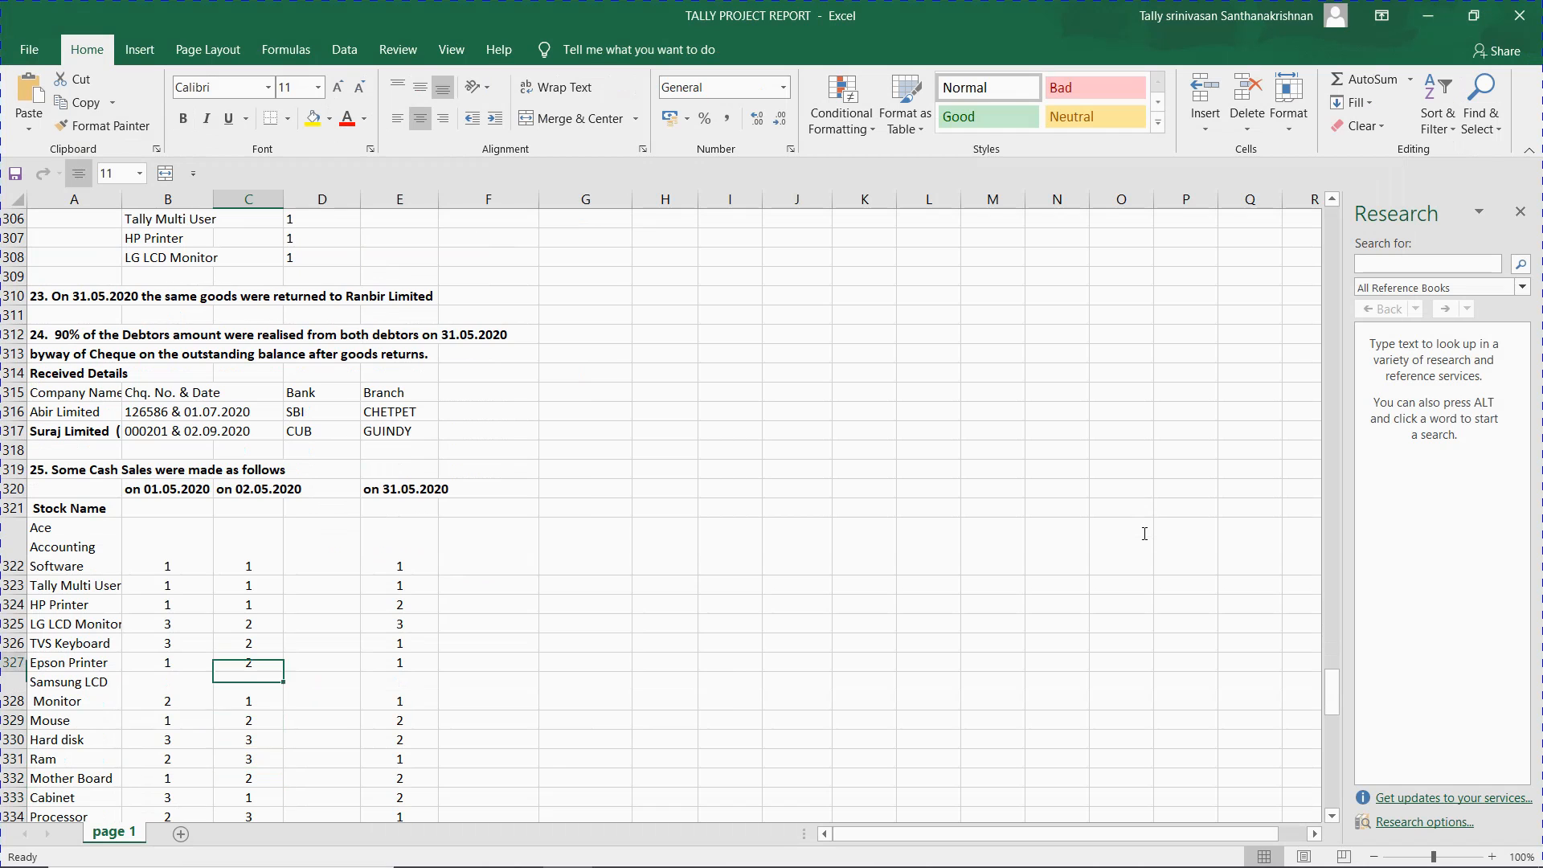
{"action": "key", "text": "Left"}
{"action": "key", "text": "Left"}
{"action": "key", "text": "Down"}
{"action": "key", "text": "Down"}
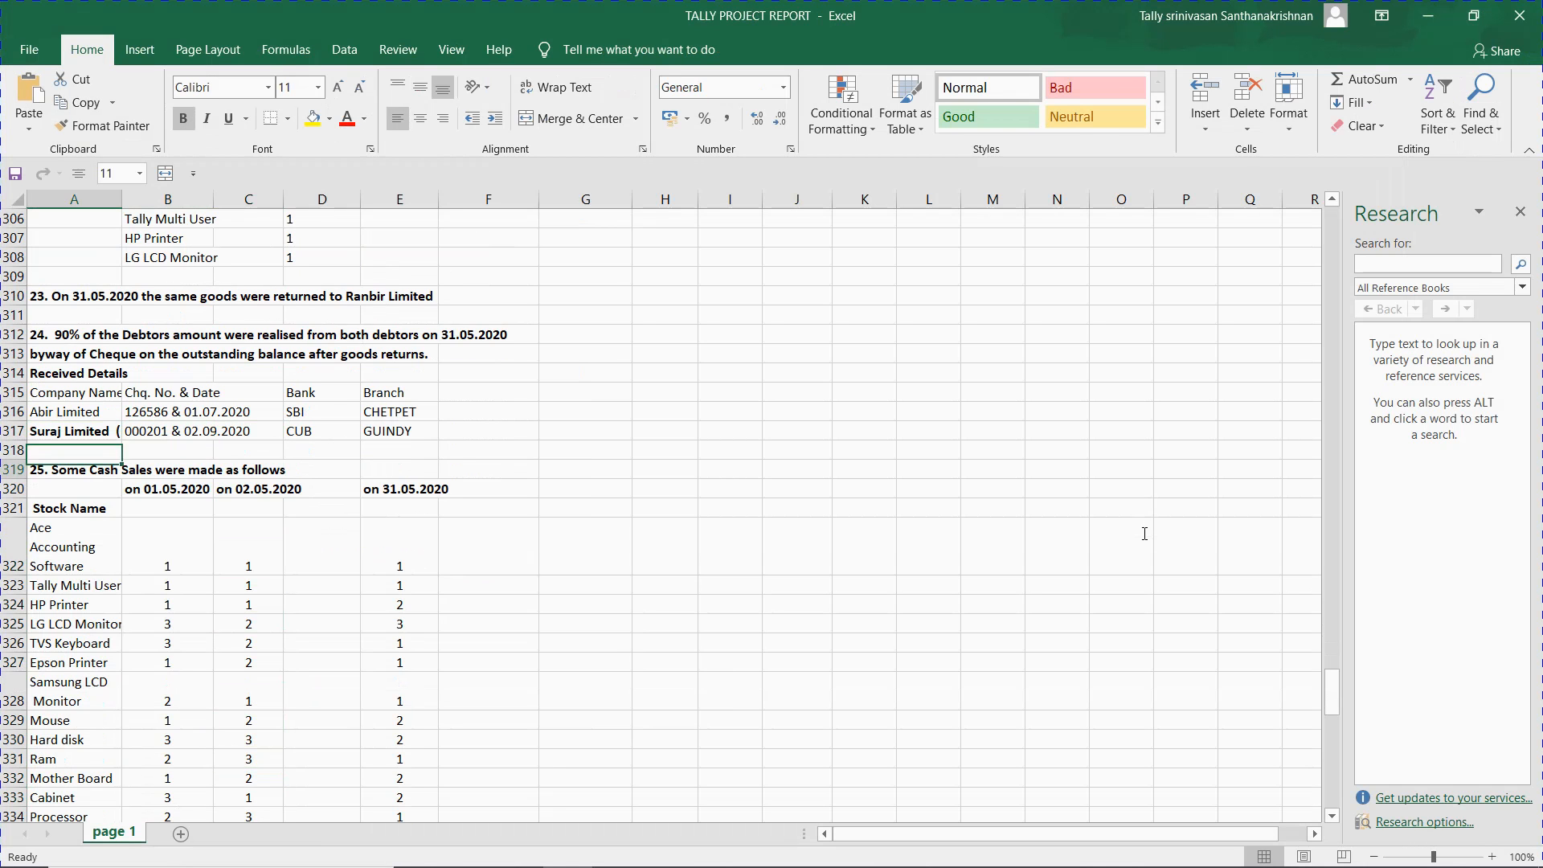
{"action": "key", "text": "ctrl+c"}
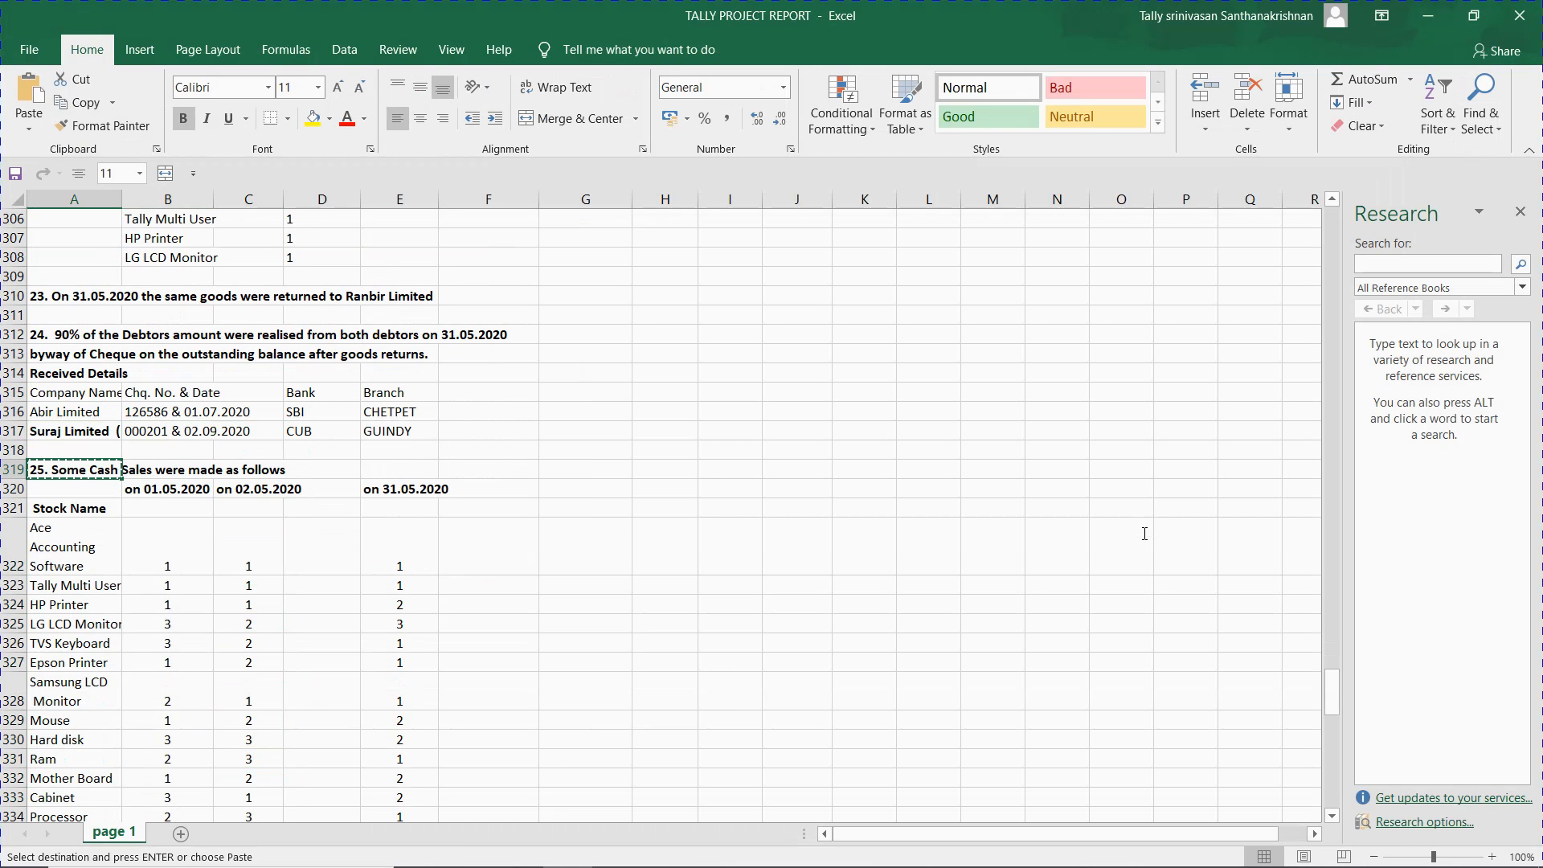
- Paste '25. Some Cash Sales were made as follows' below the bank allocation screenshot
{"action": "key", "text": "Down"}
{"action": "key", "text": "Down"}
{"action": "key", "text": "Down"}
{"action": "key", "text": "Down"}
{"action": "key", "text": "Down"}
{"action": "key", "text": "Down"}
{"action": "key", "text": "Down"}
{"action": "key", "text": "Down"}
{"action": "key", "text": "Down"}
{"action": "key", "text": "Down"}
{"action": "key", "text": "Down"}
{"action": "key", "text": "Down"}
{"action": "key", "text": "Down"}
{"action": "key", "text": "Down"}
{"action": "key", "text": "Down"}
{"action": "key", "text": "Down"}
{"action": "key", "text": "Down"}
{"action": "key", "text": "Down"}
{"action": "key", "text": "Down"}
{"action": "key", "text": "Down"}
{"action": "key", "text": "Down"}
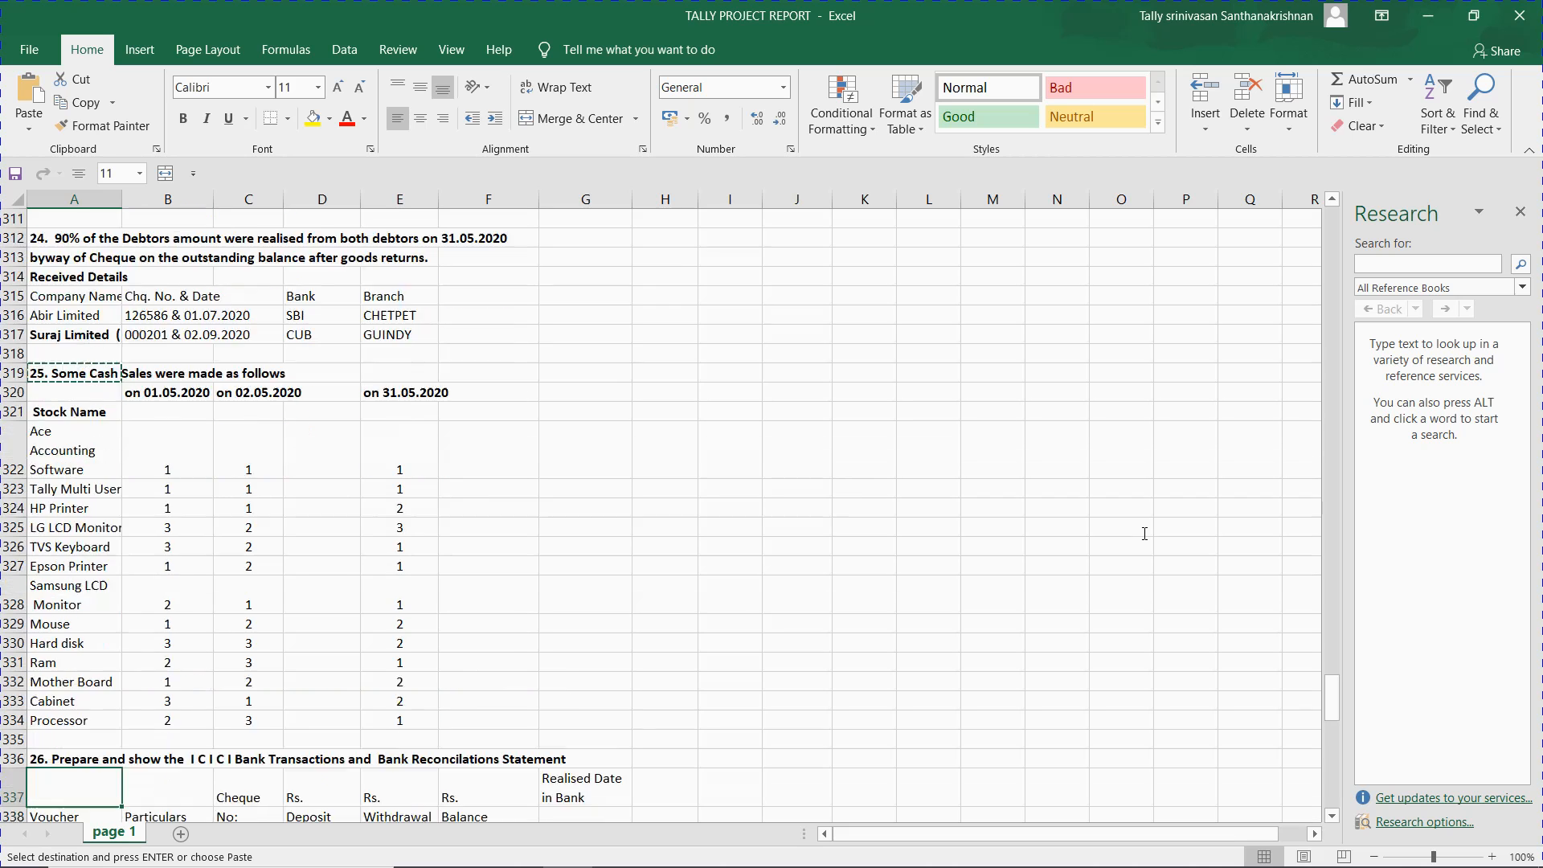
{"action": "key", "text": "Up"}
{"action": "key", "text": "Up"}
{"action": "key", "text": "Up"}
{"action": "key", "text": "Up"}
{"action": "key", "text": "Up"}
{"action": "key", "text": "Up"}
{"action": "key", "text": "Up"}
{"action": "key", "text": "Up"}
{"action": "key", "text": "Up"}
{"action": "key", "text": "Up"}
{"action": "key", "text": "Up"}
{"action": "key", "text": "Up"}
{"action": "key", "text": "Up"}
{"action": "key", "text": "Up"}
{"action": "key", "text": "Up"}
{"action": "key", "text": "Up"}
{"action": "key", "text": "Up"}
{"action": "key", "text": "Up"}
{"action": "key", "text": "Up"}
{"action": "key", "text": "Up"}
{"action": "key", "text": "Up"}
{"action": "key", "text": "Up"}
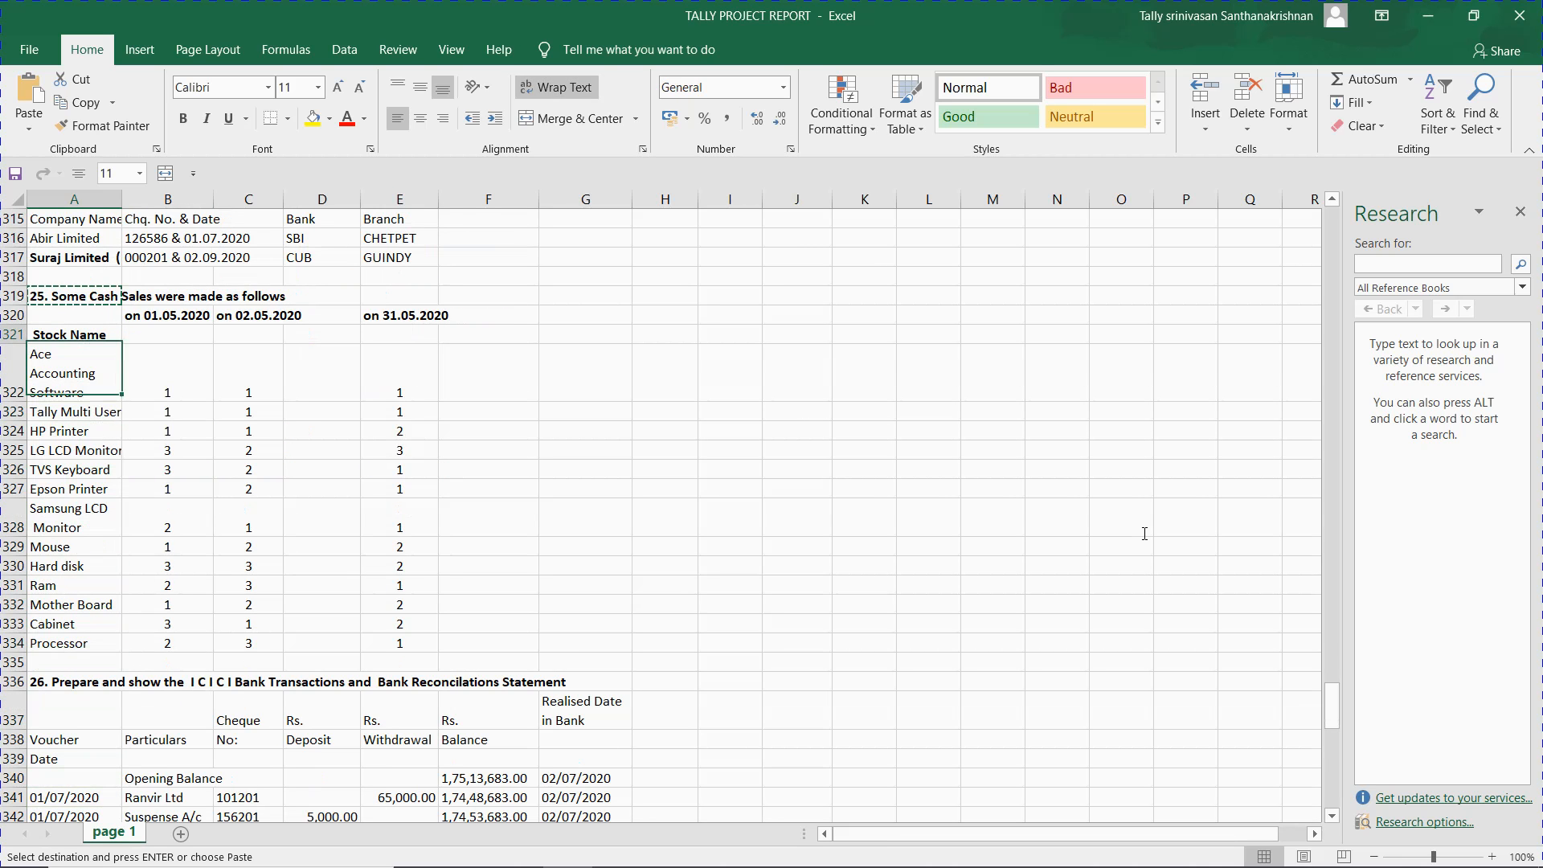
{"action": "key", "text": "Down"}
{"action": "key", "text": "Down"}
{"action": "key", "text": "Down"}
{"action": "key", "text": "Down"}
{"action": "key", "text": "Up"}
{"action": "key", "text": "Up"}
{"action": "key", "text": "alt+Tab"}
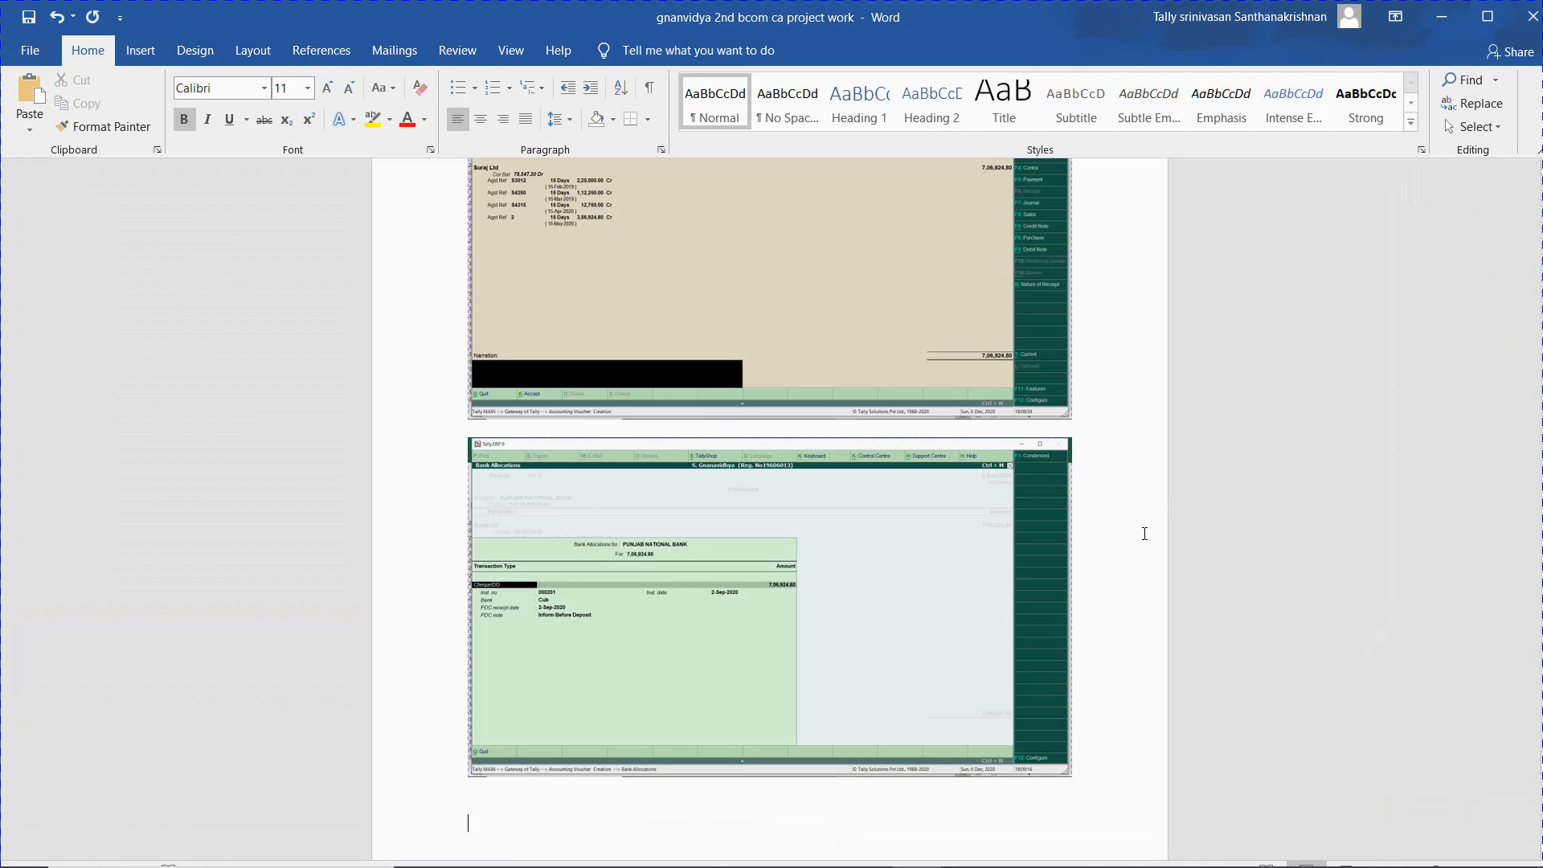
{"action": "key", "text": "alt+Tab"}
{"action": "key", "text": "alt+Tab"}
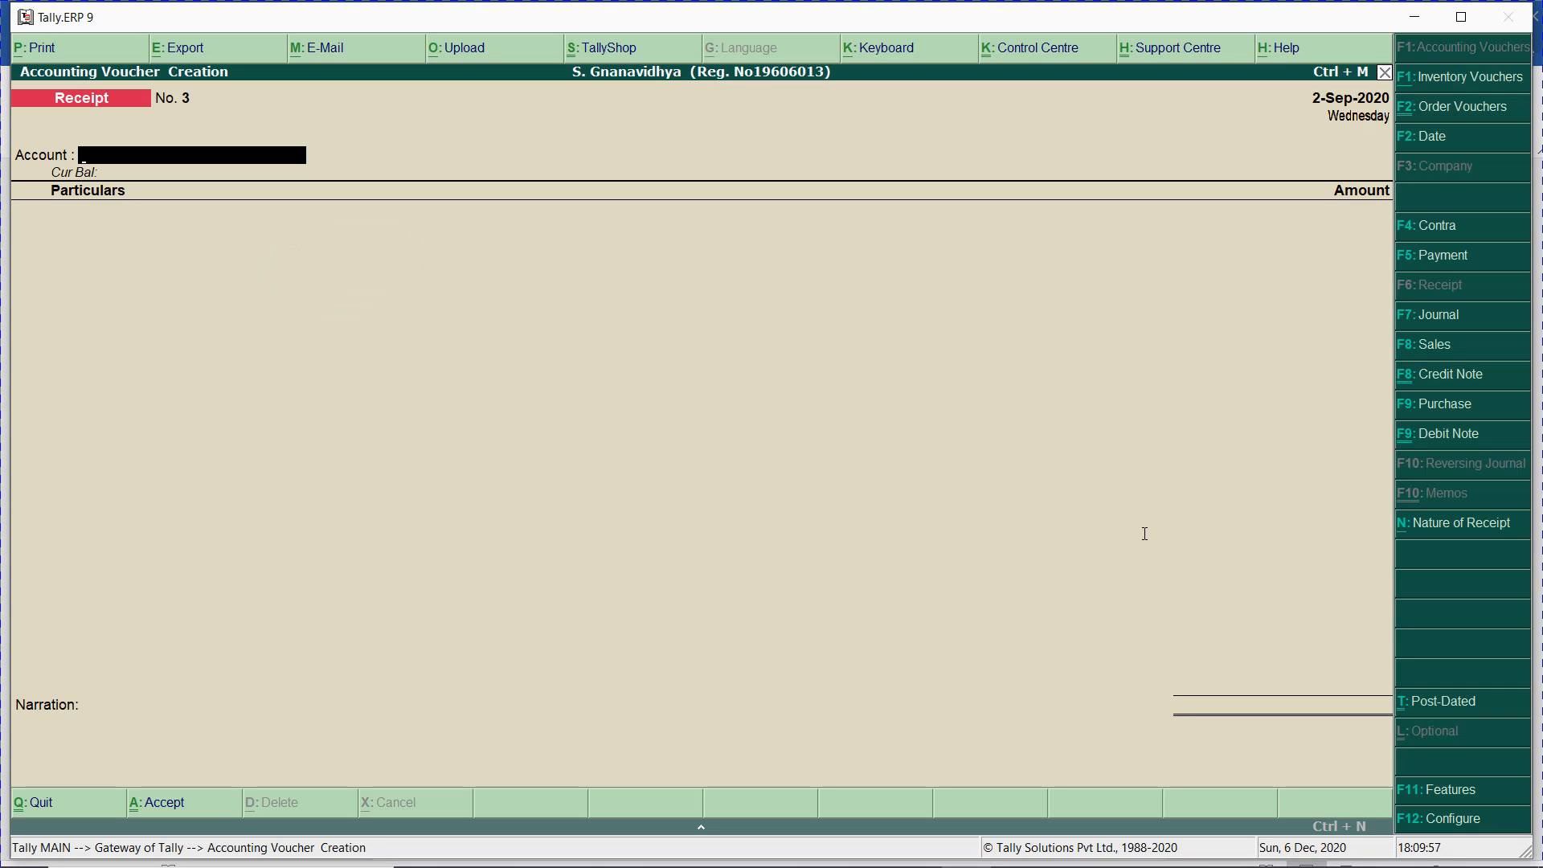
{"action": "key", "text": "alt+Tab"}
{"action": "key", "text": "alt+Tab"}
{"action": "key", "text": "alt+Tab"}
{"action": "key", "text": "alt+Tab"}
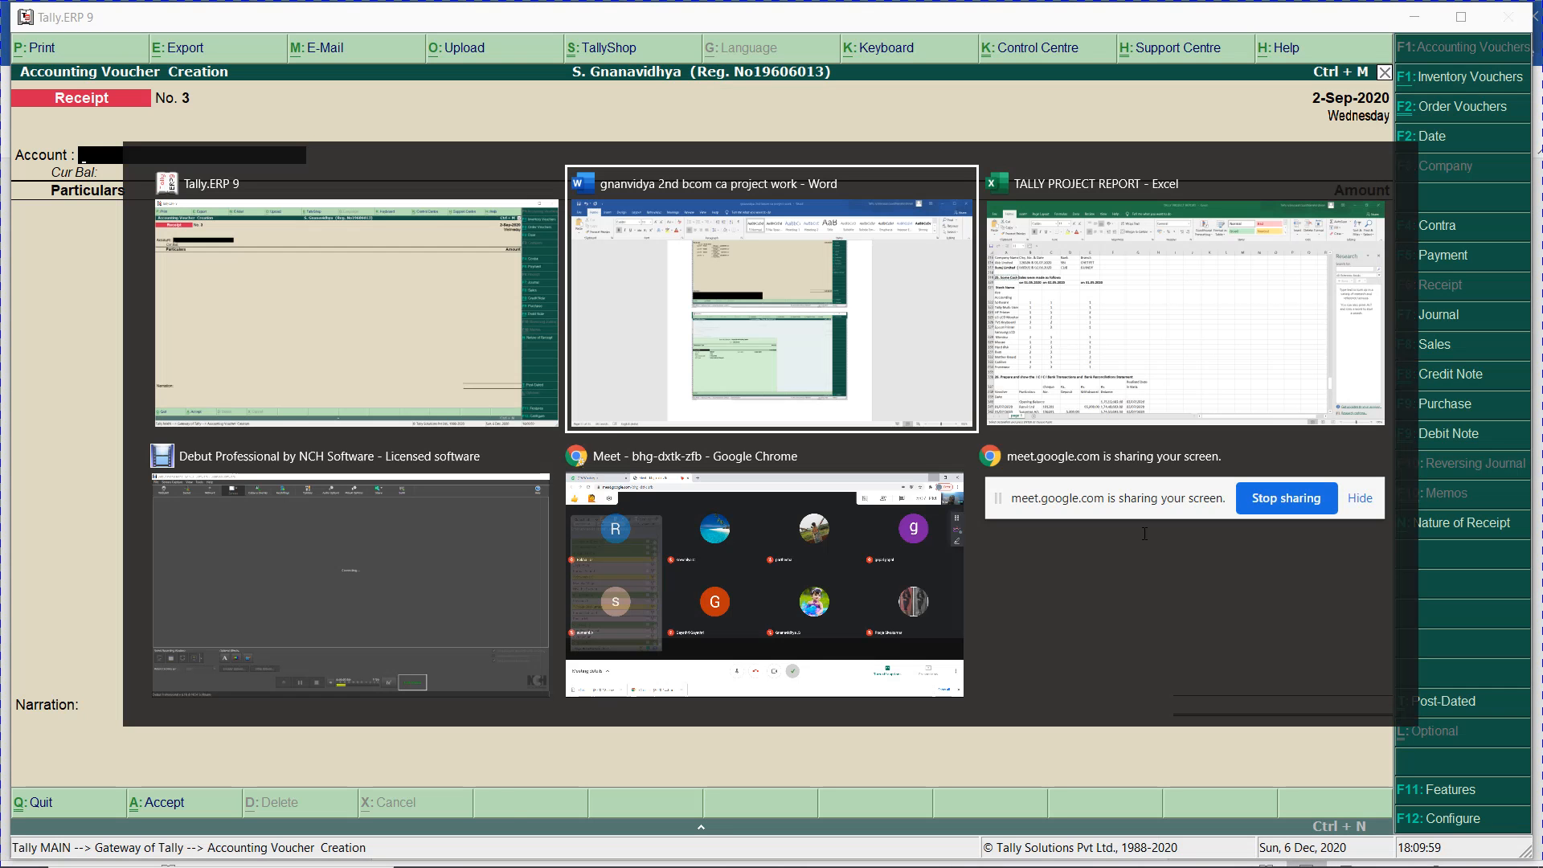
{"action": "key", "text": "alt+Tab"}
{"action": "key", "text": "alt+Tab"}
{"action": "key", "text": "alt+Tab"}
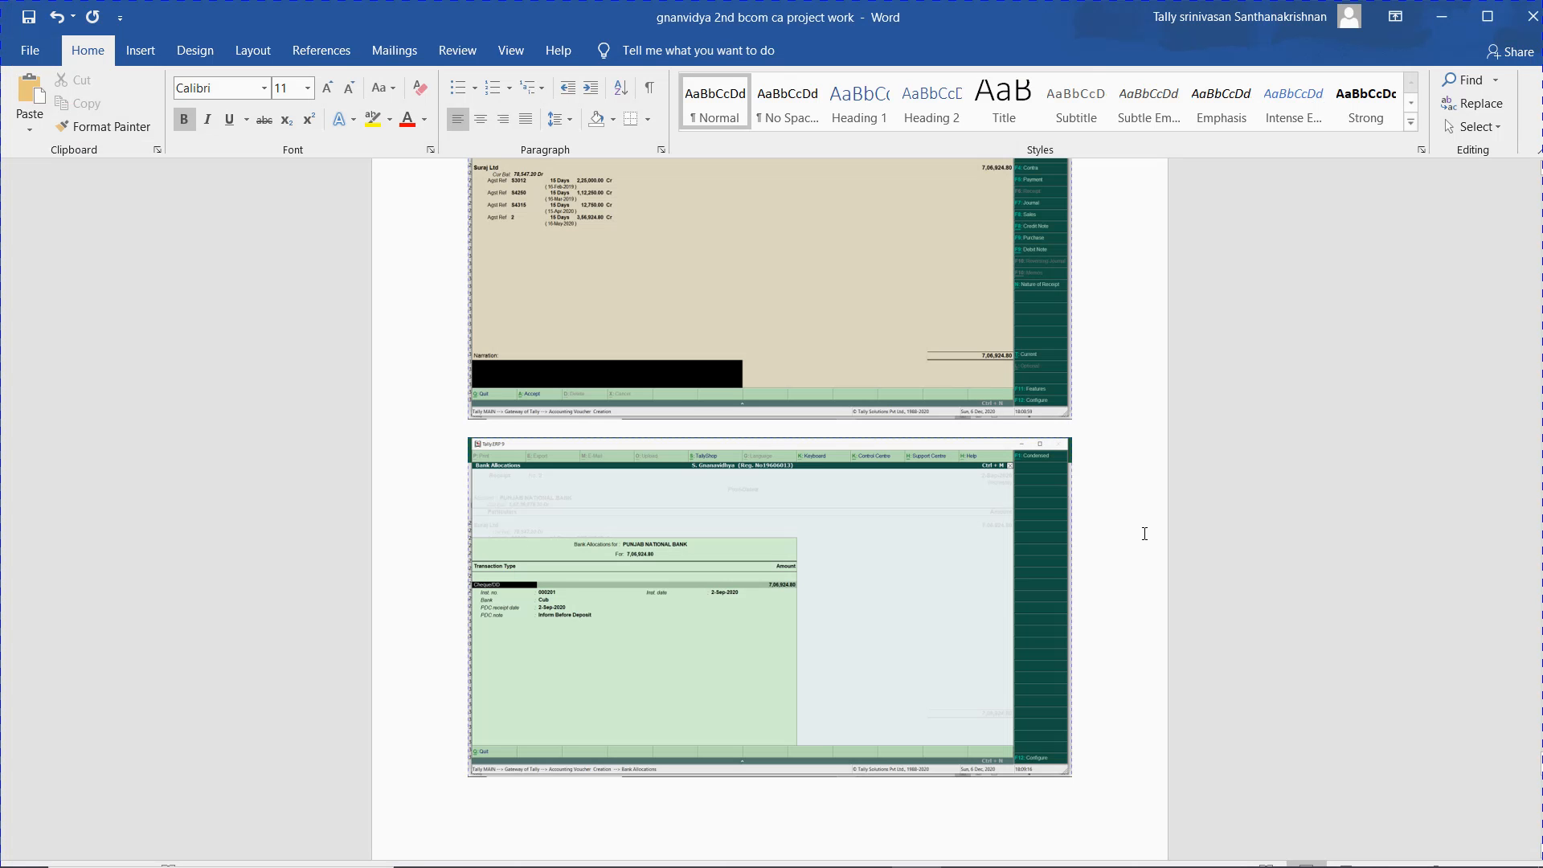
{"action": "type", "text": "25. Some Cash Sales were made as follows"}
{"action": "key", "text": "Return"}
{"action": "key", "text": "Return"}
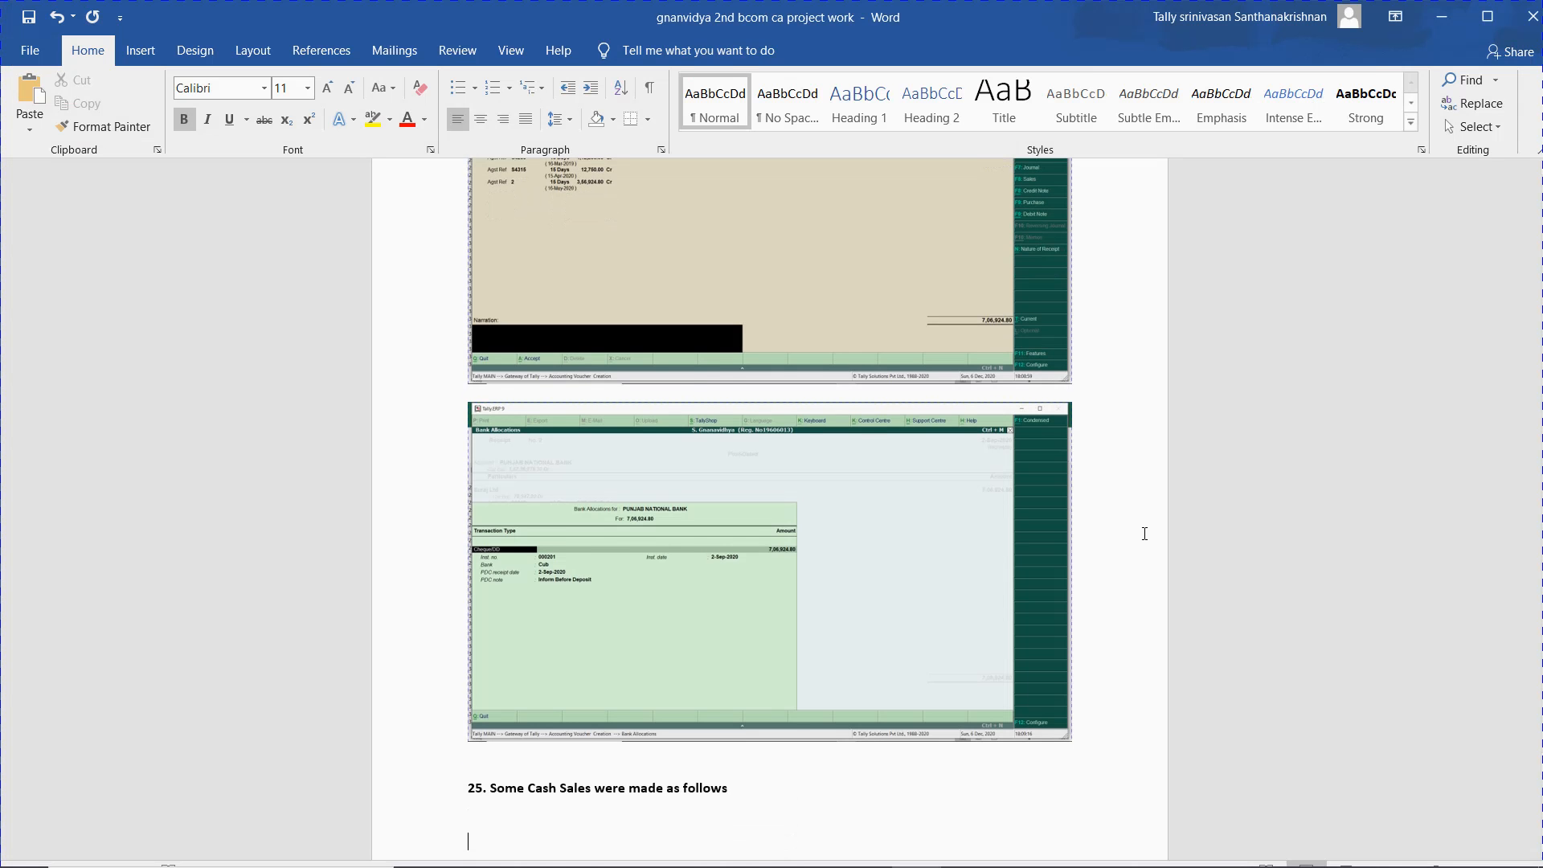
{"action": "key", "text": "alt+Tab"}
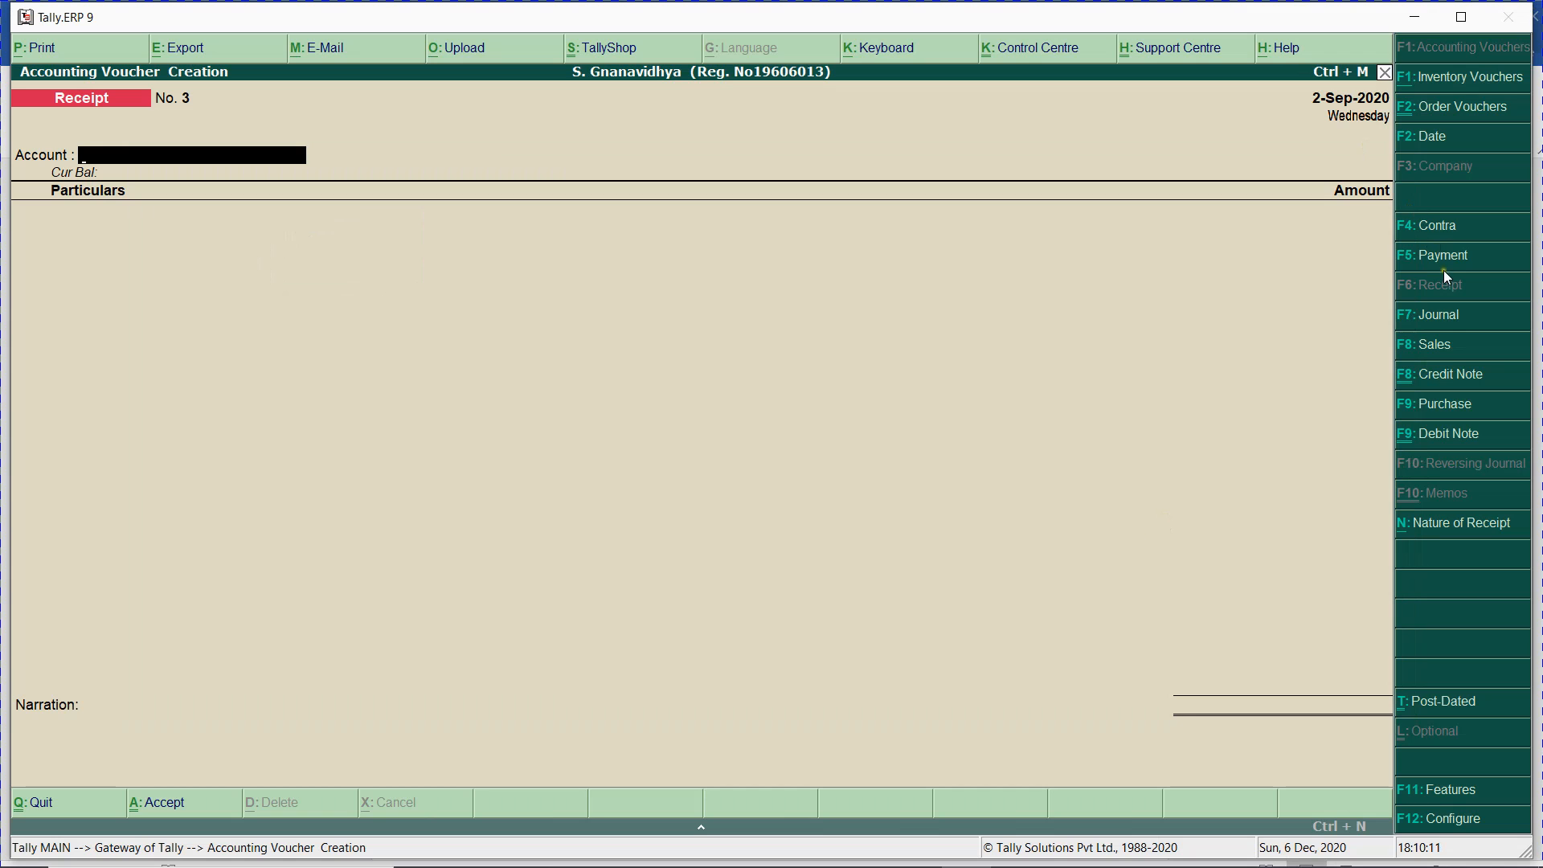
- Start a GST SALES voucher of class Gst Local Sales with reference 3 and party Cash
{"action": "left_click", "coordinate": [1435, 346]}
{"action": "key", "text": "Up"}
{"action": "key", "text": "Return"}
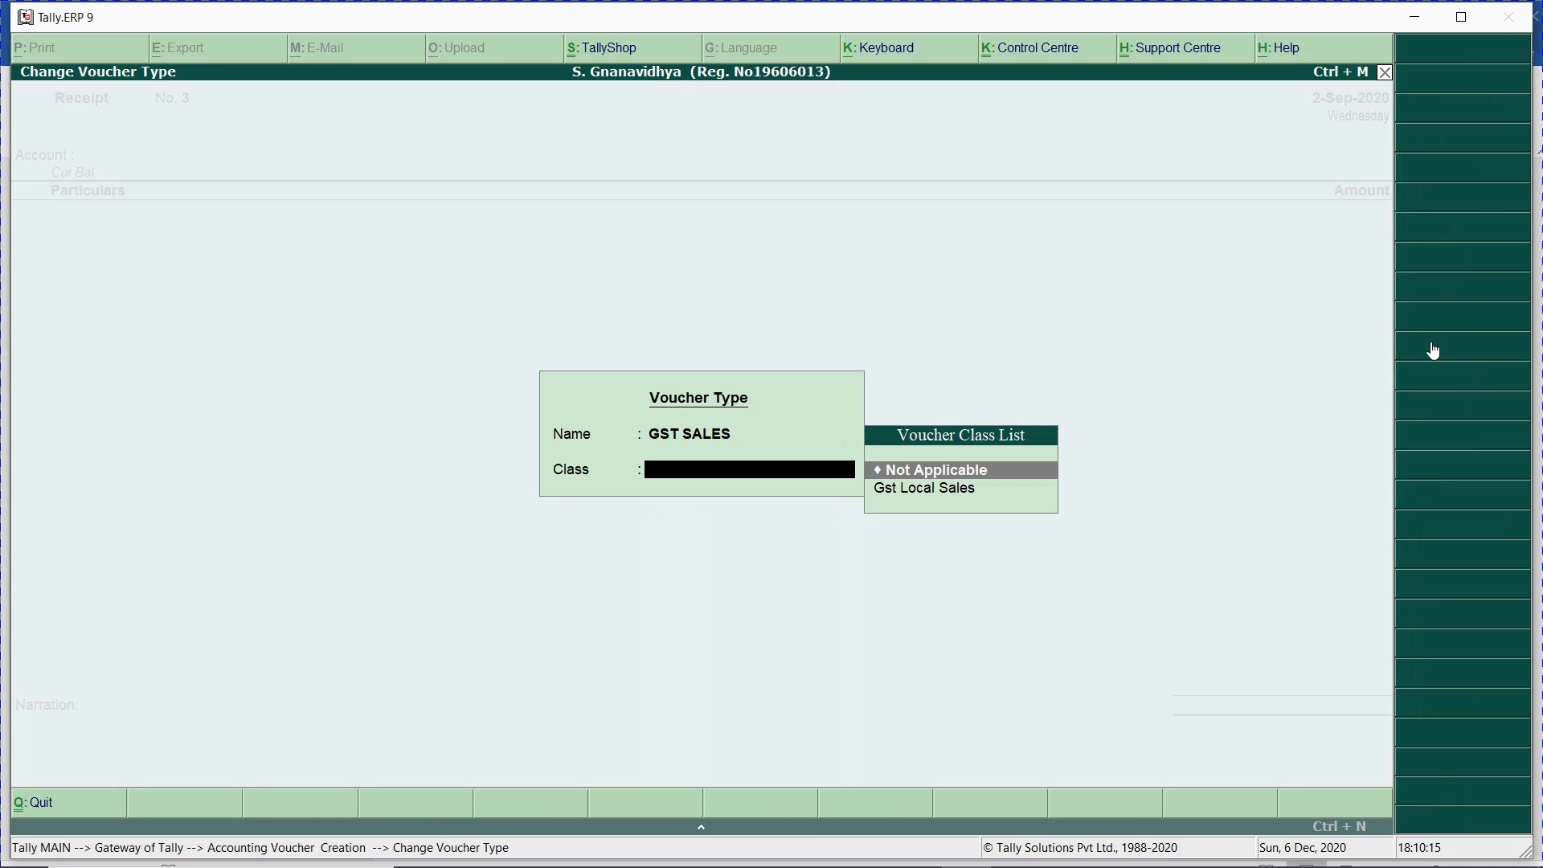
{"action": "key", "text": "Down"}
{"action": "key", "text": "Return"}
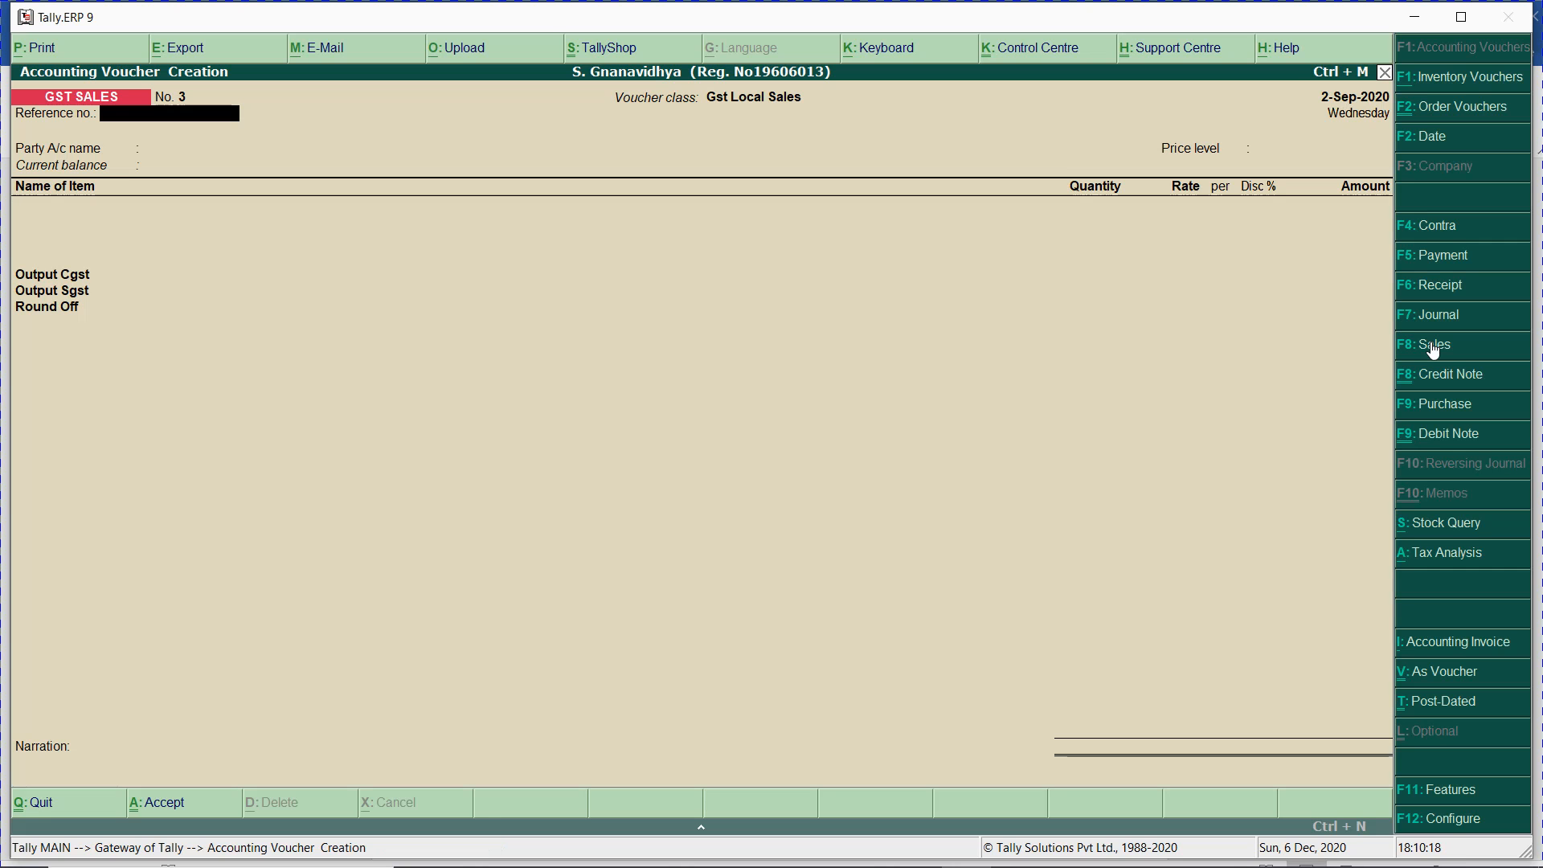
{"action": "type", "text": "3"}
{"action": "key", "text": "Return"}
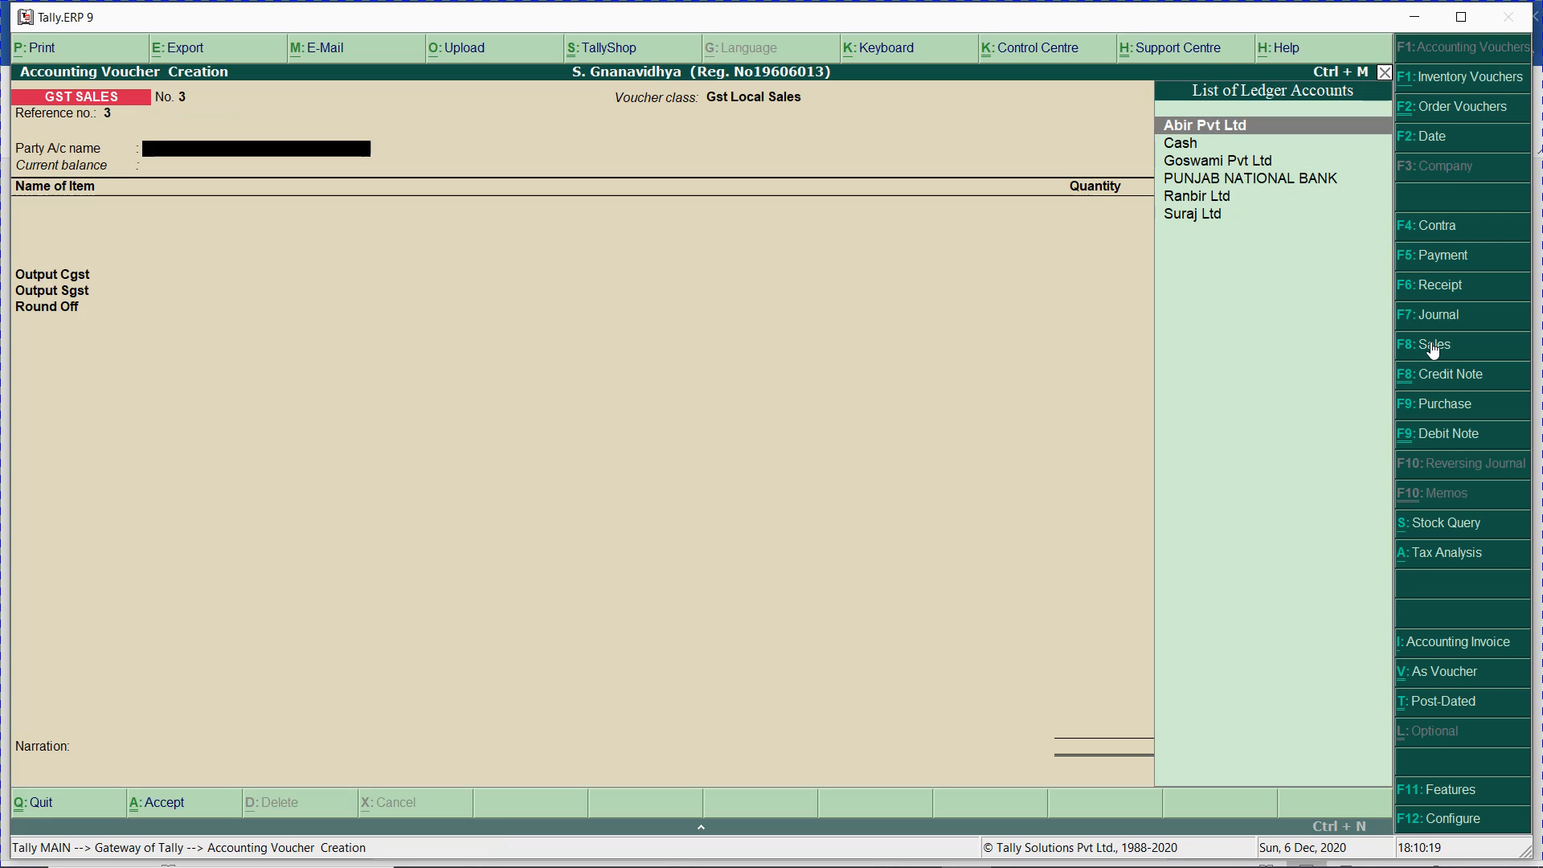
{"action": "type", "text": "ca"}
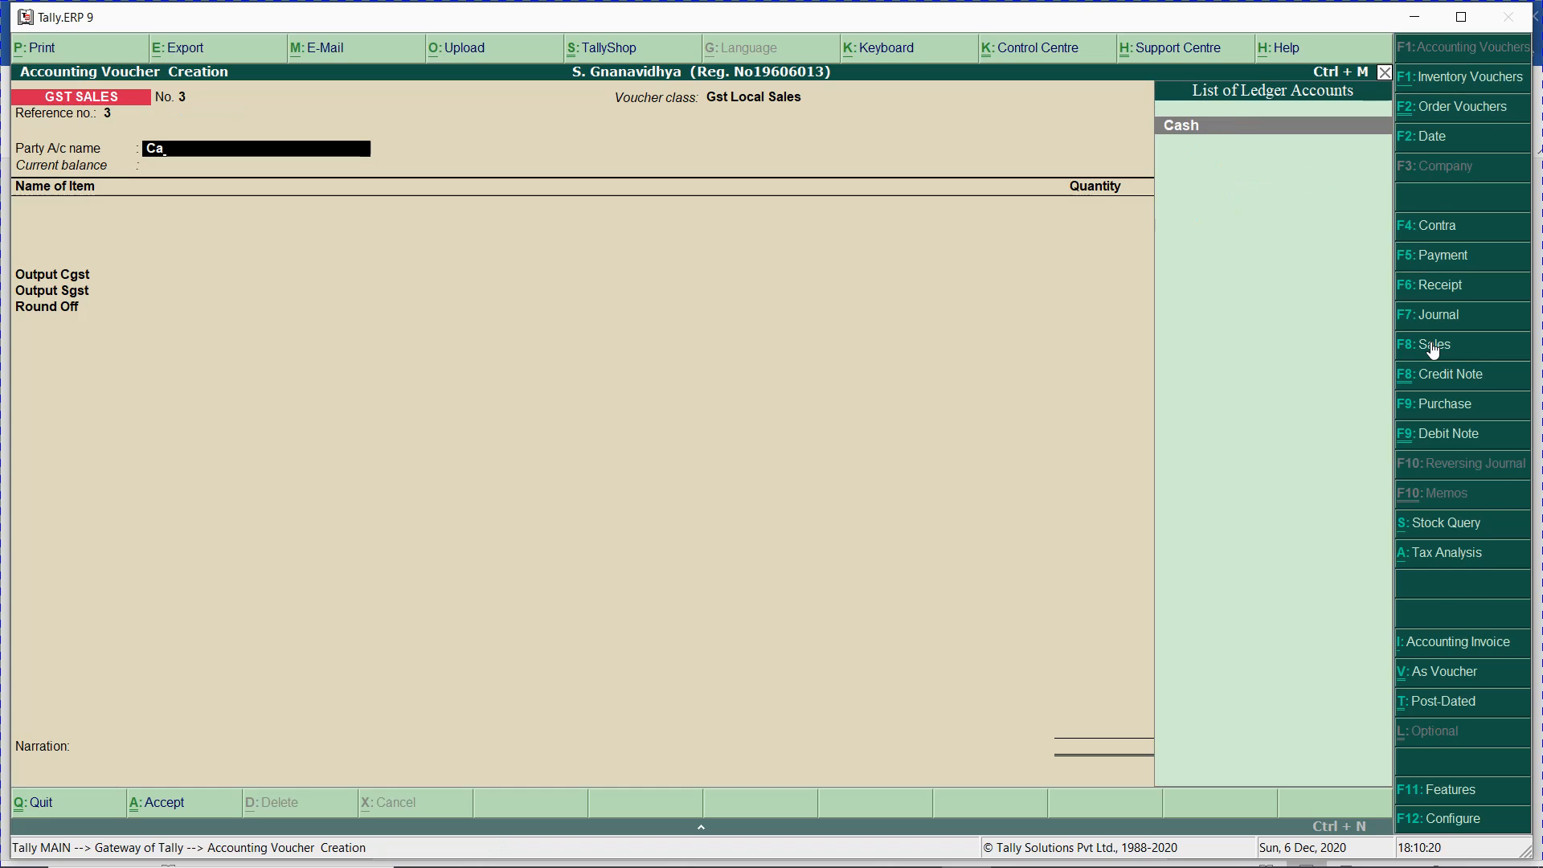
{"action": "key", "text": "Return"}
- Turn off supplementary details in the F12 configuration and set price level to Not Applicable
{"action": "key", "text": "Escape"}
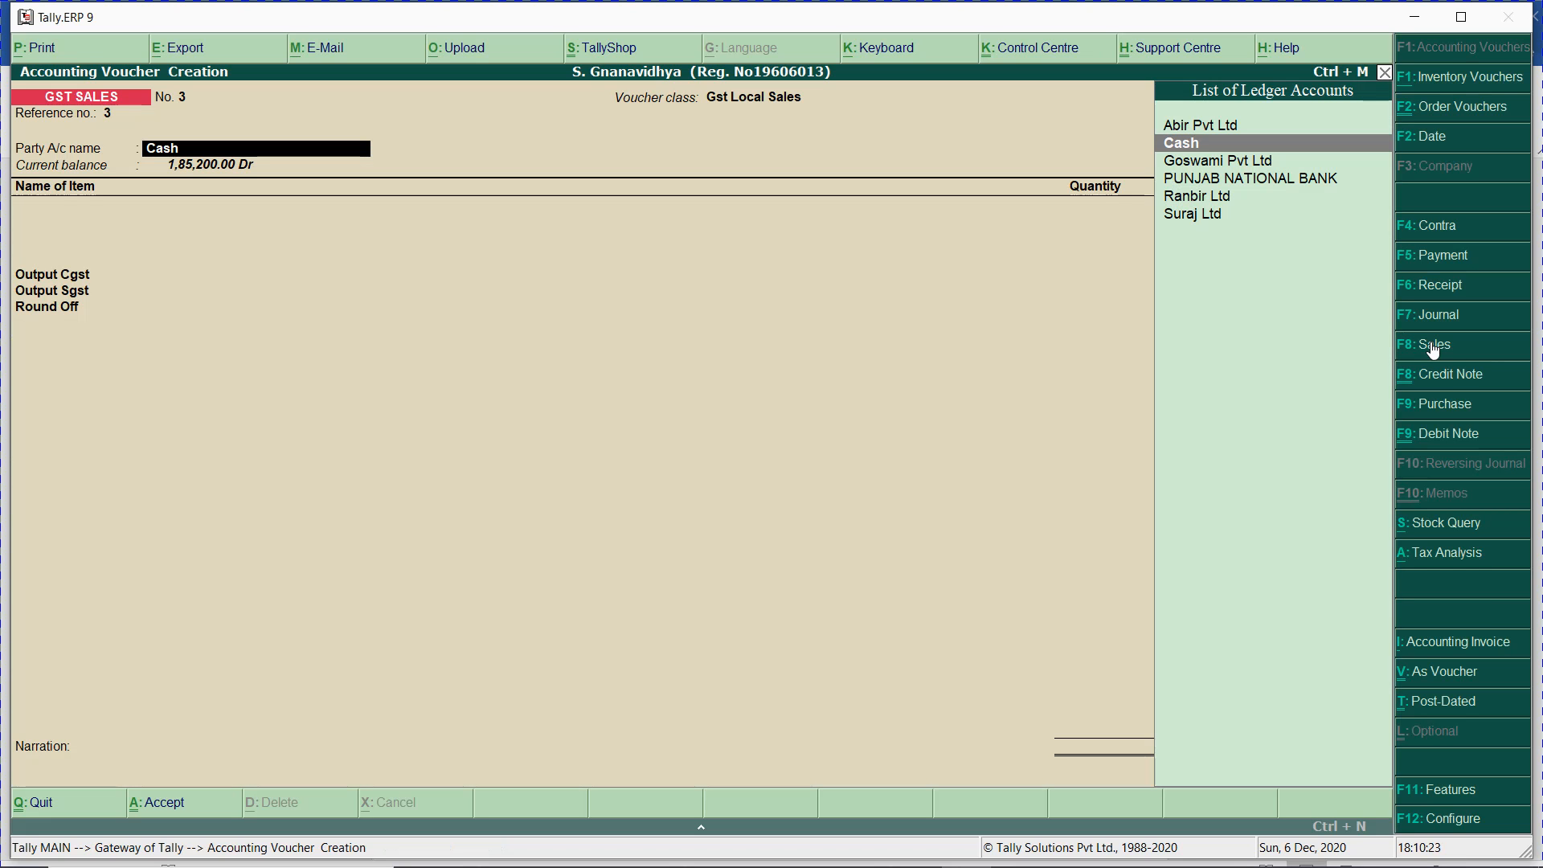
{"action": "left_click", "coordinate": [1438, 824]}
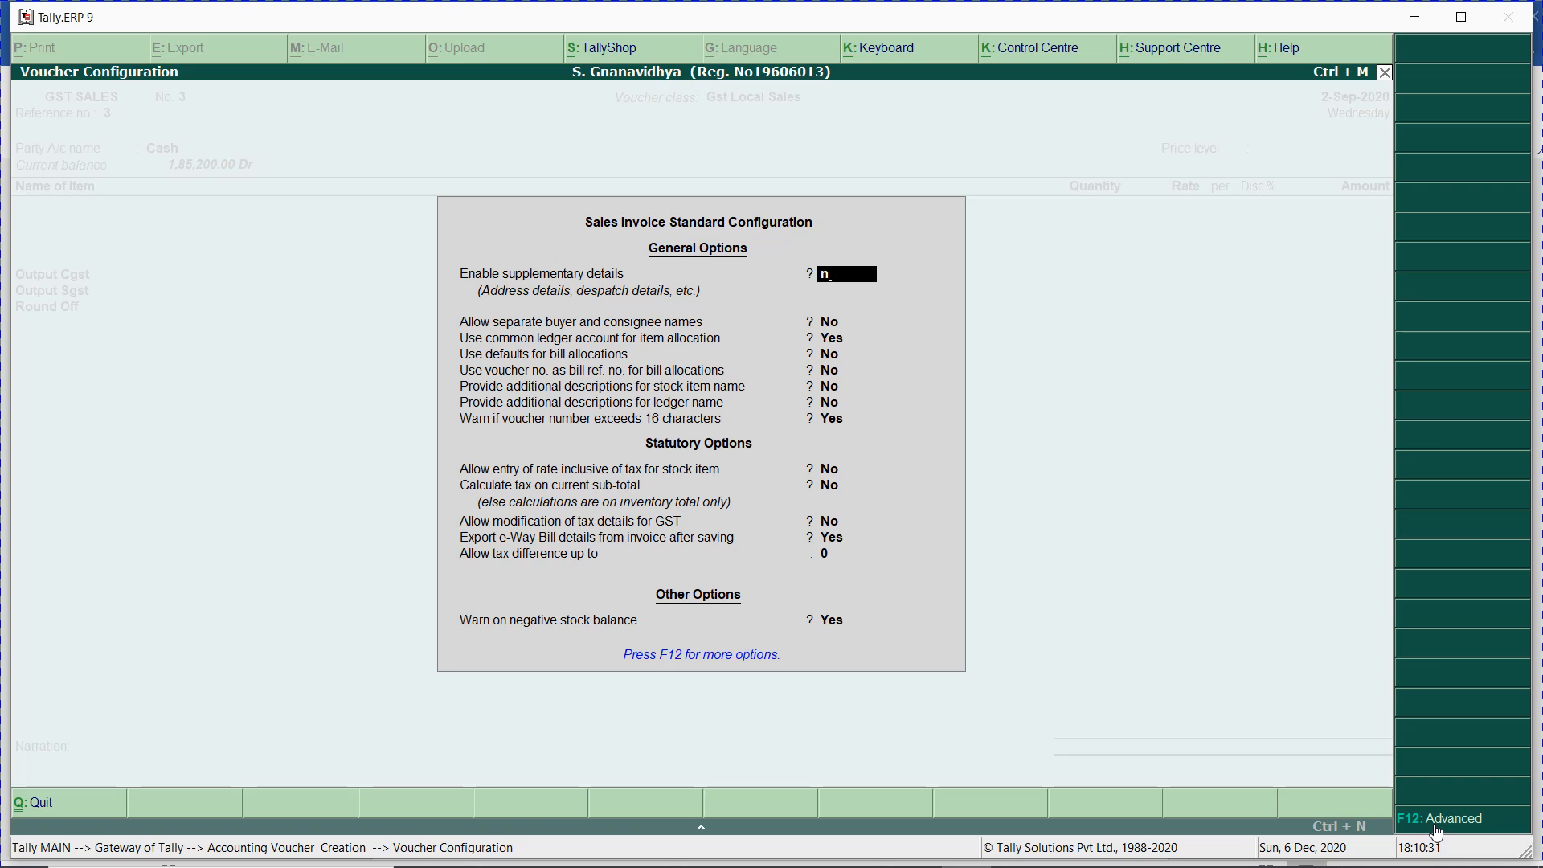
{"action": "key", "text": "Return"}
{"action": "key", "text": "ctrl+a"}
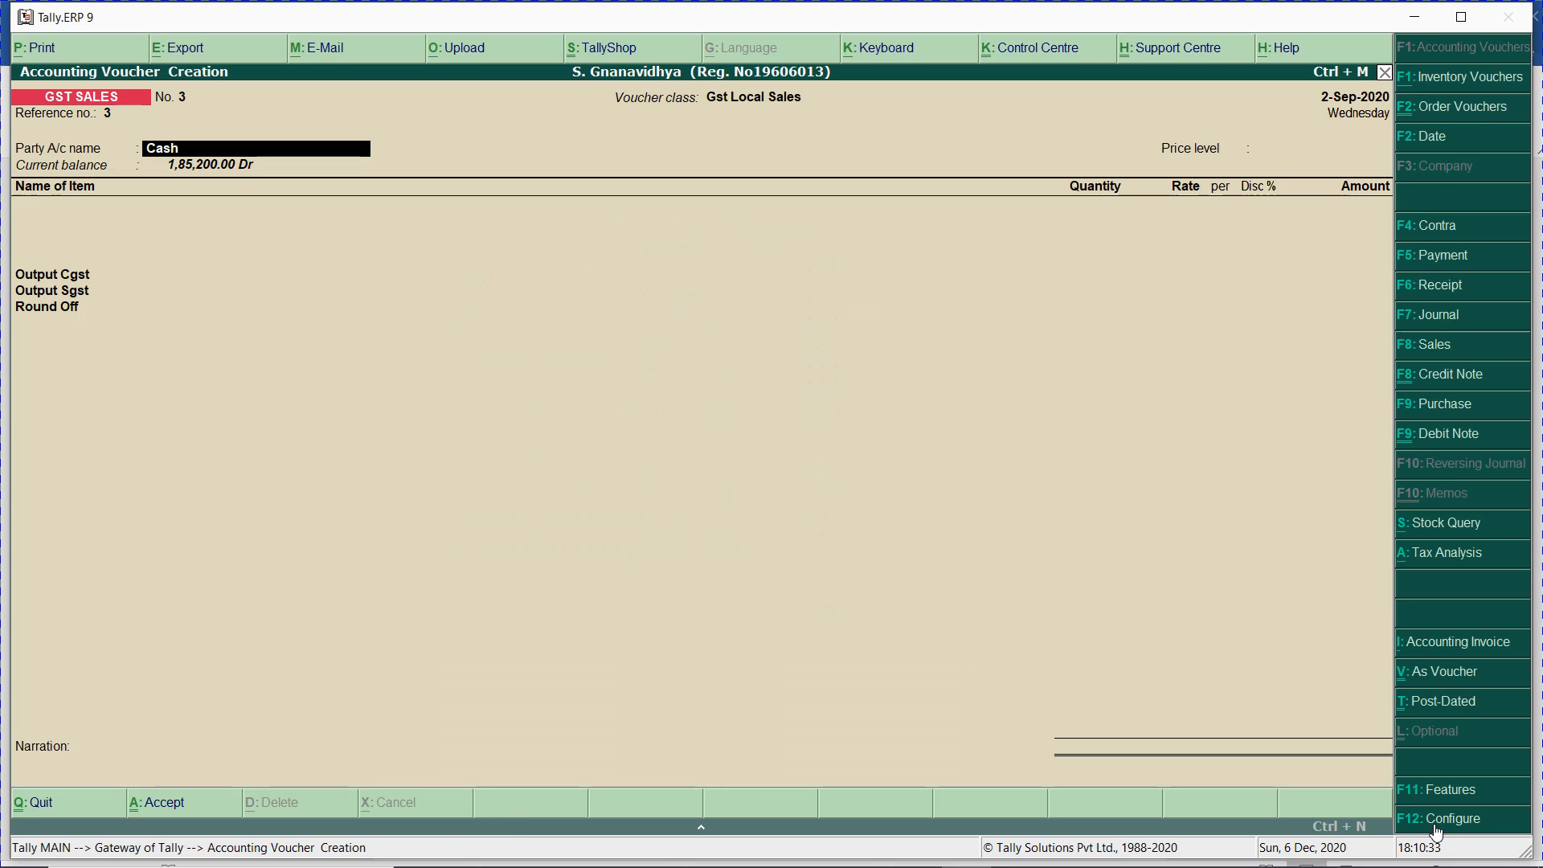
{"action": "key", "text": "Return"}
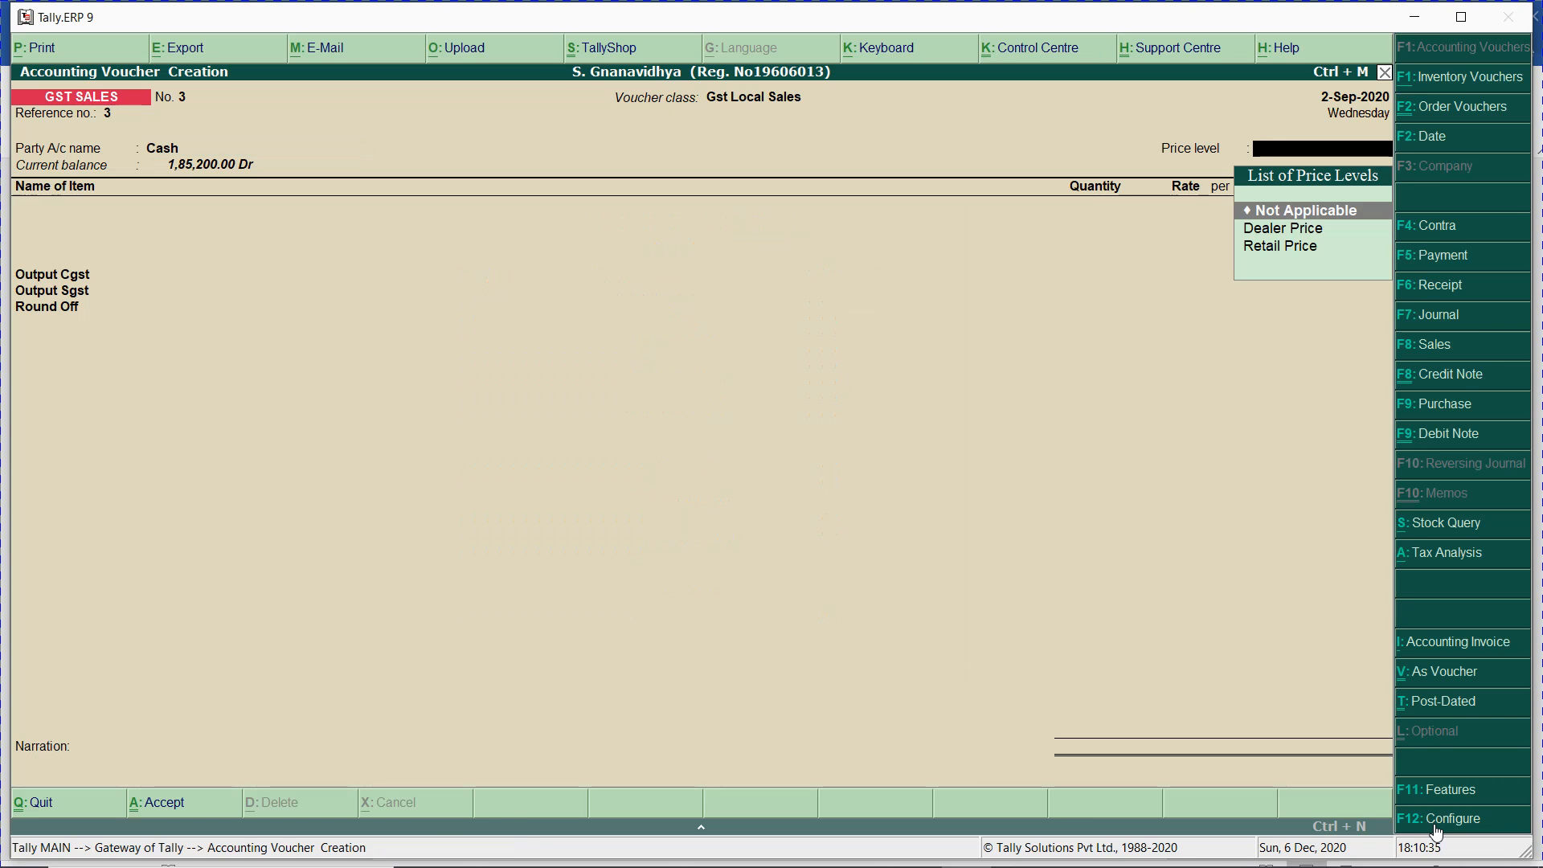
{"action": "key", "text": "Return"}
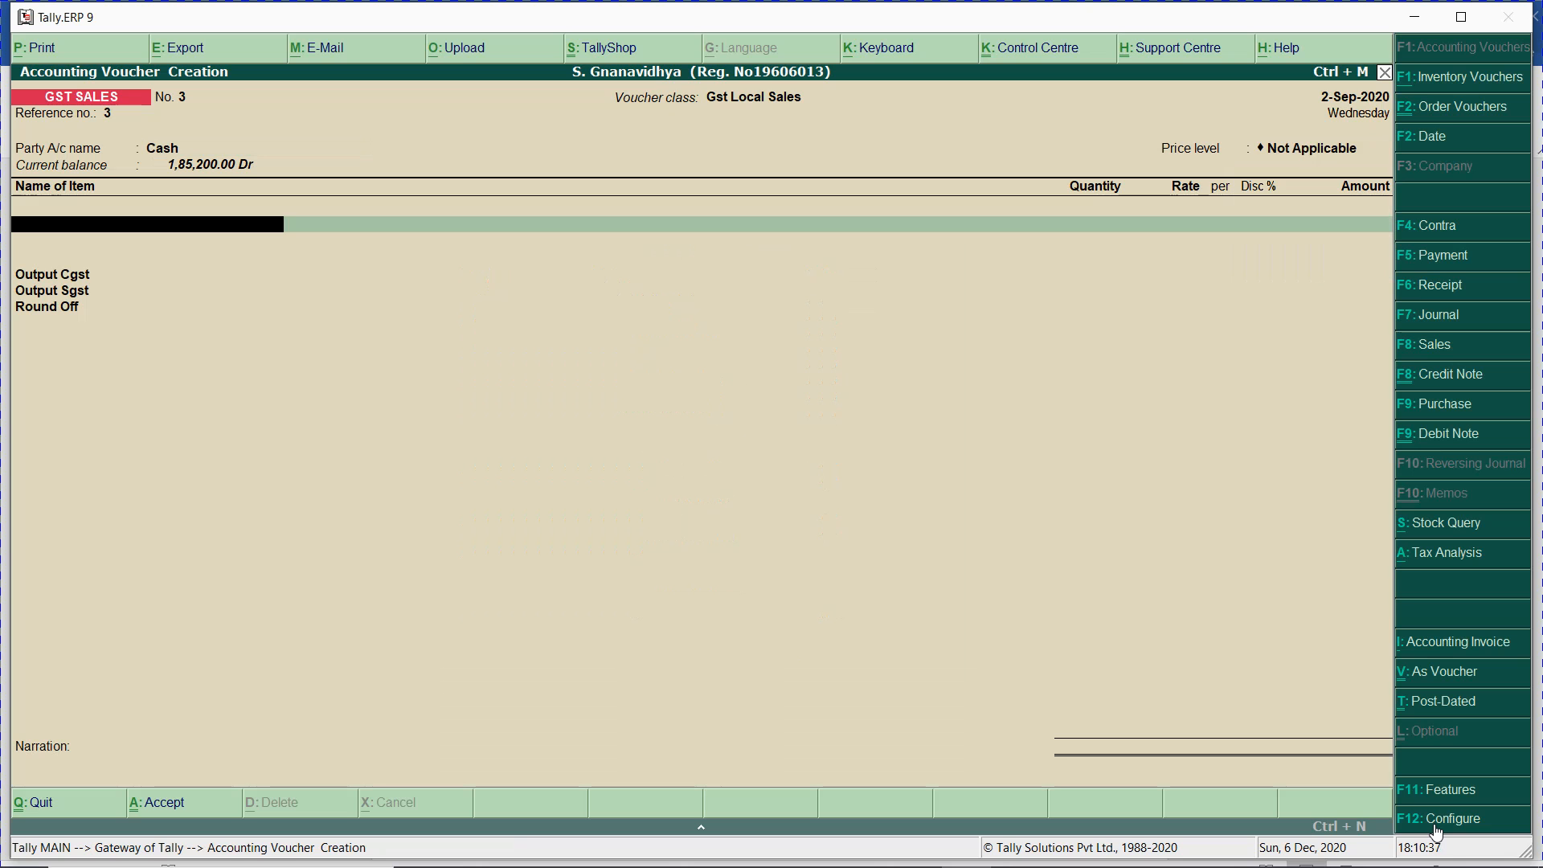
{"action": "key", "text": "alt+Tab"}
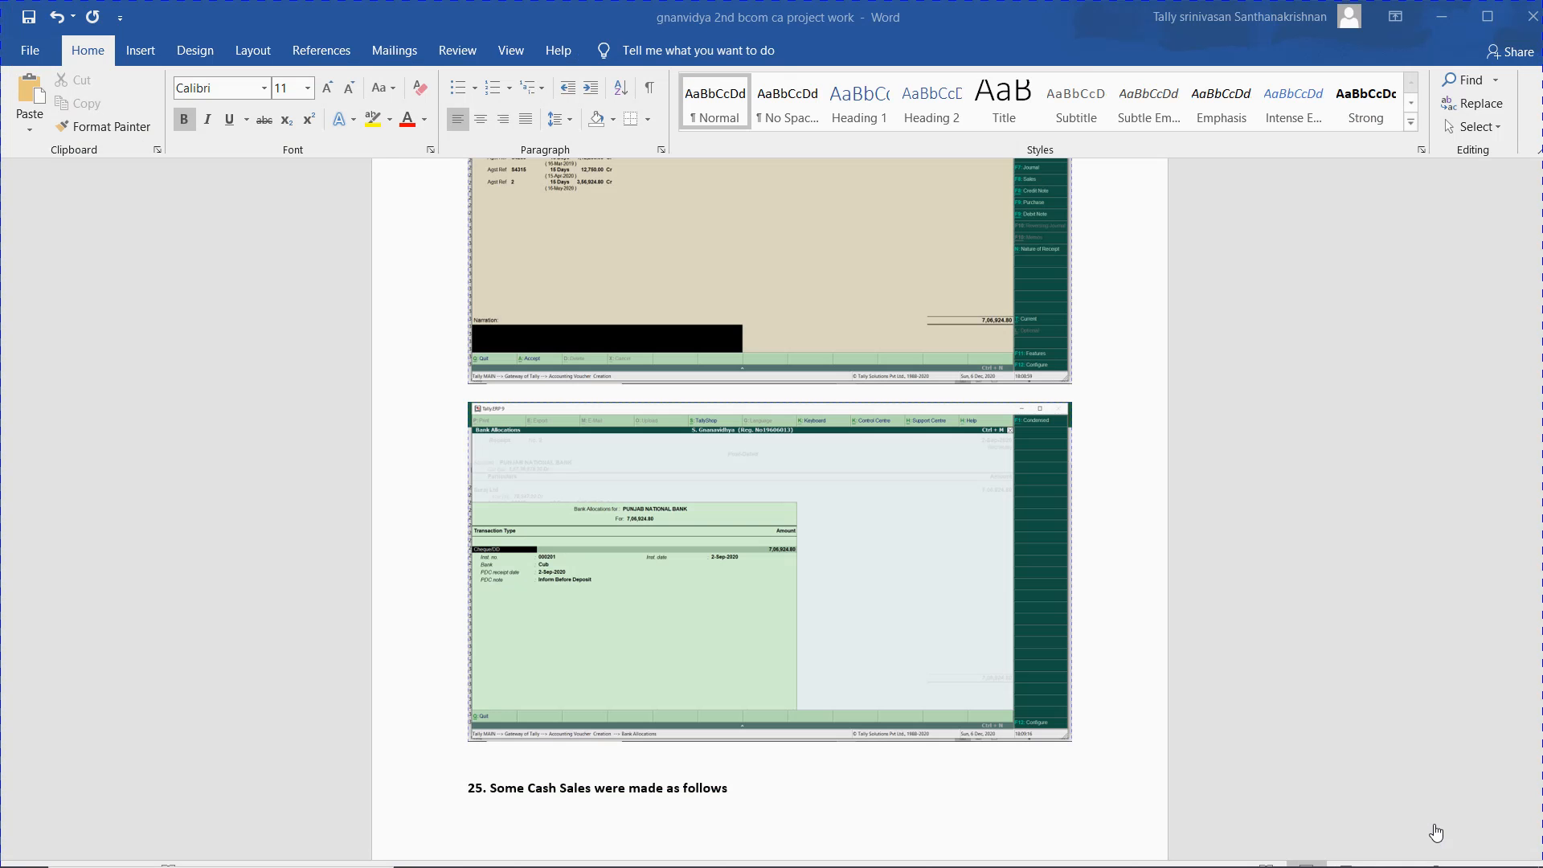
{"action": "key", "text": "alt+Tab"}
{"action": "key", "text": "Tab"}
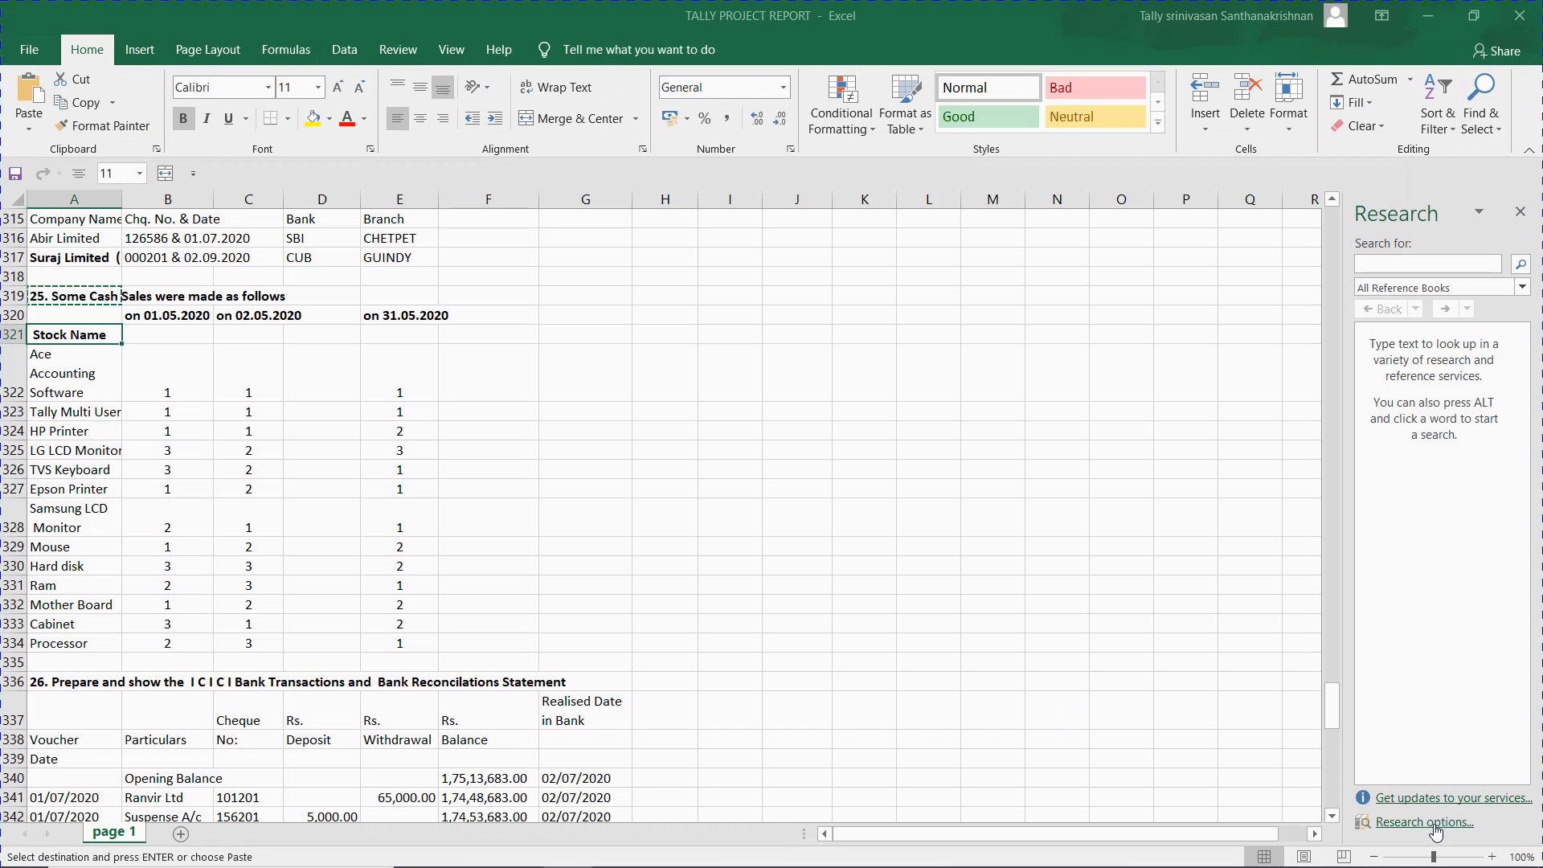
{"action": "key", "text": "Down"}
{"action": "key", "text": "Down"}
{"action": "key", "text": "Right"}
{"action": "key", "text": "Down"}
{"action": "key", "text": "Up"}
{"action": "key", "text": "Up"}
{"action": "key", "text": "Down"}
{"action": "key", "text": "Up"}
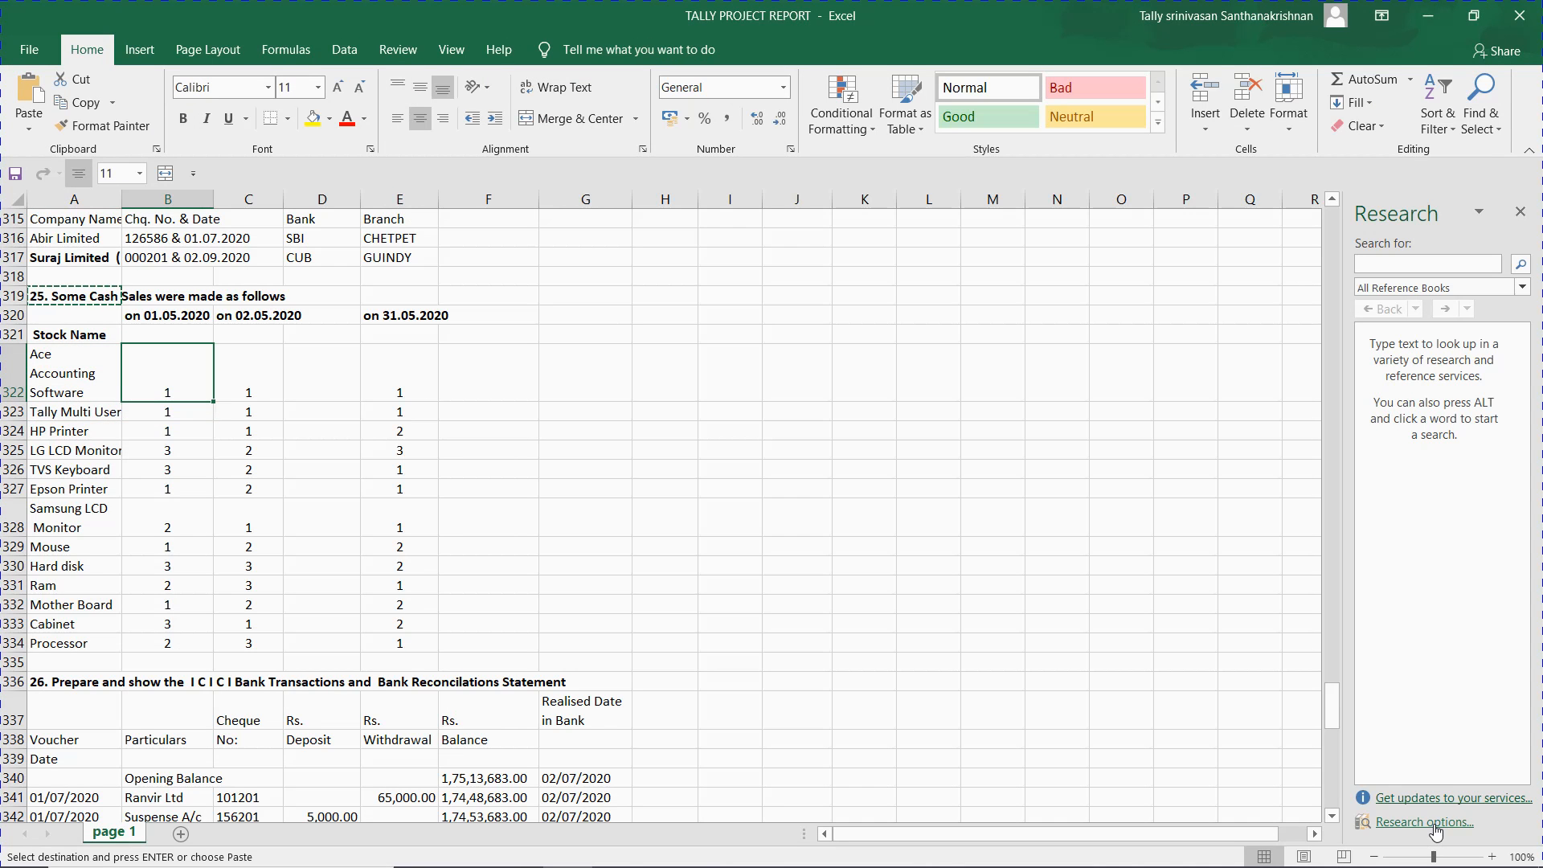
{"action": "key", "text": "Down"}
{"action": "key", "text": "Down"}
{"action": "key", "text": "Down"}
{"action": "key", "text": "Up"}
{"action": "key", "text": "Up"}
{"action": "key", "text": "Up"}
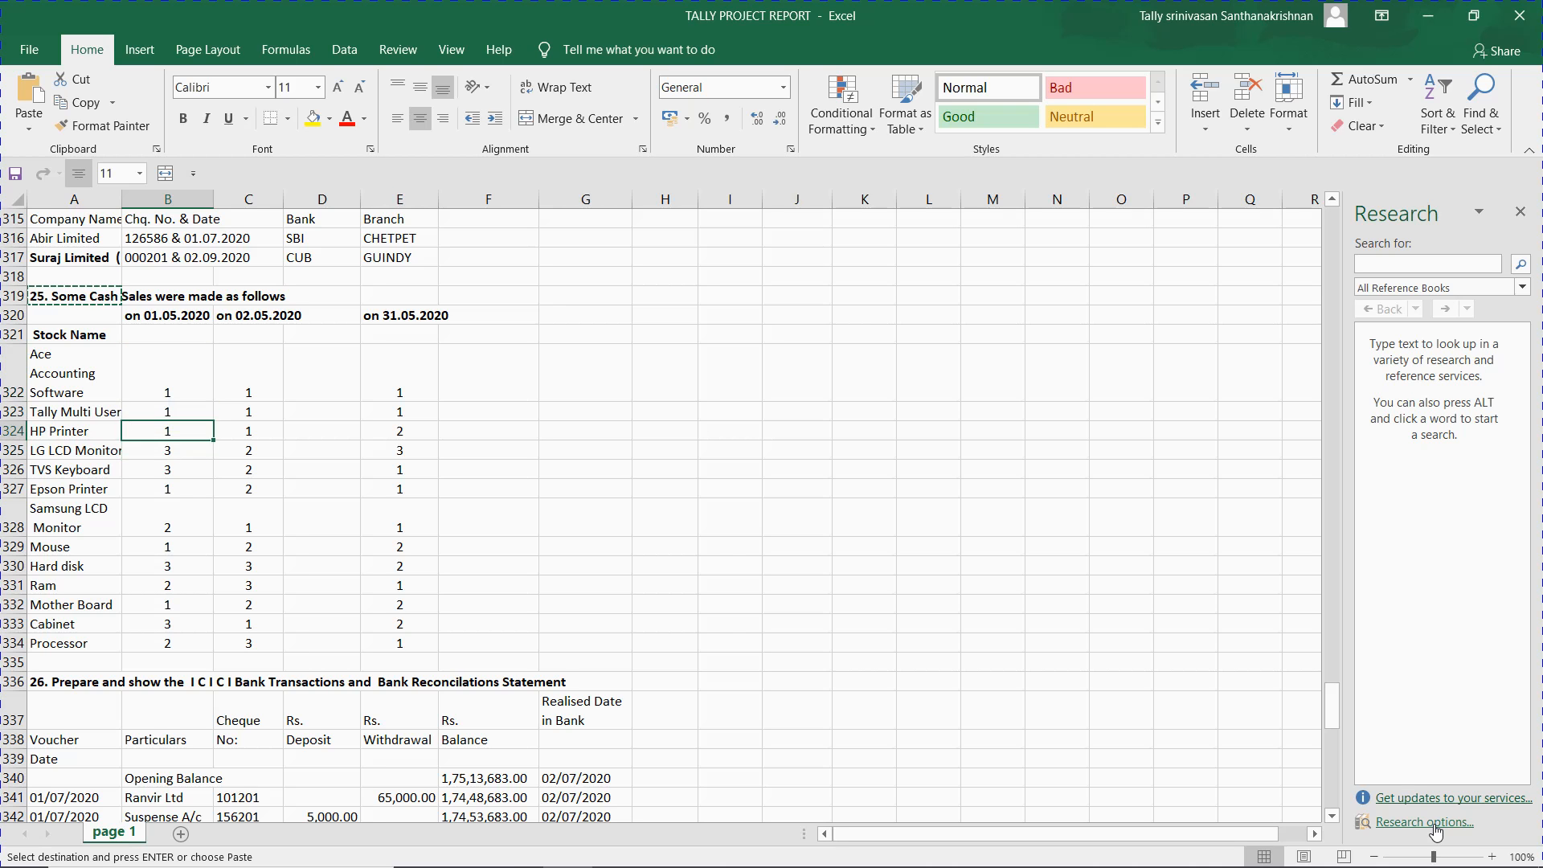
{"action": "key", "text": "Down"}
{"action": "key", "text": "Down"}
{"action": "key", "text": "Down"}
{"action": "key", "text": "Down"}
{"action": "key", "text": "Down"}
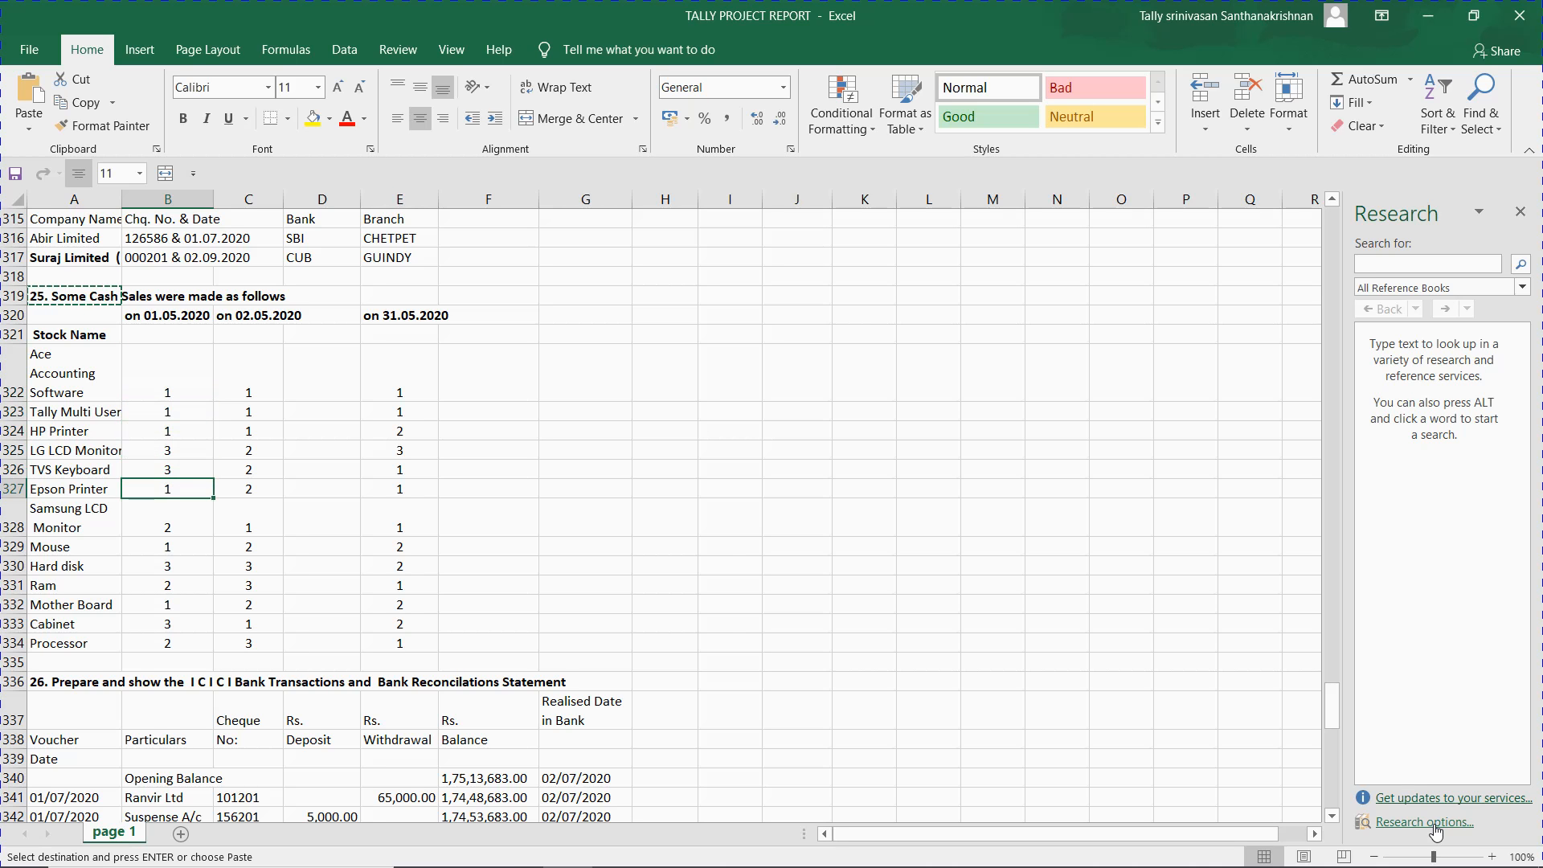
{"action": "key", "text": "Right"}
{"action": "key", "text": "Right"}
{"action": "key", "text": "Up"}
{"action": "key", "text": "Up"}
{"action": "key", "text": "Up"}
{"action": "key", "text": "Up"}
{"action": "key", "text": "Up"}
{"action": "key", "text": "Left"}
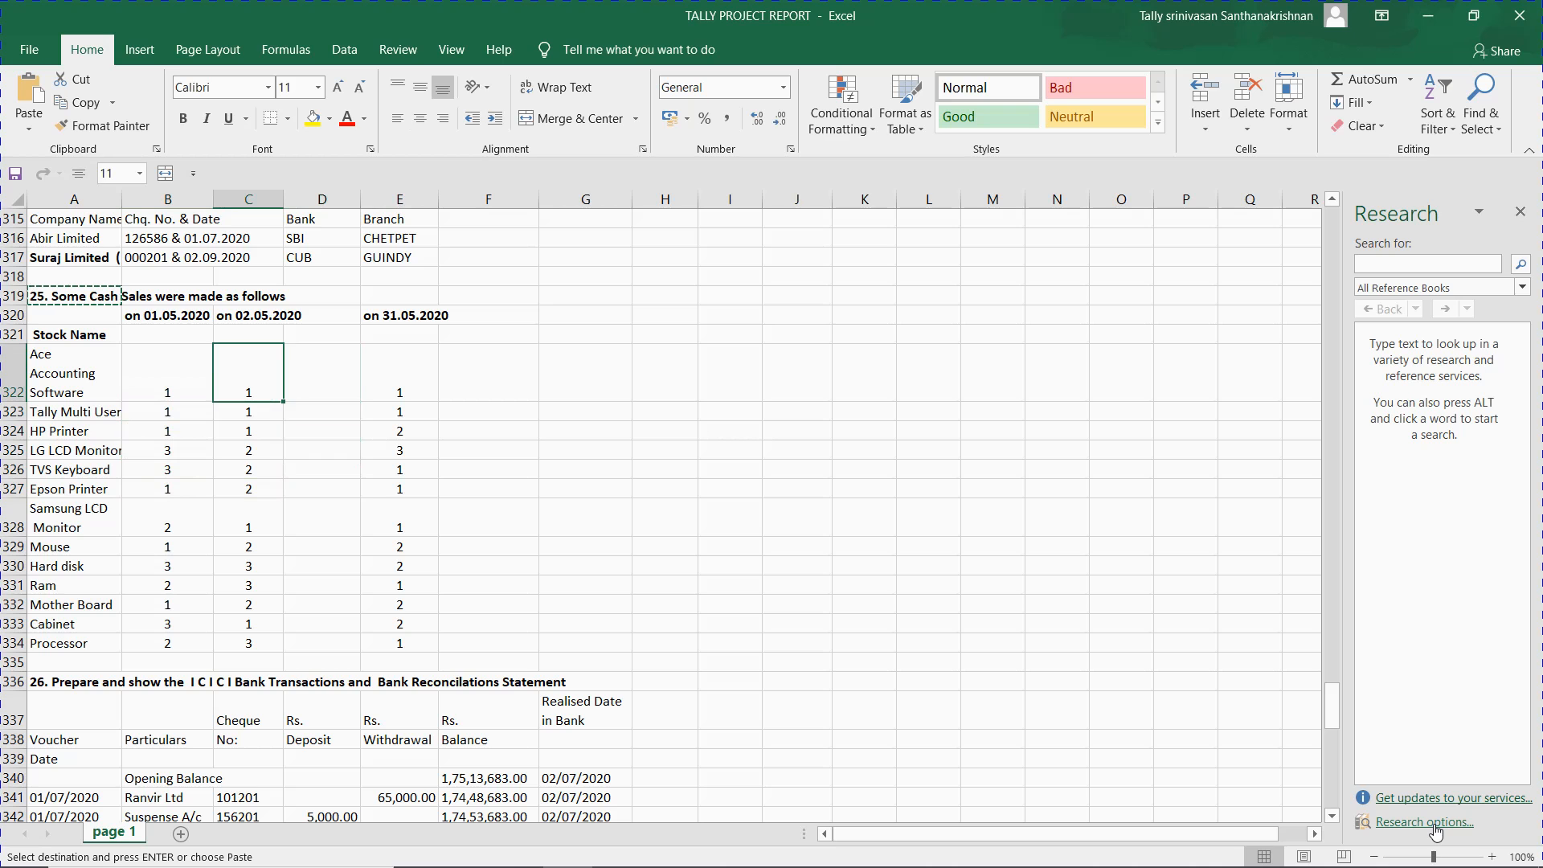
{"action": "key", "text": "Down"}
{"action": "key", "text": "Down"}
{"action": "key", "text": "Down"}
{"action": "key", "text": "Down"}
{"action": "key", "text": "Up"}
{"action": "key", "text": "Up"}
{"action": "key", "text": "Up"}
{"action": "key", "text": "Up"}
{"action": "key", "text": "Right"}
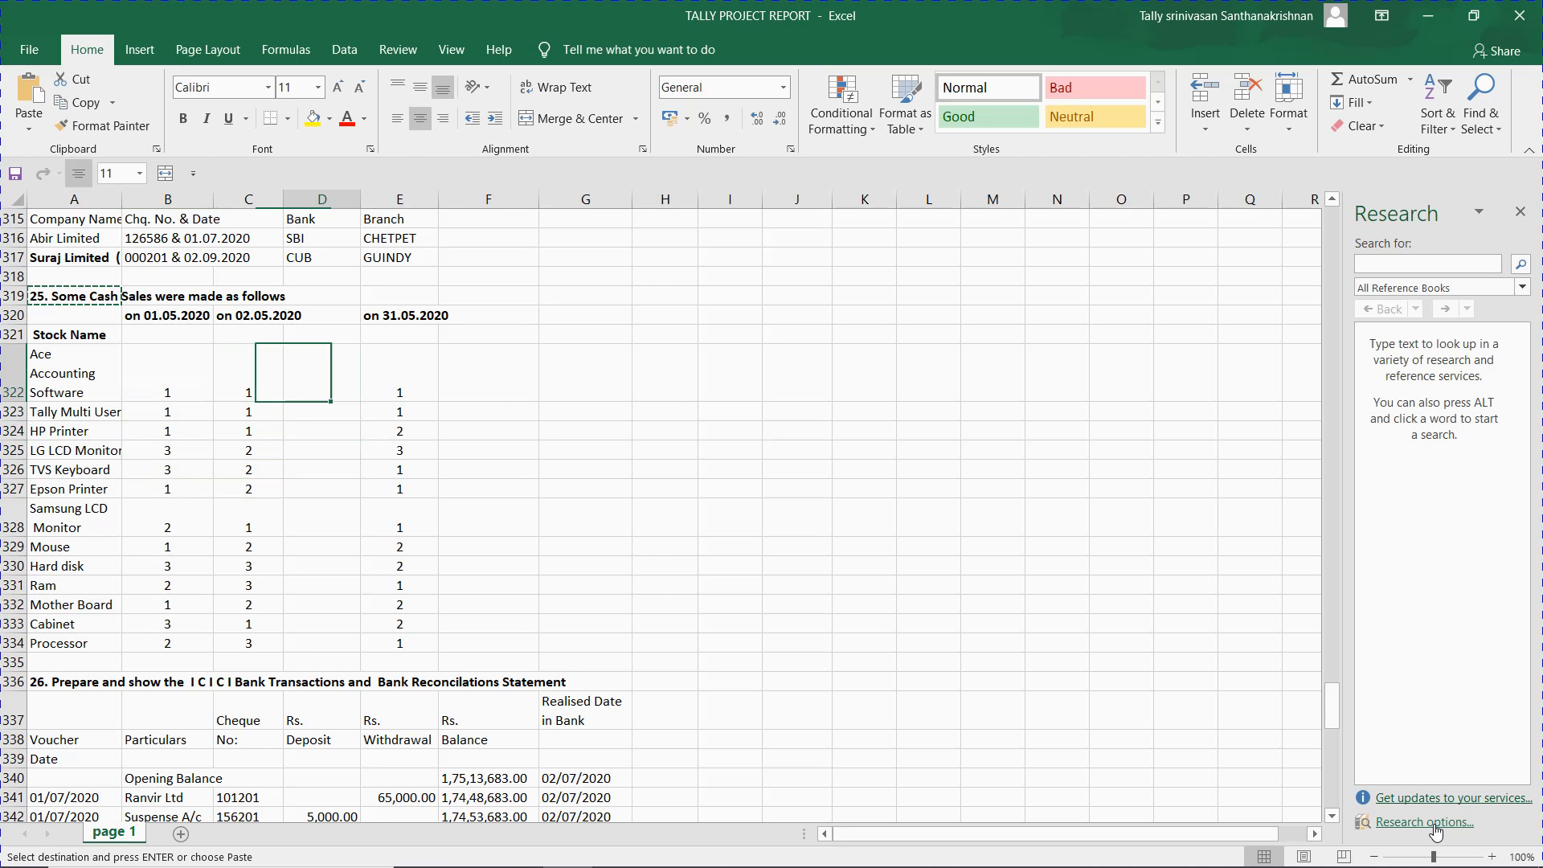
{"action": "key", "text": "Right"}
{"action": "key", "text": "Down"}
{"action": "key", "text": "Down"}
{"action": "key", "text": "Down"}
{"action": "key", "text": "Up"}
{"action": "key", "text": "Up"}
{"action": "key", "text": "Up"}
{"action": "key", "text": "Up"}
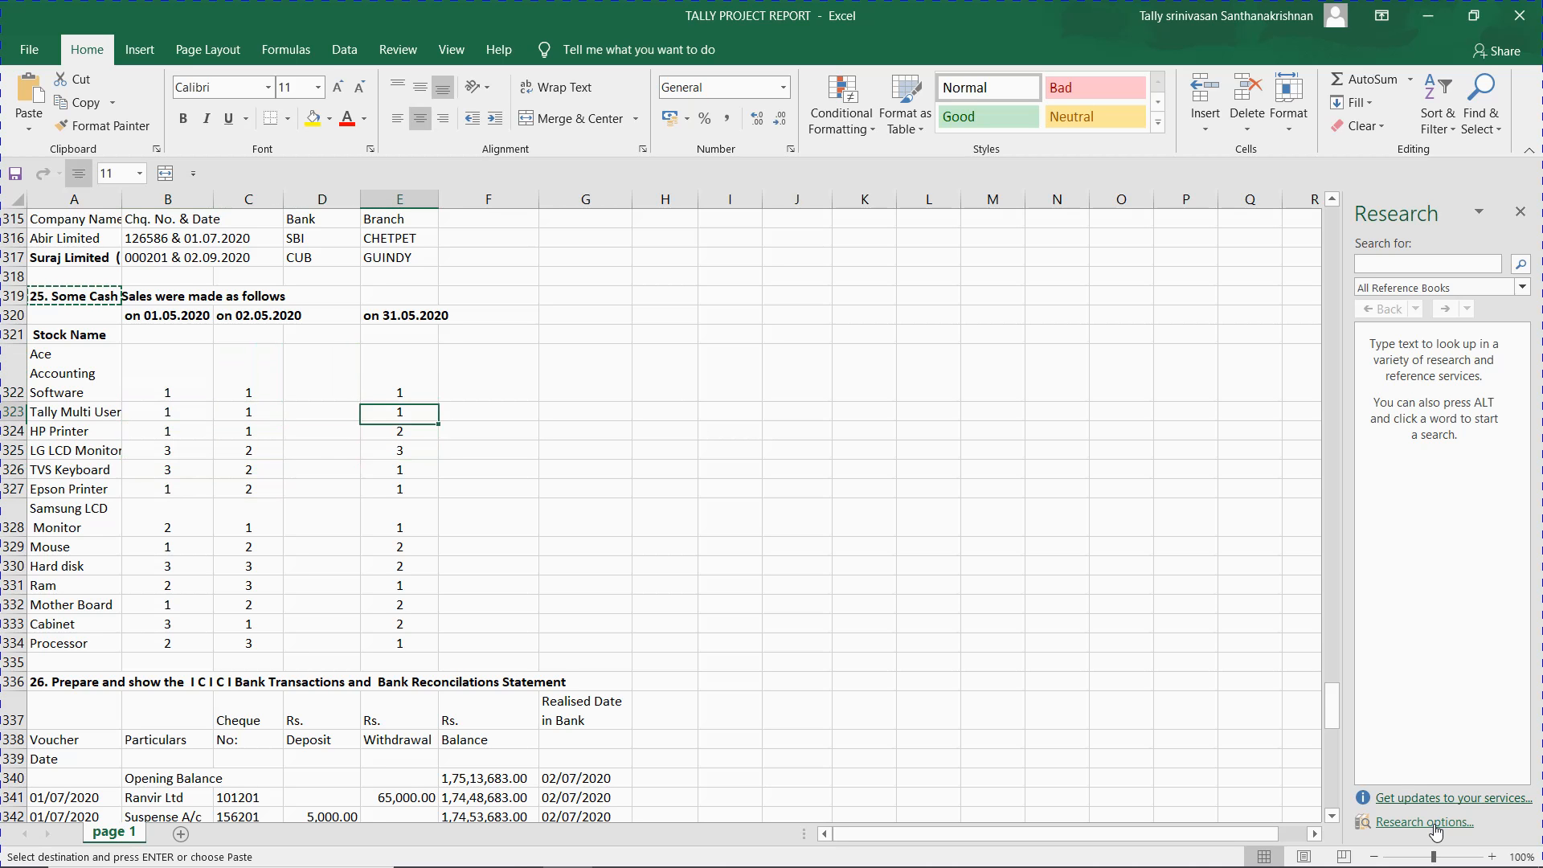
{"action": "key", "text": "Left"}
{"action": "key", "text": "Left"}
{"action": "key", "text": "Left"}
{"action": "key", "text": "Down"}
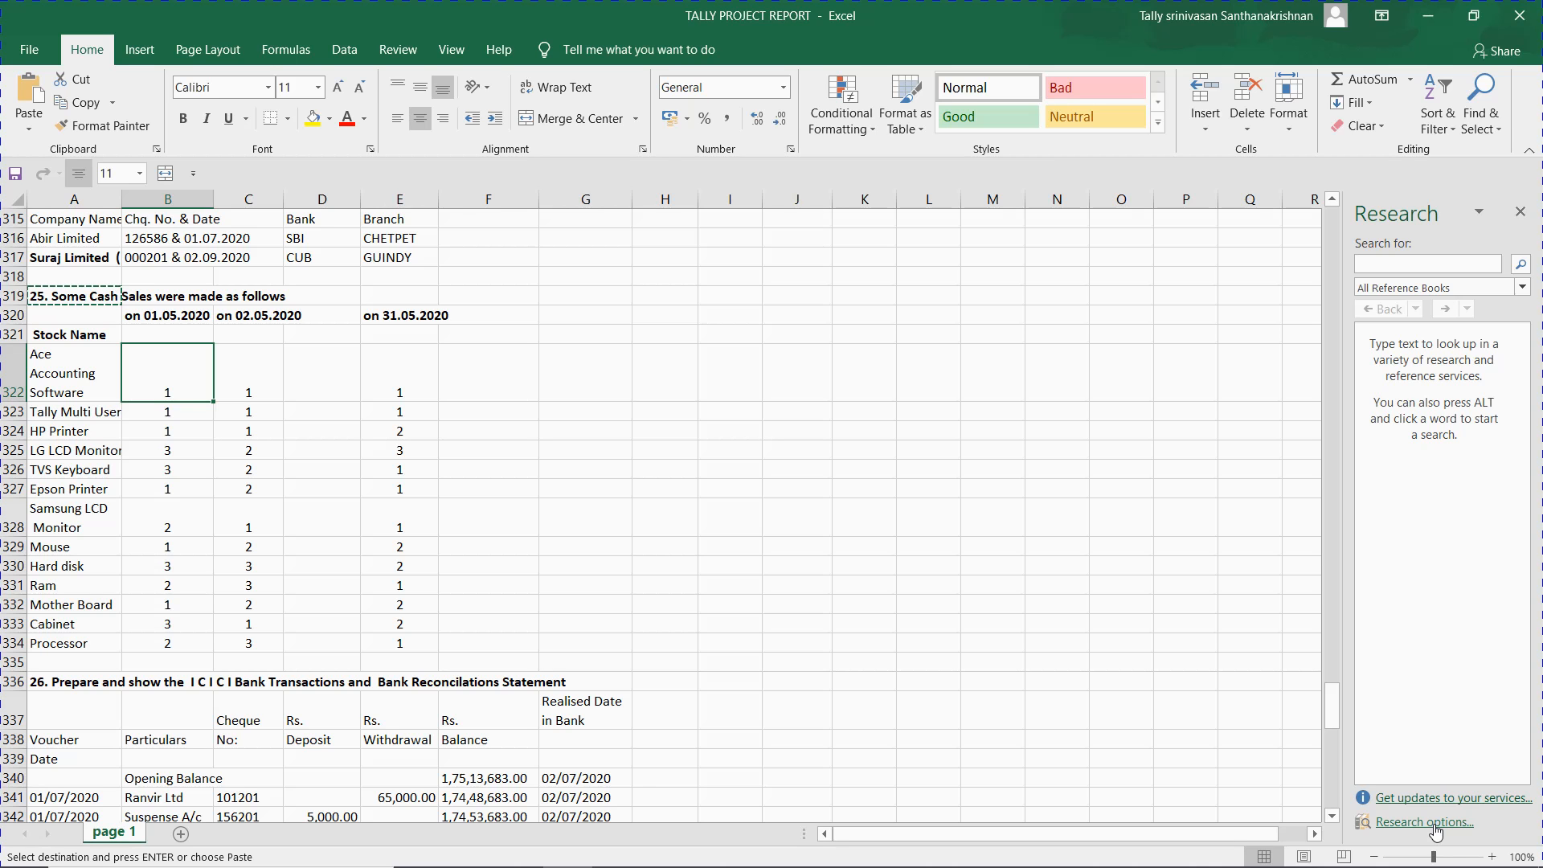
{"action": "key", "text": "alt+Tab"}
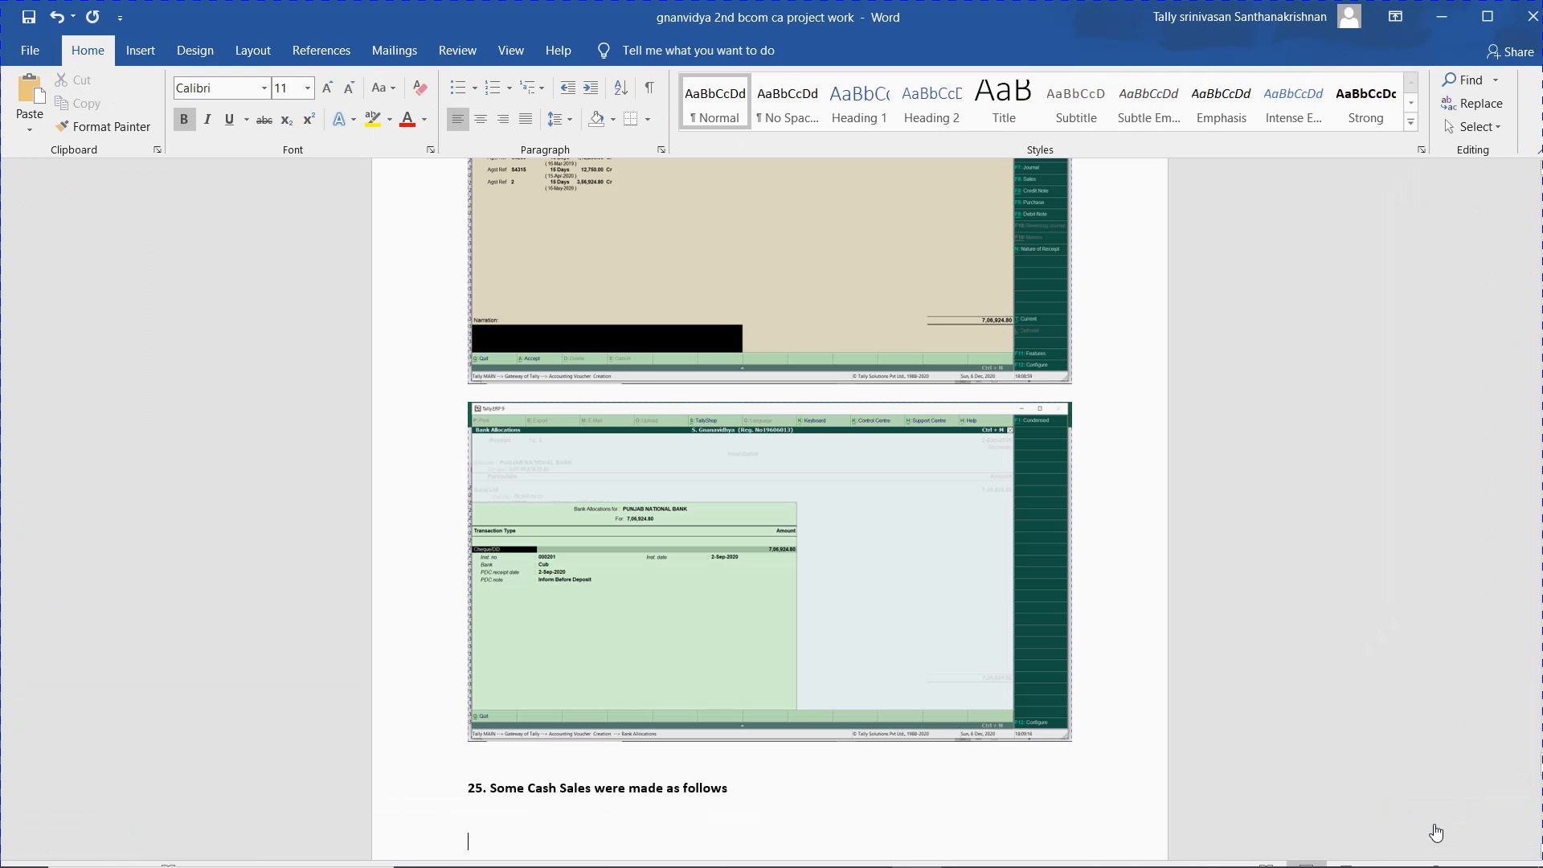
{"action": "key", "text": "alt+Tab"}
{"action": "key", "text": "alt+Tab"}
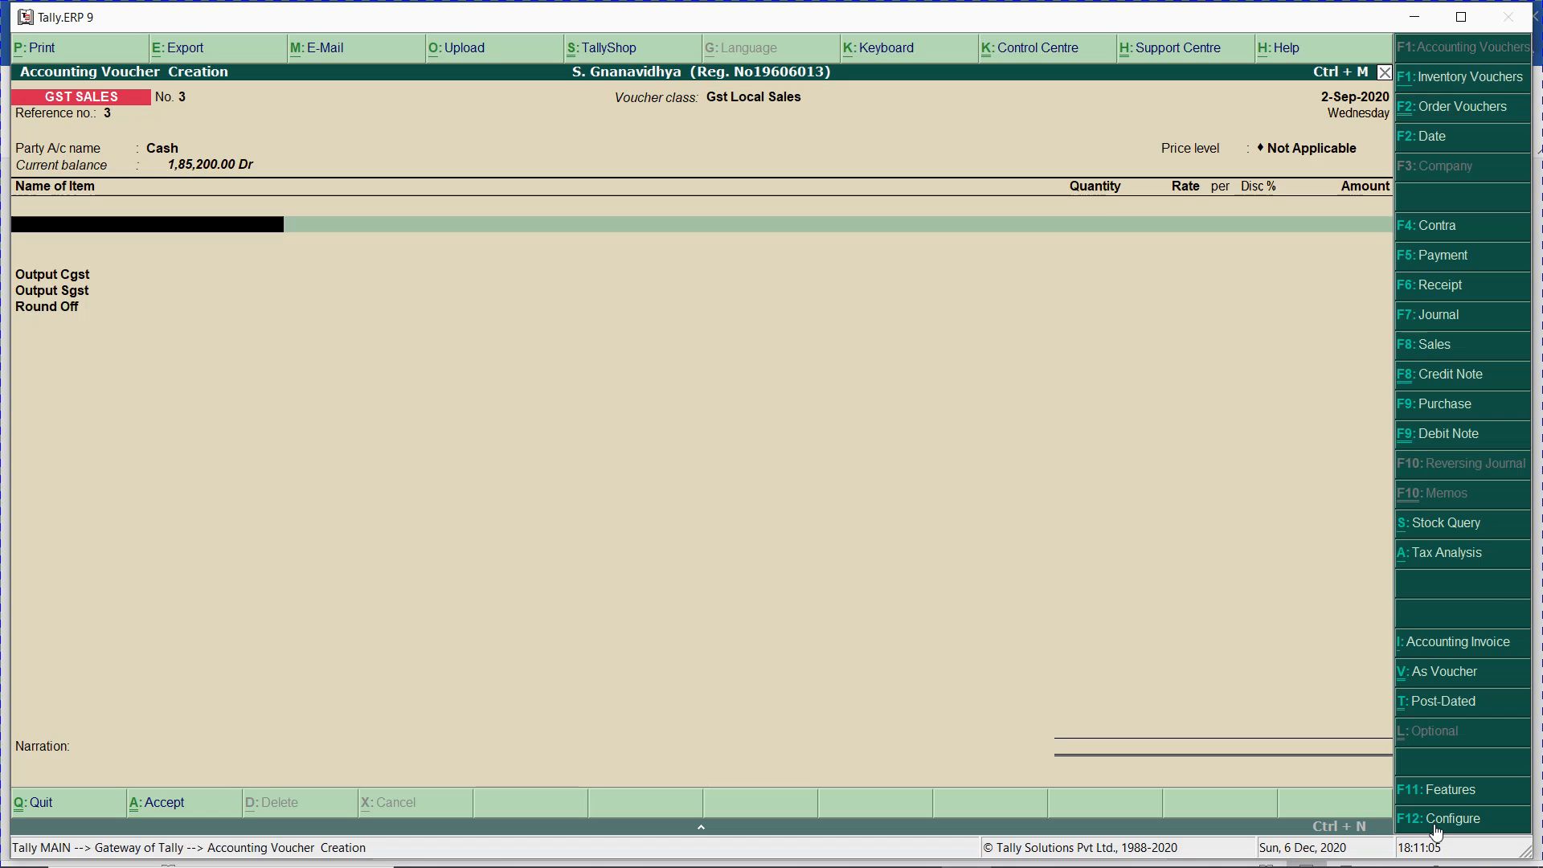
- Date the voucher 31-May-2020, sell one unit of item 101 (Ace Accounting Software), and save
{"action": "key", "text": "F2"}
{"action": "type", "text": "31-5"}
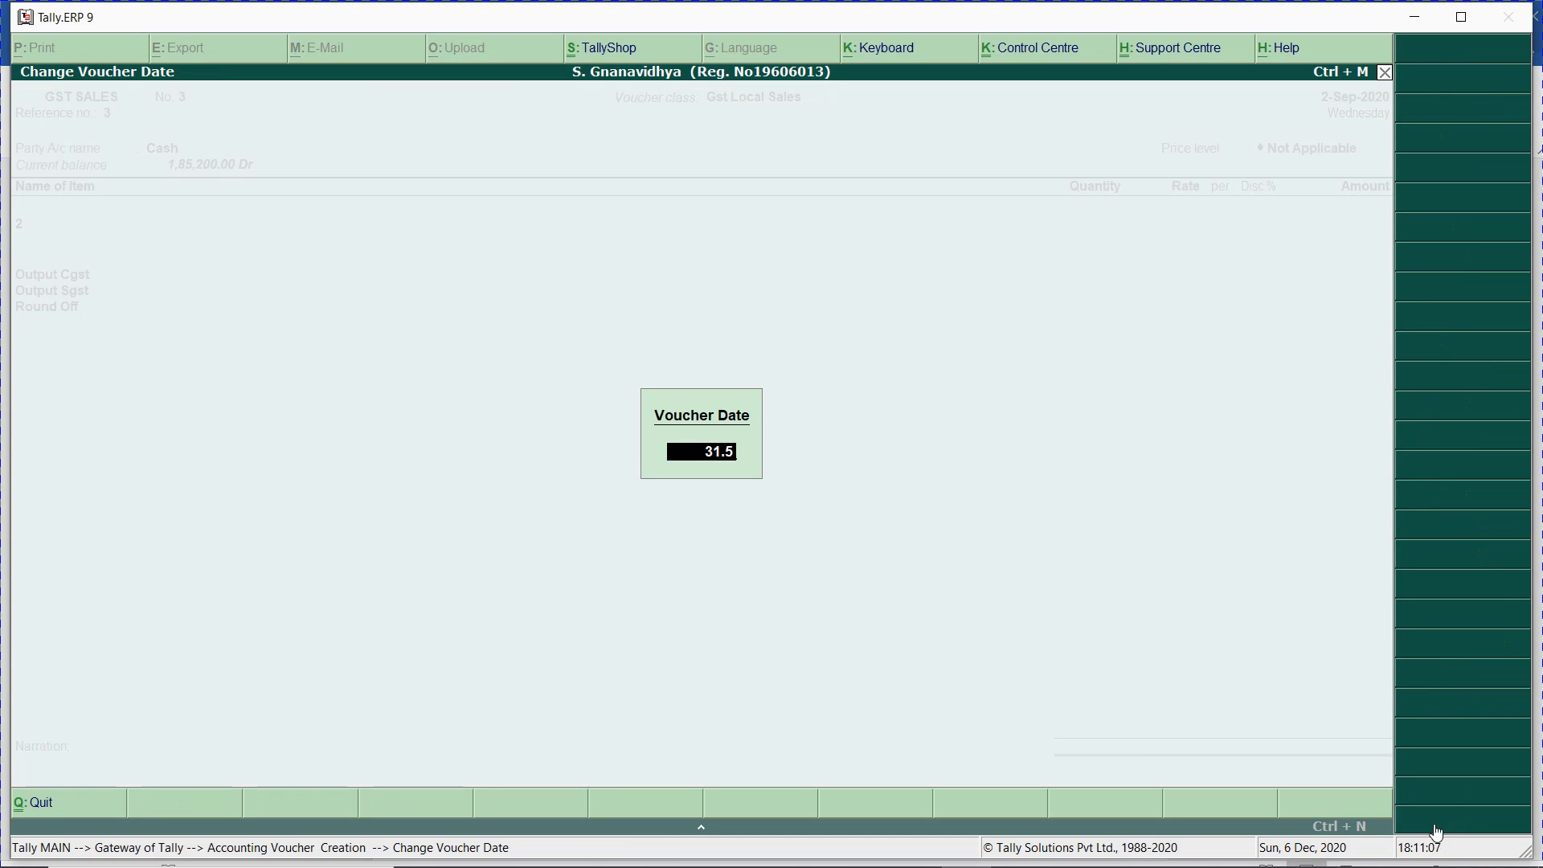
{"action": "key", "text": "Return"}
{"action": "type", "text": "2"}
{"action": "key", "text": "BackSpace"}
{"action": "type", "text": "1"}
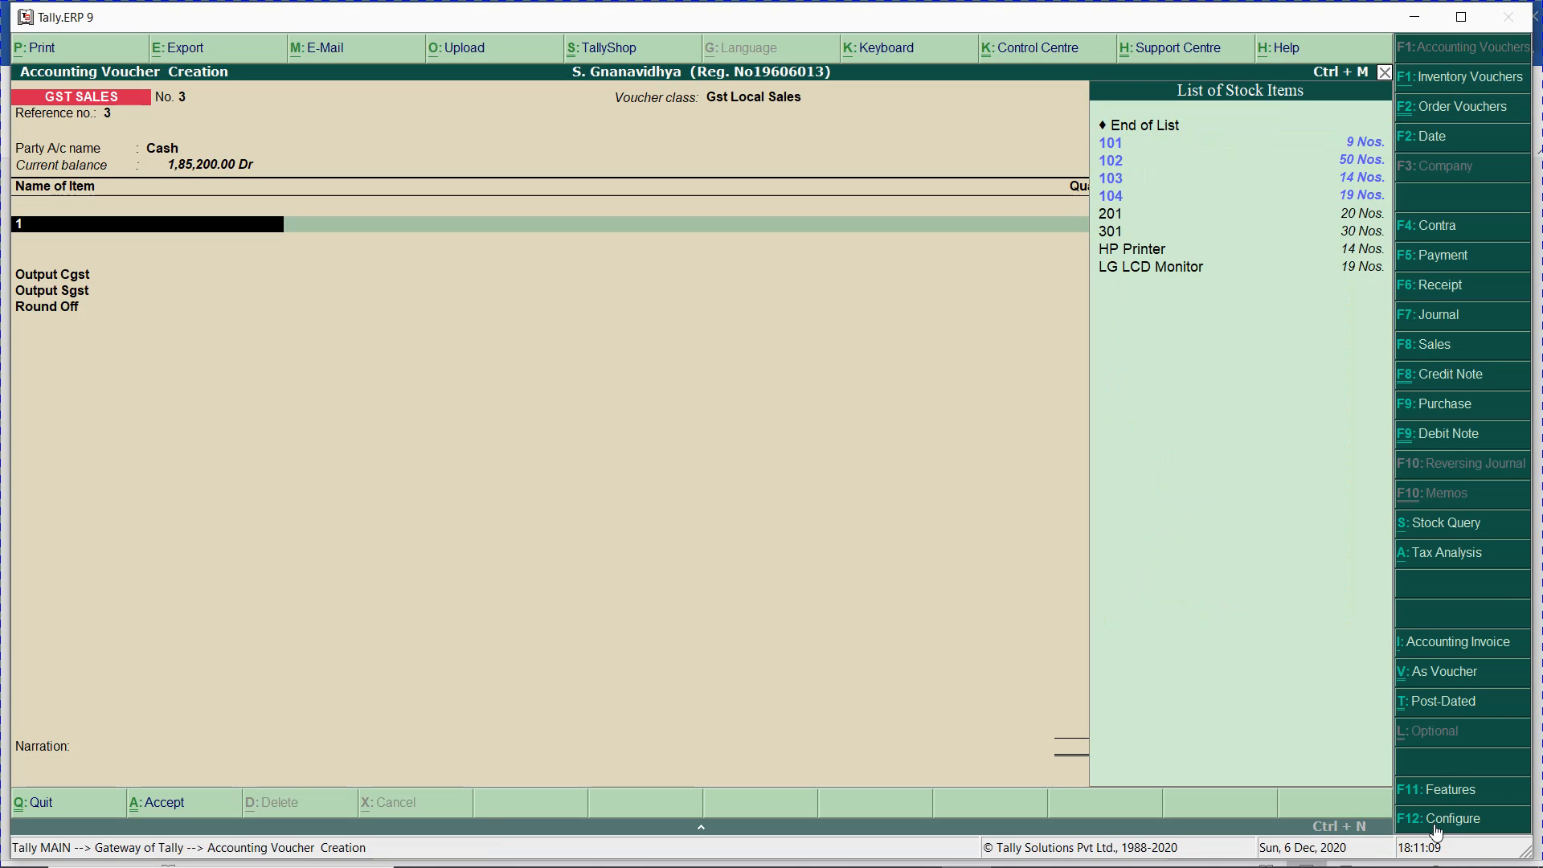
{"action": "type", "text": "01"}
{"action": "key", "text": "Return"}
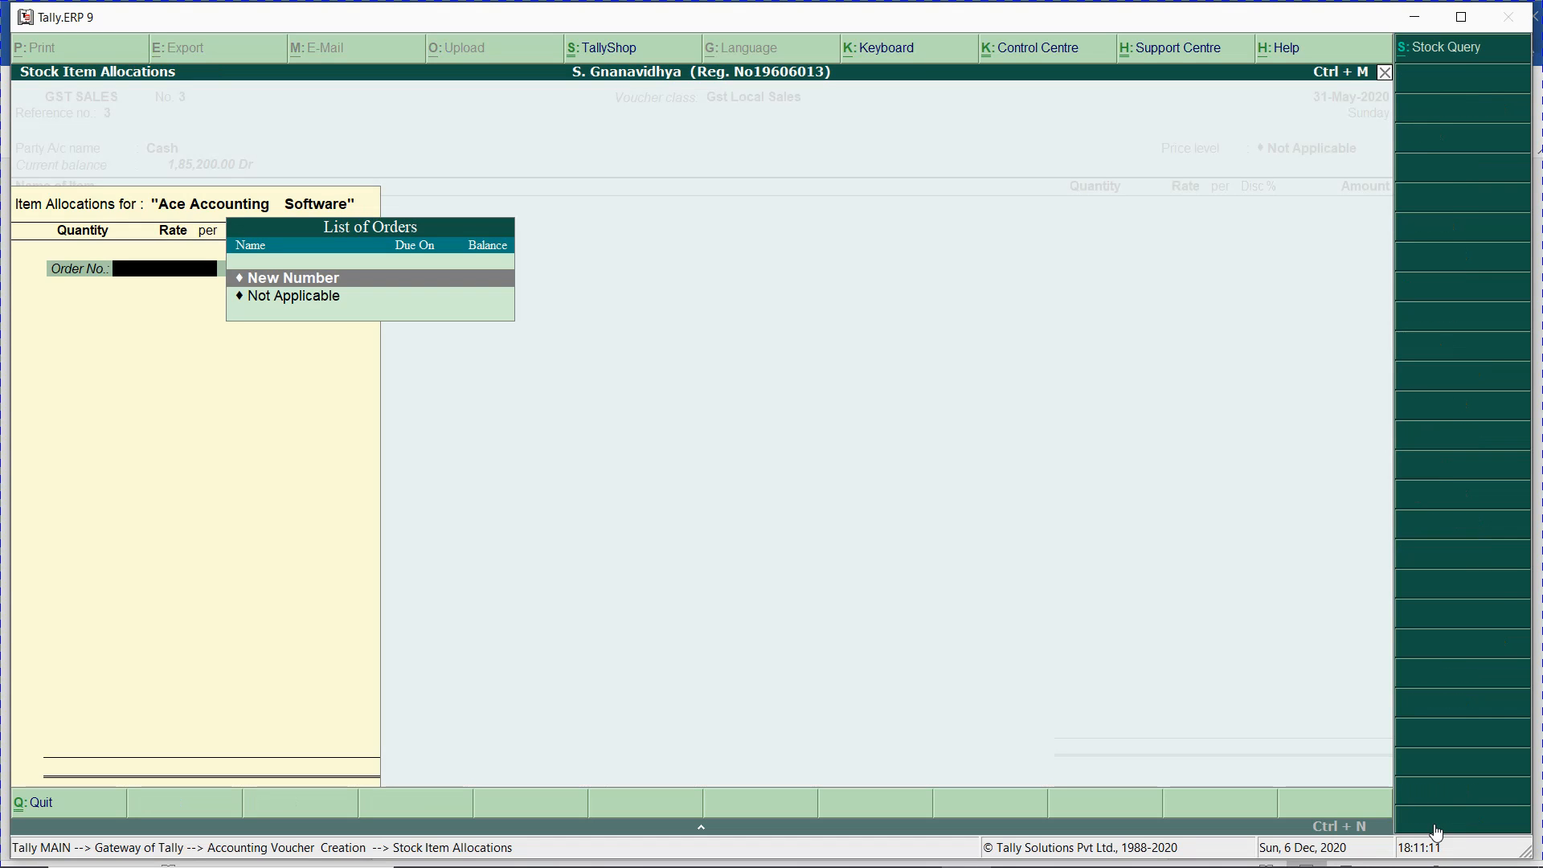
{"action": "key", "text": "Down"}
{"action": "key", "text": "Return"}
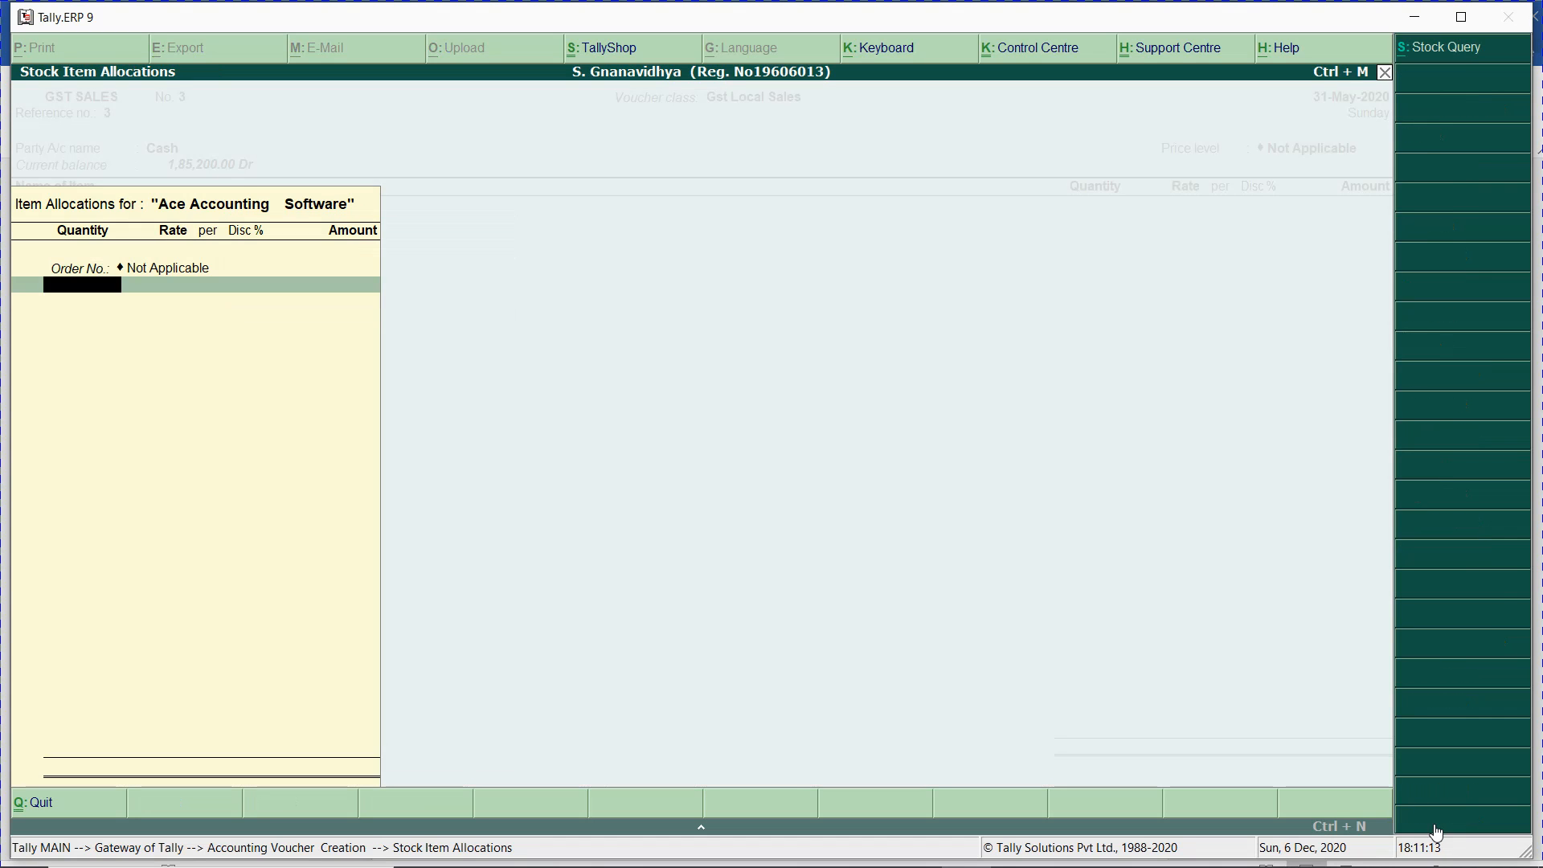
{"action": "type", "text": "1"}
{"action": "key", "text": "Return"}
{"action": "key", "text": "Return"}
{"action": "key", "text": "Return"}
{"action": "key", "text": "Return"}
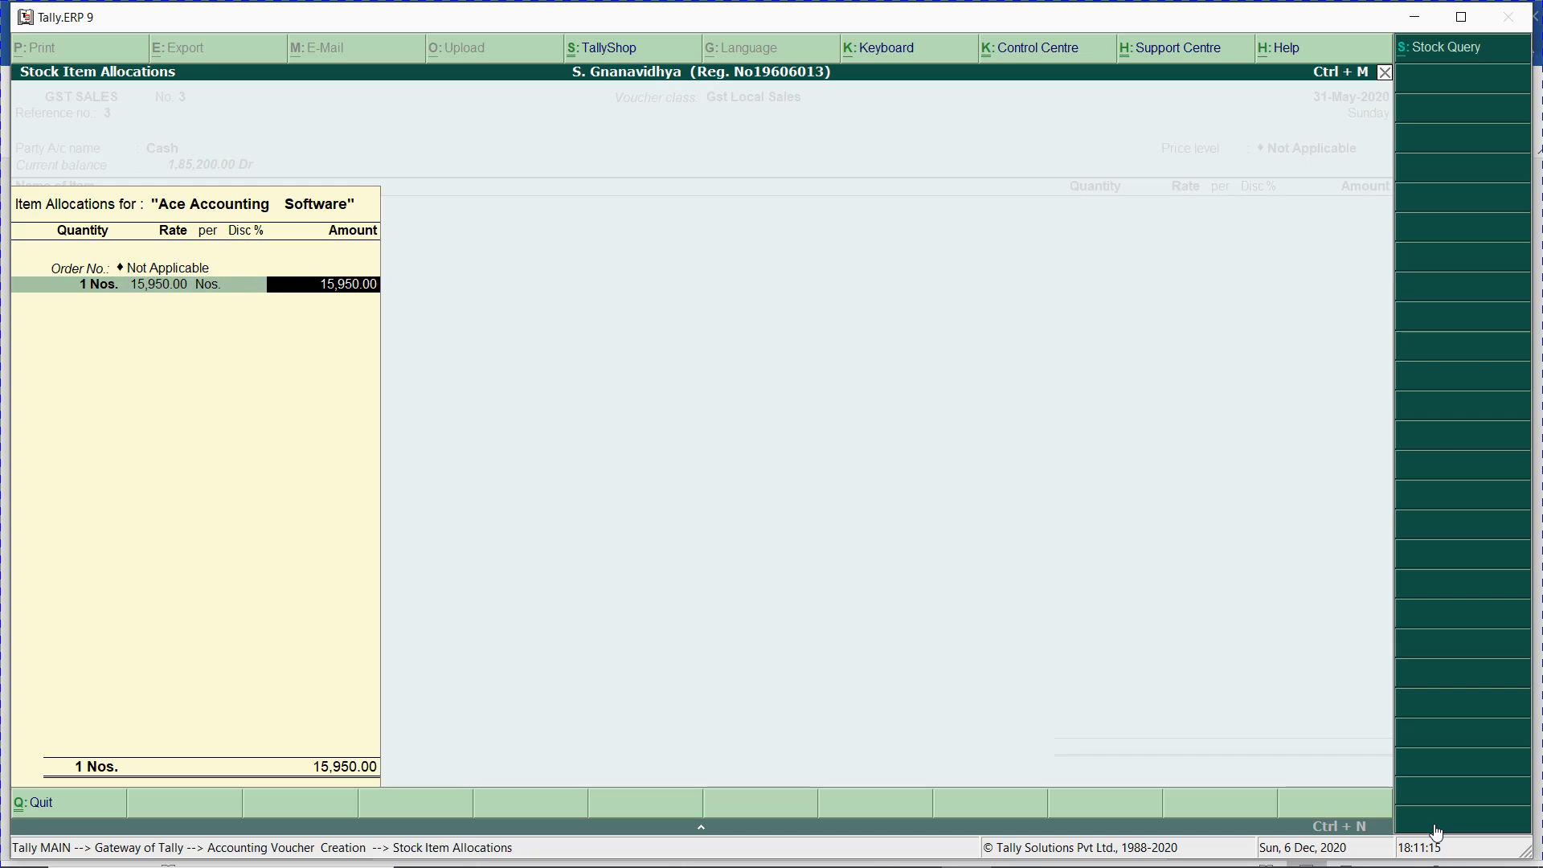
{"action": "key", "text": "Return"}
{"action": "key", "text": "Return"}
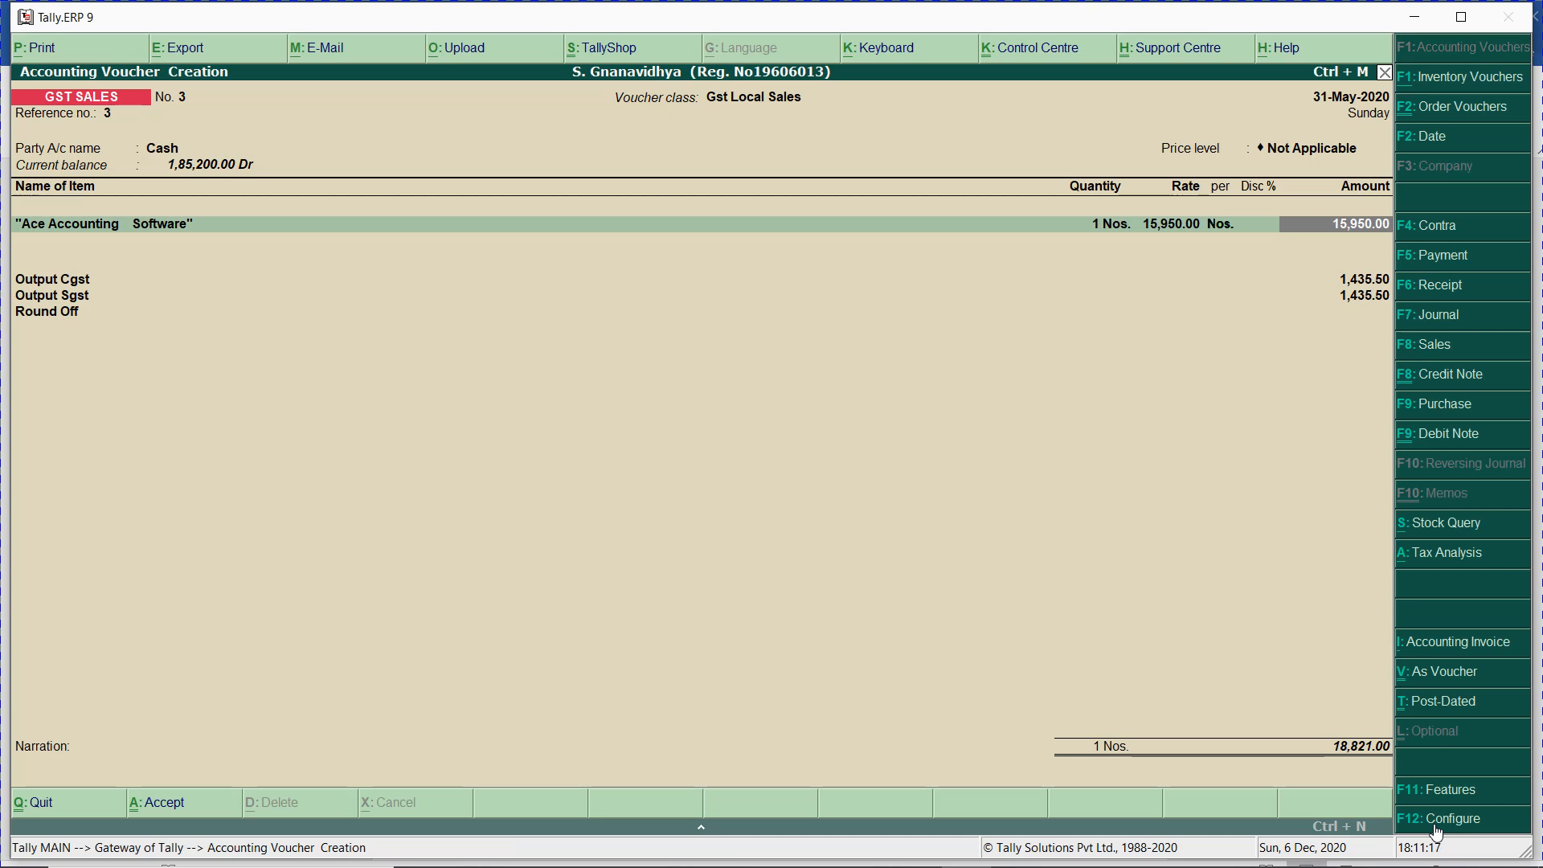
{"action": "key", "text": "ctrl+a"}
- Start voucher reference 4 for Cash with item 102 (Tally Multi User), order number Not Applicable
{"action": "type", "text": "4"}
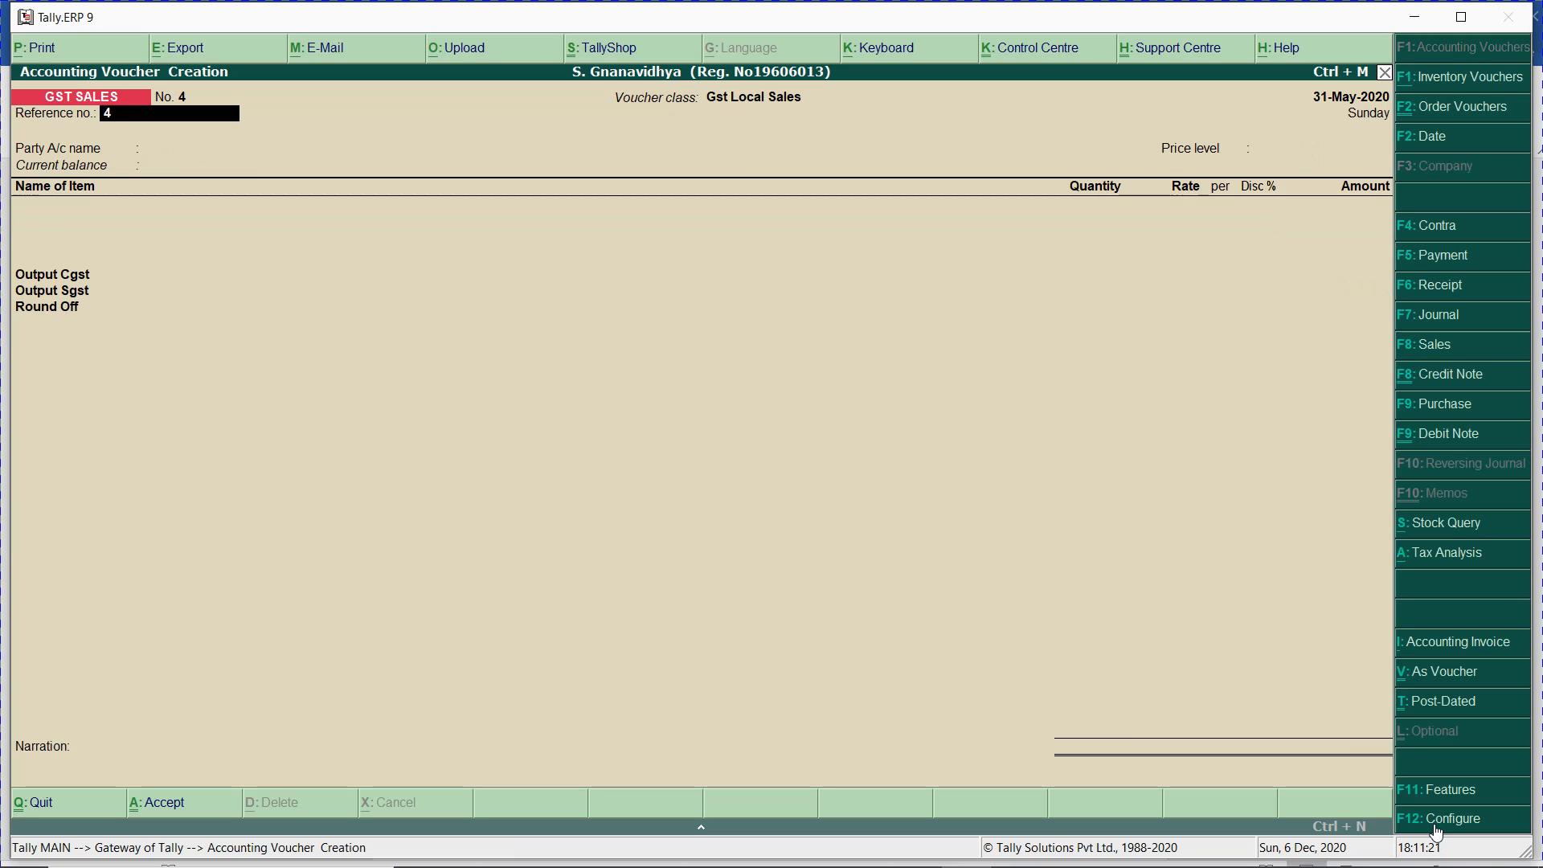
{"action": "key", "text": "Return"}
{"action": "type", "text": "Ca"}
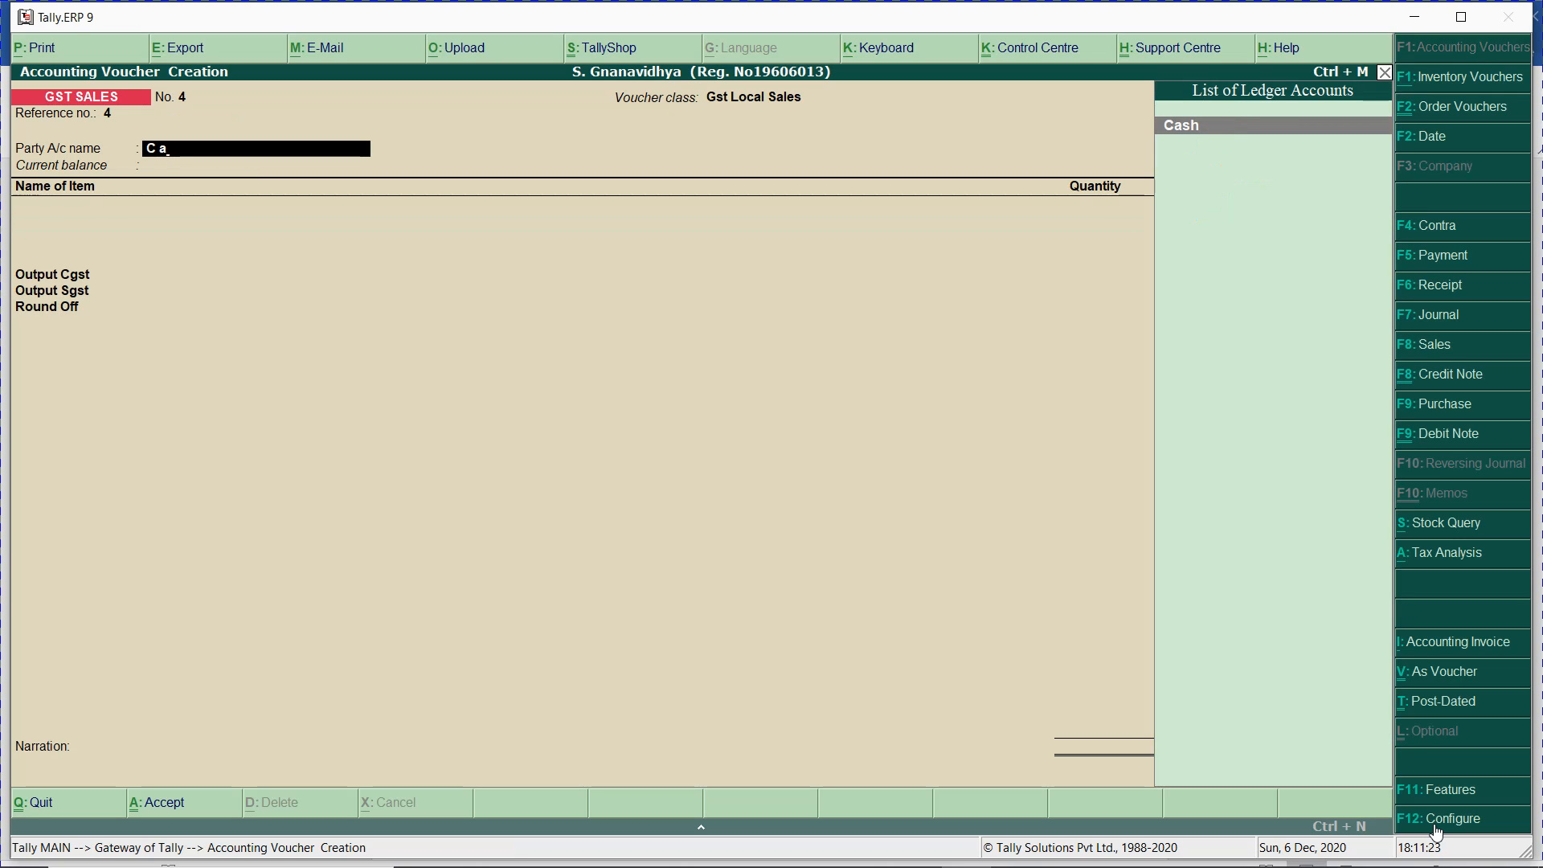
{"action": "key", "text": "Return"}
{"action": "key", "text": "Return"}
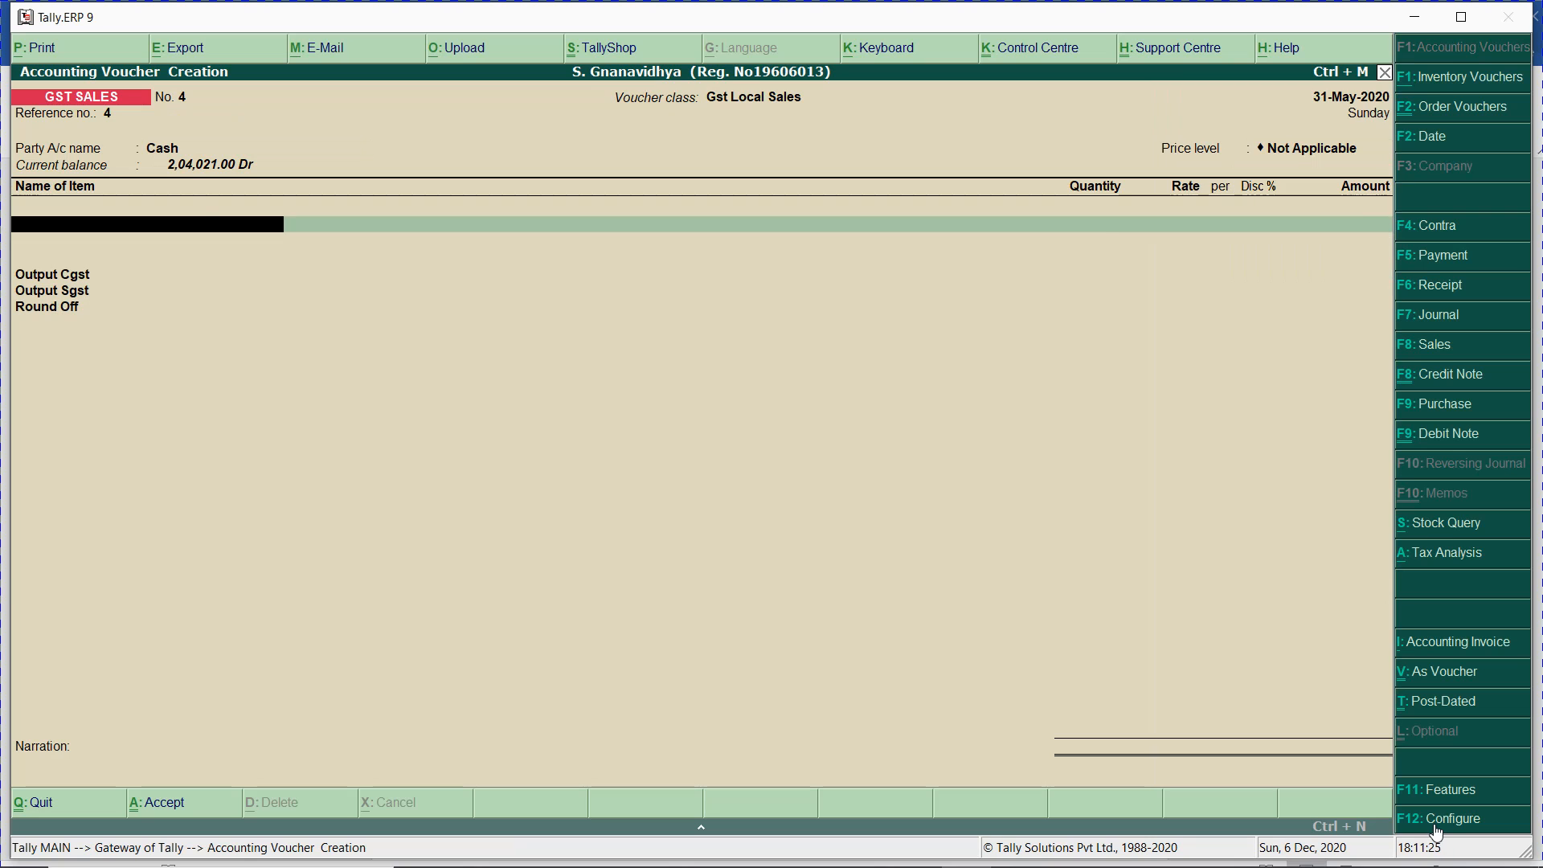
{"action": "type", "text": "102"}
{"action": "key", "text": "Return"}
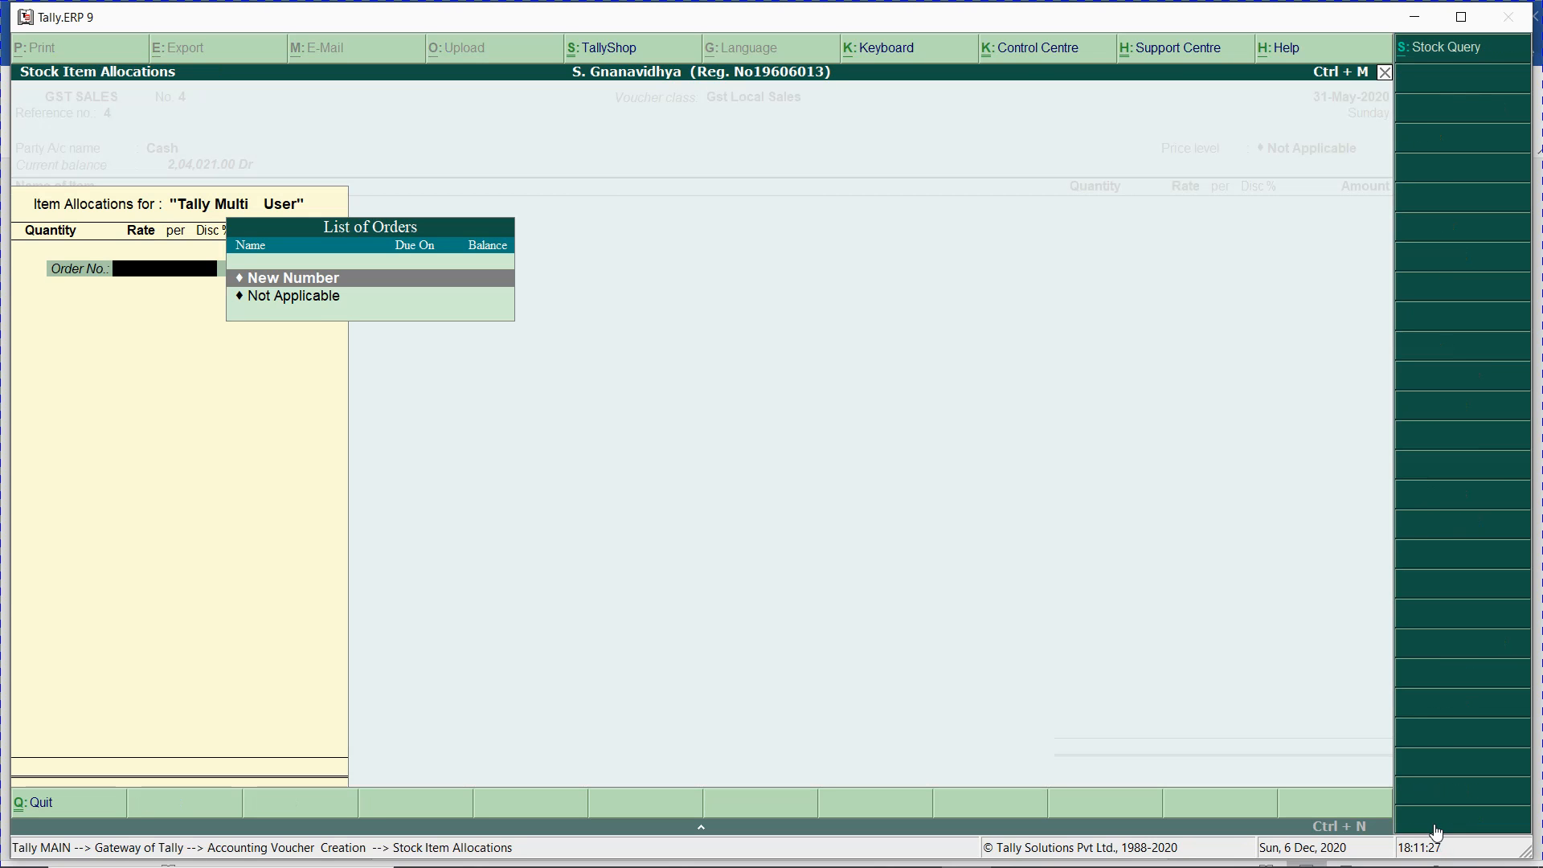
{"action": "key", "text": "Down"}
{"action": "type", "text": "."}
{"action": "key", "text": "Down"}
{"action": "key", "text": "Down"}
{"action": "type", "text": "."}
{"action": "key", "text": "Down"}
{"action": "key", "text": "Return"}
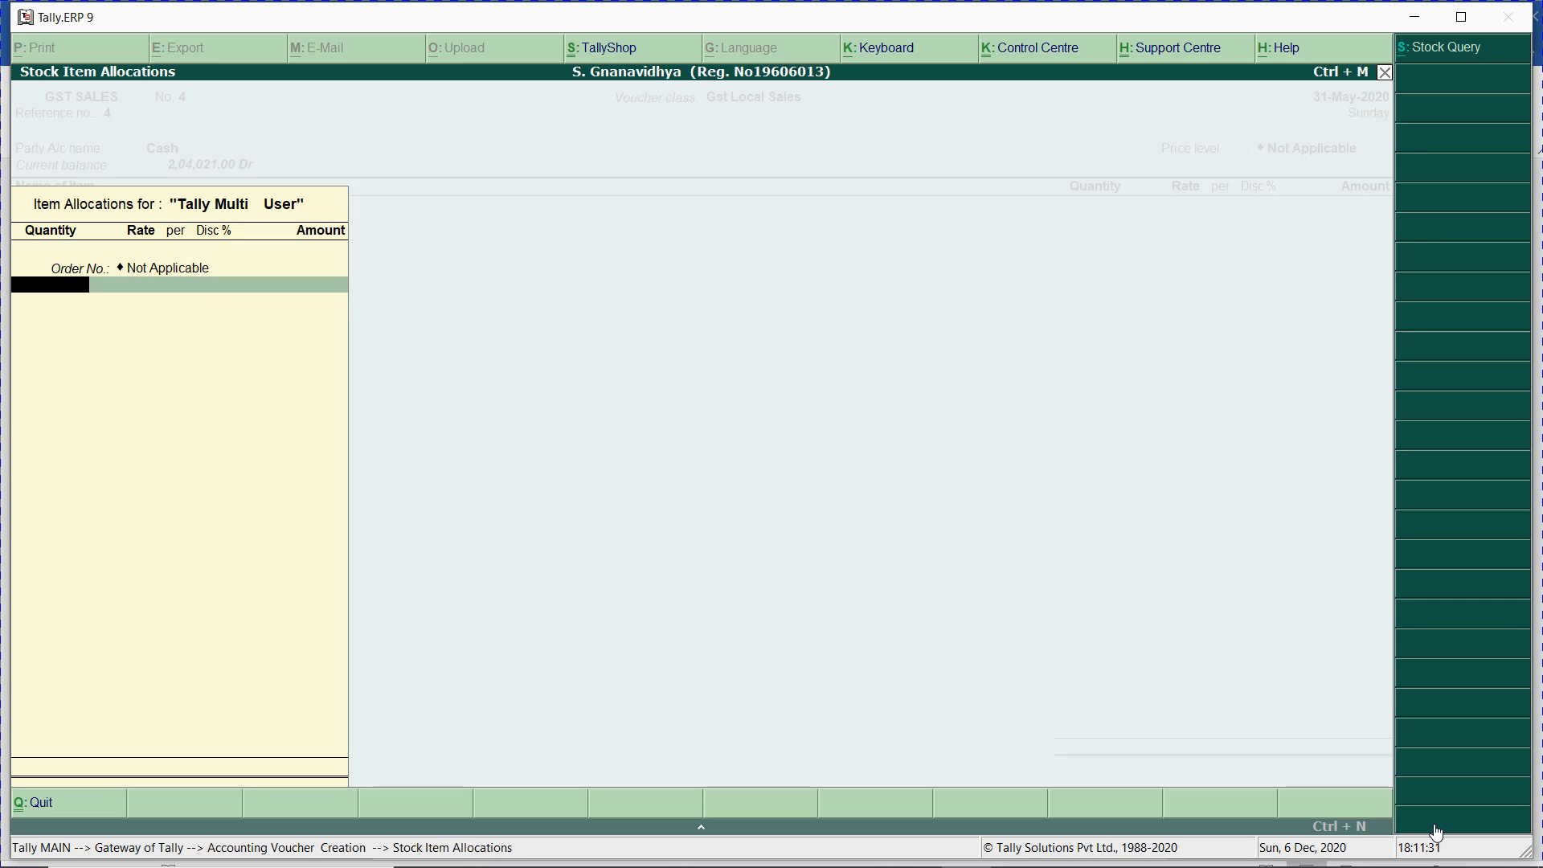
- Enter quantity 1 for Tally Multi User as per the Excel sheet and save voucher No. 4
{"action": "key", "text": "alt+Tab"}
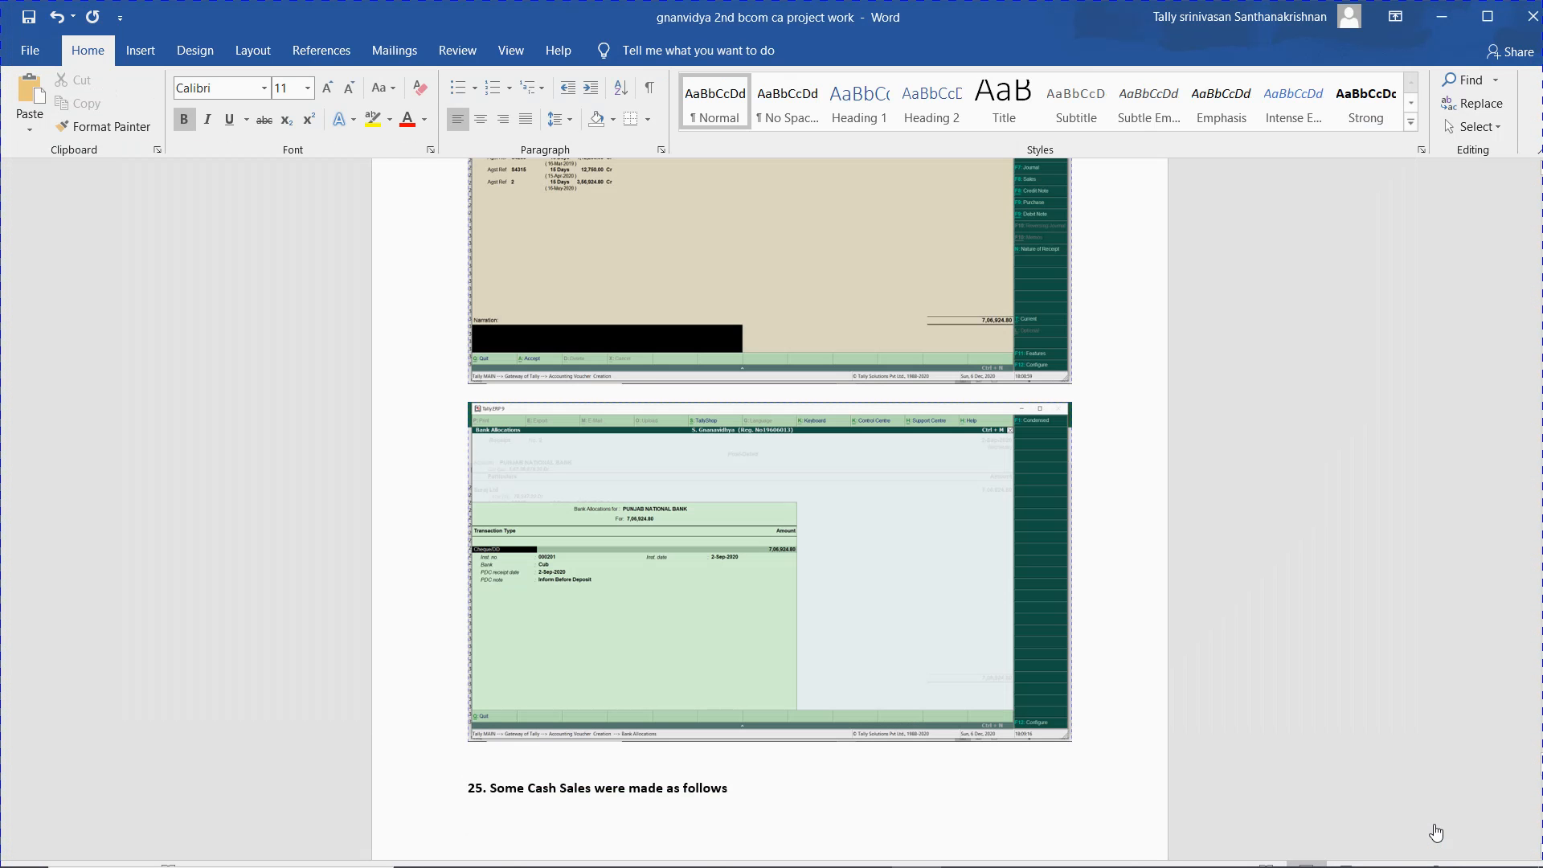
{"action": "key", "text": "alt+Tab"}
{"action": "key", "text": "Tab"}
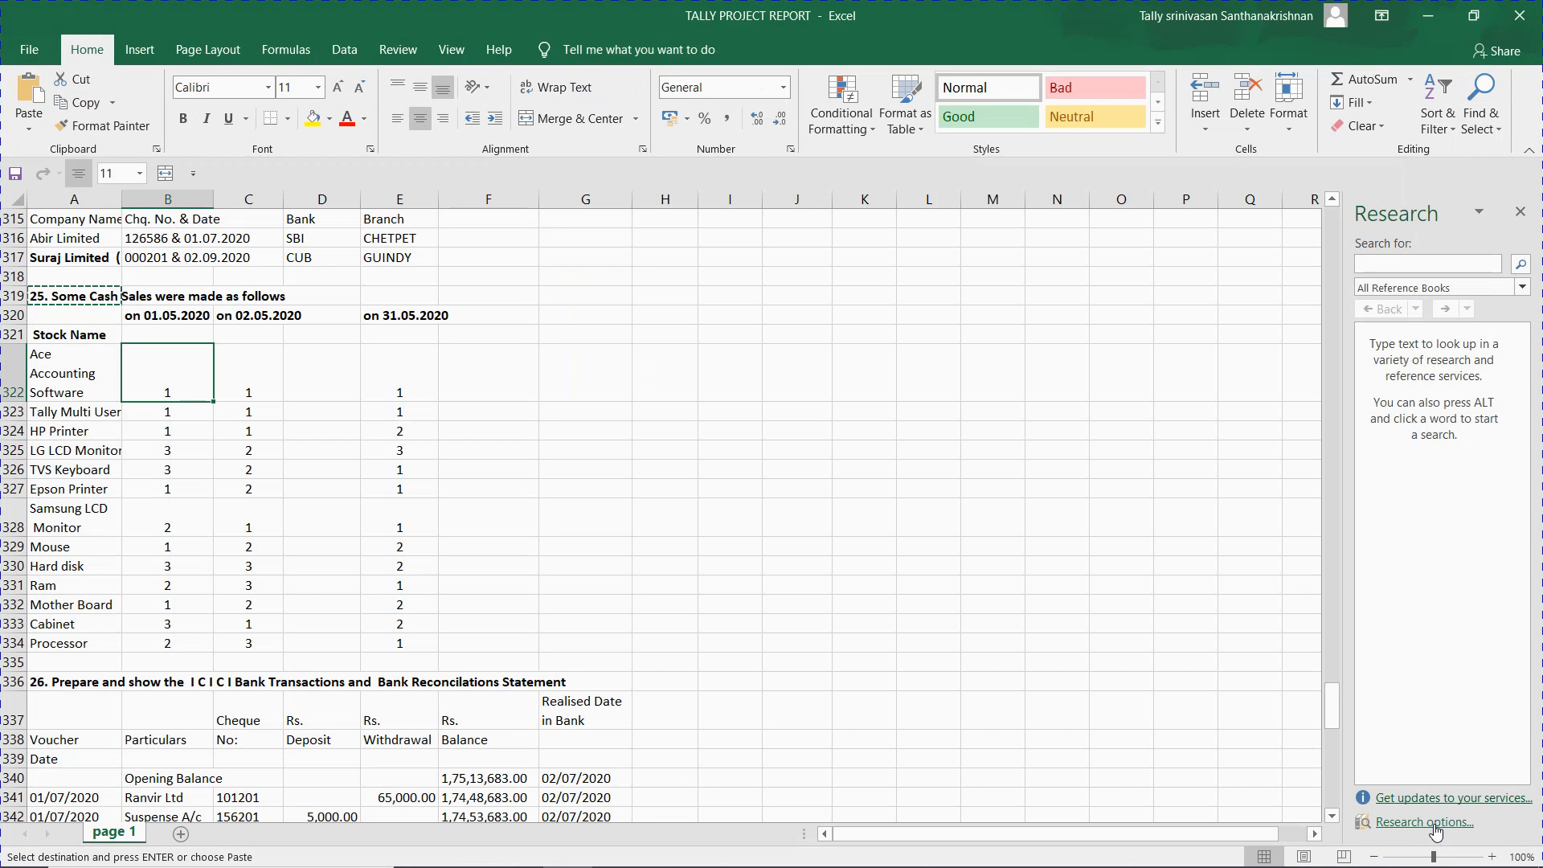
{"action": "key", "text": "Down"}
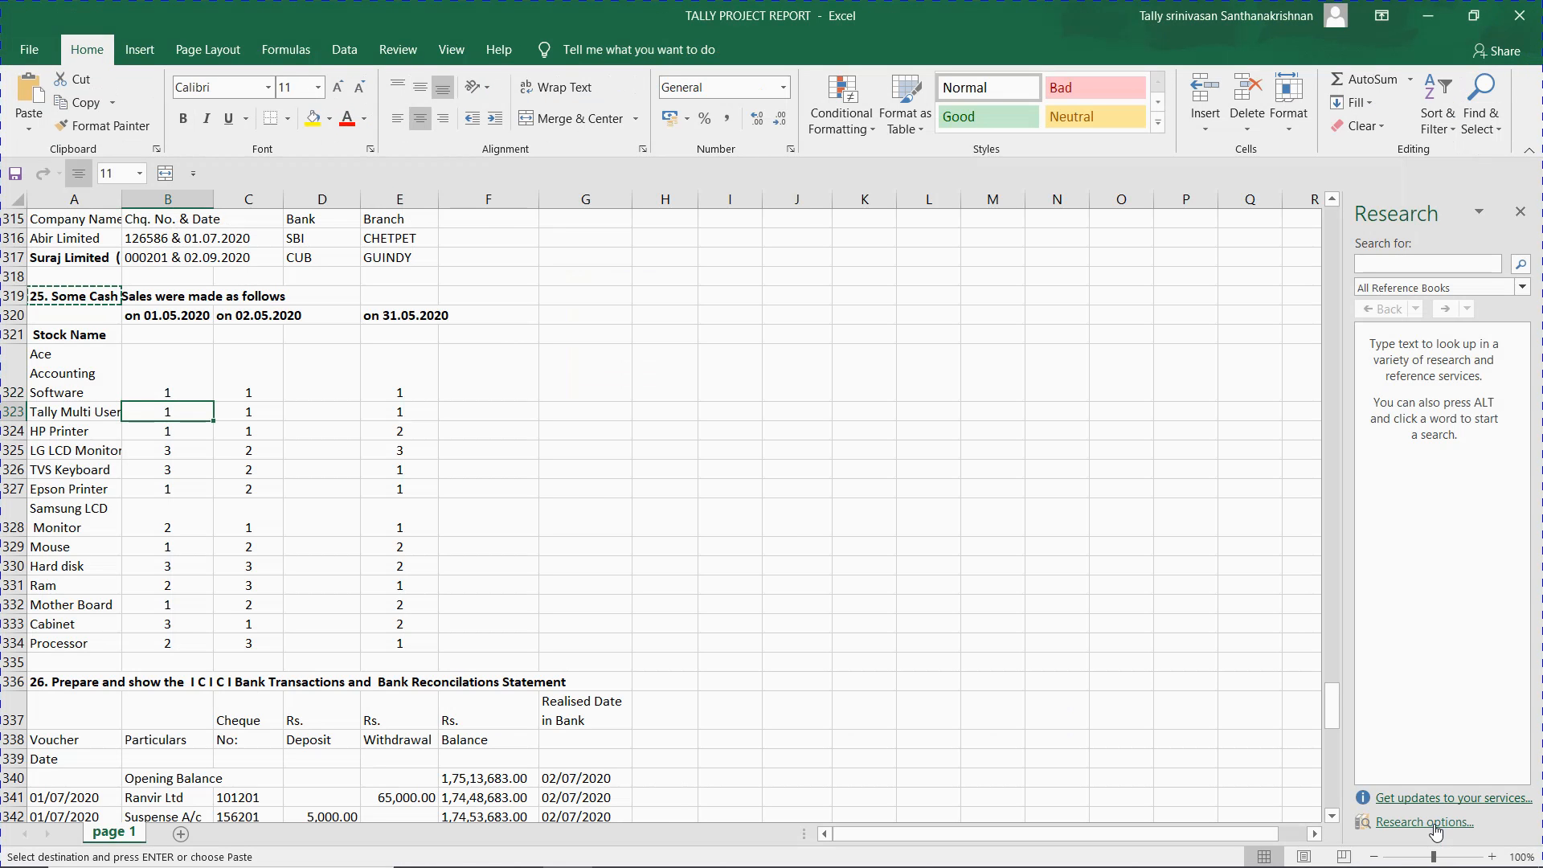
{"action": "key", "text": "alt+Tab"}
{"action": "key", "text": "Tab"}
{"action": "type", "text": "1"}
{"action": "key", "text": "Return"}
{"action": "key", "text": "Return"}
{"action": "key", "text": "Return"}
{"action": "key", "text": "Return"}
{"action": "key", "text": "Return"}
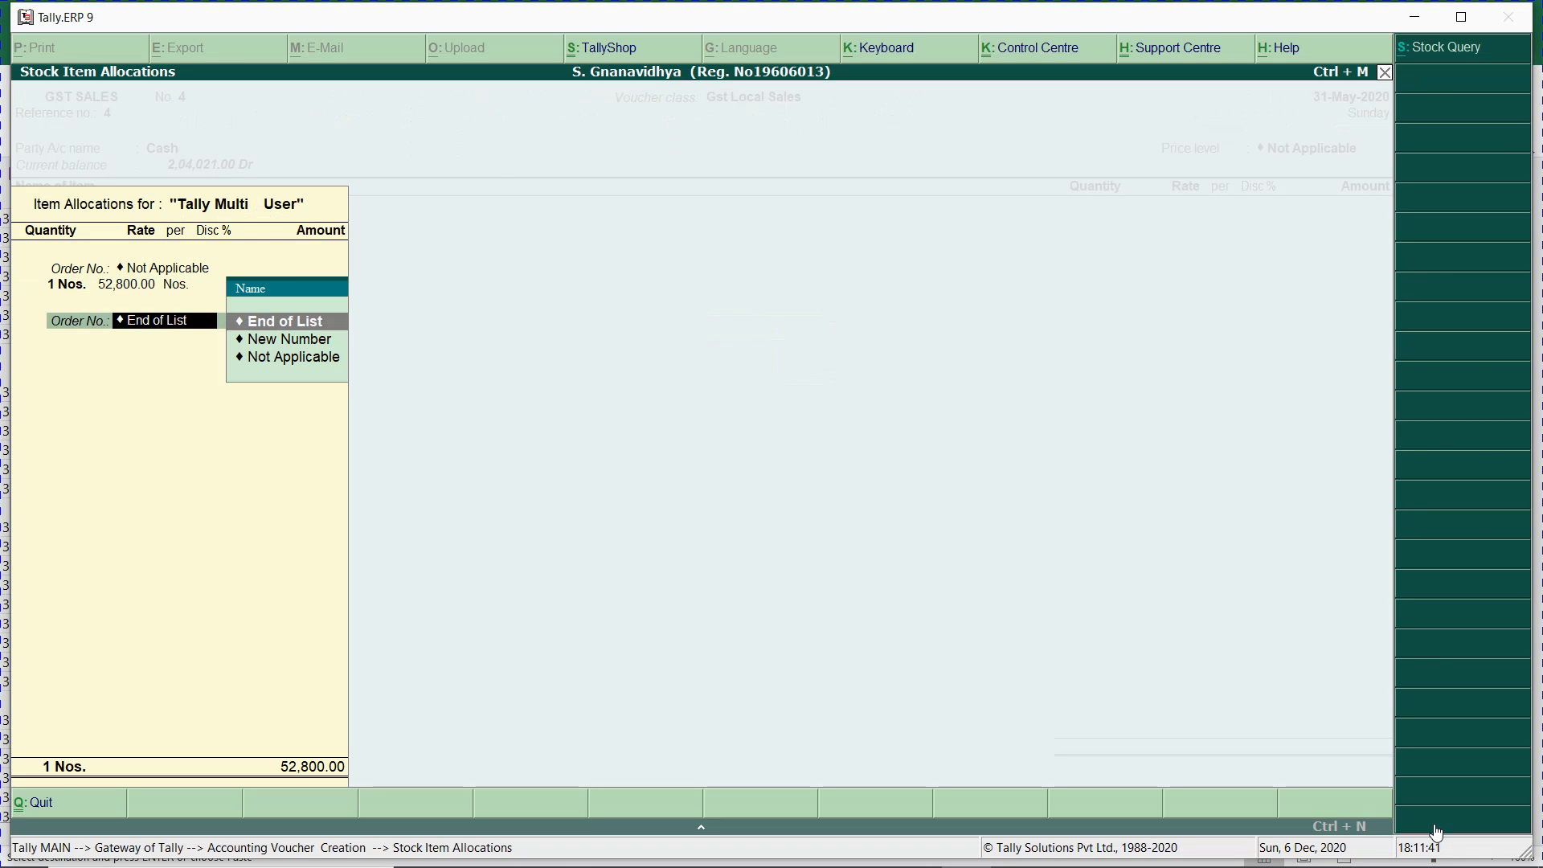
{"action": "key", "text": "Return"}
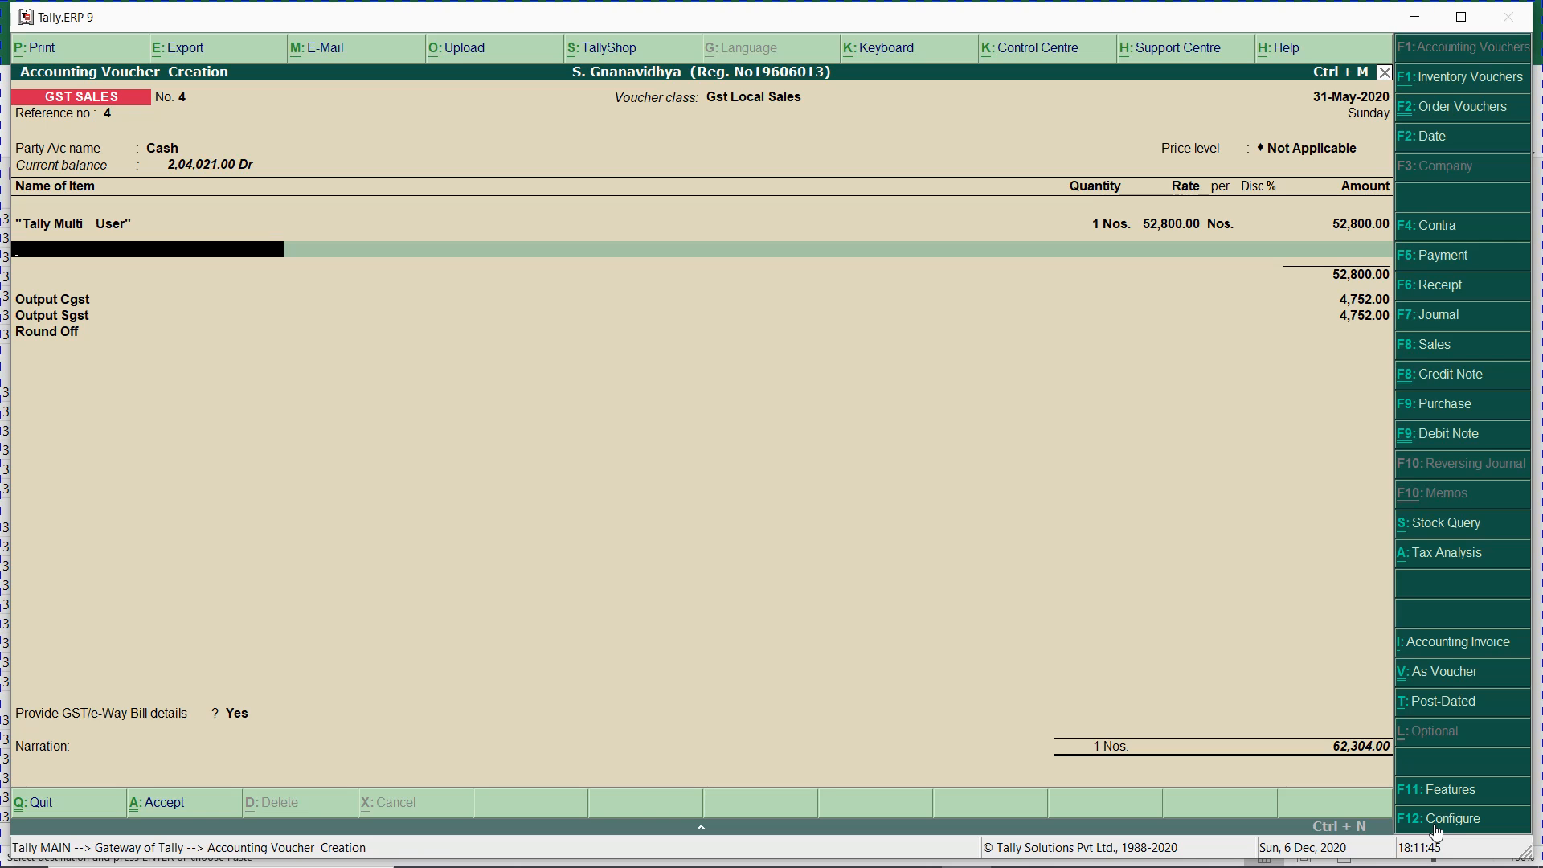
{"action": "key", "text": "ctrl+a"}
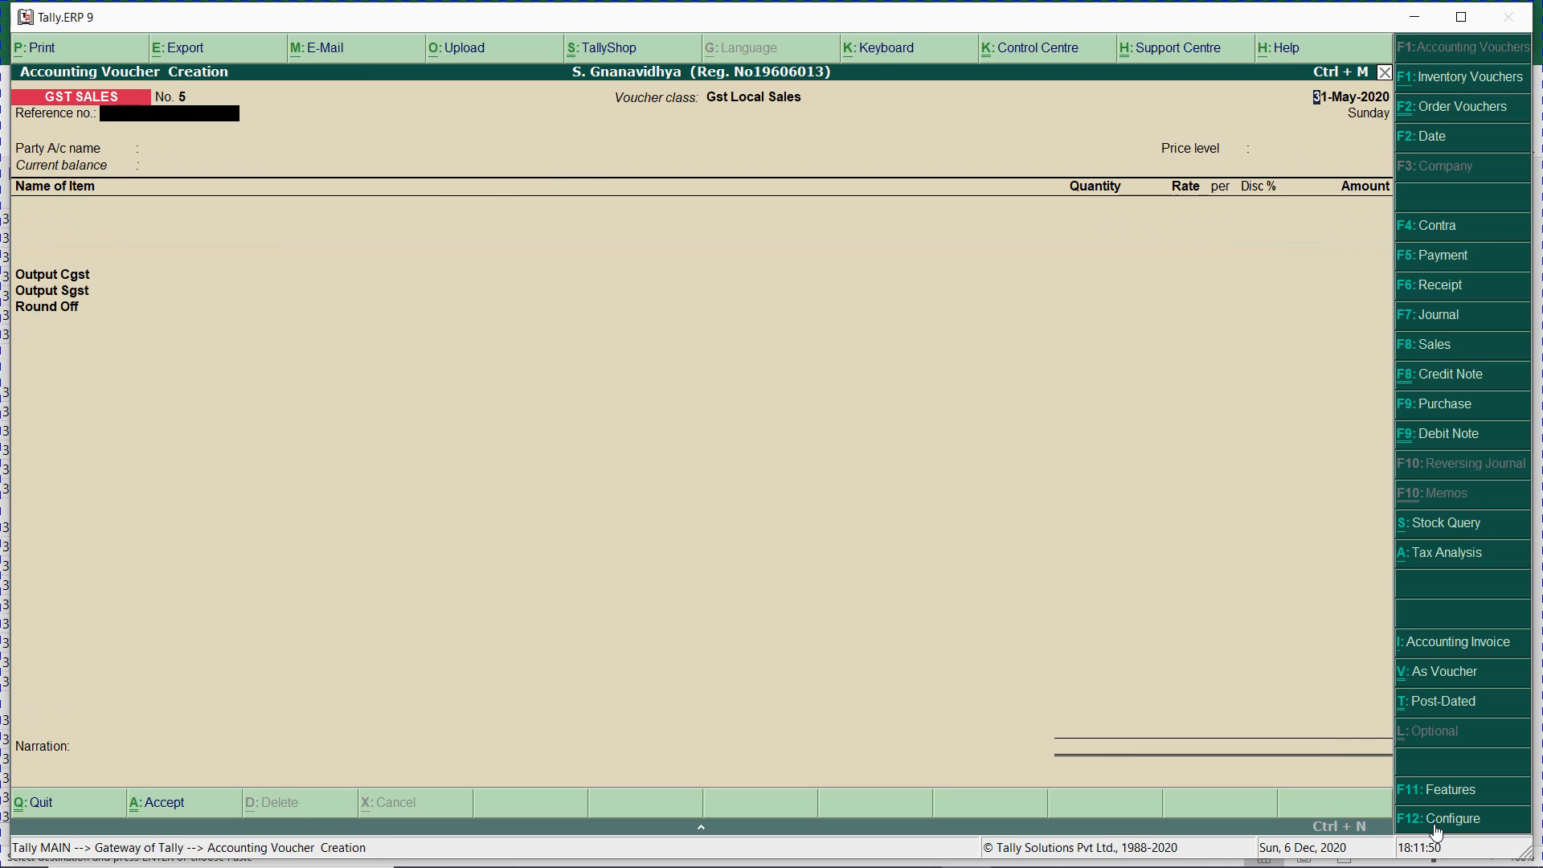
- Reopen saved voucher No. 4 and preview it as a Tax Invoice totalling 62,304.00
{"action": "key", "text": "Page_Up"}
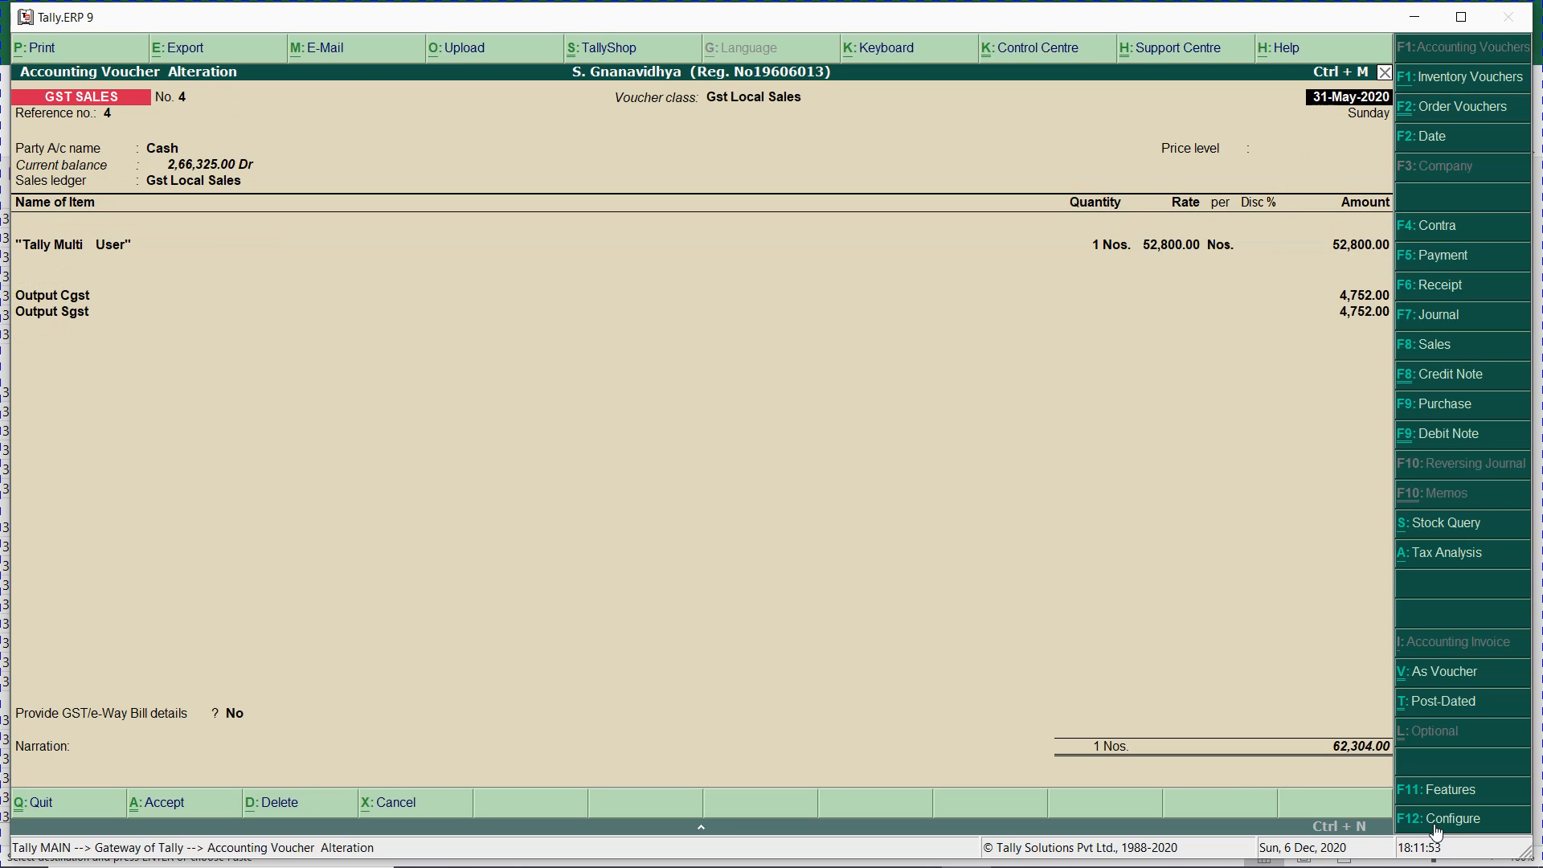
{"action": "key", "text": "alt+p"}
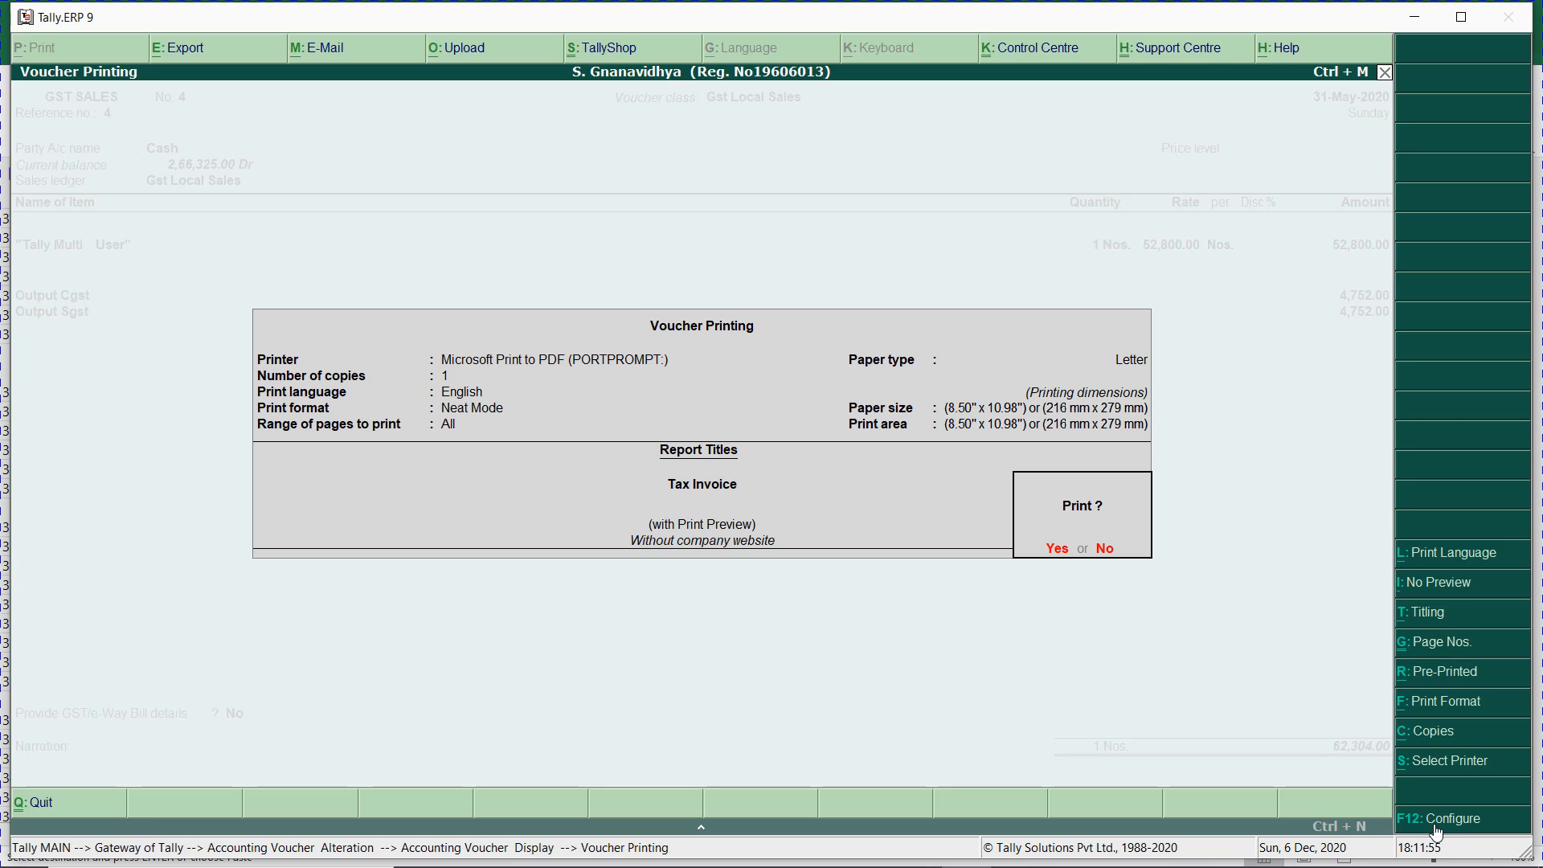
{"action": "key", "text": "Return"}
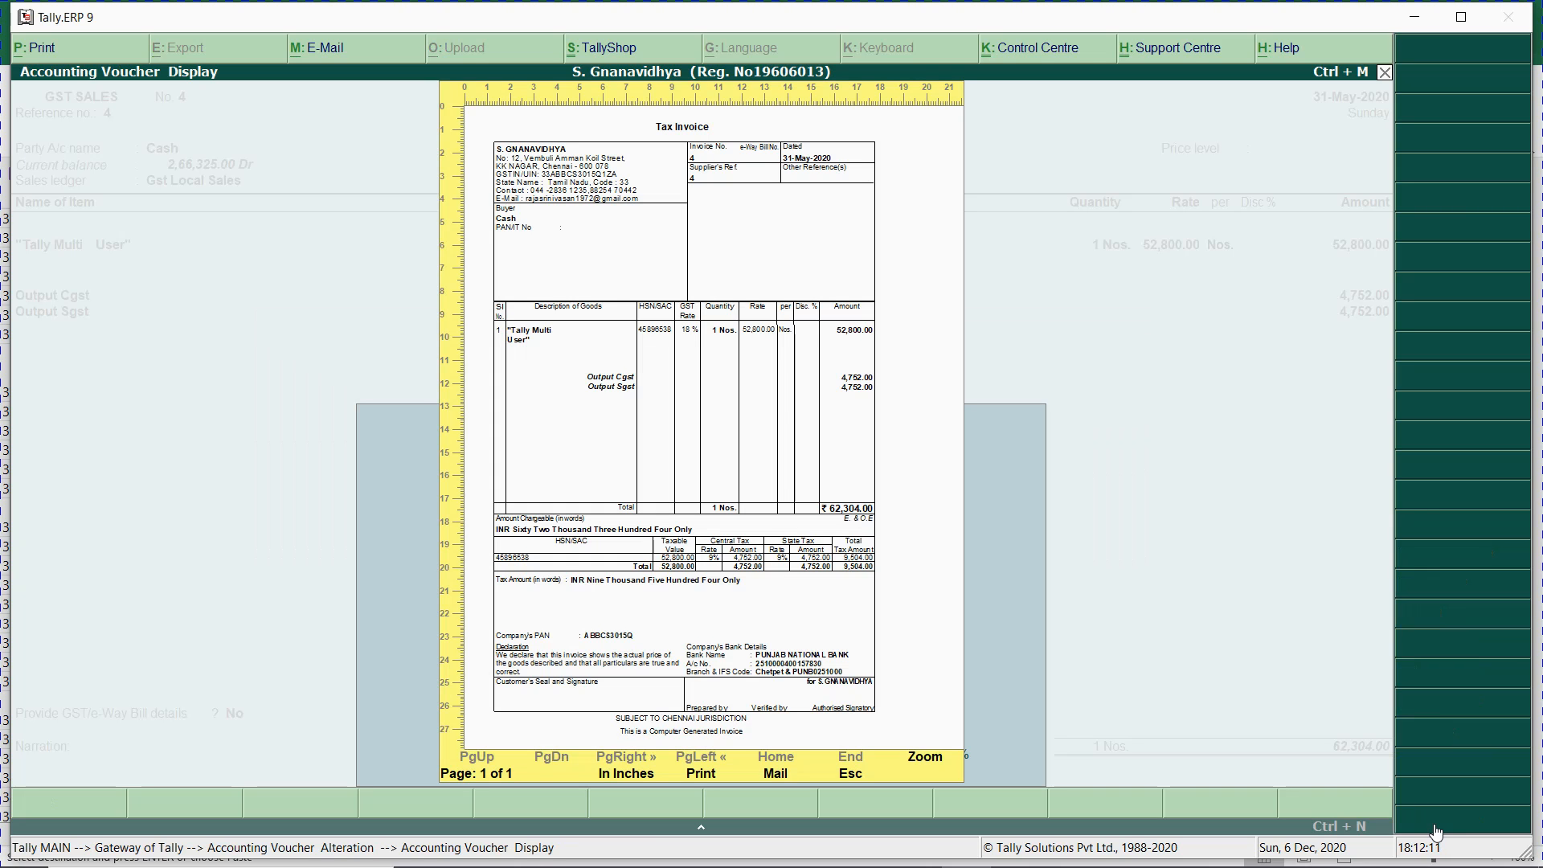
{"action": "key", "text": "alt+Tab"}
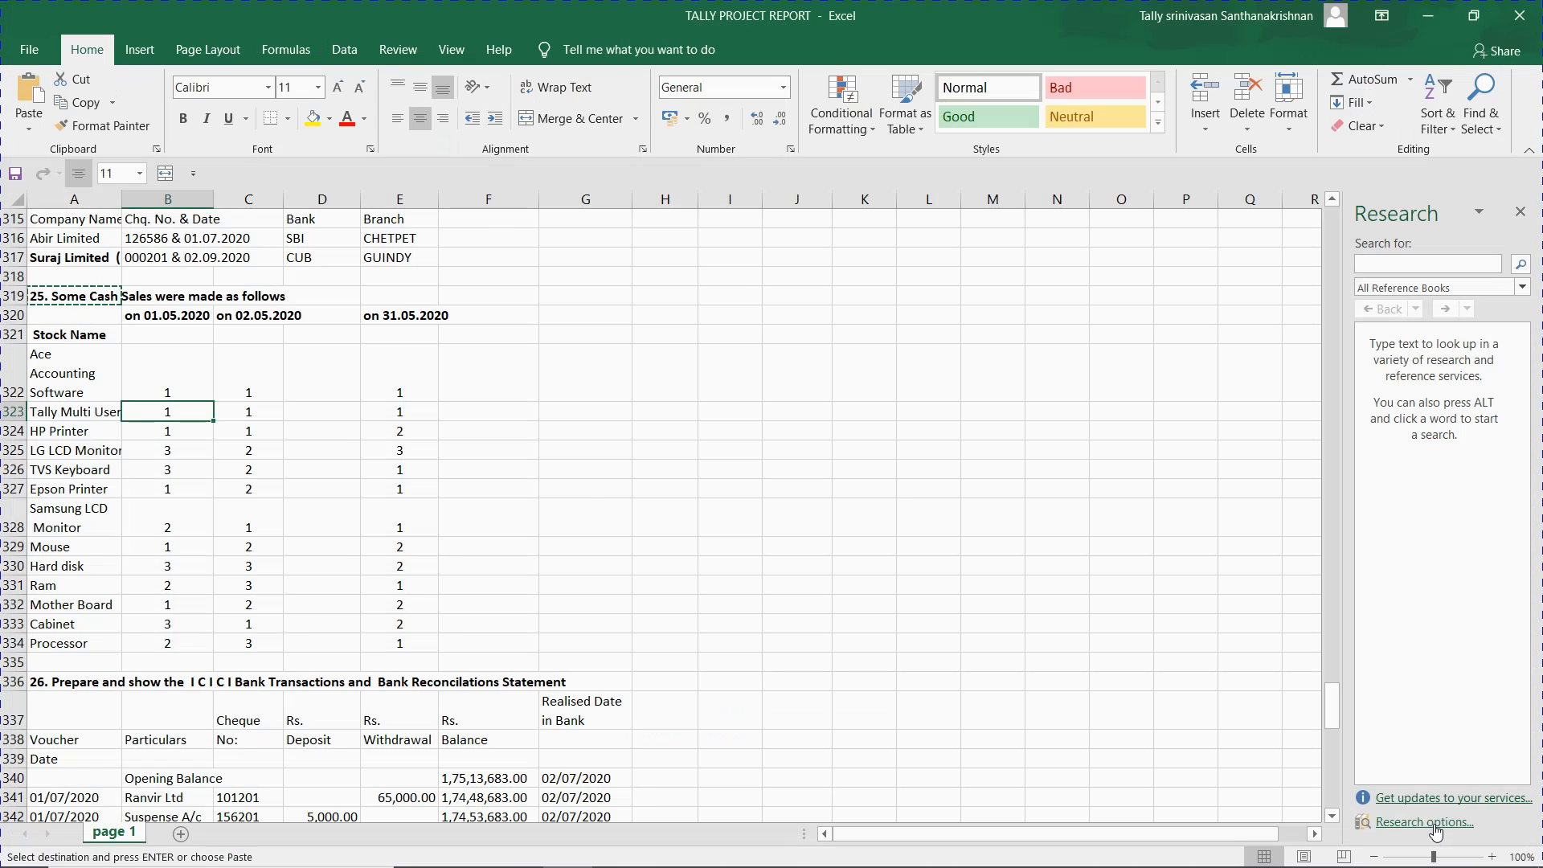
- Paste the item 25 heading into the Word report and delete the duplicate heading text
{"action": "key", "text": "alt+Tab"}
{"action": "key", "text": "alt+Tab"}
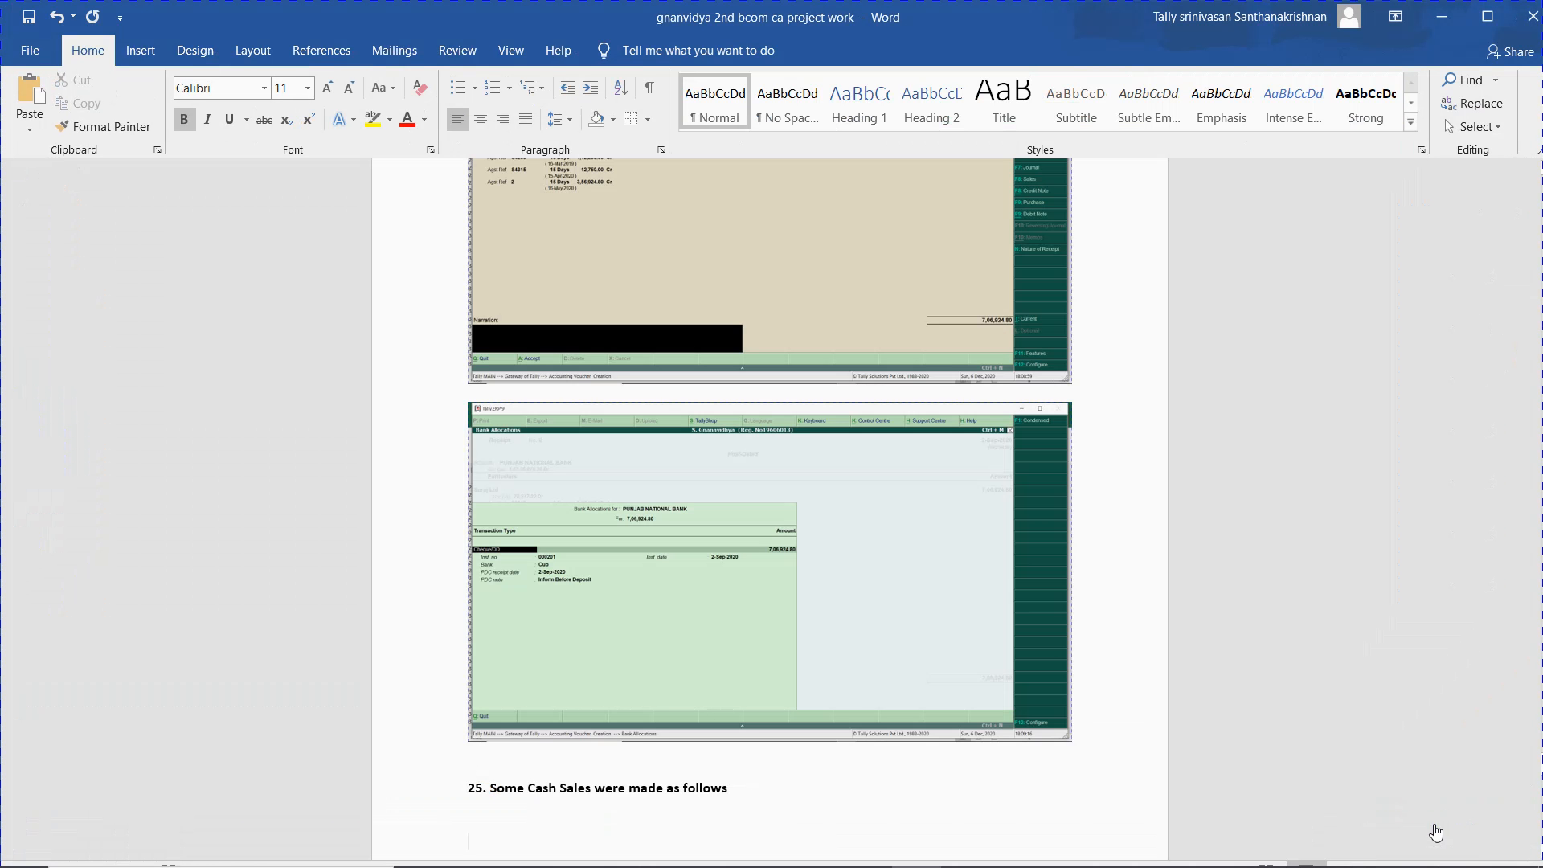
{"action": "type", "text": "25. Some Cash Sales were made as follows"}
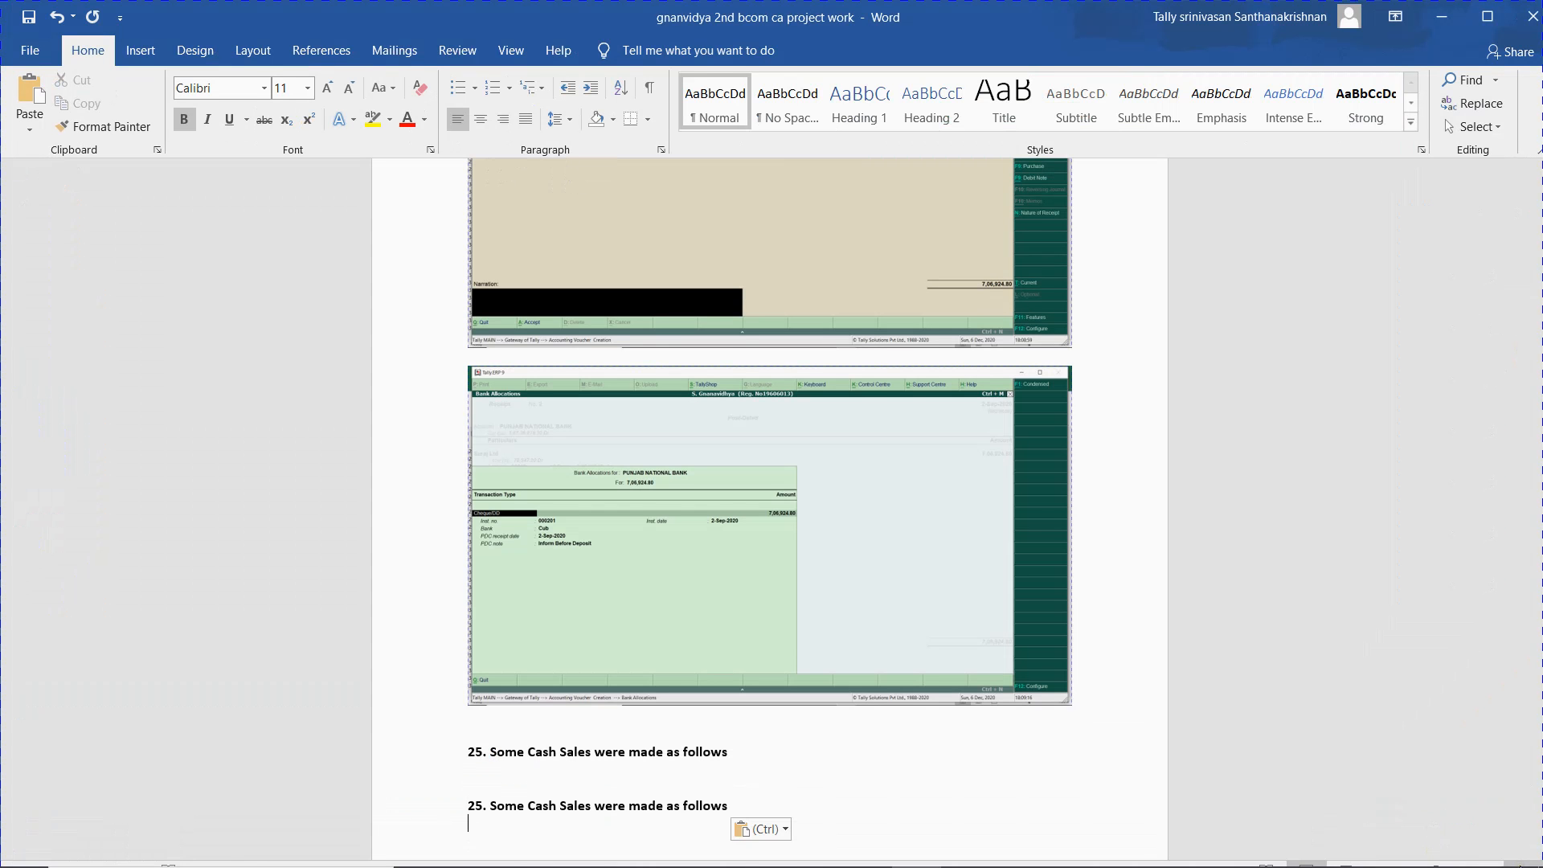
{"action": "key", "text": "alt+Tab"}
{"action": "key", "text": "alt+Tab"}
{"action": "key", "text": "alt+Tab"}
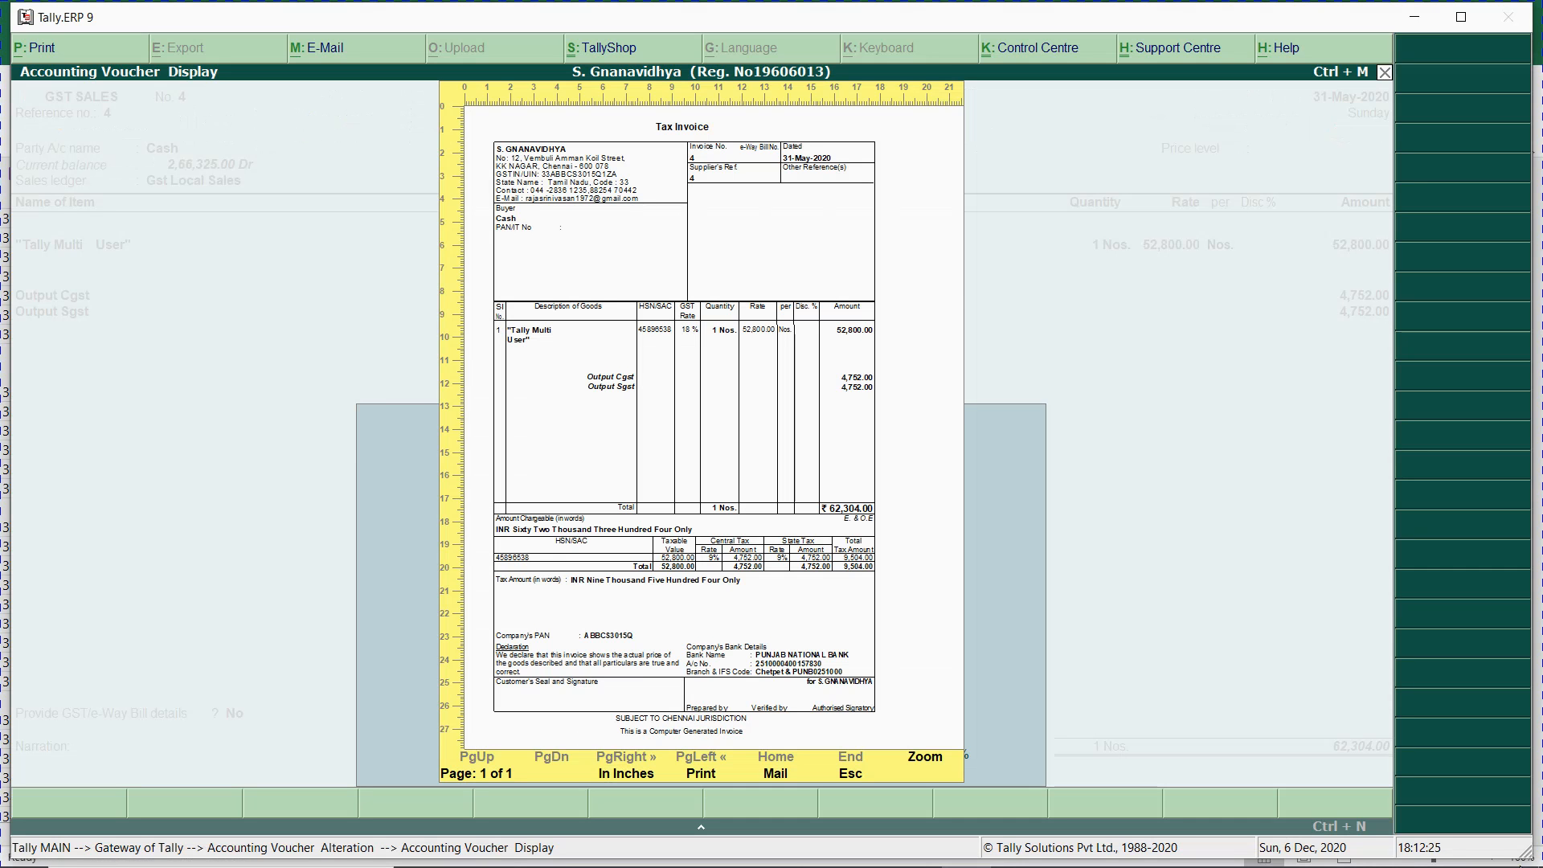
{"action": "key", "text": "alt+Tab"}
{"action": "key", "text": "alt+Tab"}
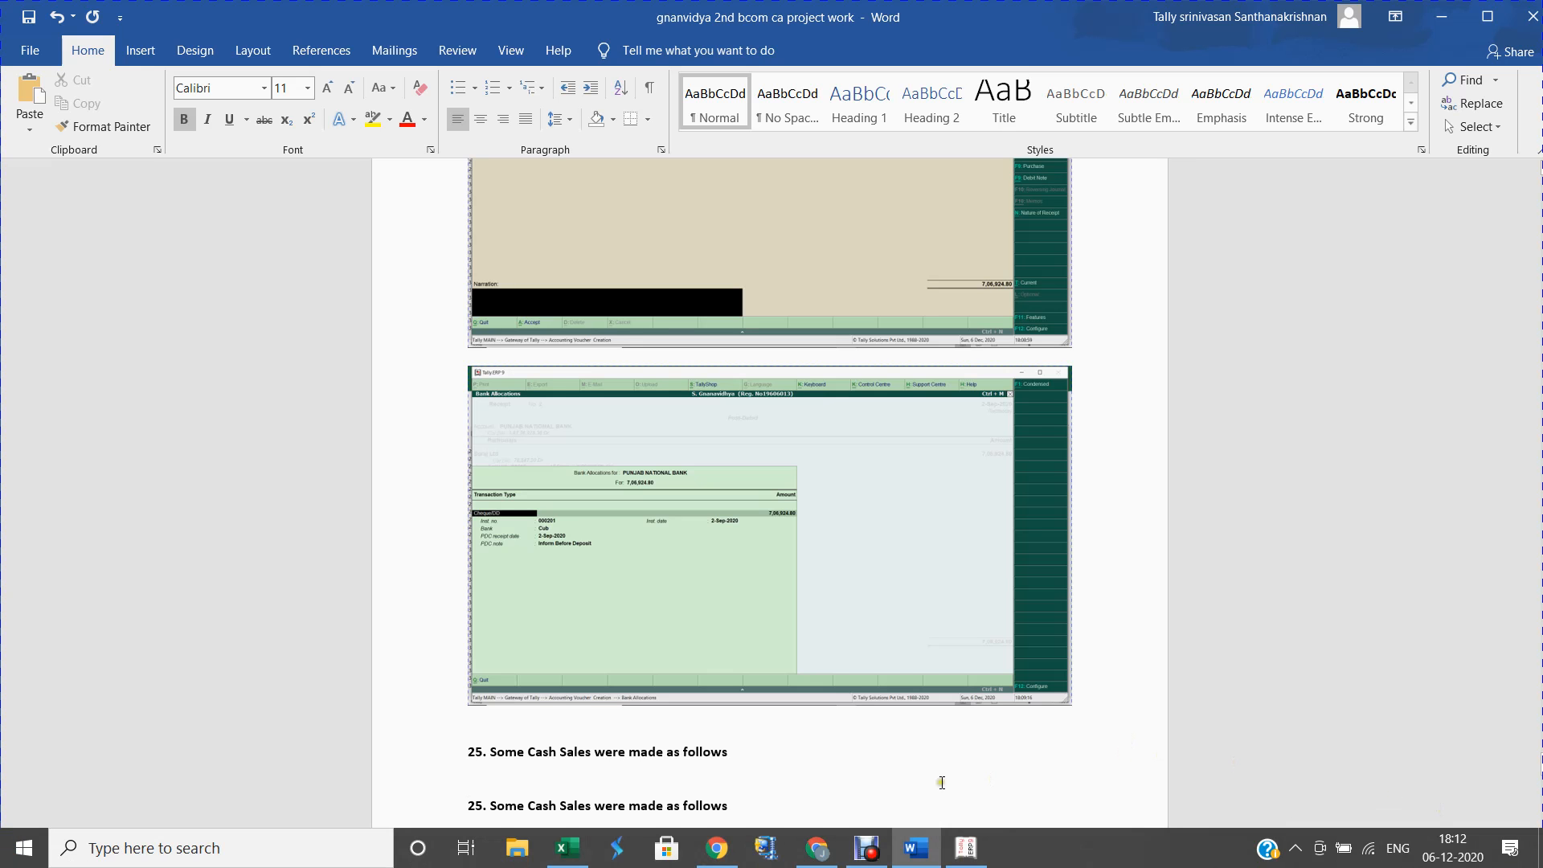
{"action": "left_click", "coordinate": [753, 804]}
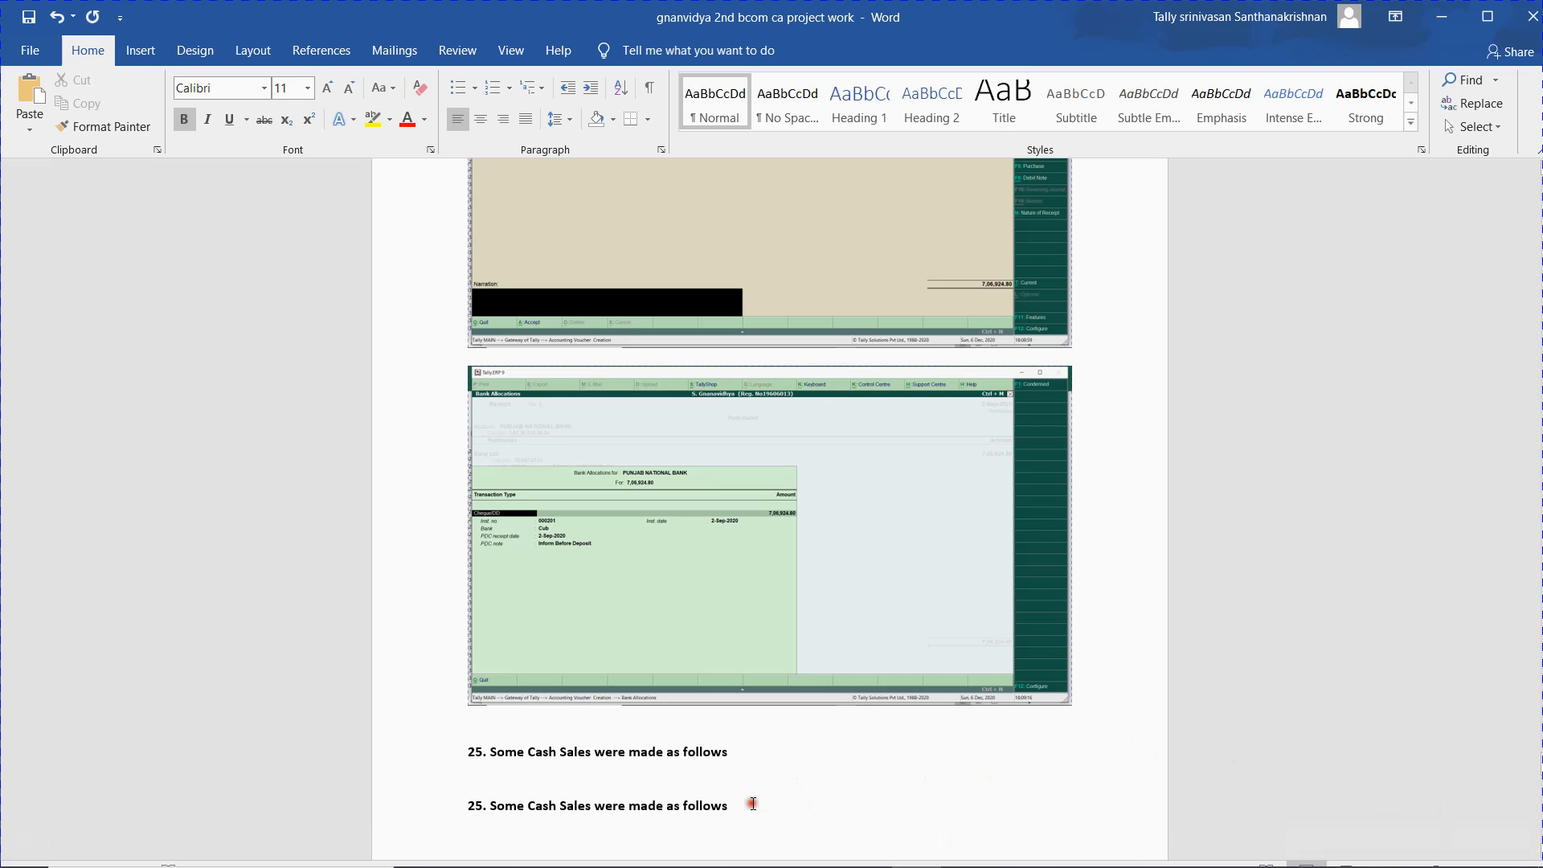
{"action": "key", "text": "BackSpace"}
{"action": "key", "text": "BackSpace"}
{"action": "key", "text": "BackSpace"}
{"action": "key", "text": "BackSpace"}
{"action": "key", "text": "BackSpace"}
{"action": "key", "text": "BackSpace"}
{"action": "key", "text": "BackSpace"}
{"action": "key", "text": "BackSpace"}
{"action": "key", "text": "BackSpace"}
{"action": "key", "text": "BackSpace"}
{"action": "key", "text": "BackSpace"}
{"action": "key", "text": "BackSpace"}
{"action": "key", "text": "BackSpace"}
{"action": "key", "text": "BackSpace"}
{"action": "key", "text": "BackSpace"}
{"action": "key", "text": "BackSpace"}
{"action": "key", "text": "BackSpace"}
{"action": "key", "text": "BackSpace"}
{"action": "key", "text": "BackSpace"}
{"action": "key", "text": "BackSpace"}
{"action": "key", "text": "BackSpace"}
{"action": "key", "text": "BackSpace"}
{"action": "key", "text": "BackSpace"}
{"action": "key", "text": "BackSpace"}
{"action": "key", "text": "BackSpace"}
{"action": "key", "text": "BackSpace"}
{"action": "key", "text": "BackSpace"}
{"action": "key", "text": "BackSpace"}
{"action": "key", "text": "BackSpace"}
{"action": "key", "text": "BackSpace"}
{"action": "key", "text": "BackSpace"}
{"action": "key", "text": "BackSpace"}
{"action": "key", "text": "BackSpace"}
{"action": "key", "text": "BackSpace"}
{"action": "key", "text": "BackSpace"}
{"action": "key", "text": "BackSpace"}
{"action": "key", "text": "BackSpace"}
{"action": "key", "text": "BackSpace"}
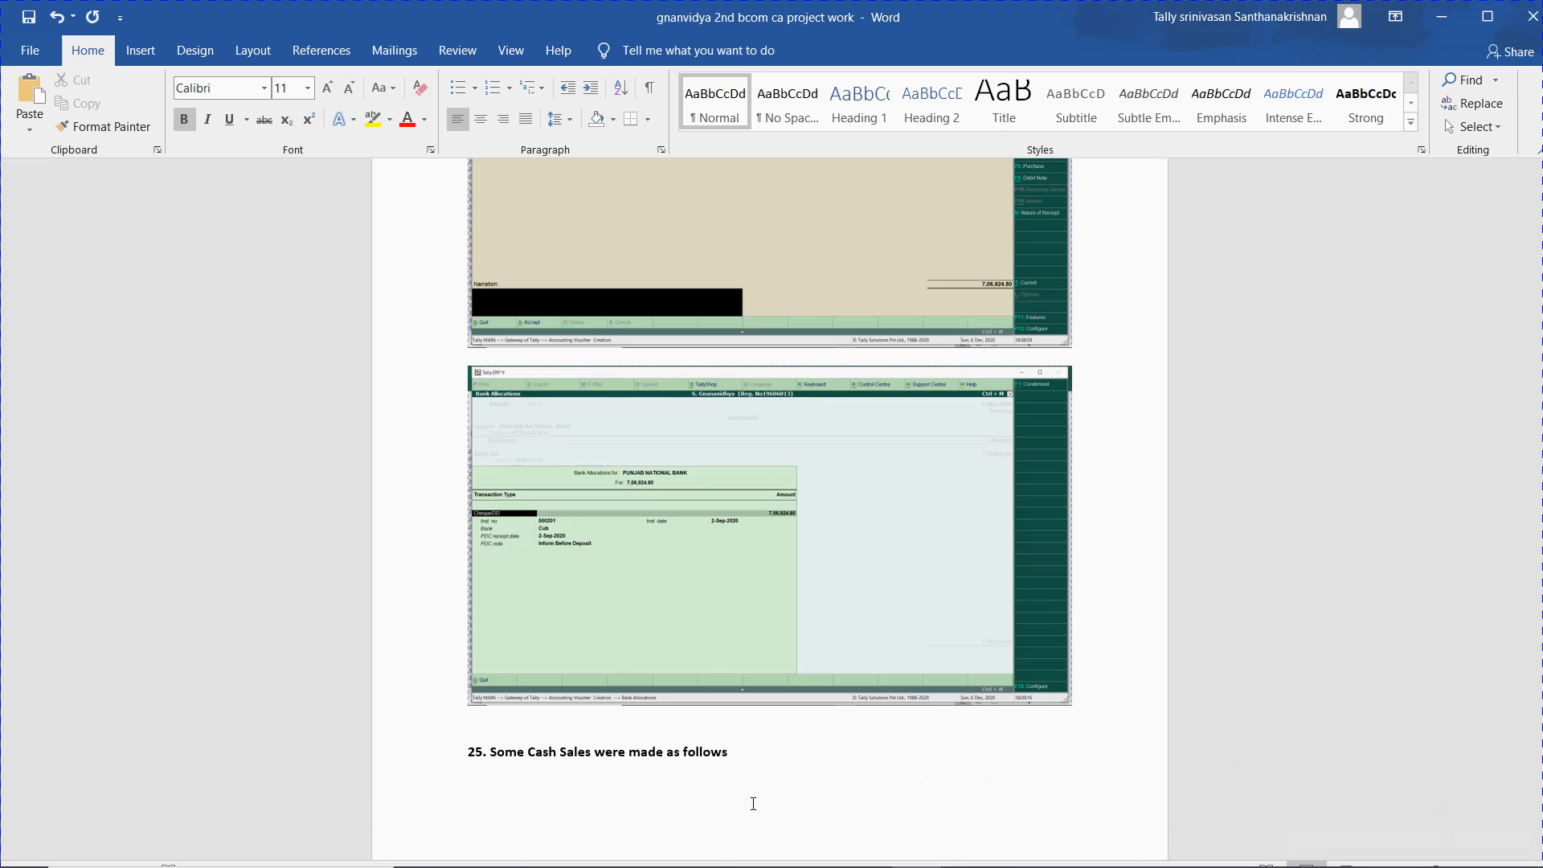
- Paste the Tally tax invoice preview screenshot under heading 25 and close the preview
{"action": "key", "text": "ctrl+v"}
{"action": "key", "text": "alt+Tab"}
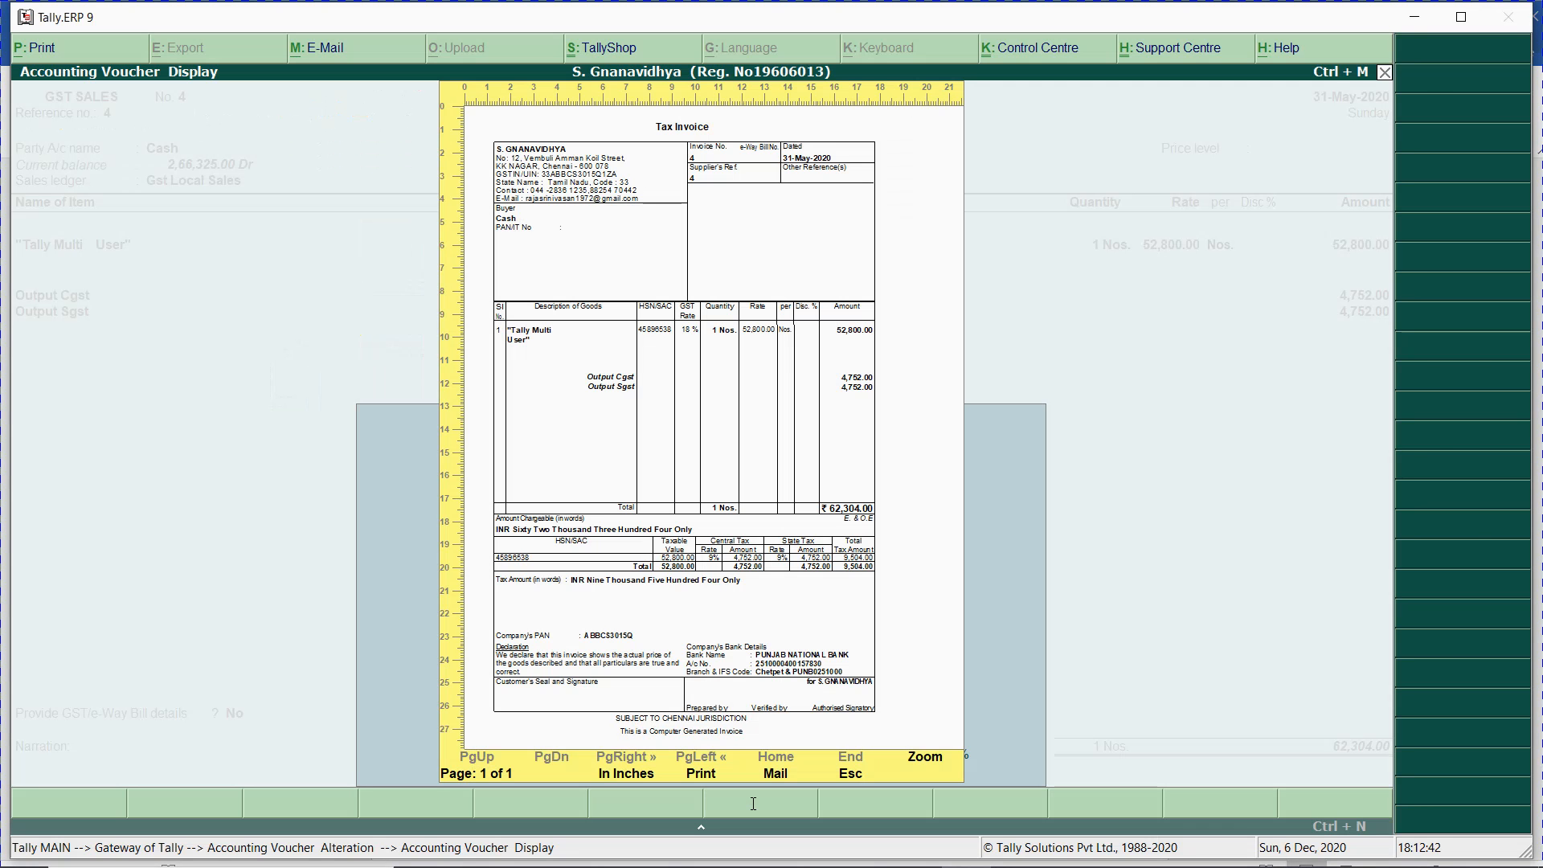
{"action": "key", "text": "Escape"}
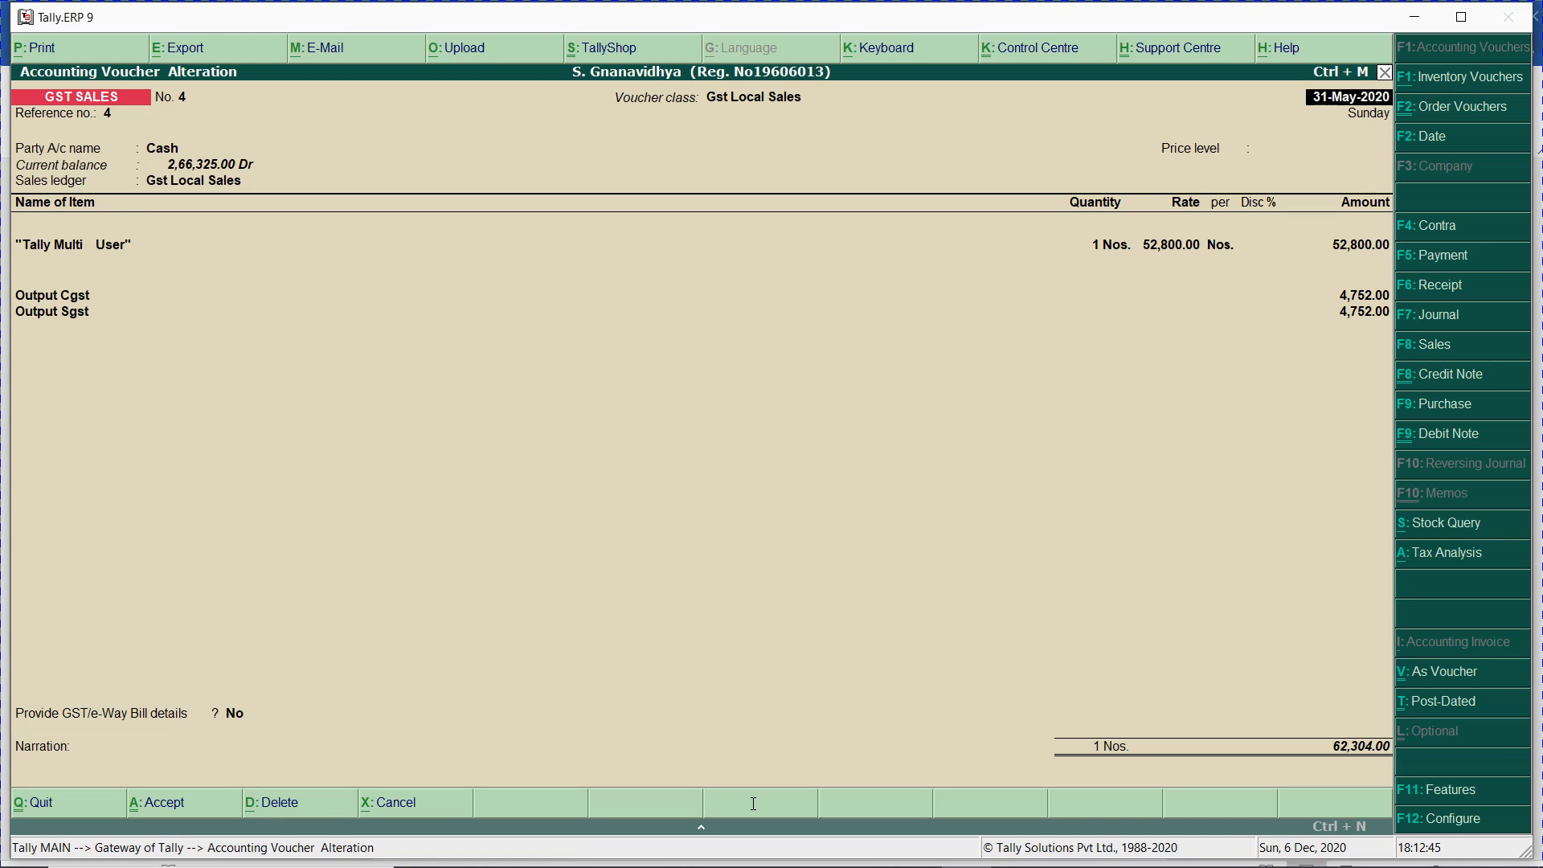
- Paste the cash sales voucher screenshot below the invoice, then save voucher No. 4 in Tally
{"action": "key", "text": "alt+Tab"}
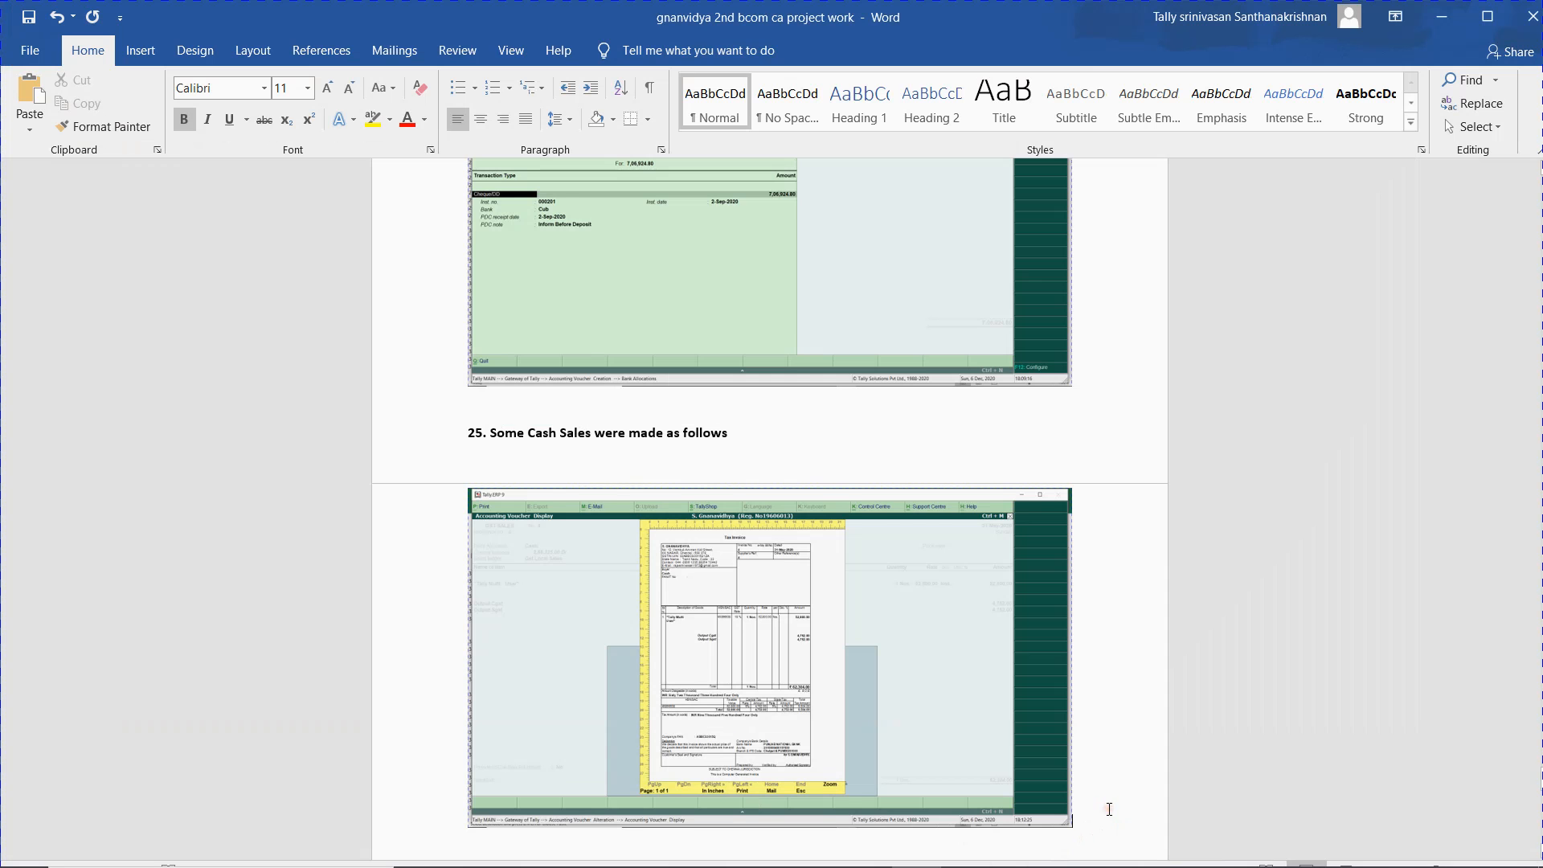
{"action": "key", "text": "Return"}
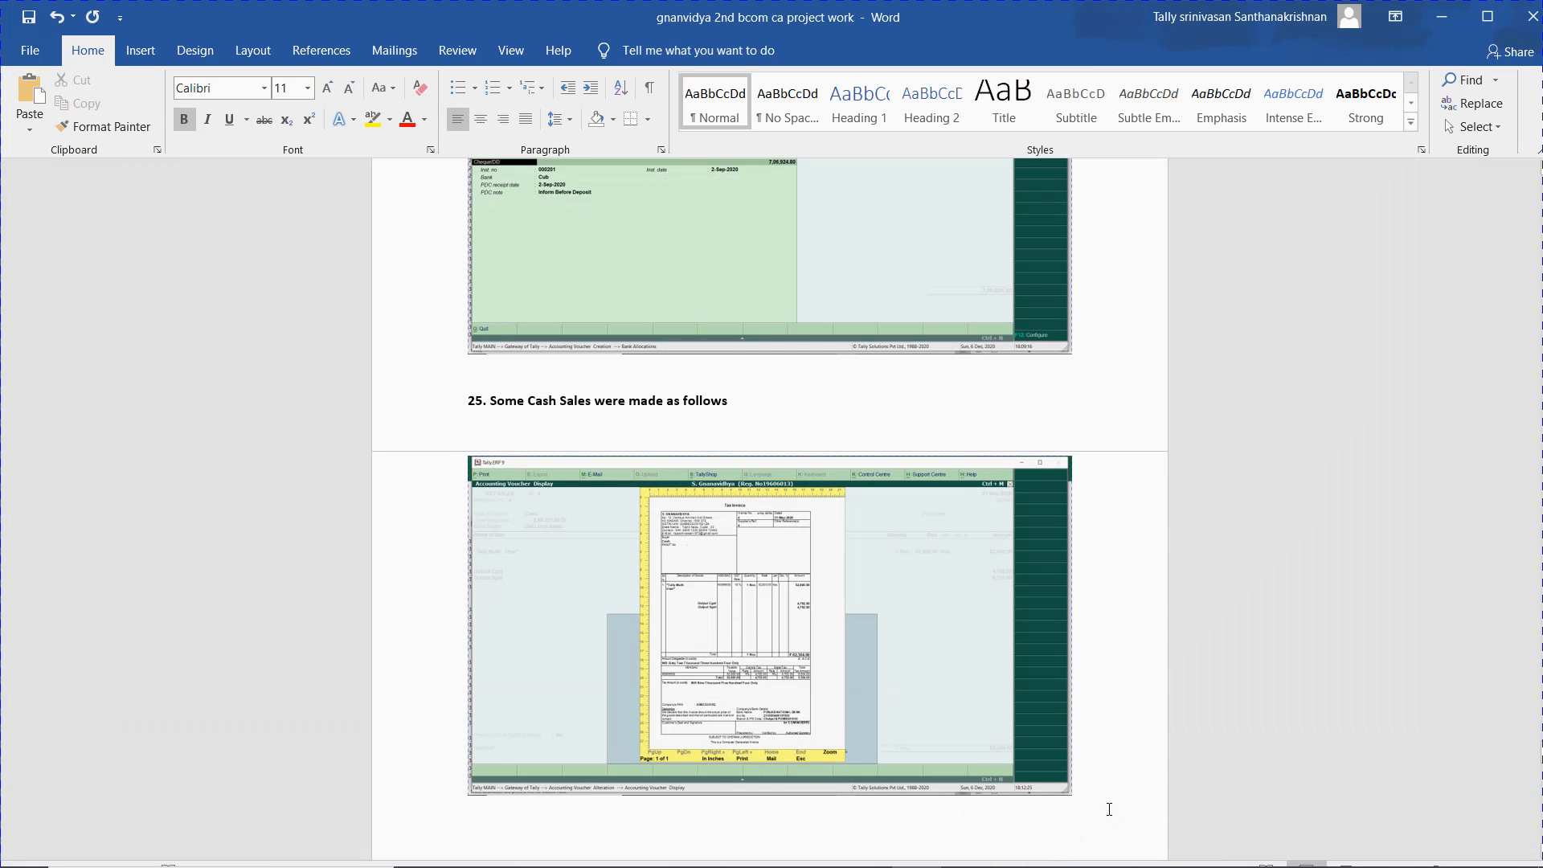
{"action": "key", "text": "ctrl+v"}
{"action": "key", "text": "Return"}
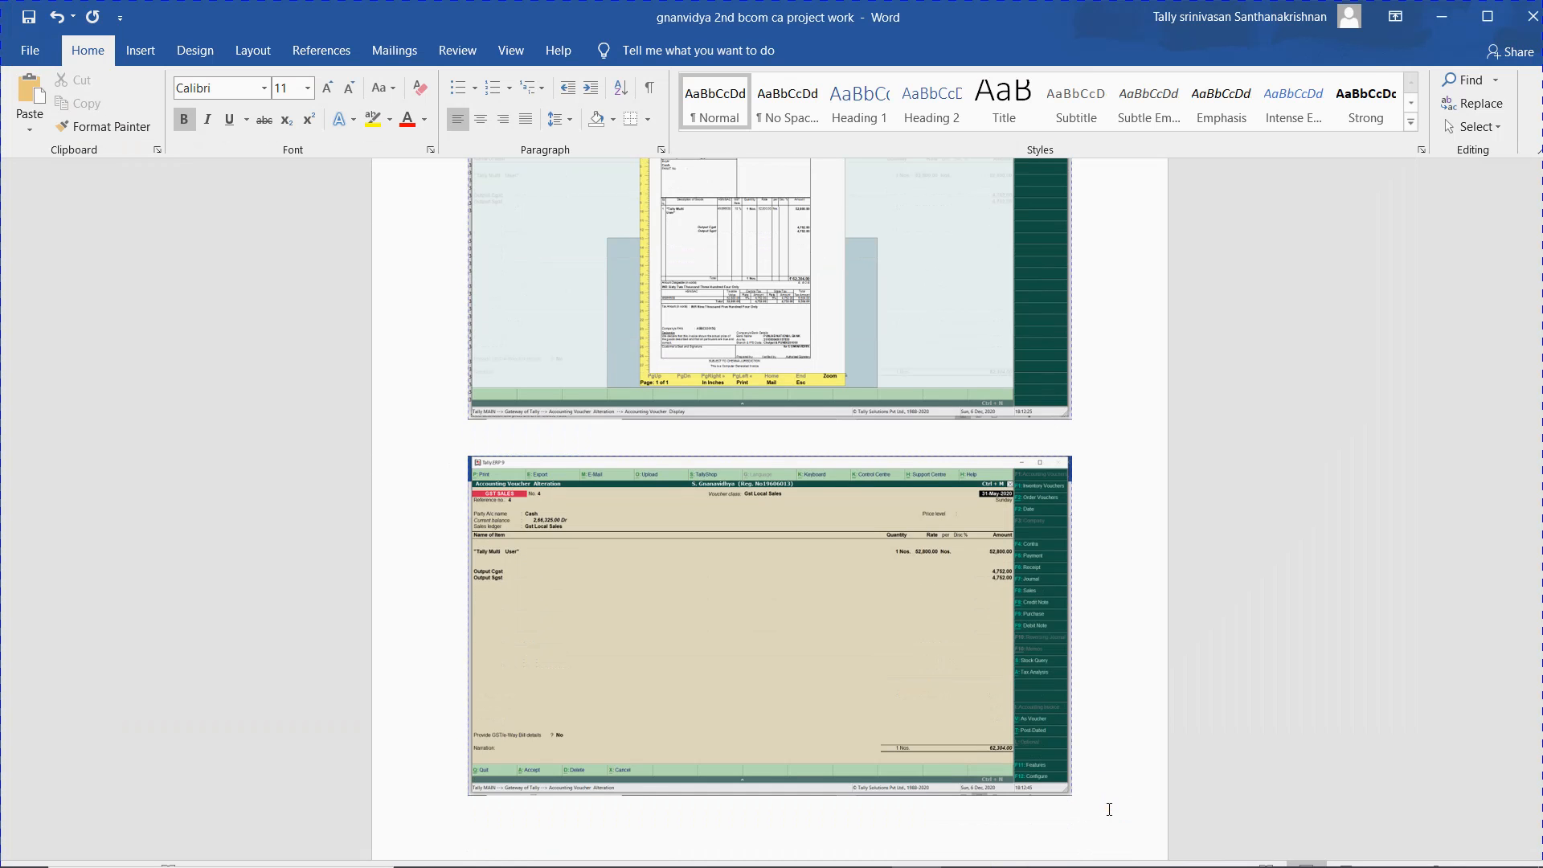
{"action": "key", "text": "alt+Tab"}
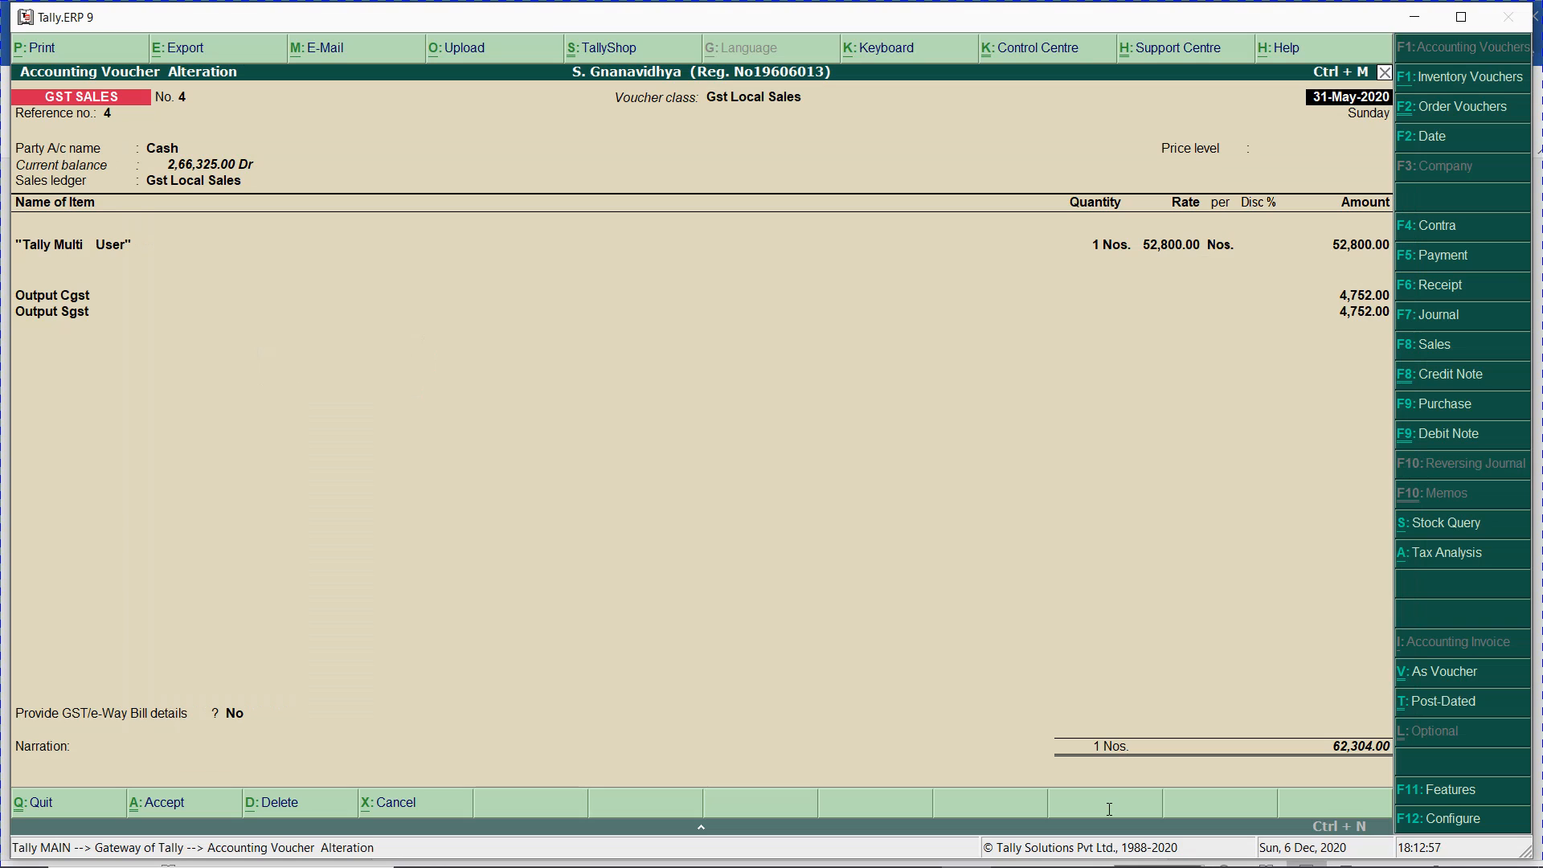
{"action": "key", "text": "ctrl+a"}
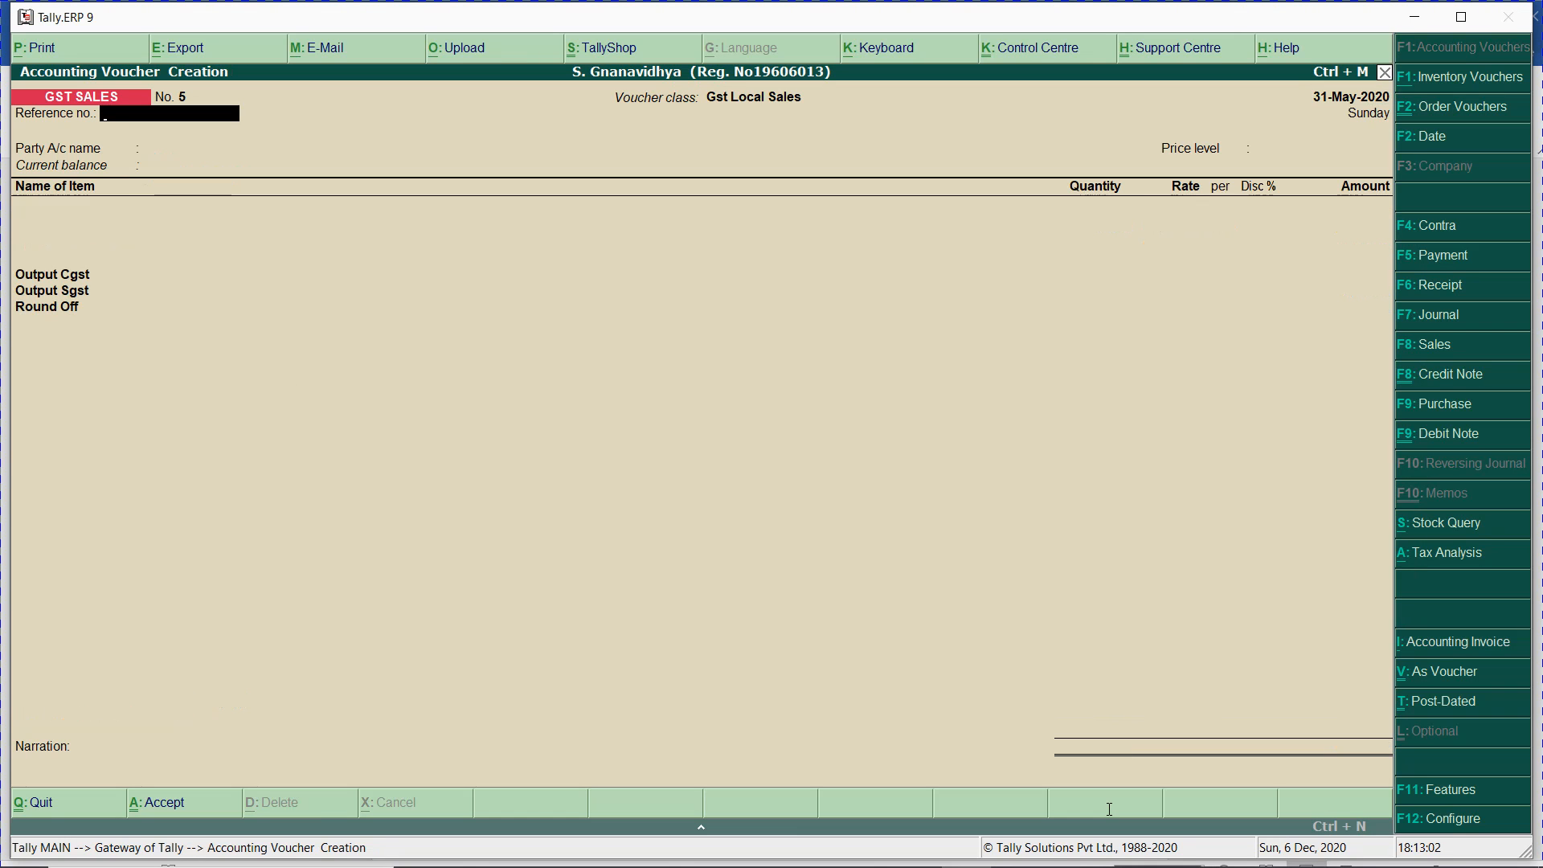